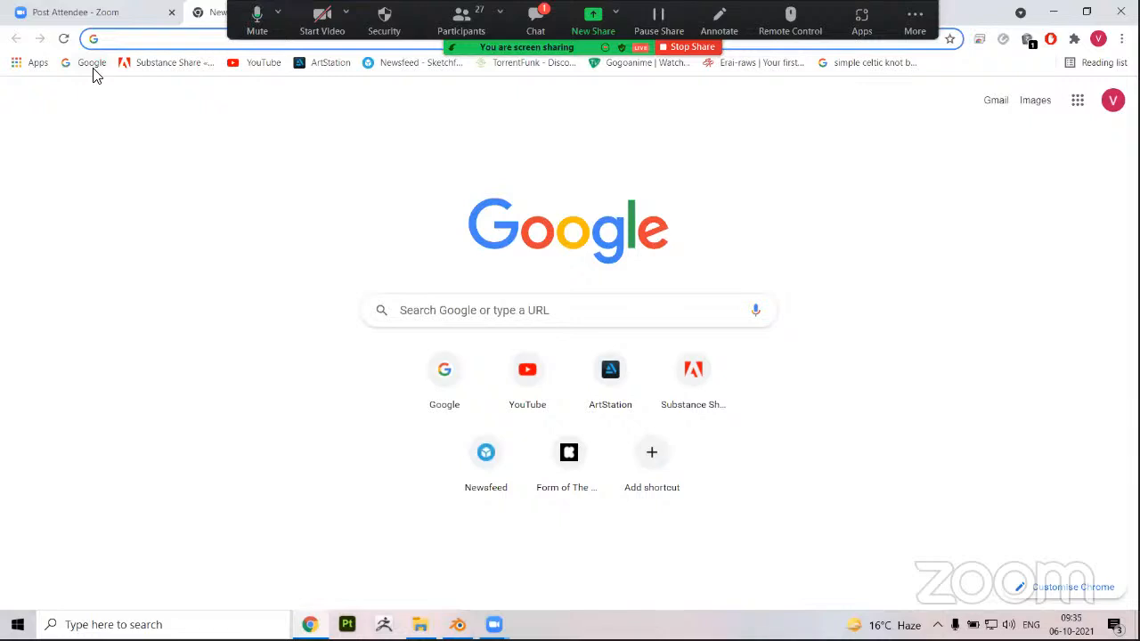
# Search the web for "blender 3d" and open the official blender.org site from the results
pyautogui.hotkey('ctrl', 'shift', 'n')
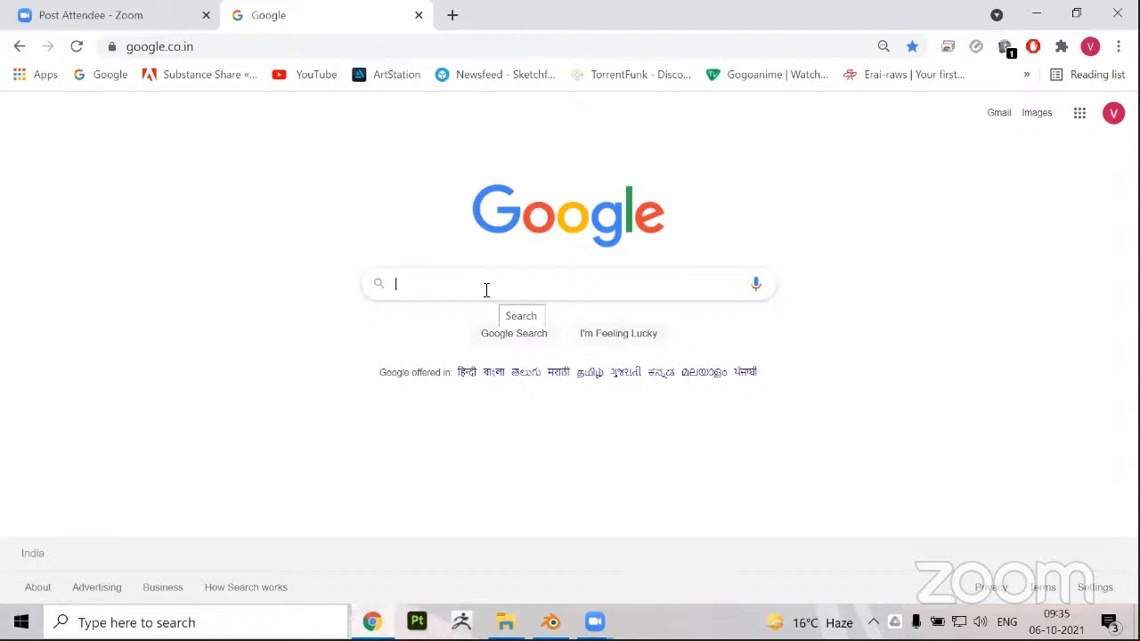
pyautogui.click(465, 285)
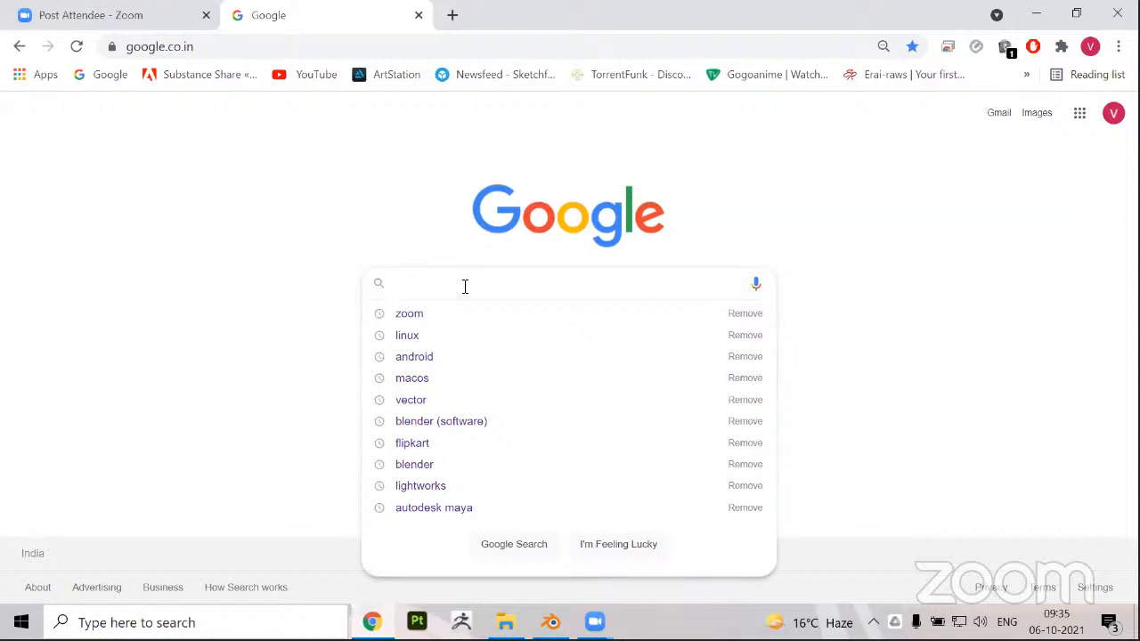
pyautogui.write('3')
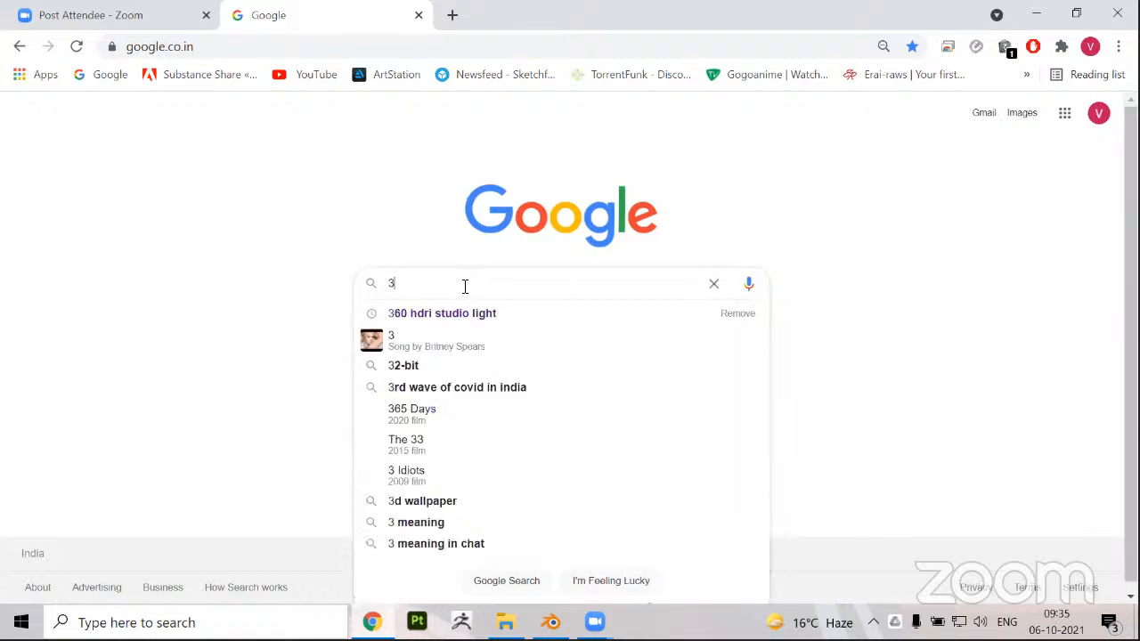
pyautogui.press('BackSpace')
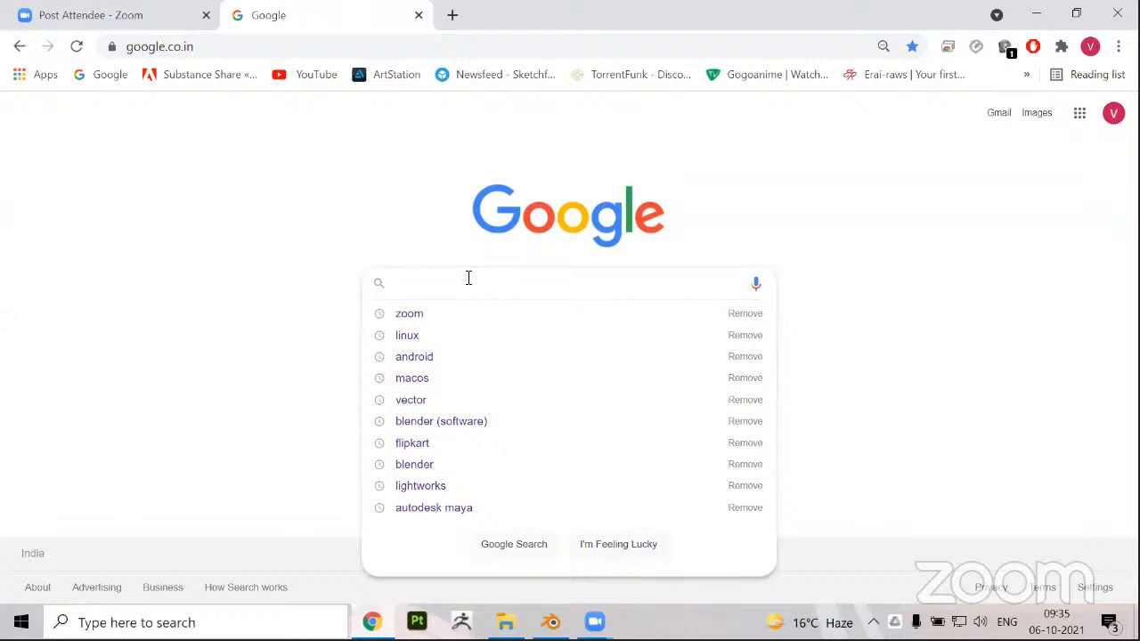
pyautogui.write('b')
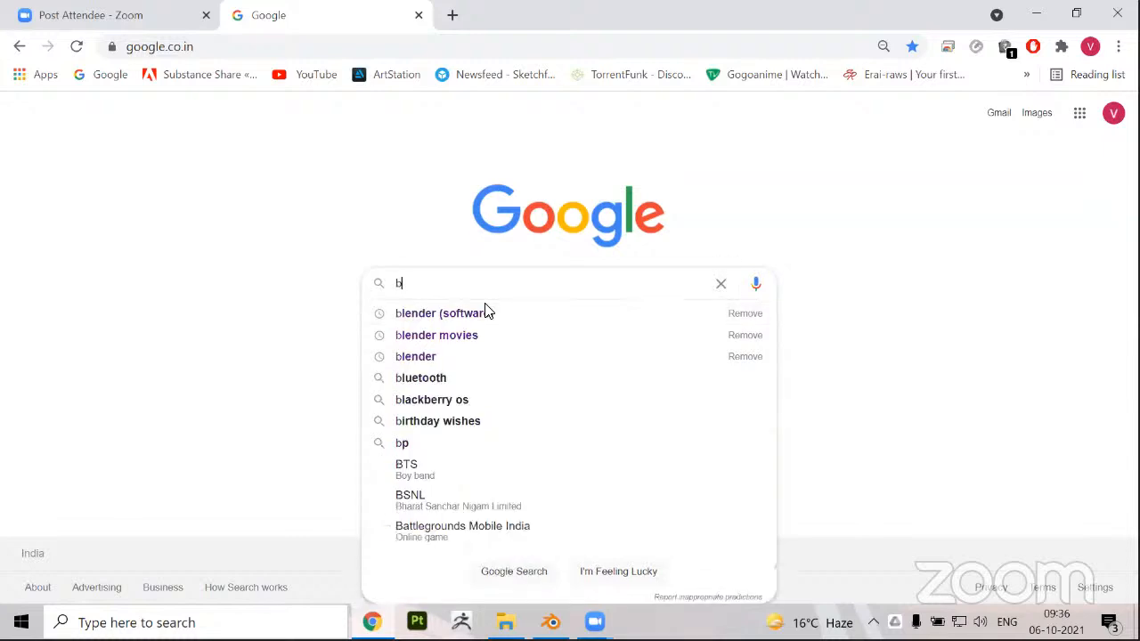
pyautogui.write('lender 3d')
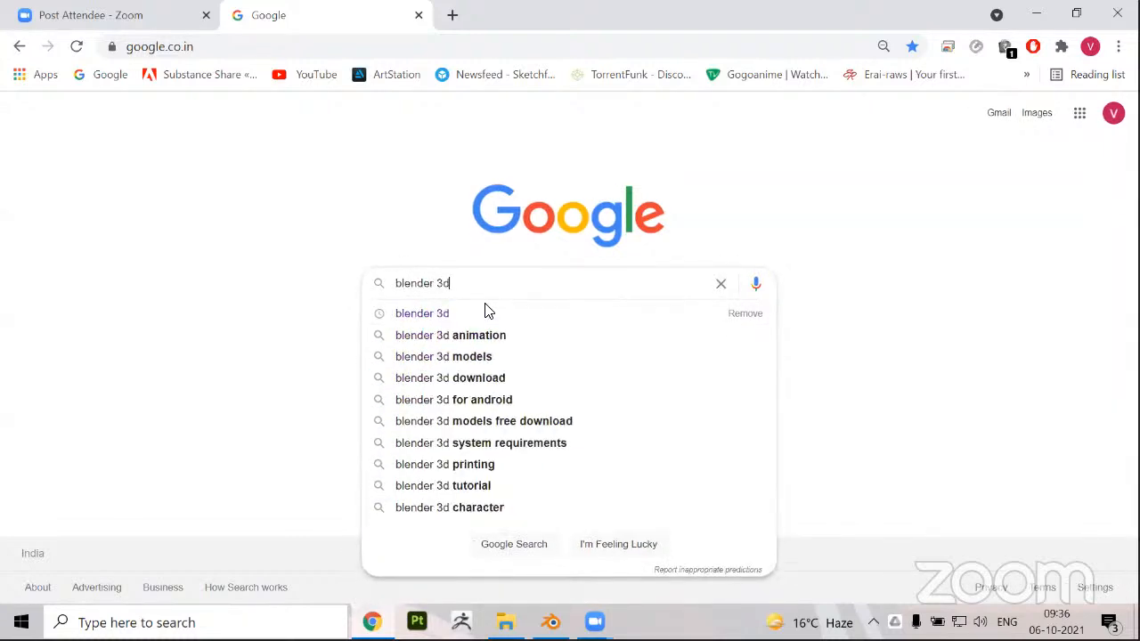
pyautogui.press('Return')
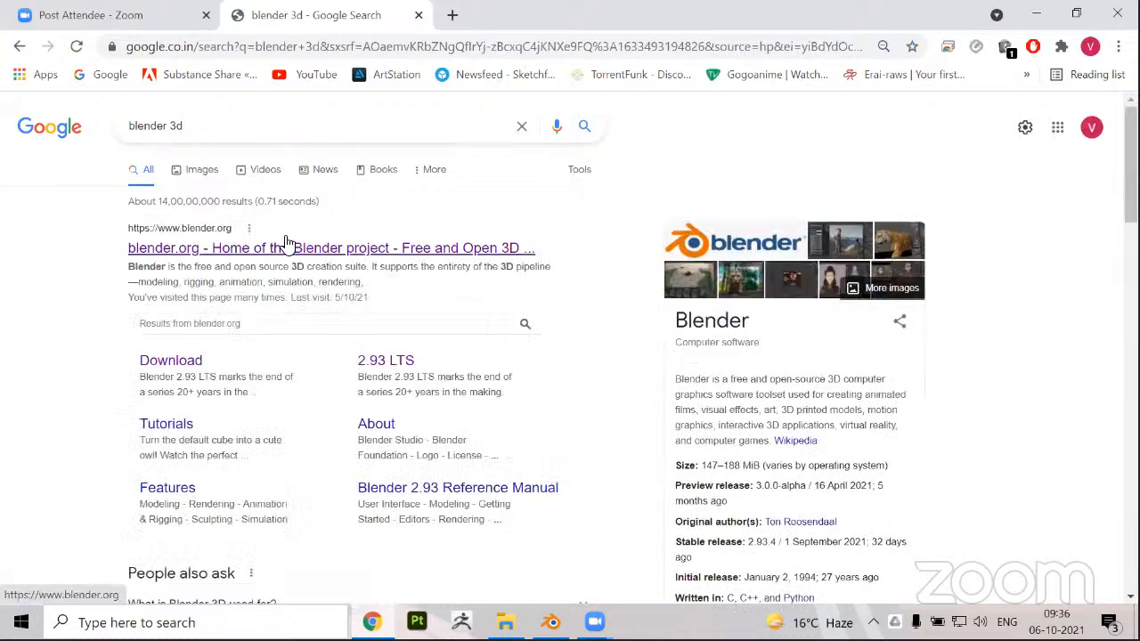
pyautogui.click(190, 252)
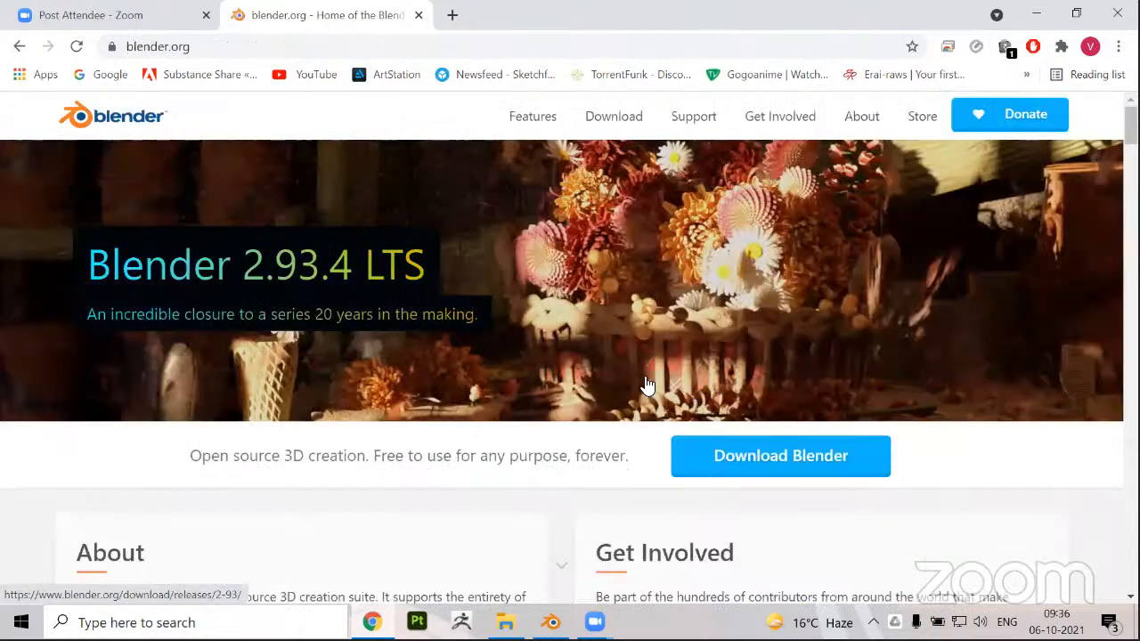
# Request the Blender 2.93.4 Windows installer from the site's download page and dismiss the duplicate download dialog
pyautogui.scroll(-1, 648, 381)
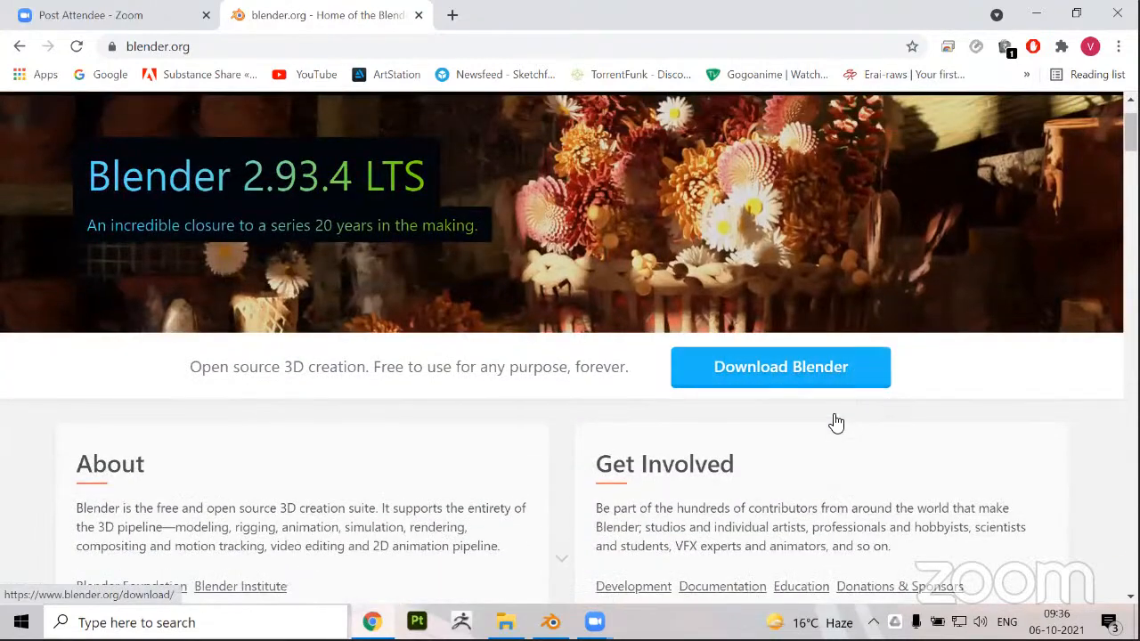
pyautogui.scroll(1, 831, 422)
pyautogui.click(762, 459)
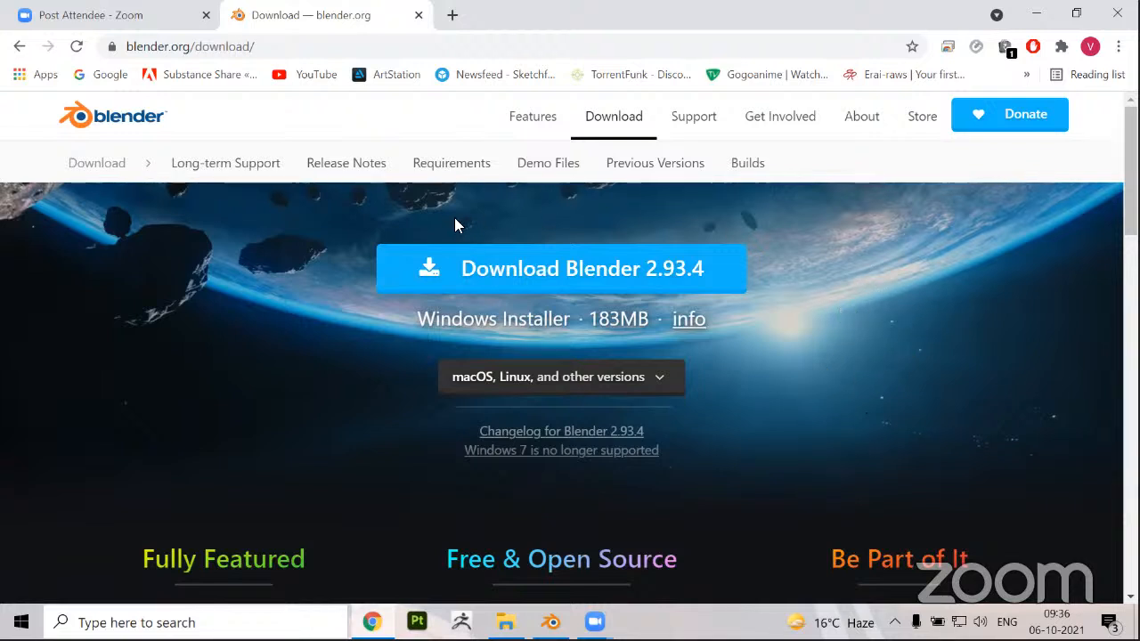
pyautogui.click(531, 271)
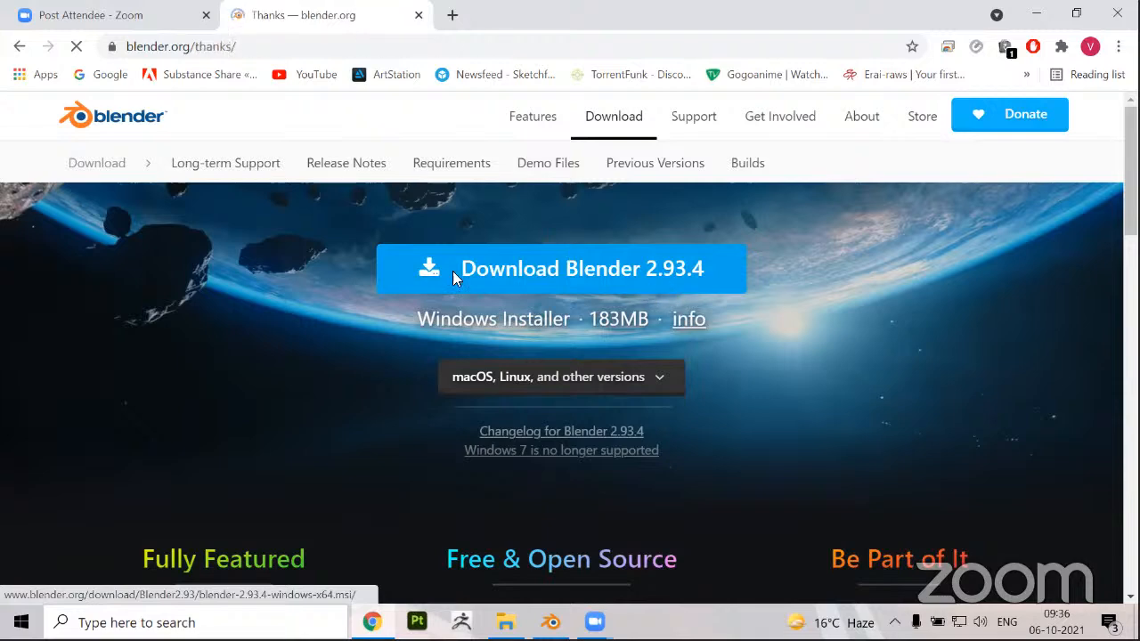
pyautogui.scroll(-1, 438, 388)
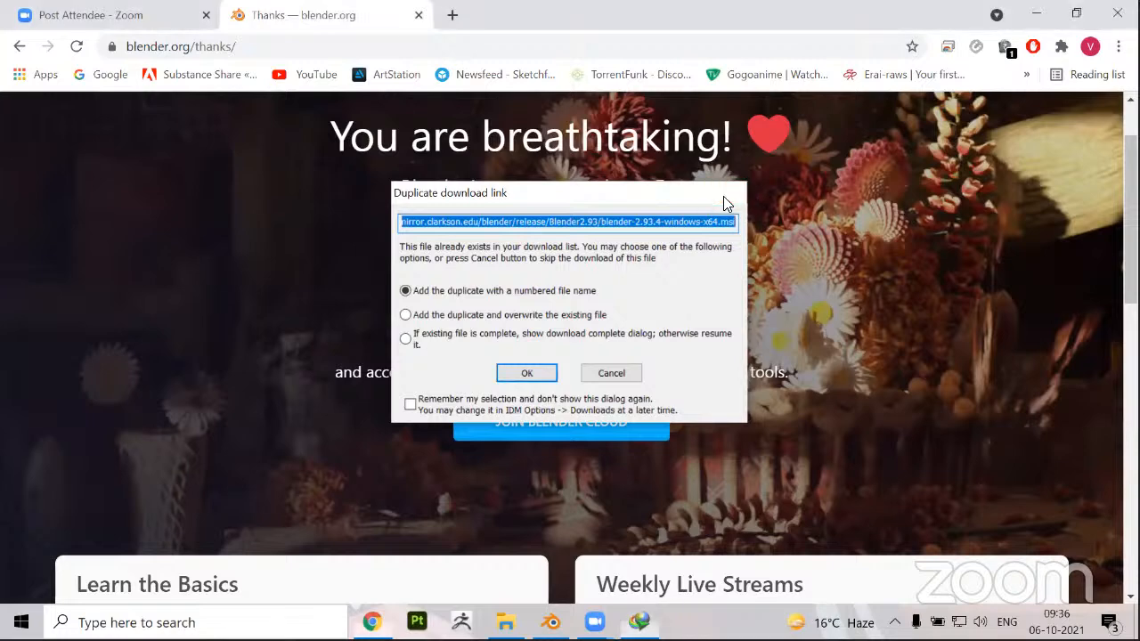
pyautogui.click(726, 195)
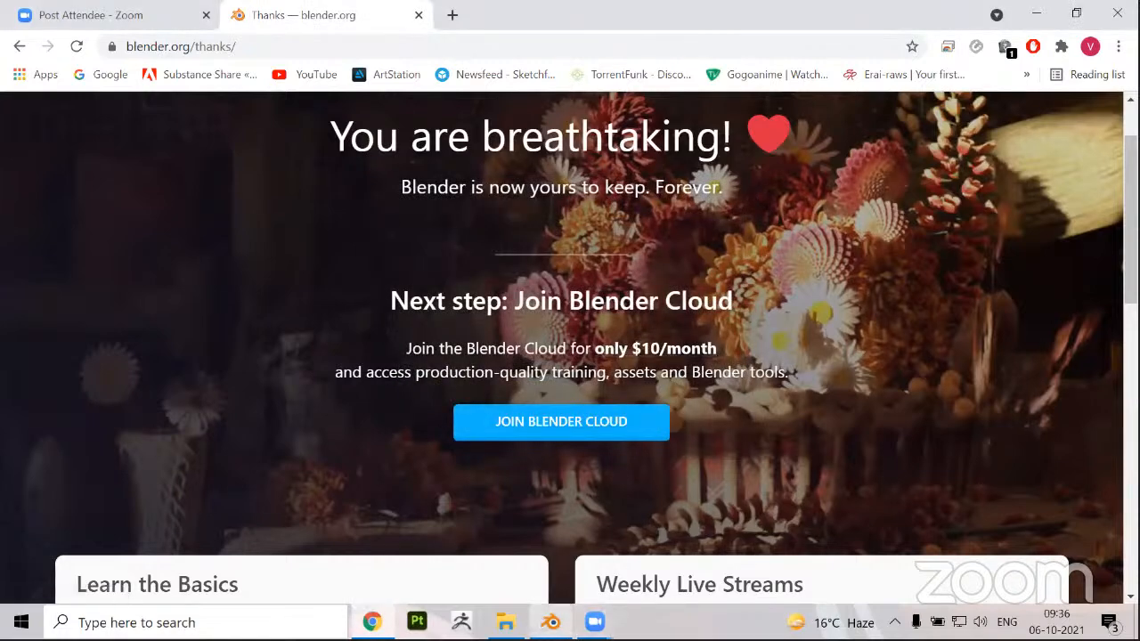
# Run the blender-2.93.4-windows-x64 installer from Downloads > Programs and proceed to the ready-to-install page, accepting the license and keeping the default location
pyautogui.click(506, 622)
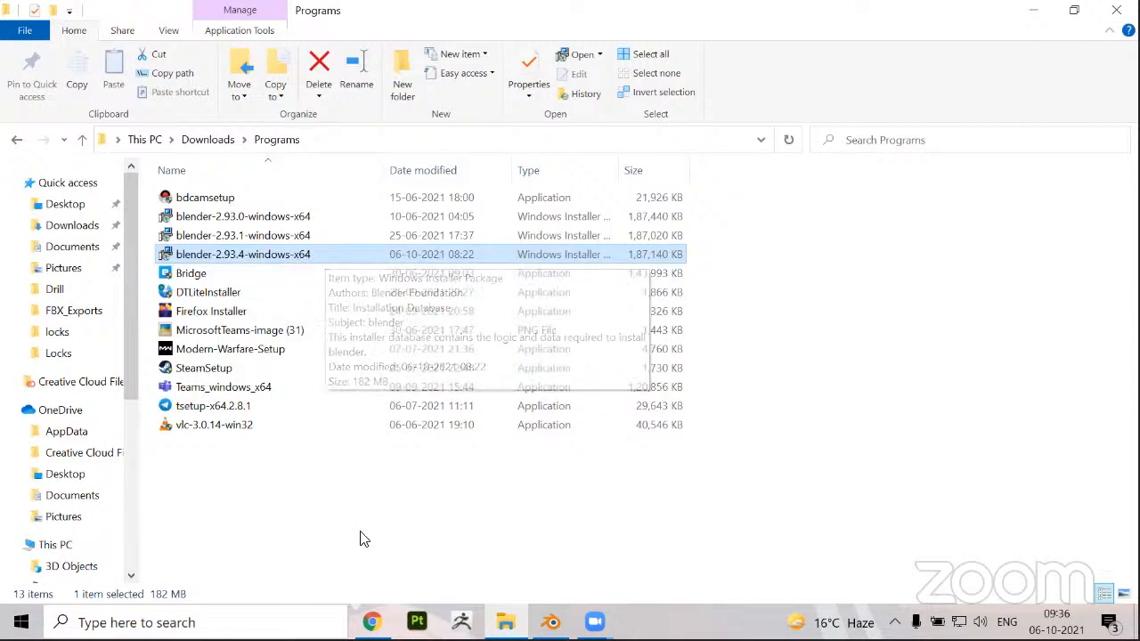
pyautogui.doubleClick(294, 258)
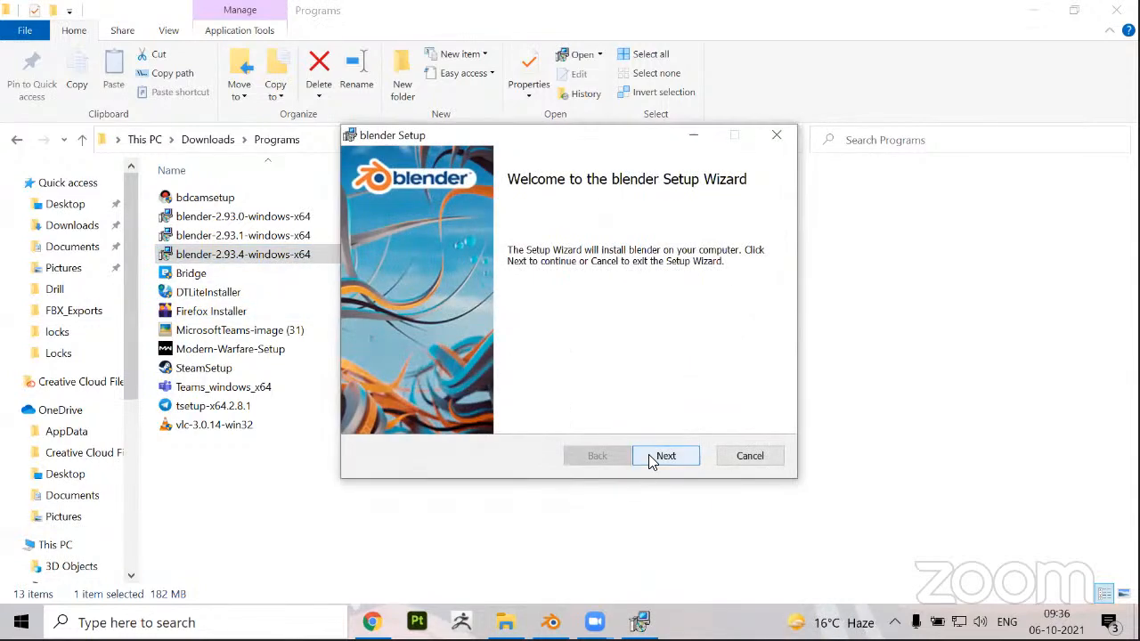
pyautogui.click(664, 456)
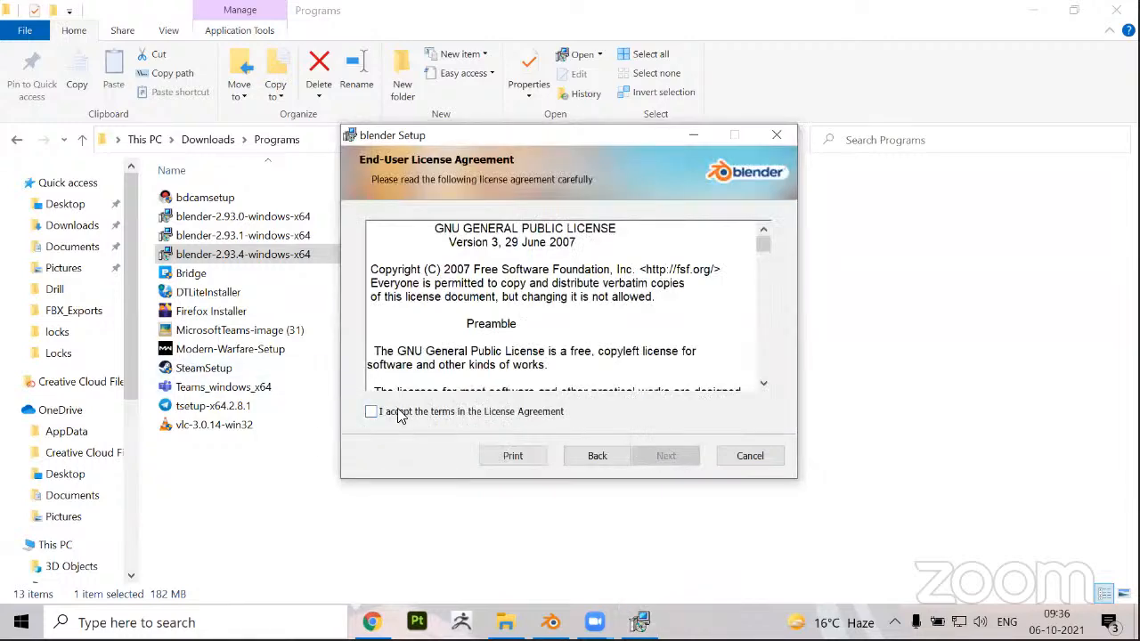
pyautogui.click(399, 413)
pyautogui.click(664, 457)
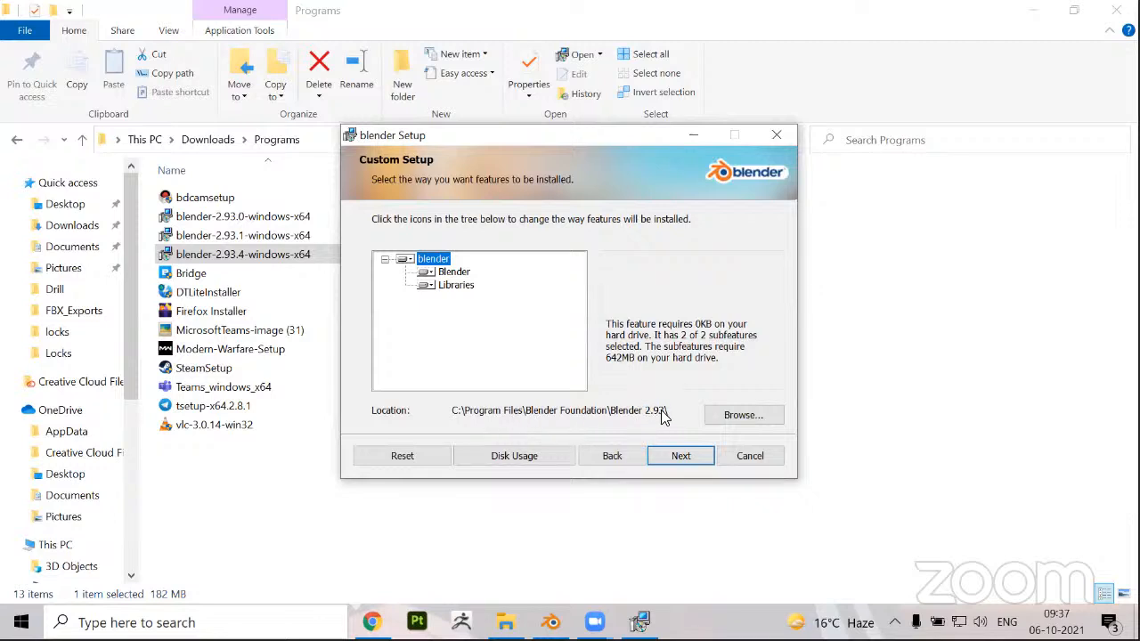
pyautogui.click(680, 456)
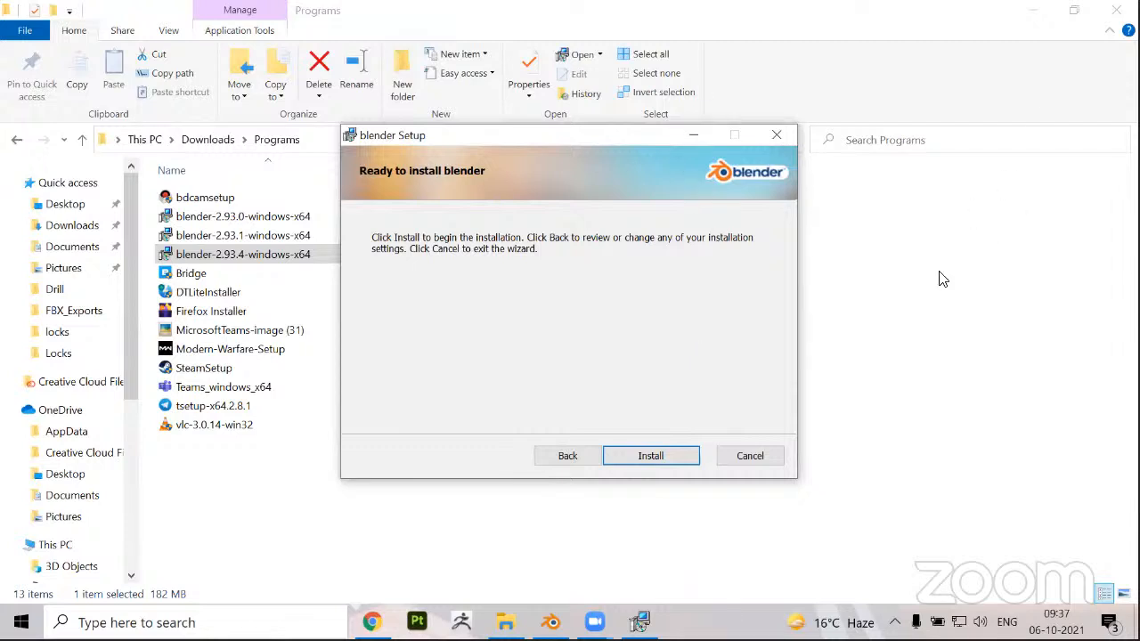
# Minimize the Blender setup wizard, the Programs folder window and the browser to show the desktop
pyautogui.click(695, 136)
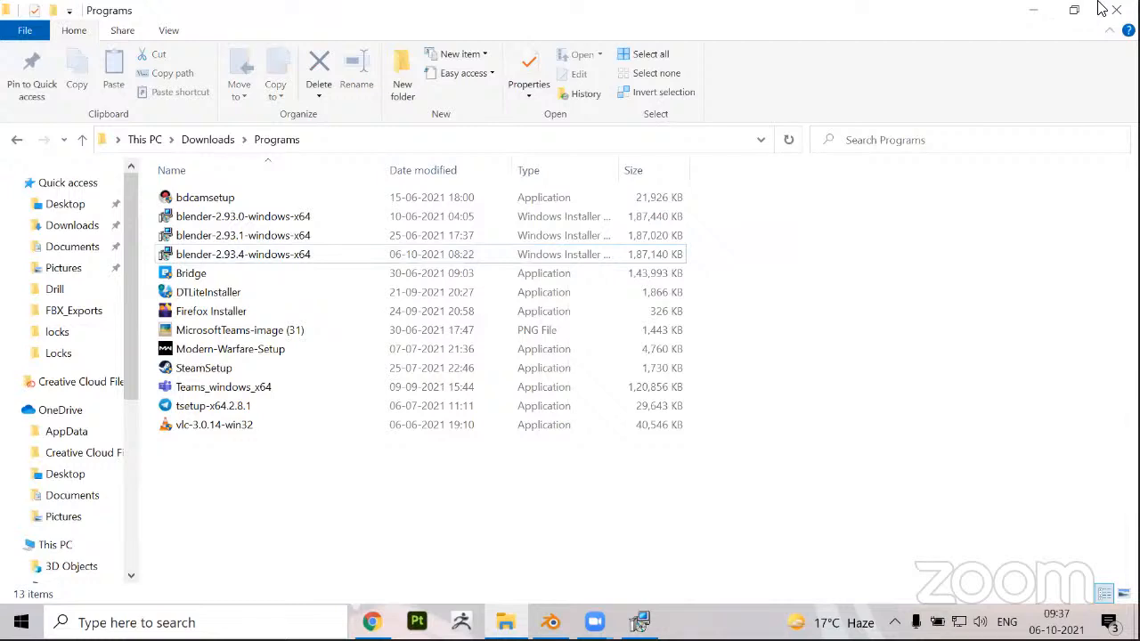
pyautogui.click(1035, 10)
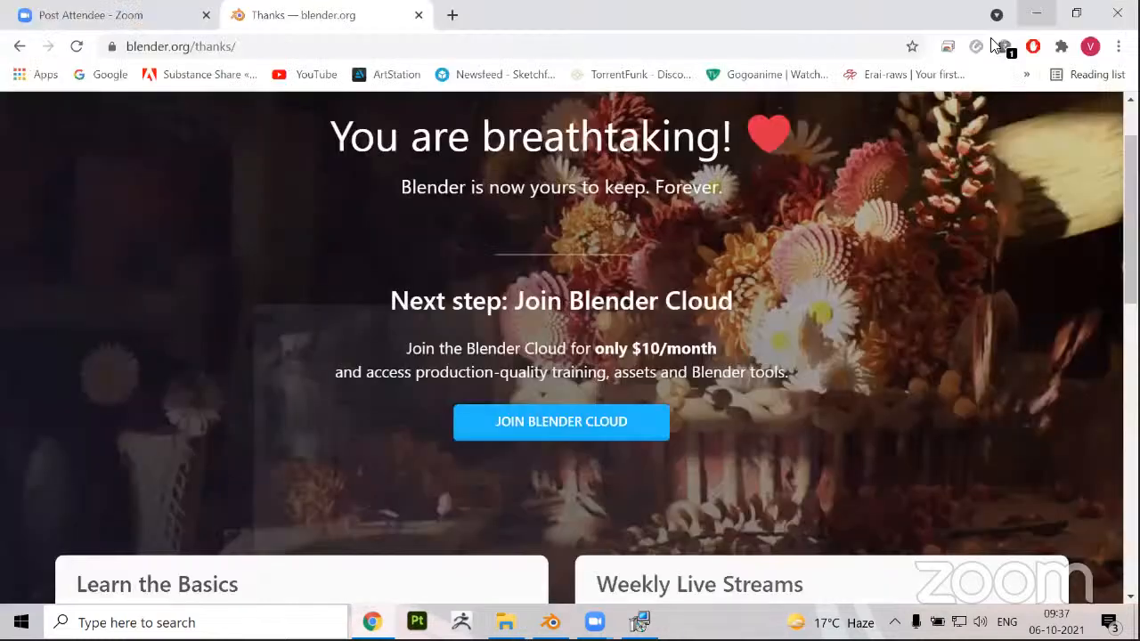
pyautogui.press('super+d')
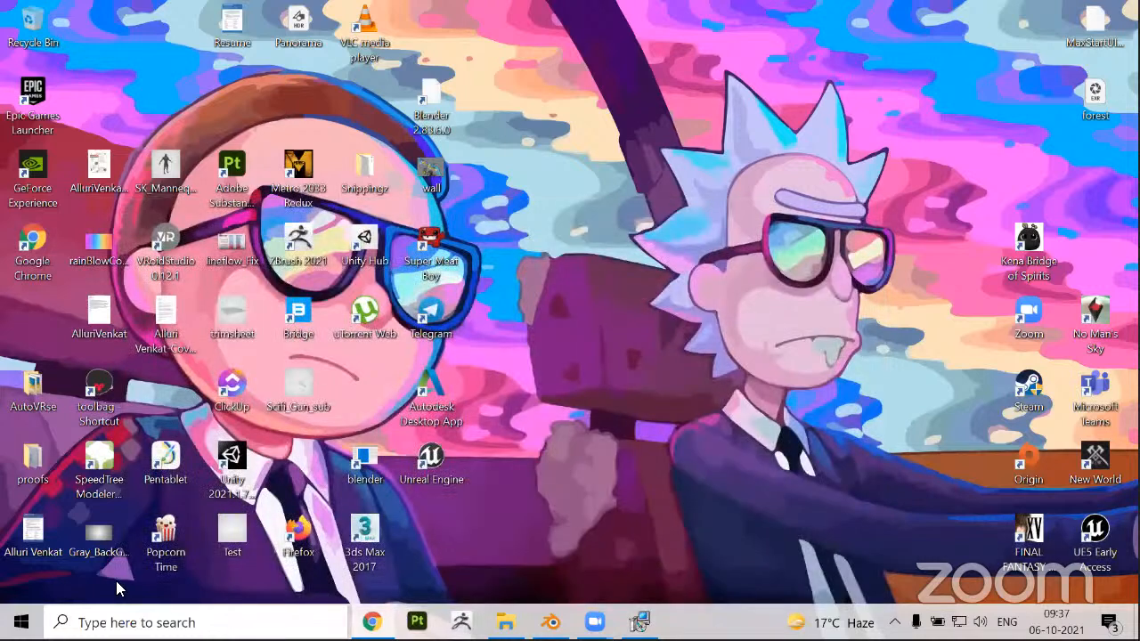
# Search the computer for the installed Blender application using "blend", and close the search
pyautogui.press('super')
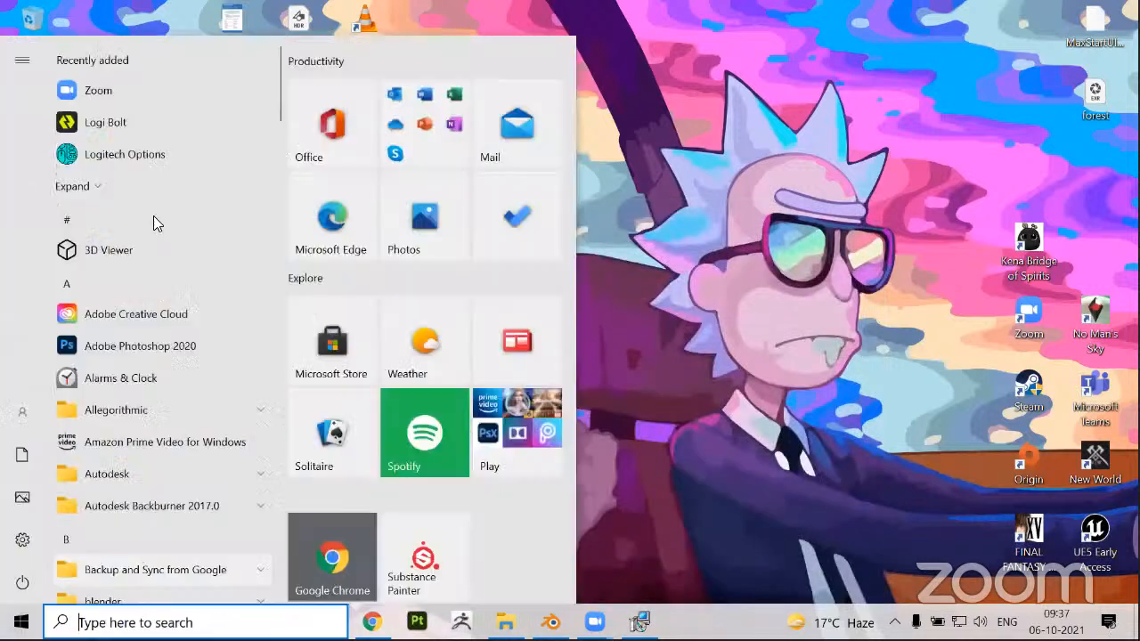
pyautogui.write('bl')
pyautogui.press('Return')
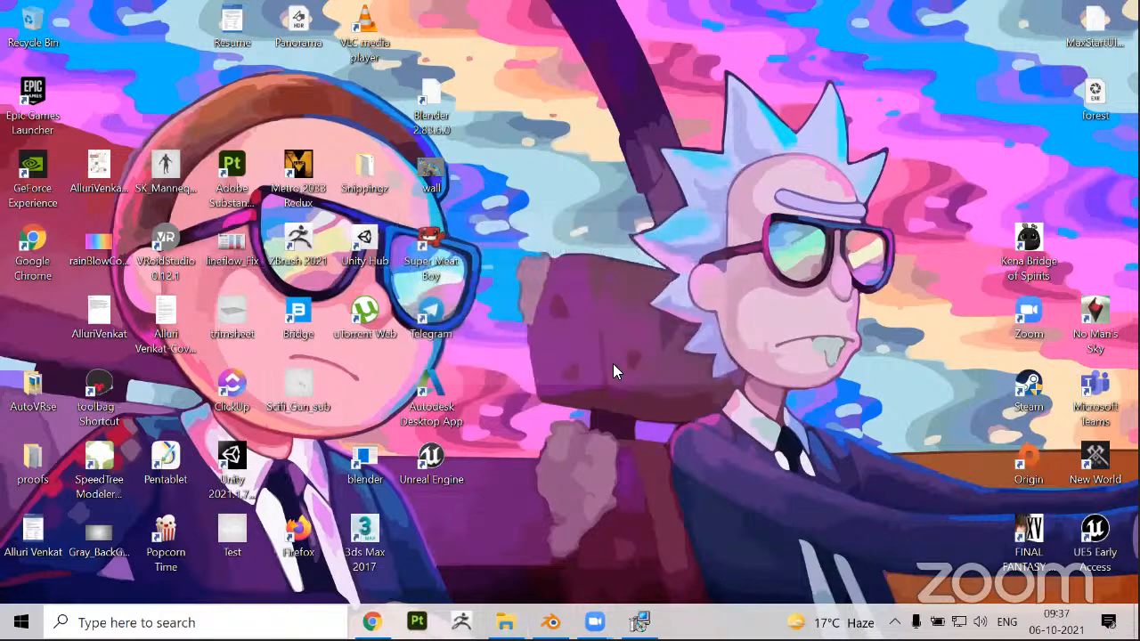
pyautogui.click(615, 367)
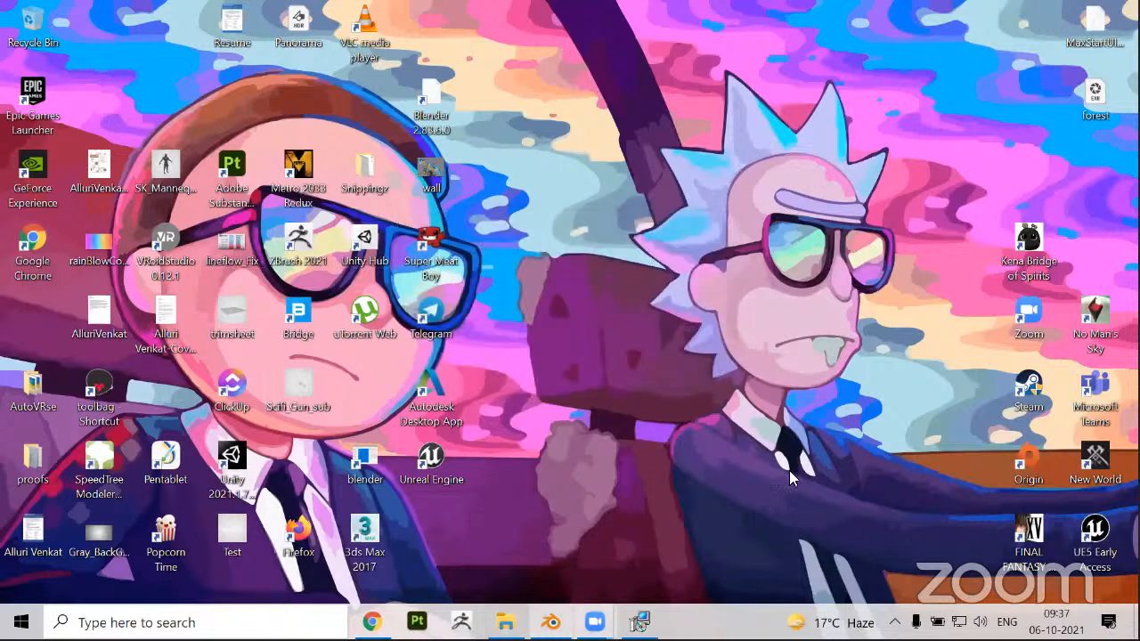
pyautogui.moveTo(594, 622)
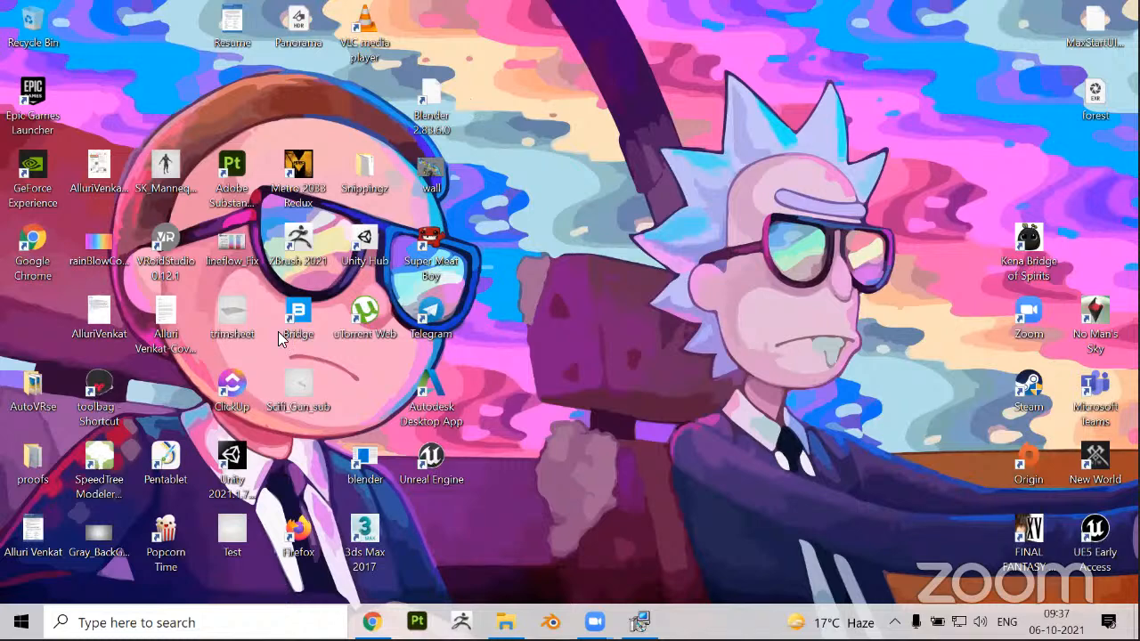
pyautogui.press('super')
pyautogui.write('bl')
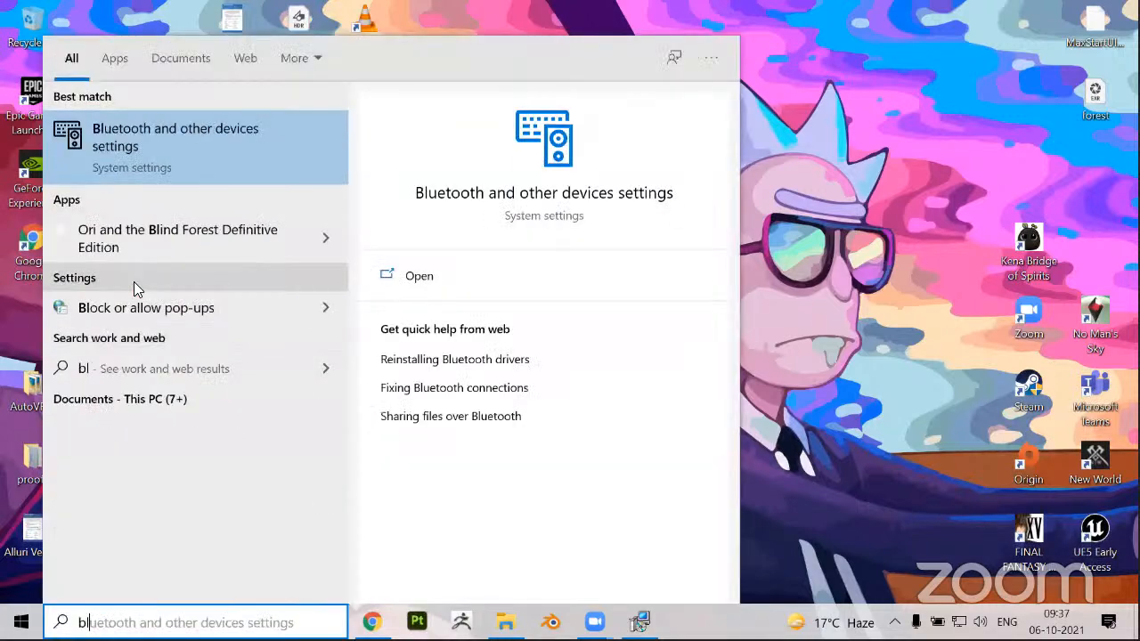
pyautogui.write('end')
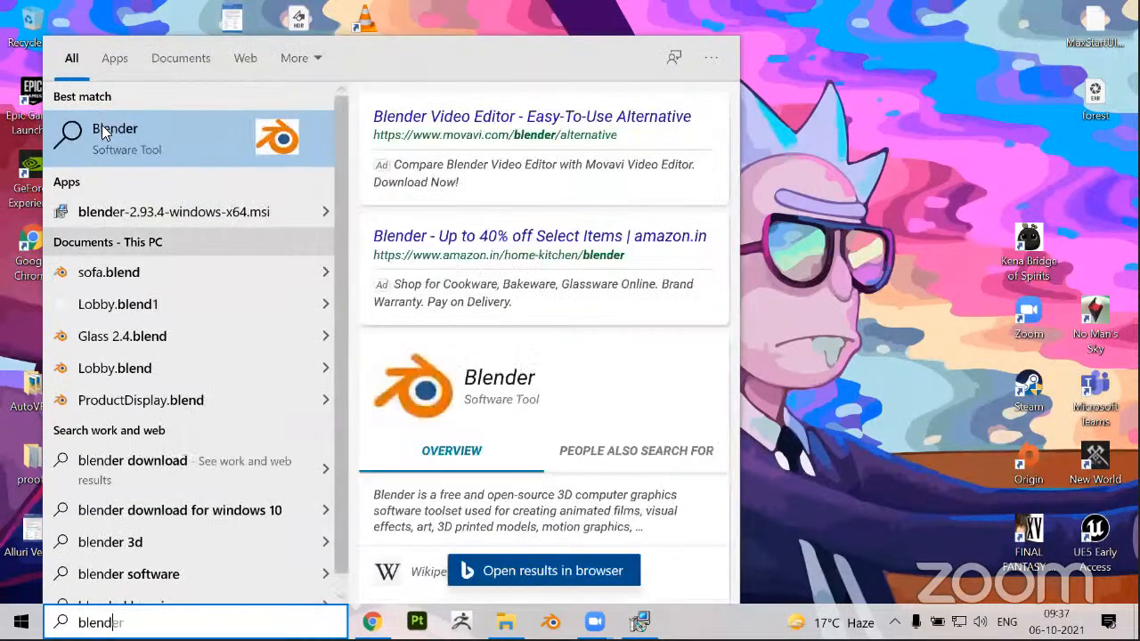
pyautogui.click(873, 350)
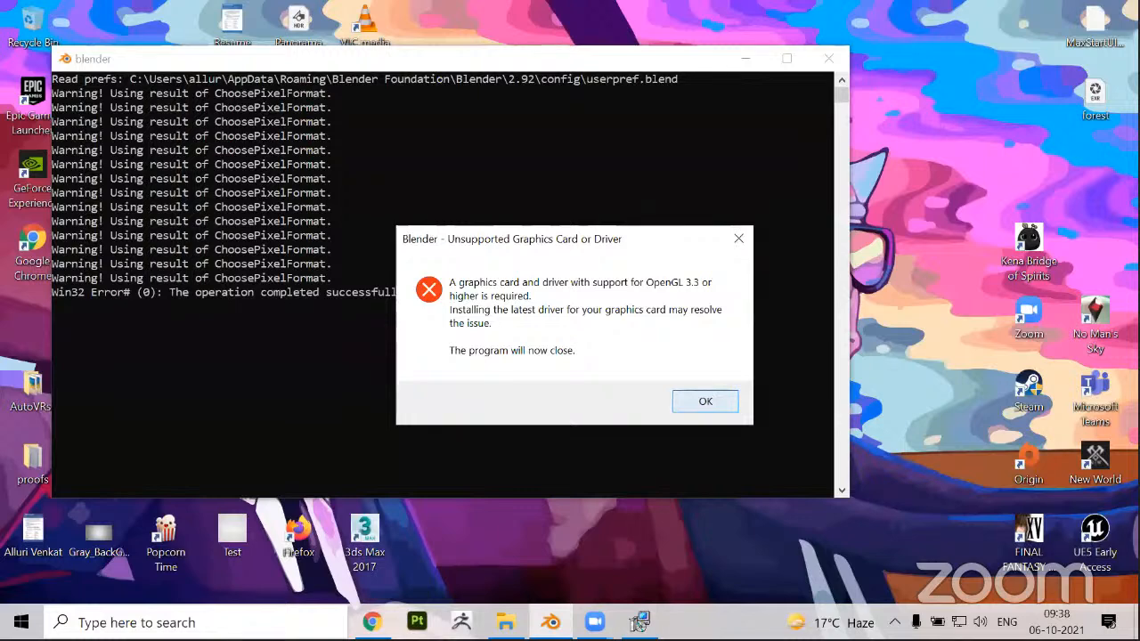
# Try to launch Blender and dismiss its error dialog
pyautogui.click(550, 621)
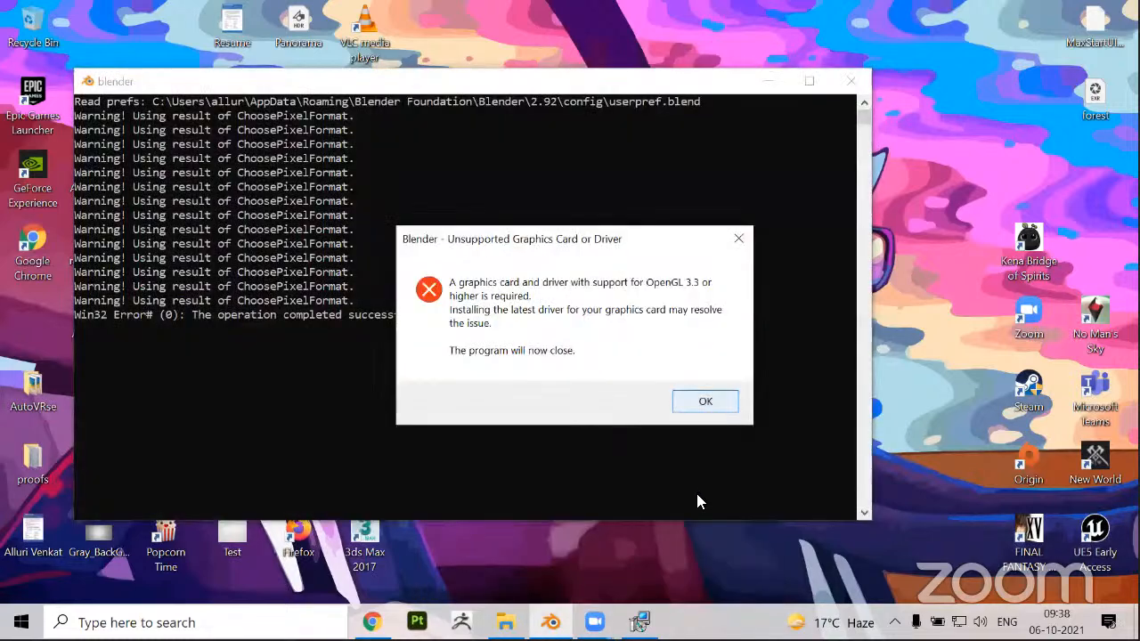
pyautogui.click(704, 401)
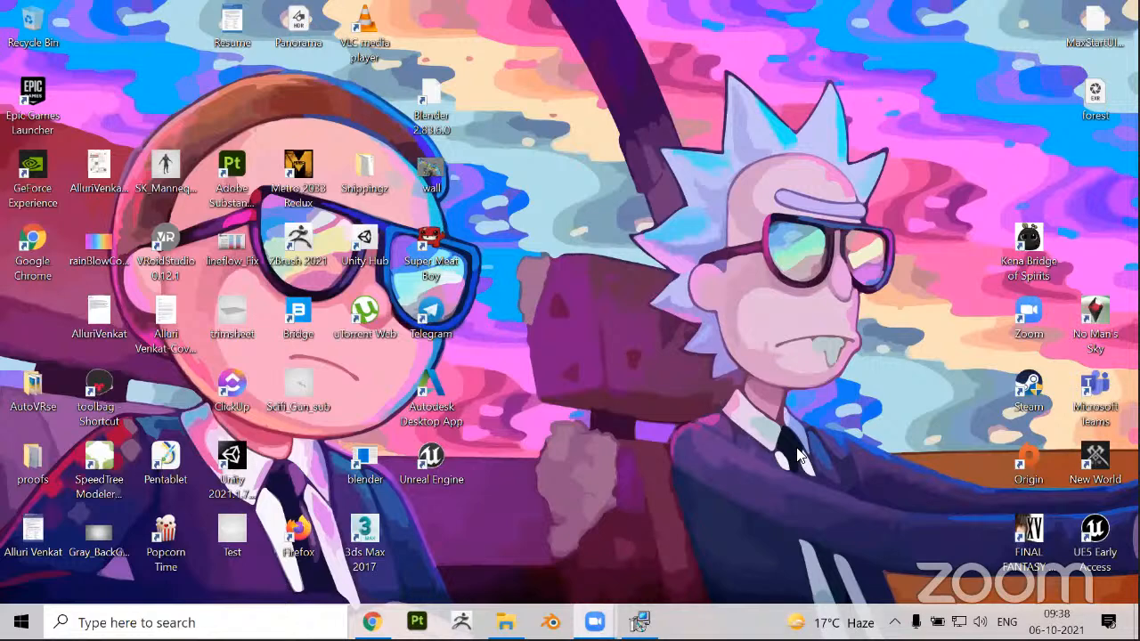
pyautogui.press('super')
pyautogui.press('super')
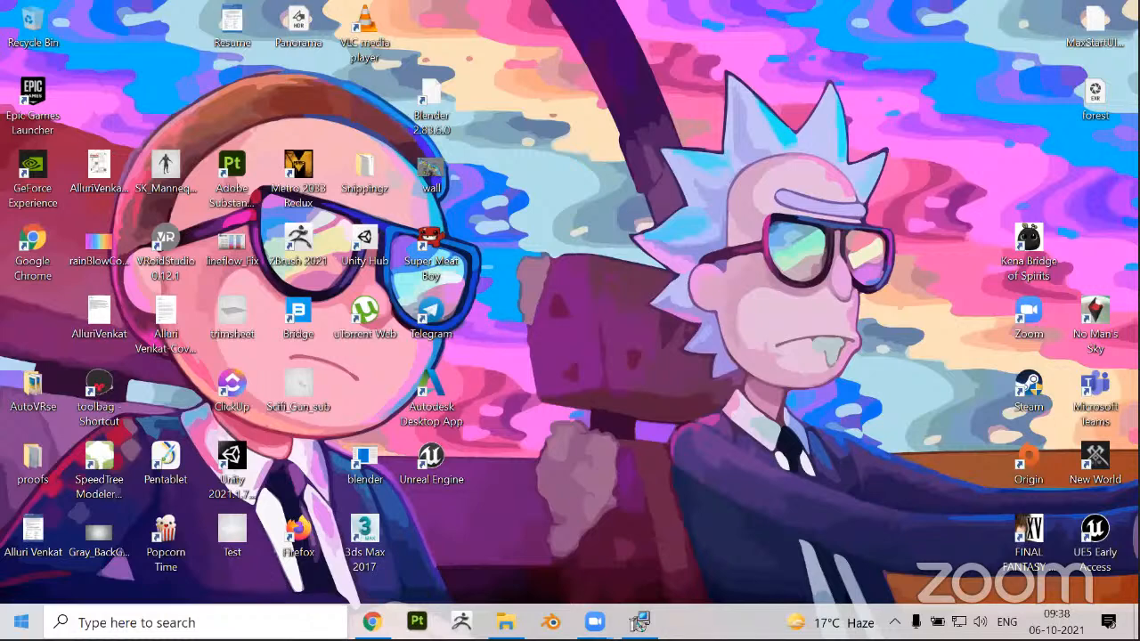
pyautogui.click(21, 622)
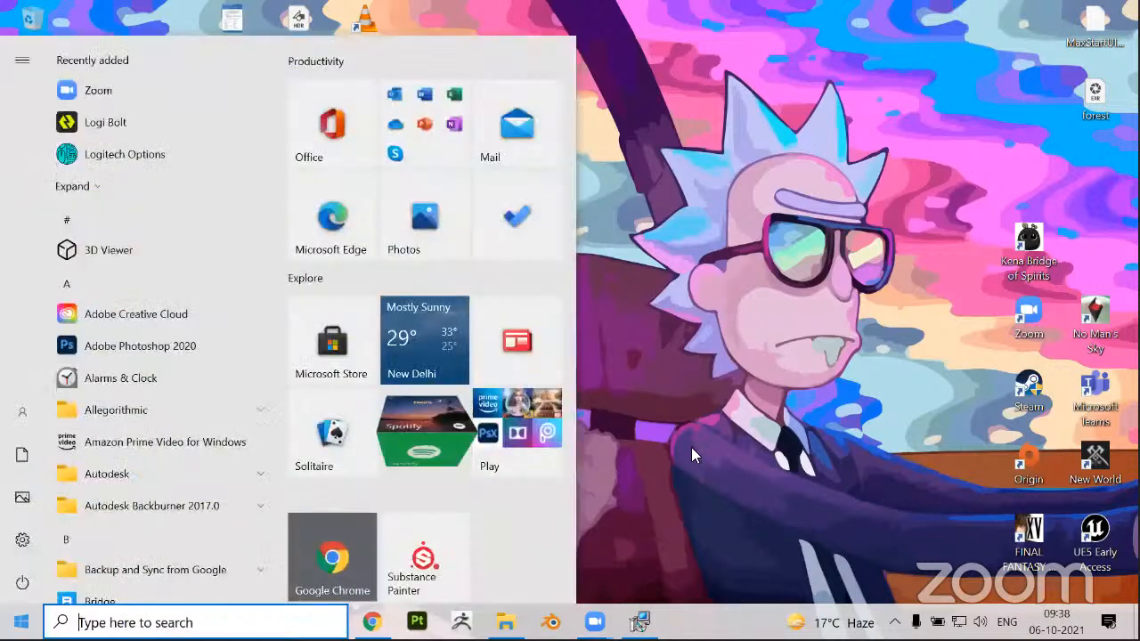
pyautogui.click(702, 447)
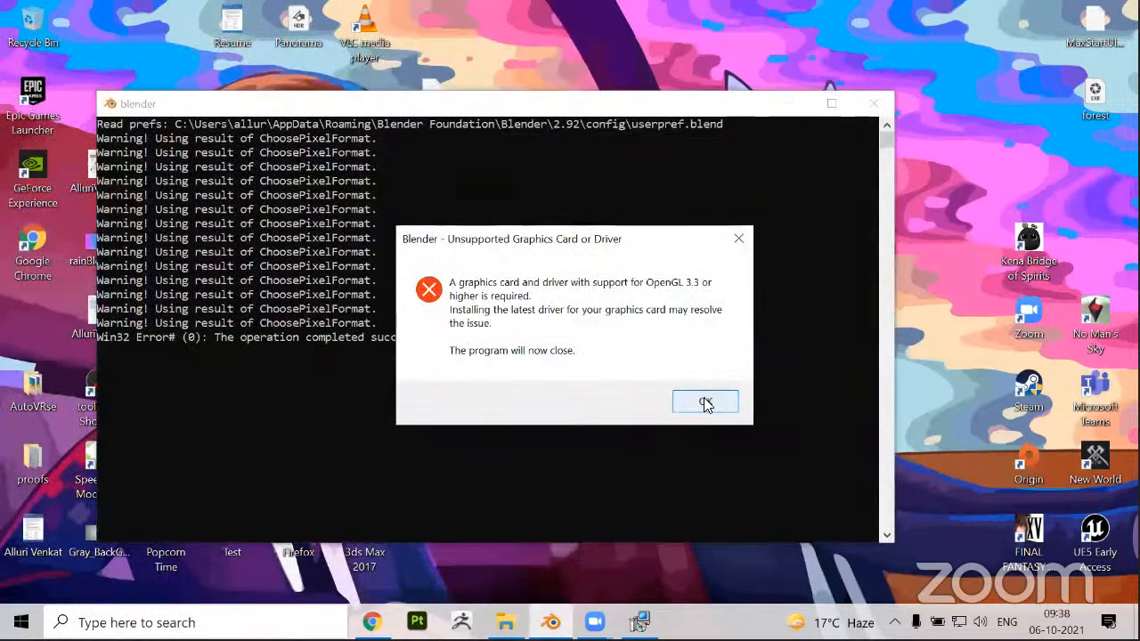
pyautogui.click(704, 402)
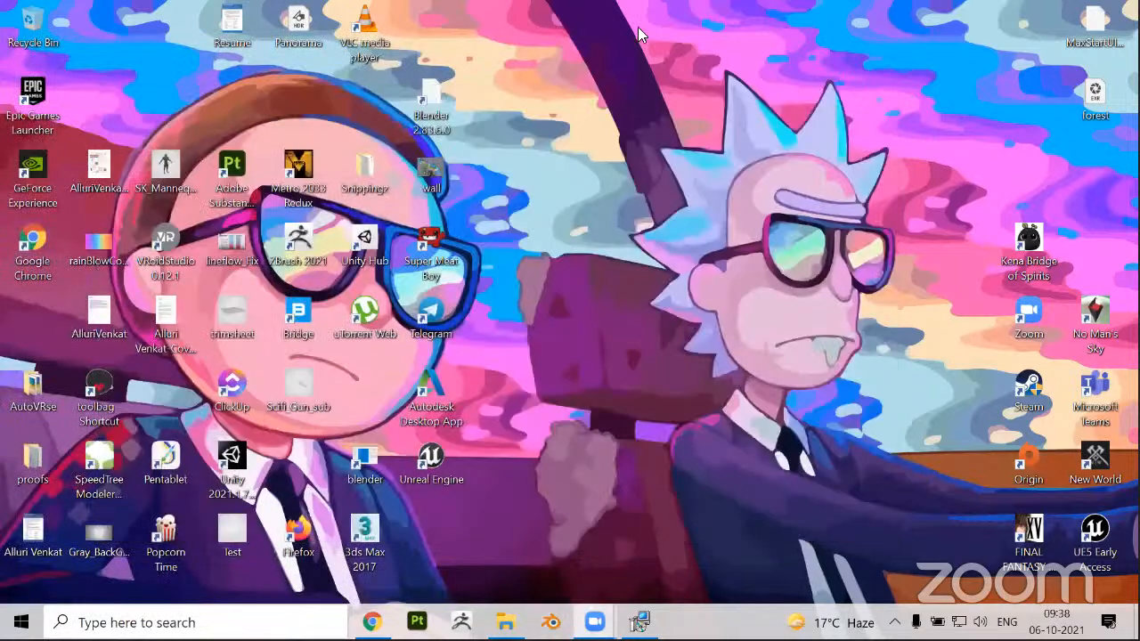
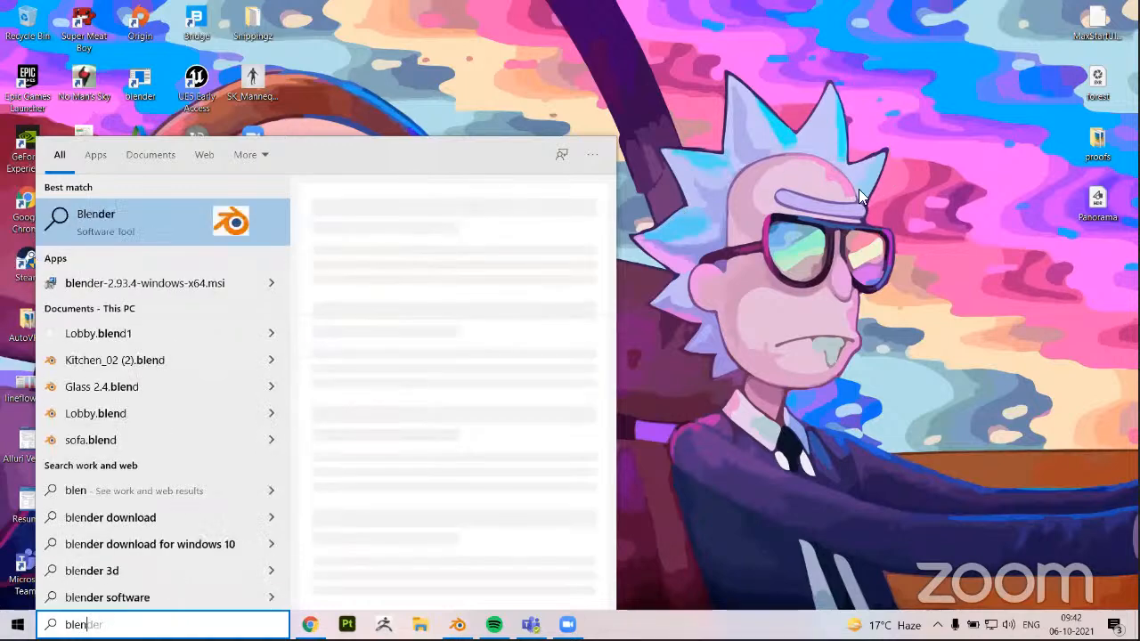
# Launch Blender from the search results and close its splash screen to reveal the default scene
pyautogui.click(182, 233)
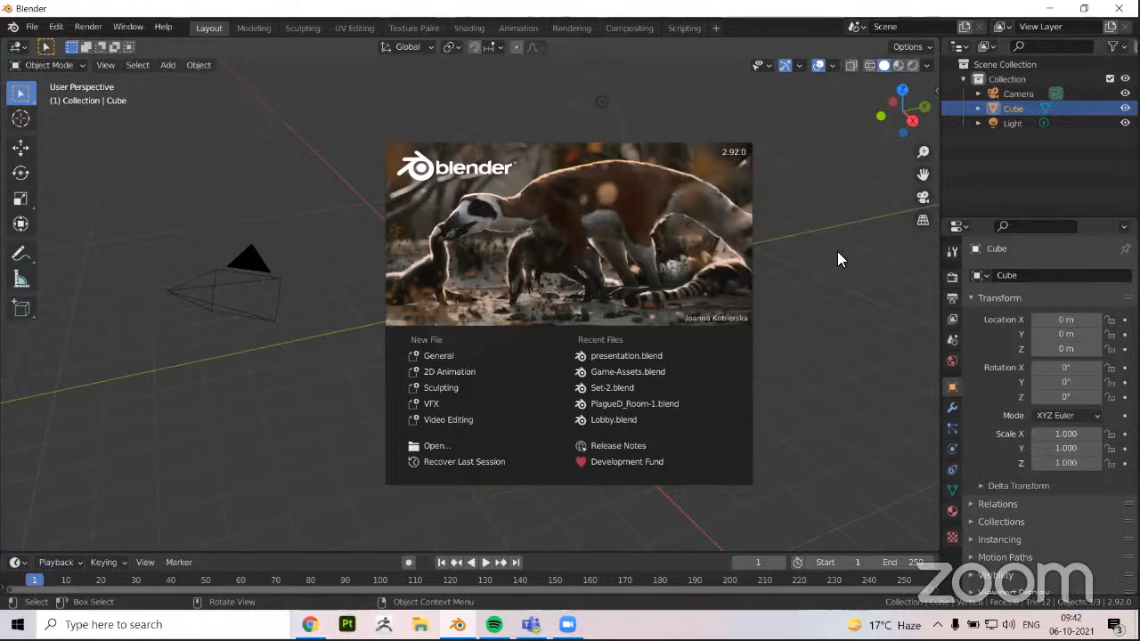
pyautogui.click(787, 108)
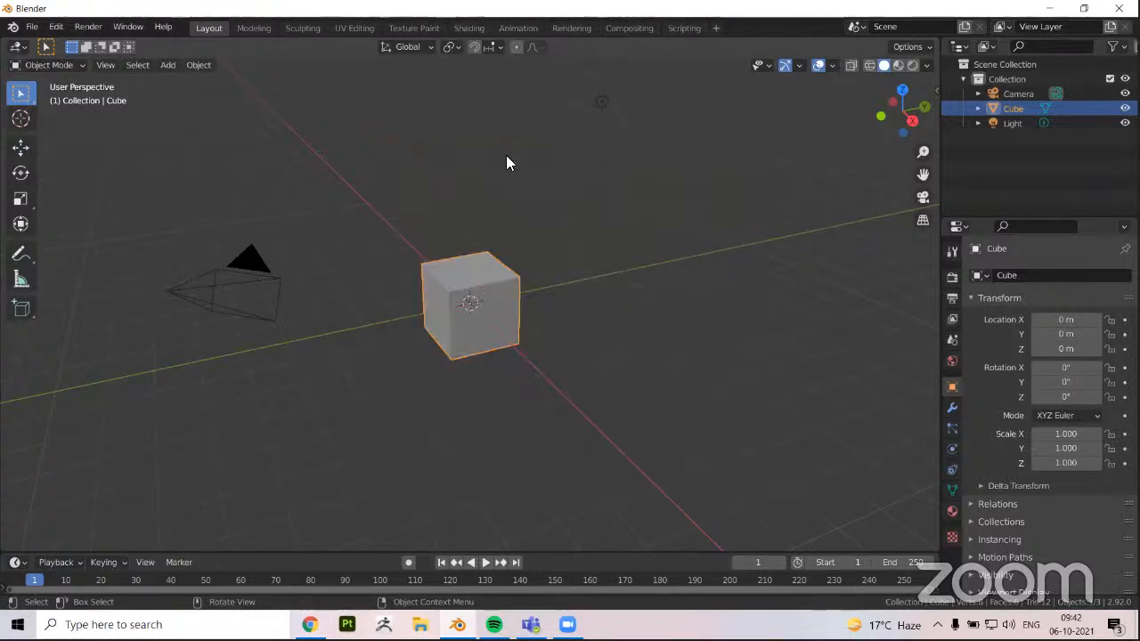
pyautogui.moveTo(324, 266); pyautogui.dragTo(553, 321, button='middle')
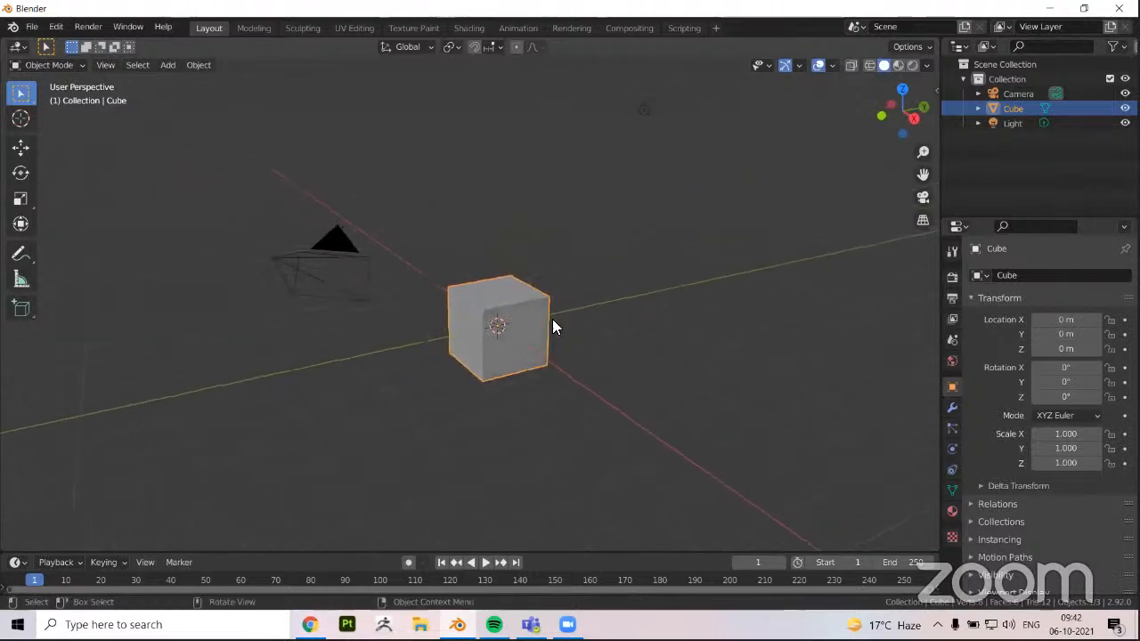
pyautogui.moveTo(214, 297); pyautogui.dragTo(393, 351, button='middle')
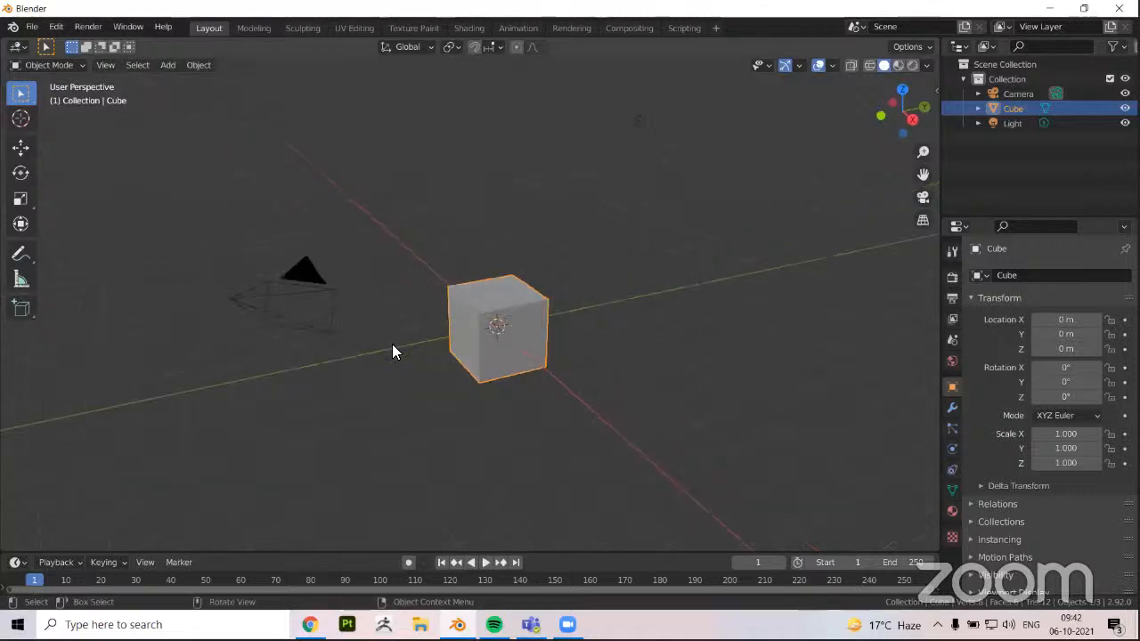
# Select both the camera and the light in the default scene and delete them, keeping only the cube
pyautogui.click(300, 302)
pyautogui.click(472, 315)
pyautogui.click(639, 122)
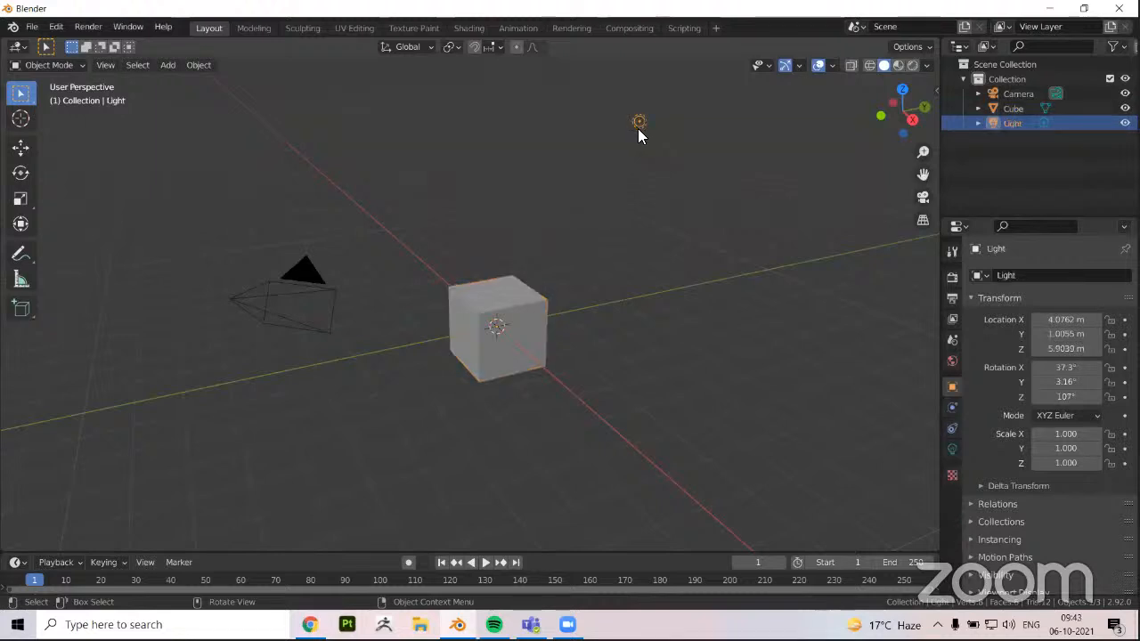
pyautogui.click(251, 299)
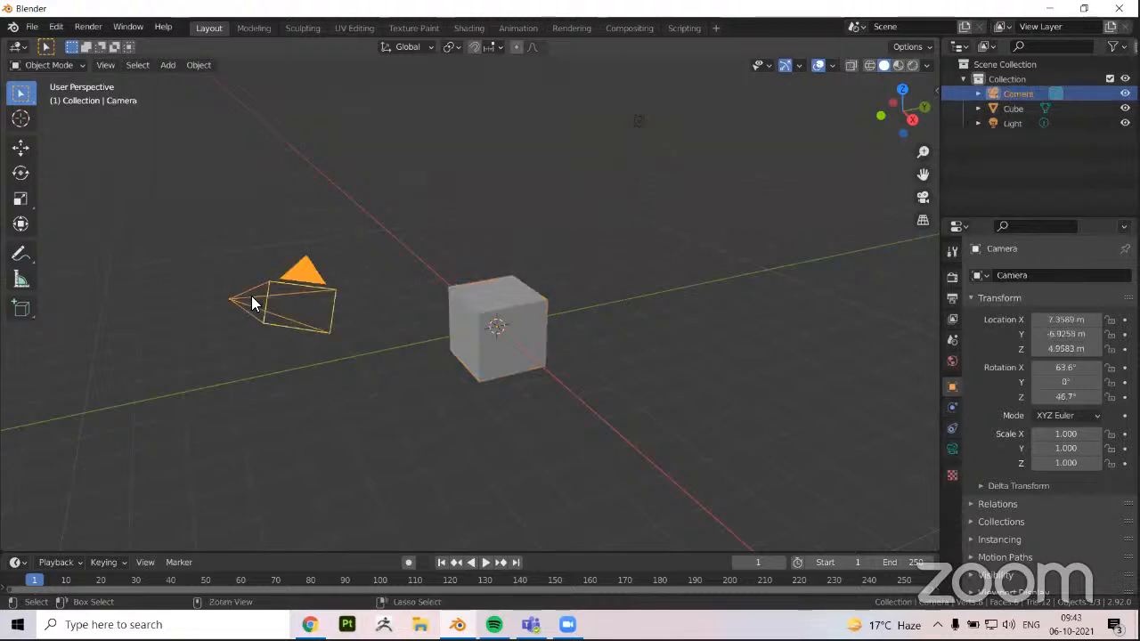
pyautogui.keyDown('shift'); pyautogui.click(639, 122); pyautogui.keyUp('shift')
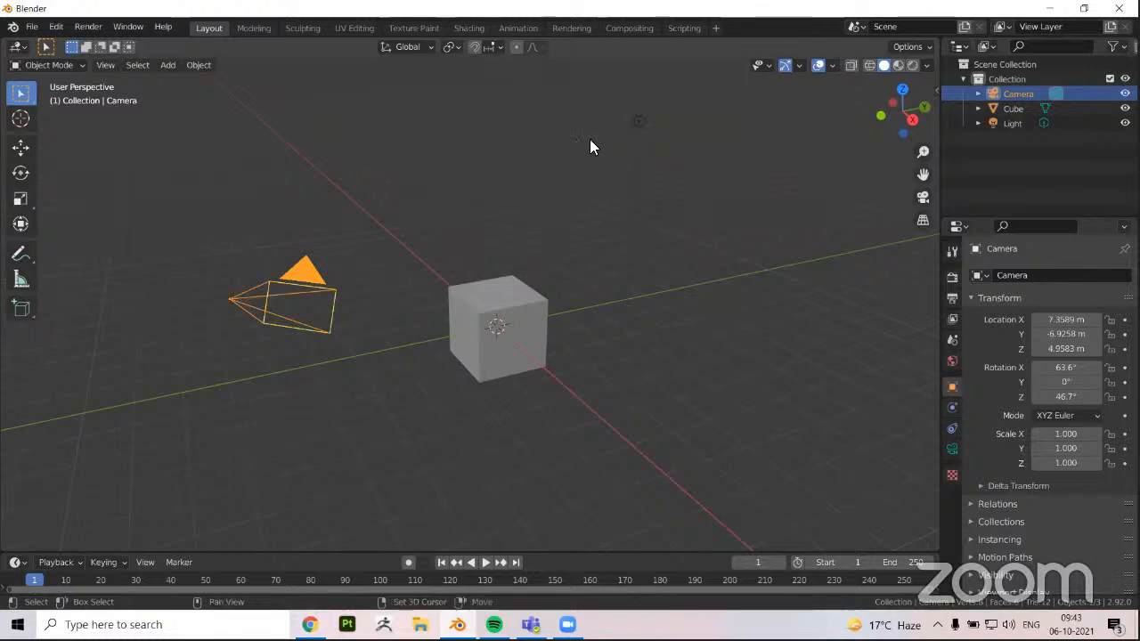
pyautogui.press('x')
pyautogui.click(513, 165)
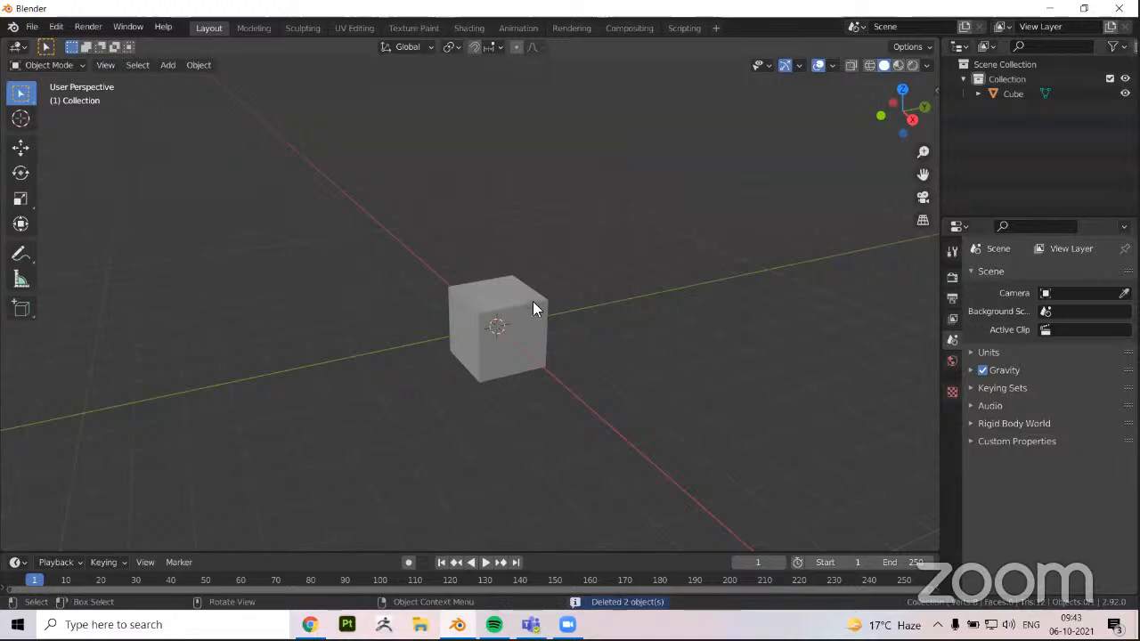
# Select the cube, enter Edit Mode, clear the mesh selection and pick the nearest upper corner vertex
pyautogui.click(500, 317)
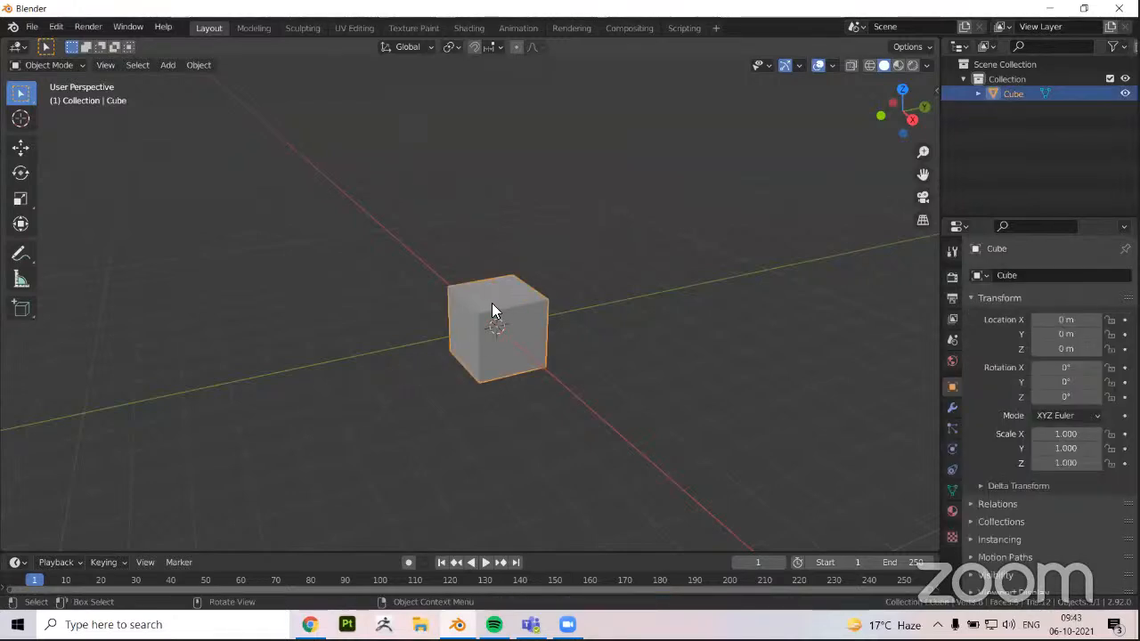
pyautogui.moveTo(416, 328); pyautogui.dragTo(420, 329, button='middle')
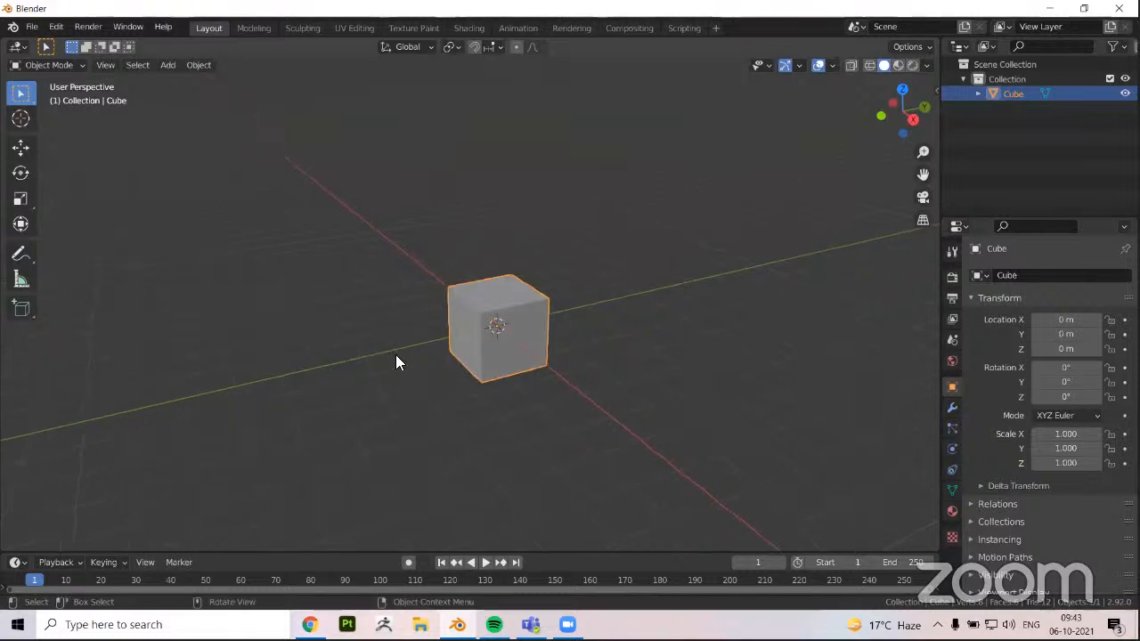
pyautogui.moveTo(390, 338); pyautogui.dragTo(395, 337, button='middle')
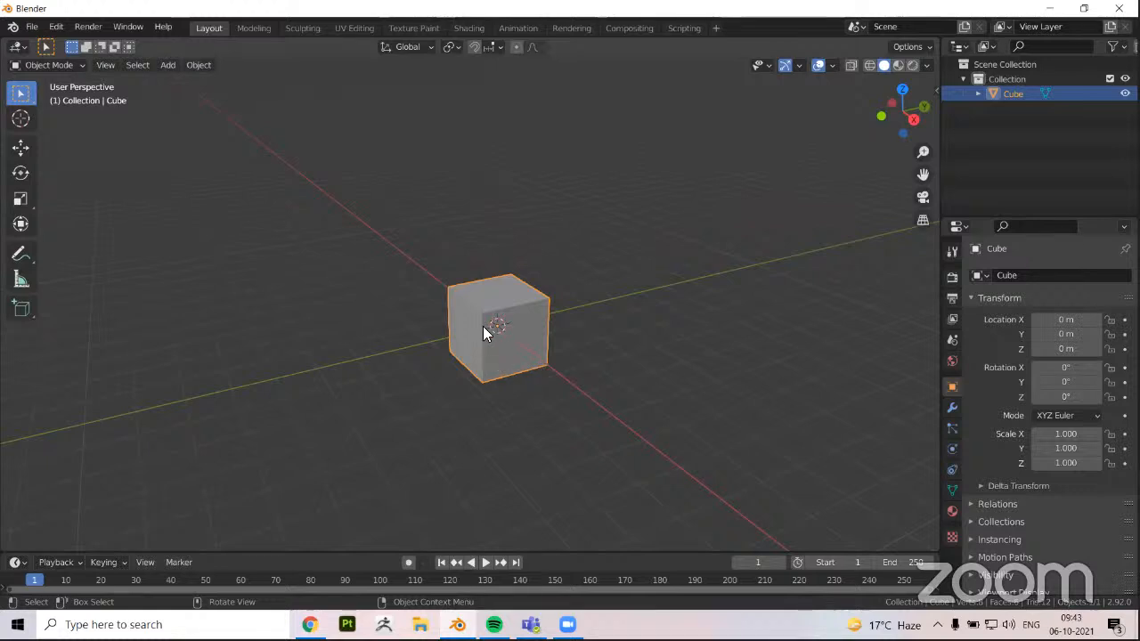
pyautogui.moveTo(374, 337); pyautogui.dragTo(380, 338, button='middle')
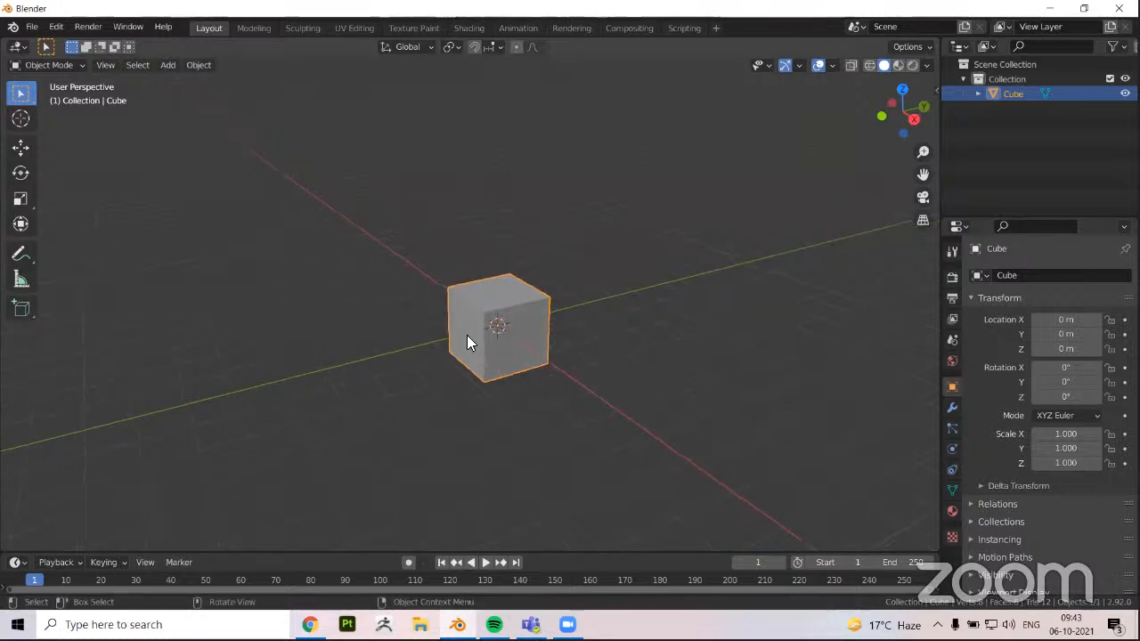
pyautogui.scroll(1, 467, 335)
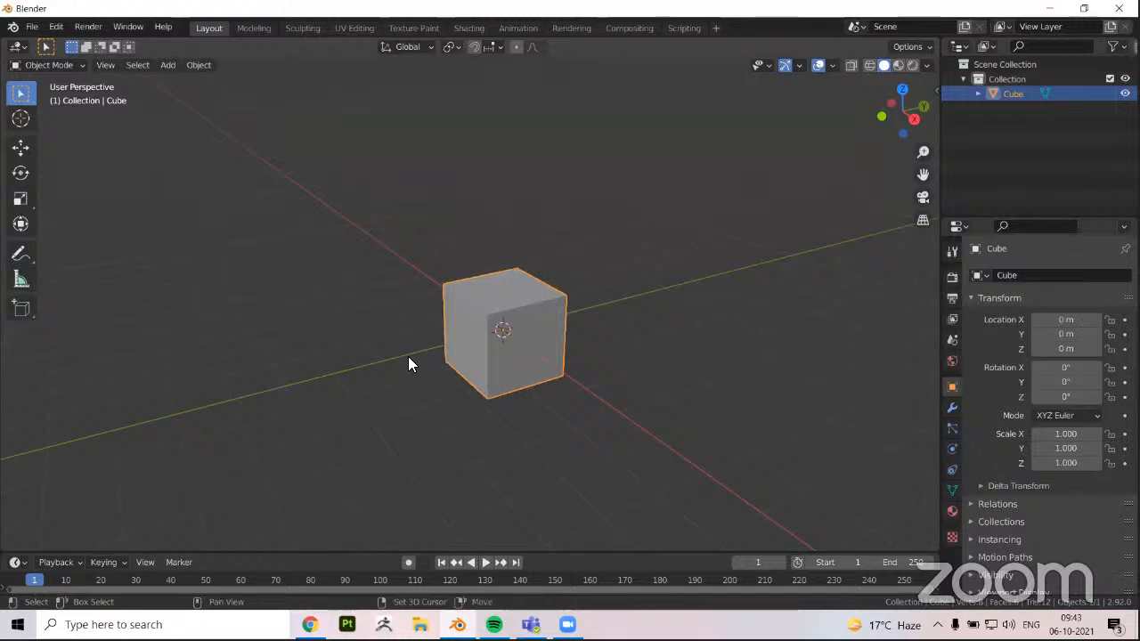
pyautogui.moveTo(406, 361); pyautogui.dragTo(518, 335, button='middle')
pyautogui.scroll(3, 449, 296)
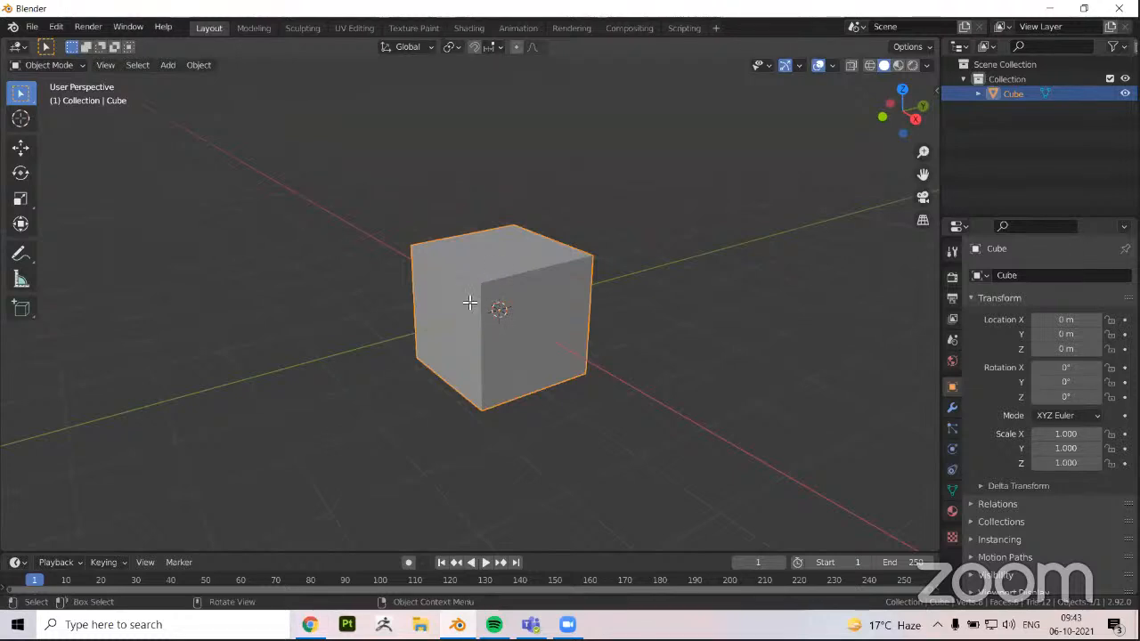
pyautogui.press('Tab')
pyautogui.hotkey('alt', 'a')
pyautogui.scroll(2, 463, 294)
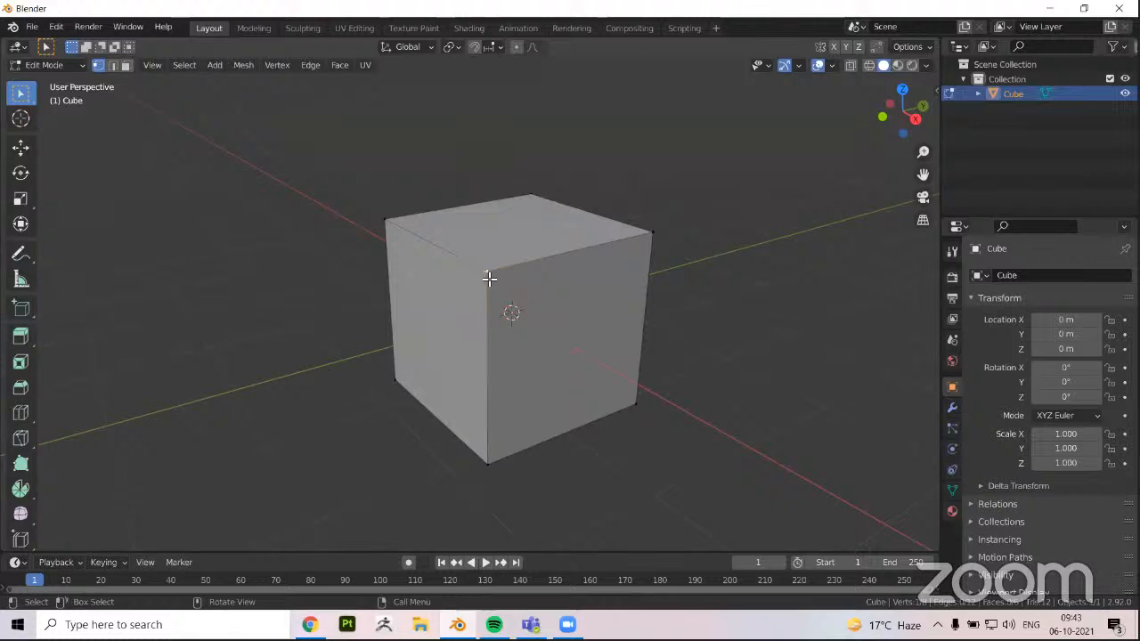
# Select a front top edge in edge select mode and the face below it in face select mode, and clear the selection
pyautogui.press('2')
pyautogui.click(525, 261)
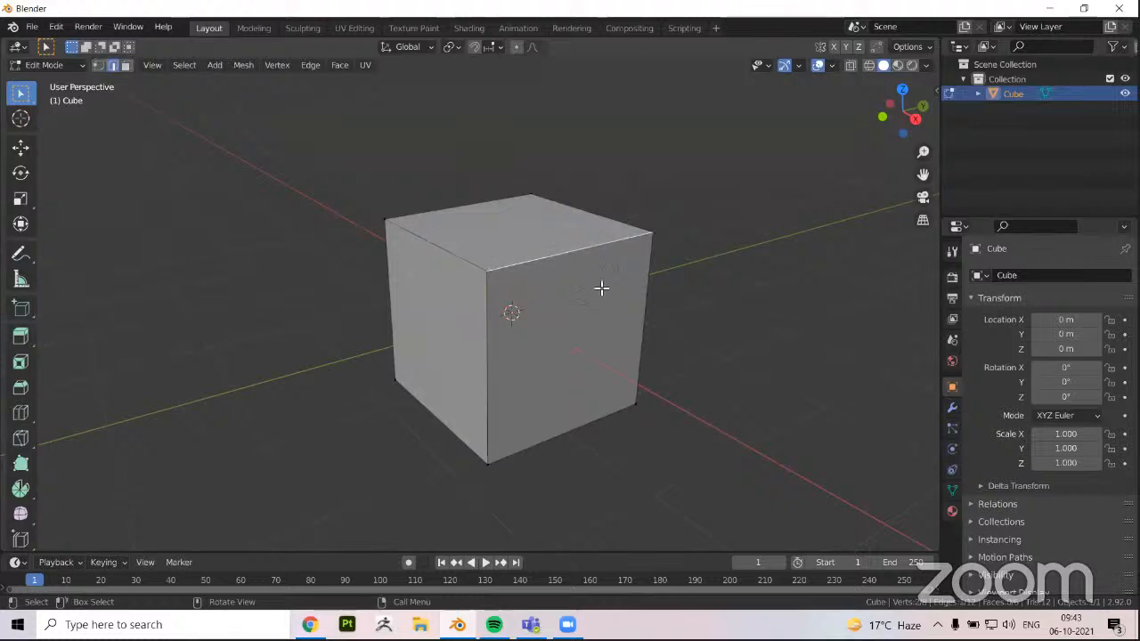
pyautogui.press('3')
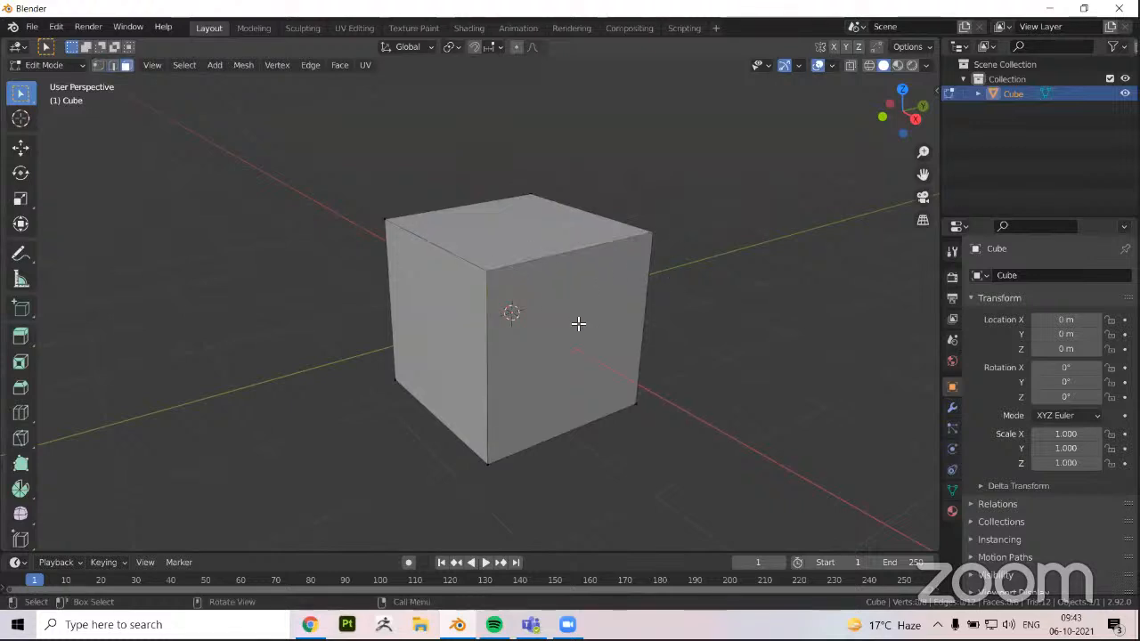
pyautogui.click(545, 345)
pyautogui.moveTo(513, 339)
pyautogui.mouseDown(button='middle')
pyautogui.moveTo(521, 326)
pyautogui.moveTo(517, 347)
pyautogui.mouseUp(button='middle')
pyautogui.scroll(-1, 516, 347)
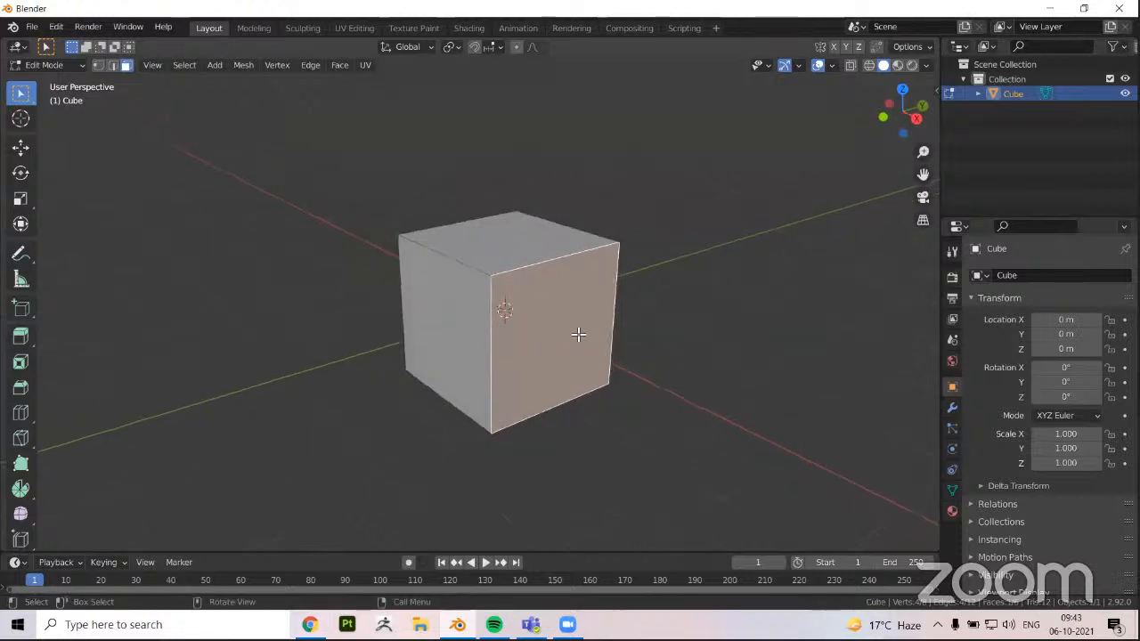
pyautogui.moveTo(543, 333); pyautogui.dragTo(548, 338, button='middle')
pyautogui.hotkey('alt', 'a')
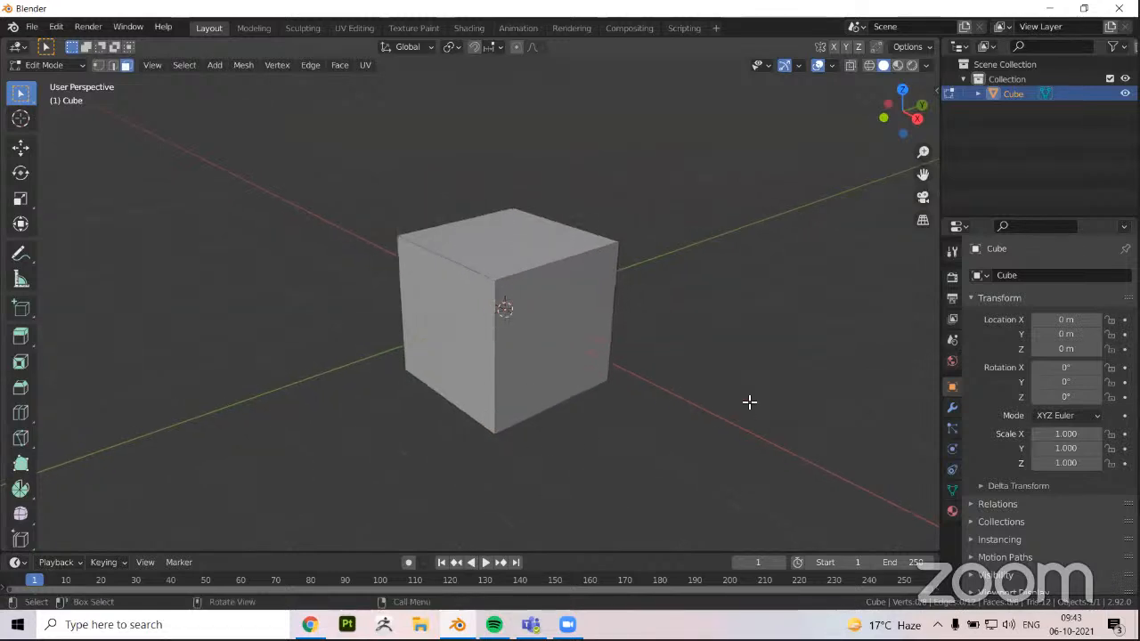
# Select both end vertices of the front top edge, and extend the selection in edge mode to all four edges around the face below
pyautogui.press('1')
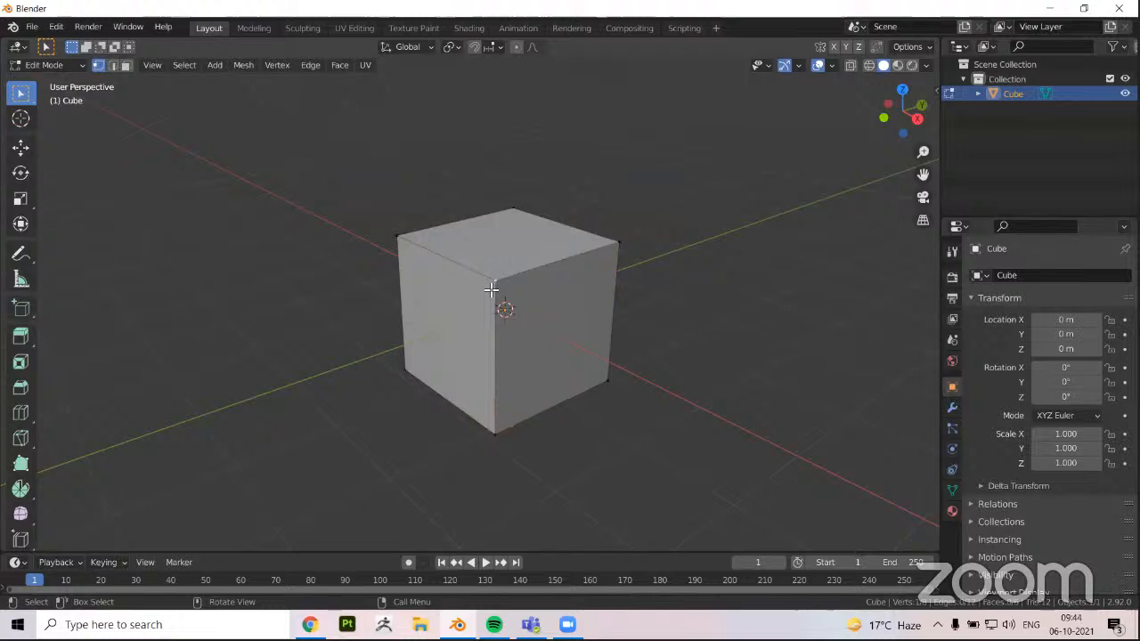
pyautogui.click(620, 244)
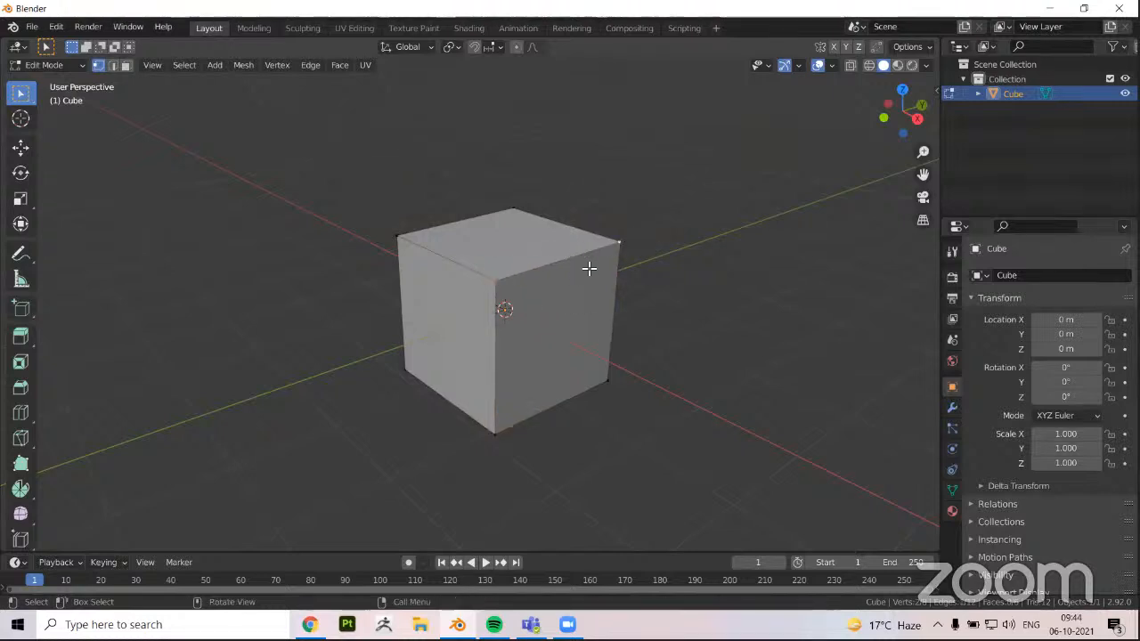
pyautogui.press('2')
pyautogui.keyDown('shift'); pyautogui.click(622, 283); pyautogui.keyUp('shift')
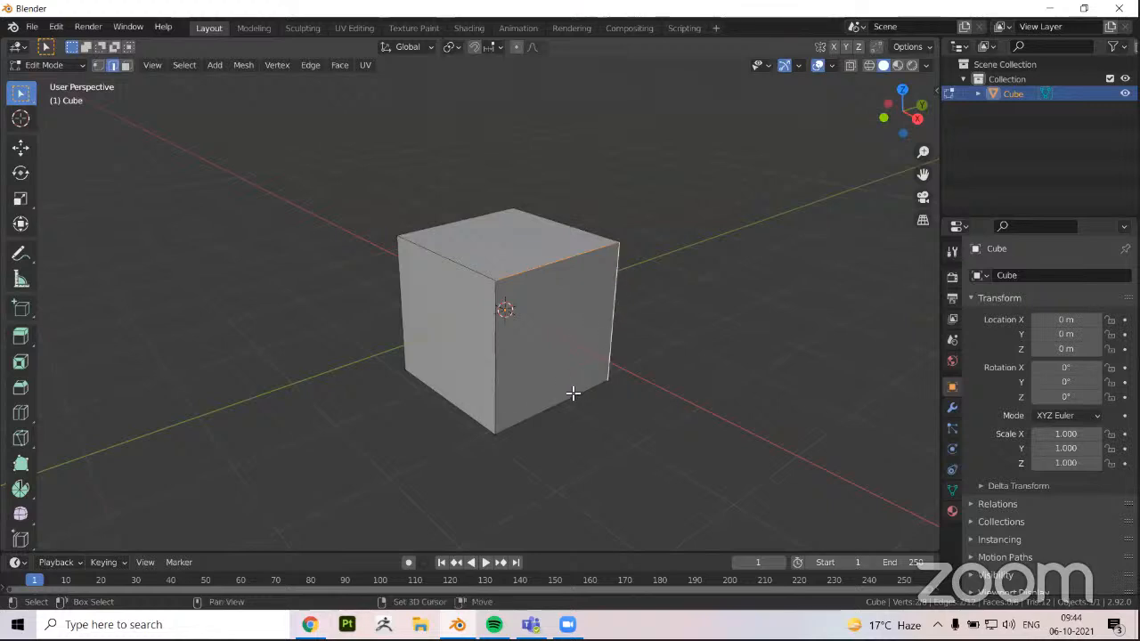
pyautogui.keyDown('shift'); pyautogui.click(504, 349); pyautogui.keyUp('shift')
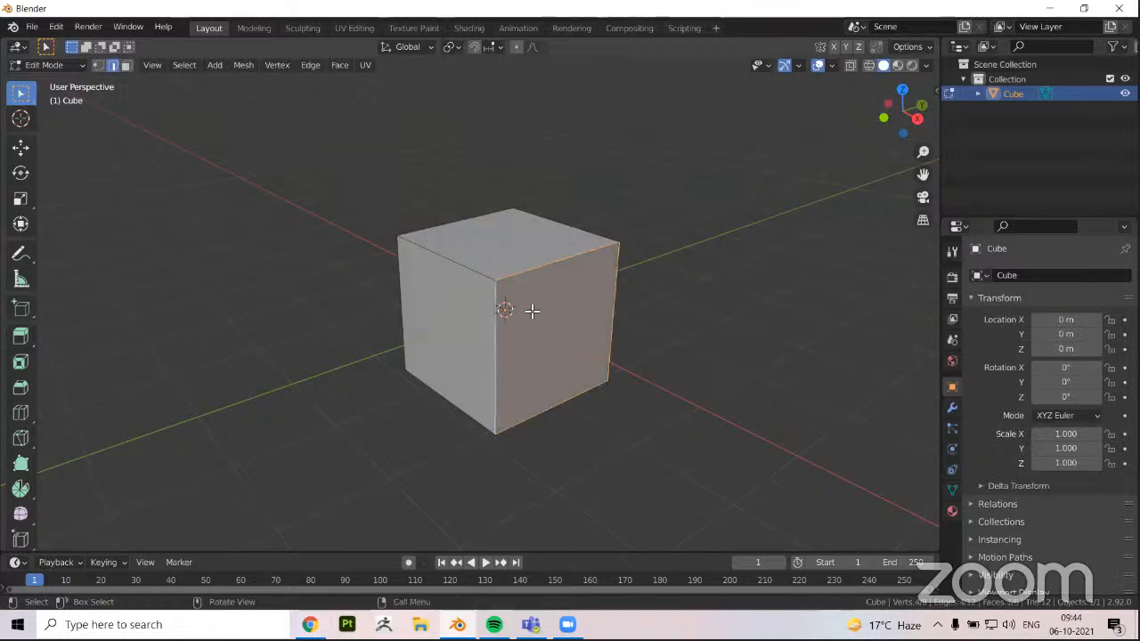
# Deselect the cube's edges and return to Object Mode
pyautogui.moveTo(539, 294); pyautogui.dragTo(523, 320, button='middle')
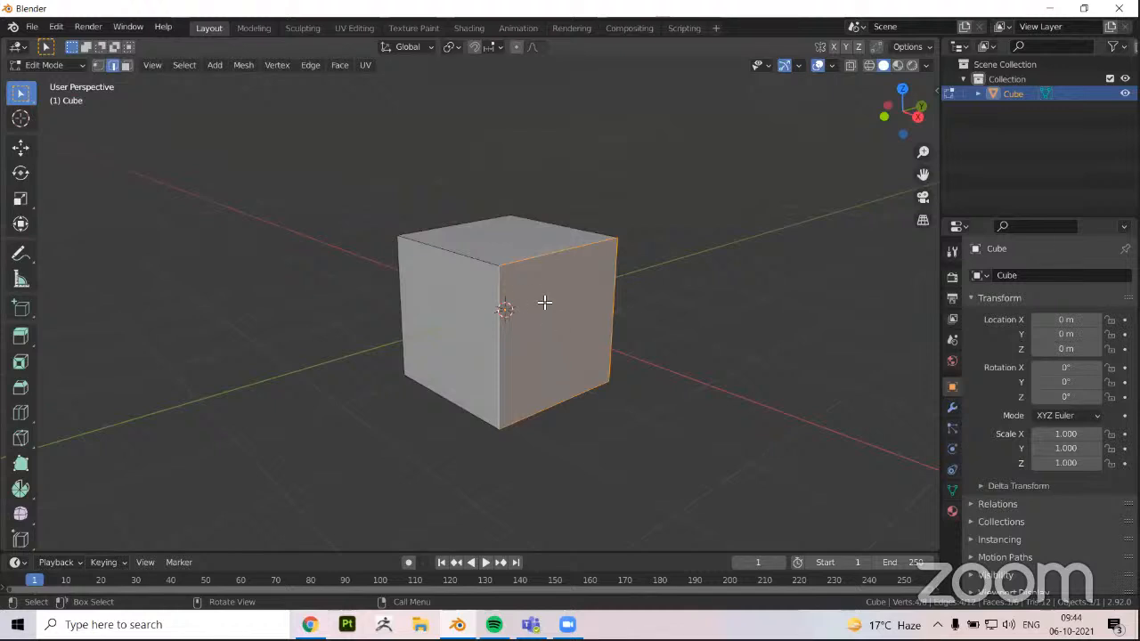
pyautogui.moveTo(539, 320); pyautogui.dragTo(475, 287, button='middle')
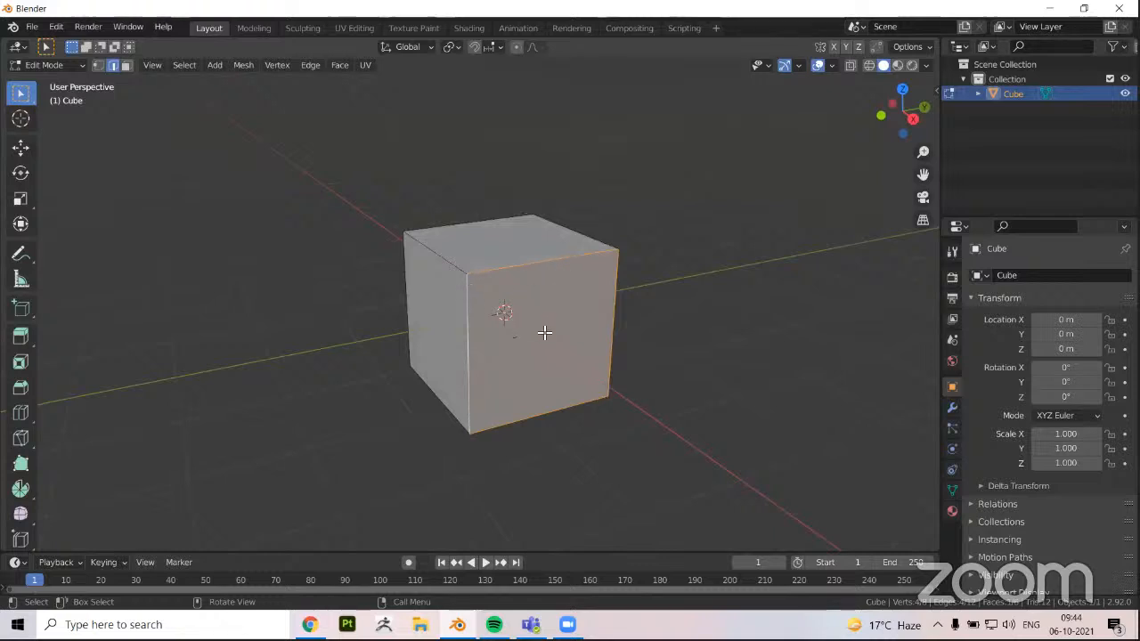
pyautogui.moveTo(511, 308); pyautogui.dragTo(523, 320, button='middle')
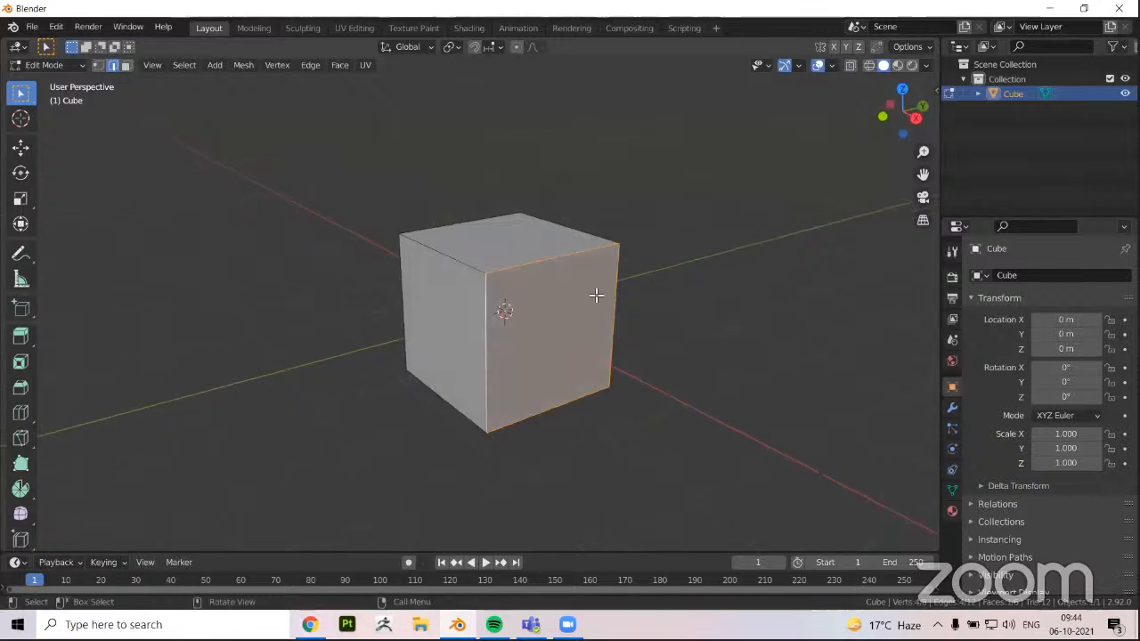
pyautogui.moveTo(511, 315)
pyautogui.mouseDown(button='middle')
pyautogui.moveTo(551, 287)
pyautogui.moveTo(522, 300)
pyautogui.mouseUp(button='middle')
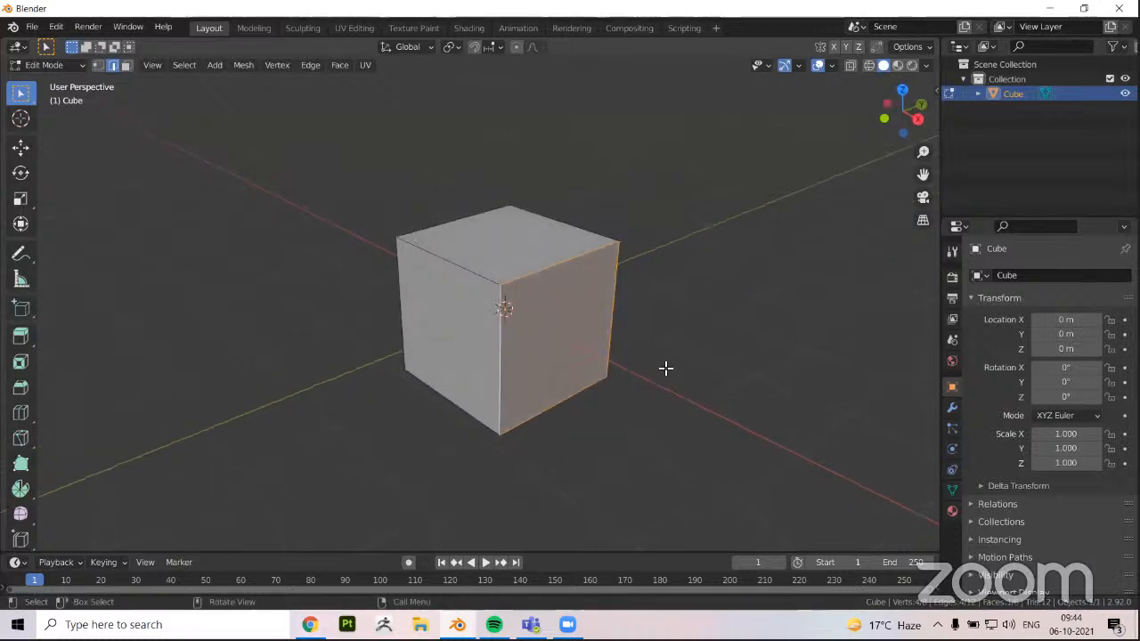
pyautogui.moveTo(698, 350); pyautogui.dragTo(710, 325, button='middle')
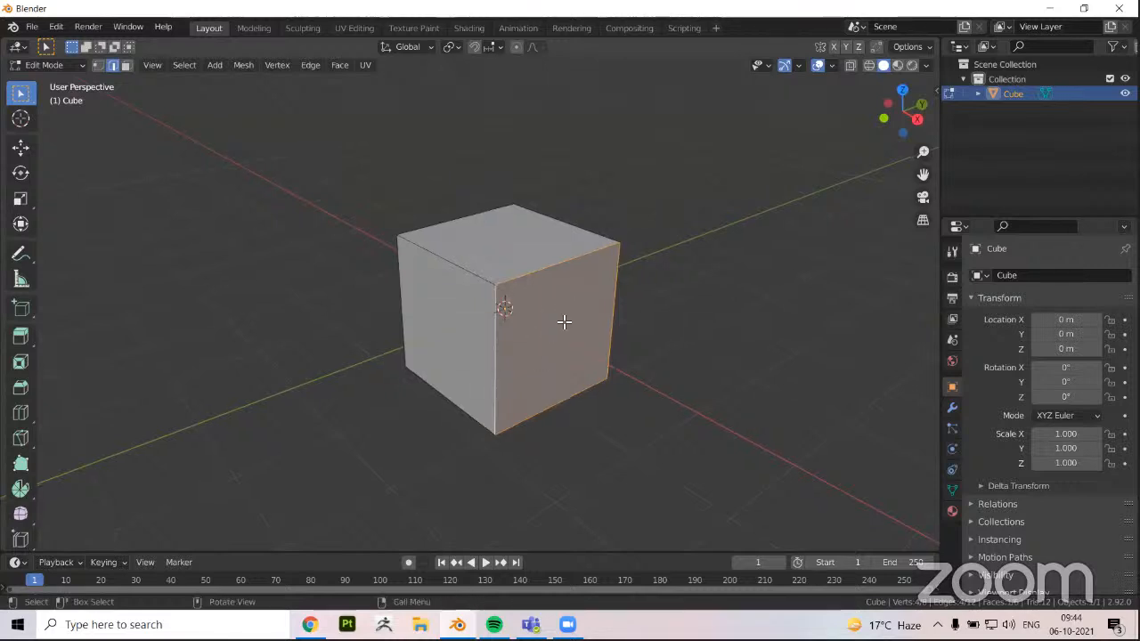
pyautogui.moveTo(547, 303); pyautogui.dragTo(553, 301, button='middle')
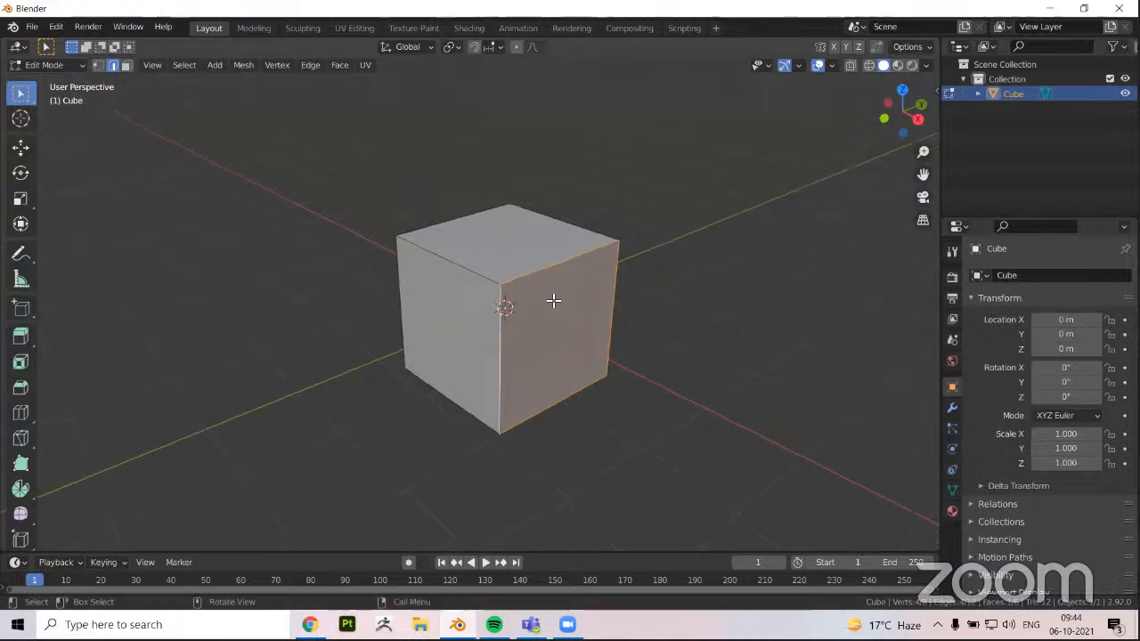
pyautogui.click(726, 326)
pyautogui.scroll(-1, 571, 311)
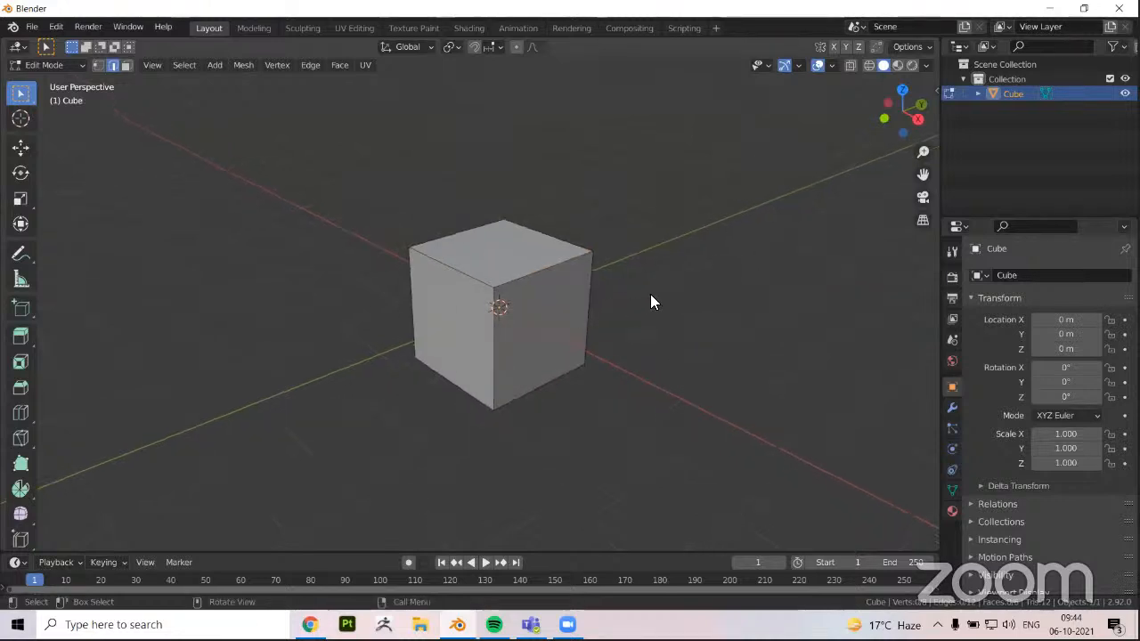
pyautogui.press('Tab')
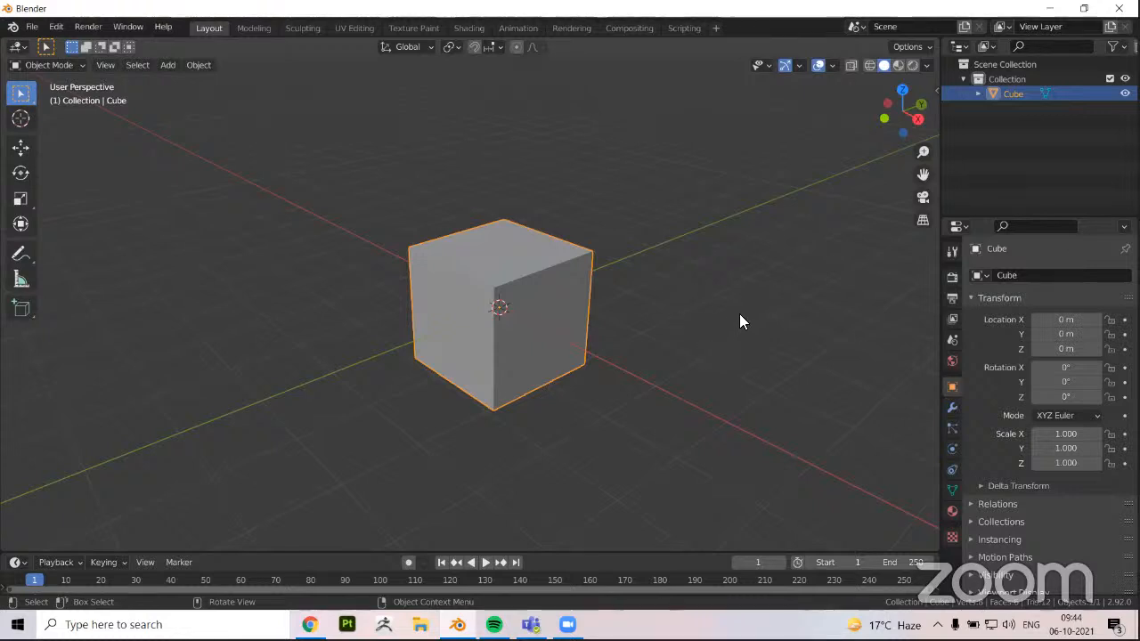
# Activate the Move, Rotate and Scale tools in turn on the cube, ending with Scale
pyautogui.press('alt')
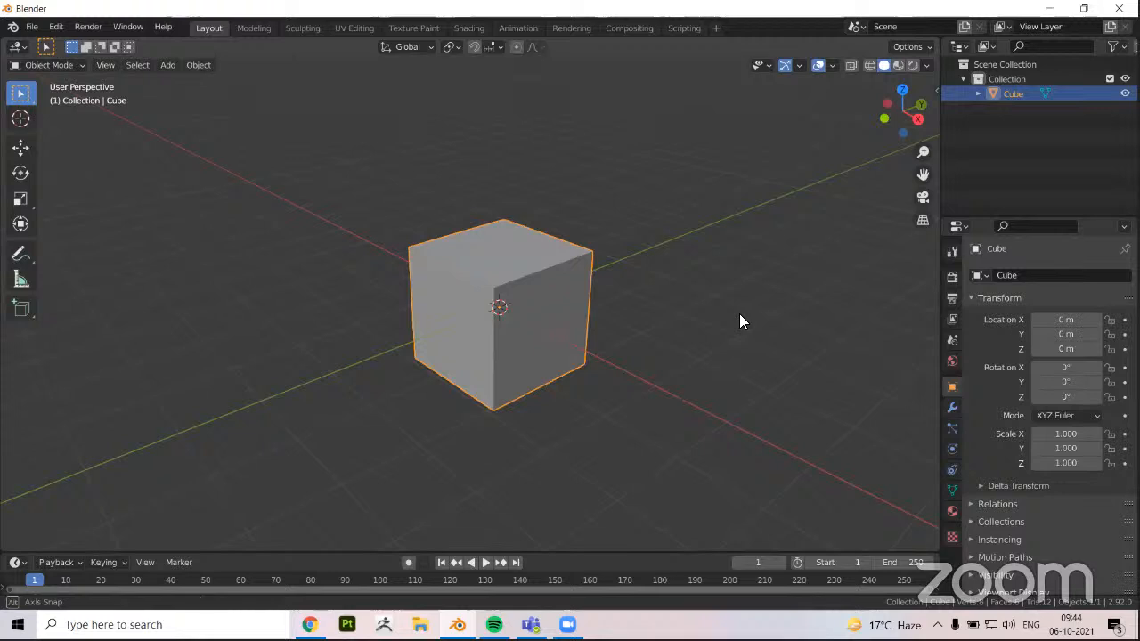
pyautogui.moveTo(739, 313); pyautogui.dragTo(323, 311, button='middle')
pyautogui.moveTo(485, 285); pyautogui.dragTo(408, 316, button='middle')
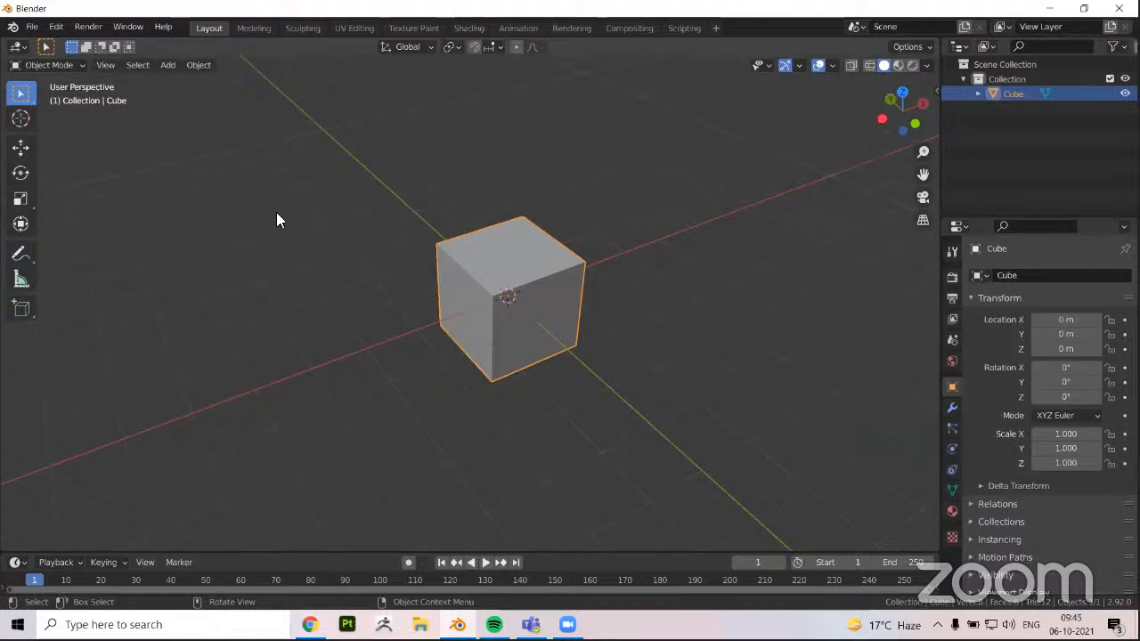
pyautogui.click(20, 149)
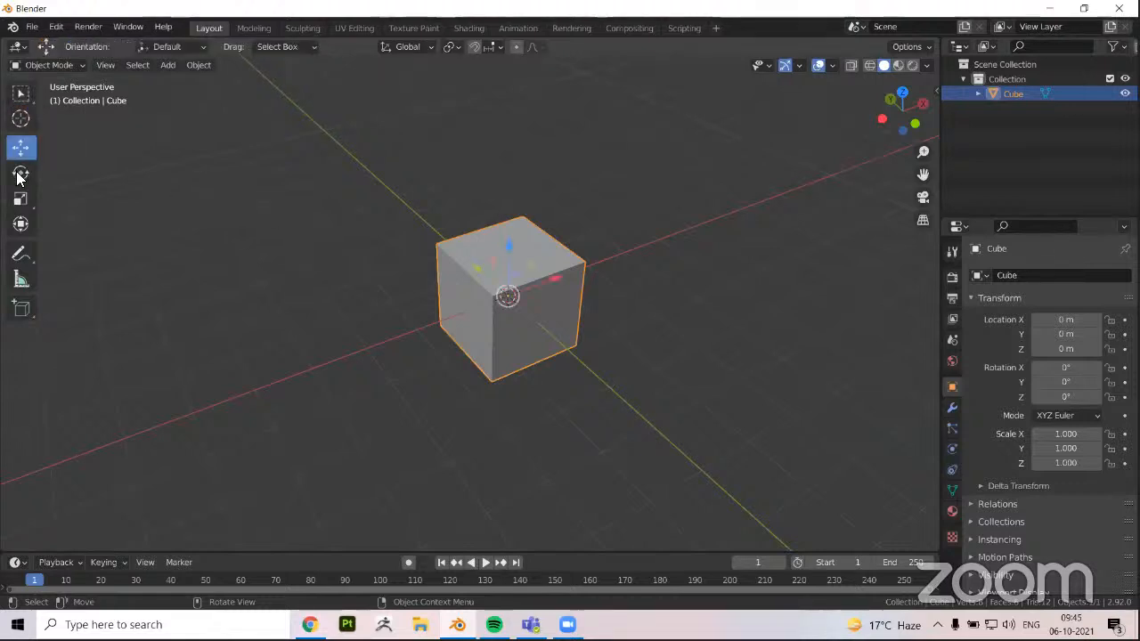
pyautogui.click(20, 173)
pyautogui.click(20, 197)
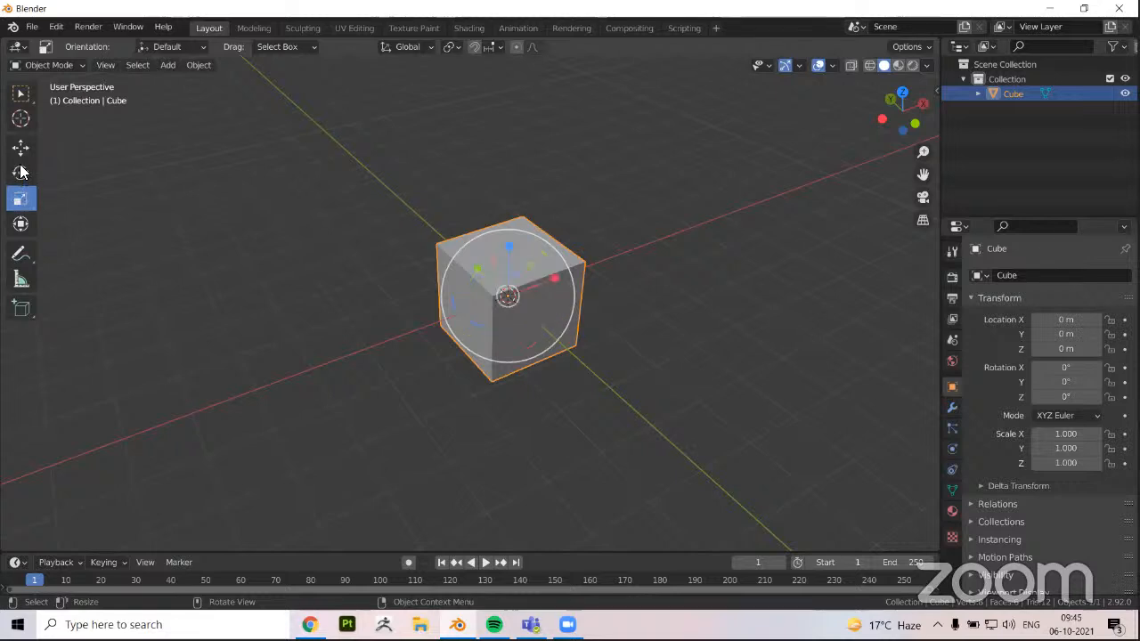
# Move the cube along the X axis to about 0.03 m with the Move tool
pyautogui.click(21, 149)
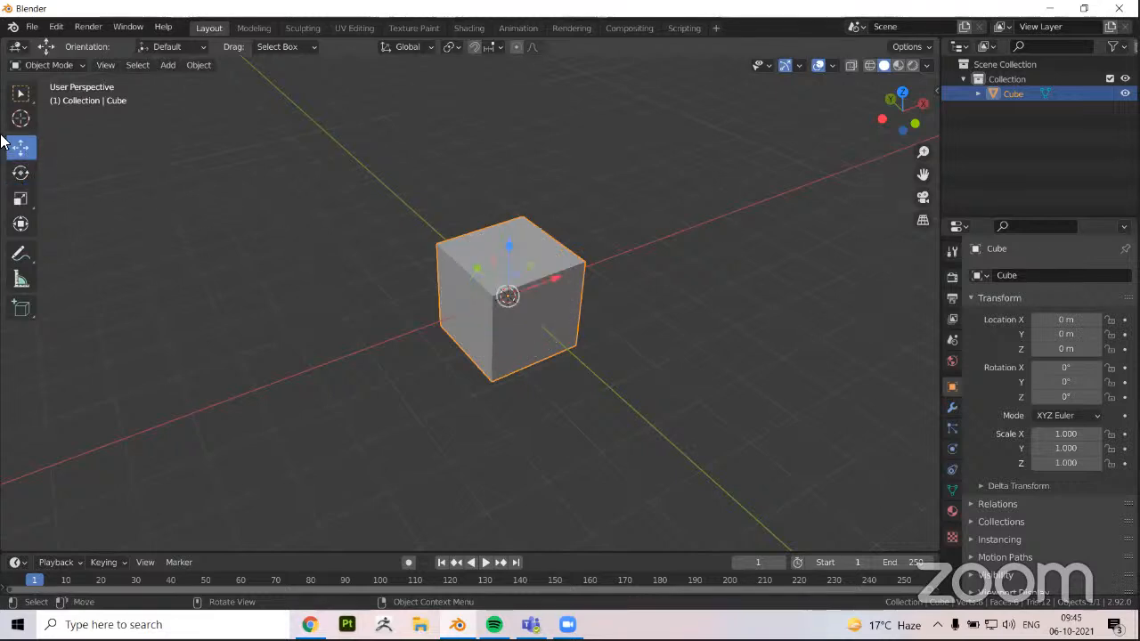
pyautogui.moveTo(496, 303); pyautogui.dragTo(507, 260, button='middle')
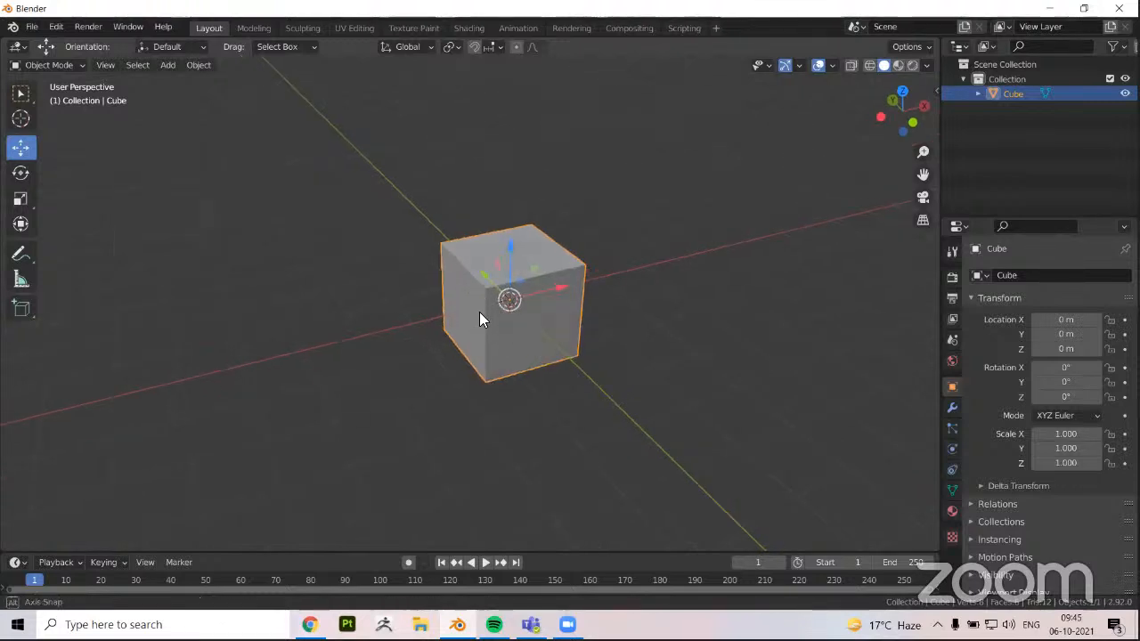
pyautogui.moveTo(479, 312); pyautogui.dragTo(482, 299, button='middle')
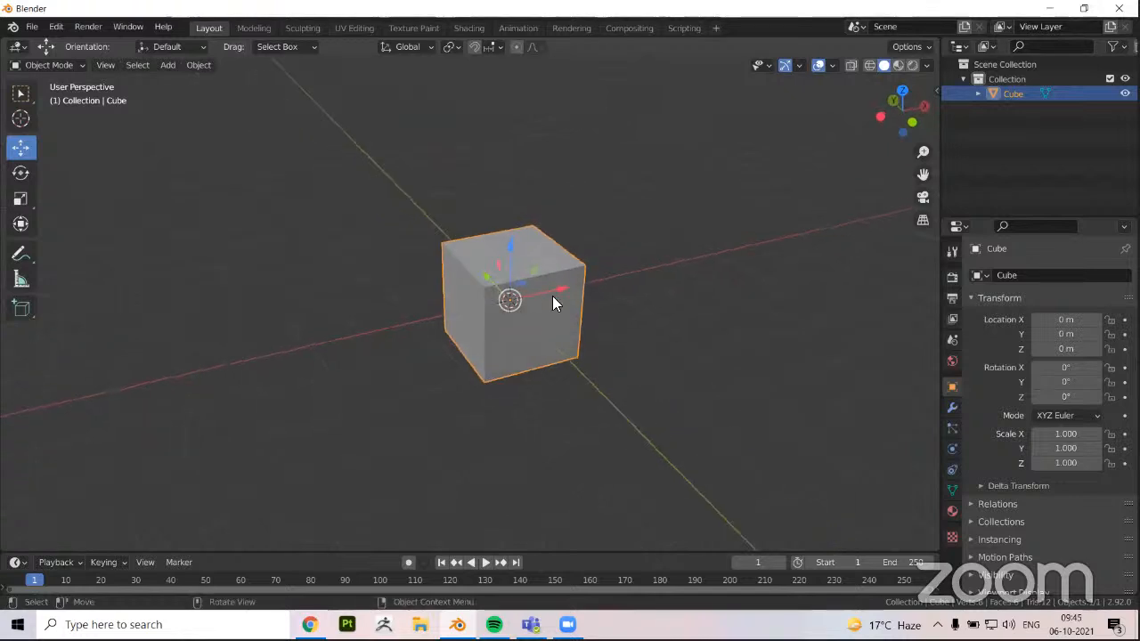
pyautogui.scroll(3, 574, 310)
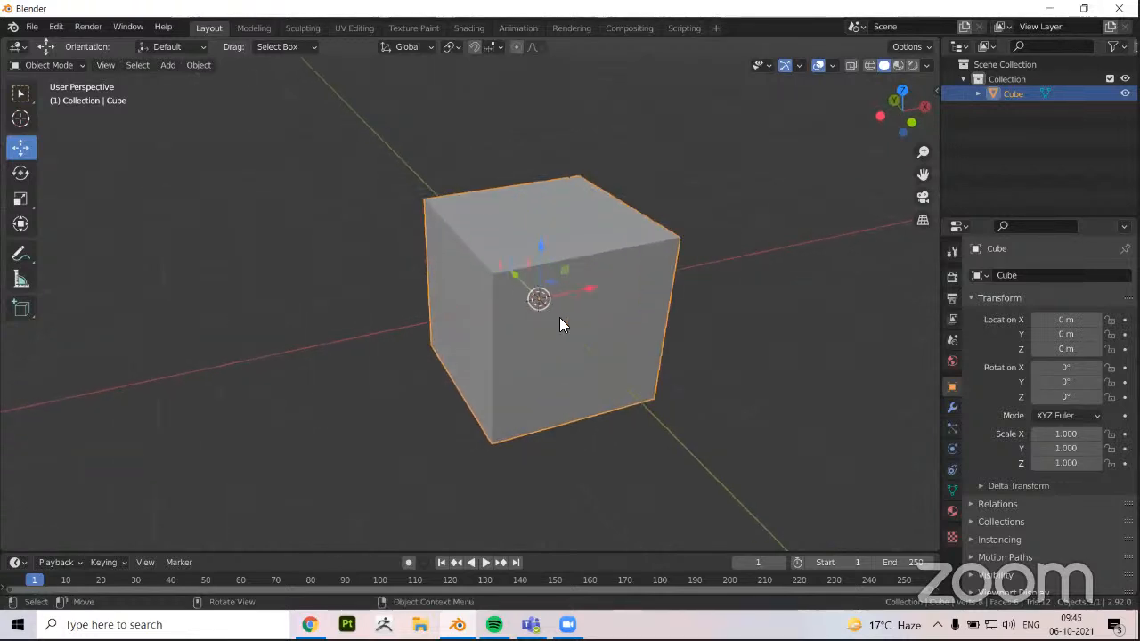
pyautogui.moveTo(560, 318); pyautogui.dragTo(598, 310, button='middle')
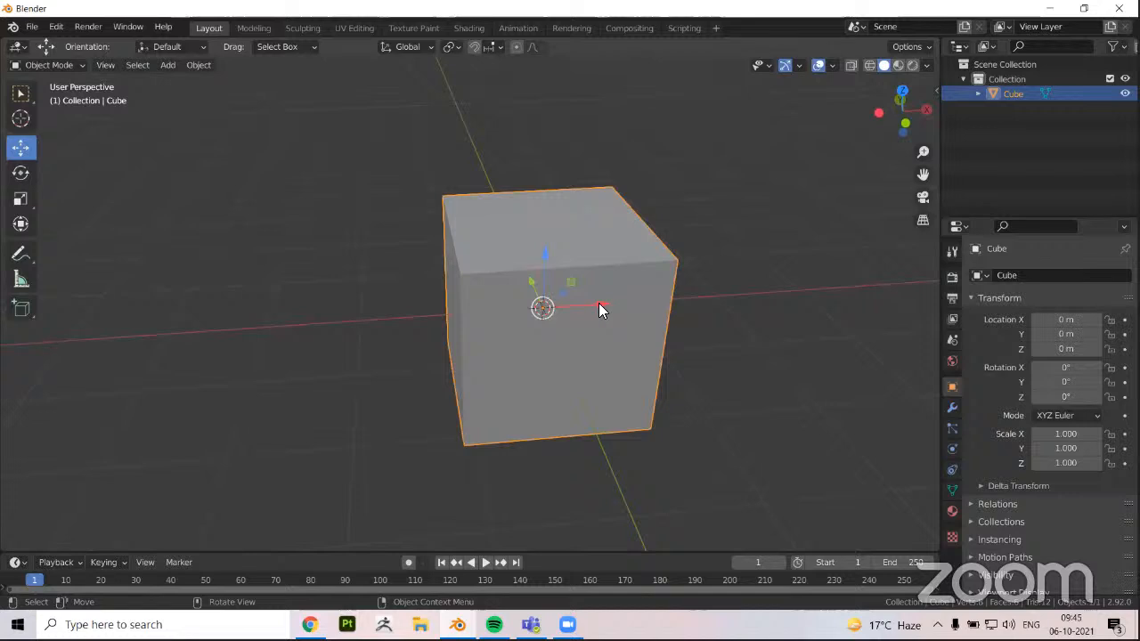
pyautogui.moveTo(597, 303)
pyautogui.mouseDown()
pyautogui.moveTo(651, 300)
pyautogui.moveTo(344, 315)
pyautogui.moveTo(603, 318)
pyautogui.mouseUp()
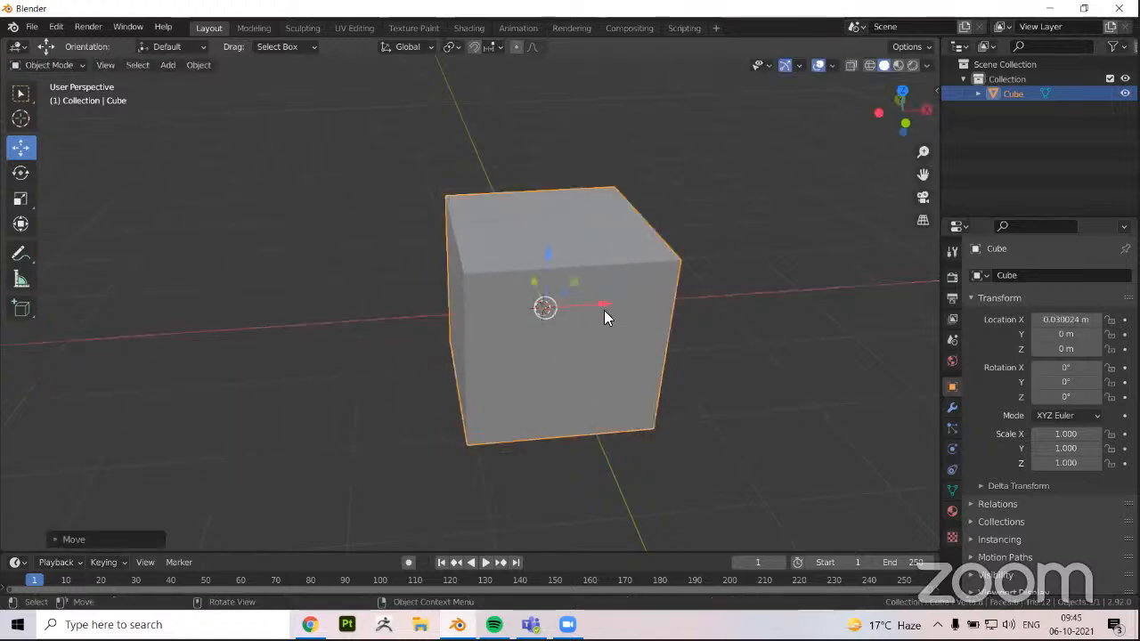
# Move the cube along each axis in turn, to about X 0.27 m, Y -0.30 m and Z -0.07 m
pyautogui.moveTo(593, 339); pyautogui.dragTo(521, 243, button='middle')
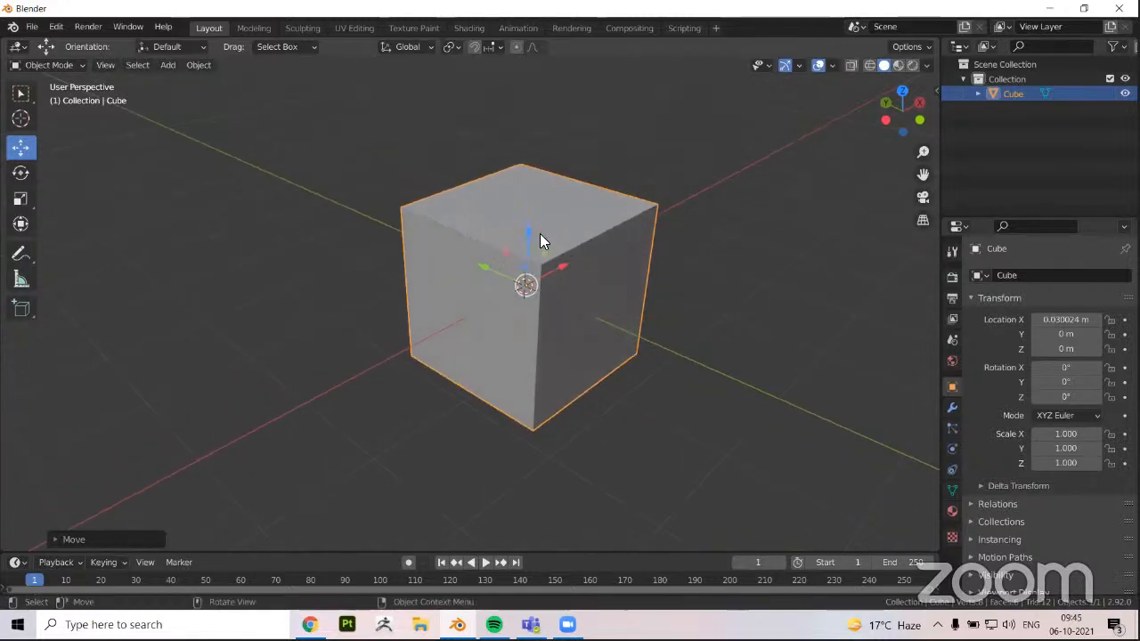
pyautogui.moveTo(612, 323); pyautogui.dragTo(559, 280, button='middle')
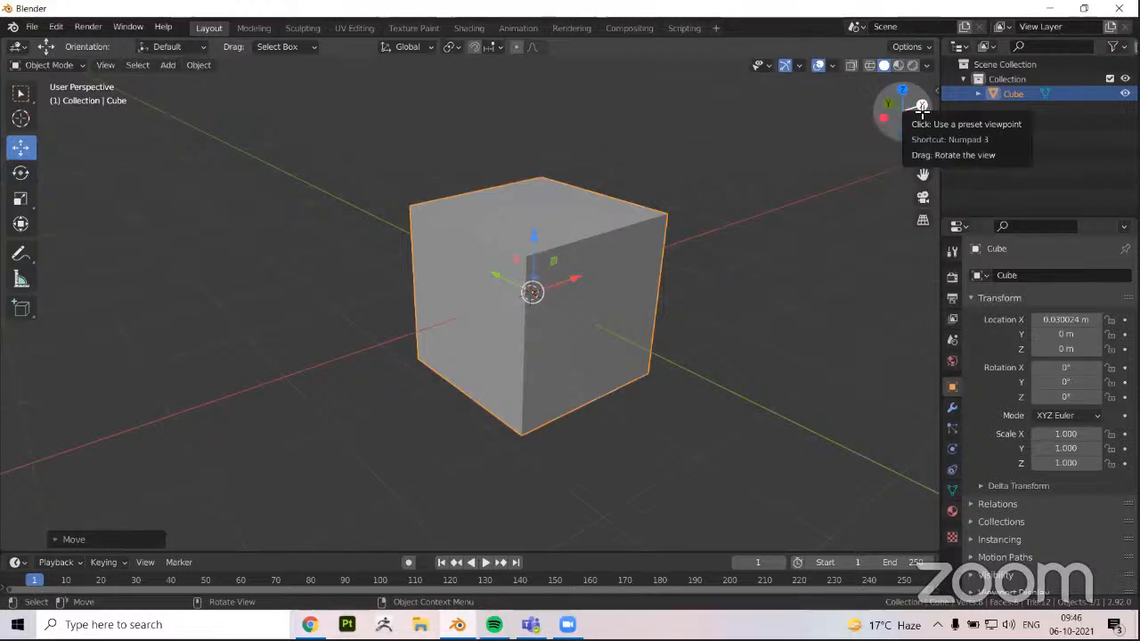
pyautogui.moveTo(846, 242); pyautogui.dragTo(624, 284, button='middle')
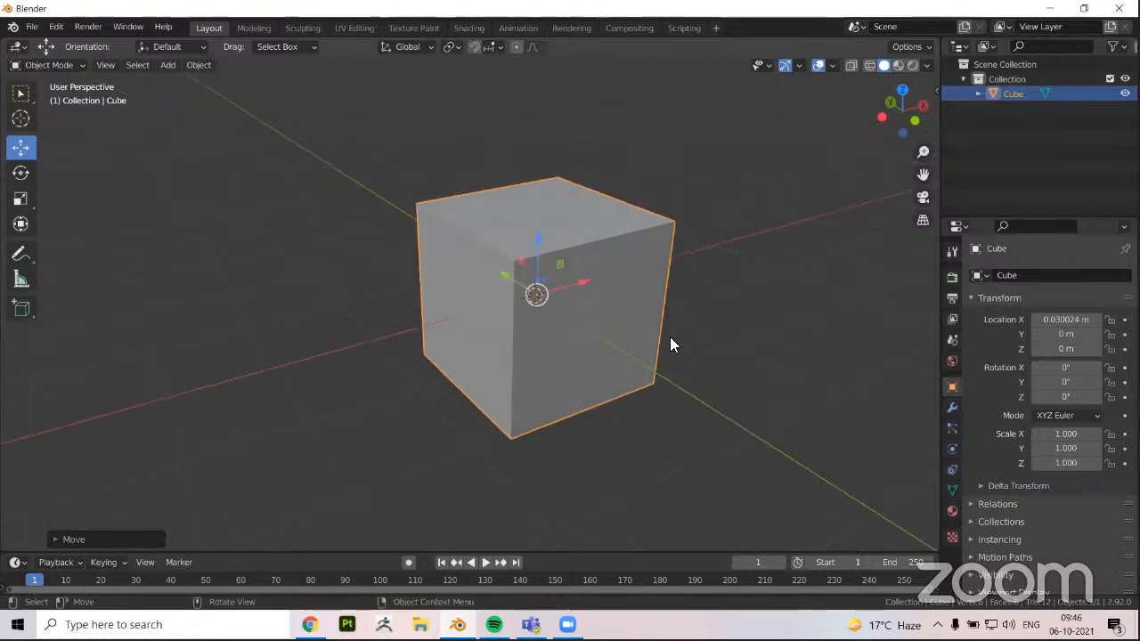
pyautogui.moveTo(671, 344); pyautogui.dragTo(604, 303, button='middle')
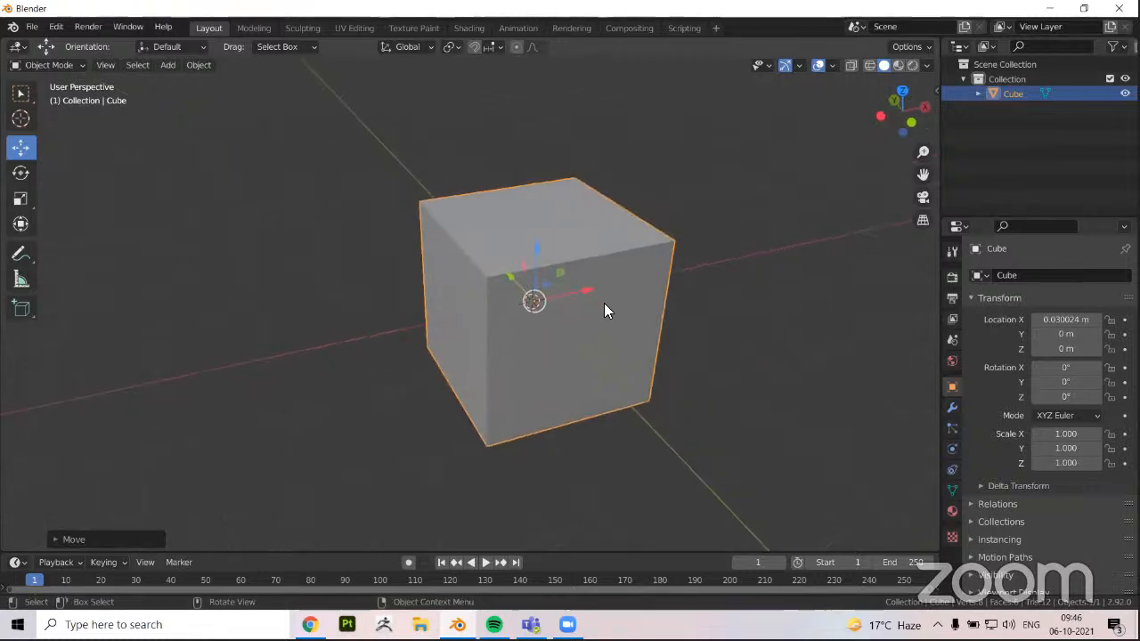
pyautogui.moveTo(584, 295); pyautogui.dragTo(470, 364)
pyautogui.moveTo(470, 363); pyautogui.dragTo(442, 270, button='middle')
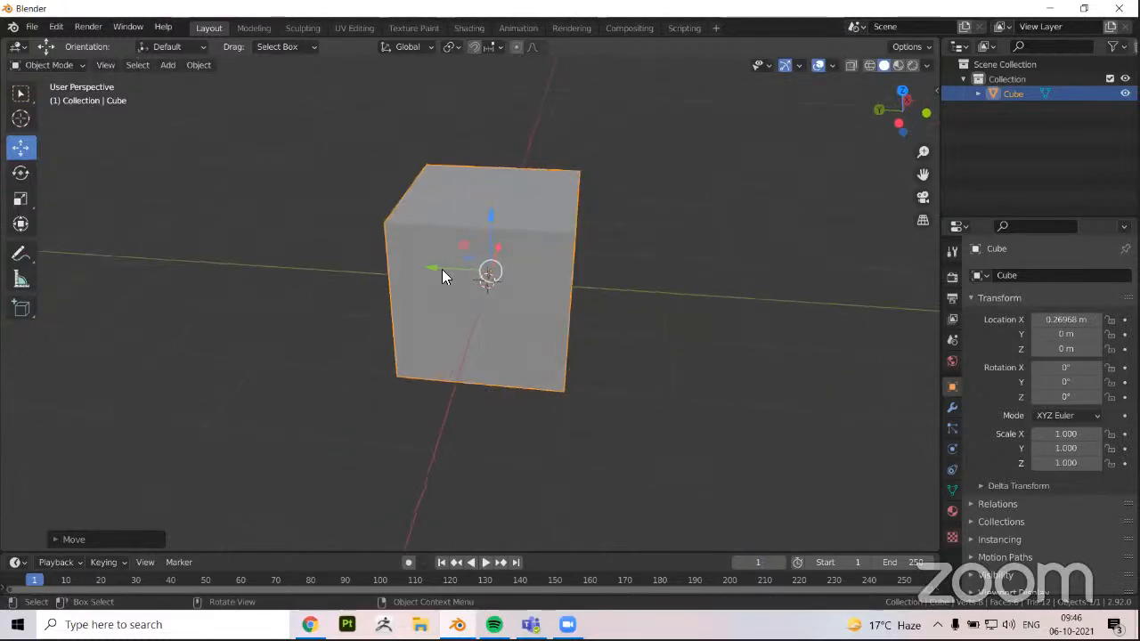
pyautogui.moveTo(431, 267); pyautogui.dragTo(460, 282)
pyautogui.moveTo(513, 220); pyautogui.dragTo(516, 317)
pyautogui.moveTo(517, 317); pyautogui.dragTo(45, 169, button='middle')
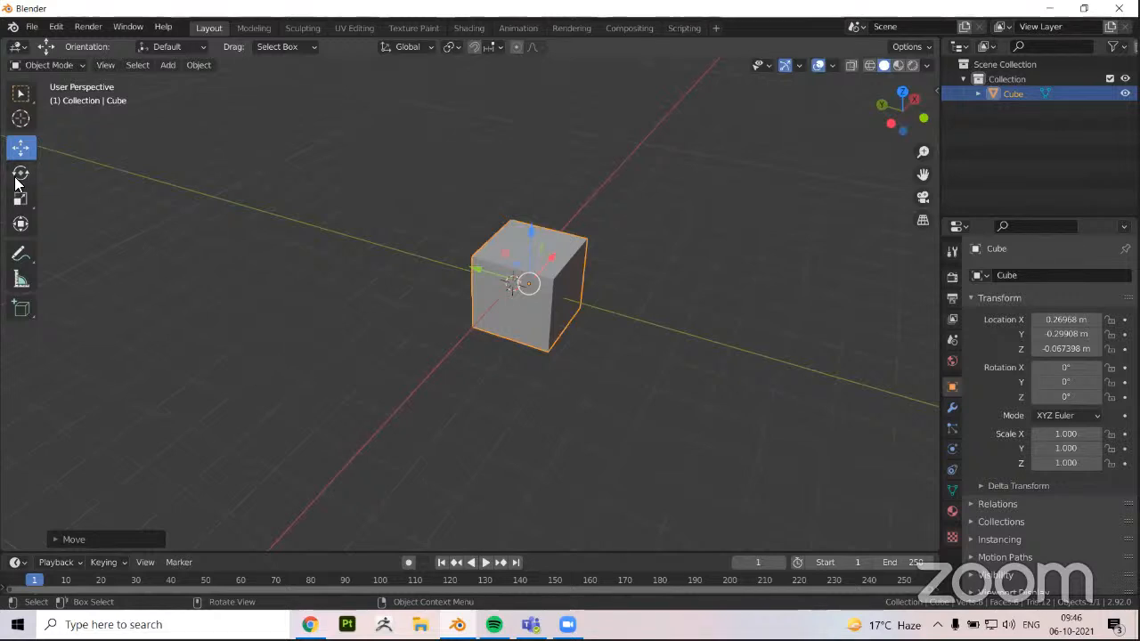
# Rotate the cube about -80° around the Y axis with the Rotate tool
pyautogui.click(17, 179)
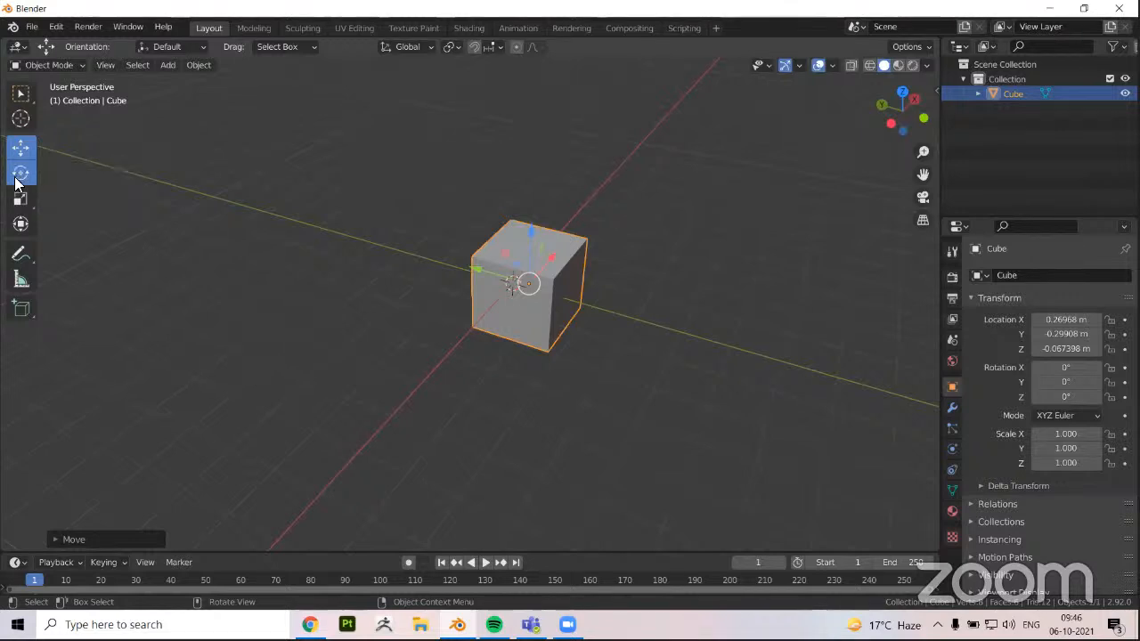
pyautogui.moveTo(374, 356); pyautogui.dragTo(412, 318, button='middle')
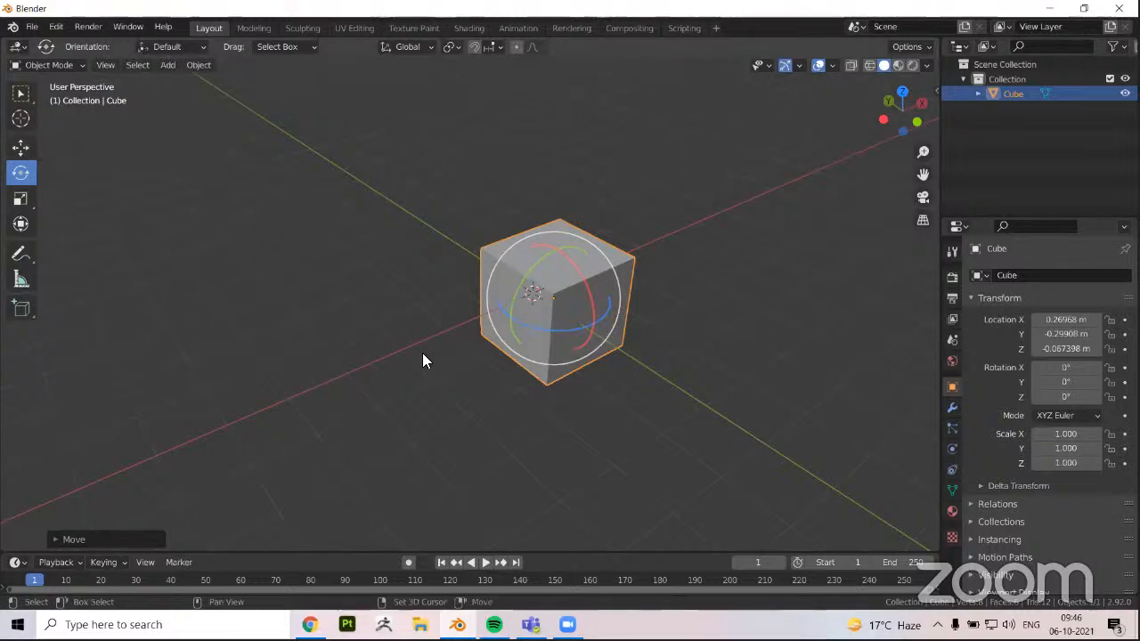
pyautogui.keyDown('shift'); pyautogui.moveTo(422, 352); pyautogui.dragTo(369, 335, button='middle'); pyautogui.keyUp('shift')
pyautogui.moveTo(496, 322); pyautogui.dragTo(483, 344, button='middle')
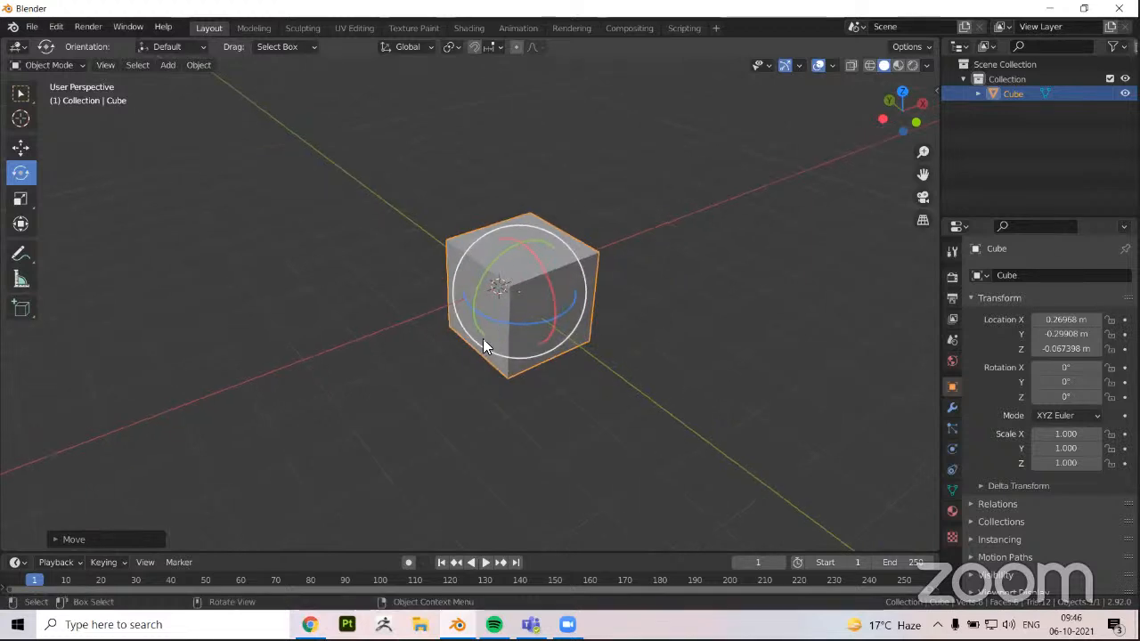
pyautogui.moveTo(466, 305); pyautogui.dragTo(474, 281, button='middle')
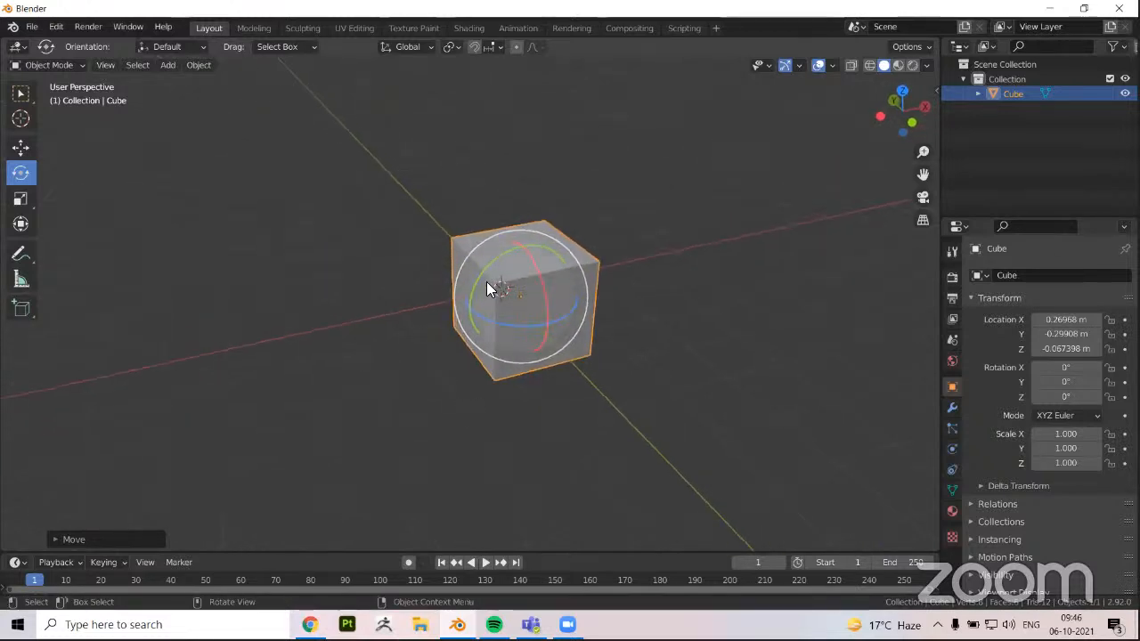
pyautogui.scroll(1, 481, 311)
pyautogui.scroll(1, 485, 303)
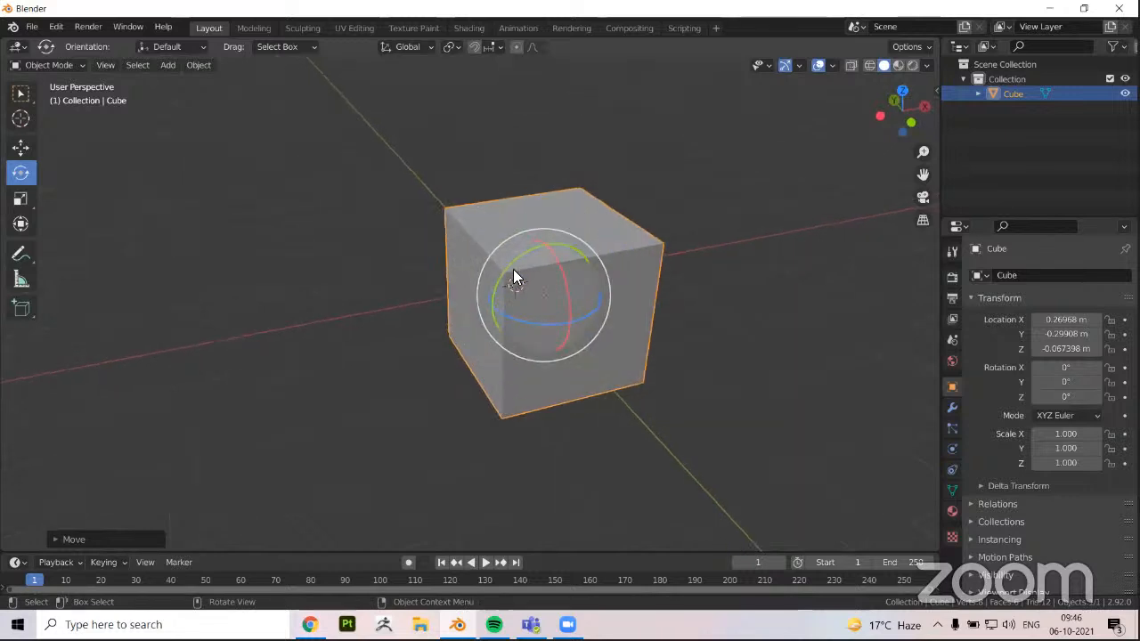
pyautogui.moveTo(522, 251); pyautogui.dragTo(483, 313)
pyautogui.rightClick(484, 313)
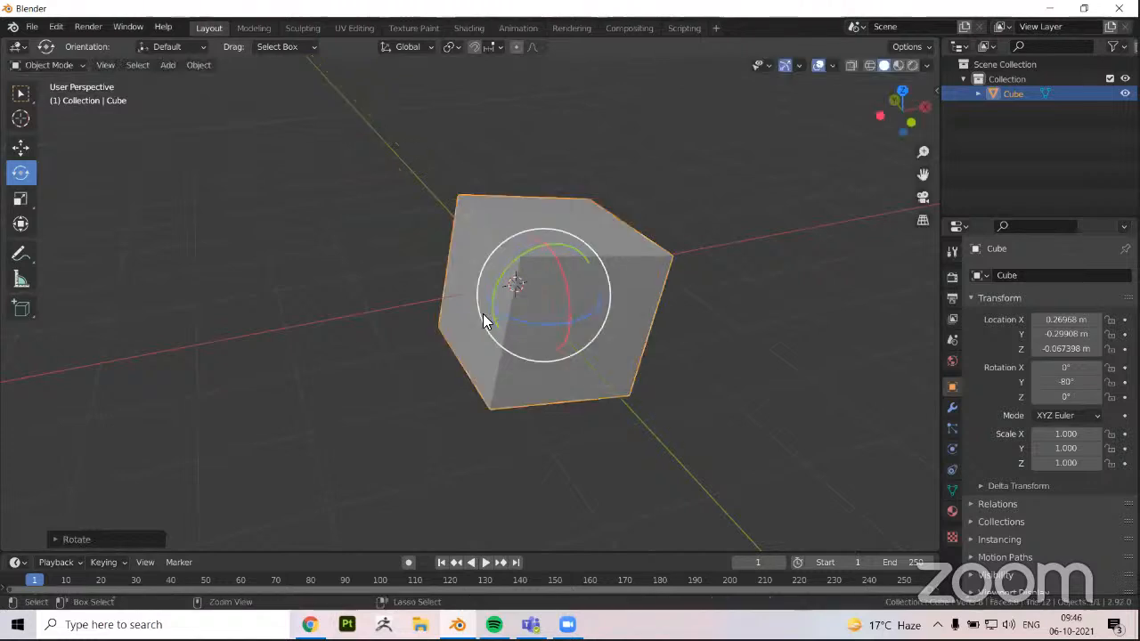
# Rotate the cube about 70° around the Z axis, and undo that rotation
pyautogui.moveTo(557, 260); pyautogui.dragTo(334, 376)
pyautogui.rightClick(564, 301)
pyautogui.moveTo(333, 381); pyautogui.dragTo(17, 203, button='middle')
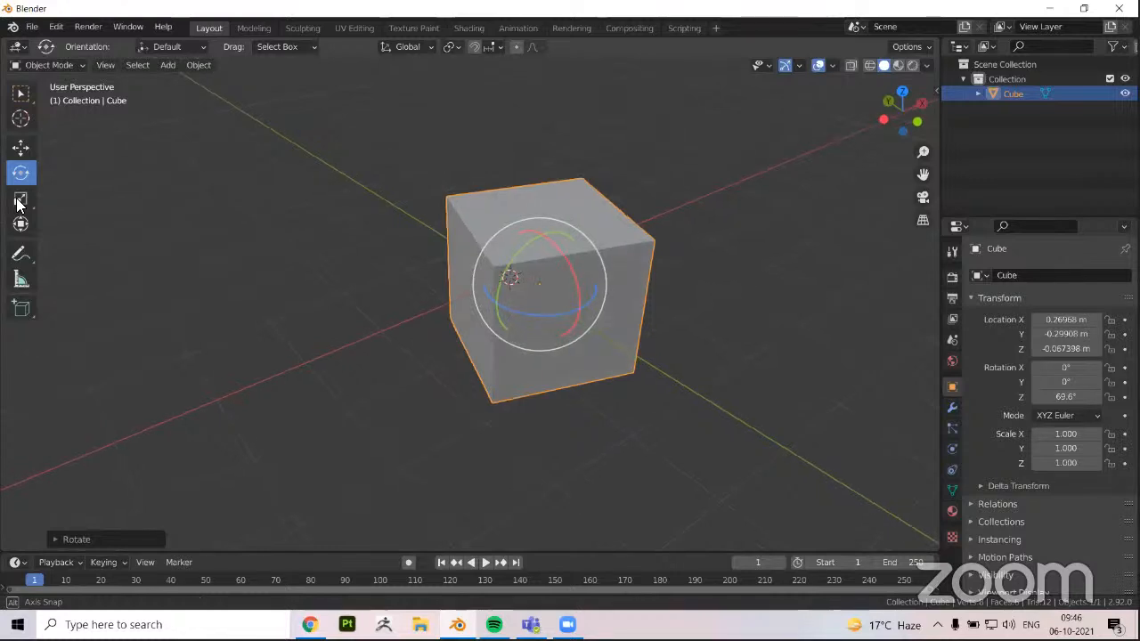
pyautogui.hotkey('ctrl', 'z')
# Scale the cube along each axis with the Scale tool, to about 3.09 in X, 2.88 in Y and 3.06 in Z
pyautogui.click(18, 202)
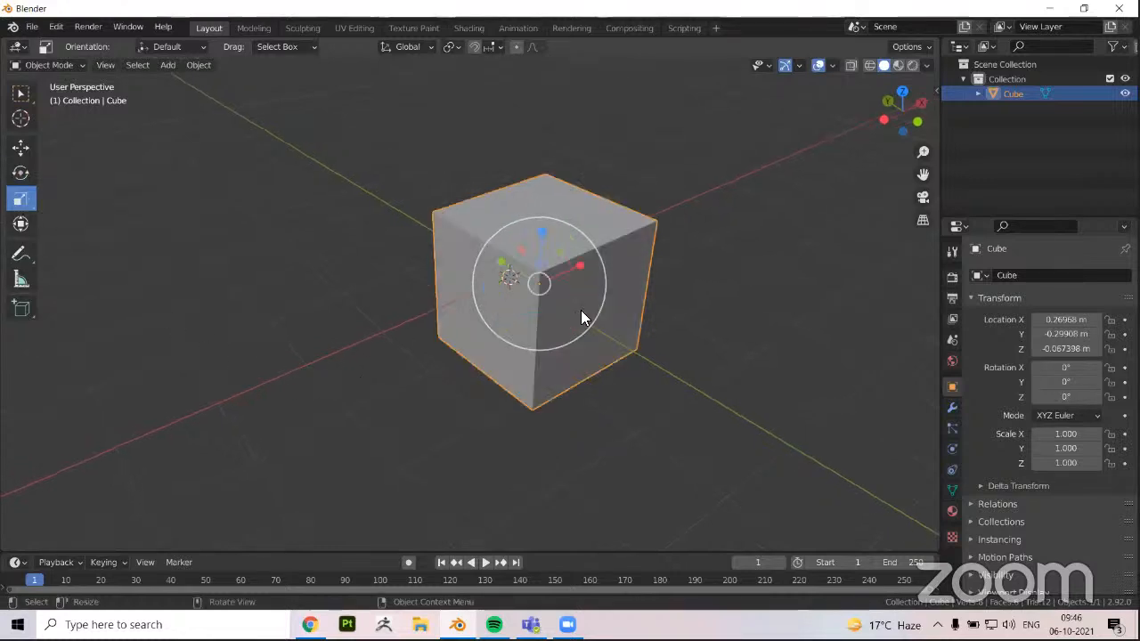
pyautogui.scroll(-3, 267, 386)
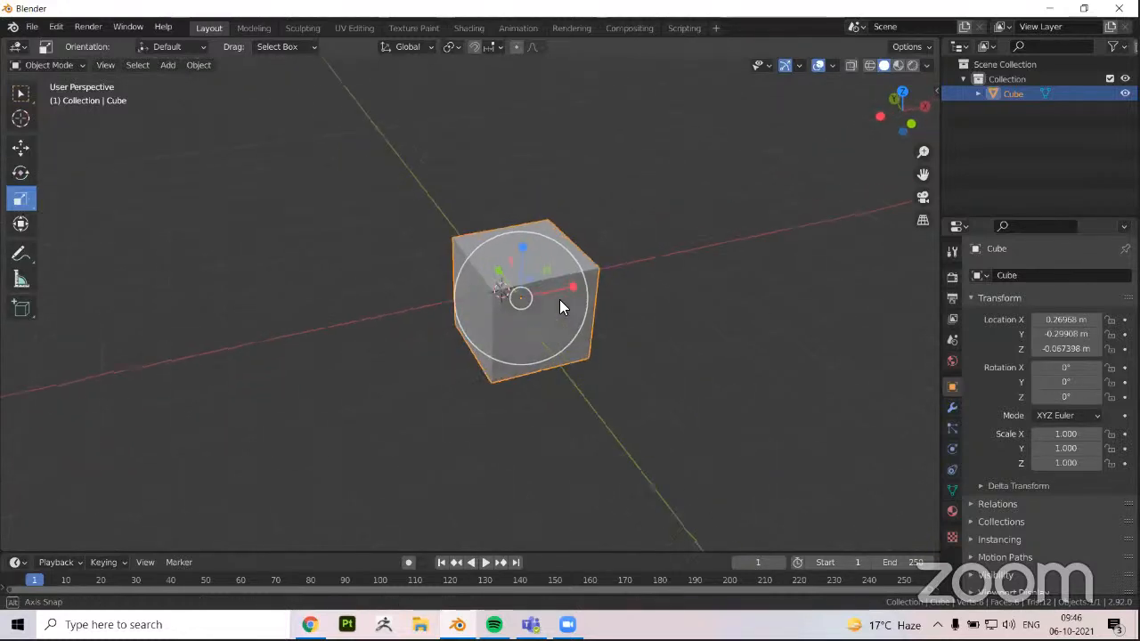
pyautogui.moveTo(559, 306); pyautogui.dragTo(508, 294, button='middle')
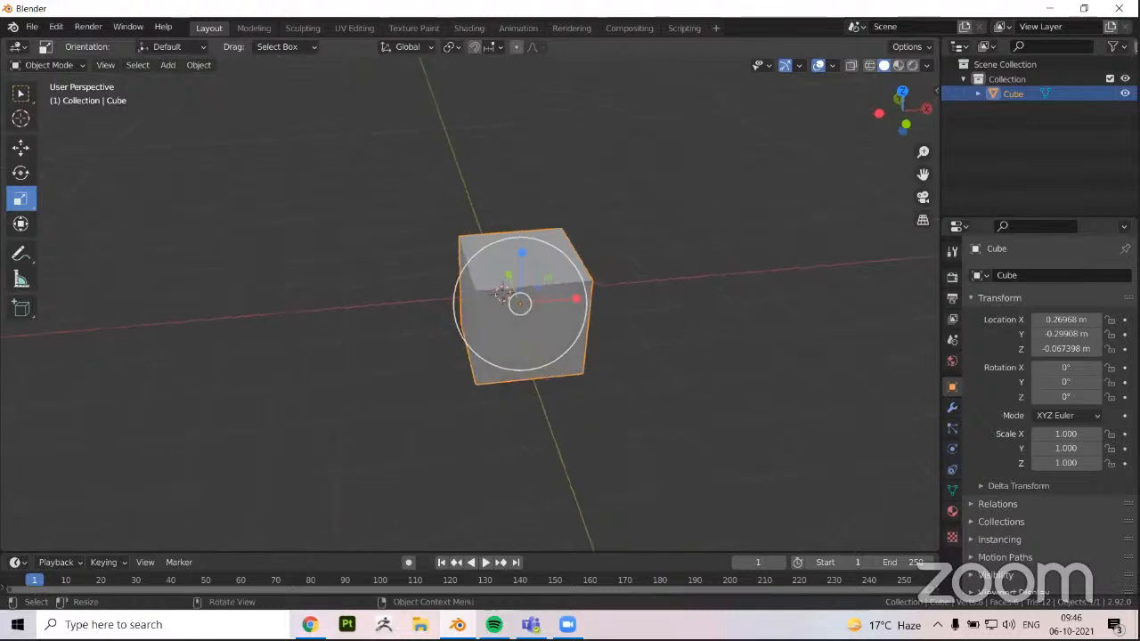
pyautogui.scroll(-3, 504, 301)
pyautogui.moveTo(560, 298); pyautogui.dragTo(674, 293)
pyautogui.moveTo(459, 386); pyautogui.dragTo(445, 328, button='middle')
pyautogui.moveTo(489, 270)
pyautogui.keyDown('shift'); pyautogui.mouseDown(button='middle')
pyautogui.moveTo(452, 299)
pyautogui.moveTo(479, 273)
pyautogui.moveTo(504, 285)
pyautogui.mouseUp(button='middle'); pyautogui.keyUp('shift')
pyautogui.moveTo(437, 314); pyautogui.dragTo(312, 315)
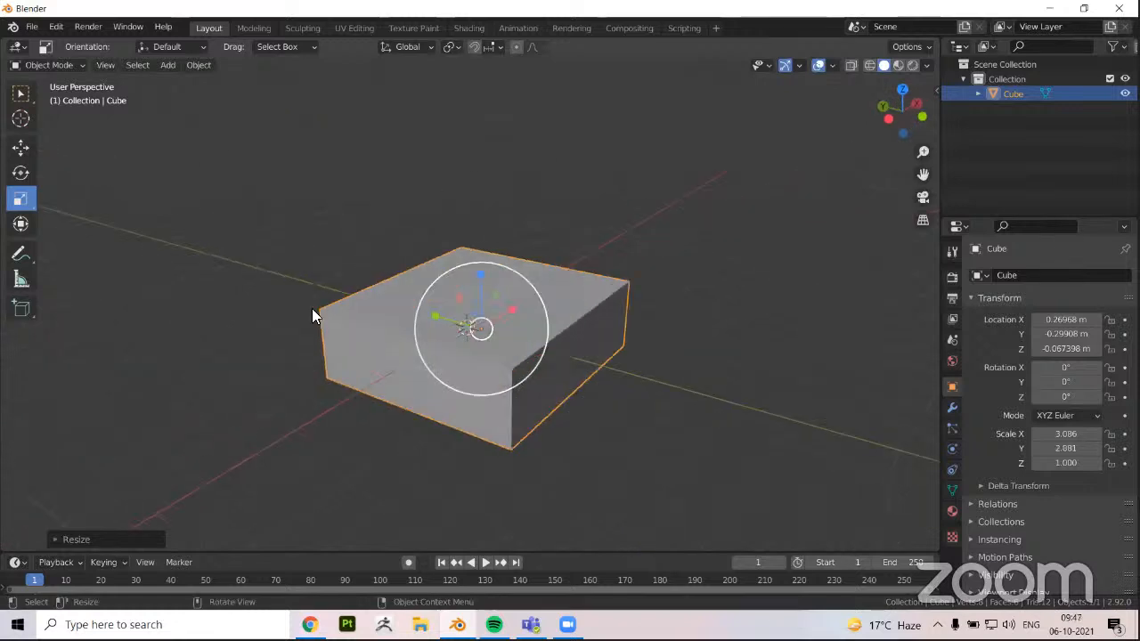
pyautogui.moveTo(481, 274); pyautogui.dragTo(469, 157)
# Examine the scaled cube and its axis handles from several angles and distances
pyautogui.scroll(-2, 241, 363)
pyautogui.moveTo(255, 367)
pyautogui.mouseDown(button='middle')
pyautogui.moveTo(241, 363)
pyautogui.moveTo(278, 367)
pyautogui.mouseUp(button='middle')
pyautogui.scroll(3, 321, 394)
pyautogui.scroll(-2, 324, 392)
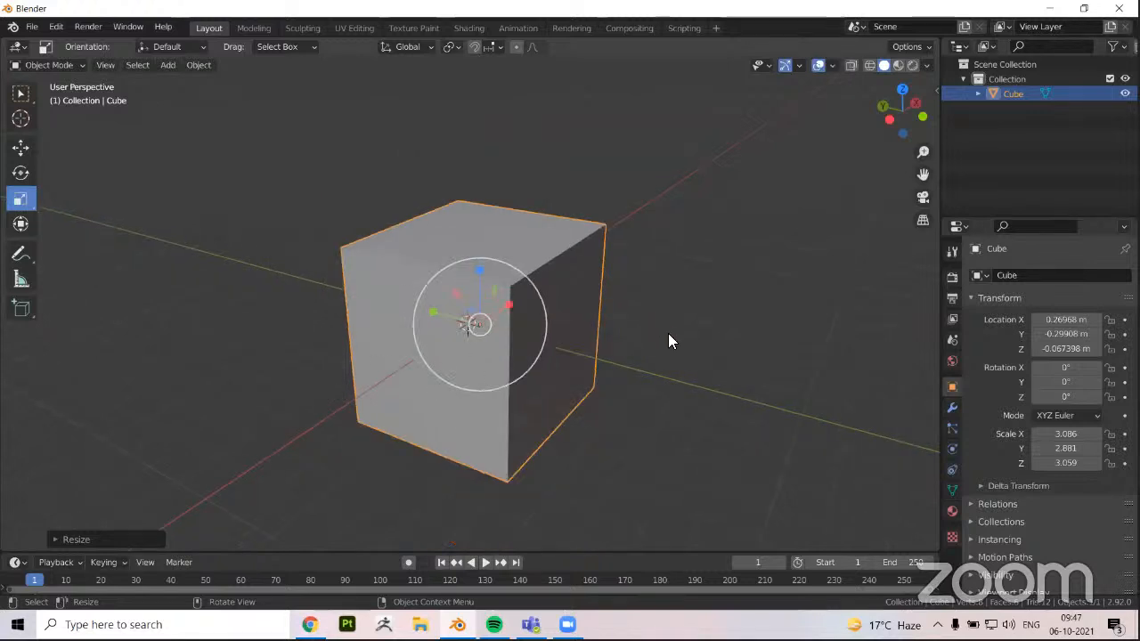
pyautogui.moveTo(686, 437); pyautogui.dragTo(771, 305, button='middle')
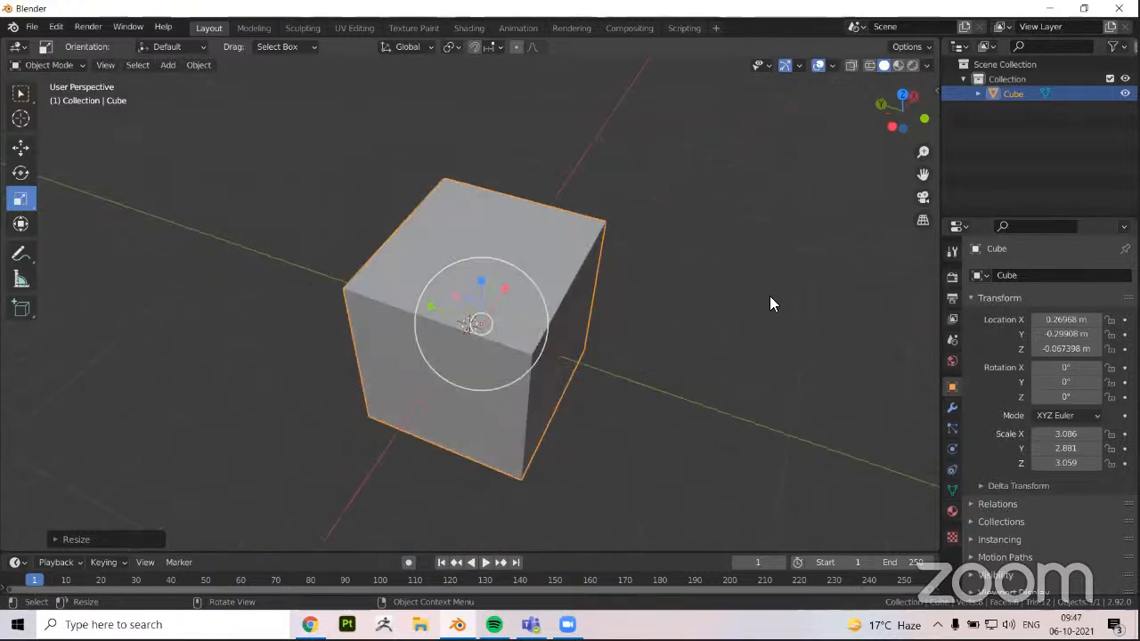
pyautogui.moveTo(691, 323); pyautogui.dragTo(519, 300, button='middle')
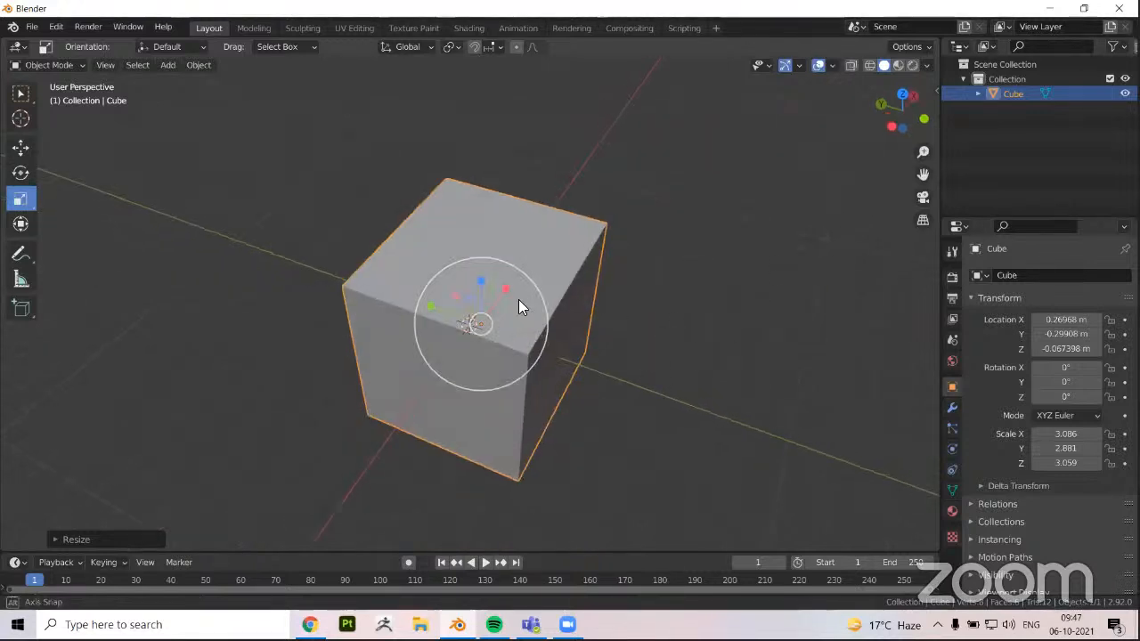
pyautogui.moveTo(637, 375); pyautogui.dragTo(608, 350, button='middle')
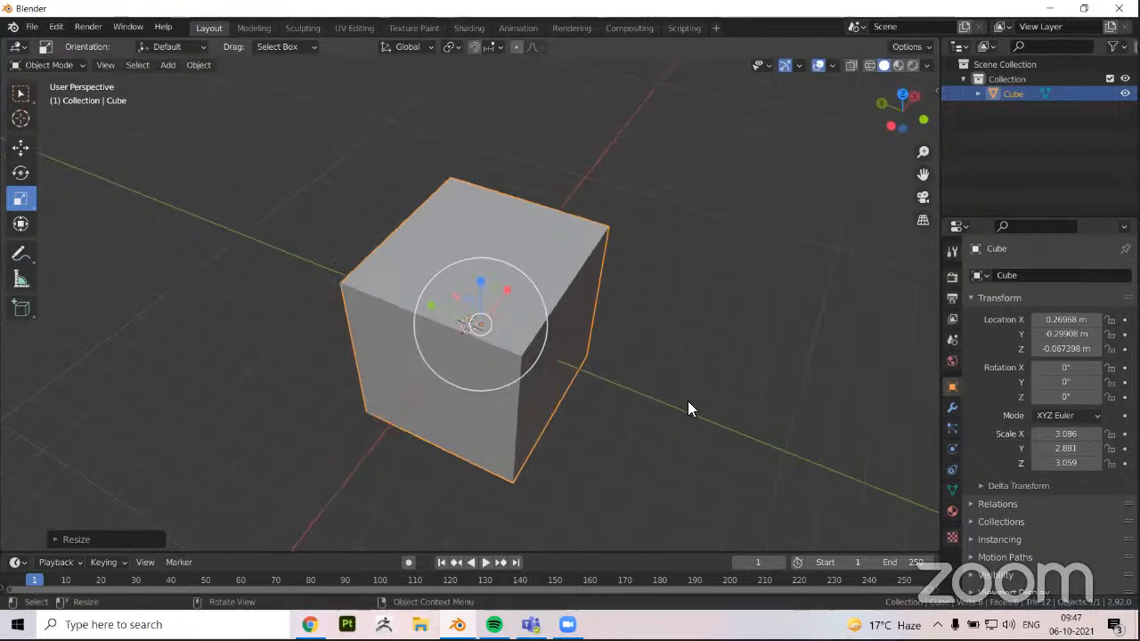
pyautogui.moveTo(689, 403); pyautogui.dragTo(610, 358, button='middle')
pyautogui.moveTo(921, 107); pyautogui.dragTo(940, 92)
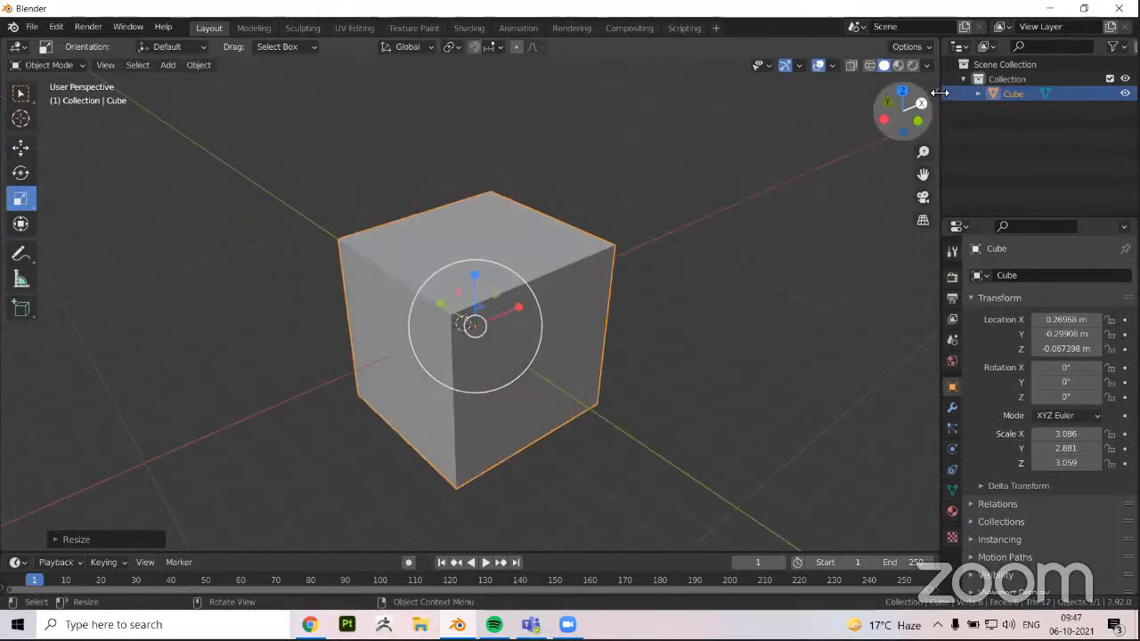
# Display the sidebar with the cube's transform values and switch to the Move tool
pyautogui.press('n')
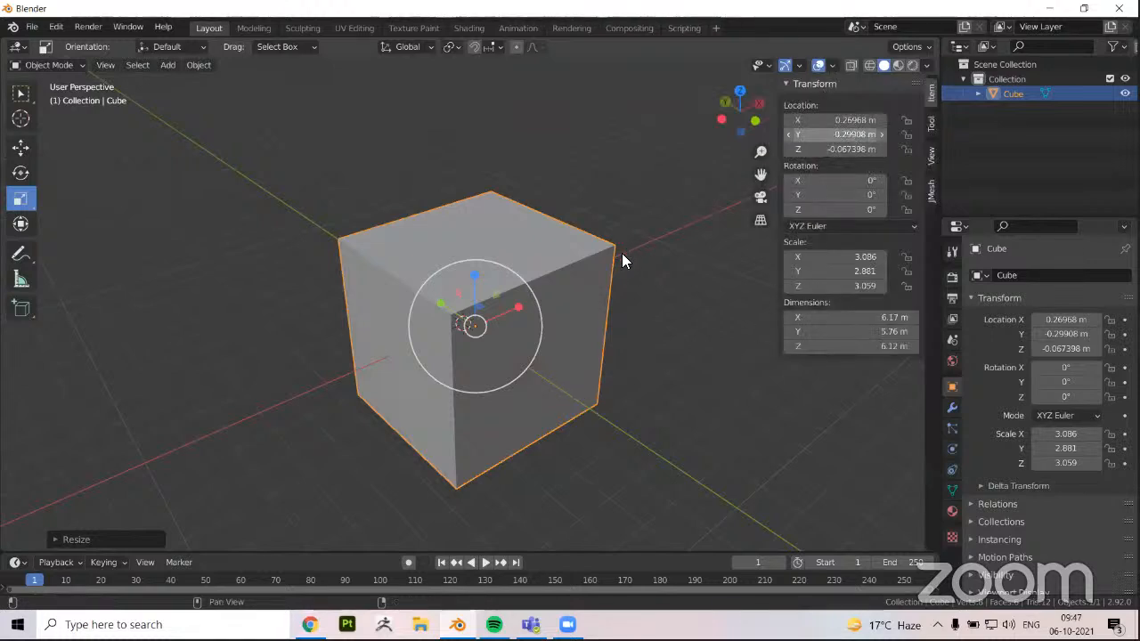
pyautogui.moveTo(769, 166); pyautogui.dragTo(755, 167, button='middle')
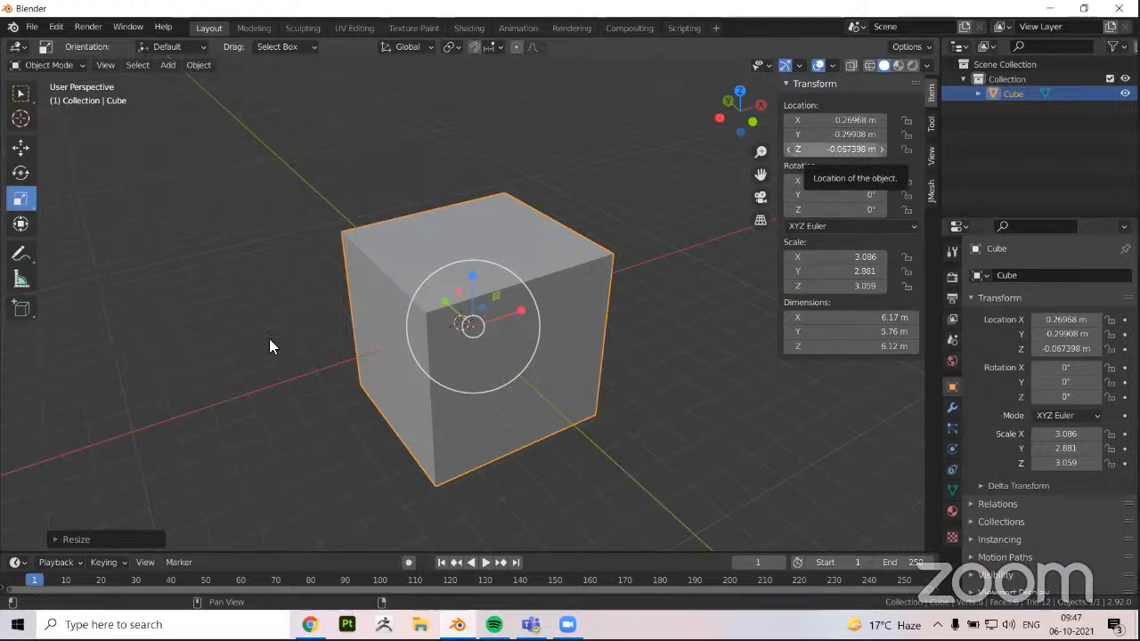
pyautogui.hotkey('shift', 'space')
pyautogui.press('g')
pyautogui.scroll(2, 440, 338)
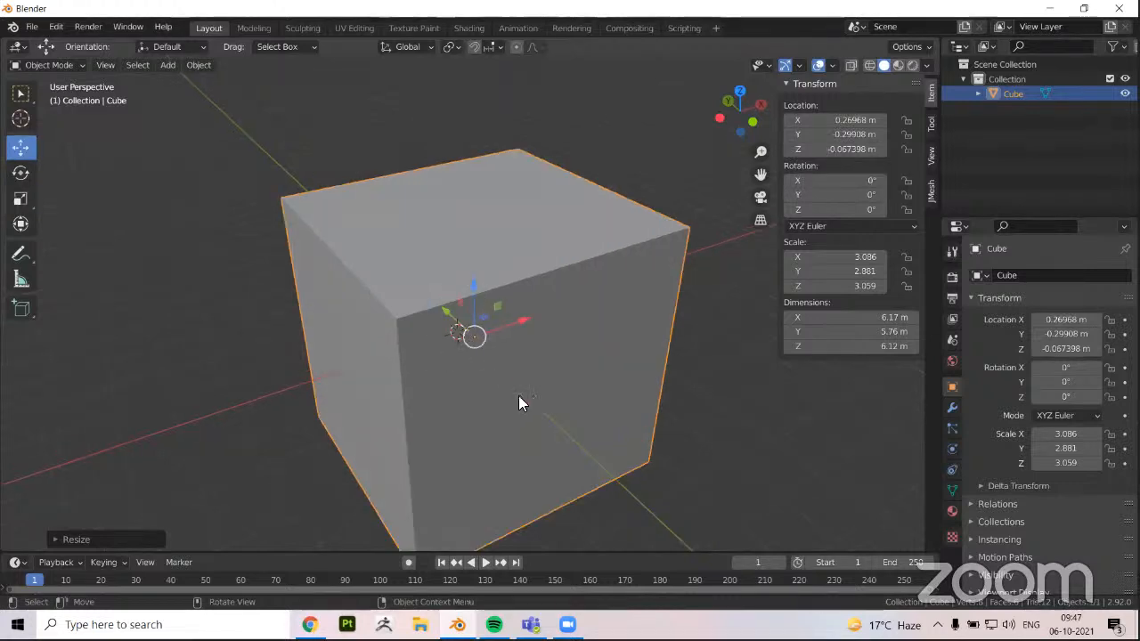
# Set the cube's X location to 0 m
pyautogui.moveTo(520, 402); pyautogui.dragTo(533, 407, button='middle')
pyautogui.moveTo(513, 363); pyautogui.dragTo(478, 323, button='middle')
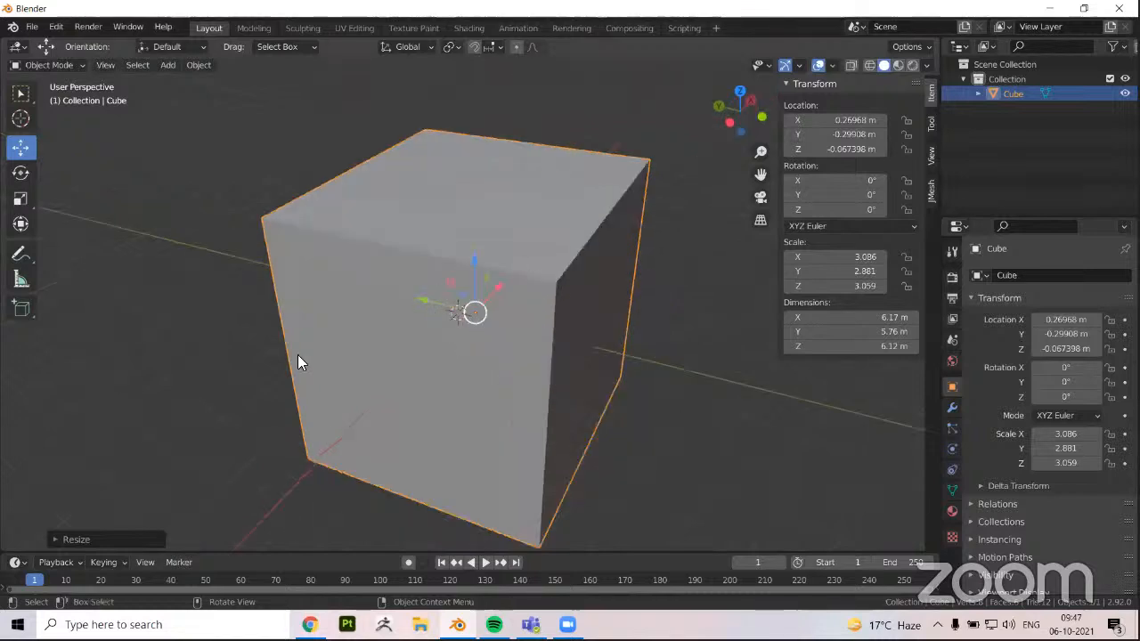
pyautogui.moveTo(297, 356); pyautogui.dragTo(452, 329, button='middle')
pyautogui.moveTo(517, 312); pyautogui.dragTo(878, 105, button='middle')
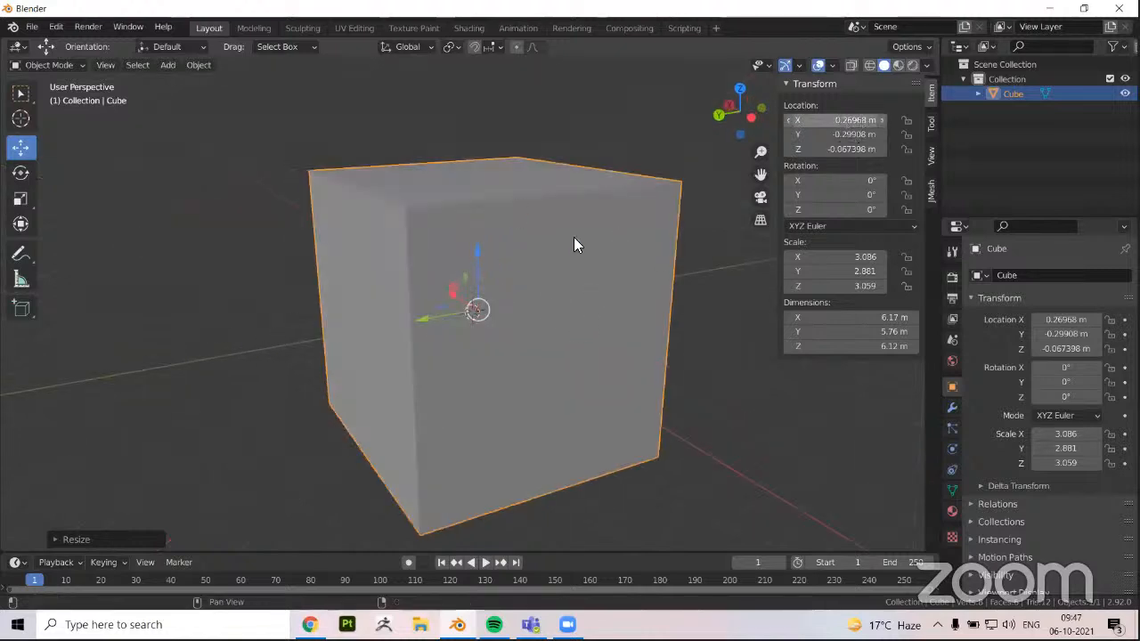
pyautogui.moveTo(574, 245); pyautogui.dragTo(659, 233, button='middle')
pyautogui.click(850, 120)
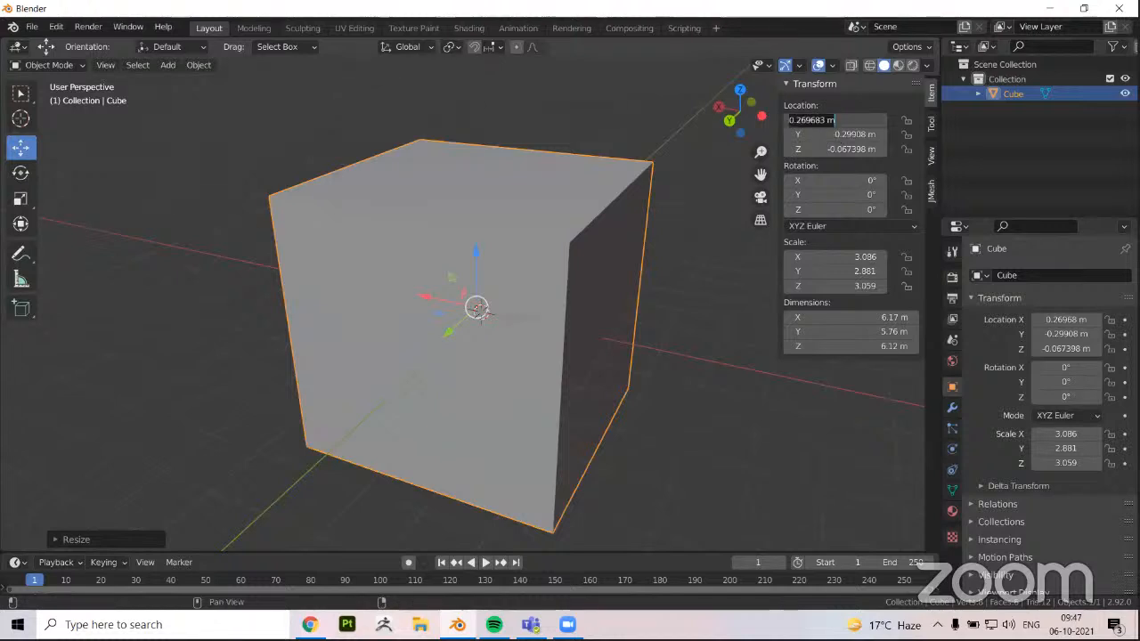
pyautogui.write('0')
pyautogui.press('Return')
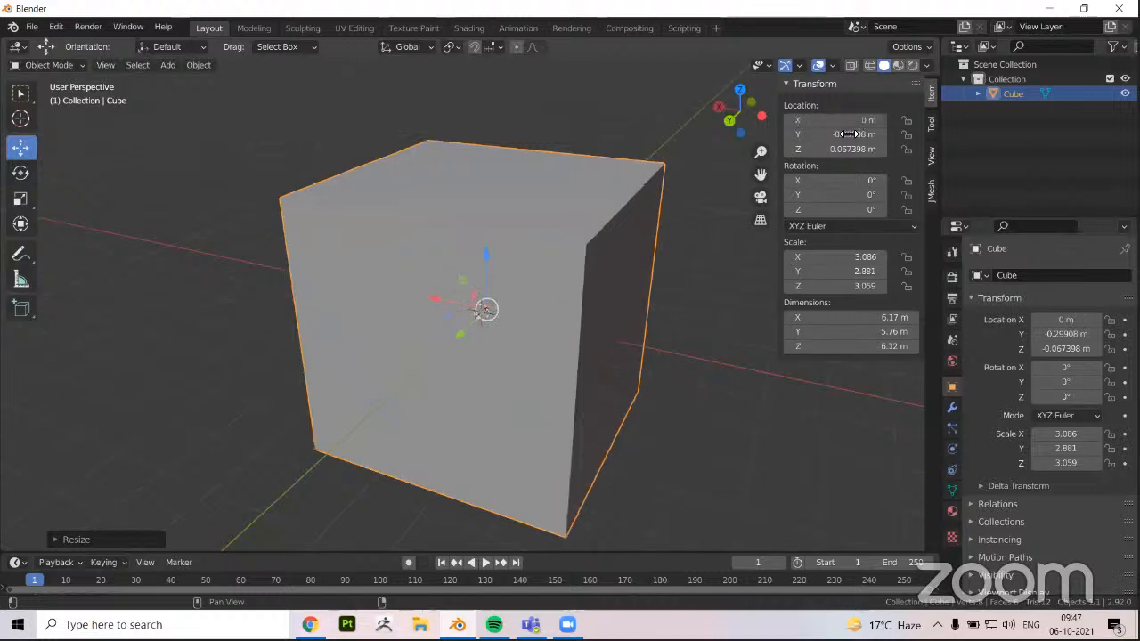
# Set the cube's Y and Z locations to 0 m
pyautogui.click(855, 133)
pyautogui.write('0')
pyautogui.press('Return')
pyautogui.click(846, 149)
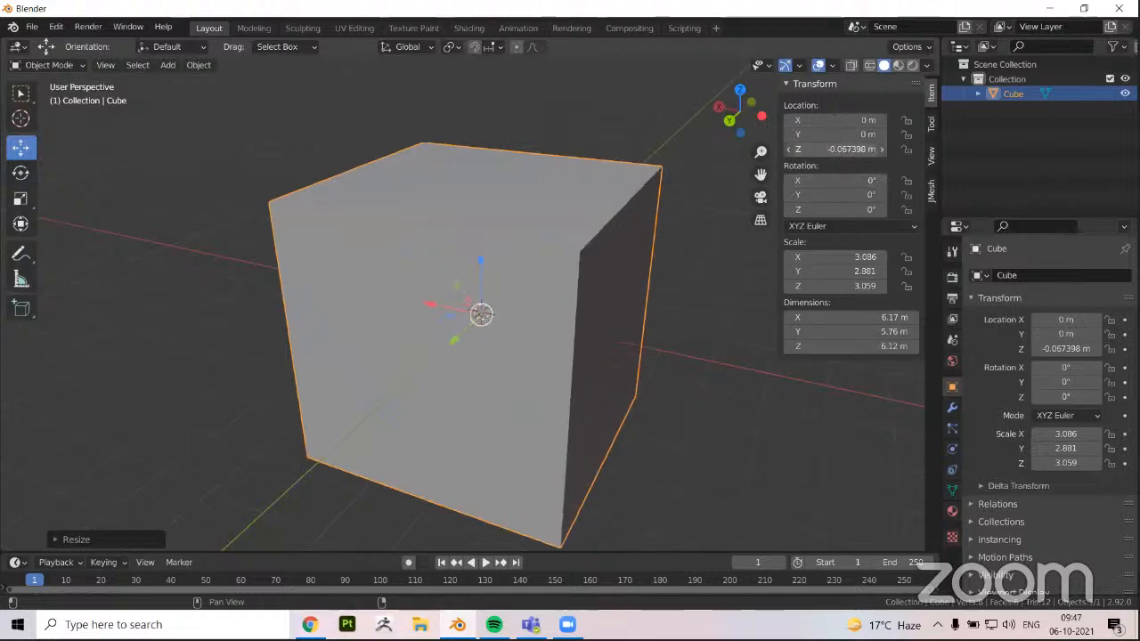
pyautogui.write('0')
pyautogui.press('Return')
pyautogui.scroll(-3, 259, 334)
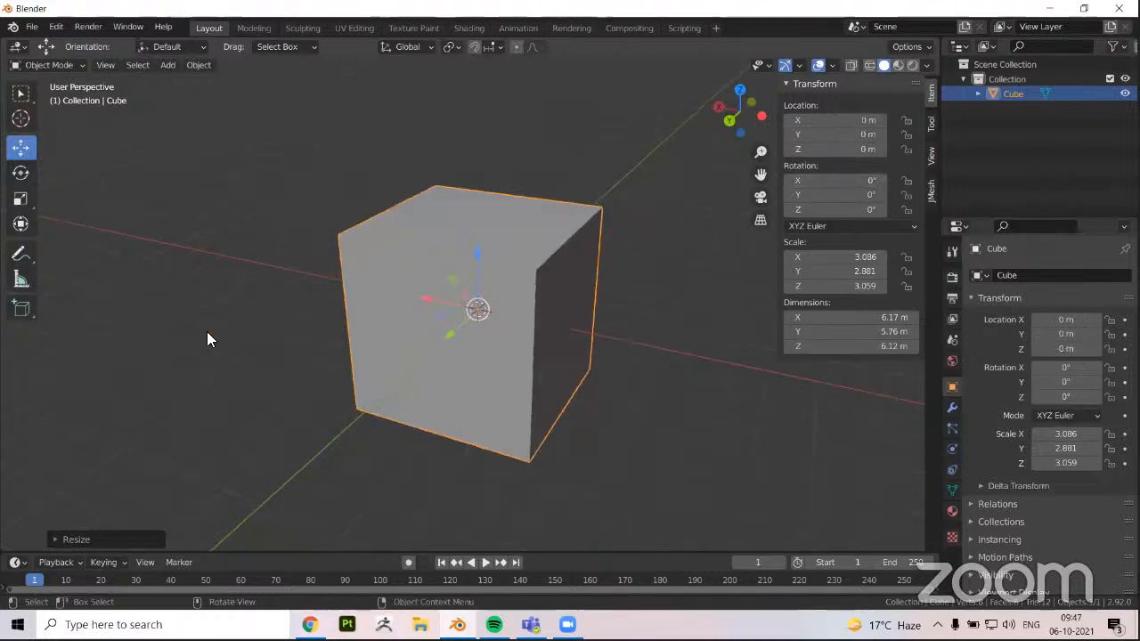
# Rotate the cube about the Y axis with the Rotate tool and set its Y rotation to exactly 30°
pyautogui.click(208, 339)
pyautogui.moveTo(208, 339); pyautogui.dragTo(477, 273, button='middle')
pyautogui.press('a')
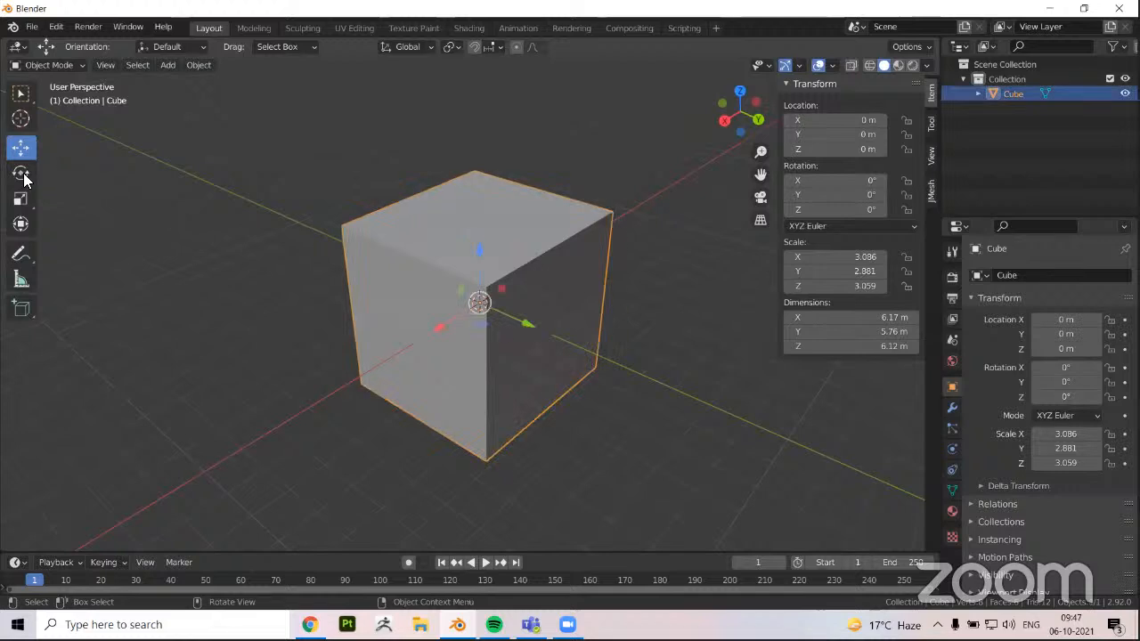
pyautogui.click(25, 174)
pyautogui.moveTo(462, 269); pyautogui.dragTo(499, 285)
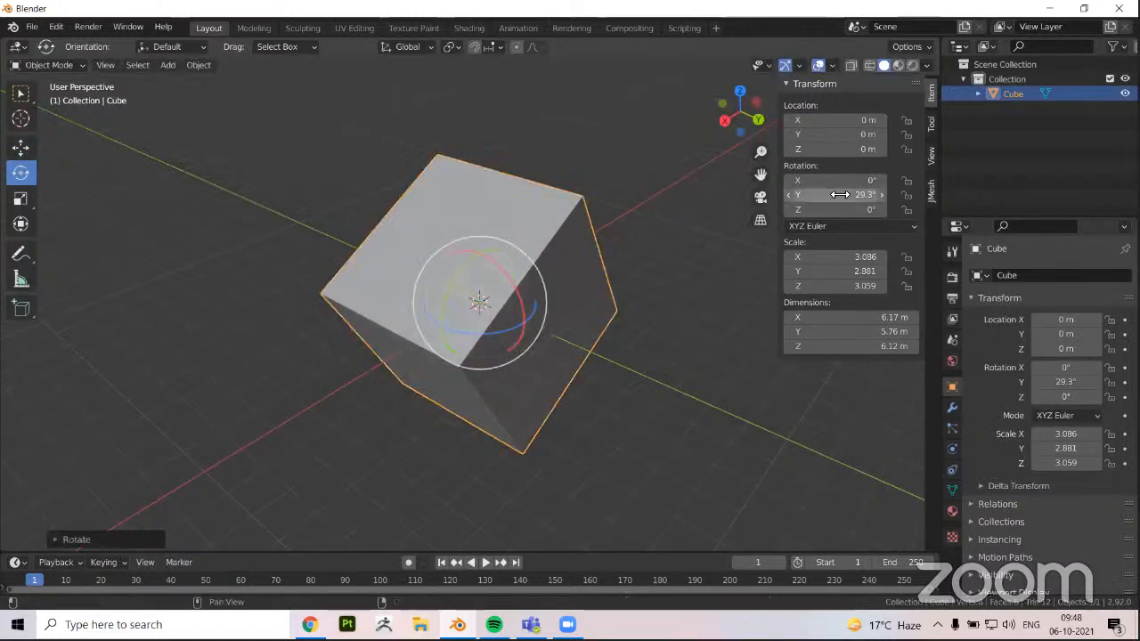
pyautogui.click(840, 194)
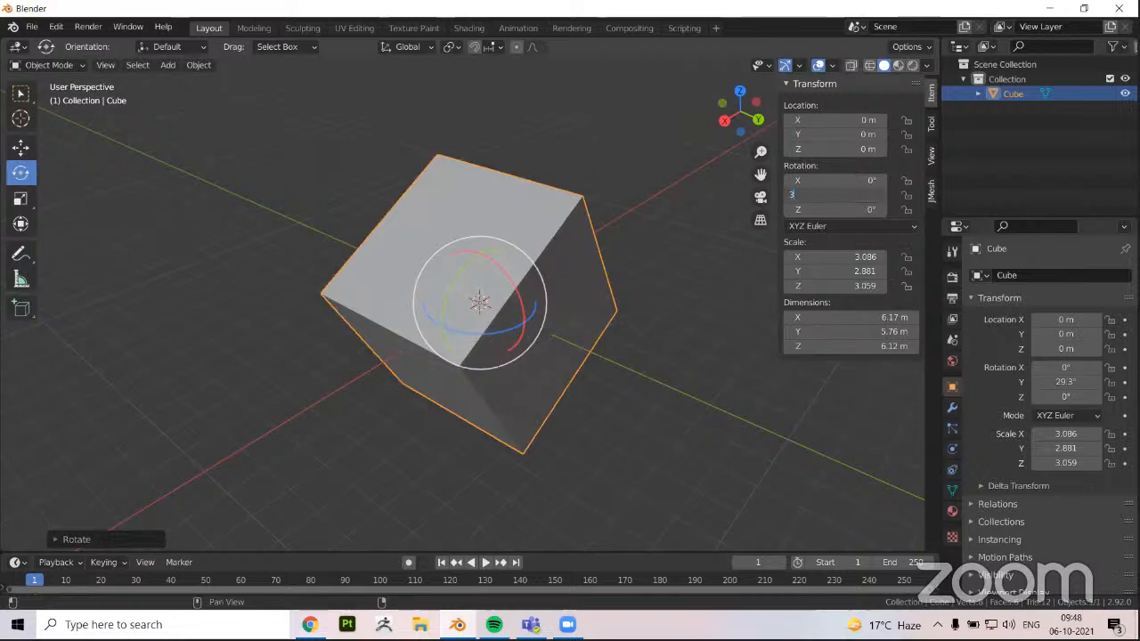
pyautogui.press('Return')
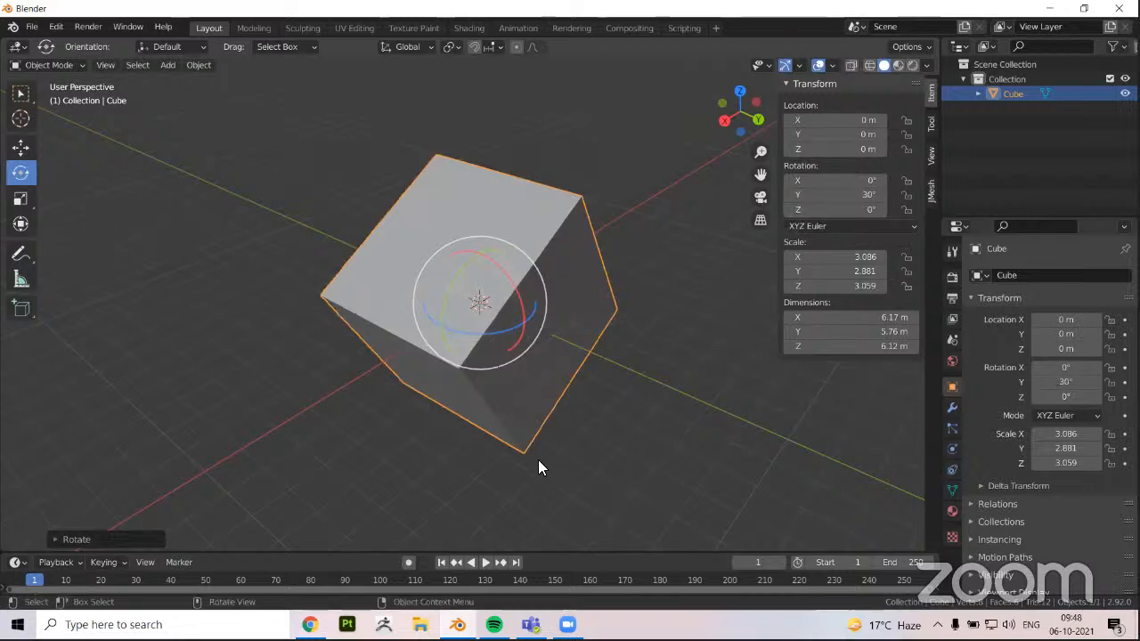
# Set the cube's Y rotation to 60° and its Z rotation to 56°, and inspect it from several sides
pyautogui.click(837, 194)
pyautogui.write('60')
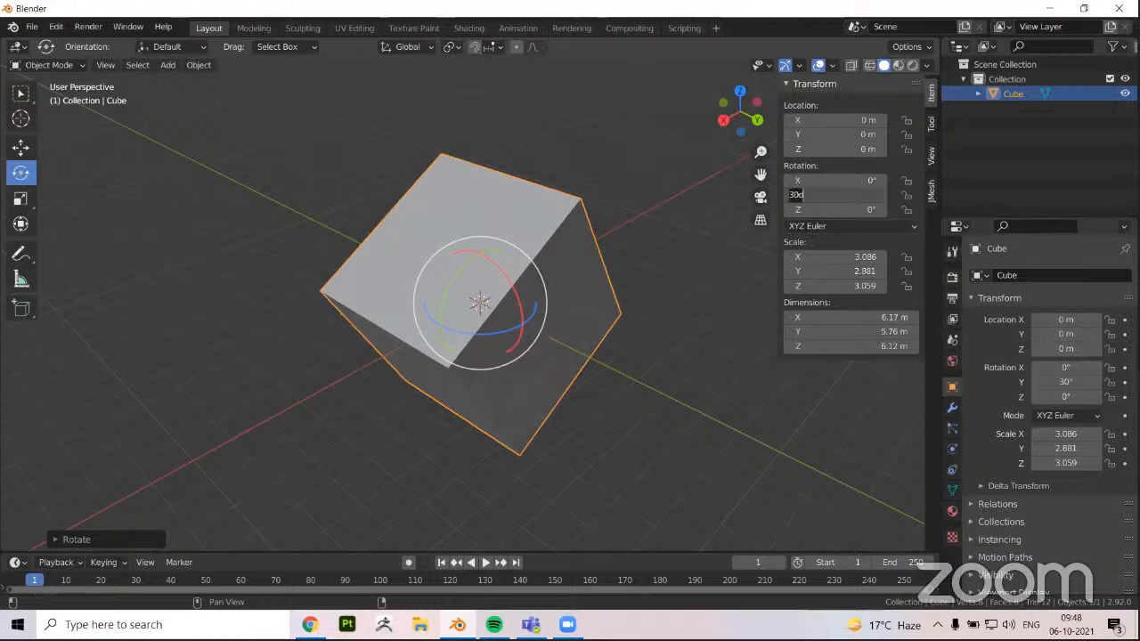
pyautogui.press('Return')
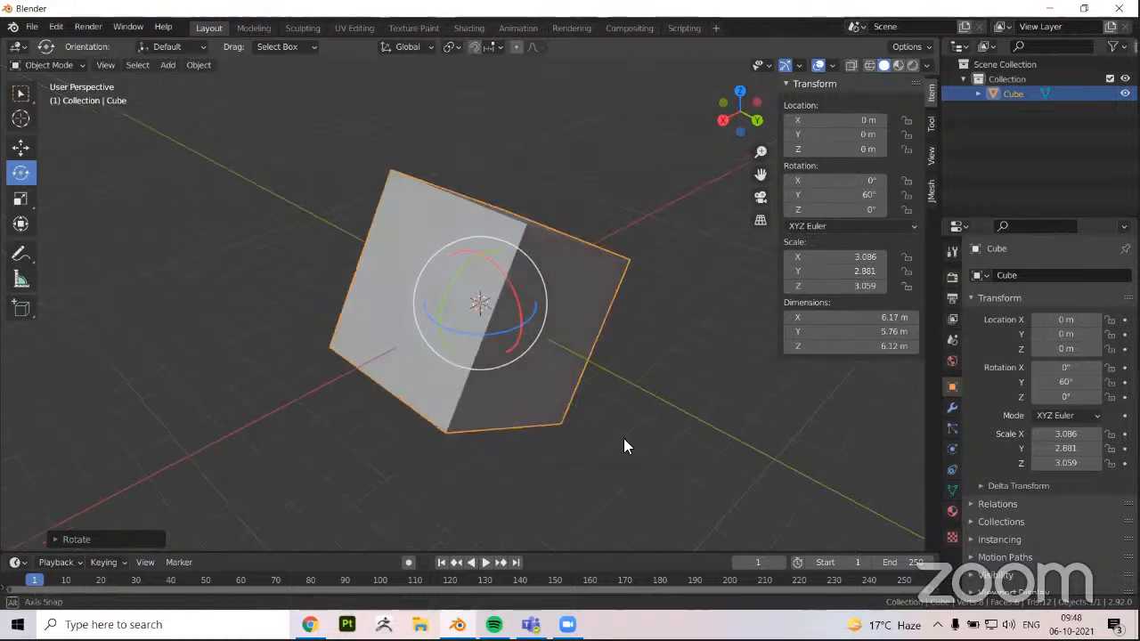
pyautogui.click(857, 208)
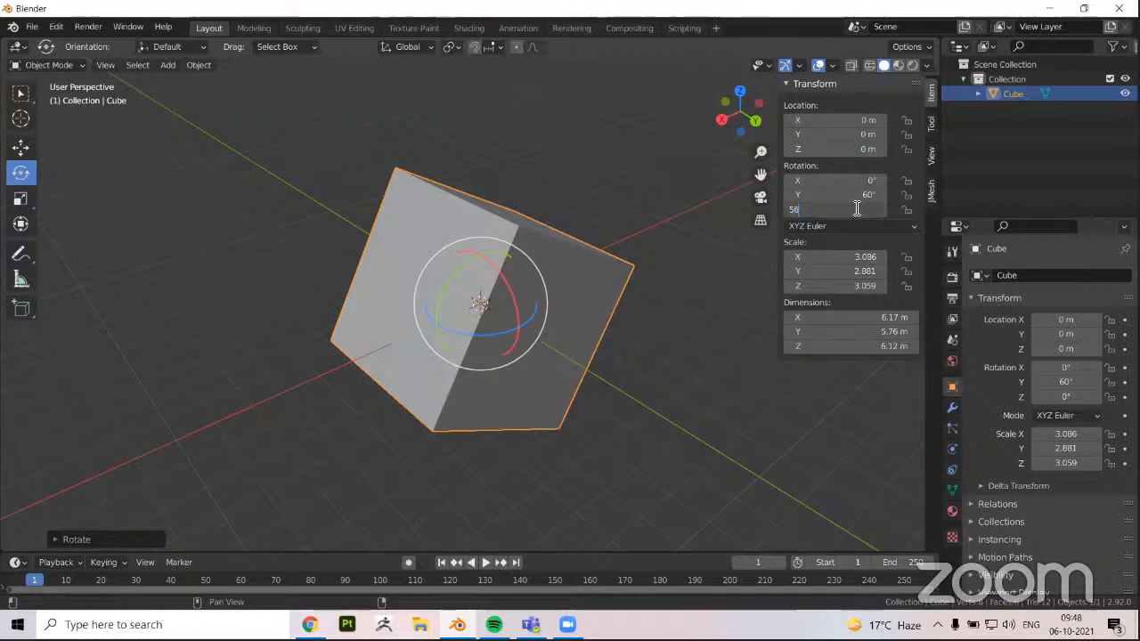
pyautogui.press('Return')
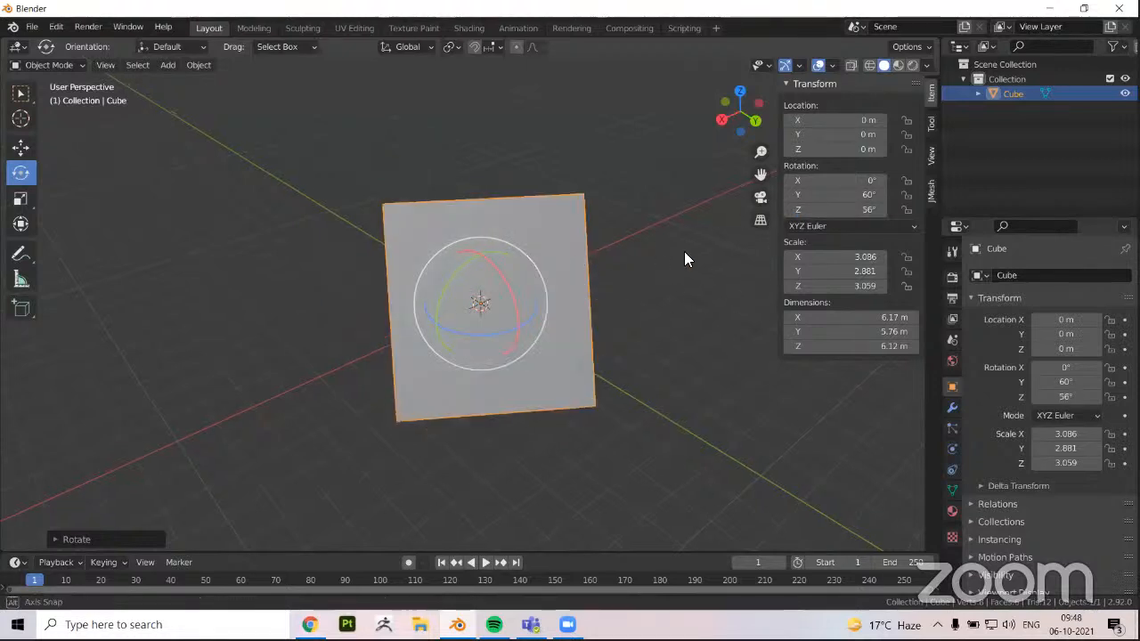
pyautogui.moveTo(684, 259); pyautogui.dragTo(537, 308, button='middle')
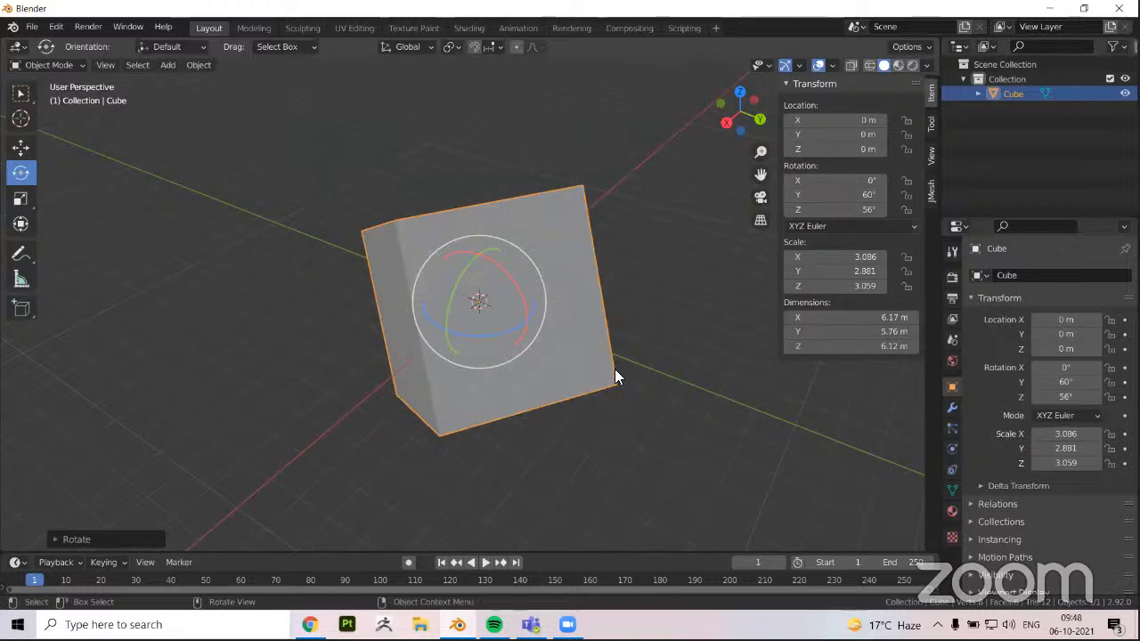
pyautogui.moveTo(550, 353); pyautogui.dragTo(575, 355, button='middle')
pyautogui.moveTo(644, 350); pyautogui.dragTo(625, 363, button='middle')
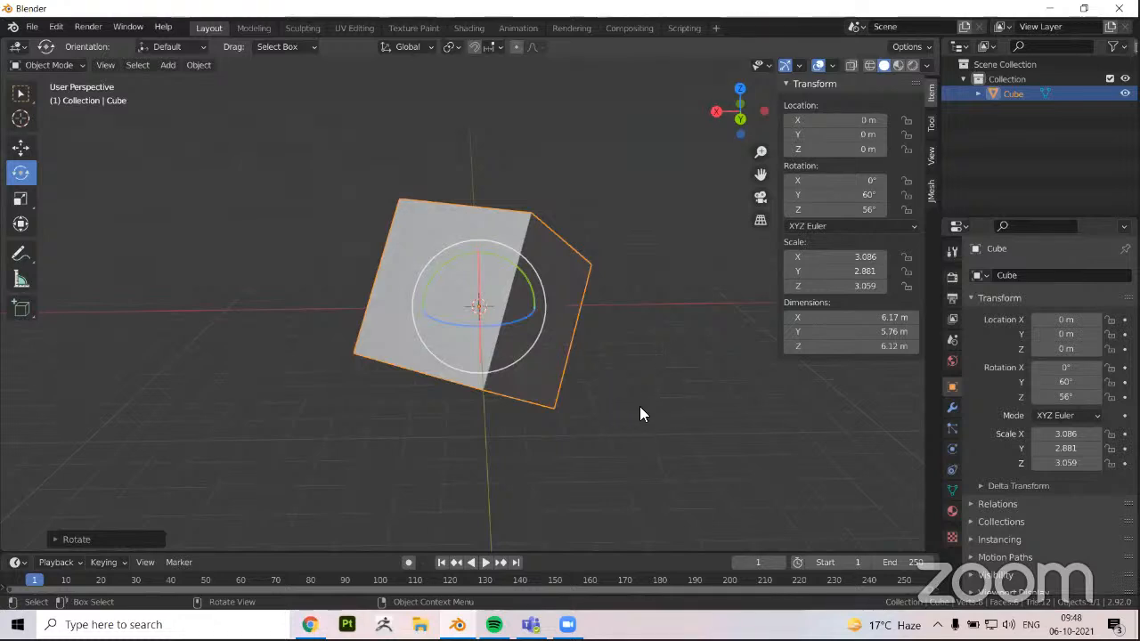
# Undo all of the cube's rotation changes, including the freehand rotation about Y
pyautogui.hotkey('ctrl', 'z')
pyautogui.hotkey('ctrl', 'z')
pyautogui.hotkey('ctrl', 'z')
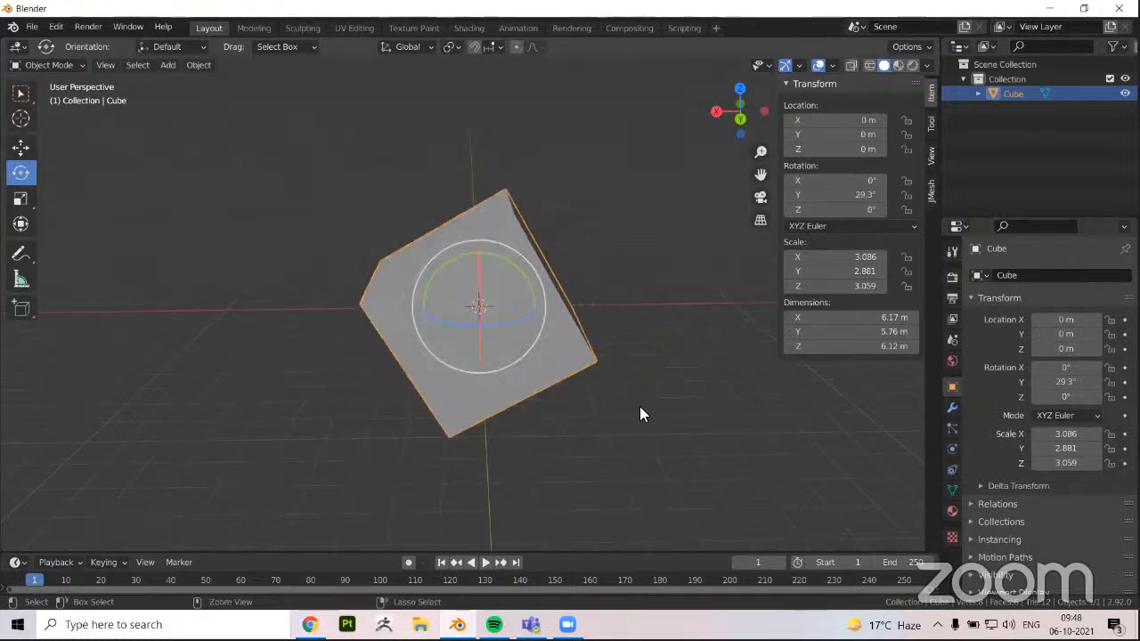
pyautogui.hotkey('ctrl', 'z')
pyautogui.moveTo(326, 416); pyautogui.dragTo(251, 374, button='middle')
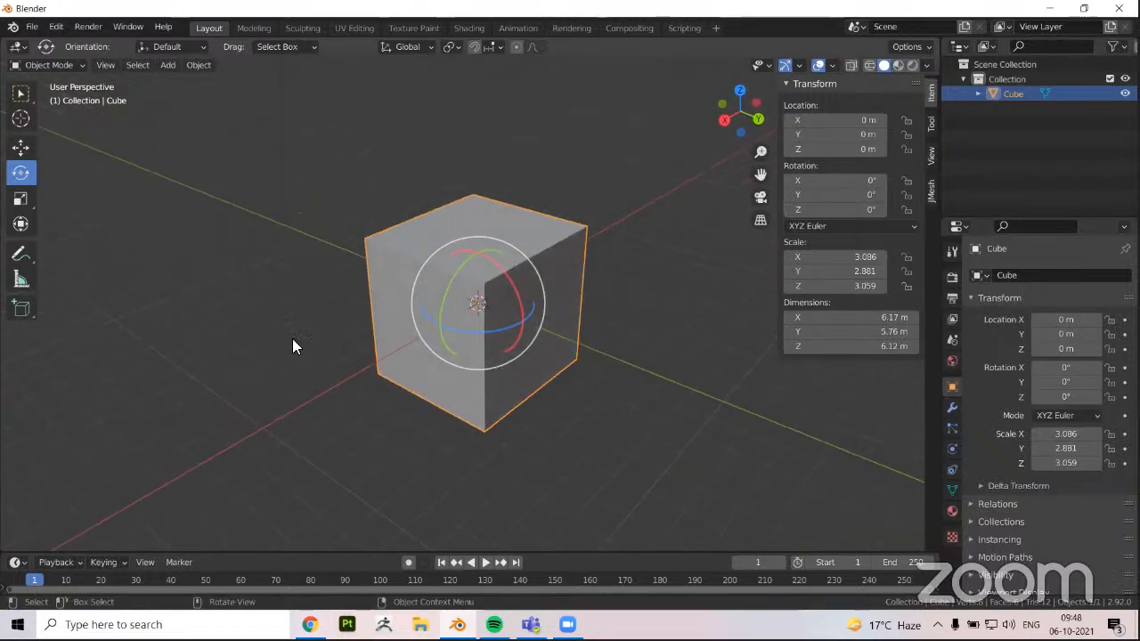
pyautogui.moveTo(335, 342)
pyautogui.mouseDown(button='middle')
pyautogui.moveTo(353, 350)
pyautogui.moveTo(339, 328)
pyautogui.moveTo(315, 351)
pyautogui.mouseUp(button='middle')
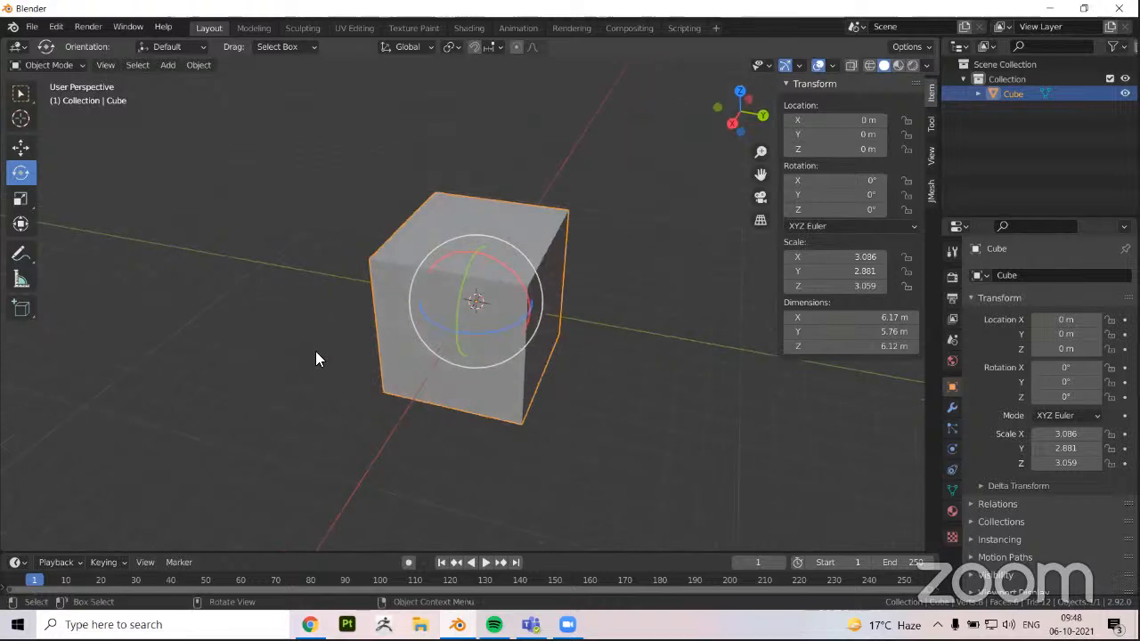
# Try shifting the cube along the Y axis with the Move tool, and undo the move
pyautogui.hotkey('shift', 'space')
pyautogui.press('g')
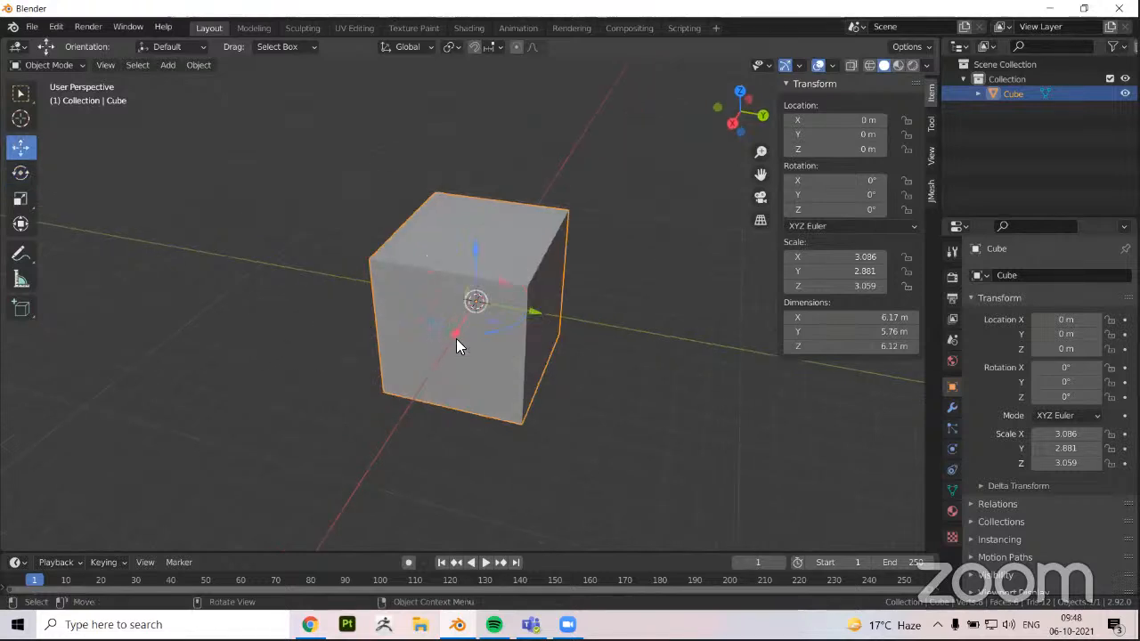
pyautogui.moveTo(528, 315); pyautogui.dragTo(589, 372)
pyautogui.hotkey('ctrl', 'z')
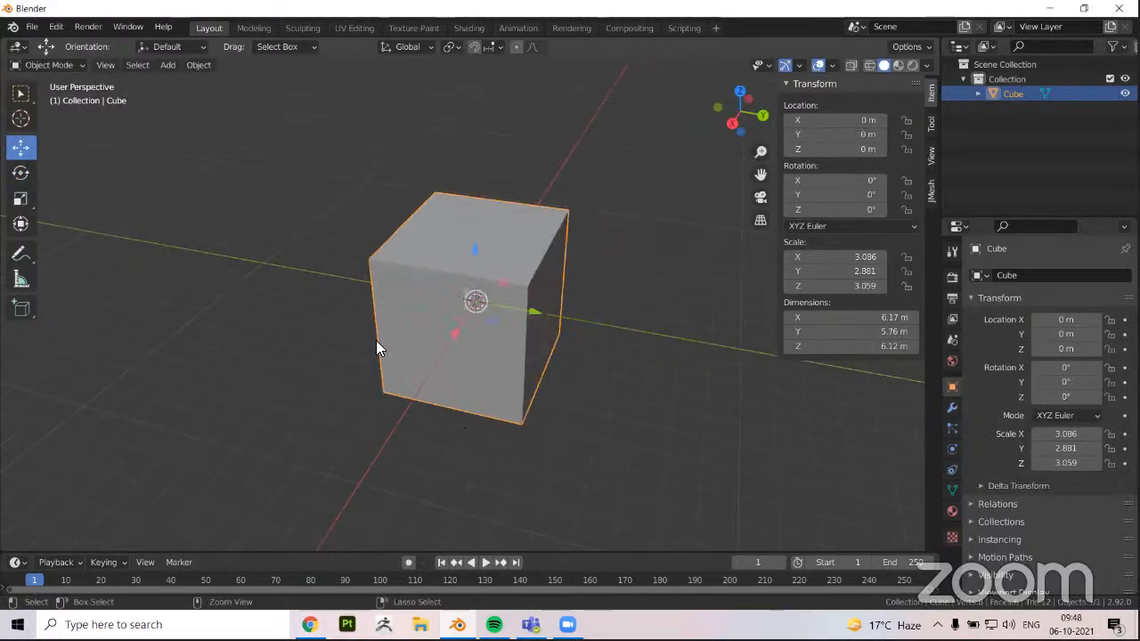
# Scale the cube down uniformly to about 1.46 in X, 1.36 in Y and 1.45 in Z, undoing the extra resize
pyautogui.press('s')
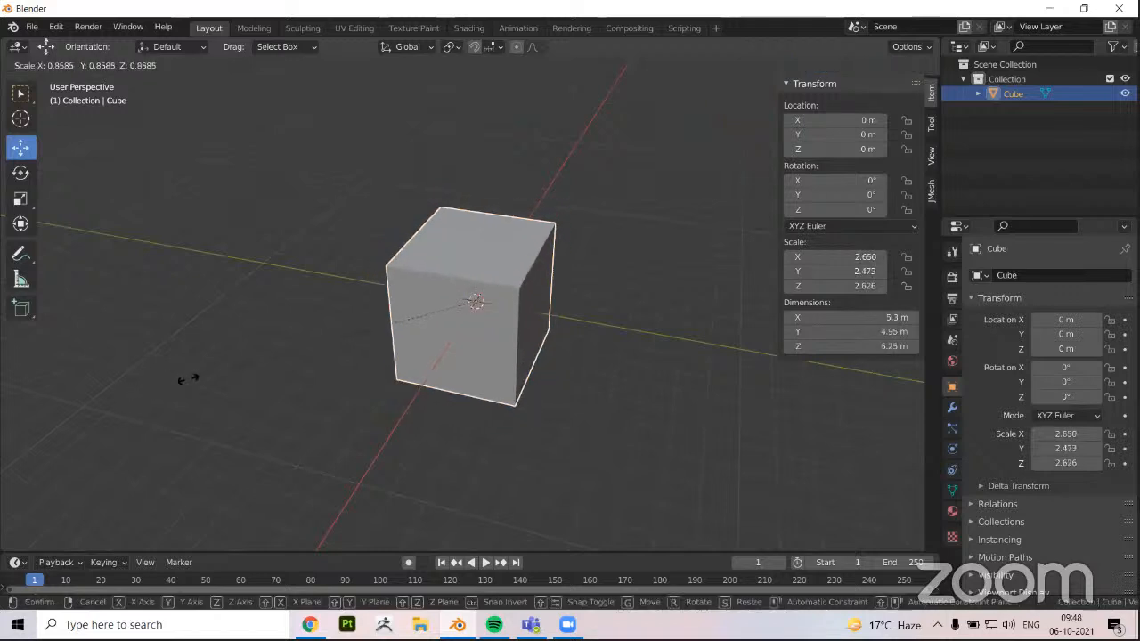
pyautogui.click(349, 319)
pyautogui.press('s')
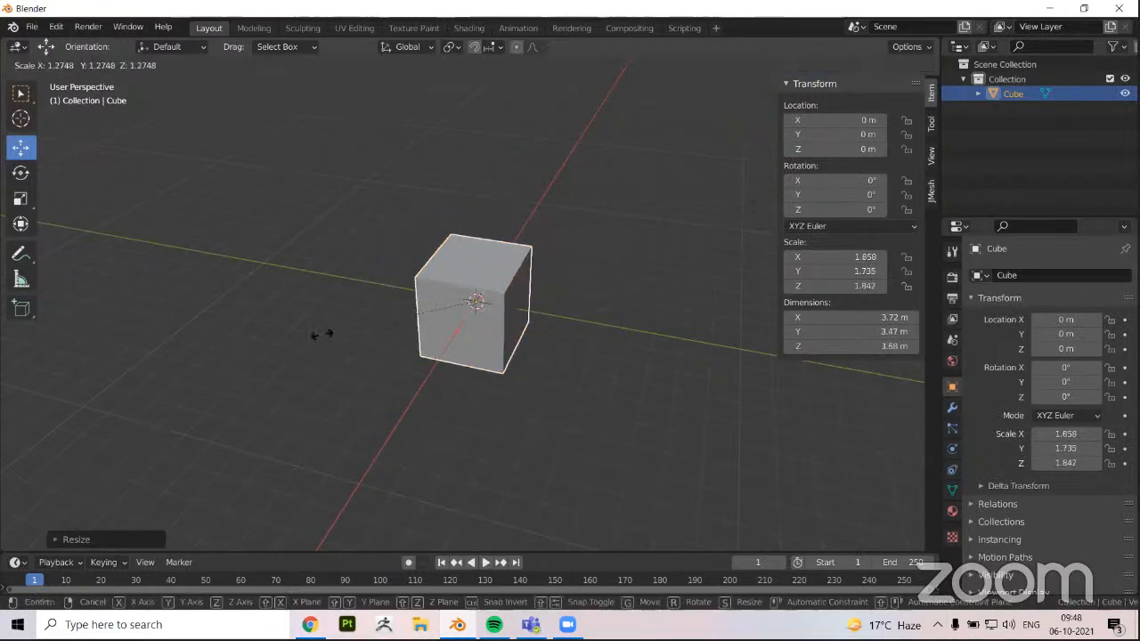
pyautogui.click(150, 367)
pyautogui.hotkey('ctrl', 'z')
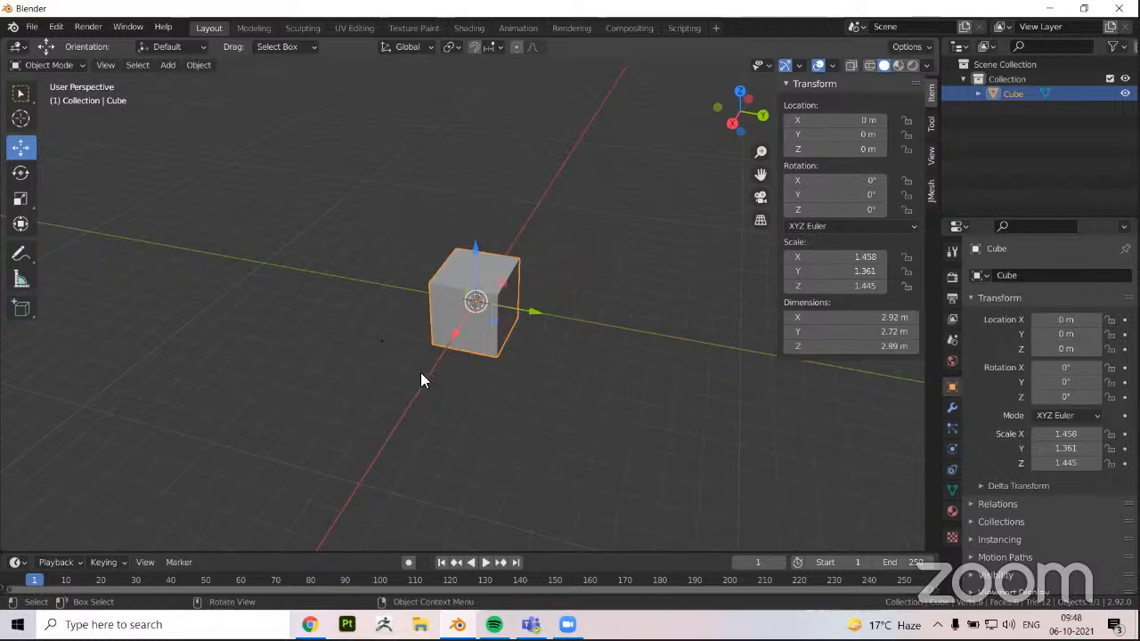
# Examine the smaller cube and its move handles from several angles
pyautogui.moveTo(423, 380); pyautogui.dragTo(325, 388, button='middle')
pyautogui.scroll(4, 407, 348)
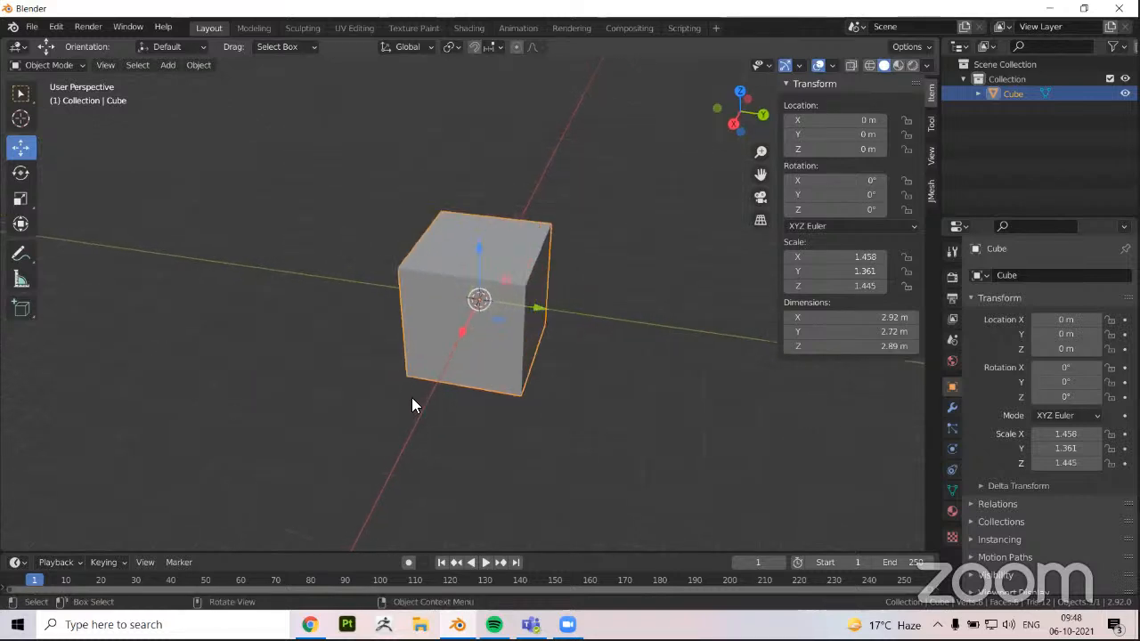
pyautogui.moveTo(312, 436); pyautogui.dragTo(345, 423, button='middle')
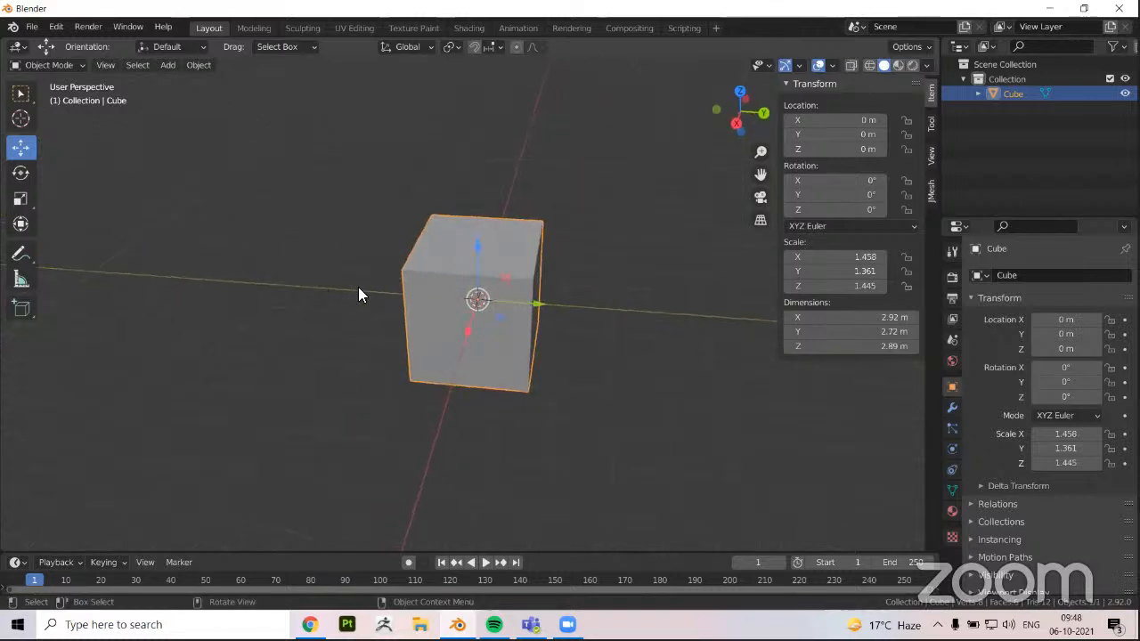
pyautogui.moveTo(359, 294); pyautogui.dragTo(550, 328, button='middle')
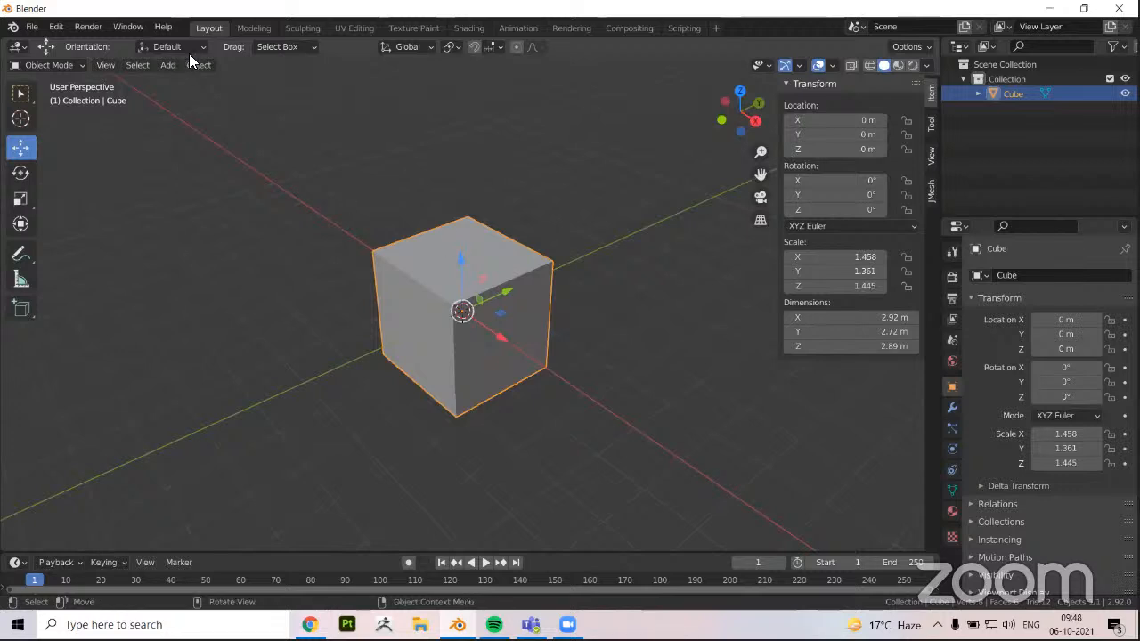
pyautogui.moveTo(473, 256); pyautogui.dragTo(343, 226, button='middle')
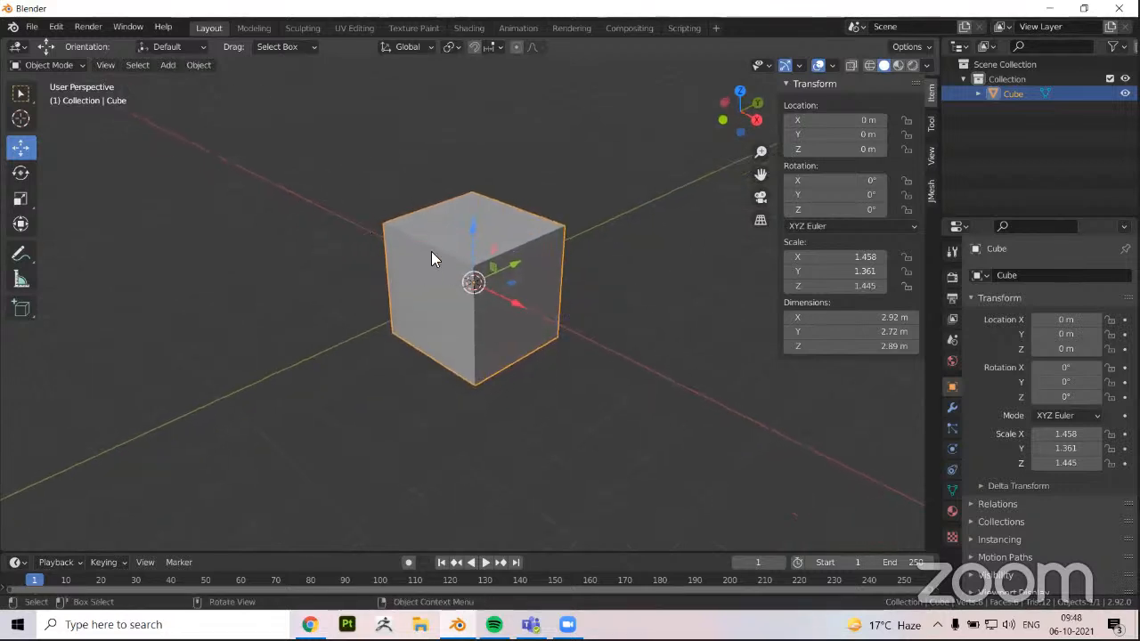
pyautogui.moveTo(527, 267); pyautogui.dragTo(601, 290, button='middle')
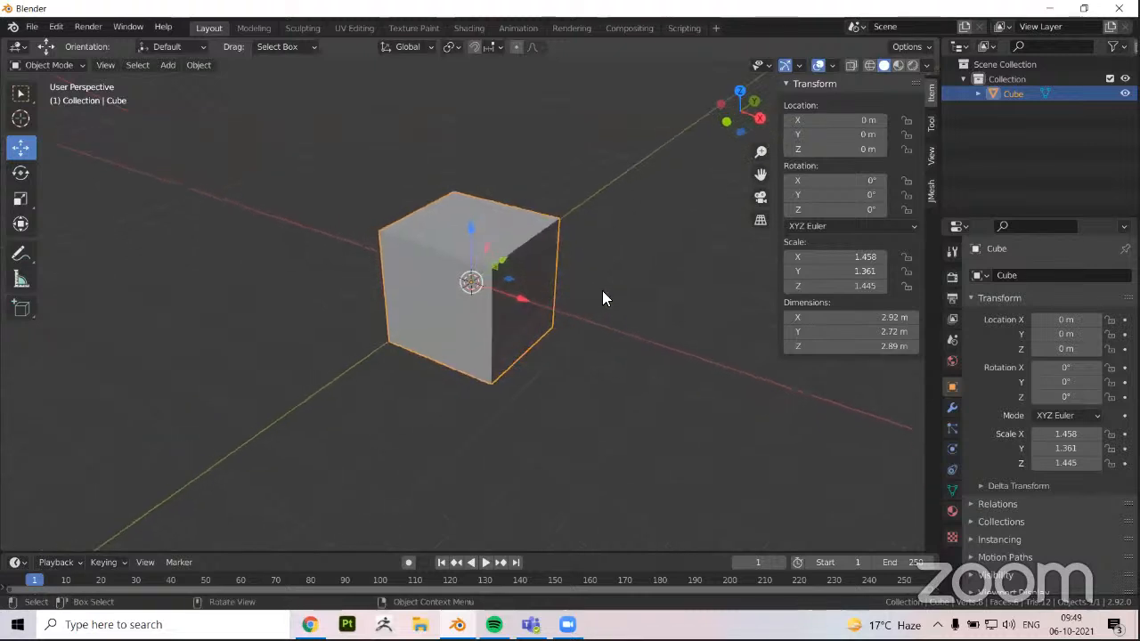
pyautogui.moveTo(624, 321)
pyautogui.mouseDown(button='middle')
pyautogui.moveTo(630, 329)
pyautogui.moveTo(607, 330)
pyautogui.mouseUp(button='middle')
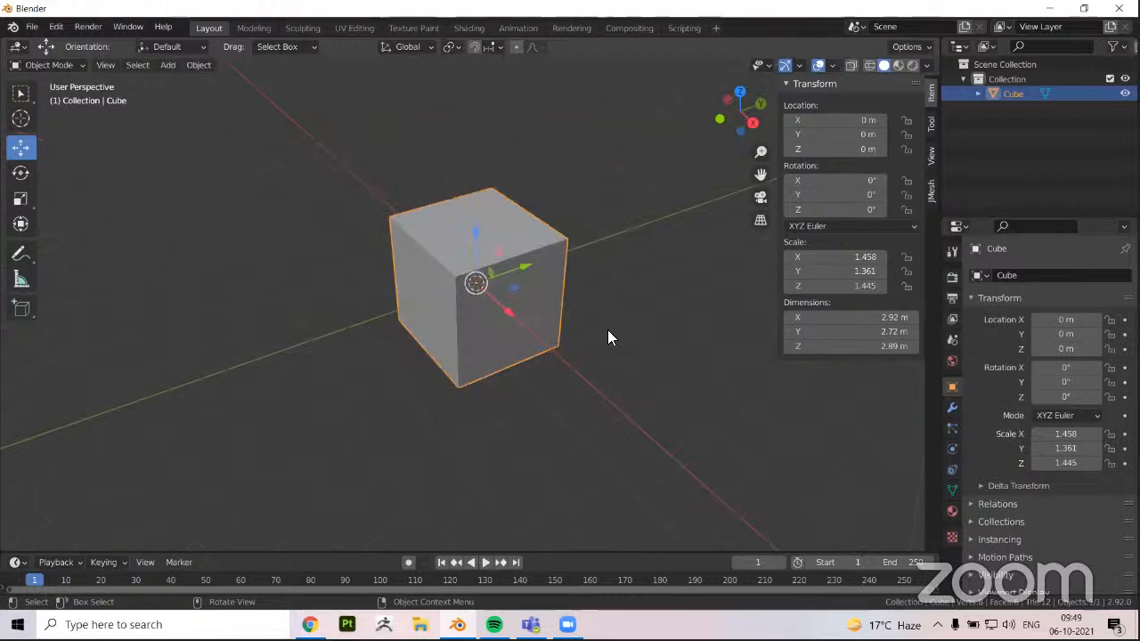
# Collapse the sidebar's Transform section and switch the cube to Edit Mode
pyautogui.click(787, 82)
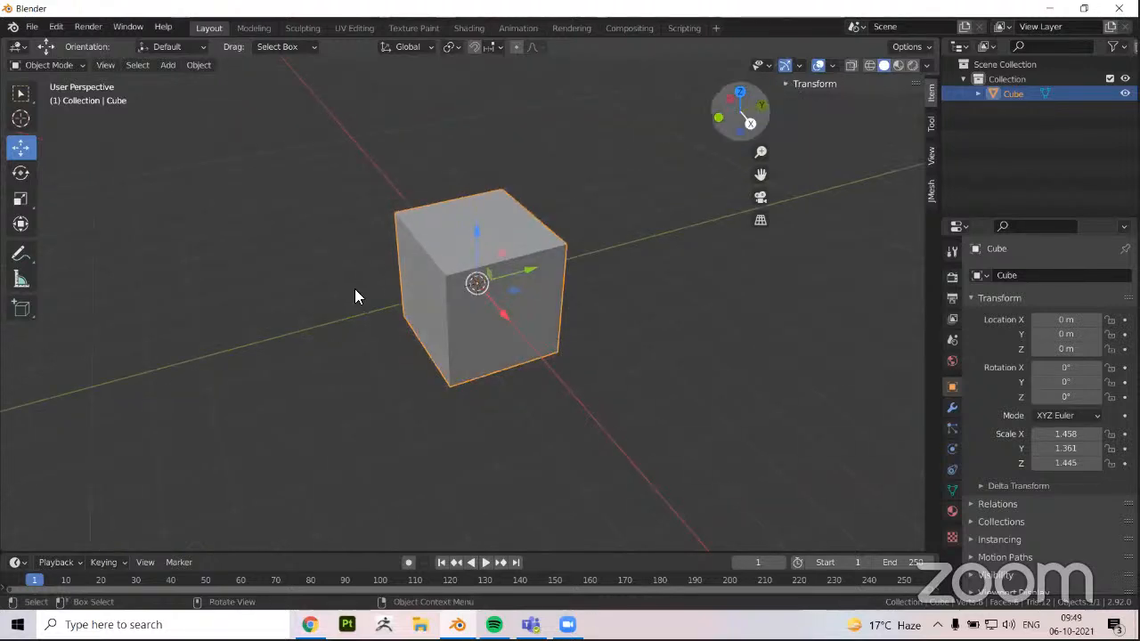
pyautogui.moveTo(383, 298); pyautogui.dragTo(390, 310, button='middle')
pyautogui.moveTo(338, 341); pyautogui.dragTo(374, 267, button='middle')
pyautogui.press('Tab')
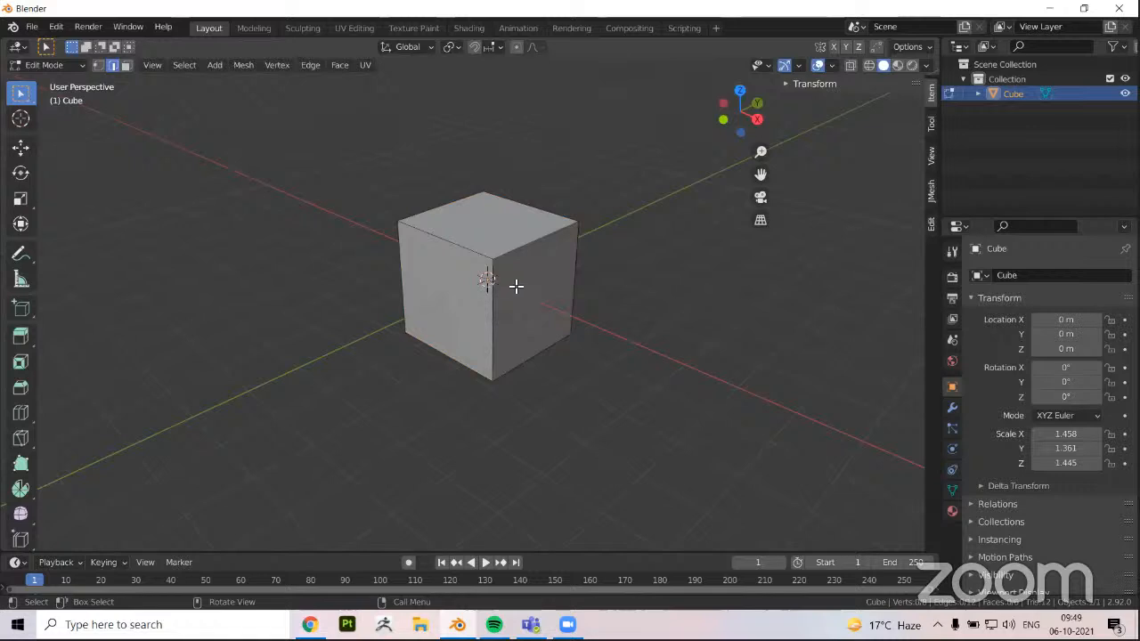
pyautogui.scroll(1, 476, 283)
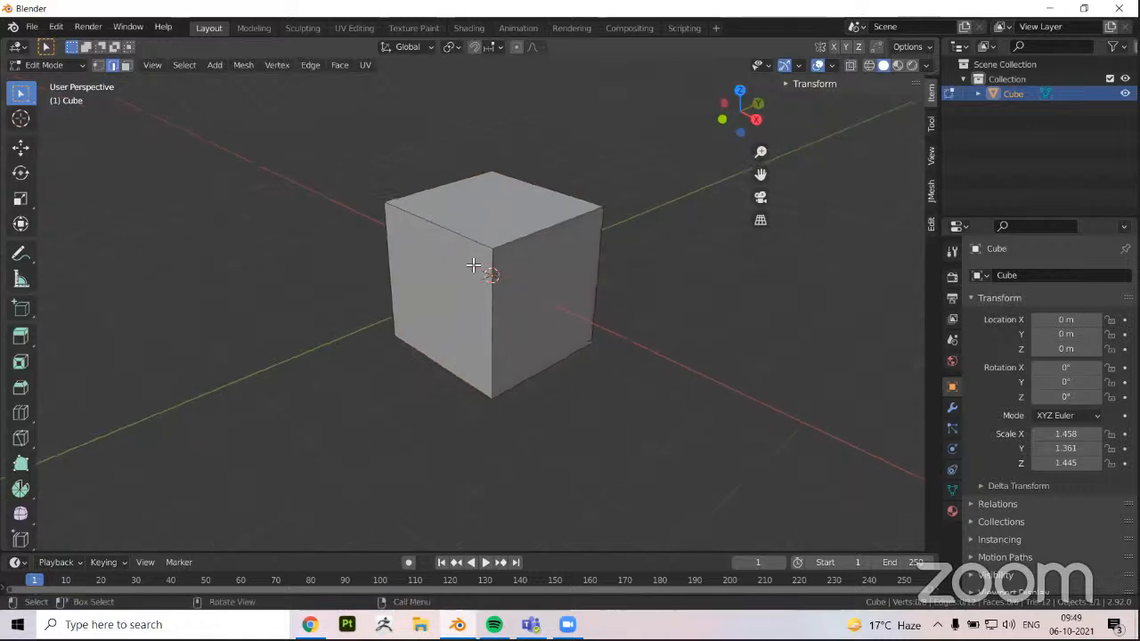
pyautogui.moveTo(473, 265); pyautogui.dragTo(479, 264, button='middle')
pyautogui.scroll(1, 464, 239)
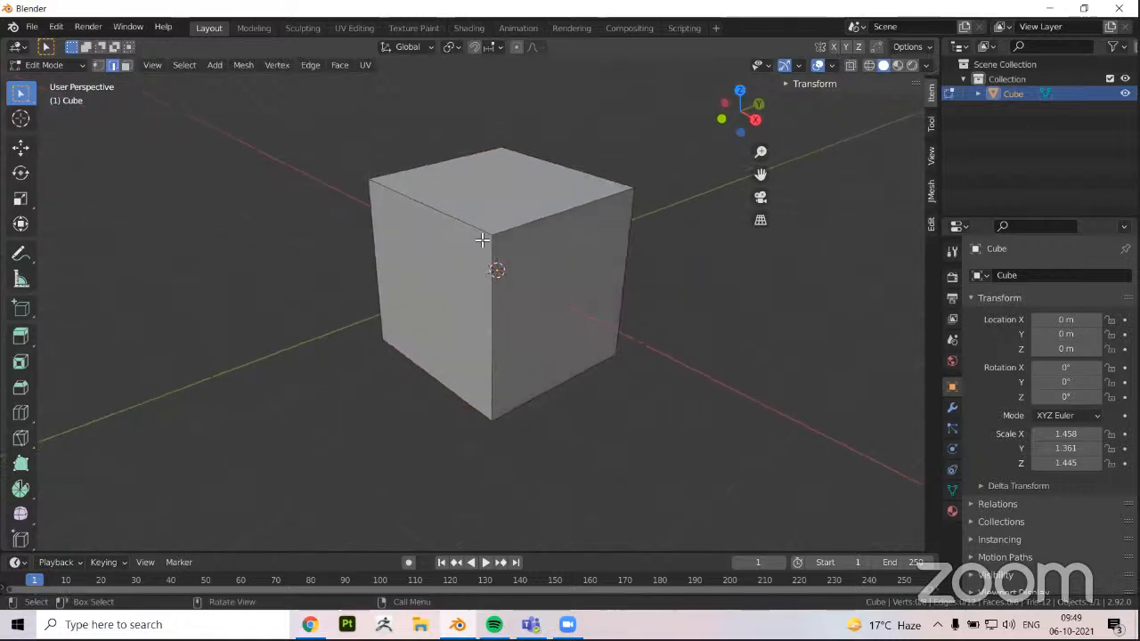
# Switch the mesh selection mode between vertex and face for a close look at the corners, ending in edge selection
pyautogui.press('1')
pyautogui.click(124, 65)
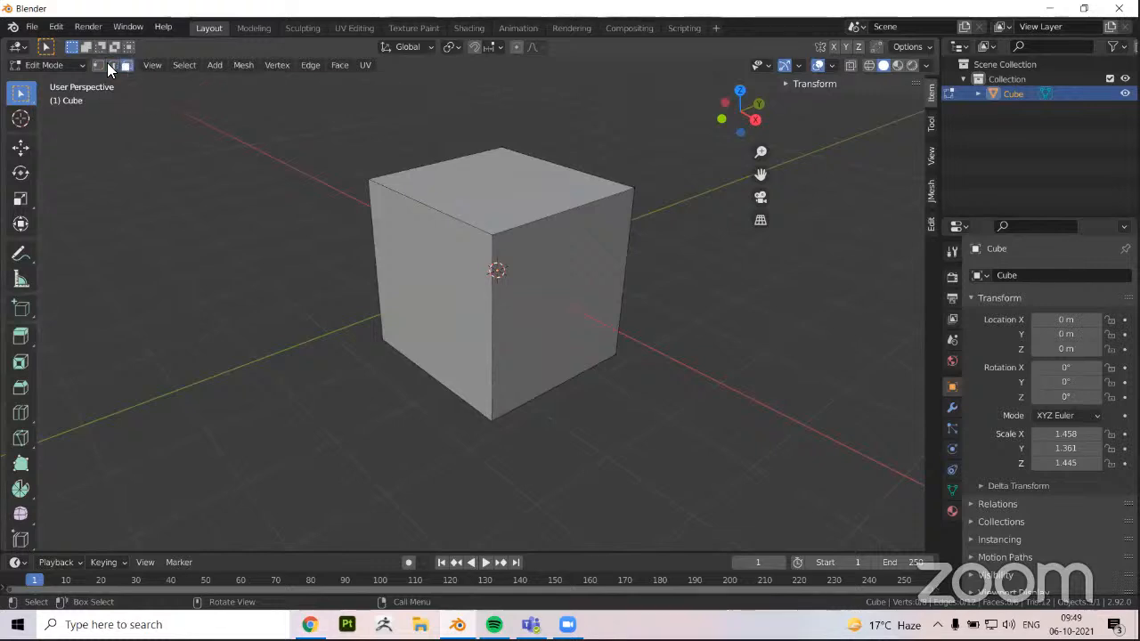
pyautogui.click(100, 64)
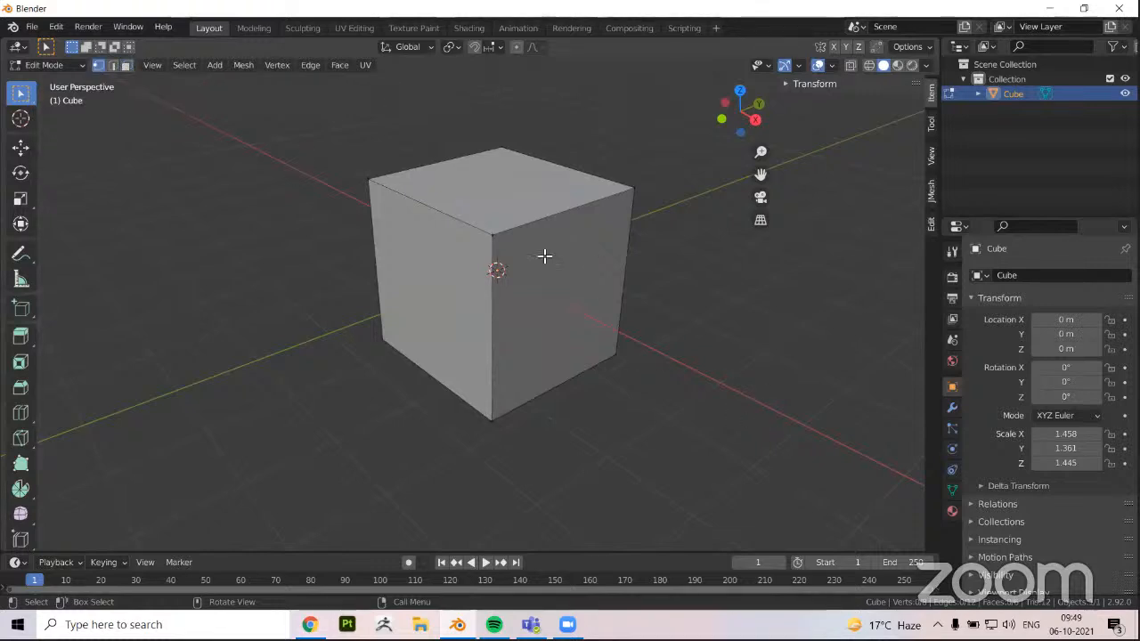
pyautogui.scroll(3, 407, 163)
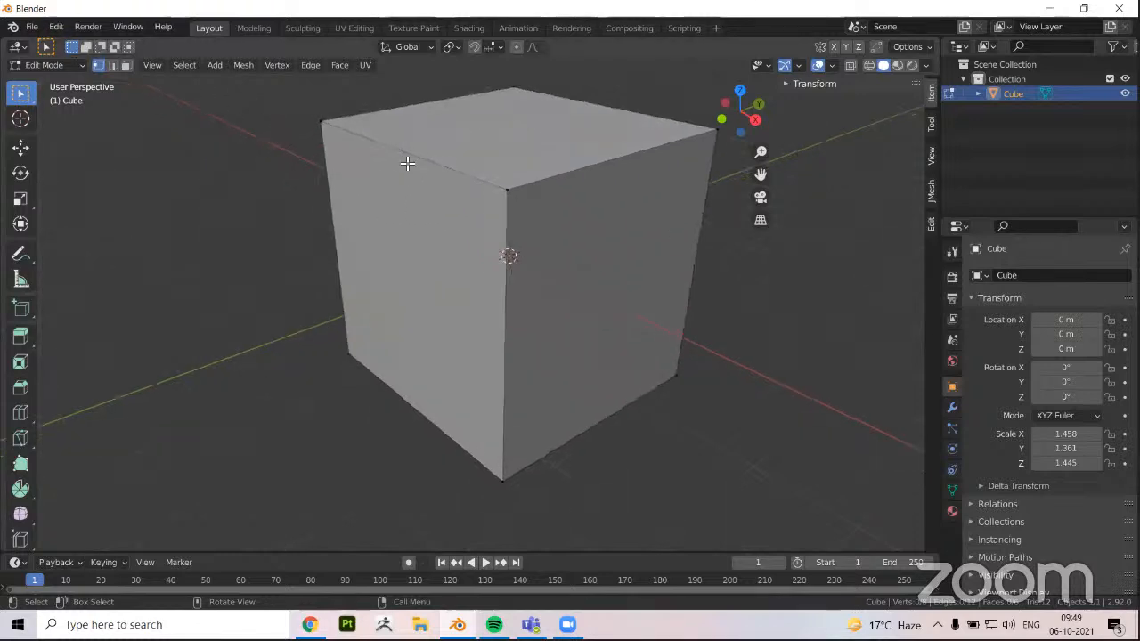
pyautogui.moveTo(430, 230); pyautogui.dragTo(517, 278, button='middle')
pyautogui.scroll(2, 496, 264)
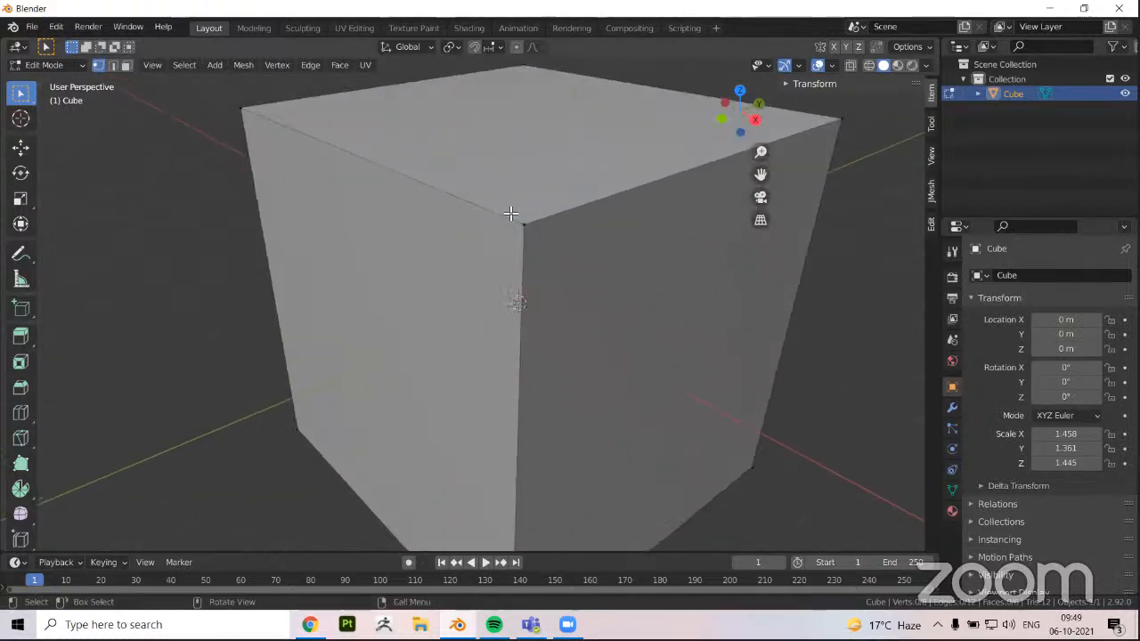
pyautogui.click(112, 65)
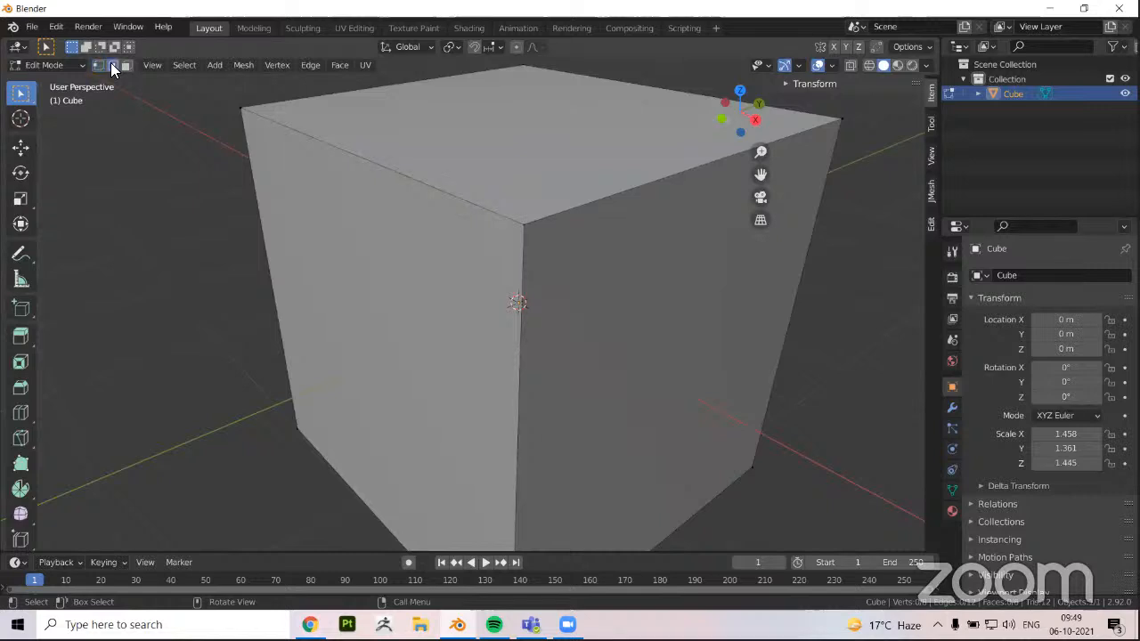
# Select the cube's upper front edge in edge mode, and in face selection mode pick its two front side faces in turn
pyautogui.click(370, 163)
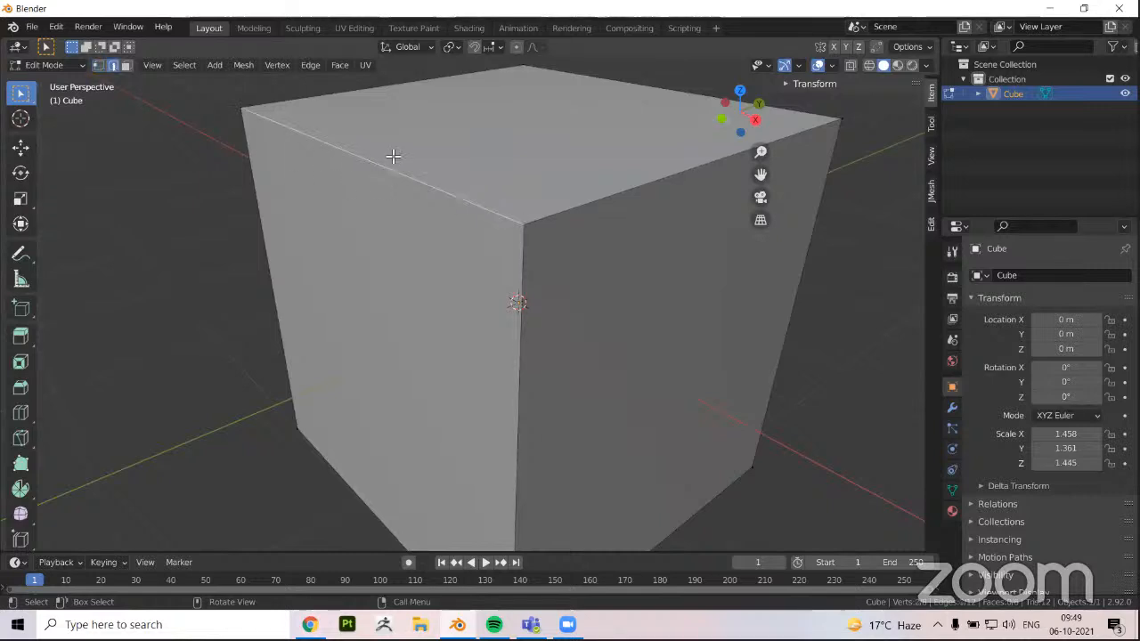
pyautogui.click(125, 66)
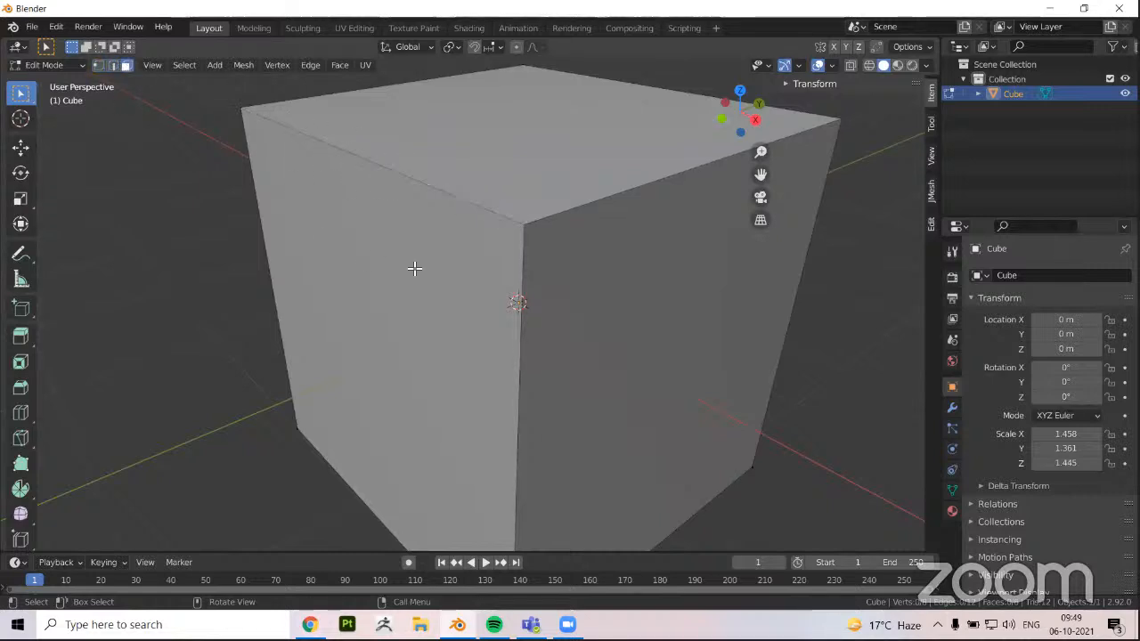
pyautogui.scroll(-5, 414, 268)
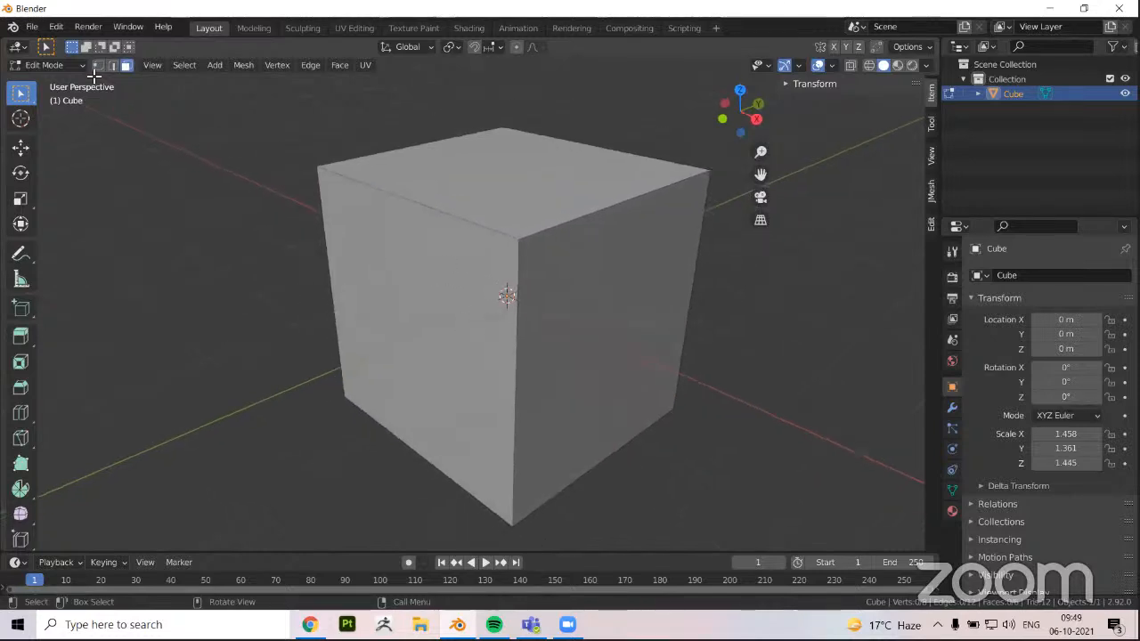
pyautogui.click(448, 302)
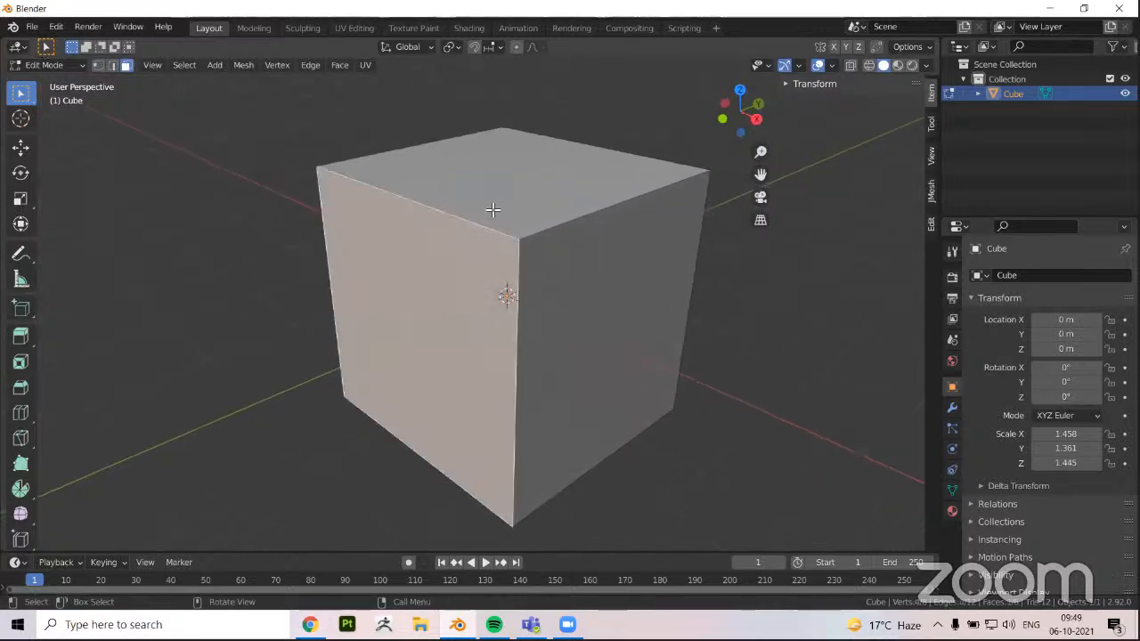
pyautogui.click(570, 301)
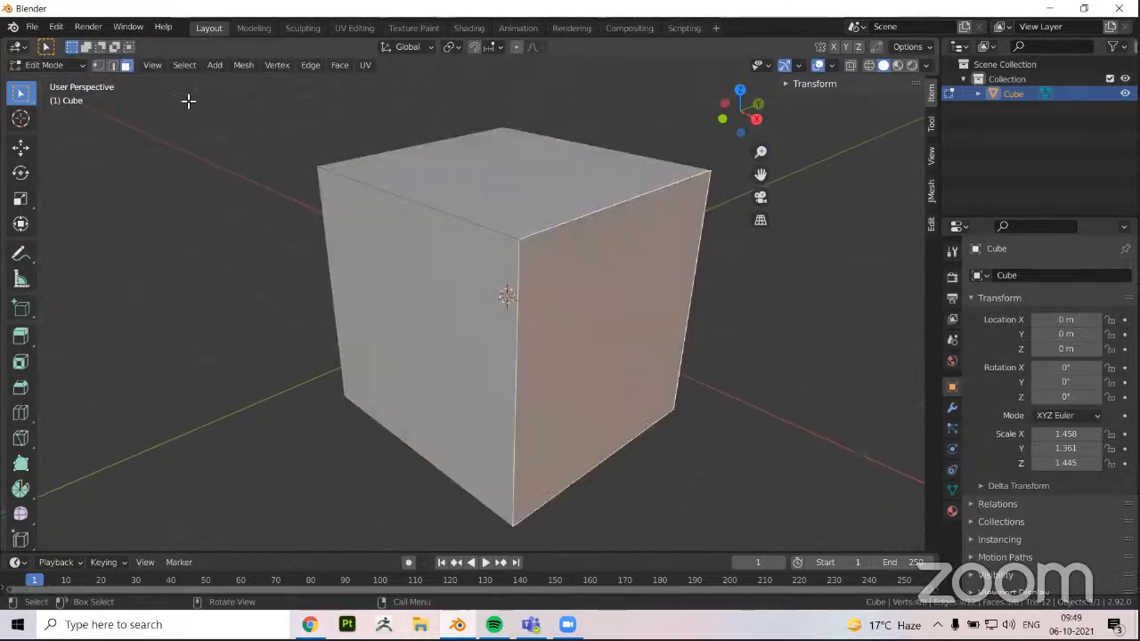
# Switch to vertex selection and select the cube's nearest top corner
pyautogui.click(100, 68)
pyautogui.click(460, 295)
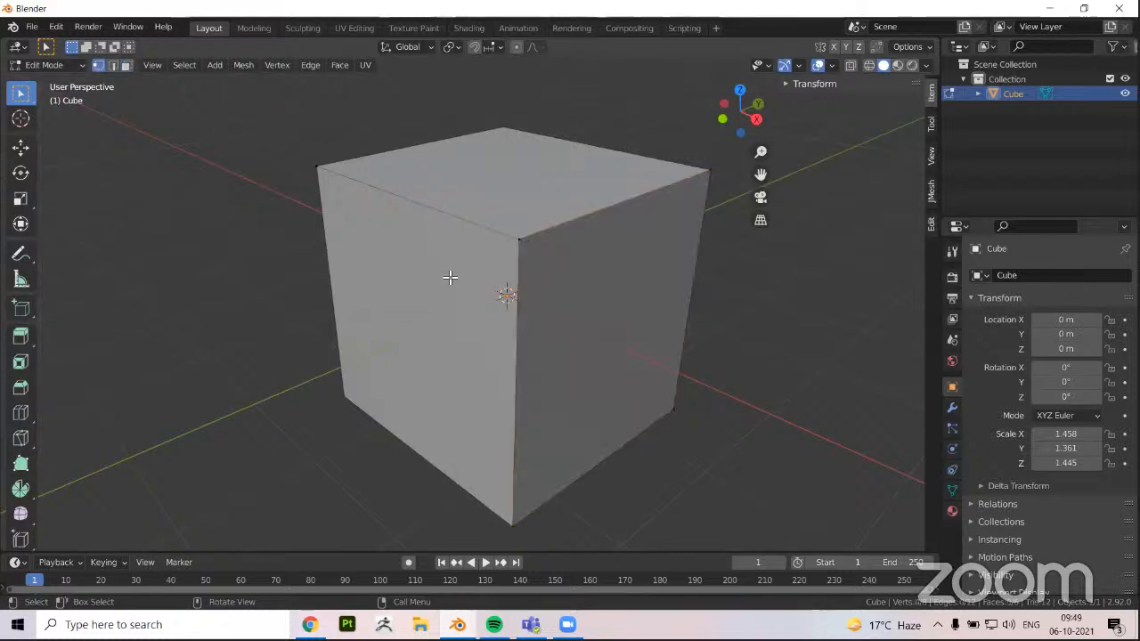
pyautogui.moveTo(450, 278); pyautogui.dragTo(447, 280, button='middle')
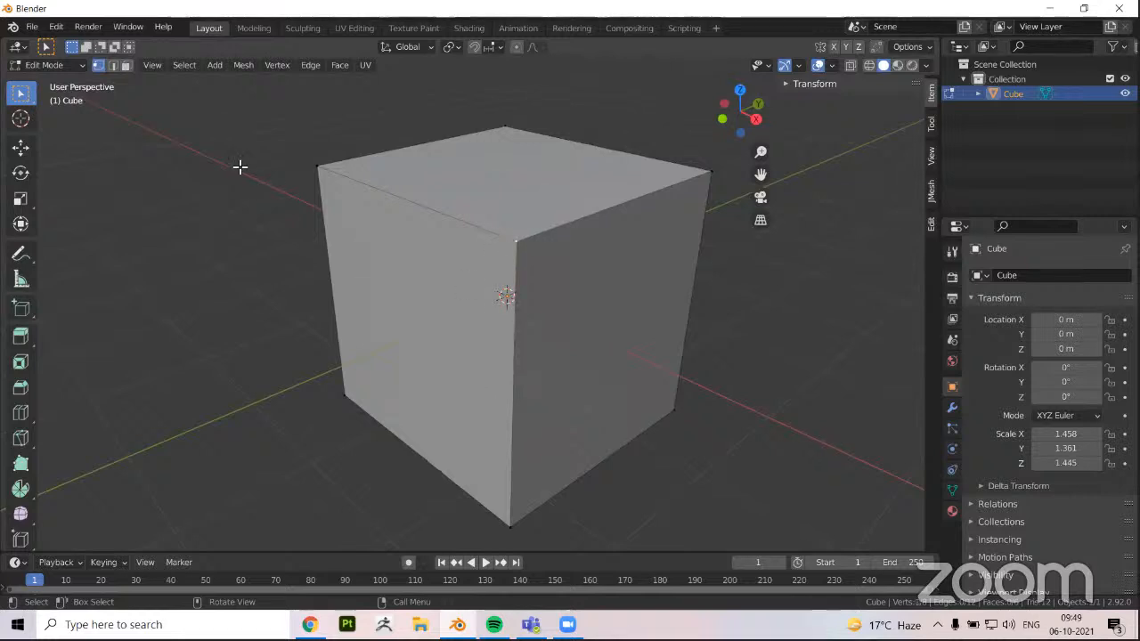
pyautogui.moveTo(553, 302)
pyautogui.keyDown('shift'); pyautogui.mouseDown(button='middle')
pyautogui.moveTo(547, 313)
pyautogui.moveTo(545, 294)
pyautogui.mouseUp(button='middle'); pyautogui.keyUp('shift')
pyautogui.click(507, 240)
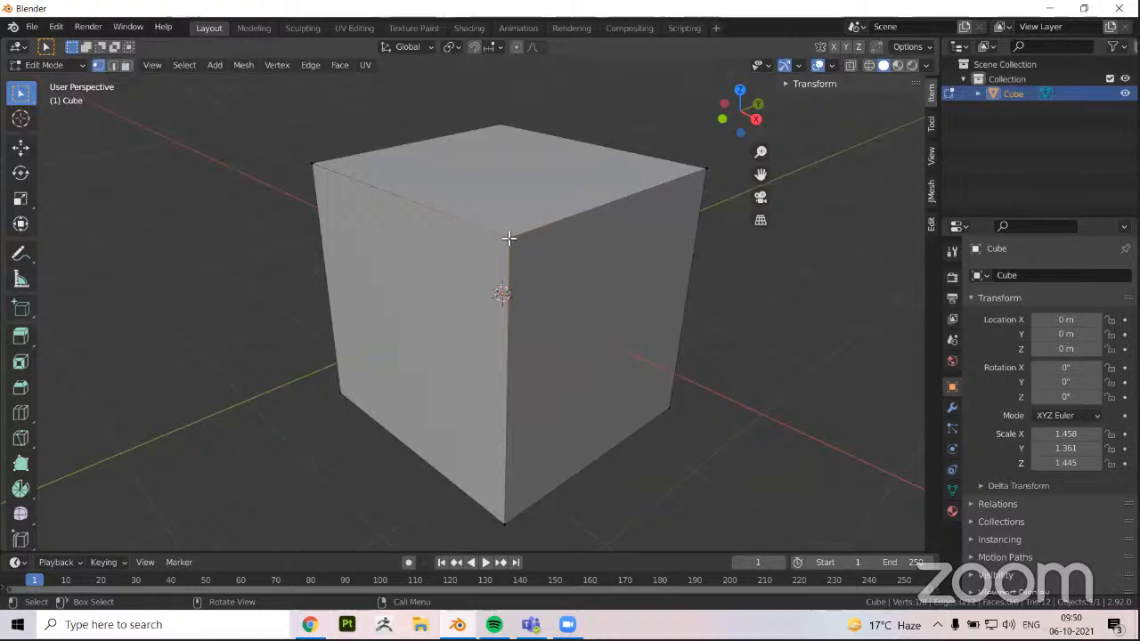
# Switch to edge selection and select the top edge between the nearest corner and the corner to its left
pyautogui.click(111, 67)
pyautogui.click(419, 212)
pyautogui.moveTo(424, 214); pyautogui.dragTo(344, 196, button='middle')
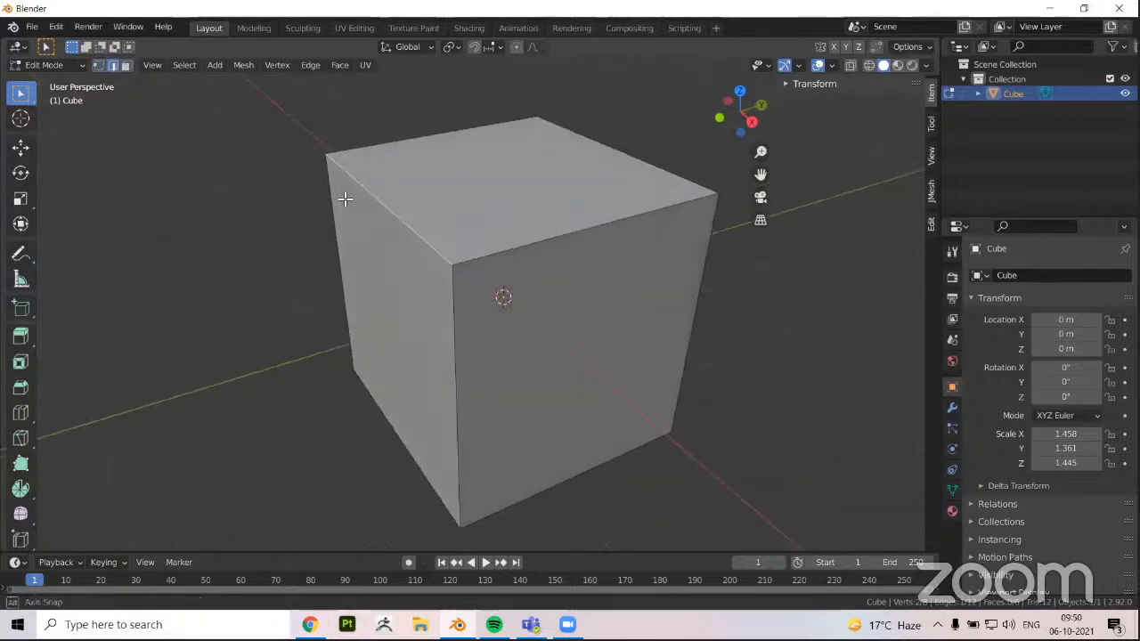
# Switch to face selection, select the cube's left side face and examine it from different angles
pyautogui.click(124, 65)
pyautogui.click(381, 246)
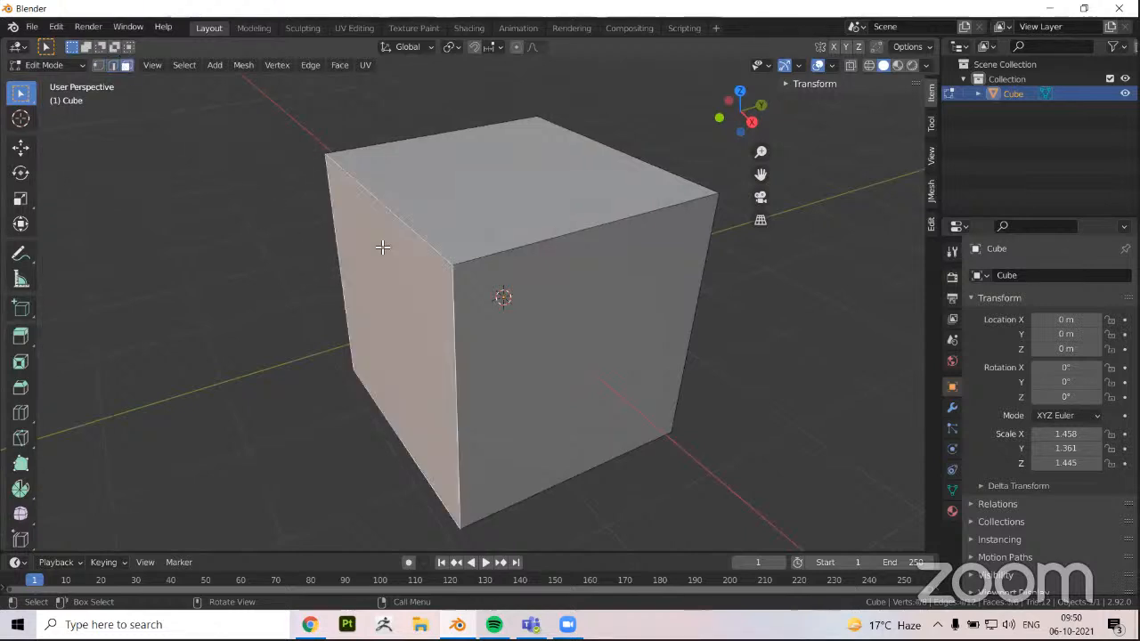
pyautogui.moveTo(388, 323); pyautogui.dragTo(393, 324, button='middle')
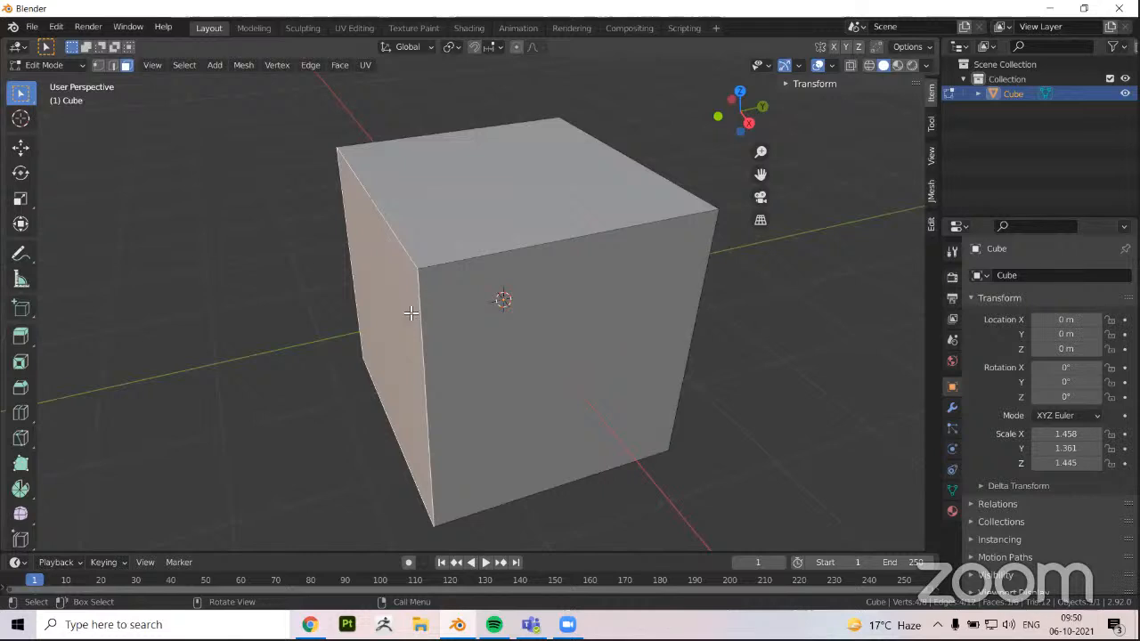
pyautogui.scroll(-1, 371, 307)
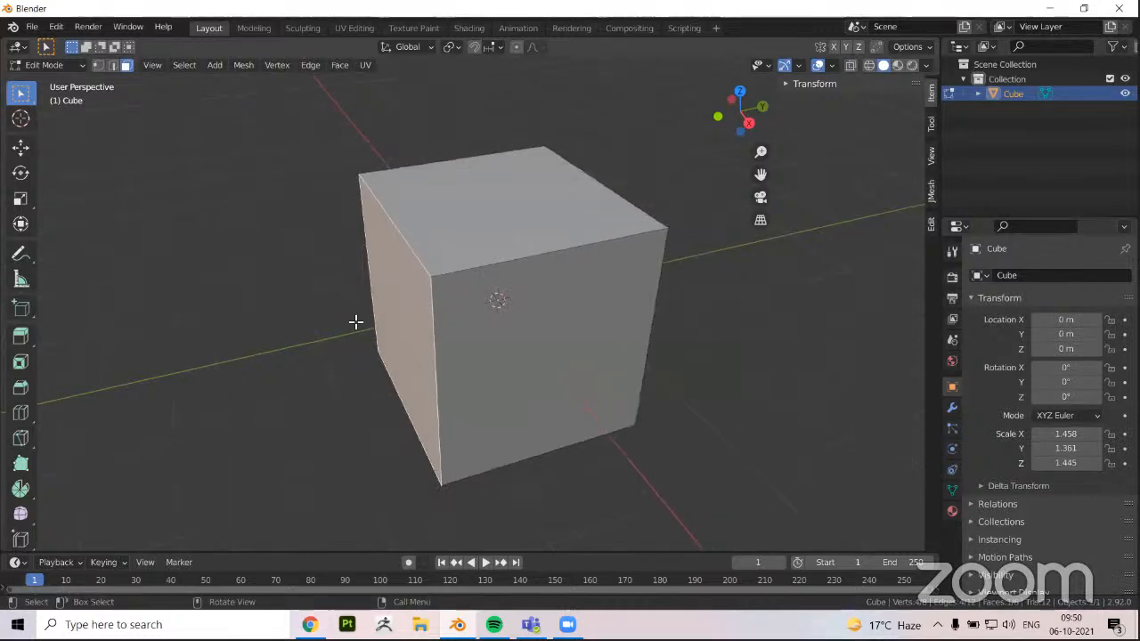
pyautogui.moveTo(356, 323); pyautogui.dragTo(369, 309, button='middle')
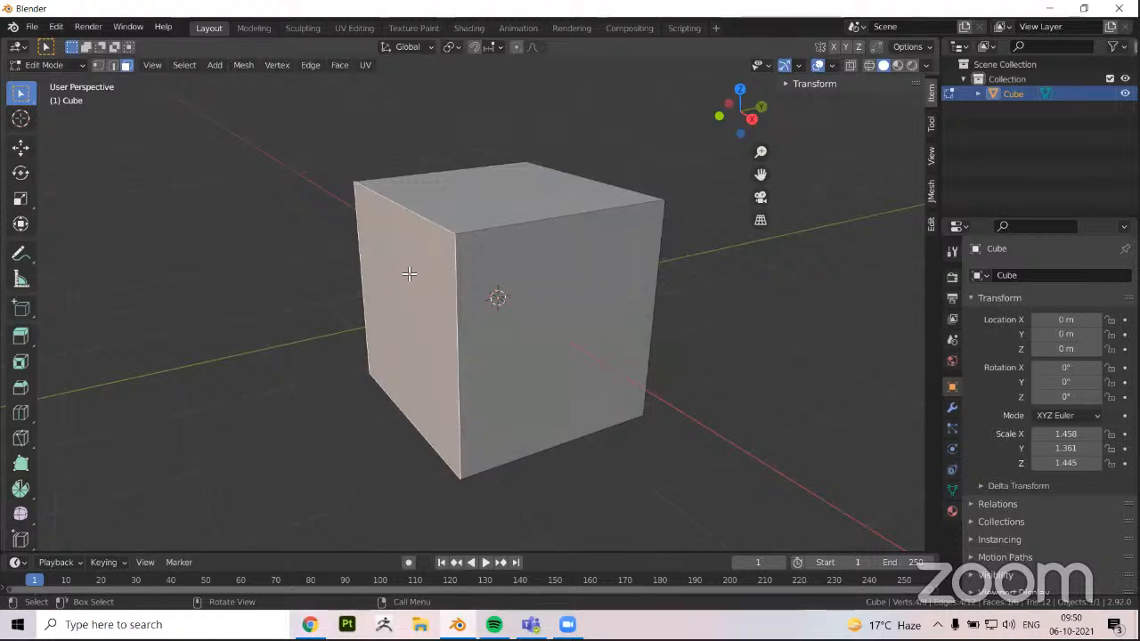
pyautogui.moveTo(170, 101); pyautogui.dragTo(143, 99, button='middle')
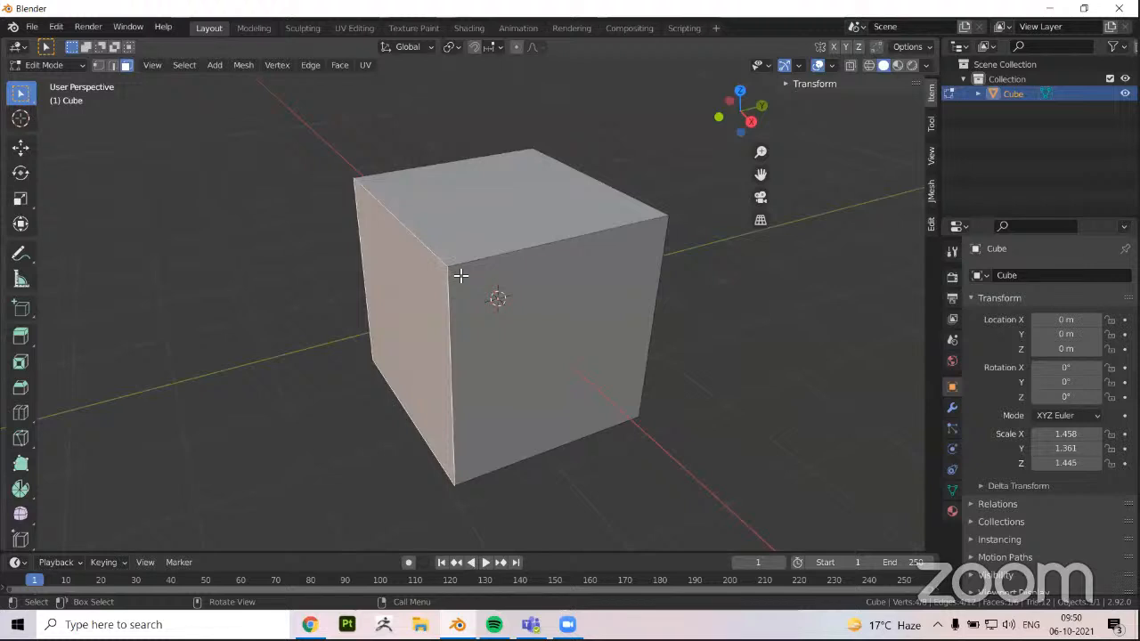
# In vertex selection, use the Move tool to shift the cube's nearest top corner along the Y axis and back
pyautogui.press('1')
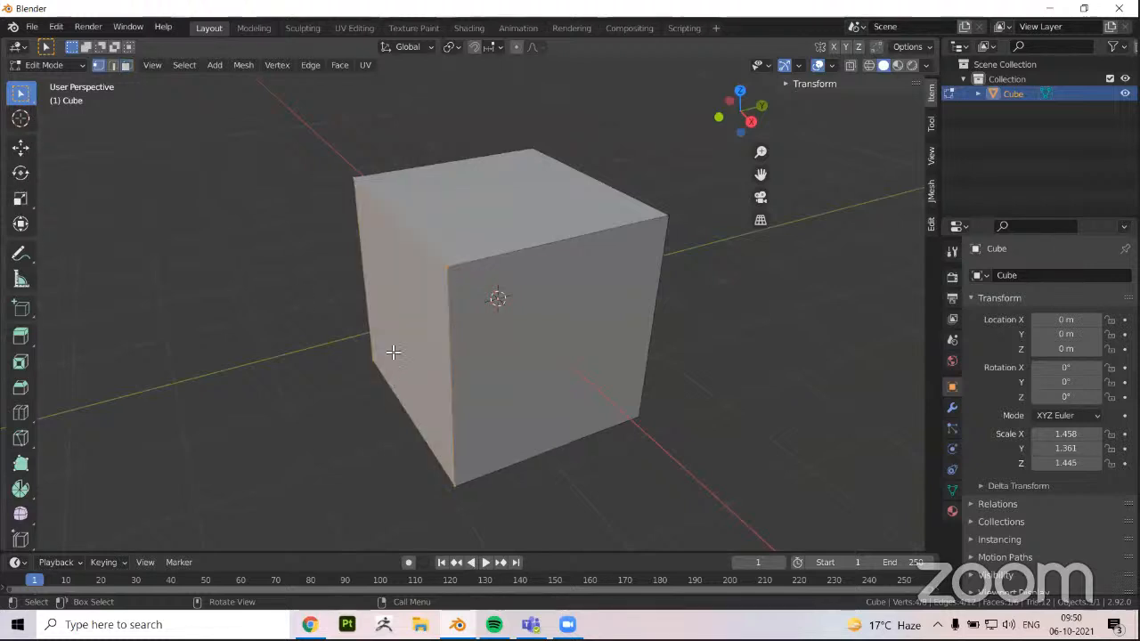
pyautogui.click(449, 265)
pyautogui.click(21, 148)
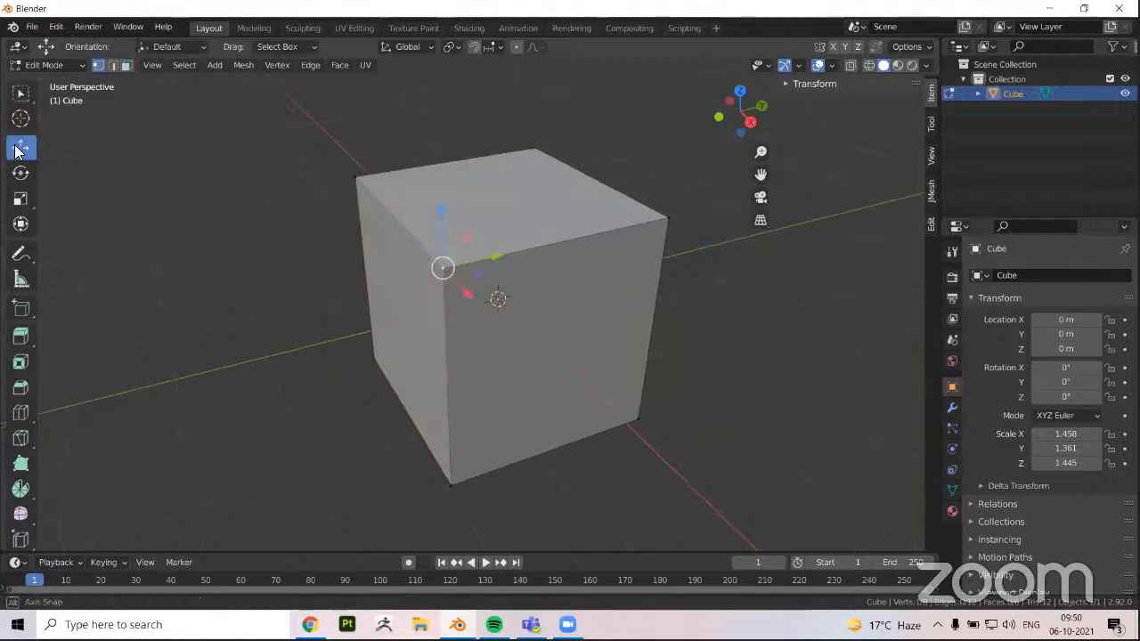
pyautogui.moveTo(15, 152); pyautogui.dragTo(41, 158, button='middle')
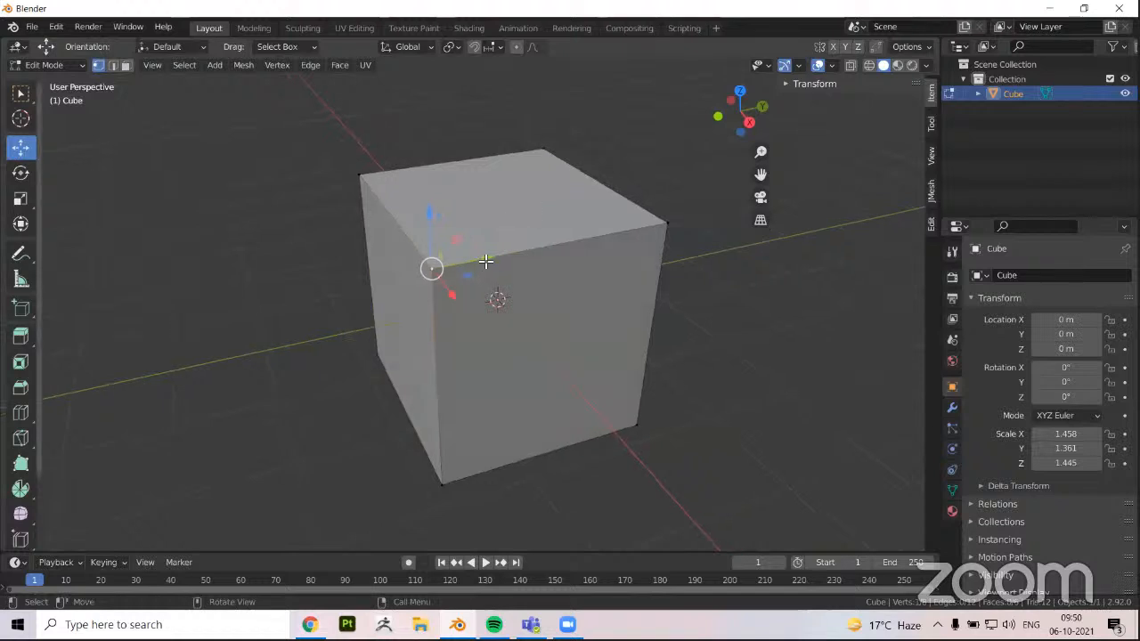
pyautogui.moveTo(482, 260); pyautogui.dragTo(555, 246)
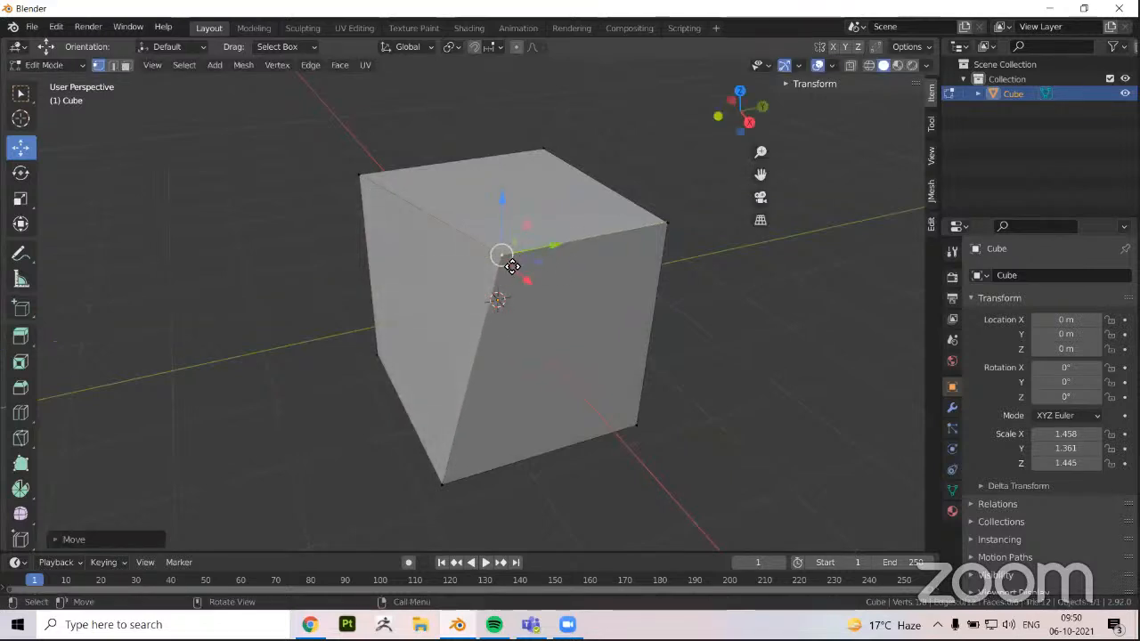
pyautogui.moveTo(489, 275); pyautogui.dragTo(315, 265)
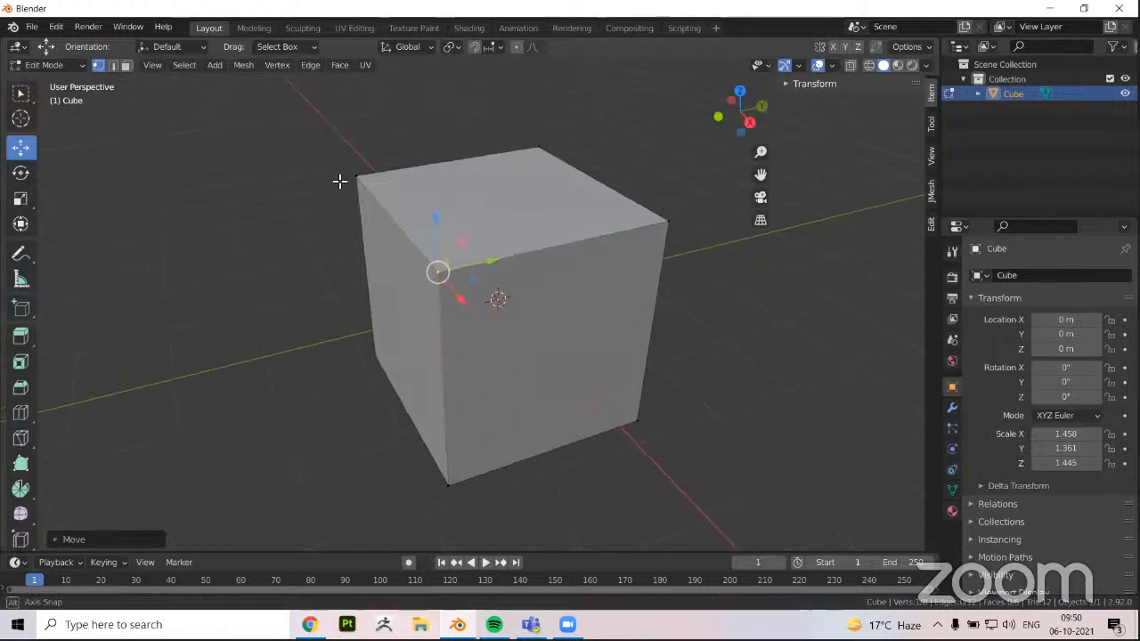
pyautogui.moveTo(339, 181); pyautogui.dragTo(418, 166, button='middle')
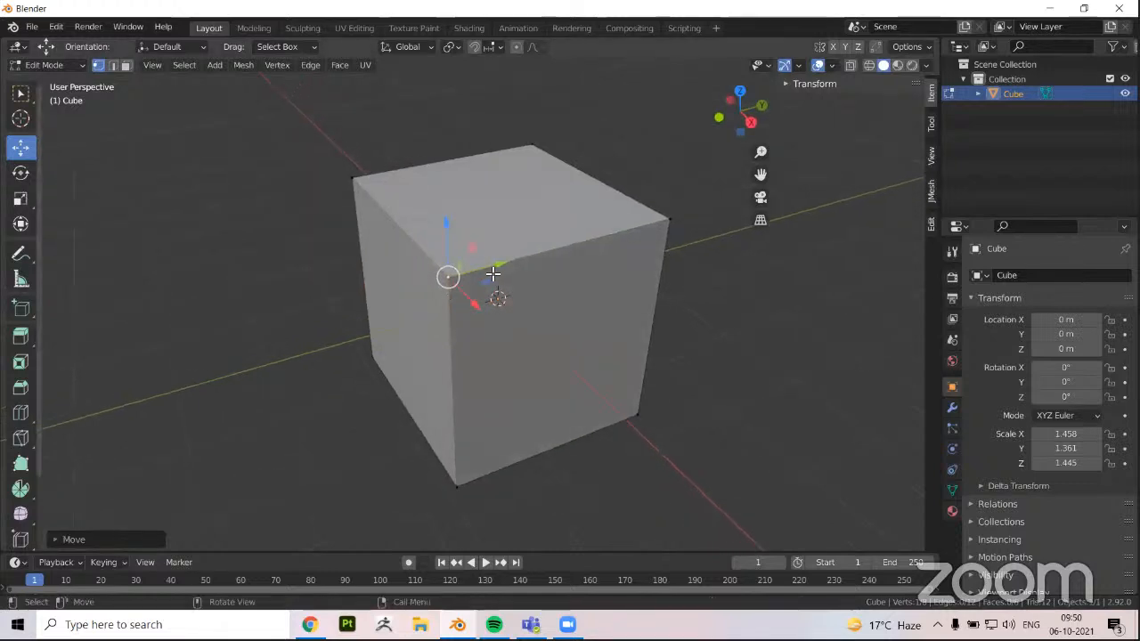
pyautogui.moveTo(492, 274); pyautogui.dragTo(439, 297, button='middle')
# Select other top corner vertices of the cube one after another and move them to deform its shape
pyautogui.click(349, 182)
pyautogui.moveTo(400, 170); pyautogui.dragTo(423, 163)
pyautogui.click(463, 279)
pyautogui.moveTo(512, 266); pyautogui.dragTo(457, 223)
pyautogui.moveTo(462, 215); pyautogui.dragTo(503, 294, button='middle')
pyautogui.click(485, 200)
pyautogui.moveTo(516, 203); pyautogui.dragTo(463, 285)
# Switch to edge selection, select the near top edge and move it outward along the Y axis
pyautogui.press('2')
pyautogui.click(579, 213)
pyautogui.moveTo(463, 284); pyautogui.dragTo(432, 257, button='middle')
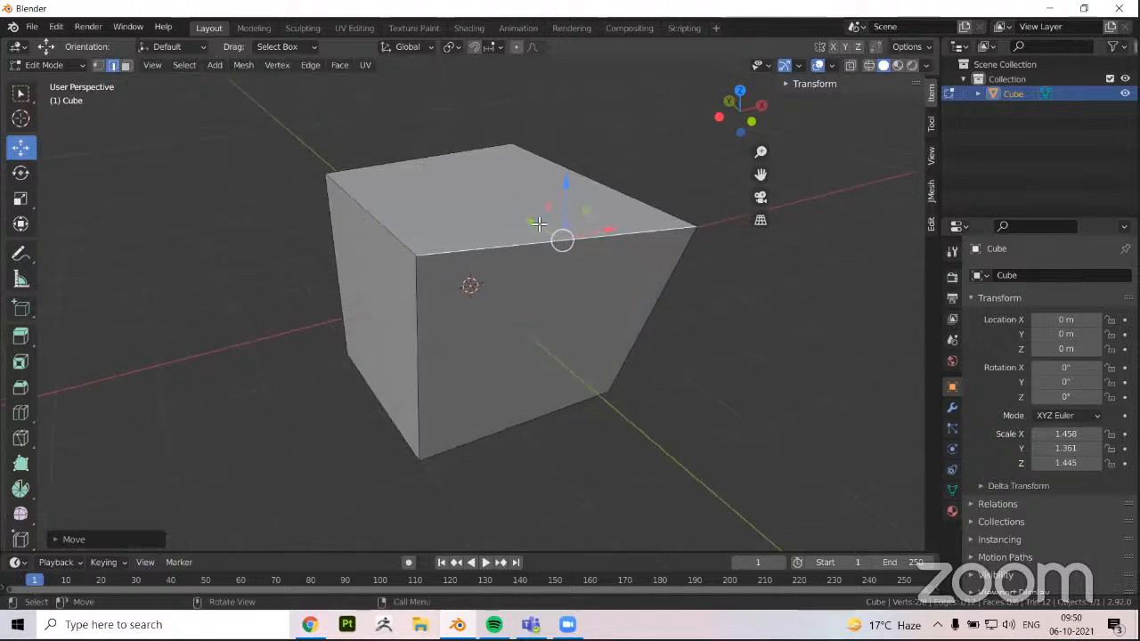
pyautogui.moveTo(538, 223); pyautogui.dragTo(418, 294, button='middle')
# Switch to face selection, select the top face of the deformed cube and move it along the Z axis
pyautogui.press('3')
pyautogui.click(458, 261)
pyautogui.moveTo(458, 262); pyautogui.dragTo(469, 211, button='middle')
pyautogui.moveTo(479, 169)
pyautogui.mouseDown(button='middle')
pyautogui.moveTo(481, 156)
pyautogui.moveTo(486, 172)
pyautogui.mouseUp(button='middle')
pyautogui.moveTo(468, 211); pyautogui.dragTo(463, 281)
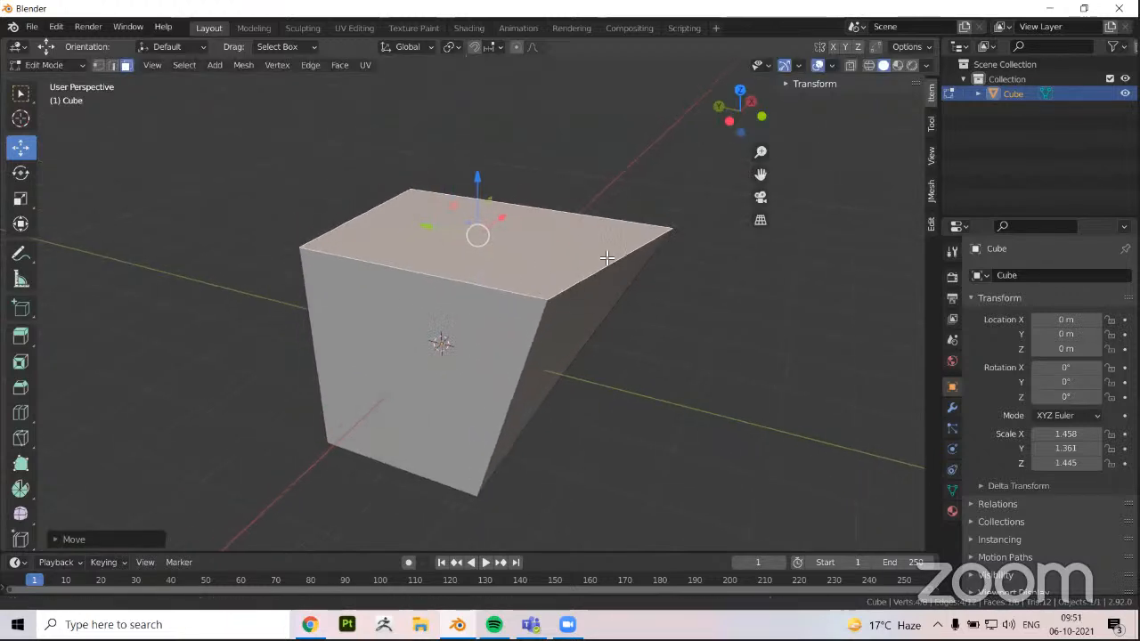
pyautogui.moveTo(606, 257); pyautogui.dragTo(606, 257, button='middle')
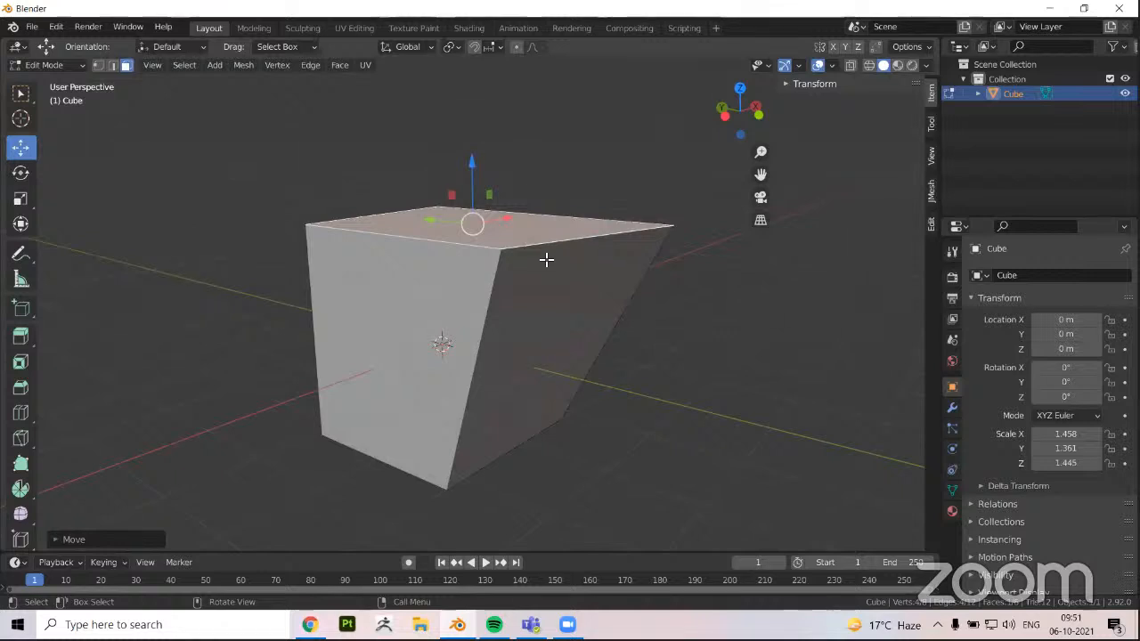
# Select the deformed cube's nearest top corner in vertex mode and its left top edge in edge mode
pyautogui.press('1')
pyautogui.click(499, 250)
pyautogui.moveTo(501, 252); pyautogui.dragTo(529, 261, button='middle')
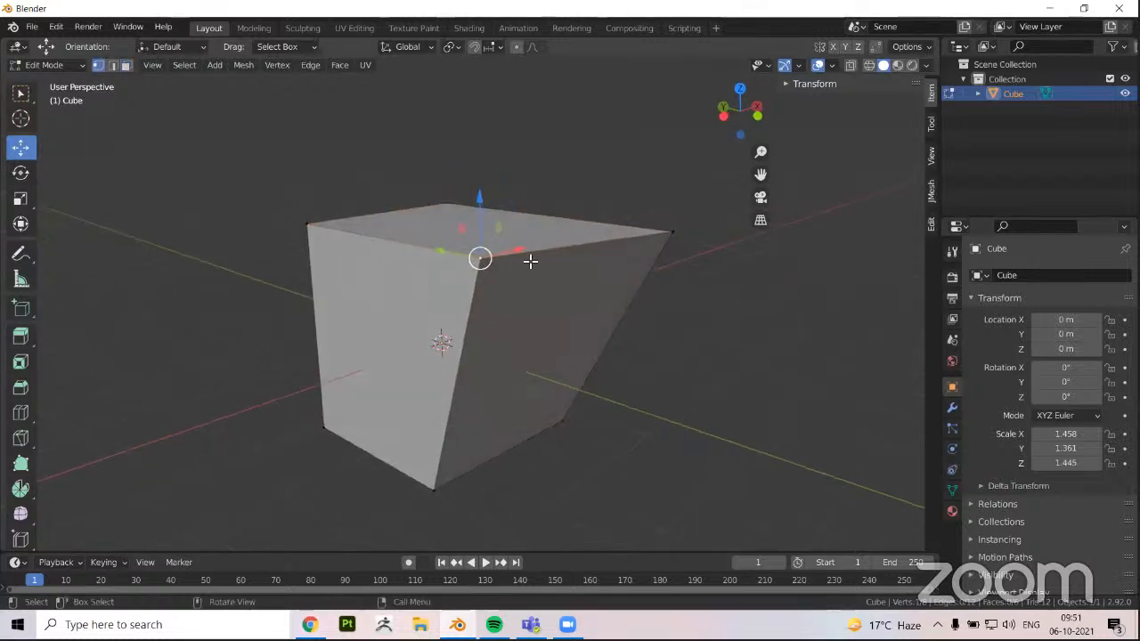
pyautogui.press('2')
pyautogui.click(367, 240)
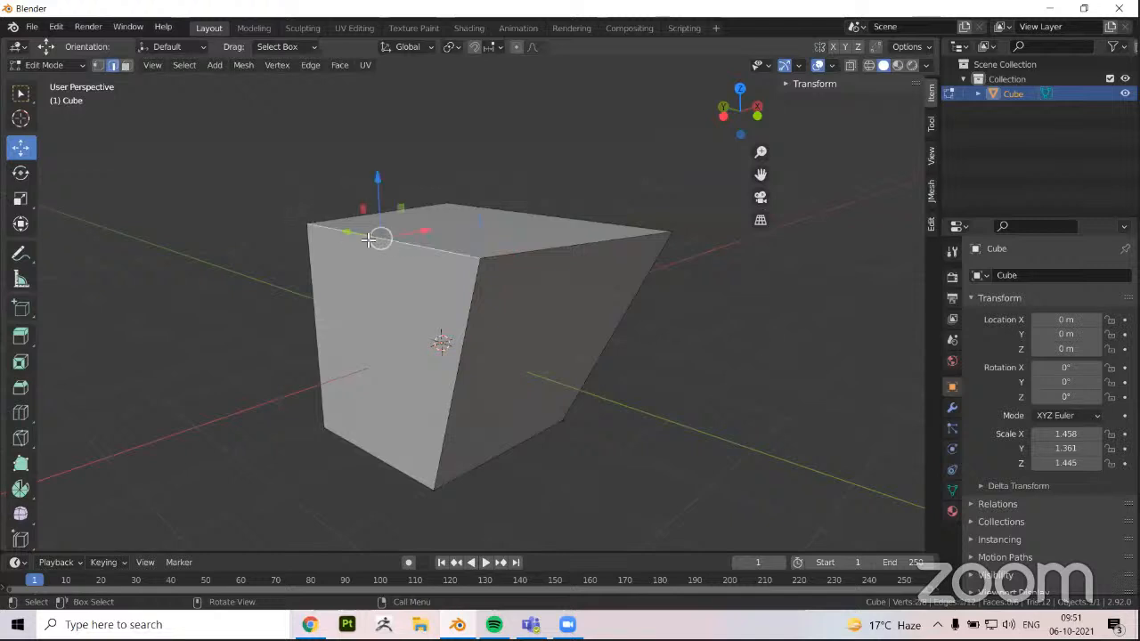
pyautogui.moveTo(346, 256); pyautogui.dragTo(516, 385, button='middle')
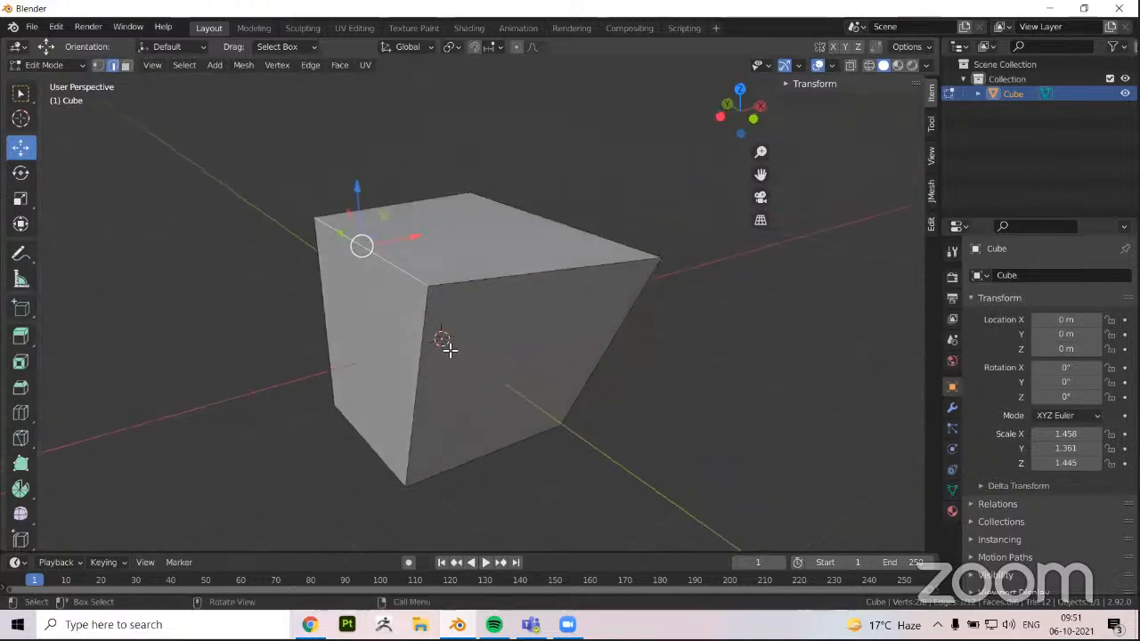
pyautogui.moveTo(450, 350); pyautogui.dragTo(161, 124, button='middle')
# Return to face selection and select the deformed cube's top face
pyautogui.click(125, 66)
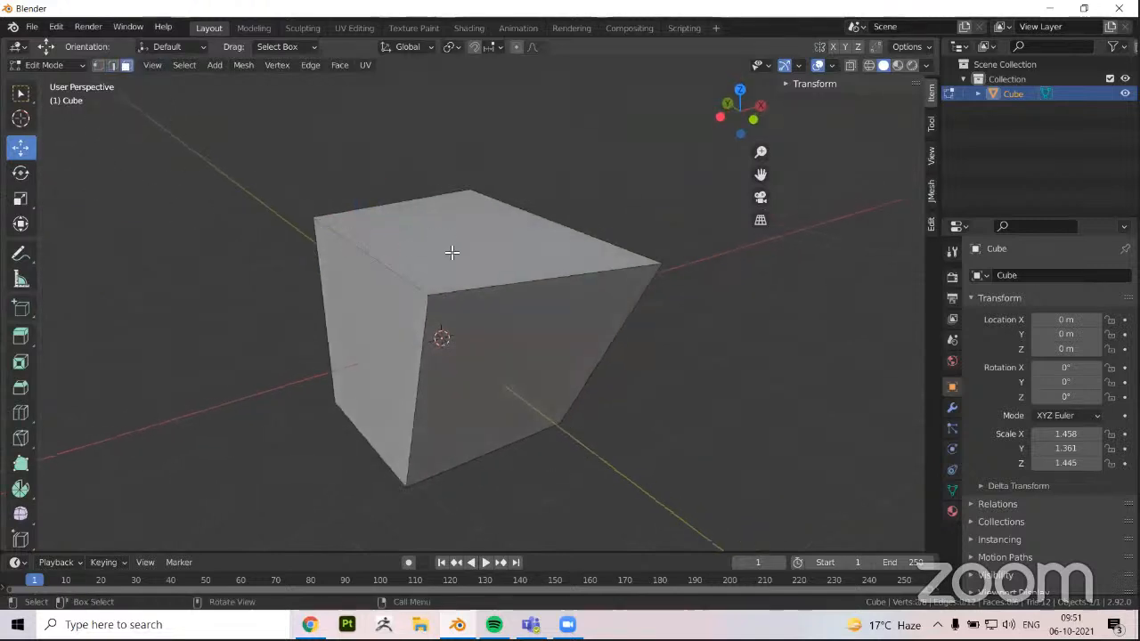
pyautogui.click(444, 274)
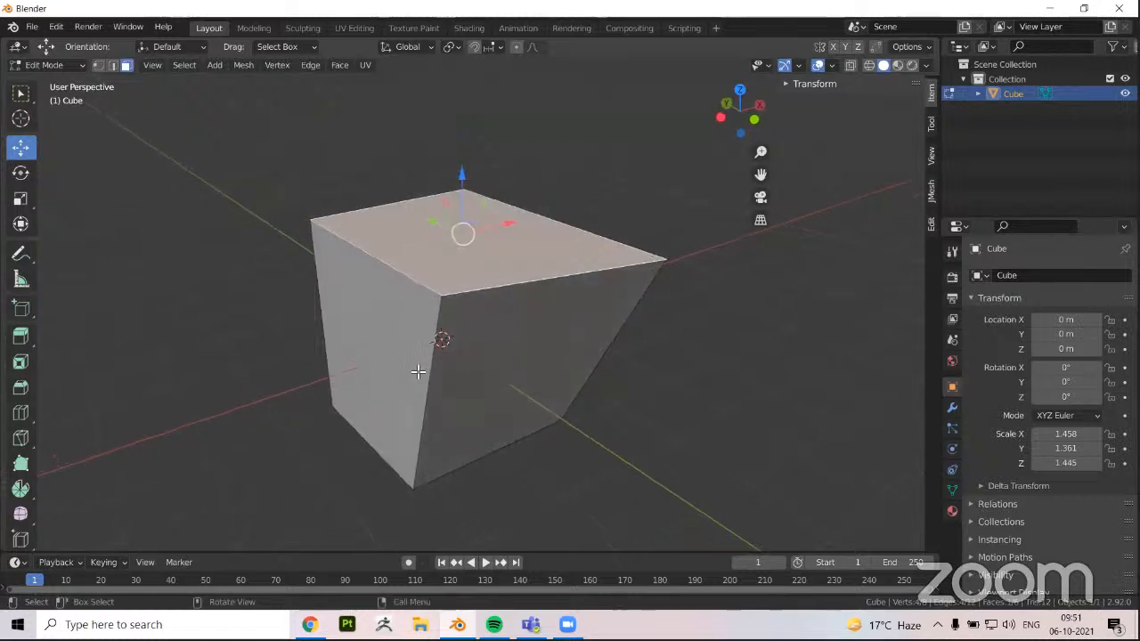
pyautogui.moveTo(417, 374); pyautogui.dragTo(401, 274, button='middle')
# Switch back to Object Mode and delete the deformed cube
pyautogui.press('Tab')
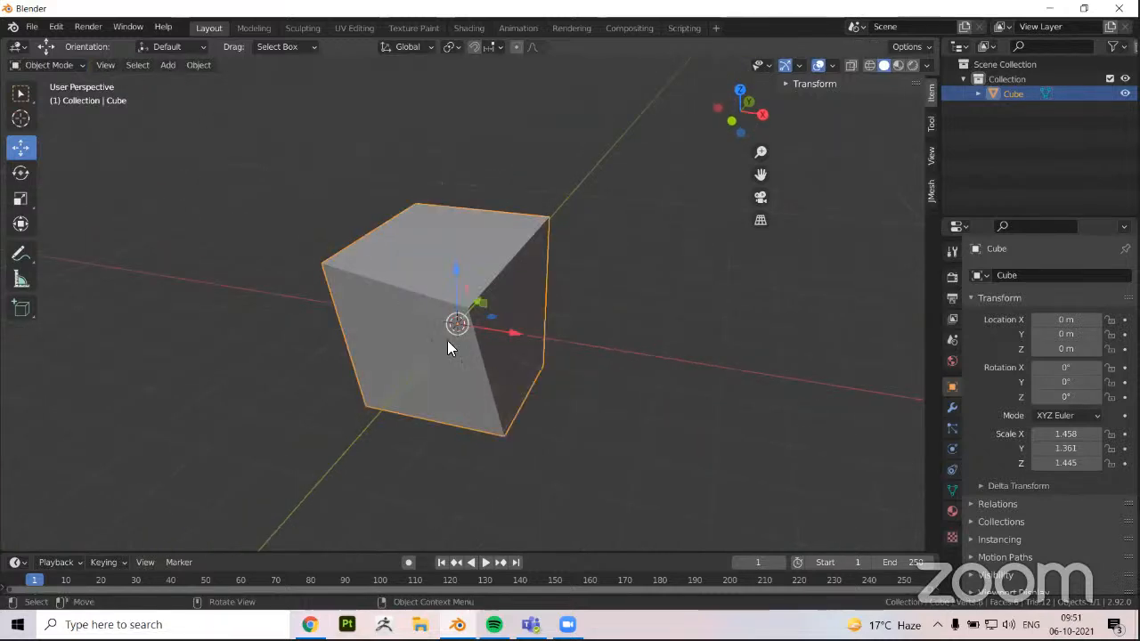
pyautogui.press('Delete')
pyautogui.moveTo(775, 89); pyautogui.dragTo(418, 245, button='middle')
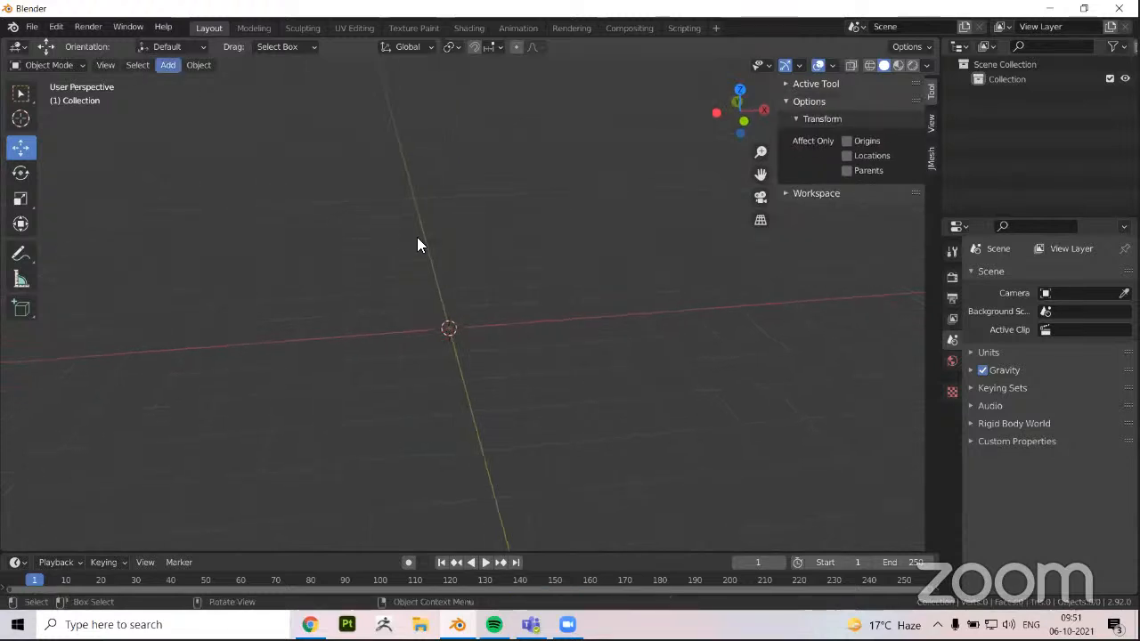
pyautogui.scroll(1, 233, 166)
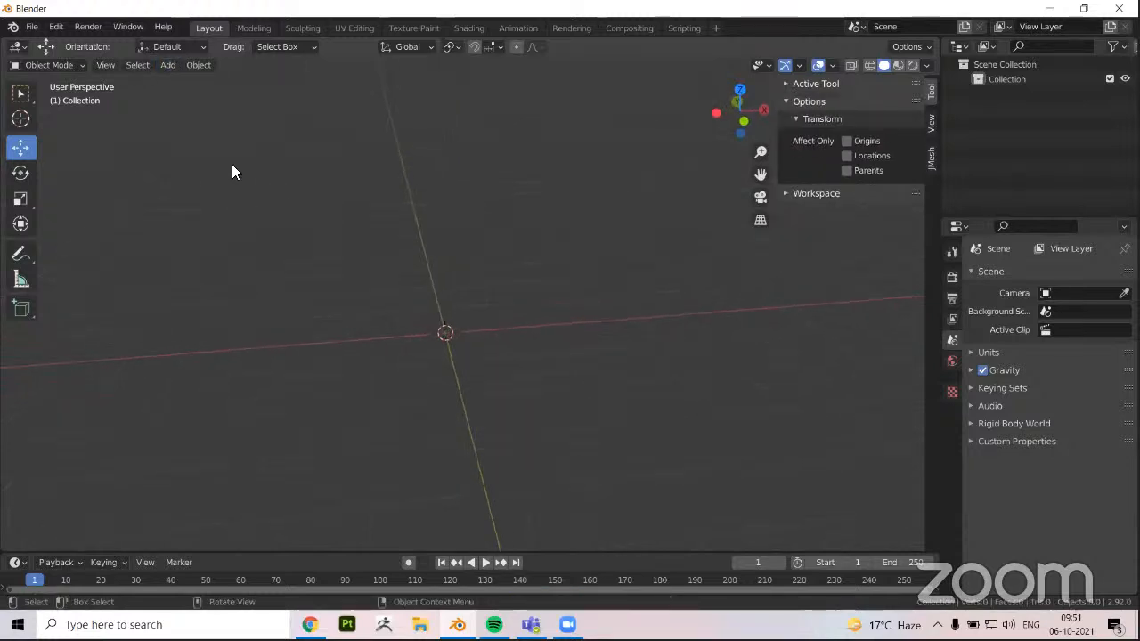
# Add a new cube mesh to the empty scene and check it from several angles
pyautogui.click(162, 65)
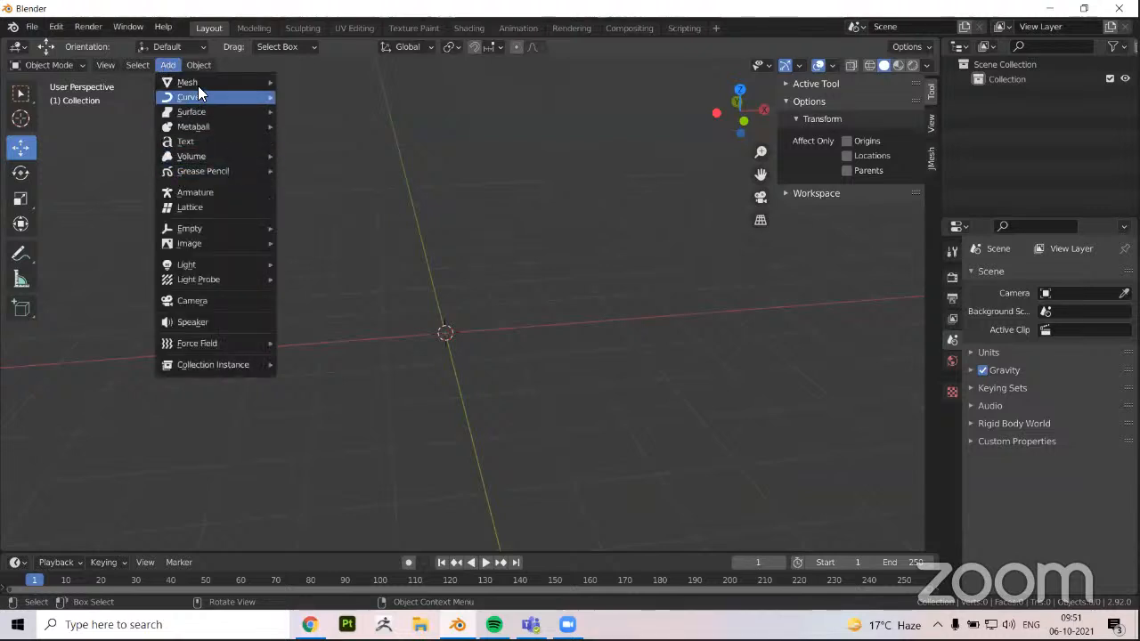
pyautogui.moveTo(197, 82)
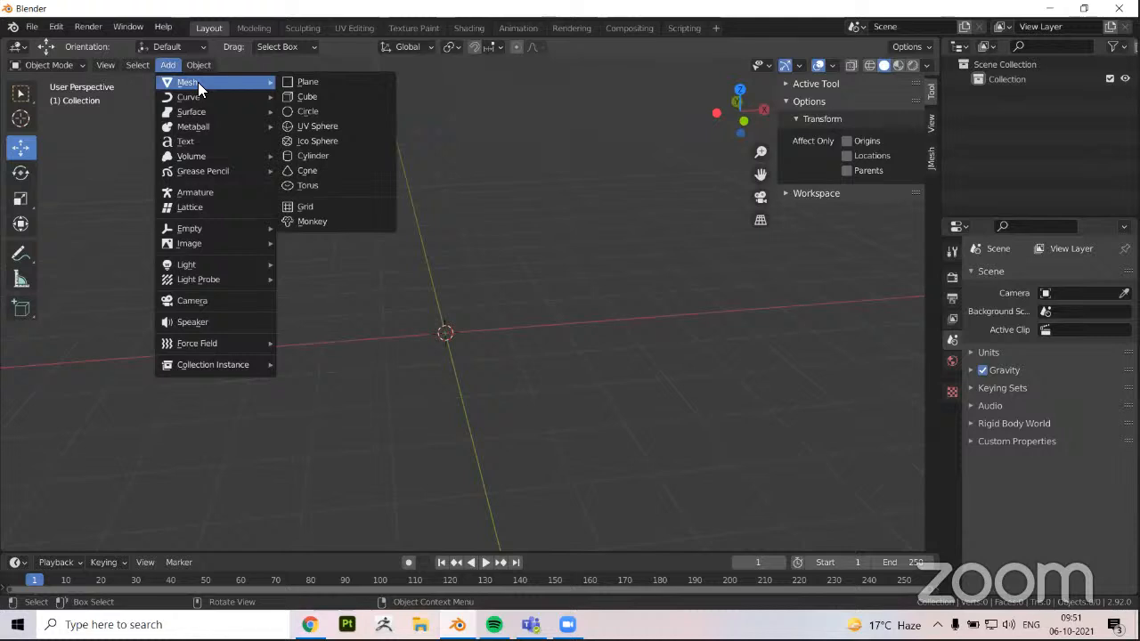
pyautogui.click(300, 98)
pyautogui.moveTo(376, 324); pyautogui.dragTo(468, 358, button='middle')
pyautogui.moveTo(309, 345); pyautogui.dragTo(399, 277, button='middle')
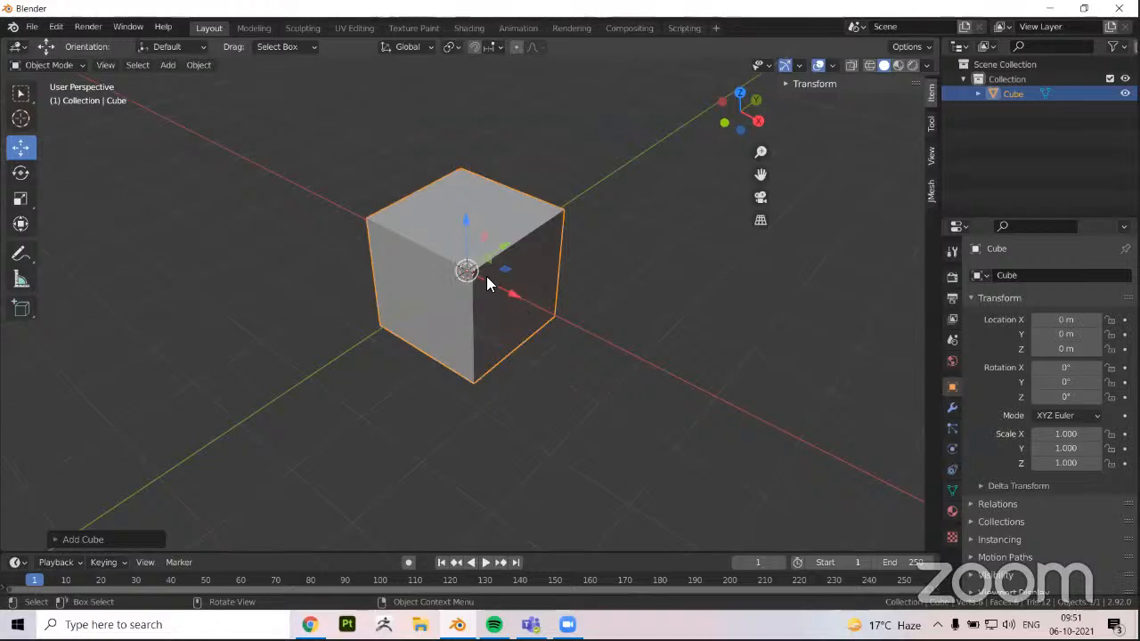
pyautogui.moveTo(438, 298); pyautogui.dragTo(415, 286, button='middle')
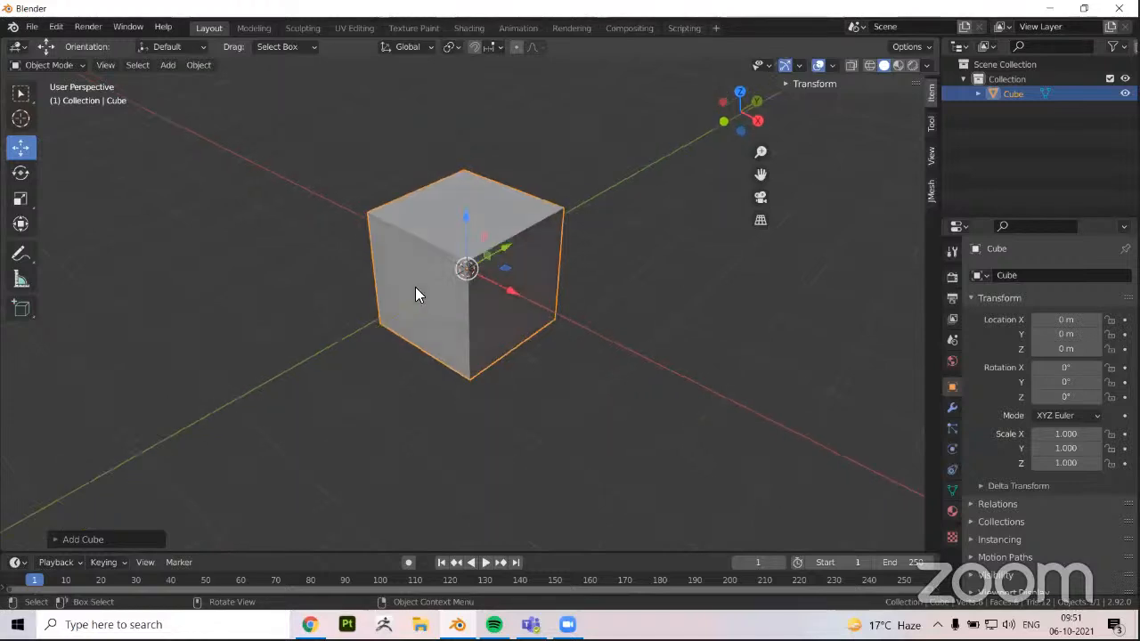
# Switch the new cube to Edit Mode with all of its geometry selected
pyautogui.scroll(1, 308, 313)
pyautogui.moveTo(308, 325); pyautogui.dragTo(308, 325, button='middle')
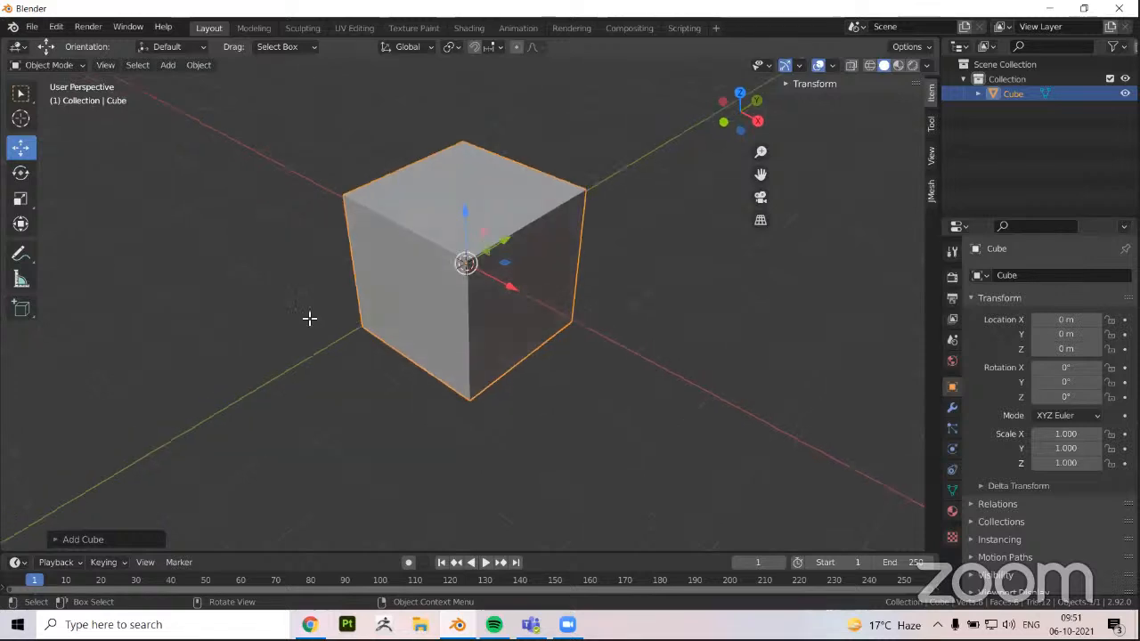
pyautogui.press('Tab')
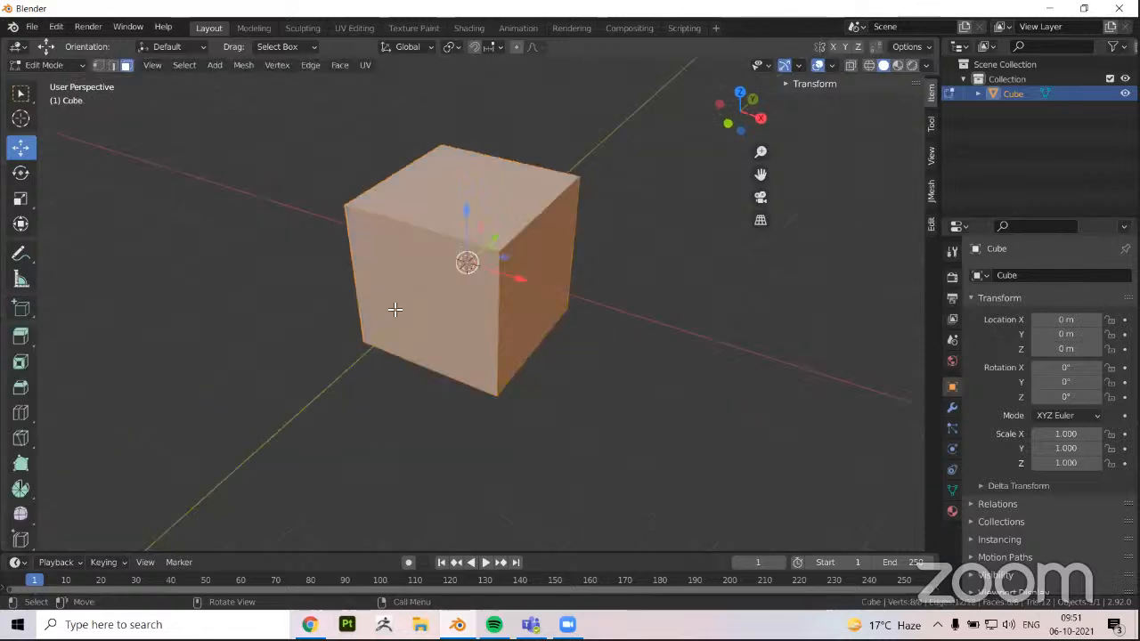
pyautogui.moveTo(375, 303); pyautogui.dragTo(378, 303, button='middle')
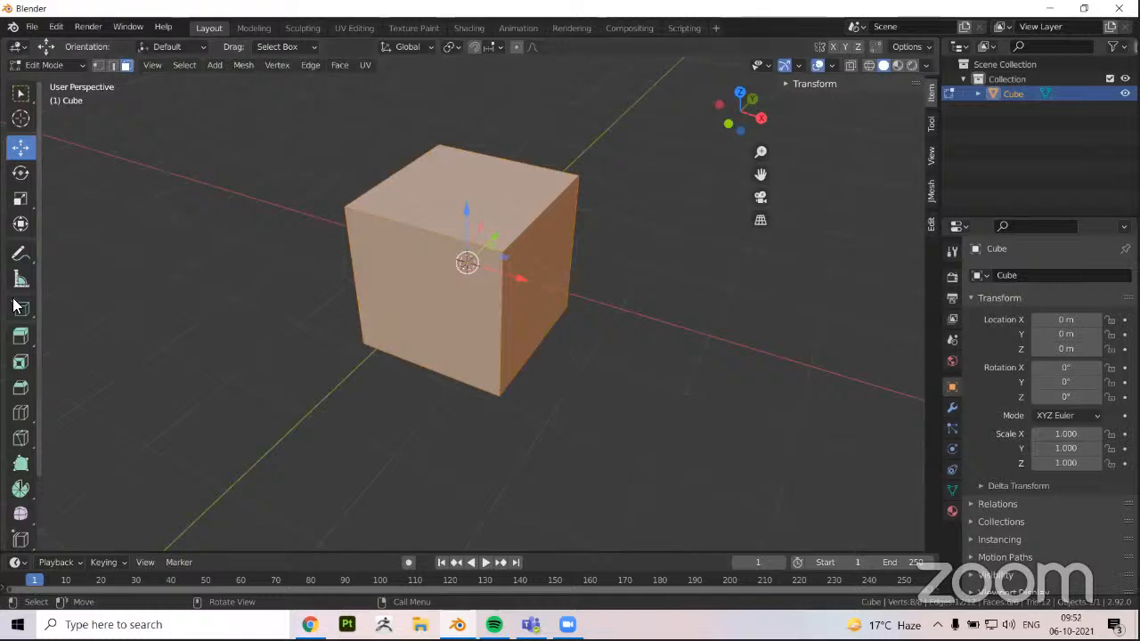
# Try the Add Cube tool over the existing cube's surface
pyautogui.scroll(-2, 14, 305)
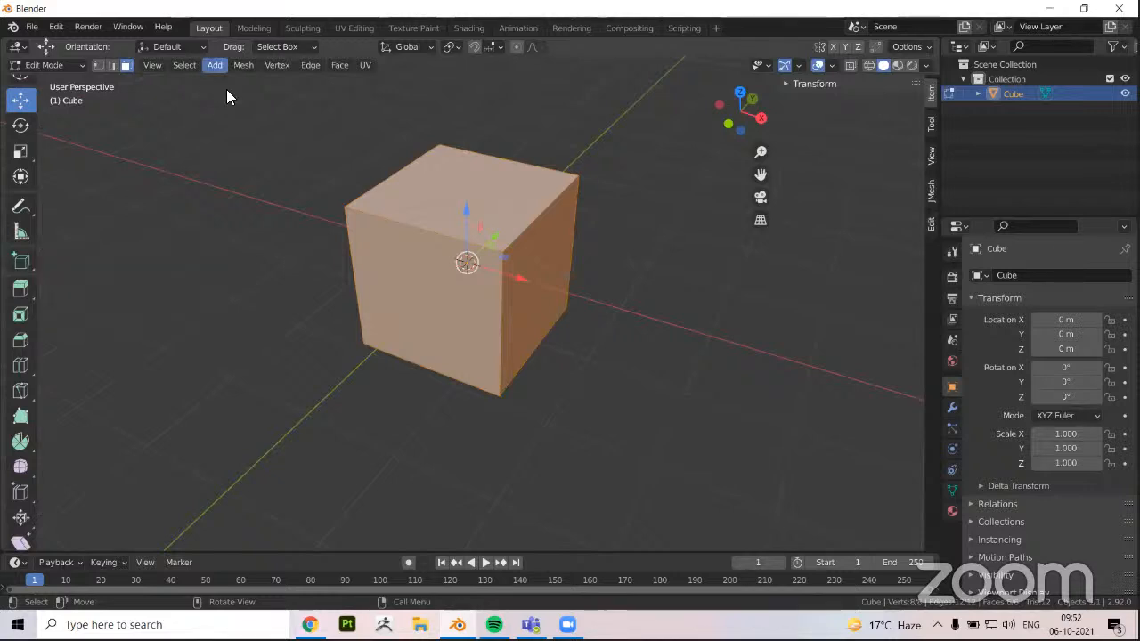
pyautogui.click(23, 262)
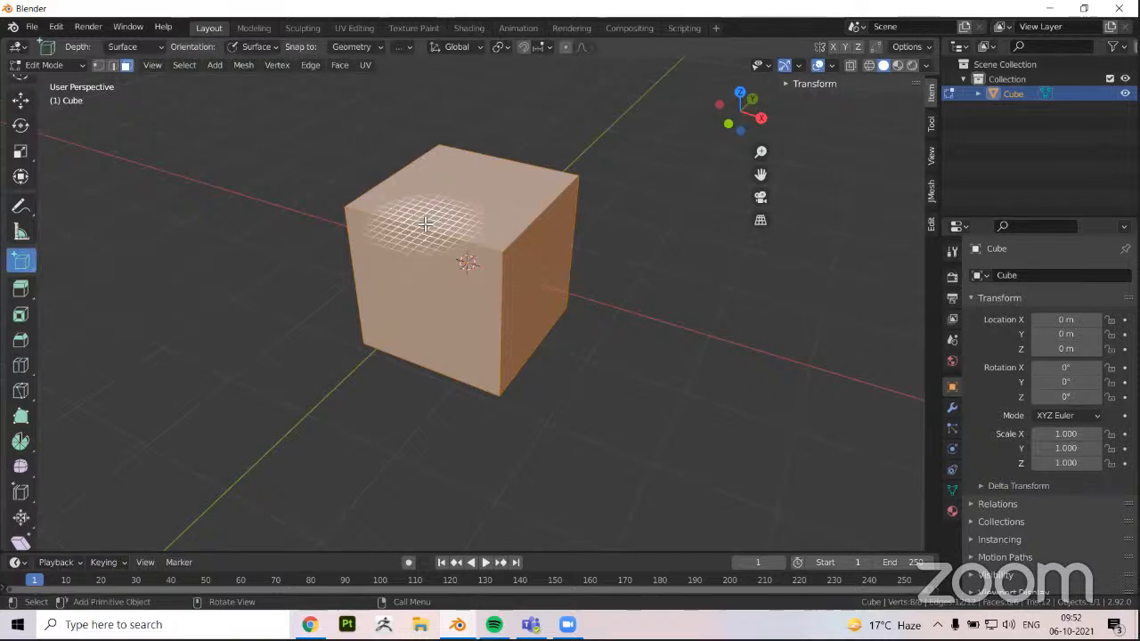
pyautogui.rightClick(245, 255)
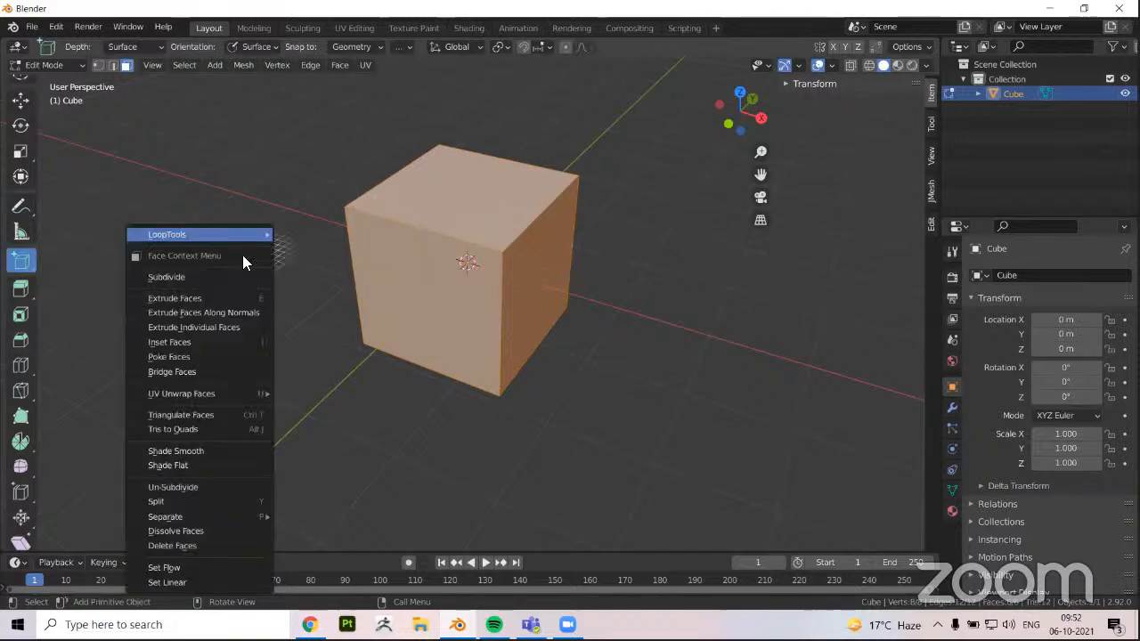
# Activate the Extrude Region tool and select only the cube's top face
pyautogui.click(22, 290)
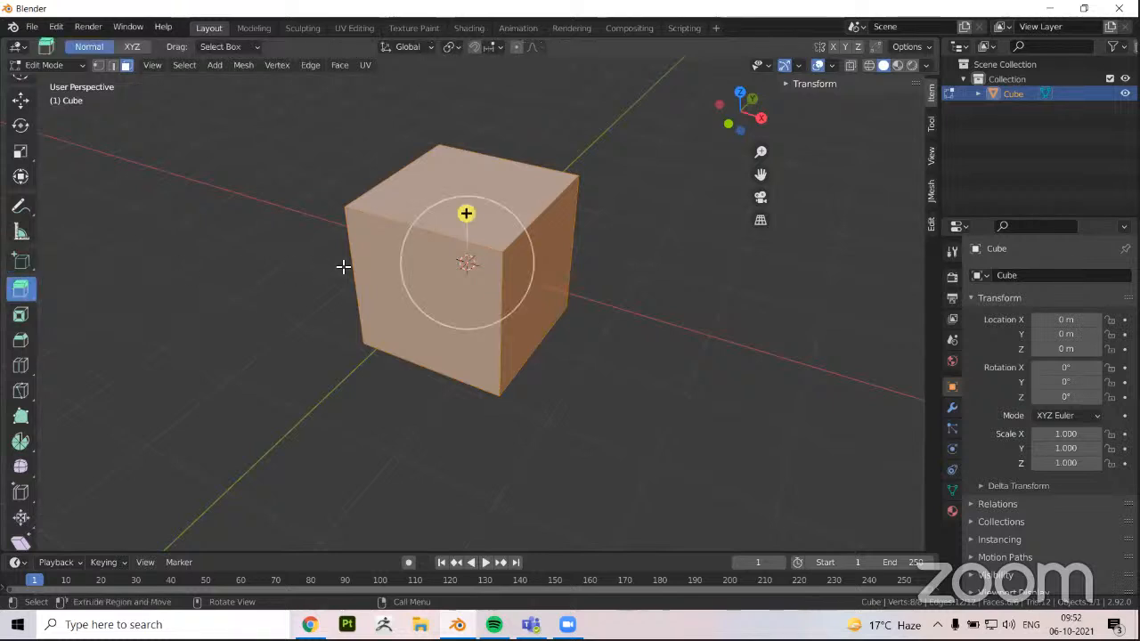
pyautogui.click(419, 204)
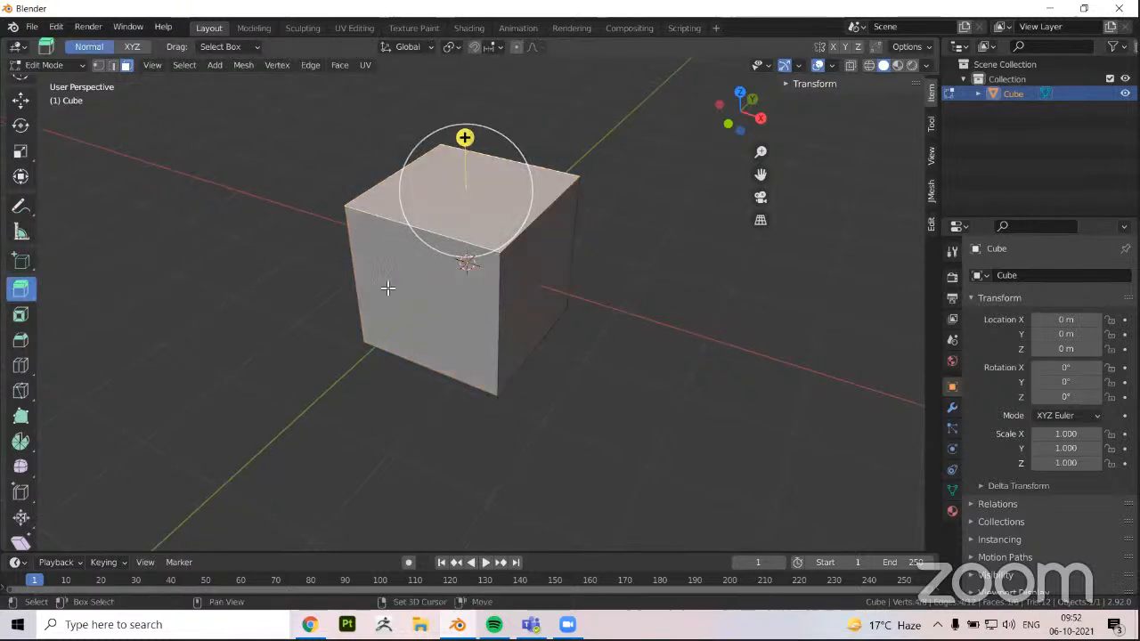
pyautogui.moveTo(386, 287); pyautogui.dragTo(497, 180, button='middle')
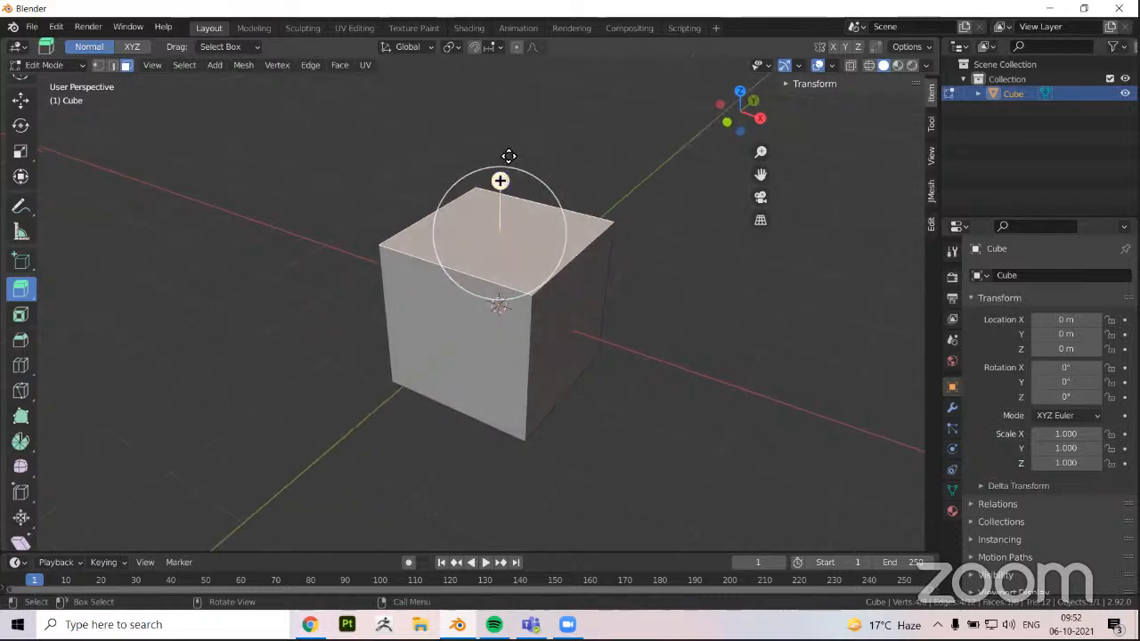
# Extrude the top face upward a short distance, inspect the added section from the side, and undo the extrusion
pyautogui.moveTo(508, 155); pyautogui.dragTo(518, 130)
pyautogui.moveTo(437, 364); pyautogui.dragTo(491, 314, button='middle')
pyautogui.moveTo(491, 313); pyautogui.dragTo(472, 296, button='middle')
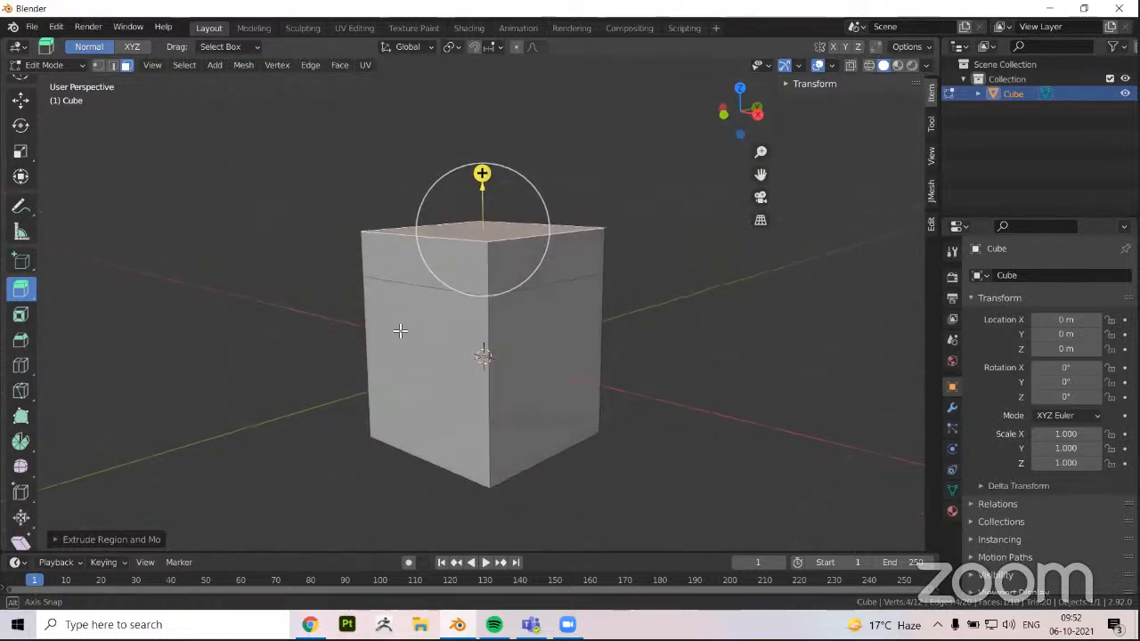
pyautogui.scroll(1, 498, 340)
pyautogui.moveTo(537, 337); pyautogui.dragTo(556, 349, button='middle')
pyautogui.hotkey('ctrl', 'z')
# Extrude the cube's top face straight up by about a quarter of the cube's height
pyautogui.moveTo(428, 326); pyautogui.dragTo(406, 328, button='middle')
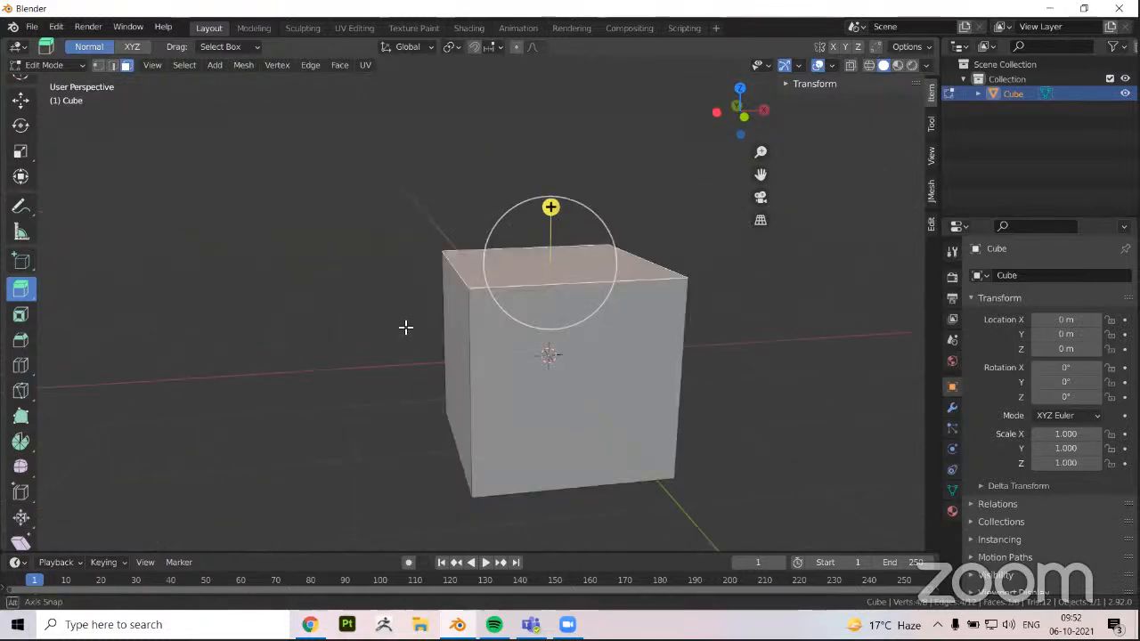
pyautogui.moveTo(441, 234); pyautogui.dragTo(485, 220, button='middle')
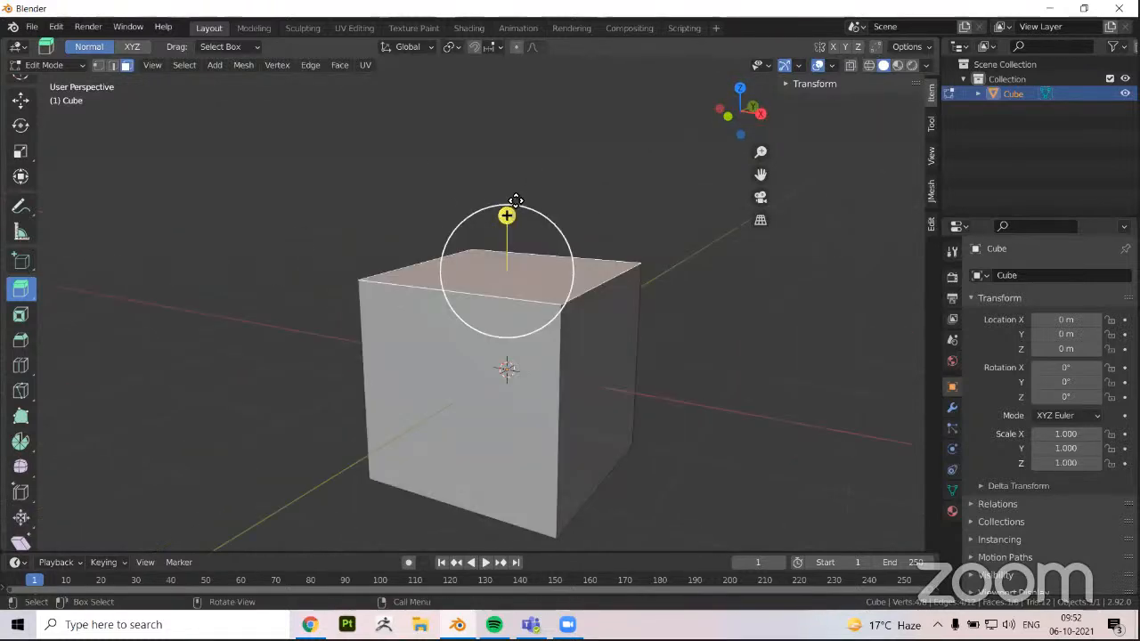
pyautogui.moveTo(507, 216); pyautogui.dragTo(539, 163)
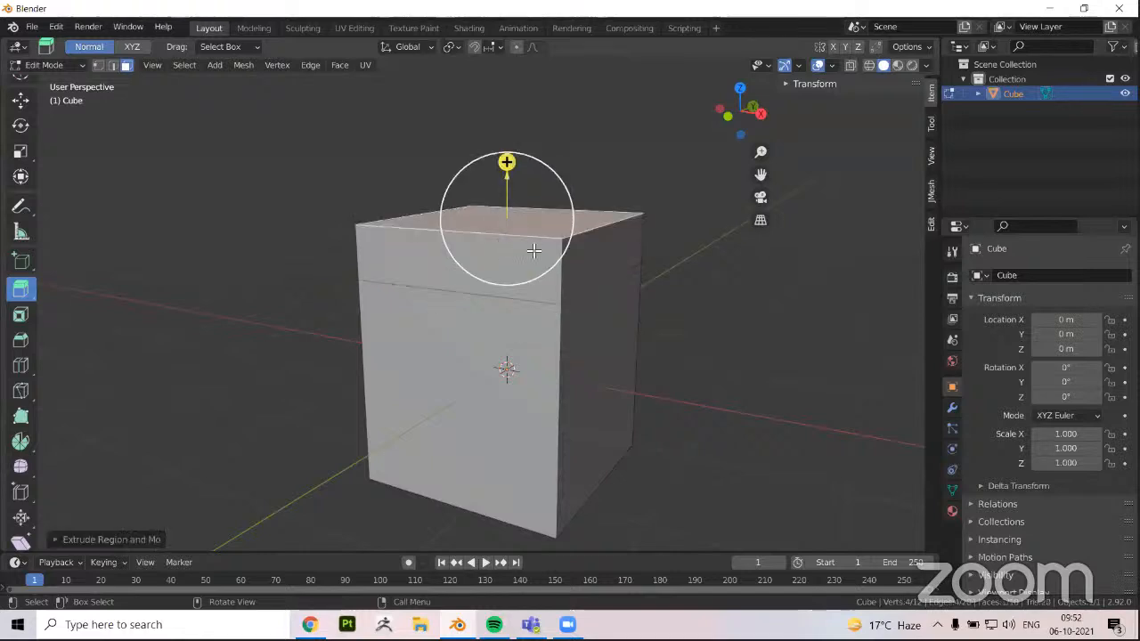
pyautogui.moveTo(508, 314); pyautogui.dragTo(569, 312, button='middle')
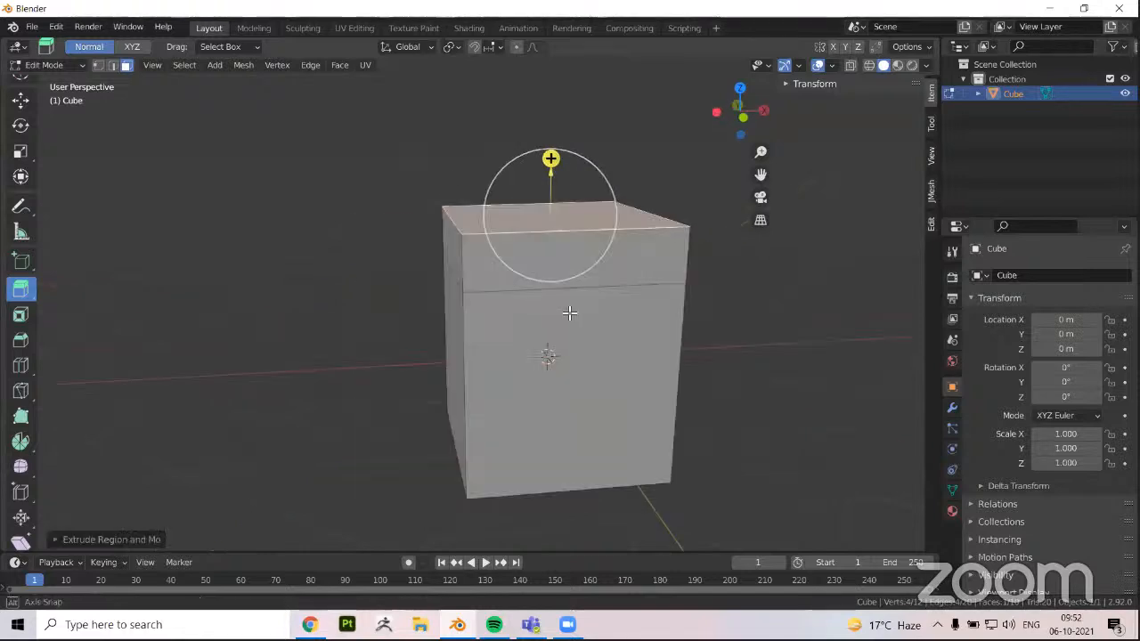
pyautogui.moveTo(469, 311); pyautogui.dragTo(484, 302, button='middle')
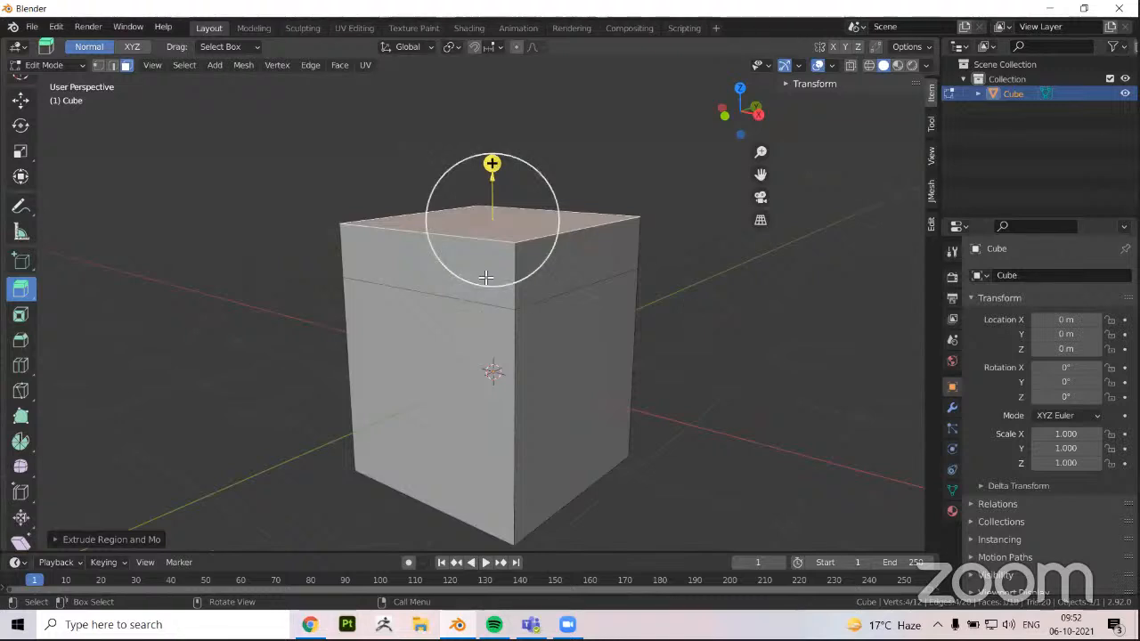
# Select the four side faces of the extruded upper band together with the top face
pyautogui.click(466, 277)
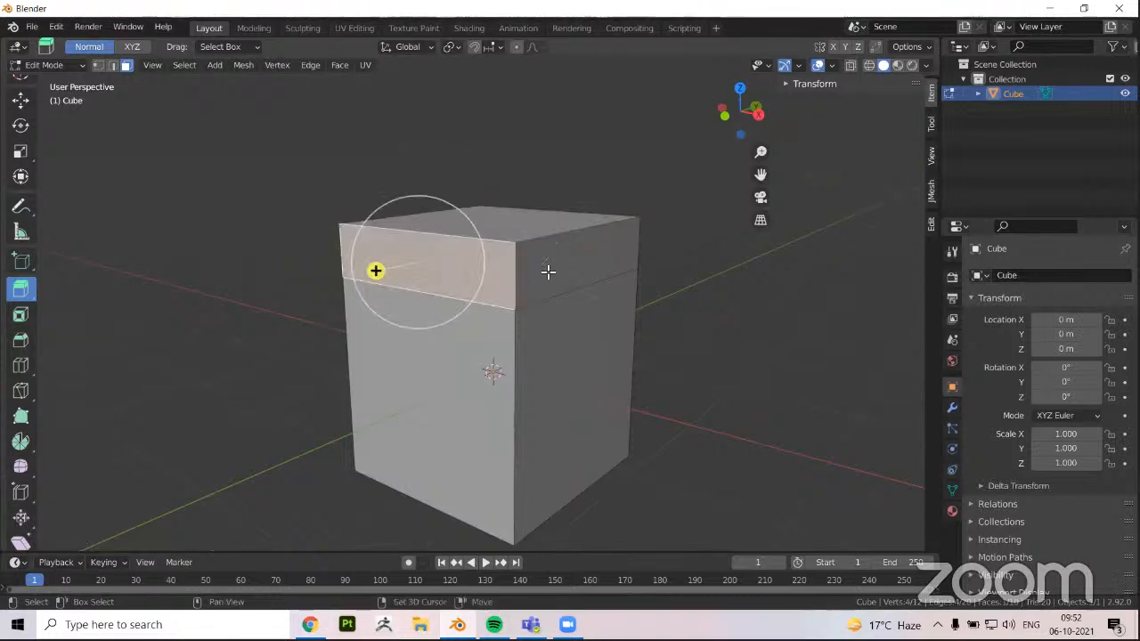
pyautogui.moveTo(421, 312); pyautogui.dragTo(343, 296, button='middle')
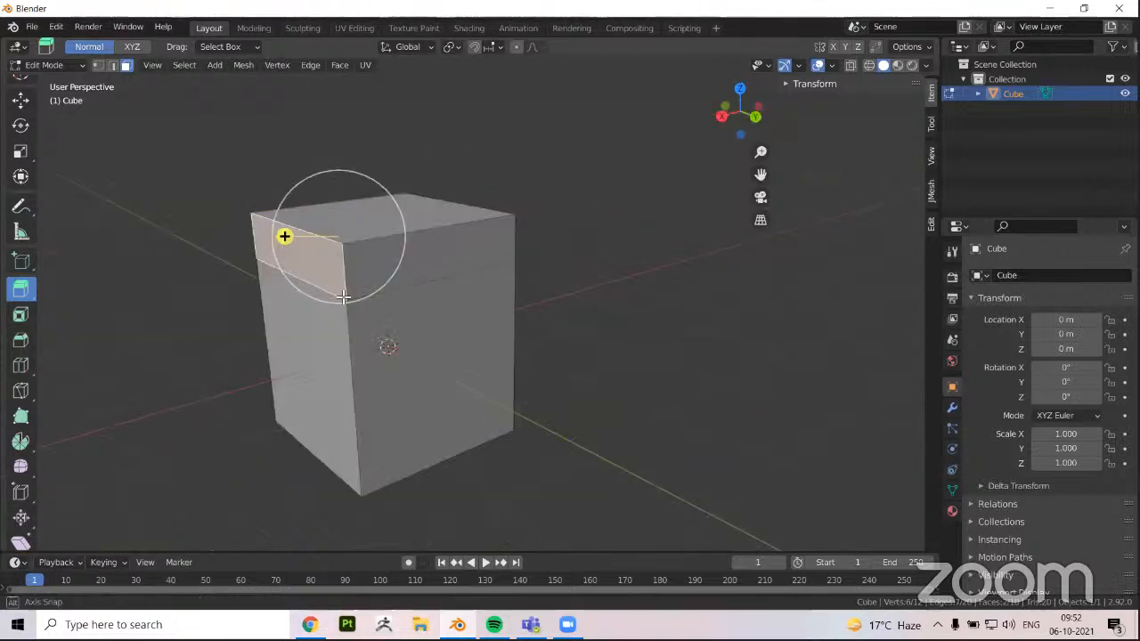
pyautogui.moveTo(500, 232); pyautogui.dragTo(446, 205, button='middle')
pyautogui.keyDown('shift'); pyautogui.moveTo(341, 257); pyautogui.dragTo(288, 357, button='middle'); pyautogui.keyUp('shift')
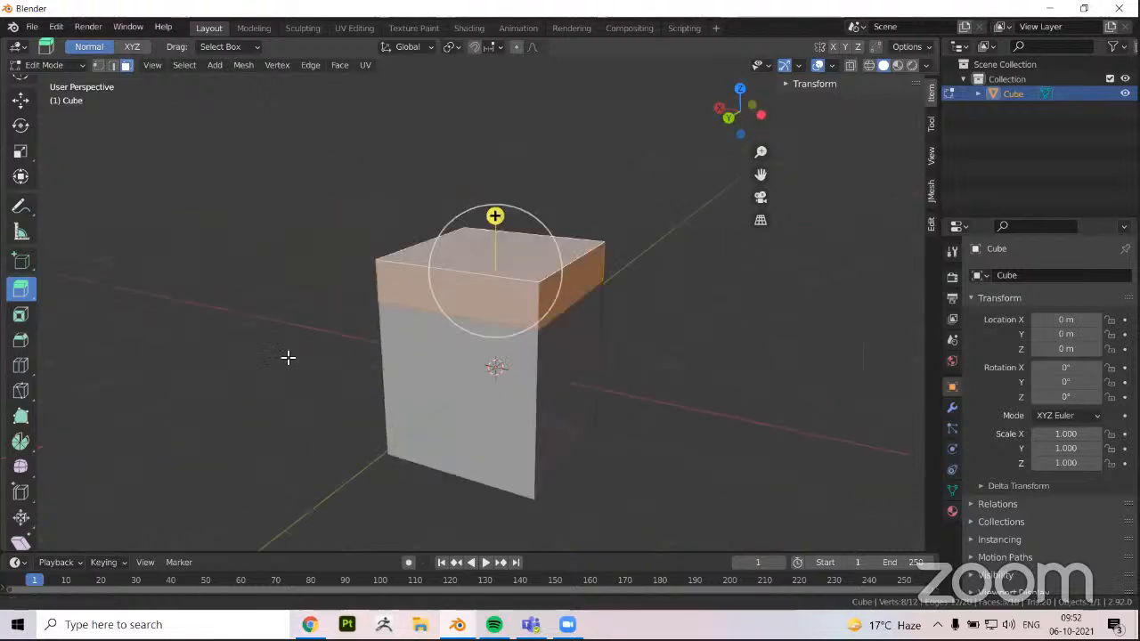
pyautogui.moveTo(505, 353); pyautogui.dragTo(511, 344, button='middle')
pyautogui.moveTo(366, 308)
pyautogui.mouseDown(button='middle')
pyautogui.moveTo(519, 302)
pyautogui.moveTo(462, 293)
pyautogui.moveTo(351, 314)
pyautogui.mouseUp(button='middle')
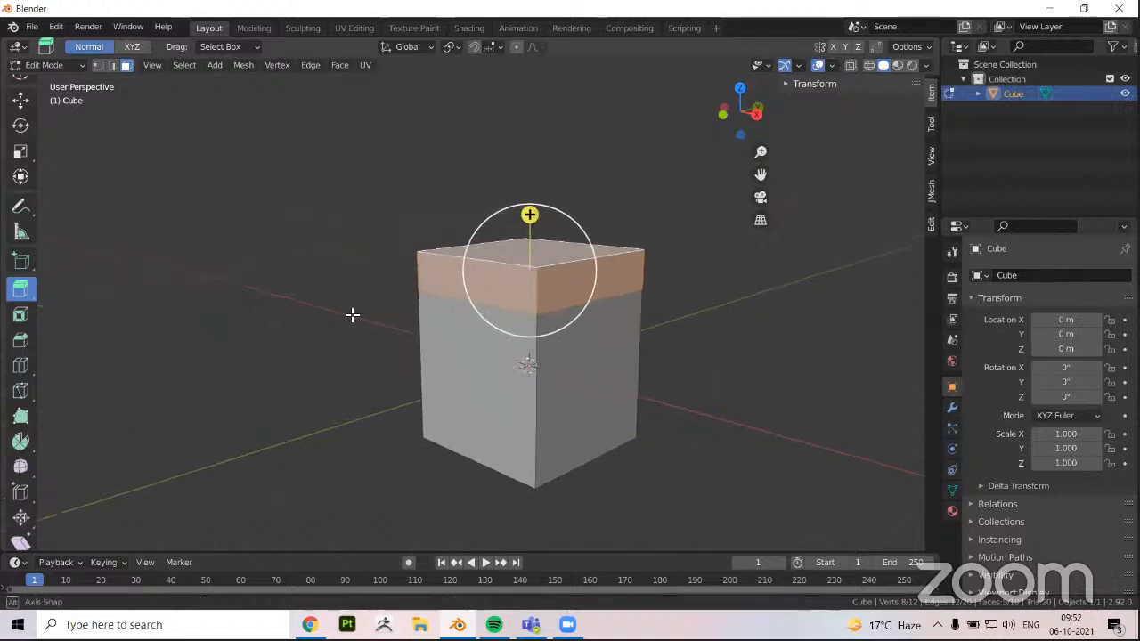
# Use Inset Faces three times on one large side face below the extruded band to form nested squares
pyautogui.click(22, 325)
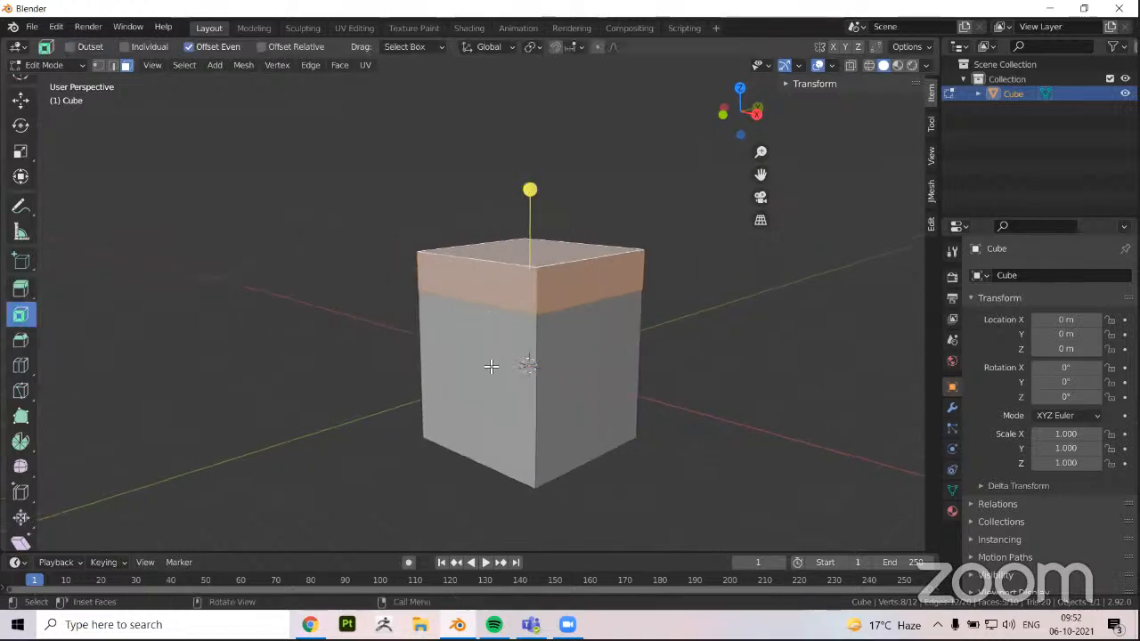
pyautogui.click(437, 392)
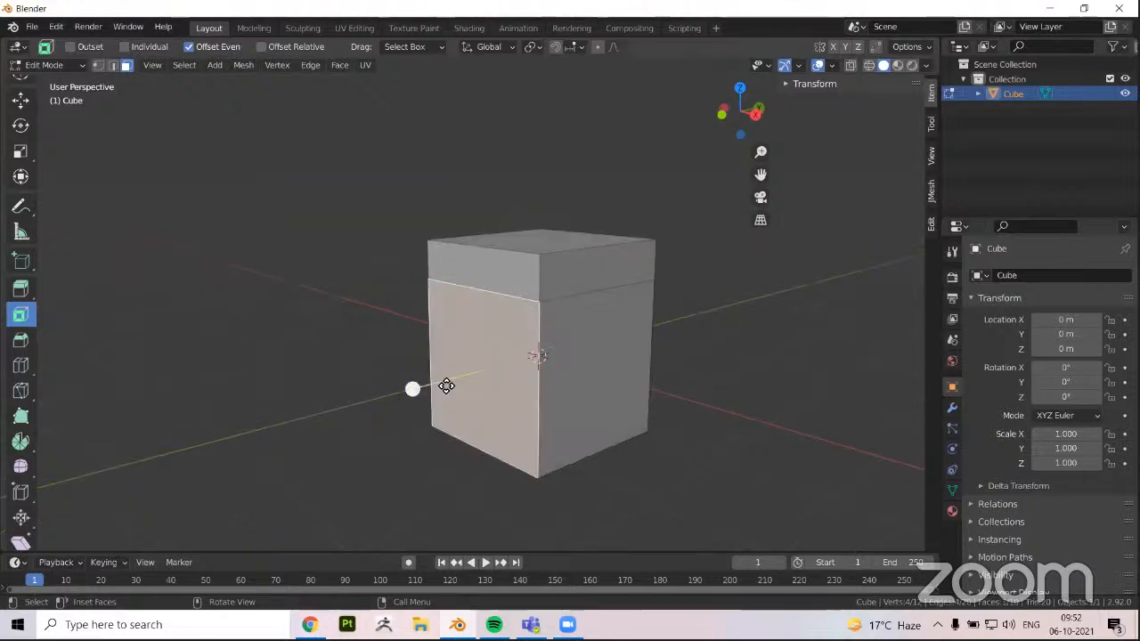
pyautogui.moveTo(445, 386); pyautogui.dragTo(475, 393)
pyautogui.moveTo(474, 393); pyautogui.dragTo(511, 341, button='middle')
pyautogui.scroll(1, 512, 341)
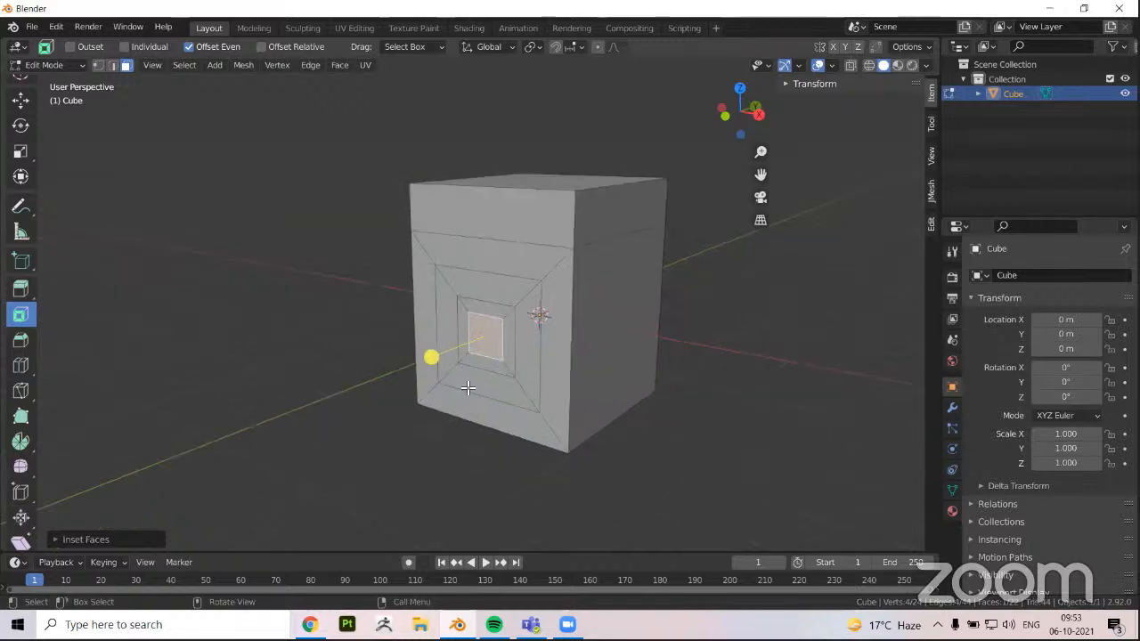
pyautogui.scroll(2, 378, 346)
pyautogui.moveTo(415, 305); pyautogui.dragTo(405, 366, button='middle')
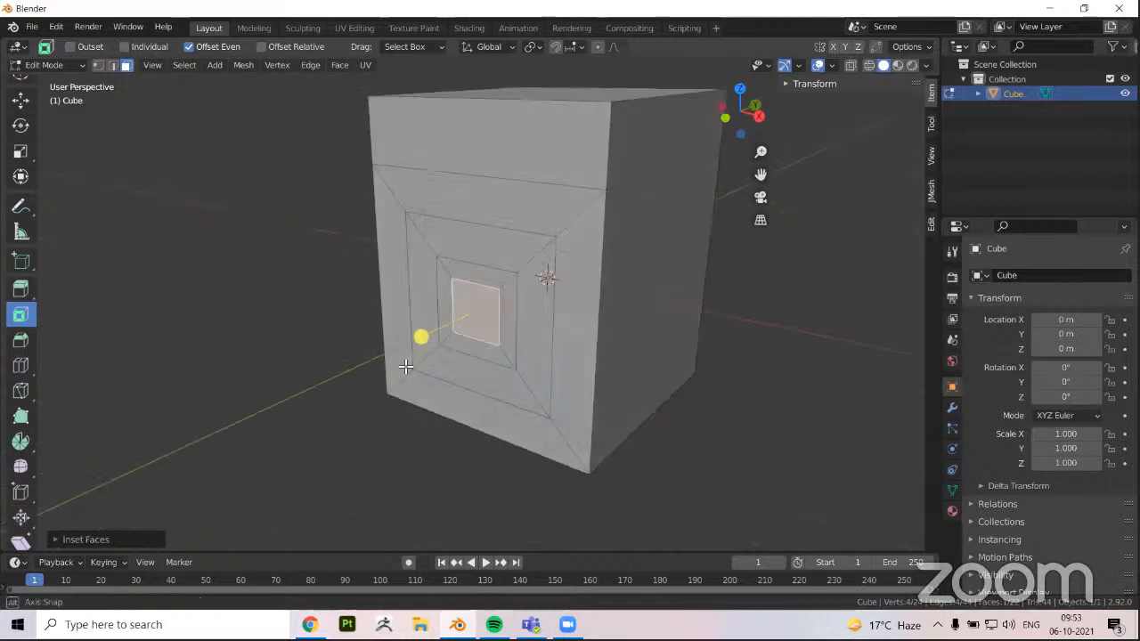
pyautogui.moveTo(667, 317); pyautogui.dragTo(587, 273, button='middle')
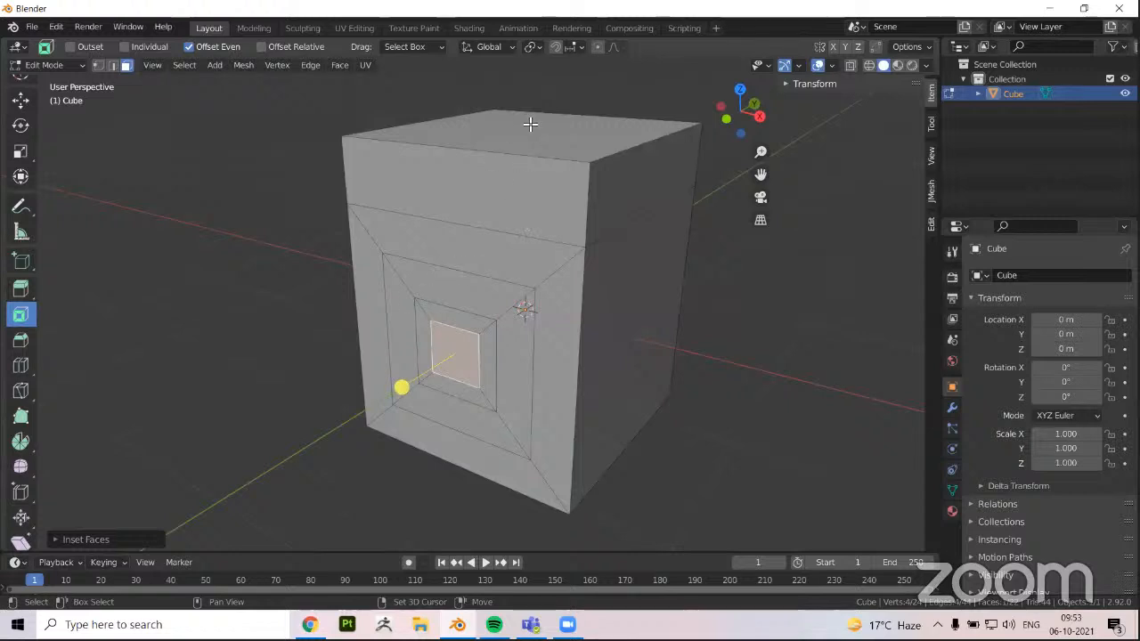
# Inset the block's top face twice to create two nested frames around its center
pyautogui.moveTo(532, 119); pyautogui.dragTo(558, 109, button='middle')
pyautogui.moveTo(560, 110); pyautogui.dragTo(382, 318)
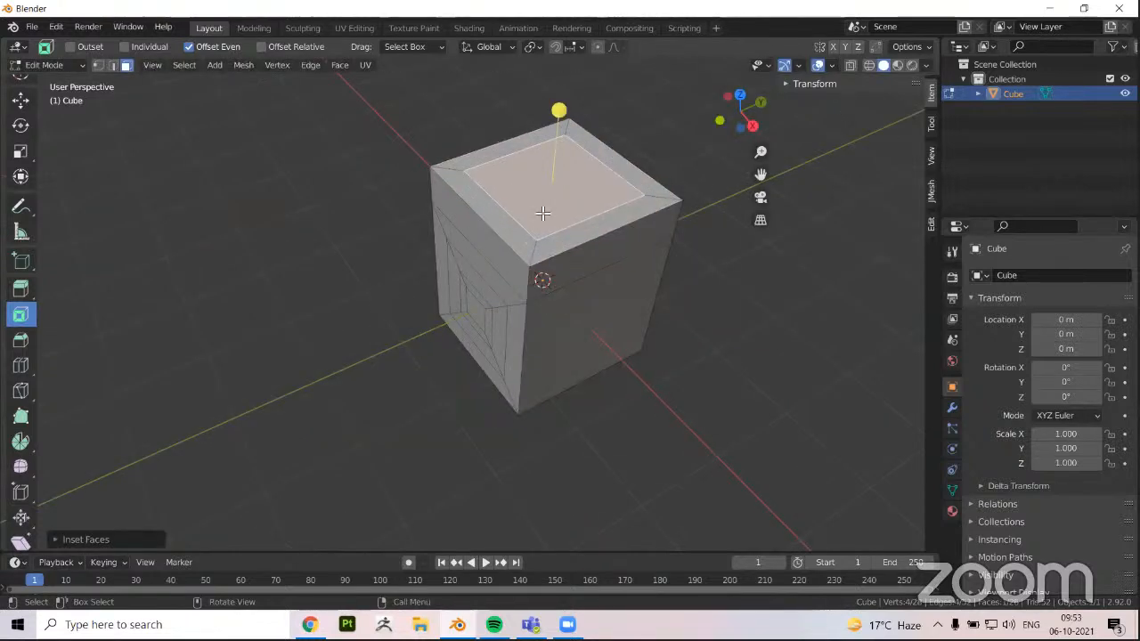
pyautogui.moveTo(405, 256); pyautogui.dragTo(435, 364, button='middle')
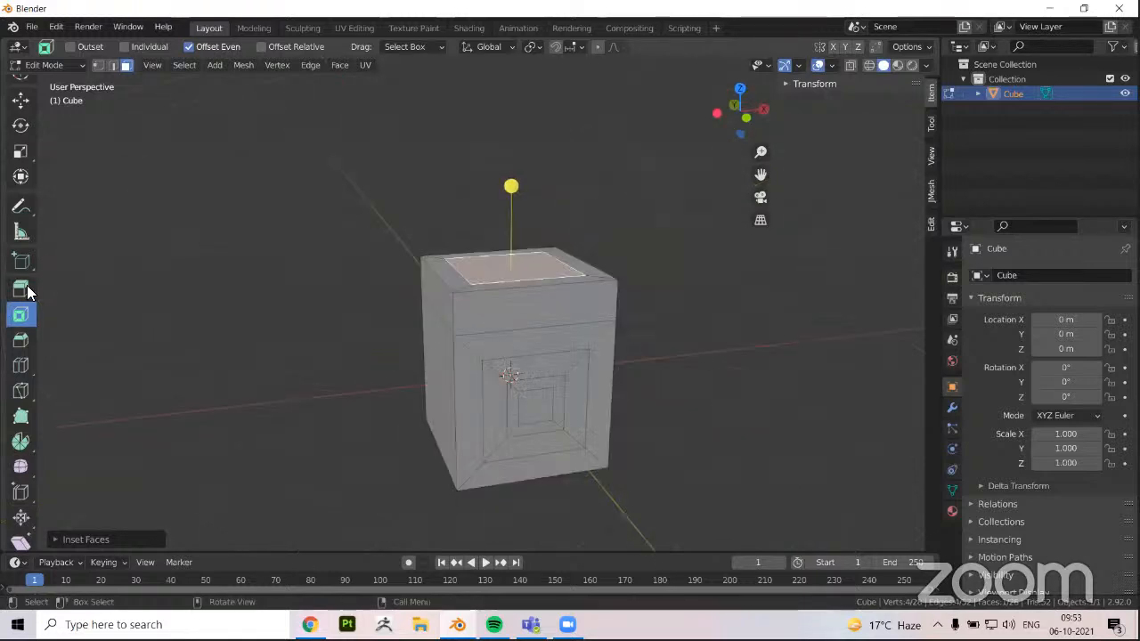
pyautogui.moveTo(575, 191)
pyautogui.mouseDown(button='middle')
pyautogui.moveTo(562, 185)
pyautogui.moveTo(566, 199)
pyautogui.mouseUp(button='middle')
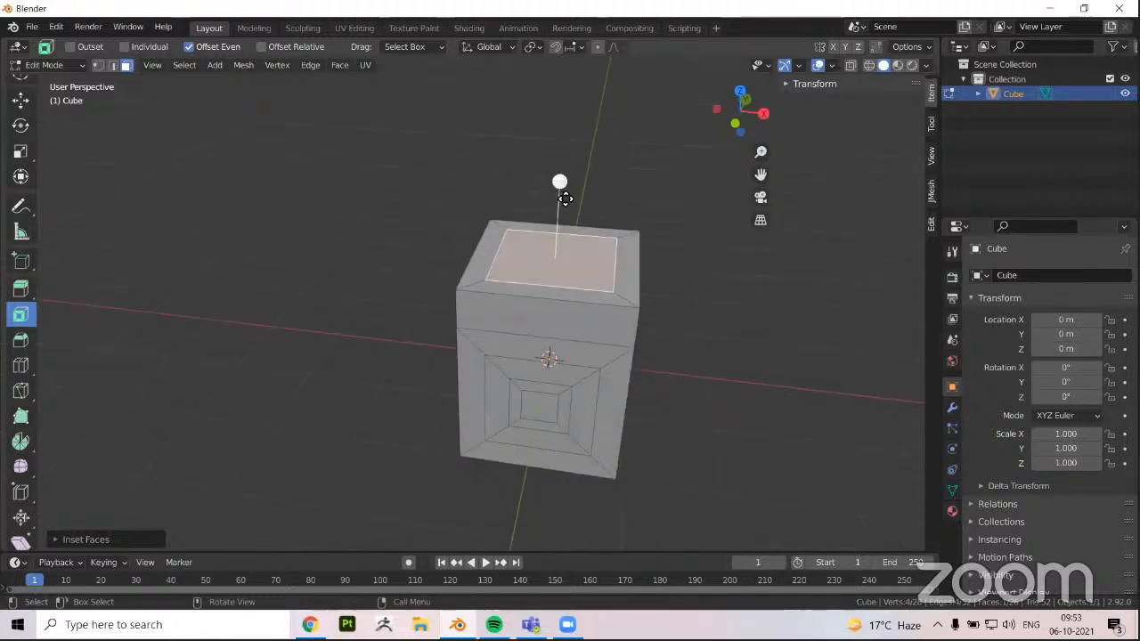
# Activate the Bevel tool and, in edge mode, select both segments of a vertical corner edge away from the inset side face
pyautogui.click(20, 339)
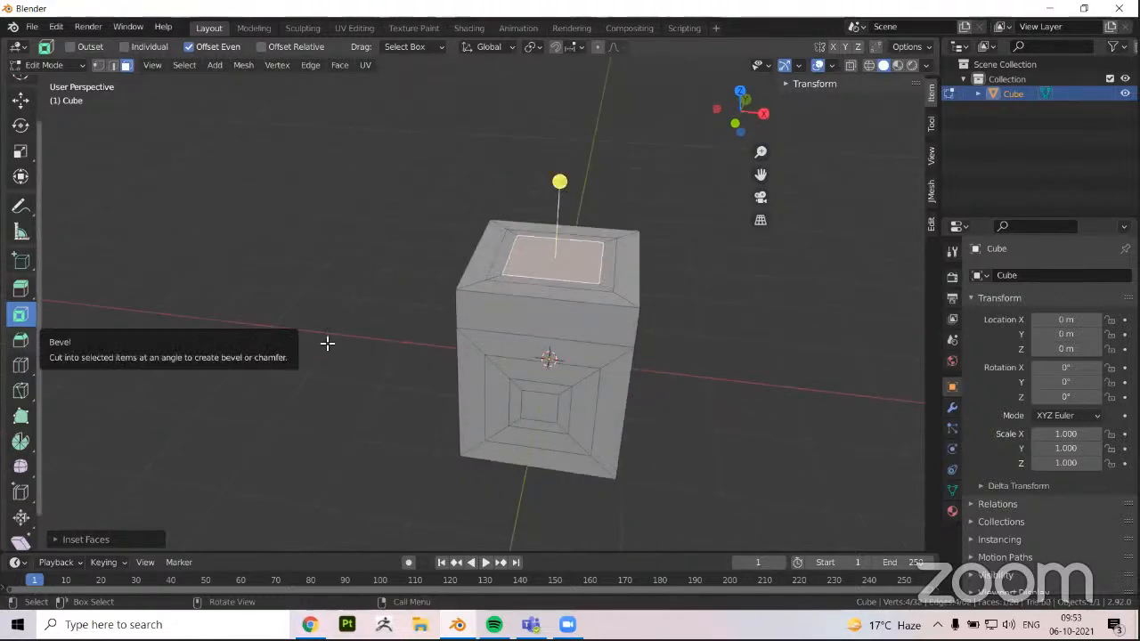
pyautogui.moveTo(419, 333); pyautogui.dragTo(465, 331, button='middle')
pyautogui.moveTo(282, 416); pyautogui.dragTo(449, 343, button='middle')
pyautogui.moveTo(440, 294); pyautogui.dragTo(445, 300, button='middle')
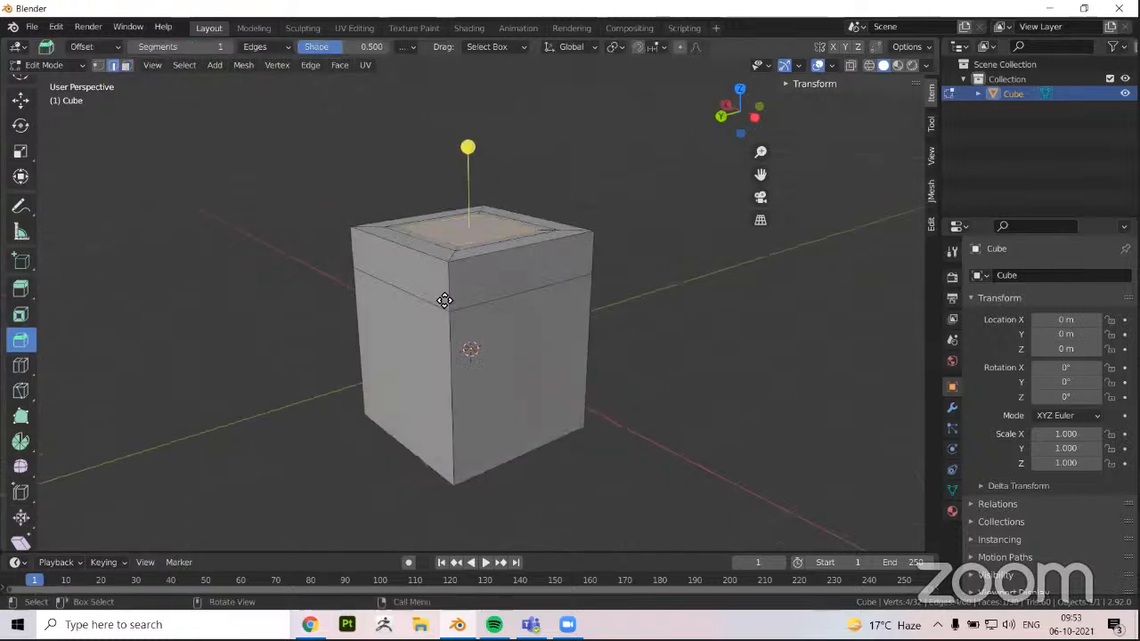
pyautogui.press('2')
pyautogui.click(440, 377)
pyautogui.moveTo(332, 418); pyautogui.dragTo(328, 411, button='middle')
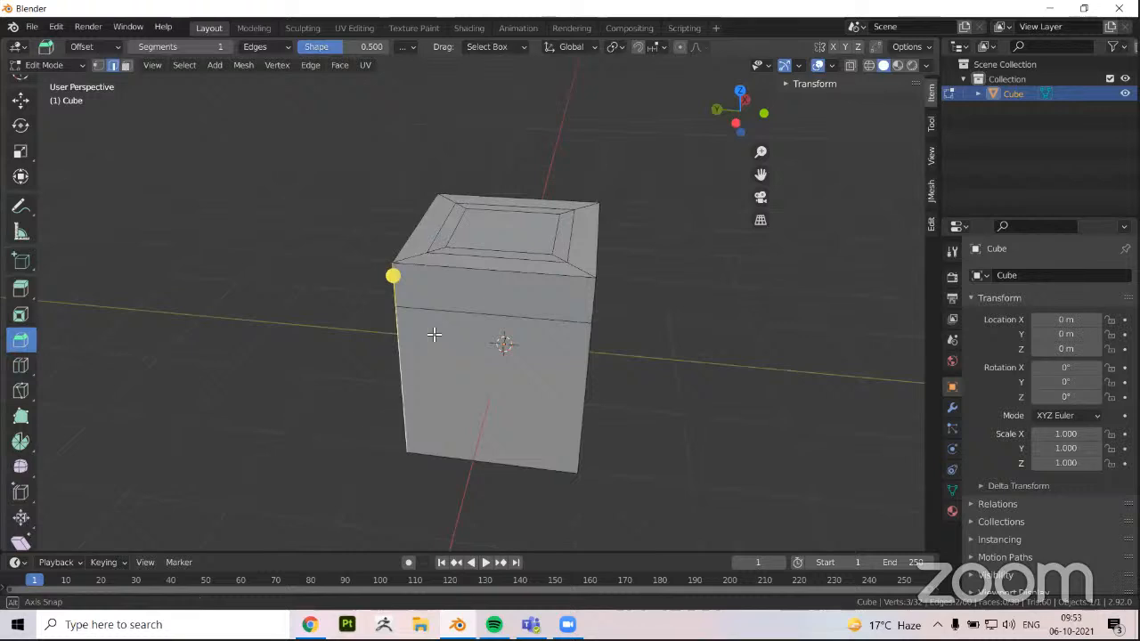
pyautogui.moveTo(434, 334); pyautogui.dragTo(489, 336, button='middle')
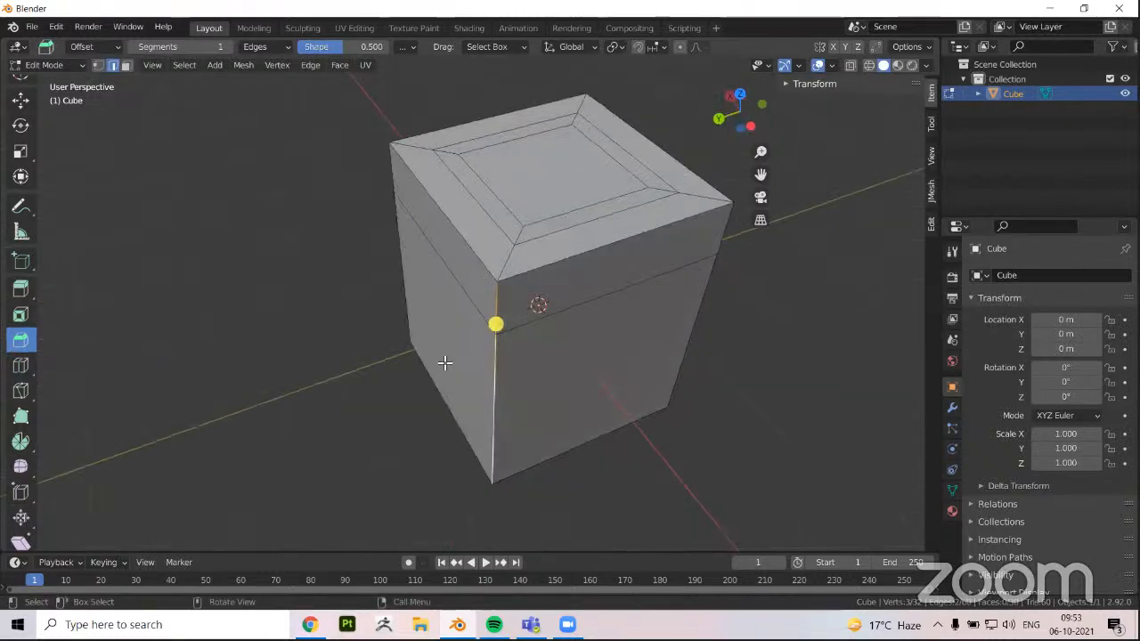
pyautogui.moveTo(407, 351); pyautogui.dragTo(462, 318, button='middle')
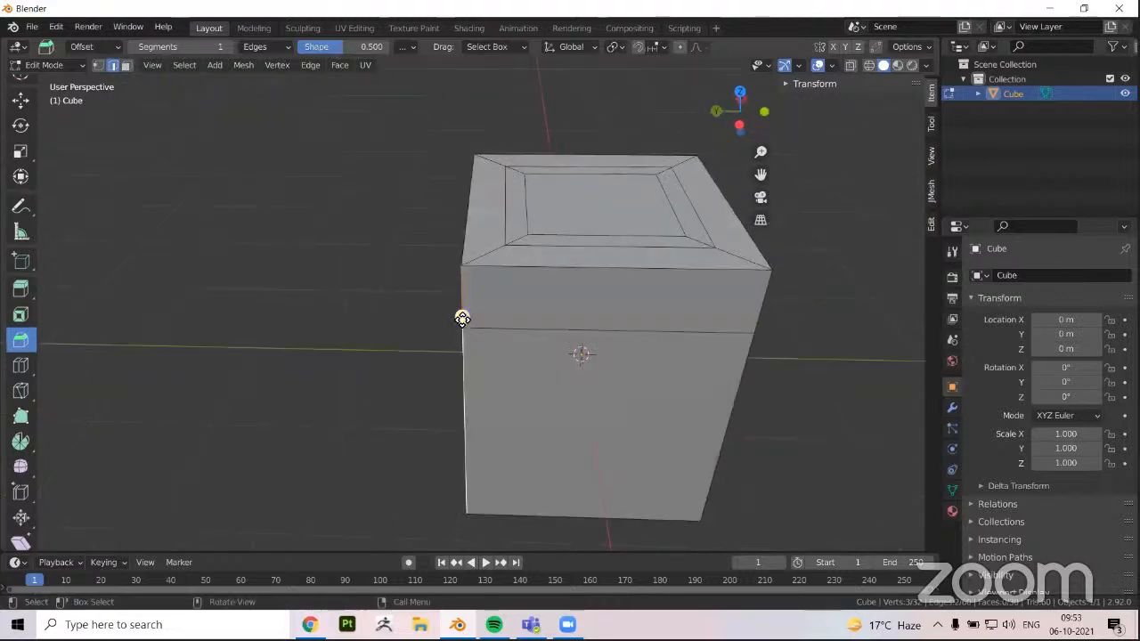
# Bevel the selected vertical corner edge into a flat strip and bevel that strip's edges once more
pyautogui.moveTo(460, 318); pyautogui.dragTo(442, 294)
pyautogui.moveTo(450, 329); pyautogui.dragTo(510, 343, button='middle')
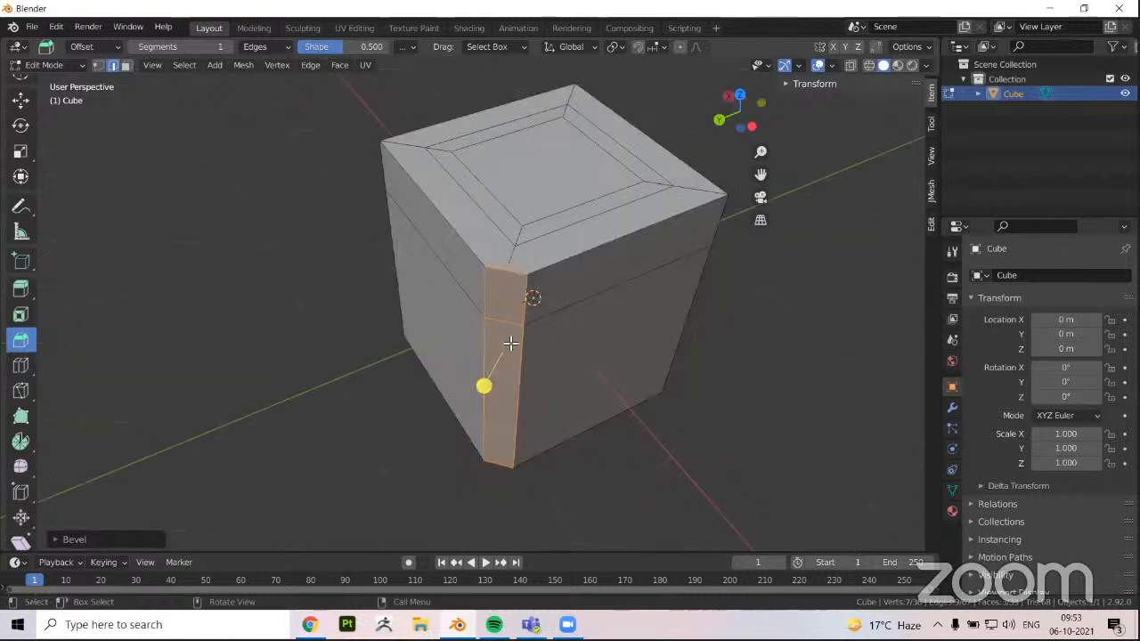
pyautogui.scroll(1, 485, 388)
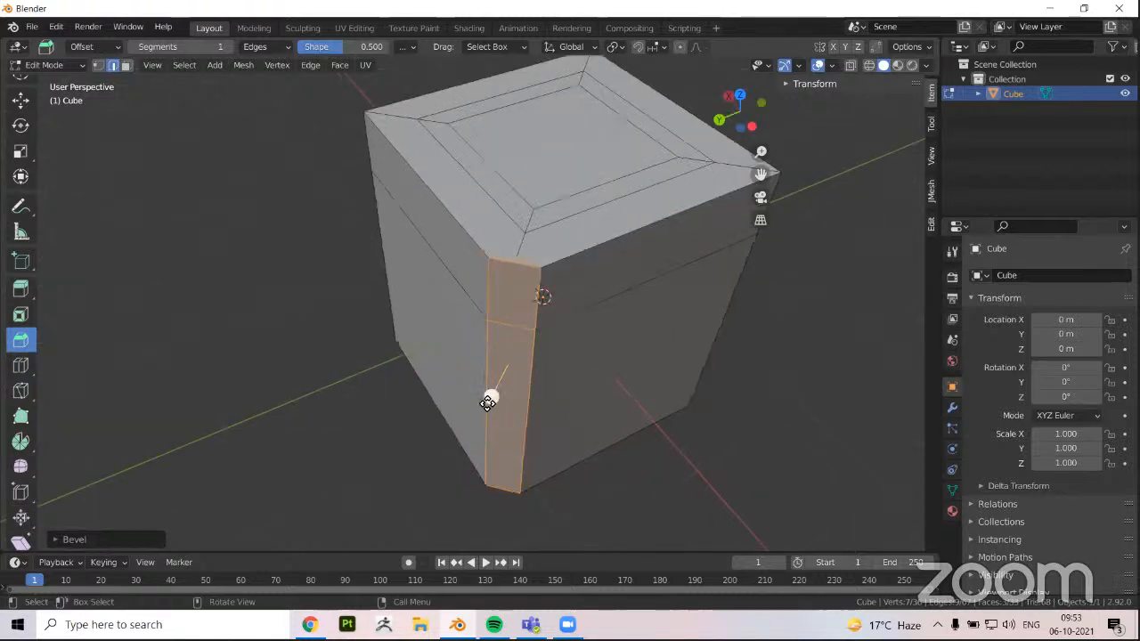
pyautogui.moveTo(489, 399); pyautogui.dragTo(476, 354)
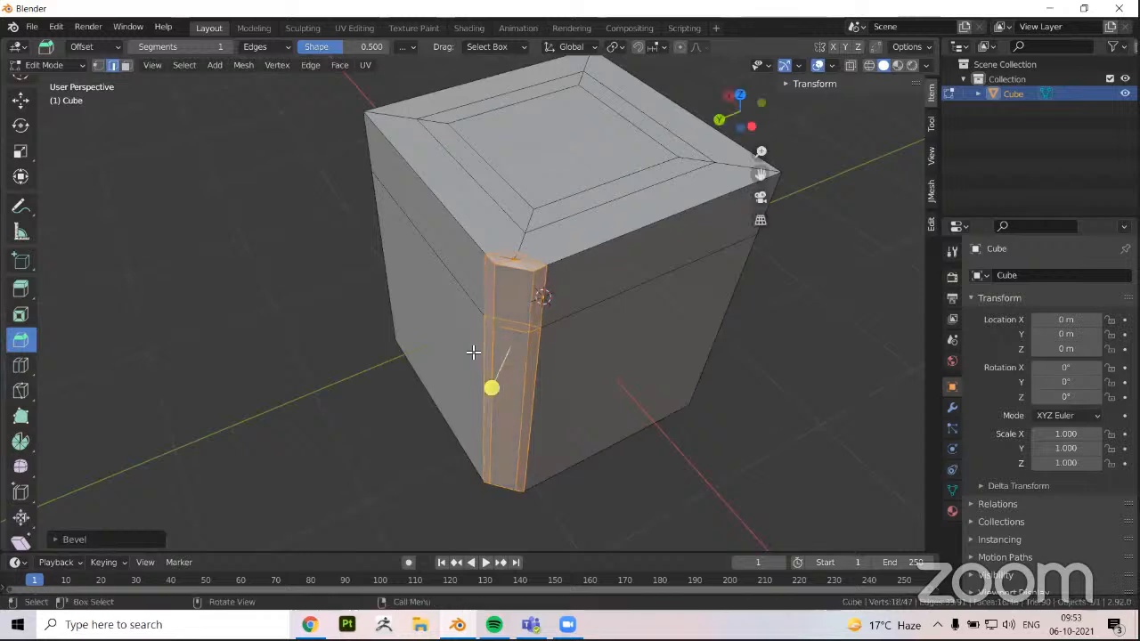
# Clear the edge selection, leave Edit Mode and delete the beveled block
pyautogui.moveTo(476, 353); pyautogui.dragTo(397, 377, button='middle')
pyautogui.scroll(-3, 351, 389)
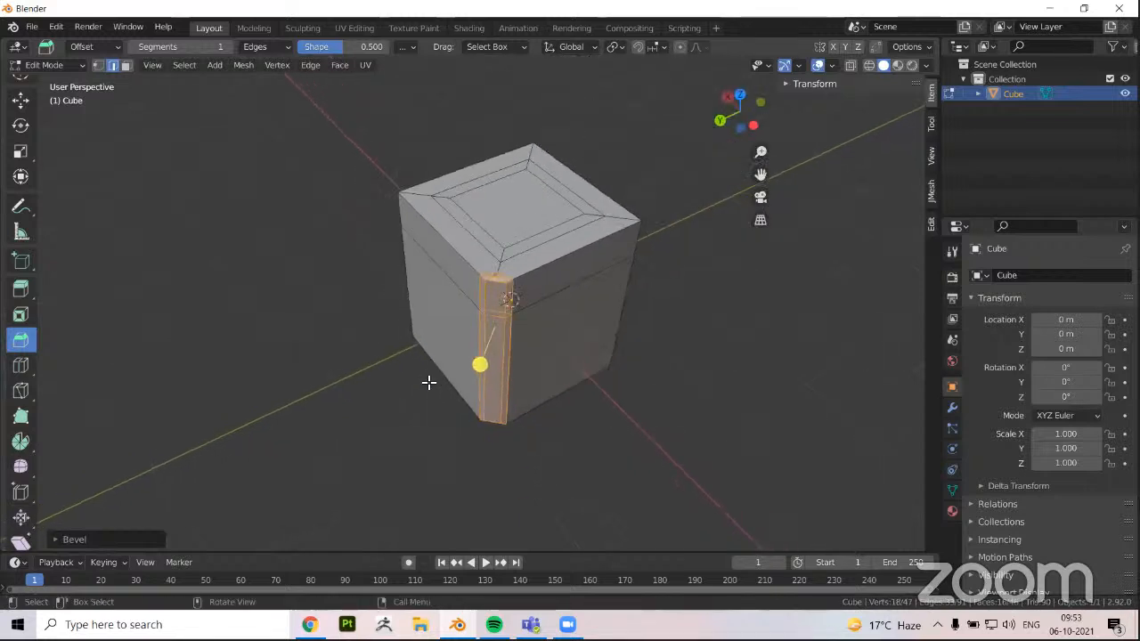
pyautogui.hotkey('alt', 'a')
pyautogui.moveTo(460, 343); pyautogui.dragTo(460, 318, button='middle')
pyautogui.scroll(-2, 471, 323)
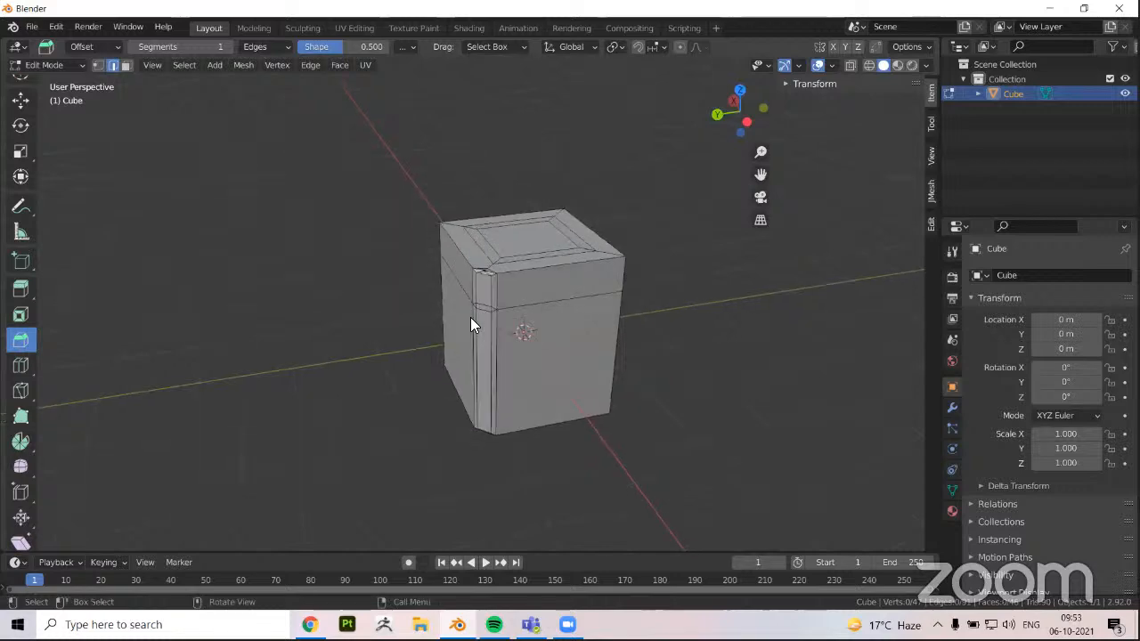
pyautogui.press('Tab')
pyautogui.press('Delete')
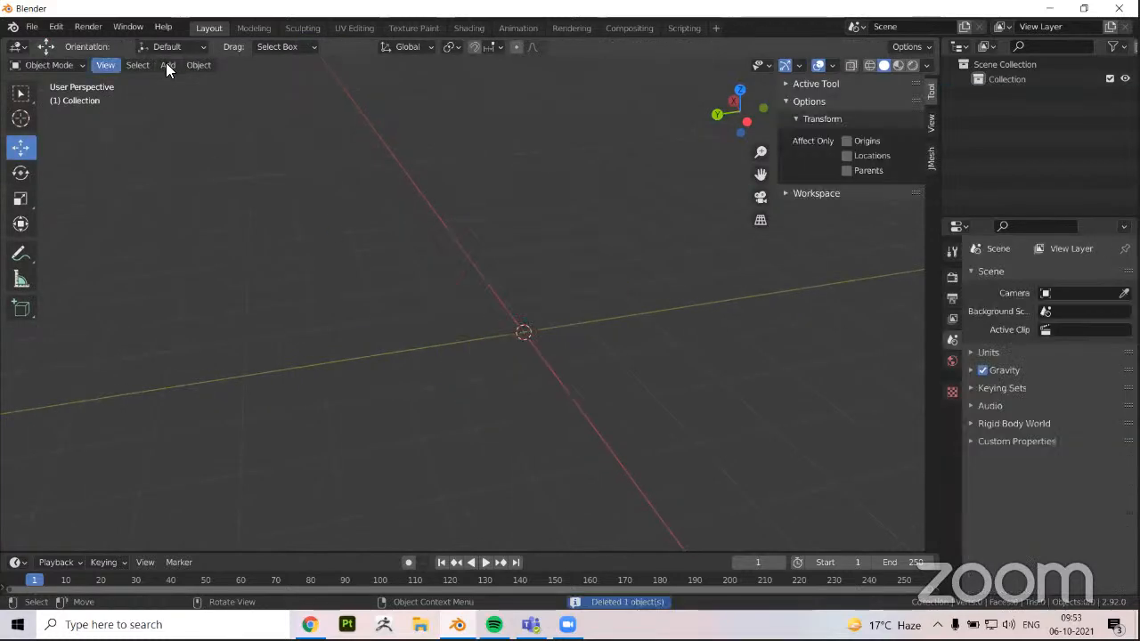
# Add a new cube mesh and enter Edit Mode on it
pyautogui.click(169, 65)
pyautogui.moveTo(179, 80)
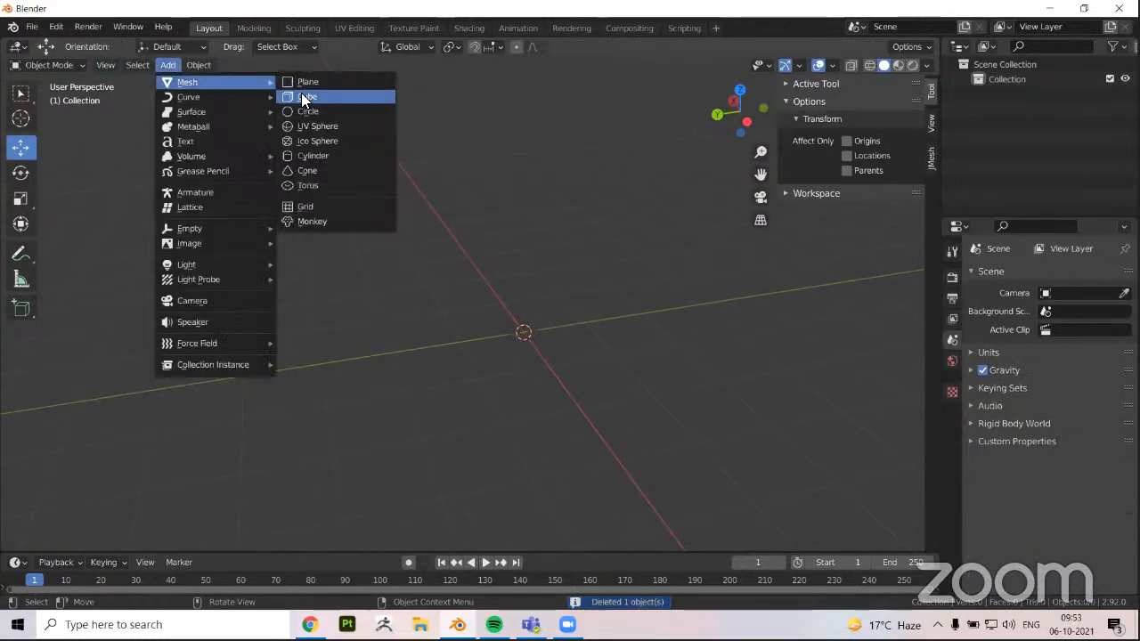
pyautogui.click(301, 92)
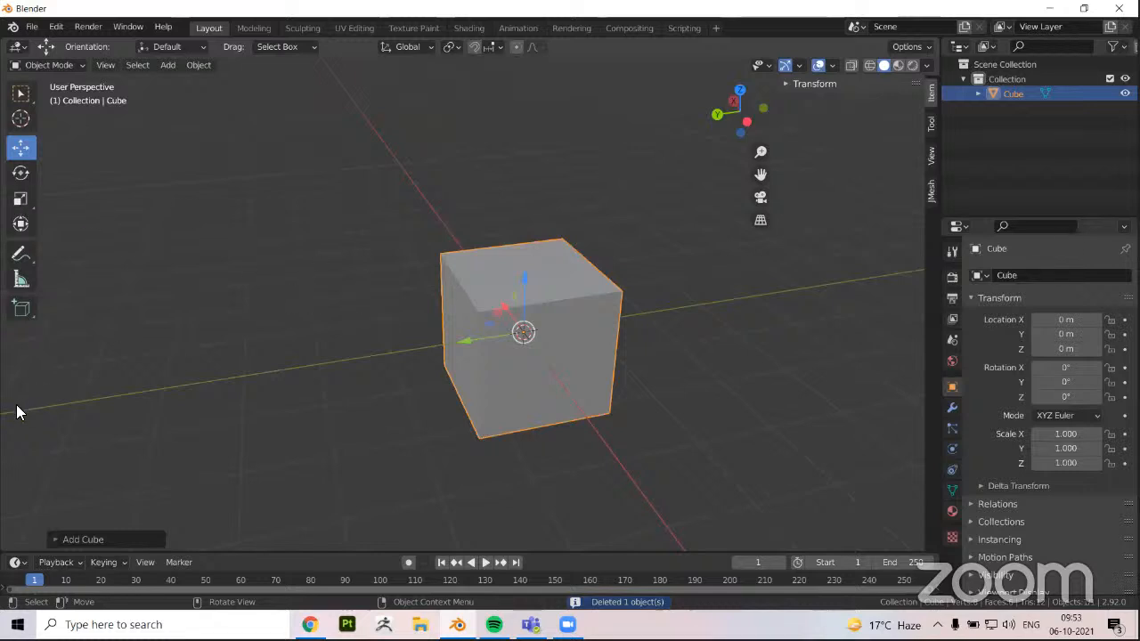
pyautogui.press('Tab')
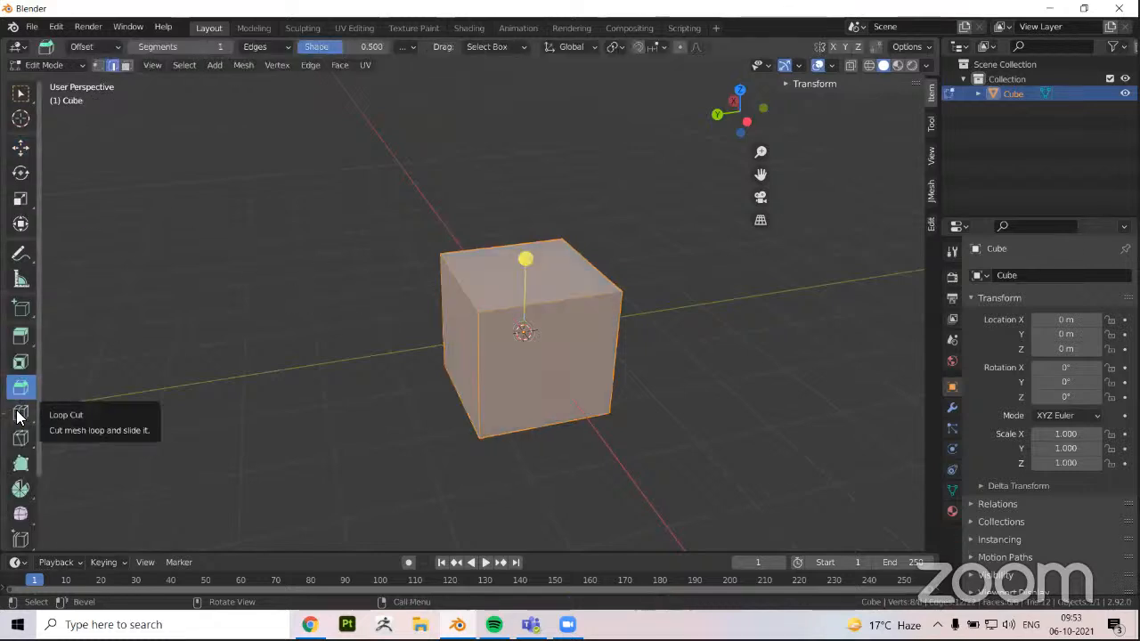
# Use Loop Cut to add horizontal loops at the cube's mid-height and in its upper half, and dissolve the upper one
pyautogui.click(17, 415)
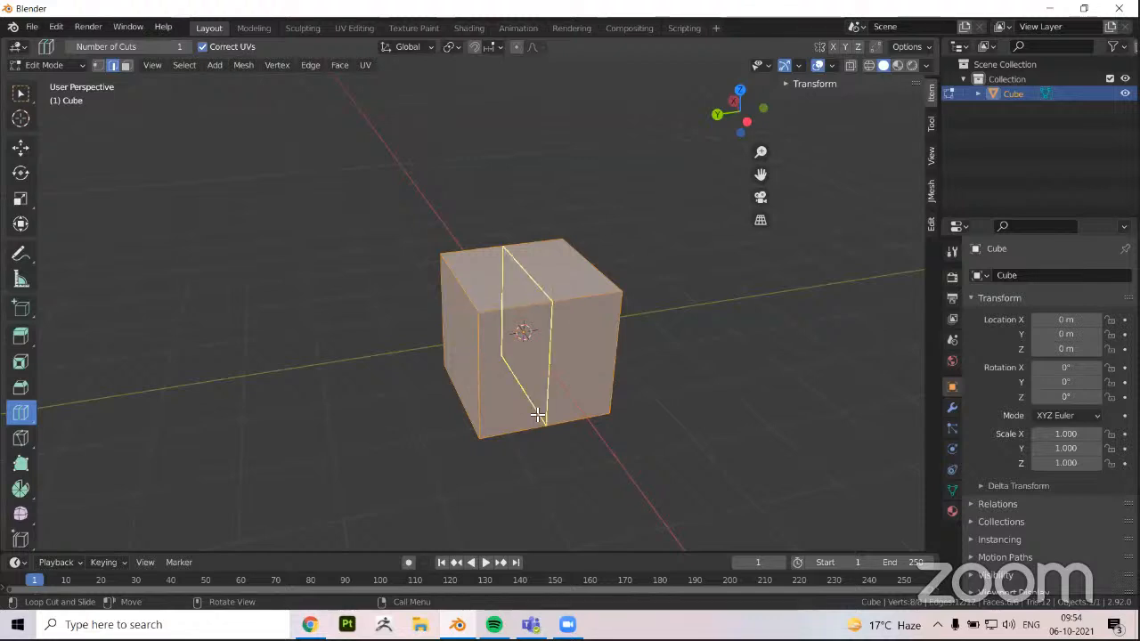
pyautogui.click(620, 353)
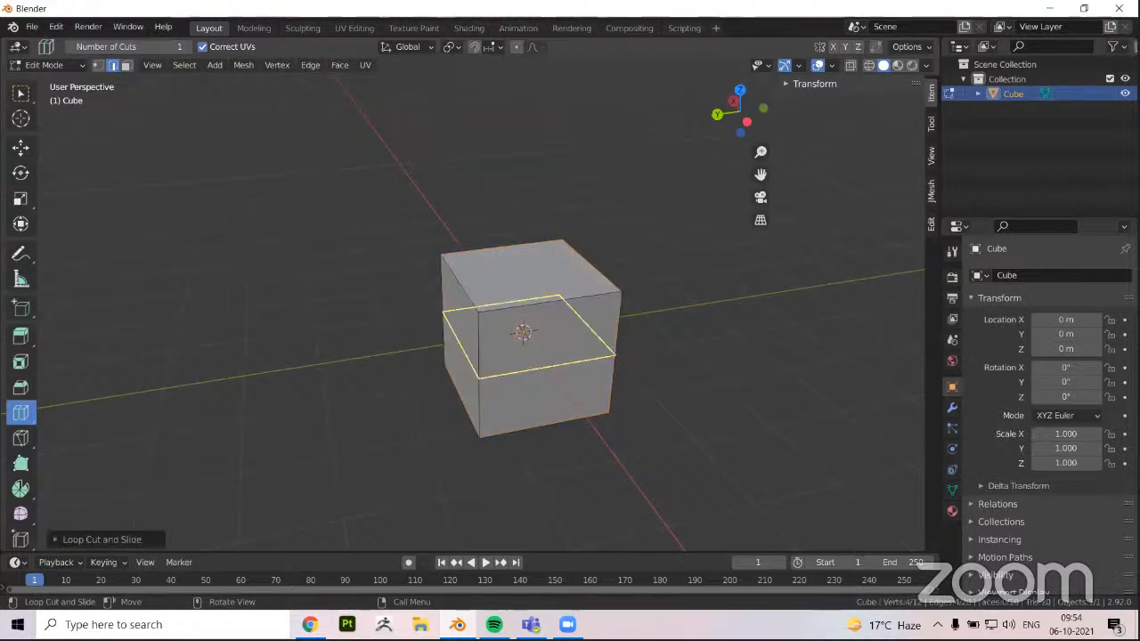
pyautogui.rightClick(532, 363)
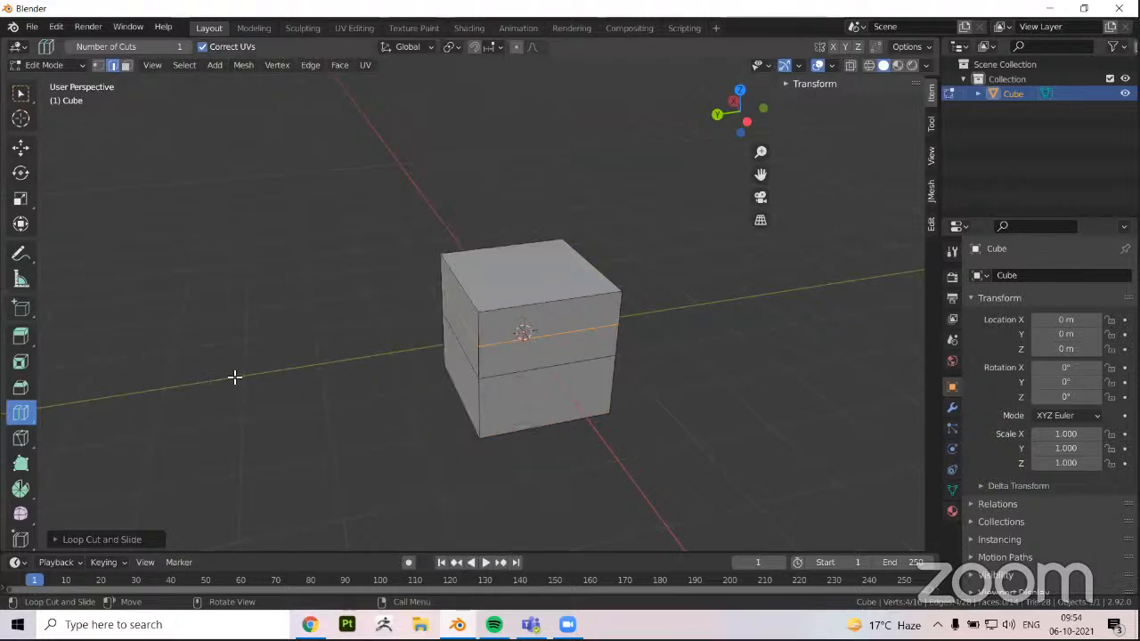
pyautogui.moveTo(234, 377); pyautogui.dragTo(249, 374, button='middle')
pyautogui.hotkey('ctrl', 'x')
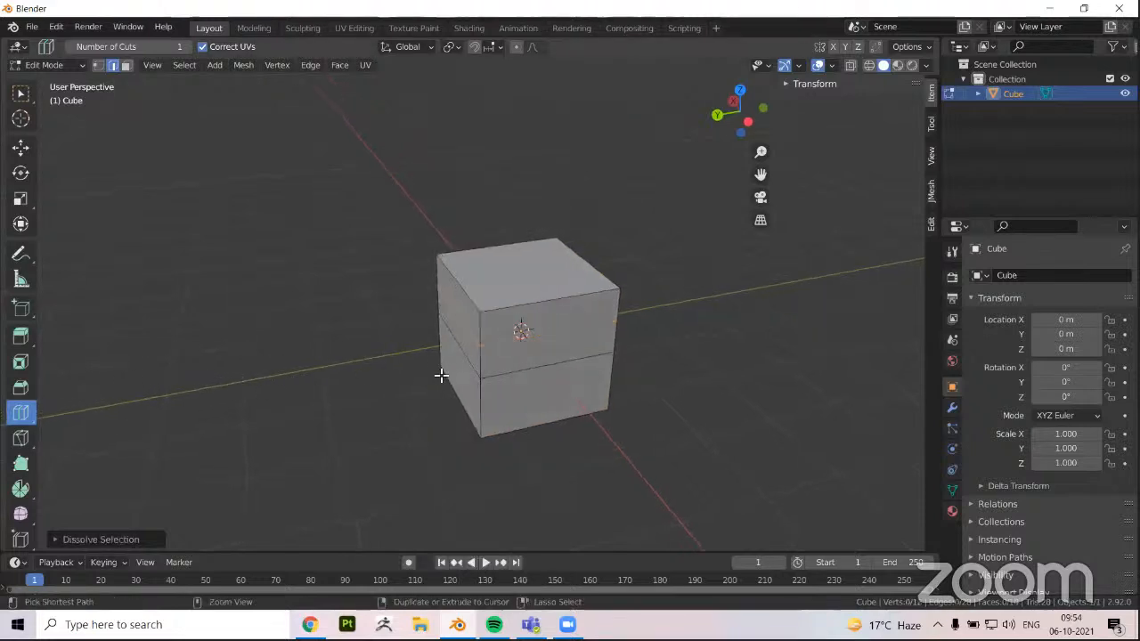
# Loop-cut the cube vertically through its middle, horizontally in the upper half, and vertically once more beside the middle loop
pyautogui.rightClick(552, 303)
pyautogui.moveTo(236, 332); pyautogui.dragTo(343, 343, button='middle')
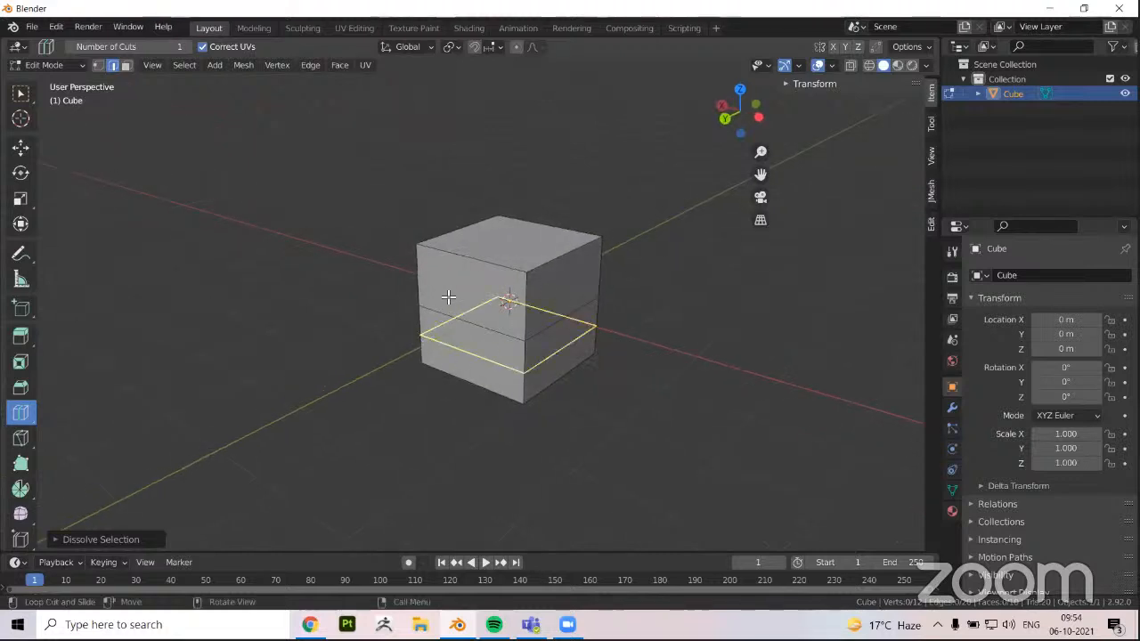
pyautogui.click(463, 295)
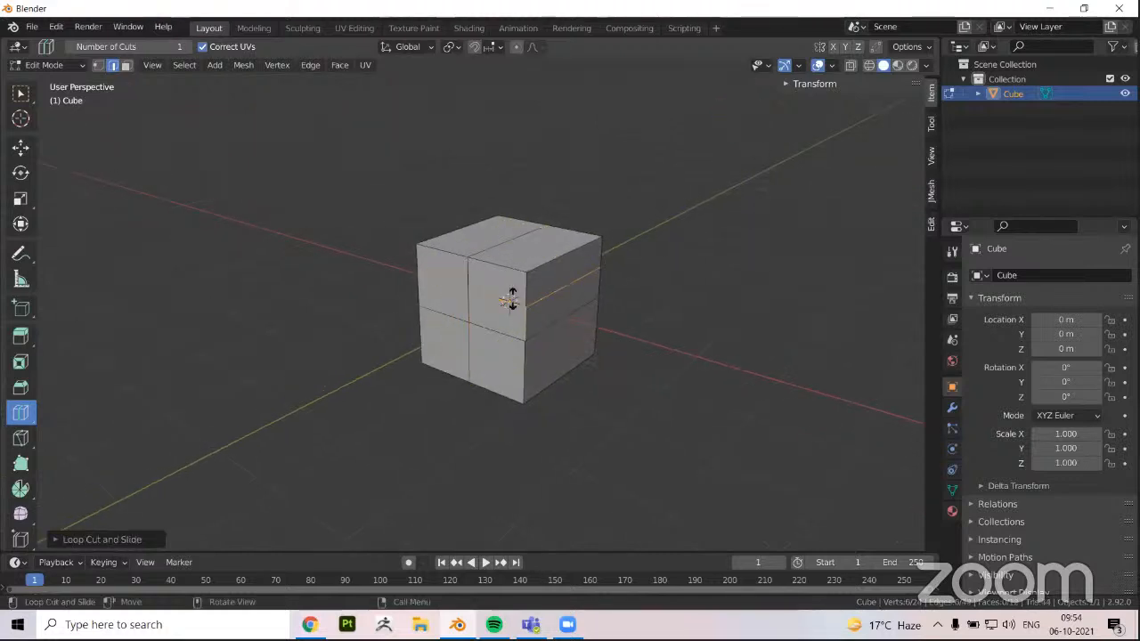
pyautogui.moveTo(513, 298); pyautogui.dragTo(501, 300)
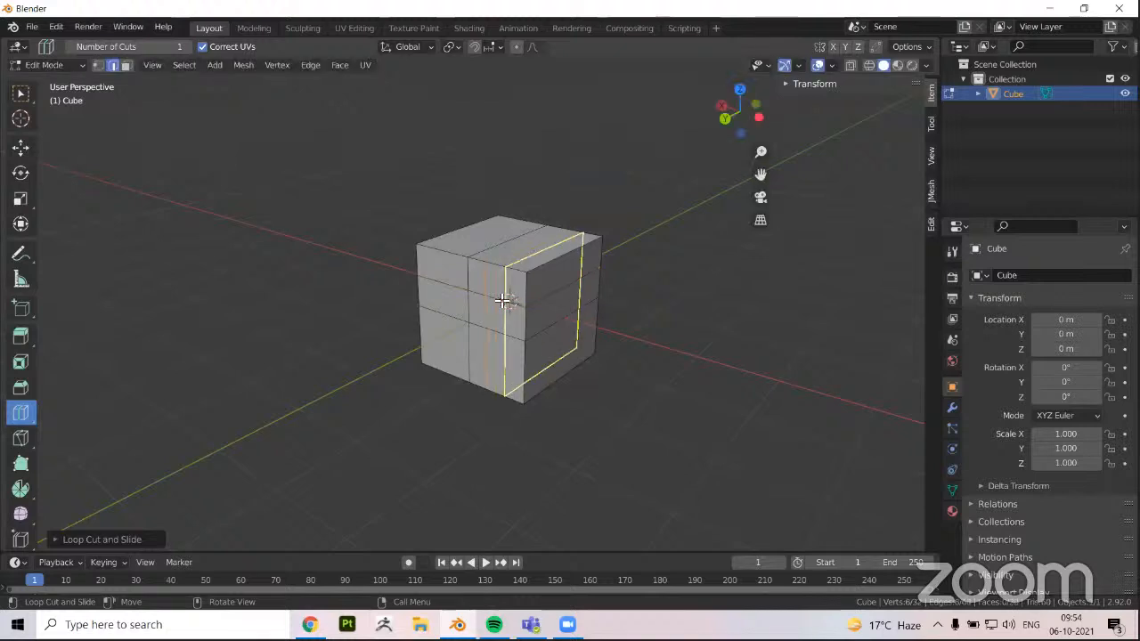
pyautogui.rightClick(501, 301)
pyautogui.press('Tab')
pyautogui.press('Tab')
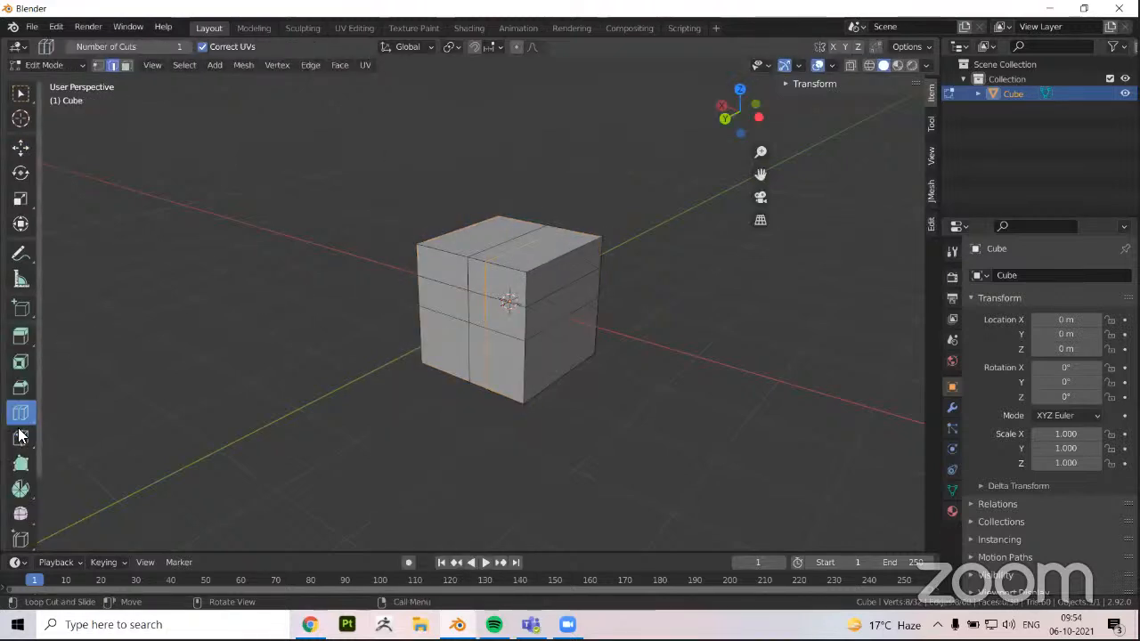
# Use the Knife tool to cut a closed five-sided outline across the crossing loops on one side of the cube
pyautogui.click(23, 437)
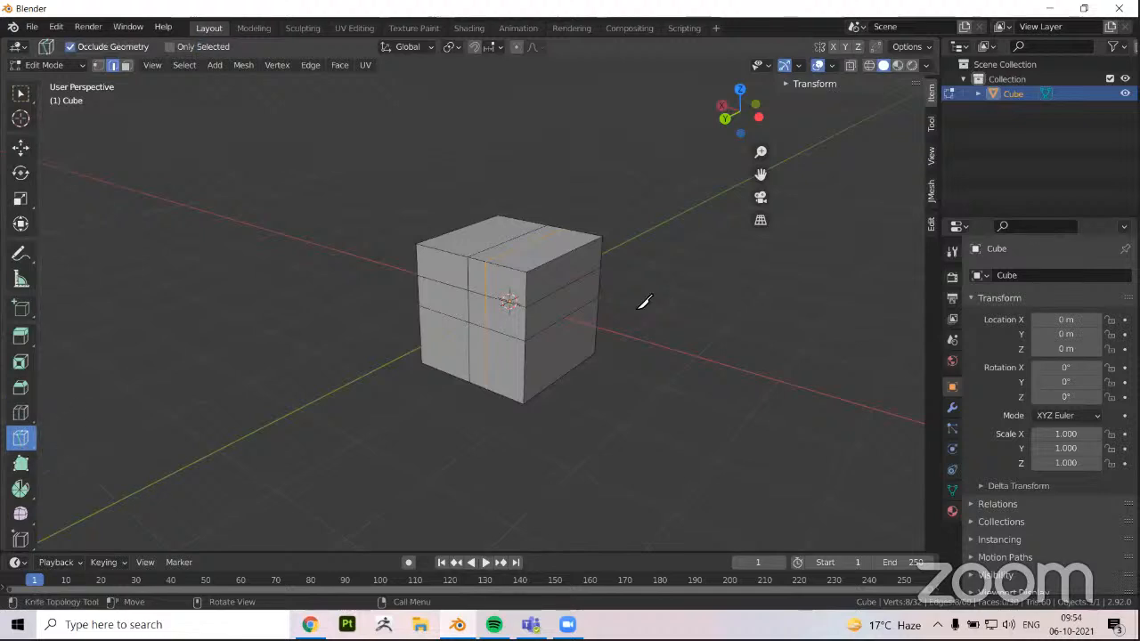
pyautogui.scroll(2, 526, 313)
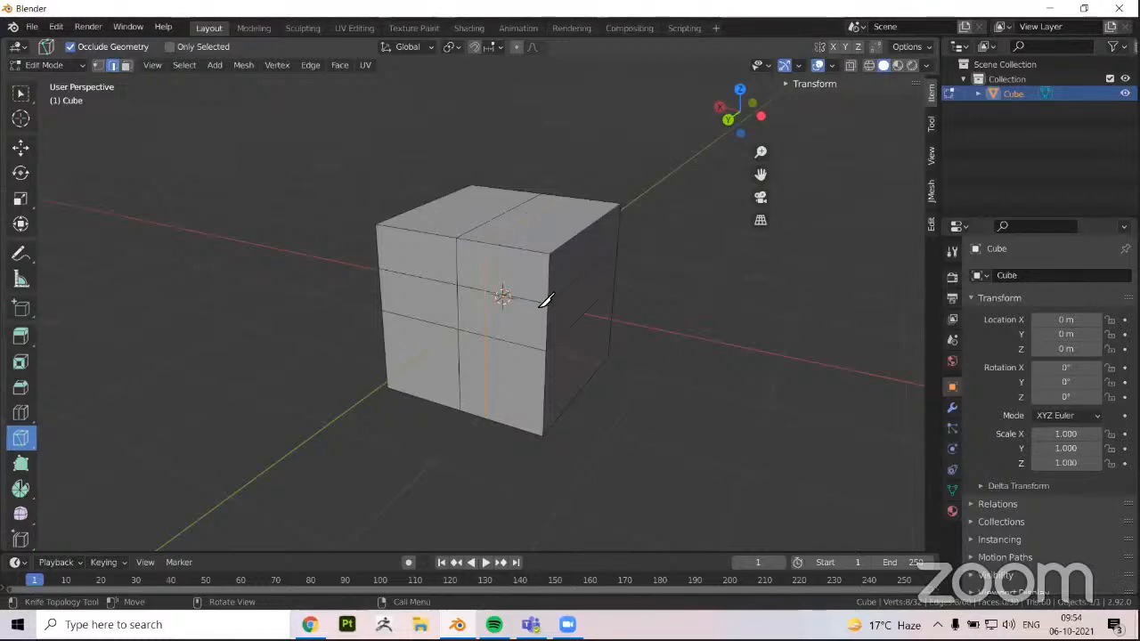
pyautogui.moveTo(489, 272); pyautogui.dragTo(500, 274, button='middle')
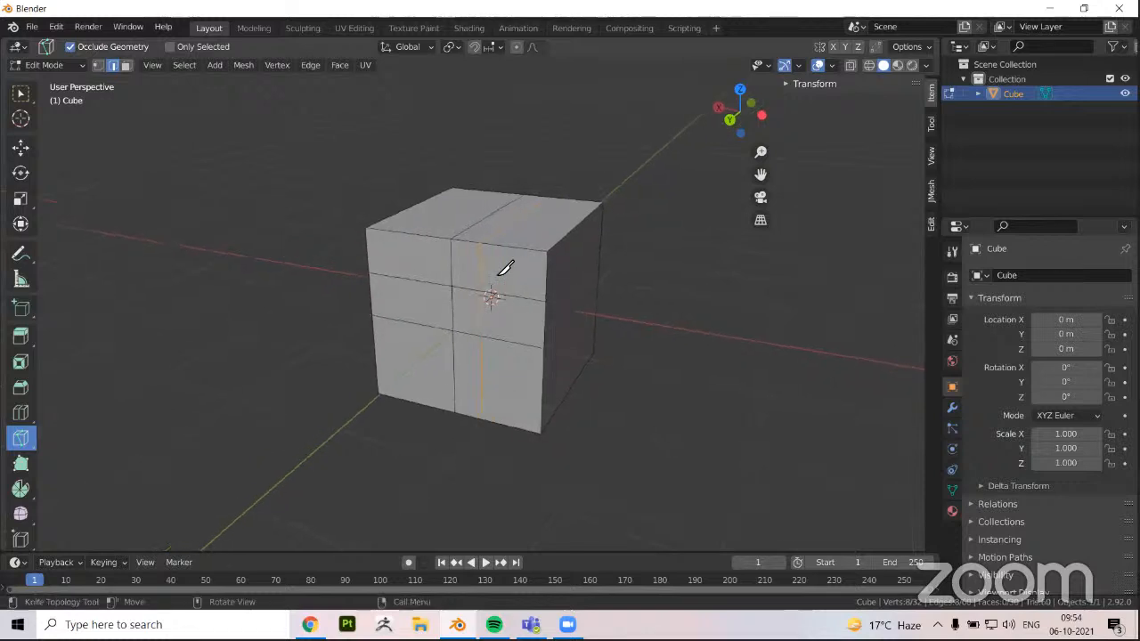
pyautogui.scroll(1, 504, 287)
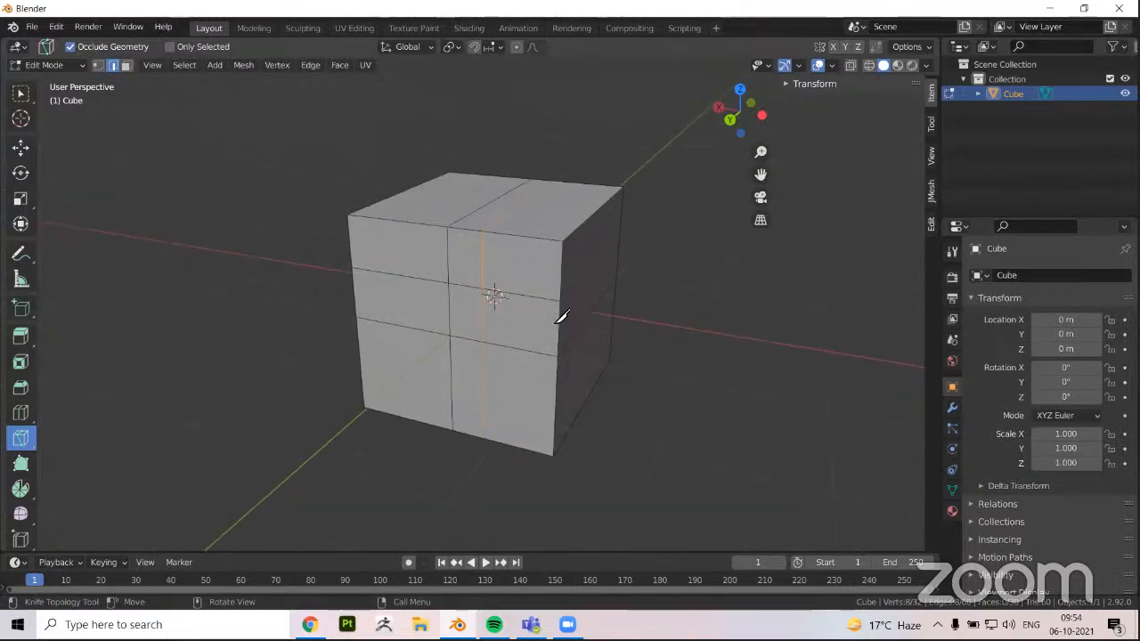
pyautogui.click(548, 297)
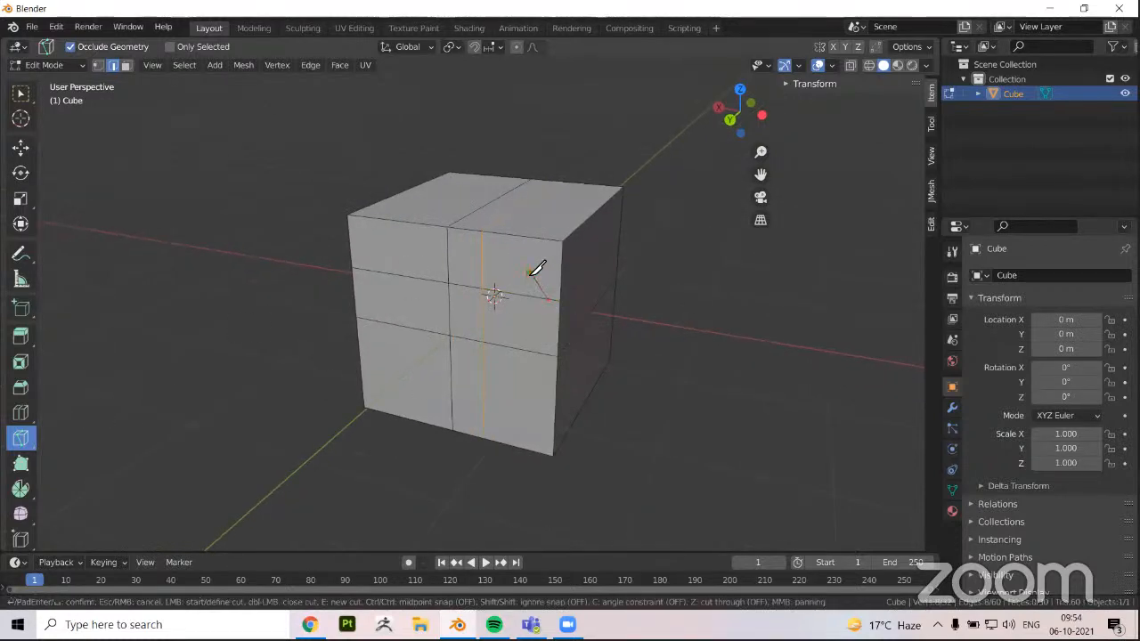
pyautogui.click(531, 271)
pyautogui.click(481, 258)
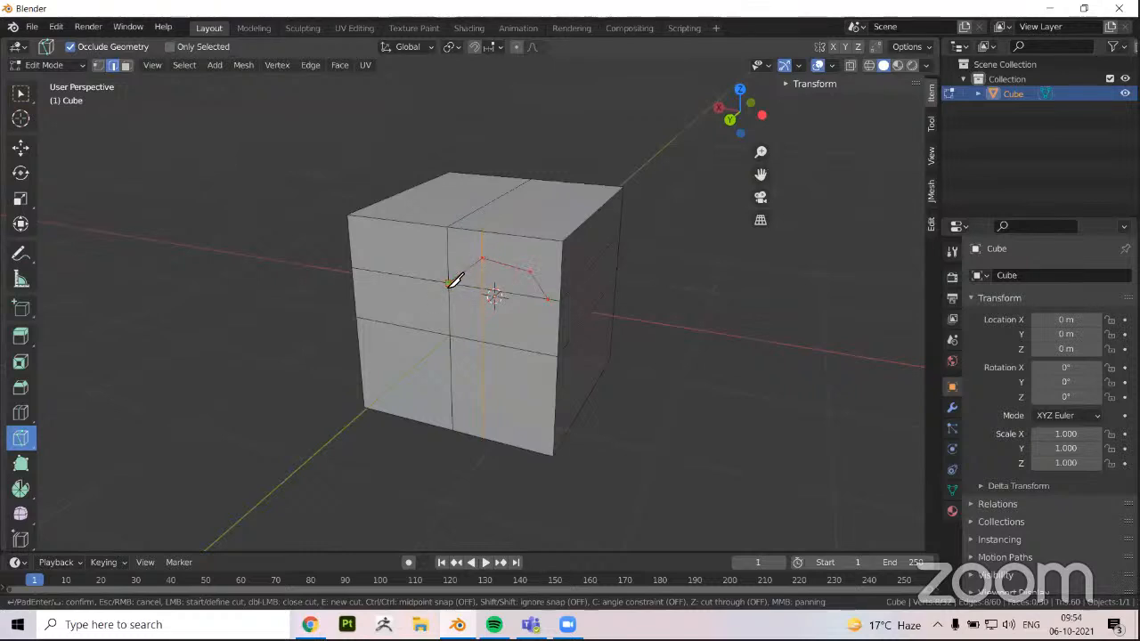
pyautogui.click(448, 284)
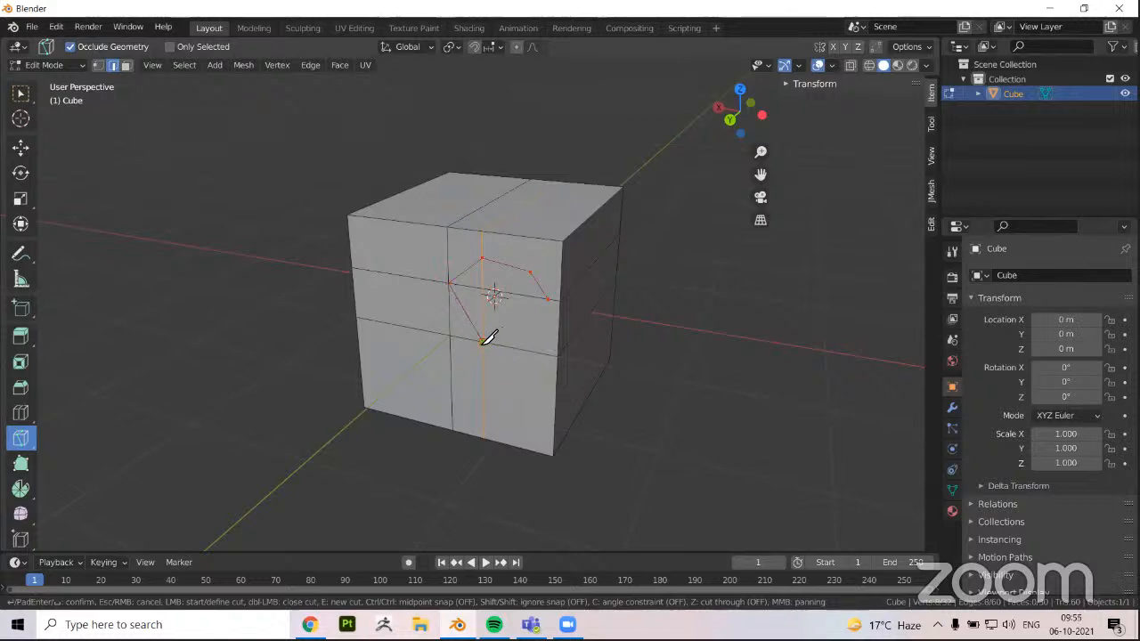
pyautogui.click(482, 341)
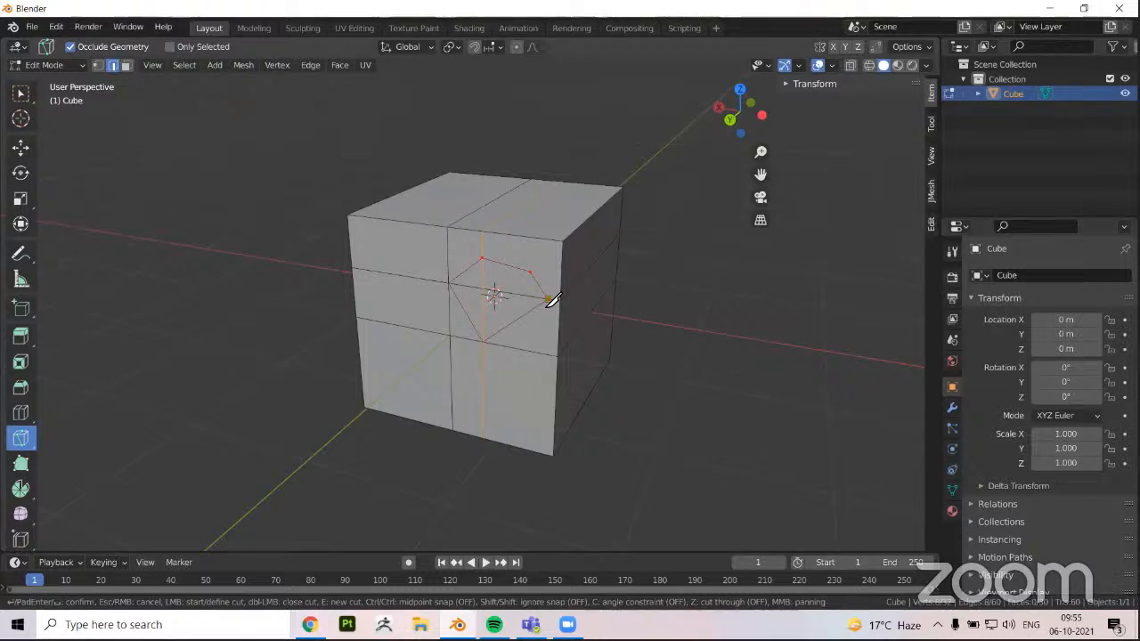
pyautogui.press('Return')
# Examine the knife-cut outline in face select mode and compare the cube in Object Mode and Edit Mode
pyautogui.moveTo(471, 323); pyautogui.dragTo(481, 326, button='middle')
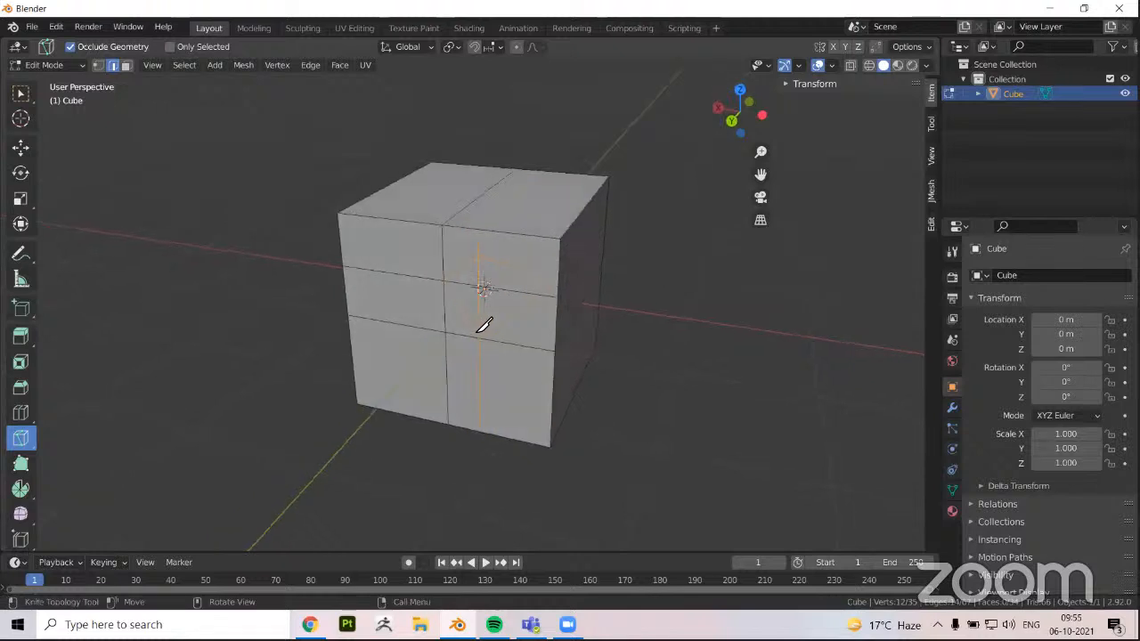
pyautogui.press('3')
pyautogui.rightClick(505, 277)
pyautogui.click(122, 281)
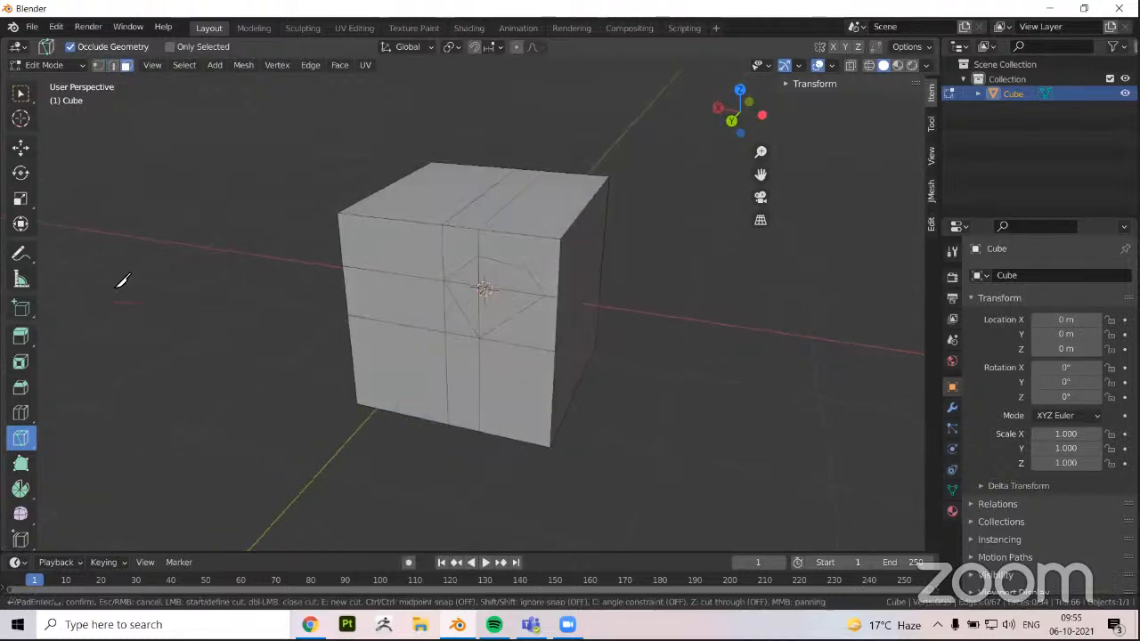
pyautogui.press('Escape')
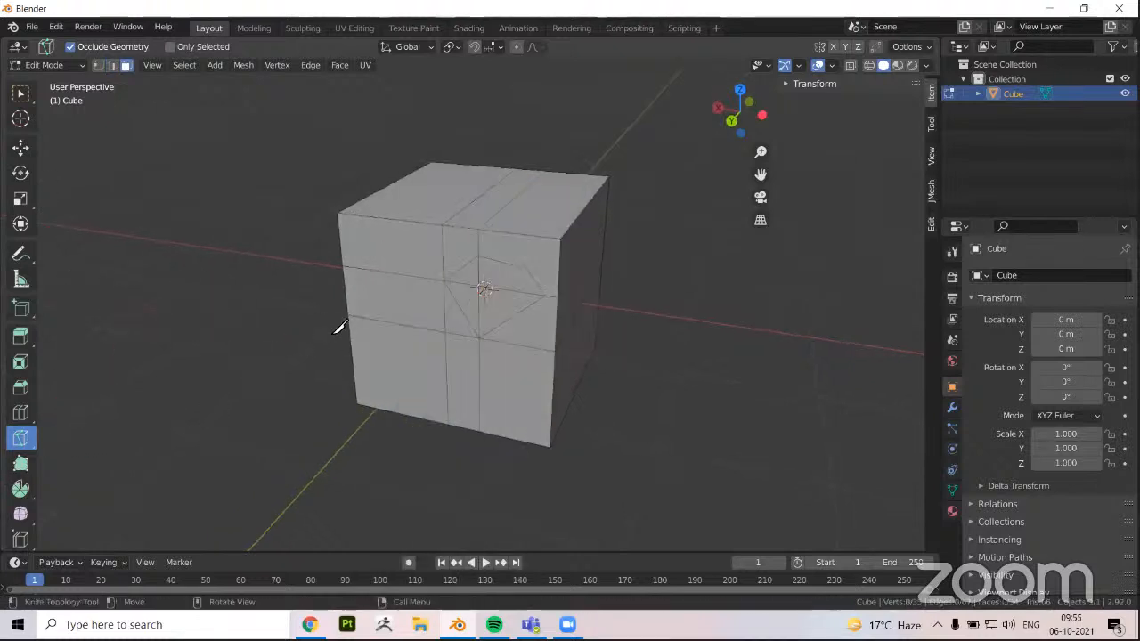
pyautogui.moveTo(338, 326); pyautogui.dragTo(278, 356, button='middle')
pyautogui.press('Tab')
pyautogui.scroll(-1, 509, 259)
pyautogui.moveTo(514, 230); pyautogui.dragTo(499, 305, button='middle')
pyautogui.press('Tab')
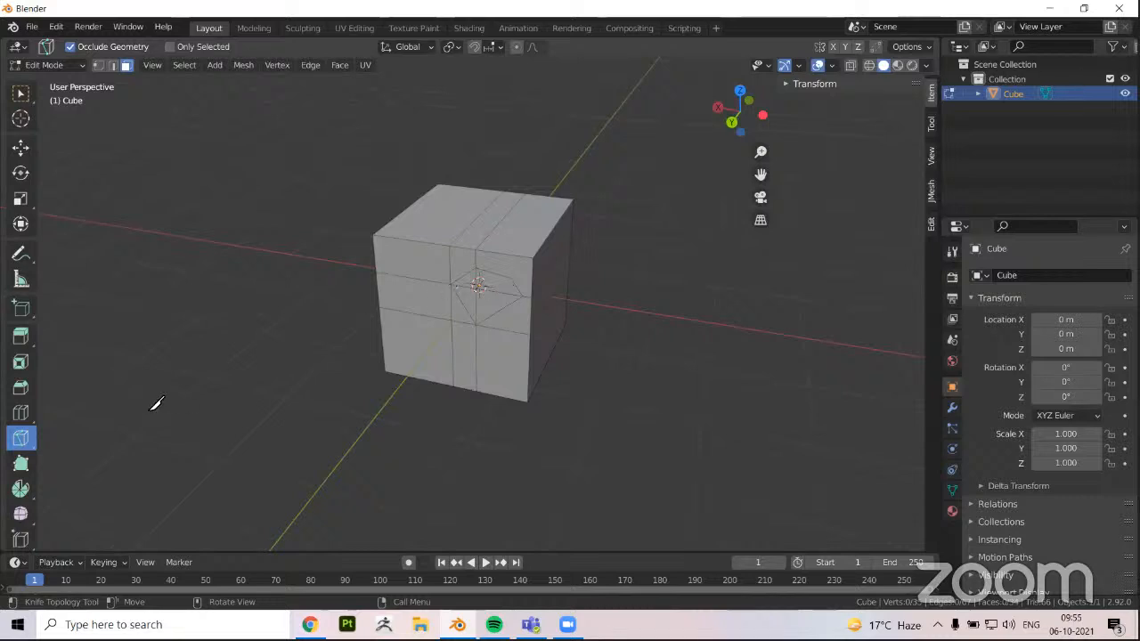
# Return to Object Mode, delete the cut cube and add a fresh cube mesh
pyautogui.moveTo(285, 347); pyautogui.dragTo(333, 338, button='middle')
pyautogui.press('Tab')
pyautogui.moveTo(452, 296); pyautogui.dragTo(406, 283, button='middle')
pyautogui.press('x')
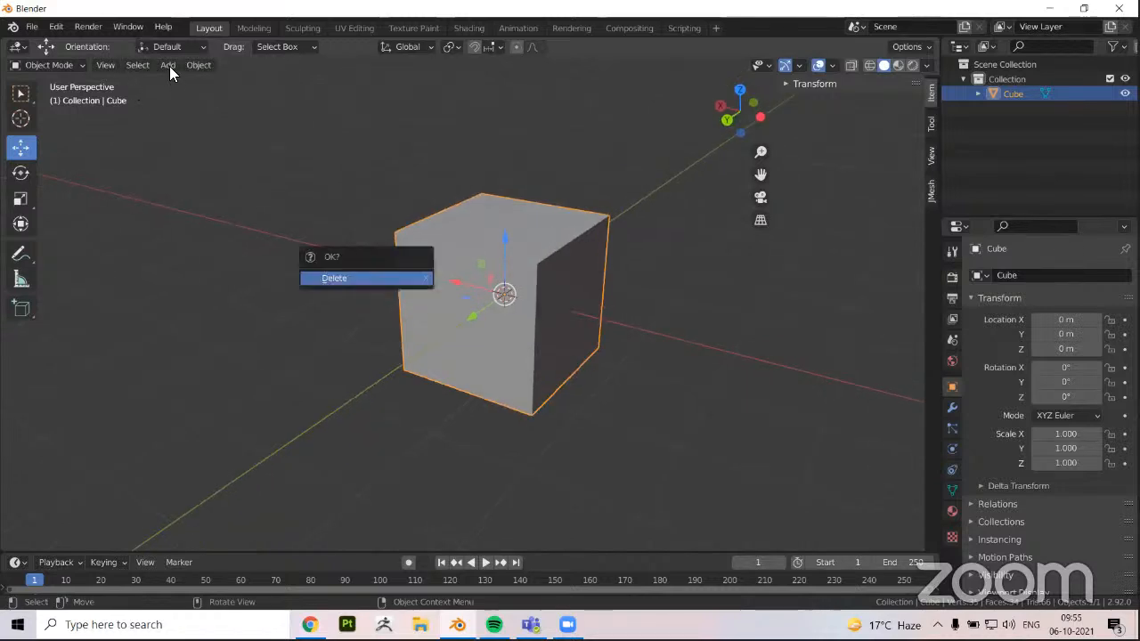
pyautogui.press('Return')
pyautogui.click(169, 66)
pyautogui.moveTo(244, 84)
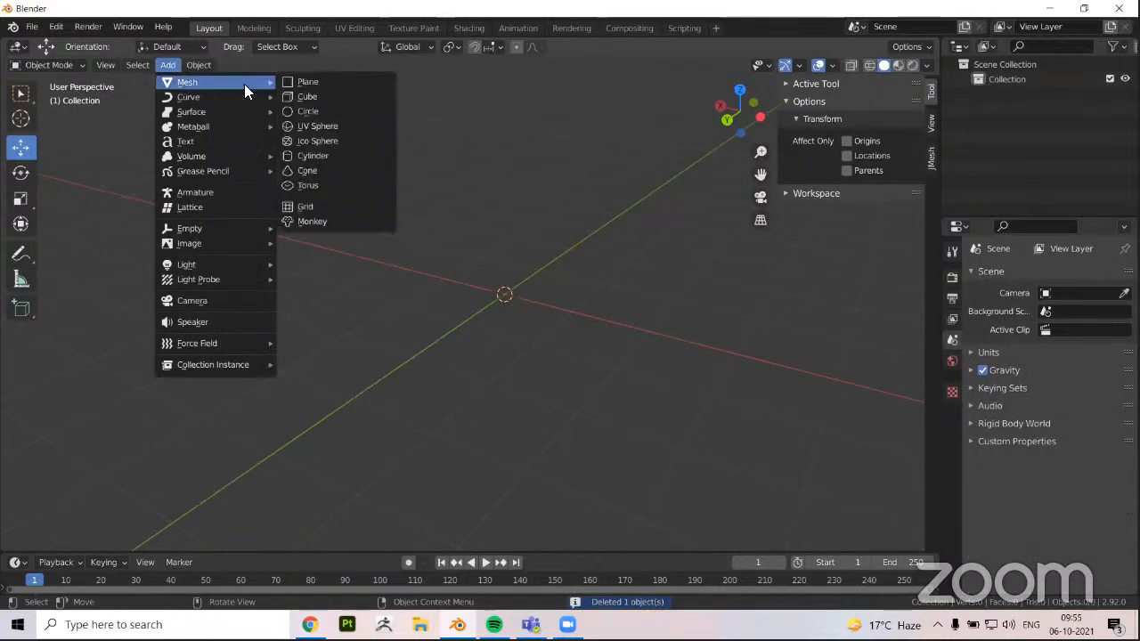
pyautogui.click(311, 96)
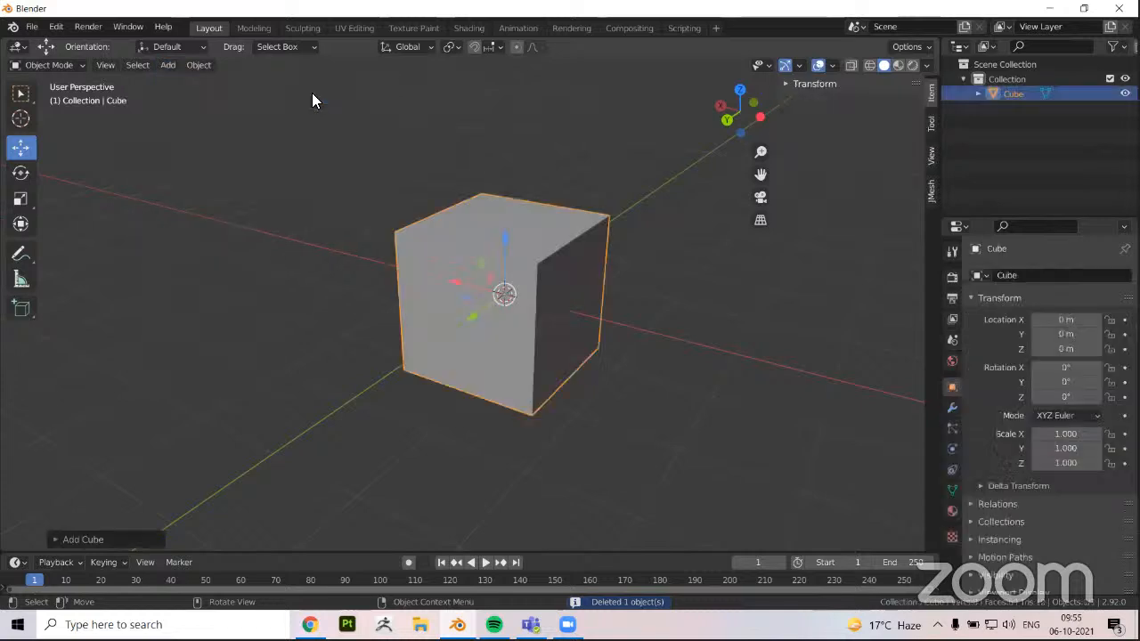
# Scale the cube to about 0.084 in Z and about 2.337 in Y to form a long flat slab
pyautogui.moveTo(363, 261); pyautogui.dragTo(331, 318, button='middle')
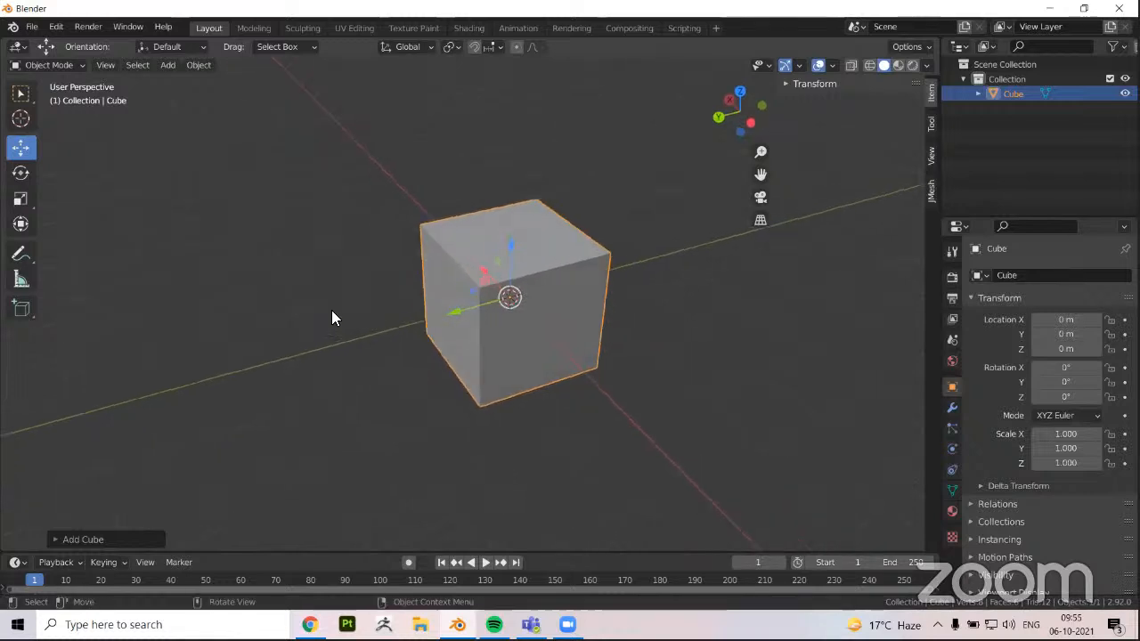
pyautogui.moveTo(36, 234); pyautogui.dragTo(579, 183, button='middle')
pyautogui.click(21, 199)
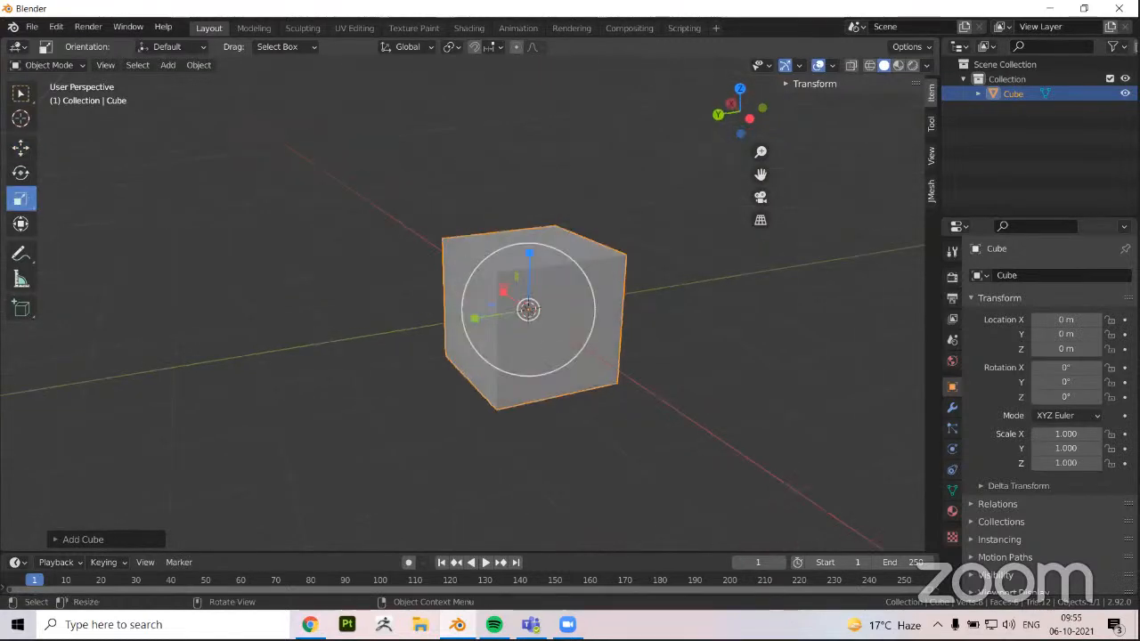
pyautogui.moveTo(529, 252); pyautogui.dragTo(475, 360)
pyautogui.moveTo(474, 360); pyautogui.dragTo(493, 301, button='middle')
pyautogui.moveTo(490, 304); pyautogui.dragTo(424, 317)
pyautogui.moveTo(407, 284); pyautogui.dragTo(507, 260, button='middle')
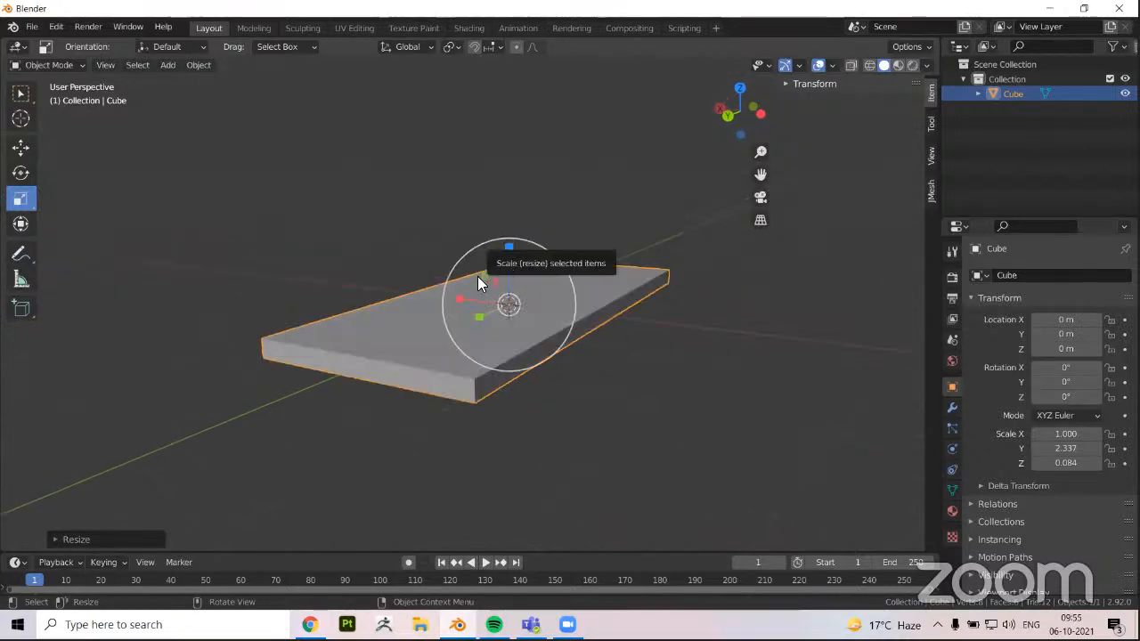
# Thin the slab to a Z scale of about 0.065 and deselect it
pyautogui.moveTo(479, 279); pyautogui.dragTo(440, 362)
pyautogui.moveTo(328, 397); pyautogui.dragTo(364, 393, button='middle')
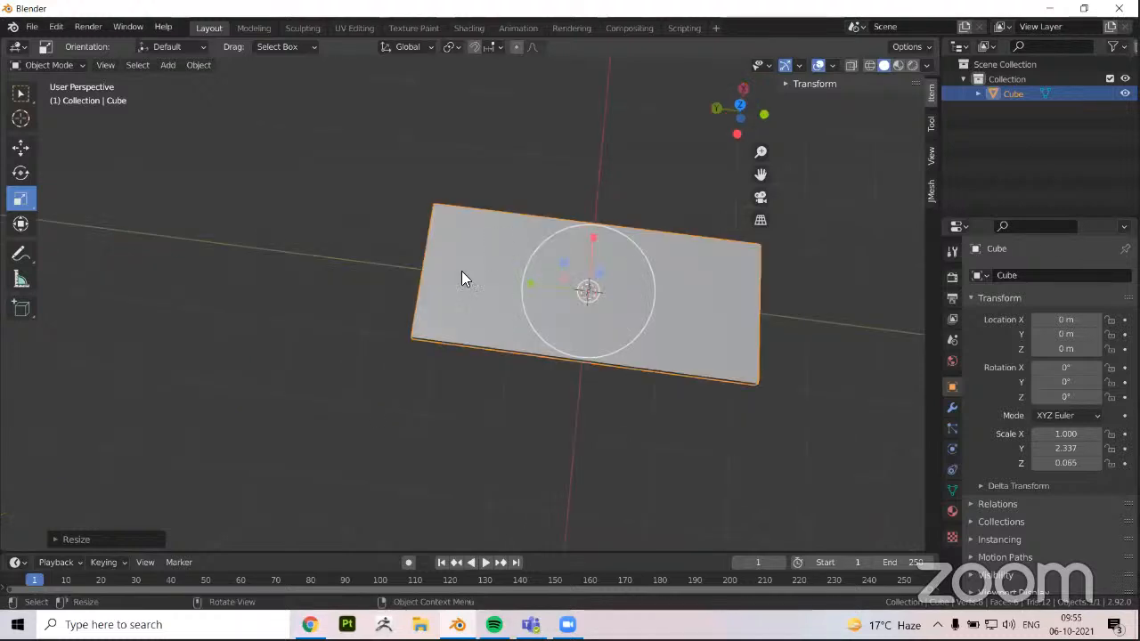
pyautogui.keyDown('shift'); pyautogui.moveTo(496, 286); pyautogui.dragTo(474, 313, button='middle'); pyautogui.keyUp('shift')
pyautogui.moveTo(478, 267); pyautogui.dragTo(435, 326, button='middle')
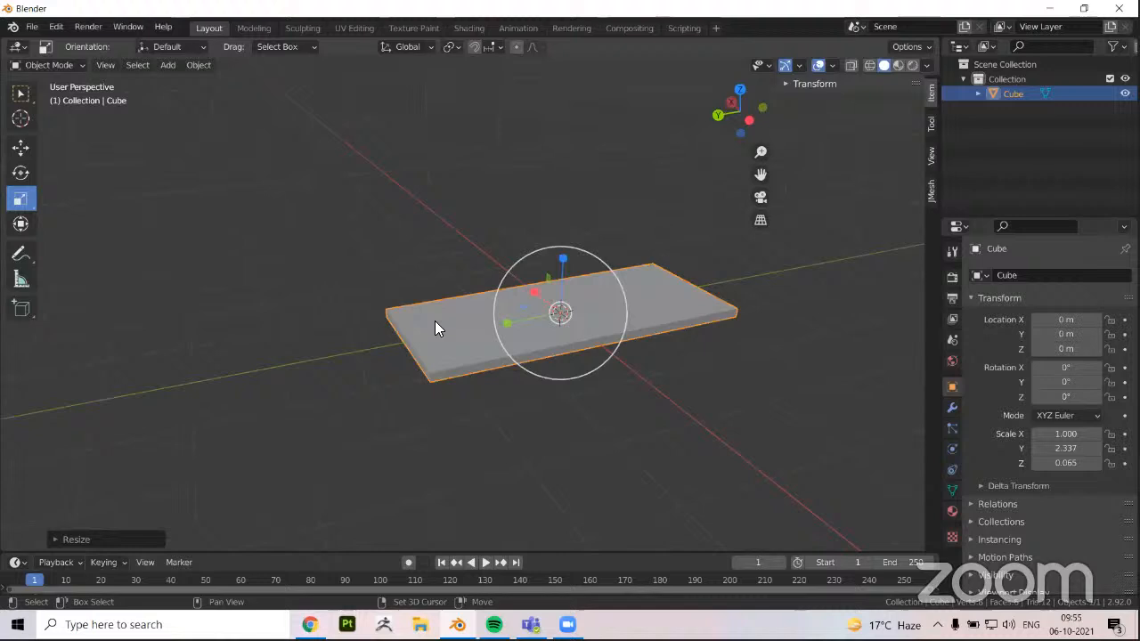
pyautogui.click(324, 374)
pyautogui.moveTo(324, 374); pyautogui.dragTo(549, 303, button='middle')
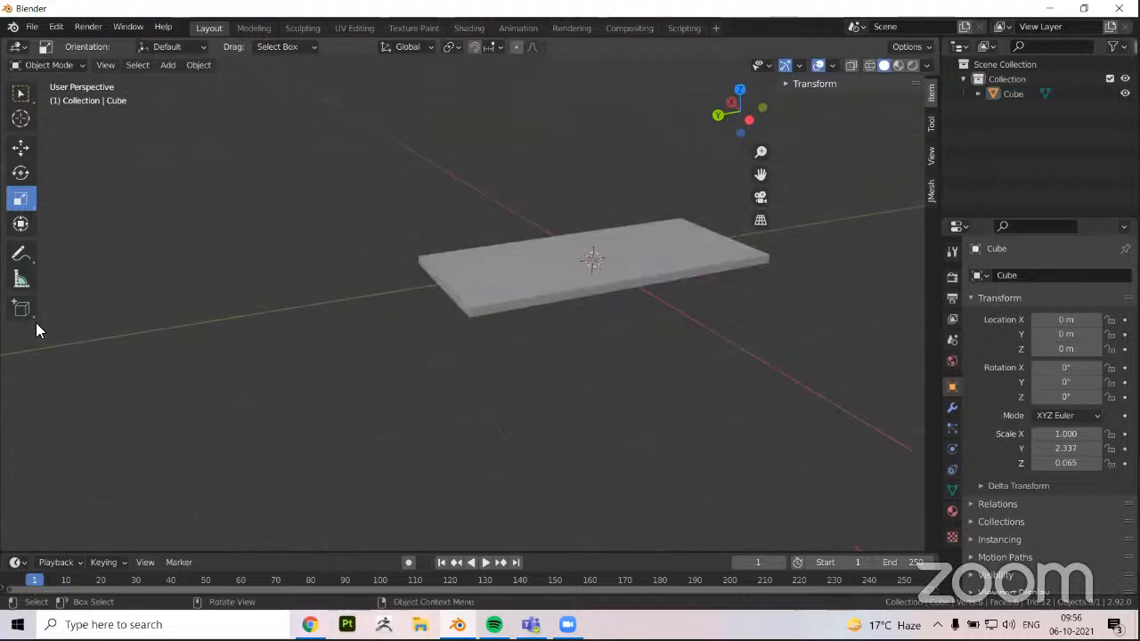
# In Edit Mode, add two centred loop cuts to the slab, one across its width and one along its length
pyautogui.press('Tab')
pyautogui.click(30, 412)
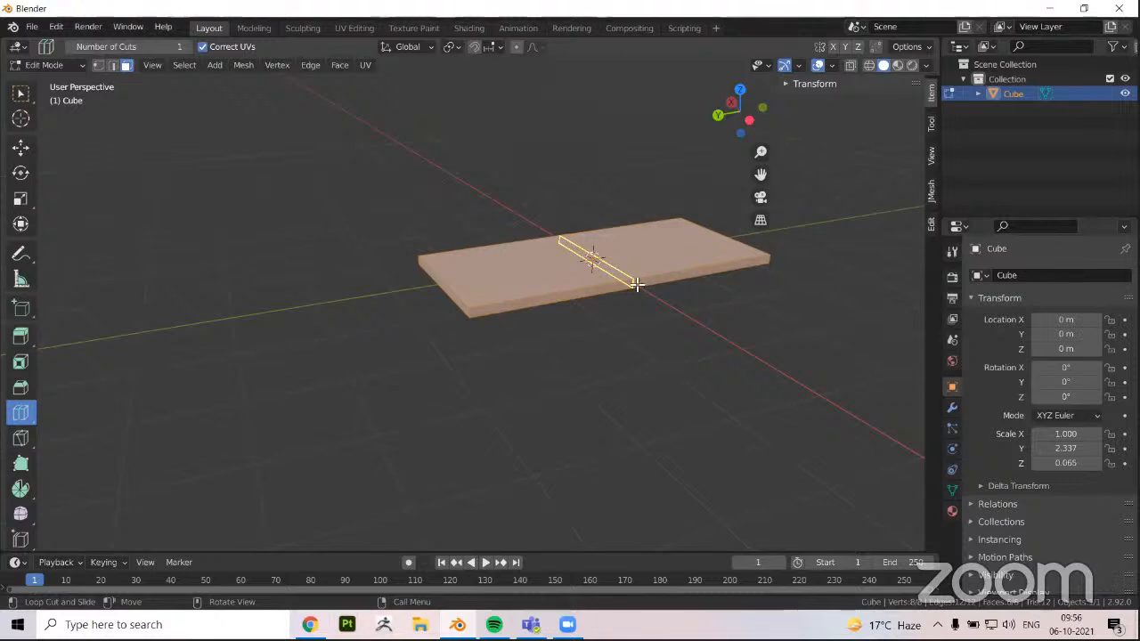
pyautogui.click(636, 284)
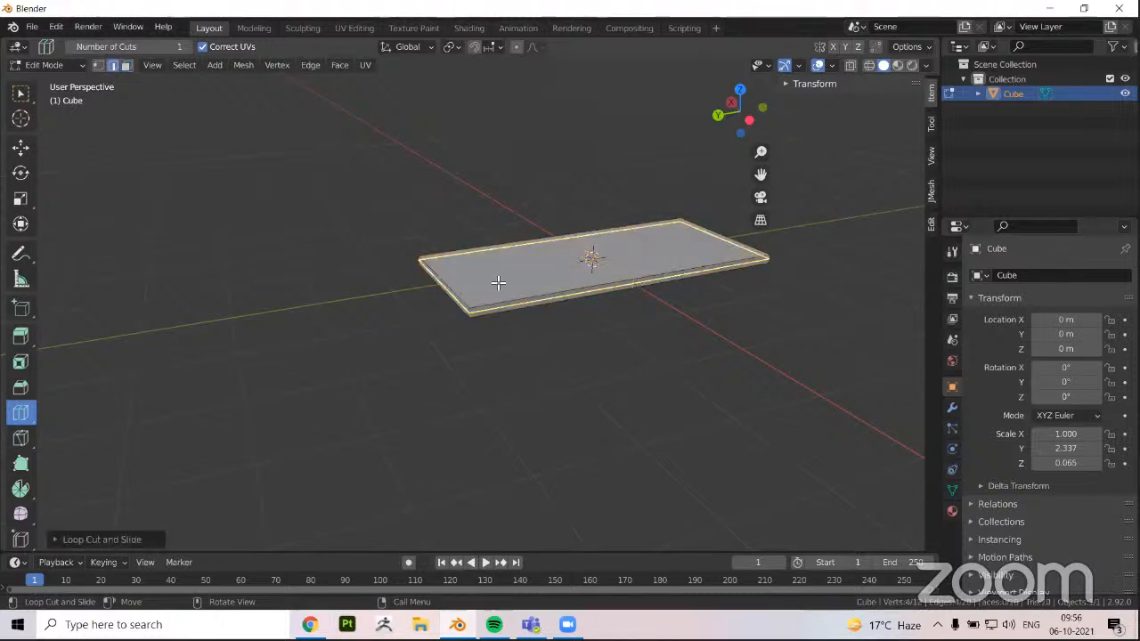
pyautogui.click(460, 287)
pyautogui.click(459, 286)
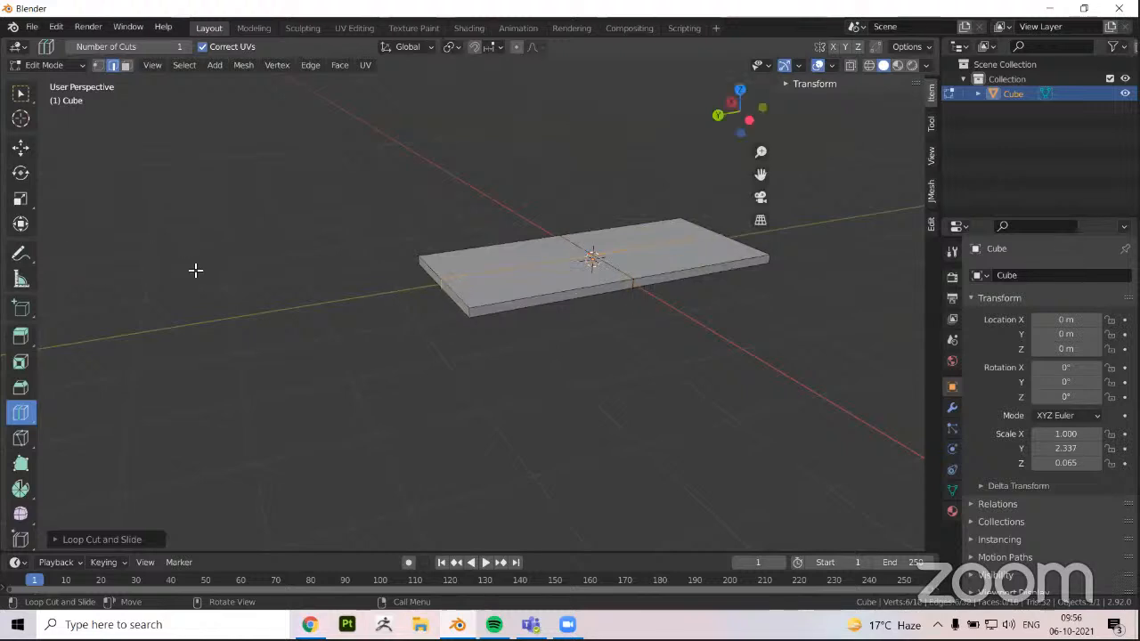
# Select the crosswise centre loop and bevel it wide so its two edge loops lie near the slab's short ends
pyautogui.moveTo(196, 270); pyautogui.dragTo(252, 271, button='middle')
pyautogui.scroll(1, 301, 309)
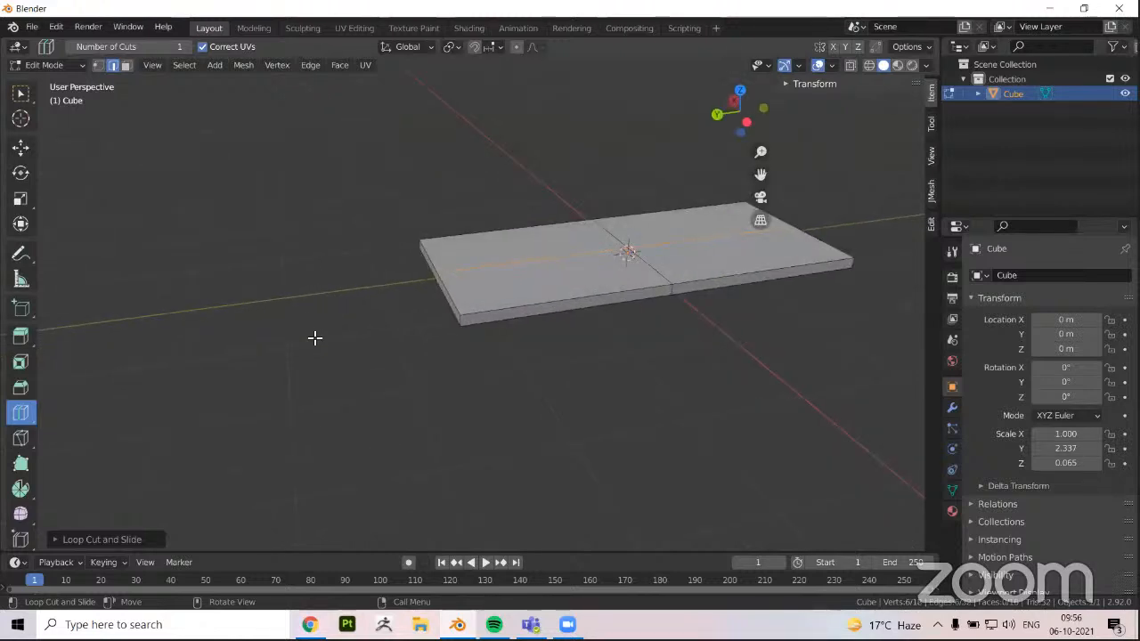
pyautogui.moveTo(314, 337)
pyautogui.mouseDown(button='middle')
pyautogui.moveTo(351, 303)
pyautogui.moveTo(323, 349)
pyautogui.mouseUp(button='middle')
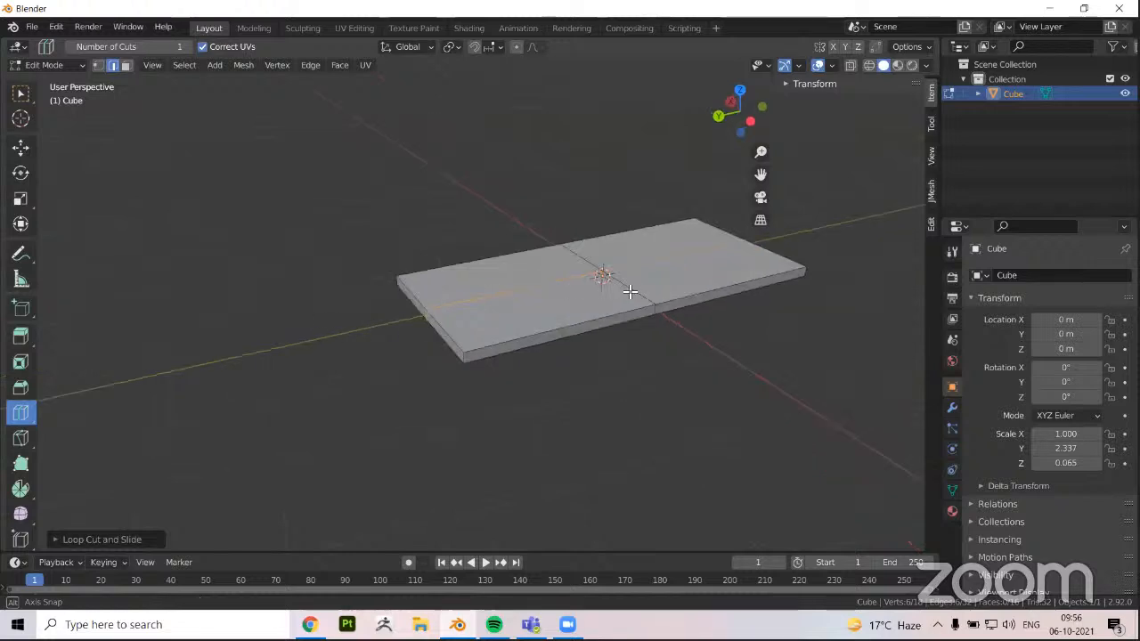
pyautogui.moveTo(630, 292); pyautogui.dragTo(631, 288, button='middle')
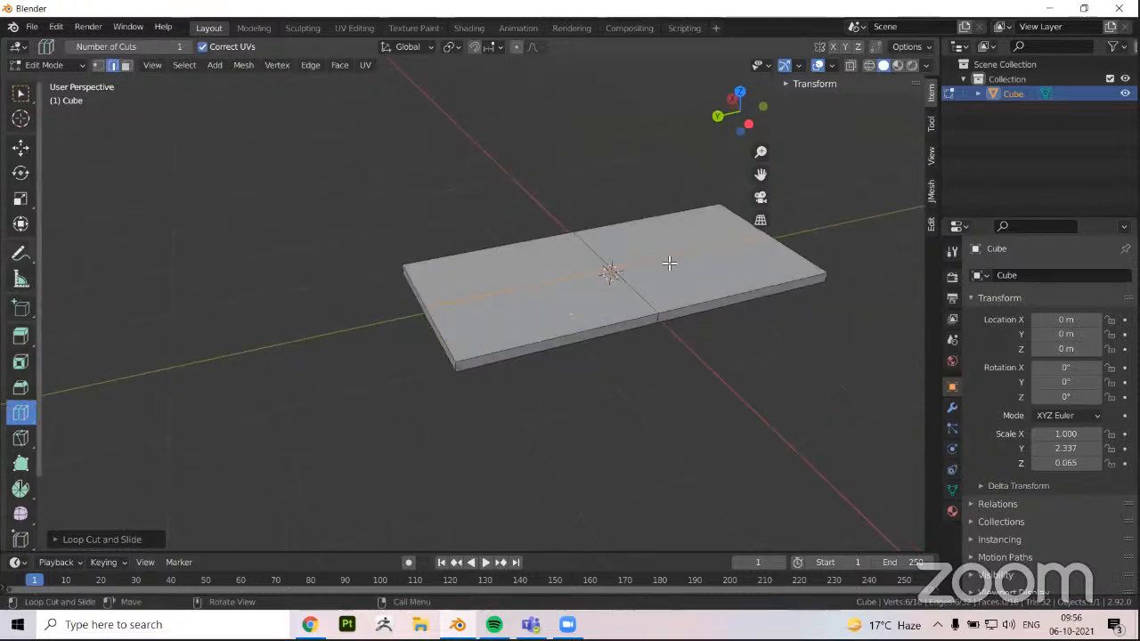
pyautogui.click(20, 147)
pyautogui.keyDown('alt'); pyautogui.click(644, 301); pyautogui.keyUp('alt')
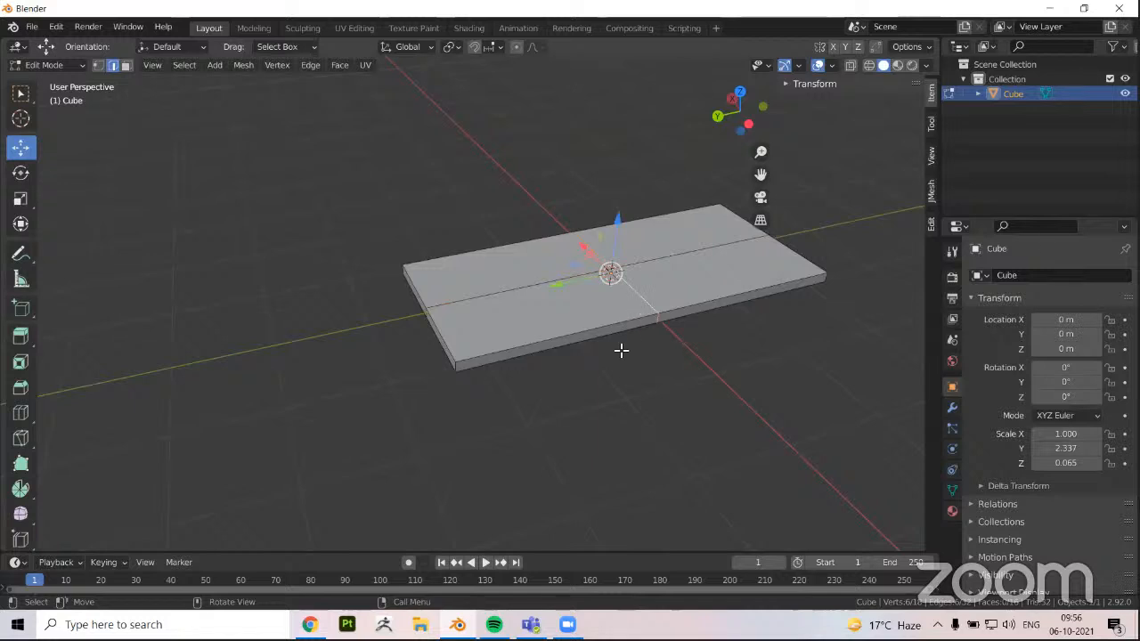
pyautogui.moveTo(566, 345); pyautogui.dragTo(548, 341, button='middle')
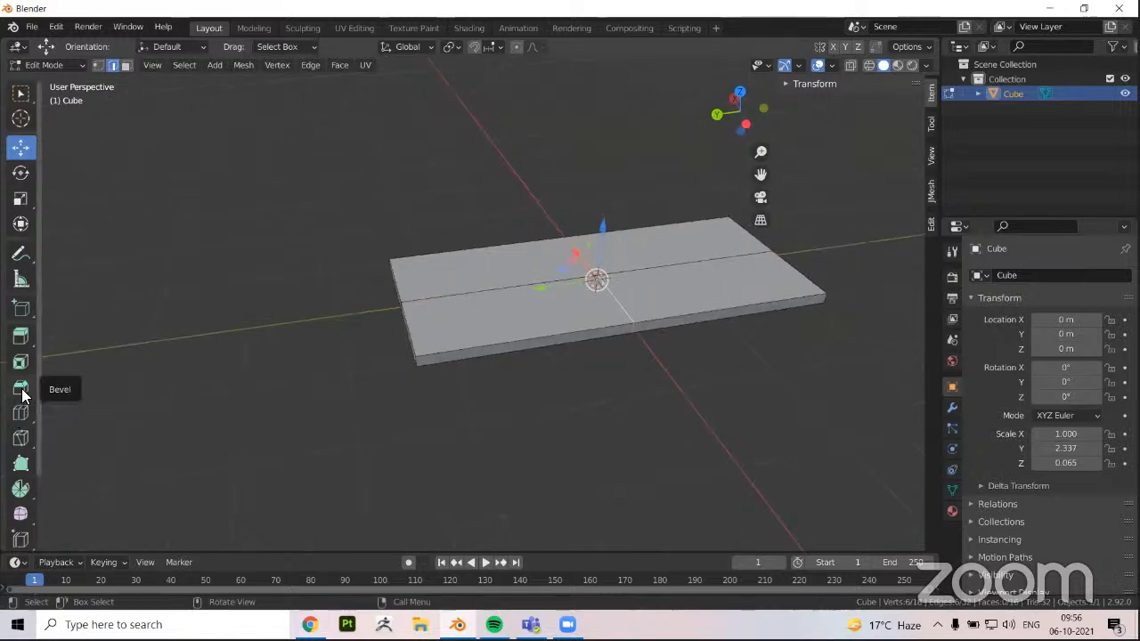
pyautogui.click(21, 387)
pyautogui.moveTo(605, 208); pyautogui.dragTo(658, 108)
# Select the lengthwise centre loop and bevel it wide so its two edge loops lie near the slab's long sides
pyautogui.moveTo(434, 329); pyautogui.dragTo(447, 296, button='middle')
pyautogui.click(453, 249)
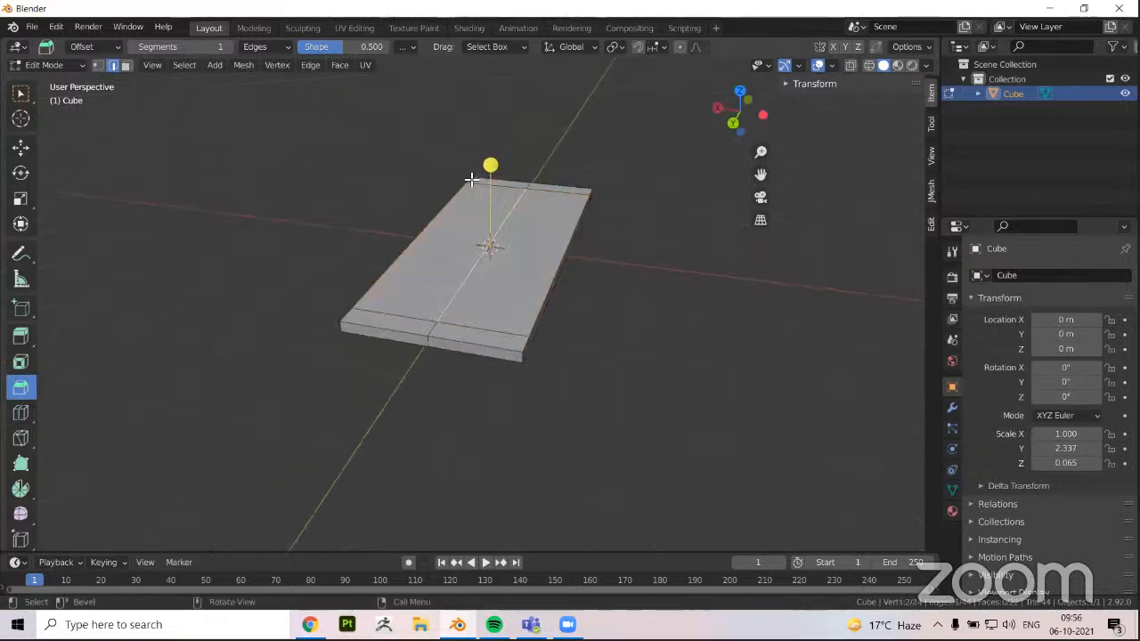
pyautogui.moveTo(495, 163); pyautogui.dragTo(486, 82)
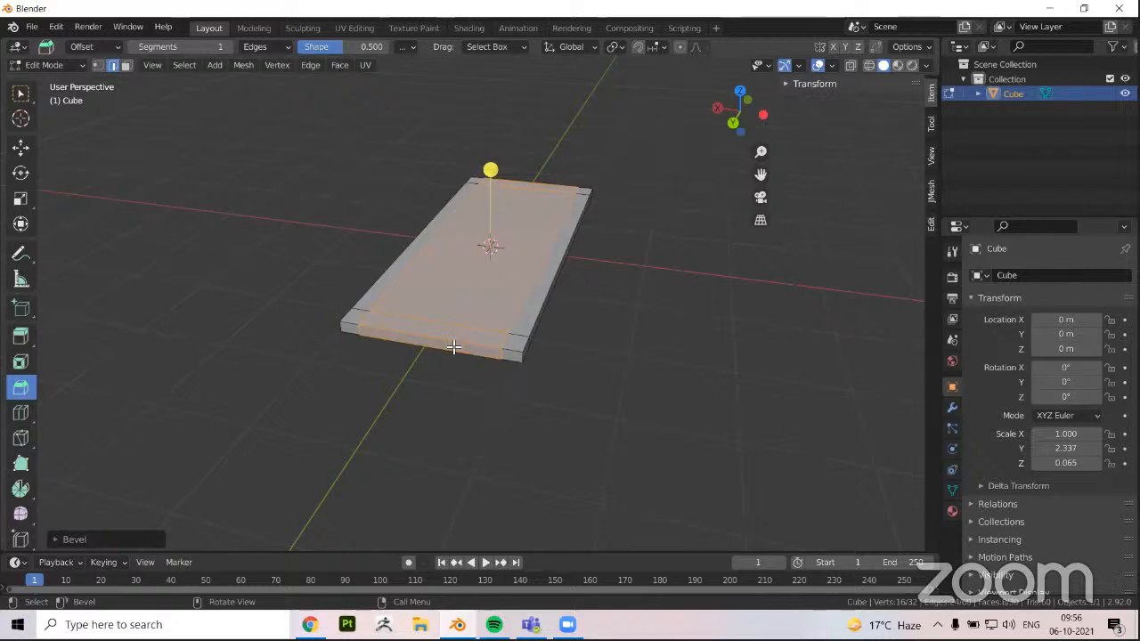
# In face select mode, select the four corner faces on the slab's underside and extrude them downward into table legs
pyautogui.moveTo(454, 347); pyautogui.dragTo(623, 460, button='middle')
pyautogui.press('3')
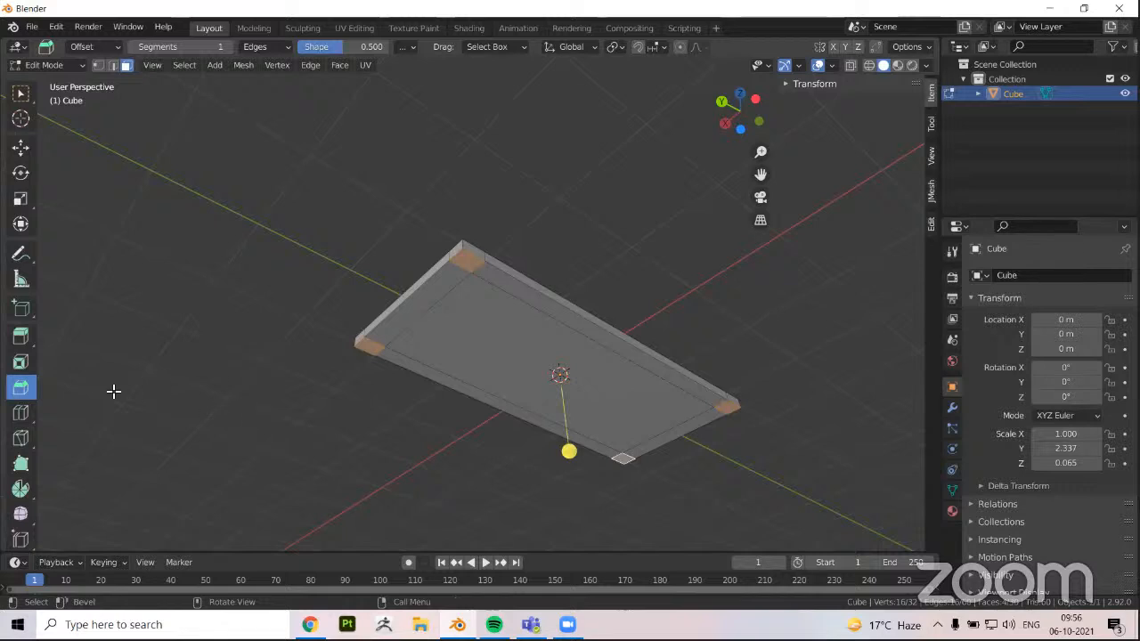
pyautogui.moveTo(113, 391); pyautogui.dragTo(24, 358, button='middle')
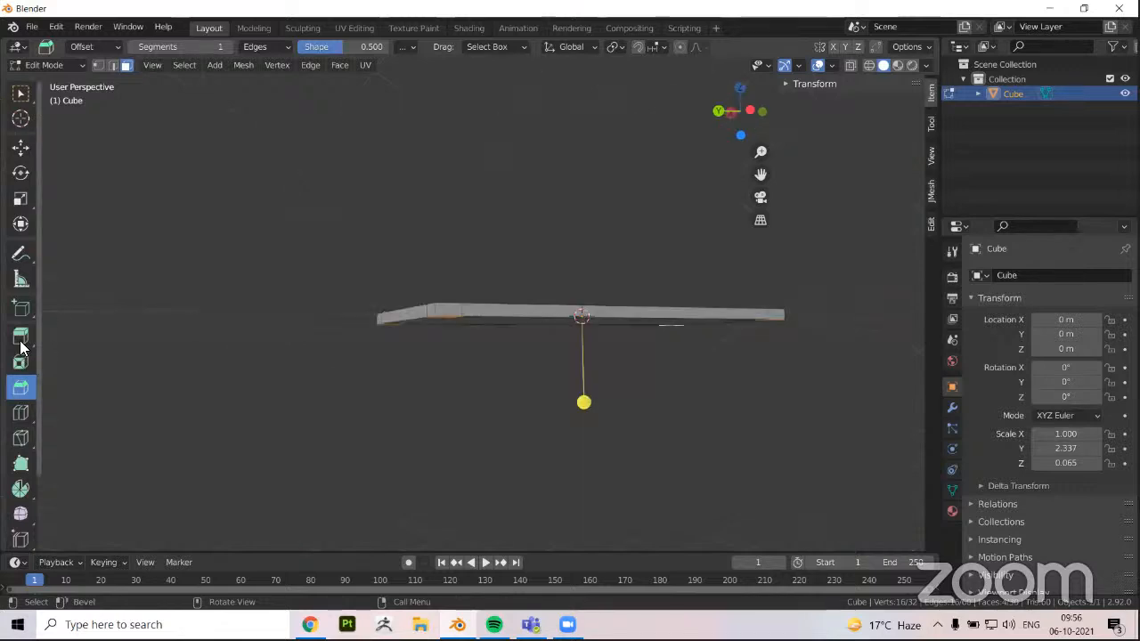
pyautogui.click(20, 344)
pyautogui.moveTo(583, 380); pyautogui.dragTo(587, 407)
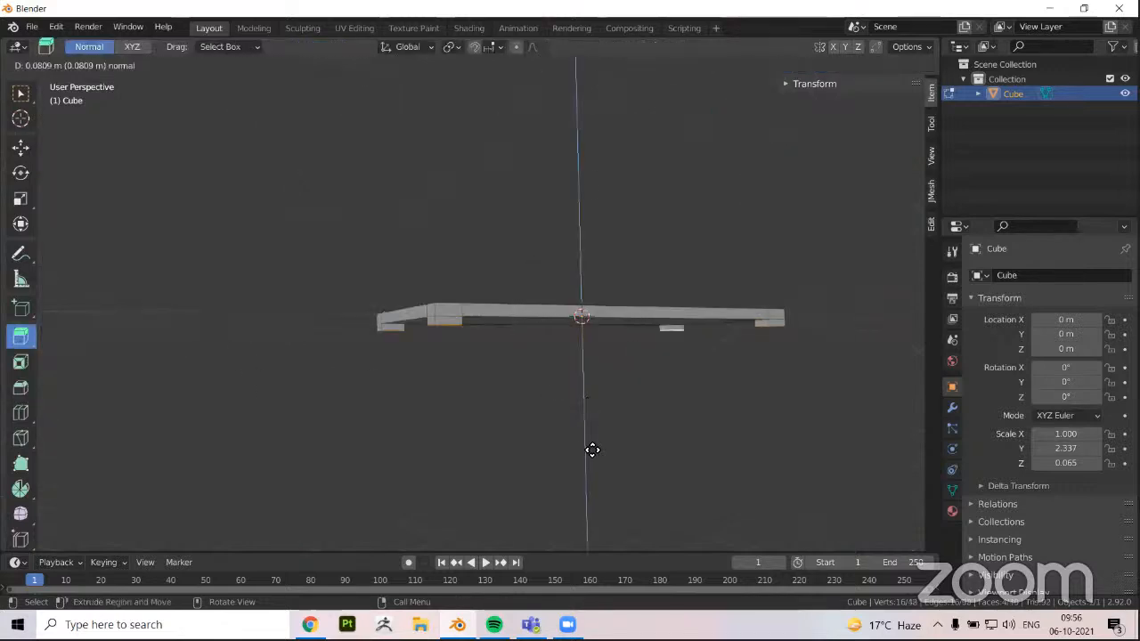
pyautogui.moveTo(592, 449); pyautogui.dragTo(270, 313)
pyautogui.click(366, 361)
pyautogui.moveTo(366, 361); pyautogui.dragTo(366, 361, button='middle')
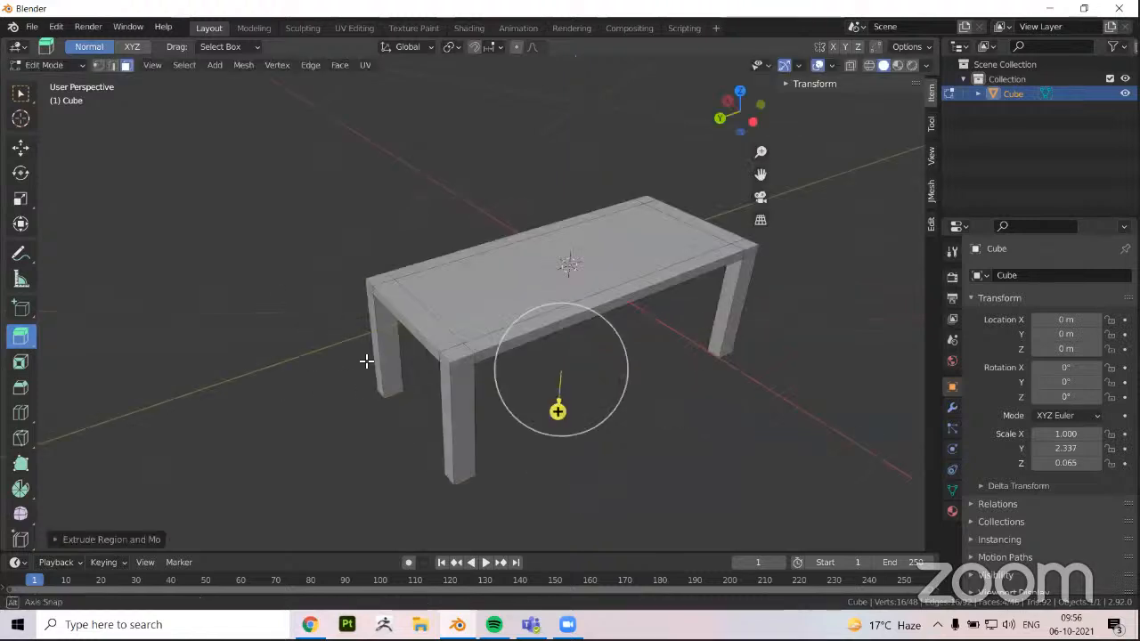
pyautogui.scroll(-3, 349, 358)
# Return to Object Mode, deselect the table and inspect it from below and around
pyautogui.press('Tab')
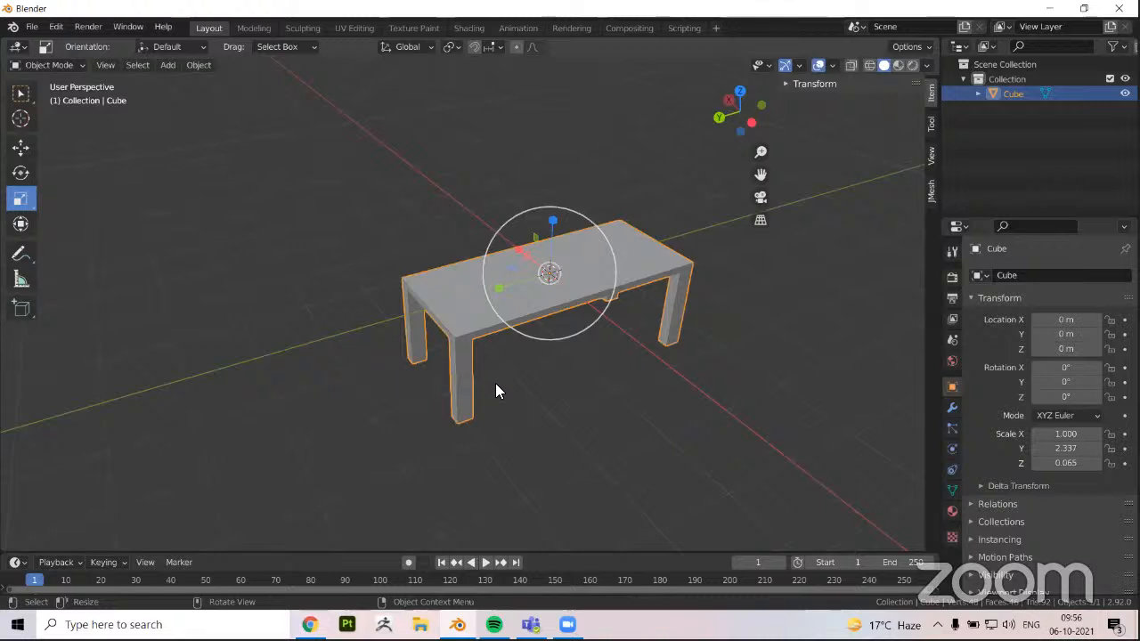
pyautogui.hotkey('alt', 'a')
pyautogui.moveTo(443, 317); pyautogui.dragTo(297, 354, button='middle')
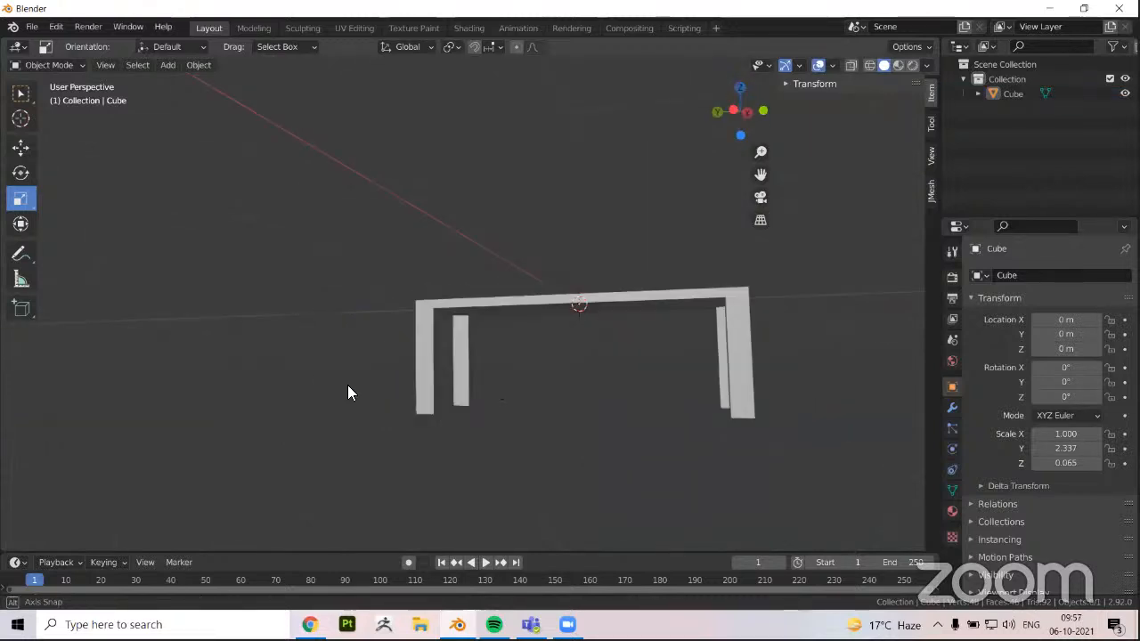
pyautogui.moveTo(575, 380); pyautogui.dragTo(422, 308, button='middle')
# Reopen the table in Edit Mode and select all outer top edges of the tabletop in edge select mode
pyautogui.press('a')
pyautogui.press('Tab')
pyautogui.press('2')
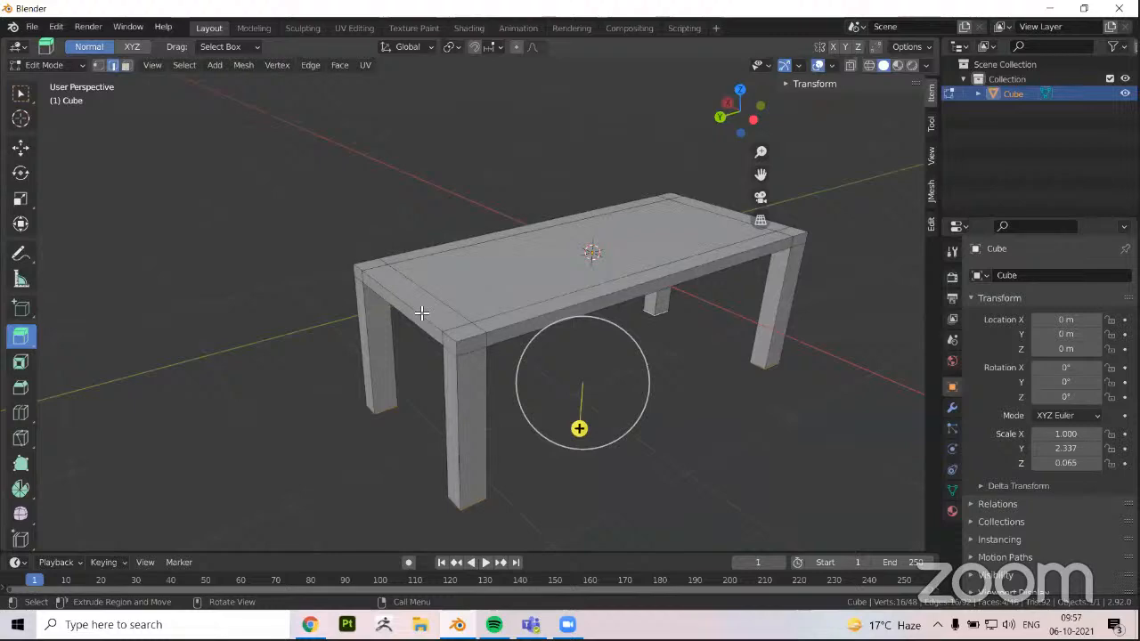
pyautogui.click(428, 313)
pyautogui.keyDown('alt'); pyautogui.keyDown('shift'); pyautogui.click(537, 319); pyautogui.keyUp('shift'); pyautogui.keyUp('alt')
pyautogui.moveTo(750, 366); pyautogui.dragTo(525, 308, button='middle')
pyautogui.scroll(-4, 592, 394)
pyautogui.keyDown('alt'); pyautogui.keyDown('shift'); pyautogui.click(569, 319); pyautogui.keyUp('shift'); pyautogui.keyUp('alt')
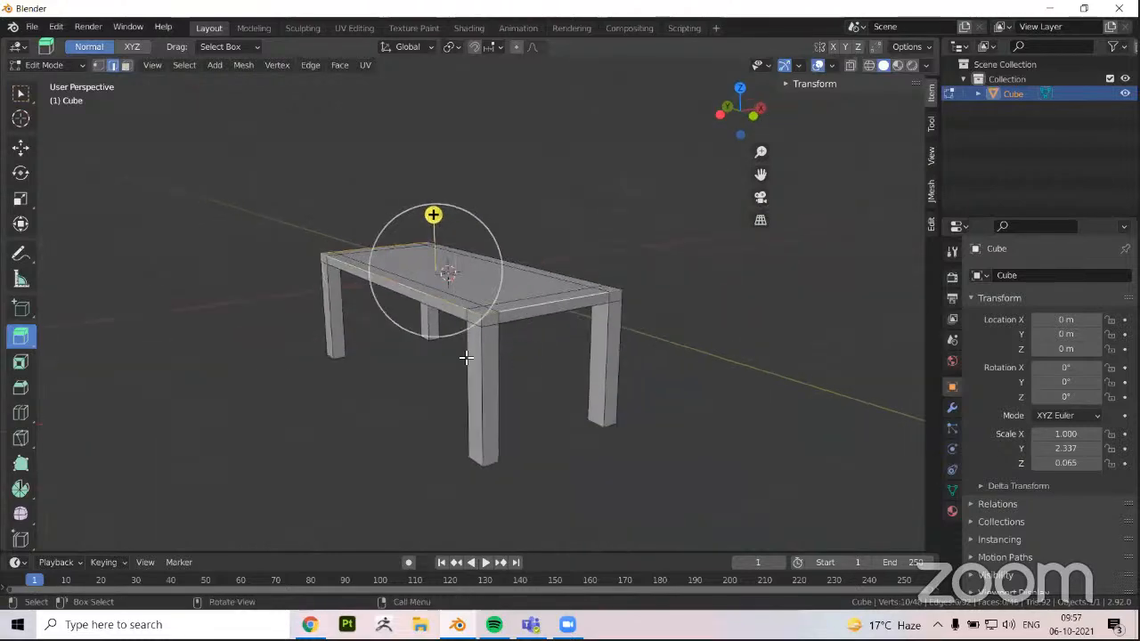
pyautogui.moveTo(466, 356); pyautogui.dragTo(400, 340, button='middle')
pyautogui.scroll(2, 399, 339)
pyautogui.keyDown('alt'); pyautogui.keyDown('shift'); pyautogui.click(344, 319); pyautogui.keyUp('shift'); pyautogui.keyUp('alt')
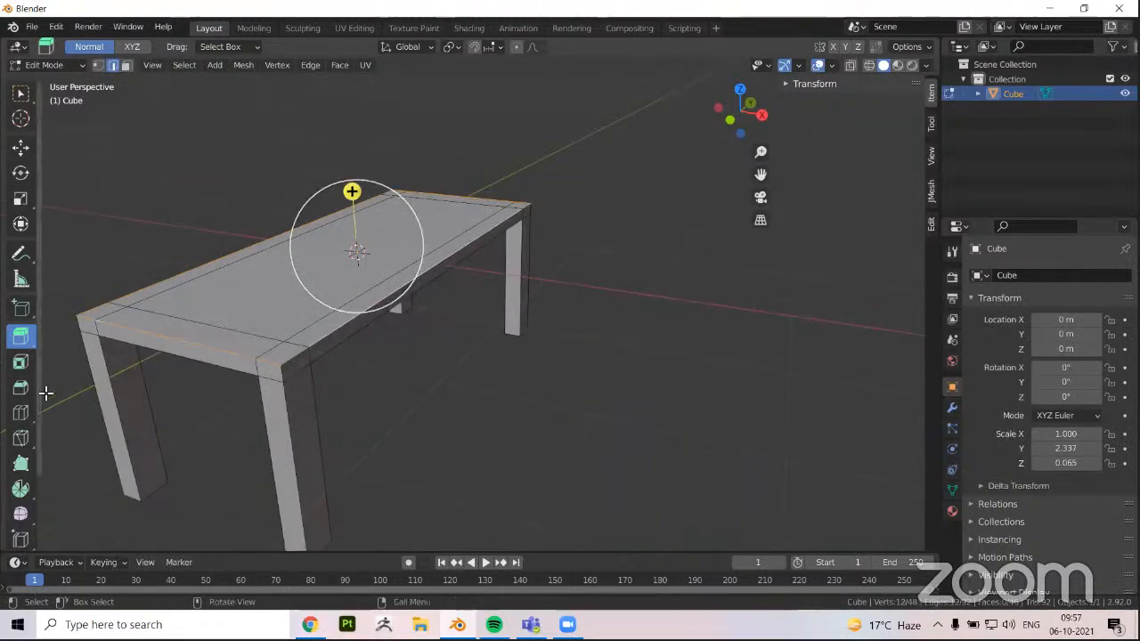
pyautogui.keyDown('shift'); pyautogui.moveTo(340, 384); pyautogui.dragTo(495, 352, button='middle'); pyautogui.keyUp('shift')
# Try a slight bevel on the selected tabletop edges, undo it, and apply the table's scale in Object Mode
pyautogui.click(24, 394)
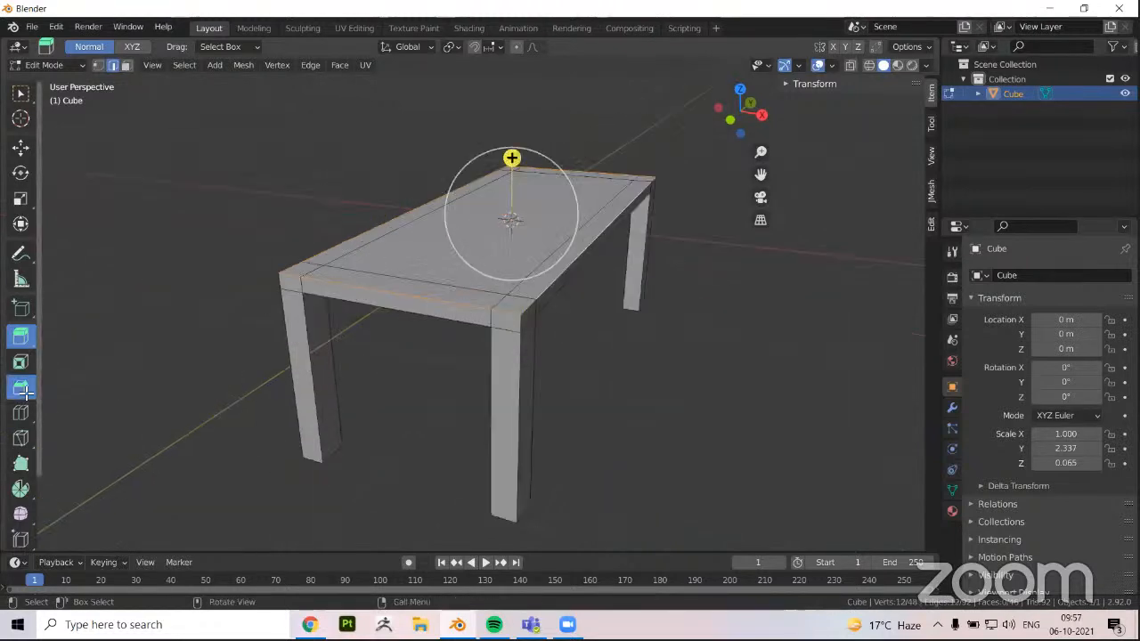
pyautogui.moveTo(512, 133); pyautogui.dragTo(522, 120)
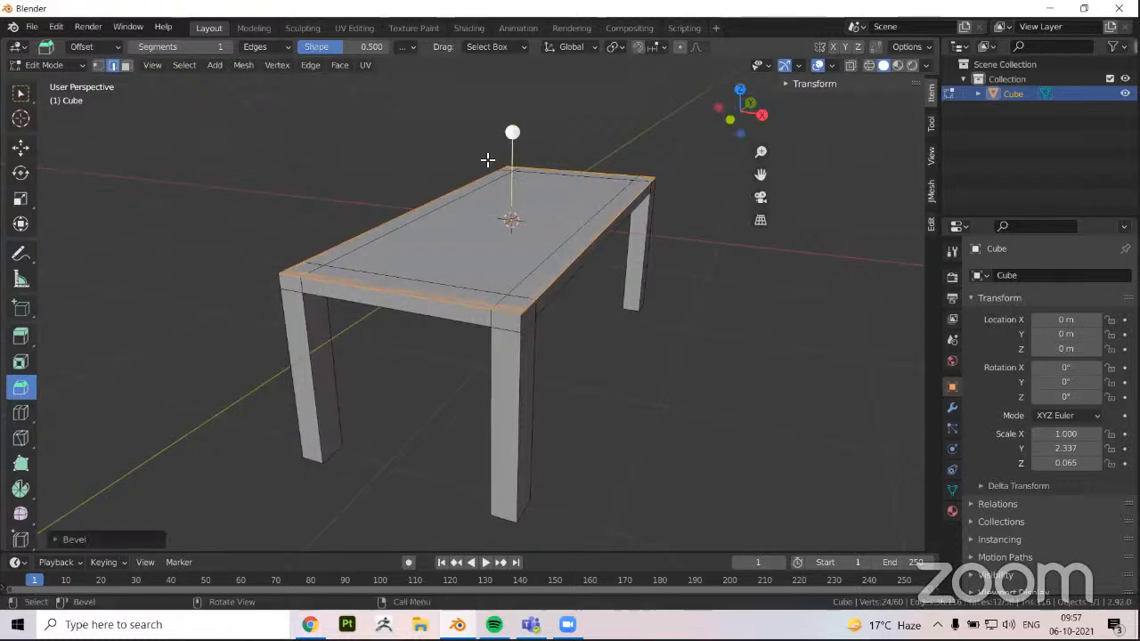
pyautogui.press('Tab')
pyautogui.hotkey('ctrl', 'a')
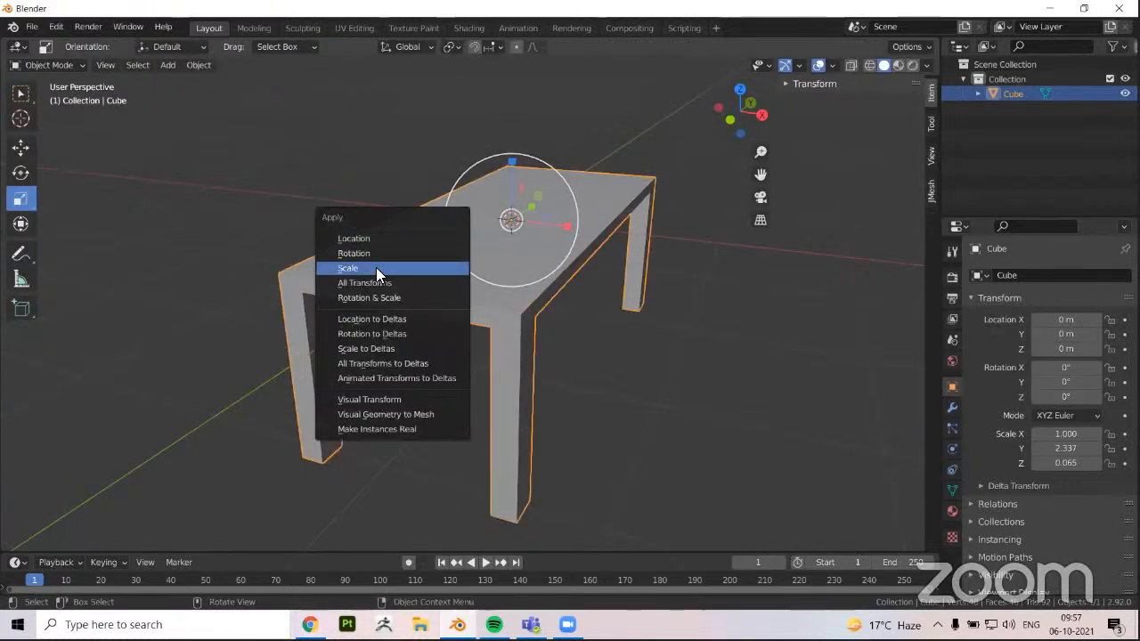
pyautogui.click(376, 265)
# Bevel the tabletop's outer top edges slightly in Edit Mode and return to Object Mode
pyautogui.press('Tab')
pyautogui.moveTo(515, 133); pyautogui.dragTo(519, 128)
pyautogui.moveTo(338, 392); pyautogui.dragTo(407, 341, button='middle')
pyautogui.click(407, 341)
pyautogui.moveTo(463, 303)
pyautogui.mouseDown(button='middle')
pyautogui.moveTo(490, 278)
pyautogui.moveTo(472, 294)
pyautogui.moveTo(479, 284)
pyautogui.moveTo(538, 311)
pyautogui.moveTo(407, 311)
pyautogui.moveTo(437, 357)
pyautogui.moveTo(374, 369)
pyautogui.moveTo(495, 346)
pyautogui.moveTo(462, 324)
pyautogui.moveTo(490, 307)
pyautogui.moveTo(461, 308)
pyautogui.mouseUp(button='middle')
pyautogui.press('Tab')
# Select the table and raise it to a Z location of about 1.651 m in back view, resting its legs on the ground line
pyautogui.click(444, 319)
pyautogui.click(490, 308)
pyautogui.hotkey('shift', 'space')
pyautogui.press('g')
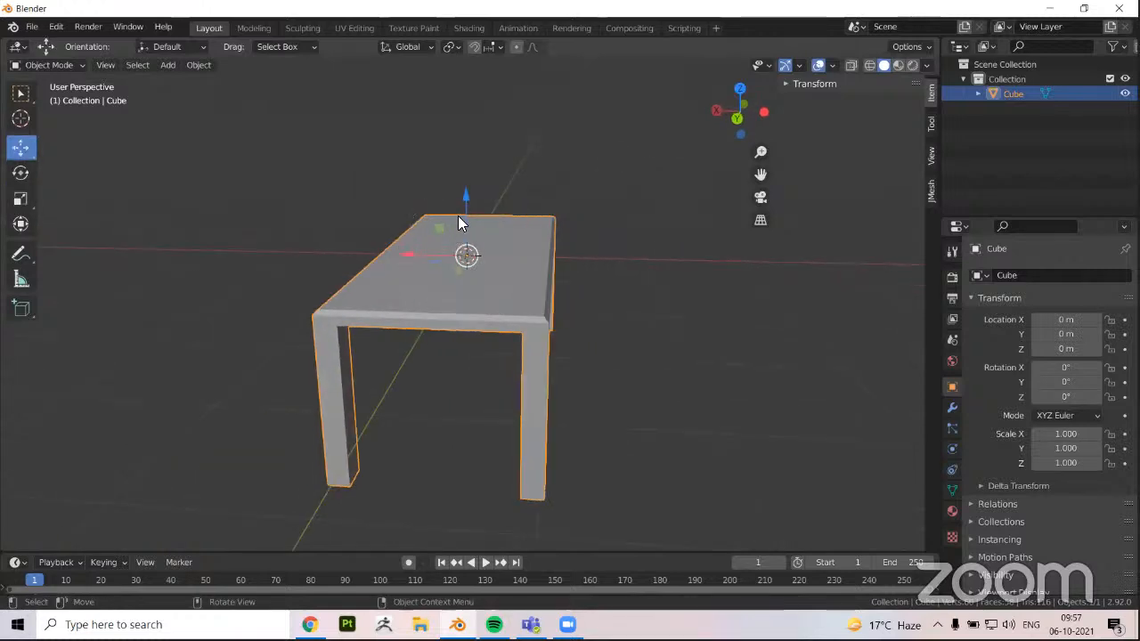
pyautogui.moveTo(465, 196); pyautogui.dragTo(475, 147)
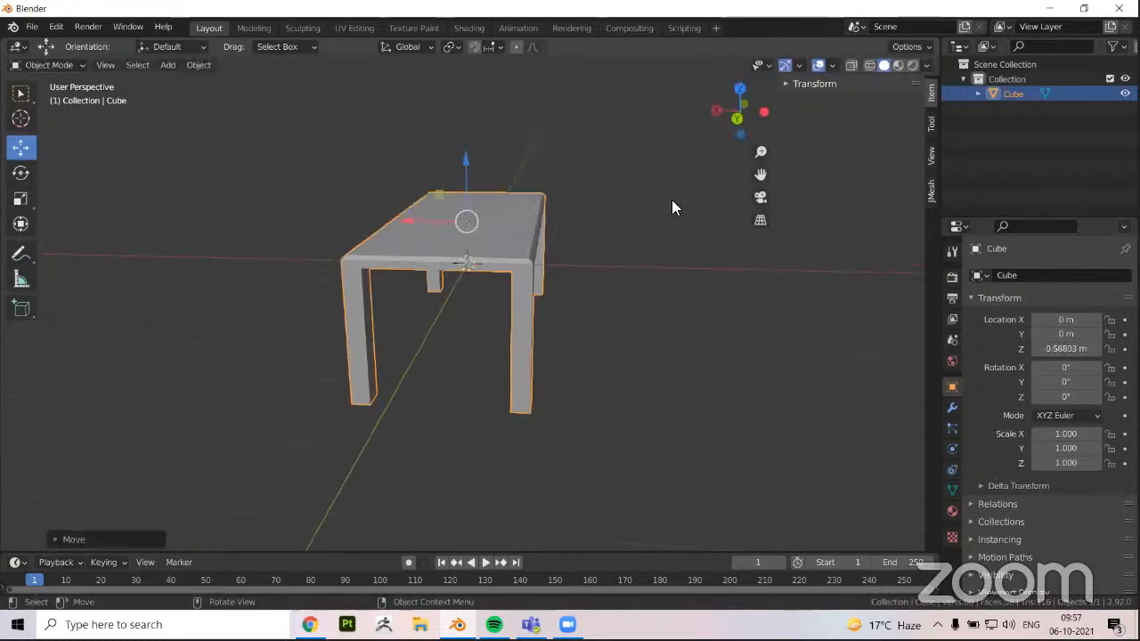
pyautogui.click(738, 117)
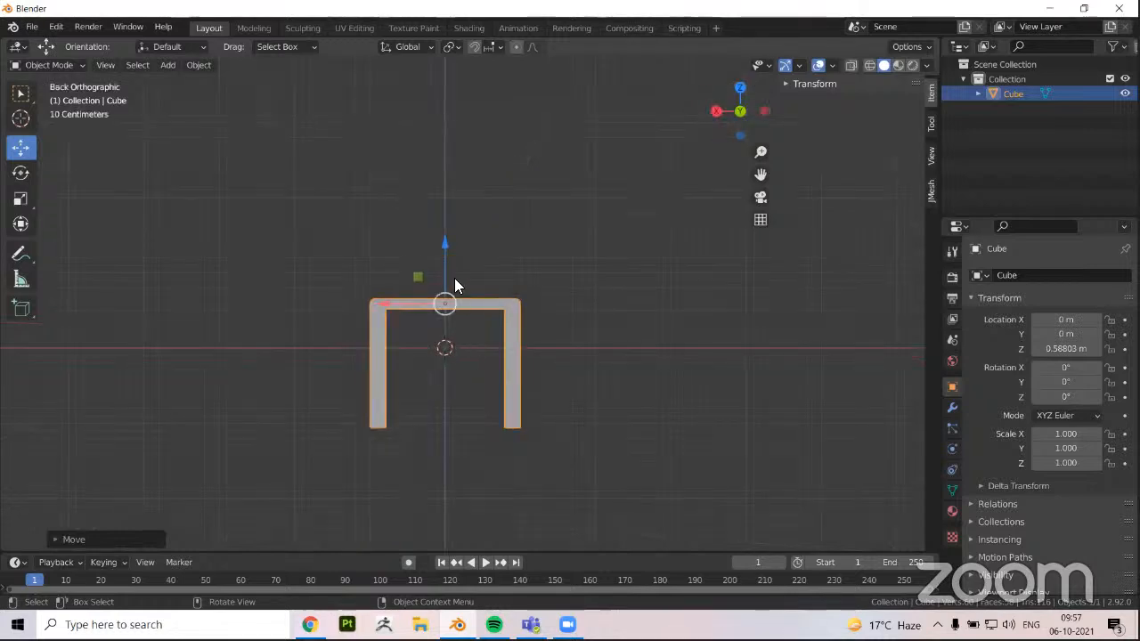
pyautogui.moveTo(456, 266); pyautogui.dragTo(476, 180)
pyautogui.scroll(2, 427, 415)
pyautogui.keyDown('shift'); pyautogui.moveTo(499, 407); pyautogui.dragTo(500, 406, button='middle'); pyautogui.keyUp('shift')
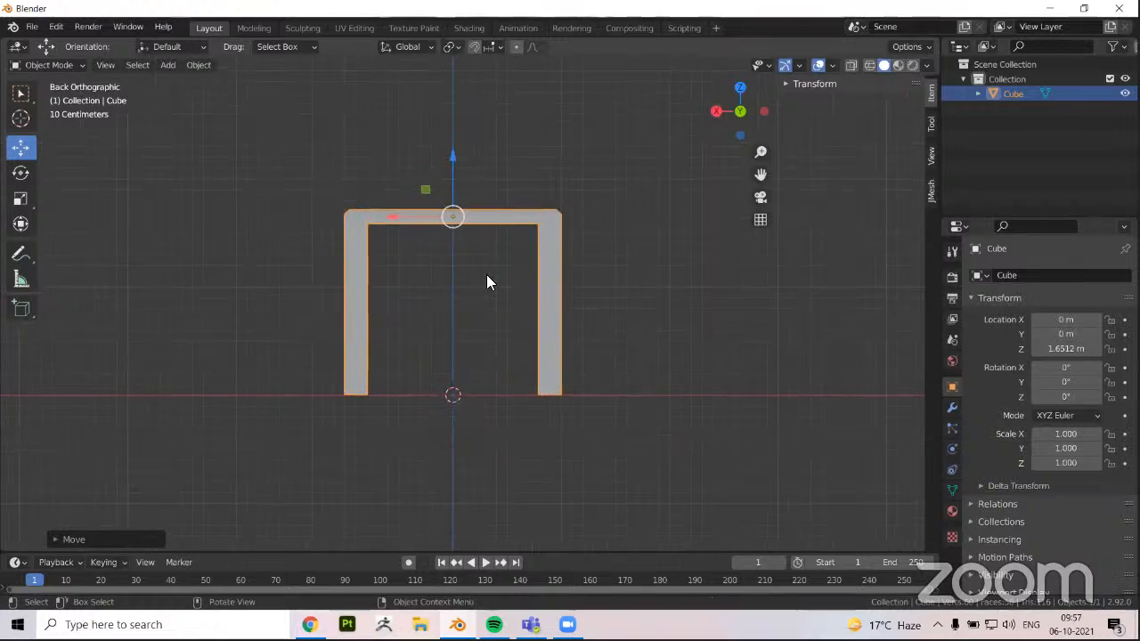
# Show the table's location, rotation, scale and dimension values in the viewport
pyautogui.scroll(-2, 529, 340)
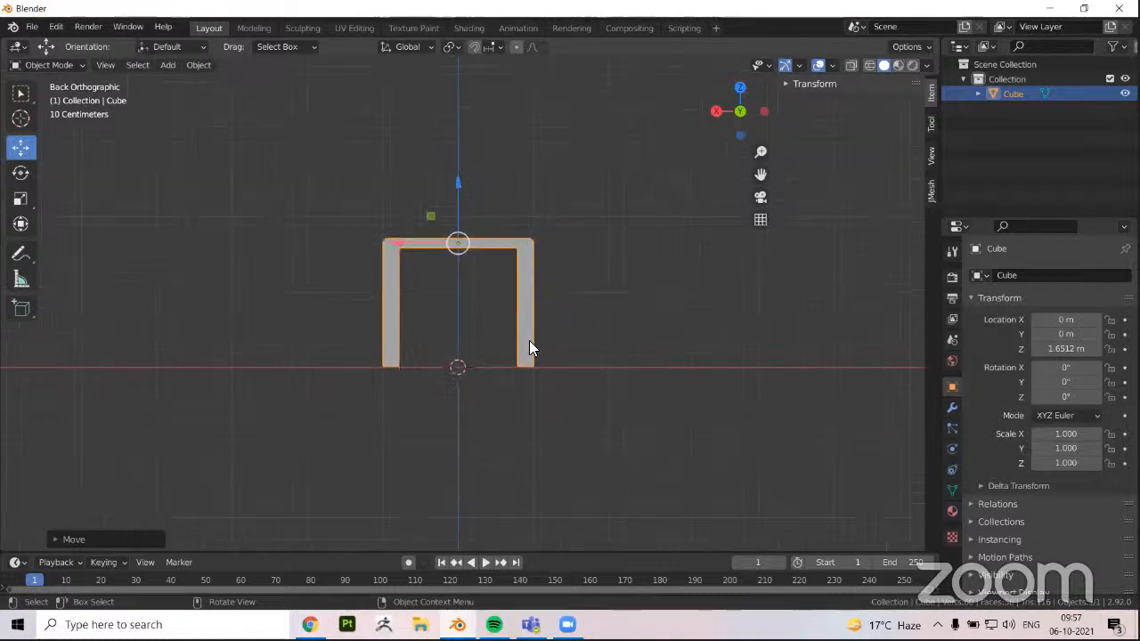
pyautogui.click(787, 83)
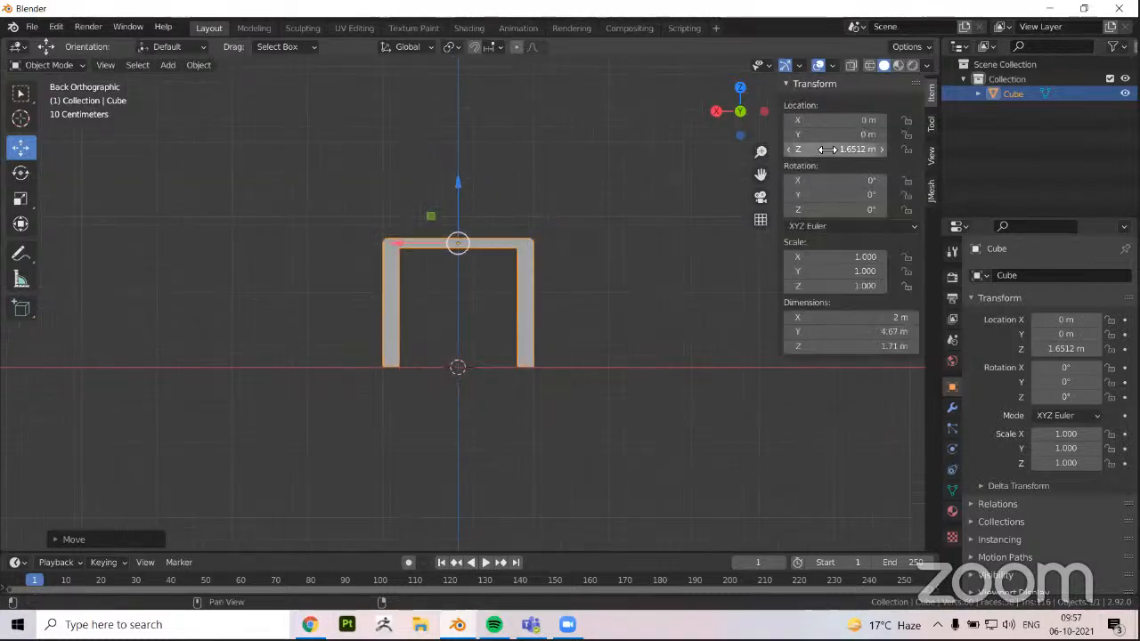
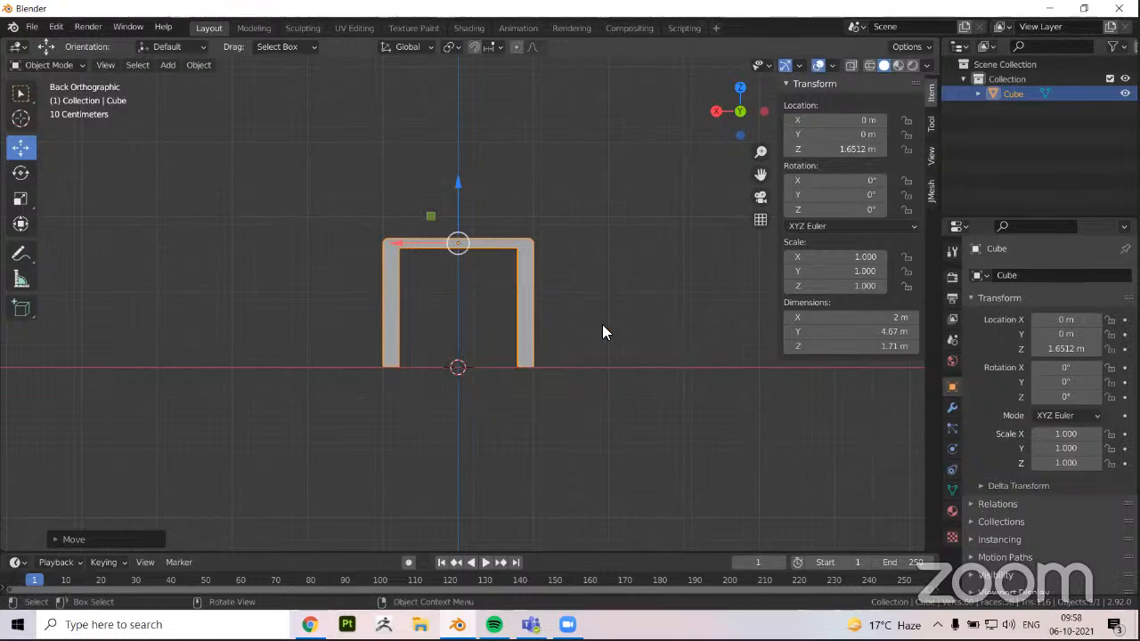
# Collapse the table's transform values and deselect the table
pyautogui.moveTo(603, 329); pyautogui.dragTo(435, 392, button='middle')
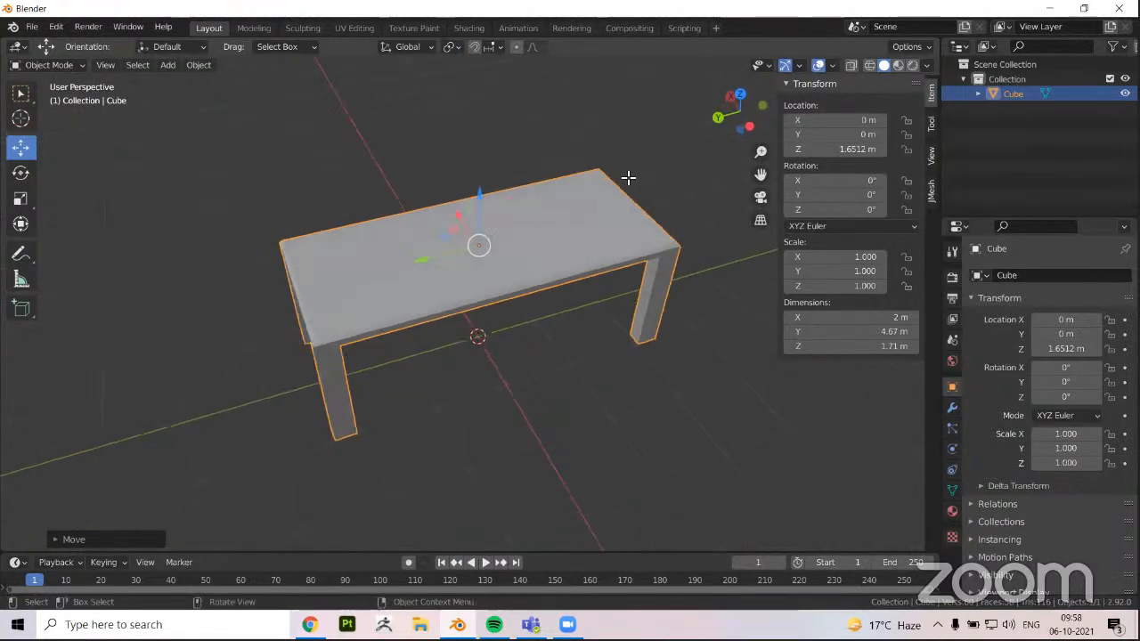
pyautogui.scroll(-2, 629, 178)
pyautogui.click(785, 84)
pyautogui.click(417, 344)
pyautogui.moveTo(416, 344); pyautogui.dragTo(453, 313, button='middle')
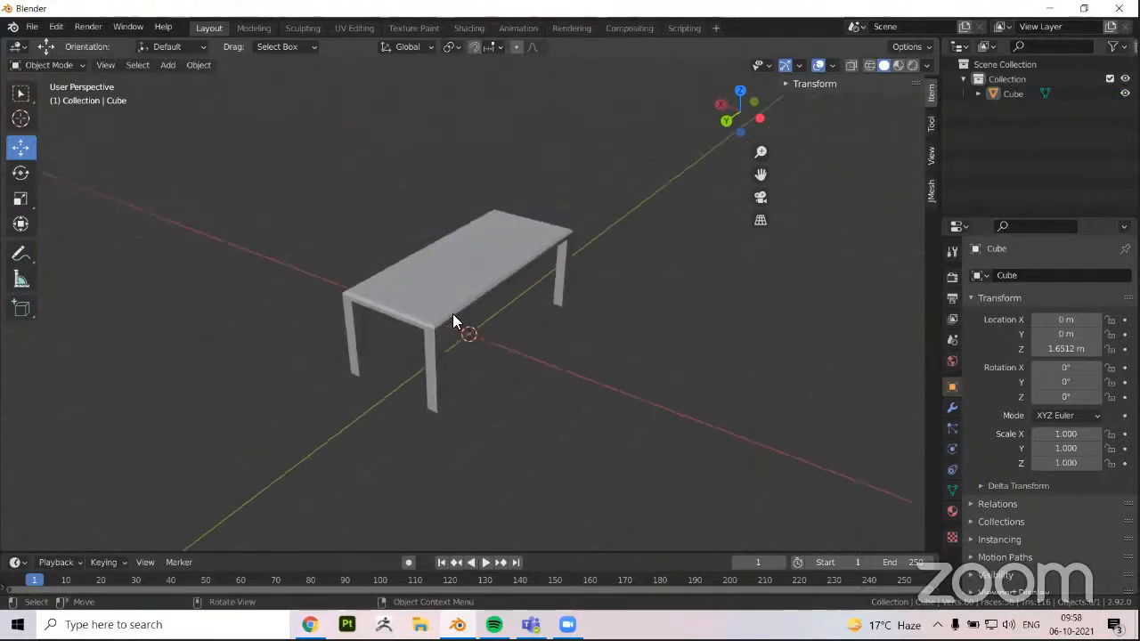
pyautogui.moveTo(547, 407); pyautogui.dragTo(554, 405, button='middle')
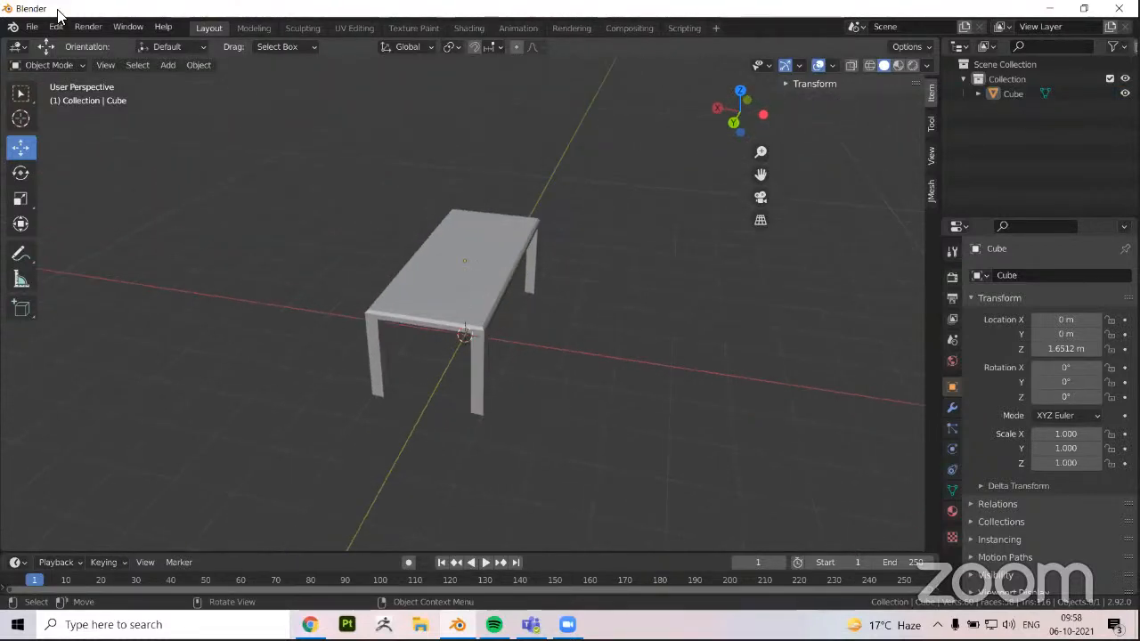
pyautogui.moveTo(238, 203); pyautogui.dragTo(171, 60, button='middle')
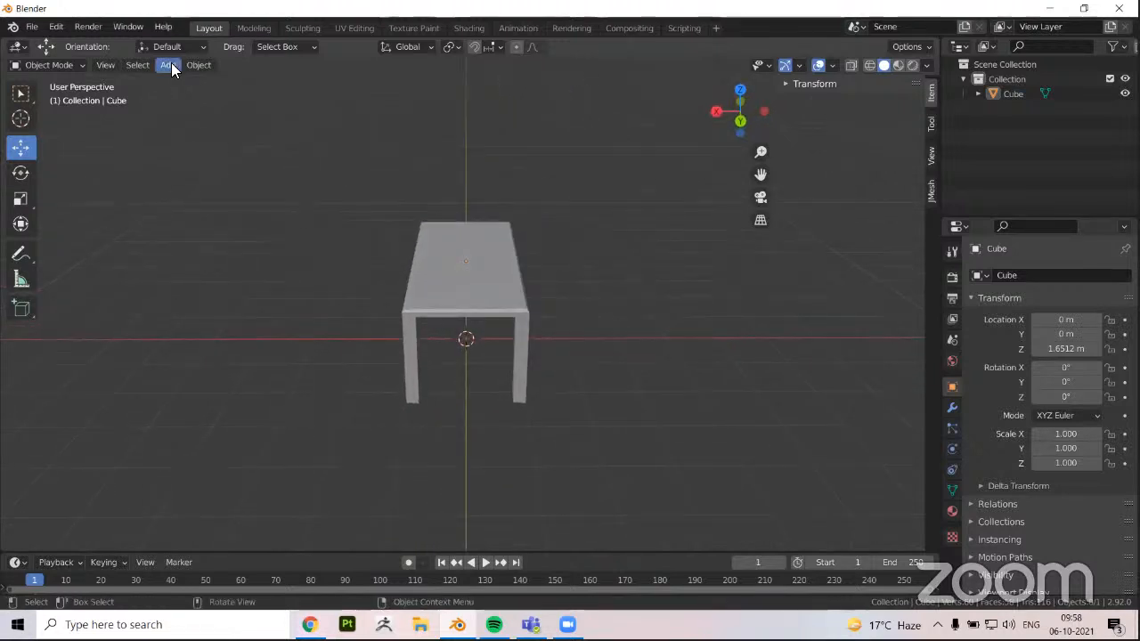
# Add a cube mesh and move it along X to about -2.54 m, beside the table
pyautogui.click(169, 65)
pyautogui.moveTo(200, 82)
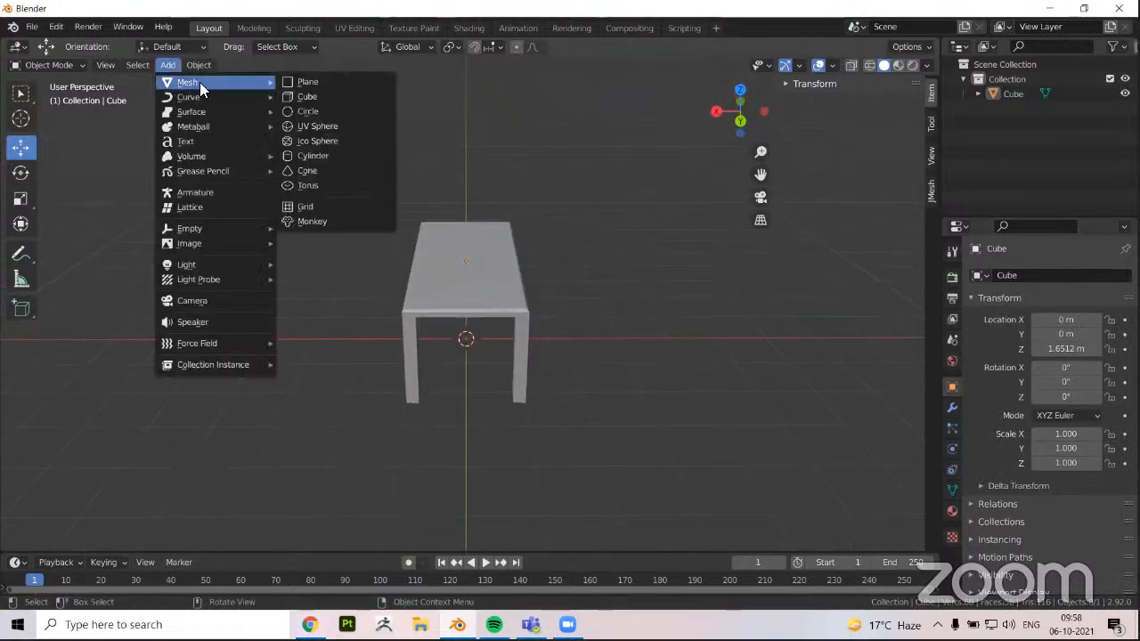
pyautogui.click(317, 94)
pyautogui.moveTo(335, 239); pyautogui.dragTo(318, 258, button='middle')
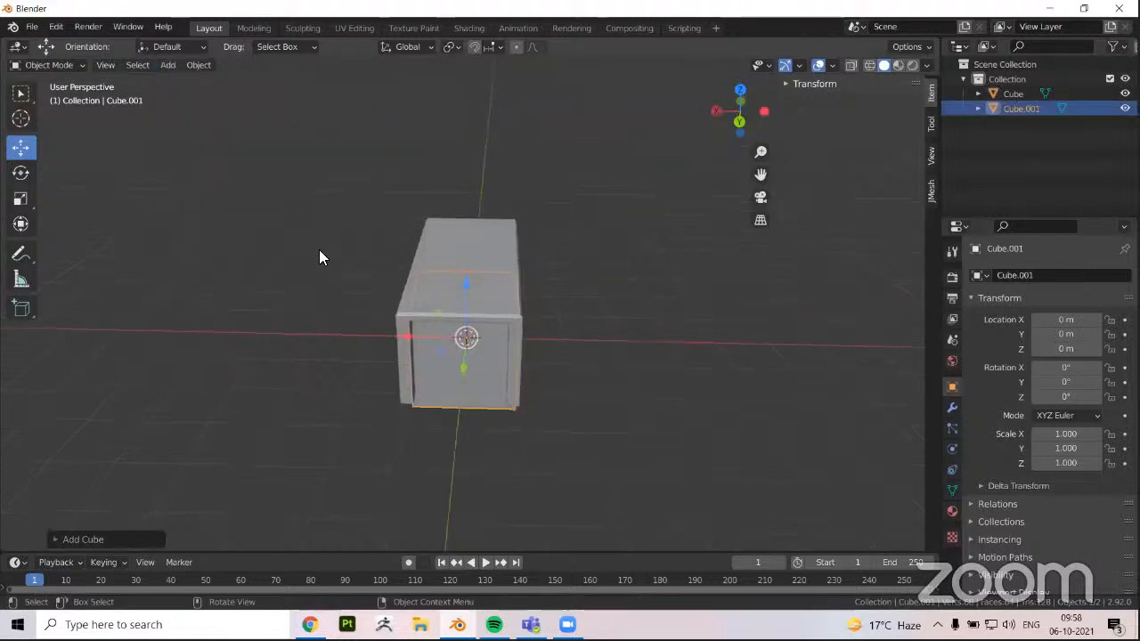
pyautogui.press('g')
pyautogui.press('x')
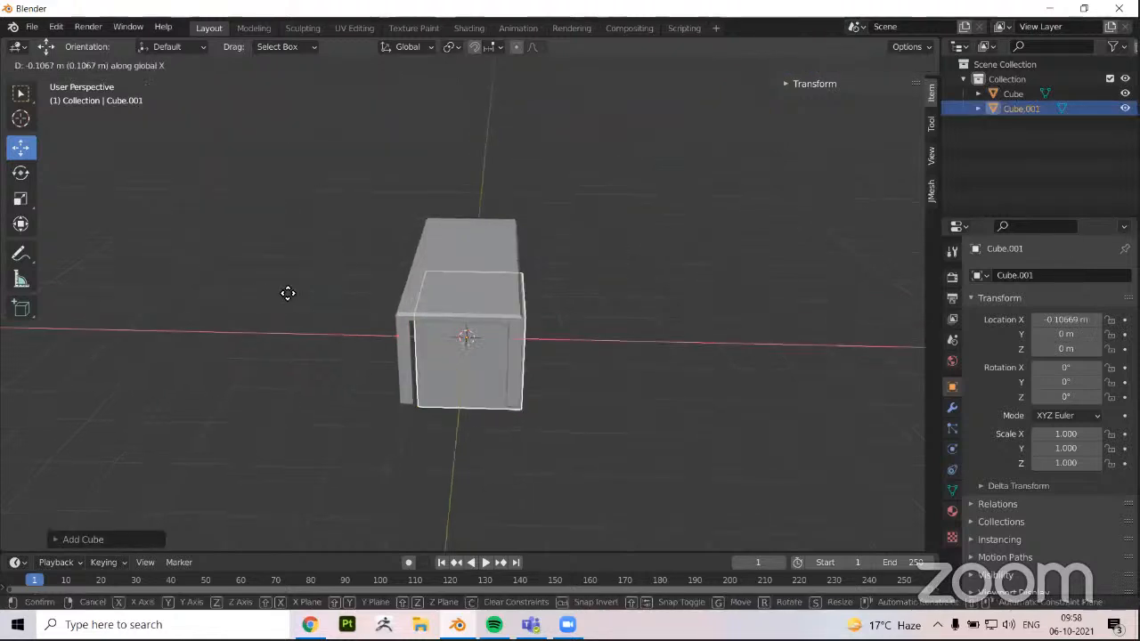
pyautogui.click(376, 293)
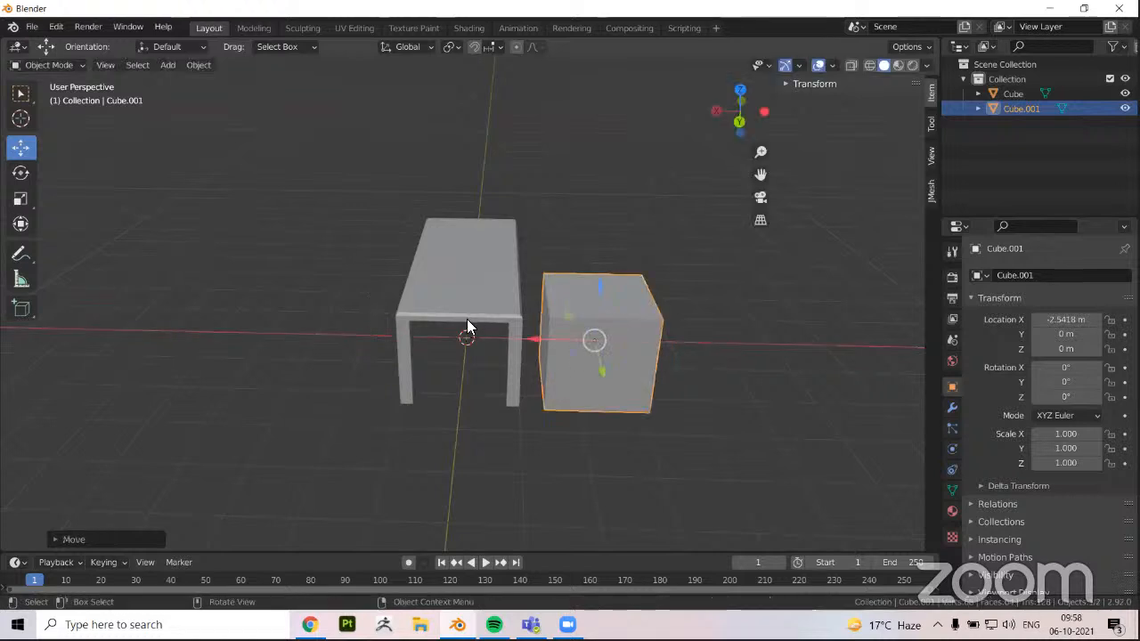
# Flatten the new cube in back view to a Z scale of about 0.1
pyautogui.moveTo(465, 326); pyautogui.dragTo(586, 341, button='middle')
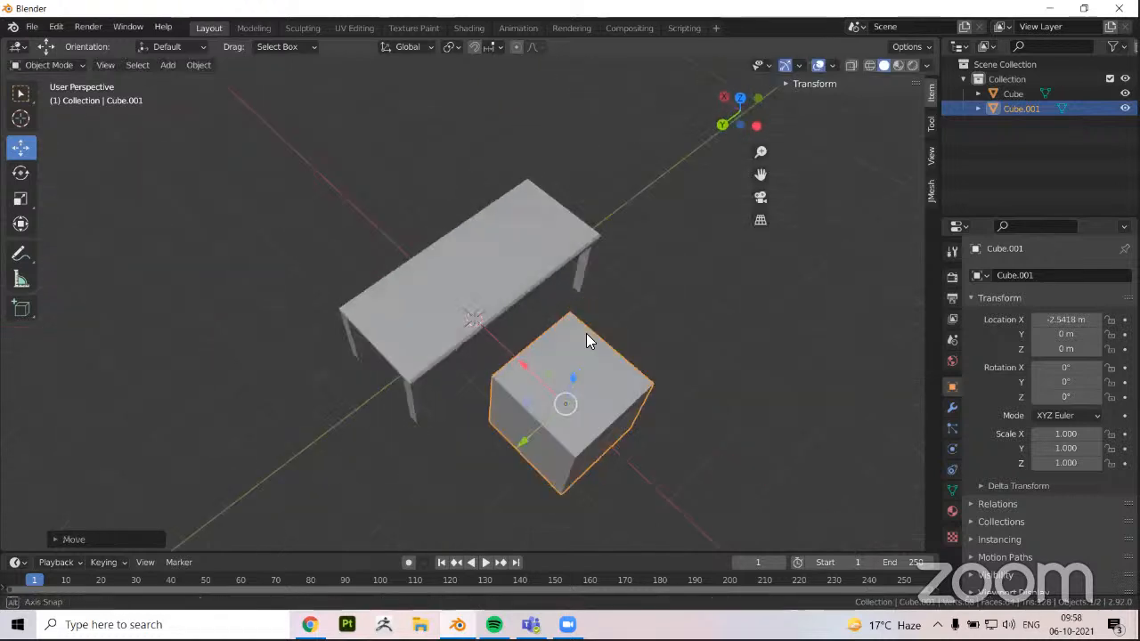
pyautogui.moveTo(722, 136); pyautogui.dragTo(284, 328, button='middle')
pyautogui.scroll(-1, 303, 422)
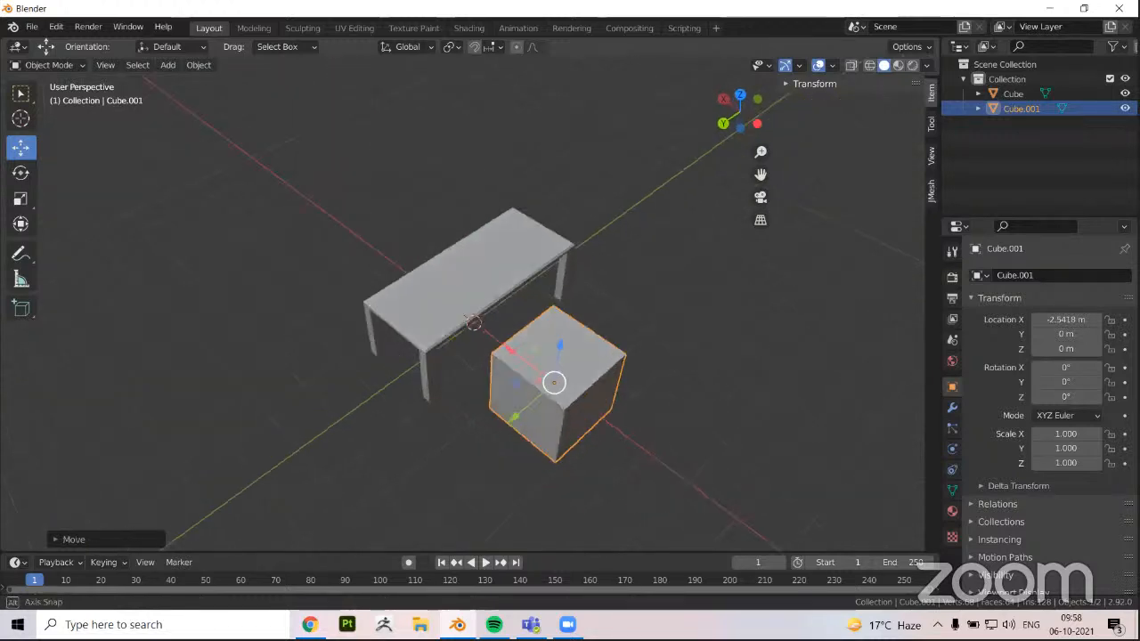
pyautogui.press('ctrl+KP_1')
pyautogui.scroll(2, 588, 298)
pyautogui.press('s')
pyautogui.press('z')
pyautogui.click(525, 369)
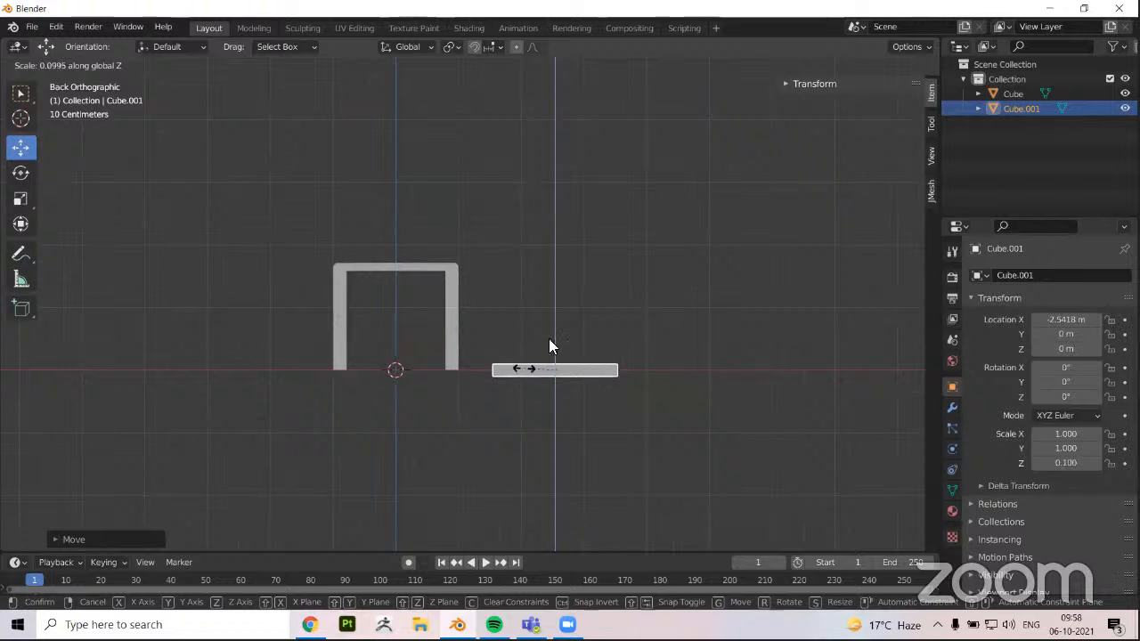
# Raise the flattened cube to a Z location of about 0.898 m and thin it to a Z scale of about 0.077
pyautogui.moveTo(554, 312); pyautogui.dragTo(561, 249)
pyautogui.press('s')
pyautogui.press('z')
pyautogui.click(323, 367)
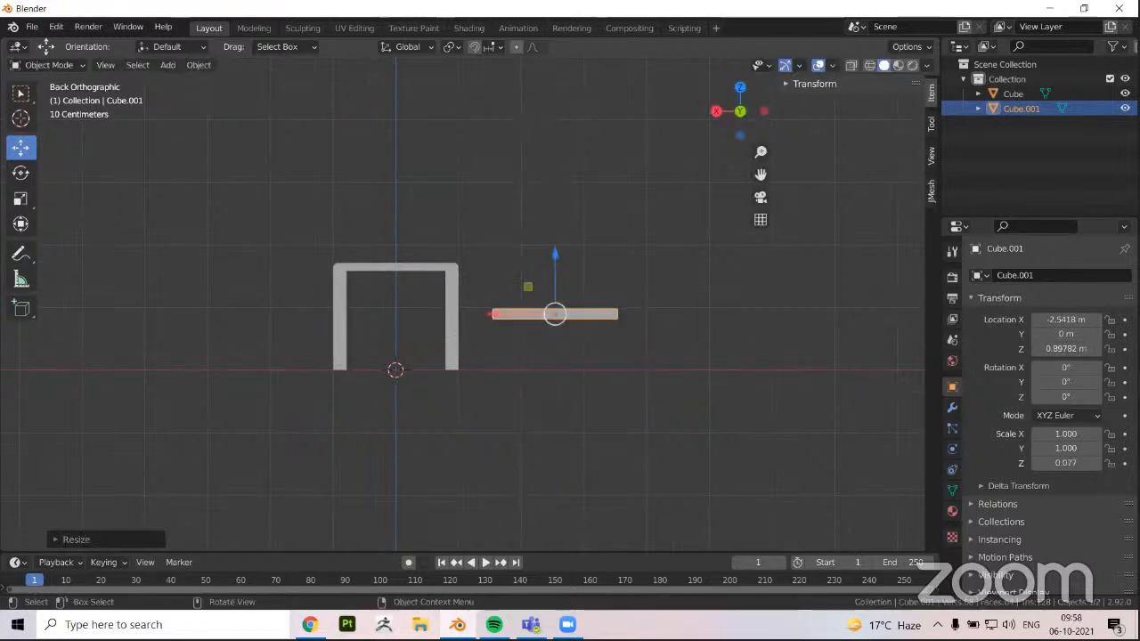
# Scale the slab to about 0.617 in X and 0.712 in Y, and deselect it
pyautogui.press('s')
pyautogui.press('x')
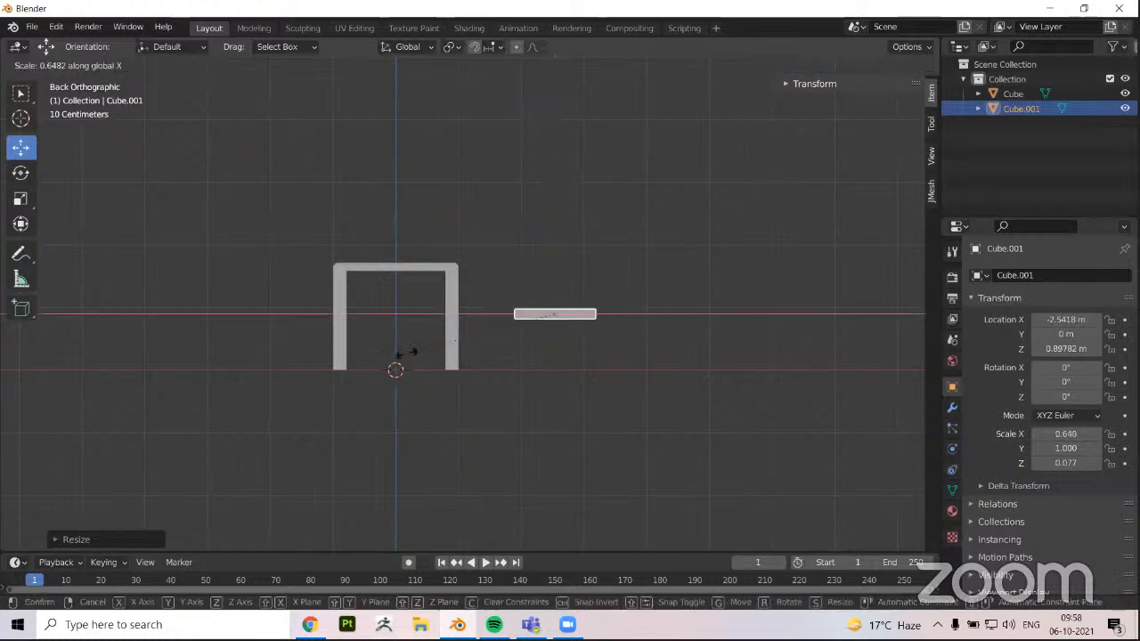
pyautogui.click(465, 366)
pyautogui.moveTo(464, 365); pyautogui.dragTo(331, 447, button='middle')
pyautogui.moveTo(289, 389); pyautogui.dragTo(279, 389, button='middle')
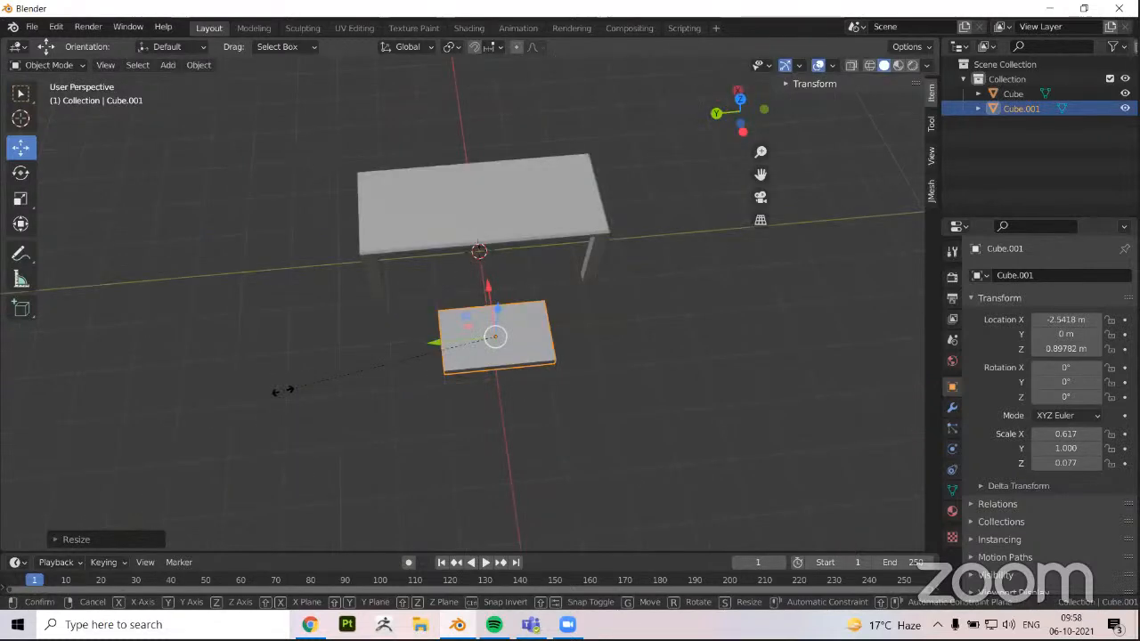
pyautogui.press('s')
pyautogui.press('y')
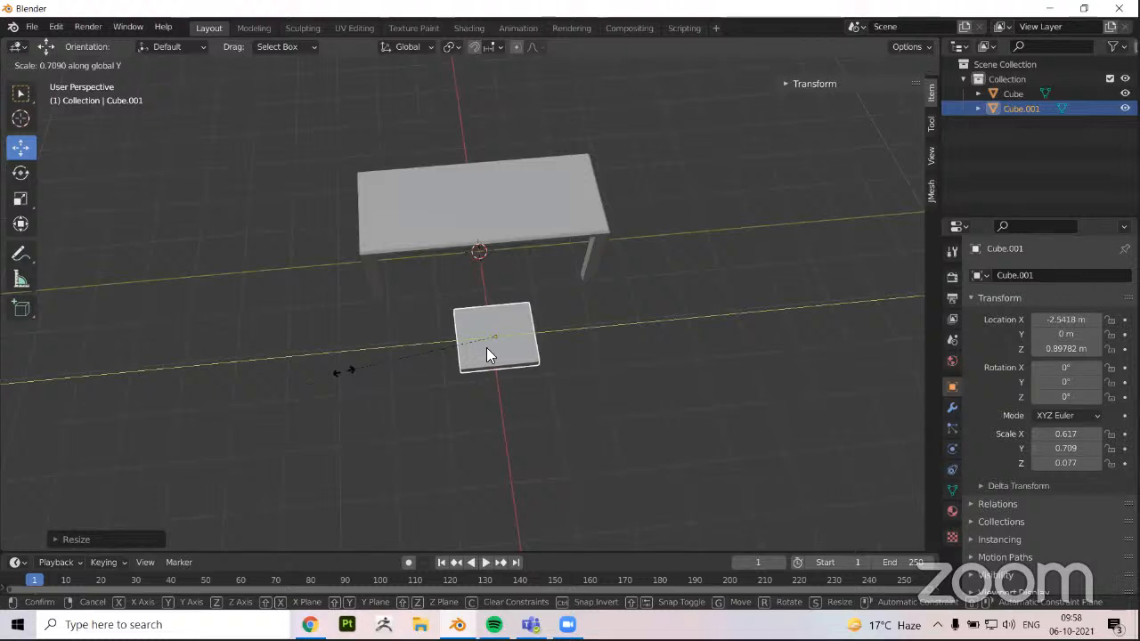
pyautogui.click(491, 348)
pyautogui.moveTo(494, 348); pyautogui.dragTo(499, 352, button='middle')
pyautogui.scroll(1, 481, 377)
pyautogui.click(495, 377)
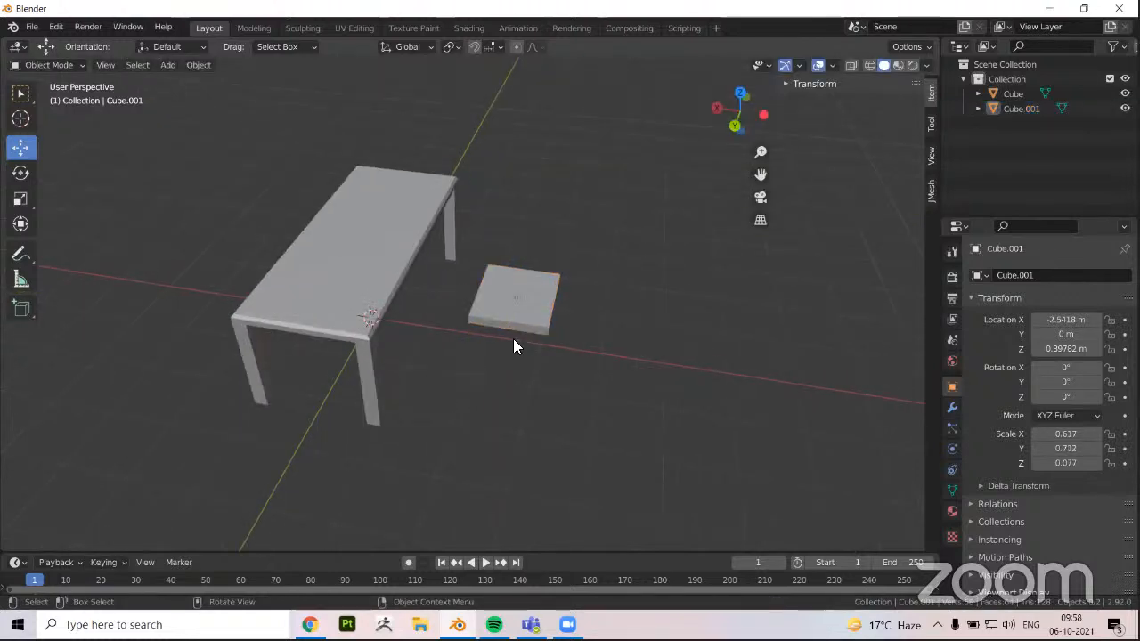
# Enter Edit Mode on the slab and add two centred loop cuts crossing its top, one in each direction
pyautogui.scroll(1, 370, 313)
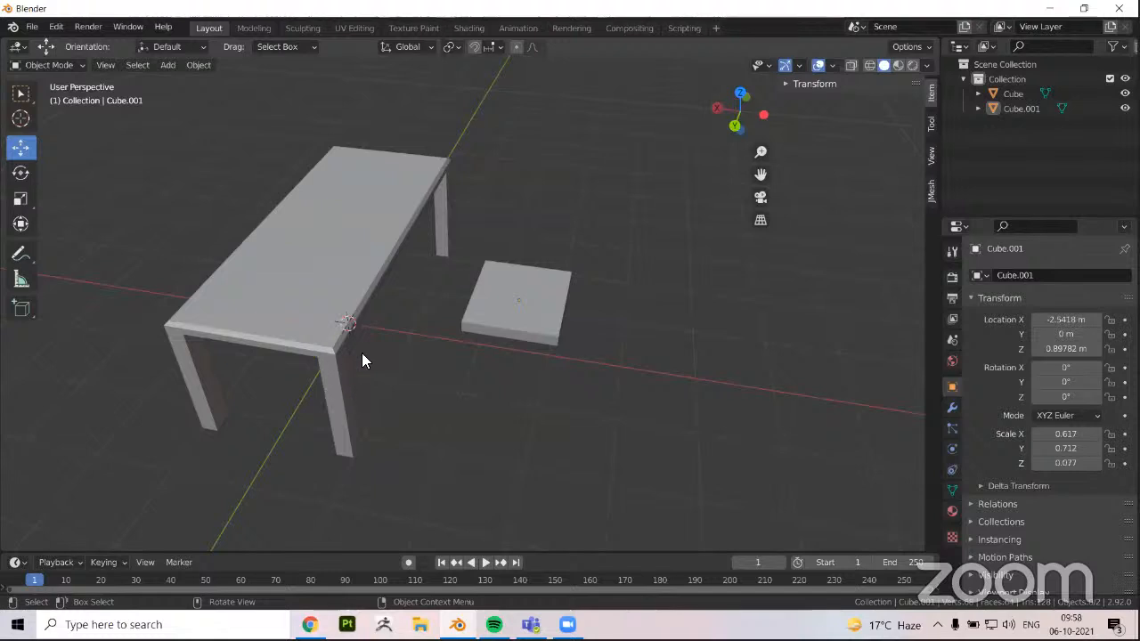
pyautogui.moveTo(362, 354); pyautogui.dragTo(313, 291, button='middle')
pyautogui.moveTo(355, 334); pyautogui.dragTo(476, 356, button='middle')
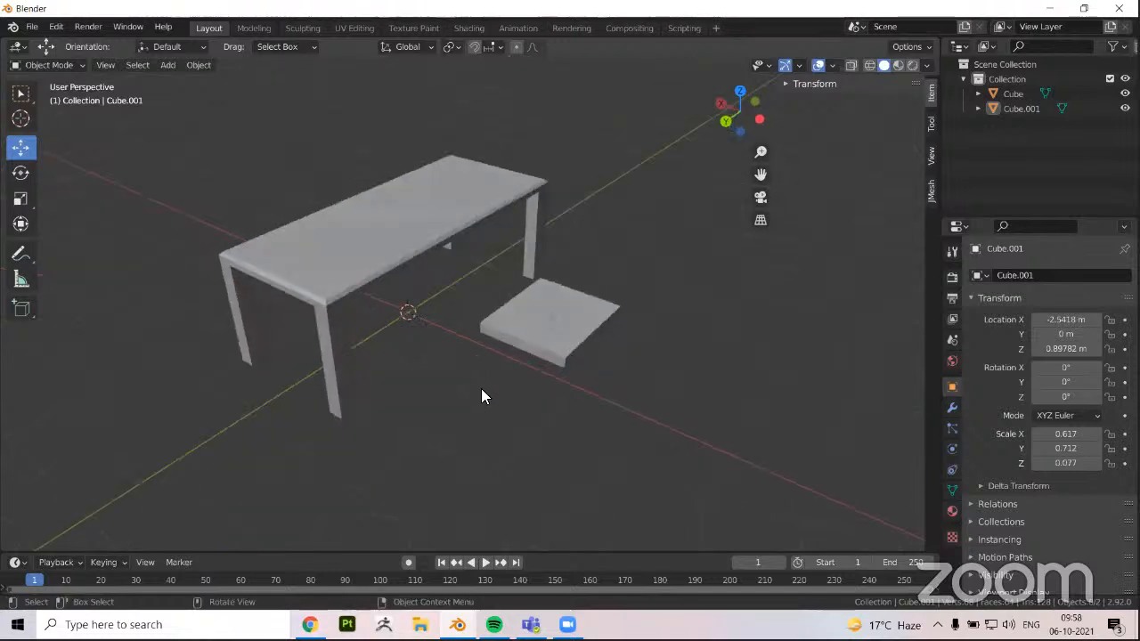
pyautogui.click(543, 347)
pyautogui.press('Tab')
pyautogui.scroll(2, 535, 344)
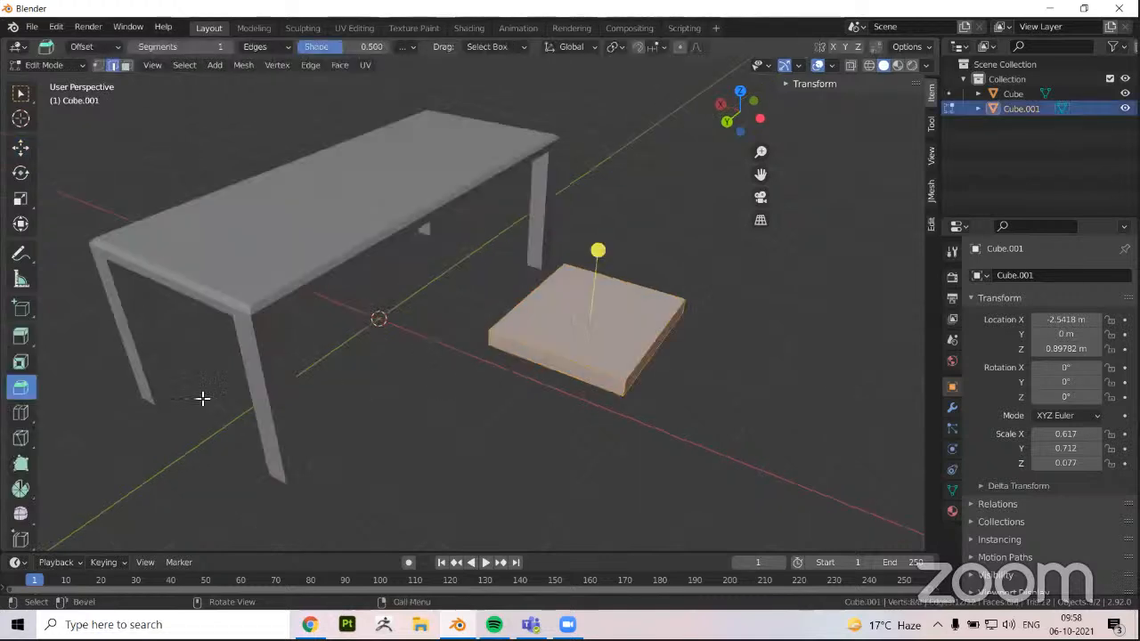
pyautogui.click(20, 412)
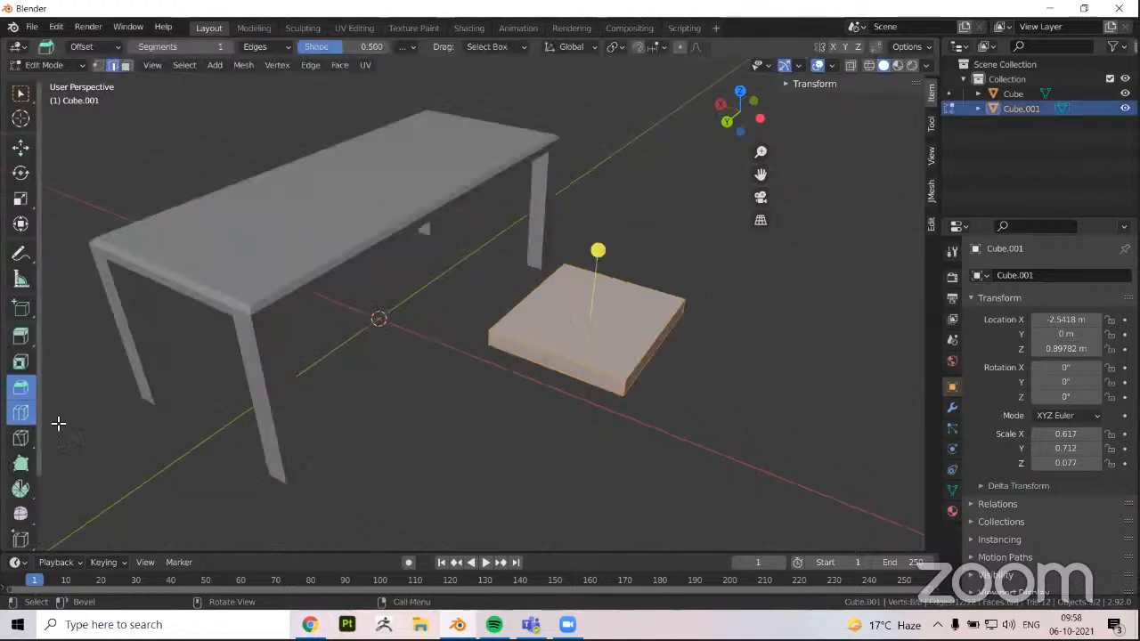
pyautogui.click(641, 354)
pyautogui.rightClick(646, 349)
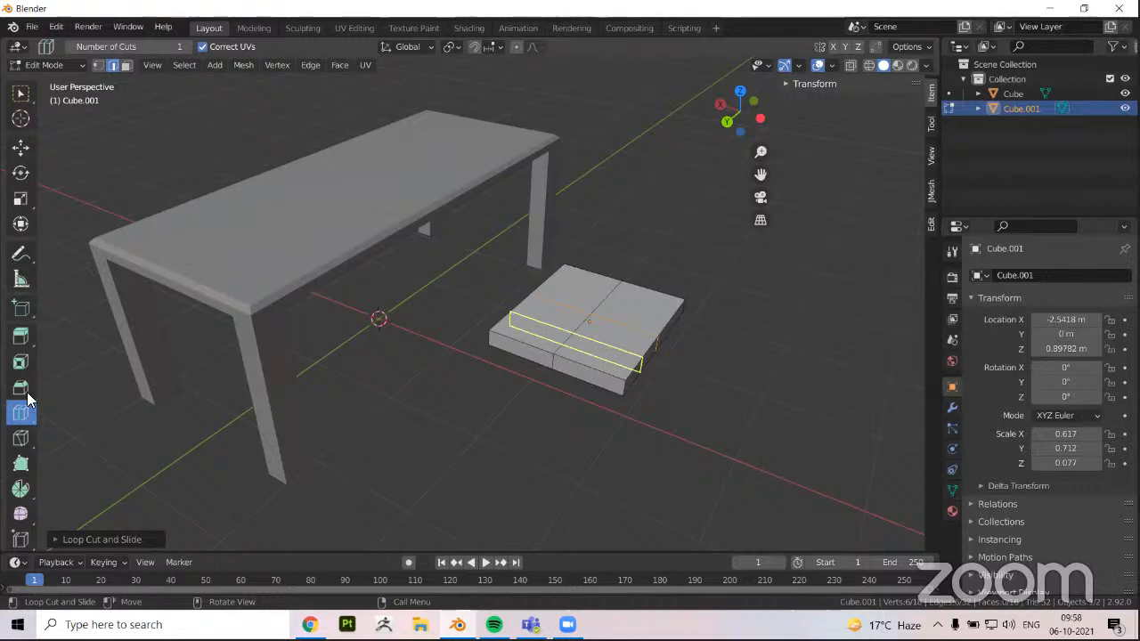
# Try an inset on the slab's selected edge loop, and undo it together with both loop cuts
pyautogui.click(21, 364)
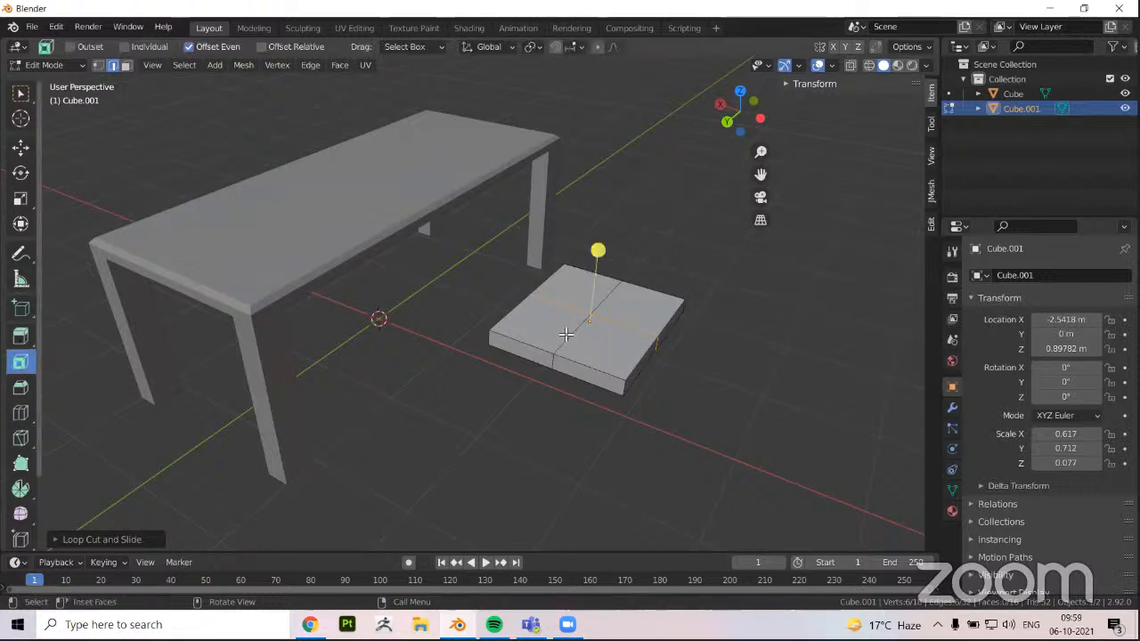
pyautogui.moveTo(598, 251)
pyautogui.mouseDown()
pyautogui.moveTo(606, 232)
pyautogui.moveTo(601, 246)
pyautogui.mouseUp()
pyautogui.moveTo(581, 331); pyautogui.dragTo(579, 331)
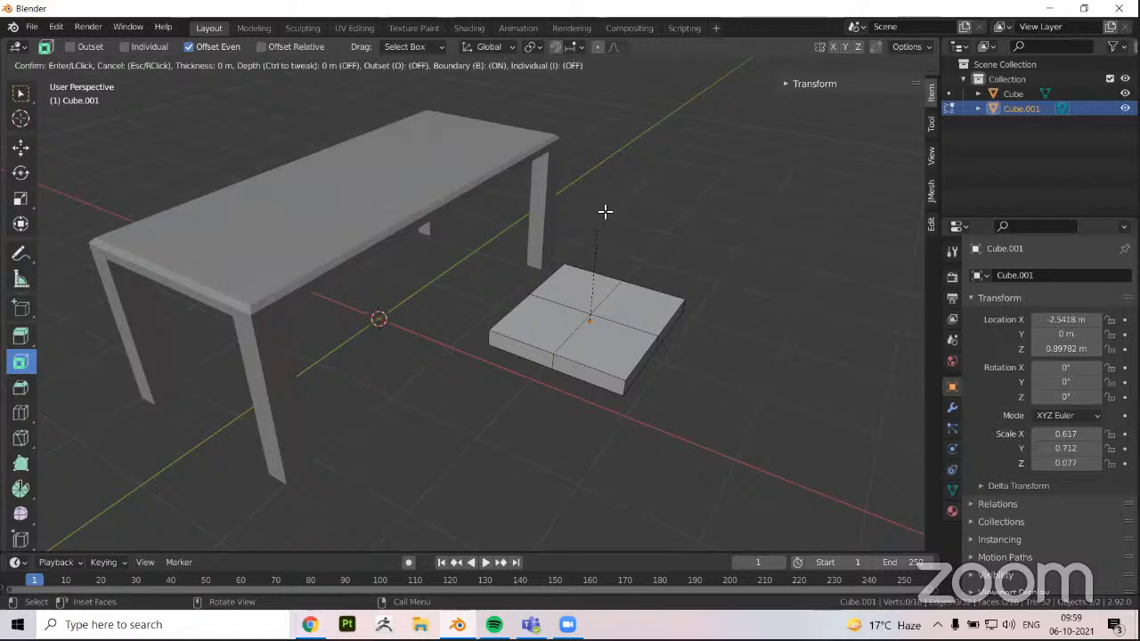
pyautogui.hotkey('ctrl', 'z')
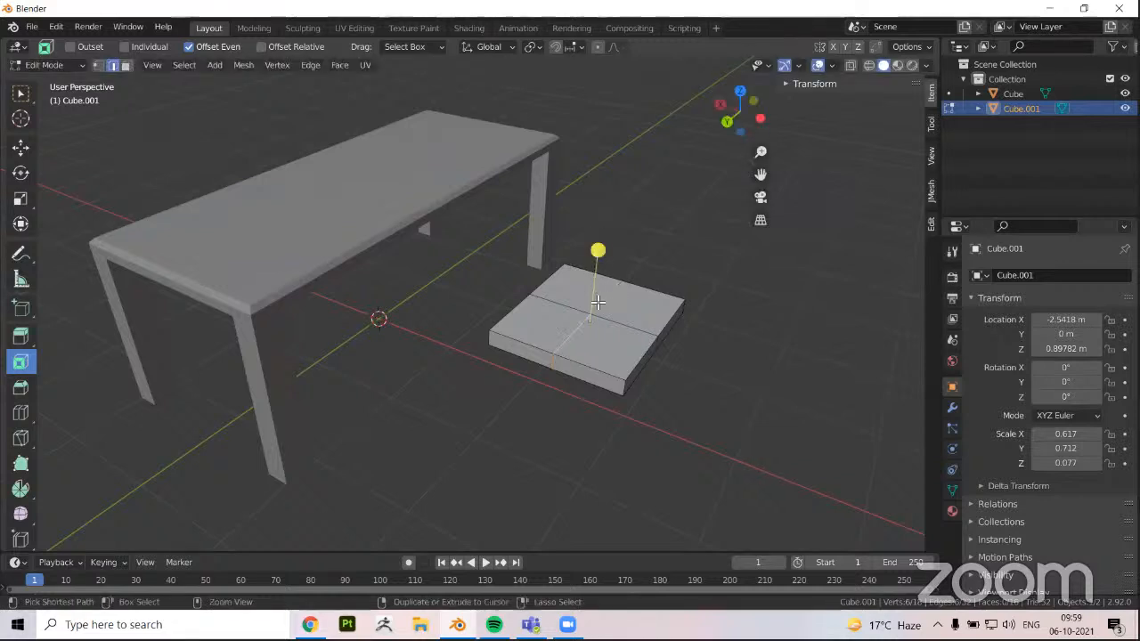
pyautogui.hotkey('ctrl', 'z')
pyautogui.hotkey('ctrl', 'z')
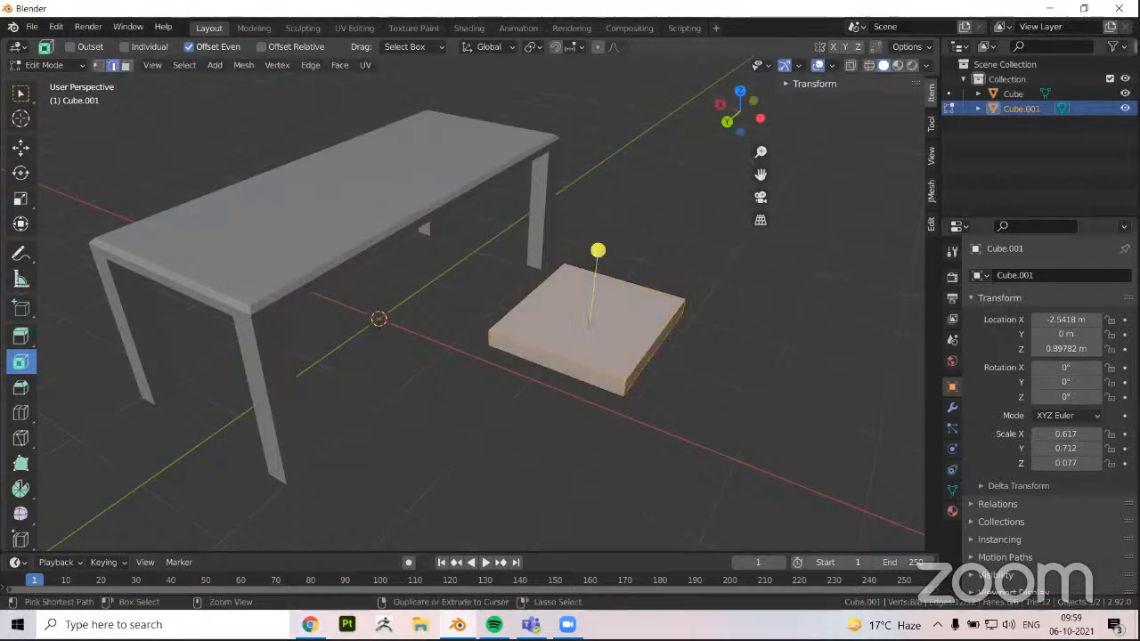
# Restore both loop cuts on the slab and try the inset on the selected loop again
pyautogui.hotkey('ctrl', 'shift', 'z')
pyautogui.hotkey('ctrl', 'shift', 'z')
pyautogui.hotkey('ctrl', 'shift', 'z')
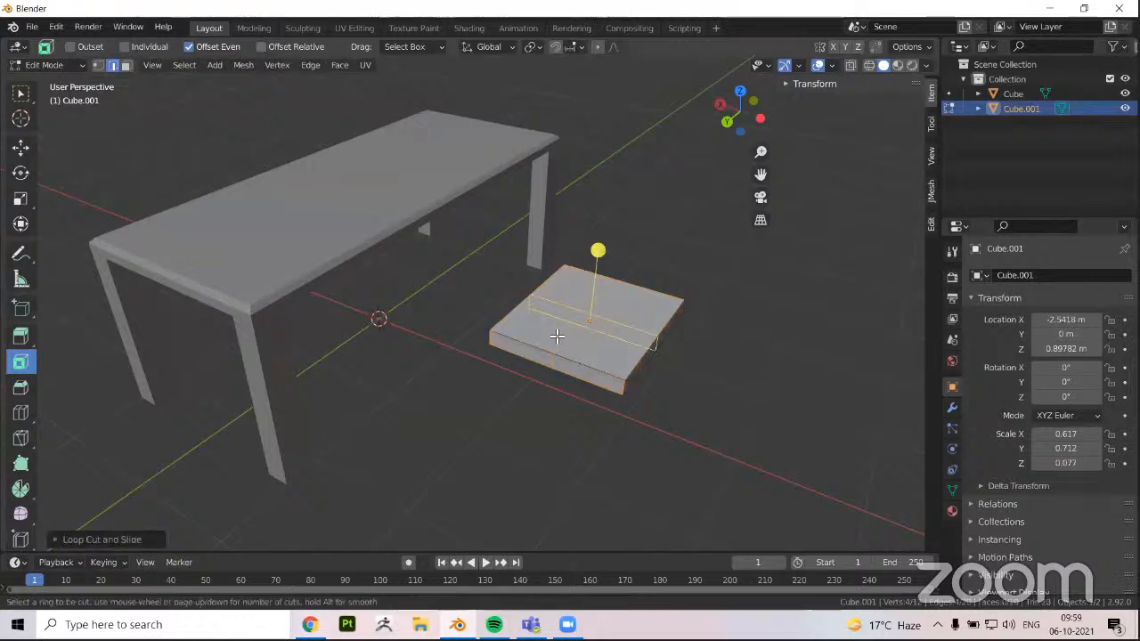
pyautogui.hotkey('ctrl', 'shift', 'z')
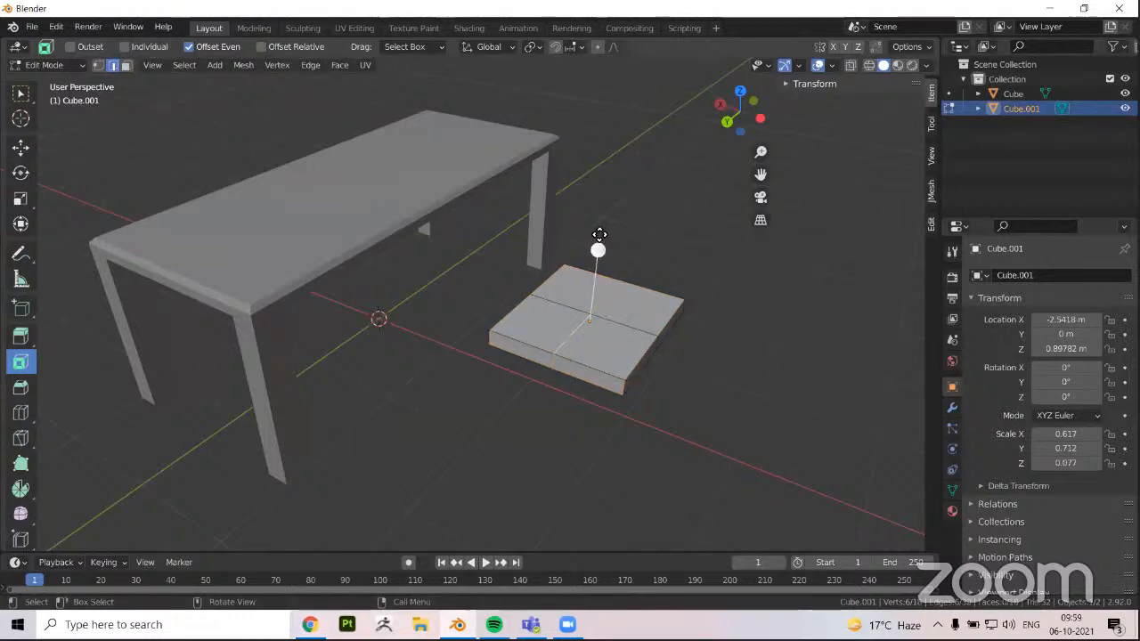
pyautogui.moveTo(598, 236); pyautogui.dragTo(18, 335)
# Undo the inset and bevel both centre loops so they split into edge pairs close to the slab's outer edges
pyautogui.click(18, 390)
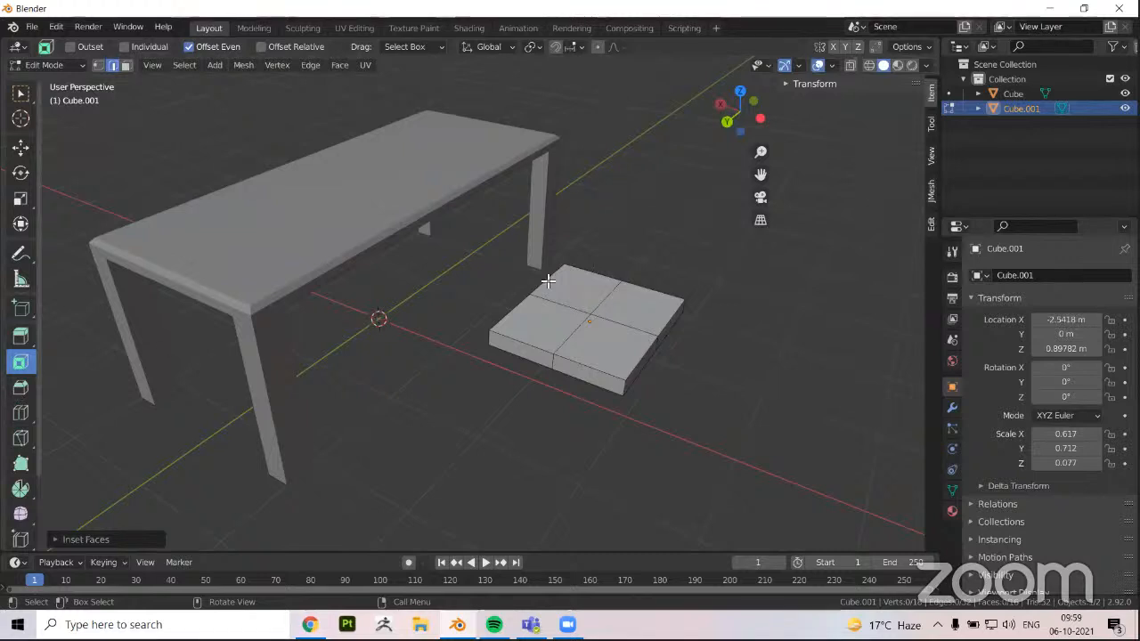
pyautogui.hotkey('ctrl', 'z')
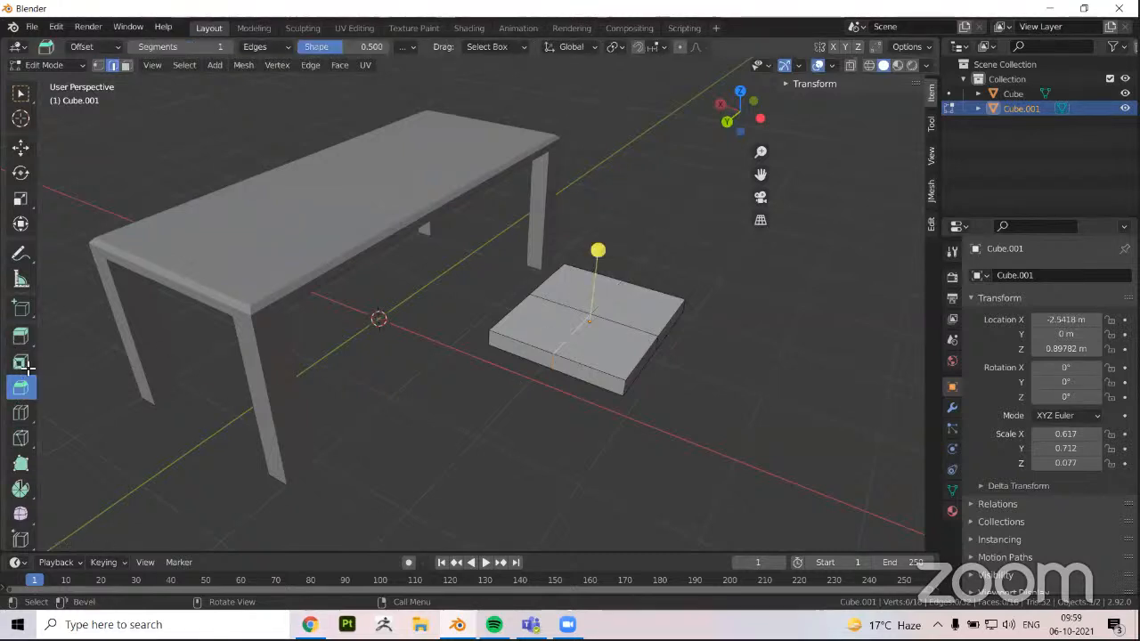
pyautogui.moveTo(603, 258); pyautogui.dragTo(624, 307)
pyautogui.click(619, 320)
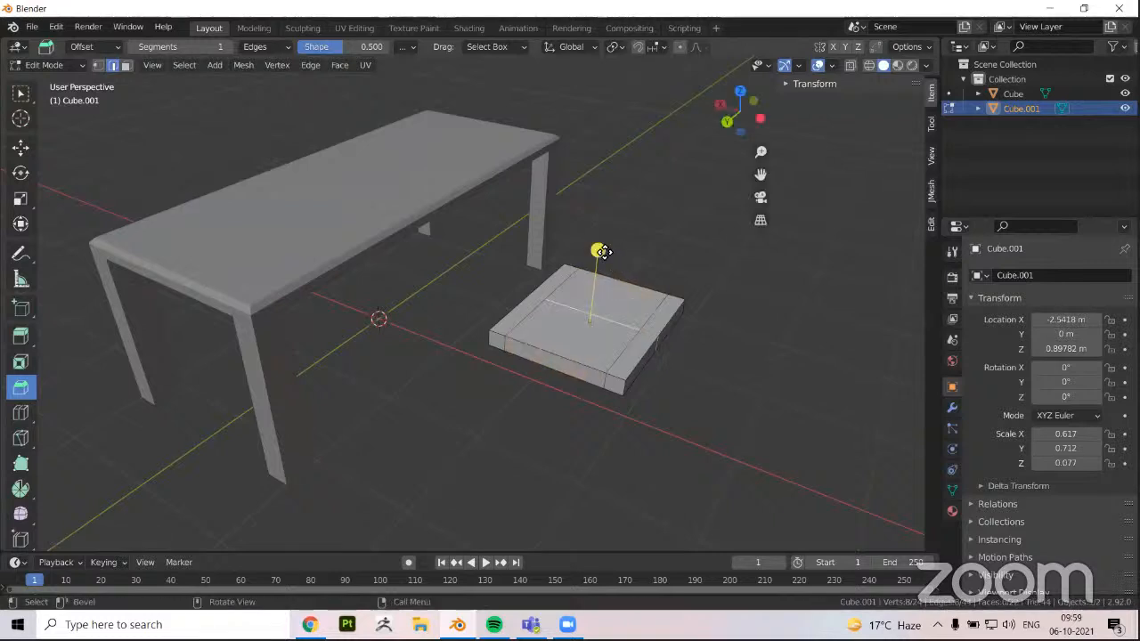
pyautogui.moveTo(610, 226); pyautogui.dragTo(622, 203)
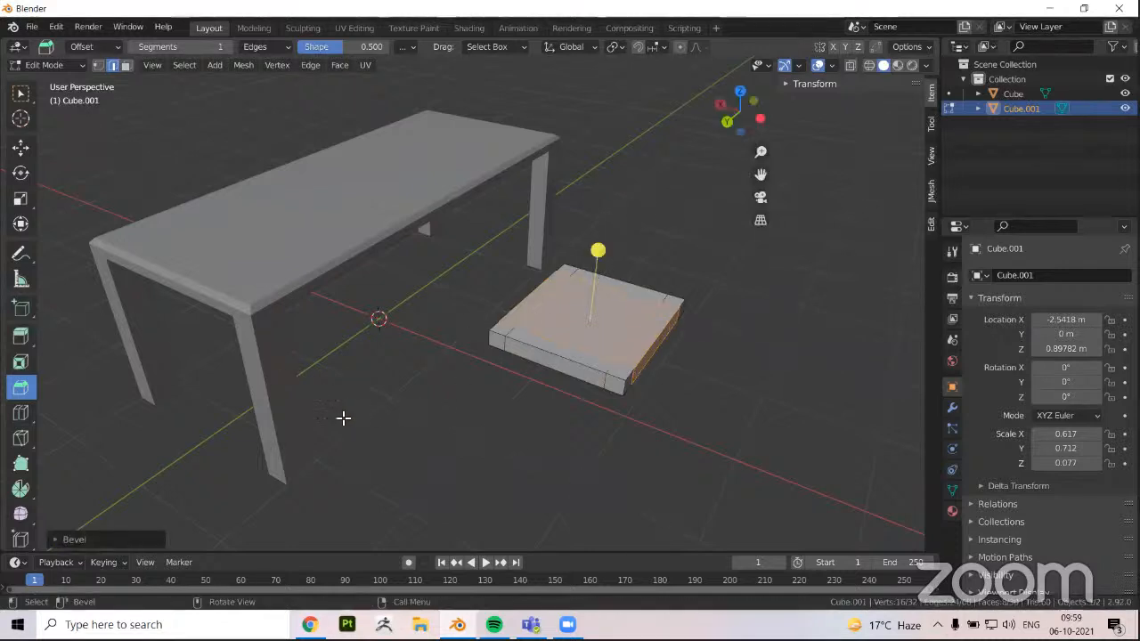
# Select the four corner faces on the slab's underside and extrude them downward to form legs
pyautogui.moveTo(276, 357); pyautogui.dragTo(277, 389, button='middle')
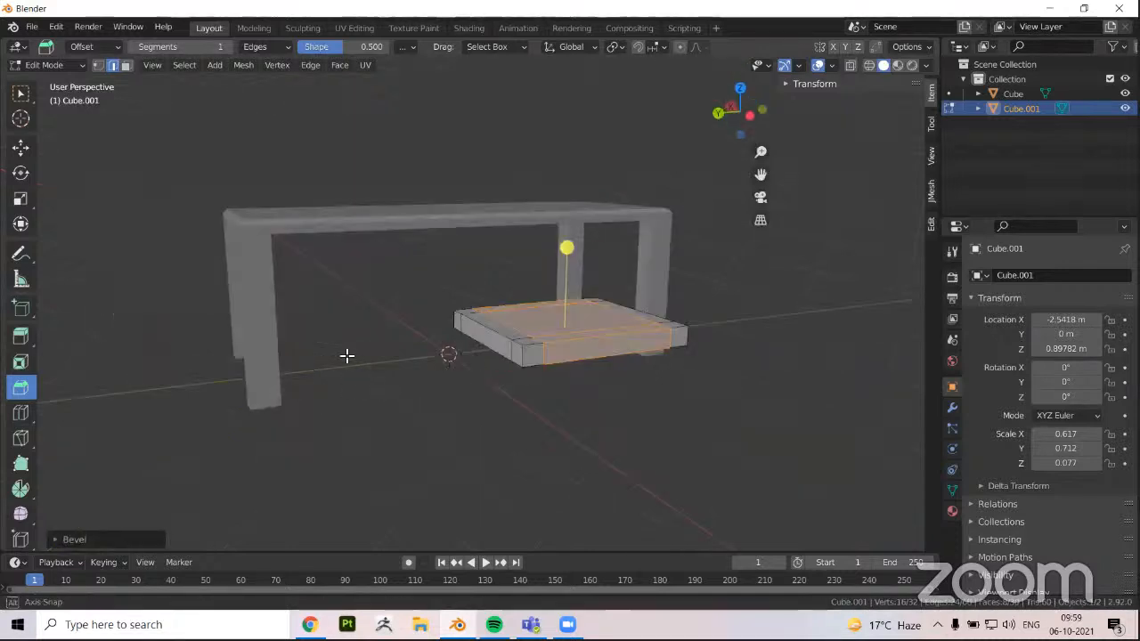
pyautogui.moveTo(346, 357)
pyautogui.mouseDown(button='middle')
pyautogui.moveTo(294, 310)
pyautogui.moveTo(336, 345)
pyautogui.mouseUp(button='middle')
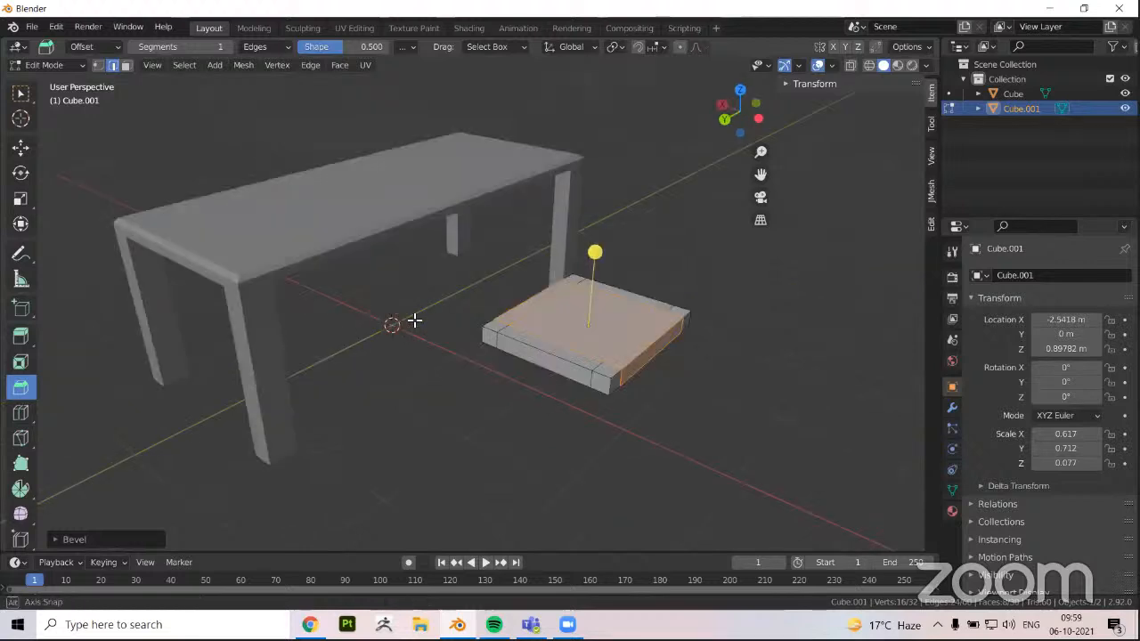
pyautogui.moveTo(414, 320); pyautogui.dragTo(336, 377, button='middle')
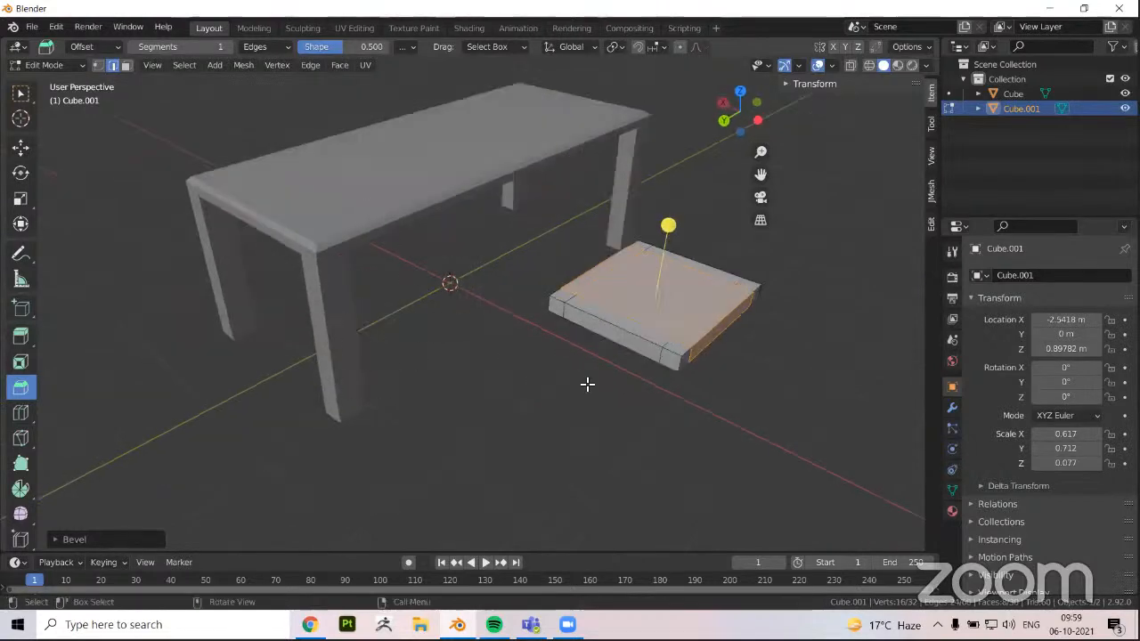
pyautogui.moveTo(578, 262); pyautogui.dragTo(633, 246, button='middle')
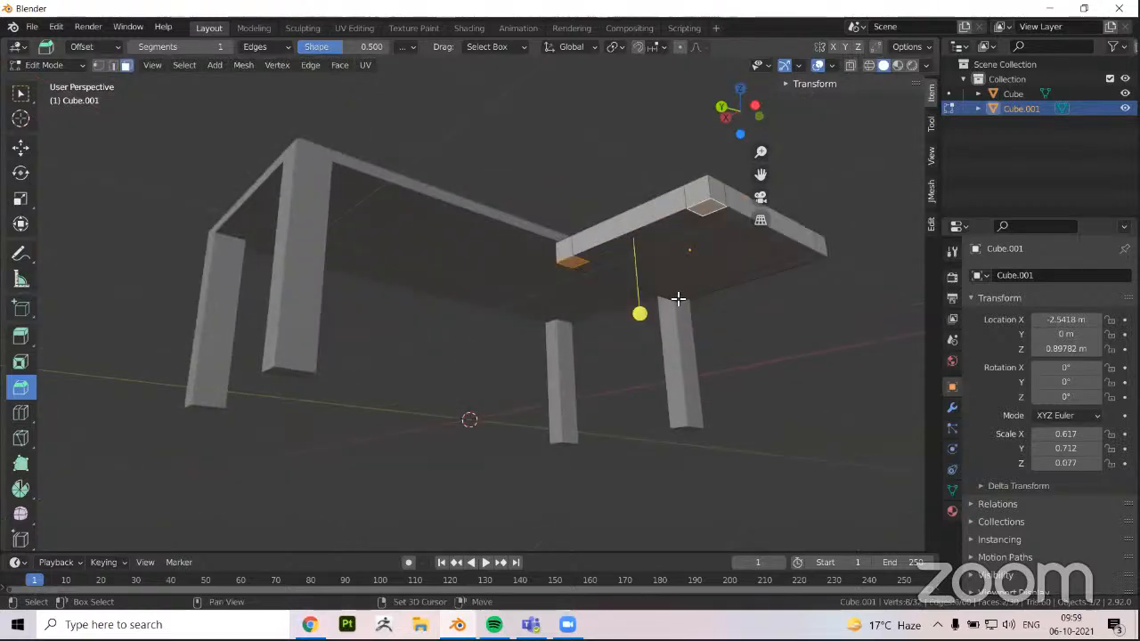
pyautogui.keyDown('shift'); pyautogui.click(810, 257); pyautogui.keyUp('shift')
pyautogui.keyDown('shift'); pyautogui.click(674, 298); pyautogui.keyUp('shift')
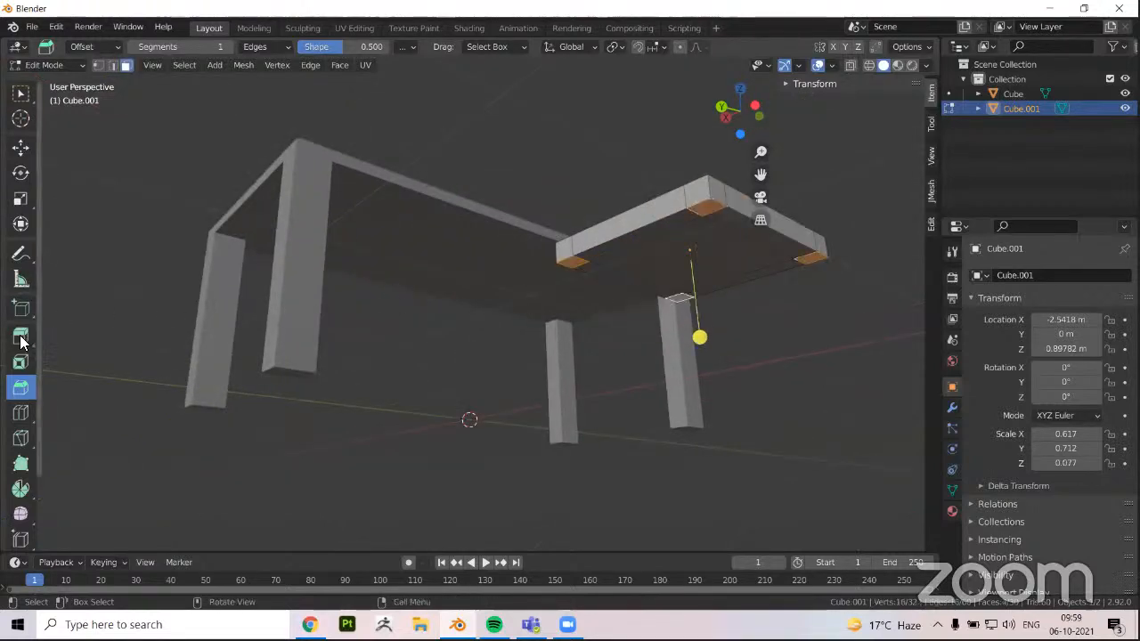
pyautogui.click(22, 342)
pyautogui.moveTo(697, 313); pyautogui.dragTo(546, 389)
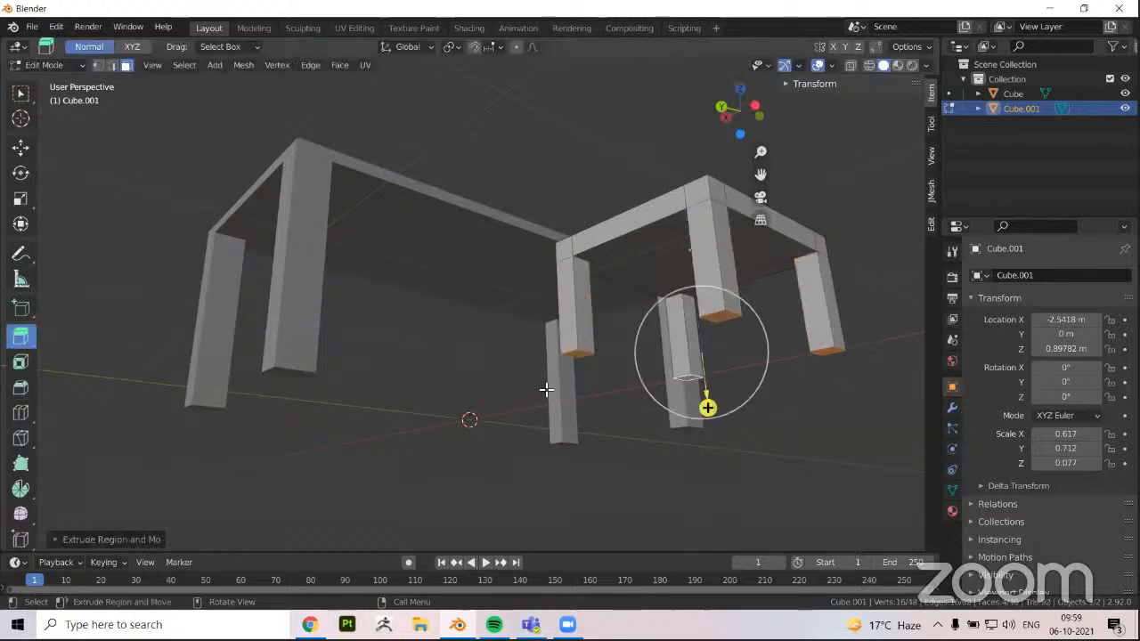
# Move the four extruded leg ends straight down to about the level of the table's feet
pyautogui.moveTo(546, 389); pyautogui.dragTo(615, 261, button='middle')
pyautogui.moveTo(558, 381); pyautogui.dragTo(577, 280, button='middle')
pyautogui.scroll(-3, 577, 280)
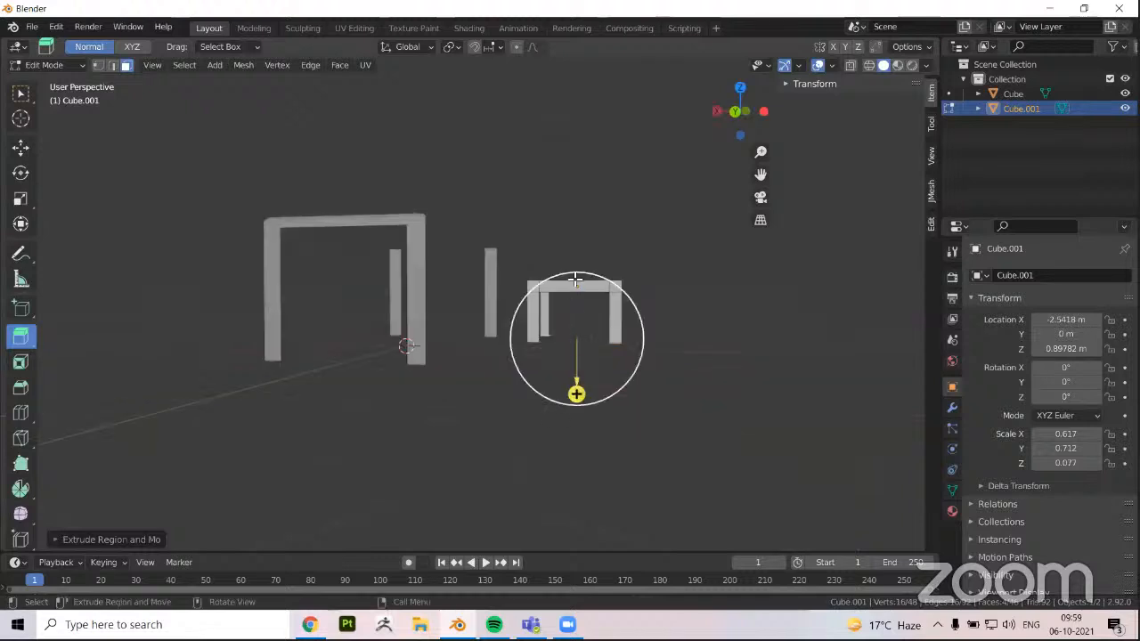
pyautogui.hotkey('shift', 'space')
pyautogui.press('g')
pyautogui.moveTo(578, 302); pyautogui.dragTo(506, 373)
pyautogui.moveTo(540, 322); pyautogui.dragTo(564, 303, button='middle')
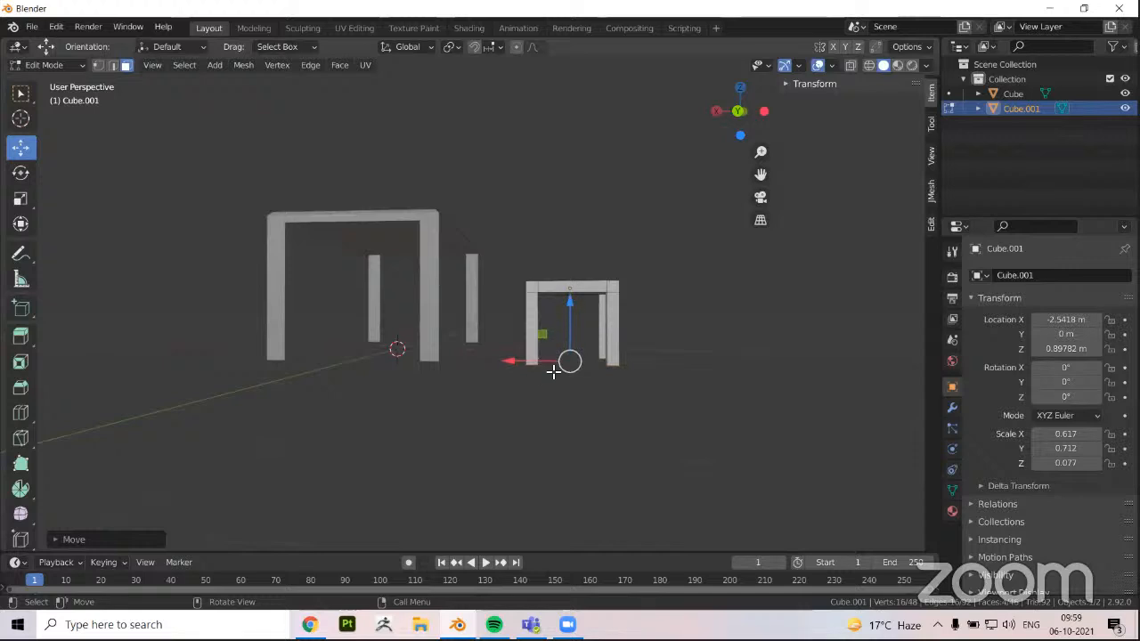
# Select the three top faces along the seat edge farthest from the table and extrude them upward as a backrest
pyautogui.moveTo(516, 389); pyautogui.dragTo(532, 381, button='middle')
pyautogui.scroll(1, 559, 366)
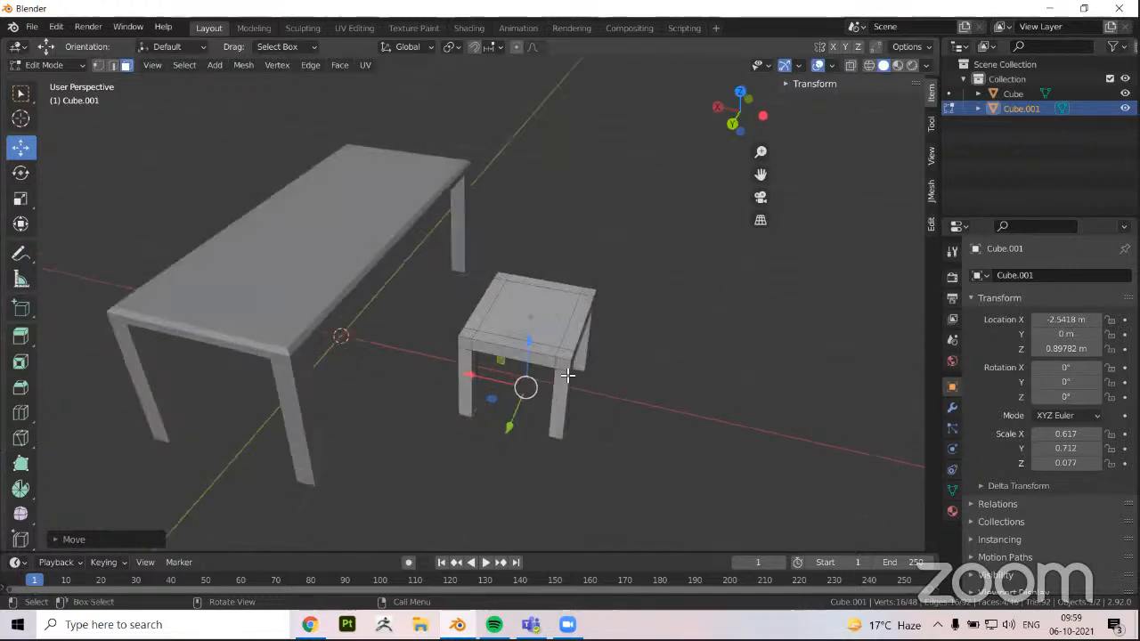
pyautogui.scroll(2, 580, 372)
pyautogui.click(585, 368)
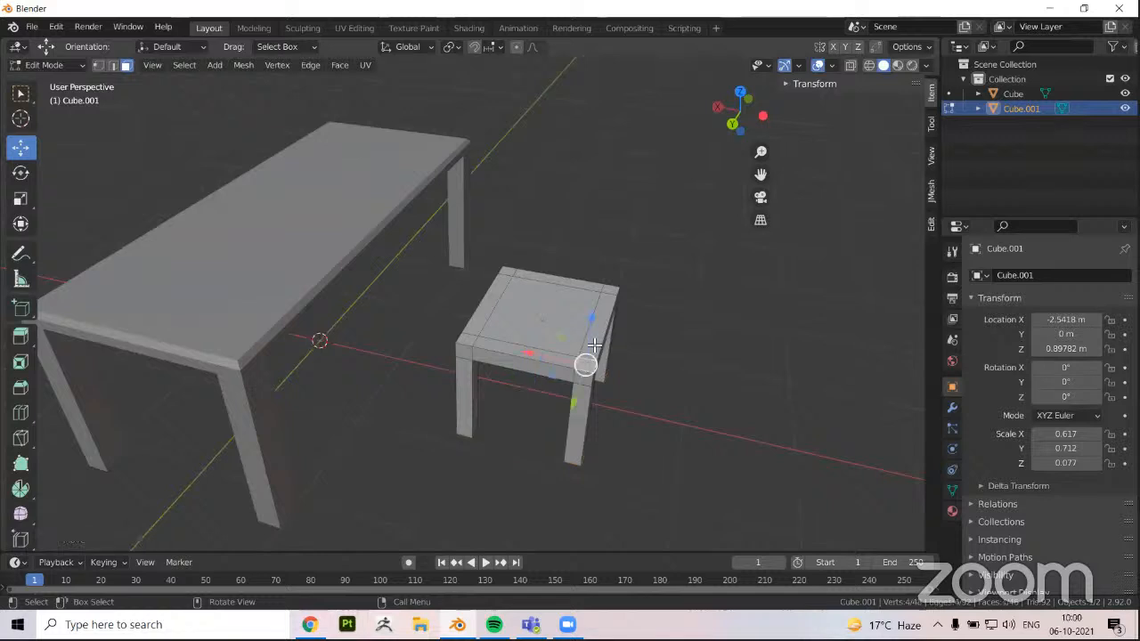
pyautogui.keyDown('shift'); pyautogui.click(603, 297); pyautogui.keyUp('shift')
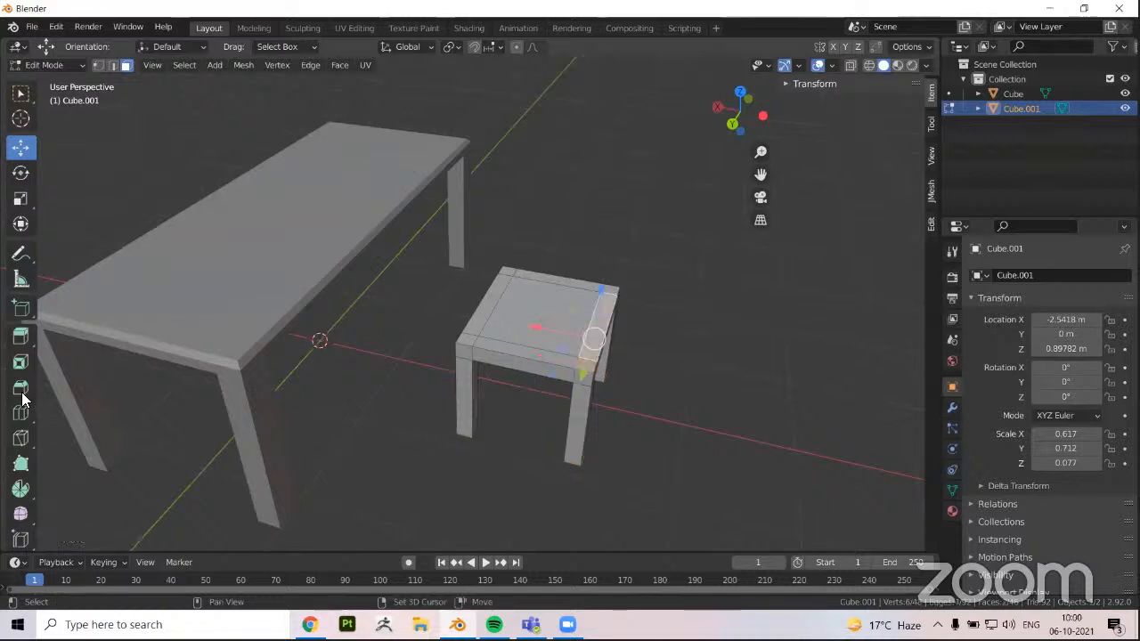
pyautogui.click(21, 337)
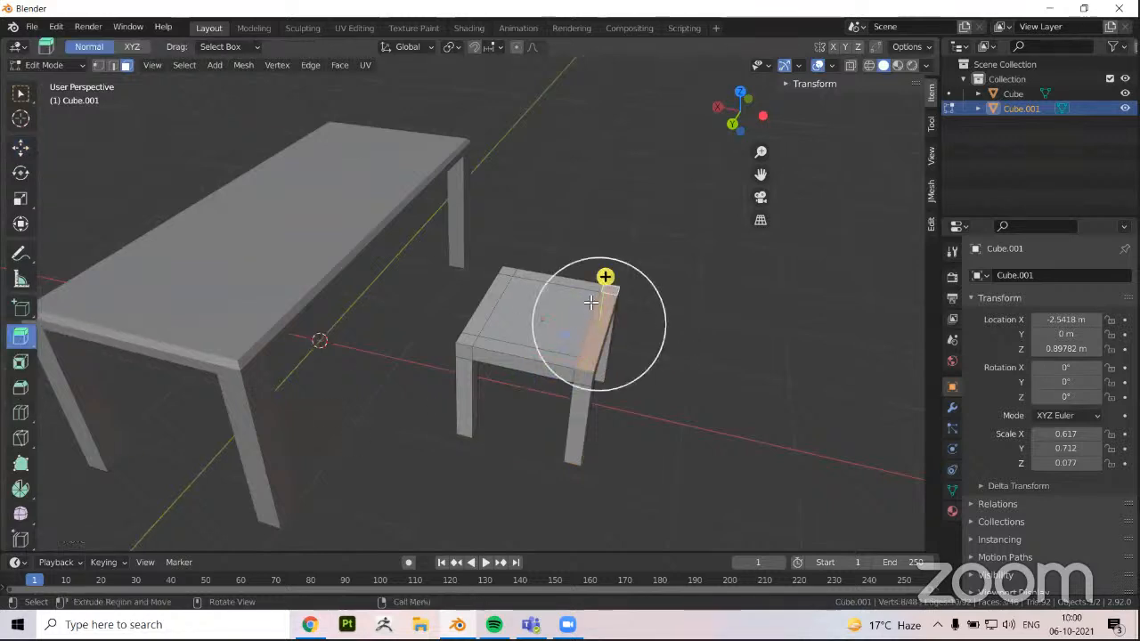
pyautogui.moveTo(606, 278); pyautogui.dragTo(627, 190)
# Leave Edit Mode on the chair and select it as a whole object
pyautogui.moveTo(558, 305); pyautogui.dragTo(522, 376, button='middle')
pyautogui.scroll(-2, 489, 267)
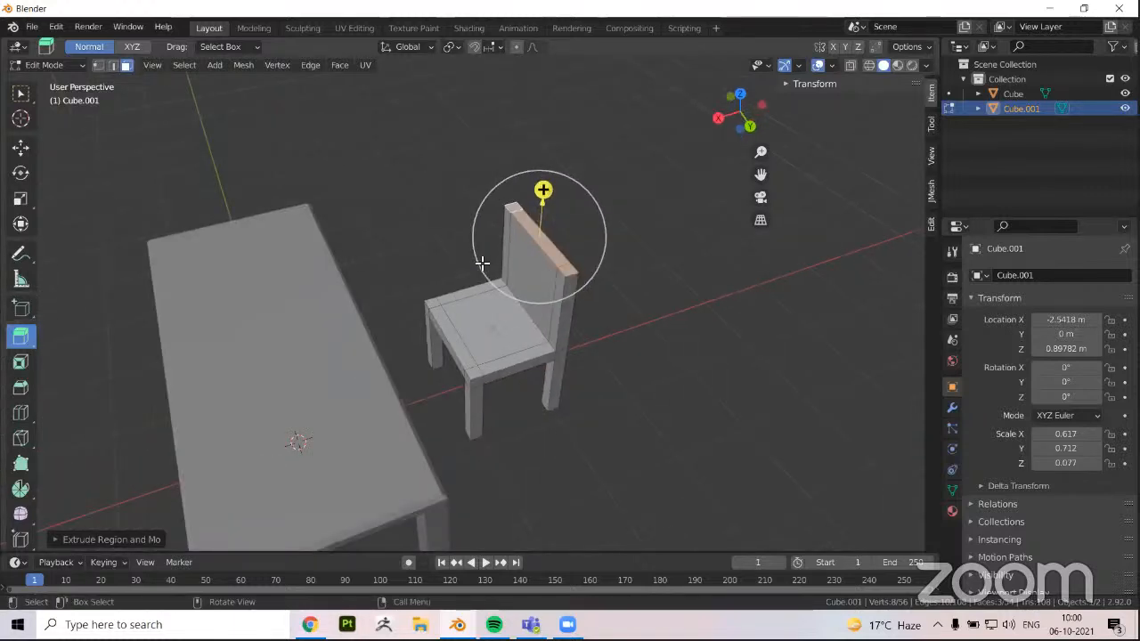
pyautogui.moveTo(492, 261); pyautogui.dragTo(343, 420, button='middle')
pyautogui.press('g')
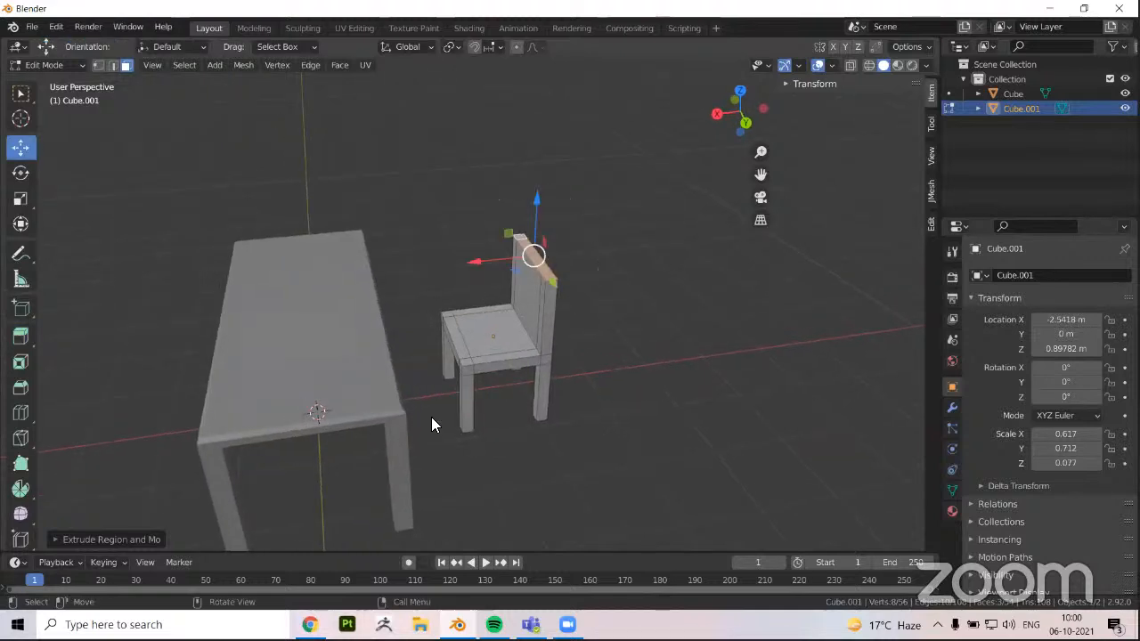
pyautogui.moveTo(552, 428); pyautogui.dragTo(544, 381, button='middle')
pyautogui.press('Tab')
pyautogui.click(543, 381)
pyautogui.click(543, 381)
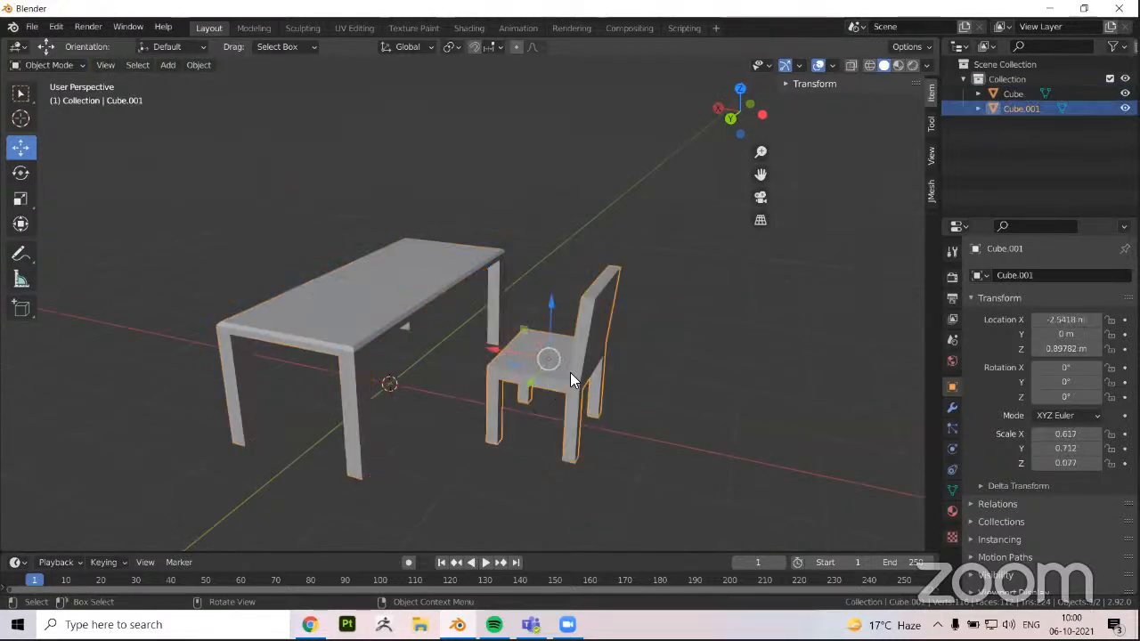
# Examine the table and chair from several angles, selecting each object in turn
pyautogui.keyDown('shift'); pyautogui.moveTo(614, 408); pyautogui.dragTo(739, 251, button='middle'); pyautogui.keyUp('shift')
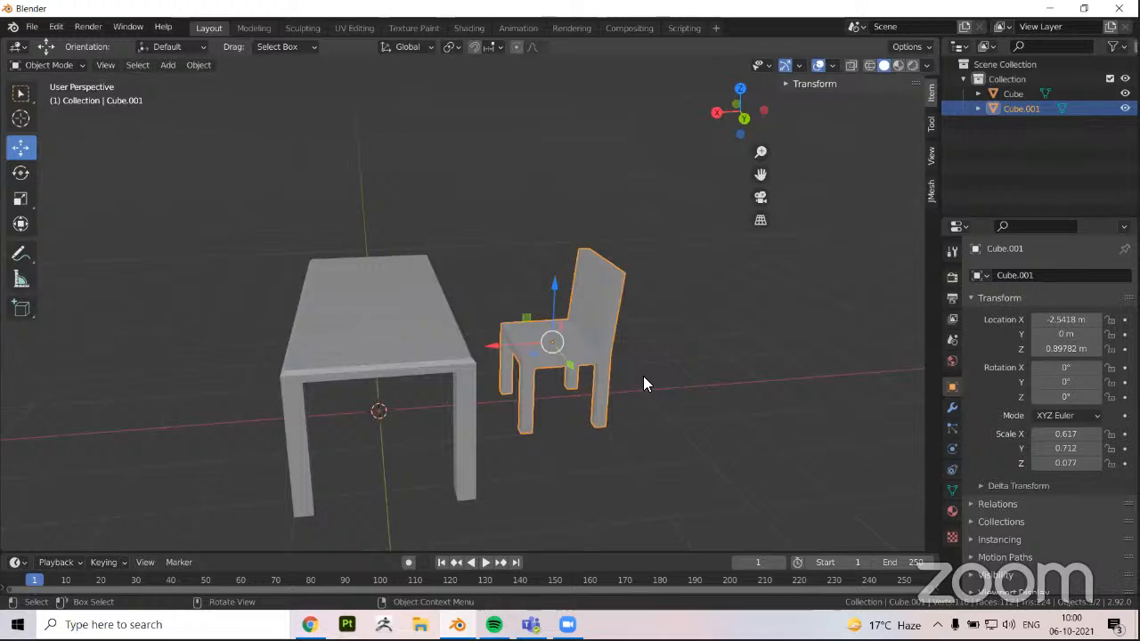
pyautogui.moveTo(670, 372); pyautogui.dragTo(686, 359, button='middle')
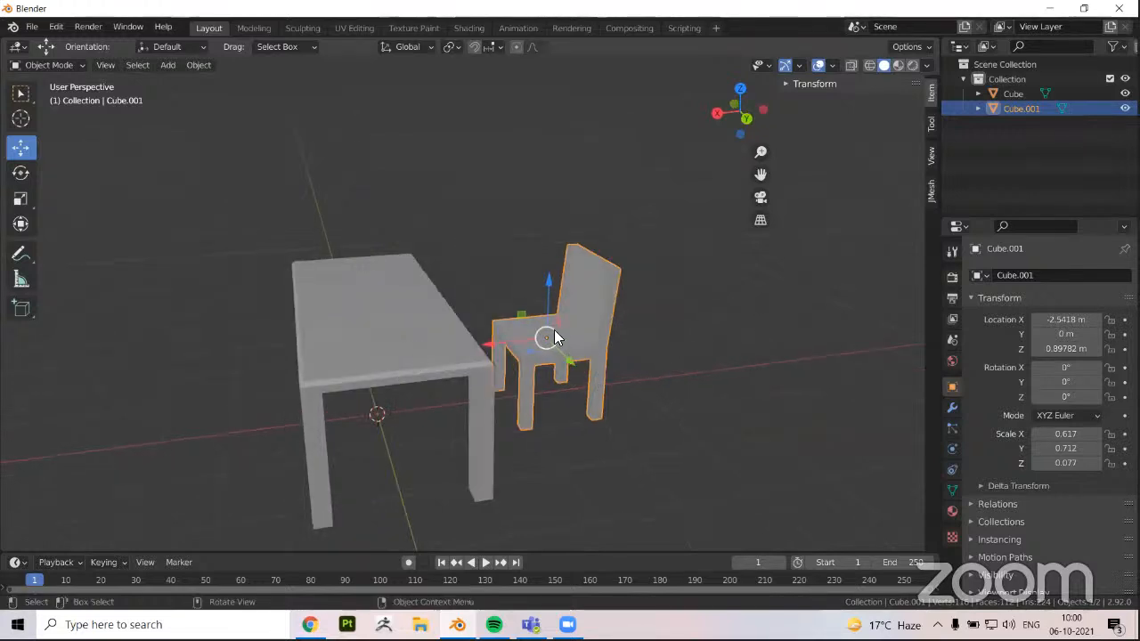
pyautogui.click(426, 363)
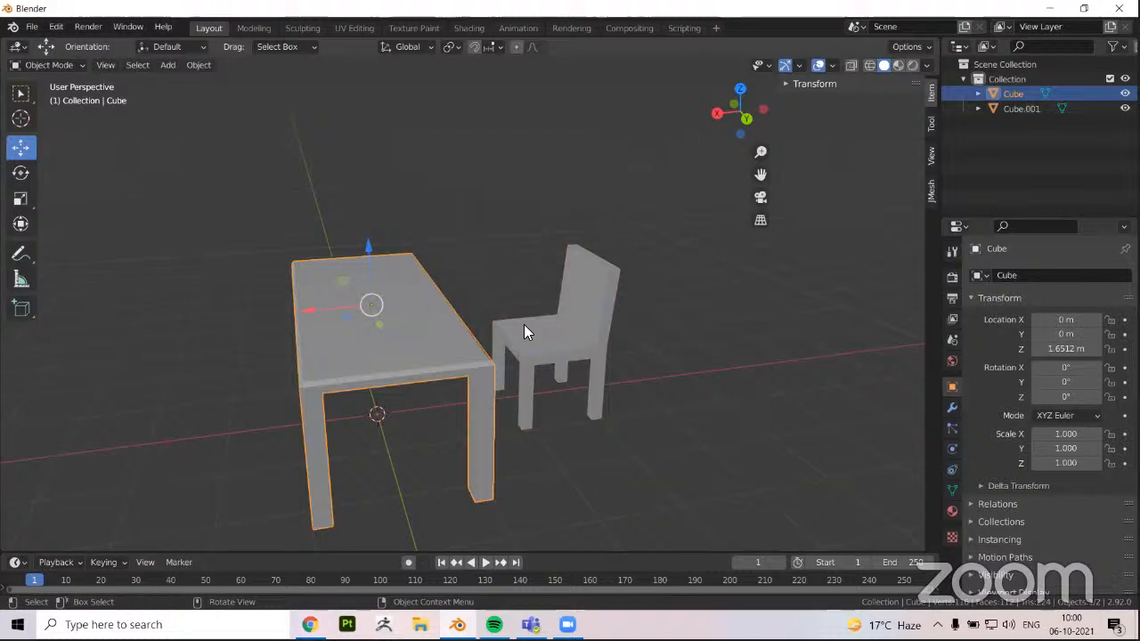
pyautogui.click(524, 327)
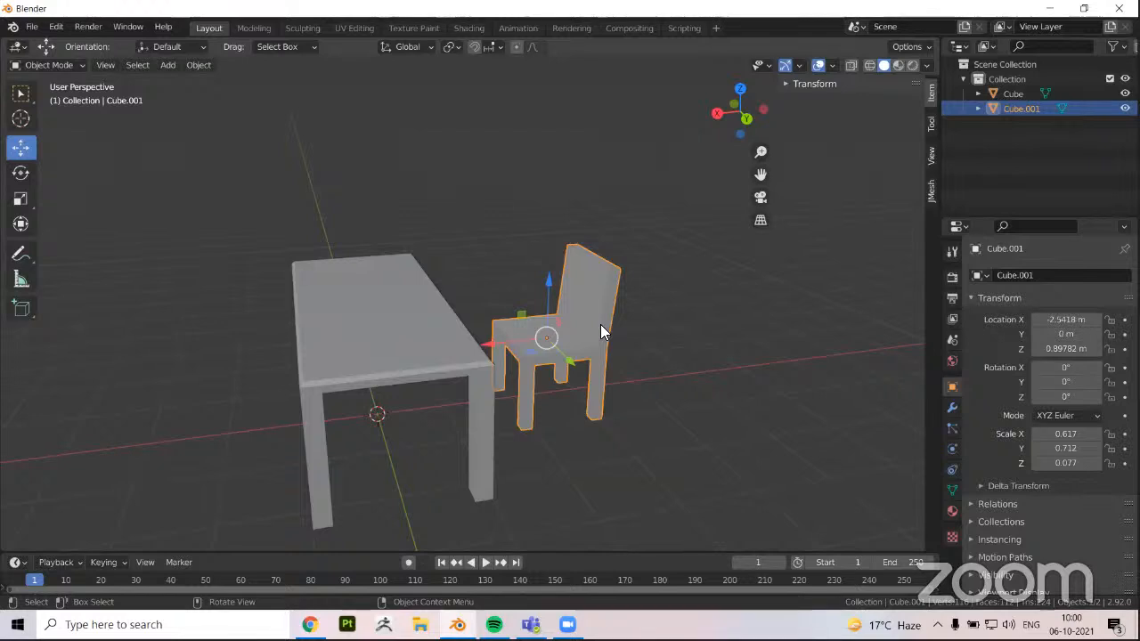
pyautogui.moveTo(570, 378); pyautogui.dragTo(658, 416, button='middle')
pyautogui.scroll(3, 512, 342)
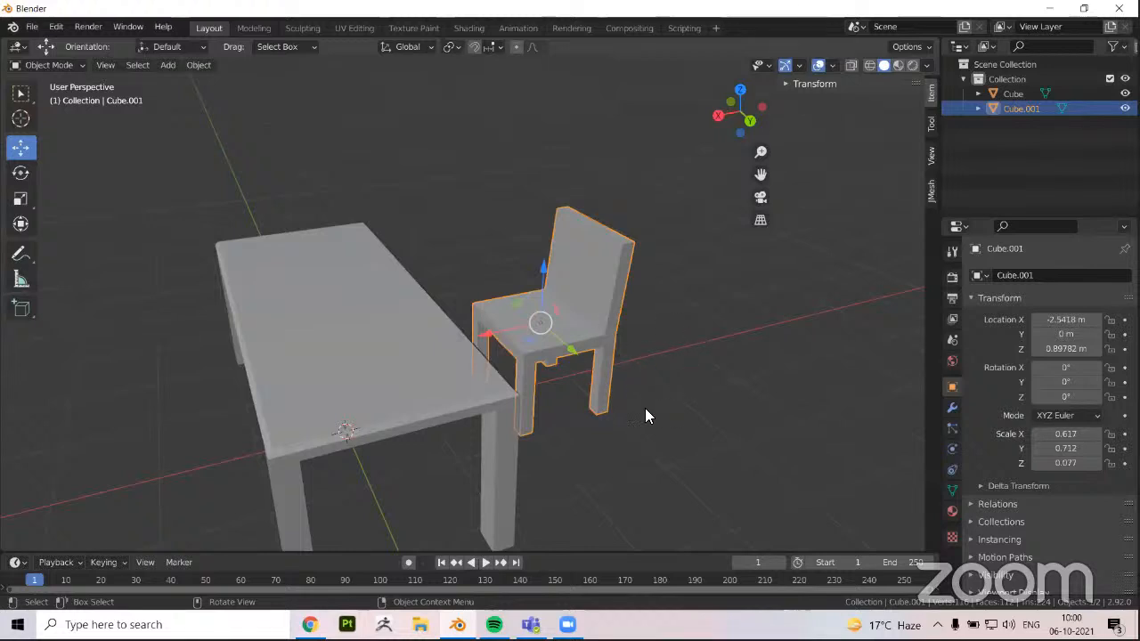
pyautogui.click(456, 379)
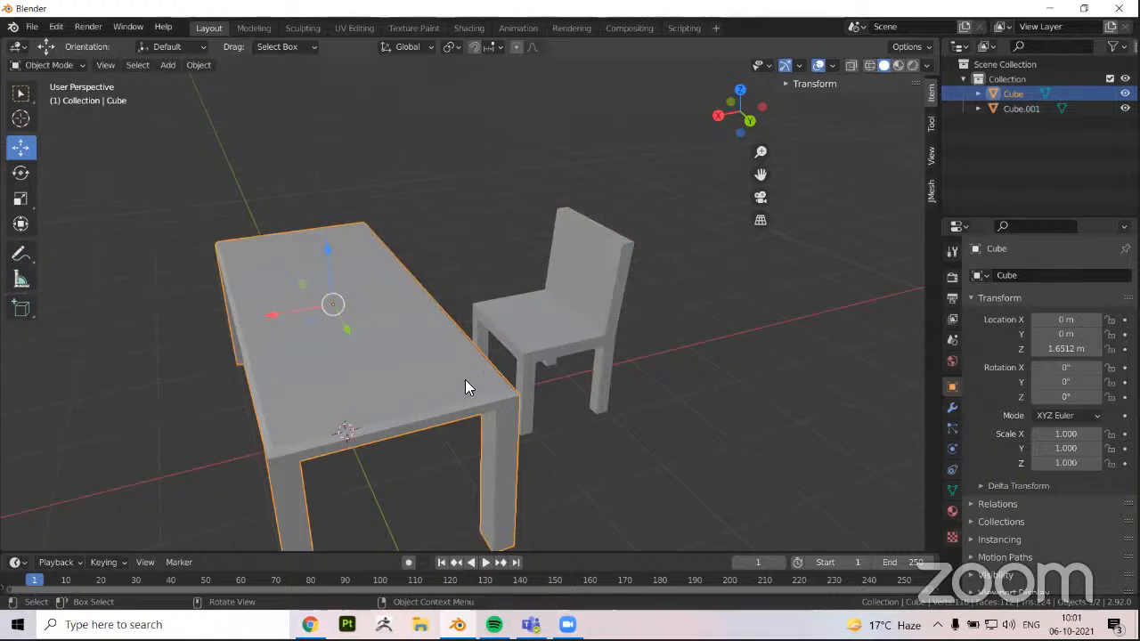
pyautogui.keyDown('shift'); pyautogui.moveTo(456, 394); pyautogui.dragTo(488, 367, button='middle'); pyautogui.keyUp('shift')
pyautogui.keyDown('shift'); pyautogui.moveTo(589, 290); pyautogui.dragTo(601, 267, button='middle'); pyautogui.keyUp('shift')
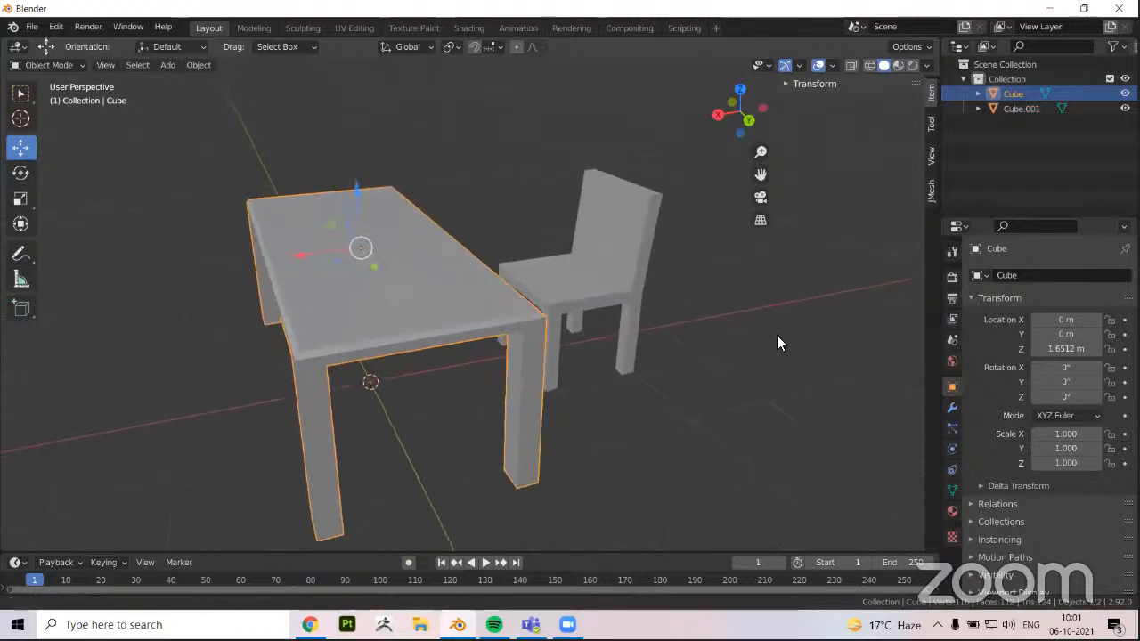
pyautogui.moveTo(777, 342); pyautogui.dragTo(717, 367, button='middle')
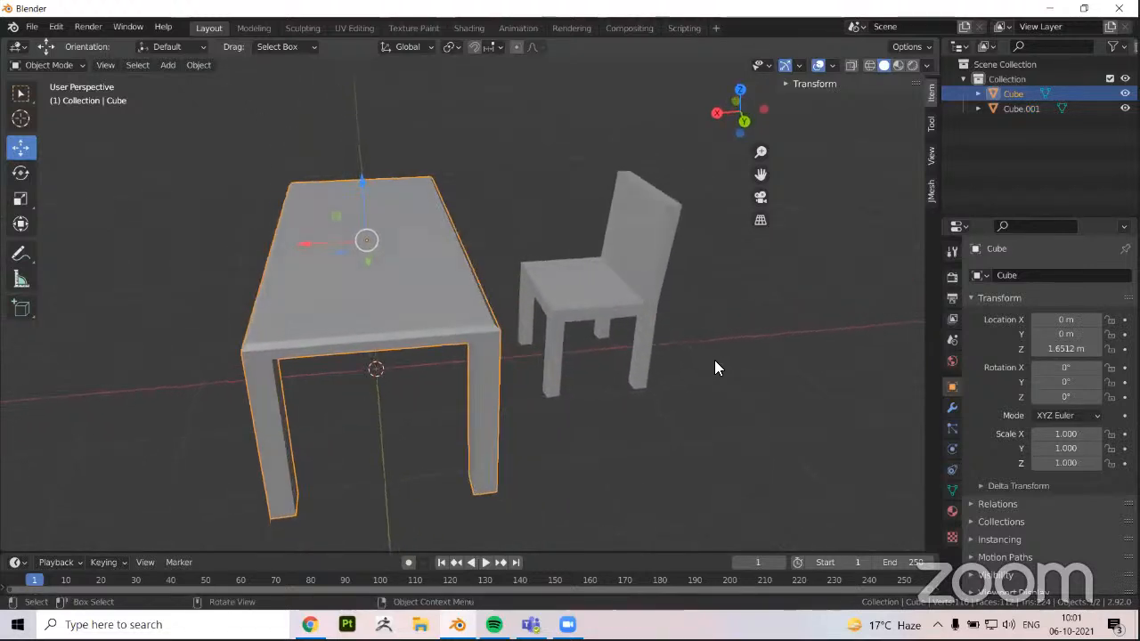
# Select the table, add a new material to it and name the material Wood
pyautogui.keyDown('shift'); pyautogui.click(417, 283); pyautogui.keyUp('shift')
pyautogui.keyDown('shift'); pyautogui.click(417, 283); pyautogui.keyUp('shift')
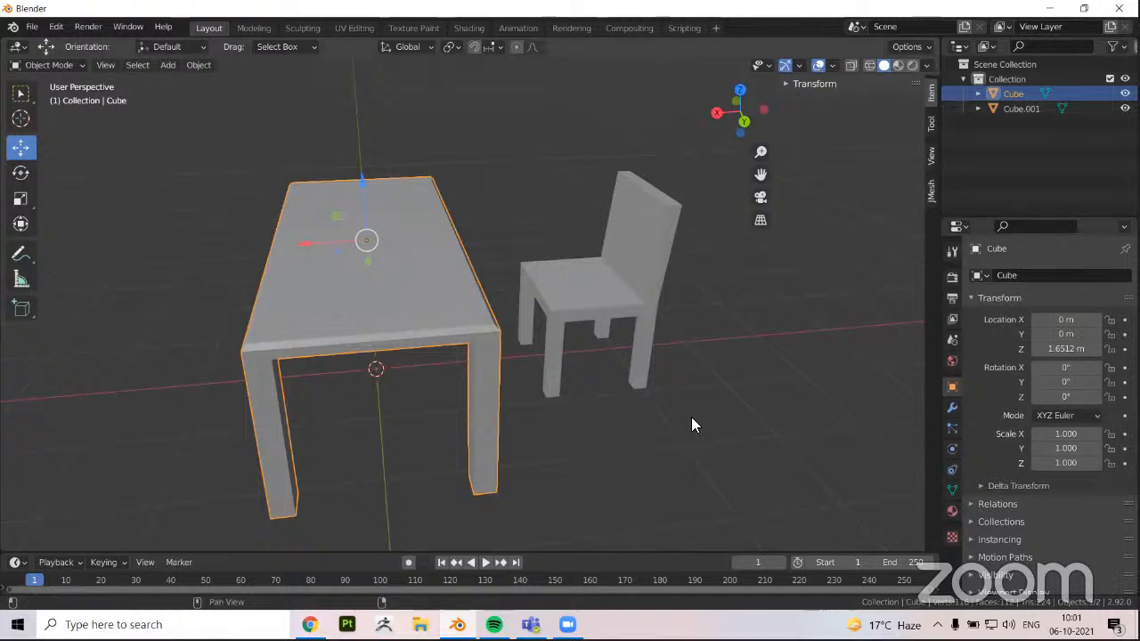
pyautogui.keyDown('shift'); pyautogui.moveTo(424, 274); pyautogui.dragTo(443, 279, button='middle'); pyautogui.keyUp('shift')
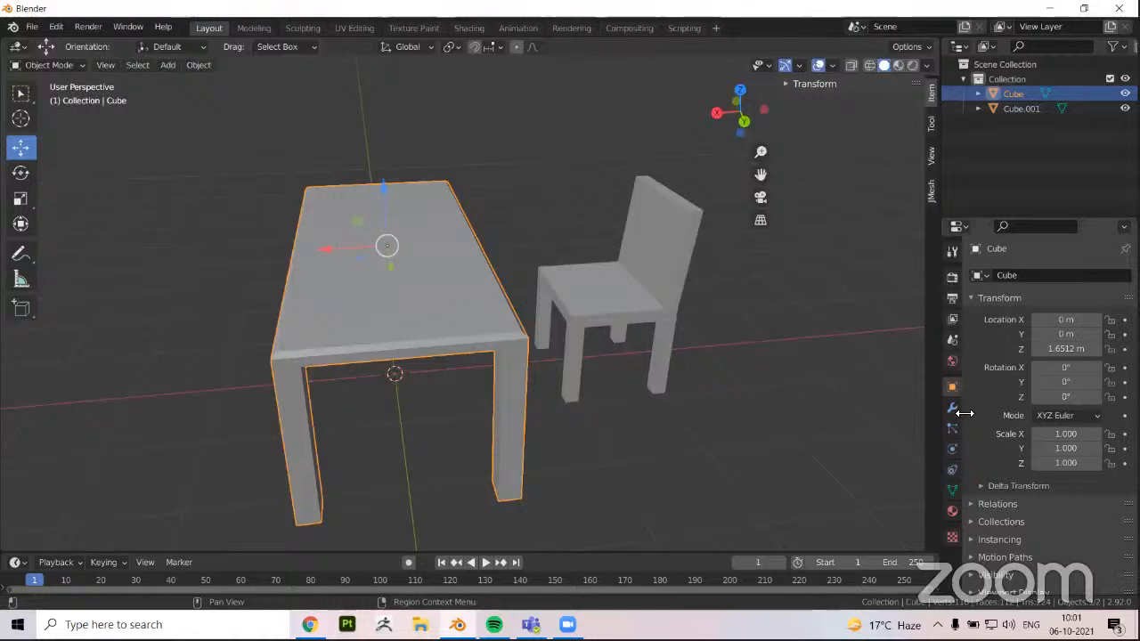
pyautogui.click(951, 511)
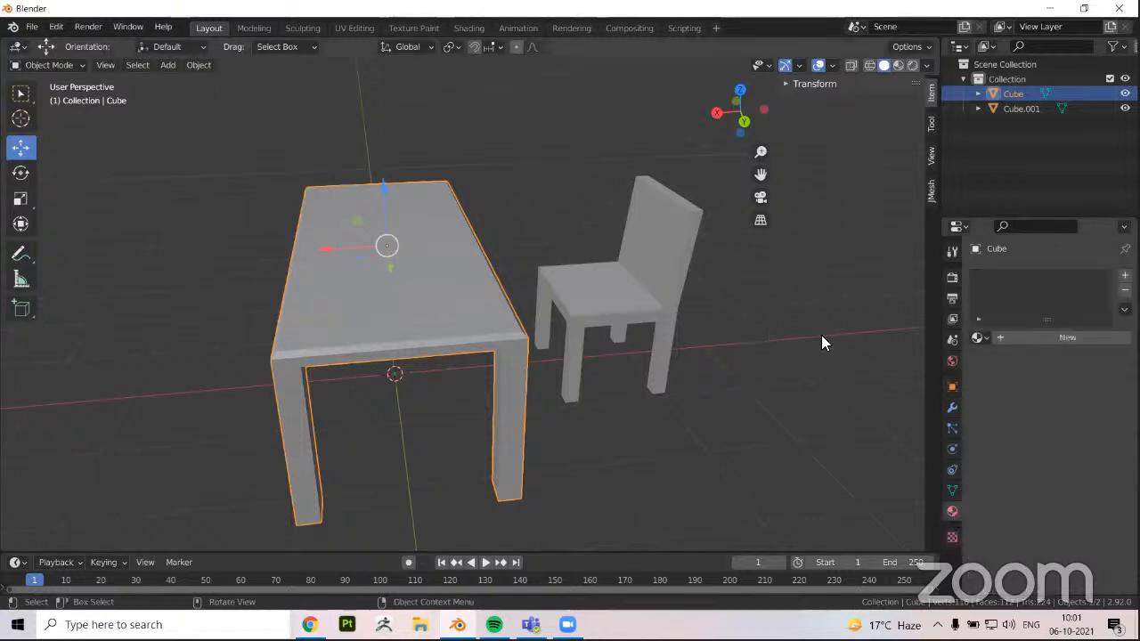
pyautogui.click(1036, 340)
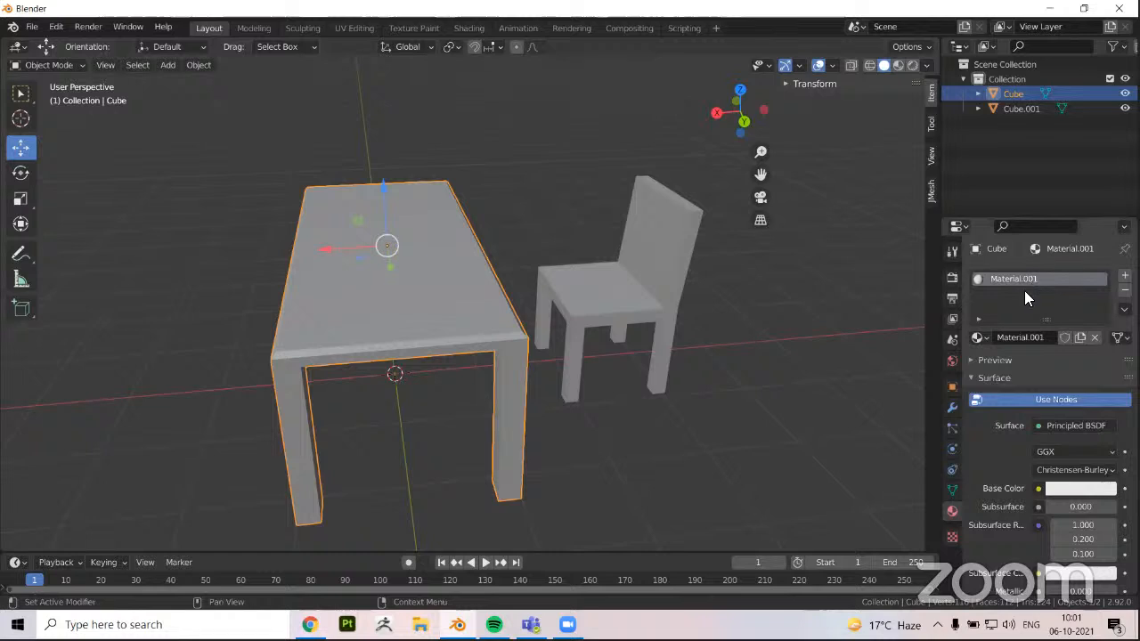
pyautogui.click(1028, 339)
pyautogui.write('Woo')
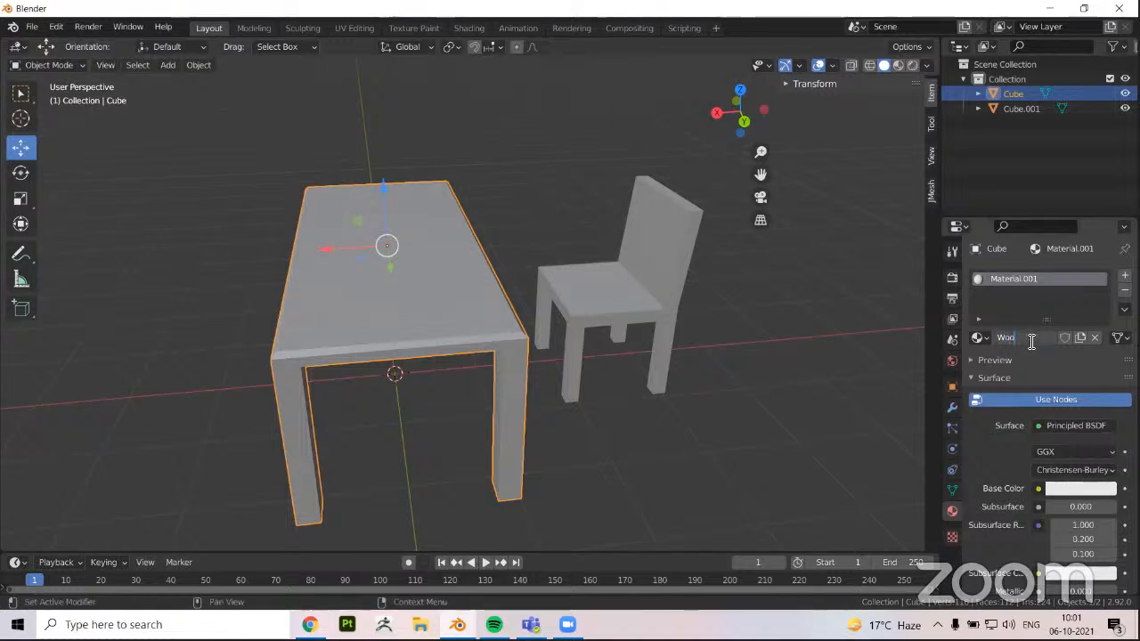
pyautogui.write('d')
pyautogui.press('Return')
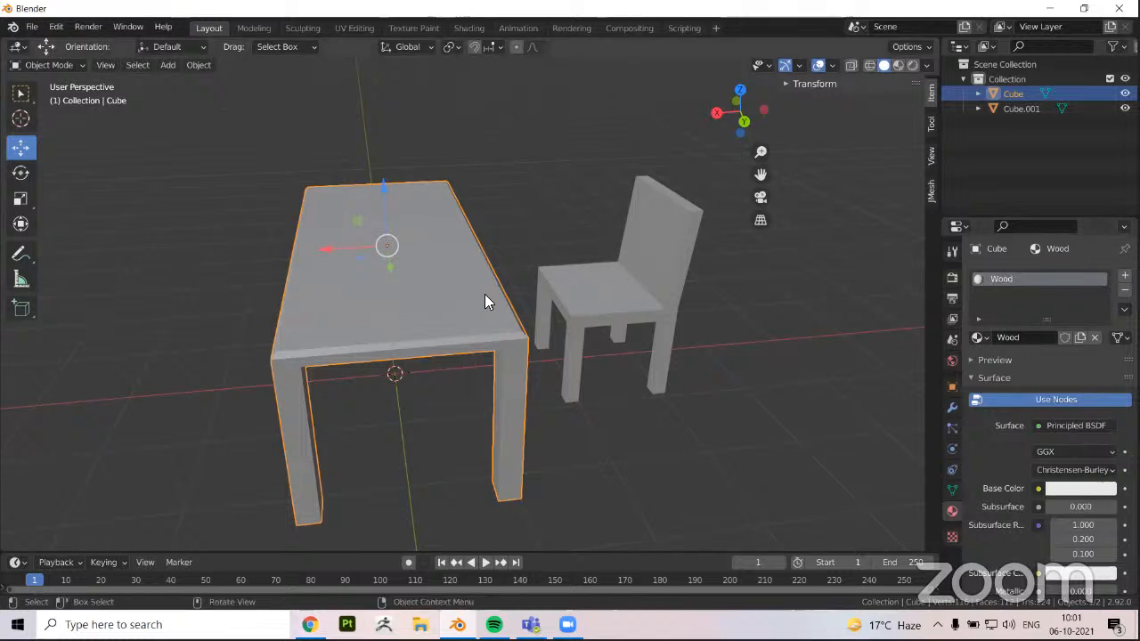
# Switch to the Shading workspace and bring up the Wood material's nodes with free space ahead of the Principled BSDF
pyautogui.moveTo(476, 321); pyautogui.dragTo(483, 320, button='middle')
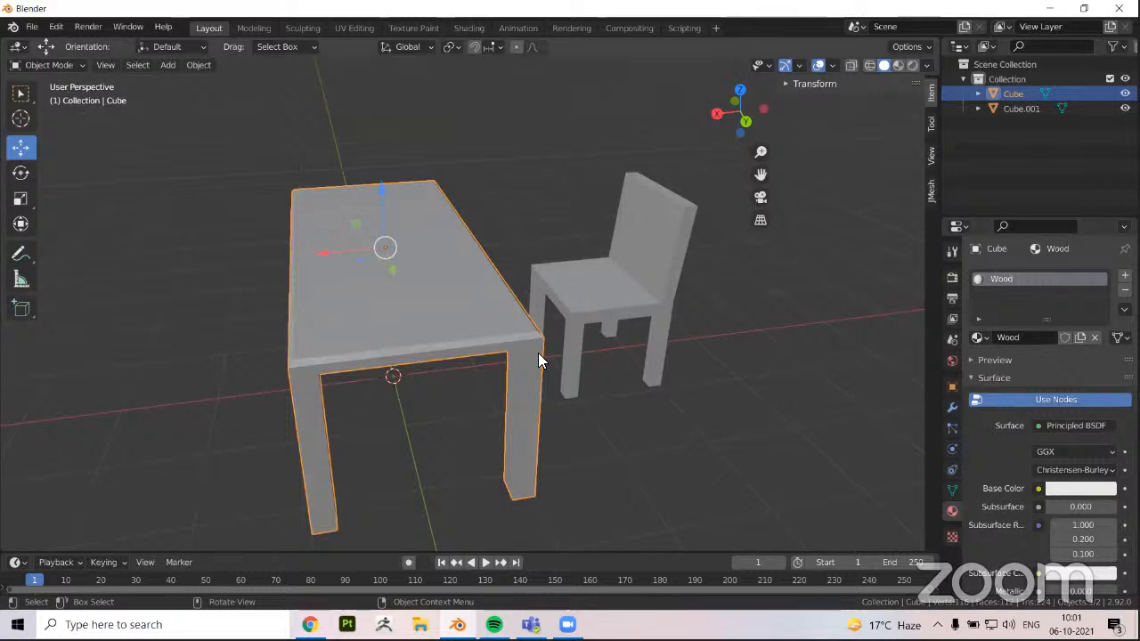
pyautogui.moveTo(474, 374); pyautogui.dragTo(490, 367, button='middle')
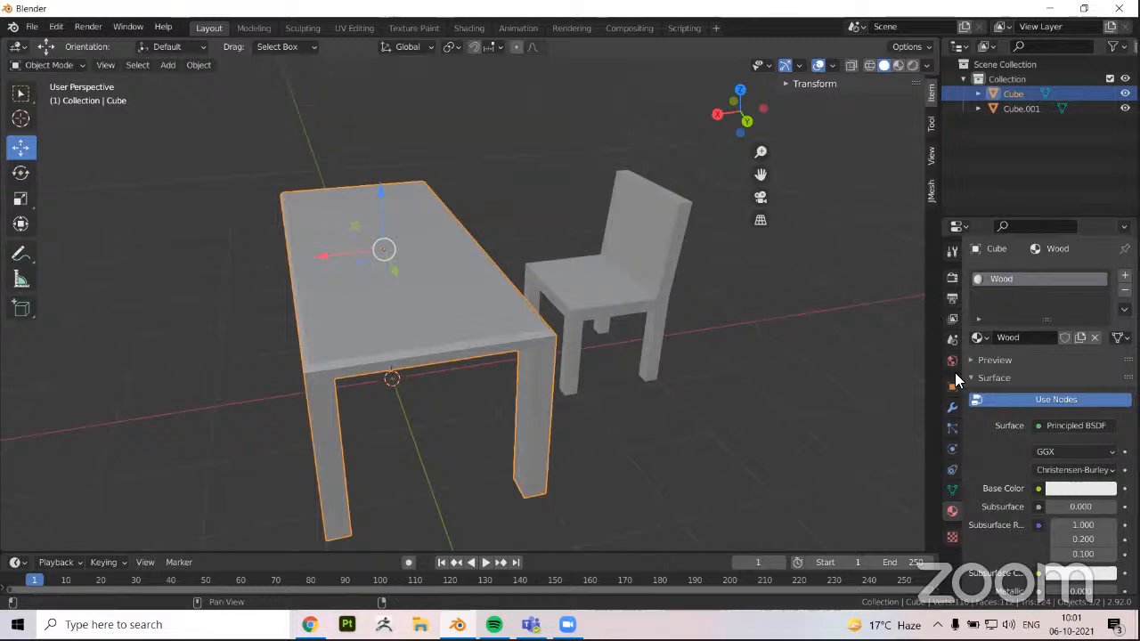
pyautogui.click(977, 337)
pyautogui.click(469, 28)
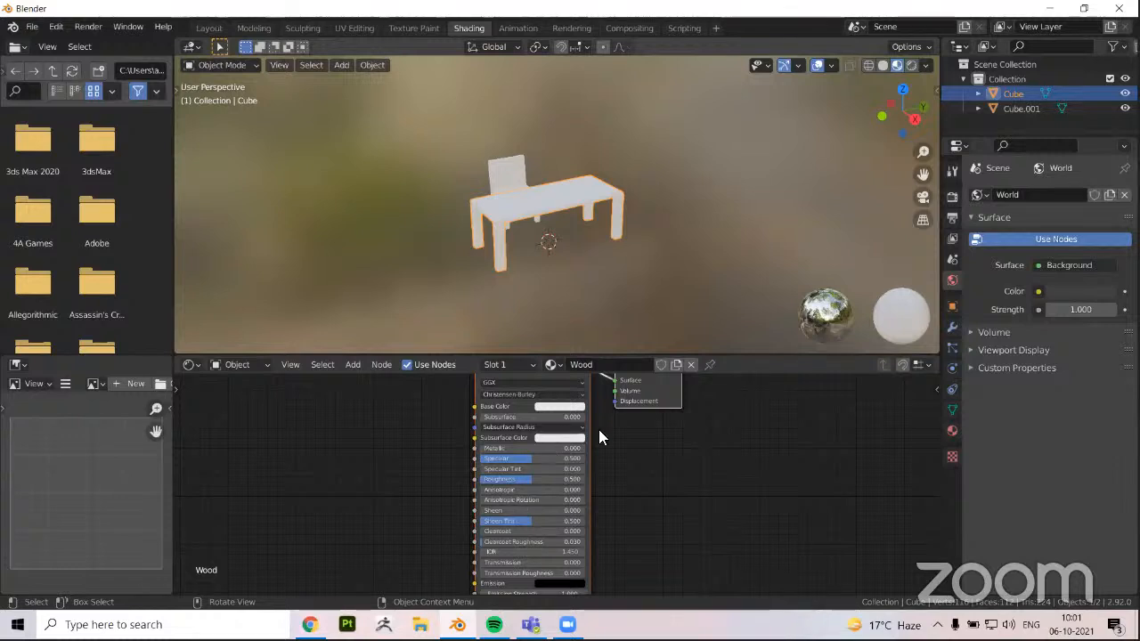
pyautogui.scroll(-2, 589, 426)
pyautogui.moveTo(590, 425); pyautogui.dragTo(600, 446, button='middle')
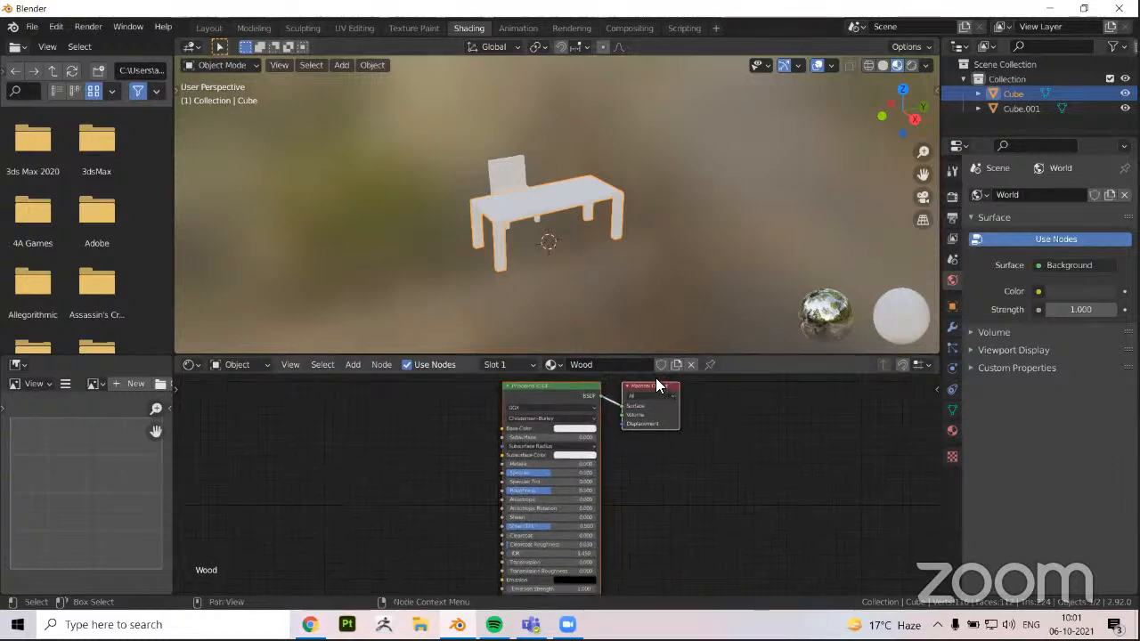
pyautogui.moveTo(655, 377); pyautogui.dragTo(771, 418, button='middle')
pyautogui.scroll(3, 655, 378)
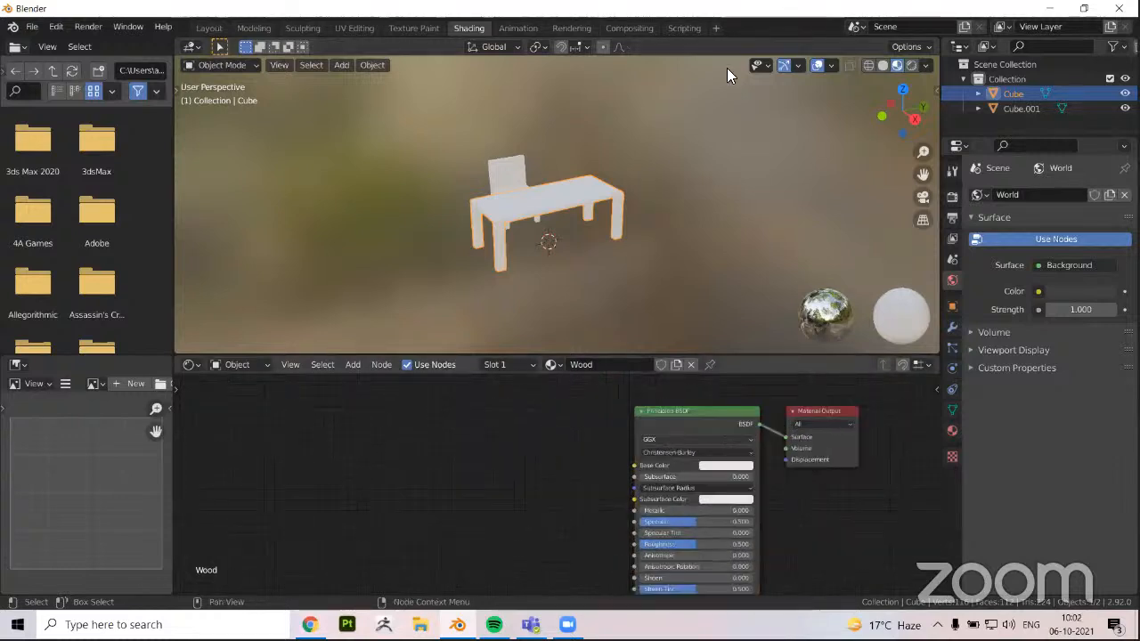
pyautogui.moveTo(423, 458); pyautogui.dragTo(456, 446, button='middle')
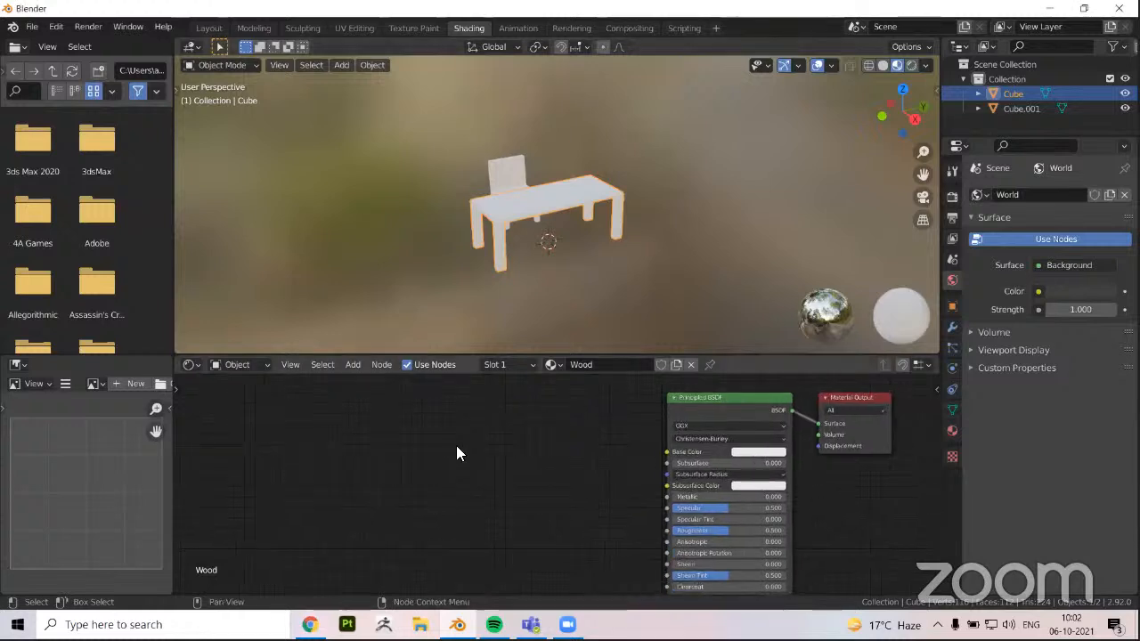
# Start a Principled Texture Setup for the Wood material and browse to the folder E:\Office\Blender\presentation
pyautogui.rightClick(440, 447)
pyautogui.hotkey('ctrl', 'shift', 't')
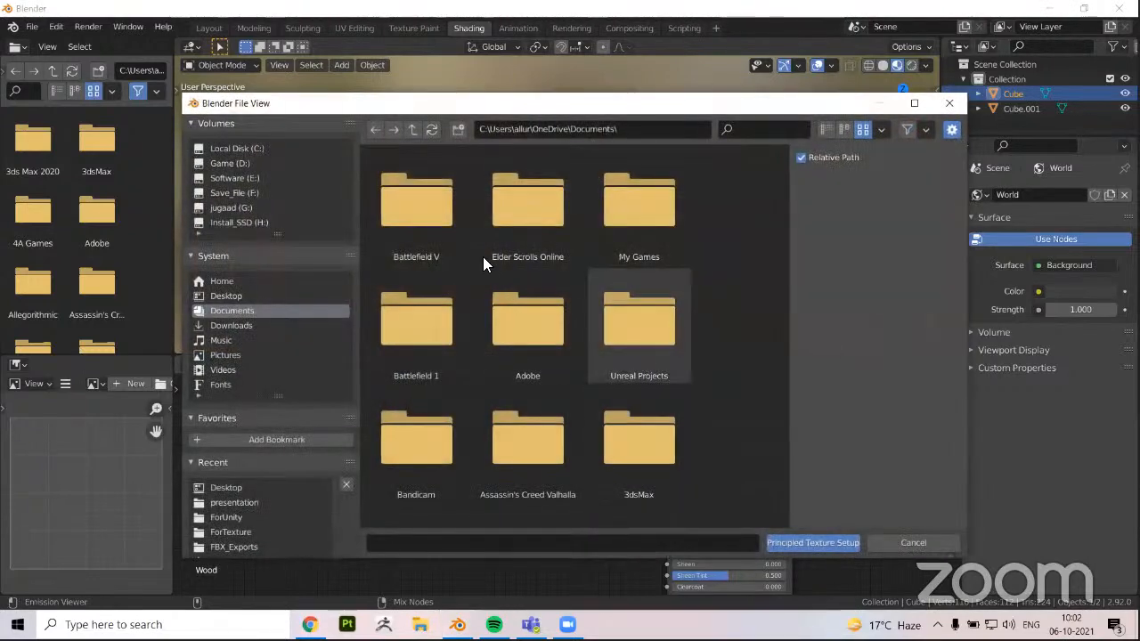
pyautogui.click(236, 177)
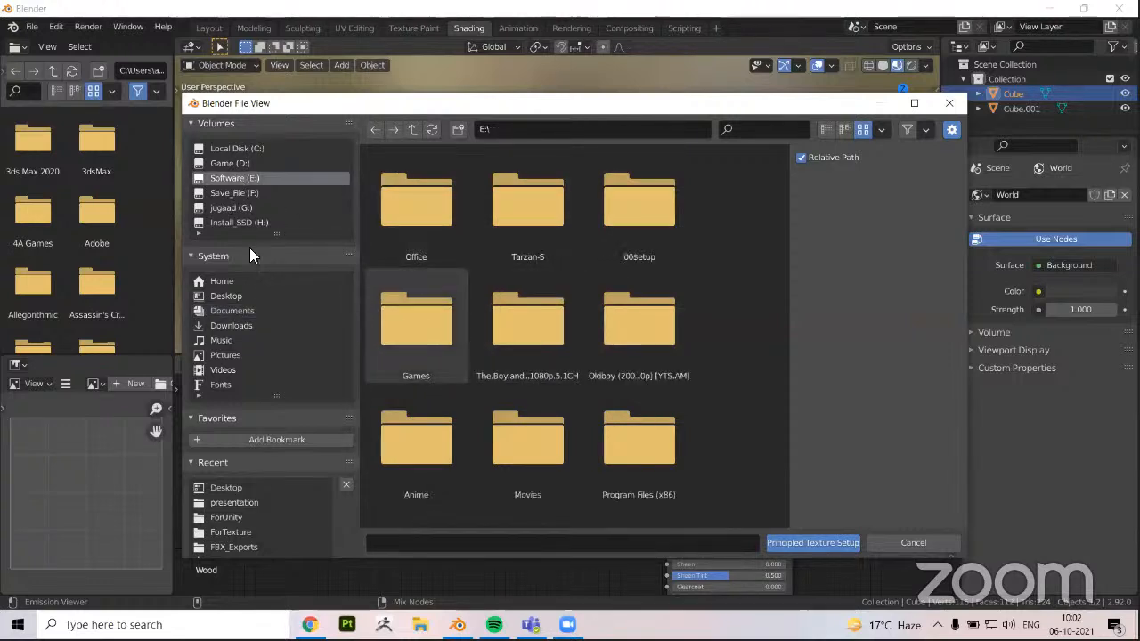
pyautogui.click(235, 193)
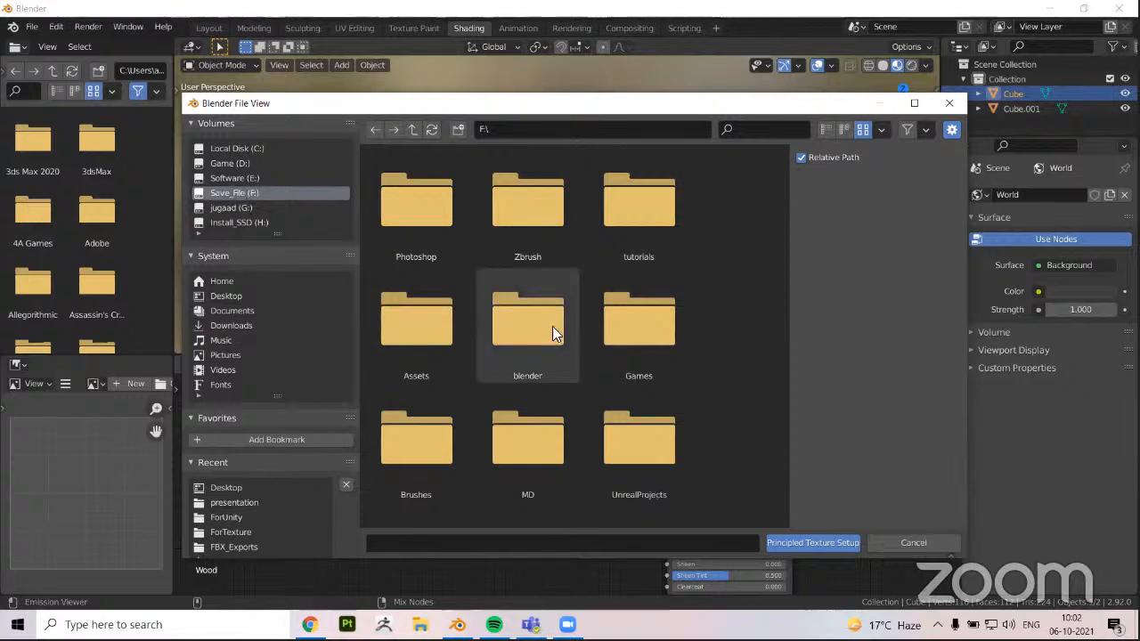
pyautogui.click(228, 180)
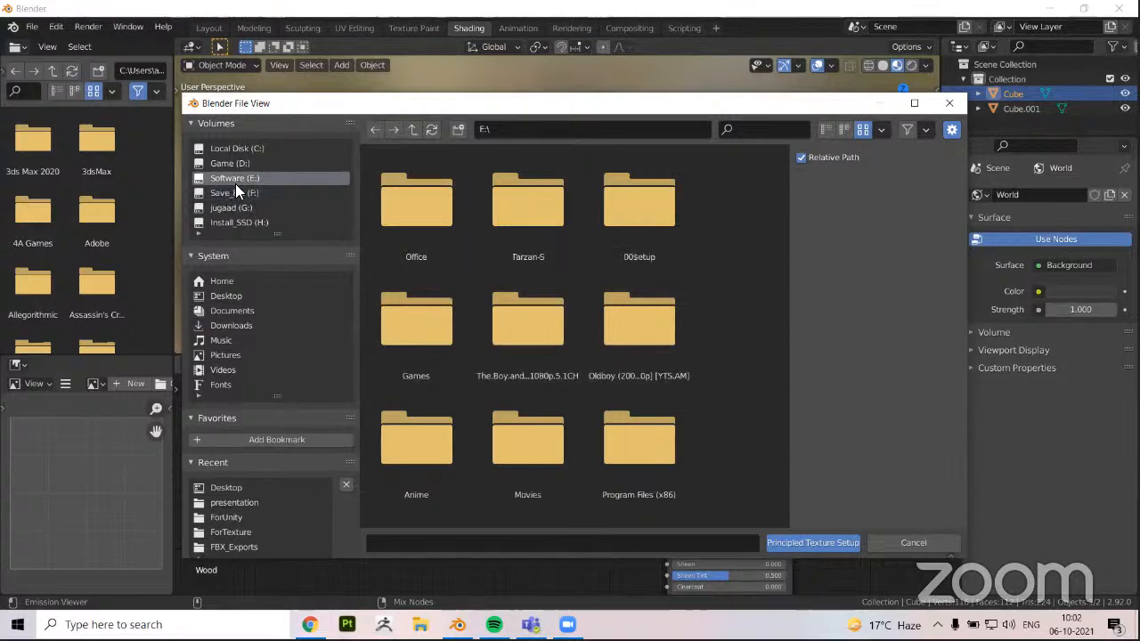
pyautogui.click(411, 218)
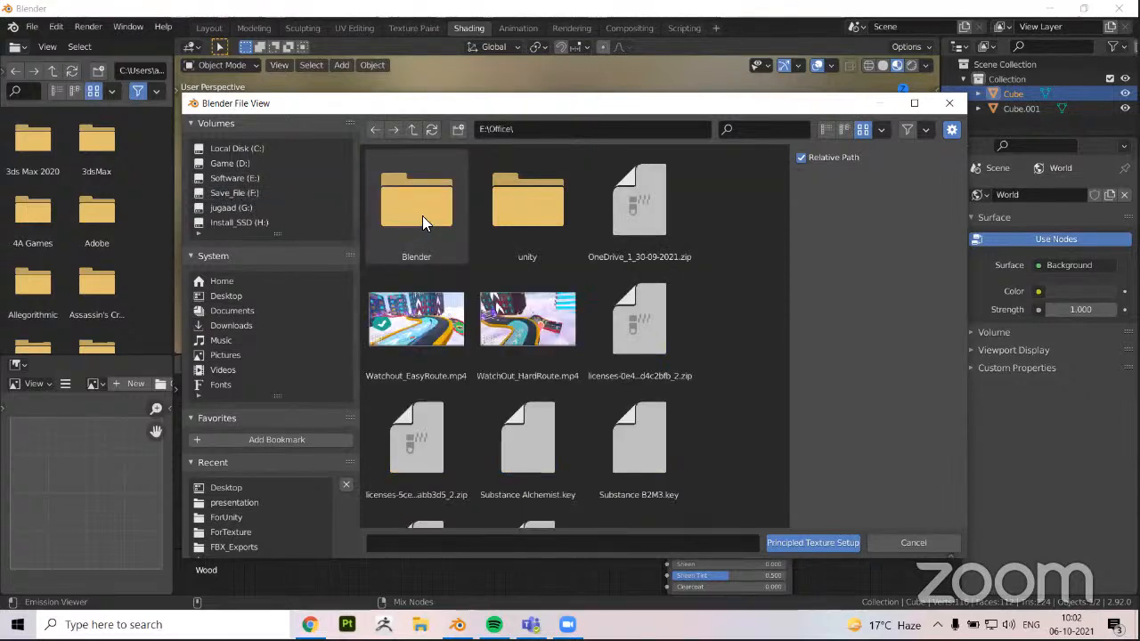
pyautogui.click(420, 218)
pyautogui.click(435, 230)
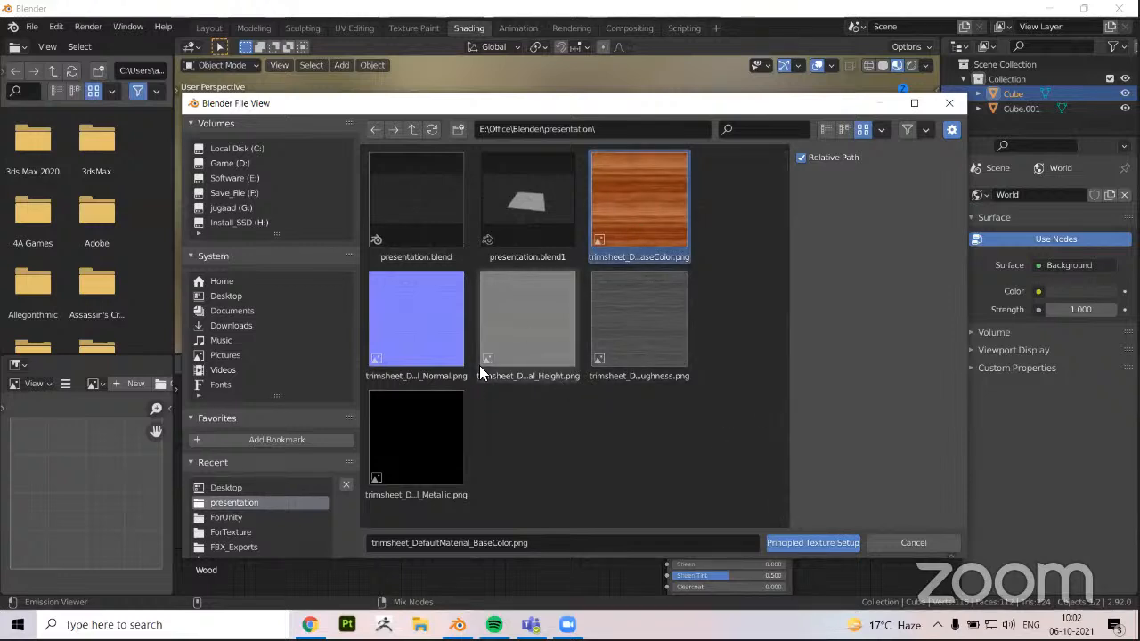
# Try to load the trimsheet BaseColor, Normal, Height, Roughness and Metallic images through the Principled Texture Setup
pyautogui.keyDown('shift'); pyautogui.click(438, 344); pyautogui.keyUp('shift')
pyautogui.keyDown('shift'); pyautogui.click(526, 334); pyautogui.keyUp('shift')
pyautogui.keyDown('shift'); pyautogui.click(623, 341); pyautogui.keyUp('shift')
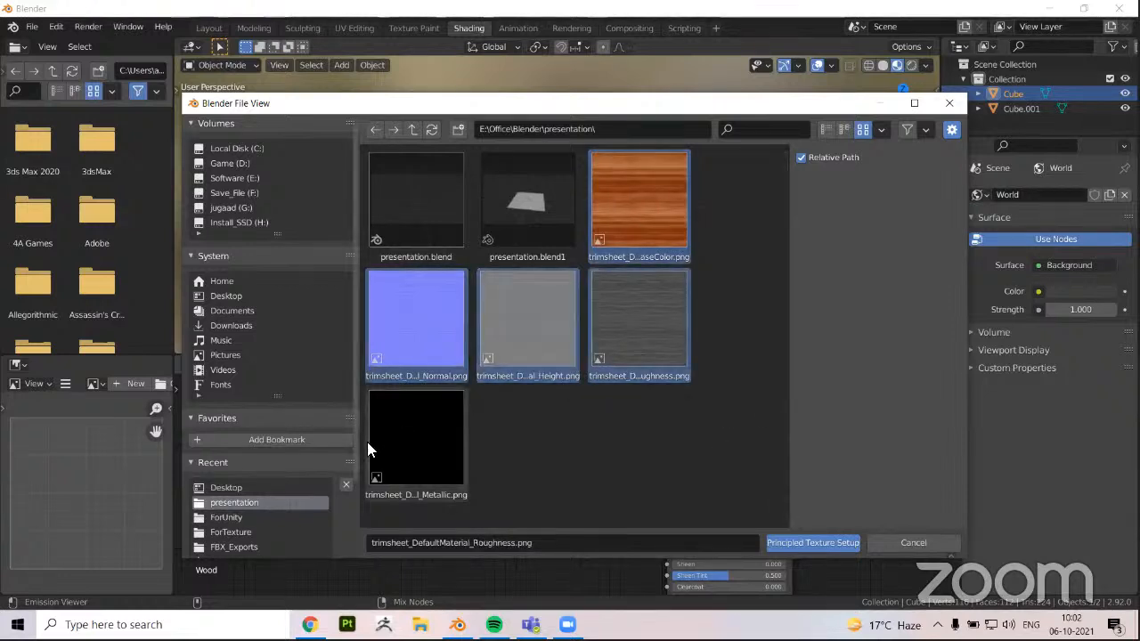
pyautogui.keyDown('shift'); pyautogui.click(394, 432); pyautogui.keyUp('shift')
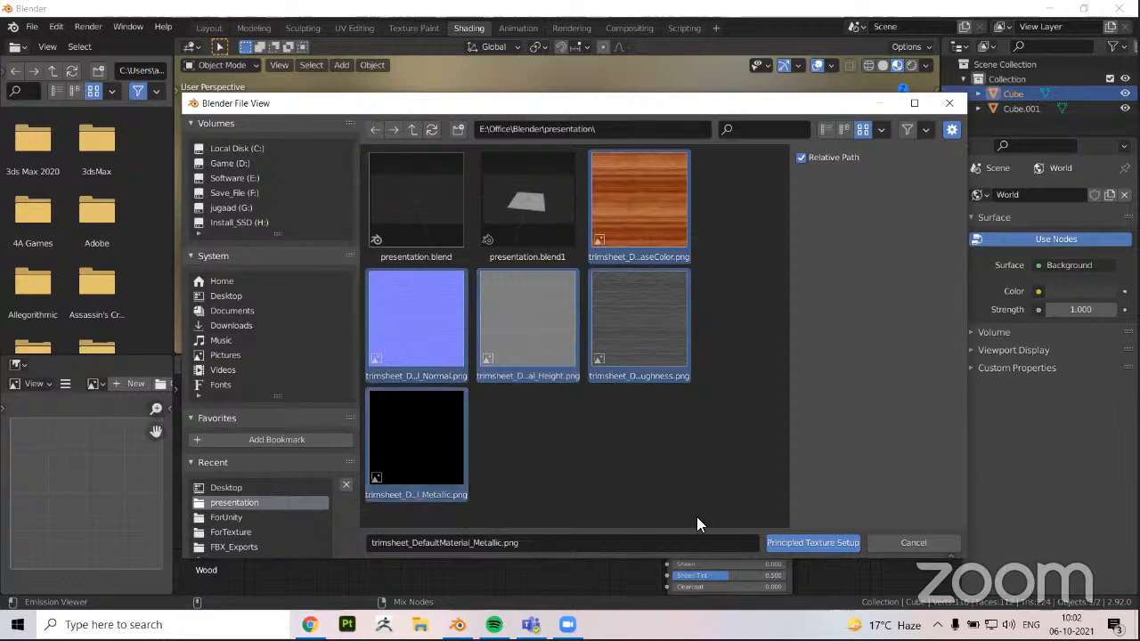
pyautogui.click(802, 541)
# Try the Principled Texture Setup again with images from the folder under E:\Office\Blender
pyautogui.scroll(-3, 438, 457)
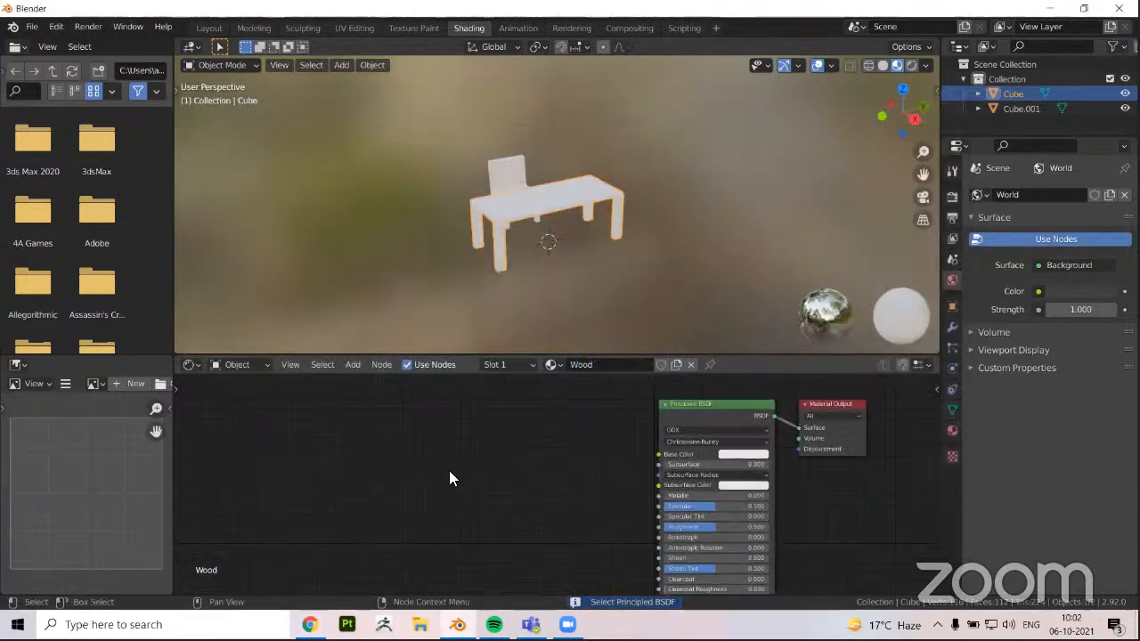
pyautogui.scroll(-3, 517, 454)
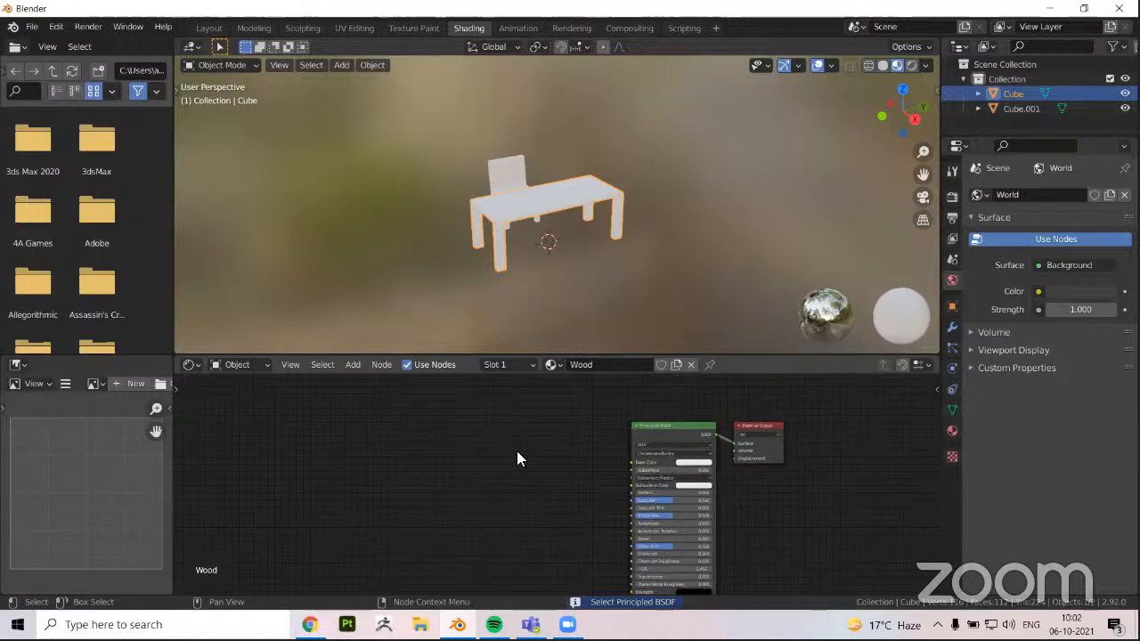
pyautogui.moveTo(489, 235); pyautogui.dragTo(228, 292, button='middle')
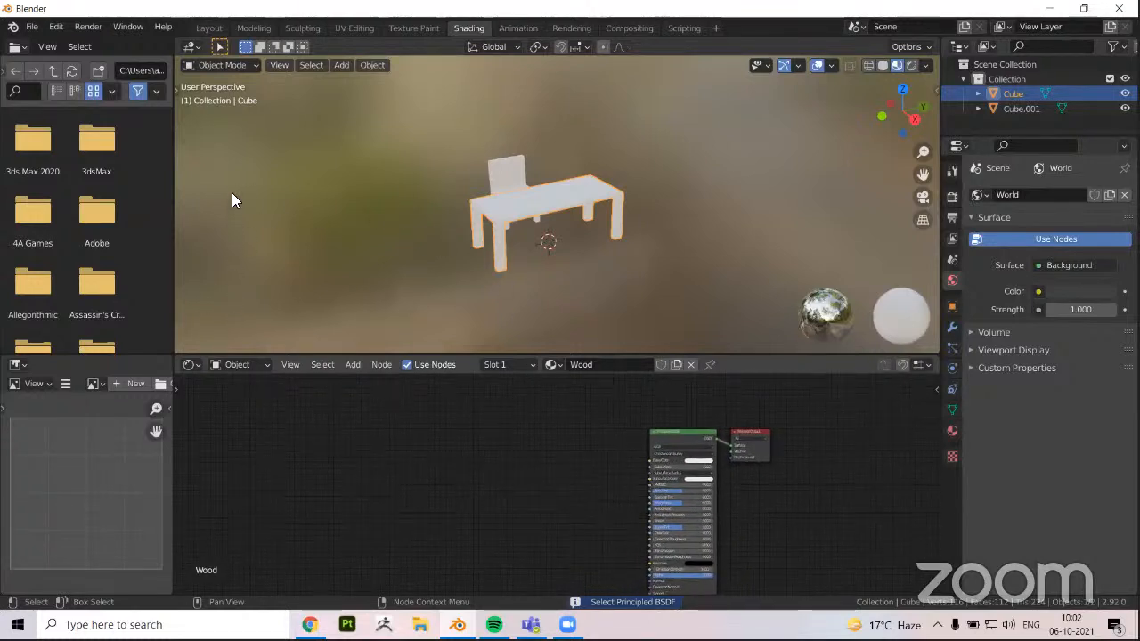
pyautogui.hotkey('ctrl', 'shift', 't')
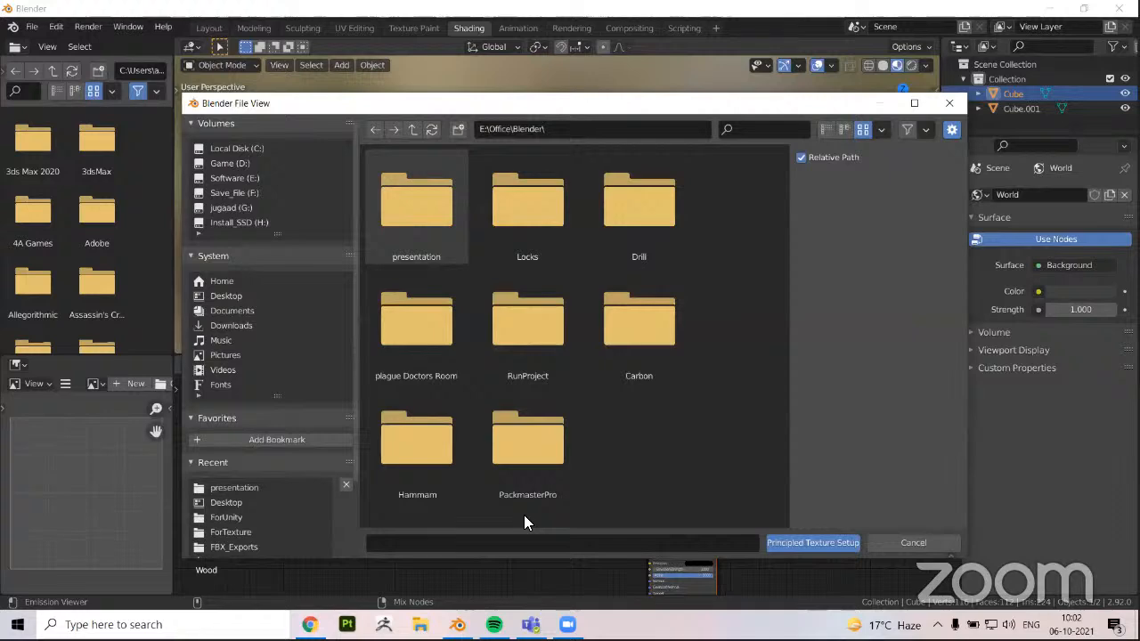
pyautogui.click(812, 543)
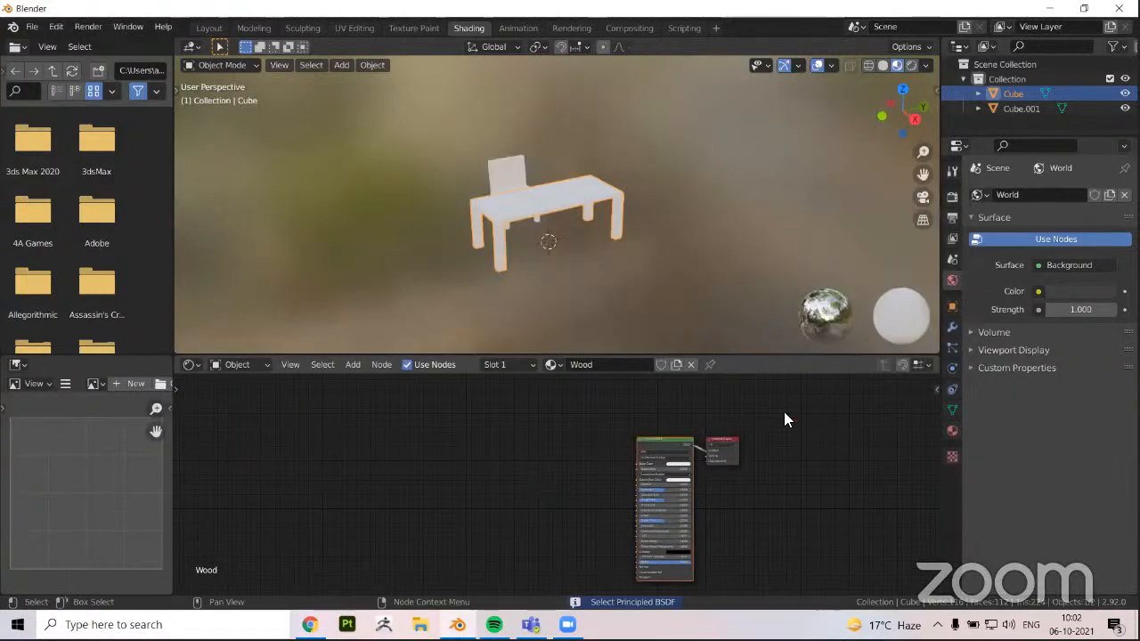
# With the Principled BSDF node selected, run the Principled Texture Setup using the trimsheet images from E:\Office\Blender\presentation
pyautogui.scroll(1, 688, 434)
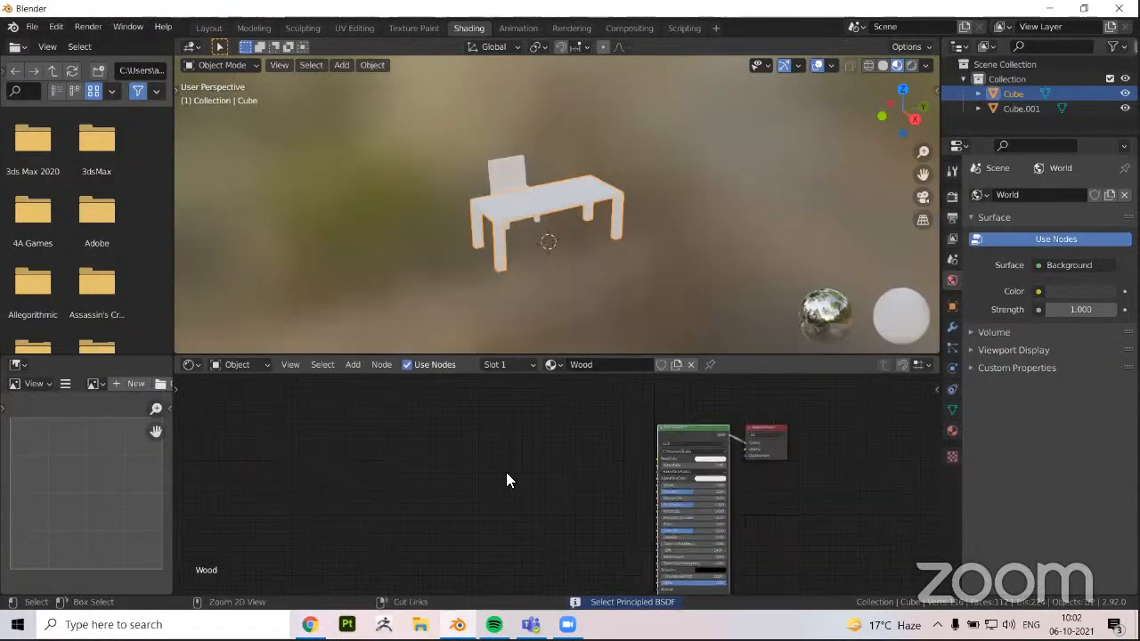
pyautogui.hotkey('ctrl', 'shift', 't')
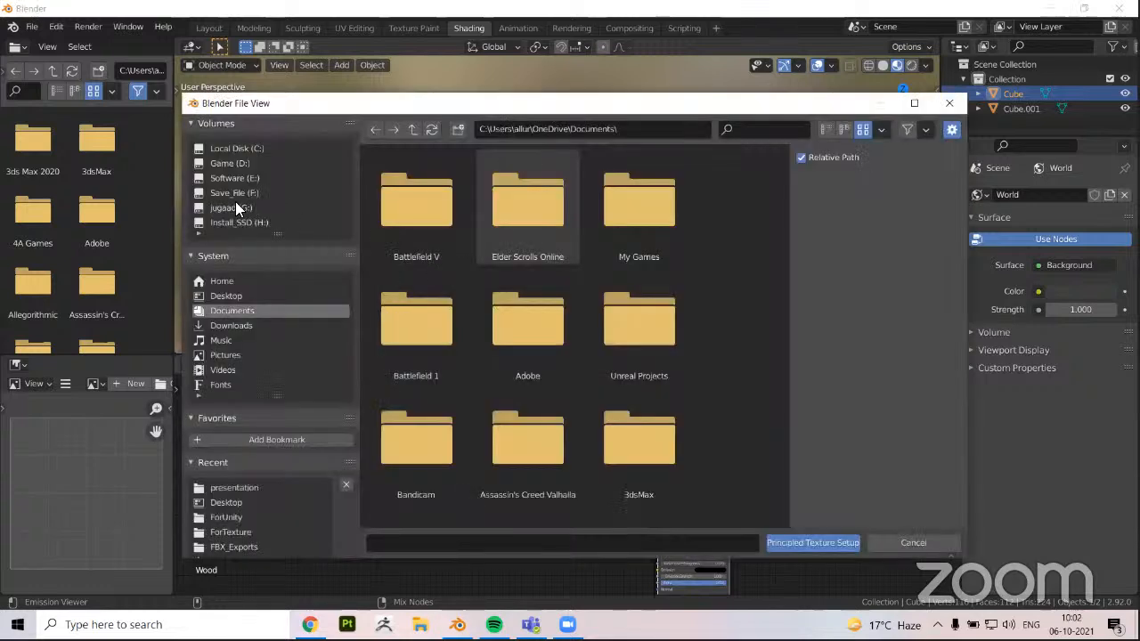
pyautogui.click(228, 175)
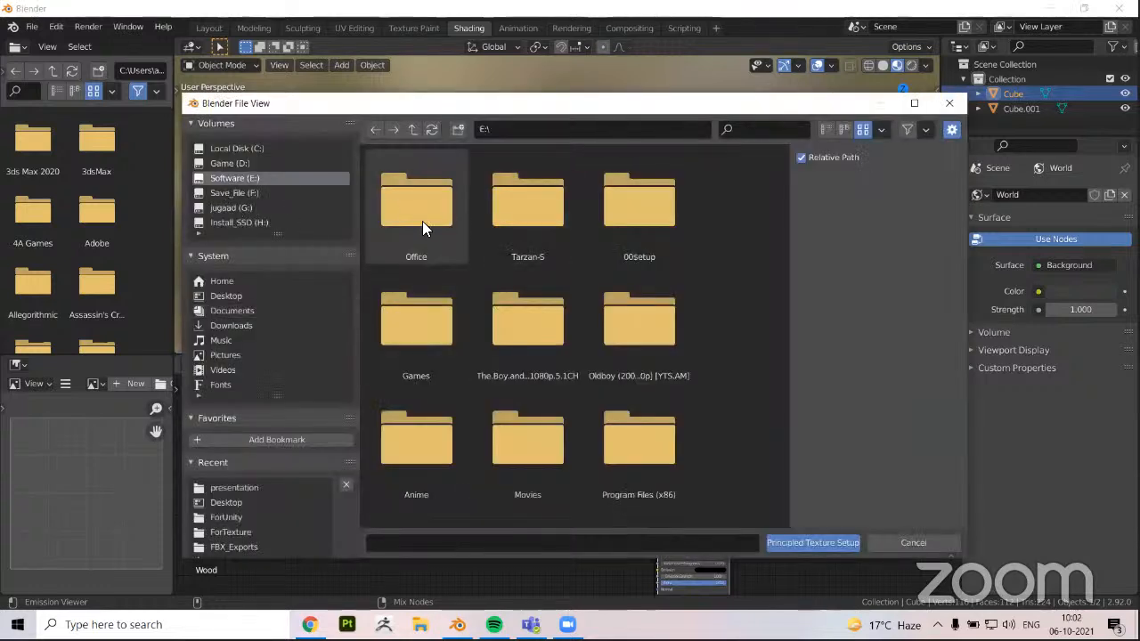
pyautogui.doubleClick(422, 221)
pyautogui.doubleClick(431, 221)
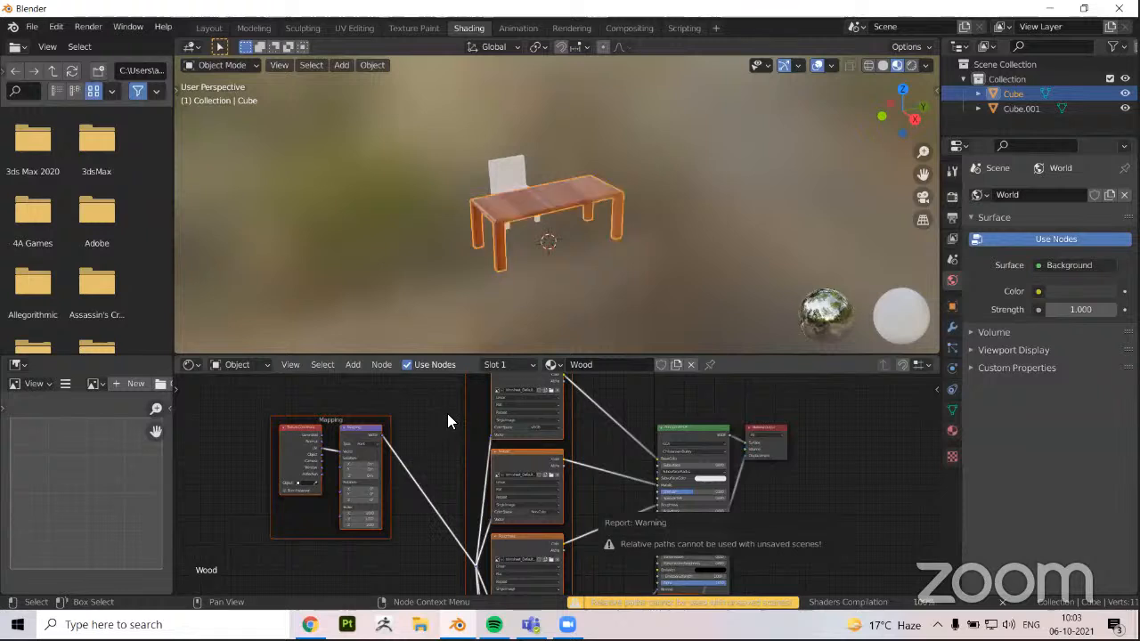
# Examine the wood texture node setup, and inspect the textured tabletop and legs from several angles
pyautogui.scroll(-2, 447, 413)
pyautogui.moveTo(489, 401); pyautogui.dragTo(506, 391, button='middle')
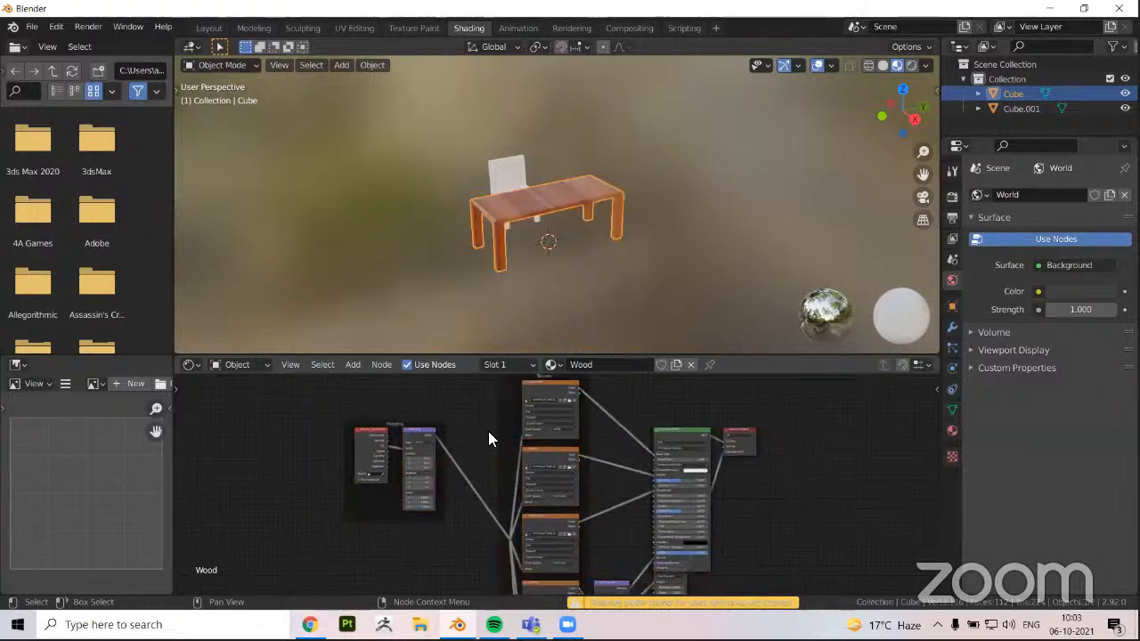
pyautogui.moveTo(488, 431); pyautogui.dragTo(510, 427, button='middle')
pyautogui.scroll(-1, 485, 411)
pyautogui.scroll(-1, 486, 416)
pyautogui.scroll(-1, 500, 414)
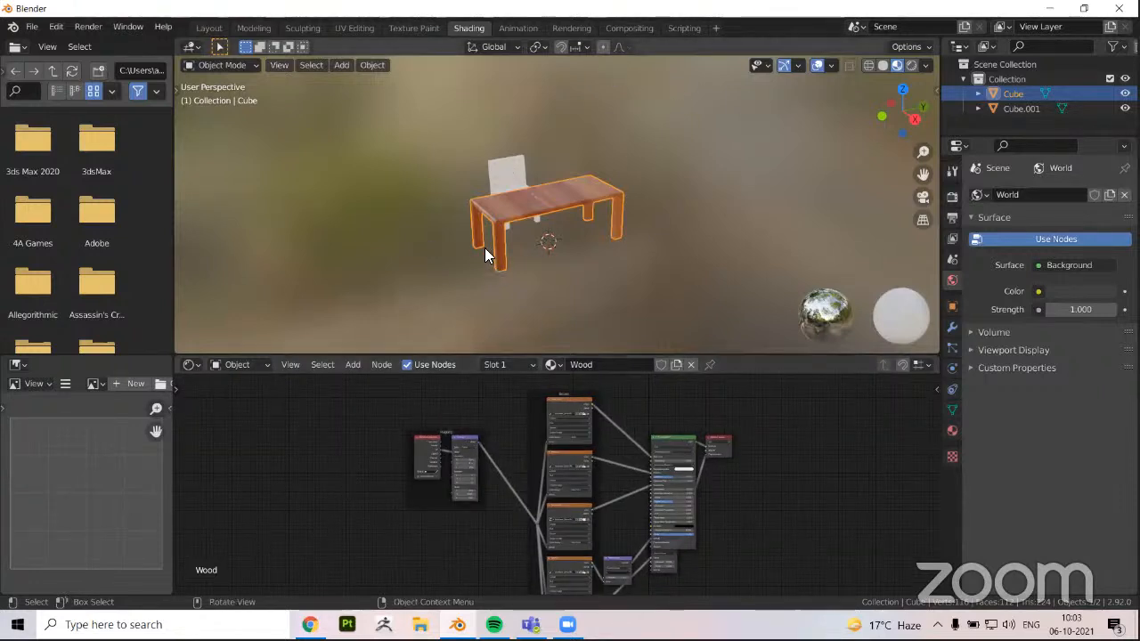
pyautogui.scroll(3, 431, 261)
pyautogui.moveTo(501, 265); pyautogui.dragTo(557, 246, button='middle')
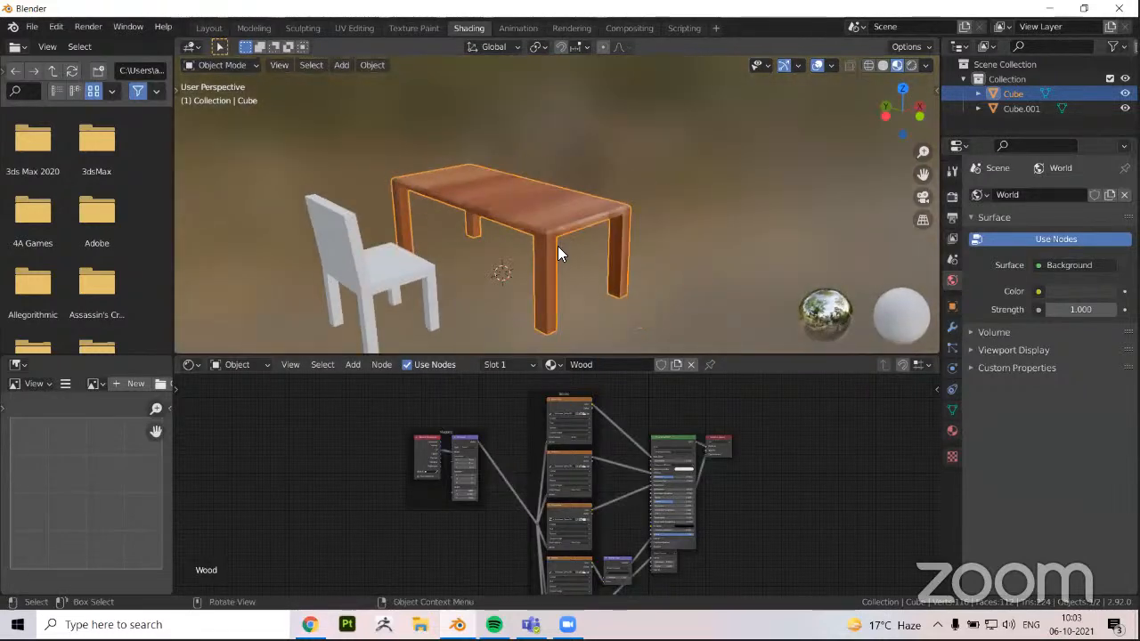
pyautogui.scroll(3, 534, 268)
pyautogui.moveTo(513, 285); pyautogui.dragTo(646, 64, button='middle')
pyautogui.scroll(2, 422, 210)
pyautogui.scroll(-2, 647, 65)
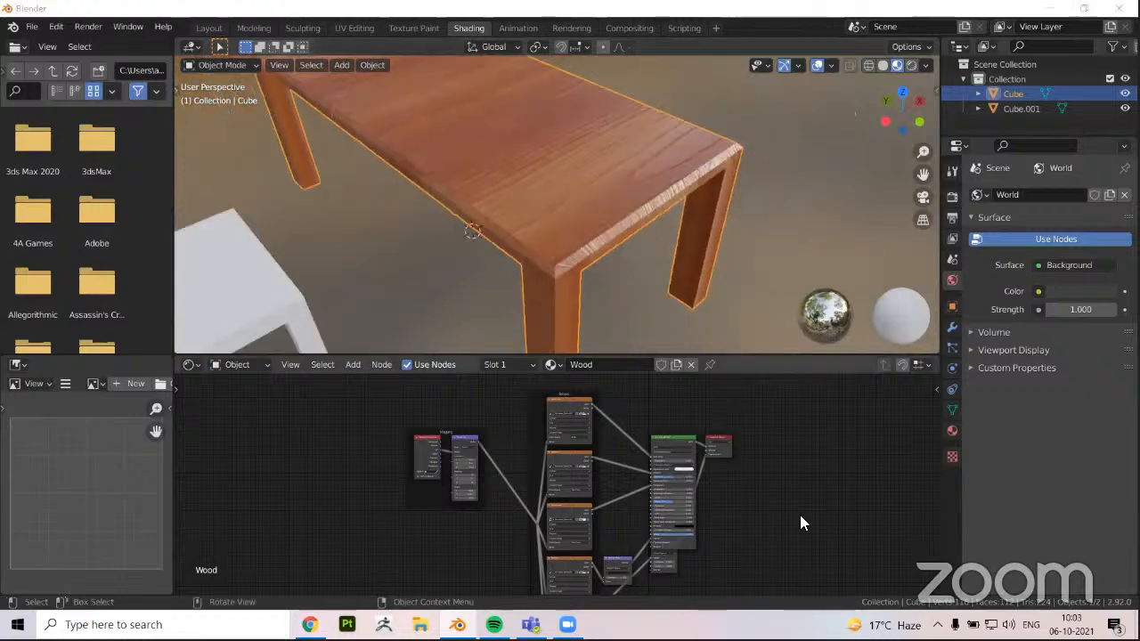
pyautogui.moveTo(498, 294); pyautogui.dragTo(599, 219, button='middle')
pyautogui.scroll(-2, 570, 221)
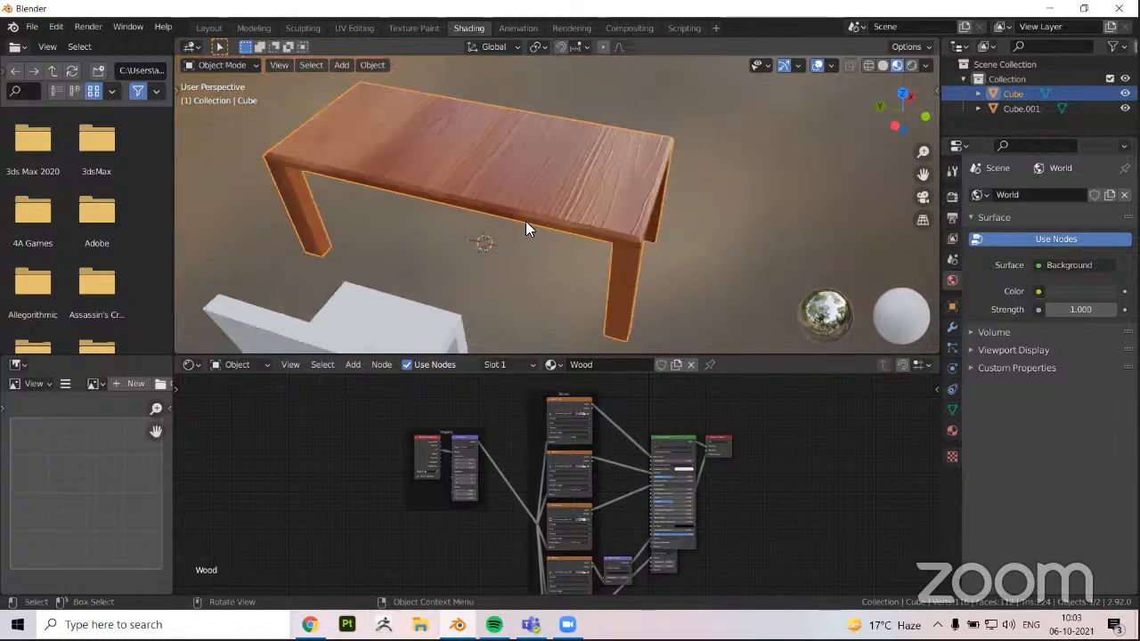
# Switch to the UV Editing workspace and select the table's entire mesh in Edit Mode together with all its UVs
pyautogui.moveTo(525, 222); pyautogui.dragTo(353, 25, button='middle')
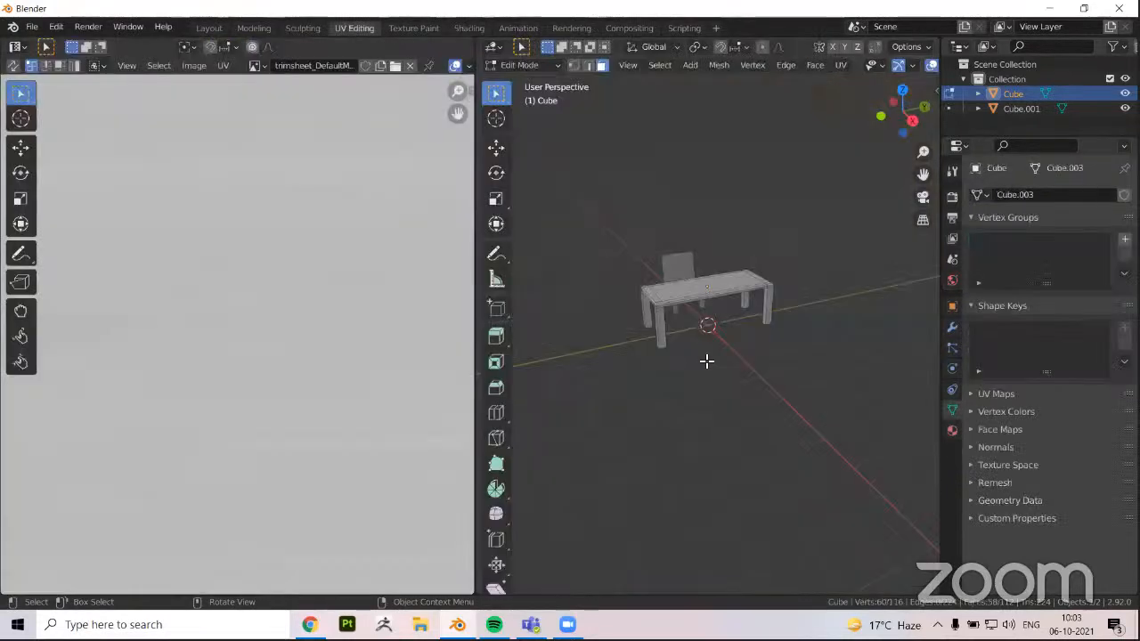
pyautogui.moveTo(700, 369); pyautogui.dragTo(843, 489, button='middle')
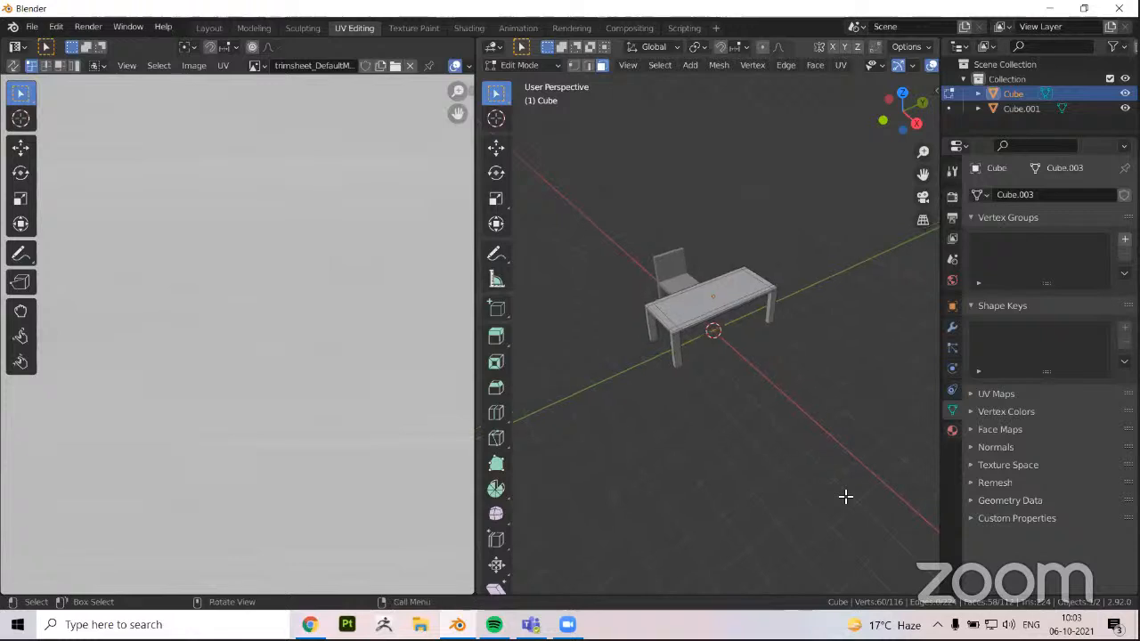
pyautogui.moveTo(688, 353); pyautogui.dragTo(691, 327, button='middle')
pyautogui.press('a')
pyautogui.press('Tab')
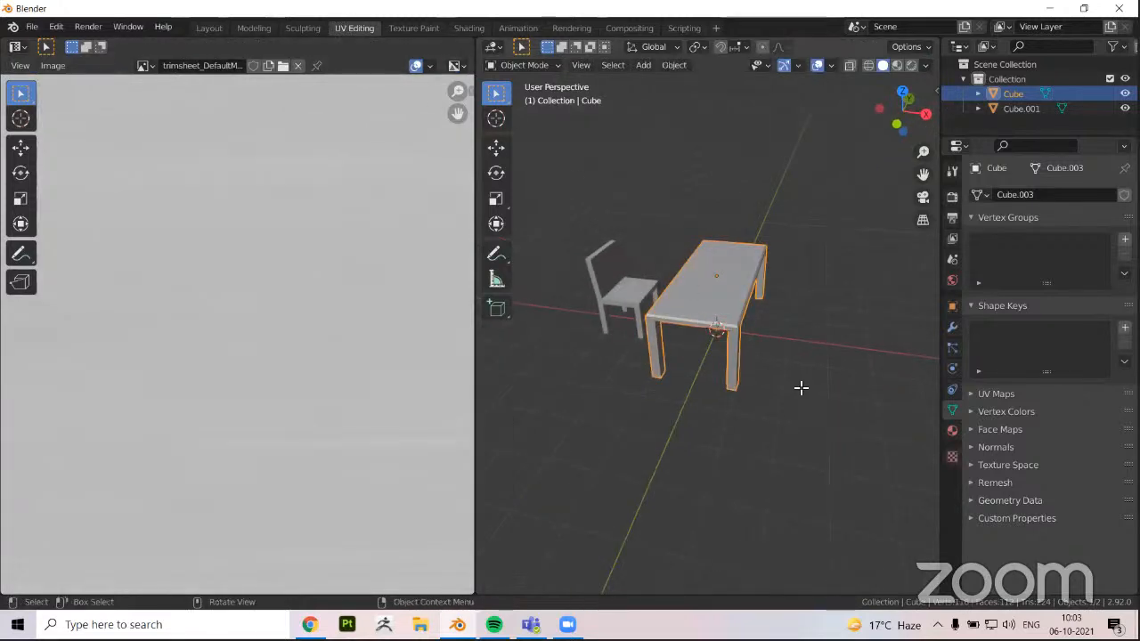
pyautogui.press('Tab')
pyautogui.scroll(-5, 210, 346)
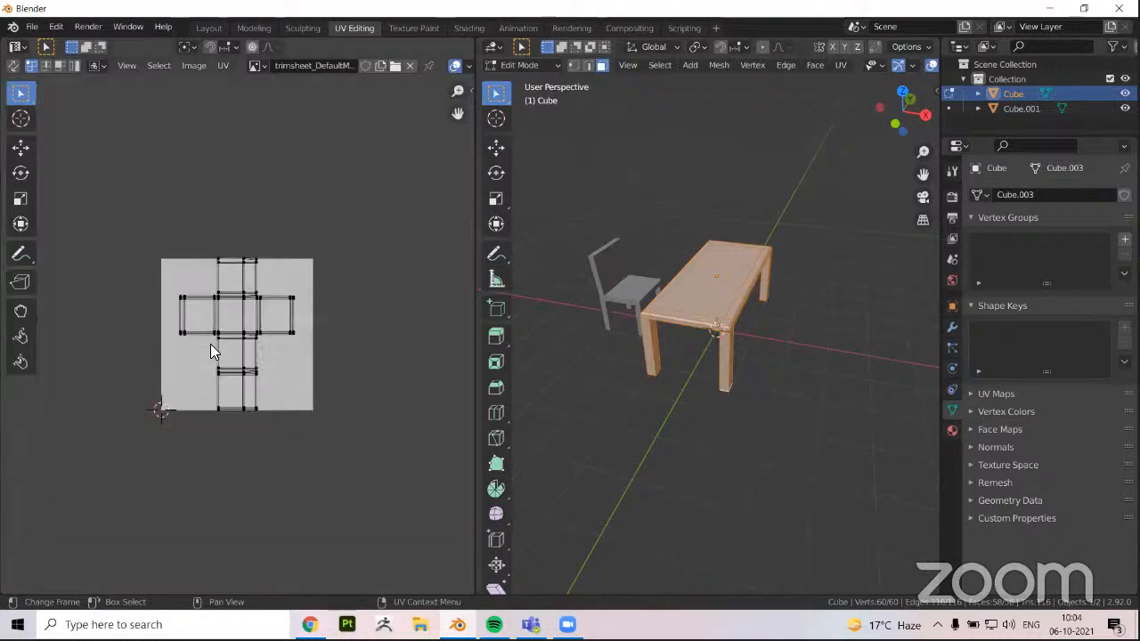
pyautogui.scroll(3, 210, 344)
pyautogui.press('a')
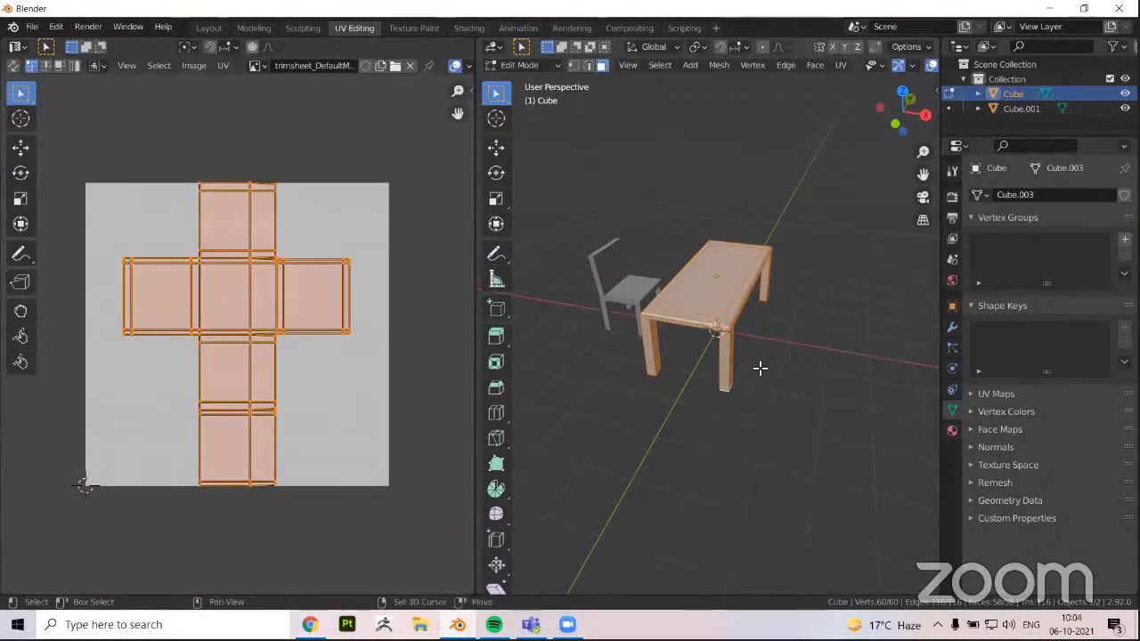
pyautogui.moveTo(760, 368); pyautogui.dragTo(611, 312, button='middle')
pyautogui.scroll(4, 593, 297)
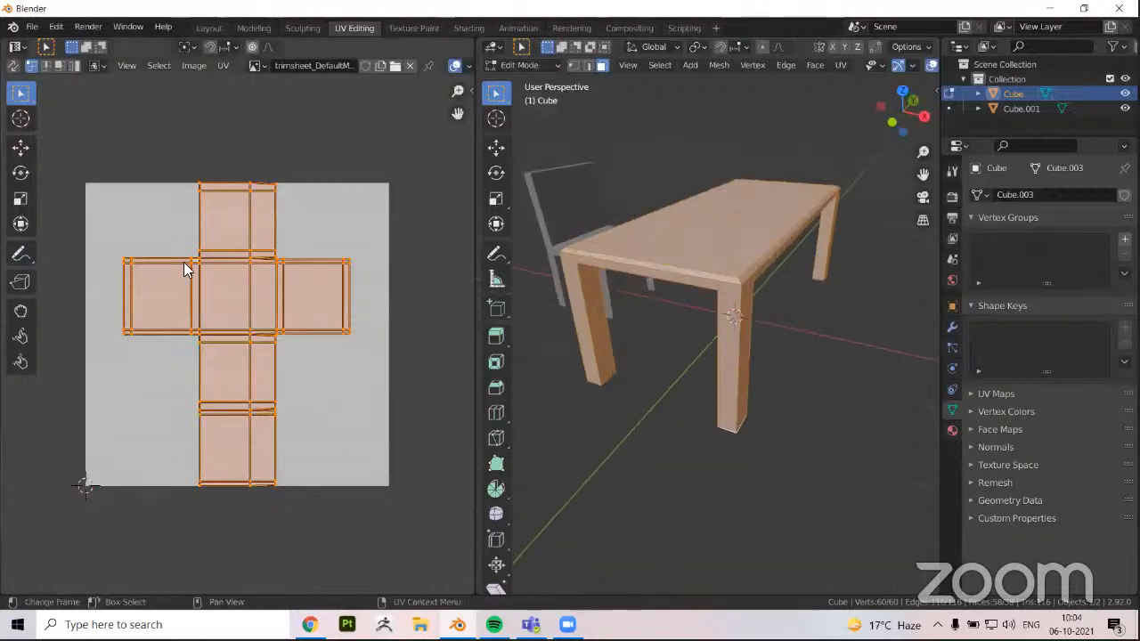
pyautogui.scroll(2, 214, 239)
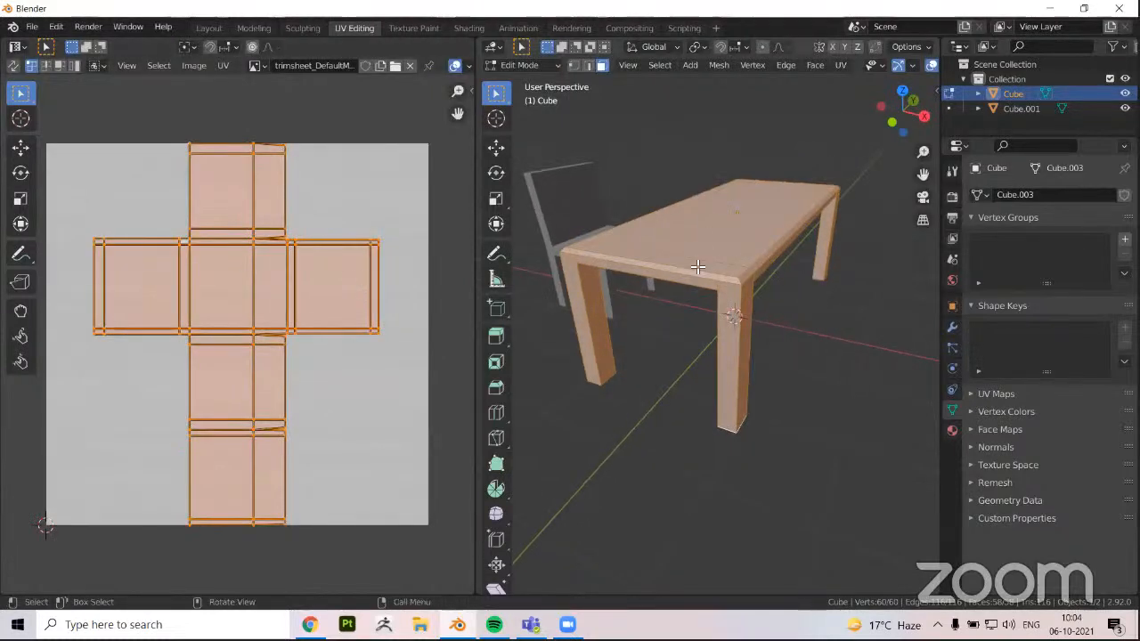
# In edge select mode, mark seams on the edges where the near table legs meet the tabletop
pyautogui.scroll(1, 704, 301)
pyautogui.moveTo(704, 301); pyautogui.dragTo(710, 295, button='middle')
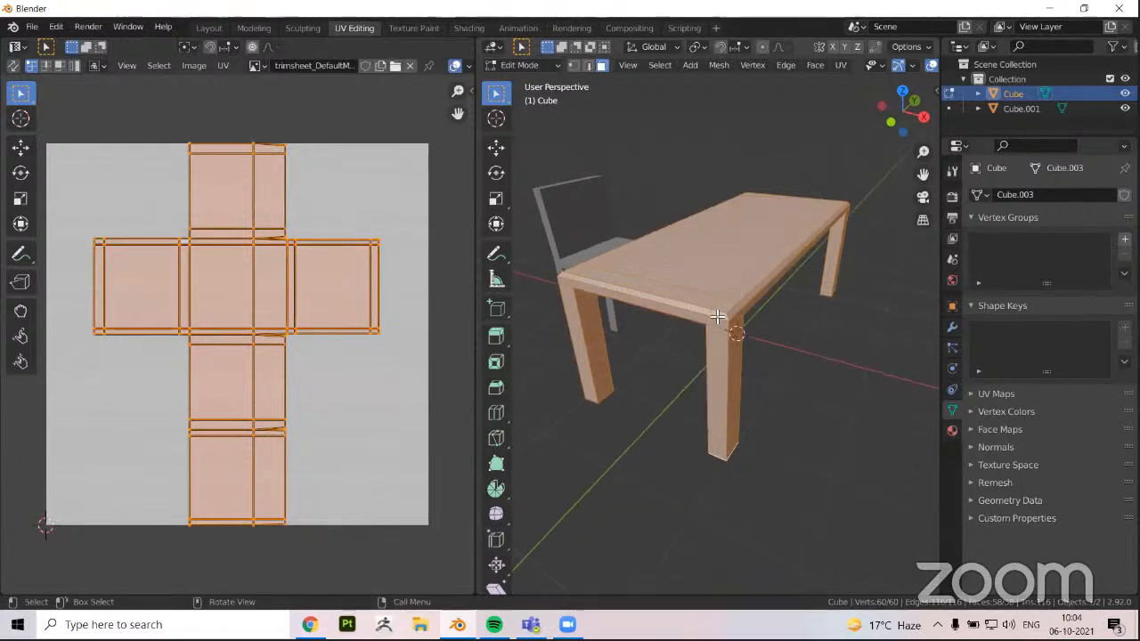
pyautogui.moveTo(672, 326); pyautogui.dragTo(677, 320, button='middle')
pyautogui.scroll(4, 698, 343)
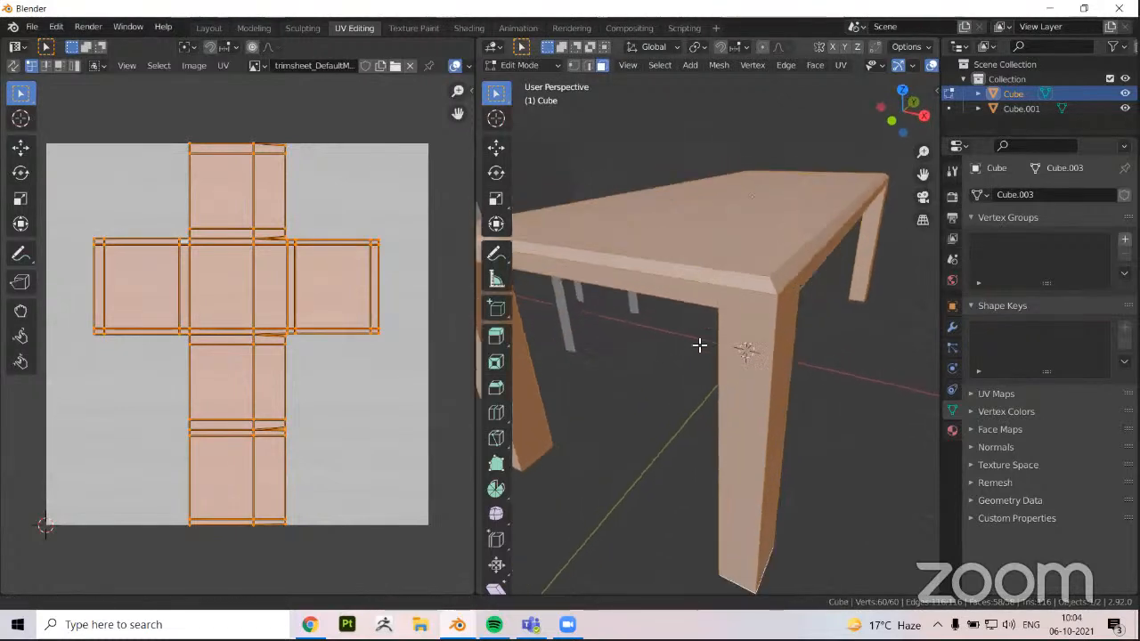
pyautogui.press('2')
pyautogui.click(735, 349)
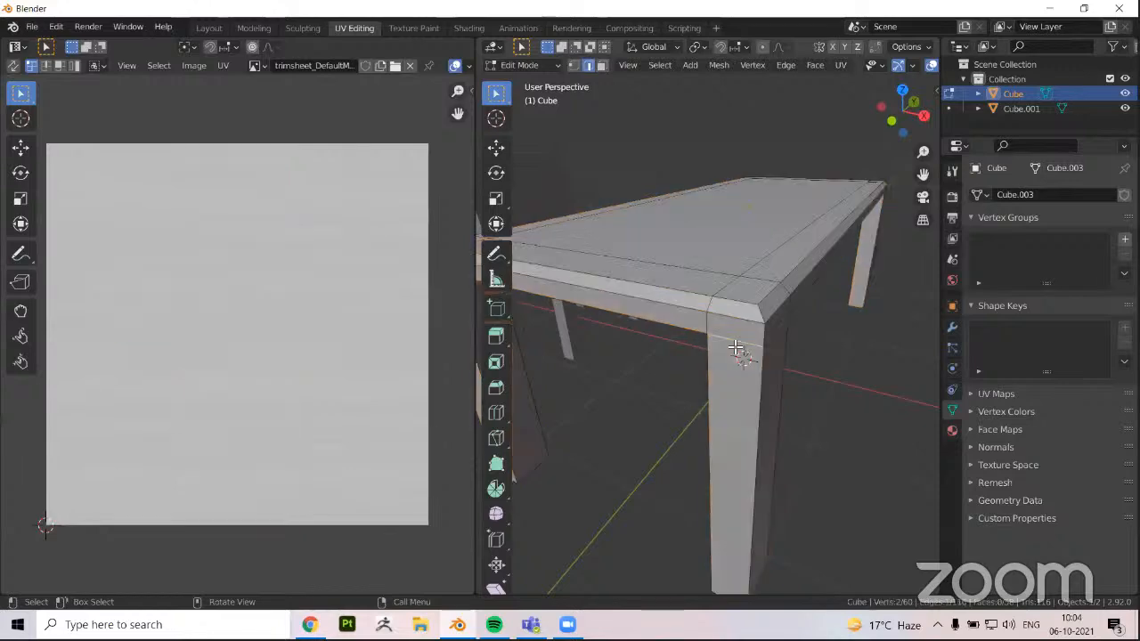
pyautogui.moveTo(633, 295); pyautogui.dragTo(730, 300, button='middle')
pyautogui.keyDown('shift'); pyautogui.click(732, 301); pyautogui.keyUp('shift')
pyautogui.moveTo(553, 320); pyautogui.dragTo(667, 320, button='middle')
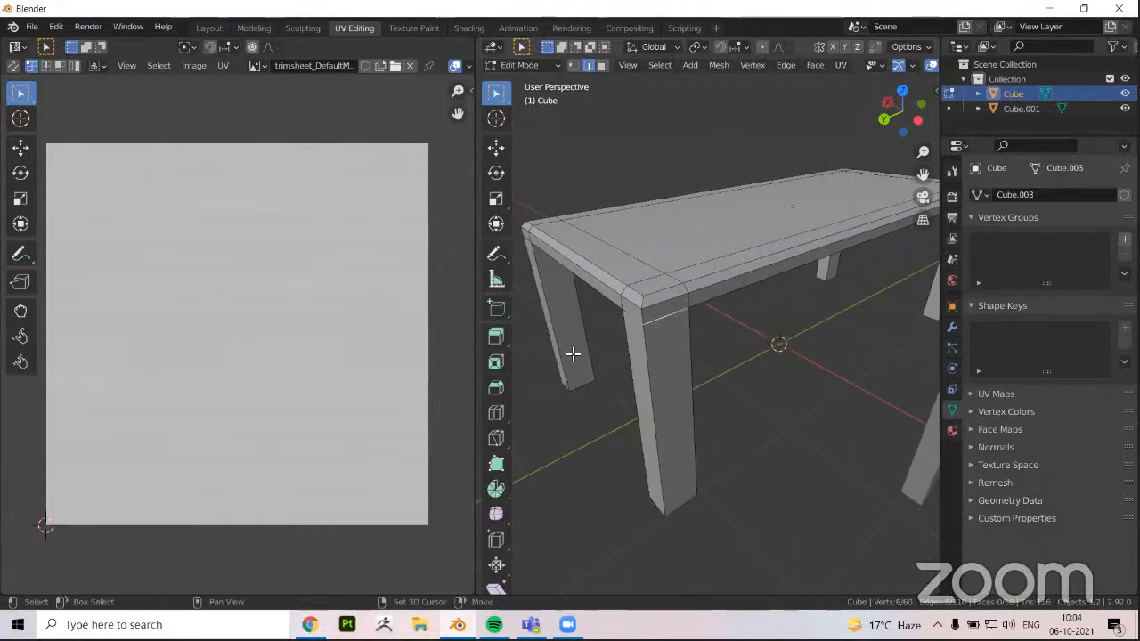
pyautogui.moveTo(572, 353); pyautogui.dragTo(722, 271, button='middle')
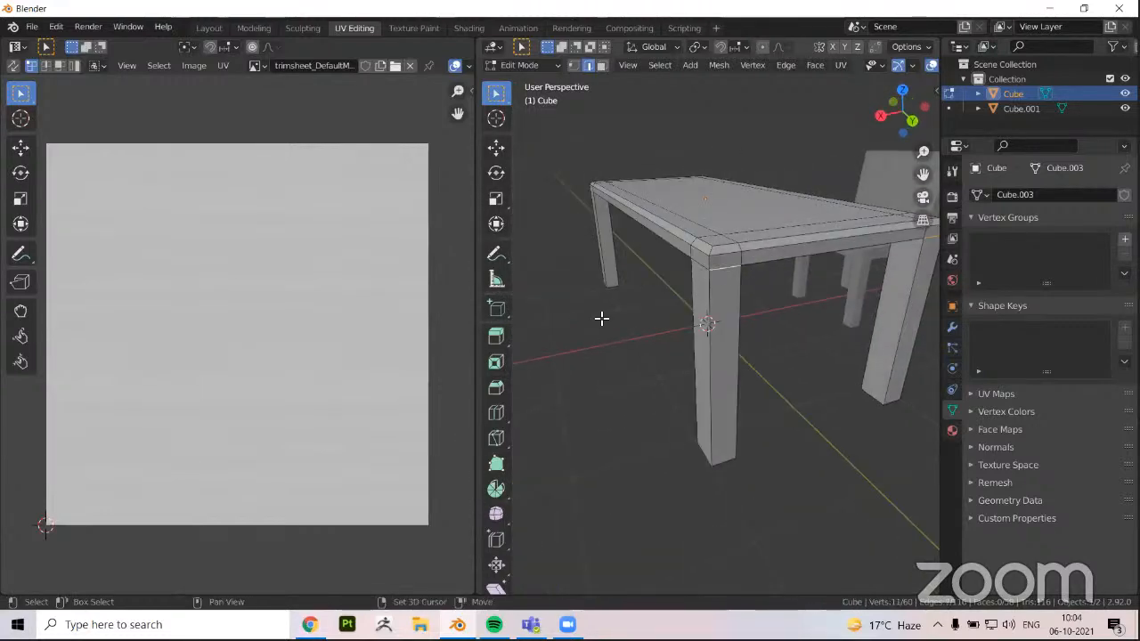
pyautogui.hotkey('ctrl', 'e')
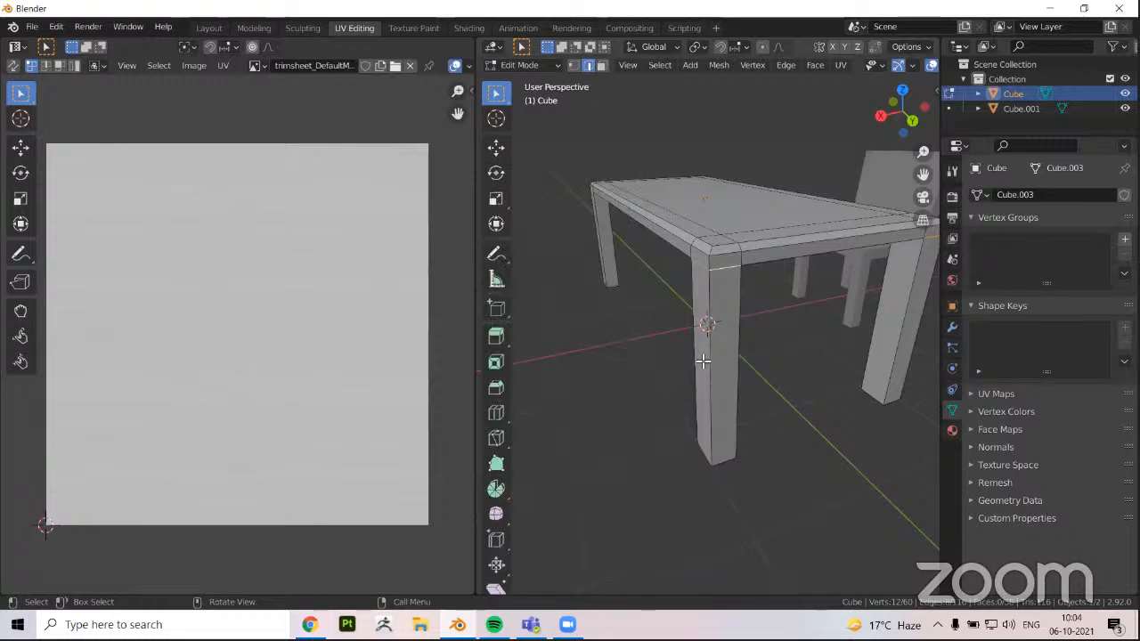
pyautogui.hotkey('ctrl', 'e')
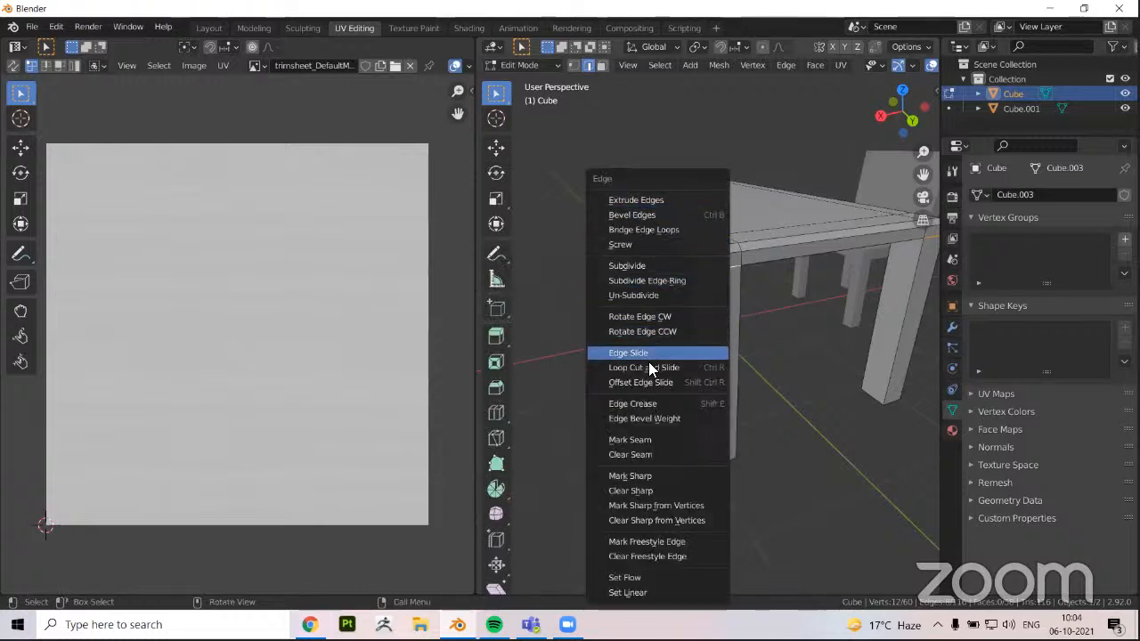
pyautogui.click(657, 437)
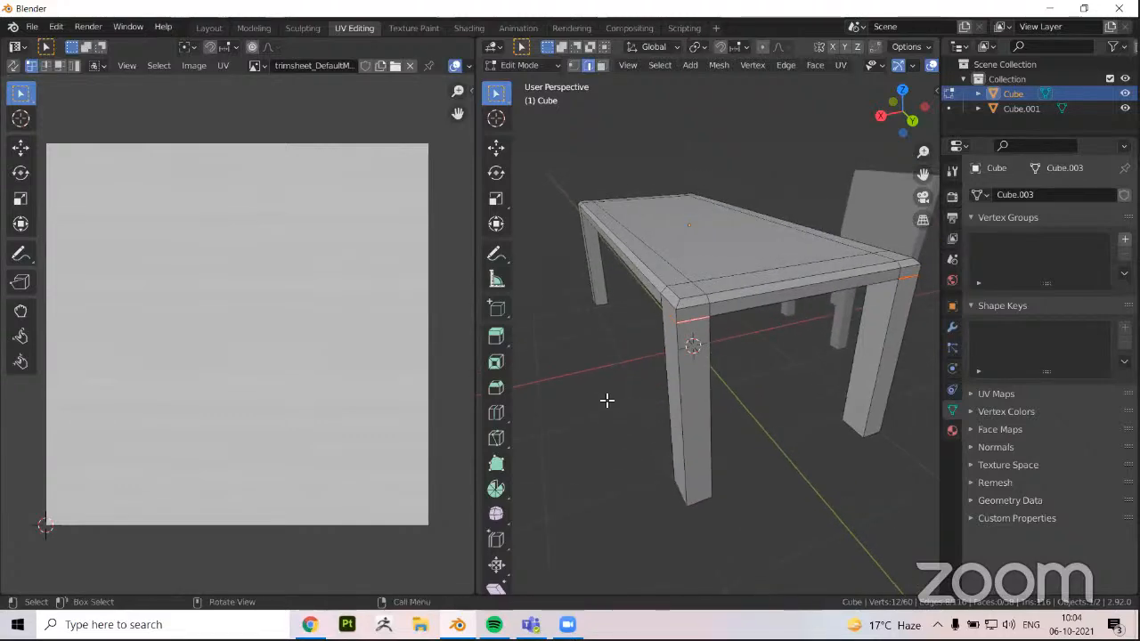
# Mark seams on the remaining edges where the legs join the underside of the tabletop
pyautogui.moveTo(654, 341); pyautogui.dragTo(614, 408, button='middle')
pyautogui.moveTo(847, 362); pyautogui.dragTo(648, 356, button='middle')
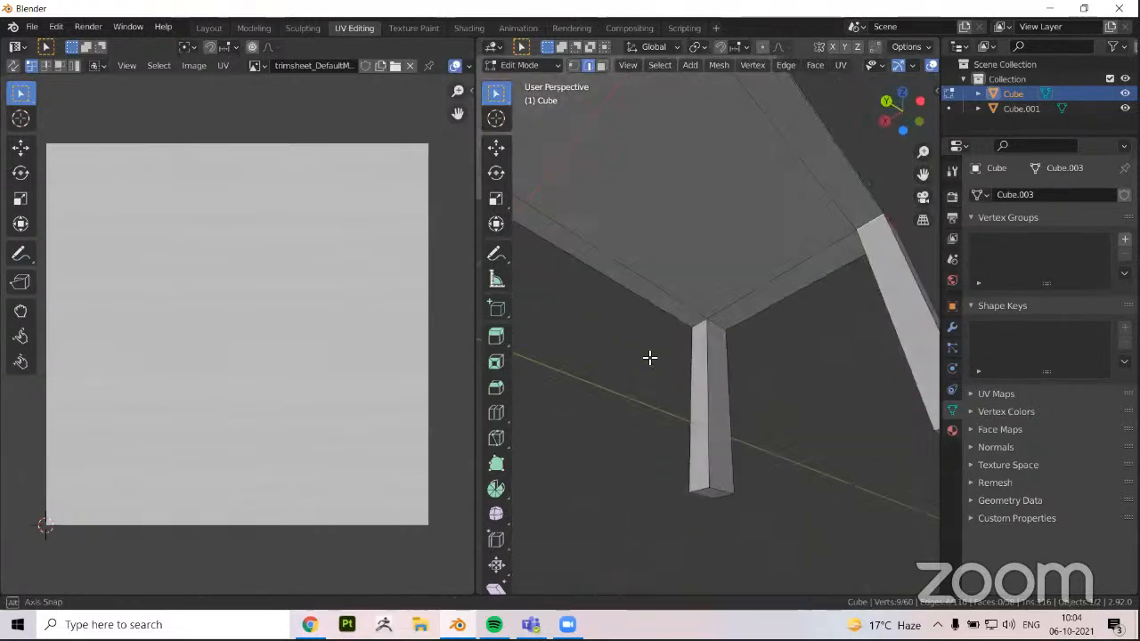
pyautogui.hotkey('ctrl', 'e')
pyautogui.click(666, 358)
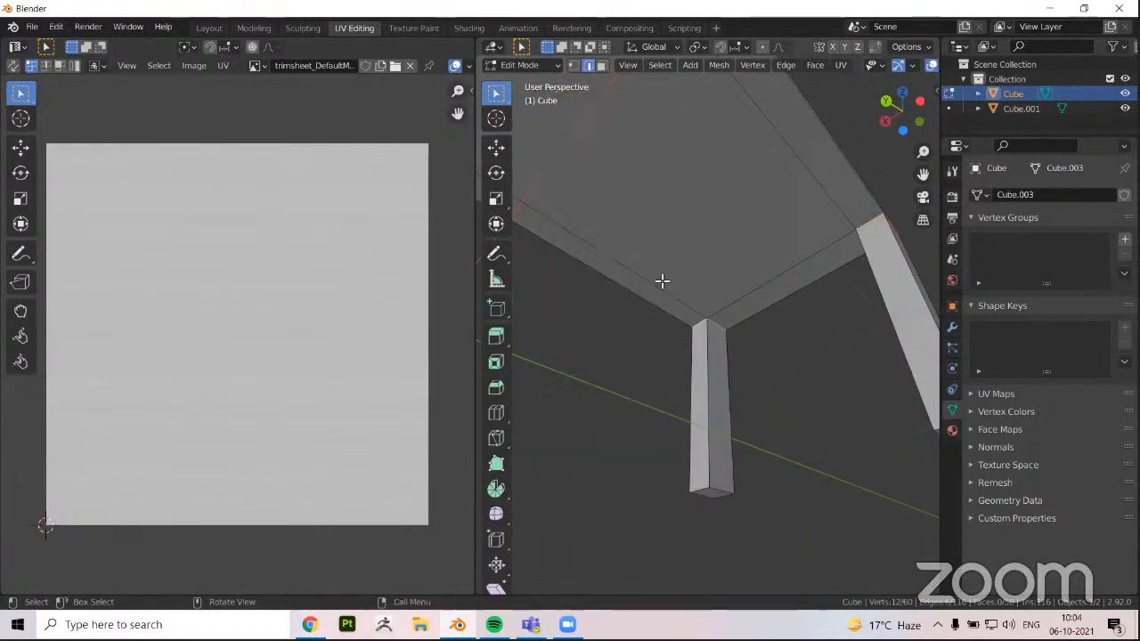
# Select the tabletop's linked faces up to the seams to check its separation from the legs
pyautogui.moveTo(662, 280); pyautogui.dragTo(701, 240, button='middle')
pyautogui.scroll(-2, 702, 240)
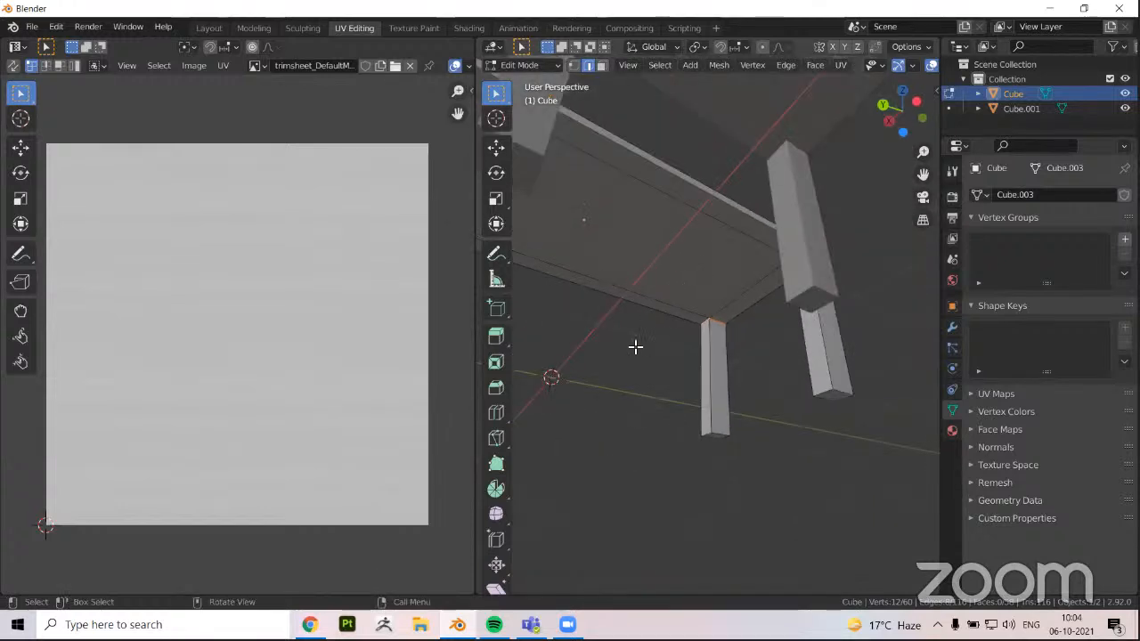
pyautogui.click(614, 374)
pyautogui.hotkey('ctrl', 'l')
pyautogui.moveTo(693, 392); pyautogui.dragTo(684, 256, button='middle')
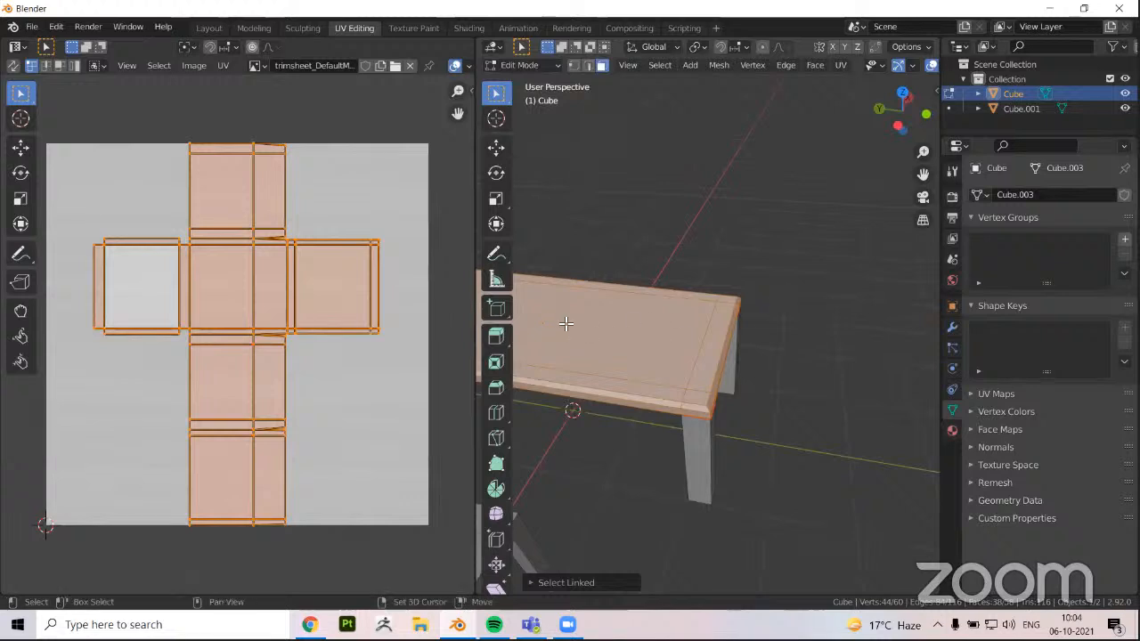
pyautogui.keyDown('shift'); pyautogui.moveTo(573, 315); pyautogui.dragTo(708, 293, button='middle'); pyautogui.keyUp('shift')
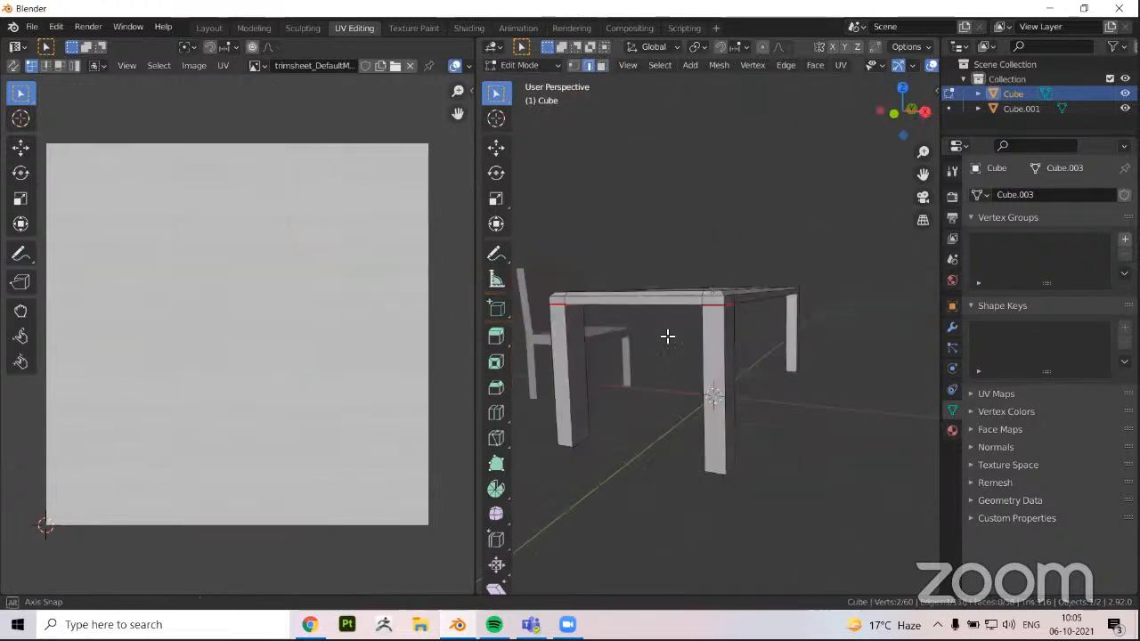
# Mark seams along the tabletop's lower outer edges between the legs
pyautogui.moveTo(667, 336); pyautogui.dragTo(728, 372, button='middle')
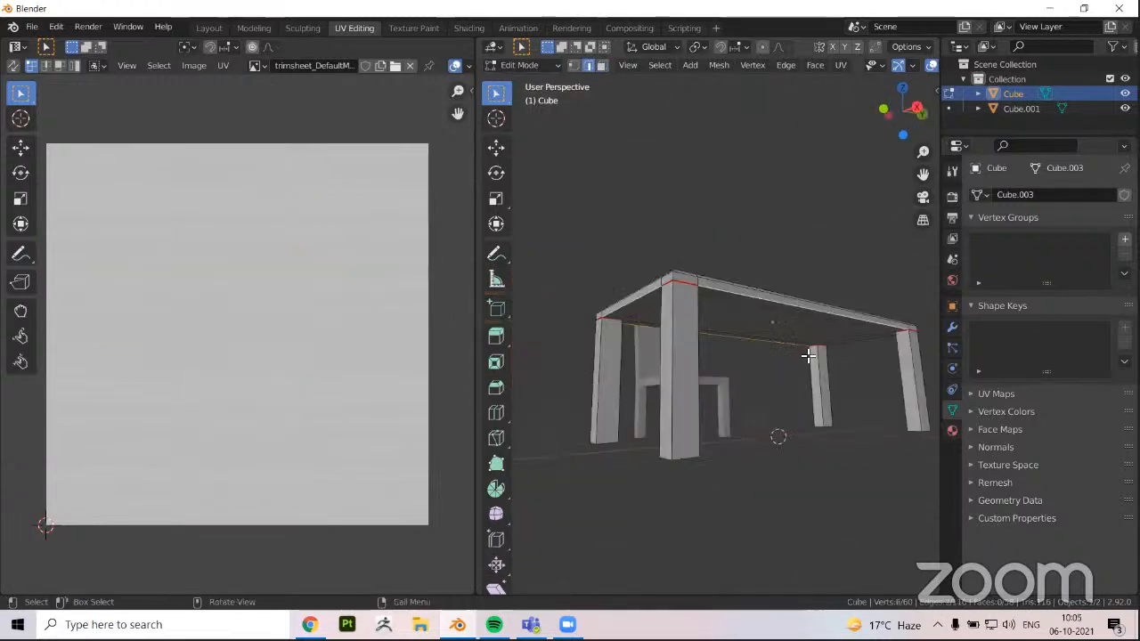
pyautogui.moveTo(634, 331); pyautogui.dragTo(685, 398, button='middle')
pyautogui.hotkey('ctrl', 'e')
pyautogui.click(624, 326)
# Hide the legs and select the tabletop's linked upper faces up to the seams
pyautogui.scroll(-3, 700, 311)
pyautogui.click(688, 357)
pyautogui.hotkey('ctrl', 'l')
pyautogui.keyDown('shift'); pyautogui.click(690, 405); pyautogui.keyUp('shift')
pyautogui.hotkey('ctrl', 'l')
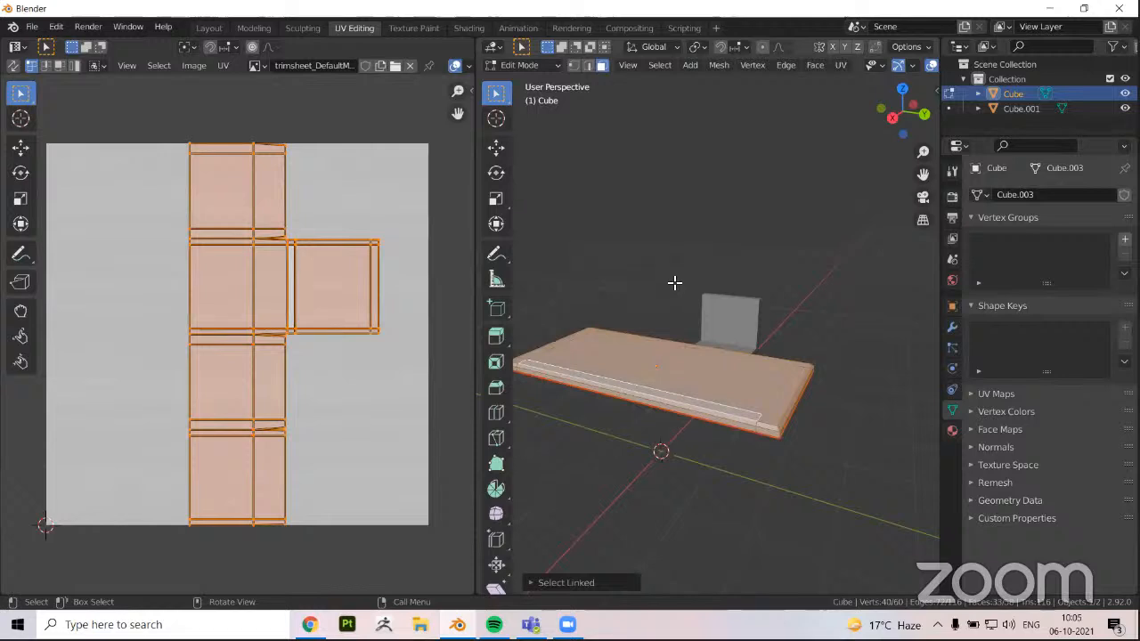
pyautogui.moveTo(674, 283); pyautogui.dragTo(662, 224, button='middle')
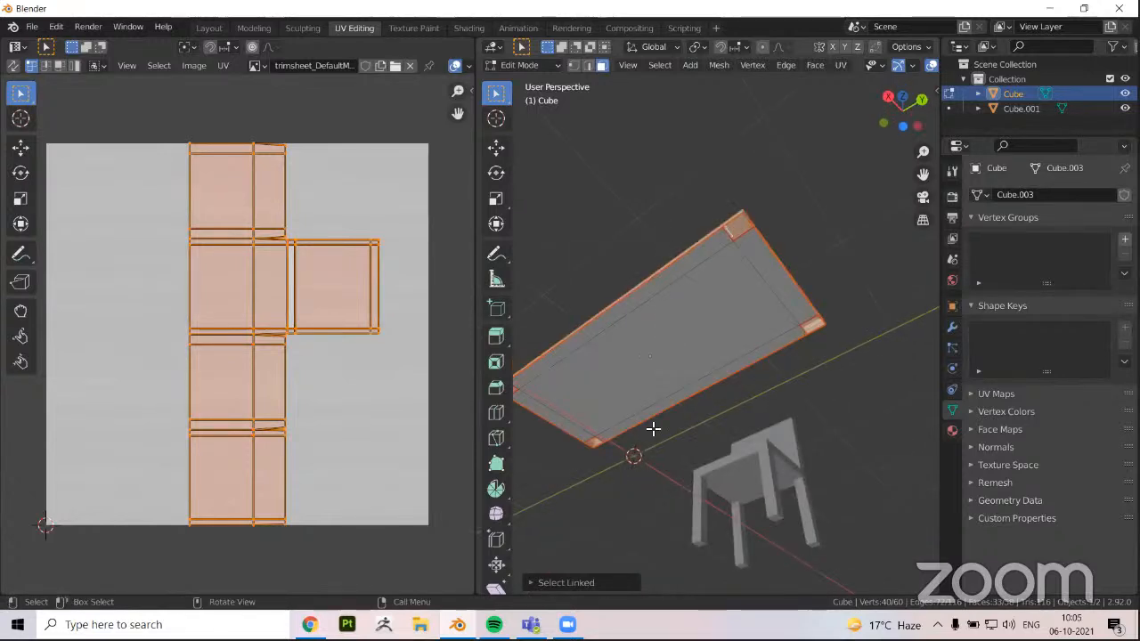
# Select all visible tabletop faces and unwrap them along the marked seams
pyautogui.press('a')
pyautogui.moveTo(674, 463); pyautogui.dragTo(727, 415, button='middle')
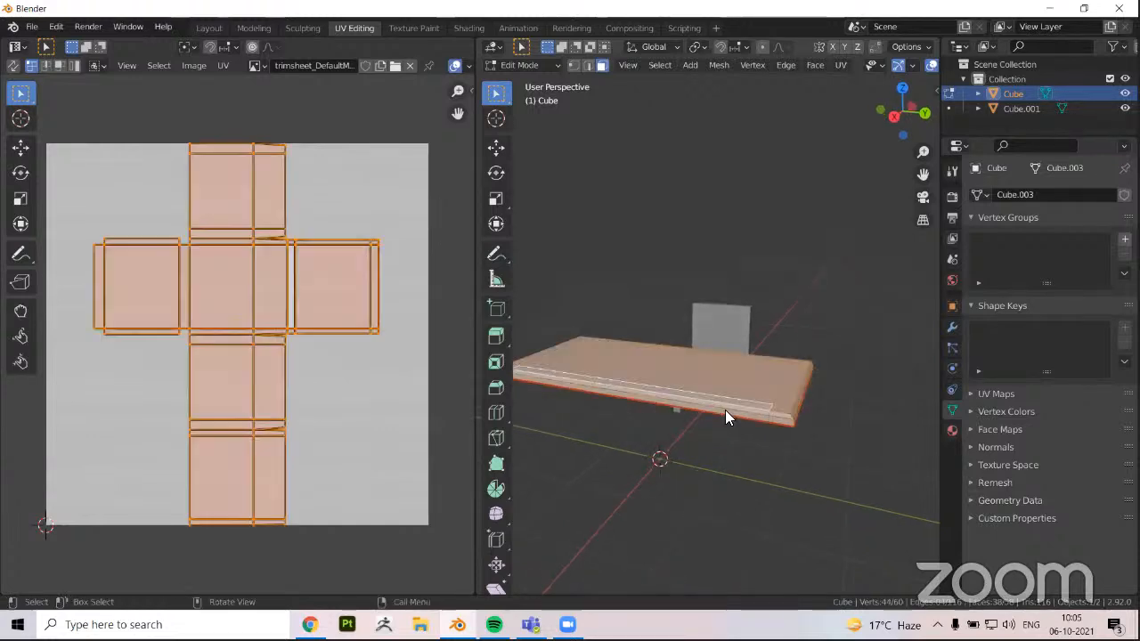
pyautogui.press('u')
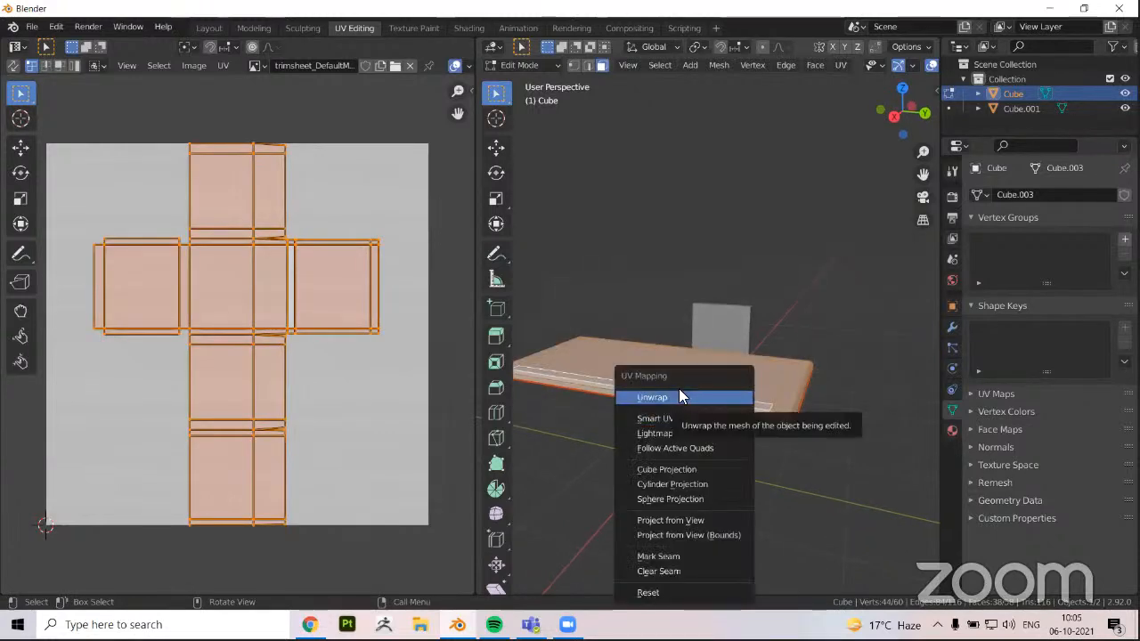
pyautogui.click(675, 397)
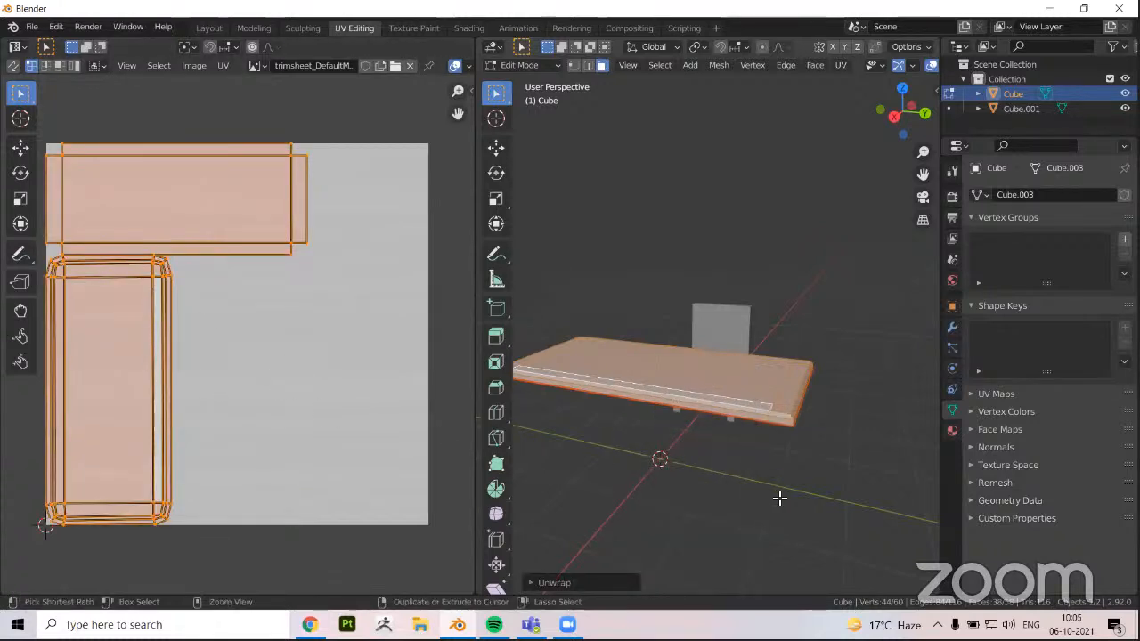
pyautogui.hotkey('ctrl', 'z')
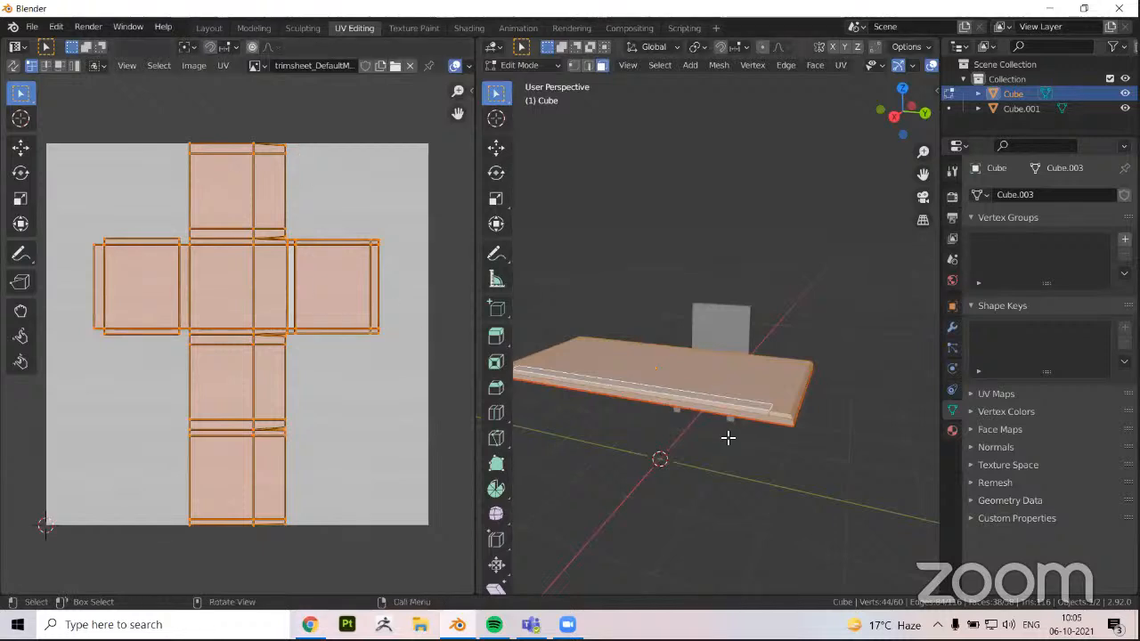
pyautogui.moveTo(678, 397); pyautogui.dragTo(668, 401, button='middle')
pyautogui.press('u')
pyautogui.click(678, 397)
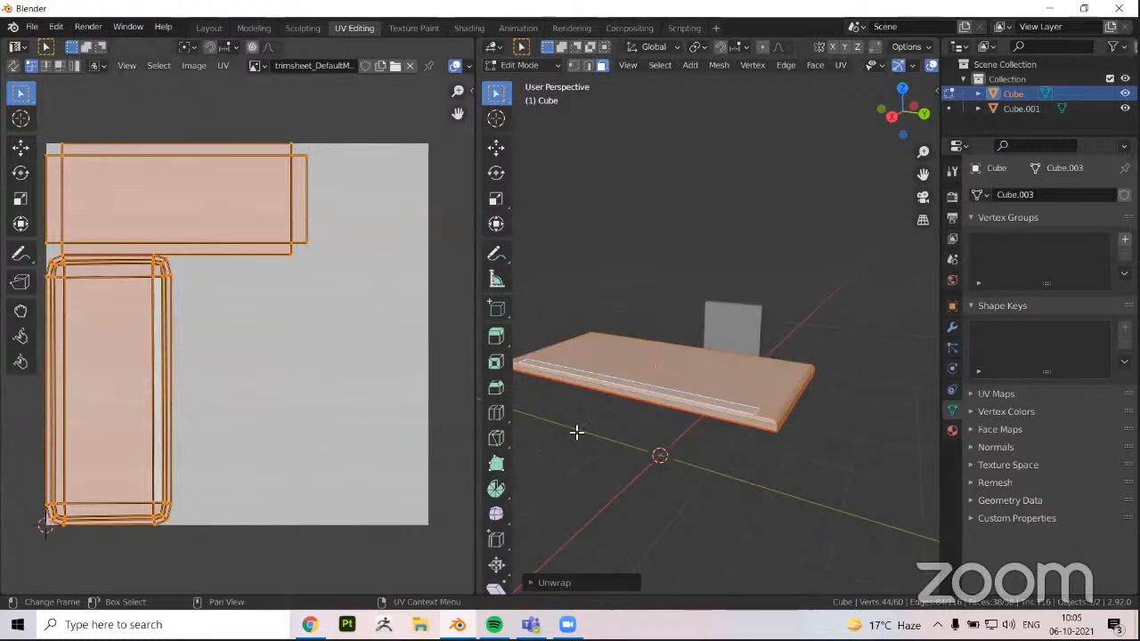
# Select the tabletop's upper and underside parts in turn to compare their UV islands
pyautogui.moveTo(222, 356); pyautogui.dragTo(258, 352, button='middle')
pyautogui.press('3')
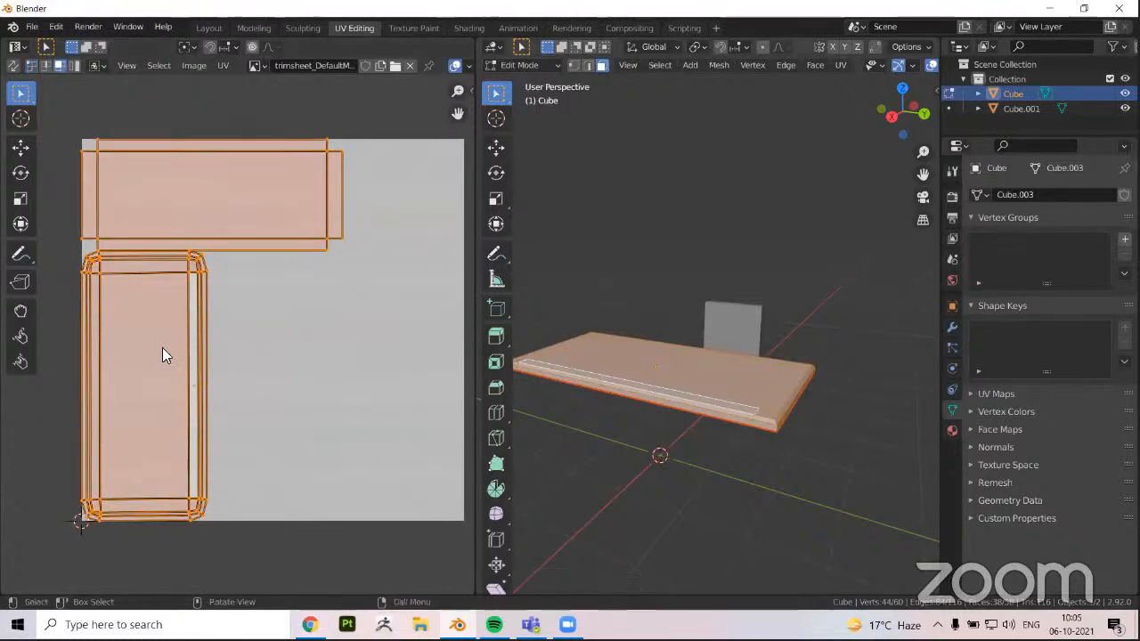
pyautogui.click(643, 375)
pyautogui.press('l')
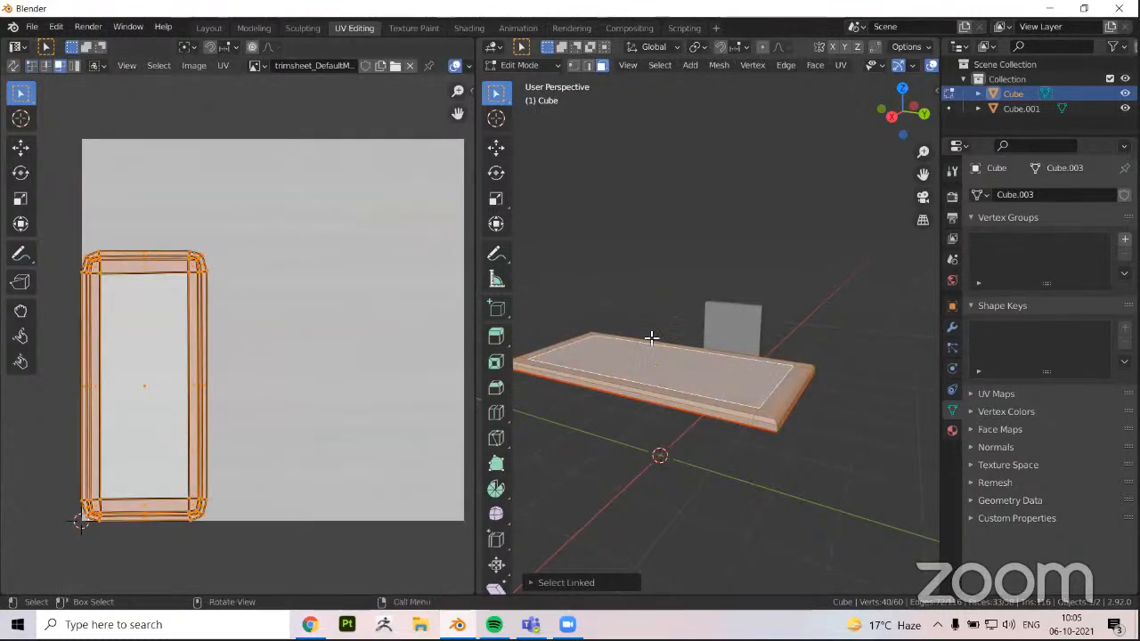
pyautogui.moveTo(651, 336); pyautogui.dragTo(287, 224, button='middle')
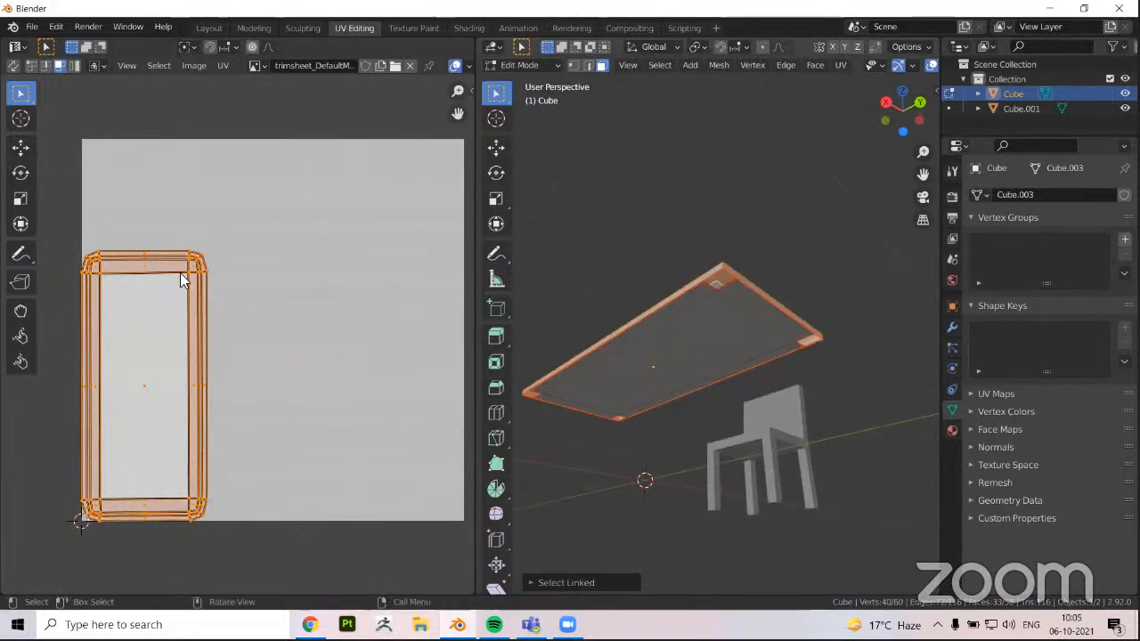
pyautogui.click(623, 432)
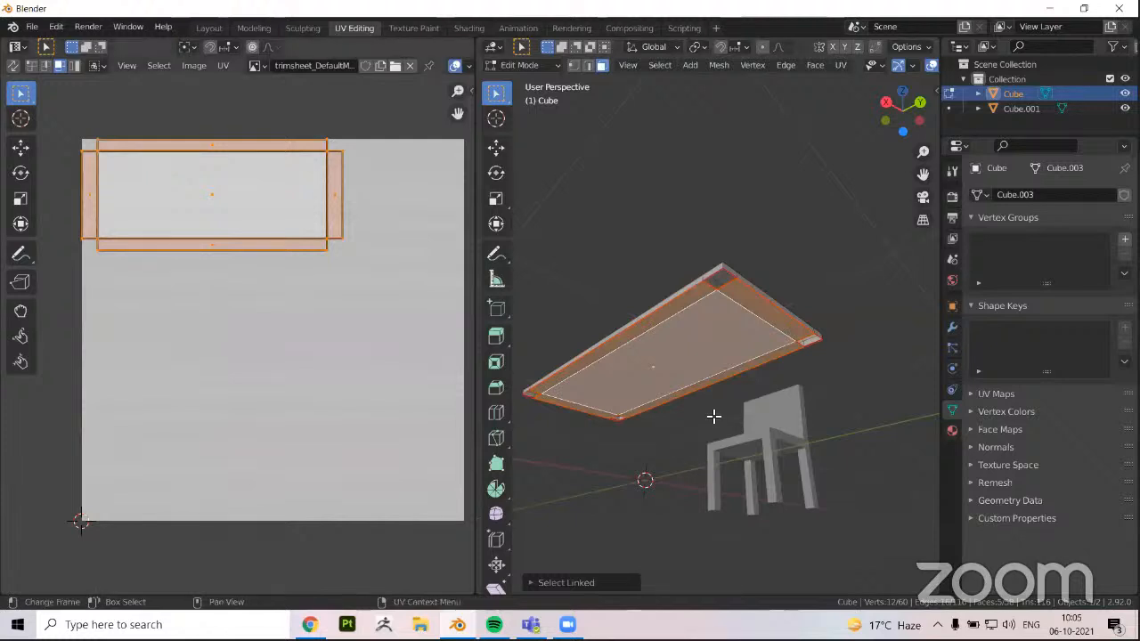
pyautogui.moveTo(715, 412); pyautogui.dragTo(656, 332, button='middle')
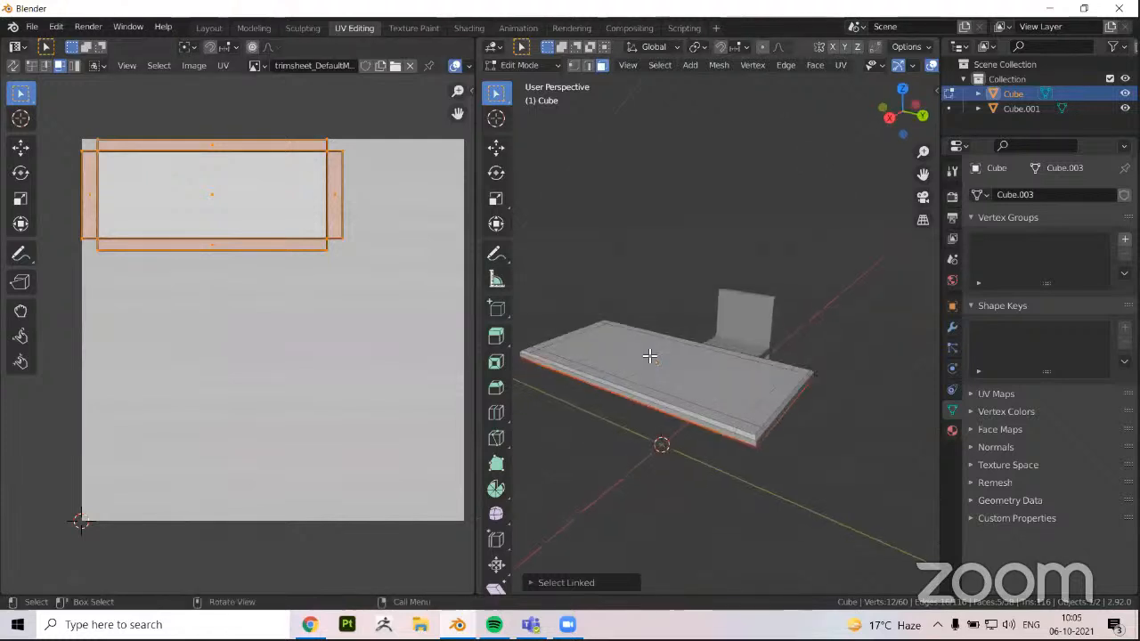
pyautogui.press('l')
# Select the large centre face on top of the table and turn on UV sync selection
pyautogui.scroll(2, 633, 376)
pyautogui.moveTo(79, 153); pyautogui.dragTo(690, 356, button='middle')
pyautogui.click(646, 317)
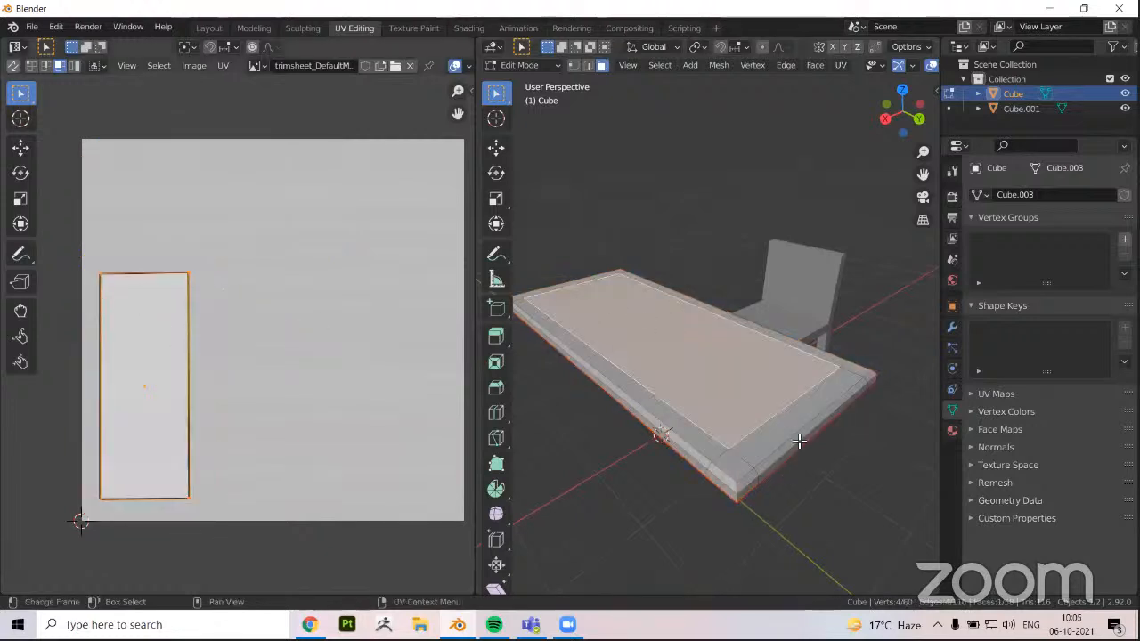
pyautogui.scroll(1, 706, 444)
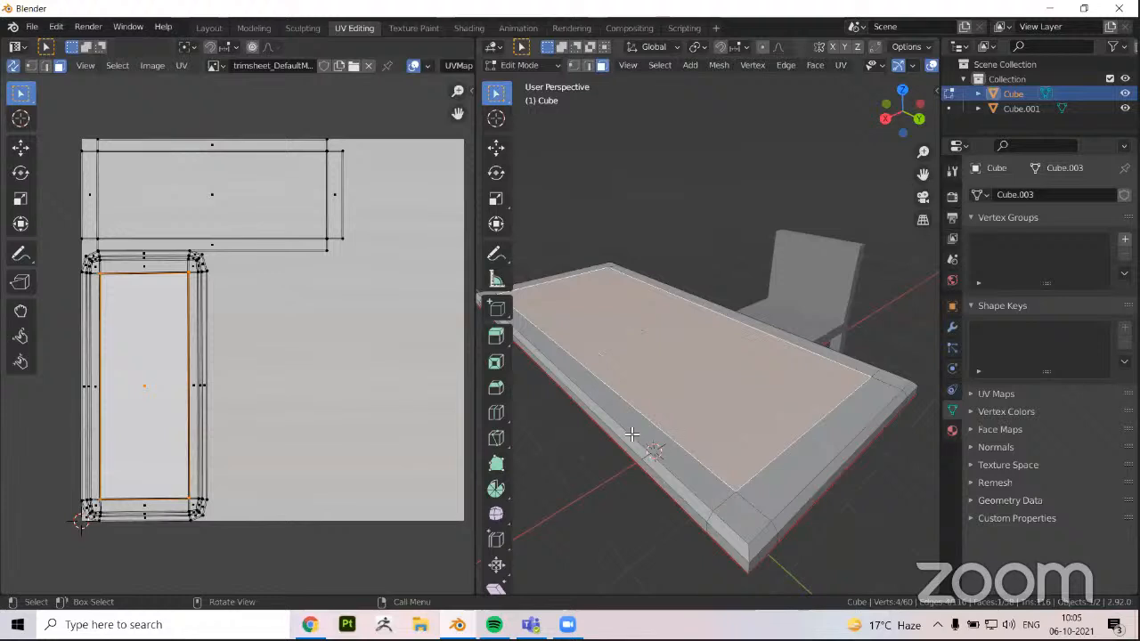
pyautogui.keyDown('shift'); pyautogui.moveTo(682, 465); pyautogui.dragTo(690, 448, button='middle'); pyautogui.keyUp('shift')
pyautogui.scroll(2, 136, 392)
pyautogui.moveTo(136, 392); pyautogui.dragTo(212, 413, button='middle')
# Select the border faces along both long sides and one short end of the tabletop's upper surface
pyautogui.click(596, 356)
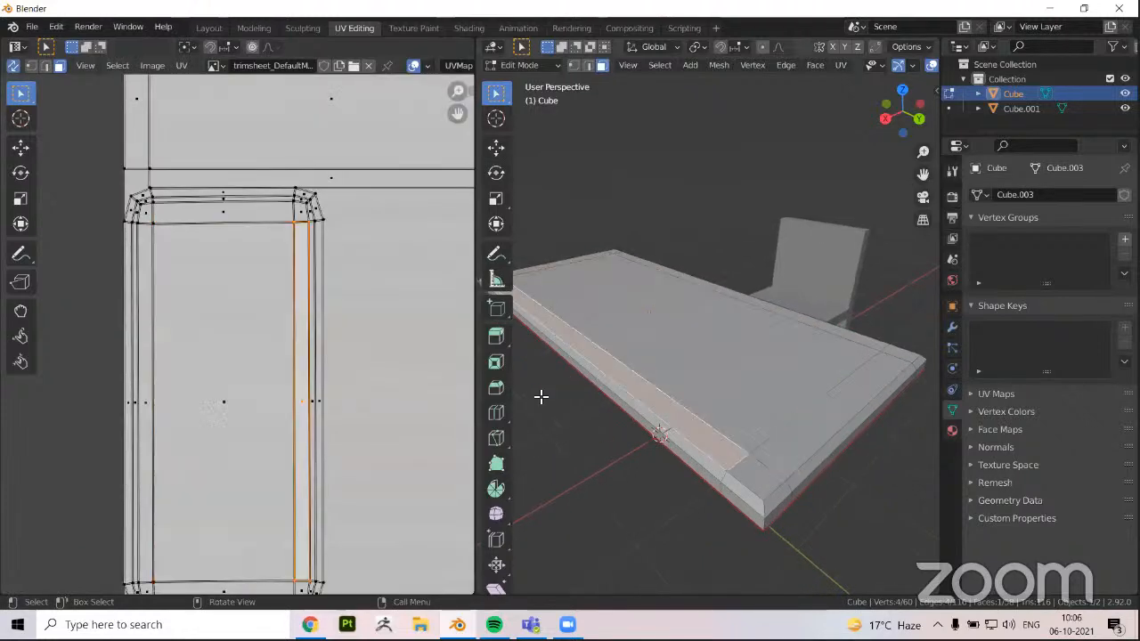
pyautogui.moveTo(650, 425); pyautogui.dragTo(707, 427, button='middle')
pyautogui.keyDown('shift'); pyautogui.click(563, 360); pyautogui.keyUp('shift')
pyautogui.moveTo(574, 374); pyautogui.dragTo(659, 434, button='middle')
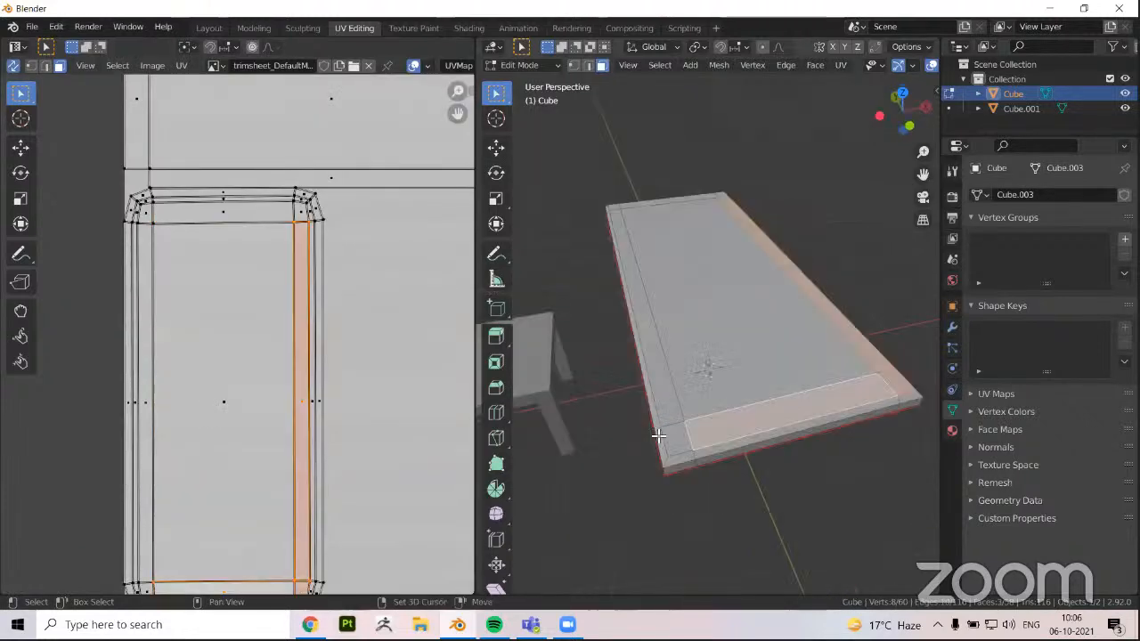
pyautogui.keyDown('shift'); pyautogui.click(660, 385); pyautogui.keyUp('shift')
pyautogui.moveTo(651, 517); pyautogui.dragTo(640, 464, button='middle')
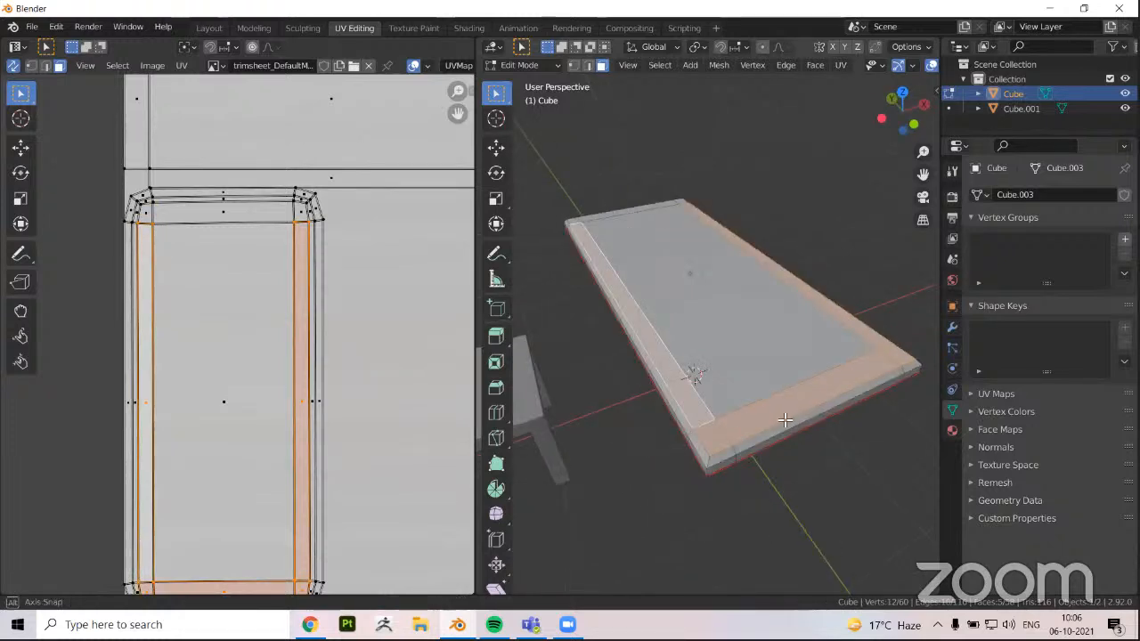
# Examine how the selected tabletop border faces correspond to the strips in the UV layout
pyautogui.moveTo(784, 419); pyautogui.dragTo(623, 456, button='middle')
pyautogui.scroll(-3, 654, 444)
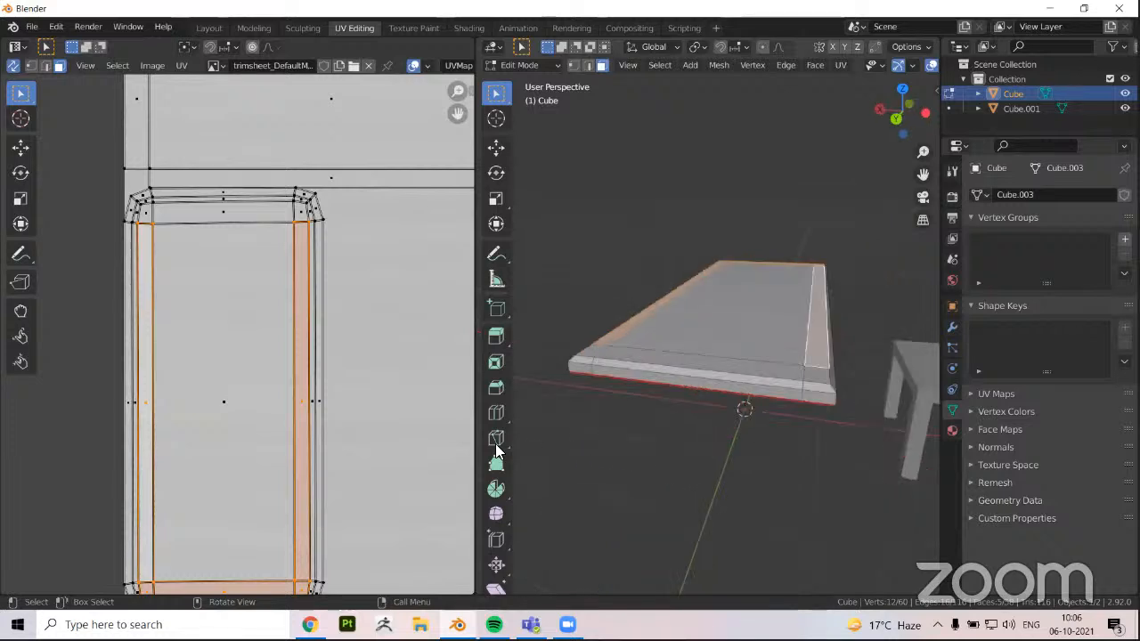
pyautogui.scroll(-3, 235, 194)
pyautogui.scroll(2, 130, 267)
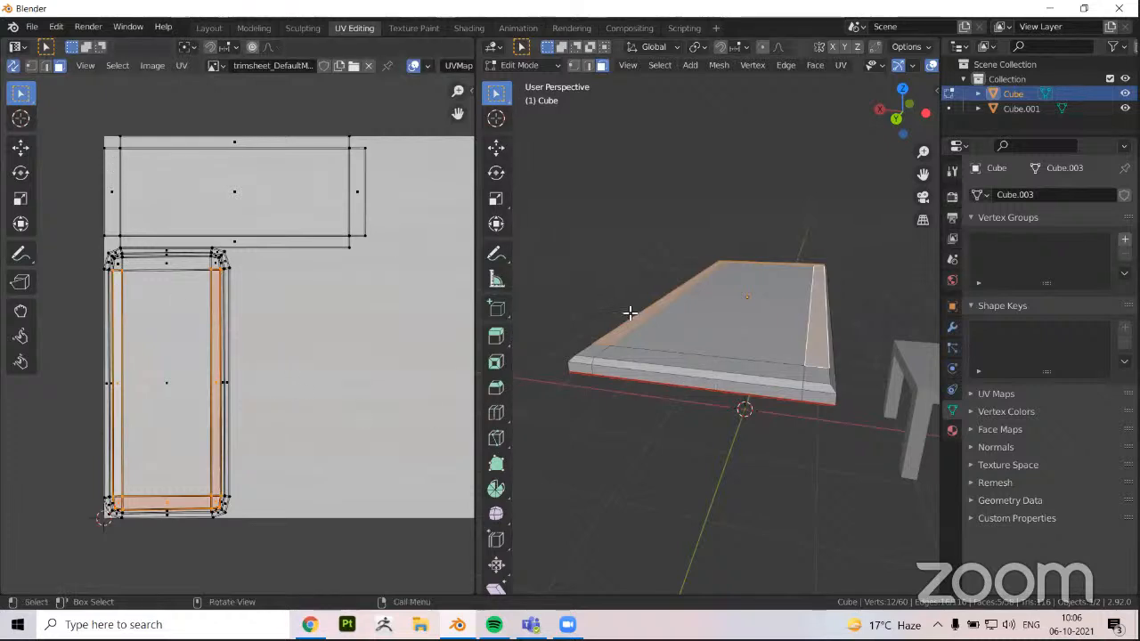
pyautogui.moveTo(615, 329); pyautogui.dragTo(723, 364, button='middle')
pyautogui.moveTo(338, 86); pyautogui.dragTo(325, 97, button='middle')
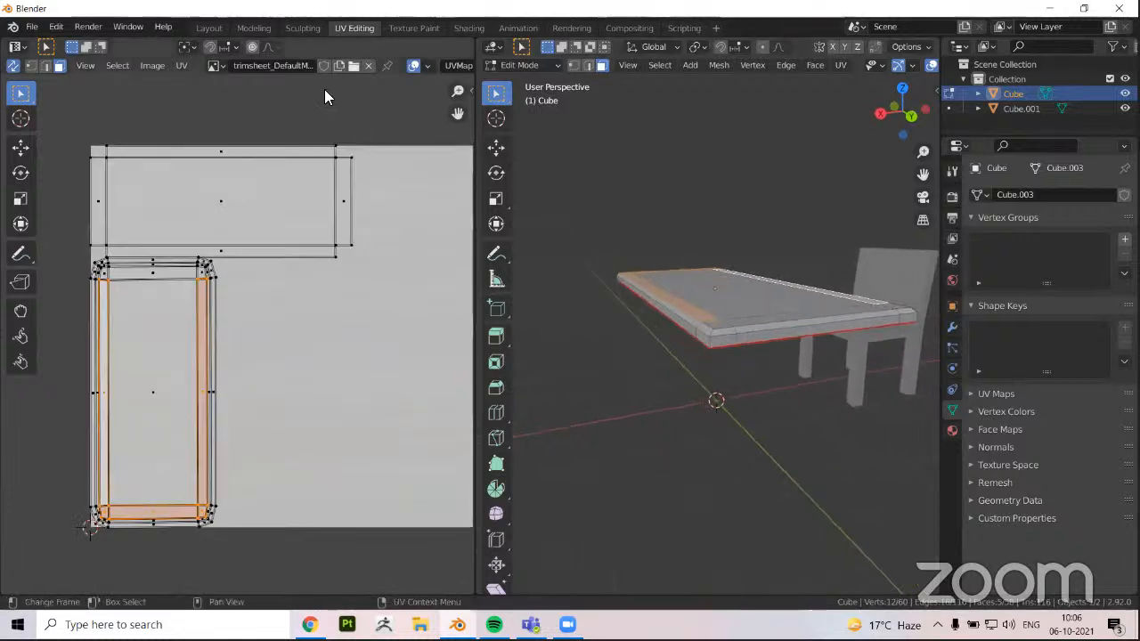
pyautogui.scroll(-1, 324, 346)
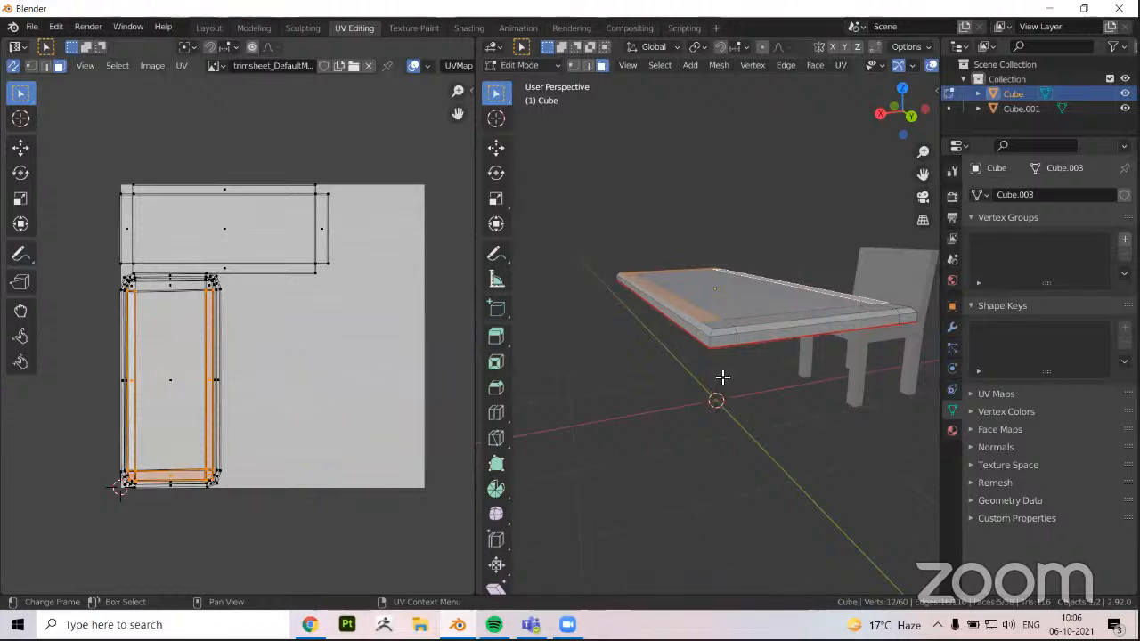
pyautogui.moveTo(718, 365); pyautogui.dragTo(702, 371, button='middle')
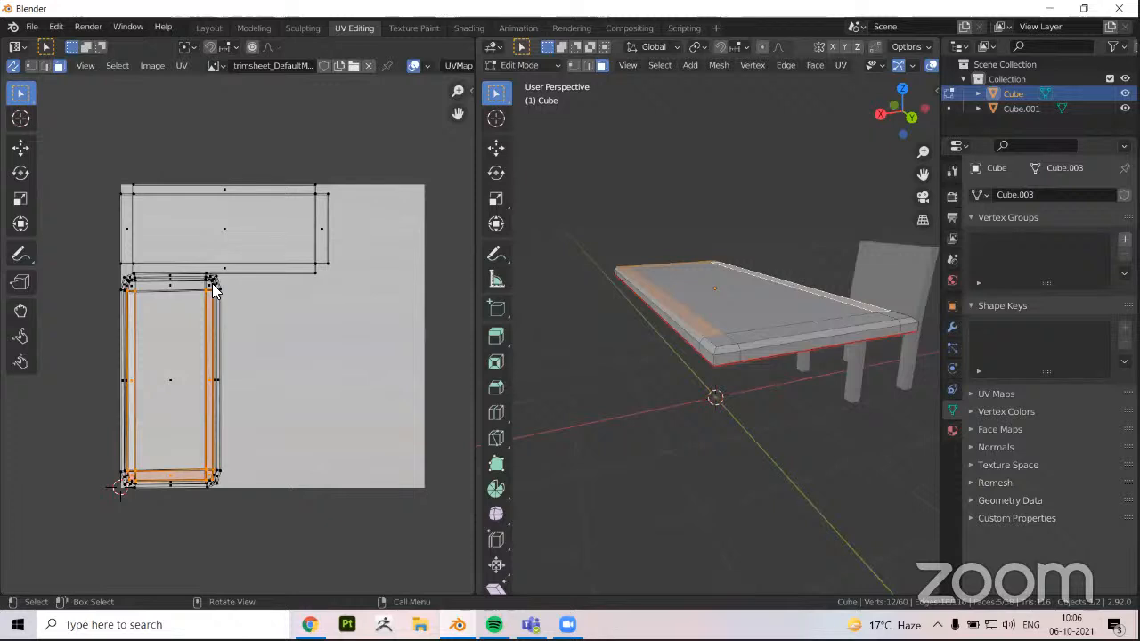
# Compare the tabletop's underside with its rectangular island in the UV layout
pyautogui.scroll(2, 244, 296)
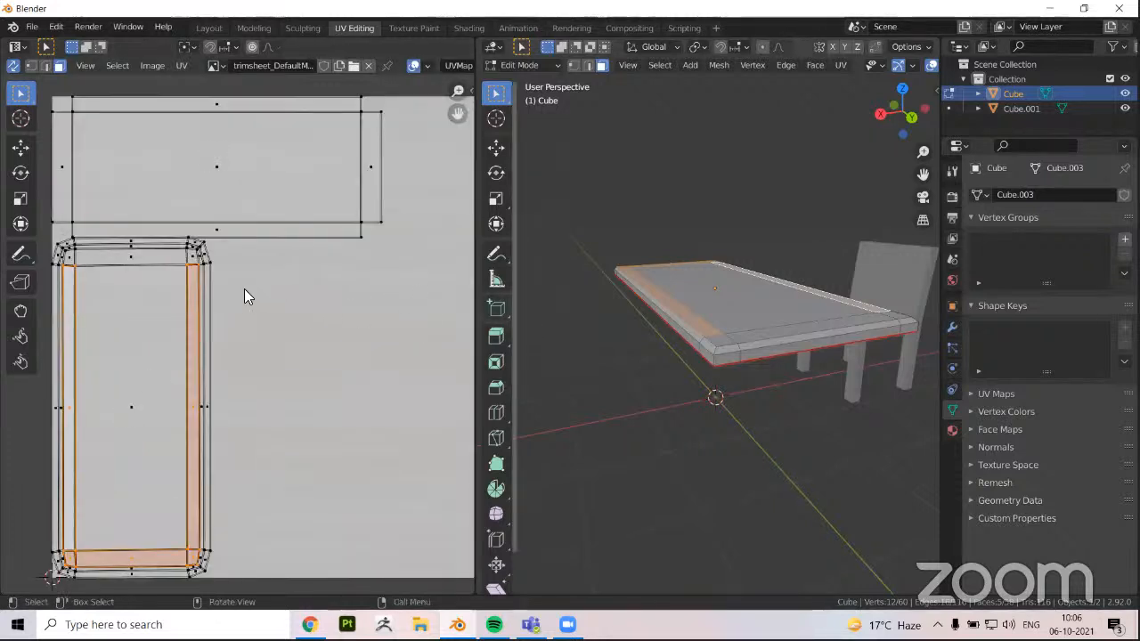
pyautogui.scroll(-1, 247, 296)
pyautogui.moveTo(679, 396); pyautogui.dragTo(651, 415, button='middle')
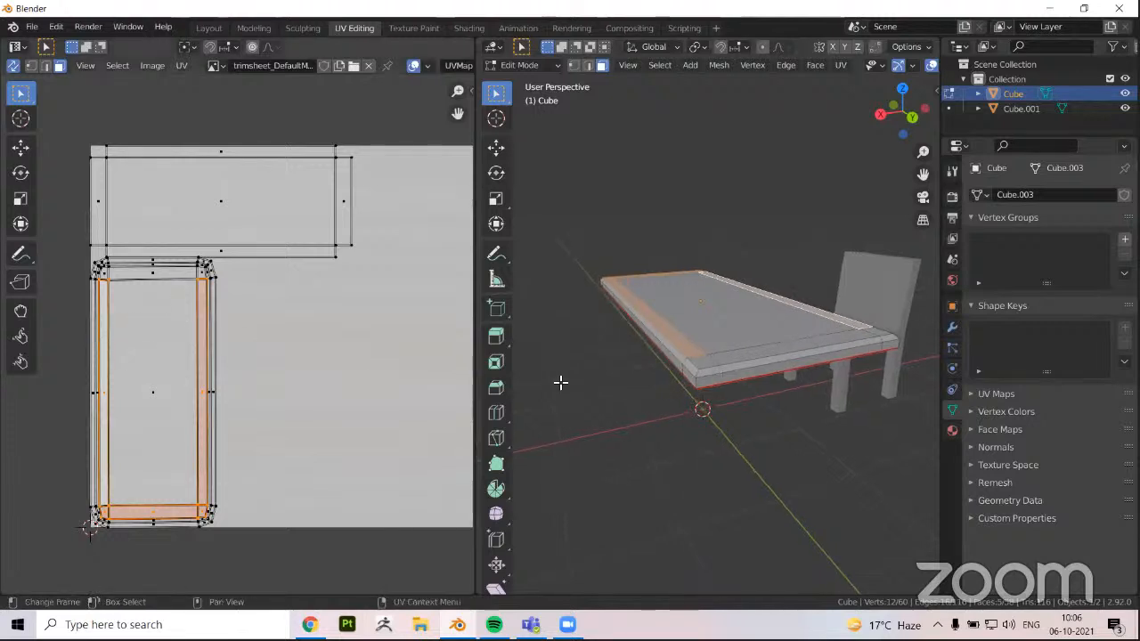
pyautogui.moveTo(618, 318); pyautogui.dragTo(658, 281, button='middle')
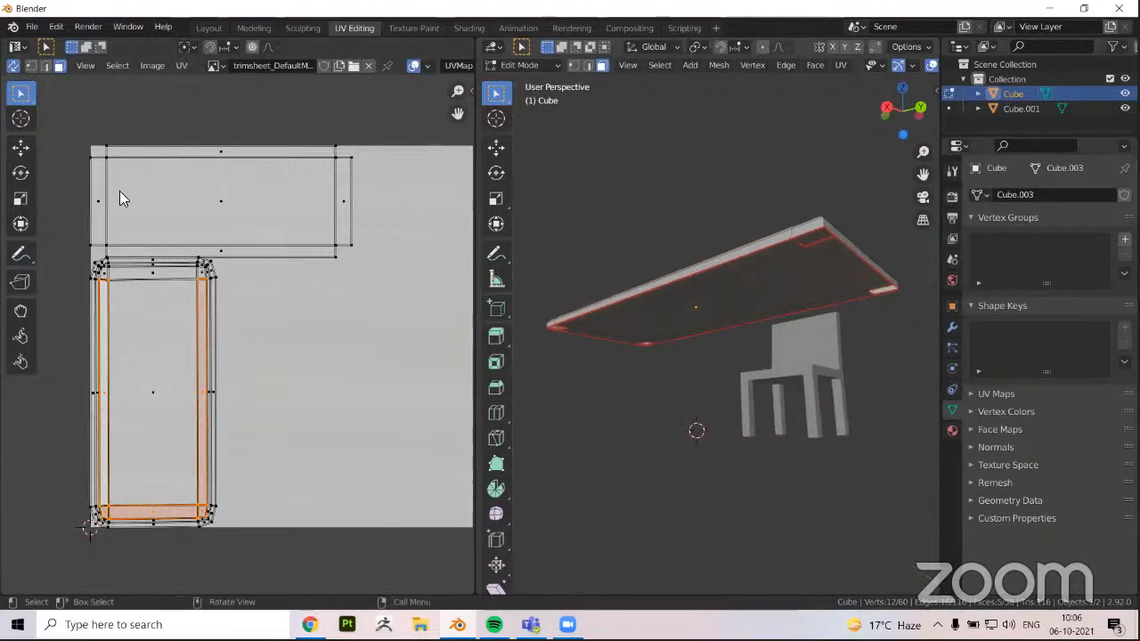
pyautogui.moveTo(119, 190); pyautogui.dragTo(316, 233)
pyautogui.moveTo(716, 351); pyautogui.dragTo(715, 366, button='middle')
# Reveal the hidden table legs in Edit Mode and clear the face selection
pyautogui.press('Tab')
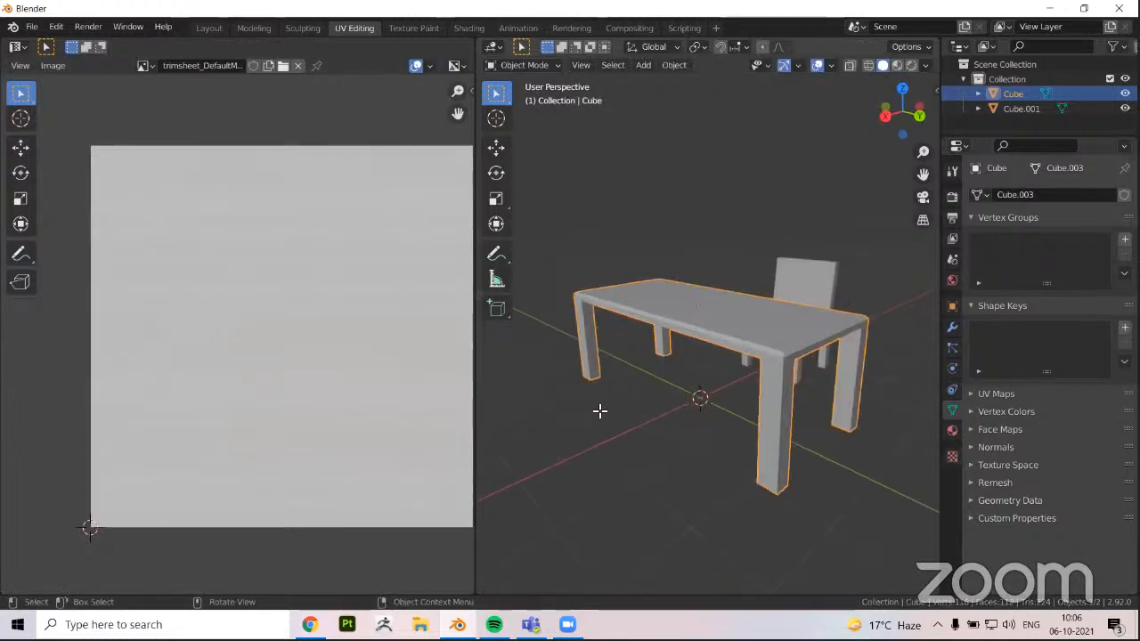
pyautogui.press('Tab')
pyautogui.hotkey('alt', 'h')
pyautogui.click(615, 377)
pyautogui.moveTo(616, 324); pyautogui.dragTo(771, 401, button='middle')
# Select the inner vertical corner edges of the table legs and mark them as seams
pyautogui.scroll(2, 669, 369)
pyautogui.press('2')
pyautogui.click(610, 349)
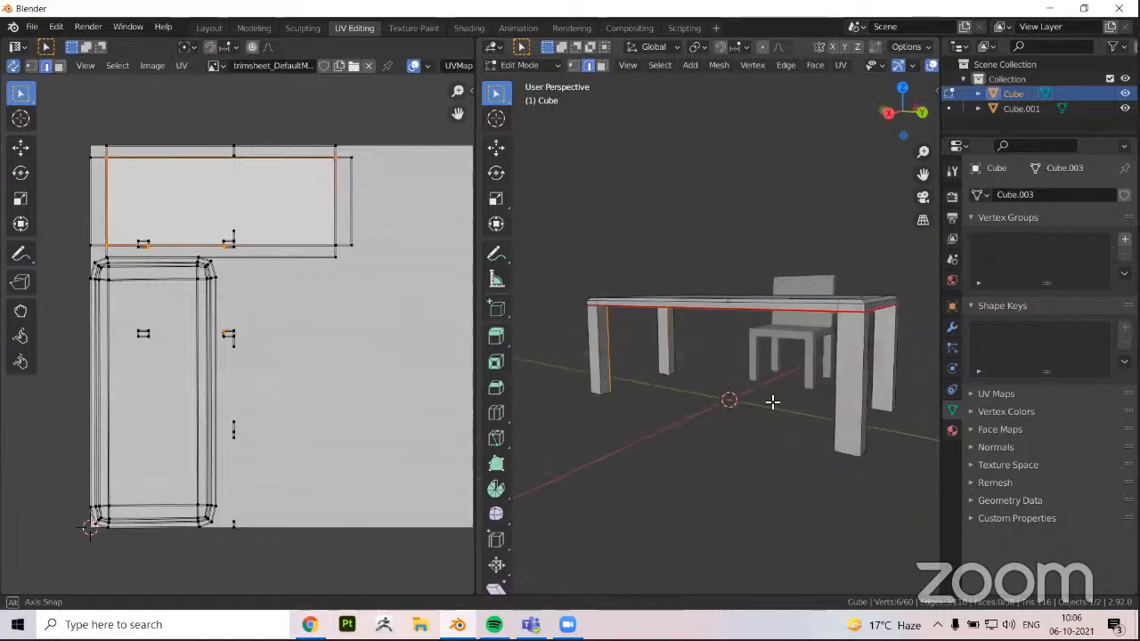
pyautogui.hotkey('ctrl', 'e')
pyautogui.click(772, 403)
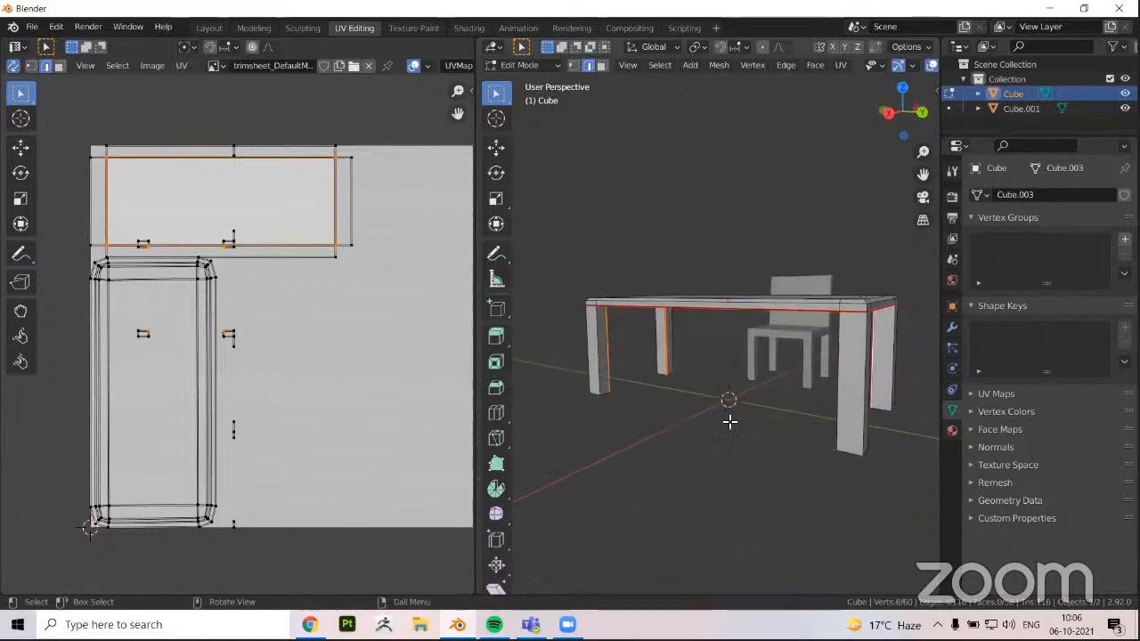
# Select the bottom faces of all four table legs and mark their borders as seams
pyautogui.click(662, 460)
pyautogui.moveTo(662, 460); pyautogui.dragTo(632, 471, button='middle')
pyautogui.press('3')
pyautogui.click(560, 397)
pyautogui.keyDown('shift'); pyautogui.click(631, 468); pyautogui.keyUp('shift')
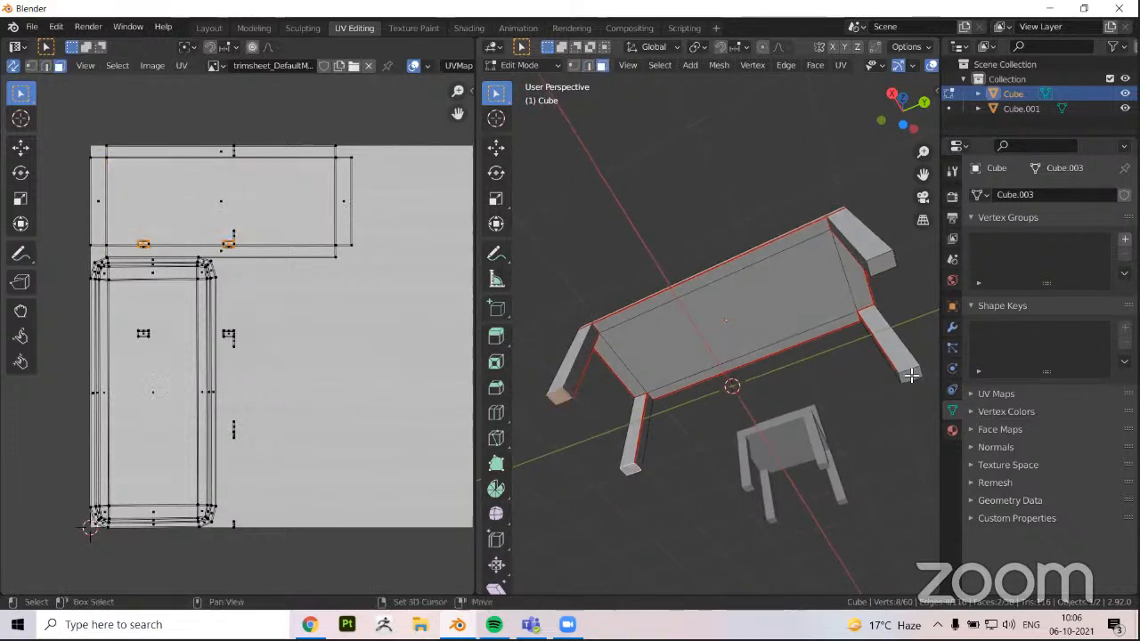
pyautogui.keyDown('shift'); pyautogui.click(888, 265); pyautogui.keyUp('shift')
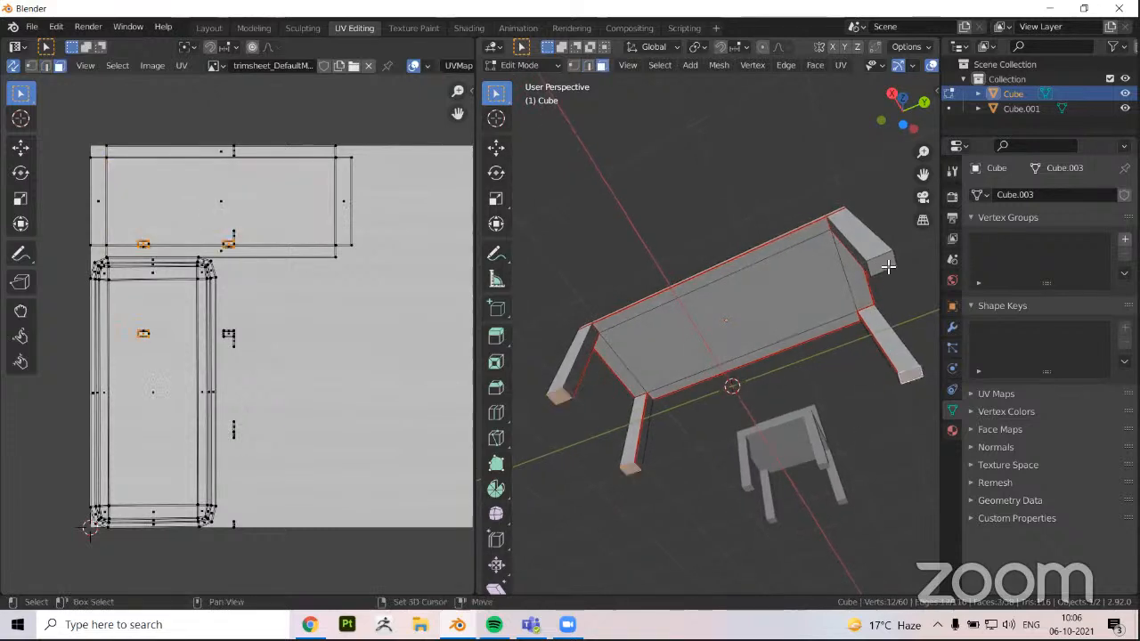
pyautogui.hotkey('ctrl', 'e')
pyautogui.click(744, 406)
# Select the side faces of all four legs, bounded by the seams, and unwrap them
pyautogui.moveTo(714, 511); pyautogui.dragTo(656, 452, button='middle')
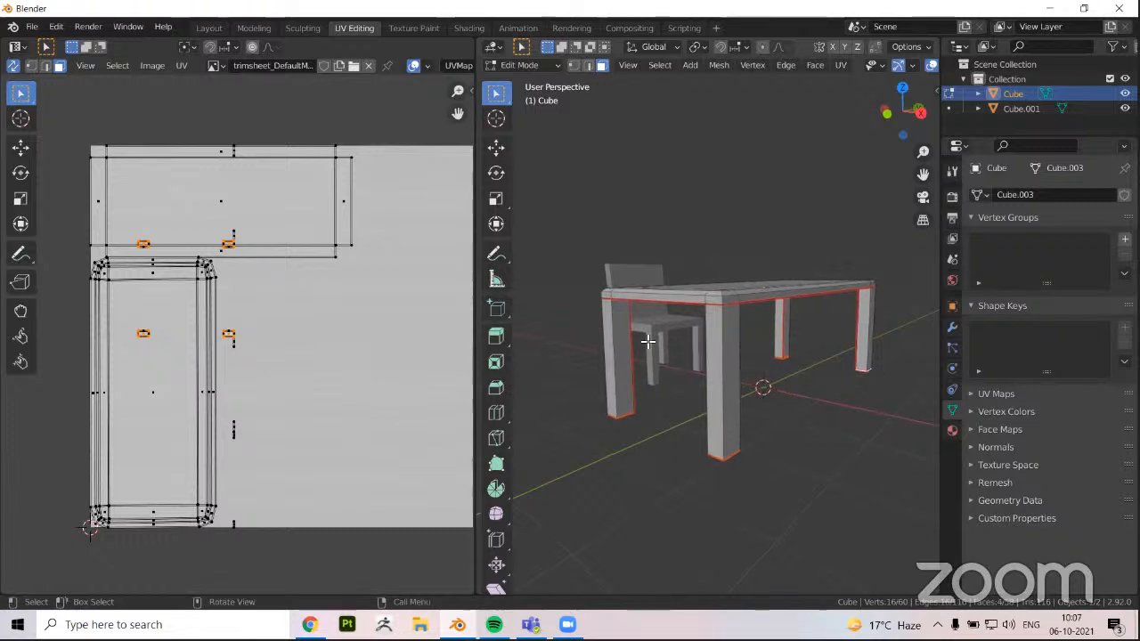
pyautogui.moveTo(624, 391); pyautogui.dragTo(623, 386, button='middle')
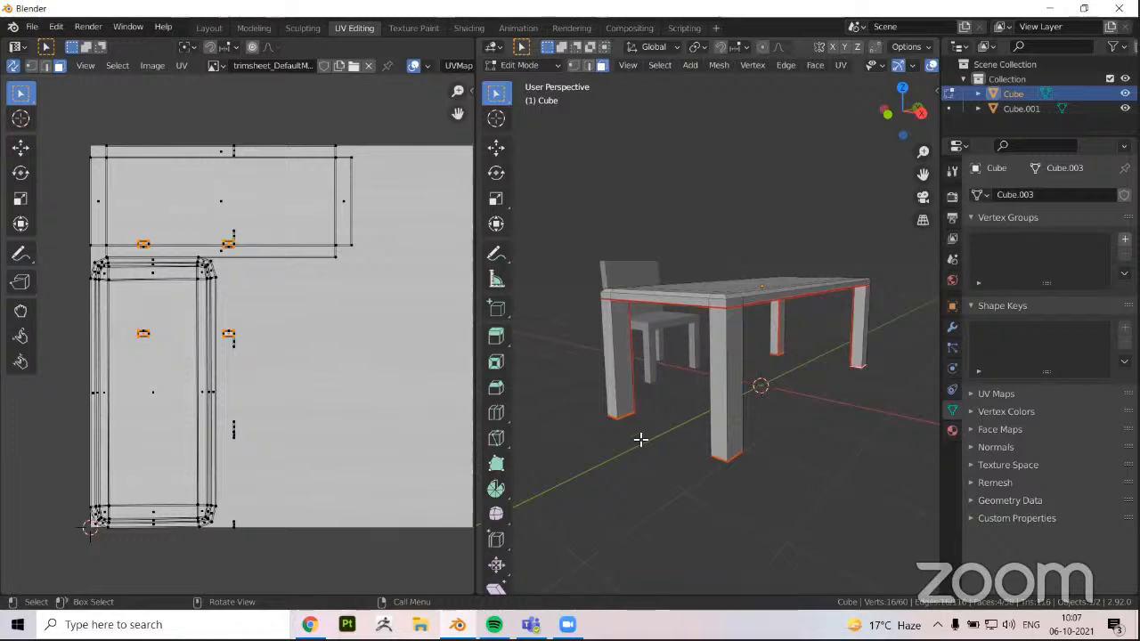
pyautogui.moveTo(619, 394); pyautogui.dragTo(639, 312, button='middle')
pyautogui.moveTo(617, 364); pyautogui.dragTo(620, 355, button='middle')
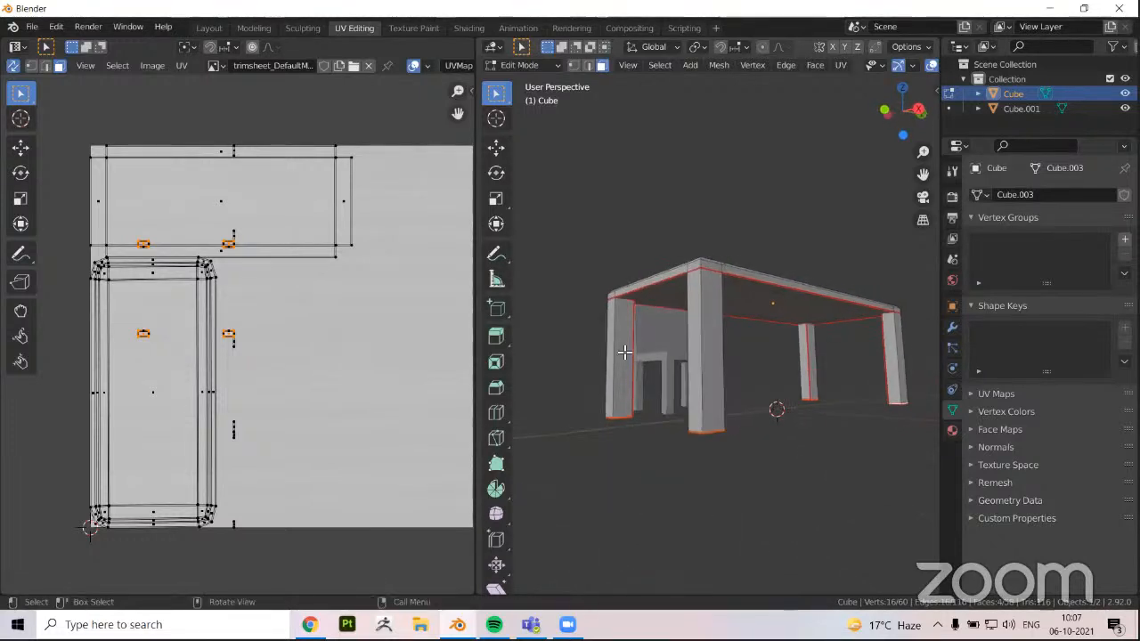
pyautogui.click(622, 353)
pyautogui.hotkey('ctrl', 'l')
pyautogui.press('l')
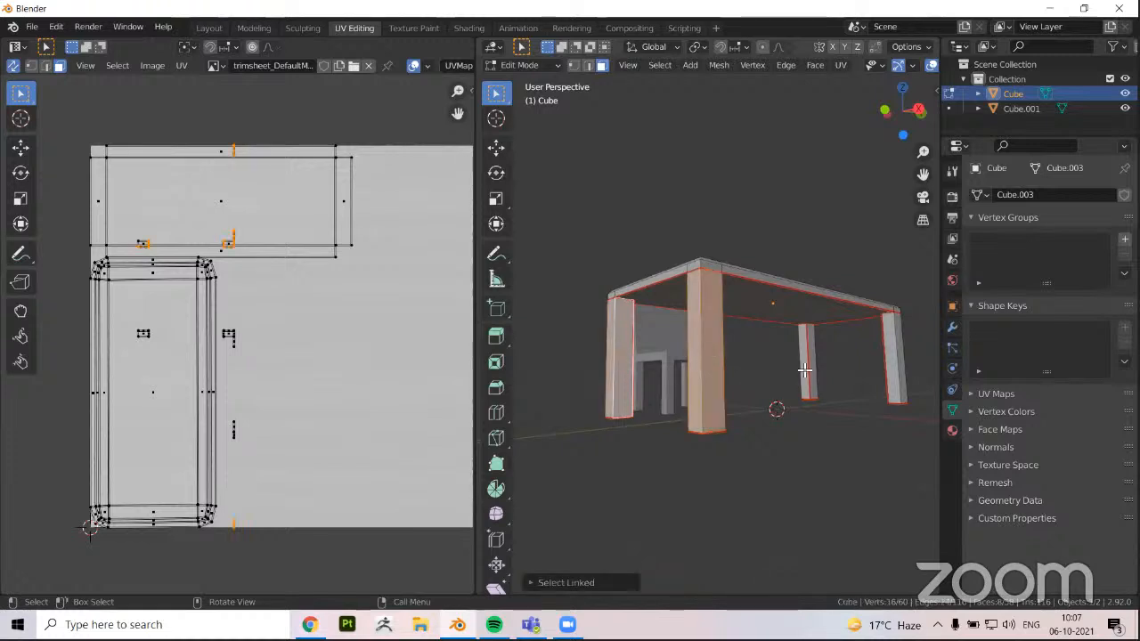
pyautogui.press('u')
pyautogui.click(573, 361)
pyautogui.scroll(-2, 244, 356)
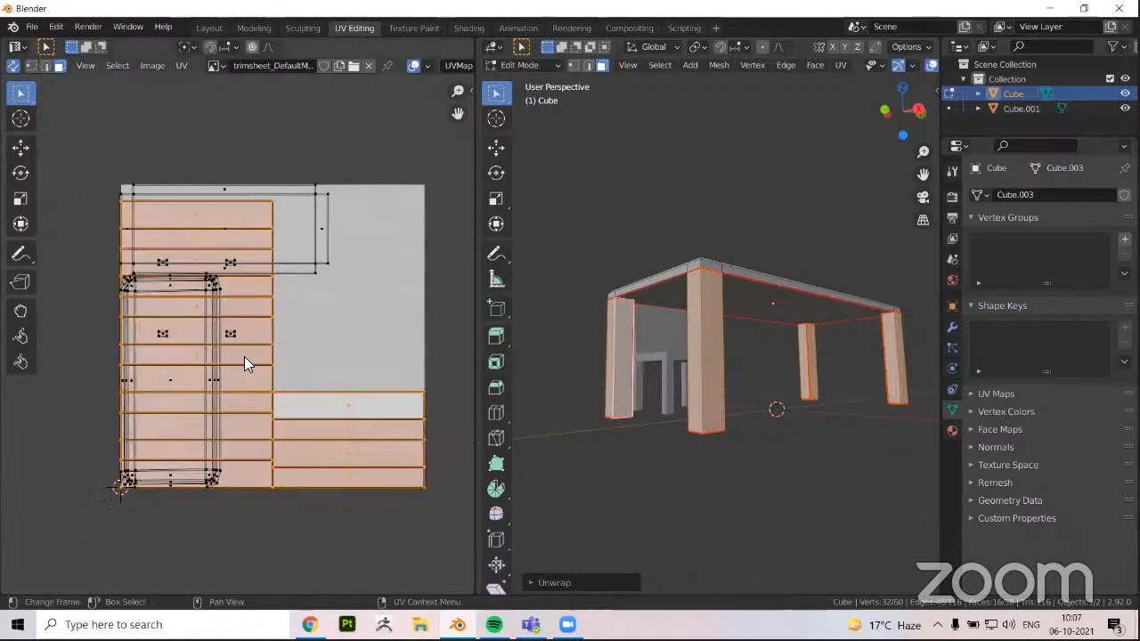
# Leave Edit Mode and inspect the table's wood texture in the Shading workspace with an enlarged 3D view
pyautogui.moveTo(552, 400); pyautogui.dragTo(657, 301, button='middle')
pyautogui.press('Tab')
pyautogui.scroll(-1, 657, 301)
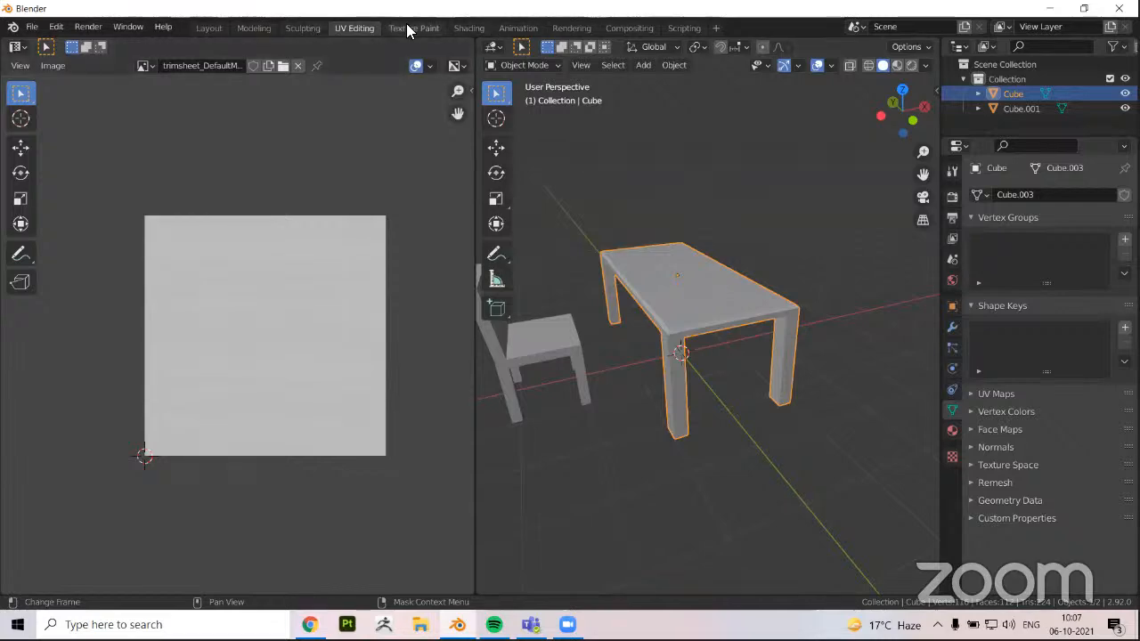
pyautogui.click(467, 28)
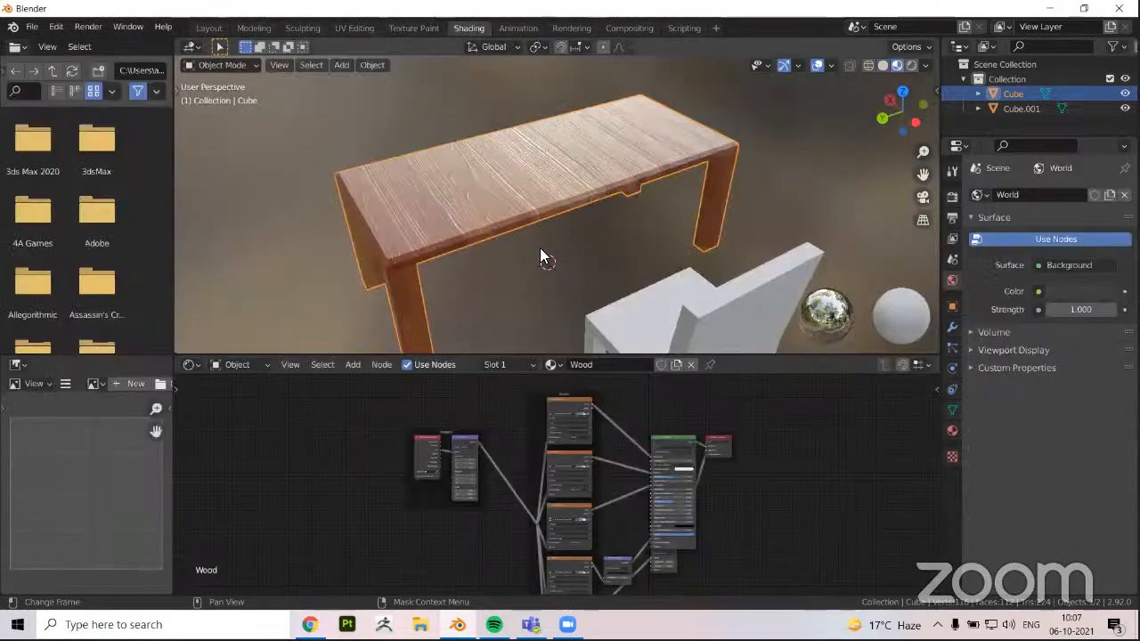
pyautogui.moveTo(691, 273); pyautogui.dragTo(758, 375, button='middle')
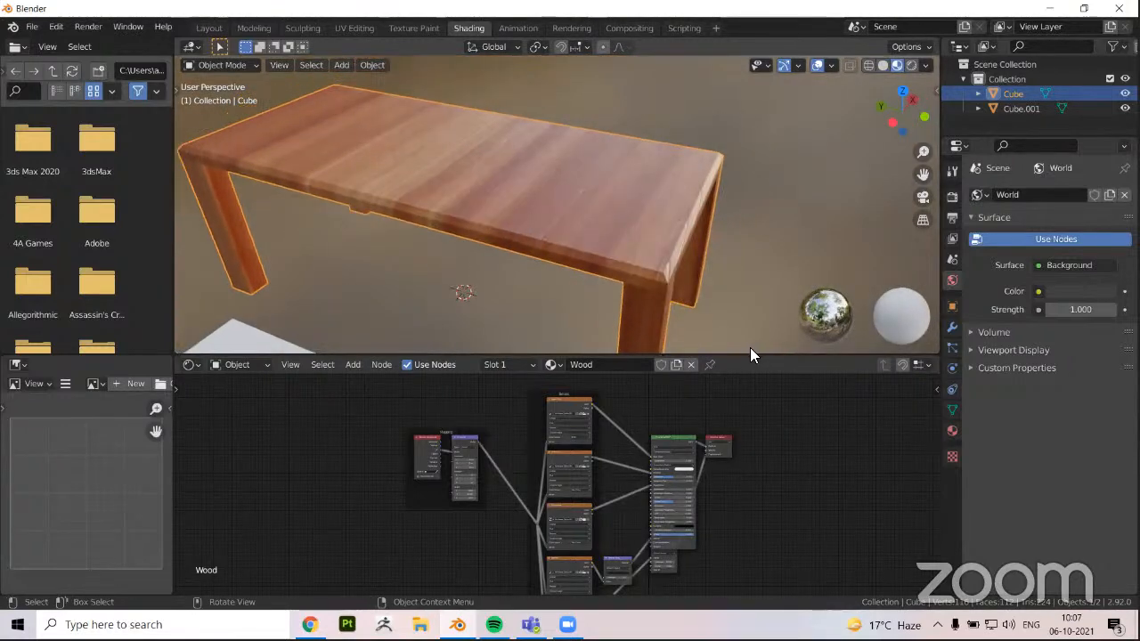
pyautogui.moveTo(742, 356); pyautogui.dragTo(740, 472)
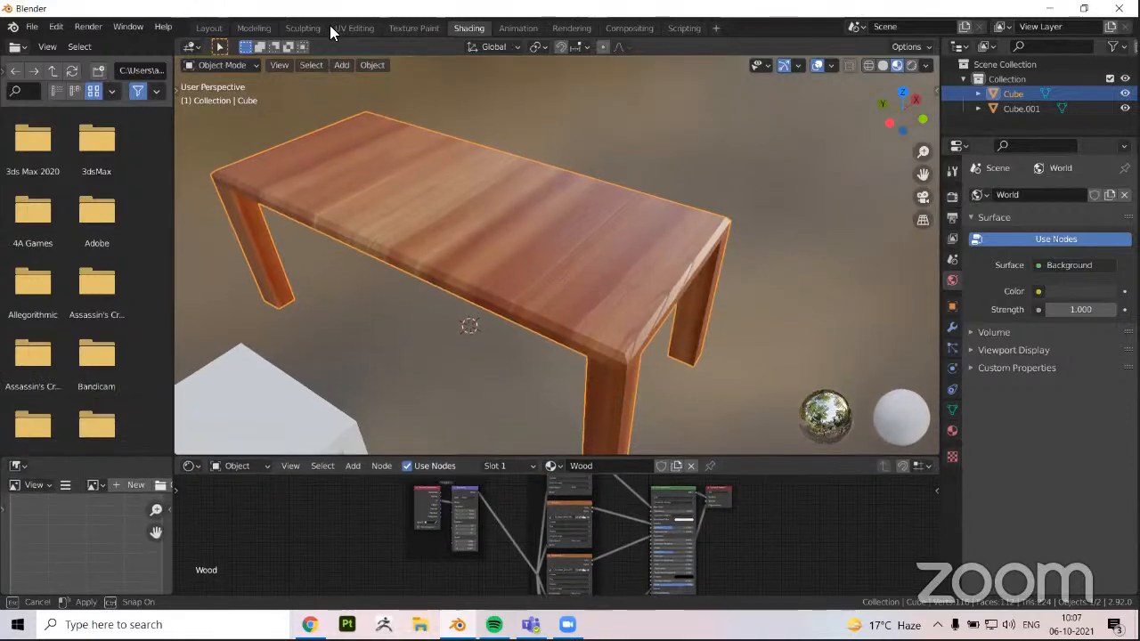
pyautogui.moveTo(383, 183); pyautogui.dragTo(283, 156, button='middle')
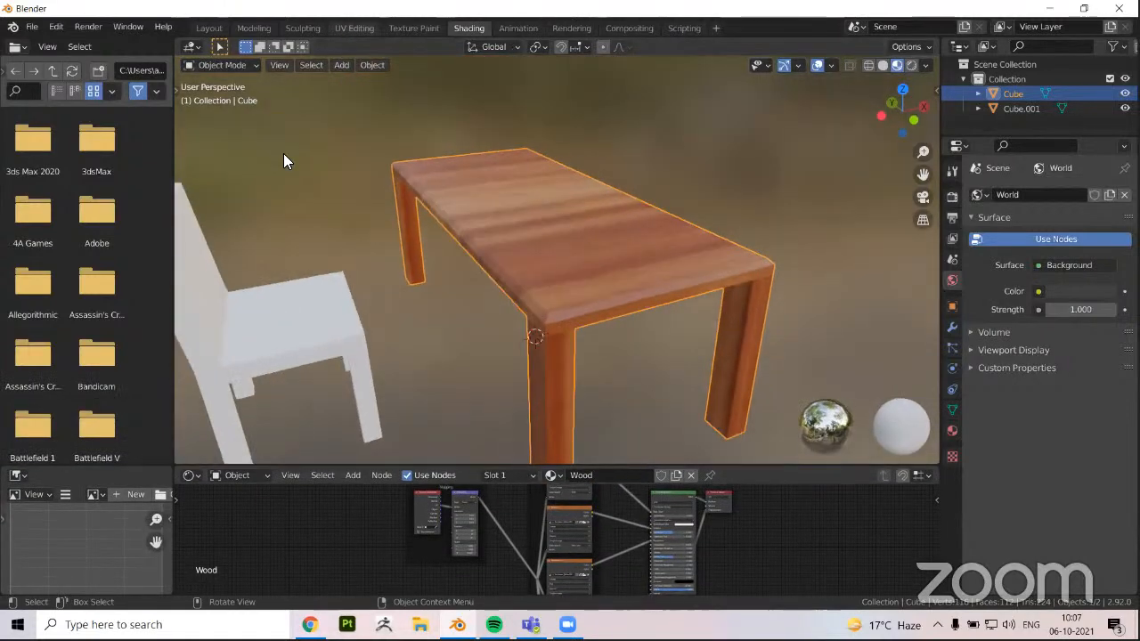
# Return to the UV Editing workspace and display trimsheet_DefaultMaterial_BaseColor.png behind the UV layout
pyautogui.hotkey('ctrl', 'pageup')
pyautogui.hotkey('ctrl', 'pageup')
pyautogui.click(215, 65)
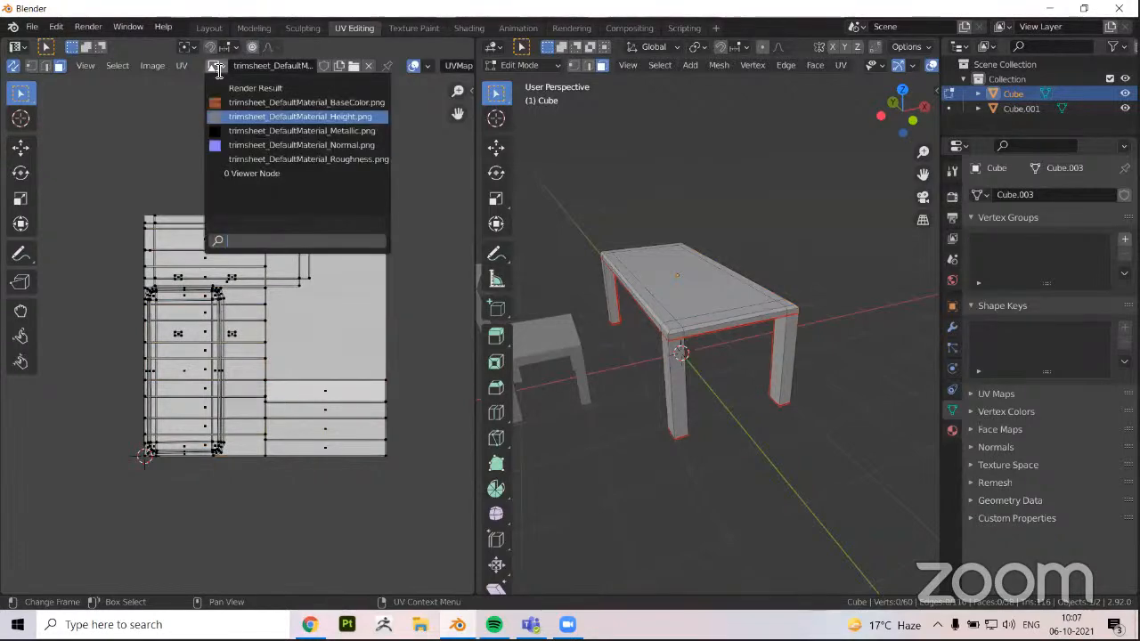
pyautogui.click(258, 102)
pyautogui.scroll(1, 235, 299)
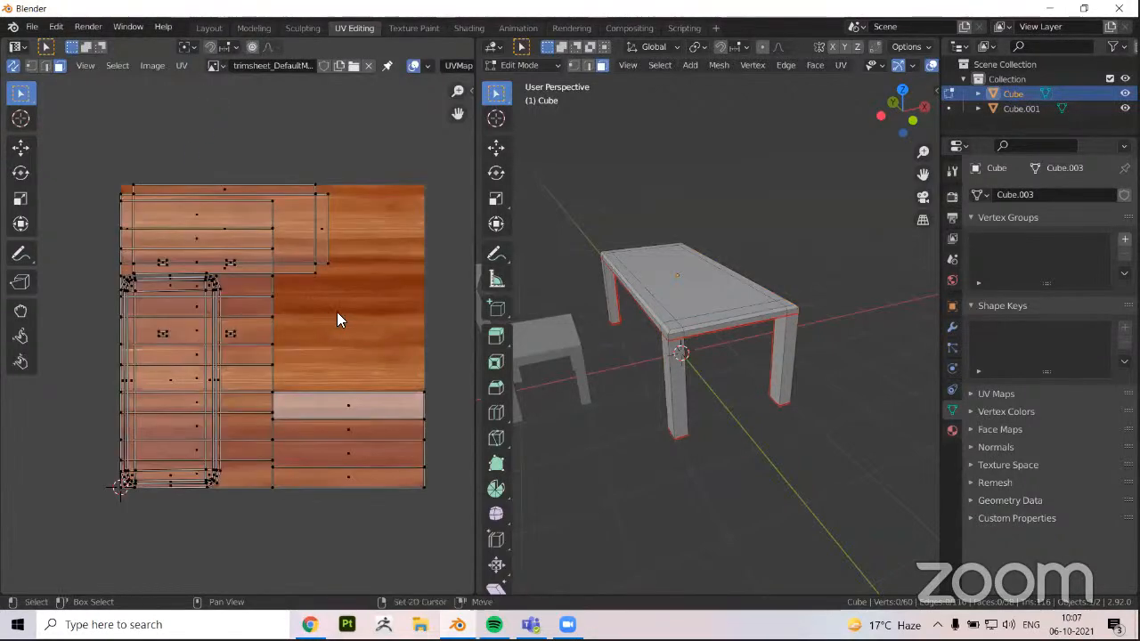
pyautogui.moveTo(314, 262); pyautogui.dragTo(283, 294, button='middle')
pyautogui.scroll(-3, 851, 68)
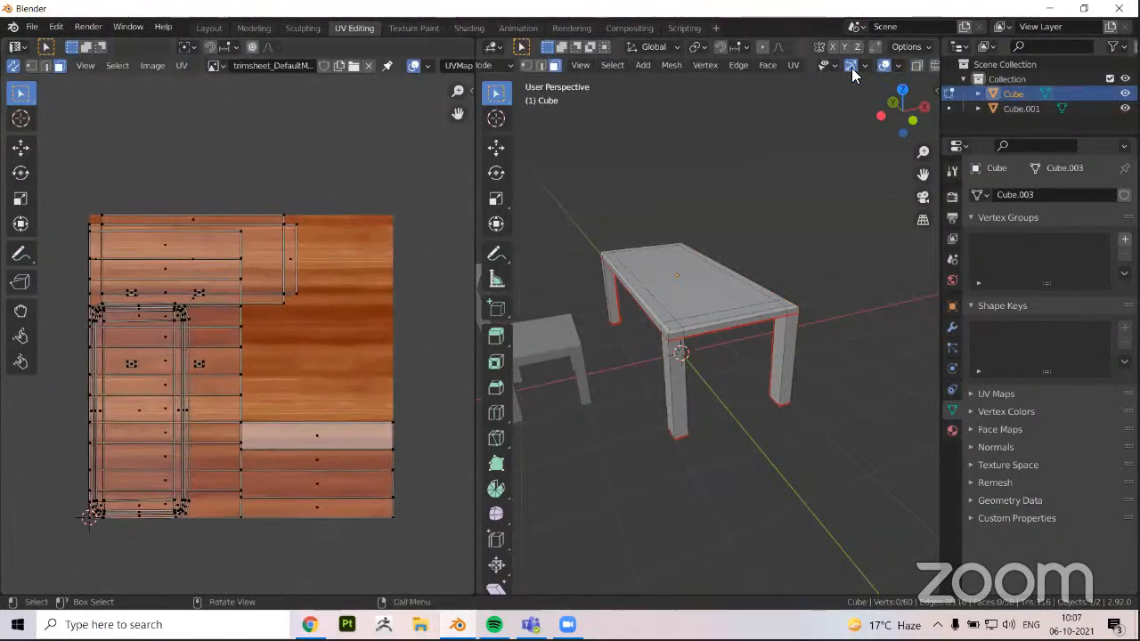
# Show the 3D view in Material Preview shading and isolate the table by hiding the chair, ending in Edit Mode
pyautogui.click(898, 66)
pyautogui.moveTo(753, 247)
pyautogui.mouseDown(button='middle')
pyautogui.moveTo(719, 297)
pyautogui.moveTo(724, 336)
pyautogui.moveTo(743, 341)
pyautogui.moveTo(720, 304)
pyautogui.mouseUp(button='middle')
pyautogui.press('Tab')
pyautogui.hotkey('shift', 'h')
pyautogui.press('Tab')
pyautogui.scroll(1, 721, 304)
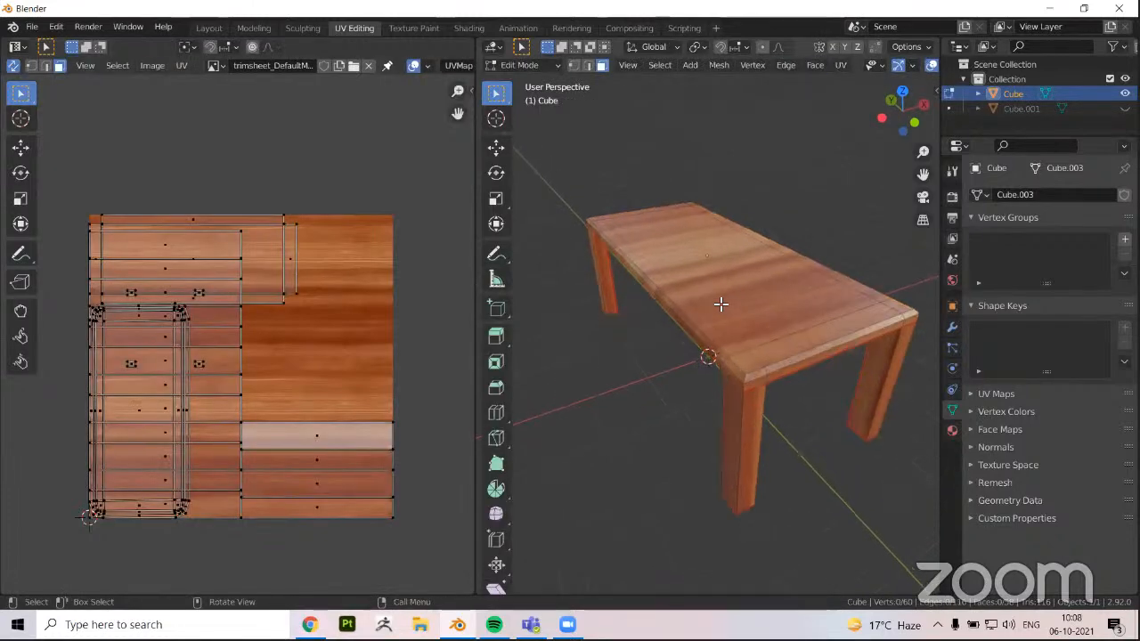
# Select the linked faces of the upper tabletop part and turn off UV sync selection to show only its island
pyautogui.press('l')
pyautogui.click(14, 66)
pyautogui.scroll(1, 119, 367)
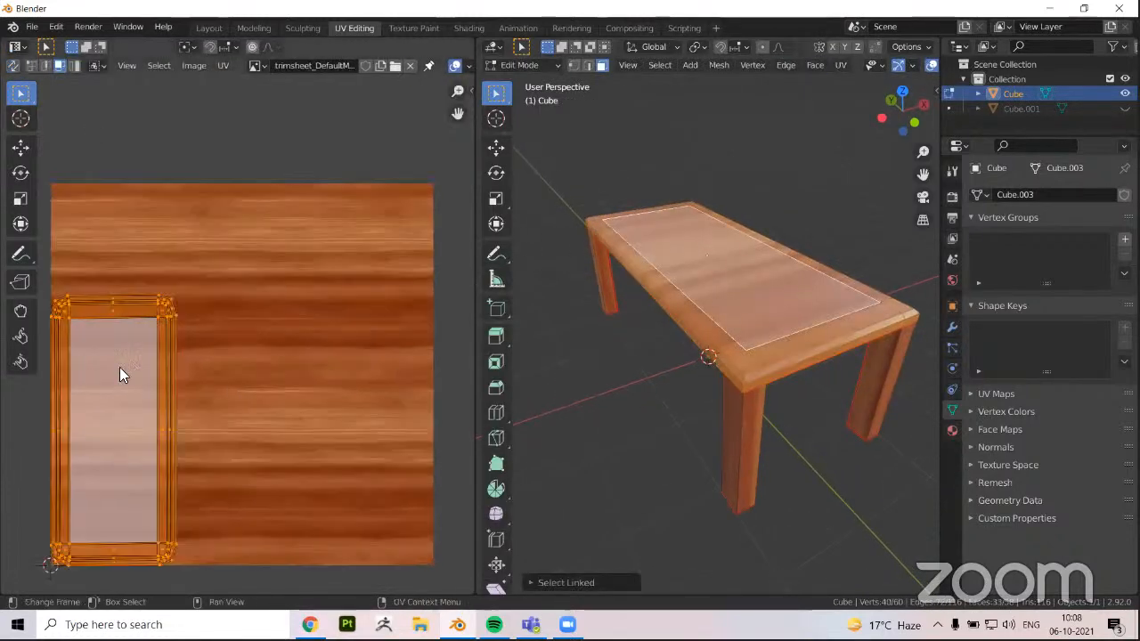
pyautogui.moveTo(152, 411); pyautogui.dragTo(196, 340, button='middle')
# Examine how the wood grain on the tabletop corresponds to the position of its UV island on the texture
pyautogui.scroll(3, 745, 401)
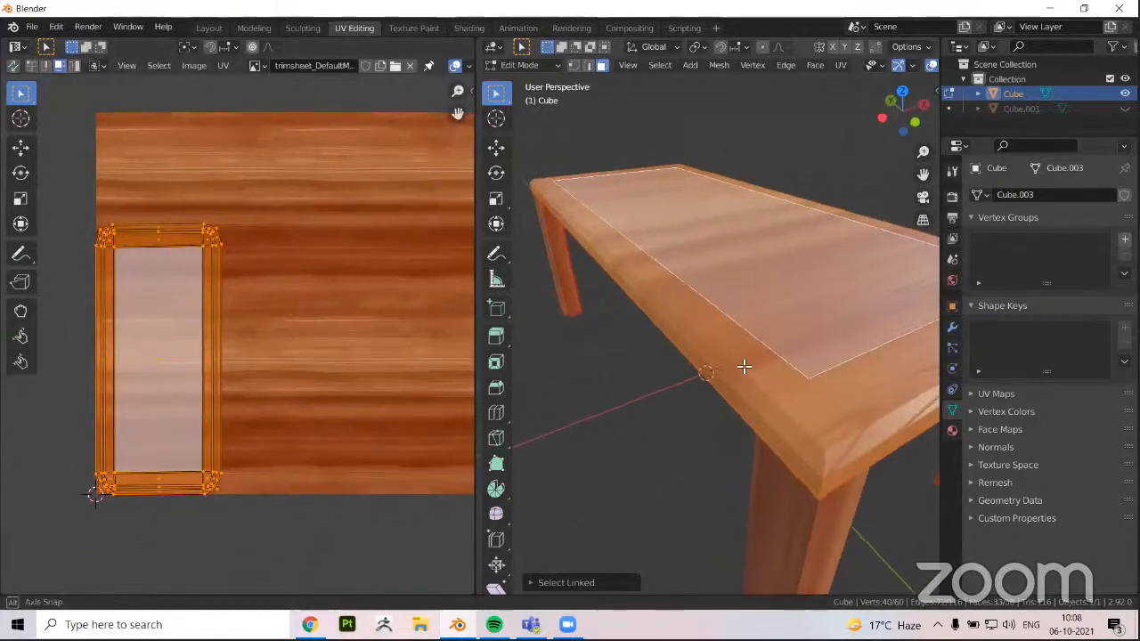
pyautogui.moveTo(743, 369); pyautogui.dragTo(691, 323, button='middle')
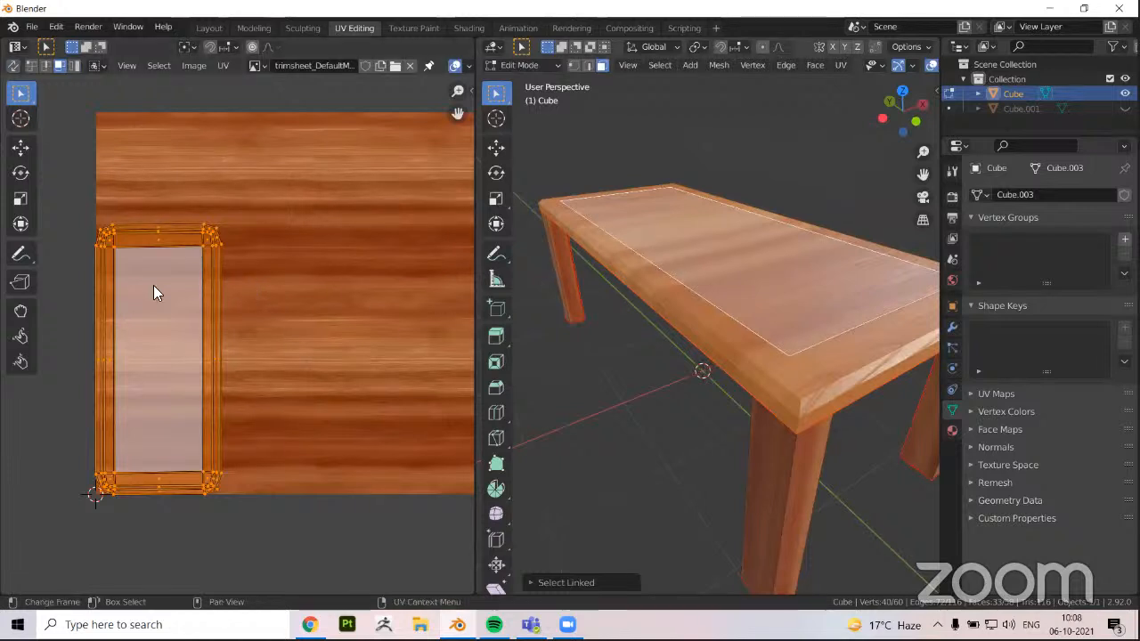
pyautogui.moveTo(756, 394); pyautogui.dragTo(759, 382, button='middle')
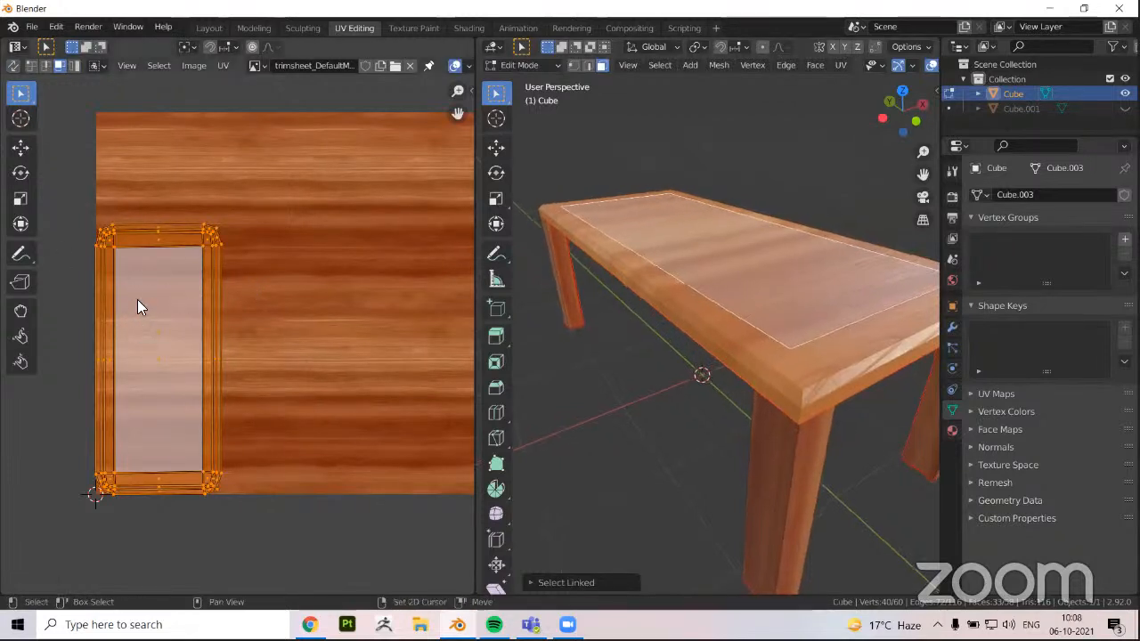
pyautogui.scroll(-2, 412, 460)
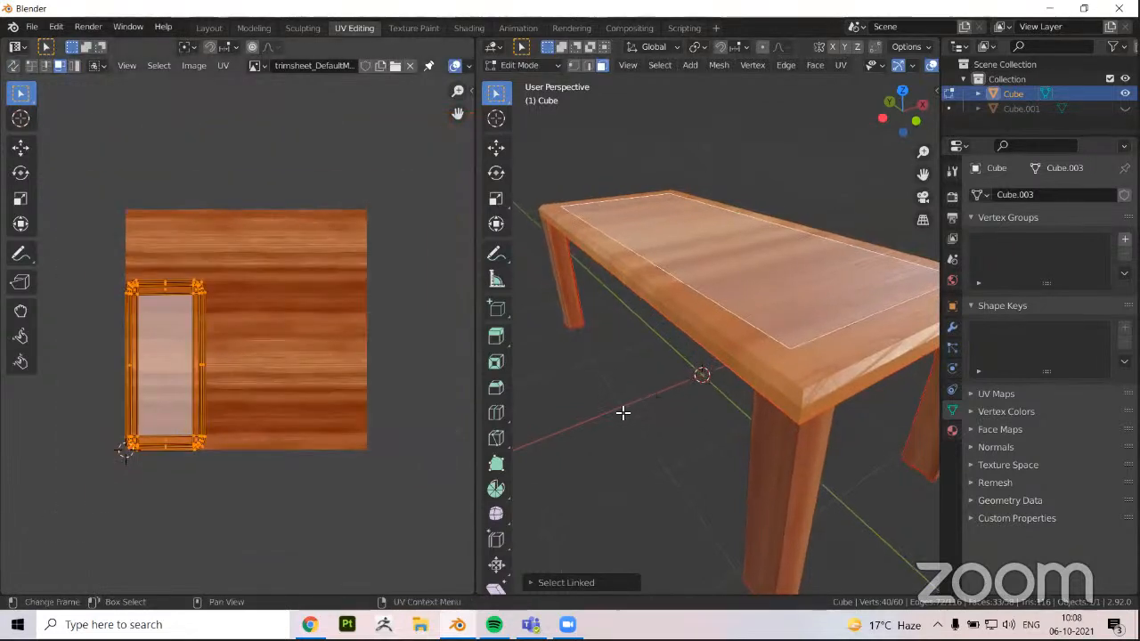
pyautogui.moveTo(776, 303); pyautogui.dragTo(730, 305, button='middle')
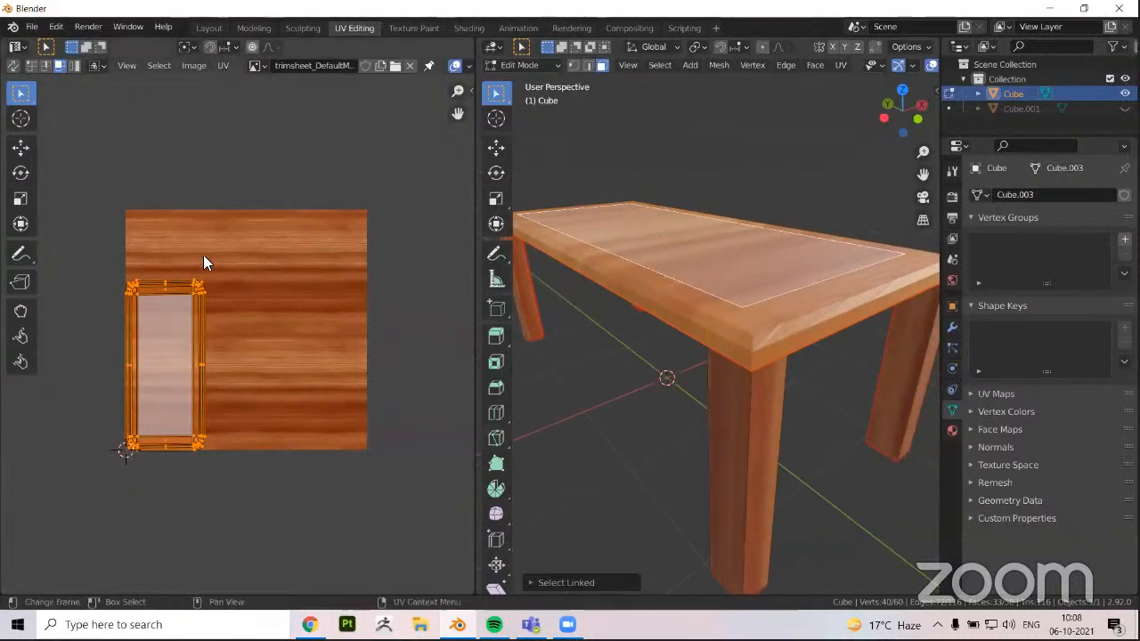
pyautogui.scroll(2, 204, 255)
pyautogui.keyDown('ctrl'); pyautogui.hscroll(-1, 168, 181); pyautogui.keyUp('ctrl')
pyautogui.scroll(1, 204, 236)
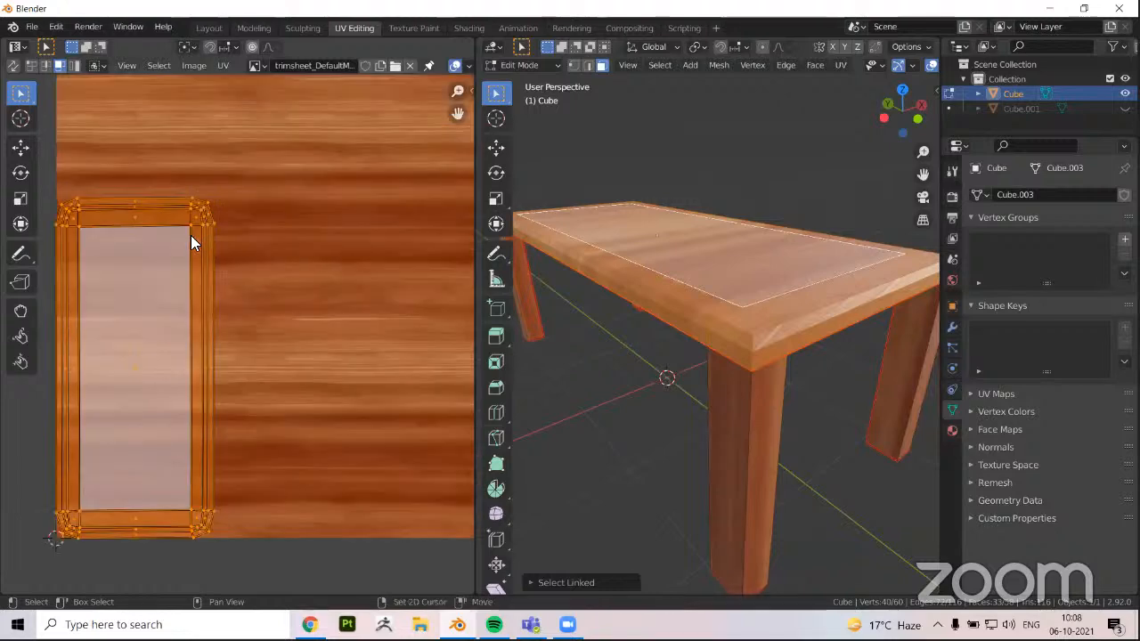
pyautogui.keyDown('ctrl'); pyautogui.hscroll(-2, 189, 259); pyautogui.keyUp('ctrl')
pyautogui.scroll(2, 235, 338)
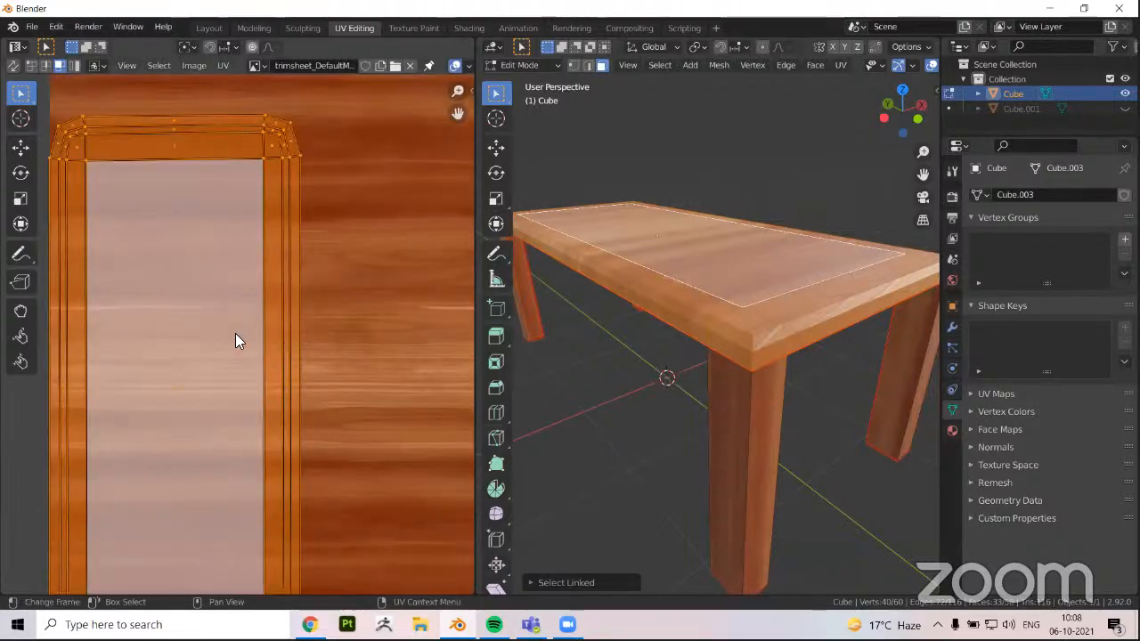
pyautogui.scroll(-2, 219, 346)
pyautogui.moveTo(219, 345); pyautogui.dragTo(283, 307, button='middle')
# Move the tabletop's UV island away from the texture's corner onto the middle planks of the wood image
pyautogui.press('g')
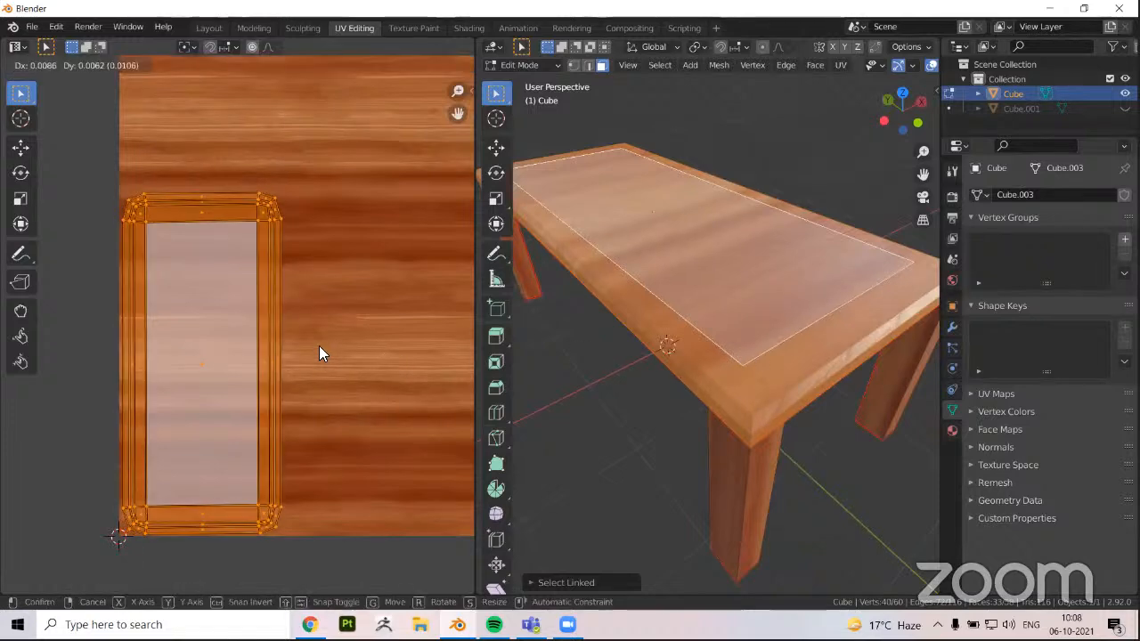
pyautogui.click(716, 357)
pyautogui.press('g')
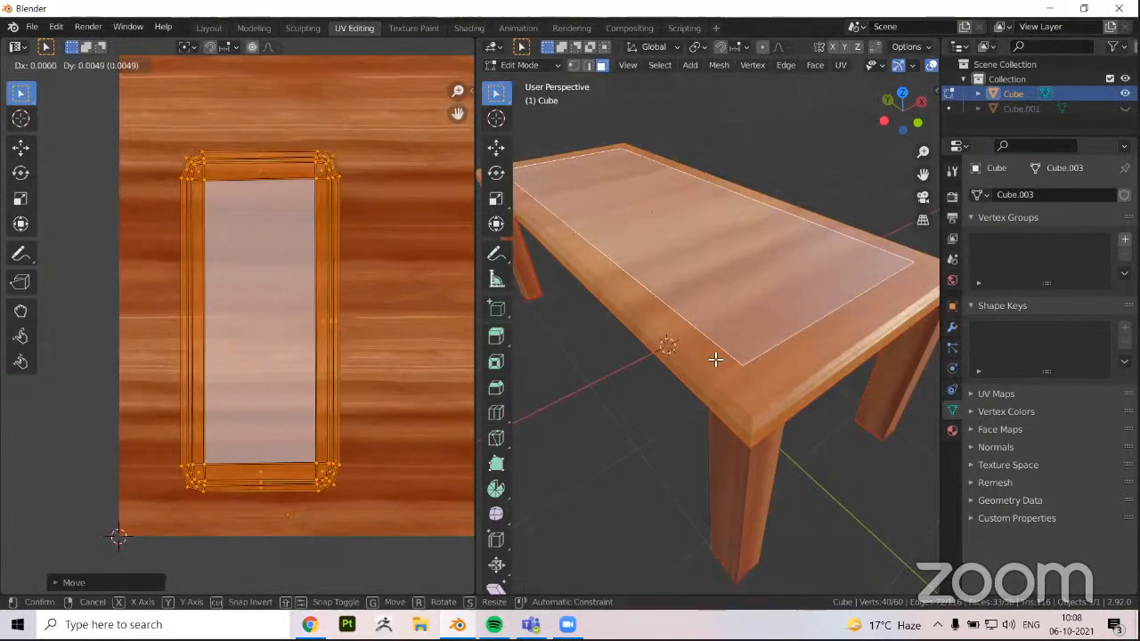
pyautogui.click(792, 270)
pyautogui.scroll(2, 757, 267)
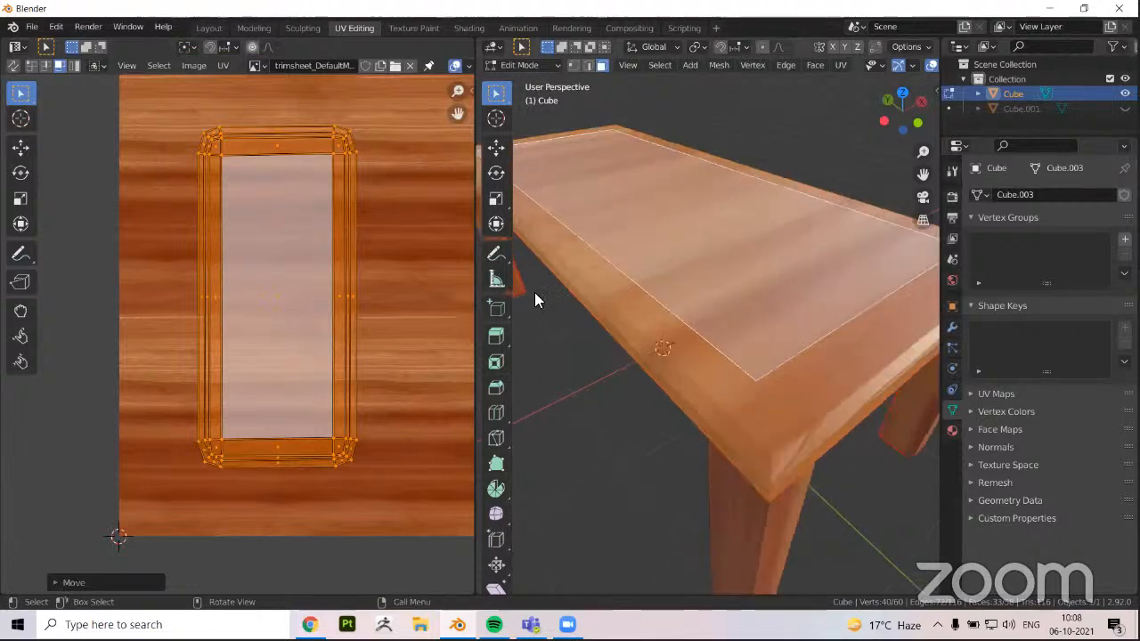
# Look at the tabletop from directly above and move its UV island further up the wood texture
pyautogui.moveTo(236, 383); pyautogui.dragTo(251, 302, button='middle')
pyautogui.click(902, 104)
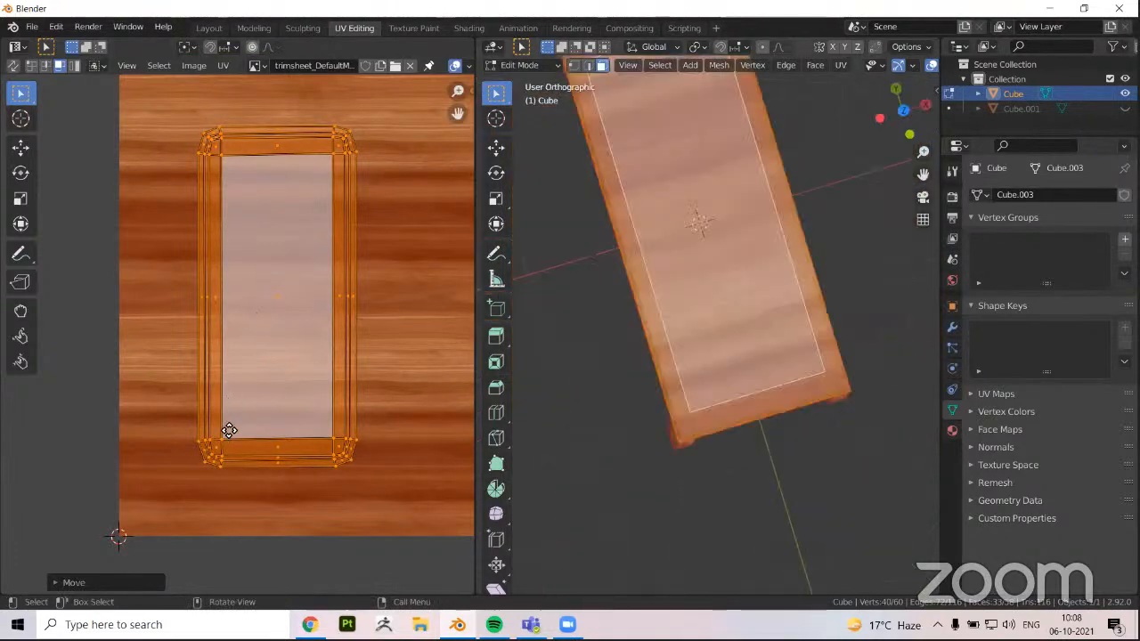
pyautogui.press('g')
pyautogui.click(242, 414)
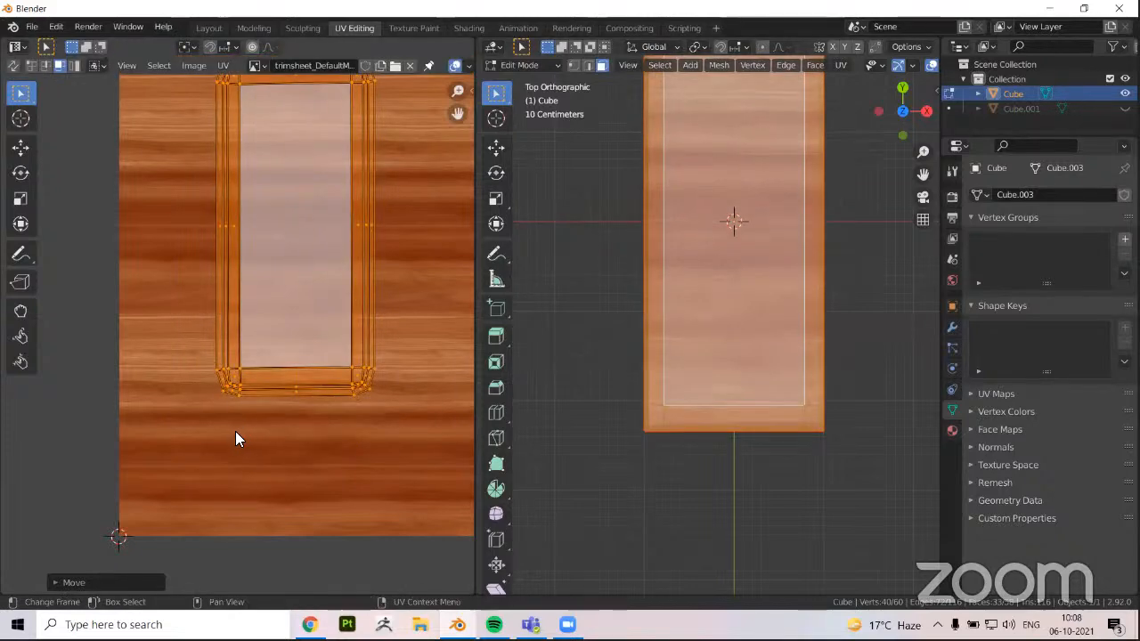
# Select the face at the tabletop's corner and move its UV face up on the wood texture, apart from the rest of the island
pyautogui.scroll(6, 238, 439)
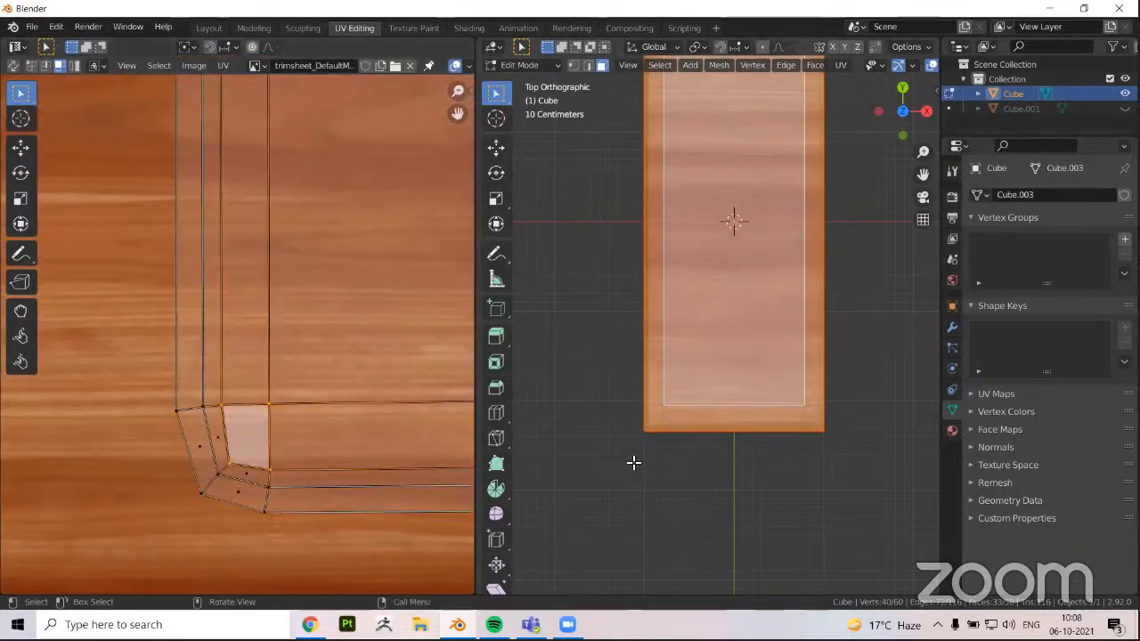
pyautogui.scroll(2, 652, 449)
pyautogui.click(638, 450)
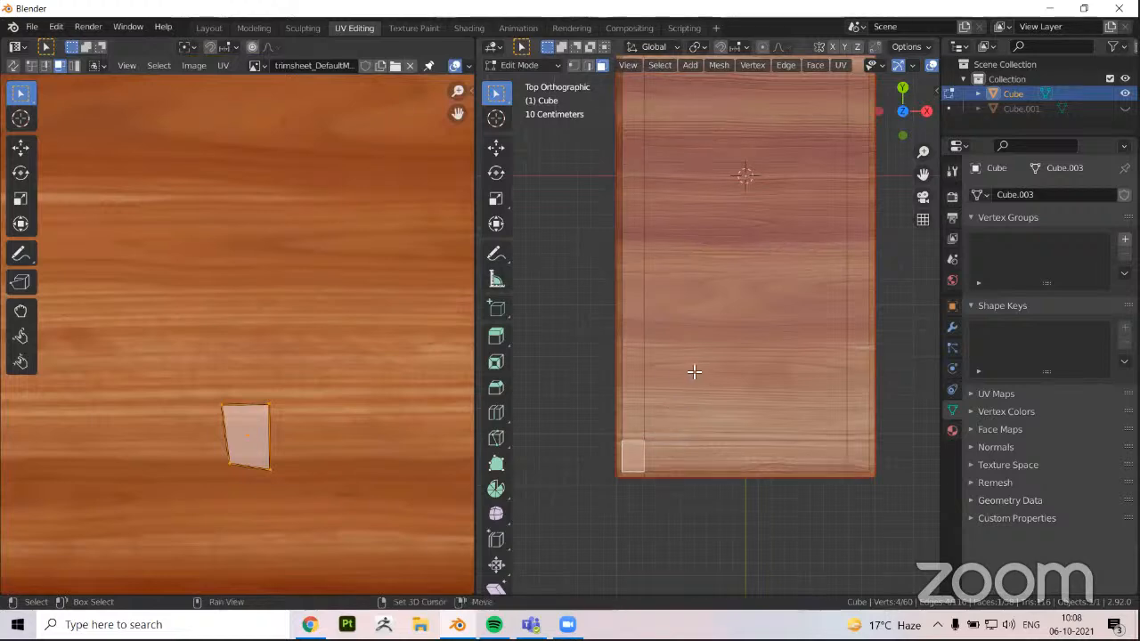
pyautogui.keyDown('shift'); pyautogui.moveTo(637, 449); pyautogui.dragTo(688, 377, button='middle'); pyautogui.keyUp('shift')
pyautogui.scroll(3, 688, 377)
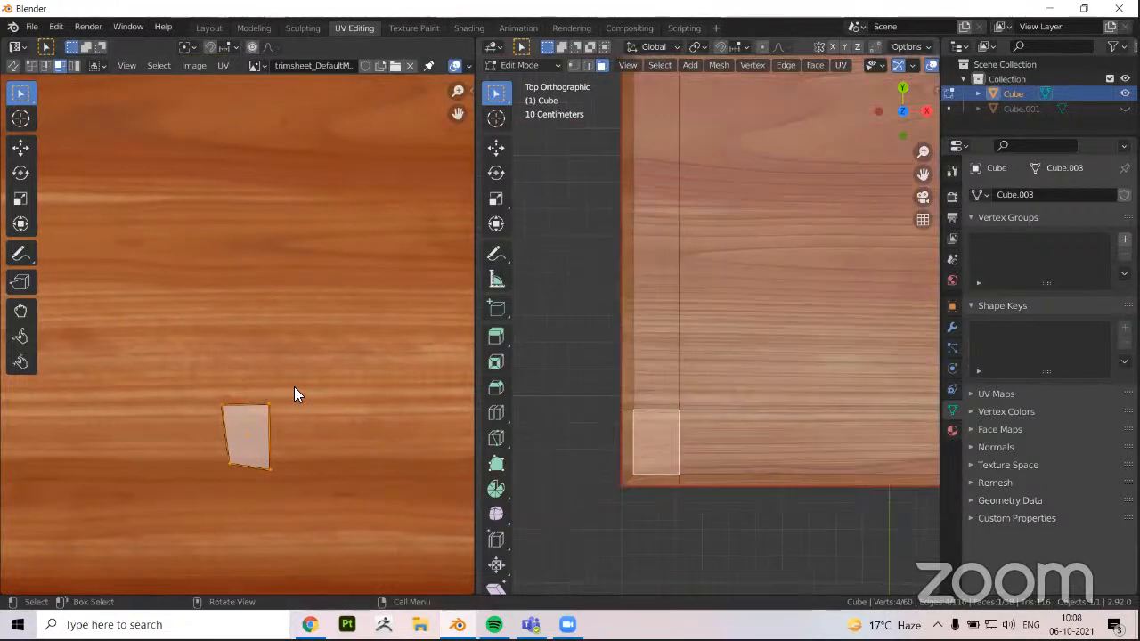
pyautogui.scroll(4, 277, 442)
pyautogui.moveTo(277, 442); pyautogui.dragTo(283, 389, button='middle')
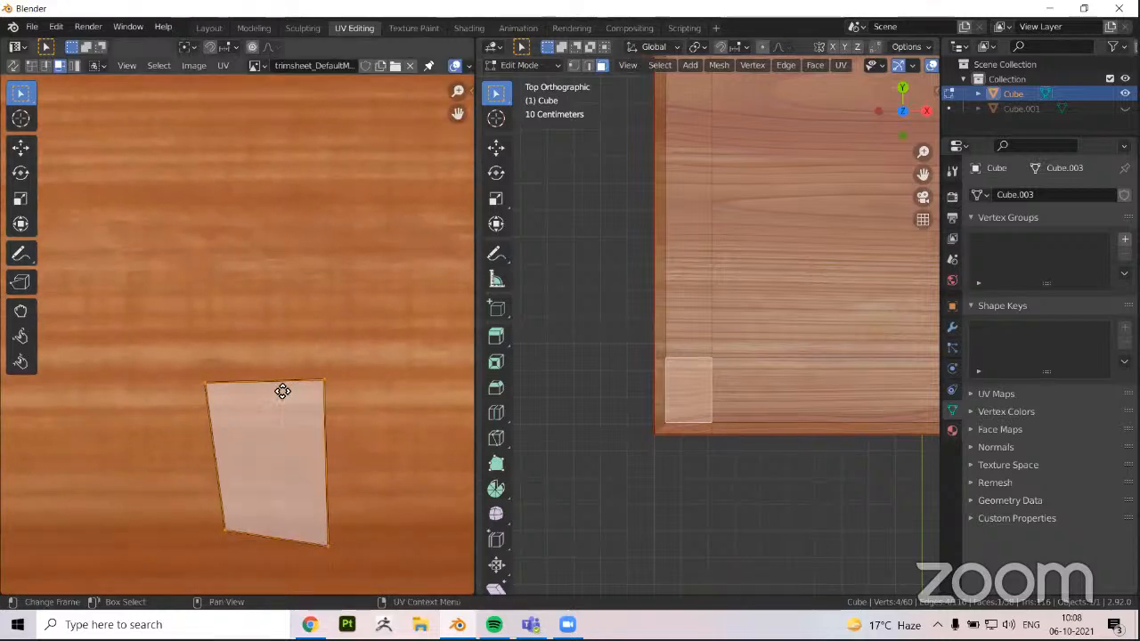
pyautogui.press('g')
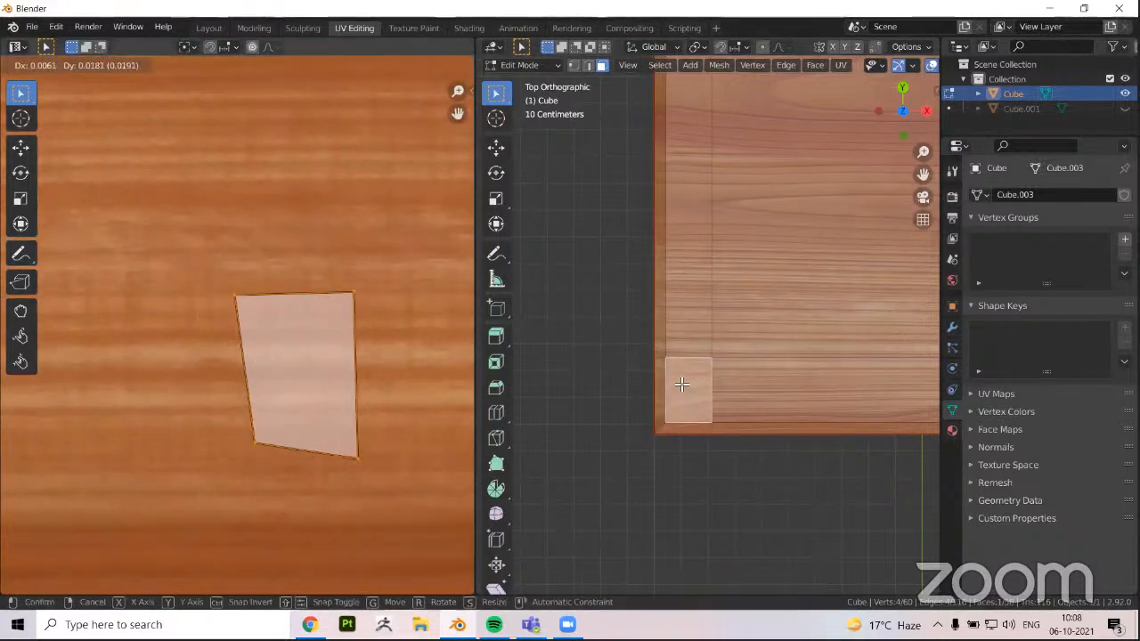
pyautogui.click(342, 405)
# Undo the corner face's UV move and selection, along with the tabletop island's previous move
pyautogui.hotkey('ctrl', 'z')
pyautogui.hotkey('ctrl', 'z')
pyautogui.hotkey('ctrl', 'z')
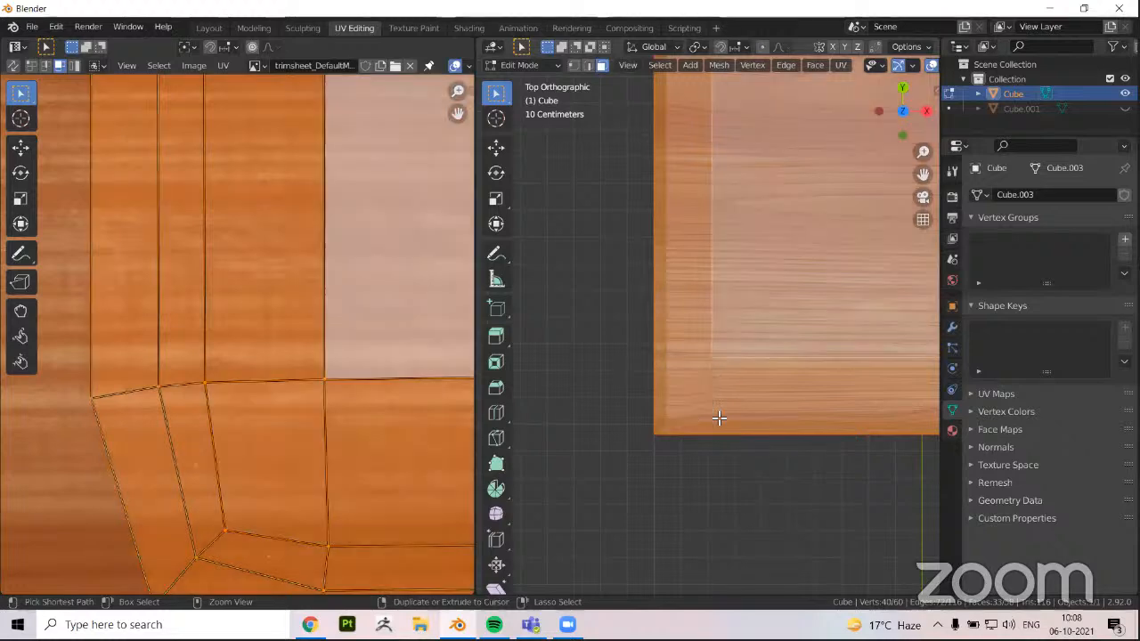
pyautogui.hotkey('ctrl', 'z')
pyautogui.scroll(-5, 763, 374)
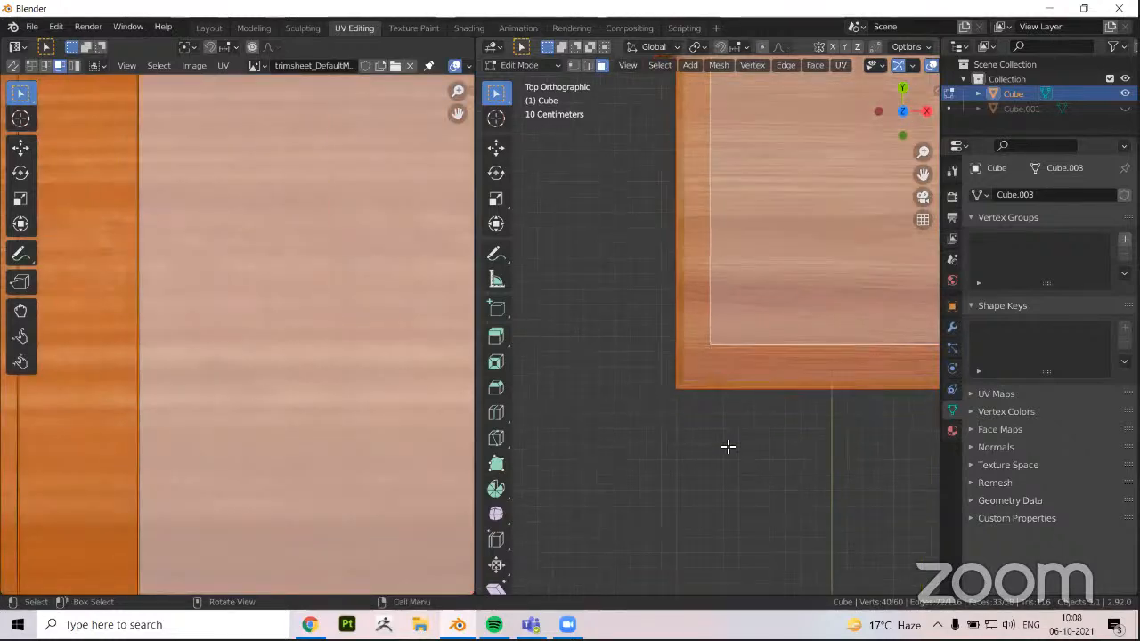
# Clear the face selection and examine how the wood grain runs across the tabletop and down its long edge
pyautogui.moveTo(700, 428); pyautogui.dragTo(754, 409, button='middle')
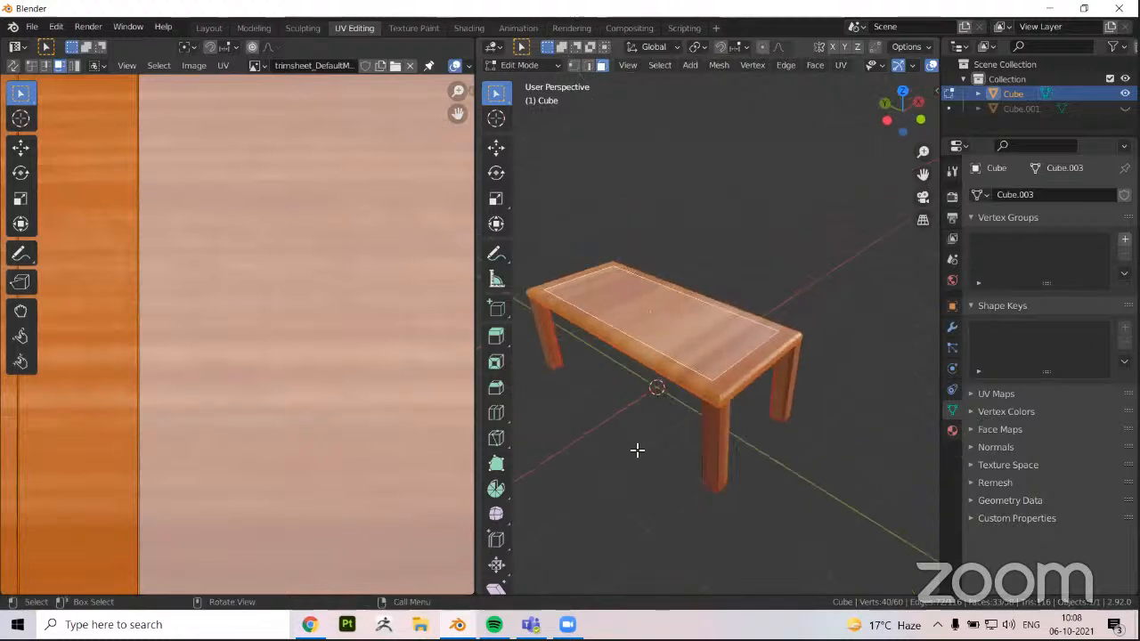
pyautogui.moveTo(675, 427); pyautogui.dragTo(820, 240, button='middle')
pyautogui.click(539, 365)
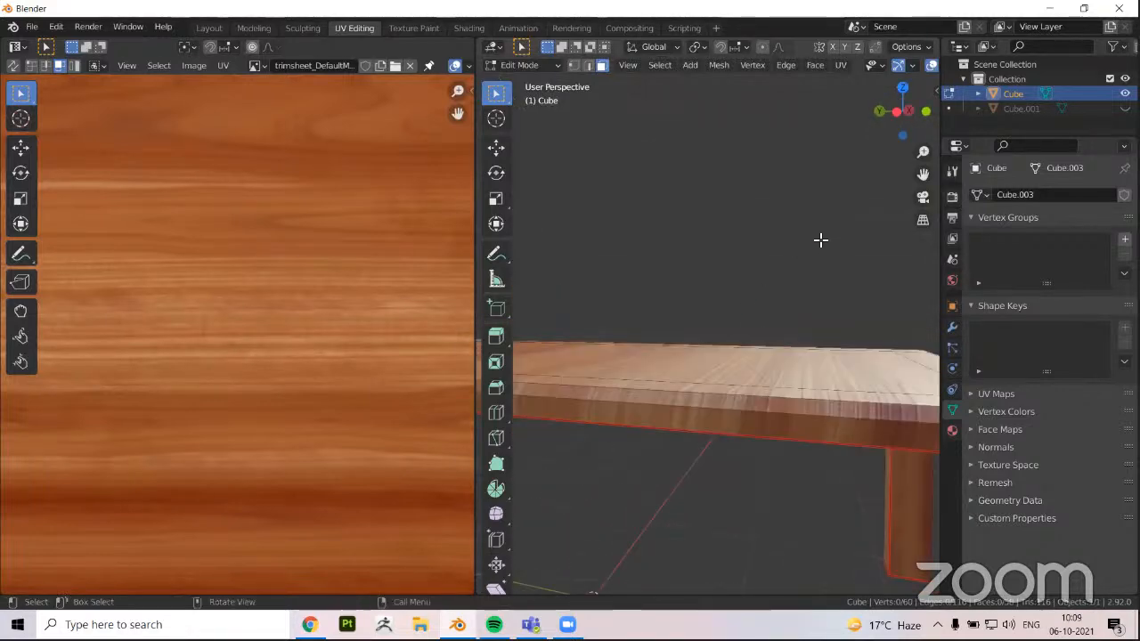
pyautogui.moveTo(690, 390); pyautogui.dragTo(715, 316, button='middle')
pyautogui.moveTo(663, 348); pyautogui.dragTo(647, 389, button='middle')
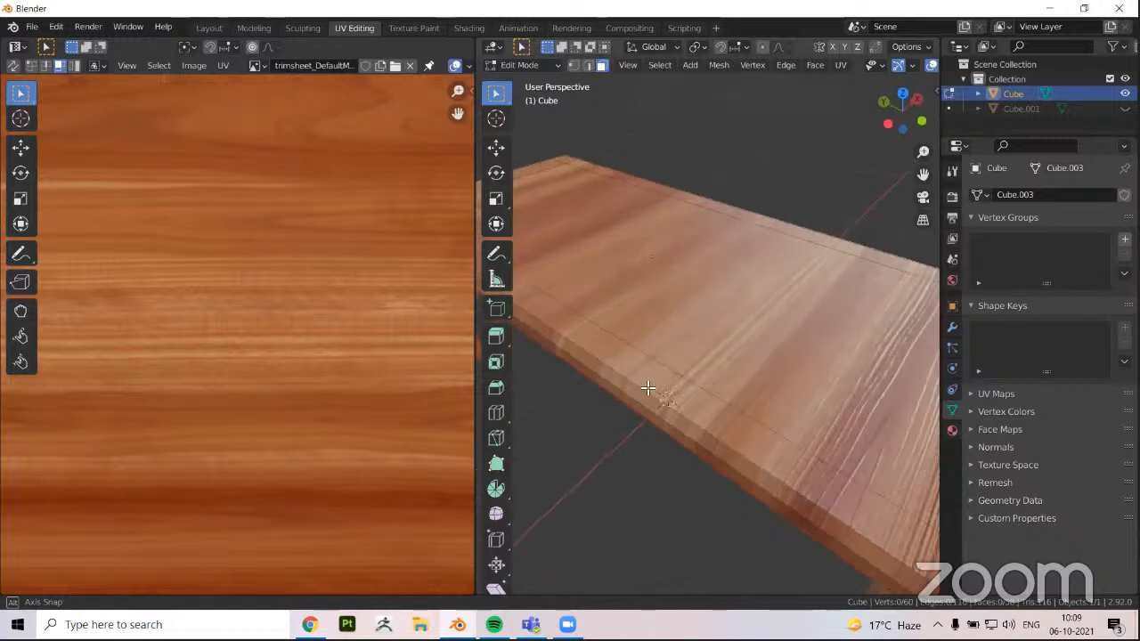
pyautogui.moveTo(605, 451); pyautogui.dragTo(539, 357, button='middle')
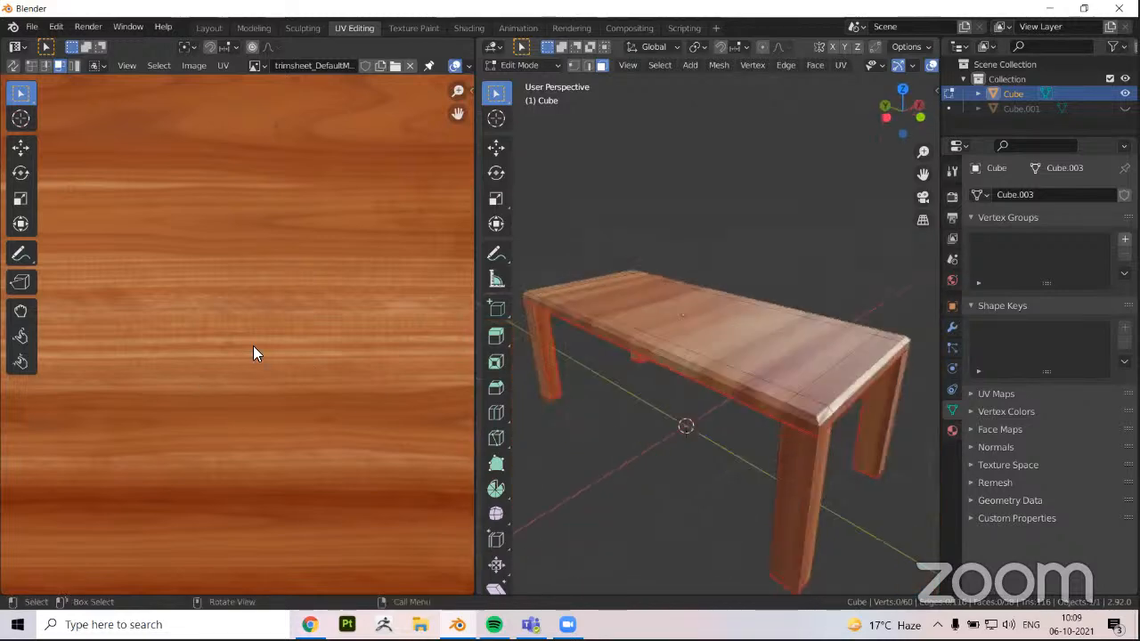
# Select the linked faces of the tabletop and inspect how their UV island lies across the wood planks
pyautogui.press('g')
pyautogui.press('l')
pyautogui.scroll(-6, 168, 260)
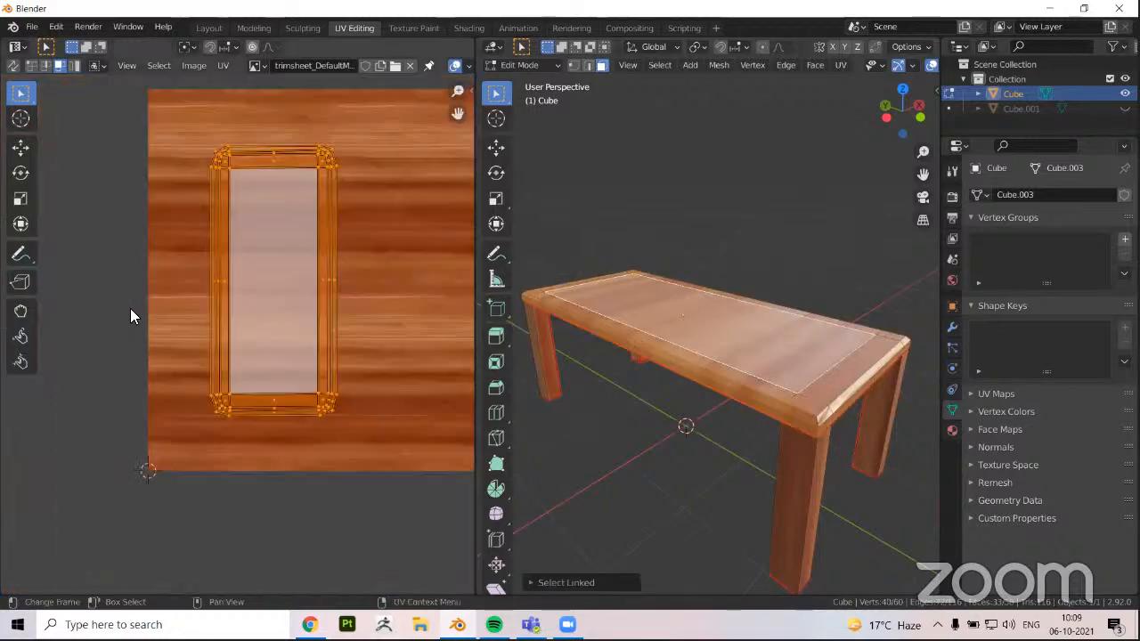
pyautogui.moveTo(131, 309); pyautogui.dragTo(118, 336, button='middle')
pyautogui.scroll(2, 116, 330)
pyautogui.scroll(-4, 193, 334)
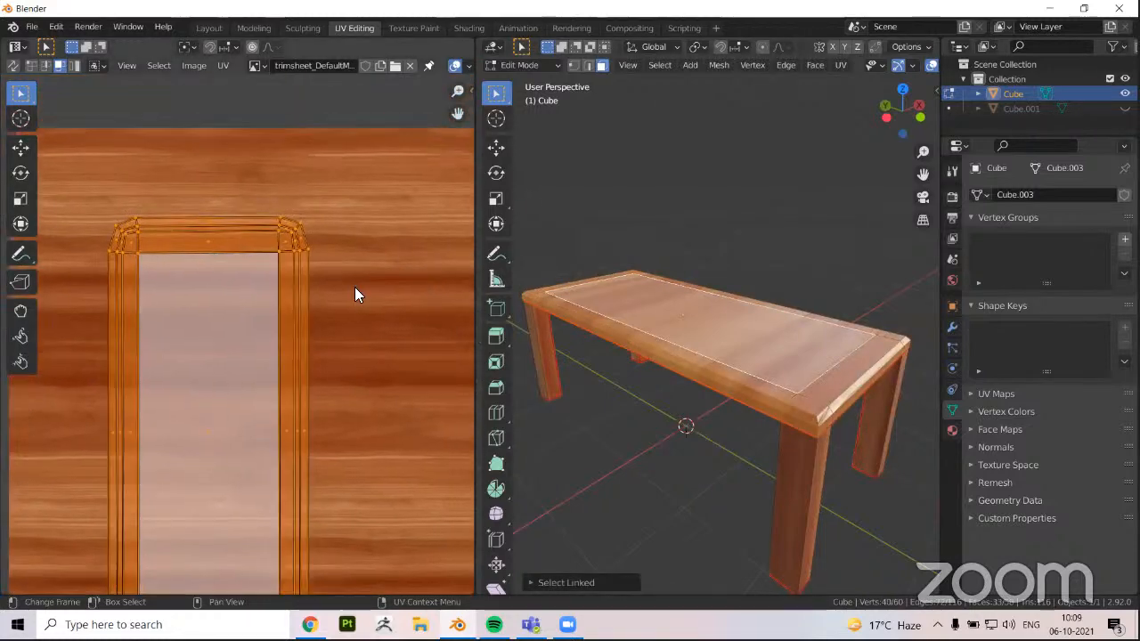
pyautogui.scroll(2, 238, 356)
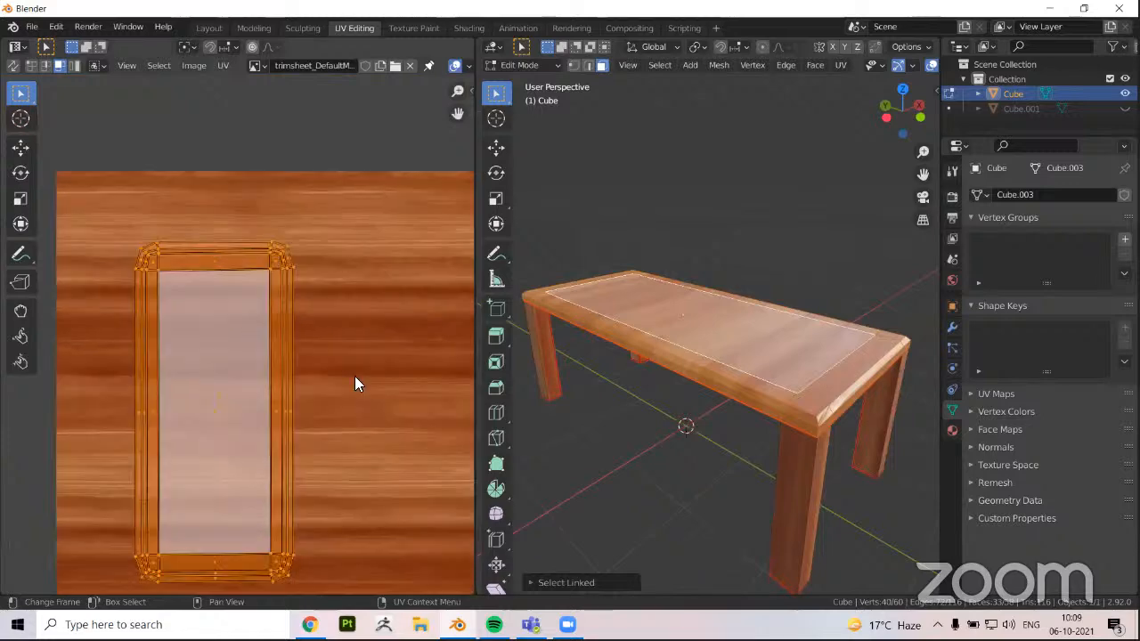
# Select the linked faces of the tabletop's underside and compare their grain direction with that of the top surface
pyautogui.moveTo(702, 387); pyautogui.dragTo(723, 290, button='middle')
pyautogui.click(703, 387)
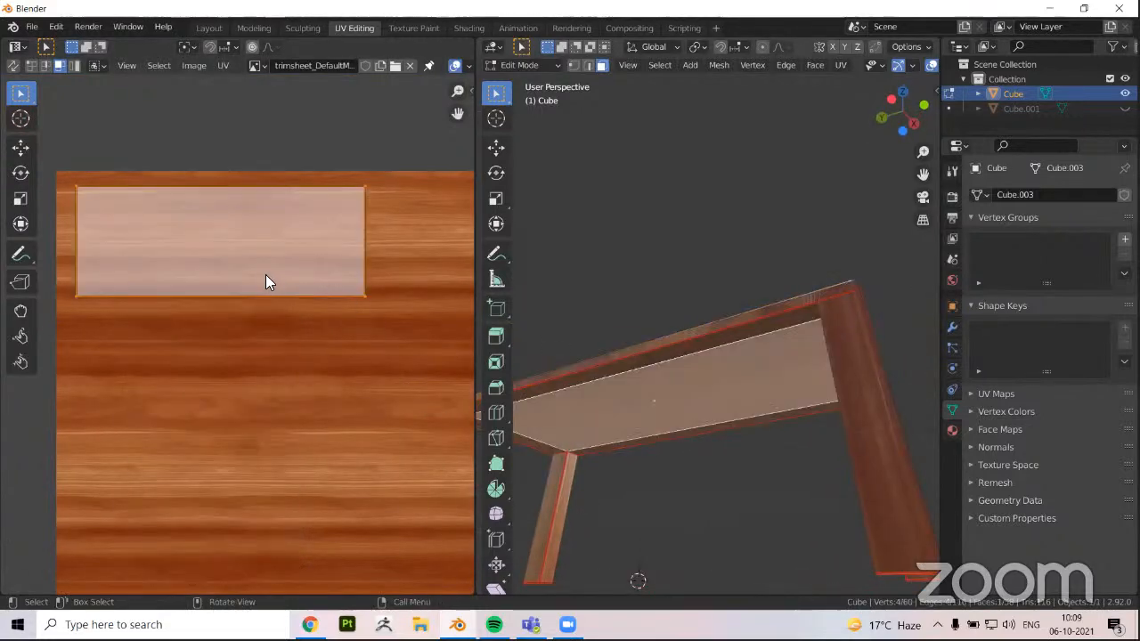
pyautogui.hotkey('ctrl', 'l')
pyautogui.scroll(-1, 134, 260)
pyautogui.scroll(1, 408, 278)
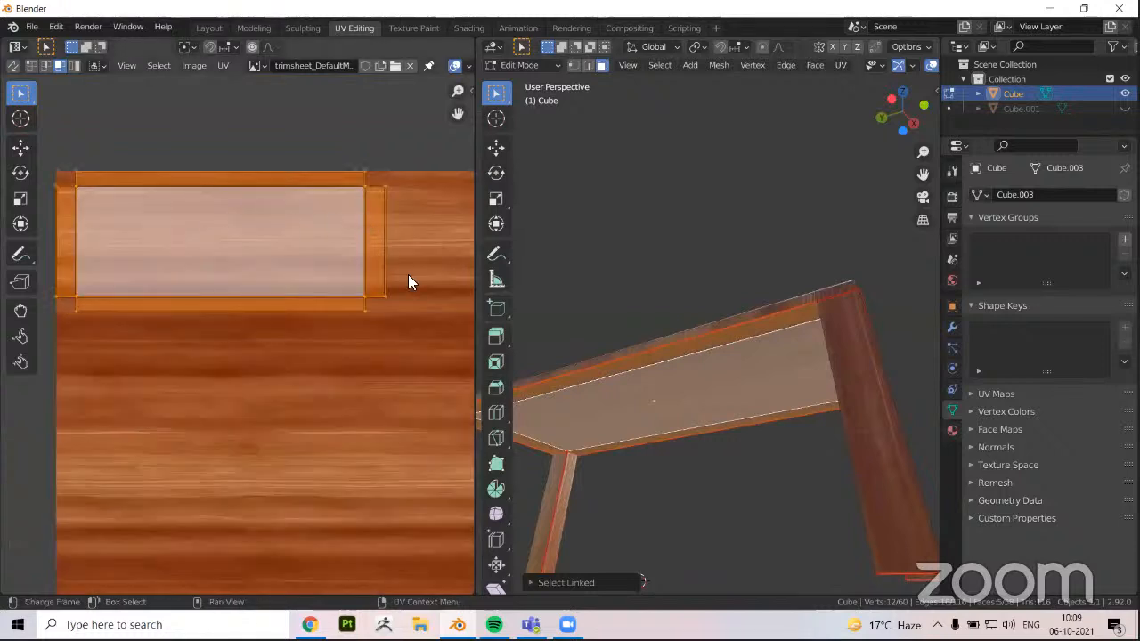
pyautogui.moveTo(731, 371); pyautogui.dragTo(755, 351, button='middle')
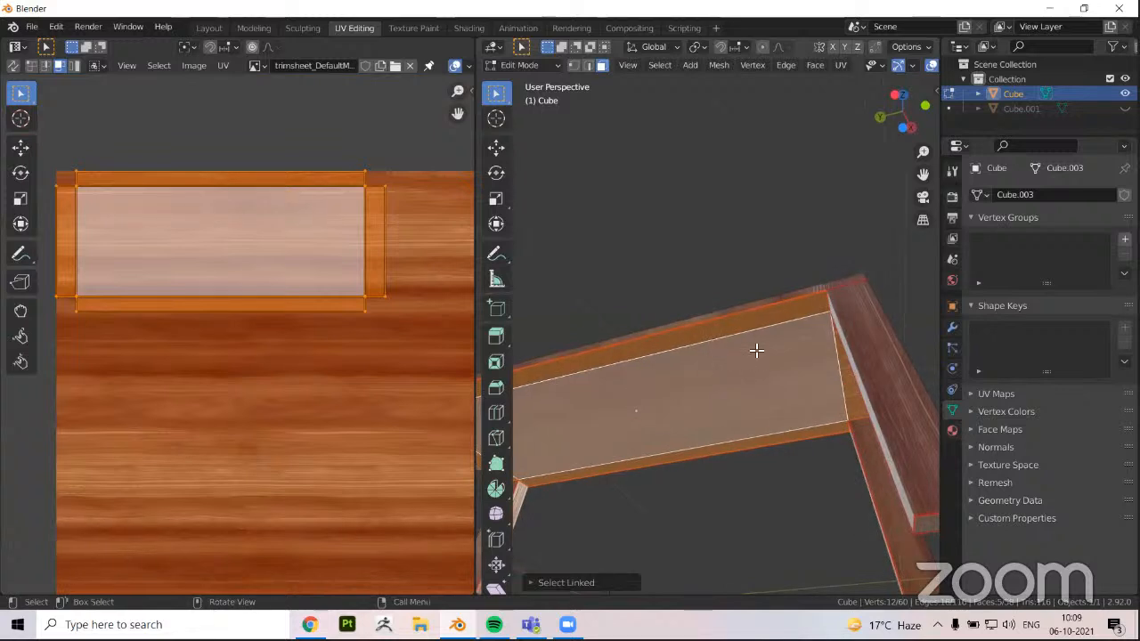
pyautogui.moveTo(620, 387); pyautogui.dragTo(621, 394, button='middle')
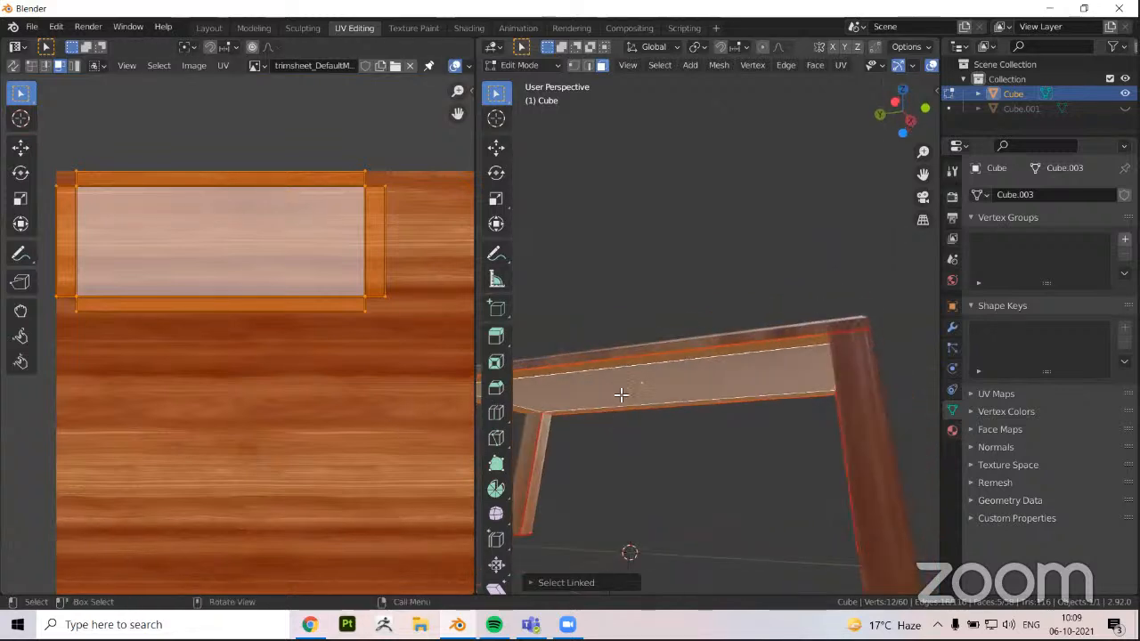
pyautogui.moveTo(599, 315); pyautogui.dragTo(671, 364, button='middle')
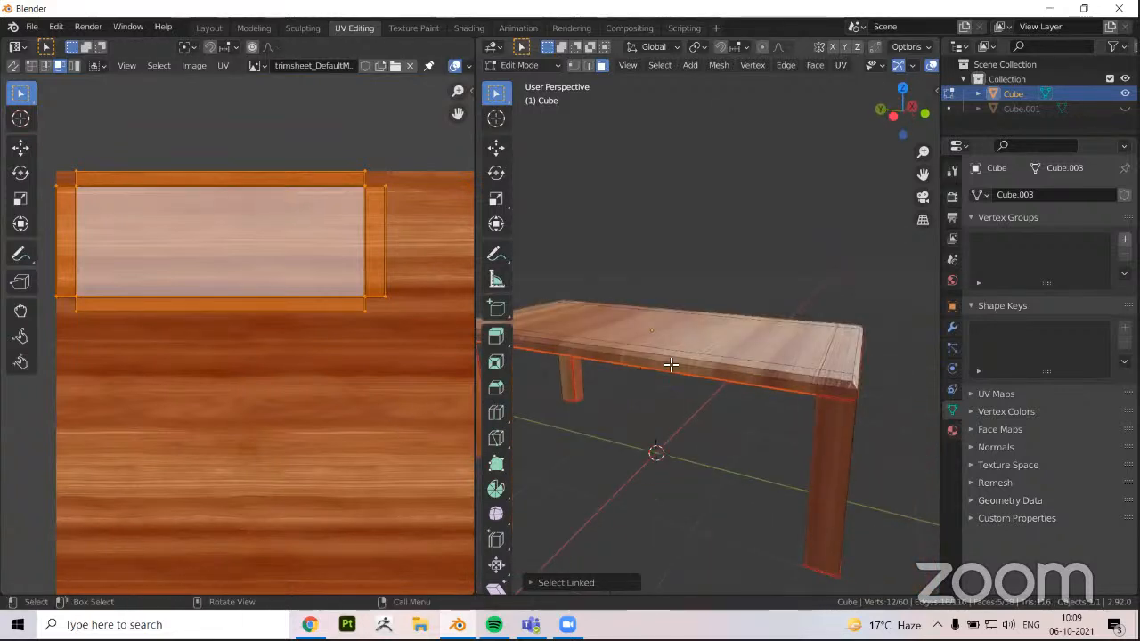
# Move the underside's UV island from the texture's upper corner toward the middle of the wood image
pyautogui.scroll(-2, 53, 228)
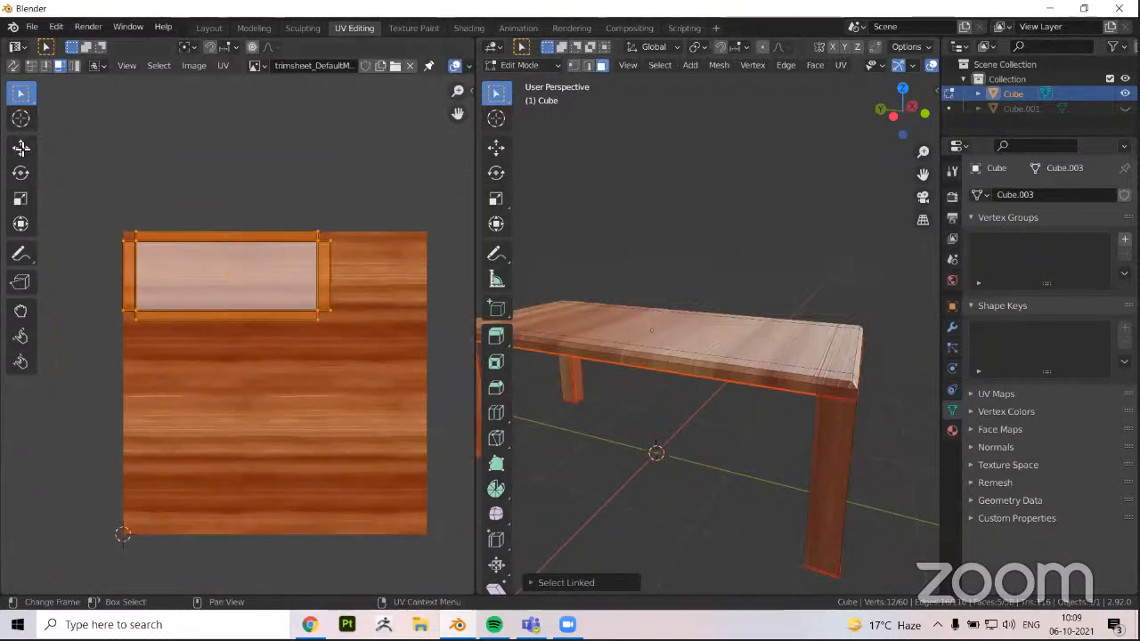
pyautogui.click(22, 147)
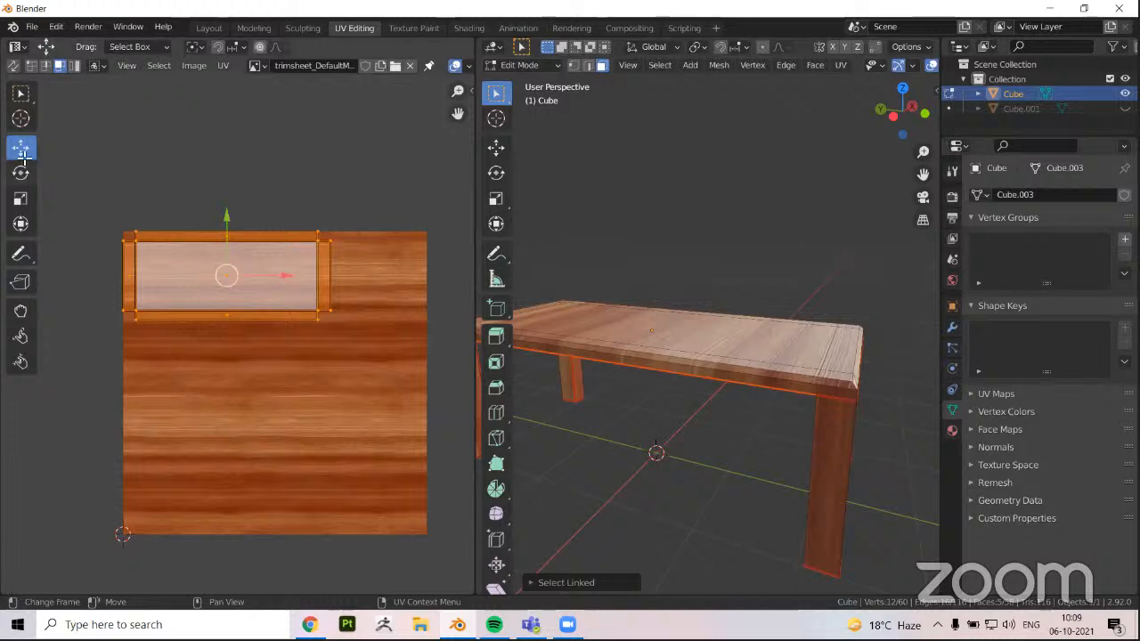
pyautogui.moveTo(215, 292); pyautogui.dragTo(257, 359)
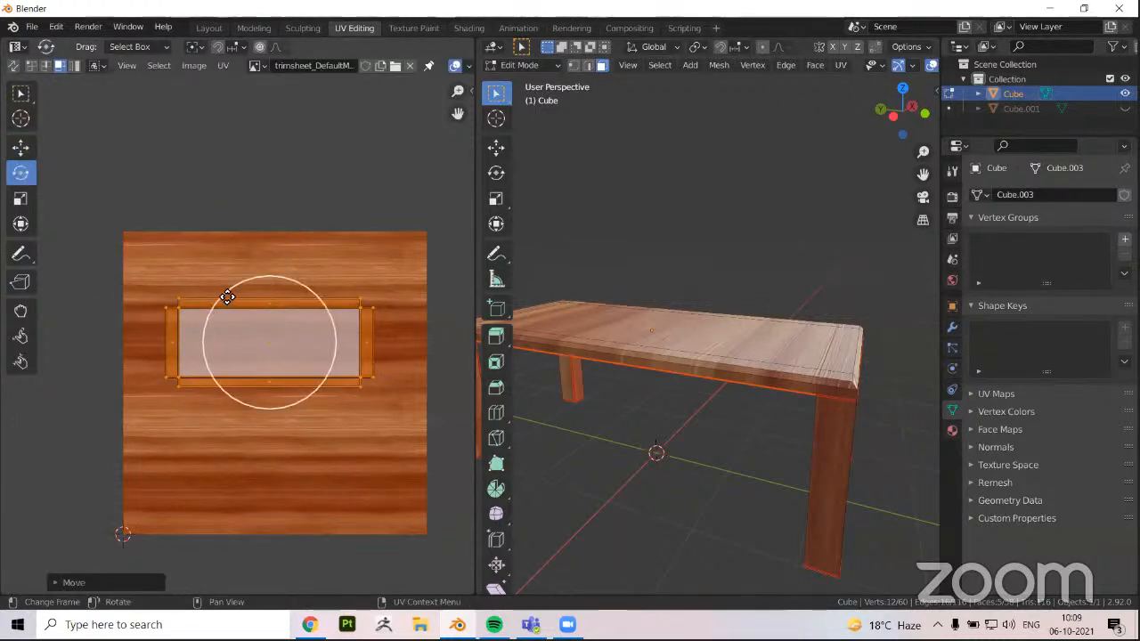
# Rotate the underside's UV island about 90 degrees so that it stands upright across the planks
pyautogui.moveTo(228, 296); pyautogui.dragTo(309, 301)
pyautogui.hotkey('ctrl', 'z')
pyautogui.moveTo(638, 359); pyautogui.dragTo(598, 251, button='middle')
pyautogui.scroll(2, 598, 251)
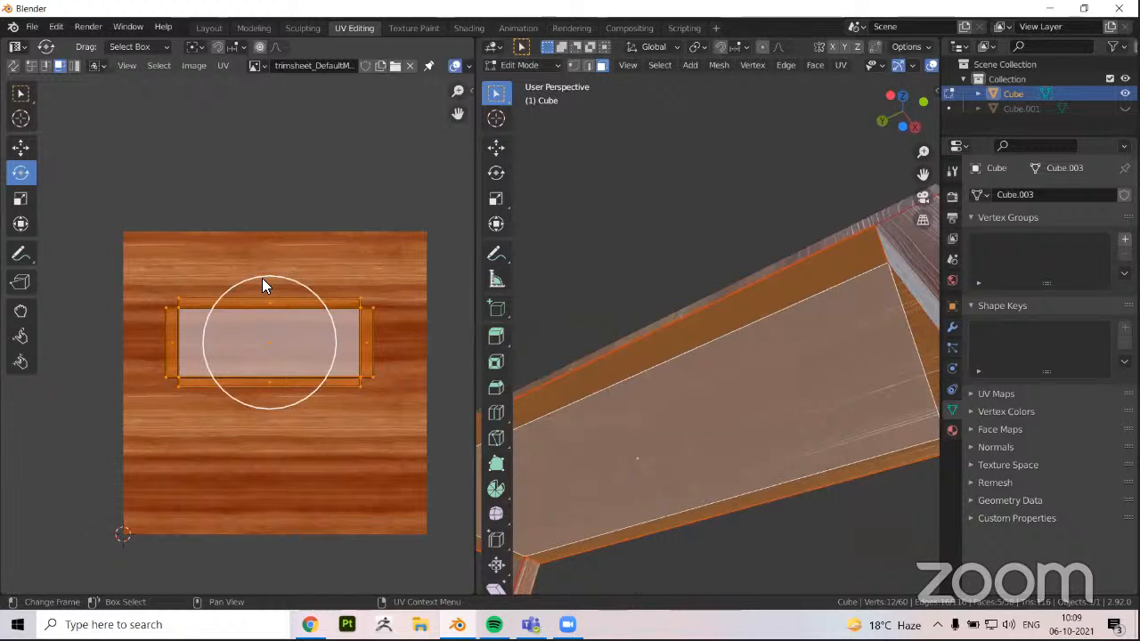
pyautogui.press('r')
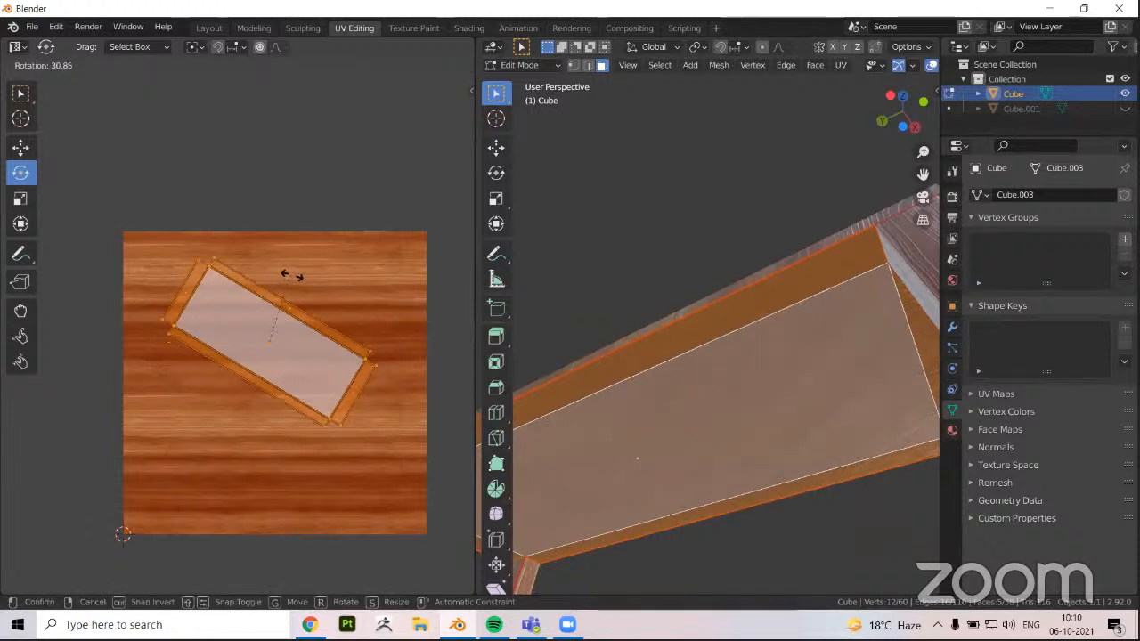
pyautogui.click(377, 316)
# Show the UV editor's sidebar and deselect all faces to view the table's wood grain unobstructed
pyautogui.press('n')
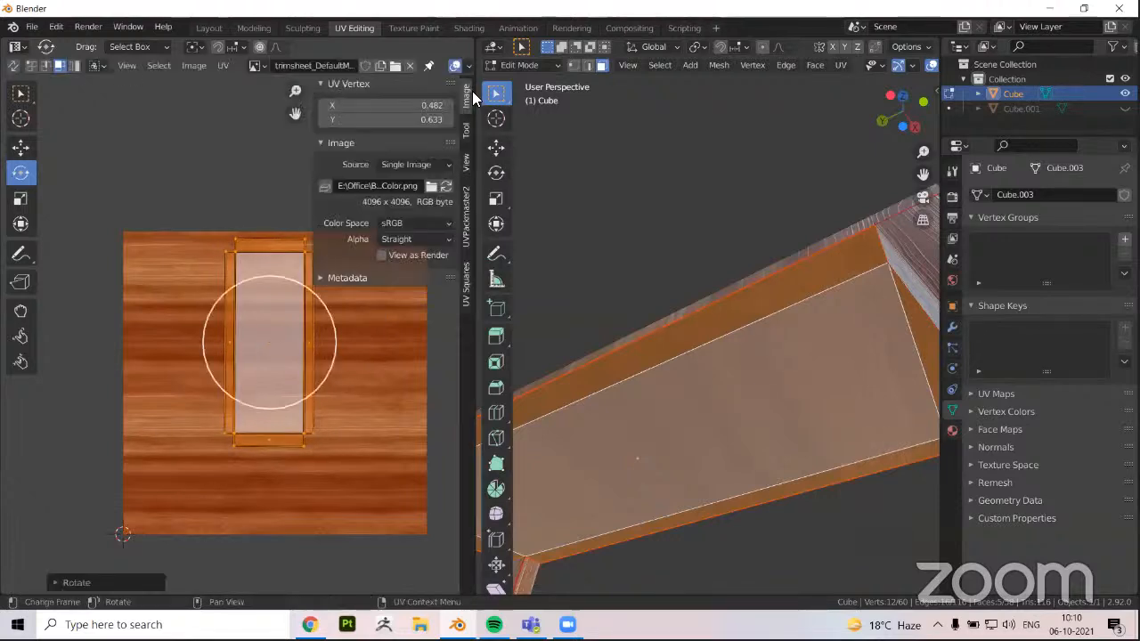
pyautogui.moveTo(717, 199); pyautogui.dragTo(735, 249, button='middle')
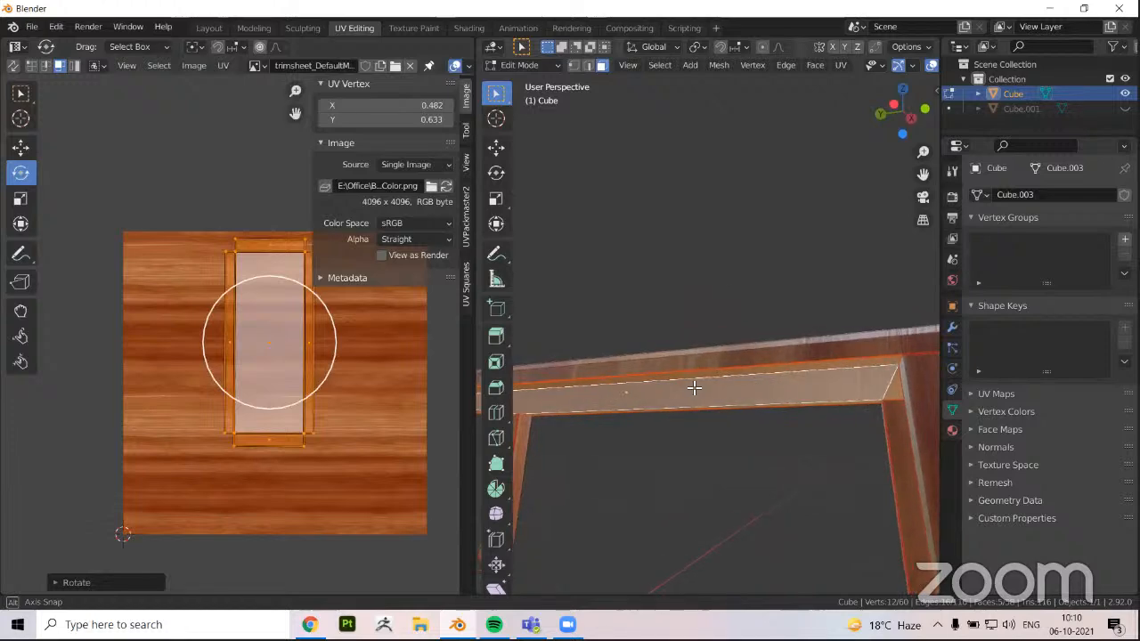
pyautogui.hotkey('alt', 'a')
pyautogui.moveTo(710, 344); pyautogui.dragTo(679, 362, button='middle')
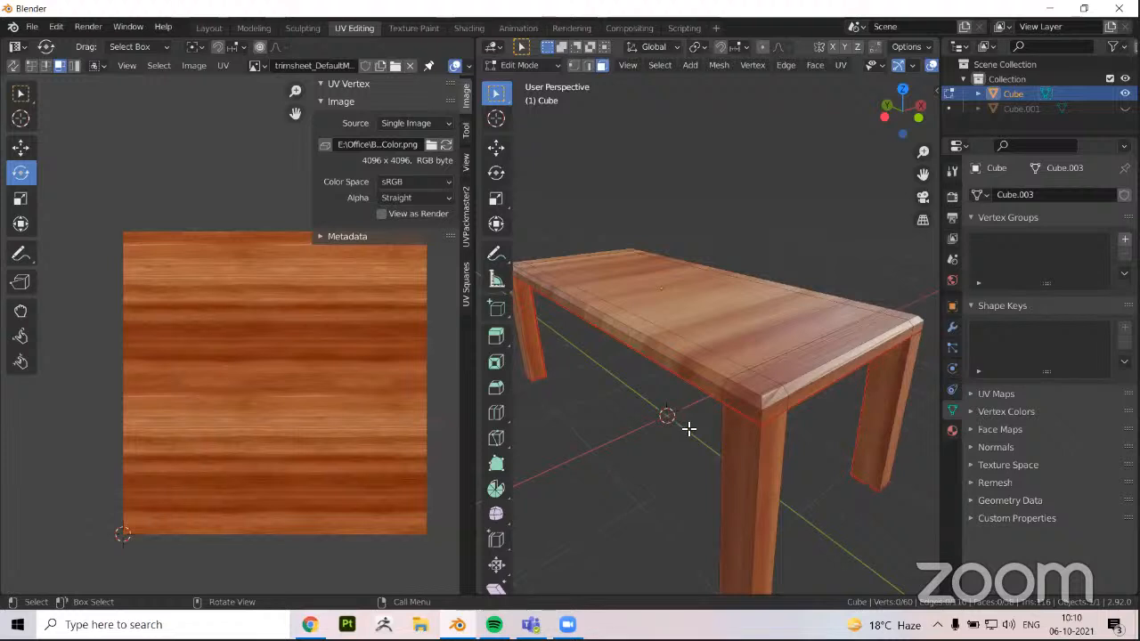
# Switch to Object Mode and examine the wood grain close up on the tabletop's underside and edge
pyautogui.moveTo(684, 410); pyautogui.dragTo(681, 288, button='middle')
pyautogui.scroll(2, 659, 313)
pyautogui.press('Tab')
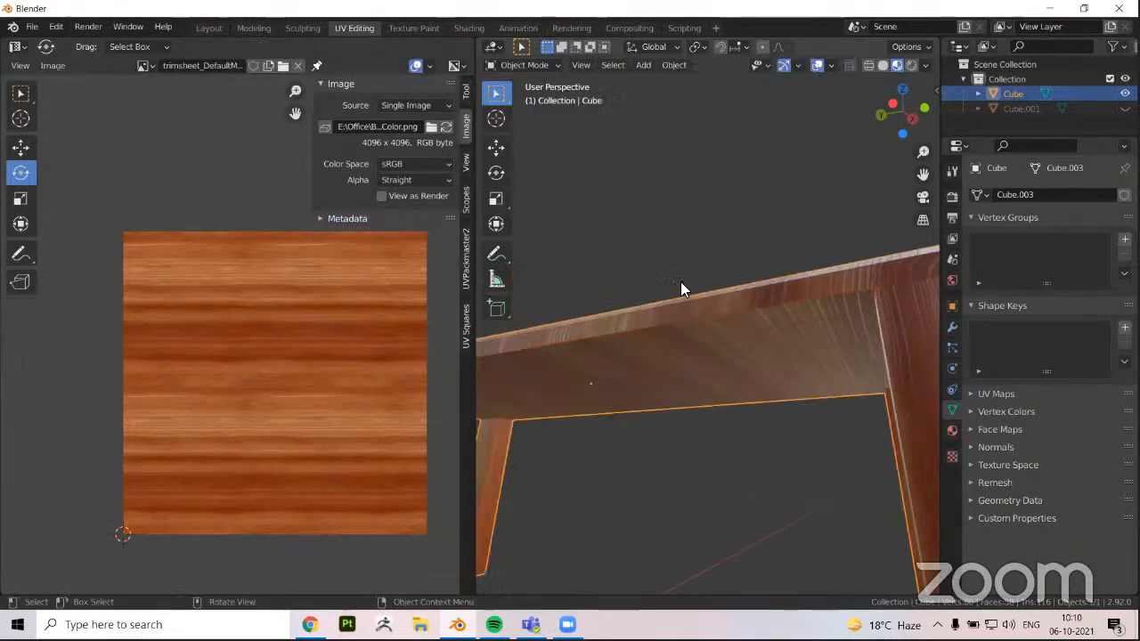
pyautogui.scroll(2, 700, 336)
pyautogui.moveTo(700, 337); pyautogui.dragTo(704, 247, button='middle')
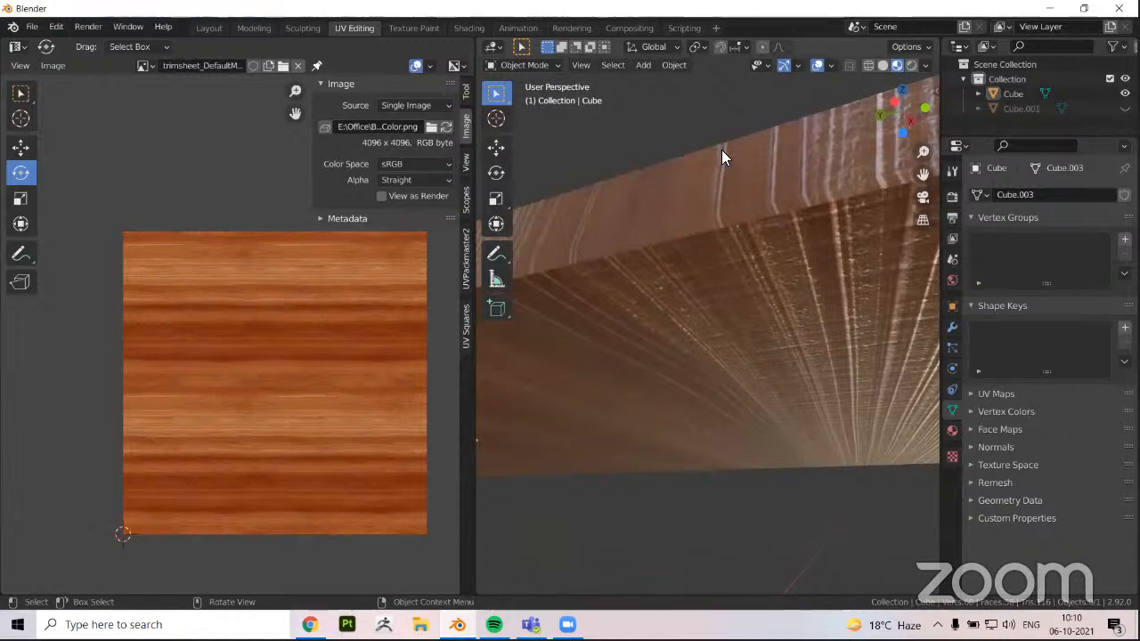
pyautogui.moveTo(697, 252); pyautogui.dragTo(699, 361, button='middle')
pyautogui.click(717, 368)
# Check the table's seams in Edit Mode, then inspect the tabletop's grain and front edge in Object Mode
pyautogui.press('Tab')
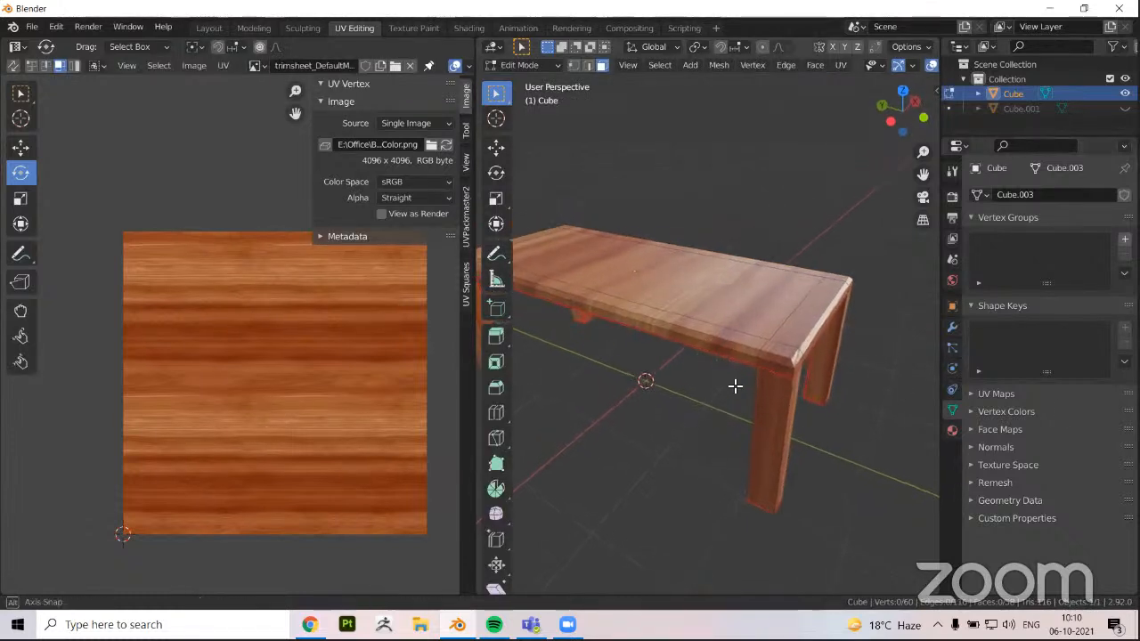
pyautogui.scroll(6, 722, 387)
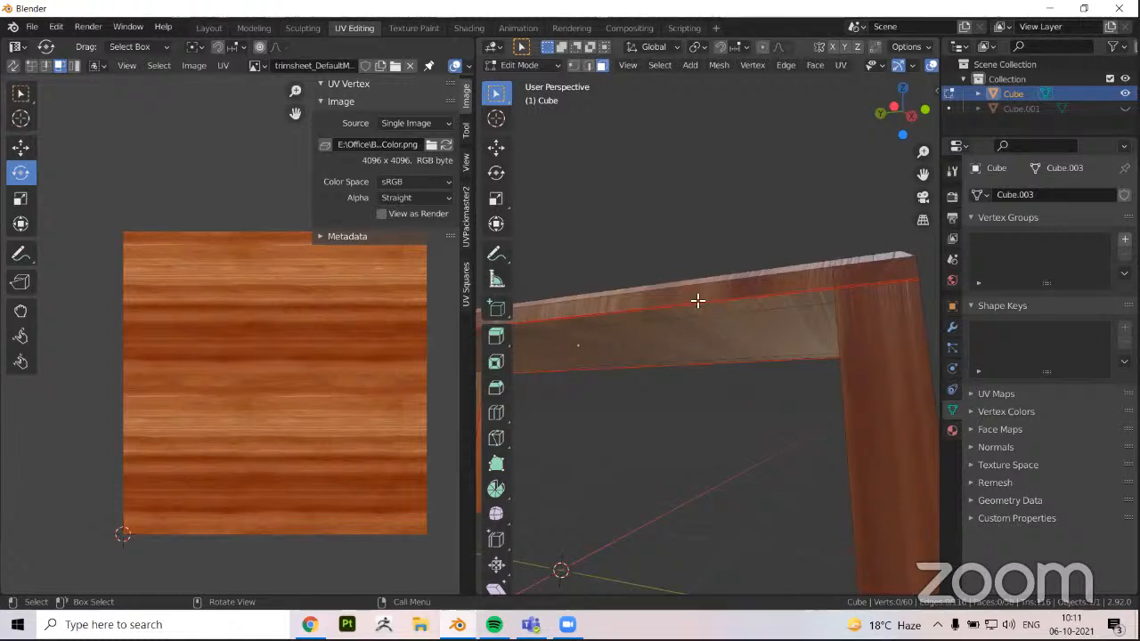
pyautogui.moveTo(658, 330); pyautogui.dragTo(714, 450, button='middle')
pyautogui.click(652, 301)
pyautogui.press('Tab')
pyautogui.moveTo(644, 483); pyautogui.dragTo(710, 261, button='middle')
pyautogui.scroll(-10, 685, 379)
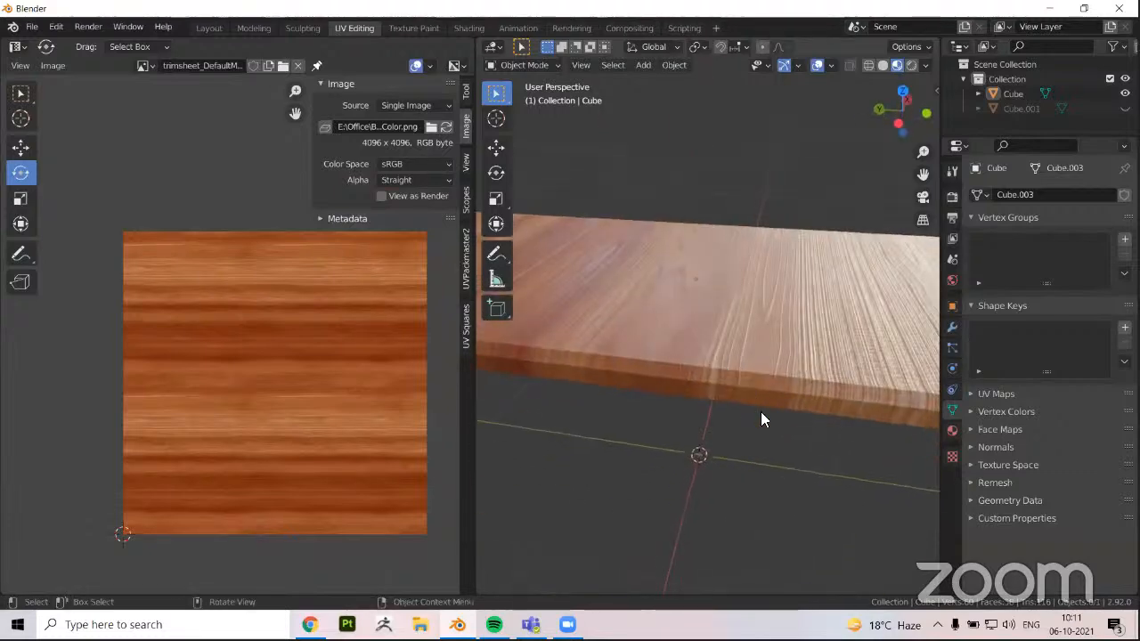
# Widen the 3D viewport by narrowing the UV editor beside it
pyautogui.keyDown('shift'); pyautogui.moveTo(479, 383); pyautogui.dragTo(476, 376, button='middle'); pyautogui.keyUp('shift')
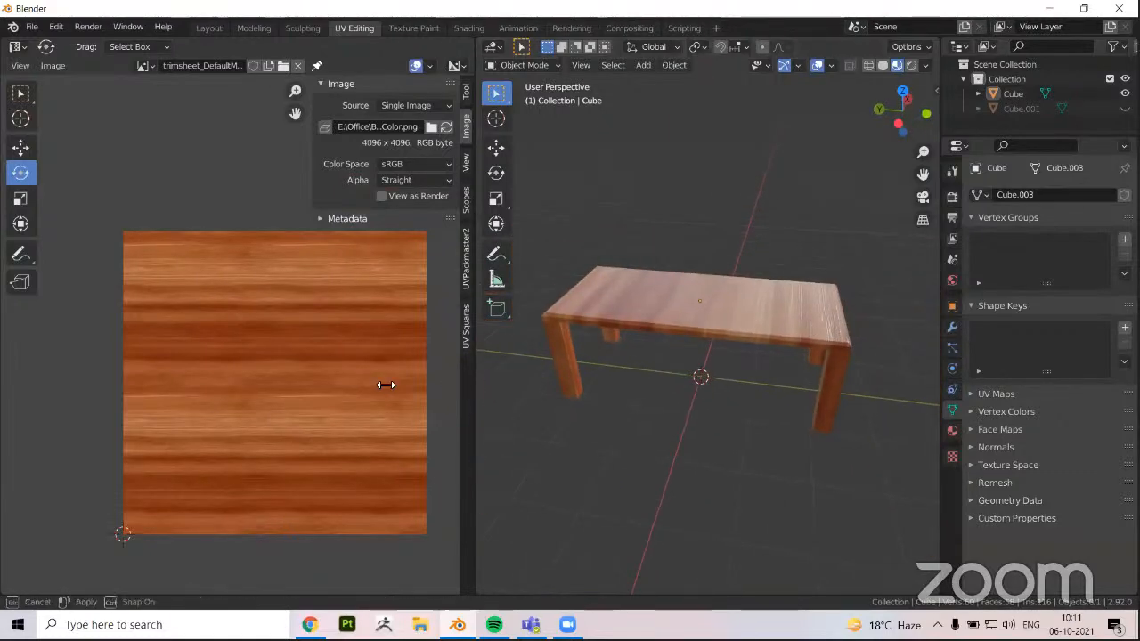
pyautogui.moveTo(386, 385); pyautogui.dragTo(378, 385)
pyautogui.moveTo(656, 419); pyautogui.dragTo(723, 314, button='middle')
# Enter Edit Mode on the table and select one inner vertical edge on each of the four legs
pyautogui.click(585, 359)
pyautogui.press('Tab')
pyautogui.click(629, 363)
pyautogui.keyDown('shift'); pyautogui.click(723, 367); pyautogui.keyUp('shift')
pyautogui.moveTo(685, 410); pyautogui.dragTo(802, 335, button='middle')
pyautogui.keyDown('shift'); pyautogui.click(804, 361); pyautogui.keyUp('shift')
pyautogui.moveTo(698, 381)
pyautogui.mouseDown(button='middle')
pyautogui.moveTo(667, 419)
pyautogui.moveTo(624, 437)
pyautogui.moveTo(675, 381)
pyautogui.mouseUp(button='middle')
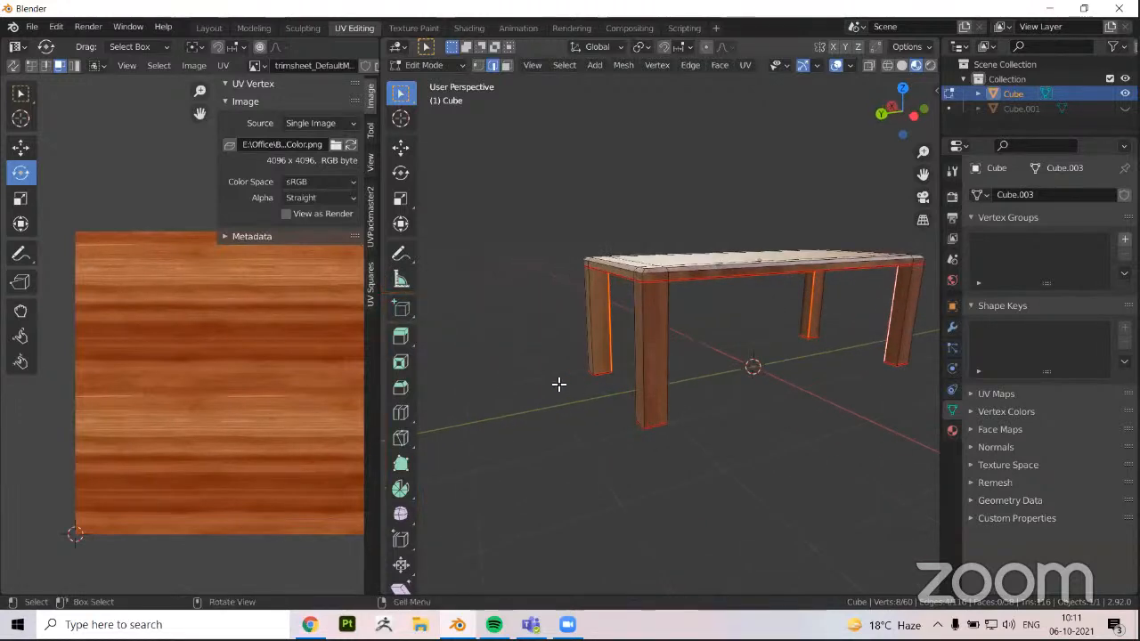
pyautogui.moveTo(558, 383); pyautogui.dragTo(546, 315, button='middle')
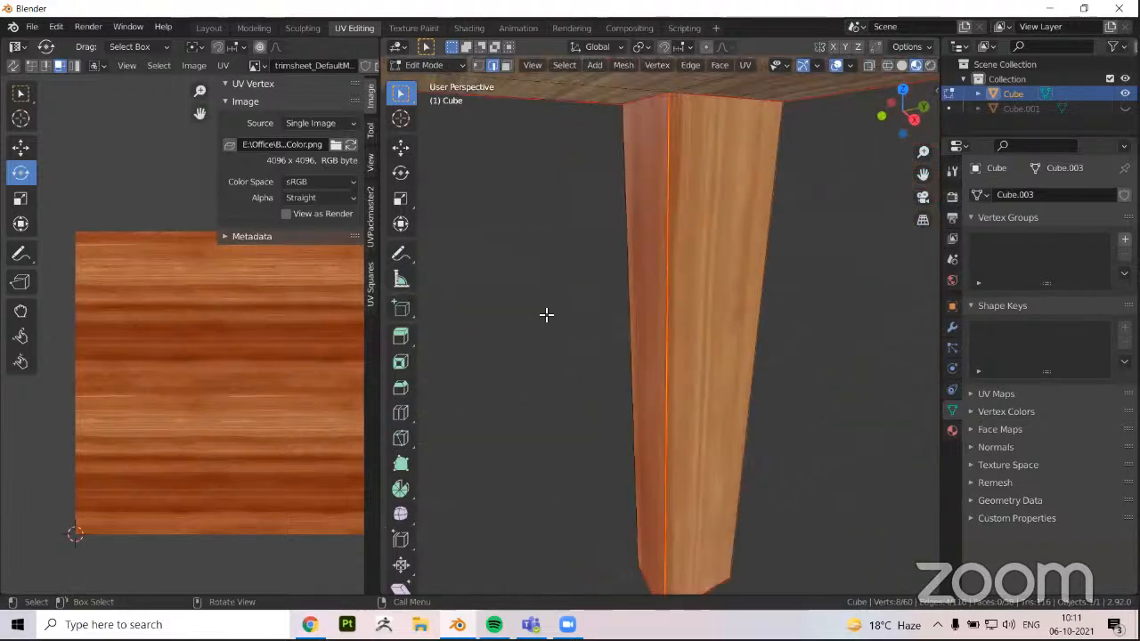
# Examine the wood grain on the table's legs up close, then view the whole table in Object Mode
pyautogui.press('Tab')
pyautogui.moveTo(618, 262); pyautogui.dragTo(605, 219, button='middle')
pyautogui.press('Tab')
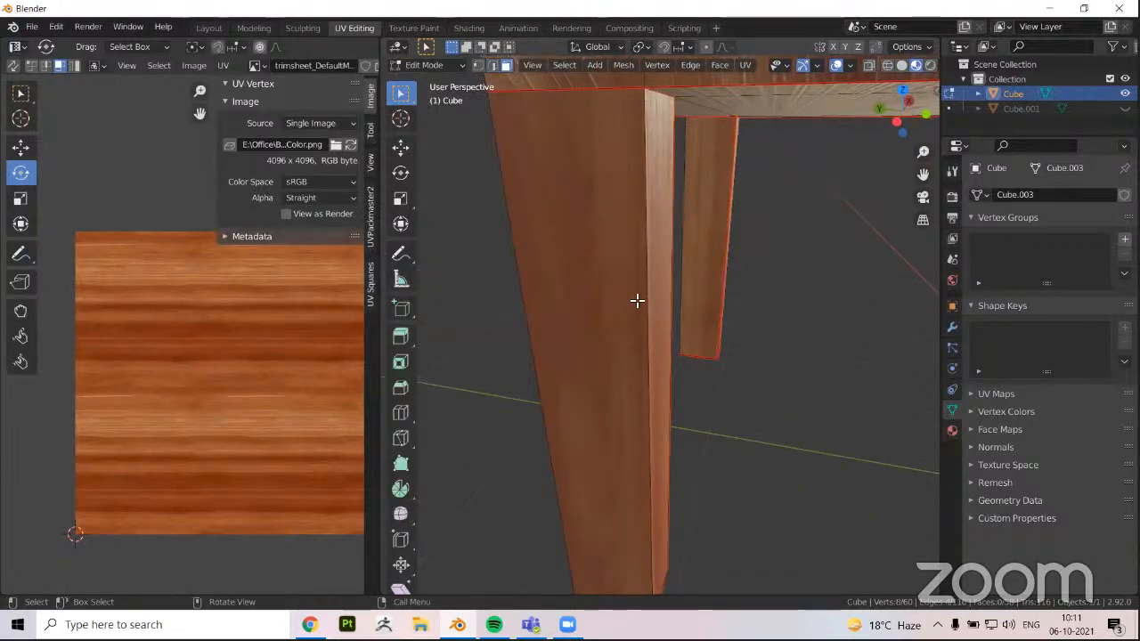
pyautogui.click(637, 301)
pyautogui.moveTo(636, 297); pyautogui.dragTo(659, 300, button='middle')
pyautogui.press('Tab')
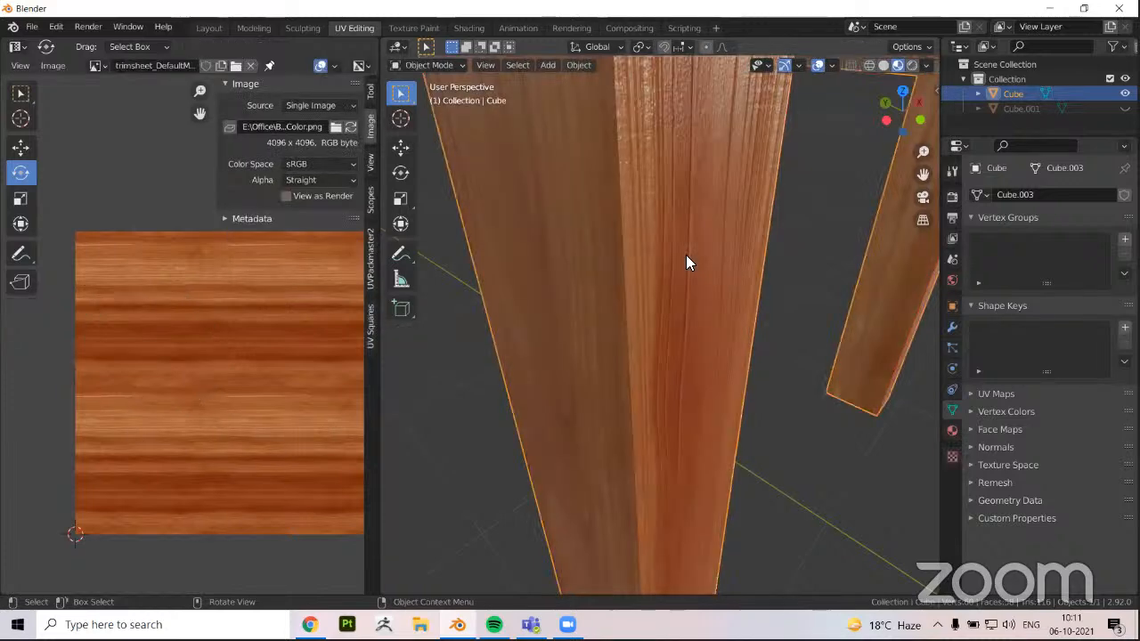
pyautogui.moveTo(686, 255); pyautogui.dragTo(781, 376, button='middle')
pyautogui.moveTo(710, 344); pyautogui.dragTo(553, 436, button='middle')
pyautogui.moveTo(552, 378); pyautogui.dragTo(597, 427, button='middle')
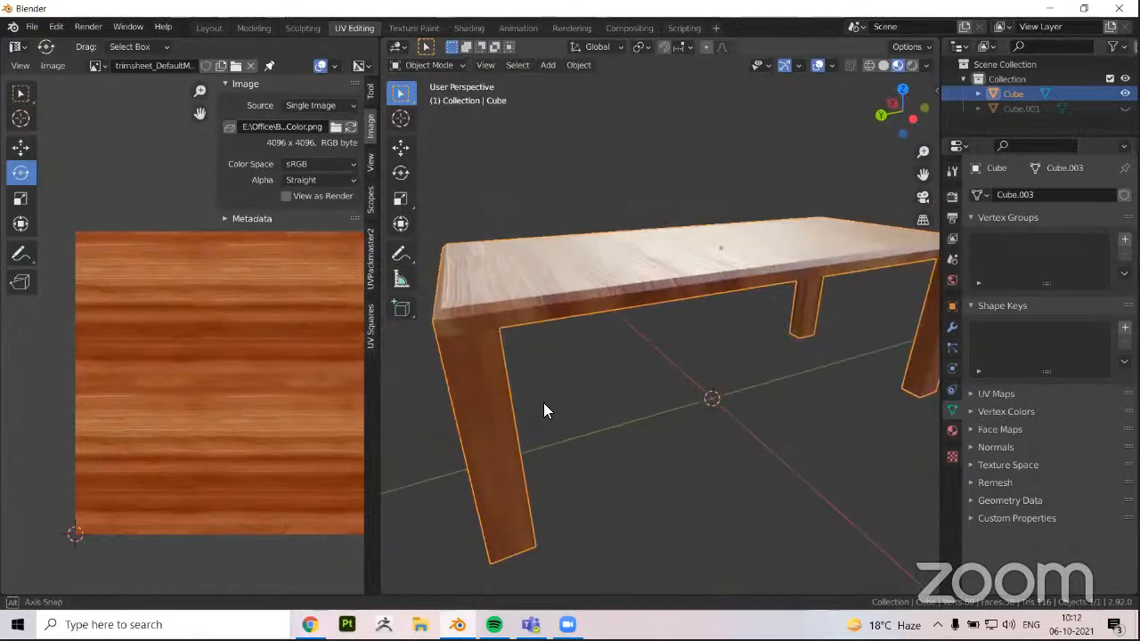
# Reveal the hidden chair in Object Mode and clear the selection
pyautogui.scroll(-3, 648, 378)
pyautogui.press('Tab')
pyautogui.scroll(-3, 614, 369)
pyautogui.moveTo(622, 374); pyautogui.dragTo(637, 372, button='middle')
pyautogui.press('Tab')
pyautogui.hotkey('alt', 'h')
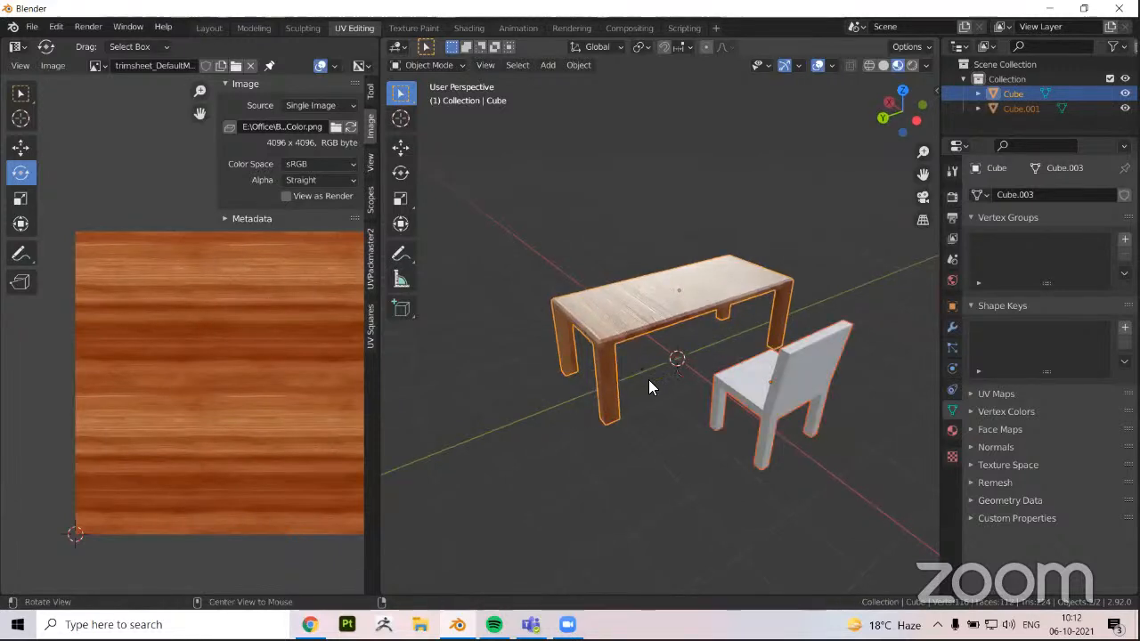
pyautogui.click(641, 438)
pyautogui.moveTo(748, 362); pyautogui.dragTo(710, 384, button='middle')
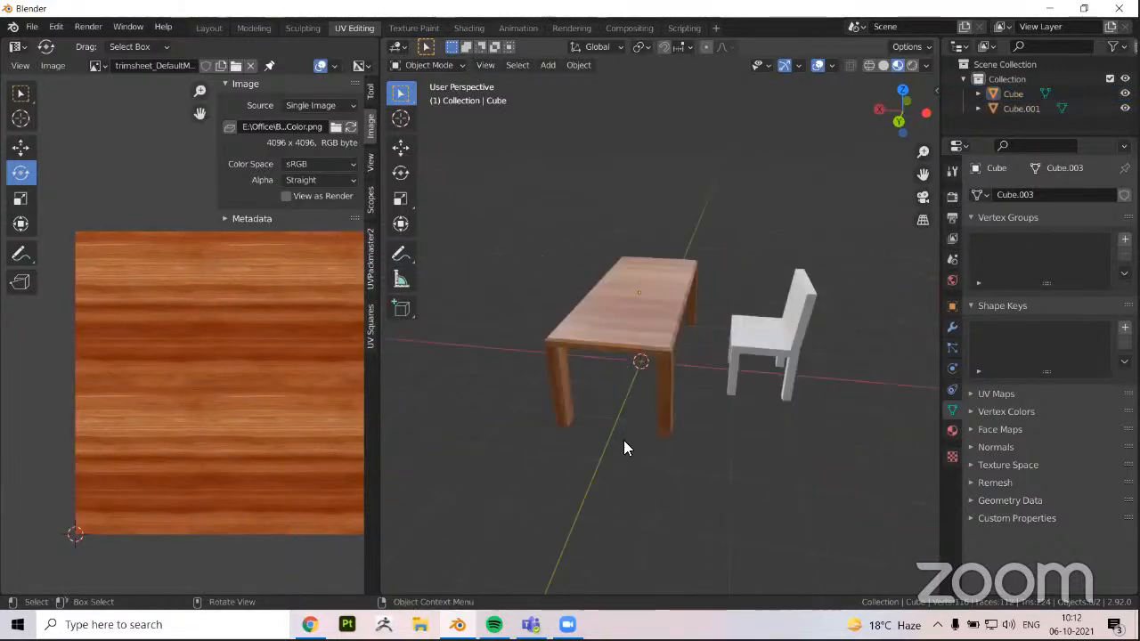
# Select the chair and check its mesh and UVs in Edit Mode before returning to Object Mode
pyautogui.click(747, 352)
pyautogui.moveTo(516, 462); pyautogui.dragTo(585, 456, button='middle')
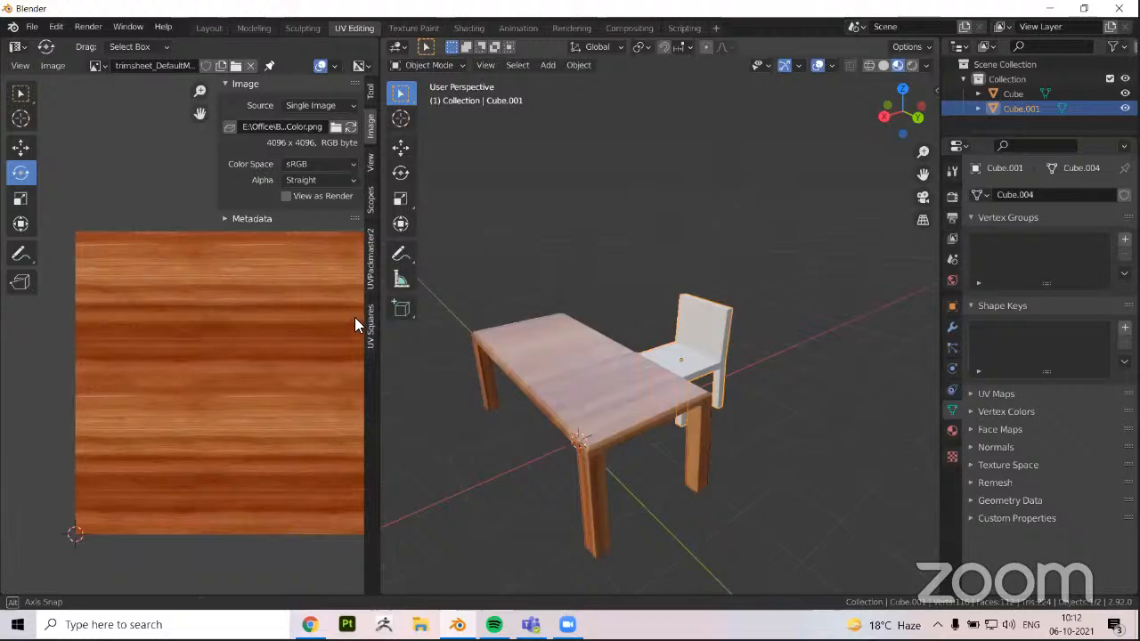
pyautogui.press('Tab')
pyautogui.scroll(3, 528, 386)
pyautogui.moveTo(651, 354); pyautogui.dragTo(599, 392, button='middle')
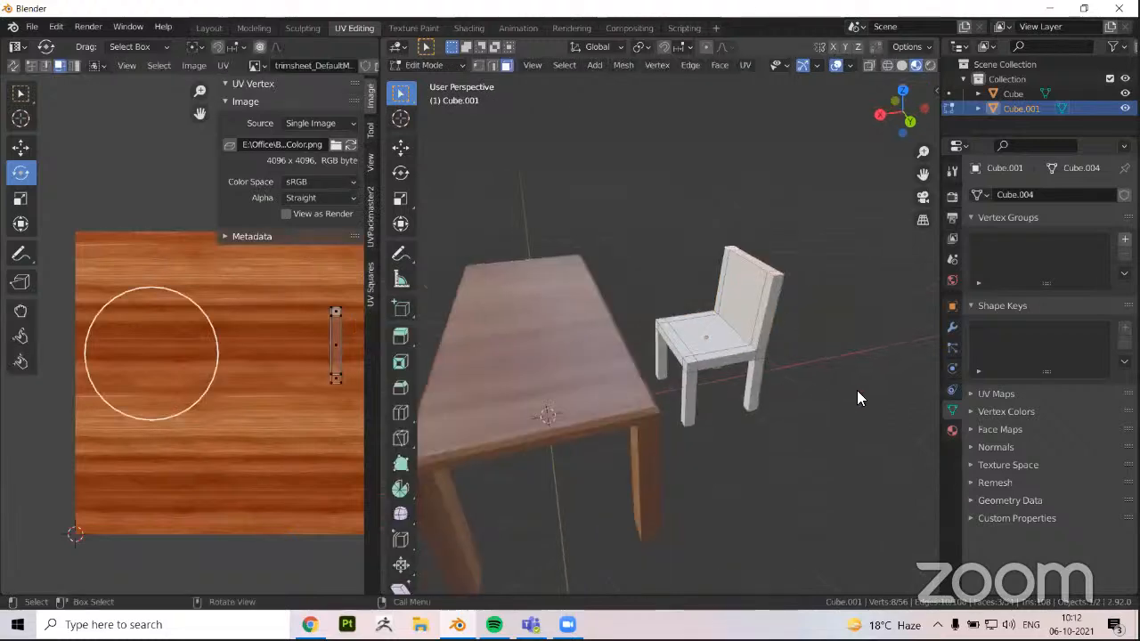
pyautogui.press('Tab')
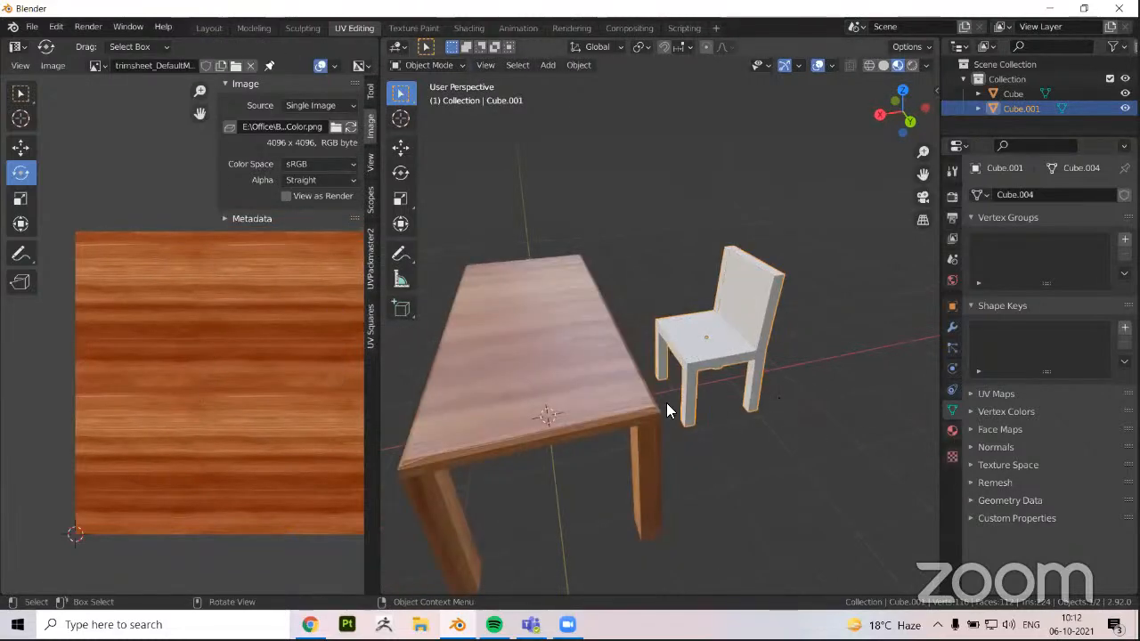
# Assign the existing Wood material to the chair
pyautogui.keyDown('shift'); pyautogui.moveTo(666, 408); pyautogui.dragTo(451, 481, button='middle'); pyautogui.keyUp('shift')
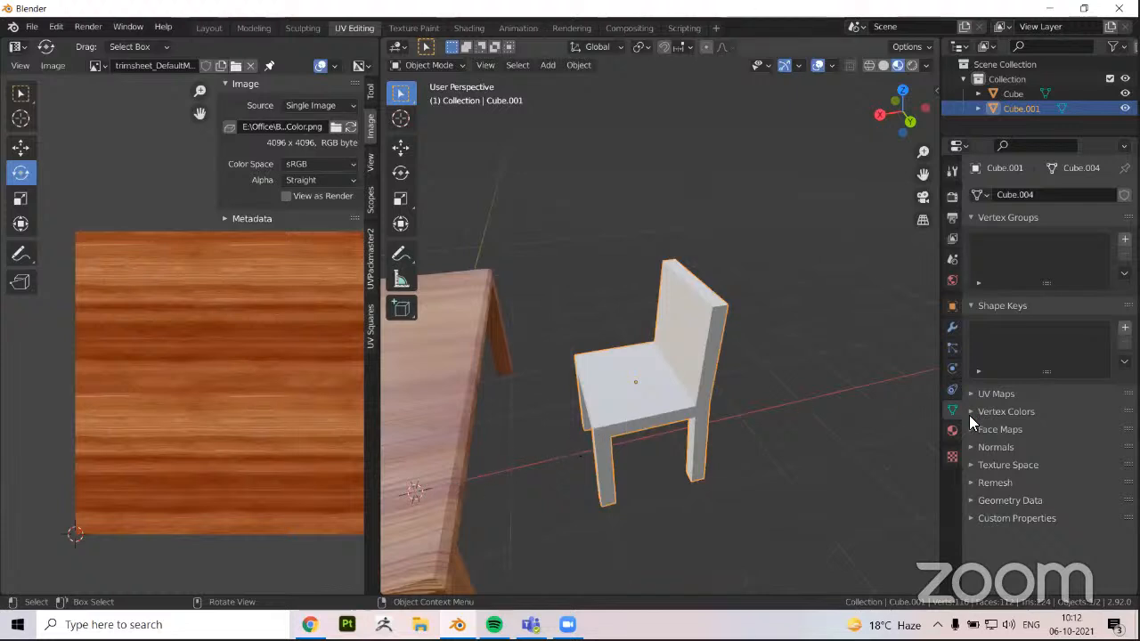
pyautogui.click(951, 431)
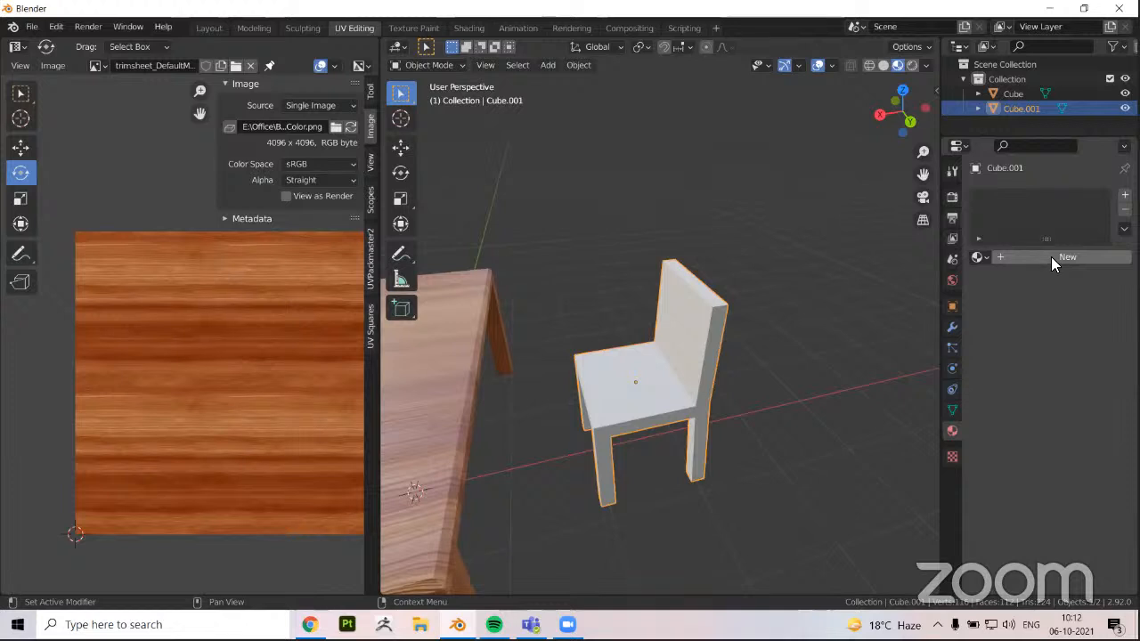
pyautogui.click(978, 258)
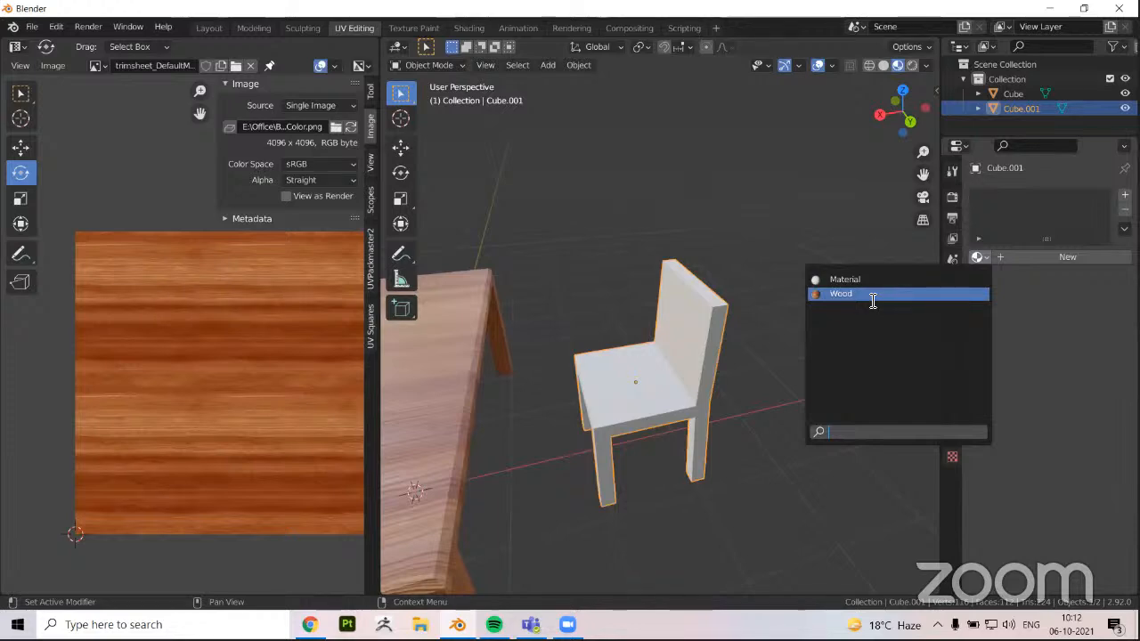
pyautogui.click(872, 294)
# Examine the wood texture on the chair from several sides, comparing Edit Mode with Object Mode
pyautogui.moveTo(664, 413)
pyautogui.mouseDown(button='middle')
pyautogui.moveTo(707, 431)
pyautogui.moveTo(646, 479)
pyautogui.moveTo(650, 426)
pyautogui.mouseUp(button='middle')
pyautogui.scroll(4, 651, 426)
pyautogui.moveTo(671, 435); pyautogui.dragTo(764, 450, button='middle')
pyautogui.moveTo(686, 422); pyautogui.dragTo(636, 434, button='middle')
pyautogui.moveTo(789, 449); pyautogui.dragTo(586, 325, button='middle')
pyautogui.moveTo(734, 258); pyautogui.dragTo(654, 392, button='middle')
pyautogui.press('Tab')
pyautogui.press('Tab')
pyautogui.press('Tab')
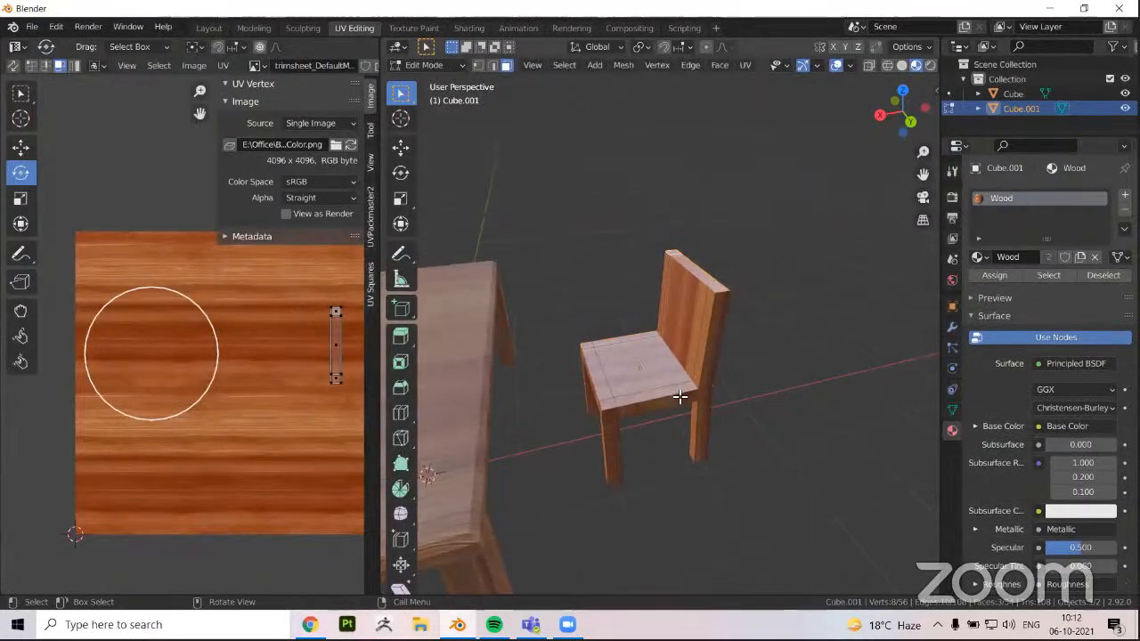
pyautogui.press('Tab')
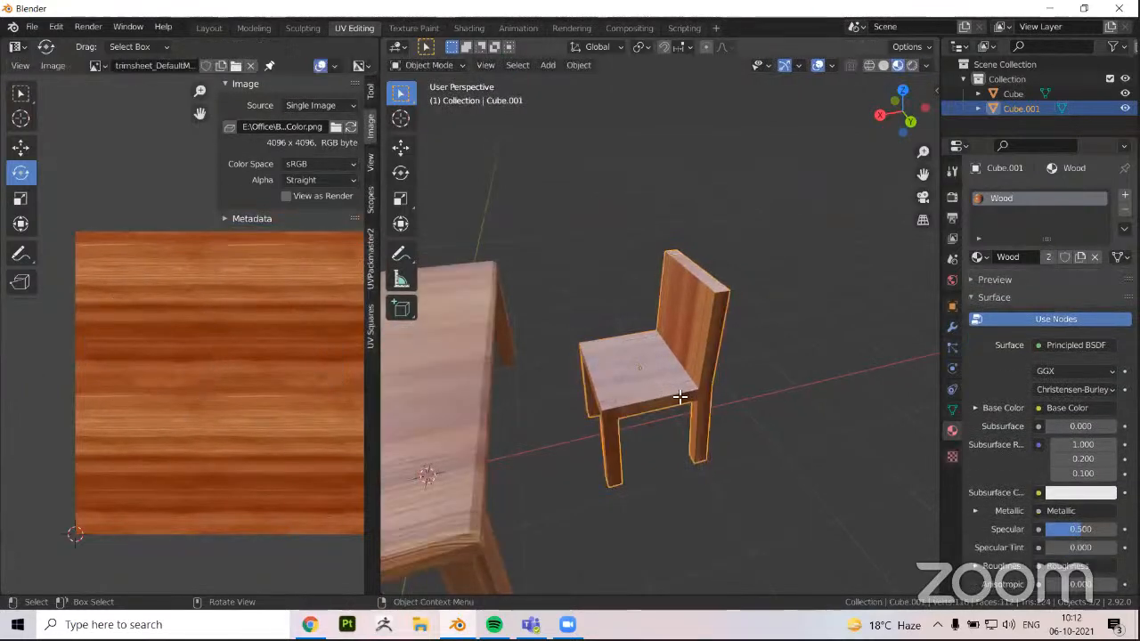
# Enter Edit Mode and select the chair's whole mesh to view its full UV layout
pyautogui.press('Tab')
pyautogui.press('s')
pyautogui.moveTo(642, 393); pyautogui.dragTo(699, 426, button='middle')
pyautogui.press('Escape')
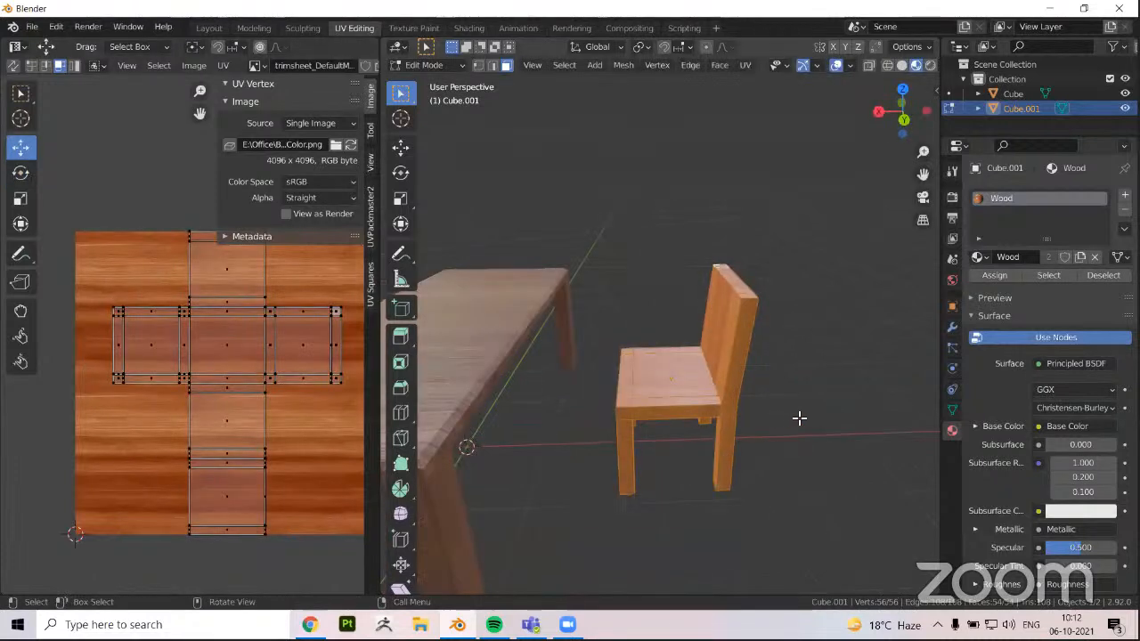
# Select the edges outlining the underside of the chair's seat between the legs and mark them as seams
pyautogui.moveTo(798, 418); pyautogui.dragTo(802, 391, button='middle')
pyautogui.moveTo(785, 454); pyautogui.dragTo(699, 425, button='middle')
pyautogui.keyDown('alt'); pyautogui.click(761, 439); pyautogui.keyUp('alt')
pyautogui.moveTo(543, 421); pyautogui.dragTo(777, 307, button='middle')
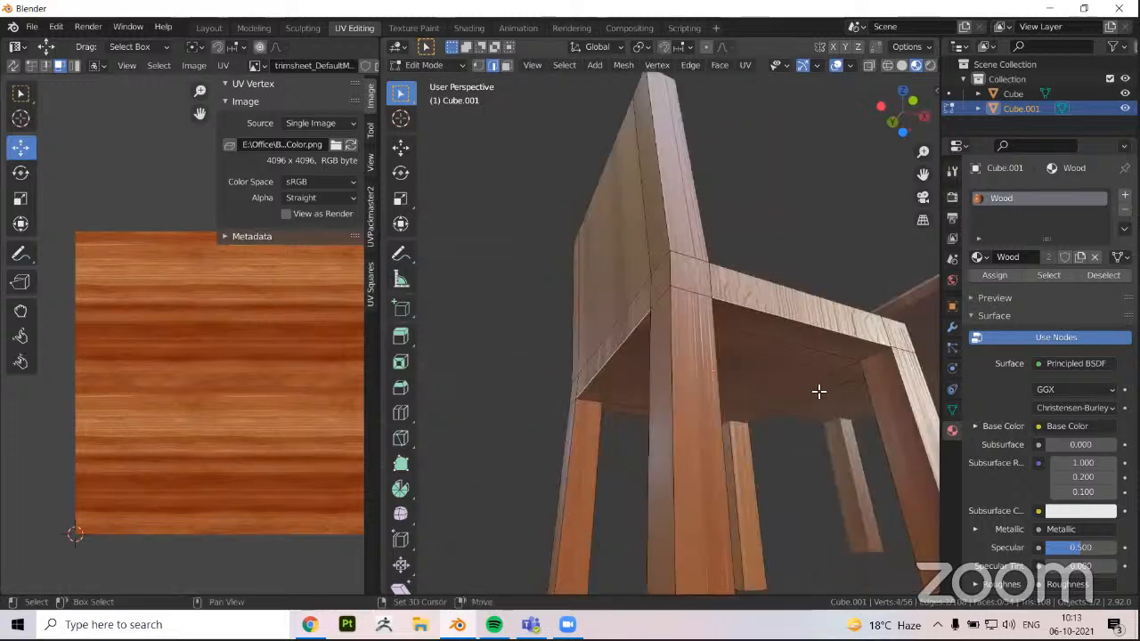
pyautogui.moveTo(857, 357); pyautogui.dragTo(330, 481, button='middle')
pyautogui.keyDown('shift'); pyautogui.click(899, 342); pyautogui.keyUp('shift')
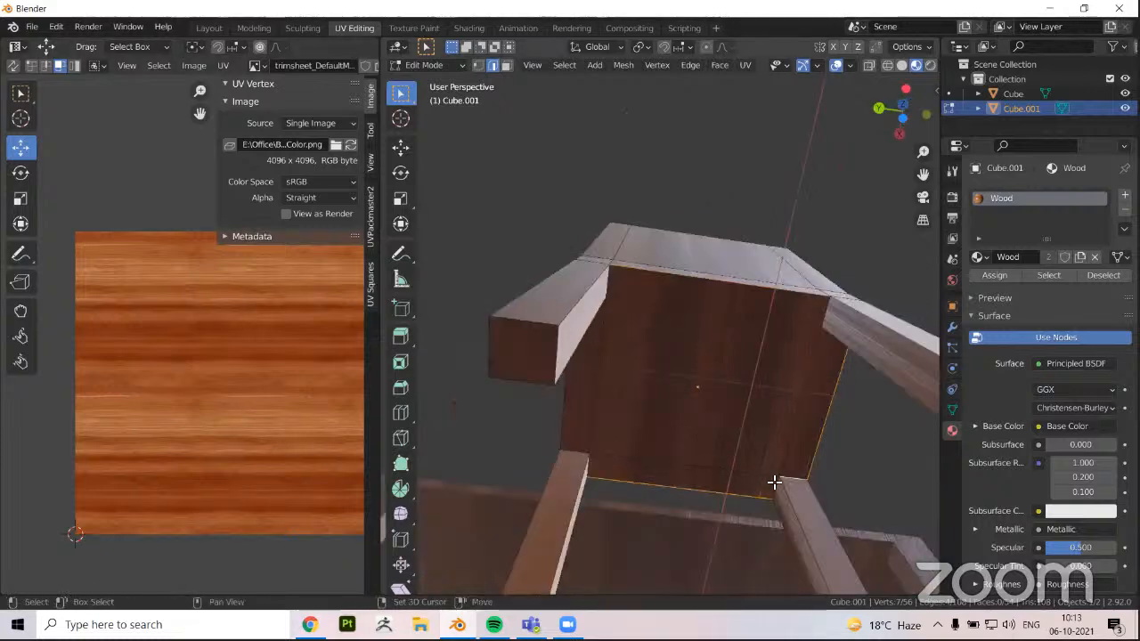
pyautogui.moveTo(556, 479); pyautogui.dragTo(574, 328, button='middle')
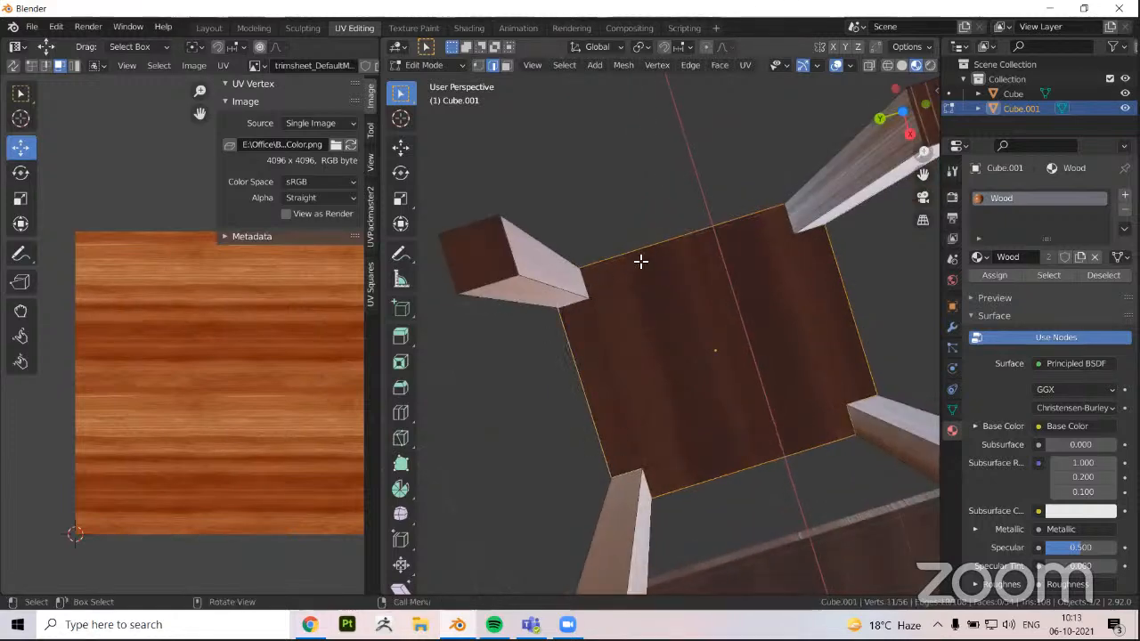
pyautogui.moveTo(641, 261); pyautogui.dragTo(556, 250, button='middle')
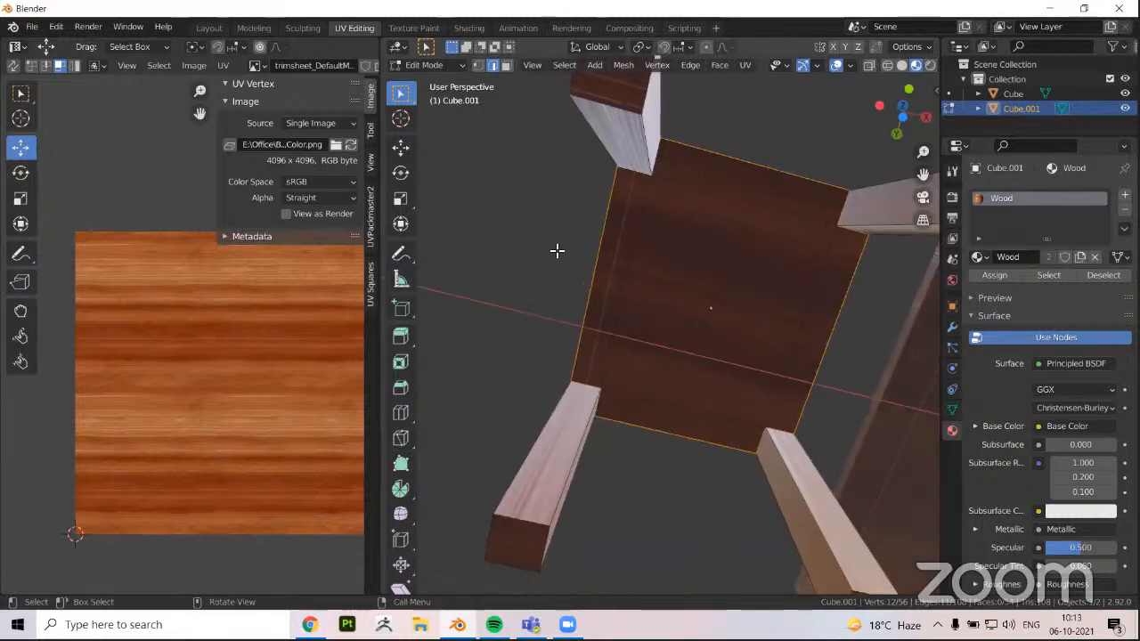
pyautogui.hotkey('ctrl', 'e')
pyautogui.moveTo(661, 275)
pyautogui.mouseDown(button='middle')
pyautogui.moveTo(598, 333)
pyautogui.moveTo(653, 323)
pyautogui.moveTo(666, 308)
pyautogui.moveTo(660, 271)
pyautogui.mouseUp(button='middle')
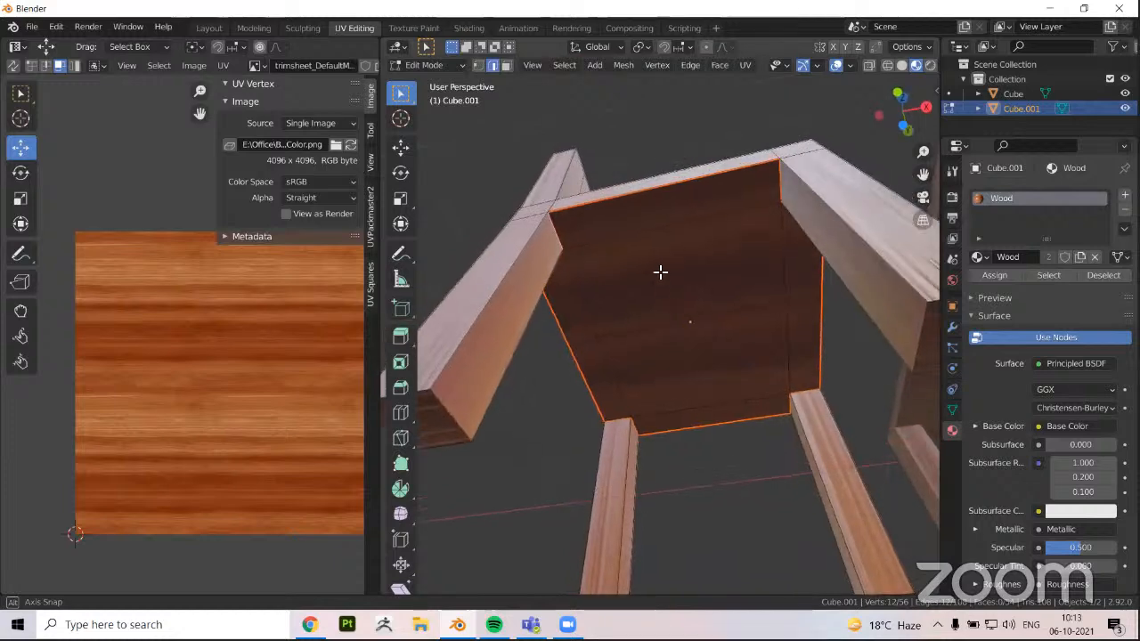
# Check the new seams by selecting the linked faces of the seat's underside
pyautogui.hotkey('ctrl', 'l')
pyautogui.moveTo(638, 374)
pyautogui.mouseDown(button='middle')
pyautogui.moveTo(605, 427)
pyautogui.moveTo(549, 424)
pyautogui.moveTo(633, 464)
pyautogui.moveTo(638, 394)
pyautogui.moveTo(687, 466)
pyautogui.moveTo(654, 412)
pyautogui.moveTo(668, 427)
pyautogui.mouseUp(button='middle')
pyautogui.keyDown('shift'); pyautogui.moveTo(654, 430); pyautogui.dragTo(679, 453, button='middle'); pyautogui.keyUp('shift')
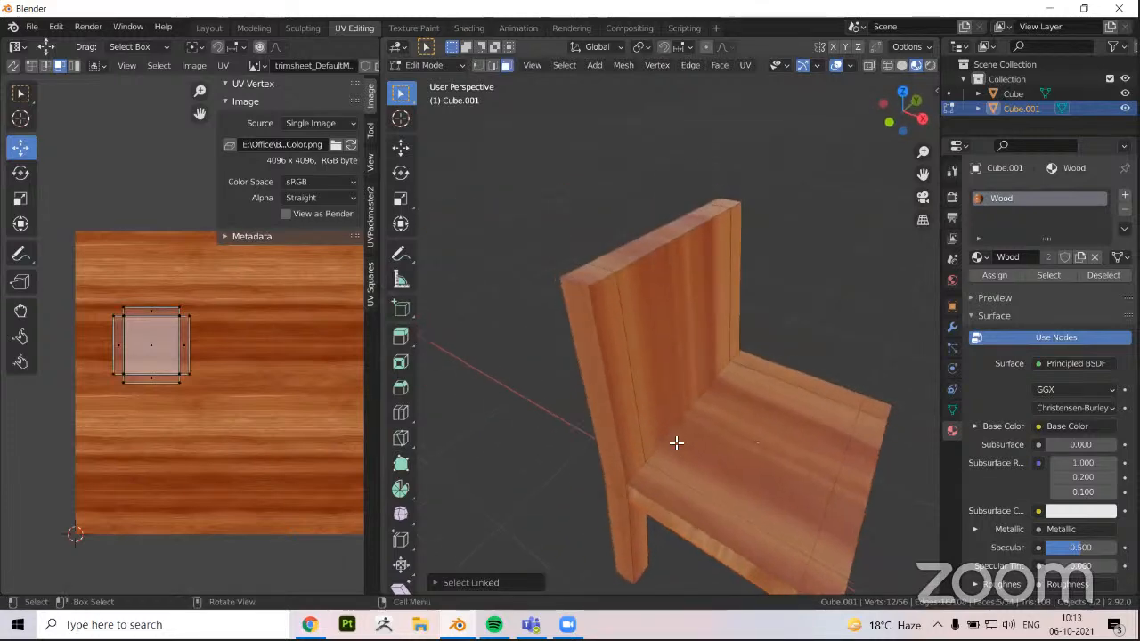
pyautogui.scroll(-4, 678, 444)
pyautogui.keyDown('shift'); pyautogui.moveTo(737, 481); pyautogui.dragTo(712, 466, button='middle'); pyautogui.keyUp('shift')
pyautogui.scroll(3, 750, 436)
# Mark seams around the seat's lower edge and where the seat meets the backrest
pyautogui.press('2')
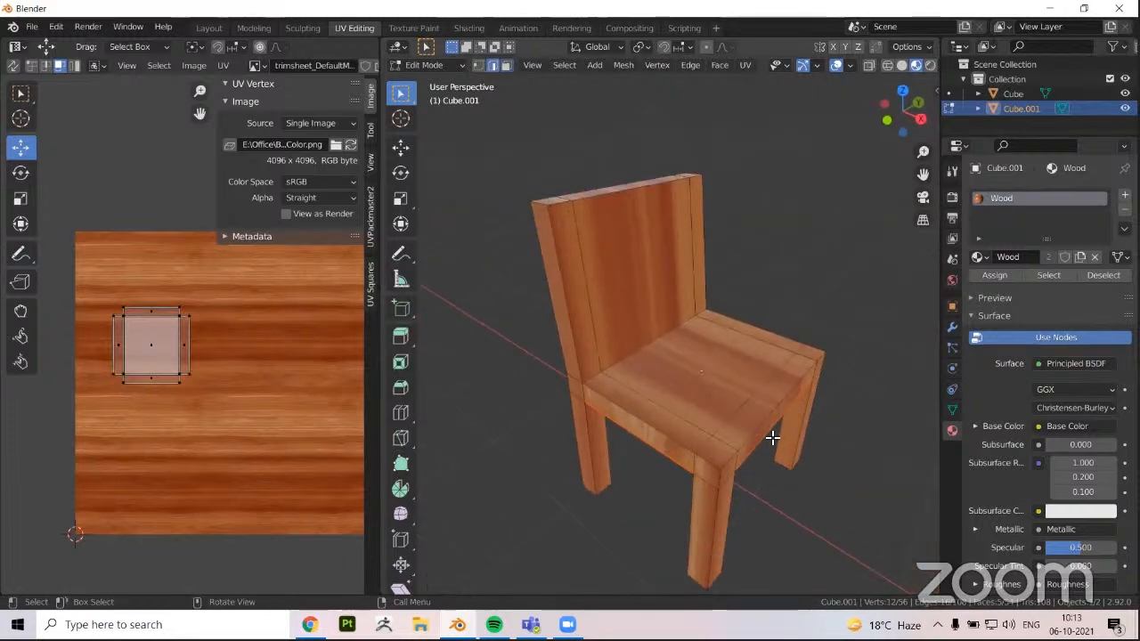
pyautogui.keyDown('alt'); pyautogui.click(773, 435); pyautogui.keyUp('alt')
pyautogui.moveTo(643, 482); pyautogui.dragTo(703, 368, button='middle')
pyautogui.moveTo(706, 420); pyautogui.dragTo(828, 449, button='middle')
pyautogui.keyDown('shift'); pyautogui.click(707, 420); pyautogui.keyUp('shift')
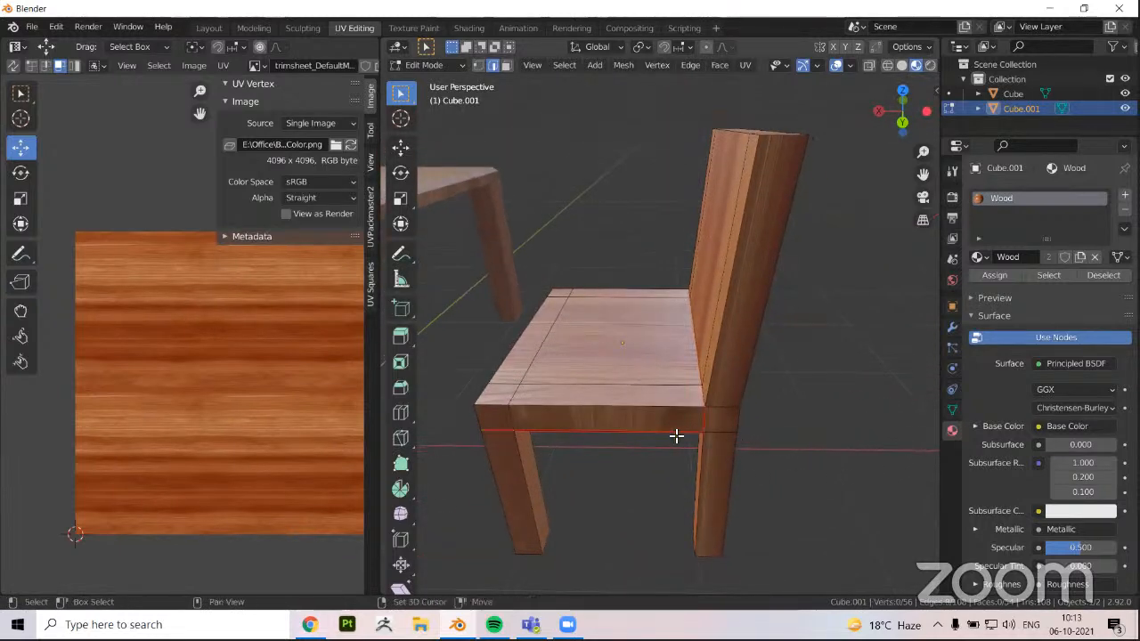
# Check the seat's separation by selecting the top seat face and its linked faces within the seams
pyautogui.moveTo(677, 435); pyautogui.dragTo(700, 349, button='middle')
pyautogui.moveTo(711, 285); pyautogui.dragTo(725, 283, button='middle')
pyautogui.press('3')
pyautogui.click(591, 386)
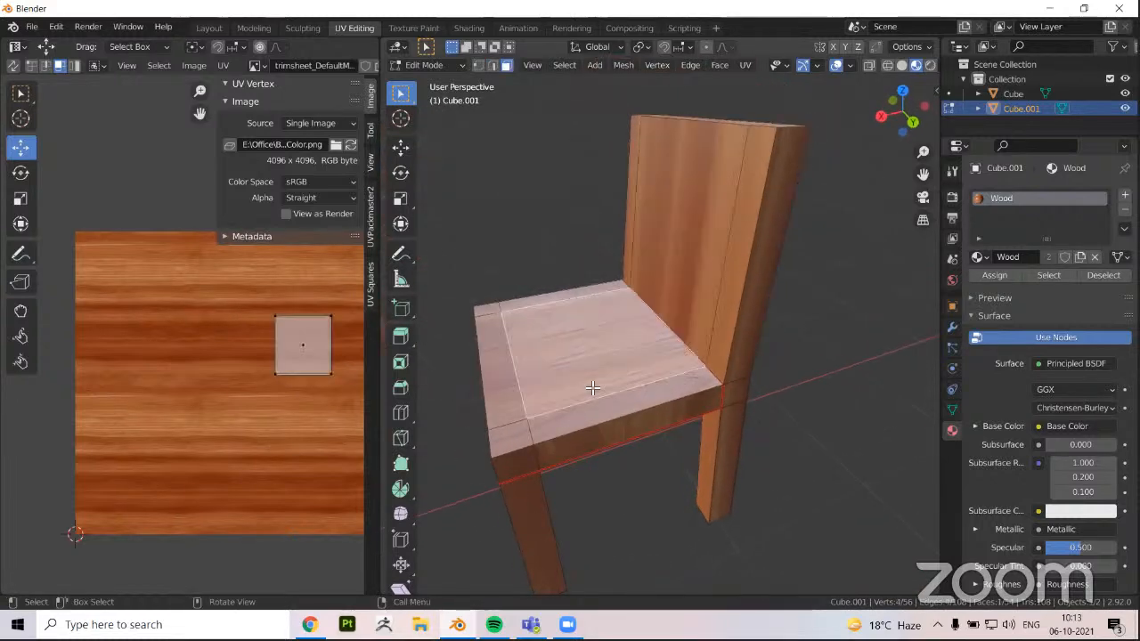
pyautogui.press('l')
pyautogui.moveTo(572, 418)
pyautogui.mouseDown(button='middle')
pyautogui.moveTo(613, 397)
pyautogui.moveTo(618, 372)
pyautogui.moveTo(611, 412)
pyautogui.moveTo(640, 405)
pyautogui.moveTo(659, 438)
pyautogui.moveTo(570, 438)
pyautogui.mouseUp(button='middle')
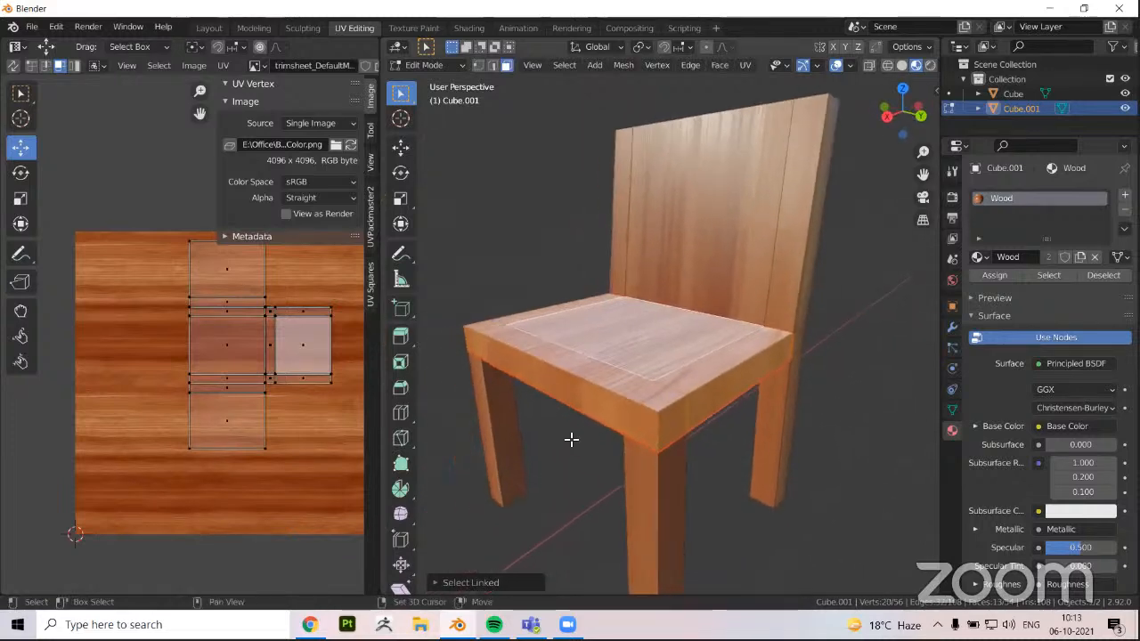
# Select the two front vertical corner edges of the seat and mark them as seams
pyautogui.press('2')
pyautogui.click(702, 445)
pyautogui.press('KP_Decimal')
pyautogui.moveTo(701, 445); pyautogui.dragTo(747, 449, button='middle')
pyautogui.scroll(-8, 752, 437)
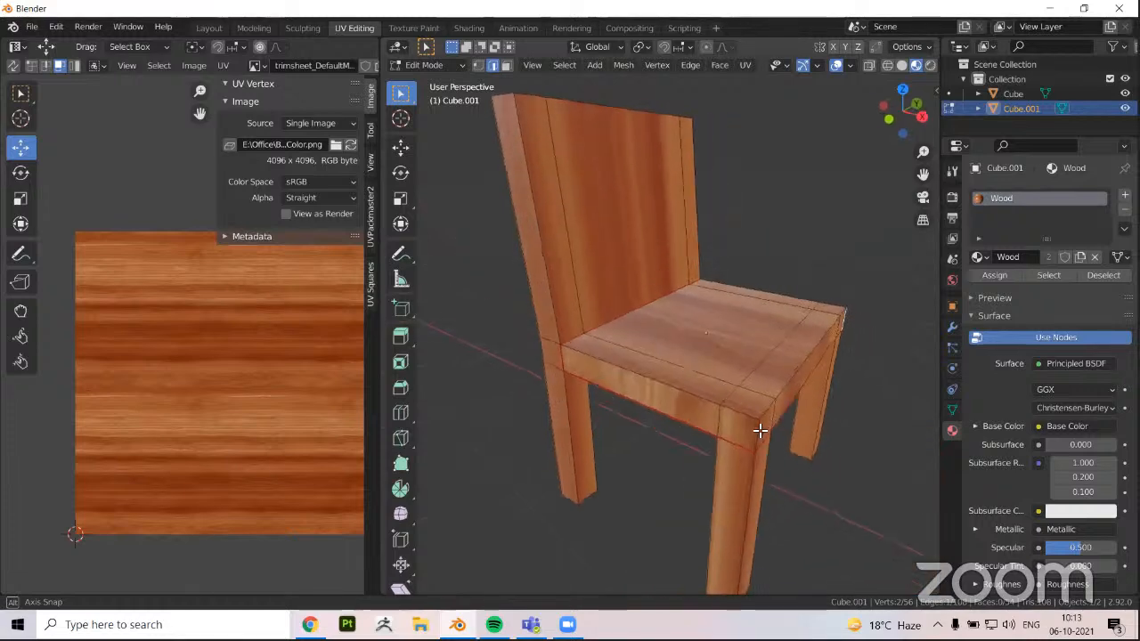
pyautogui.press('u')
pyautogui.click(705, 397)
pyautogui.moveTo(707, 407); pyautogui.dragTo(679, 368, button='middle')
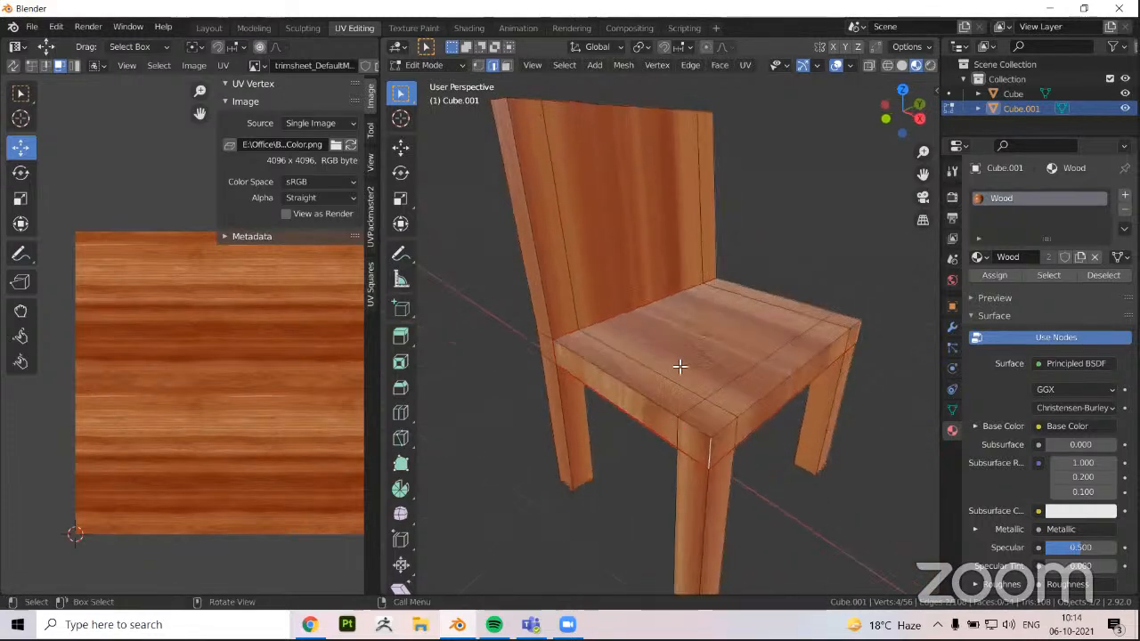
# Select the seat's linked faces within the seams and unwrap them
pyautogui.press('3')
pyautogui.click(679, 364)
pyautogui.hotkey('ctrl', 'l')
pyautogui.moveTo(730, 412); pyautogui.dragTo(679, 415, button='middle')
pyautogui.press('u')
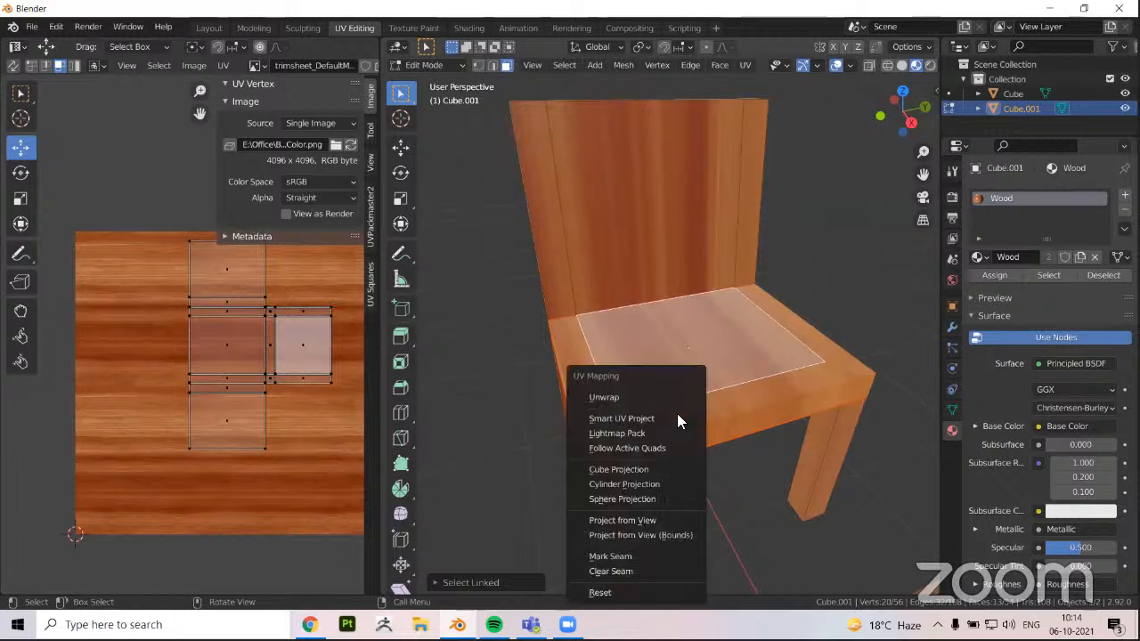
pyautogui.click(628, 399)
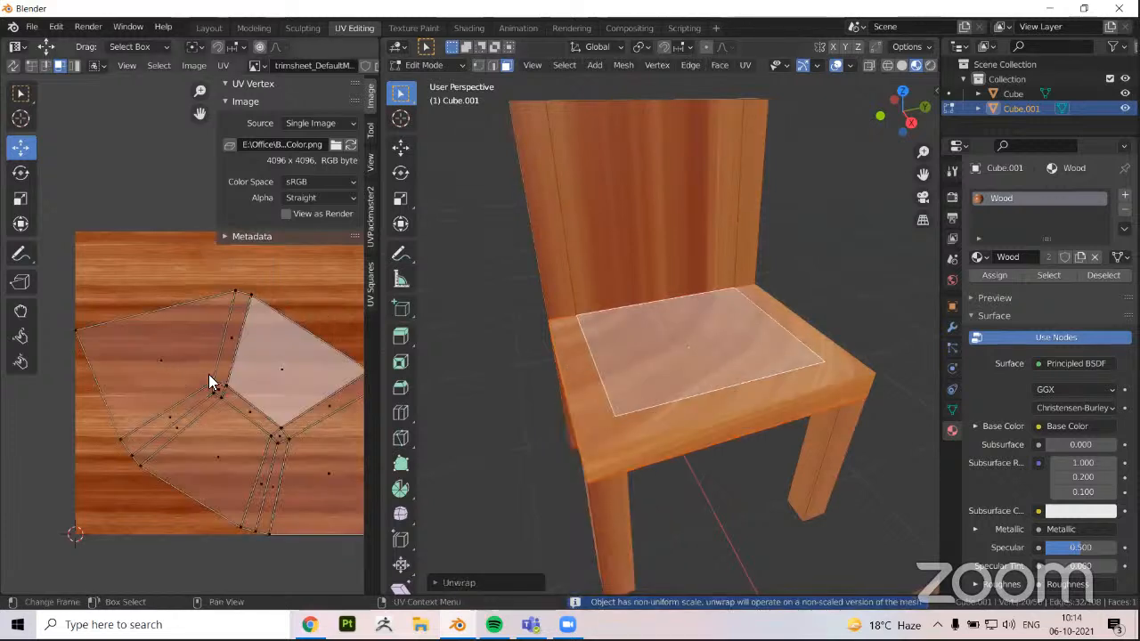
pyautogui.moveTo(214, 445); pyautogui.dragTo(205, 429, button='middle')
pyautogui.moveTo(700, 432); pyautogui.dragTo(575, 419, button='middle')
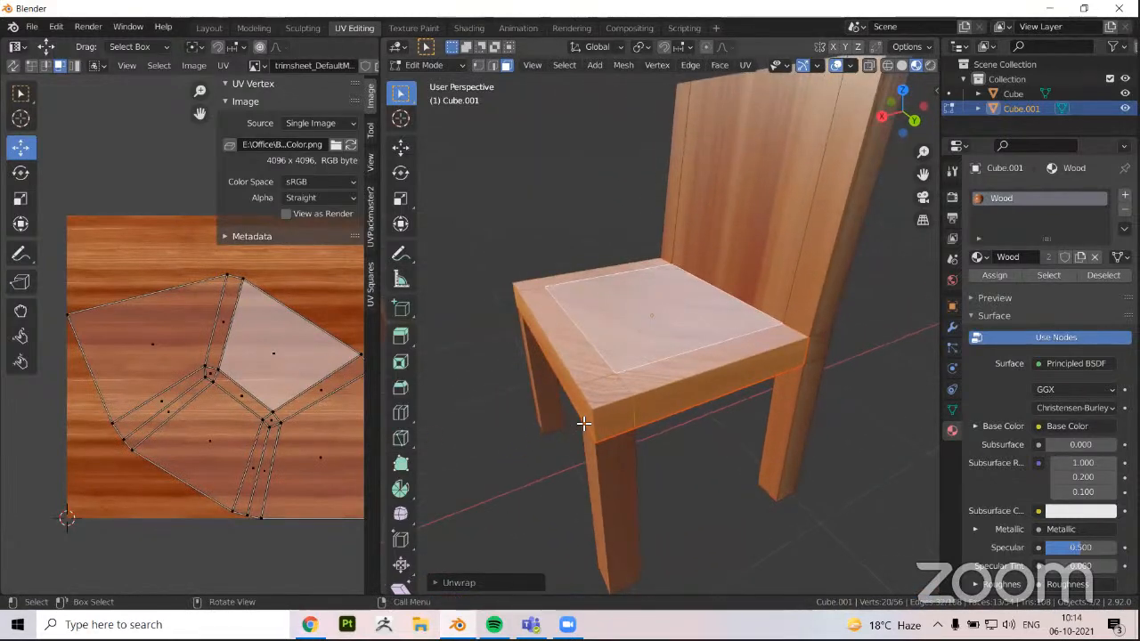
pyautogui.scroll(3, 584, 424)
pyautogui.scroll(2, 628, 402)
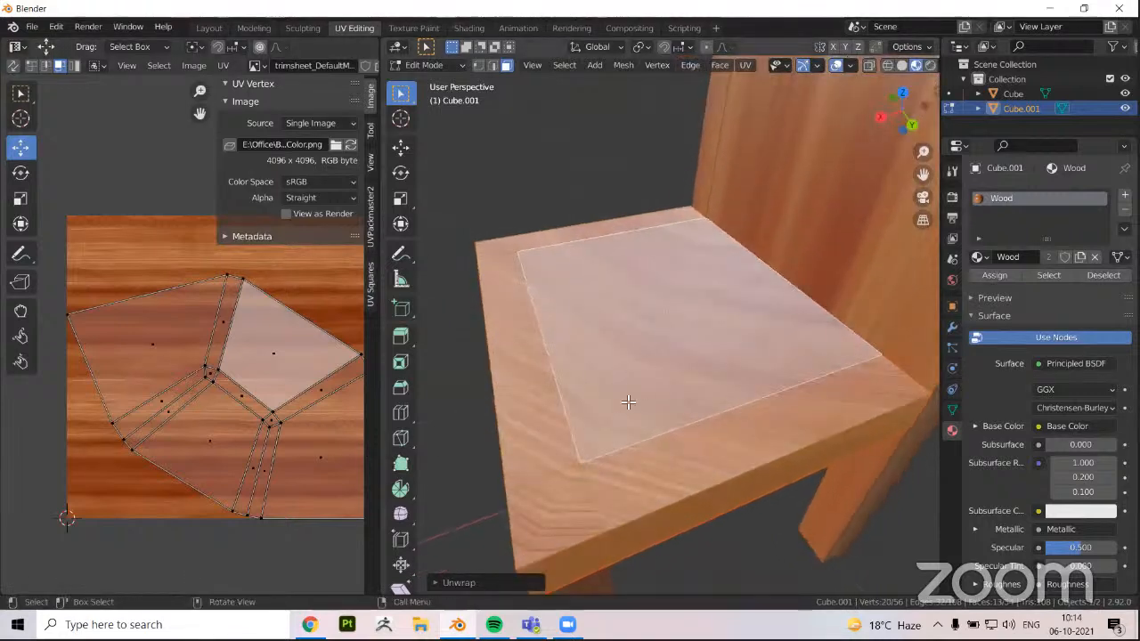
pyautogui.scroll(-4, 628, 402)
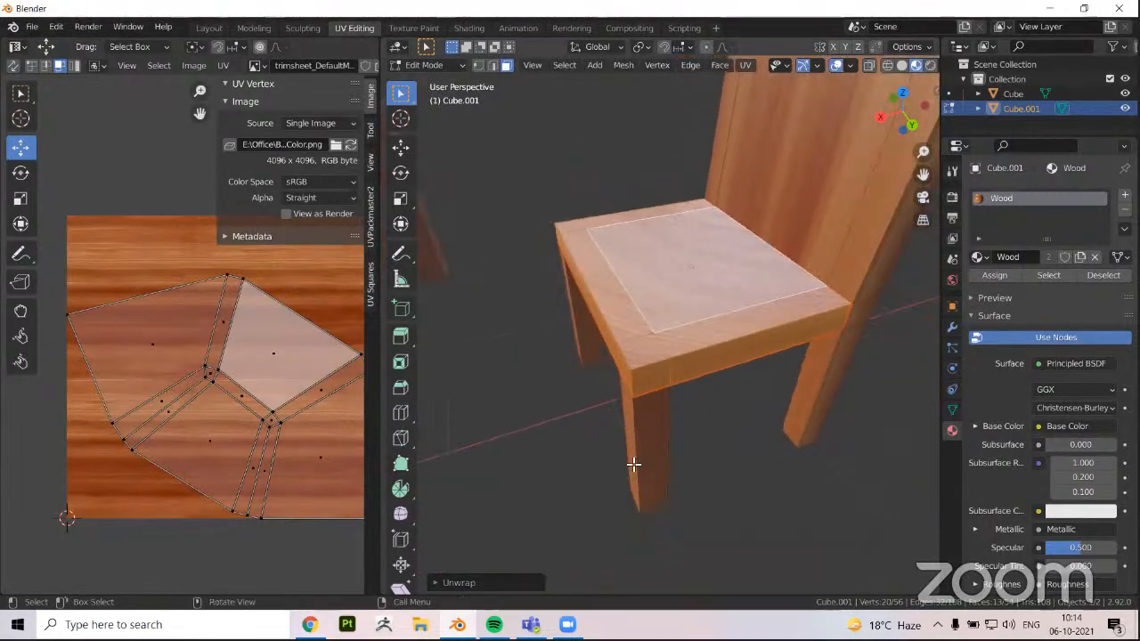
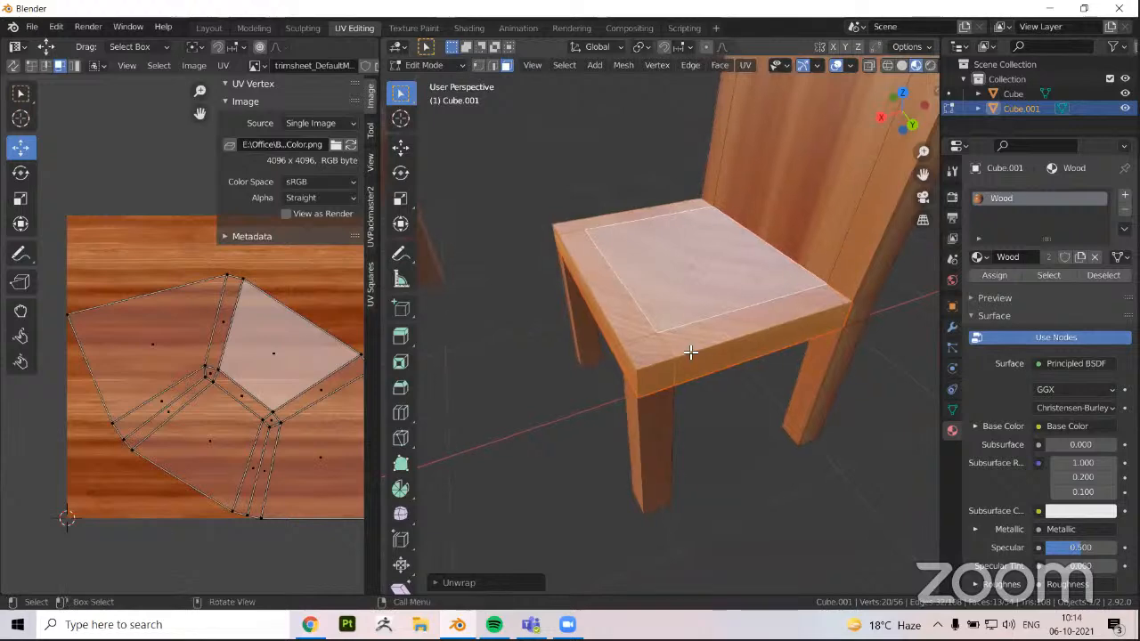
# Select the seat's two front vertical corner edges and mark them as seams
pyautogui.moveTo(740, 379); pyautogui.dragTo(674, 351, button='middle')
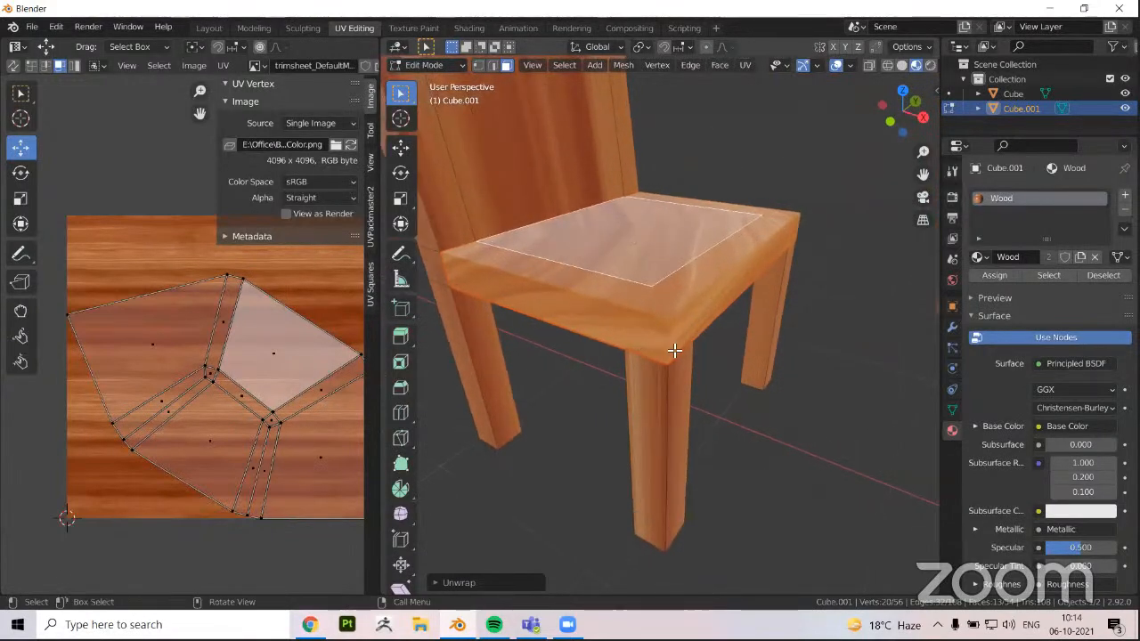
pyautogui.press('2')
pyautogui.keyDown('alt'); pyautogui.click(671, 341); pyautogui.keyUp('alt')
pyautogui.press('a')
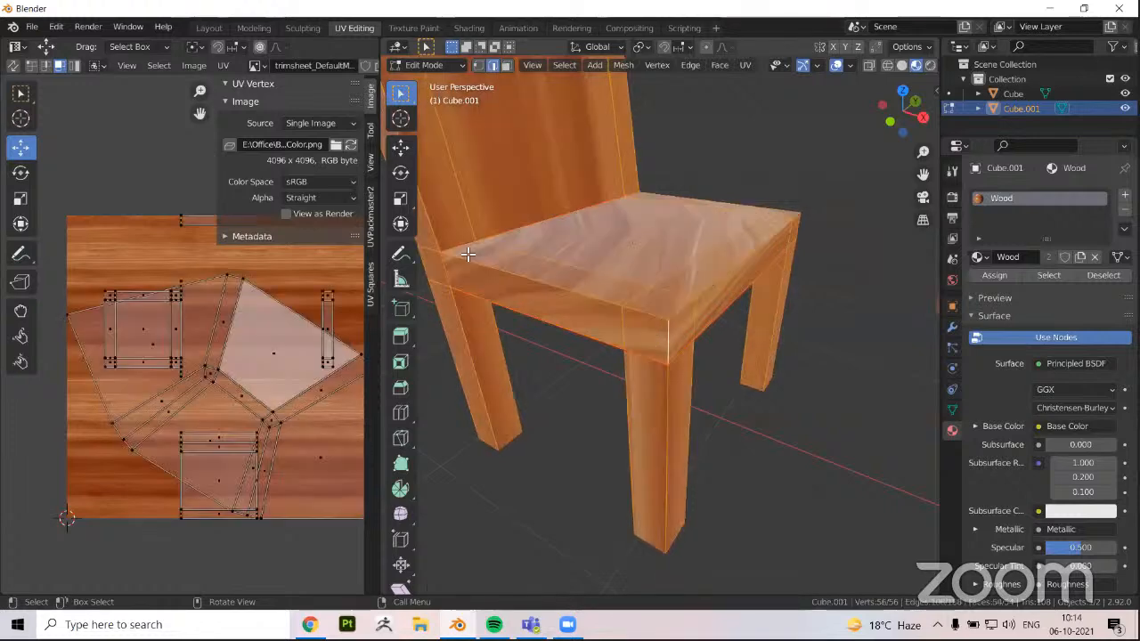
pyautogui.press('3')
pyautogui.click(633, 296)
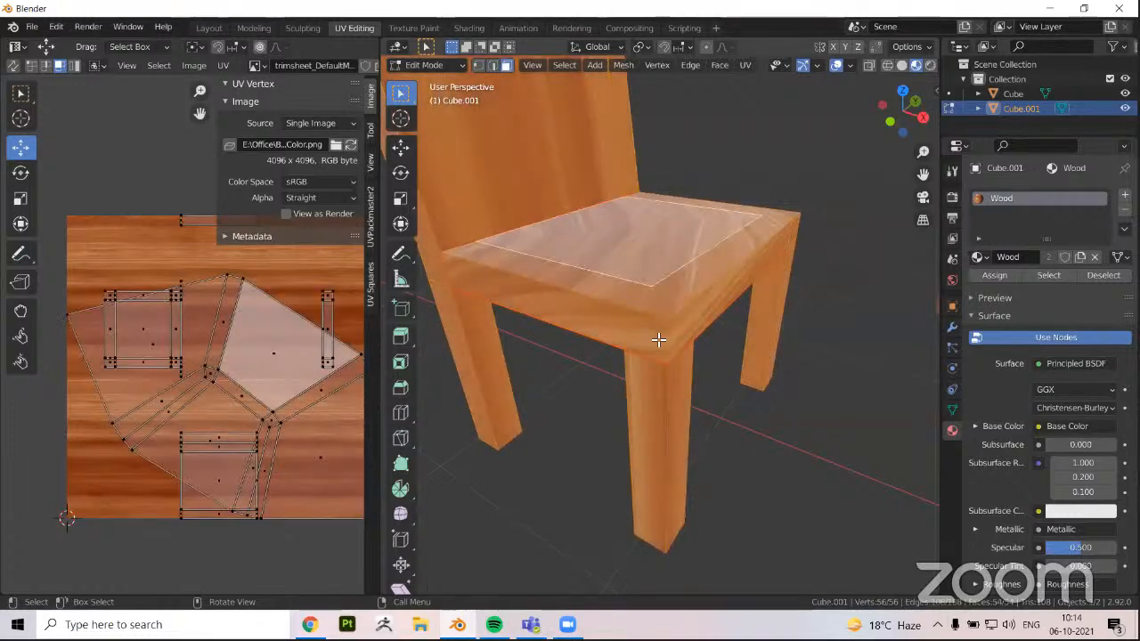
pyautogui.press('2')
pyautogui.click(669, 342)
pyautogui.moveTo(720, 349); pyautogui.dragTo(449, 413, button='middle')
pyautogui.rightClick(448, 413)
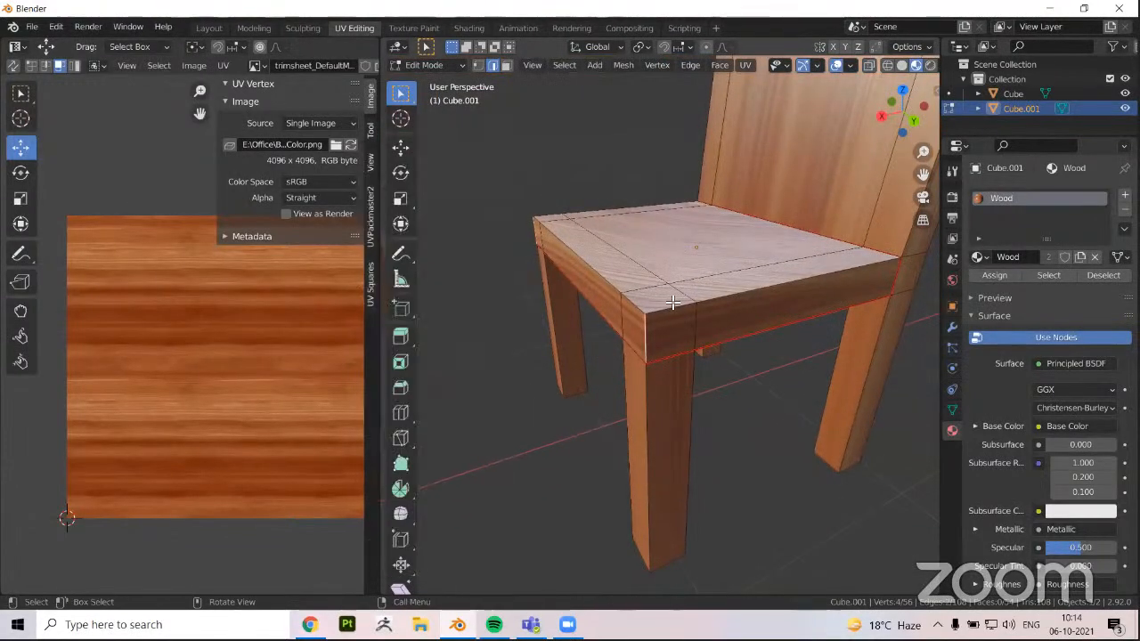
# Select all seat faces linked within the seams and unwrap them
pyautogui.hotkey('ctrl', 'l')
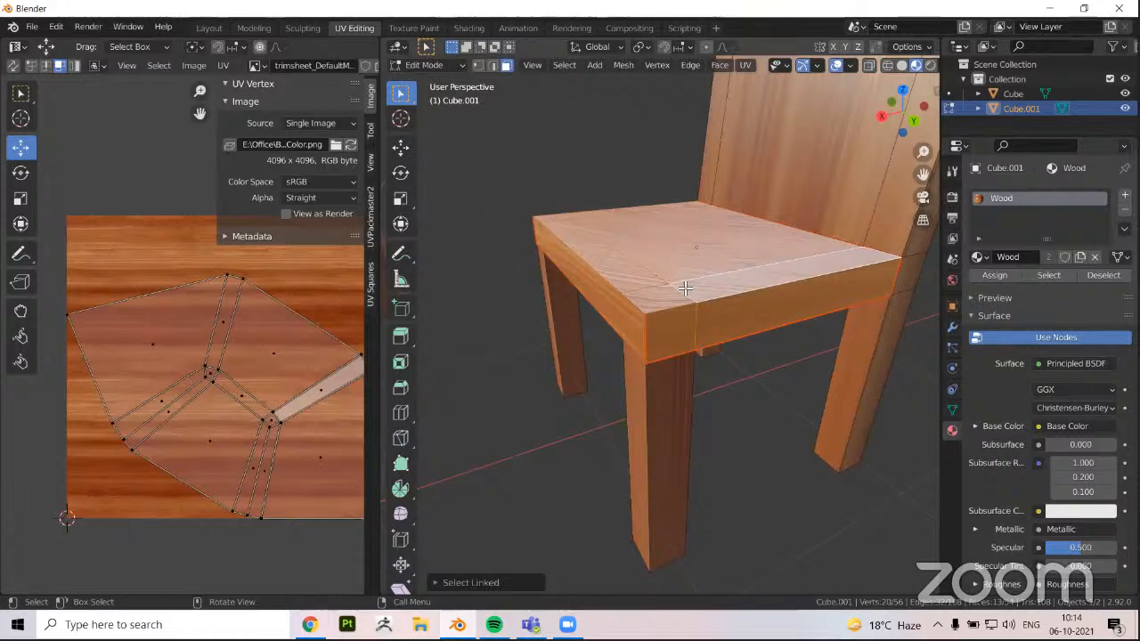
pyautogui.press('u')
pyautogui.click(682, 284)
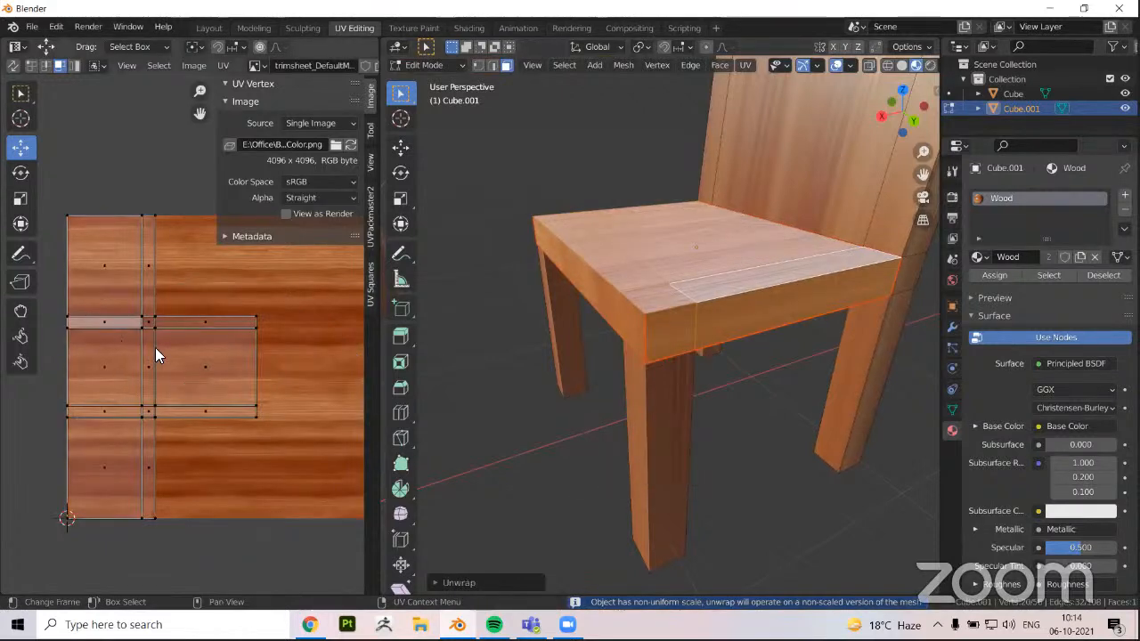
# Examine how the wood texture runs over the seat and legs, comparing object and edit mode
pyautogui.scroll(2, 635, 343)
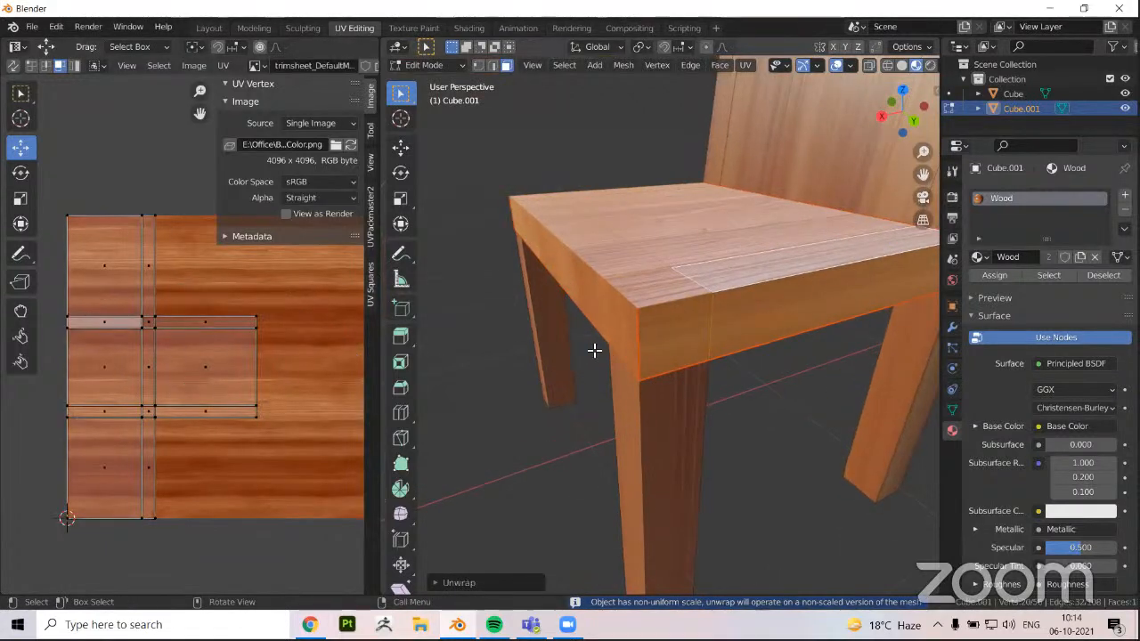
pyautogui.moveTo(594, 350); pyautogui.dragTo(524, 353, button='middle')
pyautogui.press('Tab')
pyautogui.moveTo(649, 362); pyautogui.dragTo(585, 406, button='middle')
pyautogui.press('Tab')
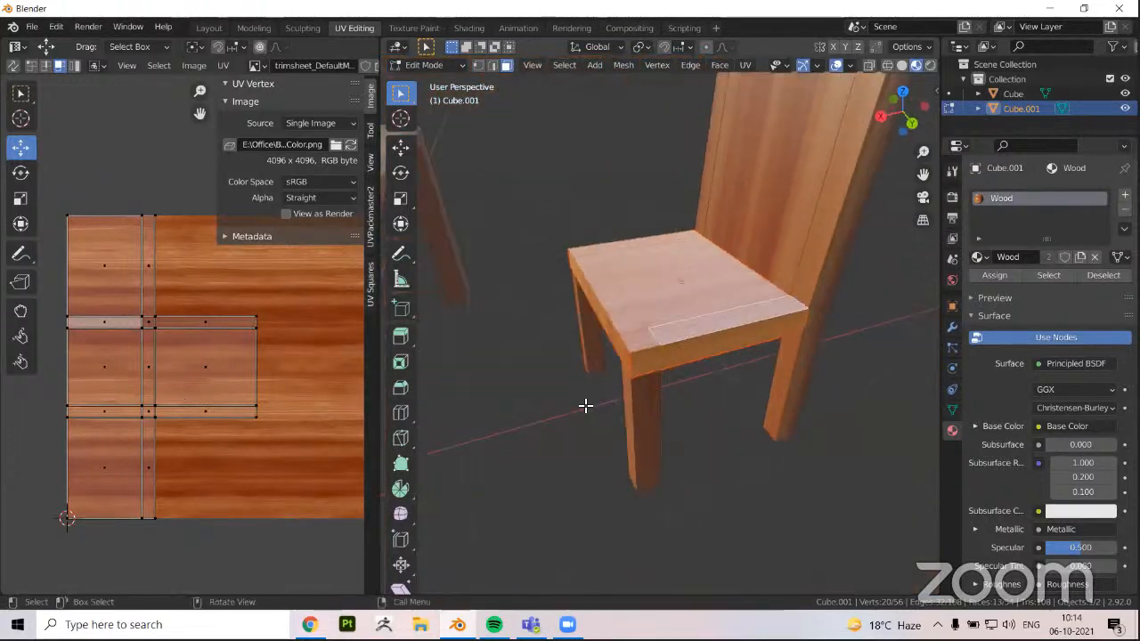
pyautogui.press('Tab')
pyautogui.press('Tab')
pyautogui.scroll(2, 680, 353)
pyautogui.moveTo(625, 368); pyautogui.dragTo(679, 263, button='middle')
pyautogui.scroll(1, 190, 334)
pyautogui.moveTo(644, 346)
pyautogui.mouseDown(button='middle')
pyautogui.moveTo(633, 361)
pyautogui.moveTo(653, 338)
pyautogui.mouseUp(button='middle')
pyautogui.scroll(-2, 638, 356)
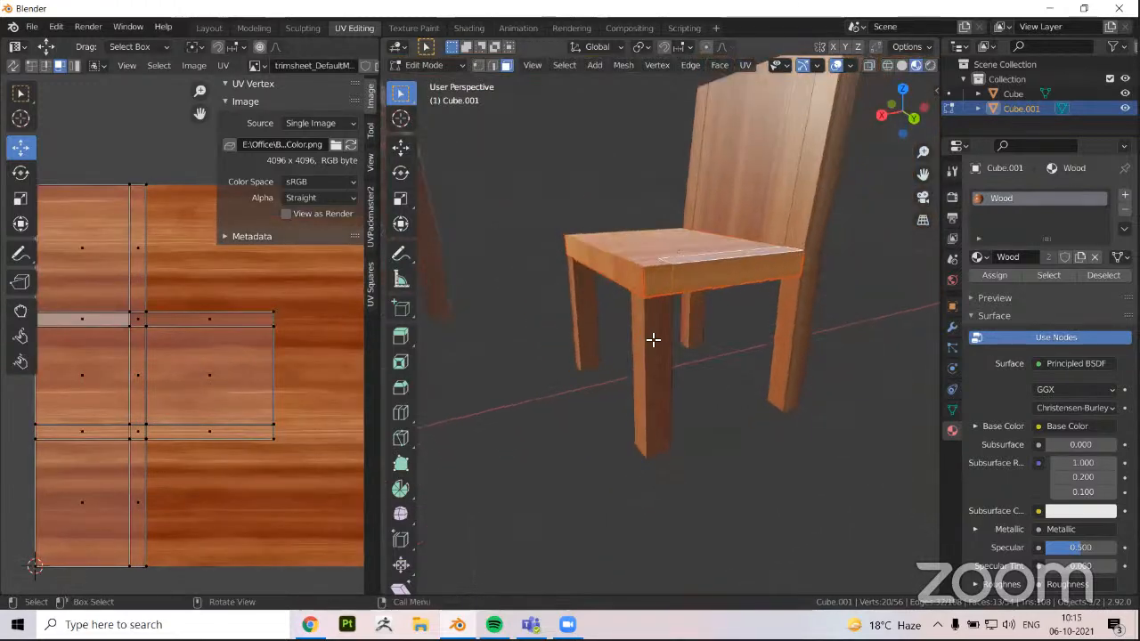
pyautogui.press('Tab')
pyautogui.press('Tab')
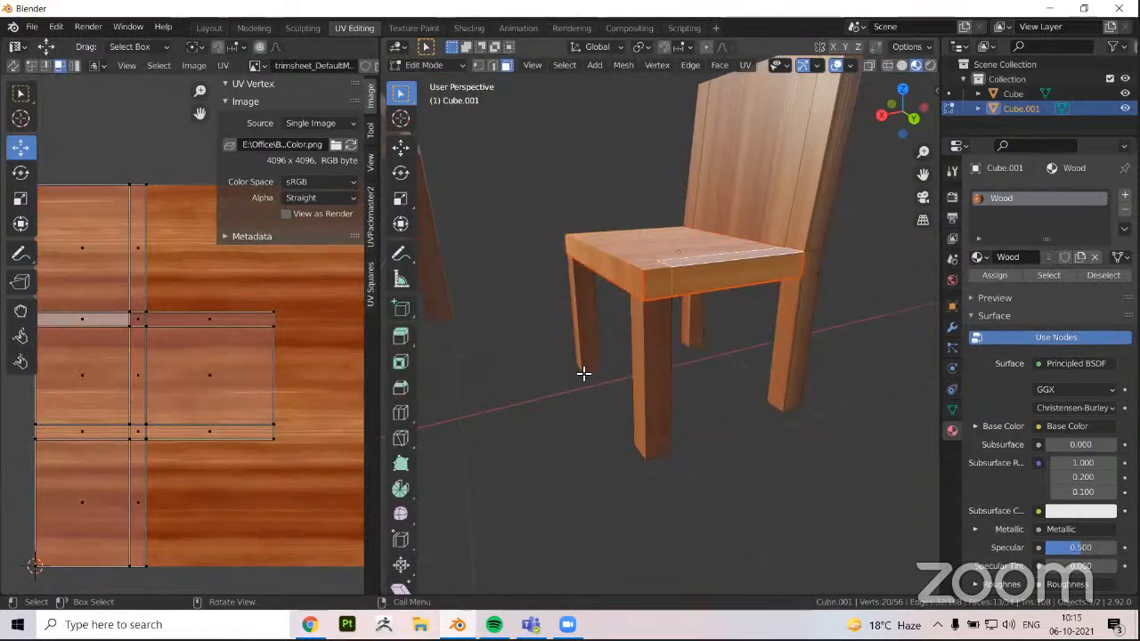
# Mark an inner vertical edge on each of the chair's legs as a seam
pyautogui.click(660, 360)
pyautogui.keyDown('shift'); pyautogui.click(640, 366); pyautogui.keyUp('shift')
pyautogui.moveTo(582, 374); pyautogui.dragTo(646, 328, button='middle')
pyautogui.press('2')
pyautogui.click(553, 336)
pyautogui.moveTo(607, 402); pyautogui.dragTo(610, 435, button='middle')
pyautogui.rightClick(709, 471)
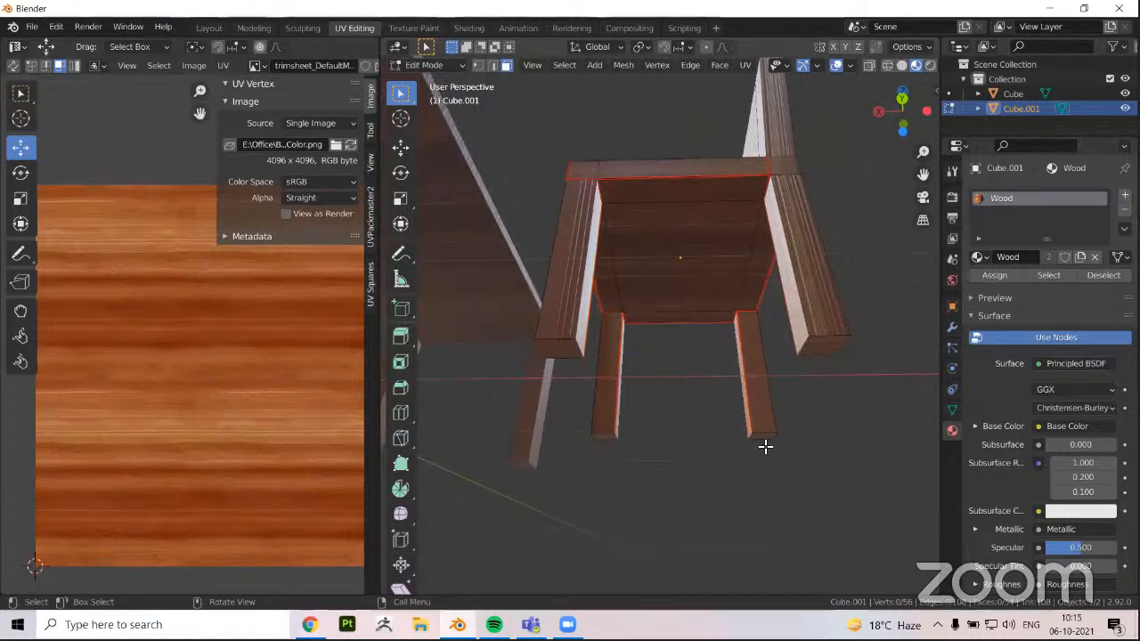
# Mark the edges around the bottom faces of all four legs as seams
pyautogui.rightClick(656, 490)
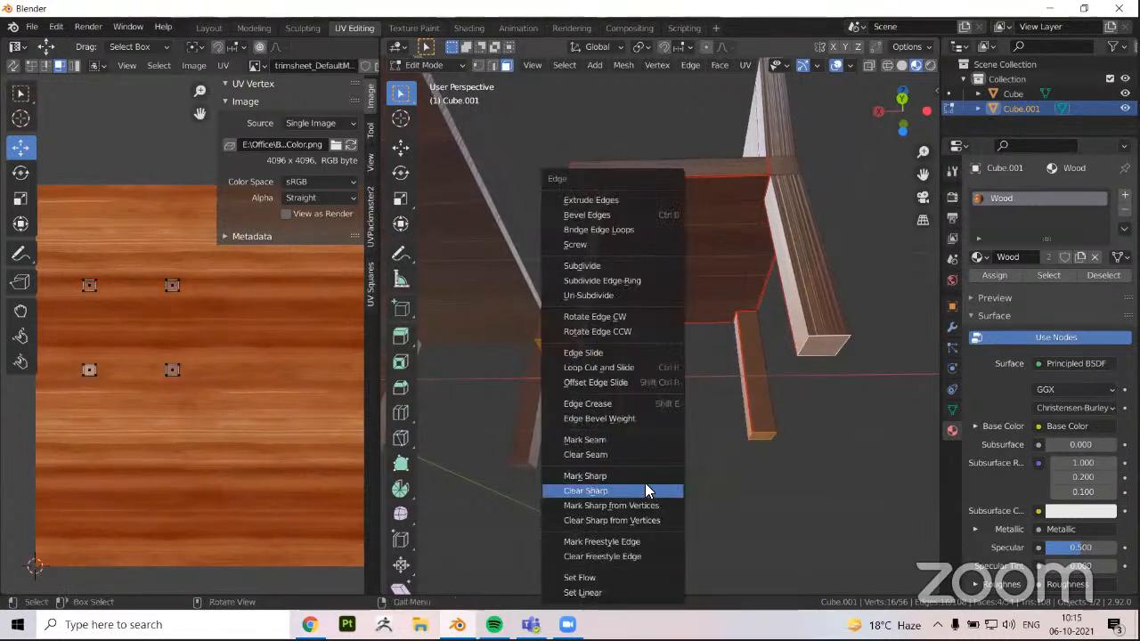
pyautogui.click(614, 435)
pyautogui.moveTo(613, 436); pyautogui.dragTo(618, 473, button='middle')
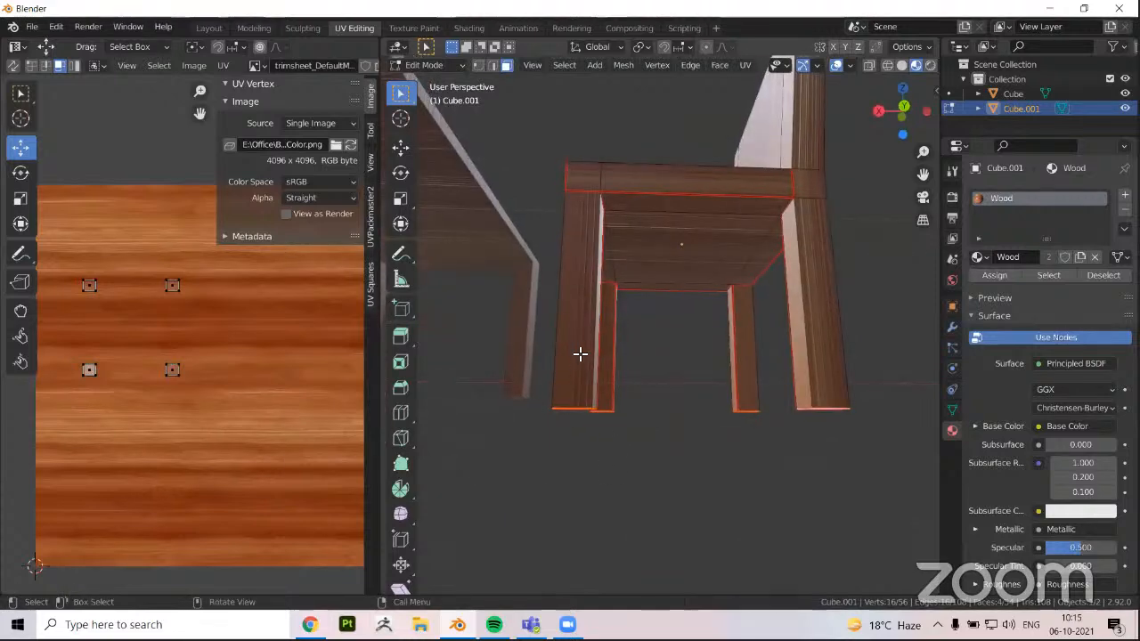
# Check the legs' separation by selecting their linked faces within the seams, and undo the selection
pyautogui.press('l')
pyautogui.press('l')
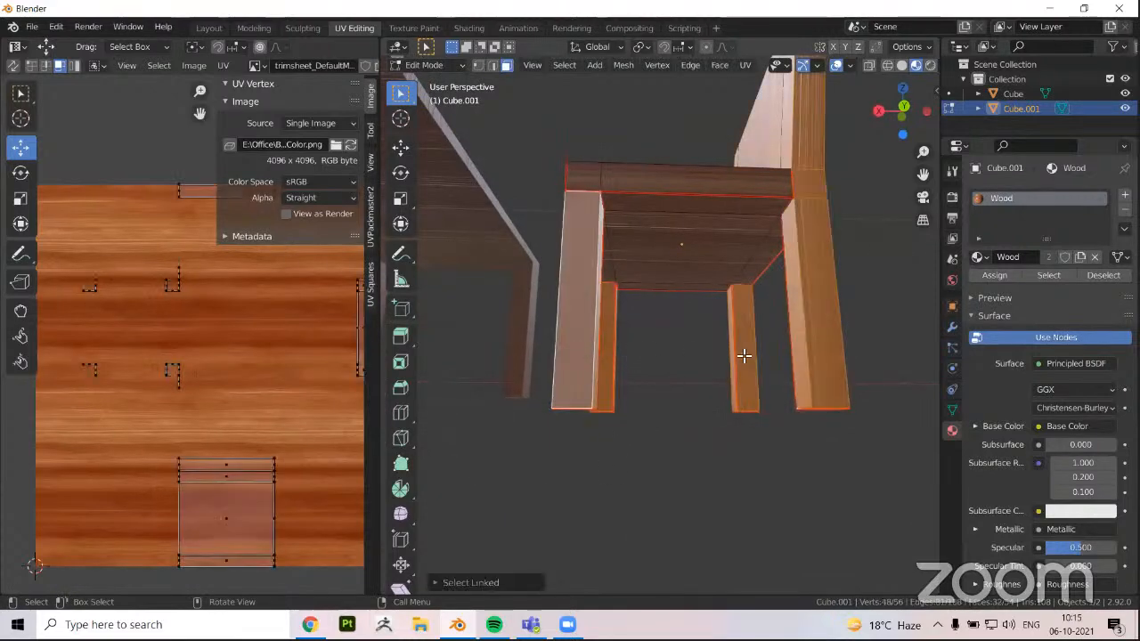
pyautogui.moveTo(808, 344); pyautogui.dragTo(683, 454, button='middle')
pyautogui.hotkey('ctrl', 'z')
# Mark the edges where the back legs meet the seat level as seams
pyautogui.moveTo(661, 309); pyautogui.dragTo(642, 345, button='middle')
pyautogui.click(666, 344)
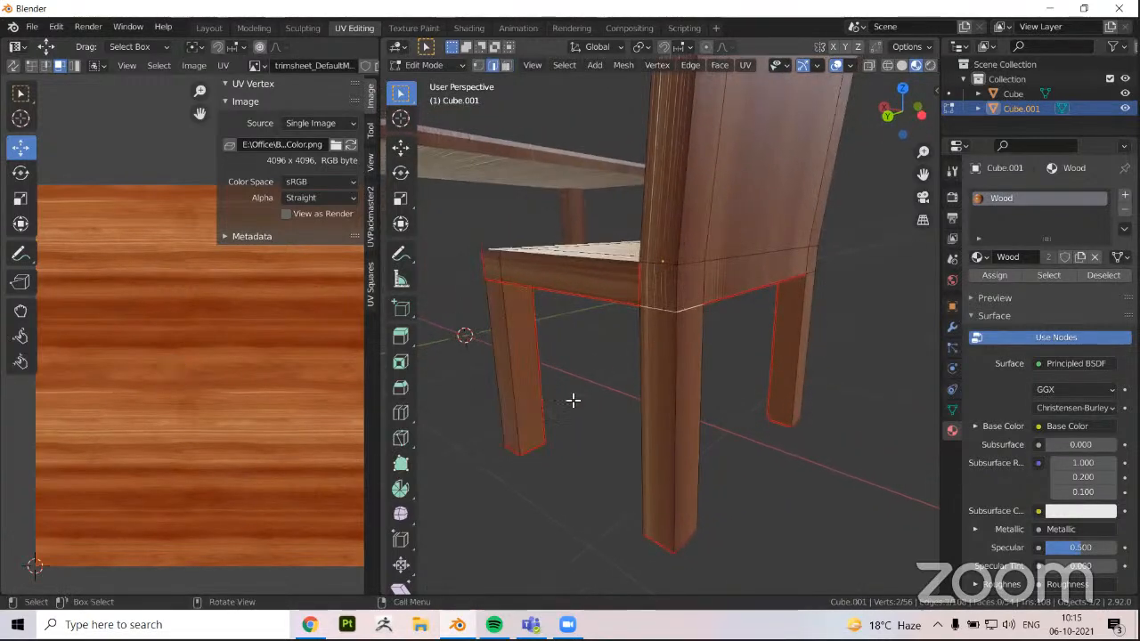
pyautogui.moveTo(572, 400); pyautogui.dragTo(769, 374, button='middle')
# Select the faces of all four legs linked within the seams and unwrap them
pyautogui.press('3')
pyautogui.click(640, 400)
pyautogui.press('l')
pyautogui.press('l')
pyautogui.moveTo(667, 420); pyautogui.dragTo(615, 394, button='middle')
pyautogui.press('l')
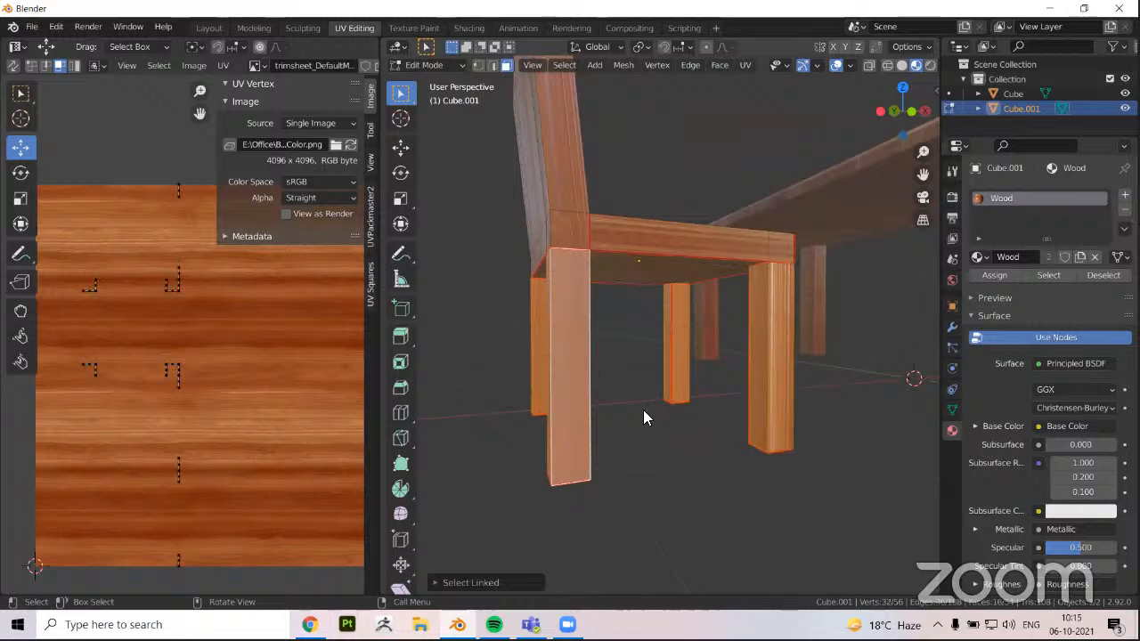
pyautogui.press('u')
pyautogui.click(606, 394)
# Apply the scale to the chair object
pyautogui.scroll(-3, 163, 482)
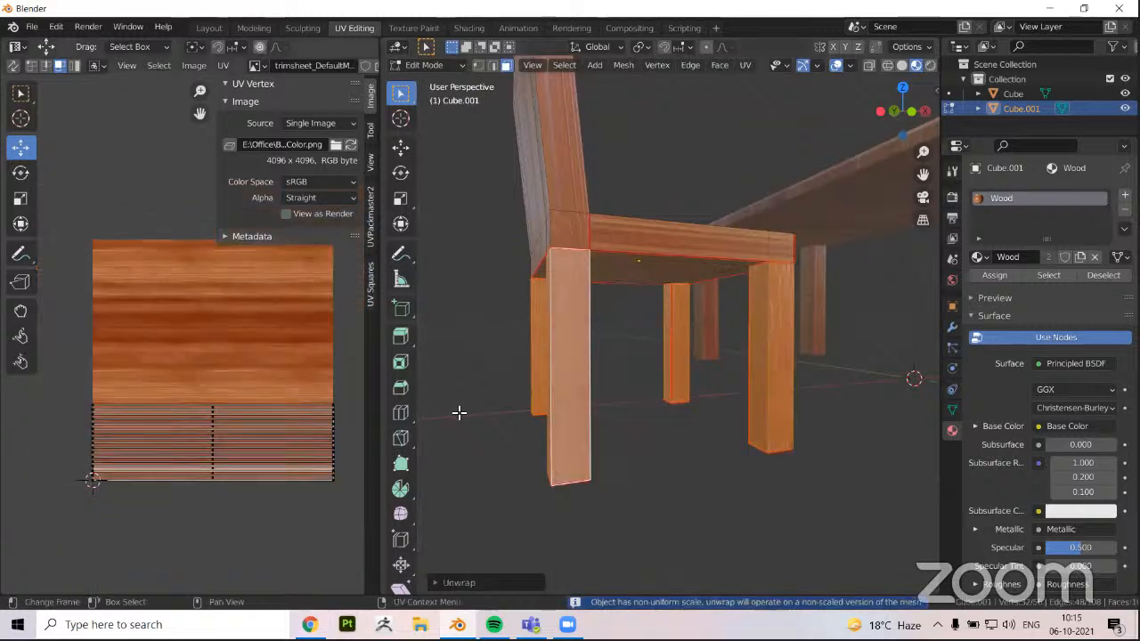
pyautogui.moveTo(469, 427); pyautogui.dragTo(321, 454, button='middle')
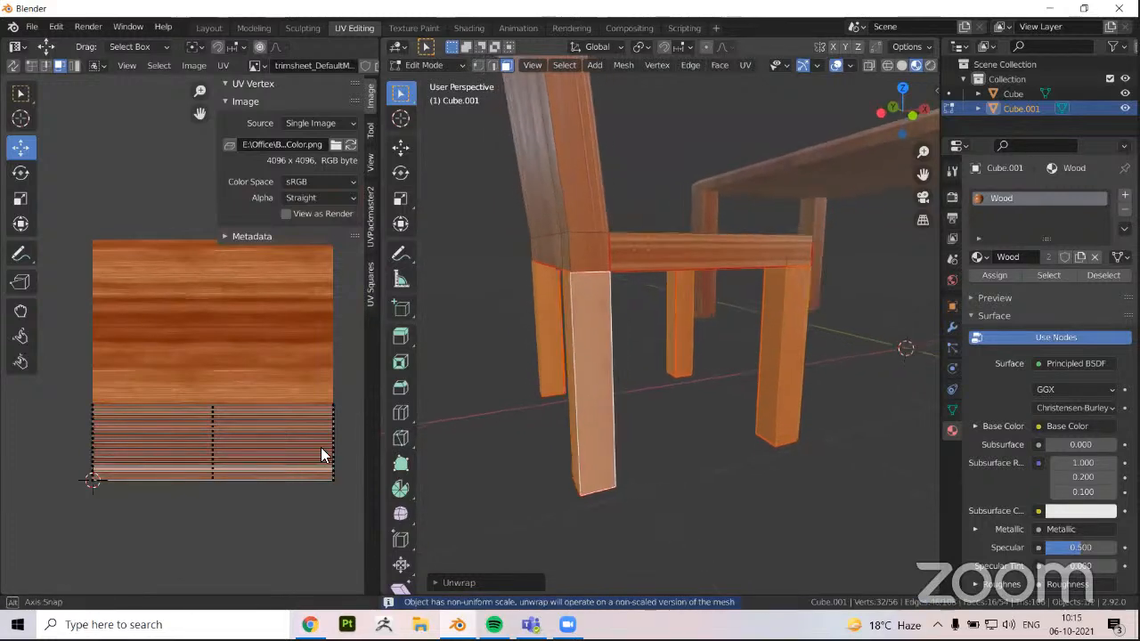
pyautogui.press('Tab')
pyautogui.press('Tab')
pyautogui.moveTo(663, 384); pyautogui.dragTo(667, 384, button='middle')
pyautogui.scroll(1, 190, 333)
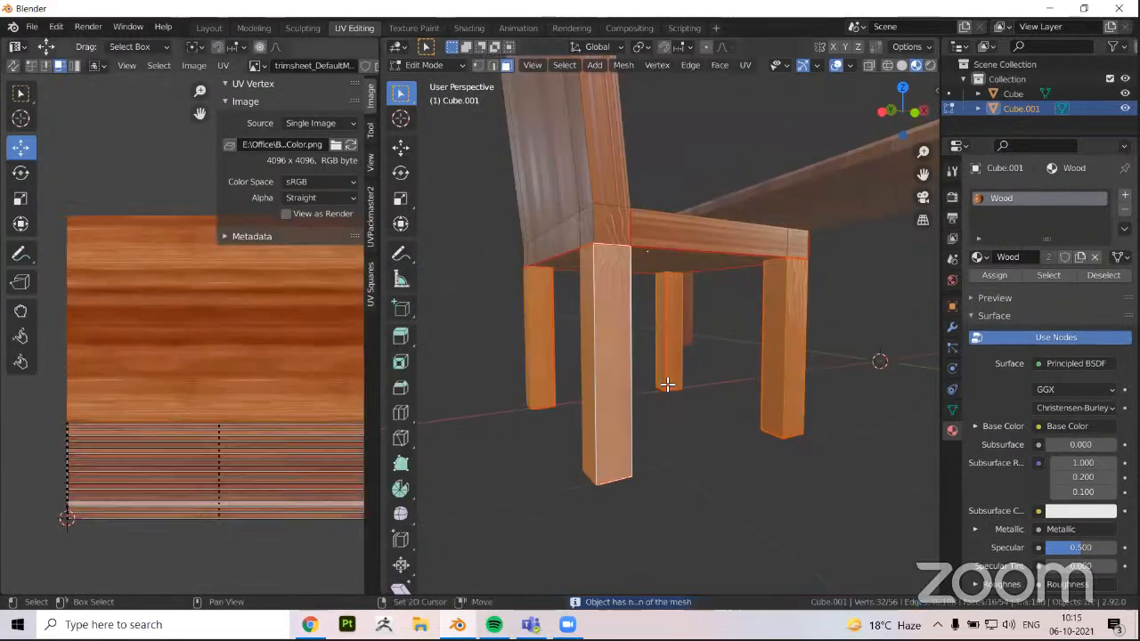
pyautogui.moveTo(218, 356); pyautogui.dragTo(191, 365, button='middle')
pyautogui.press('a')
pyautogui.hotkey('ctrl', 'a')
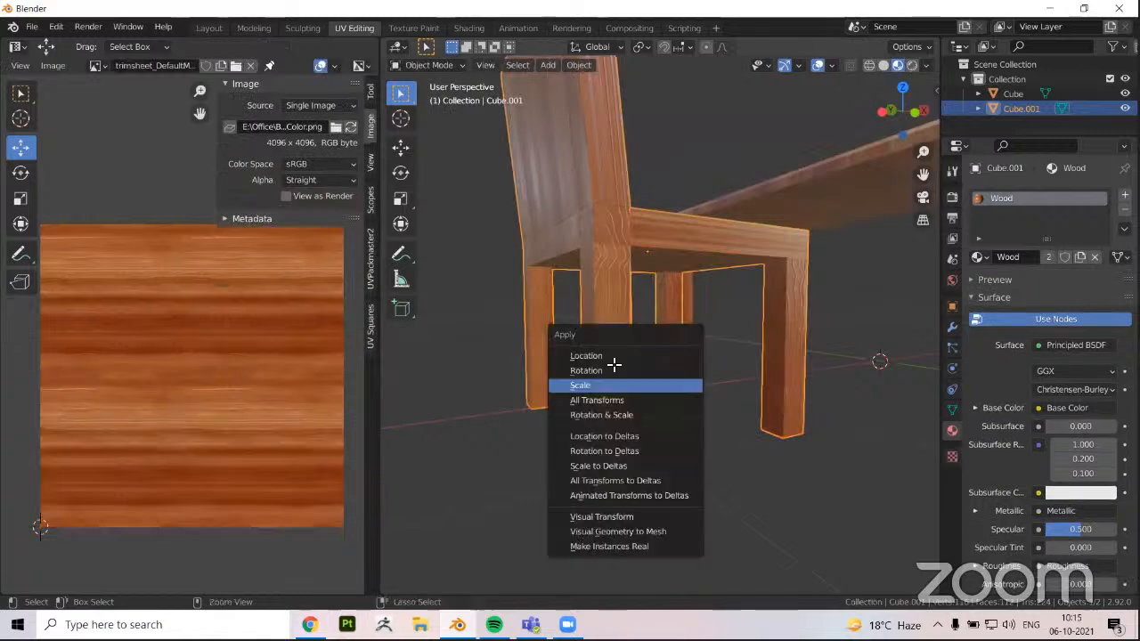
# Reselect the linked faces of all four legs in edit mode and unwrap them with the applied scale
pyautogui.press('Tab')
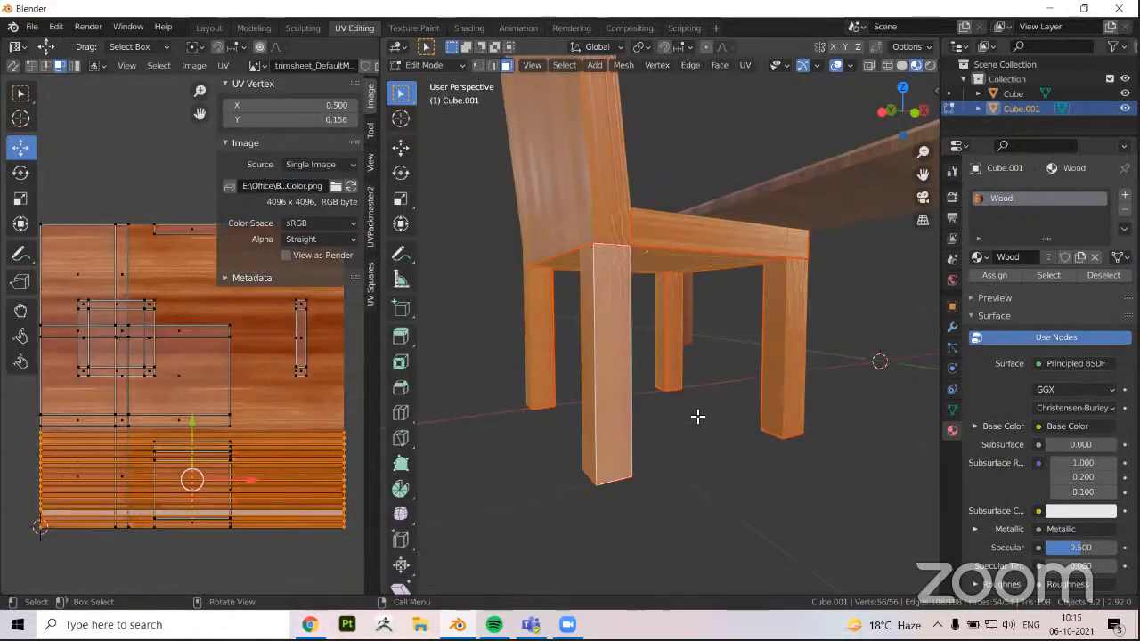
pyautogui.hotkey('alt', 'a')
pyautogui.press('l')
pyautogui.press('l')
pyautogui.press('l')
pyautogui.press('l')
pyautogui.press('u')
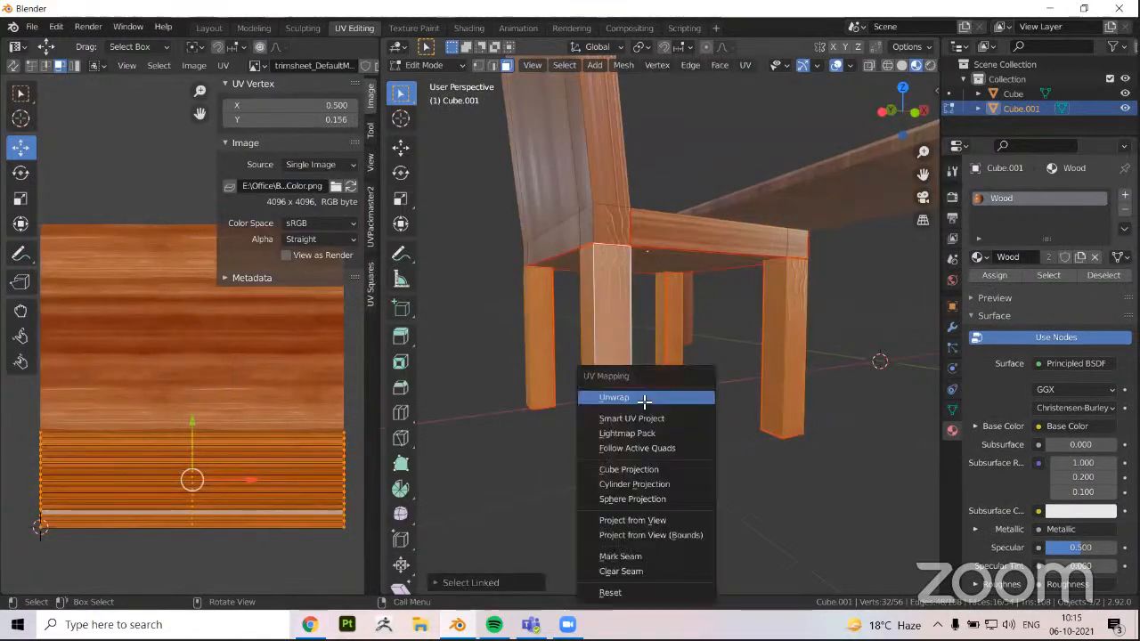
pyautogui.press('Return')
# Deselect everything and examine the wood texture on the legs and seat from several angles
pyautogui.moveTo(602, 437); pyautogui.dragTo(690, 410, button='middle')
pyautogui.hotkey('alt', 'a')
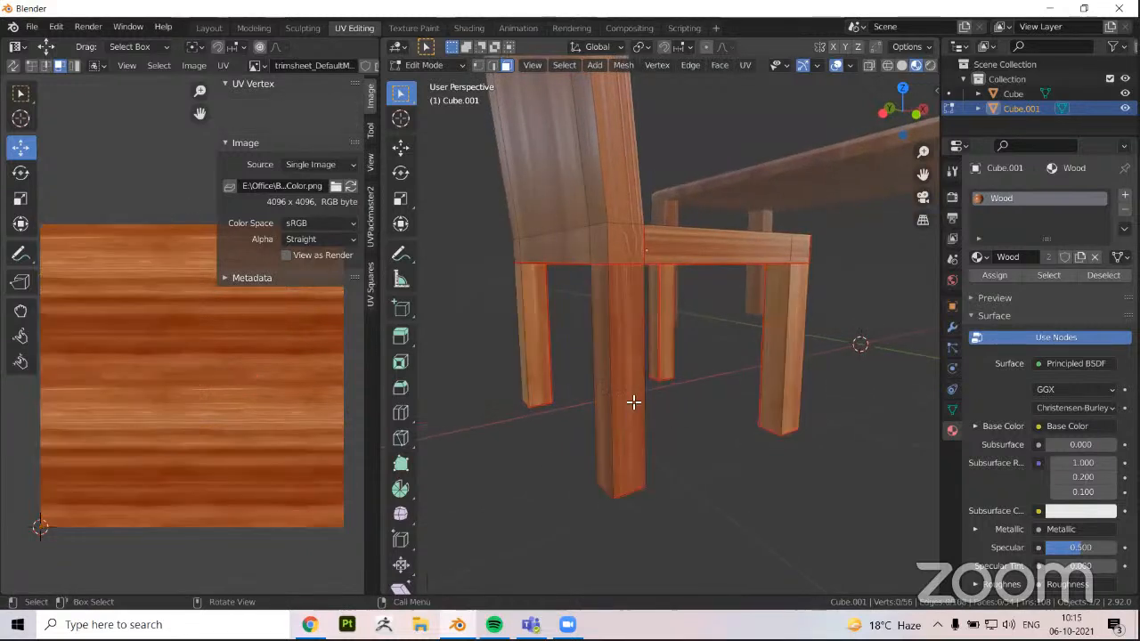
pyautogui.moveTo(605, 392); pyautogui.dragTo(552, 389, button='middle')
pyautogui.press('Tab')
pyautogui.scroll(3, 665, 419)
pyautogui.press('Tab')
pyautogui.scroll(2, 621, 317)
# Select the four faces along the seat's two outer sides and unwrap them separately
pyautogui.click(621, 317)
pyautogui.press('Tab')
pyautogui.scroll(3, 648, 338)
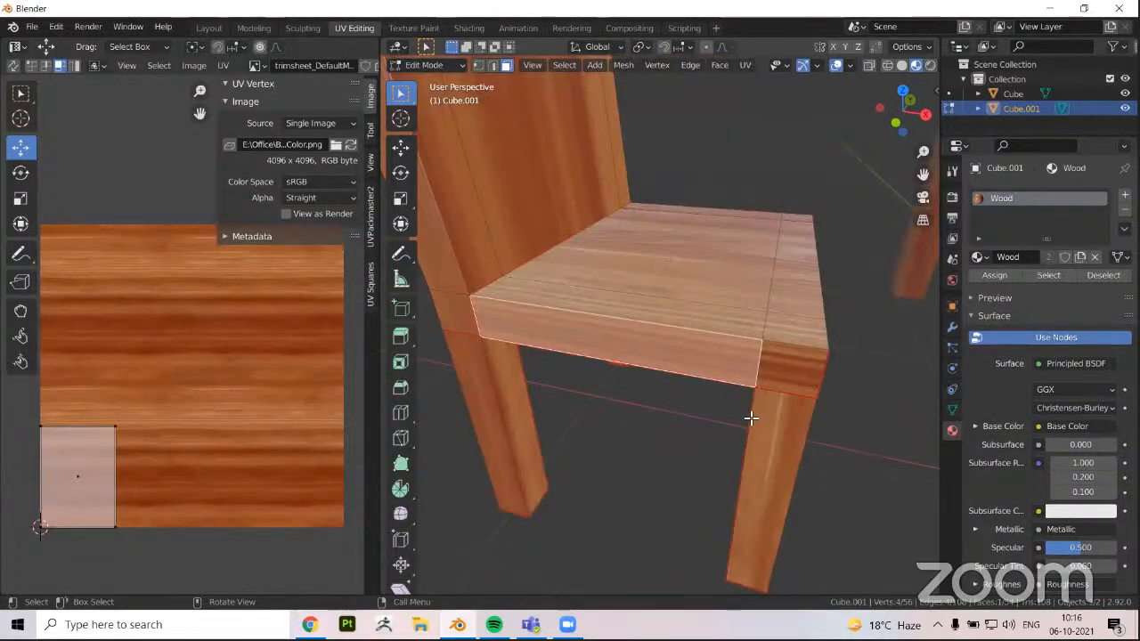
pyautogui.keyDown('shift'); pyautogui.click(779, 378); pyautogui.keyUp('shift')
pyautogui.moveTo(744, 369); pyautogui.dragTo(488, 385, button='middle')
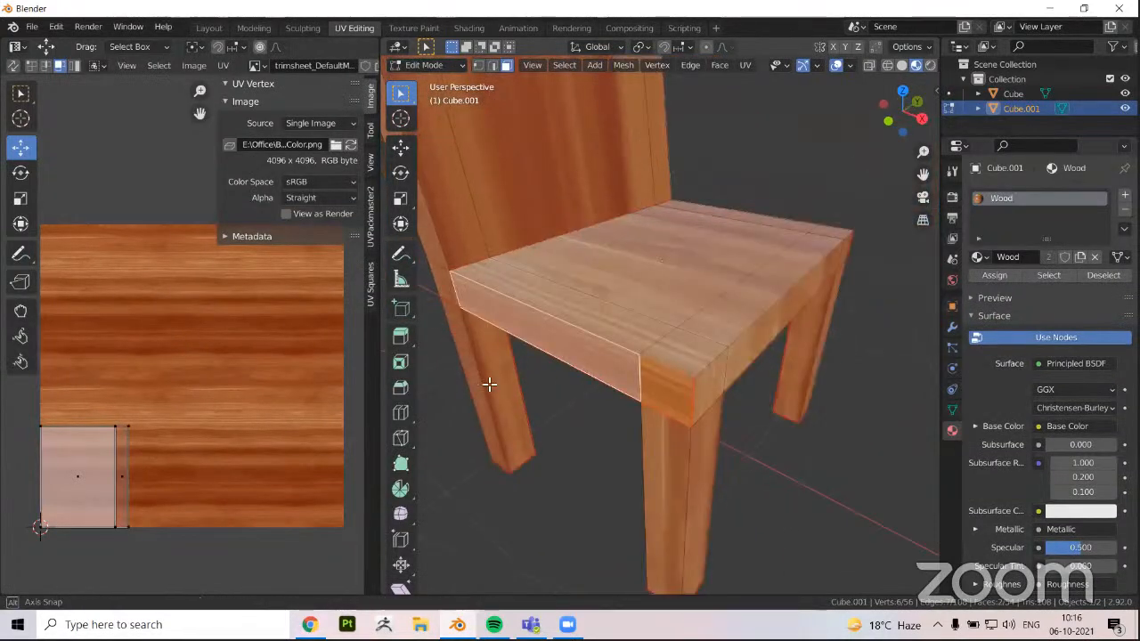
pyautogui.moveTo(594, 359); pyautogui.dragTo(510, 364, button='middle')
pyautogui.keyDown('ctrl'); pyautogui.click(504, 367); pyautogui.keyUp('ctrl')
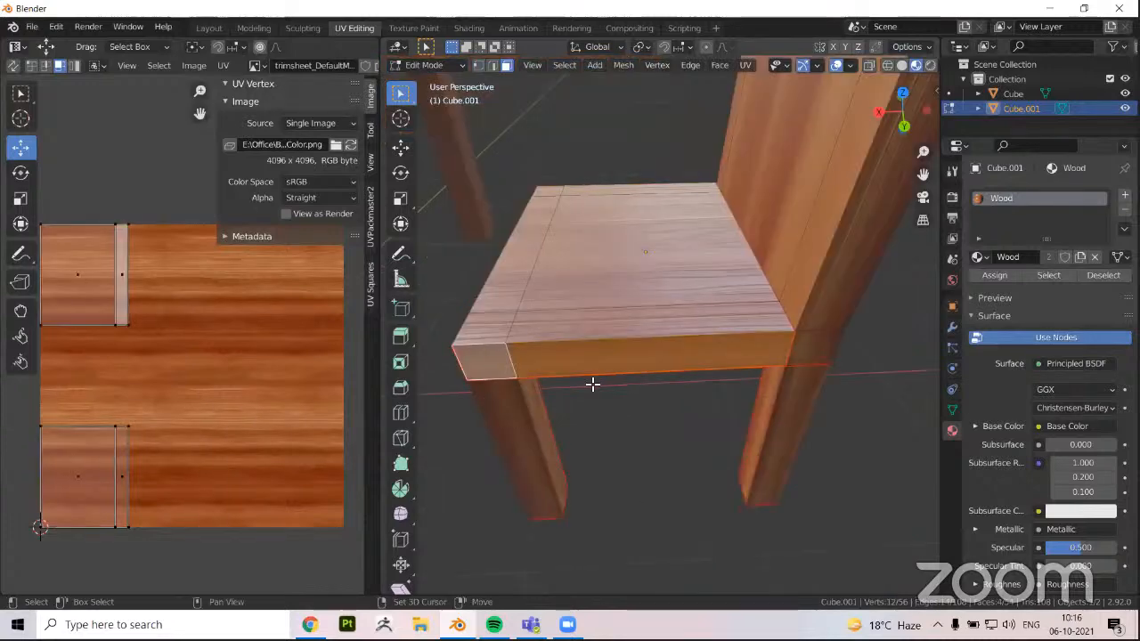
pyautogui.moveTo(738, 373); pyautogui.dragTo(752, 373, button='middle')
pyautogui.moveTo(638, 400); pyautogui.dragTo(570, 433, button='middle')
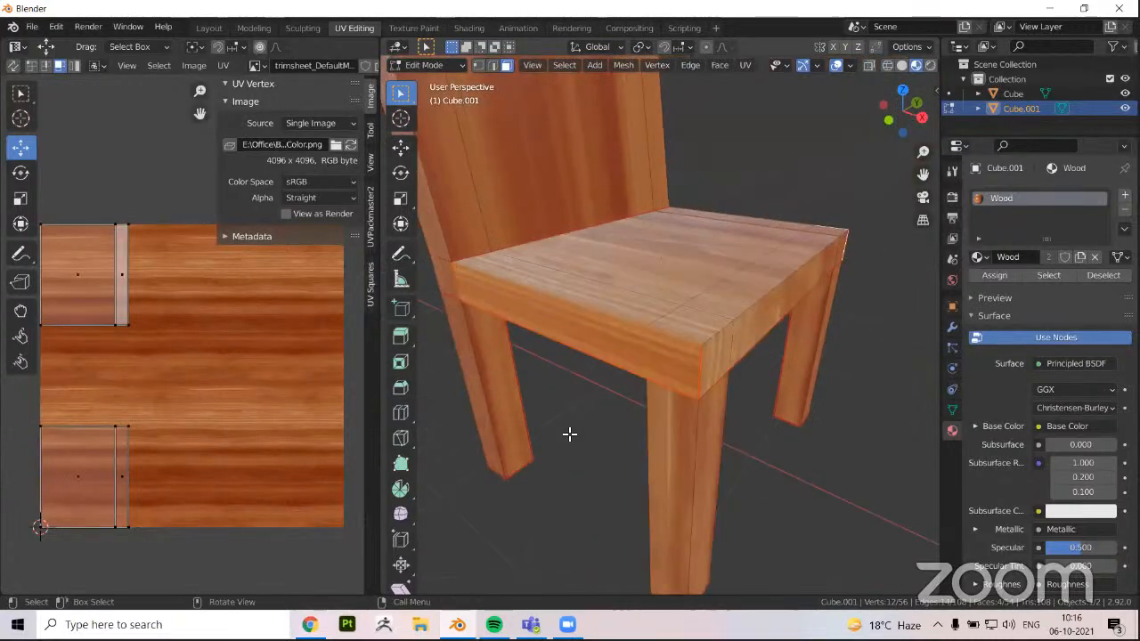
pyautogui.press('u')
pyautogui.click(530, 394)
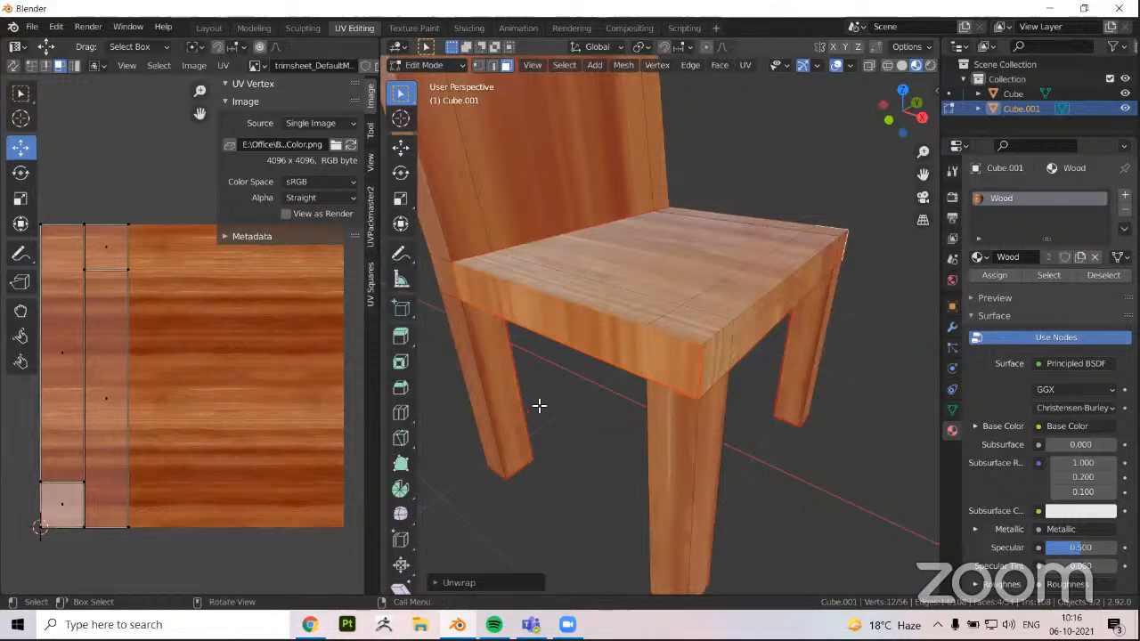
# Select all UVs of the seat's side faces and rotate them a quarter turn to follow the wood grain
pyautogui.press('a')
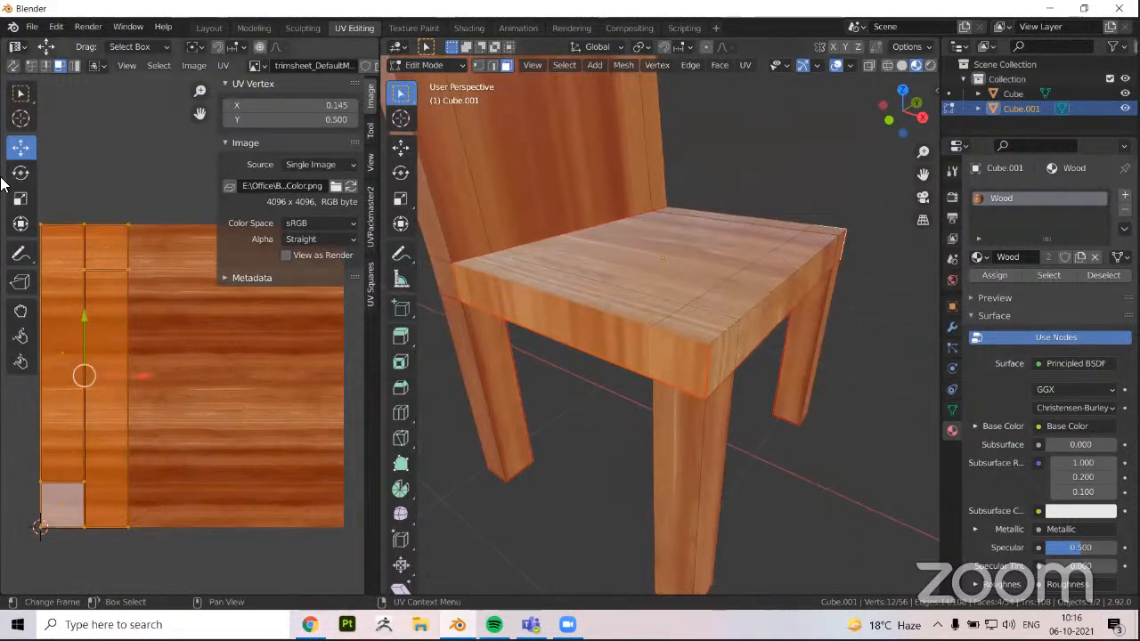
pyautogui.press('r')
pyautogui.click(212, 353)
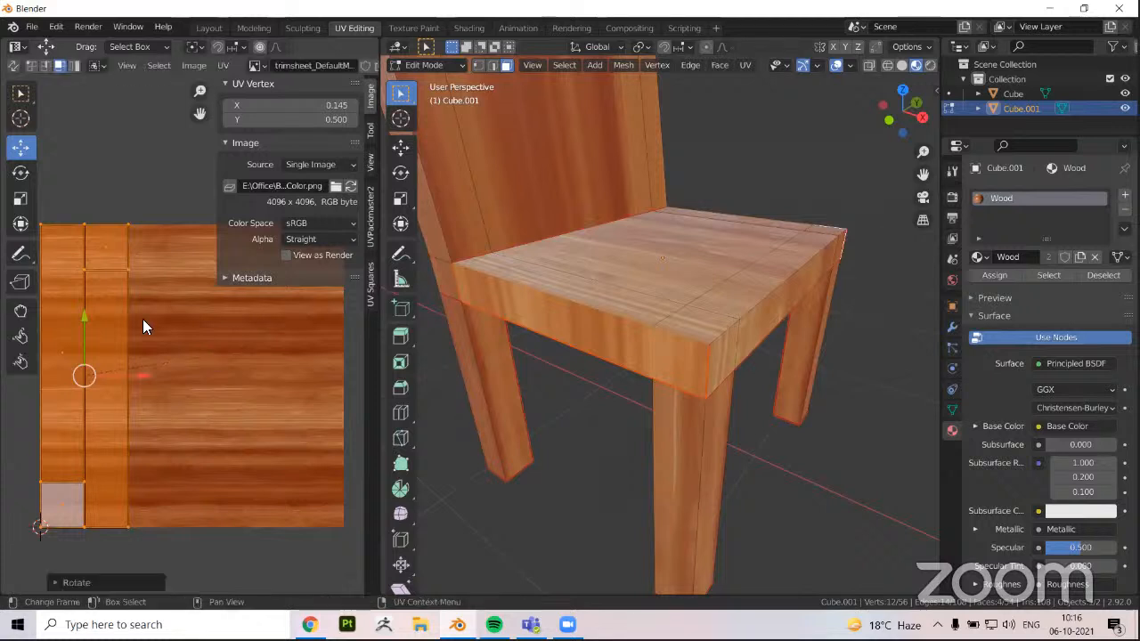
pyautogui.click(20, 172)
pyautogui.moveTo(106, 314); pyautogui.dragTo(101, 395)
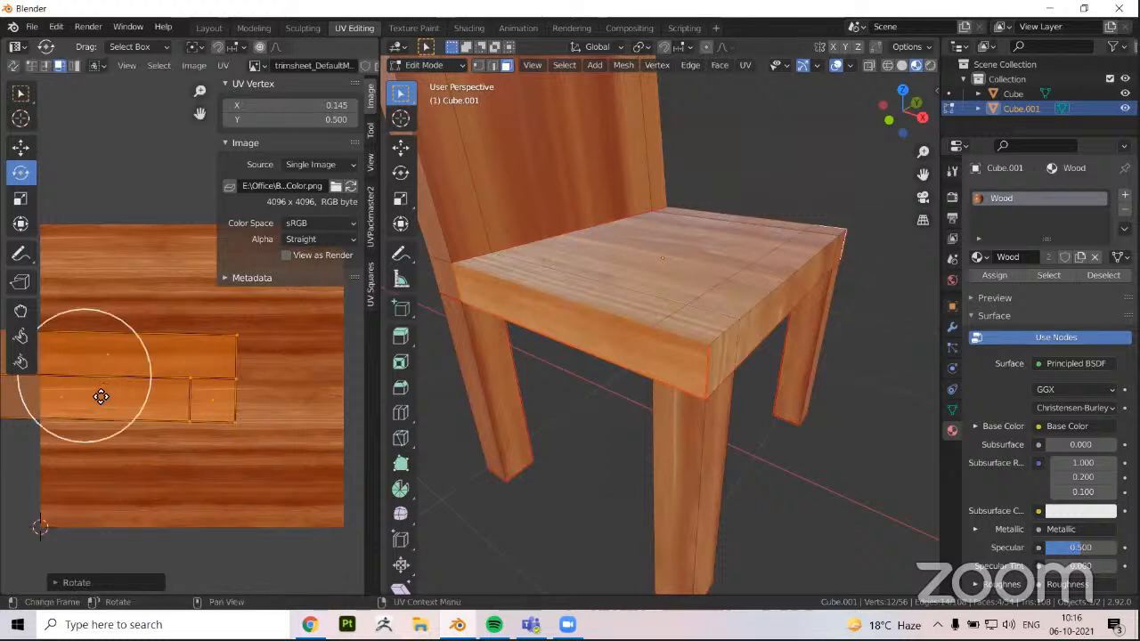
# Move the rotated side-face UVs along the wood texture and check the seat's side grain in object mode
pyautogui.press('g')
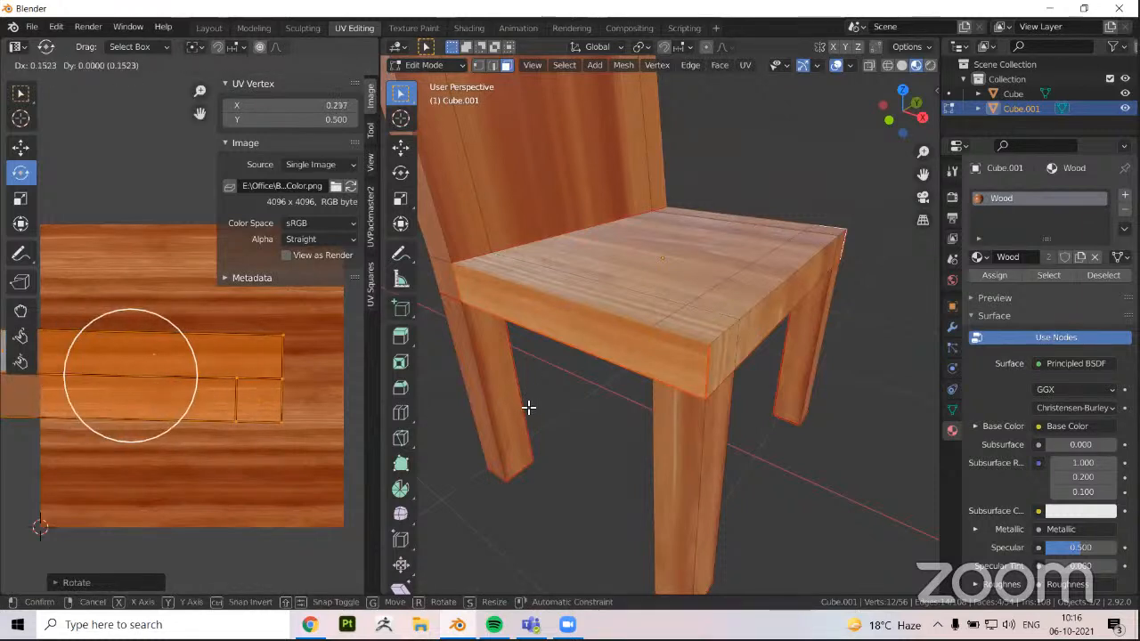
pyautogui.click(609, 330)
pyautogui.press('Tab')
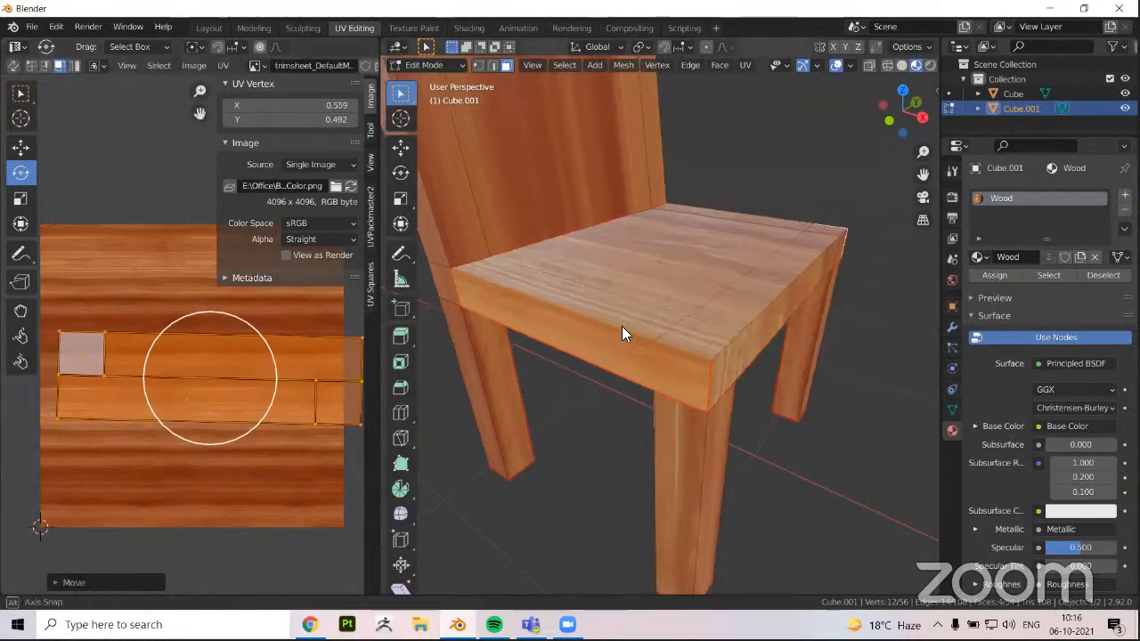
pyautogui.scroll(6, 617, 299)
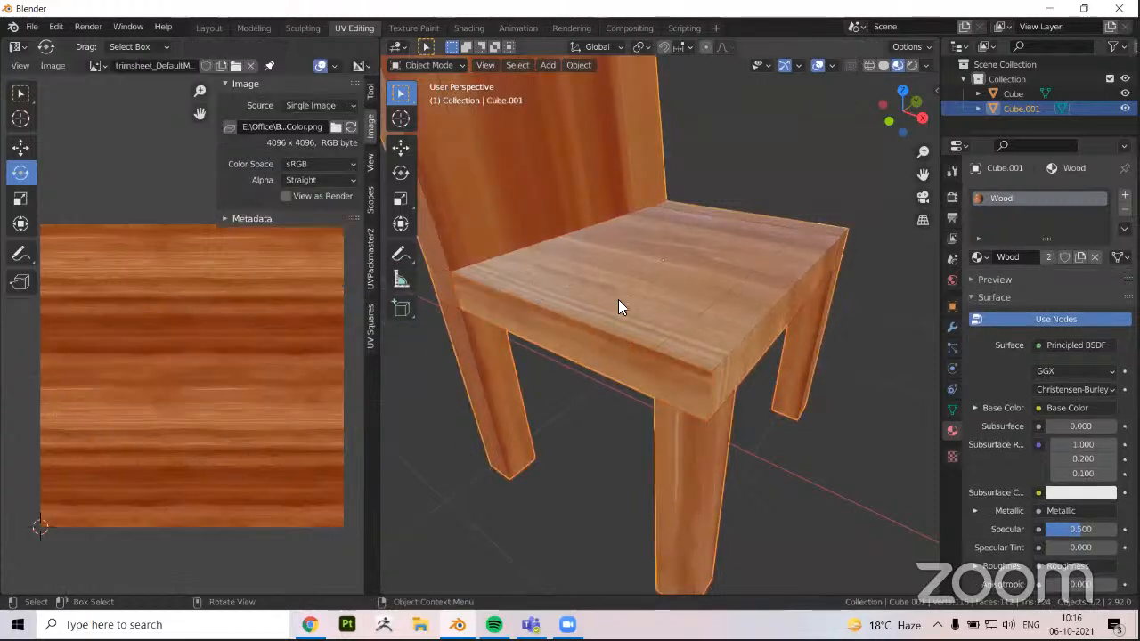
pyautogui.scroll(-4, 663, 330)
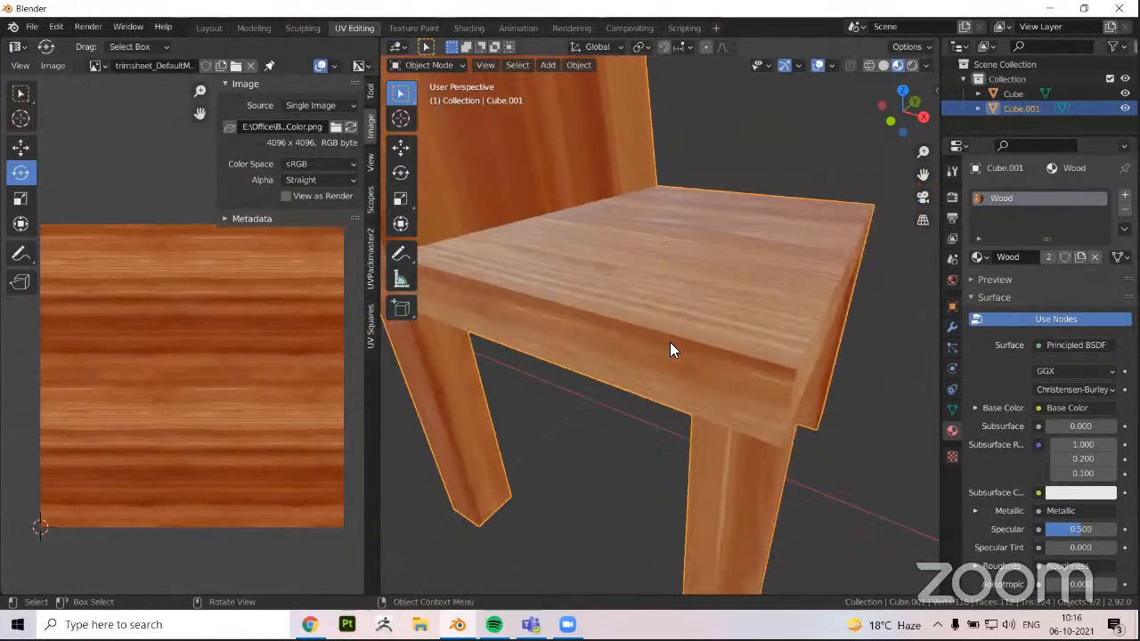
# Mark seams along the vertical edges on both outer sides of the backrest, continuing through the seat's thickness at the rear corner
pyautogui.moveTo(670, 344)
pyautogui.mouseDown(button='middle')
pyautogui.moveTo(750, 362)
pyautogui.moveTo(687, 371)
pyautogui.moveTo(638, 410)
pyautogui.moveTo(562, 380)
pyautogui.moveTo(536, 399)
pyautogui.moveTo(706, 403)
pyautogui.moveTo(755, 359)
pyautogui.moveTo(691, 372)
pyautogui.moveTo(650, 354)
pyautogui.moveTo(682, 356)
pyautogui.moveTo(623, 356)
pyautogui.moveTo(631, 389)
pyautogui.moveTo(611, 340)
pyautogui.moveTo(686, 330)
pyautogui.moveTo(656, 351)
pyautogui.mouseUp(button='middle')
pyautogui.press('Tab')
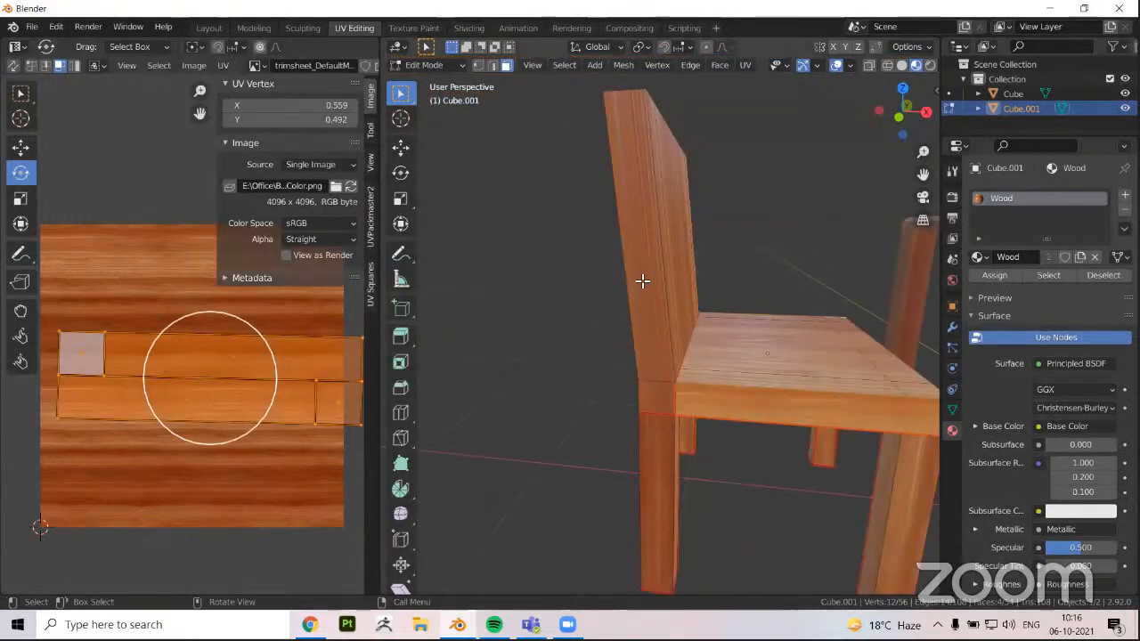
pyautogui.moveTo(643, 282); pyautogui.dragTo(642, 283, button='middle')
pyautogui.click(613, 333)
pyautogui.moveTo(614, 340); pyautogui.dragTo(571, 266, button='middle')
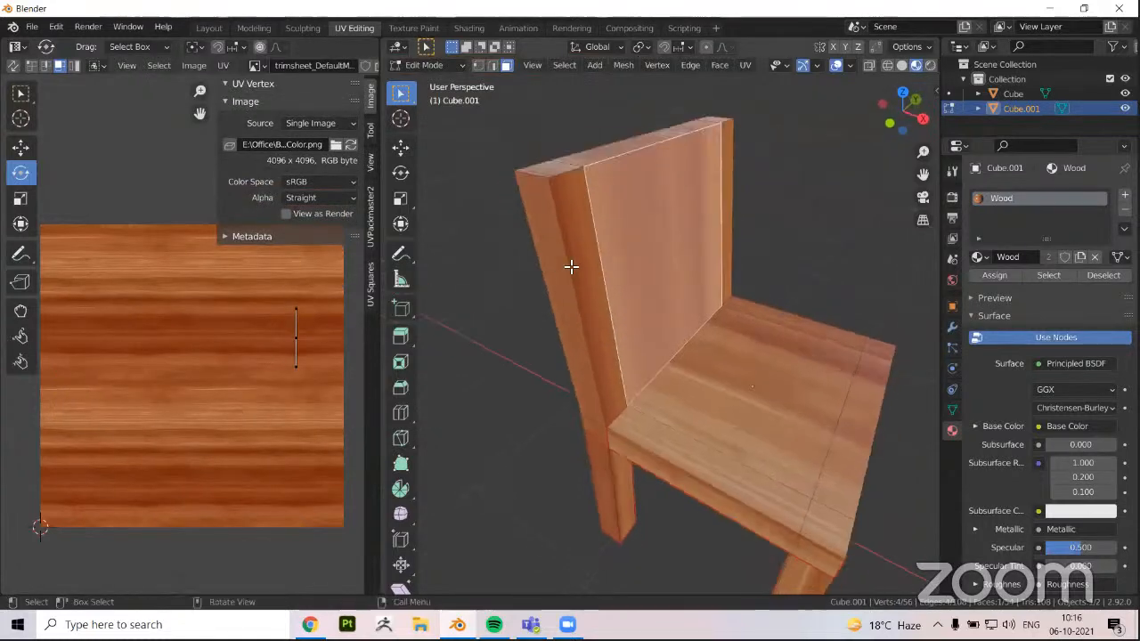
pyautogui.press('2')
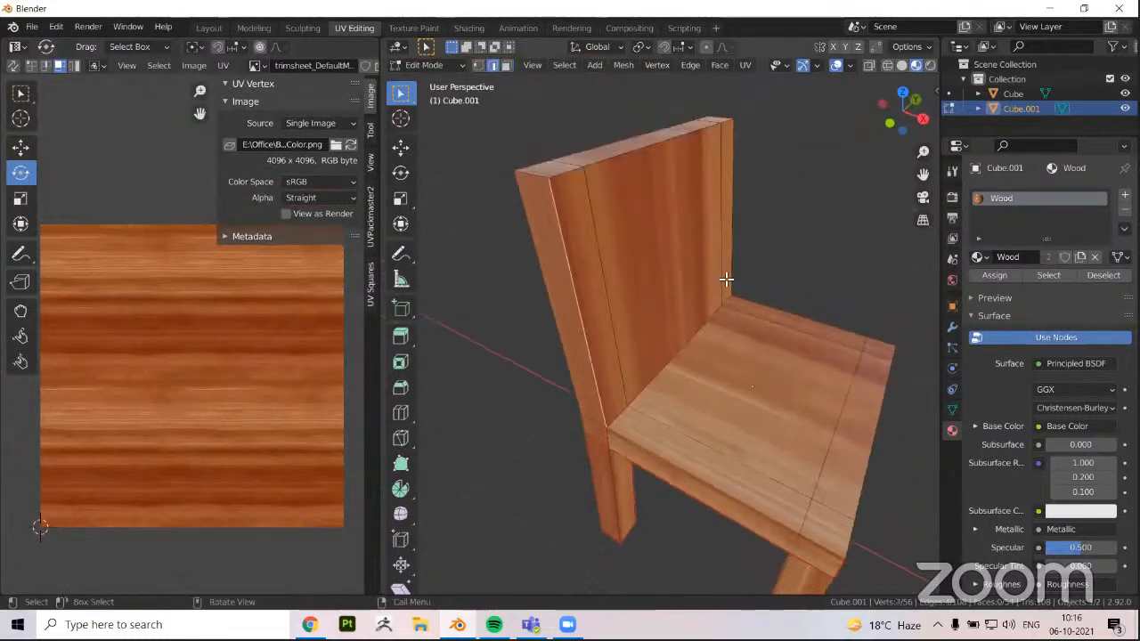
pyautogui.moveTo(727, 280); pyautogui.dragTo(570, 320, button='middle')
pyautogui.keyDown('shift'); pyautogui.click(773, 320); pyautogui.keyUp('shift')
pyautogui.moveTo(766, 312); pyautogui.dragTo(653, 256, button='middle')
pyautogui.keyDown('shift'); pyautogui.click(653, 256); pyautogui.keyUp('shift')
pyautogui.moveTo(660, 471); pyautogui.dragTo(591, 383, button='middle')
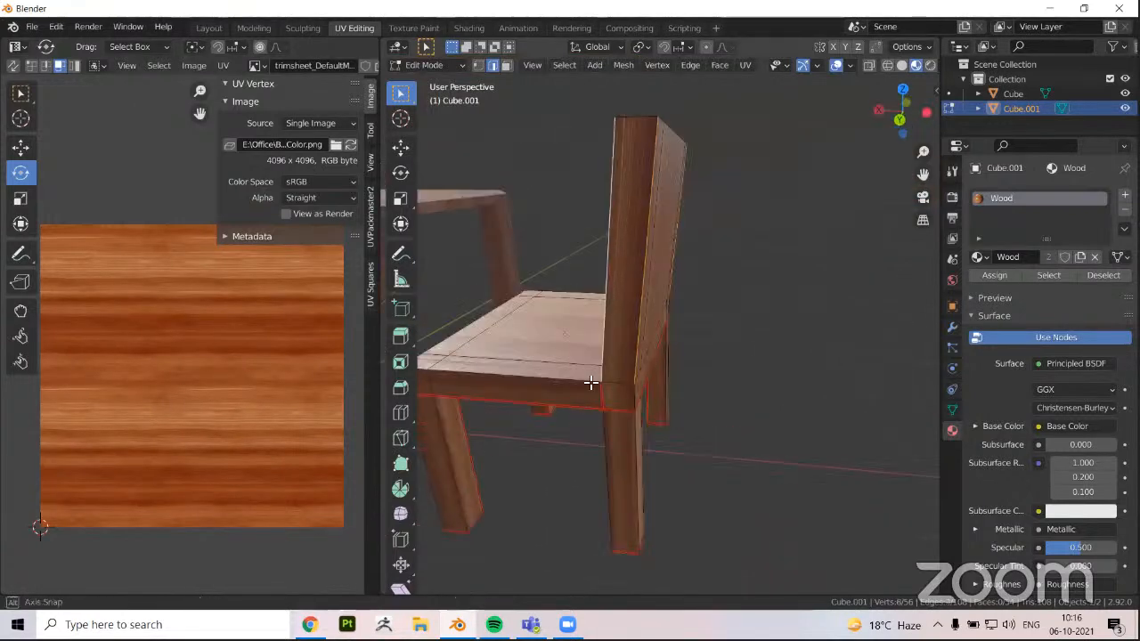
pyautogui.moveTo(693, 398); pyautogui.dragTo(523, 406, button='middle')
pyautogui.moveTo(719, 408); pyautogui.dragTo(732, 398, button='middle')
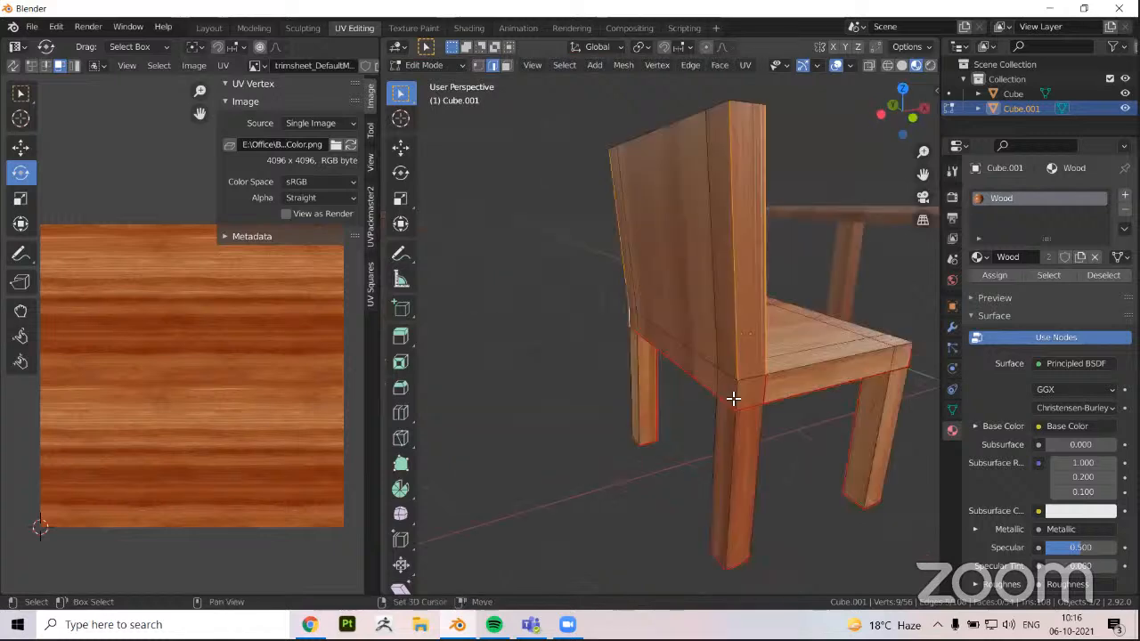
pyautogui.hotkey('ctrl', 'e')
pyautogui.click(524, 406)
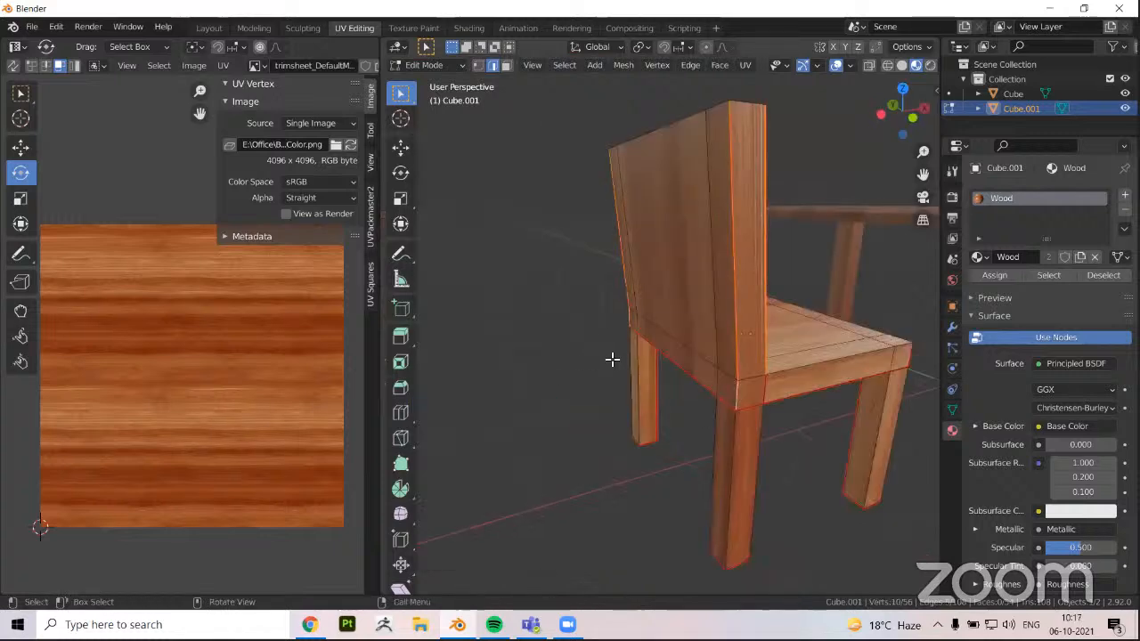
# Mark seams along the long top edges of the backrest to separate its top surface from the front and rear
pyautogui.moveTo(610, 359); pyautogui.dragTo(695, 243, button='middle')
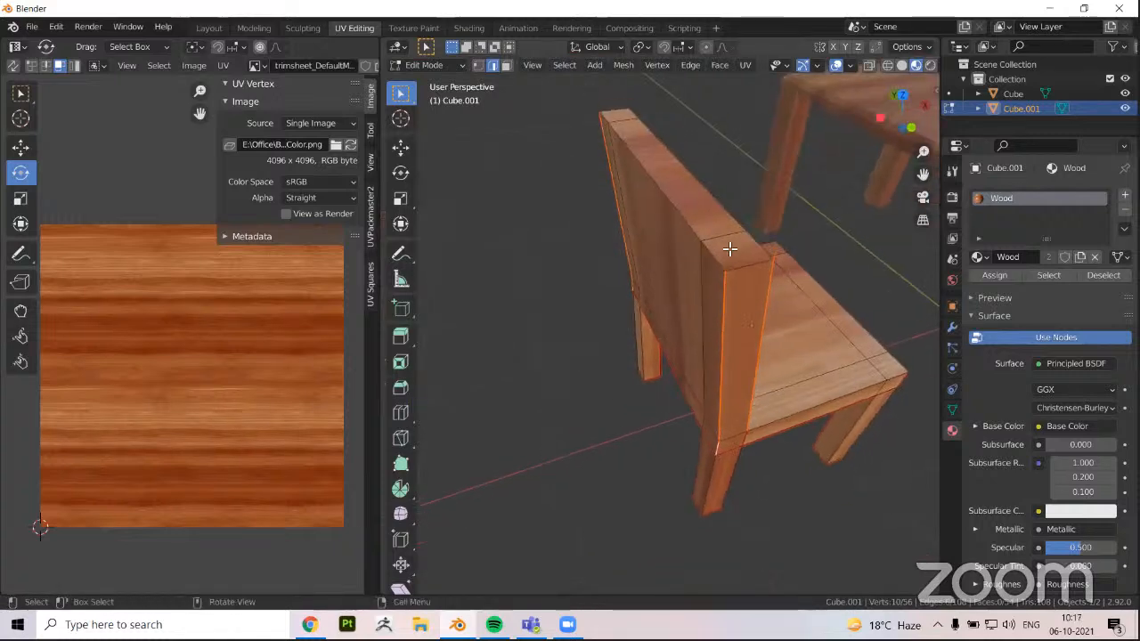
pyautogui.press('3')
pyautogui.click(729, 249)
pyautogui.press('2')
pyautogui.keyDown('alt'); pyautogui.click(677, 214); pyautogui.keyUp('alt')
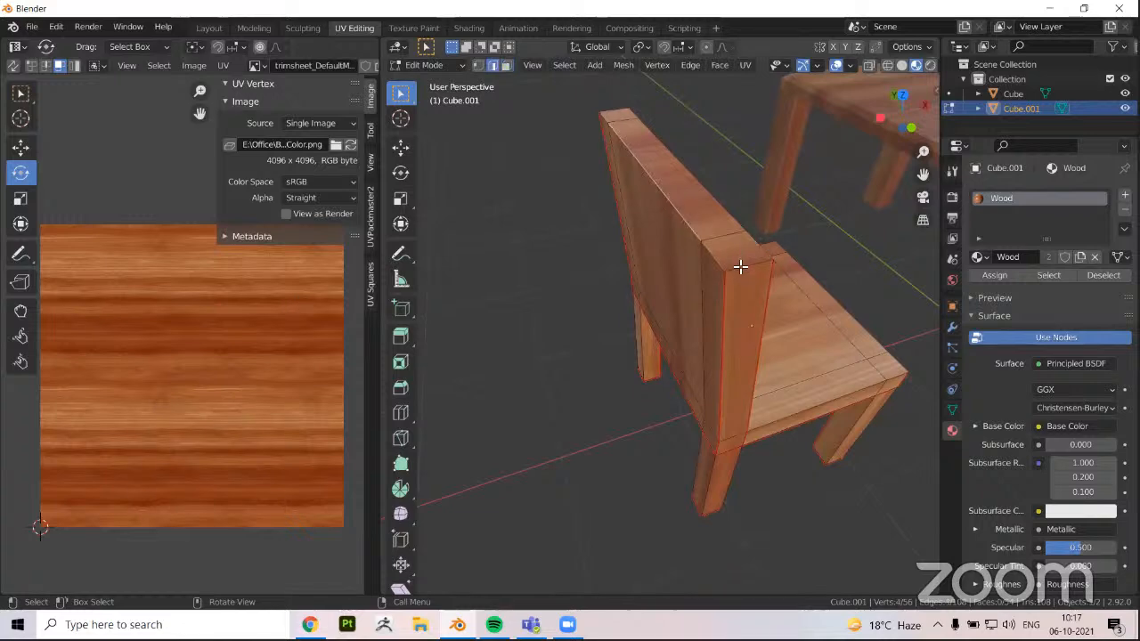
pyautogui.moveTo(587, 268); pyautogui.dragTo(663, 259, button='middle')
pyautogui.moveTo(674, 374); pyautogui.dragTo(682, 275, button='middle')
pyautogui.rightClick(743, 375)
pyautogui.click(725, 374)
# Select the linked front, side and rear faces of the backrest and unwrap them
pyautogui.press('3')
pyautogui.click(683, 276)
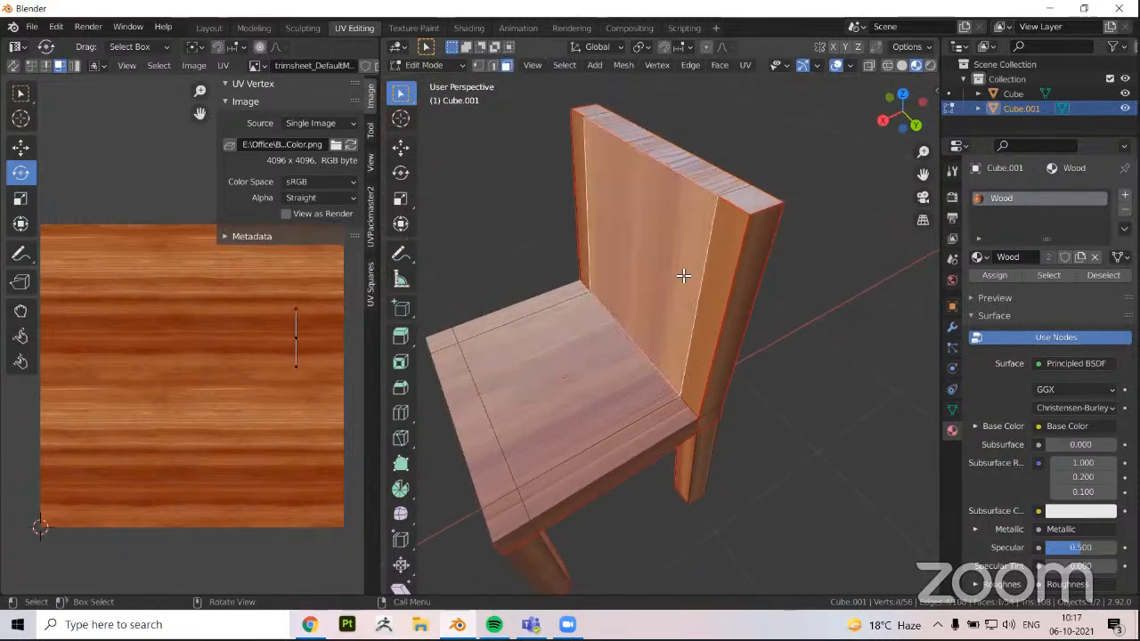
pyautogui.press('l')
pyautogui.press('l')
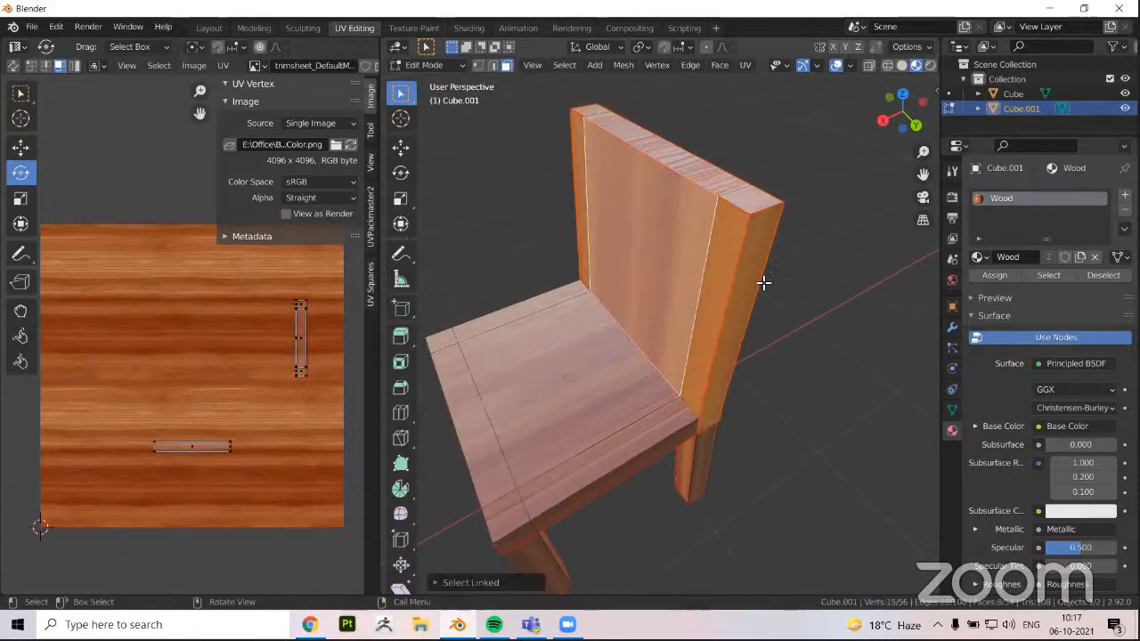
pyautogui.moveTo(764, 283); pyautogui.dragTo(203, 389, button='middle')
pyautogui.press('l')
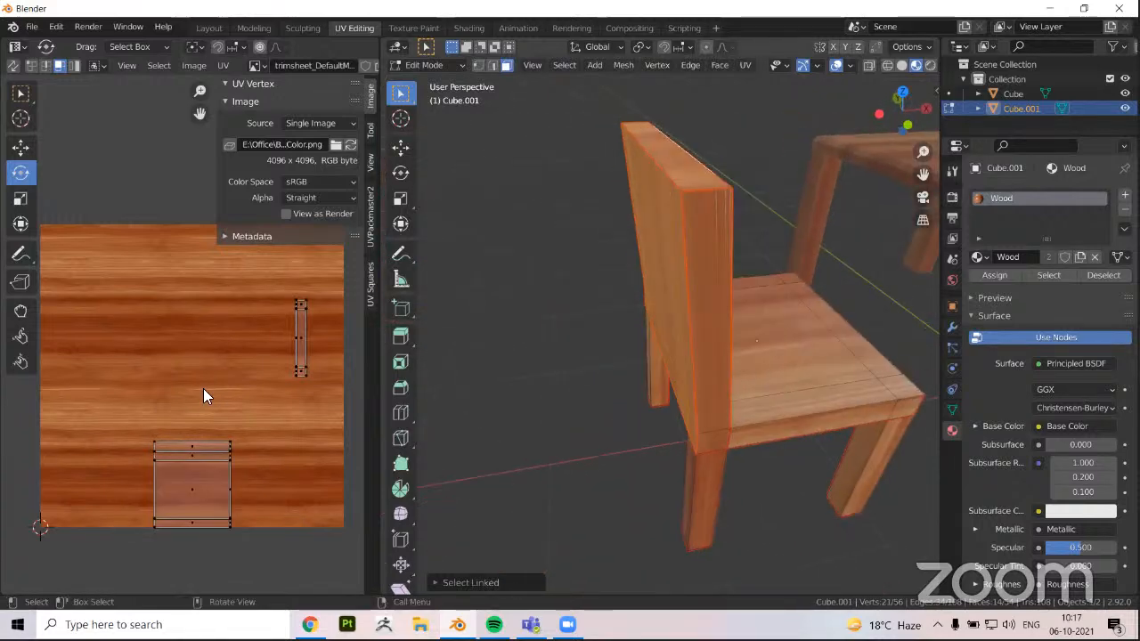
pyautogui.press('u')
pyautogui.click(531, 406)
# Examine the wood grain direction on the backrest's front, top and side in object mode from several angles
pyautogui.moveTo(524, 439); pyautogui.dragTo(544, 326, button='middle')
pyautogui.press('Tab')
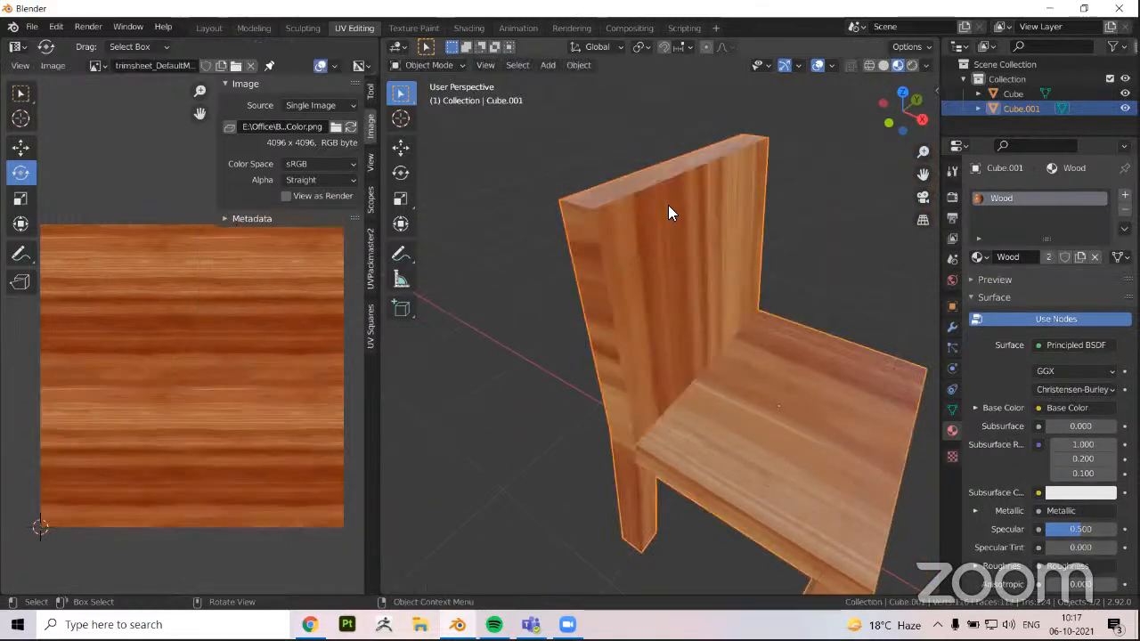
pyautogui.moveTo(668, 211); pyautogui.dragTo(711, 155, button='middle')
pyautogui.moveTo(652, 363); pyautogui.dragTo(566, 246, button='middle')
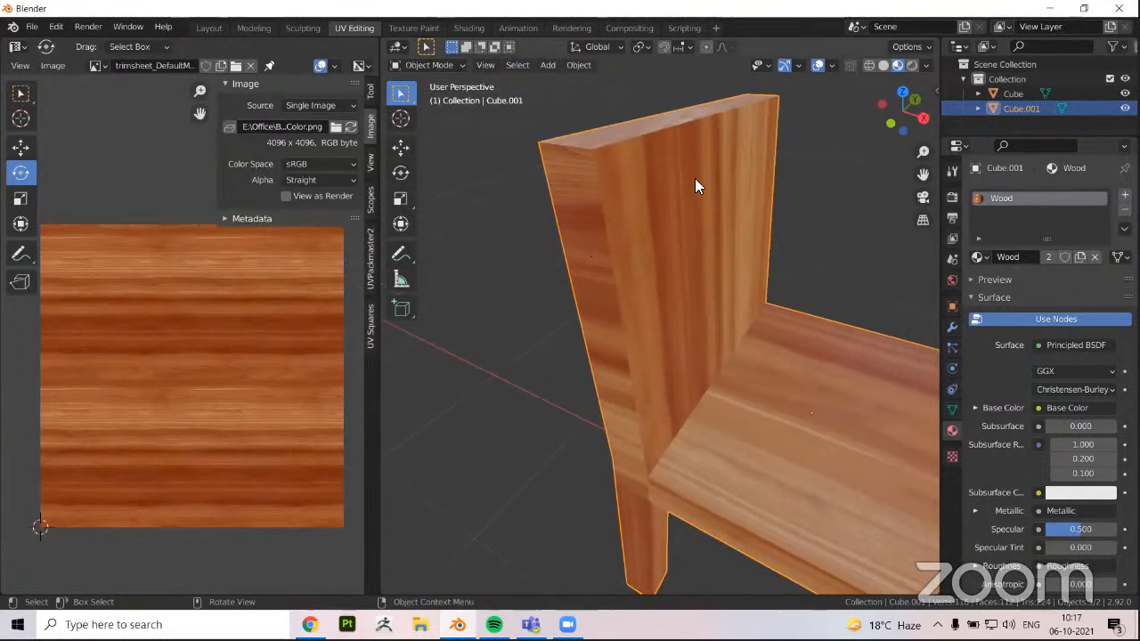
pyautogui.press('Tab')
pyautogui.press('Tab')
pyautogui.moveTo(686, 296); pyautogui.dragTo(630, 128, button='middle')
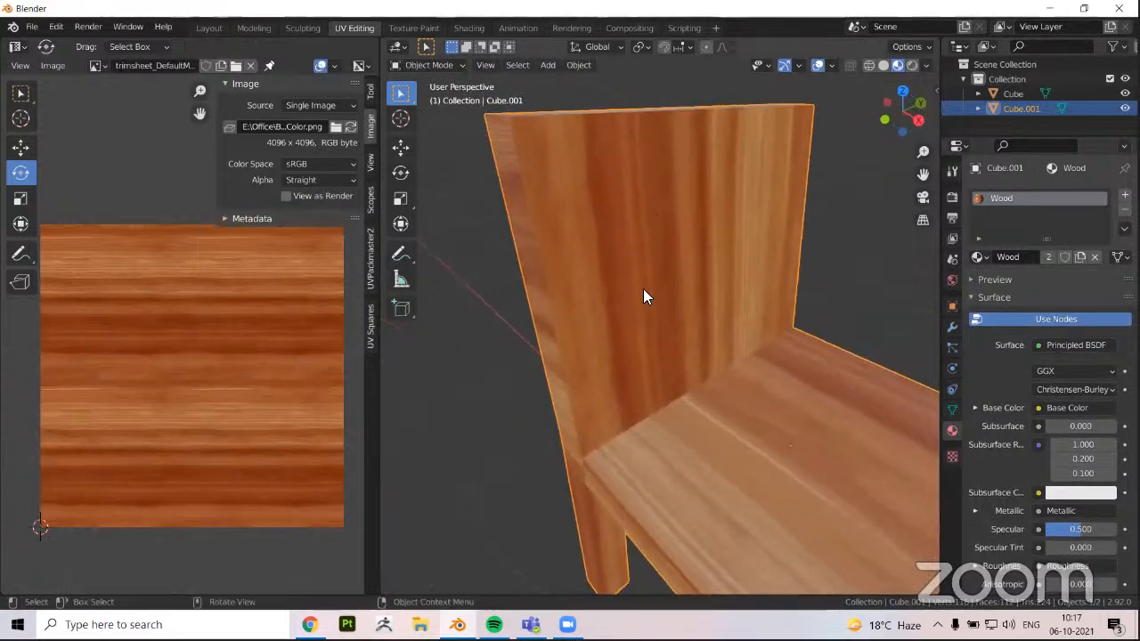
pyautogui.moveTo(644, 294); pyautogui.dragTo(669, 194, button='middle')
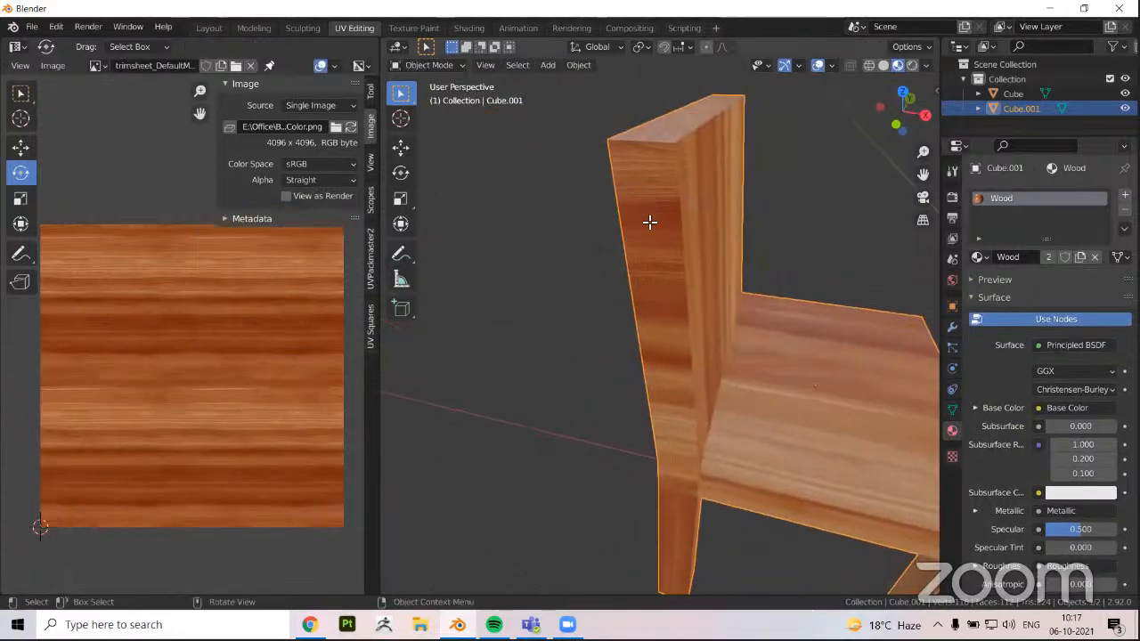
# Rotate the UVs of one narrow side of the backrest a quarter turn so the grain runs lengthwise
pyautogui.press('Tab')
pyautogui.click(647, 268)
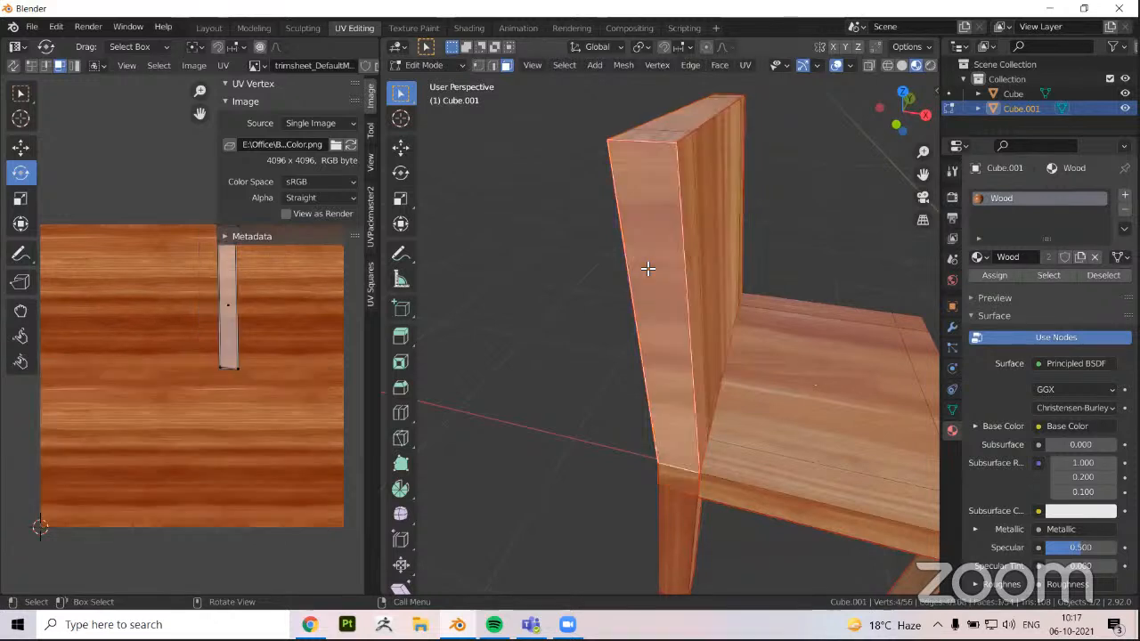
pyautogui.press('l')
pyautogui.moveTo(216, 407); pyautogui.dragTo(176, 428, button='middle')
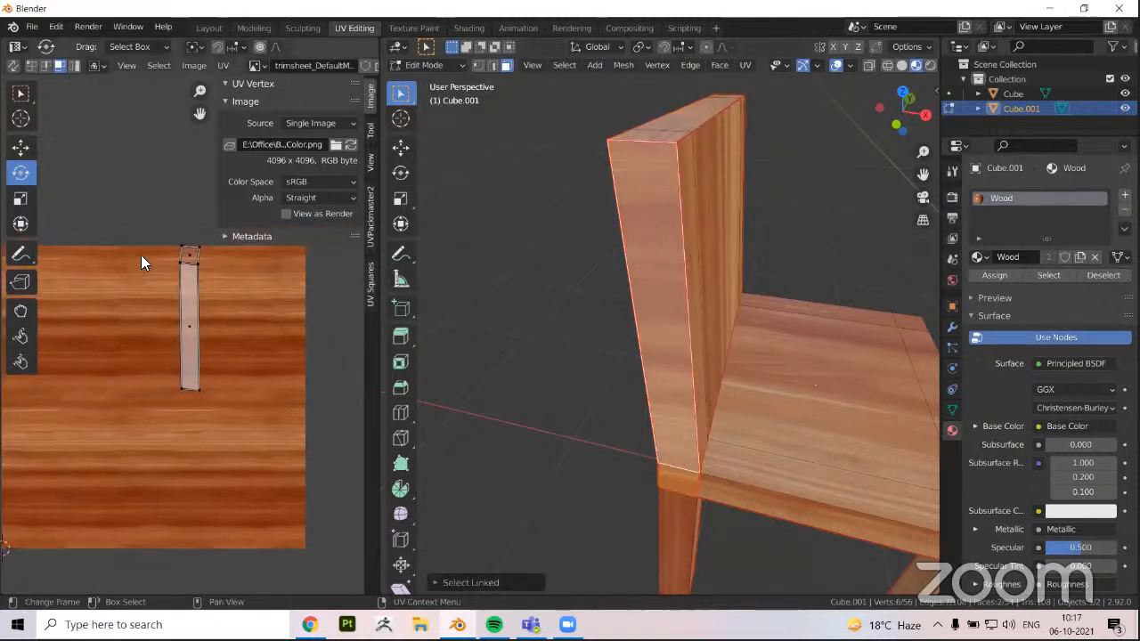
pyautogui.press('a')
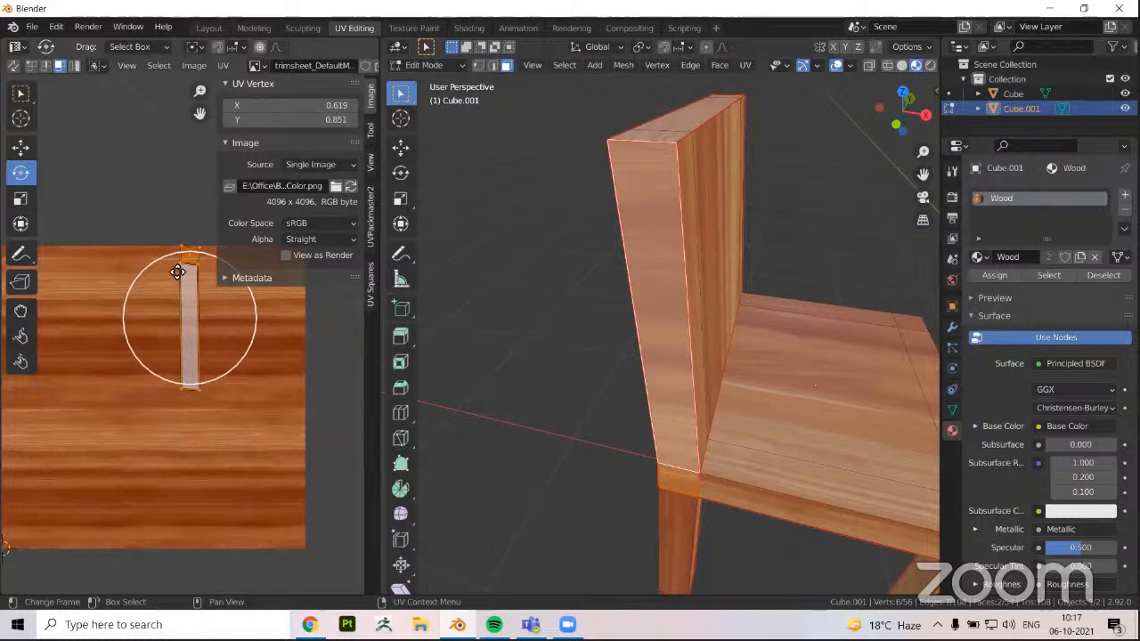
pyautogui.moveTo(161, 261); pyautogui.dragTo(149, 338)
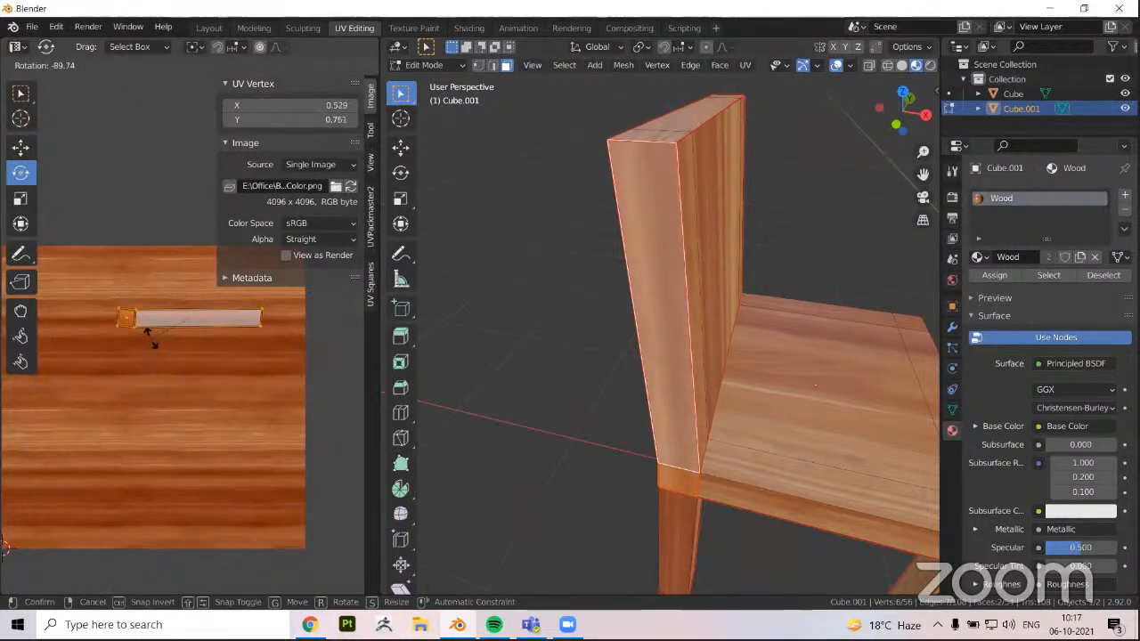
pyautogui.moveTo(147, 331); pyautogui.dragTo(224, 300)
pyautogui.press('Tab')
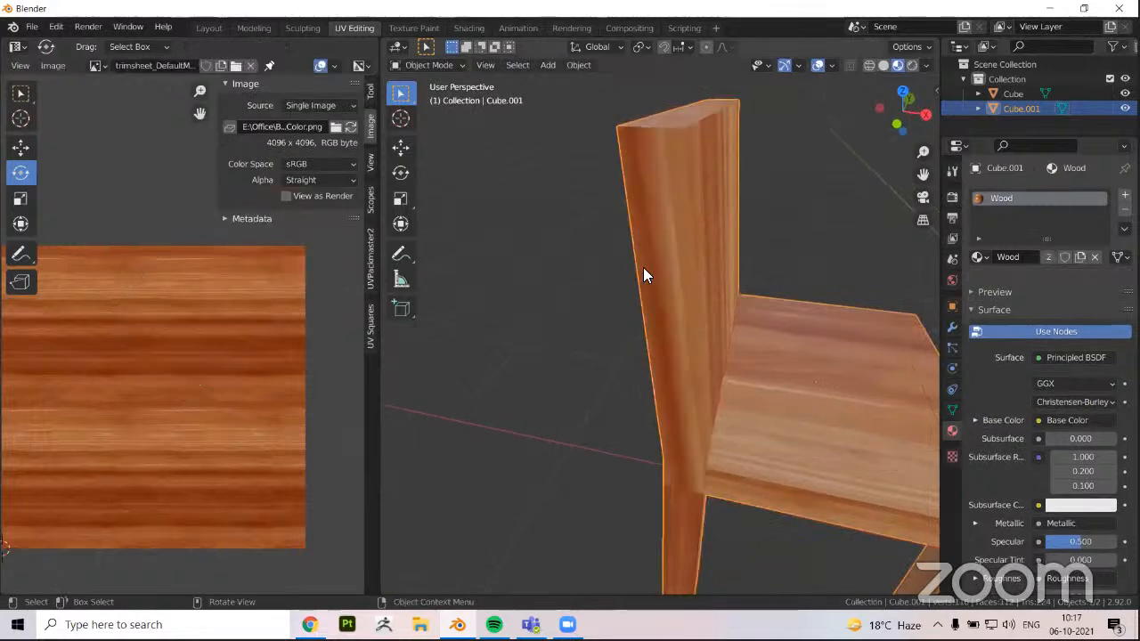
# Select the two faces on the backrest's opposite narrow side and rotate their UVs a quarter turn to align the grain
pyautogui.moveTo(750, 257); pyautogui.dragTo(646, 409, button='middle')
pyautogui.press('Tab')
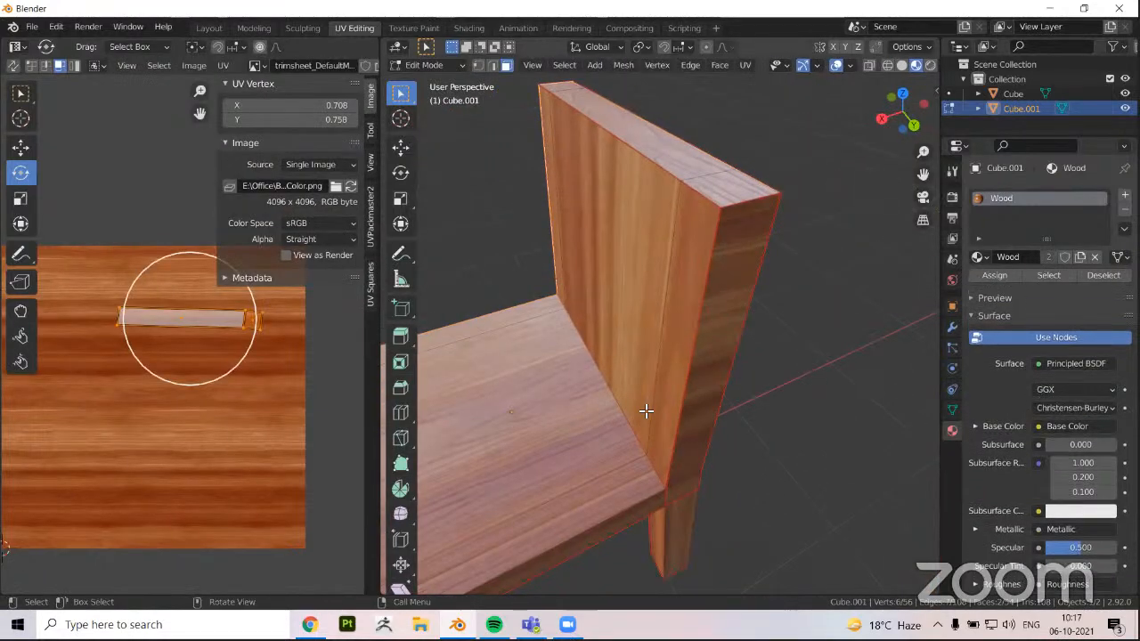
pyautogui.scroll(-3, 647, 408)
pyautogui.click(652, 361)
pyautogui.keyDown('shift'); pyautogui.click(646, 417); pyautogui.keyUp('shift')
pyautogui.press('a')
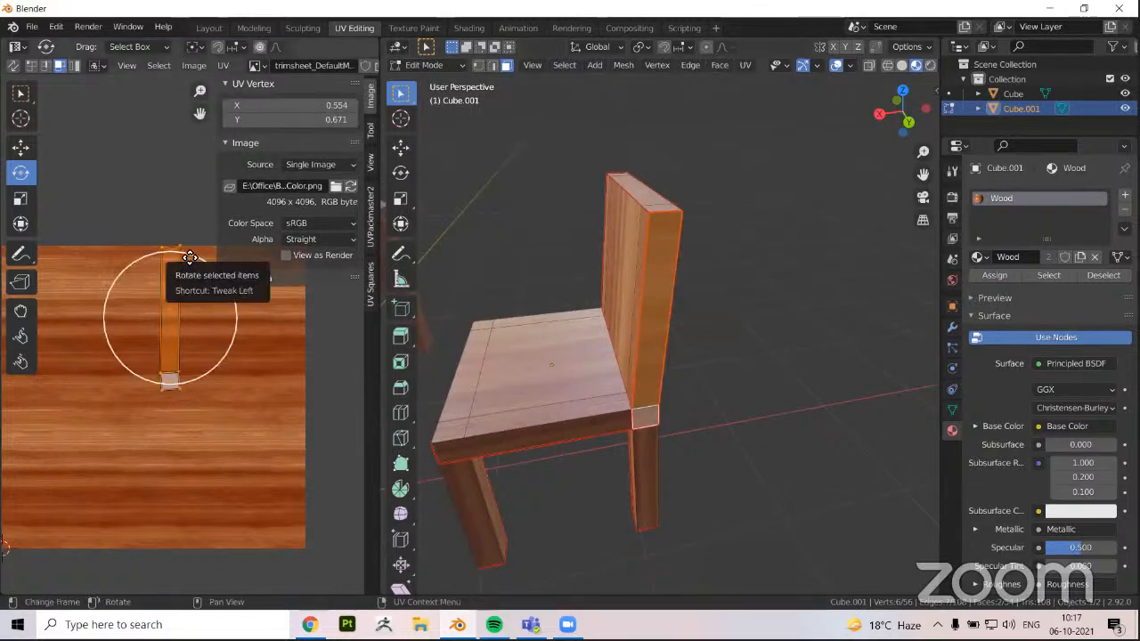
pyautogui.moveTo(189, 258); pyautogui.dragTo(233, 337)
pyautogui.press('Tab')
pyautogui.moveTo(682, 389); pyautogui.dragTo(603, 280, button='middle')
# Select all faces on the rear of the backrest, including its side strips and the row at seat height
pyautogui.click(686, 344)
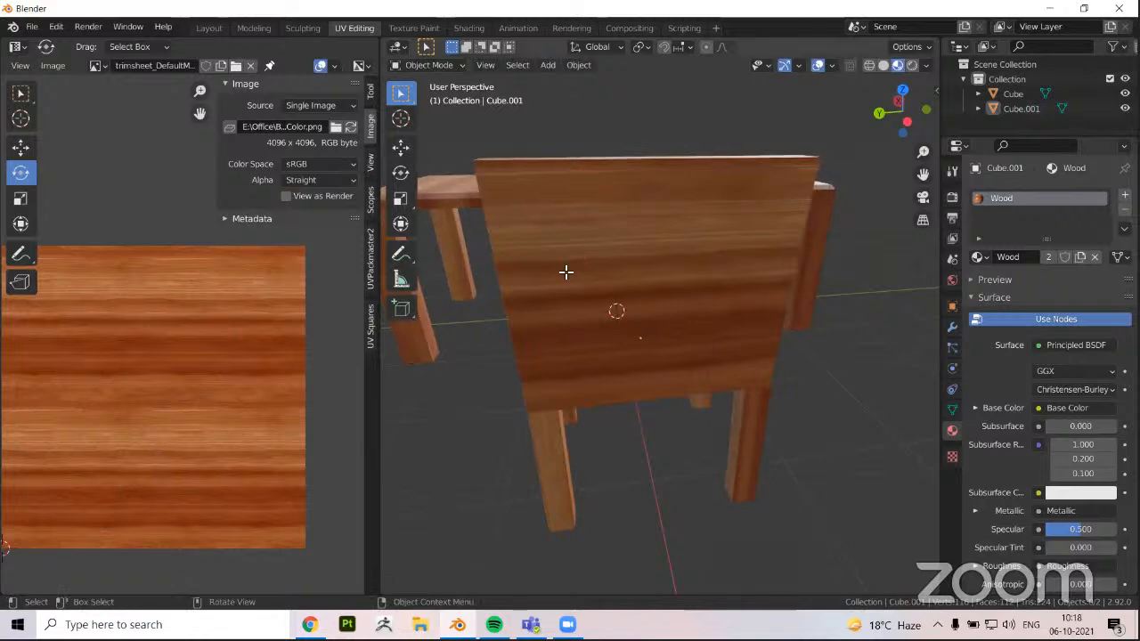
pyautogui.press('Tab')
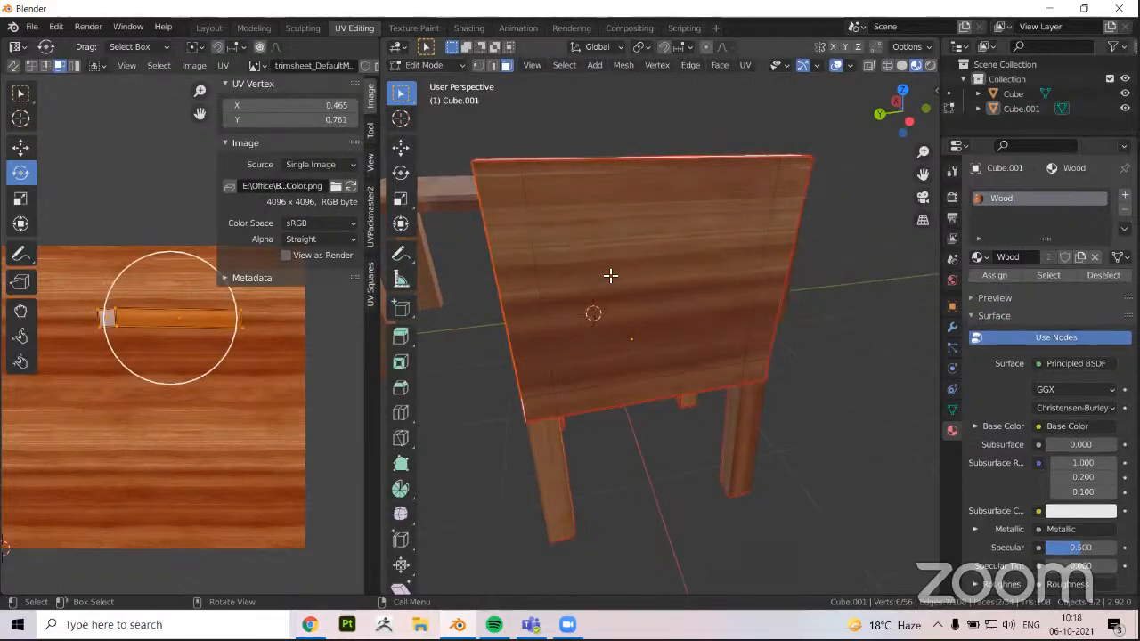
pyautogui.click(766, 233)
pyautogui.keyDown('shift'); pyautogui.click(749, 372); pyautogui.keyUp('shift')
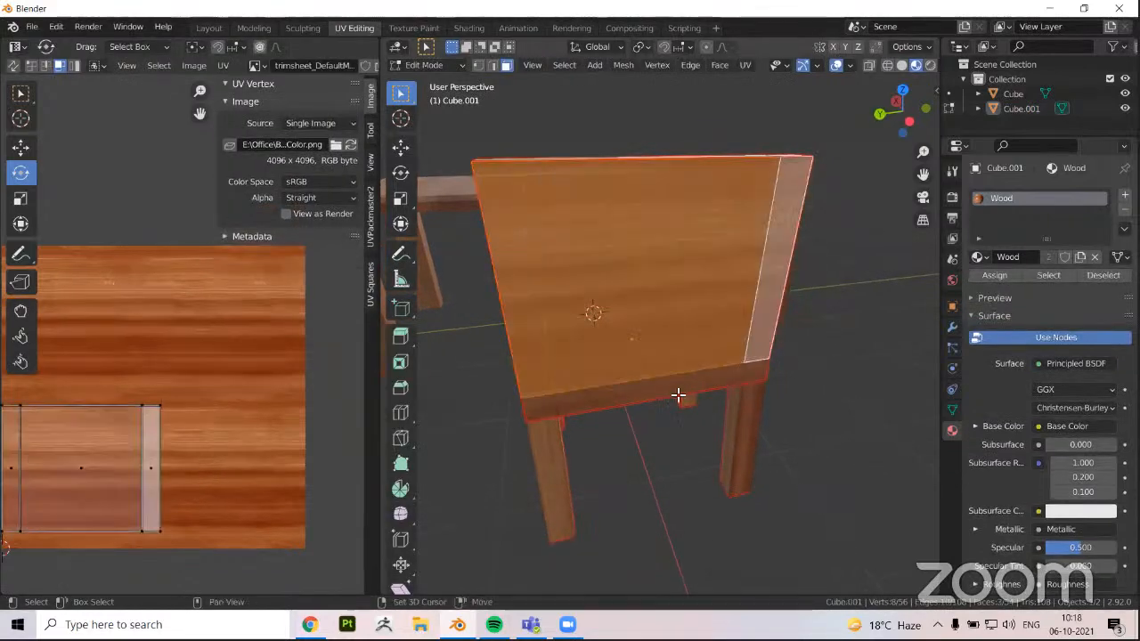
pyautogui.keyDown('shift'); pyautogui.click(552, 407); pyautogui.keyUp('shift')
pyautogui.keyDown('shift'); pyautogui.click(537, 402); pyautogui.keyUp('shift')
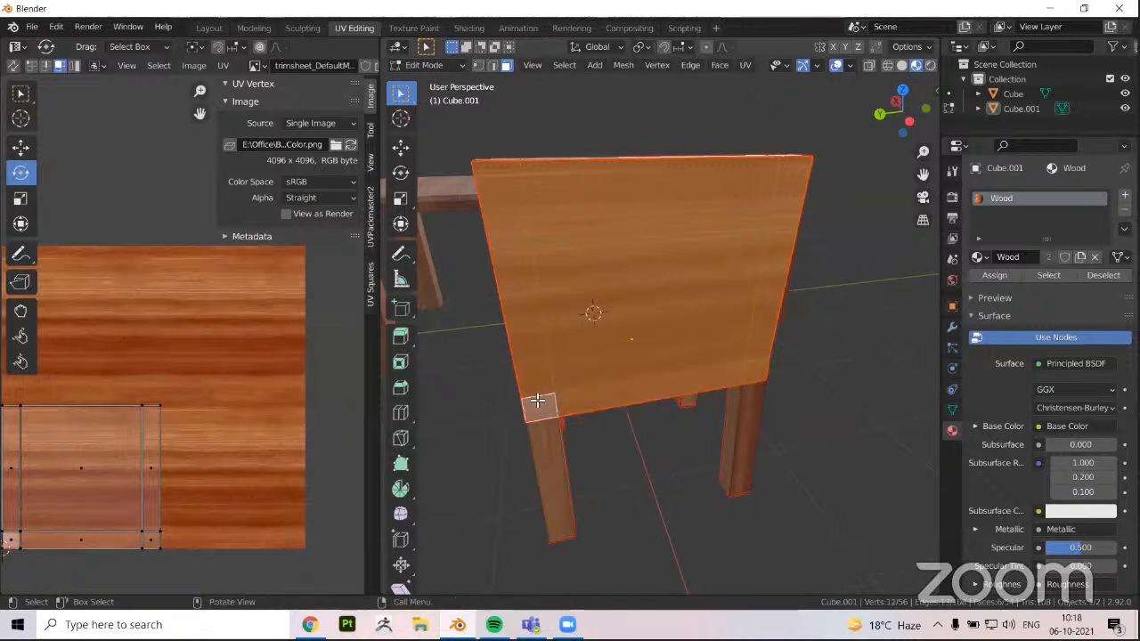
# Rotate the rear faces' UVs a quarter turn, reposition them on the wood texture, and return to object mode
pyautogui.scroll(-1, 214, 435)
pyautogui.press('a')
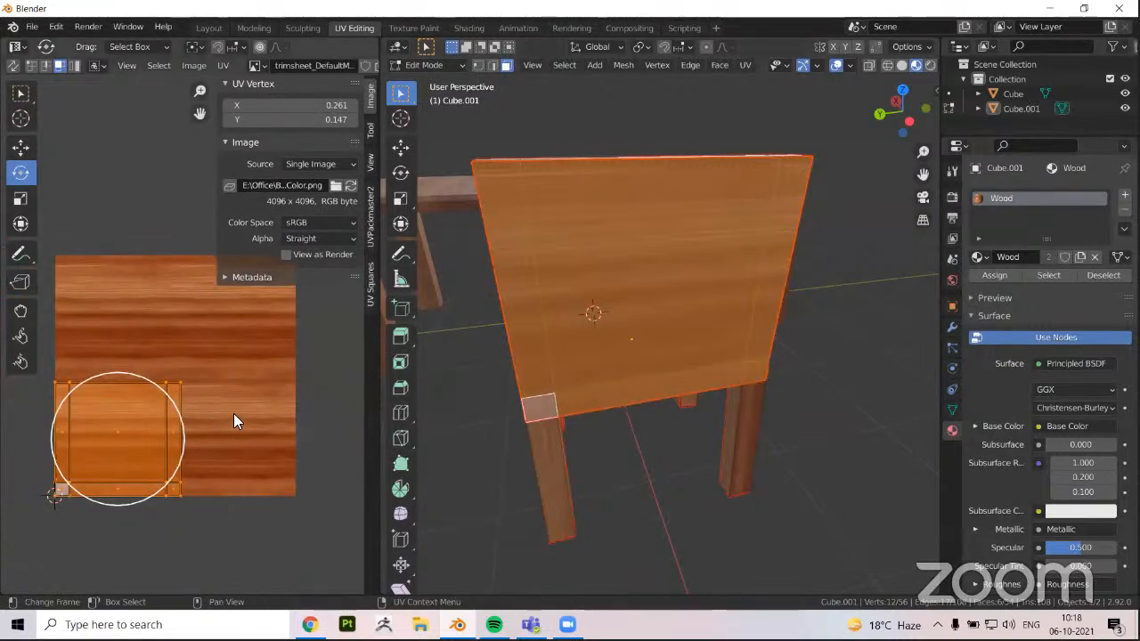
pyautogui.moveTo(121, 377); pyautogui.dragTo(145, 456)
pyautogui.press('g')
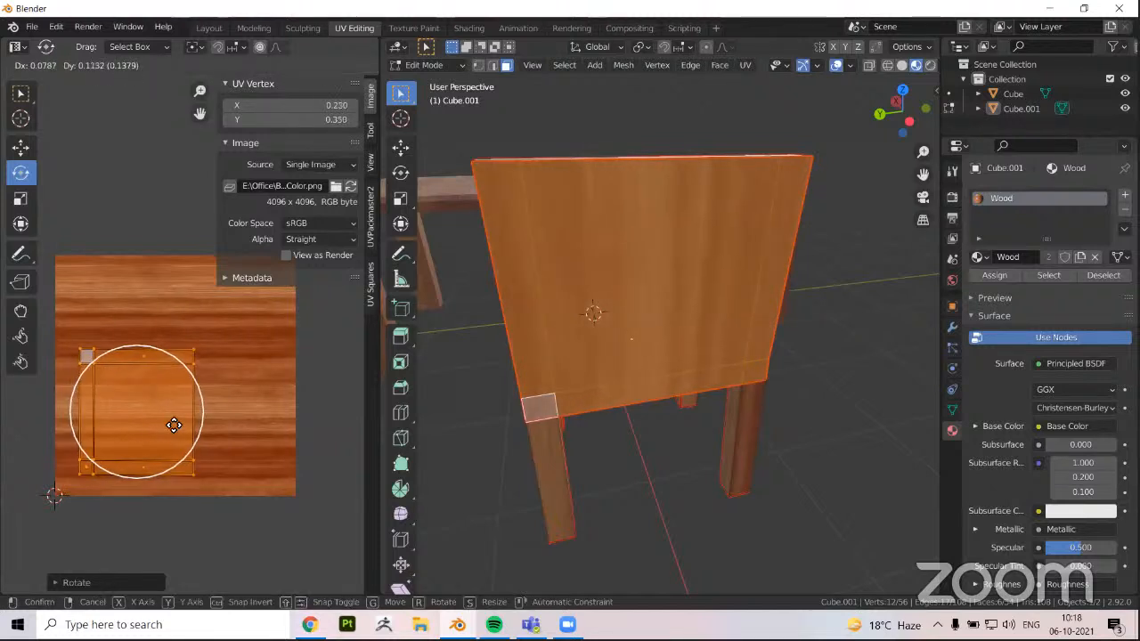
pyautogui.click(185, 419)
pyautogui.moveTo(486, 418); pyautogui.dragTo(506, 400, button='middle')
pyautogui.press('Tab')
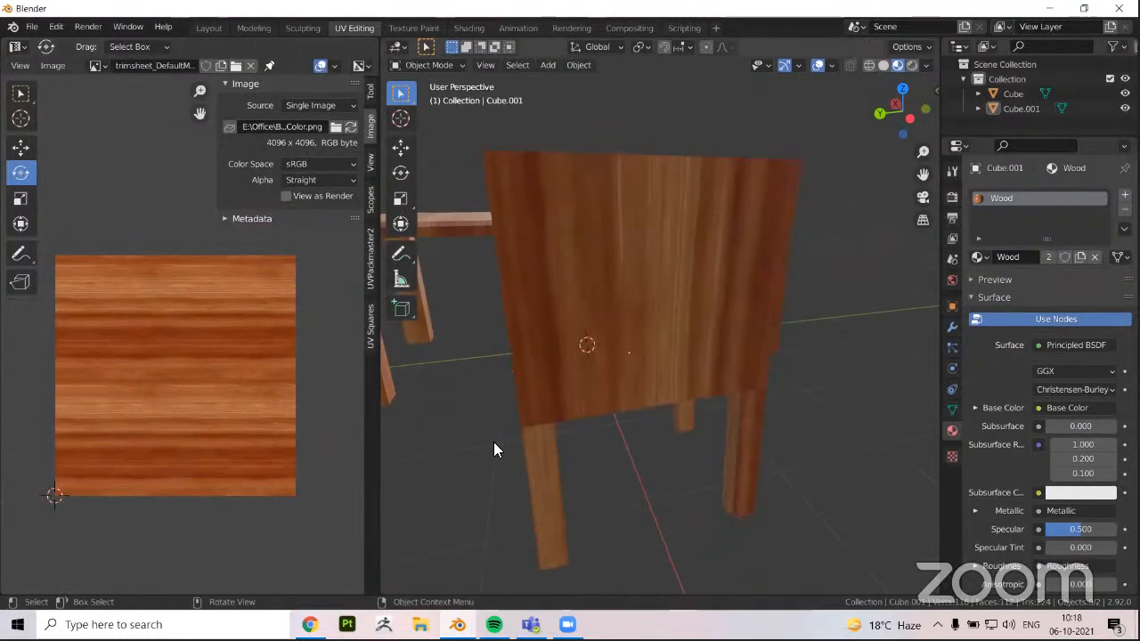
# Examine the wood texture on the chair's seat, backrest and side up close in object mode
pyautogui.moveTo(493, 442); pyautogui.dragTo(709, 415, button='middle')
pyautogui.scroll(2, 669, 374)
pyautogui.scroll(3, 669, 374)
pyautogui.scroll(4, 549, 400)
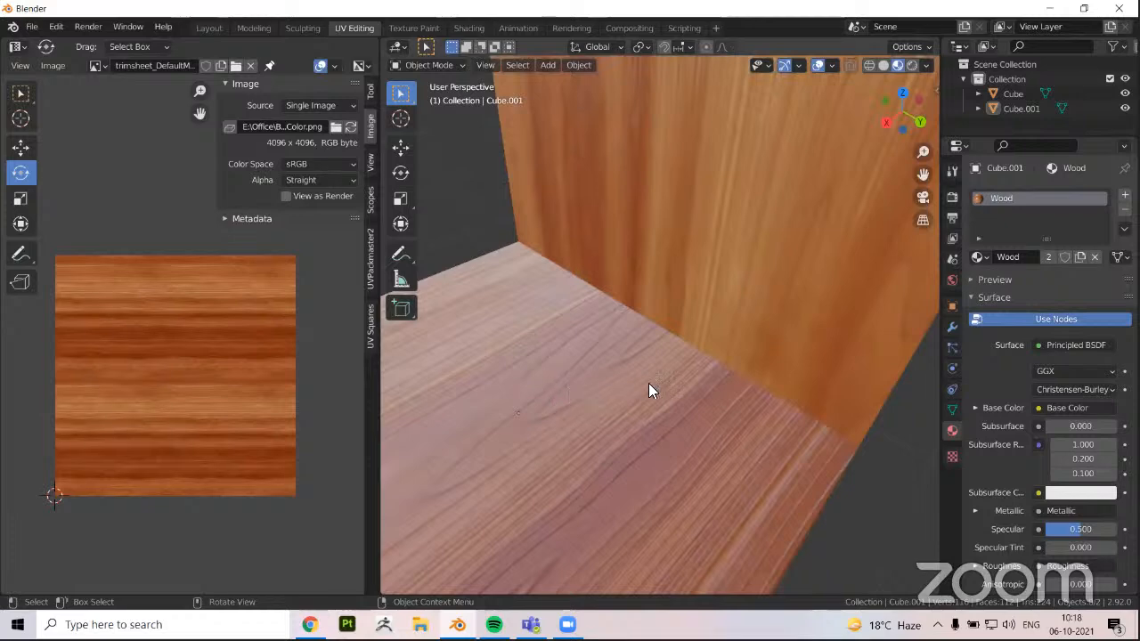
pyautogui.scroll(-3, 577, 388)
pyautogui.moveTo(577, 389); pyautogui.dragTo(714, 406, button='middle')
pyautogui.moveTo(561, 413); pyautogui.dragTo(708, 396, button='middle')
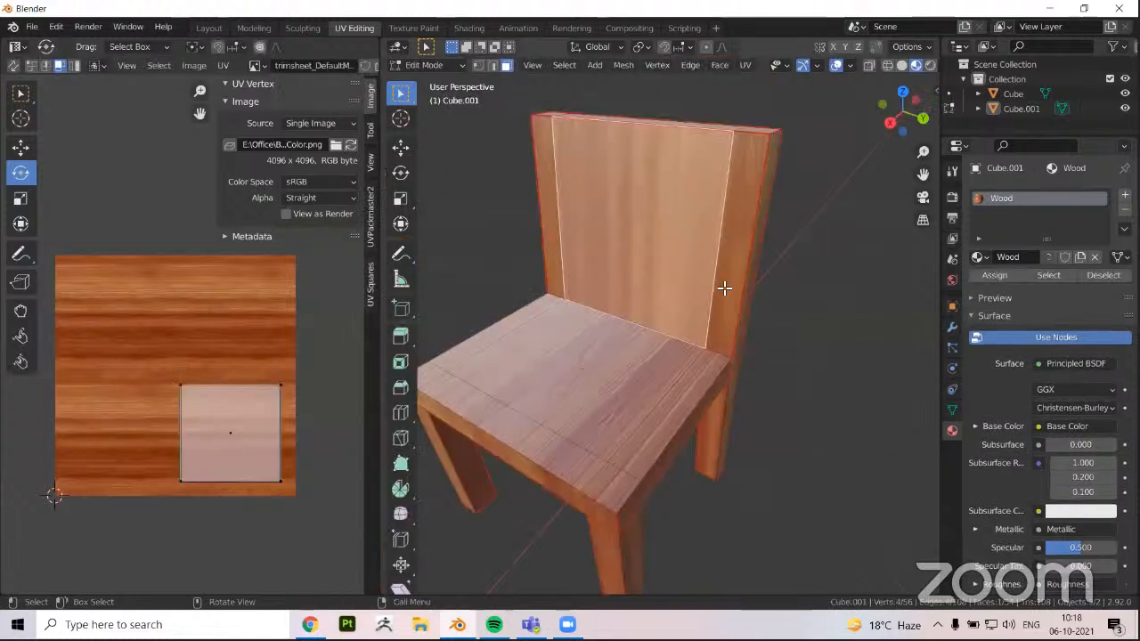
# Select the backrest's side strips and the seat's top faces to check where their UVs lie on the wood texture
pyautogui.click(723, 288)
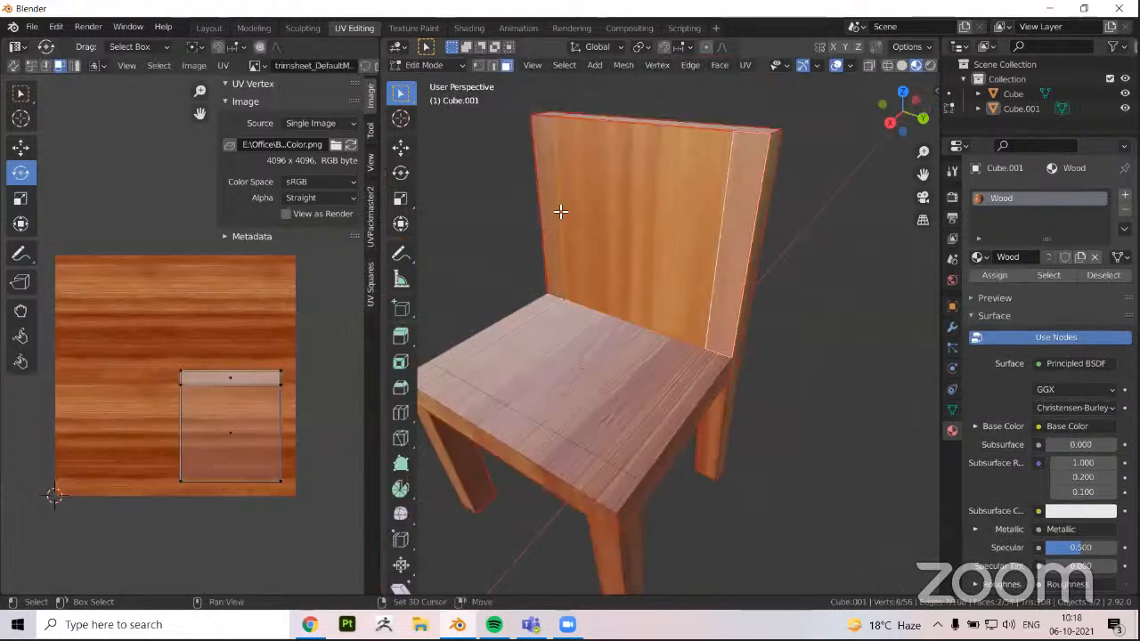
pyautogui.click(560, 207)
pyautogui.keyDown('shift'); pyautogui.click(666, 372); pyautogui.keyUp('shift')
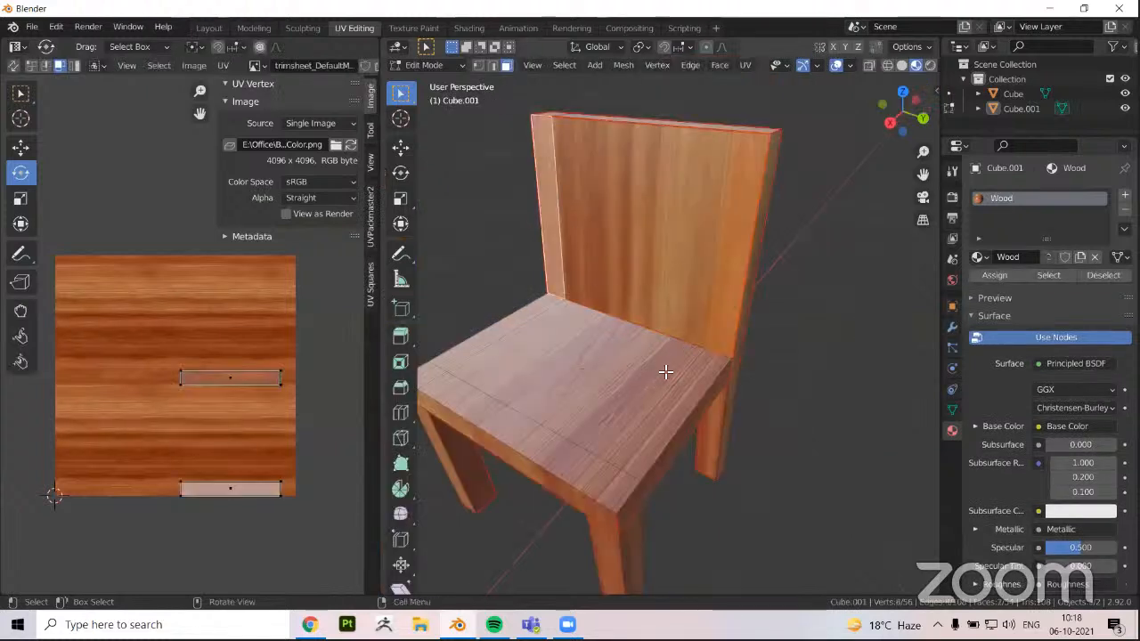
pyautogui.click(614, 474)
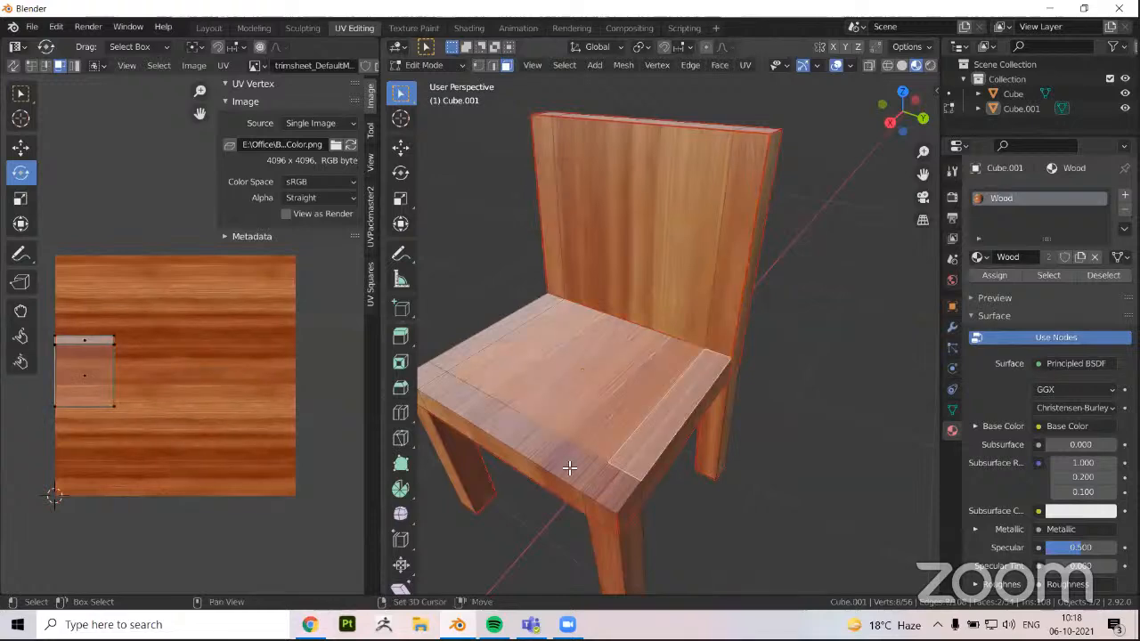
pyautogui.click(558, 456)
pyautogui.keyDown('alt'); pyautogui.moveTo(559, 456); pyautogui.dragTo(580, 438, button='middle'); pyautogui.keyUp('alt')
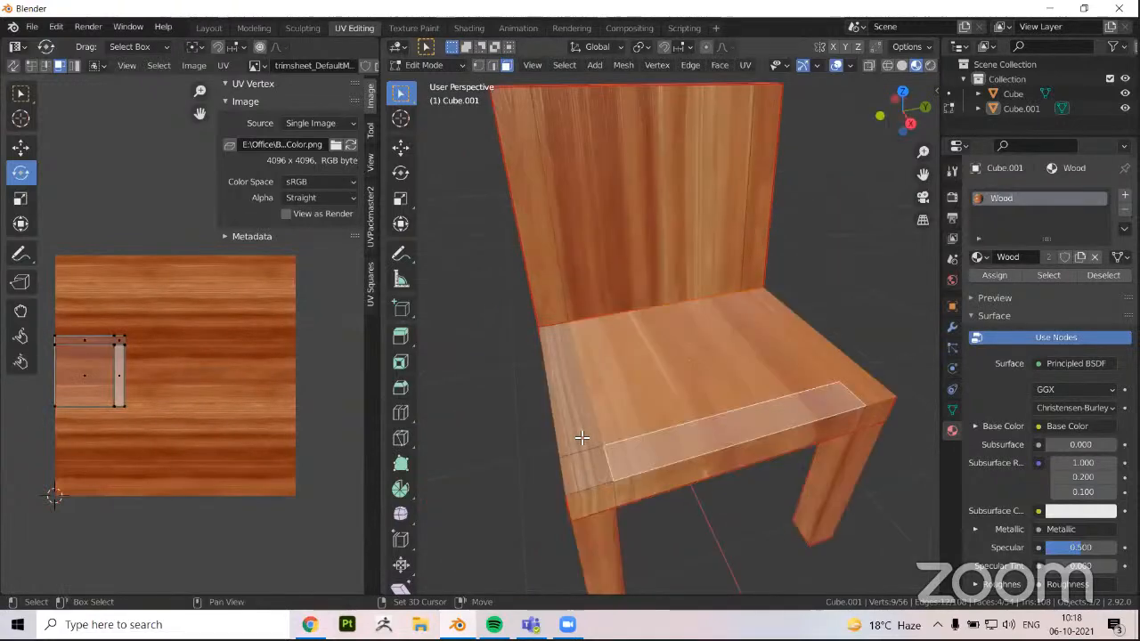
pyautogui.click(568, 424)
pyautogui.moveTo(583, 313); pyautogui.dragTo(579, 174, button='middle')
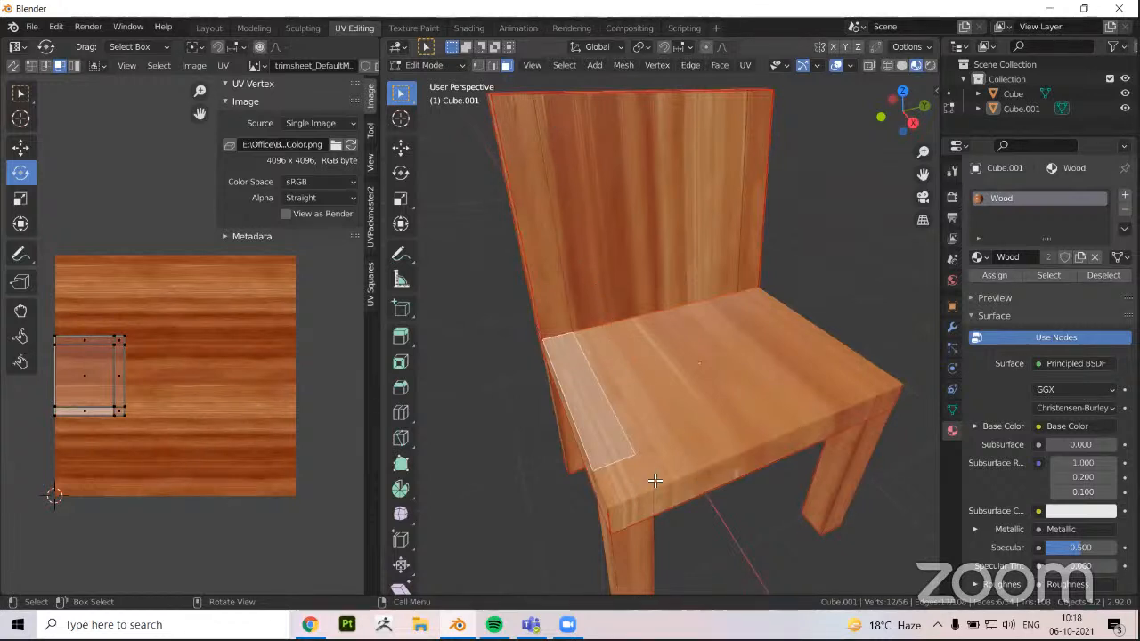
pyautogui.moveTo(671, 484); pyautogui.dragTo(608, 384, button='middle')
pyautogui.scroll(1, 569, 351)
# Clear the seam from the edges where the front of the backrest meets the seat
pyautogui.press('2')
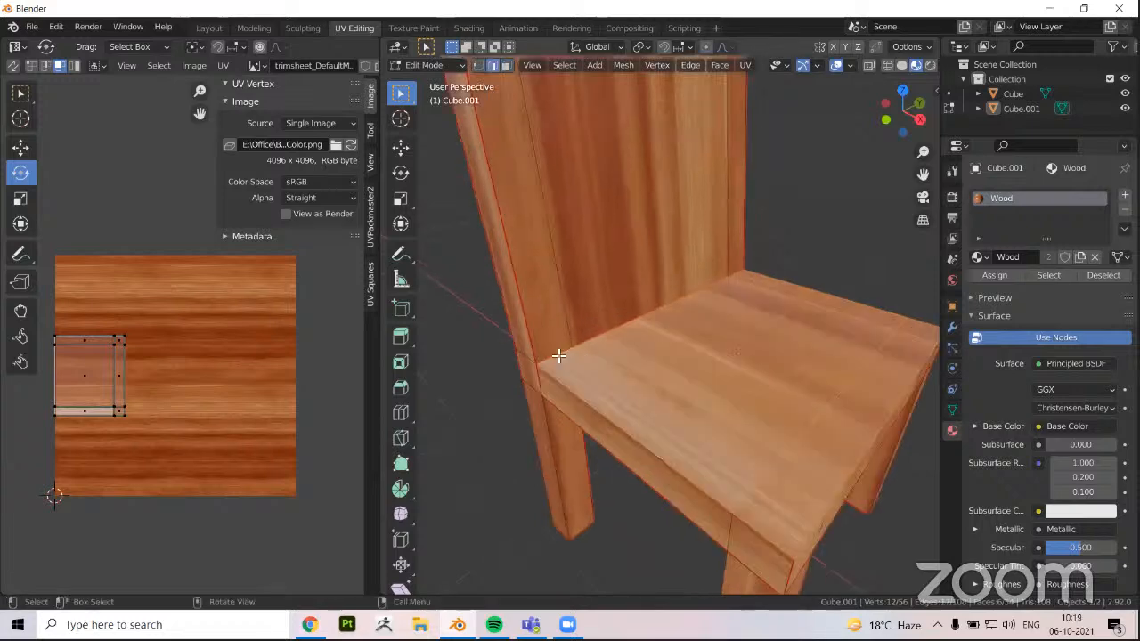
pyautogui.click(569, 357)
pyautogui.keyDown('shift'); pyautogui.click(650, 320); pyautogui.keyUp('shift')
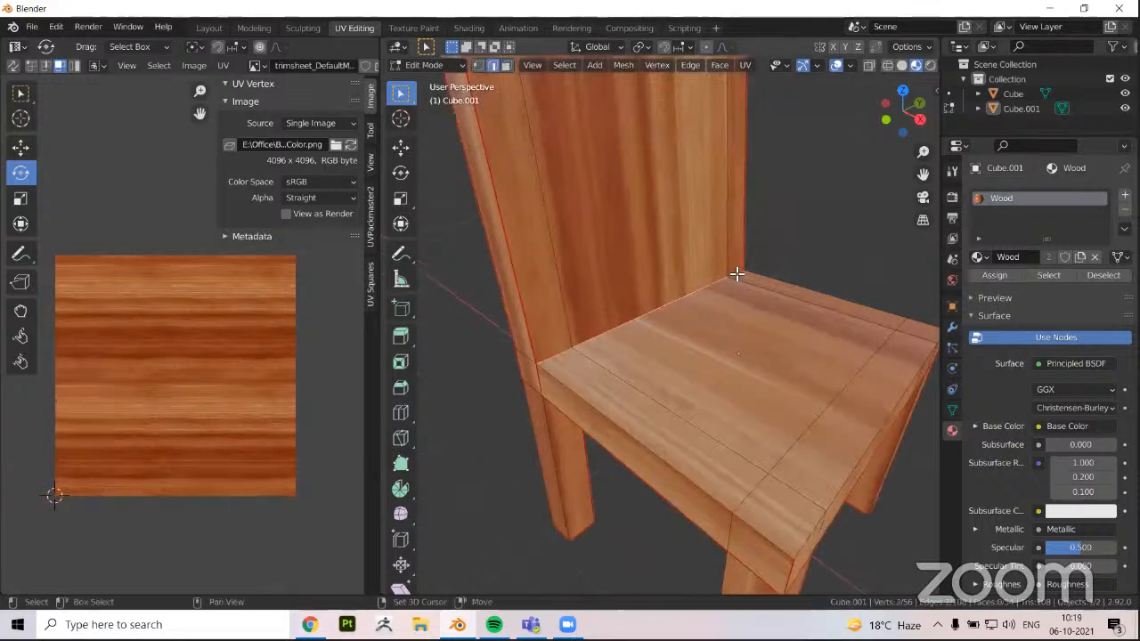
pyautogui.hotkey('ctrl', 'e')
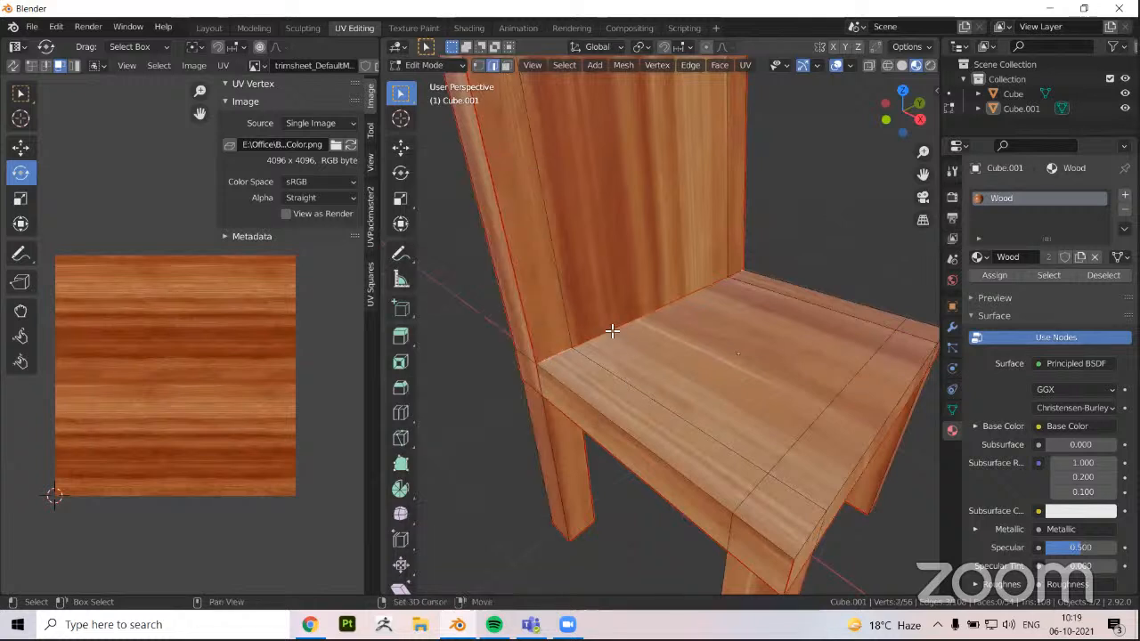
pyautogui.keyDown('shift'); pyautogui.click(736, 275); pyautogui.keyUp('shift')
pyautogui.hotkey('ctrl', 'e')
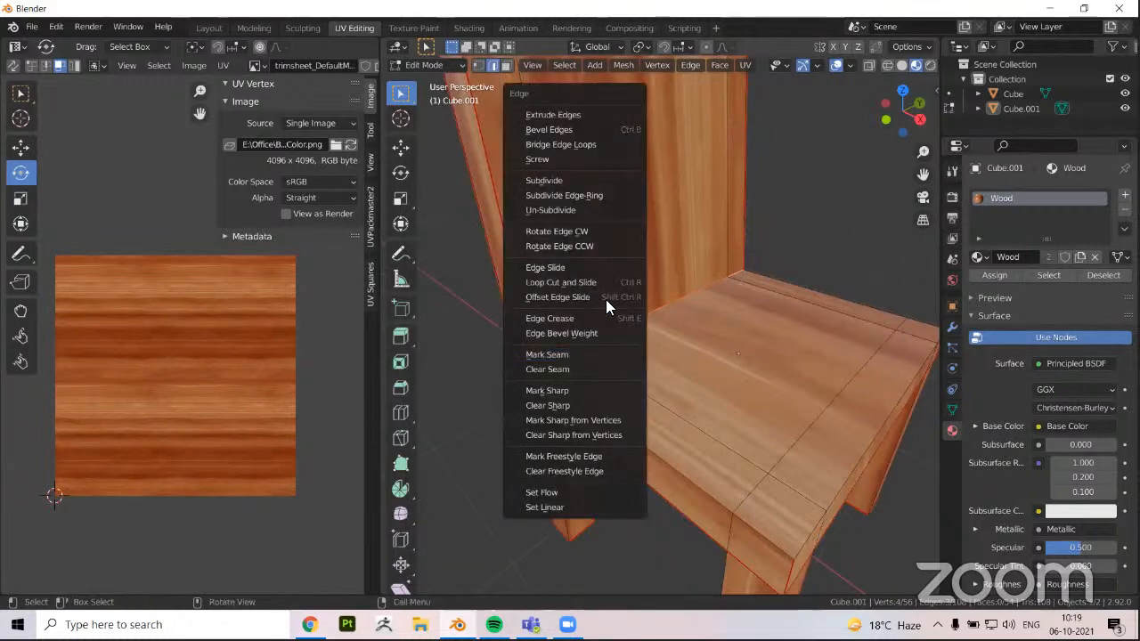
pyautogui.click(561, 369)
# Select all faces linked to the backrest's front, including the seat, unwrap them together, and return to object mode
pyautogui.moveTo(593, 421); pyautogui.dragTo(603, 412, button='middle')
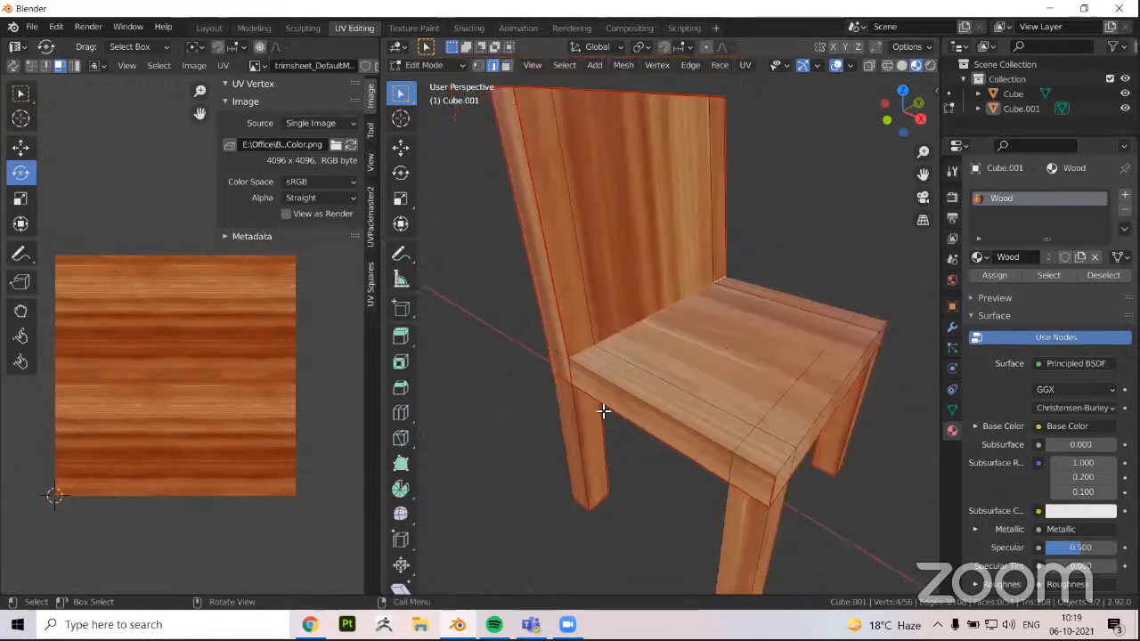
pyautogui.scroll(-2, 595, 403)
pyautogui.click(602, 319)
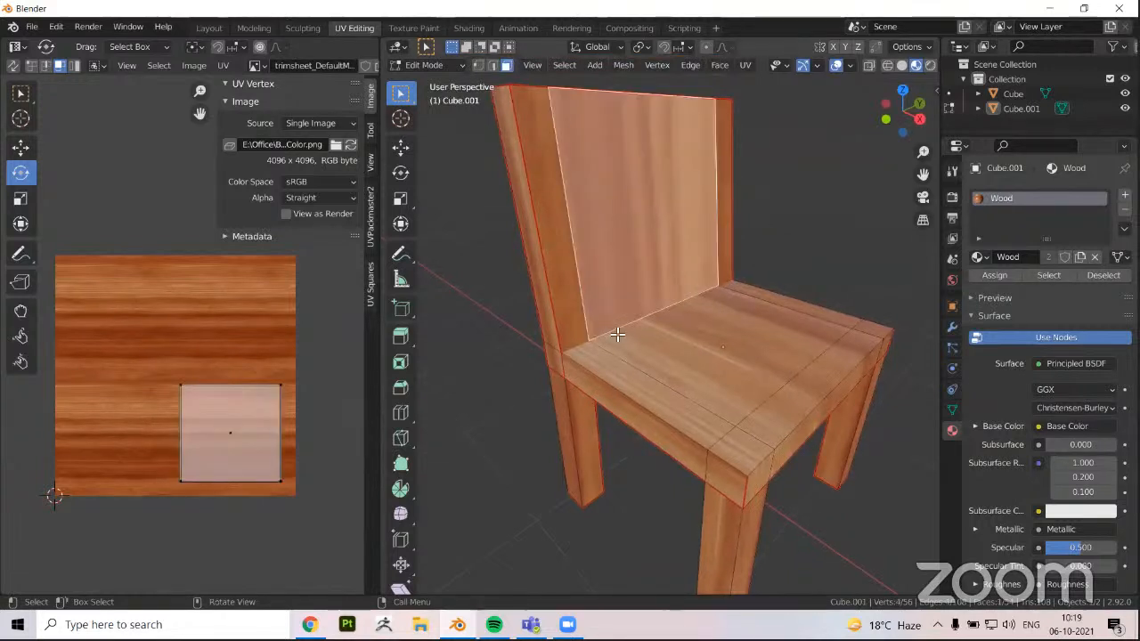
pyautogui.press('l')
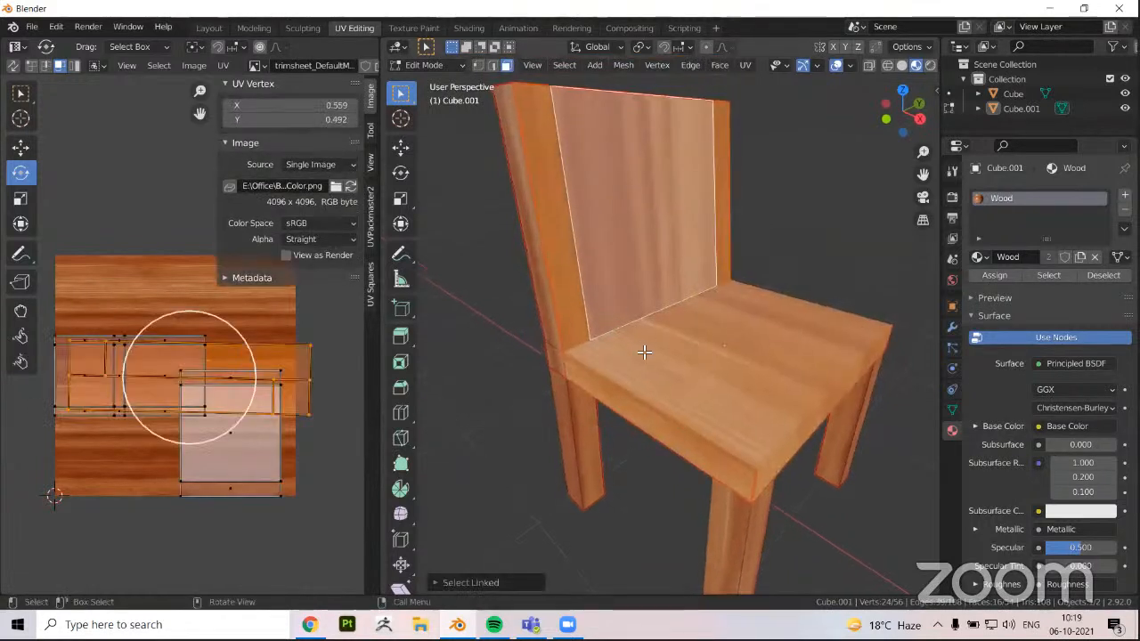
pyautogui.press('u')
pyautogui.click(641, 349)
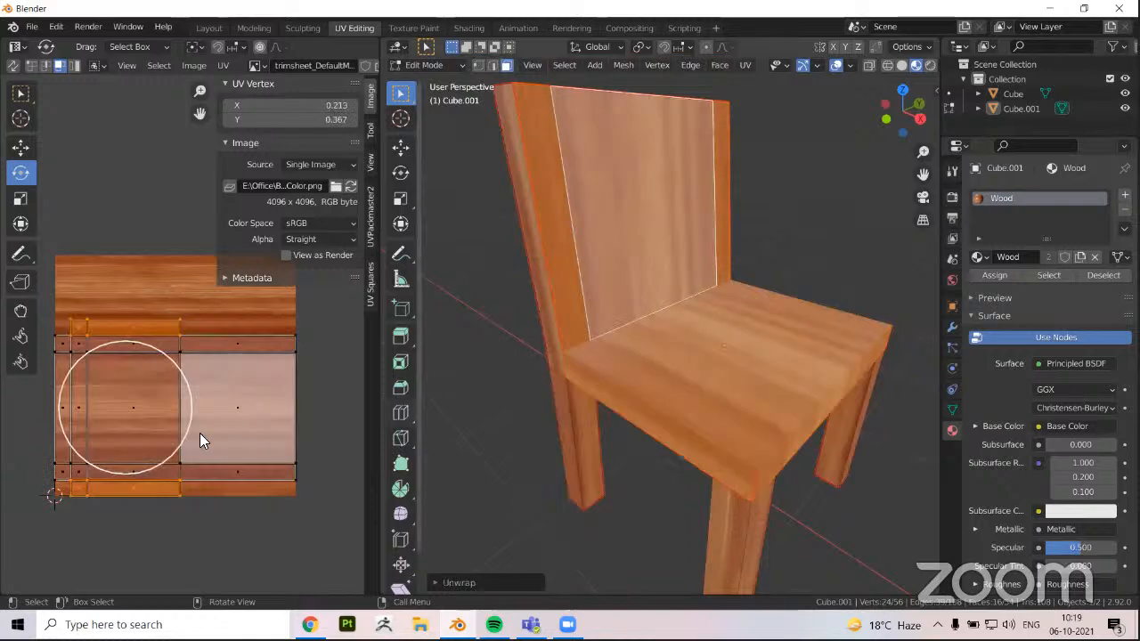
pyautogui.scroll(1, 151, 432)
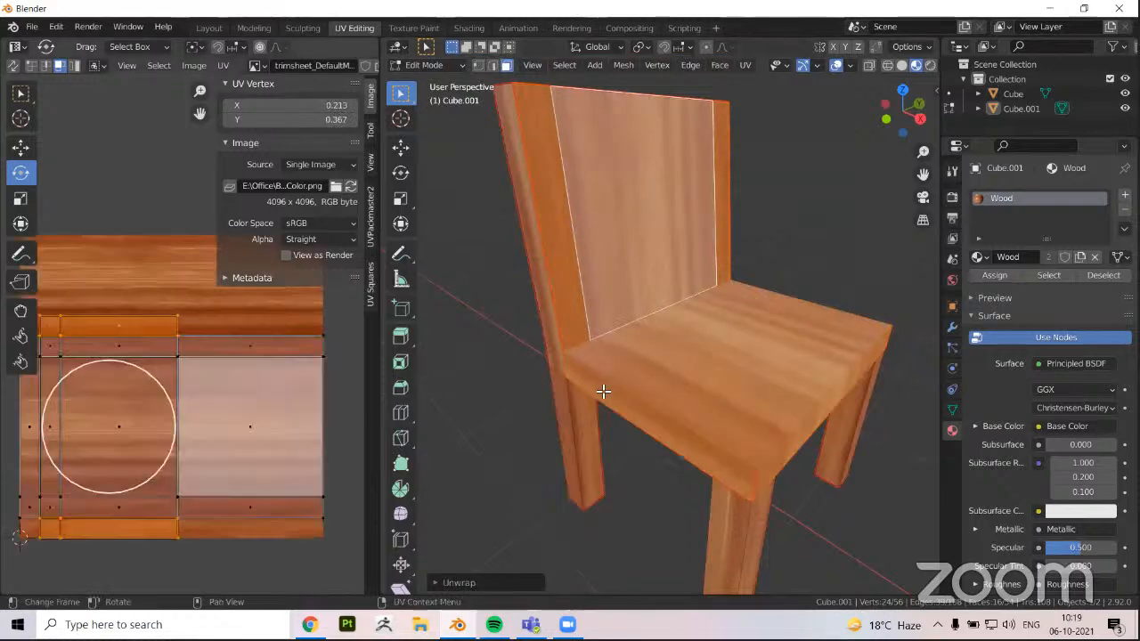
pyautogui.moveTo(530, 372); pyautogui.dragTo(682, 276, button='middle')
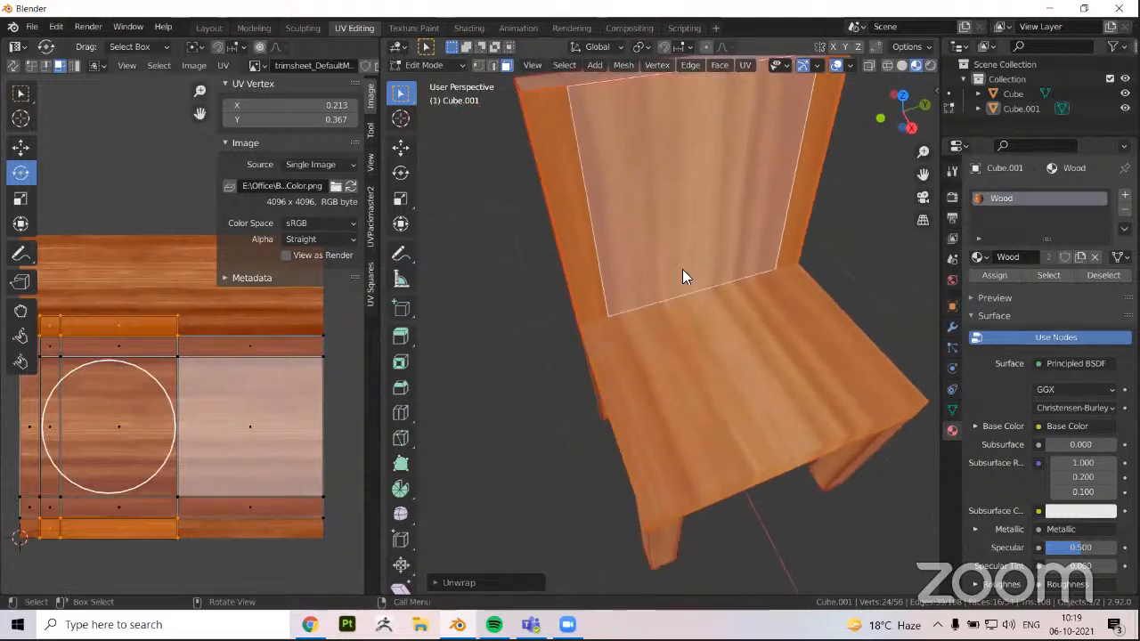
pyautogui.moveTo(692, 179); pyautogui.dragTo(665, 436, button='middle')
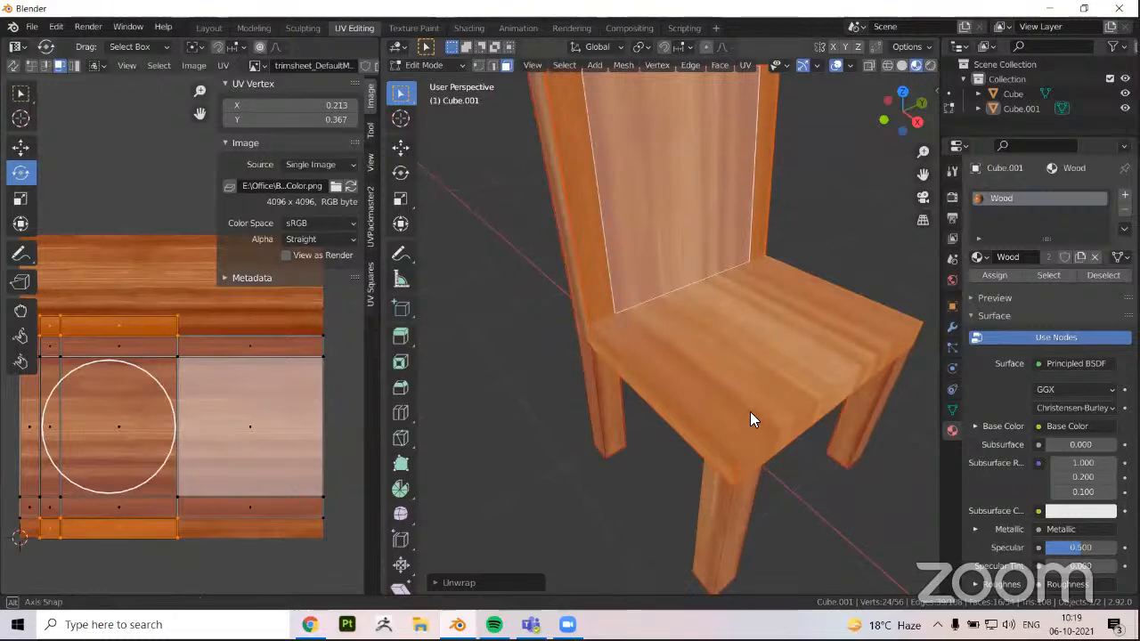
pyautogui.moveTo(754, 414); pyautogui.dragTo(716, 484, button='middle')
pyautogui.press('Tab')
# Examine the wood grain across the chair's seat and backrest and compare it with the table from several sides
pyautogui.moveTo(636, 450)
pyautogui.mouseDown(button='middle')
pyautogui.moveTo(542, 446)
pyautogui.moveTo(519, 470)
pyautogui.moveTo(640, 448)
pyautogui.mouseUp(button='middle')
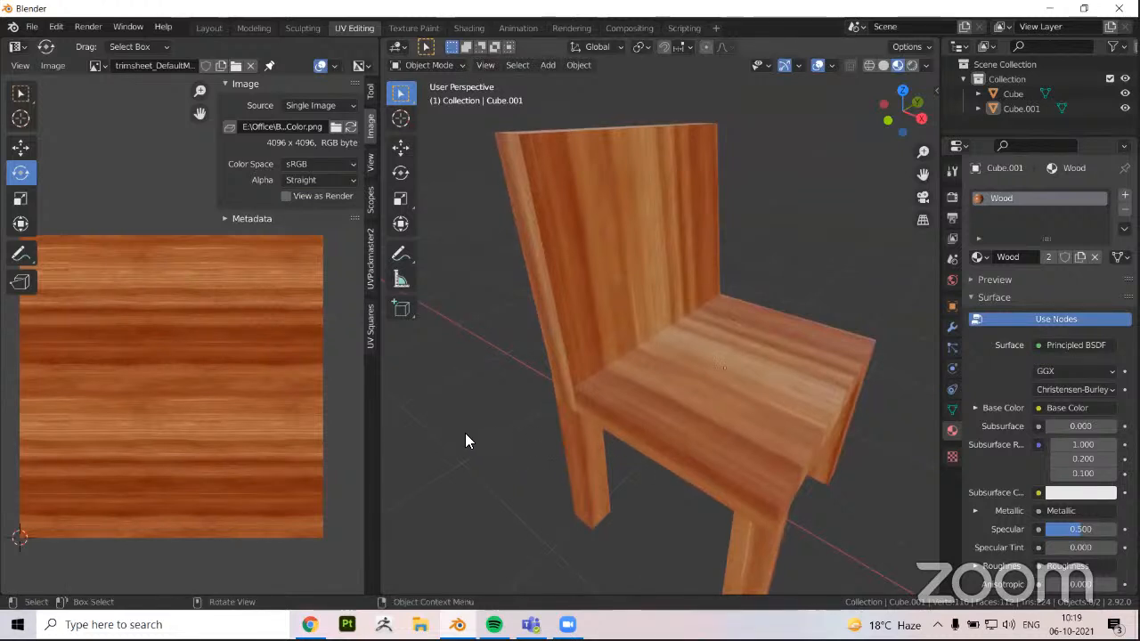
pyautogui.scroll(-3, 554, 456)
pyautogui.moveTo(465, 433); pyautogui.dragTo(689, 371, button='middle')
pyautogui.scroll(1, 598, 354)
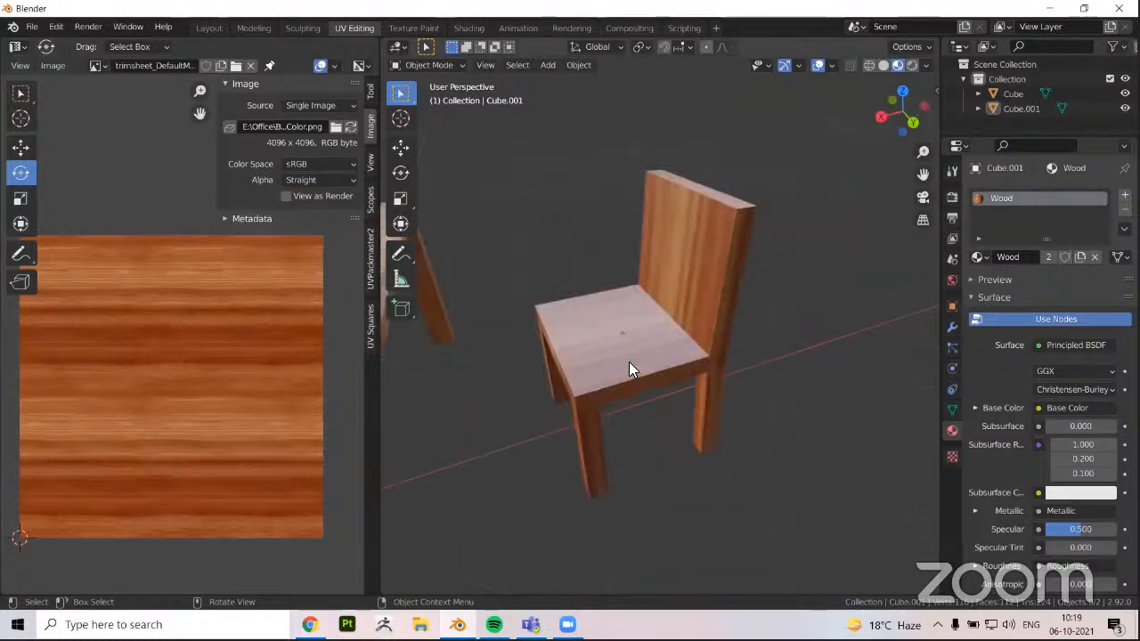
pyautogui.moveTo(629, 362); pyautogui.dragTo(593, 400, button='middle')
pyautogui.moveTo(688, 430); pyautogui.dragTo(579, 434, button='middle')
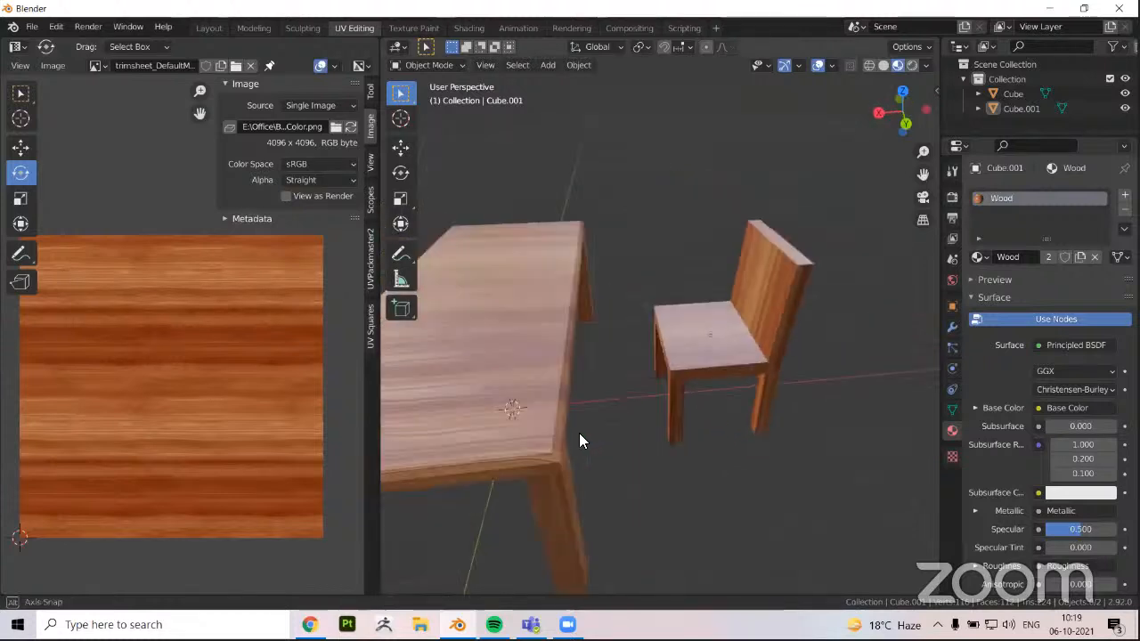
pyautogui.moveTo(725, 445); pyautogui.dragTo(842, 465, button='middle')
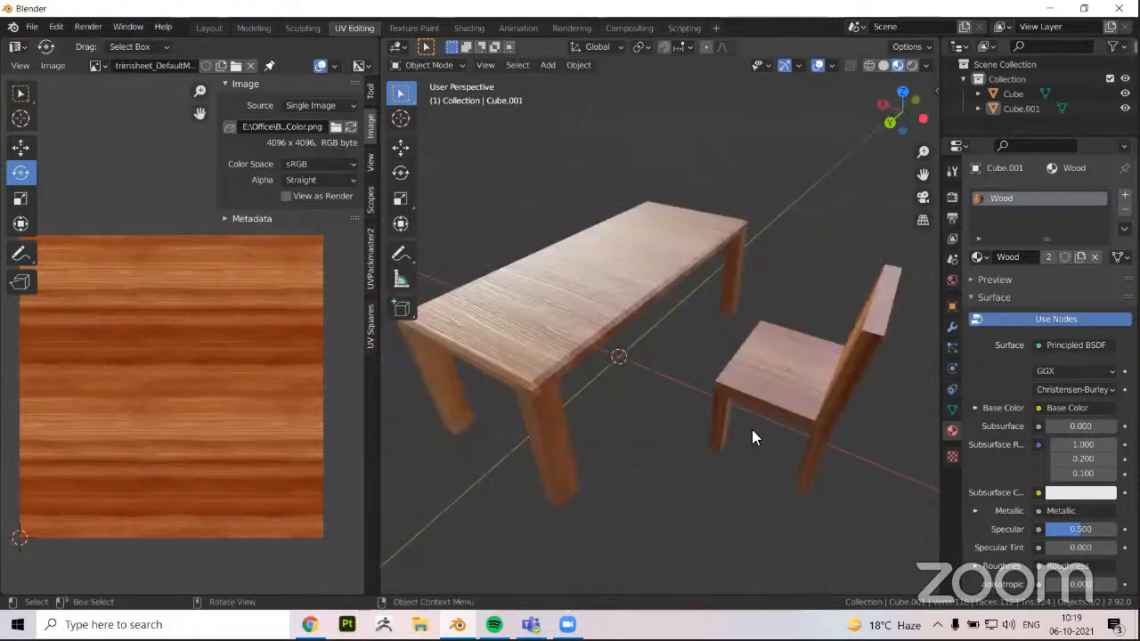
pyautogui.moveTo(808, 429)
pyautogui.mouseDown(button='middle')
pyautogui.moveTo(766, 404)
pyautogui.moveTo(675, 400)
pyautogui.moveTo(813, 414)
pyautogui.mouseUp(button='middle')
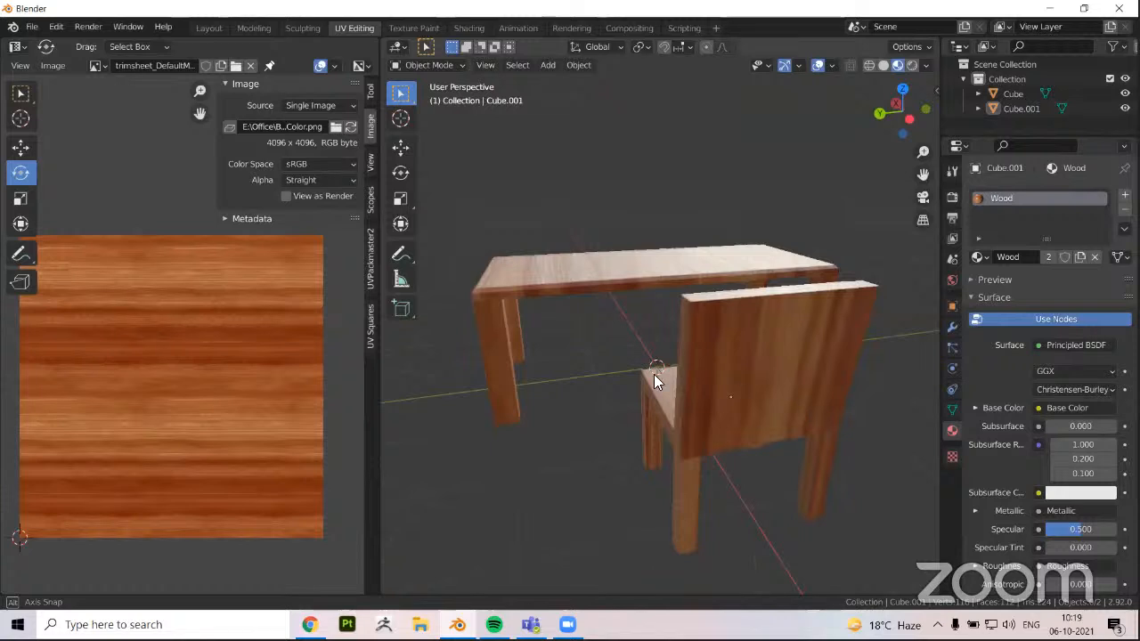
pyautogui.moveTo(654, 379); pyautogui.dragTo(650, 445, button='middle')
# Enter edit mode on the table and select all side faces of the two legs at one end
pyautogui.click(619, 443)
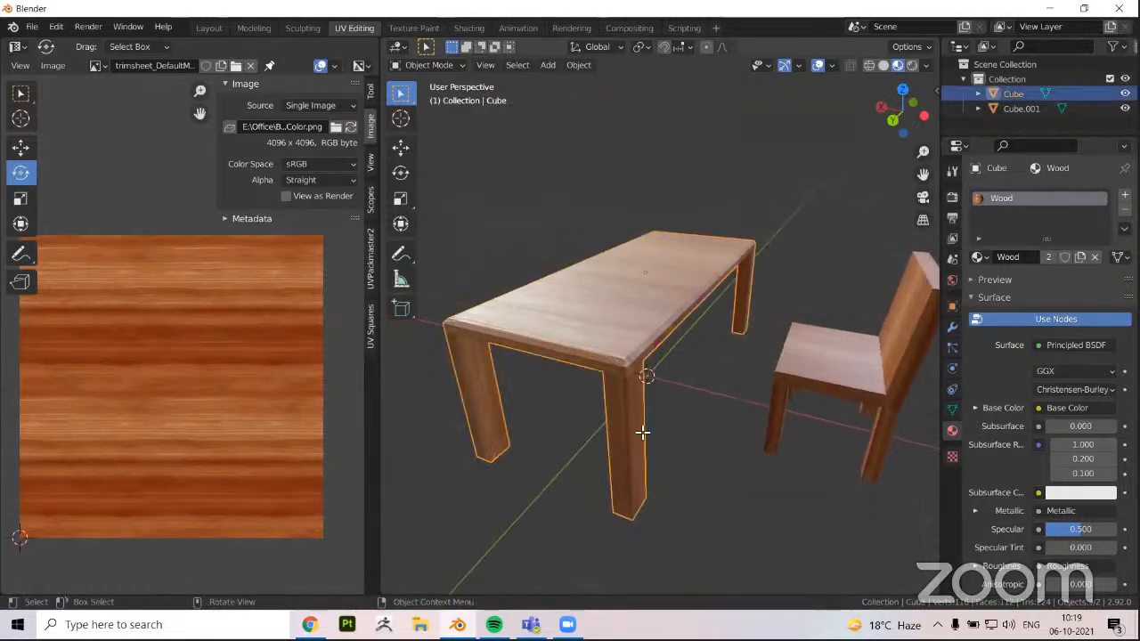
pyautogui.press('Tab')
pyautogui.moveTo(484, 387)
pyautogui.mouseDown(button='middle')
pyautogui.moveTo(598, 374)
pyautogui.moveTo(603, 384)
pyautogui.moveTo(606, 374)
pyautogui.moveTo(478, 389)
pyautogui.moveTo(502, 369)
pyautogui.mouseUp(button='middle')
pyautogui.moveTo(537, 415); pyautogui.dragTo(753, 364, button='middle')
pyautogui.keyDown('shift'); pyautogui.click(518, 441); pyautogui.keyUp('shift')
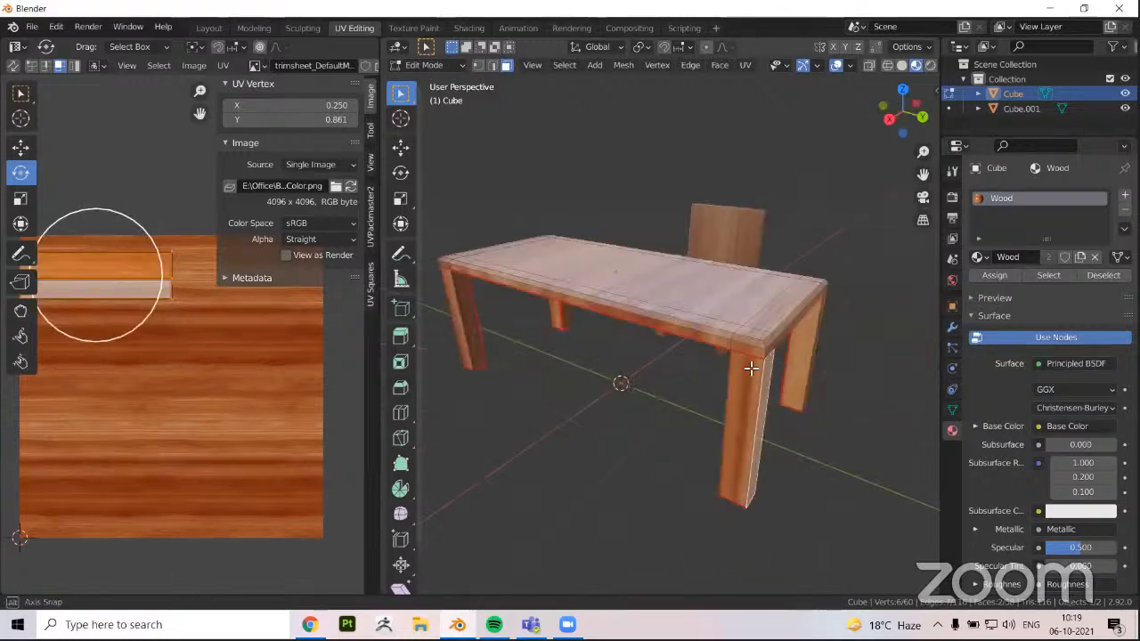
pyautogui.keyDown('shift'); pyautogui.click(754, 365); pyautogui.keyUp('shift')
pyautogui.moveTo(702, 338)
pyautogui.mouseDown(button='middle')
pyautogui.moveTo(727, 376)
pyautogui.moveTo(695, 346)
pyautogui.mouseUp(button='middle')
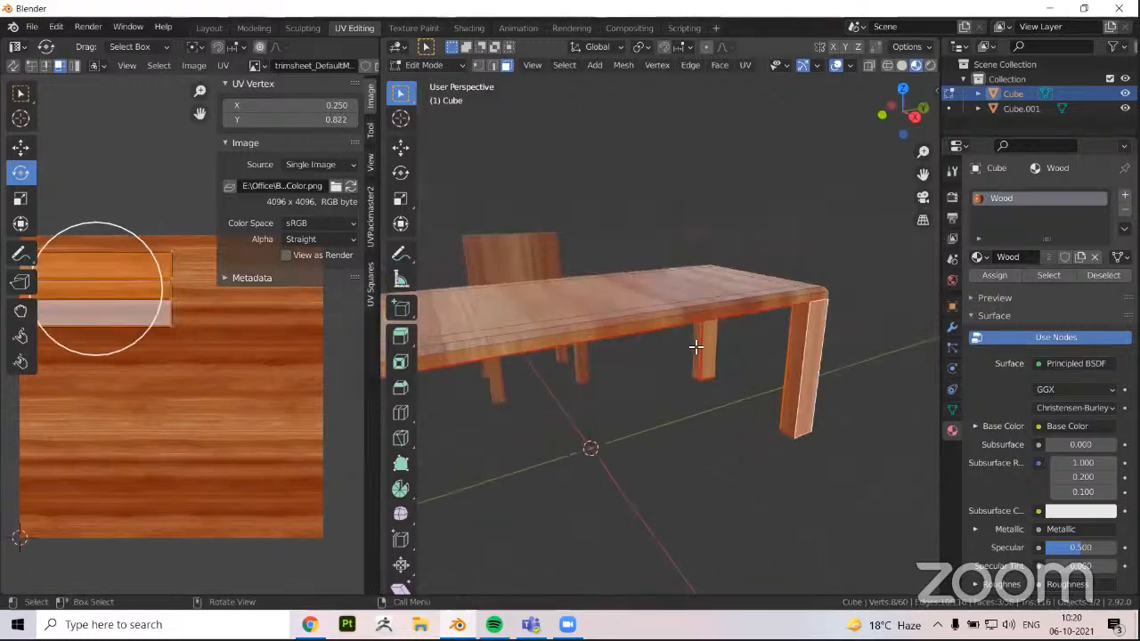
pyautogui.keyDown('shift'); pyautogui.click(795, 397); pyautogui.keyUp('shift')
pyautogui.keyDown('shift'); pyautogui.click(508, 393); pyautogui.keyUp('shift')
pyautogui.keyDown('shift'); pyautogui.click(633, 338); pyautogui.keyUp('shift')
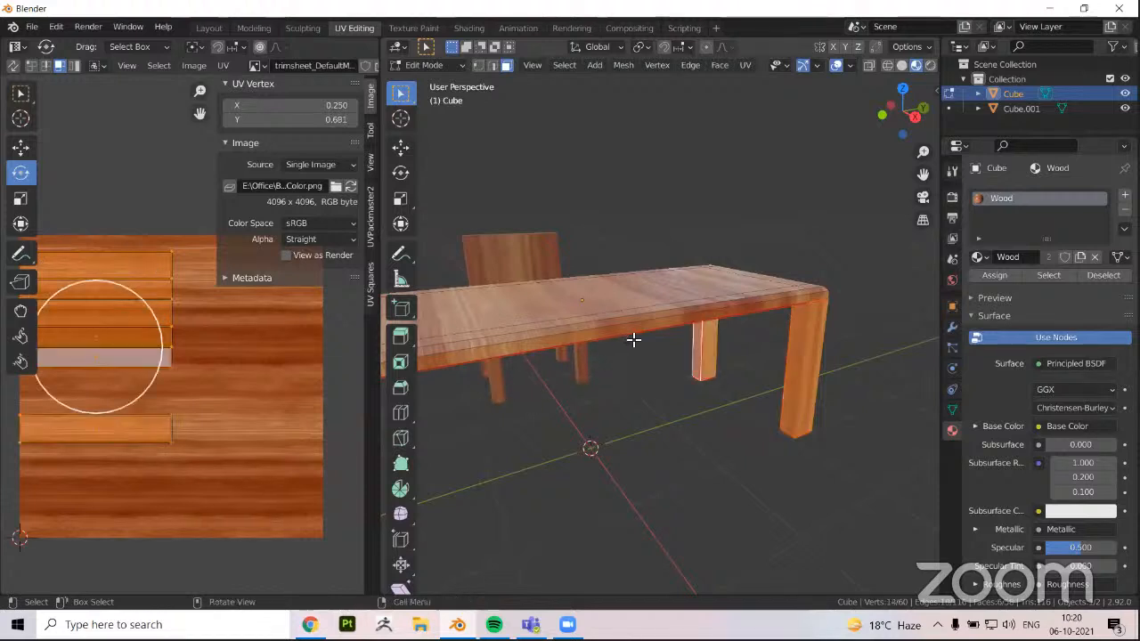
pyautogui.moveTo(633, 339); pyautogui.dragTo(793, 315, button='middle')
pyautogui.keyDown('shift'); pyautogui.click(634, 361); pyautogui.keyUp('shift')
pyautogui.keyDown('shift'); pyautogui.click(649, 356); pyautogui.keyUp('shift')
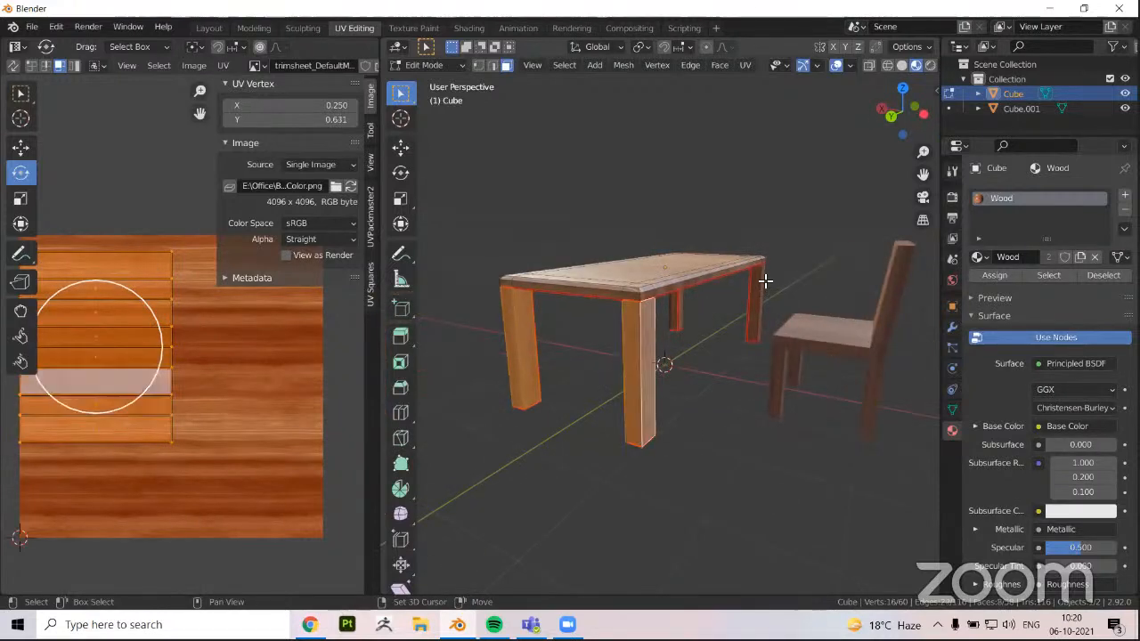
# Add all side faces of the two legs at the table's opposite end to the selection
pyautogui.keyDown('shift'); pyautogui.click(761, 281); pyautogui.keyUp('shift')
pyautogui.moveTo(567, 430); pyautogui.dragTo(643, 326, button='middle')
pyautogui.keyDown('shift'); pyautogui.click(649, 317); pyautogui.keyUp('shift')
pyautogui.keyDown('shift'); pyautogui.click(654, 309); pyautogui.keyUp('shift')
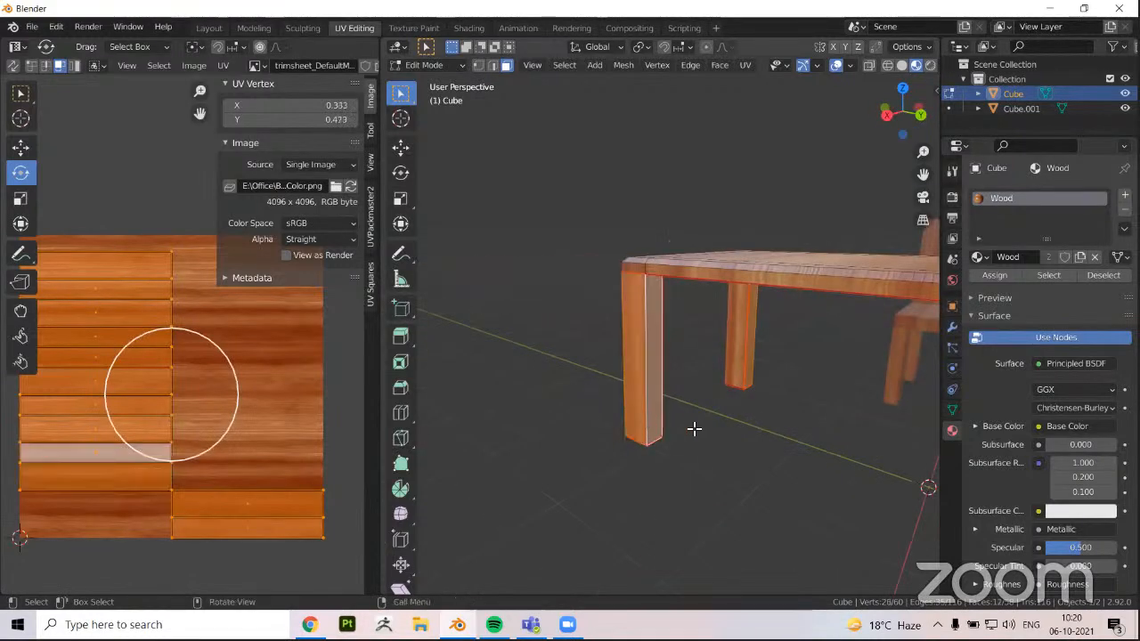
pyautogui.moveTo(692, 427); pyautogui.dragTo(633, 428, button='middle')
pyautogui.keyDown('shift'); pyautogui.click(633, 428); pyautogui.keyUp('shift')
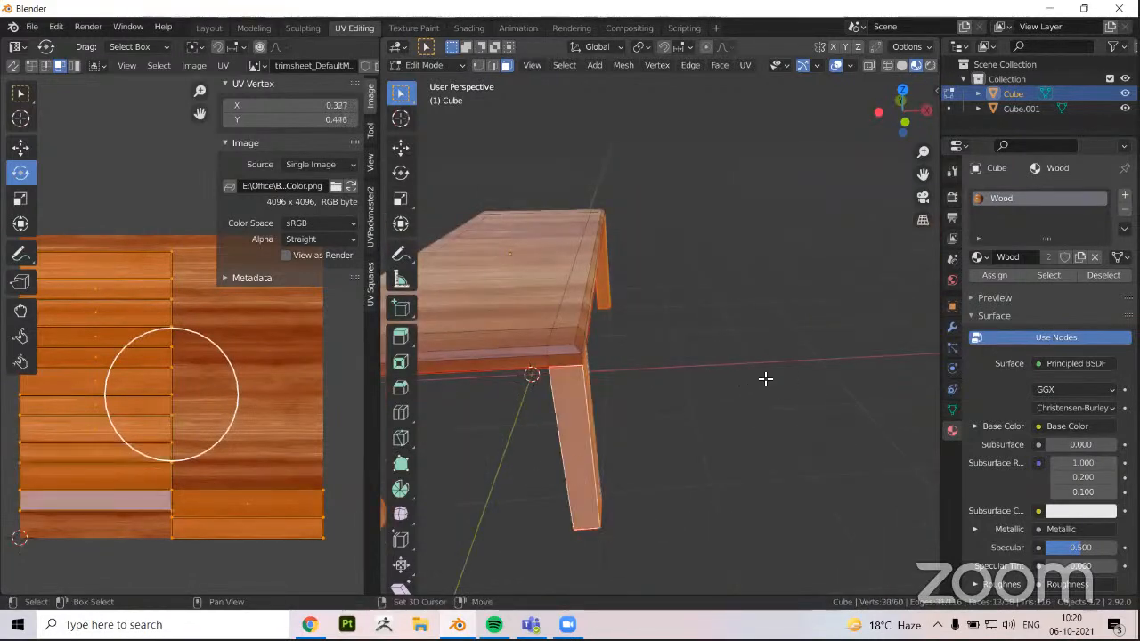
pyautogui.moveTo(763, 379); pyautogui.dragTo(434, 413, button='middle')
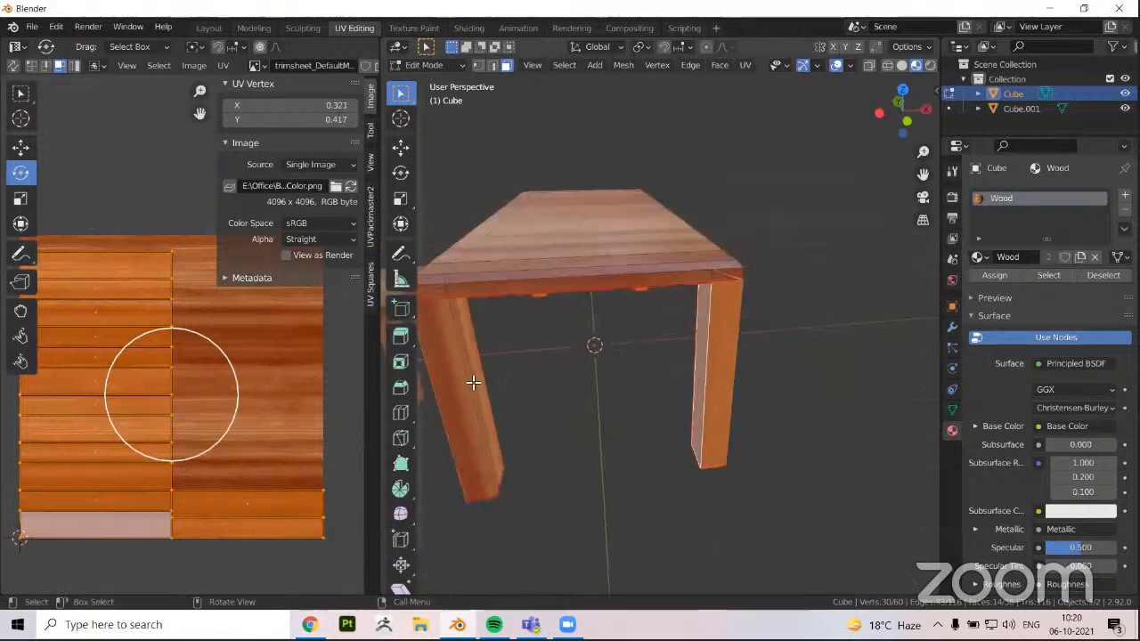
pyautogui.keyDown('shift'); pyautogui.click(476, 381); pyautogui.keyUp('shift')
pyautogui.keyDown('shift'); pyautogui.click(494, 413); pyautogui.keyUp('shift')
# Add a second material slot to the table, create a new material in it, and name it legs
pyautogui.moveTo(575, 405); pyautogui.dragTo(1064, 216, button='middle')
pyautogui.moveTo(1135, 203); pyautogui.dragTo(1125, 197, button='middle')
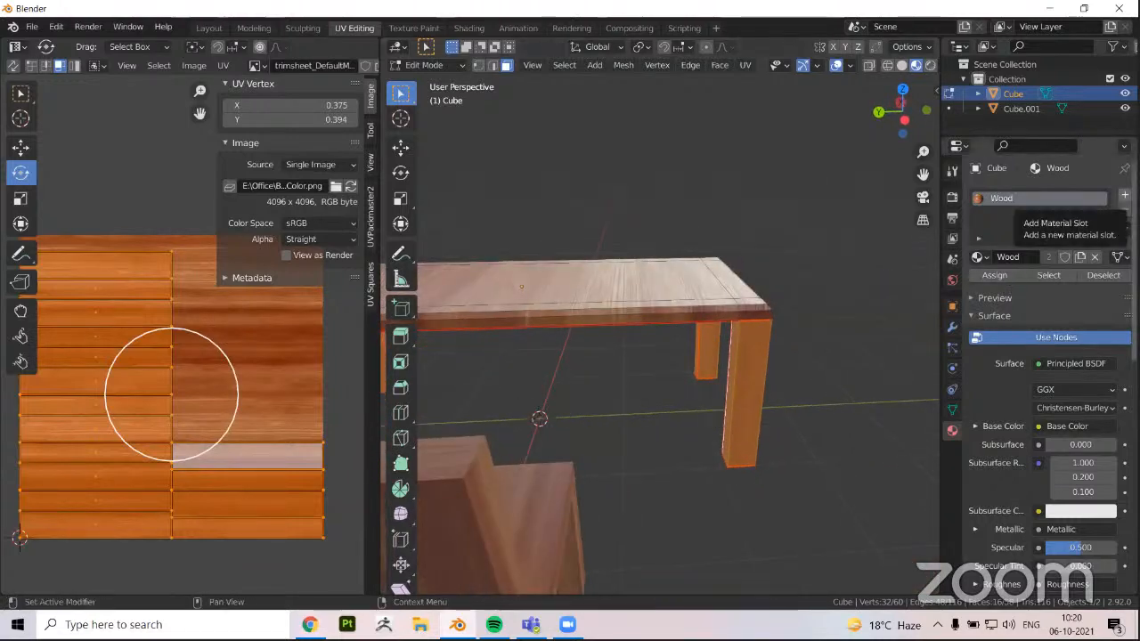
pyautogui.click(1124, 195)
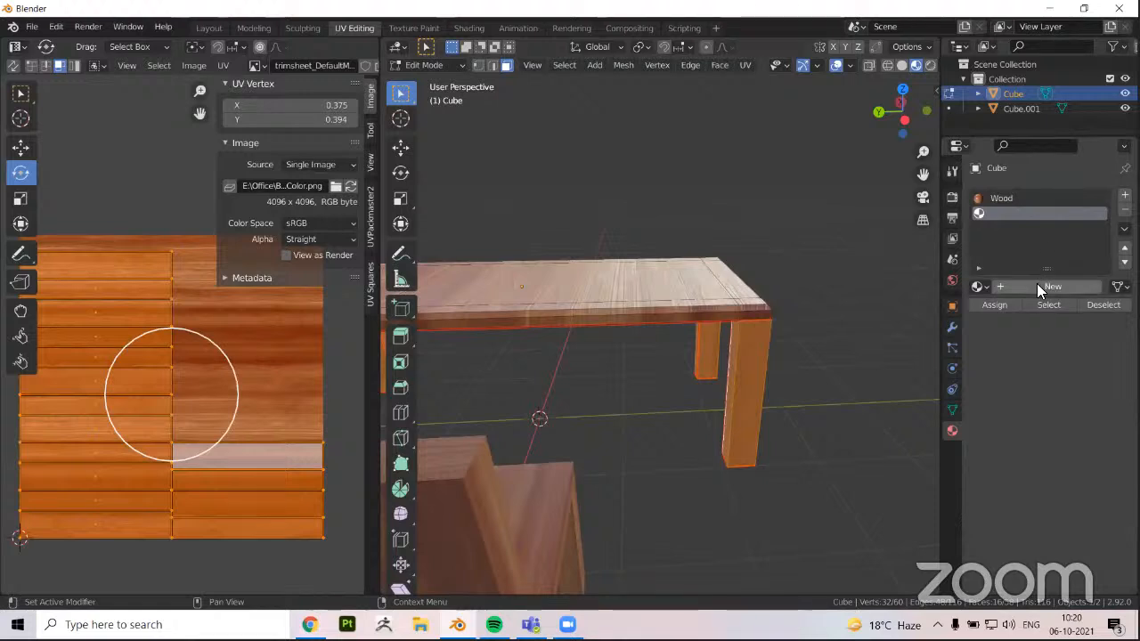
pyautogui.click(1036, 286)
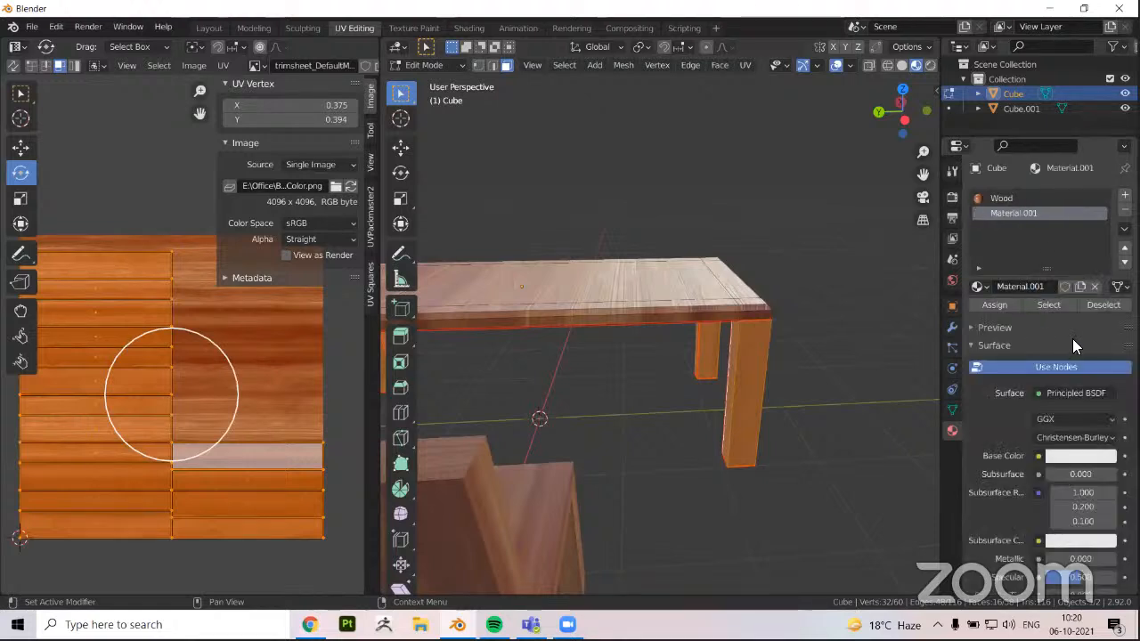
pyautogui.click(1020, 287)
pyautogui.write('legs')
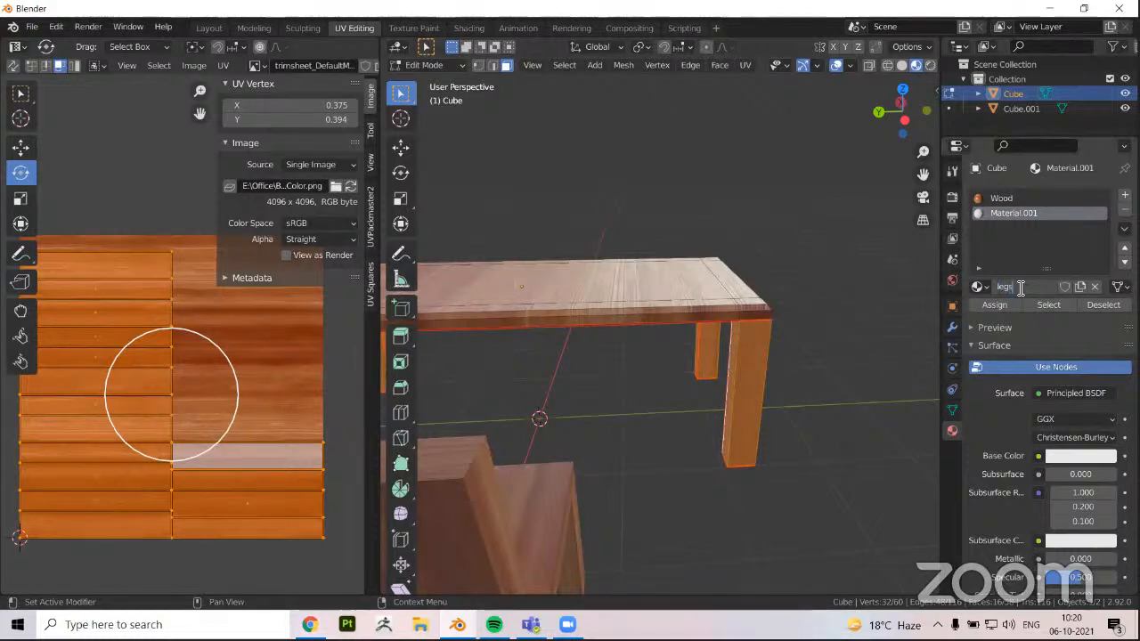
pyautogui.press('Return')
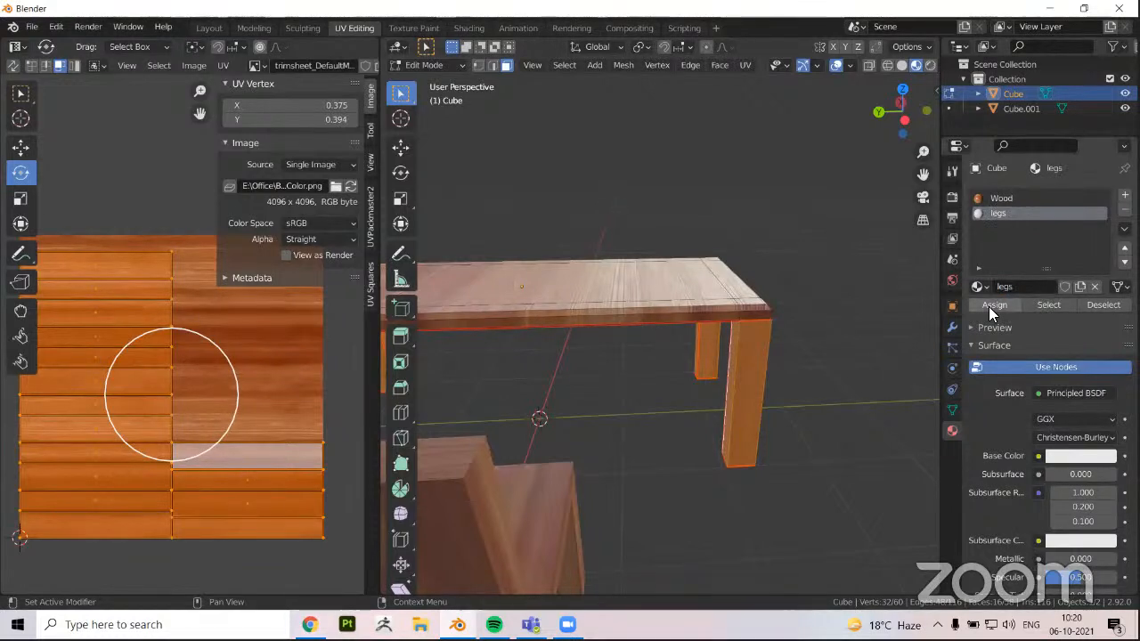
# Assign the legs material to the selected table leg faces and return to object mode
pyautogui.click(990, 306)
pyautogui.moveTo(826, 420); pyautogui.dragTo(616, 319, button='middle')
pyautogui.press('Tab')
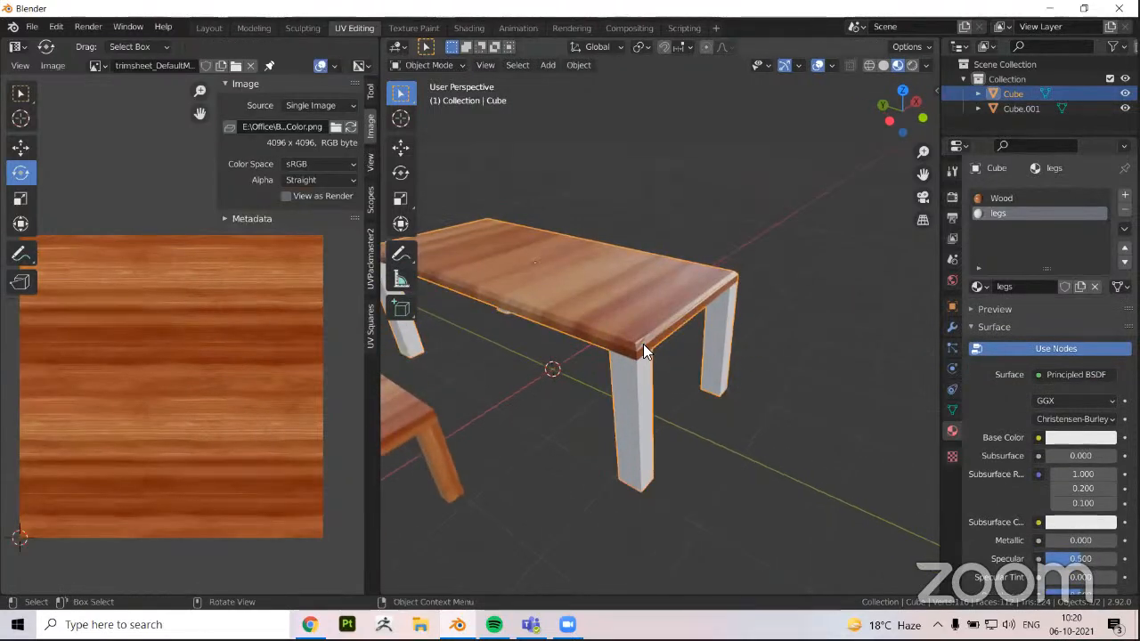
pyautogui.scroll(2, 604, 455)
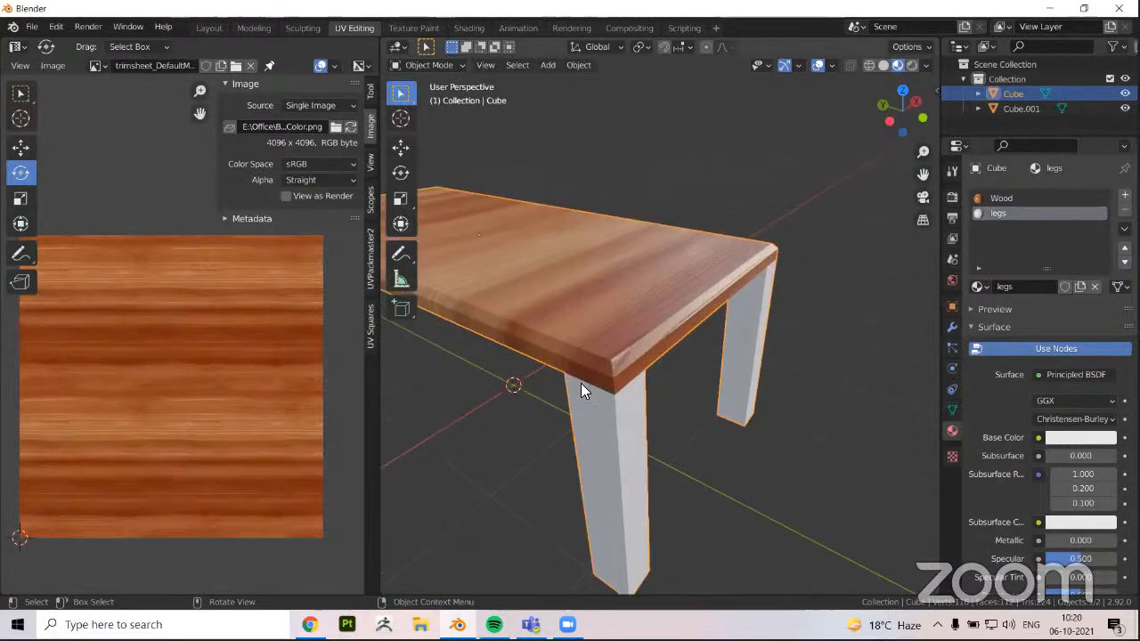
# Darken the base color of the table's legs material to a medium grey and deselect the table
pyautogui.moveTo(581, 383); pyautogui.dragTo(594, 373, button='middle')
pyautogui.moveTo(691, 453); pyautogui.dragTo(890, 410, button='middle')
pyautogui.moveTo(812, 381); pyautogui.dragTo(798, 405, button='middle')
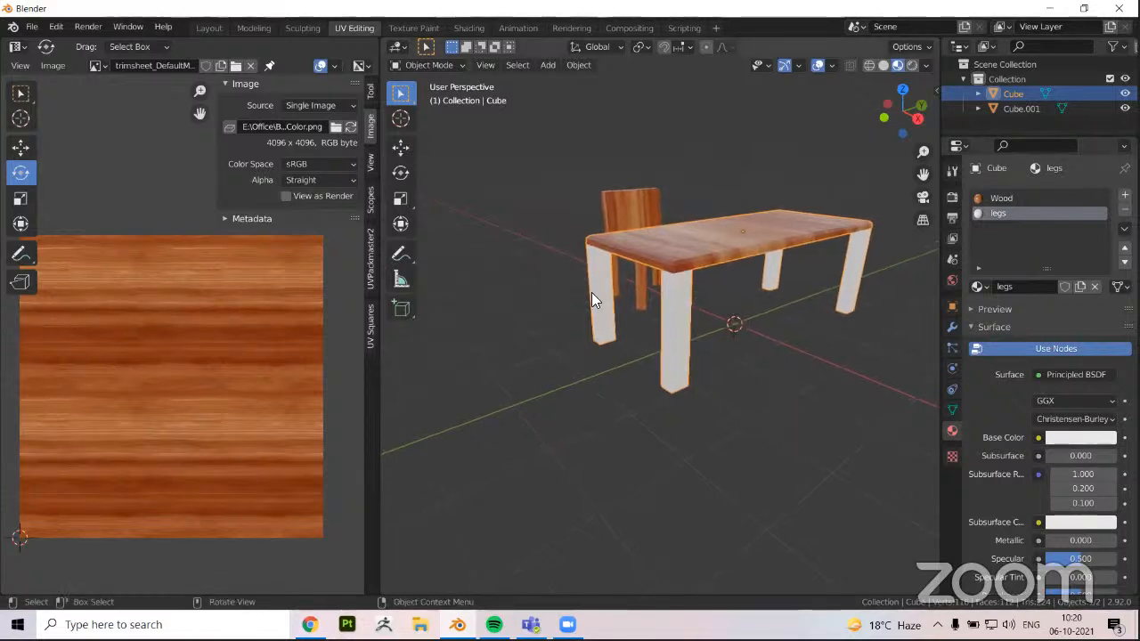
pyautogui.scroll(2, 672, 247)
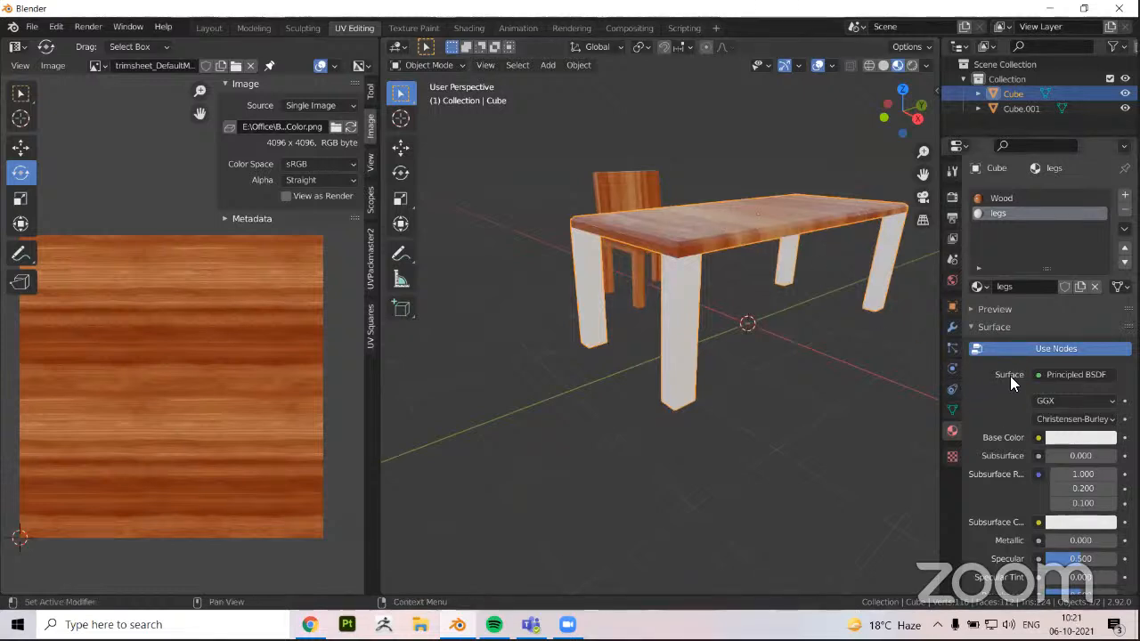
pyautogui.scroll(-1, 1010, 376)
pyautogui.scroll(-1, 1012, 374)
pyautogui.scroll(2, 994, 374)
pyautogui.scroll(-1, 1001, 437)
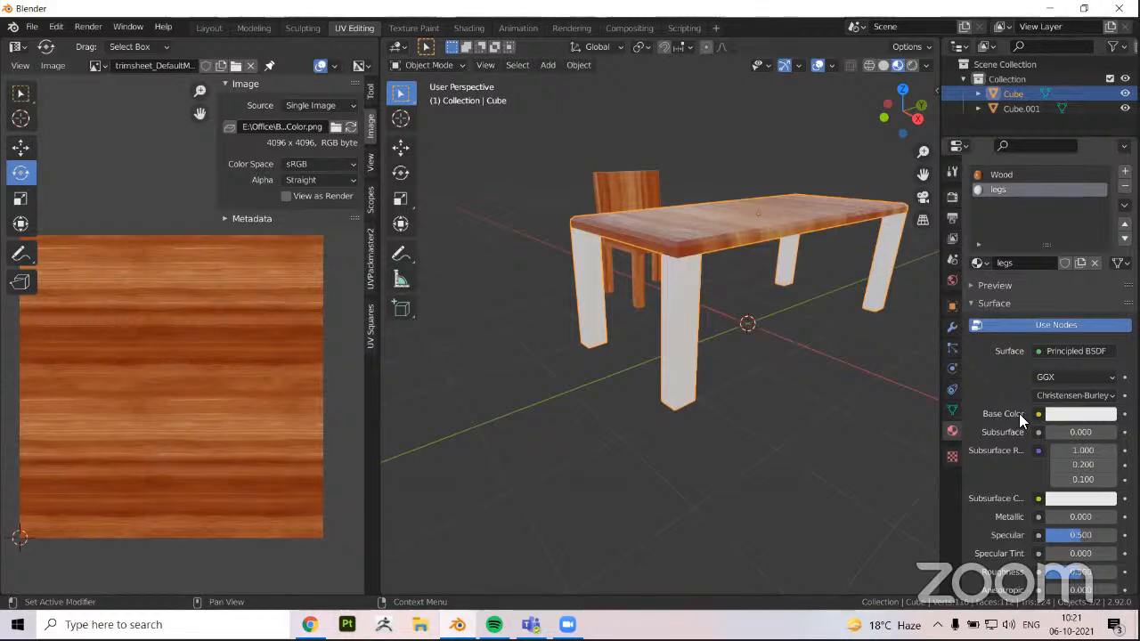
pyautogui.click(1063, 413)
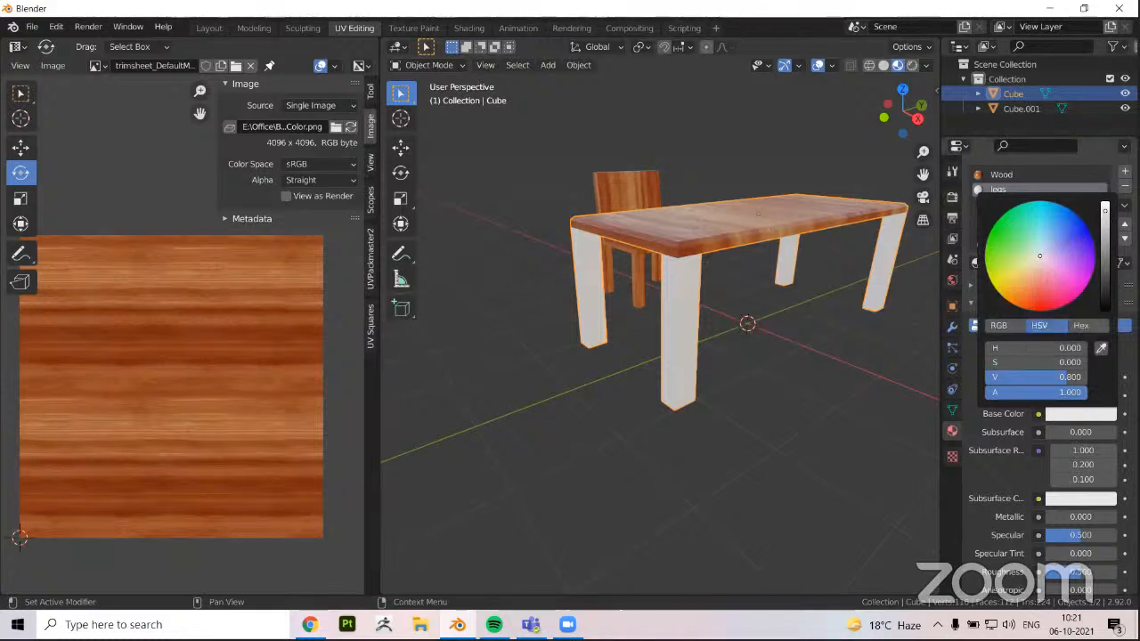
pyautogui.moveTo(1069, 377); pyautogui.dragTo(1001, 377)
pyautogui.click(812, 404)
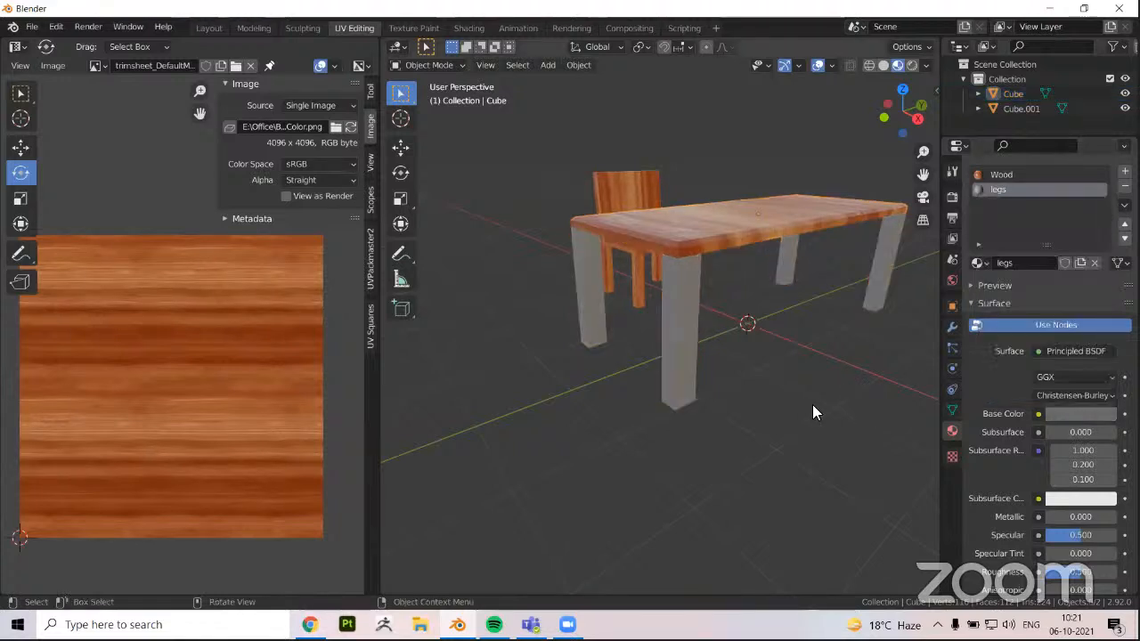
# Examine the recolored table legs from several angles along with the legs material's surface properties
pyautogui.moveTo(823, 400); pyautogui.dragTo(785, 407, button='middle')
pyautogui.moveTo(666, 402); pyautogui.dragTo(896, 456, button='middle')
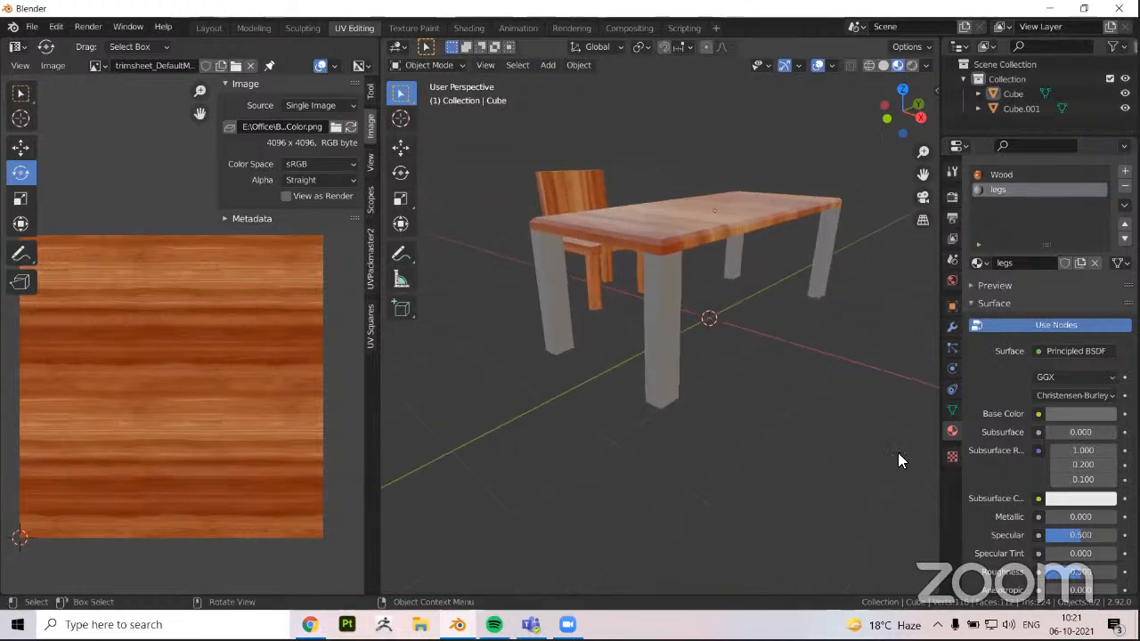
pyautogui.scroll(-2, 1005, 444)
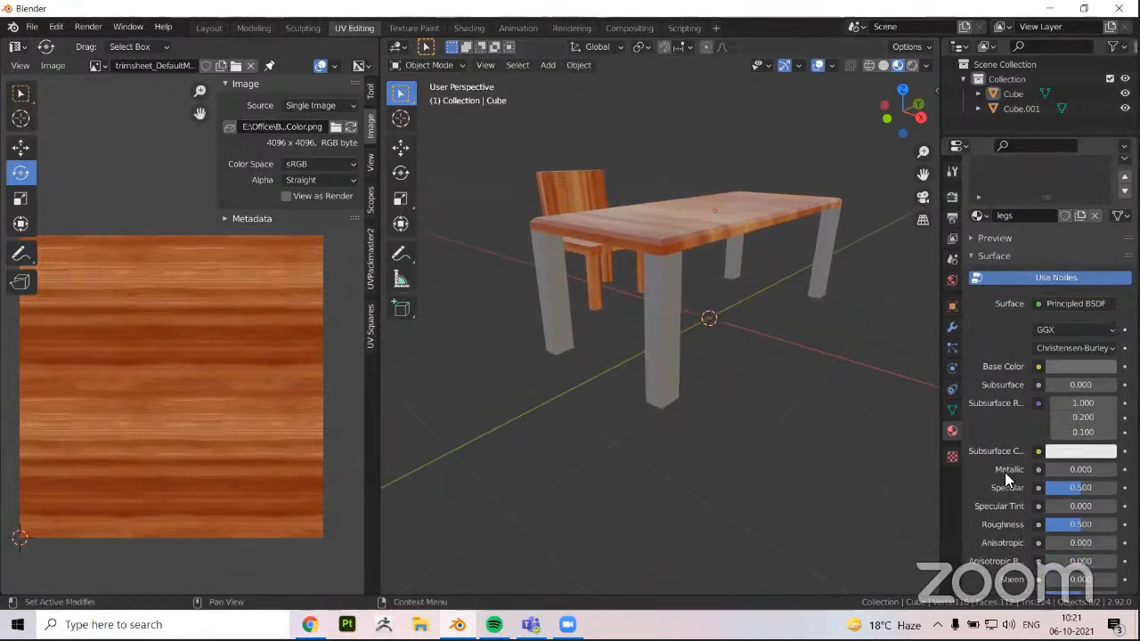
pyautogui.moveTo(625, 310); pyautogui.dragTo(643, 303, button='middle')
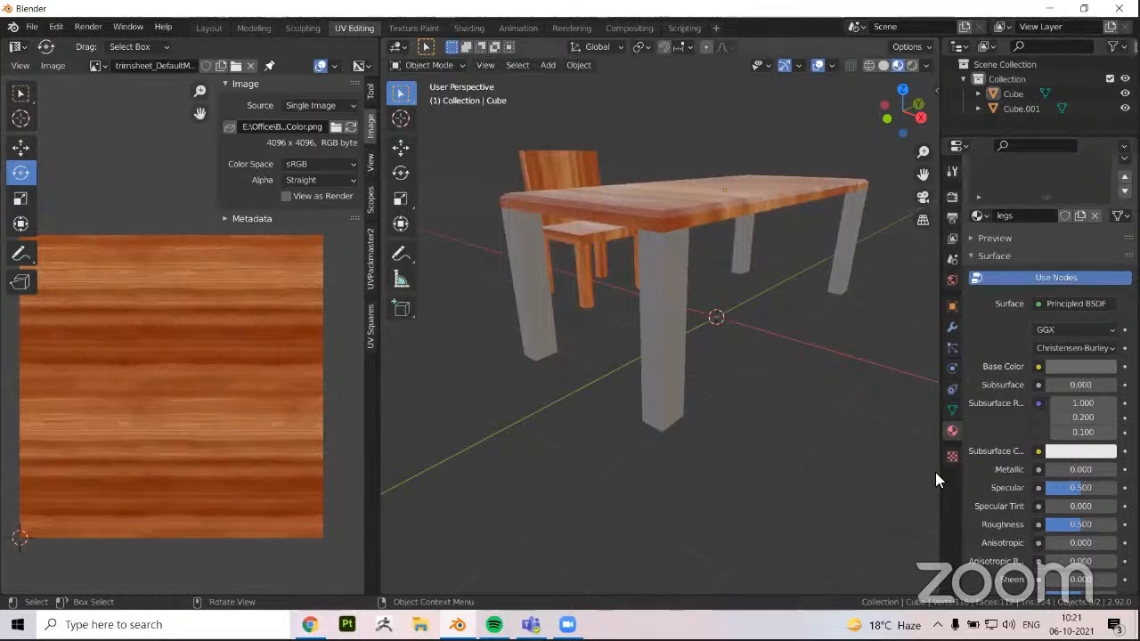
pyautogui.scroll(-1, 986, 486)
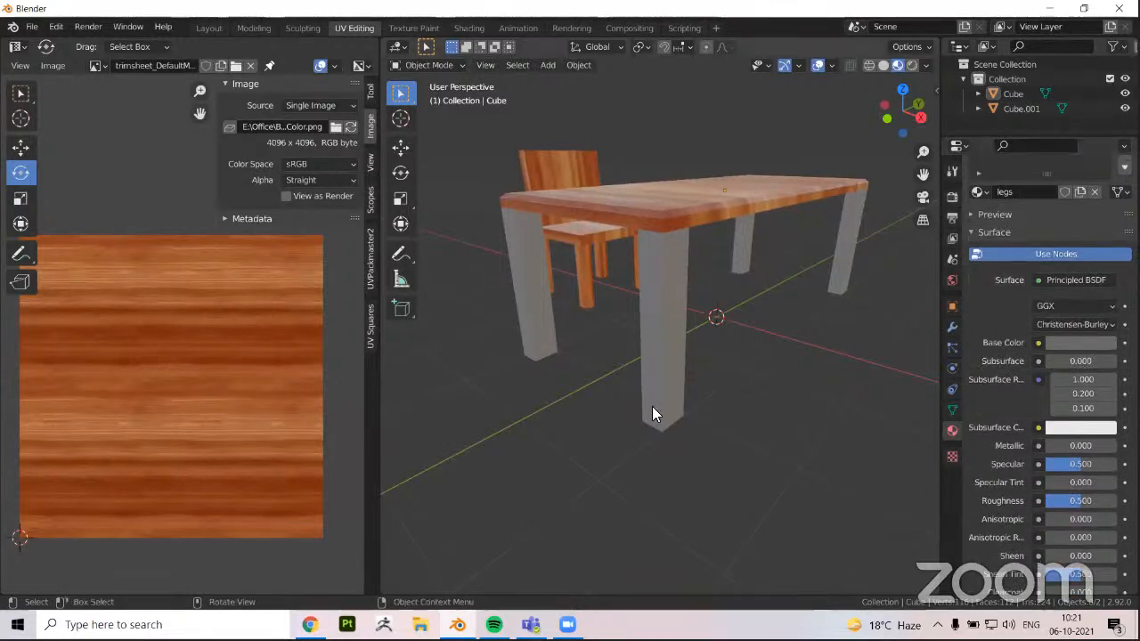
pyautogui.moveTo(651, 406); pyautogui.dragTo(721, 450, button='middle')
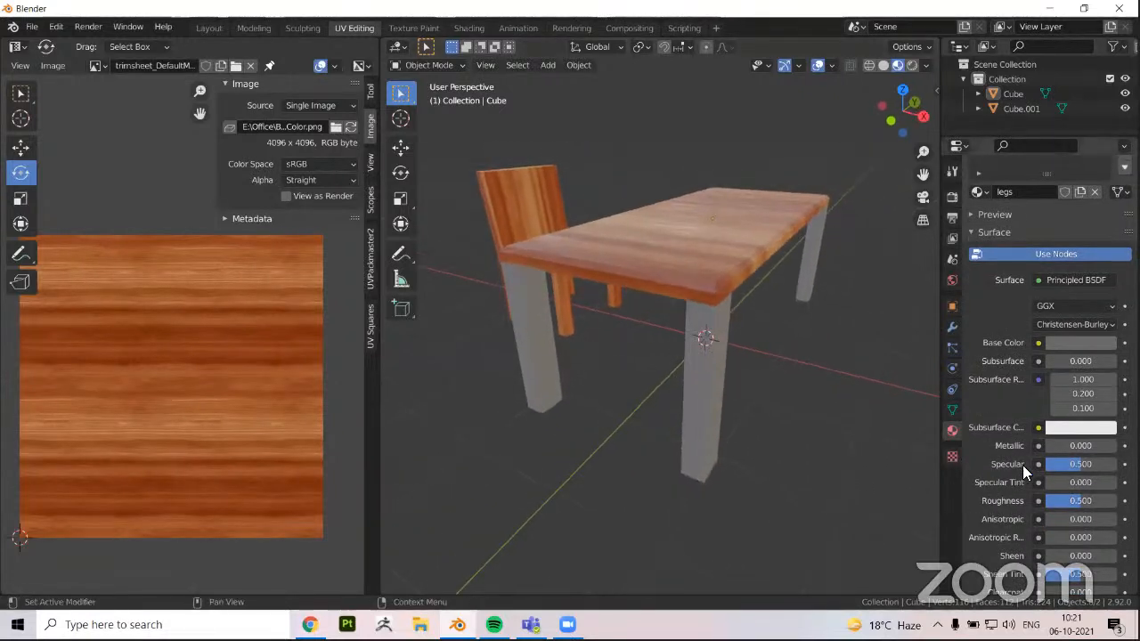
pyautogui.scroll(3, 998, 424)
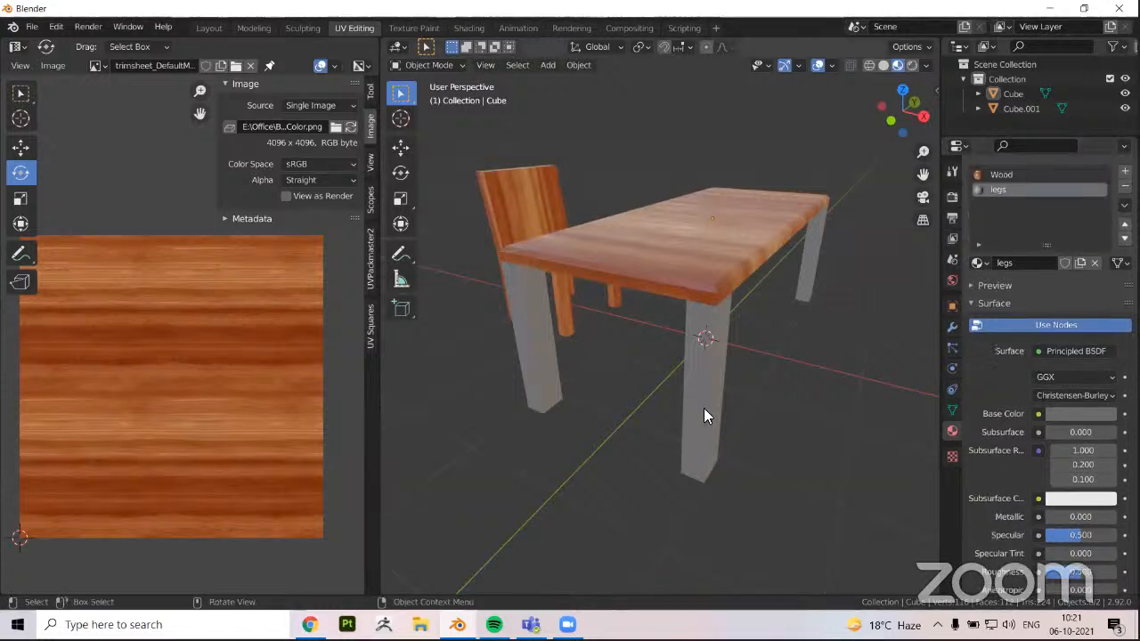
# Enter edit mode on the table and select the bottom faces of all four legs
pyautogui.moveTo(689, 400); pyautogui.dragTo(724, 401, button='middle')
pyautogui.moveTo(627, 356); pyautogui.dragTo(628, 280, button='middle')
pyautogui.click(628, 289)
pyautogui.press('Tab')
pyautogui.click(644, 267)
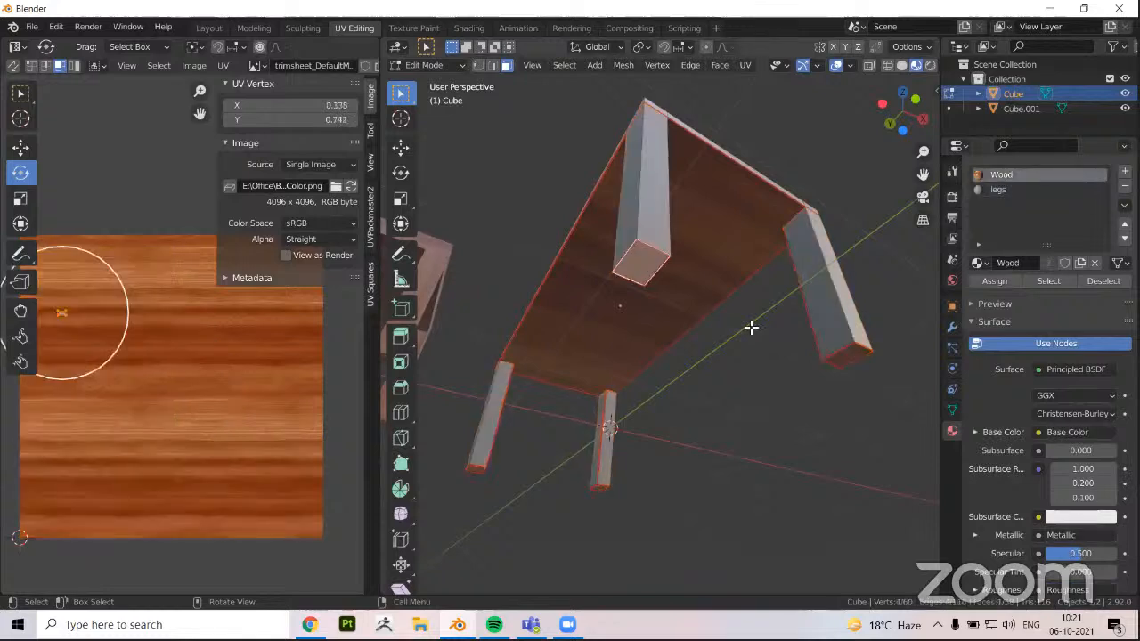
pyautogui.keyDown('shift'); pyautogui.click(842, 357); pyautogui.keyUp('shift')
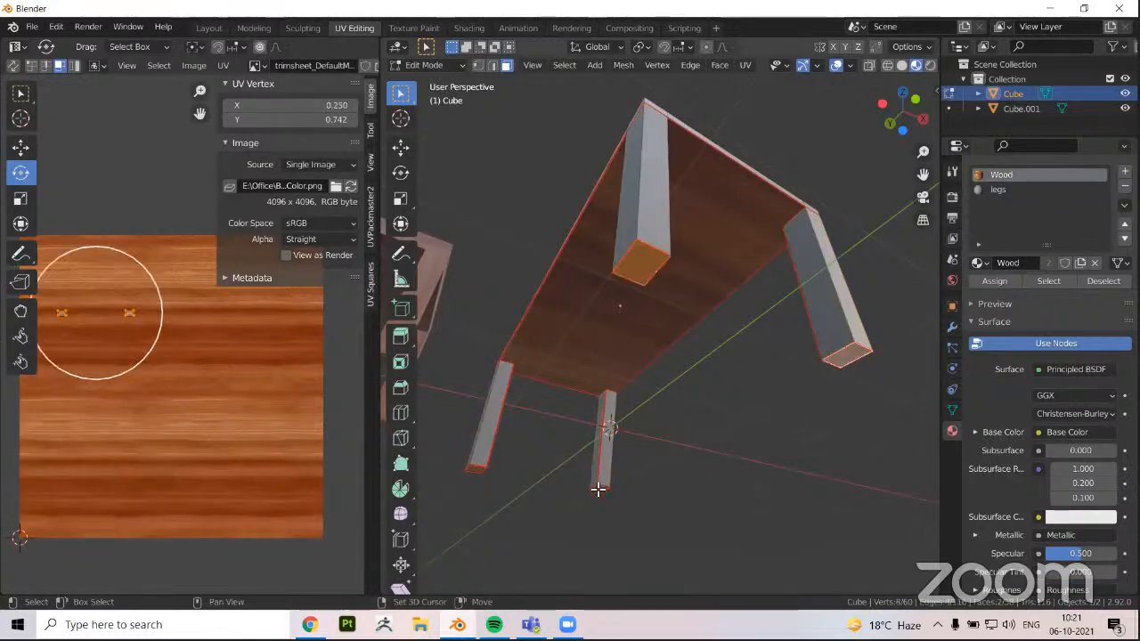
pyautogui.keyDown('shift'); pyautogui.click(598, 488); pyautogui.keyUp('shift')
pyautogui.keyDown('shift'); pyautogui.click(476, 469); pyautogui.keyUp('shift')
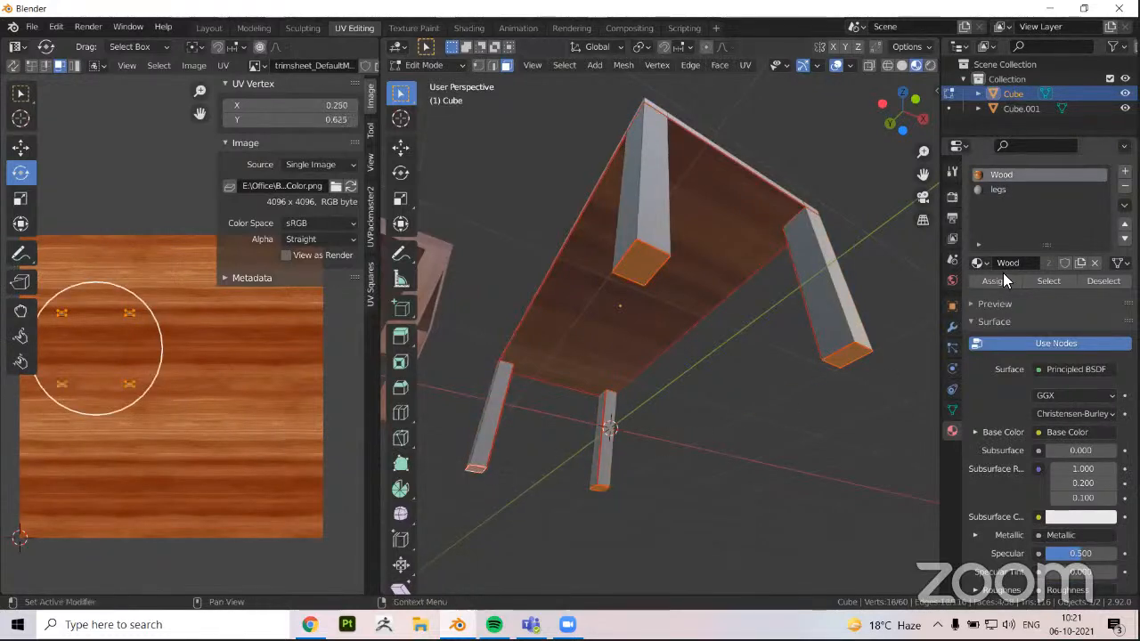
# Assign the legs material to the selected bottom faces and return to object mode
pyautogui.click(1002, 190)
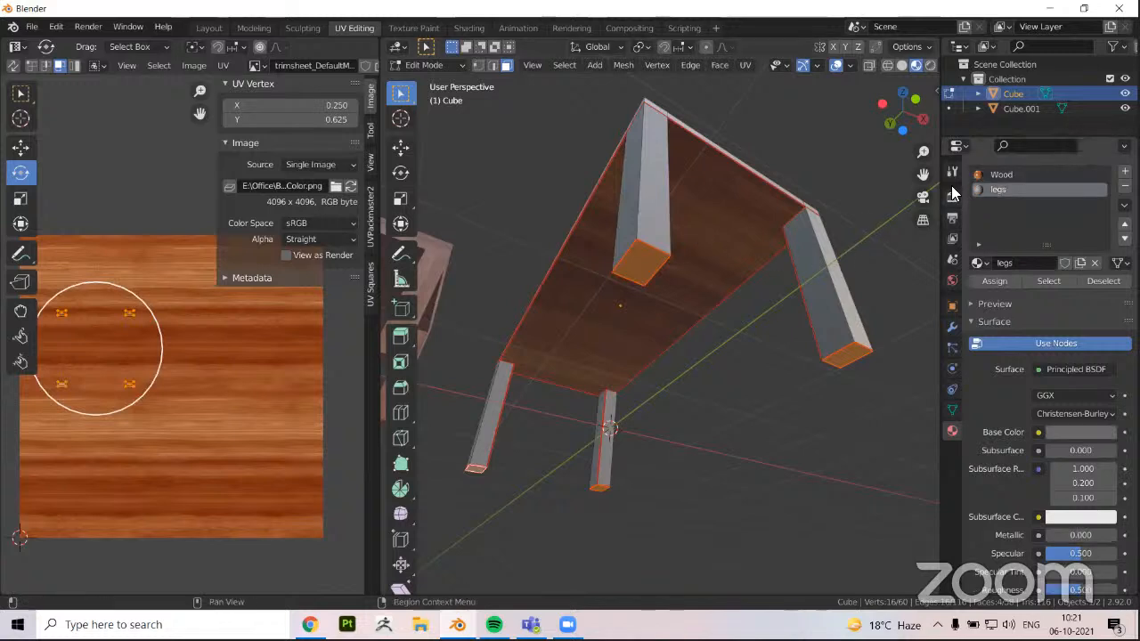
pyautogui.click(990, 281)
pyautogui.moveTo(641, 298); pyautogui.dragTo(669, 290, button='middle')
pyautogui.press('Tab')
pyautogui.moveTo(683, 387); pyautogui.dragTo(821, 224, button='middle')
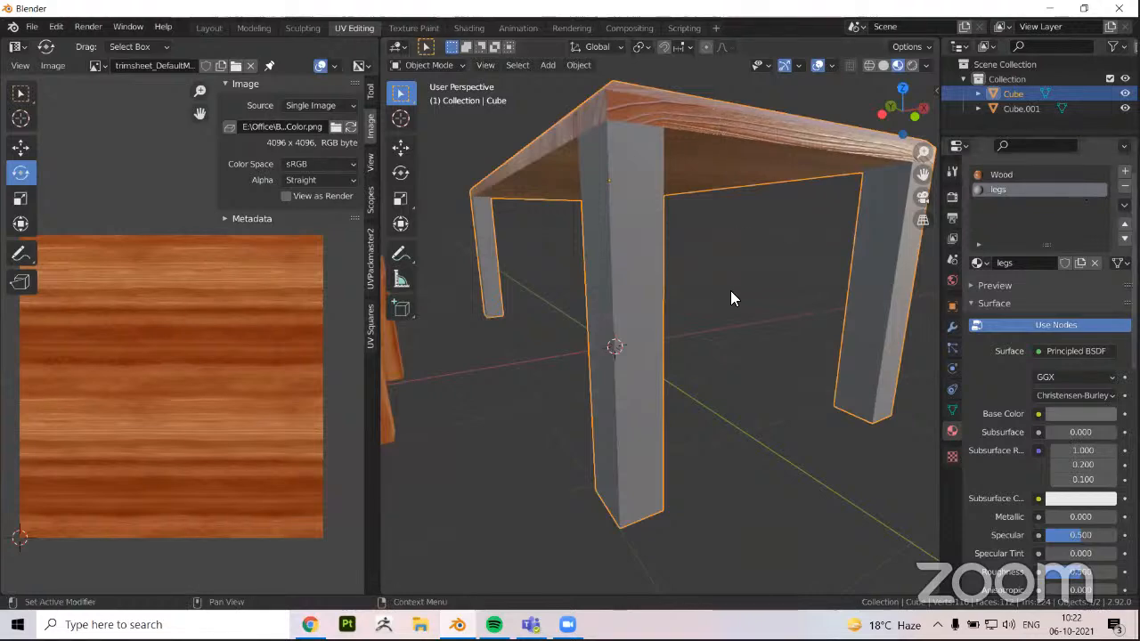
# Examine the chair's UV layout over the wood texture in edit mode and return to object mode
pyautogui.scroll(-5, 712, 310)
pyautogui.moveTo(697, 321); pyautogui.dragTo(614, 317, button='middle')
pyautogui.click(614, 318)
pyautogui.press('Tab')
pyautogui.scroll(1, 613, 321)
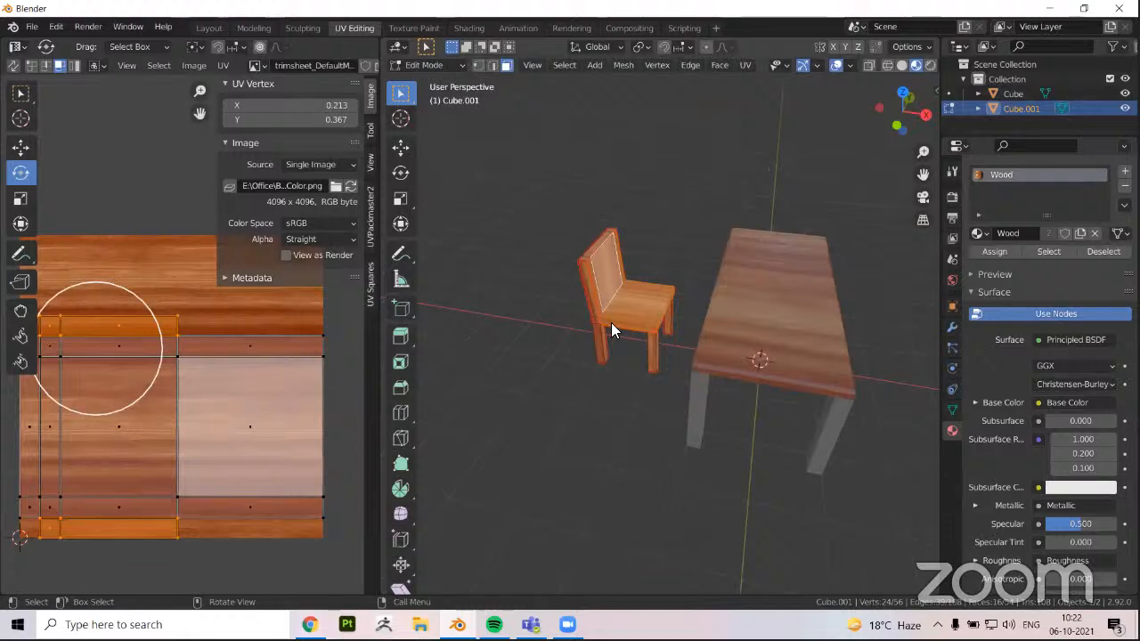
pyautogui.press('Tab')
pyautogui.keyDown('shift'); pyautogui.click(757, 339); pyautogui.keyUp('shift')
pyautogui.press('Tab')
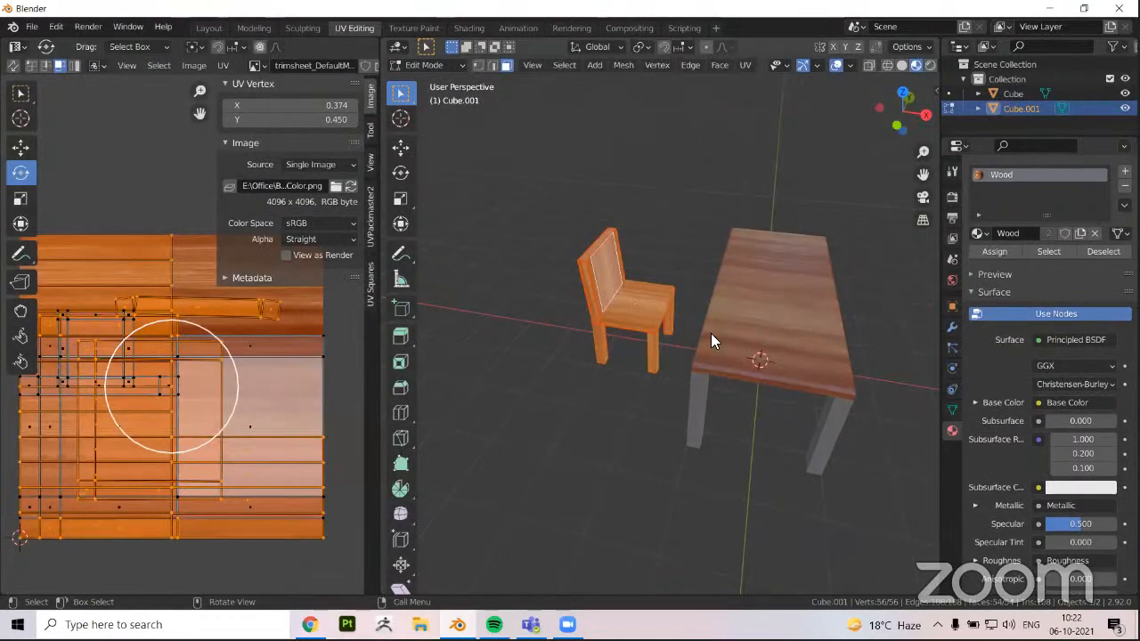
pyautogui.press('Tab')
# Select the table and compare its Wood and legs material slots, leaving Wood active
pyautogui.click(736, 322)
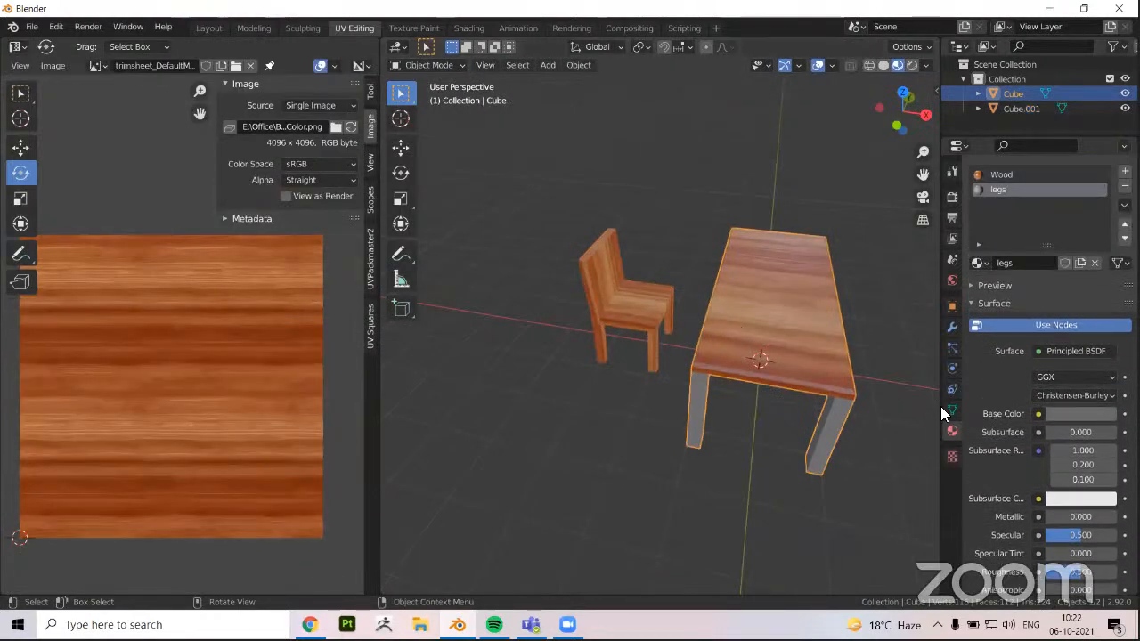
pyautogui.click(1001, 176)
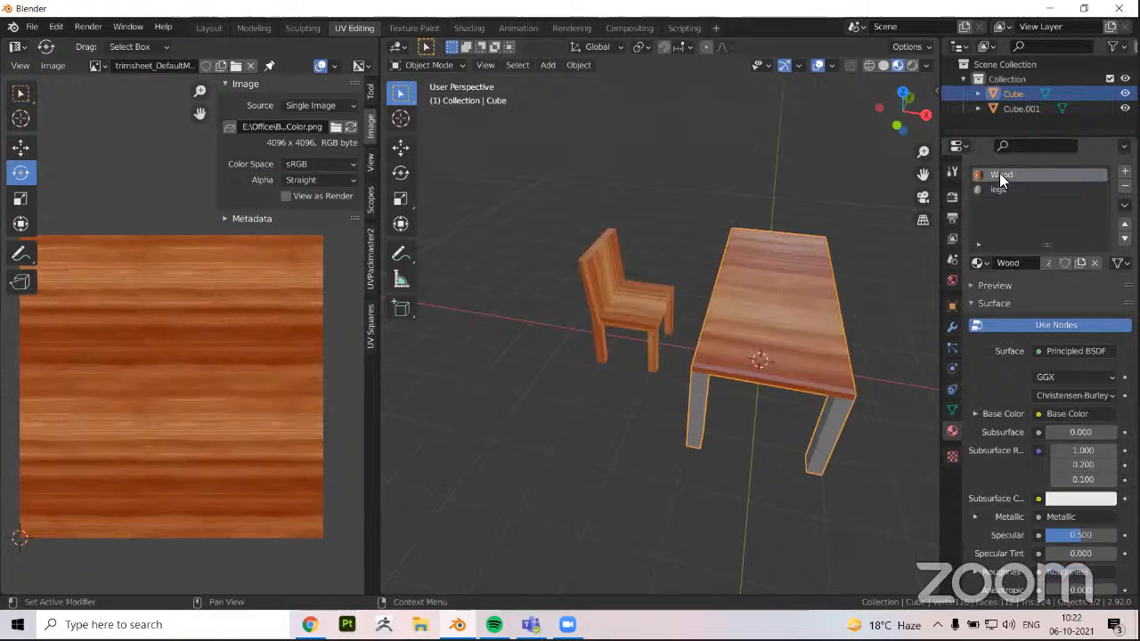
pyautogui.click(988, 190)
pyautogui.click(987, 174)
pyautogui.moveTo(529, 394); pyautogui.dragTo(645, 406, button='middle')
pyautogui.scroll(2, 645, 388)
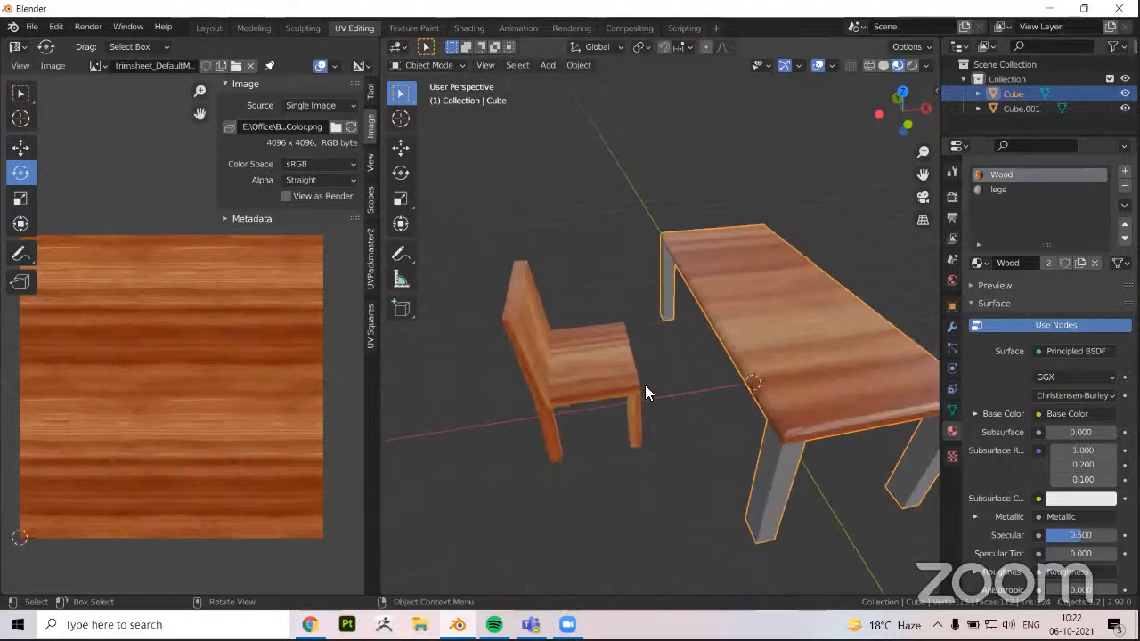
# Examine the UV layout of all the table's faces in edit mode, and return to object mode
pyautogui.keyDown('shift'); pyautogui.moveTo(630, 389); pyautogui.dragTo(645, 374, button='middle'); pyautogui.keyUp('shift')
pyautogui.press('Tab')
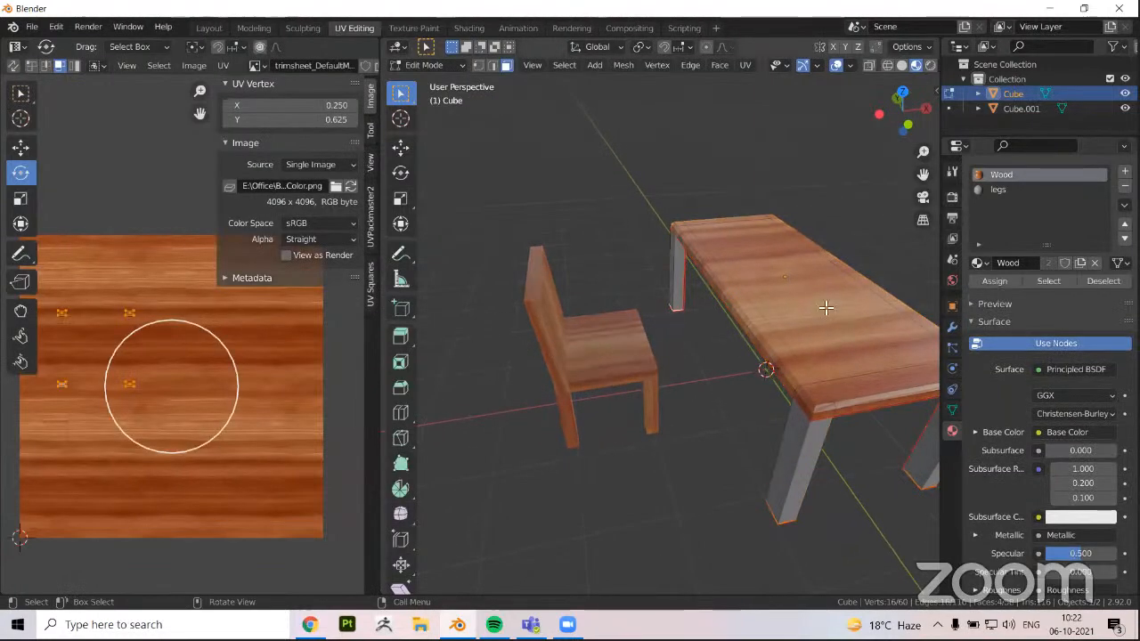
pyautogui.press('a')
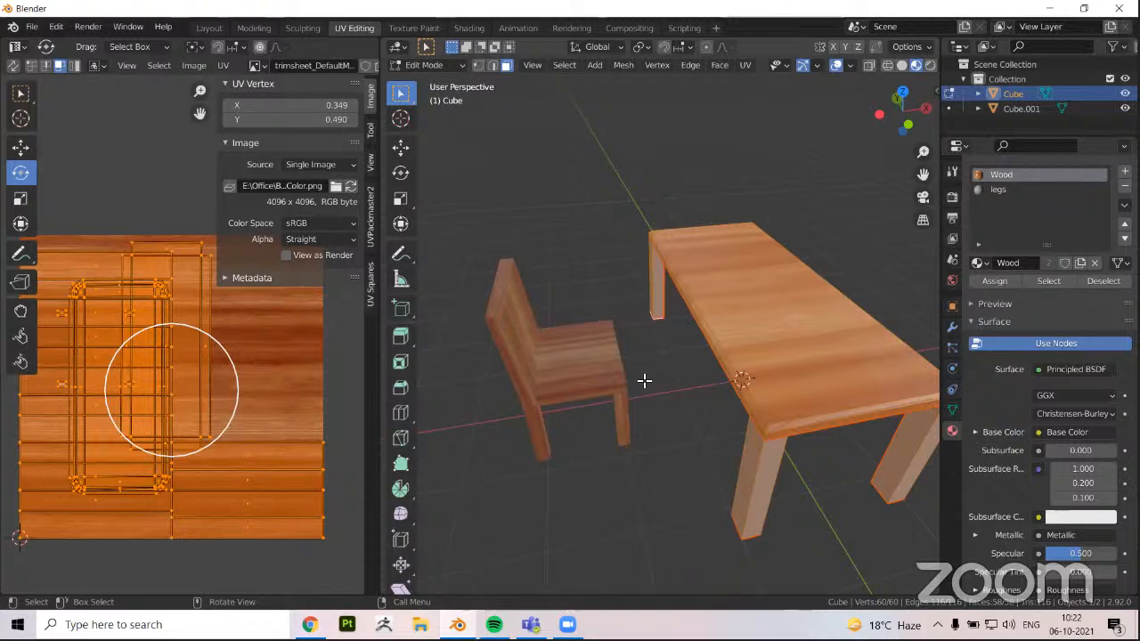
pyautogui.keyDown('shift'); pyautogui.moveTo(654, 395); pyautogui.dragTo(504, 426, button='middle'); pyautogui.keyUp('shift')
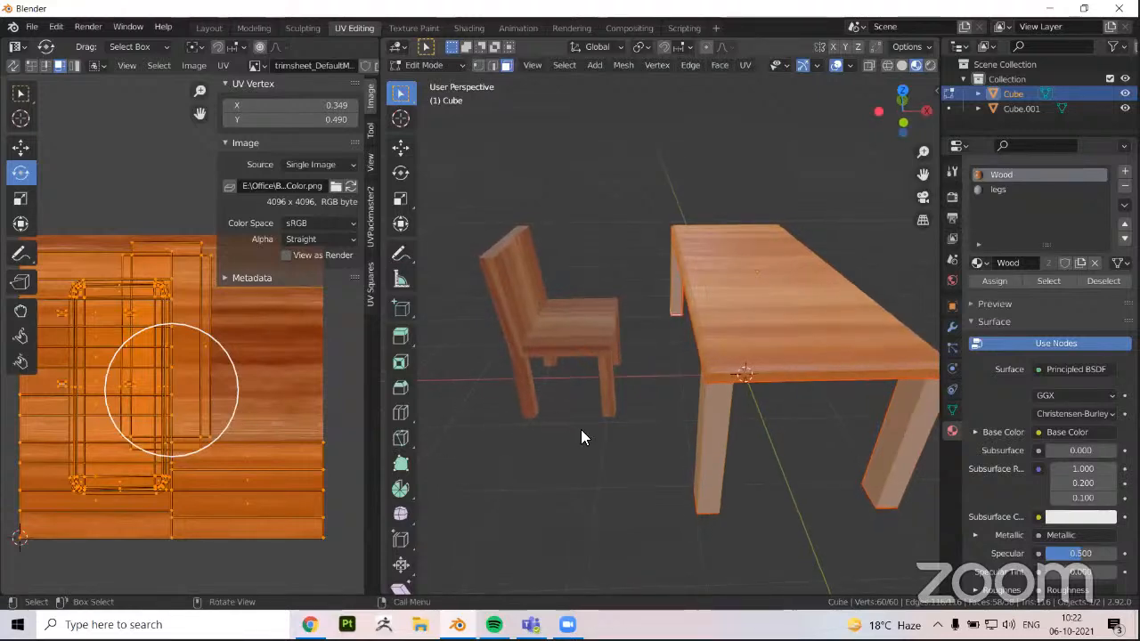
pyautogui.moveTo(581, 429); pyautogui.dragTo(587, 455, button='middle')
pyautogui.press('Tab')
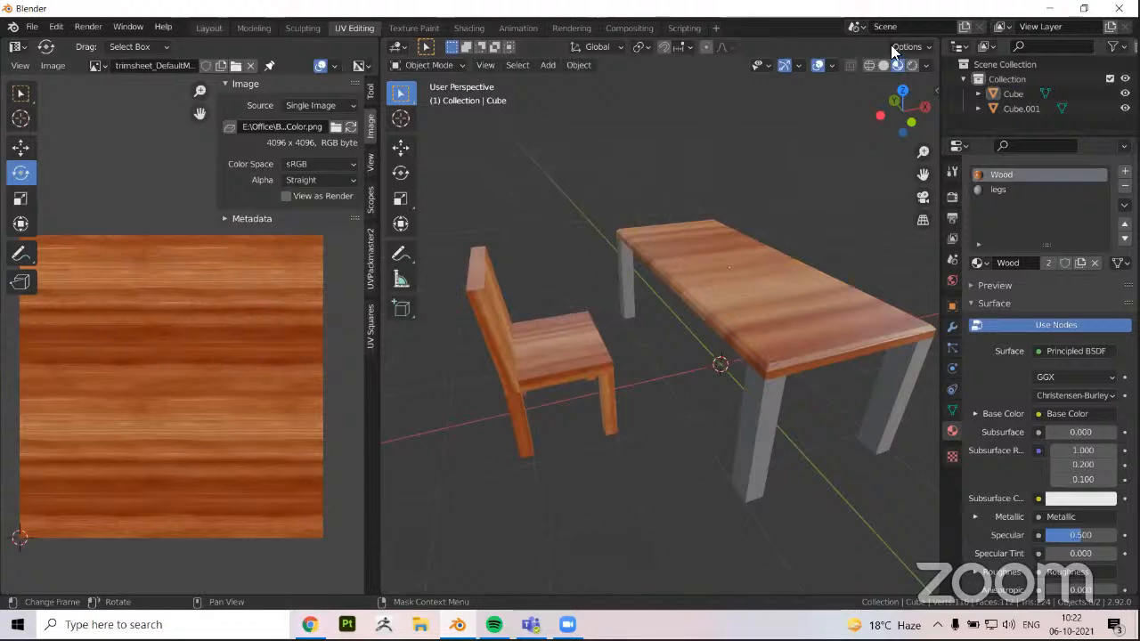
# Switch to the Layout workspace and display the table and chair in material preview shading
pyautogui.click(210, 27)
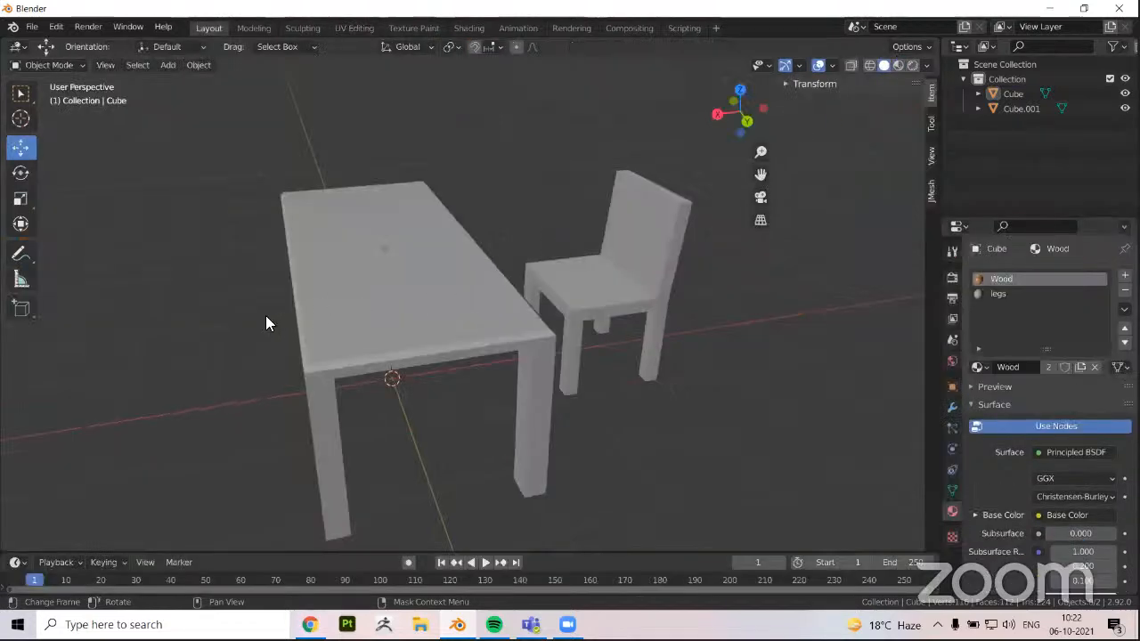
pyautogui.click(898, 65)
pyautogui.moveTo(540, 349)
pyautogui.mouseDown(button='middle')
pyautogui.moveTo(433, 348)
pyautogui.moveTo(466, 351)
pyautogui.moveTo(465, 369)
pyautogui.moveTo(506, 392)
pyautogui.moveTo(330, 390)
pyautogui.moveTo(417, 387)
pyautogui.mouseUp(button='middle')
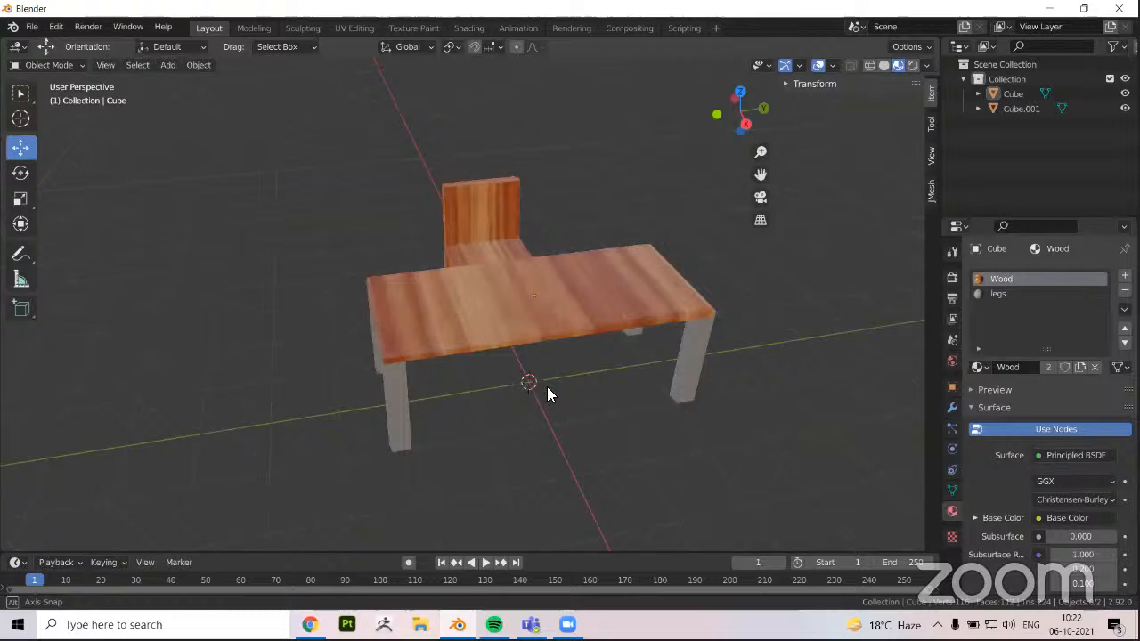
# Examine the textured table and chair from several angles, selecting each object in turn
pyautogui.moveTo(547, 395); pyautogui.dragTo(501, 386, button='middle')
pyautogui.moveTo(279, 437); pyautogui.dragTo(501, 306, button='middle')
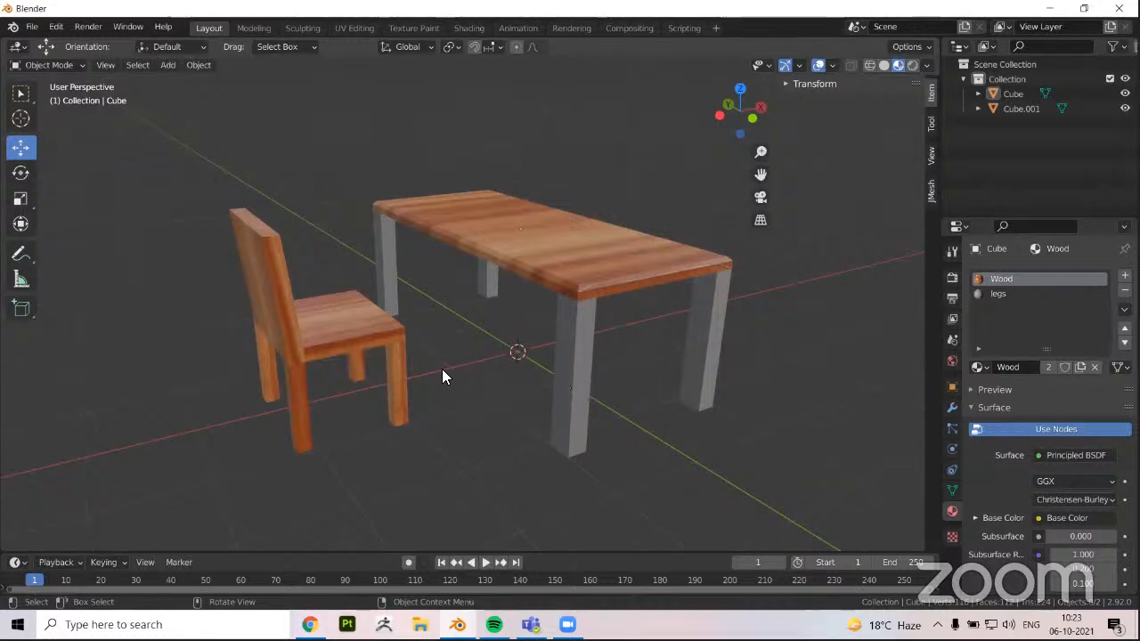
pyautogui.moveTo(472, 380)
pyautogui.mouseDown(button='middle')
pyautogui.moveTo(497, 387)
pyautogui.moveTo(470, 391)
pyautogui.mouseUp(button='middle')
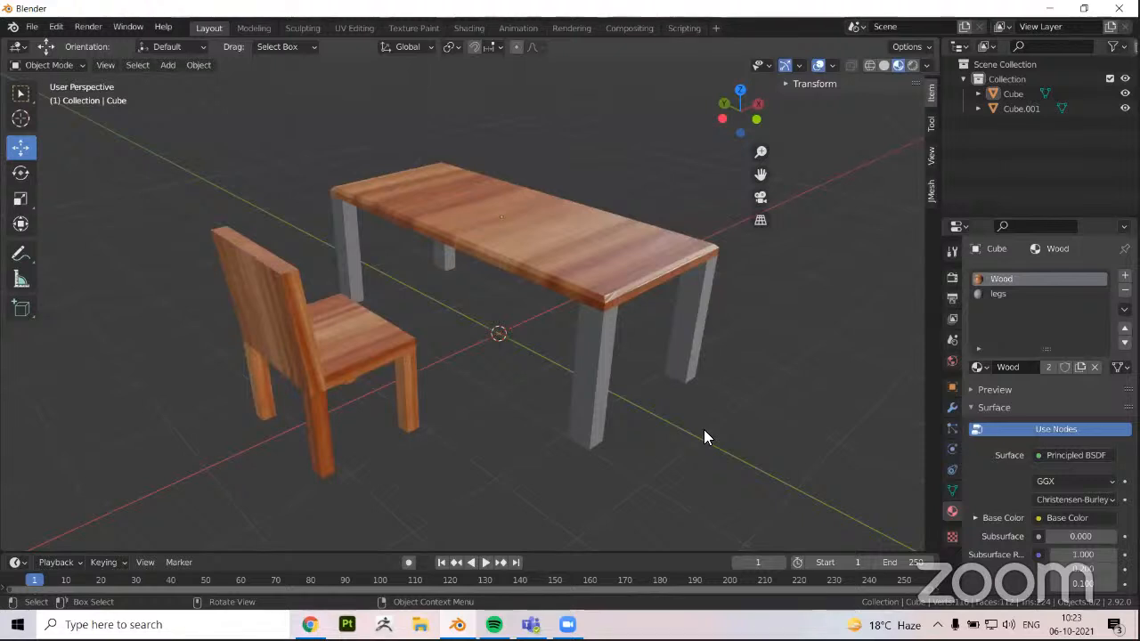
pyautogui.click(597, 306)
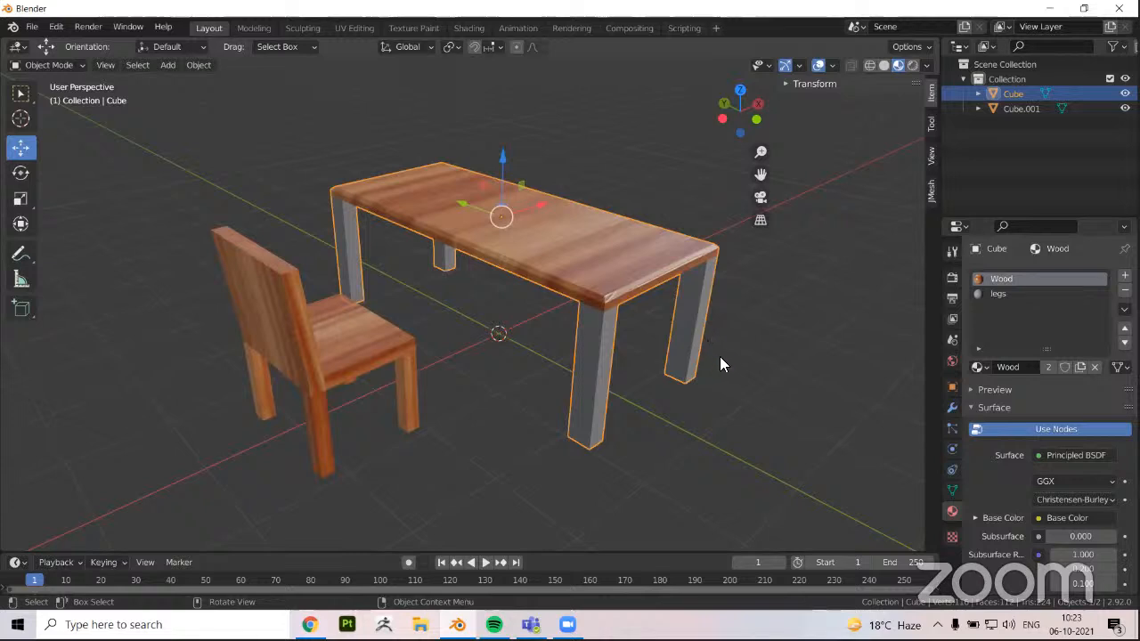
pyautogui.moveTo(599, 356); pyautogui.dragTo(502, 341, button='middle')
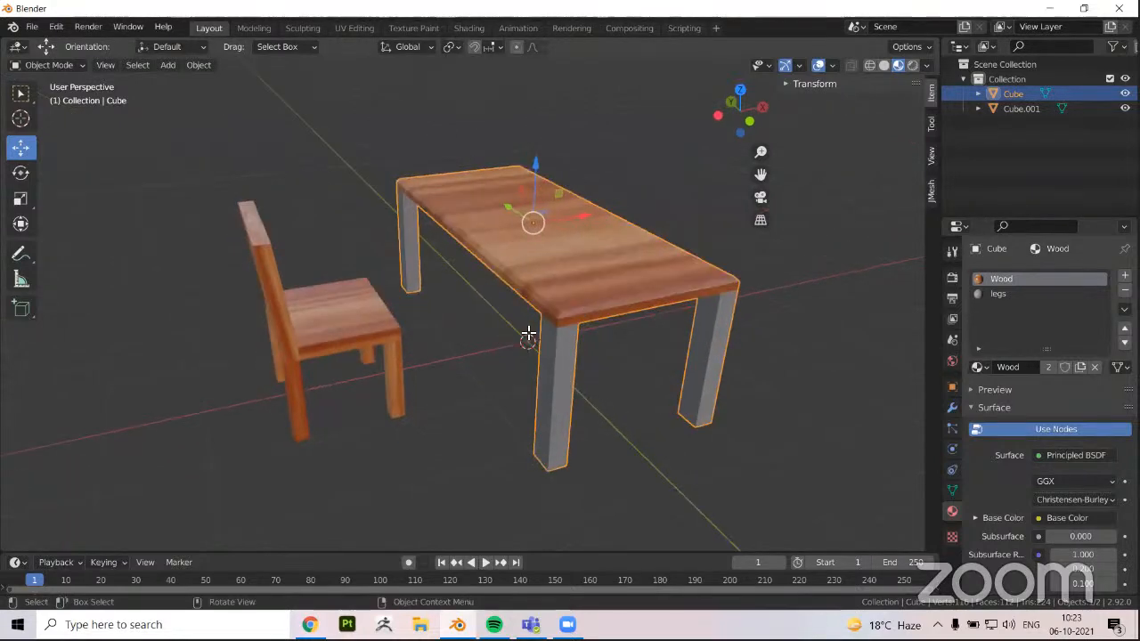
pyautogui.click(458, 392)
pyautogui.moveTo(458, 392); pyautogui.dragTo(517, 369, button='middle')
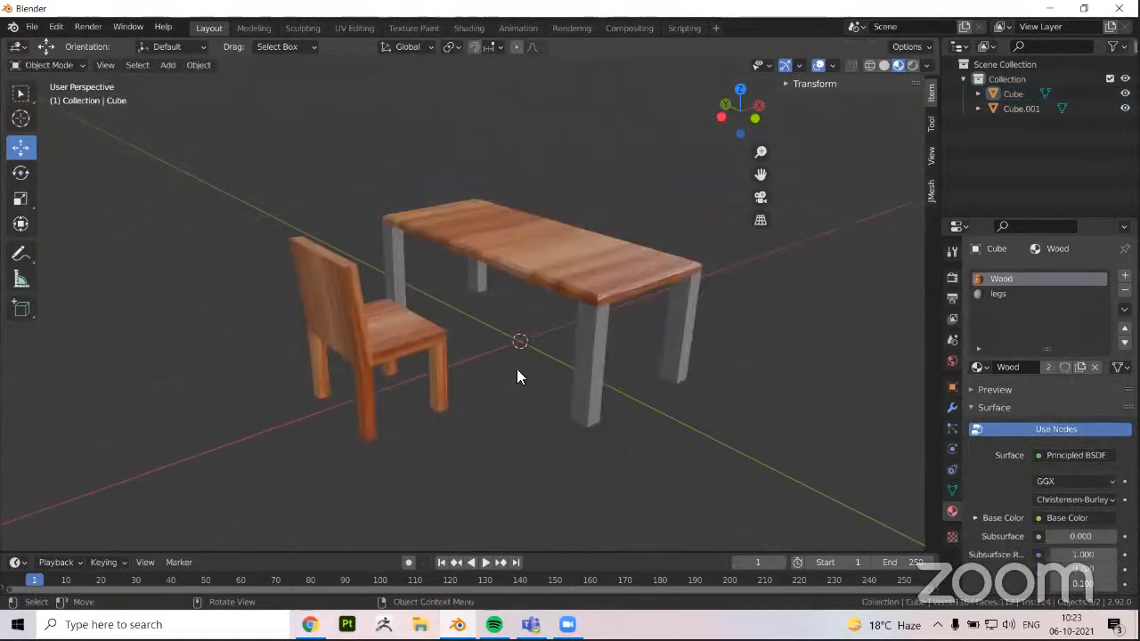
pyautogui.click(384, 332)
pyautogui.click(568, 285)
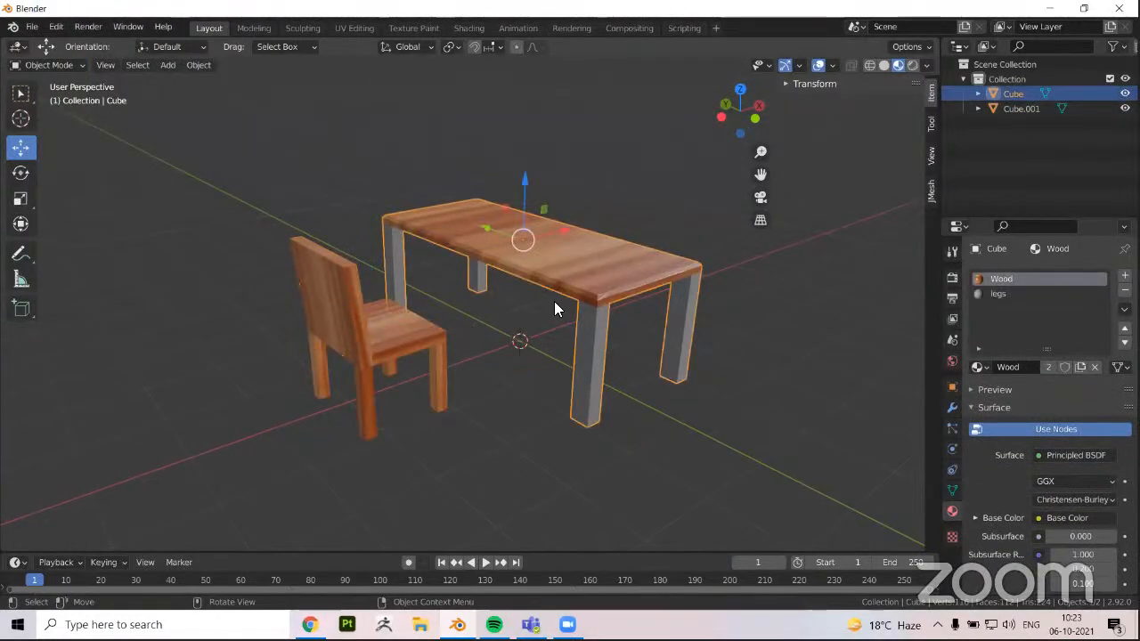
pyautogui.moveTo(553, 301); pyautogui.dragTo(539, 303, button='middle')
pyautogui.click(420, 330)
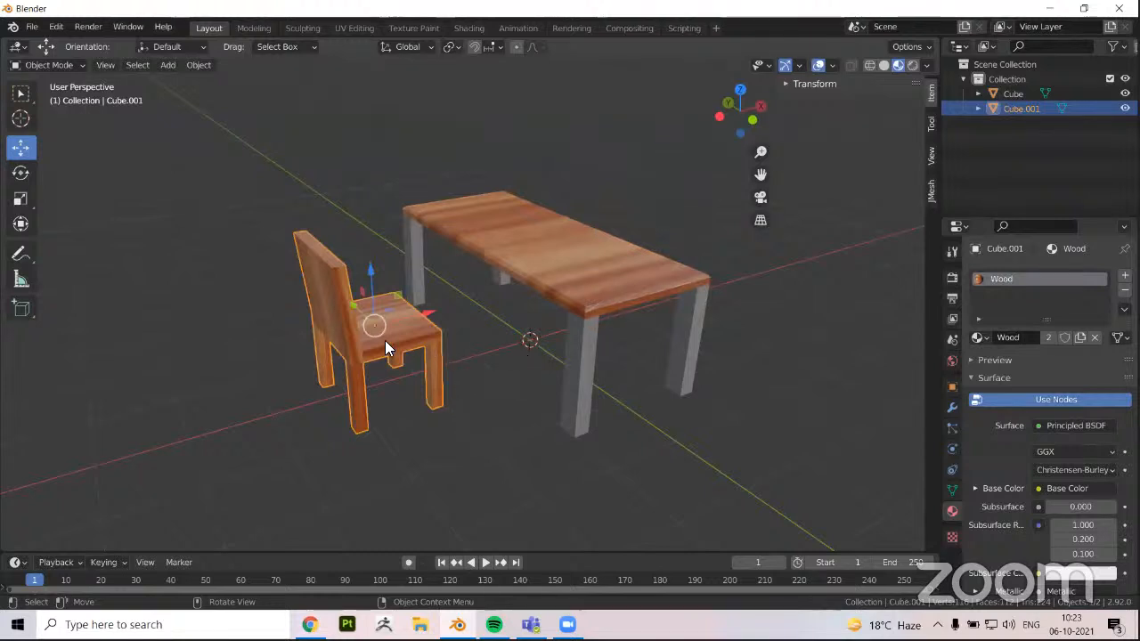
pyautogui.moveTo(481, 331); pyautogui.dragTo(512, 404, button='middle')
pyautogui.scroll(-2, 623, 424)
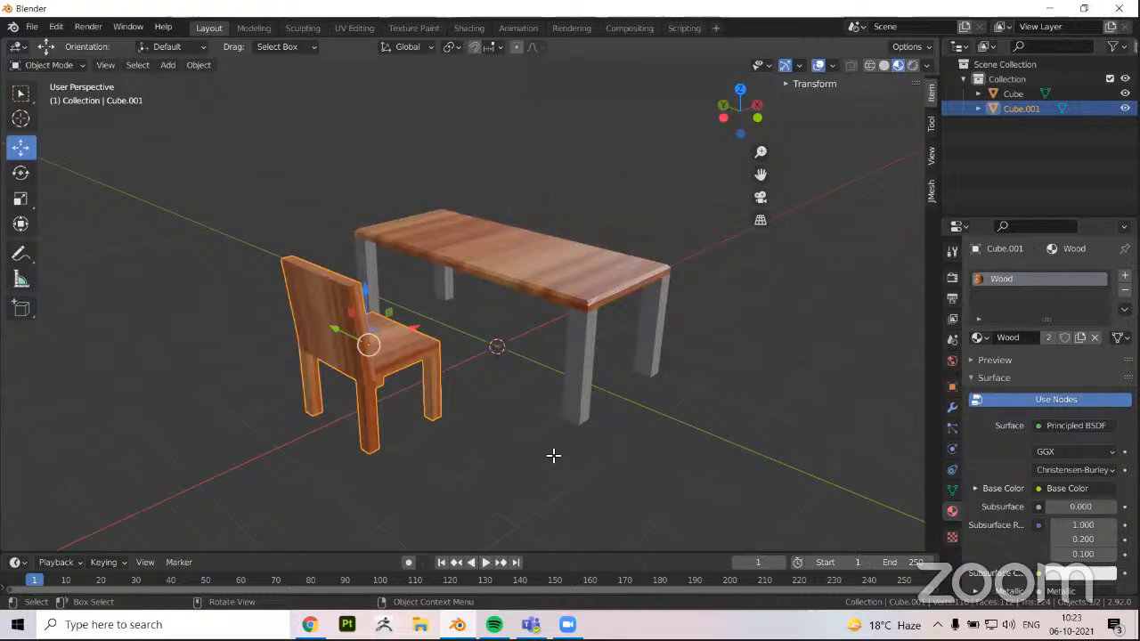
# Examine the wood grain on the chair and tabletop from the front, back and sides, alternating the selection between them
pyautogui.press('Tab')
pyautogui.press('Tab')
pyautogui.click(606, 441)
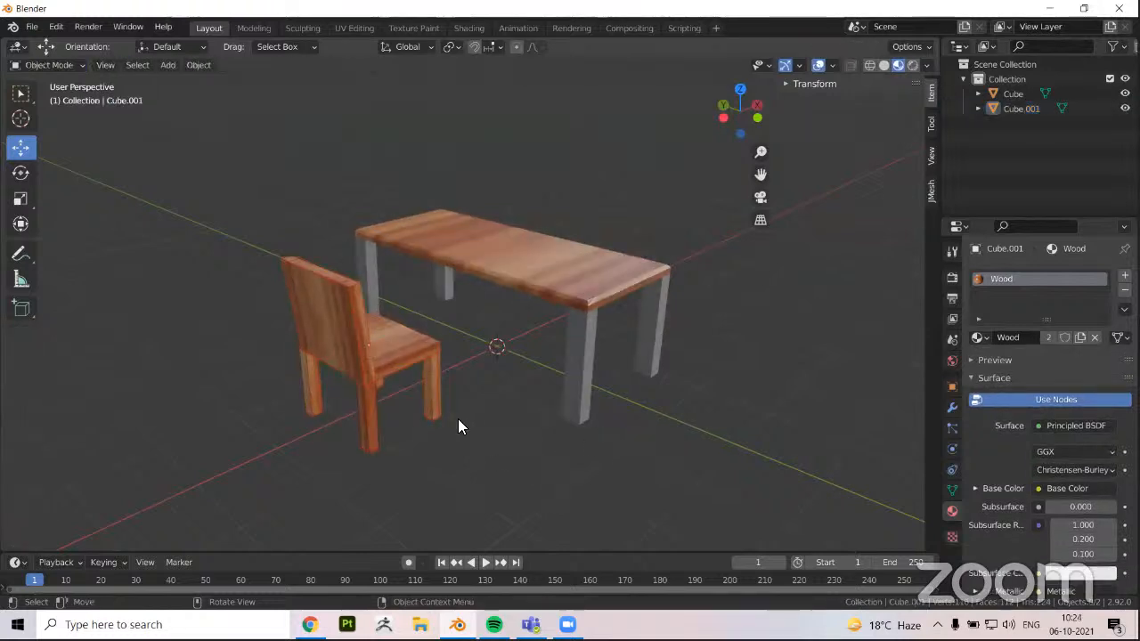
pyautogui.moveTo(458, 427); pyautogui.dragTo(489, 419, button='middle')
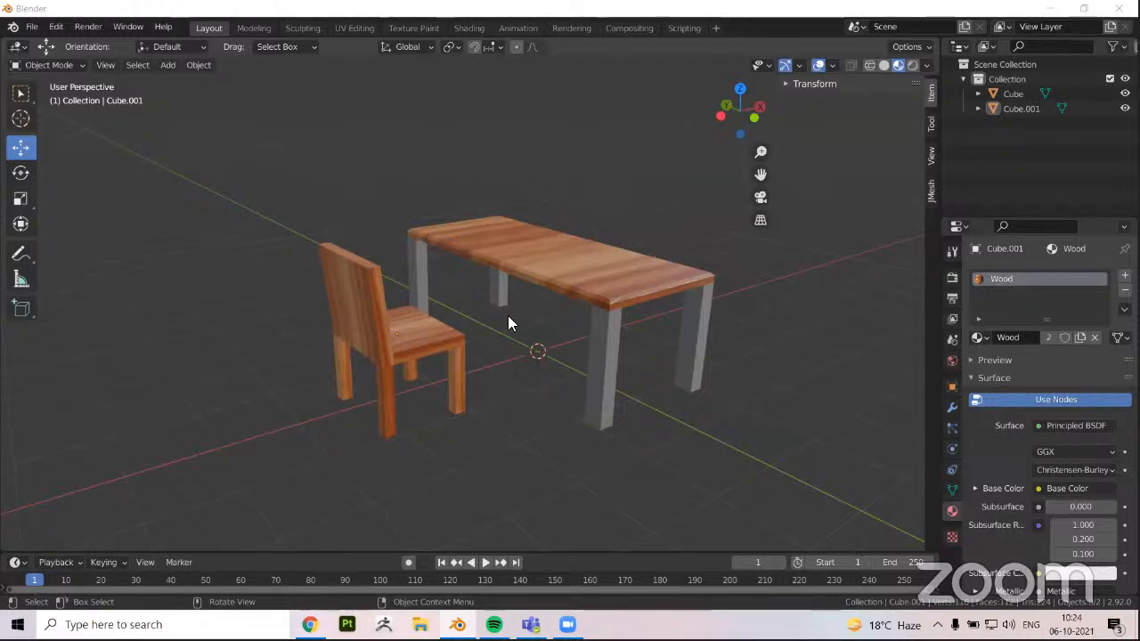
pyautogui.click(393, 340)
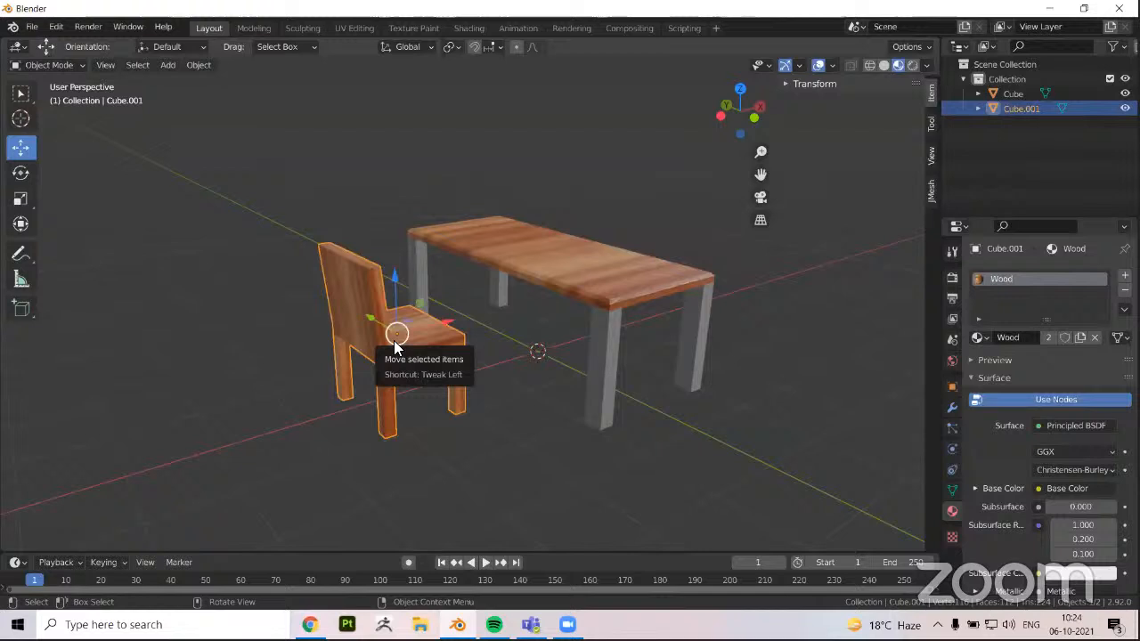
pyautogui.moveTo(400, 346); pyautogui.dragTo(433, 388, button='middle')
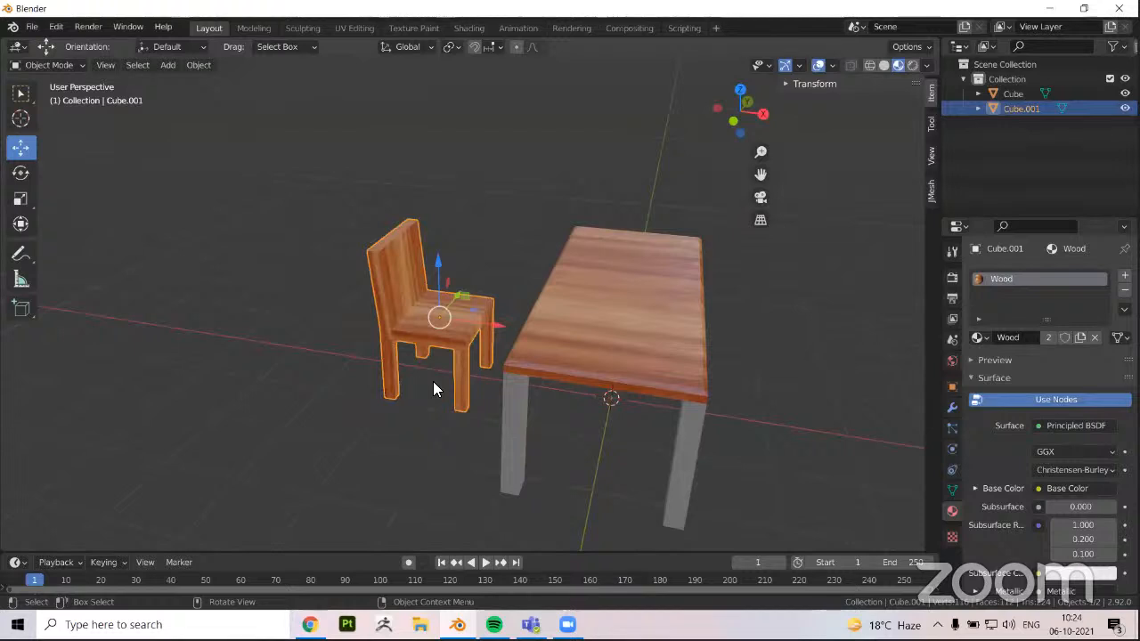
pyautogui.moveTo(436, 377); pyautogui.dragTo(574, 312, button='middle')
pyautogui.click(574, 311)
pyautogui.click(417, 333)
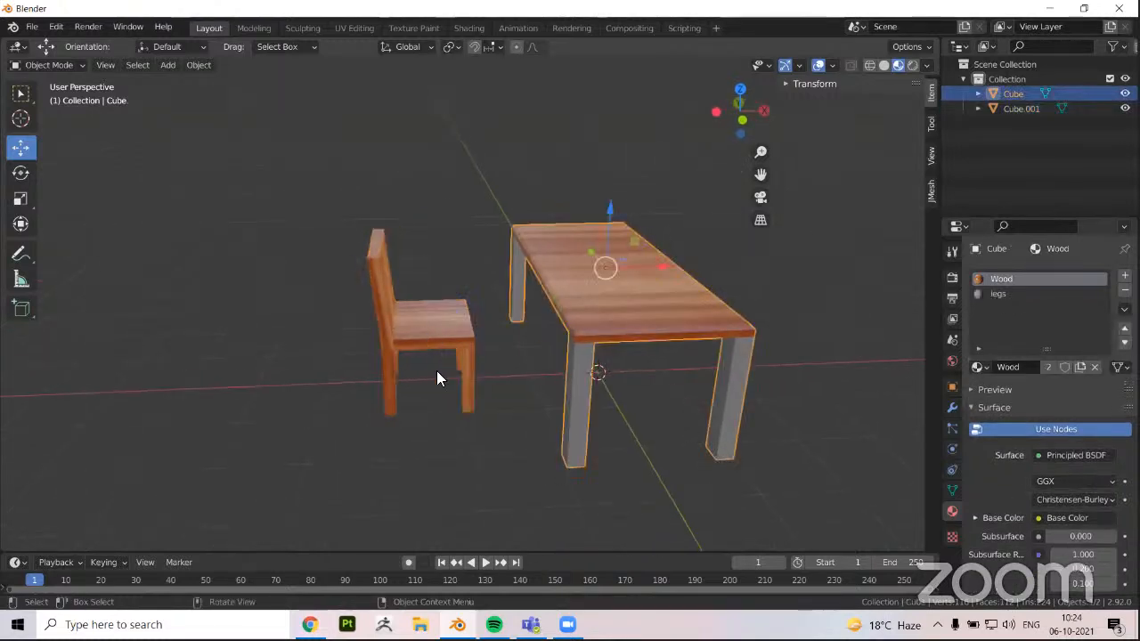
pyautogui.moveTo(400, 408); pyautogui.dragTo(516, 420, button='middle')
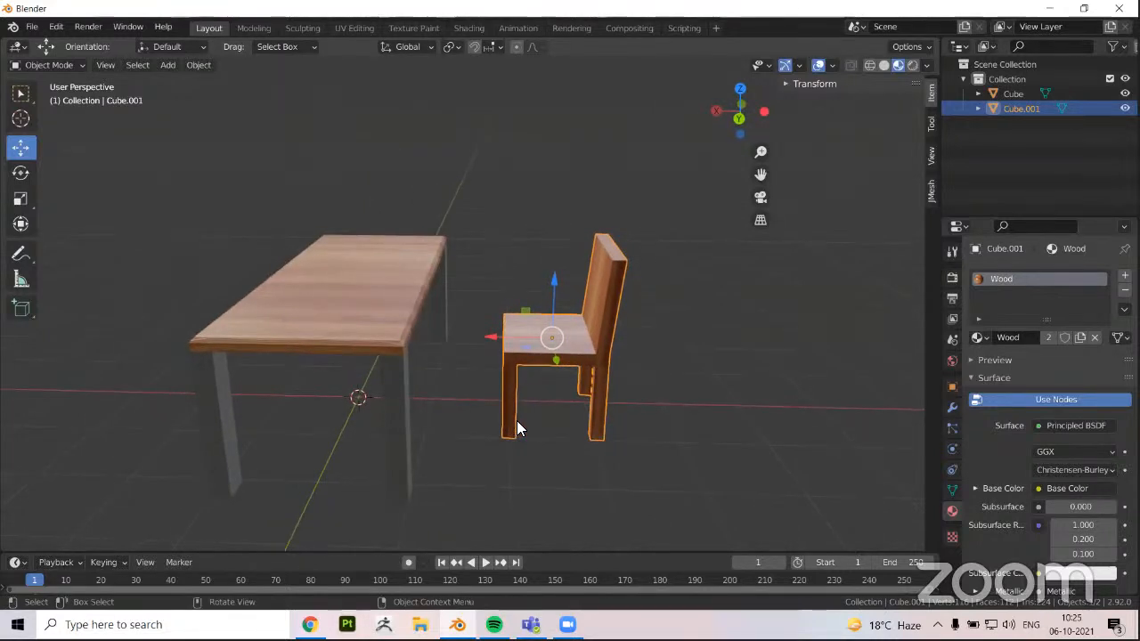
pyautogui.moveTo(537, 369); pyautogui.dragTo(496, 354, button='middle')
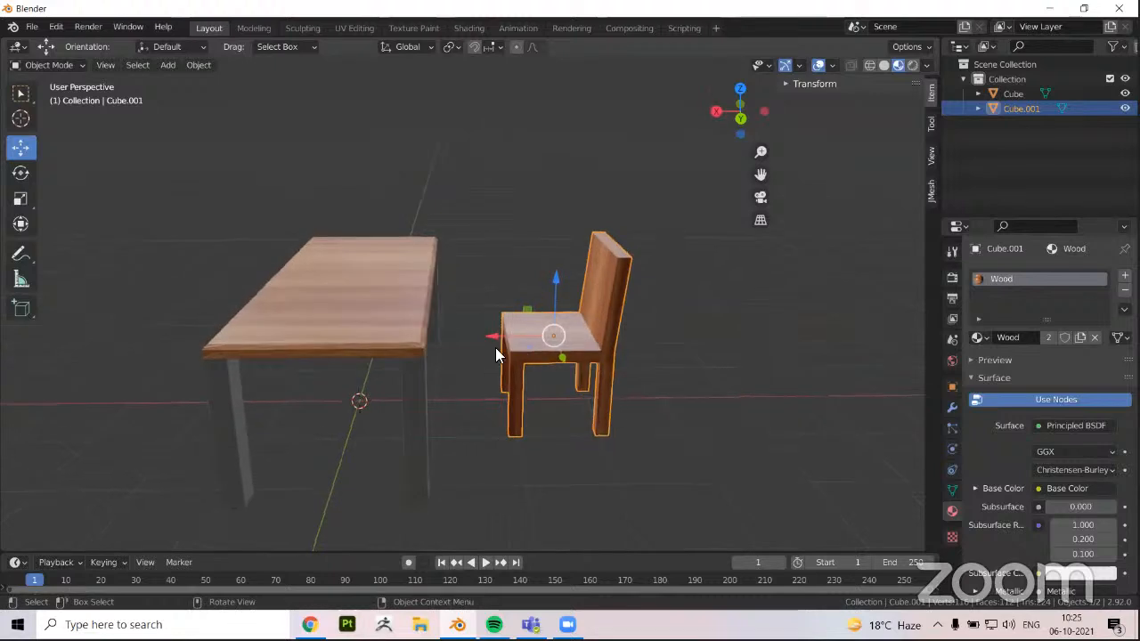
pyautogui.click(312, 338)
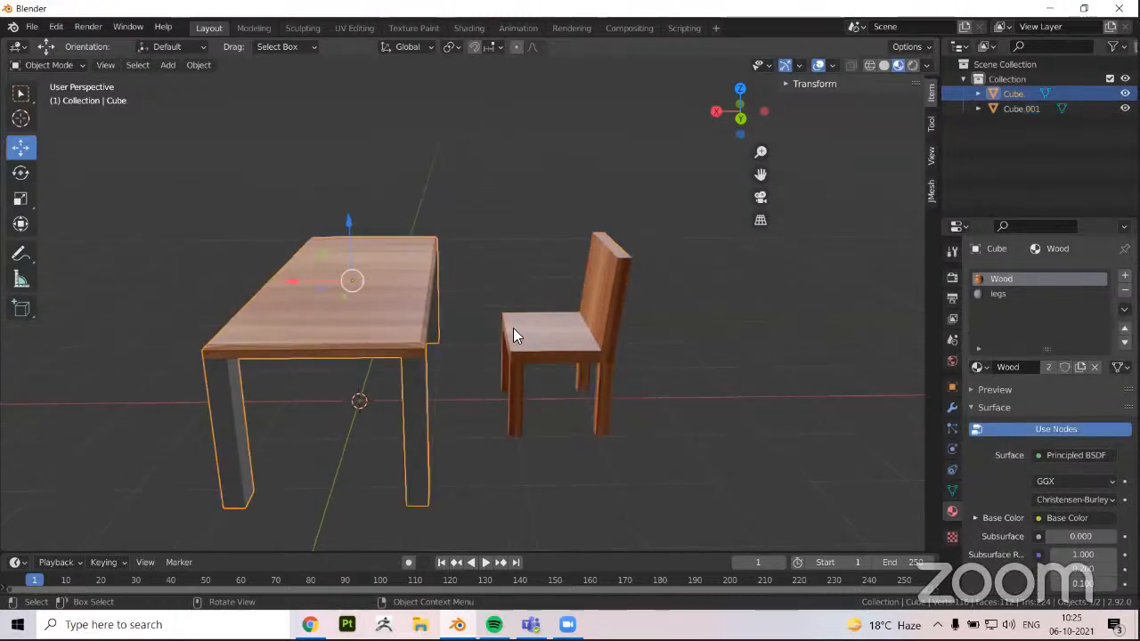
pyautogui.click(513, 330)
pyautogui.moveTo(456, 397); pyautogui.dragTo(453, 406, button='middle')
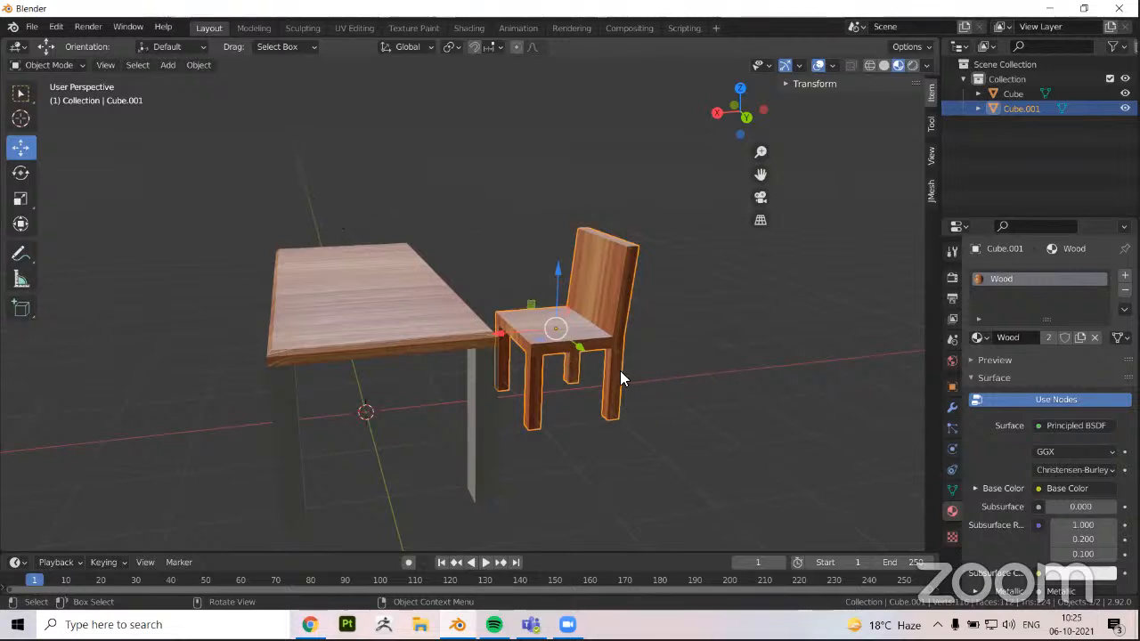
pyautogui.click(442, 330)
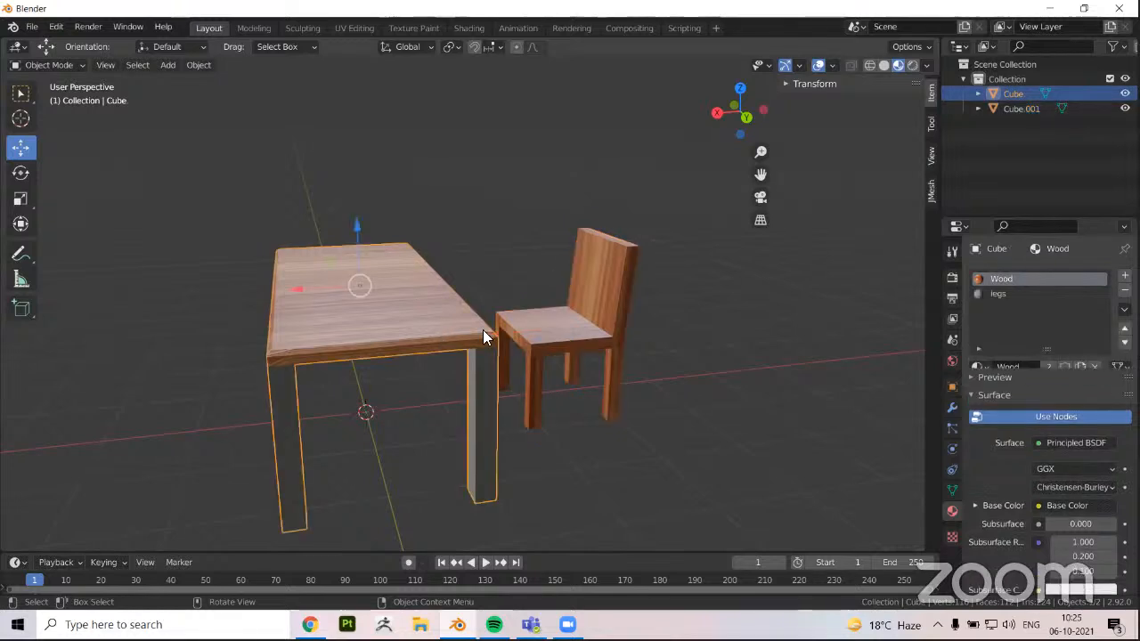
pyautogui.click(554, 331)
pyautogui.moveTo(555, 331); pyautogui.dragTo(523, 385, button='middle')
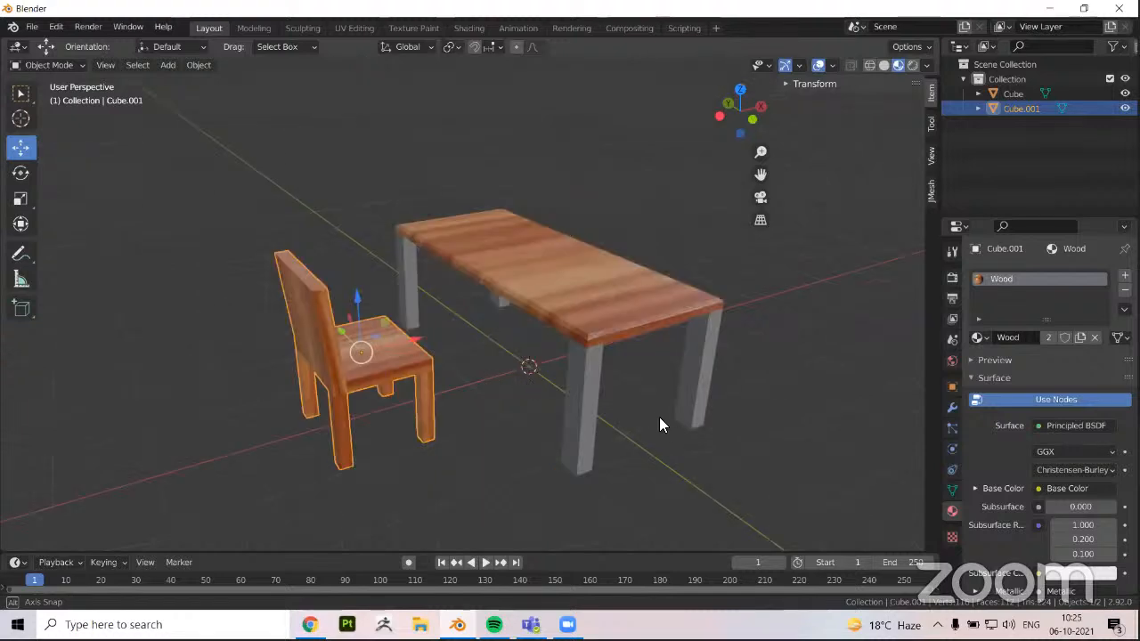
pyautogui.moveTo(659, 424); pyautogui.dragTo(561, 425, button='middle')
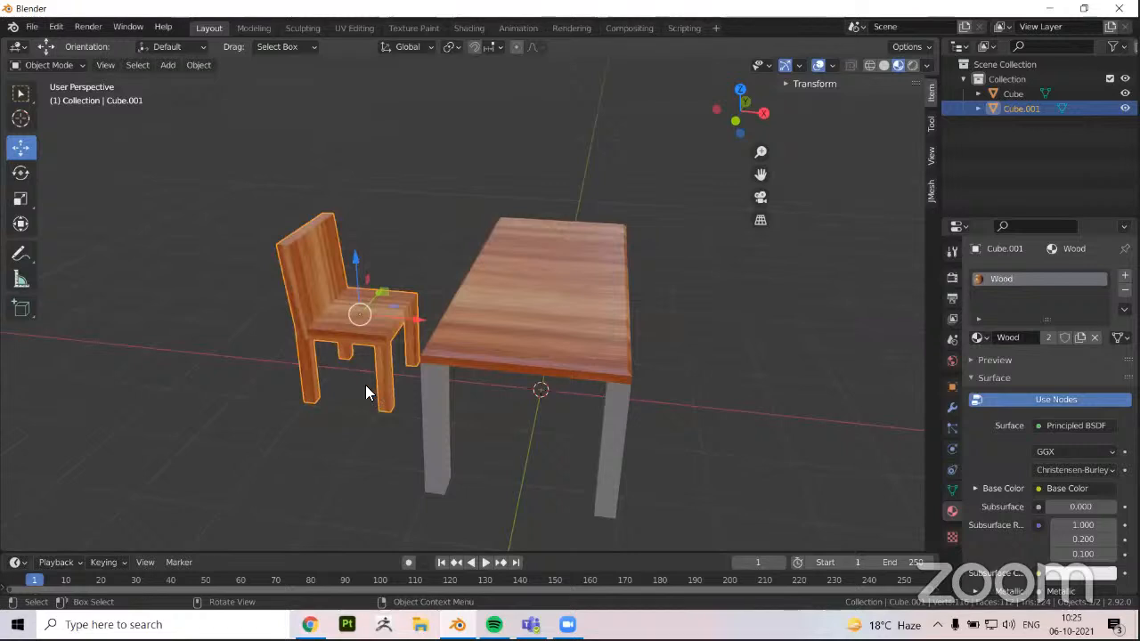
pyautogui.moveTo(422, 383); pyautogui.dragTo(429, 381, button='middle')
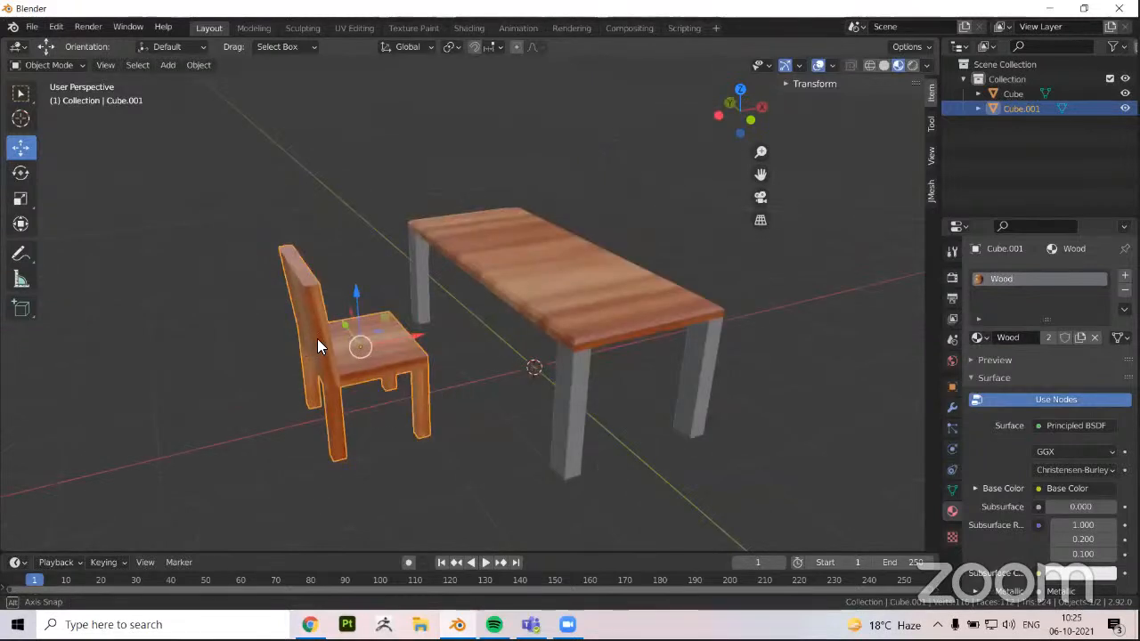
pyautogui.moveTo(317, 339); pyautogui.dragTo(347, 344, button='middle')
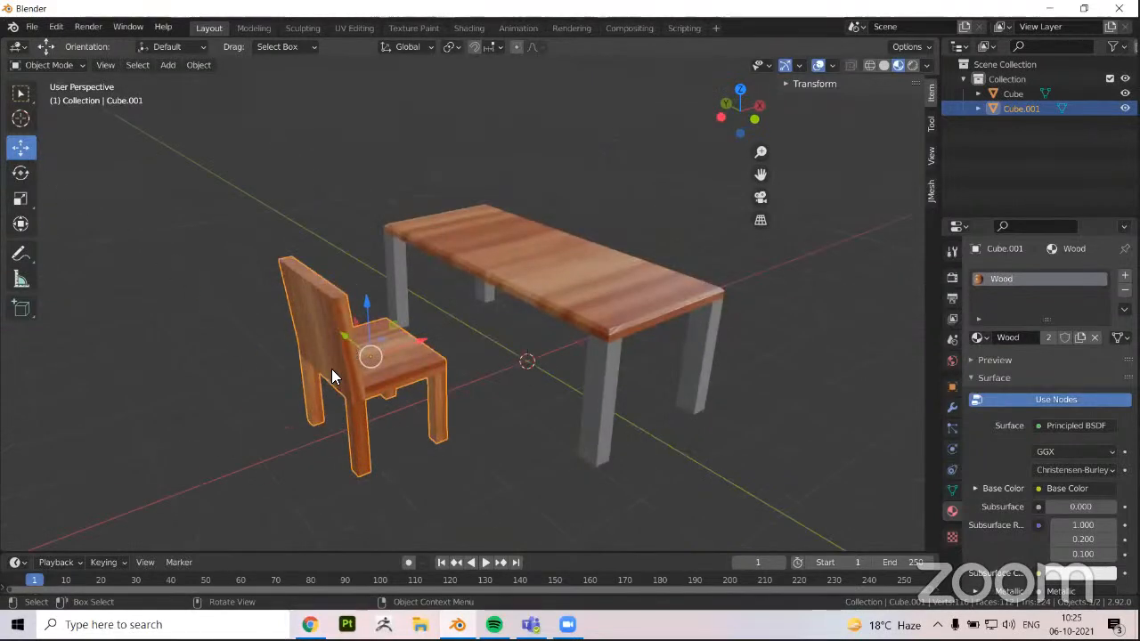
# Move the chair along the Y axis to reposition it beside the table's long side
pyautogui.moveTo(344, 333); pyautogui.dragTo(313, 310)
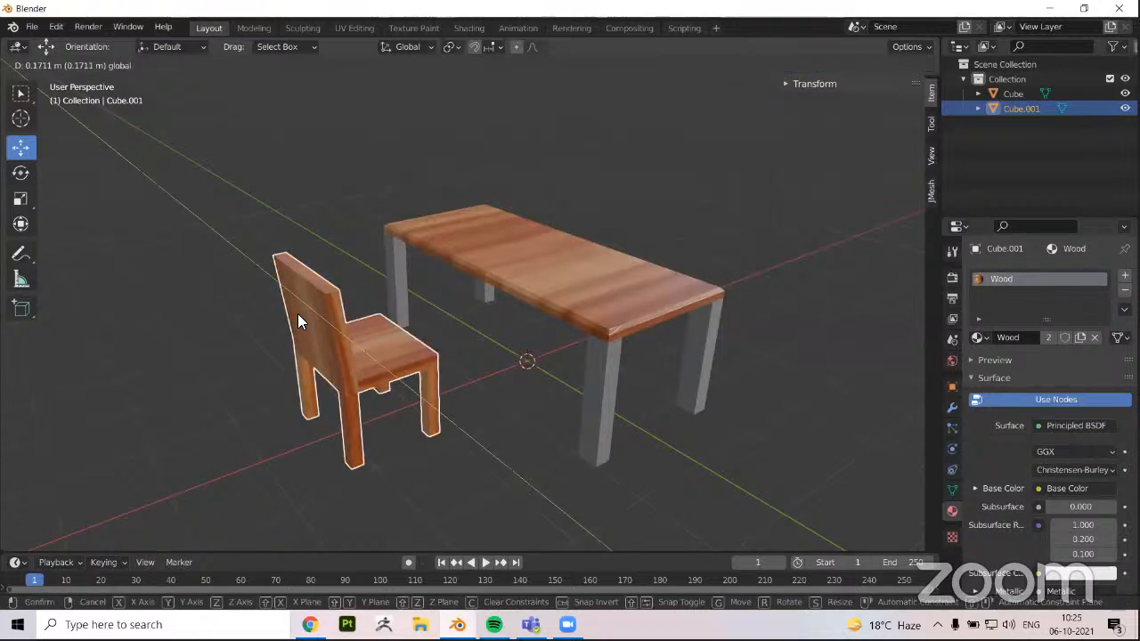
pyautogui.scroll(-1, 297, 314)
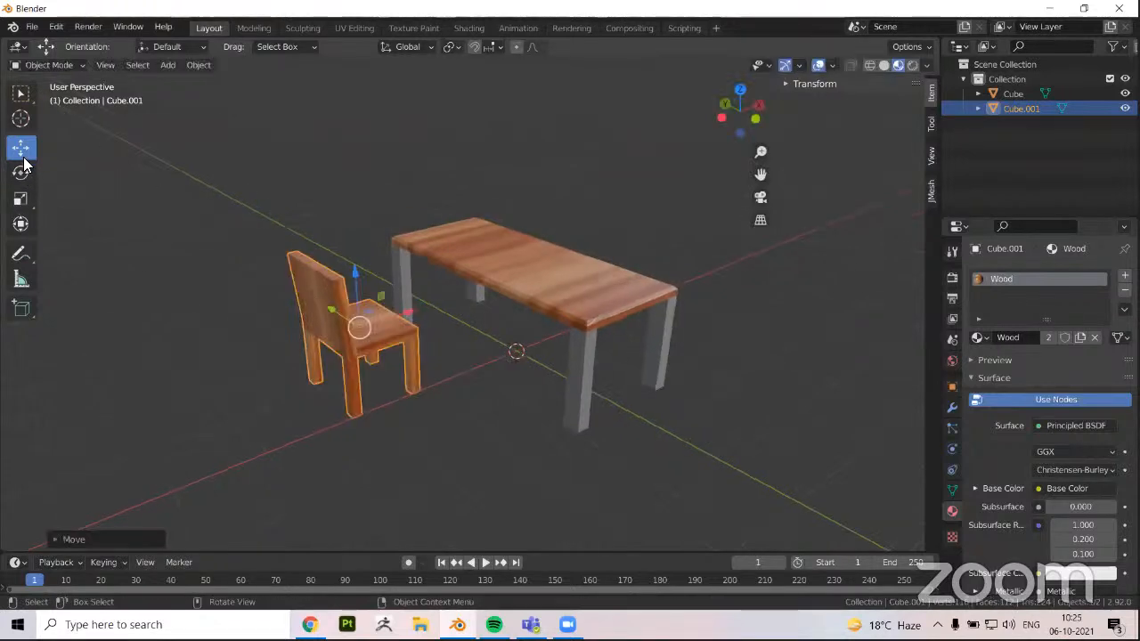
pyautogui.click(20, 198)
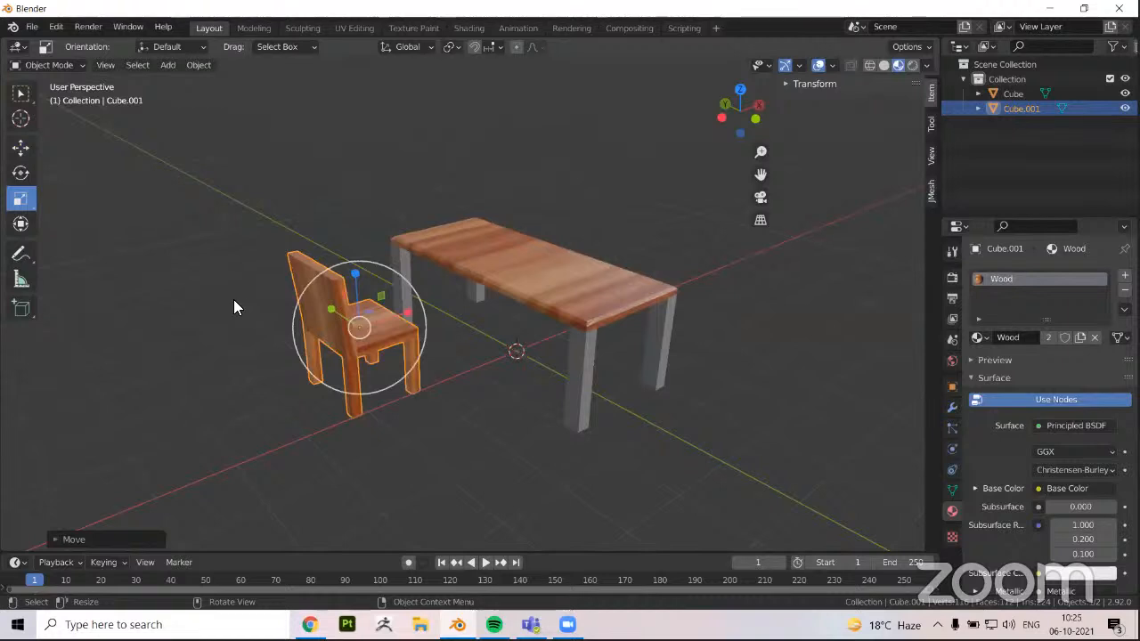
pyautogui.click(12, 154)
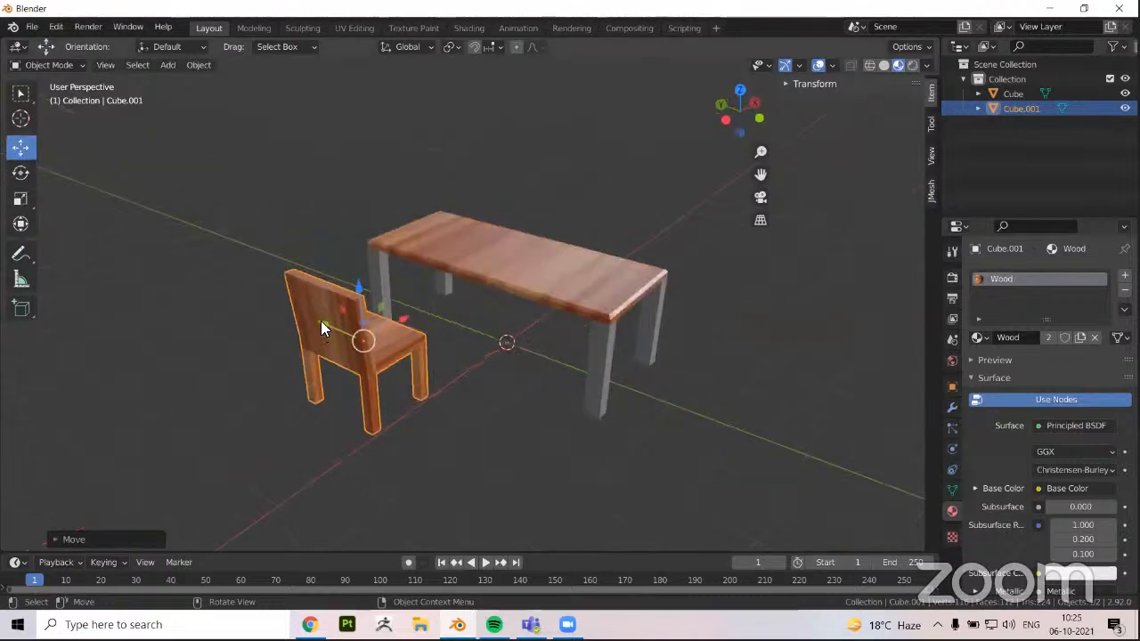
pyautogui.moveTo(311, 321); pyautogui.dragTo(349, 525)
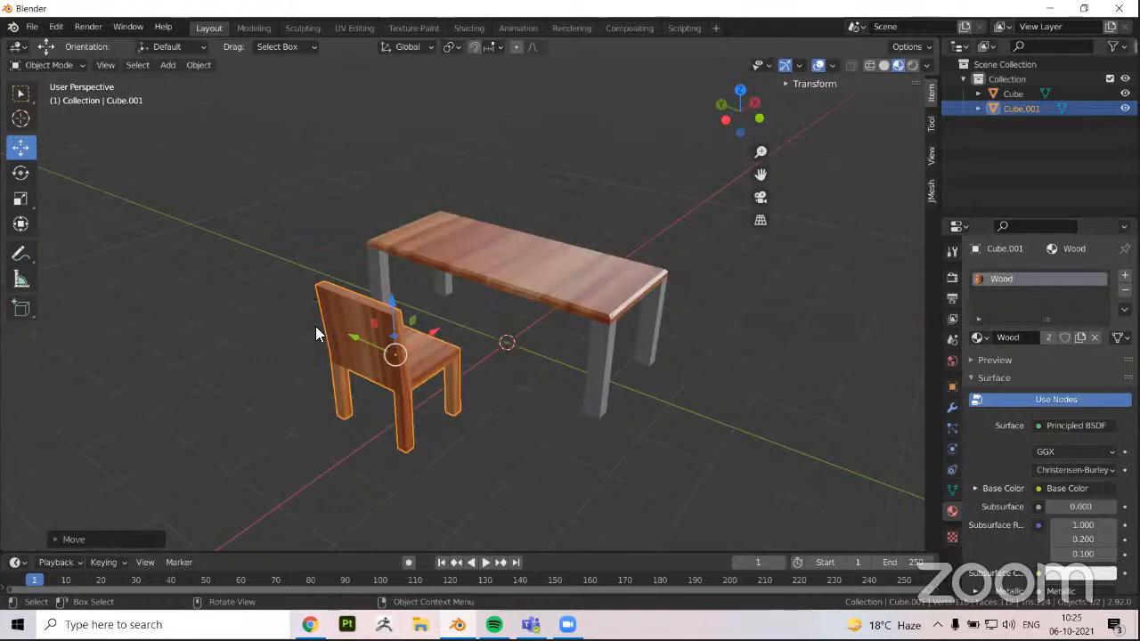
pyautogui.moveTo(316, 326); pyautogui.dragTo(365, 372, button='middle')
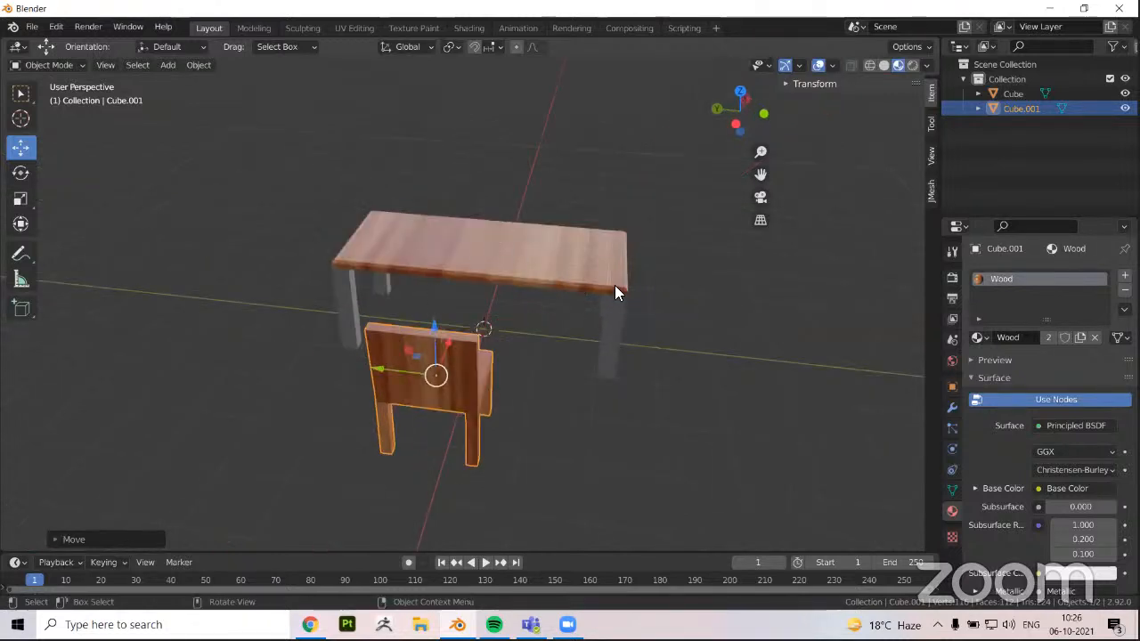
pyautogui.moveTo(531, 324); pyautogui.dragTo(483, 333, button='middle')
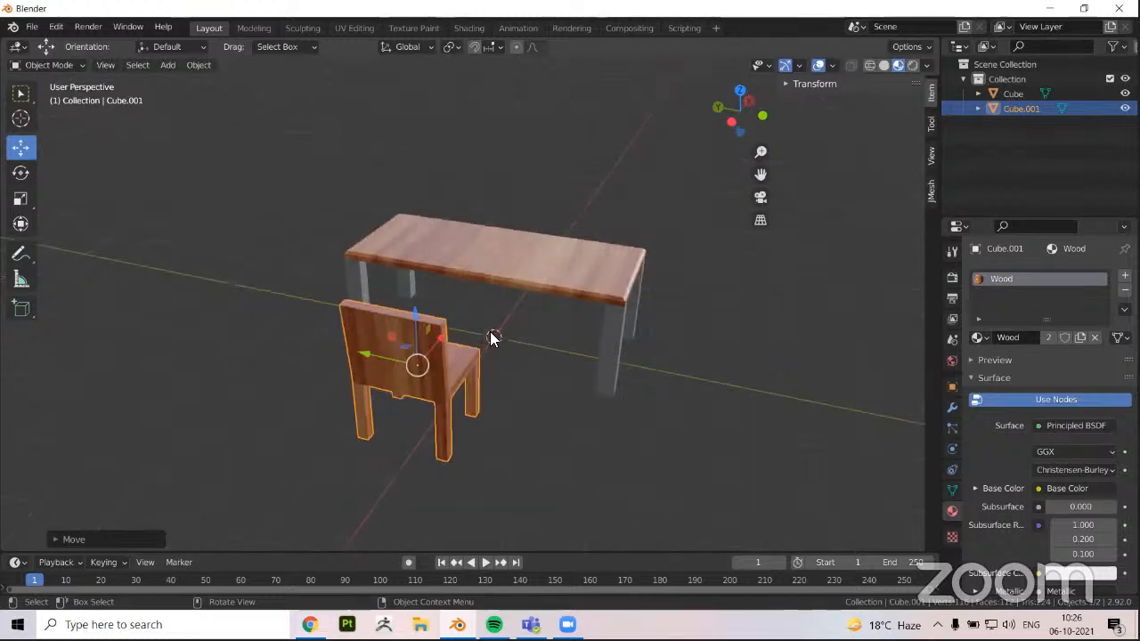
pyautogui.moveTo(515, 336); pyautogui.dragTo(499, 354, button='middle')
# Add a cube mesh and move it along the Y axis until it clears the end of the table
pyautogui.click(169, 65)
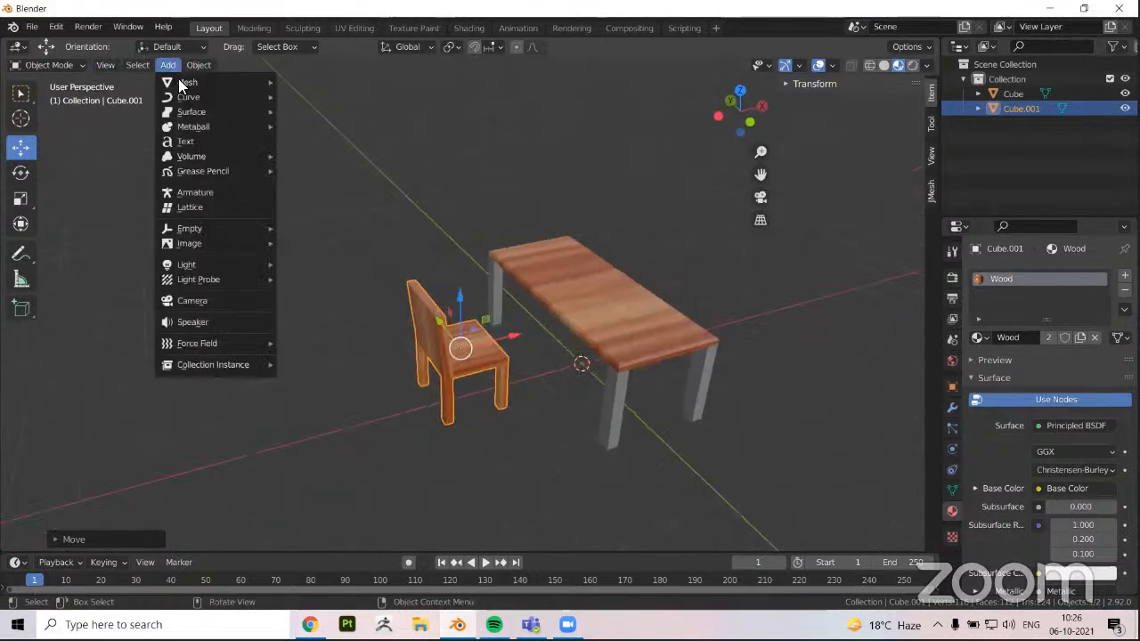
pyautogui.moveTo(189, 82)
pyautogui.click(312, 96)
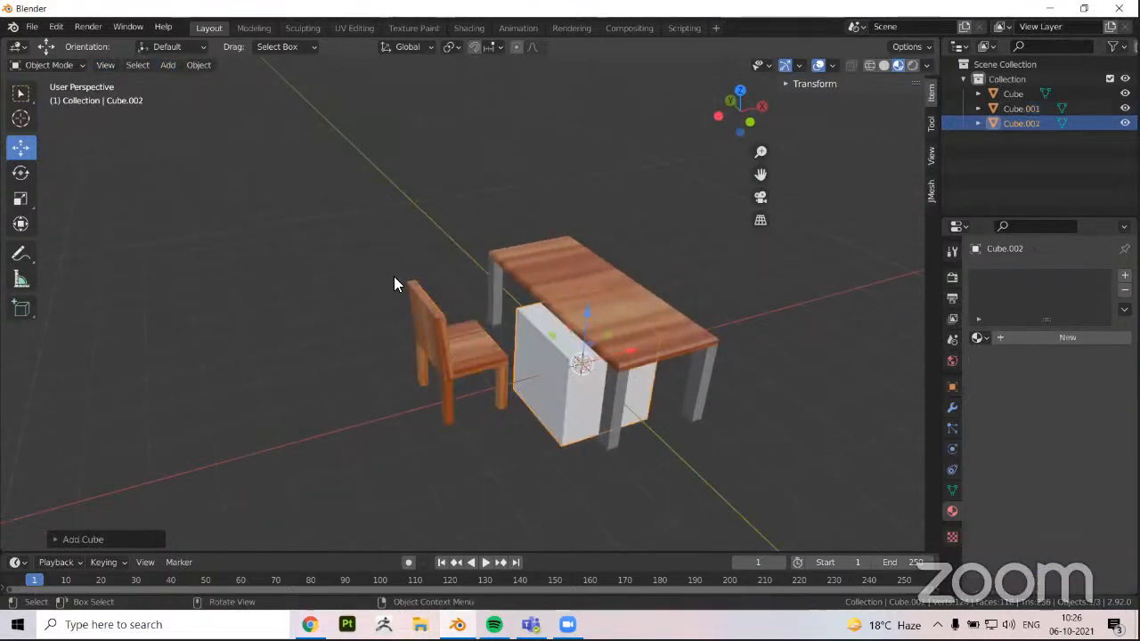
pyautogui.moveTo(395, 283); pyautogui.dragTo(510, 311, button='middle')
pyautogui.press('g')
pyautogui.press('y')
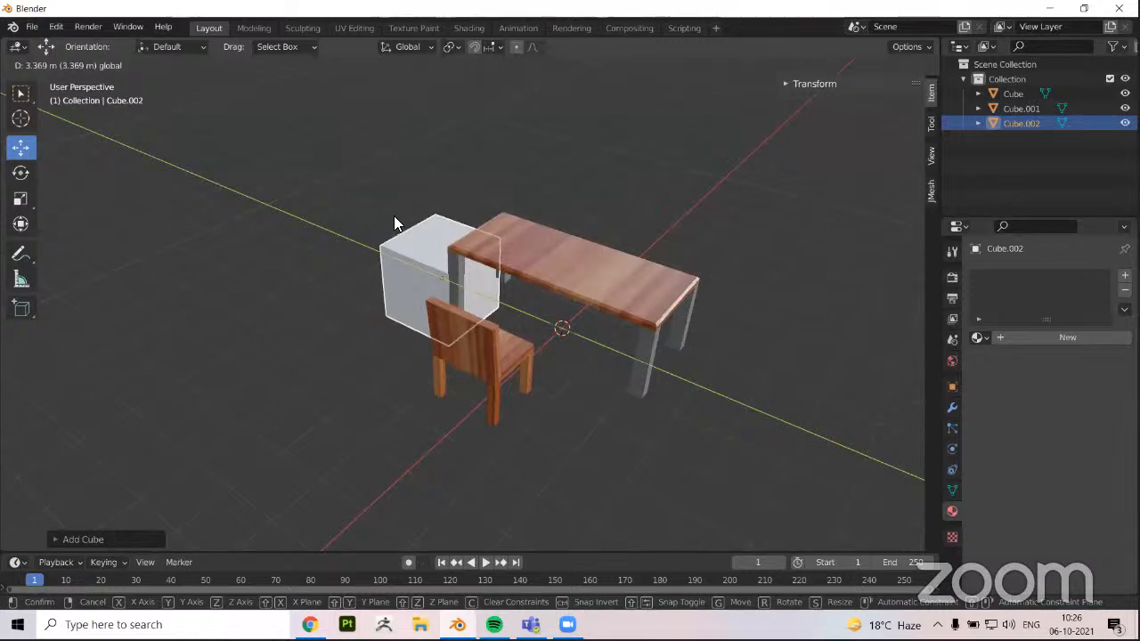
pyautogui.moveTo(397, 244); pyautogui.dragTo(353, 231)
# Try rotating the new cube about the Y axis, and undo the rotation
pyautogui.click(21, 173)
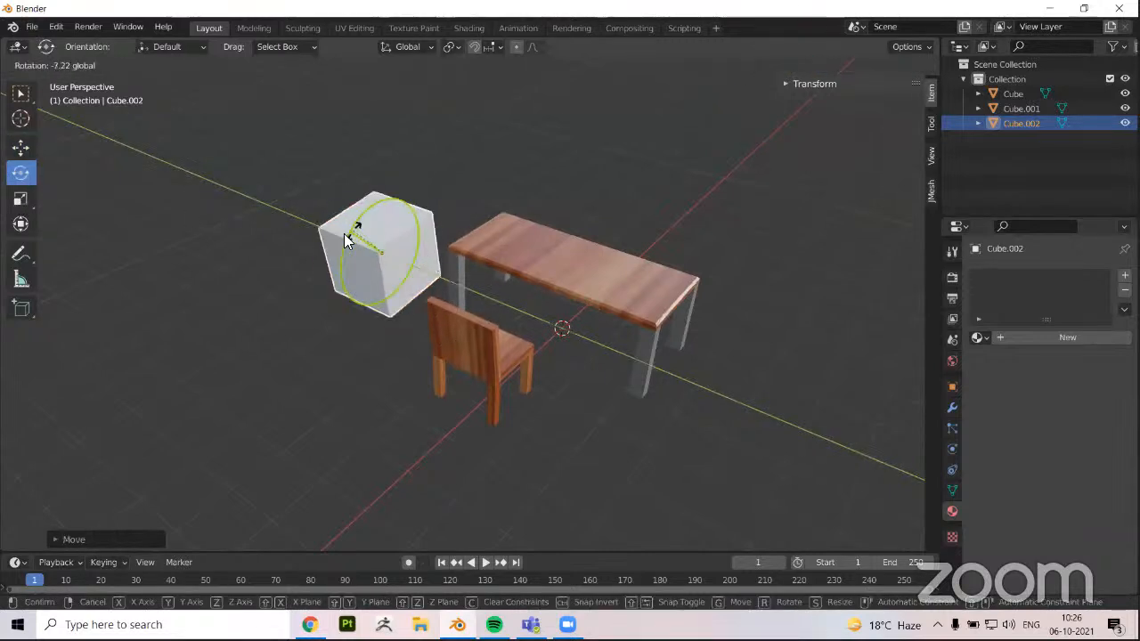
pyautogui.moveTo(353, 231)
pyautogui.mouseDown()
pyautogui.moveTo(295, 256)
pyautogui.moveTo(362, 260)
pyautogui.moveTo(337, 234)
pyautogui.mouseUp()
pyautogui.hotkey('ctrl', 'z')
# Stretch the new cube along the Y axis into a long block positioned well away from the table
pyautogui.click(21, 198)
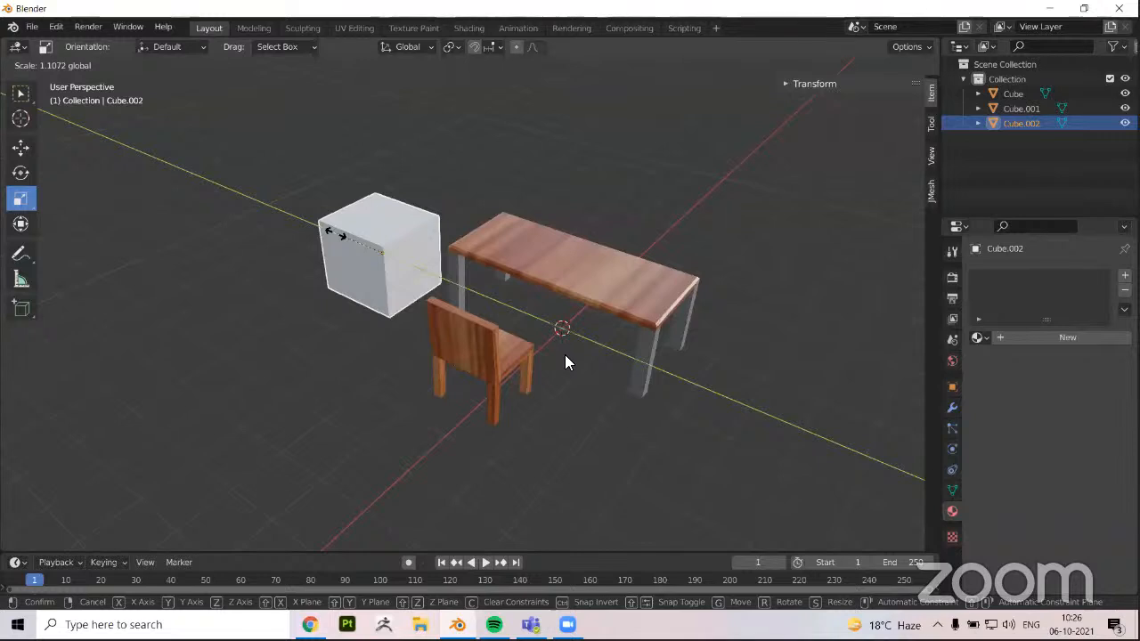
pyautogui.moveTo(564, 355); pyautogui.dragTo(723, 228, button='middle')
pyautogui.moveTo(597, 377); pyautogui.dragTo(334, 364, button='middle')
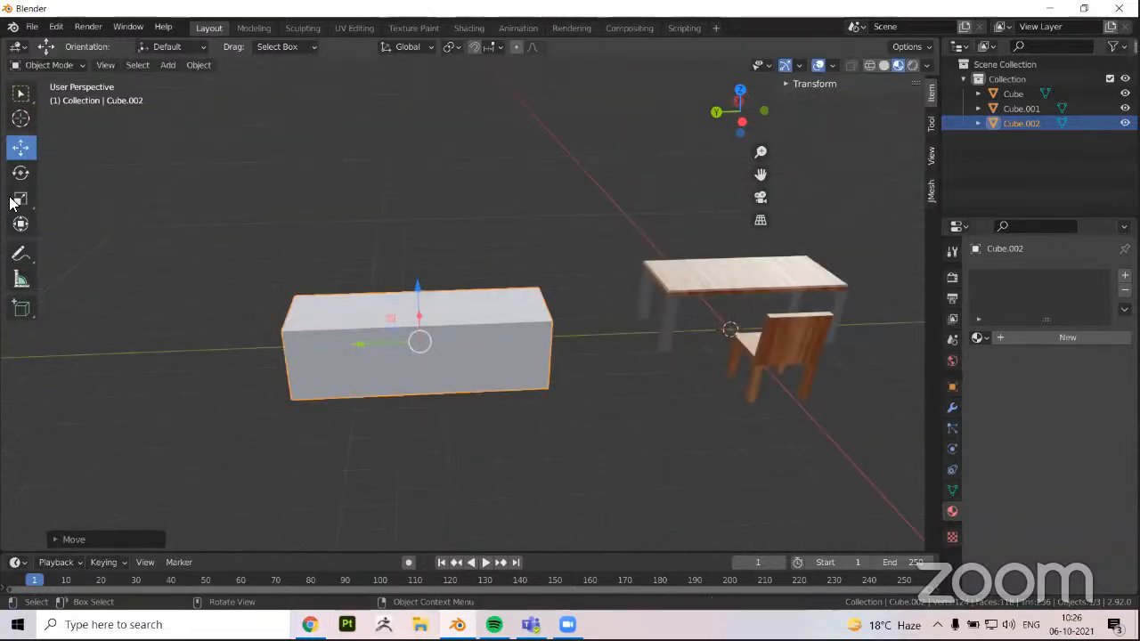
# Widen the block along the X and Y axes and flatten it along Z into a thin rectangular slab
pyautogui.moveTo(442, 307); pyautogui.dragTo(471, 410, button='middle')
pyautogui.moveTo(348, 313); pyautogui.dragTo(356, 326, button='middle')
pyautogui.press('s')
pyautogui.moveTo(443, 307); pyautogui.dragTo(349, 301)
pyautogui.moveTo(588, 358); pyautogui.dragTo(493, 344, button='middle')
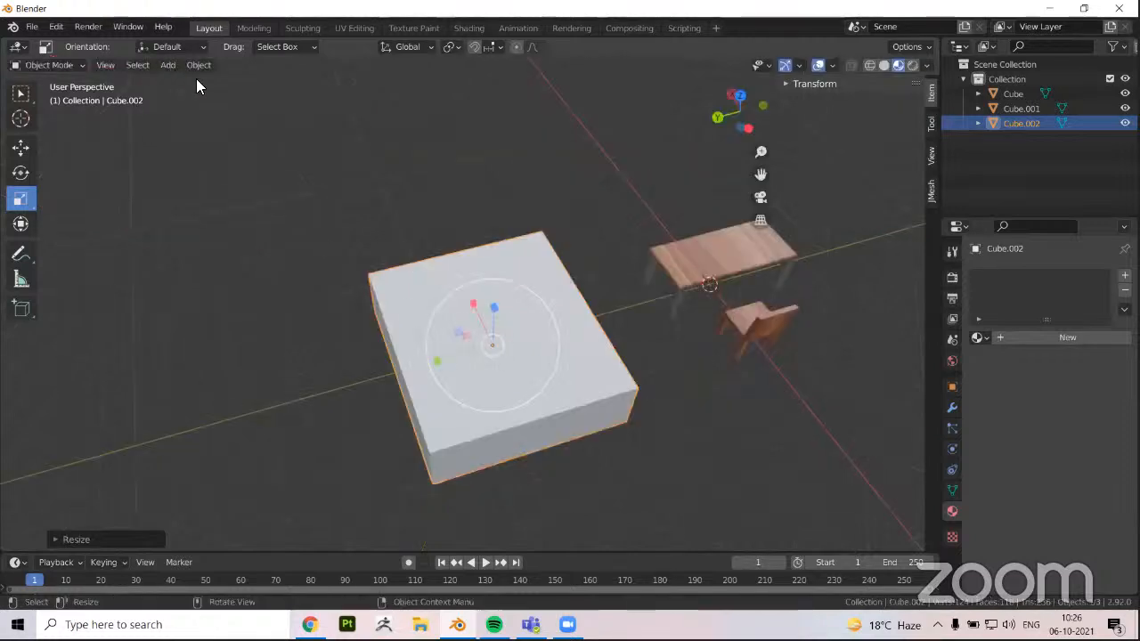
pyautogui.moveTo(437, 361); pyautogui.dragTo(403, 370)
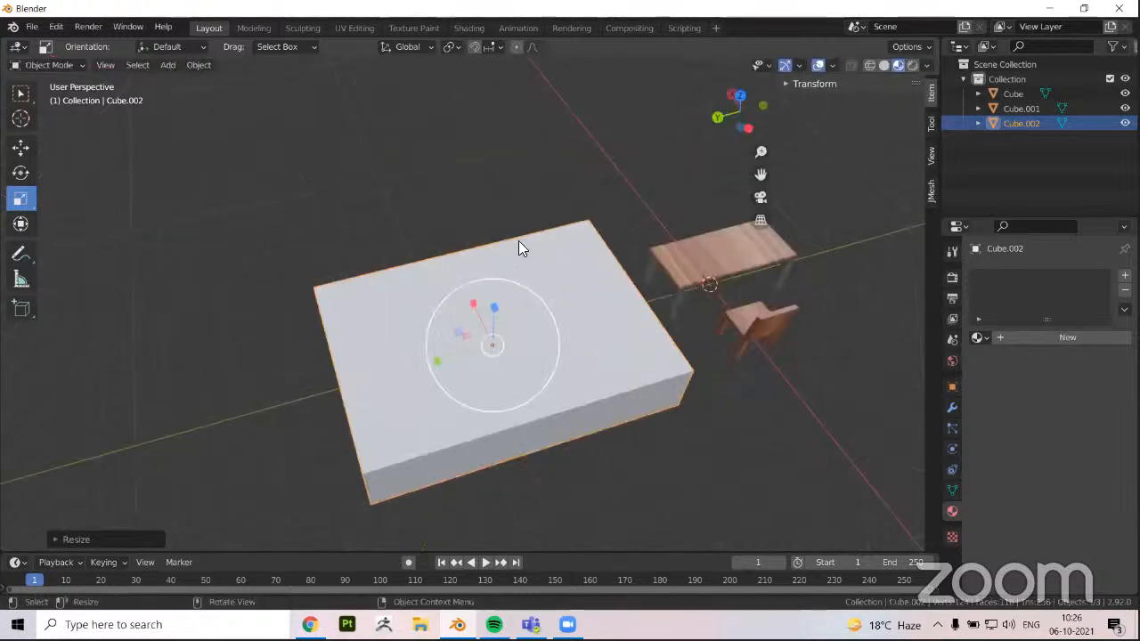
pyautogui.moveTo(607, 312); pyautogui.dragTo(604, 254, button='middle')
pyautogui.moveTo(491, 297); pyautogui.dragTo(491, 340)
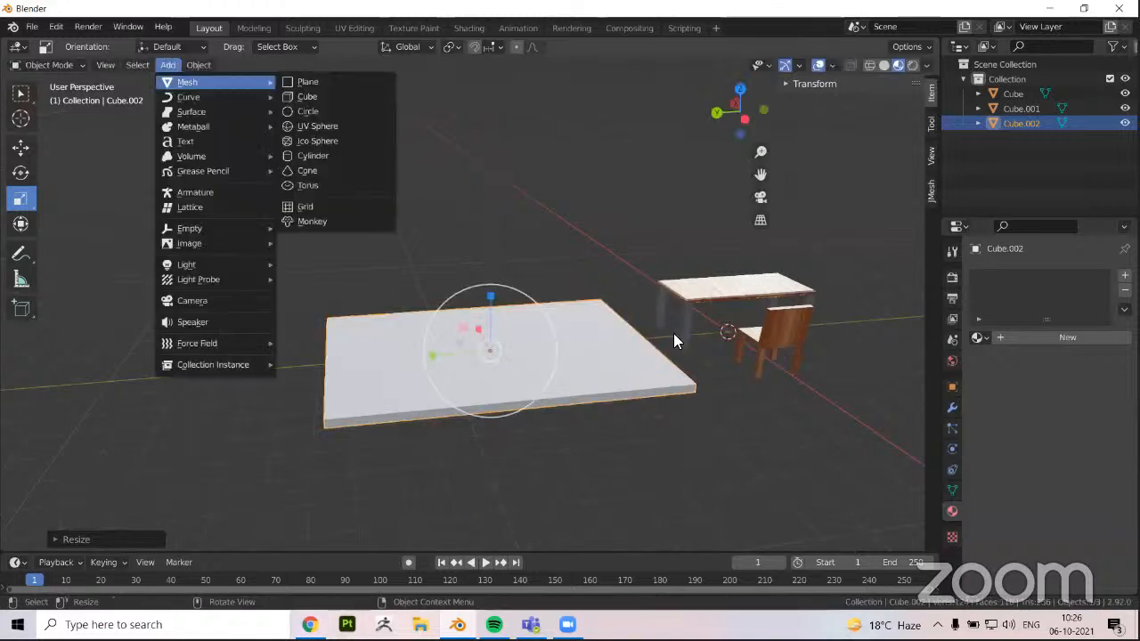
# Add another cube mesh and move it along Y and down in Z to sit beneath the slab
pyautogui.click(307, 96)
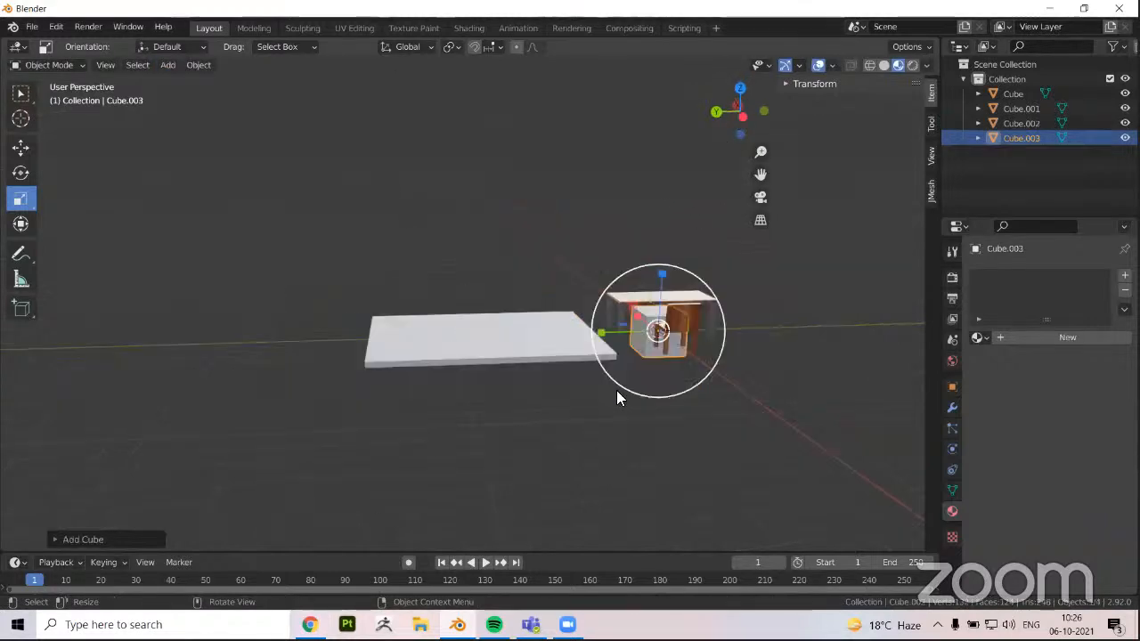
pyautogui.moveTo(616, 390); pyautogui.dragTo(616, 354, button='middle')
pyautogui.click(21, 147)
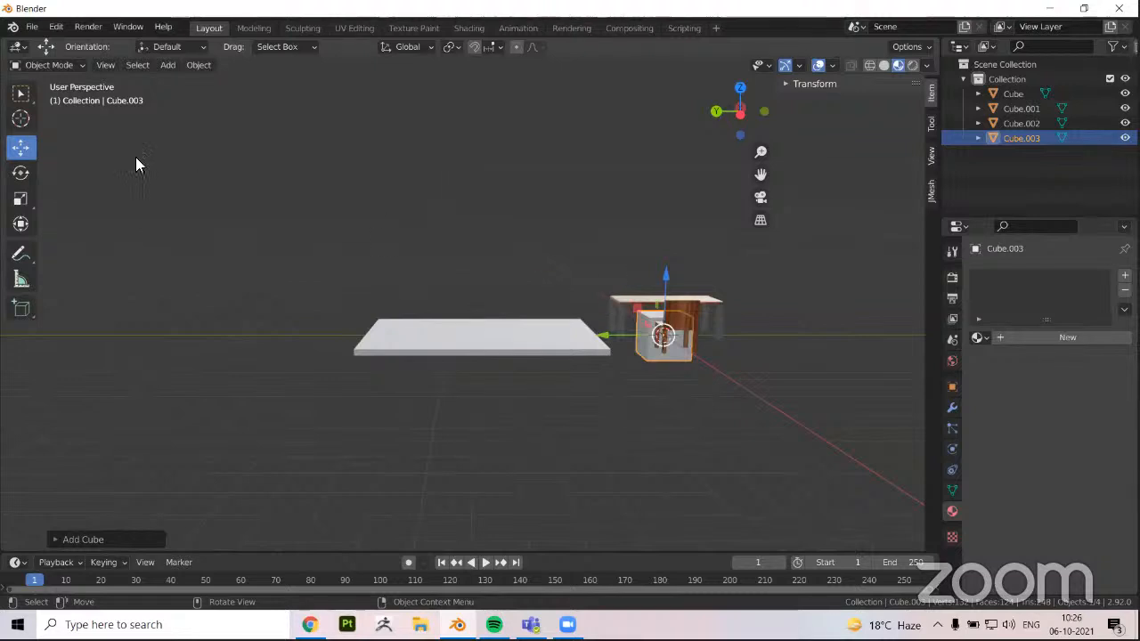
pyautogui.moveTo(632, 310); pyautogui.dragTo(540, 345)
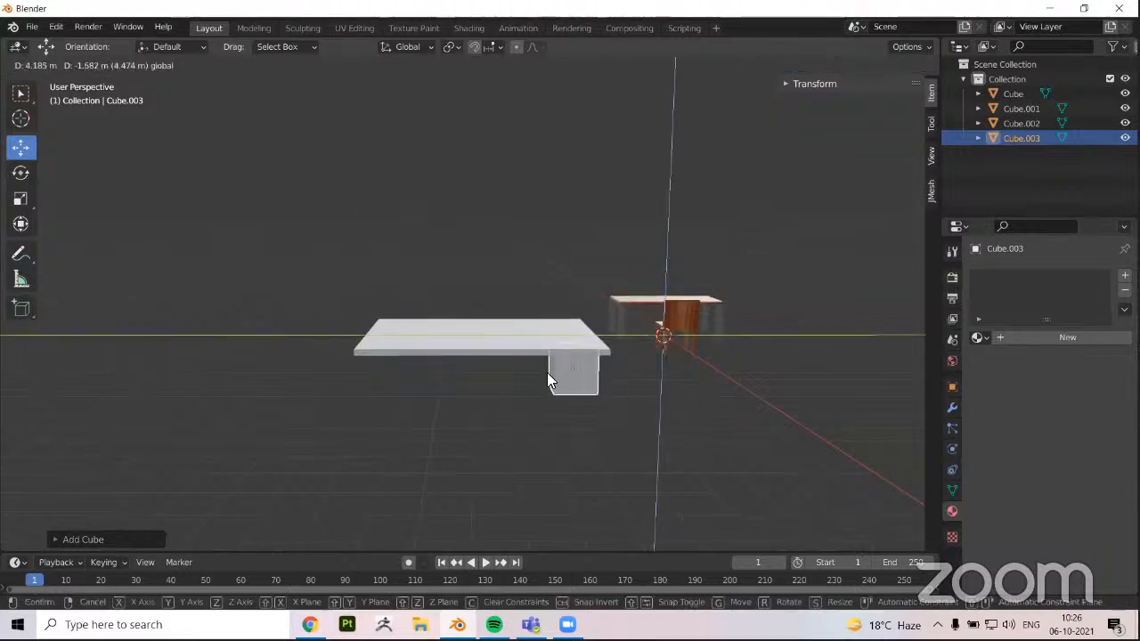
pyautogui.moveTo(547, 372); pyautogui.dragTo(339, 353, button='middle')
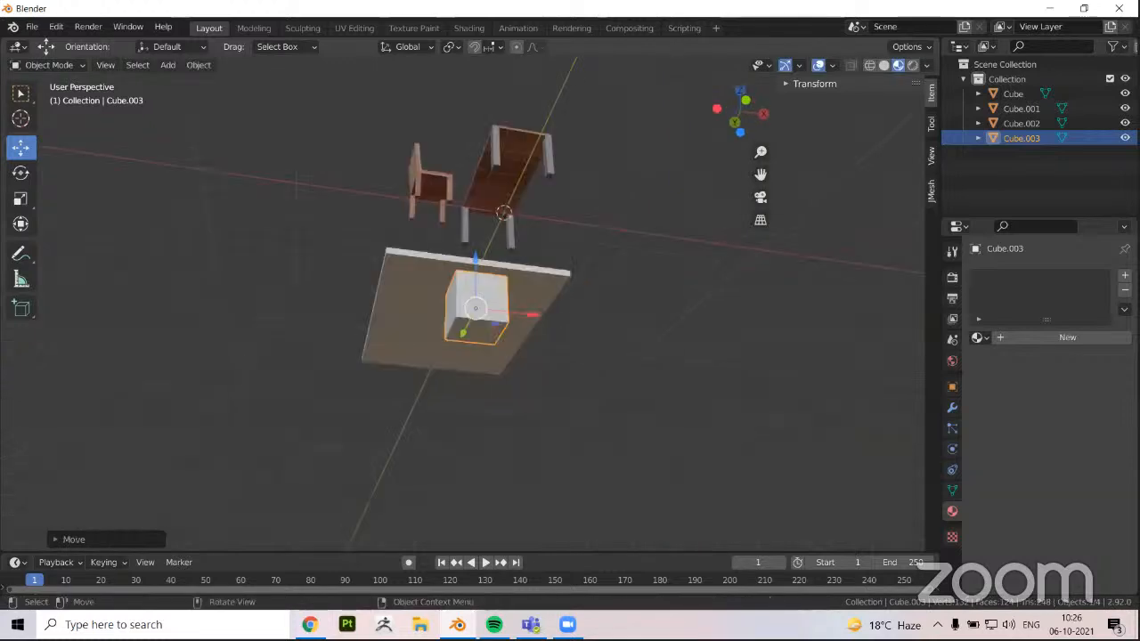
# Scale the cube beneath the slab to about a third of its size and move it along X and Z to the slab's corner
pyautogui.press('s')
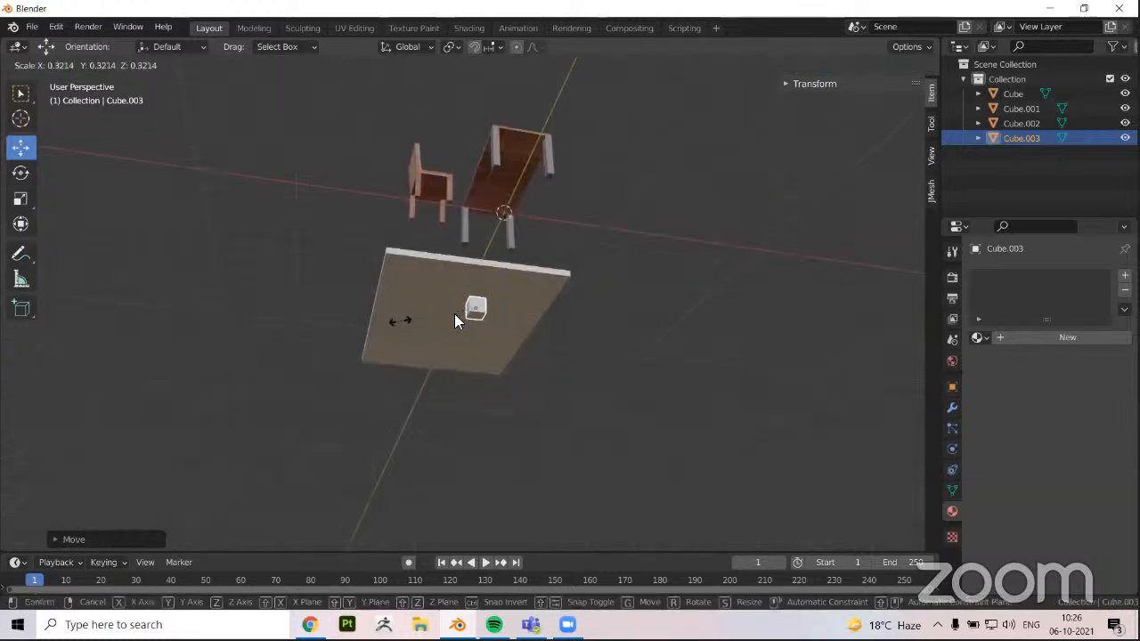
pyautogui.click(500, 303)
pyautogui.moveTo(461, 358); pyautogui.dragTo(506, 372, button='middle')
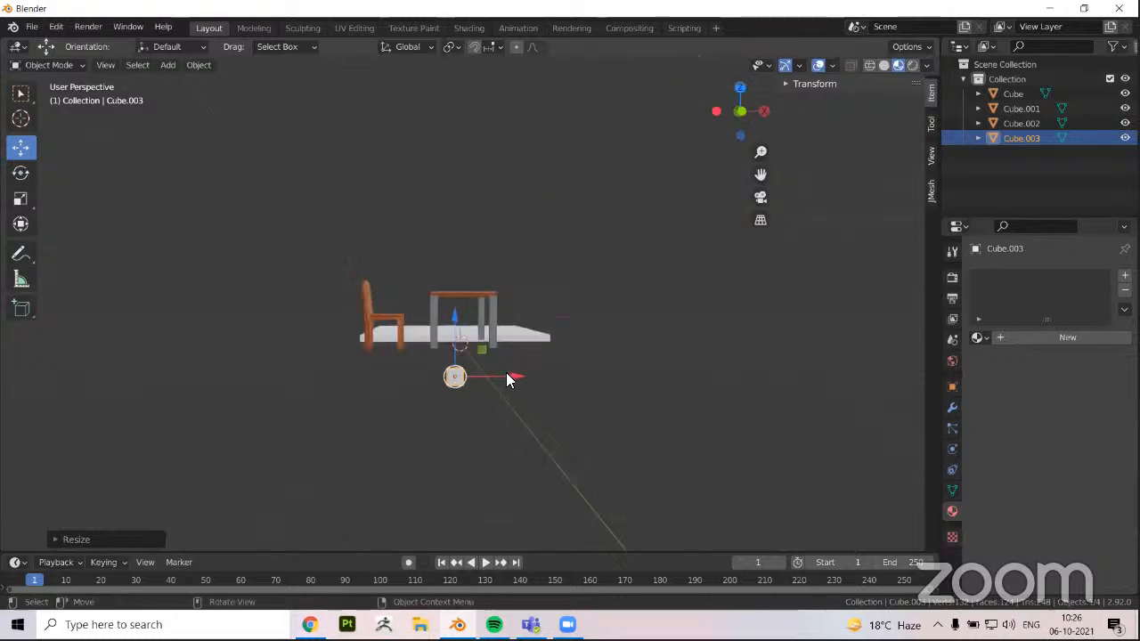
pyautogui.moveTo(454, 375); pyautogui.dragTo(379, 377)
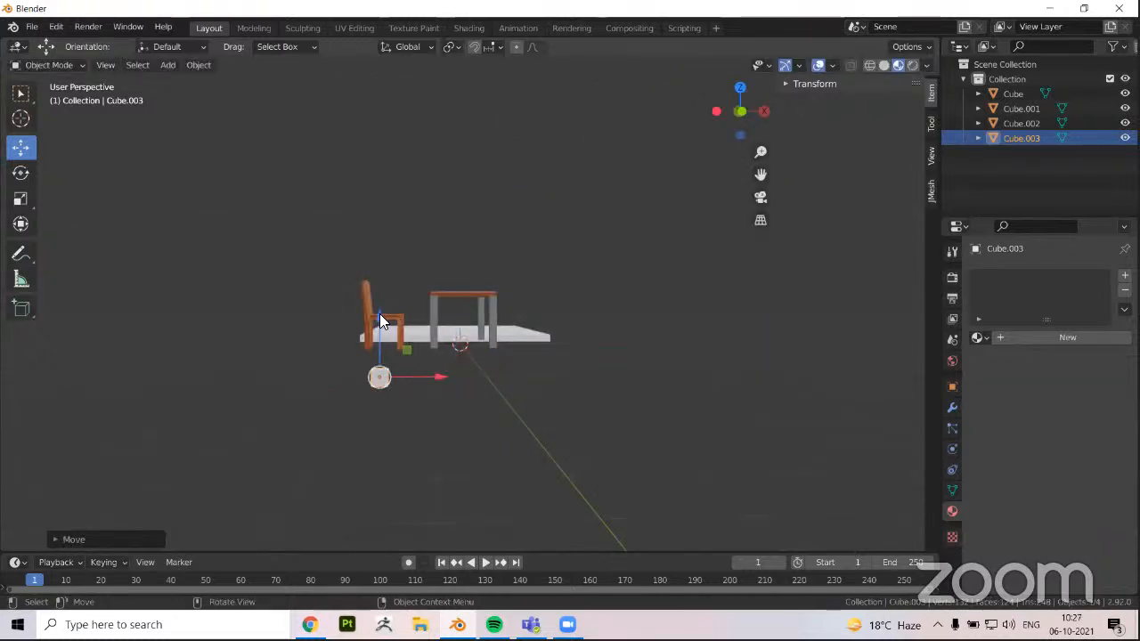
pyautogui.moveTo(382, 302); pyautogui.dragTo(384, 293)
pyautogui.click(384, 293)
pyautogui.moveTo(293, 425); pyautogui.dragTo(517, 364, button='middle')
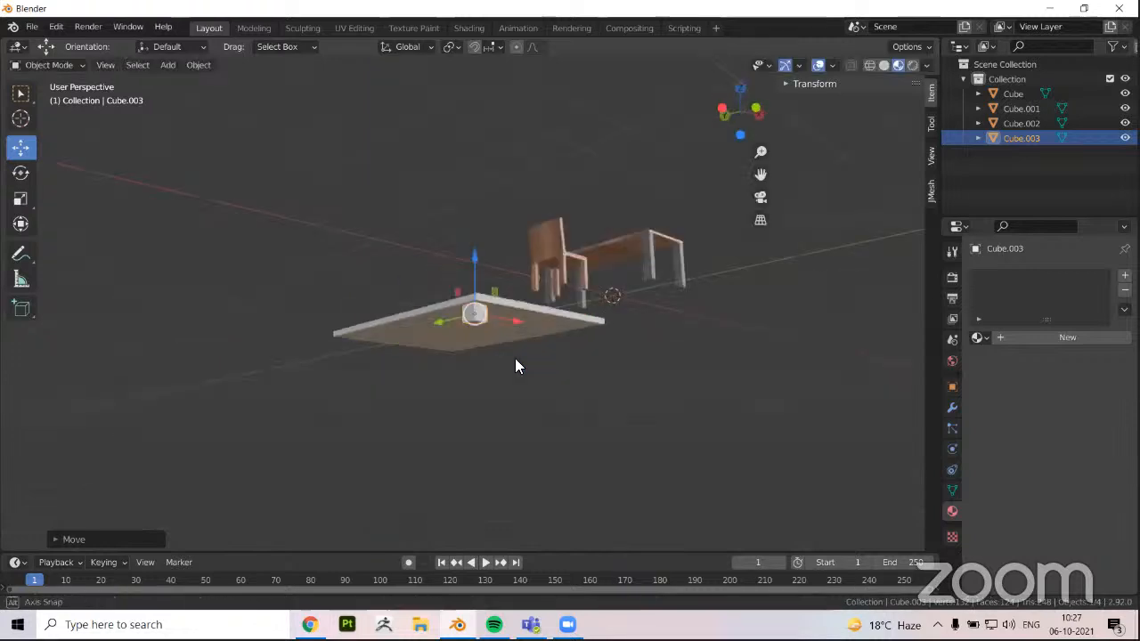
# Pull the small cube's bottom face down along Z in Edit Mode to form a long table leg, keeping the leg selected in Object Mode
pyautogui.scroll(2, 579, 330)
pyautogui.moveTo(579, 330); pyautogui.dragTo(600, 258, button='middle')
pyautogui.press('Tab')
pyautogui.press('g')
pyautogui.press('z')
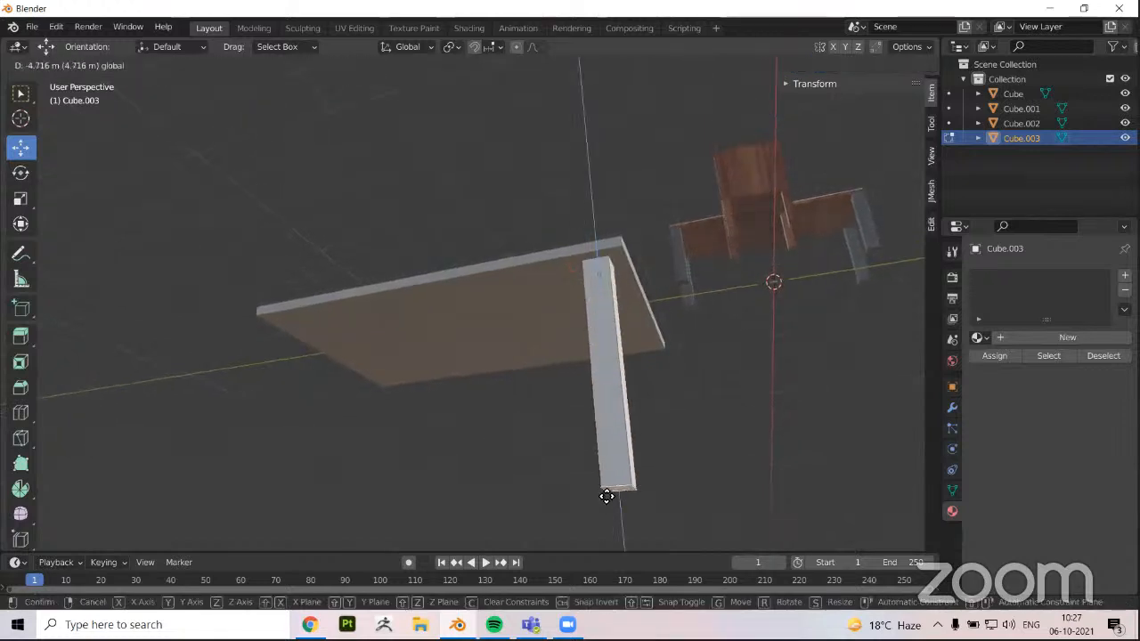
pyautogui.moveTo(597, 442); pyautogui.dragTo(597, 442)
pyautogui.scroll(-3, 428, 423)
pyautogui.press('Tab')
pyautogui.moveTo(381, 429); pyautogui.dragTo(402, 365, button='middle')
pyautogui.click(403, 365)
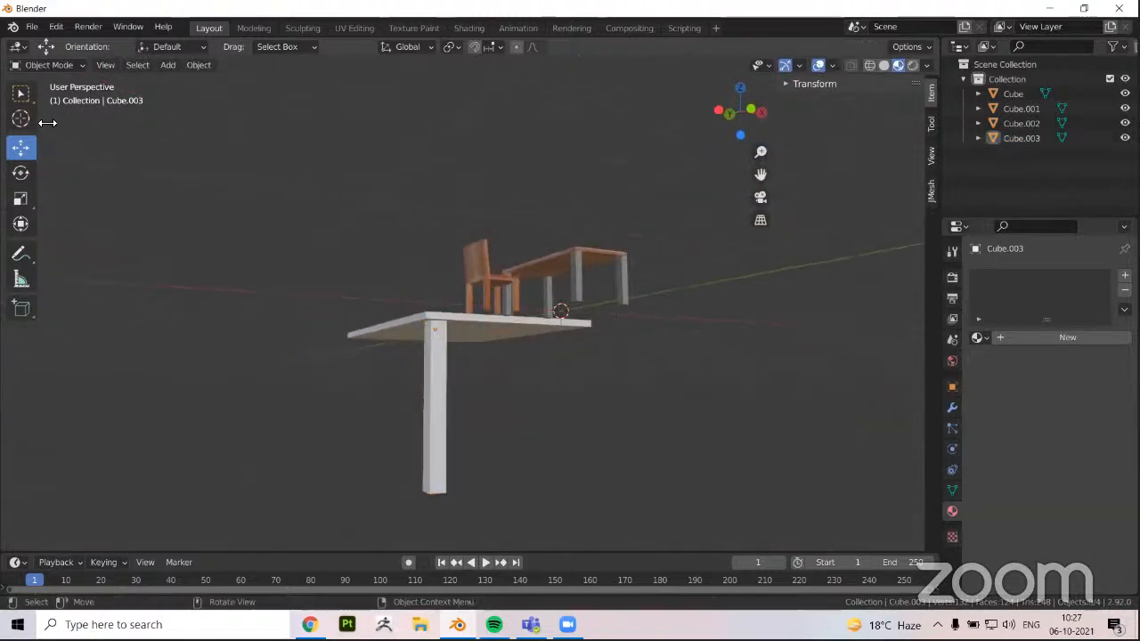
pyautogui.moveTo(48, 122); pyautogui.dragTo(178, 64, button='middle')
pyautogui.hotkey('ctrl', 'z')
# Add another cube mesh, scale it down and move it towards the slab's adjacent free corner
pyautogui.click(169, 65)
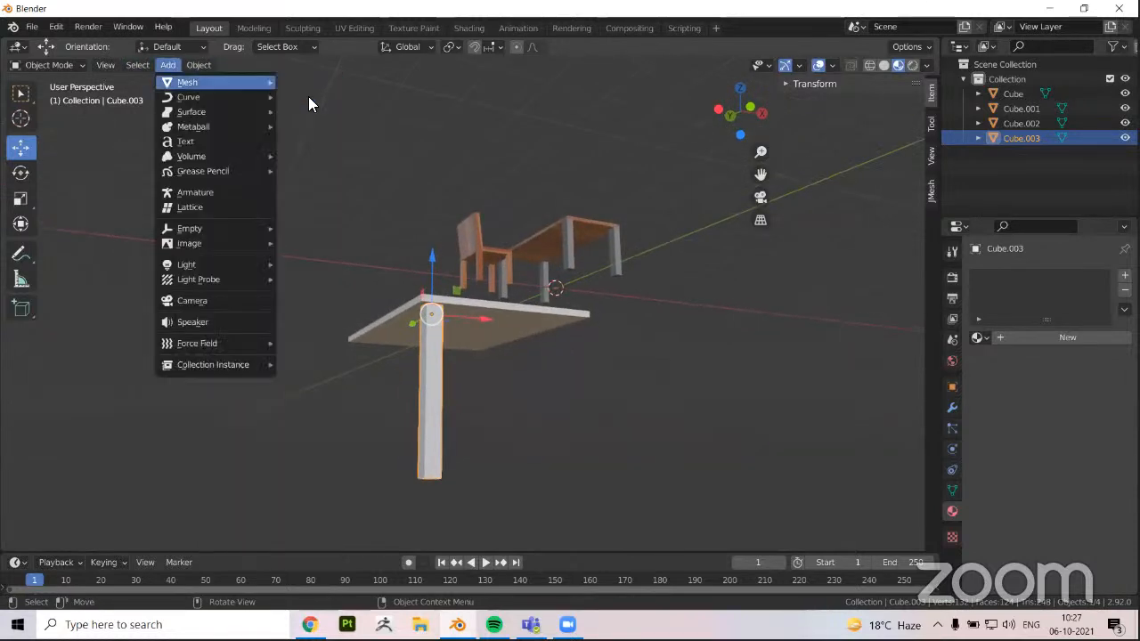
pyautogui.moveTo(187, 82)
pyautogui.click(307, 96)
pyautogui.moveTo(310, 274); pyautogui.dragTo(278, 269, button='middle')
pyautogui.press('s')
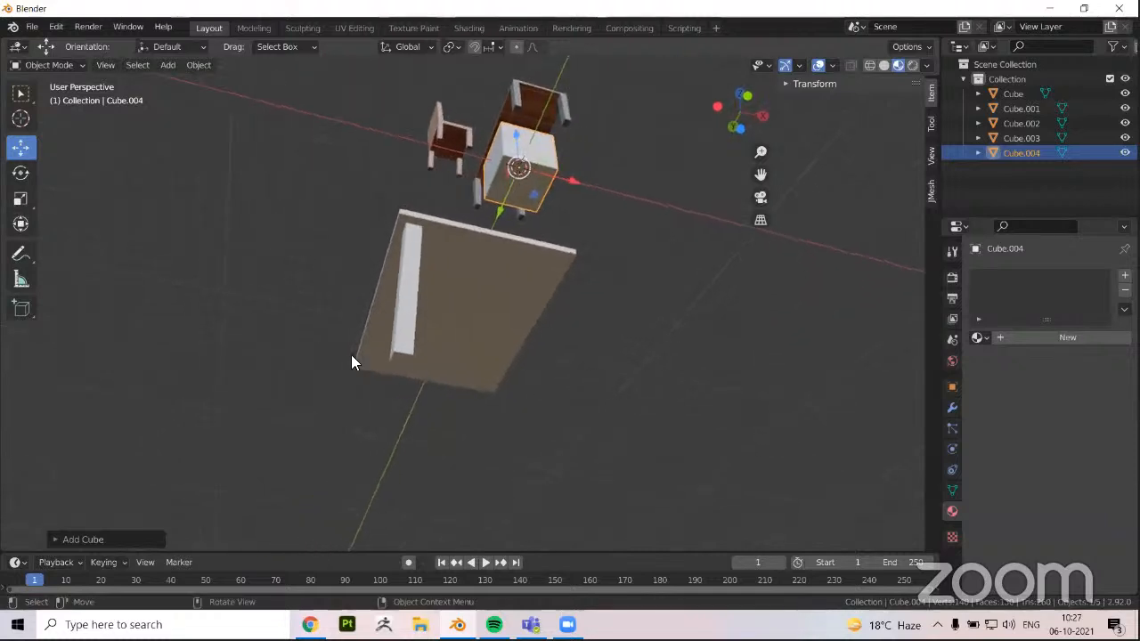
pyautogui.click(351, 355)
pyautogui.moveTo(352, 354); pyautogui.dragTo(389, 305, button='middle')
pyautogui.press('g')
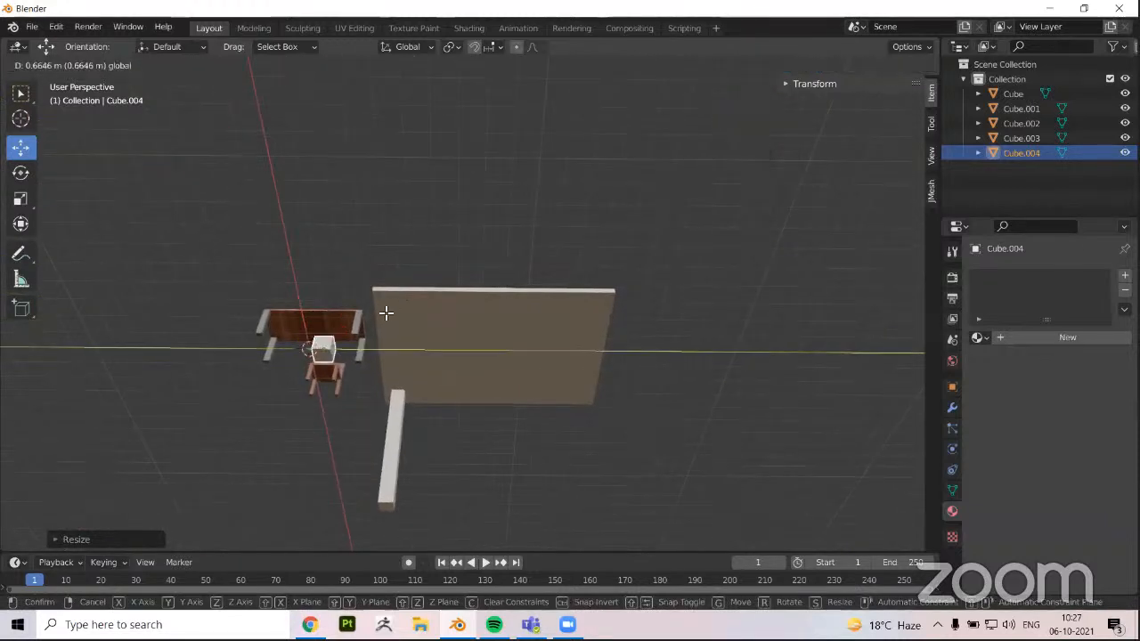
# Stretch the second cube's bottom face down into a leg in Edit Mode and lower the leg to sit under the slab
pyautogui.press('Tab')
pyautogui.moveTo(389, 278); pyautogui.dragTo(387, 408)
pyautogui.click(387, 312)
pyautogui.moveTo(489, 419); pyautogui.dragTo(338, 386, button='middle')
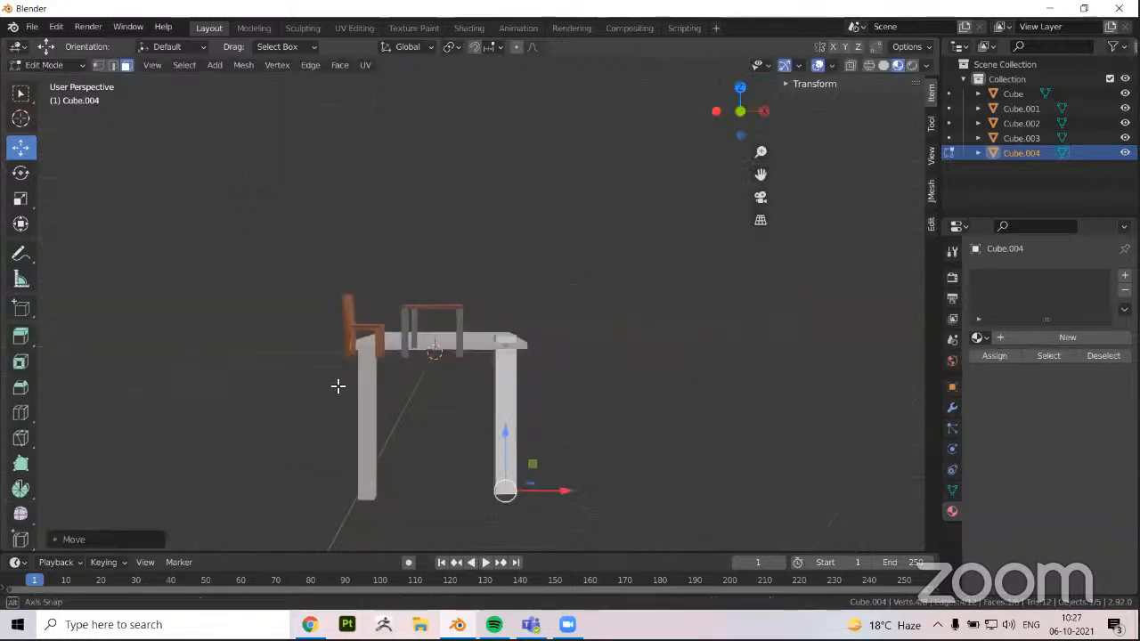
pyautogui.scroll(1, 437, 418)
pyautogui.keyDown('shift'); pyautogui.moveTo(444, 378); pyautogui.dragTo(500, 226, button='middle'); pyautogui.keyUp('shift')
pyautogui.press('Tab')
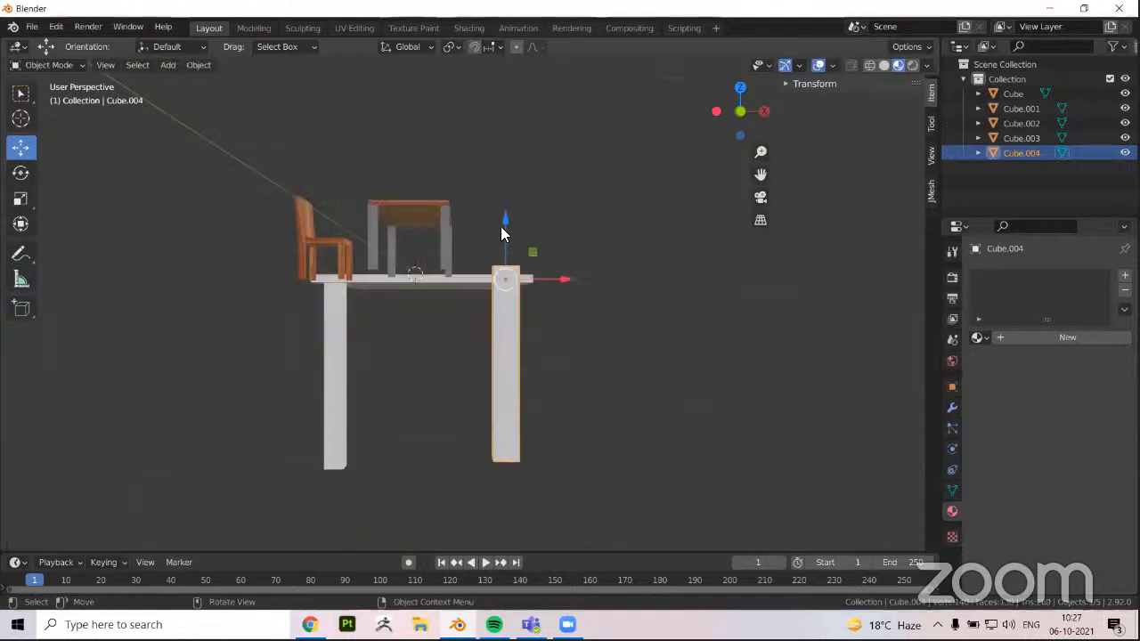
pyautogui.moveTo(501, 224); pyautogui.dragTo(507, 246)
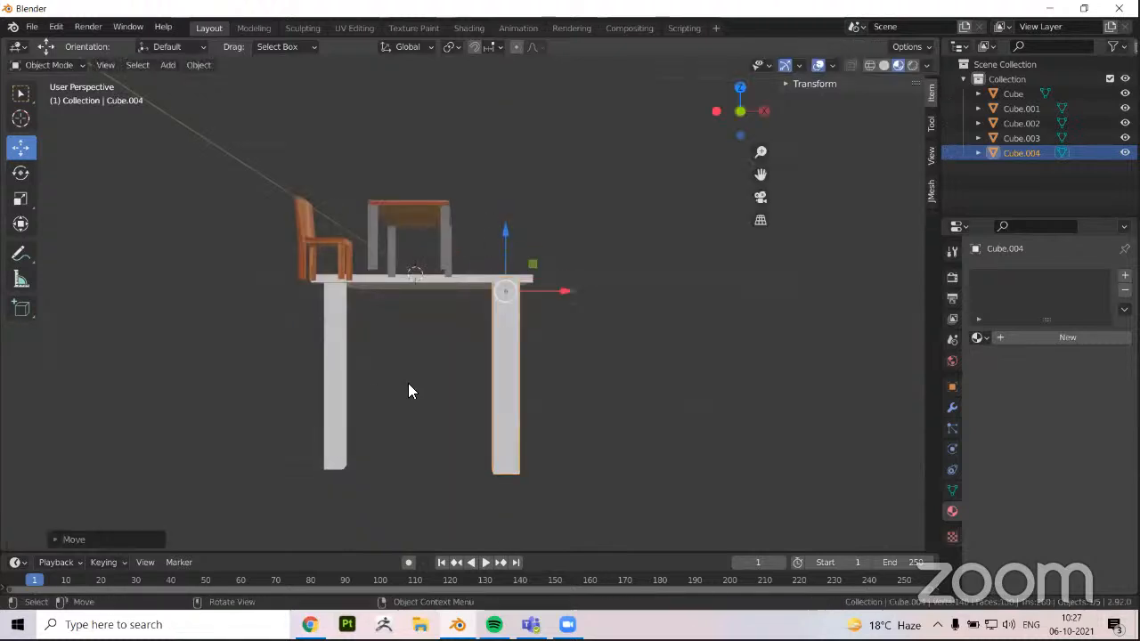
pyautogui.moveTo(313, 324); pyautogui.dragTo(331, 347, button='middle')
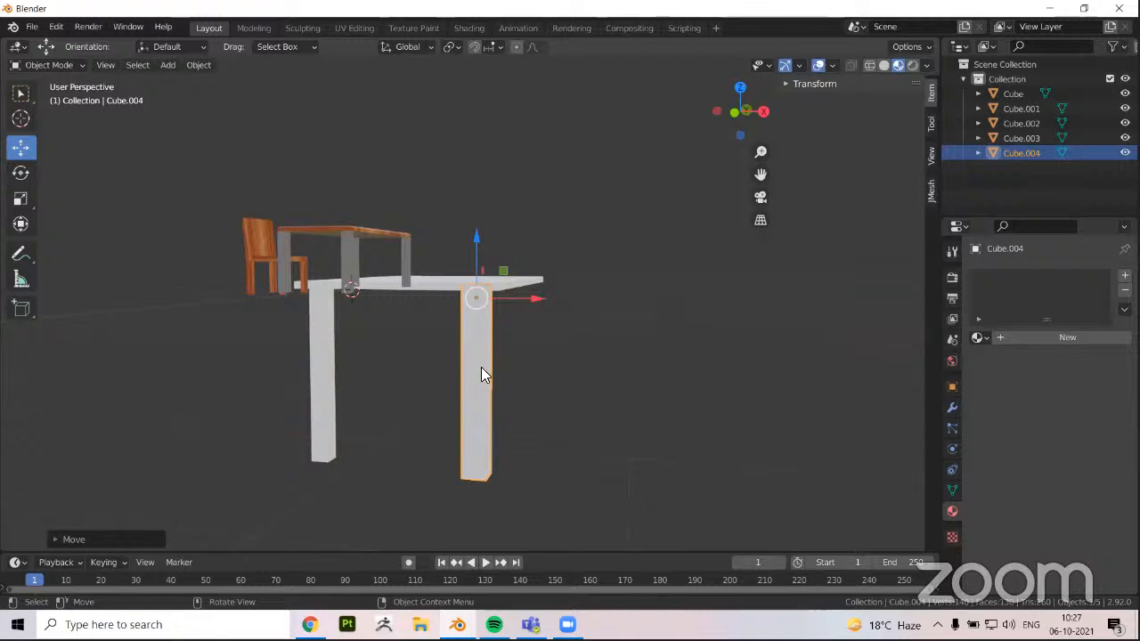
# Delete the separately built second leg, undo the deletion once and delete the leg again
pyautogui.press('x')
pyautogui.click(401, 368)
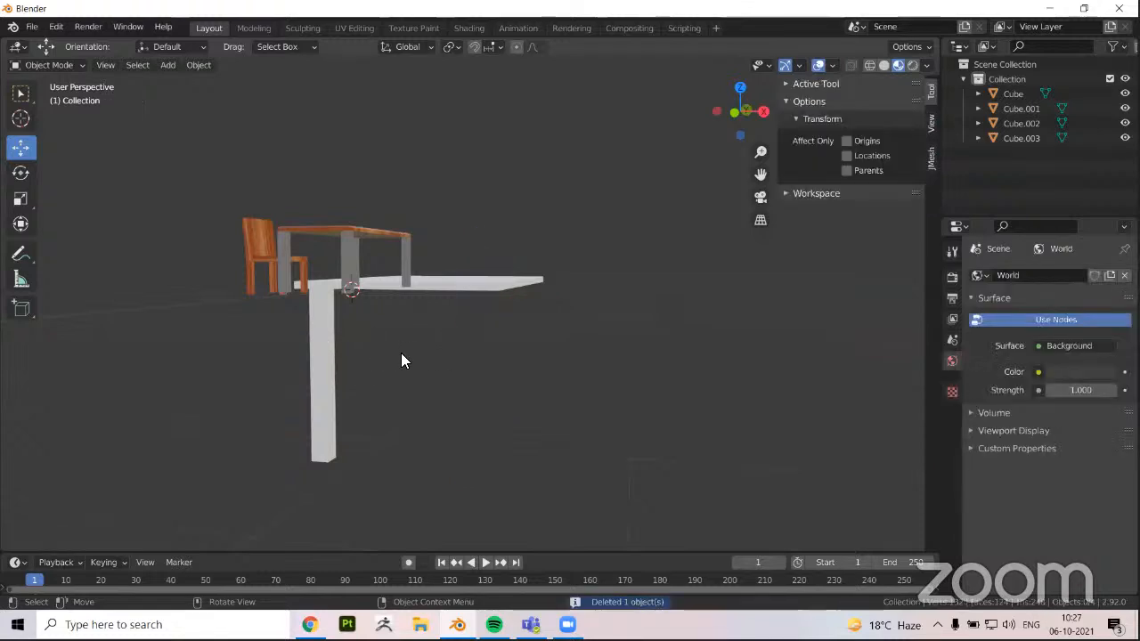
pyautogui.hotkey('ctrl', 'z')
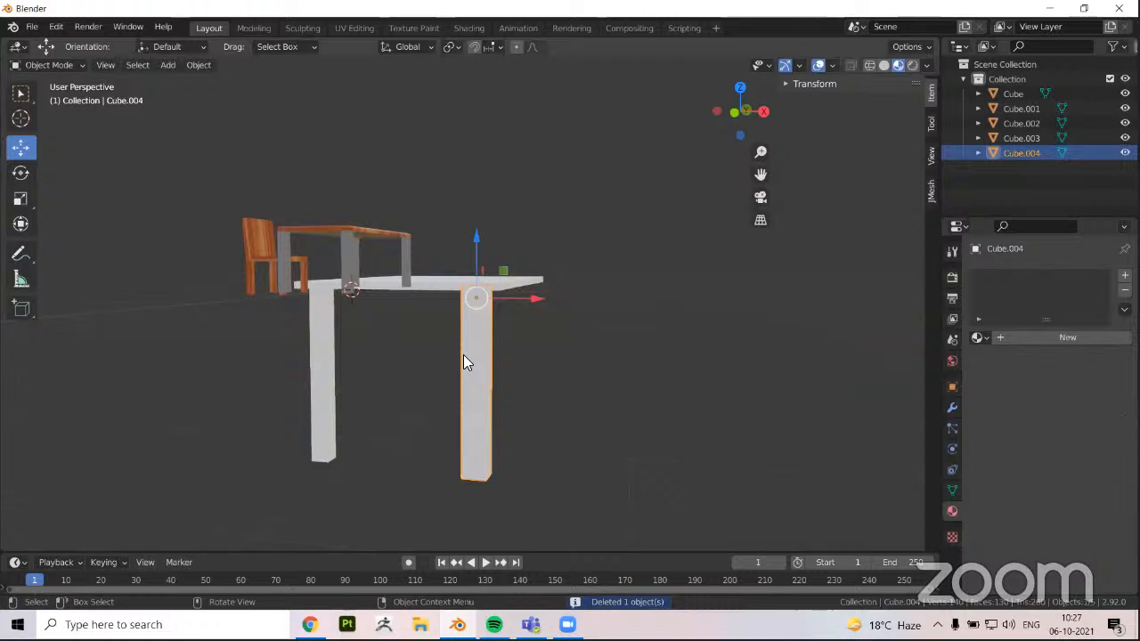
pyautogui.press('x')
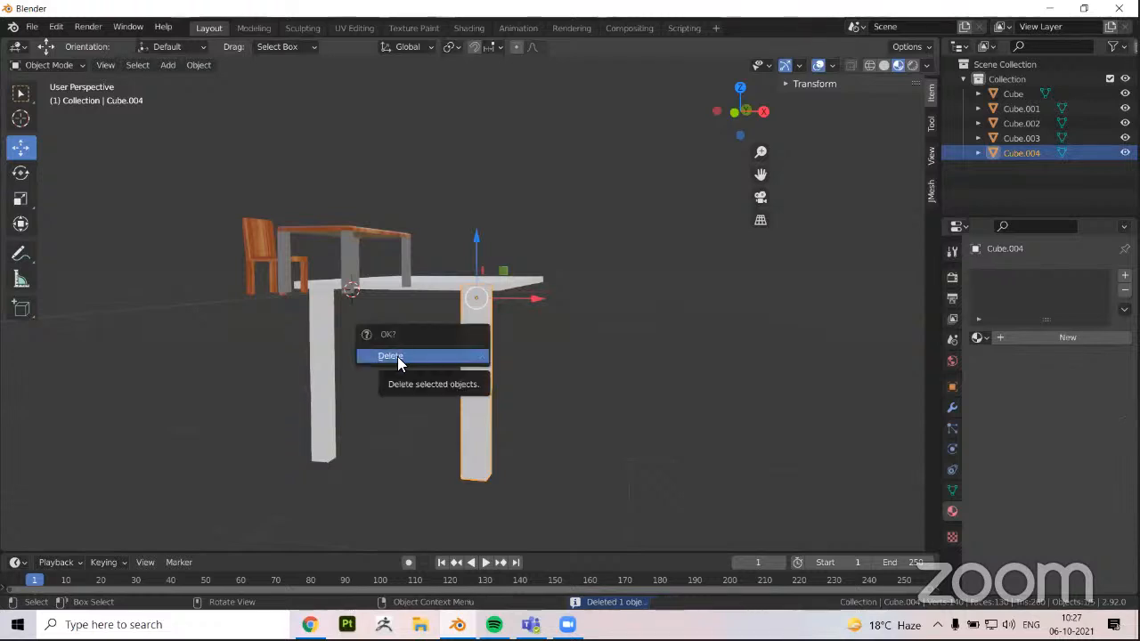
pyautogui.click(422, 355)
# Duplicate the remaining leg and move the copy about 5.9 m along X to the slab's adjacent corner
pyautogui.click(323, 374)
pyautogui.moveTo(262, 382); pyautogui.dragTo(227, 380, button='middle')
pyautogui.hotkey('shift', 'd')
pyautogui.rightClick(225, 376)
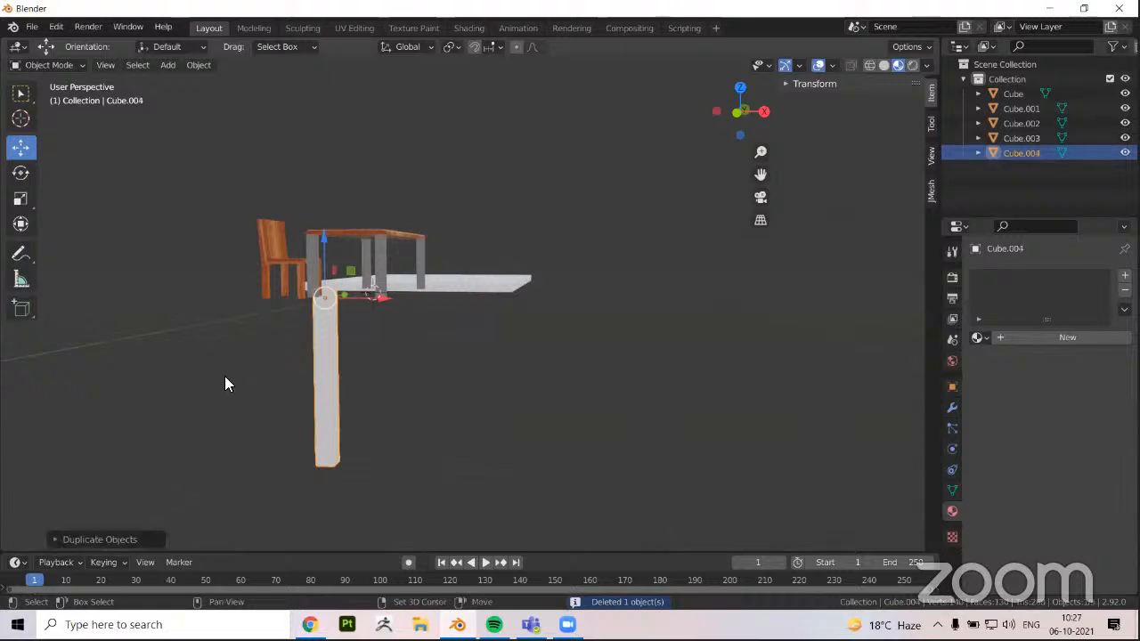
pyautogui.moveTo(393, 299); pyautogui.dragTo(549, 321)
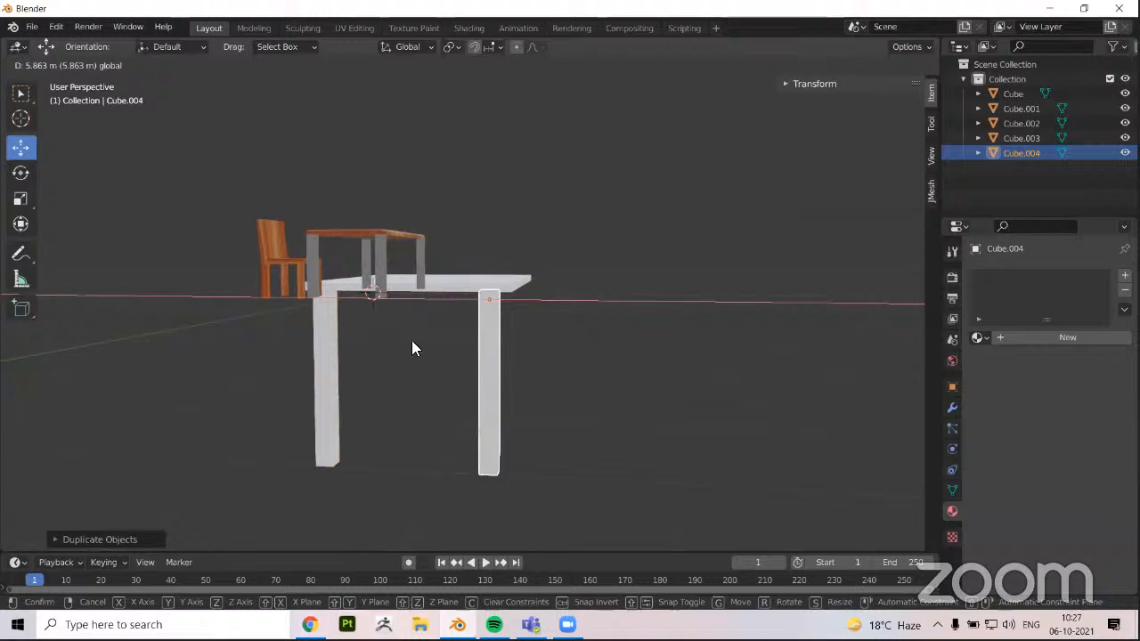
pyautogui.moveTo(411, 347); pyautogui.dragTo(411, 347)
pyautogui.moveTo(411, 348); pyautogui.dragTo(360, 332, button='middle')
pyautogui.moveTo(283, 379); pyautogui.dragTo(263, 409, button='middle')
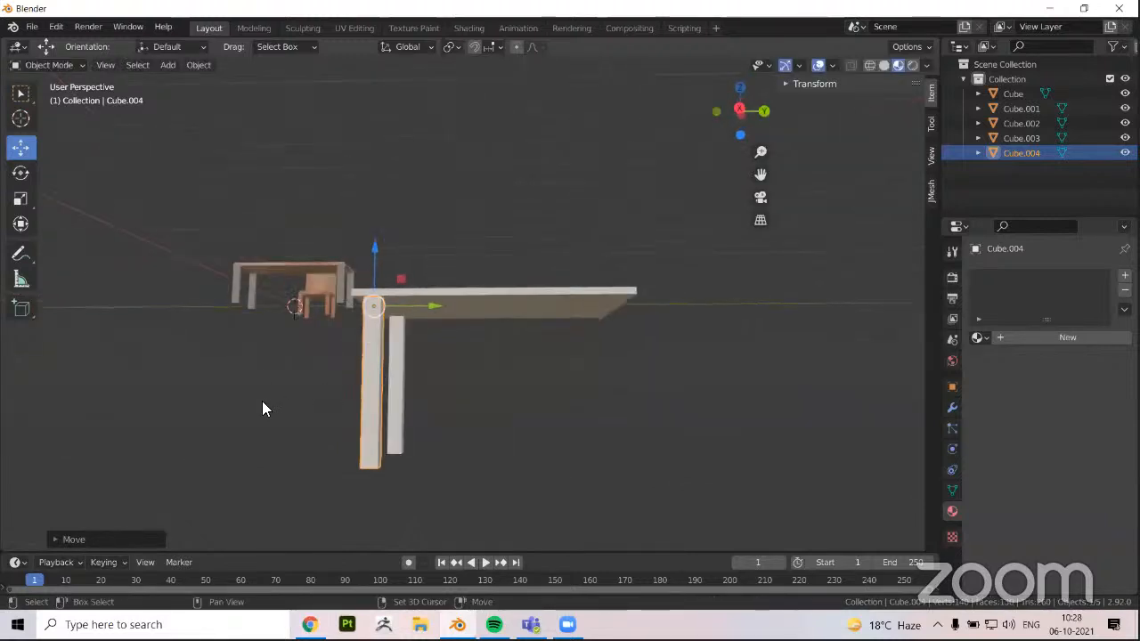
# Duplicate both legs together and move the copies along Y to the opposite end of the tabletop
pyautogui.hotkey('shift', 'd')
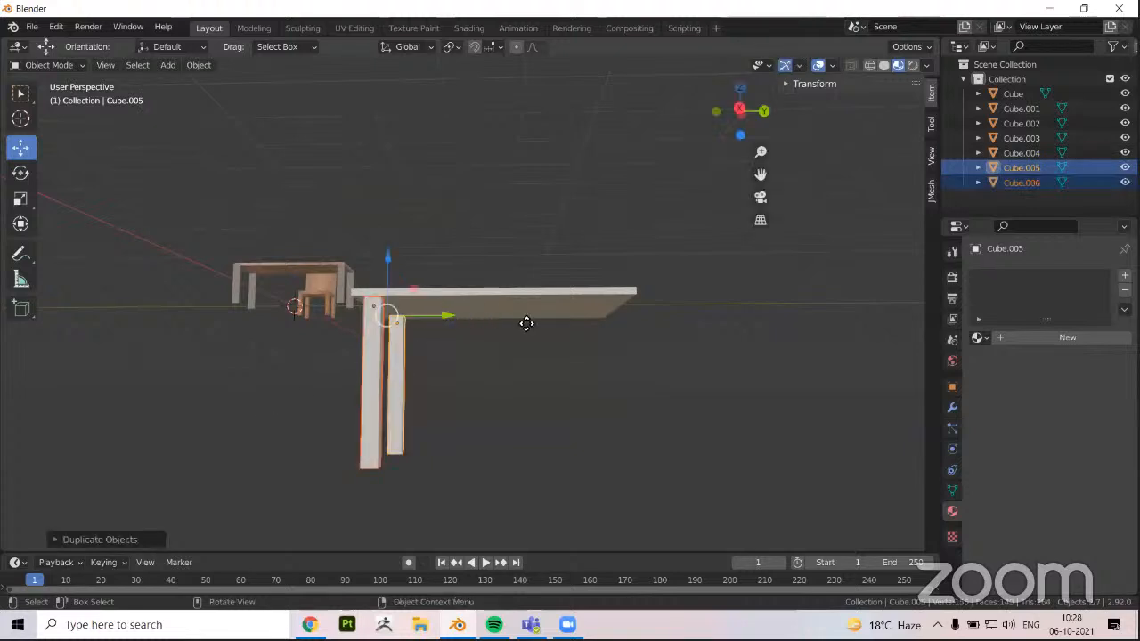
pyautogui.press('g')
pyautogui.click(657, 322)
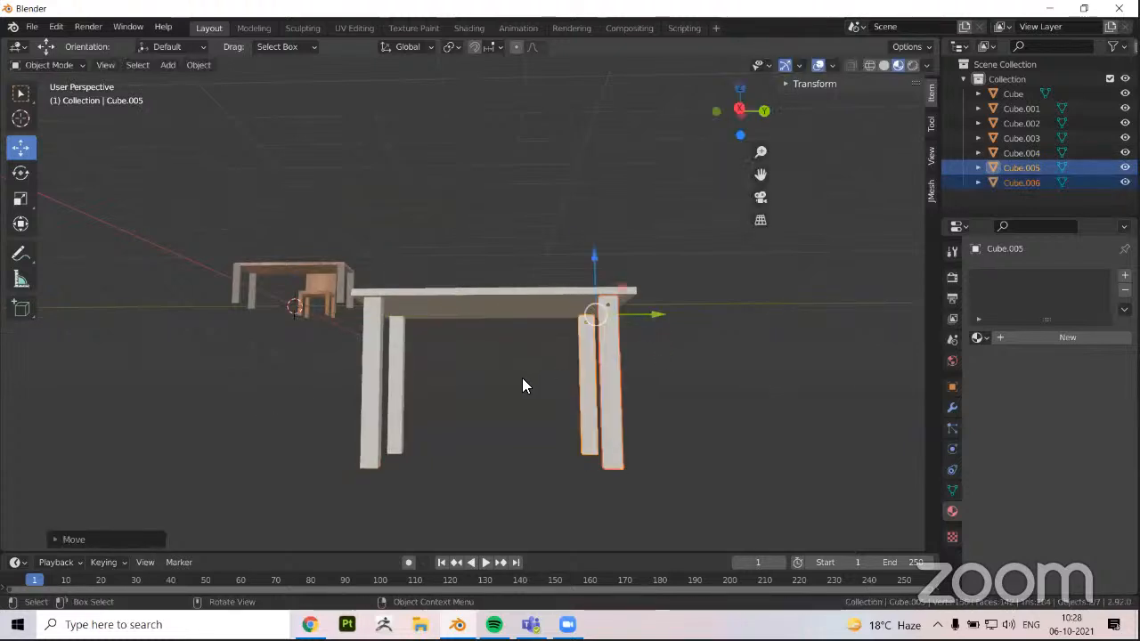
pyautogui.moveTo(544, 353); pyautogui.dragTo(438, 454, button='middle')
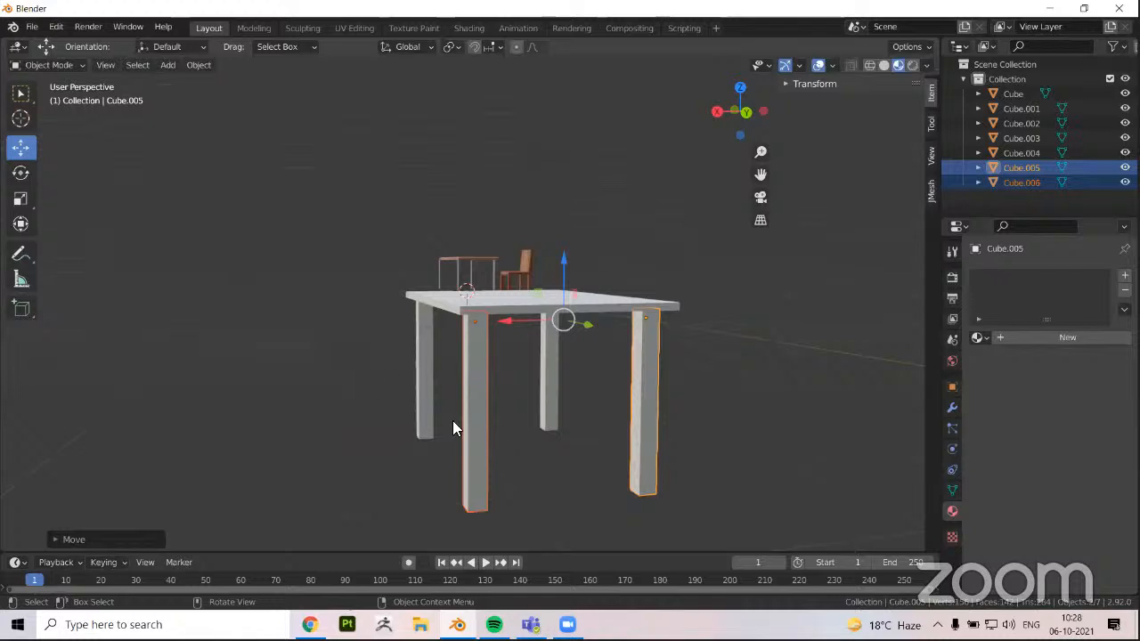
pyautogui.moveTo(241, 339); pyautogui.dragTo(241, 411, button='middle')
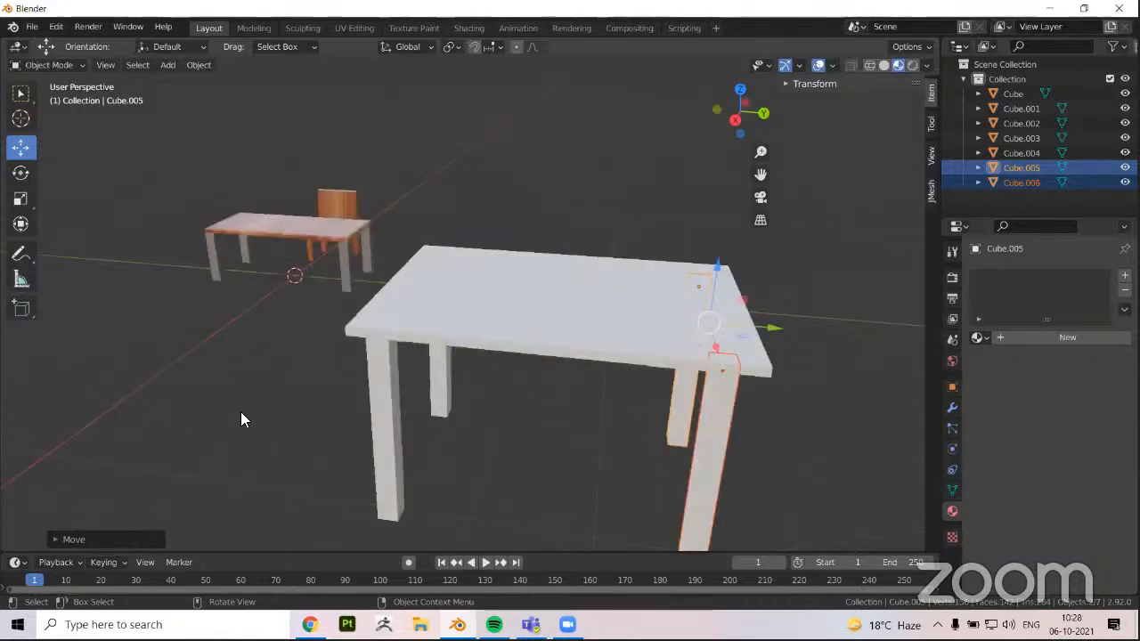
# Examine the four-legged table from above and below, selecting the tabletop and a leg to check the separate parts
pyautogui.scroll(1, 253, 405)
pyautogui.click(337, 510)
pyautogui.moveTo(524, 470); pyautogui.dragTo(554, 407, button='middle')
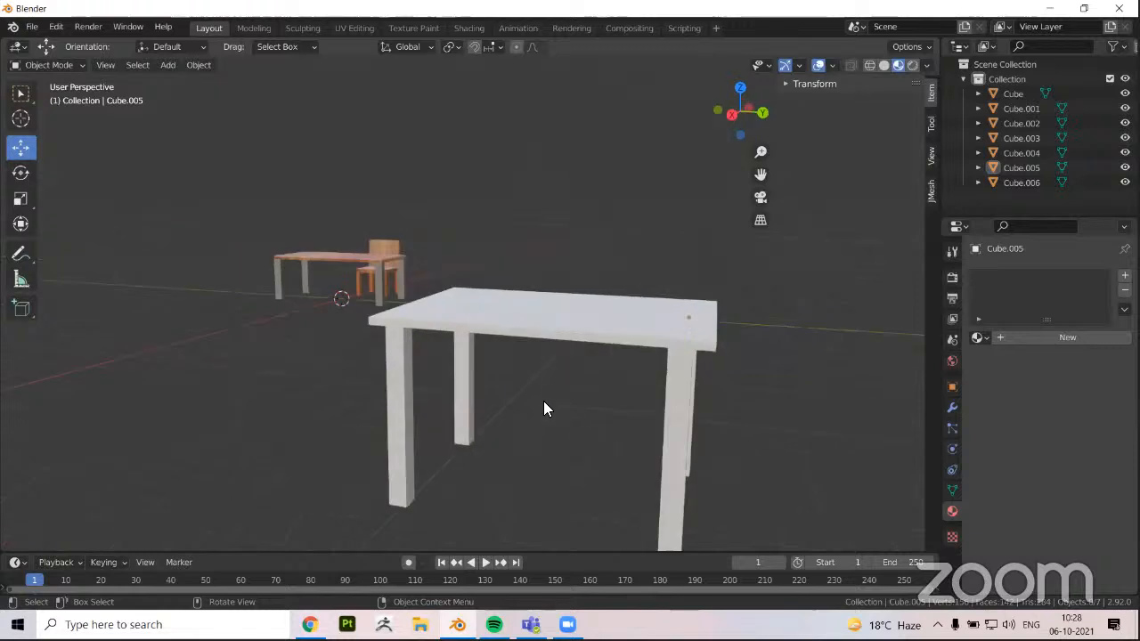
pyautogui.moveTo(494, 356); pyautogui.dragTo(402, 300, button='middle')
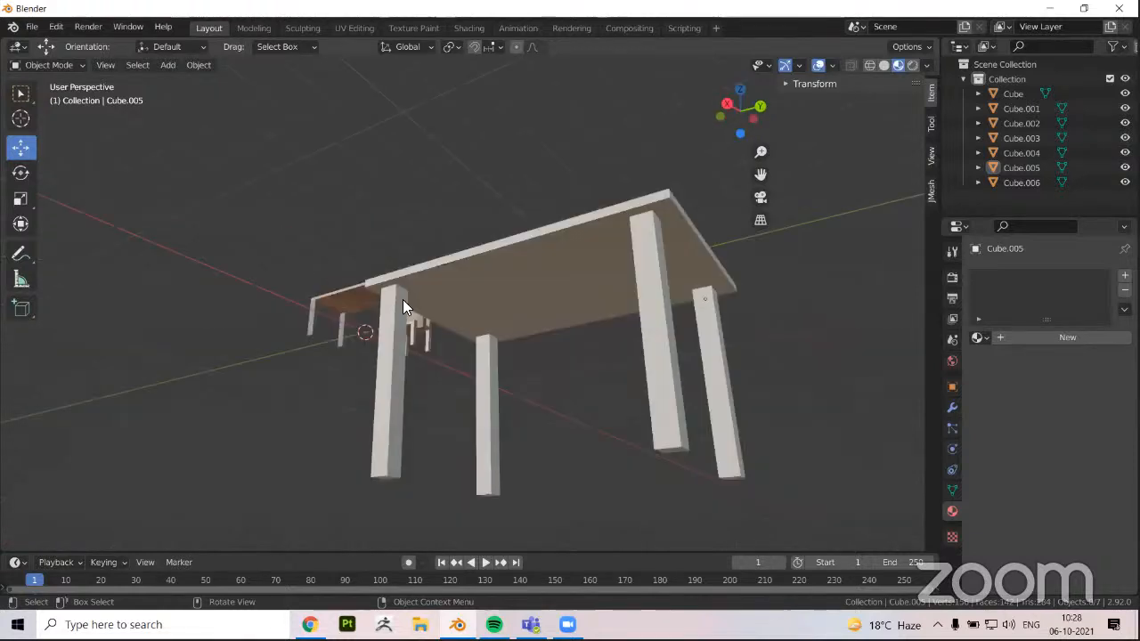
pyautogui.click(403, 300)
pyautogui.click(636, 264)
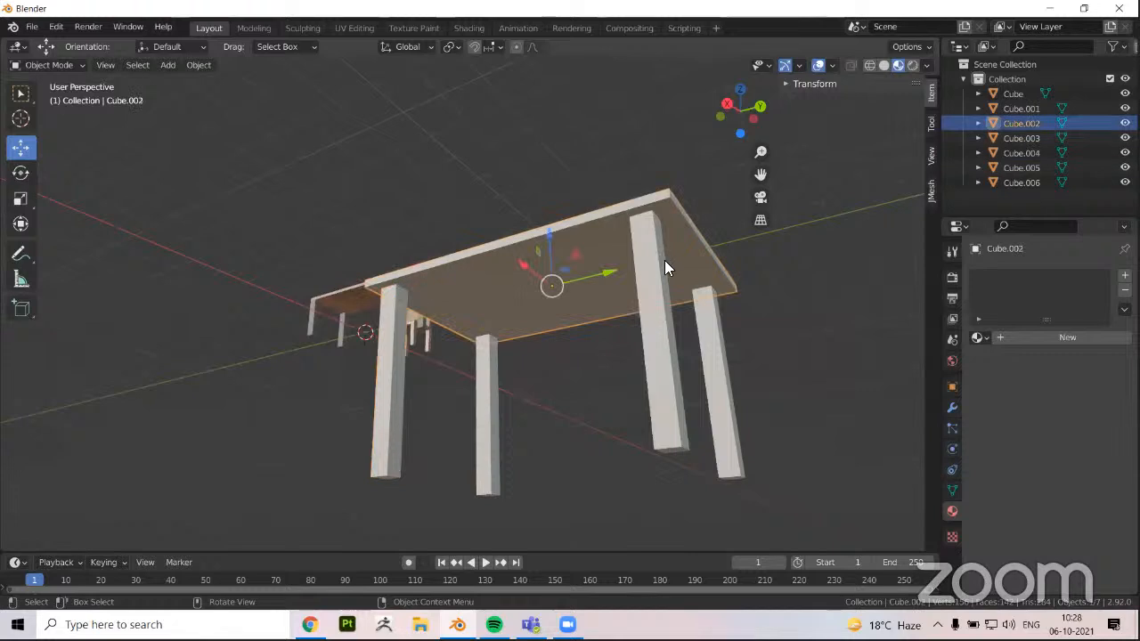
pyautogui.click(668, 321)
pyautogui.click(418, 292)
pyautogui.moveTo(418, 292); pyautogui.dragTo(372, 336, button='middle')
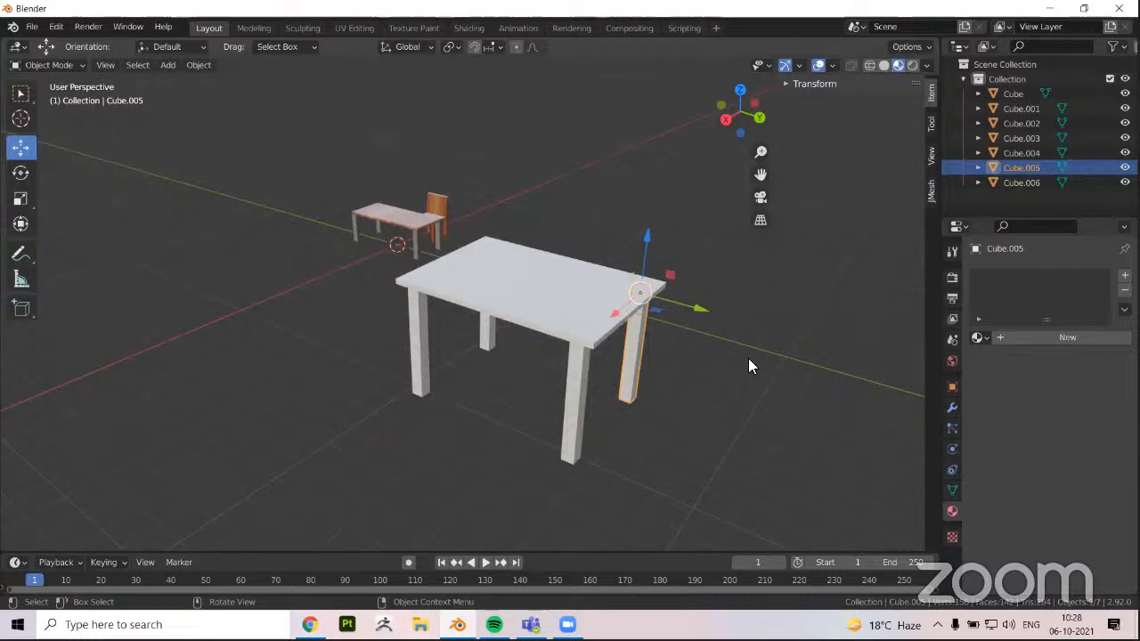
# Inspect the front corner leg up close in Edit Mode, then return to Object Mode and view the whole table
pyautogui.click(577, 366)
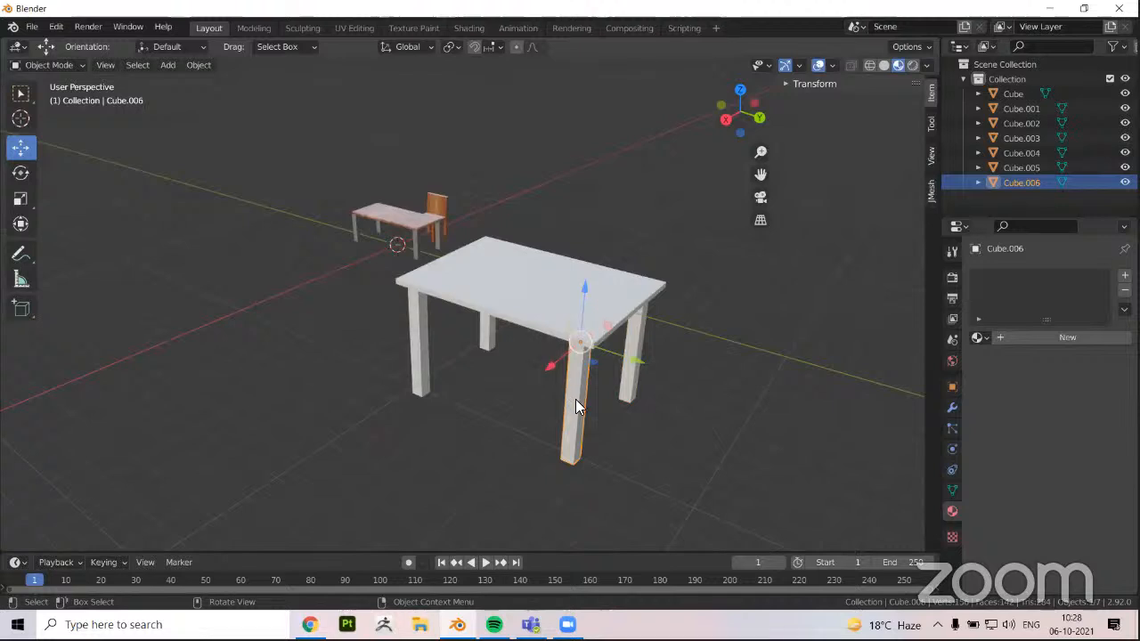
pyautogui.scroll(4, 566, 388)
pyautogui.keyDown('shift'); pyautogui.moveTo(538, 329); pyautogui.dragTo(469, 309, button='middle'); pyautogui.keyUp('shift')
pyautogui.press('Tab')
pyautogui.moveTo(478, 391); pyautogui.dragTo(527, 355, button='middle')
pyautogui.scroll(-3, 527, 354)
pyautogui.press('Tab')
pyautogui.click(630, 308)
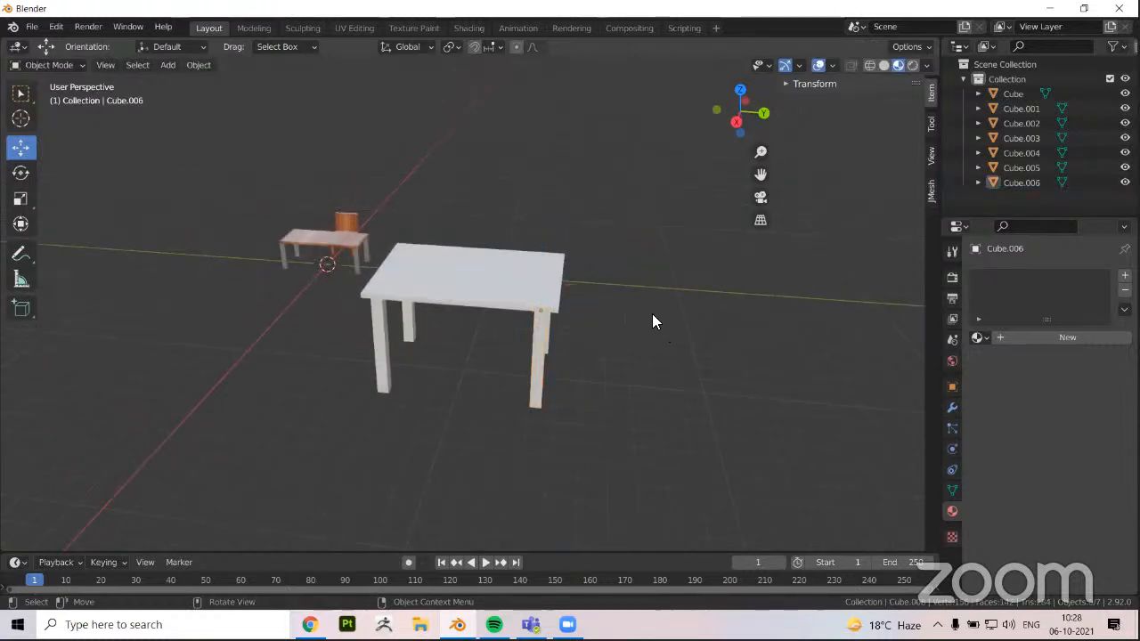
pyautogui.moveTo(653, 317); pyautogui.dragTo(509, 374, button='middle')
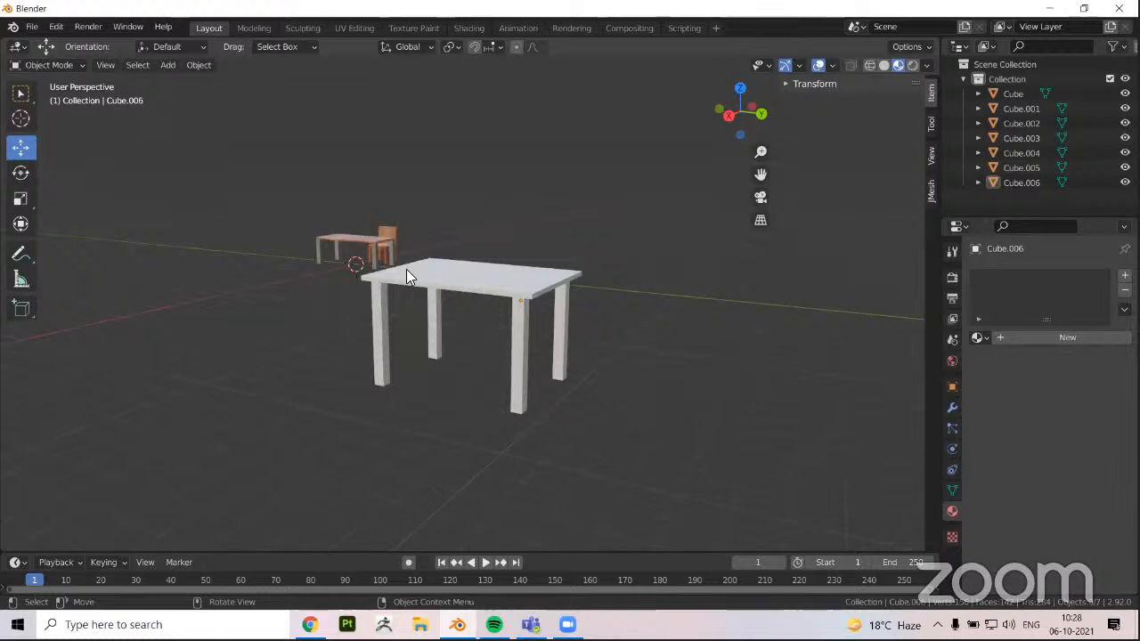
pyautogui.moveTo(452, 296); pyautogui.dragTo(513, 331, button='middle')
# Compare the front corner leg in Object and Edit Mode and look through the mesh editing tools
pyautogui.click(524, 342)
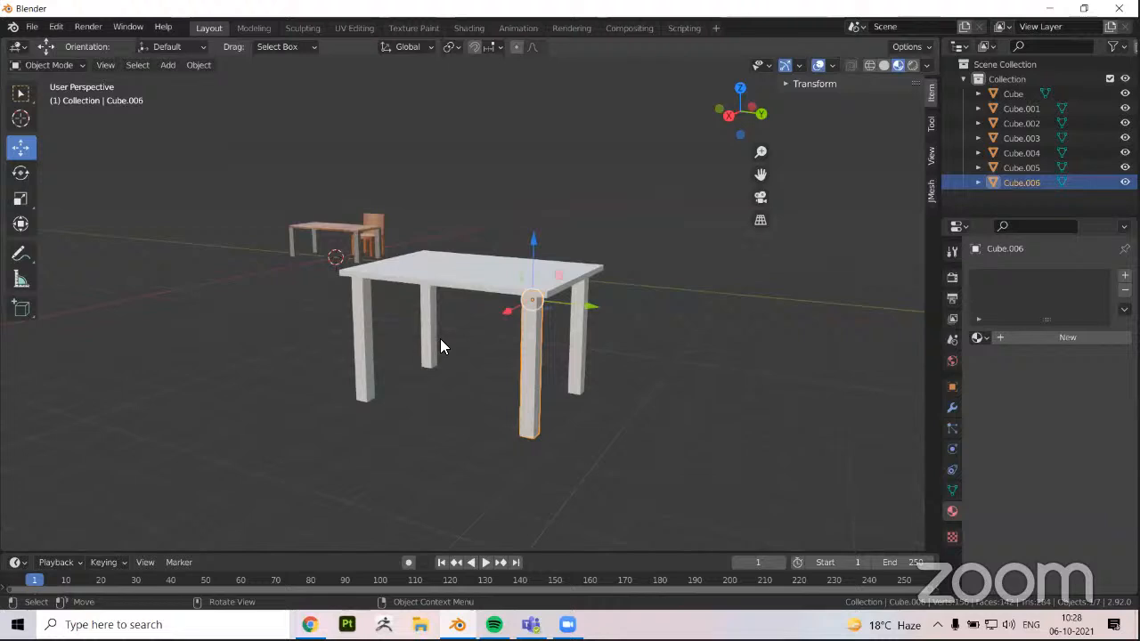
pyautogui.press('Tab')
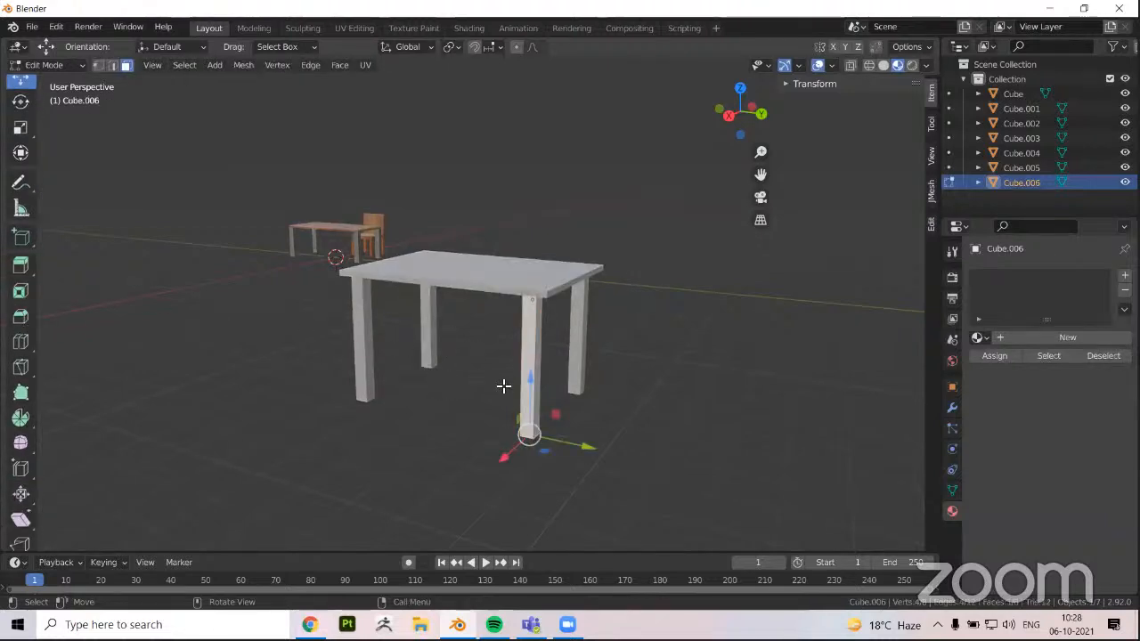
pyautogui.press('Tab')
pyautogui.press('Tab')
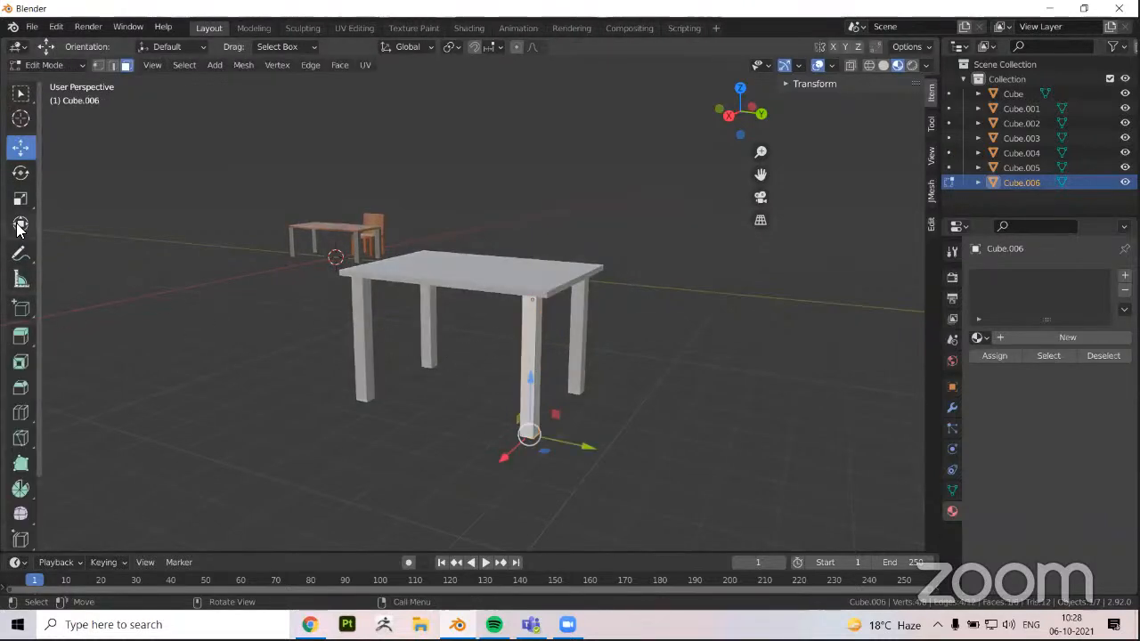
pyautogui.scroll(-2, 19, 369)
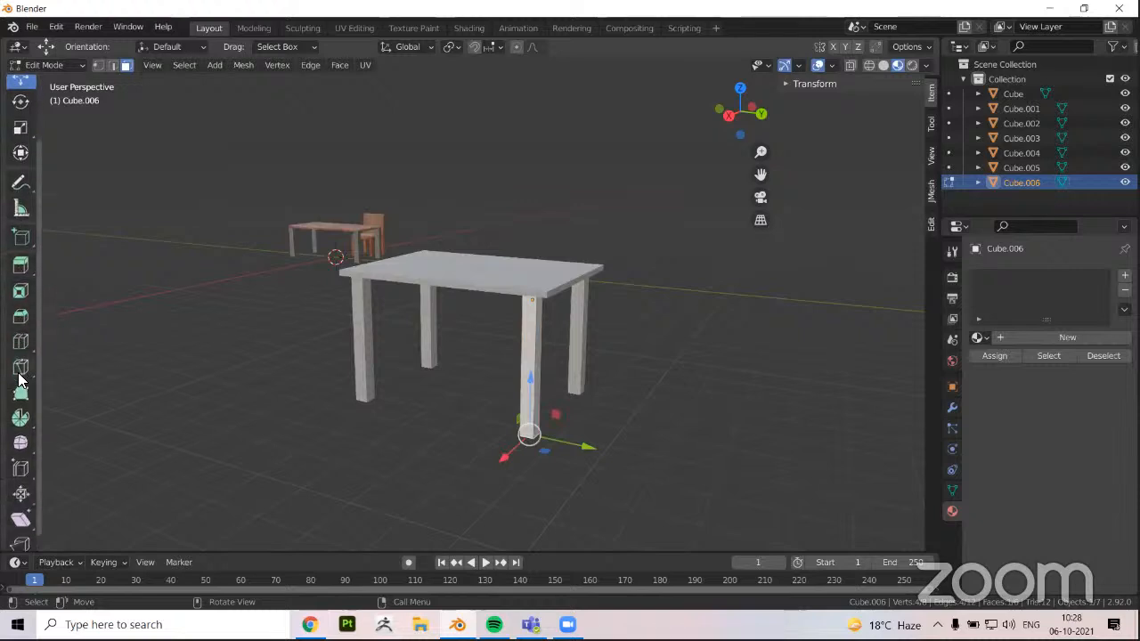
pyautogui.moveTo(356, 367); pyautogui.dragTo(343, 374, button='middle')
pyautogui.press('Tab')
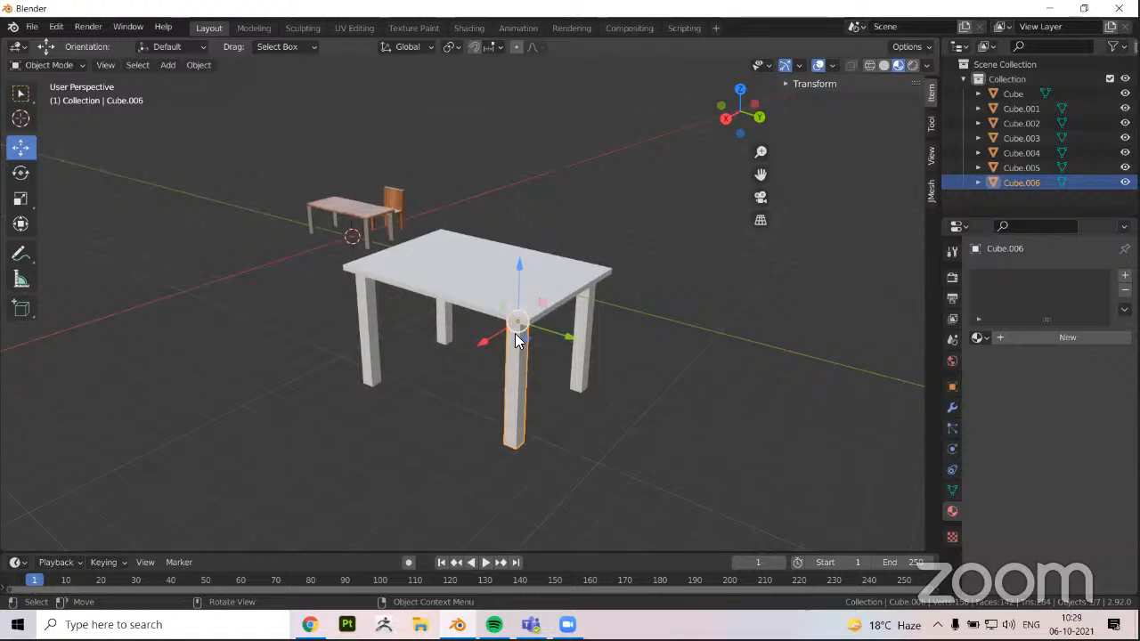
# Examine the white four-legged table from several angles with its corner leg selected
pyautogui.scroll(1, 526, 329)
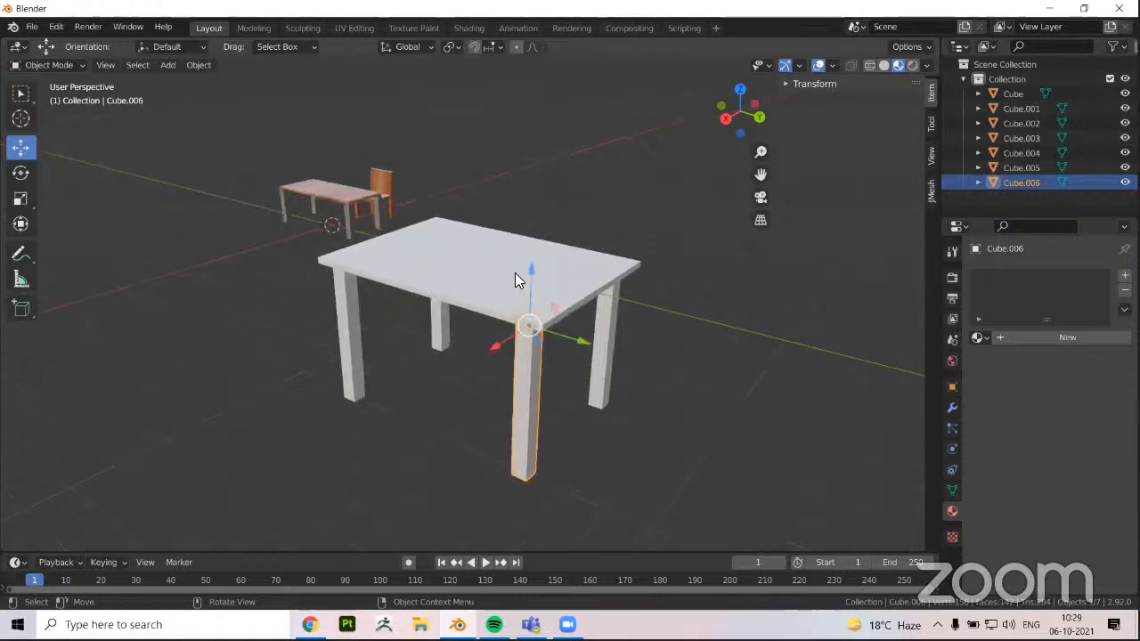
pyautogui.moveTo(643, 301); pyautogui.dragTo(500, 329, button='middle')
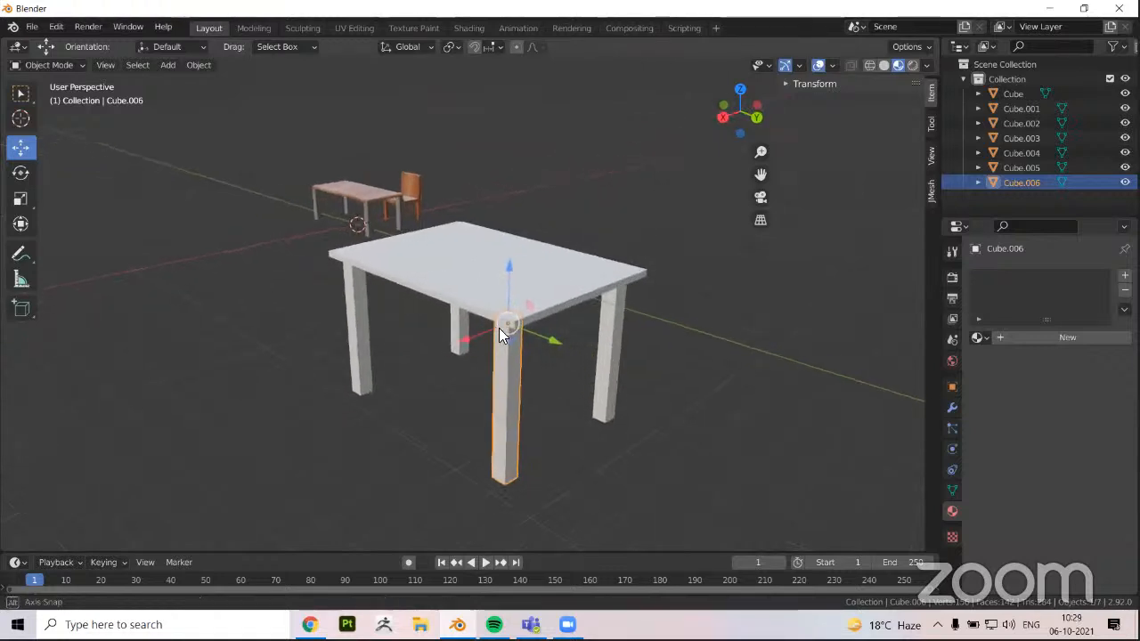
pyautogui.scroll(-1, 392, 285)
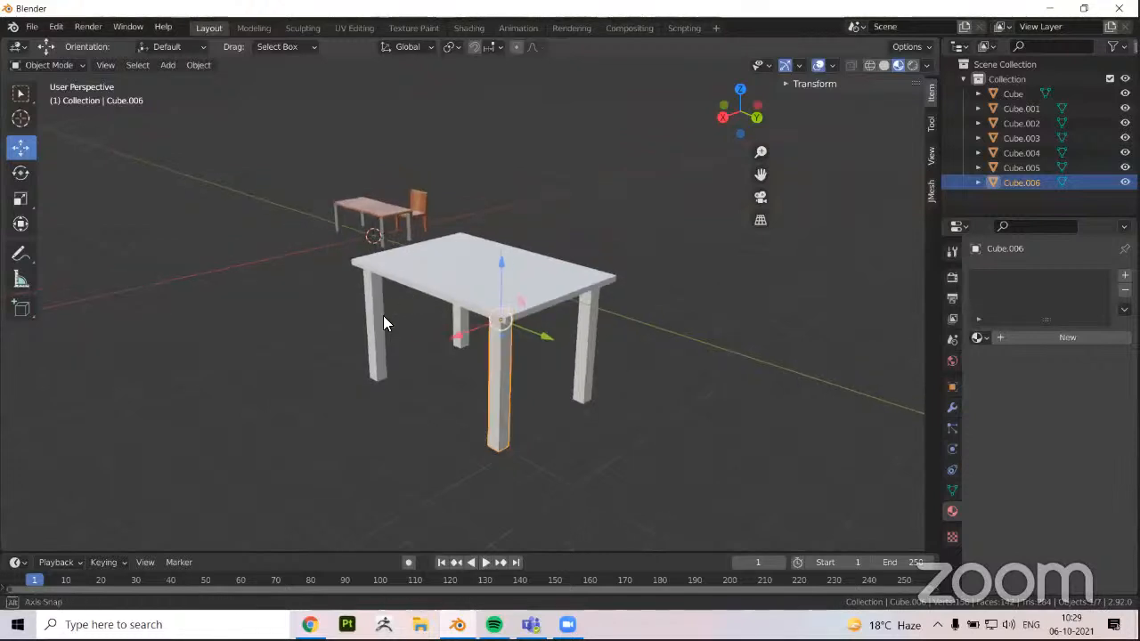
pyautogui.moveTo(383, 323); pyautogui.dragTo(479, 374, button='middle')
pyautogui.moveTo(483, 398); pyautogui.dragTo(534, 386, button='middle')
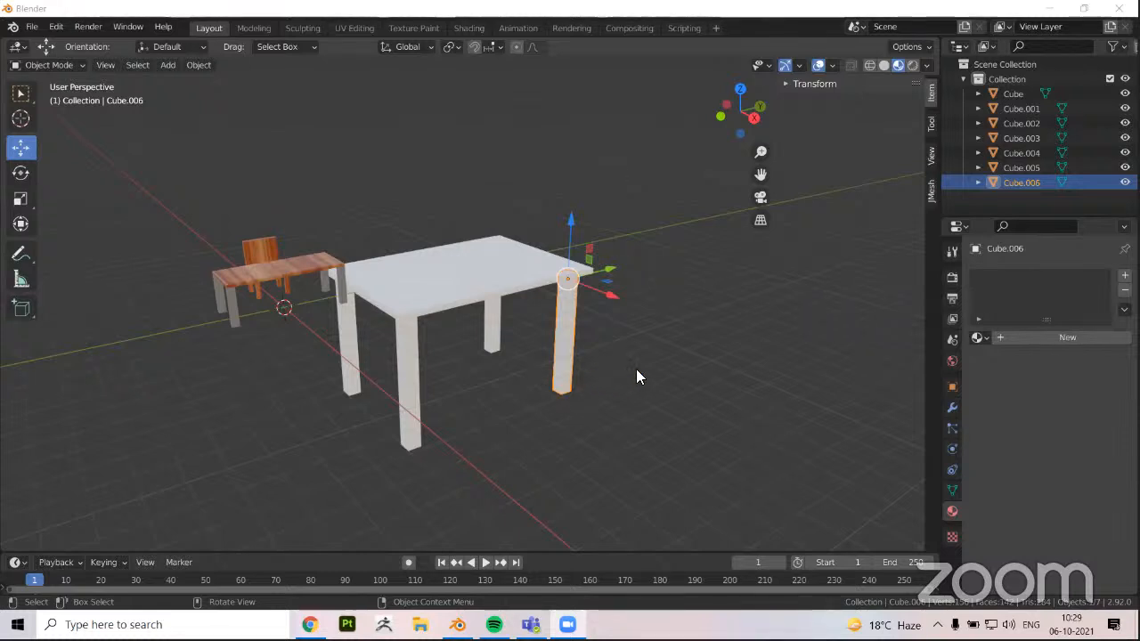
pyautogui.moveTo(635, 368); pyautogui.dragTo(491, 400, button='middle')
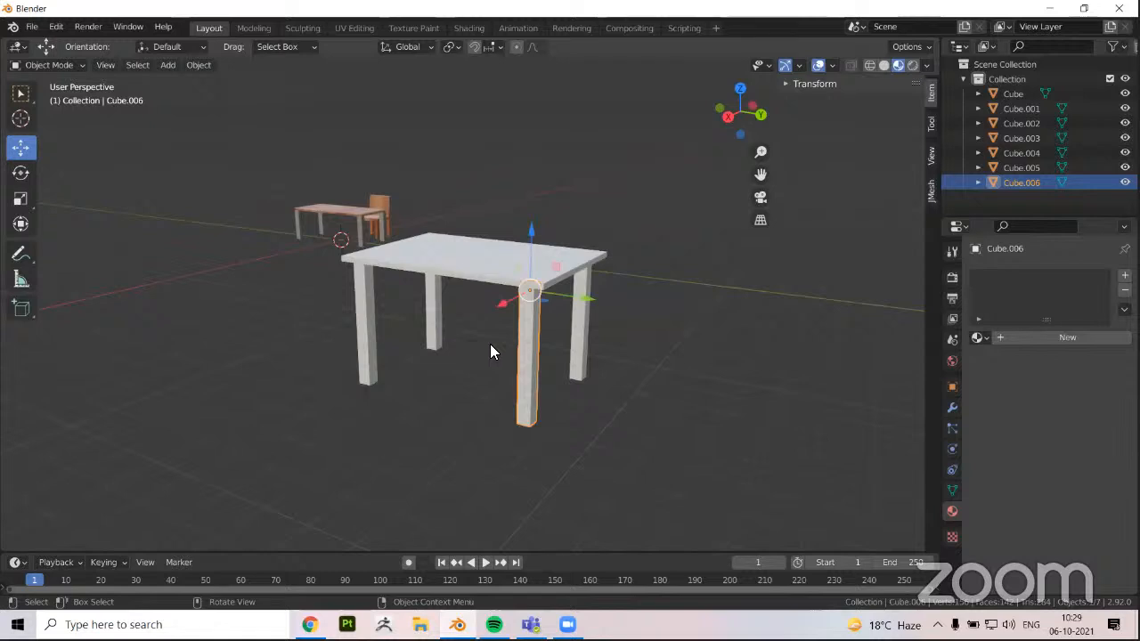
pyautogui.keyDown('shift'); pyautogui.click(524, 322); pyautogui.keyUp('shift')
pyautogui.click(535, 318)
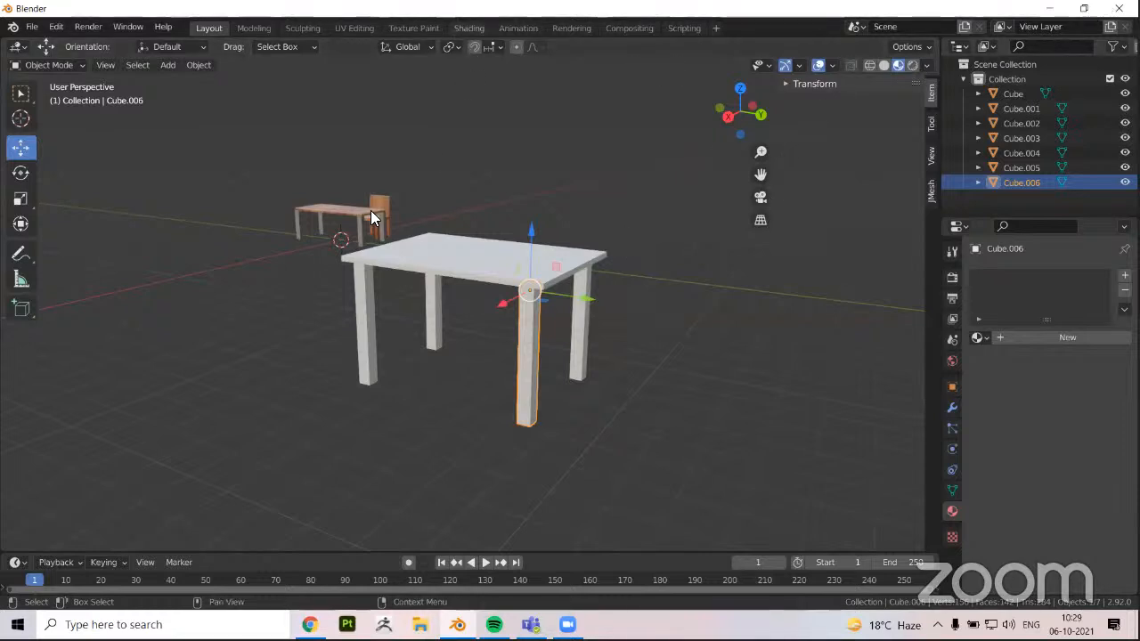
# Set the viewport to Solid shading and select the original table next to the chair
pyautogui.moveTo(372, 247); pyautogui.dragTo(571, 287, button='middle')
pyautogui.scroll(4, 868, 77)
pyautogui.keyDown('shift'); pyautogui.moveTo(867, 77); pyautogui.dragTo(878, 64, button='middle'); pyautogui.keyUp('shift')
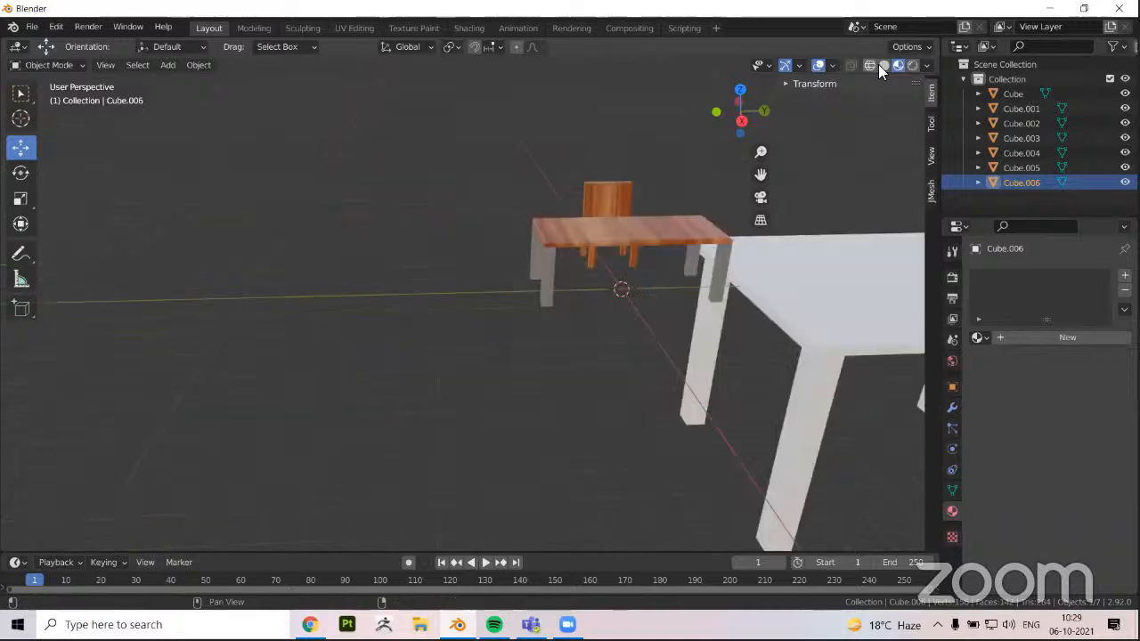
pyautogui.moveTo(566, 244)
pyautogui.mouseDown(button='middle')
pyautogui.moveTo(522, 338)
pyautogui.moveTo(429, 334)
pyautogui.moveTo(541, 354)
pyautogui.mouseUp(button='middle')
pyautogui.click(396, 319)
pyautogui.click(431, 340)
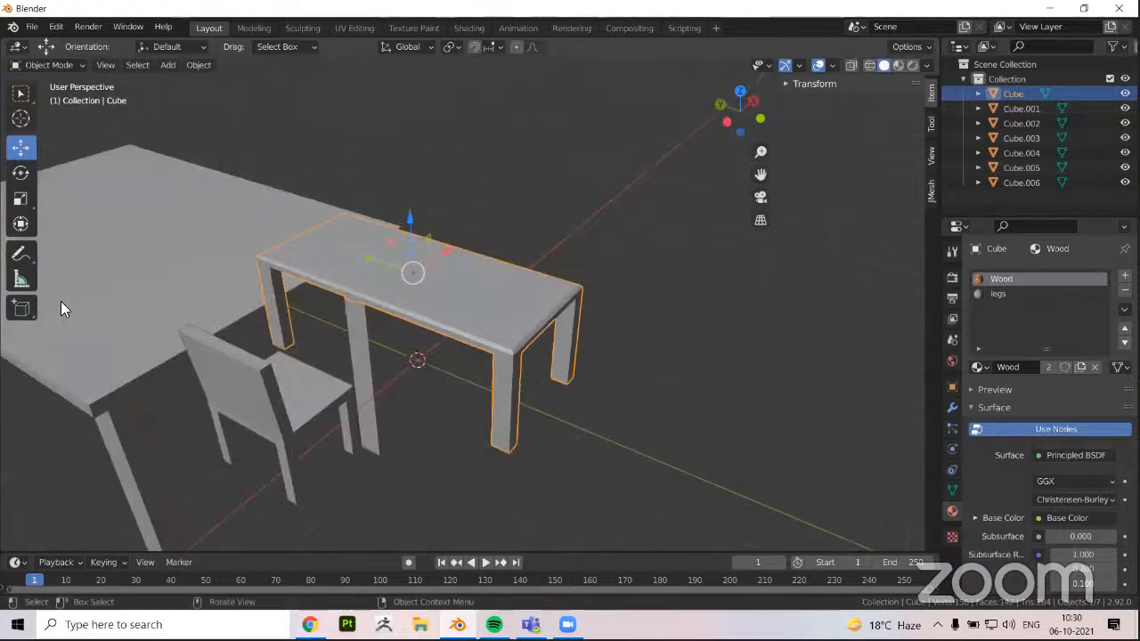
# Select the second table's top and all four legs together and delete them
pyautogui.click(101, 303)
pyautogui.scroll(1, 101, 302)
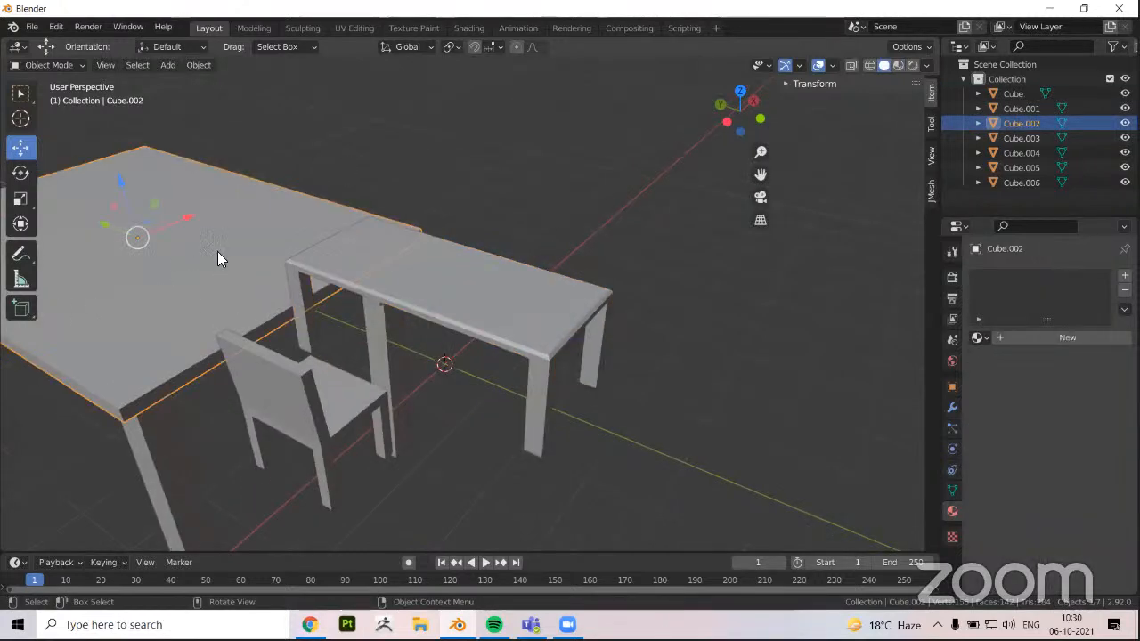
pyautogui.scroll(-4, 197, 266)
pyautogui.click(238, 267)
pyautogui.moveTo(276, 229); pyautogui.dragTo(146, 286, button='middle')
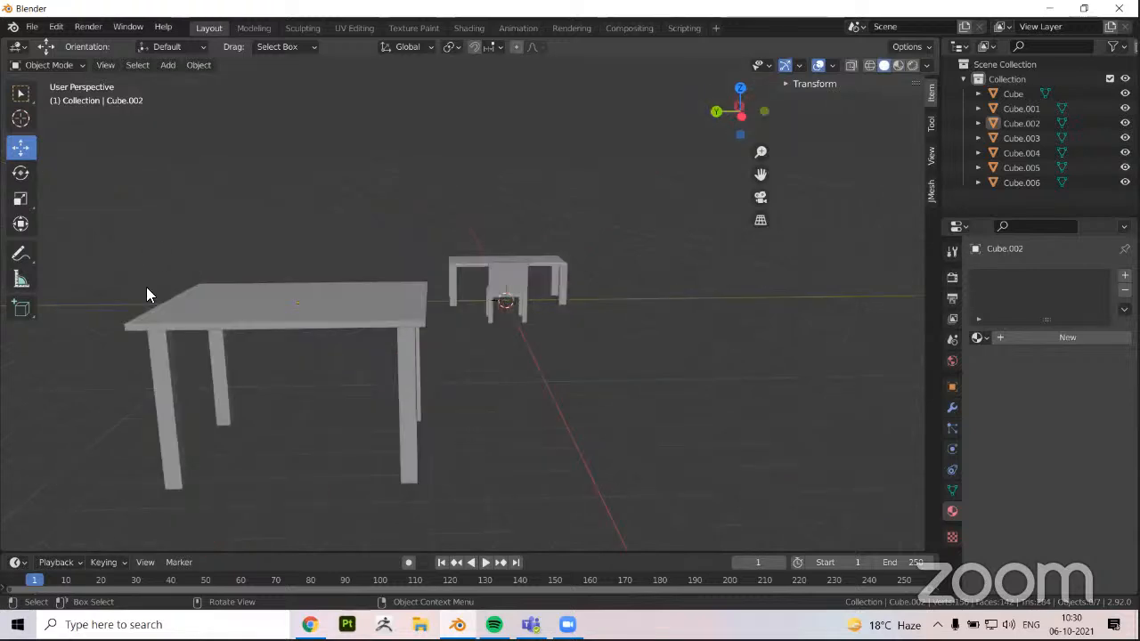
pyautogui.moveTo(415, 492); pyautogui.dragTo(338, 432)
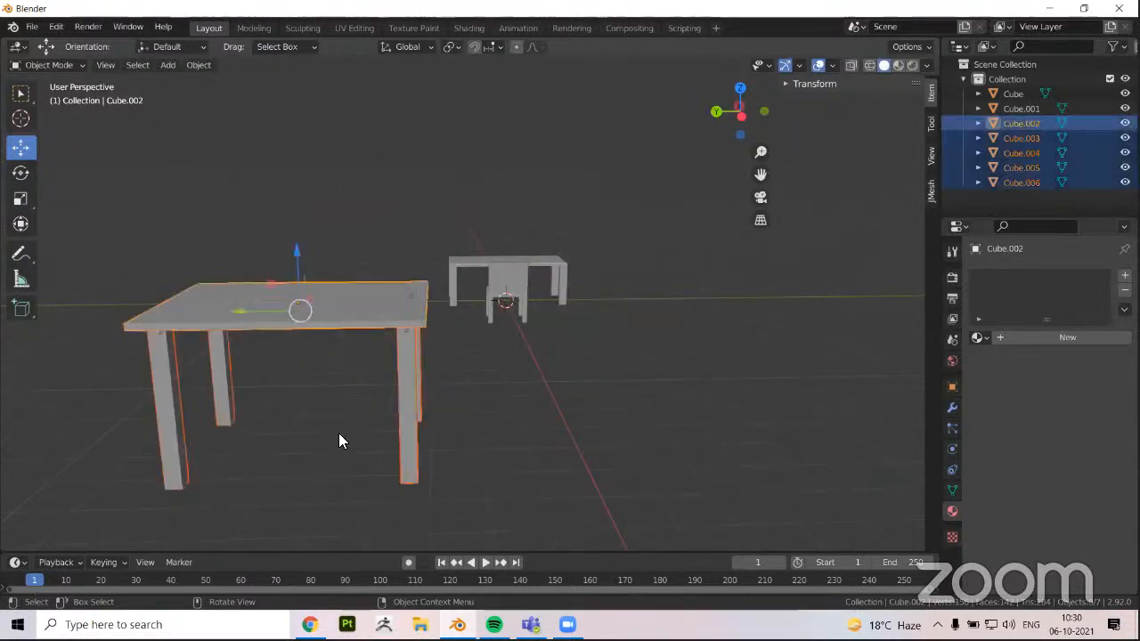
pyautogui.press('Delete')
# Bring the remaining table and chair into close view and set the viewport to Material Preview shading
pyautogui.moveTo(649, 229); pyautogui.dragTo(410, 305, button='middle')
pyautogui.scroll(3, 531, 308)
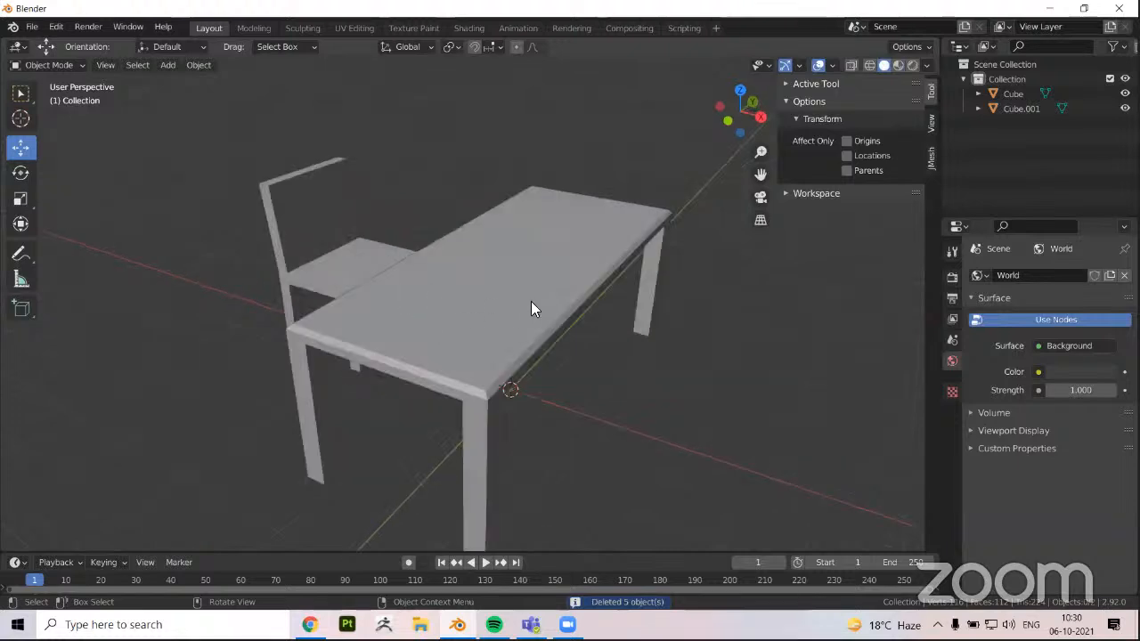
pyautogui.keyDown('shift'); pyautogui.moveTo(659, 242); pyautogui.dragTo(694, 246, button='middle'); pyautogui.keyUp('shift')
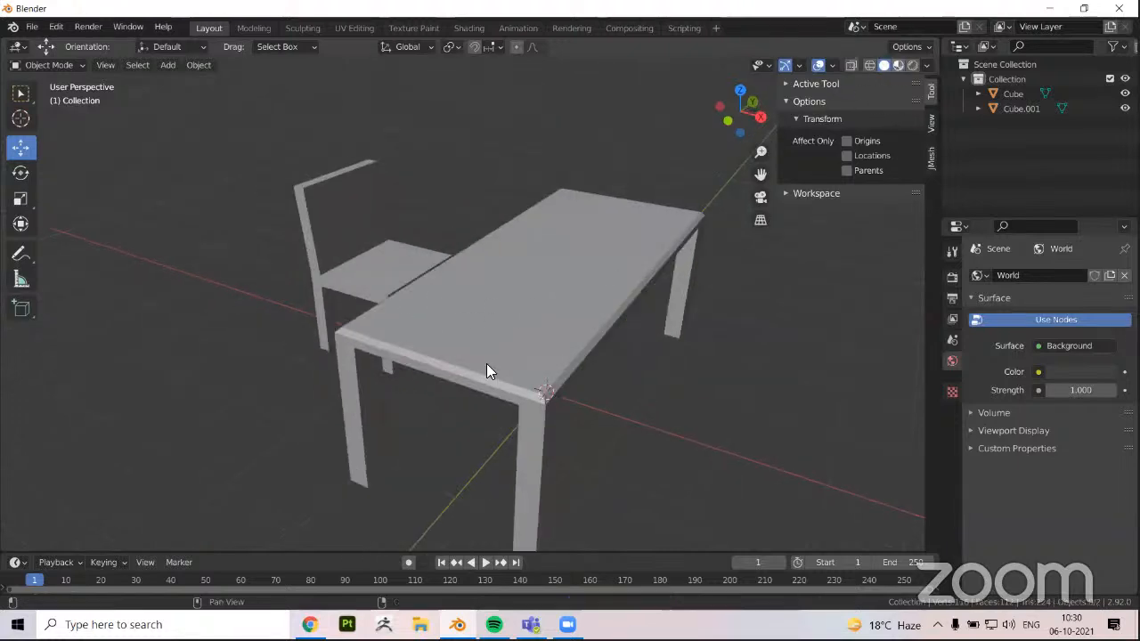
pyautogui.moveTo(467, 381)
pyautogui.mouseDown(button='middle')
pyautogui.moveTo(551, 379)
pyautogui.moveTo(479, 412)
pyautogui.moveTo(536, 406)
pyautogui.moveTo(451, 382)
pyautogui.moveTo(477, 378)
pyautogui.mouseUp(button='middle')
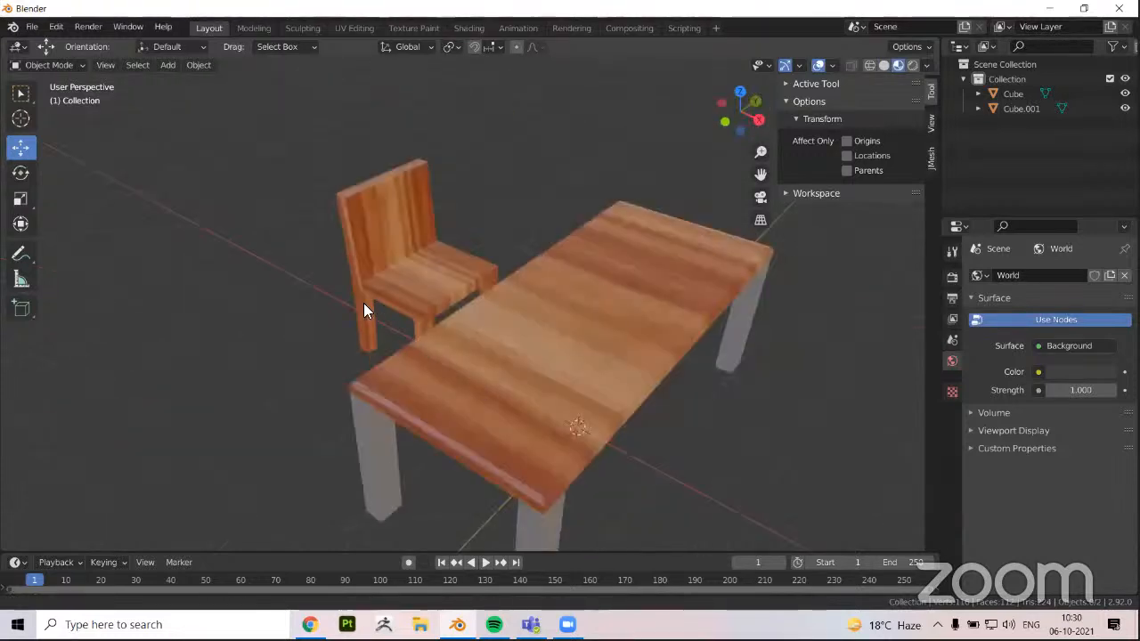
# Inspect the wood texture on the chair's backrest, seat and legs up close
pyautogui.moveTo(413, 347); pyautogui.dragTo(425, 347, button='middle')
pyautogui.scroll(1, 372, 340)
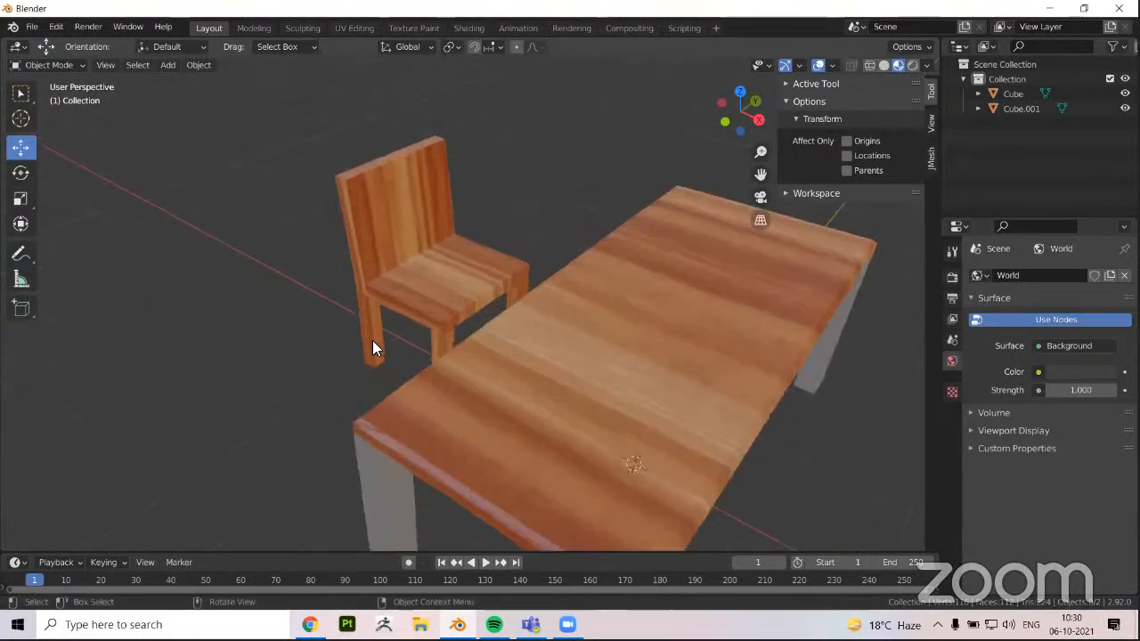
pyautogui.scroll(1, 435, 345)
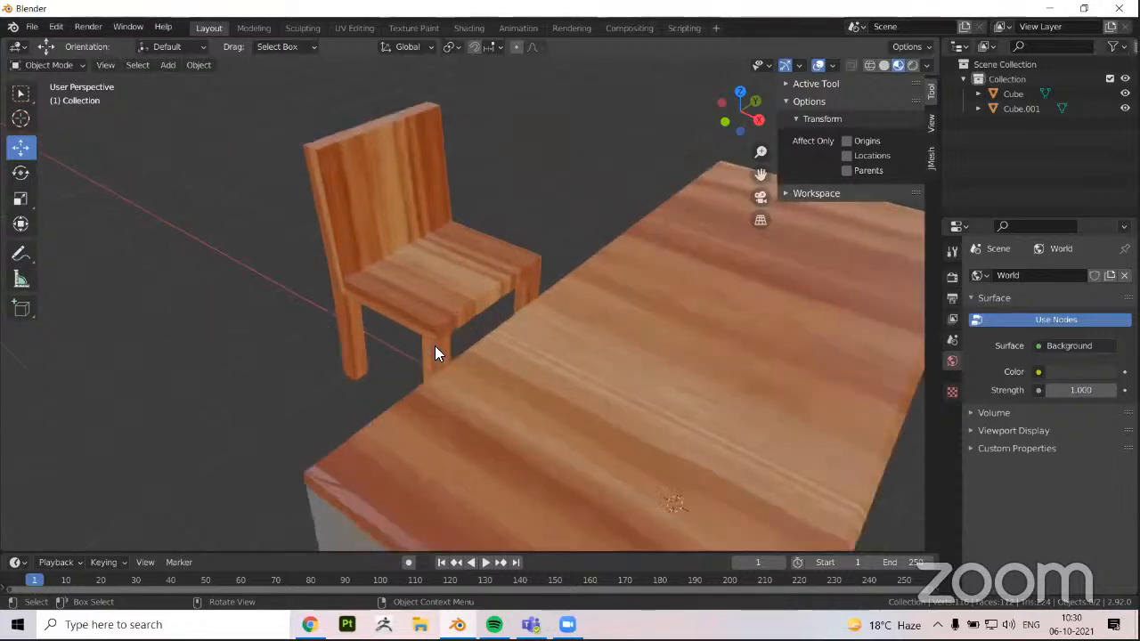
pyautogui.keyDown('shift'); pyautogui.moveTo(434, 346); pyautogui.dragTo(497, 390, button='middle'); pyautogui.keyUp('shift')
pyautogui.moveTo(773, 376); pyautogui.dragTo(502, 378, button='middle')
pyautogui.scroll(1, 545, 378)
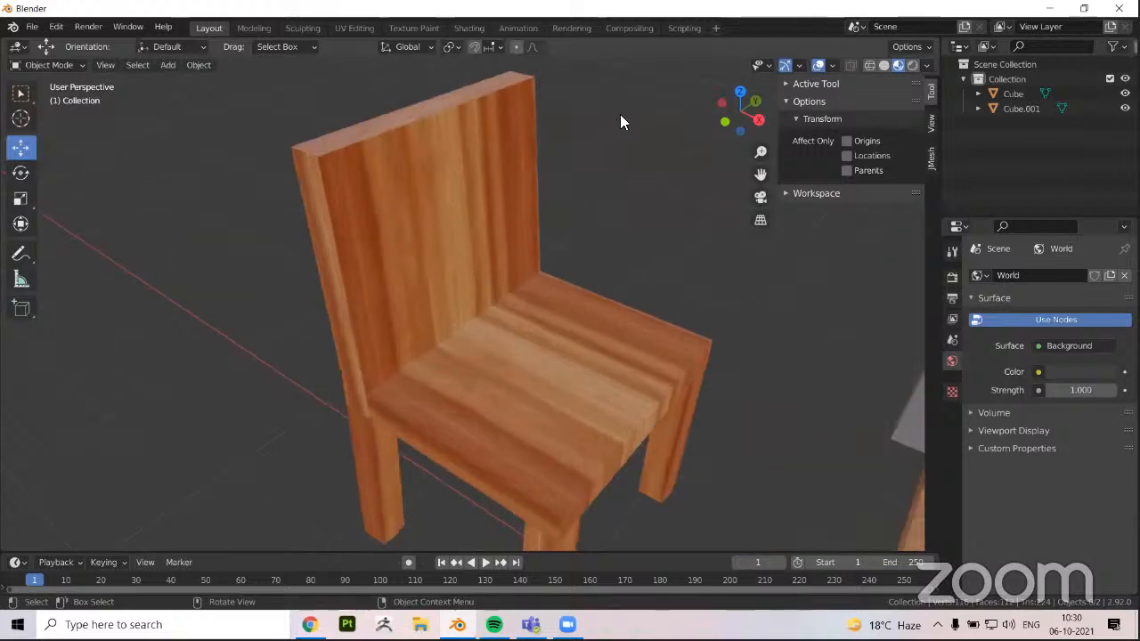
# Examine the textured chair and table together from the side and from above
pyautogui.scroll(-1, 470, 248)
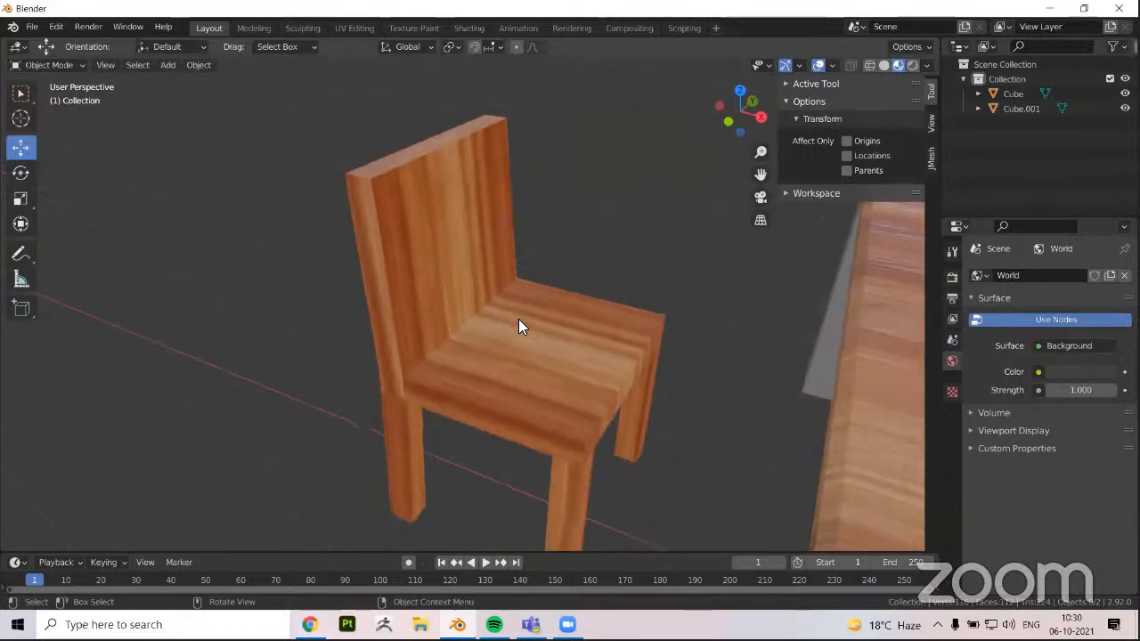
pyautogui.scroll(-1, 518, 319)
pyautogui.moveTo(518, 319); pyautogui.dragTo(590, 347, button='middle')
pyautogui.scroll(-2, 580, 389)
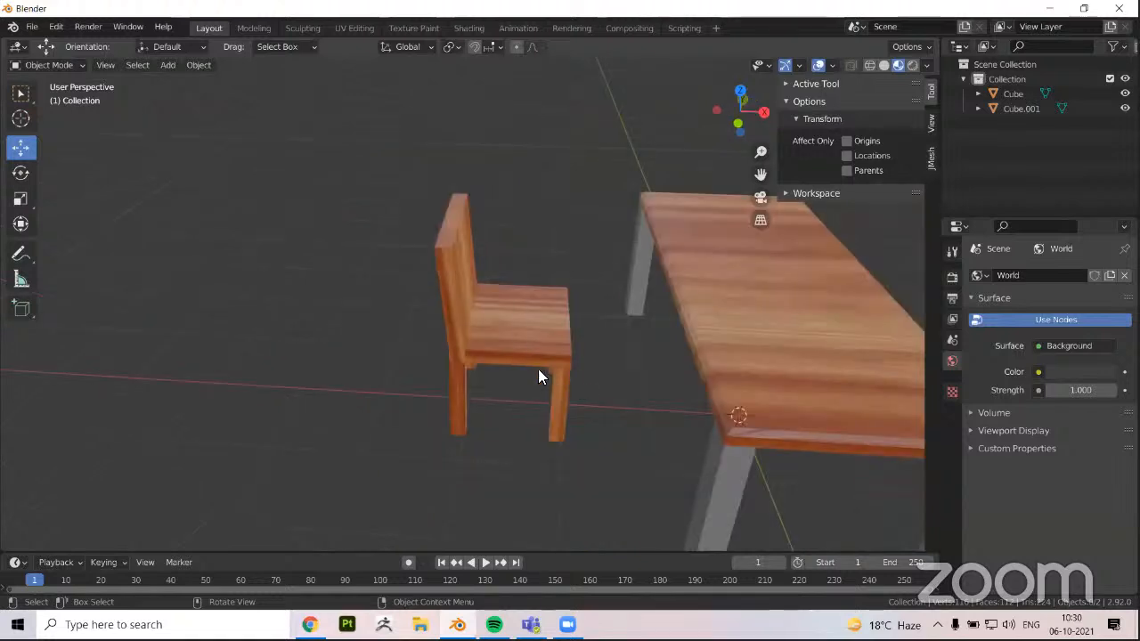
pyautogui.scroll(-1, 492, 367)
pyautogui.moveTo(524, 323); pyautogui.dragTo(650, 325, button='middle')
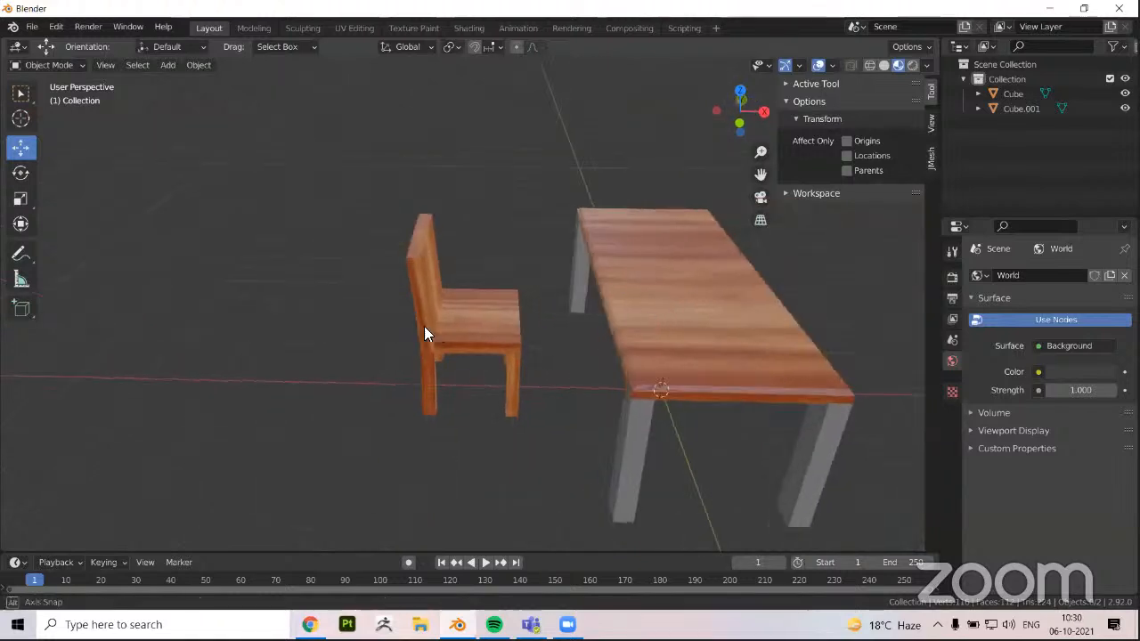
pyautogui.moveTo(424, 326); pyautogui.dragTo(452, 330, button='middle')
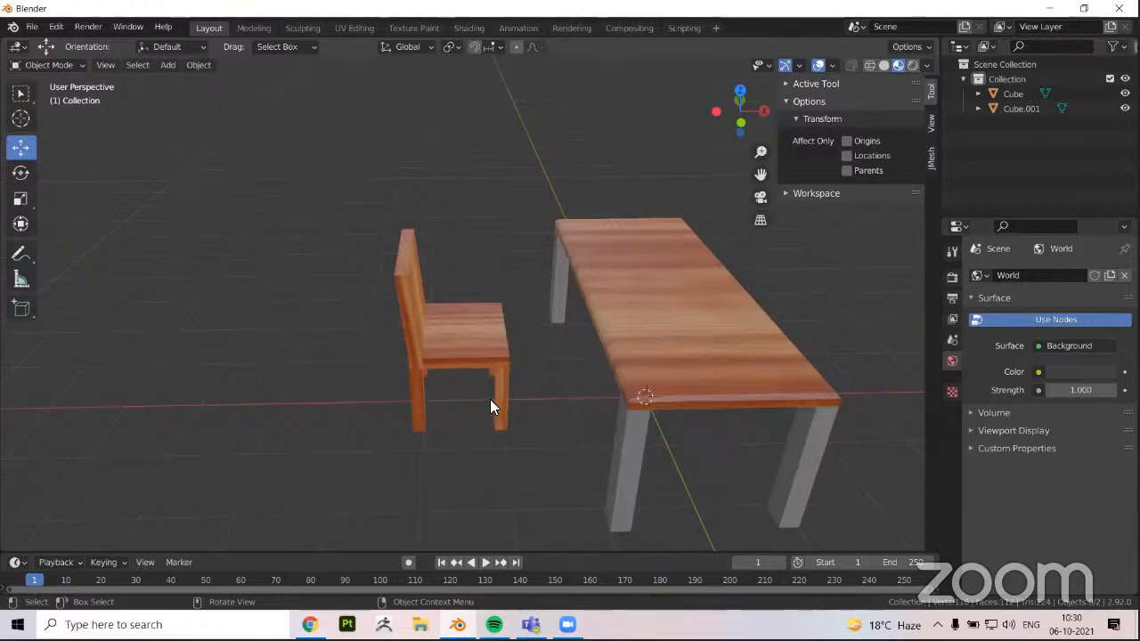
pyautogui.moveTo(578, 359); pyautogui.dragTo(575, 376, button='middle')
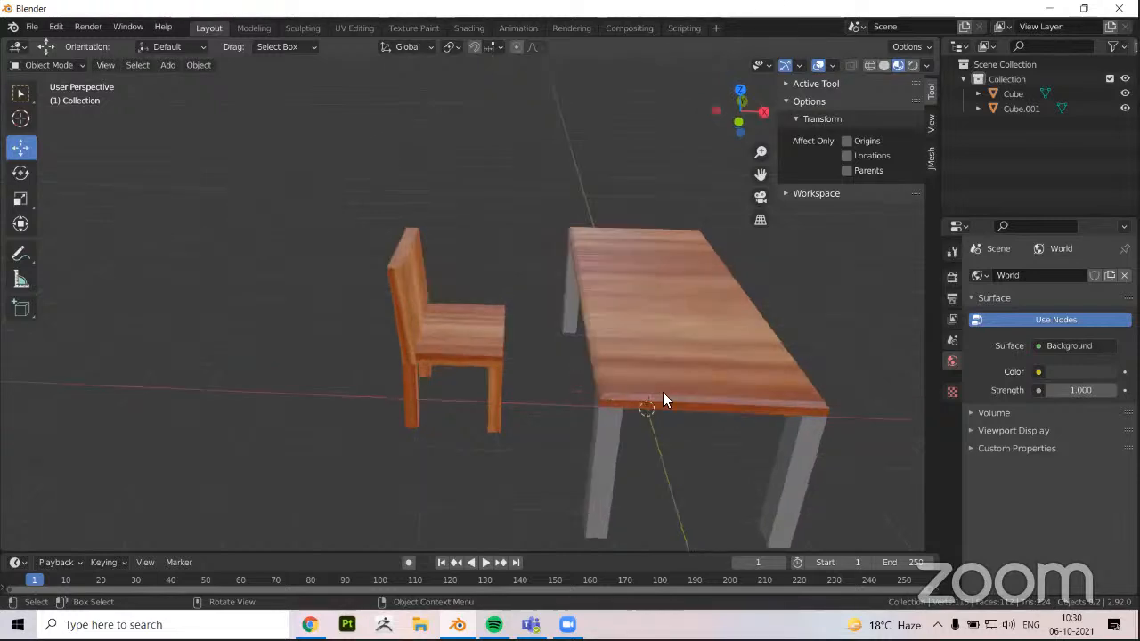
pyautogui.moveTo(662, 392); pyautogui.dragTo(555, 324, button='middle')
pyautogui.moveTo(482, 323); pyautogui.dragTo(531, 292, button='middle')
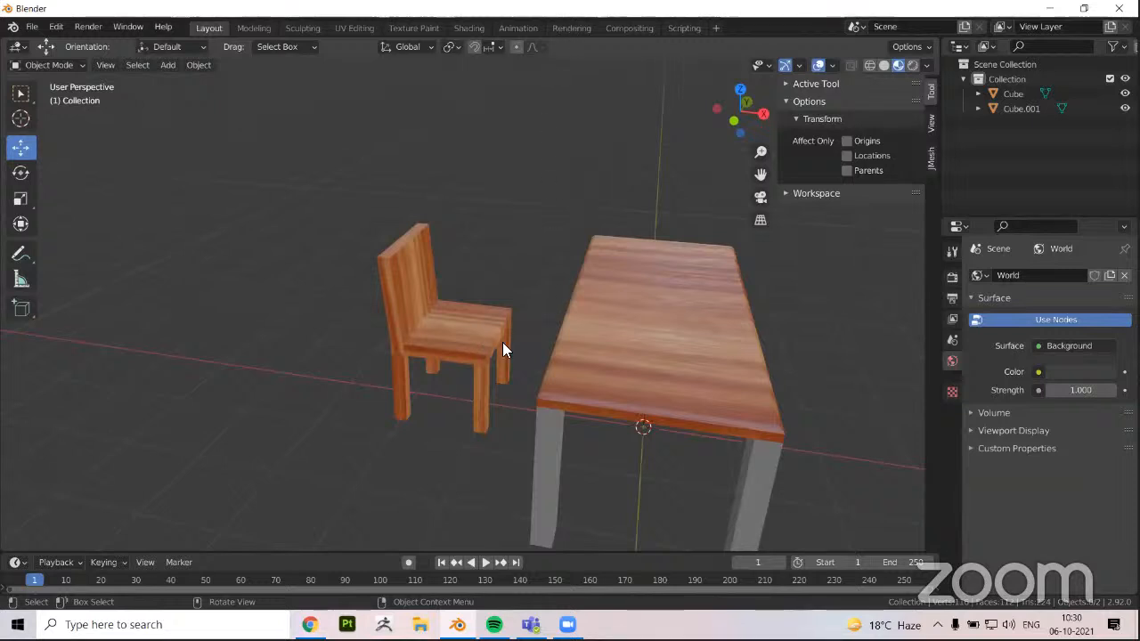
pyautogui.moveTo(502, 342); pyautogui.dragTo(301, 158, button='middle')
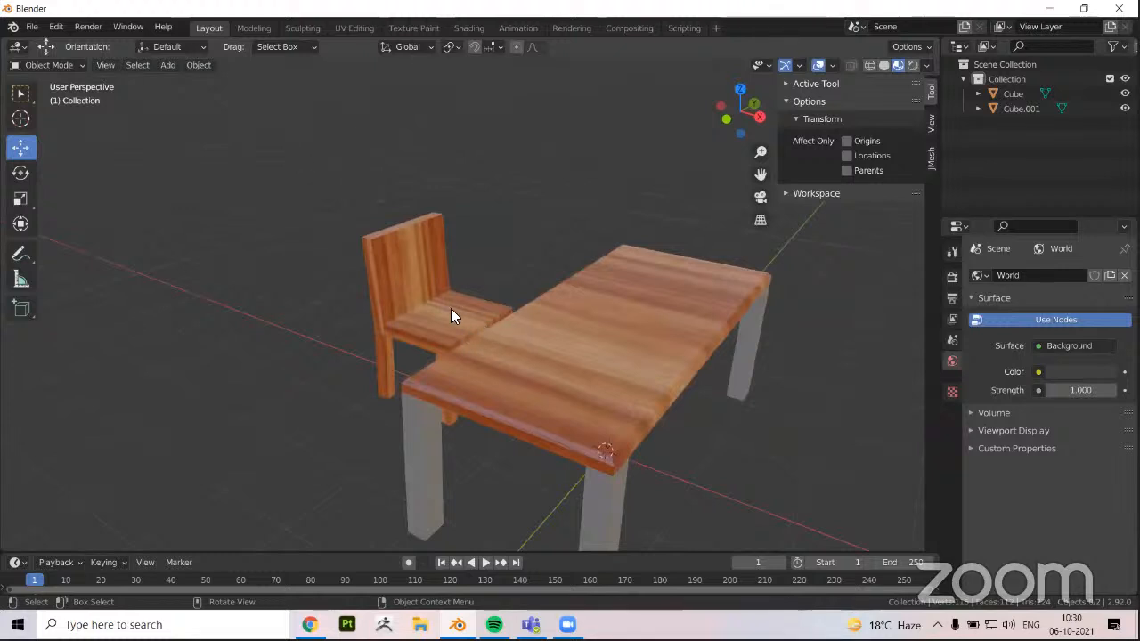
# Select the chair to check it as a single object, and clear the selection
pyautogui.hotkey('ctrl', 'z')
pyautogui.hotkey('ctrl', 'z')
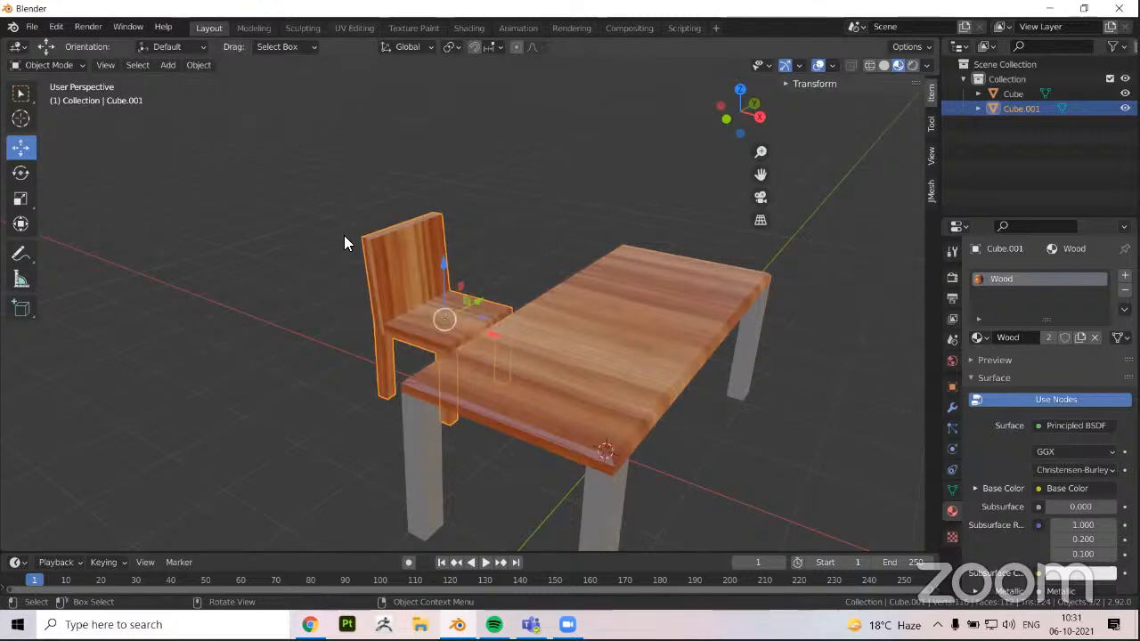
pyautogui.moveTo(323, 285); pyautogui.dragTo(261, 299, button='middle')
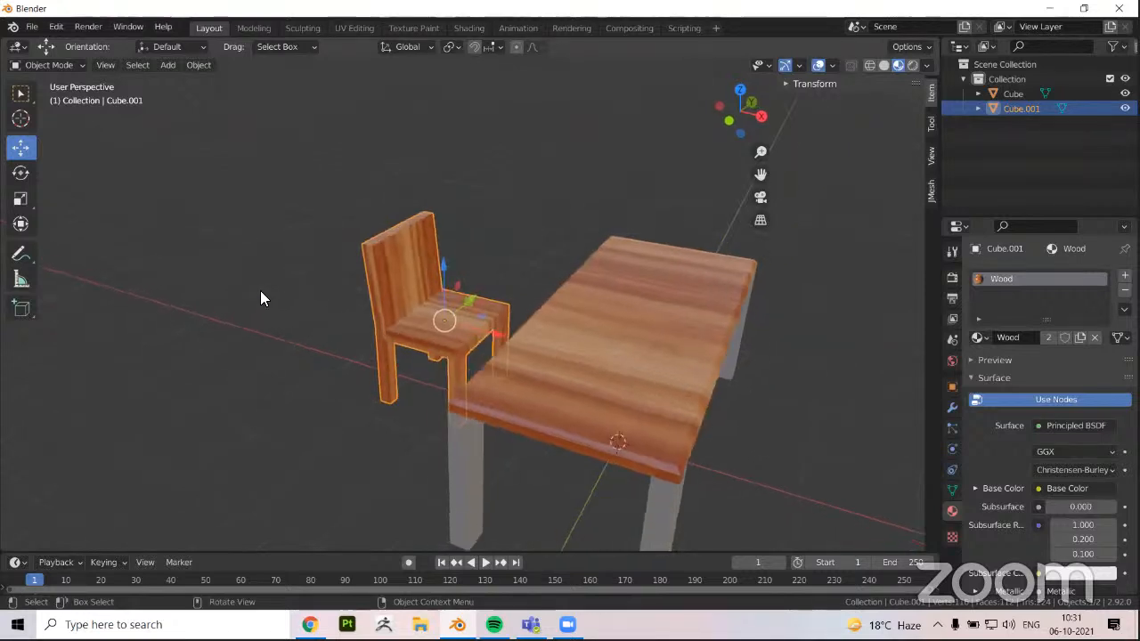
pyautogui.click(263, 289)
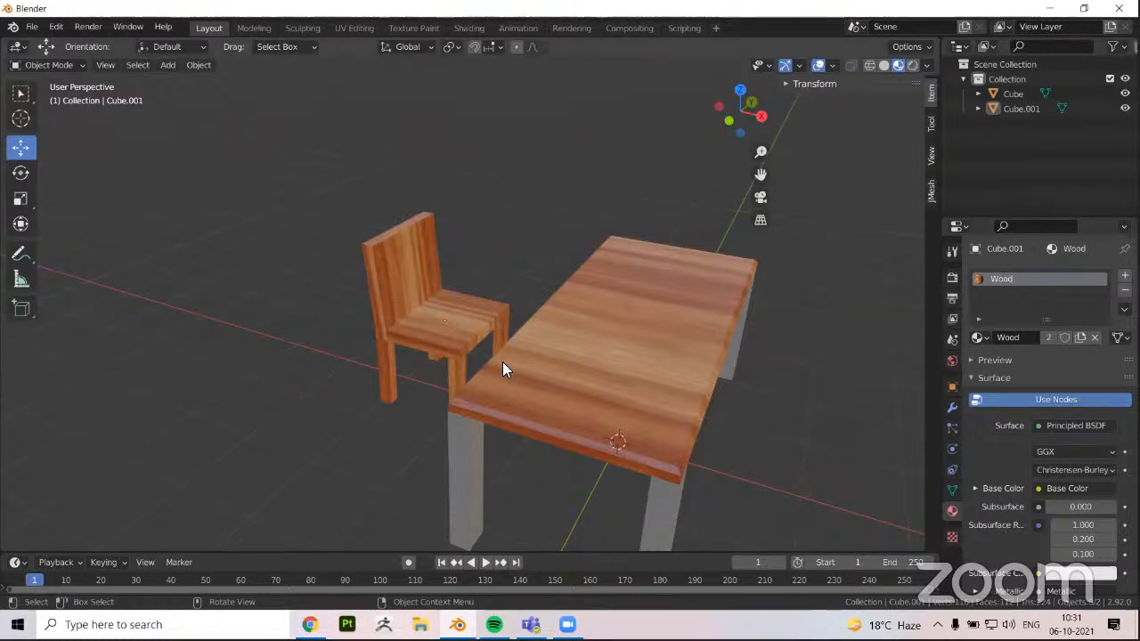
# Examine the table and chair from the opposite side, selecting each in turn and toggling Edit Mode on the chair
pyautogui.moveTo(411, 359); pyautogui.dragTo(329, 41, button='middle')
pyautogui.scroll(-3, 479, 240)
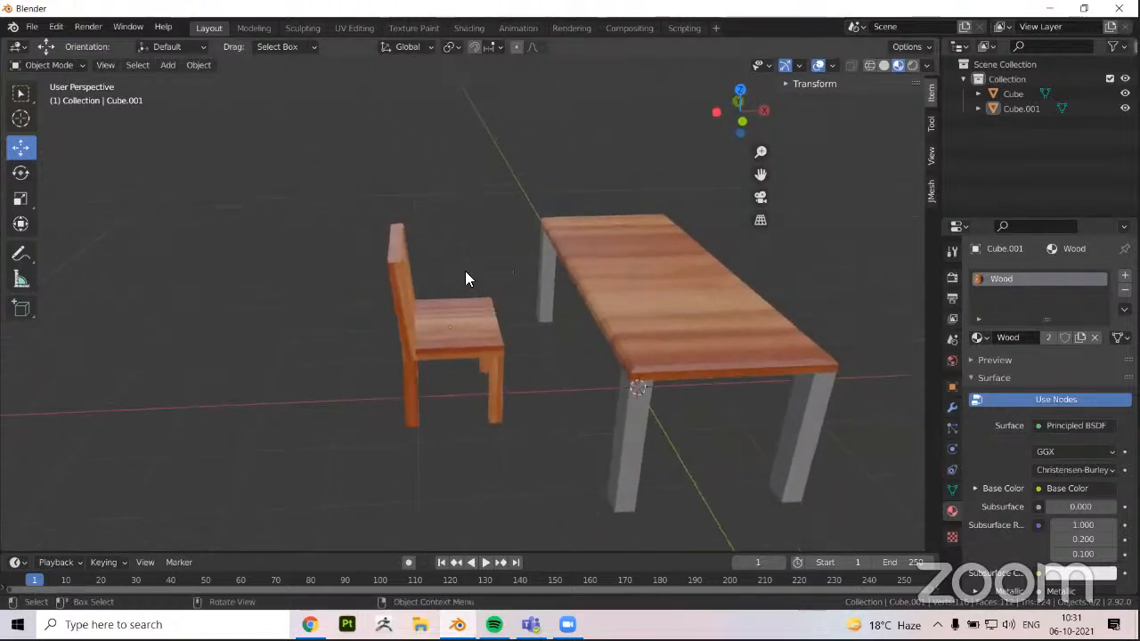
pyautogui.moveTo(486, 288)
pyautogui.mouseDown(button='middle')
pyautogui.moveTo(472, 285)
pyautogui.moveTo(472, 309)
pyautogui.moveTo(513, 310)
pyautogui.moveTo(331, 170)
pyautogui.moveTo(402, 168)
pyautogui.moveTo(407, 244)
pyautogui.moveTo(493, 224)
pyautogui.moveTo(745, 241)
pyautogui.moveTo(587, 316)
pyautogui.moveTo(662, 365)
pyautogui.moveTo(651, 327)
pyautogui.moveTo(593, 305)
pyautogui.moveTo(333, 320)
pyautogui.moveTo(547, 330)
pyautogui.moveTo(545, 351)
pyautogui.moveTo(388, 276)
pyautogui.moveTo(440, 317)
pyautogui.moveTo(875, 442)
pyautogui.mouseUp(button='middle')
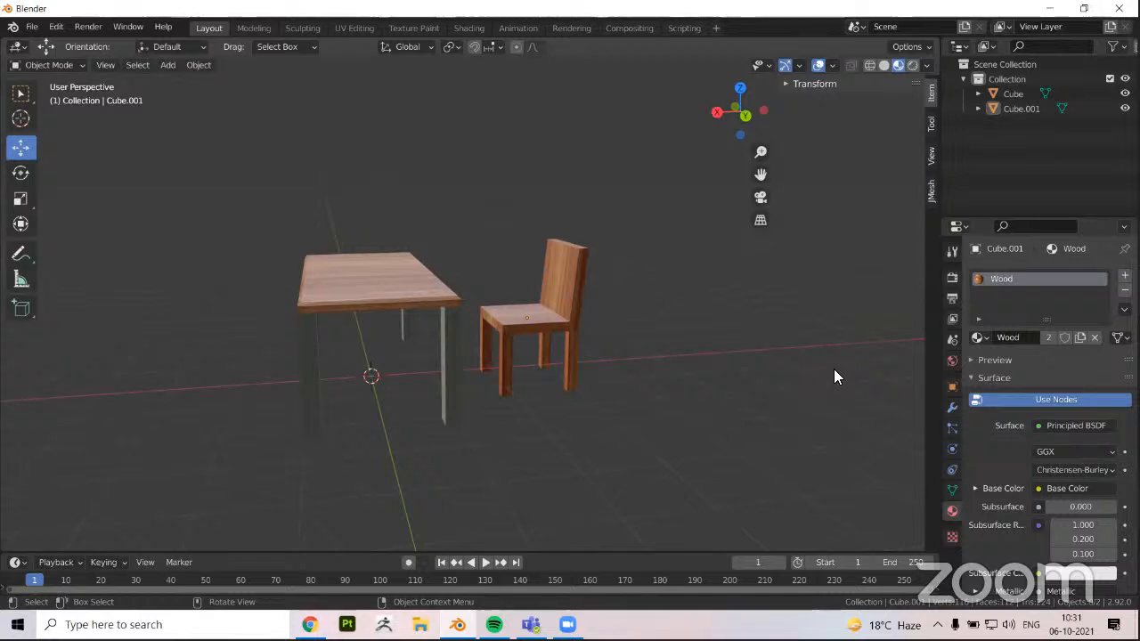
pyautogui.moveTo(661, 357); pyautogui.dragTo(646, 357, button='middle')
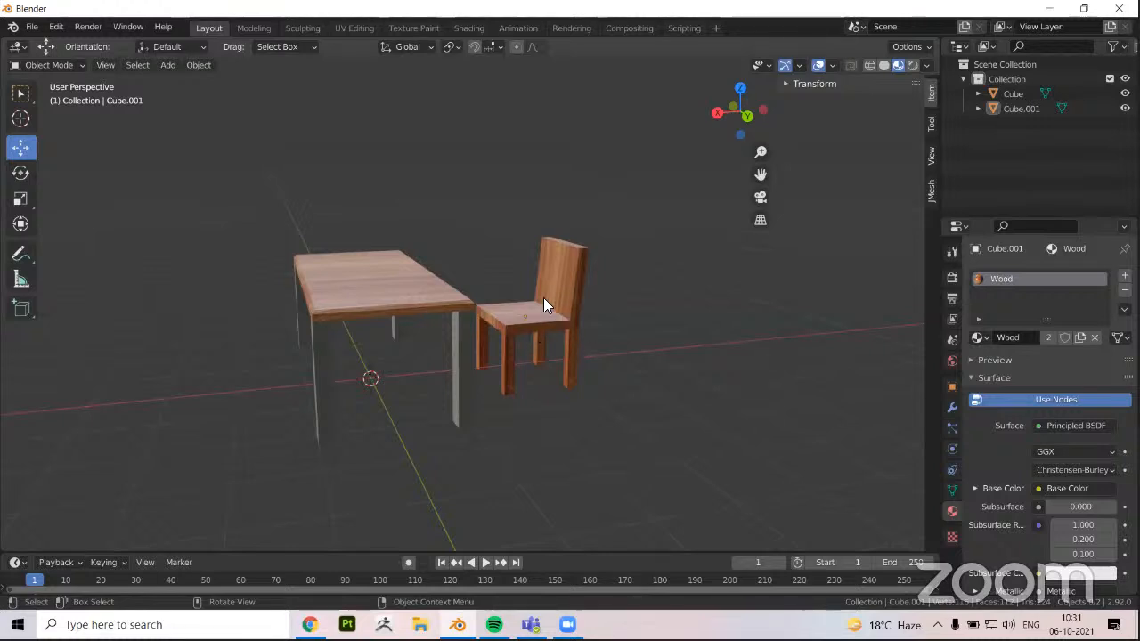
pyautogui.click(378, 289)
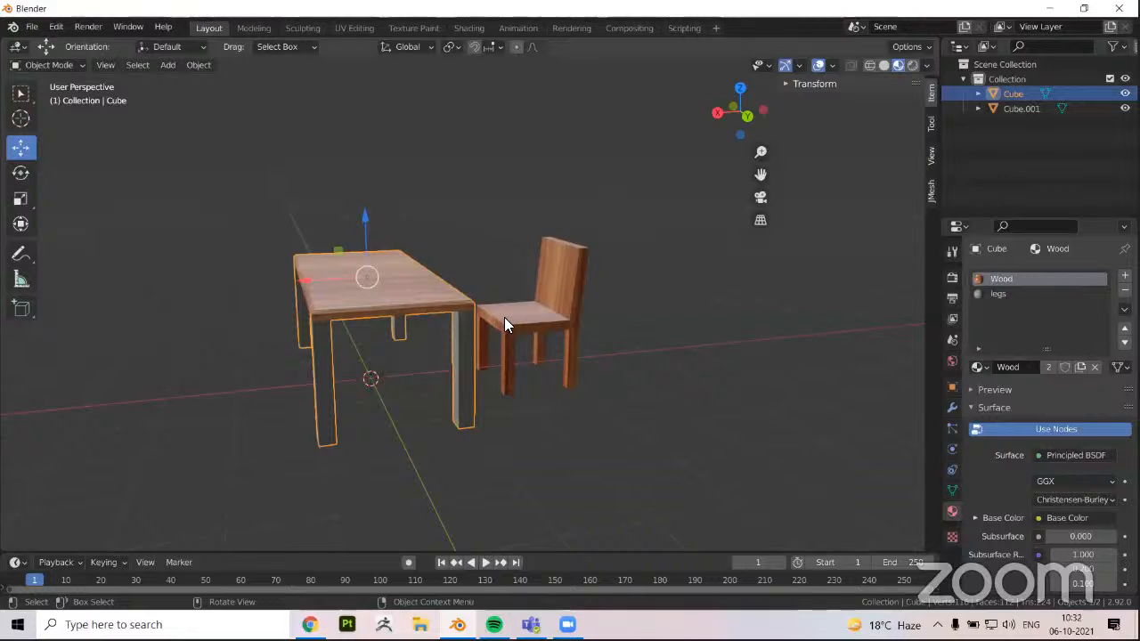
pyautogui.click(505, 322)
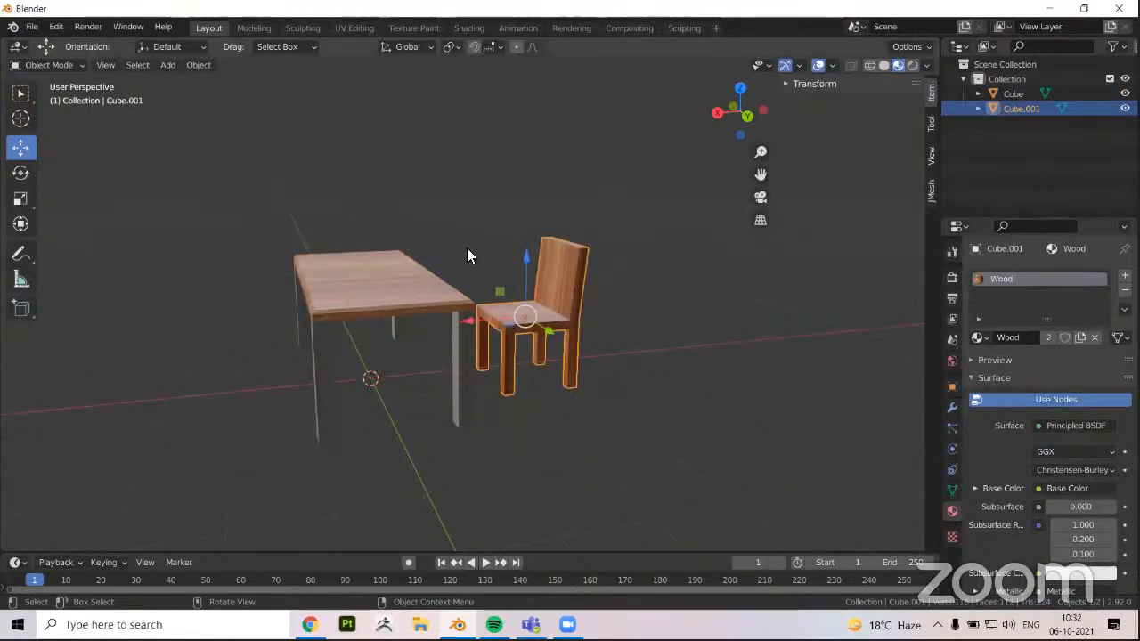
pyautogui.moveTo(381, 314); pyautogui.dragTo(396, 305, button='middle')
pyautogui.press('Tab')
pyautogui.press('Tab')
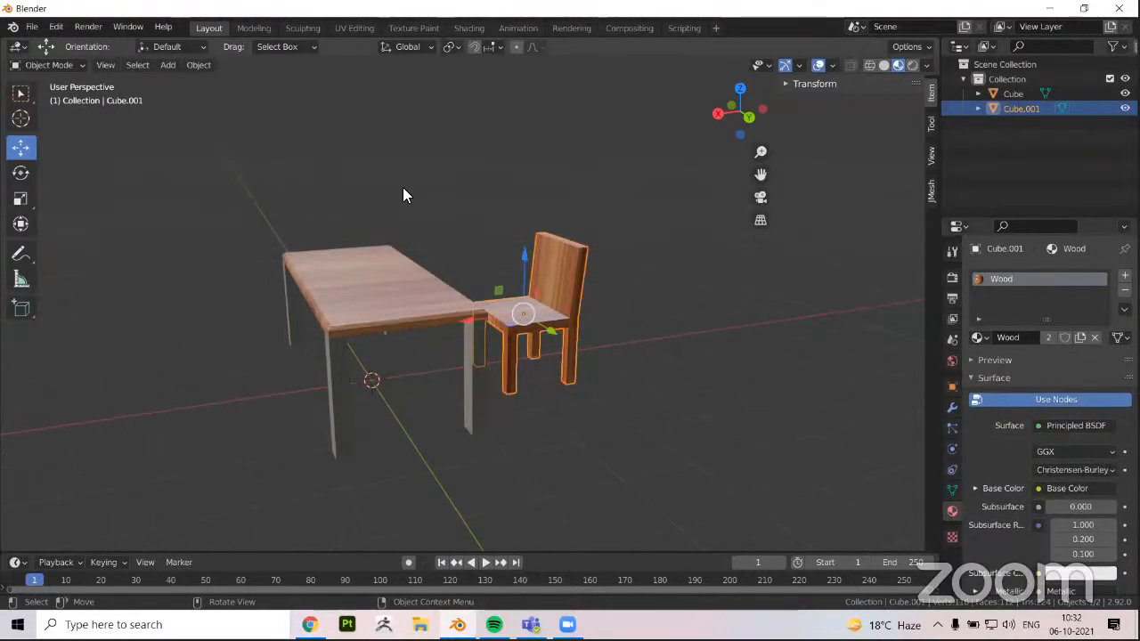
pyautogui.click(402, 189)
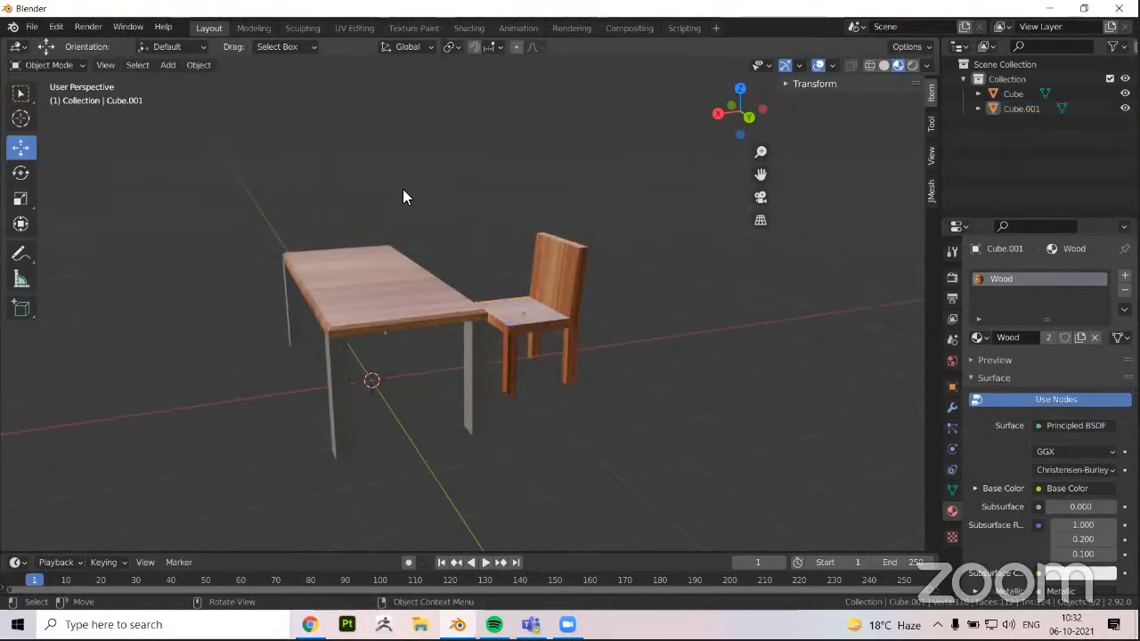
pyautogui.click(379, 271)
pyautogui.click(459, 226)
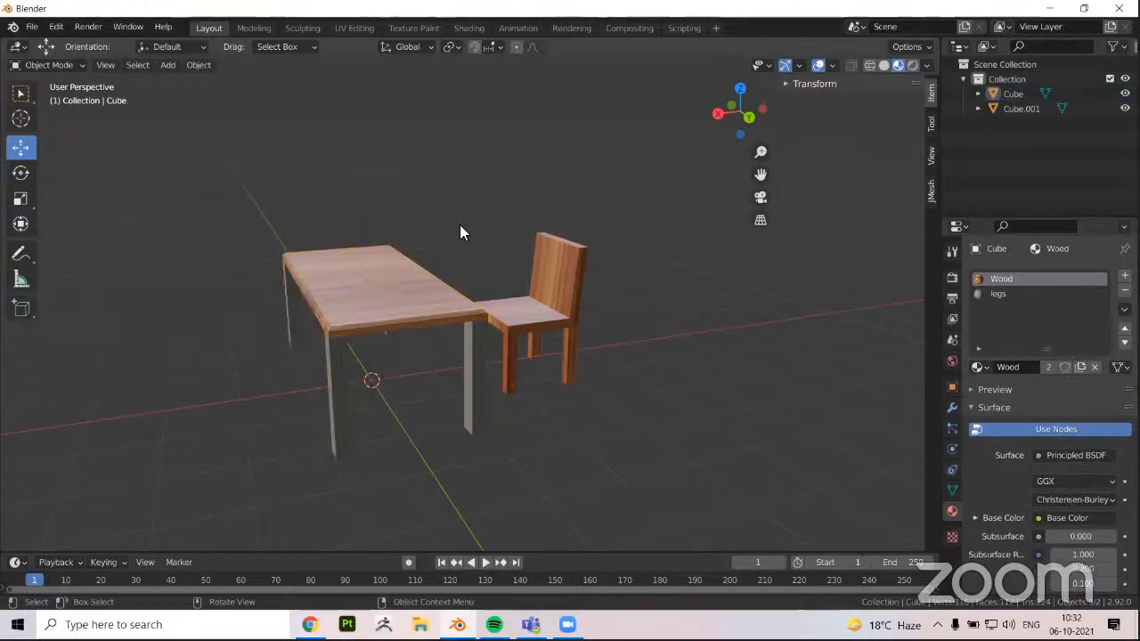
# Select both the table and the chair and hide them from the scene
pyautogui.moveTo(459, 227); pyautogui.dragTo(424, 293, button='middle')
pyautogui.click(462, 323)
pyautogui.scroll(-2, 367, 205)
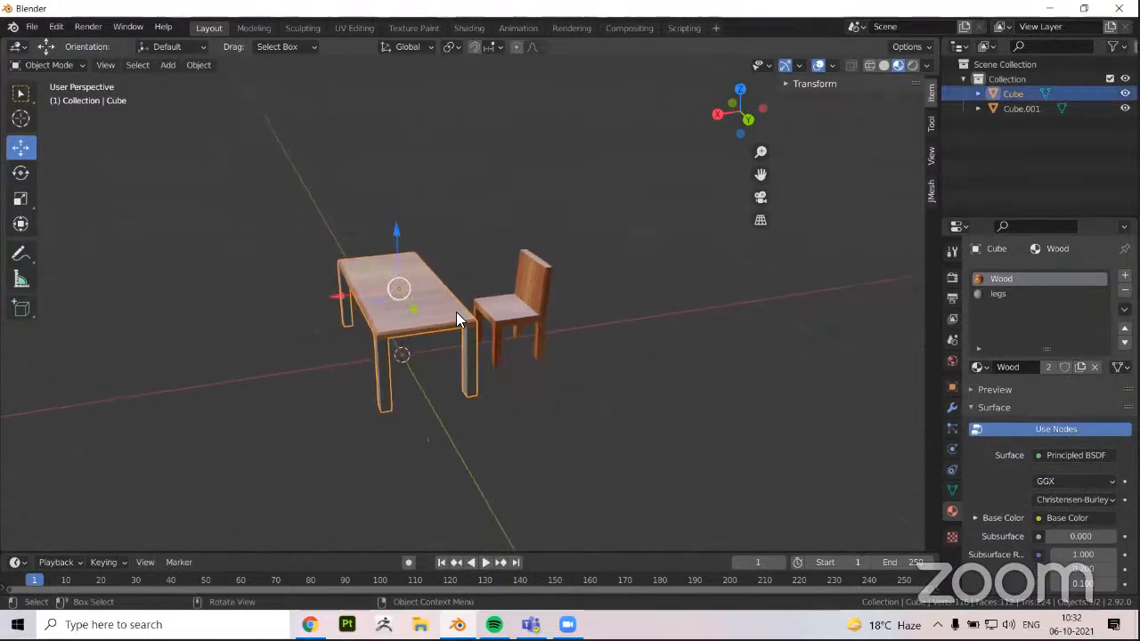
pyautogui.keyDown('shift'); pyautogui.click(520, 312); pyautogui.keyUp('shift')
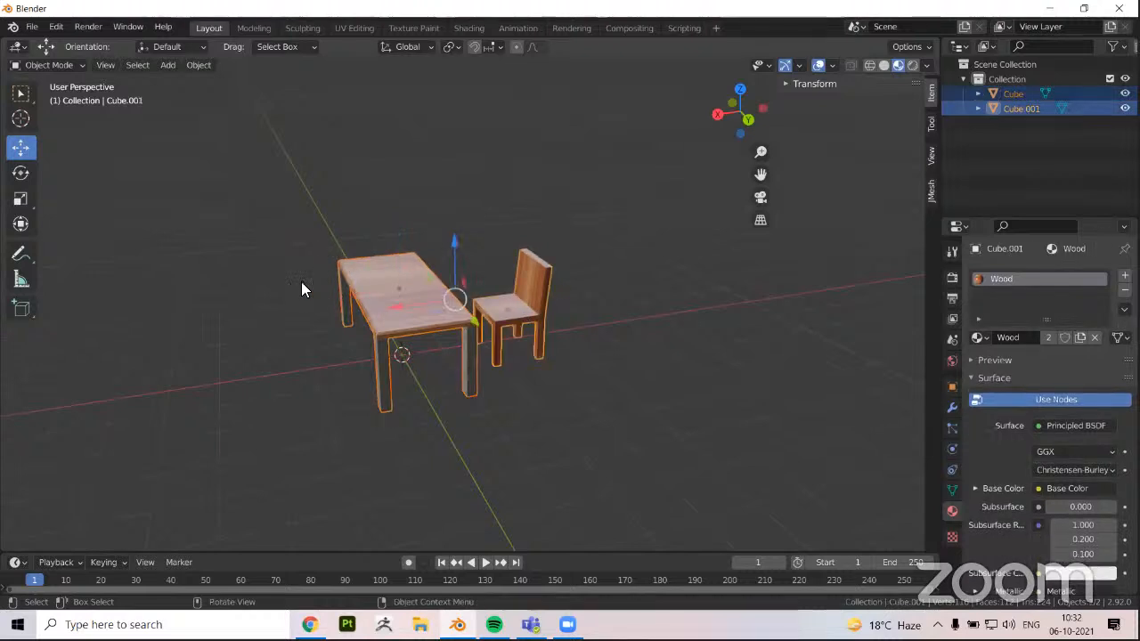
pyautogui.moveTo(301, 285); pyautogui.dragTo(509, 340, button='middle')
pyautogui.press('h')
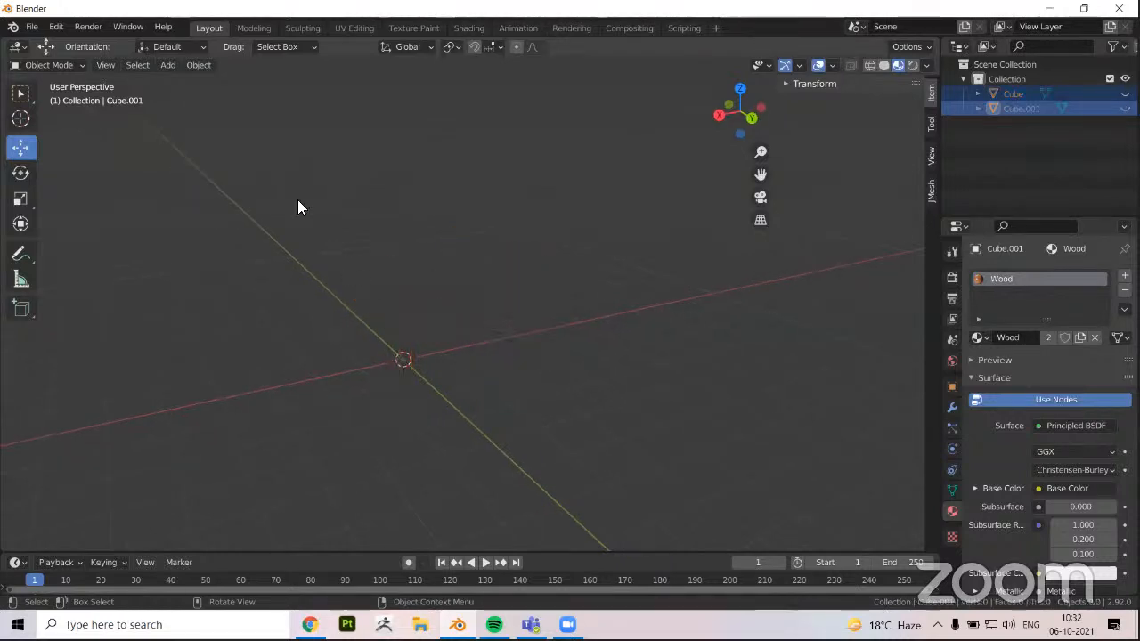
# Add a UV sphere at the origin and display the scene in solid shading
pyautogui.click(173, 69)
pyautogui.moveTo(178, 84)
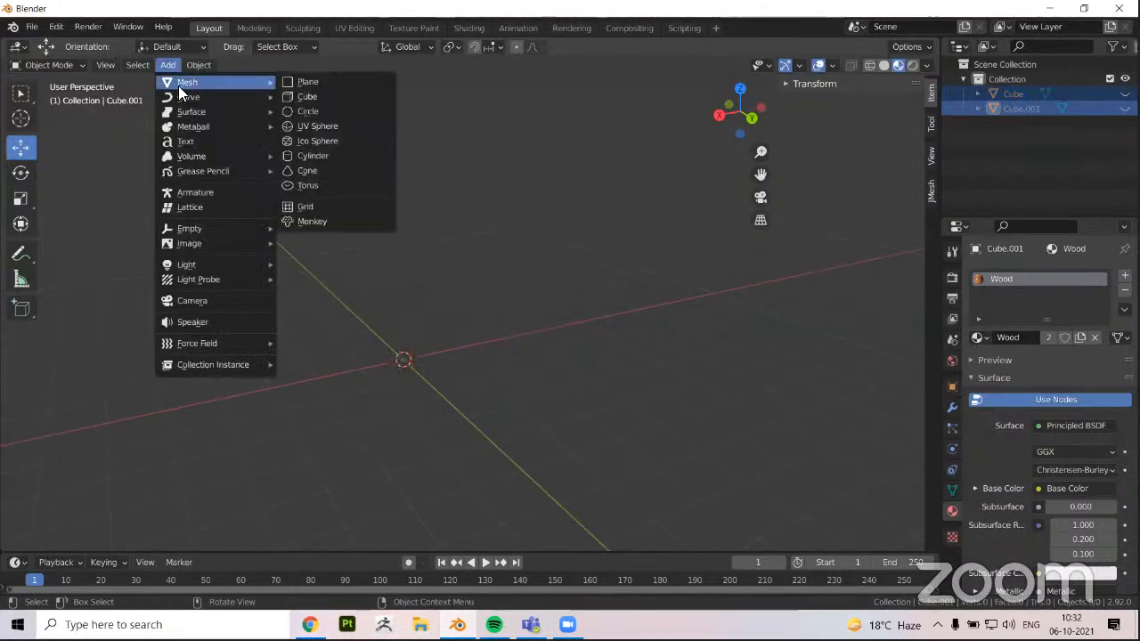
pyautogui.click(327, 128)
pyautogui.scroll(1, 313, 423)
pyautogui.moveTo(313, 424)
pyautogui.keyDown('shift'); pyautogui.mouseDown(button='middle')
pyautogui.moveTo(408, 340)
pyautogui.moveTo(445, 347)
pyautogui.moveTo(505, 229)
pyautogui.moveTo(453, 340)
pyautogui.moveTo(460, 346)
pyautogui.moveTo(427, 350)
pyautogui.moveTo(449, 339)
pyautogui.mouseUp(button='middle'); pyautogui.keyUp('shift')
pyautogui.click(885, 66)
pyautogui.scroll(3, 363, 327)
pyautogui.scroll(2, 427, 351)
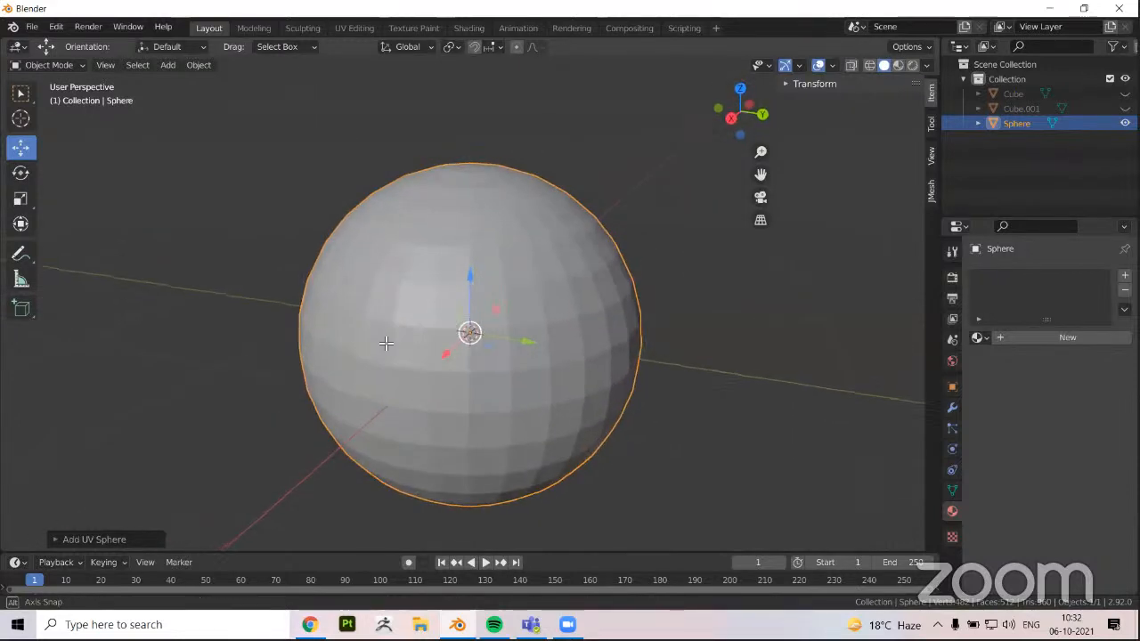
# Enter Edit Mode on the sphere and select a single face on its side
pyautogui.press('Tab')
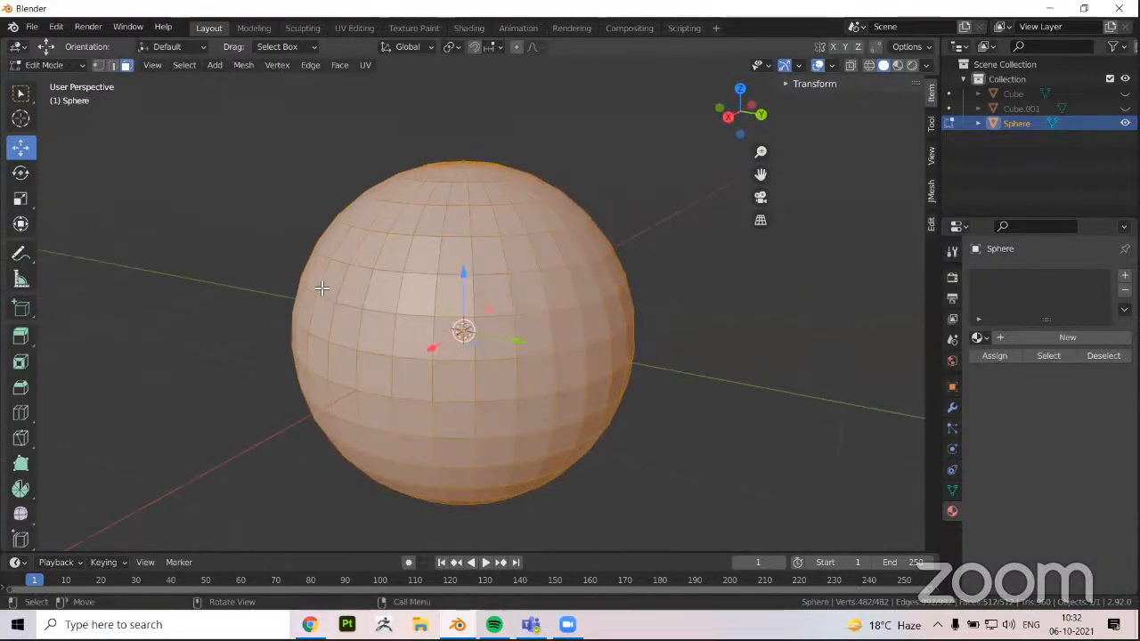
pyautogui.click(409, 333)
pyautogui.moveTo(395, 290); pyautogui.dragTo(365, 267, button='middle')
pyautogui.moveTo(329, 194); pyautogui.dragTo(338, 91, button='middle')
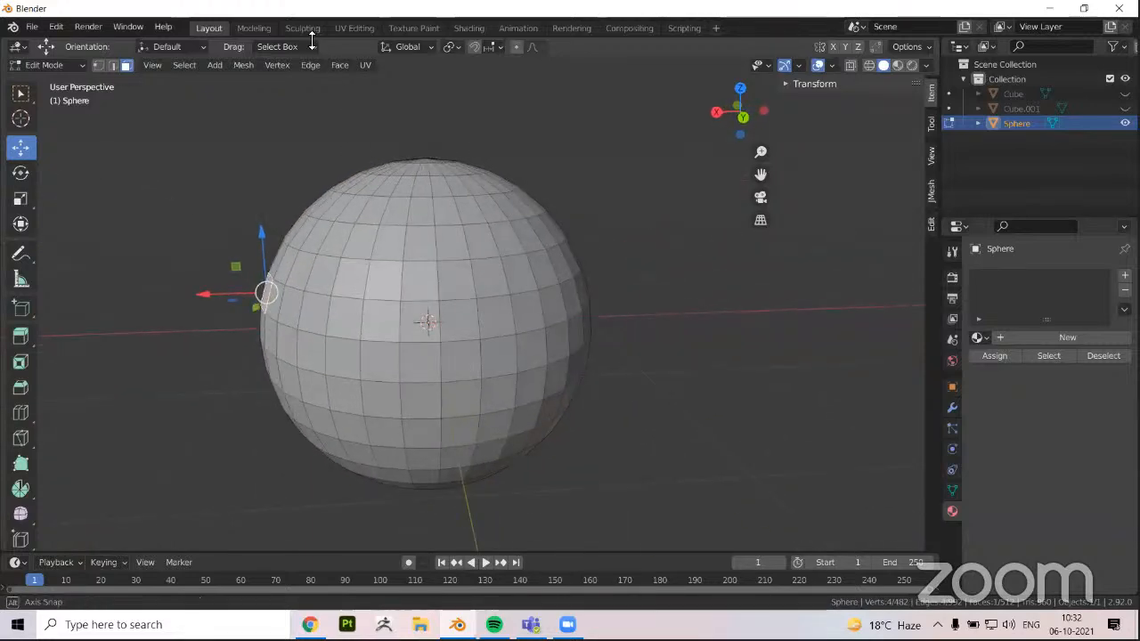
# Switch to the Sculpting workspace with the sphere in Sculpt Mode
pyautogui.moveTo(312, 41); pyautogui.dragTo(312, 31, button='middle')
pyautogui.scroll(2, 311, 31)
pyautogui.scroll(-4, 312, 33)
pyautogui.press('Tab')
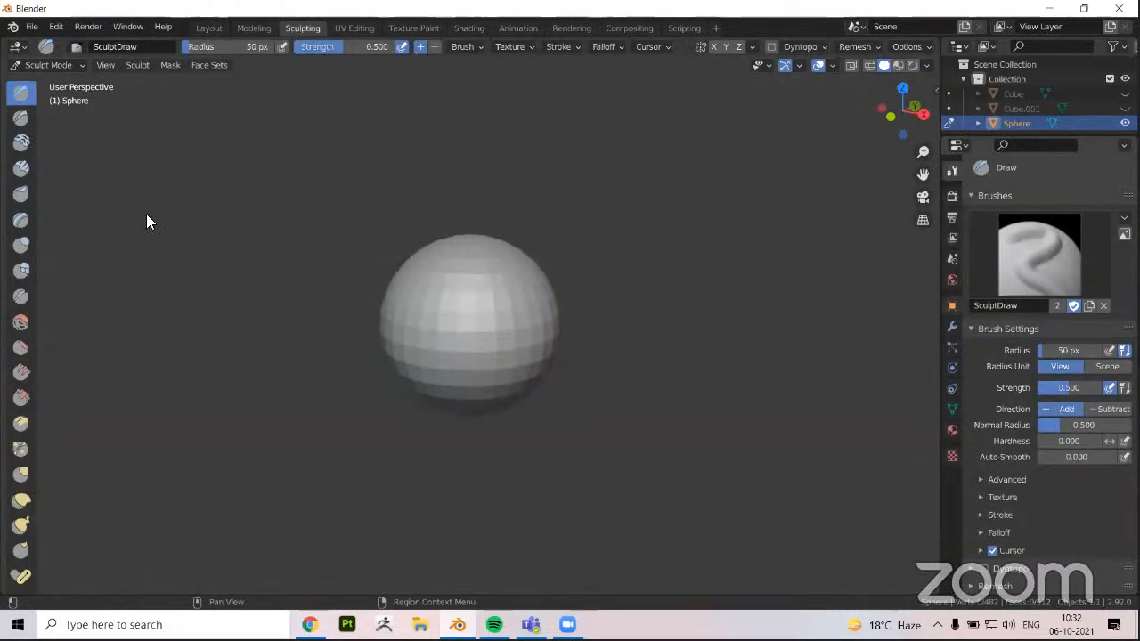
pyautogui.scroll(1, 325, 312)
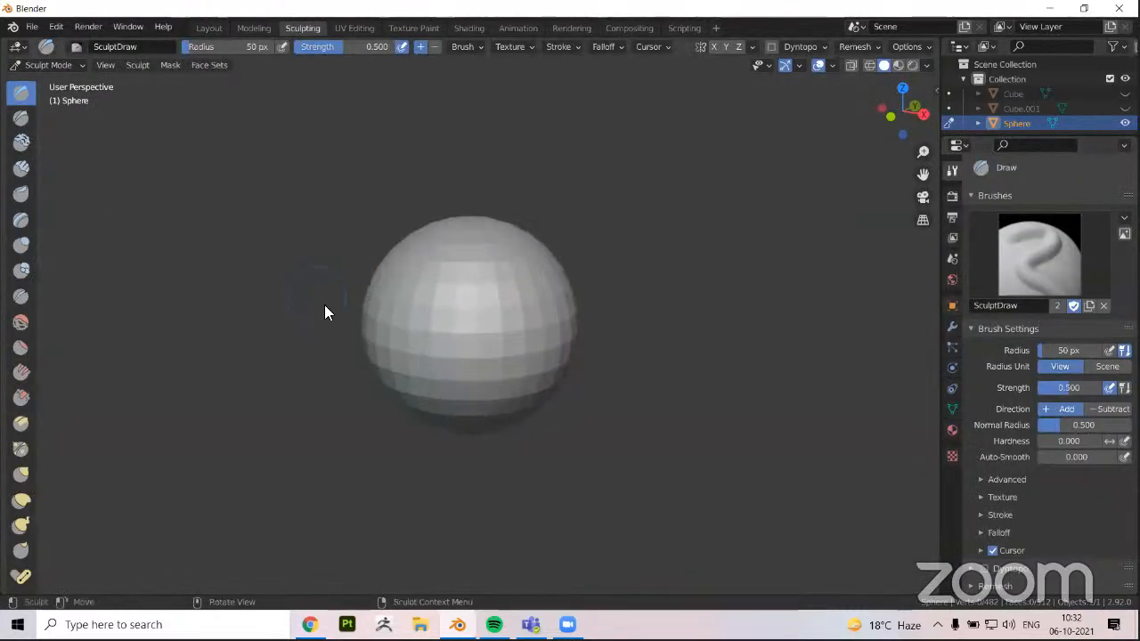
# Sculpt raised ridges and bumps around the sphere's sides using the Draw brush with a 50 px radius and 0.500 strength
pyautogui.moveTo(410, 333); pyautogui.dragTo(488, 328, button='middle')
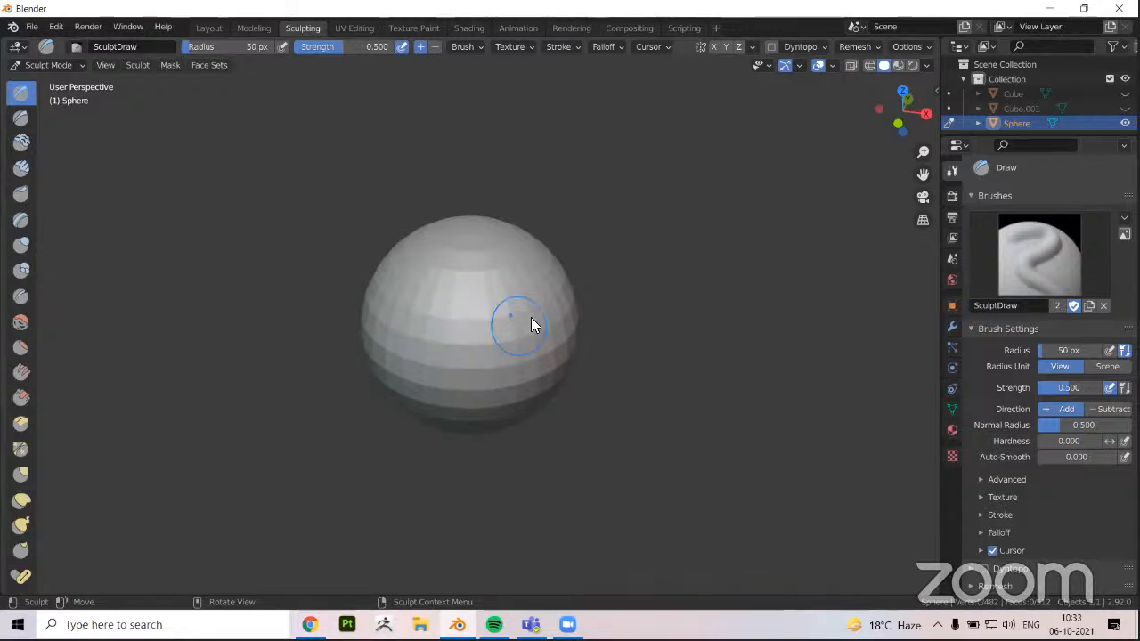
pyautogui.moveTo(476, 332)
pyautogui.mouseDown(button='middle')
pyautogui.moveTo(505, 320)
pyautogui.moveTo(495, 315)
pyautogui.mouseUp(button='middle')
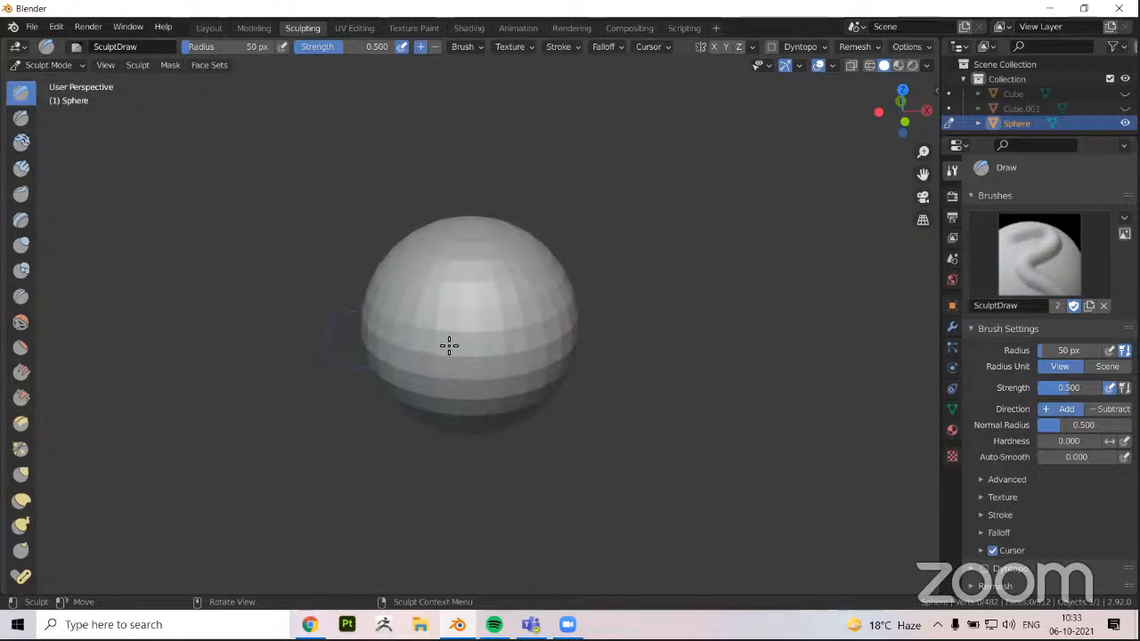
pyautogui.scroll(1, 501, 308)
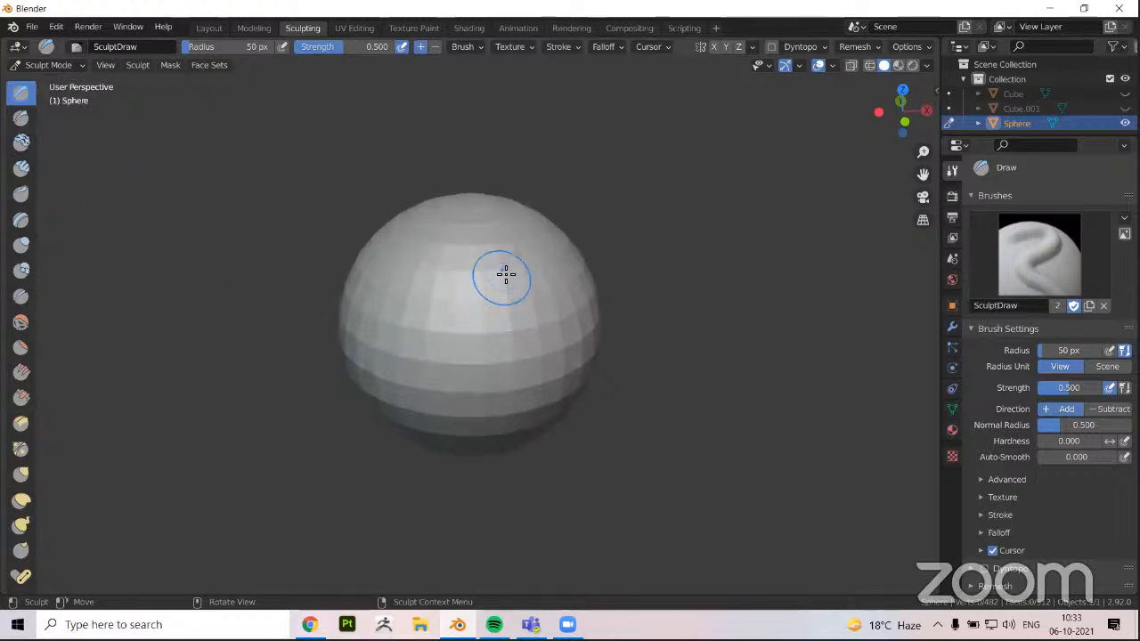
pyautogui.moveTo(507, 261); pyautogui.dragTo(484, 388)
pyautogui.moveTo(491, 320)
pyautogui.mouseDown()
pyautogui.moveTo(501, 292)
pyautogui.moveTo(489, 382)
pyautogui.mouseUp()
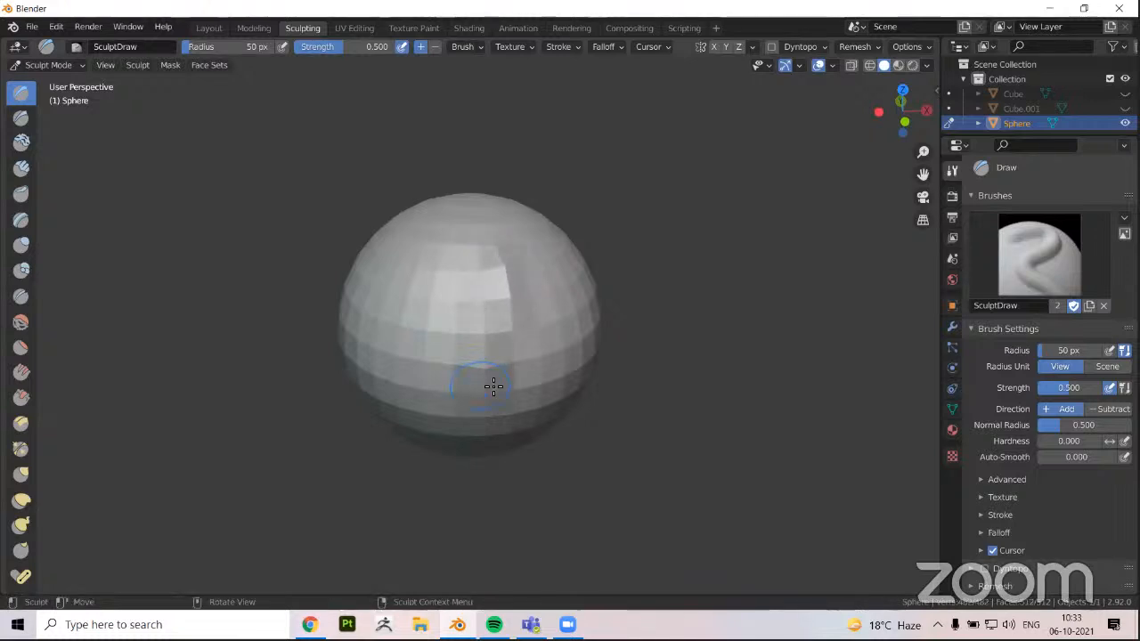
pyautogui.moveTo(488, 382)
pyautogui.mouseDown(button='middle')
pyautogui.moveTo(333, 372)
pyautogui.moveTo(350, 296)
pyautogui.moveTo(412, 287)
pyautogui.mouseUp(button='middle')
pyautogui.moveTo(412, 288); pyautogui.dragTo(394, 322)
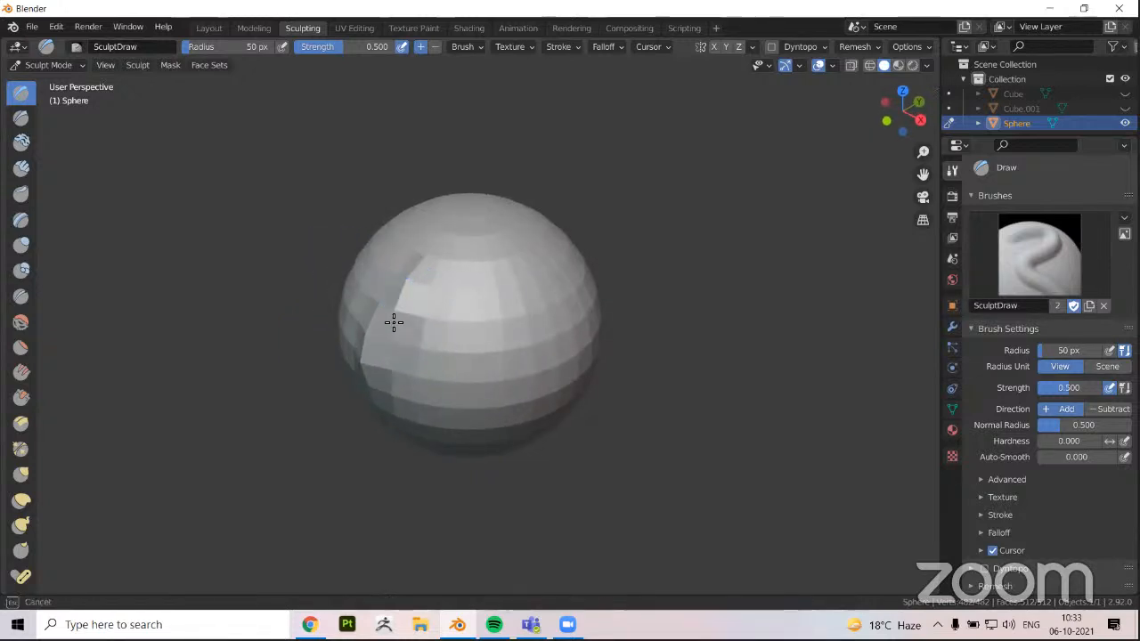
pyautogui.moveTo(376, 363); pyautogui.dragTo(401, 365)
pyautogui.moveTo(401, 366)
pyautogui.mouseDown(button='middle')
pyautogui.moveTo(338, 326)
pyautogui.moveTo(351, 305)
pyautogui.moveTo(415, 308)
pyautogui.moveTo(382, 316)
pyautogui.mouseUp(button='middle')
pyautogui.moveTo(447, 279); pyautogui.dragTo(426, 412)
pyautogui.moveTo(454, 364); pyautogui.dragTo(454, 369)
pyautogui.moveTo(419, 389)
pyautogui.mouseDown(button='middle')
pyautogui.moveTo(330, 383)
pyautogui.moveTo(281, 460)
pyautogui.mouseUp(button='middle')
pyautogui.moveTo(382, 331); pyautogui.dragTo(358, 364)
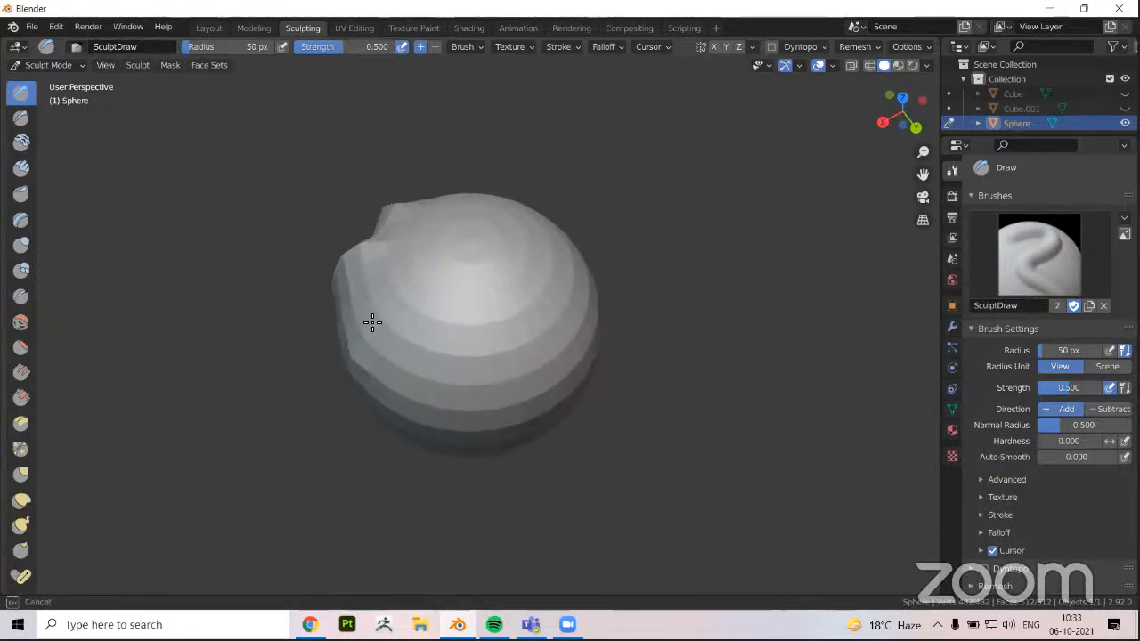
pyautogui.moveTo(335, 394)
pyautogui.mouseDown(button='middle')
pyautogui.moveTo(384, 341)
pyautogui.moveTo(484, 312)
pyautogui.moveTo(516, 285)
pyautogui.mouseUp(button='middle')
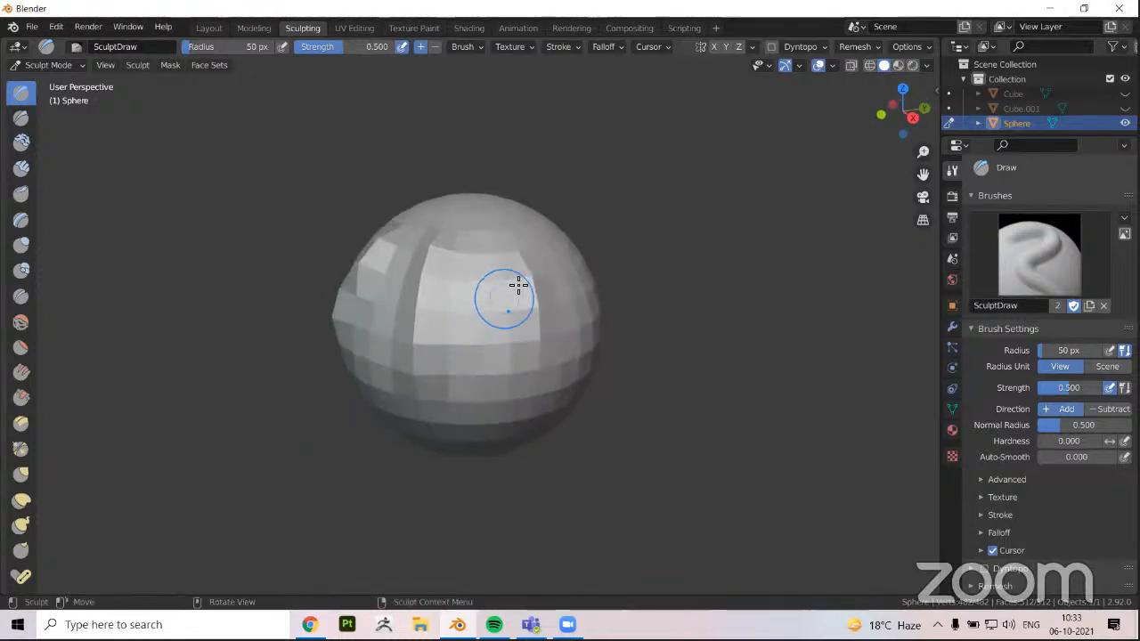
pyautogui.moveTo(521, 408)
pyautogui.mouseDown(button='middle')
pyautogui.moveTo(488, 376)
pyautogui.moveTo(412, 389)
pyautogui.moveTo(365, 331)
pyautogui.moveTo(466, 346)
pyautogui.mouseUp(button='middle')
pyautogui.moveTo(388, 308); pyautogui.dragTo(440, 332, button='middle')
pyautogui.scroll(-2, 436, 335)
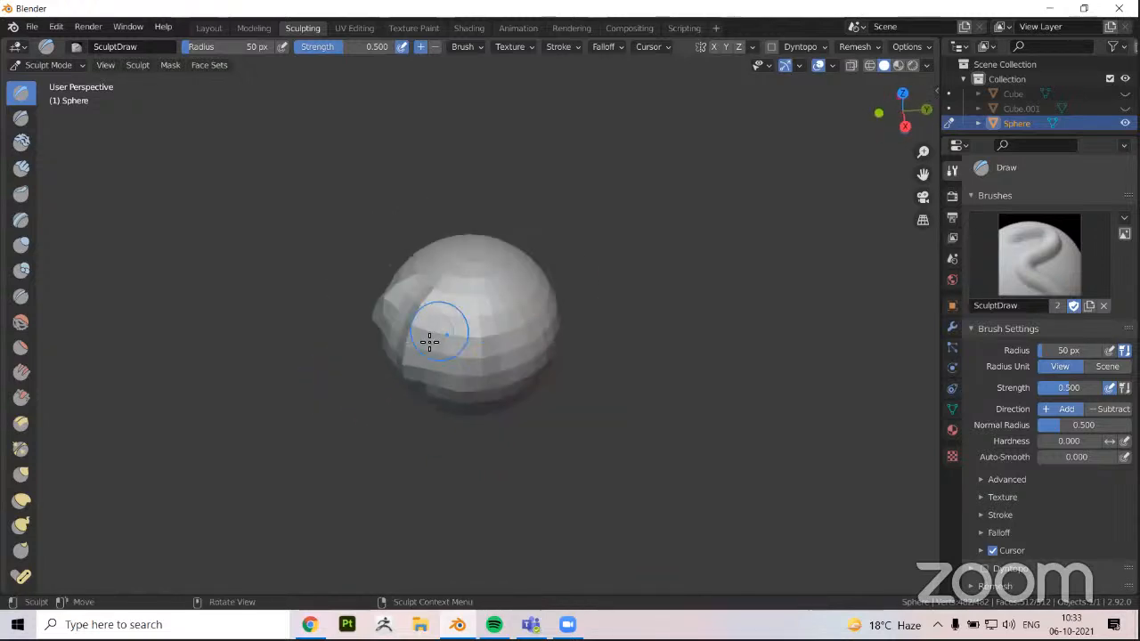
pyautogui.scroll(1, 495, 332)
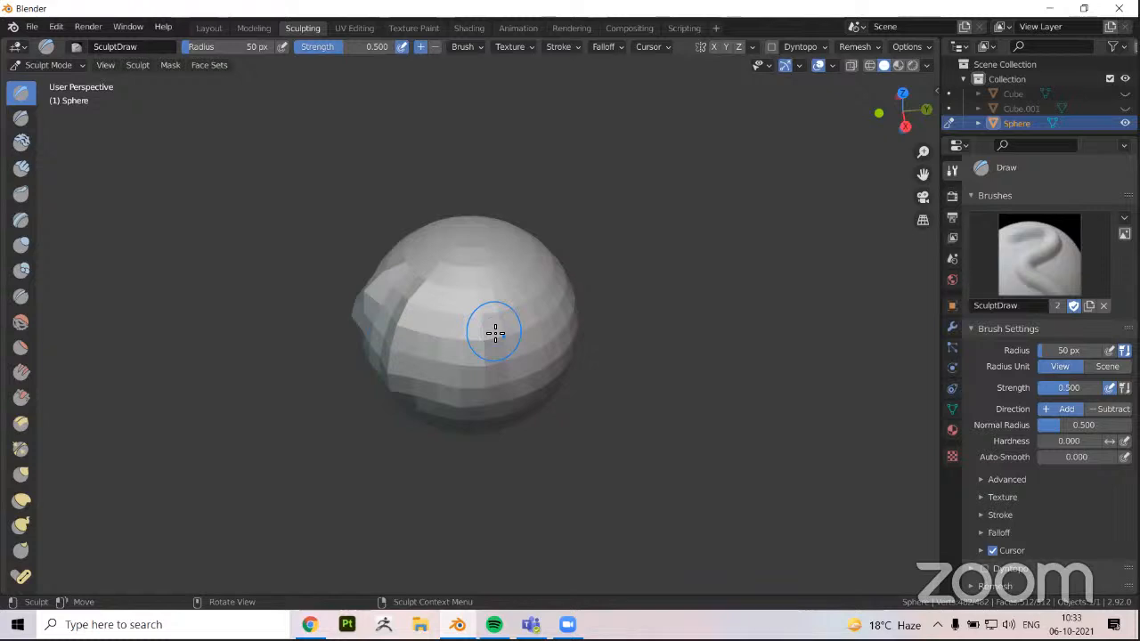
pyautogui.moveTo(546, 374); pyautogui.dragTo(517, 312, button='middle')
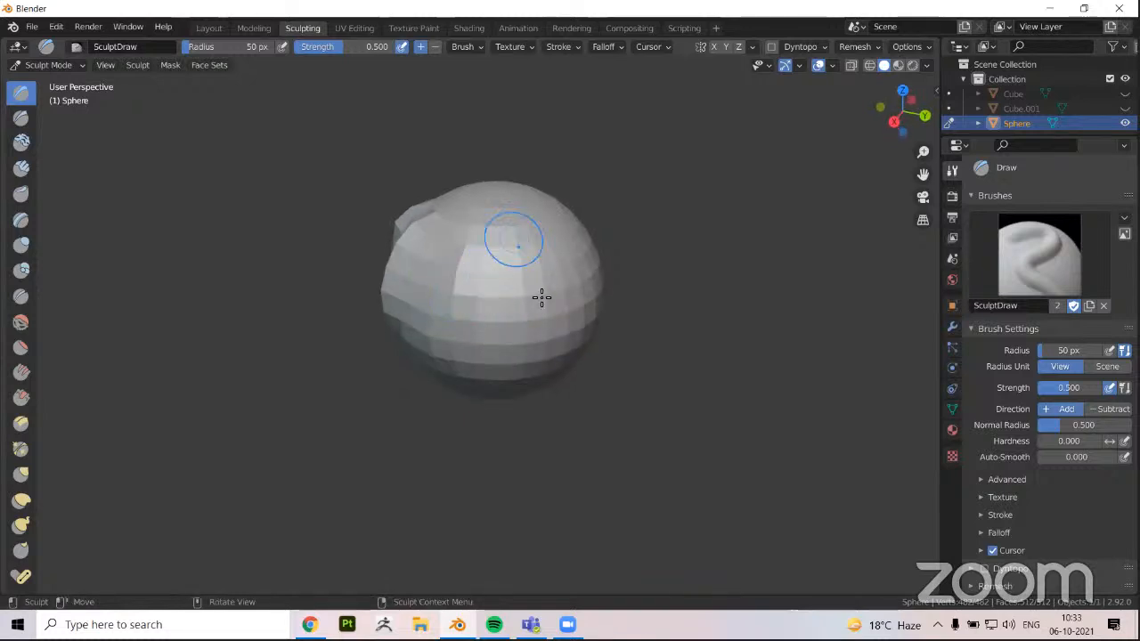
pyautogui.moveTo(527, 254)
pyautogui.mouseDown(button='middle')
pyautogui.moveTo(514, 246)
pyautogui.moveTo(511, 306)
pyautogui.moveTo(529, 356)
pyautogui.moveTo(562, 308)
pyautogui.moveTo(521, 240)
pyautogui.moveTo(534, 365)
pyautogui.moveTo(552, 378)
pyautogui.moveTo(409, 392)
pyautogui.mouseUp(button='middle')
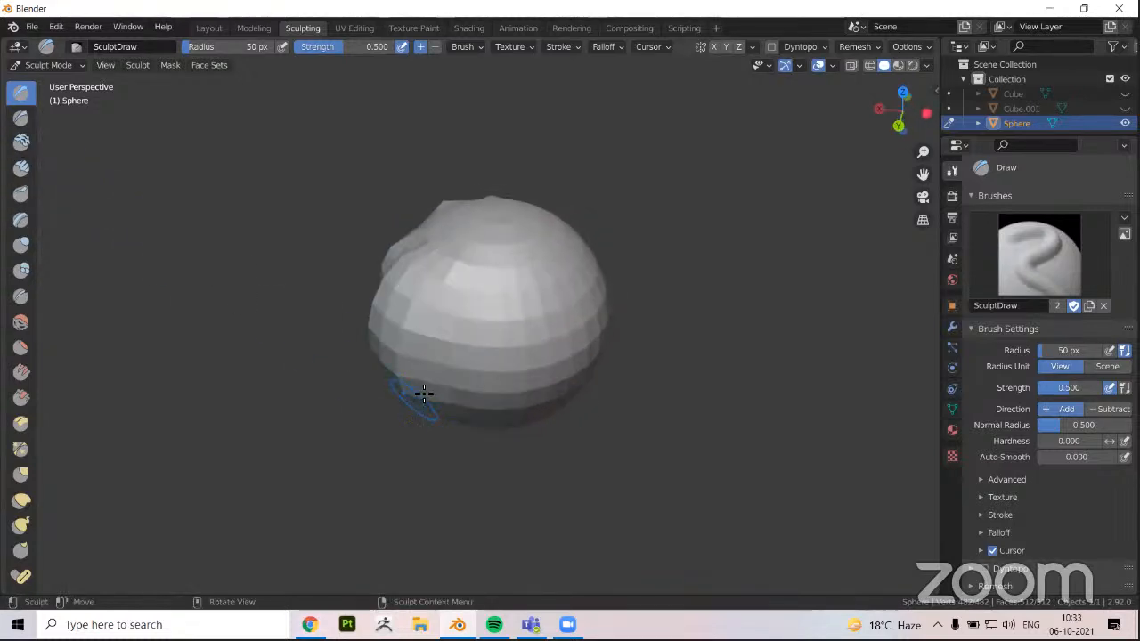
# Switch to the Clay Strips brush and build up the bulge on the sphere's upper side at 50 px radius and 0.600 strength
pyautogui.press('c')
pyautogui.moveTo(525, 392); pyautogui.dragTo(515, 399)
pyautogui.moveTo(479, 353); pyautogui.dragTo(433, 364)
pyautogui.moveTo(433, 364)
pyautogui.mouseDown(button='middle')
pyautogui.moveTo(339, 359)
pyautogui.moveTo(254, 331)
pyautogui.moveTo(265, 323)
pyautogui.mouseUp(button='middle')
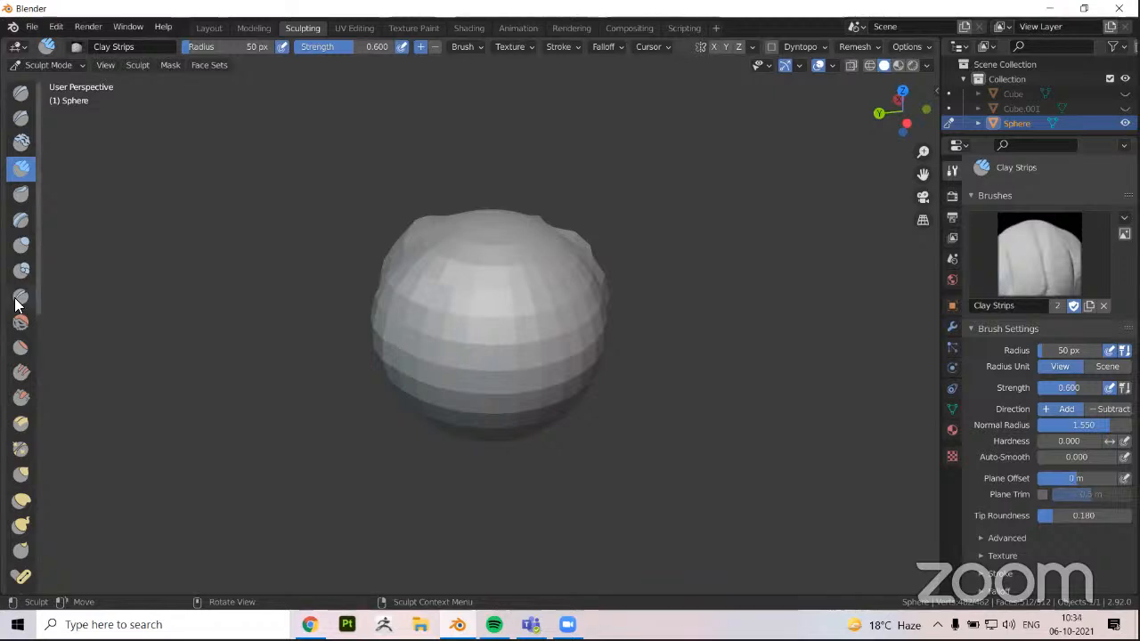
pyautogui.click(494, 321)
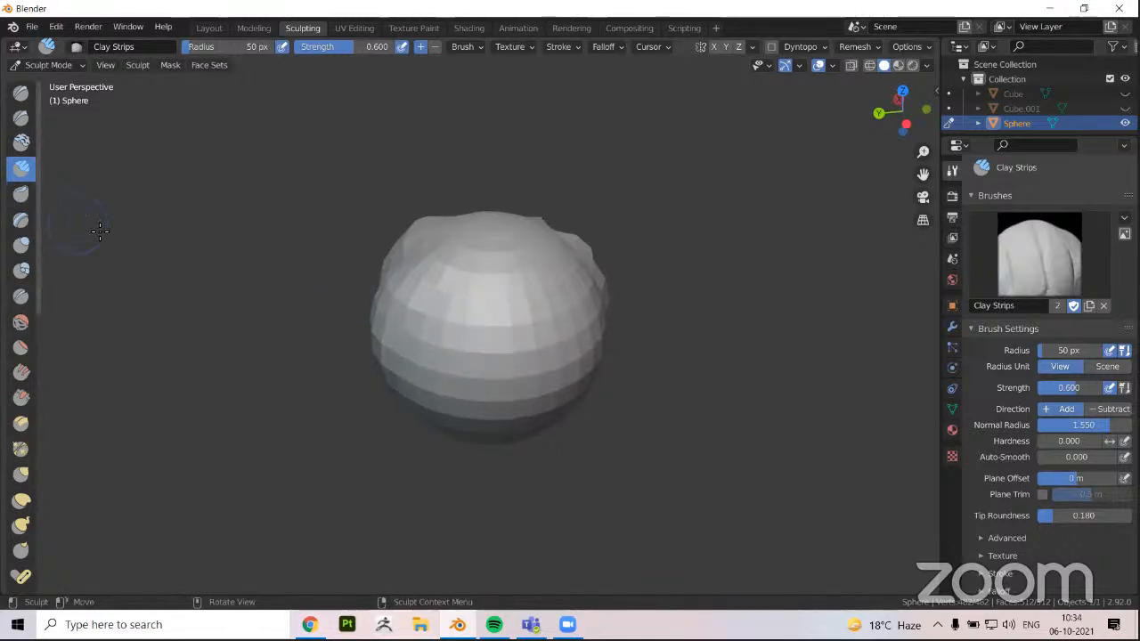
pyautogui.moveTo(385, 246); pyautogui.dragTo(400, 254, button='middle')
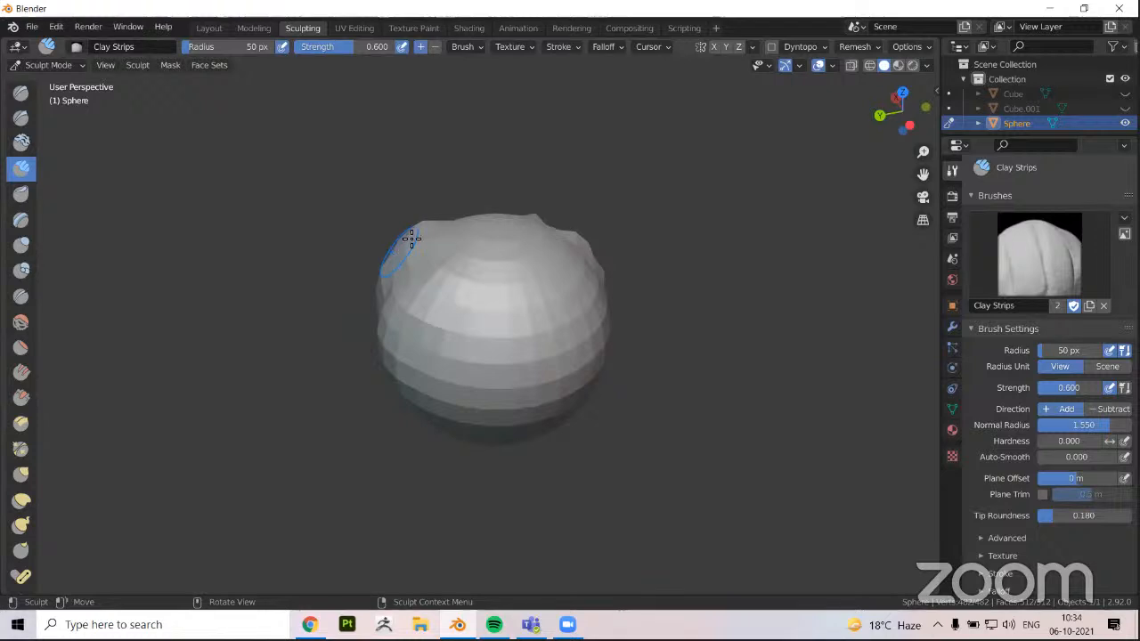
pyautogui.moveTo(400, 247); pyautogui.dragTo(353, 246, button='middle')
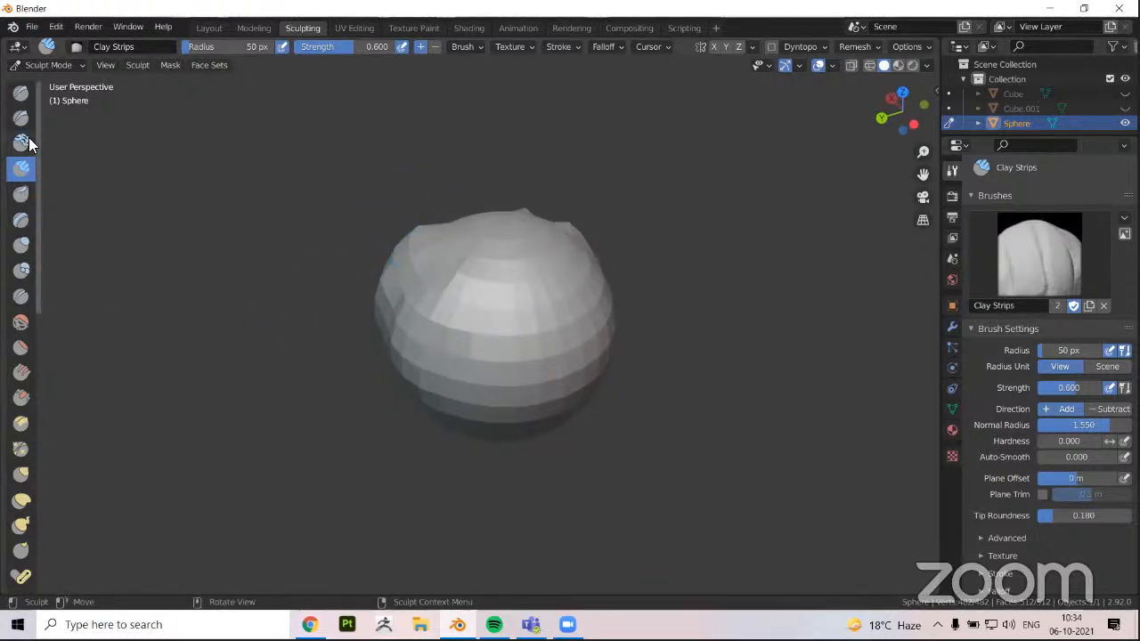
# Choose the Grab brush, examine the sphere's bulged side, and switch back to the Draw brush
pyautogui.scroll(-3, 30, 416)
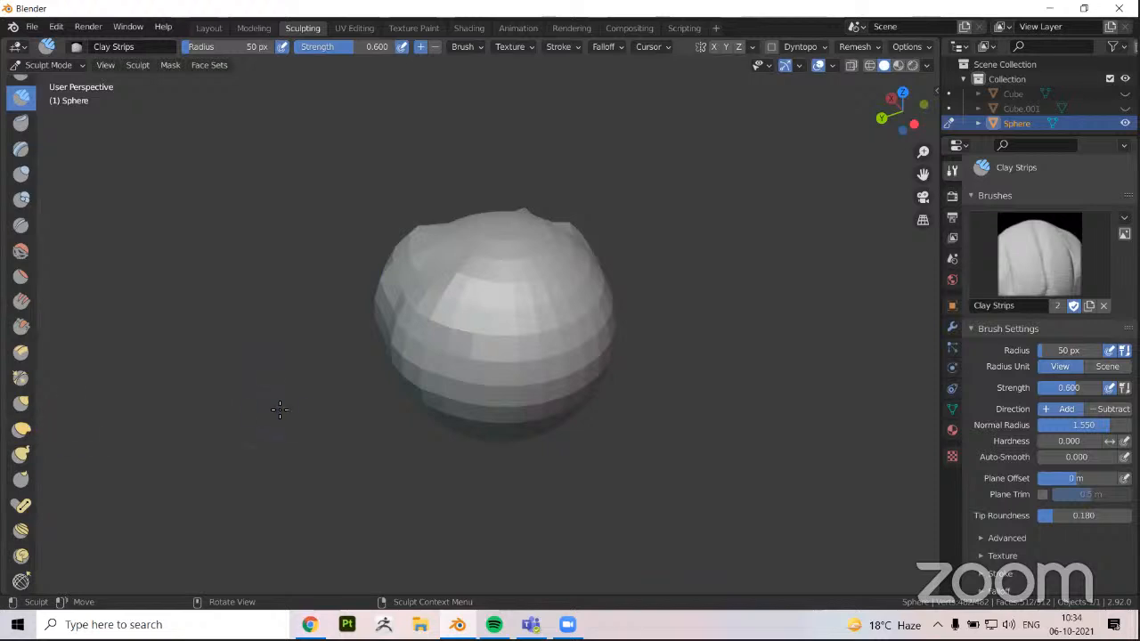
pyautogui.press('g')
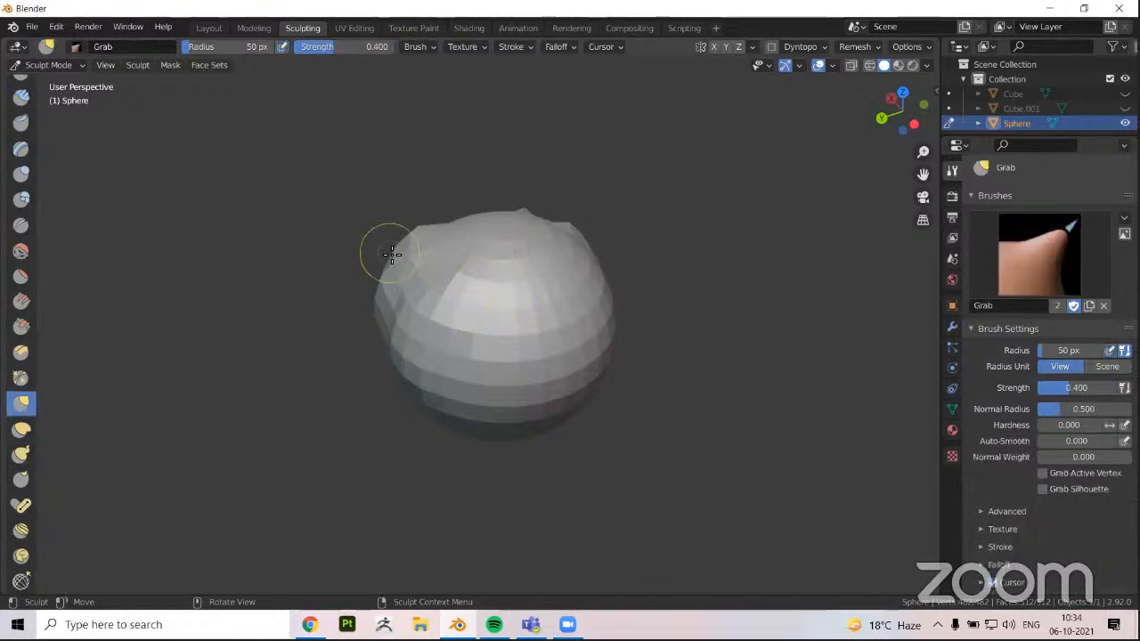
pyautogui.moveTo(494, 331); pyautogui.dragTo(401, 309, button='middle')
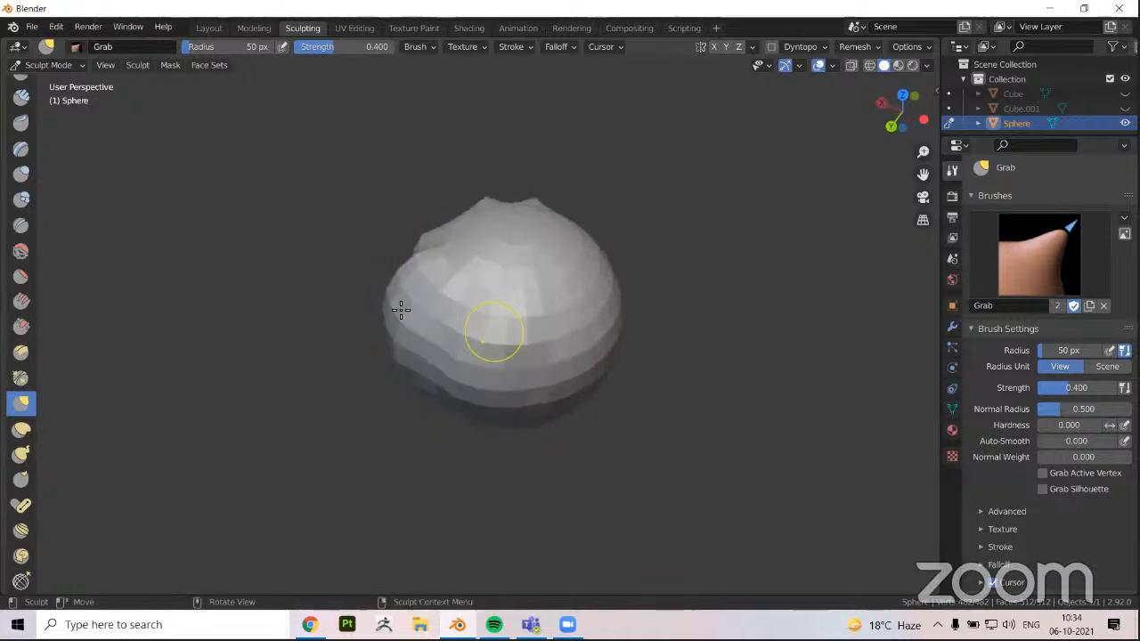
pyautogui.scroll(3, 16, 384)
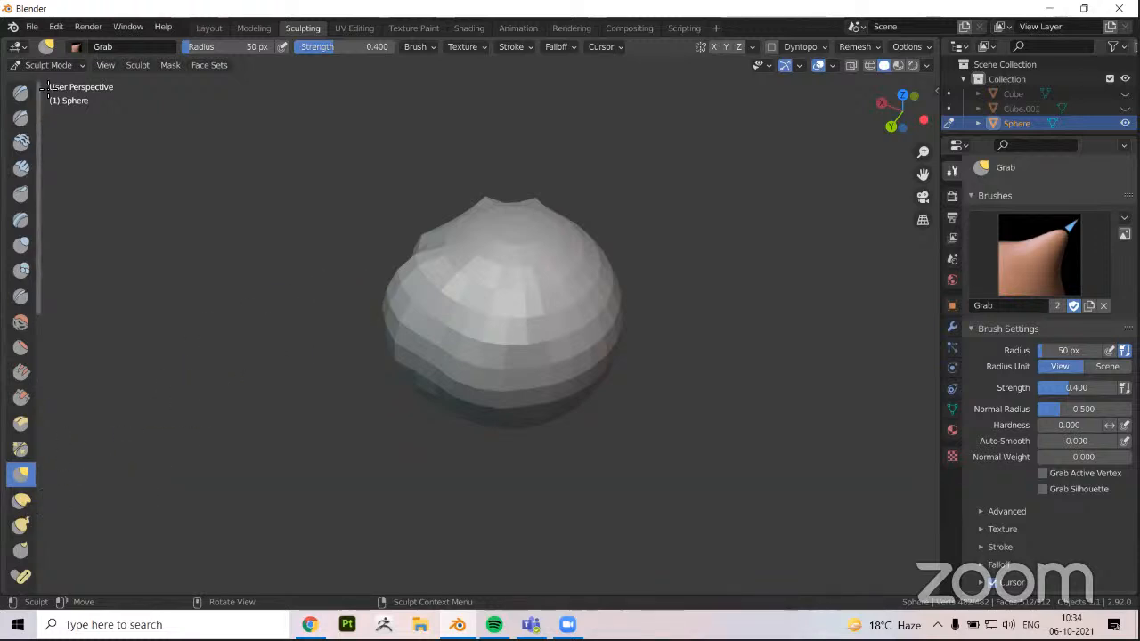
pyautogui.click(22, 98)
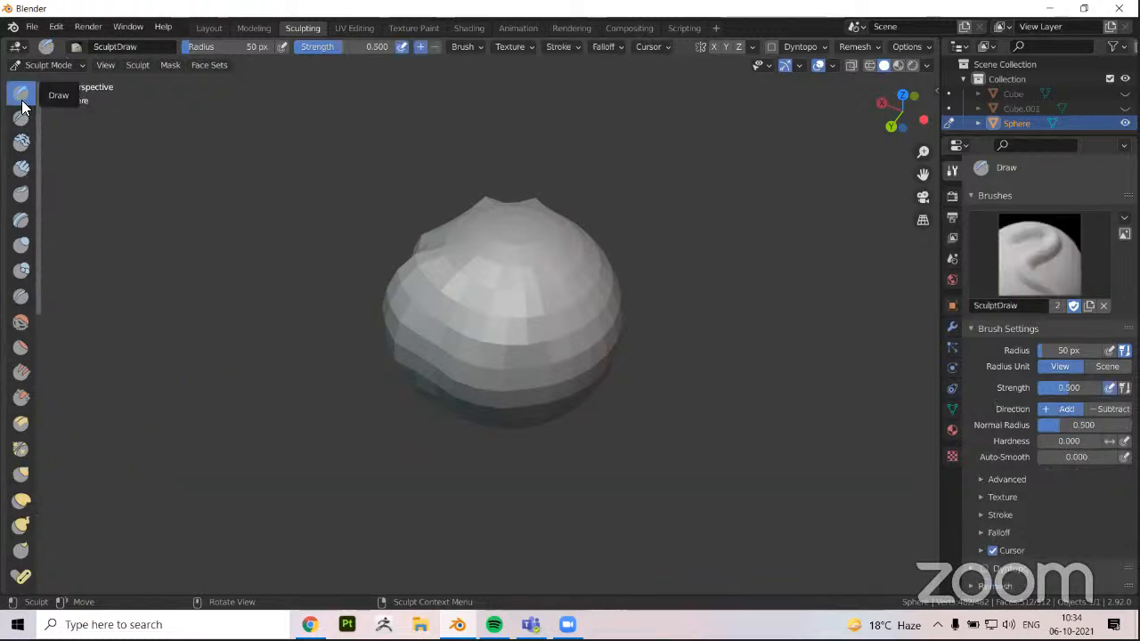
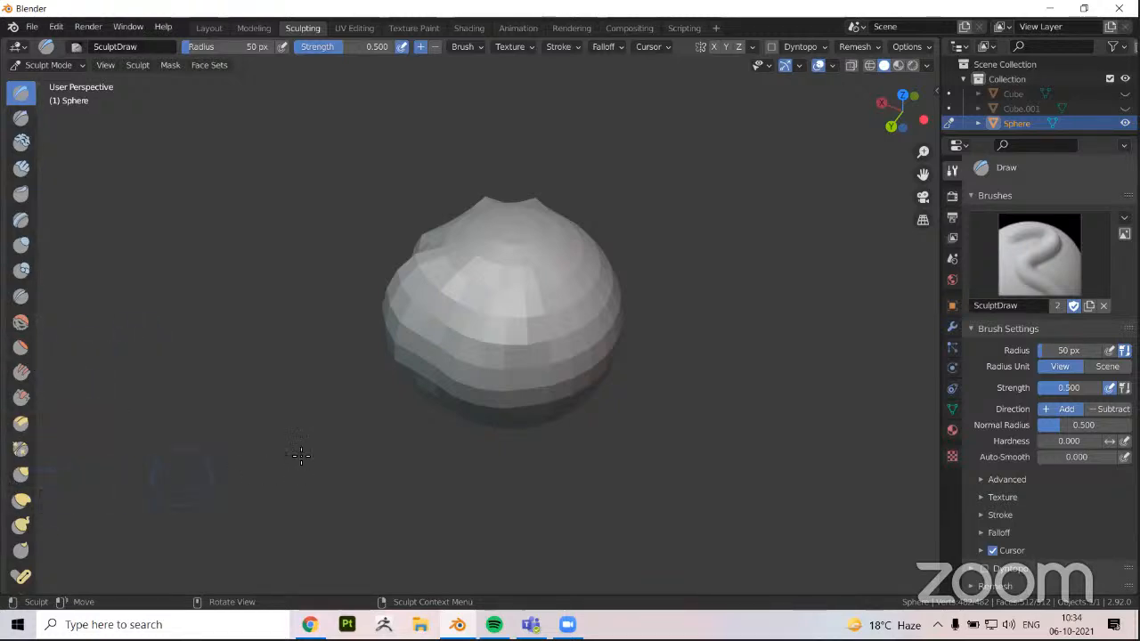
# Pull the raised area on the sphere's side outward into a blocky protrusion using the Grab brush
pyautogui.moveTo(315, 426); pyautogui.dragTo(308, 418, button='middle')
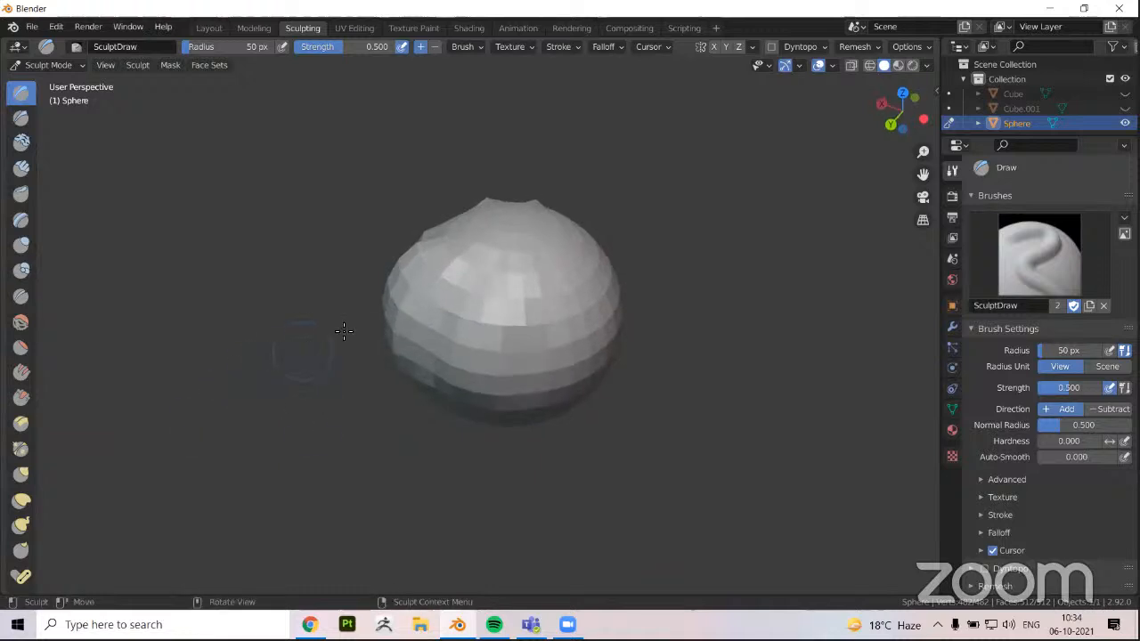
pyautogui.moveTo(358, 307); pyautogui.dragTo(481, 300, button='middle')
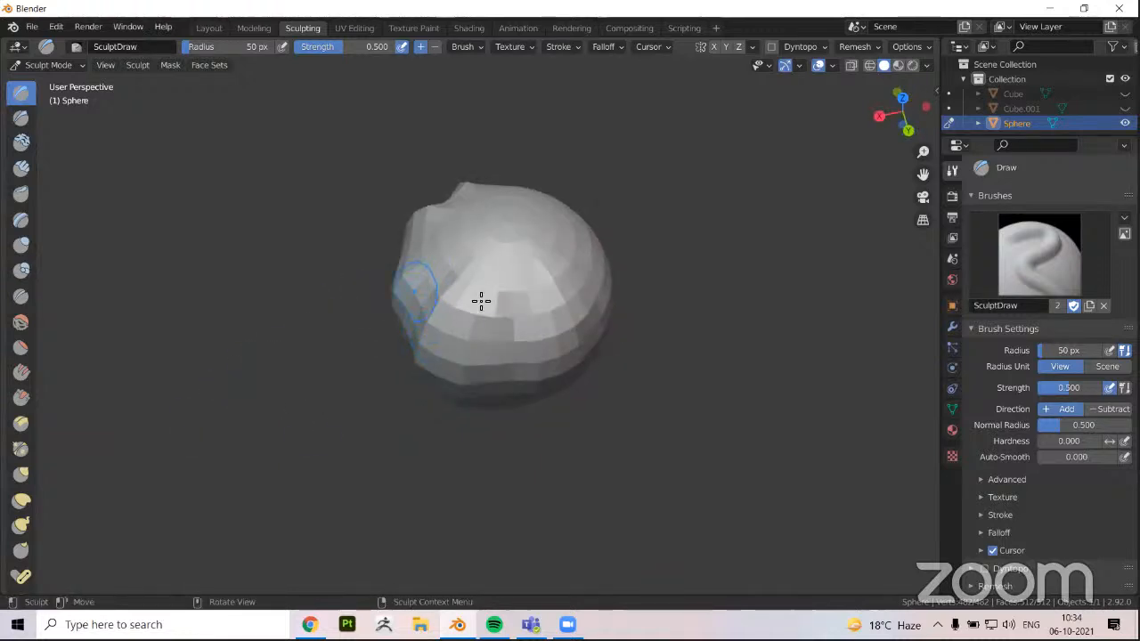
pyautogui.moveTo(522, 376); pyautogui.dragTo(403, 365, button='middle')
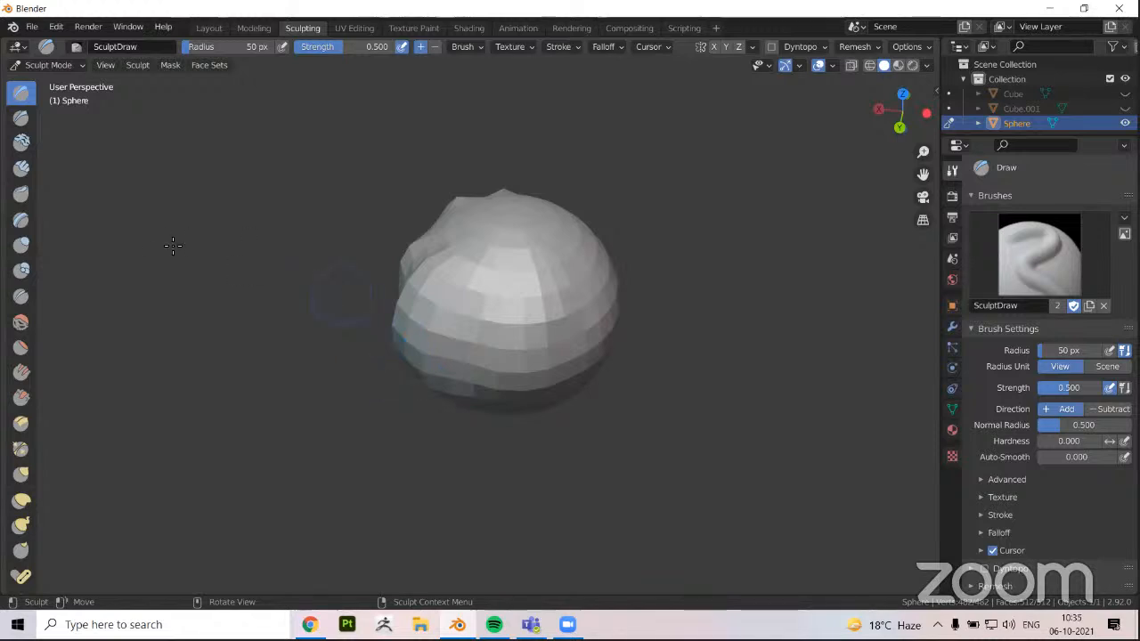
pyautogui.moveTo(329, 336); pyautogui.dragTo(303, 321, button='middle')
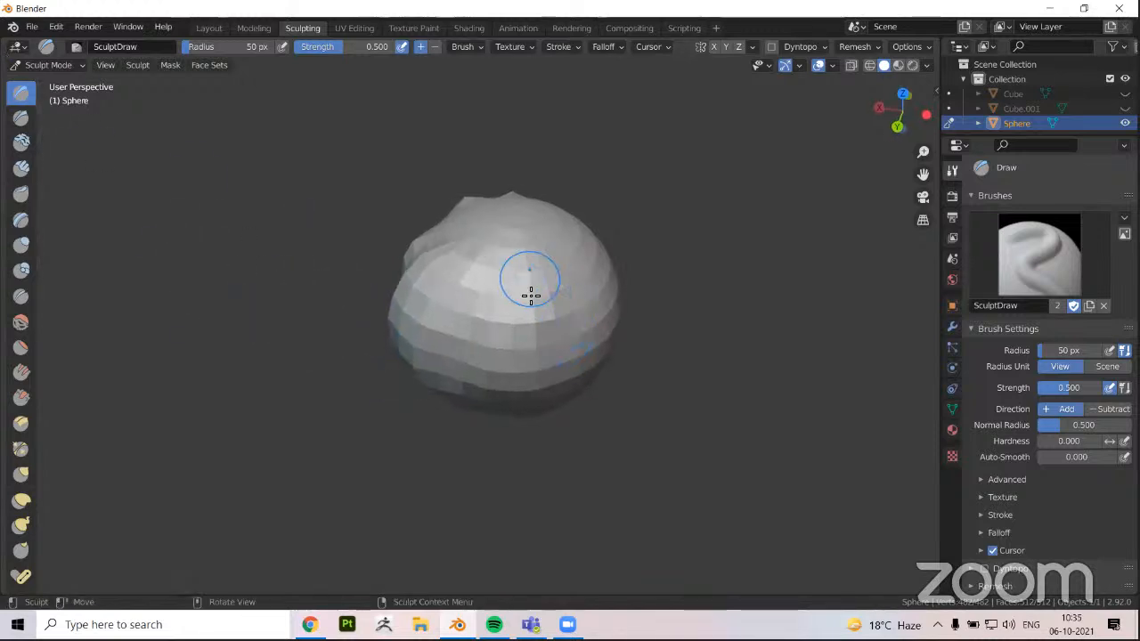
pyautogui.moveTo(508, 364); pyautogui.dragTo(447, 275, button='middle')
pyautogui.moveTo(444, 342)
pyautogui.mouseDown(button='middle')
pyautogui.moveTo(453, 351)
pyautogui.moveTo(394, 331)
pyautogui.moveTo(349, 248)
pyautogui.moveTo(377, 300)
pyautogui.moveTo(273, 369)
pyautogui.mouseUp(button='middle')
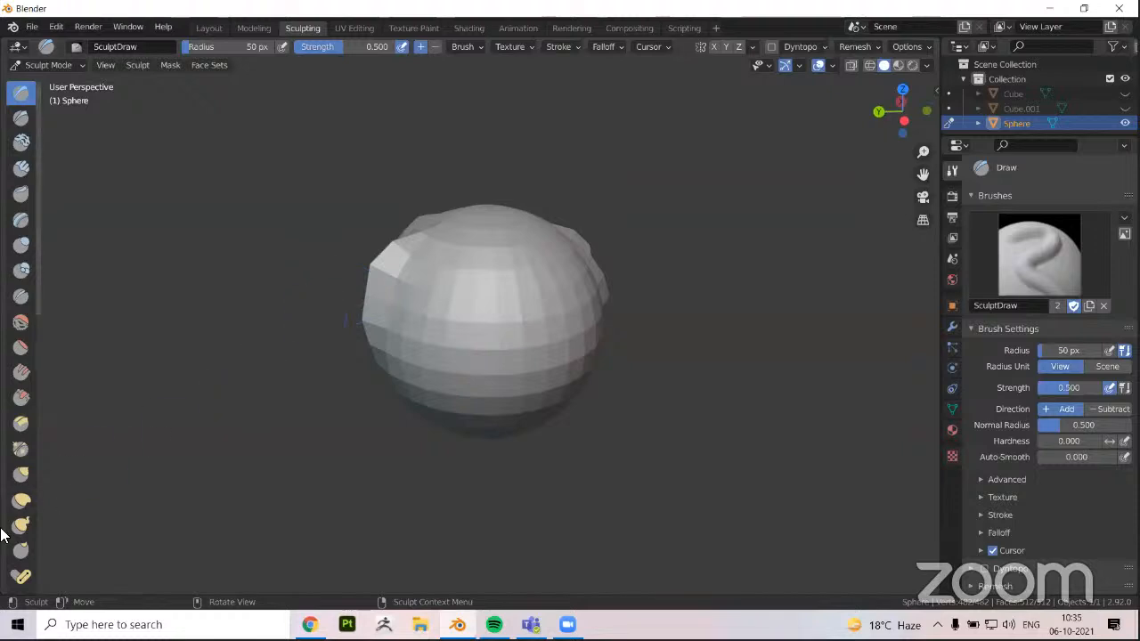
pyautogui.scroll(-2, 18, 498)
pyautogui.click(29, 447)
pyautogui.scroll(-3, 32, 406)
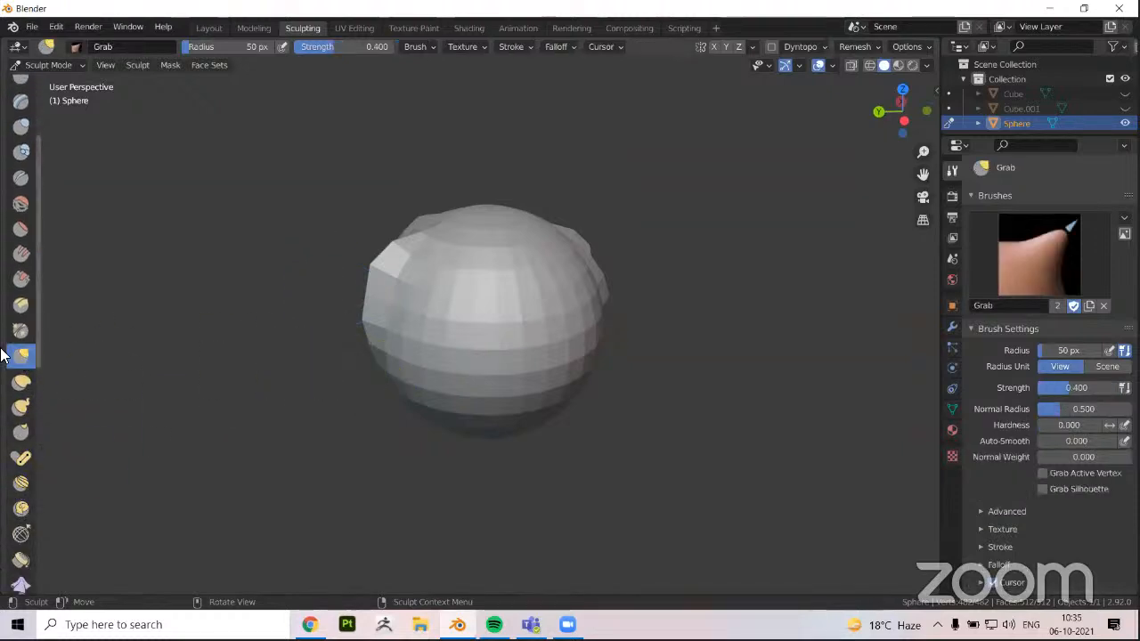
pyautogui.moveTo(351, 356); pyautogui.dragTo(300, 339, button='middle')
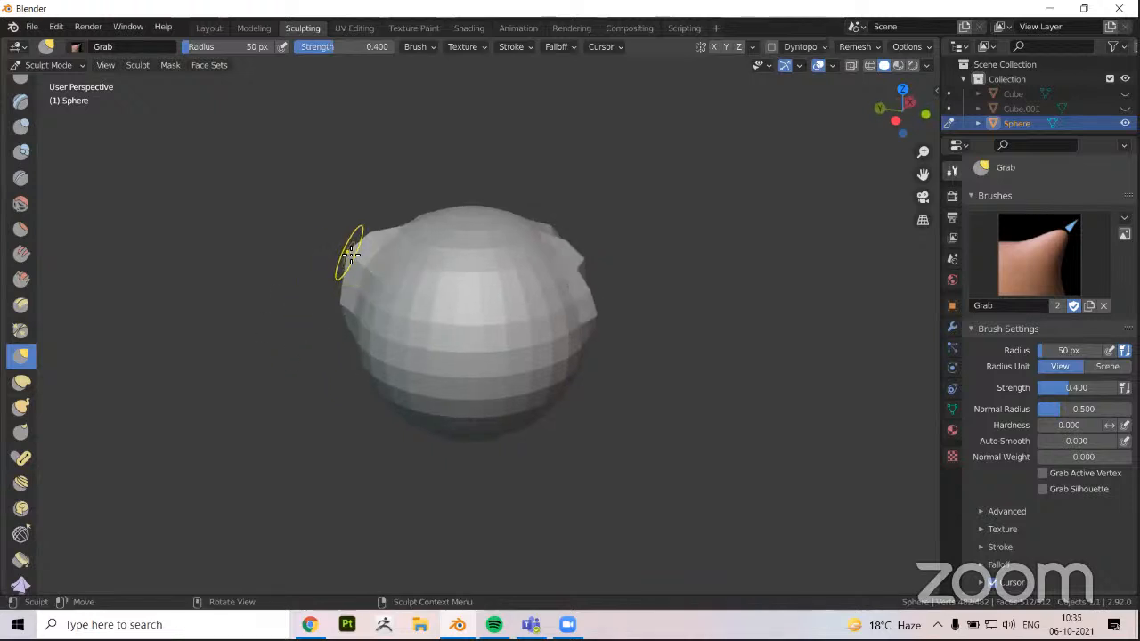
pyautogui.moveTo(351, 255); pyautogui.dragTo(345, 253)
pyautogui.moveTo(241, 236)
pyautogui.mouseDown()
pyautogui.moveTo(173, 214)
pyautogui.moveTo(225, 171)
pyautogui.moveTo(399, 123)
pyautogui.moveTo(342, 195)
pyautogui.moveTo(333, 236)
pyautogui.moveTo(344, 241)
pyautogui.moveTo(303, 268)
pyautogui.moveTo(307, 218)
pyautogui.moveTo(341, 234)
pyautogui.moveTo(335, 245)
pyautogui.mouseUp()
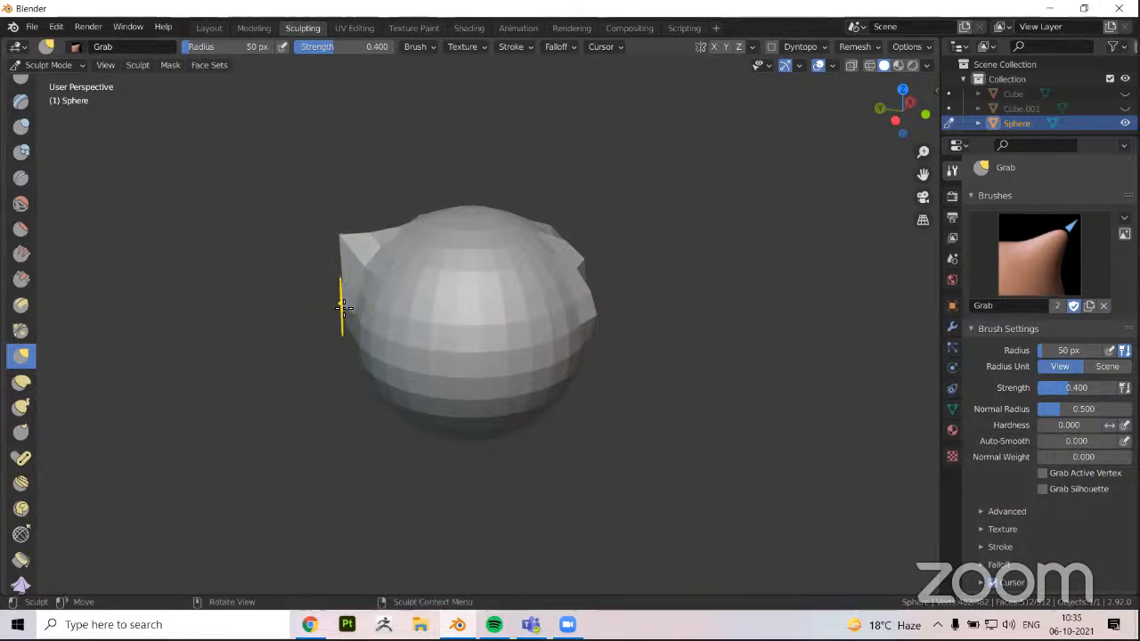
pyautogui.moveTo(342, 308)
pyautogui.mouseDown()
pyautogui.moveTo(311, 315)
pyautogui.moveTo(340, 282)
pyautogui.moveTo(317, 279)
pyautogui.moveTo(262, 318)
pyautogui.mouseUp()
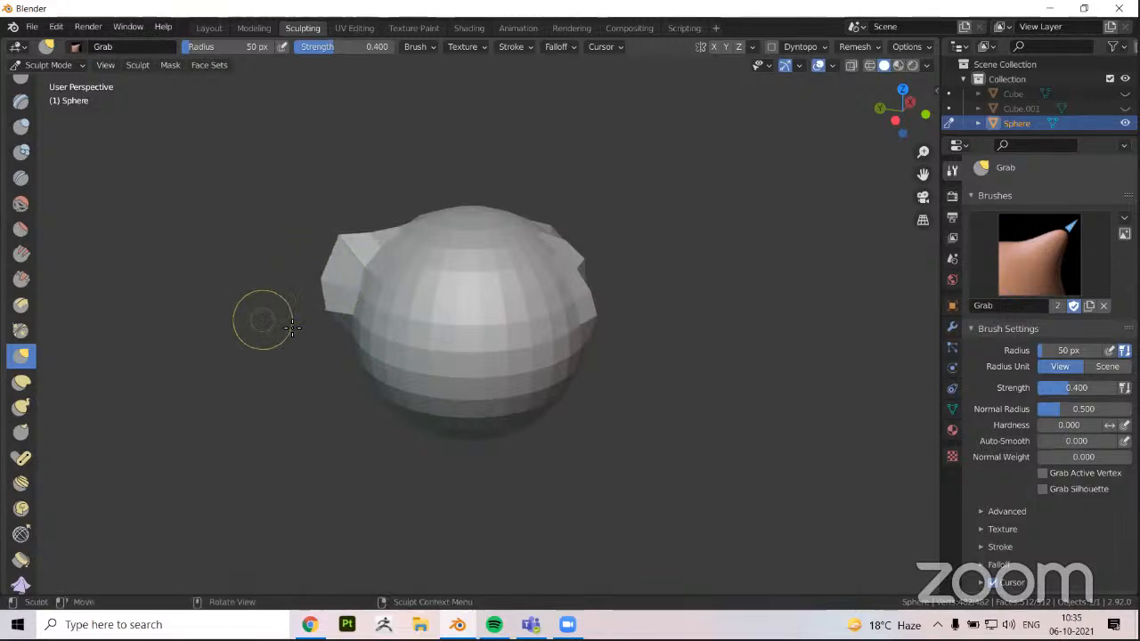
# Examine the pulled-out side of the sculpted sphere from several angles, both near and far
pyautogui.moveTo(262, 318); pyautogui.dragTo(517, 326, button='middle')
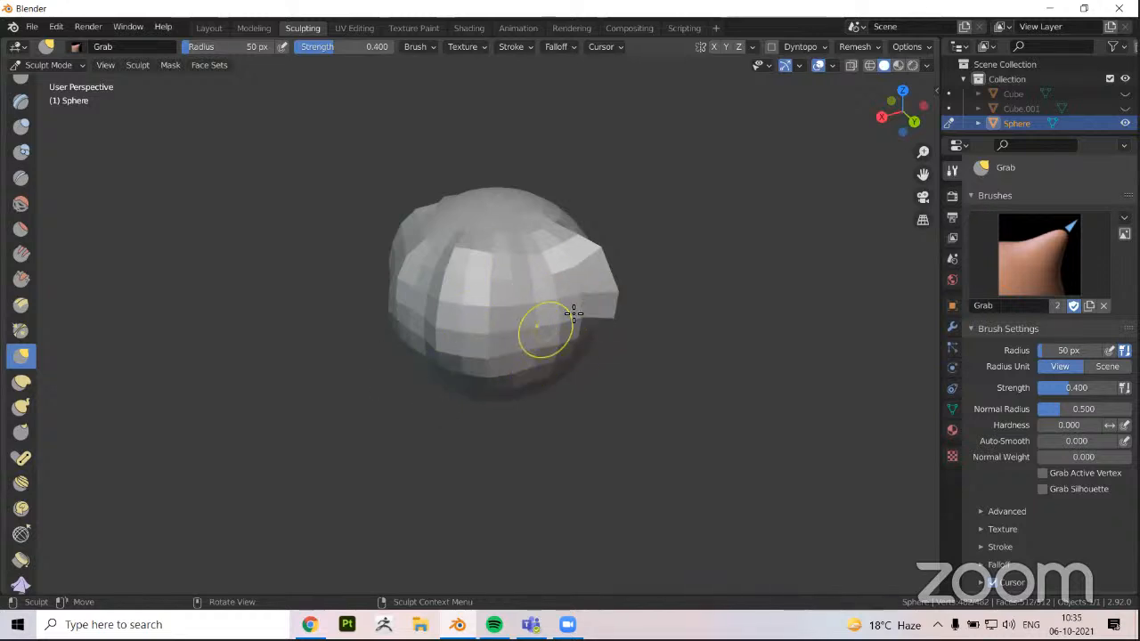
pyautogui.moveTo(658, 356)
pyautogui.mouseDown(button='middle')
pyautogui.moveTo(565, 323)
pyautogui.moveTo(591, 365)
pyautogui.mouseUp(button='middle')
pyautogui.scroll(-3, 430, 402)
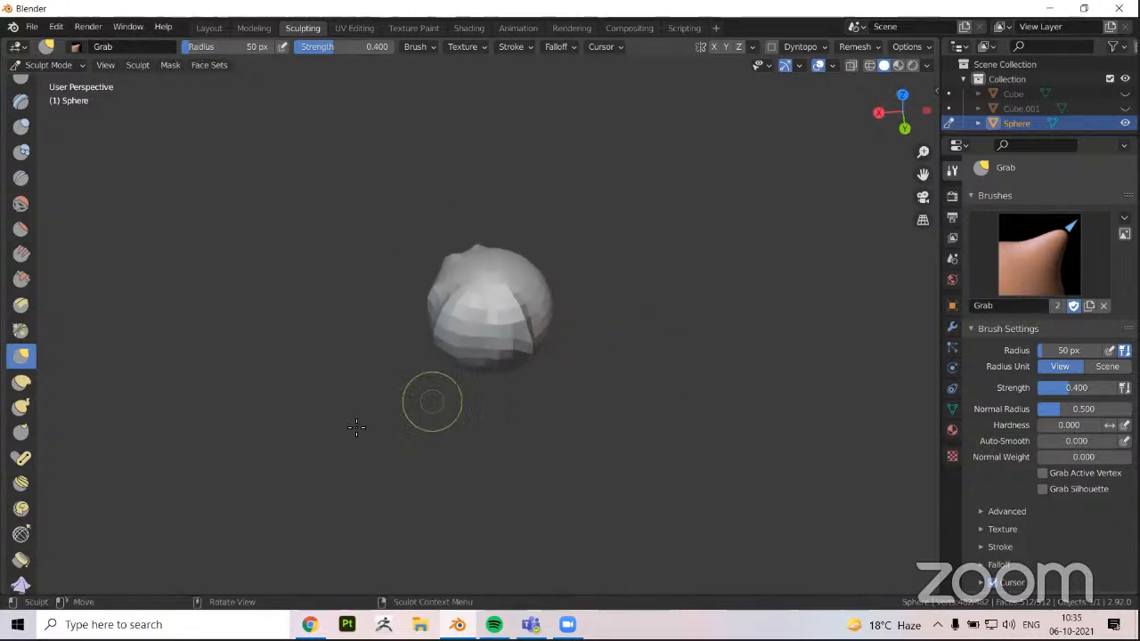
pyautogui.moveTo(431, 401); pyautogui.dragTo(438, 415, button='middle')
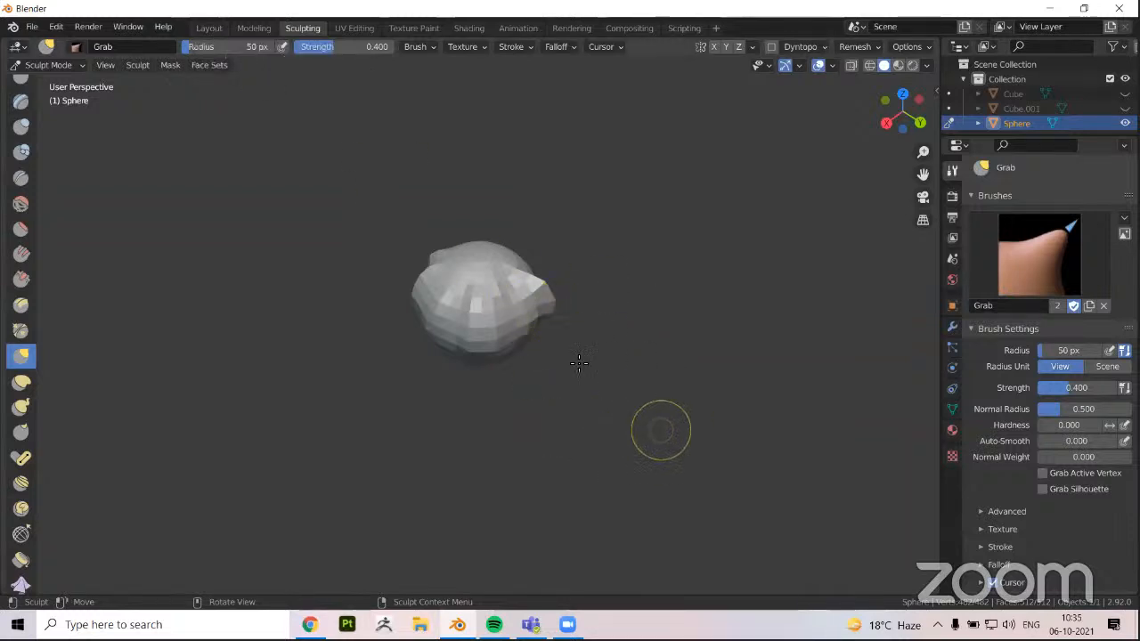
pyautogui.scroll(2, 573, 360)
pyautogui.moveTo(562, 275); pyautogui.dragTo(524, 260, button='middle')
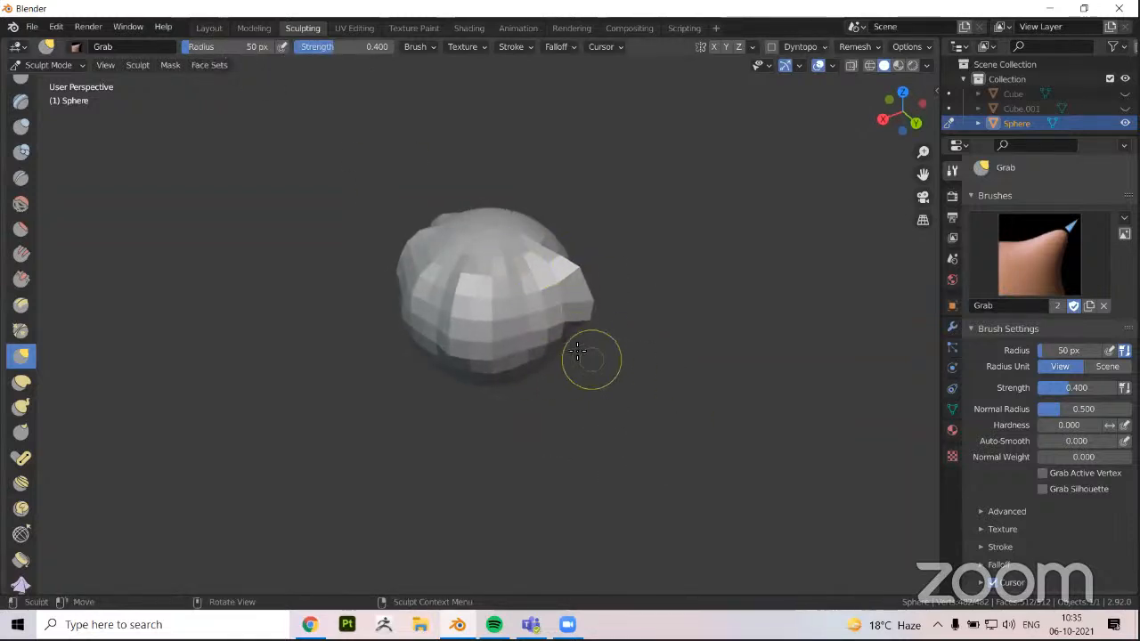
pyautogui.moveTo(591, 358); pyautogui.dragTo(540, 338, button='middle')
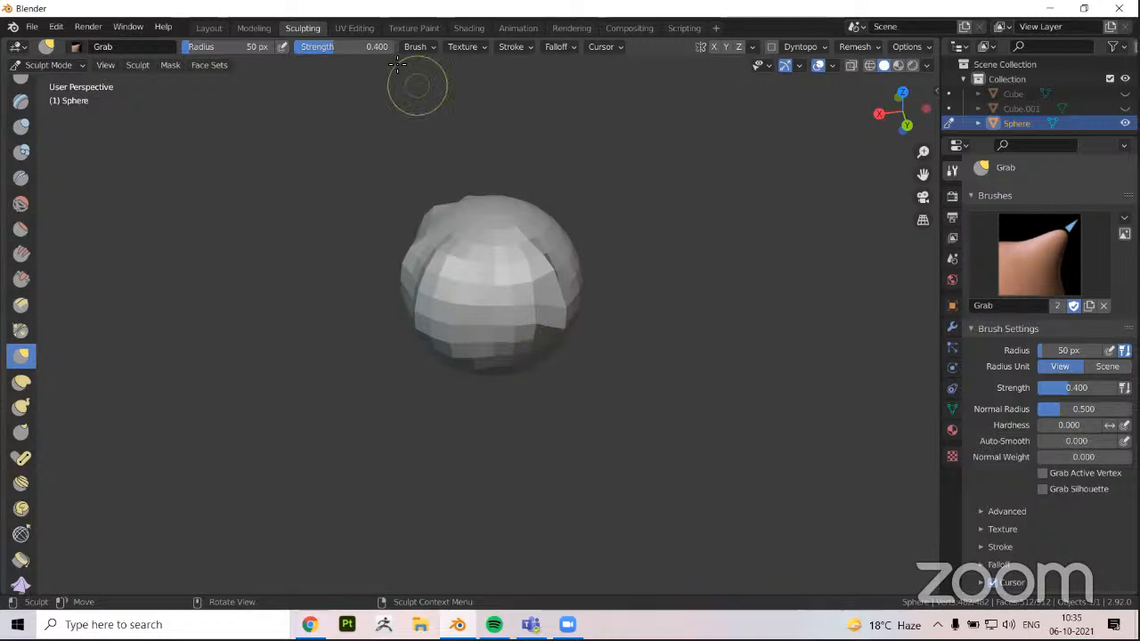
pyautogui.click(209, 27)
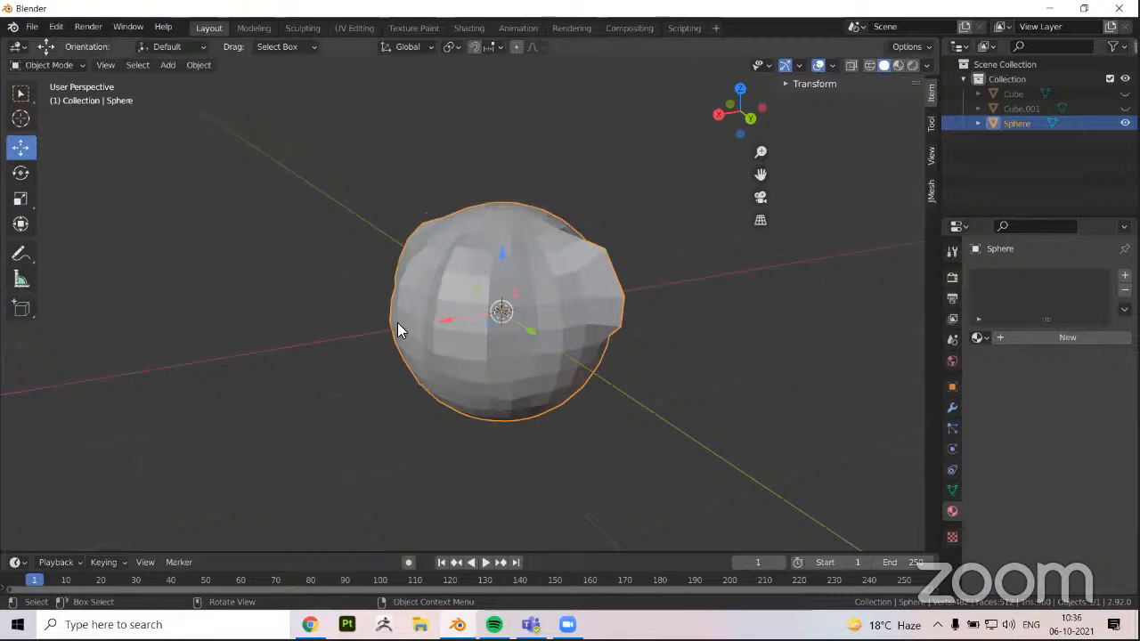
pyautogui.scroll(-3, 397, 323)
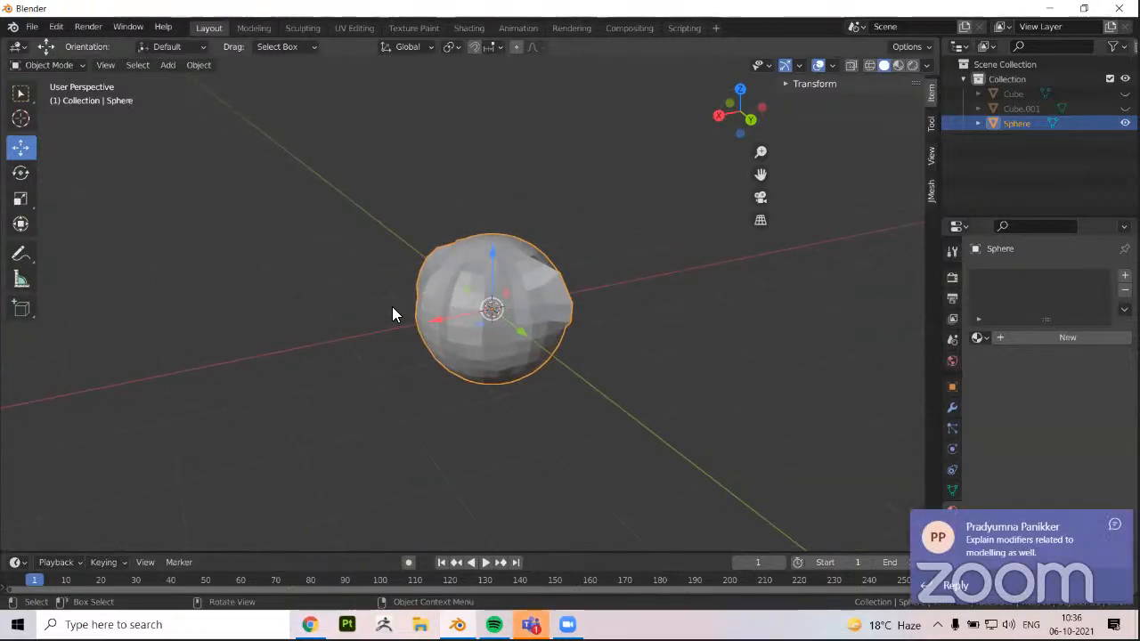
pyautogui.click(1114, 524)
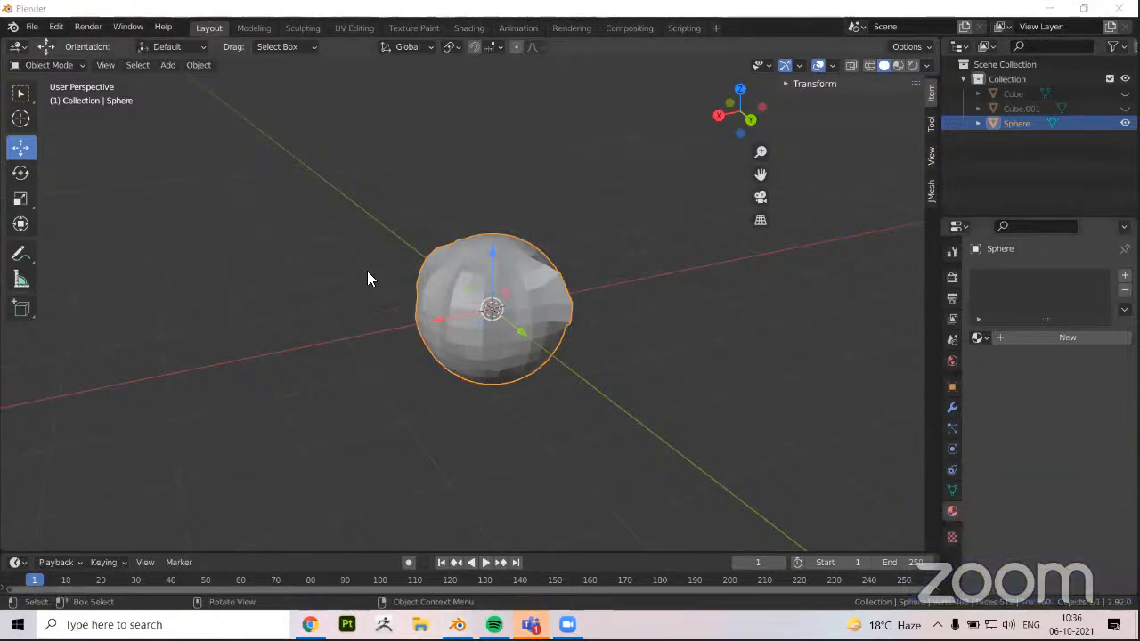
pyautogui.click(306, 24)
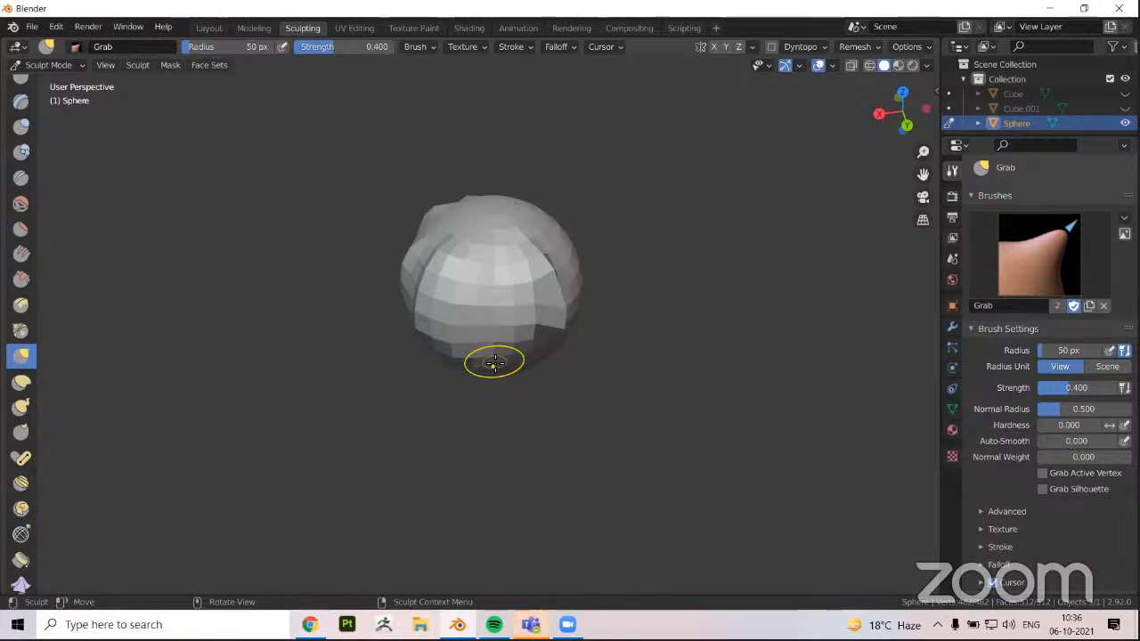
# Return to the Layout workspace and delete the sculpted sphere
pyautogui.click(209, 27)
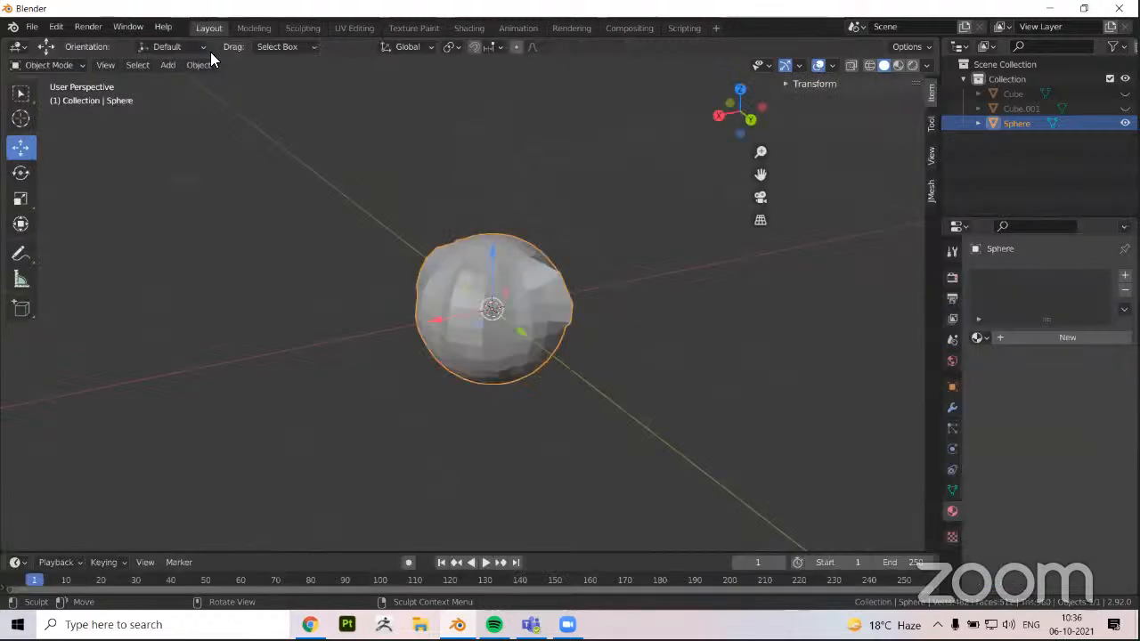
pyautogui.moveTo(362, 367); pyautogui.dragTo(351, 326, button='middle')
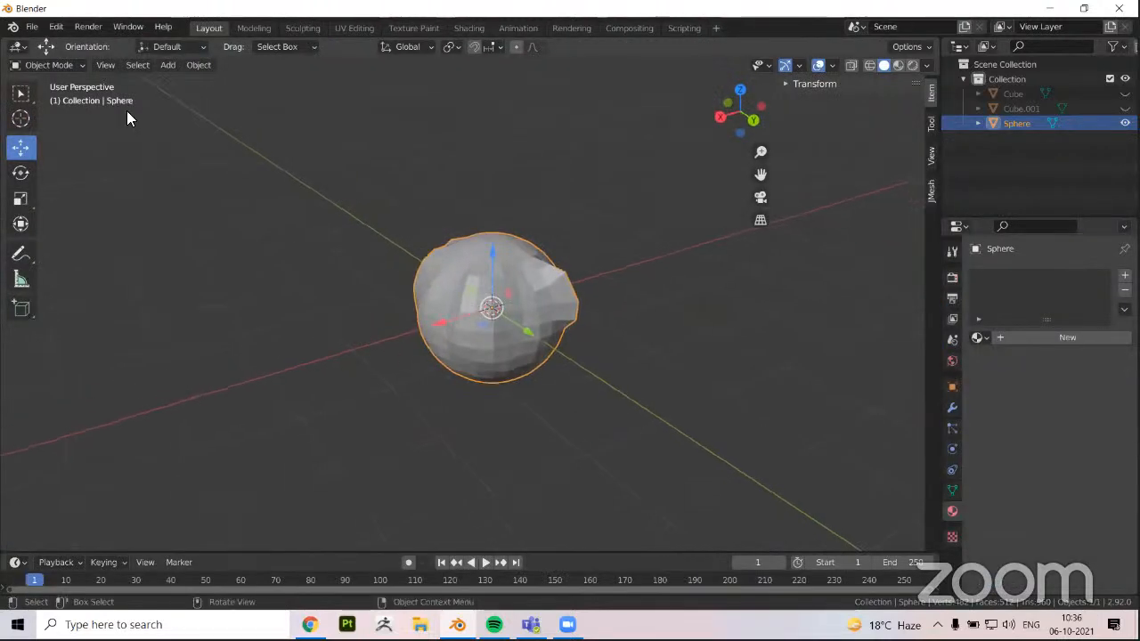
pyautogui.press('x')
pyautogui.press('Return')
pyautogui.click(166, 65)
pyautogui.moveTo(173, 81)
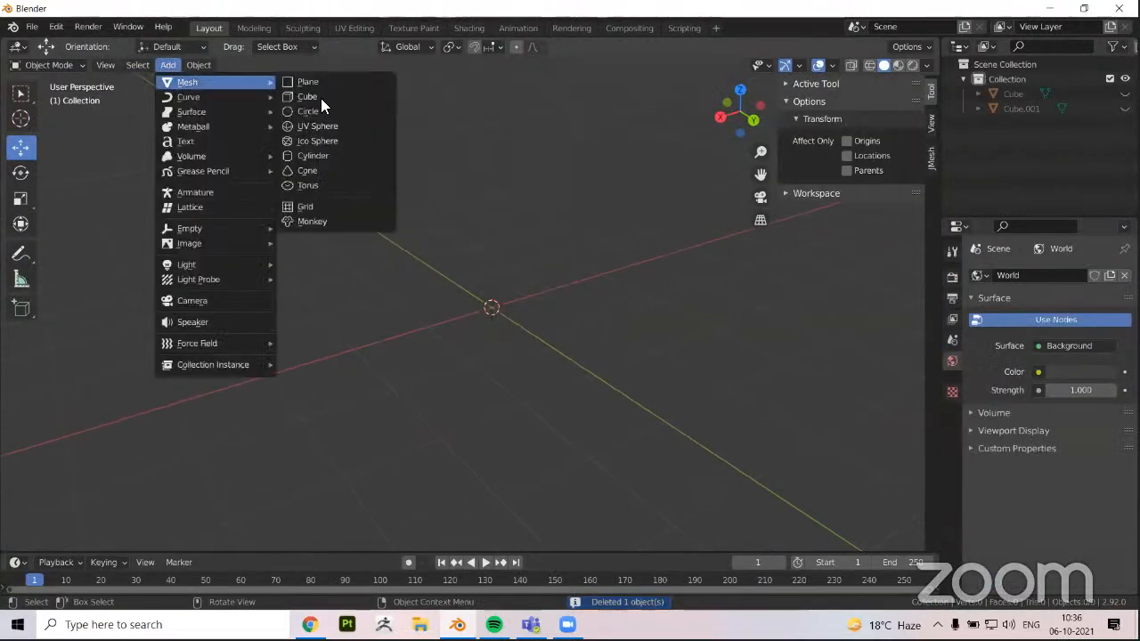
pyautogui.click(319, 98)
pyautogui.moveTo(395, 326); pyautogui.dragTo(412, 326, button='middle')
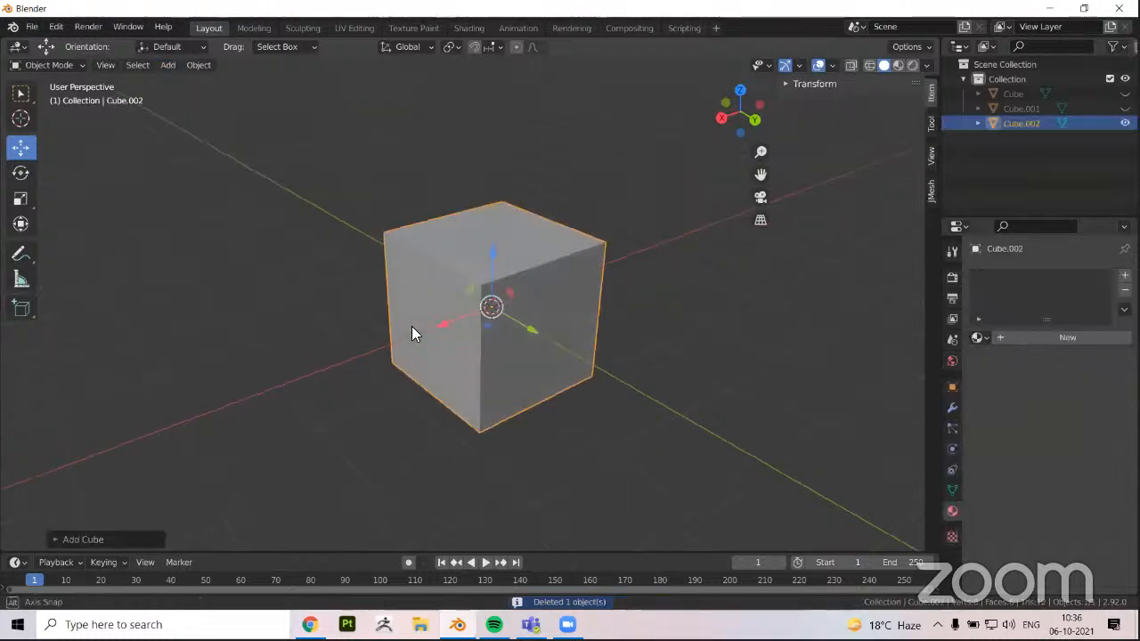
pyautogui.scroll(-1, 355, 313)
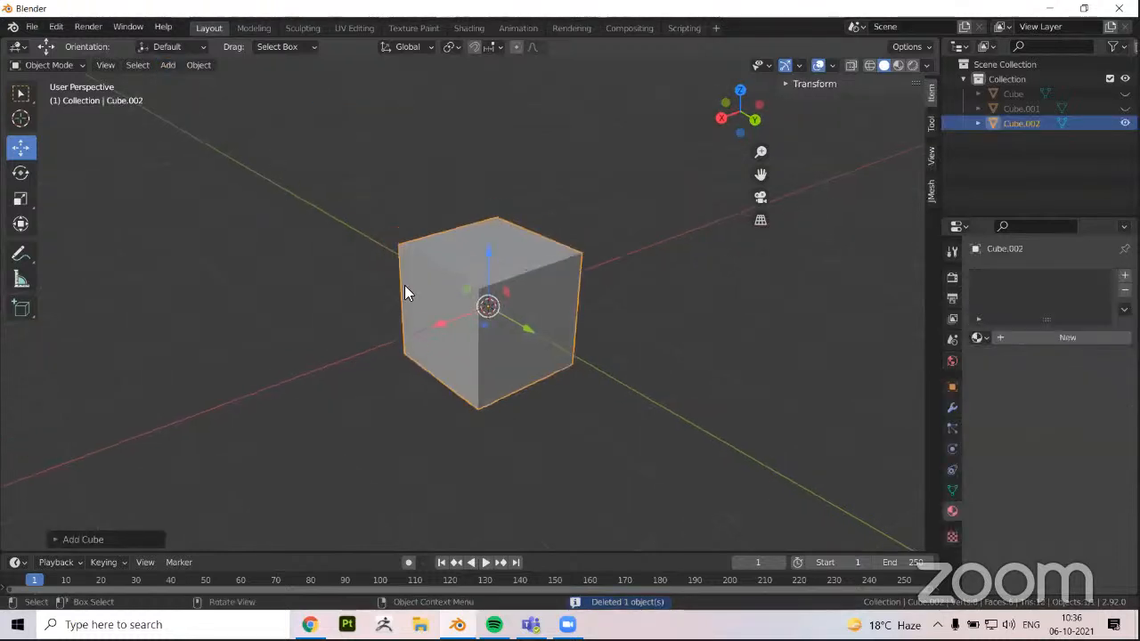
pyautogui.scroll(-2, 458, 326)
pyautogui.moveTo(465, 326); pyautogui.dragTo(206, 158, button='middle')
pyautogui.press('Delete')
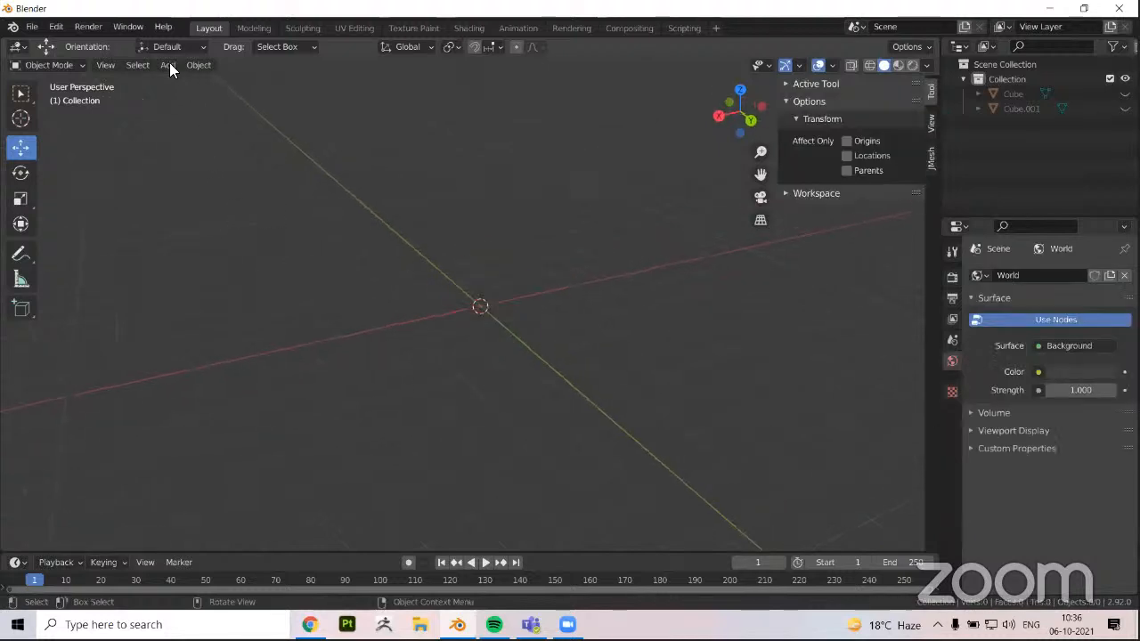
# Add a cube mesh at the world origin and bring up its modifier choices
pyautogui.click(168, 66)
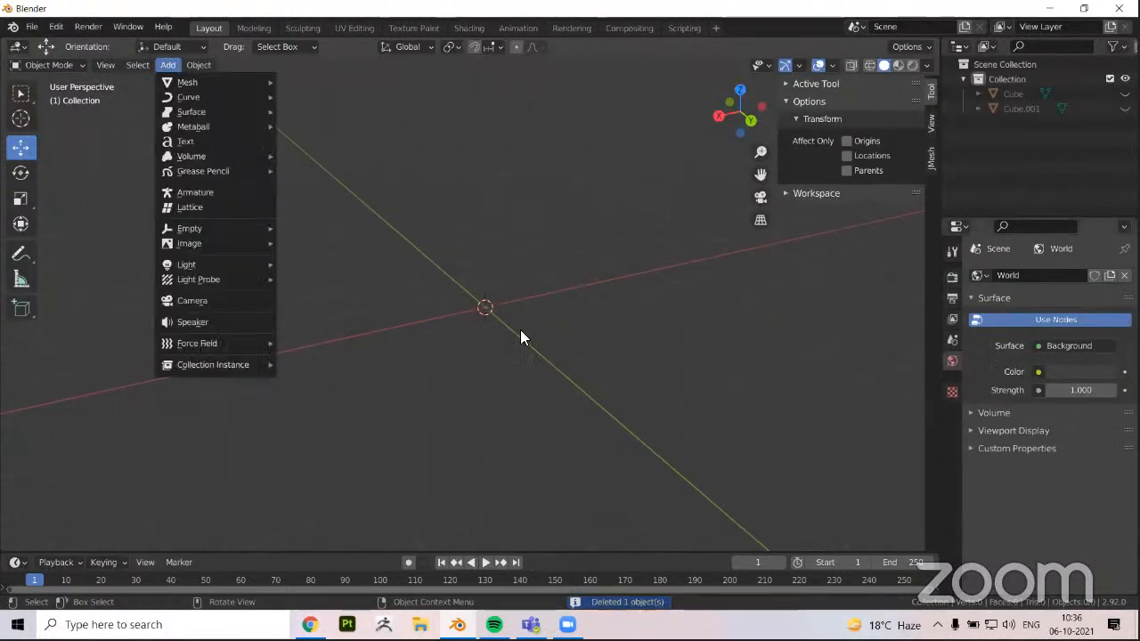
pyautogui.press('Right')
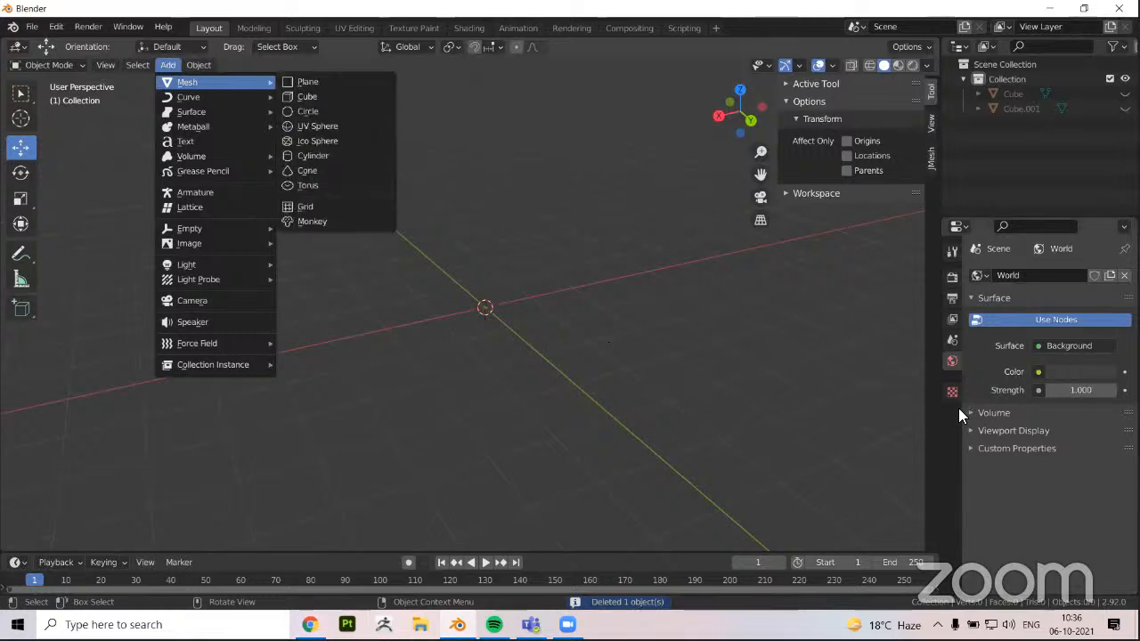
pyautogui.press('Down')
pyautogui.press('Return')
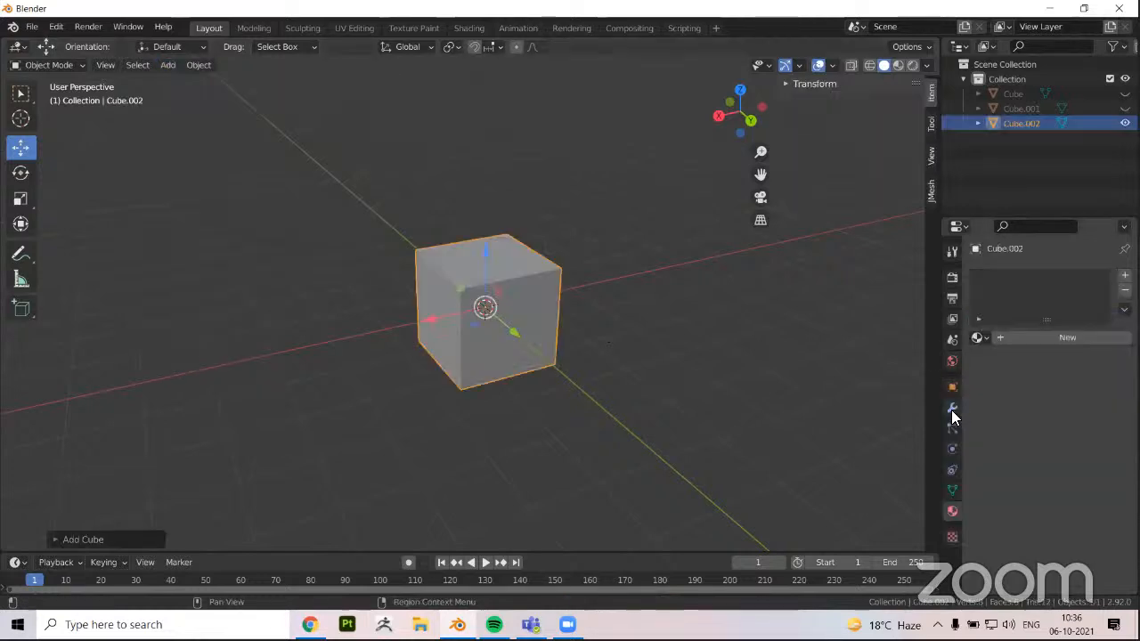
pyautogui.click(951, 408)
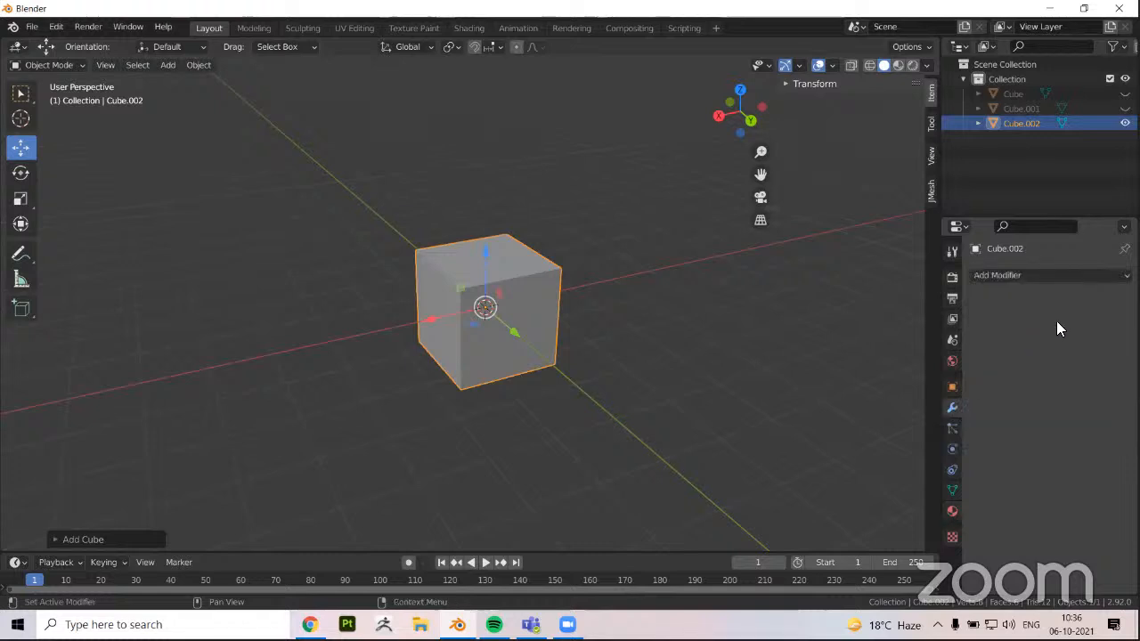
pyautogui.click(1038, 277)
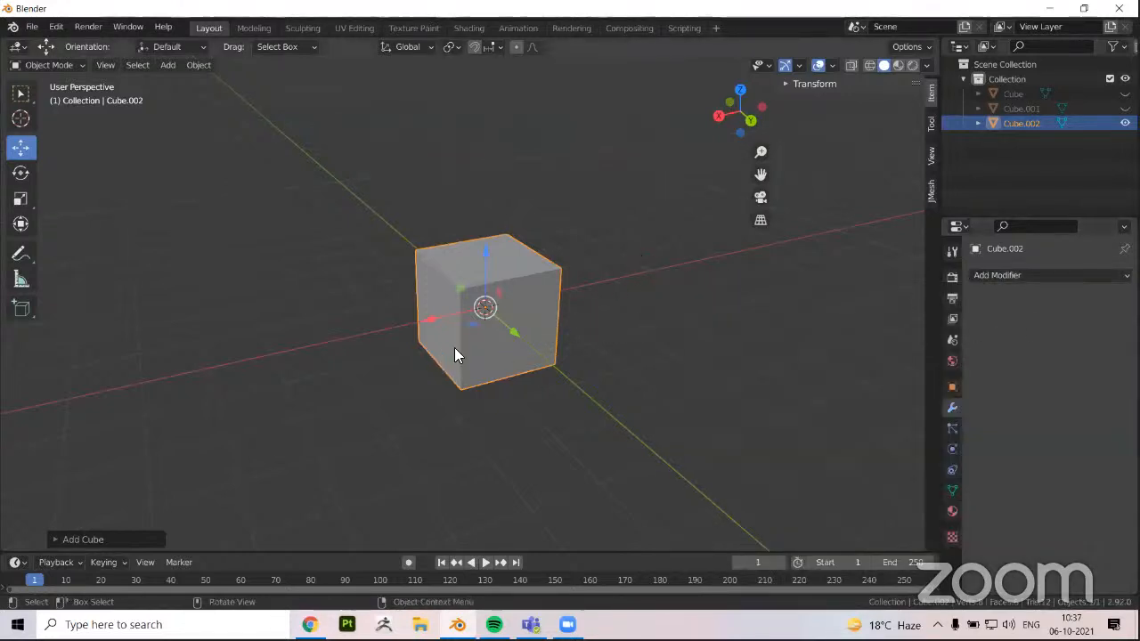
# Examine the new cube from several angles in both Object Mode and Edit Mode
pyautogui.moveTo(494, 343); pyautogui.dragTo(605, 316, button='middle')
pyautogui.scroll(3, 604, 316)
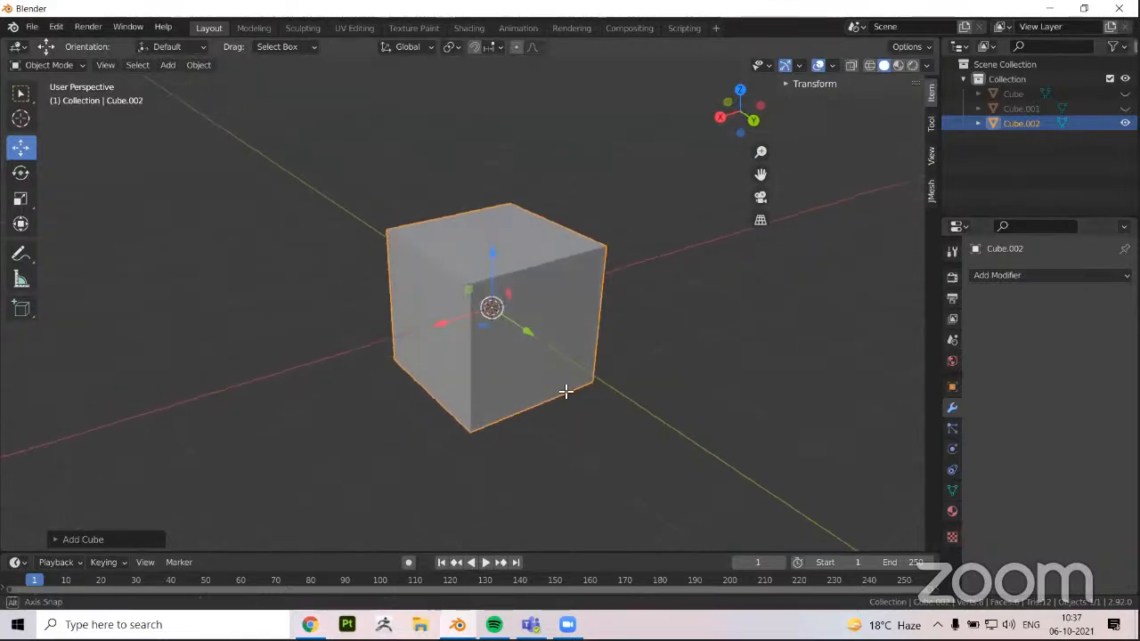
pyautogui.scroll(1, 456, 307)
pyautogui.press('Tab')
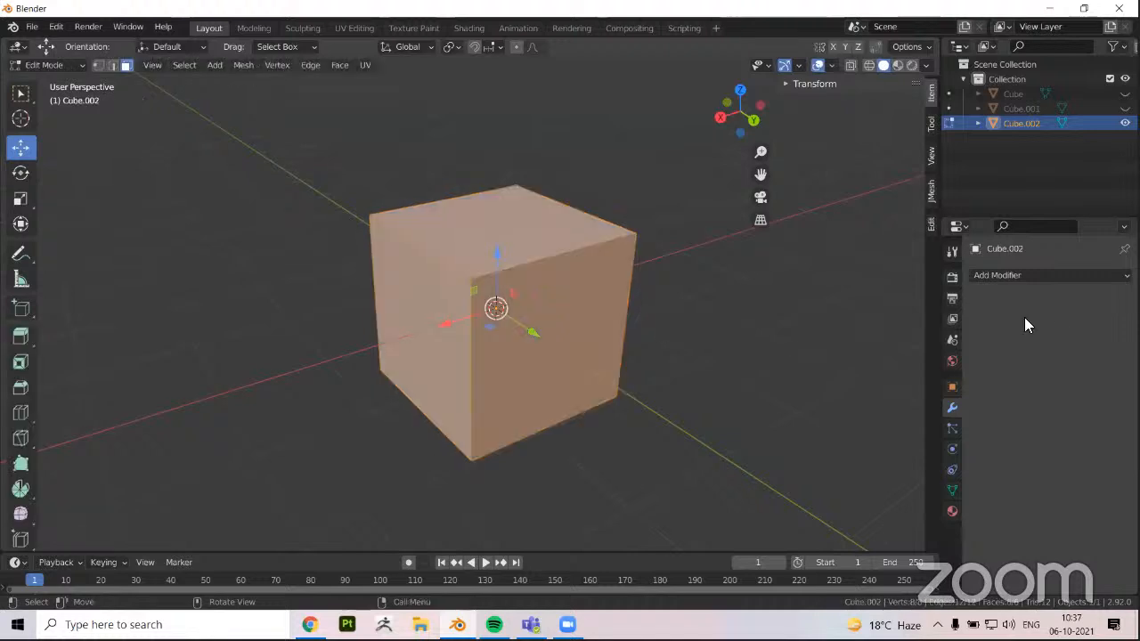
pyautogui.scroll(-2, 456, 356)
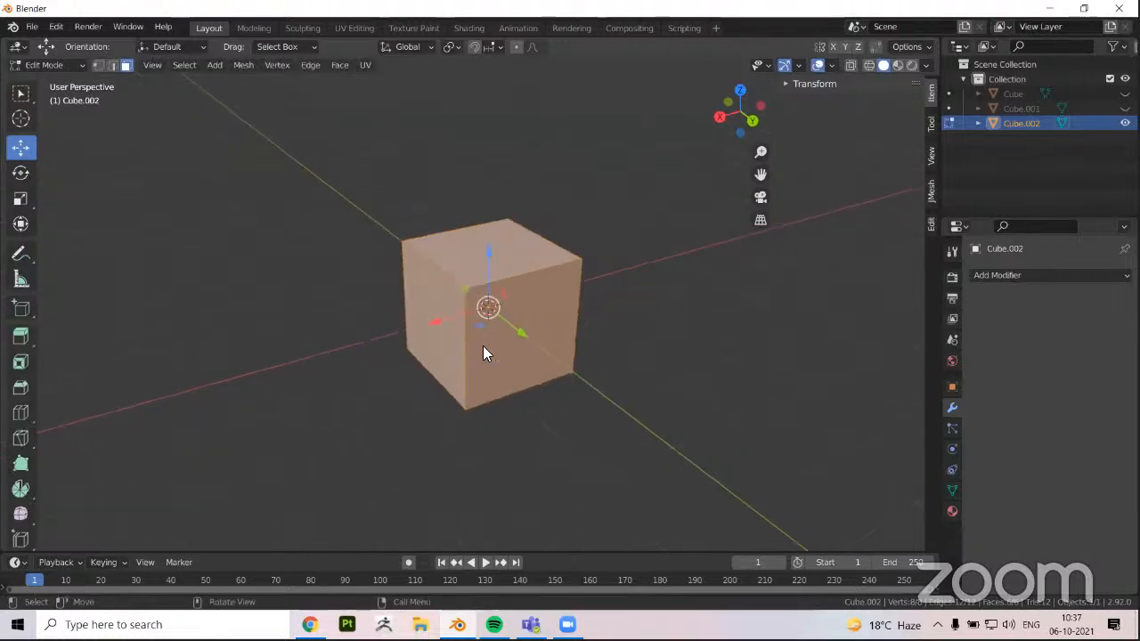
pyautogui.moveTo(482, 346); pyautogui.dragTo(463, 344, button='middle')
pyautogui.press('Tab')
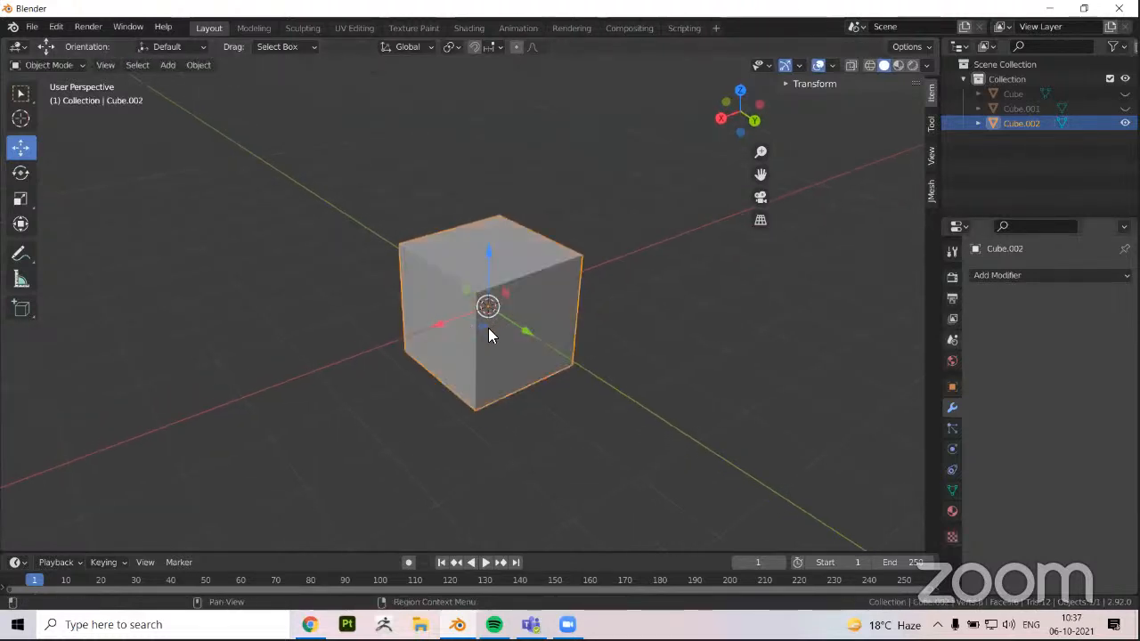
# Add a Subdivision Surface modifier to the cube and view the rounded shape from another angle
pyautogui.moveTo(455, 298); pyautogui.dragTo(507, 273, button='middle')
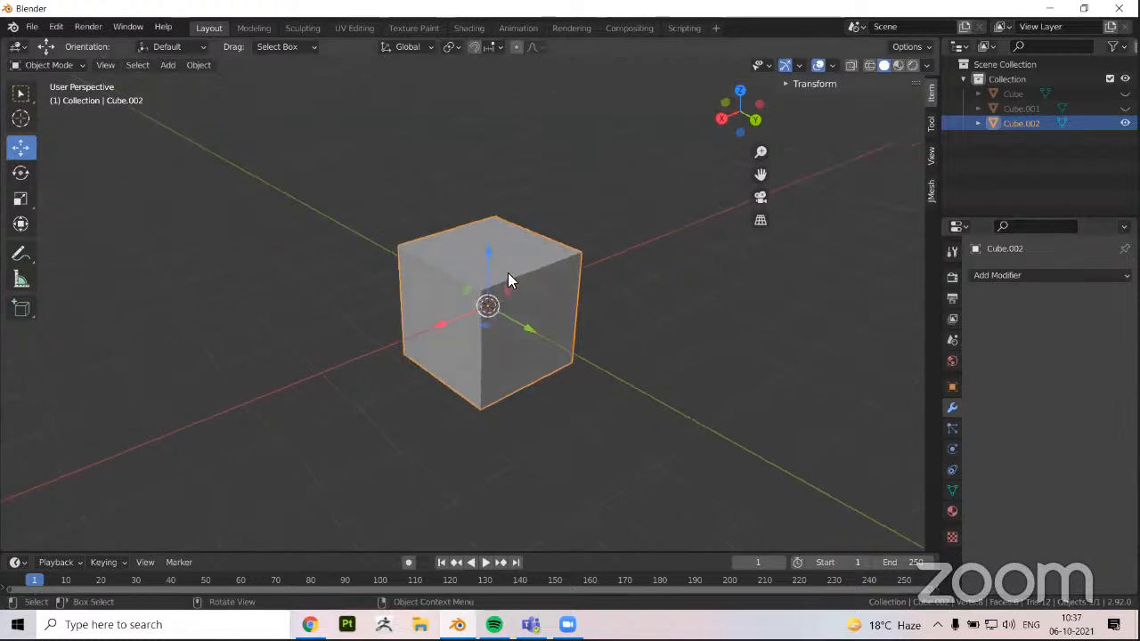
pyautogui.click(997, 276)
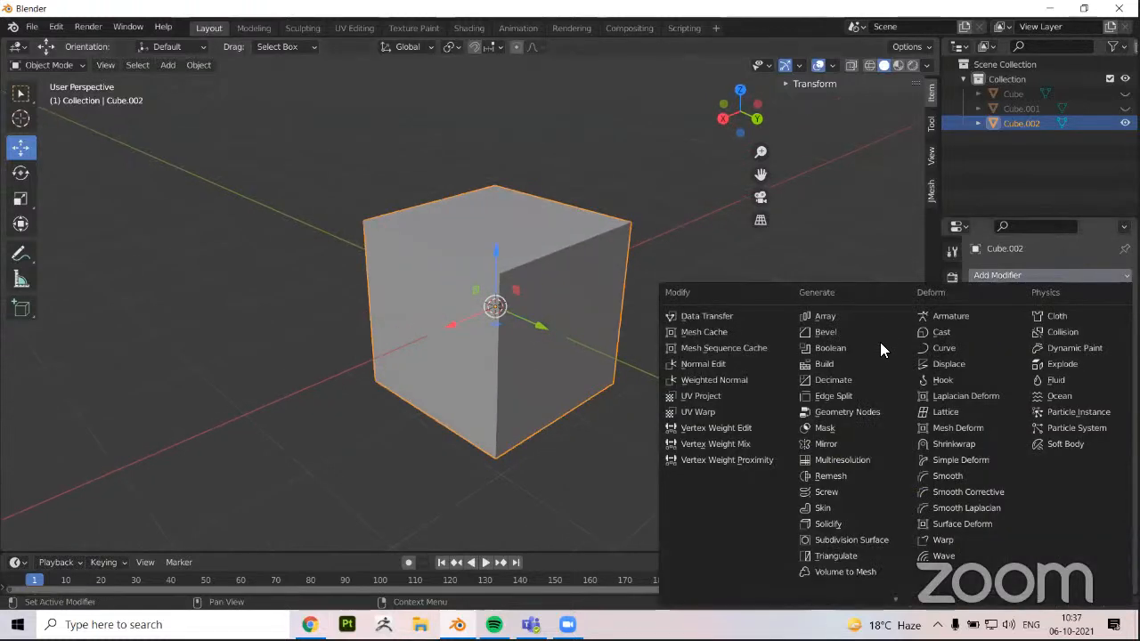
pyautogui.click(891, 536)
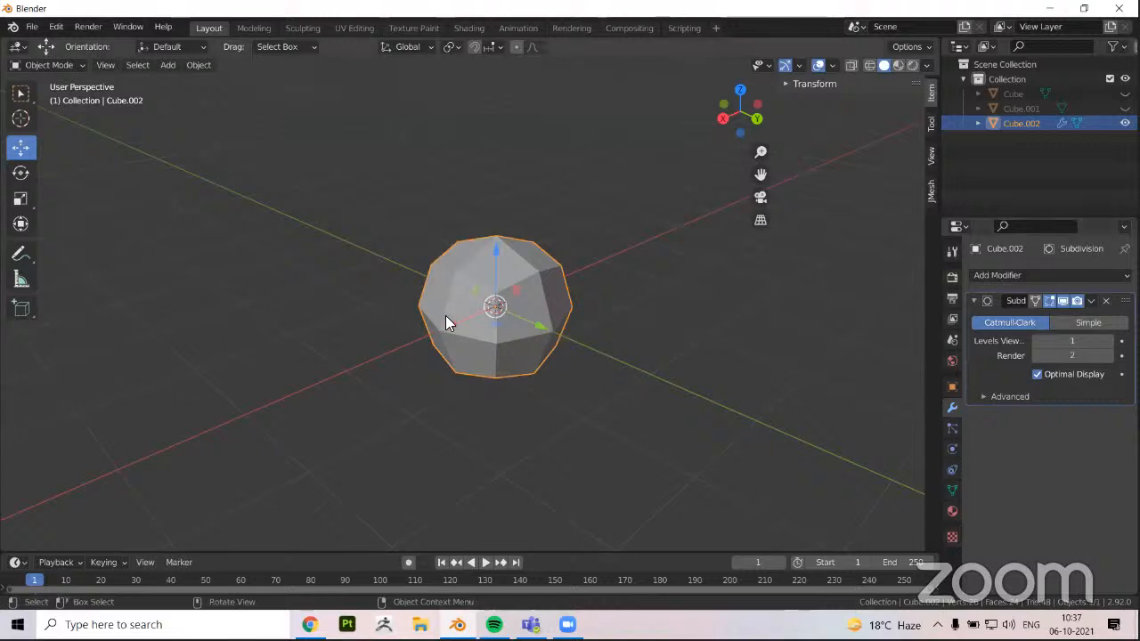
pyautogui.moveTo(446, 315); pyautogui.dragTo(623, 353, button='middle')
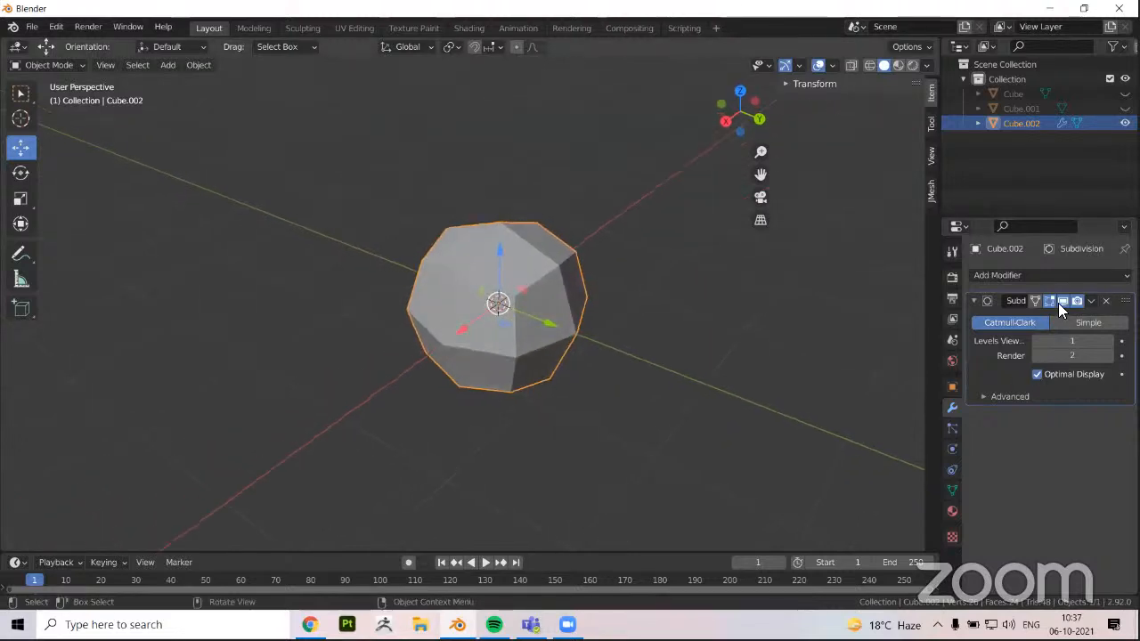
# Turn off the Subdivision modifier's viewport display and enter Edit Mode on the cube with nothing selected
pyautogui.click(1062, 301)
pyautogui.click(1061, 301)
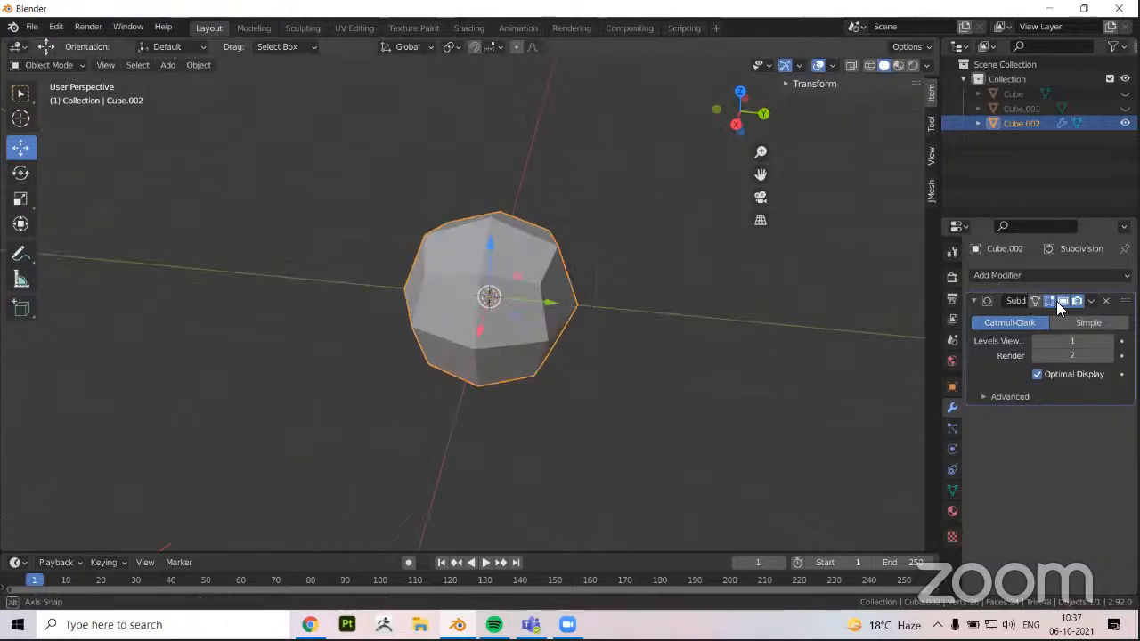
pyautogui.click(1061, 301)
pyautogui.moveTo(766, 307); pyautogui.dragTo(498, 275, button='middle')
pyautogui.press('Tab')
pyautogui.scroll(-1, 243, 322)
pyautogui.click(298, 303)
# Add three centred loop cuts to the cube, one in each direction, dividing every side into four faces
pyautogui.hotkey('ctrl', 'r')
pyautogui.click(460, 257)
pyautogui.rightClick(472, 294)
pyautogui.hotkey('ctrl', 'r')
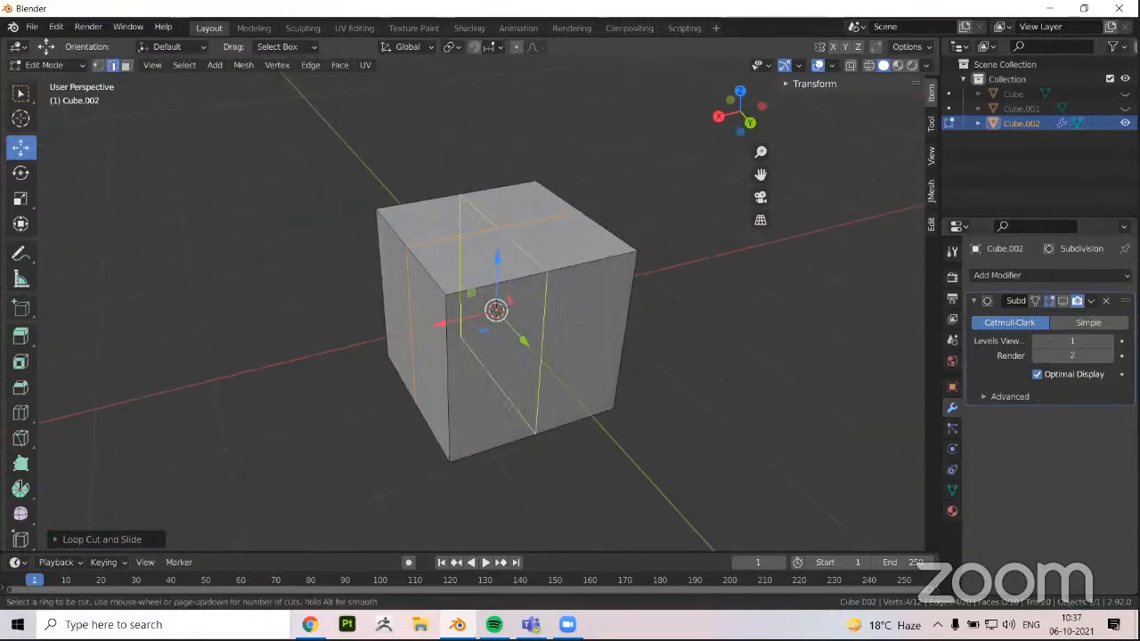
pyautogui.click(495, 289)
pyautogui.rightClick(495, 289)
pyautogui.hotkey('ctrl', 'r')
pyautogui.click(450, 356)
pyautogui.rightClick(337, 380)
pyautogui.moveTo(258, 358); pyautogui.dragTo(487, 251, button='middle')
pyautogui.click(348, 356)
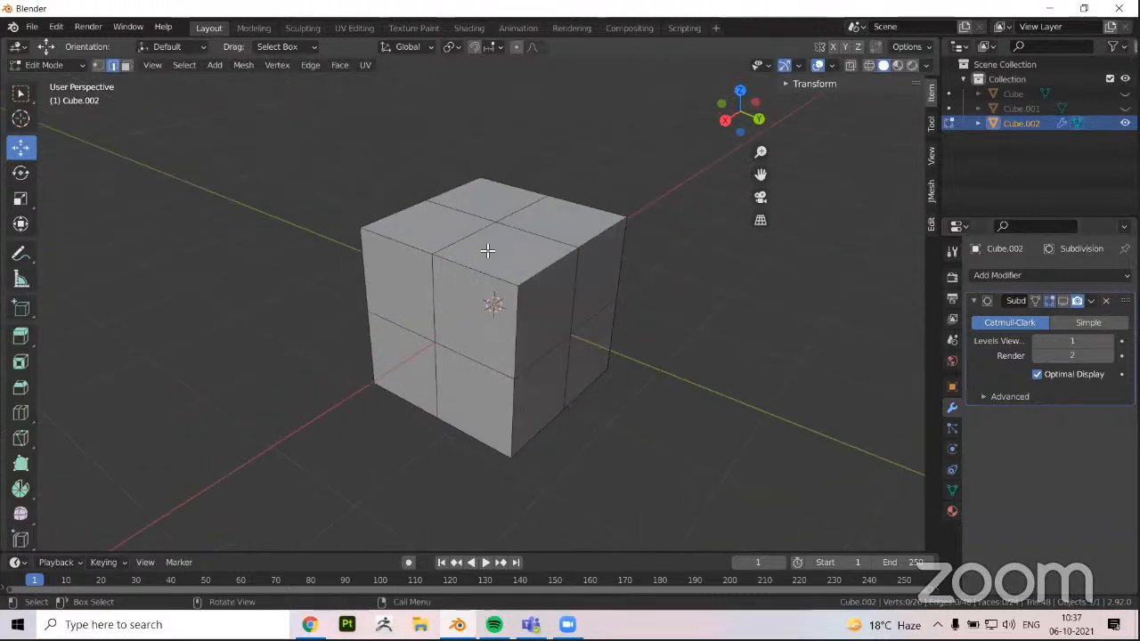
# Select the cube's middle edge loops in turn to inspect the divisions running around it
pyautogui.moveTo(430, 311); pyautogui.dragTo(448, 338, button='middle')
pyautogui.keyDown('alt'); pyautogui.click(443, 305); pyautogui.keyUp('alt')
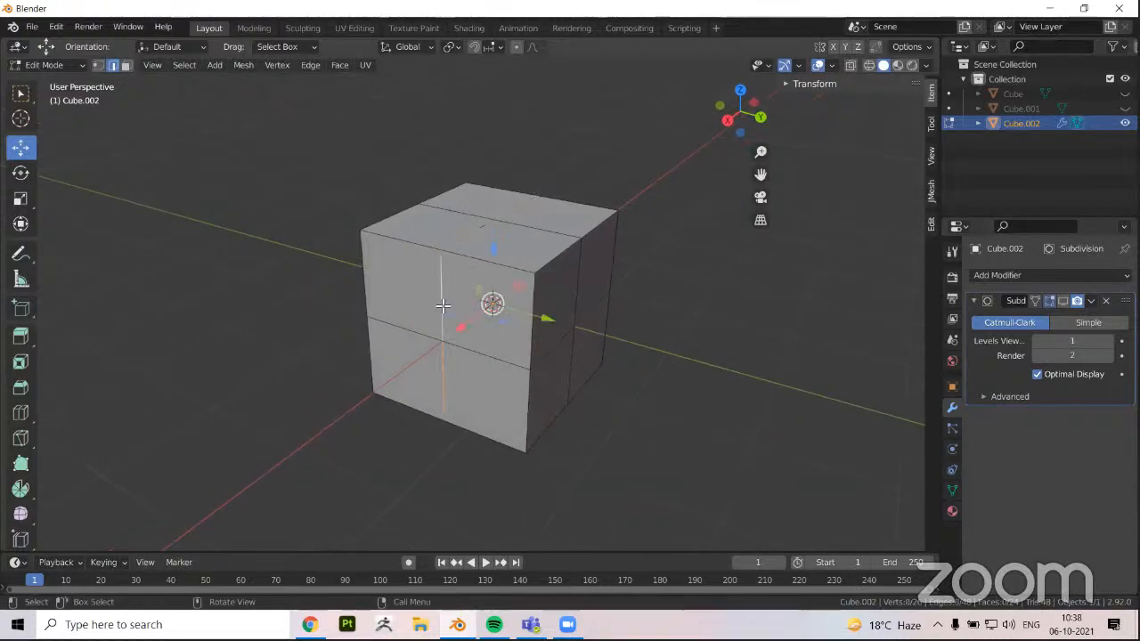
pyautogui.keyDown('alt'); pyautogui.click(482, 356); pyautogui.keyUp('alt')
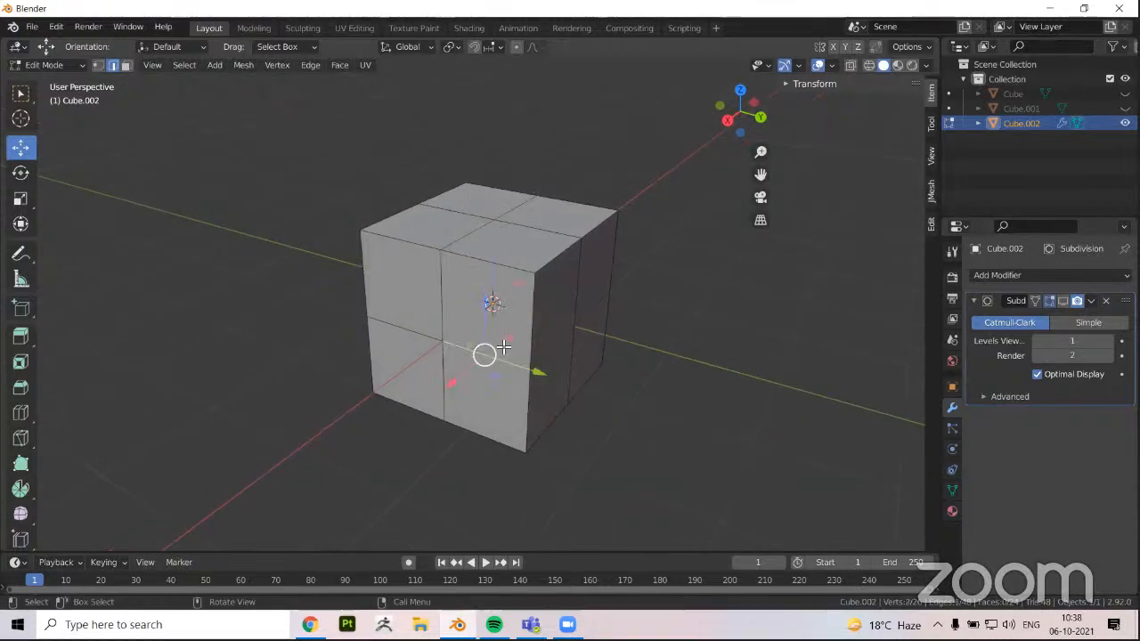
pyautogui.moveTo(550, 346); pyautogui.dragTo(545, 331, button='middle')
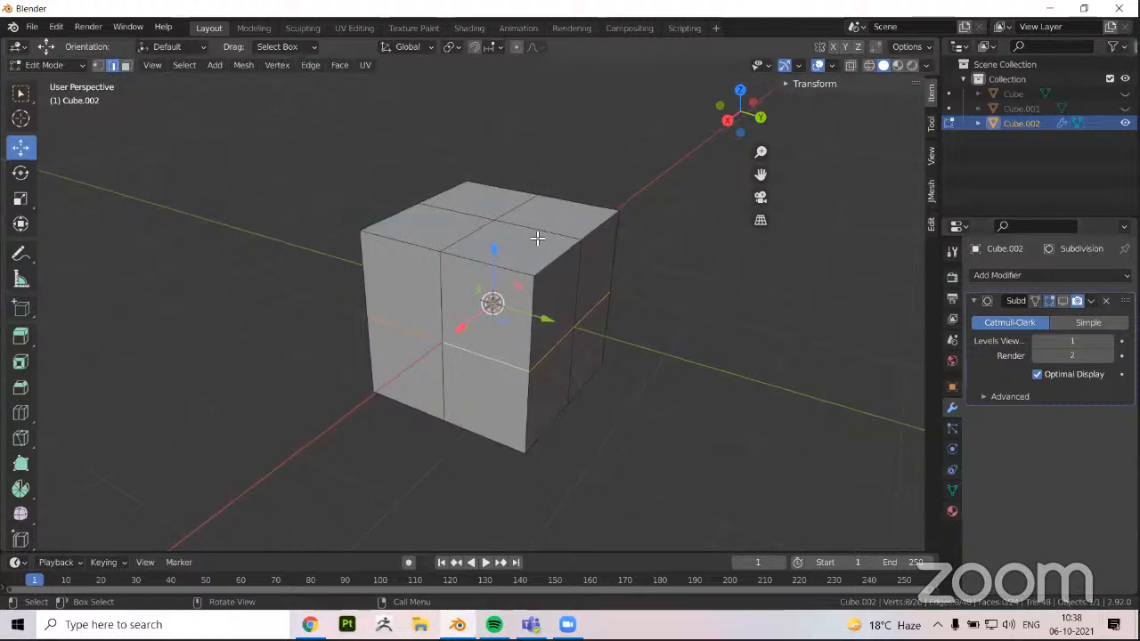
pyautogui.keyDown('alt'); pyautogui.click(576, 264); pyautogui.keyUp('alt')
pyautogui.moveTo(564, 378); pyautogui.dragTo(298, 364, button='middle')
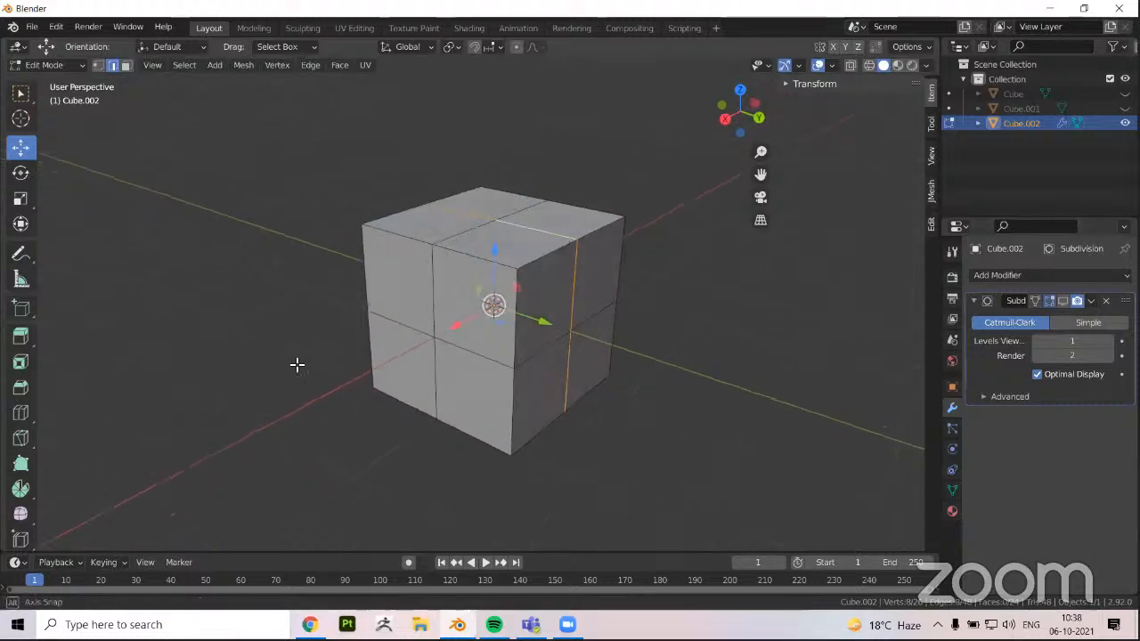
pyautogui.moveTo(365, 353); pyautogui.dragTo(377, 362, button='middle')
# Compare the divided cube in Object Mode and Edit Mode from several angles
pyautogui.press('Tab')
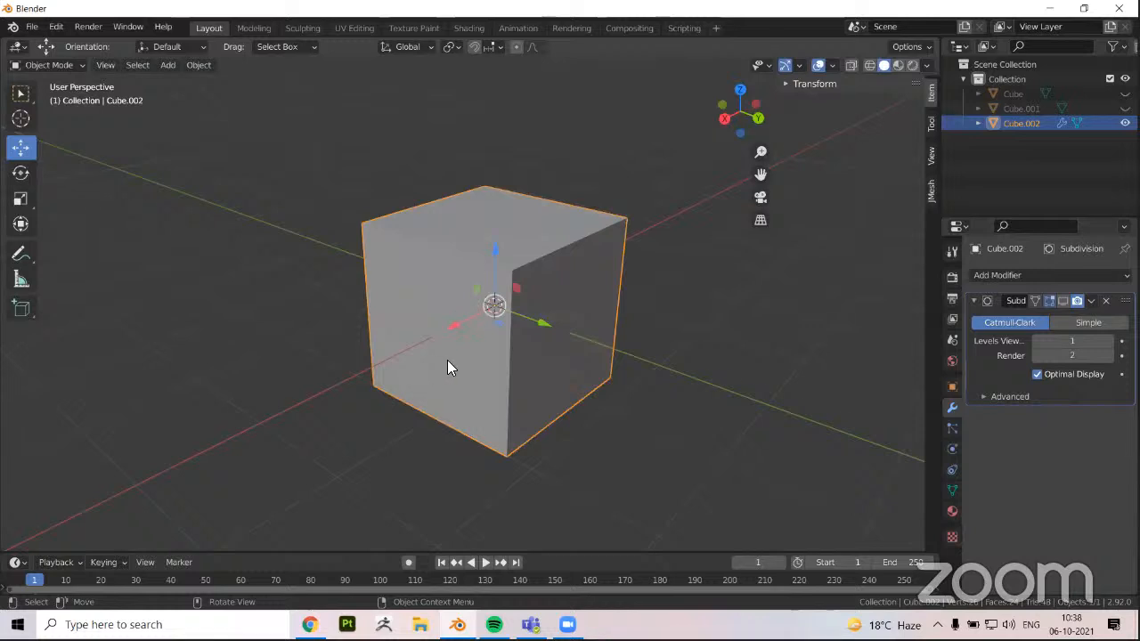
pyautogui.moveTo(447, 362); pyautogui.dragTo(628, 304, button='middle')
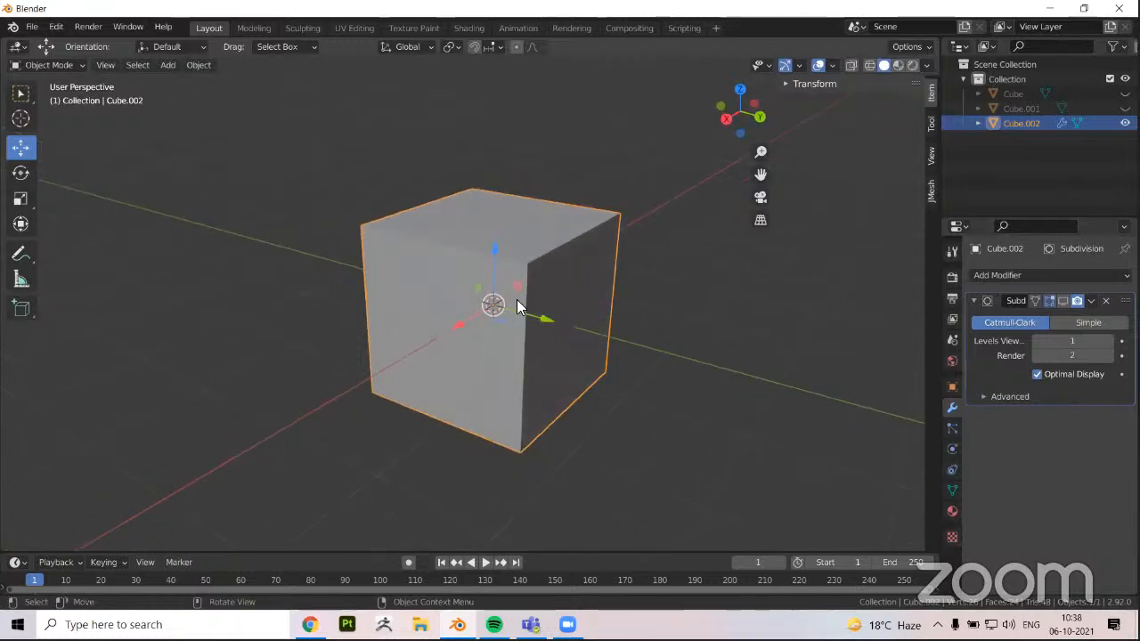
pyautogui.moveTo(517, 305); pyautogui.dragTo(448, 347, button='middle')
pyautogui.press('Tab')
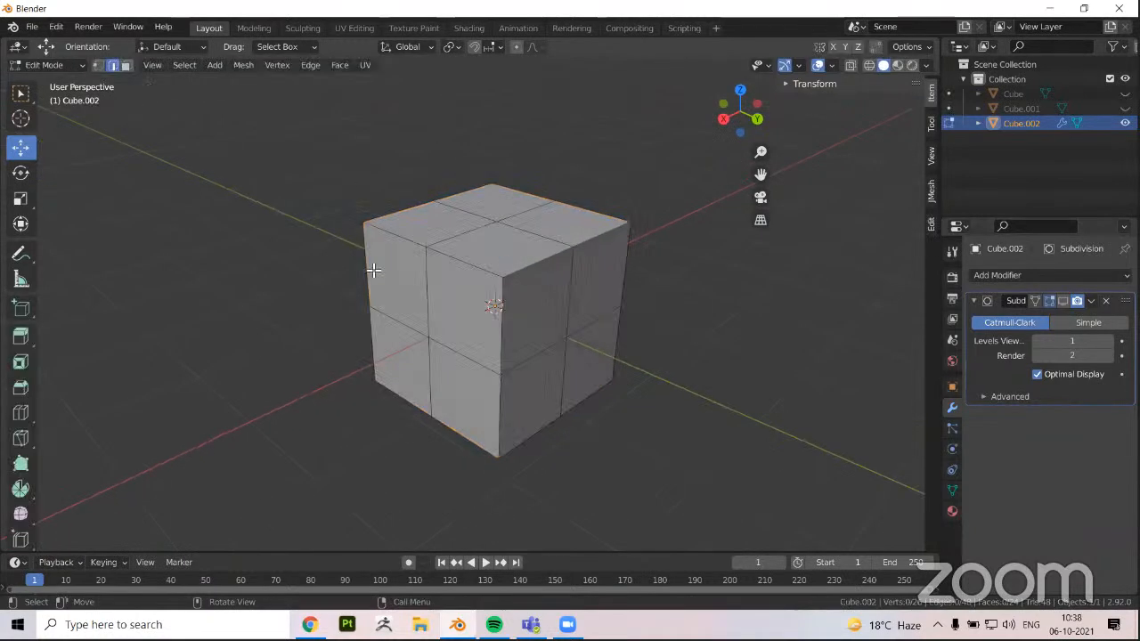
pyautogui.moveTo(445, 306); pyautogui.dragTo(464, 272, button='middle')
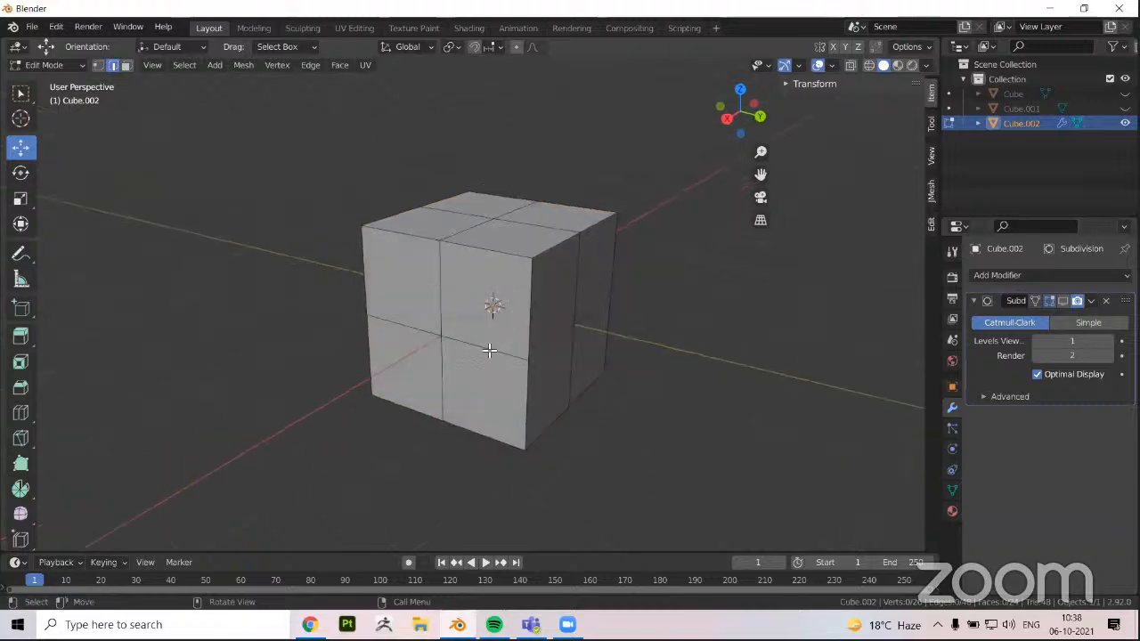
pyautogui.moveTo(540, 345); pyautogui.dragTo(391, 240, button='middle')
pyautogui.press('Tab')
pyautogui.scroll(3, 406, 312)
pyautogui.press('Tab')
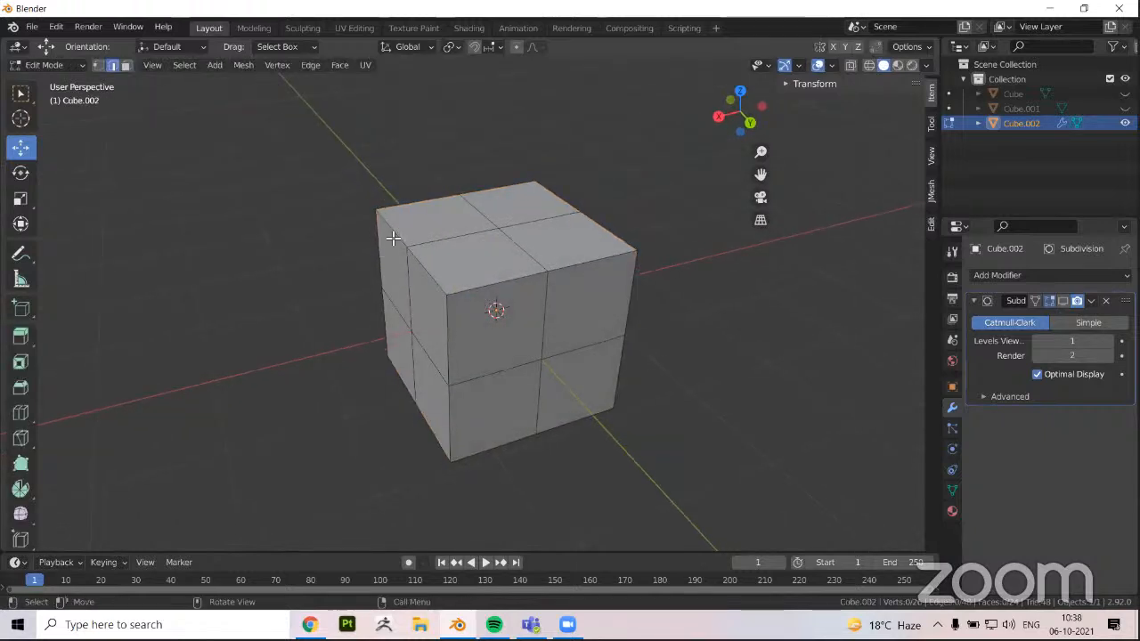
# Select one long upper corner edge of the cube and move it down and inward along Z and X
pyautogui.click(392, 237)
pyautogui.moveTo(407, 246); pyautogui.dragTo(692, 140, button='middle')
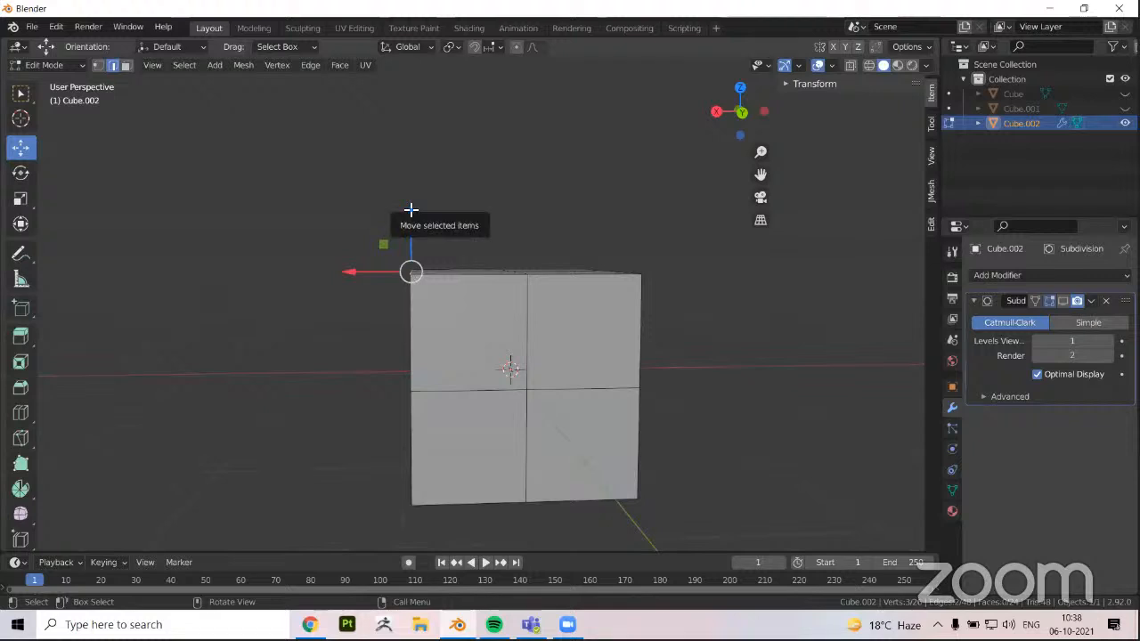
pyautogui.moveTo(411, 209); pyautogui.dragTo(410, 235)
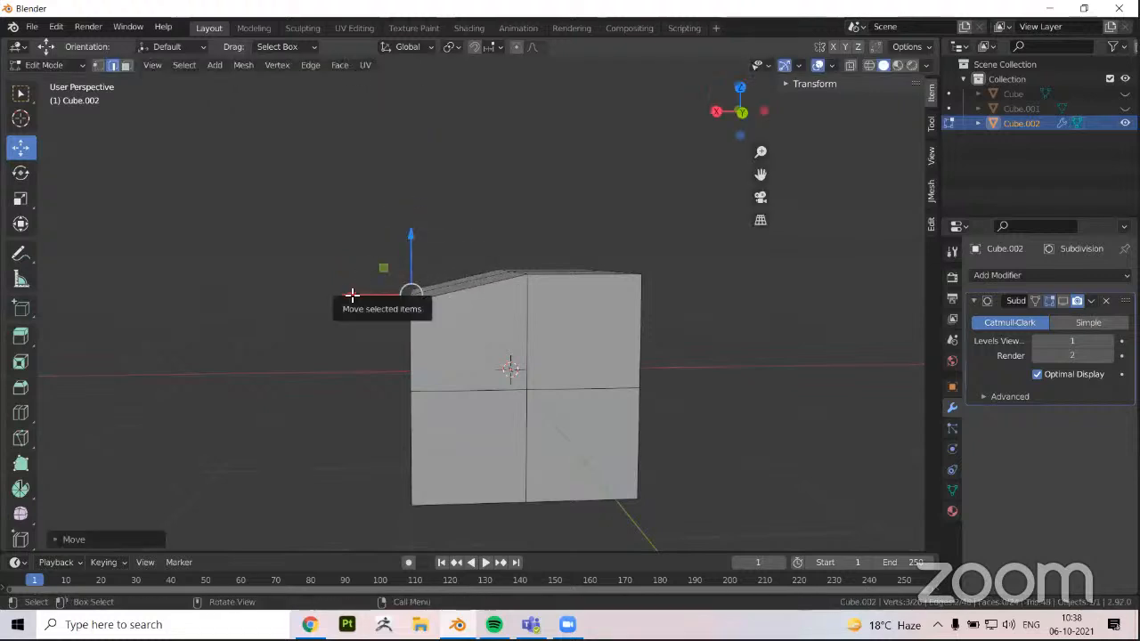
pyautogui.moveTo(358, 297); pyautogui.dragTo(373, 419)
pyautogui.moveTo(373, 419); pyautogui.dragTo(414, 384, button='middle')
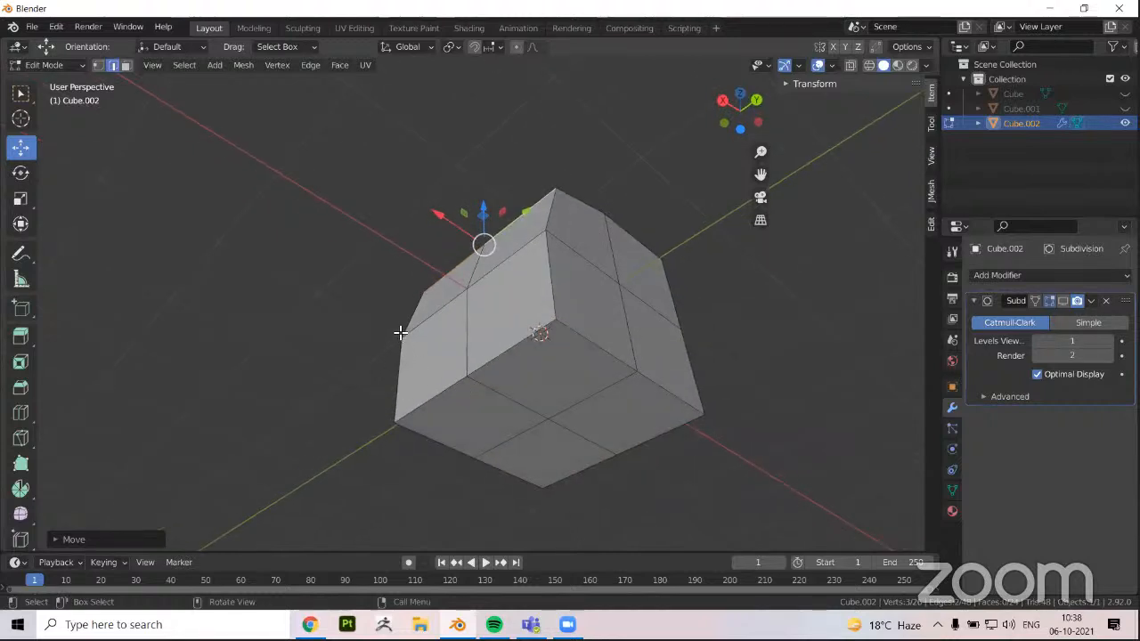
# Select a long lower corner edge of the cube and move it inward along X and Z
pyautogui.click(433, 395)
pyautogui.keyDown('shift'); pyautogui.click(486, 364); pyautogui.keyUp('shift')
pyautogui.moveTo(413, 336); pyautogui.dragTo(566, 353, button='middle')
pyautogui.press('g')
pyautogui.press('x')
pyautogui.click(467, 323)
pyautogui.press('g')
pyautogui.press('z')
pyautogui.click(535, 348)
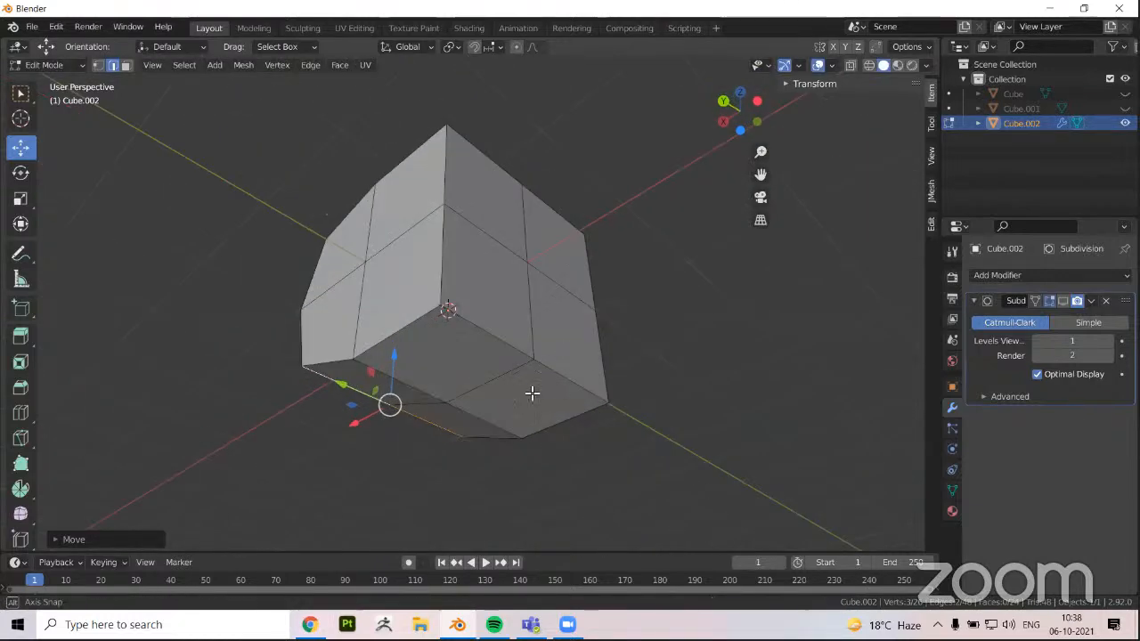
# Move the remaining long corner edges inward so the cube's end profile forms an even octagon
pyautogui.moveTo(531, 392); pyautogui.dragTo(554, 287, button='middle')
pyautogui.keyDown('alt'); pyautogui.click(502, 321); pyautogui.keyUp('alt')
pyautogui.moveTo(499, 324)
pyautogui.mouseDown(button='middle')
pyautogui.moveTo(516, 319)
pyautogui.moveTo(493, 320)
pyautogui.mouseUp(button='middle')
pyautogui.moveTo(572, 235); pyautogui.dragTo(571, 266)
pyautogui.moveTo(514, 317); pyautogui.dragTo(498, 350)
pyautogui.moveTo(463, 346); pyautogui.dragTo(511, 318, button='middle')
pyautogui.scroll(-2, 477, 378)
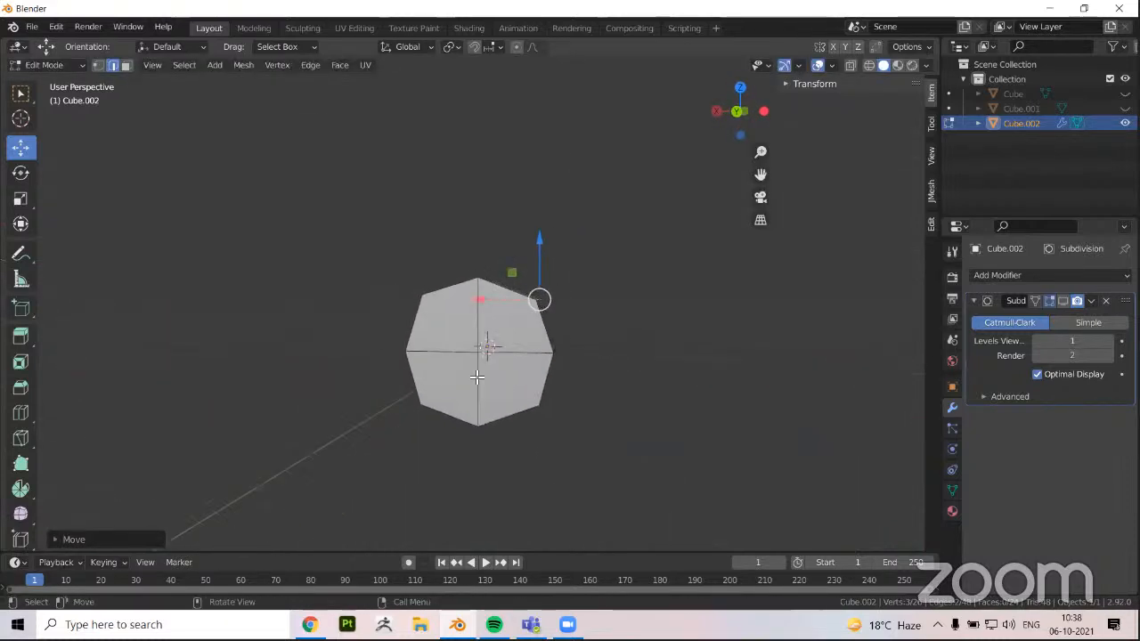
pyautogui.moveTo(478, 378); pyautogui.dragTo(389, 308, button='middle')
# Select the outer edge loop at one end of the shape, move it inward along Y and scale it down
pyautogui.moveTo(454, 401); pyautogui.dragTo(676, 375, button='middle')
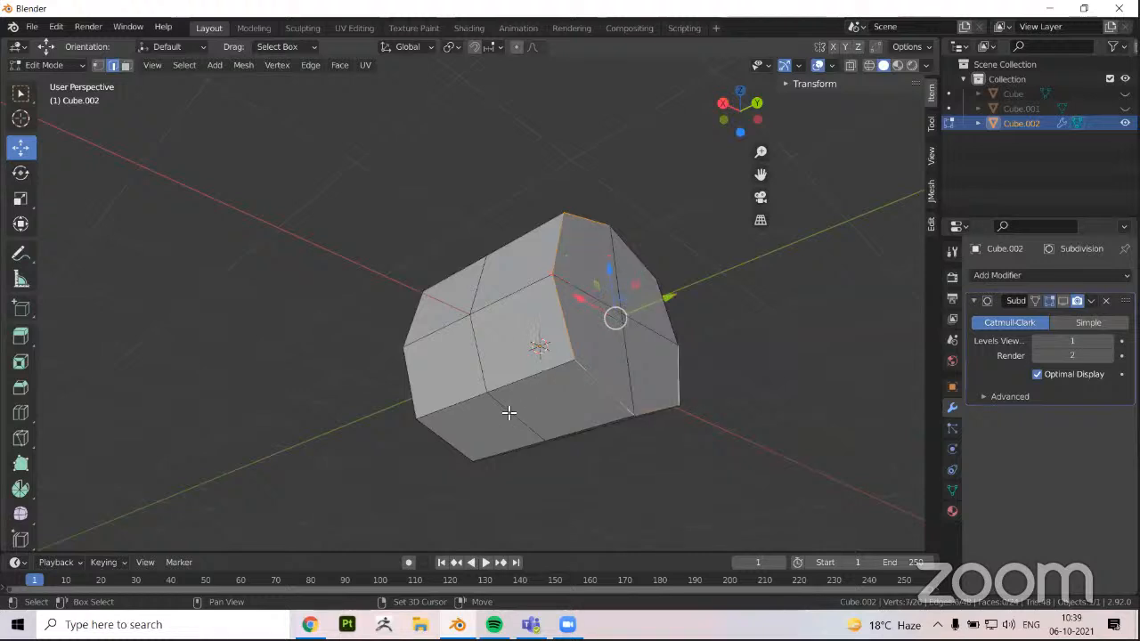
pyautogui.moveTo(503, 411); pyautogui.dragTo(491, 407, button='middle')
pyautogui.press('g')
pyautogui.press('y')
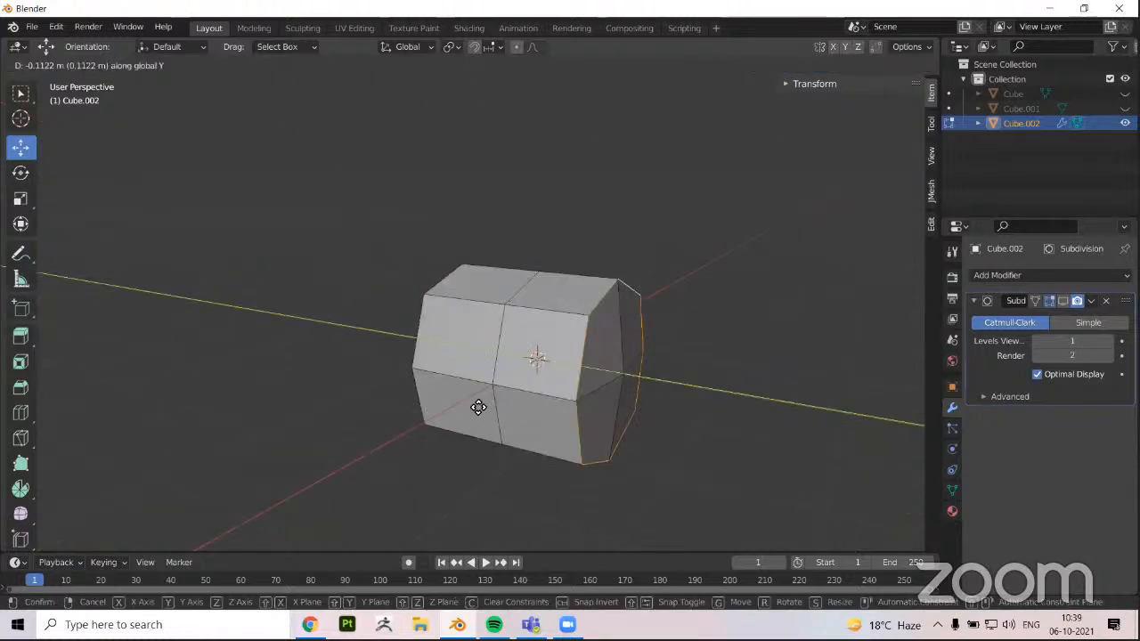
pyautogui.click(410, 426)
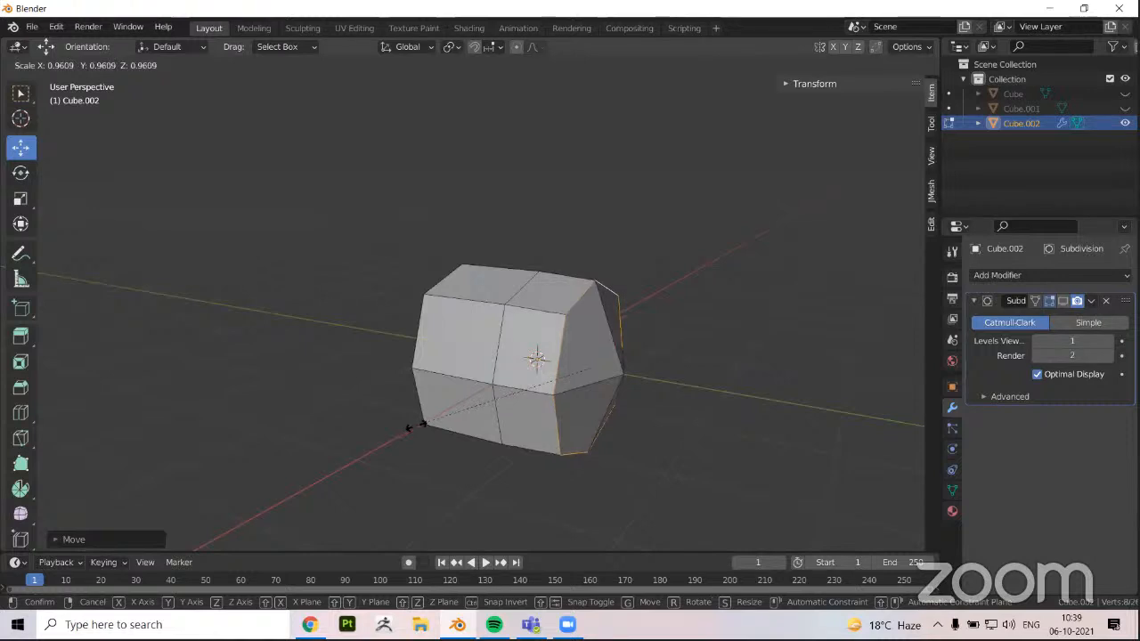
pyautogui.click(496, 442)
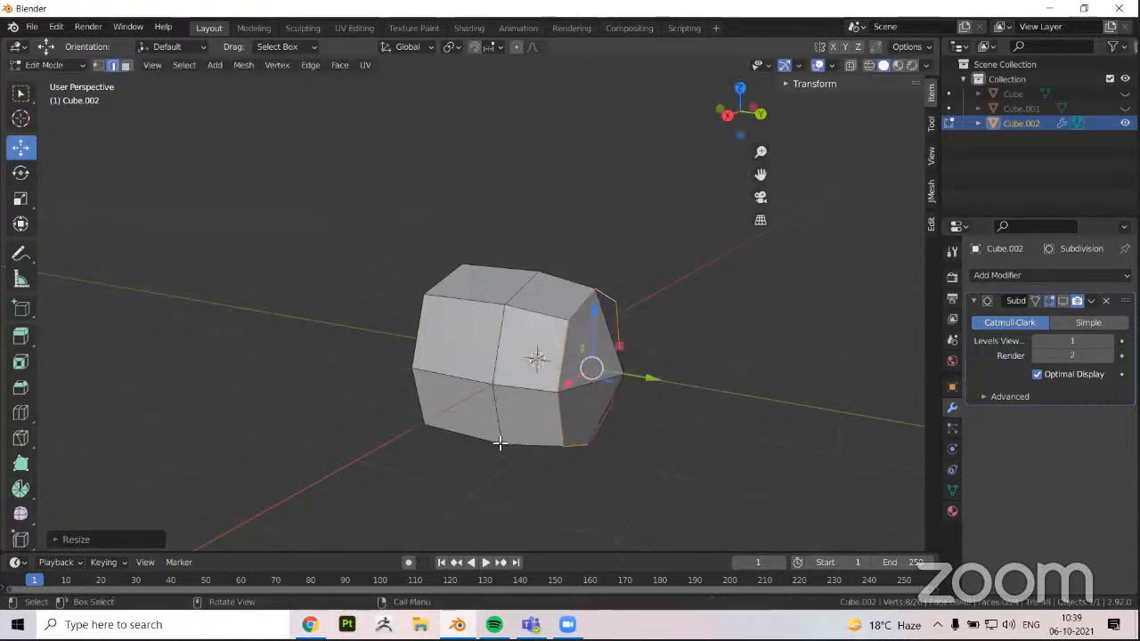
# Select the outer edge loop at the opposite end, move it inward along Y and scale it down to match
pyautogui.moveTo(458, 339); pyautogui.dragTo(545, 342, button='middle')
pyautogui.keyDown('alt'); pyautogui.click(454, 339); pyautogui.keyUp('alt')
pyautogui.moveTo(462, 388); pyautogui.dragTo(460, 296, button='middle')
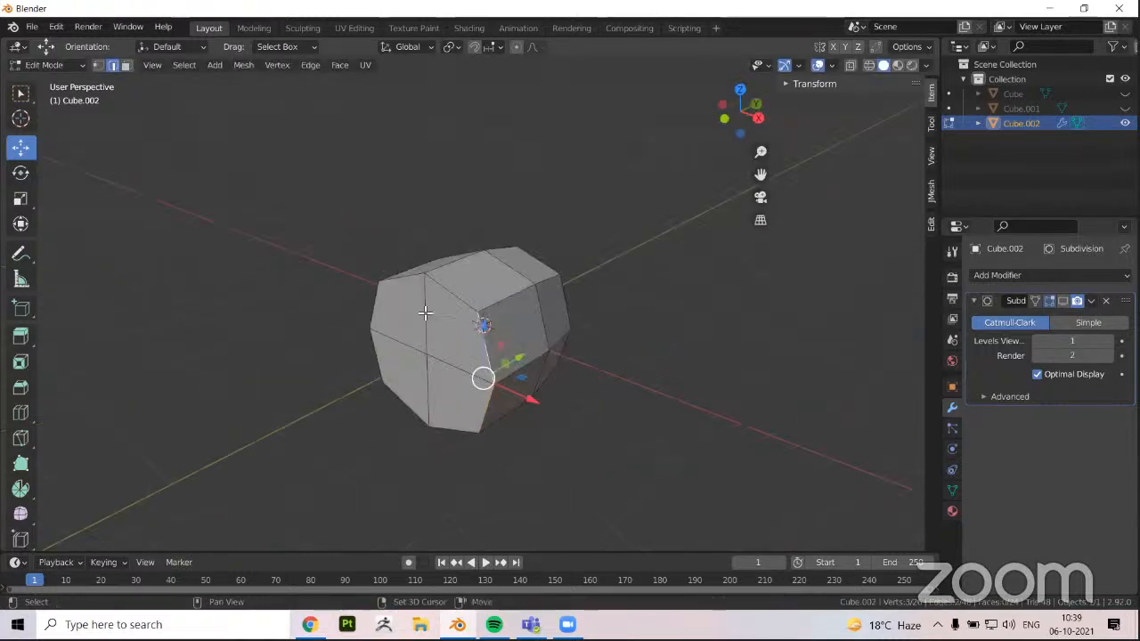
pyautogui.moveTo(321, 386); pyautogui.dragTo(386, 445, button='middle')
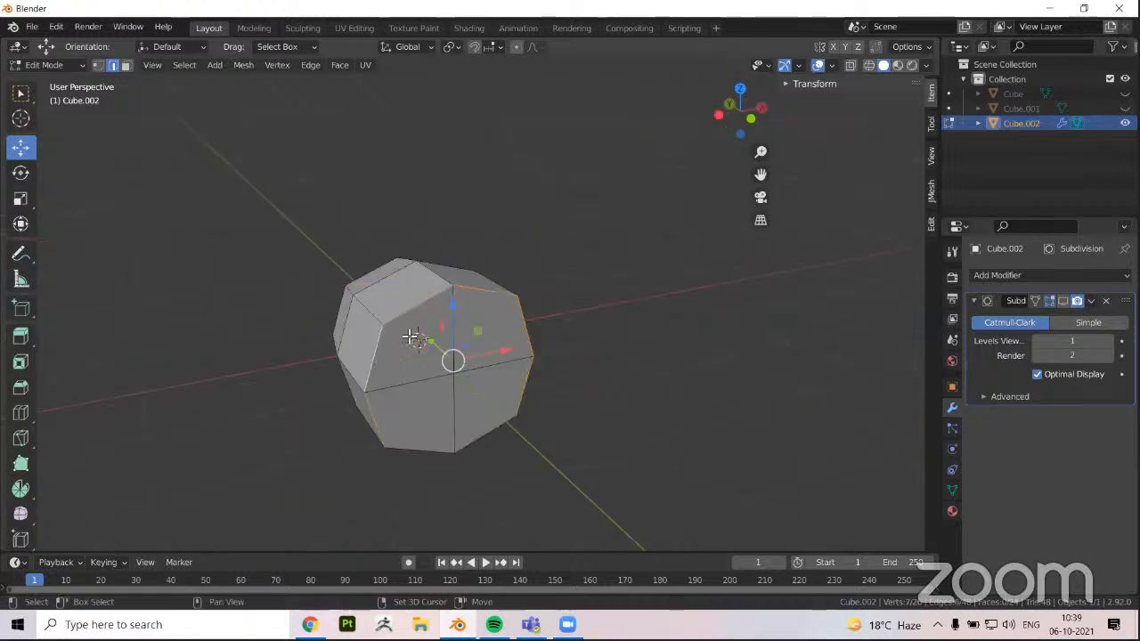
pyautogui.moveTo(432, 406); pyautogui.dragTo(248, 400, button='middle')
pyautogui.press('g')
pyautogui.press('y')
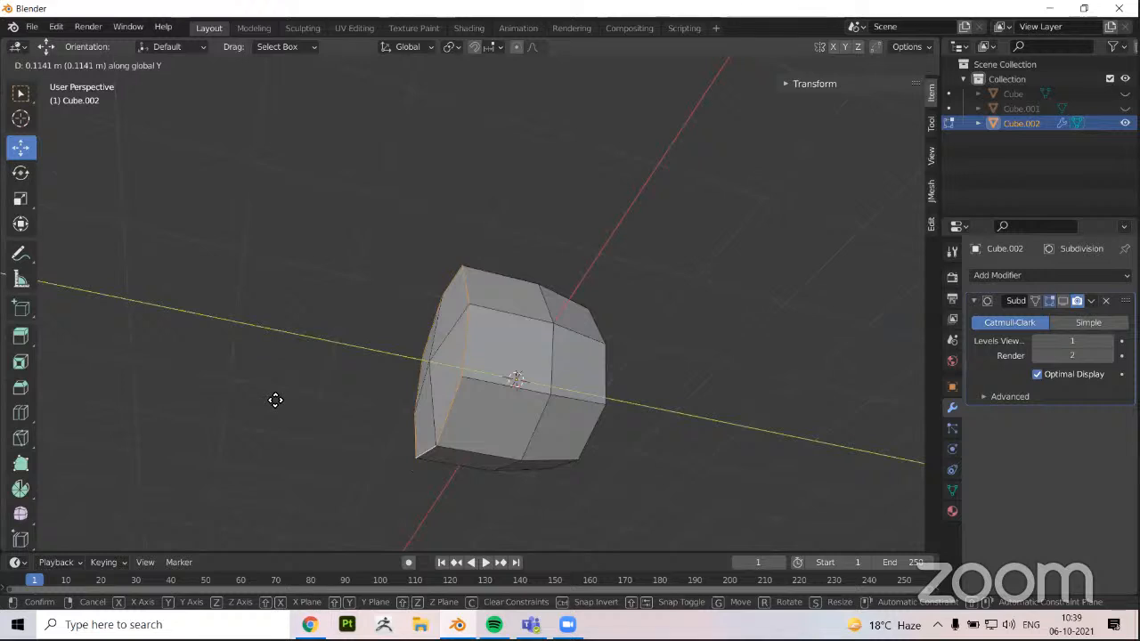
pyautogui.click(268, 401)
pyautogui.press('s')
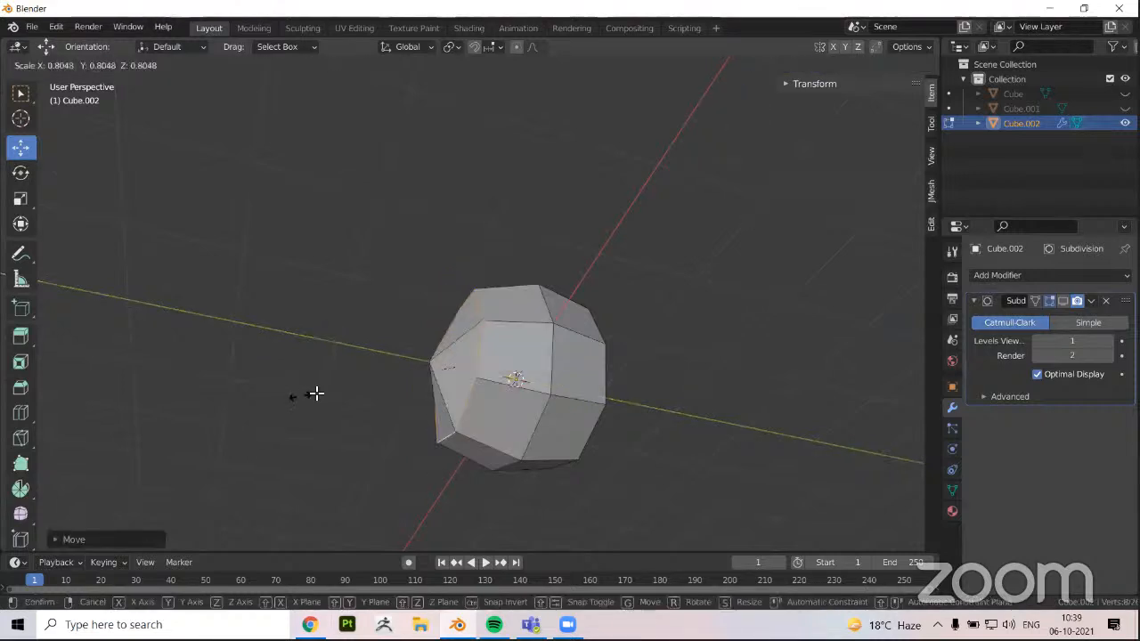
pyautogui.click(560, 451)
# Return to Object Mode and delete the hand-rounded cube
pyautogui.moveTo(489, 491); pyautogui.dragTo(473, 412, button='middle')
pyautogui.press('Tab')
pyautogui.scroll(-2, 473, 411)
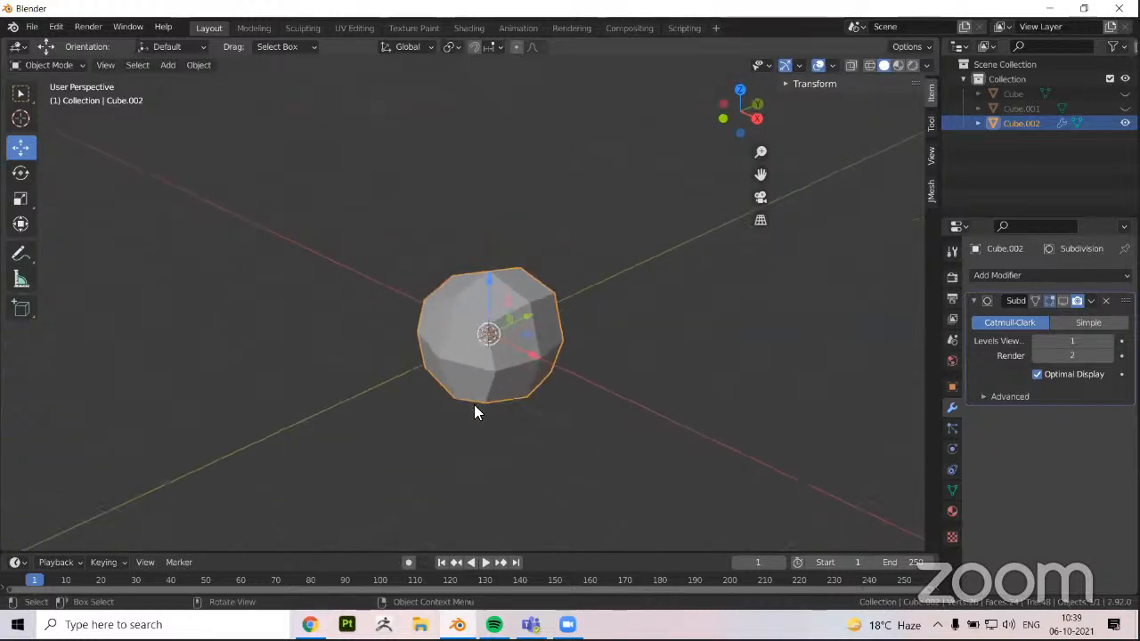
pyautogui.press('Delete')
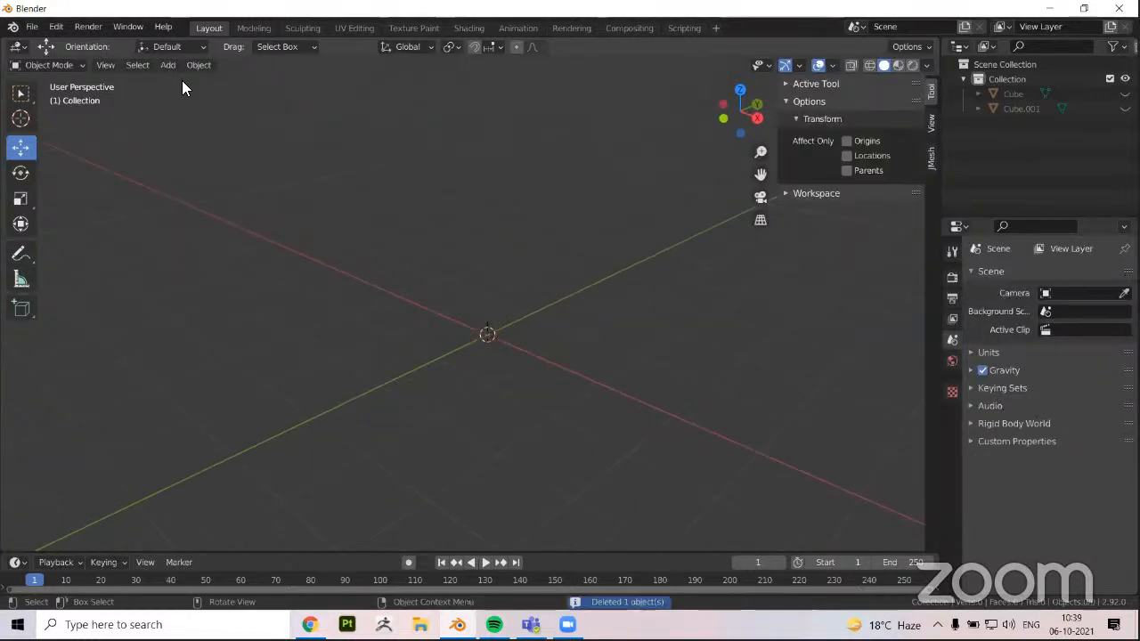
# Add a new cube mesh at the world origin and give it a Subdivision Surface modifier
pyautogui.click(168, 65)
pyautogui.moveTo(214, 82)
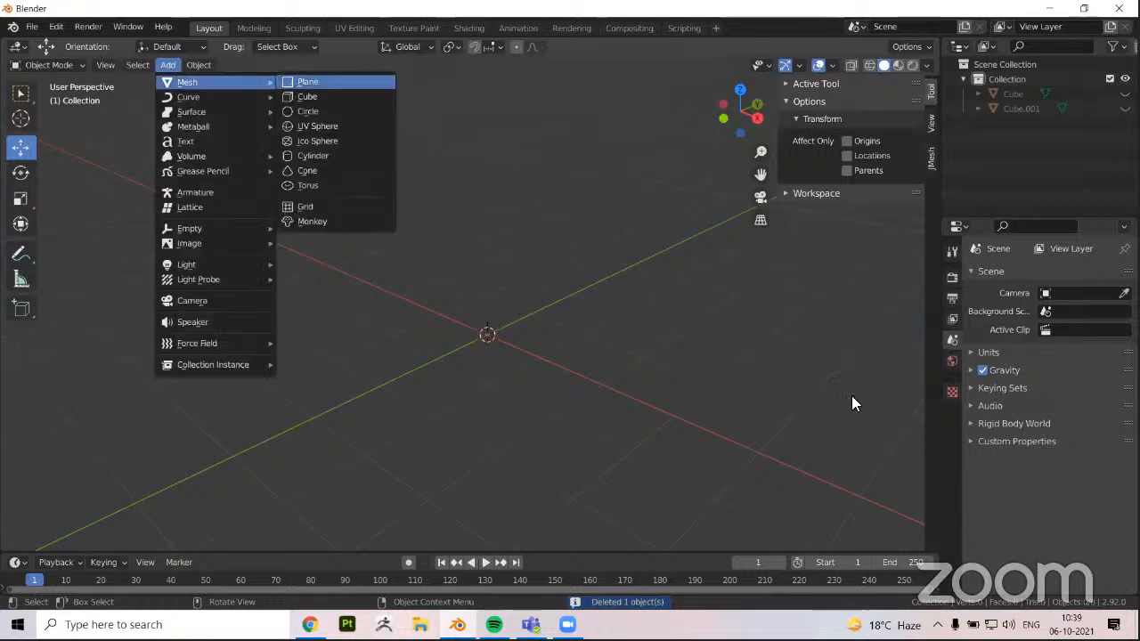
pyautogui.click(307, 96)
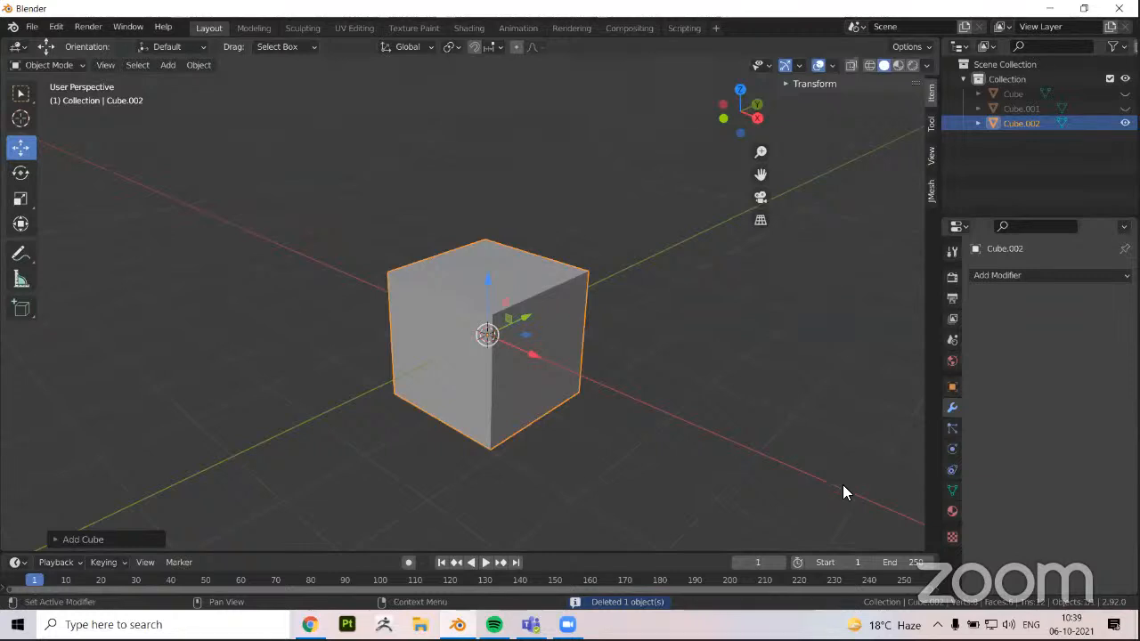
pyautogui.click(1050, 275)
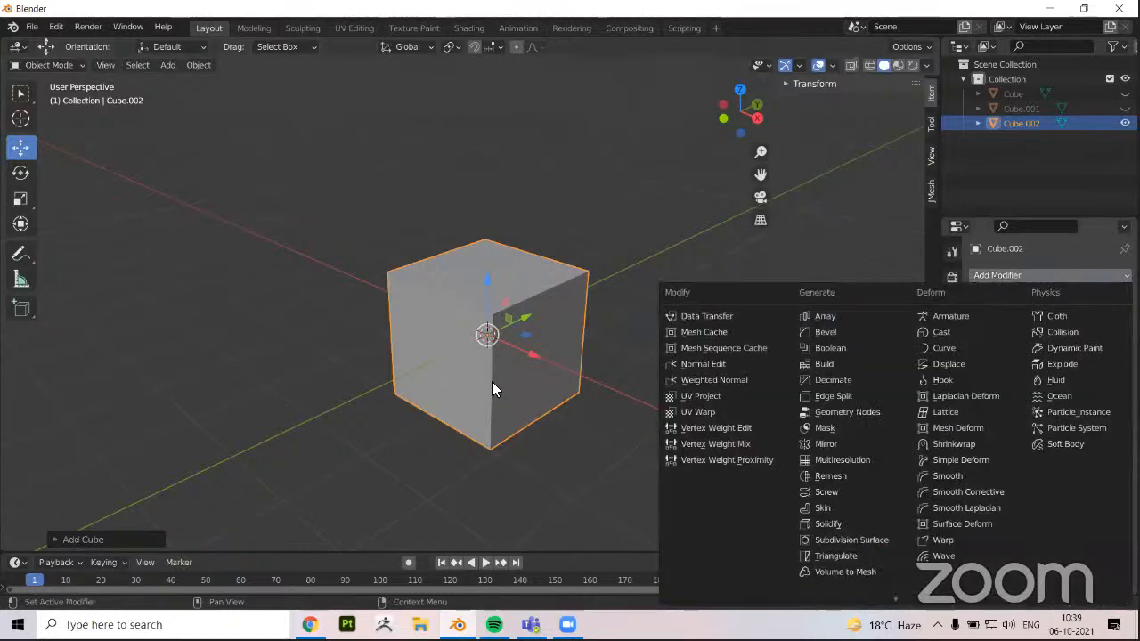
pyautogui.click(851, 540)
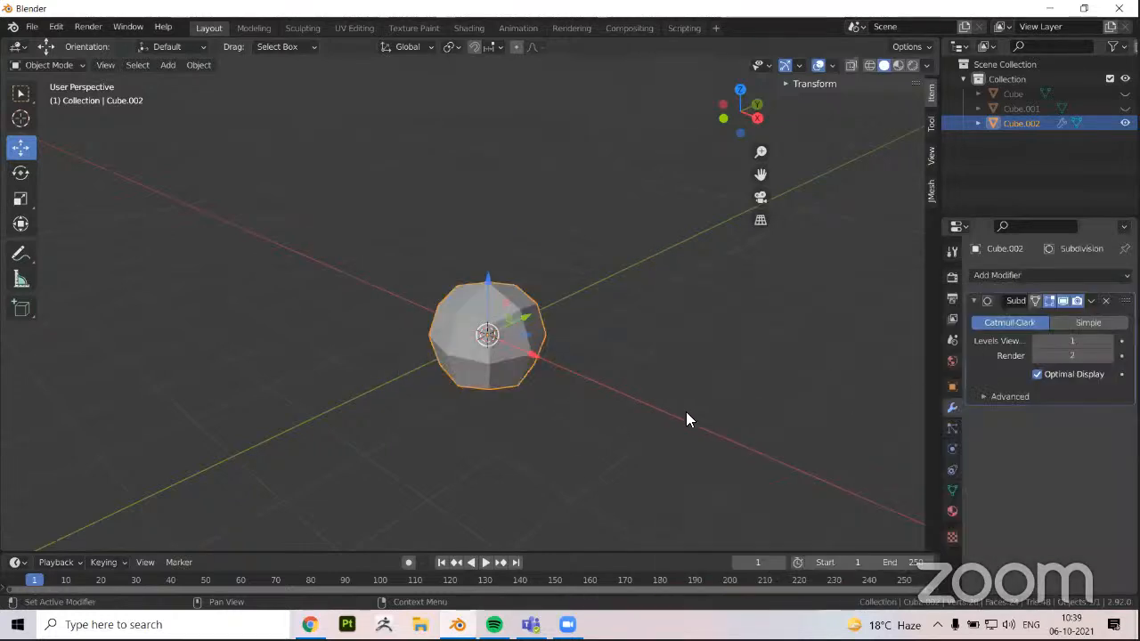
# Set the Subdivision Surface modifier's viewport level to 2 on the new cube
pyautogui.moveTo(666, 308); pyautogui.dragTo(513, 349, button='middle')
pyautogui.scroll(5, 513, 349)
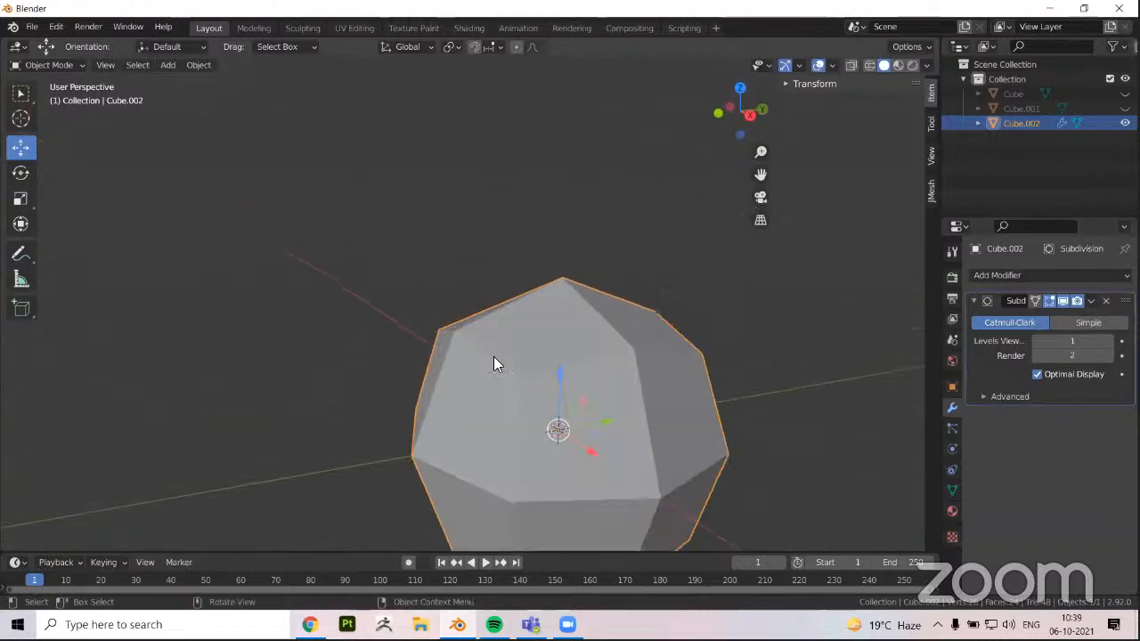
pyautogui.moveTo(484, 301); pyautogui.dragTo(760, 384, button='middle')
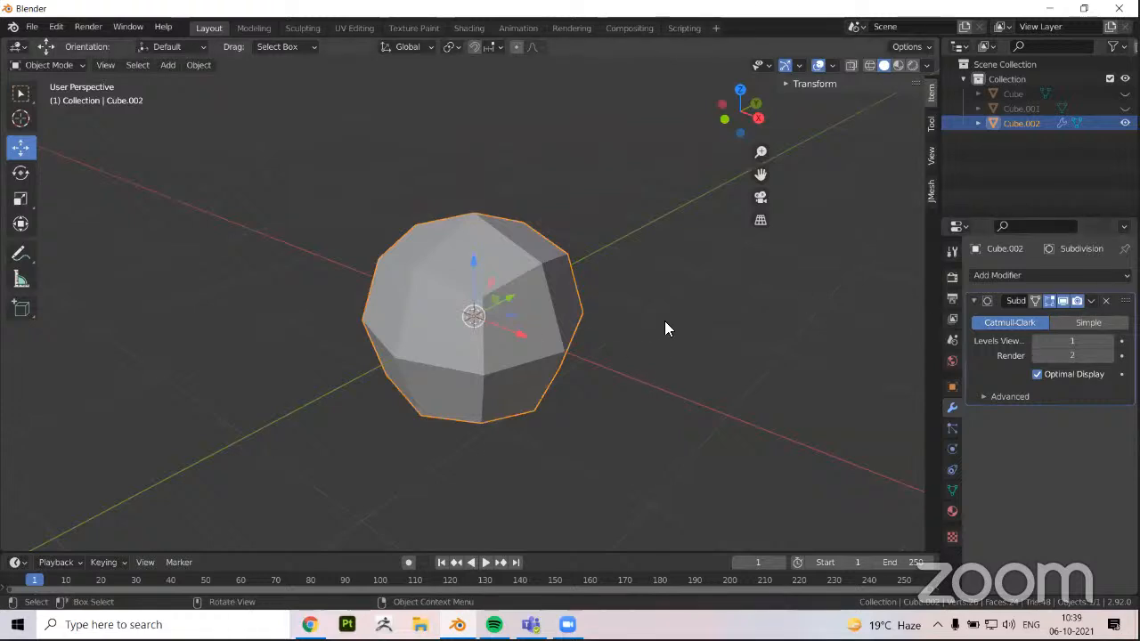
pyautogui.moveTo(667, 326); pyautogui.dragTo(557, 318, button='middle')
pyautogui.moveTo(486, 276); pyautogui.dragTo(498, 291, button='middle')
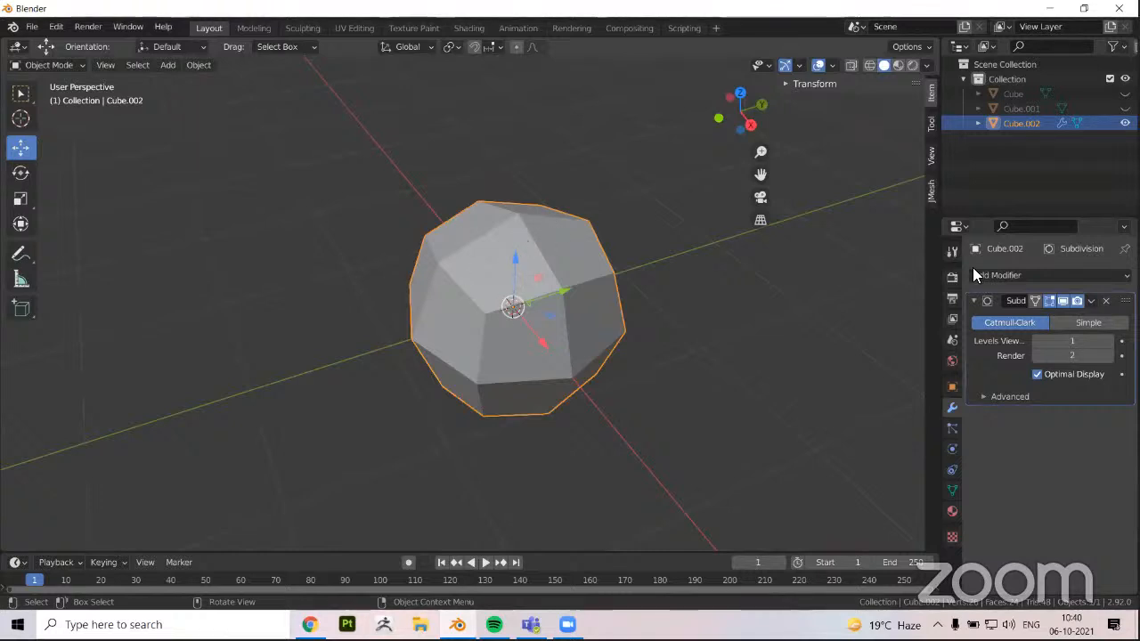
pyautogui.click(1072, 341)
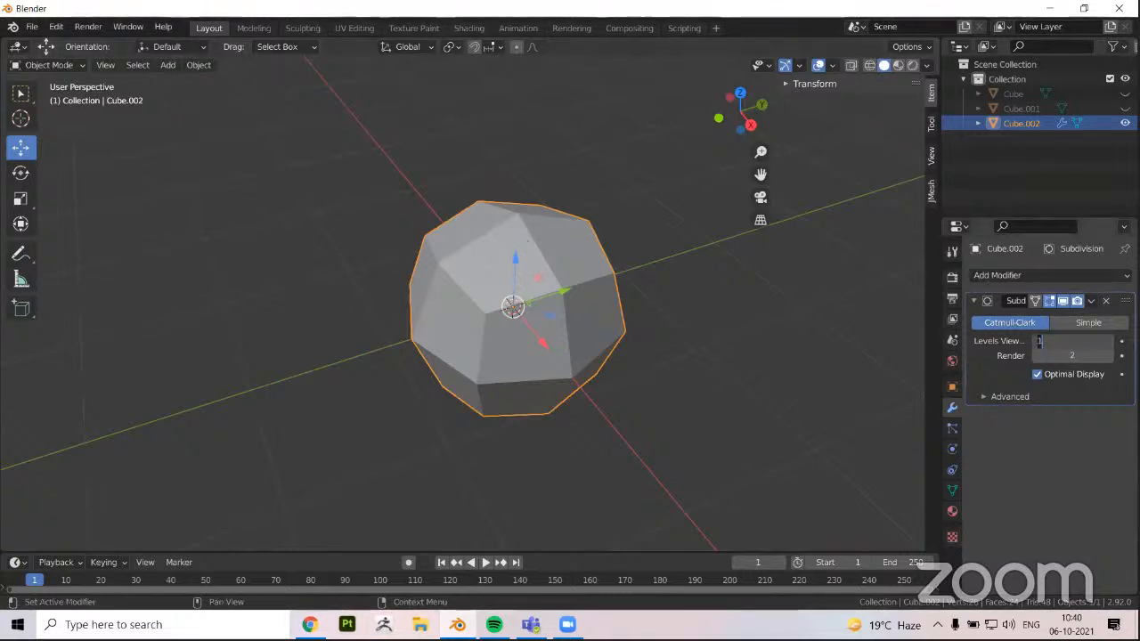
pyautogui.write('2')
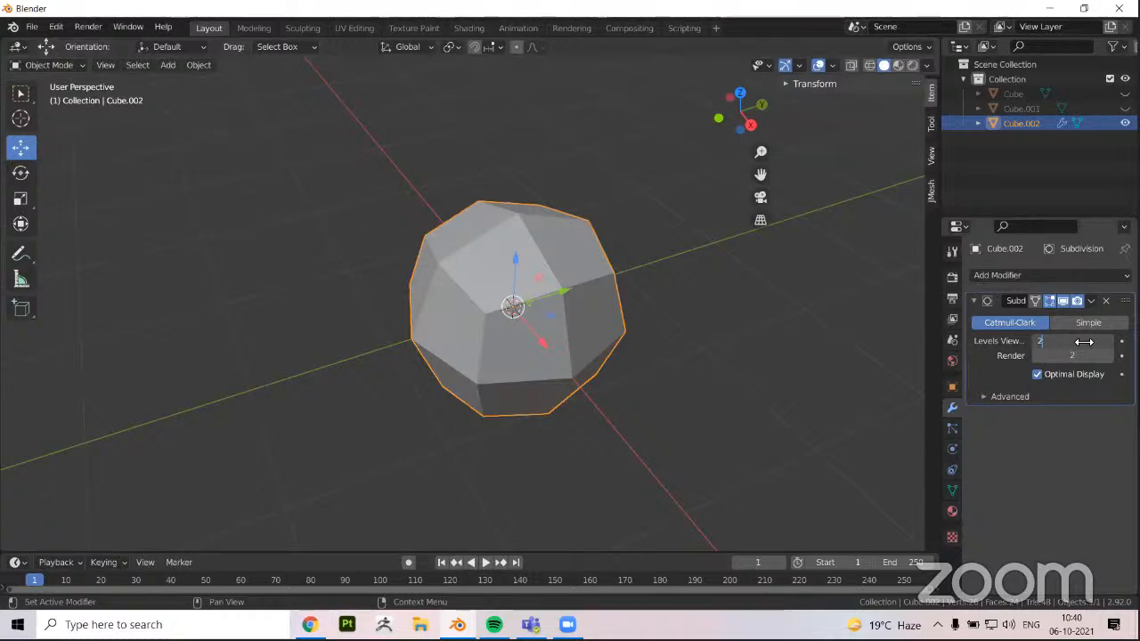
pyautogui.press('Return')
pyautogui.moveTo(499, 315); pyautogui.dragTo(475, 310, button='middle')
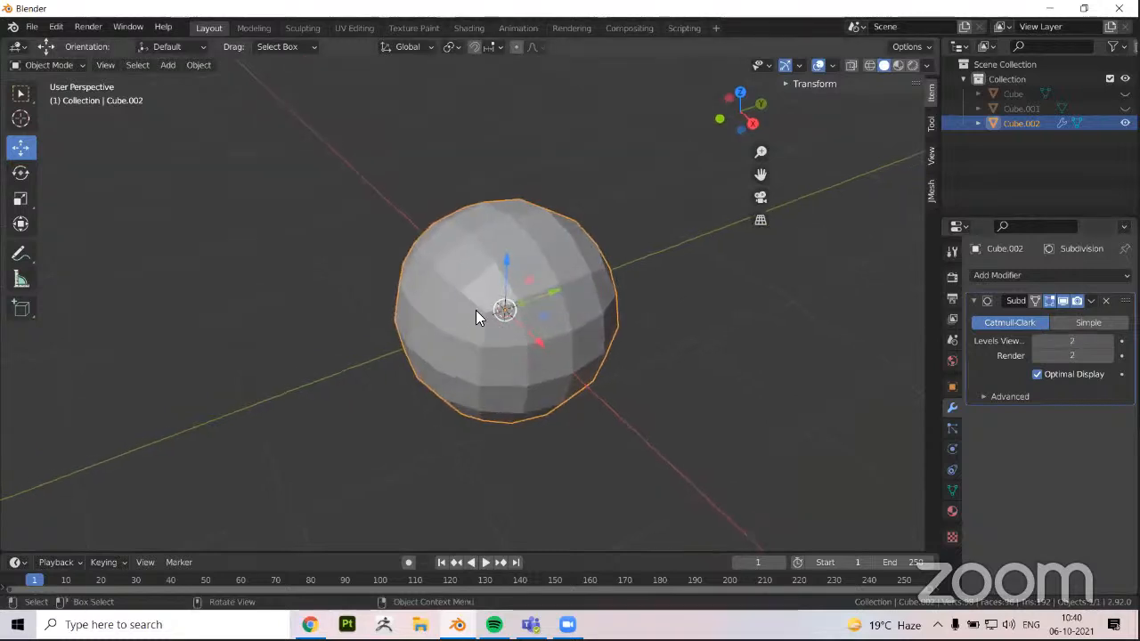
pyautogui.scroll(-2, 500, 301)
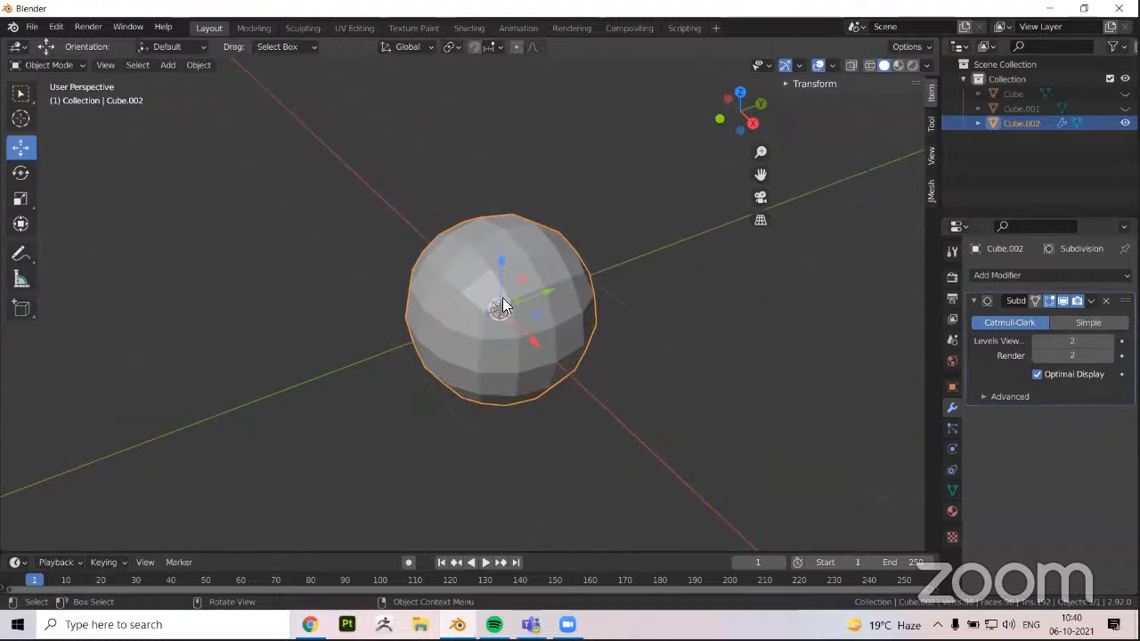
# Compare the rounded shape with its original cube cage in Edit Mode and return to Object Mode
pyautogui.press('Tab')
pyautogui.click(498, 309)
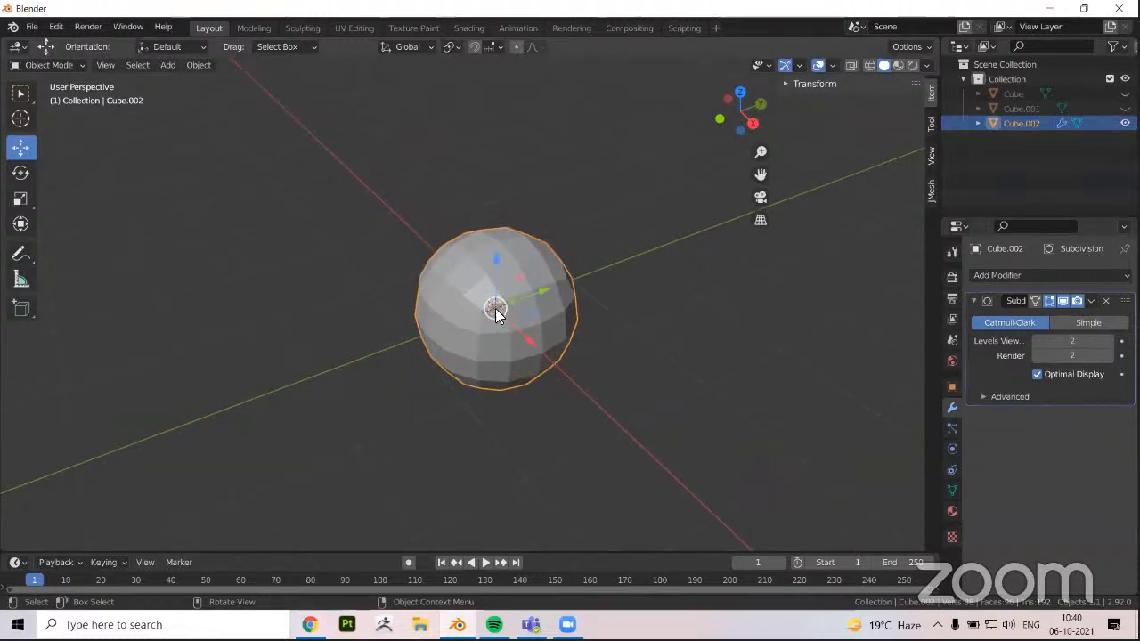
pyautogui.press('Tab')
pyautogui.moveTo(748, 283); pyautogui.dragTo(657, 317, button='middle')
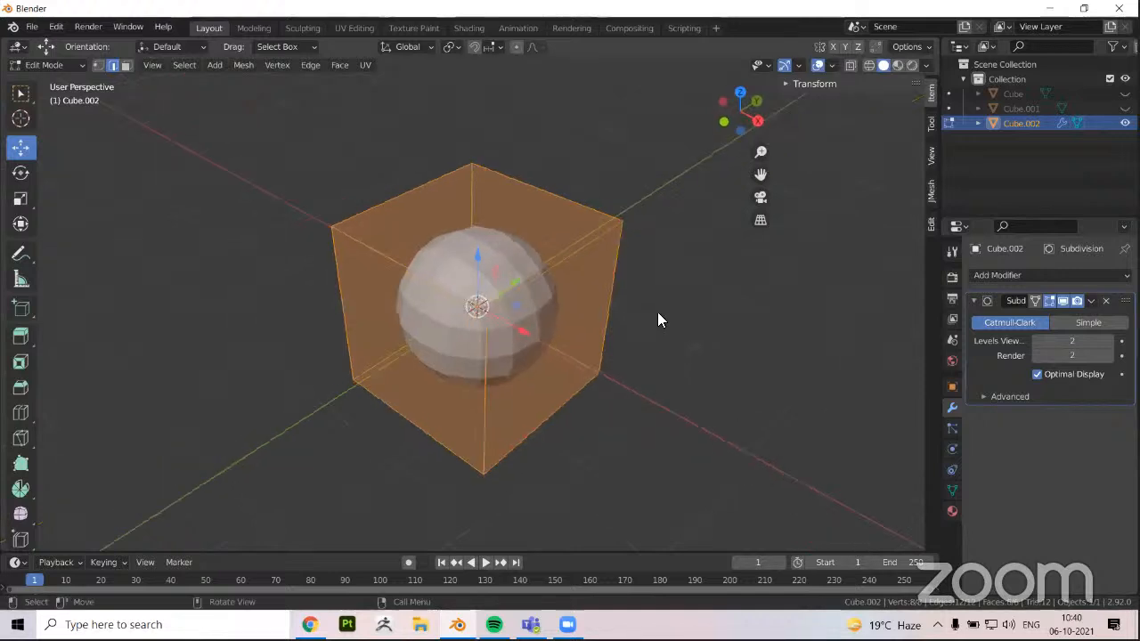
pyautogui.press('Tab')
pyautogui.scroll(3, 810, 85)
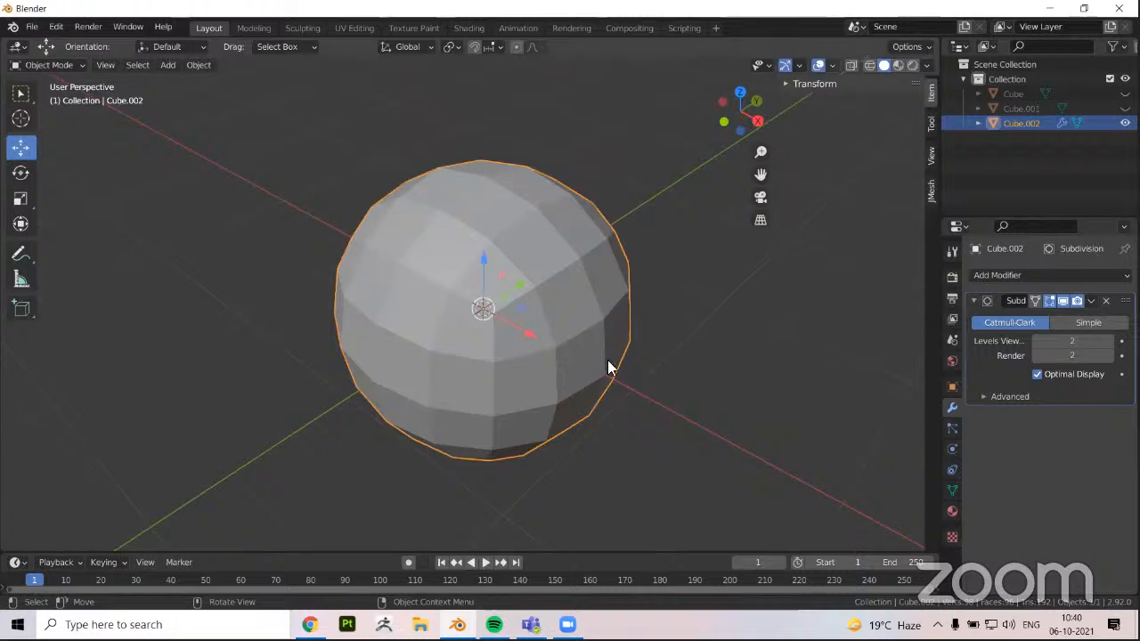
# Apply the Subdivision Surface modifier to the rounded cube and inspect its resulting mesh in Edit Mode with face selection
pyautogui.click(833, 65)
pyautogui.click(739, 312)
pyautogui.press('Tab')
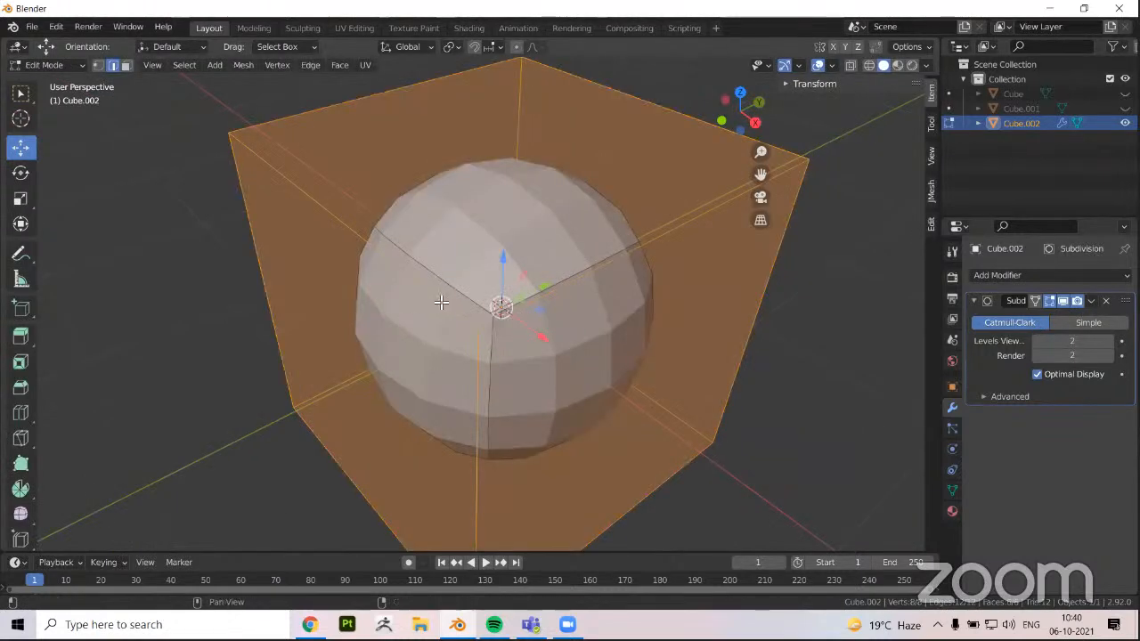
pyautogui.click(833, 65)
pyautogui.click(740, 312)
pyautogui.press('Tab')
pyautogui.scroll(-3, 600, 279)
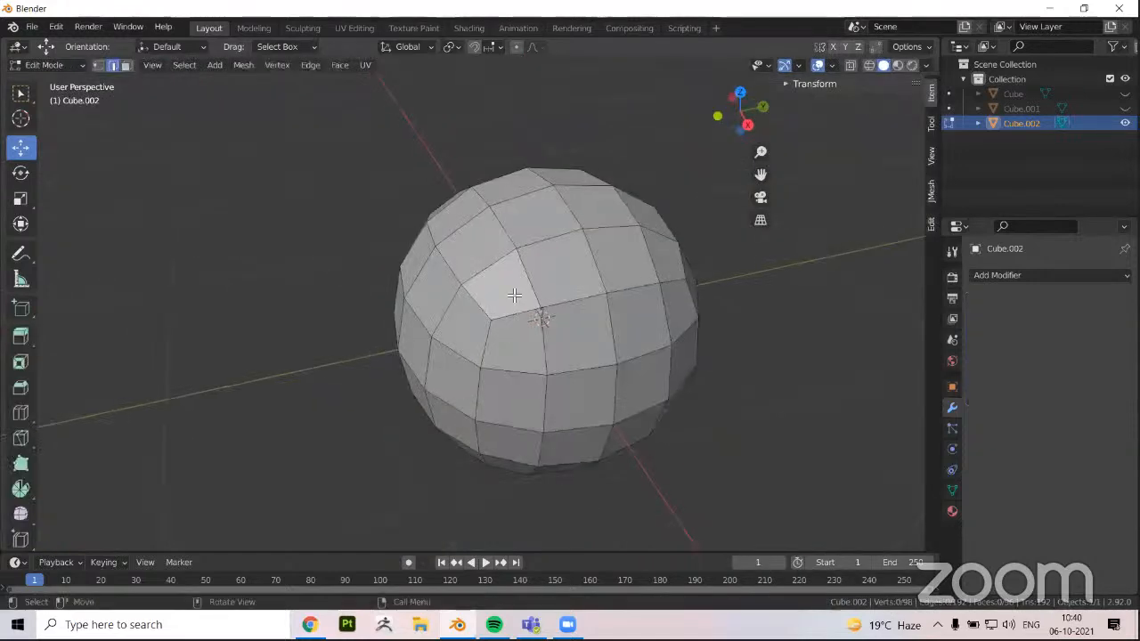
pyautogui.press('3')
pyautogui.scroll(-3, 525, 249)
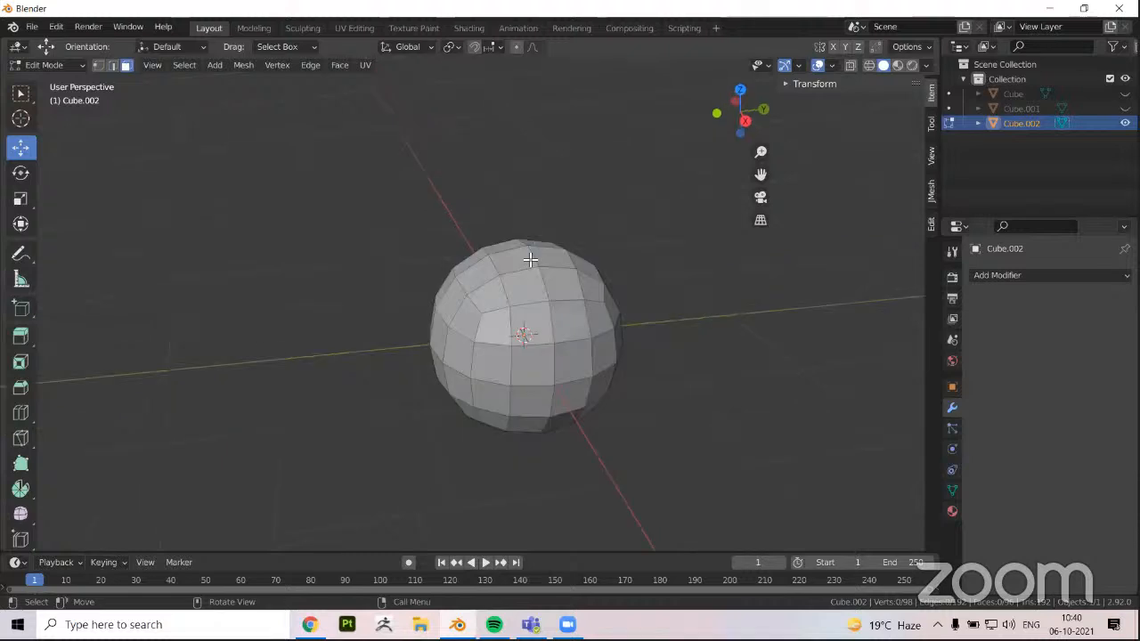
pyautogui.scroll(-1, 523, 376)
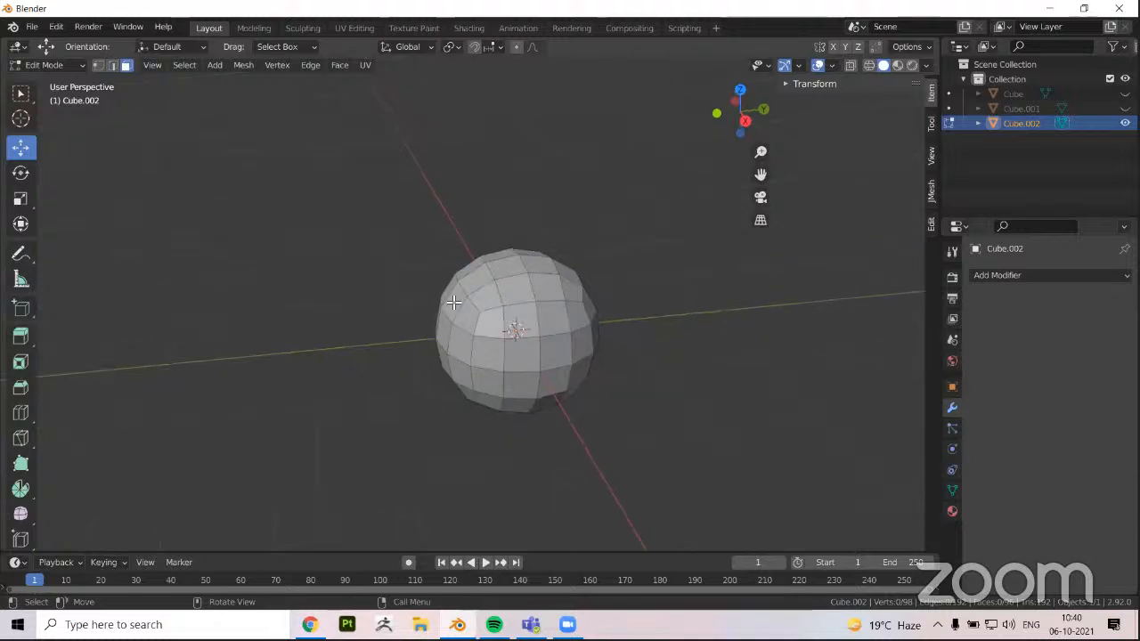
# Return to Object Mode, add a new cube mesh and move it along Y until it stands clear beside the rounded shape
pyautogui.press('Tab')
pyautogui.click(169, 65)
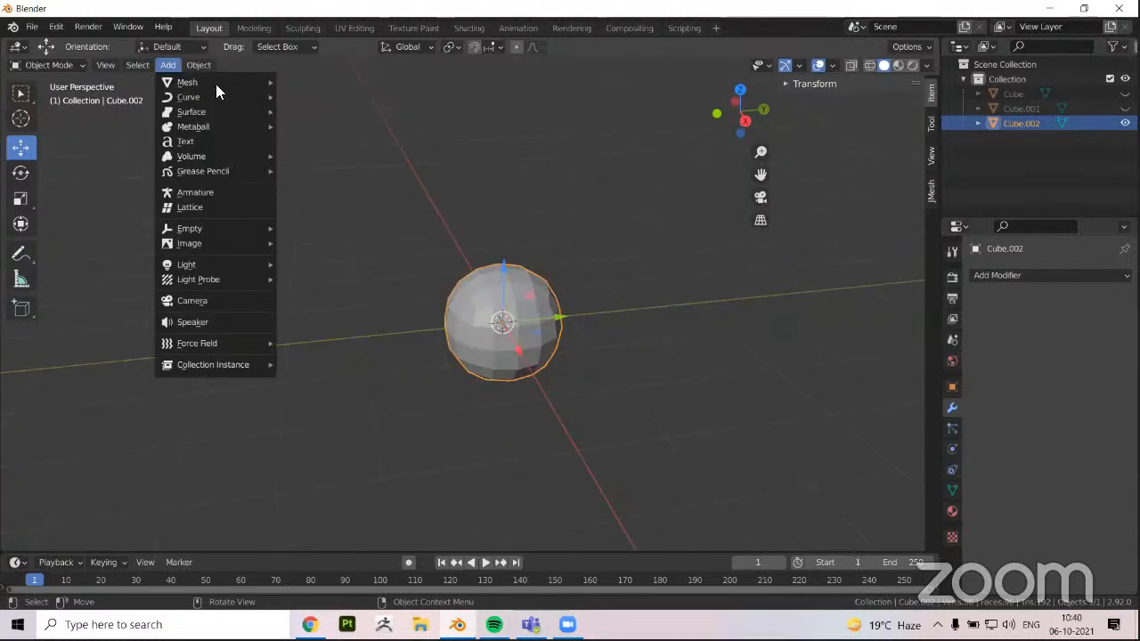
pyautogui.moveTo(215, 84)
pyautogui.click(307, 96)
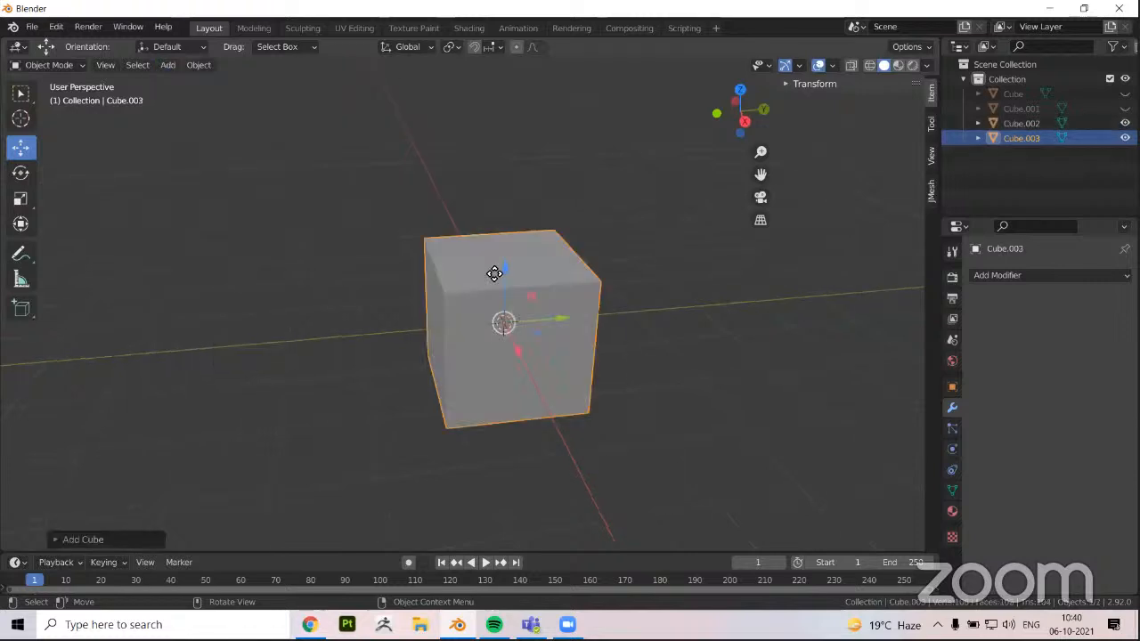
pyautogui.press('g')
pyautogui.press('y')
pyautogui.click(347, 313)
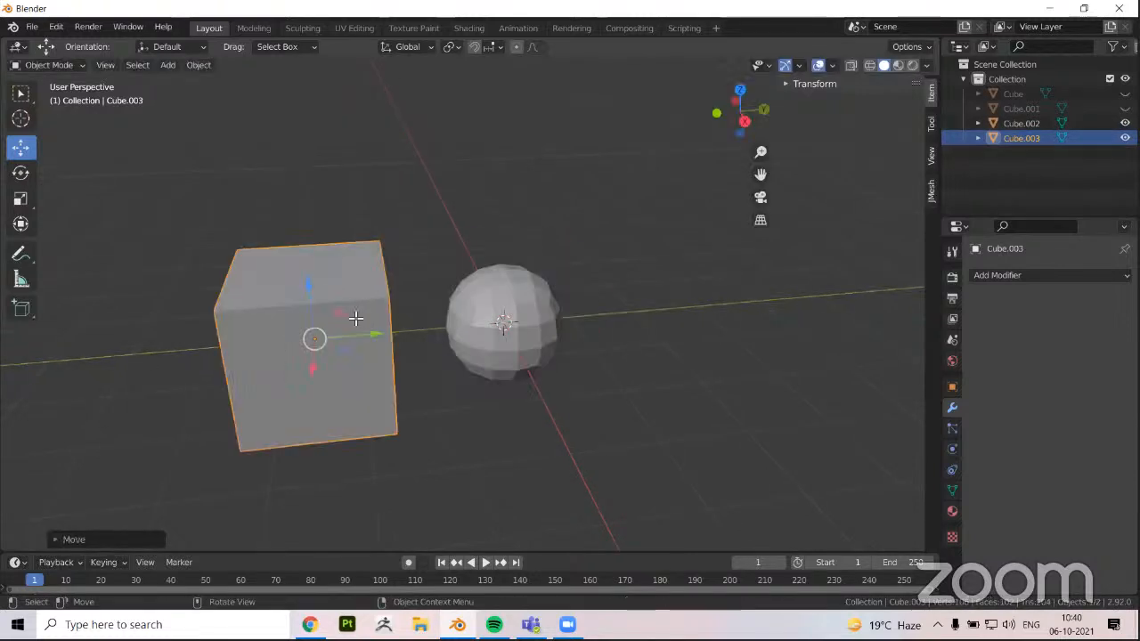
pyautogui.moveTo(357, 339); pyautogui.dragTo(381, 330, button='middle')
# Enter Edit Mode on the new cube and add one centred loop cut in each of the three directions
pyautogui.press('Tab')
pyautogui.hotkey('ctrl', 'r')
pyautogui.click(338, 382)
pyautogui.click(338, 382)
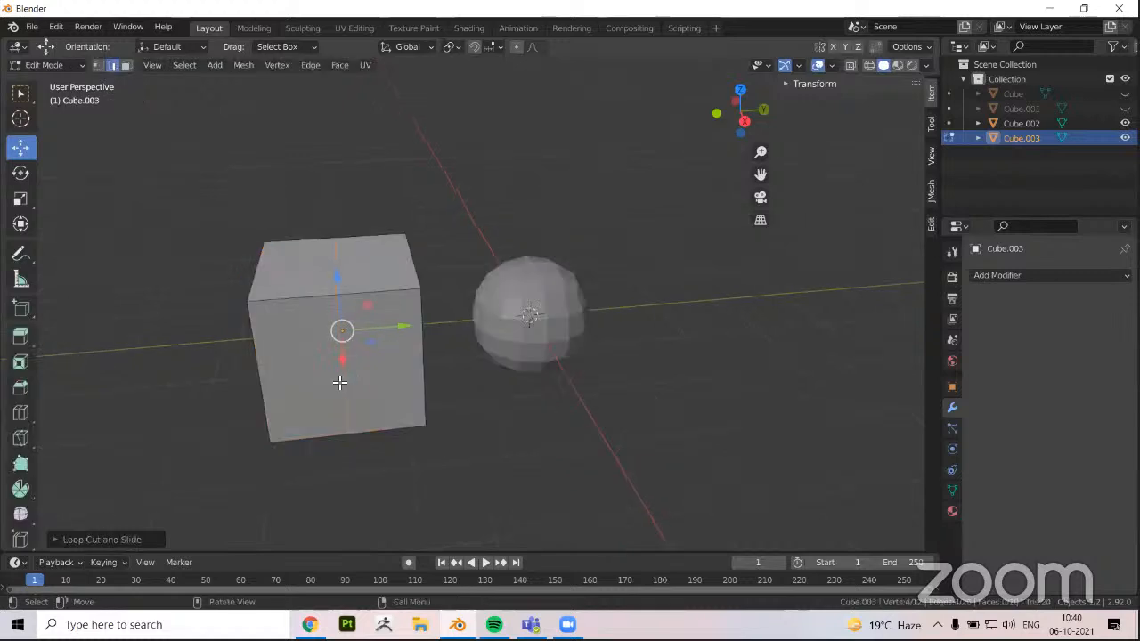
pyautogui.moveTo(338, 382); pyautogui.dragTo(312, 403, button='middle')
pyautogui.press('Escape')
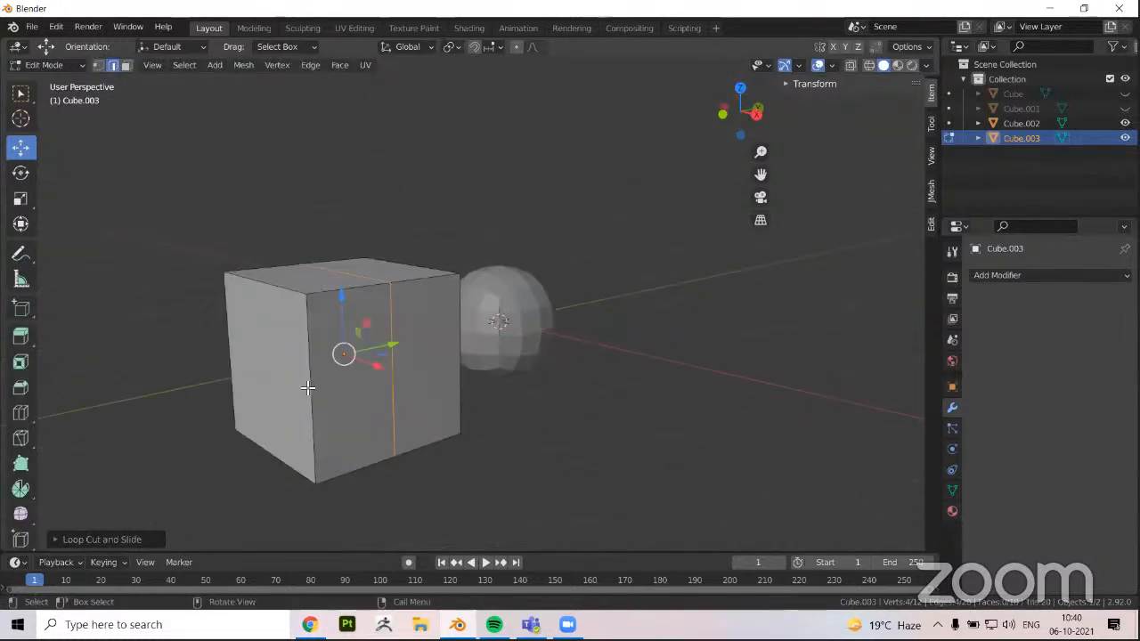
pyautogui.hotkey('ctrl', 'r')
pyautogui.click(452, 400)
pyautogui.click(453, 400)
pyautogui.moveTo(338, 334); pyautogui.dragTo(480, 383, button='middle')
pyautogui.hotkey('ctrl', 'r')
pyautogui.click(440, 353)
pyautogui.click(441, 354)
pyautogui.moveTo(485, 486); pyautogui.dragTo(579, 407, button='middle')
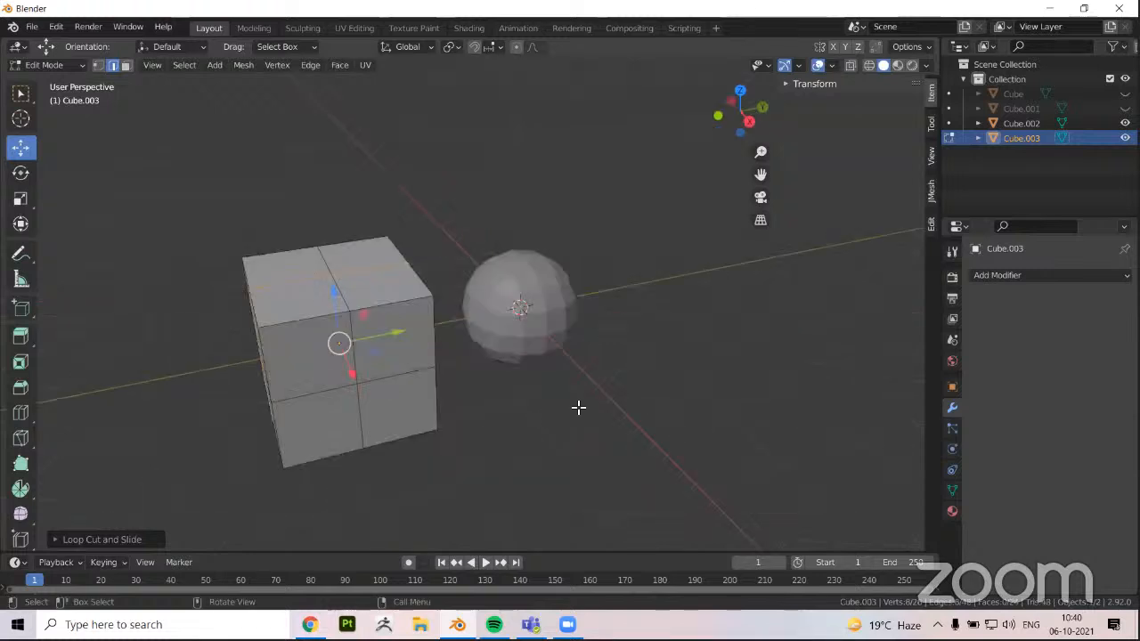
pyautogui.moveTo(867, 311); pyautogui.dragTo(659, 258, button='middle')
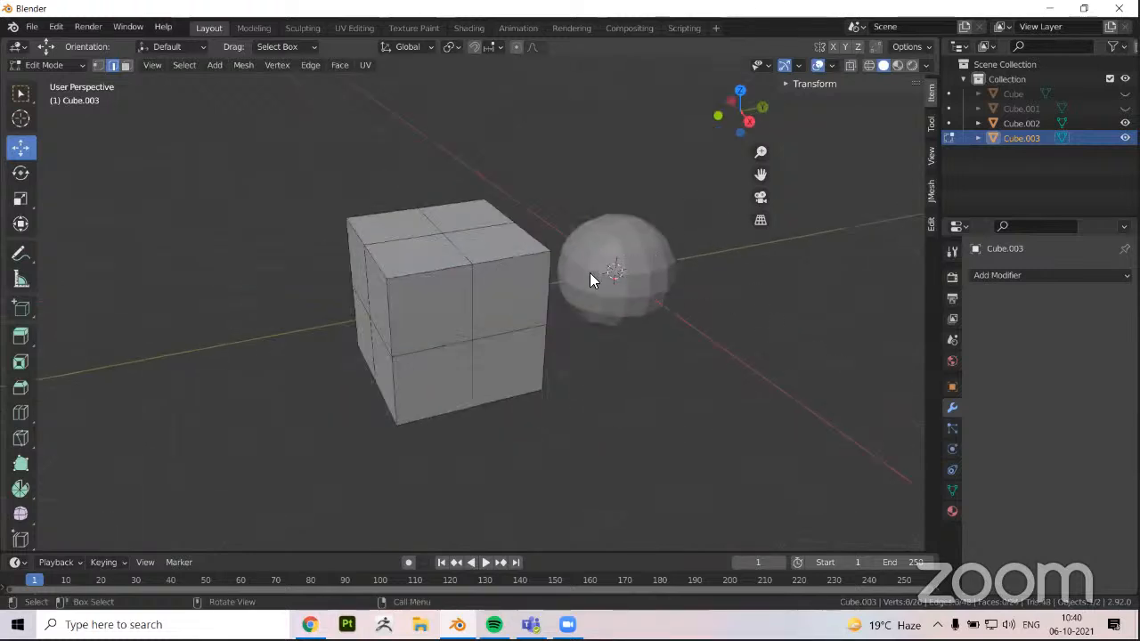
# Compare the rounded object's mesh with the cut cube's mesh by viewing each in Edit Mode
pyautogui.press('Tab')
pyautogui.click(659, 287)
pyautogui.press('Tab')
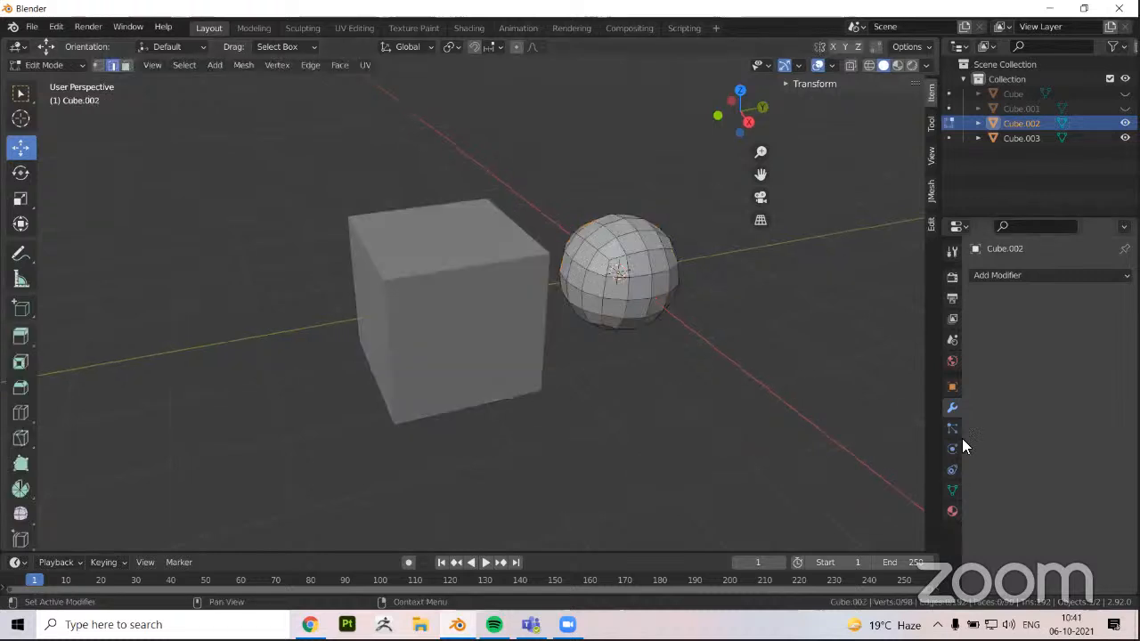
pyautogui.press('Tab')
pyautogui.click(424, 269)
pyautogui.press('Tab')
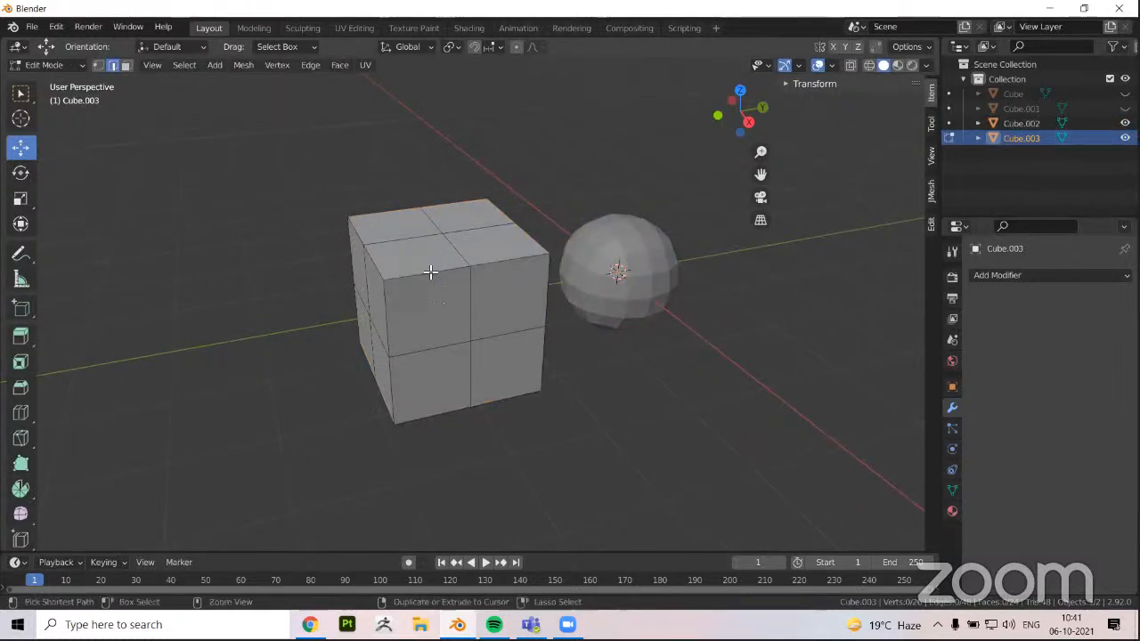
# Add two centred vertical loop cuts that split both halves of the cube along Y
pyautogui.hotkey('ctrl', 'r')
pyautogui.click(433, 273)
pyautogui.rightClick(432, 272)
pyautogui.hotkey('ctrl', 'r')
pyautogui.click(509, 267)
pyautogui.rightClick(510, 267)
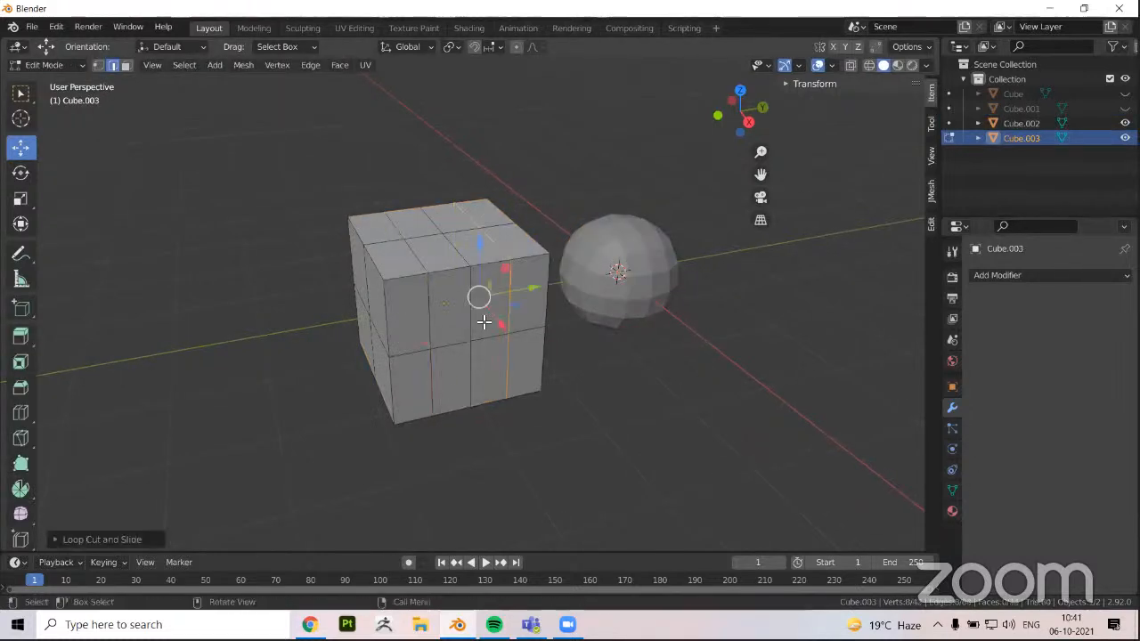
# Add two centred vertical loop cuts that split both halves of the cube along X
pyautogui.moveTo(485, 316); pyautogui.dragTo(557, 321, button='middle')
pyautogui.hotkey('ctrl', 'r')
pyautogui.click(471, 331)
pyautogui.rightClick(471, 331)
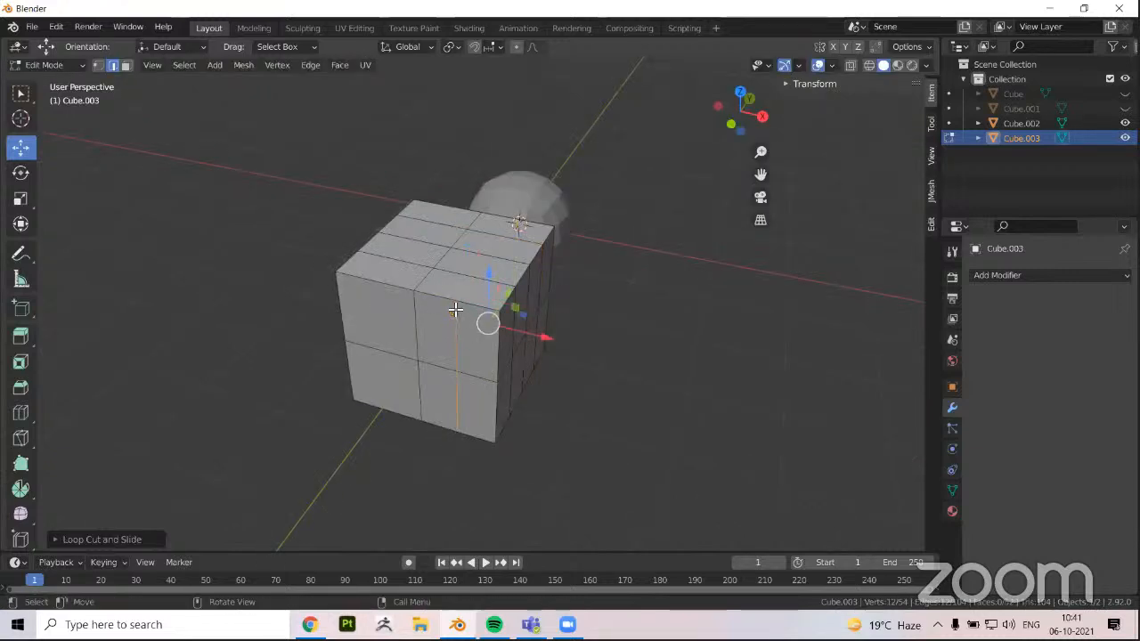
pyautogui.hotkey('ctrl', 'r')
pyautogui.moveTo(455, 310); pyautogui.dragTo(547, 305, button='middle')
pyautogui.click(453, 311)
pyautogui.rightClick(470, 316)
# Add two centred horizontal loop cuts through the upper and lower halves of the cube
pyautogui.hotkey('ctrl', 'r')
pyautogui.click(497, 310)
pyautogui.rightClick(489, 378)
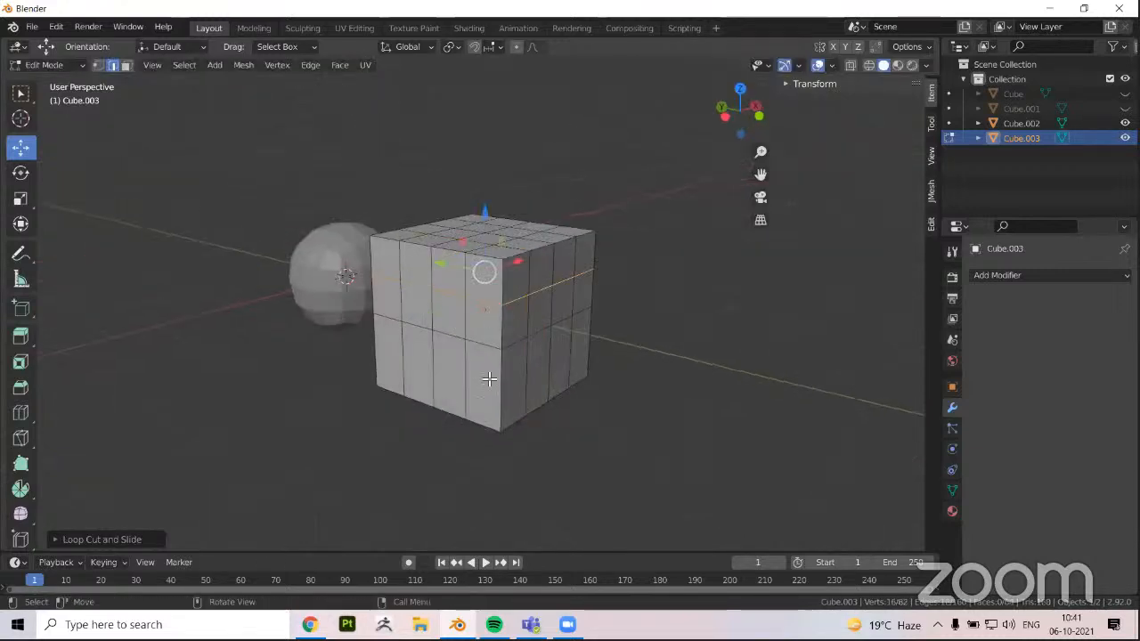
pyautogui.hotkey('ctrl', 'r')
pyautogui.click(480, 401)
pyautogui.rightClick(475, 412)
# Examine the manually cut cube's face grid from several sides against the rounded shape
pyautogui.moveTo(432, 335); pyautogui.dragTo(410, 311, button='middle')
pyautogui.scroll(1, 361, 386)
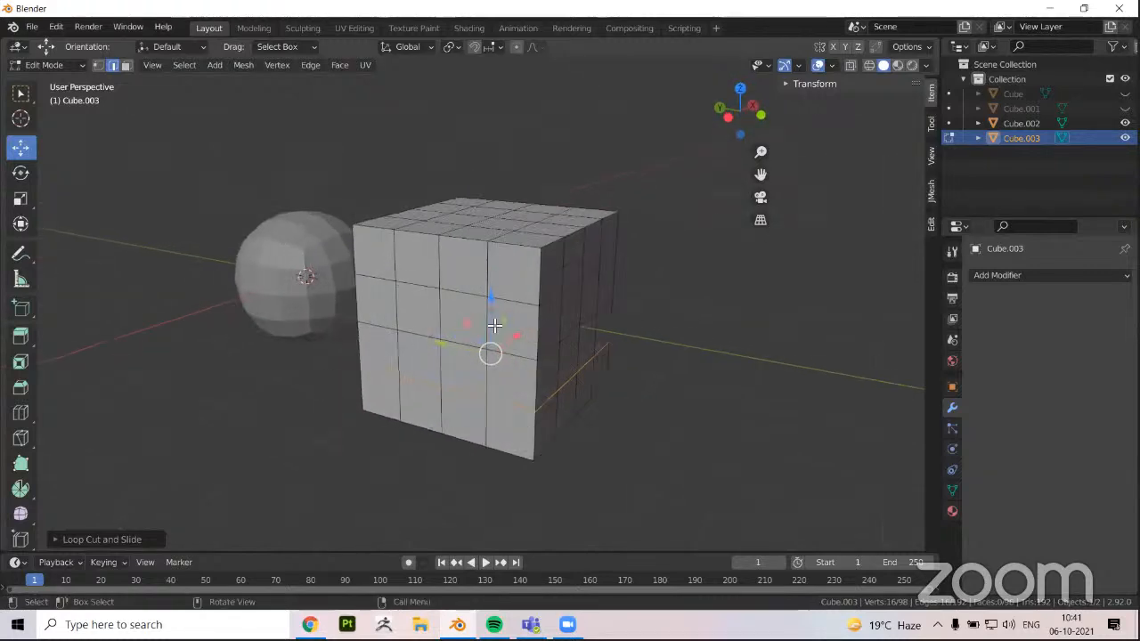
pyautogui.moveTo(493, 326); pyautogui.dragTo(487, 368, button='middle')
pyautogui.click(368, 367)
pyautogui.moveTo(492, 303); pyautogui.dragTo(481, 310, button='middle')
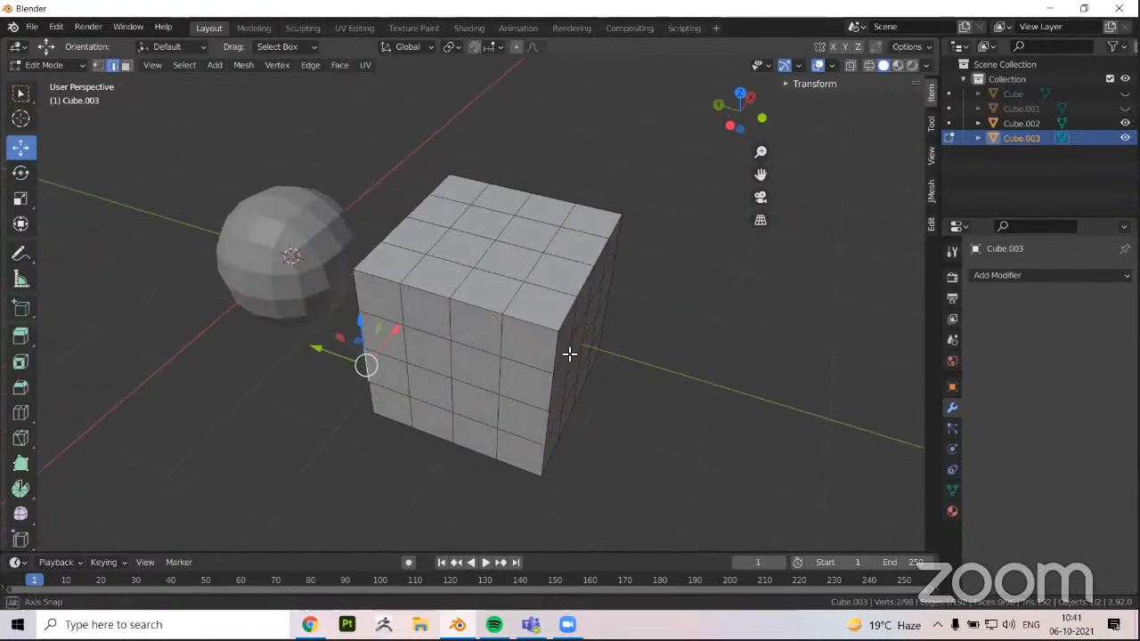
pyautogui.moveTo(564, 351); pyautogui.dragTo(441, 304, button='middle')
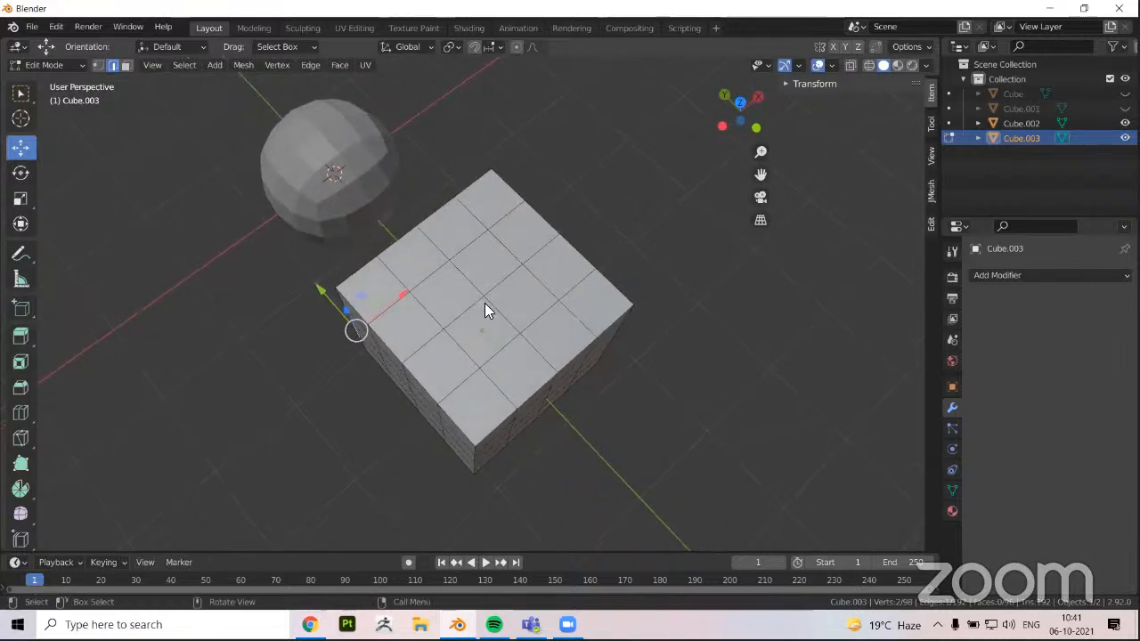
pyautogui.moveTo(486, 349)
pyautogui.mouseDown(button='middle')
pyautogui.moveTo(469, 337)
pyautogui.moveTo(608, 357)
pyautogui.moveTo(448, 285)
pyautogui.moveTo(394, 280)
pyautogui.moveTo(497, 329)
pyautogui.mouseUp(button='middle')
# Return to Object Mode, delete the manually cut cube and select the rounded object
pyautogui.press('Tab')
pyautogui.moveTo(643, 351); pyautogui.dragTo(632, 409, button='middle')
pyautogui.press('Delete')
pyautogui.click(632, 407)
# Add another Subdivision Surface modifier to the rounded object and set its viewport level to 4
pyautogui.moveTo(949, 449); pyautogui.dragTo(990, 274, button='middle')
pyautogui.click(990, 275)
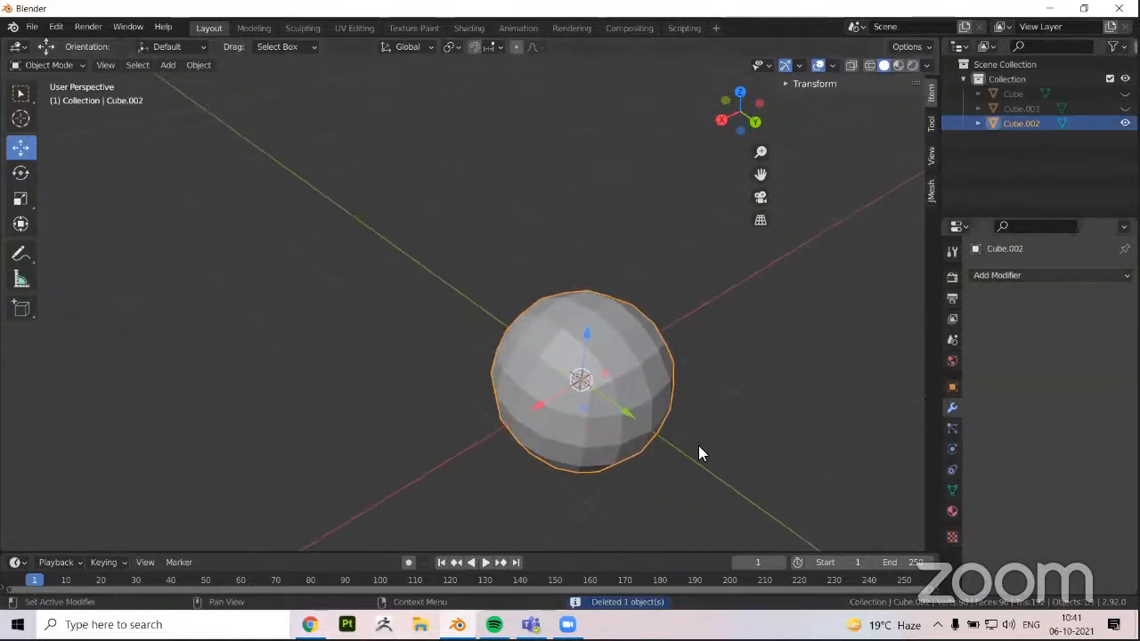
pyautogui.click(851, 539)
pyautogui.moveTo(918, 399); pyautogui.dragTo(1024, 356, button='middle')
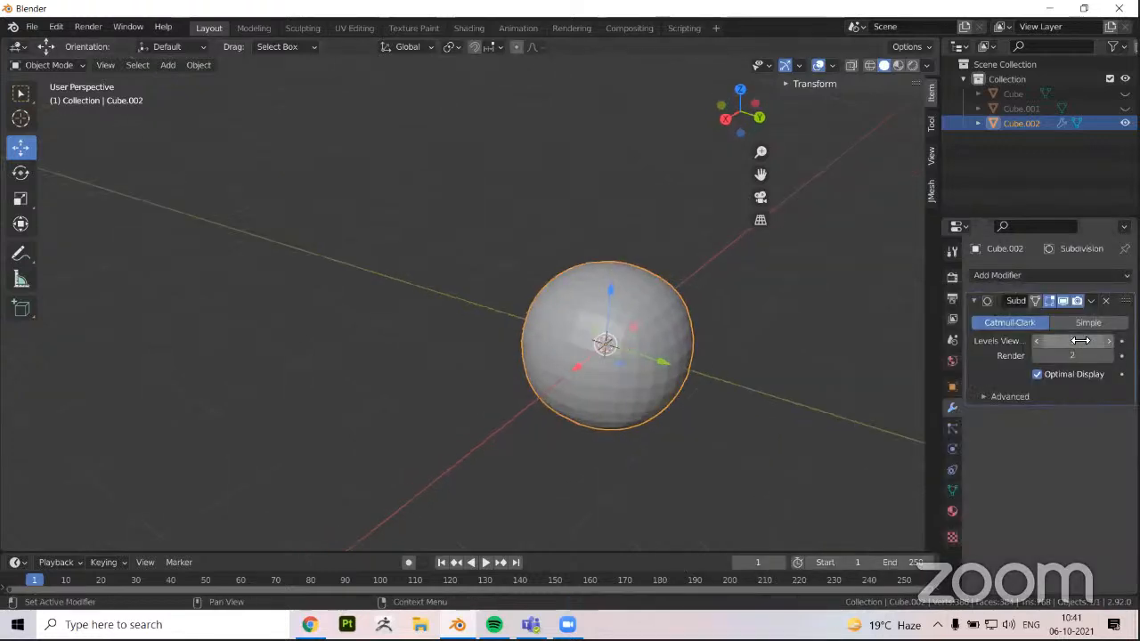
pyautogui.click(1073, 341)
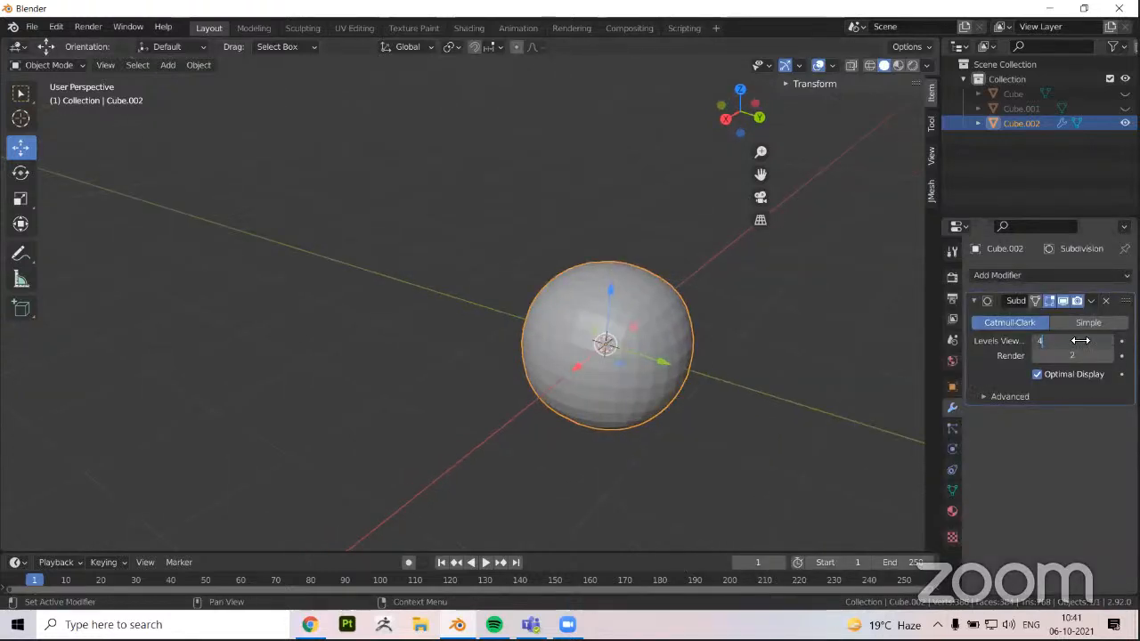
pyautogui.write('4')
pyautogui.press('Return')
pyautogui.scroll(3, 561, 349)
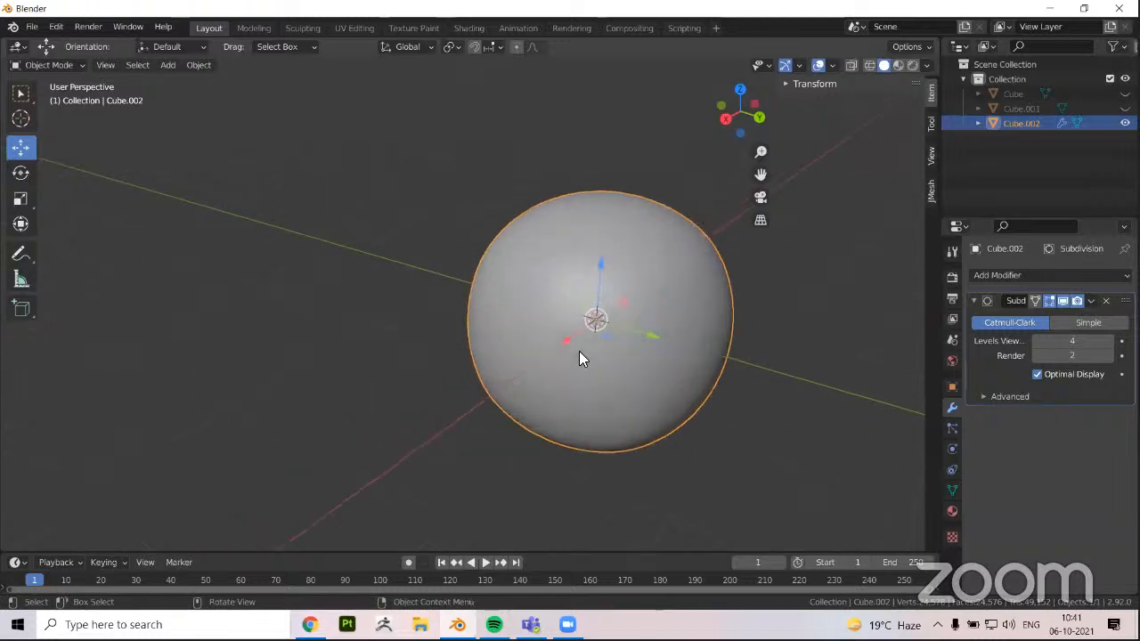
pyautogui.moveTo(579, 358); pyautogui.dragTo(630, 331, button='middle')
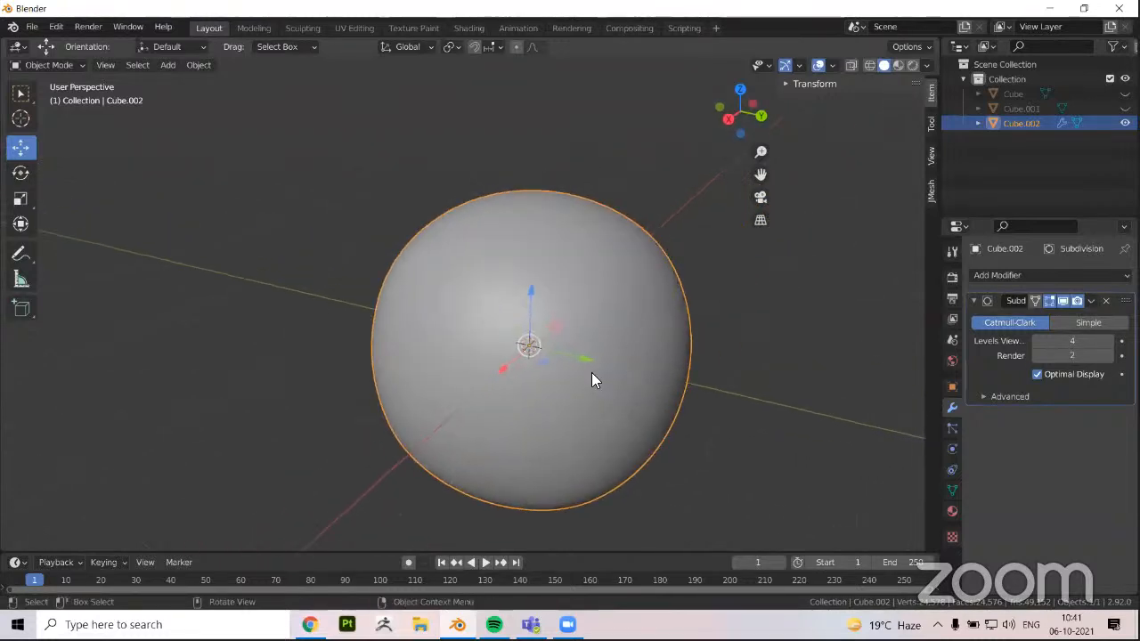
pyautogui.moveTo(543, 371); pyautogui.dragTo(564, 354, button='middle')
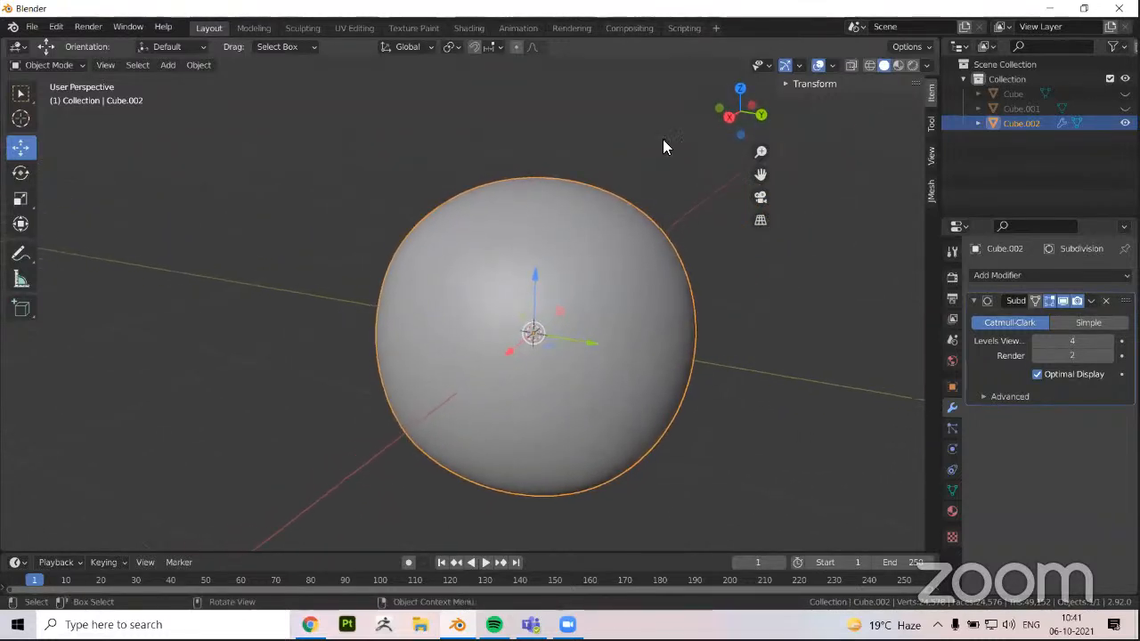
# Apply the Subdivision Surface modifier to the rounded object and enter Edit Mode
pyautogui.click(1091, 301)
pyautogui.click(1006, 317)
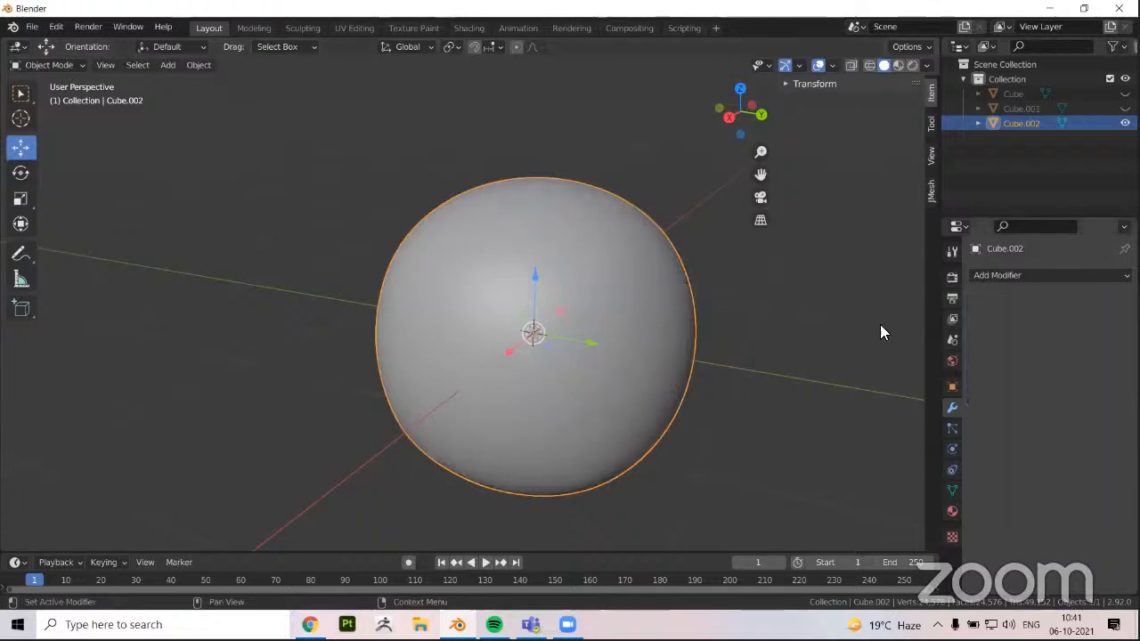
pyautogui.moveTo(623, 340); pyautogui.dragTo(596, 347, button='middle')
pyautogui.press('Tab')
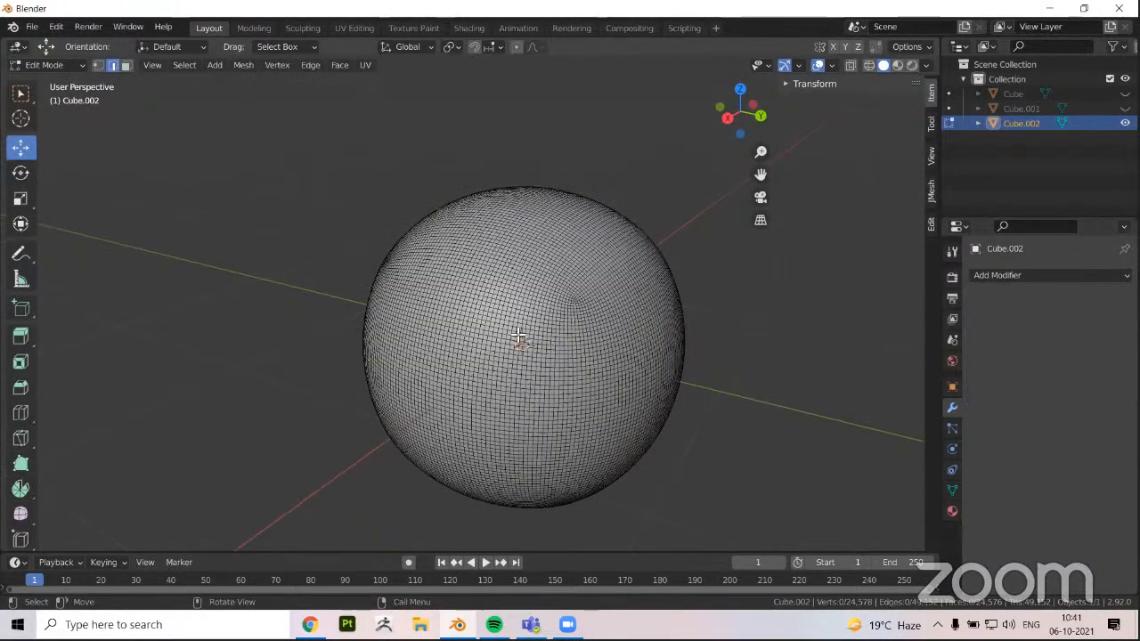
# Examine the dense mesh up close, select a horizontal face loop around its upper half, and return to Object Mode
pyautogui.scroll(2, 518, 335)
pyautogui.scroll(2, 518, 335)
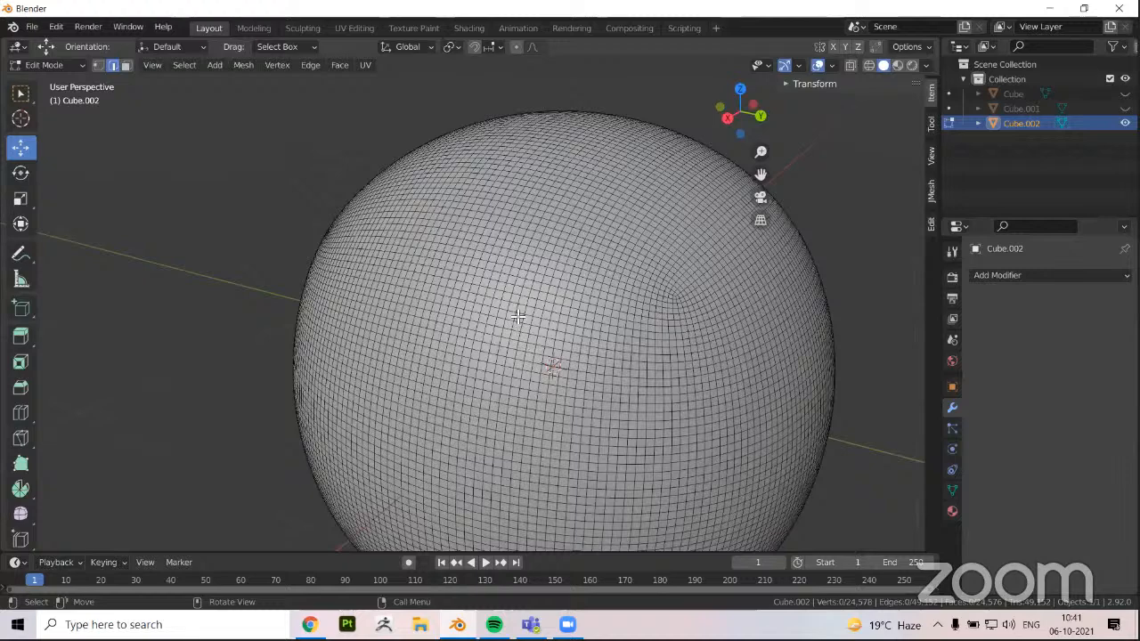
pyautogui.scroll(2, 517, 316)
pyautogui.press('3')
pyautogui.scroll(-1, 464, 326)
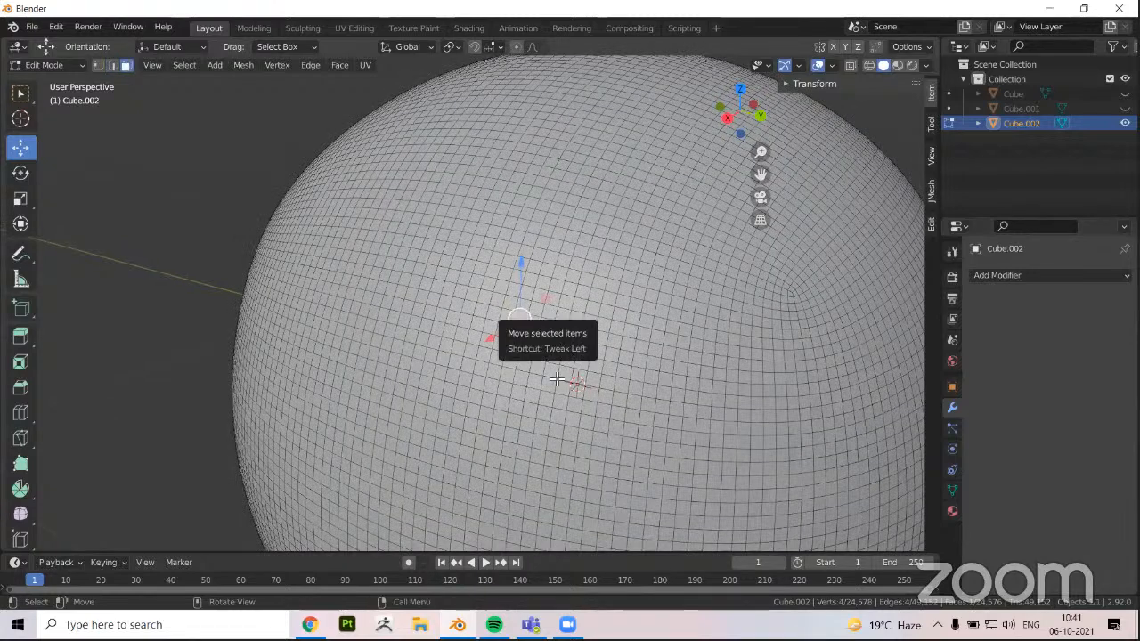
pyautogui.keyDown('alt'); pyautogui.click(508, 294); pyautogui.keyUp('alt')
pyautogui.scroll(-2, 373, 360)
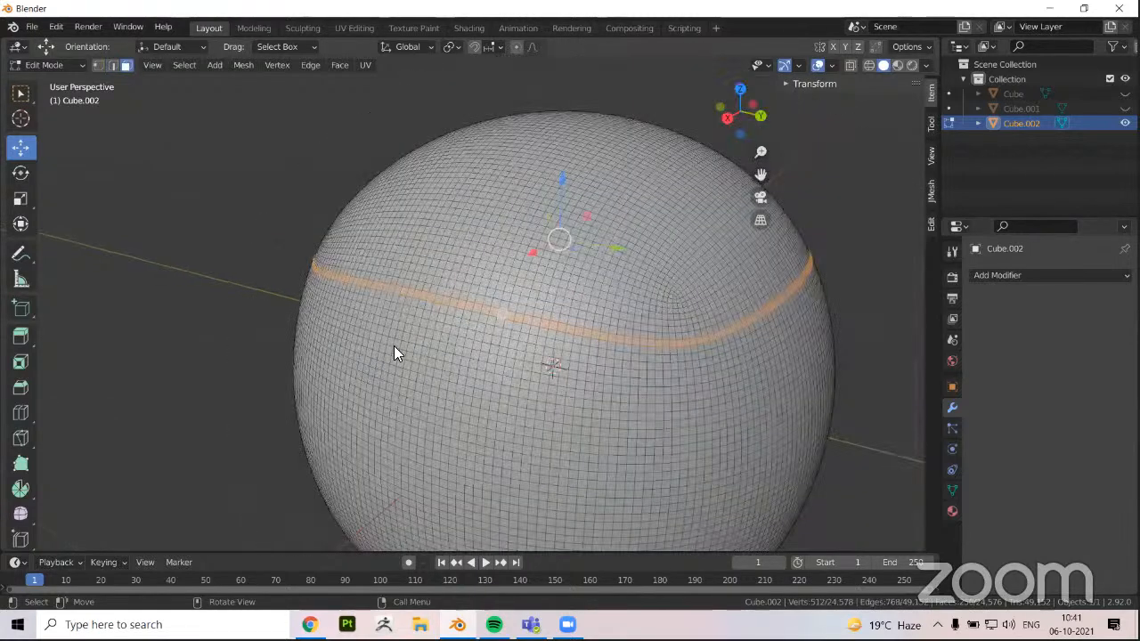
pyautogui.scroll(-2, 534, 378)
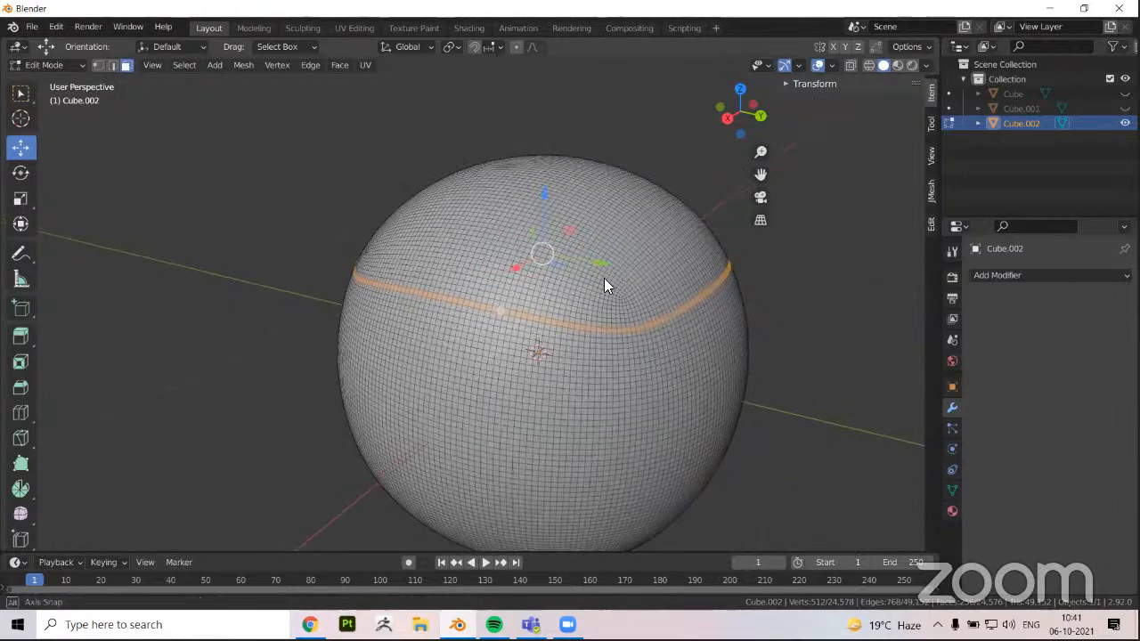
pyautogui.scroll(-3, 572, 326)
pyautogui.press('Tab')
# Delete the rounded object and add a new cube mesh to the scene
pyautogui.moveTo(579, 332)
pyautogui.mouseDown(button='middle')
pyautogui.moveTo(608, 320)
pyautogui.moveTo(583, 313)
pyautogui.mouseUp(button='middle')
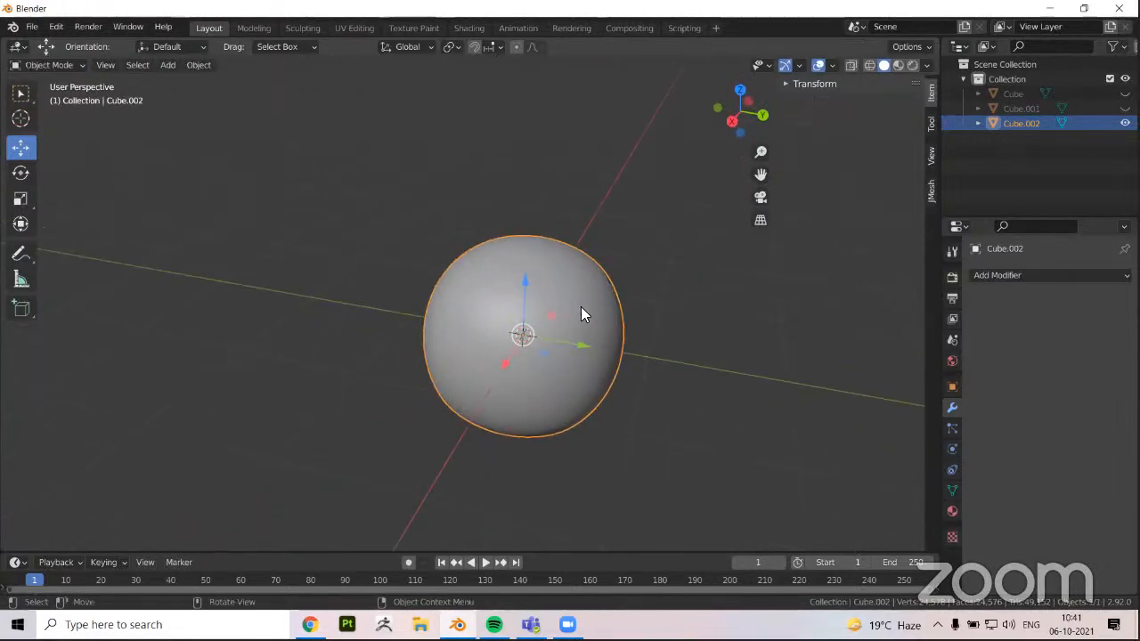
pyautogui.press('x')
pyautogui.click(603, 238)
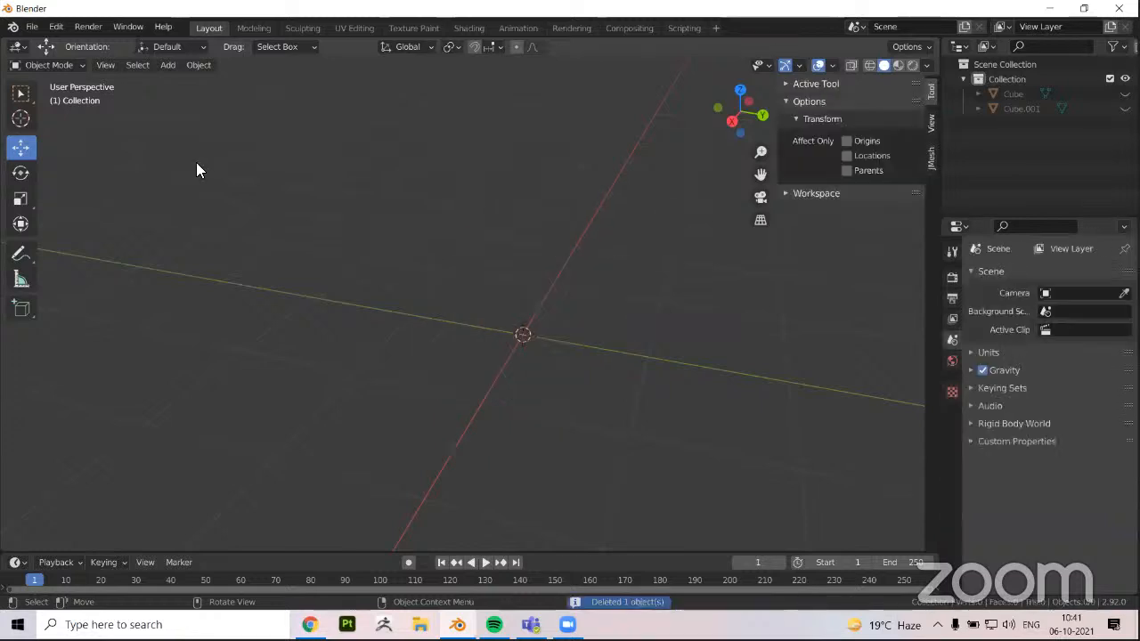
pyautogui.click(168, 65)
pyautogui.moveTo(187, 82)
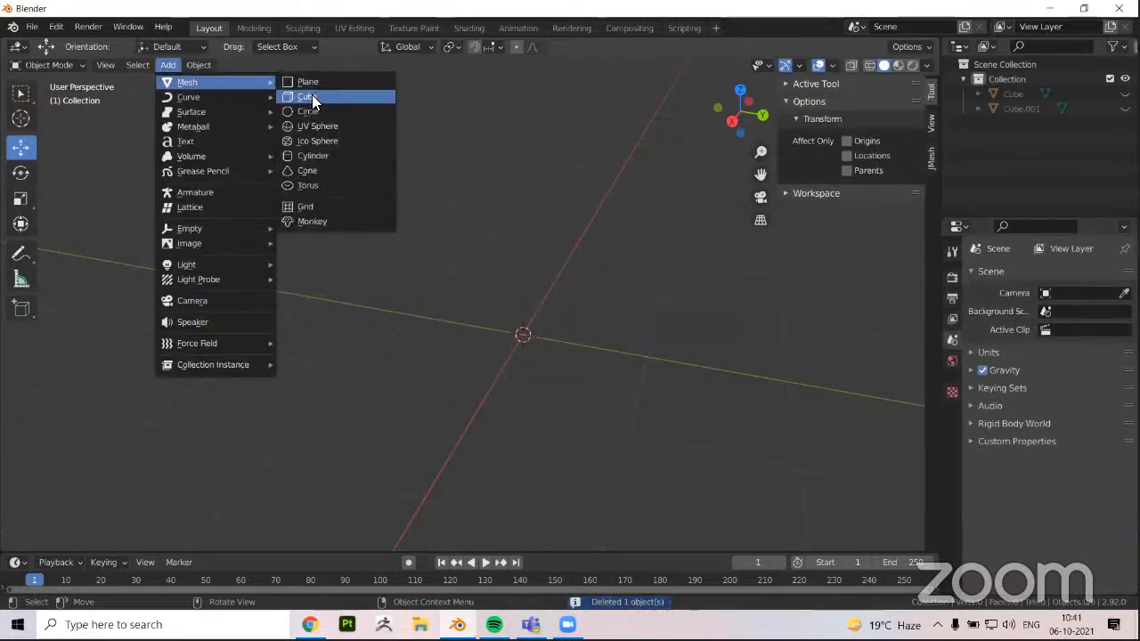
pyautogui.click(312, 96)
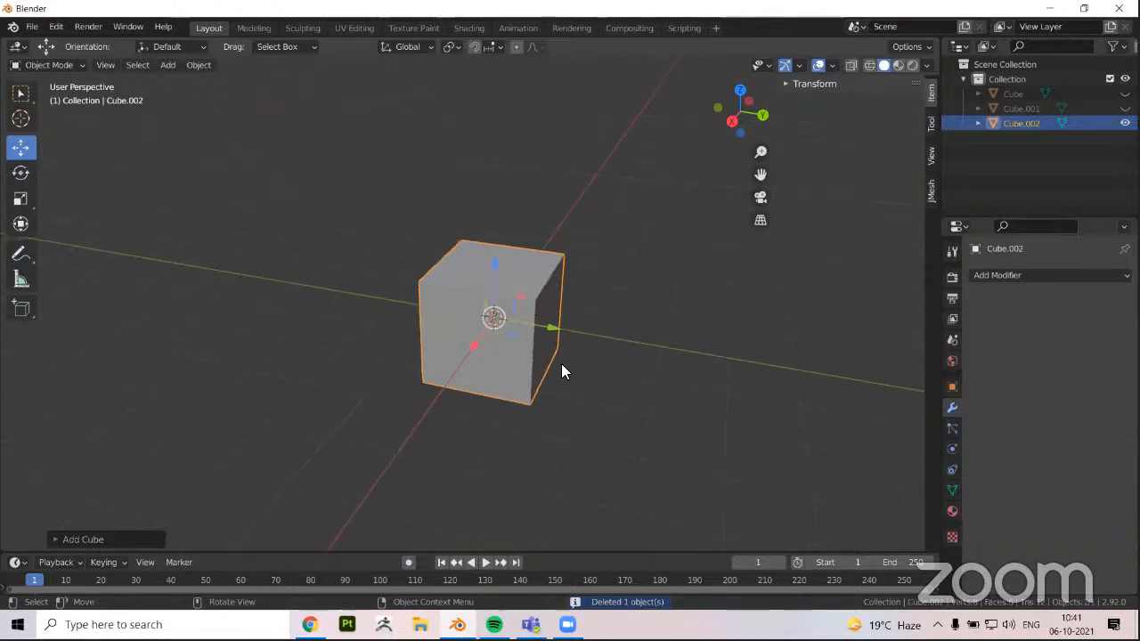
# Scale the new cube along the Z axis into a tall pillar
pyautogui.press('s')
pyautogui.press('z')
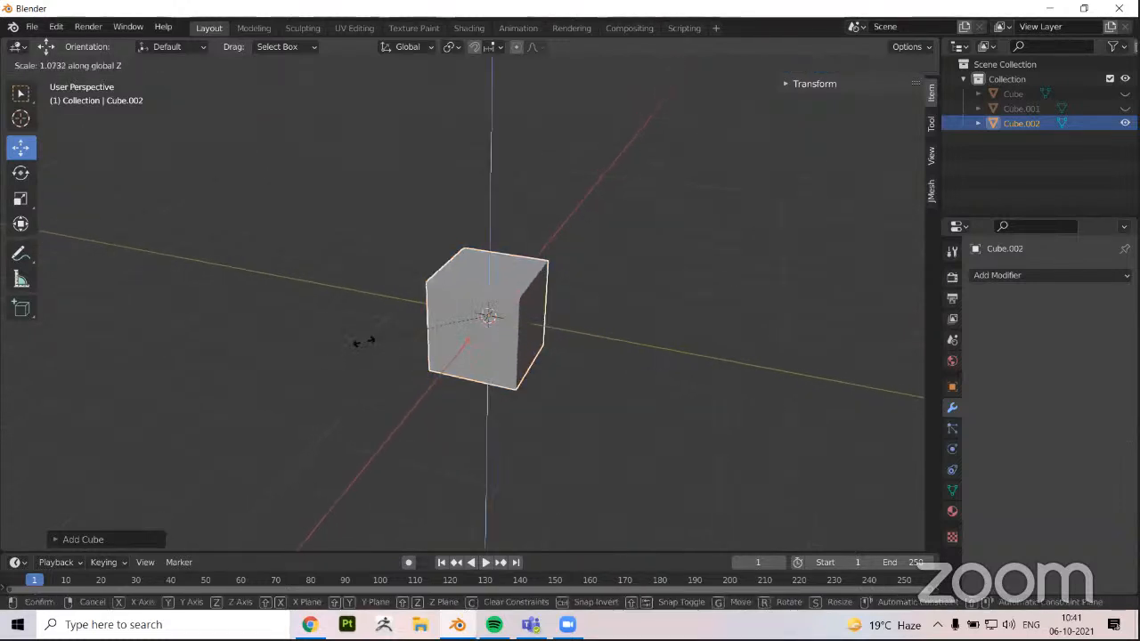
pyautogui.click(116, 333)
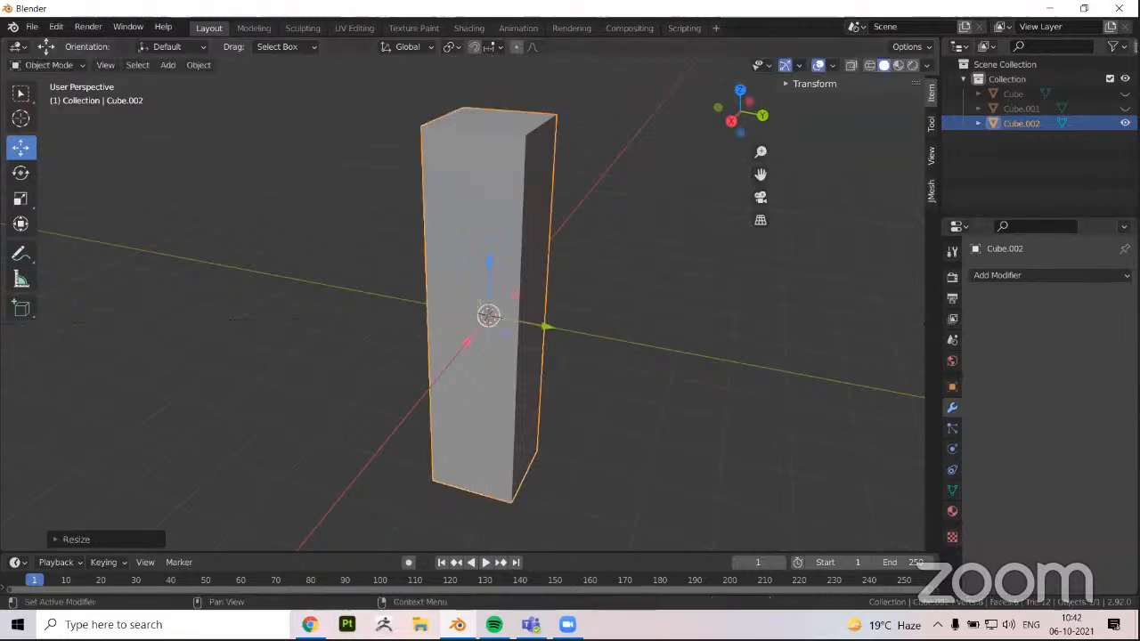
# Move the pillar up along the Z axis until its base sits near the grid origin
pyautogui.scroll(-2, 540, 383)
pyautogui.press('g')
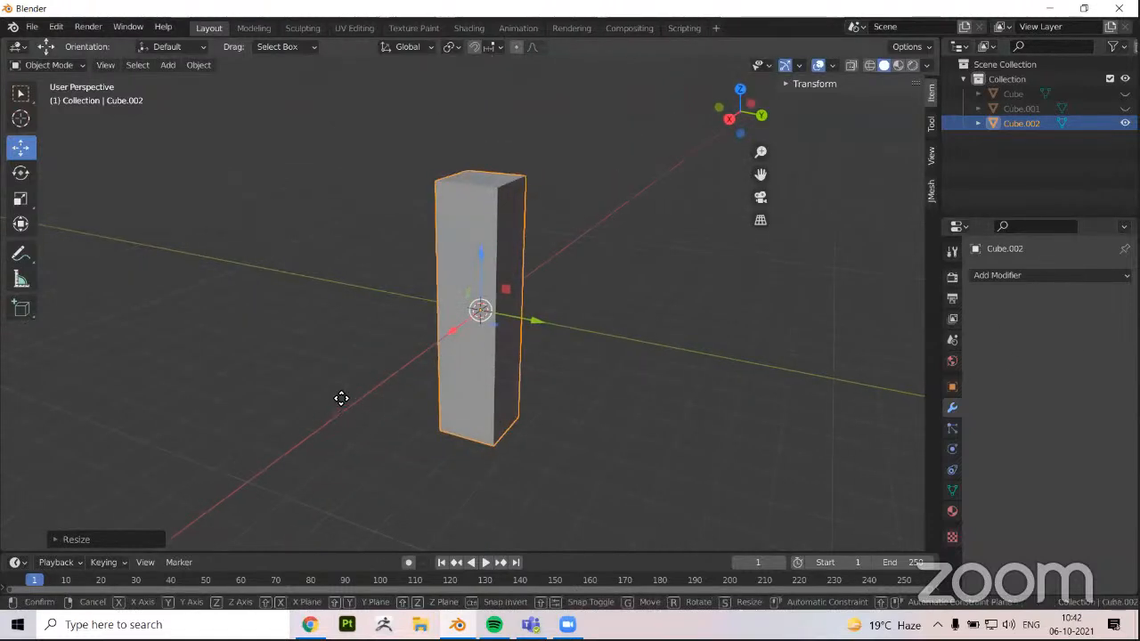
pyautogui.press('z')
pyautogui.click(404, 304)
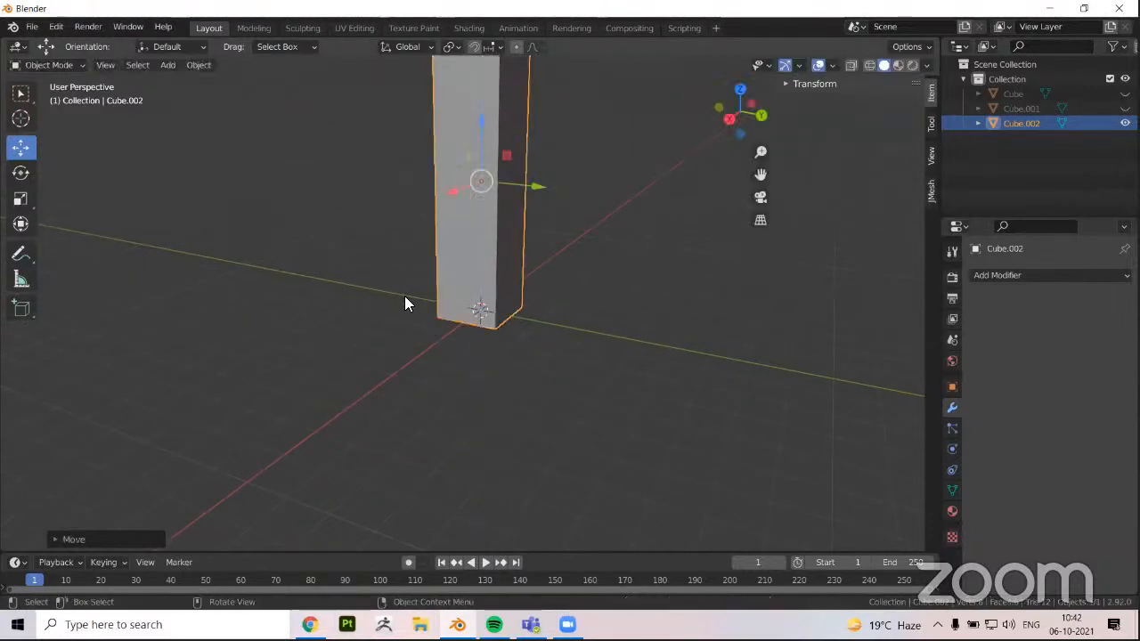
pyautogui.scroll(-3, 405, 303)
pyautogui.moveTo(542, 308); pyautogui.dragTo(561, 282, button='middle')
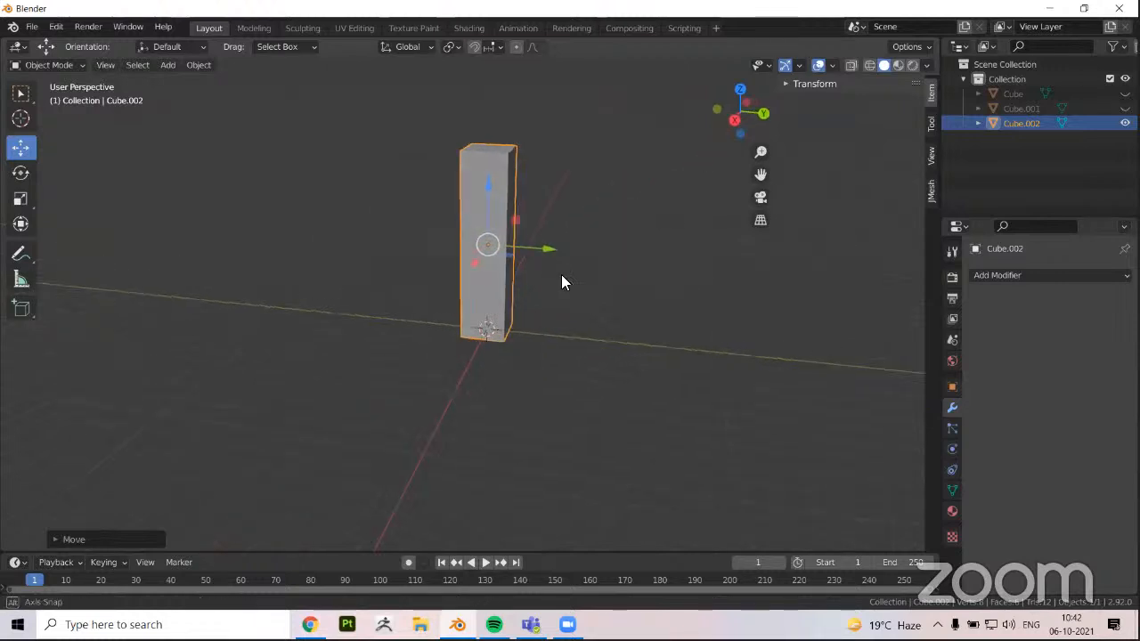
pyautogui.keyDown('shift'); pyautogui.moveTo(500, 314); pyautogui.dragTo(490, 340, button='middle'); pyautogui.keyUp('shift')
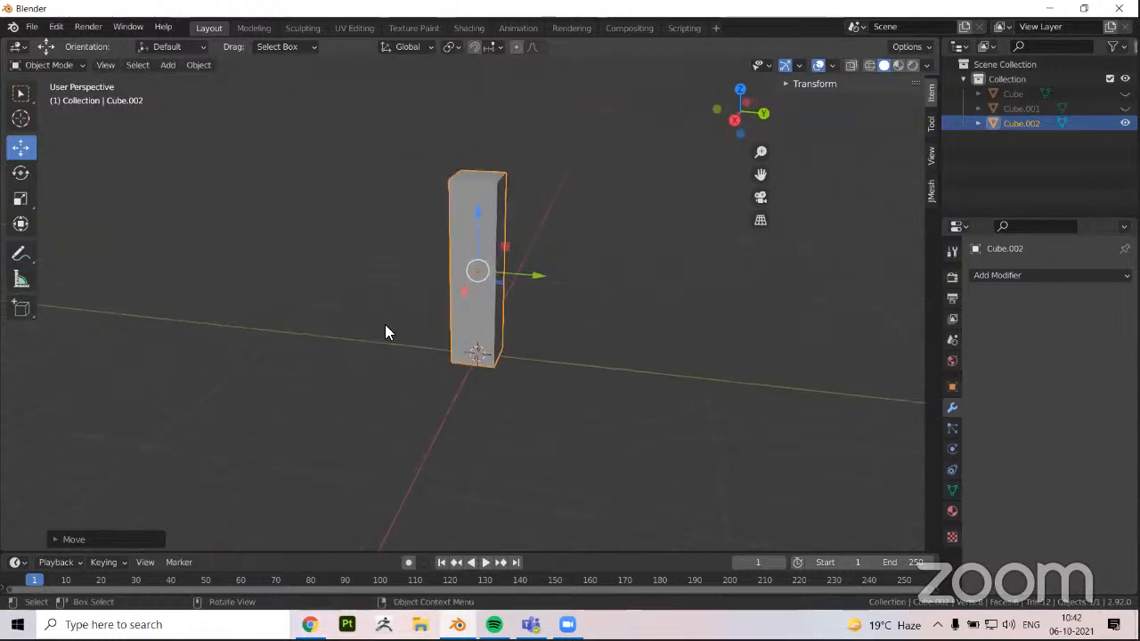
pyautogui.moveTo(386, 325); pyautogui.dragTo(399, 328, button='middle')
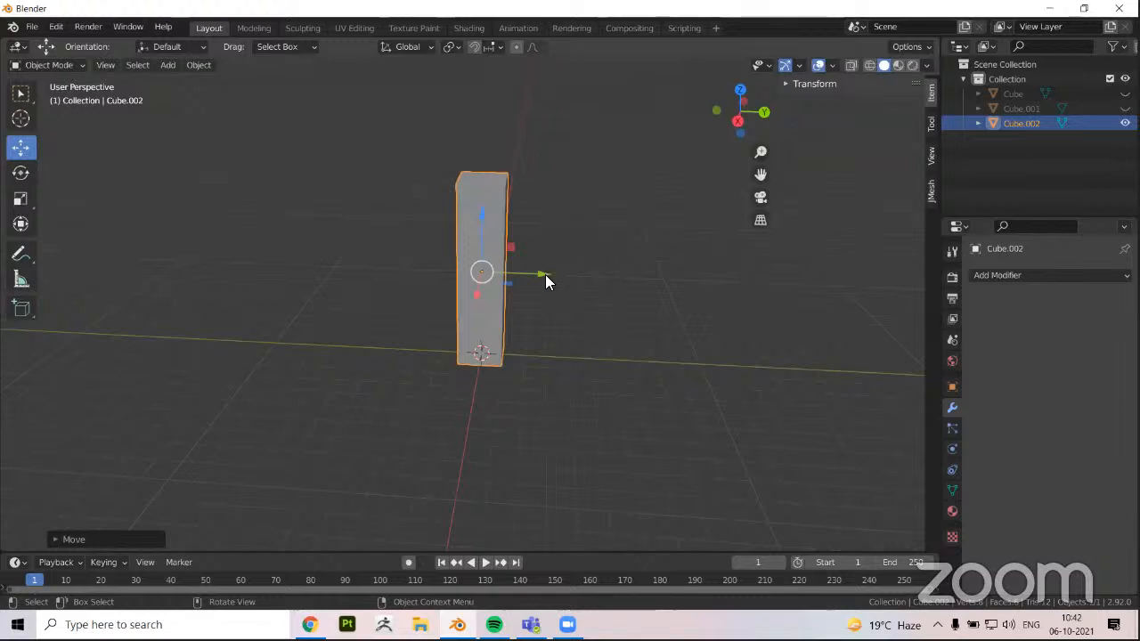
# Duplicate the pillar and place the copy beside it along the Y axis, leaving a gap
pyautogui.hotkey('shift', 'd')
pyautogui.rightClick(545, 274)
pyautogui.moveTo(545, 274); pyautogui.dragTo(649, 288)
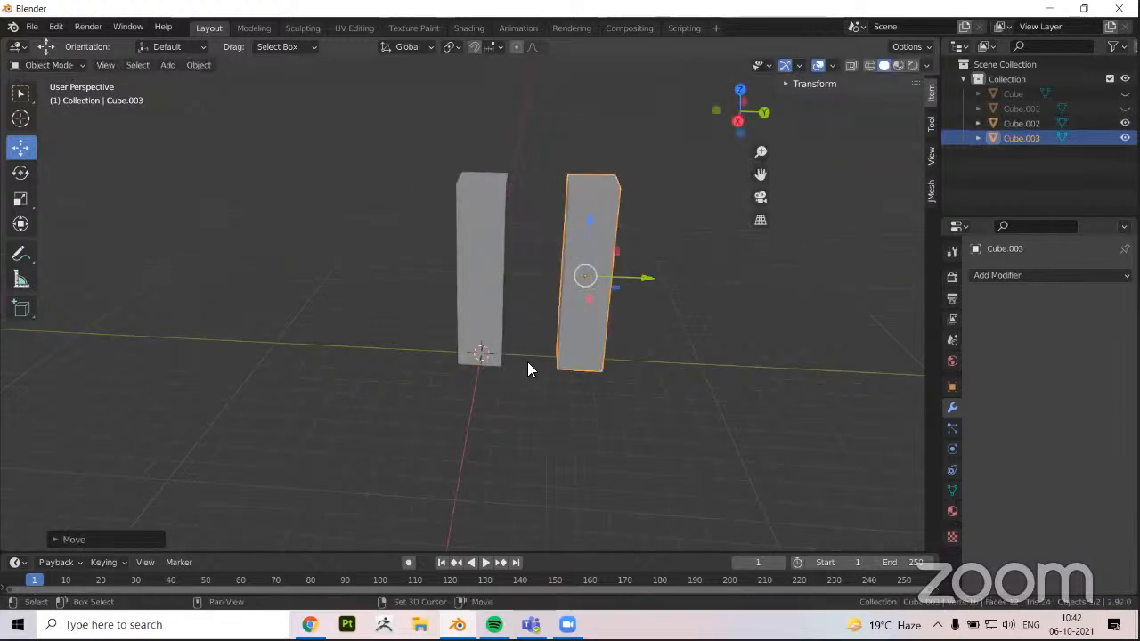
pyautogui.keyDown('shift'); pyautogui.moveTo(527, 363); pyautogui.dragTo(509, 375, button='middle'); pyautogui.keyUp('shift')
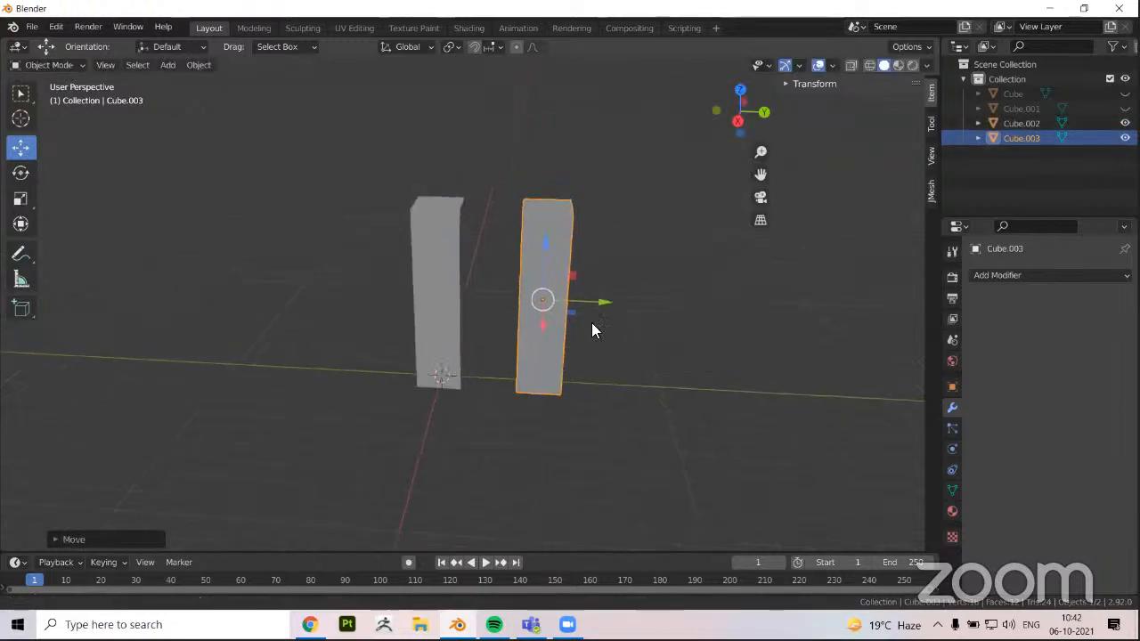
pyautogui.moveTo(644, 287); pyautogui.dragTo(572, 303, button='middle')
# Duplicate the second pillar and place the third one farther along the Y axis with a similar gap
pyautogui.hotkey('shift', 'd')
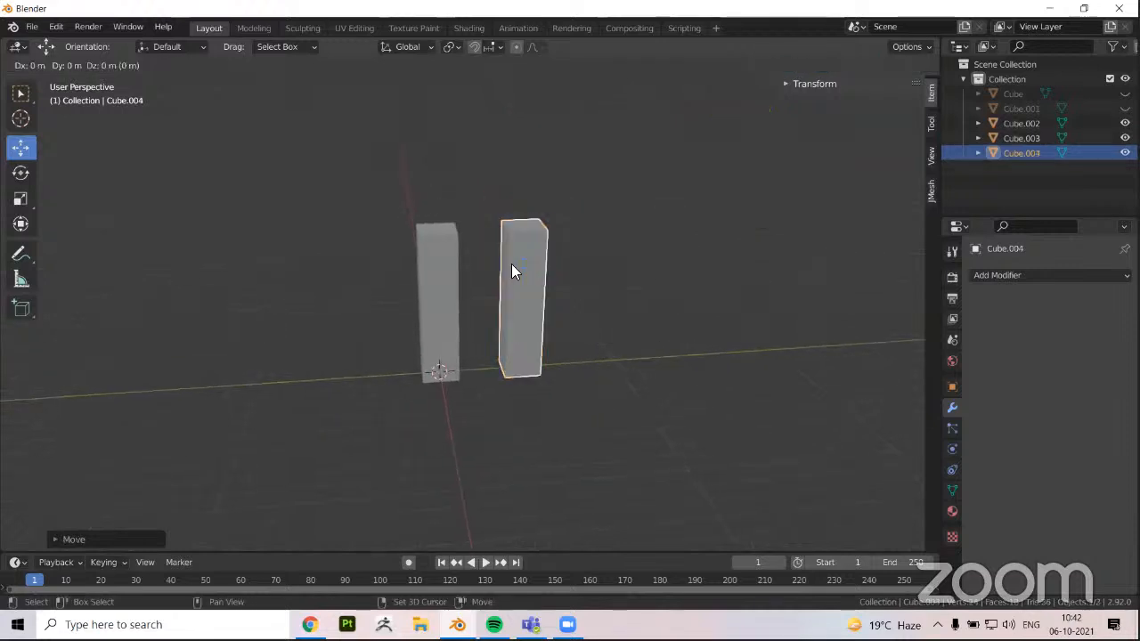
pyautogui.press('y')
pyautogui.click(588, 290)
pyautogui.moveTo(427, 269); pyautogui.dragTo(549, 238, button='middle')
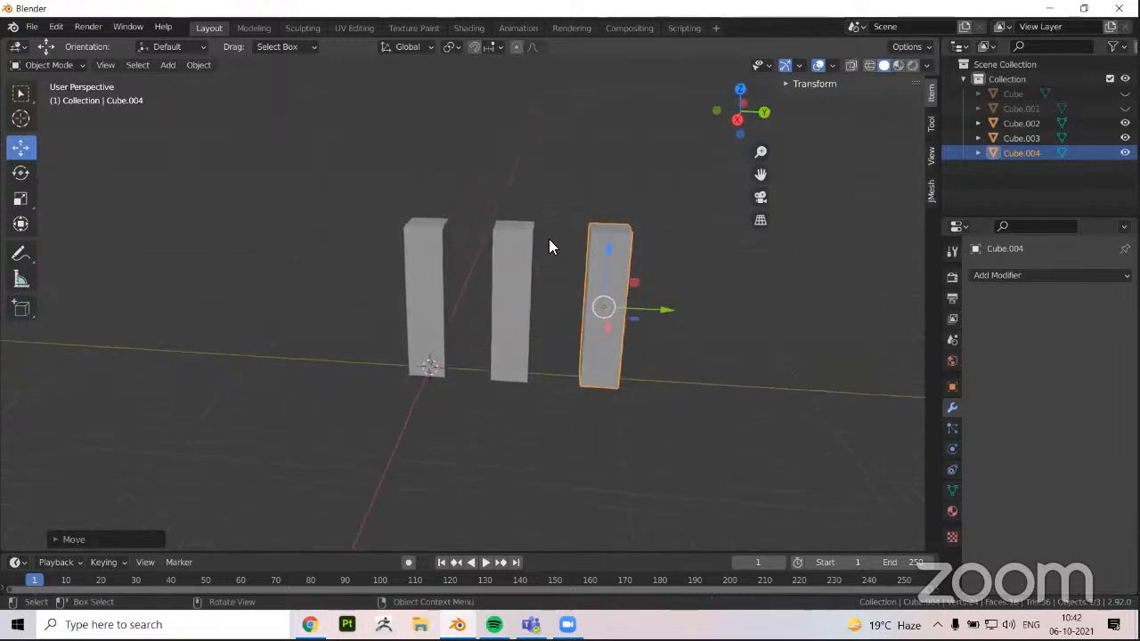
pyautogui.moveTo(643, 273); pyautogui.dragTo(687, 240, button='middle')
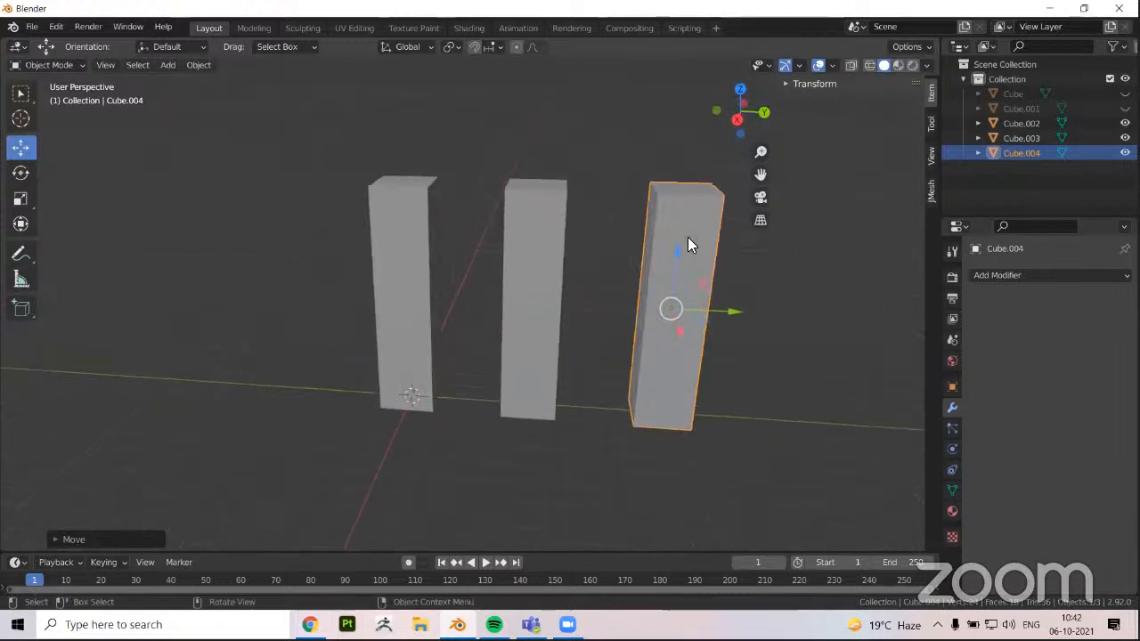
# Delete the two pillar copies together and select the original pillar
pyautogui.click(554, 269)
pyautogui.keyDown('shift'); pyautogui.moveTo(506, 393); pyautogui.dragTo(507, 366, button='middle'); pyautogui.keyUp('shift')
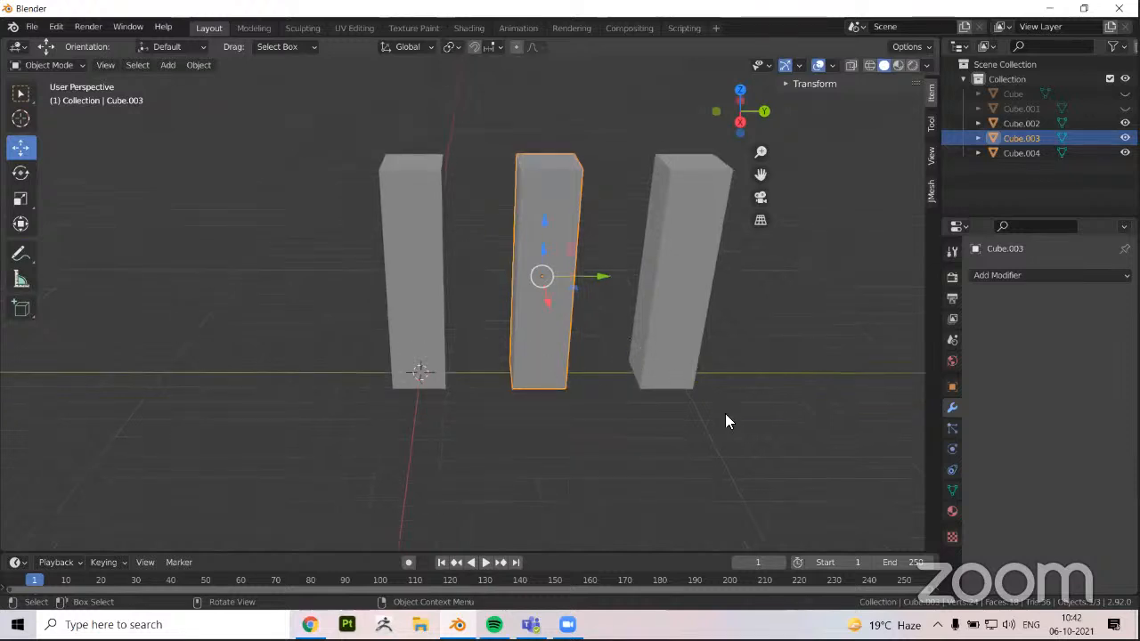
pyautogui.keyDown('shift'); pyautogui.moveTo(693, 435); pyautogui.dragTo(670, 421, button='middle'); pyautogui.keyUp('shift')
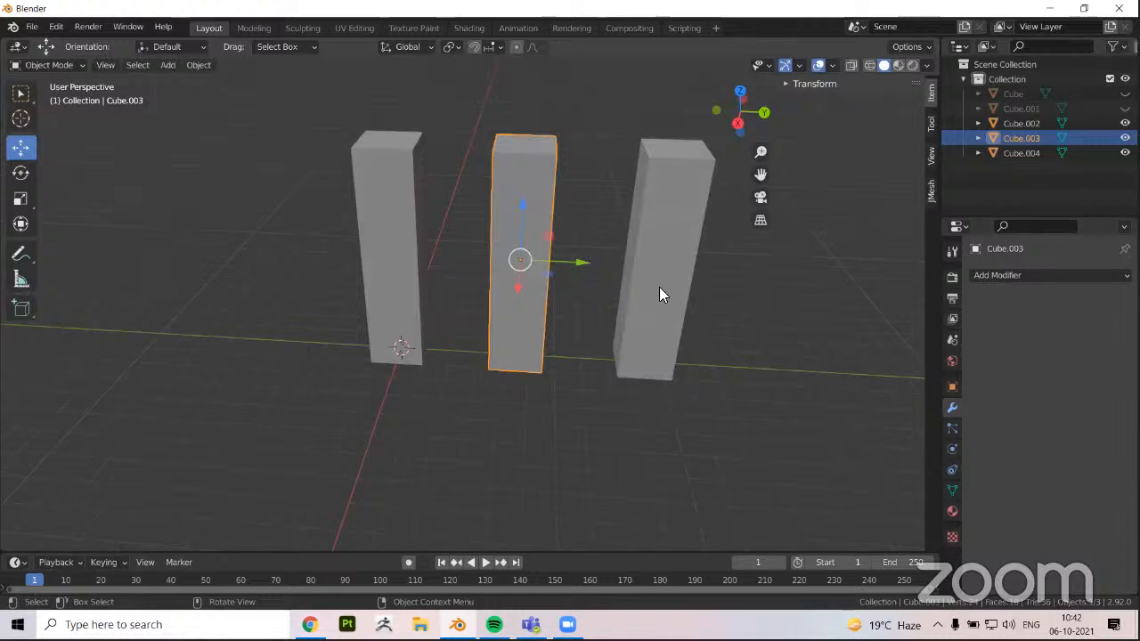
pyautogui.keyDown('shift'); pyautogui.click(632, 331); pyautogui.keyUp('shift')
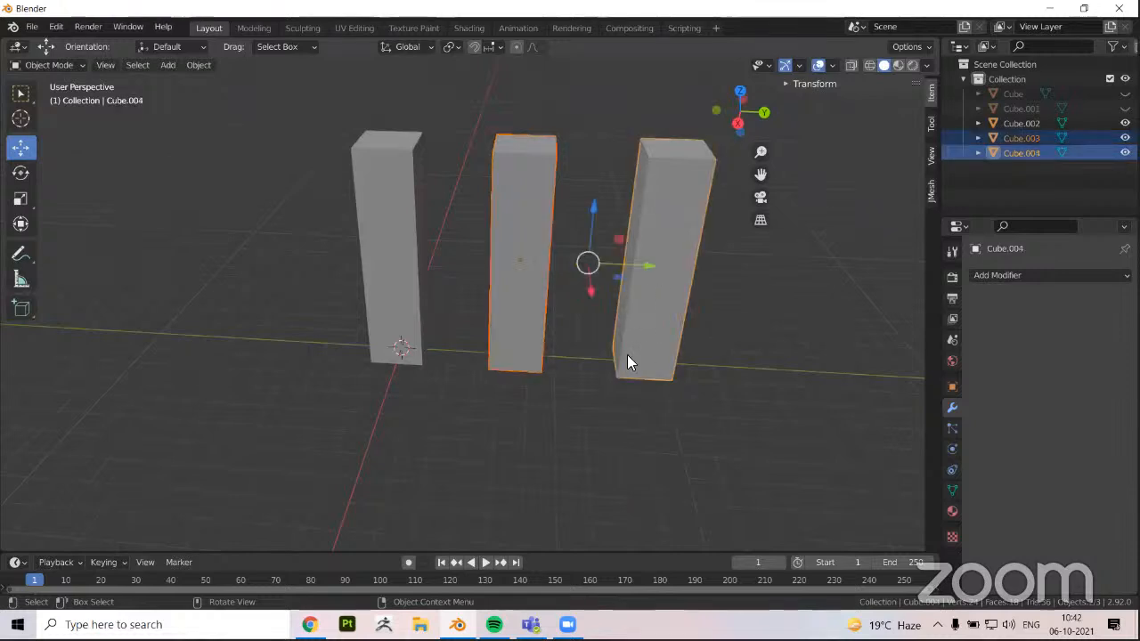
pyautogui.press('Delete')
pyautogui.click(390, 250)
pyautogui.click(993, 274)
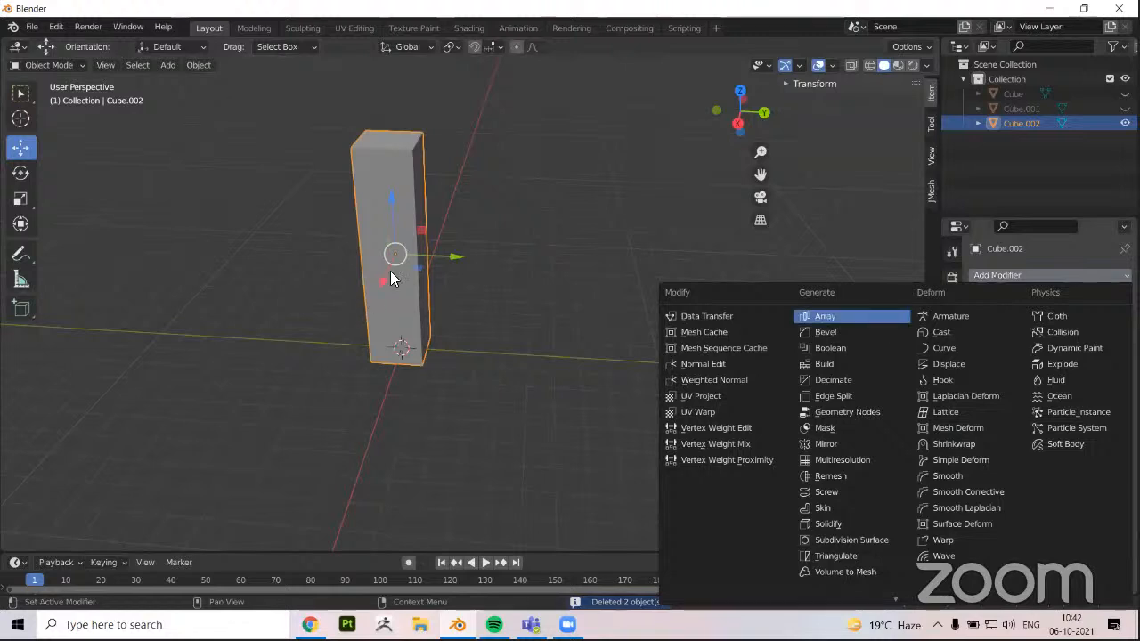
pyautogui.press('Escape')
pyautogui.hotkey('shift', 'd')
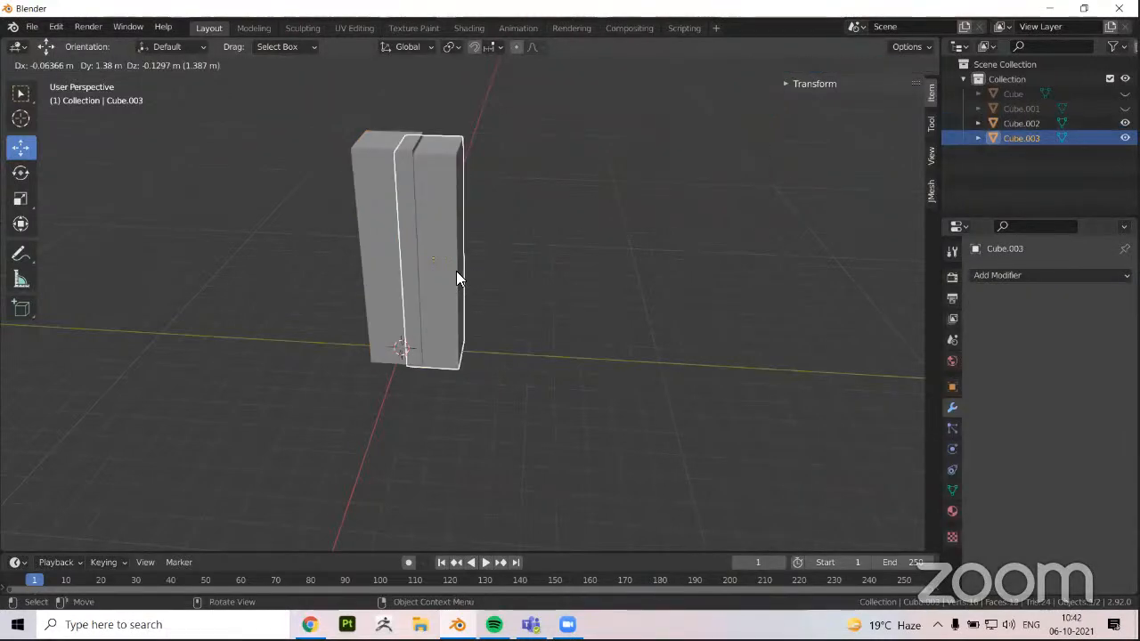
pyautogui.press('Escape')
pyautogui.hotkey('ctrl', 'z')
# Duplicate the original pillar in place and move the copy along the Y axis to stand apart from it
pyautogui.hotkey('shift', 'd')
pyautogui.press('Escape')
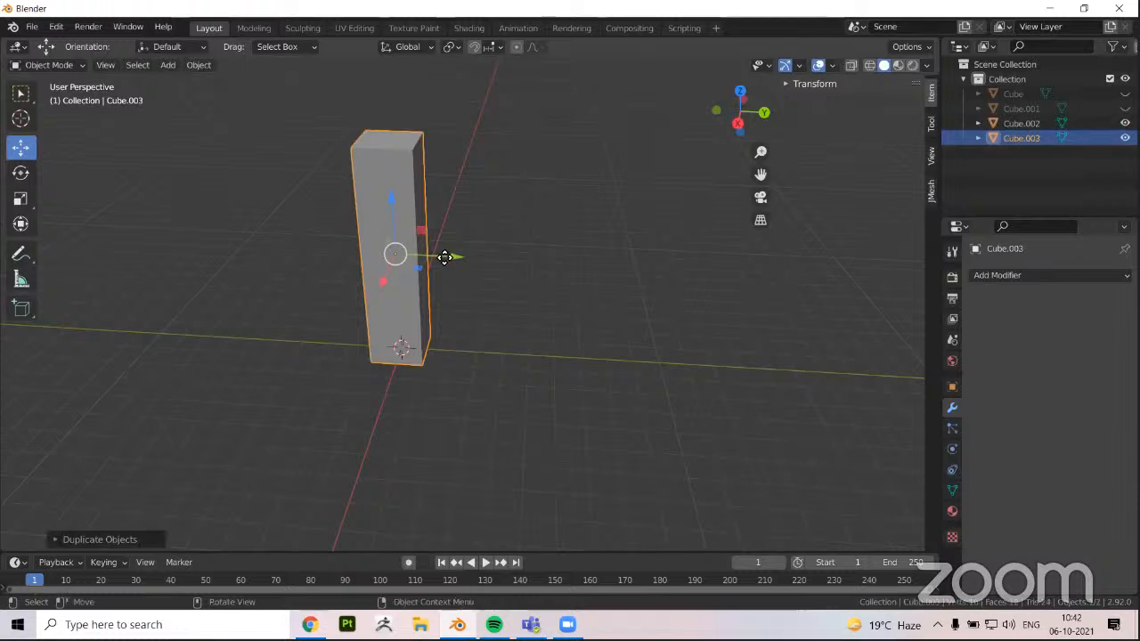
pyautogui.moveTo(454, 257); pyautogui.dragTo(626, 264)
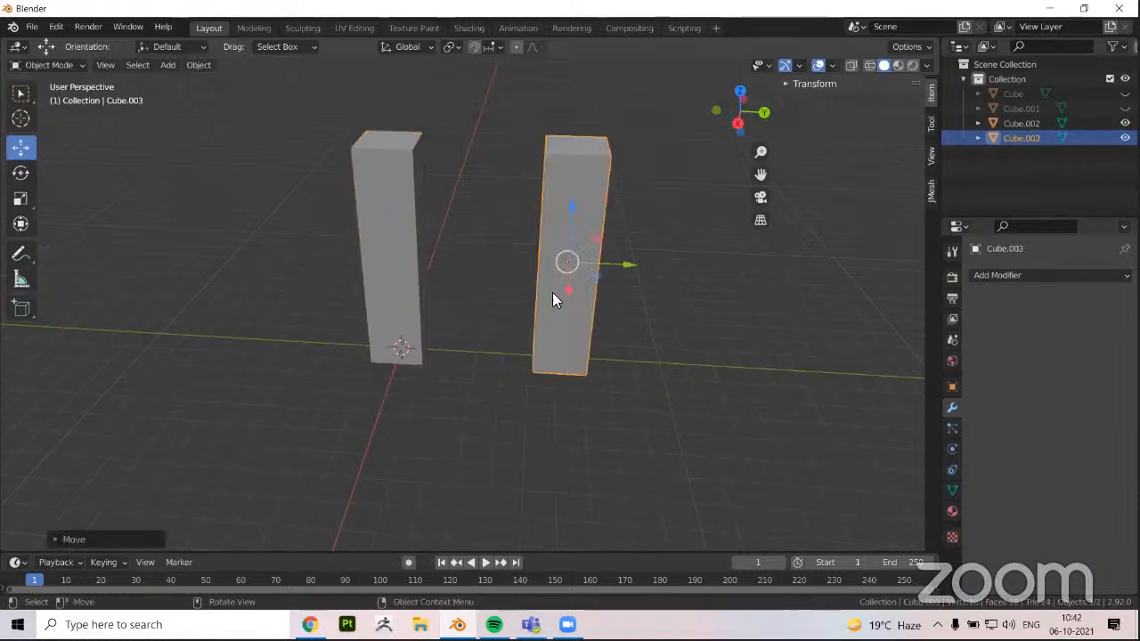
pyautogui.moveTo(538, 264); pyautogui.dragTo(563, 203, button='middle')
pyautogui.scroll(-2, 579, 311)
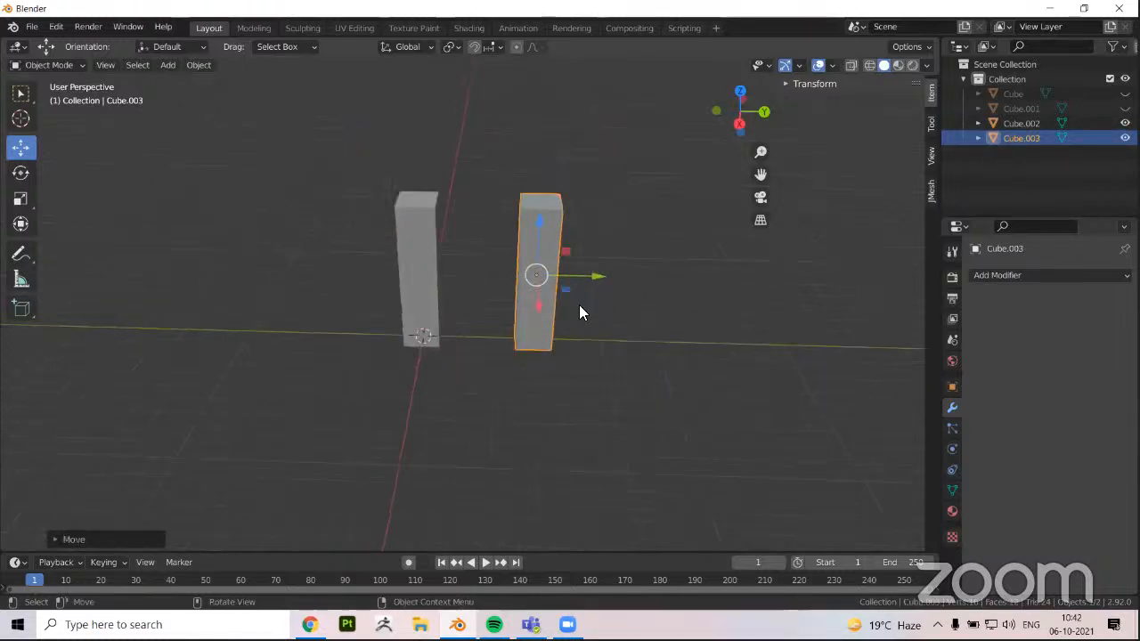
pyautogui.keyDown('shift'); pyautogui.moveTo(504, 300); pyautogui.dragTo(469, 310, button='middle'); pyautogui.keyUp('shift')
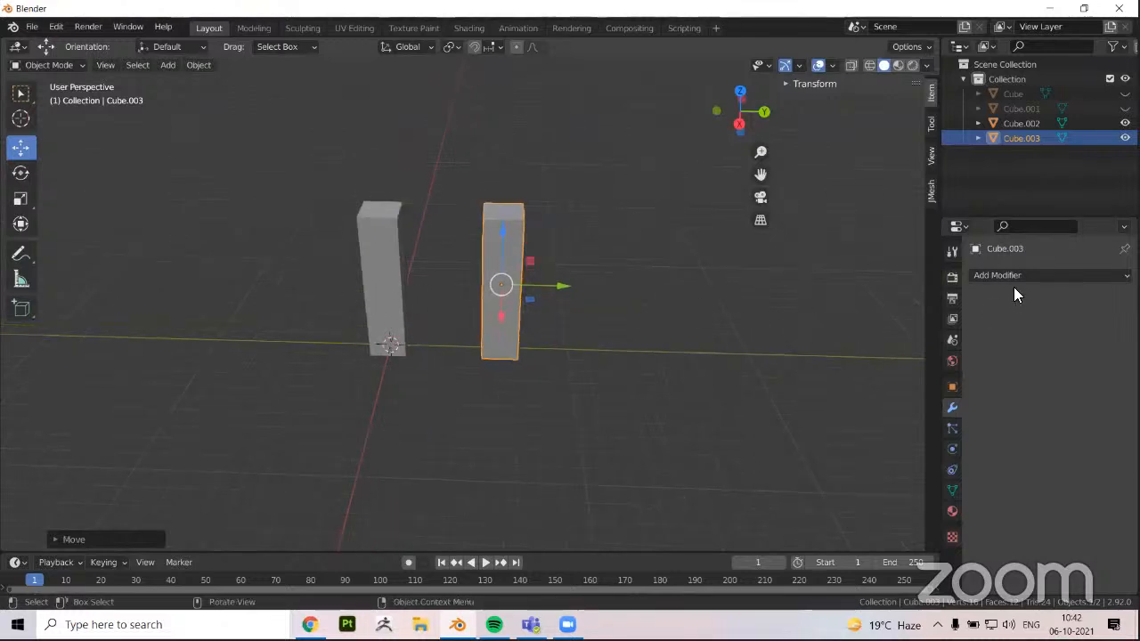
# Delete the duplicated pillar and add an Array modifier to the original one
pyautogui.press('Delete')
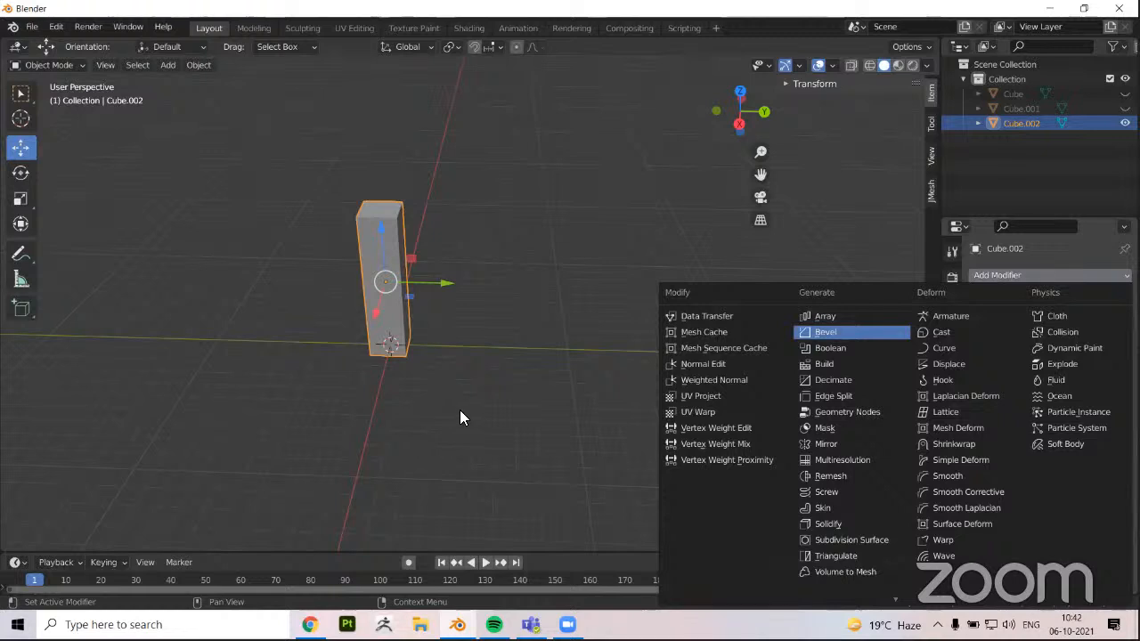
pyautogui.click(824, 316)
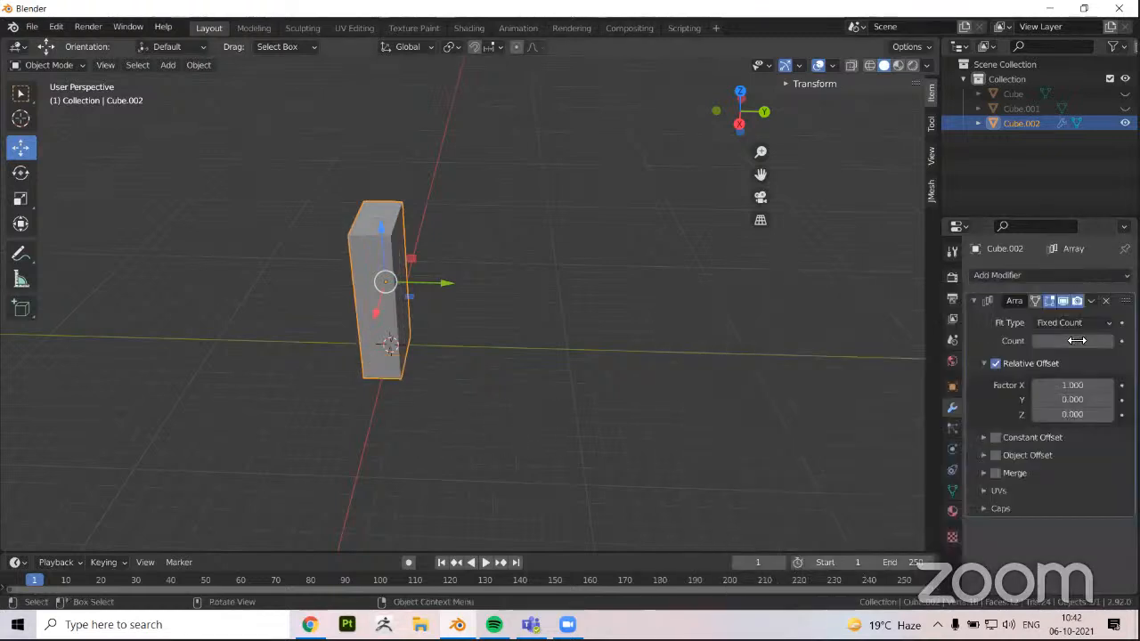
pyautogui.moveTo(712, 374); pyautogui.dragTo(586, 371, button='middle')
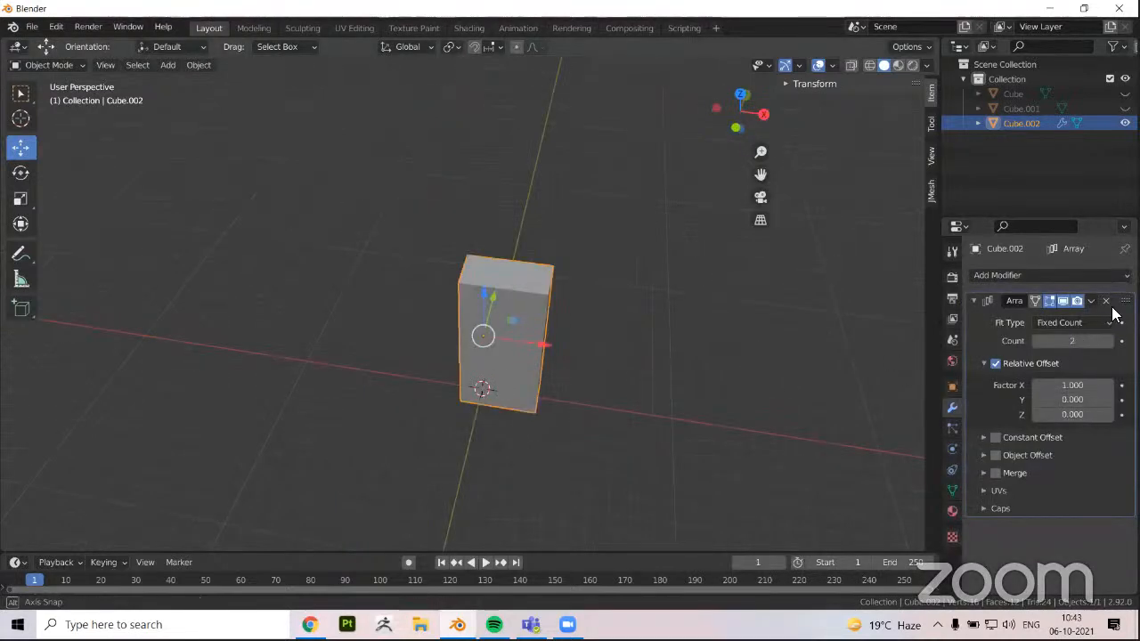
pyautogui.moveTo(317, 313); pyautogui.dragTo(353, 315, button='middle')
pyautogui.scroll(2, 353, 315)
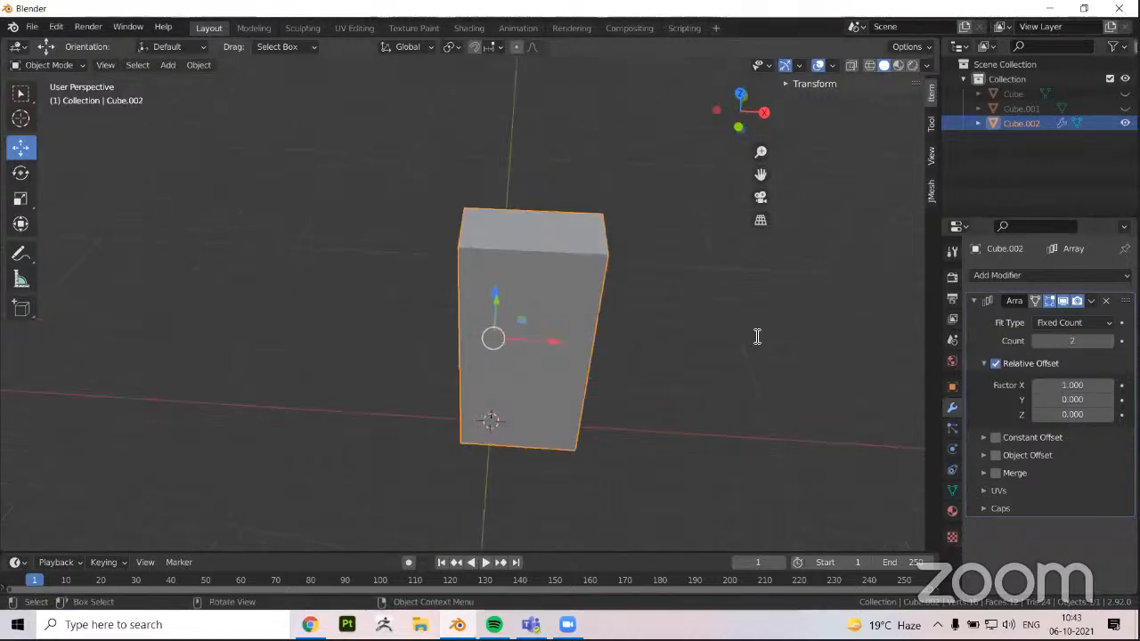
# Set the Array modifier's relative X offset factor to 2.5 to separate the two pillars
pyautogui.hotkey('ctrl', 'z')
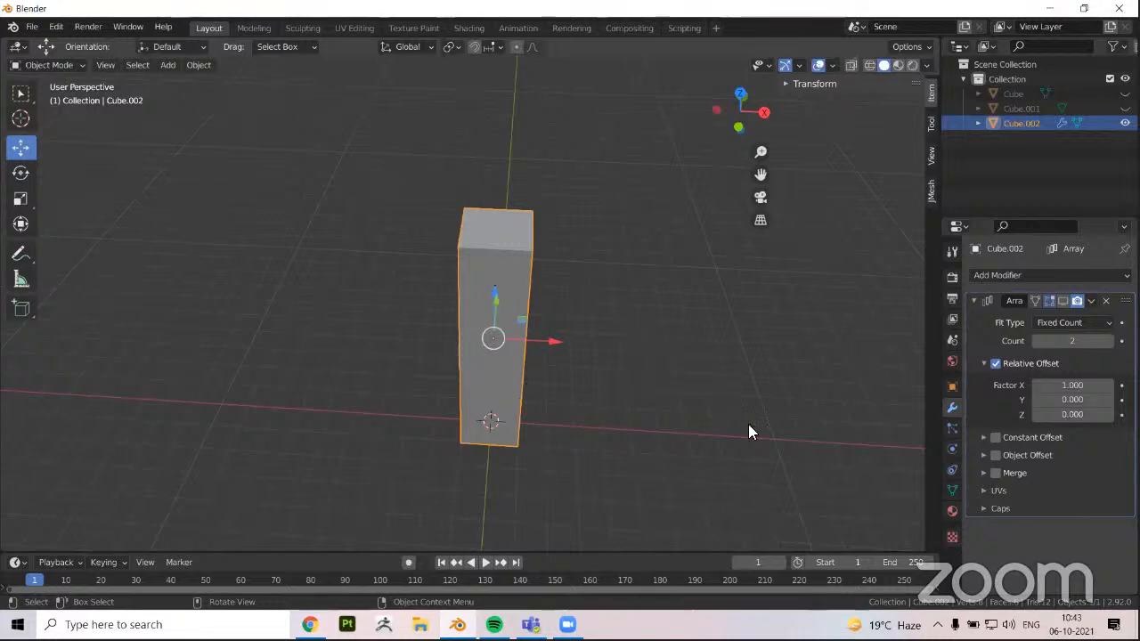
pyautogui.hotkey('ctrl', 'shift', 'z')
pyautogui.click(1071, 341)
pyautogui.moveTo(461, 290); pyautogui.dragTo(885, 360, button='middle')
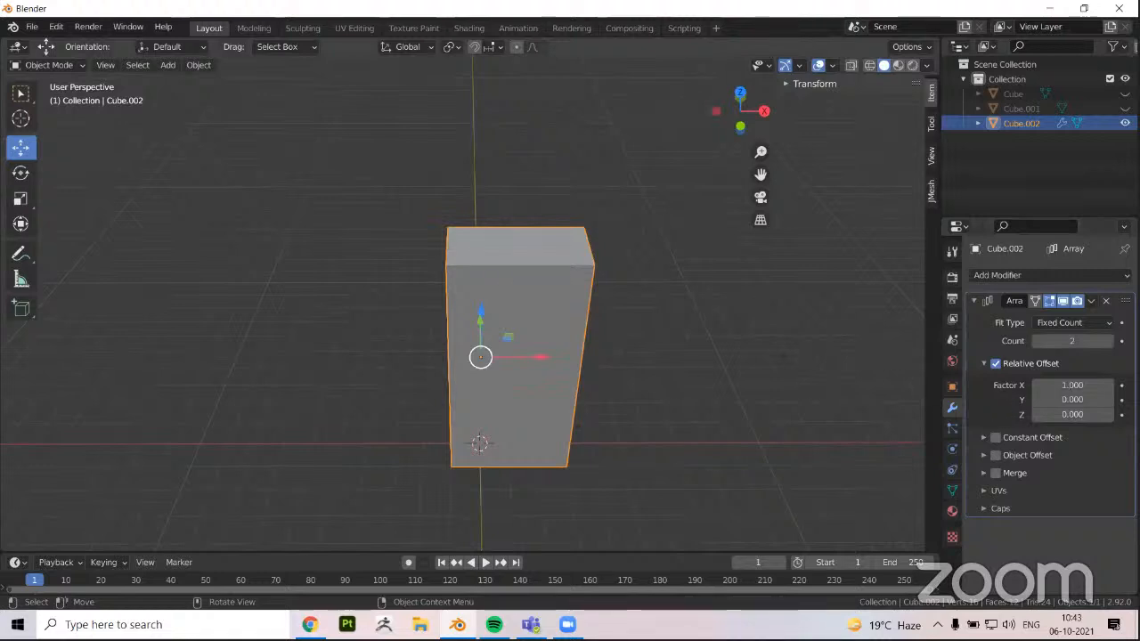
pyautogui.moveTo(1072, 386); pyautogui.dragTo(1099, 386)
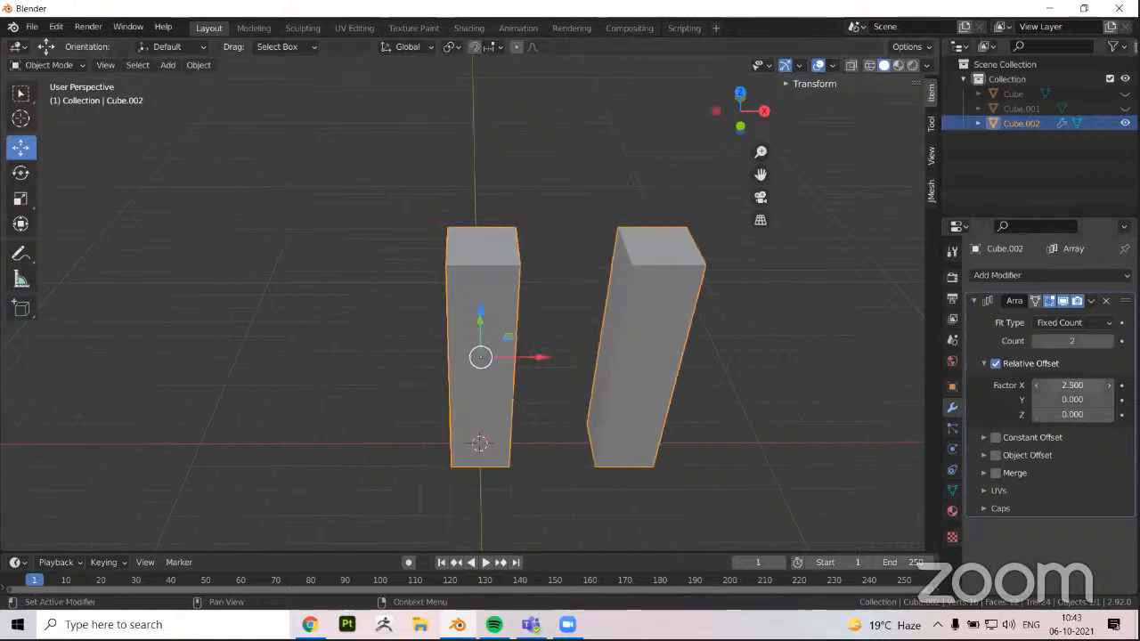
pyautogui.keyDown('shift'); pyautogui.moveTo(692, 433); pyautogui.dragTo(628, 430, button='middle'); pyautogui.keyUp('shift')
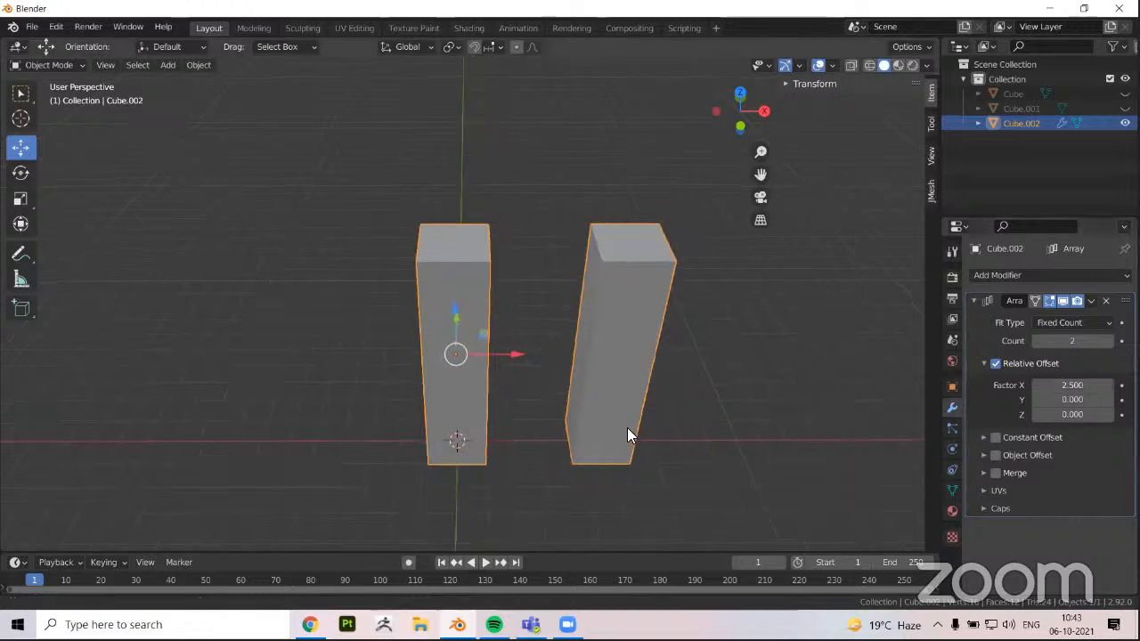
# Set the Array modifier's relative X offset factor back to 1 so the pillars sit side by side
pyautogui.click(1076, 384)
pyautogui.write('1')
pyautogui.press('Return')
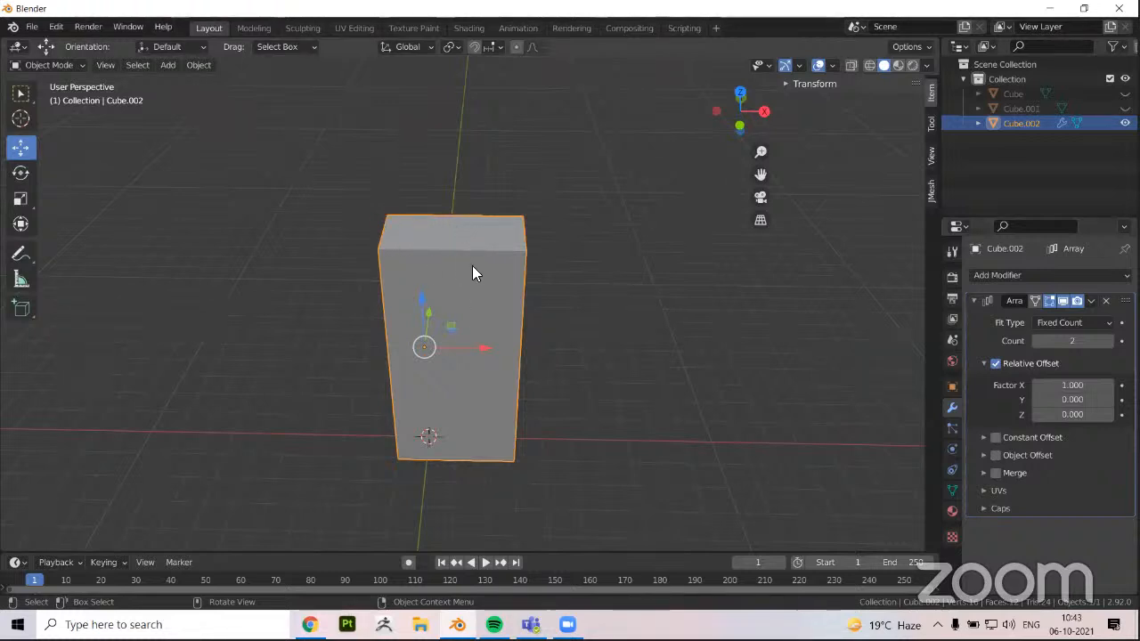
pyautogui.moveTo(472, 252); pyautogui.dragTo(474, 265, button='middle')
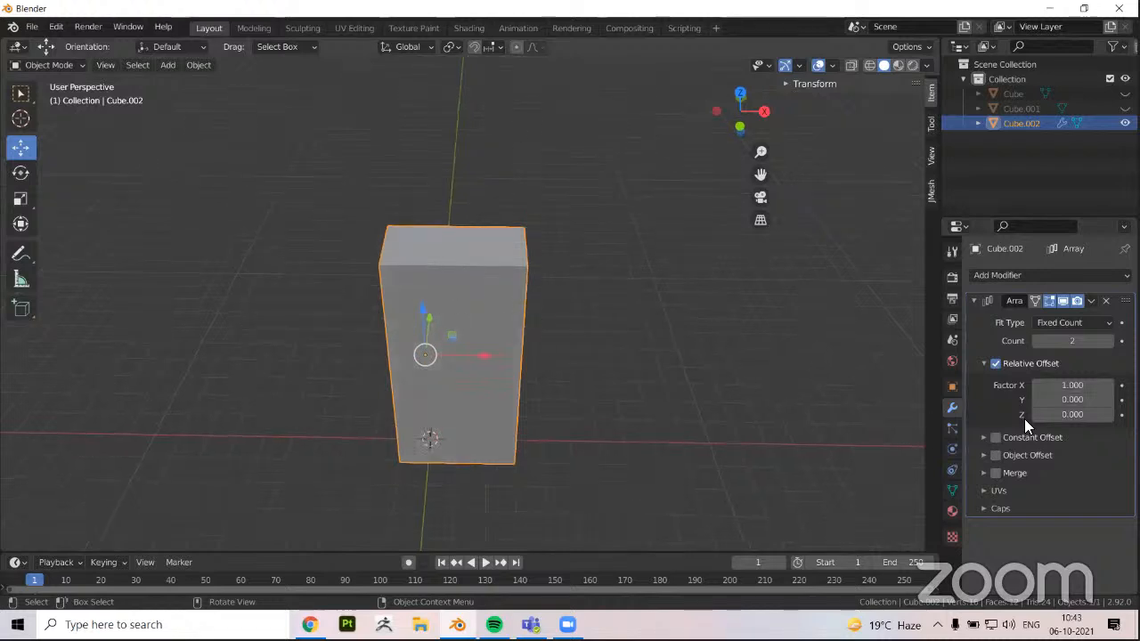
# Set the Array modifier's relative X offset factor to 2 and its count to 9 to build a row of spaced pillars
pyautogui.click(1068, 384)
pyautogui.write('2')
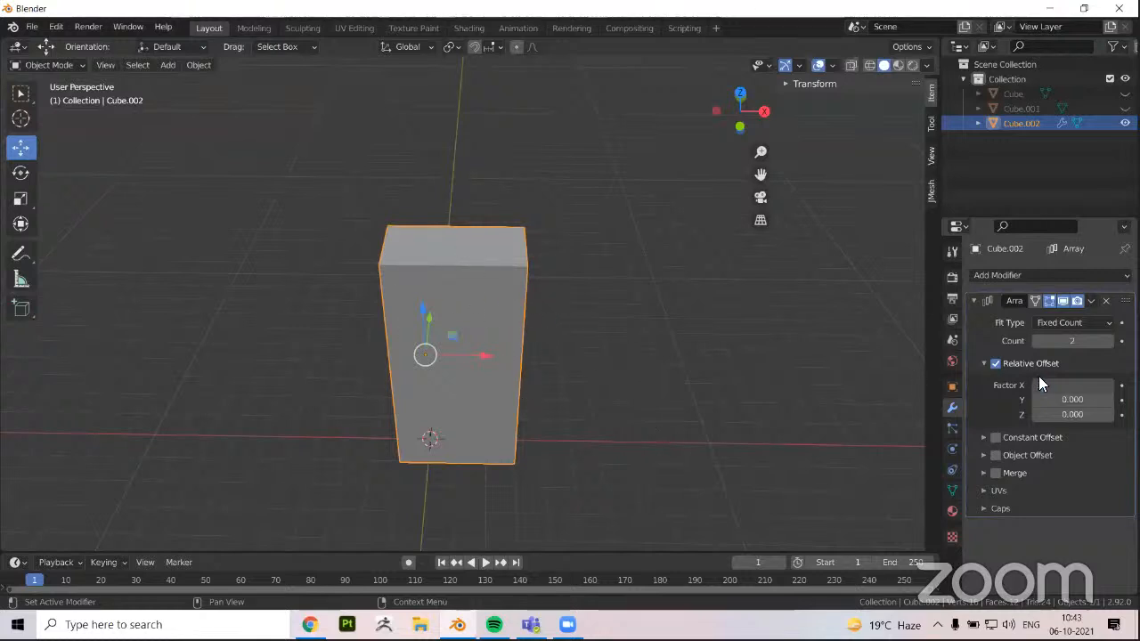
pyautogui.press('Return')
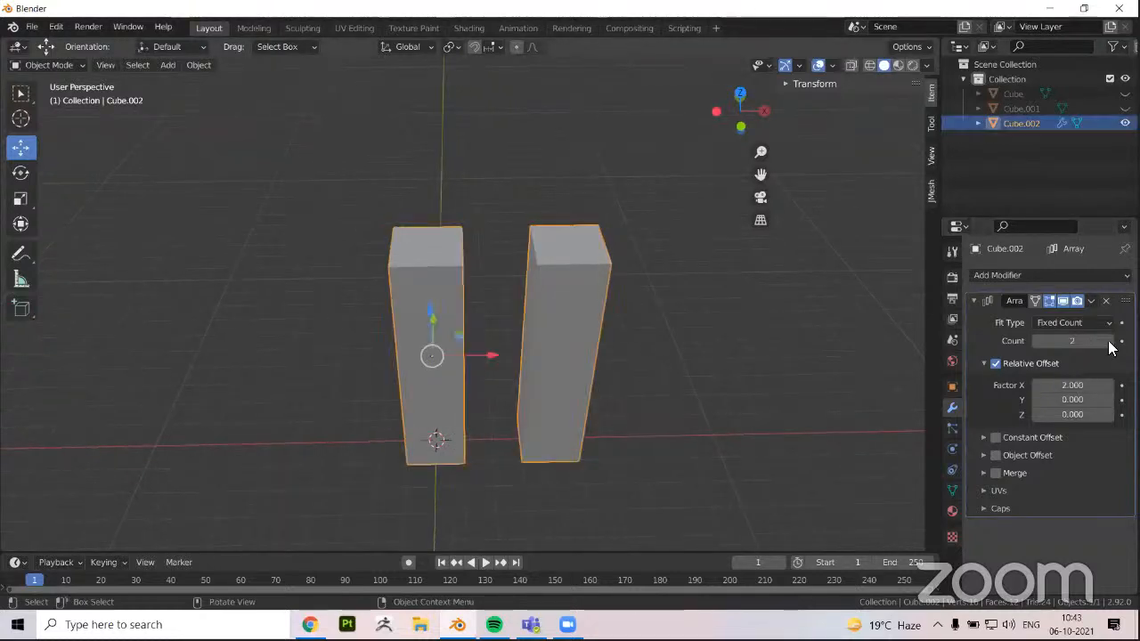
pyautogui.click(1109, 341)
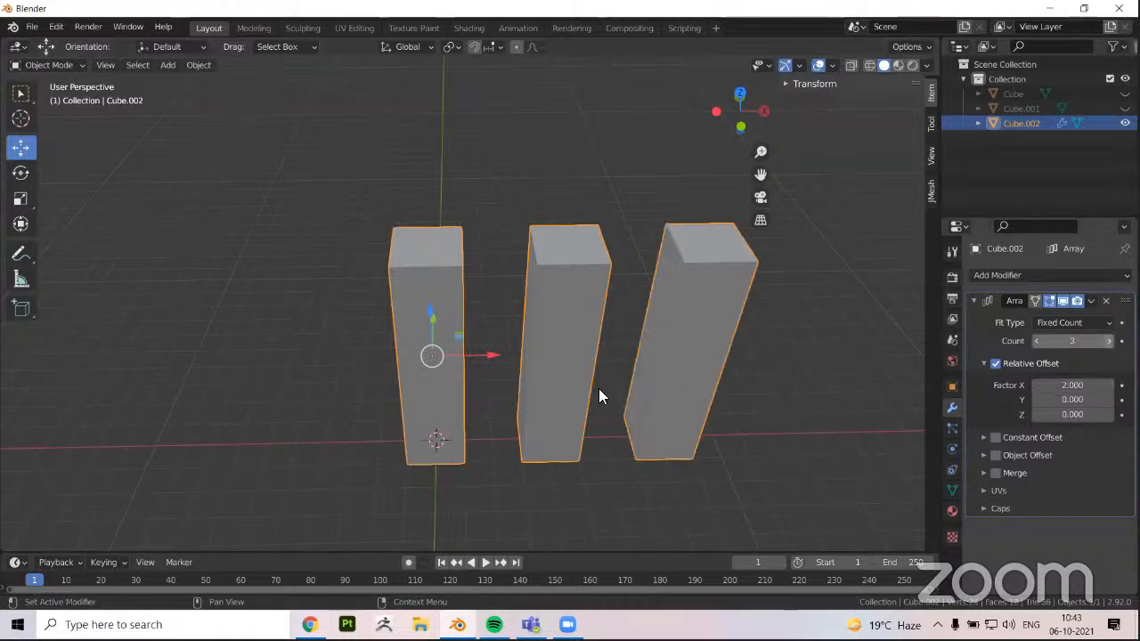
pyautogui.click(1109, 341)
pyautogui.scroll(-2, 846, 356)
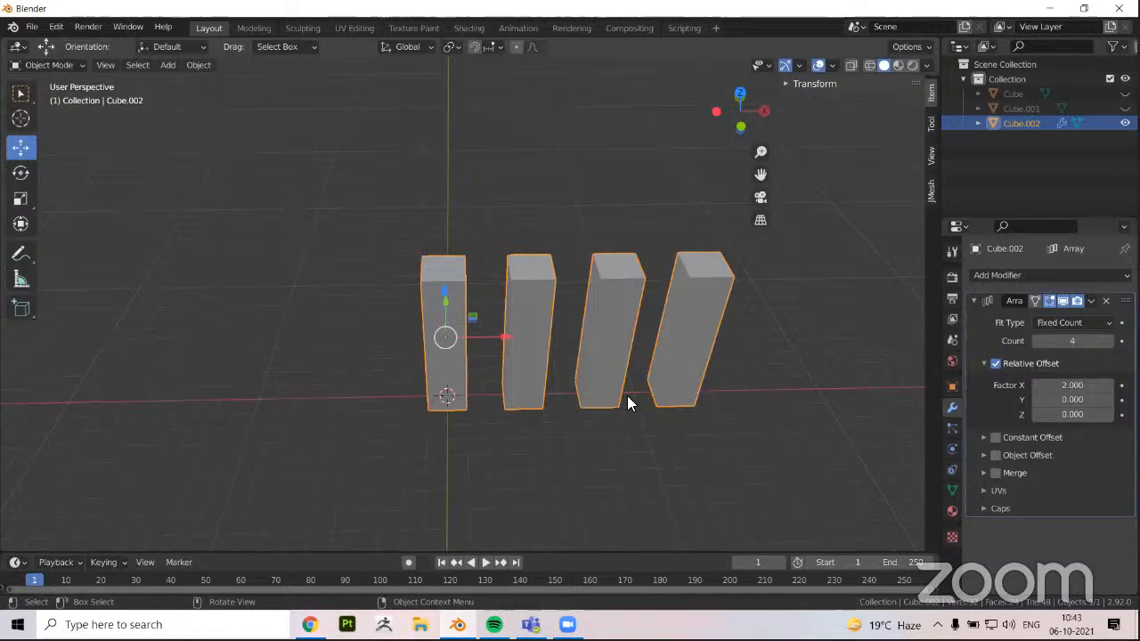
pyautogui.moveTo(626, 397); pyautogui.dragTo(473, 397, button='middle')
pyautogui.moveTo(431, 340); pyautogui.dragTo(393, 303, button='middle')
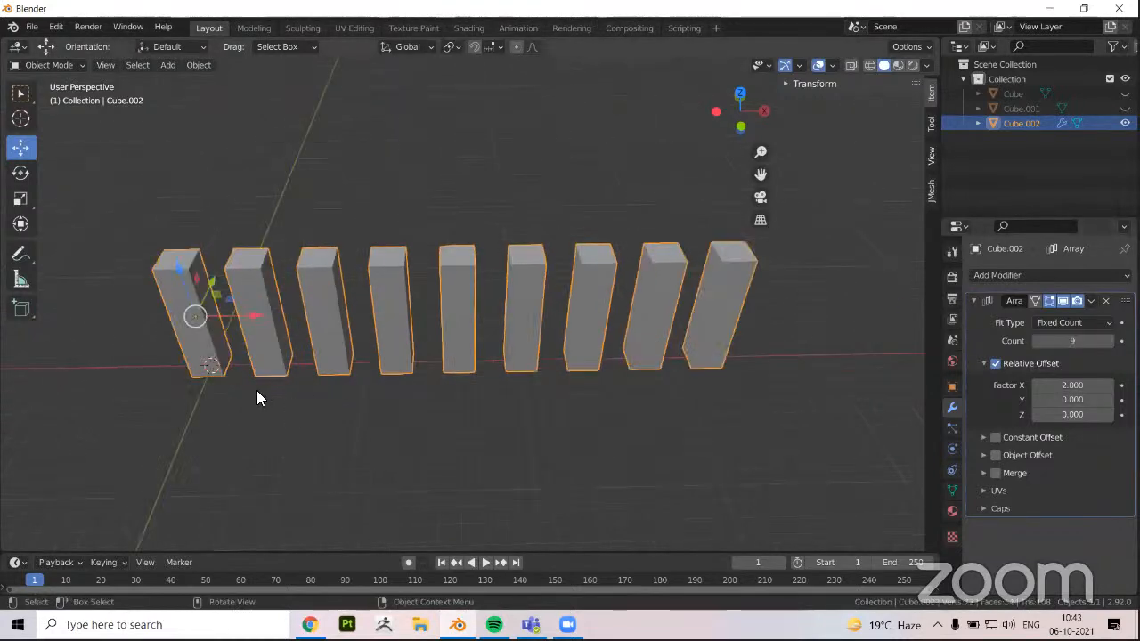
pyautogui.moveTo(372, 339); pyautogui.dragTo(372, 341, button='middle')
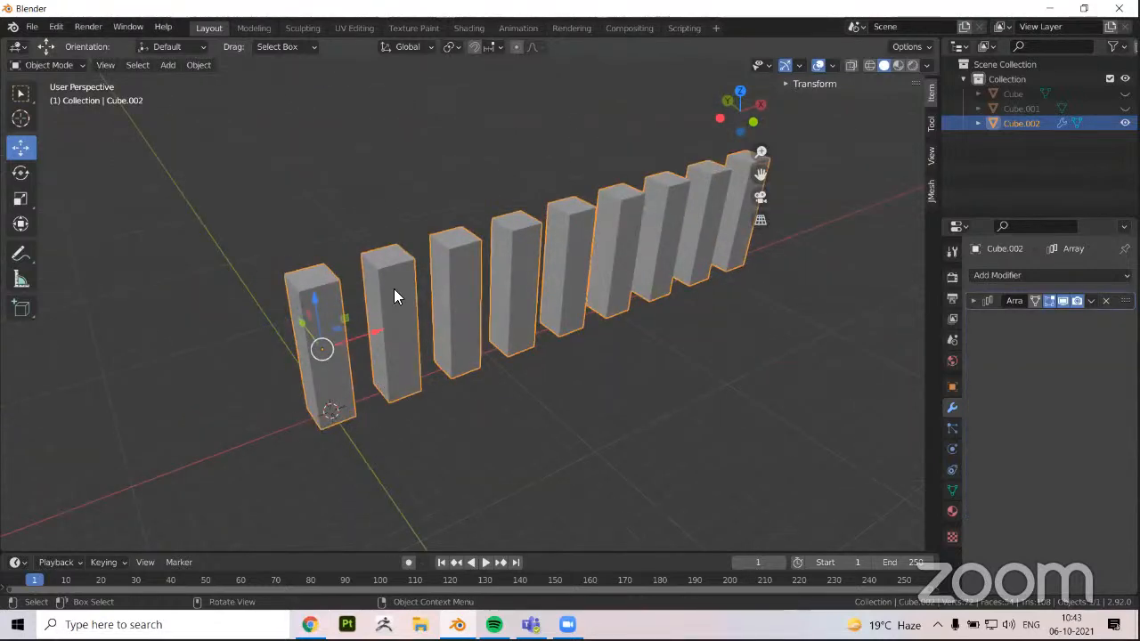
pyautogui.moveTo(393, 288); pyautogui.dragTo(407, 290, button='middle')
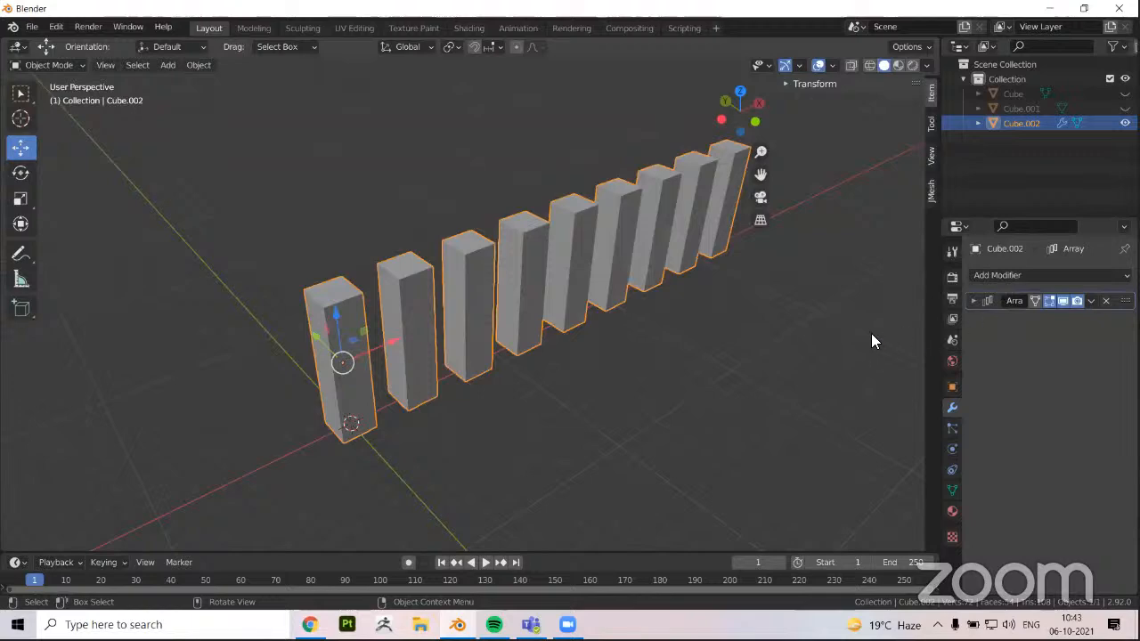
# Add a second Array modifier to the pillar row with relative offset factors of 0 in X and 2 in Y
pyautogui.click(1024, 275)
pyautogui.click(849, 319)
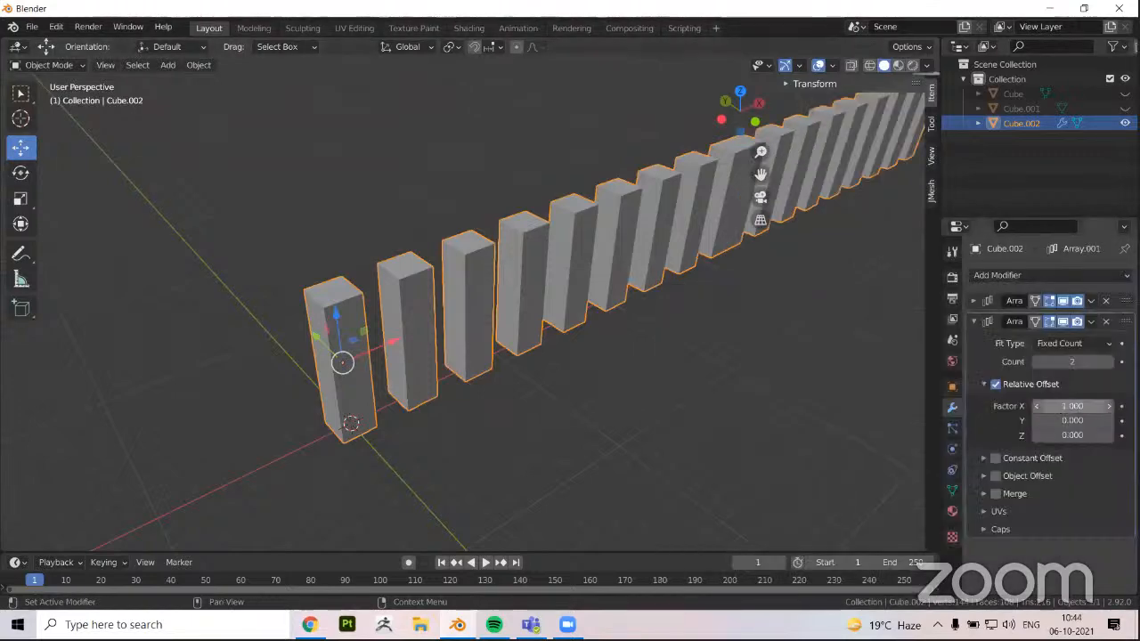
pyautogui.click(1075, 406)
pyautogui.write('0')
pyautogui.press('Return')
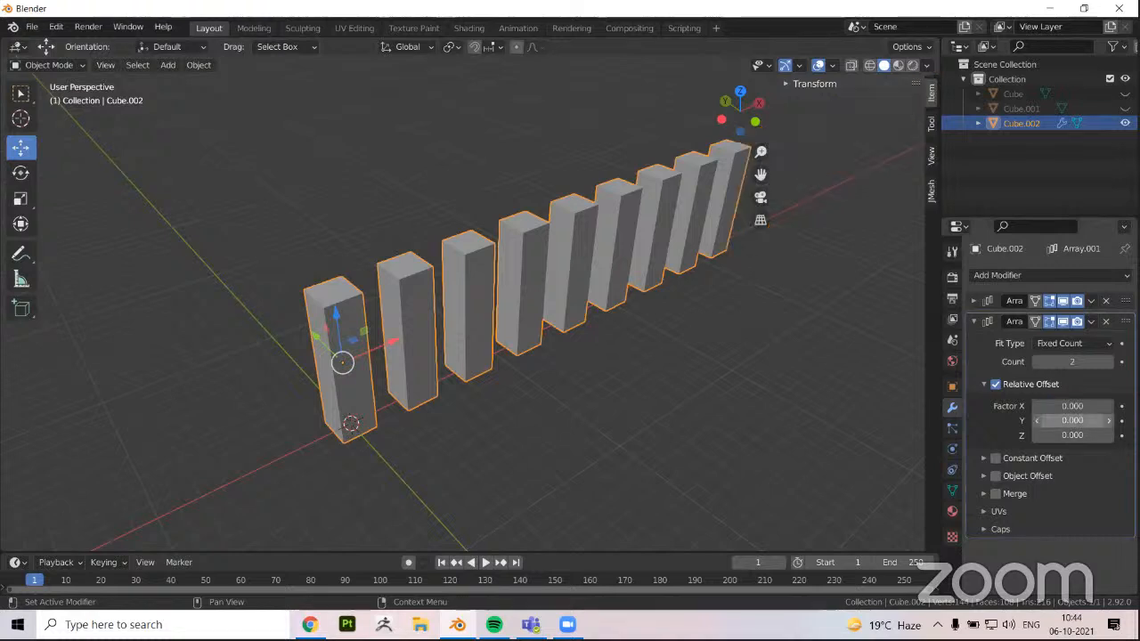
pyautogui.click(1072, 420)
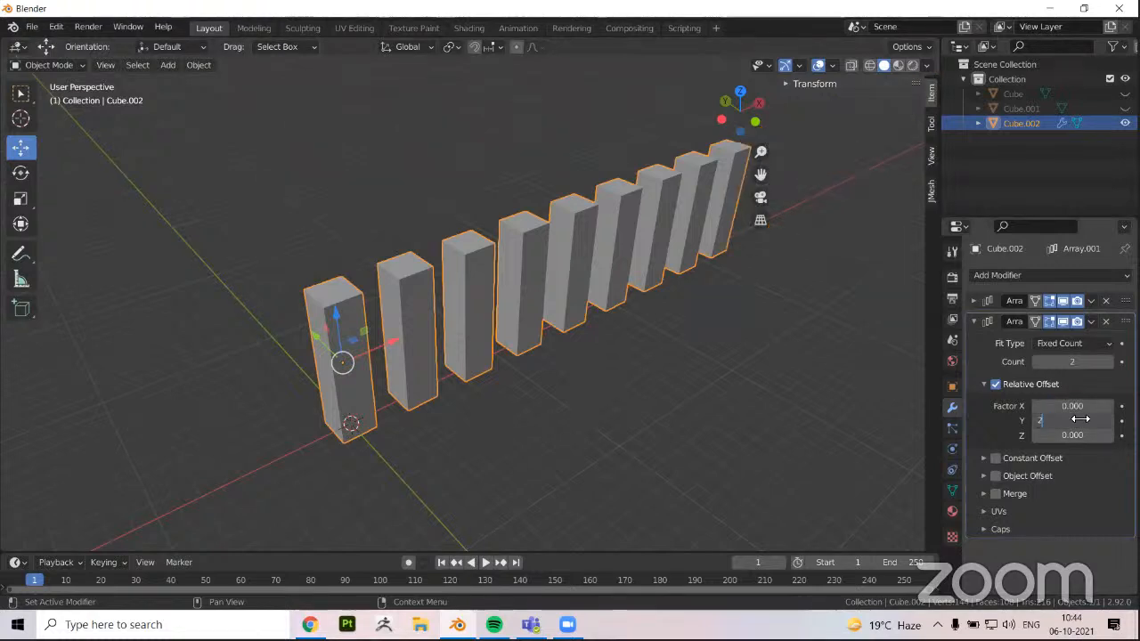
pyautogui.write('2')
pyautogui.press('Return')
pyautogui.moveTo(392, 429); pyautogui.dragTo(545, 386, button='middle')
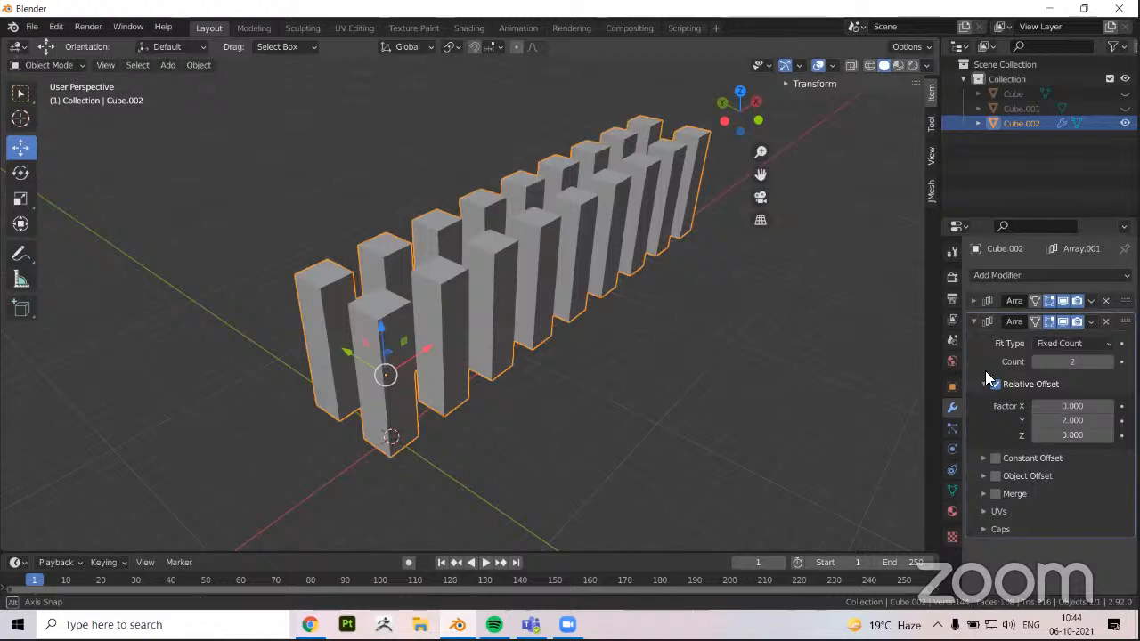
# Raise the second Array modifier's count to 6 to extend the pillars into a grid
pyautogui.click(1107, 362)
pyautogui.click(1106, 361)
pyautogui.click(1106, 361)
pyautogui.click(1106, 361)
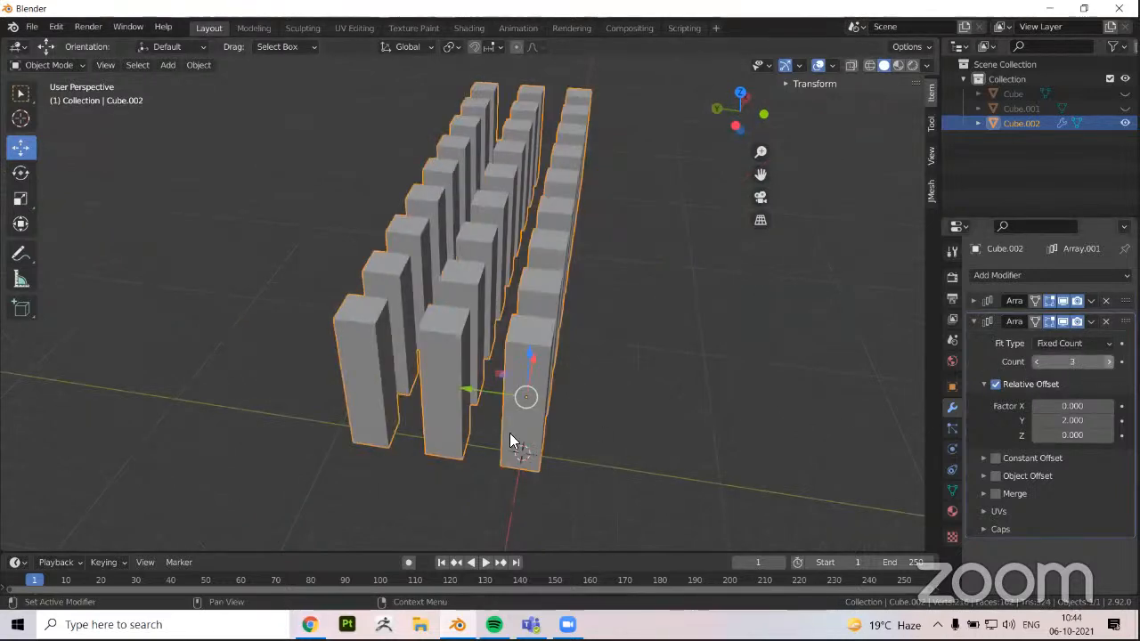
pyautogui.moveTo(417, 335); pyautogui.dragTo(536, 349, button='middle')
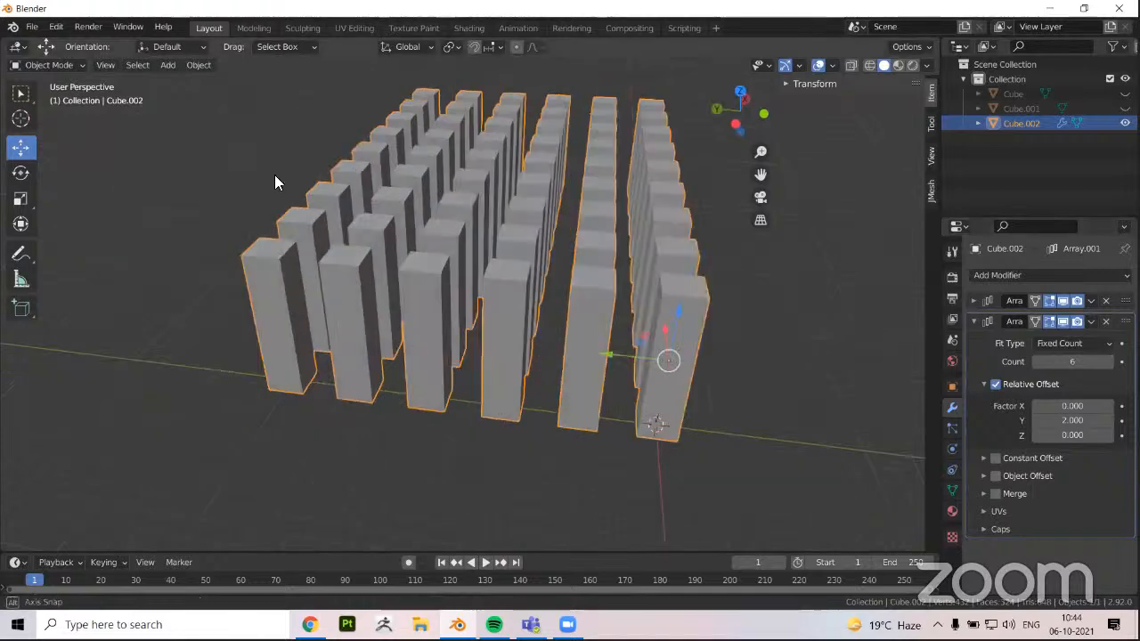
pyautogui.moveTo(275, 177); pyautogui.dragTo(490, 245, button='middle')
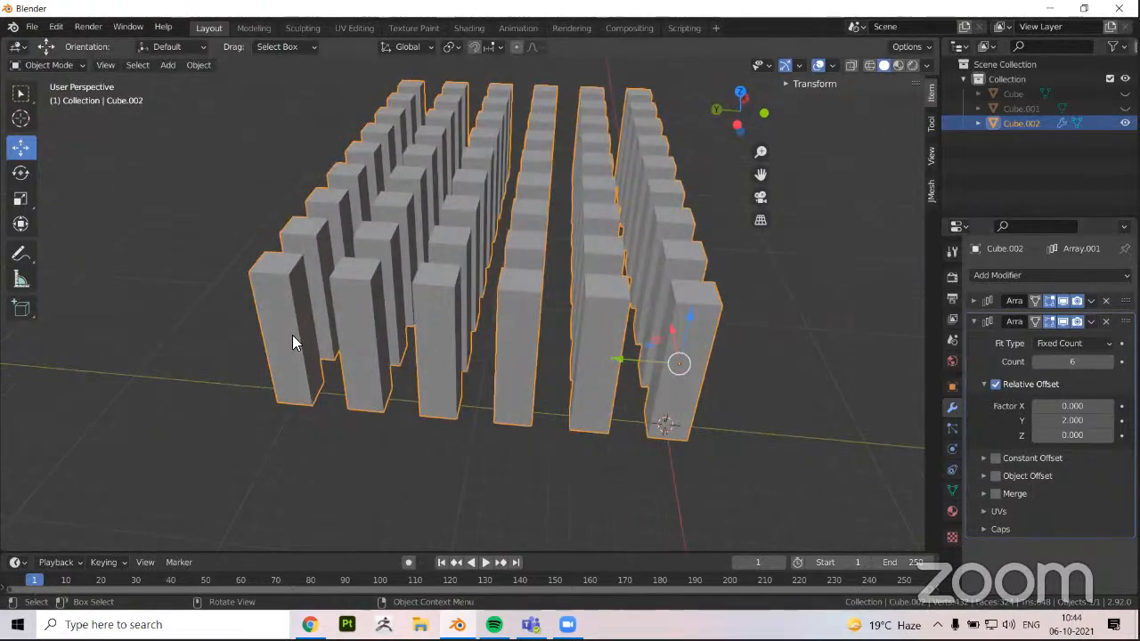
pyautogui.moveTo(350, 335); pyautogui.dragTo(484, 341, button='middle')
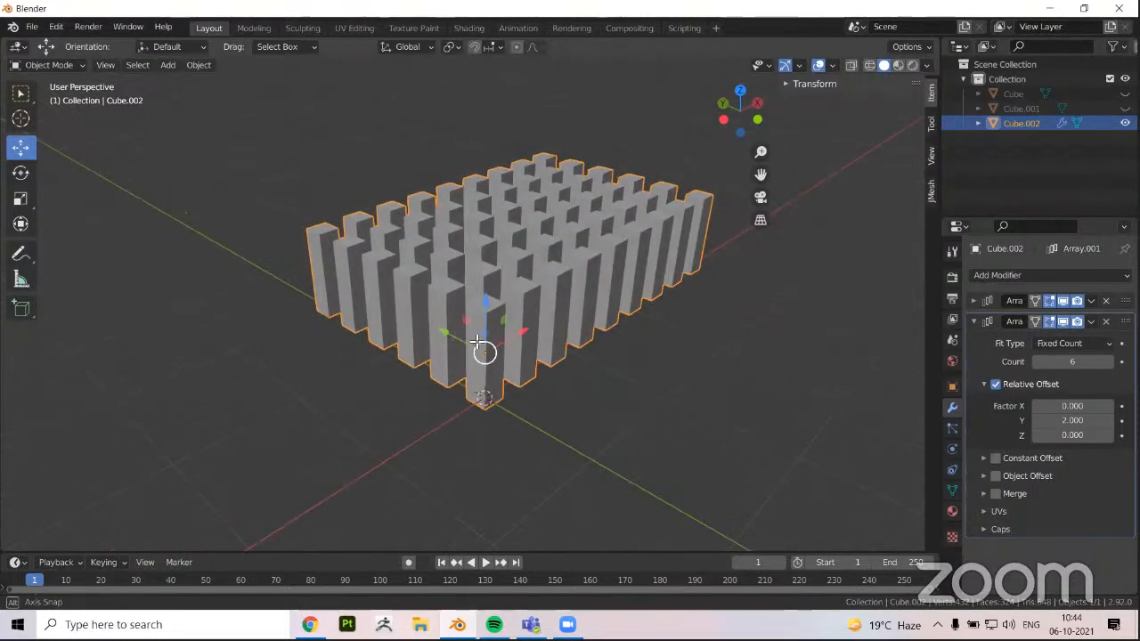
# Enter Edit Mode on the pillar grid and compare the editable original pillar with its array copies
pyautogui.press('Tab')
pyautogui.scroll(2, 603, 366)
pyautogui.moveTo(603, 365); pyautogui.dragTo(384, 394, button='middle')
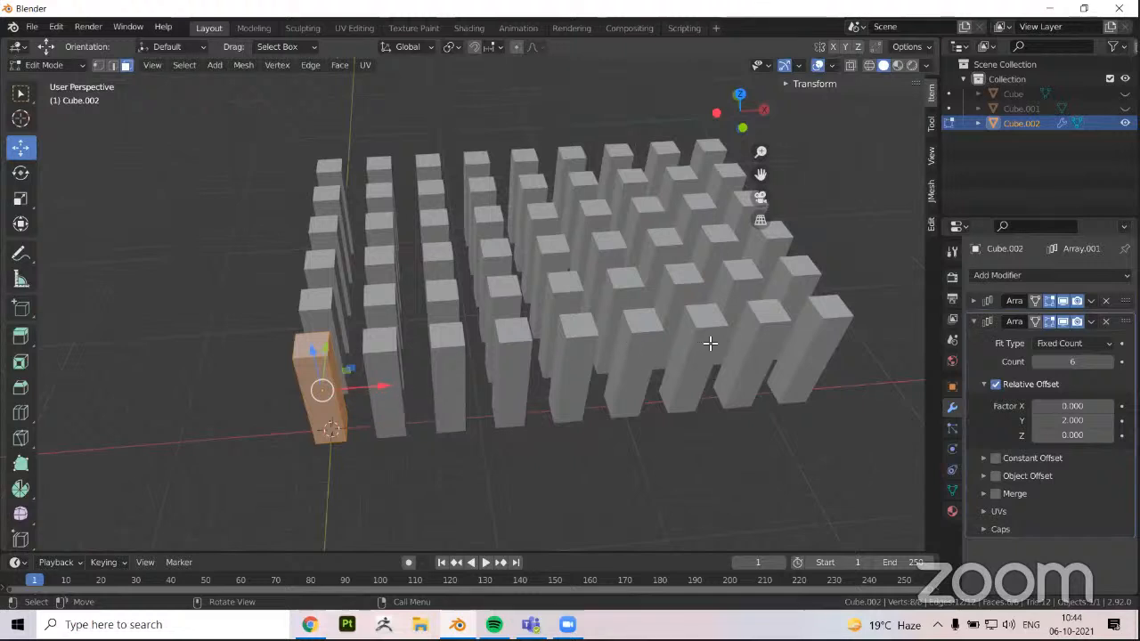
pyautogui.scroll(-3, 595, 386)
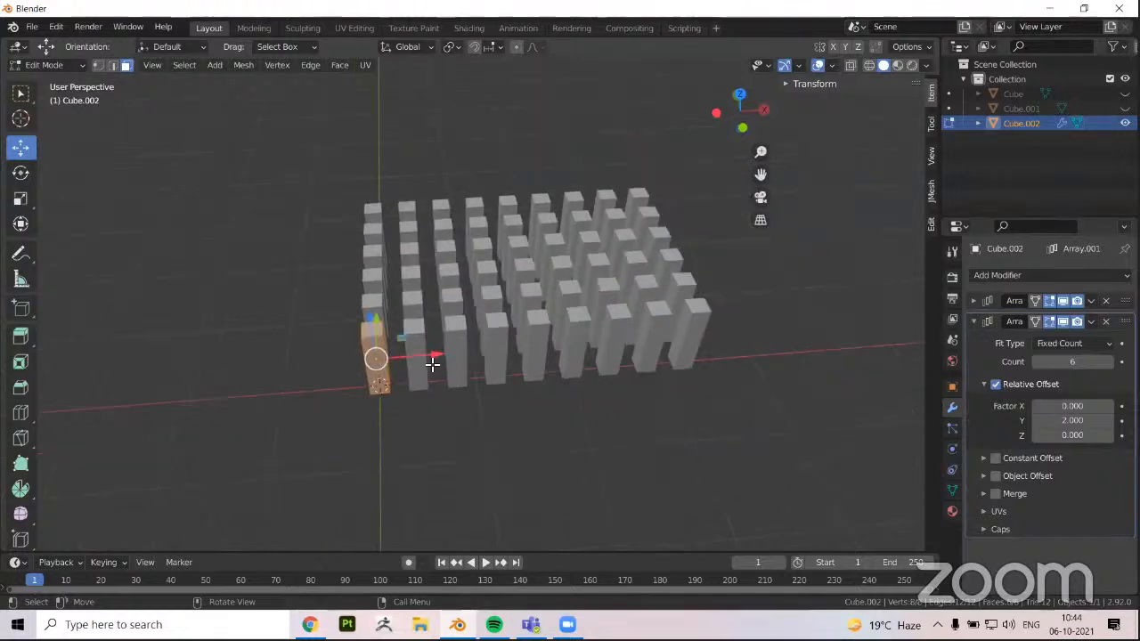
pyautogui.moveTo(432, 362); pyautogui.dragTo(488, 371, button='middle')
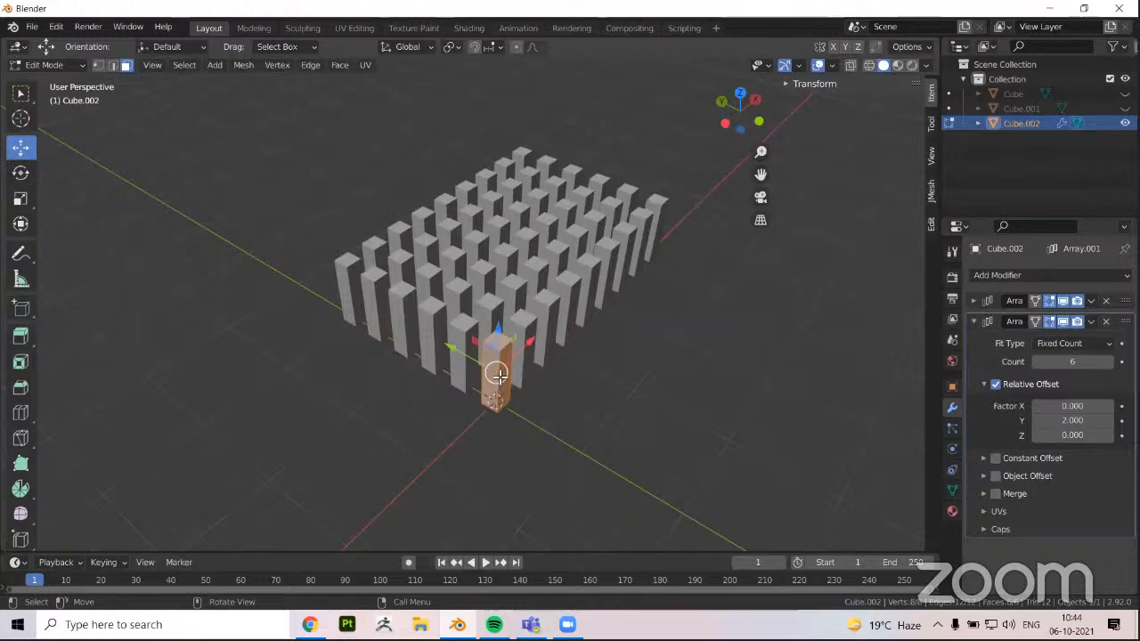
pyautogui.press('Tab')
pyautogui.scroll(4, 488, 326)
pyautogui.press('Tab')
pyautogui.moveTo(501, 336); pyautogui.dragTo(507, 337, button='middle')
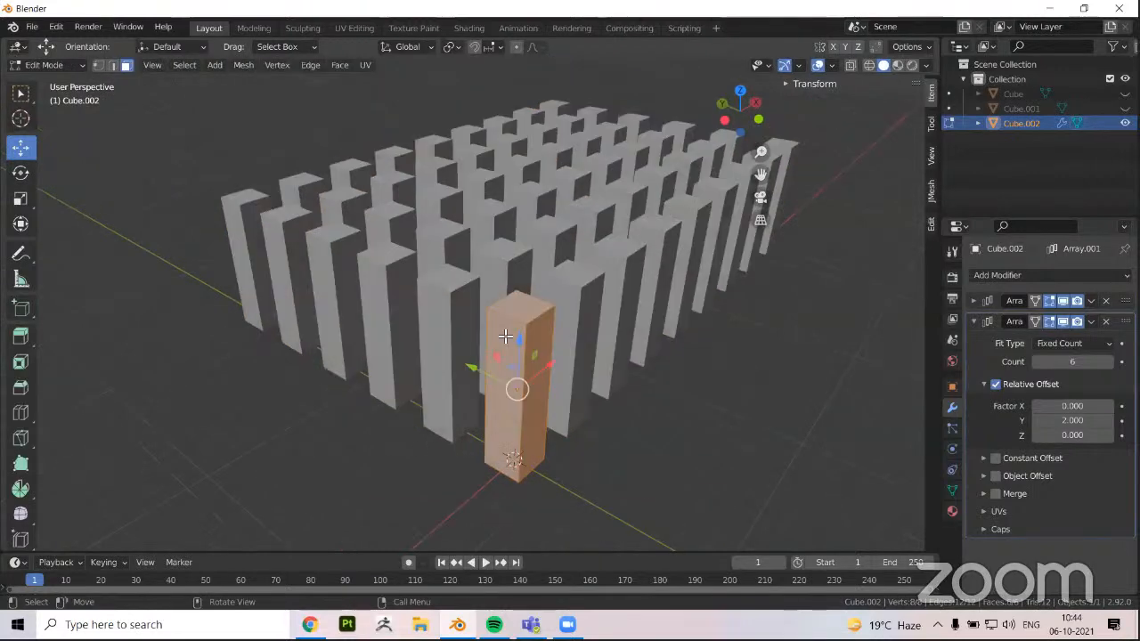
# Move the original pillar's top face slightly upward along the Z axis, and deselect it
pyautogui.keyDown('shift'); pyautogui.moveTo(534, 292); pyautogui.dragTo(534, 285, button='middle'); pyautogui.keyUp('shift')
pyautogui.click(531, 290)
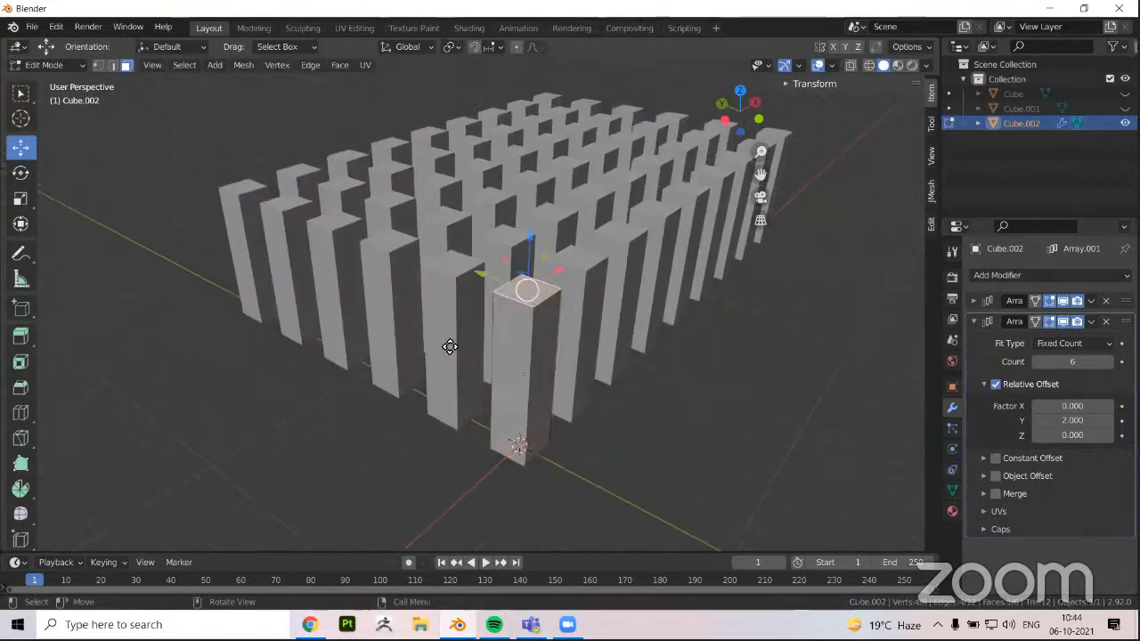
pyautogui.press('g')
pyautogui.press('z')
pyautogui.click(457, 348)
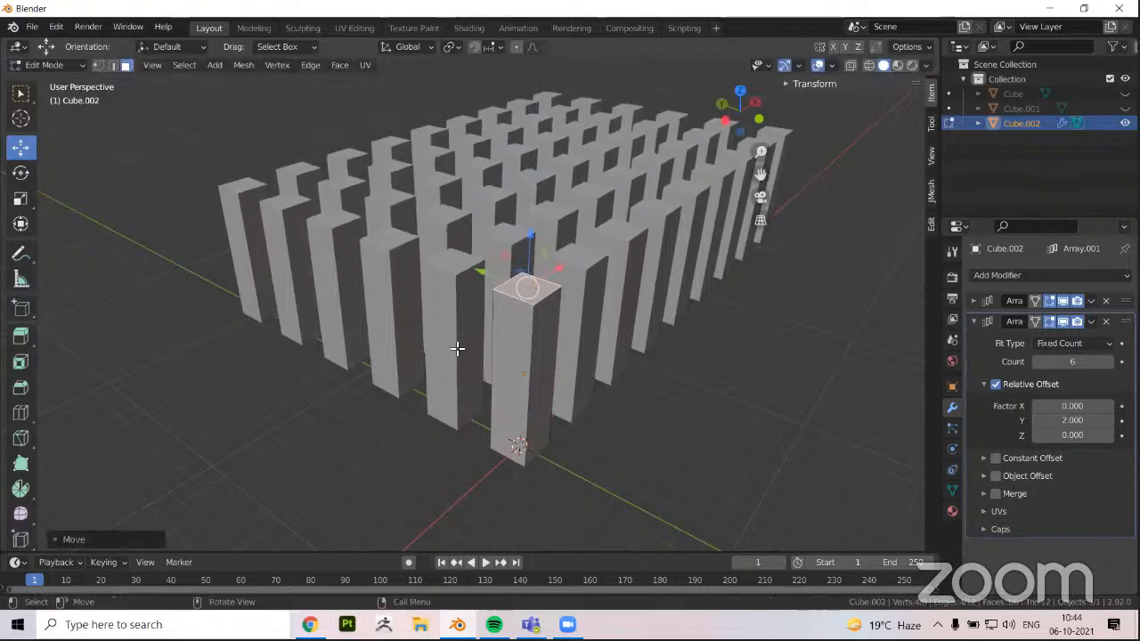
pyautogui.hotkey('alt', 'a')
# Inset the original pillar's top face and move the inner face up to form a tapered cap
pyautogui.moveTo(457, 341); pyautogui.dragTo(439, 275, button='middle')
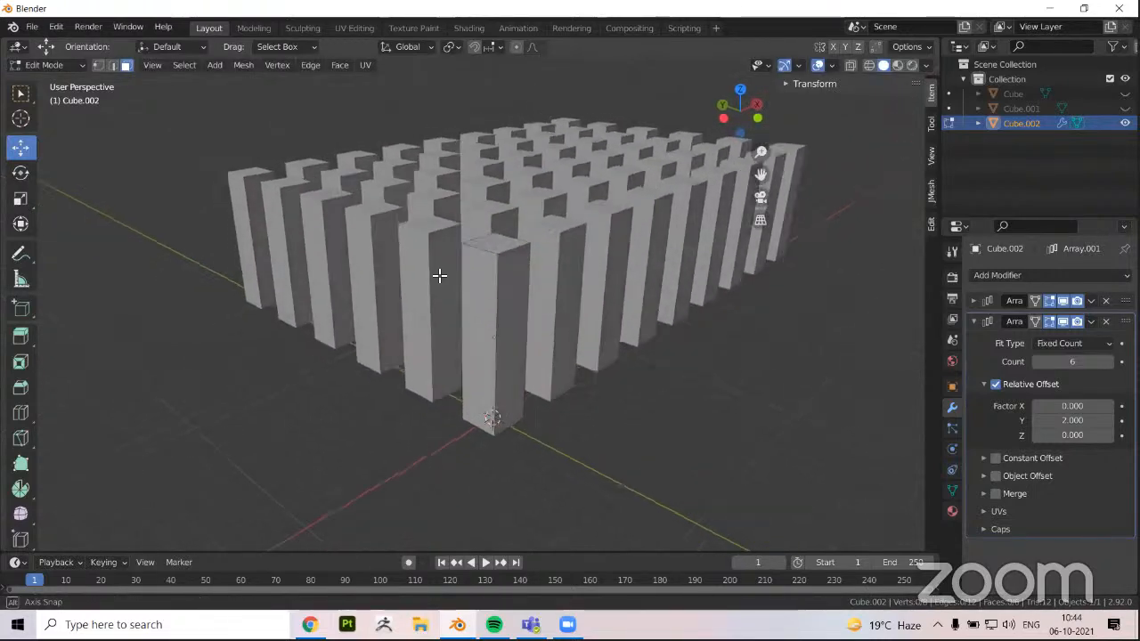
pyautogui.moveTo(473, 346); pyautogui.dragTo(501, 376, button='middle')
pyautogui.scroll(-2, 451, 425)
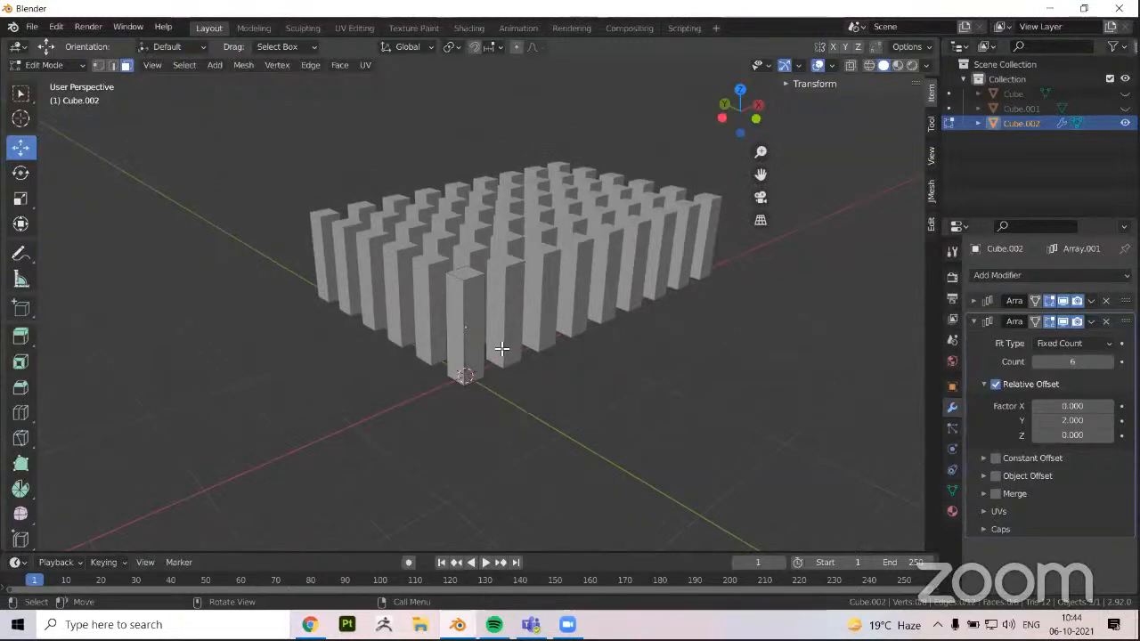
pyautogui.keyDown('shift'); pyautogui.moveTo(501, 316); pyautogui.dragTo(548, 340, button='middle'); pyautogui.keyUp('shift')
pyautogui.moveTo(361, 396)
pyautogui.mouseDown(button='middle')
pyautogui.moveTo(341, 410)
pyautogui.moveTo(380, 398)
pyautogui.mouseUp(button='middle')
pyautogui.scroll(1, 341, 409)
pyautogui.click(499, 397)
pyautogui.scroll(4, 380, 398)
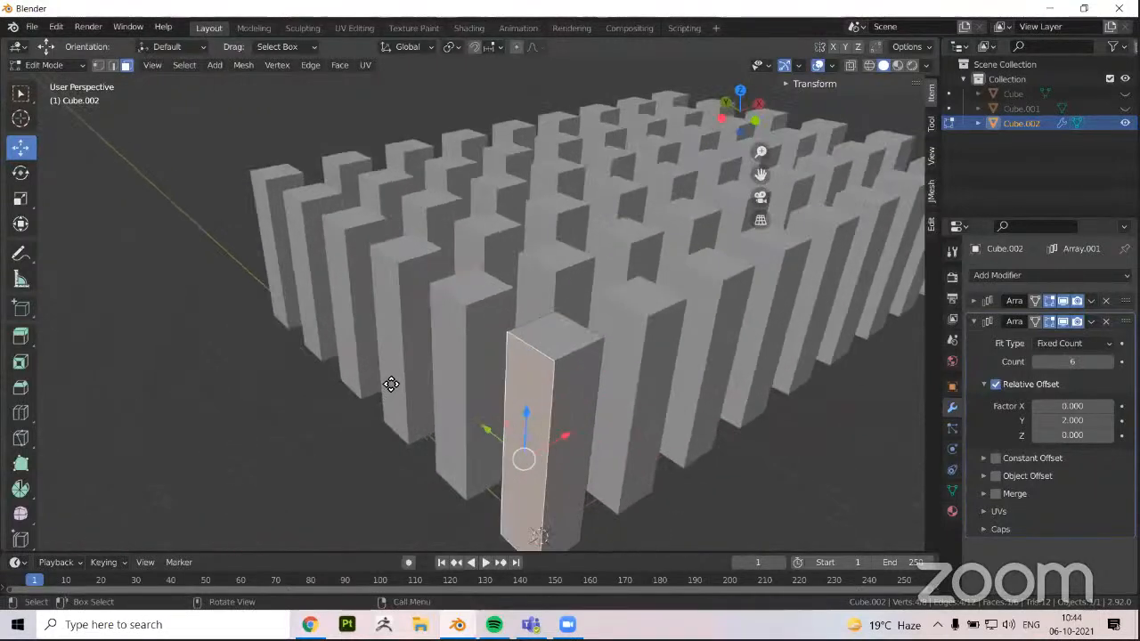
pyautogui.press('i')
pyautogui.click(391, 383)
pyautogui.press('g')
pyautogui.click(394, 376)
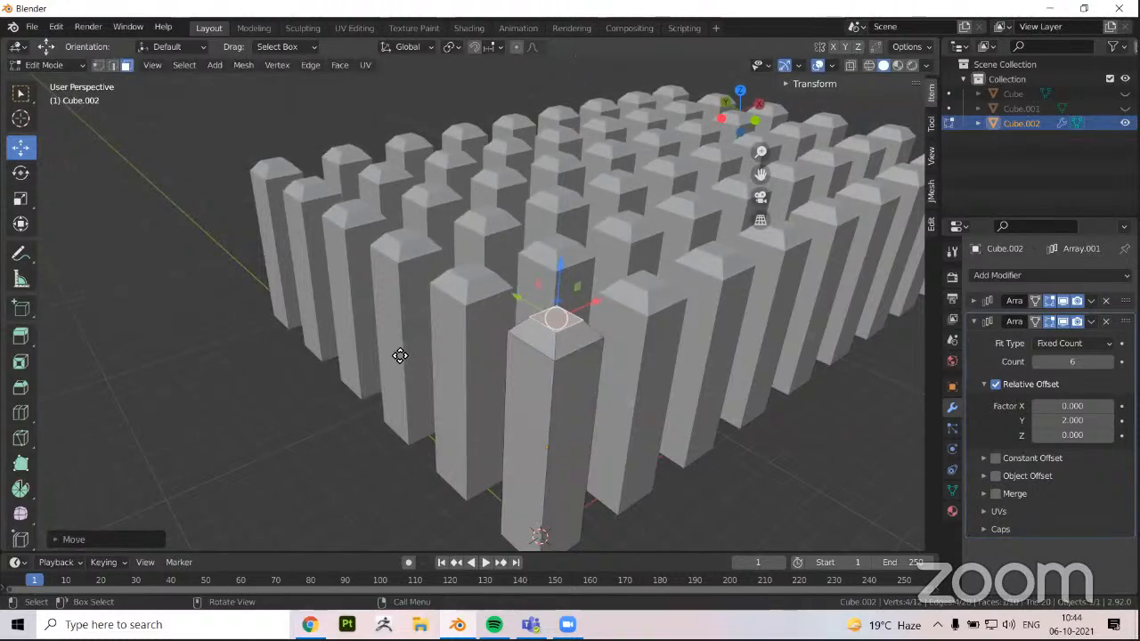
# Extrude the cap's top face upward in two stages to form a neck, and scale its end face outward
pyautogui.press('e')
pyautogui.click(402, 353)
pyautogui.press('e')
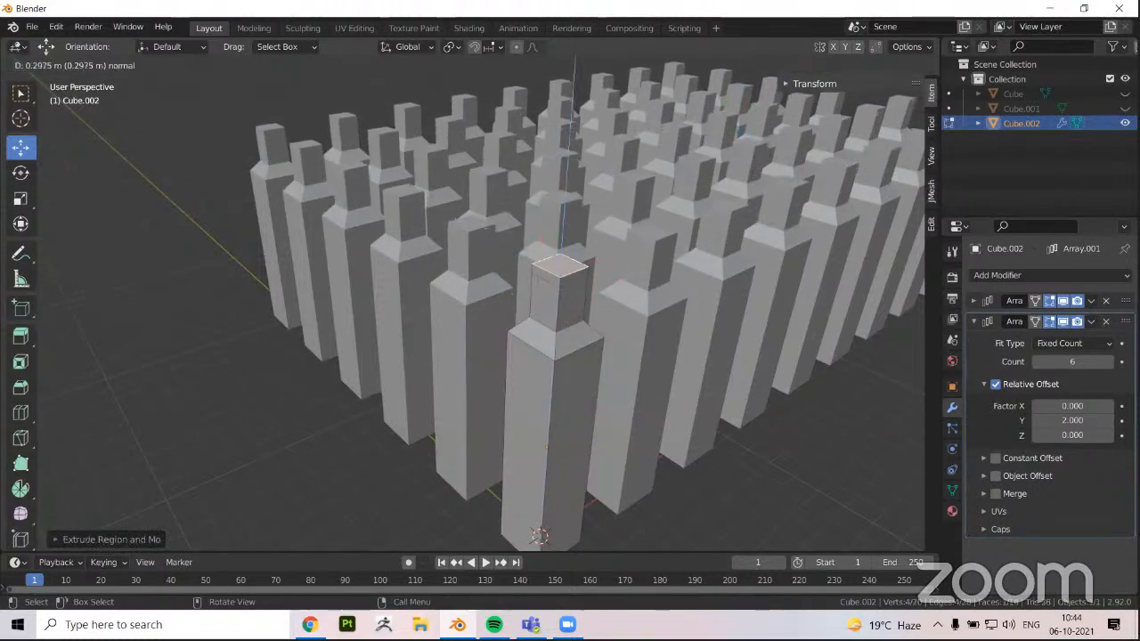
pyautogui.click(405, 355)
pyautogui.press('s')
pyautogui.click(389, 331)
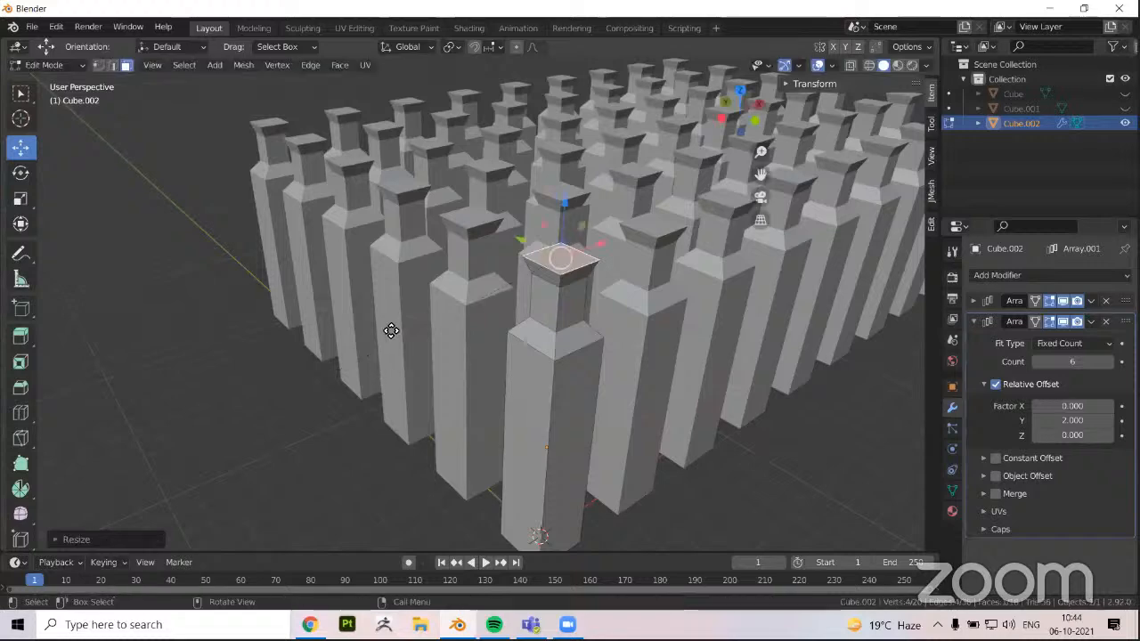
# Extrude the widened end face upward into a tall block, and return to Object Mode
pyautogui.scroll(-3, 403, 352)
pyautogui.press('e')
pyautogui.click(529, 317)
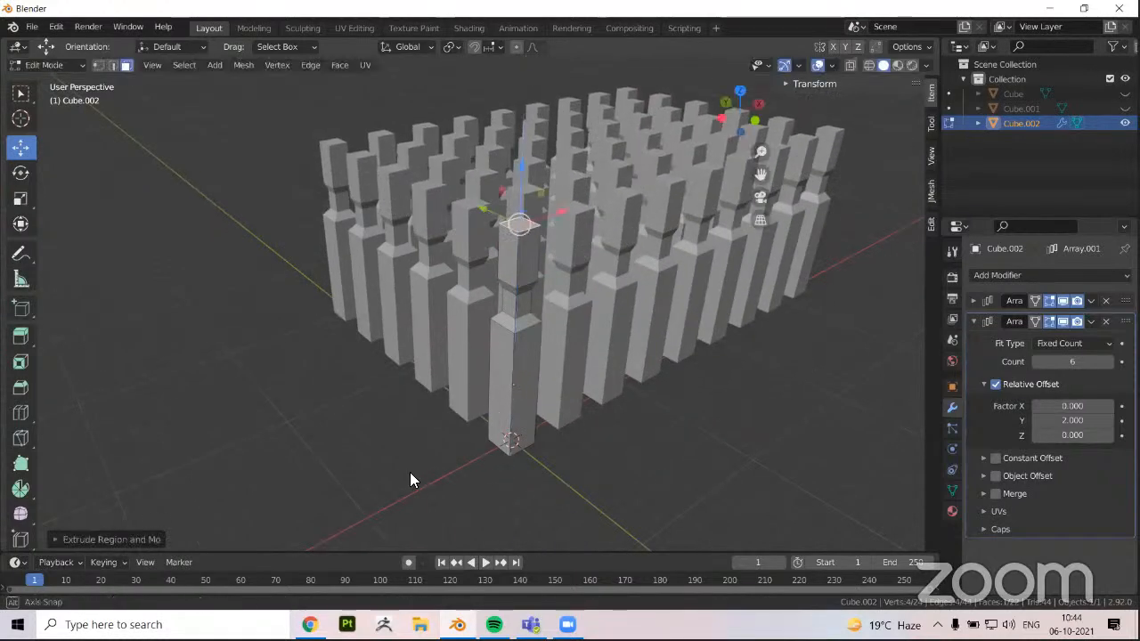
pyautogui.moveTo(410, 472); pyautogui.dragTo(473, 252, button='middle')
pyautogui.press('Tab')
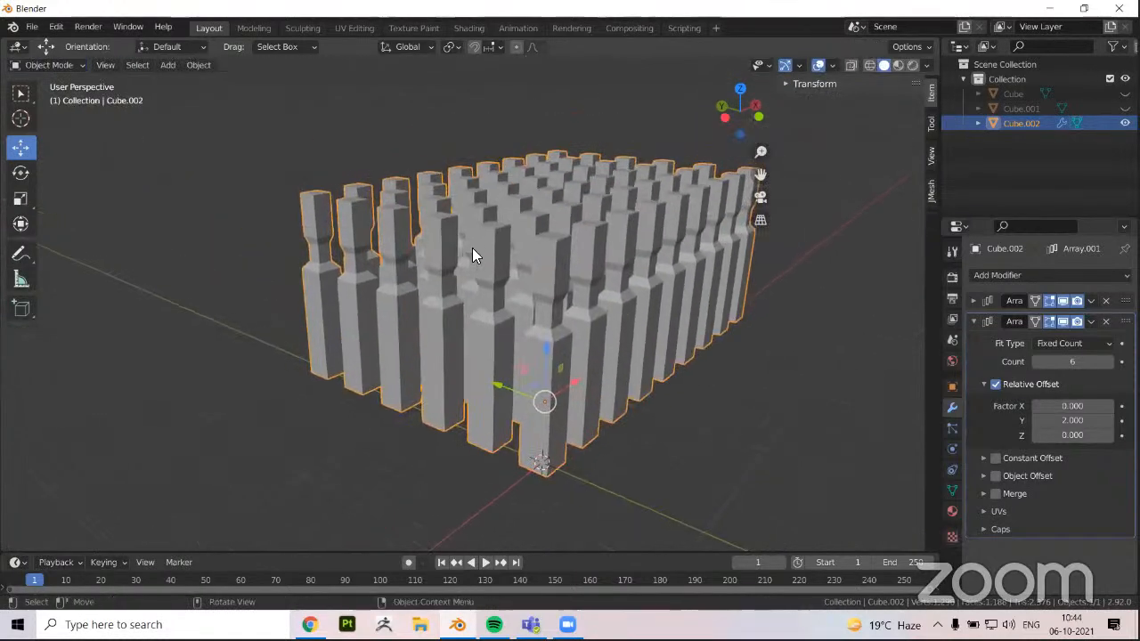
# Remove both Array modifiers from the pillar object so that only the single original pillar is left
pyautogui.click(802, 434)
pyautogui.moveTo(802, 435); pyautogui.dragTo(890, 307, button='middle')
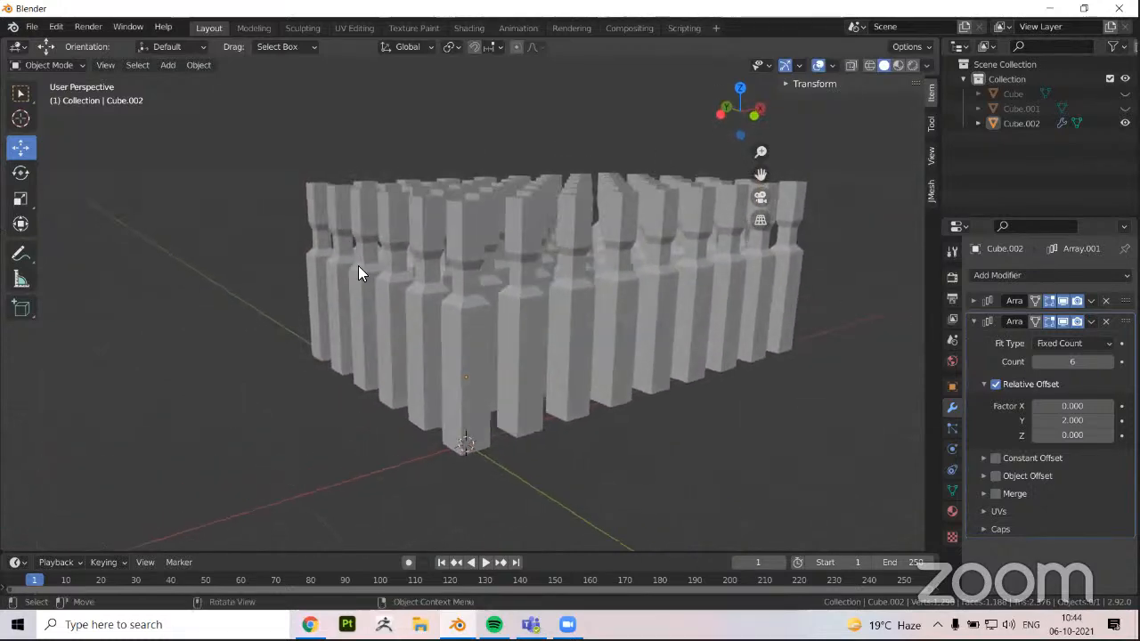
pyautogui.click(466, 315)
pyautogui.moveTo(466, 308); pyautogui.dragTo(728, 321, button='middle')
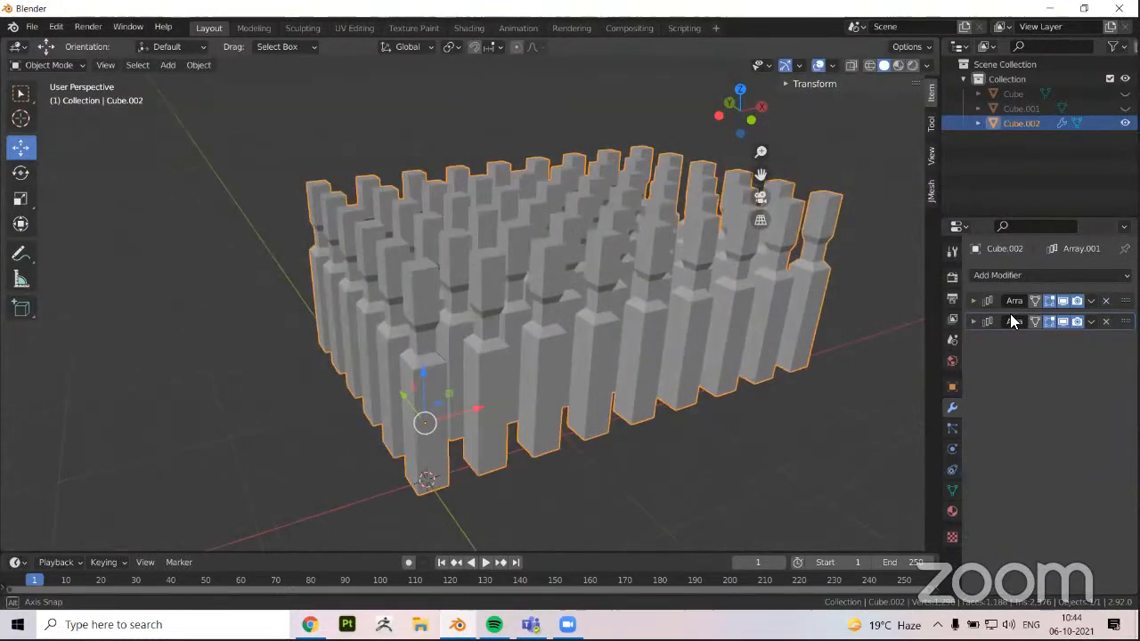
pyautogui.click(1104, 301)
pyautogui.click(1104, 301)
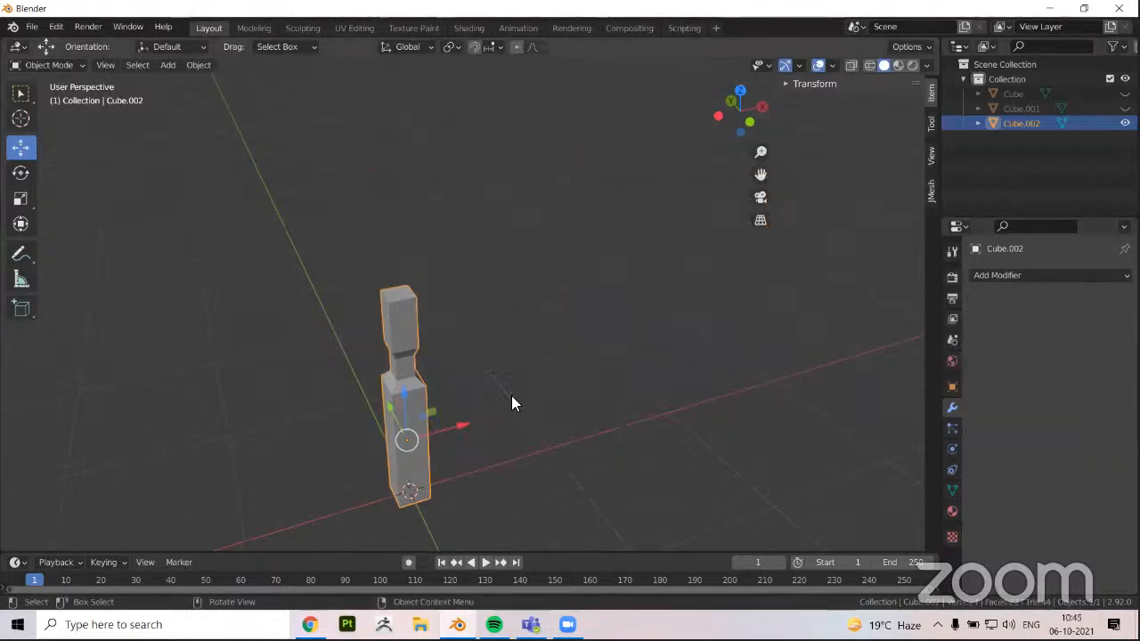
pyautogui.moveTo(511, 396); pyautogui.dragTo(677, 360, button='middle')
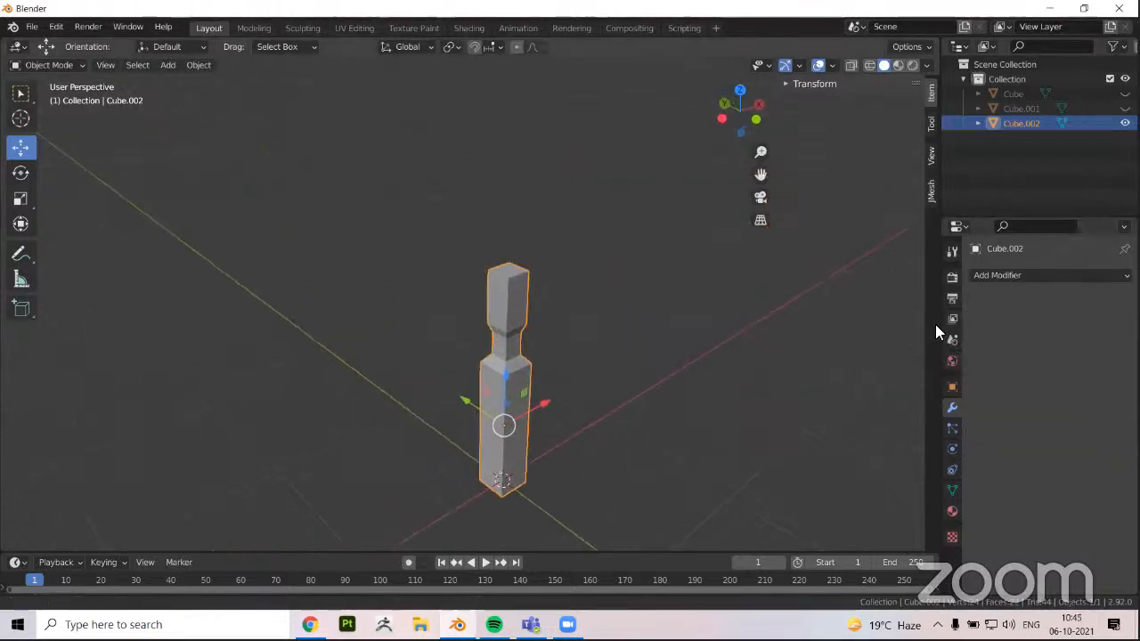
pyautogui.click(1007, 276)
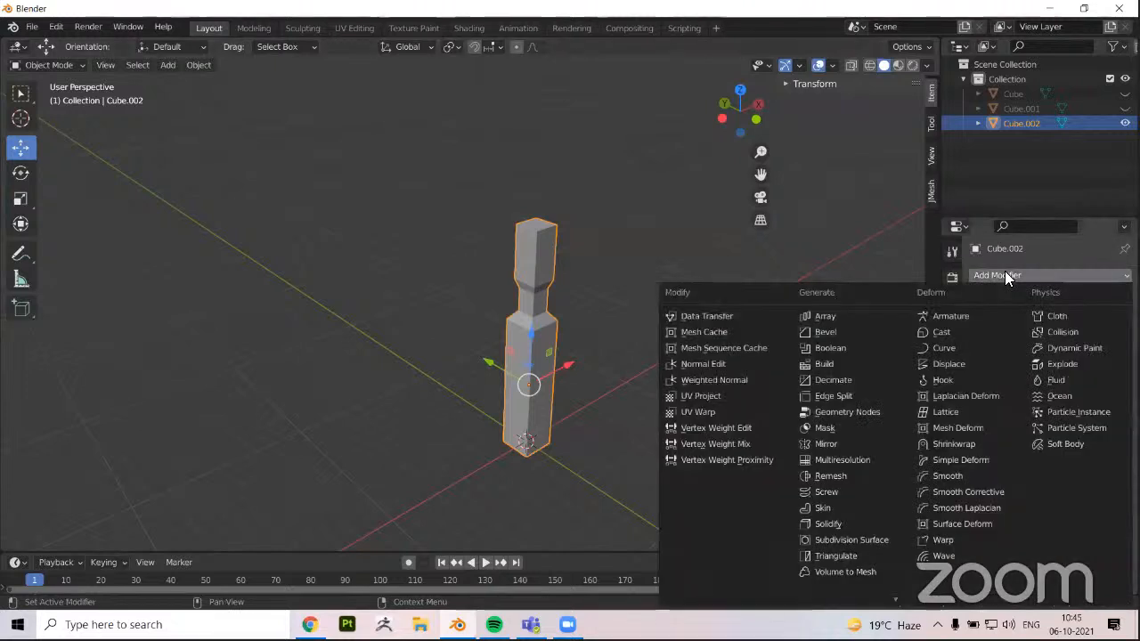
pyautogui.scroll(5, 600, 337)
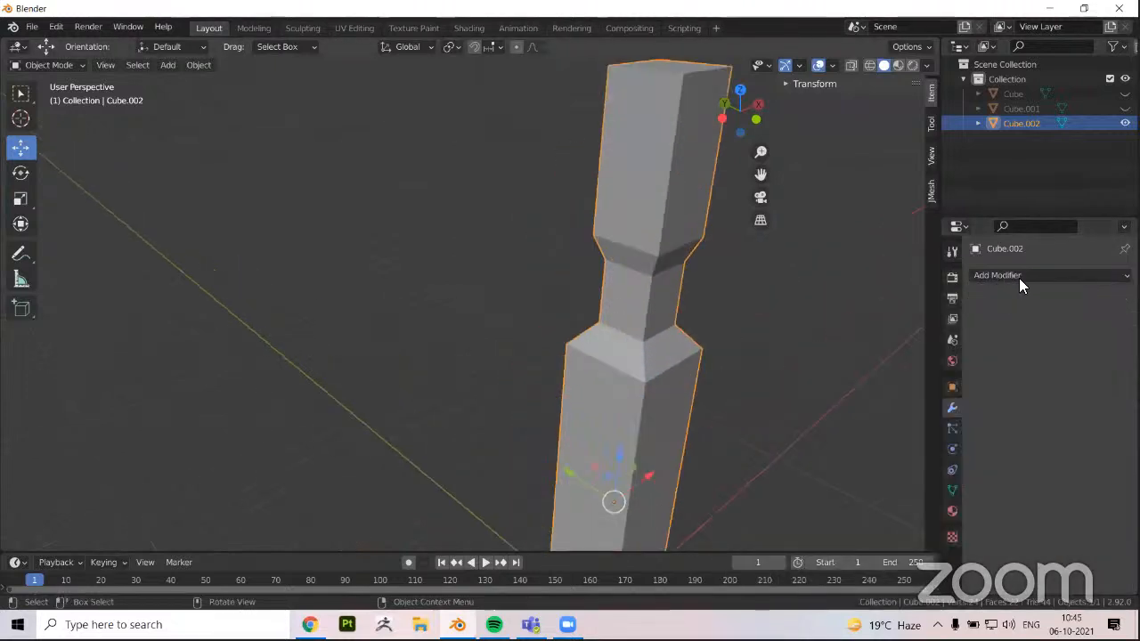
pyautogui.click(1019, 278)
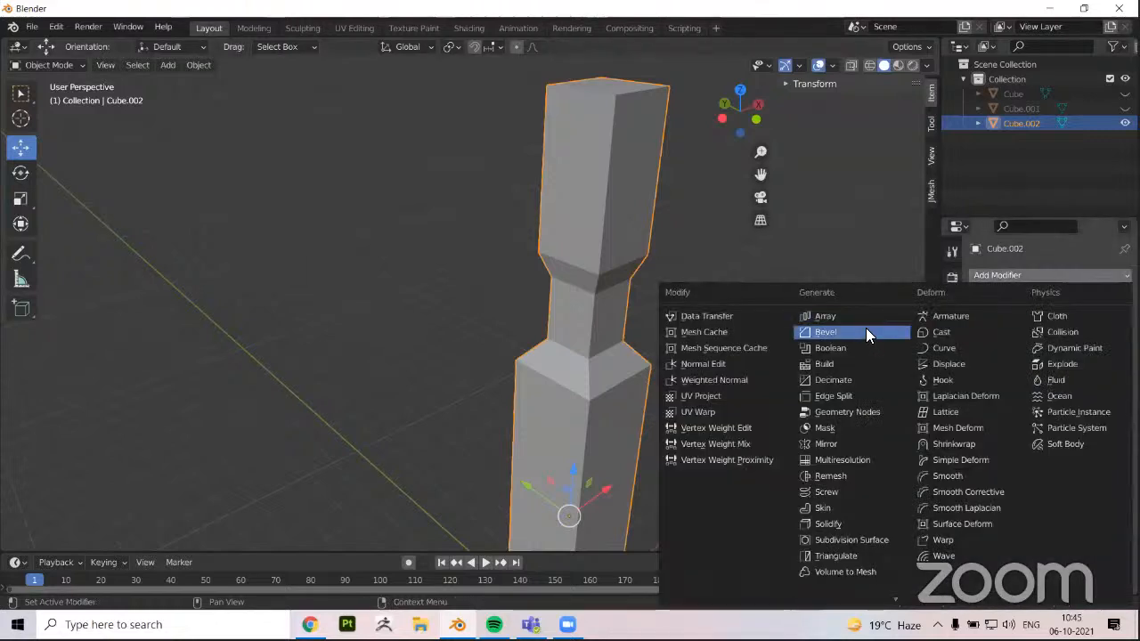
# In Edit Mode with edge selection, select the near vertical corner edges running down the pillar's block, neck, cap and shaft
pyautogui.press('Tab')
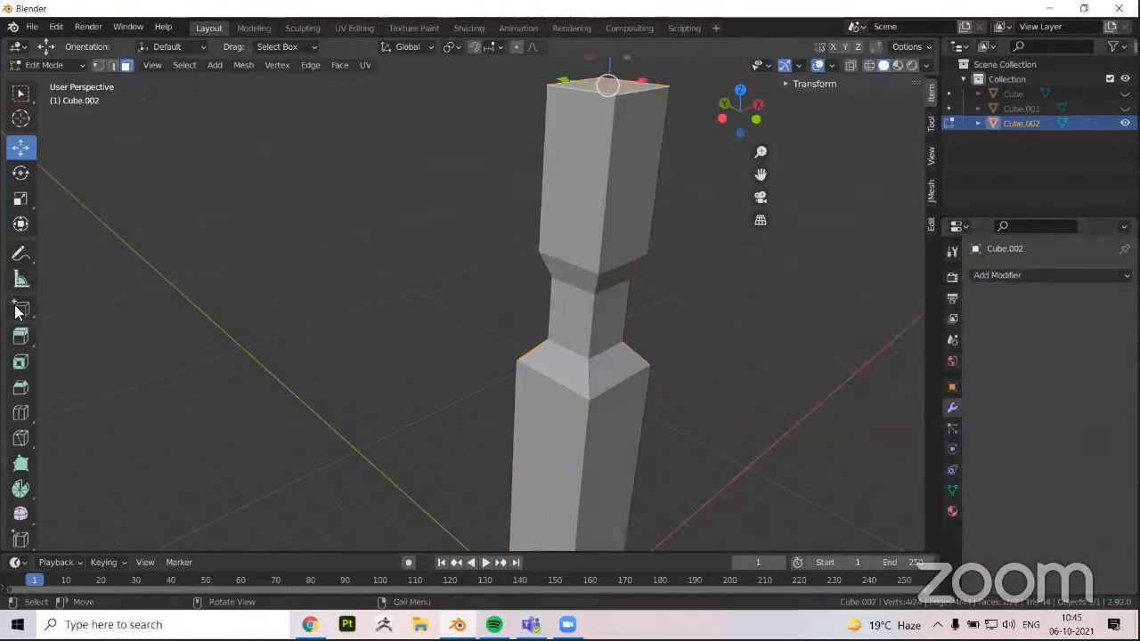
pyautogui.click(597, 255)
pyautogui.press('2')
pyautogui.click(607, 225)
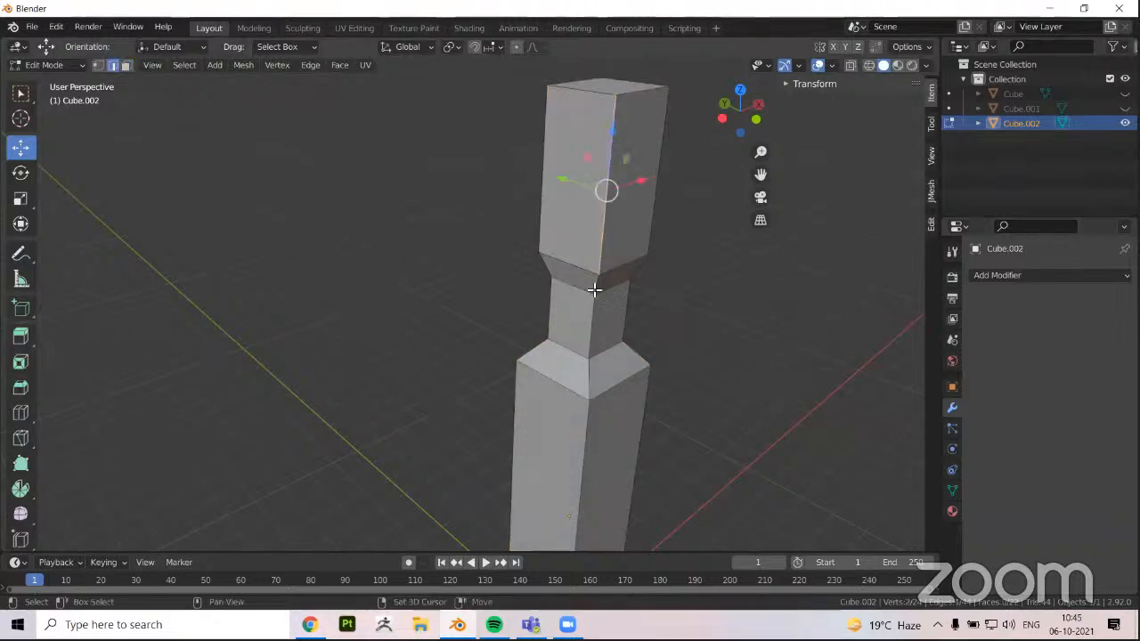
pyautogui.keyDown('shift'); pyautogui.click(596, 290); pyautogui.keyUp('shift')
pyautogui.keyDown('shift'); pyautogui.click(592, 314); pyautogui.keyUp('shift')
pyautogui.keyDown('shift'); pyautogui.click(588, 377); pyautogui.keyUp('shift')
pyautogui.keyDown('shift'); pyautogui.click(588, 416); pyautogui.keyUp('shift')
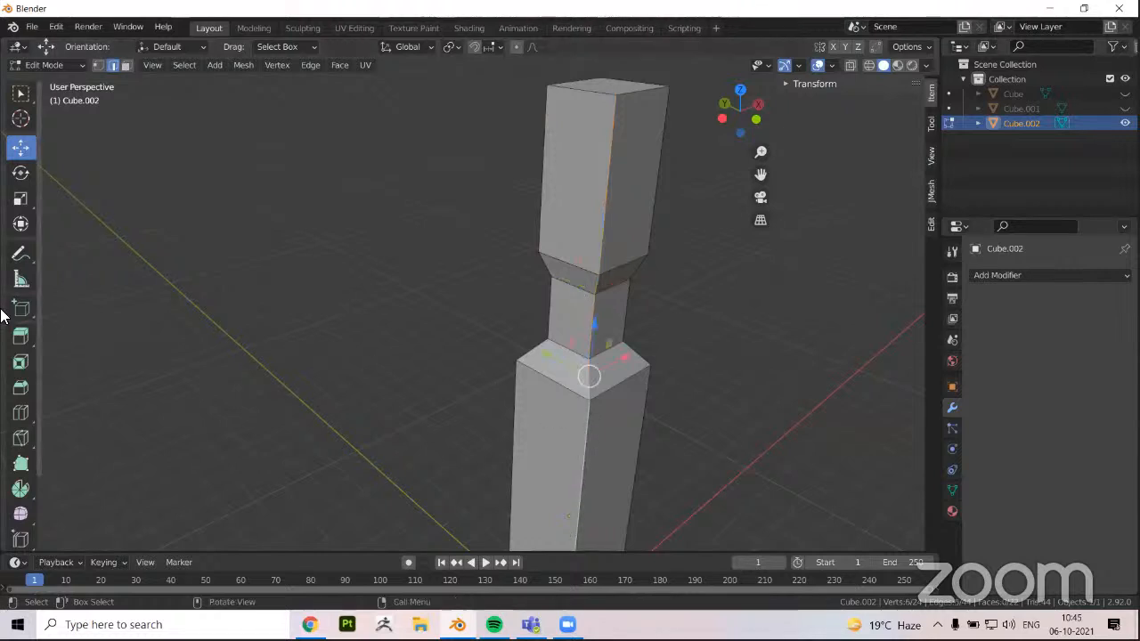
# Bevel the selected corner edges of the pillar with the Bevel tool, using one segment
pyautogui.click(21, 387)
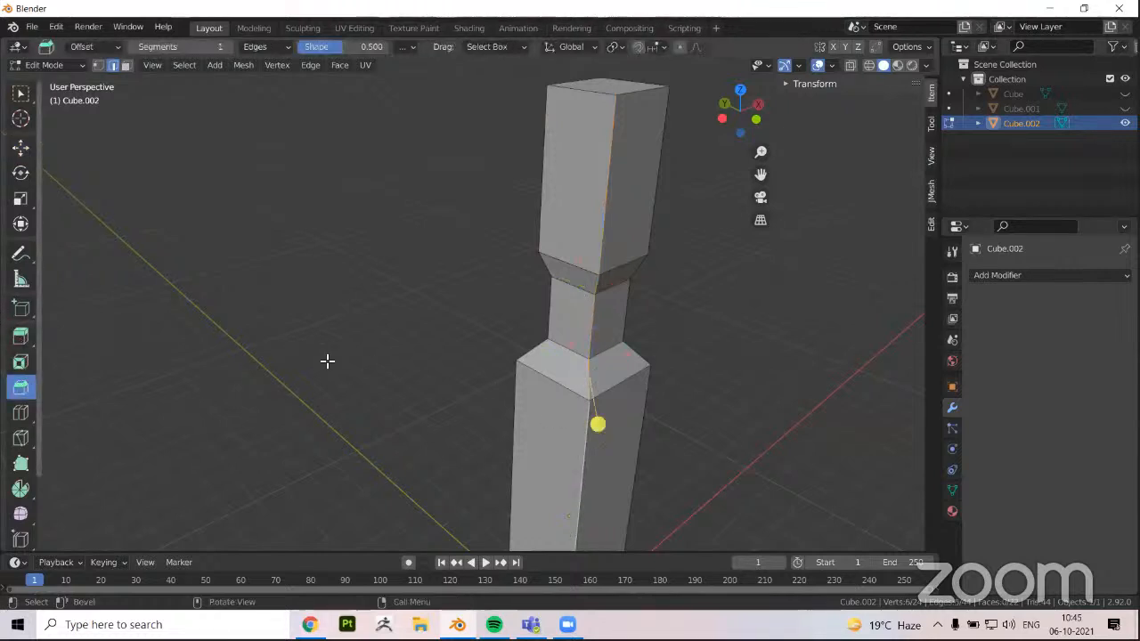
pyautogui.moveTo(602, 429); pyautogui.dragTo(611, 451)
pyautogui.moveTo(576, 338); pyautogui.dragTo(596, 224, button='middle')
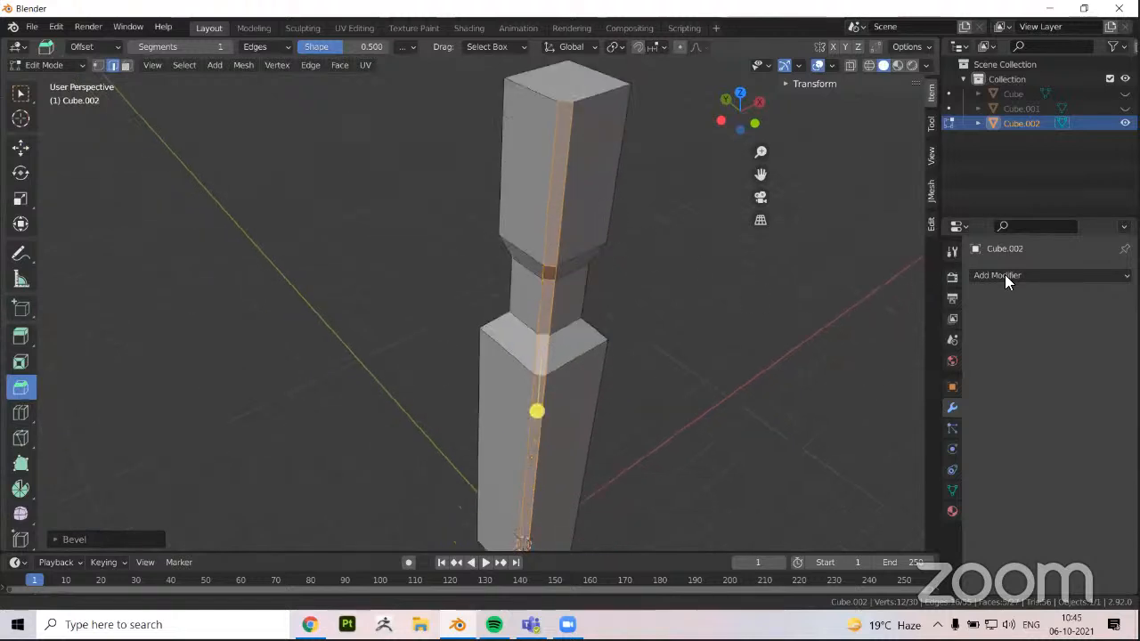
# Undo the manual edge bevel on the pillar and return to Object Mode
pyautogui.moveTo(537, 273); pyautogui.dragTo(588, 259, button='middle')
pyautogui.hotkey('ctrl', 'z')
pyautogui.press('Tab')
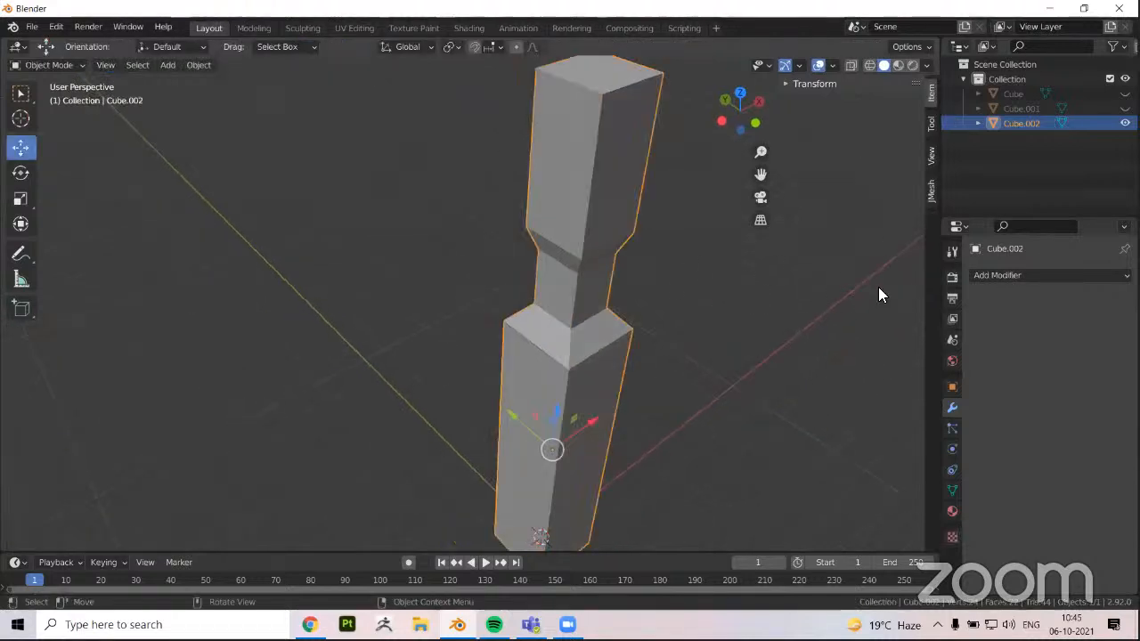
# Try a Bevel modifier on the pillar, check its effect on the edges, and remove the modifier
pyautogui.click(986, 276)
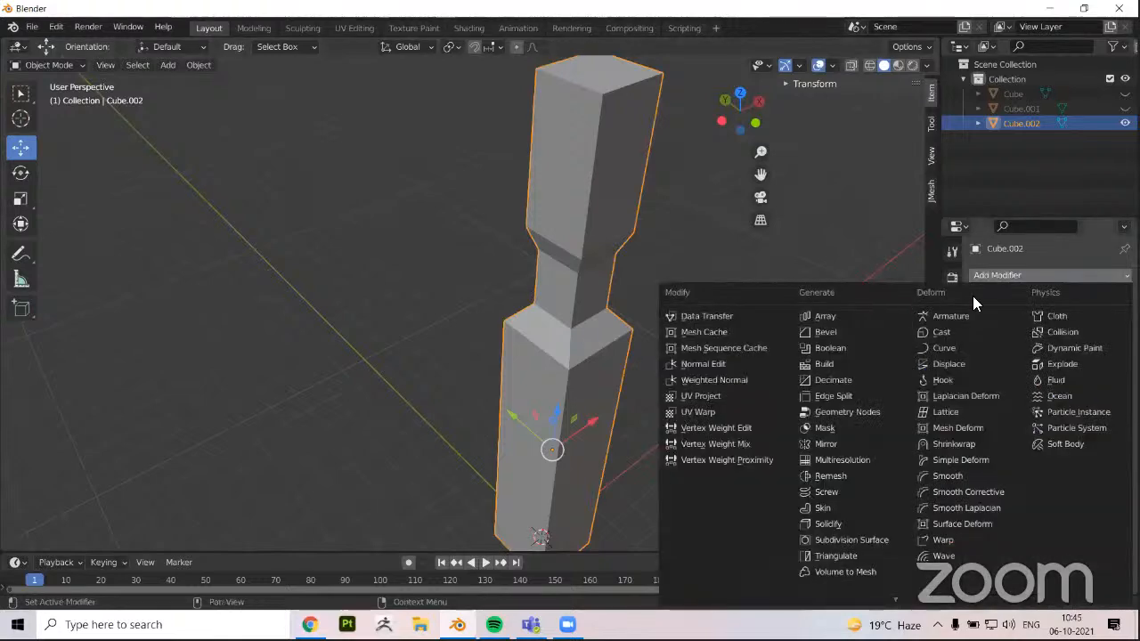
pyautogui.press('Escape')
pyautogui.press('Tab')
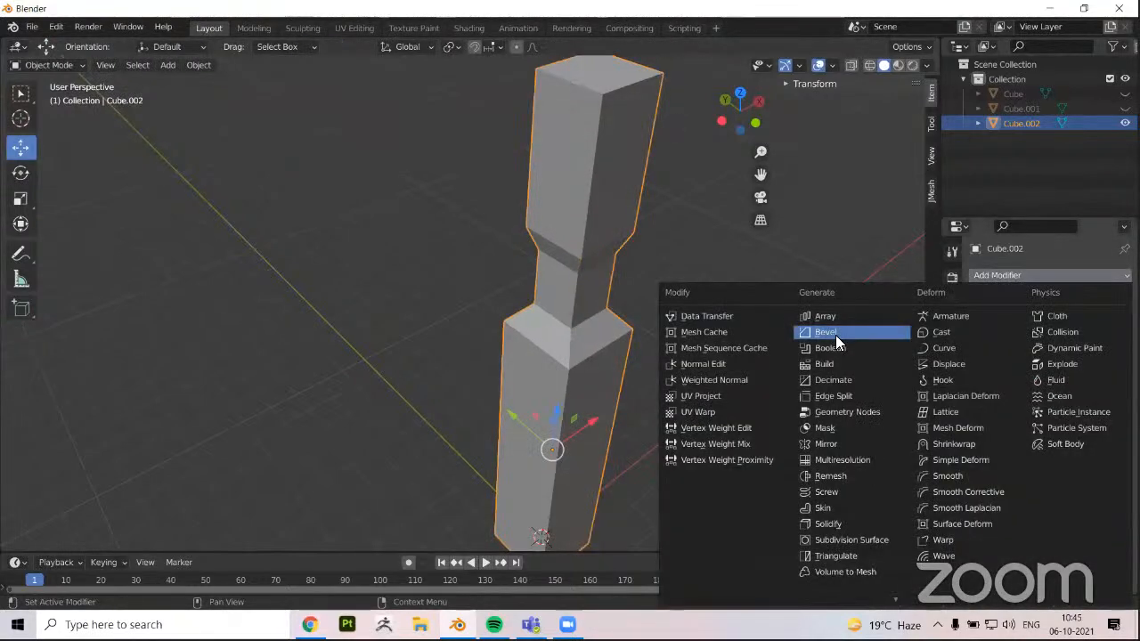
pyautogui.click(825, 332)
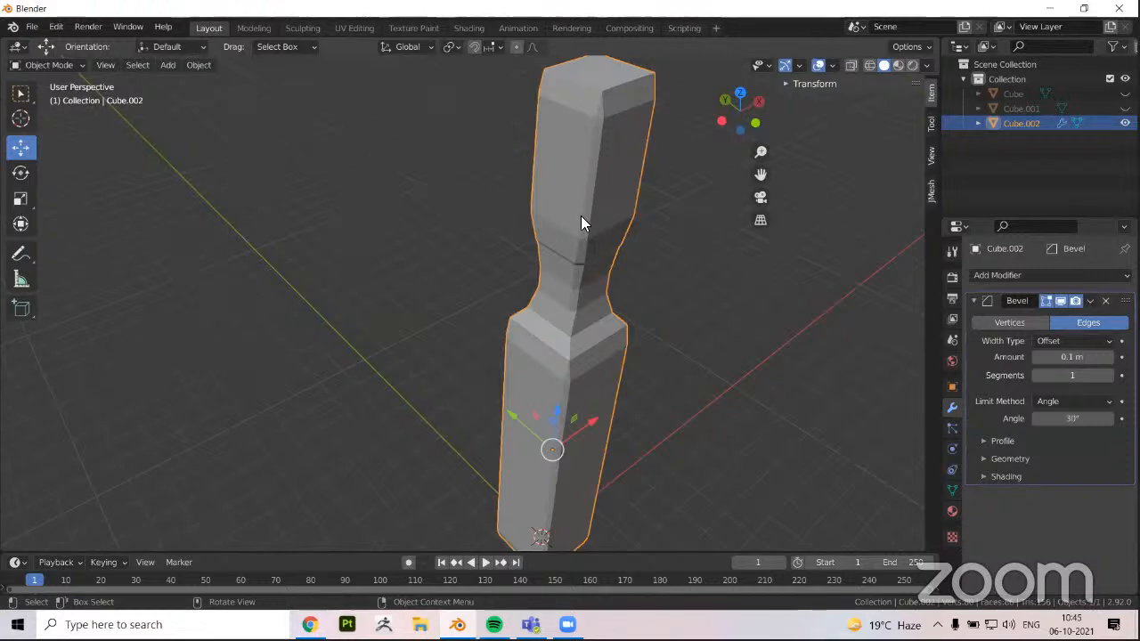
pyautogui.scroll(2, 588, 261)
pyautogui.scroll(-3, 935, 281)
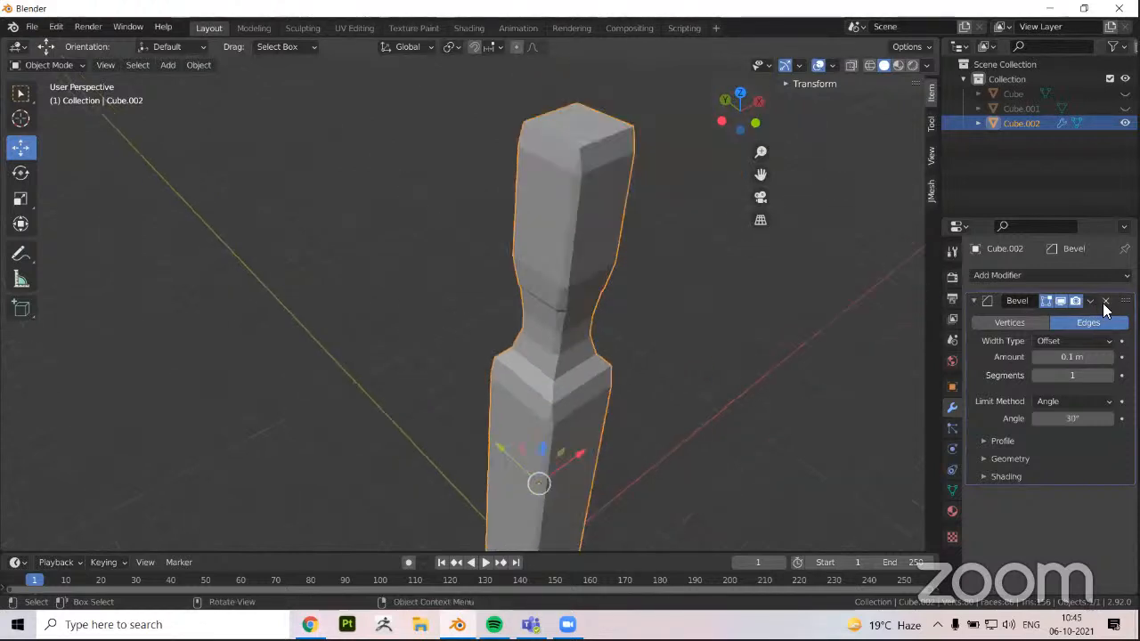
pyautogui.click(1105, 301)
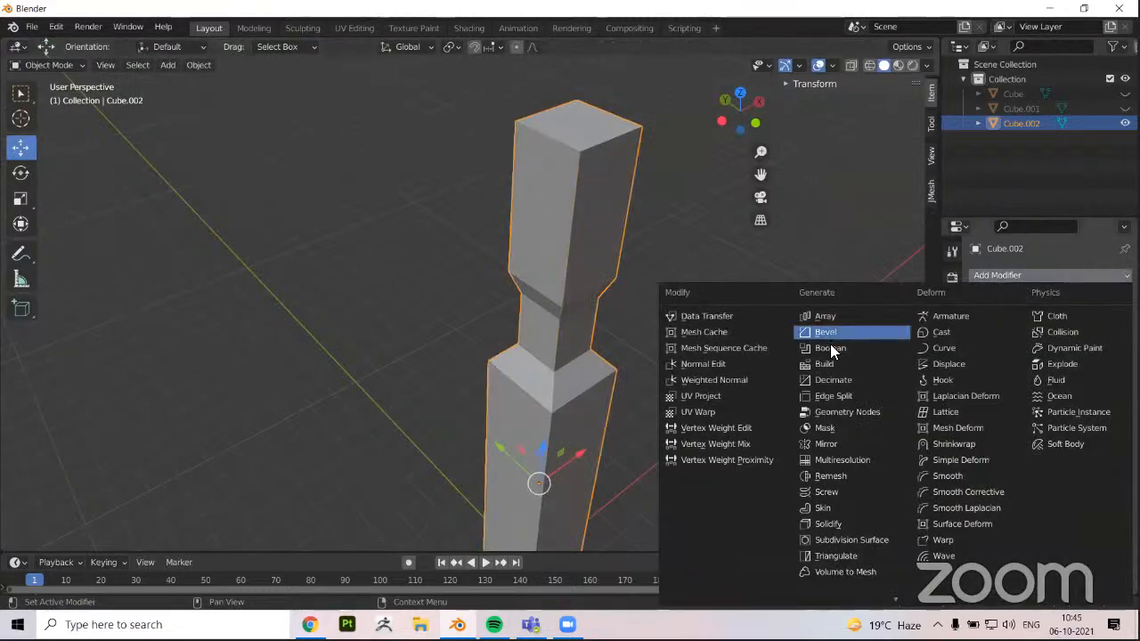
# Add a fresh Bevel modifier to the pillar and inspect the chamfered edges of its upper block
pyautogui.click(824, 332)
pyautogui.scroll(3, 571, 258)
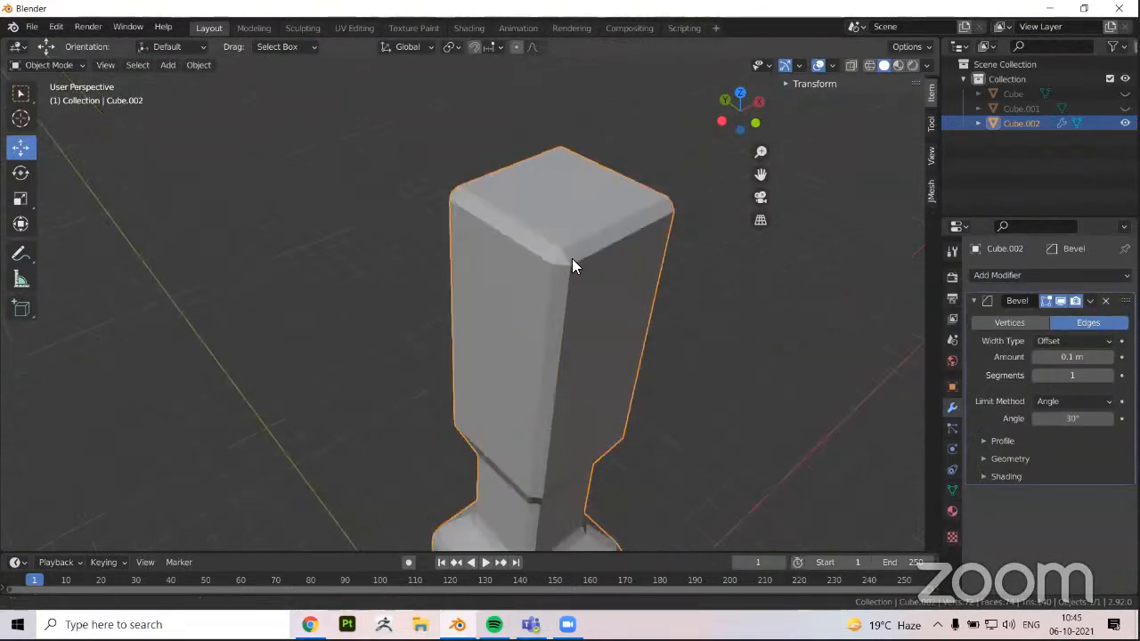
pyautogui.moveTo(566, 260); pyautogui.dragTo(565, 253, button='middle')
pyautogui.keyDown('shift'); pyautogui.moveTo(550, 299); pyautogui.dragTo(545, 238, button='middle'); pyautogui.keyUp('shift')
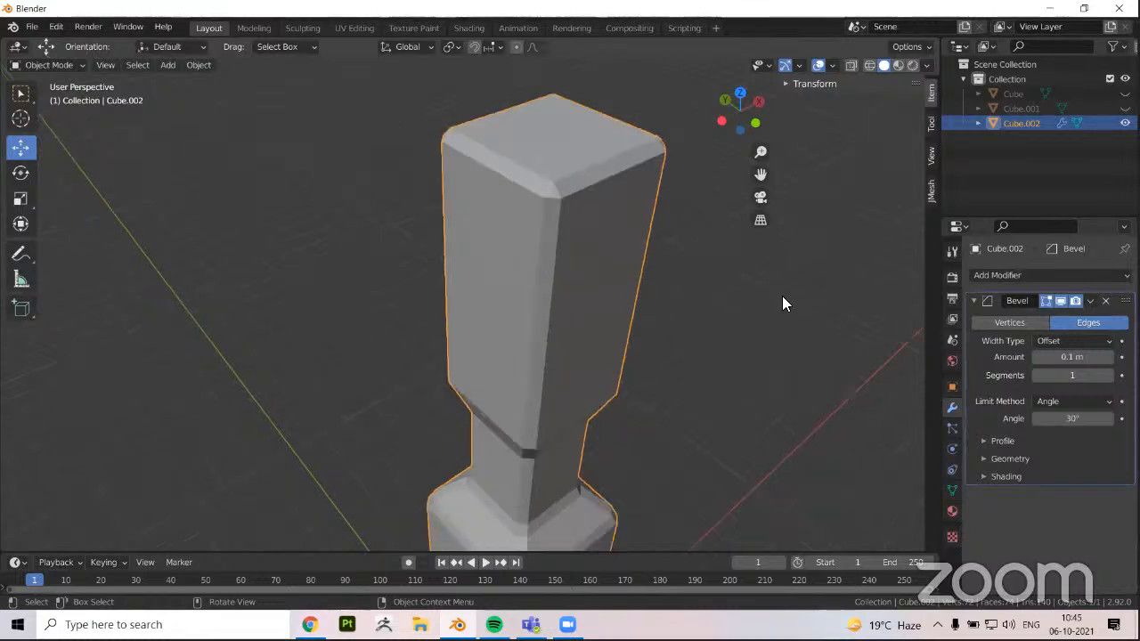
pyautogui.keyDown('shift'); pyautogui.moveTo(528, 360); pyautogui.dragTo(583, 292, button='middle'); pyautogui.keyUp('shift')
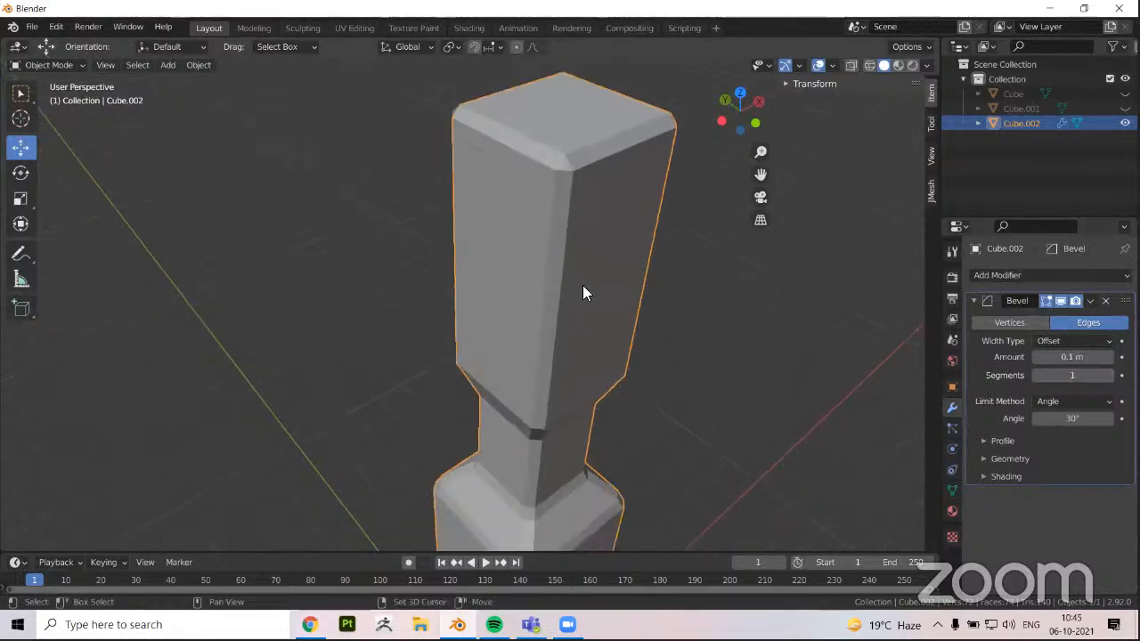
pyautogui.scroll(-3, 652, 346)
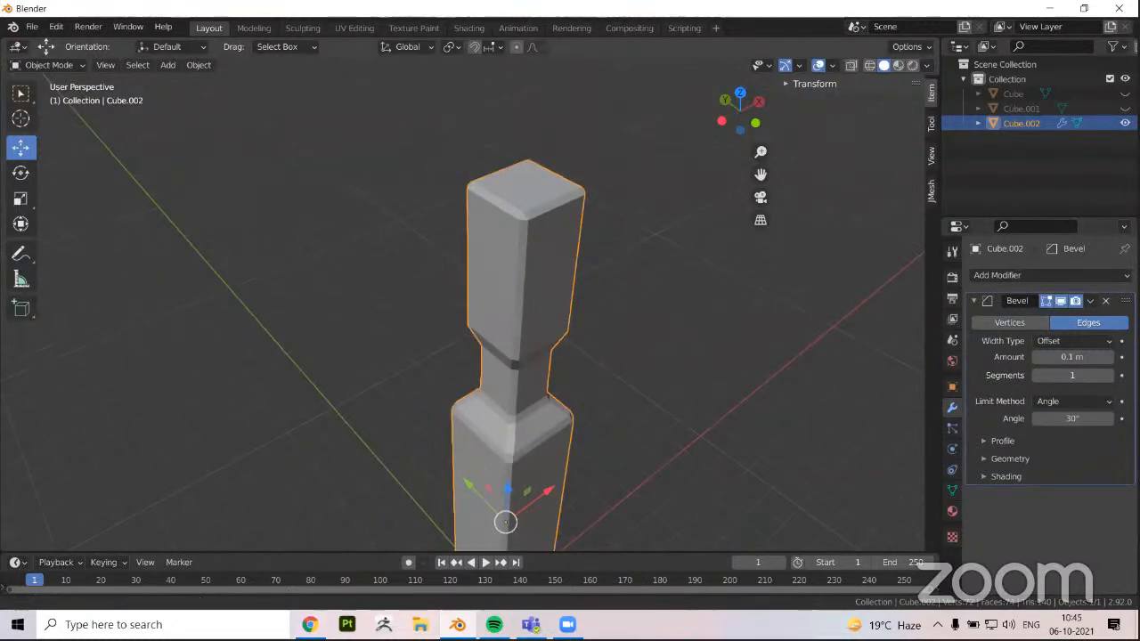
# Raise the Bevel modifier's segment count to 9 to round the pillar's edges
pyautogui.click(1107, 375)
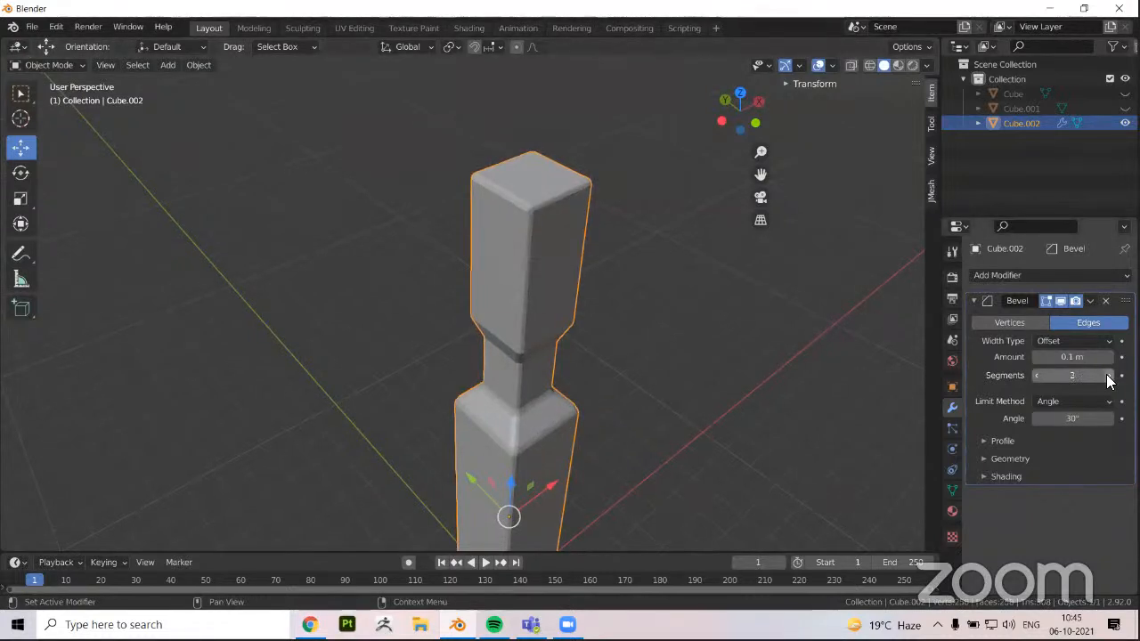
pyautogui.click(1107, 375)
pyautogui.click(1107, 376)
pyautogui.click(1107, 376)
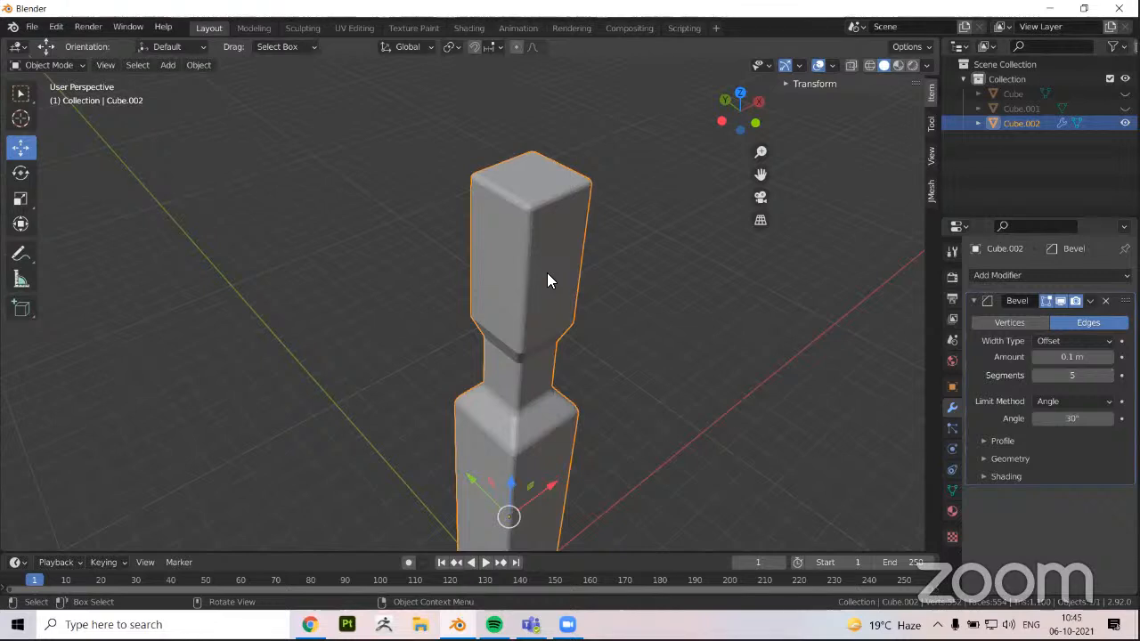
pyautogui.scroll(3, 802, 356)
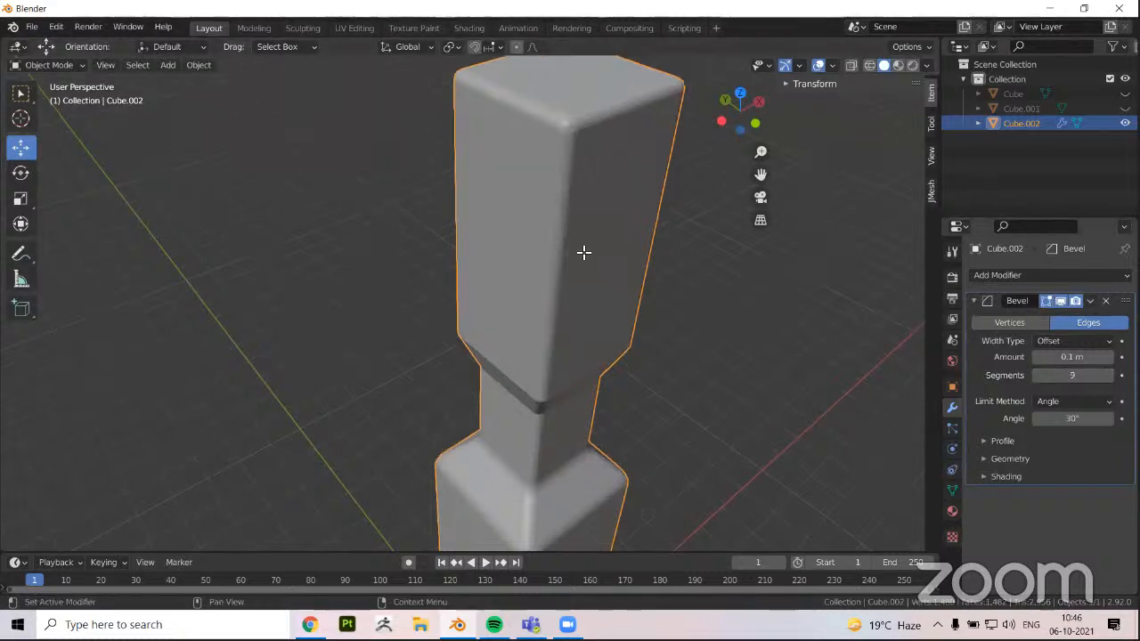
# Switch the Bevel modifier's viewport display off and on again to compare the sharp and rounded pillar
pyautogui.press('Tab')
pyautogui.press('Tab')
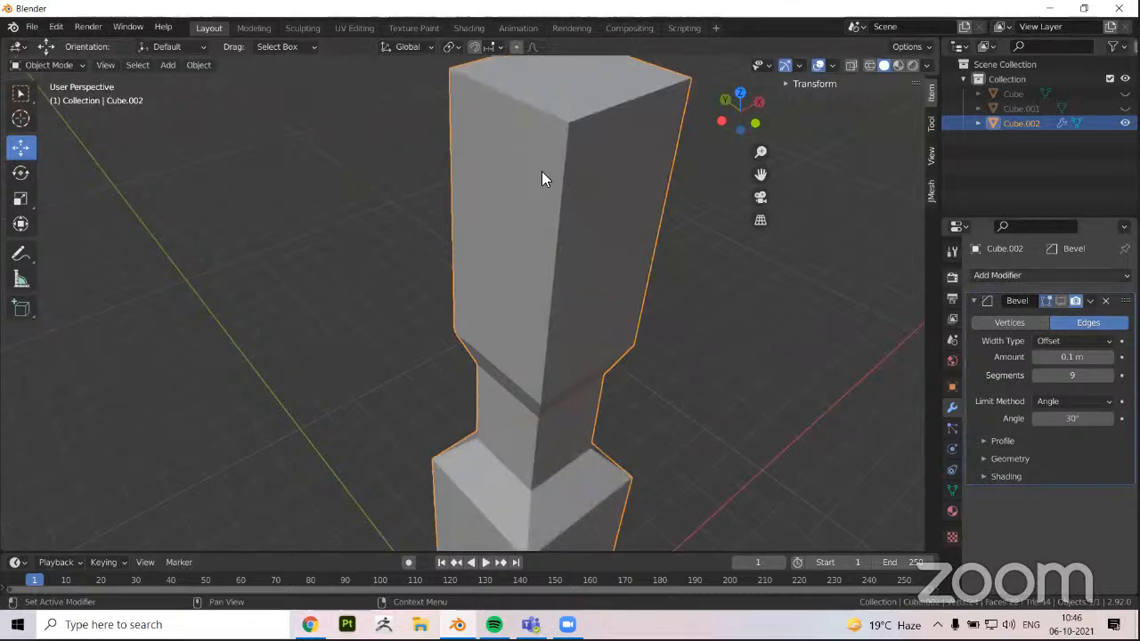
pyautogui.moveTo(542, 171); pyautogui.dragTo(524, 187, button='middle')
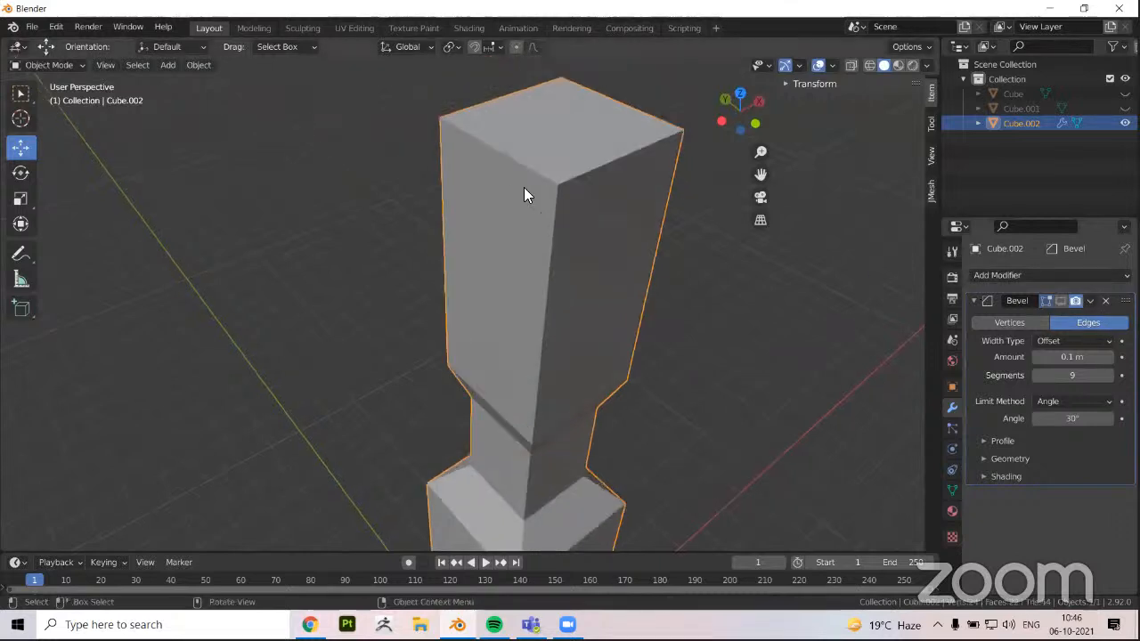
pyautogui.click(1060, 300)
# Examine the rounded edges and corners of the pillar's upper block from close up and from farther away
pyautogui.scroll(5, 570, 198)
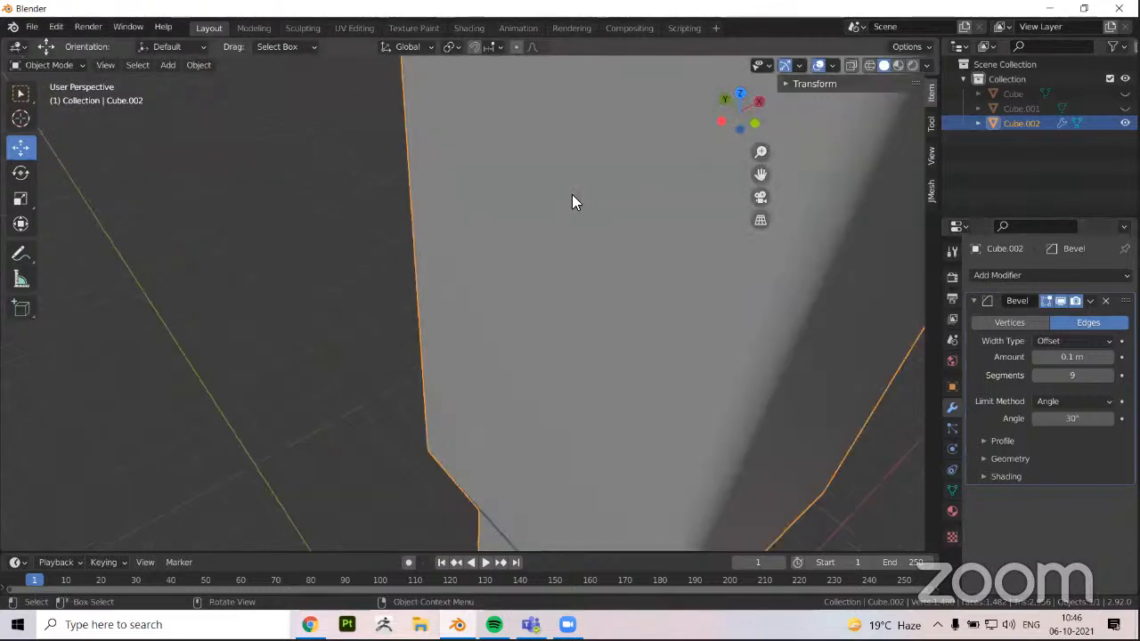
pyautogui.scroll(-5, 589, 232)
pyautogui.moveTo(587, 198); pyautogui.dragTo(544, 239, button='middle')
pyautogui.scroll(2, 508, 184)
pyautogui.scroll(-4, 539, 238)
pyautogui.keyDown('shift'); pyautogui.moveTo(486, 138); pyautogui.dragTo(479, 194, button='middle'); pyautogui.keyUp('shift')
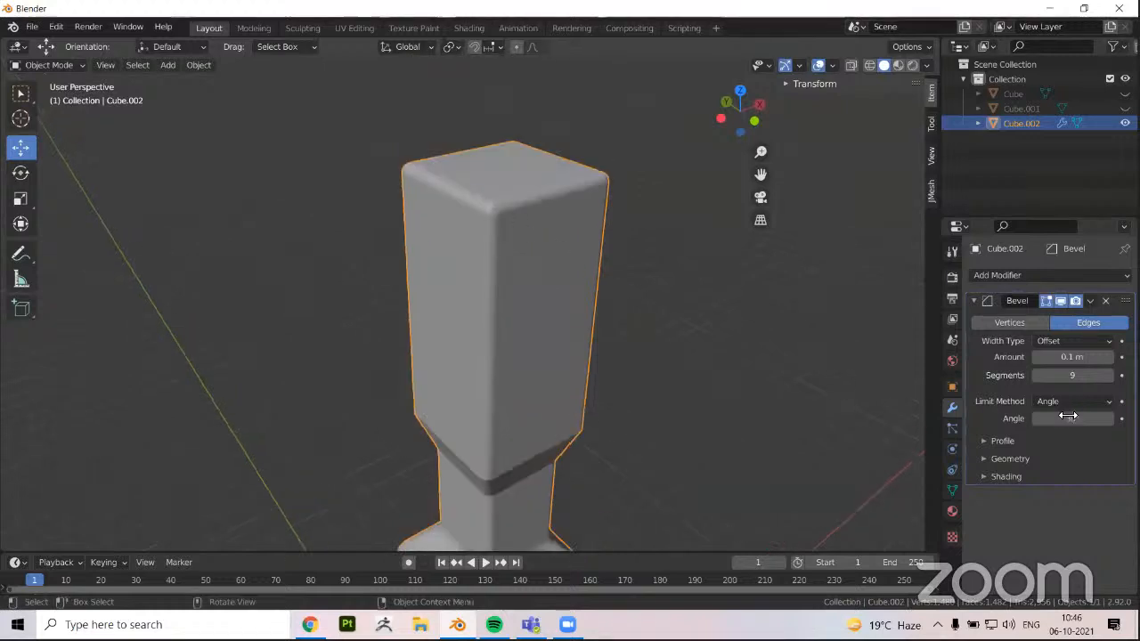
pyautogui.moveTo(506, 291)
pyautogui.keyDown('shift'); pyautogui.mouseDown(button='middle')
pyautogui.moveTo(497, 273)
pyautogui.moveTo(497, 290)
pyautogui.mouseUp(button='middle'); pyautogui.keyUp('shift')
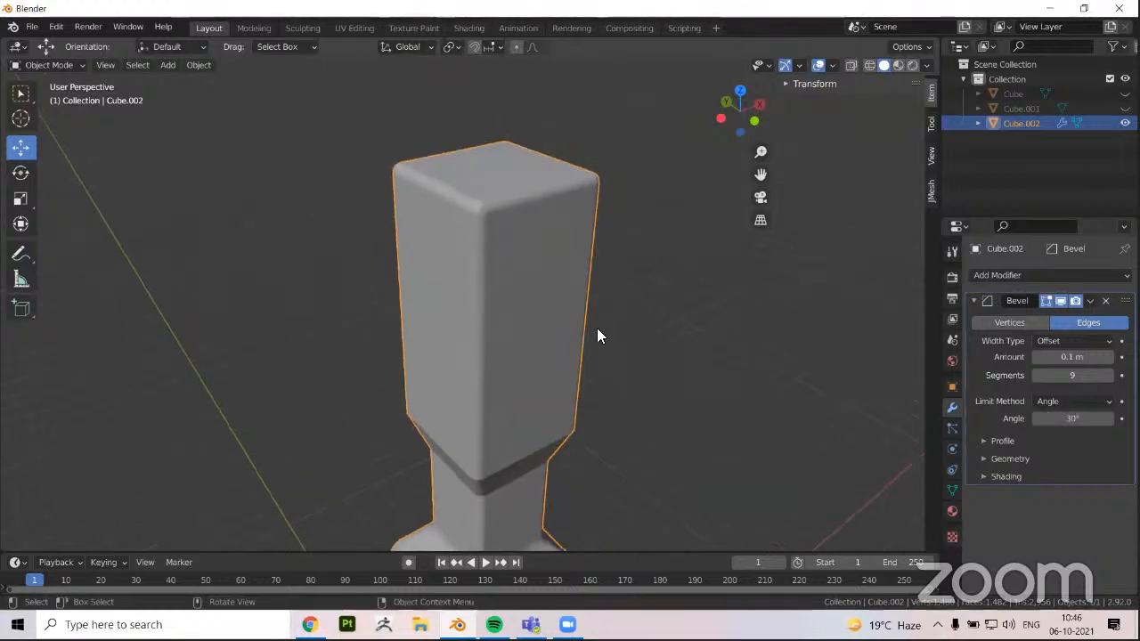
pyautogui.moveTo(460, 333); pyautogui.dragTo(463, 339, button='middle')
pyautogui.scroll(5, 463, 334)
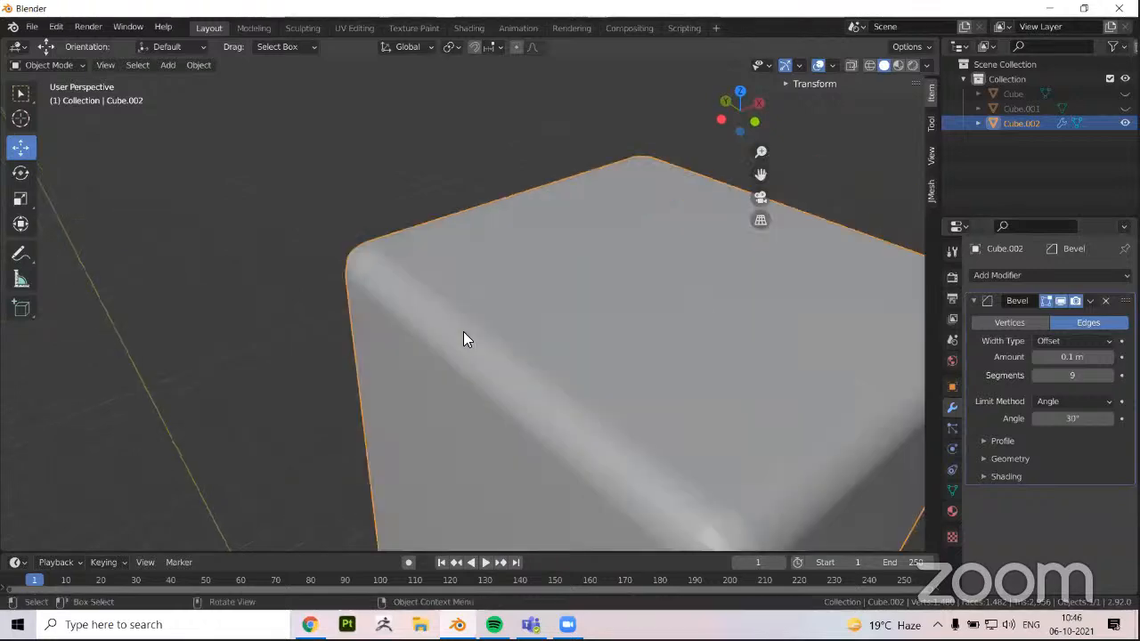
pyautogui.scroll(-8, 463, 333)
# Delete the beveled pillar object from the scene
pyautogui.press('Tab')
pyautogui.press('Tab')
pyautogui.press('x')
pyautogui.press('Return')
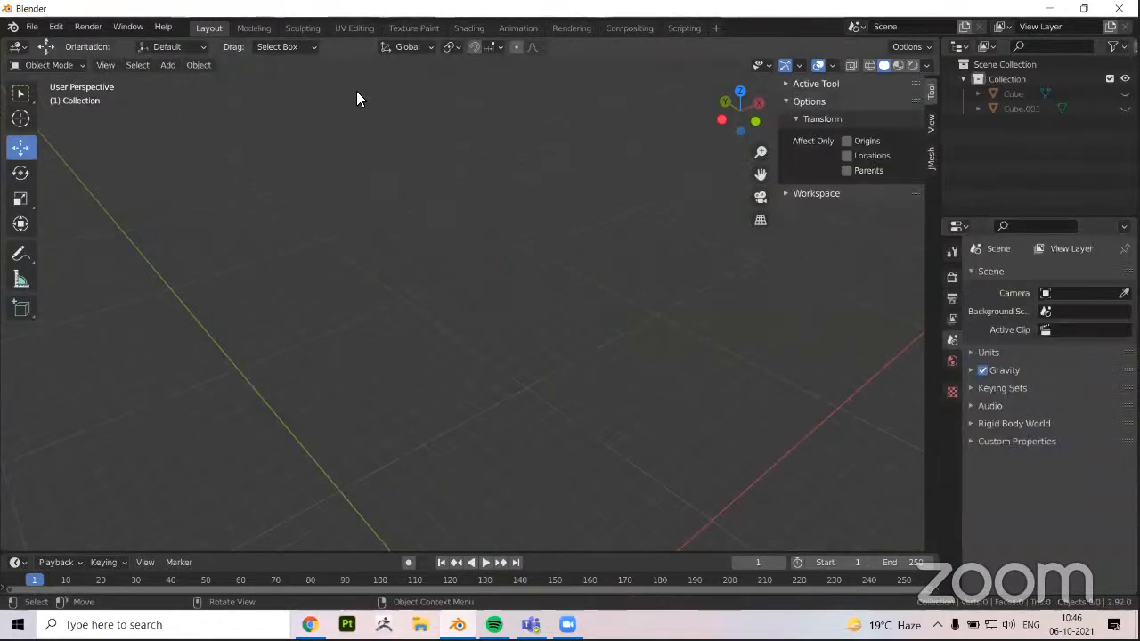
# Add a new cube at the world origin and give it a Mirror modifier
pyautogui.click(167, 65)
pyautogui.click(306, 96)
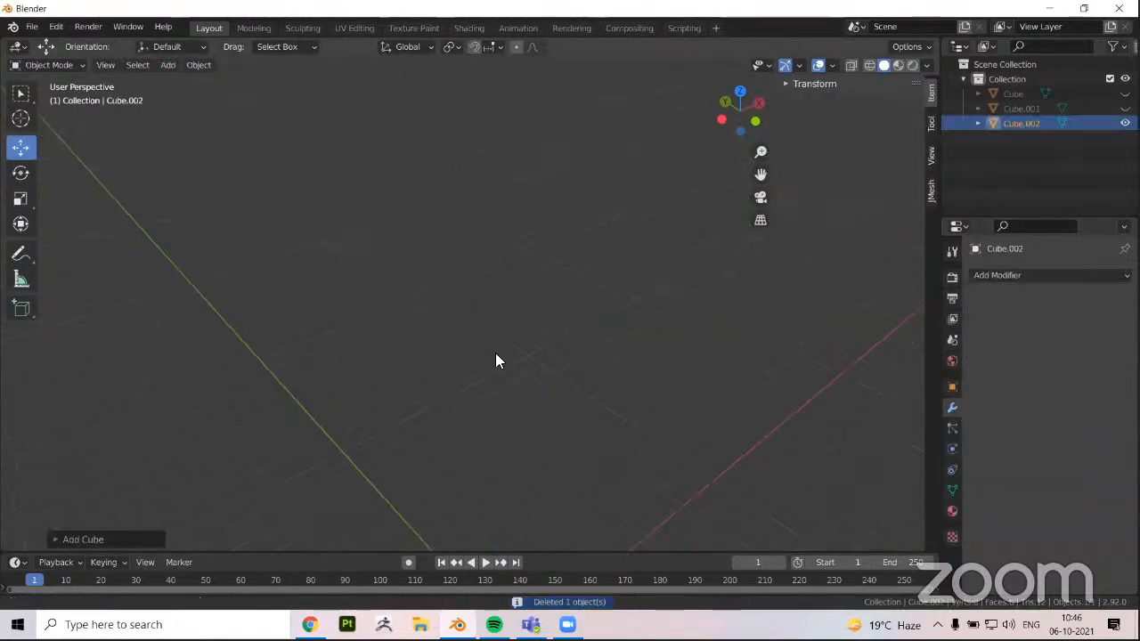
pyautogui.press('KP_Decimal')
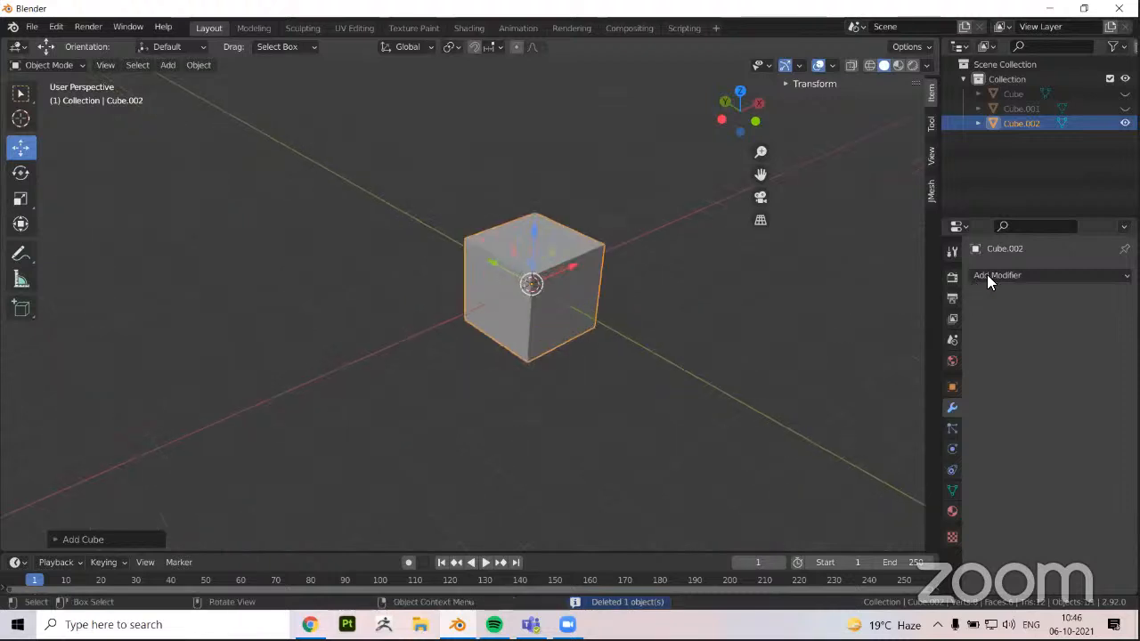
pyautogui.click(989, 275)
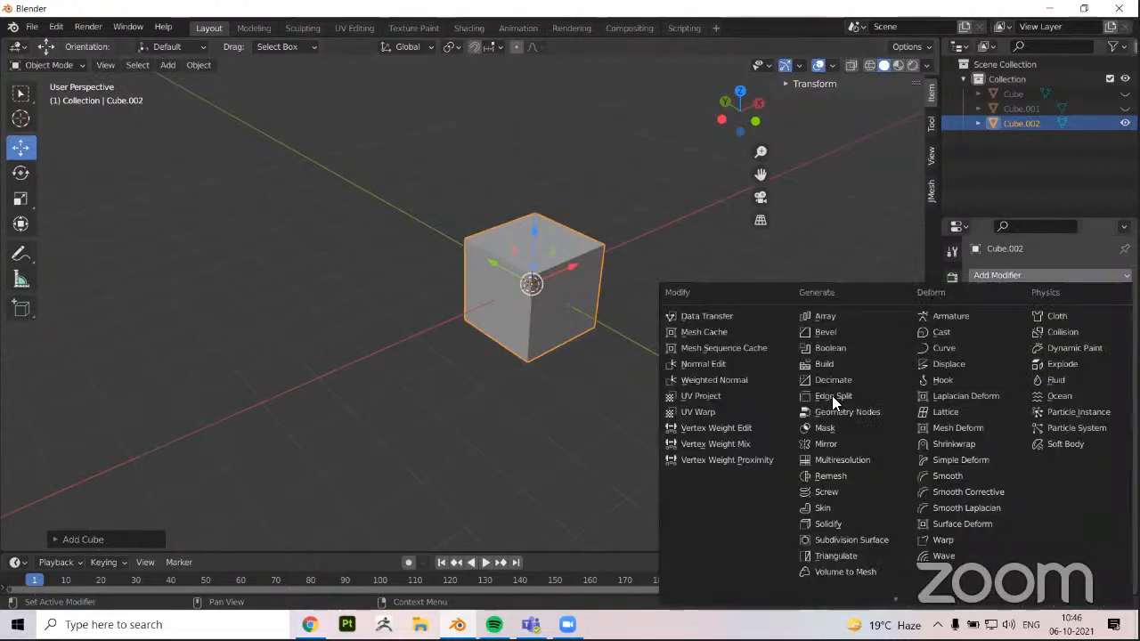
pyautogui.click(828, 445)
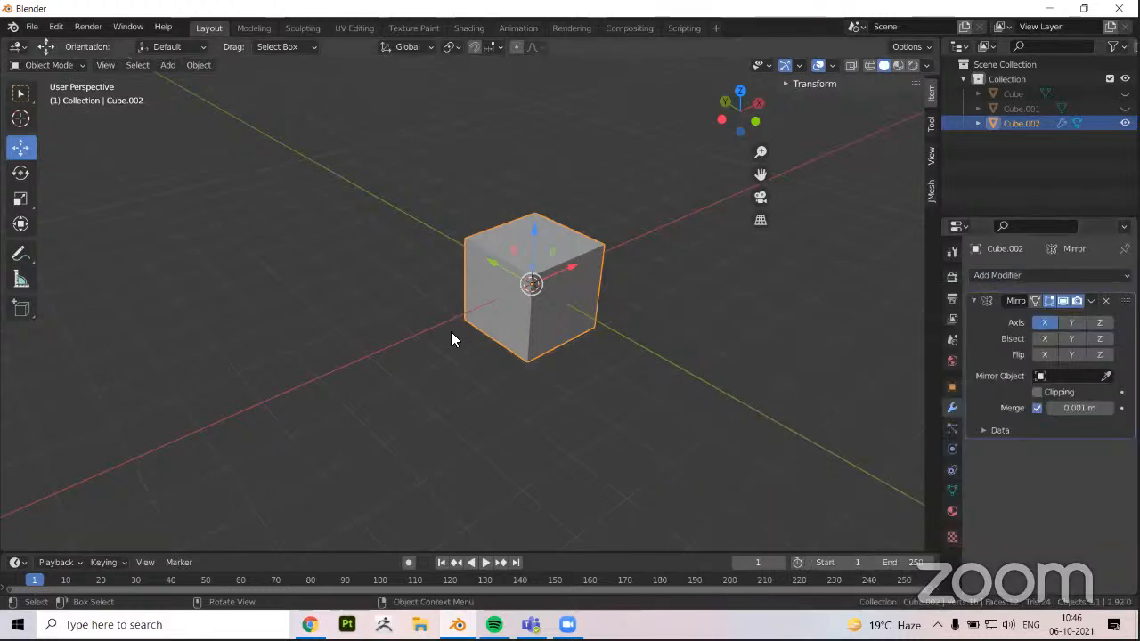
# In Edit Mode, move the cube's whole mesh about 1.8 m in negative Y, away from its origin
pyautogui.moveTo(401, 314); pyautogui.dragTo(533, 306, button='middle')
pyautogui.press('Tab')
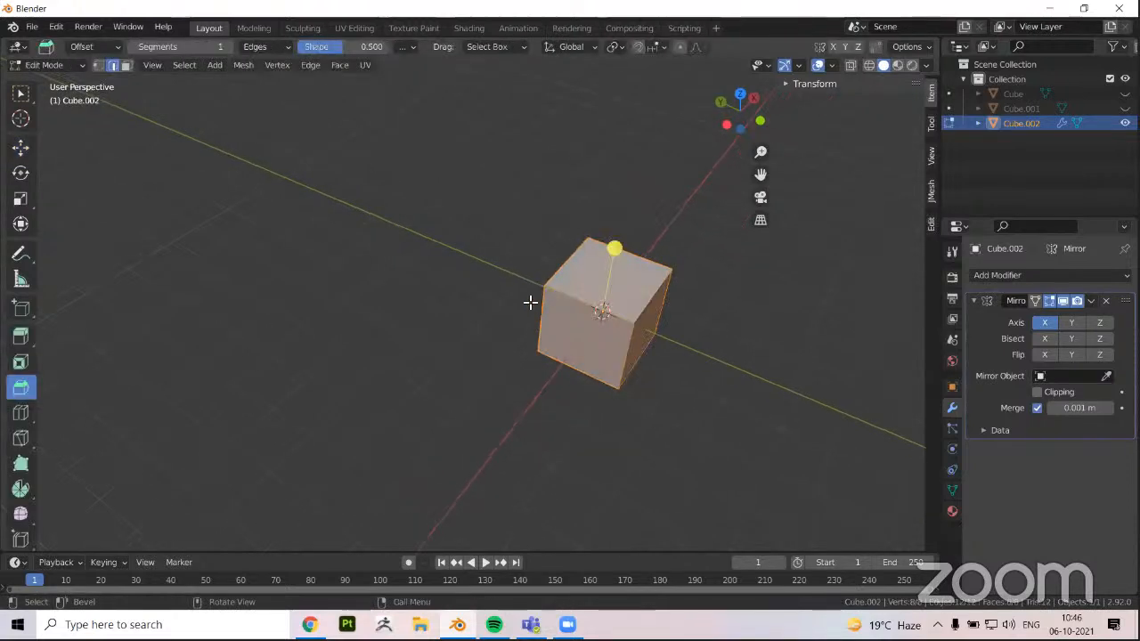
pyautogui.hotkey('shift', 'space')
pyautogui.press('g')
pyautogui.moveTo(568, 300); pyautogui.dragTo(645, 336)
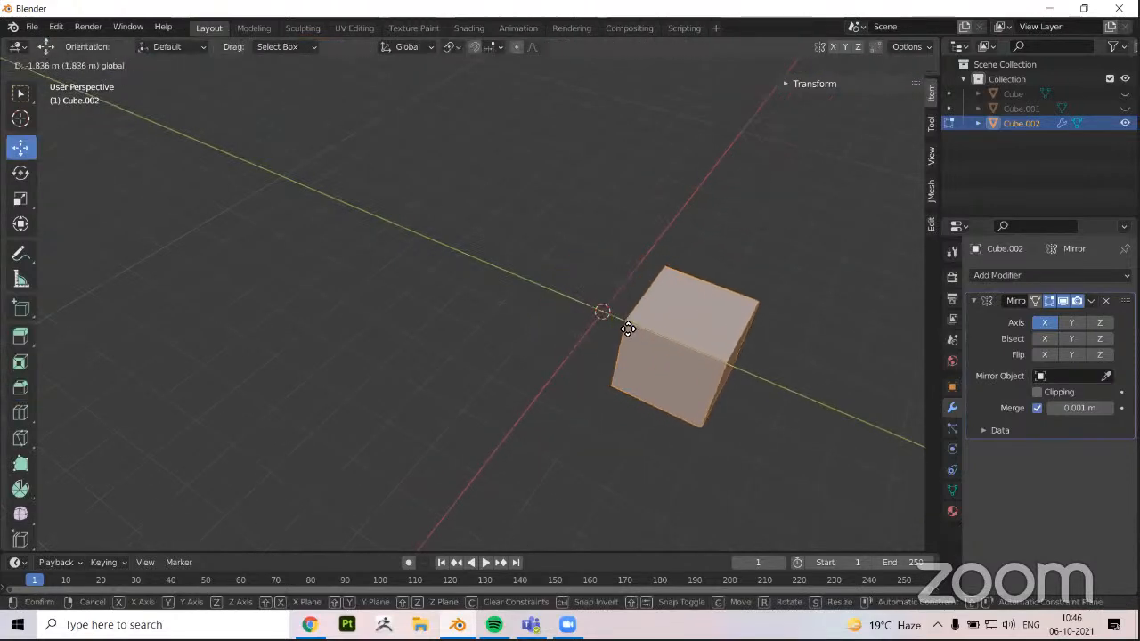
pyautogui.moveTo(565, 318); pyautogui.dragTo(568, 318)
pyautogui.moveTo(587, 308); pyautogui.dragTo(558, 345, button='middle')
pyautogui.press('Tab')
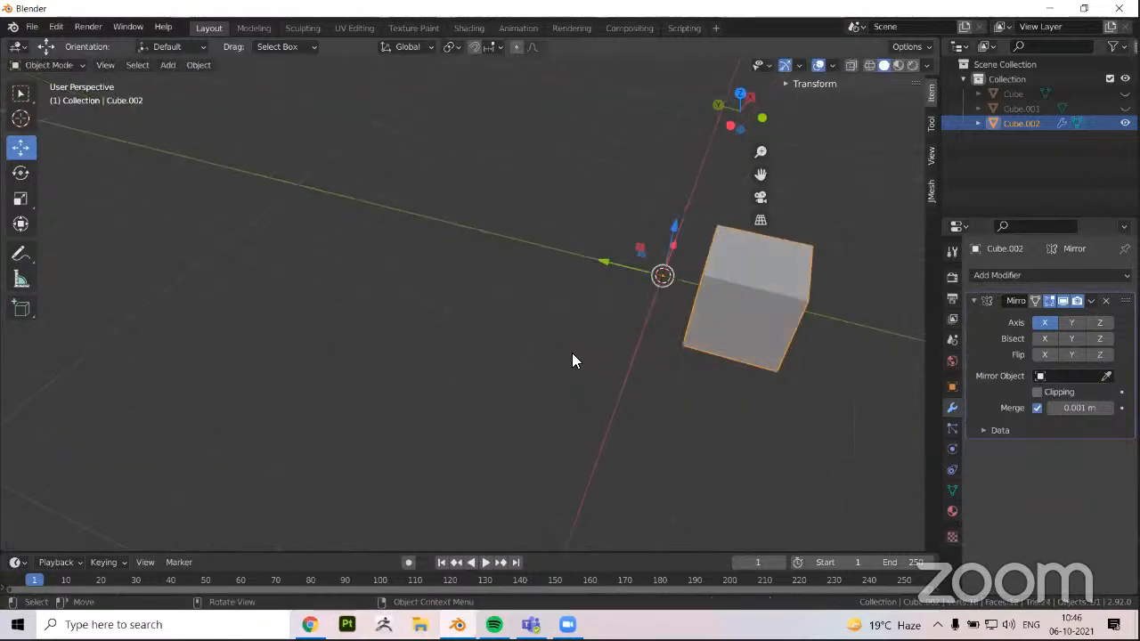
# Enable the Mirror modifier's Y axis to mirror the offset cube across its origin
pyautogui.keyDown('shift'); pyautogui.moveTo(728, 306); pyautogui.dragTo(512, 330, button='middle'); pyautogui.keyUp('shift')
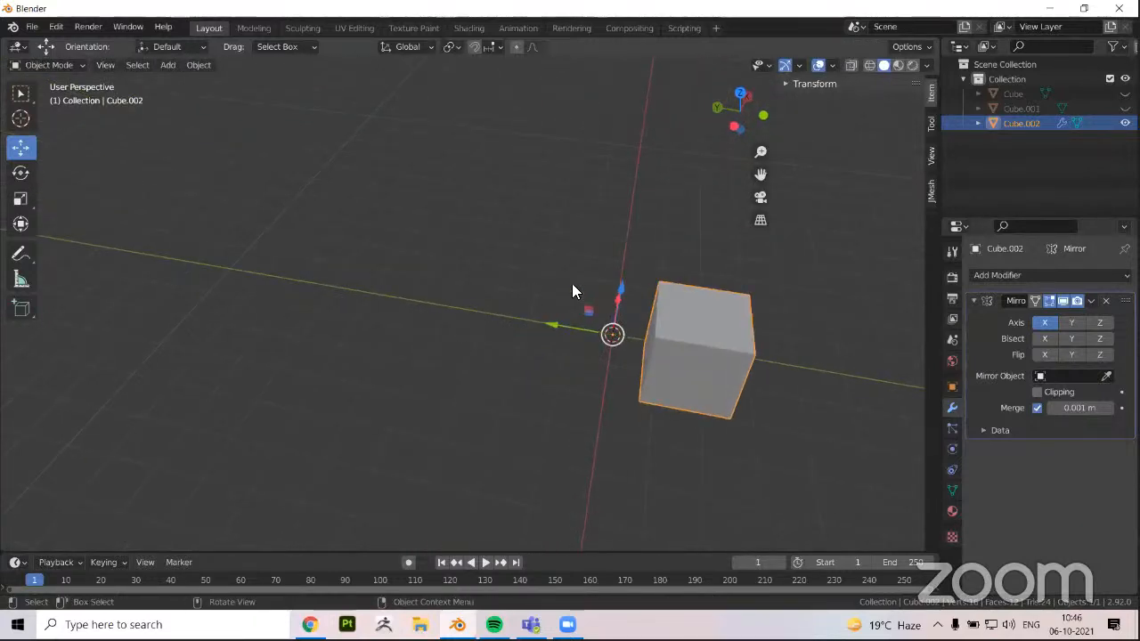
pyautogui.keyDown('shift'); pyautogui.moveTo(735, 301); pyautogui.dragTo(625, 290, button='middle'); pyautogui.keyUp('shift')
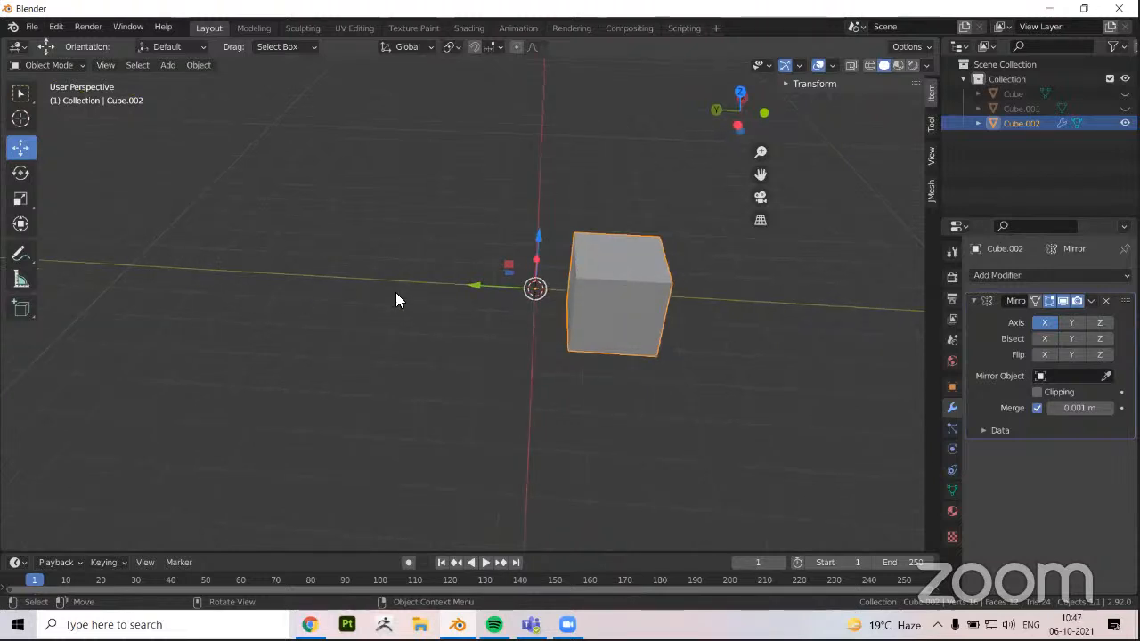
pyautogui.click(1068, 325)
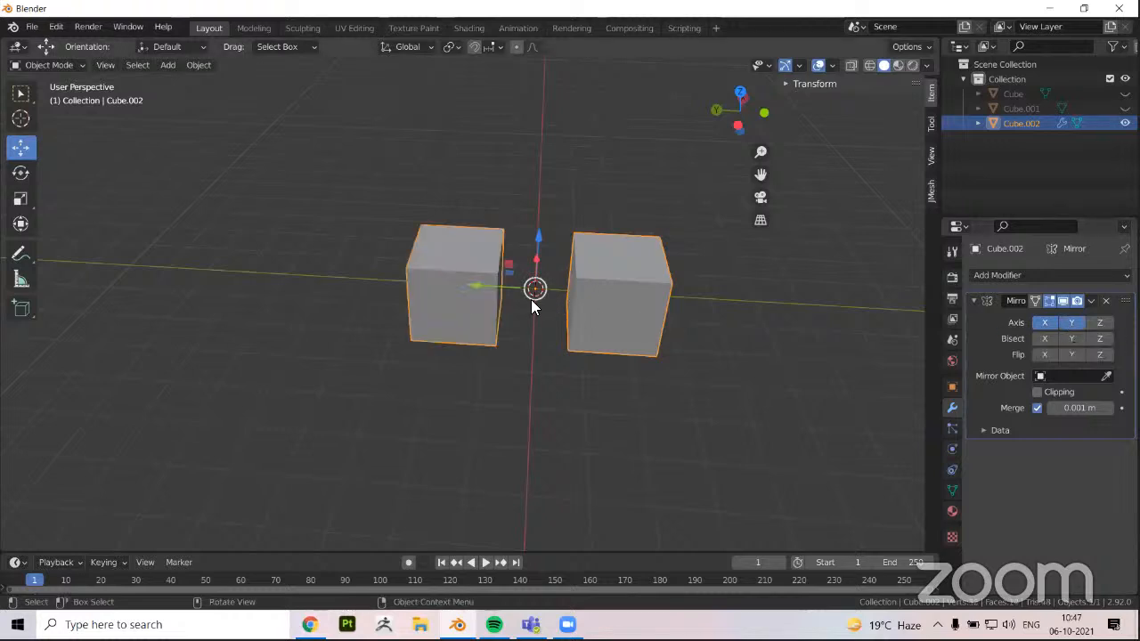
# Try to scale down the original cube's front face vertically with both mirror axes enabled
pyautogui.moveTo(531, 300); pyautogui.dragTo(316, 395, button='middle')
pyautogui.press('Tab')
pyautogui.press('3')
pyautogui.click(534, 345)
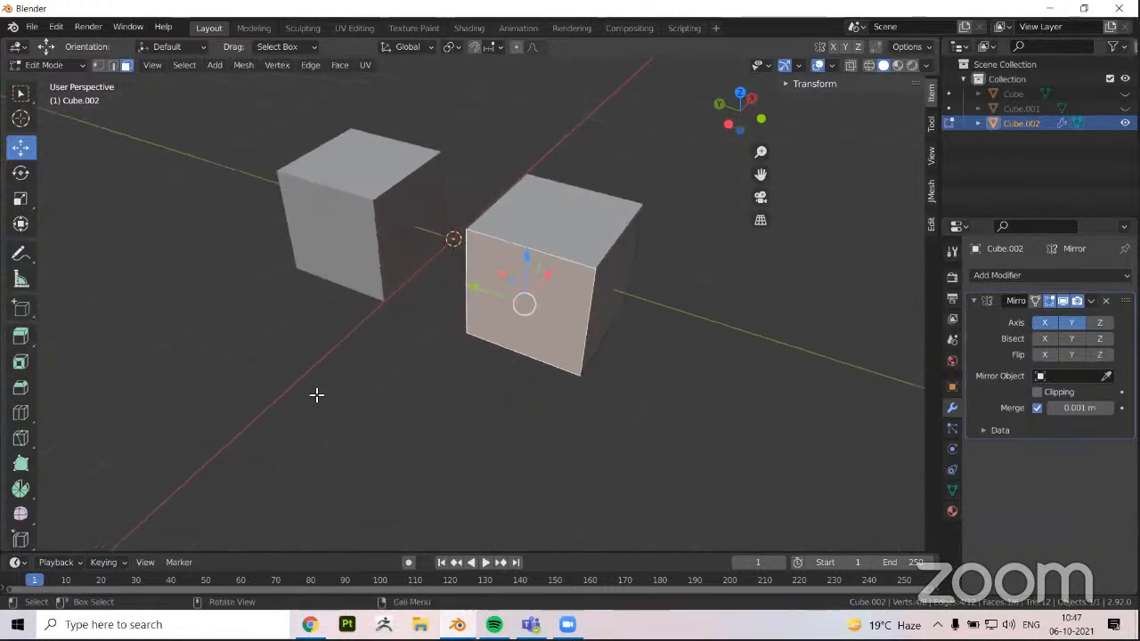
pyautogui.click(21, 198)
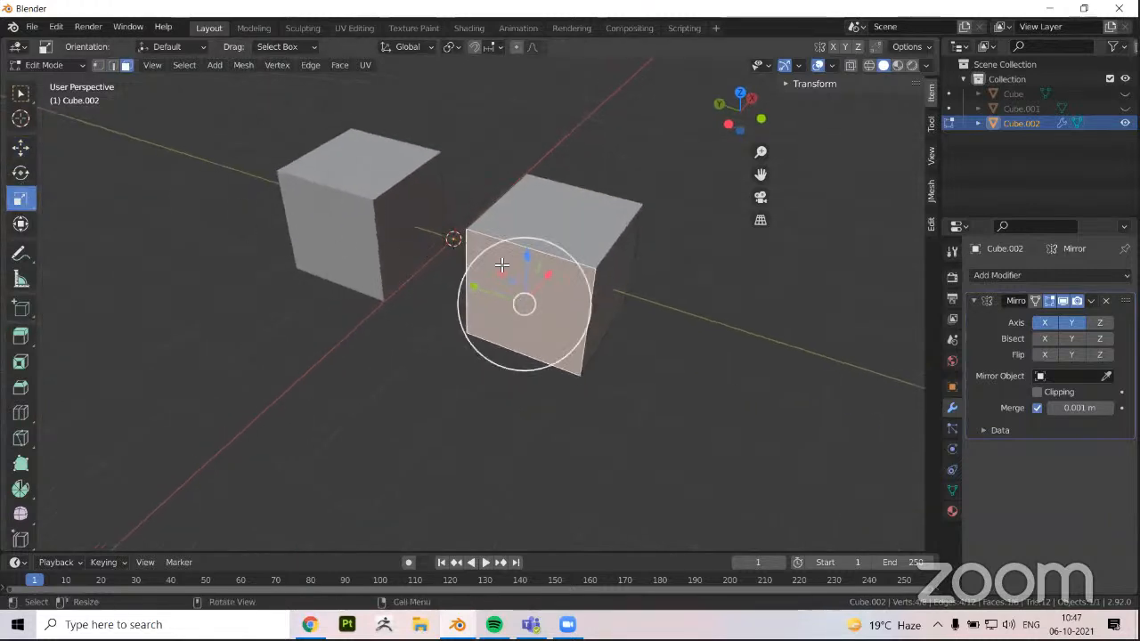
pyautogui.moveTo(503, 261); pyautogui.dragTo(526, 285)
pyautogui.moveTo(524, 298); pyautogui.dragTo(344, 231, button='middle')
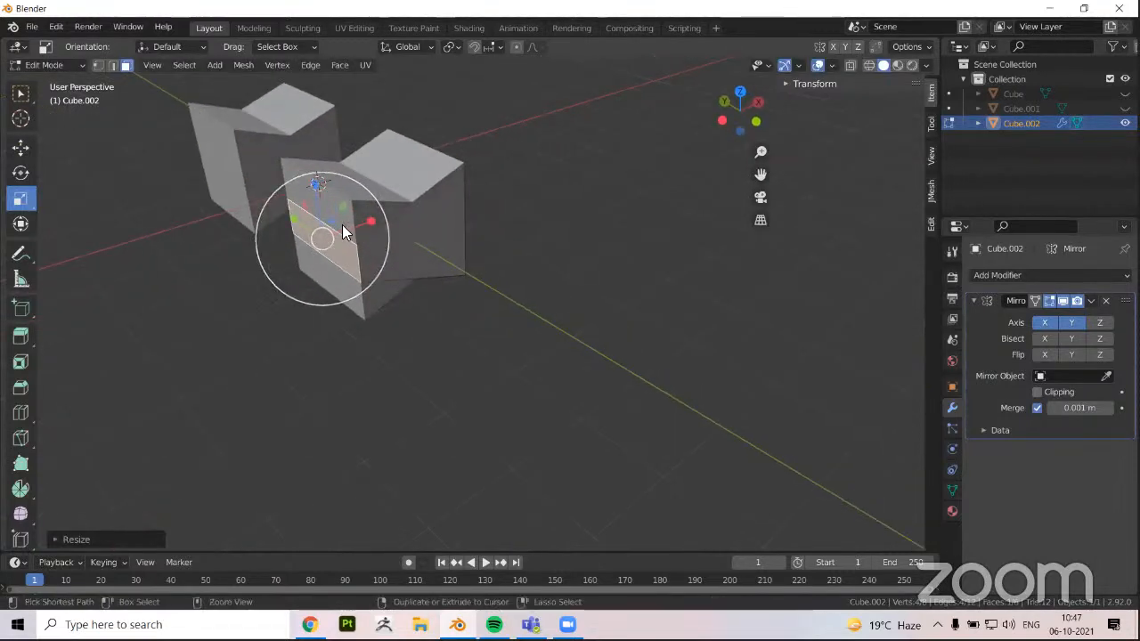
# Disable the Mirror modifier's X axis and scale the original cube's front face down vertically
pyautogui.press('Tab')
pyautogui.moveTo(647, 345); pyautogui.dragTo(418, 214, button='middle')
pyautogui.press('Tab')
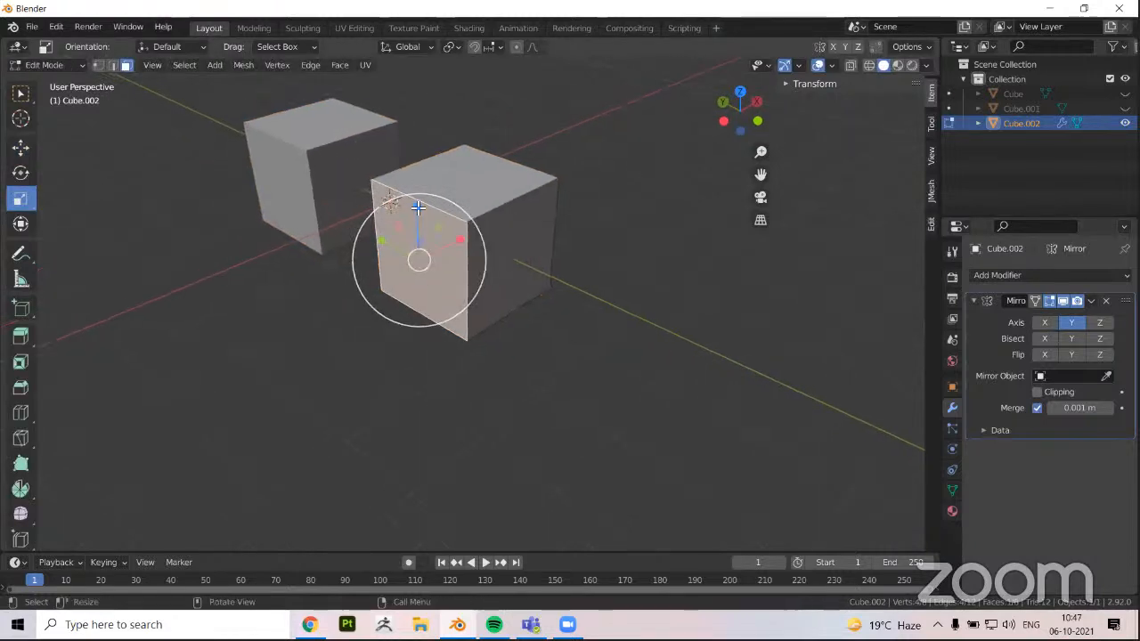
pyautogui.moveTo(417, 206); pyautogui.dragTo(419, 257)
# Cut a lengthwise loop near the cube's outer side and extrude the narrow front face into a long arm
pyautogui.click(504, 257)
pyautogui.moveTo(333, 344); pyautogui.dragTo(456, 341, button='middle')
pyautogui.press('e')
pyautogui.click(418, 330)
pyautogui.press('e')
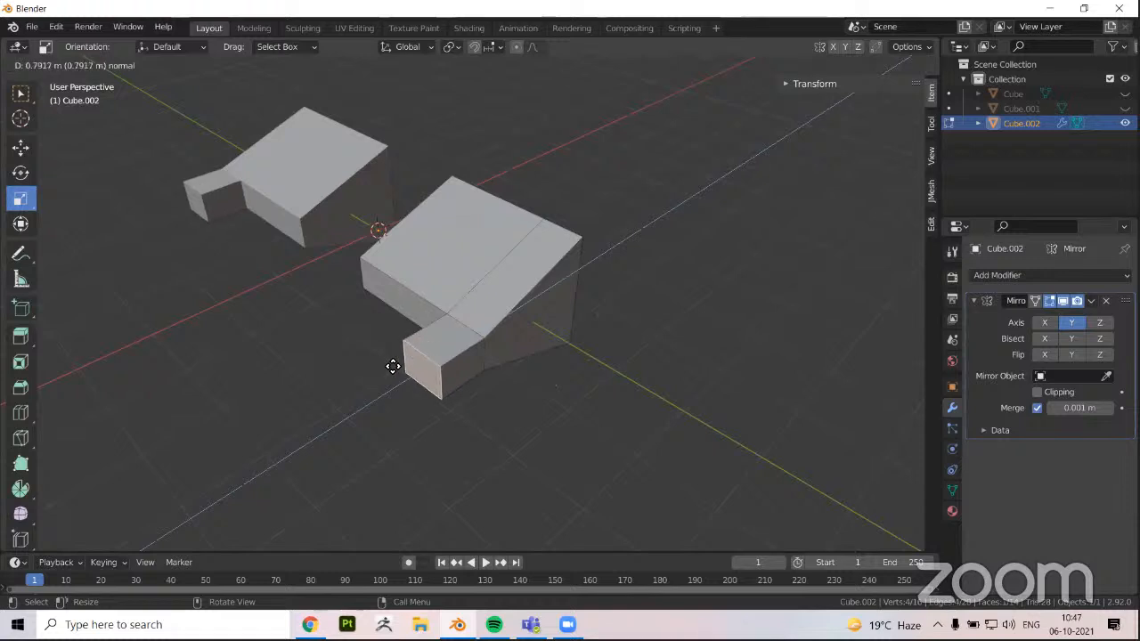
pyautogui.click(330, 433)
# Extrude the narrow outer strip of the top face and raise it about 1.5 m along Z into an upright block
pyautogui.click(483, 288)
pyautogui.press('e')
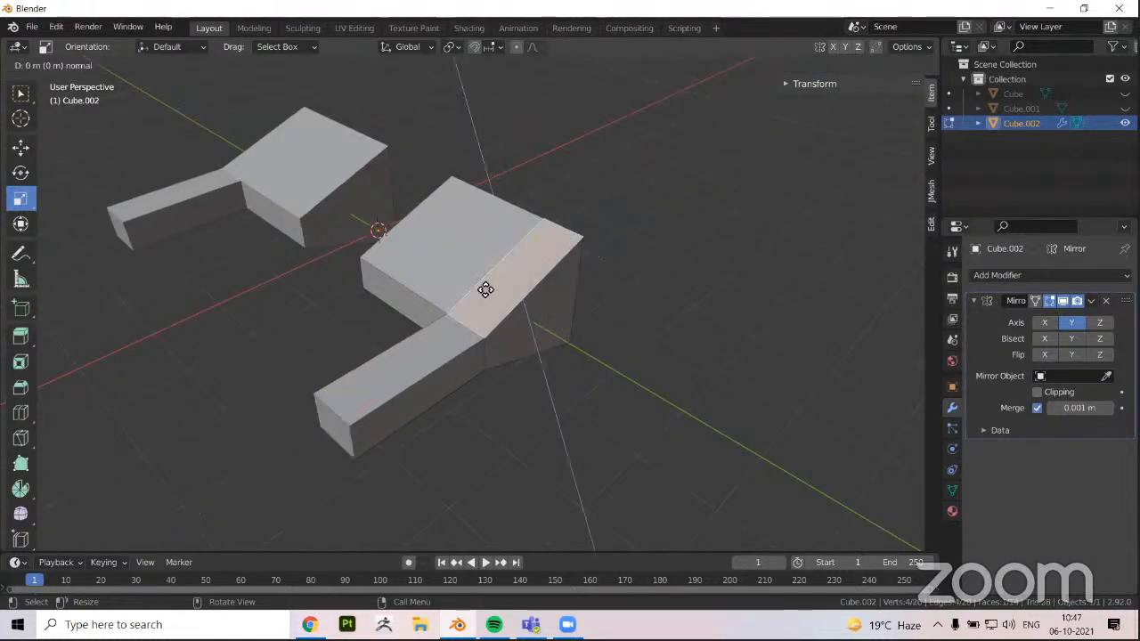
pyautogui.click(487, 277)
pyautogui.press('g')
pyautogui.press('z')
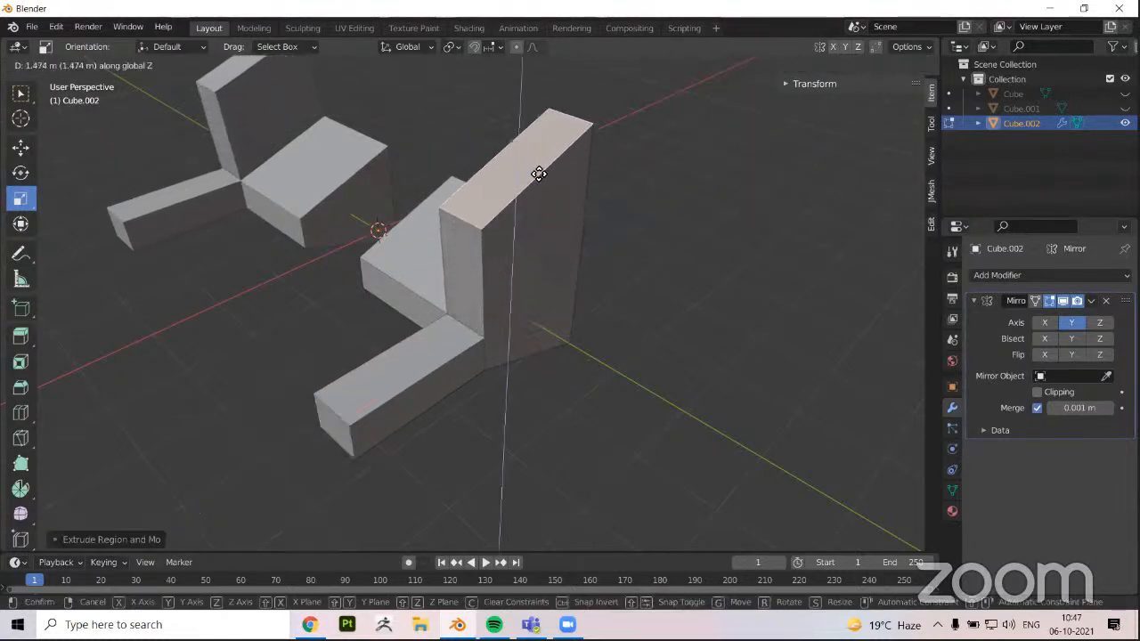
pyautogui.click(539, 166)
# Extrude the block's inner side face about 1.3 m along Y, past the mirror plane into the mirrored half
pyautogui.moveTo(427, 290); pyautogui.dragTo(654, 354, button='middle')
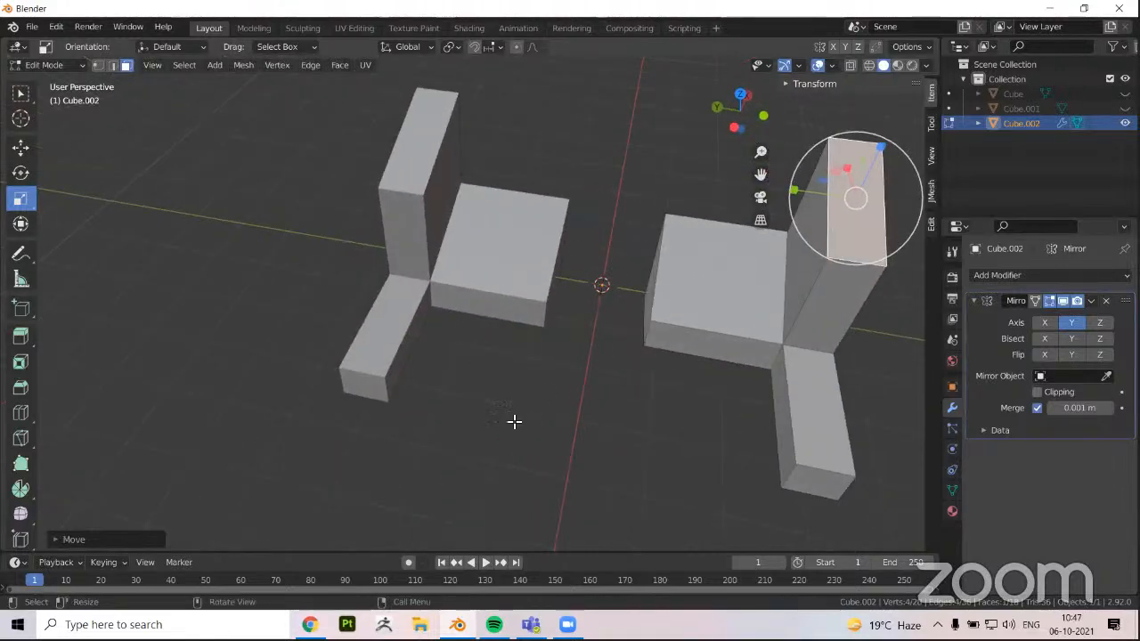
pyautogui.scroll(-3, 514, 422)
pyautogui.moveTo(528, 316); pyautogui.dragTo(580, 338, button='middle')
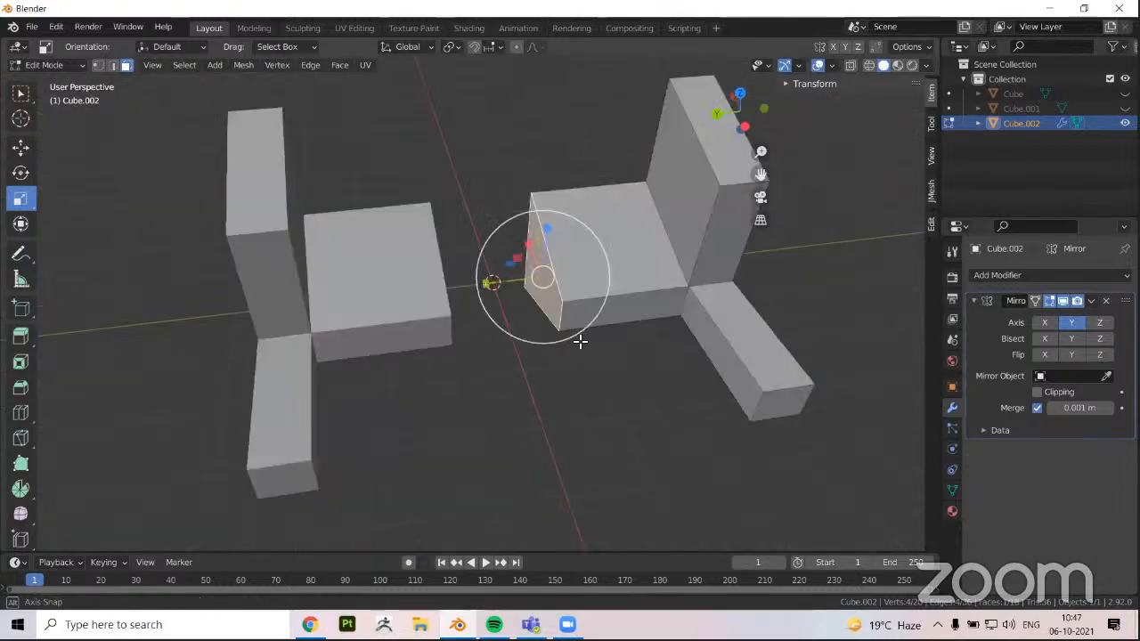
pyautogui.scroll(2, 569, 347)
pyautogui.press('e')
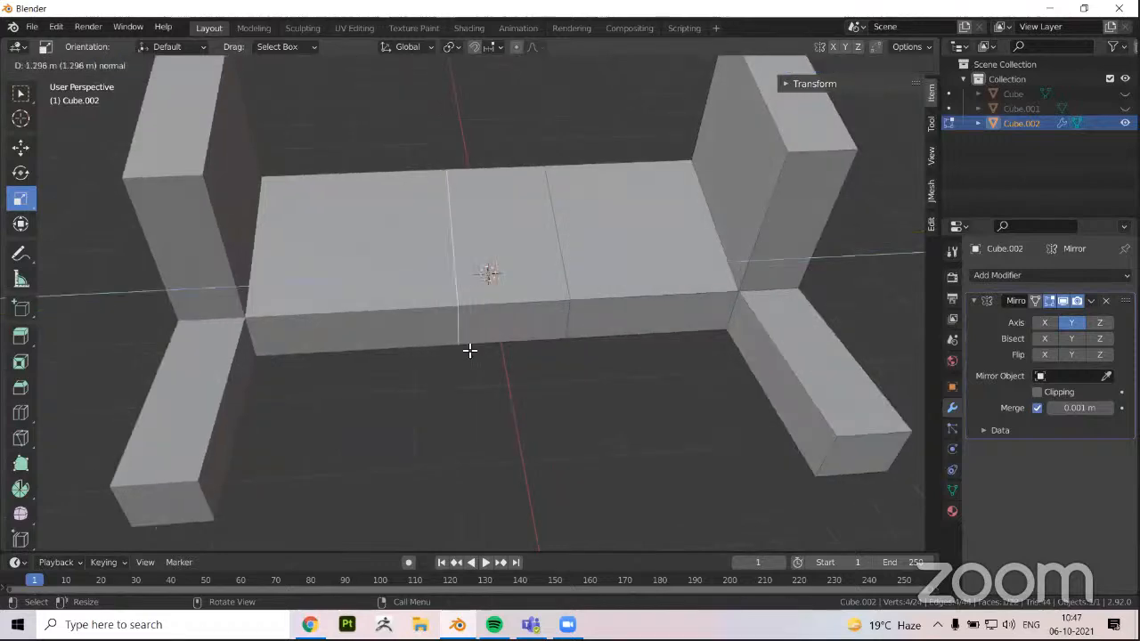
pyautogui.click(469, 349)
# Move the edges of the extruded end forward along the X axis to skew the overlapping section
pyautogui.hotkey('alt', 'z')
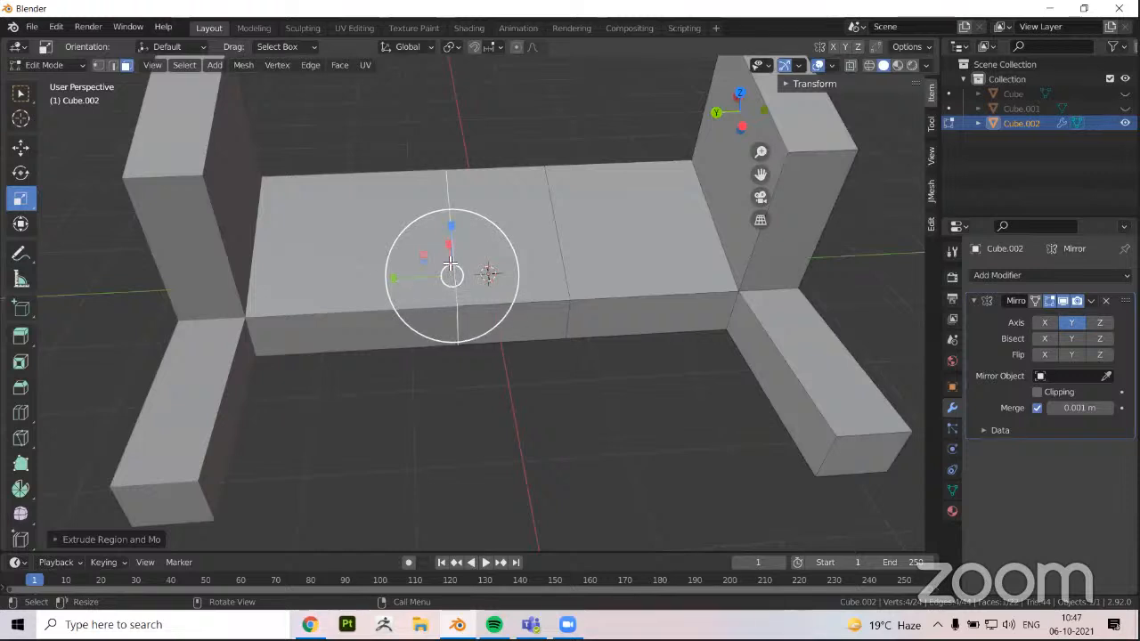
pyautogui.press('2')
pyautogui.moveTo(451, 264); pyautogui.dragTo(466, 273, button='middle')
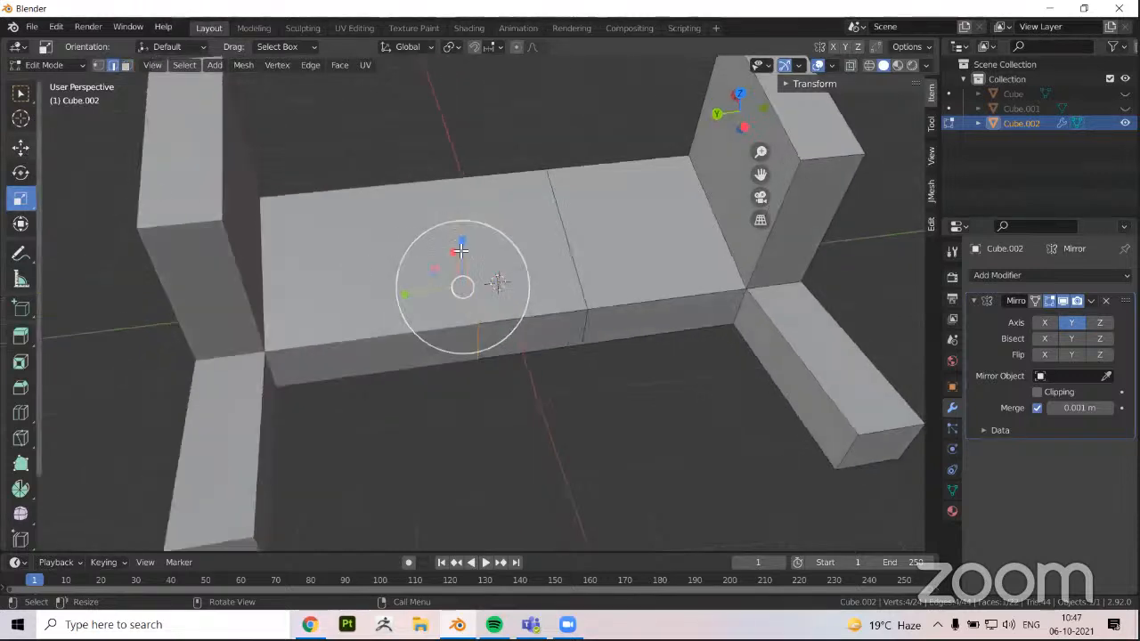
pyautogui.moveTo(458, 260); pyautogui.dragTo(494, 323)
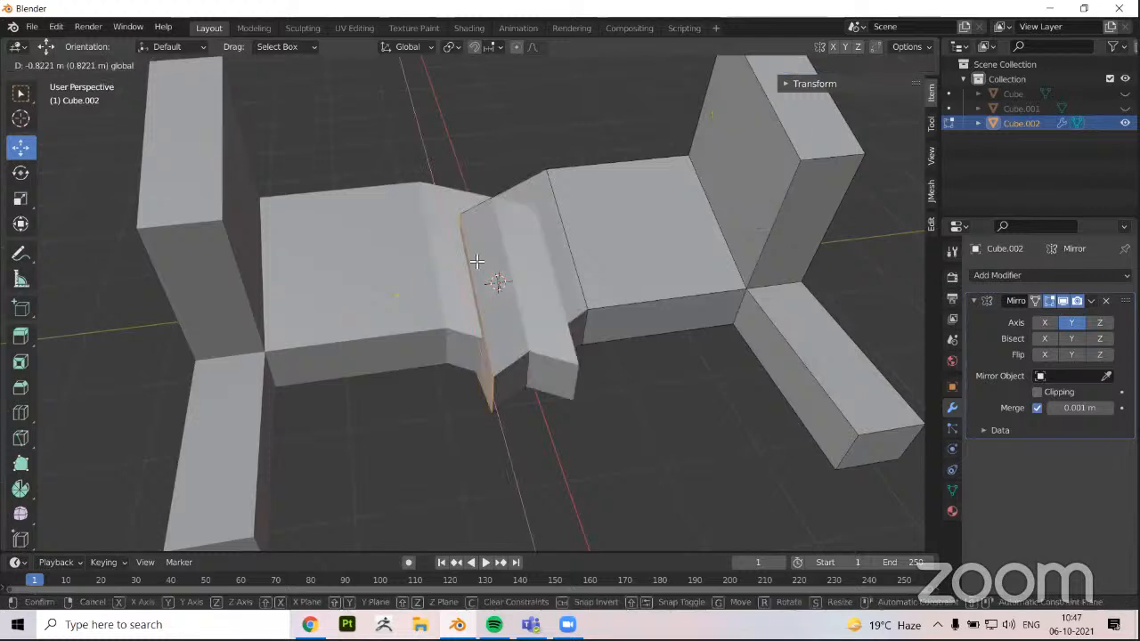
pyautogui.moveTo(477, 261); pyautogui.dragTo(599, 286)
pyautogui.moveTo(589, 181); pyautogui.dragTo(583, 172, button='middle')
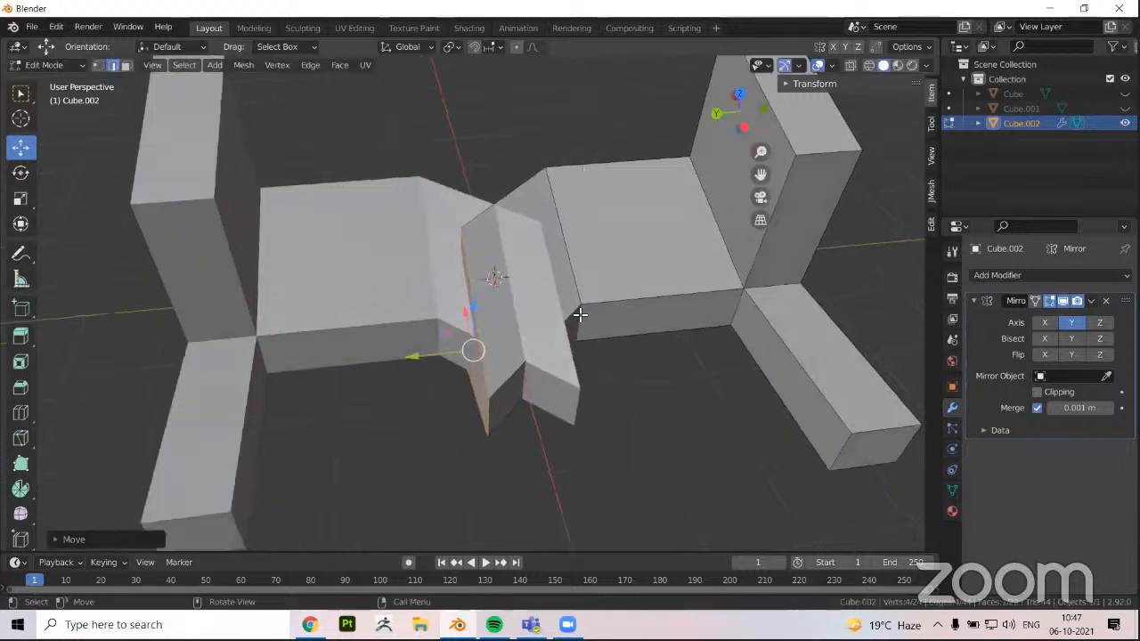
pyautogui.moveTo(579, 315); pyautogui.dragTo(581, 289, button='middle')
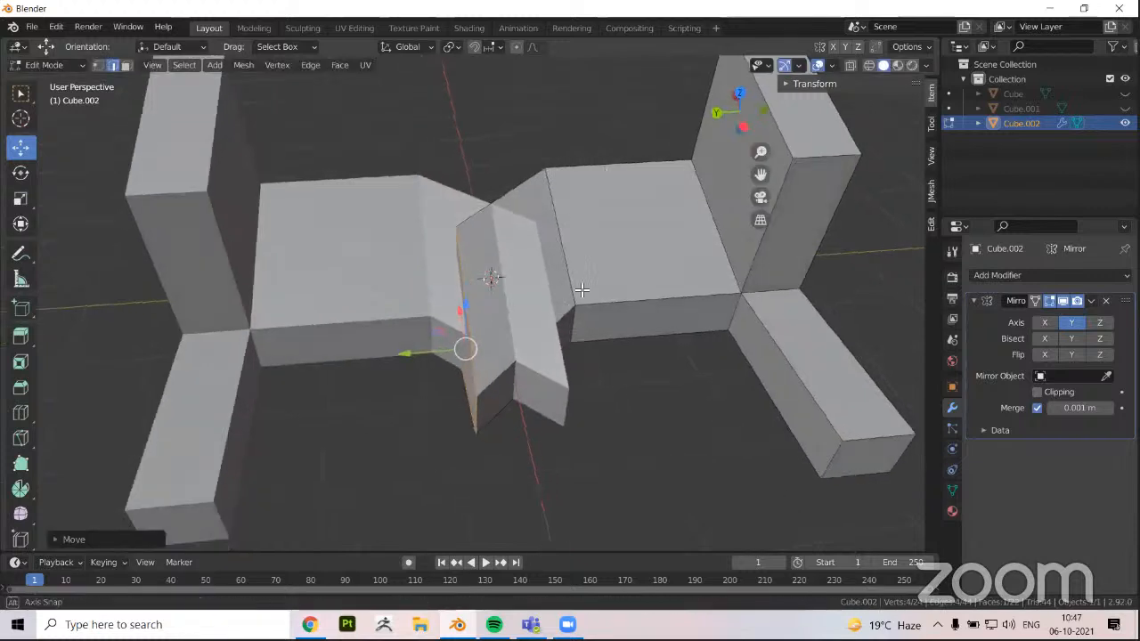
# Switch the Mirror modifier's viewport display off and on again to examine the faces that cross the mirror plane
pyautogui.click(1060, 300)
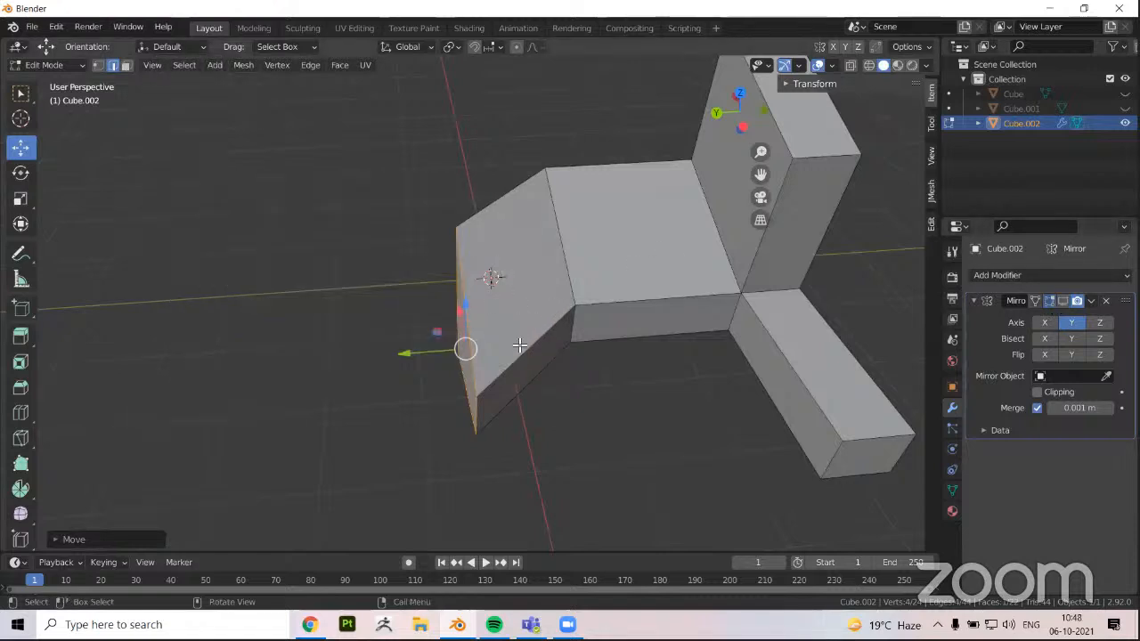
pyautogui.press('3')
pyautogui.moveTo(517, 375); pyautogui.dragTo(488, 278, button='middle')
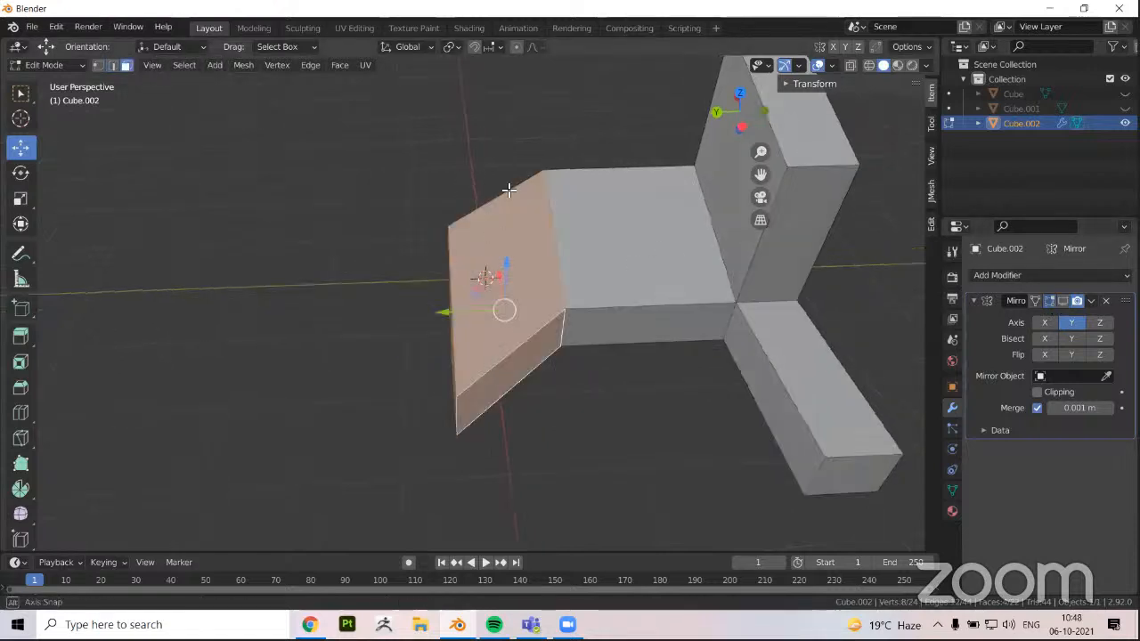
pyautogui.moveTo(509, 190); pyautogui.dragTo(481, 351, button='middle')
pyautogui.moveTo(472, 285); pyautogui.dragTo(469, 288, button='middle')
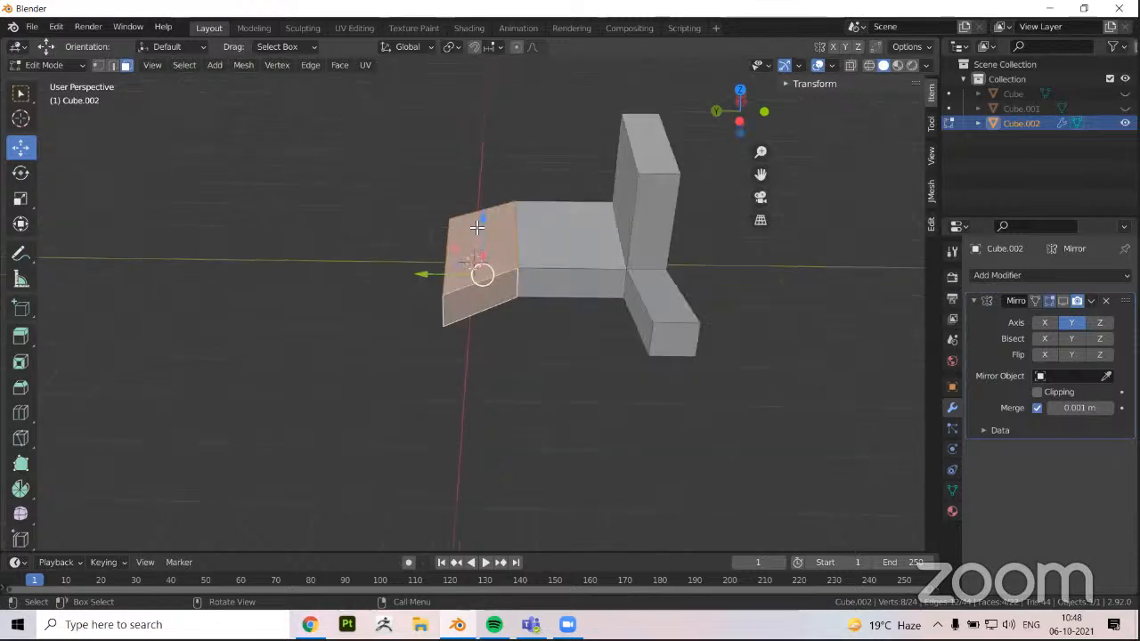
pyautogui.scroll(4, 477, 228)
pyautogui.scroll(2, 477, 228)
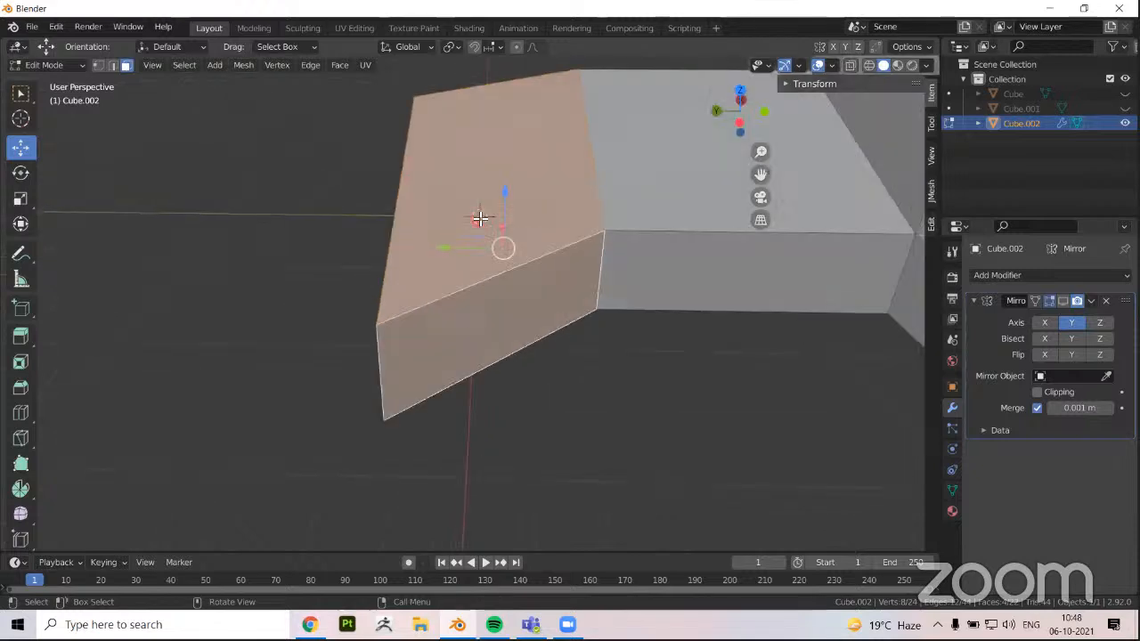
pyautogui.click(1062, 302)
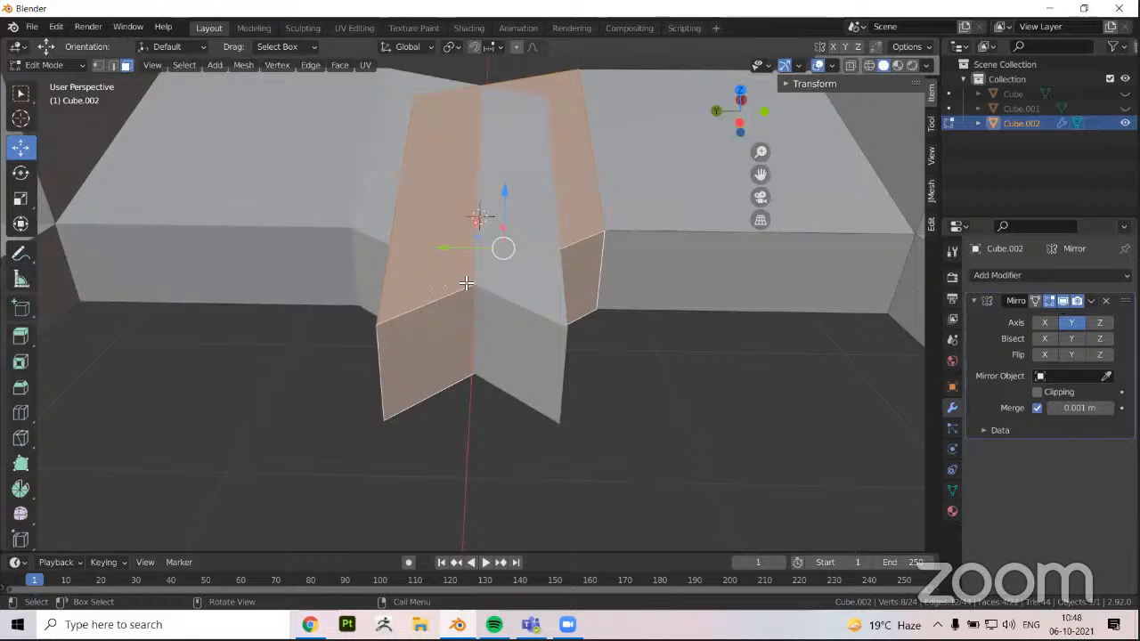
pyautogui.scroll(-2, 467, 283)
pyautogui.scroll(-1, 239, 236)
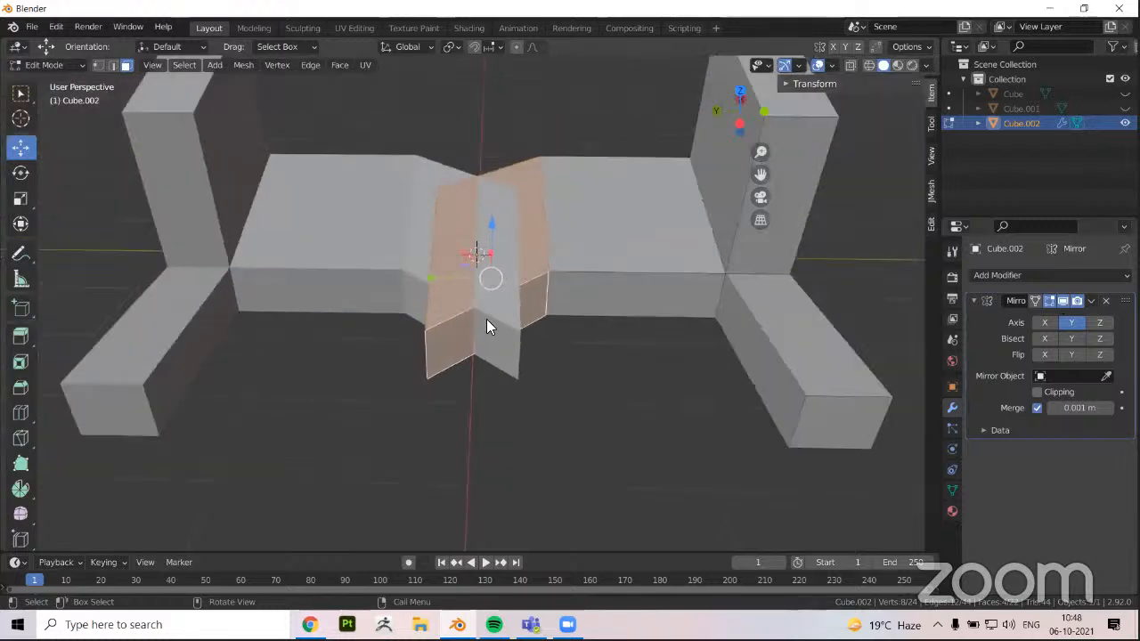
# Select the overlapping section's end face and move it along Y back toward the mirror plane
pyautogui.press('Tab')
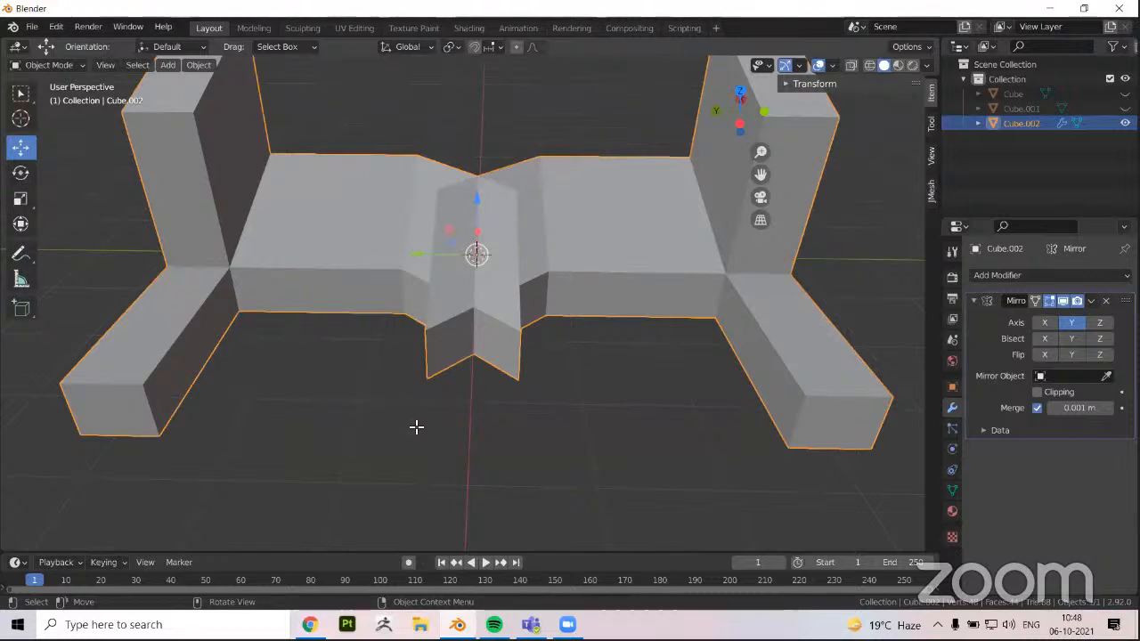
pyautogui.moveTo(410, 366); pyautogui.dragTo(471, 357, button='middle')
pyautogui.press('Tab')
pyautogui.scroll(3, 471, 356)
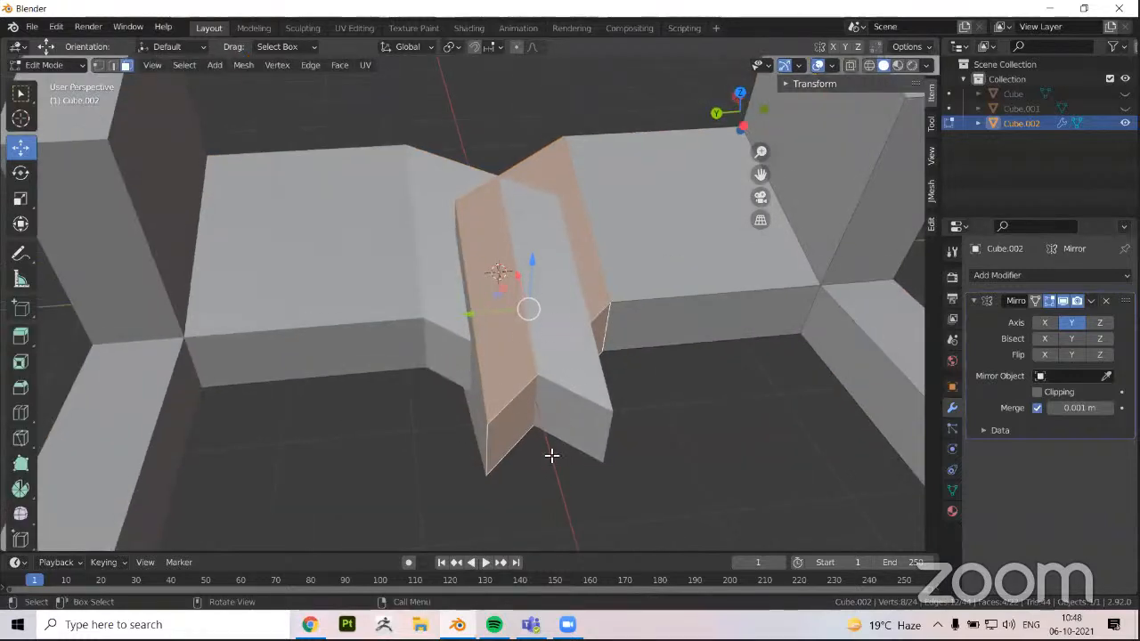
pyautogui.click(436, 366)
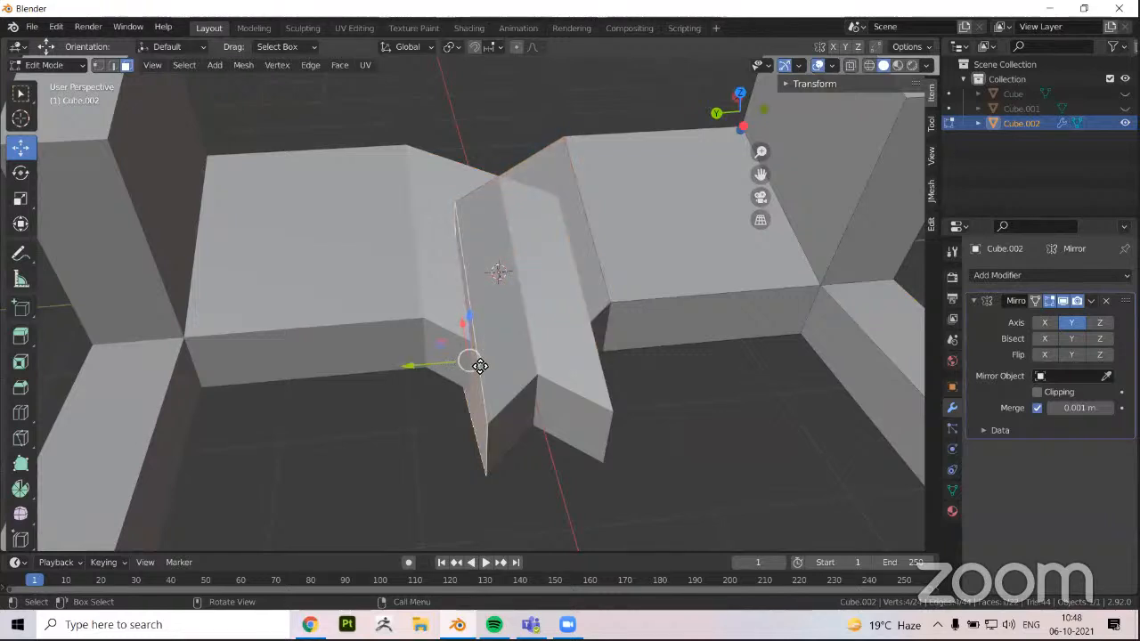
pyautogui.moveTo(528, 405); pyautogui.dragTo(466, 428)
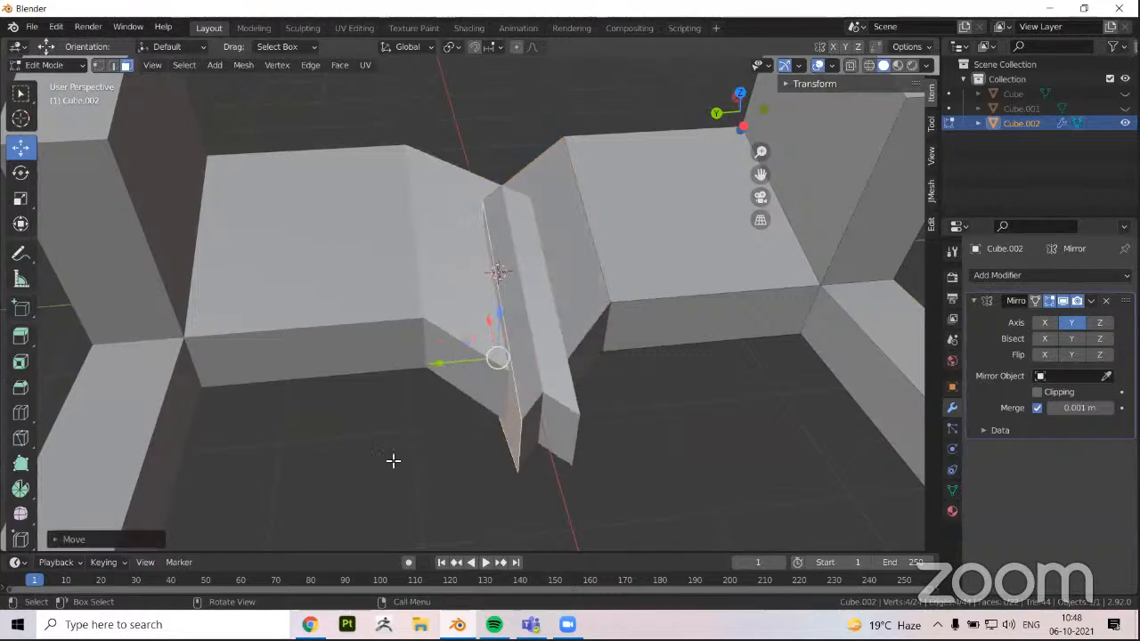
# Move the inner end face along Y until it meets its mirrored copy at the mirror plane, and inspect the join in Object Mode
pyautogui.moveTo(451, 371); pyautogui.dragTo(406, 462)
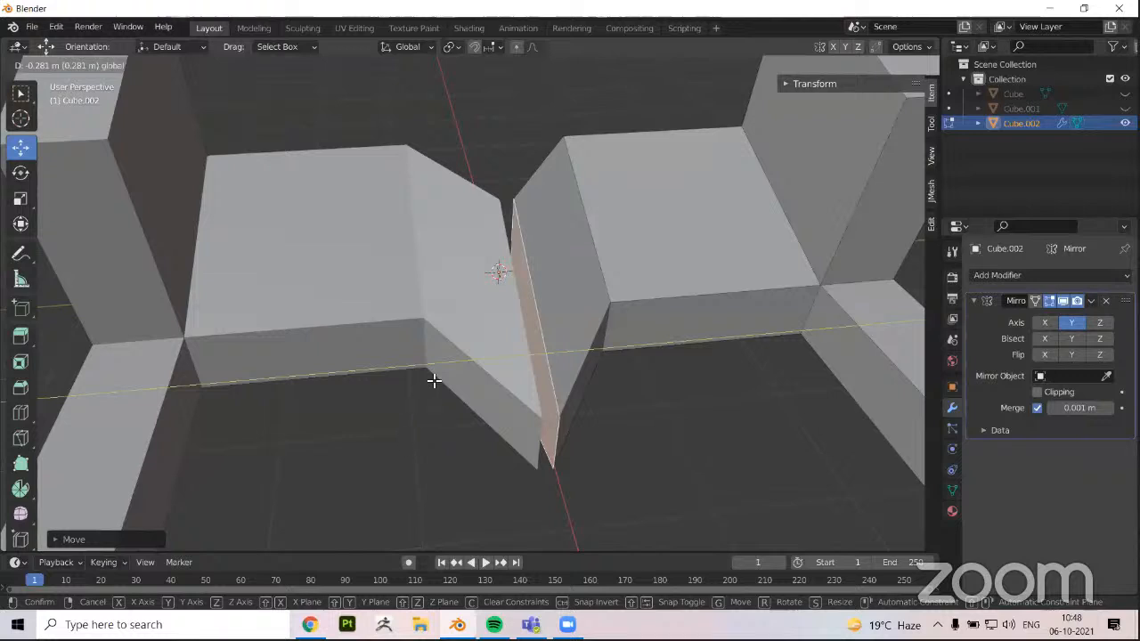
pyautogui.moveTo(433, 381); pyautogui.dragTo(457, 363)
pyautogui.moveTo(458, 363); pyautogui.dragTo(429, 414, button='middle')
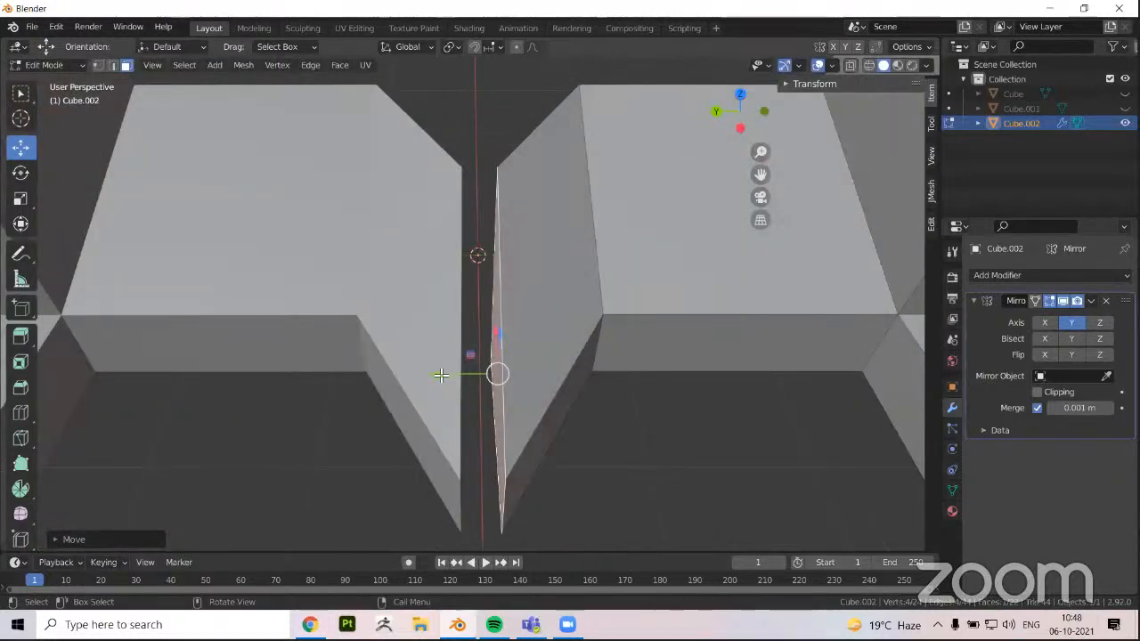
pyautogui.moveTo(441, 375); pyautogui.dragTo(420, 382)
pyautogui.moveTo(420, 382); pyautogui.dragTo(525, 447, button='middle')
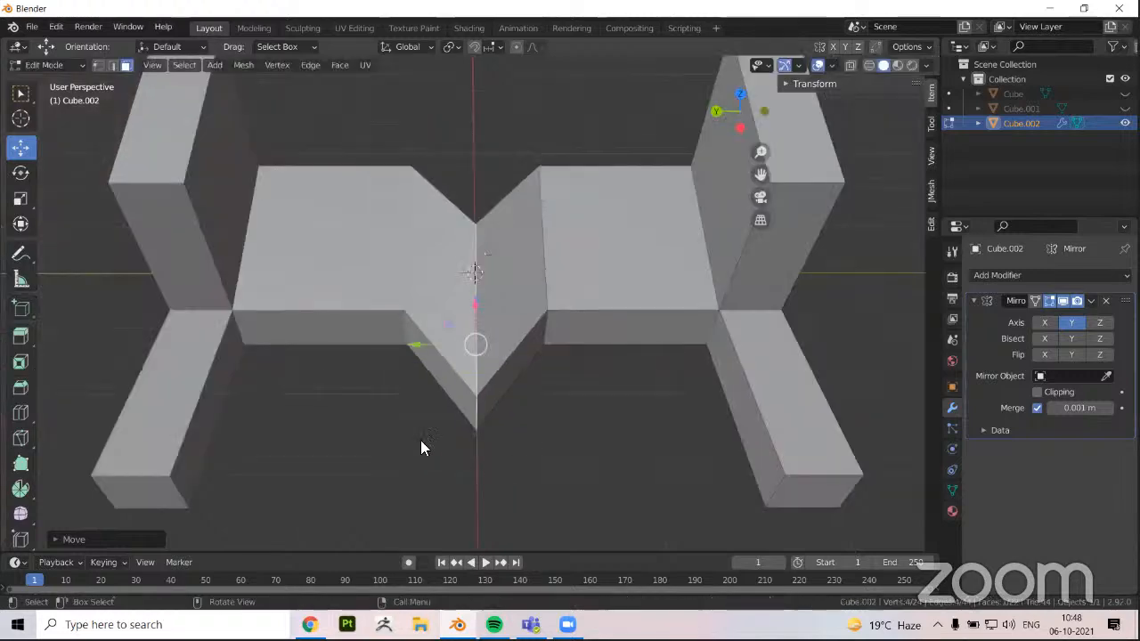
pyautogui.press('Tab')
pyautogui.moveTo(420, 447); pyautogui.dragTo(486, 412, button='middle')
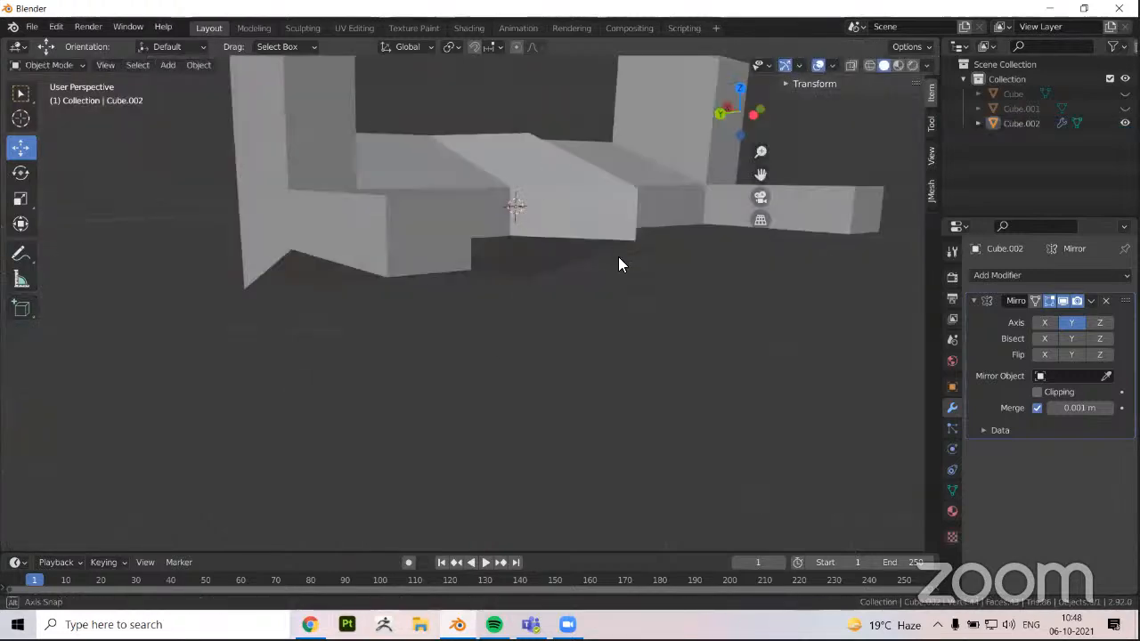
pyautogui.moveTo(621, 265); pyautogui.dragTo(537, 302, button='middle')
# In Edit Mode, pull the inner end face away from the mirror plane along Y, return it to the centre, and leave Edit Mode
pyautogui.press('Tab')
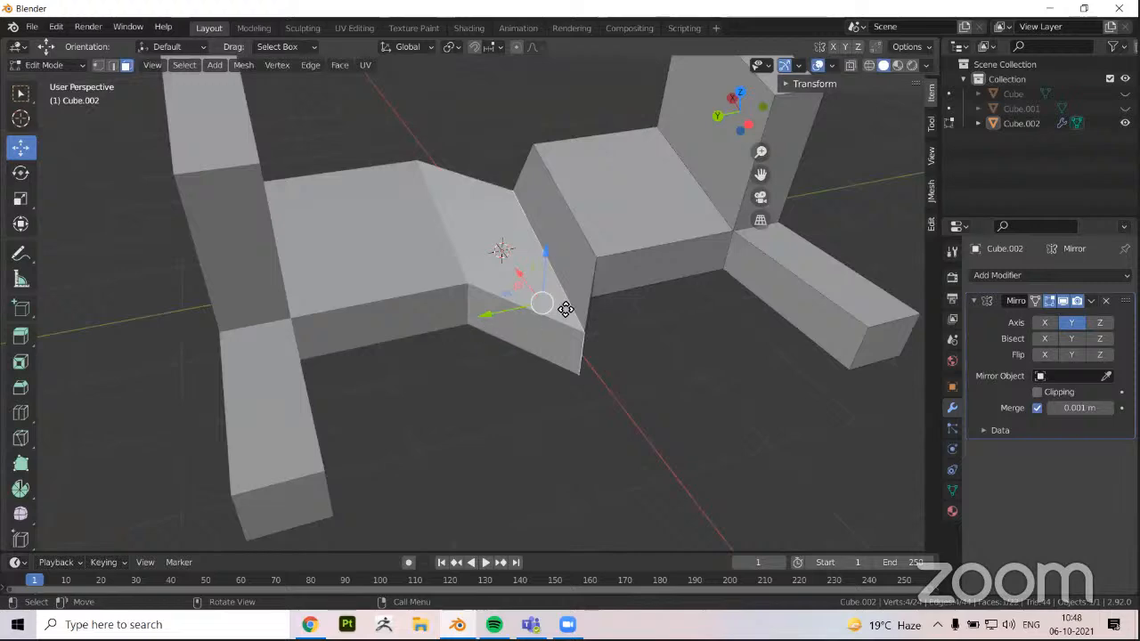
pyautogui.moveTo(487, 314); pyautogui.dragTo(534, 267)
pyautogui.moveTo(537, 268); pyautogui.dragTo(503, 280, button='middle')
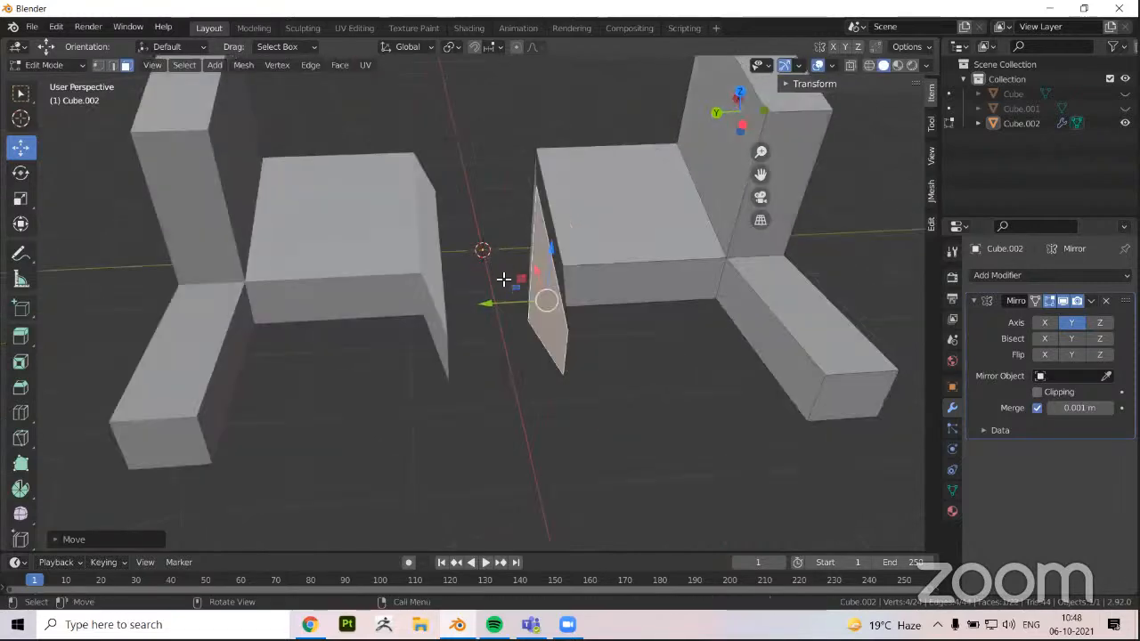
pyautogui.scroll(-5, 503, 280)
pyautogui.moveTo(508, 300); pyautogui.dragTo(529, 318)
pyautogui.moveTo(529, 318); pyautogui.dragTo(505, 319, button='middle')
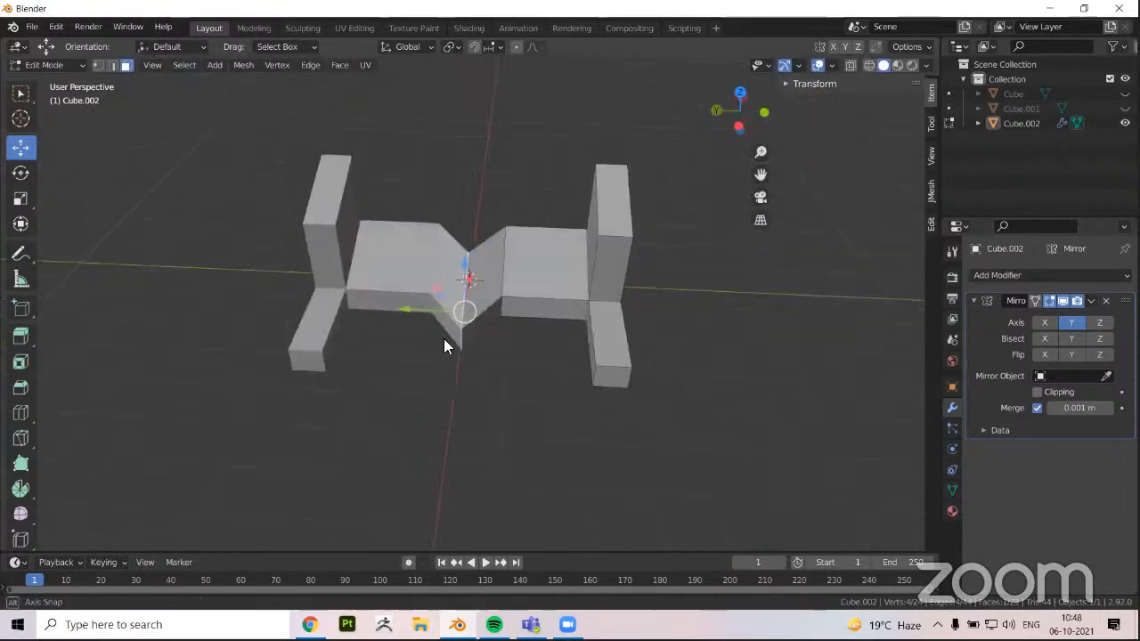
pyautogui.scroll(-3, 446, 346)
pyautogui.press('Tab')
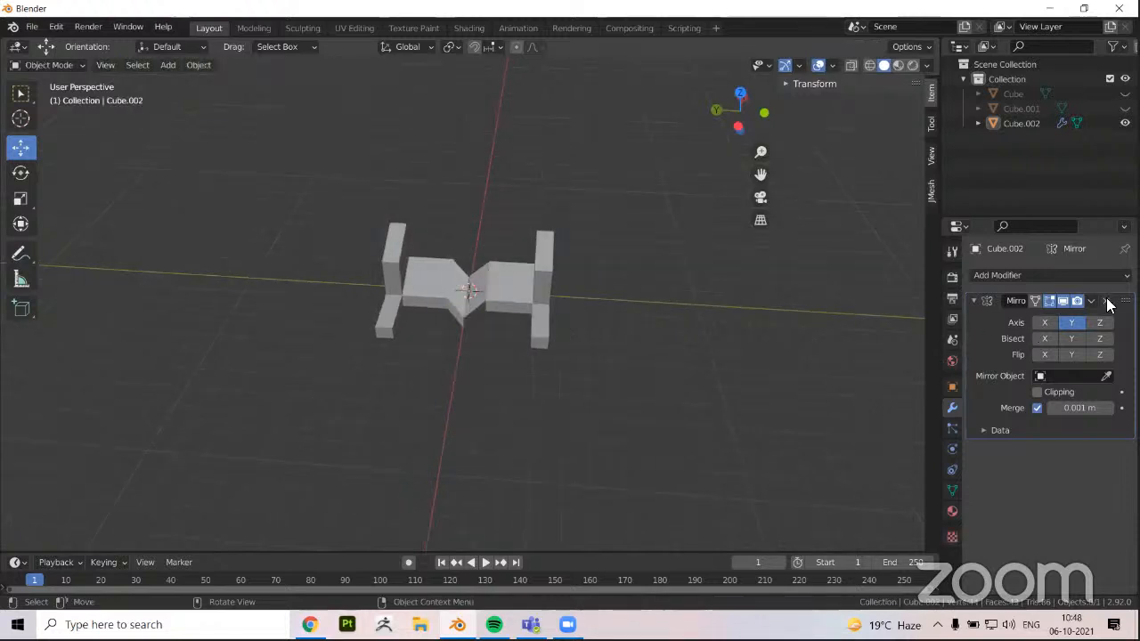
pyautogui.moveTo(722, 329); pyautogui.dragTo(541, 303, button='middle')
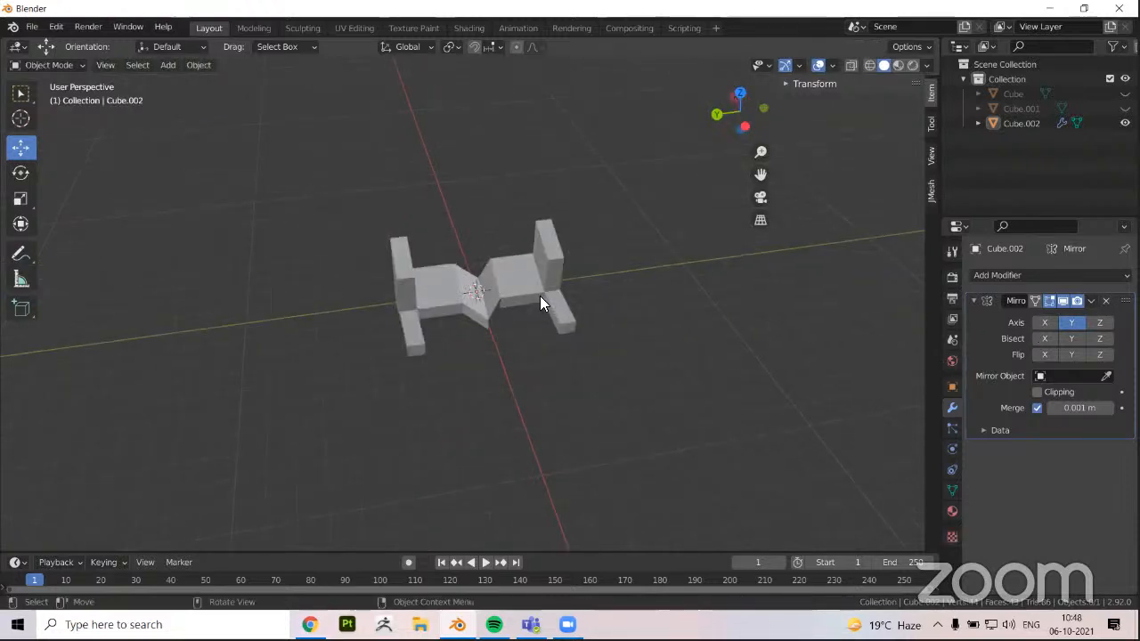
pyautogui.scroll(1, 542, 303)
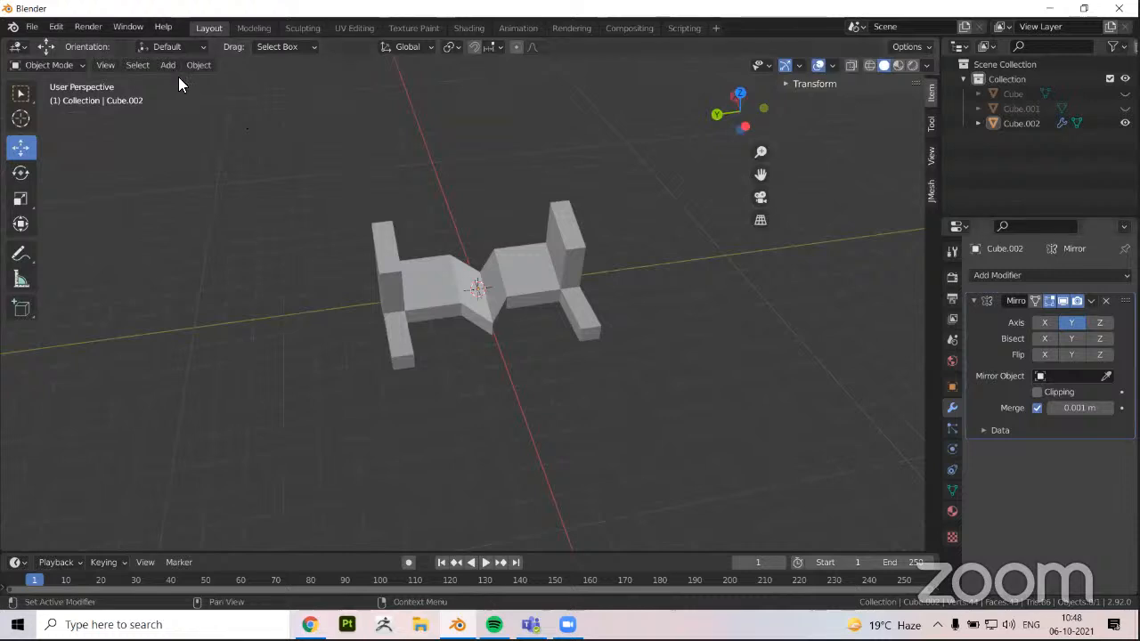
# Remove the Mirror modifier from the mirrored block and delete the remaining object
pyautogui.hotkey('ctrl', 'z')
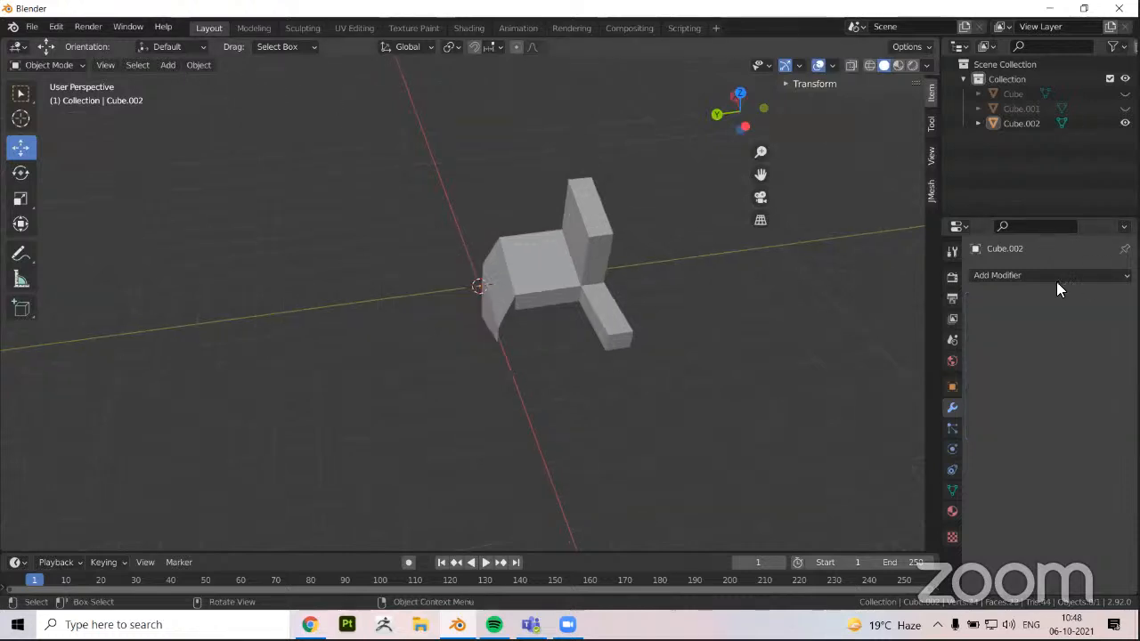
pyautogui.press('a')
pyautogui.press('x')
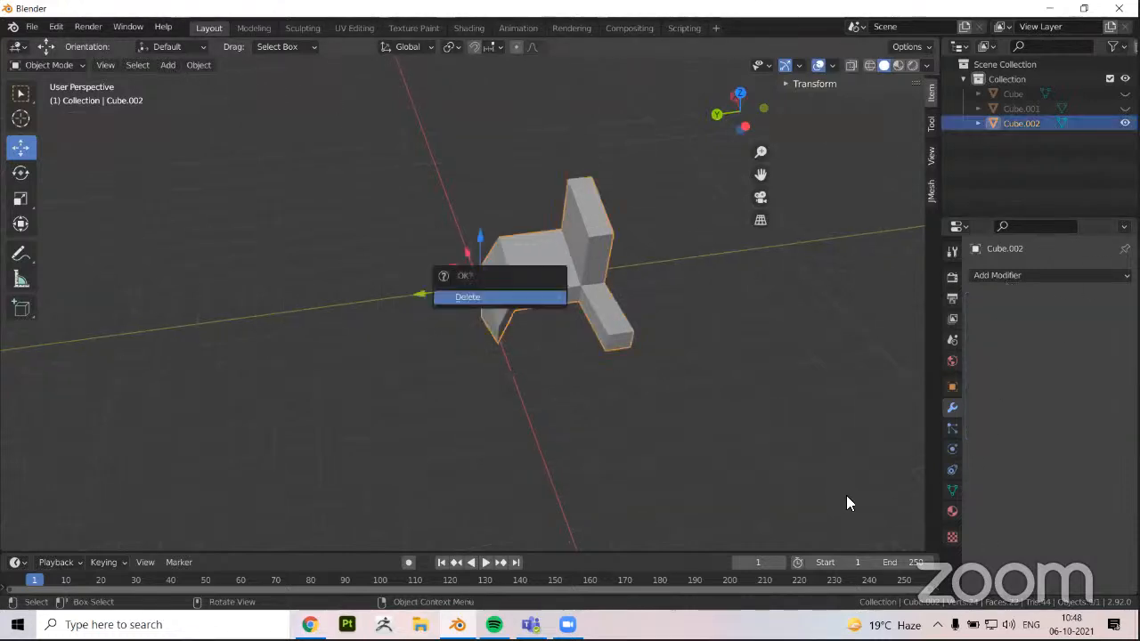
pyautogui.press('Return')
# Add a new cube at the world origin and open the list of modifiers for it
pyautogui.hotkey('shift', 'a')
pyautogui.press('Return')
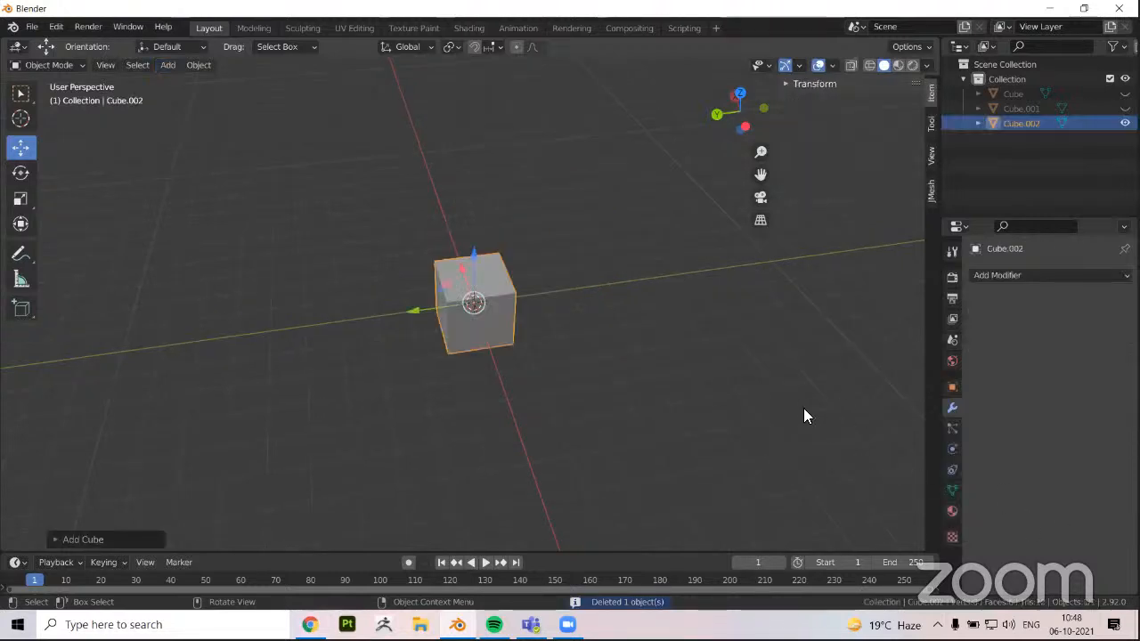
pyautogui.click(1015, 275)
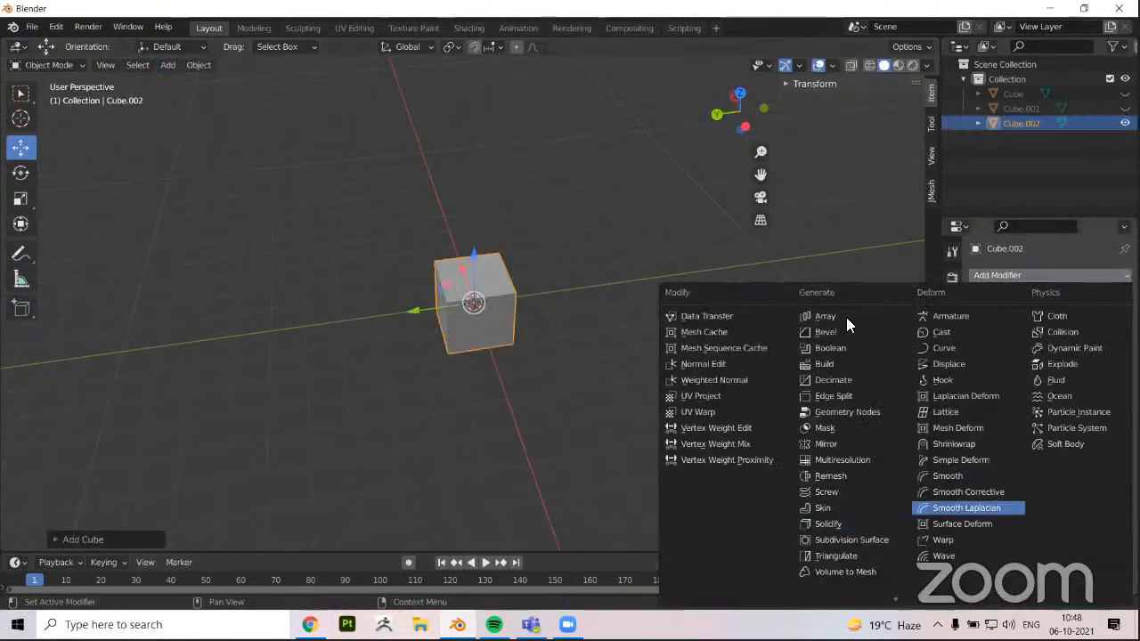
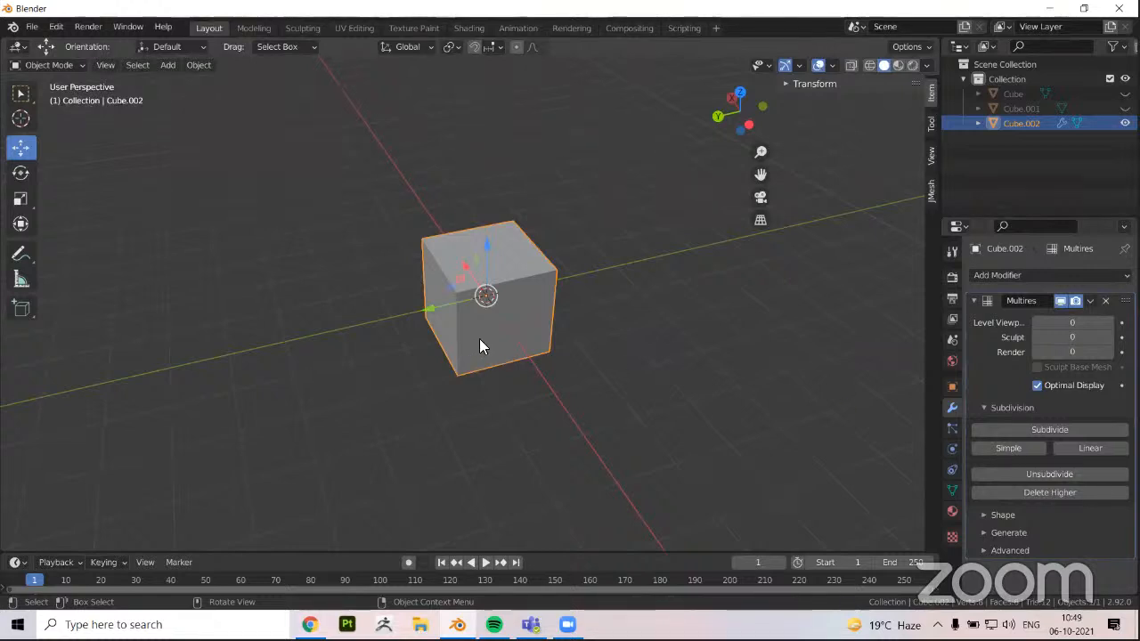
# Subdivide the cube with the Multires modifier up to level 3
pyautogui.scroll(1, 480, 346)
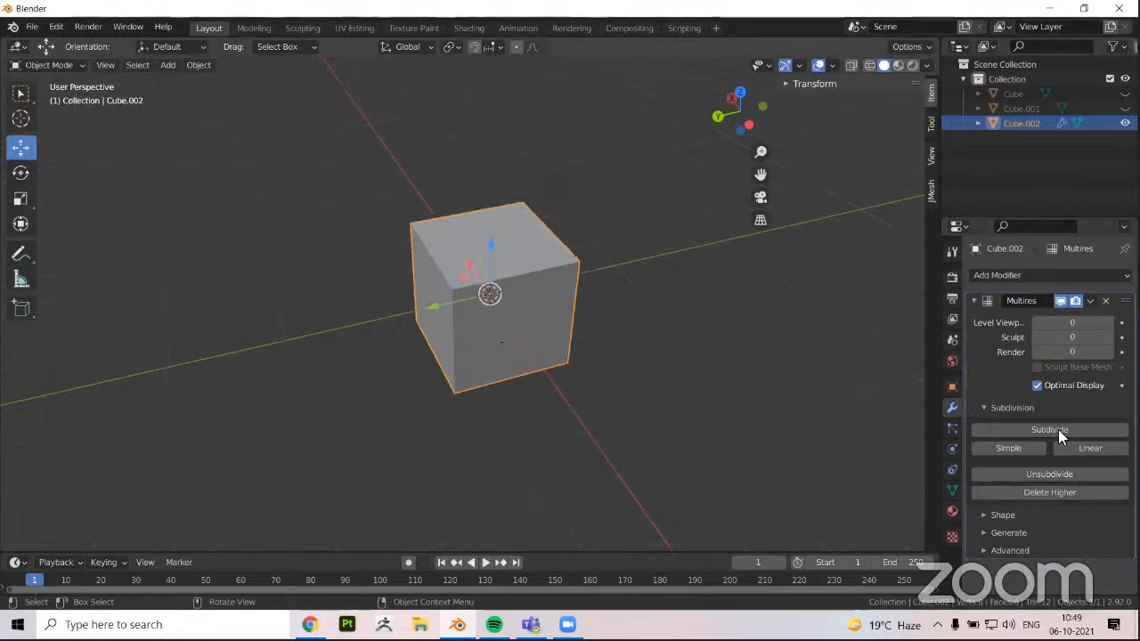
pyautogui.click(1028, 430)
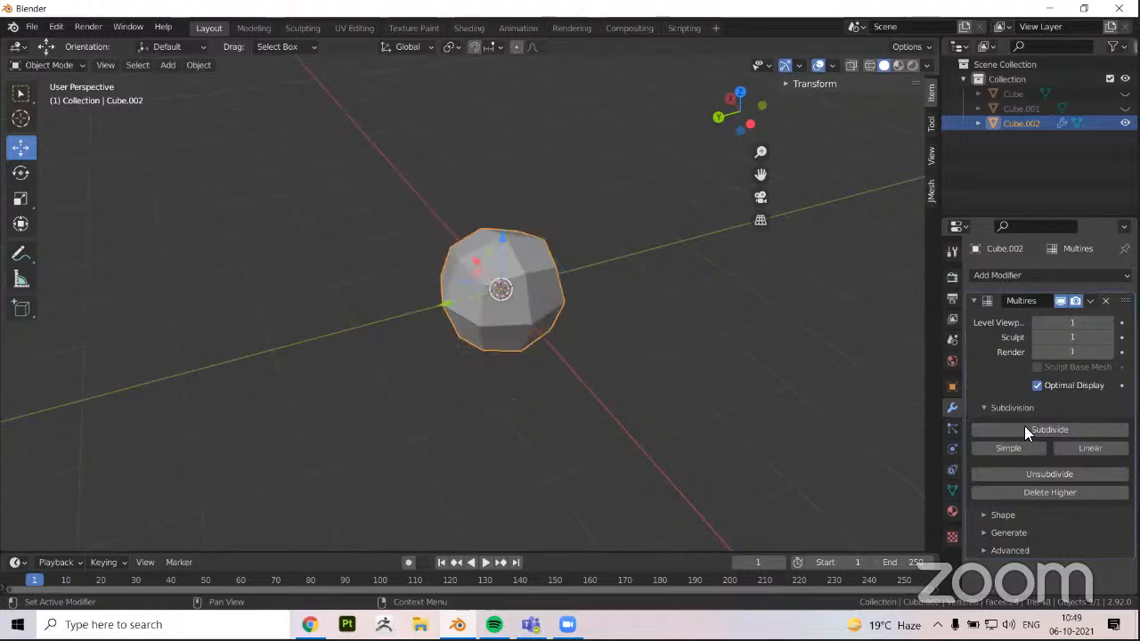
pyautogui.click(1026, 429)
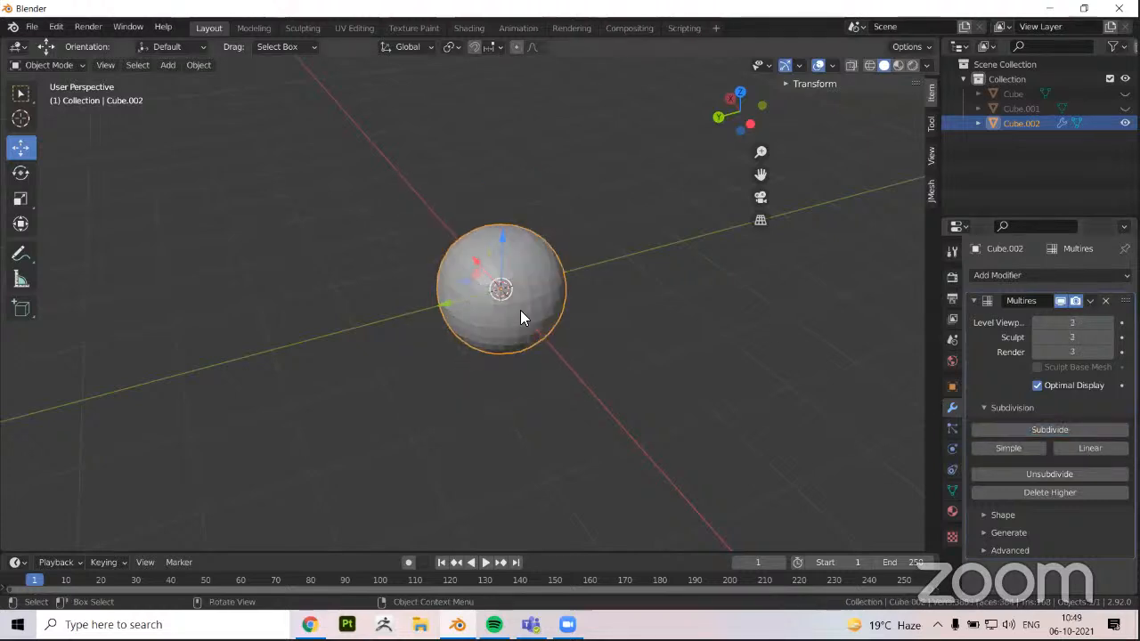
pyautogui.scroll(1, 546, 380)
pyautogui.keyDown('shift'); pyautogui.moveTo(546, 379); pyautogui.dragTo(547, 425, button='middle'); pyautogui.keyUp('shift')
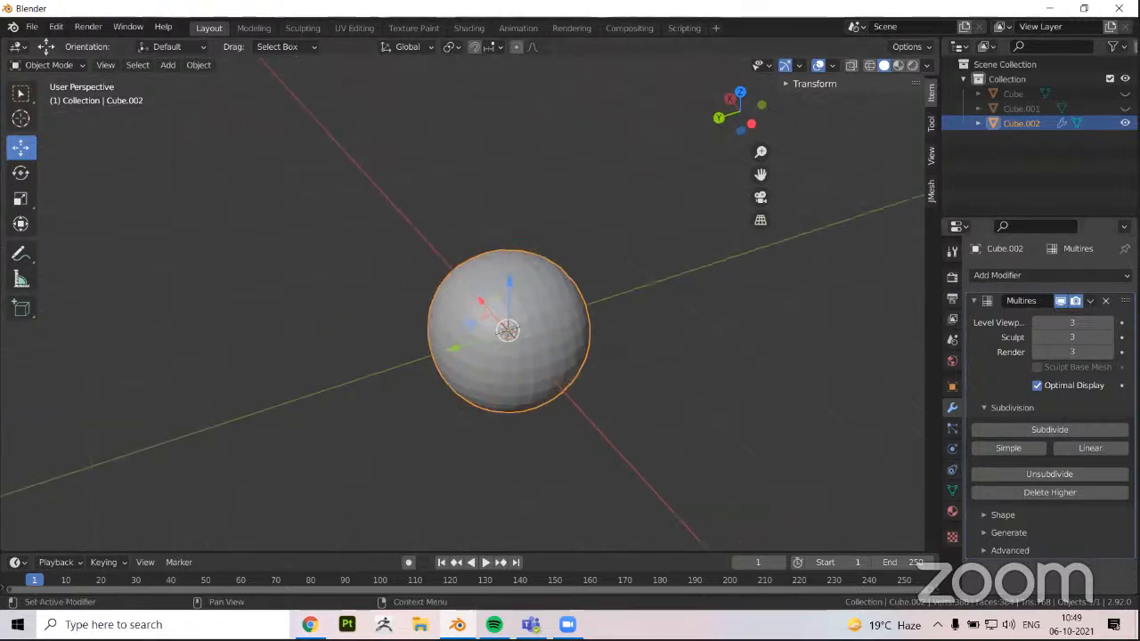
# Lower the Multires viewport level to 0 and raise it back to 3 to compare the shapes
pyautogui.click(1035, 322)
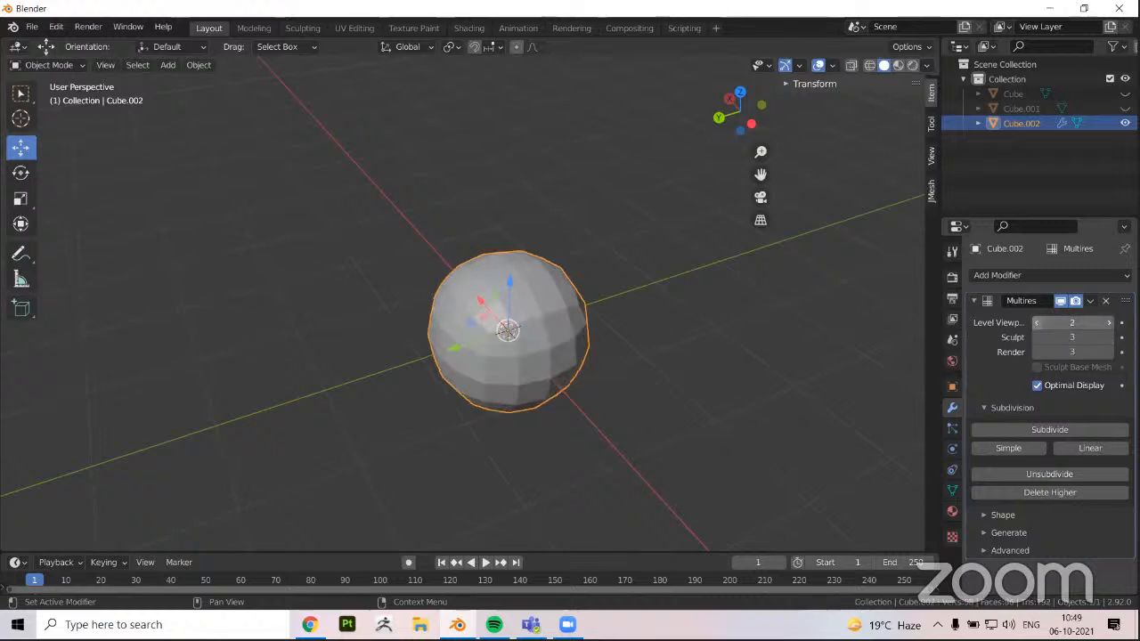
pyautogui.click(1035, 323)
pyautogui.click(1035, 323)
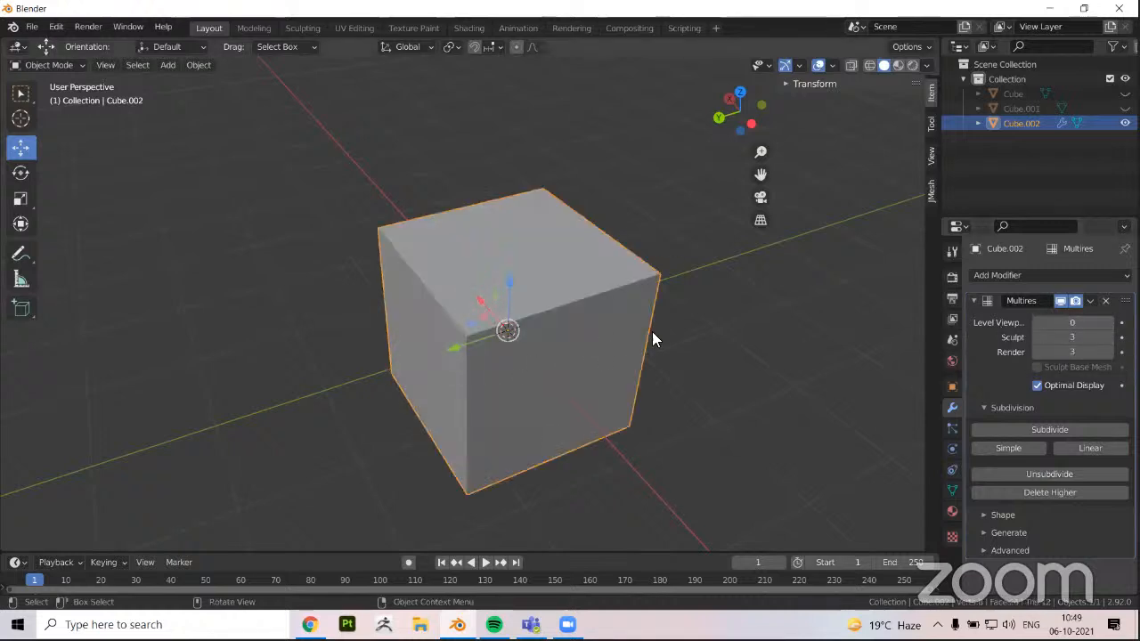
pyautogui.moveTo(488, 343); pyautogui.dragTo(504, 328, button='middle')
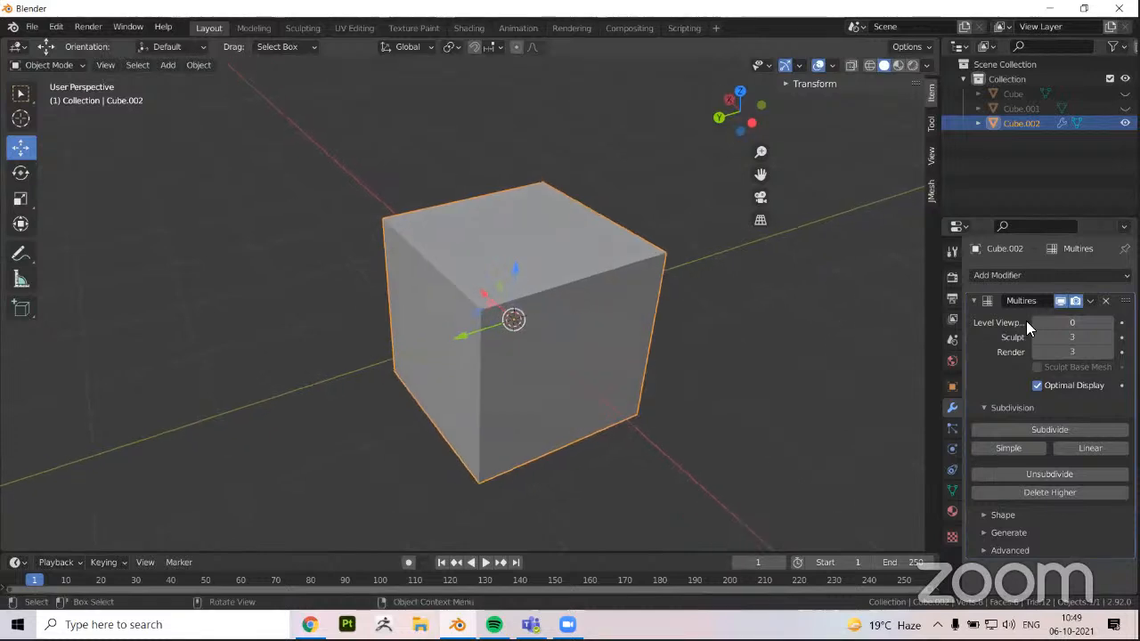
pyautogui.click(1107, 322)
pyautogui.click(1104, 324)
pyautogui.click(1100, 324)
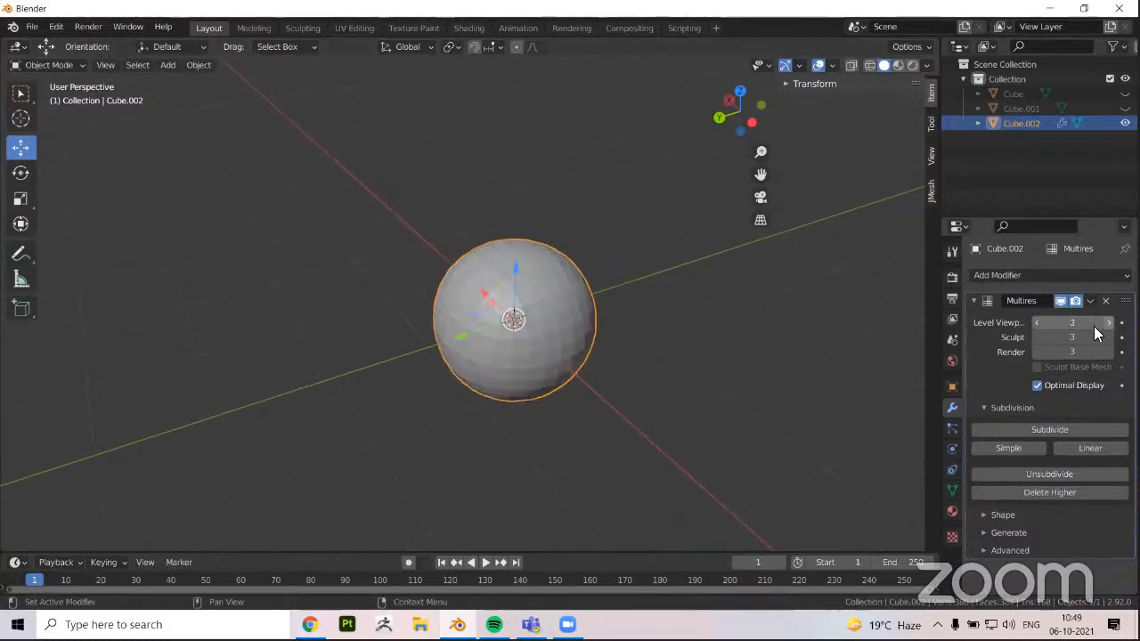
# Set the Multires viewport level to 0 and, in Edit Mode, move one upper edge of the cube down along Z
pyautogui.click(1036, 322)
pyautogui.click(1036, 322)
pyautogui.click(1036, 322)
pyautogui.press('Tab')
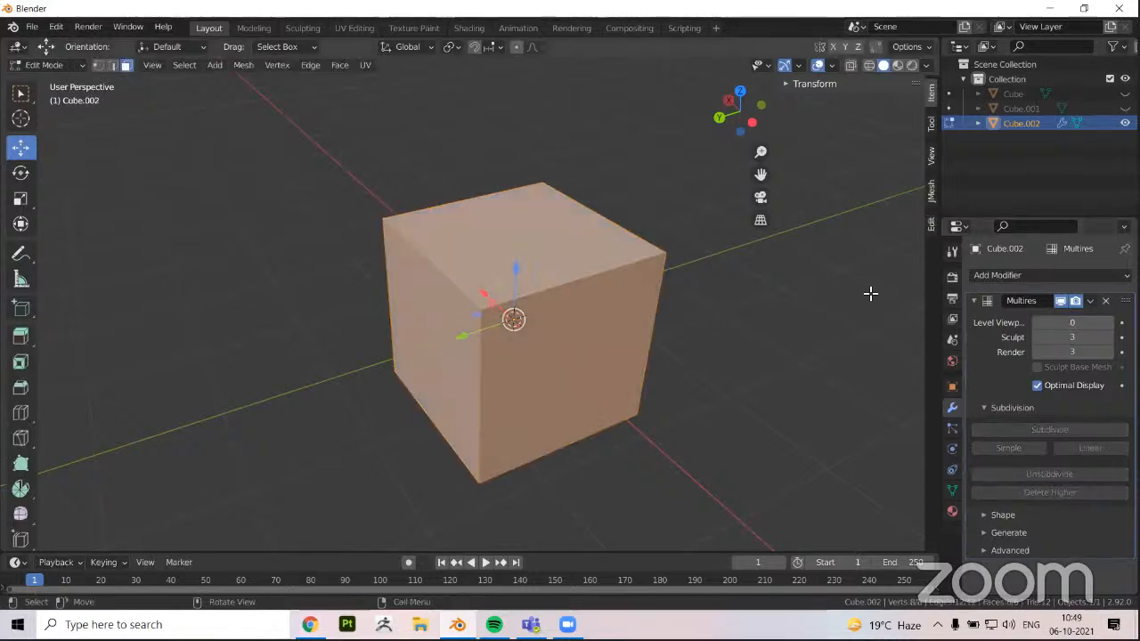
pyautogui.moveTo(651, 406); pyautogui.dragTo(661, 403, button='middle')
pyautogui.press('2')
pyautogui.click(454, 269)
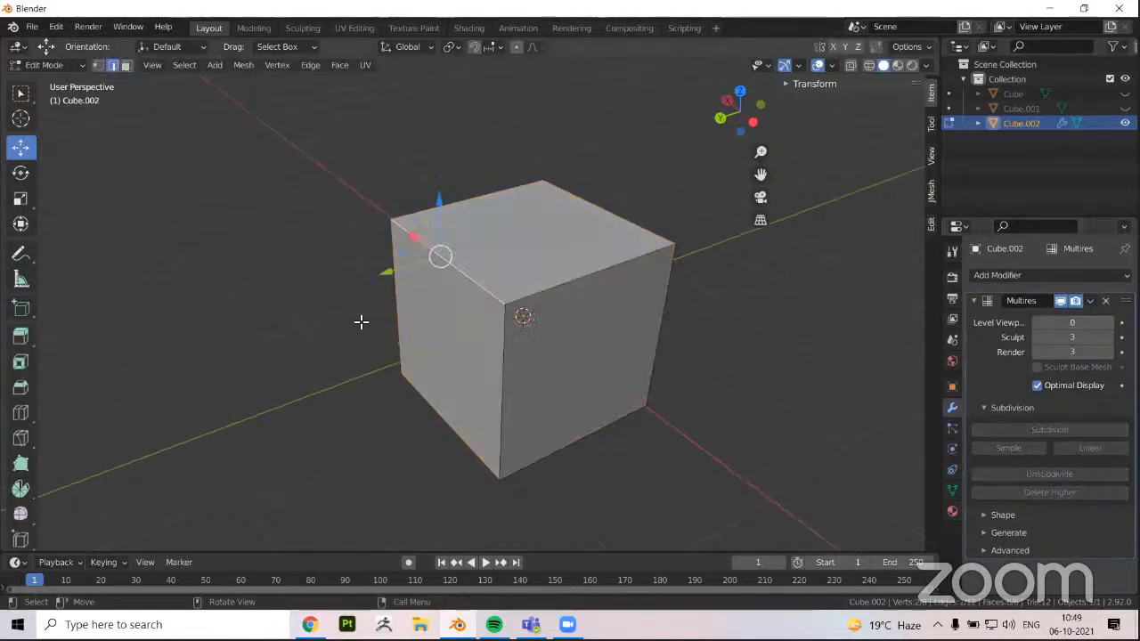
pyautogui.press('g')
pyautogui.press('z')
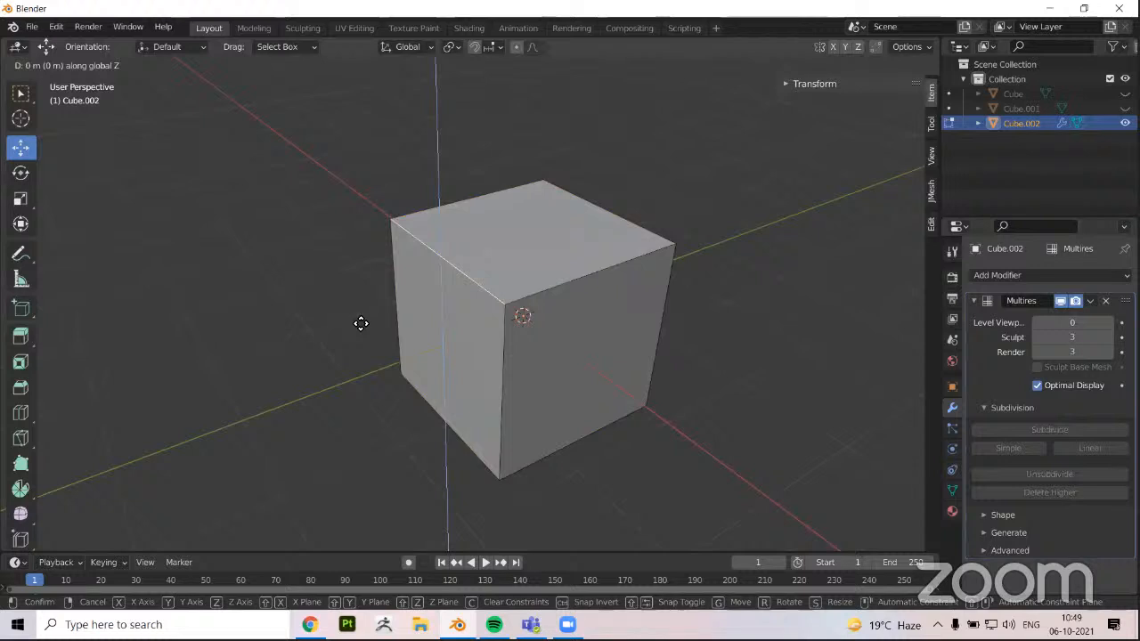
pyautogui.click(593, 386)
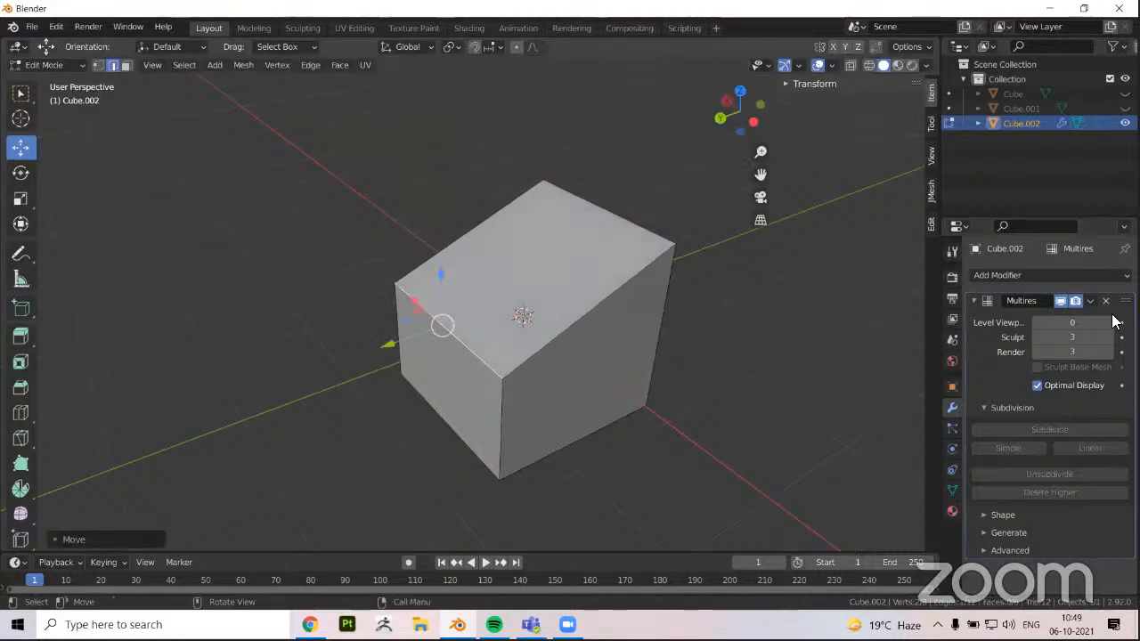
# Return to Object Mode and raise the Multires viewport level to 3
pyautogui.press('Tab')
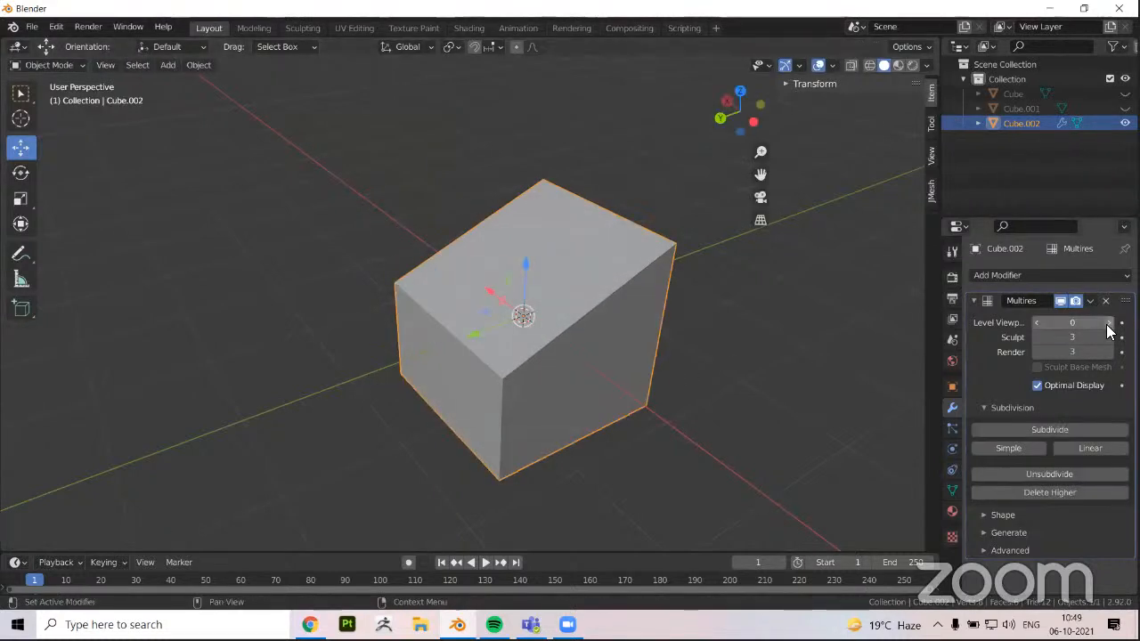
pyautogui.click(1109, 325)
pyautogui.moveTo(425, 349); pyautogui.dragTo(463, 272, button='middle')
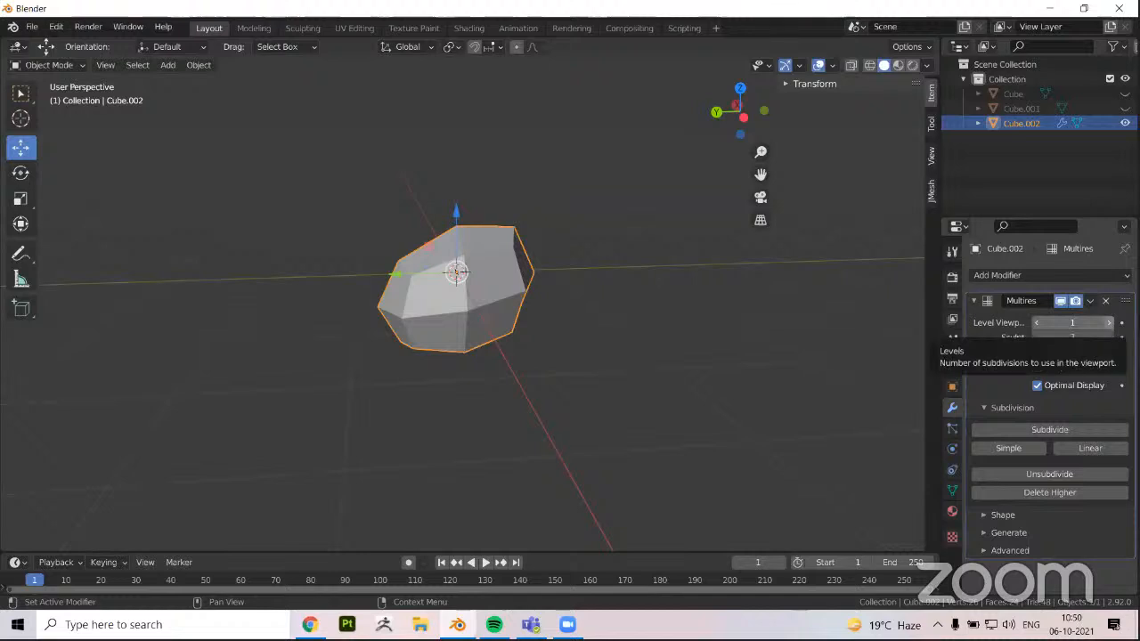
pyautogui.click(1108, 323)
pyautogui.click(1109, 322)
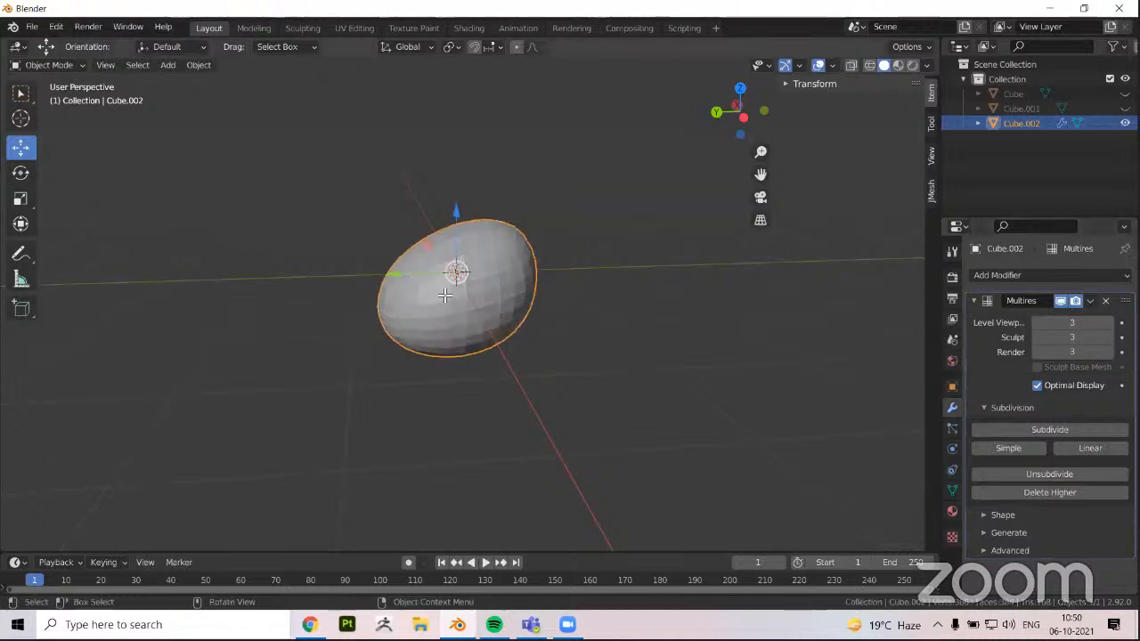
# Move the lowered edge back up along Z in Edit Mode to restore the cube shape, and return to Object Mode
pyautogui.moveTo(445, 294); pyautogui.dragTo(540, 295, button='middle')
pyautogui.press('Tab')
pyautogui.moveTo(455, 314); pyautogui.dragTo(517, 341, button='middle')
pyautogui.press('Tab')
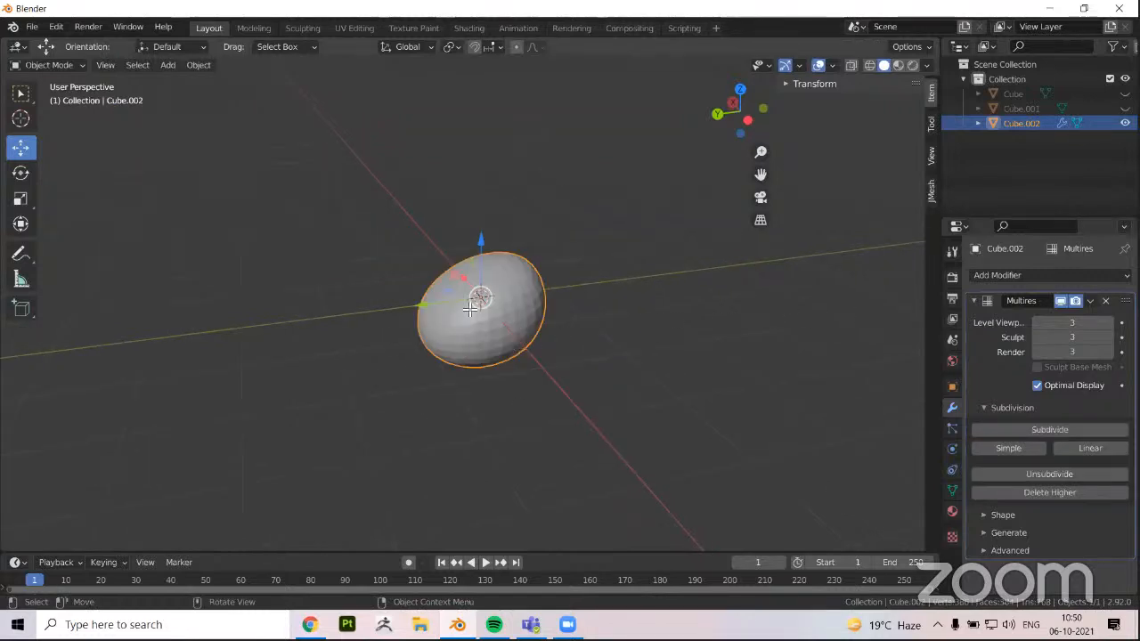
pyautogui.press('Tab')
pyautogui.moveTo(443, 320)
pyautogui.mouseDown(button='middle')
pyautogui.moveTo(452, 316)
pyautogui.moveTo(446, 329)
pyautogui.mouseUp(button='middle')
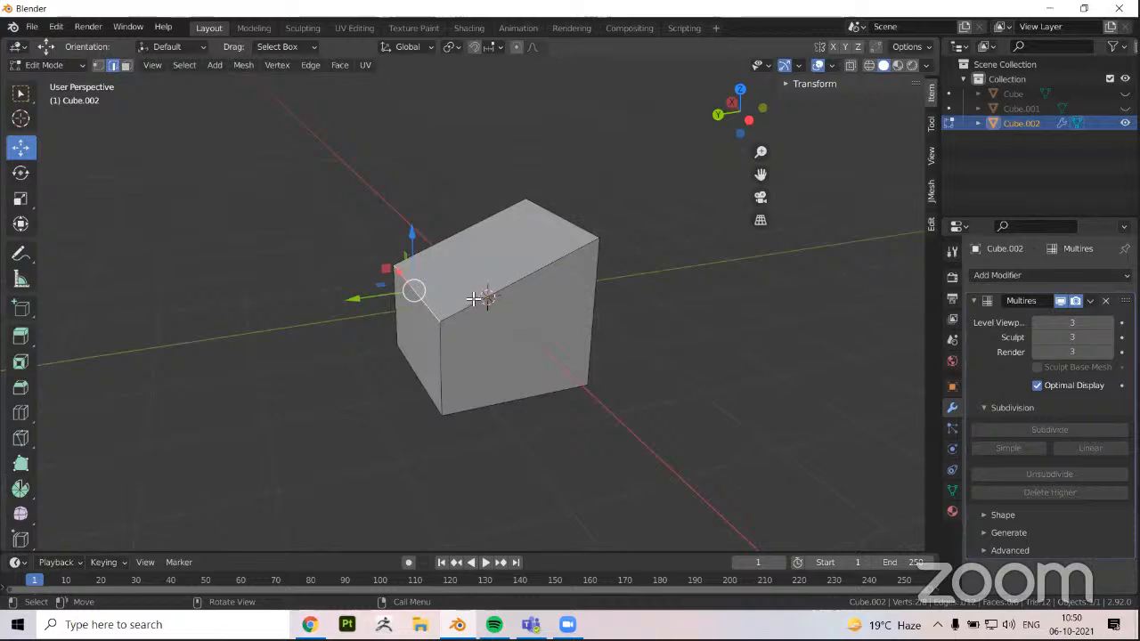
pyautogui.moveTo(412, 232); pyautogui.dragTo(440, 177)
pyautogui.press('Tab')
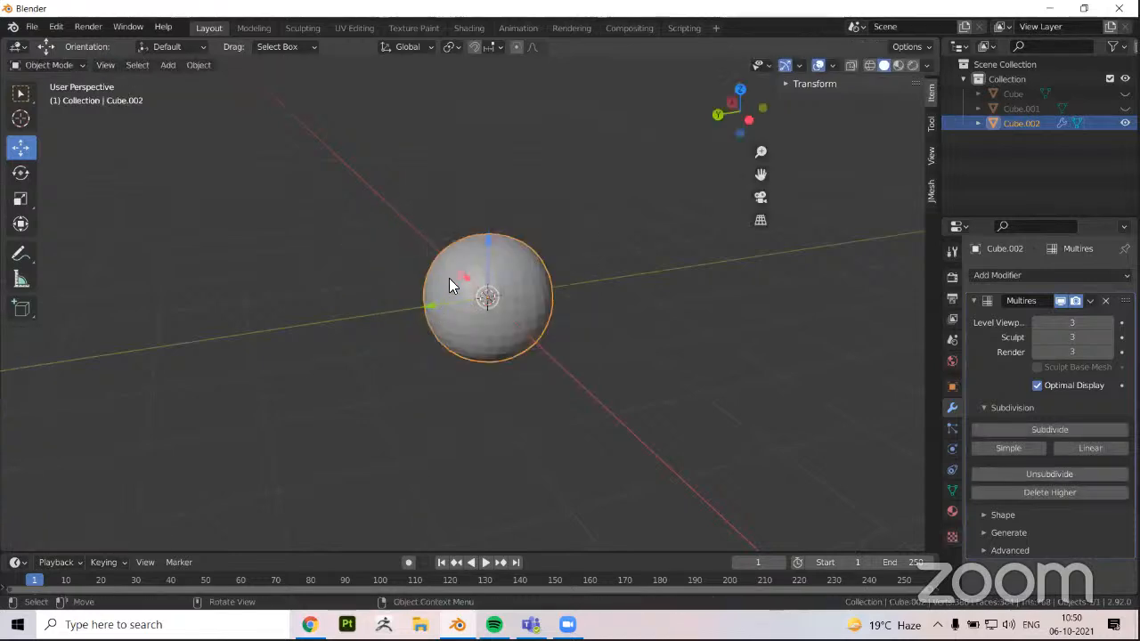
# Enter Edit Mode with face selection and select the cube's side face facing the Y axis
pyautogui.press('Tab')
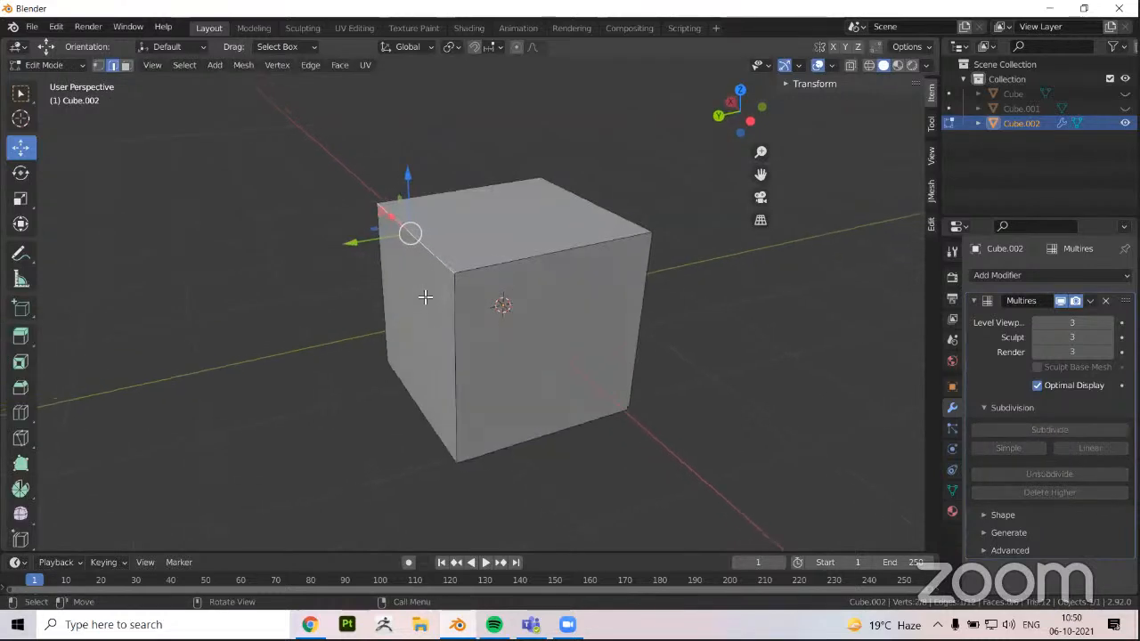
pyautogui.press('3')
pyautogui.click(377, 312)
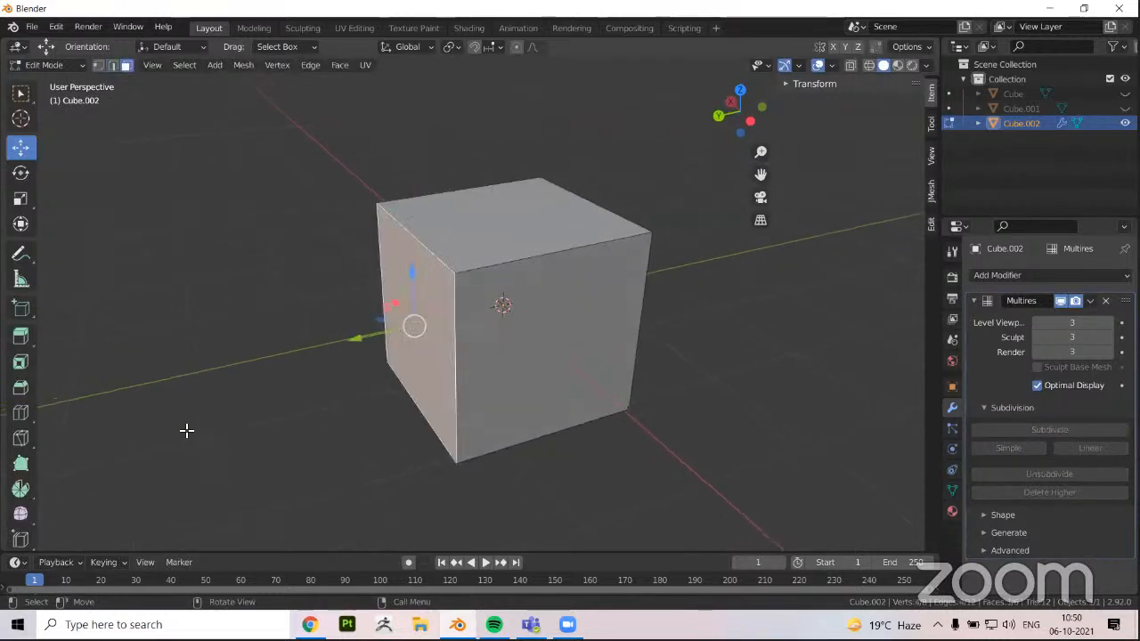
pyautogui.press('i')
pyautogui.click(221, 424)
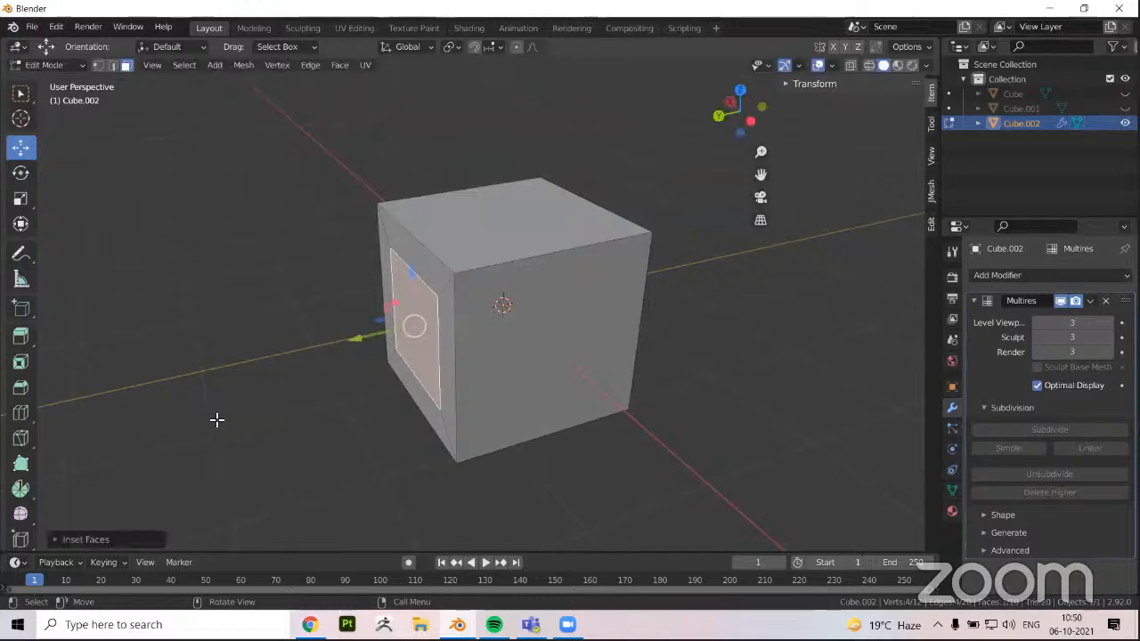
pyautogui.hotkey('ctrl', 'z')
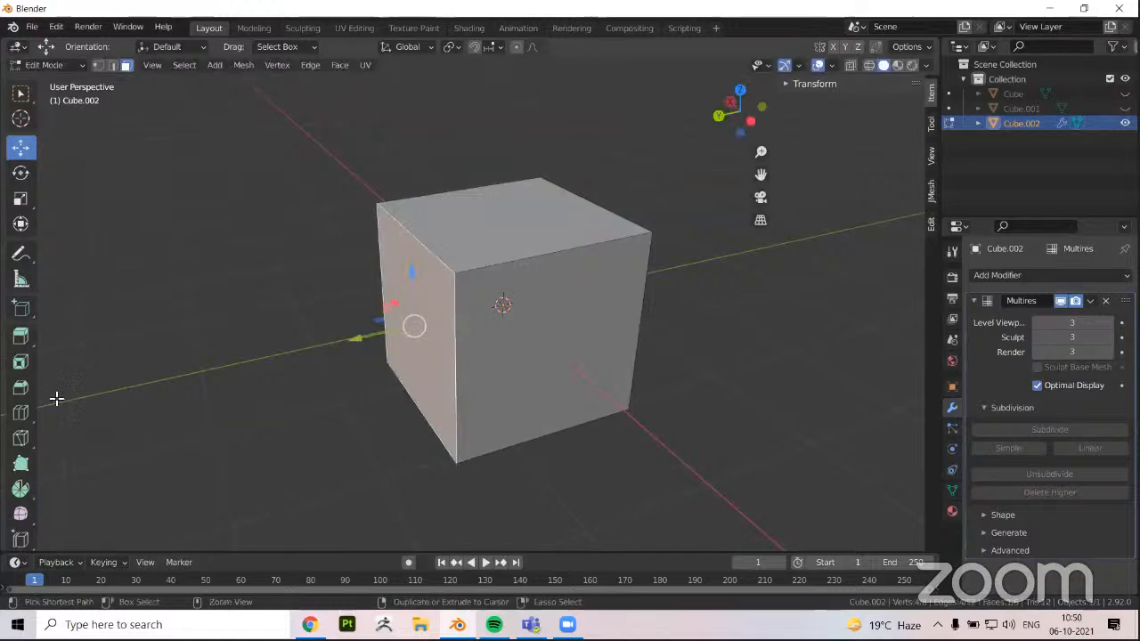
# Inset the selected side face and extrude the inner face outward along Y, ending in Object Mode
pyautogui.click(19, 362)
pyautogui.moveTo(334, 345); pyautogui.dragTo(383, 340)
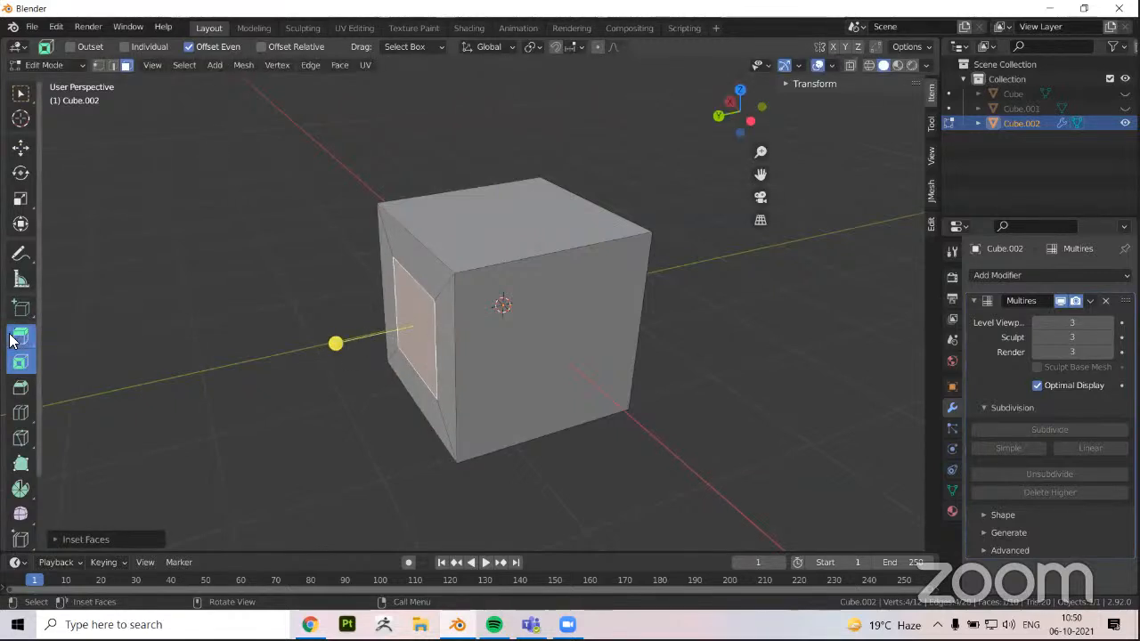
pyautogui.click(20, 336)
pyautogui.moveTo(359, 339); pyautogui.dragTo(283, 358)
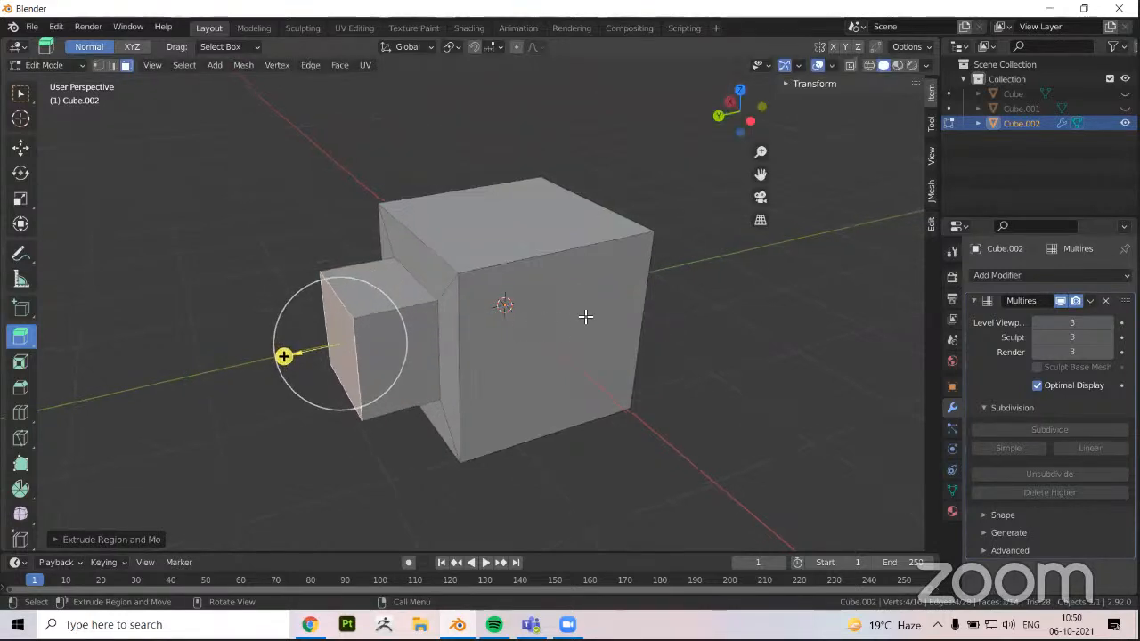
pyautogui.press('Tab')
pyautogui.moveTo(525, 384); pyautogui.dragTo(453, 336, button='middle')
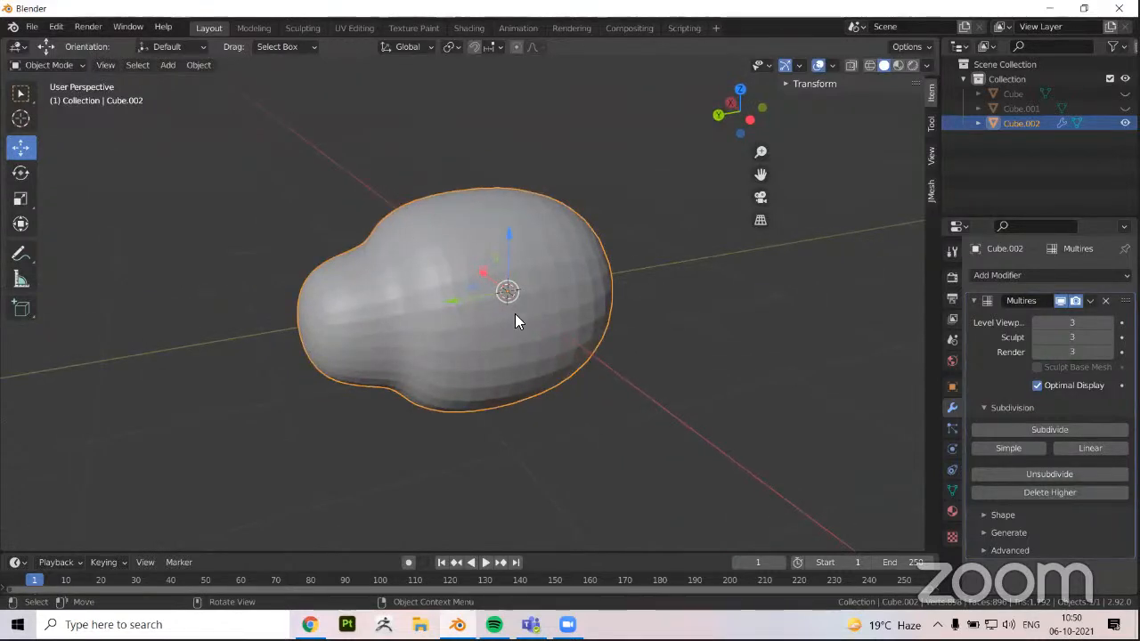
pyautogui.moveTo(517, 318); pyautogui.dragTo(953, 333, button='middle')
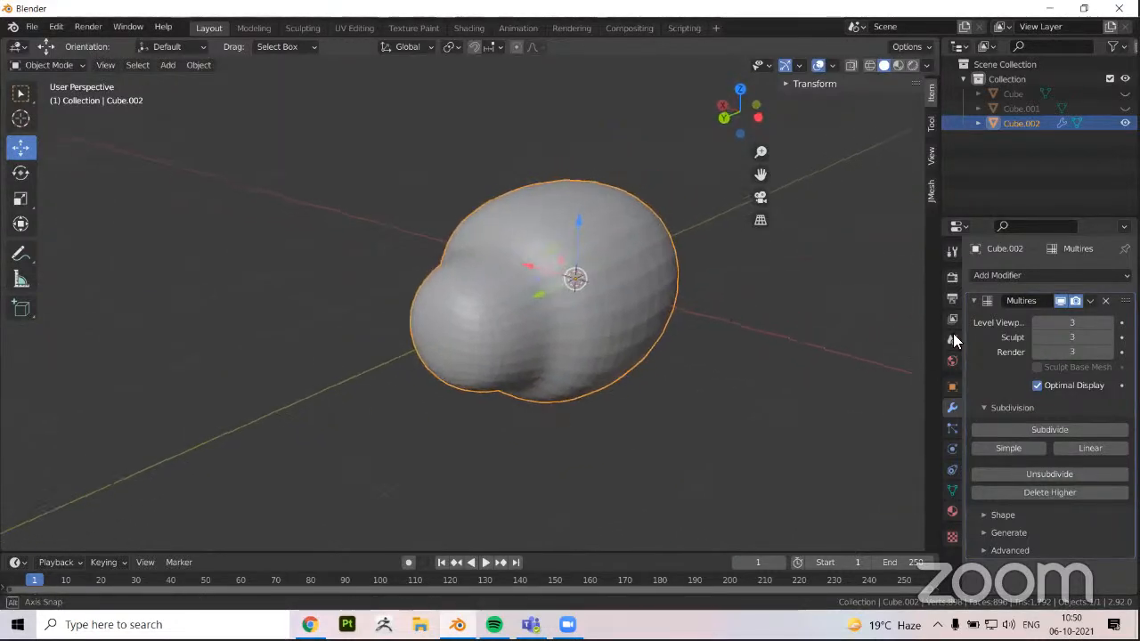
# Lower the Multires viewport level to 0 to view the extruded base mesh
pyautogui.click(1039, 322)
pyautogui.click(1038, 322)
pyautogui.click(1038, 322)
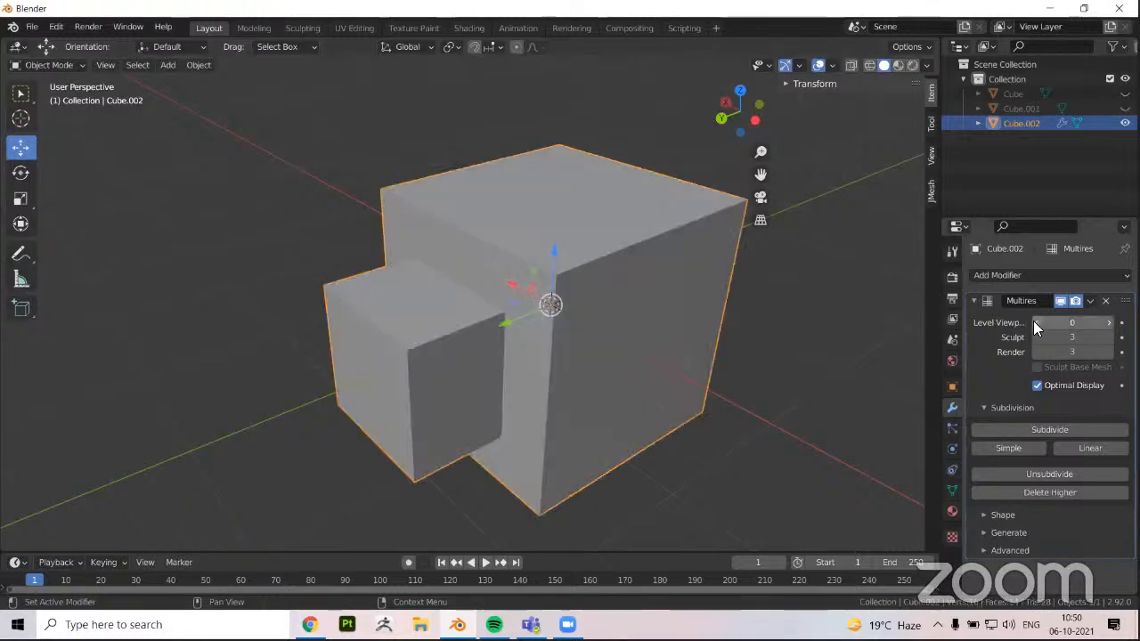
pyautogui.scroll(-2, 558, 279)
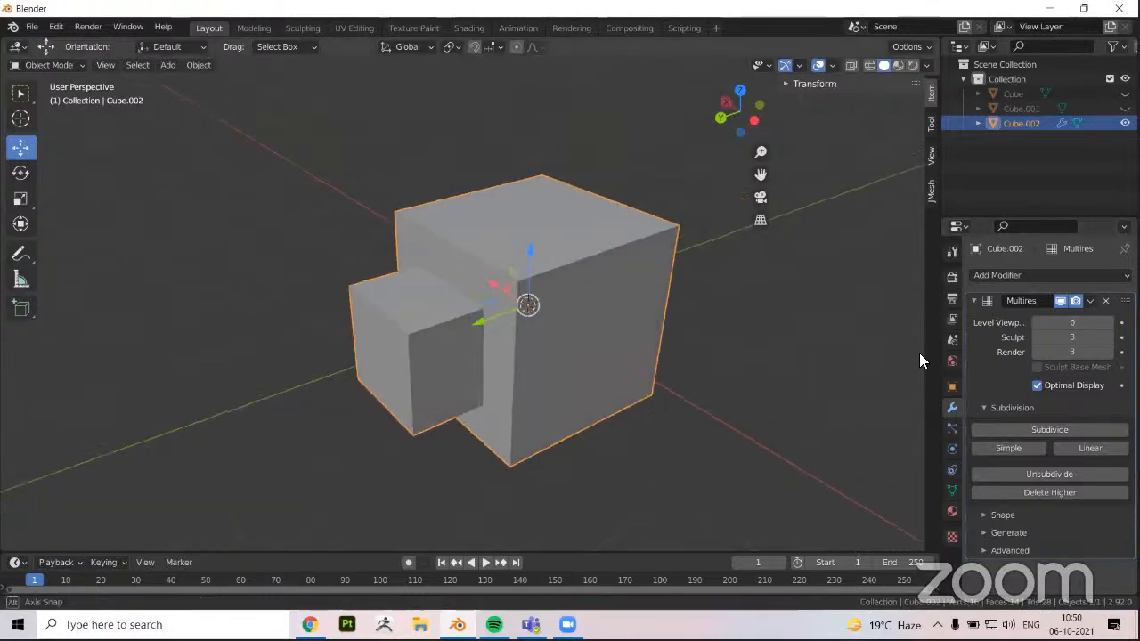
# Raise the Multires viewport level to 1 and 2, examining the extruded shape from several angles at each level
pyautogui.click(1109, 323)
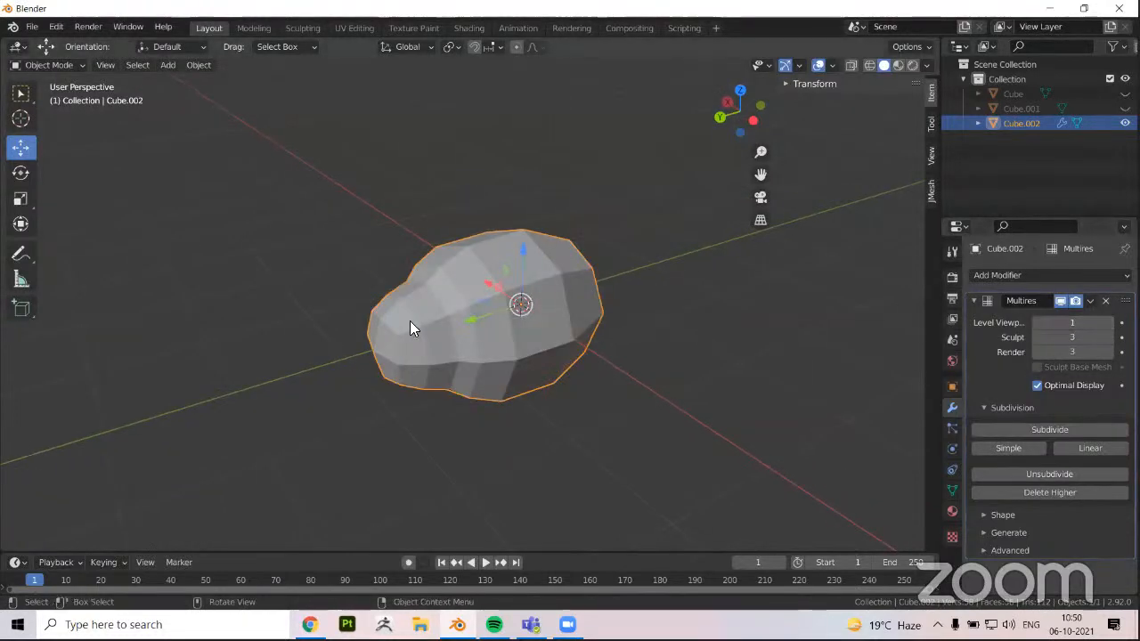
pyautogui.moveTo(410, 321); pyautogui.dragTo(575, 342, button='middle')
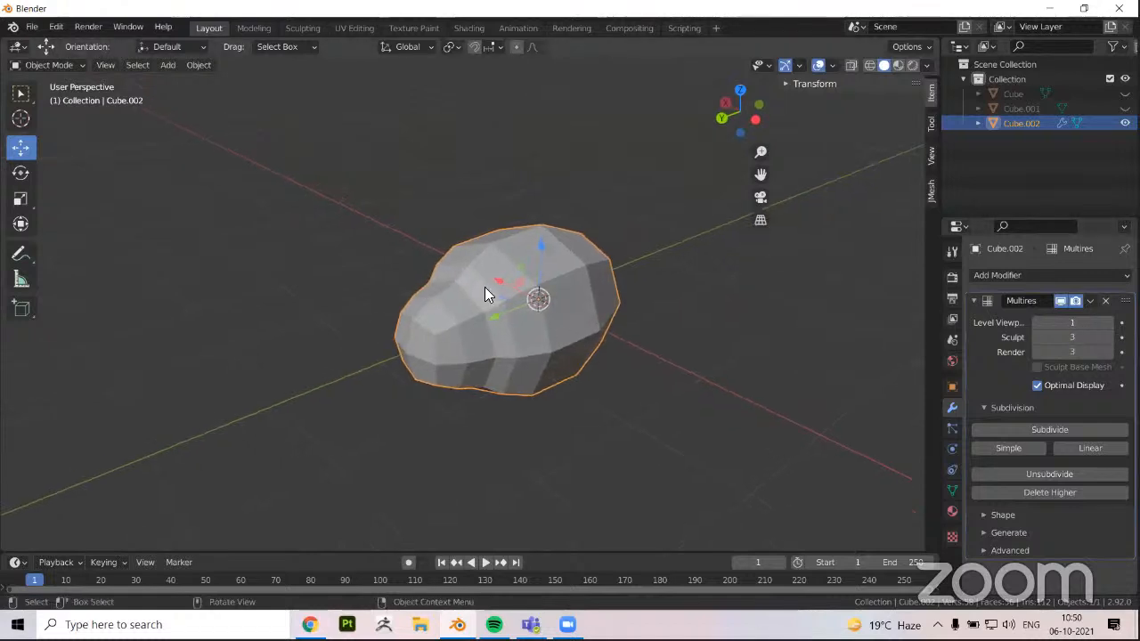
pyautogui.moveTo(554, 262); pyautogui.dragTo(783, 303, button='middle')
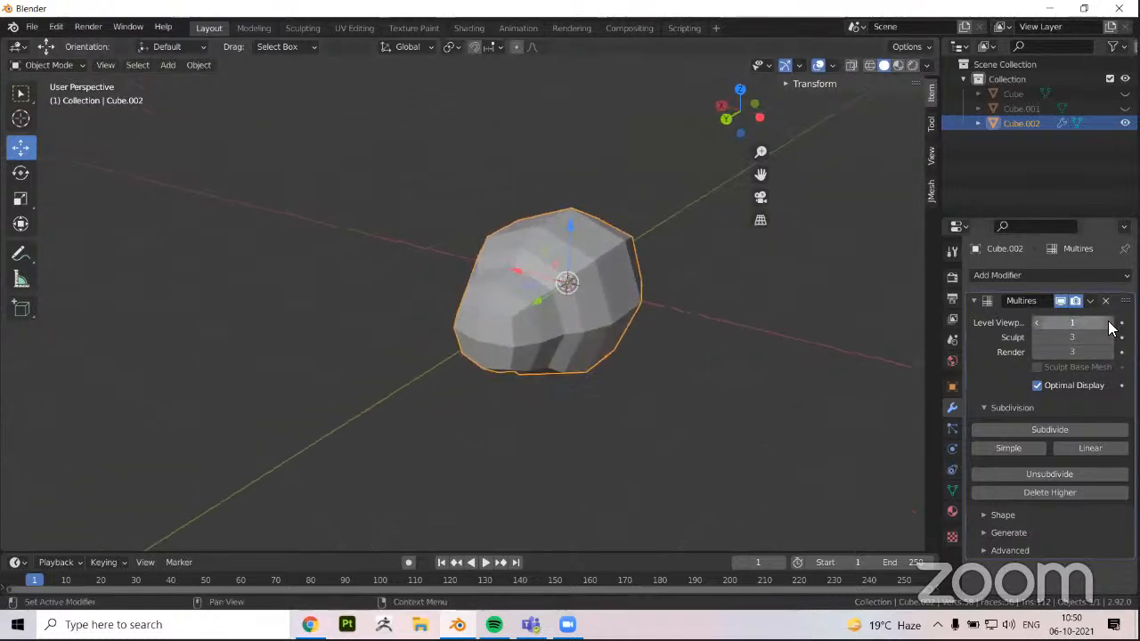
pyautogui.click(1109, 322)
pyautogui.moveTo(570, 387); pyautogui.dragTo(495, 310, button='middle')
pyautogui.scroll(1, 490, 319)
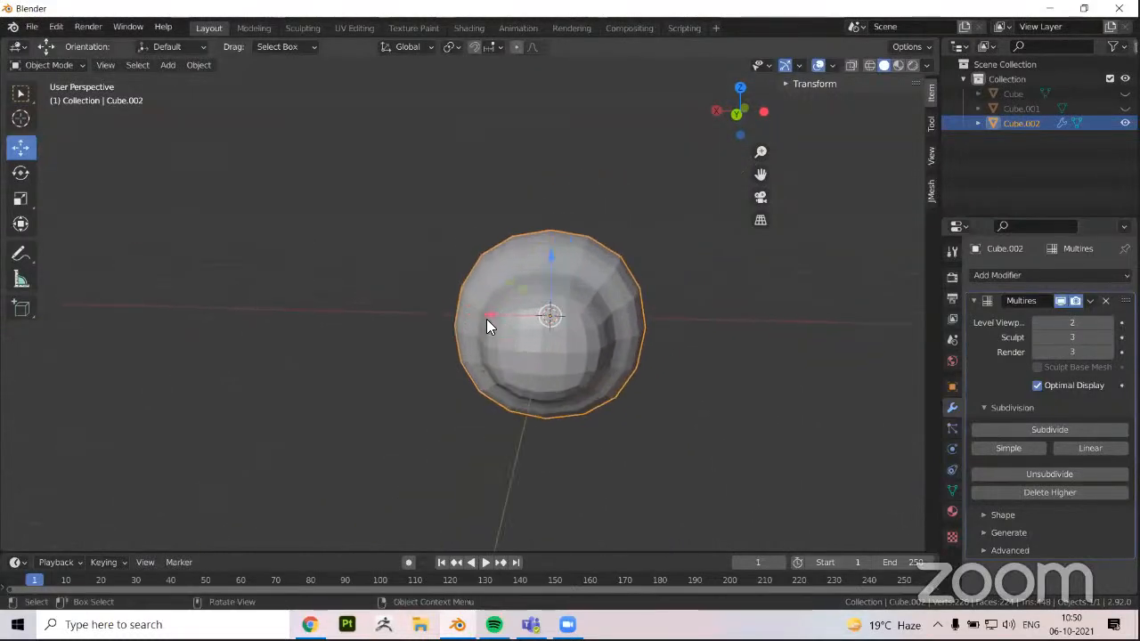
# Set the Multires viewport level to 3 and inspect the smoothed extruded shape from the front and side
pyautogui.click(1108, 323)
pyautogui.moveTo(611, 310); pyautogui.dragTo(540, 311, button='middle')
pyautogui.scroll(-1, 477, 440)
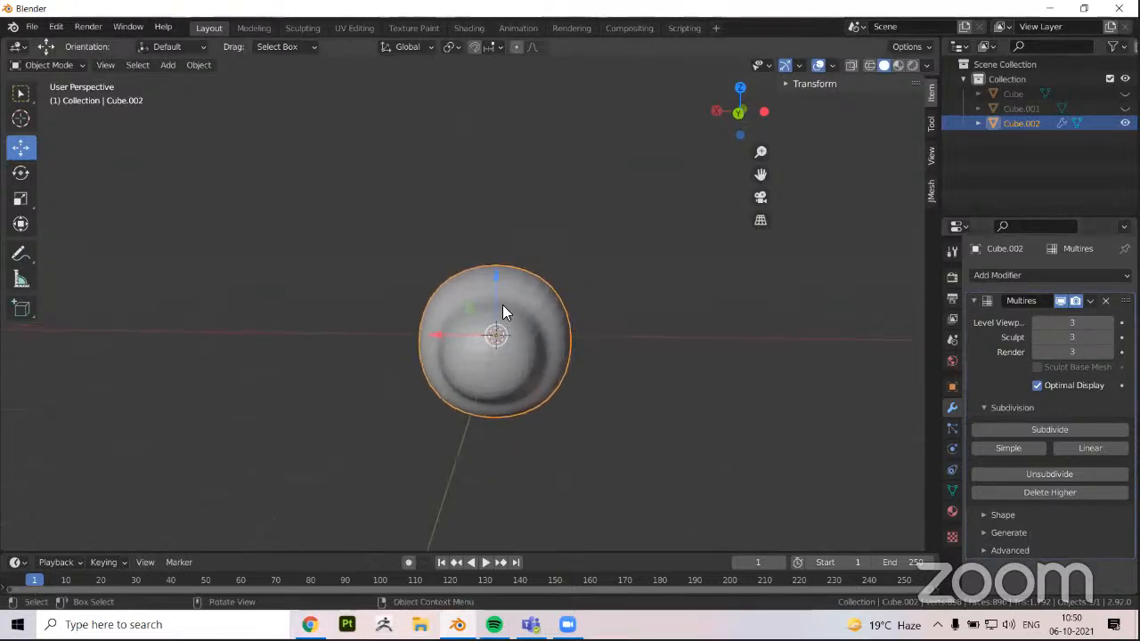
pyautogui.scroll(1, 536, 350)
pyautogui.moveTo(448, 320); pyautogui.dragTo(402, 390, button='middle')
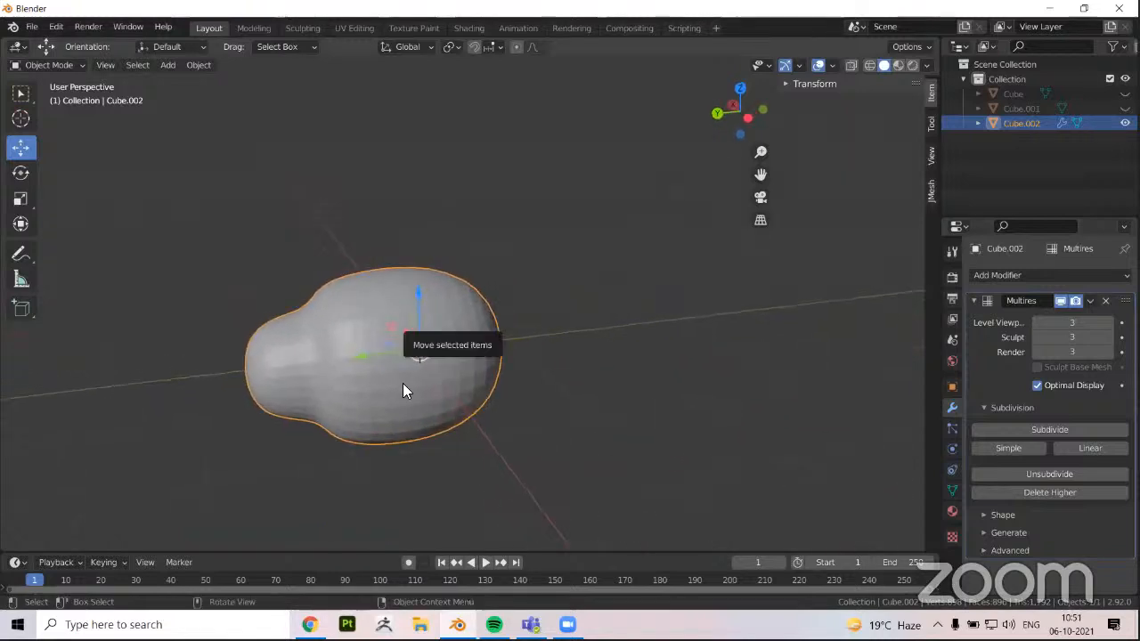
pyautogui.scroll(-1, 403, 384)
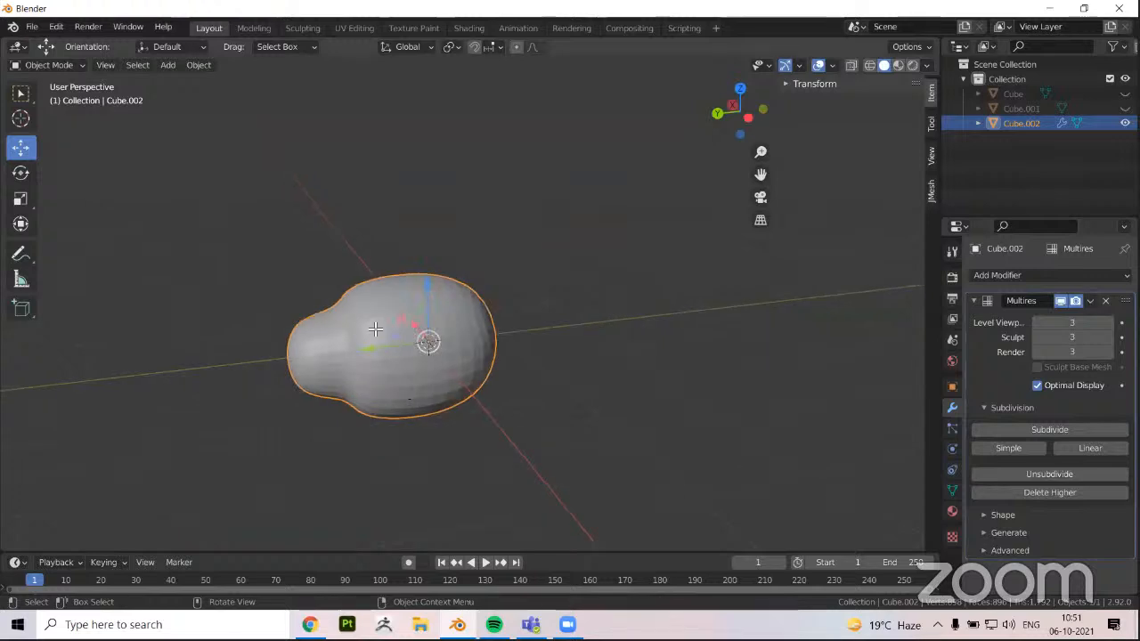
# Switch the extruded cube to Edit Mode and examine its blocky base mesh from several angles
pyautogui.press('Tab')
pyautogui.moveTo(376, 377); pyautogui.dragTo(16, 171, button='middle')
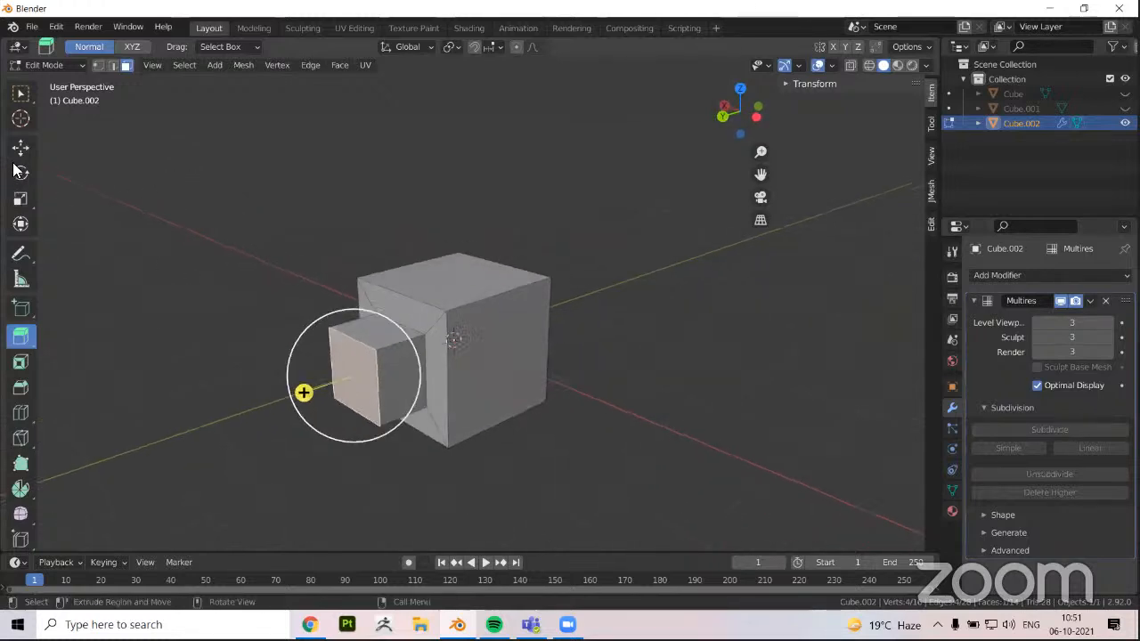
pyautogui.scroll(-1, 335, 354)
pyautogui.moveTo(401, 359); pyautogui.dragTo(470, 329, button='middle')
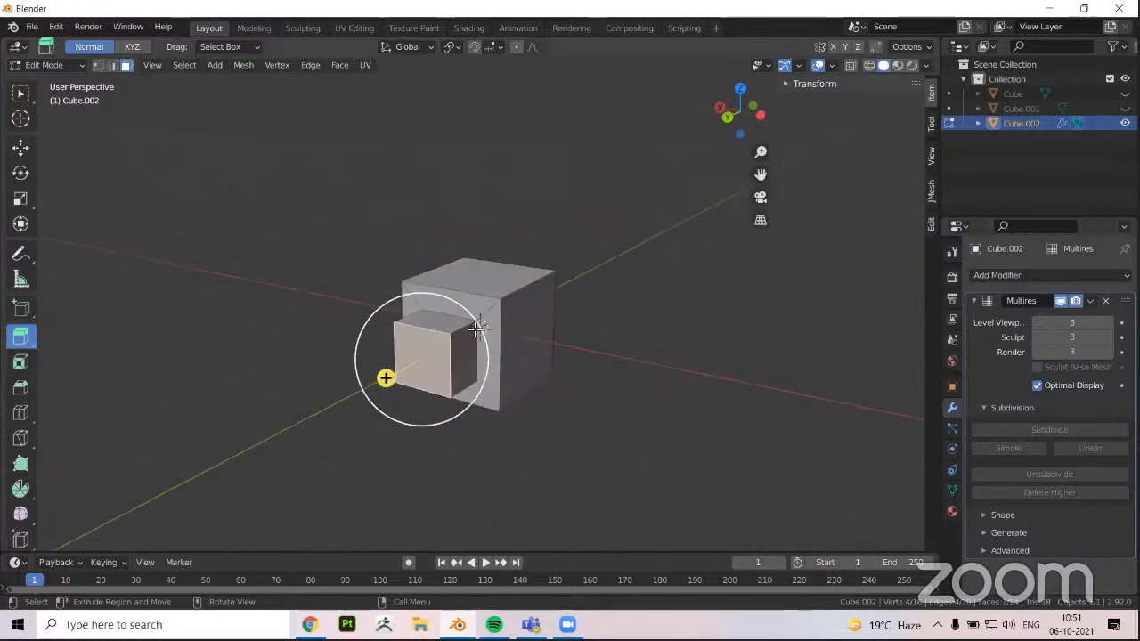
pyautogui.scroll(1, 477, 330)
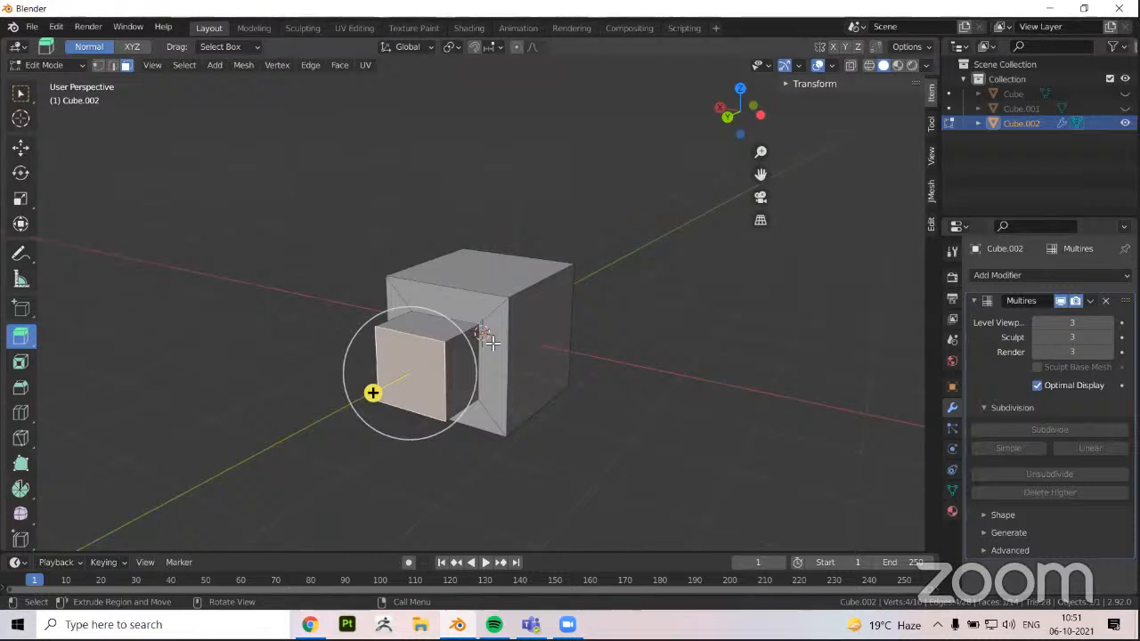
pyautogui.moveTo(503, 272); pyautogui.dragTo(472, 307, button='middle')
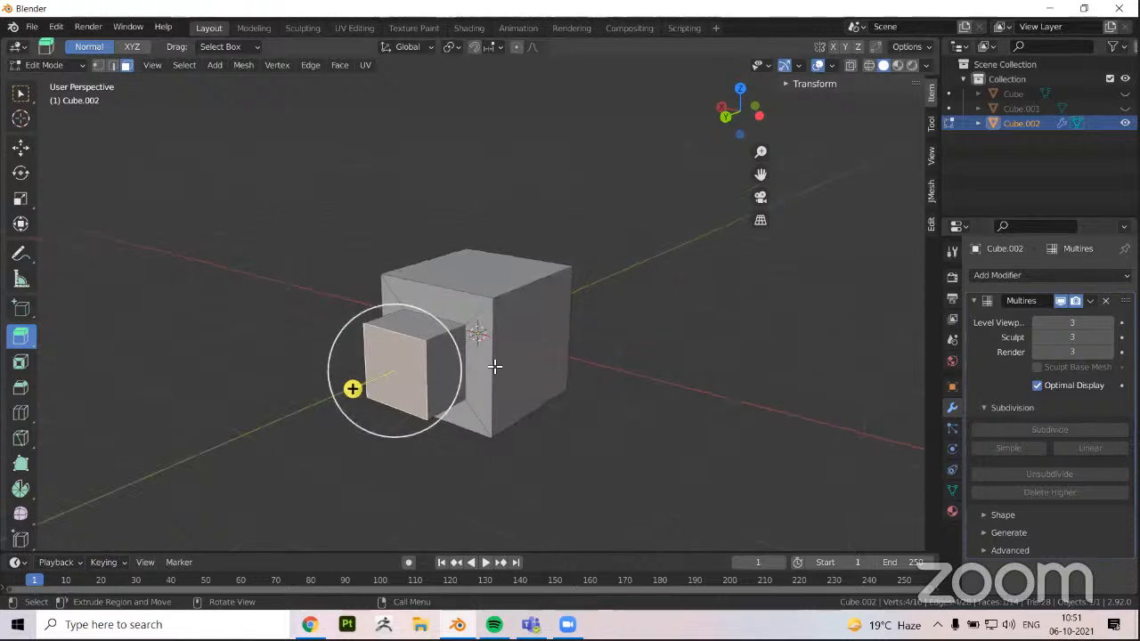
pyautogui.moveTo(542, 362); pyautogui.dragTo(520, 352, button='middle')
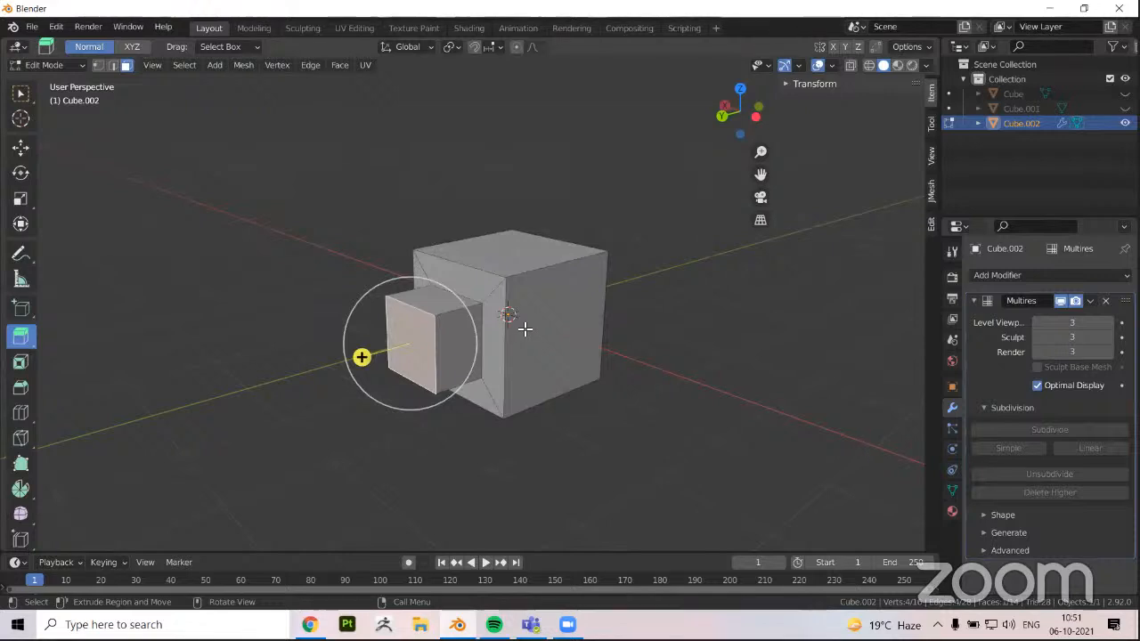
# Return to Object Mode and examine the smoothed level 3 shape up close from several angles
pyautogui.press('Tab')
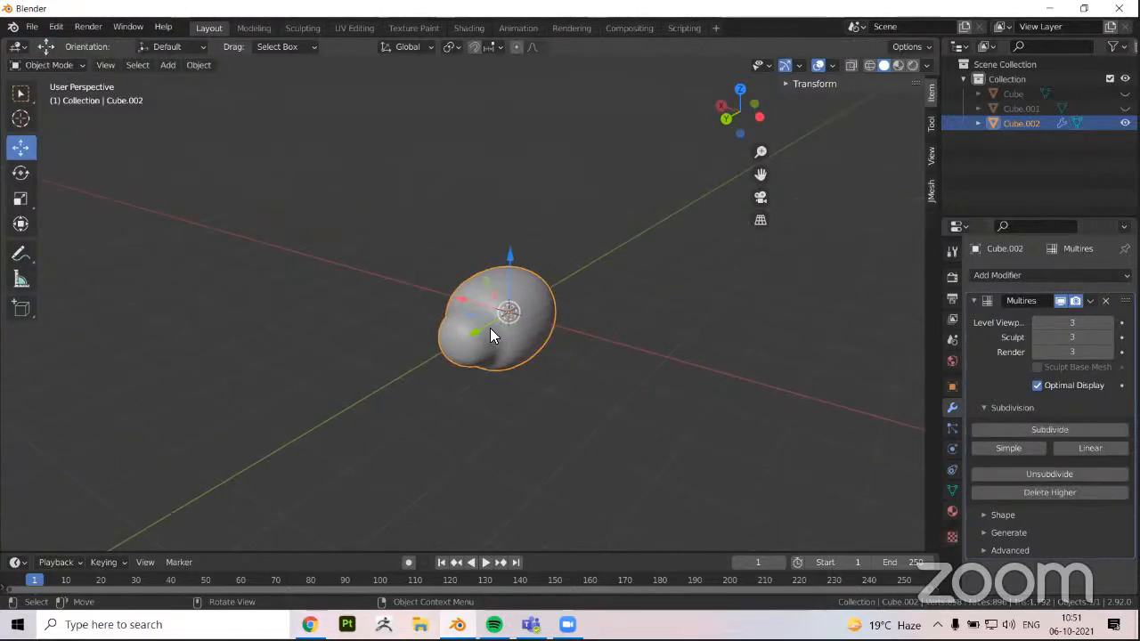
pyautogui.press('x')
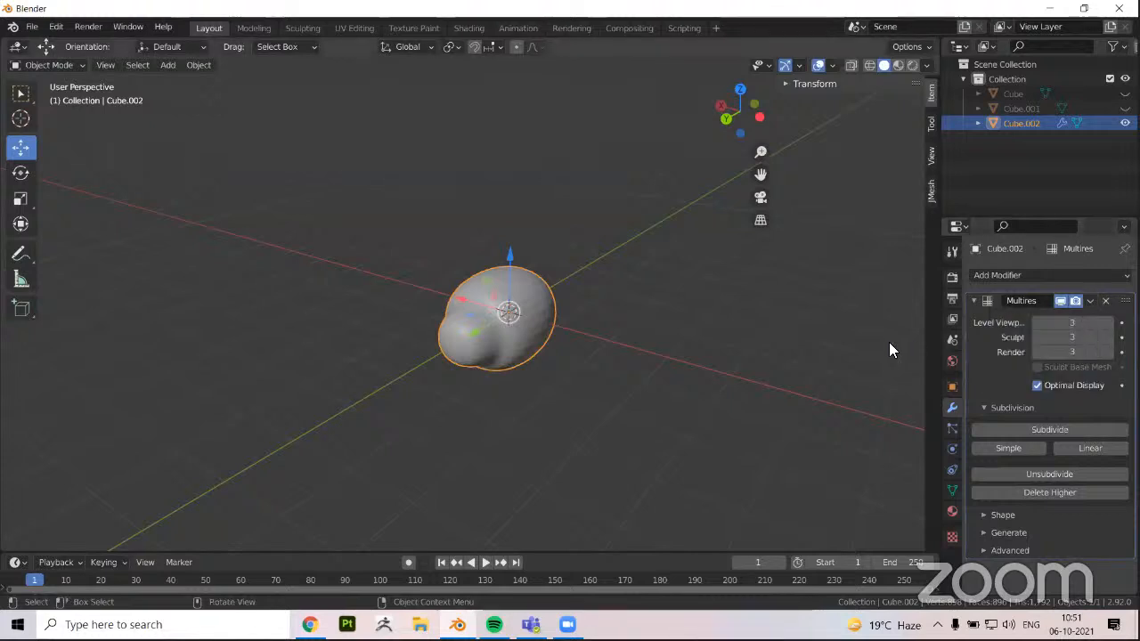
pyautogui.moveTo(497, 340); pyautogui.dragTo(501, 339, button='middle')
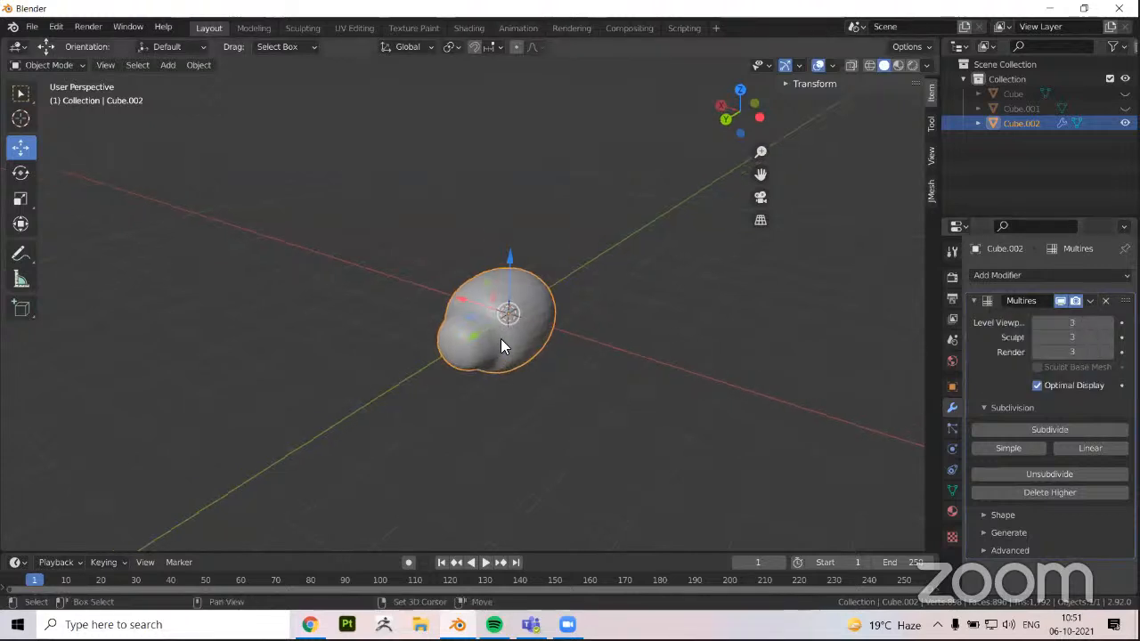
pyautogui.scroll(4, 609, 338)
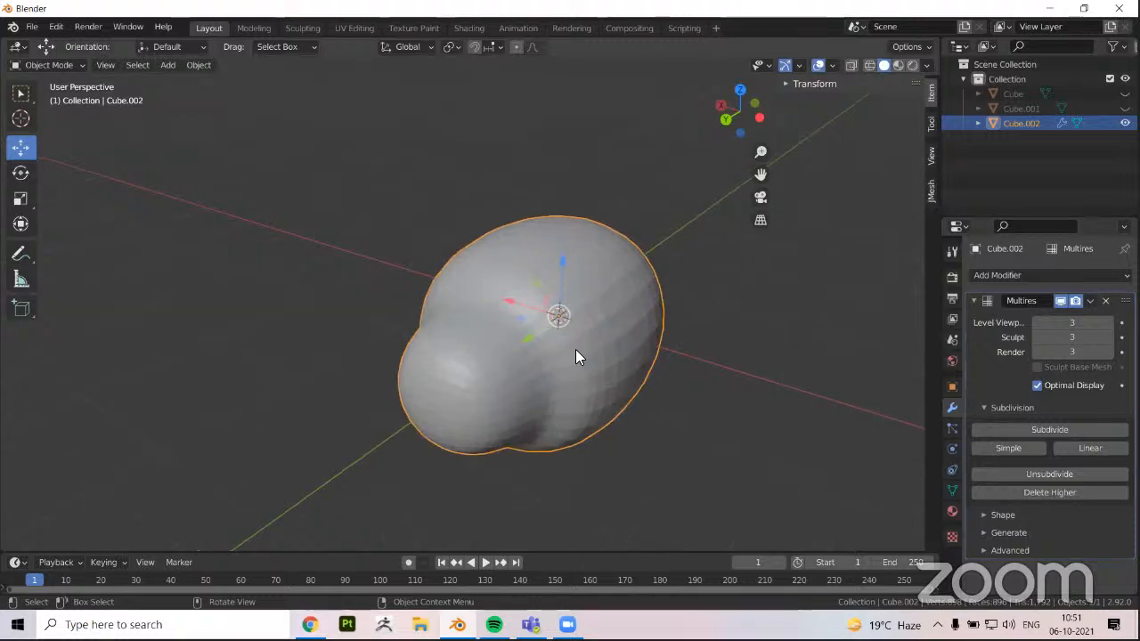
pyautogui.moveTo(598, 359); pyautogui.dragTo(636, 372, button='middle')
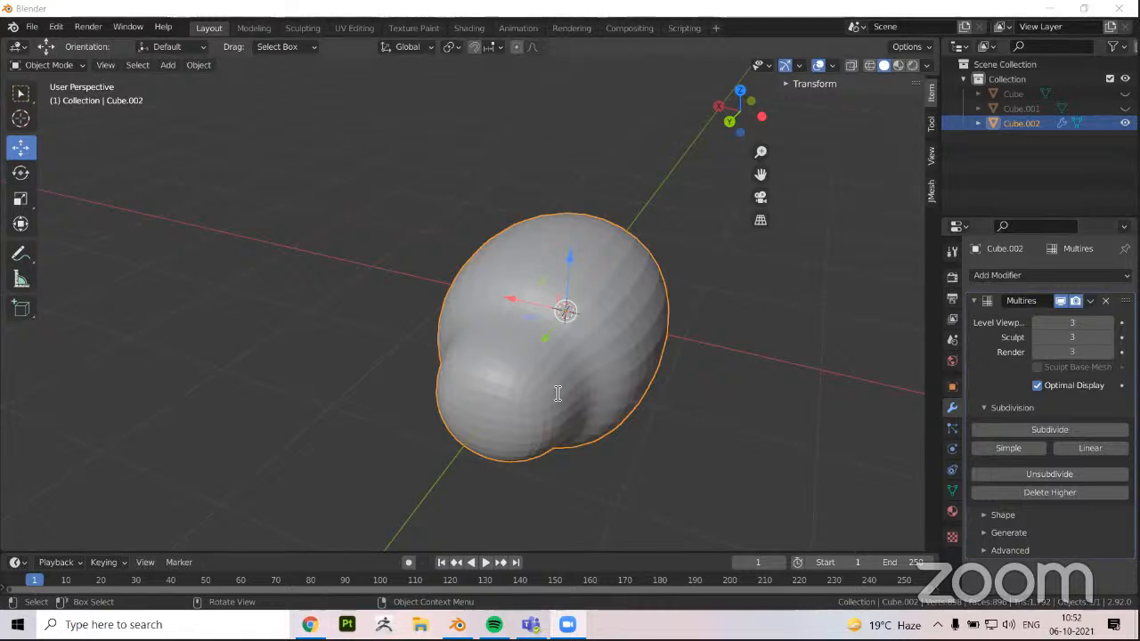
pyautogui.moveTo(585, 395); pyautogui.dragTo(498, 338, button='middle')
# Delete the smoothed extruded cube and add a cylinder mesh in its place
pyautogui.press('Delete')
pyautogui.moveTo(153, 82); pyautogui.dragTo(285, 91, button='middle')
pyautogui.click(167, 65)
pyautogui.moveTo(214, 84)
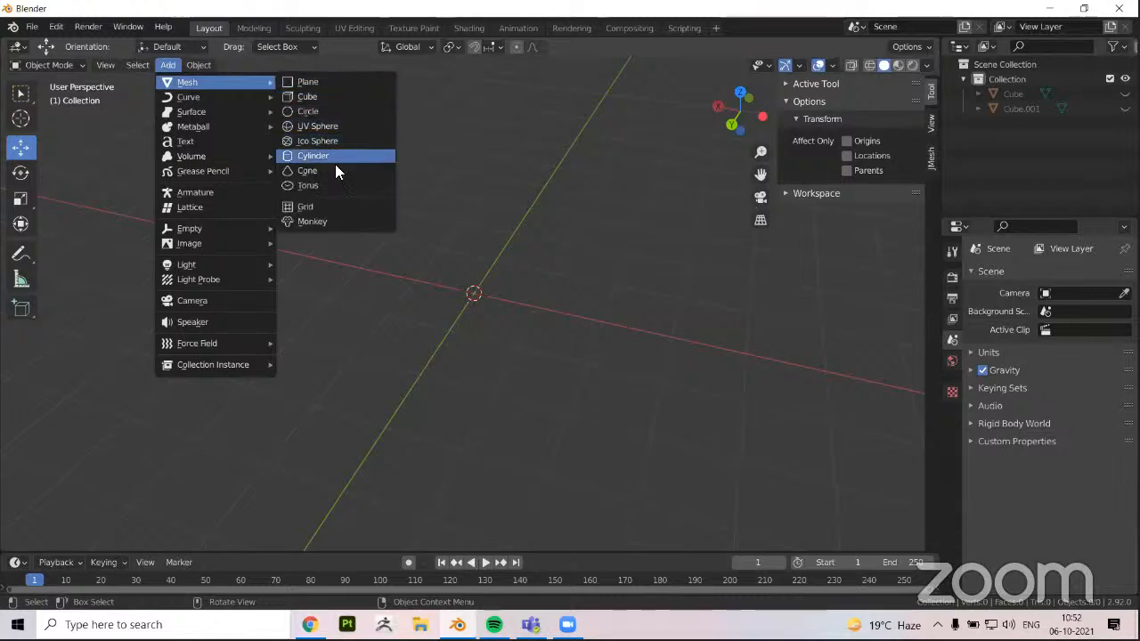
pyautogui.click(340, 159)
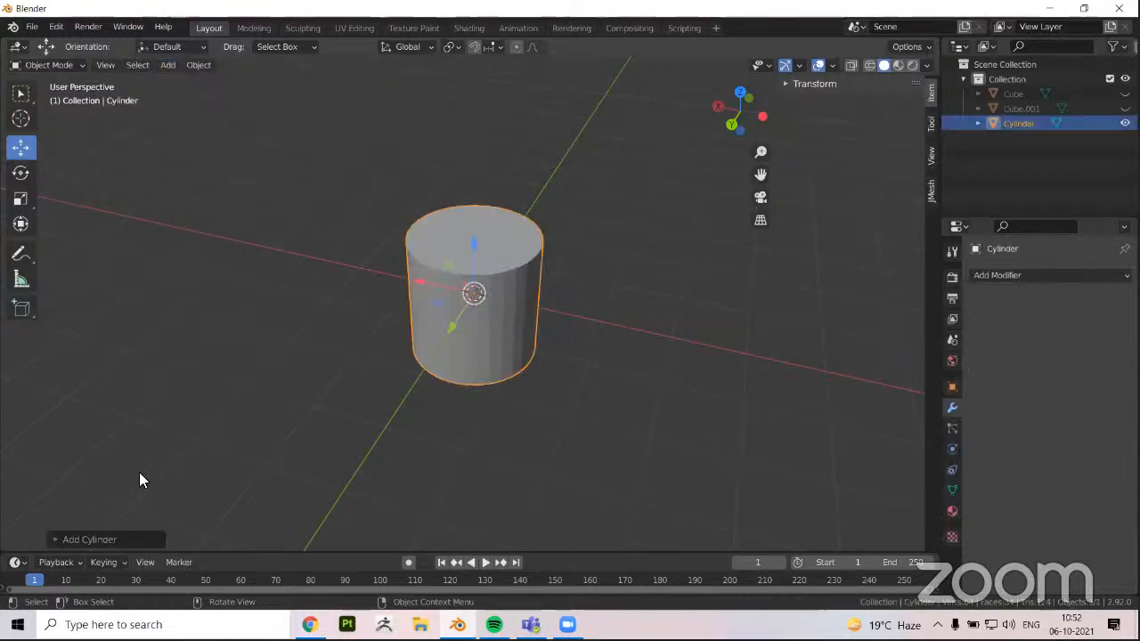
# Set the new cylinder's vertex count to 8 in its creation settings
pyautogui.click(53, 538)
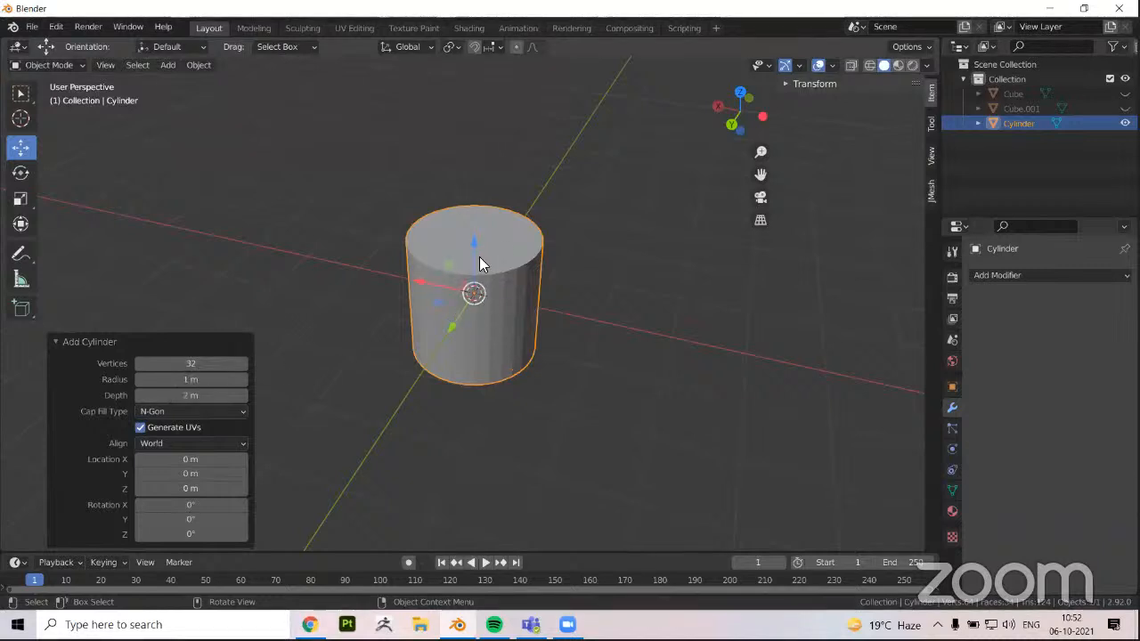
pyautogui.click(198, 363)
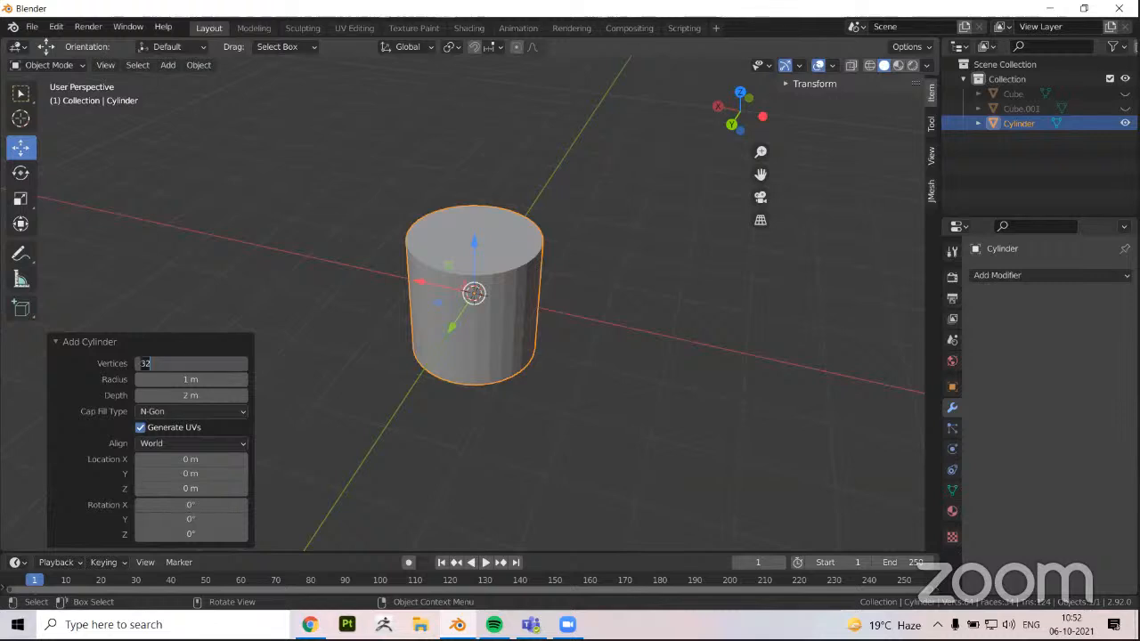
pyautogui.press('Return')
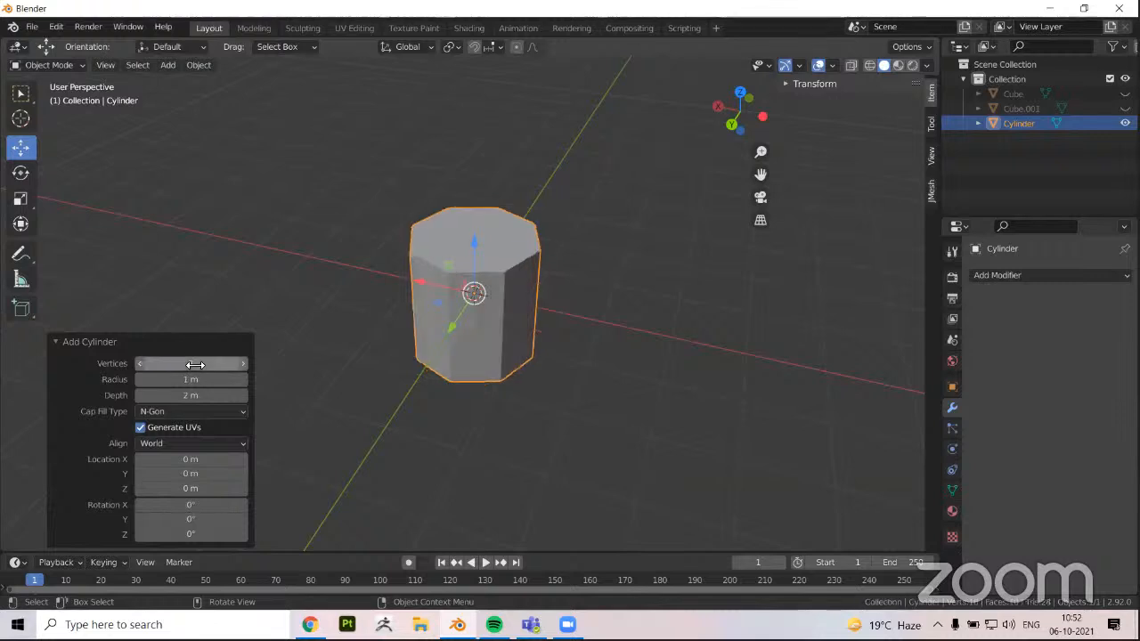
pyautogui.moveTo(532, 328); pyautogui.dragTo(295, 384, button='middle')
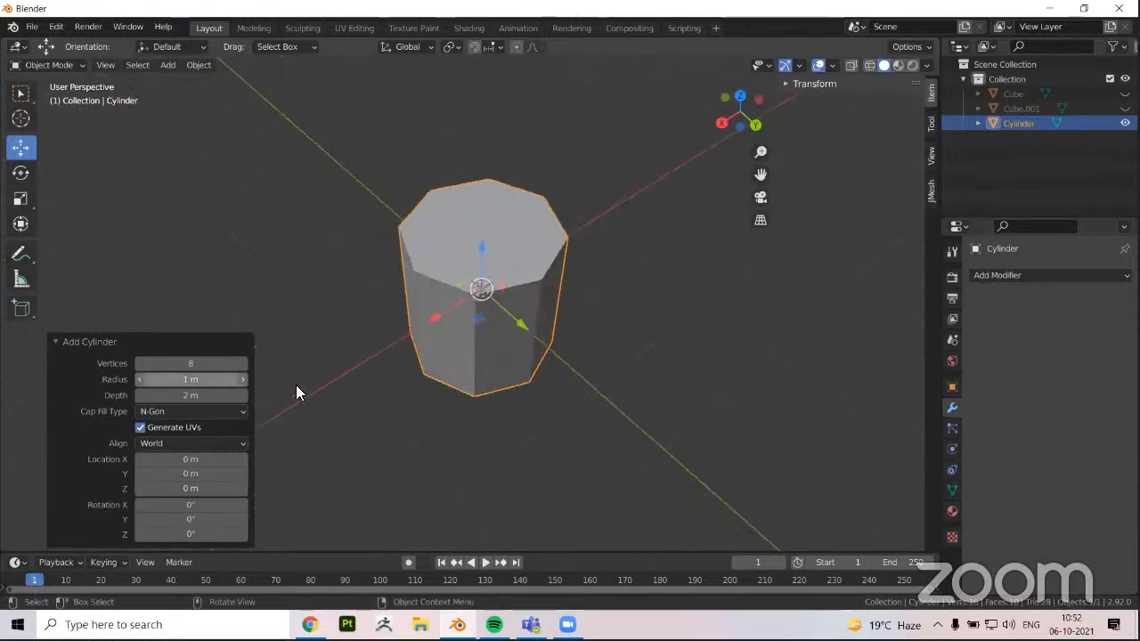
# Try 32 and 60 vertices on the cylinder and return the count to 8
pyautogui.click(195, 363)
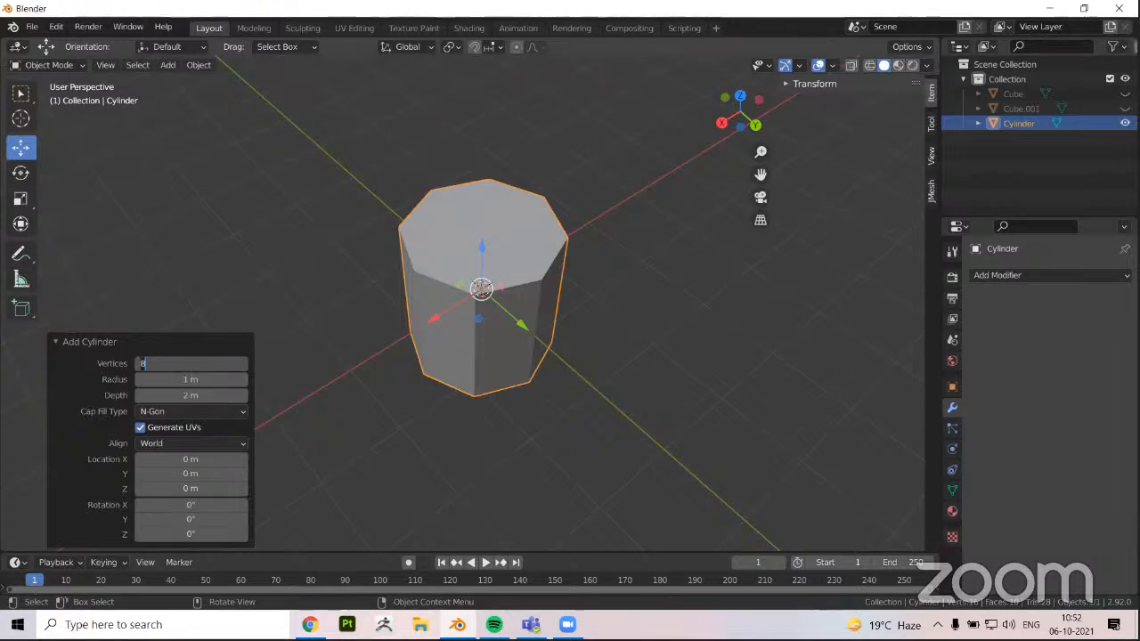
pyautogui.write('32')
pyautogui.press('Return')
pyautogui.click(196, 363)
pyautogui.write('6')
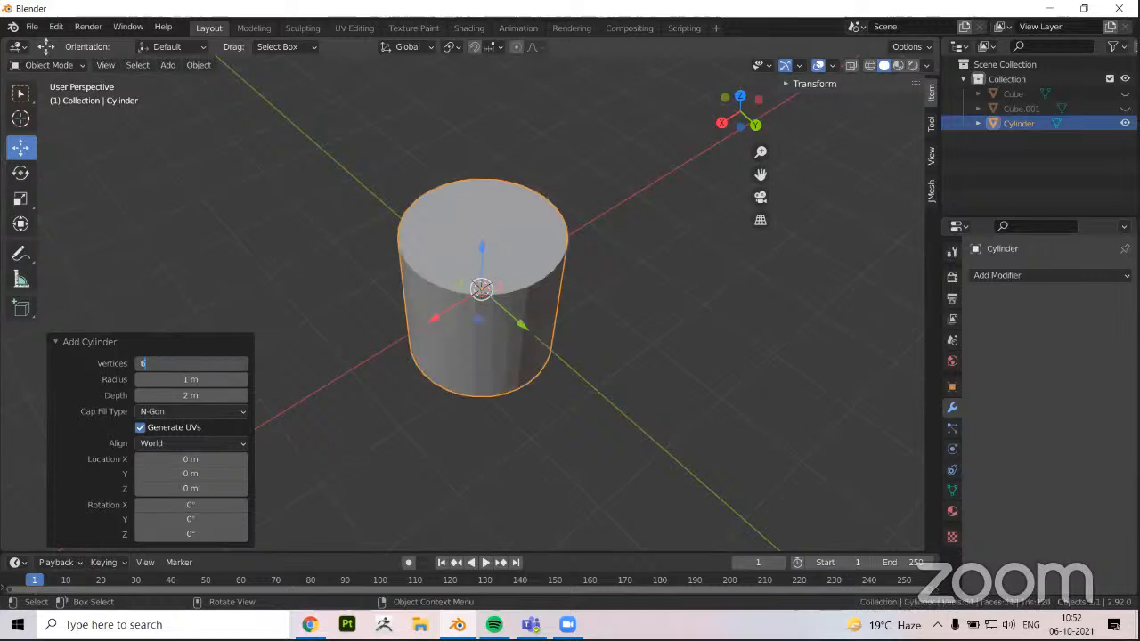
pyautogui.write('0')
pyautogui.click(324, 240)
pyautogui.click(197, 364)
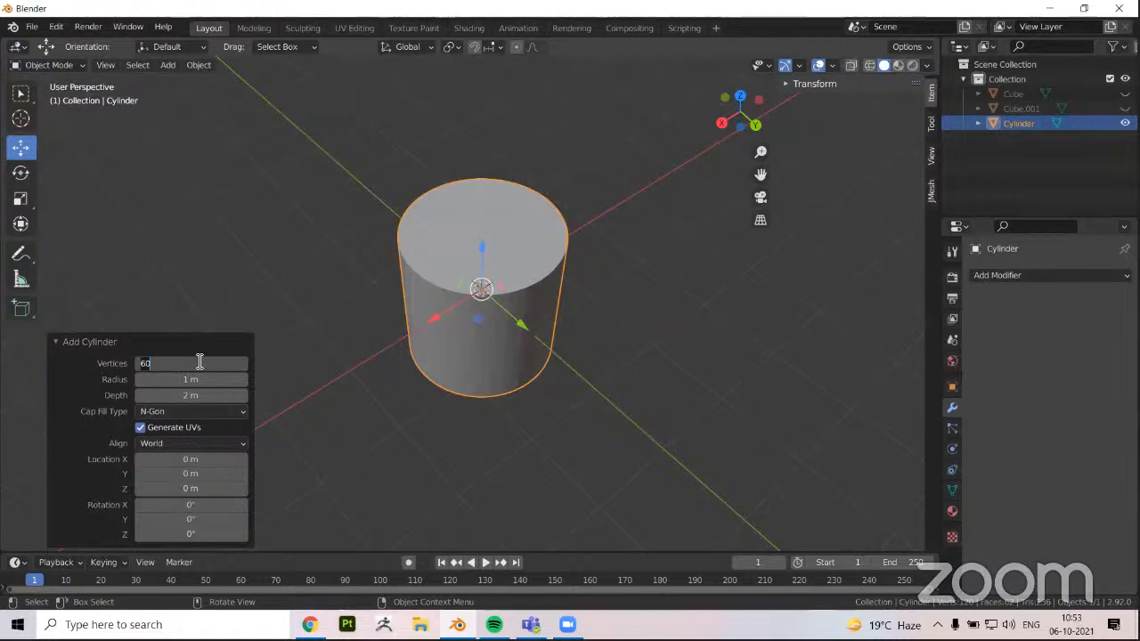
pyautogui.press('Return')
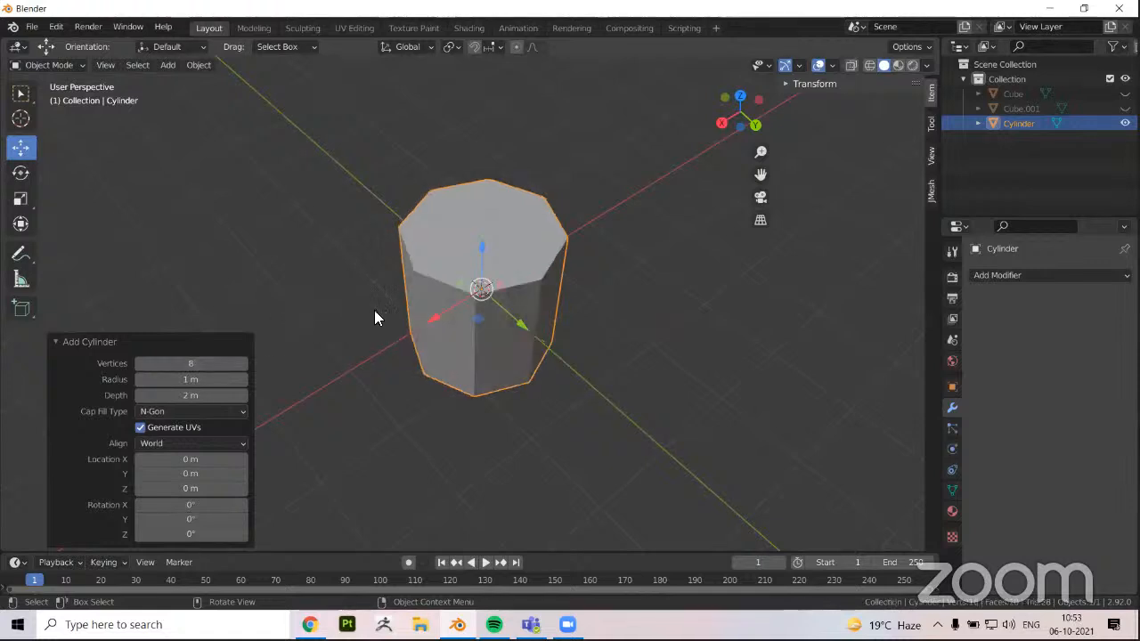
# Switch the cylinder to Edit Mode with the Move tool active and select only its top face
pyautogui.moveTo(377, 316); pyautogui.dragTo(479, 309, button='middle')
pyautogui.press('Tab')
pyautogui.scroll(-1, 480, 309)
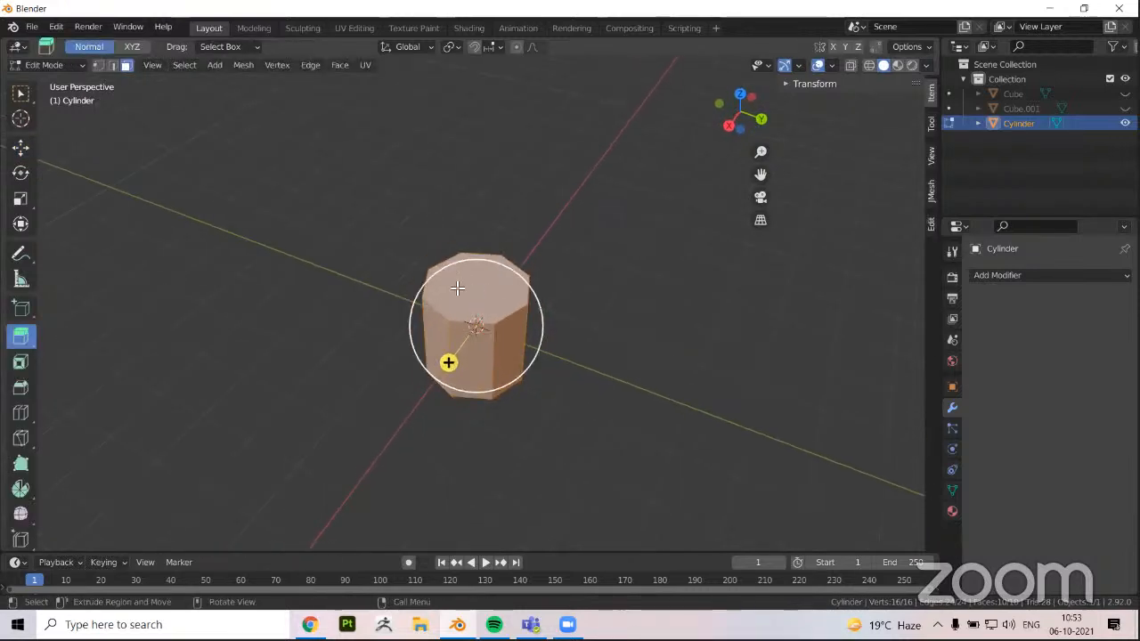
pyautogui.hotkey('shift', 'space')
pyautogui.press('g')
pyautogui.click(454, 305)
pyautogui.keyDown('shift'); pyautogui.moveTo(446, 355); pyautogui.dragTo(456, 381, button='middle'); pyautogui.keyUp('shift')
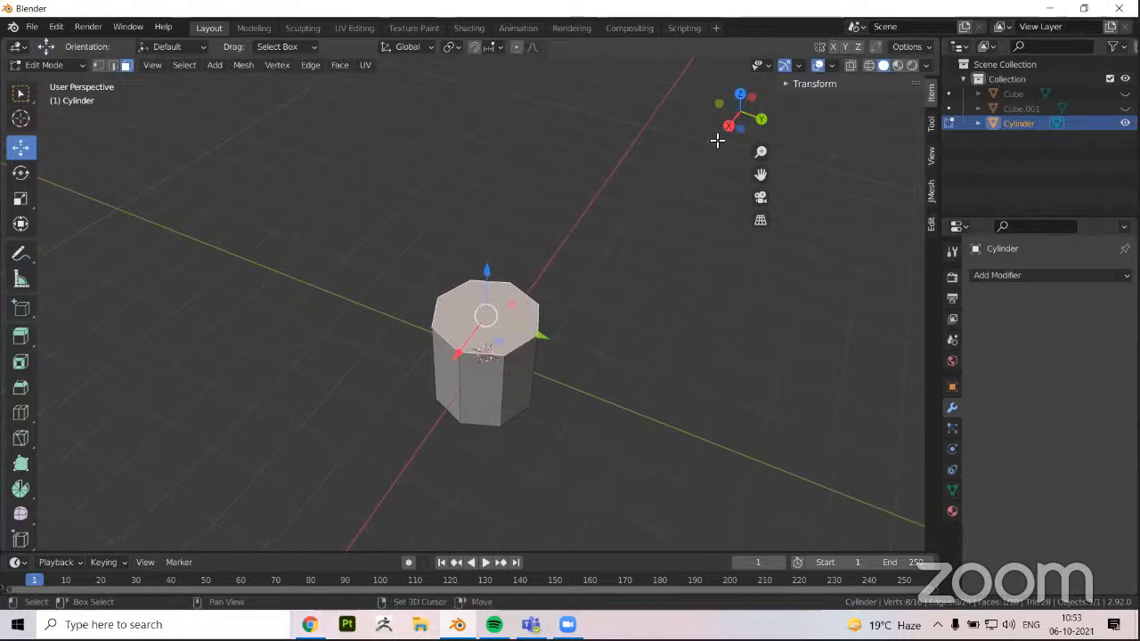
# In the right orthographic view, move the cylinder's top face up about 10.23 m along Z
pyautogui.scroll(-2, 652, 173)
pyautogui.scroll(-2, 361, 368)
pyautogui.moveTo(362, 369); pyautogui.dragTo(370, 345, button='middle')
pyautogui.press('KP_3')
pyautogui.keyDown('shift'); pyautogui.moveTo(400, 136); pyautogui.dragTo(408, 114, button='middle'); pyautogui.keyUp('shift')
pyautogui.moveTo(486, 295); pyautogui.dragTo(437, 43)
pyautogui.scroll(-1, 501, 307)
pyautogui.scroll(-2, 501, 307)
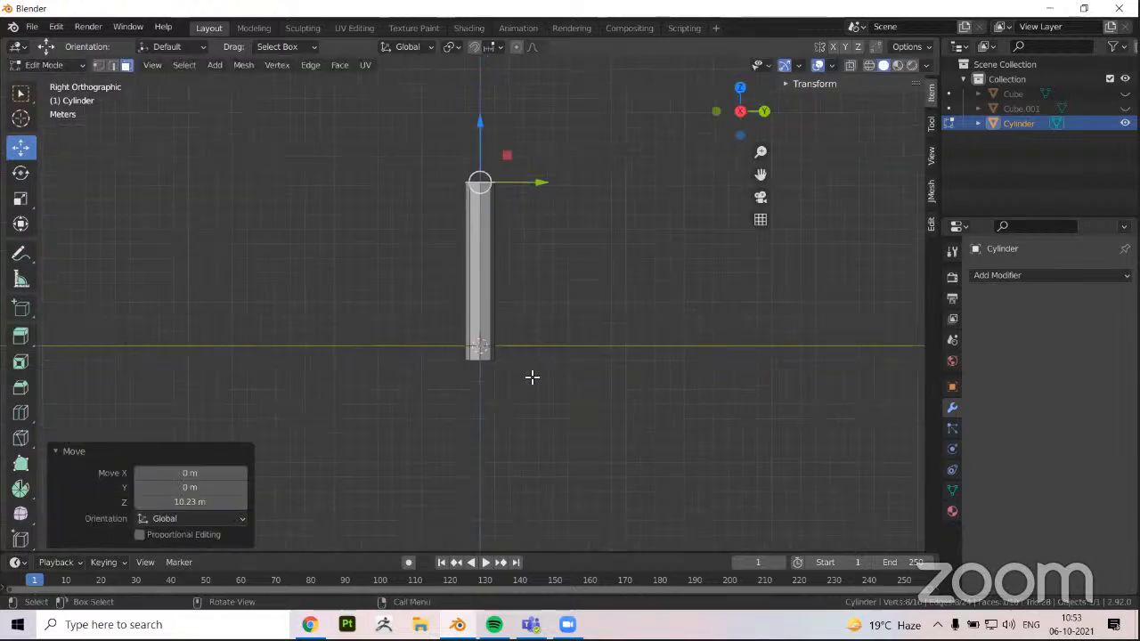
# Raise the cylinder's top face further along Z, first by about 7.29 m and again by about 6.92 m
pyautogui.scroll(-1, 413, 349)
pyautogui.moveTo(412, 348); pyautogui.dragTo(507, 160, button='middle')
pyautogui.moveTo(497, 206); pyautogui.dragTo(497, 112)
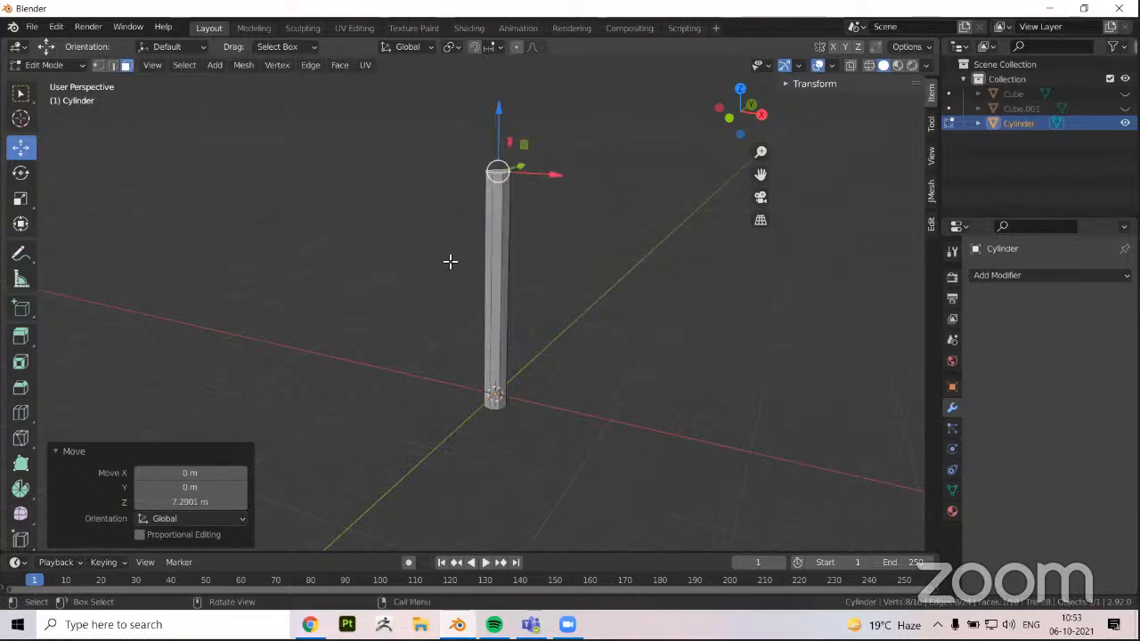
pyautogui.scroll(-1, 451, 262)
pyautogui.keyDown('shift'); pyautogui.moveTo(450, 262); pyautogui.dragTo(451, 300, button='middle'); pyautogui.keyUp('shift')
pyautogui.moveTo(496, 155); pyautogui.dragTo(525, 102)
pyautogui.moveTo(453, 198); pyautogui.dragTo(485, 181, button='middle')
pyautogui.scroll(3, 503, 123)
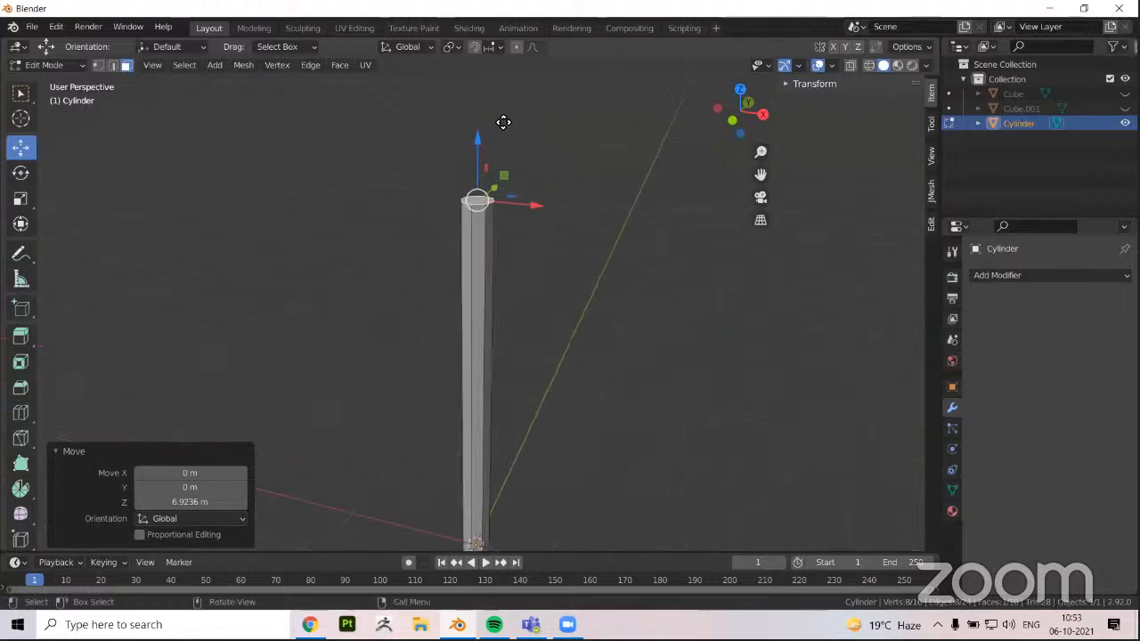
# Move the cylinder's top face up another 2.04 m or so along Z
pyautogui.moveTo(484, 132); pyautogui.dragTo(484, 112, button='middle')
pyautogui.scroll(-1, 397, 264)
pyautogui.scroll(-3, 397, 267)
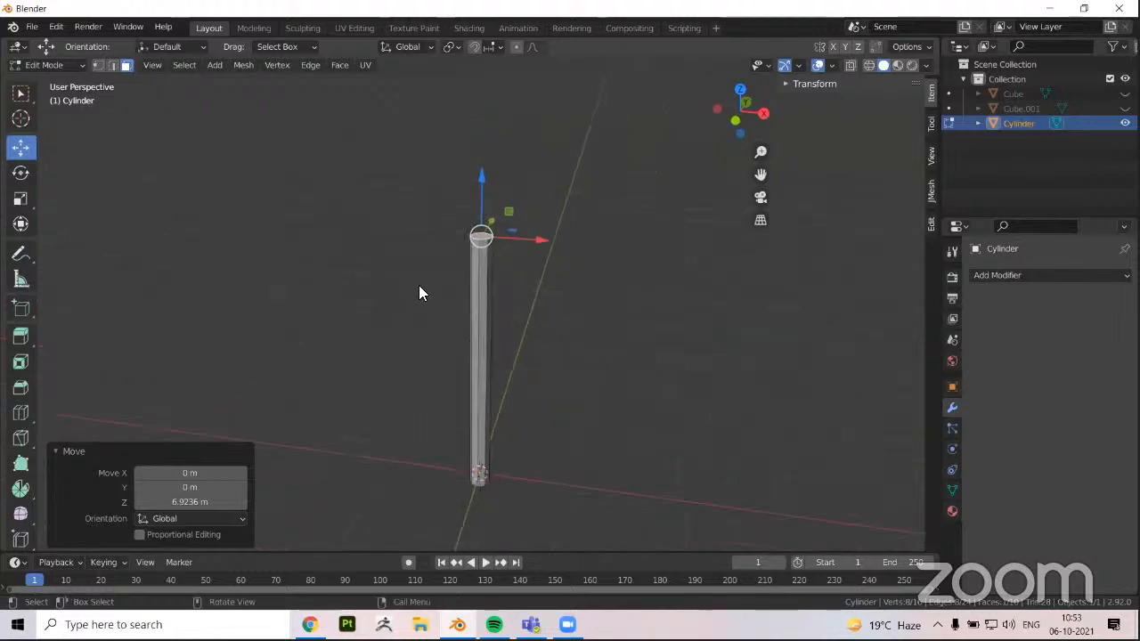
pyautogui.moveTo(478, 201); pyautogui.dragTo(478, 103)
pyautogui.scroll(-3, 463, 225)
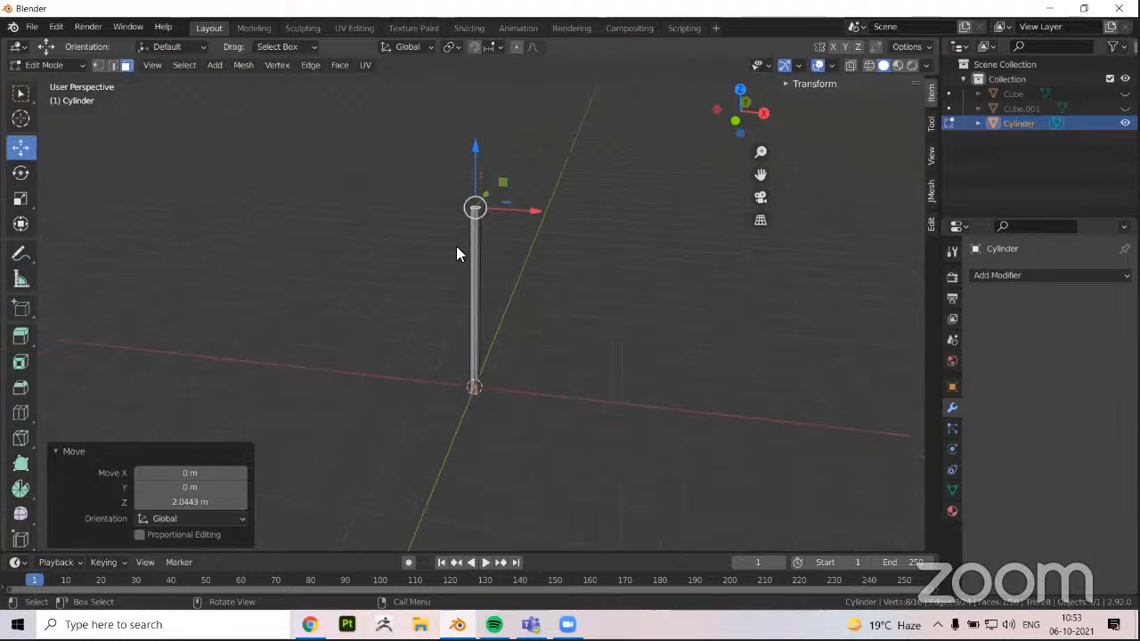
# Return to Object Mode and select the elongated cylinder, keeping its full height in view
pyautogui.press('Tab')
pyautogui.scroll(3, 440, 244)
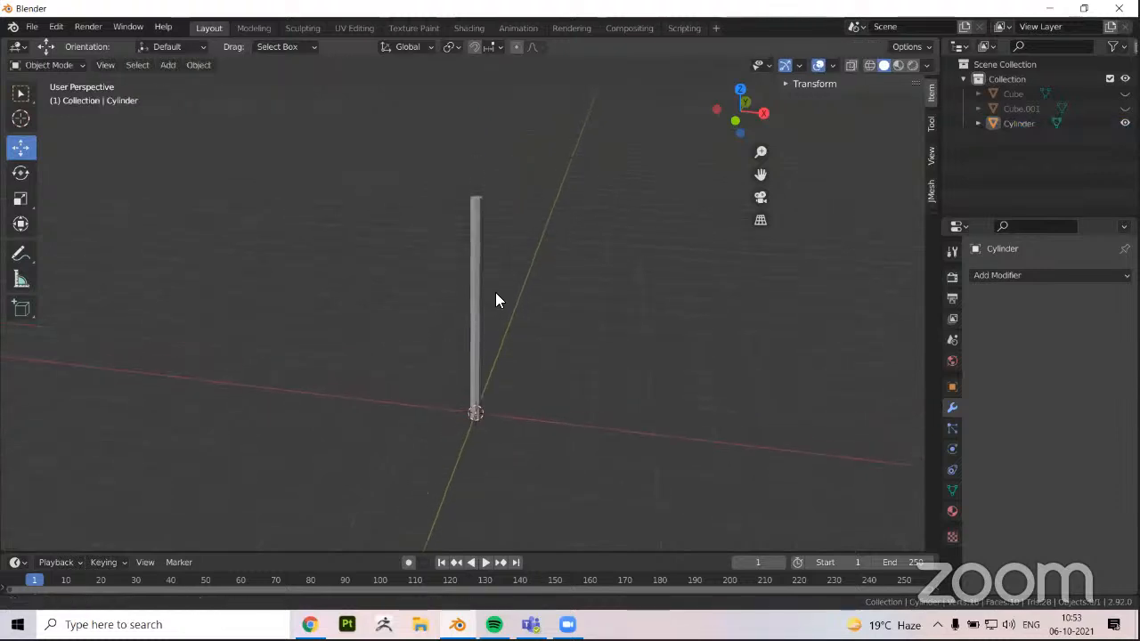
pyautogui.scroll(1, 422, 332)
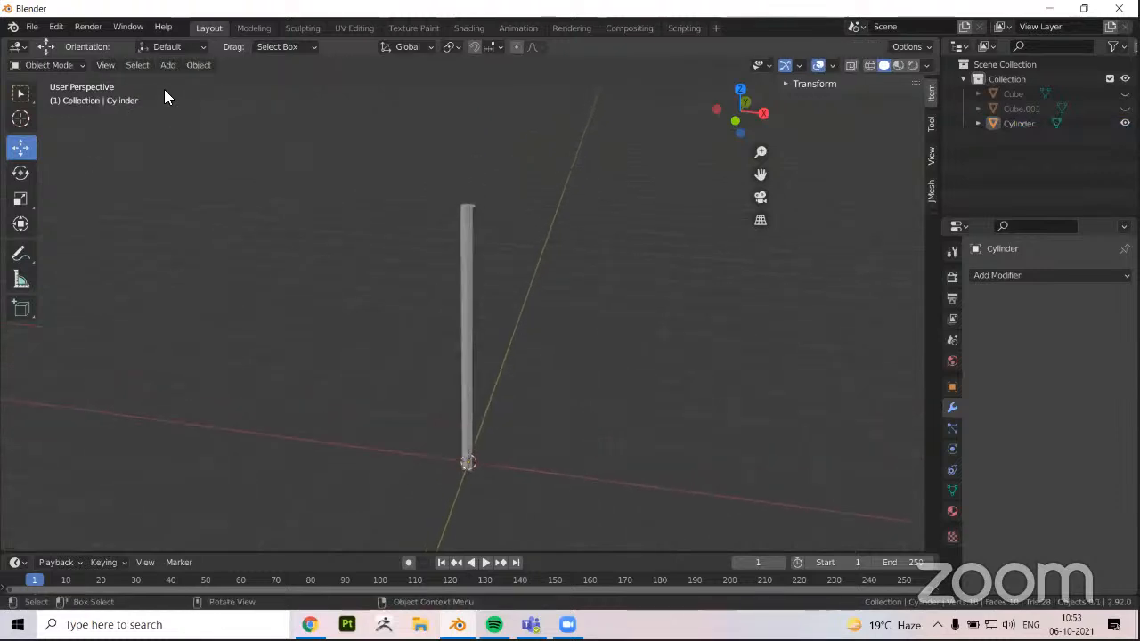
pyautogui.press('a')
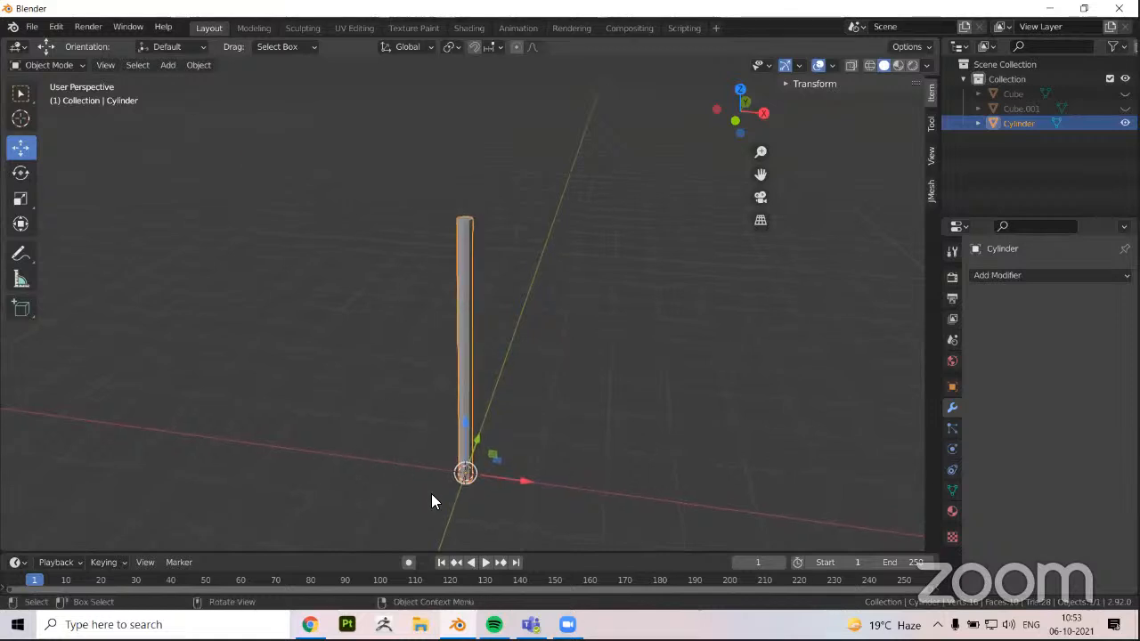
pyautogui.scroll(1, 397, 460)
pyautogui.moveTo(307, 436); pyautogui.dragTo(297, 452, button='middle')
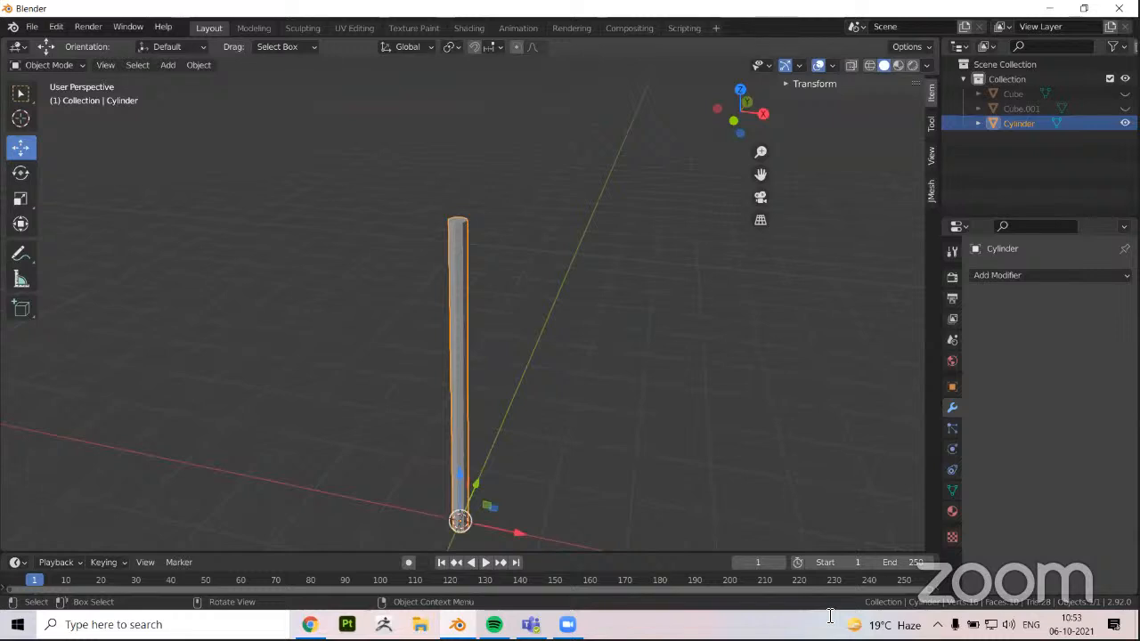
pyautogui.keyDown('shift'); pyautogui.moveTo(516, 477); pyautogui.dragTo(523, 416, button='middle'); pyautogui.keyUp('shift')
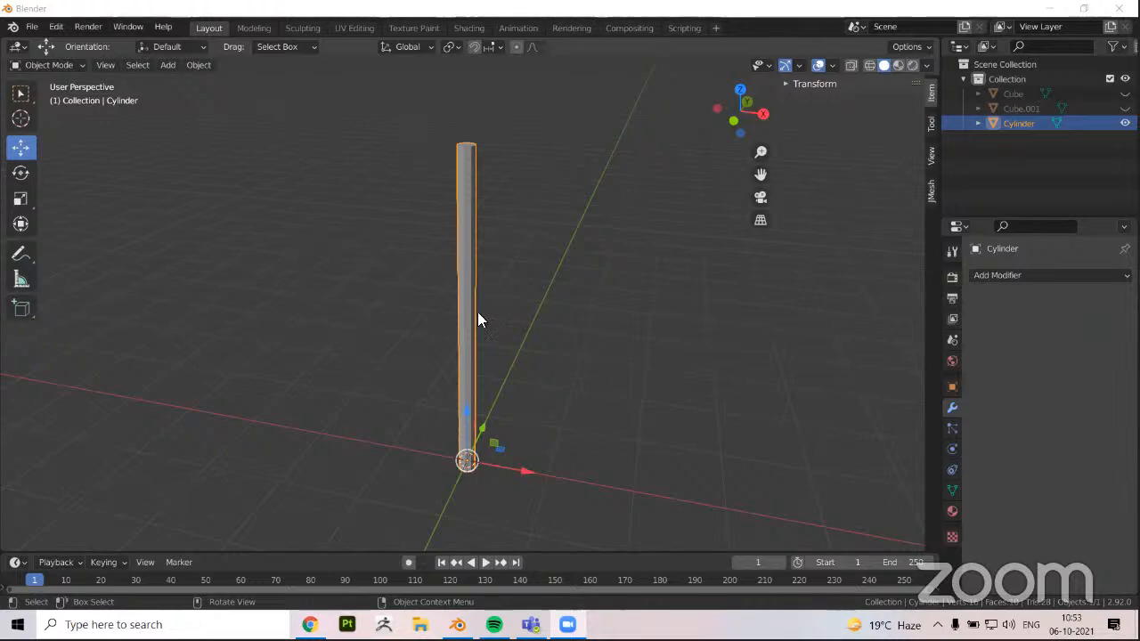
# Add a 2 m cube at the world origin, around the base of the tall cylinder
pyautogui.click(168, 65)
pyautogui.moveTo(191, 81)
pyautogui.click(310, 99)
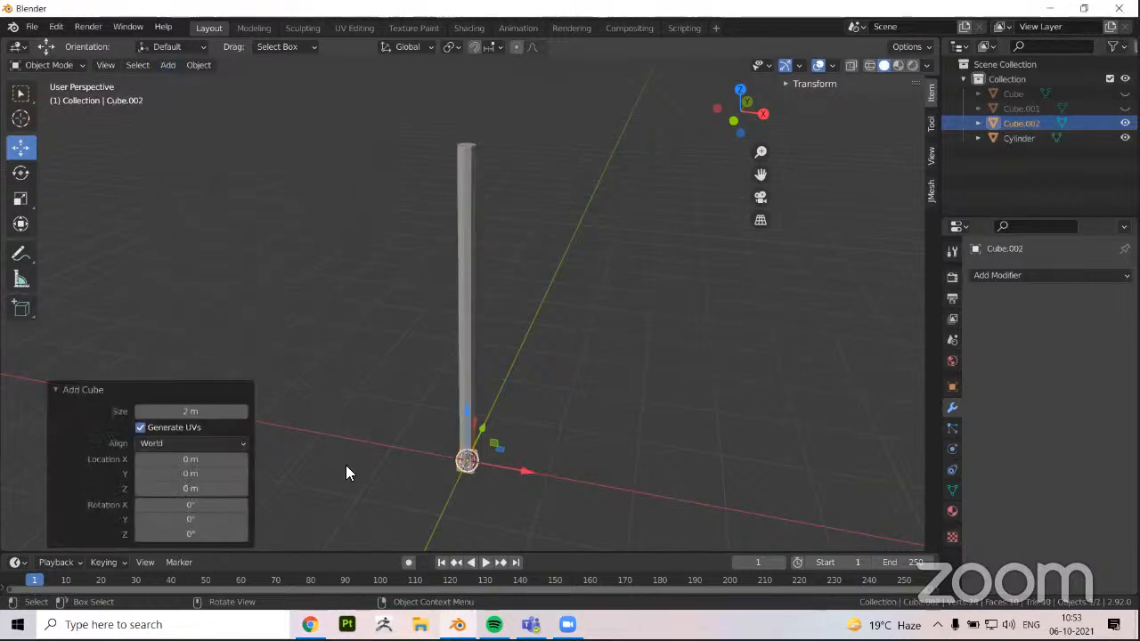
pyautogui.press('KP_Decimal')
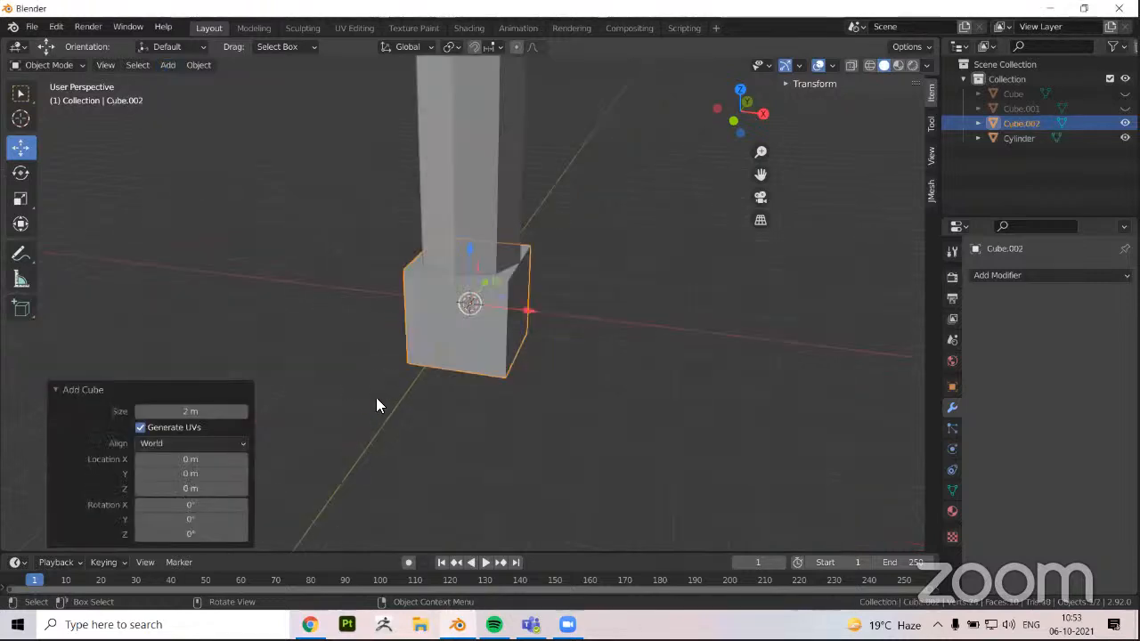
pyautogui.scroll(-5, 376, 405)
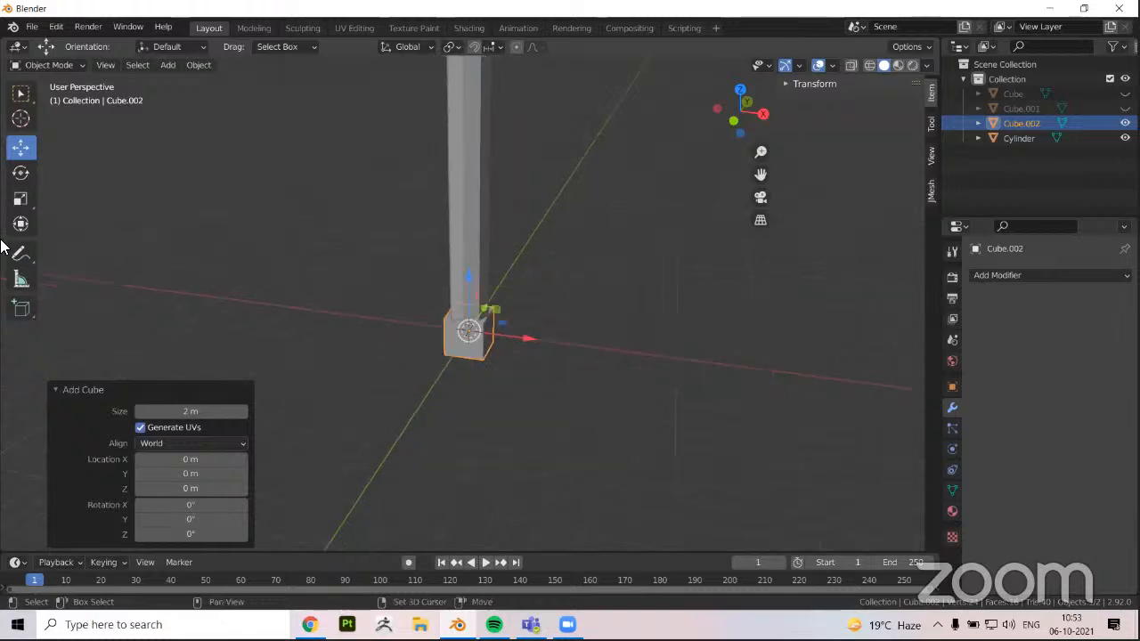
# Stretch the cube along X with the Scale tool by a factor of about 6.18, forming a horizontal beam
pyautogui.click(22, 200)
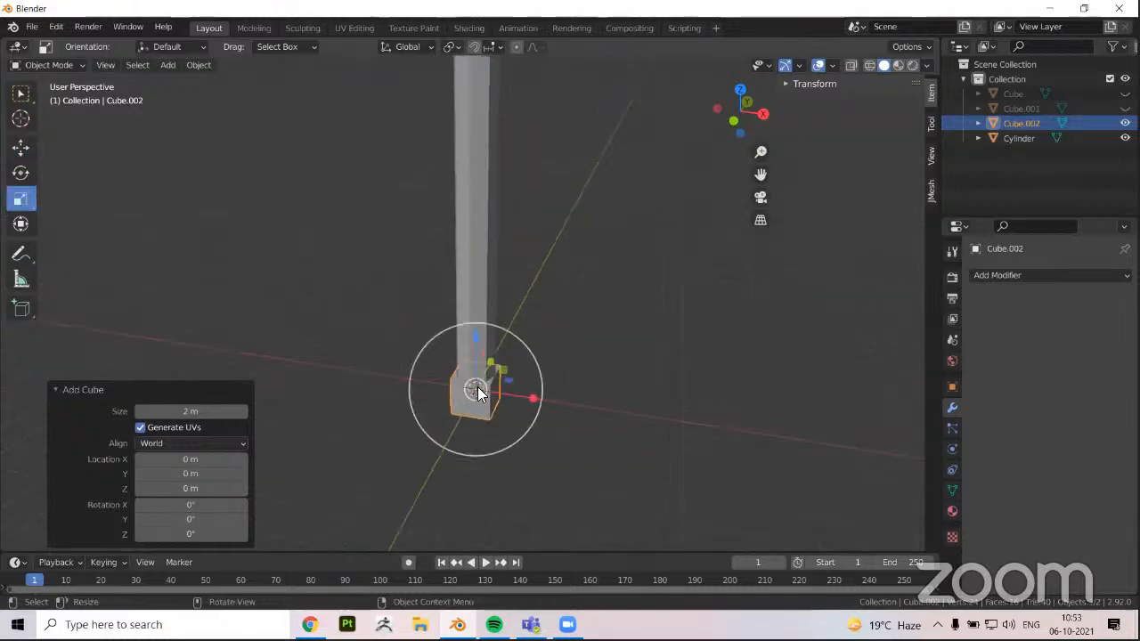
pyautogui.moveTo(475, 389); pyautogui.dragTo(821, 459)
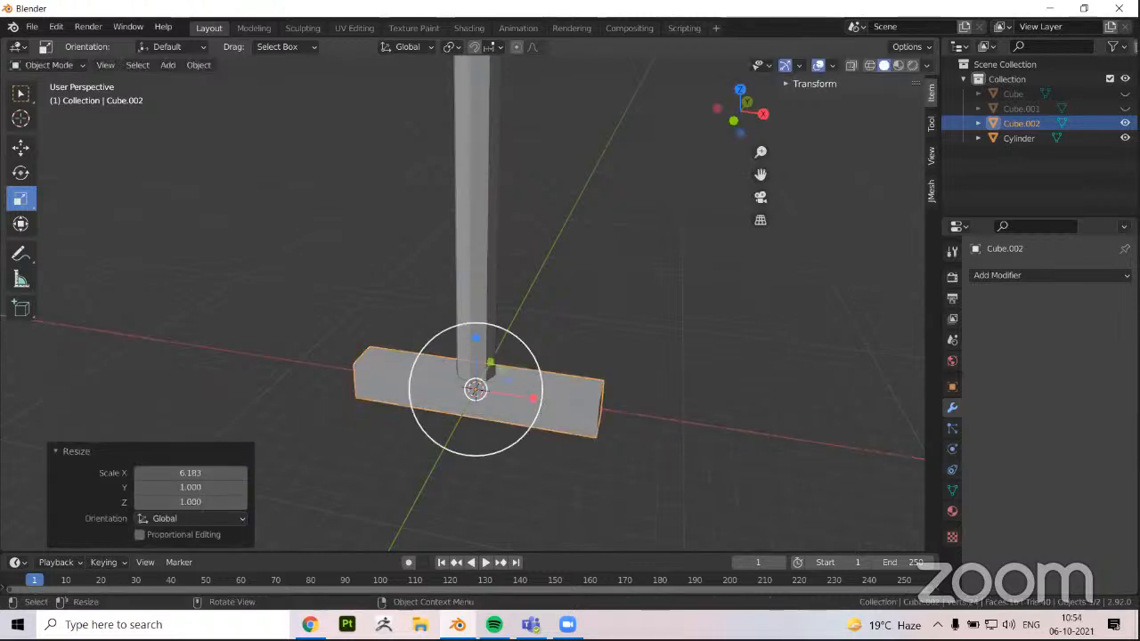
pyautogui.moveTo(536, 399); pyautogui.dragTo(579, 405)
# Thin the horizontal beam by scaling it down along Y and to about 0.43 along Z
pyautogui.moveTo(579, 405); pyautogui.dragTo(459, 336, button='middle')
pyautogui.press('s')
pyautogui.rightClick(536, 375)
pyautogui.press('s')
pyautogui.press('y')
pyautogui.click(449, 352)
pyautogui.moveTo(450, 337); pyautogui.dragTo(452, 369)
pyautogui.scroll(-5, 473, 304)
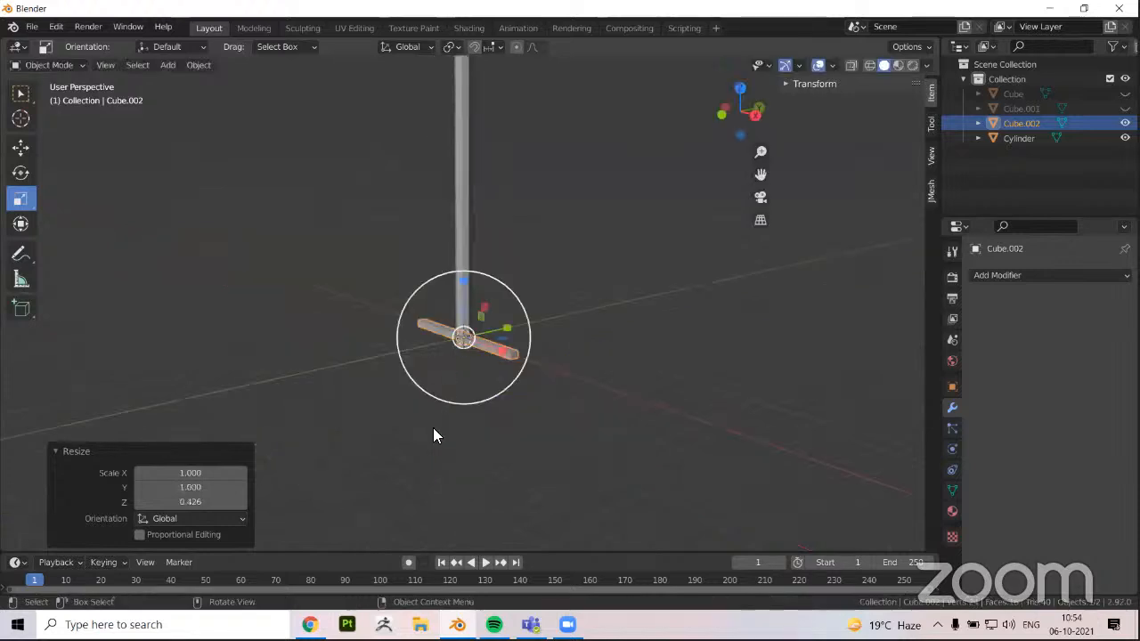
# Raise the beam about 36.3 m along Z so it crosses the pole near its upper end
pyautogui.moveTo(433, 435); pyautogui.dragTo(424, 420, button='middle')
pyautogui.press('g')
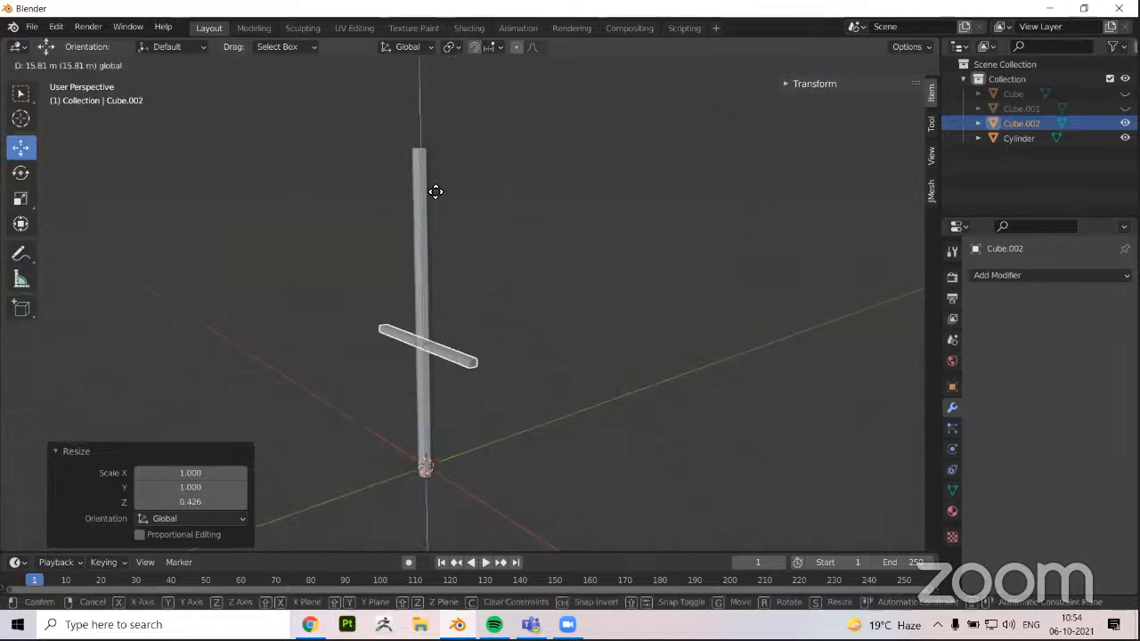
pyautogui.click(427, 107)
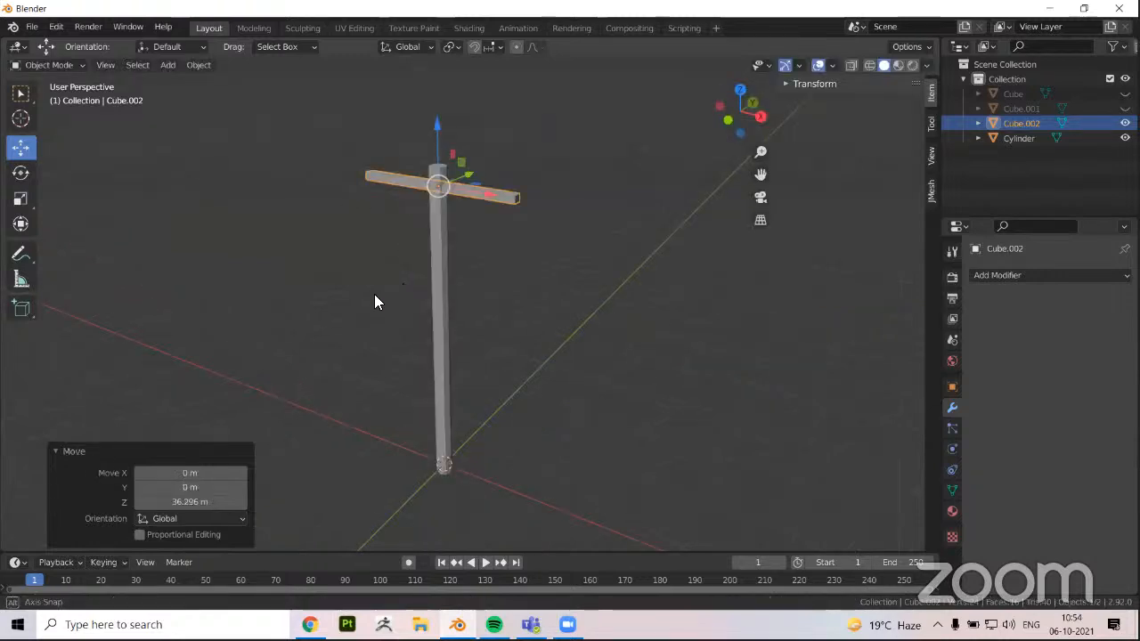
# Duplicate the crossbeam twice down the pole, moving the lowest copy about 3.19 m below the middle one
pyautogui.moveTo(374, 301); pyautogui.dragTo(383, 273, button='middle')
pyautogui.hotkey('shift', 'd')
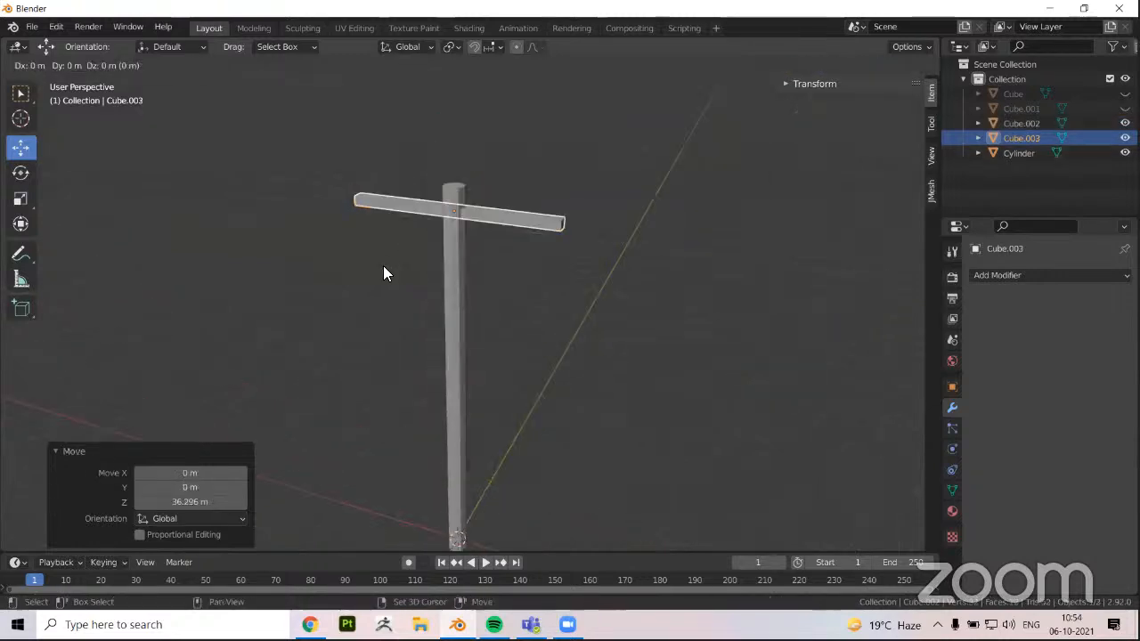
pyautogui.rightClick(452, 171)
pyautogui.moveTo(451, 152); pyautogui.dragTo(459, 224)
pyautogui.scroll(-3, 341, 316)
pyautogui.hotkey('shift', 'd')
pyautogui.rightClick(461, 214)
pyautogui.moveTo(431, 329); pyautogui.dragTo(433, 299, button='middle')
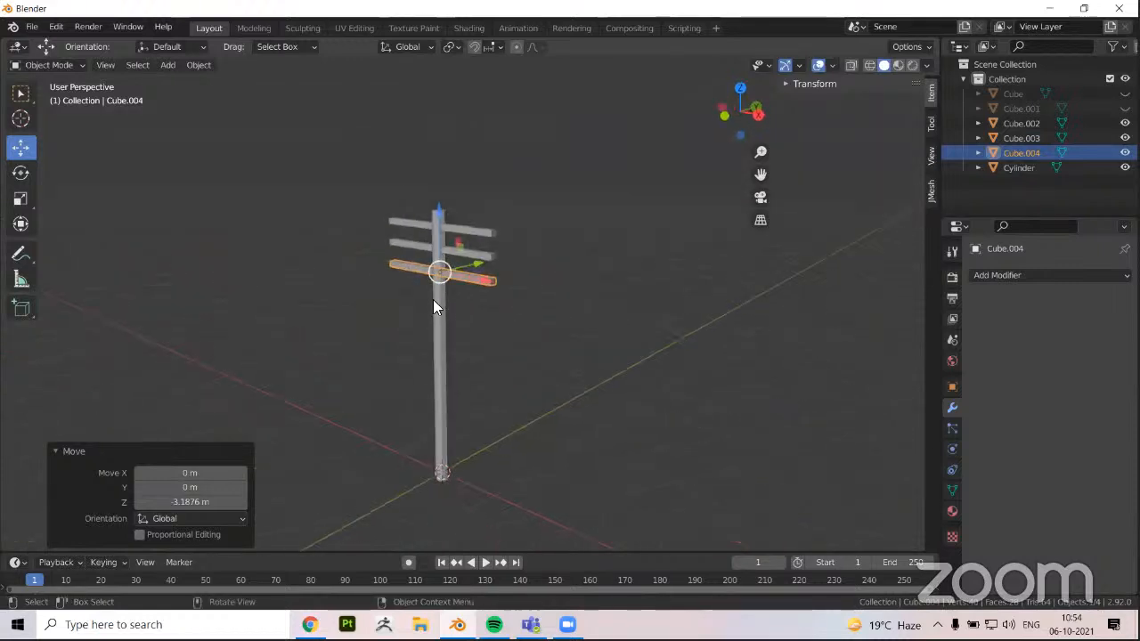
# Select the pole together with its three crossbeams and join them into a single object
pyautogui.click(433, 305)
pyautogui.click(471, 241)
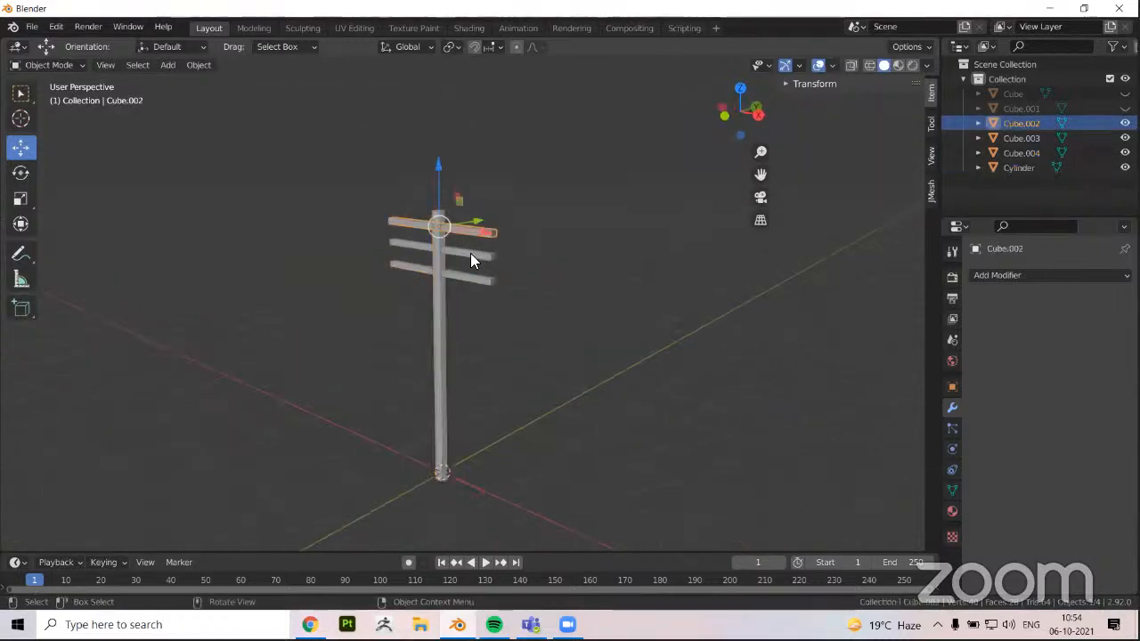
pyautogui.click(452, 257)
pyautogui.moveTo(452, 256); pyautogui.dragTo(354, 178, button='middle')
pyautogui.click(484, 277)
pyautogui.moveTo(354, 179); pyautogui.dragTo(415, 363)
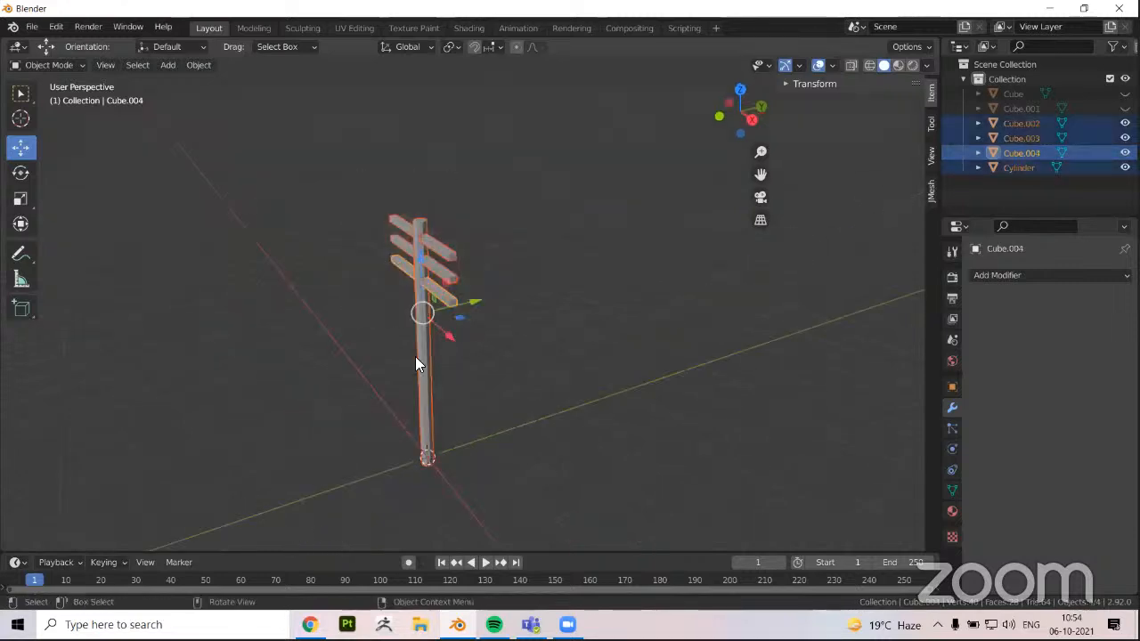
pyautogui.hotkey('ctrl', 'j')
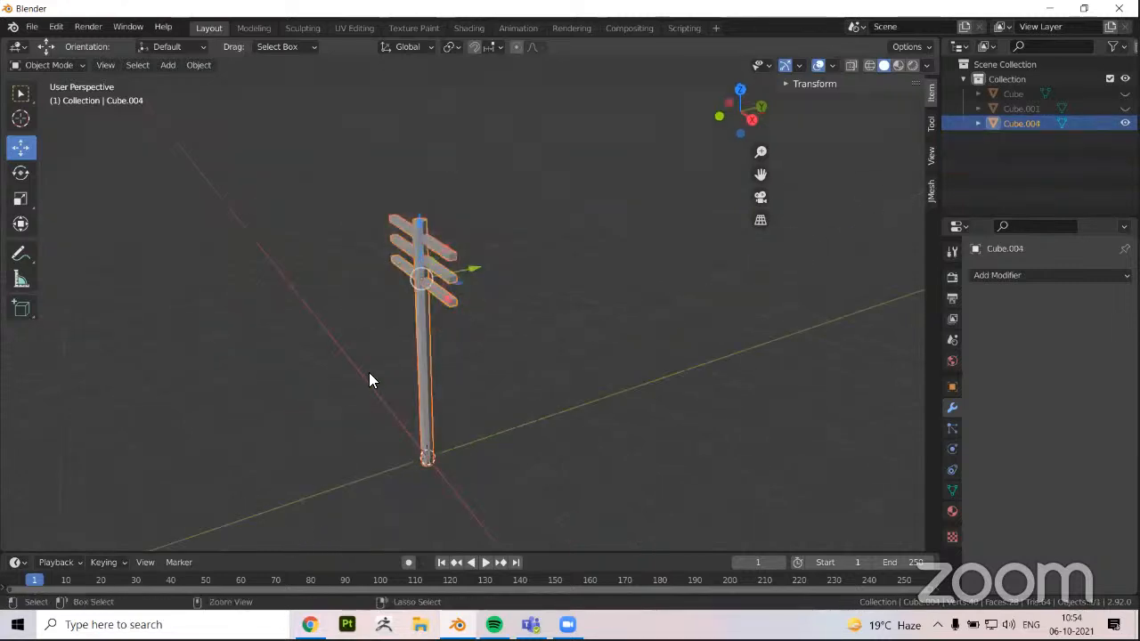
# Add an Array modifier to the joined utility pole
pyautogui.moveTo(371, 381); pyautogui.dragTo(441, 354, button='middle')
pyautogui.click(440, 354)
pyautogui.click(432, 324)
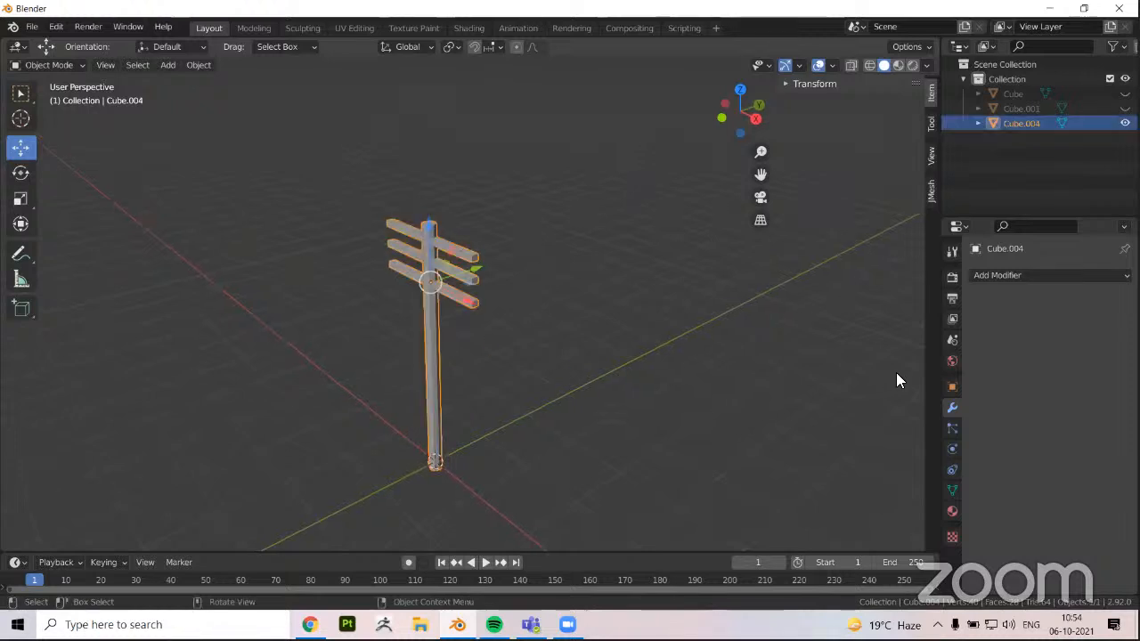
pyautogui.click(989, 275)
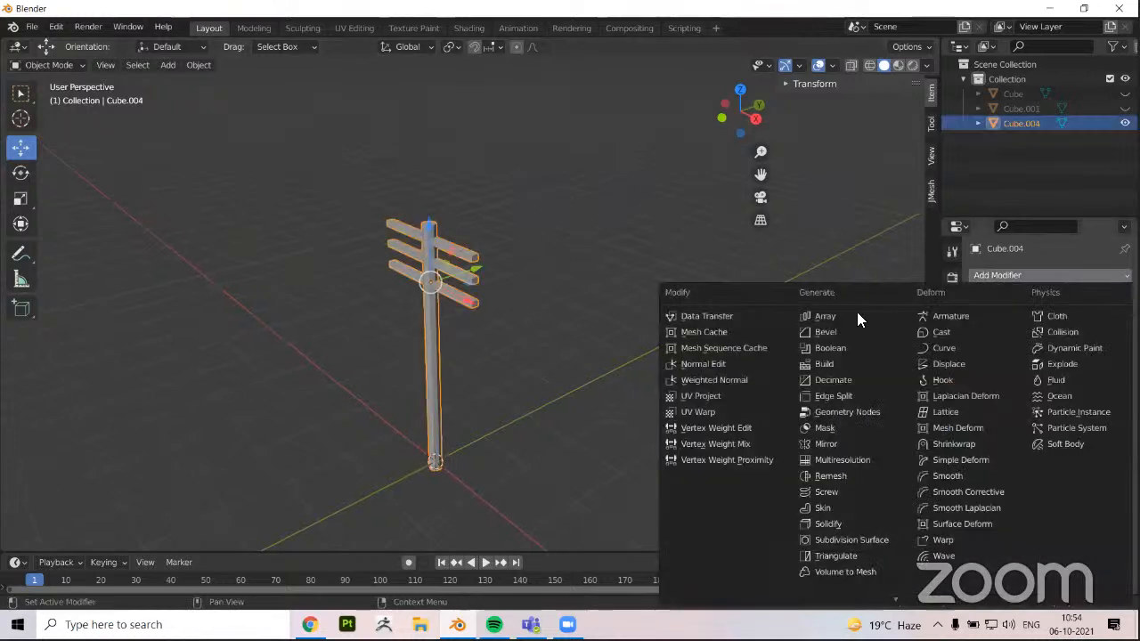
pyautogui.click(825, 316)
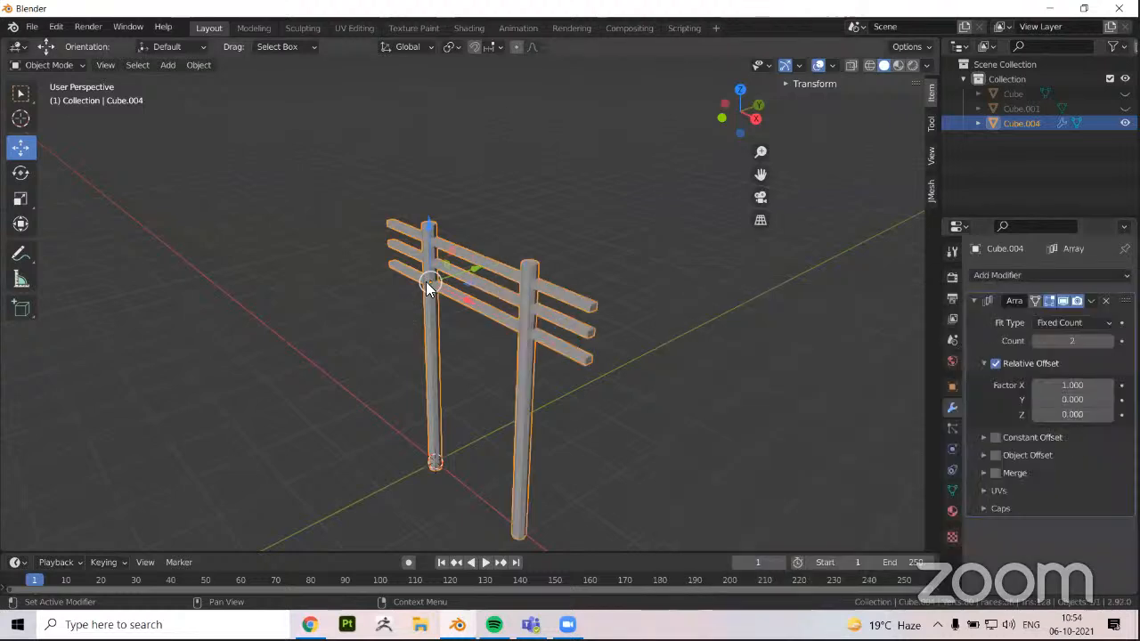
# Set the array's relative offset factors to 0 in X and 10 in Y
pyautogui.click(1064, 389)
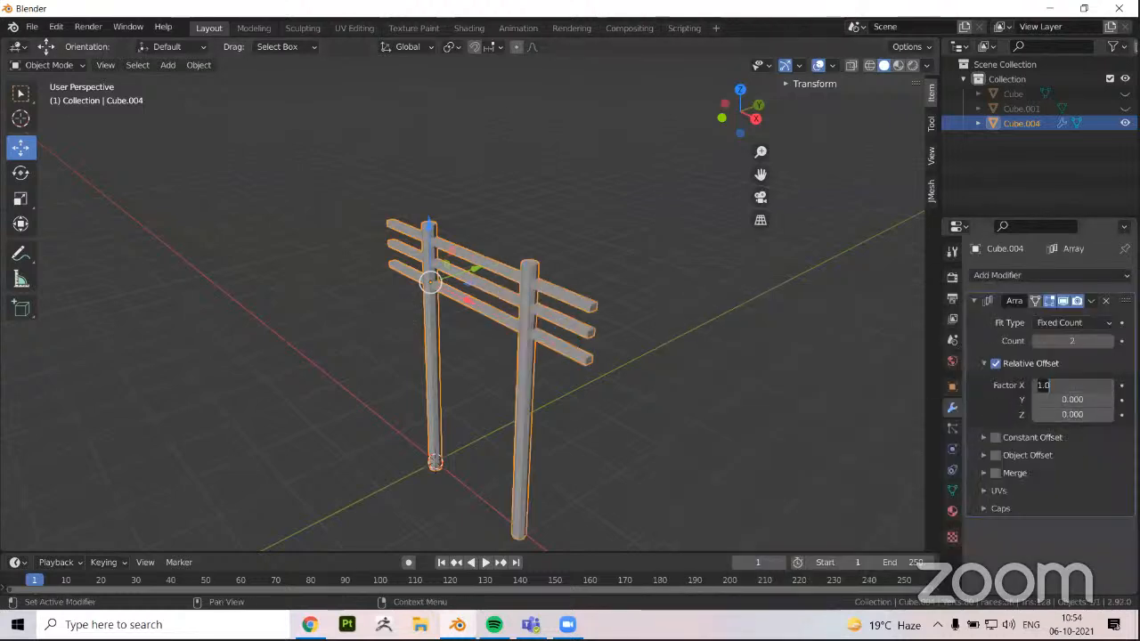
pyautogui.write('0')
pyautogui.press('Tab')
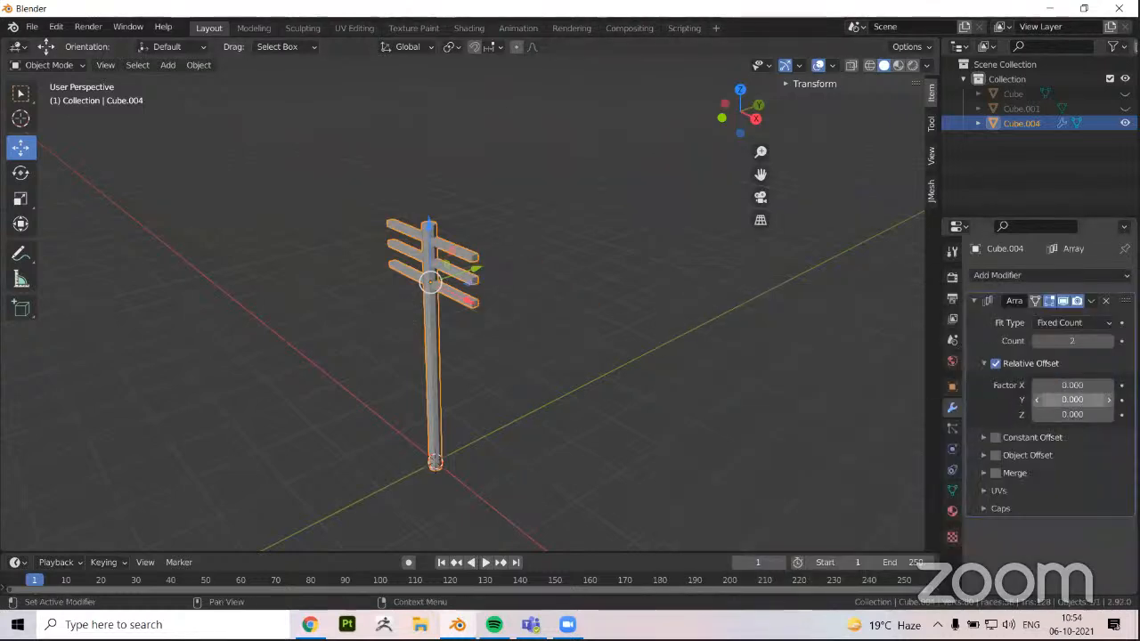
pyautogui.write('3')
pyautogui.press('Return')
pyautogui.click(1085, 398)
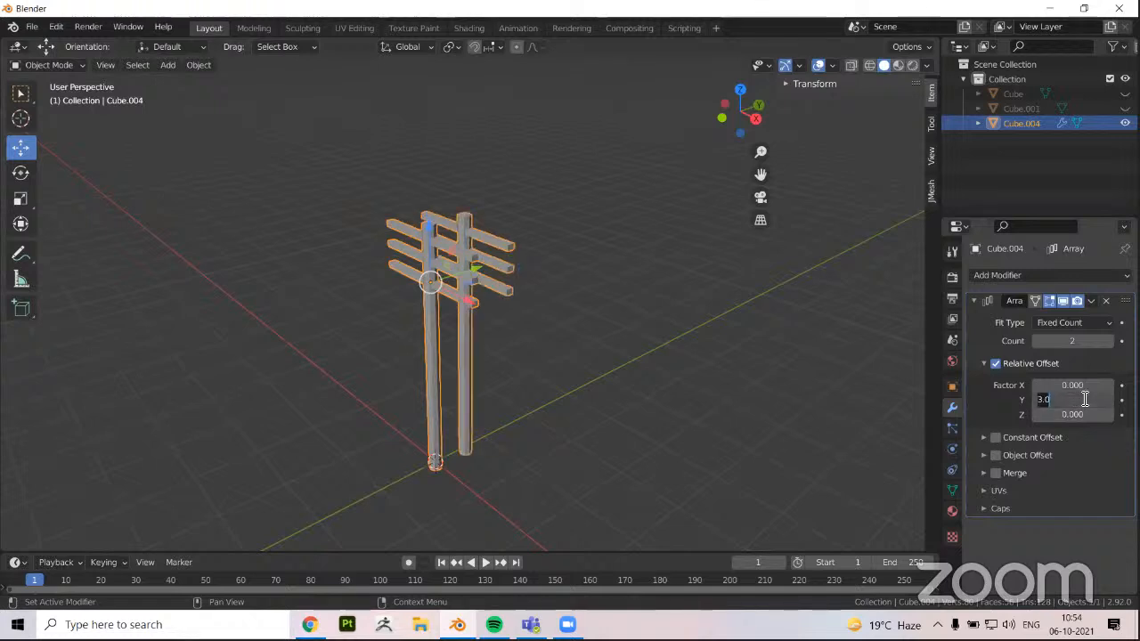
pyautogui.write('10')
pyautogui.press('Return')
# Widen the array's relative Y offset to 25 and set its count to 4
pyautogui.moveTo(511, 356); pyautogui.dragTo(474, 360, button='middle')
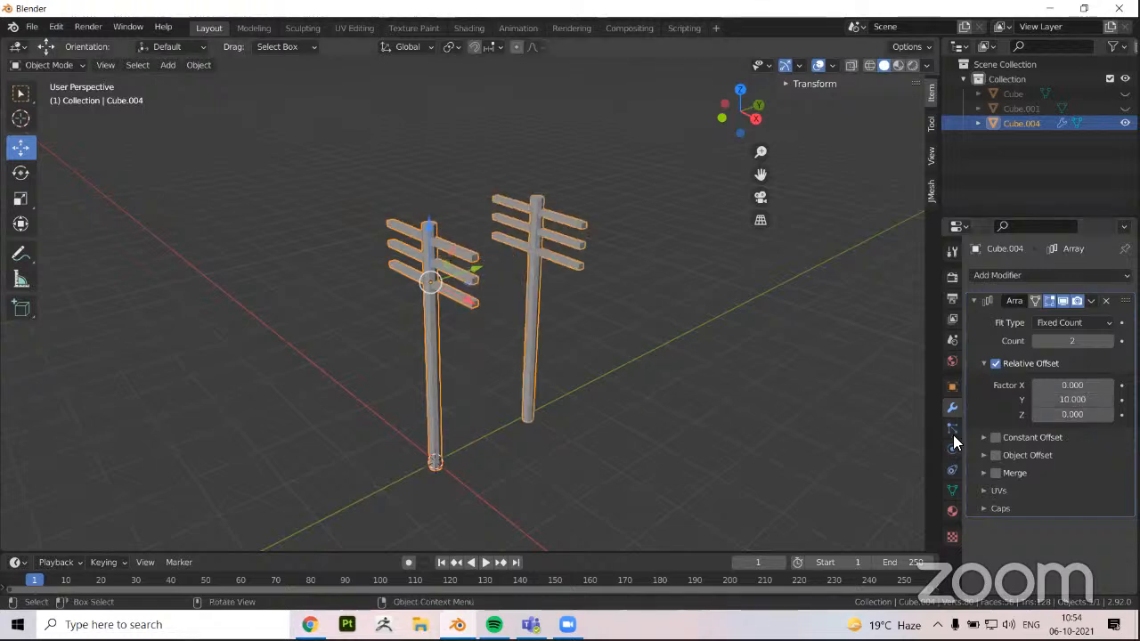
pyautogui.moveTo(908, 405); pyautogui.dragTo(452, 449, button='middle')
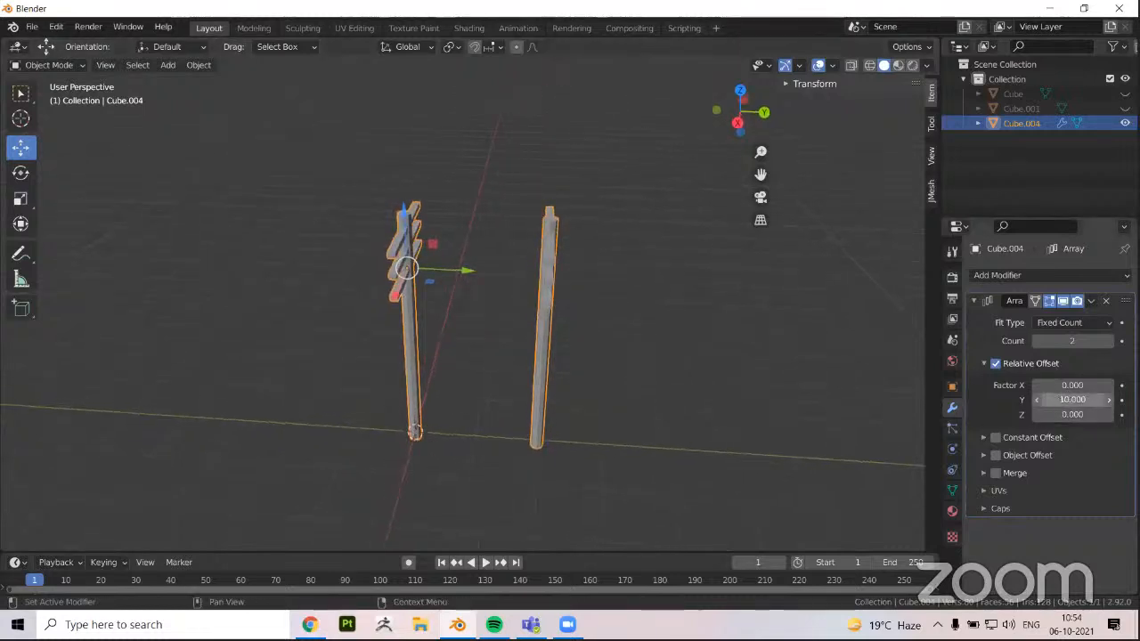
pyautogui.moveTo(1072, 399); pyautogui.dragTo(1136, 400)
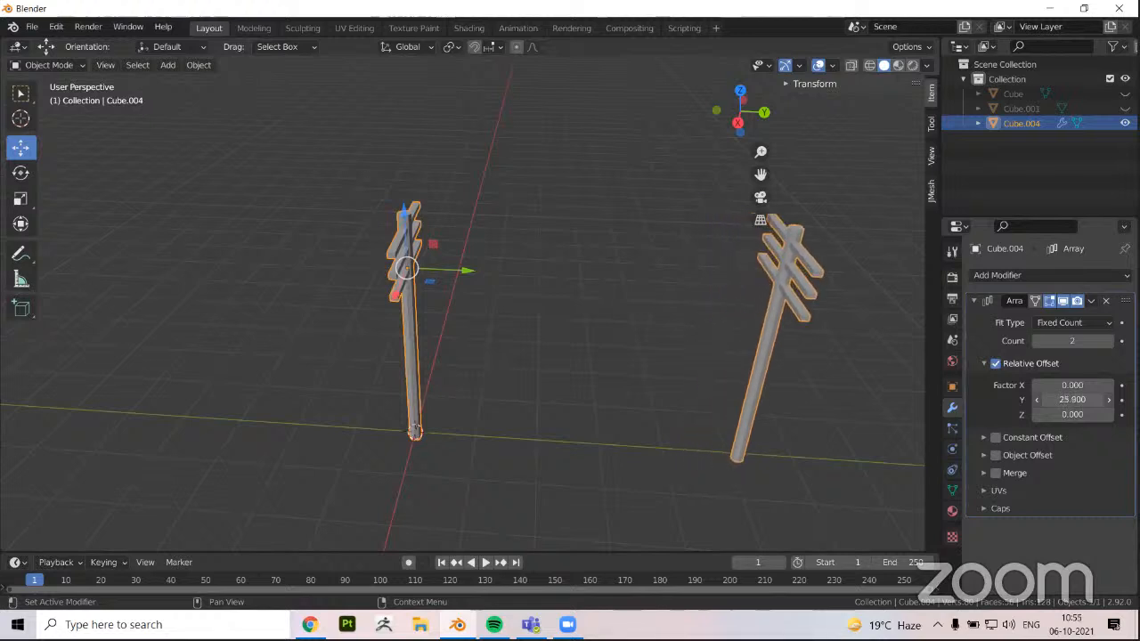
pyautogui.scroll(-2, 454, 415)
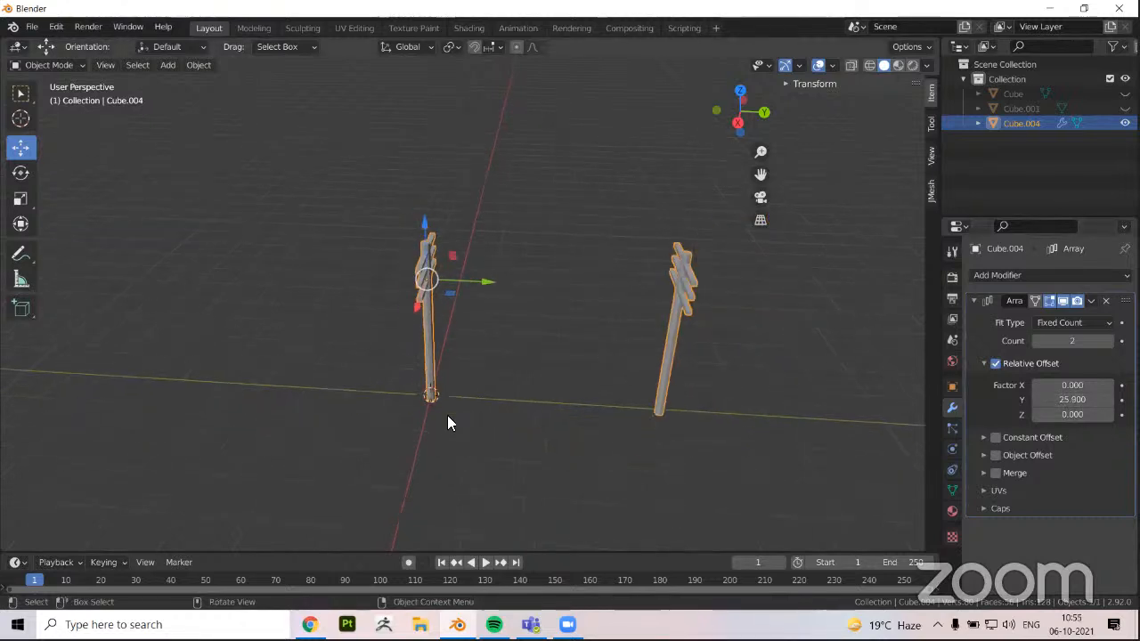
pyautogui.keyDown('shift'); pyautogui.moveTo(910, 416); pyautogui.dragTo(904, 415, button='middle'); pyautogui.keyUp('shift')
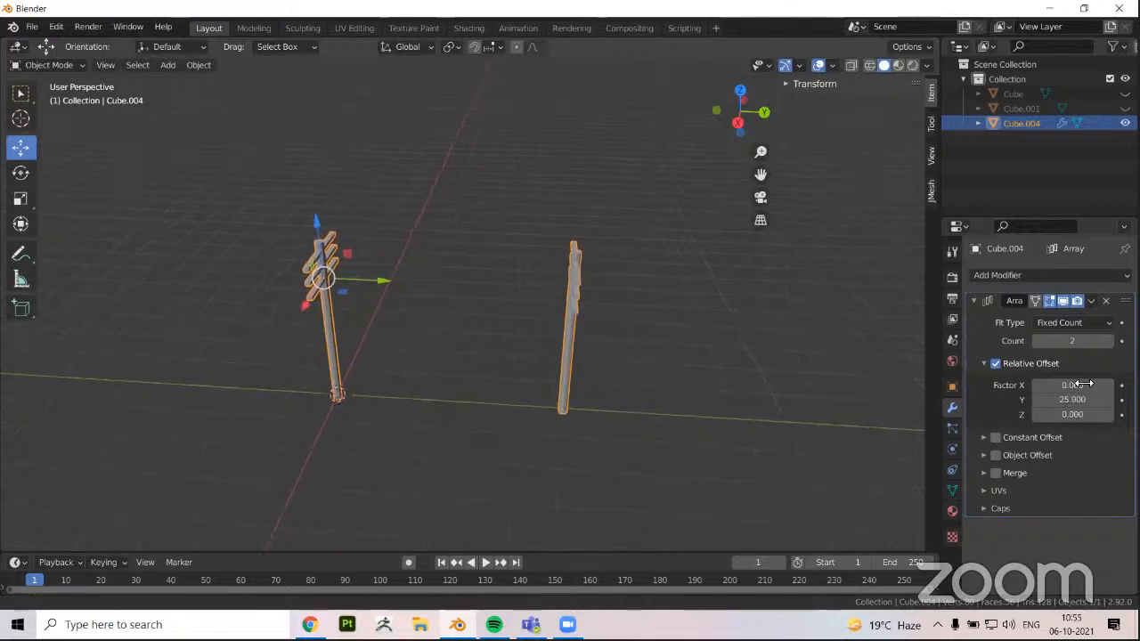
pyautogui.click(1110, 345)
pyautogui.click(1111, 345)
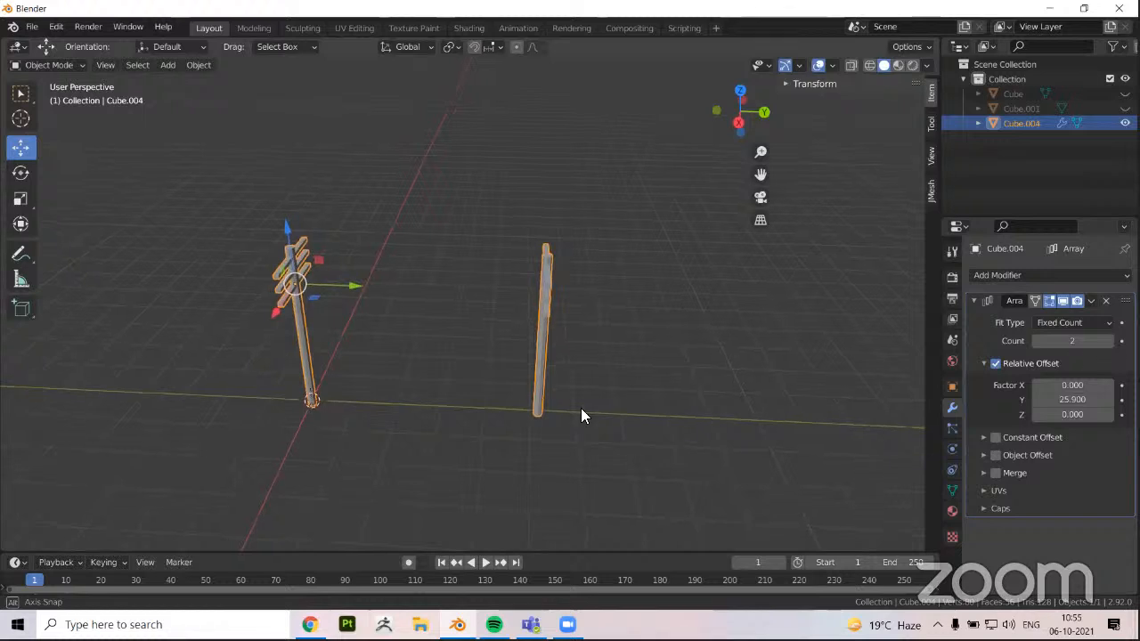
pyautogui.moveTo(577, 409); pyautogui.dragTo(488, 431, button='middle')
pyautogui.scroll(-3, 362, 283)
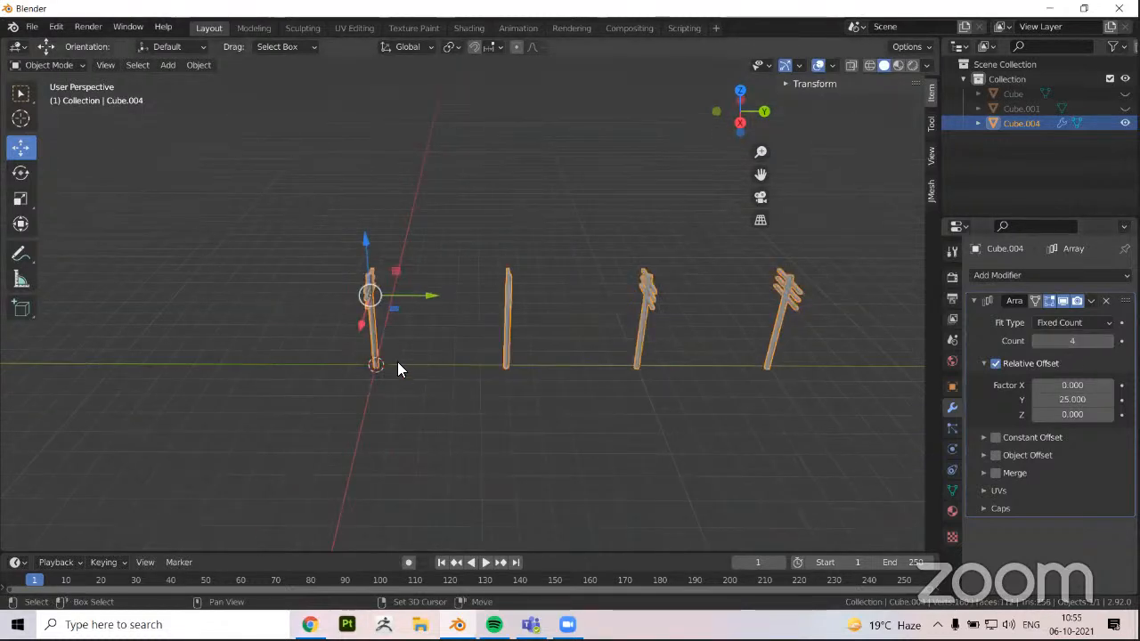
# Add an eight-sided cylinder with 1 m radius and 2 m depth at the world origin
pyautogui.click(342, 390)
pyautogui.moveTo(330, 394); pyautogui.dragTo(390, 344, button='middle')
pyautogui.moveTo(319, 345); pyautogui.dragTo(406, 345, button='middle')
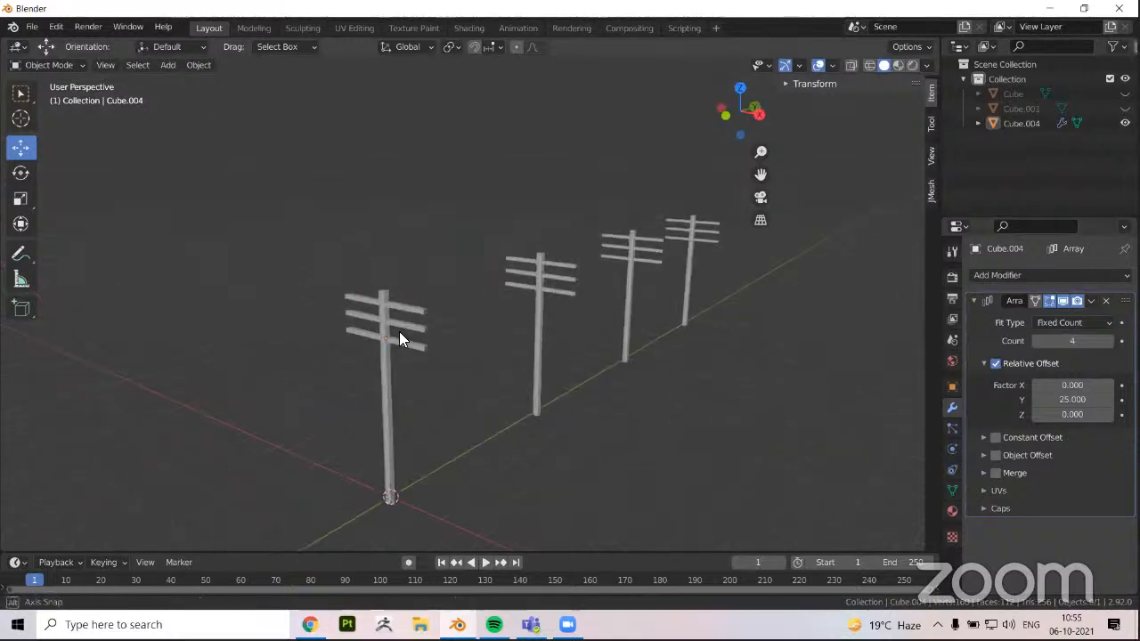
pyautogui.scroll(2, 399, 331)
pyautogui.click(399, 332)
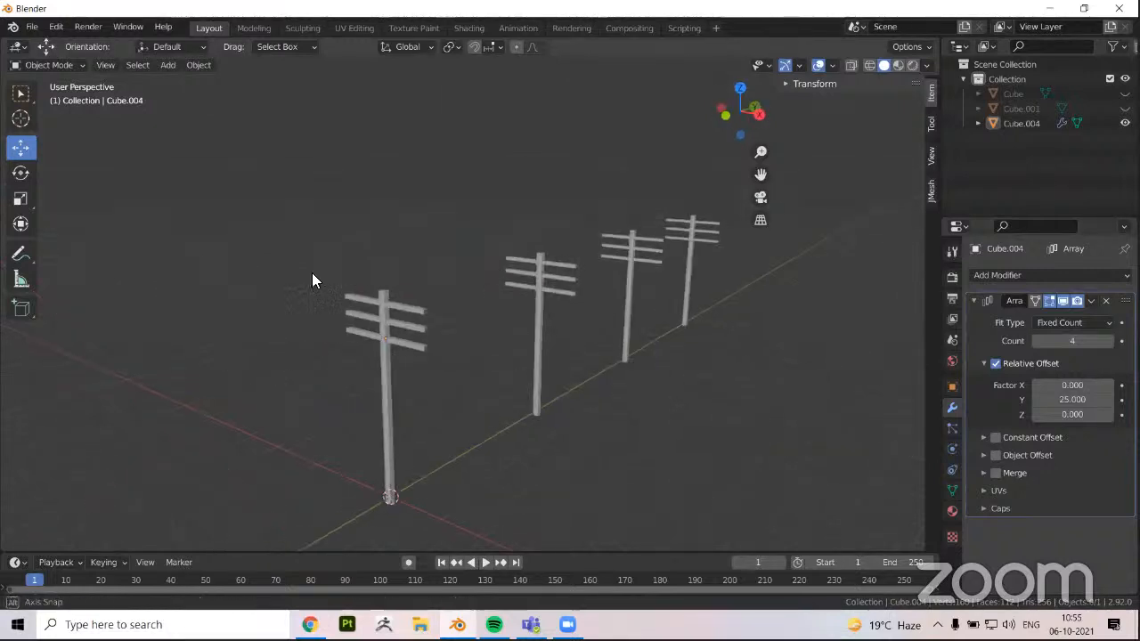
pyautogui.click(176, 75)
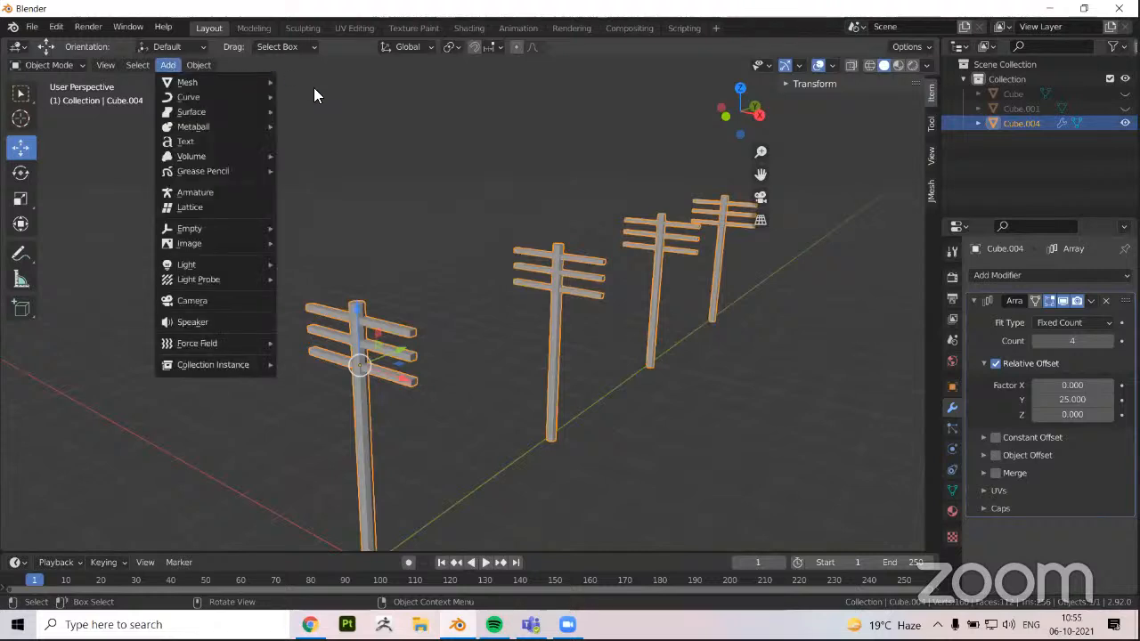
pyautogui.moveTo(213, 82)
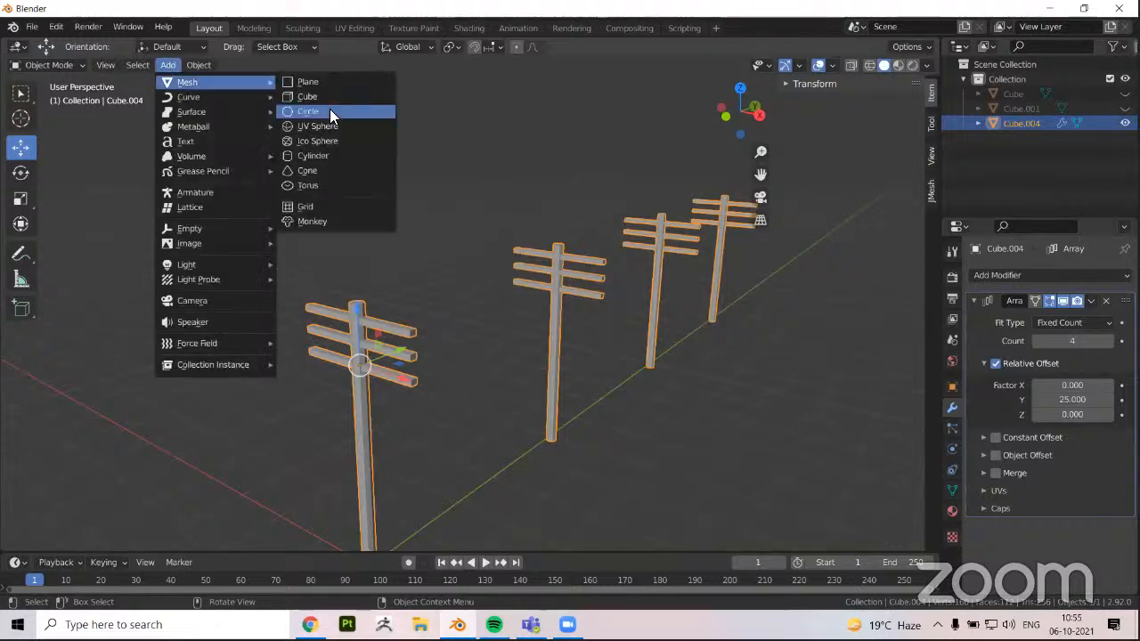
pyautogui.click(326, 157)
pyautogui.scroll(-3, 386, 372)
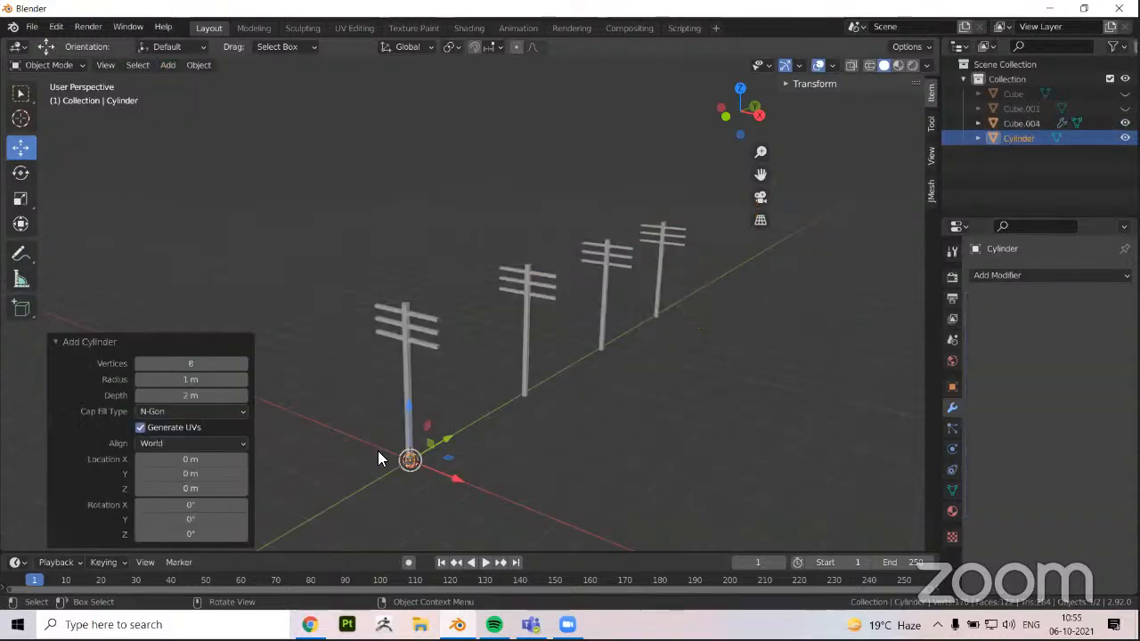
# Move the small cylinder up about 36.22 m along Z and about 7.46 m along X, beside the first pole's crossbeams
pyautogui.scroll(1, 361, 462)
pyautogui.keyDown('shift'); pyautogui.moveTo(360, 460); pyautogui.dragTo(405, 432, button='middle'); pyautogui.keyUp('shift')
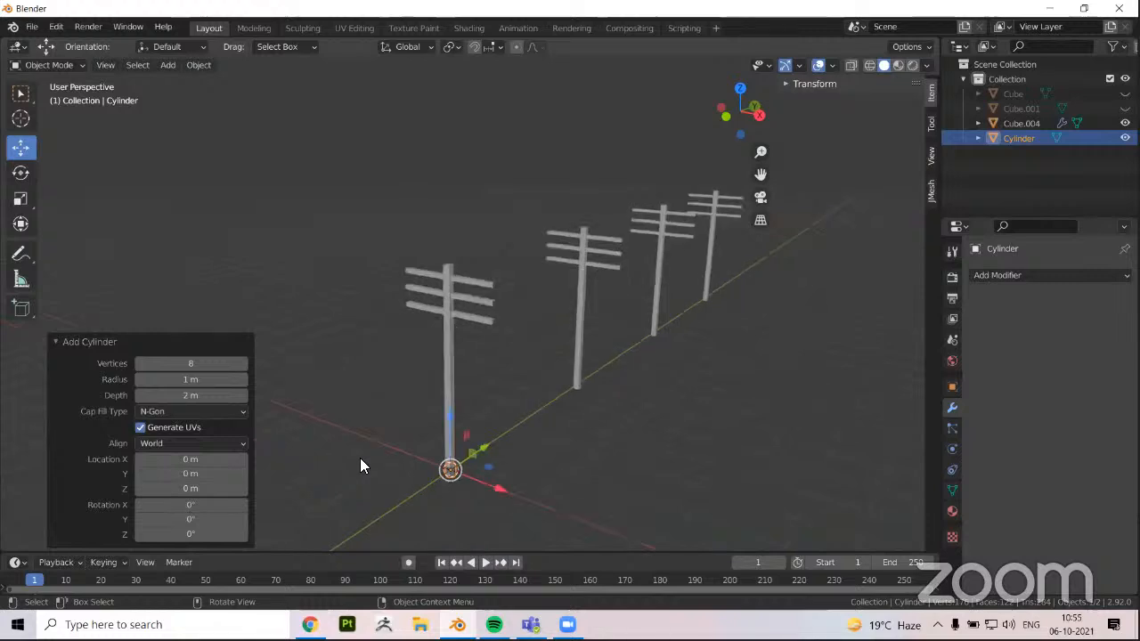
pyautogui.press('g')
pyautogui.press('z')
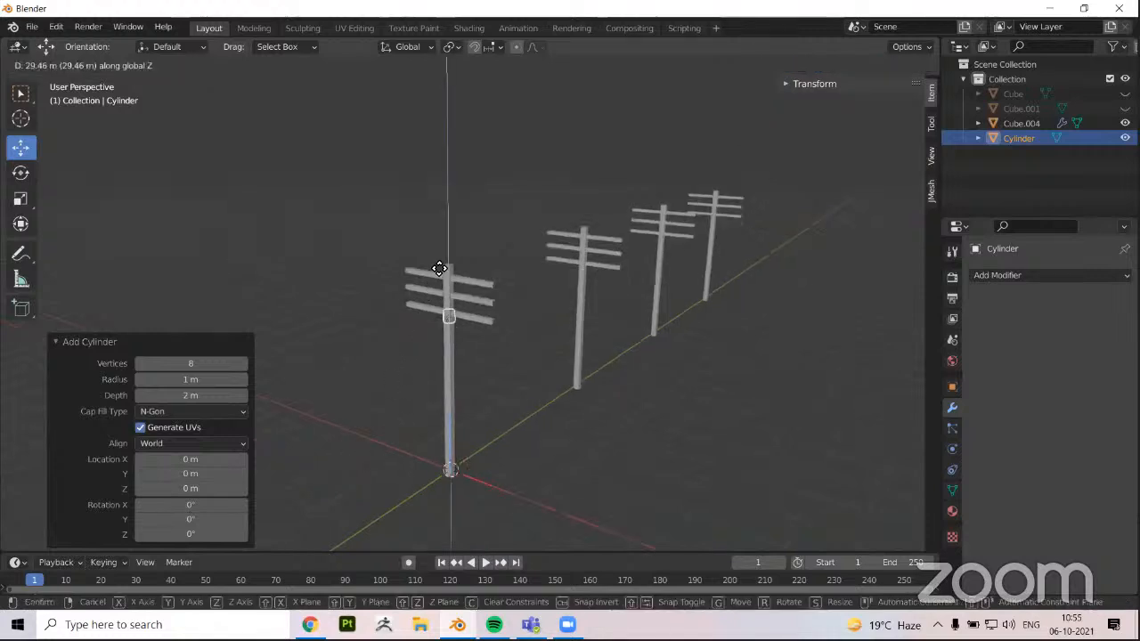
pyautogui.click(399, 292)
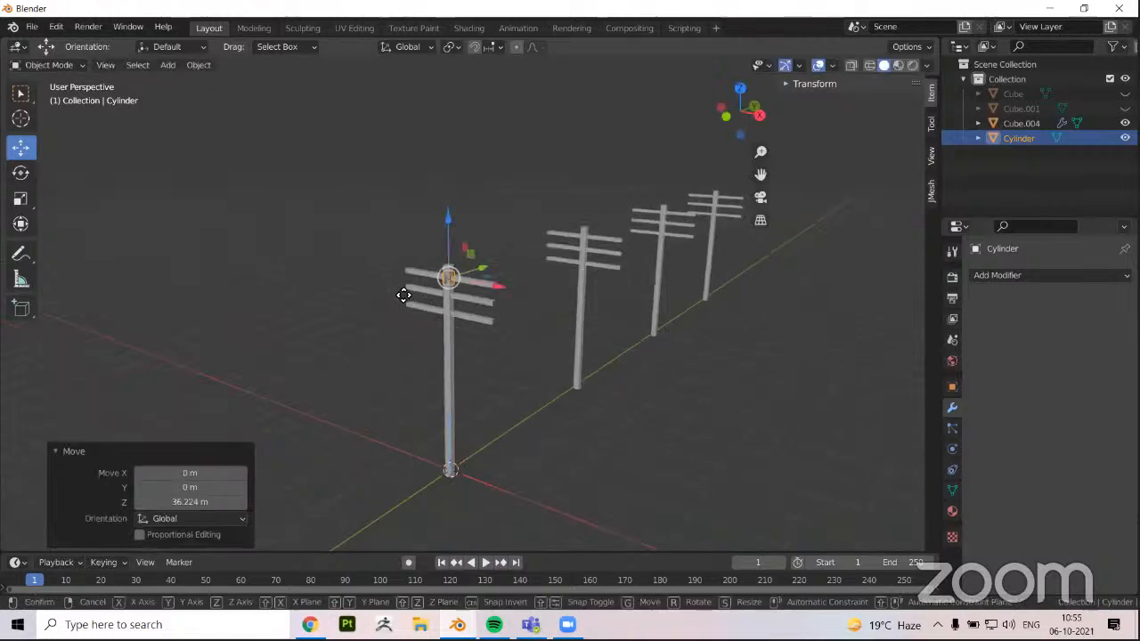
pyautogui.press('x')
pyautogui.click(448, 302)
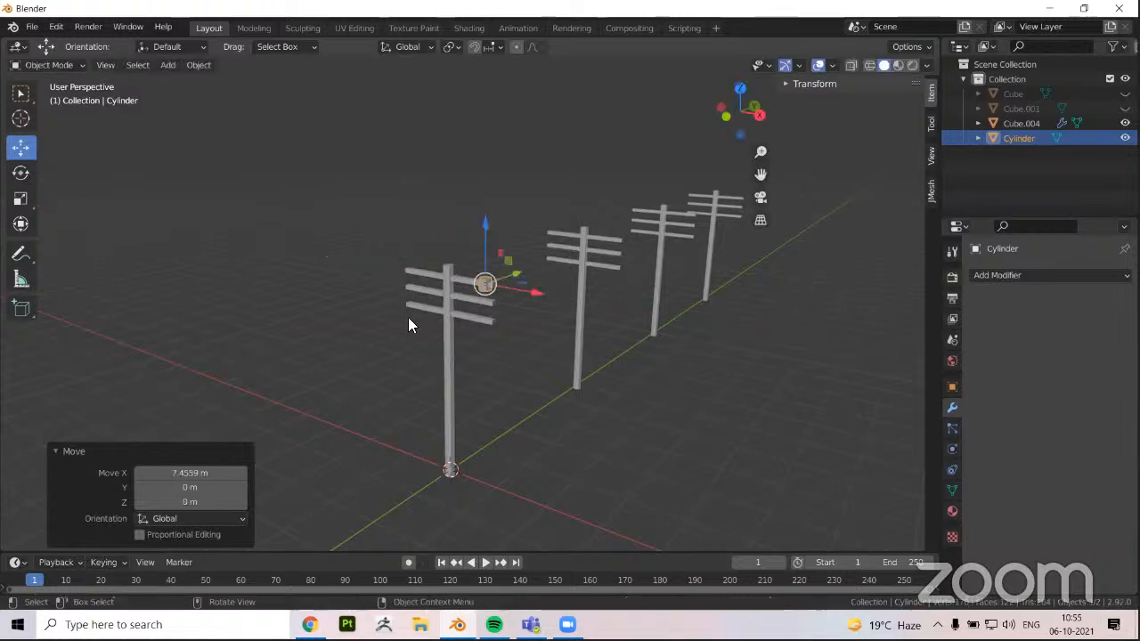
# Rotate the small cylinder by about -61.1° around X and display its transform values
pyautogui.moveTo(163, 260); pyautogui.dragTo(128, 274, button='middle')
pyautogui.scroll(2, 127, 274)
pyautogui.click(26, 169)
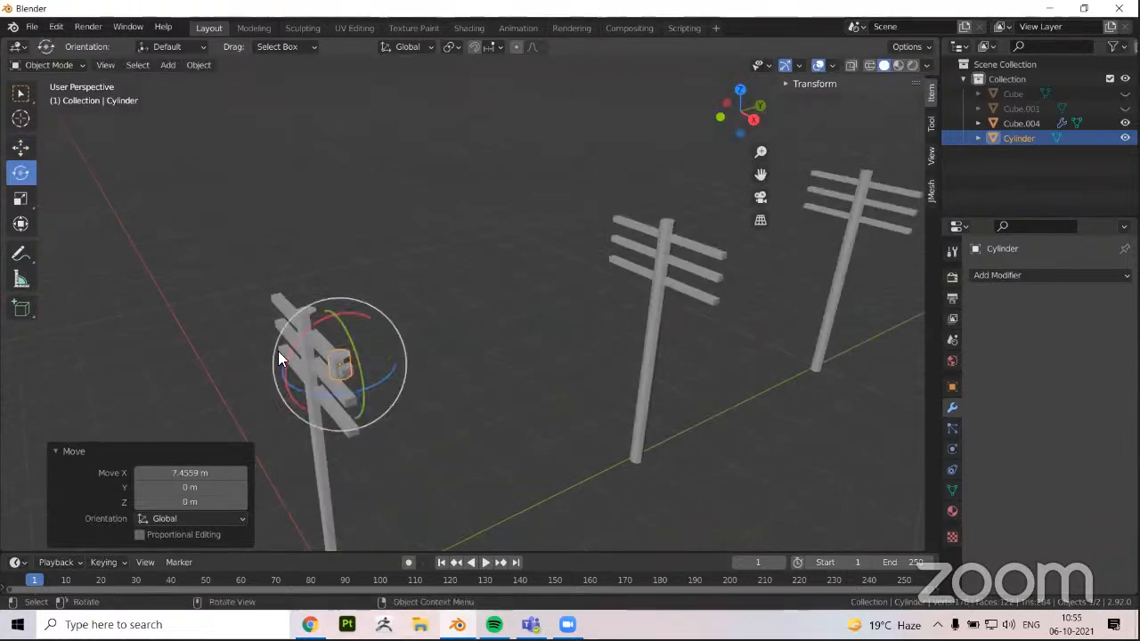
pyautogui.scroll(2, 244, 352)
pyautogui.moveTo(273, 346); pyautogui.dragTo(859, 82)
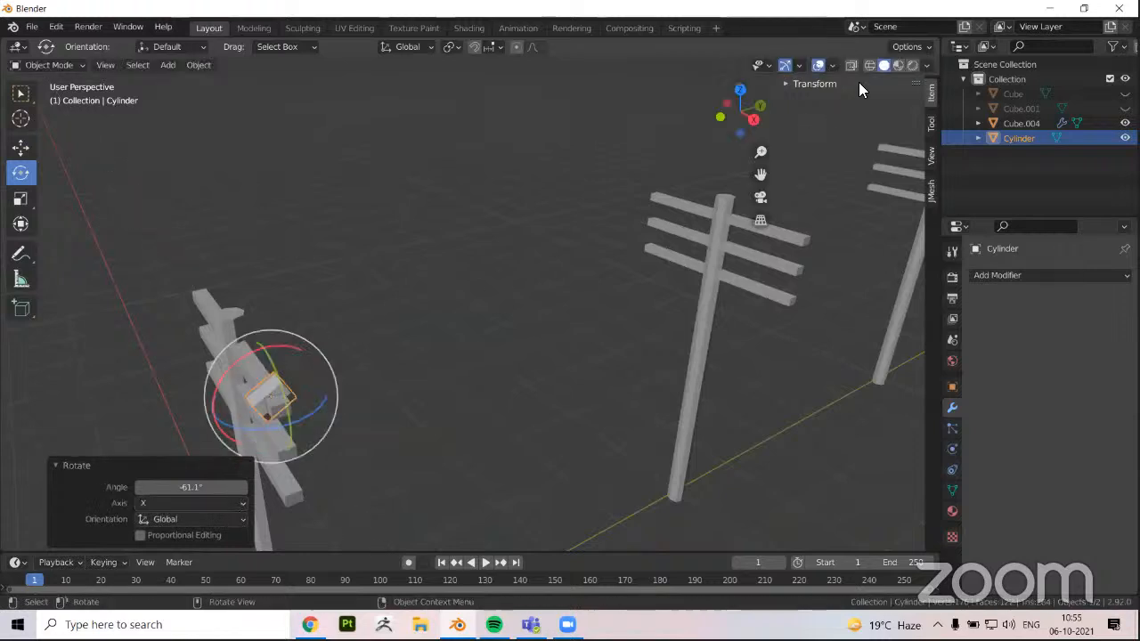
pyautogui.click(782, 84)
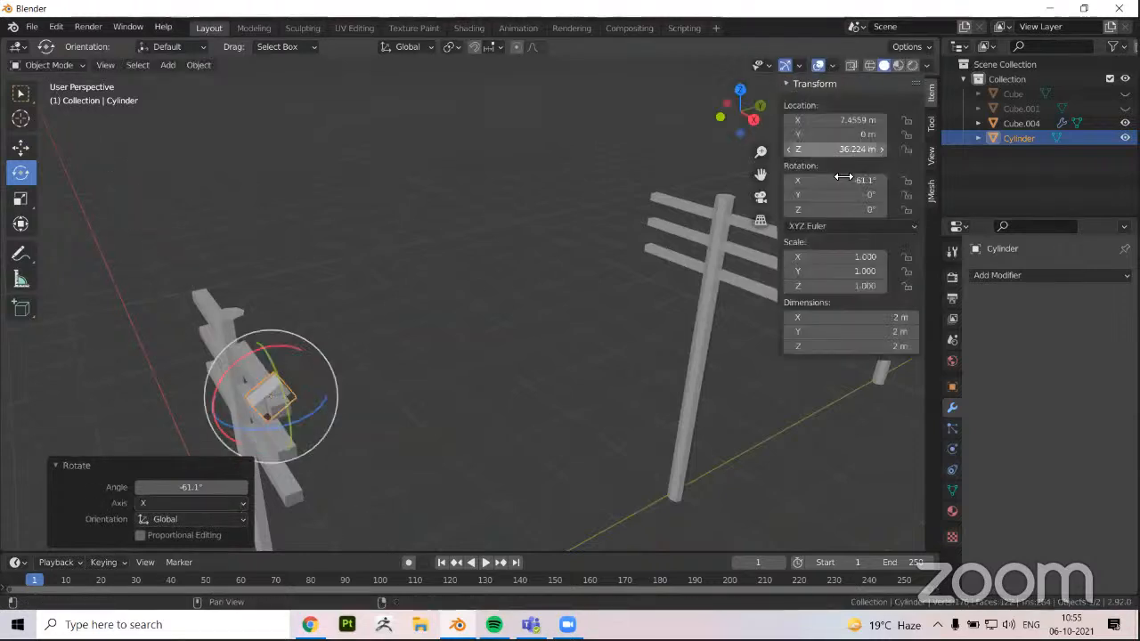
# Set the small cylinder's X rotation to 90° and scale it uniformly to about 0.31
pyautogui.click(842, 179)
pyautogui.write('90')
pyautogui.press('Return')
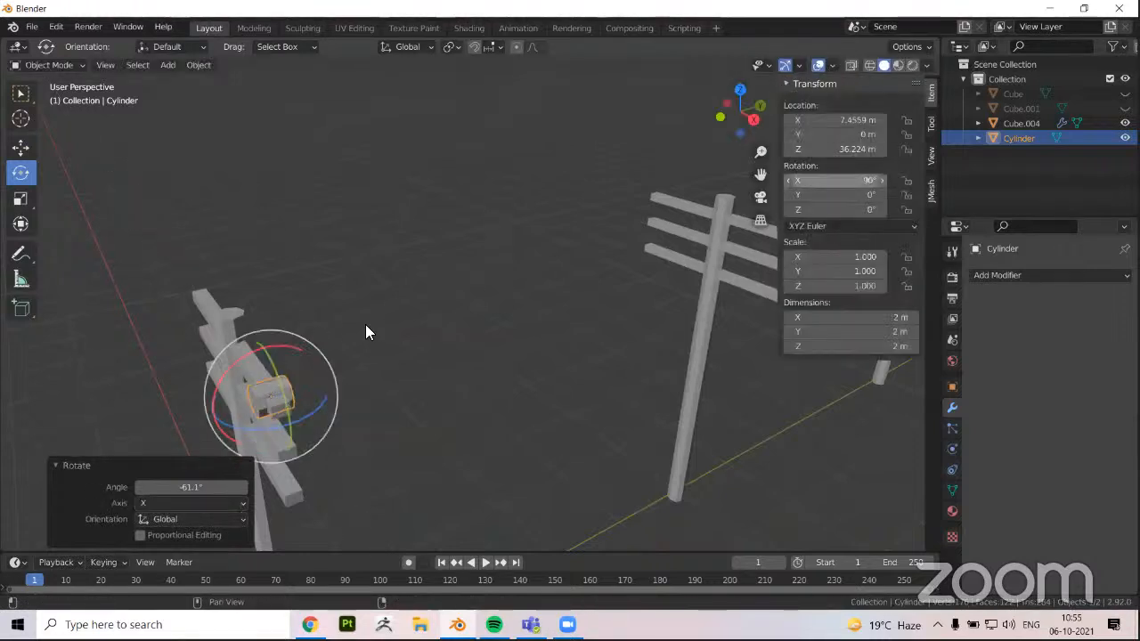
pyautogui.press('KP_Decimal')
pyautogui.press('s')
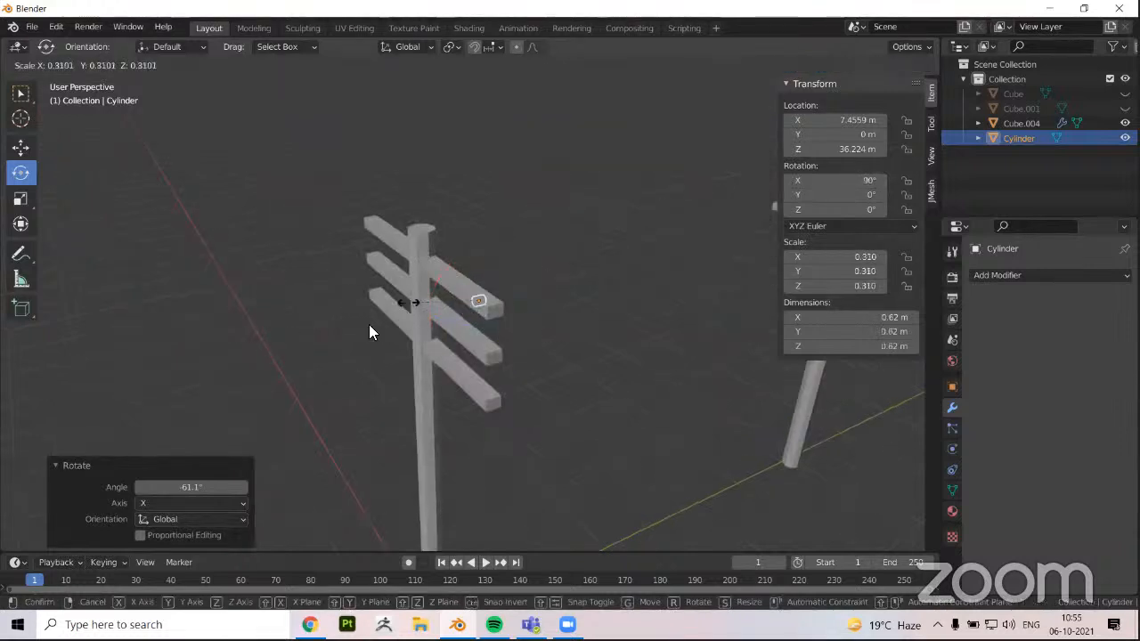
# Move the small cylinder along Y to about 0.73 m so it sits against the first pole's top crossbeam
pyautogui.click(22, 143)
pyautogui.moveTo(22, 143); pyautogui.dragTo(61, 183, button='middle')
pyautogui.press('g')
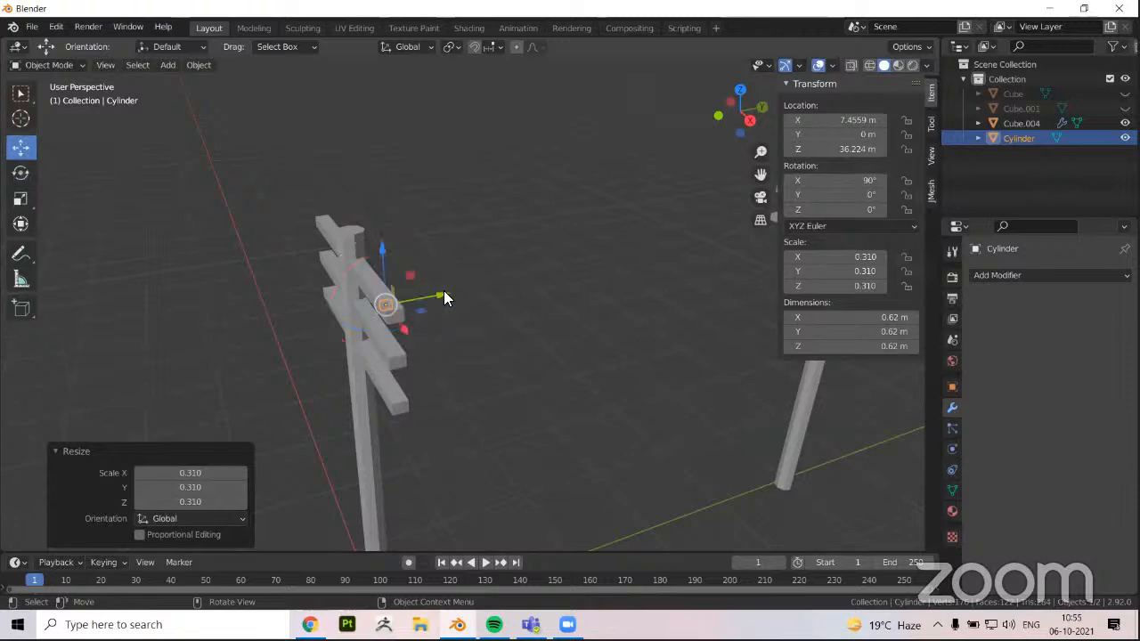
pyautogui.moveTo(443, 290); pyautogui.dragTo(481, 288)
pyautogui.click(329, 296)
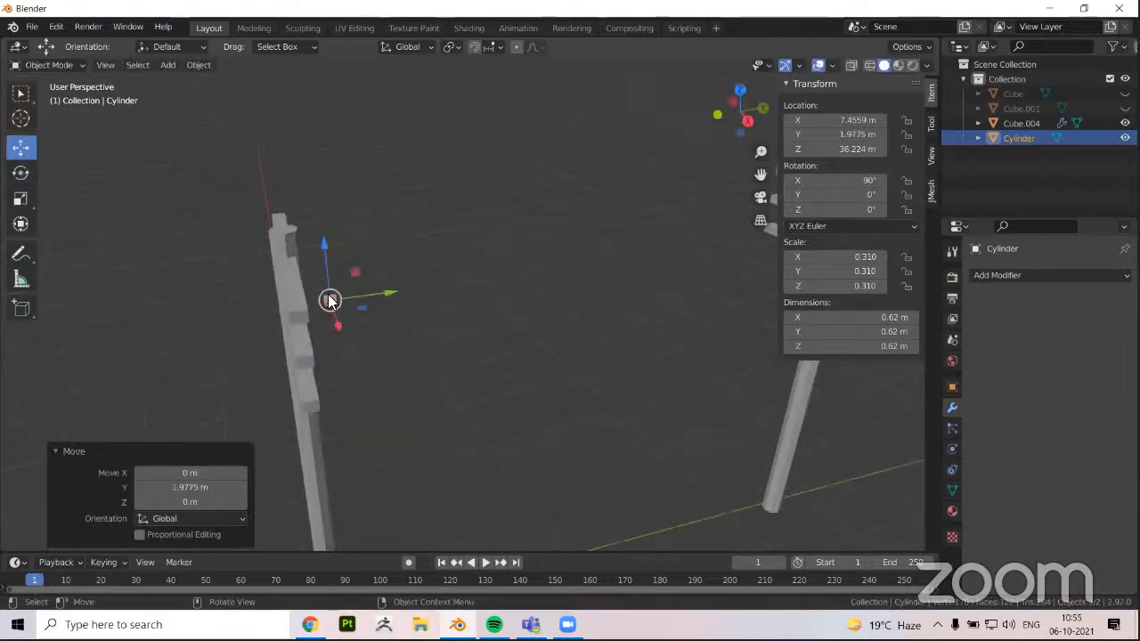
pyautogui.scroll(2, 298, 287)
pyautogui.moveTo(289, 292); pyautogui.dragTo(242, 308)
# Extend the cylinder's end face along Y to the second pole, making a wire about 49.3 m long
pyautogui.press('Tab')
pyautogui.moveTo(268, 296); pyautogui.dragTo(359, 265, button='middle')
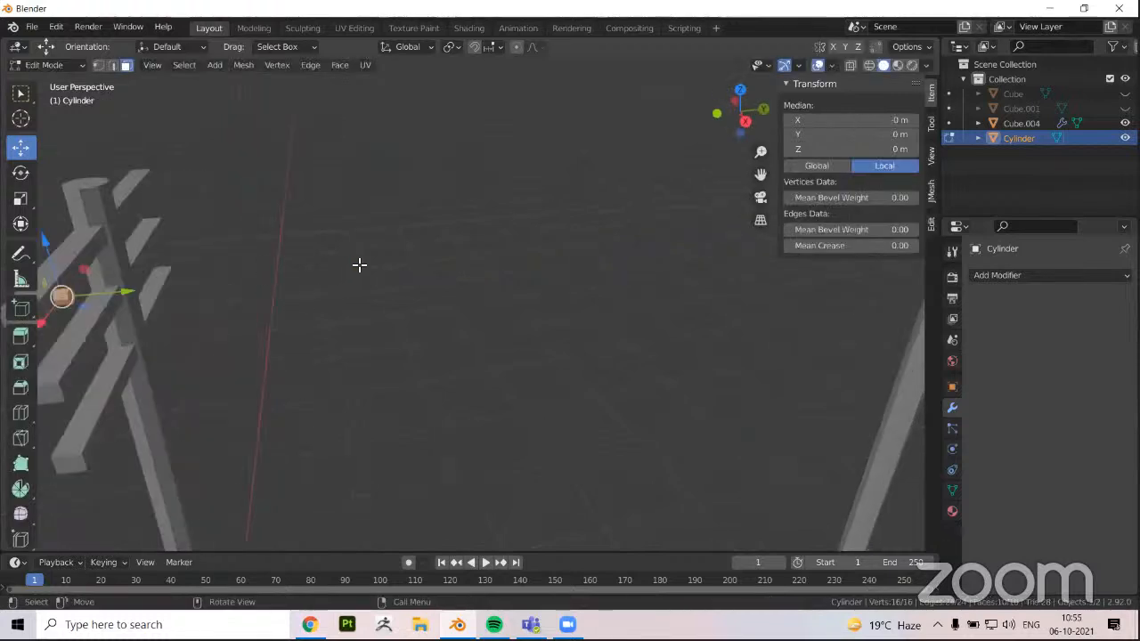
pyautogui.moveTo(145, 249); pyautogui.dragTo(183, 236, button='middle')
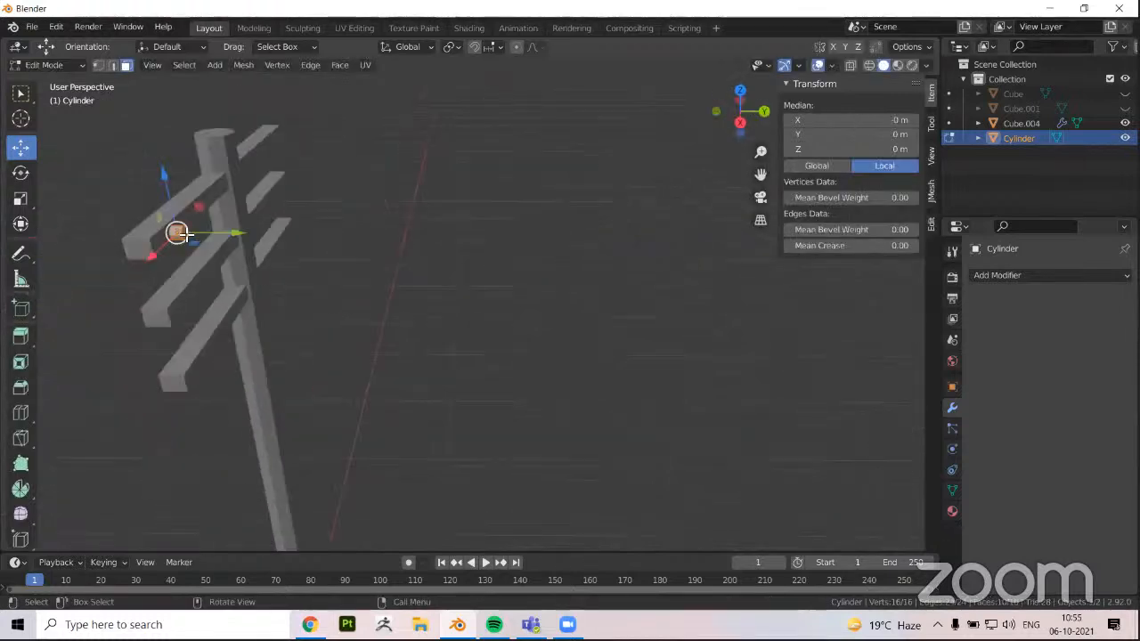
pyautogui.click(187, 242)
pyautogui.scroll(-5, 351, 333)
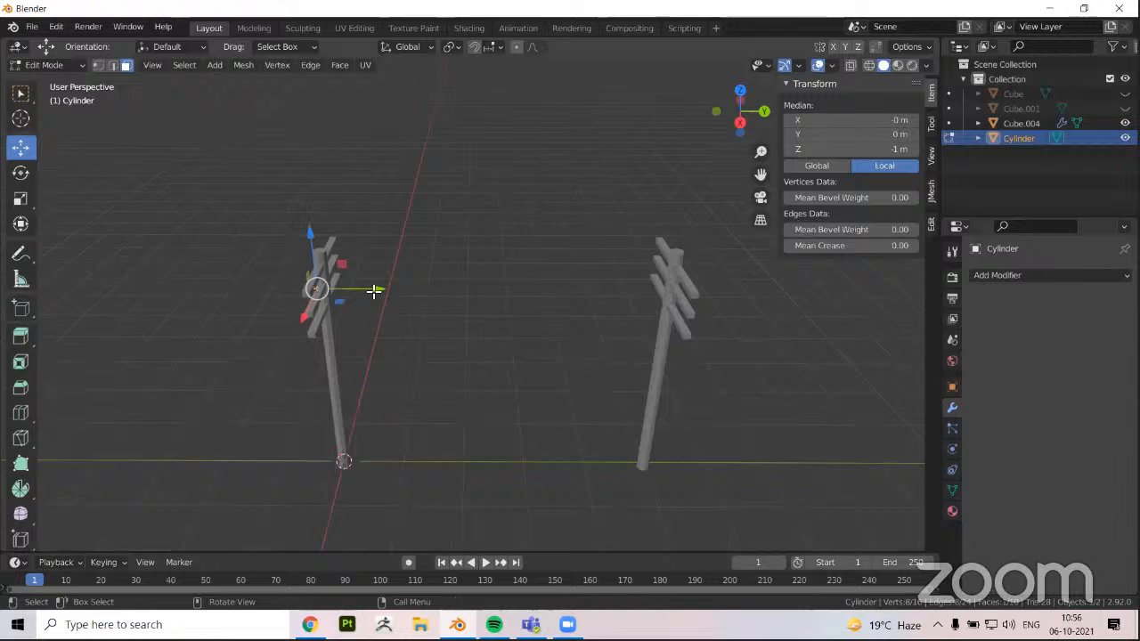
pyautogui.moveTo(374, 292); pyautogui.dragTo(745, 303)
pyautogui.moveTo(516, 326); pyautogui.dragTo(678, 194, button='middle')
pyautogui.press('Tab')
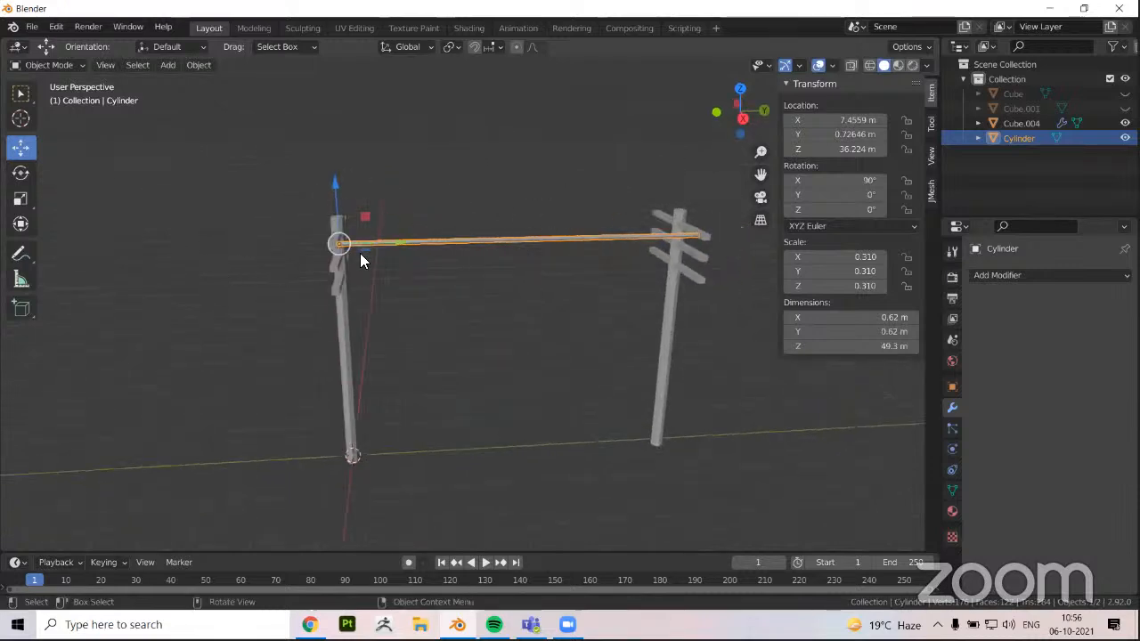
# Add a centred loop cut across the wire and lower it about 5.18 m along Z
pyautogui.click(742, 118)
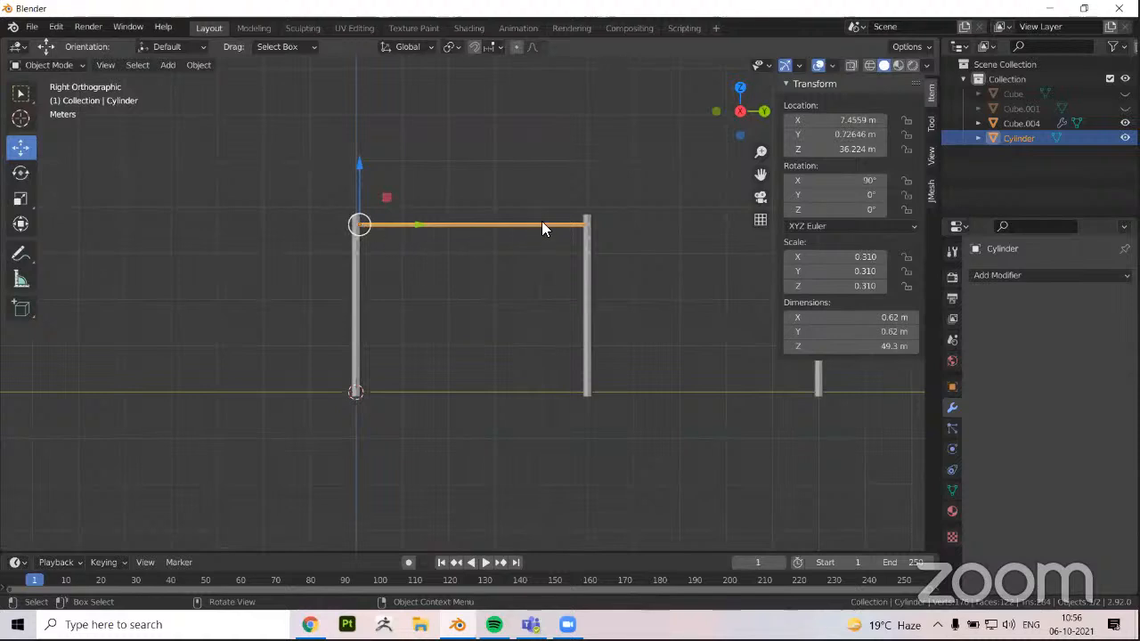
pyautogui.moveTo(419, 224); pyautogui.dragTo(466, 260, button='middle')
pyautogui.click(458, 217)
pyautogui.click(502, 277)
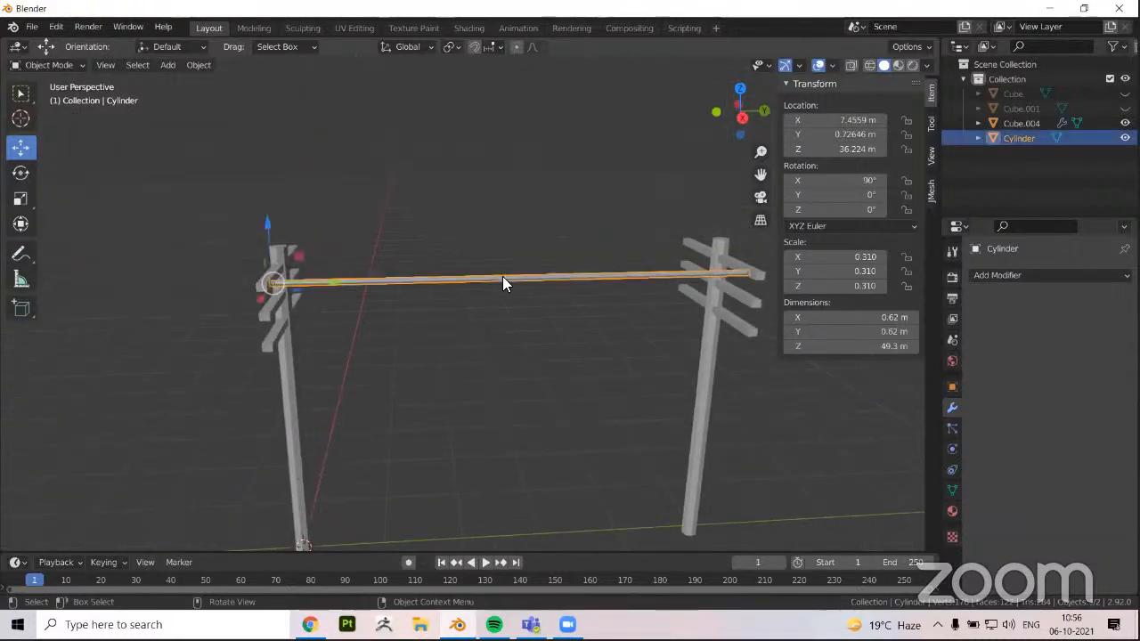
pyautogui.press('Tab')
pyautogui.scroll(2, 508, 279)
pyautogui.hotkey('ctrl', 'r')
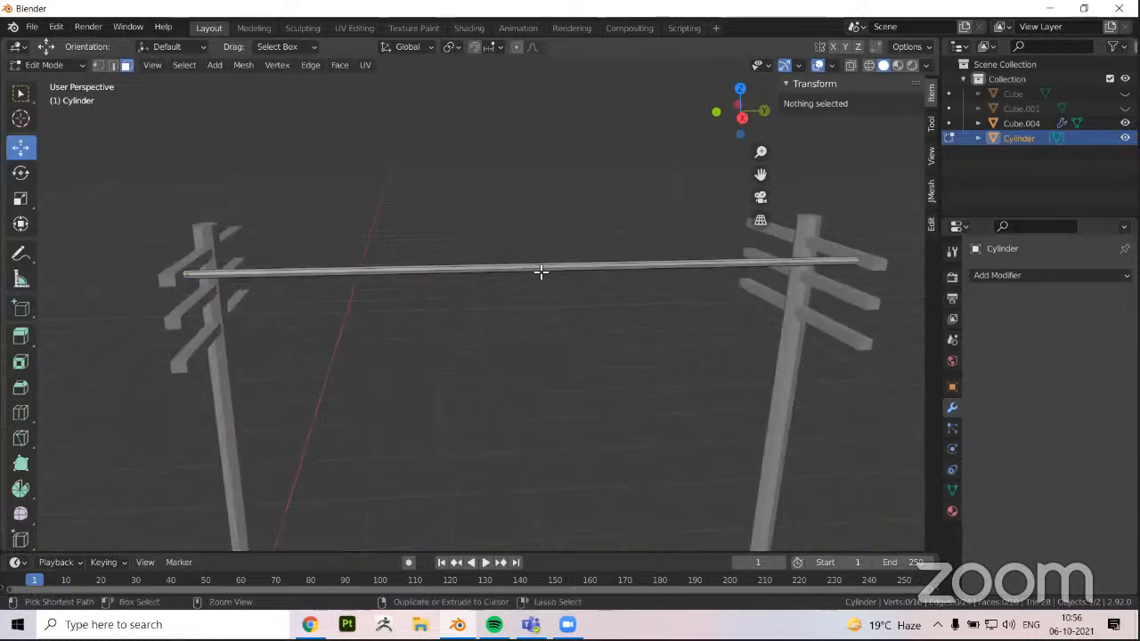
pyautogui.click(538, 269)
pyautogui.rightClick(525, 250)
pyautogui.moveTo(538, 223); pyautogui.dragTo(544, 286)
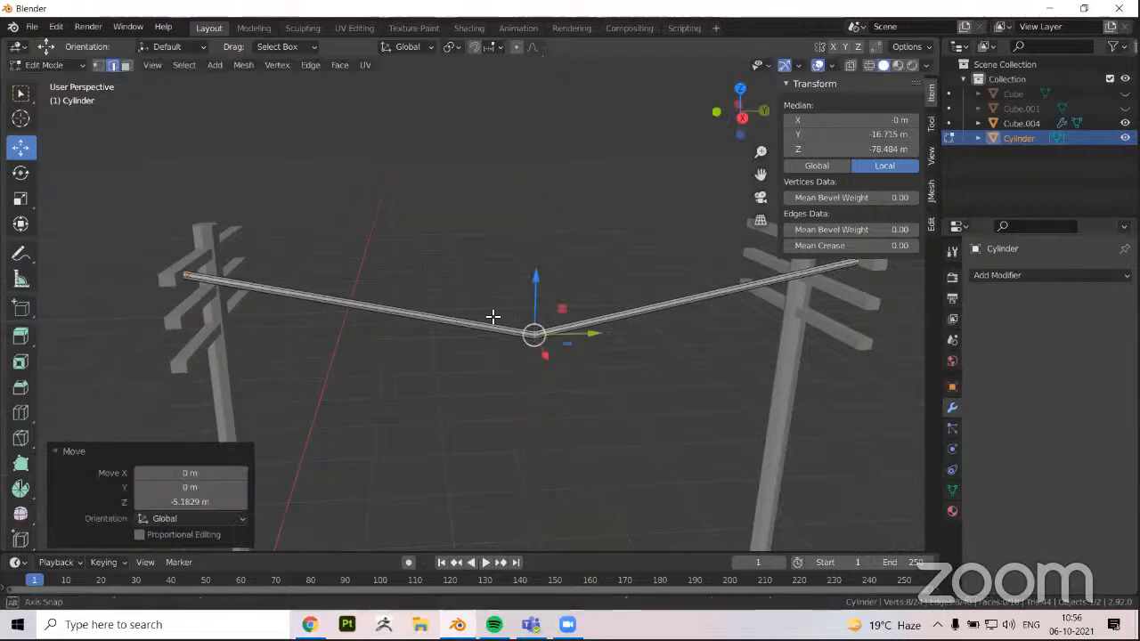
# Hide every object except the wire, reveal all objects again and reselect the wire
pyautogui.moveTo(493, 317); pyautogui.dragTo(473, 290, button='middle')
pyautogui.click(350, 226)
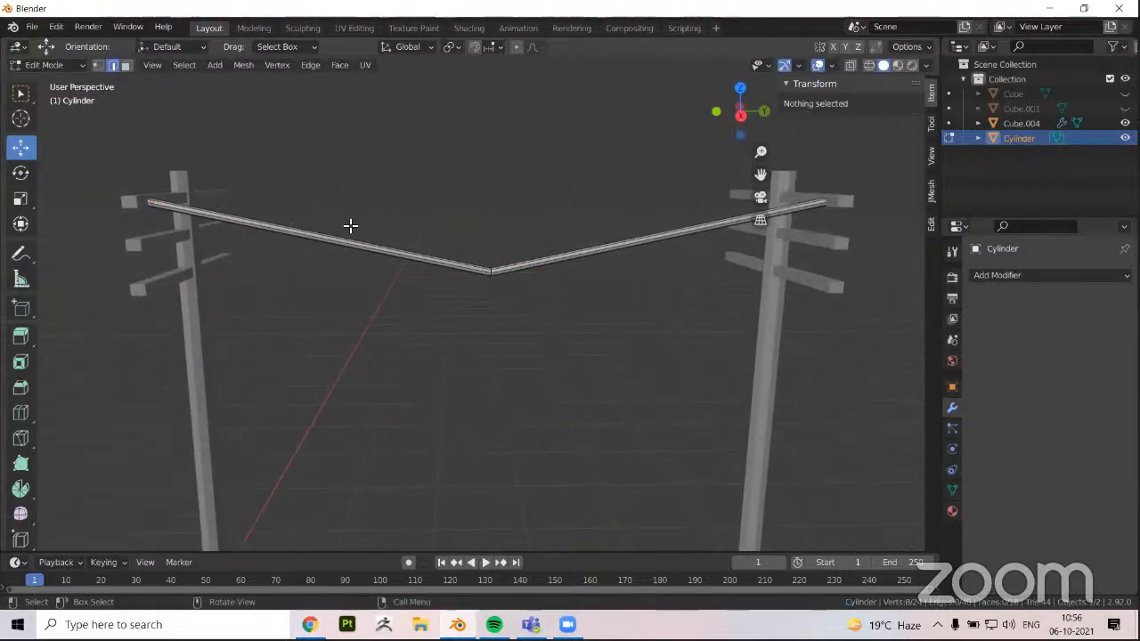
pyautogui.moveTo(357, 240); pyautogui.dragTo(408, 255, button='middle')
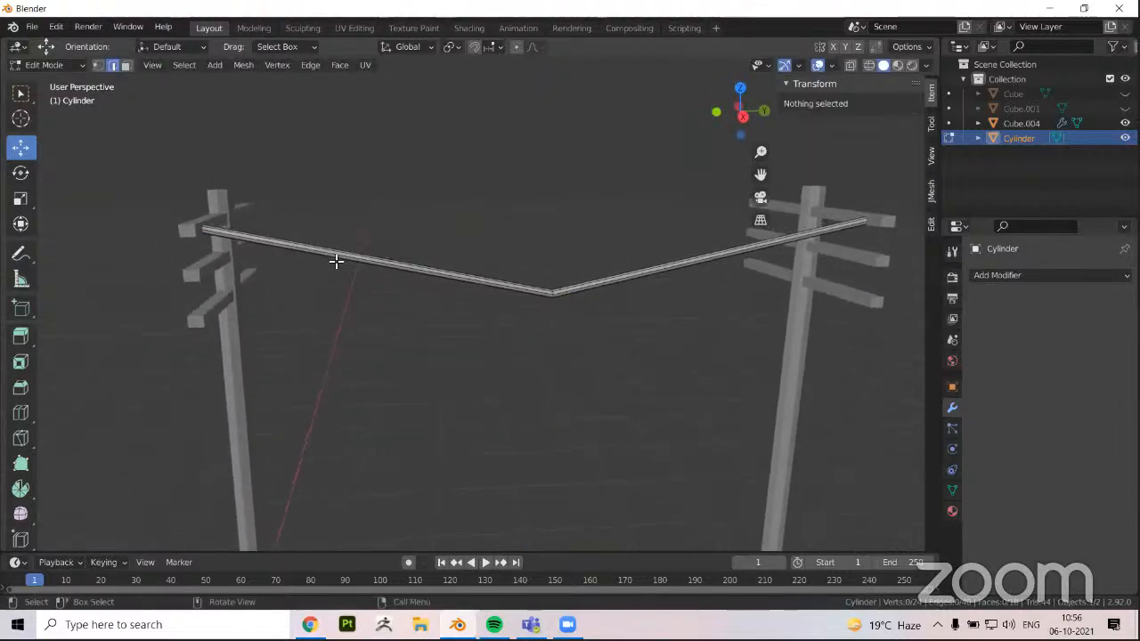
pyautogui.press('Tab')
pyautogui.hotkey('shift', 'h')
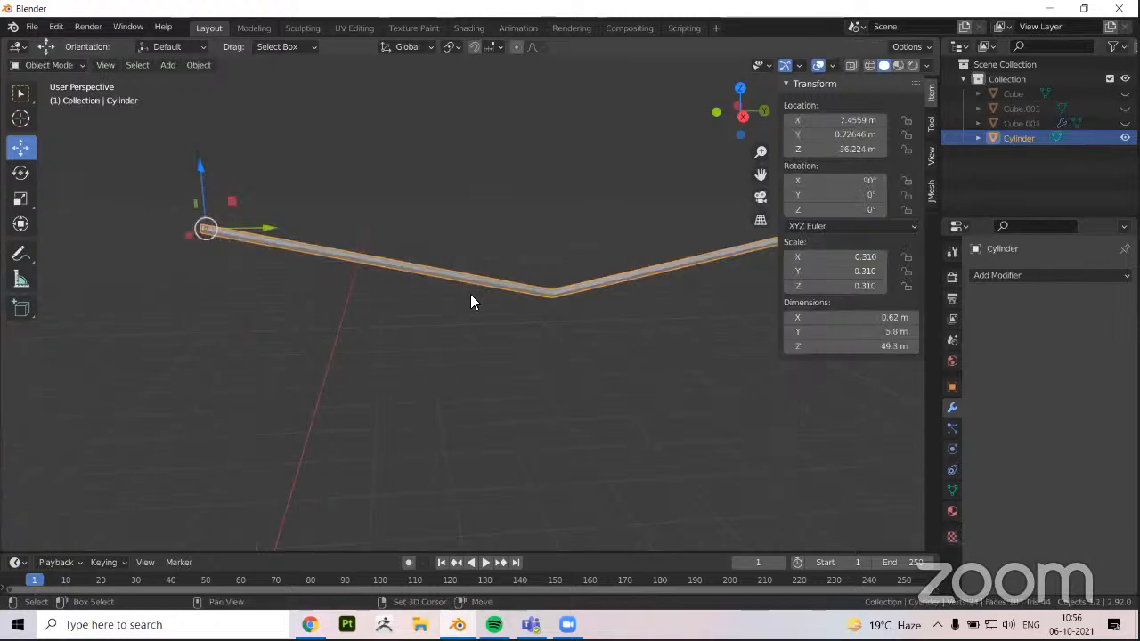
pyautogui.moveTo(470, 298); pyautogui.dragTo(376, 361, button='middle')
pyautogui.click(376, 352)
pyautogui.hotkey('alt', 'h')
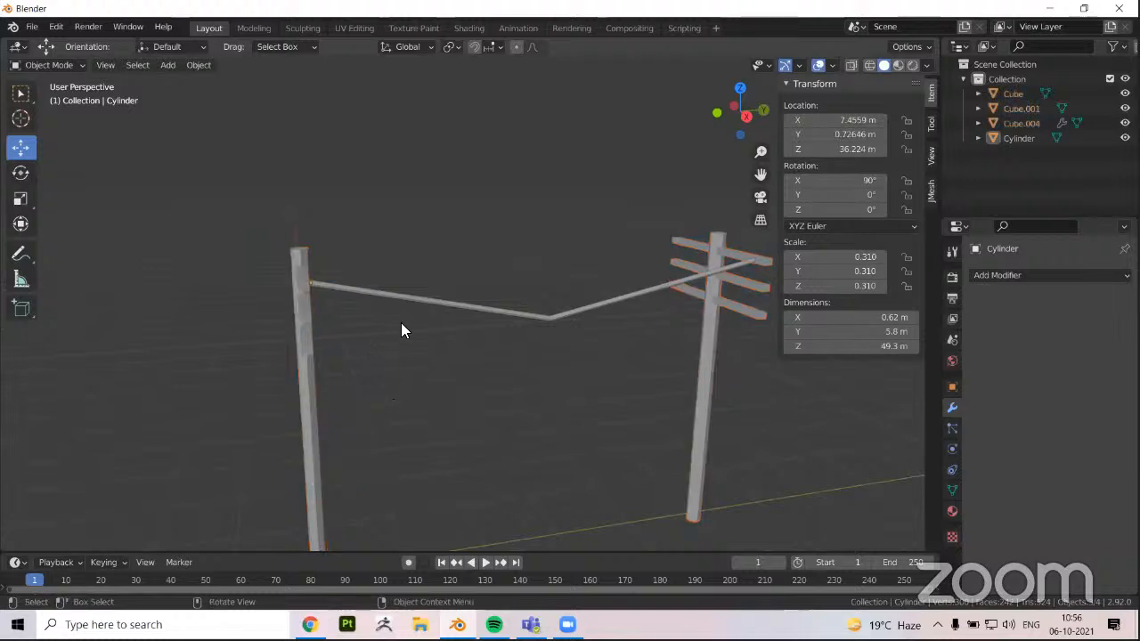
pyautogui.moveTo(401, 322); pyautogui.dragTo(473, 314, button='middle')
pyautogui.click(475, 315)
# Collapse the transform values and isolate the wire by hiding all other objects
pyautogui.click(787, 84)
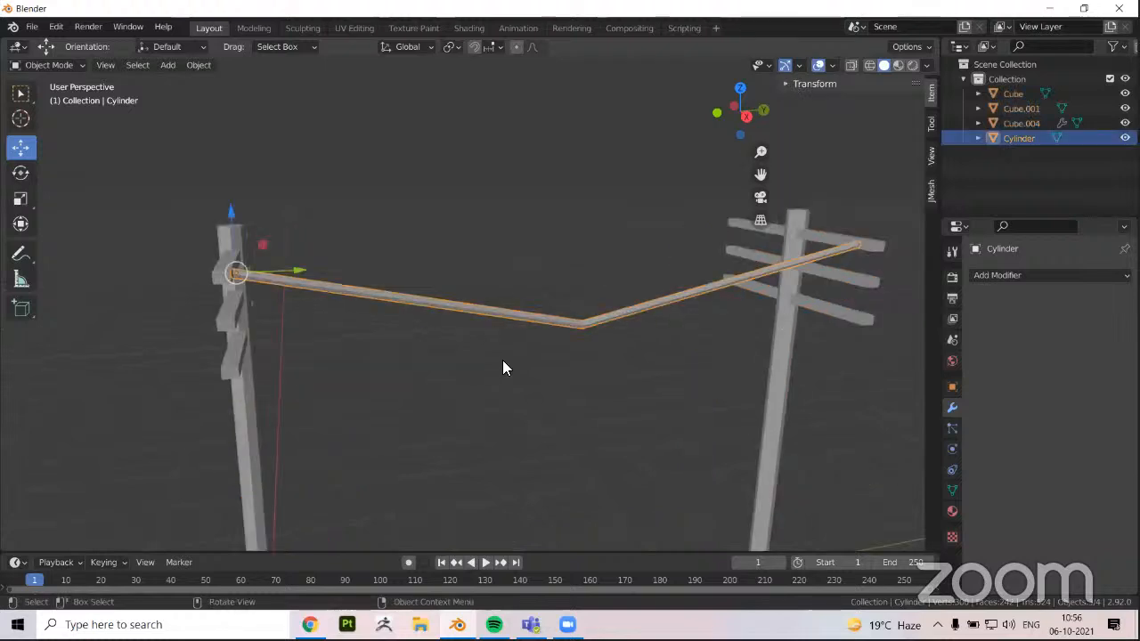
pyautogui.moveTo(533, 338); pyautogui.dragTo(559, 325, button='middle')
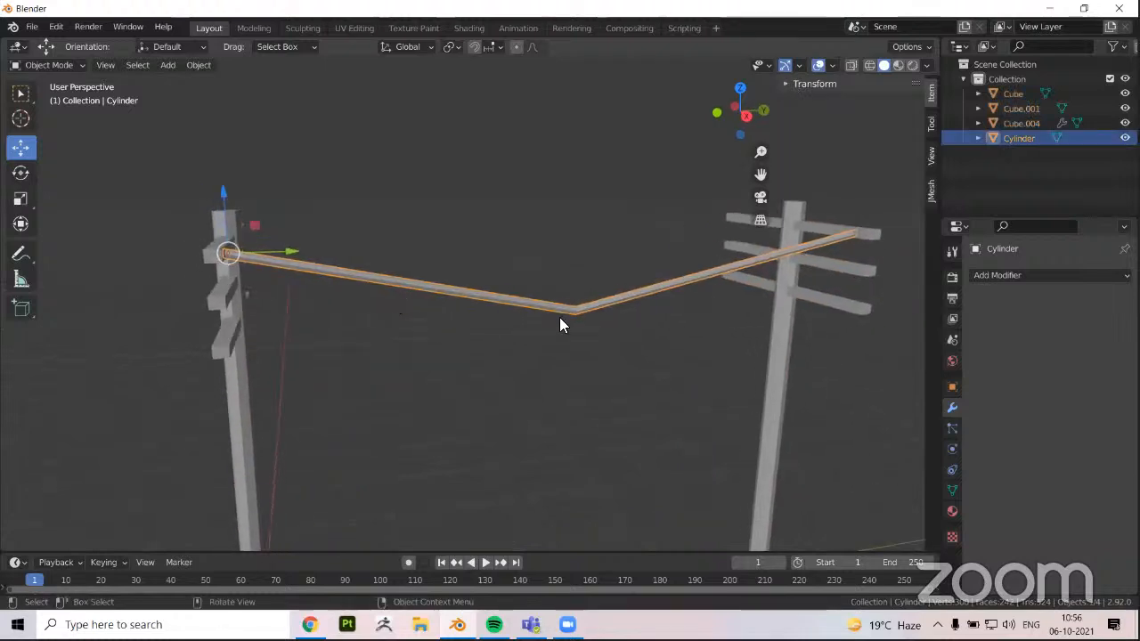
pyautogui.moveTo(395, 303); pyautogui.dragTo(326, 282, button='middle')
pyautogui.press('/')
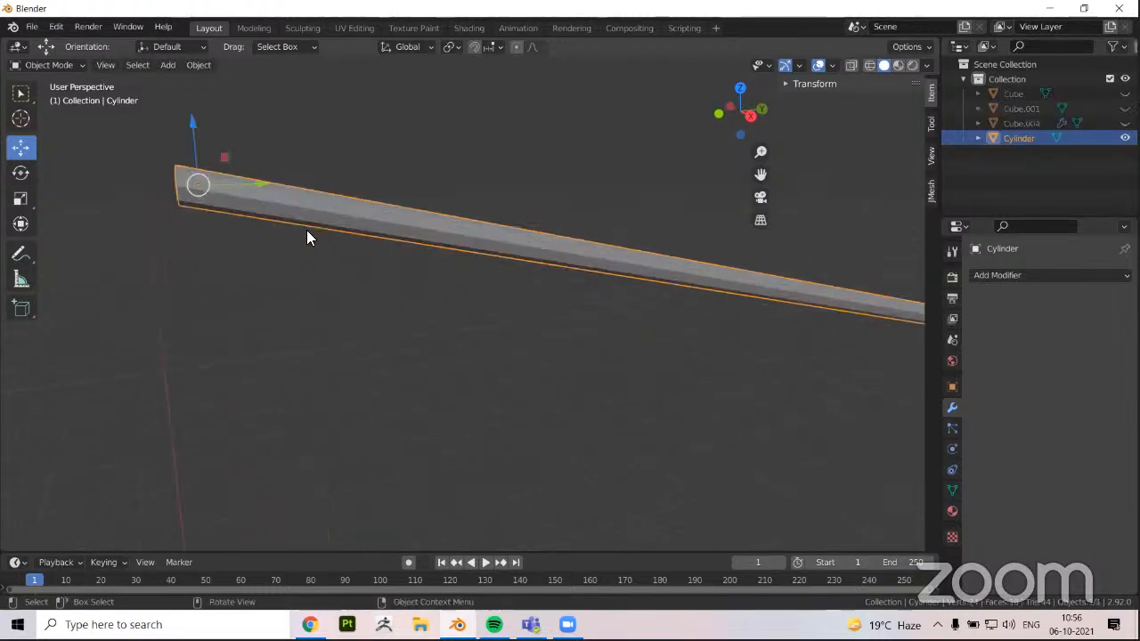
pyautogui.keyDown('shift'); pyautogui.moveTo(180, 194); pyautogui.dragTo(414, 249, button='middle'); pyautogui.keyUp('shift')
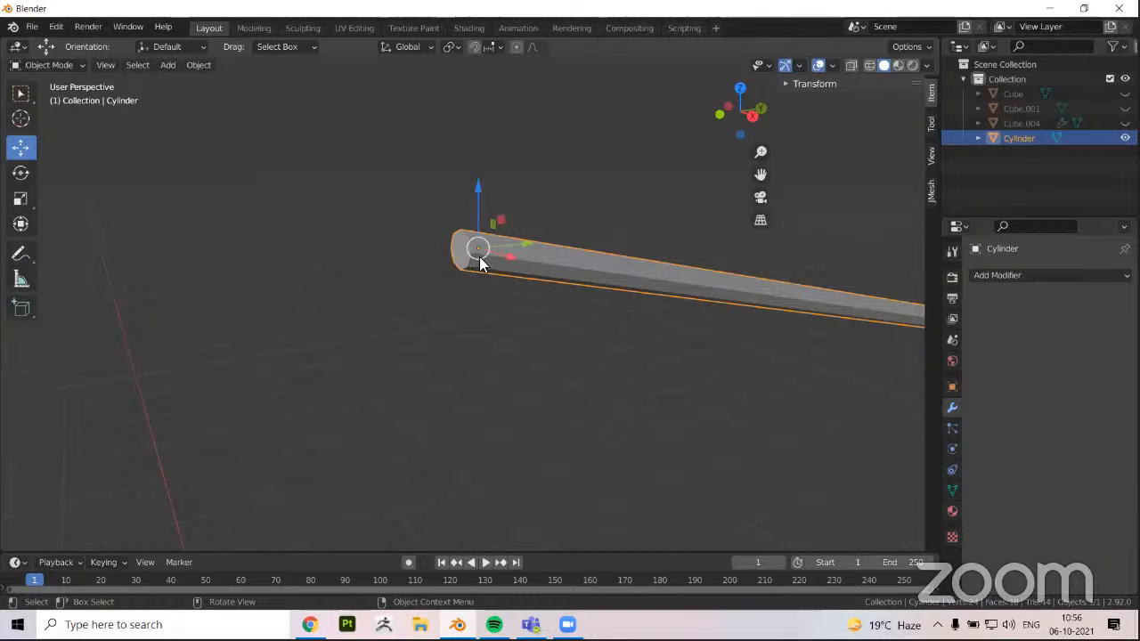
# Delete the cap faces at both ends of the wire, leaving an open tube
pyautogui.press('Tab')
pyautogui.moveTo(465, 256); pyautogui.dragTo(279, 219, button='middle')
pyautogui.keyDown('shift'); pyautogui.click(267, 220); pyautogui.keyUp('shift')
pyautogui.press('x')
pyautogui.click(263, 218)
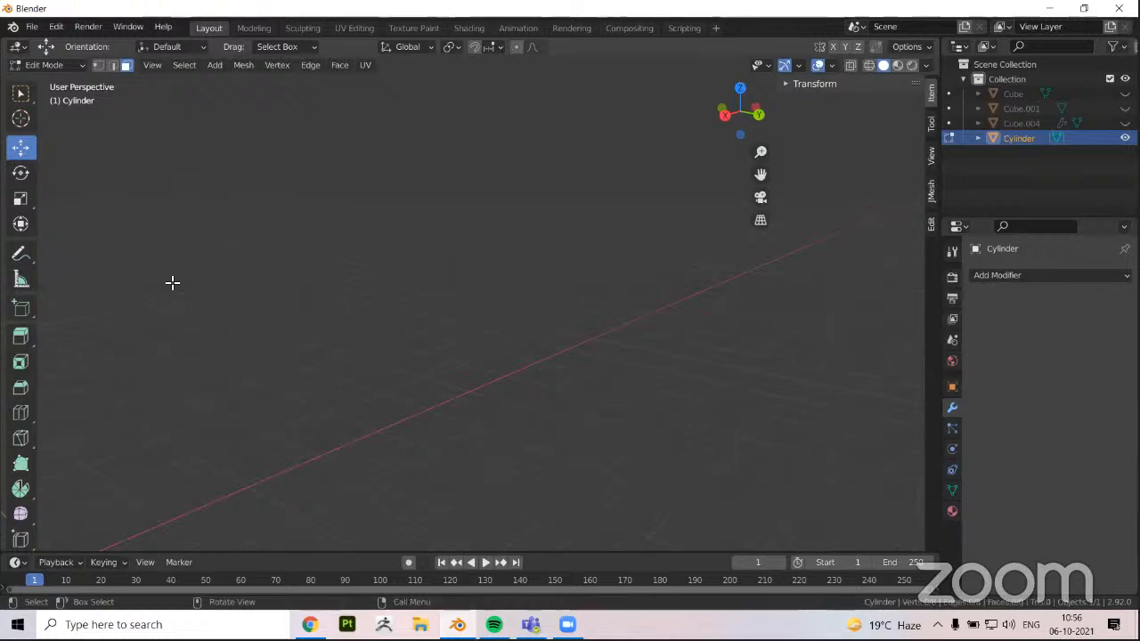
pyautogui.moveTo(173, 282); pyautogui.dragTo(208, 282, button='middle')
pyautogui.scroll(-5, 218, 285)
pyautogui.hotkey('ctrl', 'z')
pyautogui.press('x')
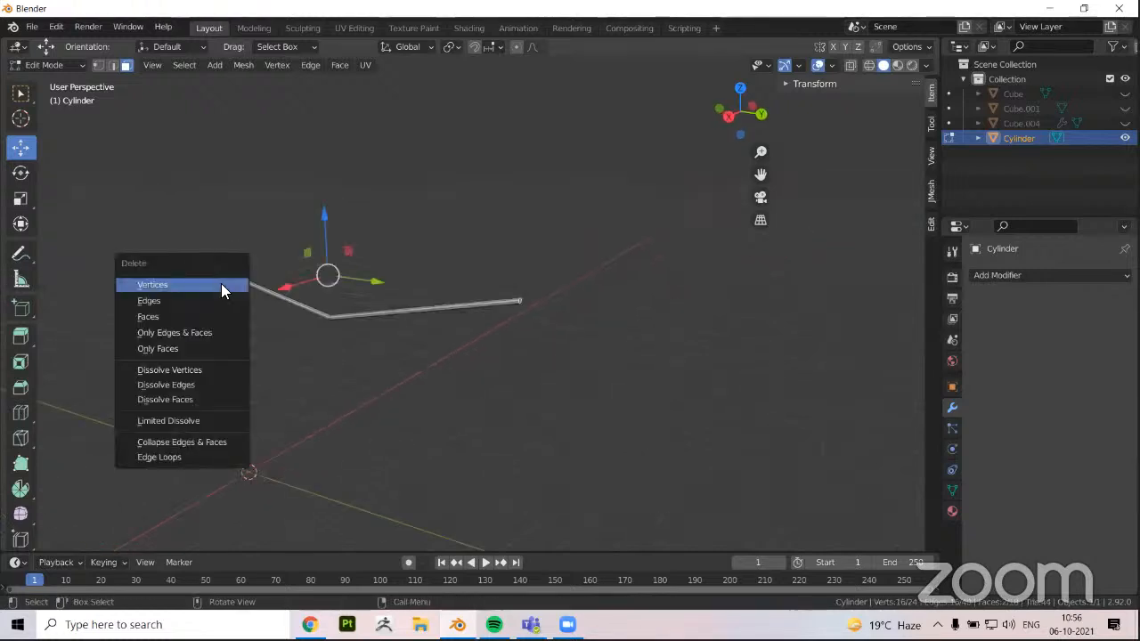
pyautogui.click(182, 317)
pyautogui.moveTo(255, 315); pyautogui.dragTo(320, 322, button='middle')
pyautogui.press('Tab')
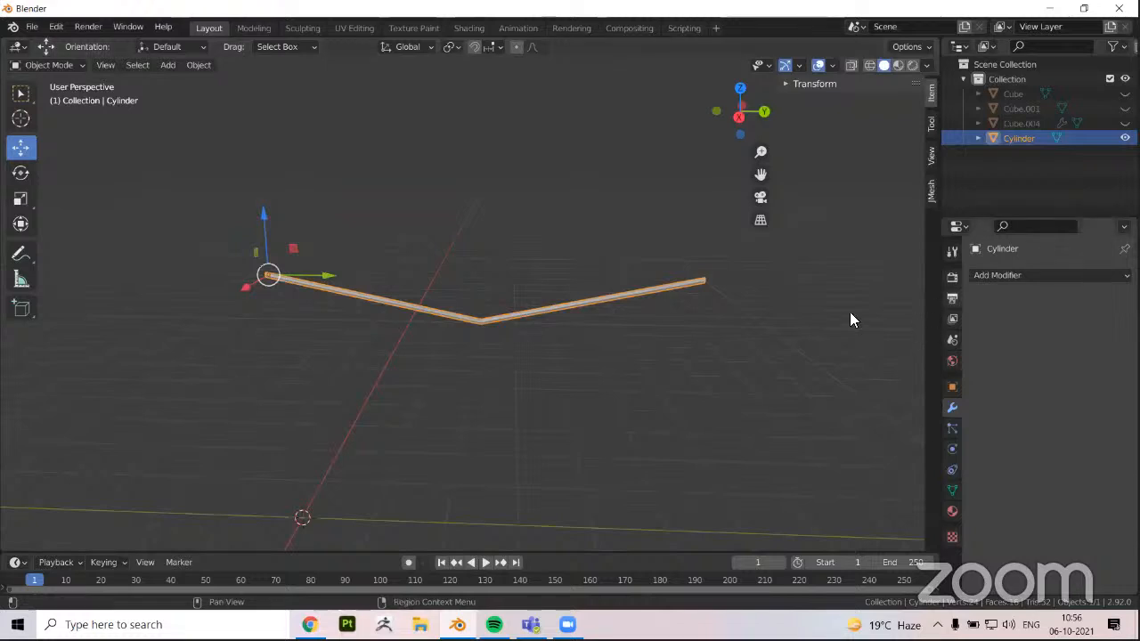
# Add a Subdivision Surface modifier to the wire and set its viewport levels to 4
pyautogui.click(1009, 275)
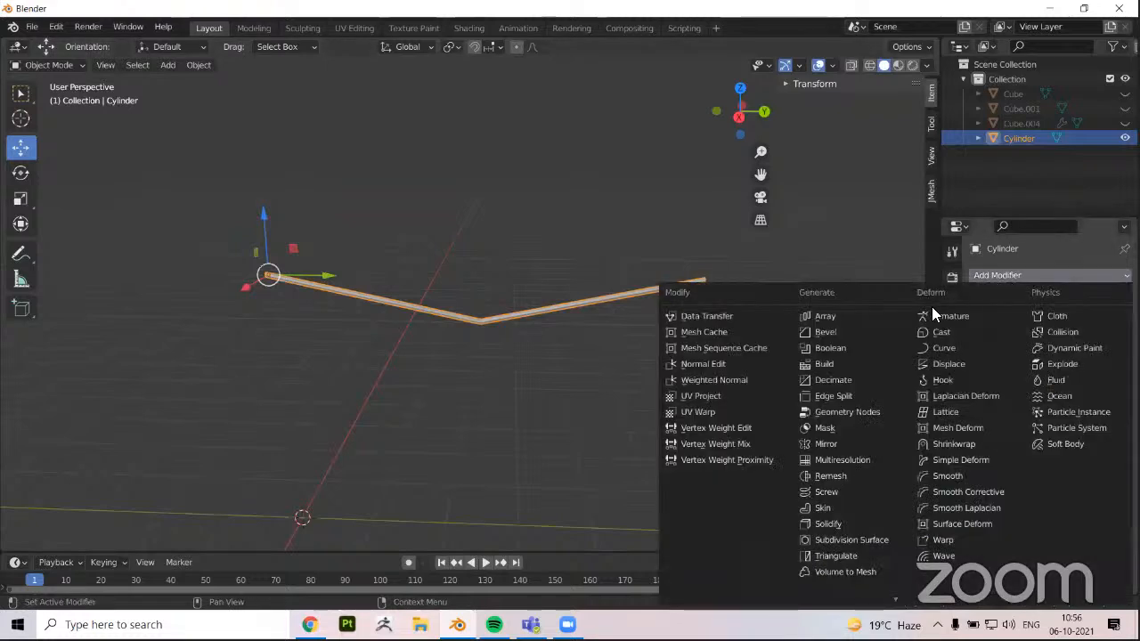
pyautogui.click(845, 539)
pyautogui.scroll(3, 487, 303)
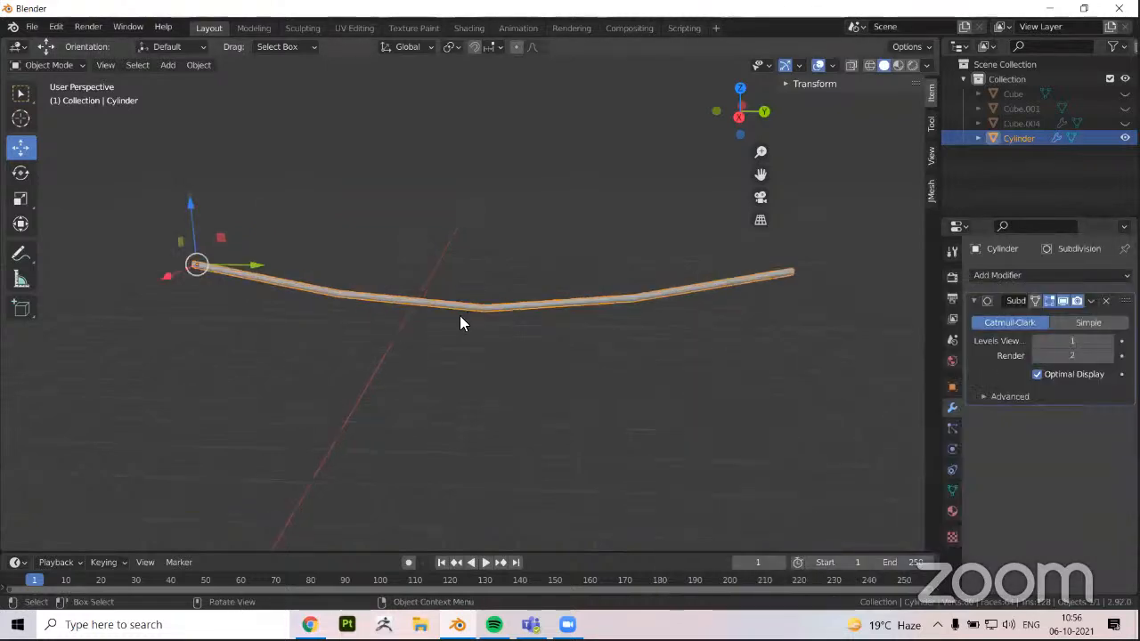
pyautogui.click(1109, 343)
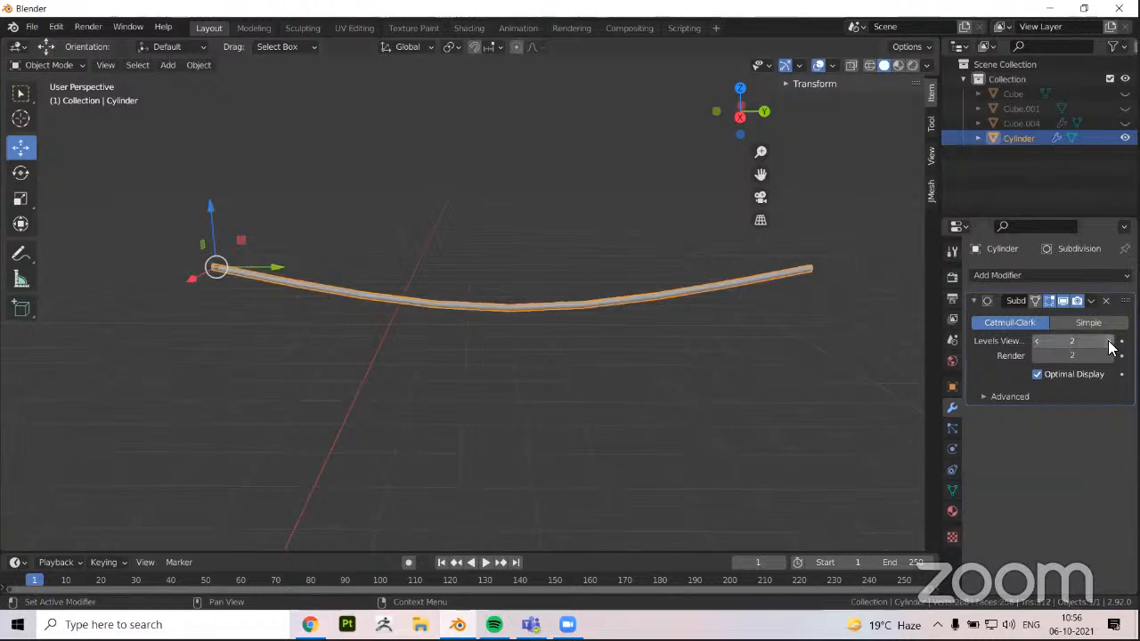
pyautogui.click(1110, 343)
pyautogui.click(1110, 343)
# Select the wire's middle edge loop and lower it about 4.96 m along Z for a deeper sag
pyautogui.press('Tab')
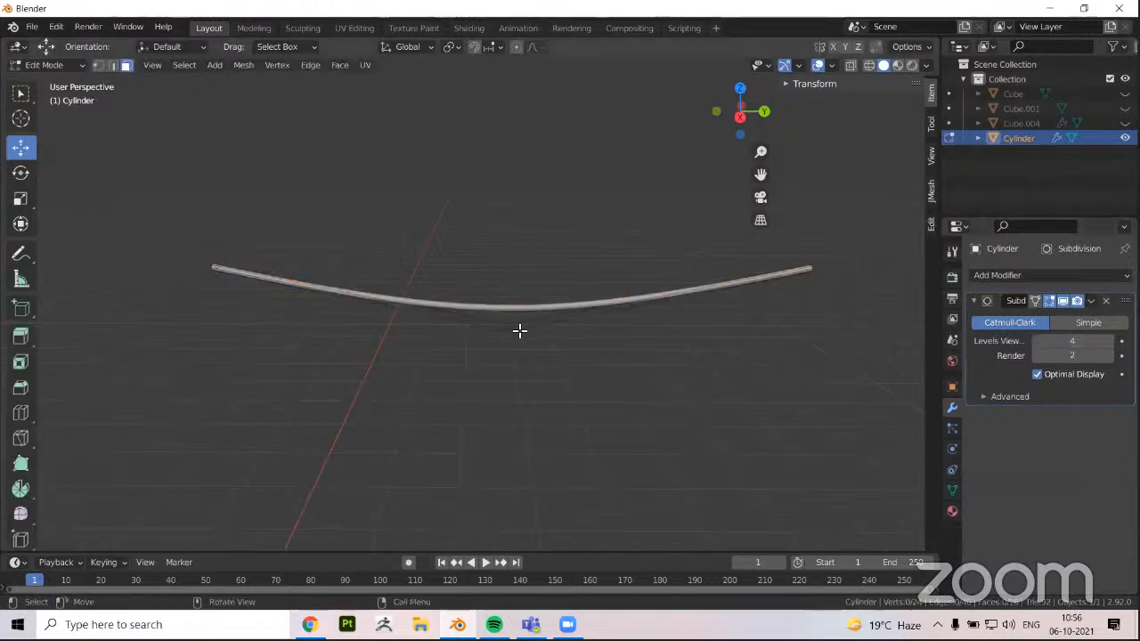
pyautogui.scroll(2, 514, 340)
pyautogui.press('2')
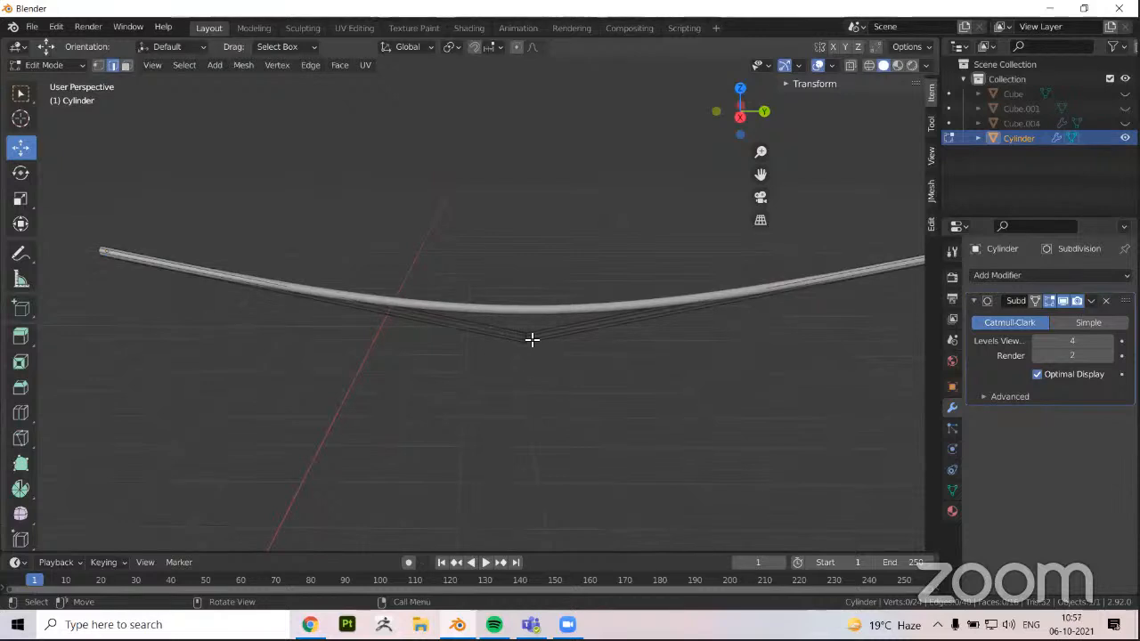
pyautogui.keyDown('alt'); pyautogui.click(529, 334); pyautogui.keyUp('alt')
pyautogui.scroll(1, 539, 351)
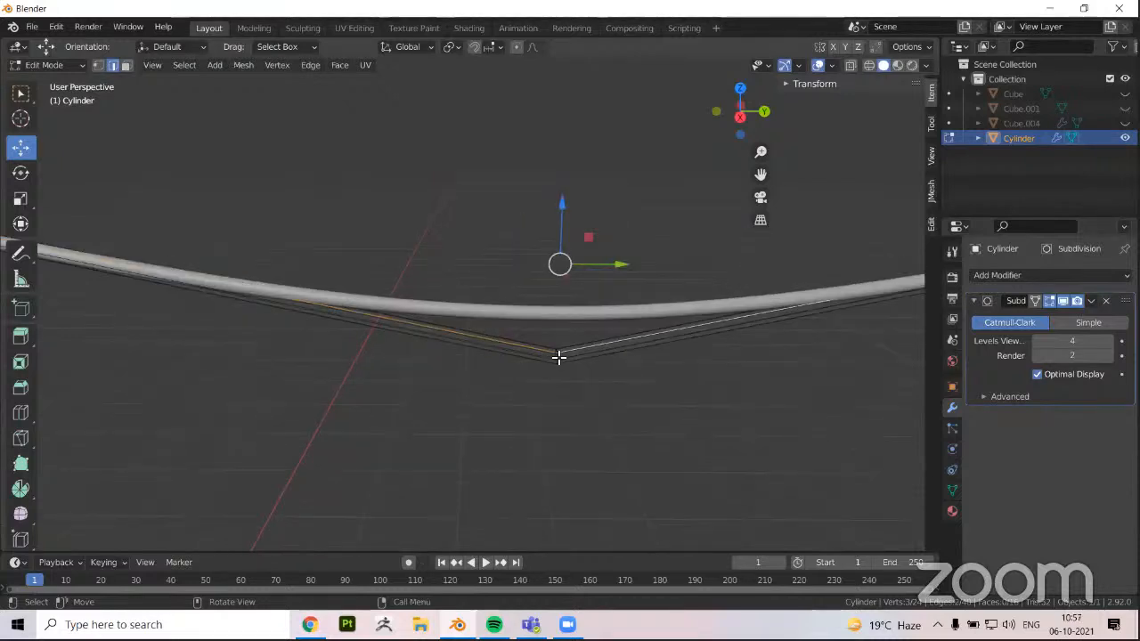
pyautogui.keyDown('alt'); pyautogui.click(557, 357); pyautogui.keyUp('alt')
pyautogui.press('g')
pyautogui.press('z')
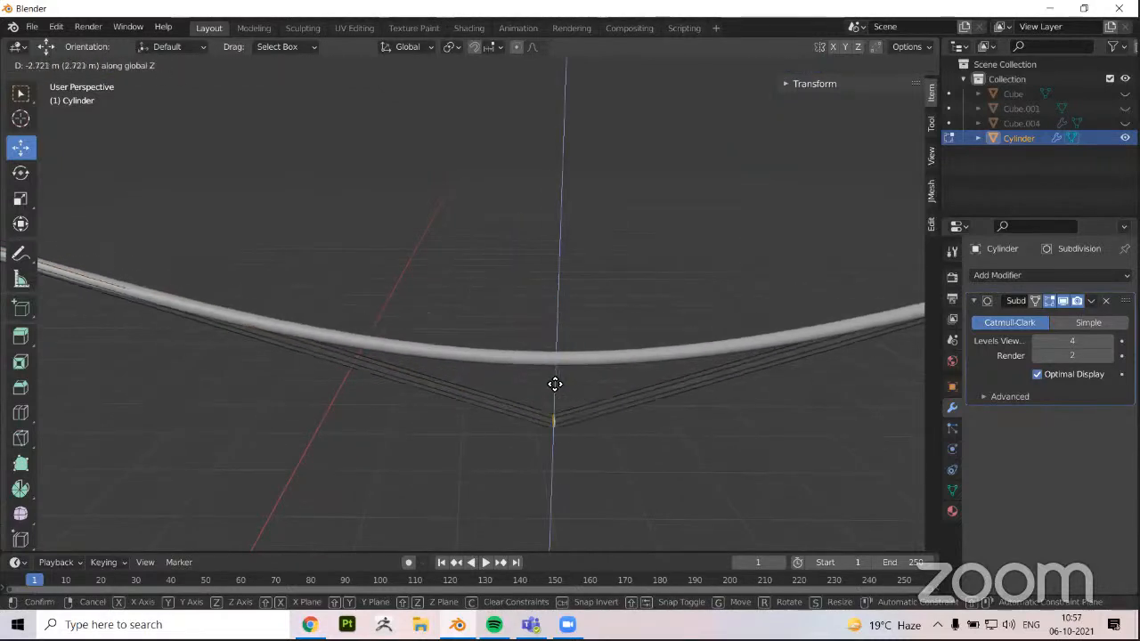
pyautogui.click(516, 399)
# Fine-tune the wire's sag by raising the middle loop about 0.71 m and lowering it about 0.15 m along Z
pyautogui.moveTo(456, 374); pyautogui.dragTo(446, 338, button='middle')
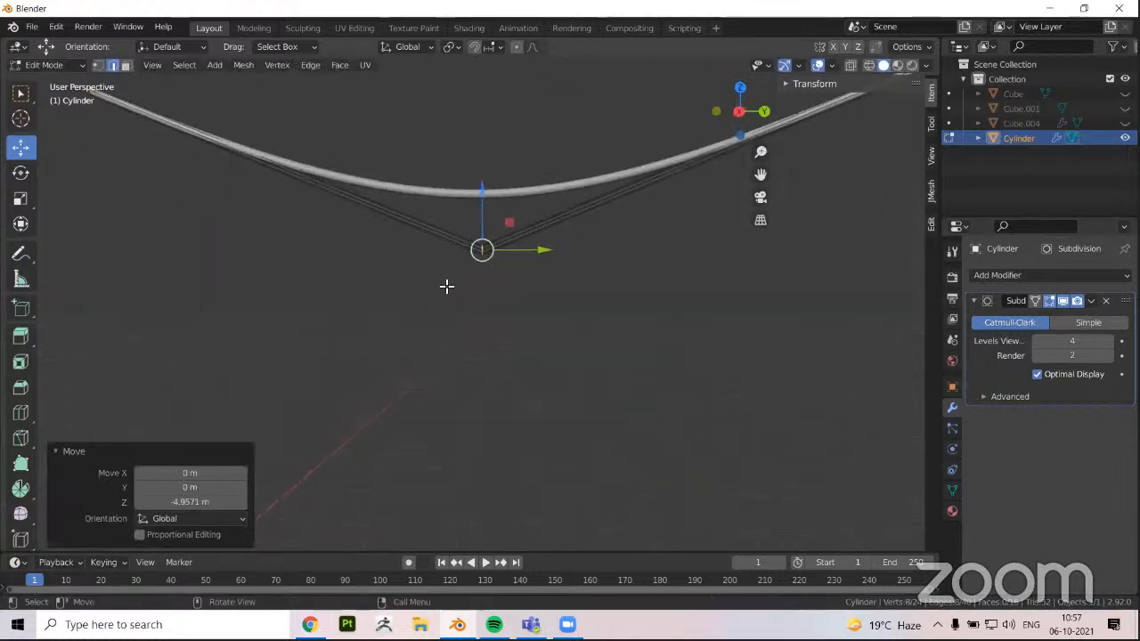
pyautogui.scroll(-2, 437, 277)
pyautogui.moveTo(416, 260); pyautogui.dragTo(418, 268, button='middle')
pyautogui.press('g')
pyautogui.press('z')
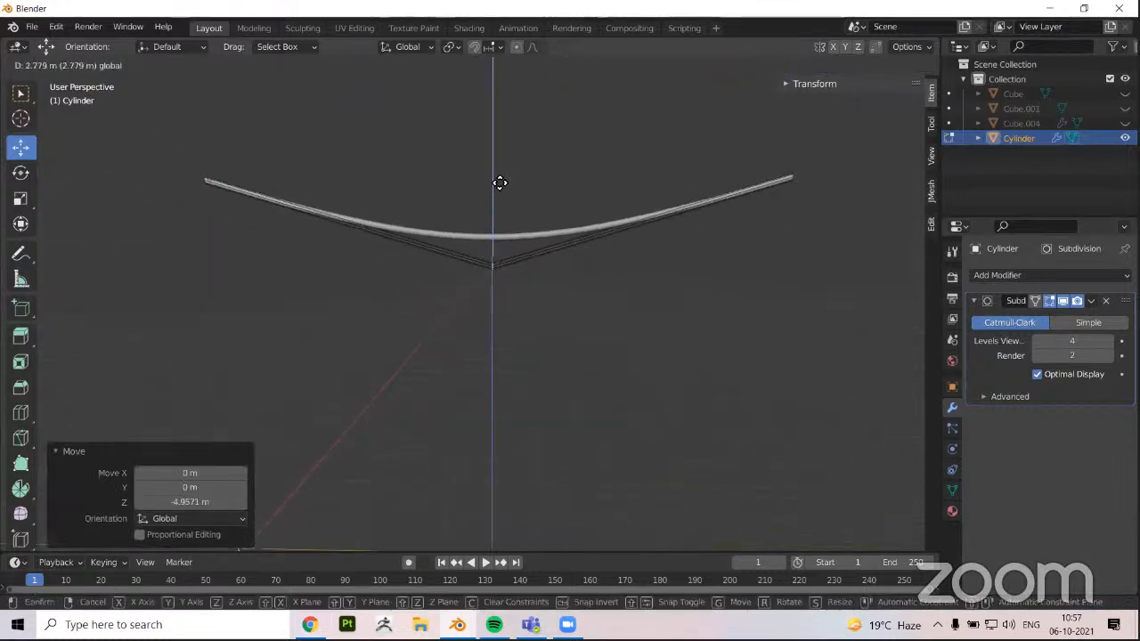
pyautogui.click(511, 252)
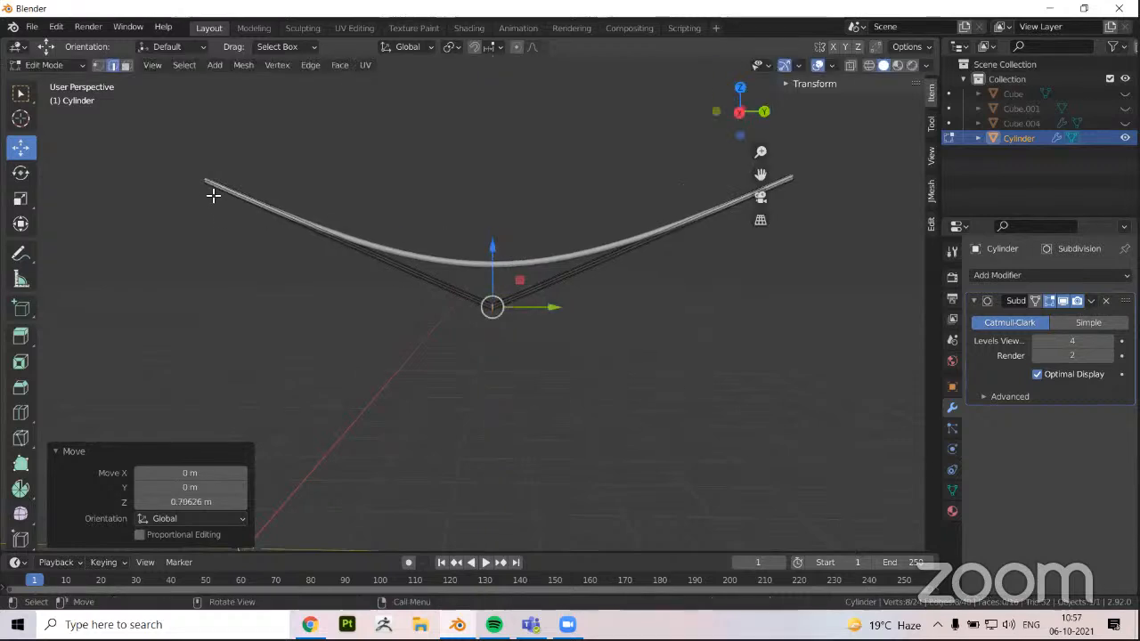
pyautogui.press('g')
pyautogui.press('z')
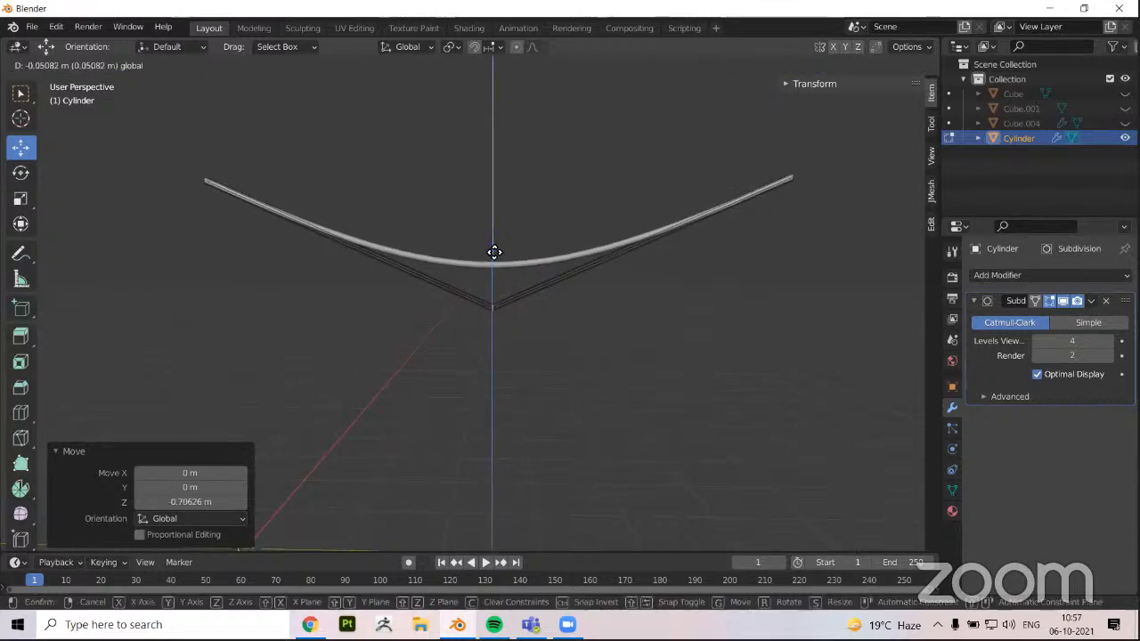
pyautogui.click(494, 260)
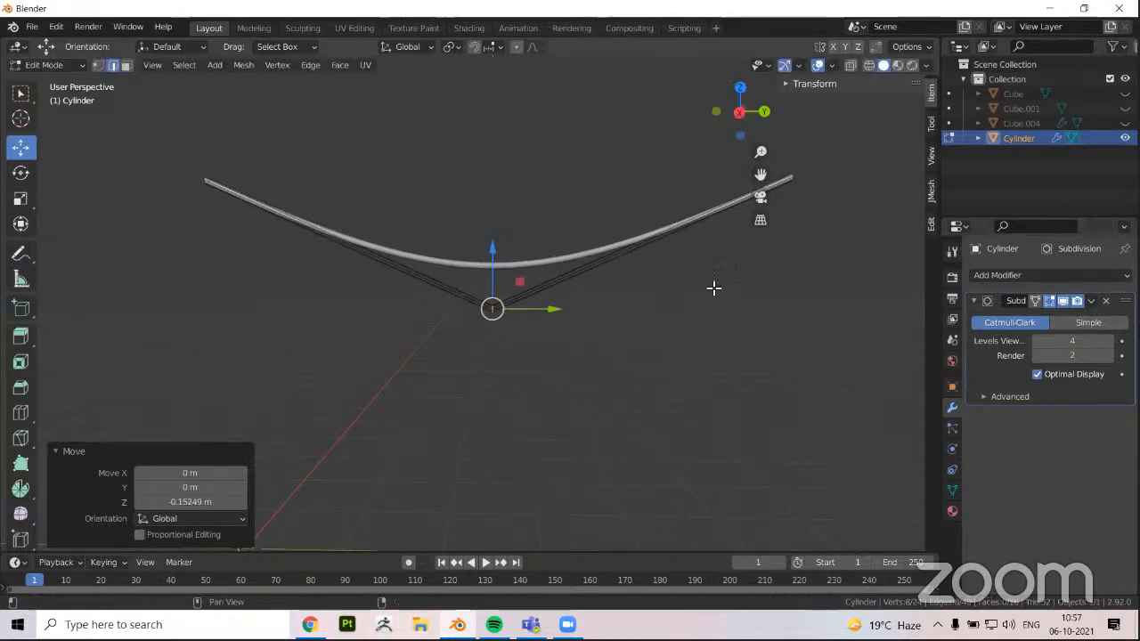
# Leave the wire's Edit Mode, unhide all hidden objects including the poles, and deselect everything
pyautogui.moveTo(550, 267); pyautogui.dragTo(372, 283, button='middle')
pyautogui.press('Tab')
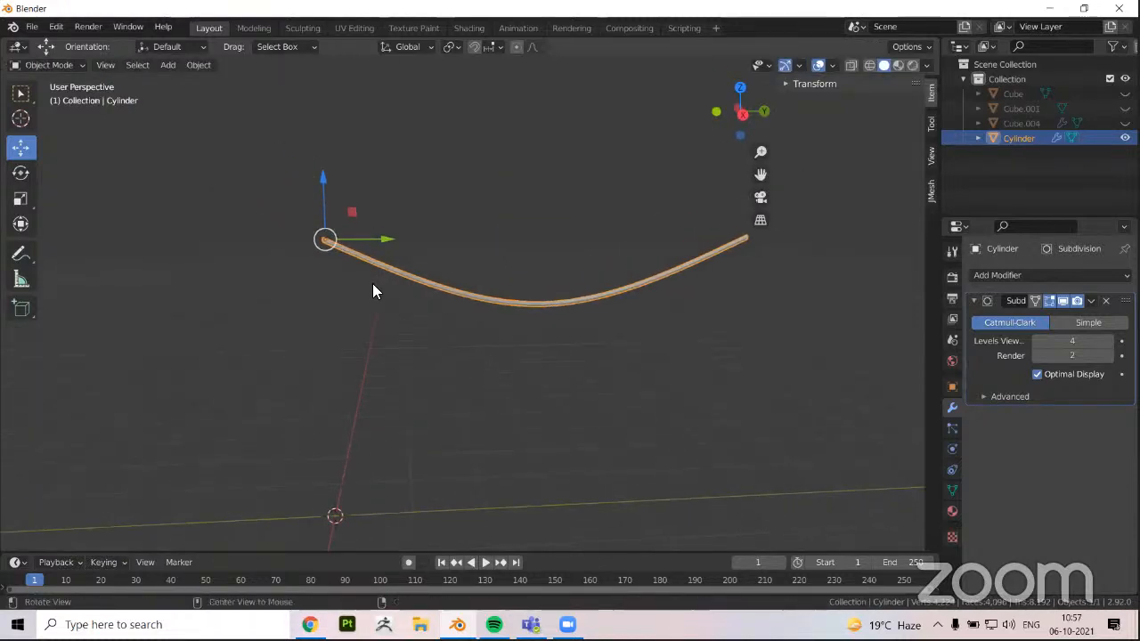
pyautogui.hotkey('alt', 'h')
pyautogui.hotkey('alt', 'a')
pyautogui.scroll(-3, 422, 369)
pyautogui.moveTo(422, 368); pyautogui.dragTo(733, 133, button='middle')
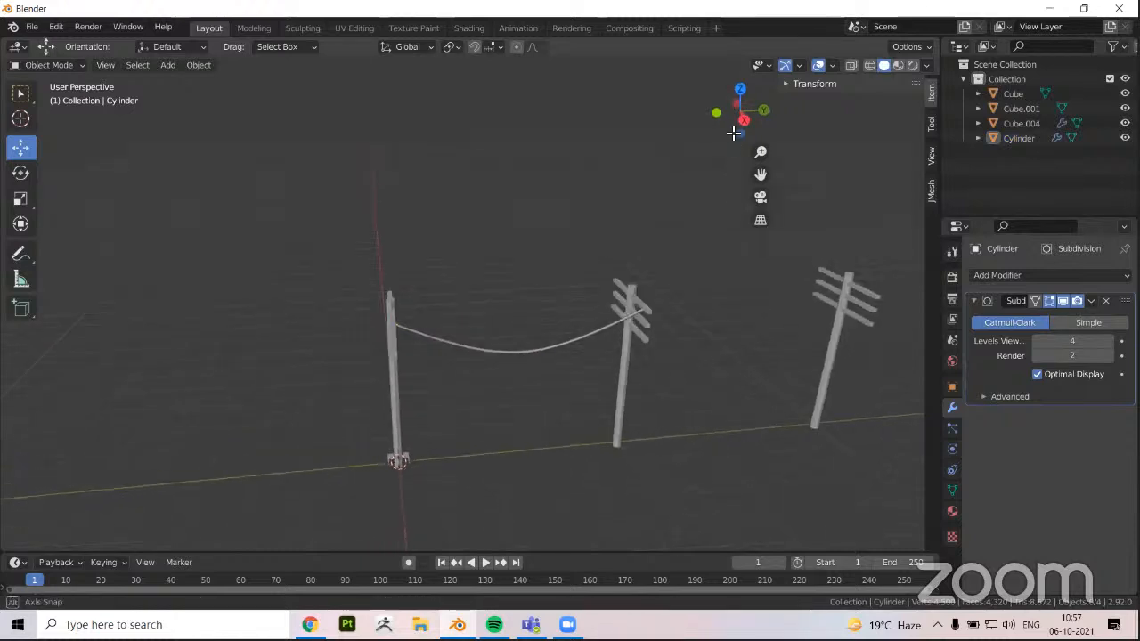
pyautogui.keyDown('alt'); pyautogui.moveTo(573, 192); pyautogui.dragTo(486, 211, button='middle'); pyautogui.keyUp('alt')
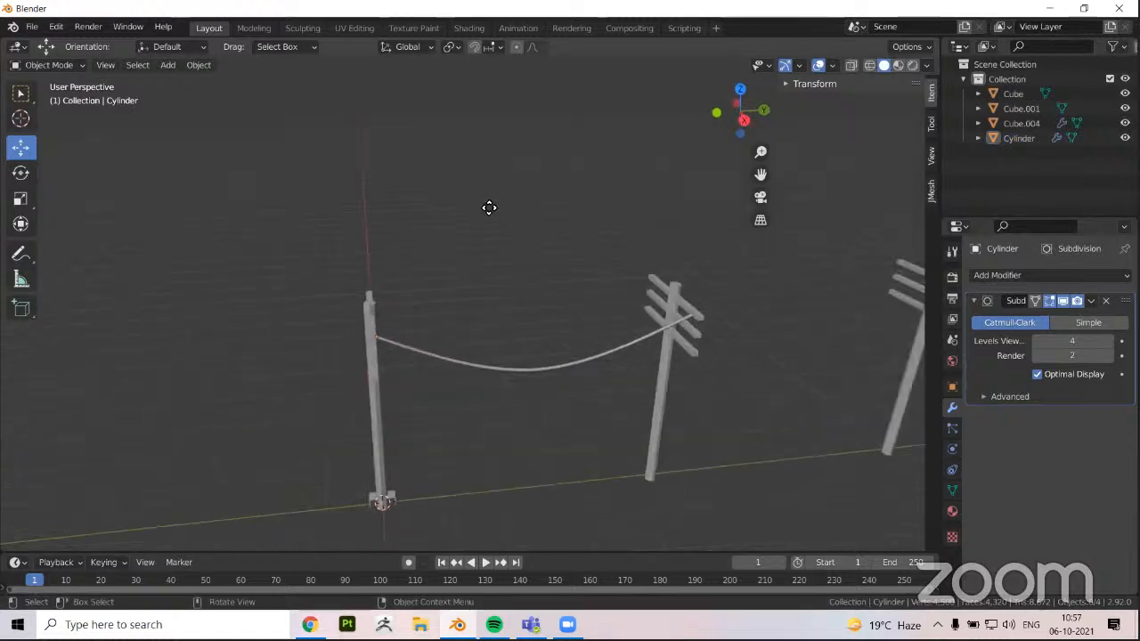
# Duplicate the sagging wire in the right orthographic view and lower the copy along Z to the middle crossarm
pyautogui.click(485, 214)
pyautogui.scroll(2, 320, 184)
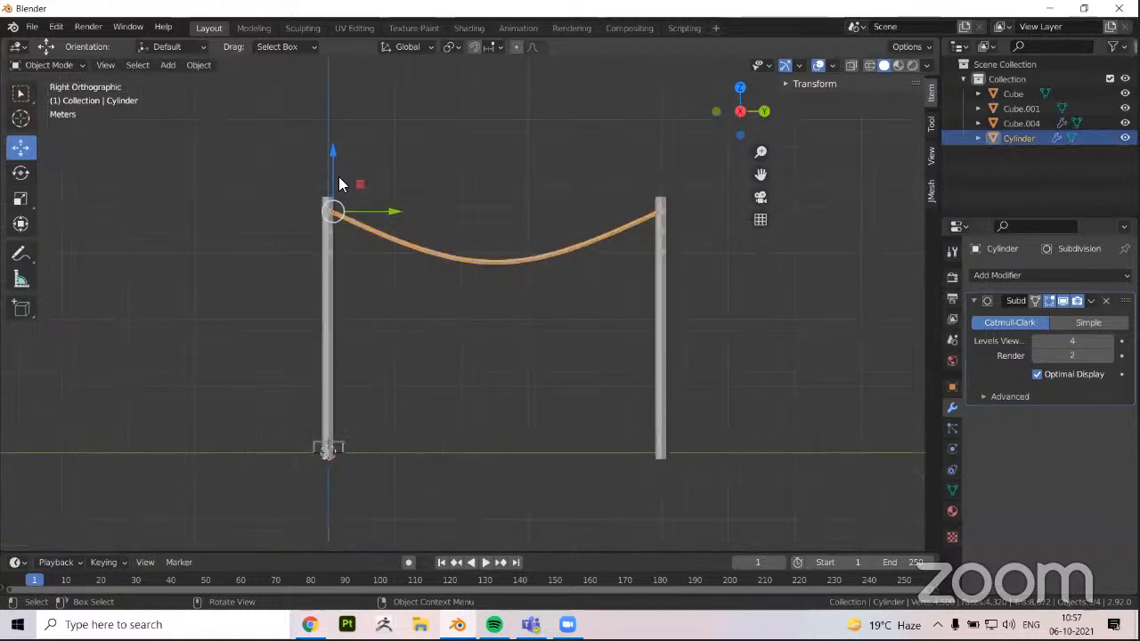
pyautogui.keyDown('shift'); pyautogui.moveTo(342, 191); pyautogui.dragTo(347, 208, button='middle'); pyautogui.keyUp('shift')
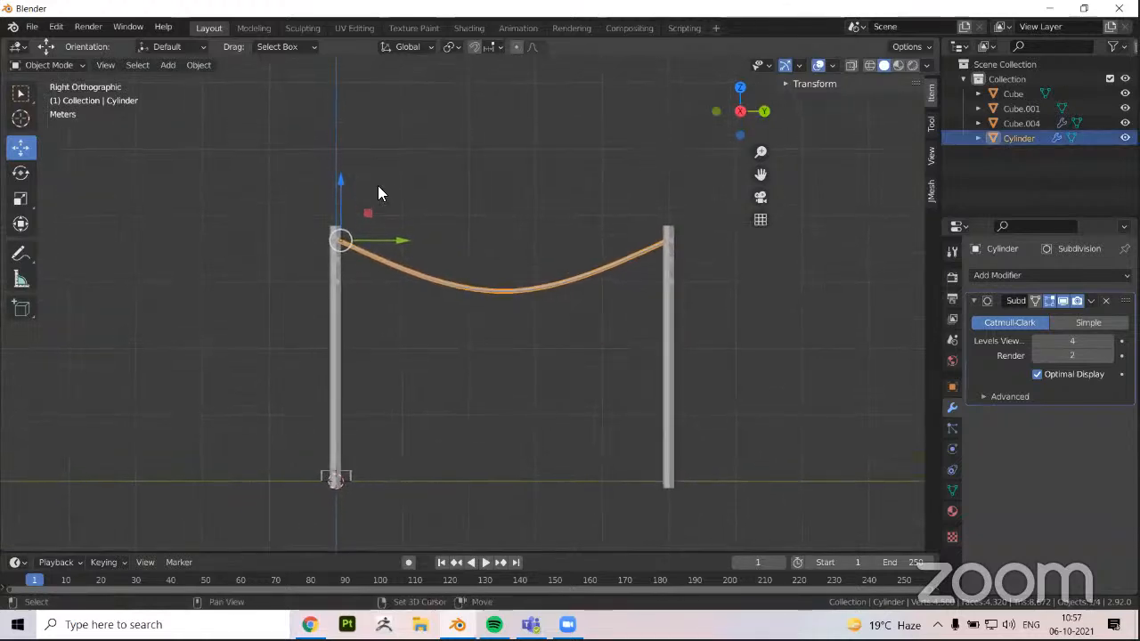
pyautogui.hotkey('shift', 'd')
pyautogui.rightClick(412, 193)
pyautogui.moveTo(343, 201); pyautogui.dragTo(348, 224)
# Duplicate the middle wire and lower the copy about 3.11 m along Z to the lowest crossarm
pyautogui.hotkey('shift', 'd')
pyautogui.rightClick(425, 343)
pyautogui.press('g')
pyautogui.press('z')
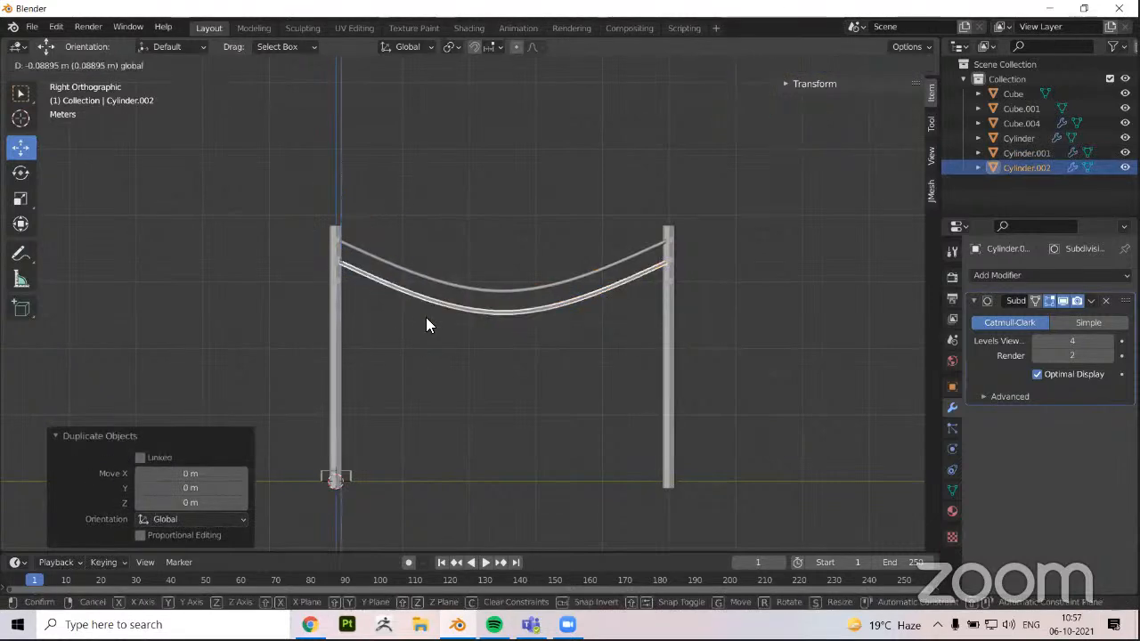
pyautogui.click(426, 335)
# Select all three sagging wires and join them into one object
pyautogui.moveTo(425, 336); pyautogui.dragTo(399, 374, button='middle')
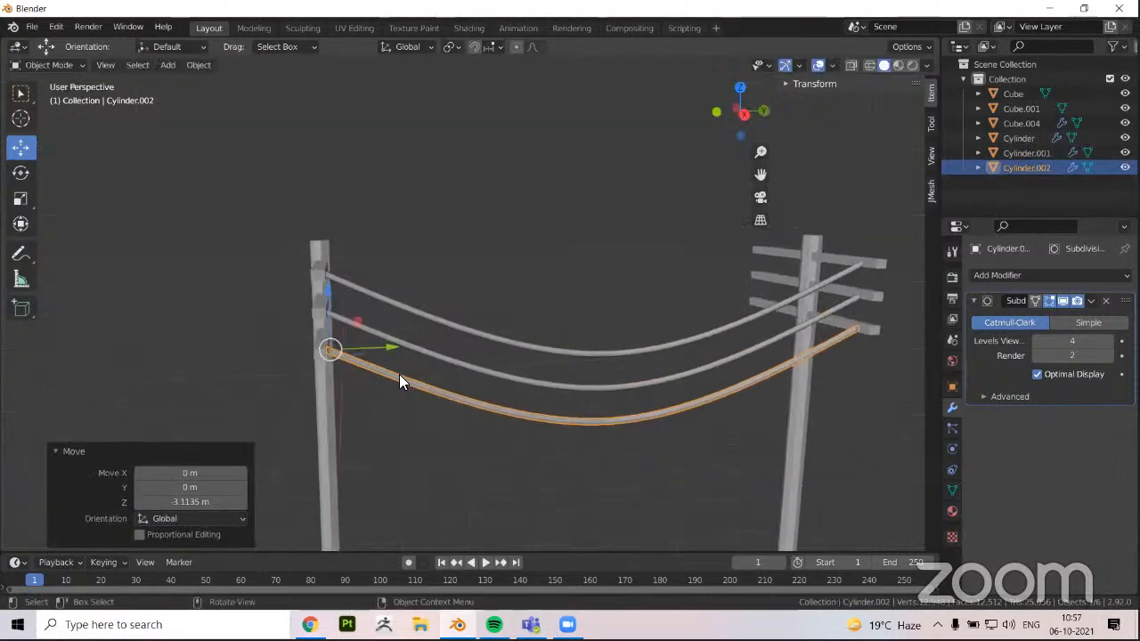
pyautogui.click(401, 309)
pyautogui.keyDown('shift'); pyautogui.click(406, 347); pyautogui.keyUp('shift')
pyautogui.keyDown('shift'); pyautogui.click(416, 382); pyautogui.keyUp('shift')
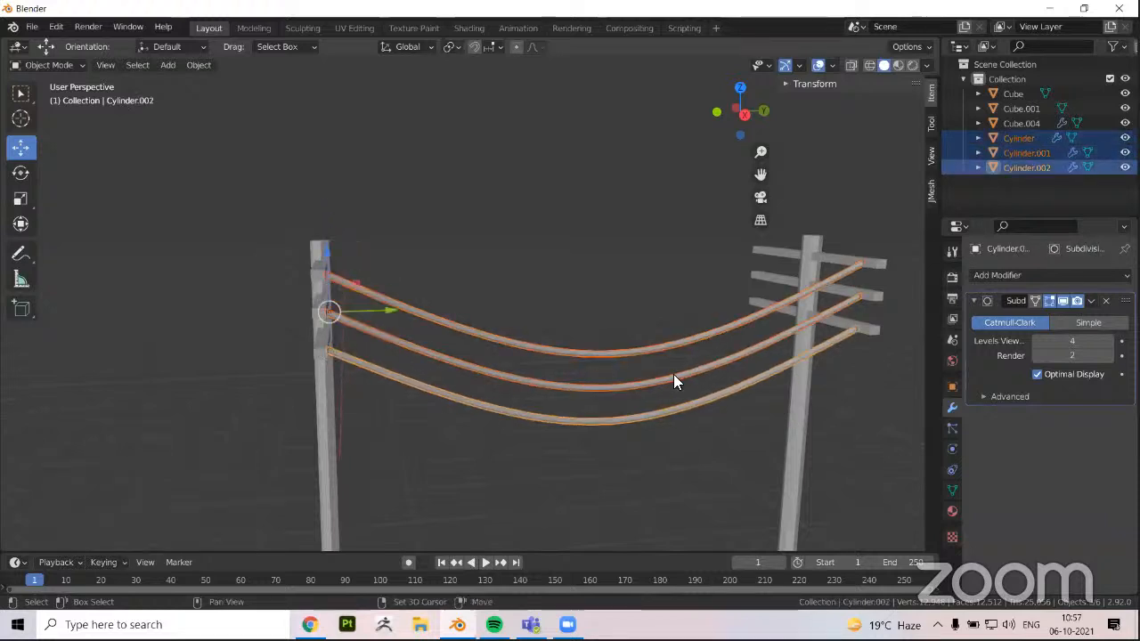
pyautogui.hotkey('ctrl', 'j')
# Try to array the joined wires along the poles with a relative Y factor of 25 and a count of 5
pyautogui.moveTo(837, 322); pyautogui.dragTo(837, 321, button='middle')
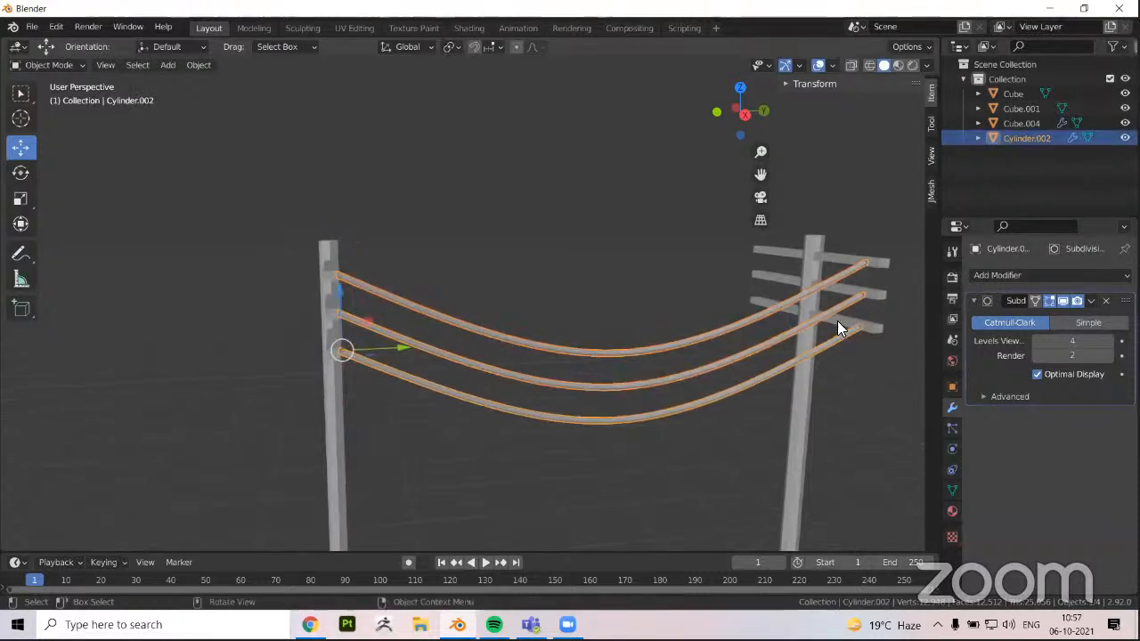
pyautogui.click(1024, 275)
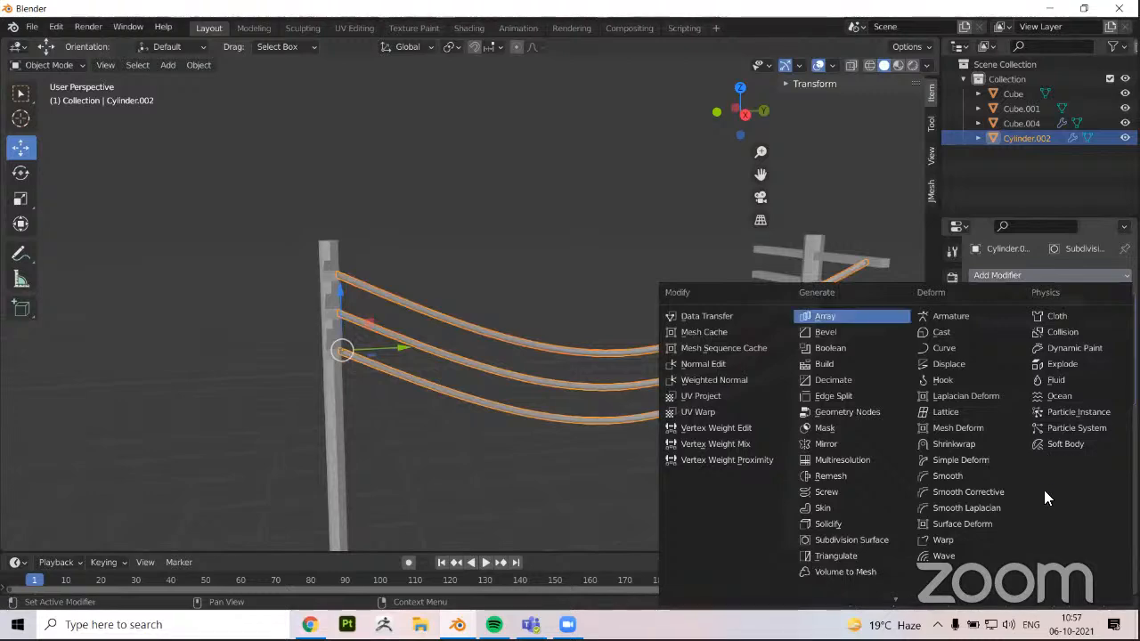
pyautogui.click(842, 316)
pyautogui.scroll(-2, 677, 298)
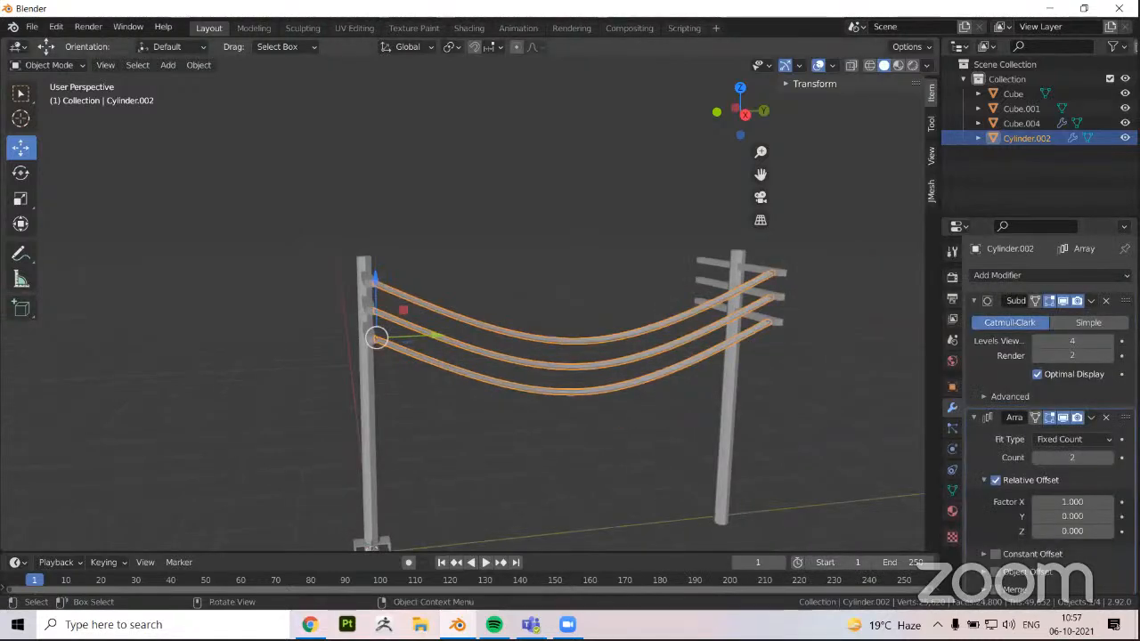
pyautogui.scroll(-1, 517, 357)
pyautogui.moveTo(549, 415); pyautogui.dragTo(407, 427, button='middle')
pyautogui.scroll(-1, 1069, 492)
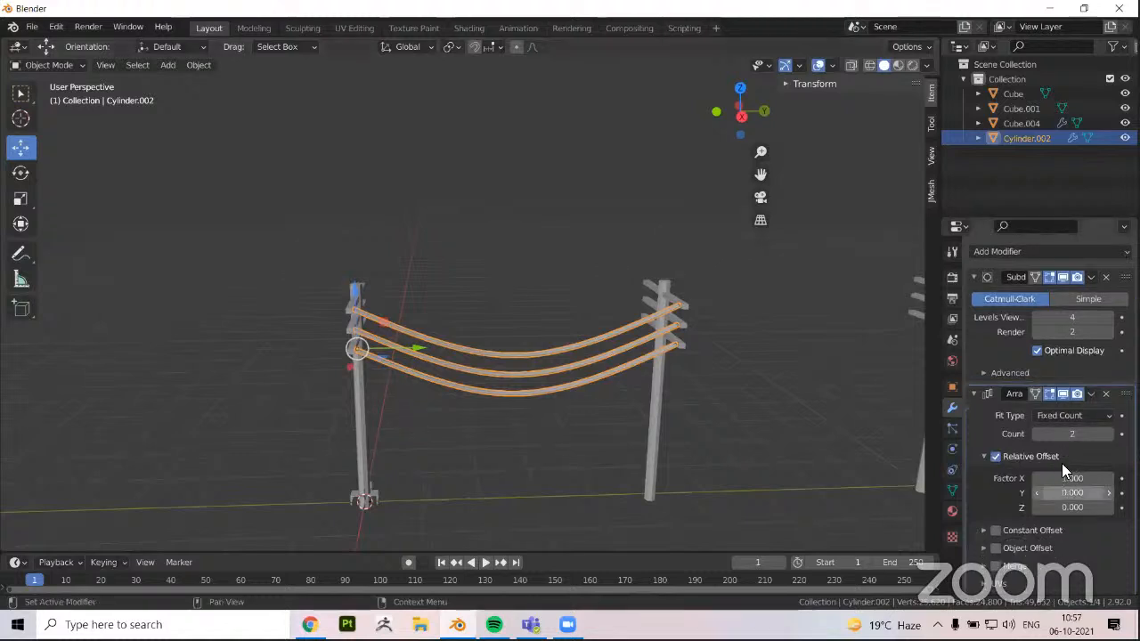
pyautogui.moveTo(614, 419); pyautogui.dragTo(646, 424, button='middle')
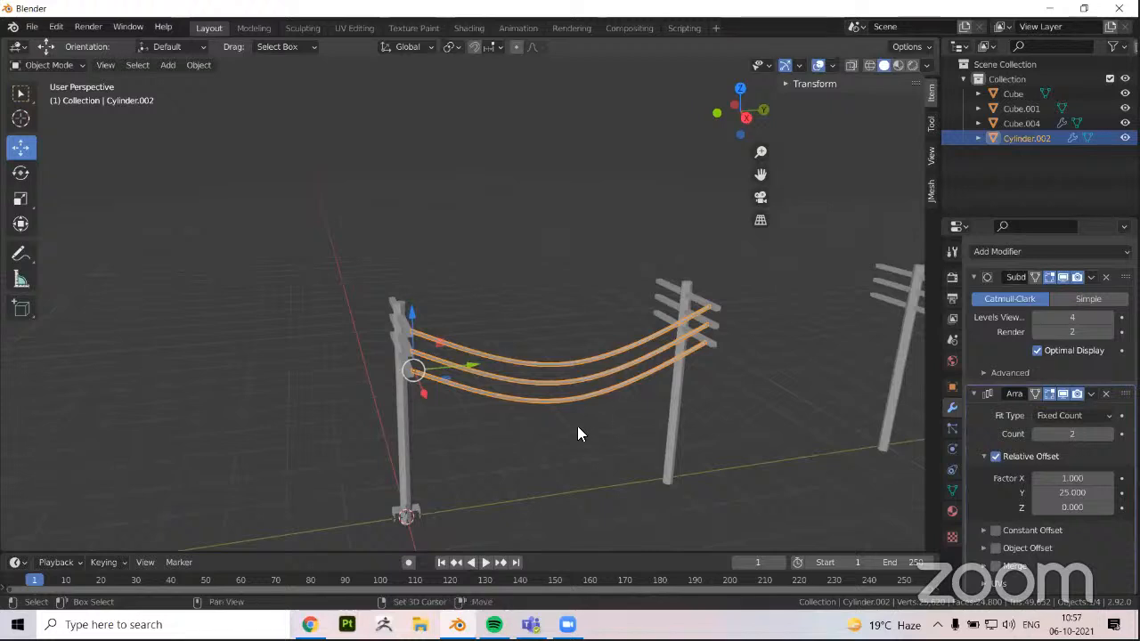
pyautogui.keyDown('shift'); pyautogui.moveTo(577, 426); pyautogui.dragTo(454, 379, button='middle'); pyautogui.keyUp('shift')
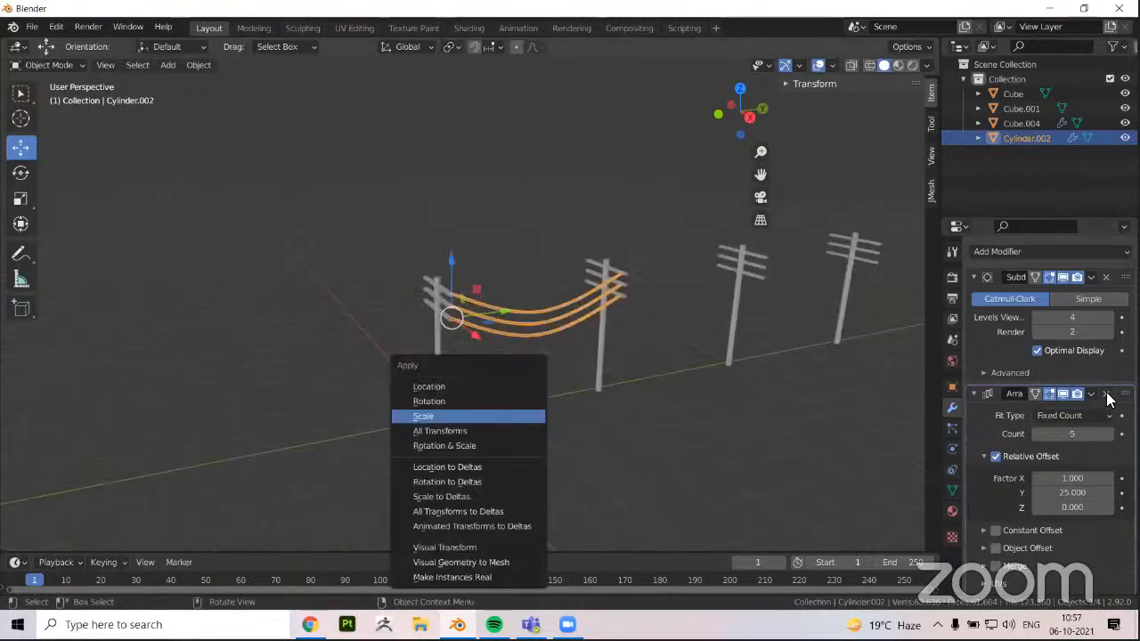
# Apply the joined wires' scale and Subdivision Surface modifier, and replace the old Array modifier with a new one
pyautogui.press('Return')
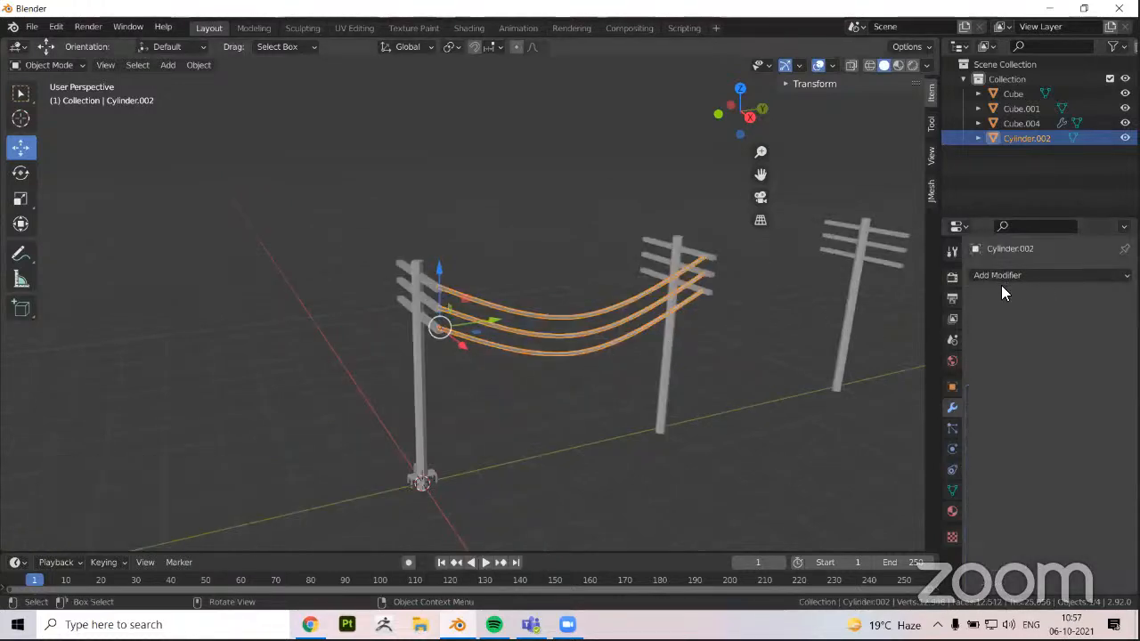
pyautogui.scroll(2, 830, 351)
pyautogui.click(1004, 276)
pyautogui.click(826, 318)
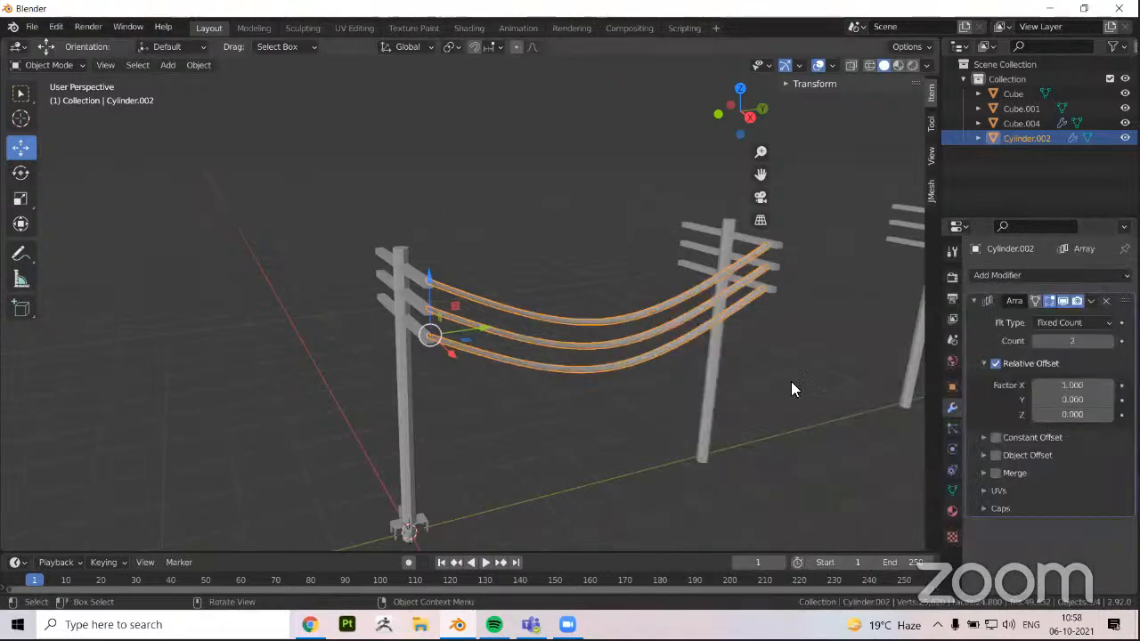
# Reset the new Array's Y factor to 0 after a trial offset, and apply the joined wires' rotation
pyautogui.moveTo(1072, 399); pyautogui.dragTo(1109, 399)
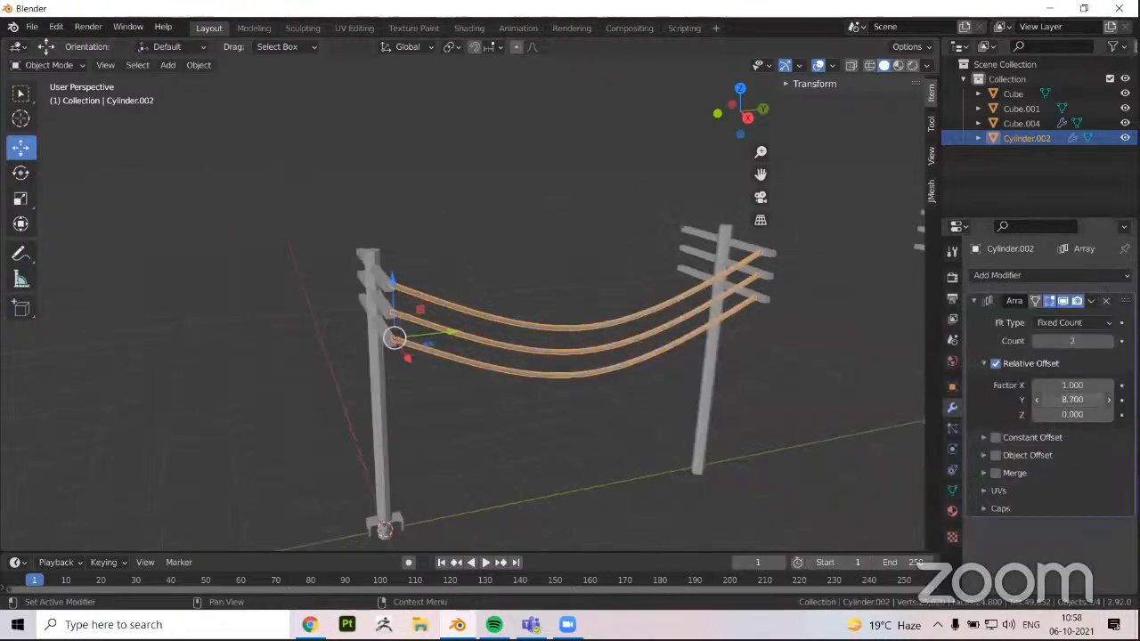
pyautogui.moveTo(698, 405); pyautogui.dragTo(502, 398)
pyautogui.hotkey('ctrl', 'a')
pyautogui.click(515, 393)
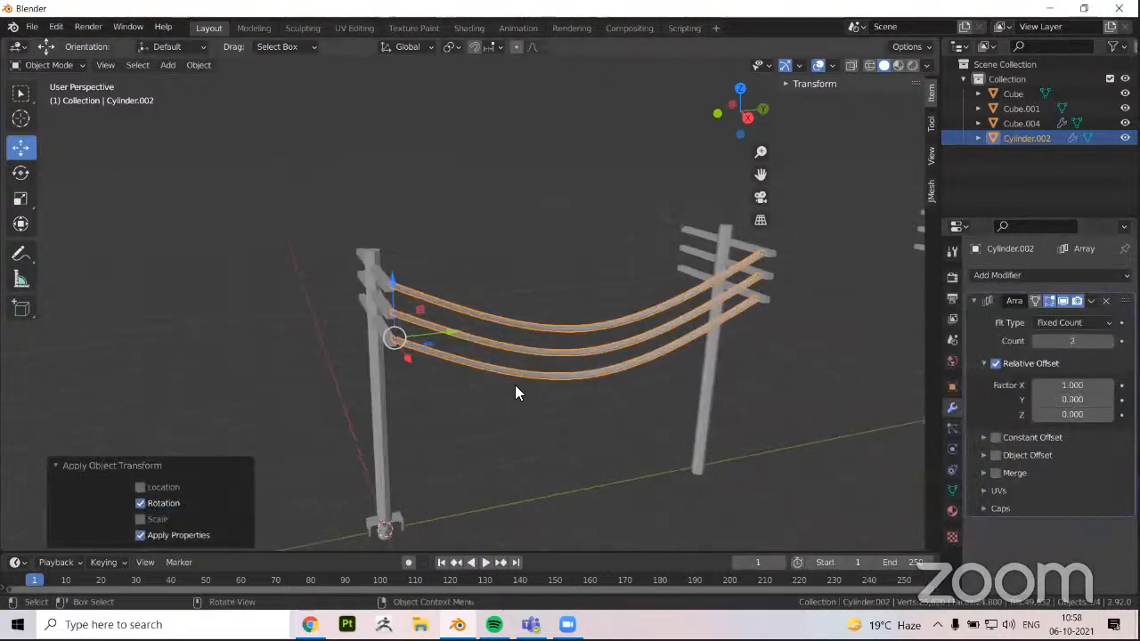
# Set the wires' Array to a relative Y factor of 1 and a count of 3 so they span all the poles
pyautogui.scroll(-3, 752, 403)
pyautogui.moveTo(1072, 400)
pyautogui.mouseDown()
pyautogui.moveTo(1090, 400)
pyautogui.moveTo(1068, 418)
pyautogui.mouseUp()
pyautogui.click(1047, 401)
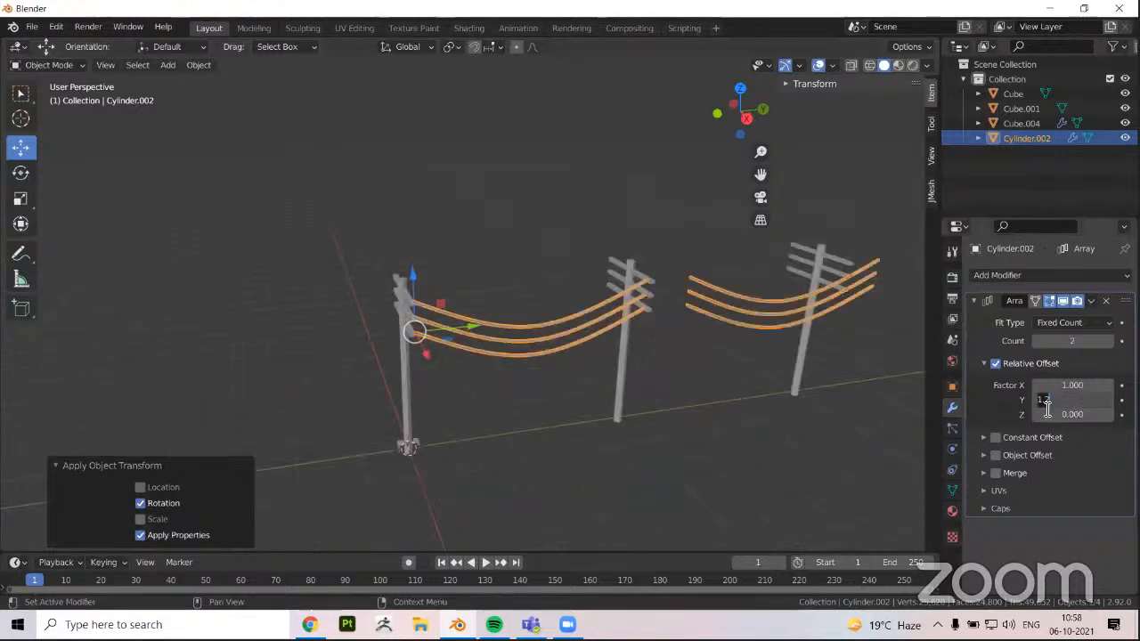
pyautogui.press('Return')
pyautogui.moveTo(748, 432); pyautogui.dragTo(792, 385, button='middle')
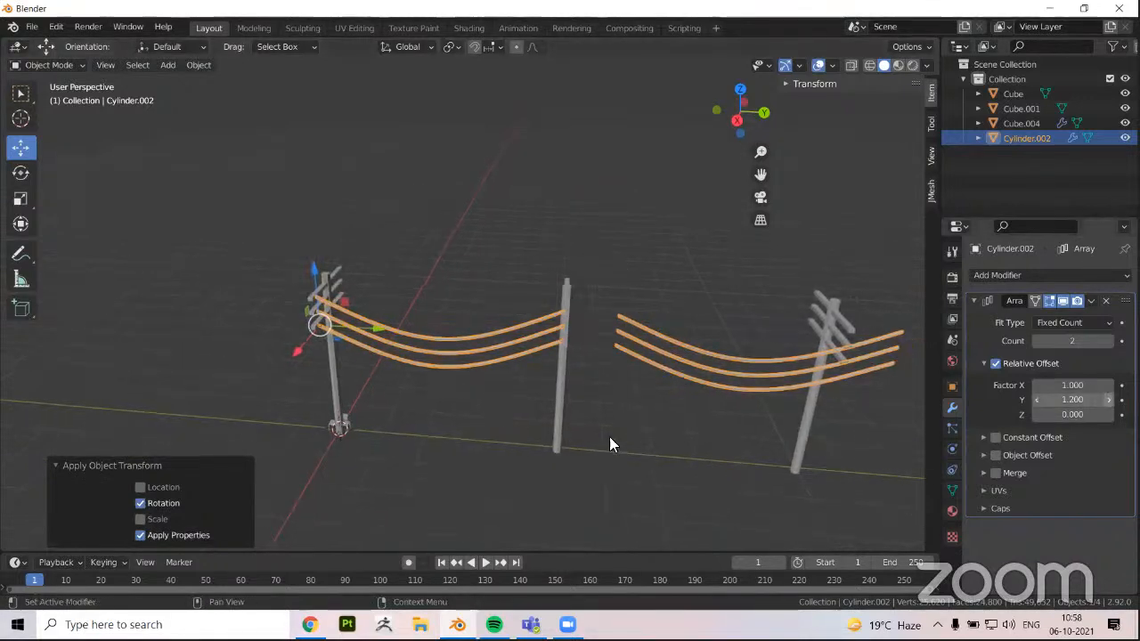
pyautogui.hotkey('ctrl', 'z')
pyautogui.moveTo(1067, 349); pyautogui.dragTo(495, 441, button='middle')
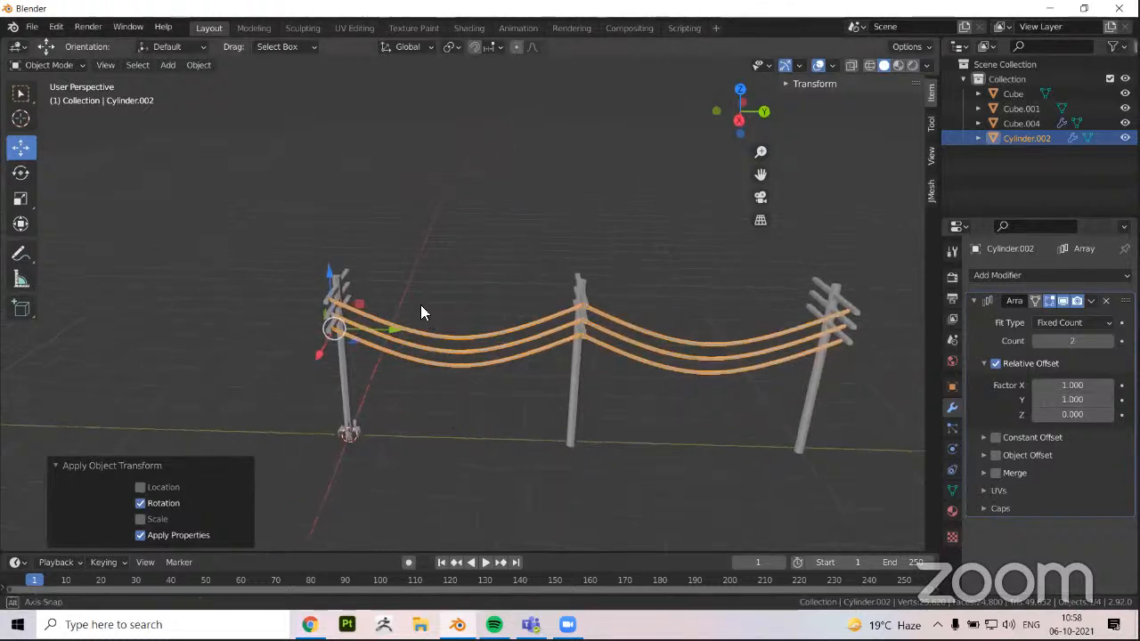
pyautogui.keyDown('shift'); pyautogui.moveTo(491, 301); pyautogui.dragTo(456, 297, button='middle'); pyautogui.keyUp('shift')
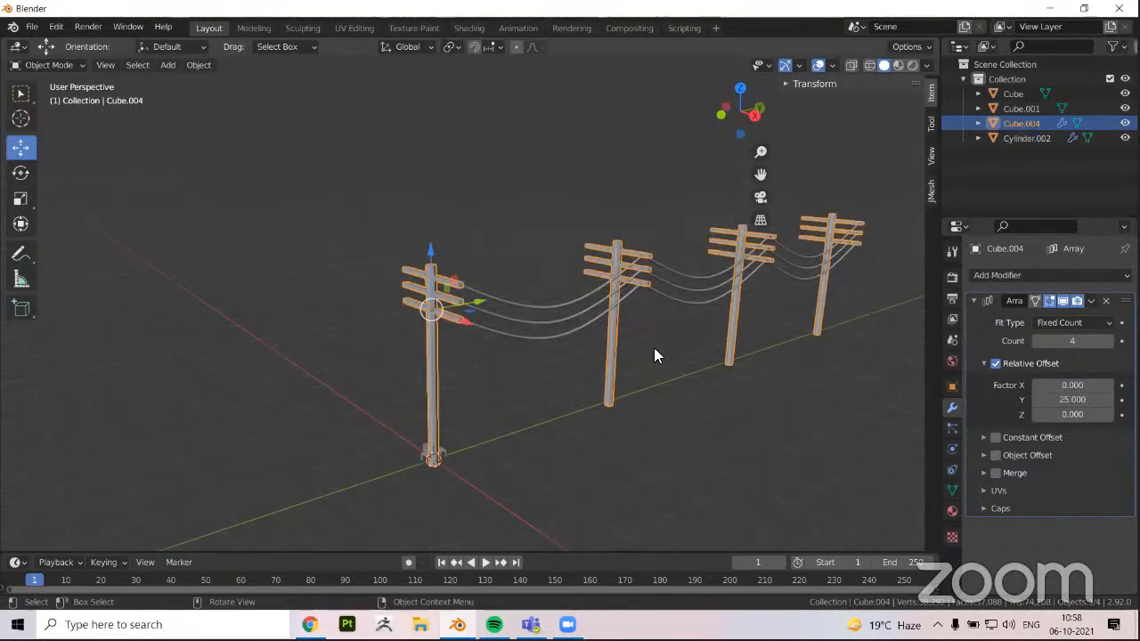
pyautogui.scroll(2, 547, 383)
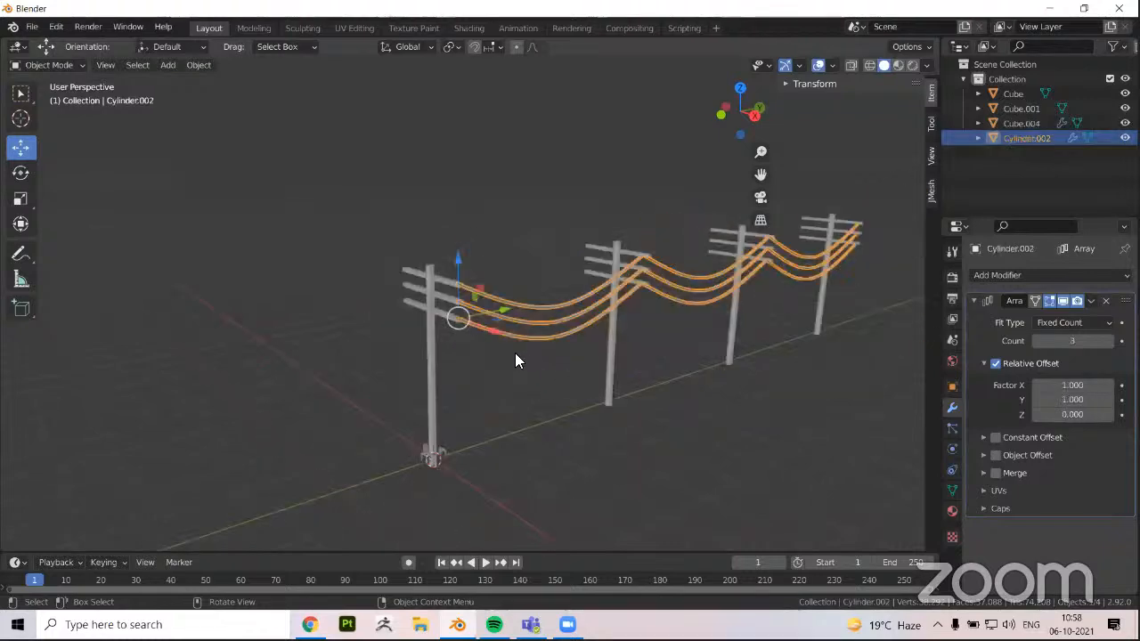
# Examine how the arrayed wires meet the crossarms along the row, and inspect the wire mesh in Edit Mode
pyautogui.moveTo(545, 312); pyautogui.dragTo(545, 300, button='middle')
pyautogui.scroll(1, 545, 300)
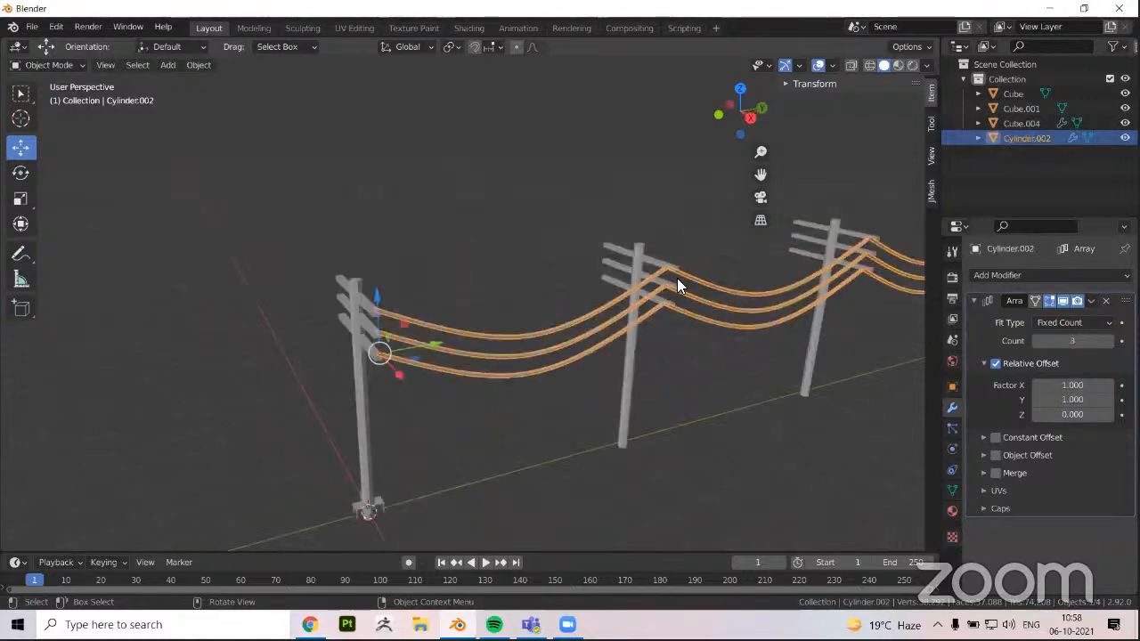
pyautogui.scroll(-1, 771, 260)
pyautogui.keyDown('shift'); pyautogui.moveTo(699, 274); pyautogui.dragTo(643, 317, button='middle'); pyautogui.keyUp('shift')
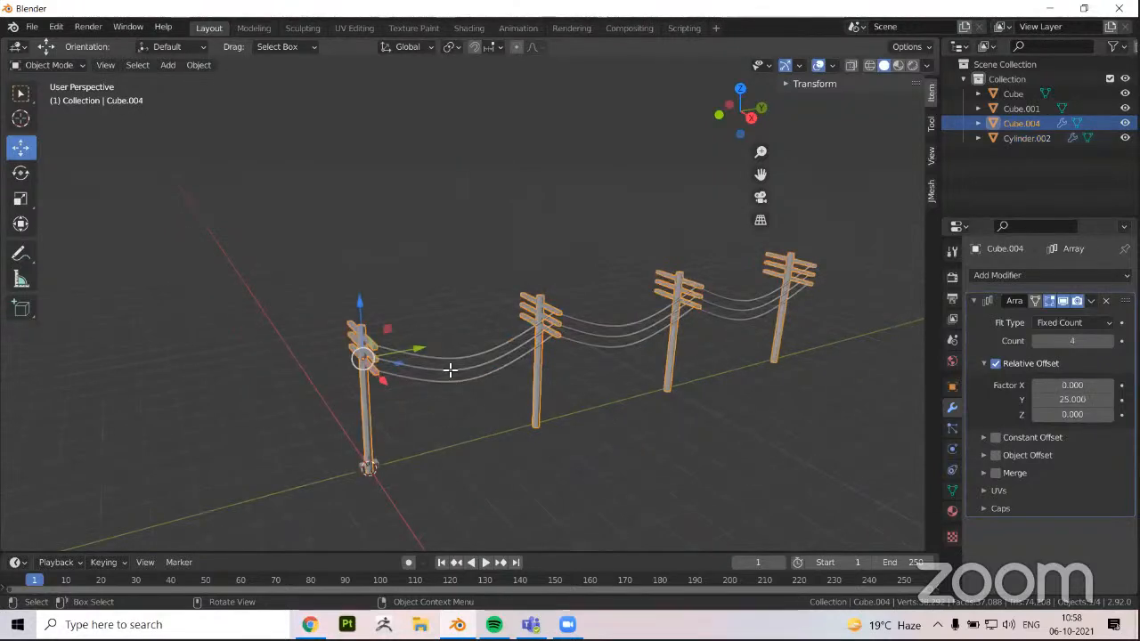
pyautogui.scroll(2, 452, 380)
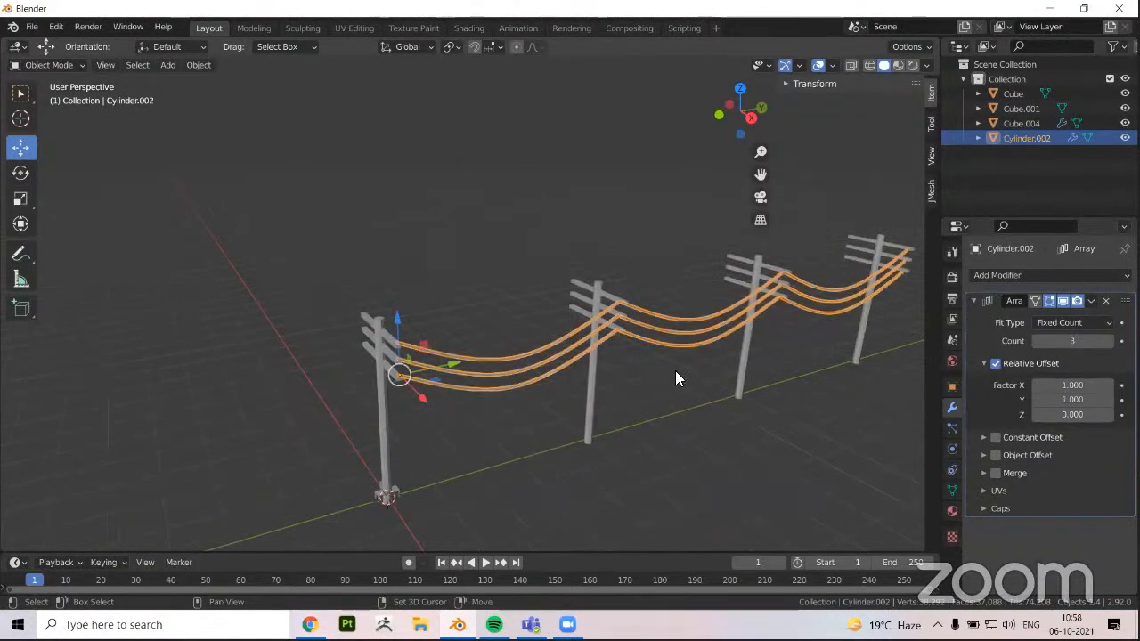
pyautogui.scroll(5, 654, 409)
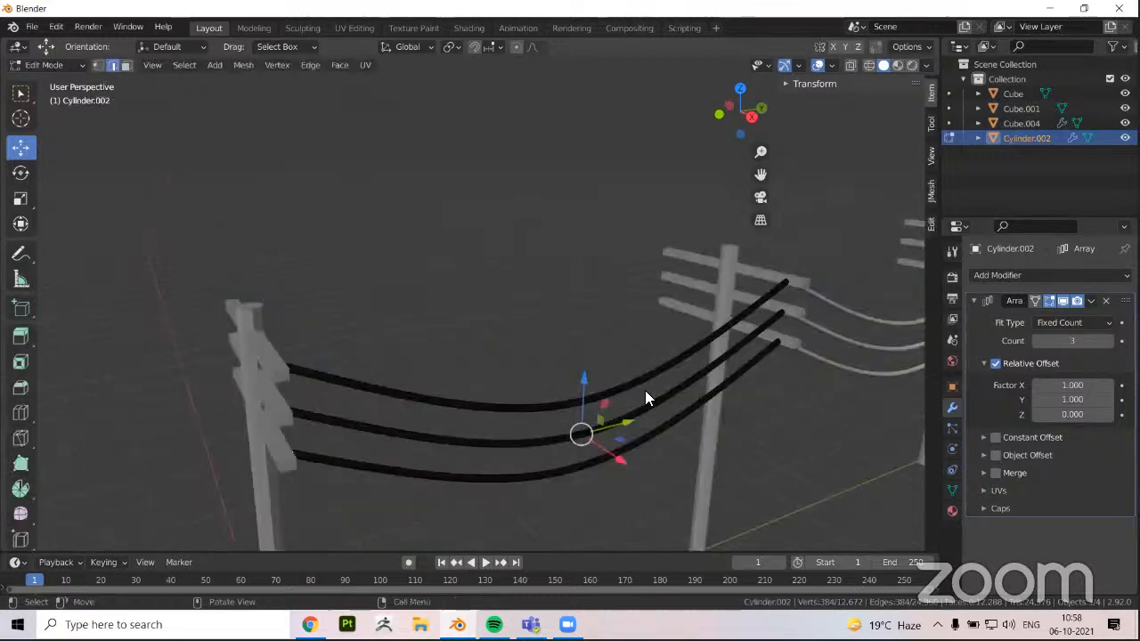
pyautogui.moveTo(542, 404); pyautogui.dragTo(552, 374, button='middle')
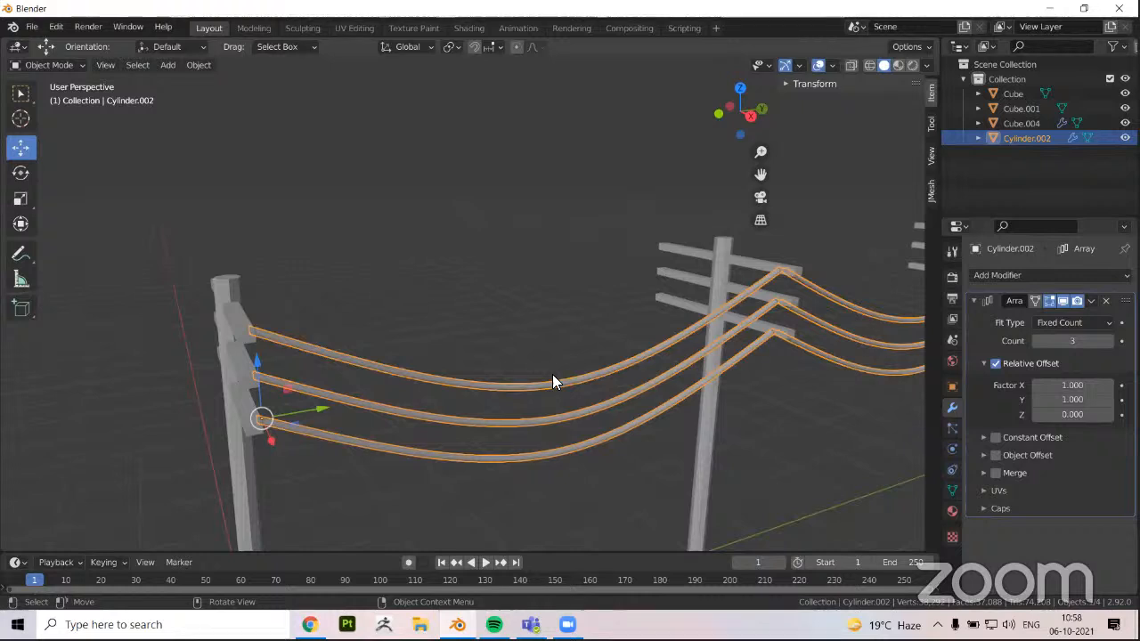
pyautogui.moveTo(559, 377); pyautogui.dragTo(591, 383, button='middle')
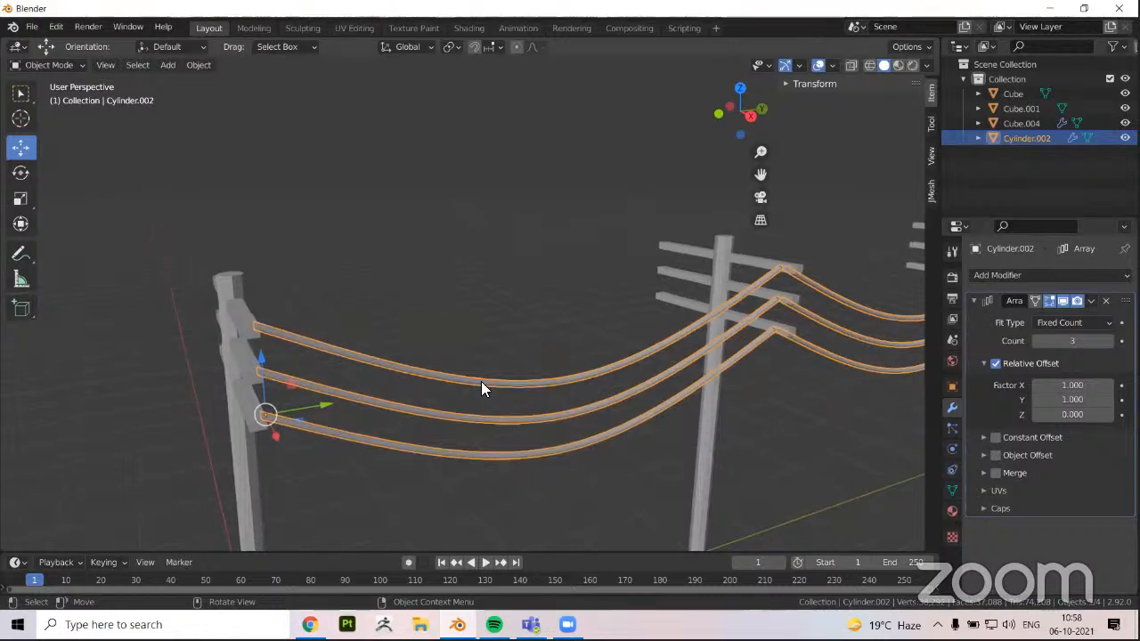
pyautogui.scroll(-3, 588, 357)
pyautogui.press('Tab')
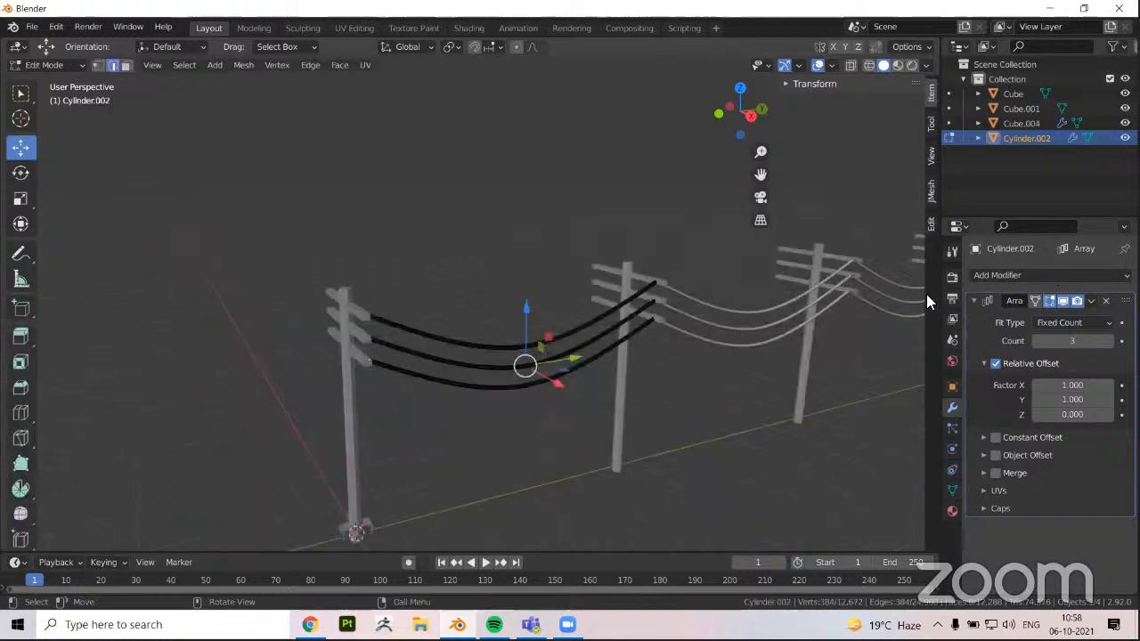
pyautogui.press('Tab')
# Add a second Array modifier to the wires with a relative X factor of -10.1, placing copies on the opposite crossarm ends
pyautogui.moveTo(538, 383); pyautogui.dragTo(639, 372, button='middle')
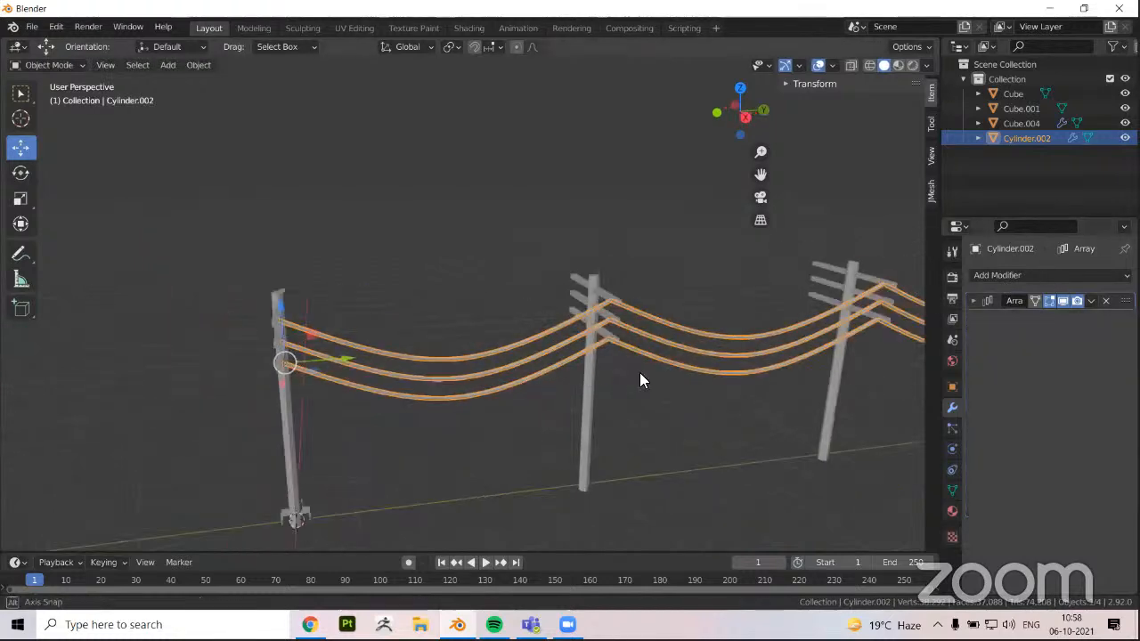
pyautogui.scroll(-3, 640, 372)
pyautogui.moveTo(740, 369); pyautogui.dragTo(833, 374, button='middle')
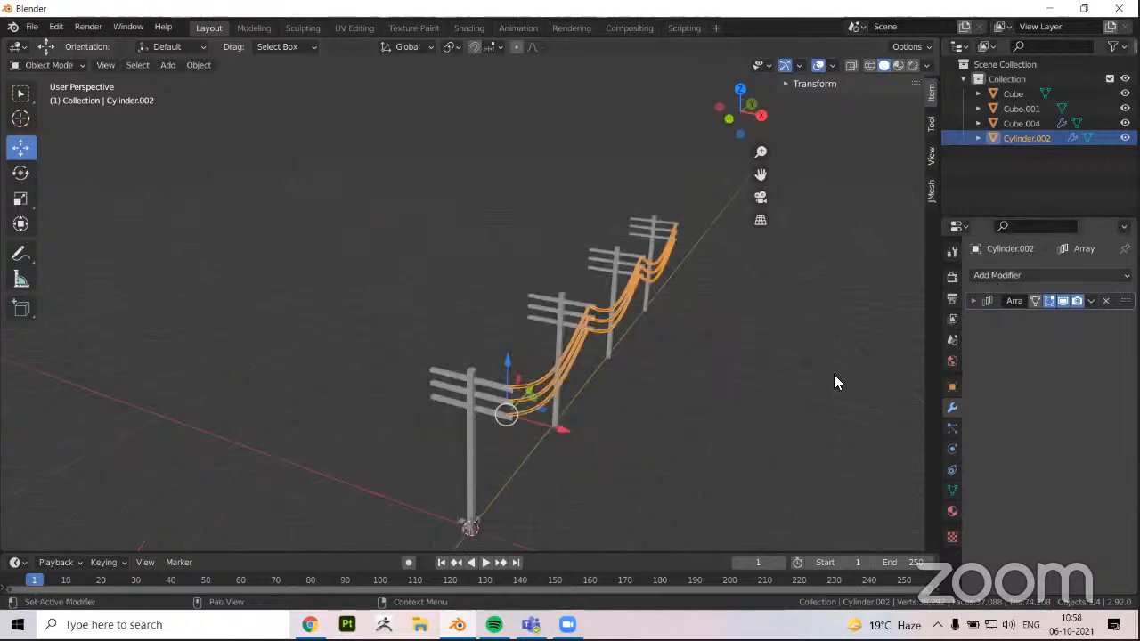
pyautogui.click(999, 275)
pyautogui.click(825, 316)
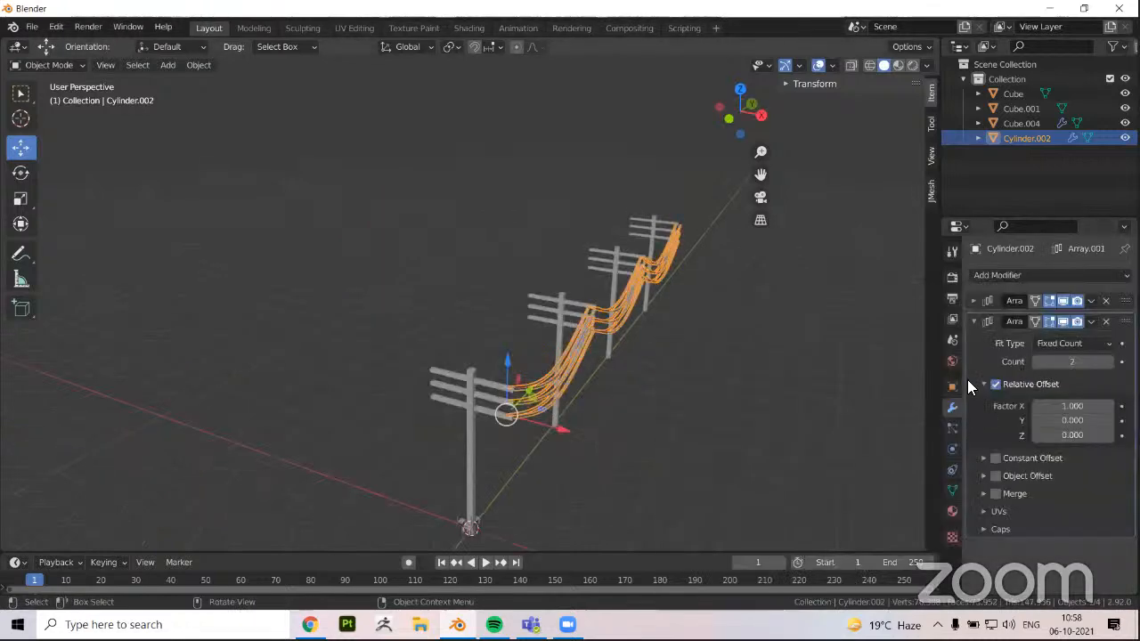
pyautogui.moveTo(539, 424); pyautogui.dragTo(555, 425, button='middle')
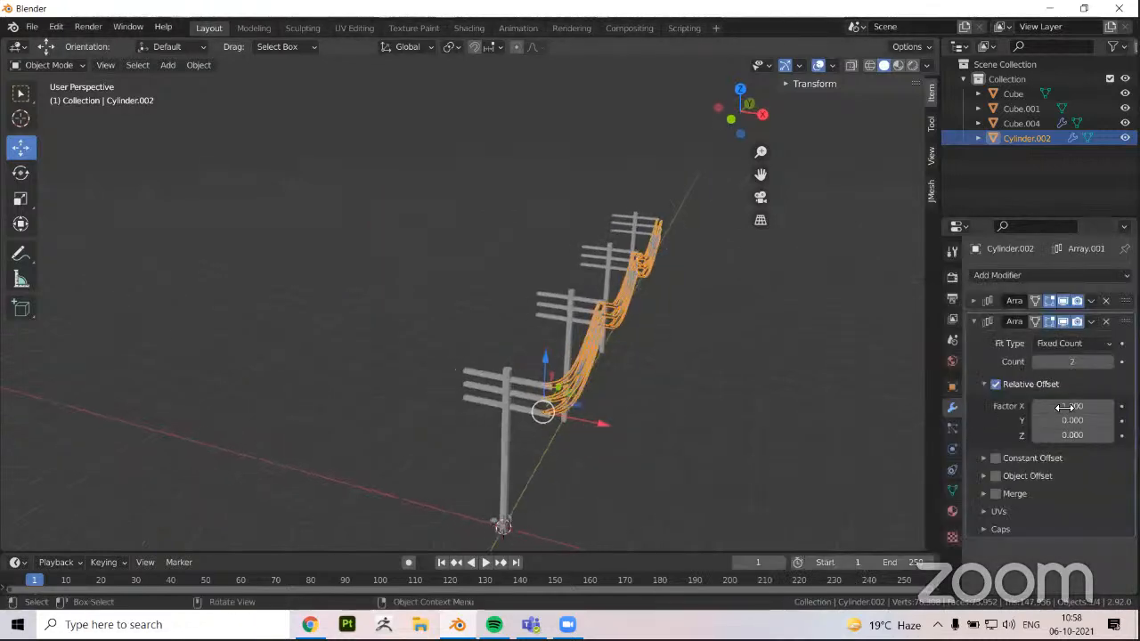
pyautogui.scroll(2, 555, 426)
pyautogui.moveTo(1072, 407); pyautogui.dragTo(997, 406)
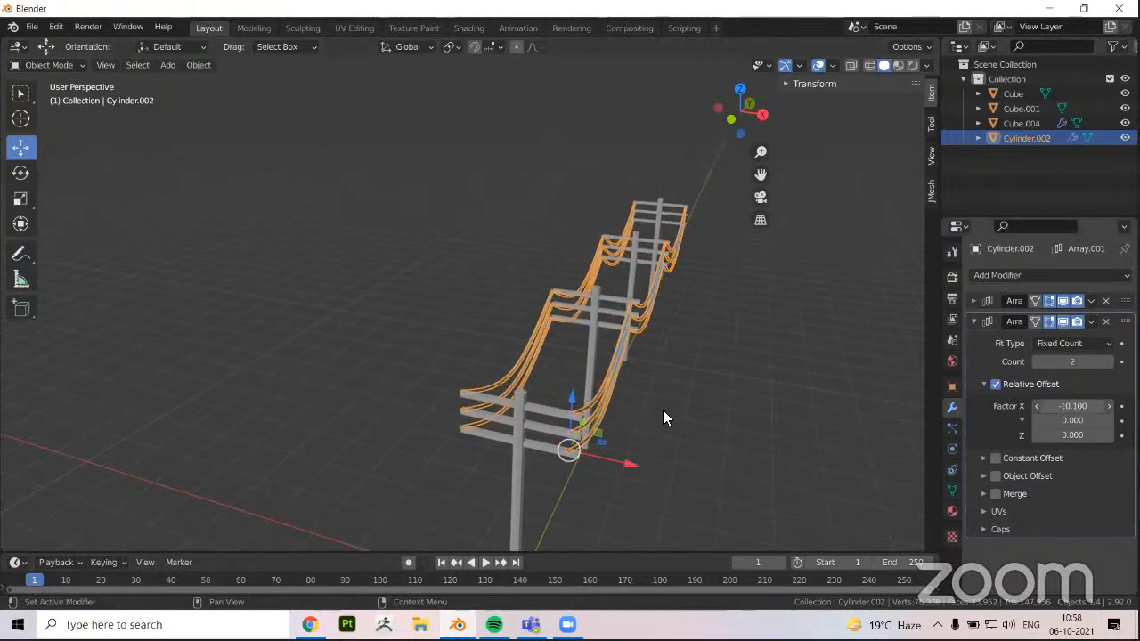
# Set the second wire Array's relative X factor to -9.6 to align the copied wires with the opposite crossarm ends
pyautogui.moveTo(570, 392); pyautogui.dragTo(583, 391, button='middle')
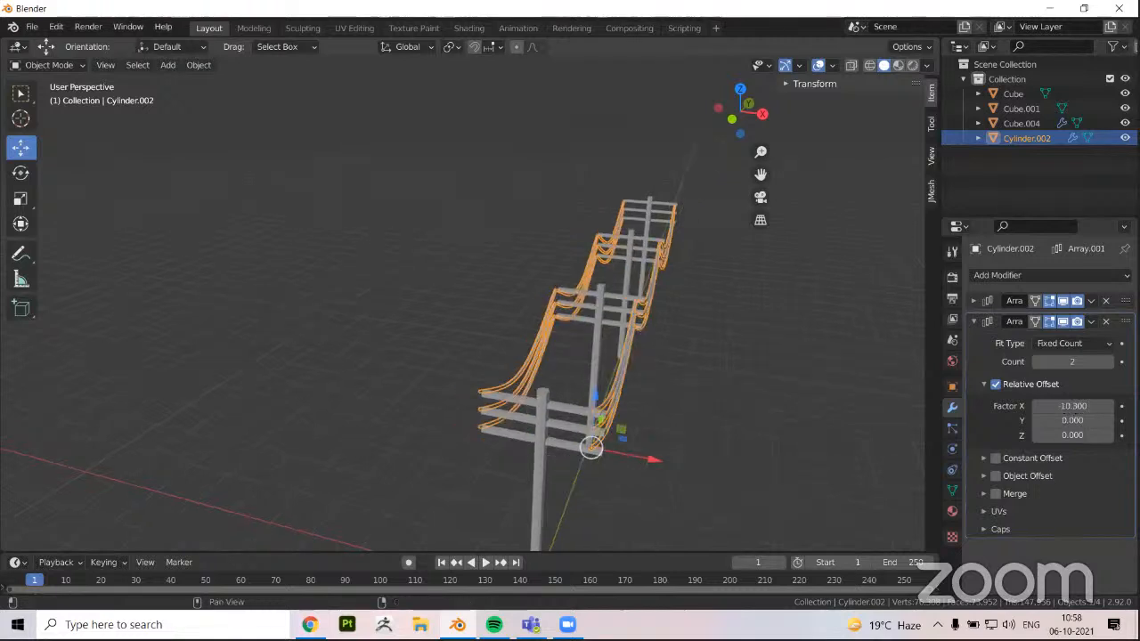
pyautogui.moveTo(1051, 408); pyautogui.dragTo(1062, 409)
pyautogui.click(358, 371)
pyautogui.moveTo(552, 387); pyautogui.dragTo(726, 361, button='middle')
pyautogui.moveTo(967, 313); pyautogui.dragTo(272, 438, button='middle')
# Try extending the row of poles by raising the pole Array's count to 8
pyautogui.moveTo(998, 399); pyautogui.dragTo(1109, 343, button='middle')
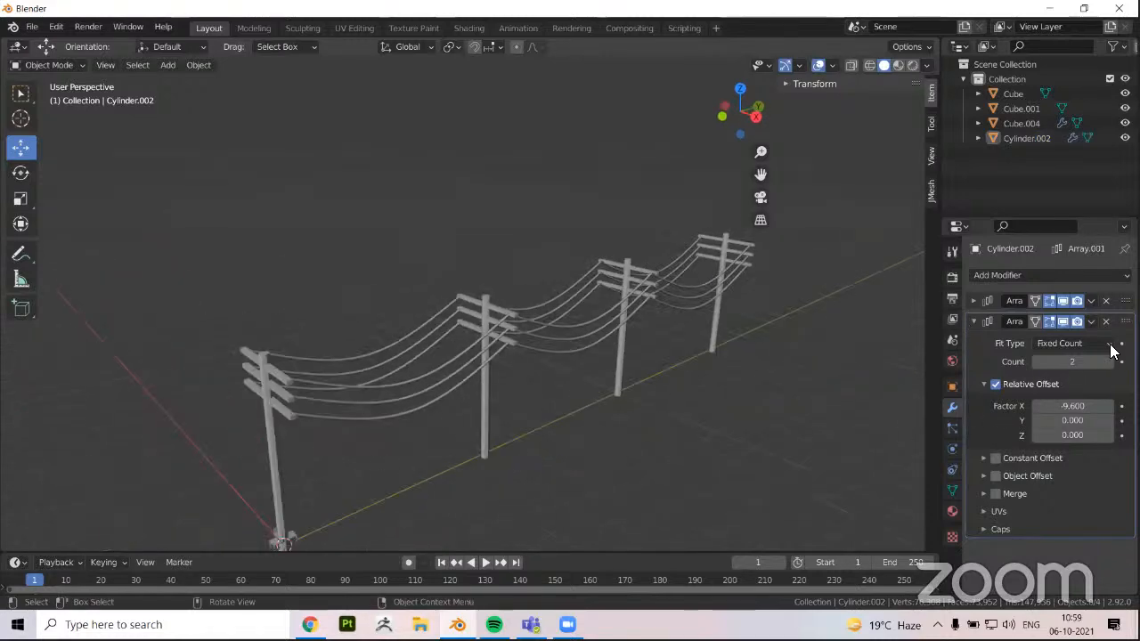
pyautogui.hotkey('ctrl', 'z')
pyautogui.hotkey('ctrl', 'z')
pyautogui.click(1110, 342)
pyautogui.click(1110, 342)
pyautogui.click(1110, 341)
pyautogui.click(1111, 342)
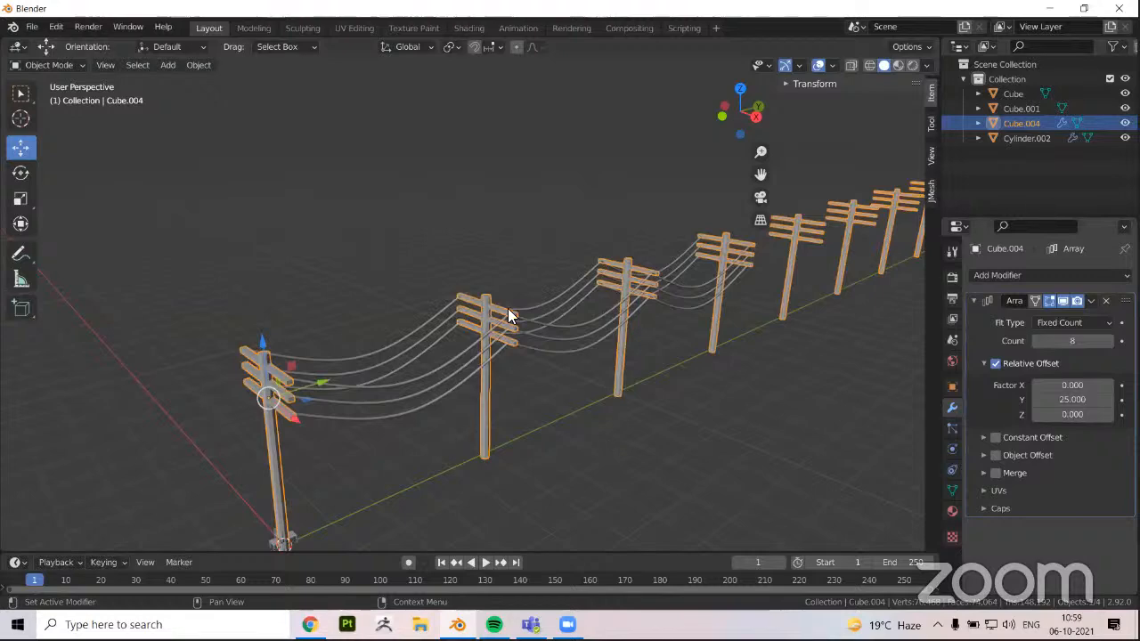
# Try raising the count of the wires' first Array to 5 to extend them along the longer row
pyautogui.moveTo(508, 312); pyautogui.dragTo(855, 401, button='middle')
pyautogui.click(860, 402)
pyautogui.click(973, 301)
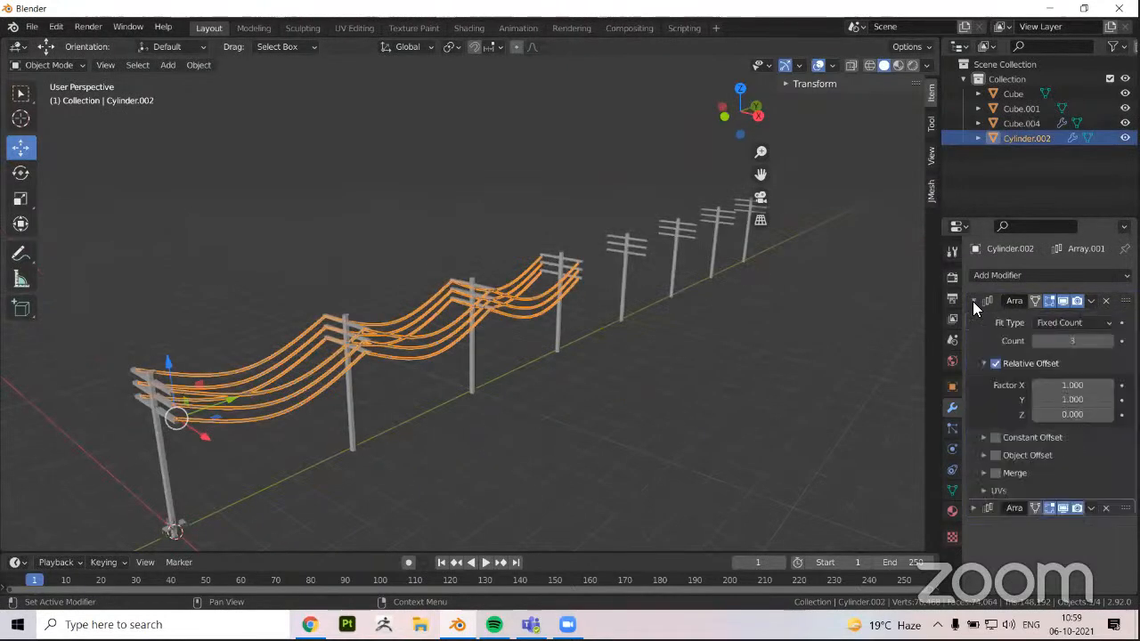
pyautogui.click(973, 301)
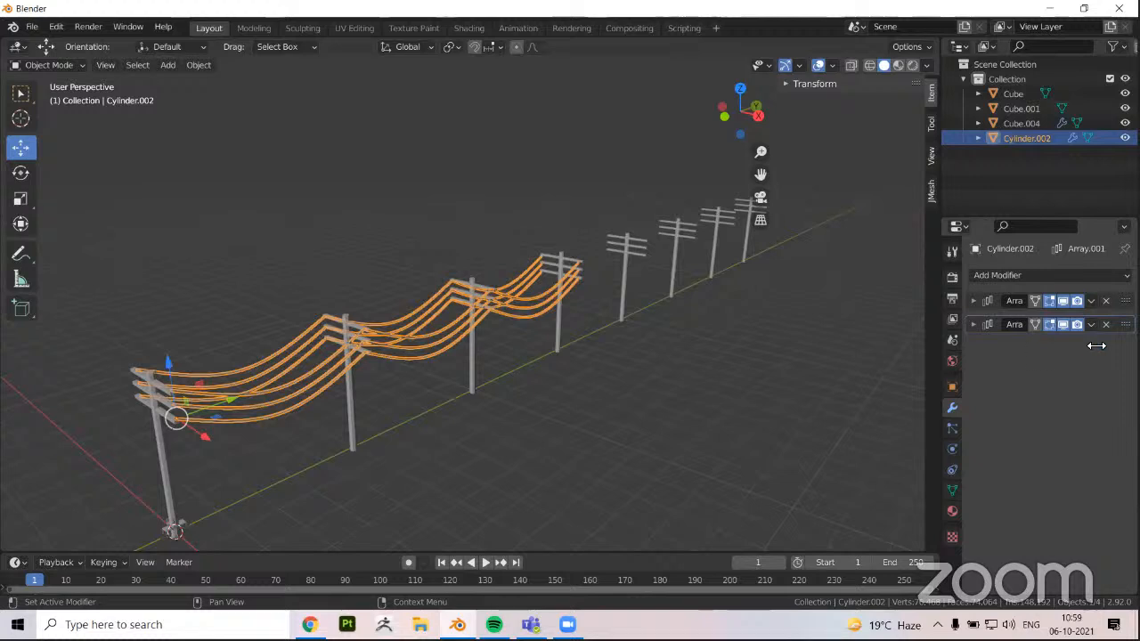
pyautogui.click(973, 301)
pyautogui.click(1110, 342)
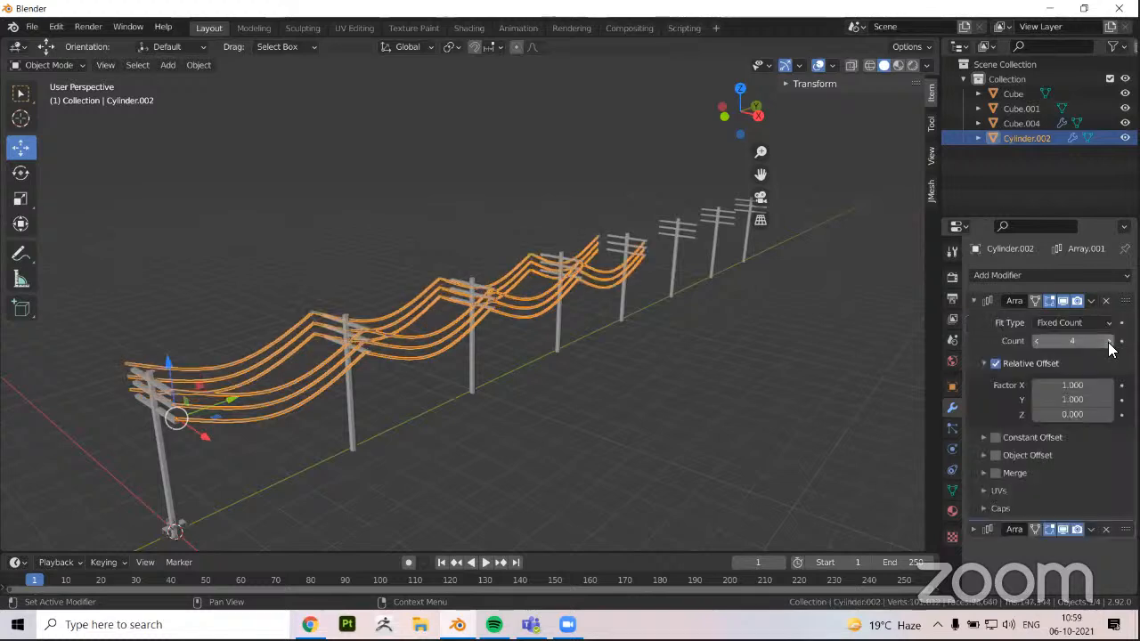
pyautogui.click(1110, 342)
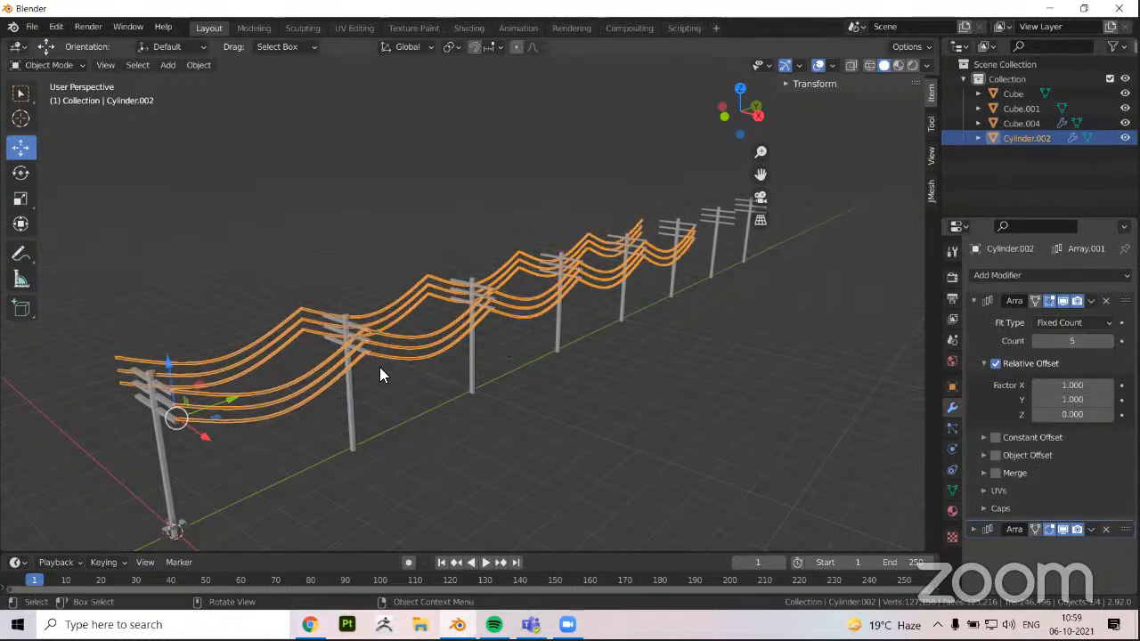
pyautogui.hotkey('ctrl', 'z')
pyautogui.hotkey('ctrl', 'z')
pyautogui.hotkey('ctrl', 'z')
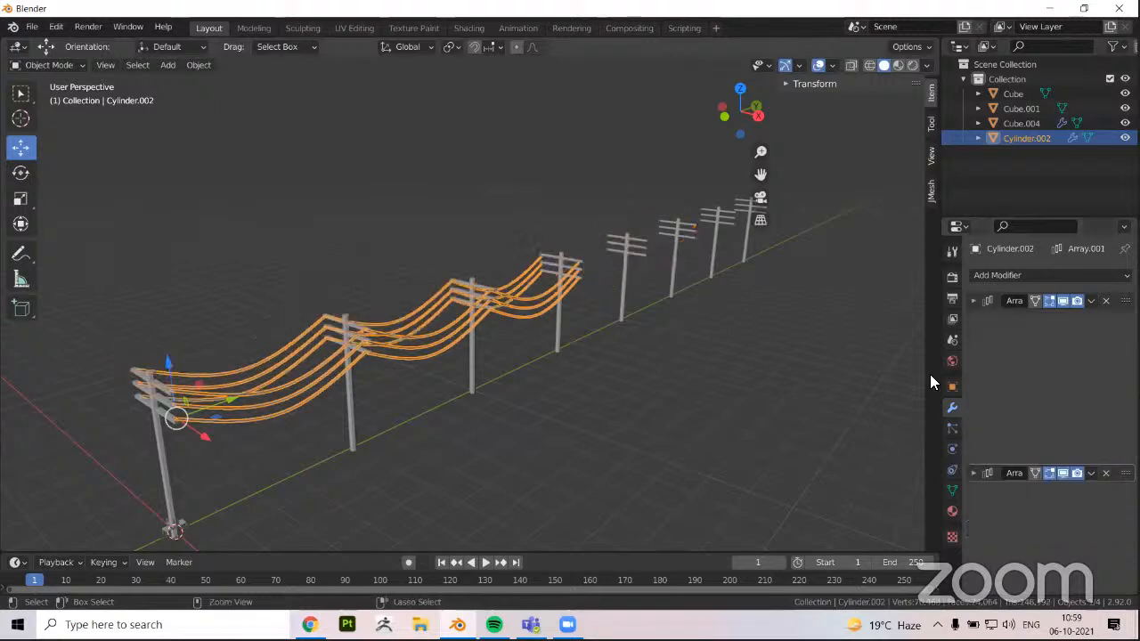
pyautogui.hotkey('ctrl', 'z')
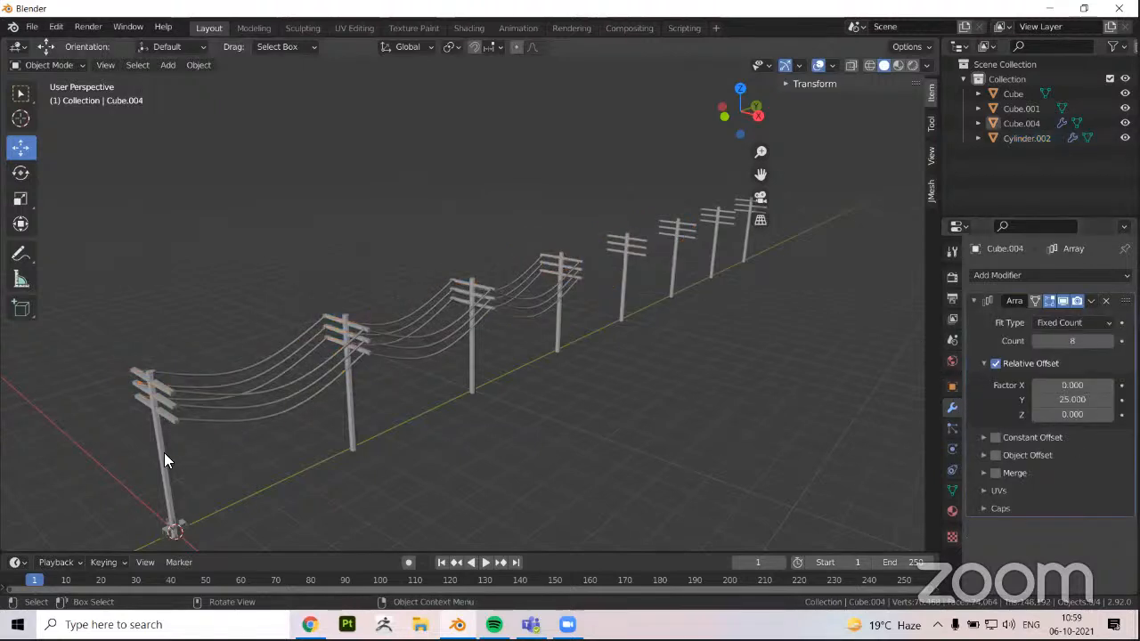
# Set the pole Array's count to 4 and deselect the poles
pyautogui.hotkey('ctrl', 'z')
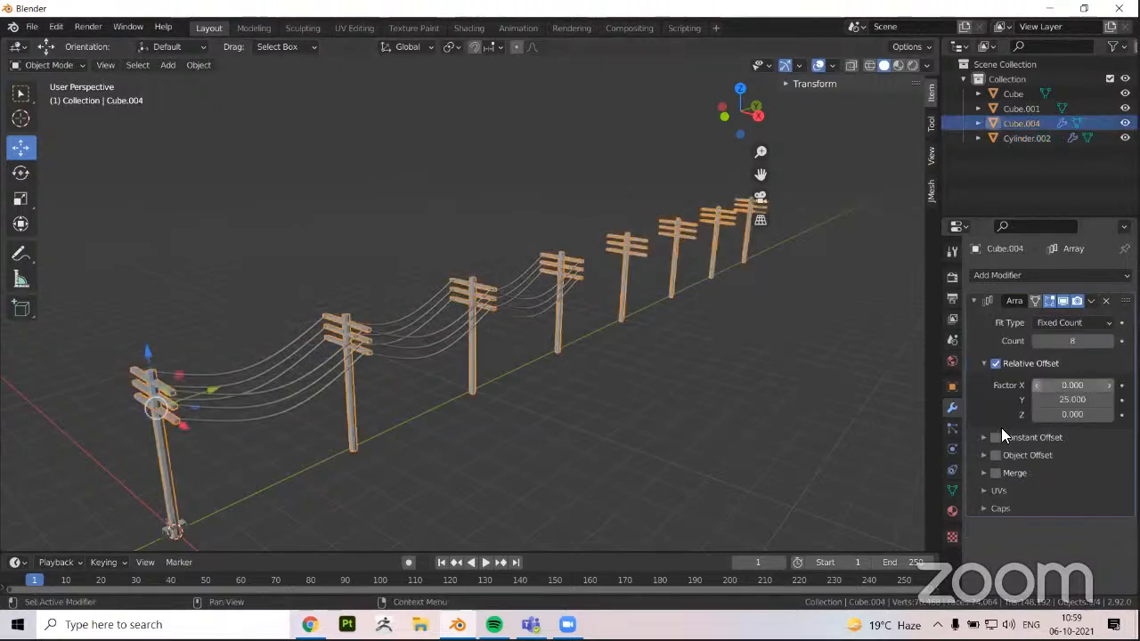
pyautogui.doubleClick(1073, 342)
pyautogui.write('4')
pyautogui.press('Return')
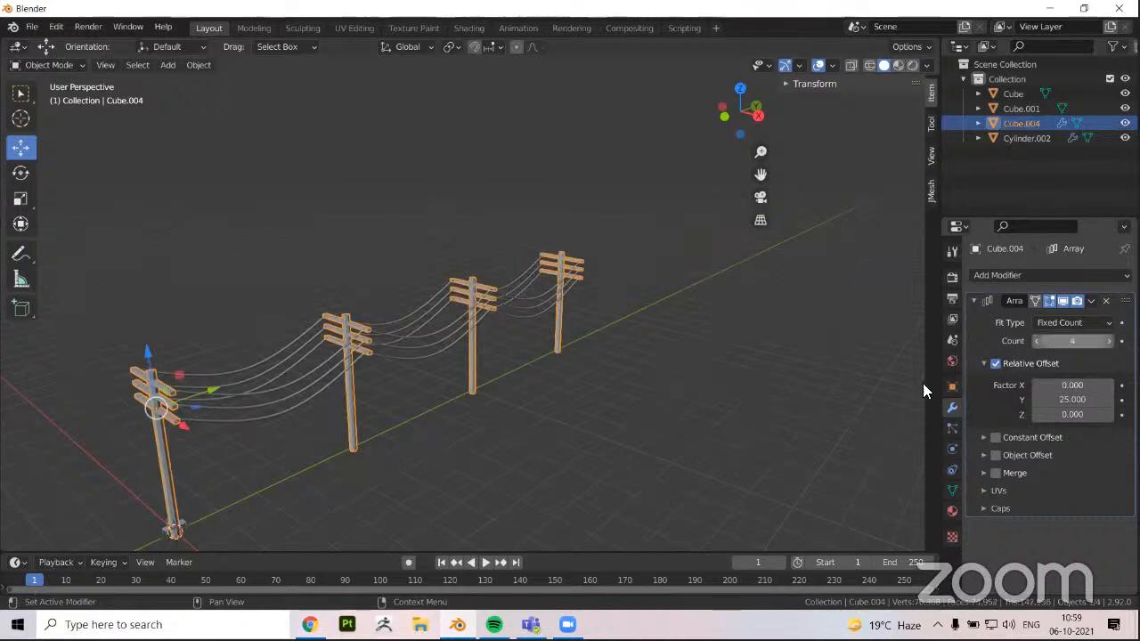
pyautogui.click(560, 479)
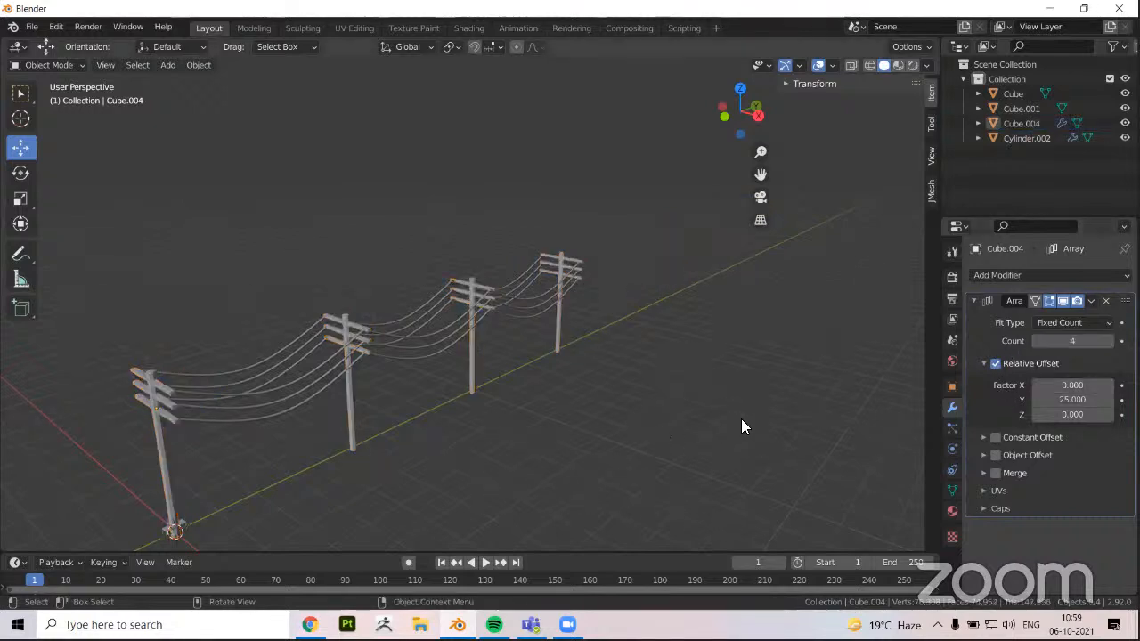
# Examine the row of poles and wires from both sides, with the pole Array's settings collapsed
pyautogui.moveTo(743, 426); pyautogui.dragTo(492, 361, button='middle')
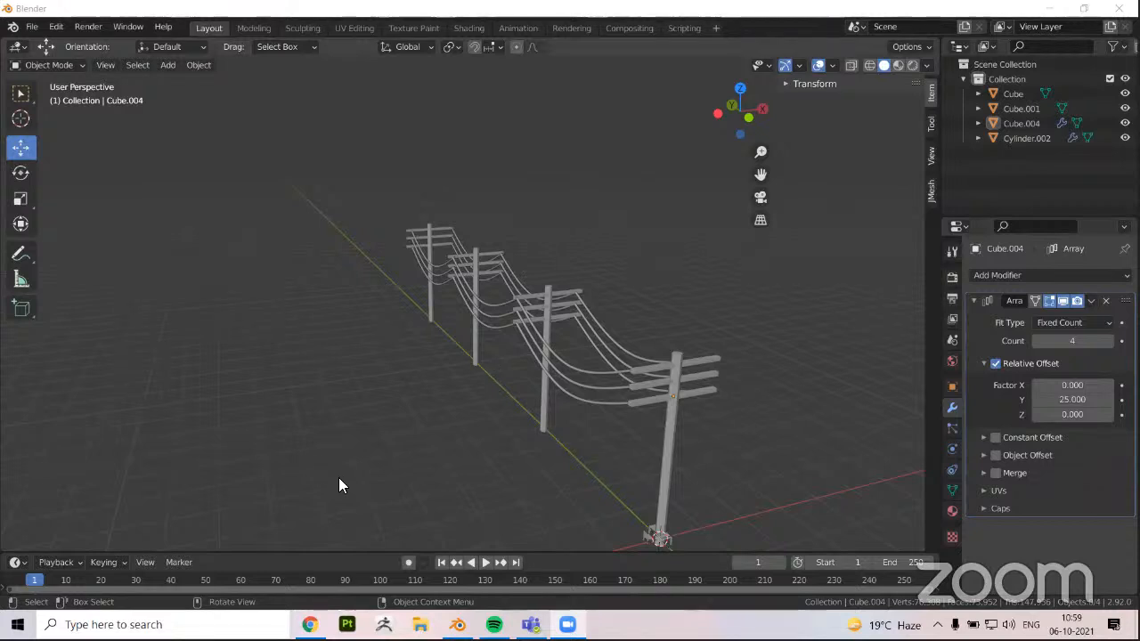
pyautogui.moveTo(569, 493); pyautogui.dragTo(433, 460, button='middle')
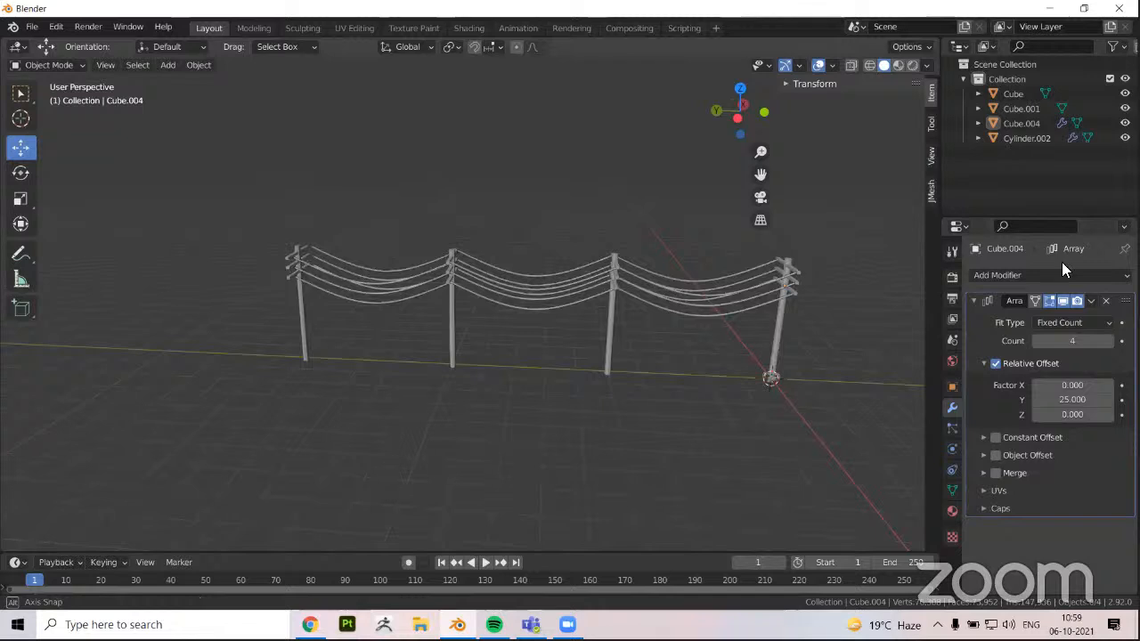
pyautogui.moveTo(1061, 264); pyautogui.dragTo(974, 297, button='middle')
pyautogui.click(974, 299)
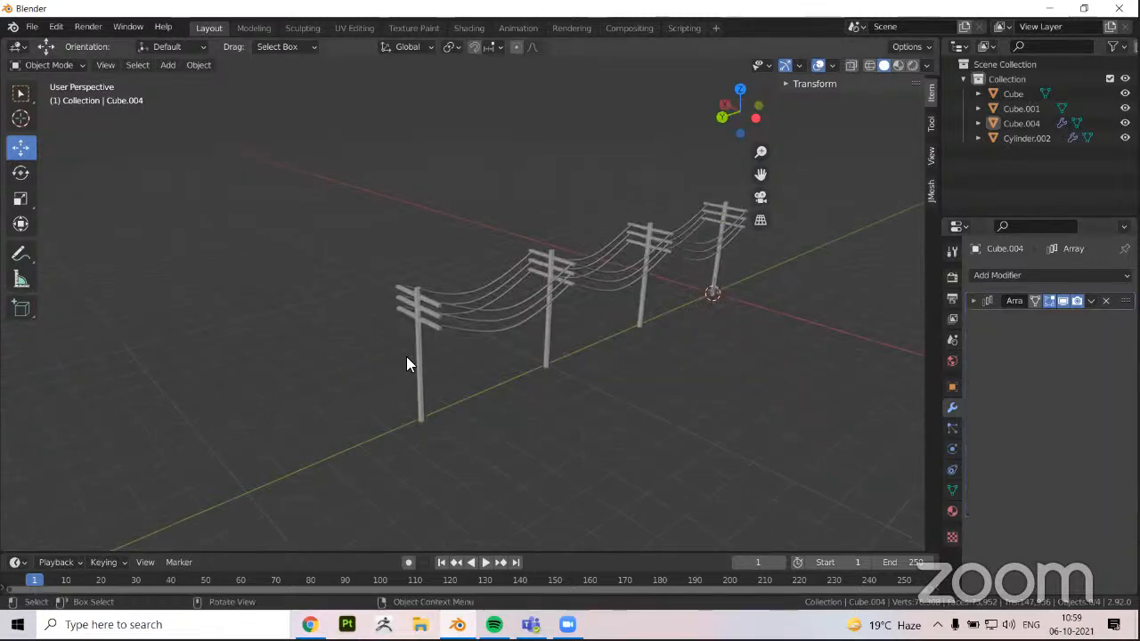
pyautogui.moveTo(389, 400); pyautogui.dragTo(445, 389, button='middle')
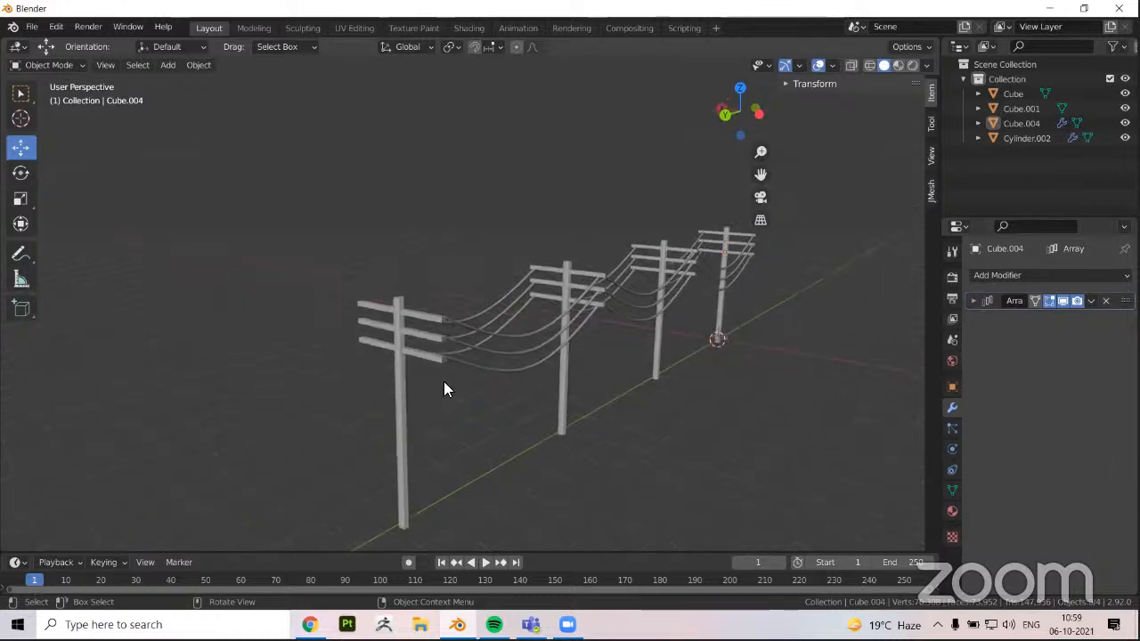
pyautogui.moveTo(528, 372); pyautogui.dragTo(535, 336, button='middle')
# Select the arrayed wires and inspect their mesh in Edit Mode near the last pole
pyautogui.click(535, 336)
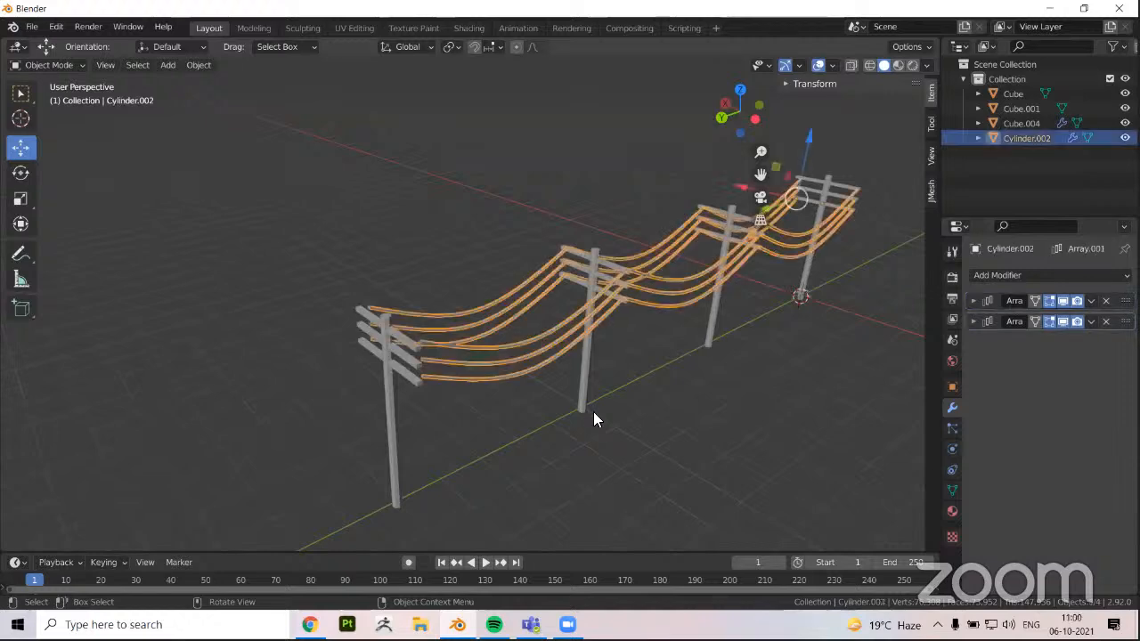
pyautogui.scroll(2, 555, 335)
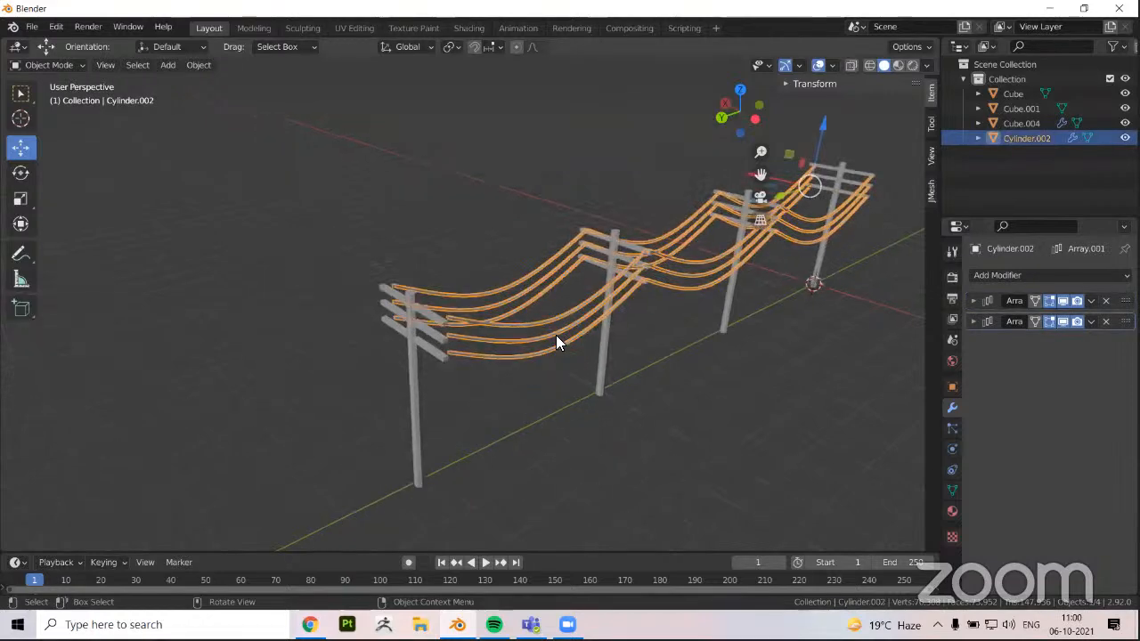
pyautogui.scroll(3, 555, 335)
pyautogui.press('Tab')
pyautogui.moveTo(512, 344); pyautogui.dragTo(524, 342, button='middle')
pyautogui.press('Tab')
pyautogui.scroll(-2, 246, 383)
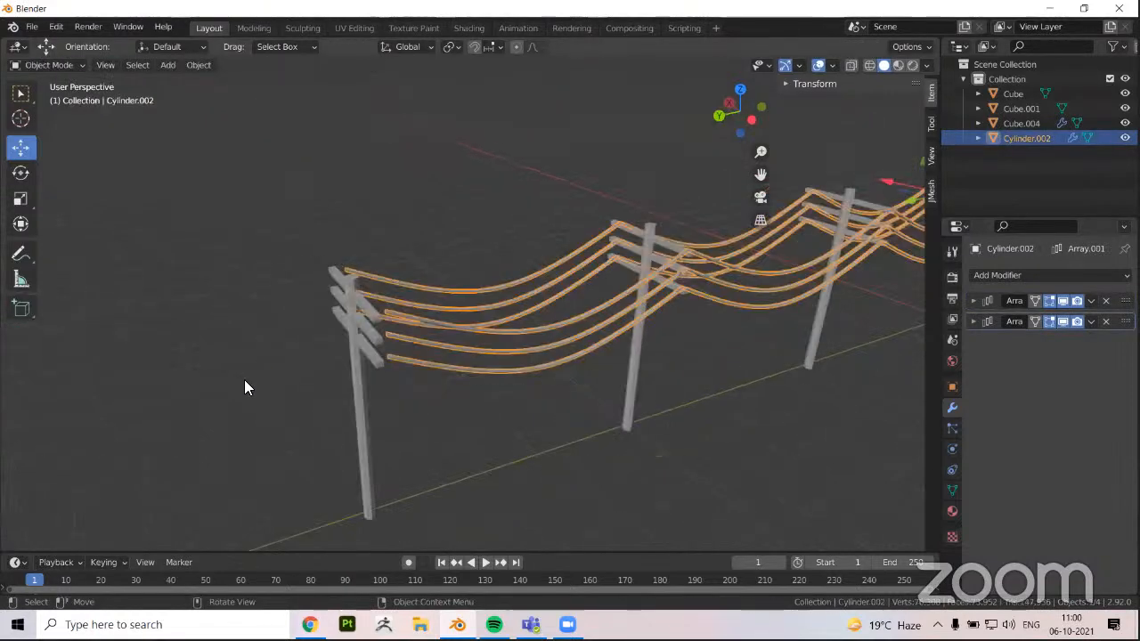
# Examine the completed row of poles and wires from several angles, checking how the wires meet the crossarms
pyautogui.moveTo(198, 425); pyautogui.dragTo(414, 374, button='middle')
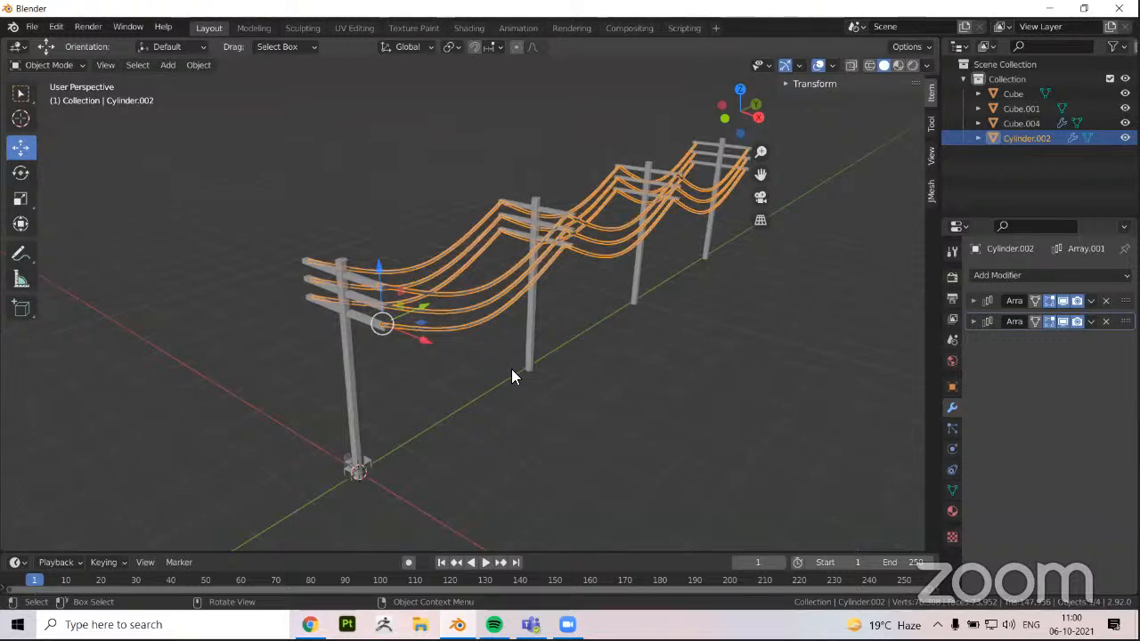
pyautogui.moveTo(512, 370); pyautogui.dragTo(587, 415, button='middle')
pyautogui.moveTo(491, 374); pyautogui.dragTo(564, 374, button='middle')
pyautogui.click(542, 349)
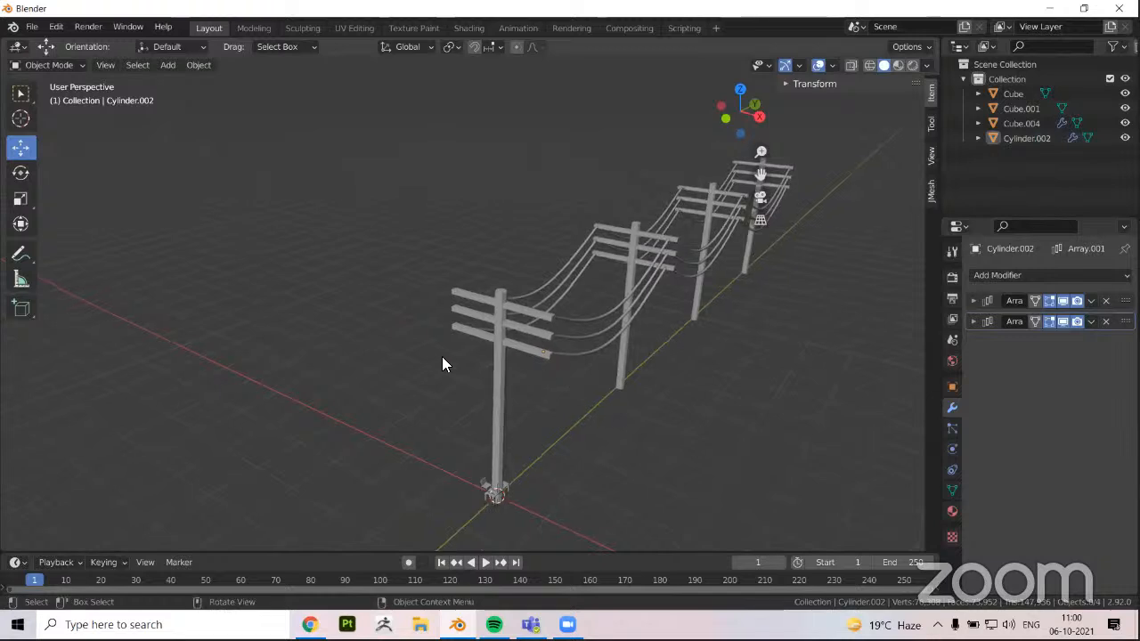
pyautogui.moveTo(443, 364); pyautogui.dragTo(425, 349, button='middle')
pyautogui.click(418, 377)
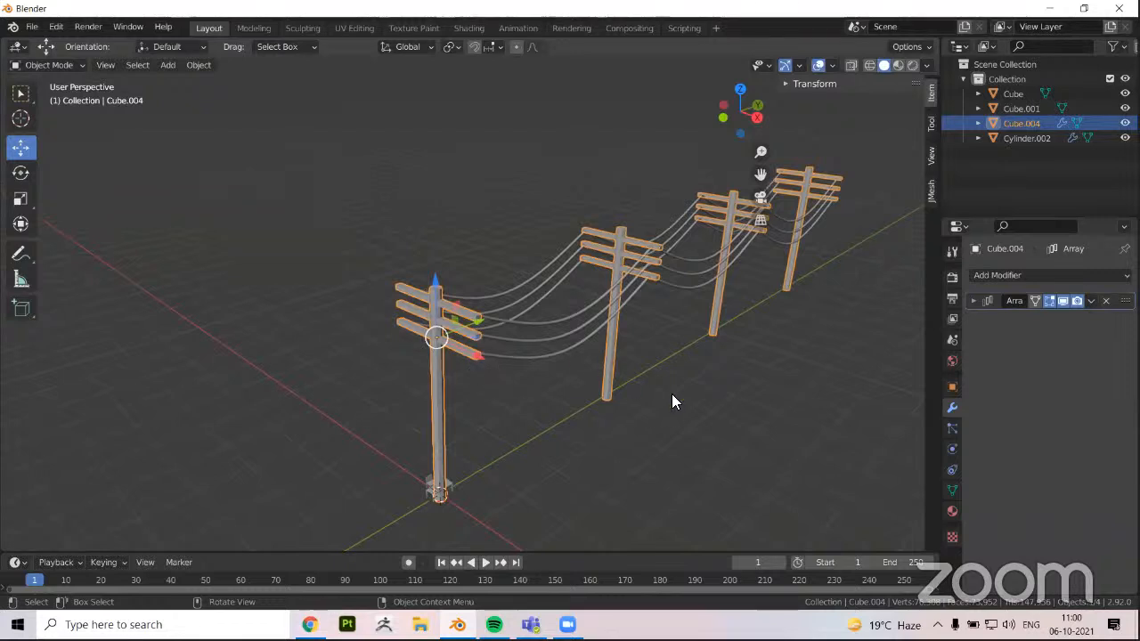
pyautogui.moveTo(498, 450); pyautogui.dragTo(447, 365, button='middle')
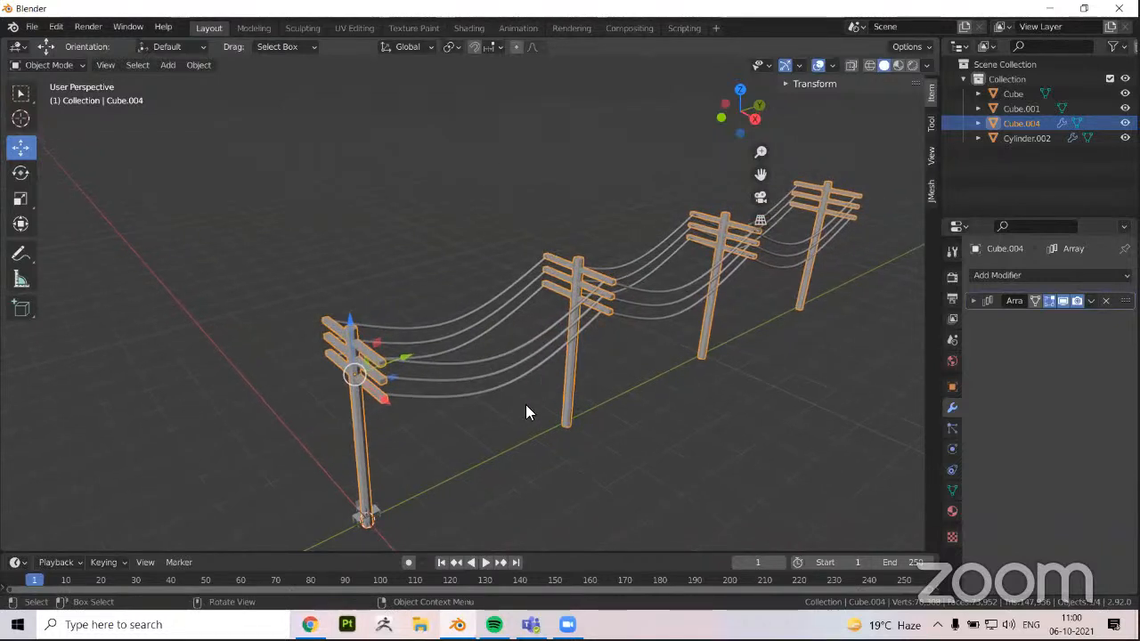
pyautogui.moveTo(551, 391); pyautogui.dragTo(577, 384, button='middle')
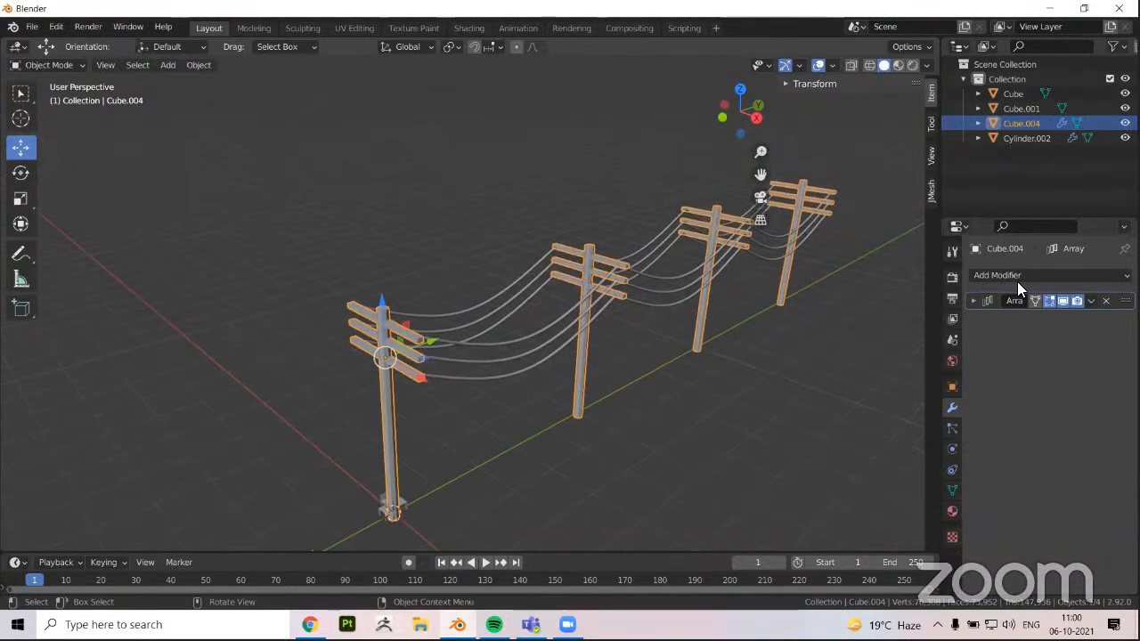
pyautogui.click(742, 402)
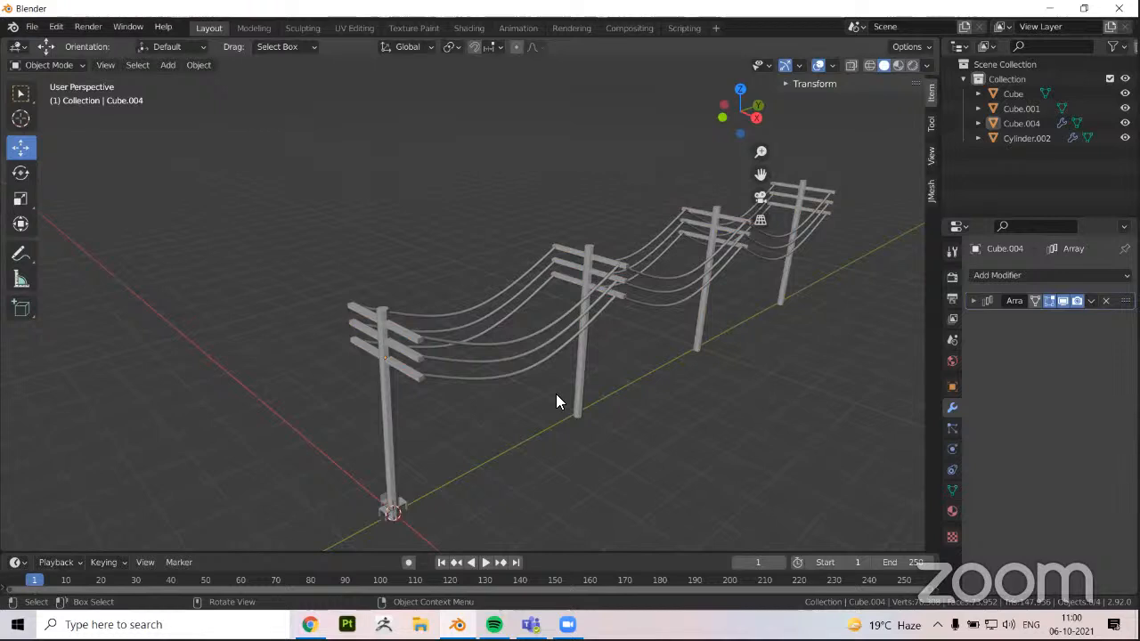
pyautogui.moveTo(556, 399); pyautogui.dragTo(523, 402, button='middle')
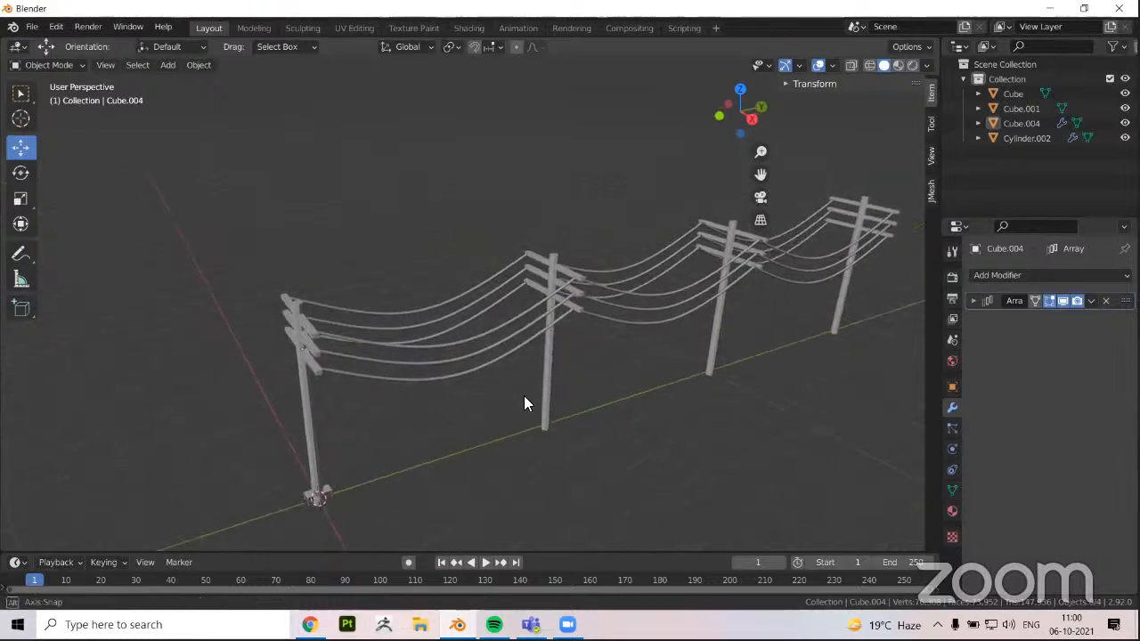
pyautogui.moveTo(391, 400); pyautogui.dragTo(504, 362, button='middle')
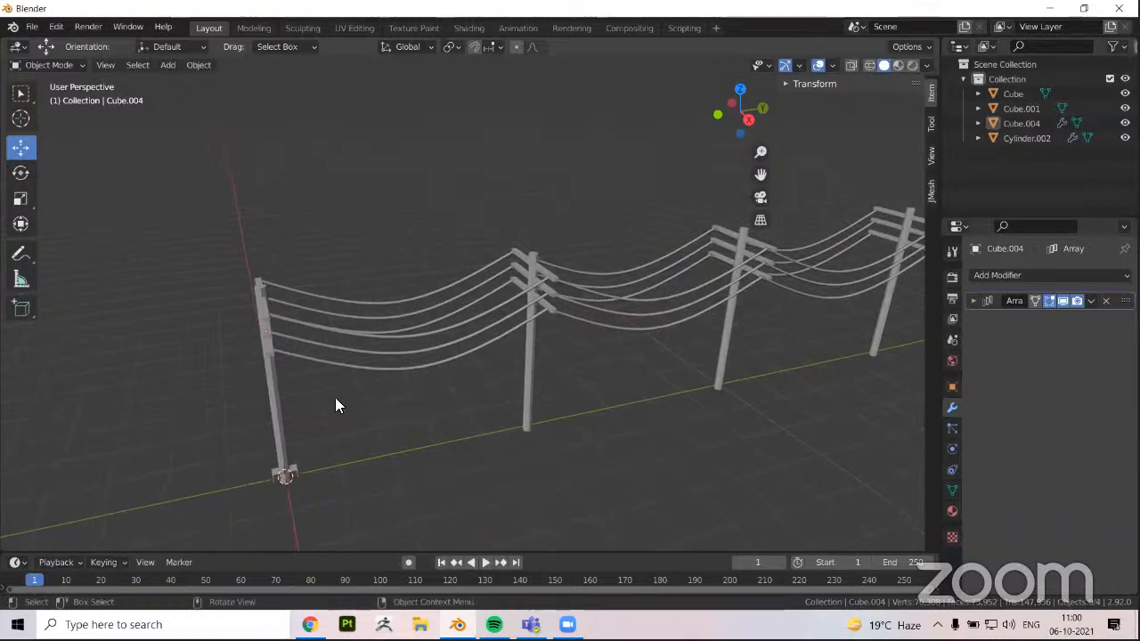
pyautogui.scroll(-2, 383, 408)
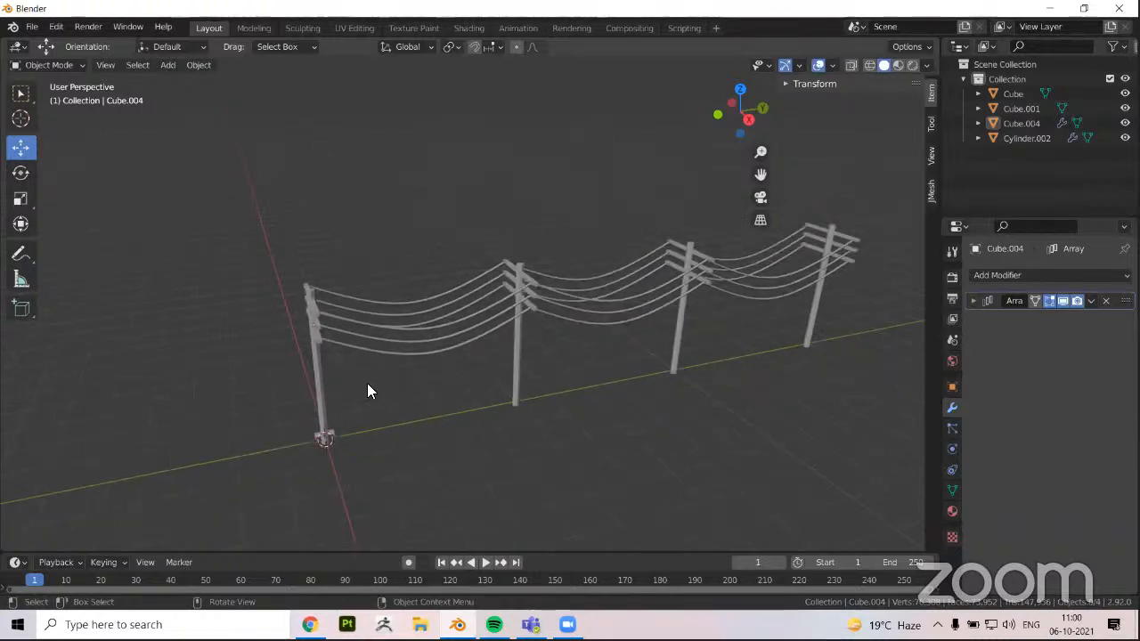
pyautogui.moveTo(368, 390); pyautogui.dragTo(433, 343, button='middle')
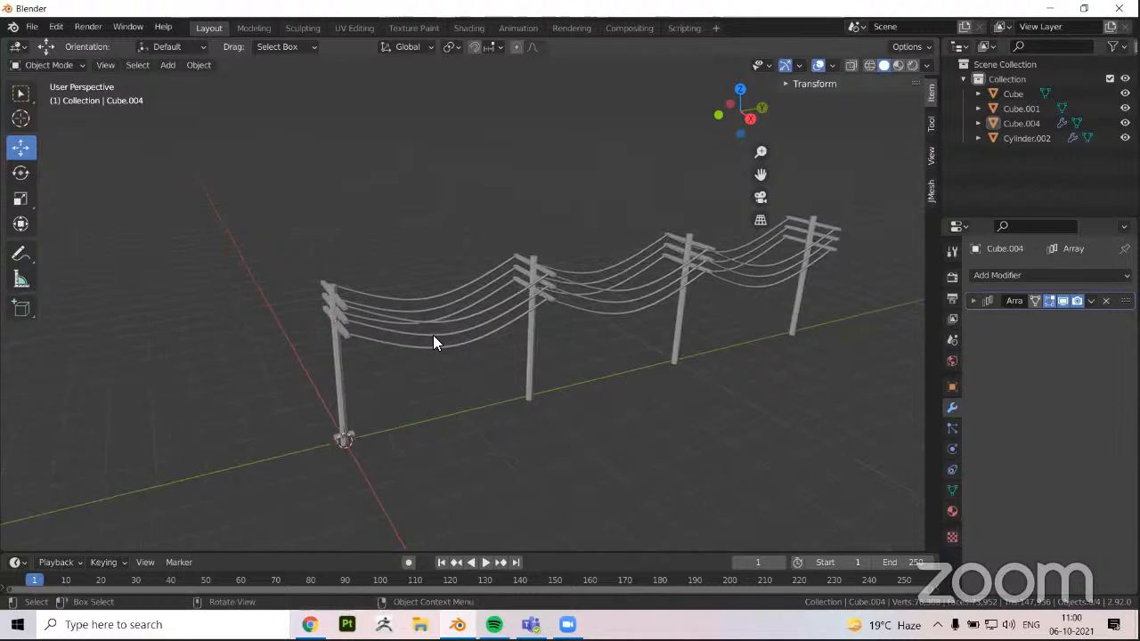
pyautogui.moveTo(575, 391); pyautogui.dragTo(473, 372, button='middle')
pyautogui.moveTo(600, 356); pyautogui.dragTo(501, 347, button='middle')
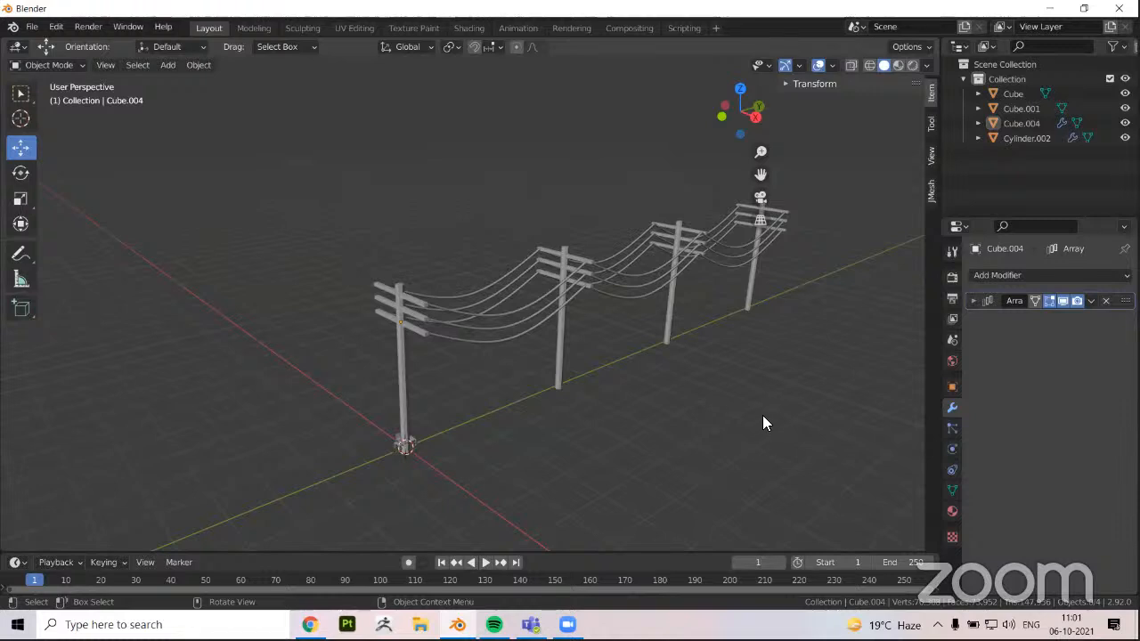
pyautogui.moveTo(765, 414); pyautogui.dragTo(671, 430, button='middle')
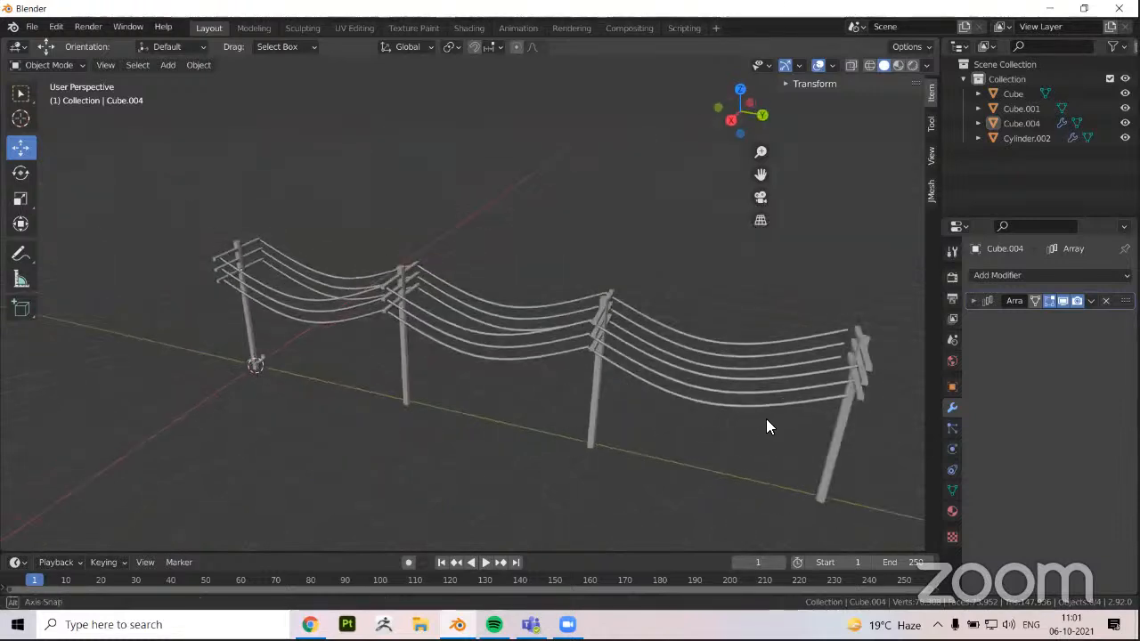
pyautogui.moveTo(767, 421); pyautogui.dragTo(780, 419, button='middle')
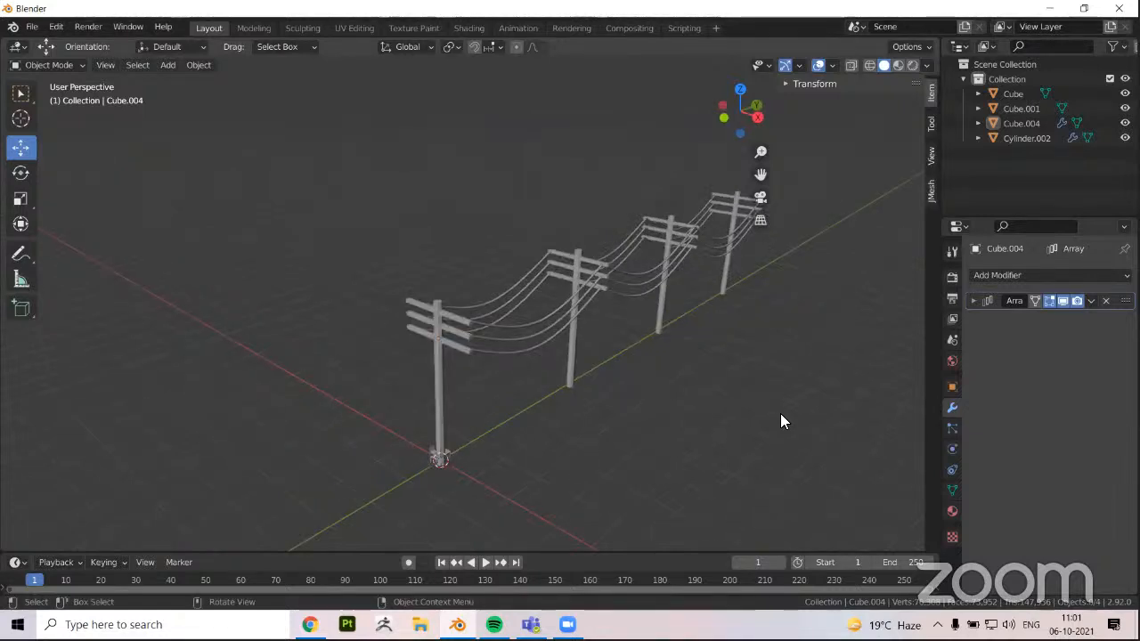
pyautogui.moveTo(735, 420); pyautogui.dragTo(621, 541, button='middle')
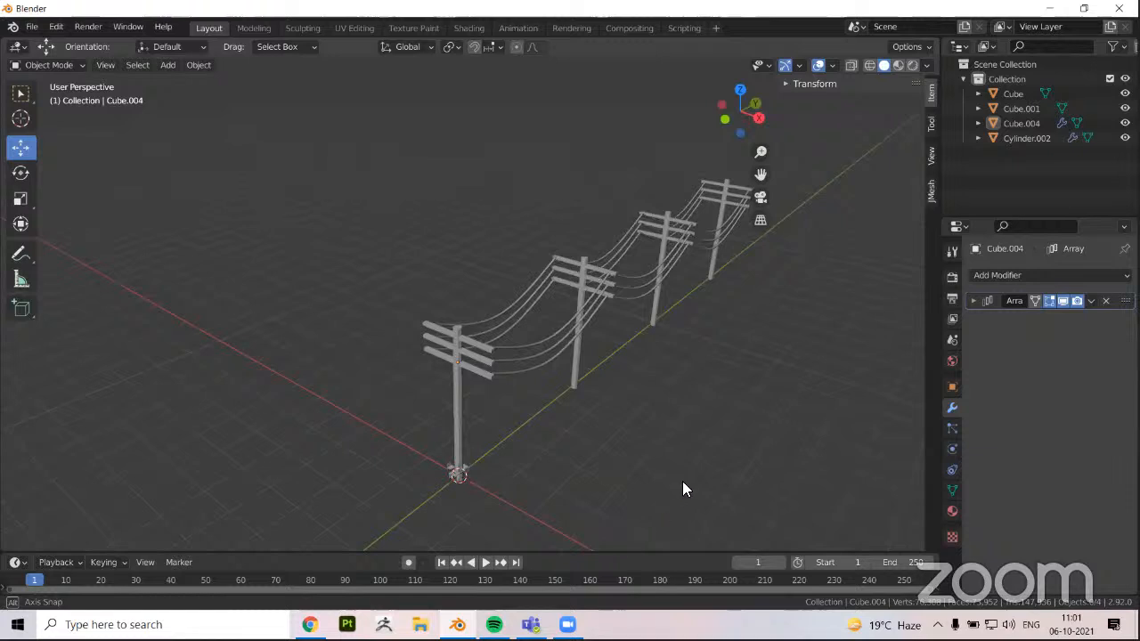
pyautogui.moveTo(684, 488); pyautogui.dragTo(684, 488, button='middle')
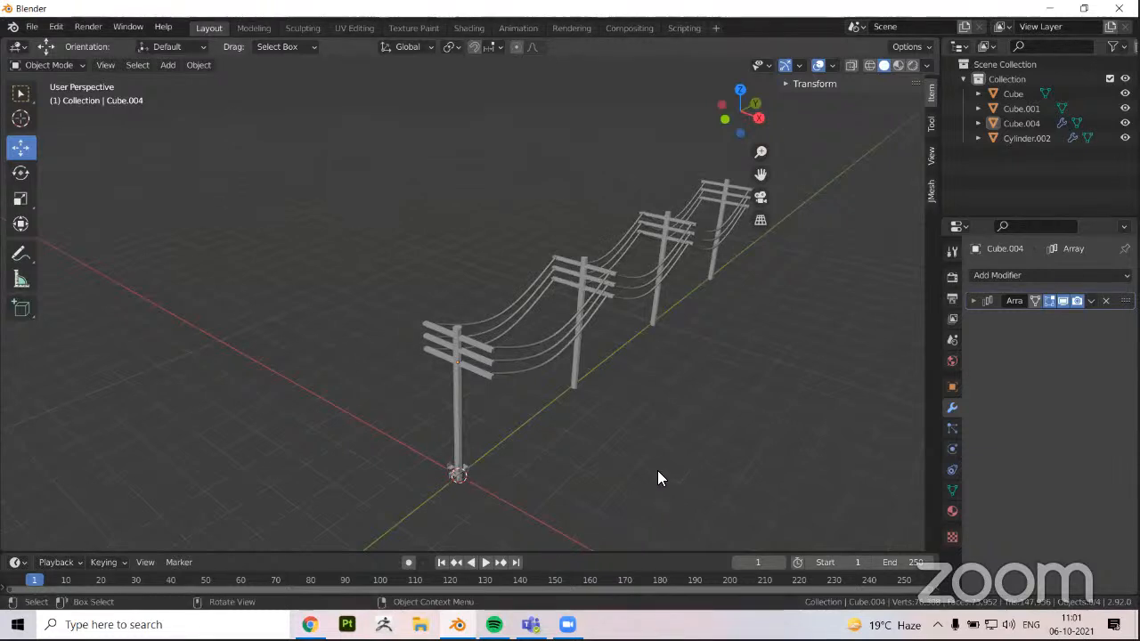
pyautogui.moveTo(440, 317); pyautogui.dragTo(710, 451, button='middle')
pyautogui.hotkey('ctrl', 'z')
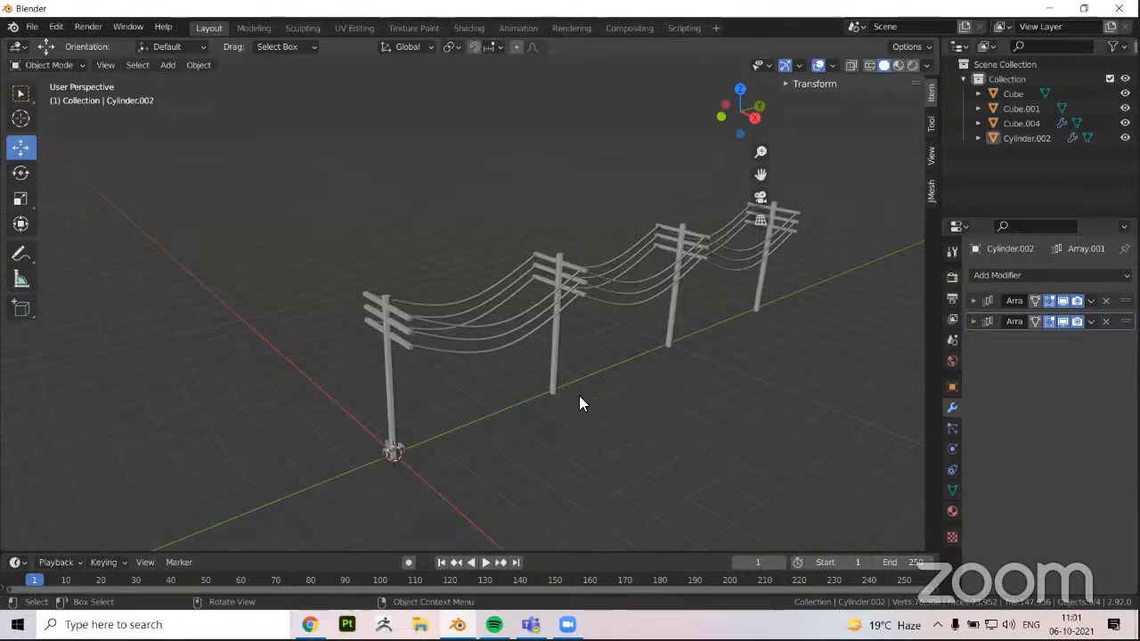
# Inspect the sagging wires along the pole row, first unselected and again with the wire object selected, and deselect everything
pyautogui.moveTo(544, 400); pyautogui.dragTo(577, 397, button='middle')
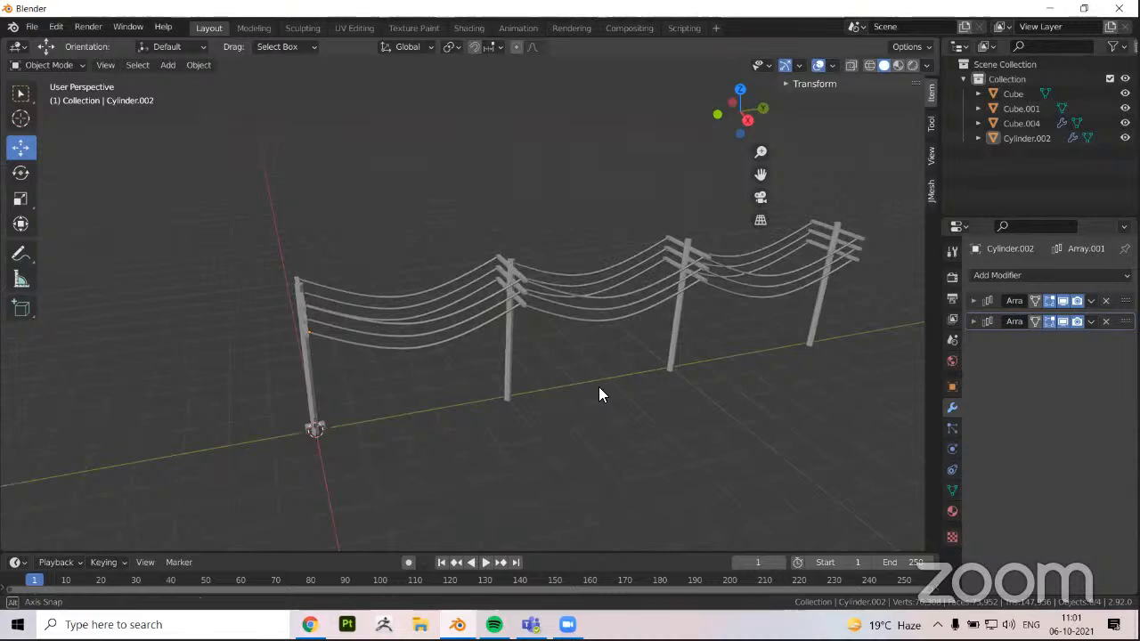
pyautogui.moveTo(600, 390); pyautogui.dragTo(626, 383, button='middle')
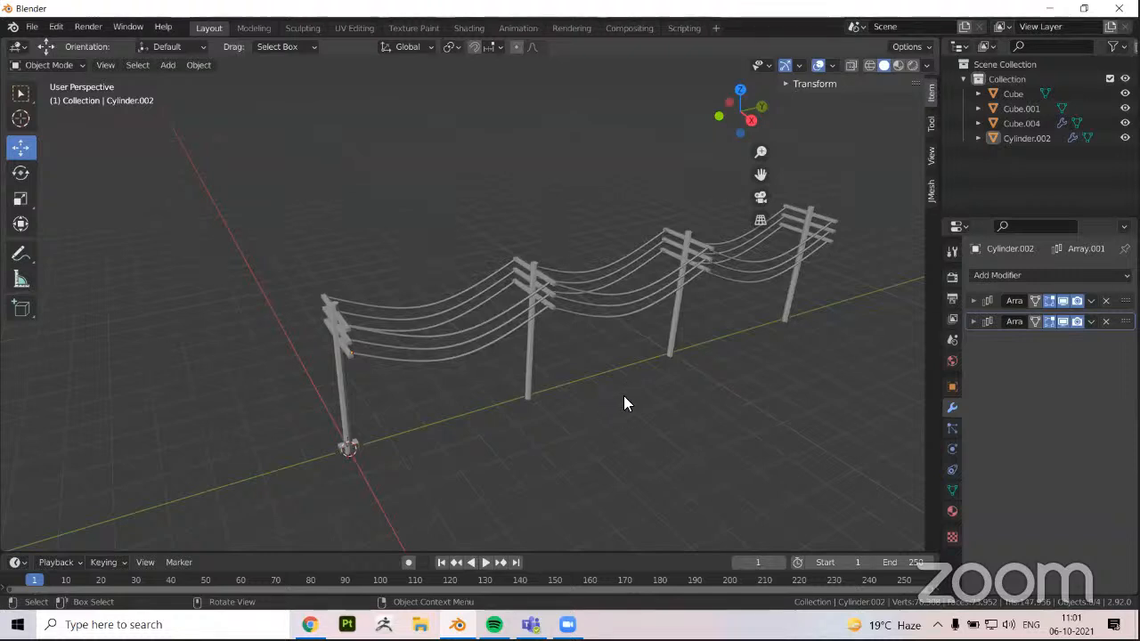
pyautogui.moveTo(673, 448); pyautogui.dragTo(695, 452, button='middle')
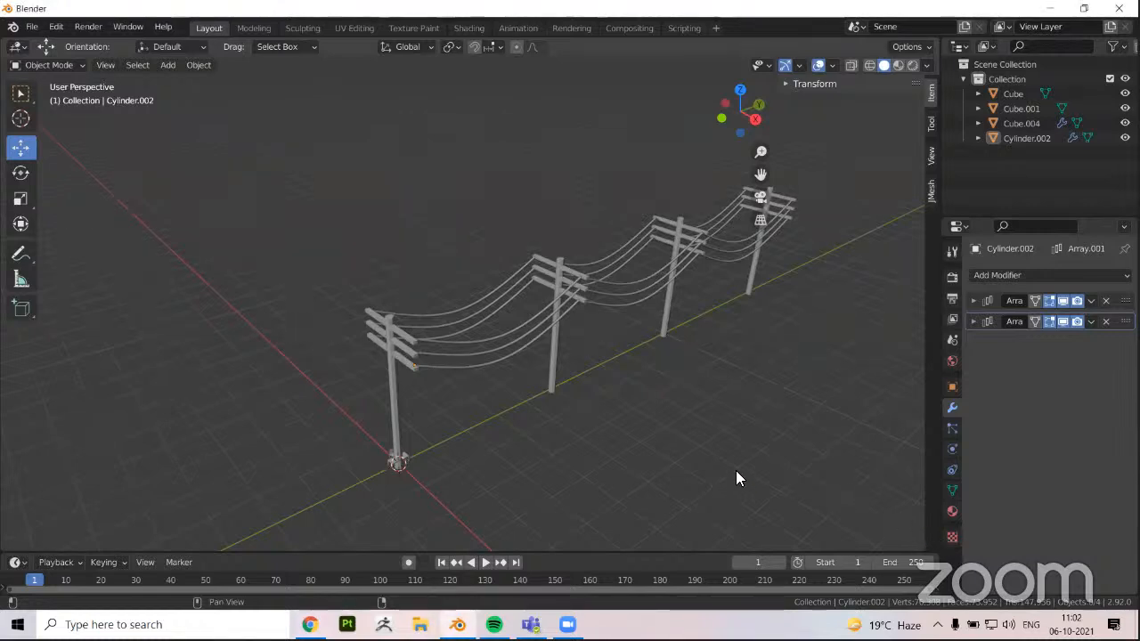
pyautogui.moveTo(735, 470); pyautogui.dragTo(546, 352, button='middle')
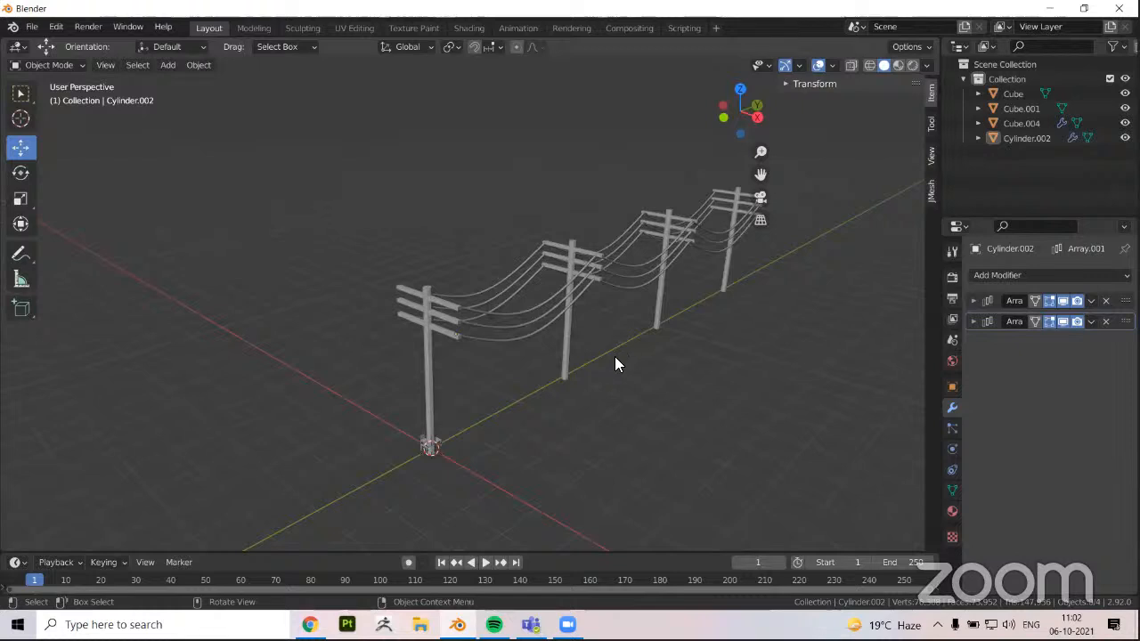
pyautogui.hotkey('ctrl', 'z')
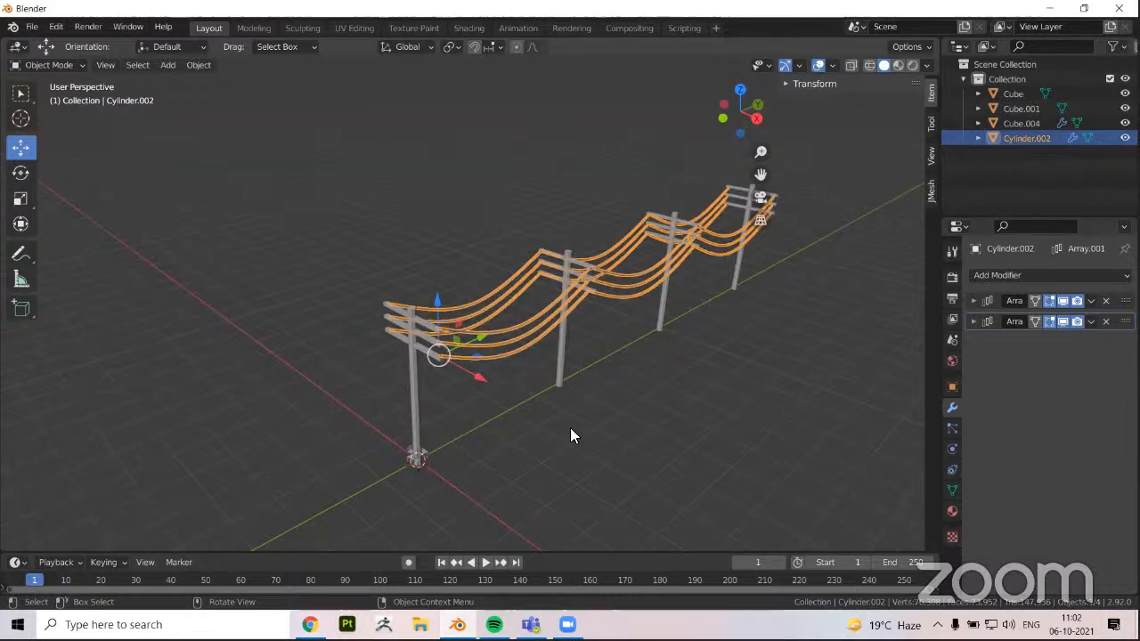
pyautogui.scroll(3, 571, 435)
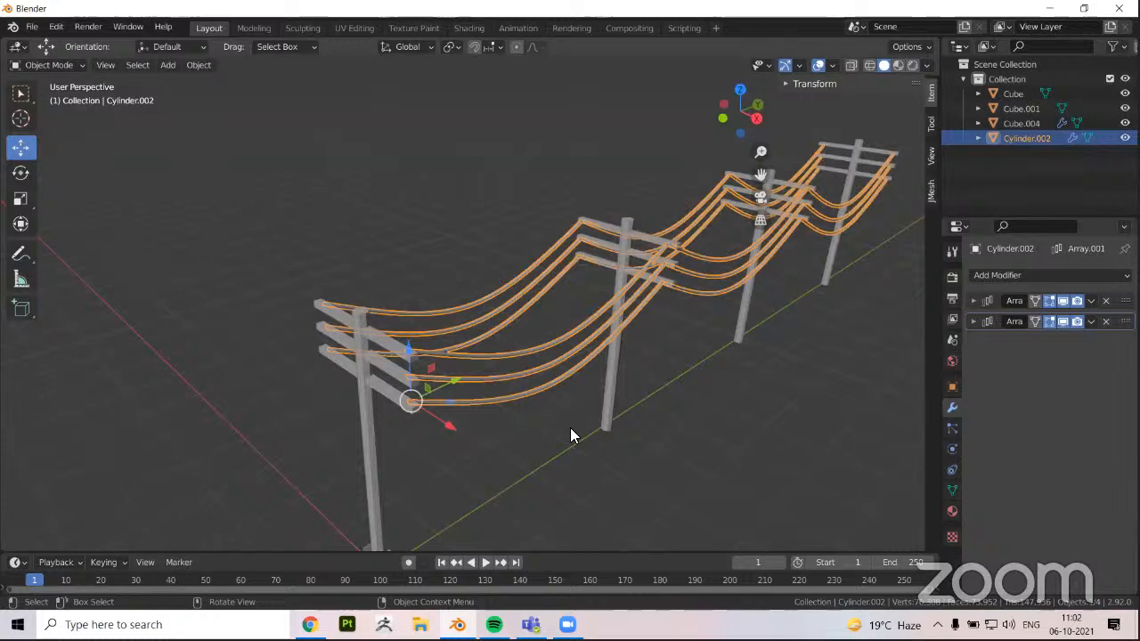
pyautogui.moveTo(567, 450)
pyautogui.mouseDown(button='middle')
pyautogui.moveTo(610, 432)
pyautogui.moveTo(559, 431)
pyautogui.mouseUp(button='middle')
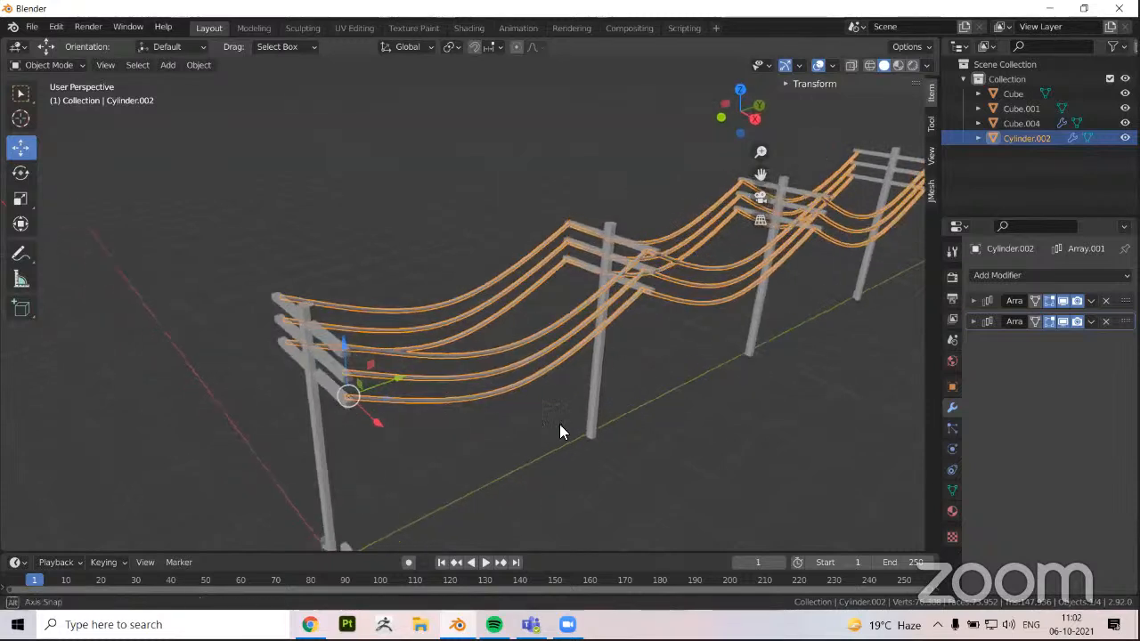
pyautogui.click(643, 380)
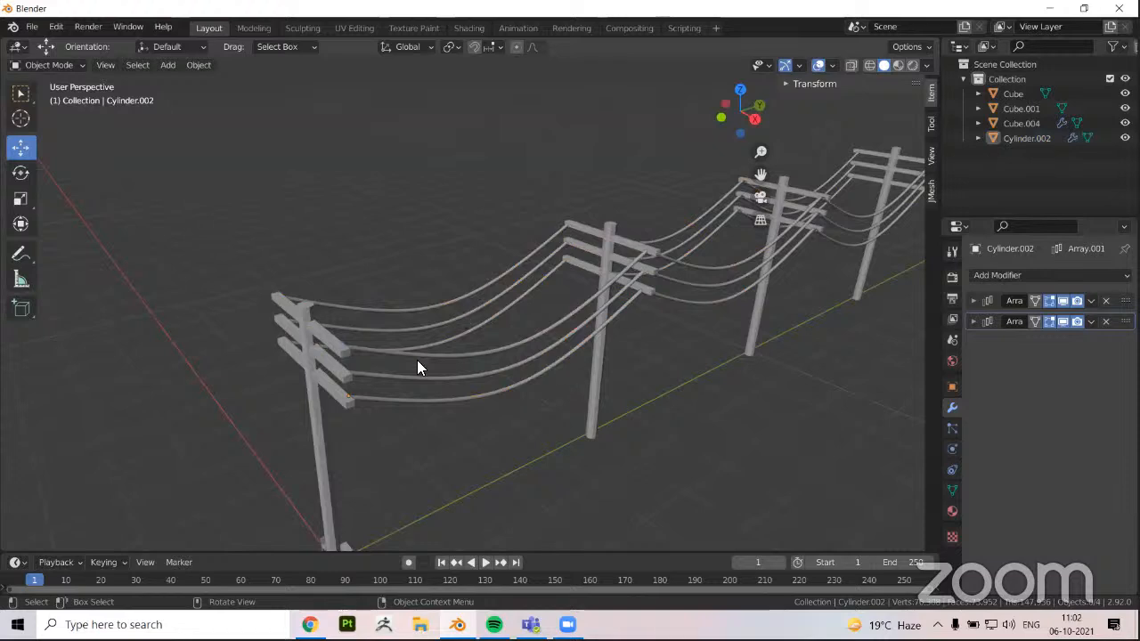
# Examine the deselected pole row from near and far, checking the wire spacing and the crossarms on the first pole
pyautogui.moveTo(417, 360); pyautogui.dragTo(491, 338, button='middle')
pyautogui.scroll(-2, 500, 360)
pyautogui.scroll(-2, 503, 345)
pyautogui.scroll(1, 369, 408)
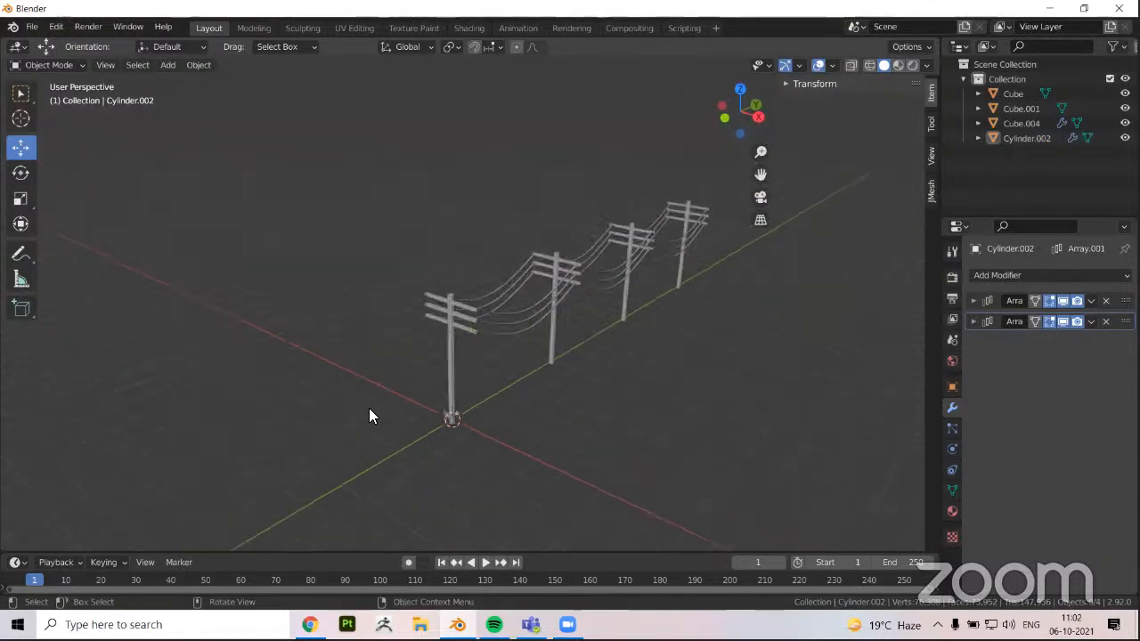
pyautogui.scroll(1, 460, 389)
pyautogui.moveTo(437, 397); pyautogui.dragTo(525, 384, button='middle')
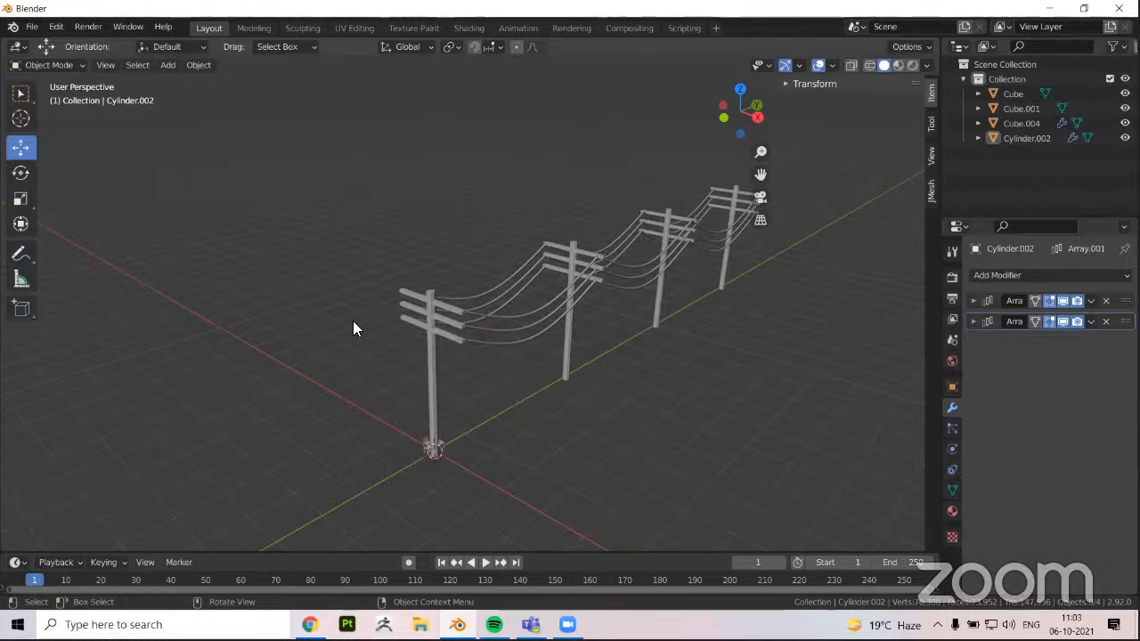
pyautogui.moveTo(427, 352); pyautogui.dragTo(488, 351, button='middle')
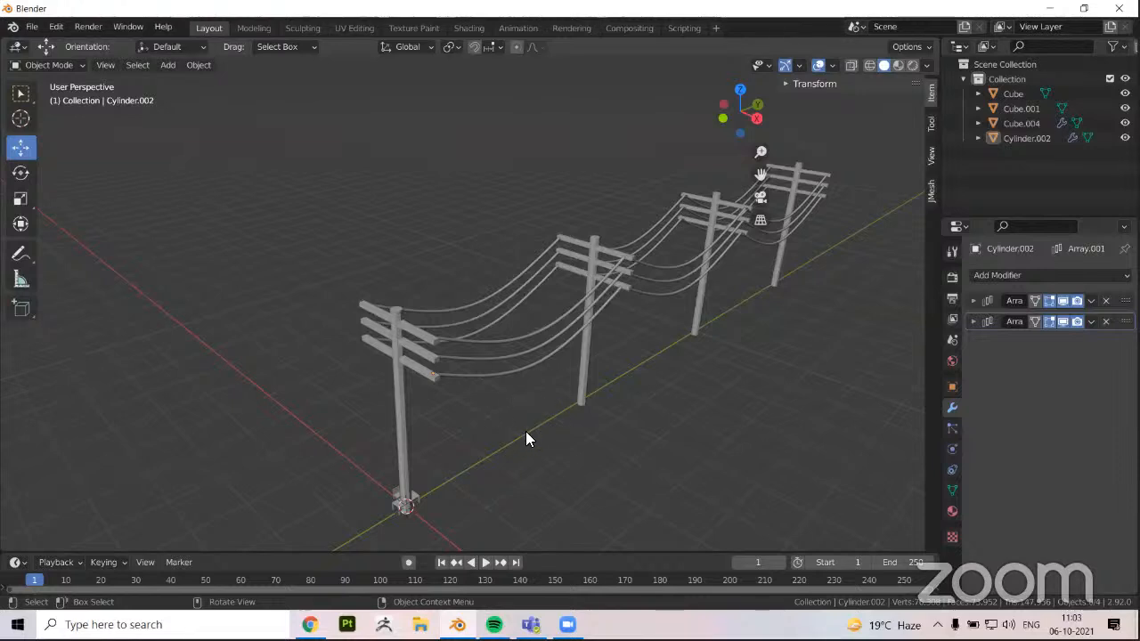
pyautogui.moveTo(544, 428); pyautogui.dragTo(572, 410, button='middle')
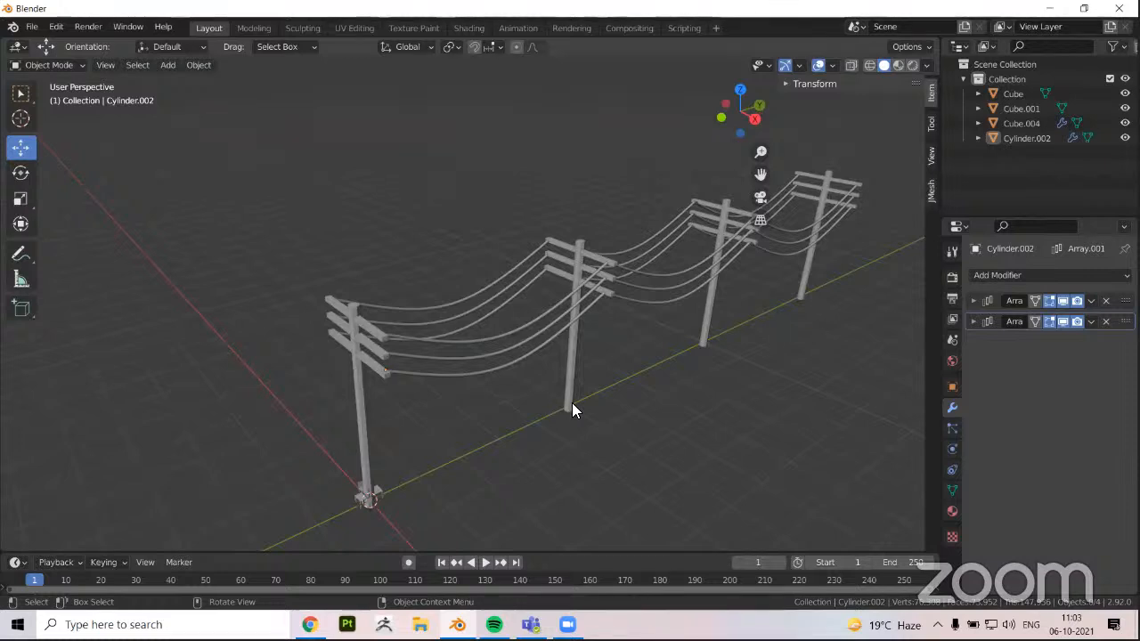
pyautogui.keyDown('shift'); pyautogui.moveTo(379, 370); pyautogui.dragTo(395, 336, button='middle'); pyautogui.keyUp('shift')
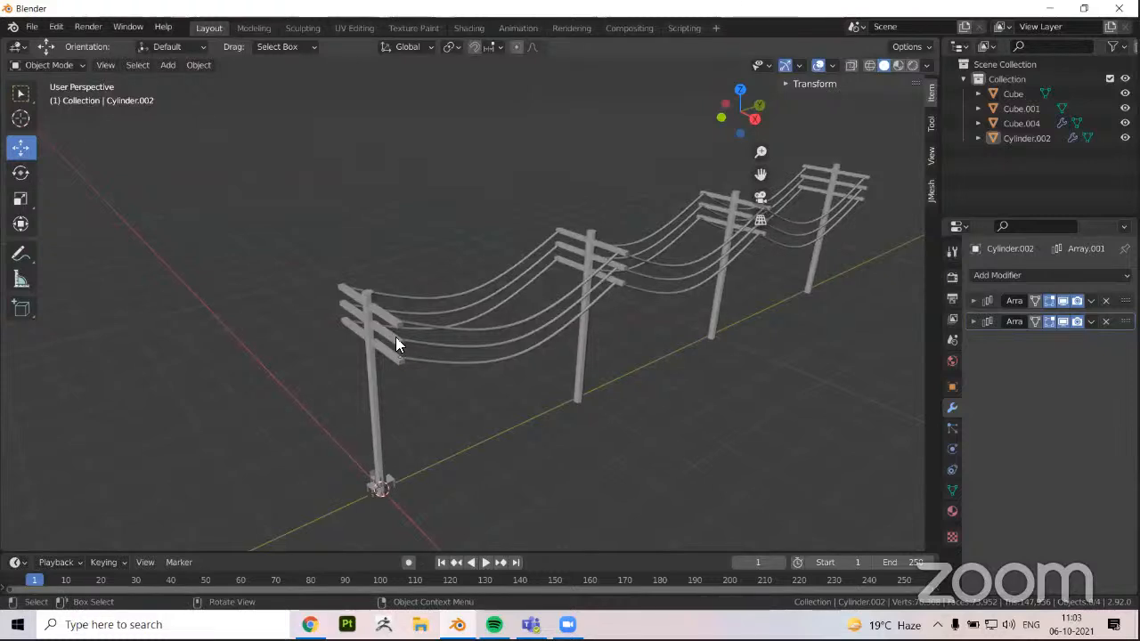
pyautogui.moveTo(457, 387); pyautogui.dragTo(406, 396, button='middle')
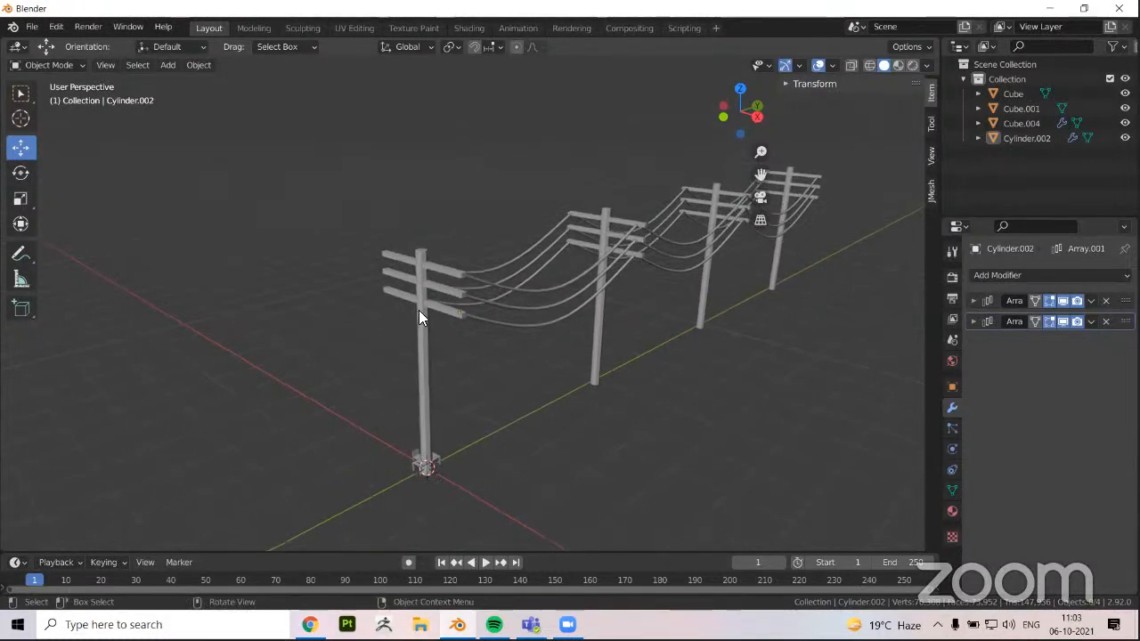
pyautogui.moveTo(447, 324); pyautogui.dragTo(475, 297, button='middle')
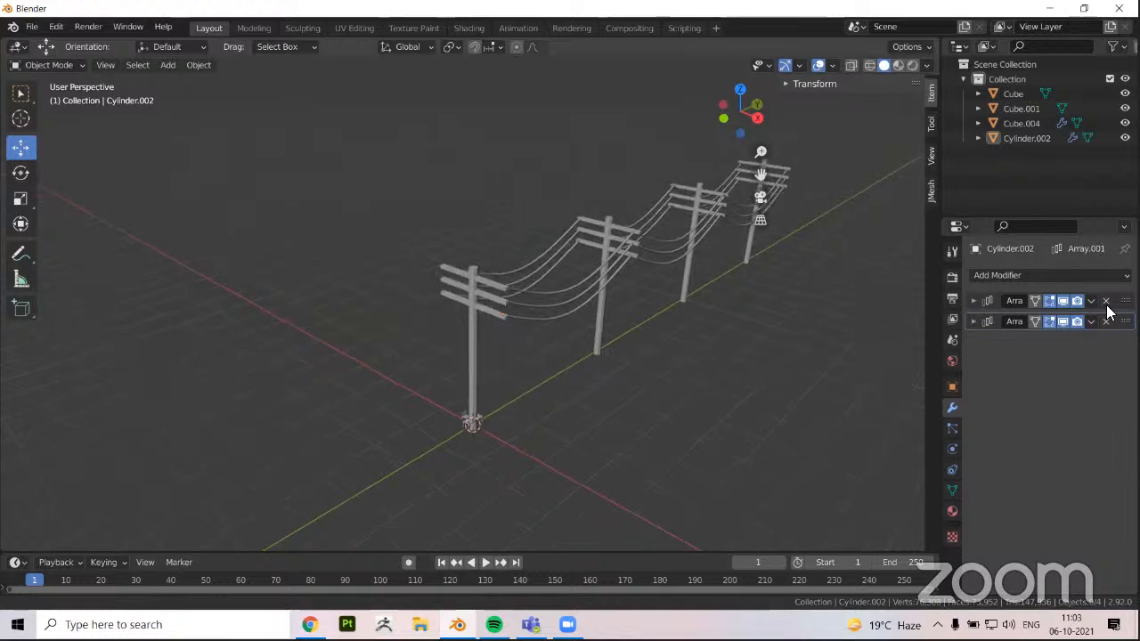
pyautogui.moveTo(356, 382); pyautogui.dragTo(402, 325, button='middle')
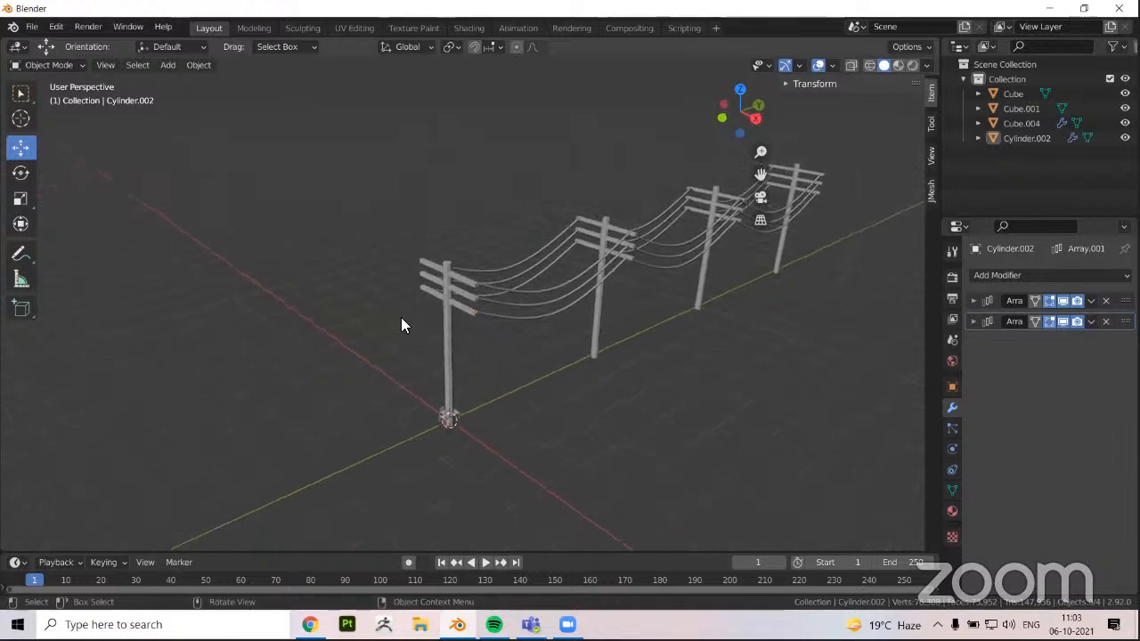
pyautogui.scroll(2, 674, 390)
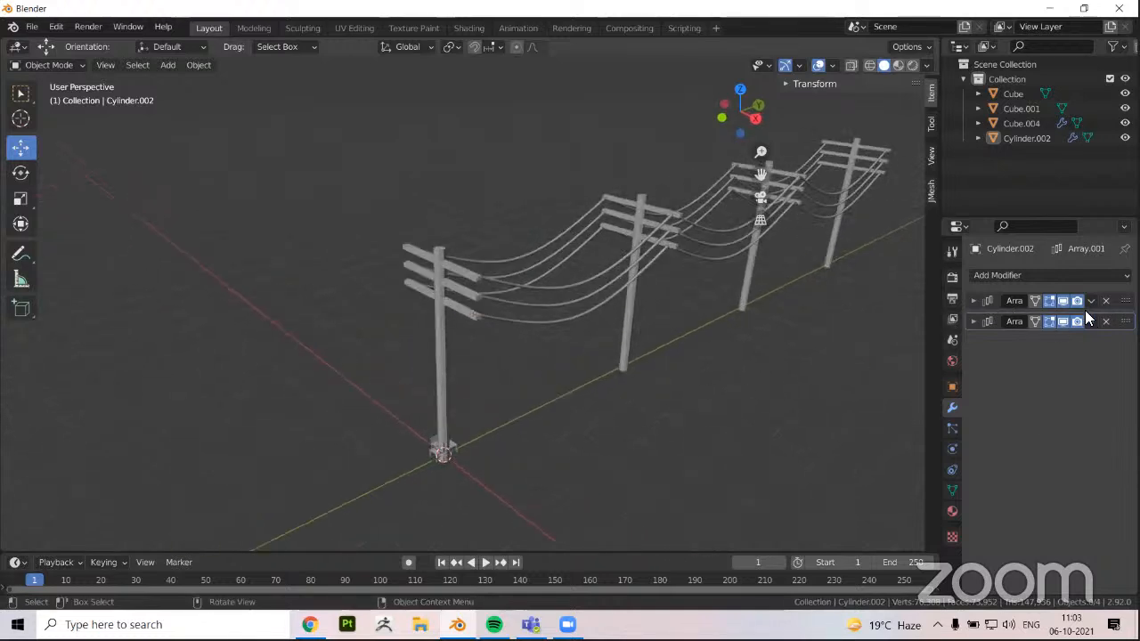
# Select the arrayed utility poles and bring the first pole's crossarms into view
pyautogui.moveTo(344, 379); pyautogui.dragTo(324, 382, button='middle')
pyautogui.click(319, 380)
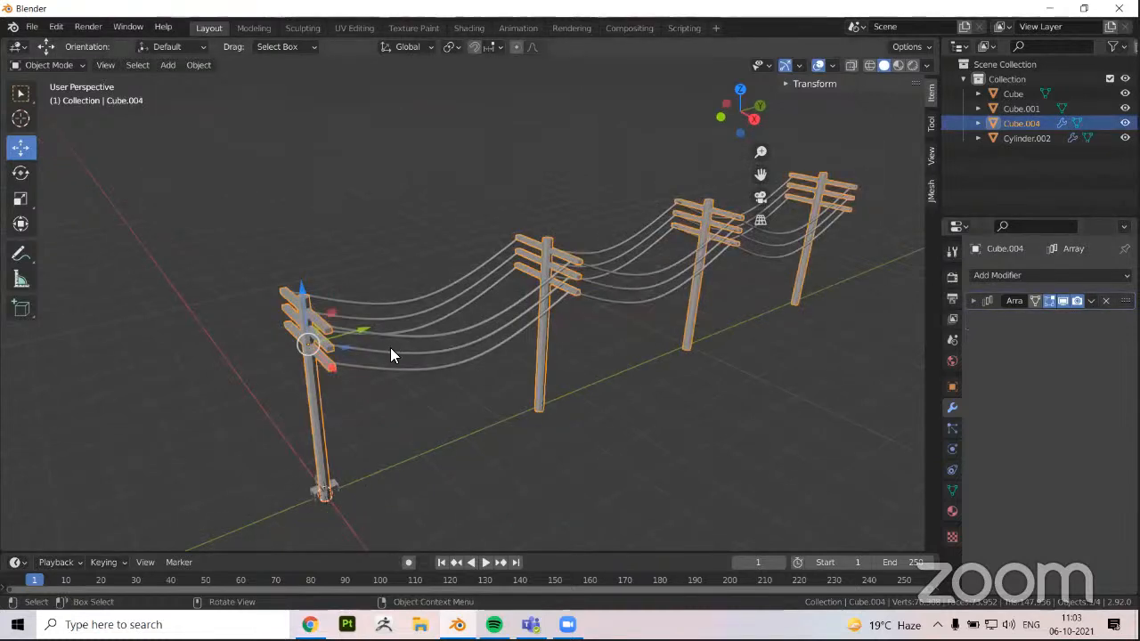
pyautogui.moveTo(390, 347); pyautogui.dragTo(411, 349, button='middle')
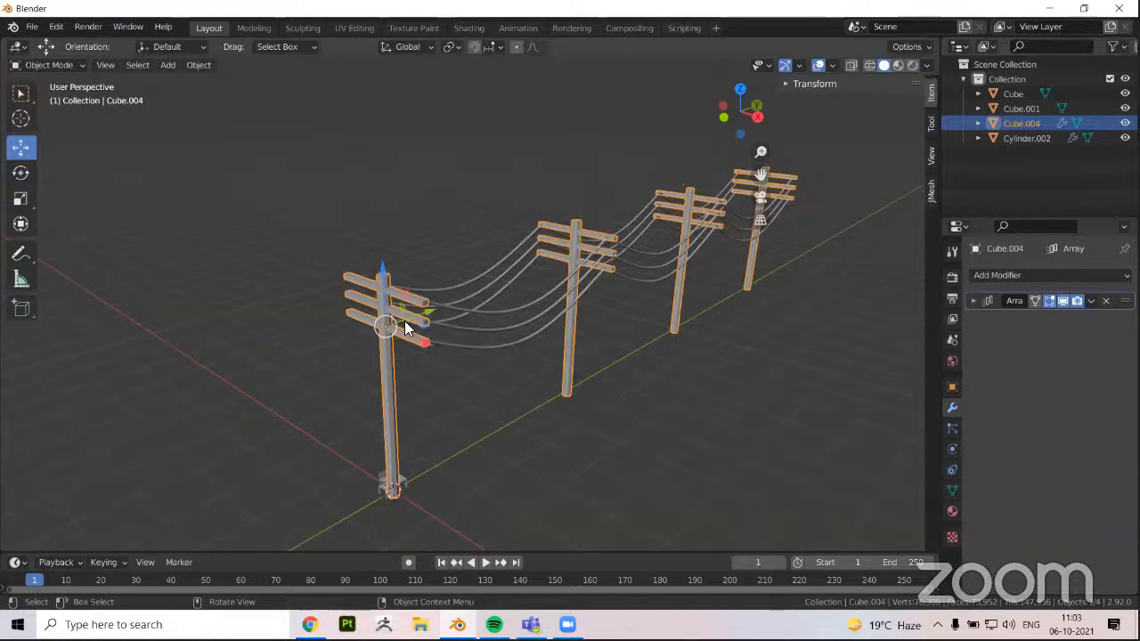
pyautogui.moveTo(404, 321); pyautogui.dragTo(352, 336, button='middle')
pyautogui.moveTo(459, 338); pyautogui.dragTo(413, 336, button='middle')
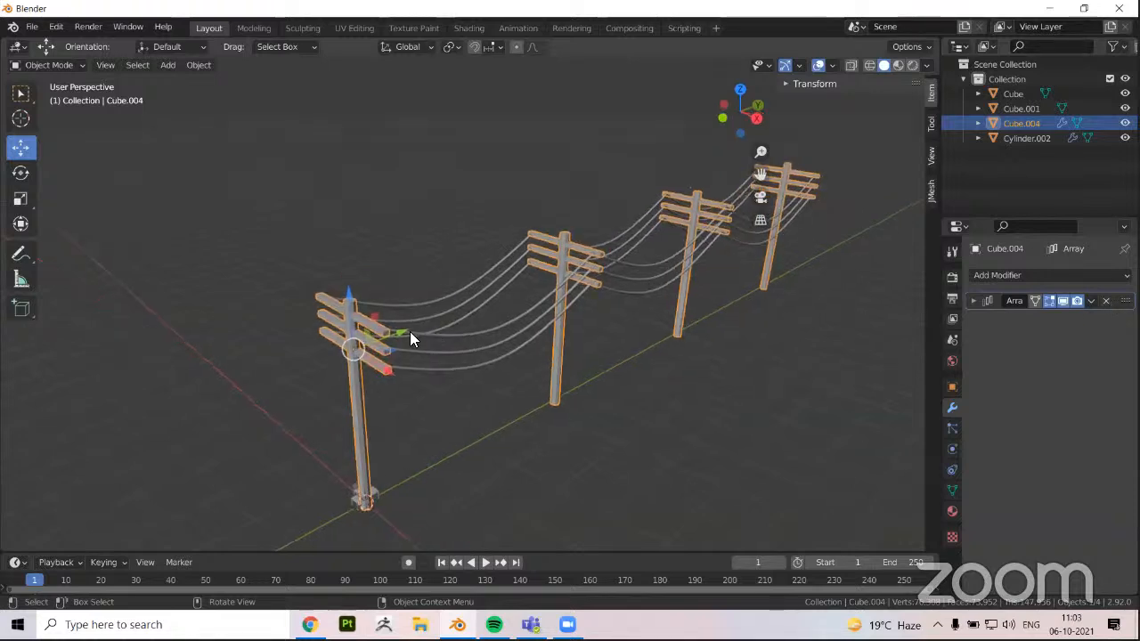
# Try a count of 6 on the pole Array modifier, return it to 4, and deselect the poles
pyautogui.click(972, 301)
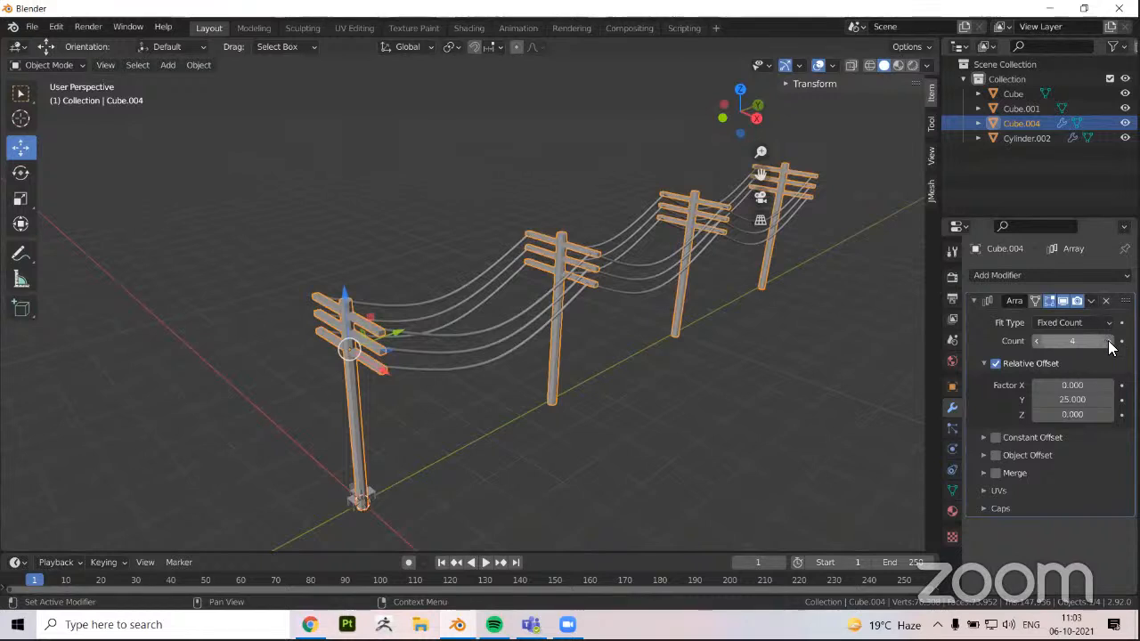
pyautogui.click(1104, 342)
pyautogui.click(1104, 342)
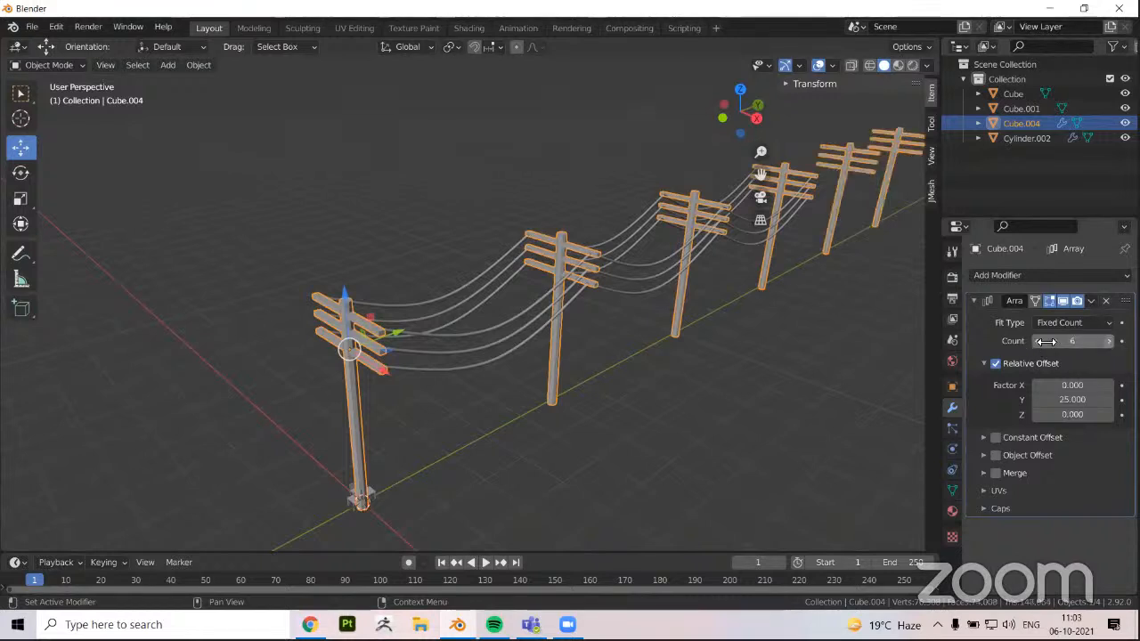
pyautogui.click(1038, 341)
pyautogui.click(1038, 341)
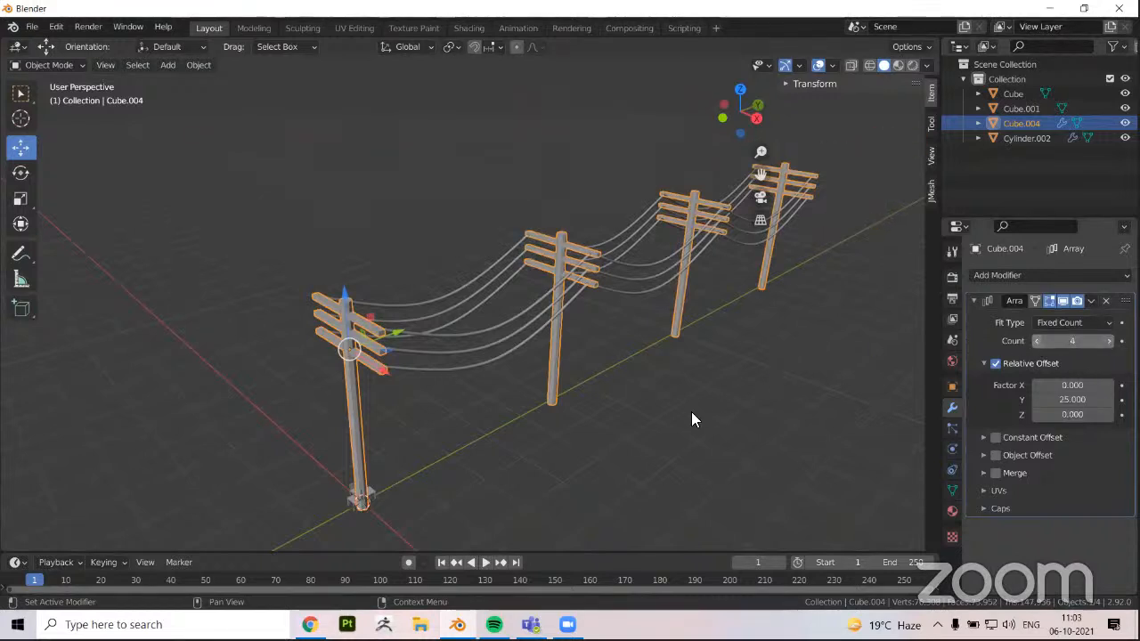
pyautogui.keyDown('shift'); pyautogui.moveTo(691, 411); pyautogui.dragTo(655, 426, button='middle'); pyautogui.keyUp('shift')
pyautogui.click(285, 363)
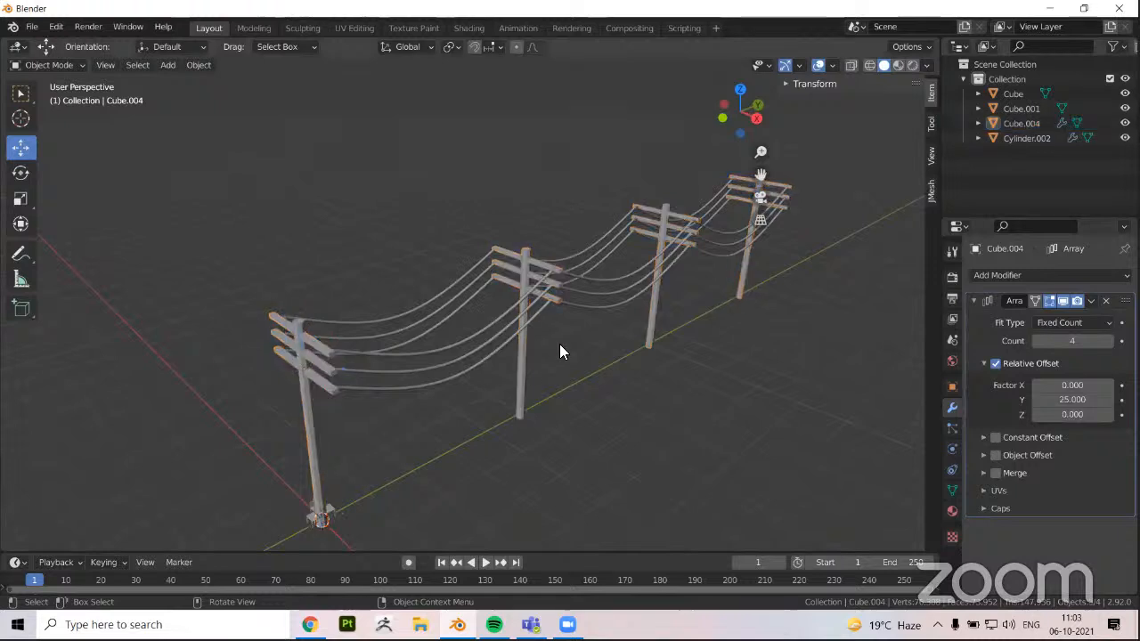
pyautogui.click(974, 300)
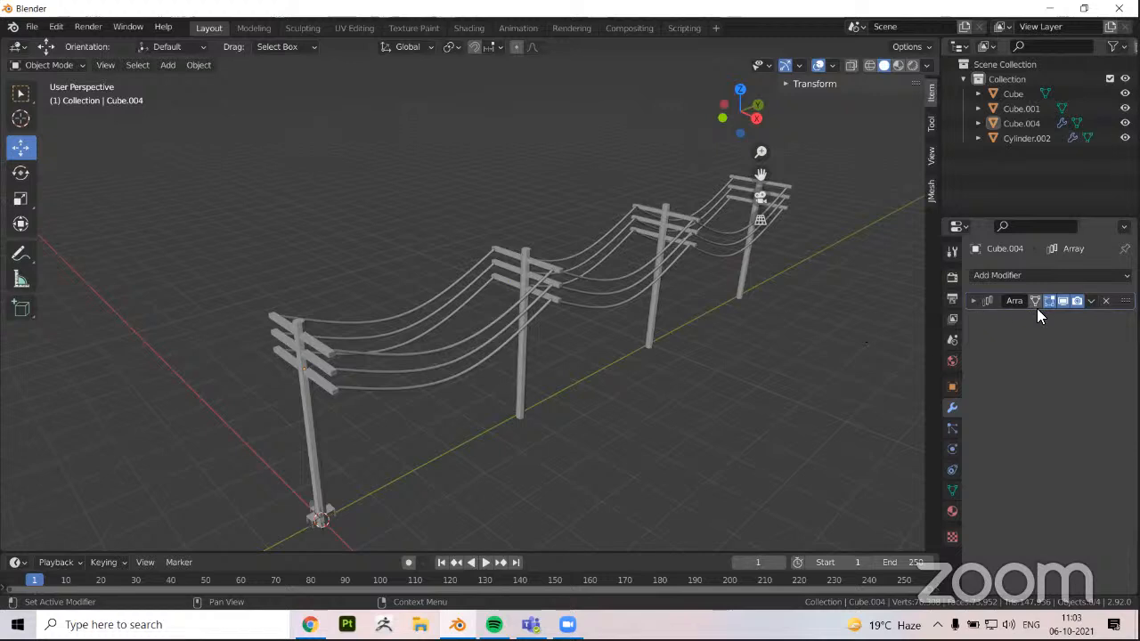
# Apply the poles' Array modifier and select the poles to check the resulting single mesh
pyautogui.click(1092, 302)
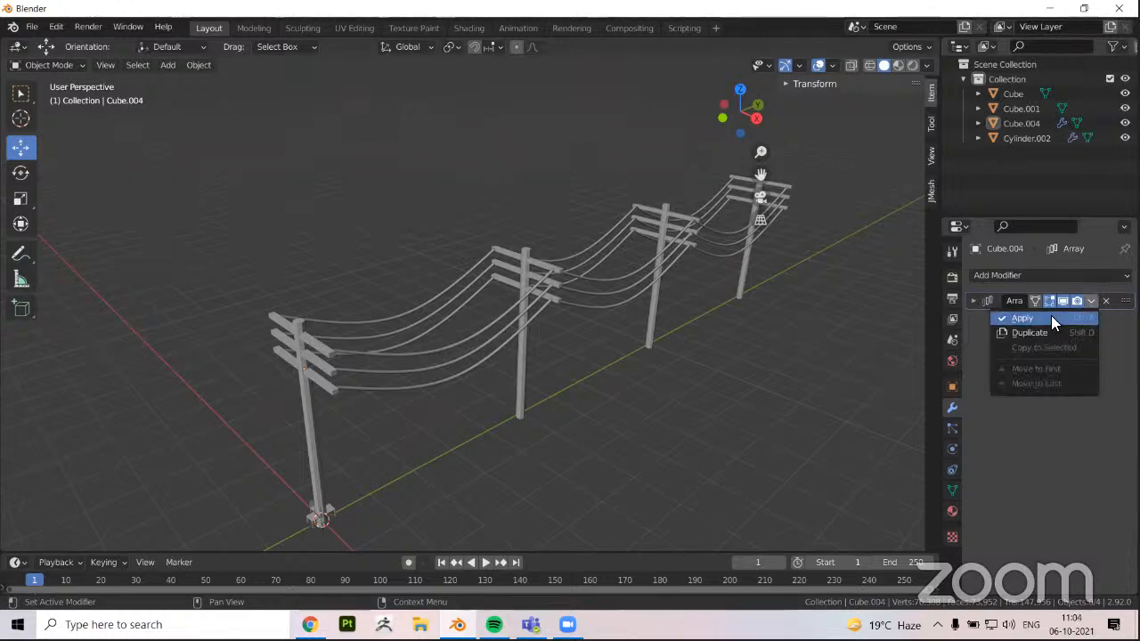
pyautogui.click(1051, 318)
pyautogui.moveTo(544, 344); pyautogui.dragTo(570, 335, button='middle')
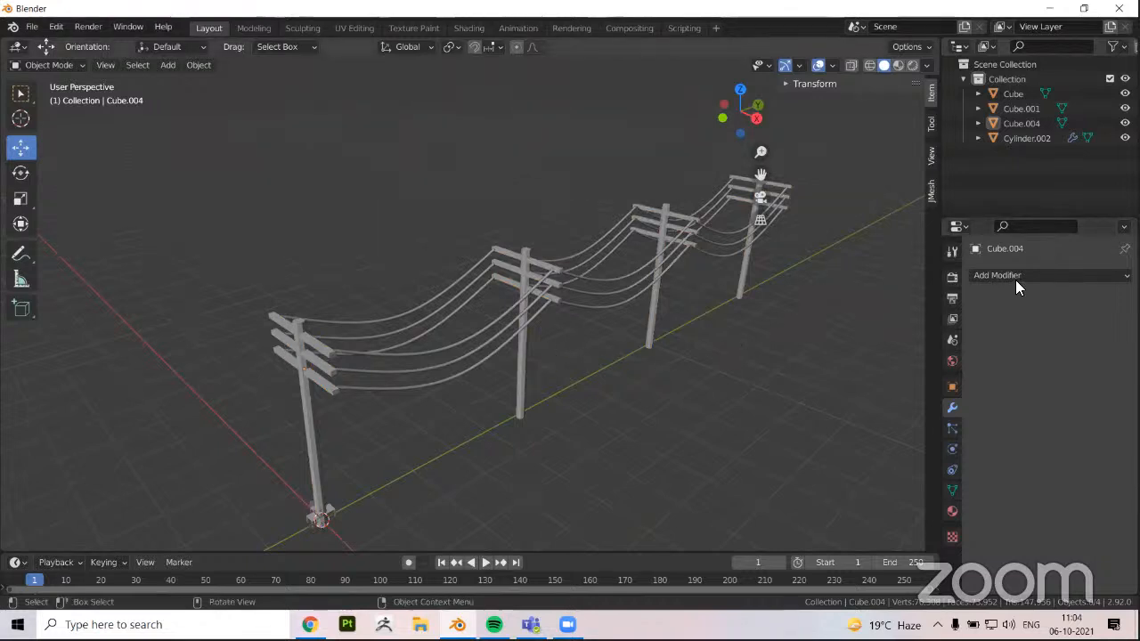
pyautogui.click(404, 330)
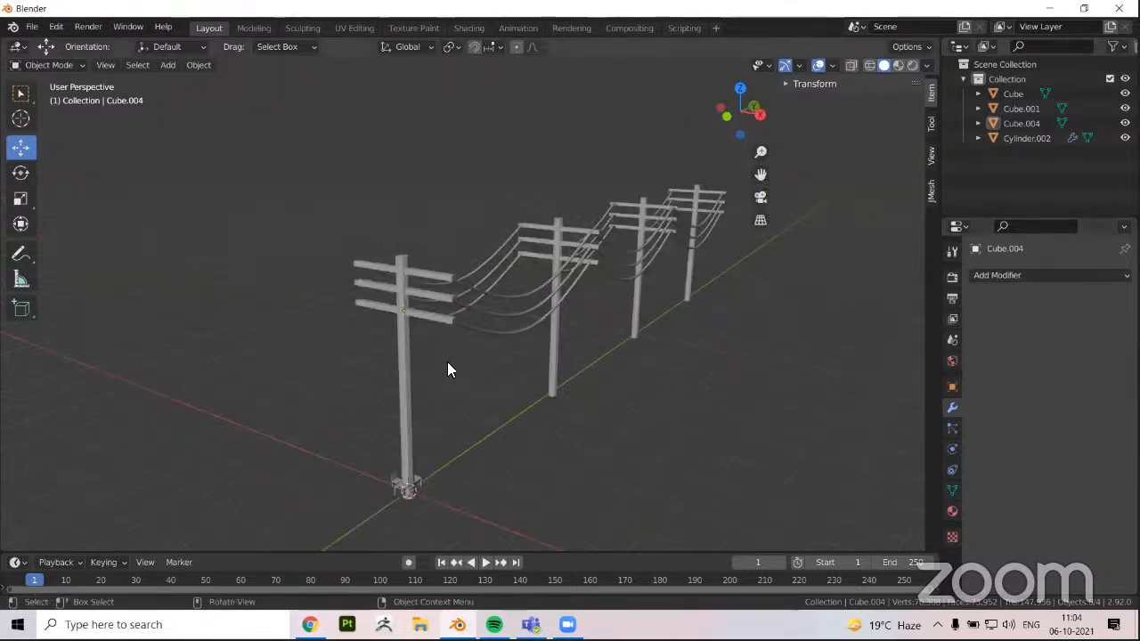
pyautogui.moveTo(447, 361); pyautogui.dragTo(561, 222, button='middle')
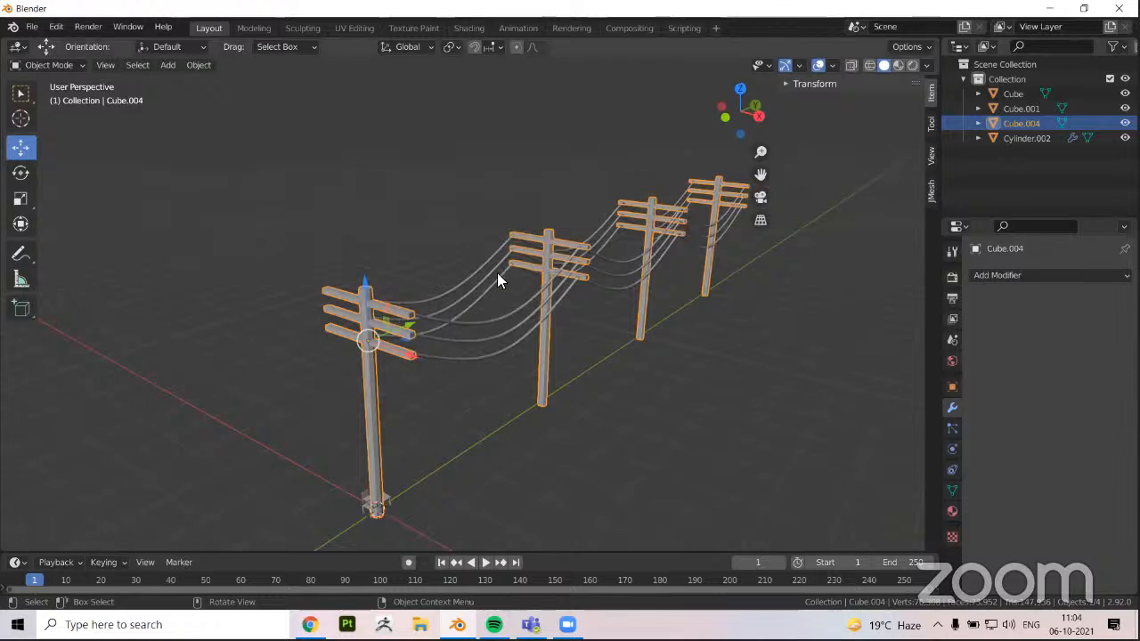
pyautogui.moveTo(497, 273); pyautogui.dragTo(692, 349, button='middle')
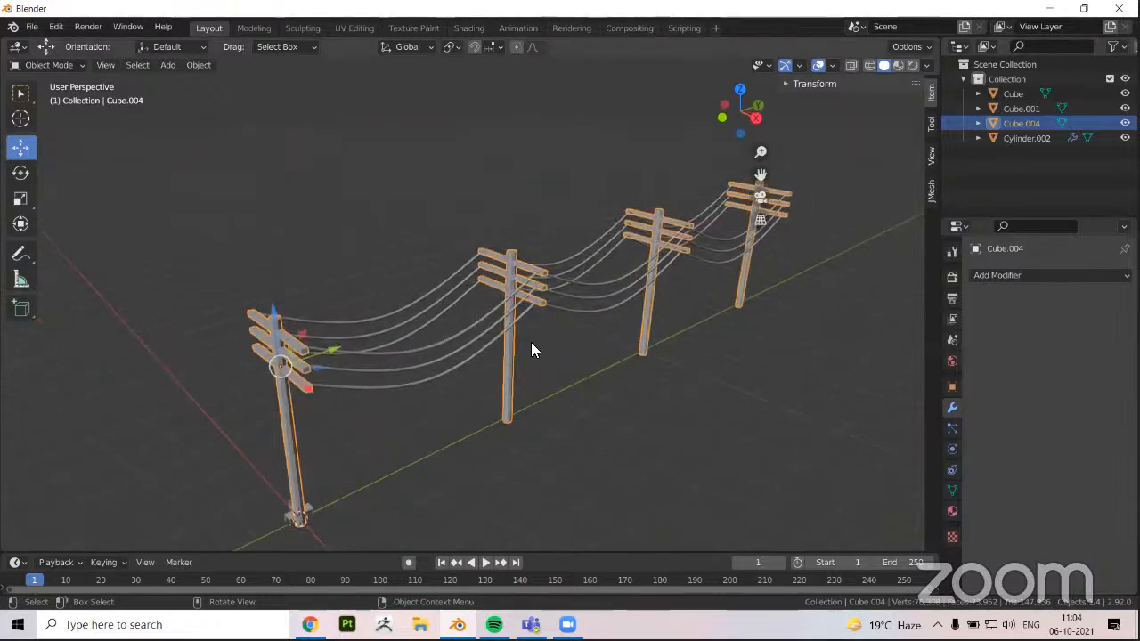
pyautogui.moveTo(508, 342); pyautogui.dragTo(613, 278, button='middle')
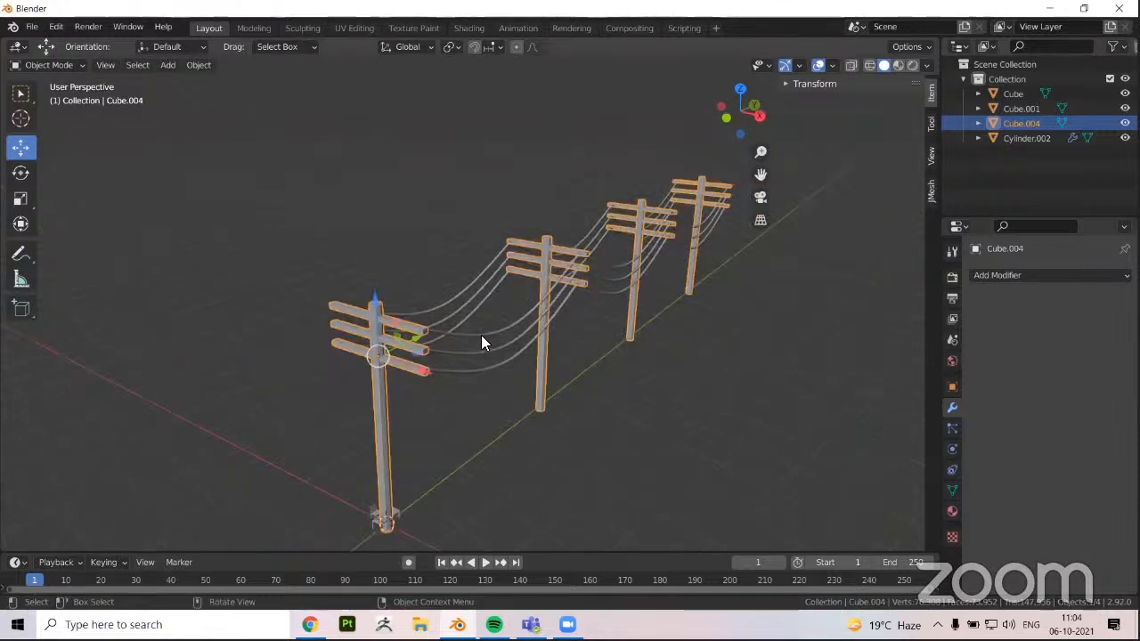
# Select the sagging wires and apply both of their Array modifiers
pyautogui.click(454, 341)
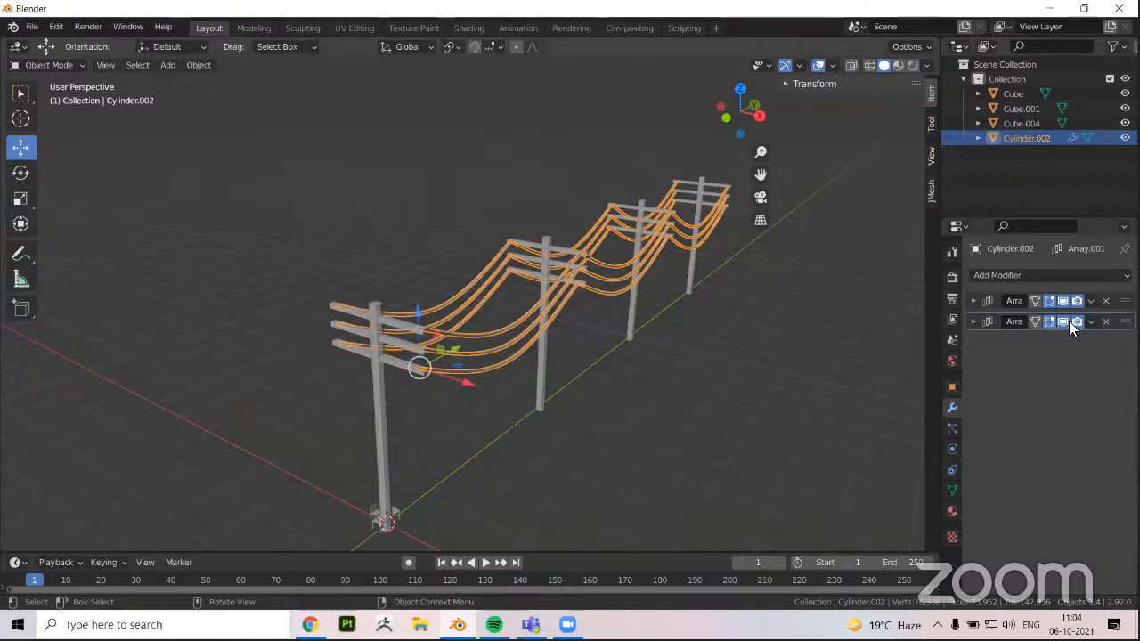
pyautogui.moveTo(1084, 301); pyautogui.dragTo(1056, 311, button='middle')
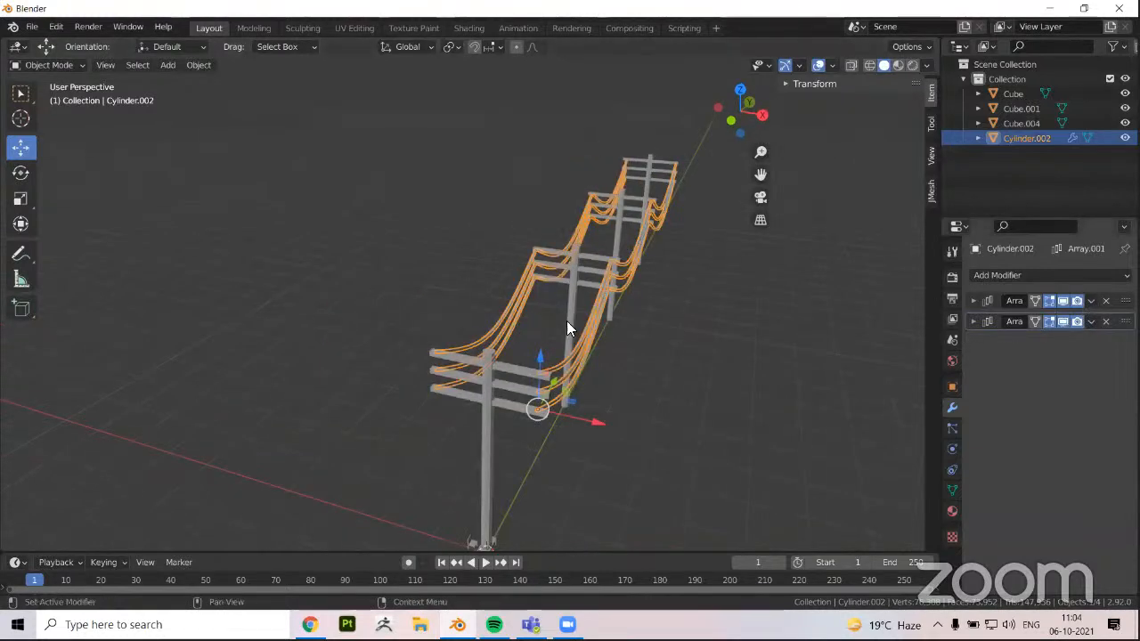
pyautogui.moveTo(700, 332); pyautogui.dragTo(577, 347, button='middle')
pyautogui.moveTo(452, 422); pyautogui.dragTo(488, 411, button='middle')
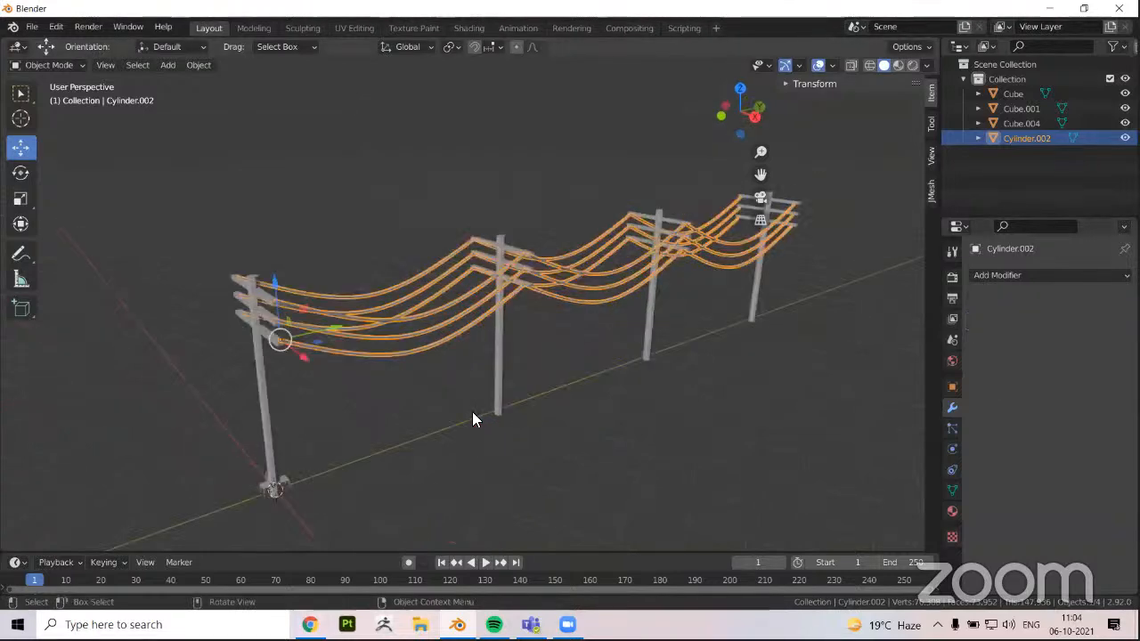
pyautogui.moveTo(587, 309); pyautogui.dragTo(613, 234, button='middle')
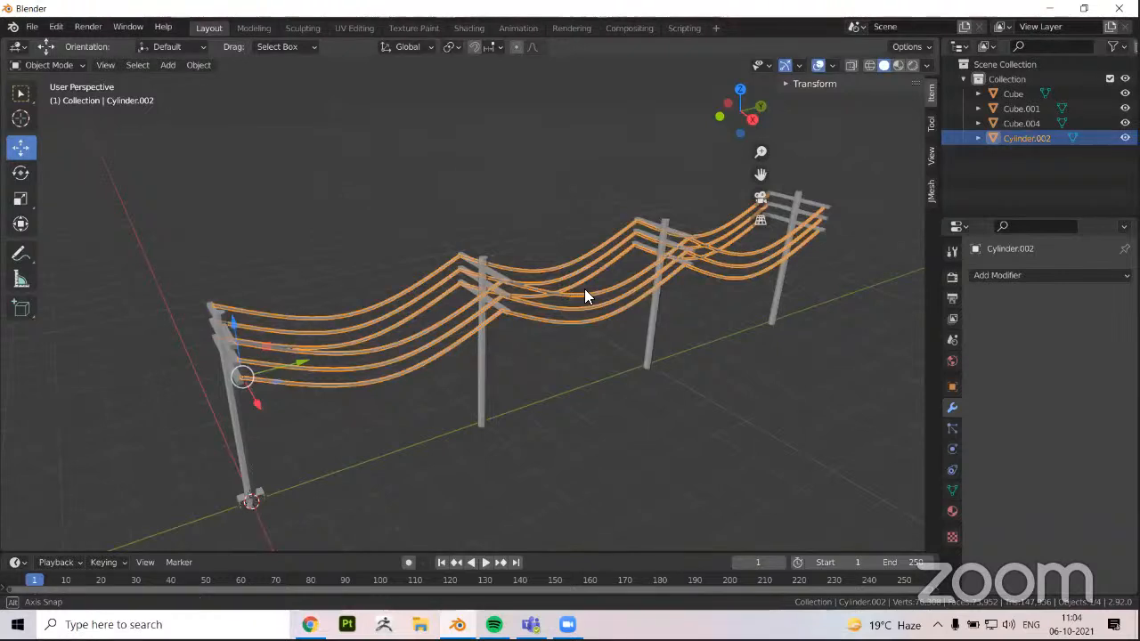
# Examine the row of poles from several angles and check the applied wires' mesh in Edit Mode before returning to Object Mode
pyautogui.moveTo(516, 287); pyautogui.dragTo(609, 391, button='middle')
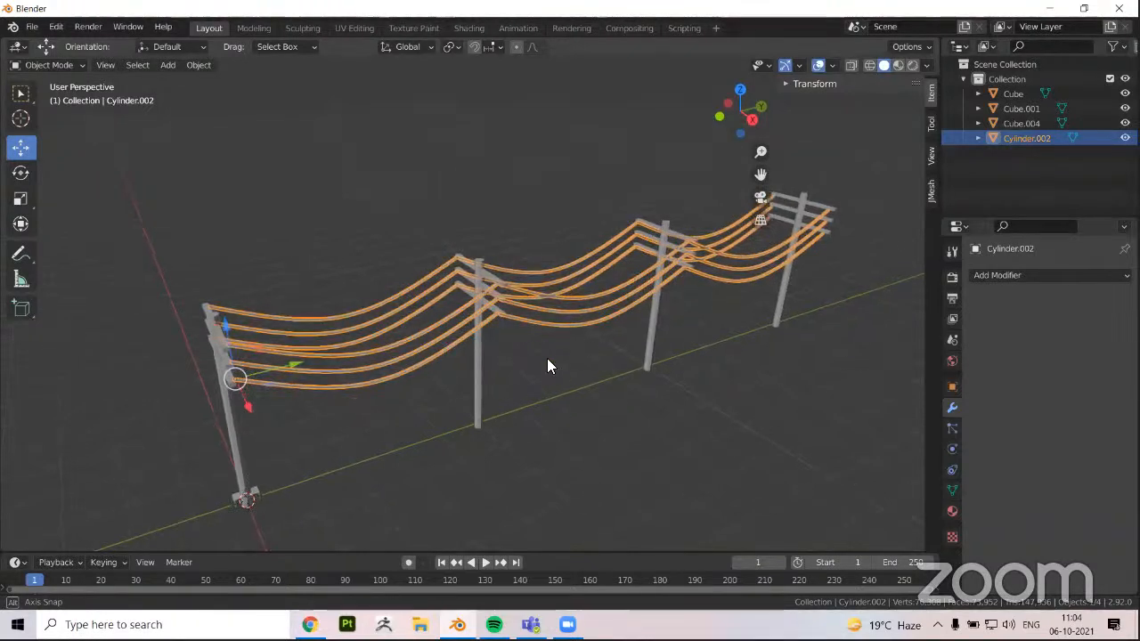
pyautogui.moveTo(579, 341); pyautogui.dragTo(501, 377, button='middle')
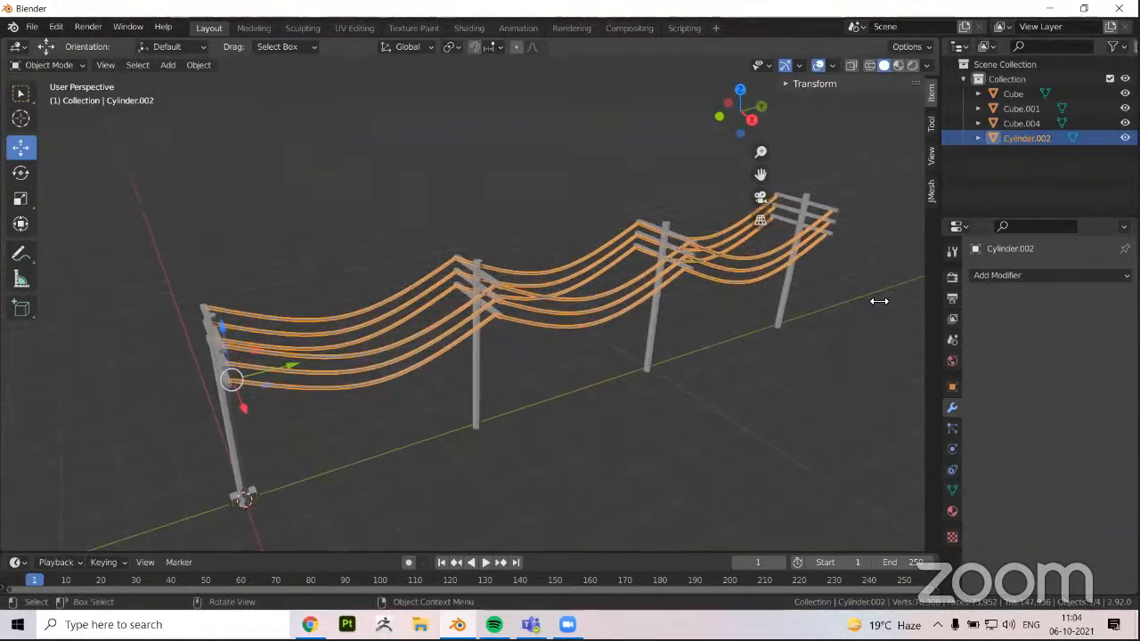
pyautogui.moveTo(704, 374); pyautogui.dragTo(638, 397, button='middle')
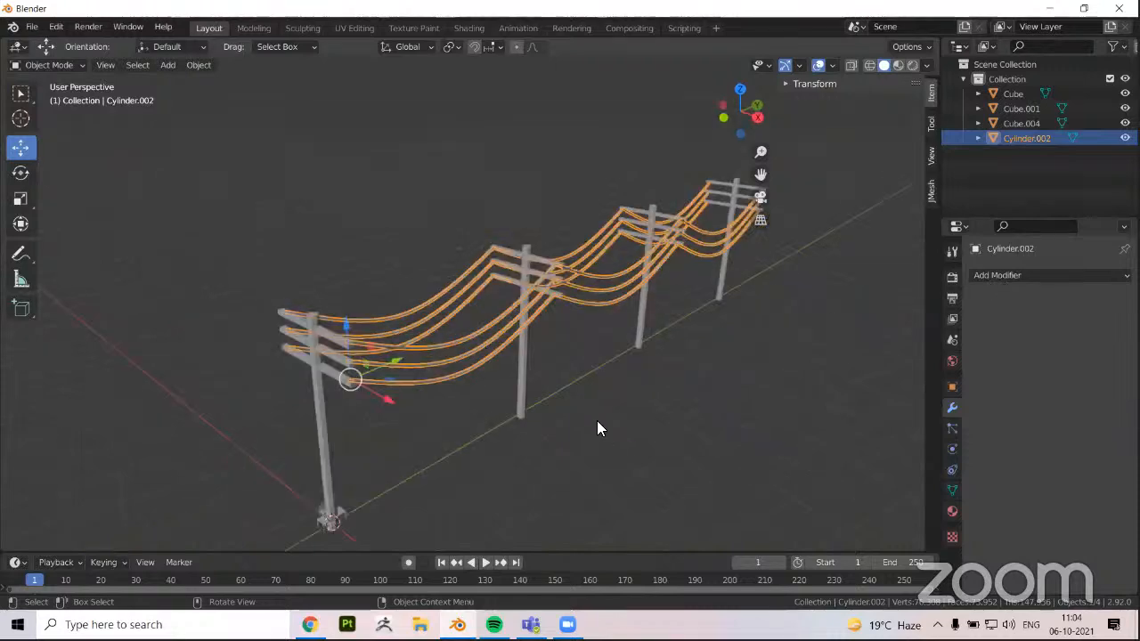
pyautogui.hotkey('alt', 'a')
pyautogui.moveTo(385, 332); pyautogui.dragTo(572, 315, button='middle')
pyautogui.click(449, 318)
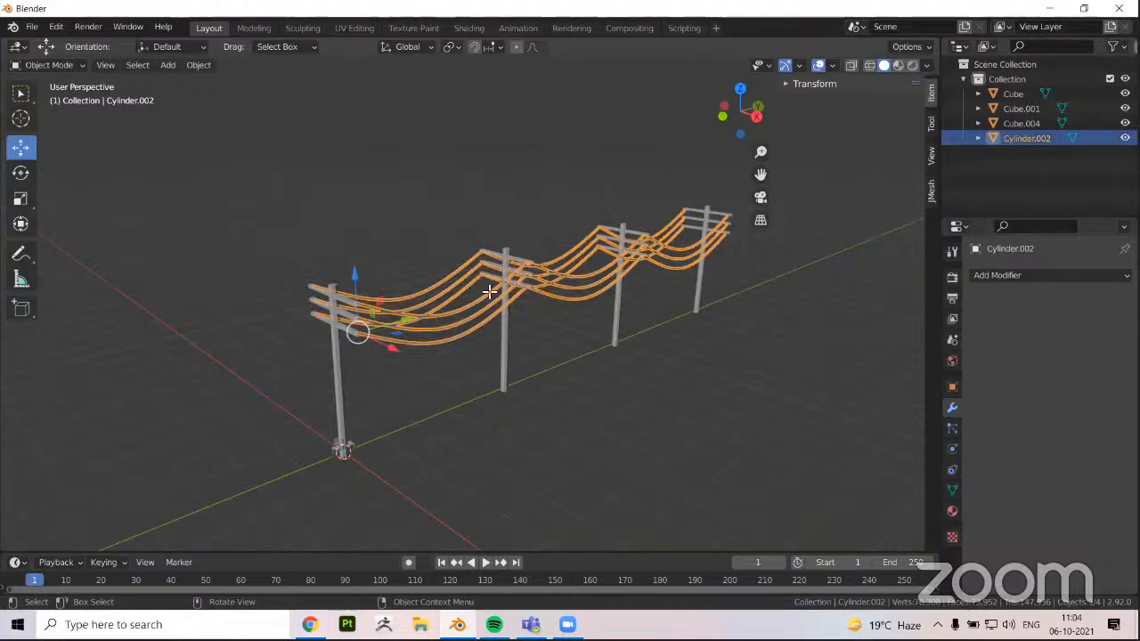
pyautogui.scroll(2, 246, 304)
pyautogui.press('Tab')
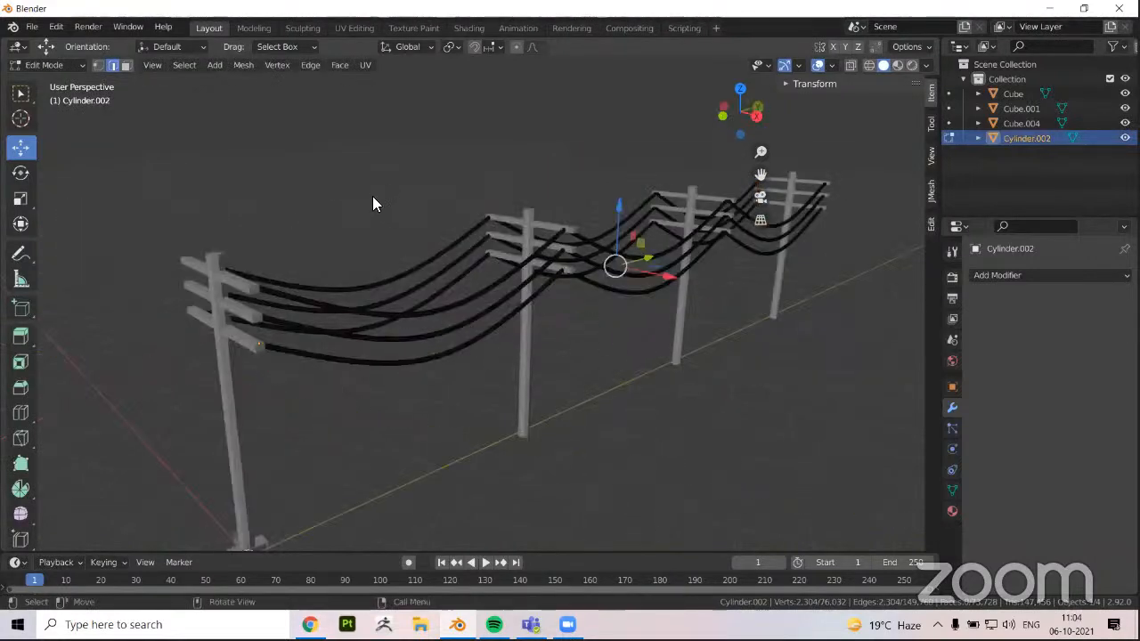
pyautogui.press('Tab')
pyautogui.scroll(-1, 372, 196)
# Select all the utility poles and wires together and bring up the available export formats
pyautogui.hotkey('alt', 'a')
pyautogui.moveTo(205, 199); pyautogui.dragTo(762, 297)
pyautogui.moveTo(746, 365); pyautogui.dragTo(710, 358, button='middle')
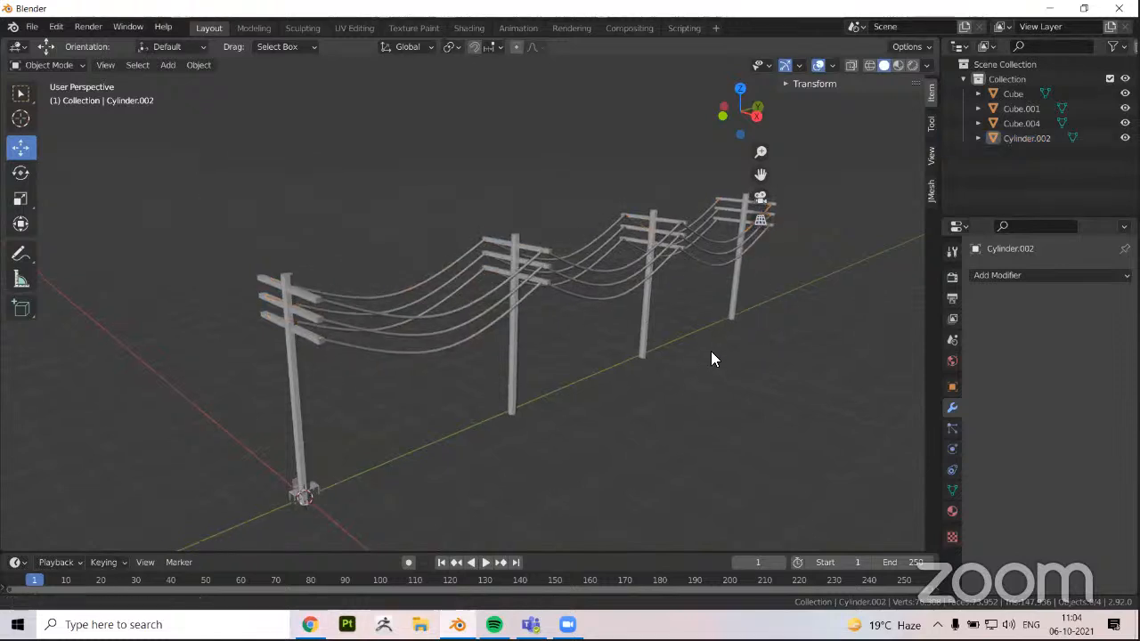
pyautogui.moveTo(609, 381); pyautogui.dragTo(356, 231, button='middle')
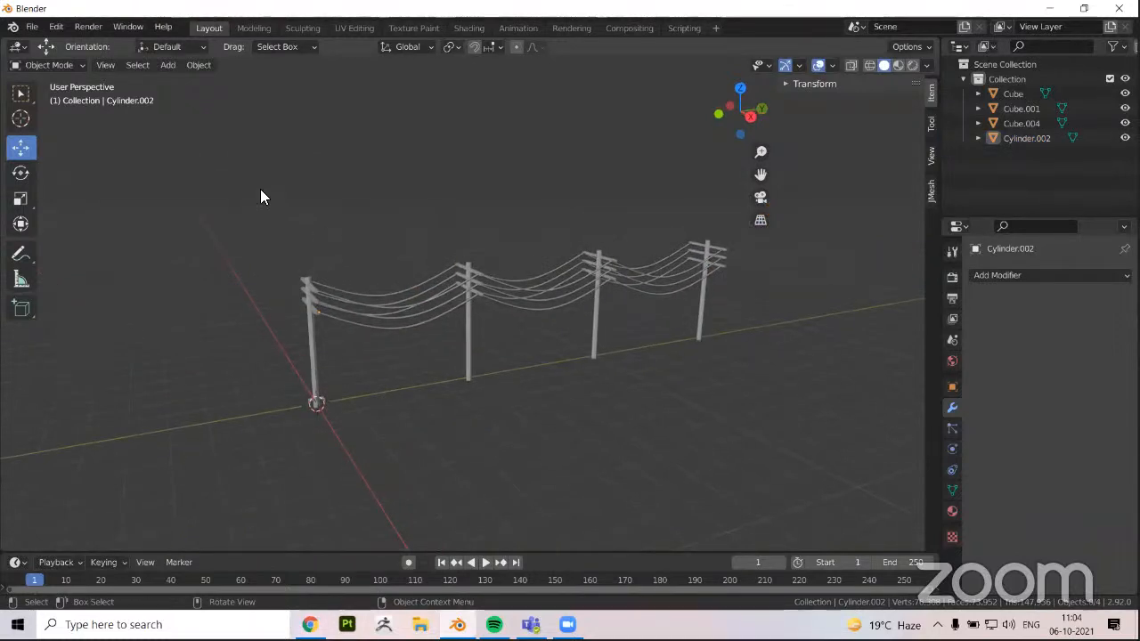
pyautogui.moveTo(244, 149); pyautogui.dragTo(747, 480)
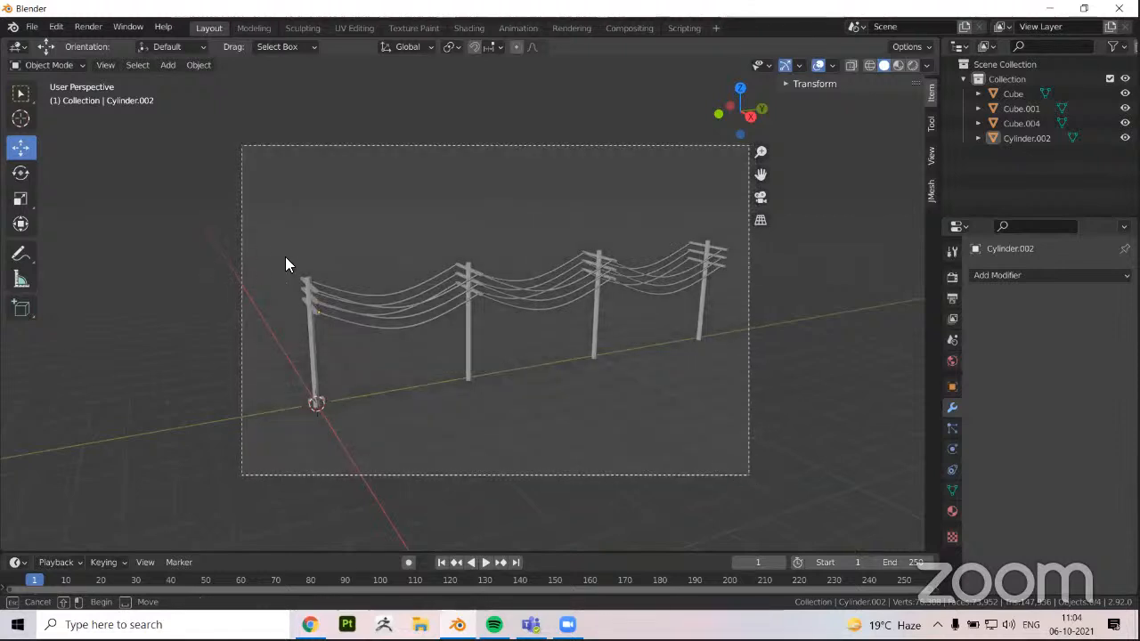
pyautogui.moveTo(274, 255); pyautogui.dragTo(351, 283, button='middle')
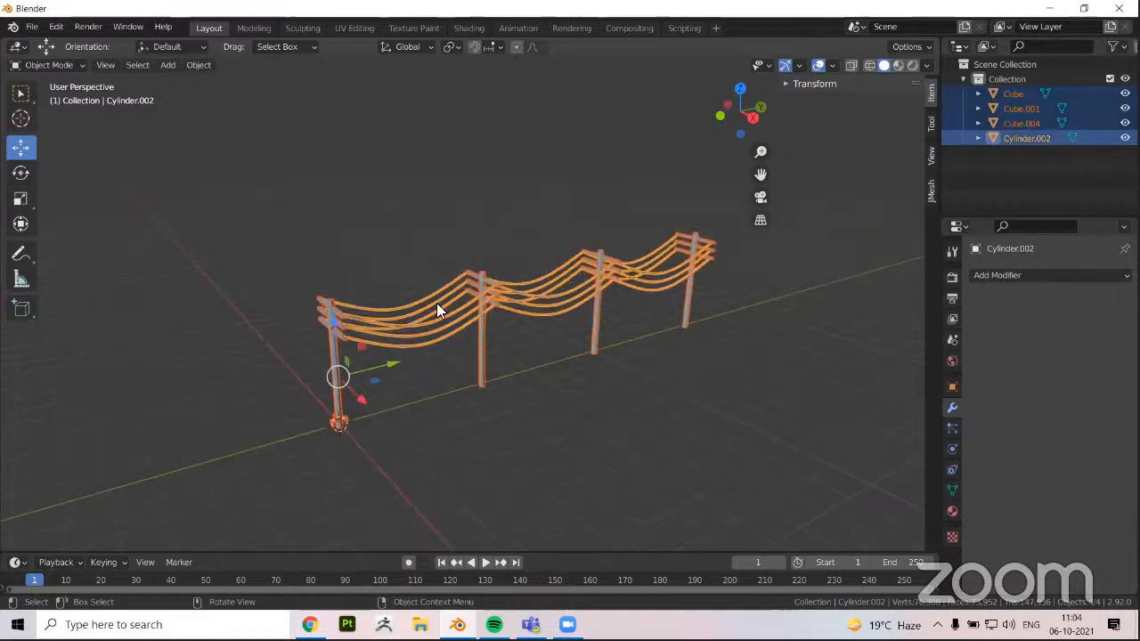
pyautogui.click(26, 30)
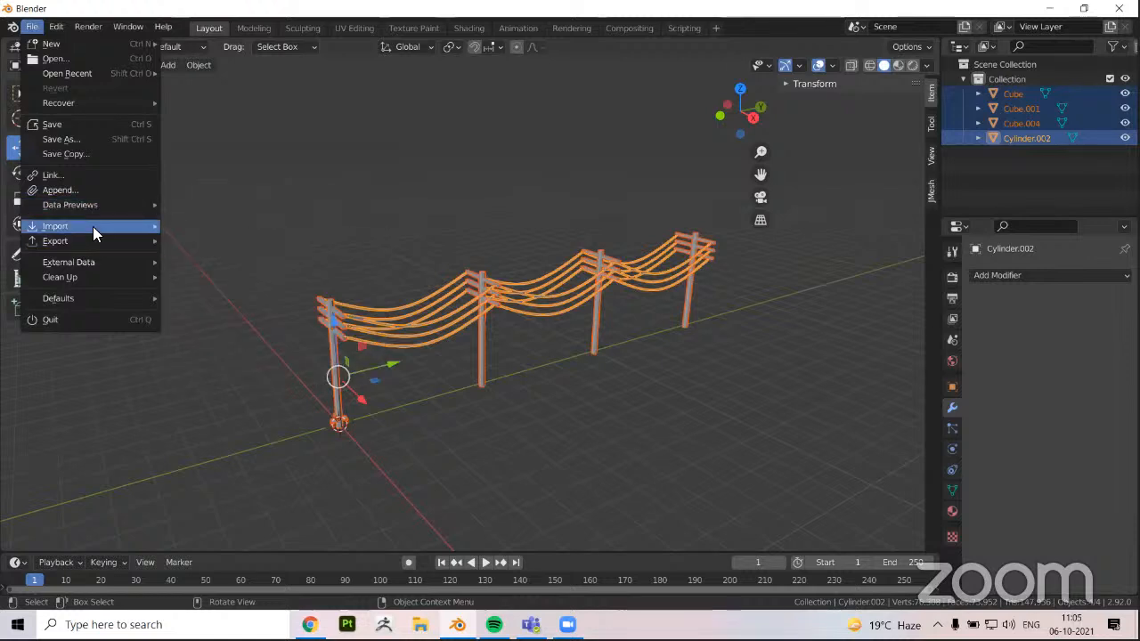
pyautogui.moveTo(83, 244)
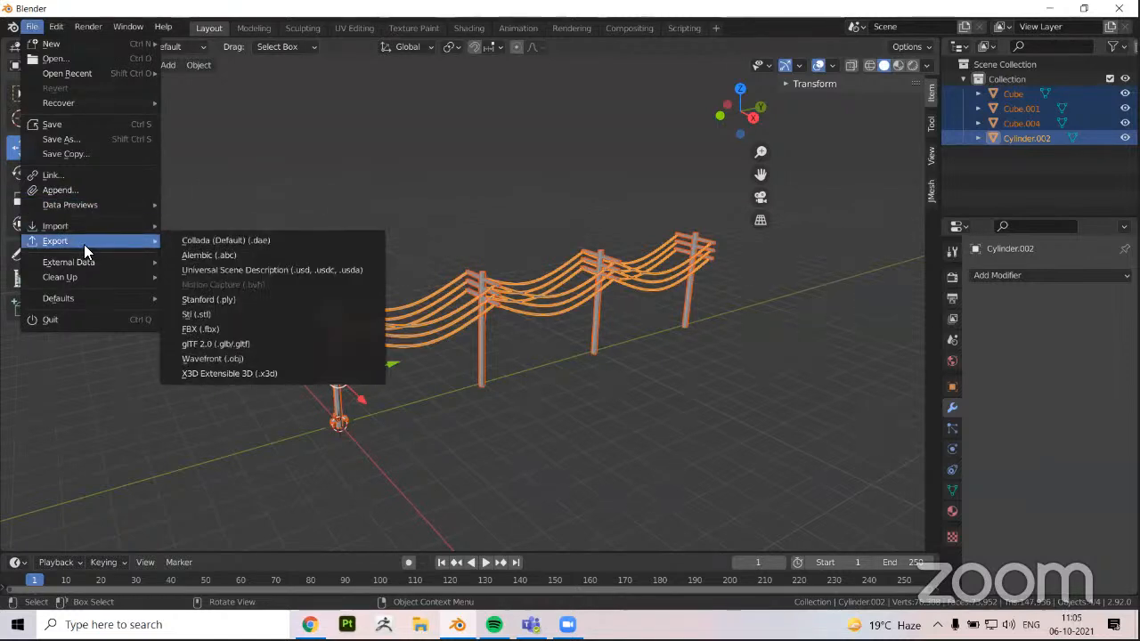
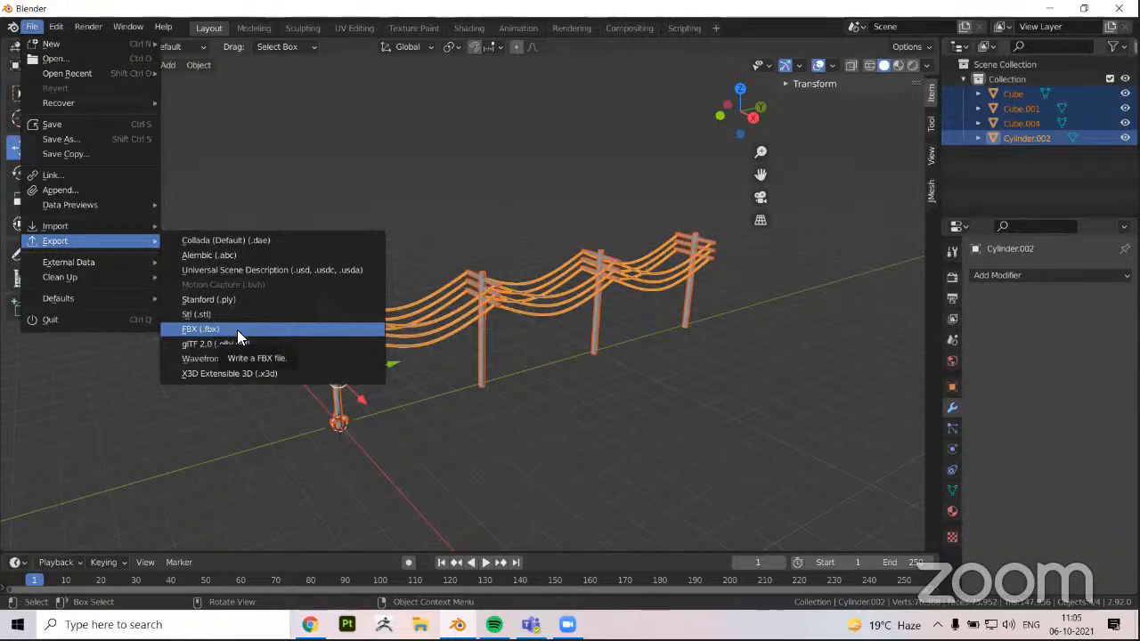
pyautogui.click(237, 329)
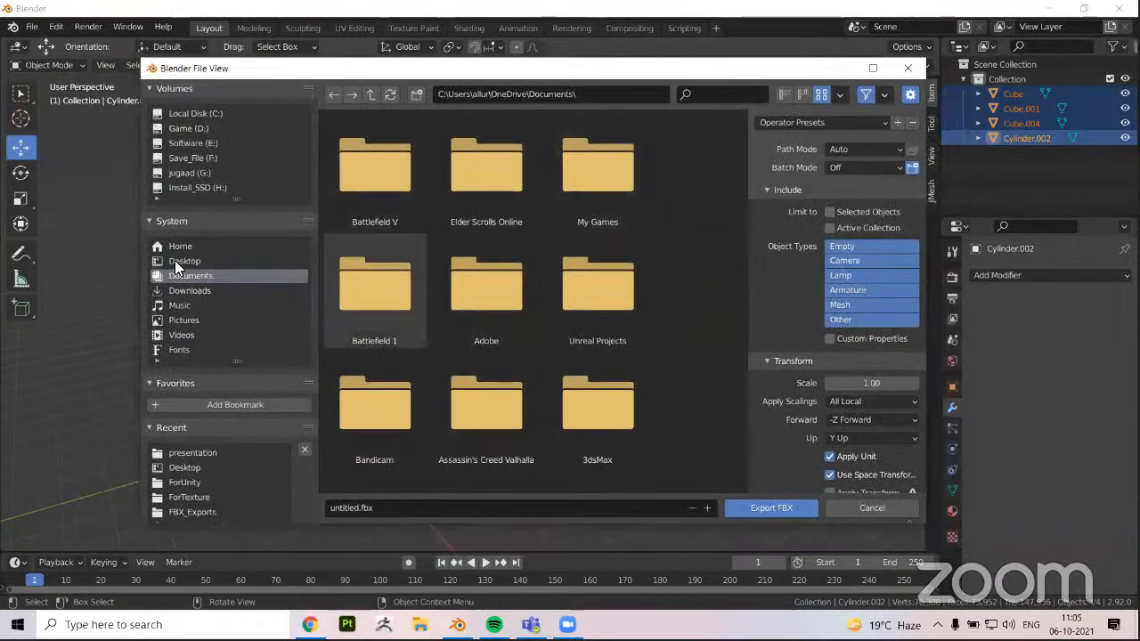
pyautogui.click(185, 290)
pyautogui.click(183, 260)
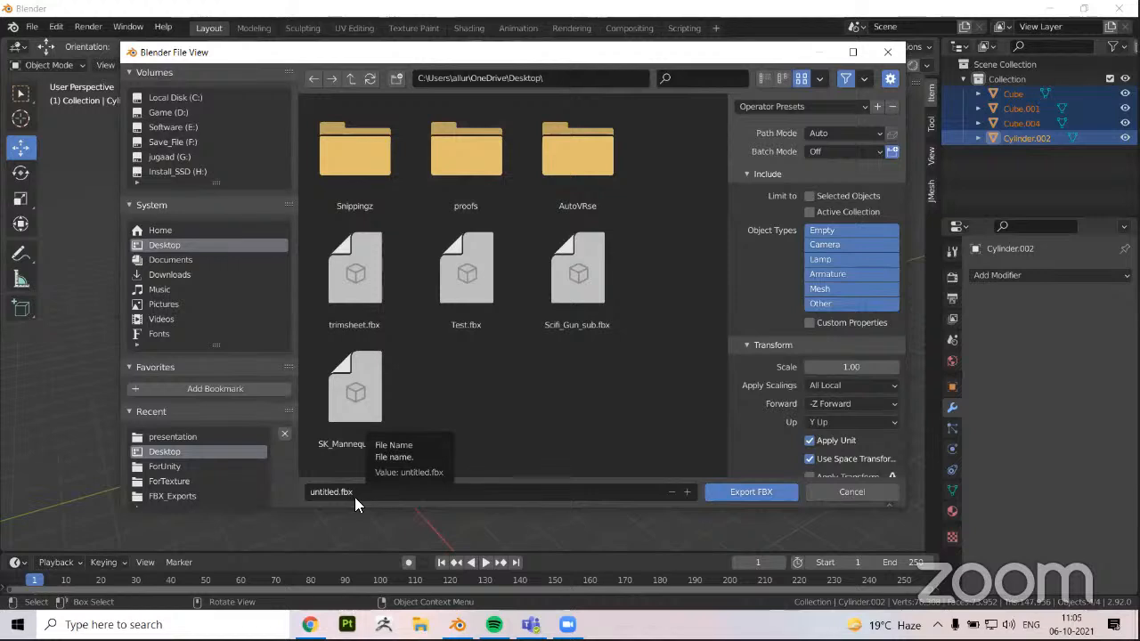
pyautogui.click(380, 498)
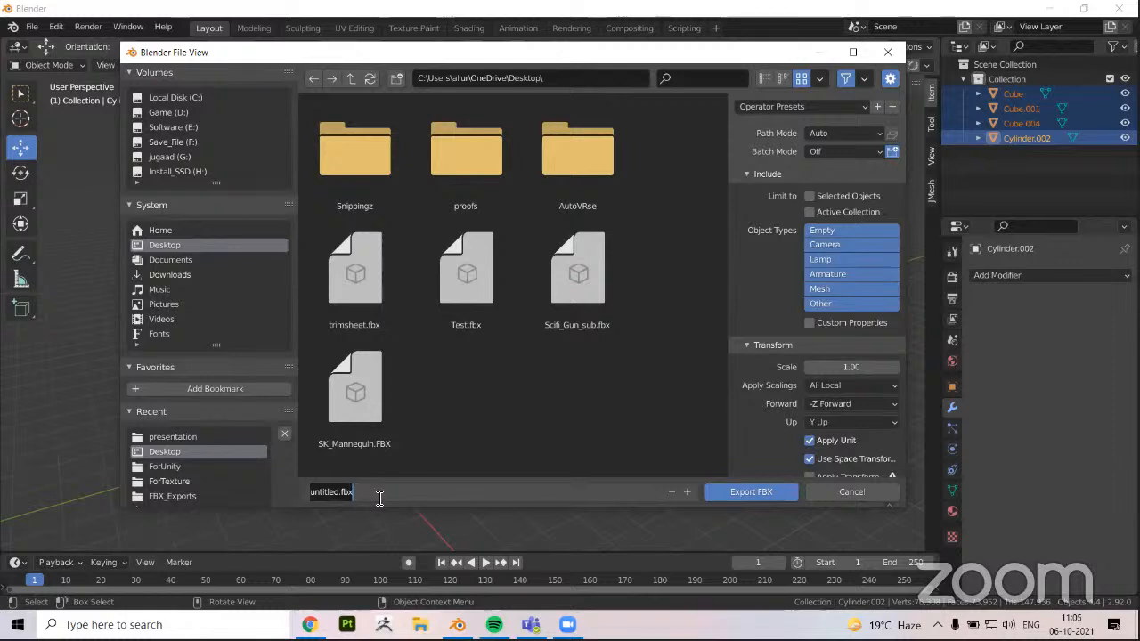
pyautogui.write('p')
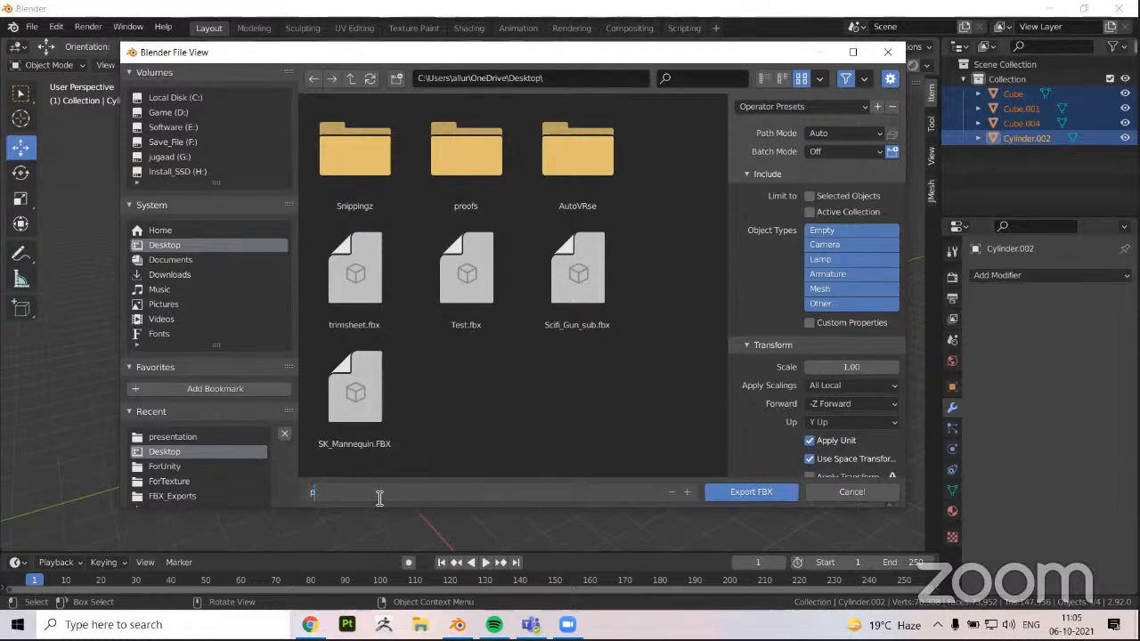
pyautogui.write('OLE')
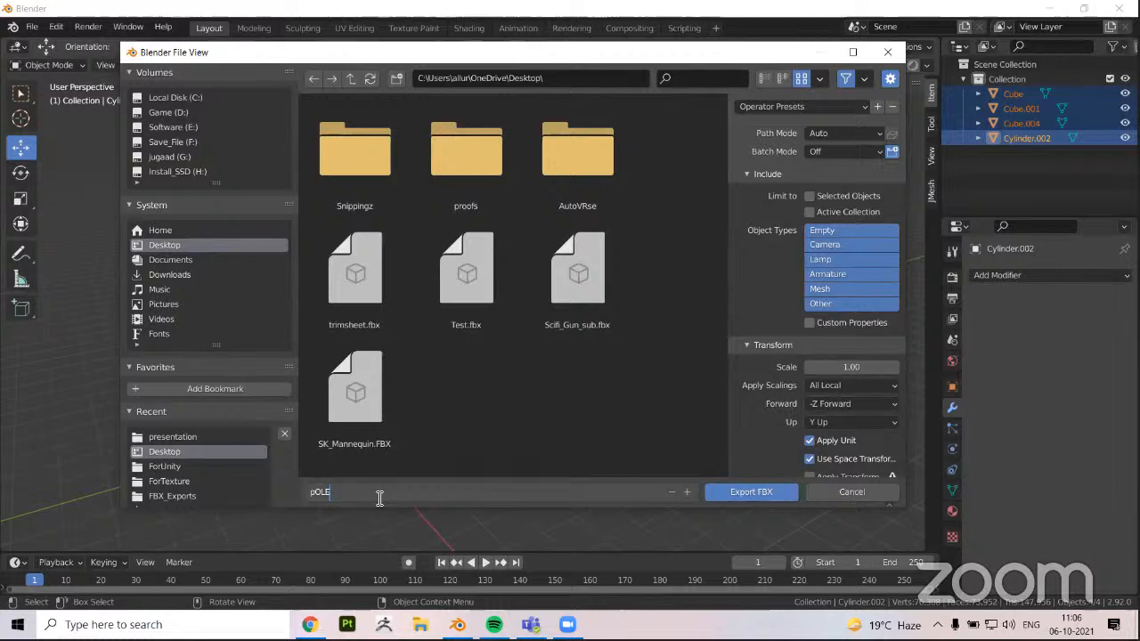
pyautogui.press('BackSpace')
pyautogui.press('BackSpace')
pyautogui.press('BackSpace')
pyautogui.press('BackSpace')
pyautogui.write('poles')
pyautogui.press('Return')
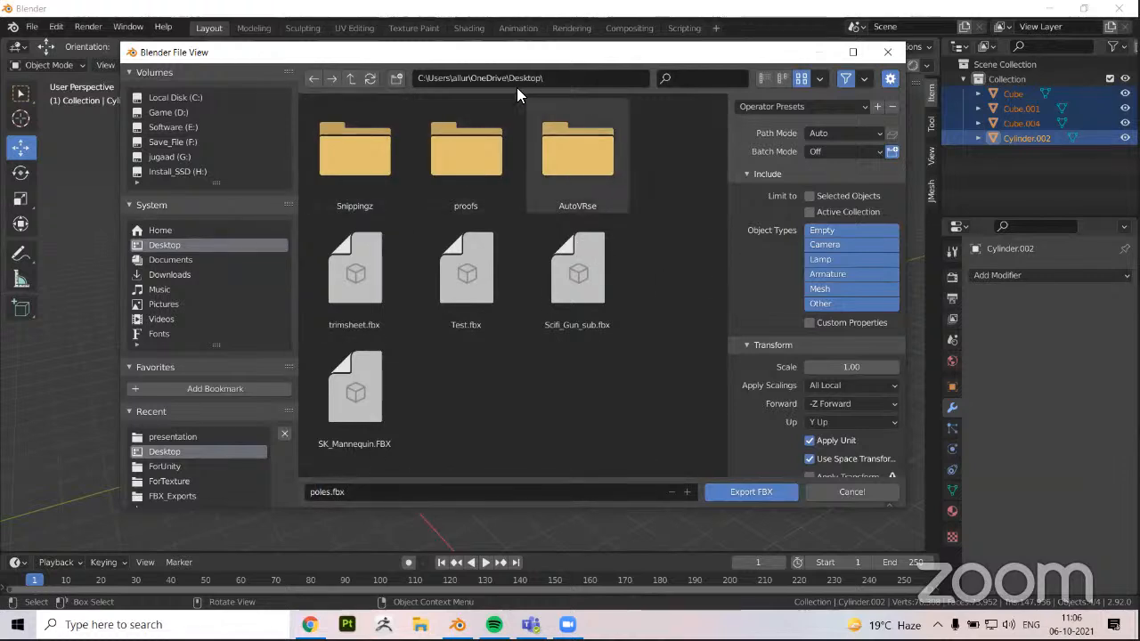
pyautogui.click(810, 197)
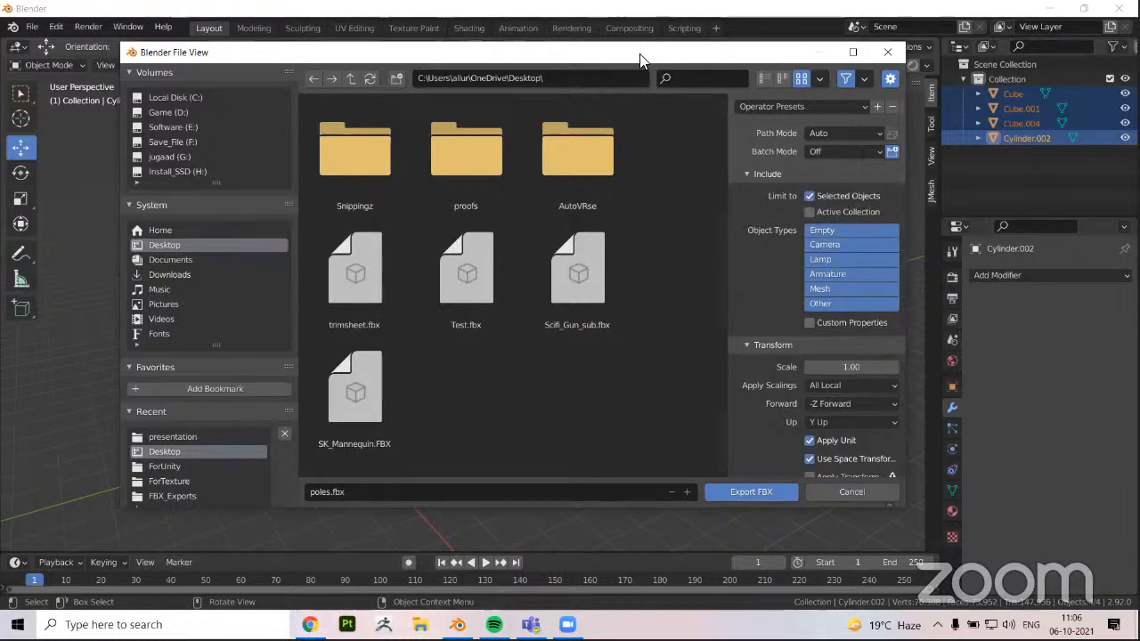
pyautogui.moveTo(640, 55); pyautogui.dragTo(358, 279)
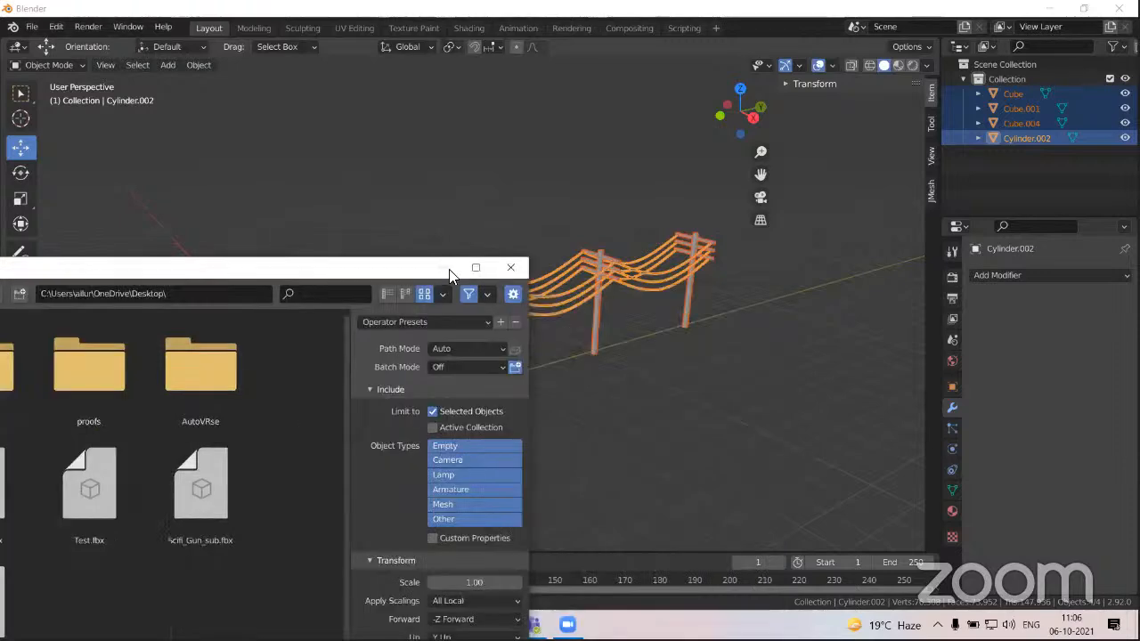
pyautogui.click(488, 234)
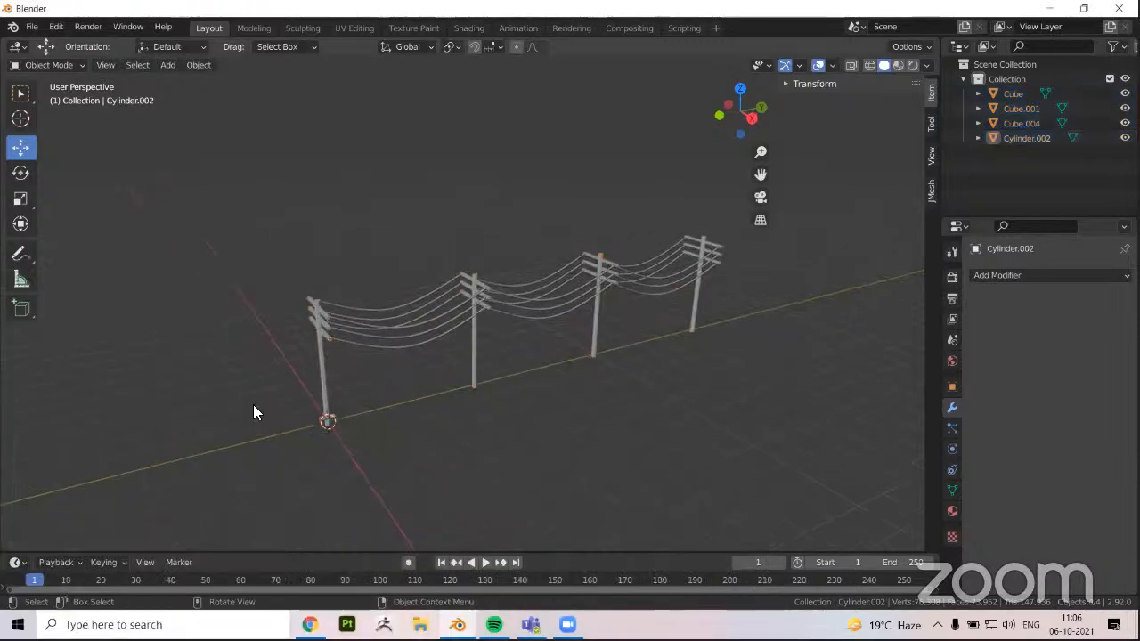
# Add a cube mesh at the base of the first pole and scale it up by about 7.14
pyautogui.click(175, 66)
pyautogui.moveTo(183, 78)
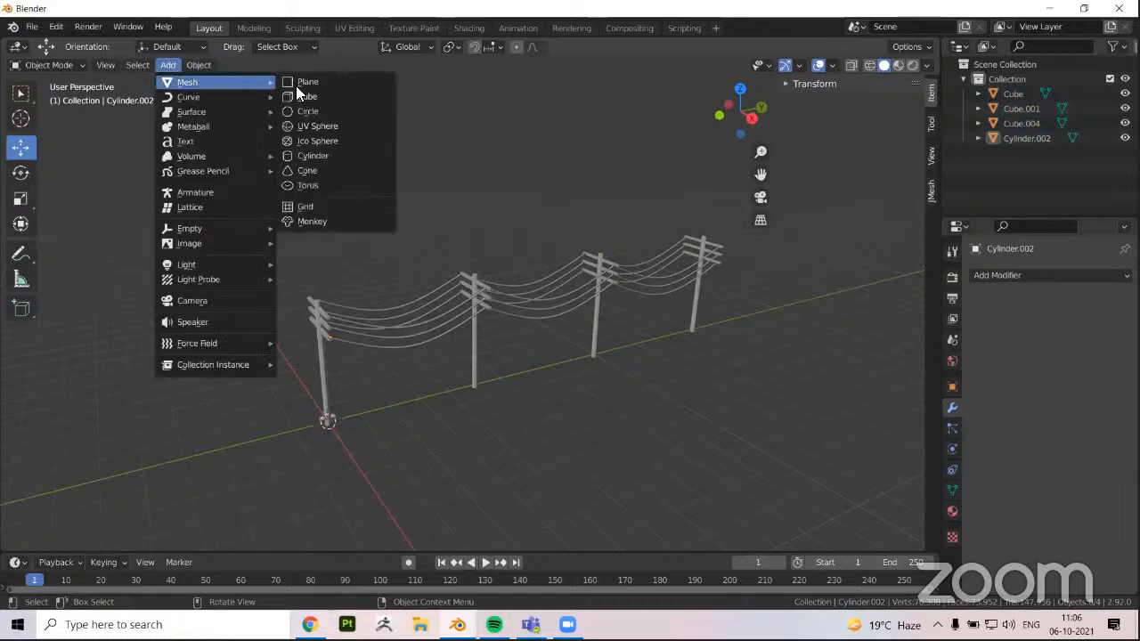
pyautogui.click(310, 95)
pyautogui.moveTo(325, 426); pyautogui.dragTo(350, 357, button='middle')
pyautogui.press('s')
pyautogui.click(865, 353)
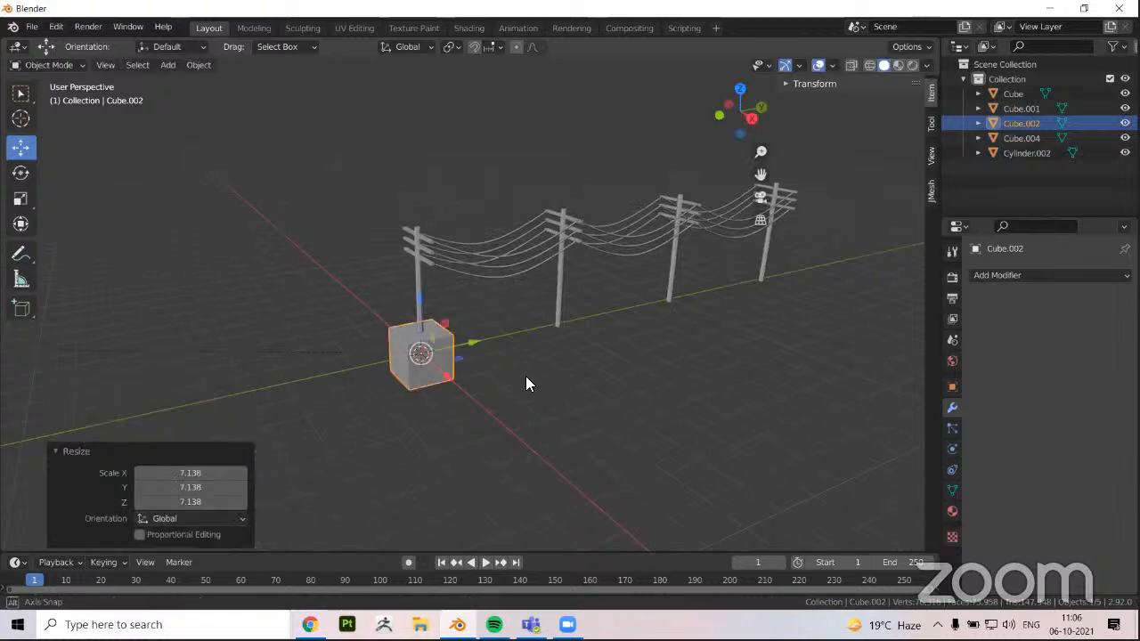
# Move the cube clear of the poles, shifting it about -163 m along the global X axis
pyautogui.moveTo(526, 382); pyautogui.dragTo(687, 411, button='middle')
pyautogui.press('g')
pyautogui.click(664, 406)
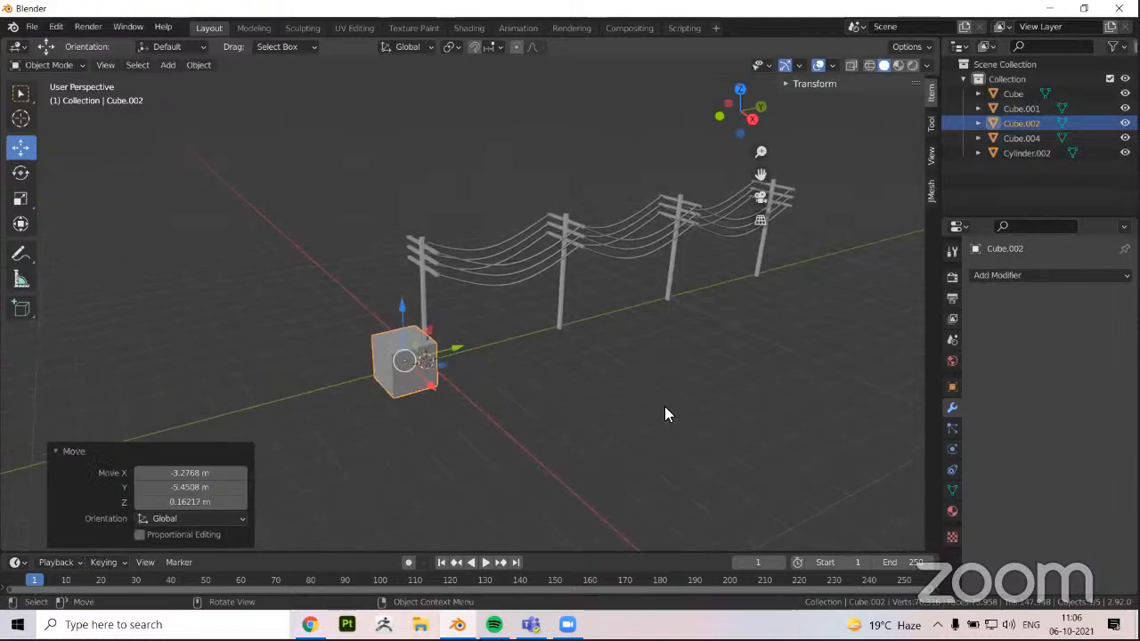
pyautogui.press('g')
pyautogui.press('x')
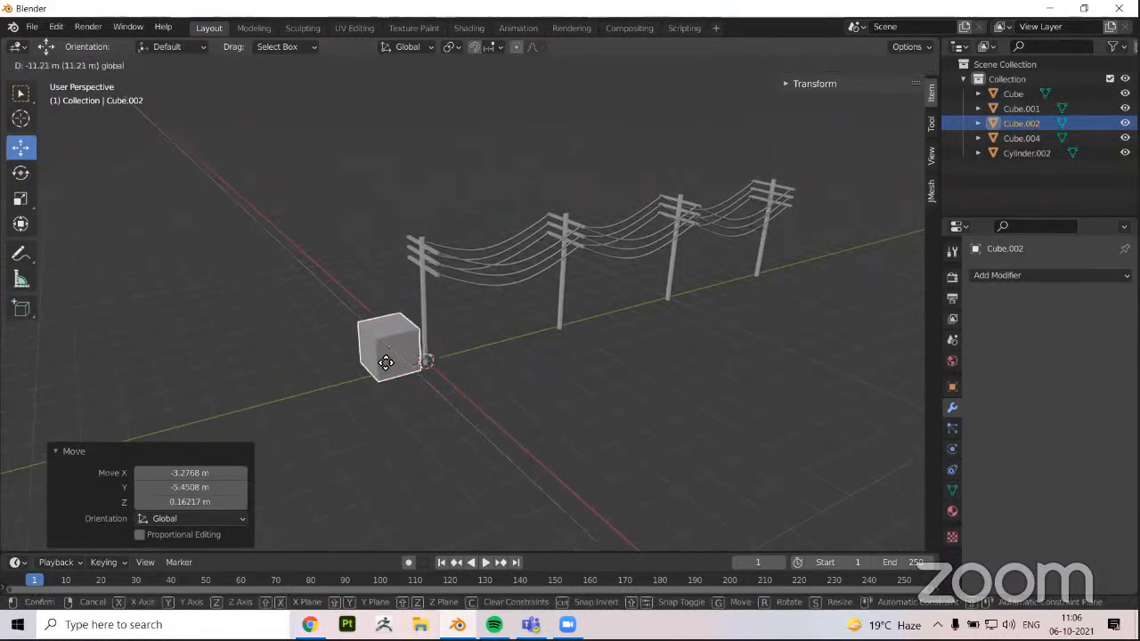
pyautogui.click(279, 259)
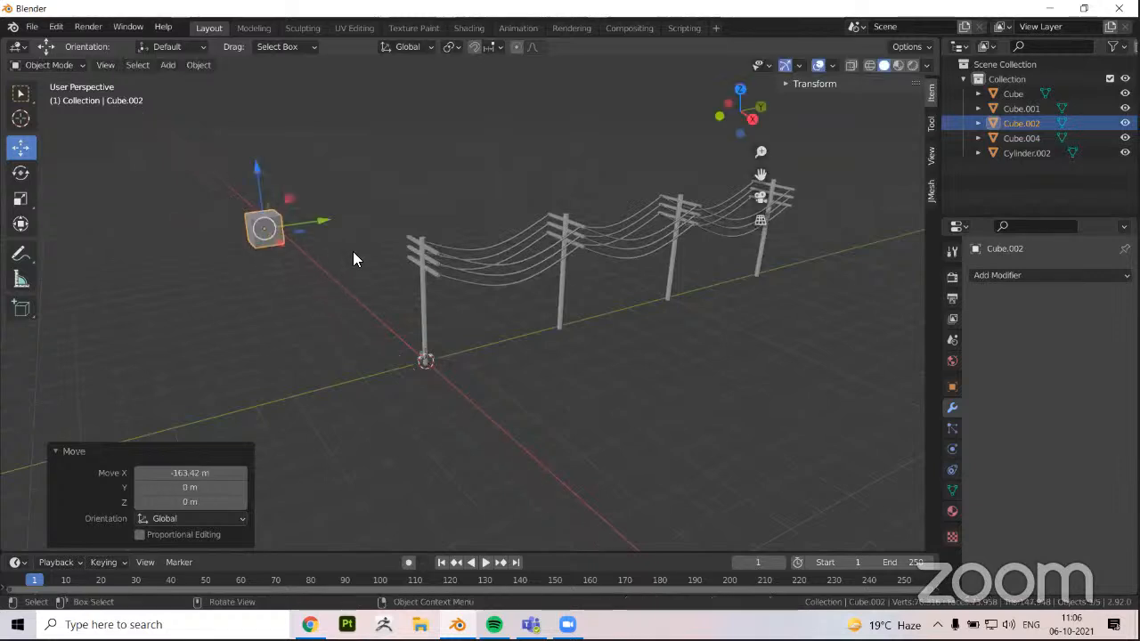
pyautogui.moveTo(352, 251); pyautogui.dragTo(532, 289, button='middle')
pyautogui.moveTo(461, 274); pyautogui.dragTo(405, 272, button='middle')
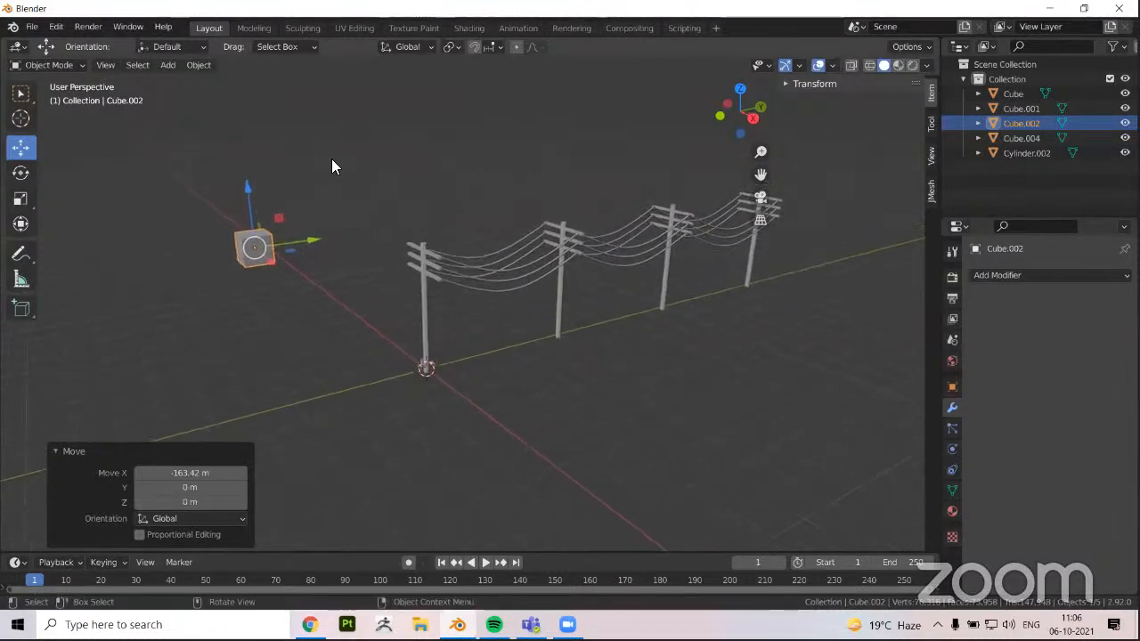
# Select all the poles and wires but not the cube, and start an FBX export
pyautogui.moveTo(331, 167); pyautogui.dragTo(351, 143, button='middle')
pyautogui.moveTo(351, 132); pyautogui.dragTo(821, 468)
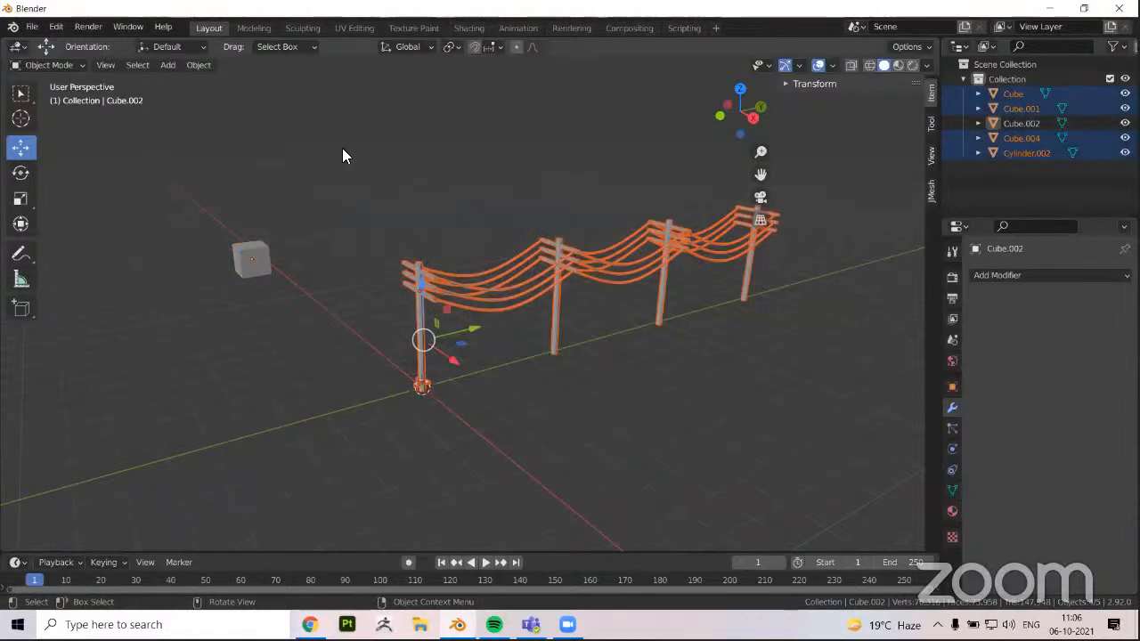
pyautogui.moveTo(343, 150); pyautogui.dragTo(807, 456)
pyautogui.click(31, 26)
pyautogui.moveTo(53, 239)
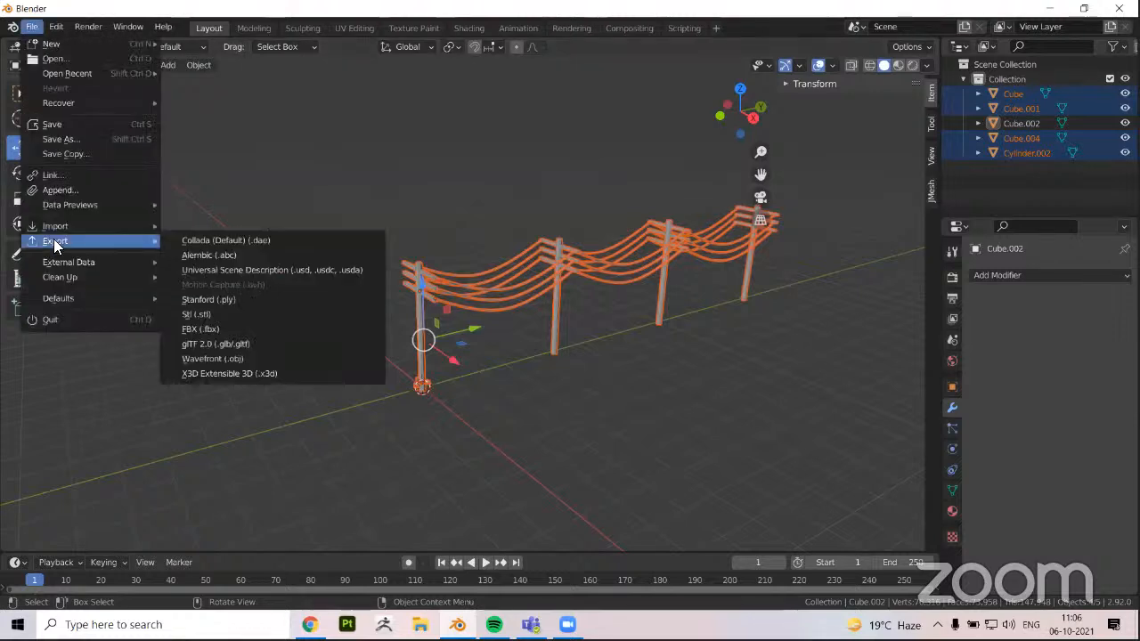
pyautogui.click(213, 330)
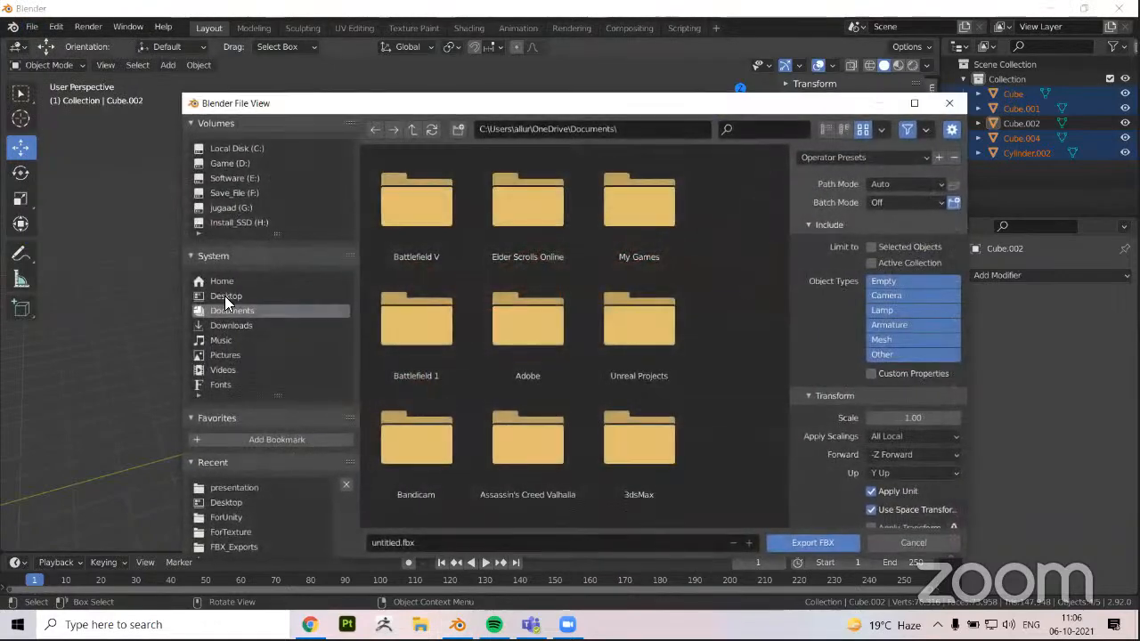
# Set the export to the Desktop folder with the file name poles, and limit it to Selected Objects
pyautogui.click(225, 296)
pyautogui.click(440, 546)
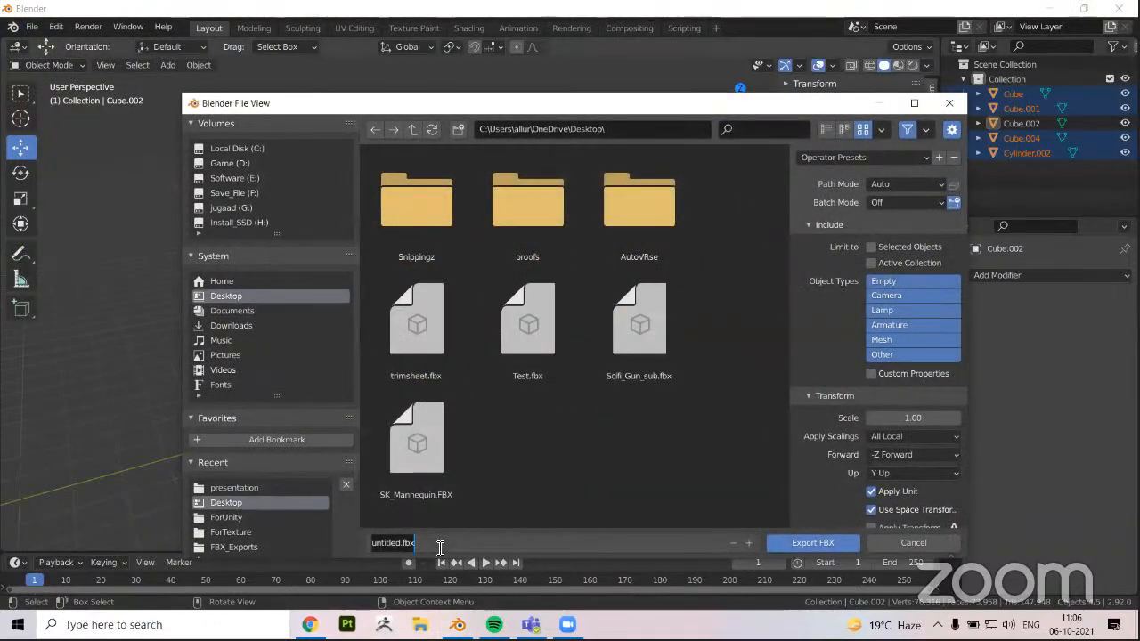
pyautogui.write('poles')
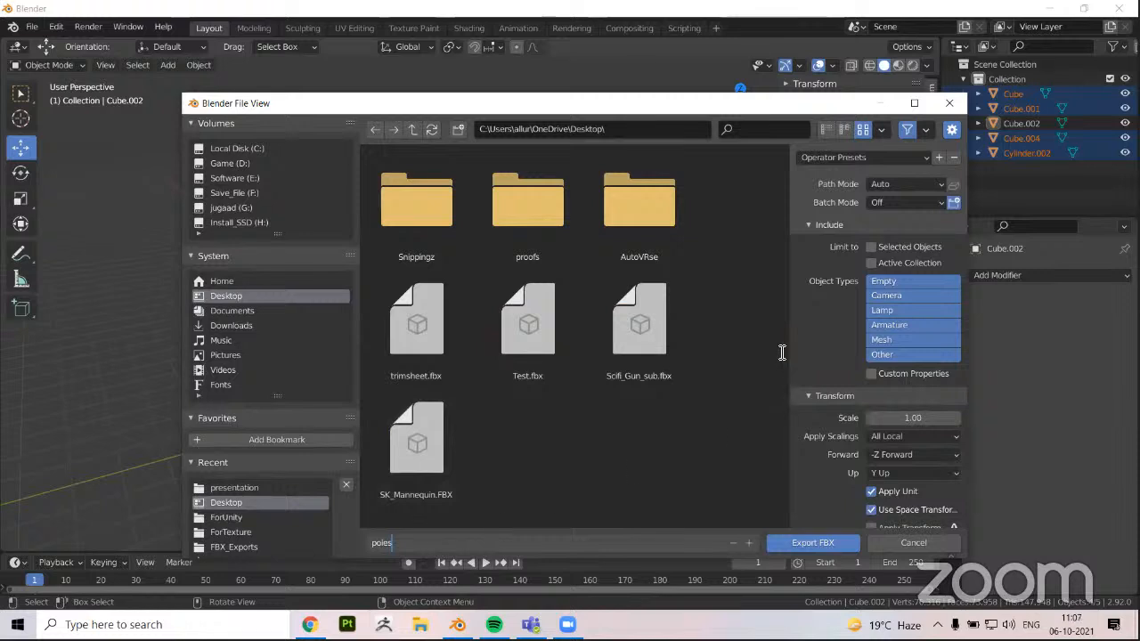
pyautogui.click(872, 247)
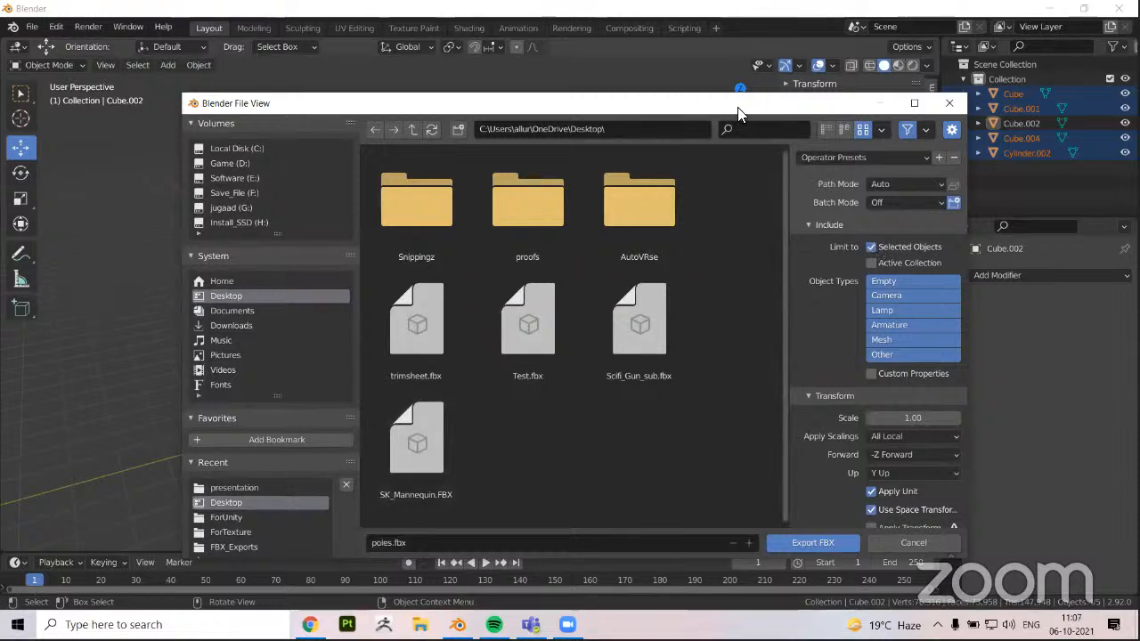
pyautogui.moveTo(737, 113); pyautogui.dragTo(681, 366)
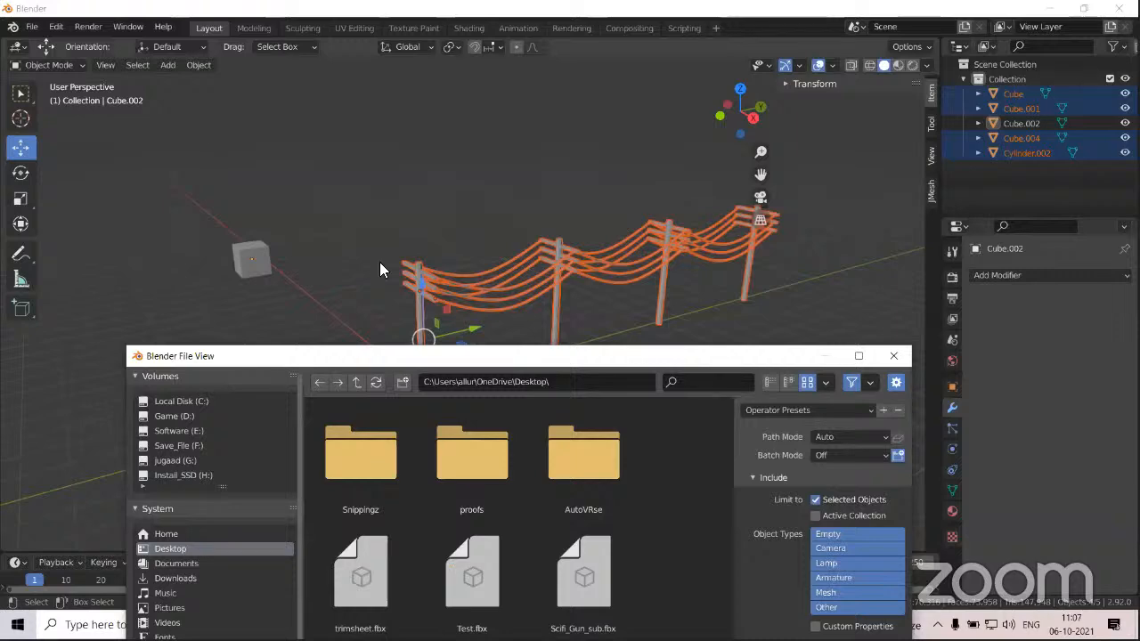
pyautogui.moveTo(427, 356); pyautogui.dragTo(353, 141)
# Enable Apply Transform in the export options and export poles.fbx
pyautogui.scroll(-1, 757, 317)
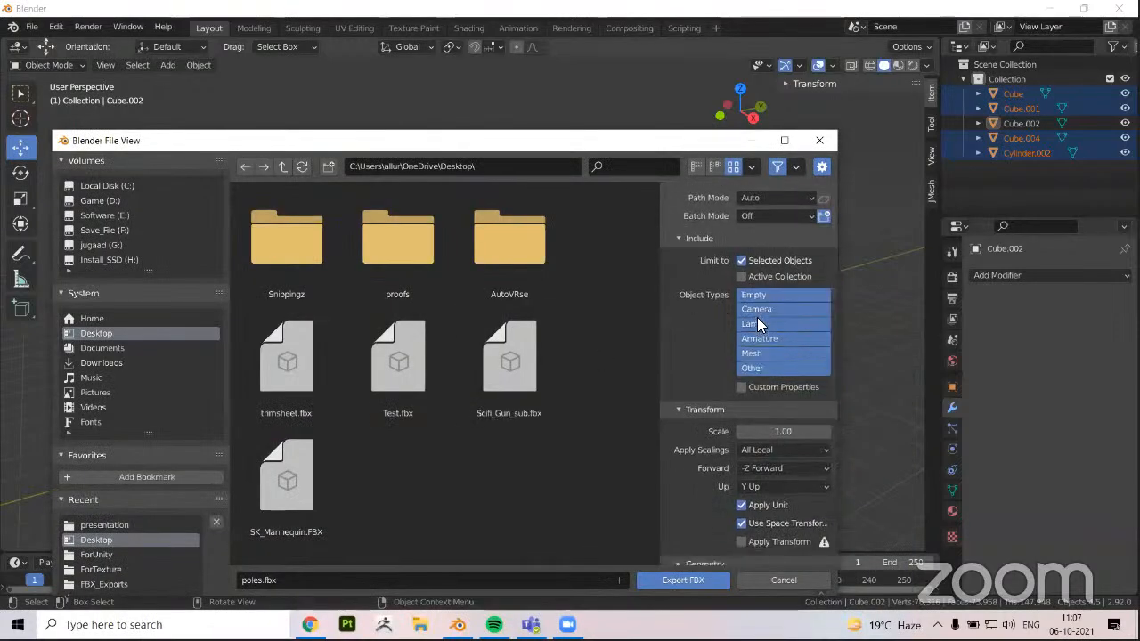
pyautogui.scroll(-1, 757, 317)
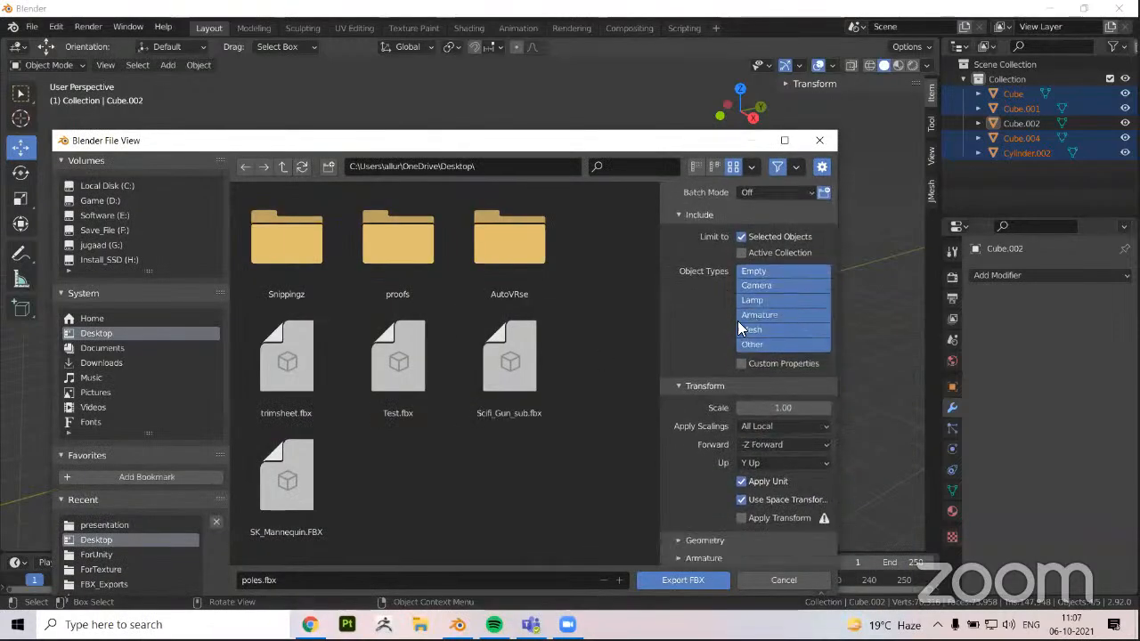
pyautogui.click(740, 518)
pyautogui.scroll(-1, 739, 516)
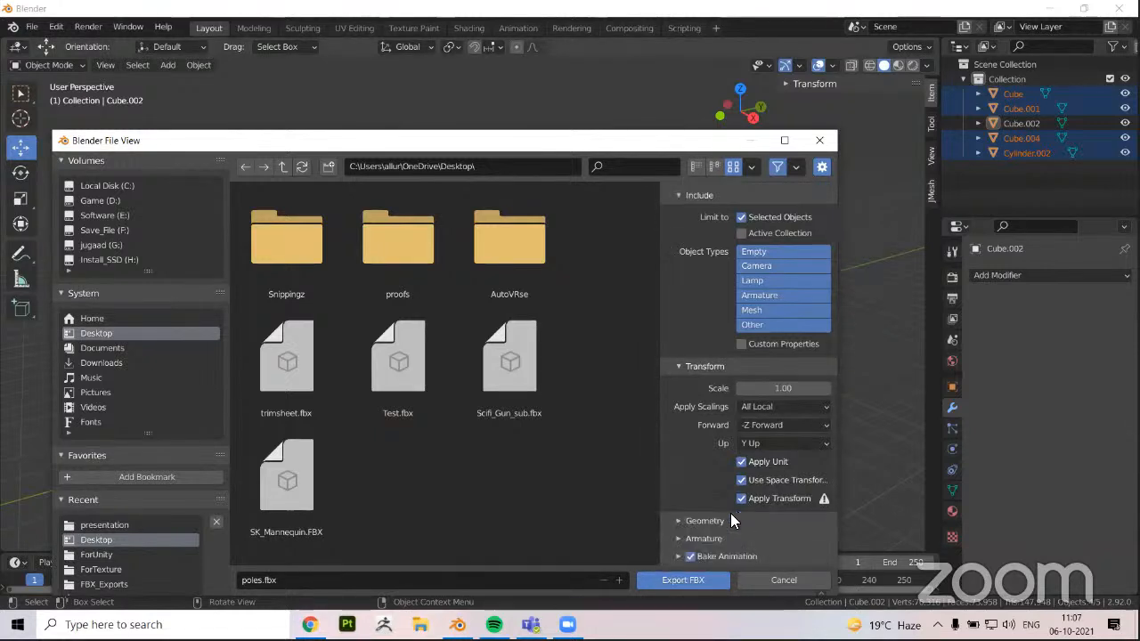
pyautogui.click(683, 522)
pyautogui.click(682, 521)
pyautogui.moveTo(664, 148); pyautogui.dragTo(573, 184)
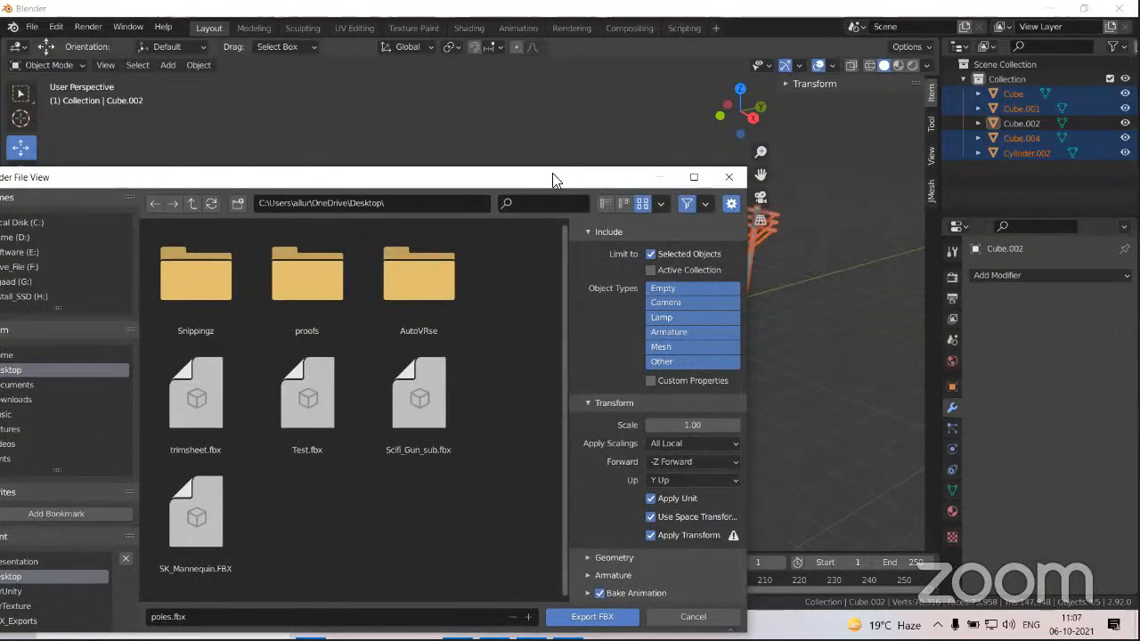
pyautogui.moveTo(554, 178); pyautogui.dragTo(584, 112)
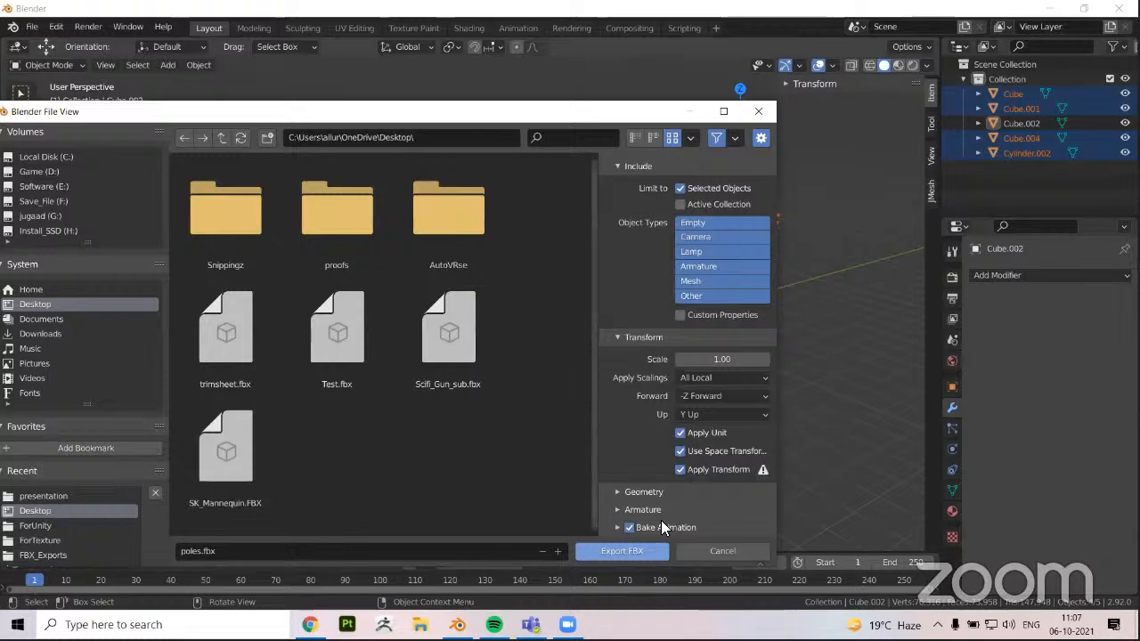
pyautogui.press('Return')
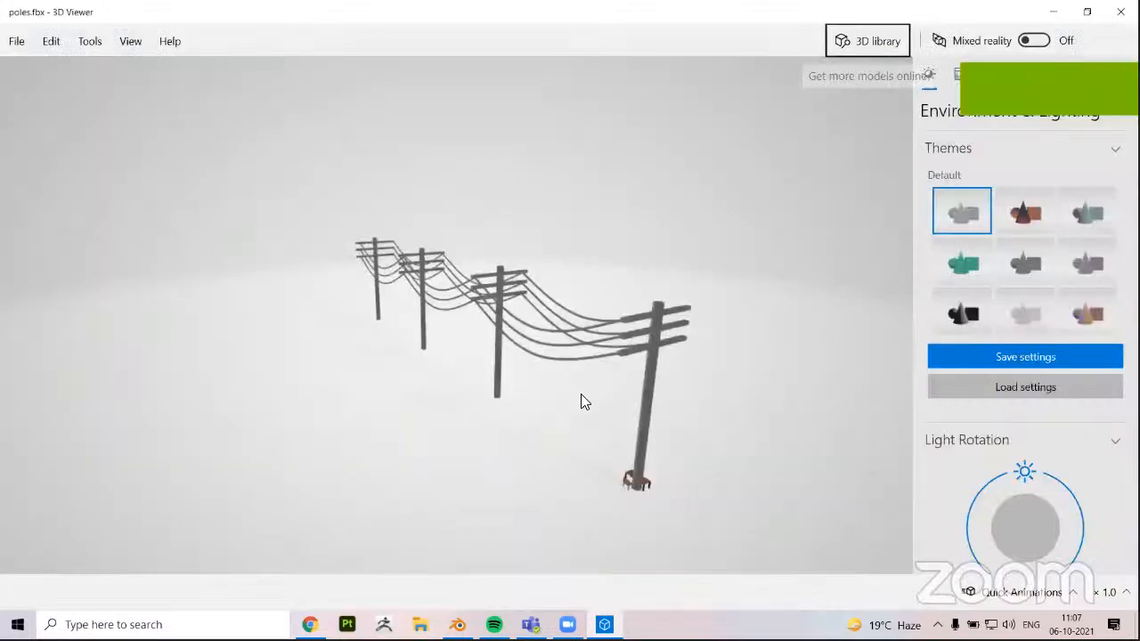
# Examine the exported poles.fbx in 3D Viewer from several angles, checking the poles and wires up close
pyautogui.moveTo(580, 393); pyautogui.dragTo(655, 397)
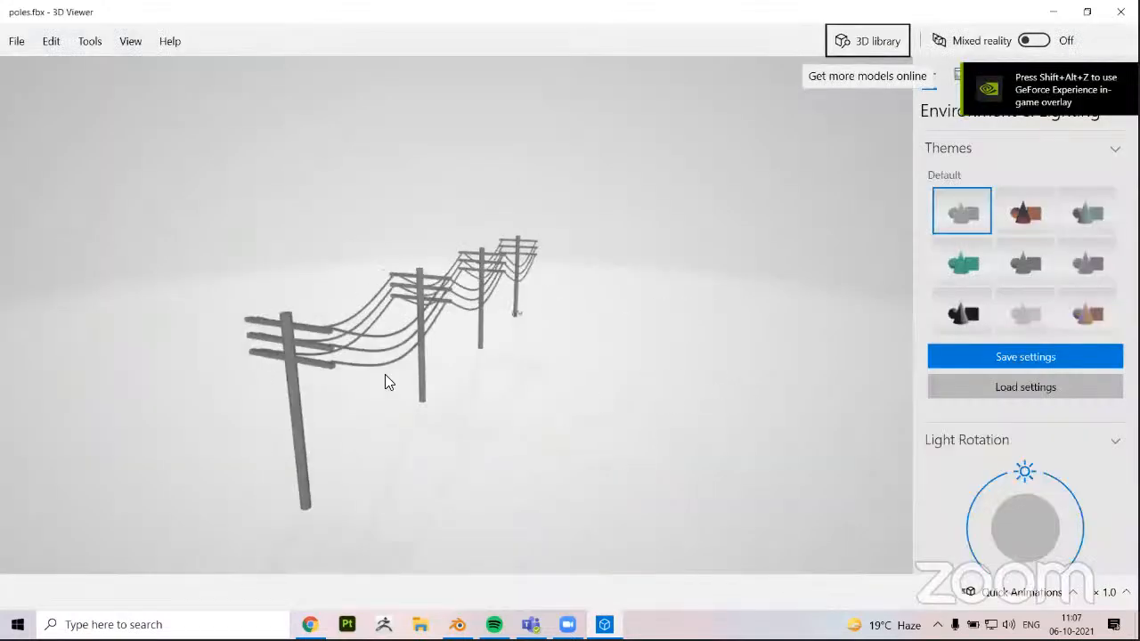
pyautogui.scroll(3, 262, 356)
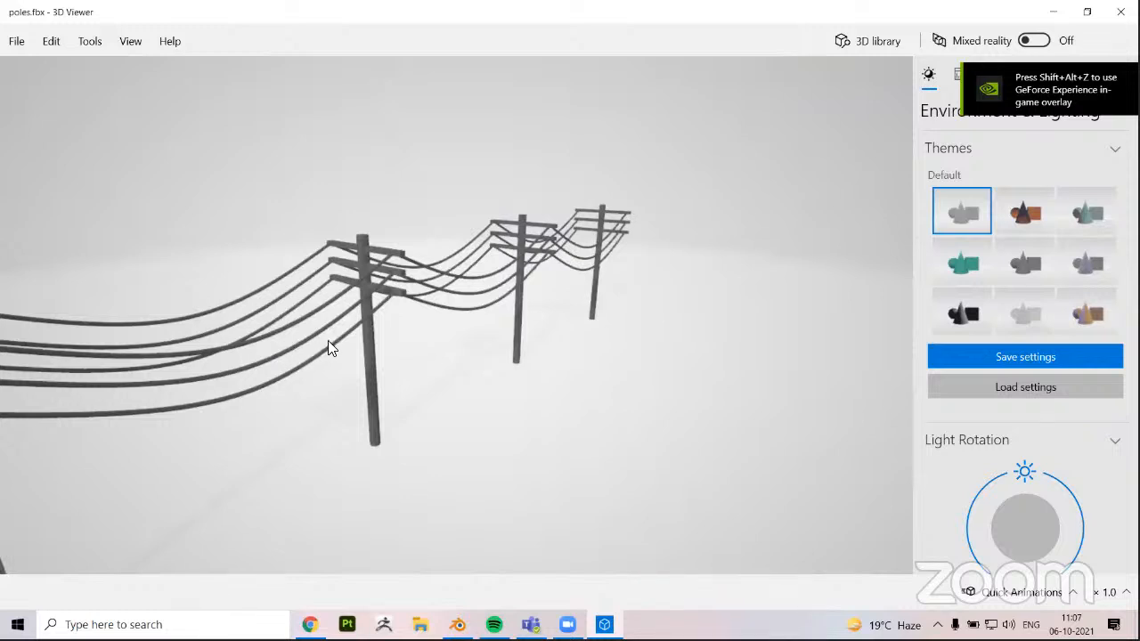
pyautogui.scroll(2, 297, 357)
pyautogui.scroll(-5, 397, 375)
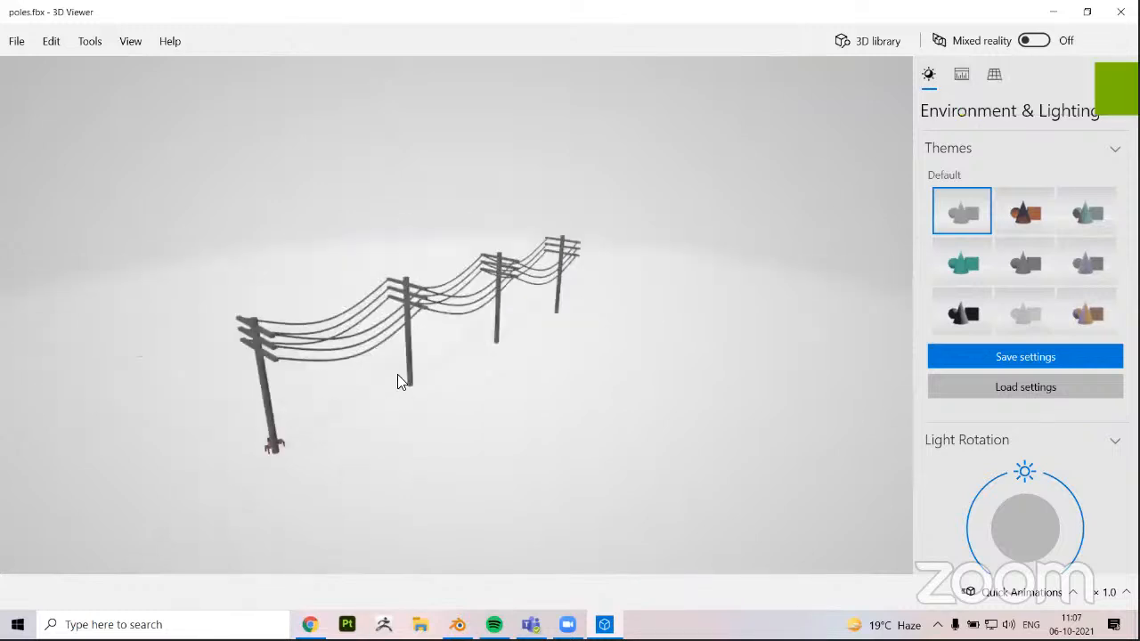
pyautogui.moveTo(397, 381); pyautogui.dragTo(383, 351)
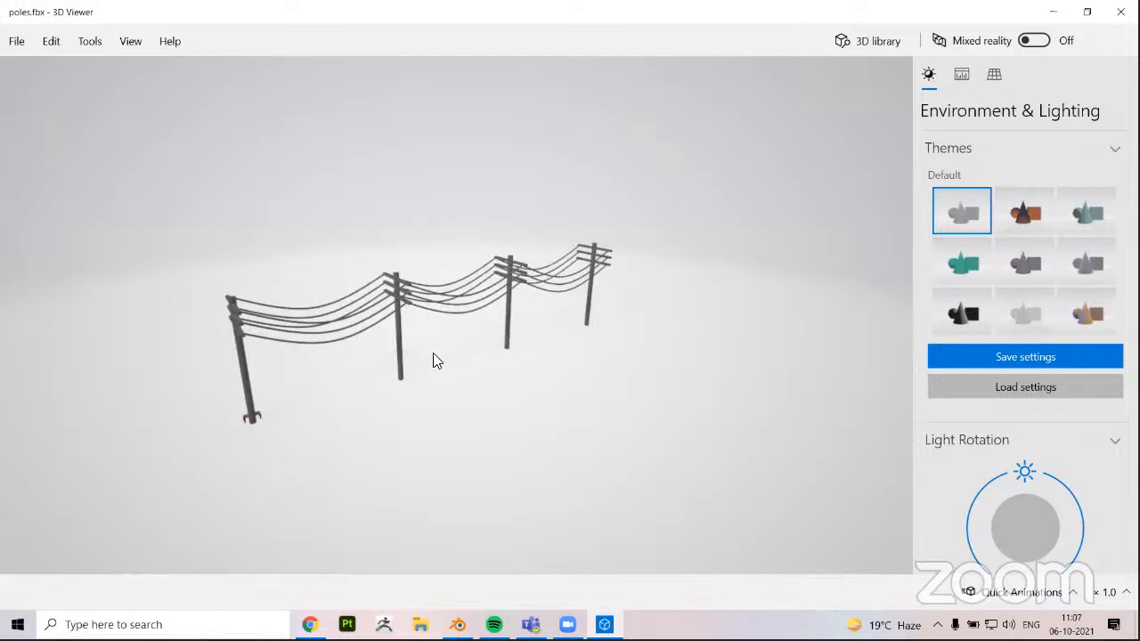
pyautogui.moveTo(435, 362); pyautogui.dragTo(437, 350)
pyautogui.scroll(3, 470, 326)
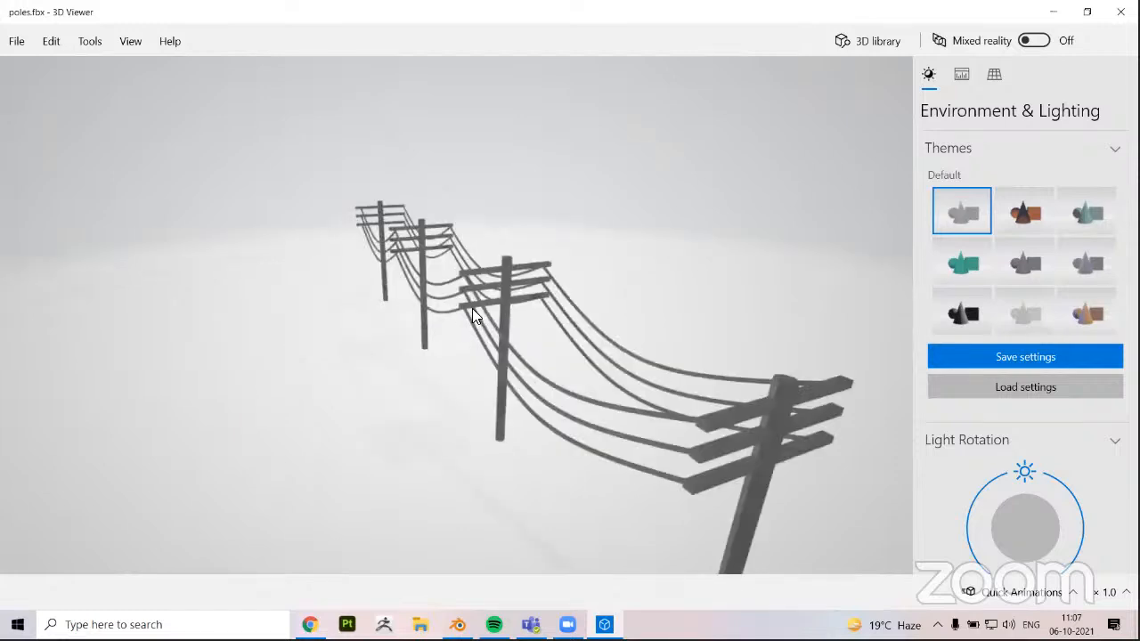
pyautogui.moveTo(472, 309); pyautogui.dragTo(525, 373)
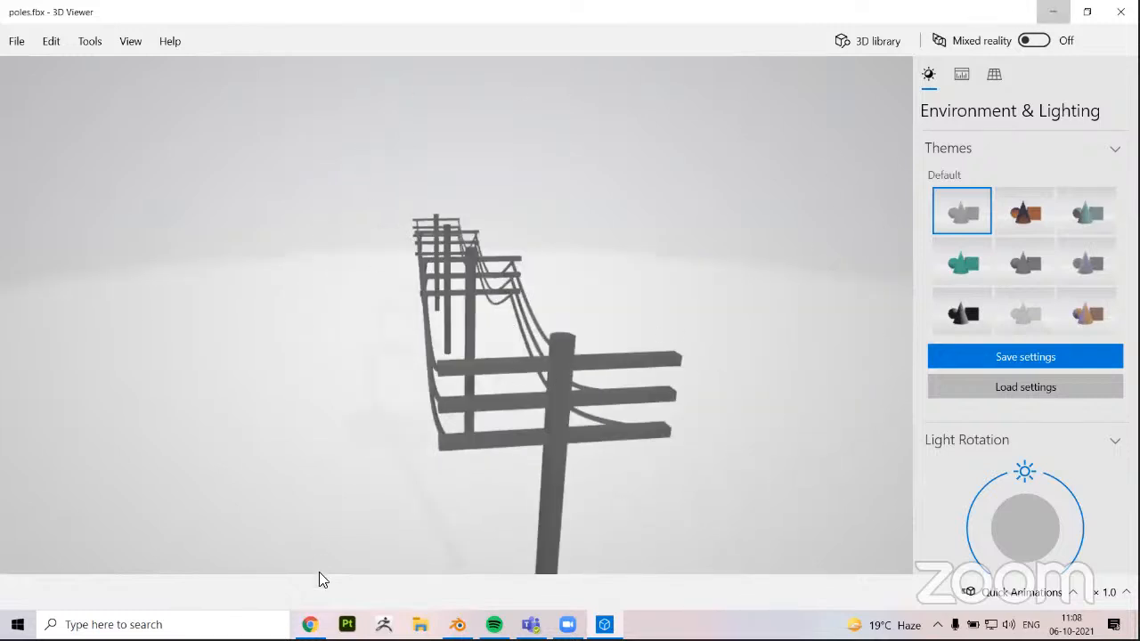
# Switch back to Blender and deselect all the poles and wires
pyautogui.press('super+d')
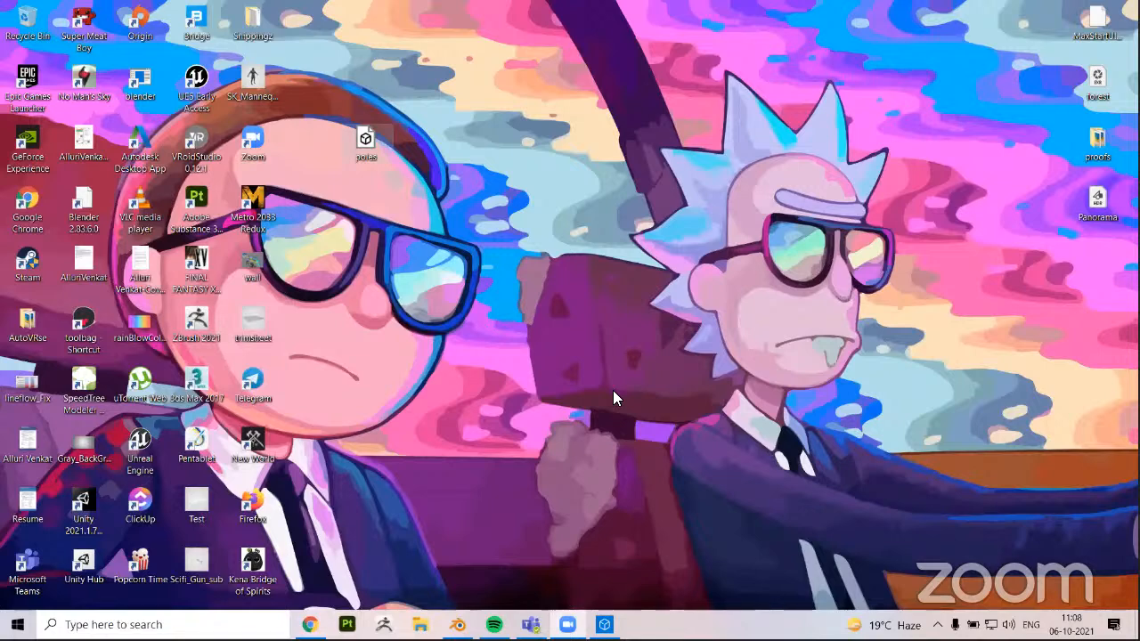
pyautogui.hotkey('alt', 'Tab')
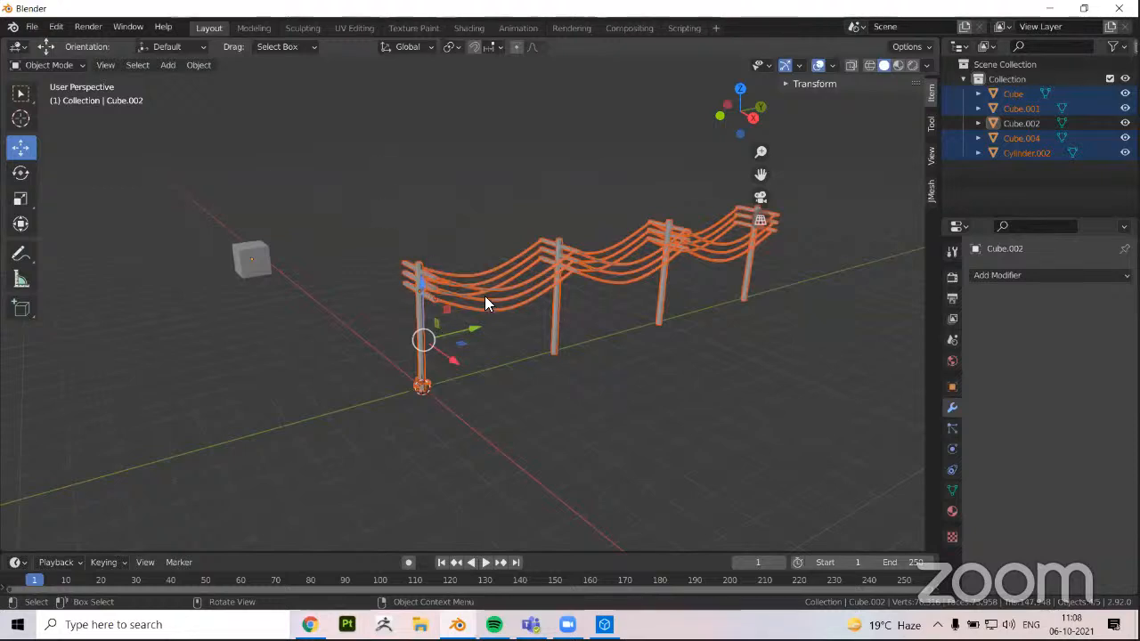
pyautogui.hotkey('alt', 'a')
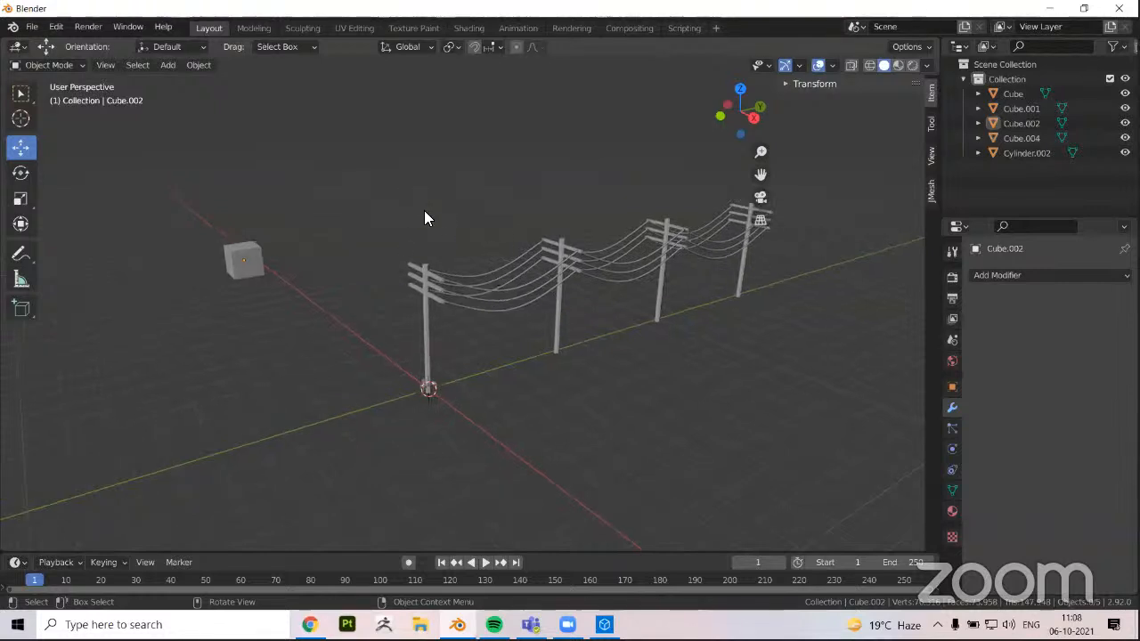
pyautogui.moveTo(541, 301); pyautogui.dragTo(490, 328, button='middle')
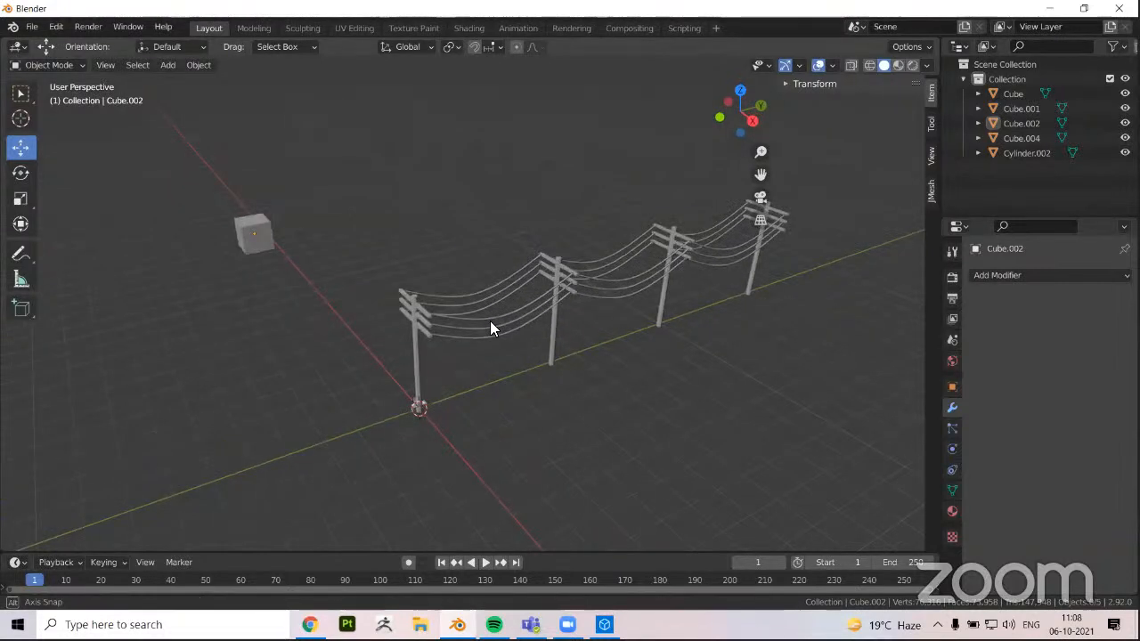
pyautogui.click(484, 335)
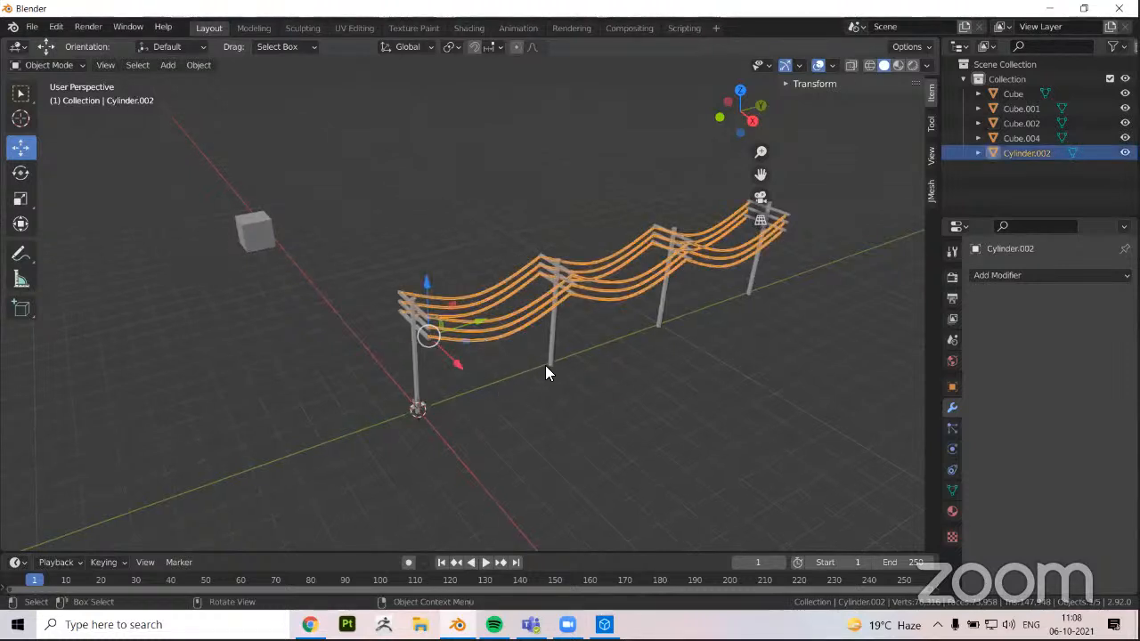
pyautogui.moveTo(673, 451); pyautogui.dragTo(740, 539, button='middle')
pyautogui.click(608, 422)
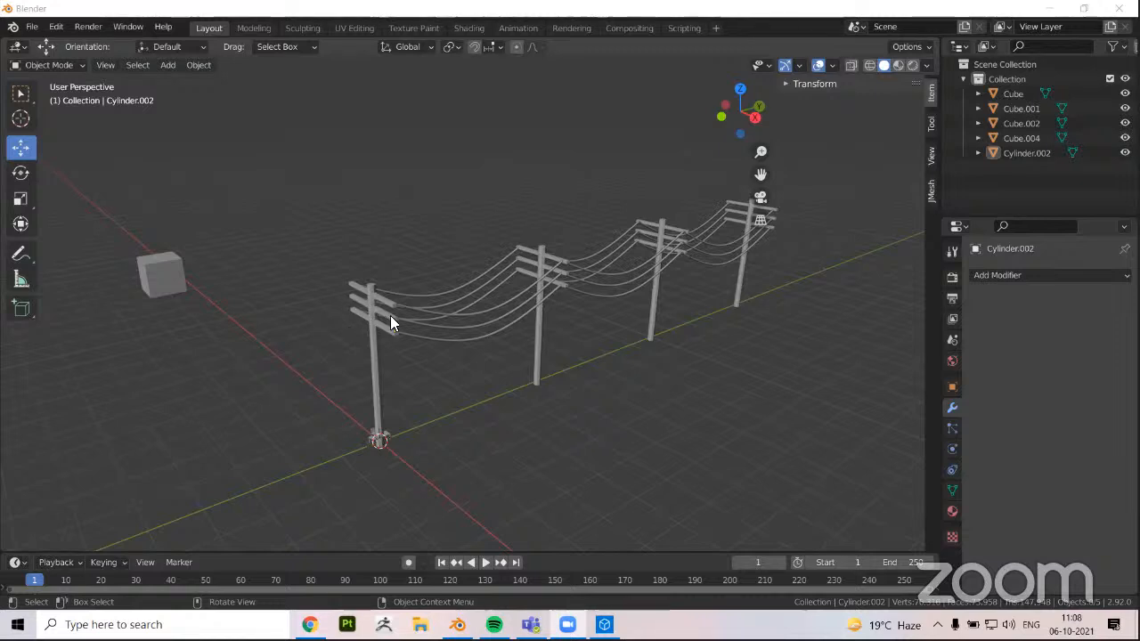
pyautogui.scroll(2, 390, 315)
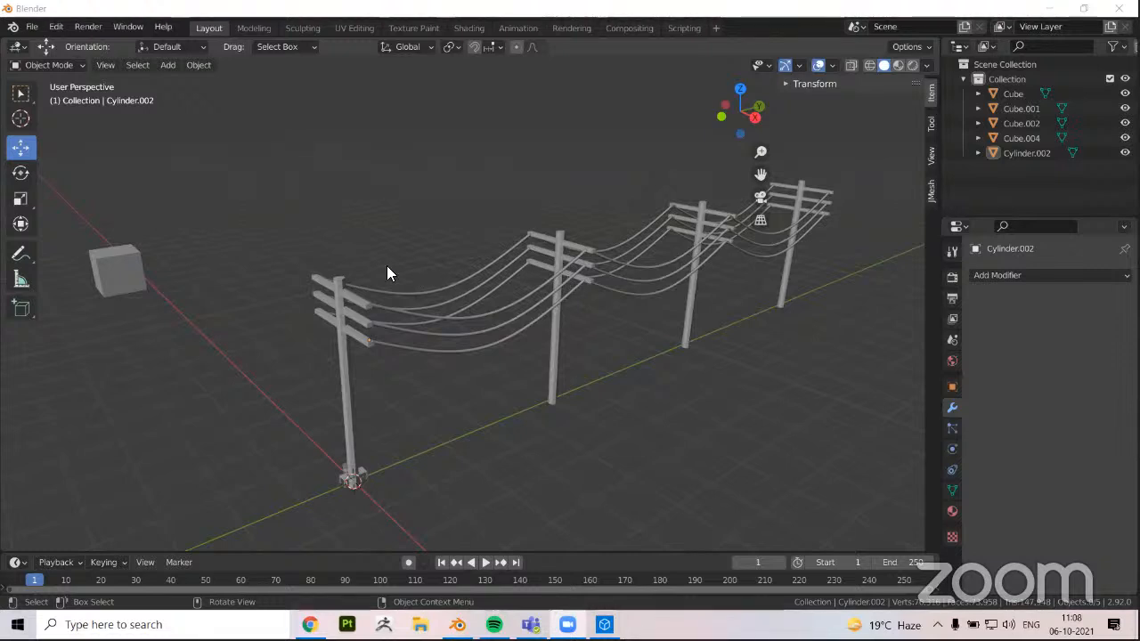
pyautogui.scroll(-3, 477, 321)
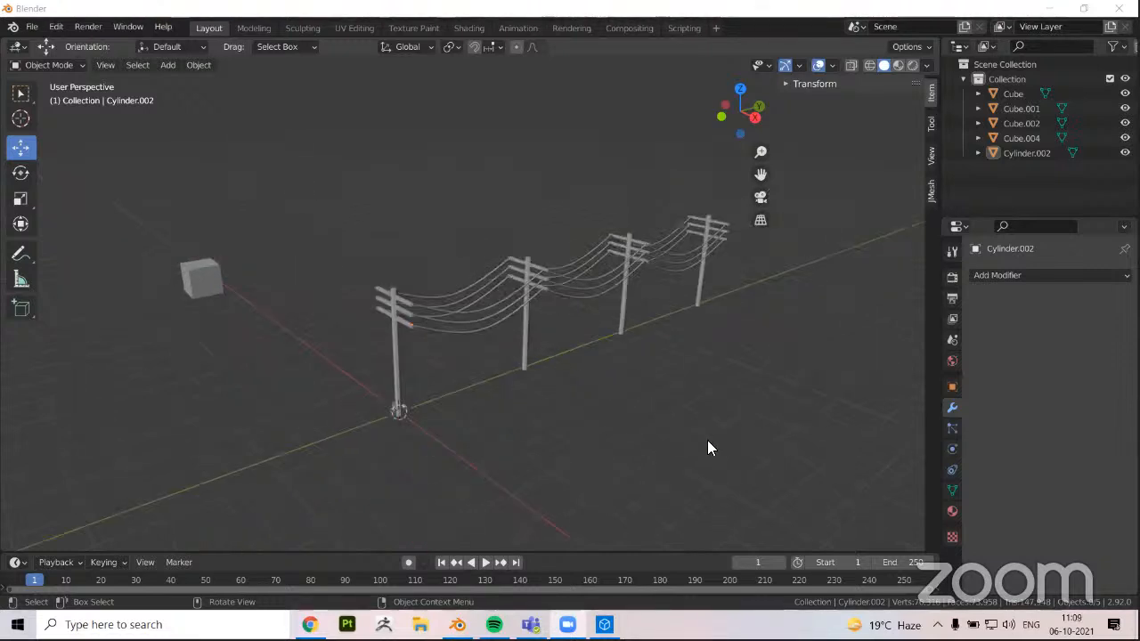
# Select the poles and wires, review the FBX export options for poles.fbx, and close the export without saving
pyautogui.press('a')
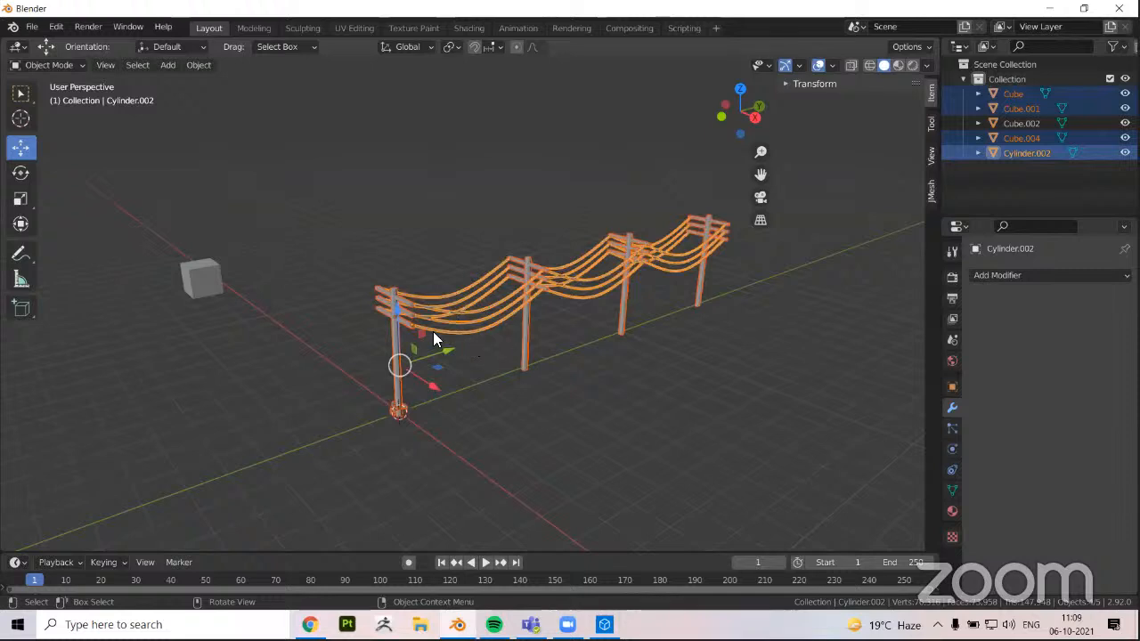
pyautogui.click(29, 28)
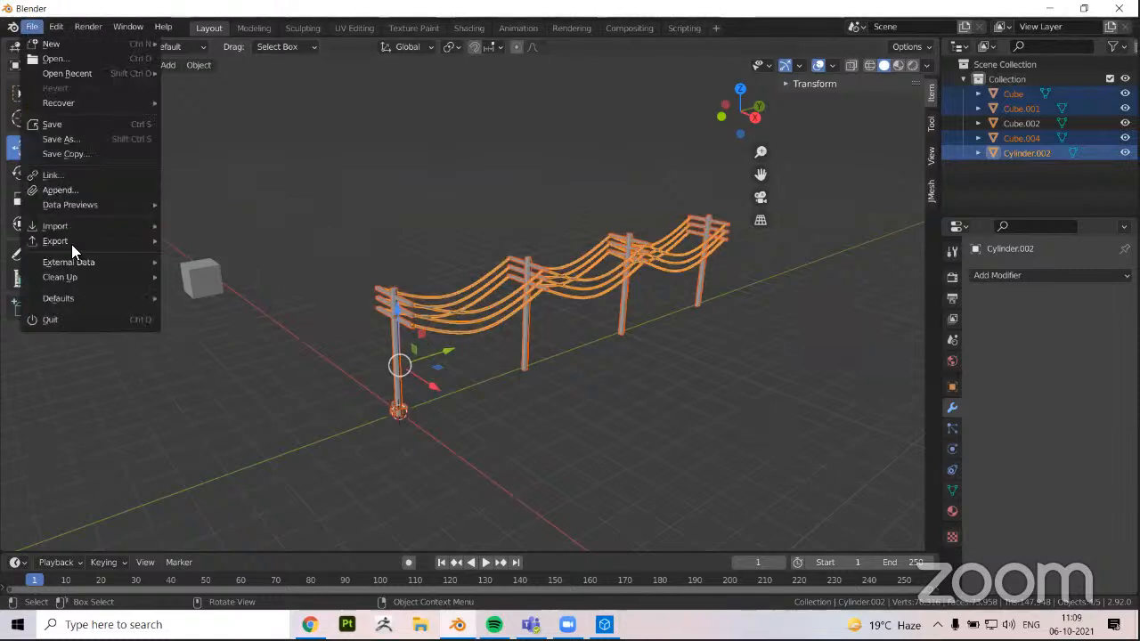
pyautogui.moveTo(71, 241)
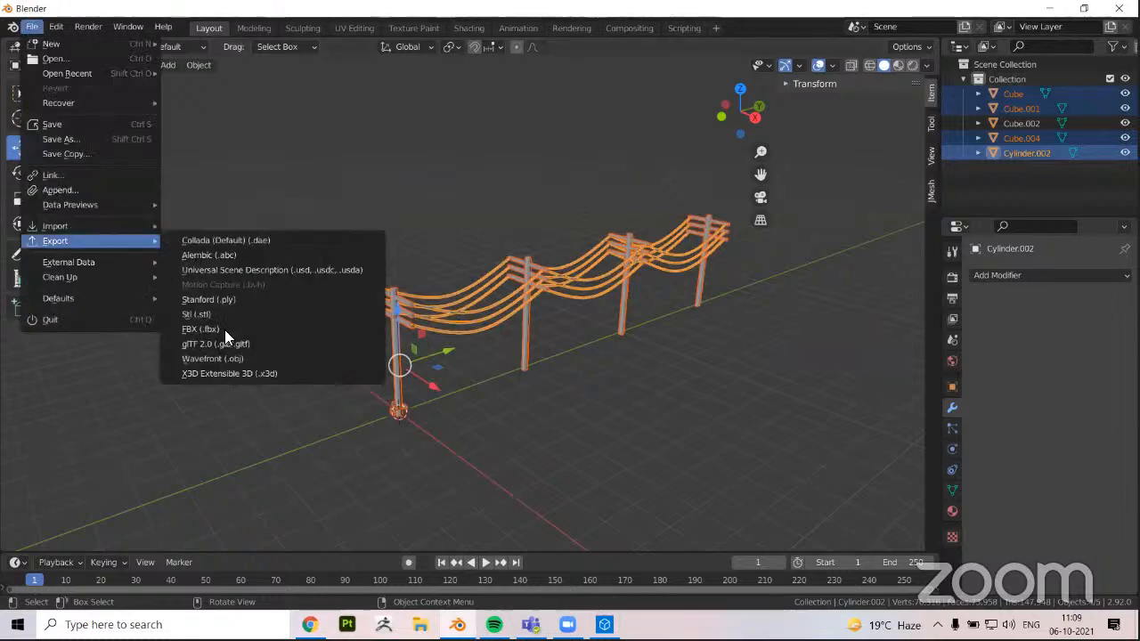
pyautogui.click(374, 326)
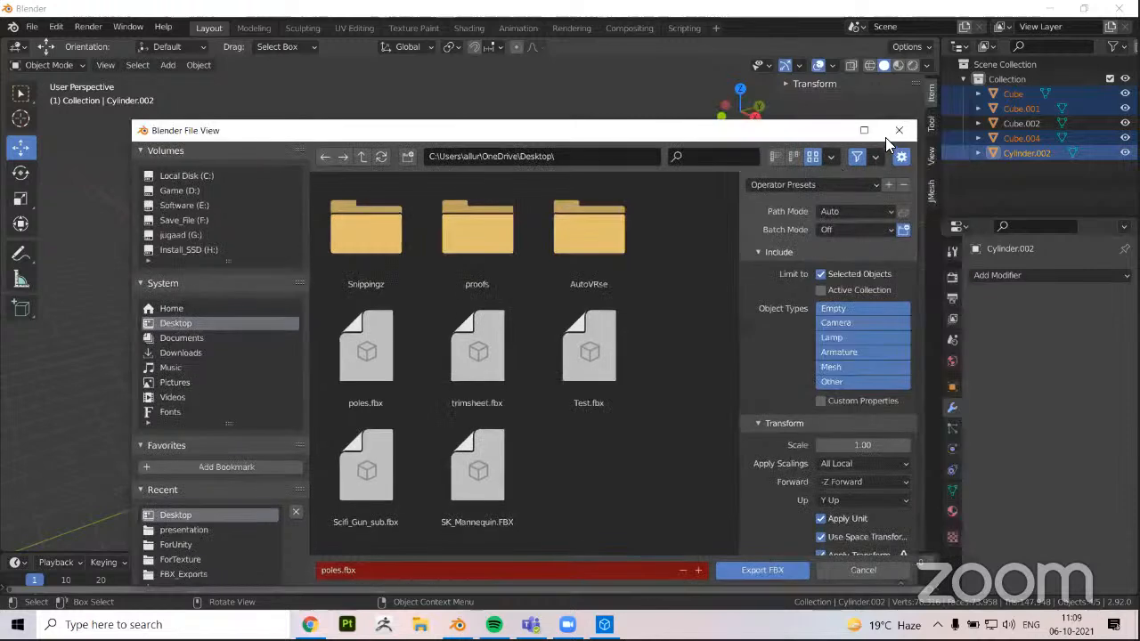
pyautogui.moveTo(798, 106); pyautogui.dragTo(747, 133)
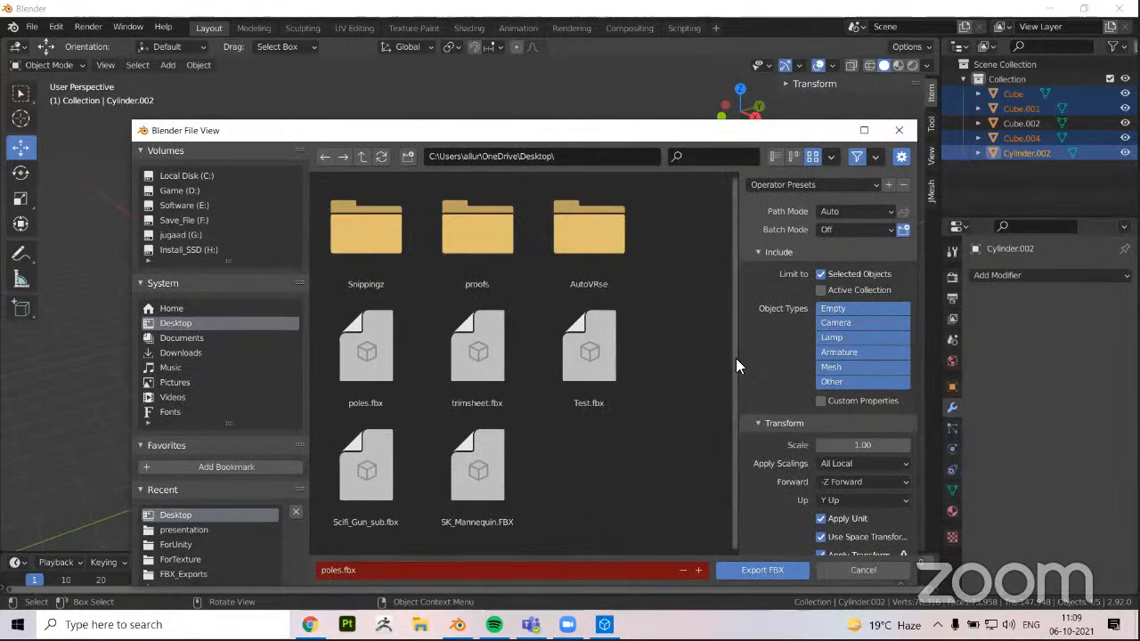
pyautogui.moveTo(740, 328); pyautogui.dragTo(737, 328)
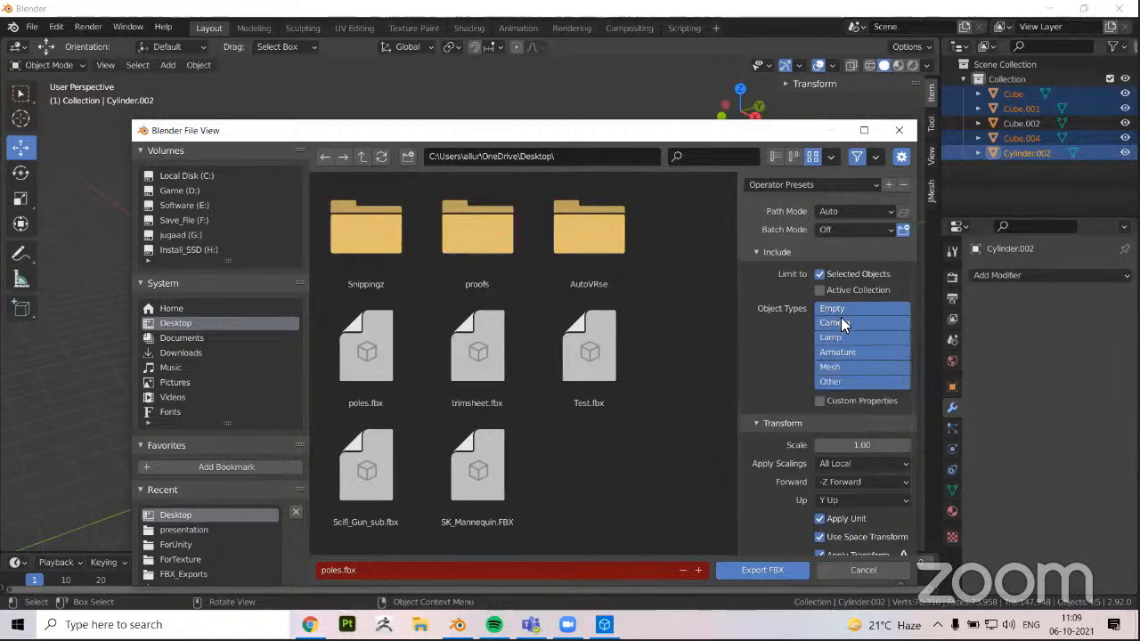
pyautogui.scroll(-2, 821, 390)
pyautogui.scroll(2, 824, 356)
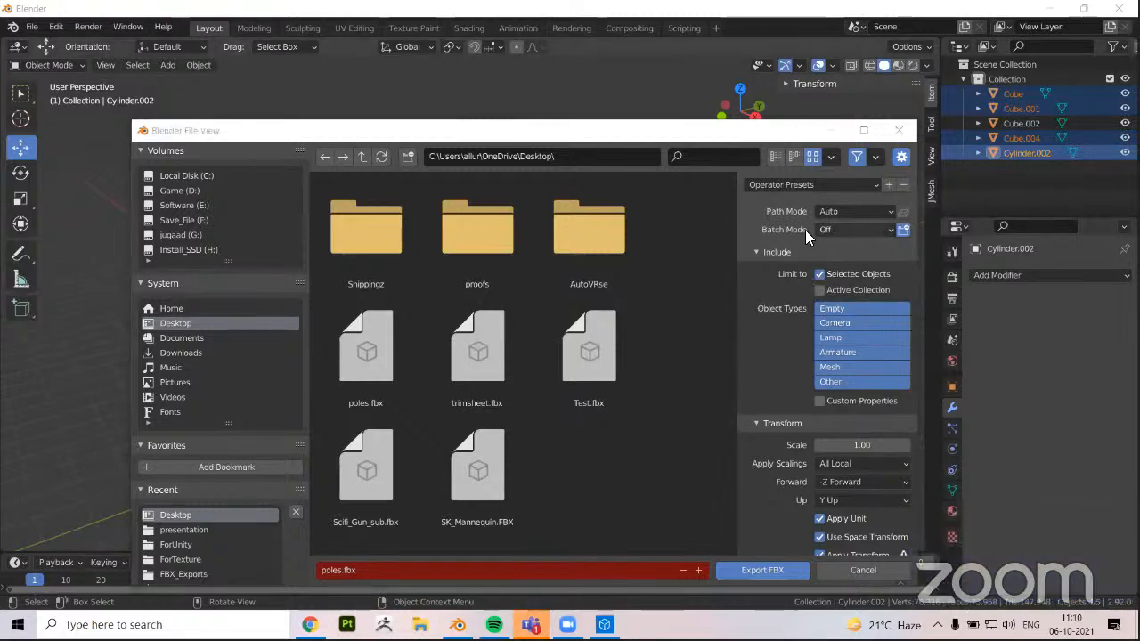
pyautogui.click(895, 135)
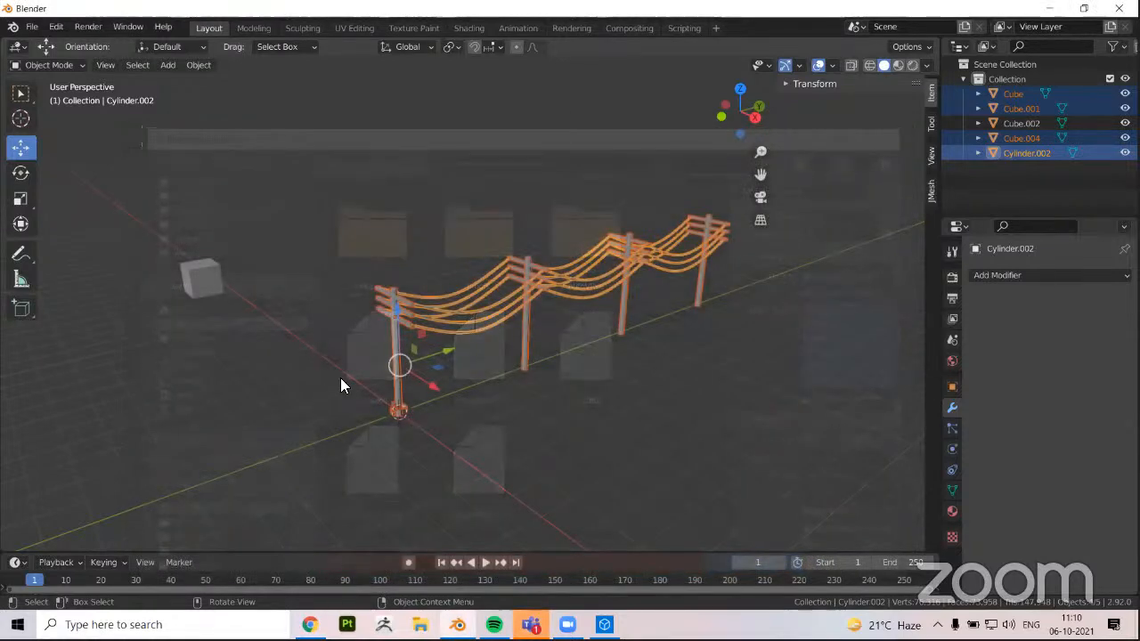
pyautogui.click(378, 346)
# Select the poles object and expand its Transform values to show its location, scale and dimensions
pyautogui.scroll(1, 420, 306)
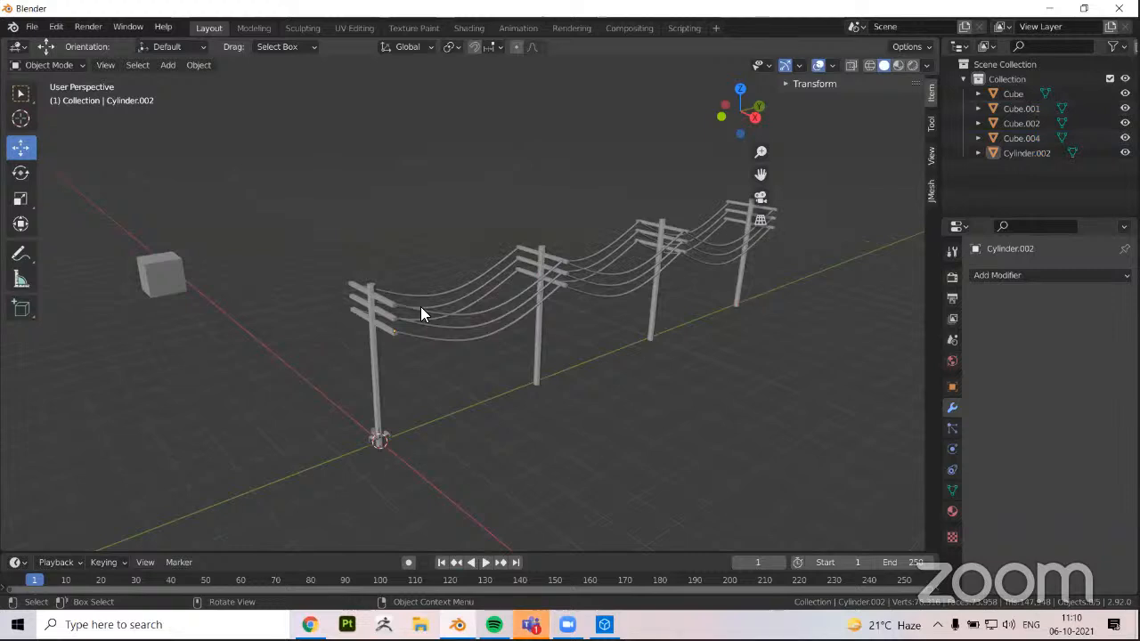
pyautogui.keyDown('shift'); pyautogui.moveTo(473, 382); pyautogui.dragTo(515, 363, button='middle'); pyautogui.keyUp('shift')
pyautogui.click(572, 331)
pyautogui.moveTo(901, 179); pyautogui.dragTo(772, 76, button='middle')
pyautogui.moveTo(456, 293)
pyautogui.mouseDown(button='middle')
pyautogui.moveTo(483, 290)
pyautogui.moveTo(454, 297)
pyautogui.mouseUp(button='middle')
pyautogui.moveTo(554, 269); pyautogui.dragTo(570, 293, button='middle')
pyautogui.click(814, 84)
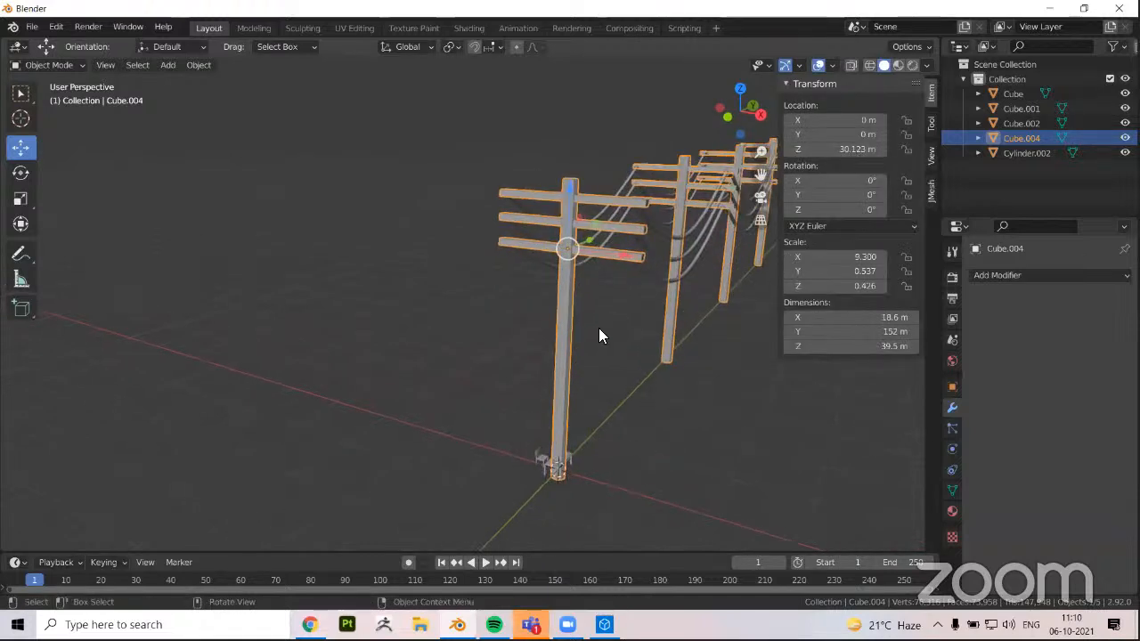
pyautogui.moveTo(599, 327); pyautogui.dragTo(532, 180, button='middle')
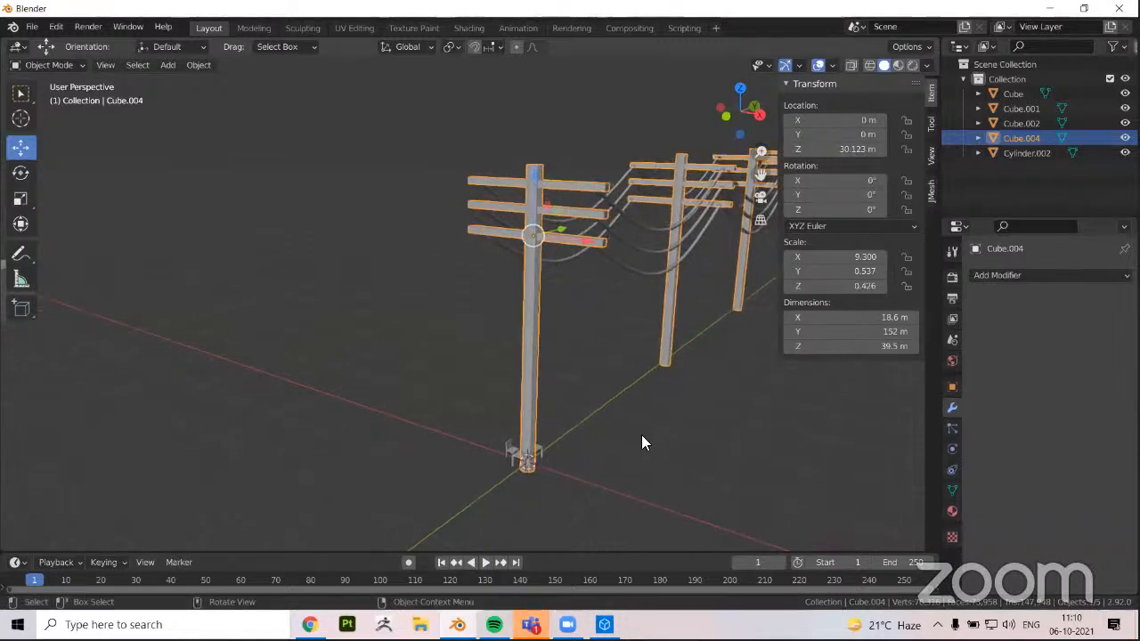
pyautogui.moveTo(689, 433); pyautogui.dragTo(312, 311, button='middle')
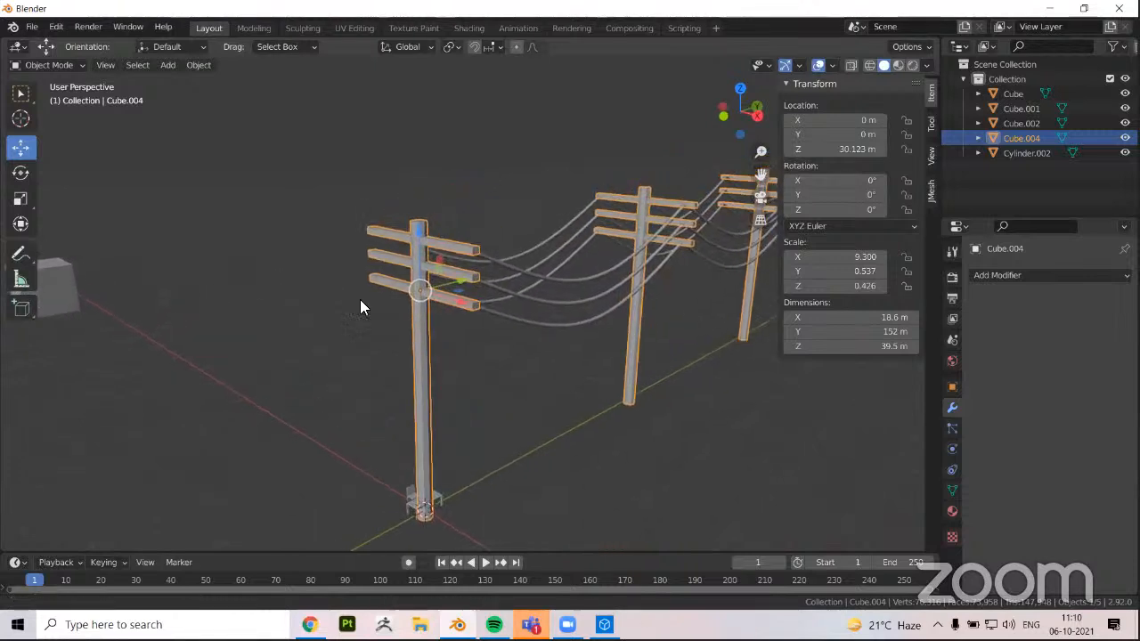
pyautogui.moveTo(433, 247); pyautogui.dragTo(446, 333, button='middle')
pyautogui.scroll(2, 446, 333)
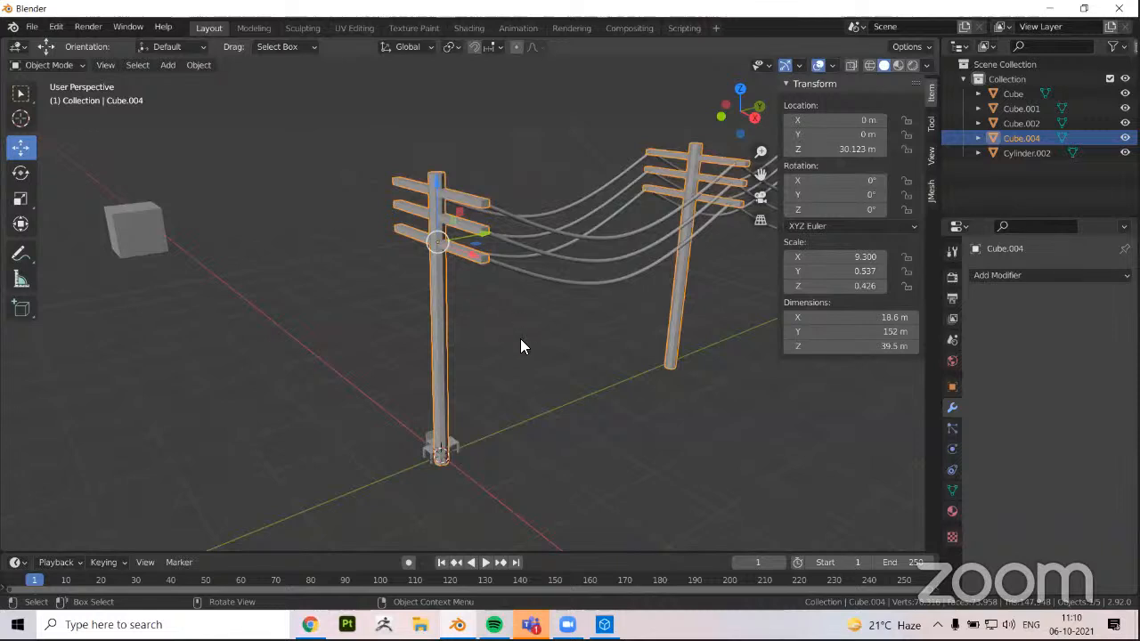
pyautogui.moveTo(580, 301); pyautogui.dragTo(614, 287, button='middle')
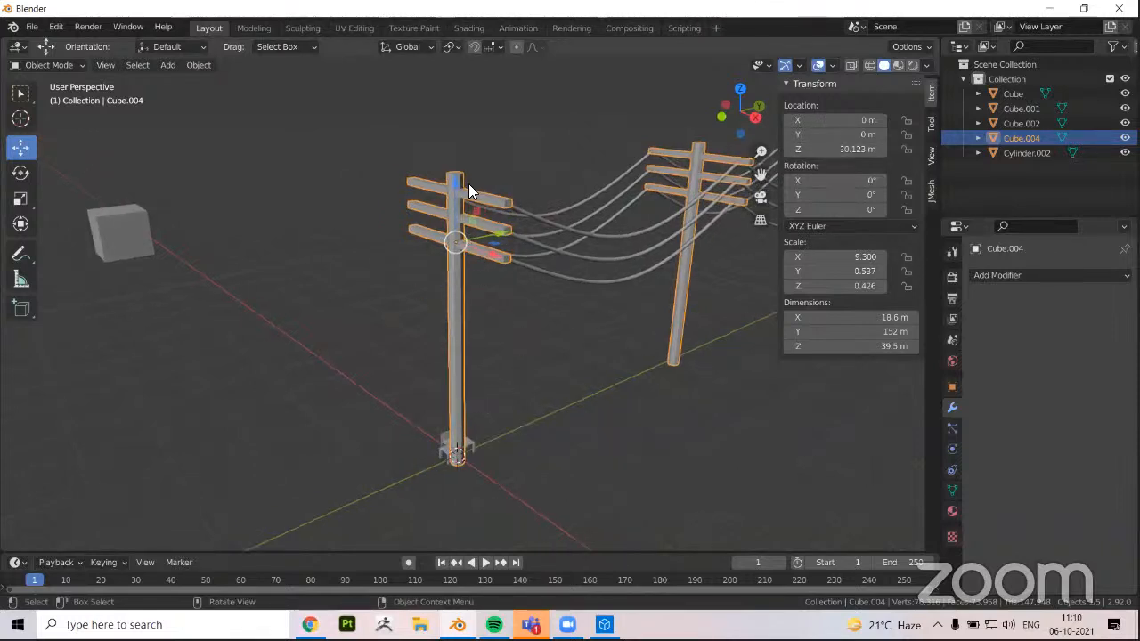
pyautogui.click(837, 149)
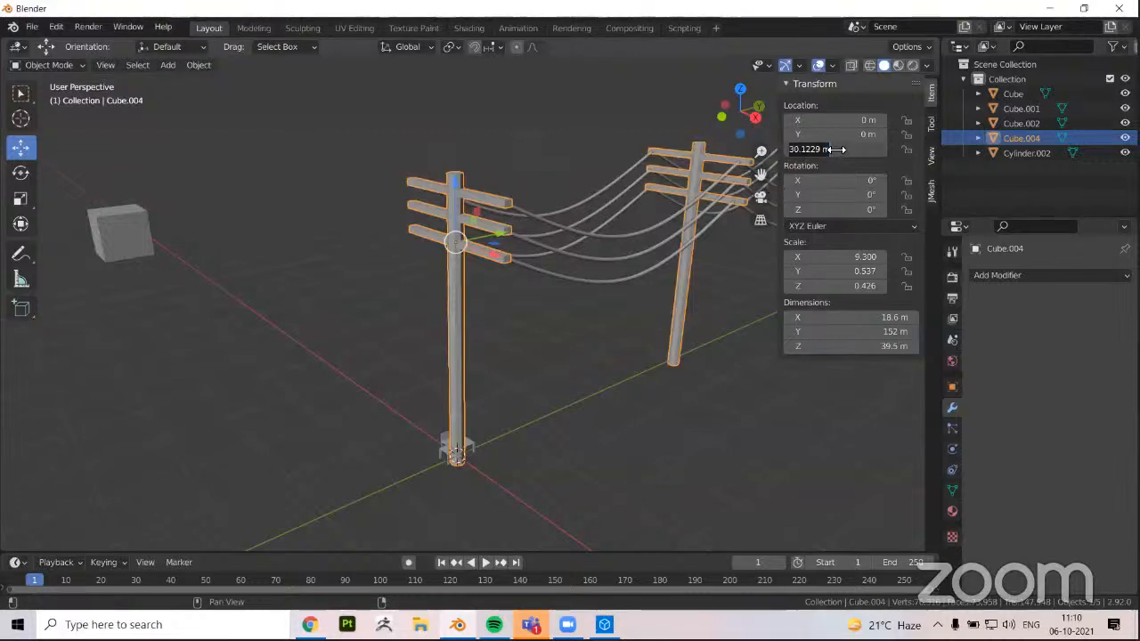
pyautogui.write('6')
pyautogui.press('Escape')
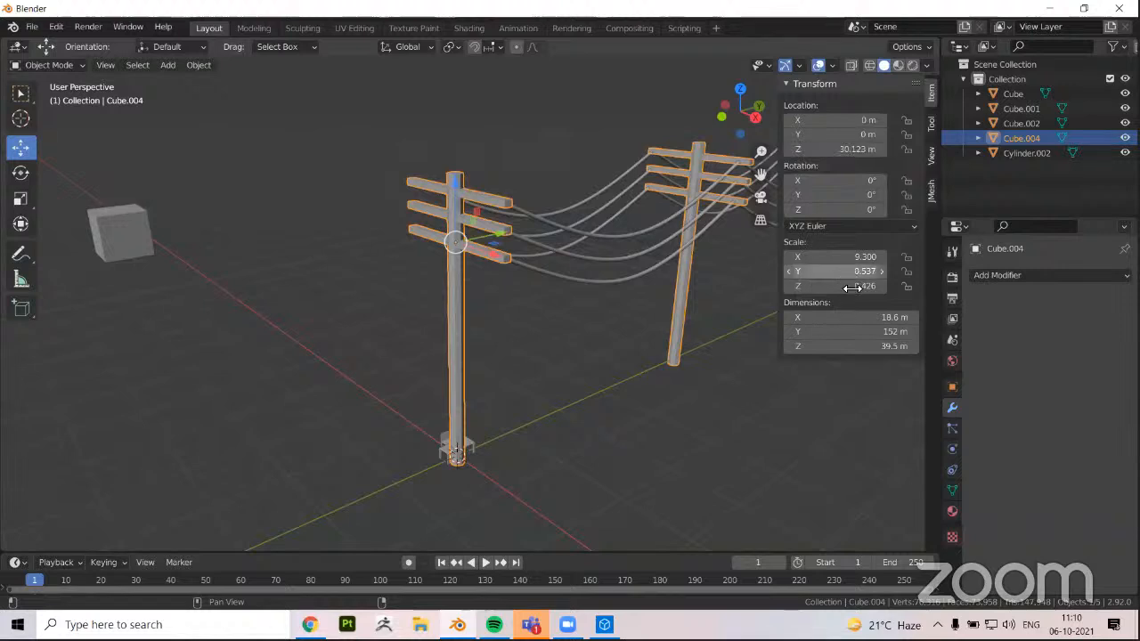
# Apply the scale of the selected poles object
pyautogui.hotkey('ctrl', 'a')
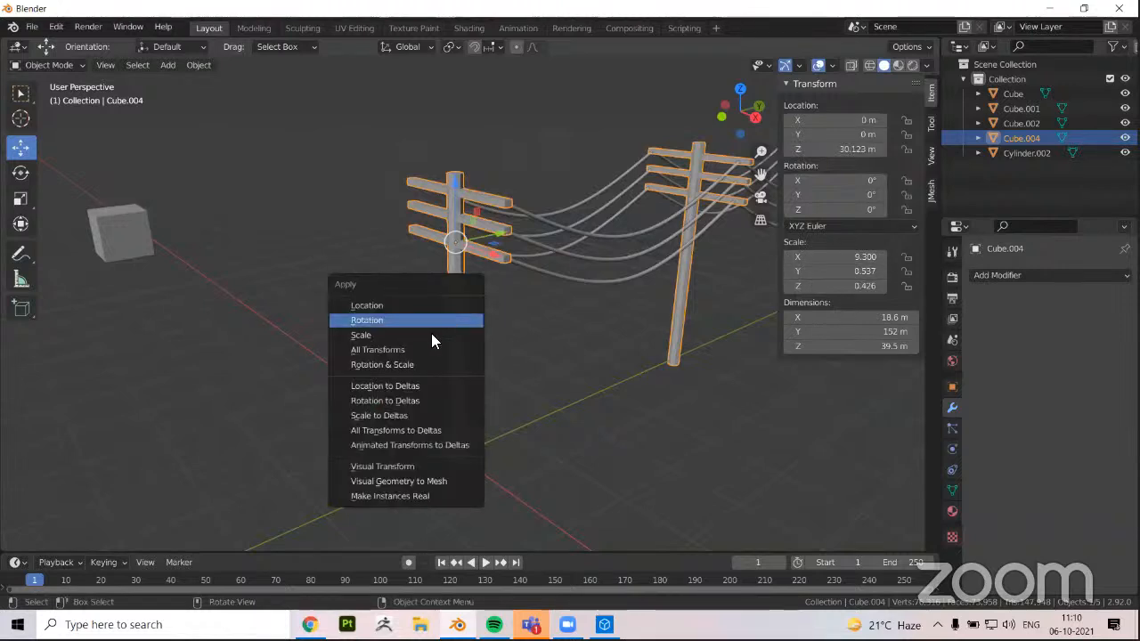
pyautogui.click(431, 334)
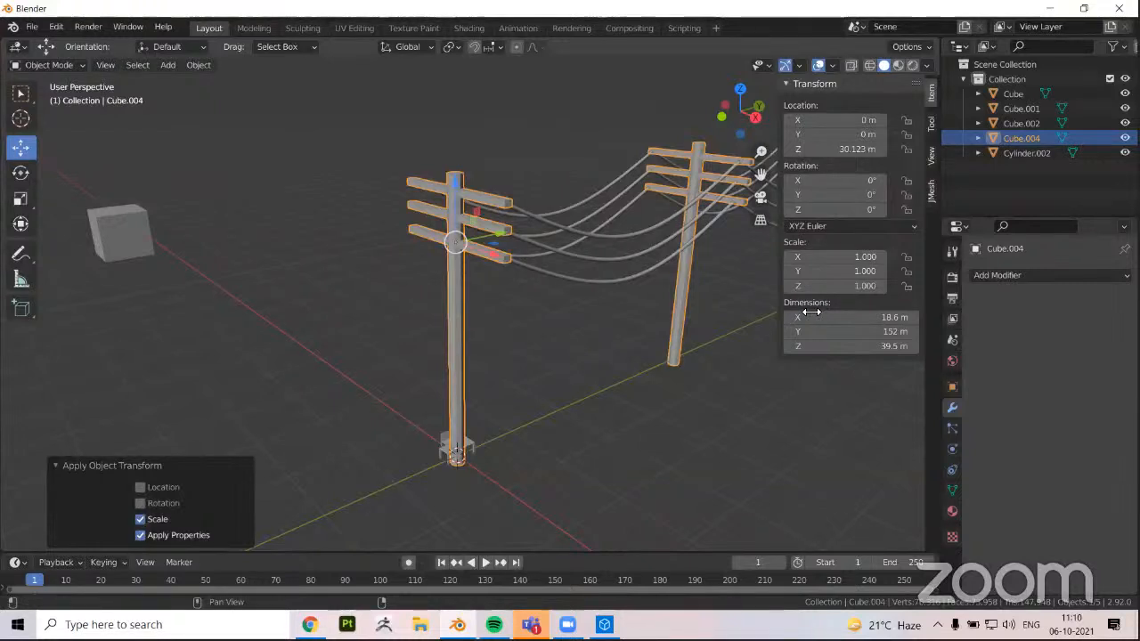
# Try setting the poles' Z dimension to 6 m, and undo the change
pyautogui.click(850, 345)
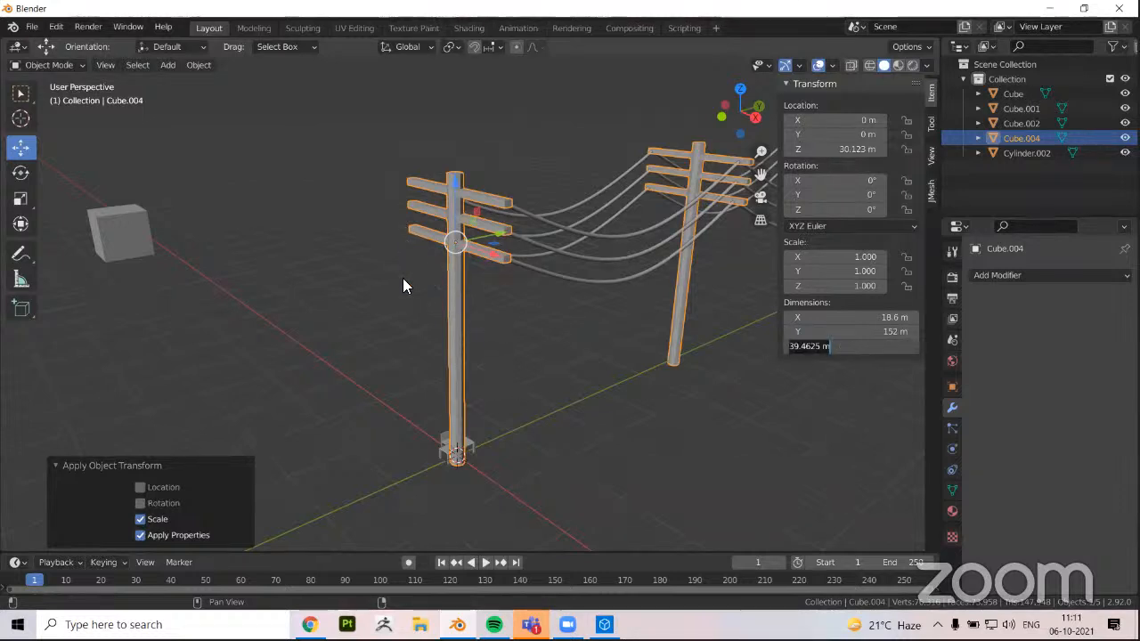
pyautogui.write('6')
pyautogui.press('Return')
pyautogui.scroll(5, 436, 267)
pyautogui.keyDown('shift'); pyautogui.moveTo(447, 276); pyautogui.dragTo(440, 383, button='middle'); pyautogui.keyUp('shift')
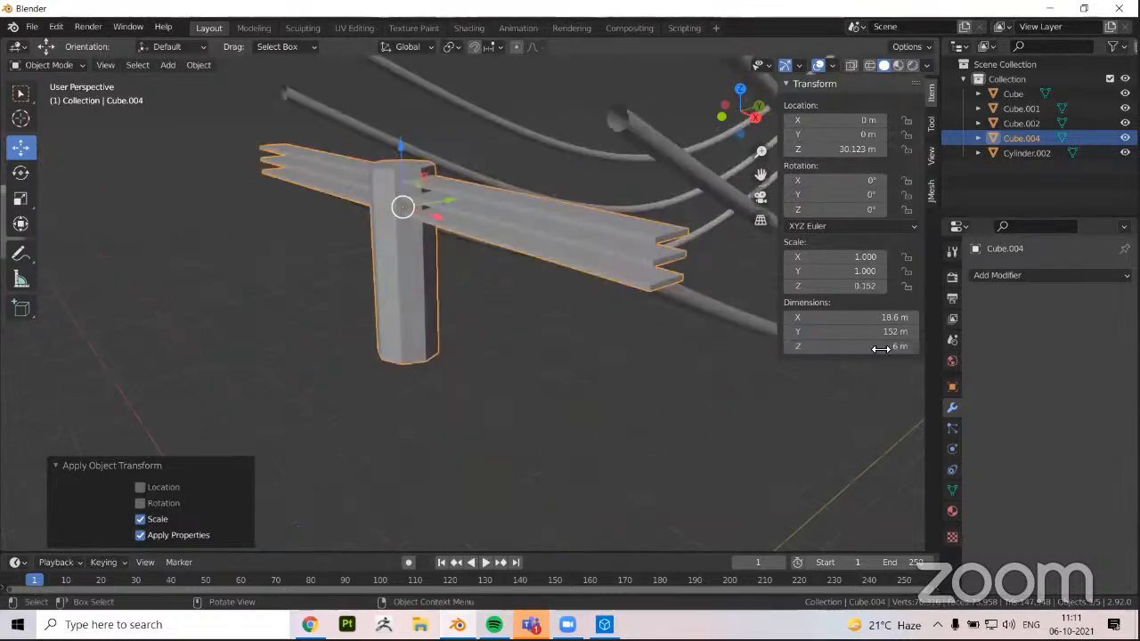
pyautogui.hotkey('ctrl', 'z')
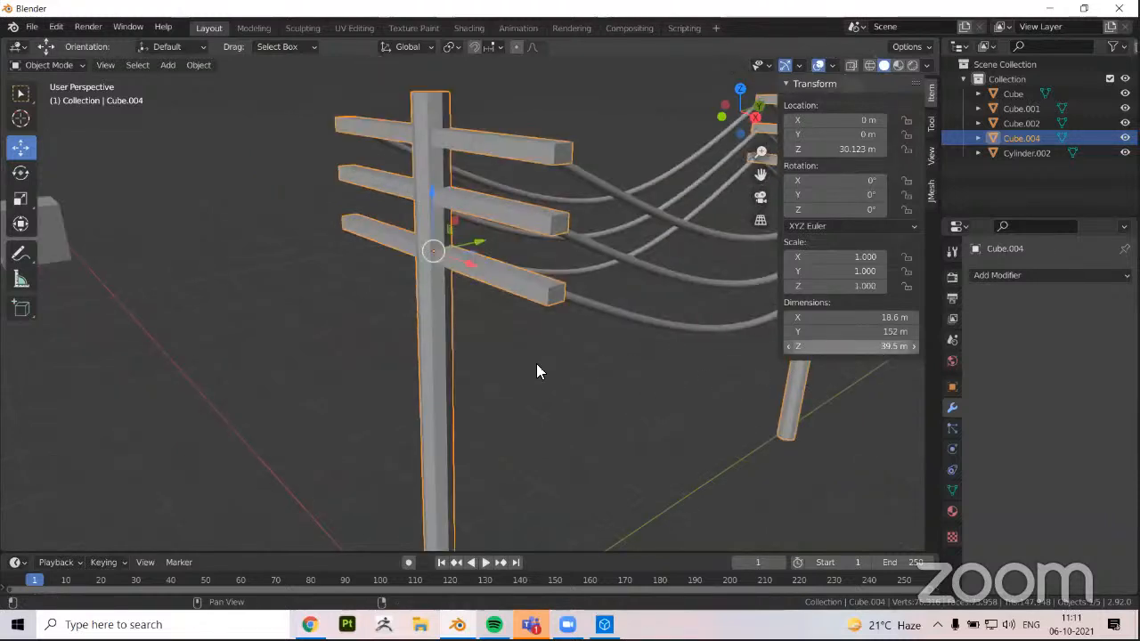
pyautogui.scroll(-4, 745, 440)
pyautogui.moveTo(663, 431); pyautogui.dragTo(629, 420, button='middle')
pyautogui.moveTo(534, 349); pyautogui.dragTo(402, 363, button='middle')
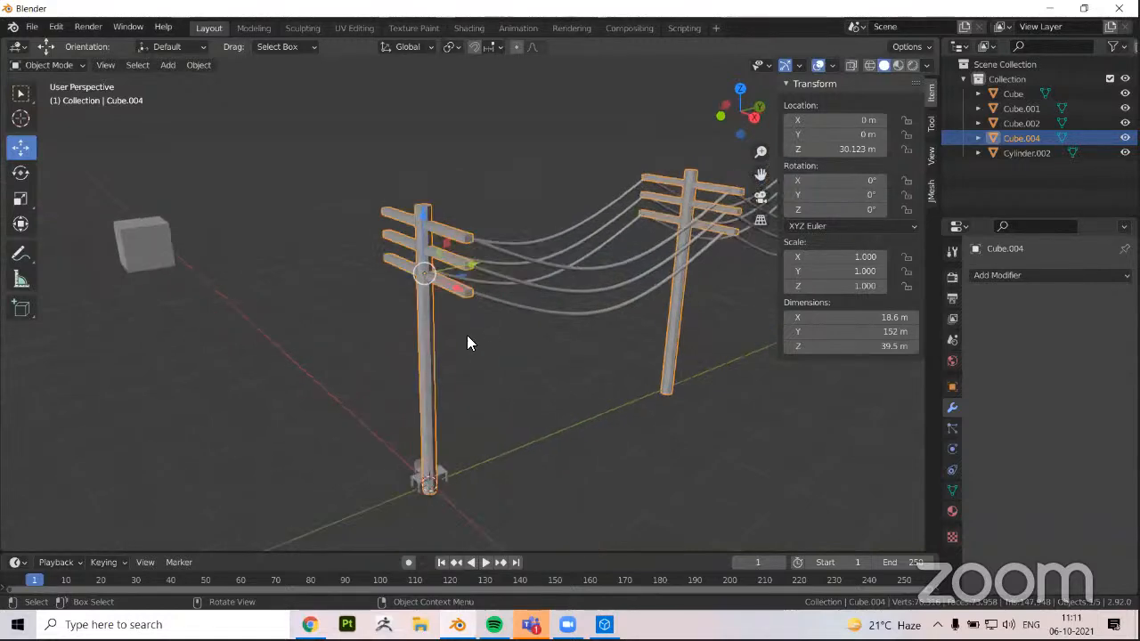
pyautogui.moveTo(504, 370); pyautogui.dragTo(455, 303, button='middle')
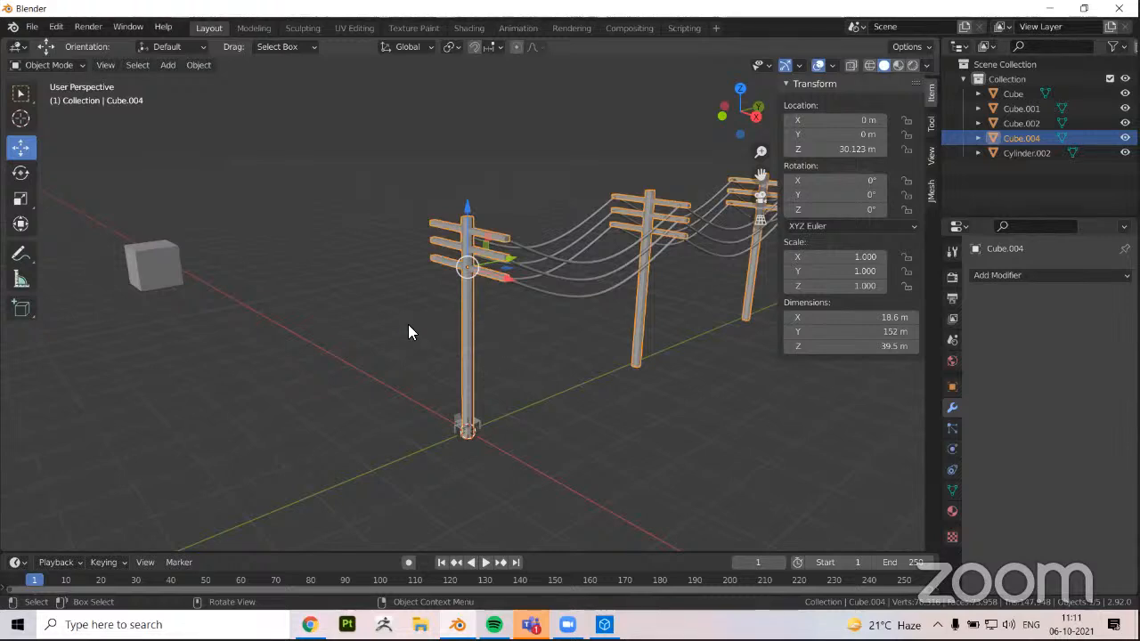
pyautogui.press('r')
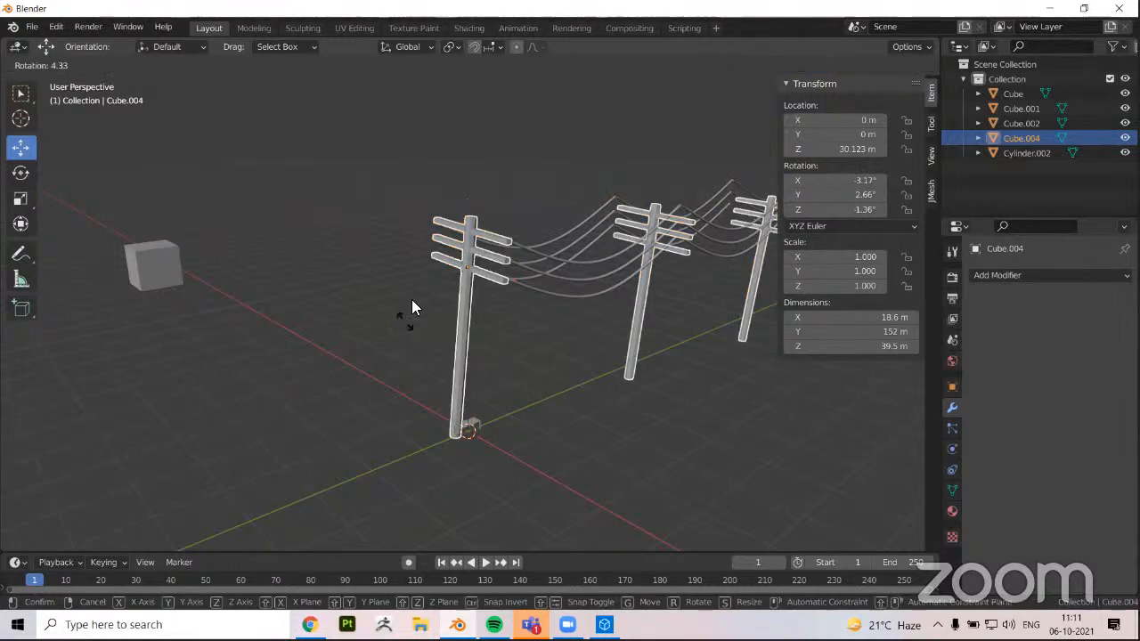
pyautogui.press('Escape')
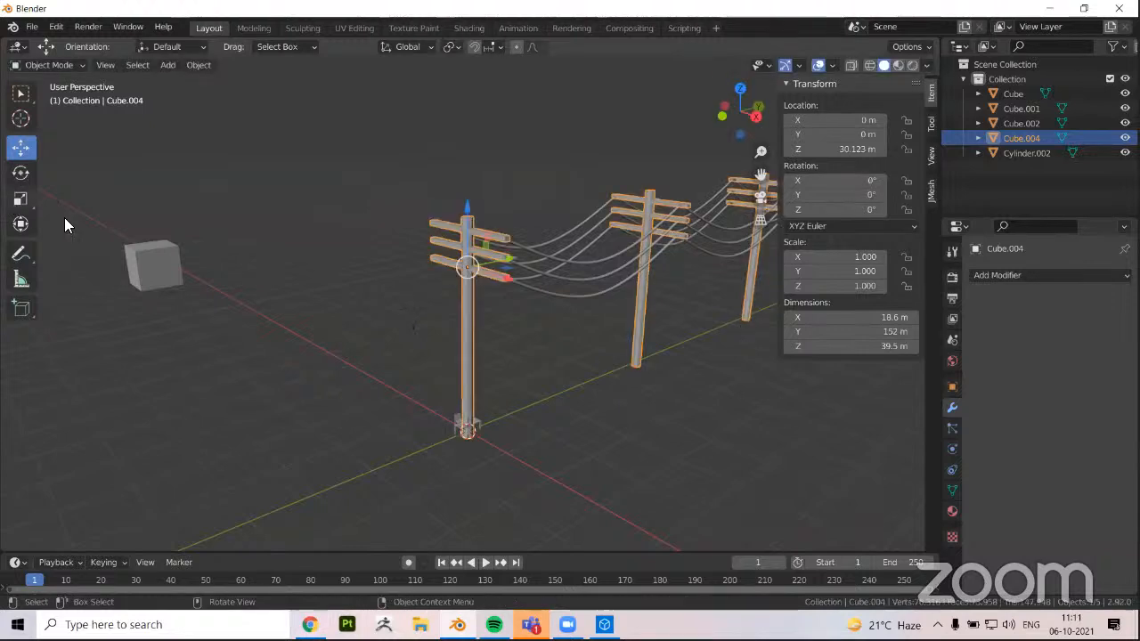
# Try scaling the poles object along Z by a factor of 0.457, and undo the change
pyautogui.click(20, 198)
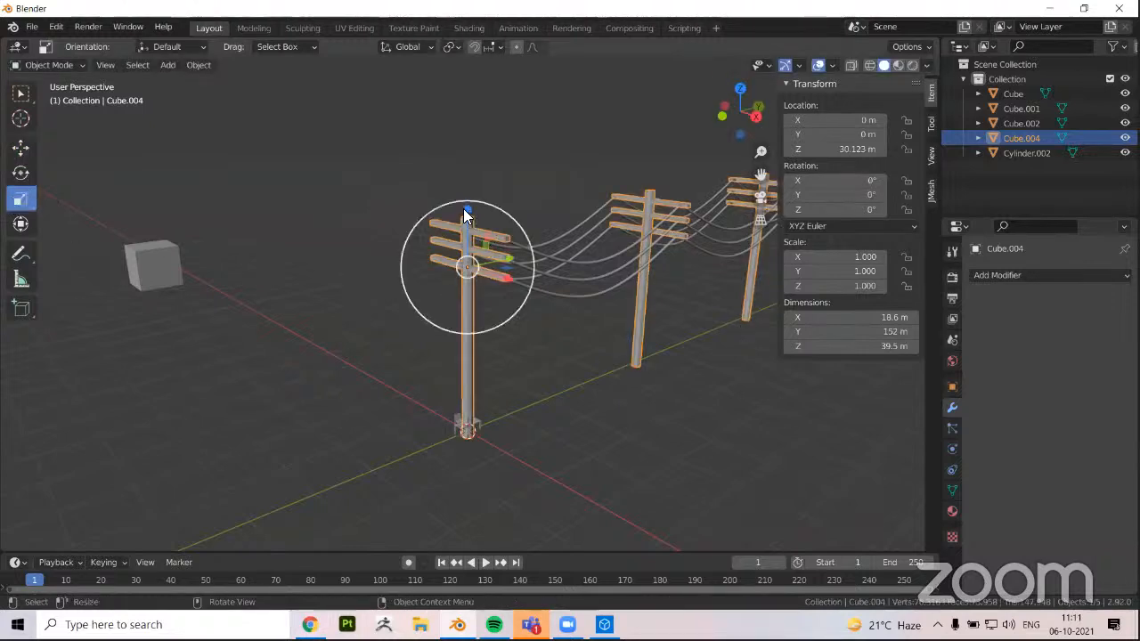
pyautogui.click(19, 149)
pyautogui.click(16, 193)
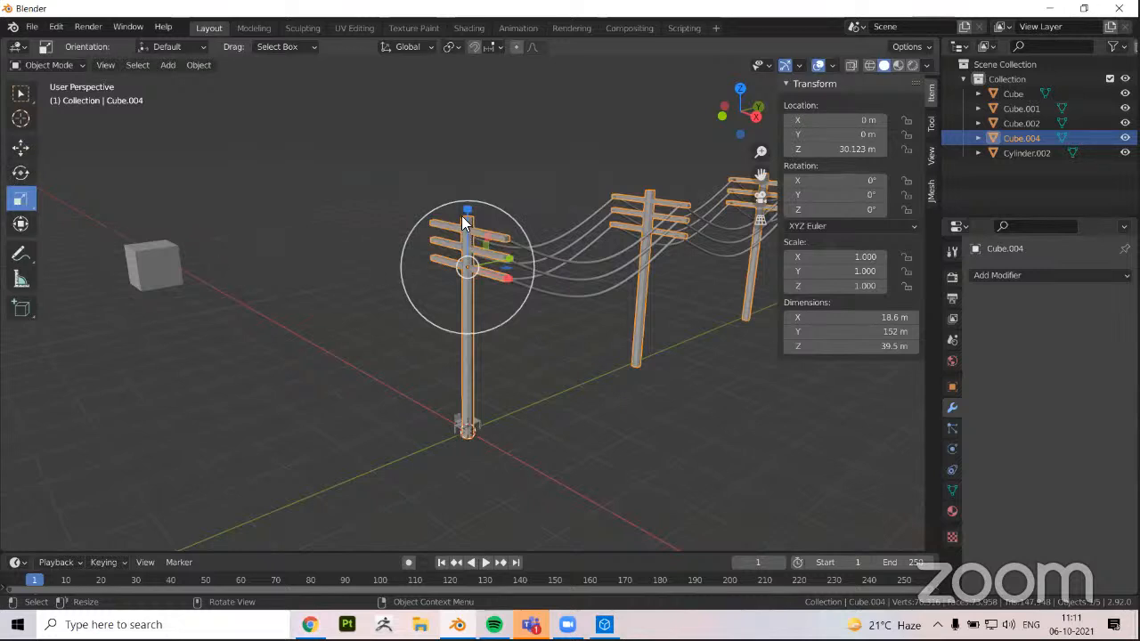
pyautogui.moveTo(469, 212); pyautogui.dragTo(468, 241)
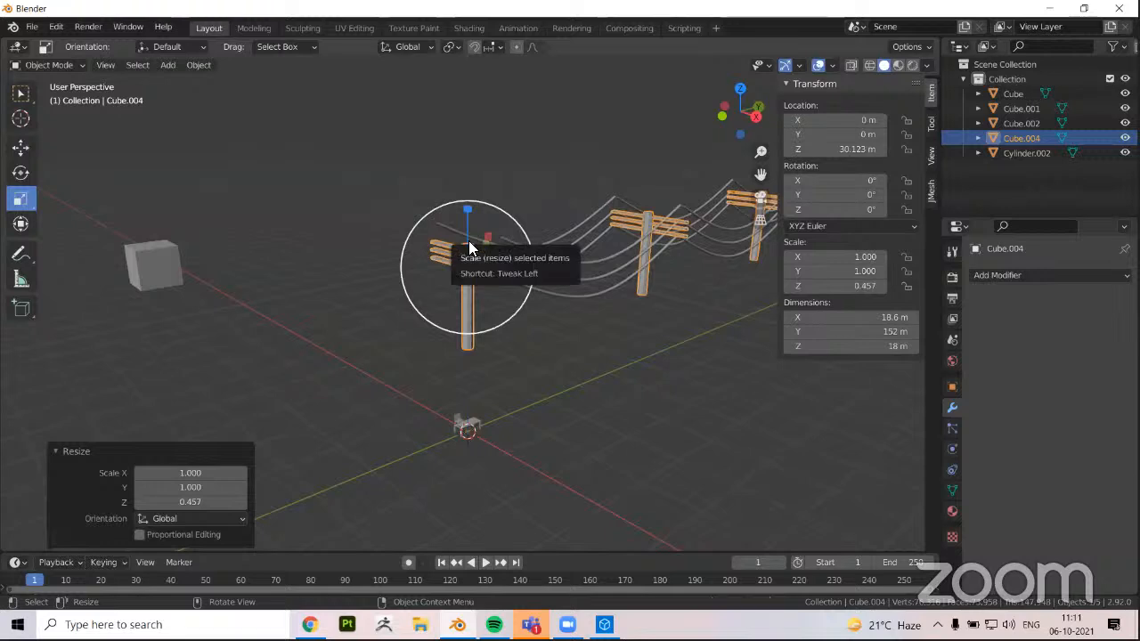
pyautogui.hotkey('ctrl', 'z')
pyautogui.moveTo(468, 240); pyautogui.dragTo(465, 538, button='middle')
pyautogui.click(465, 538)
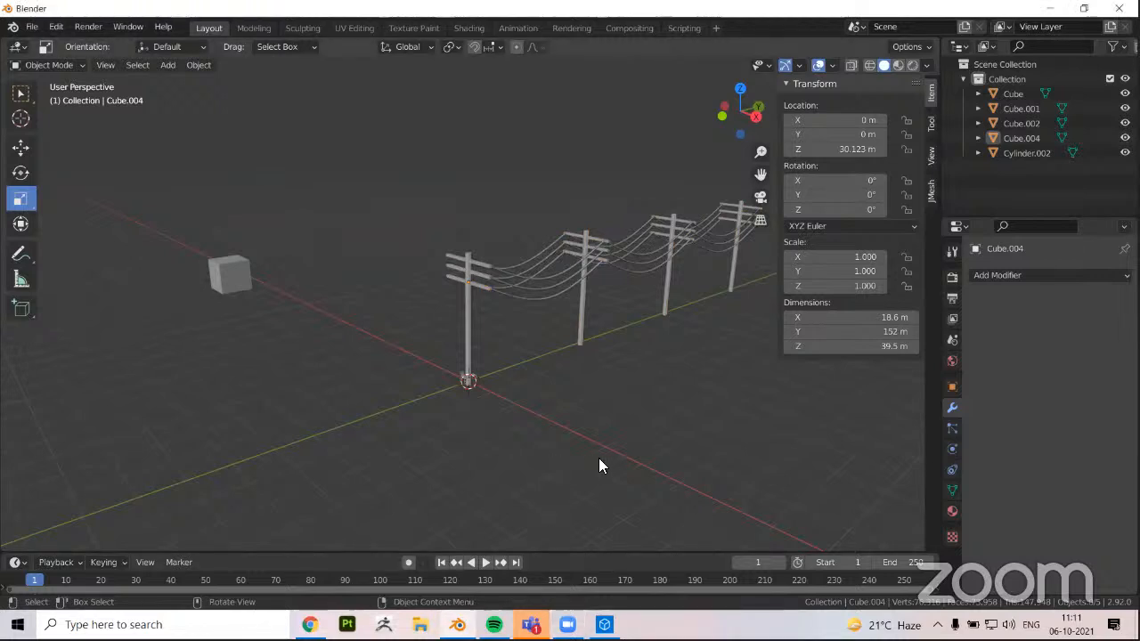
pyautogui.moveTo(588, 456); pyautogui.dragTo(523, 489, button='middle')
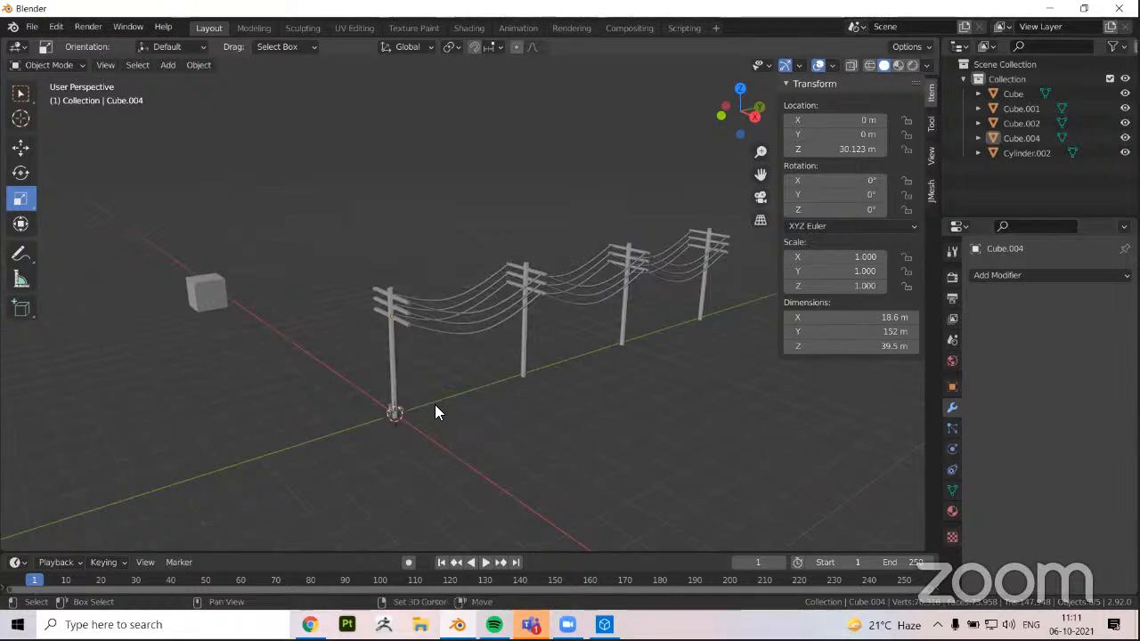
pyautogui.keyDown('shift'); pyautogui.moveTo(447, 395); pyautogui.dragTo(456, 389, button='middle'); pyautogui.keyUp('shift')
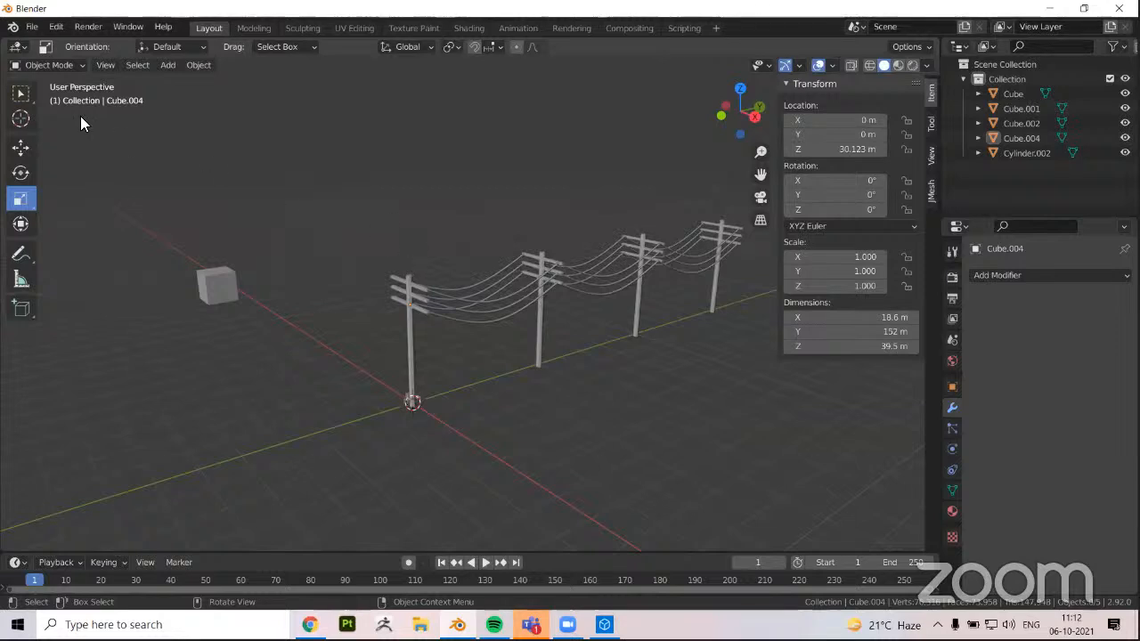
pyautogui.click(31, 26)
pyautogui.moveTo(57, 27)
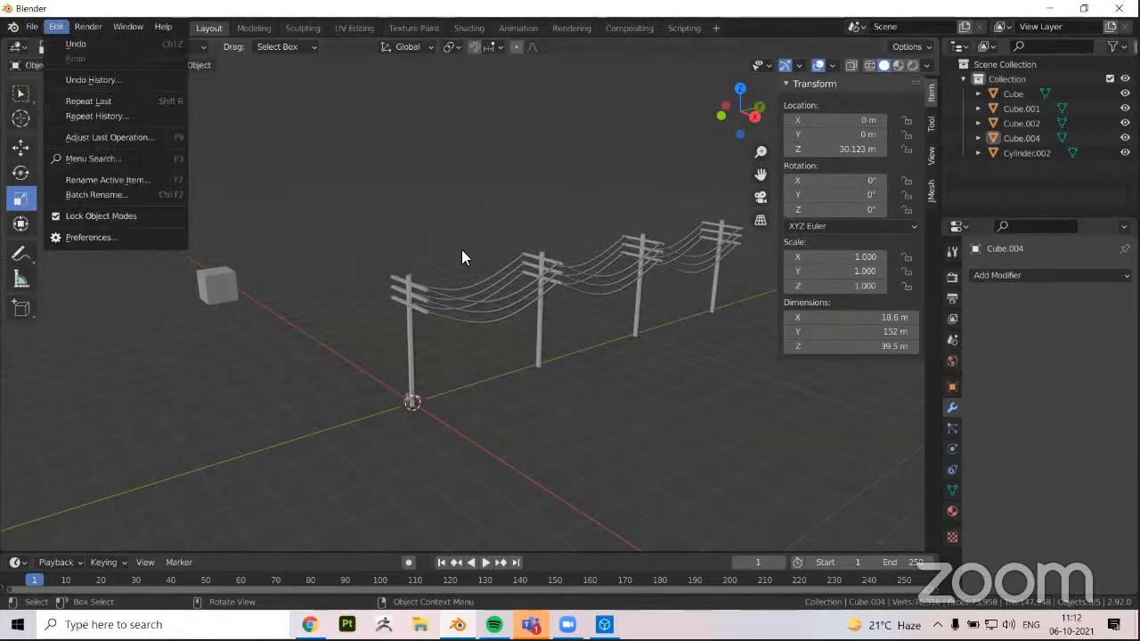
pyautogui.click(401, 310)
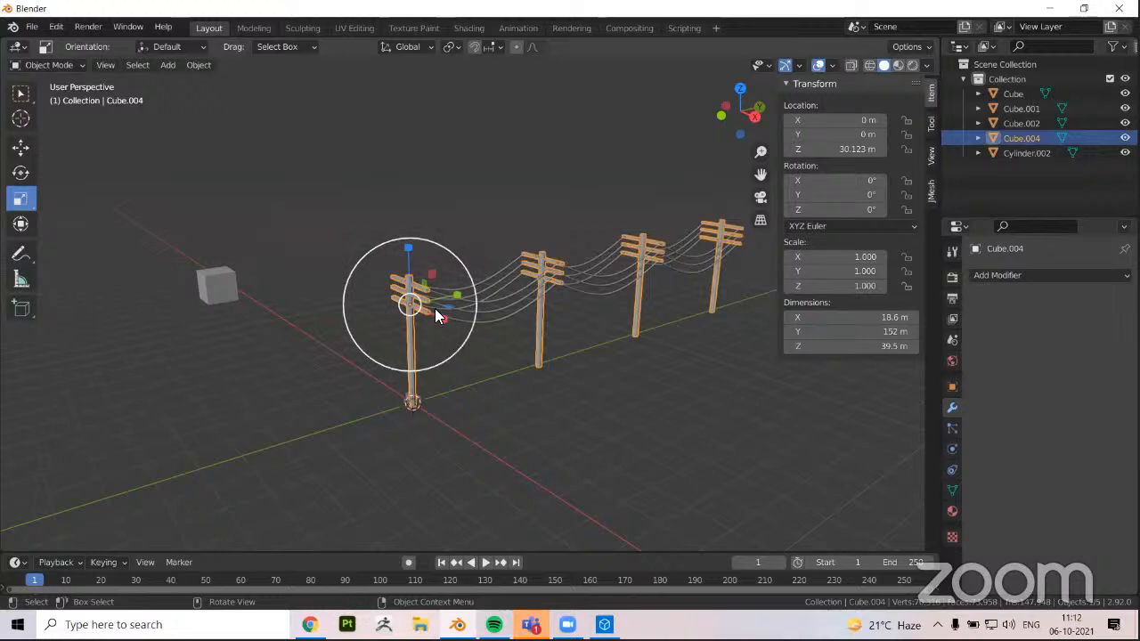
pyautogui.scroll(1, 435, 308)
pyautogui.click(20, 148)
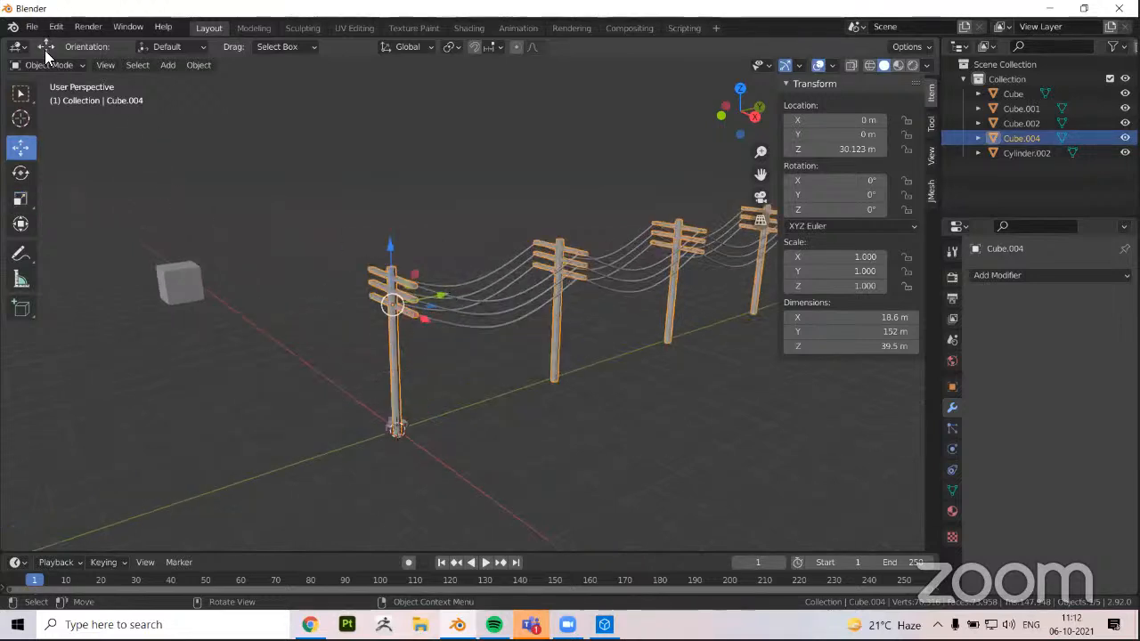
# Start a new General file without saving the current scene
pyautogui.click(33, 27)
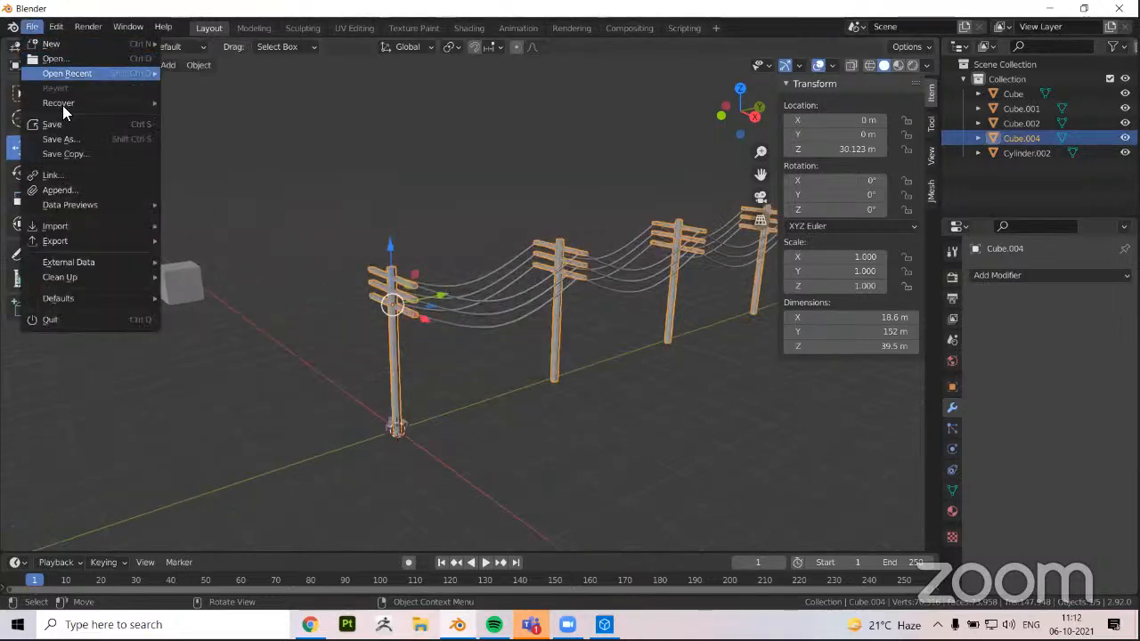
pyautogui.moveTo(80, 43)
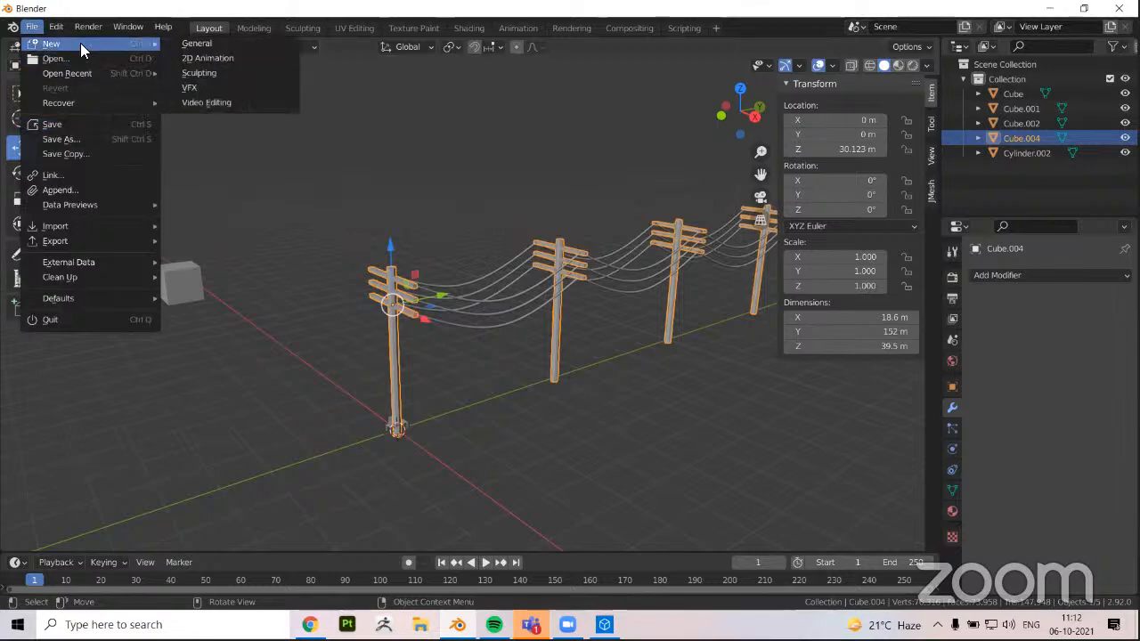
pyautogui.click(199, 49)
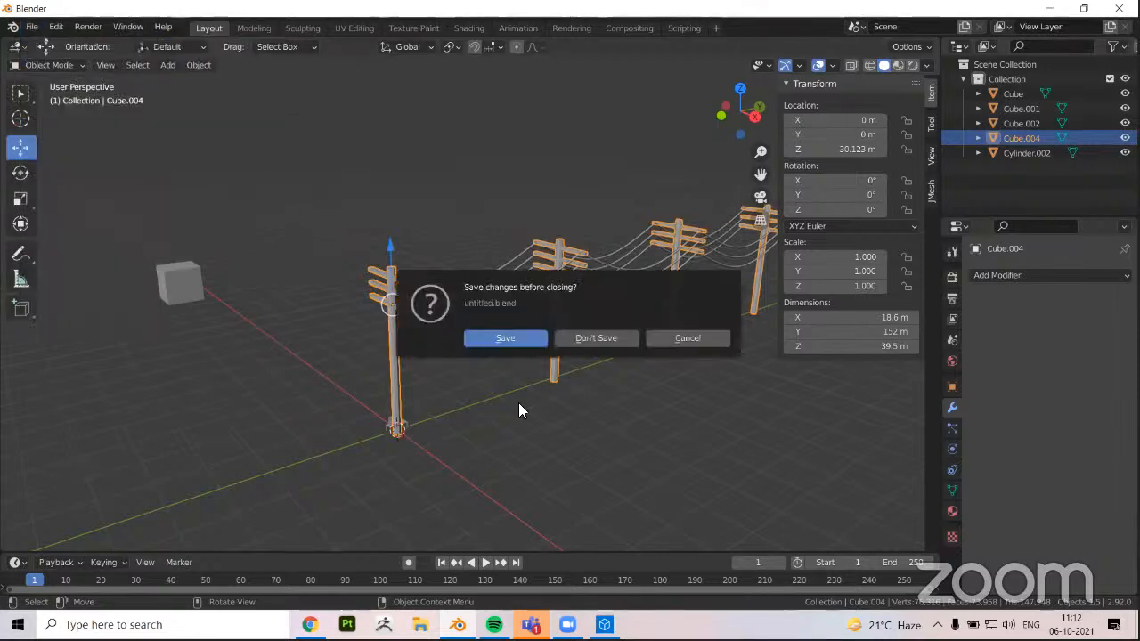
pyautogui.click(588, 337)
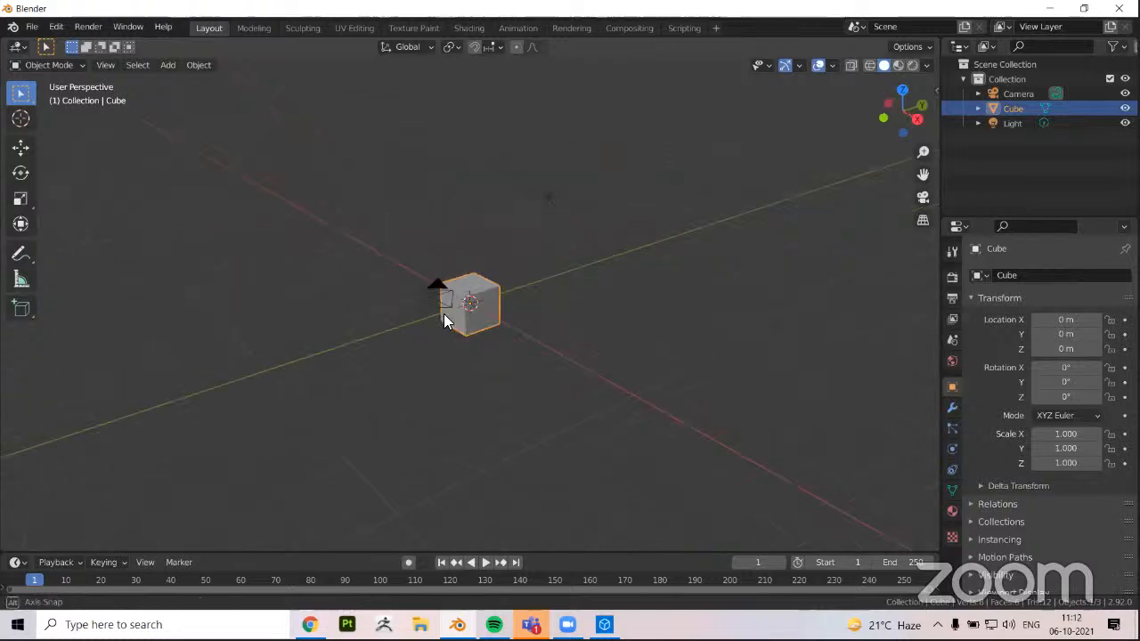
# Delete the default cube, camera and light from the new scene
pyautogui.press('a')
pyautogui.press('x')
pyautogui.click(443, 313)
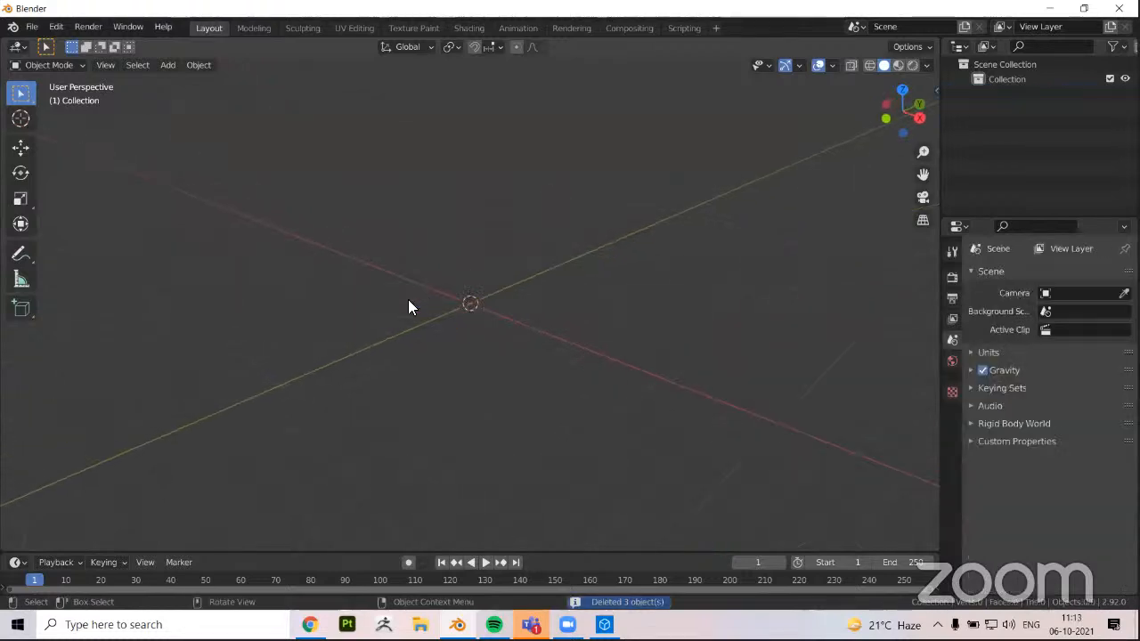
pyautogui.moveTo(407, 307); pyautogui.dragTo(427, 321, button='middle')
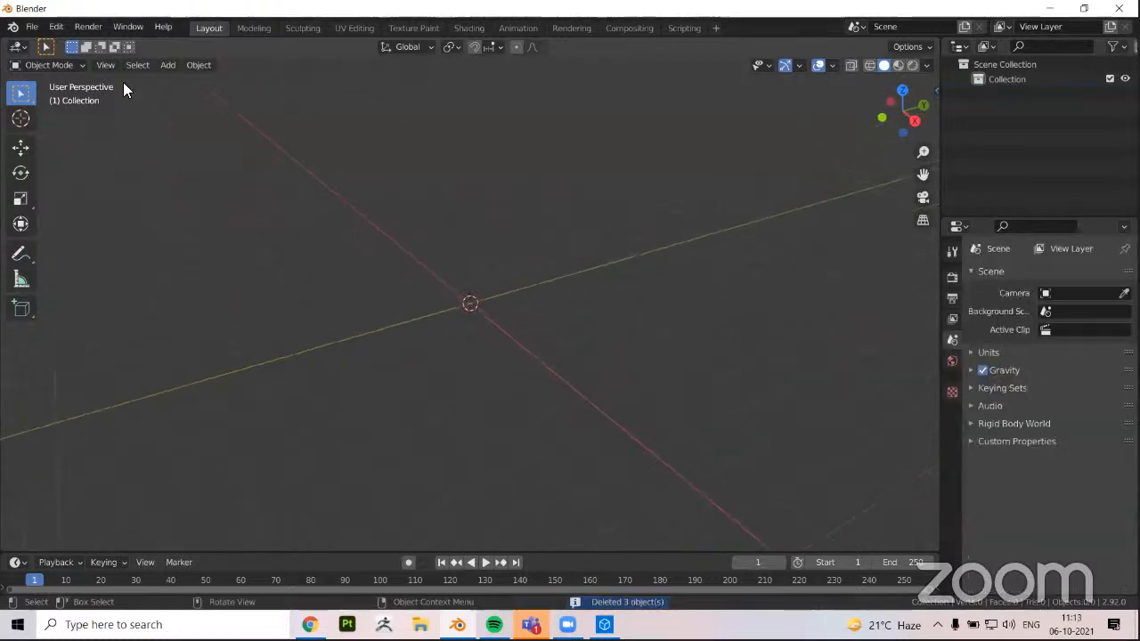
# Import poles.fbx from the Desktop folder with the FBX import settings unchanged
pyautogui.click(31, 29)
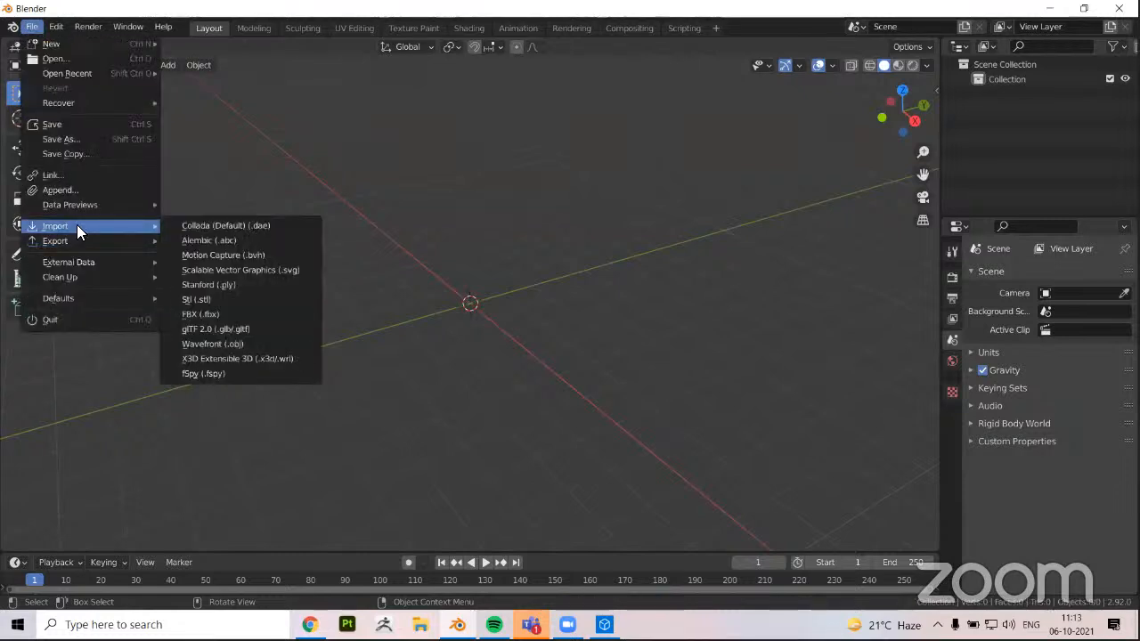
pyautogui.moveTo(77, 237)
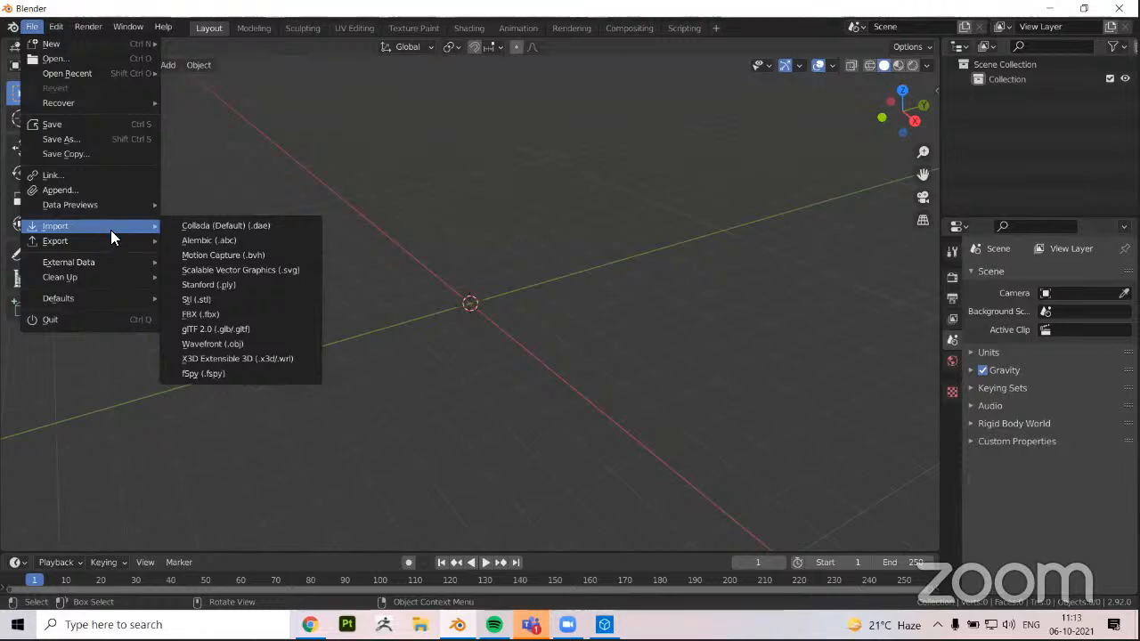
pyautogui.click(207, 315)
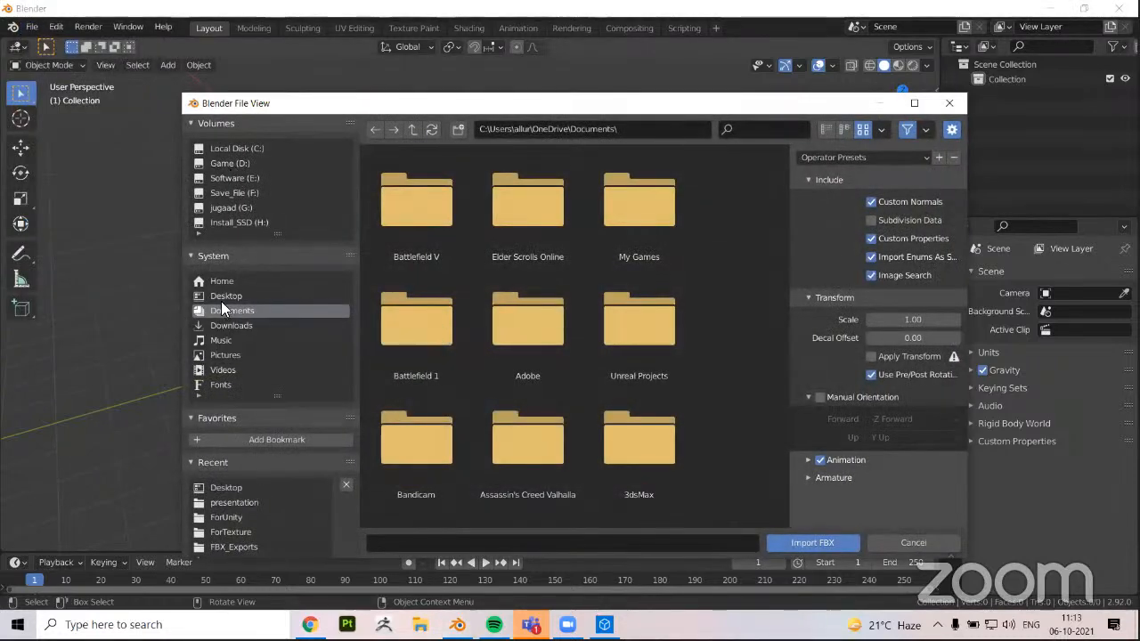
pyautogui.click(221, 297)
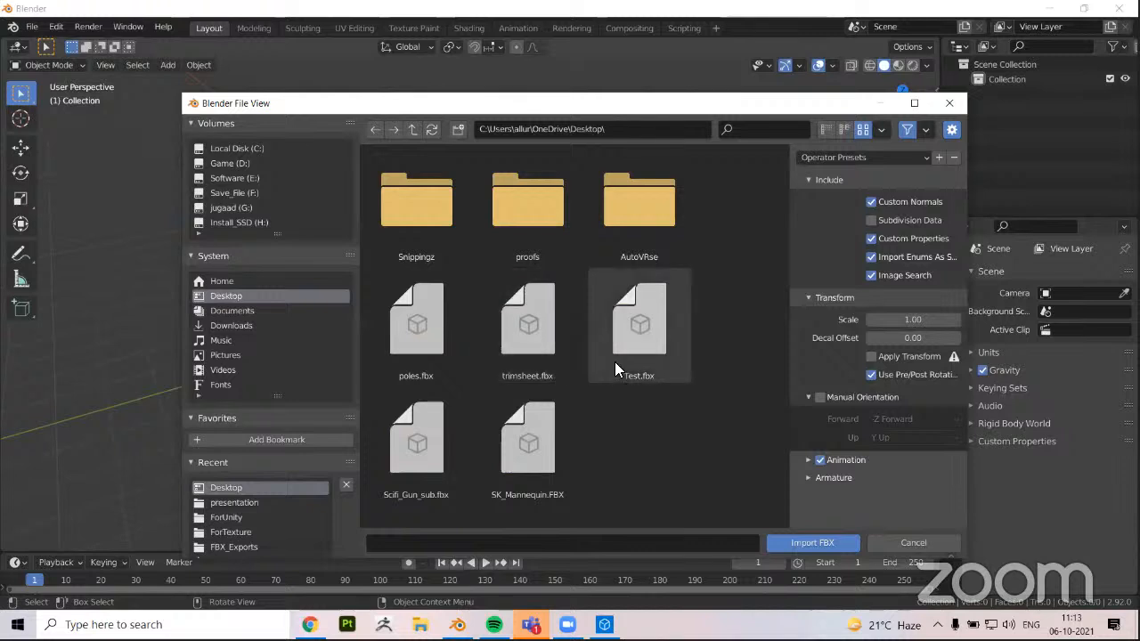
pyautogui.click(424, 353)
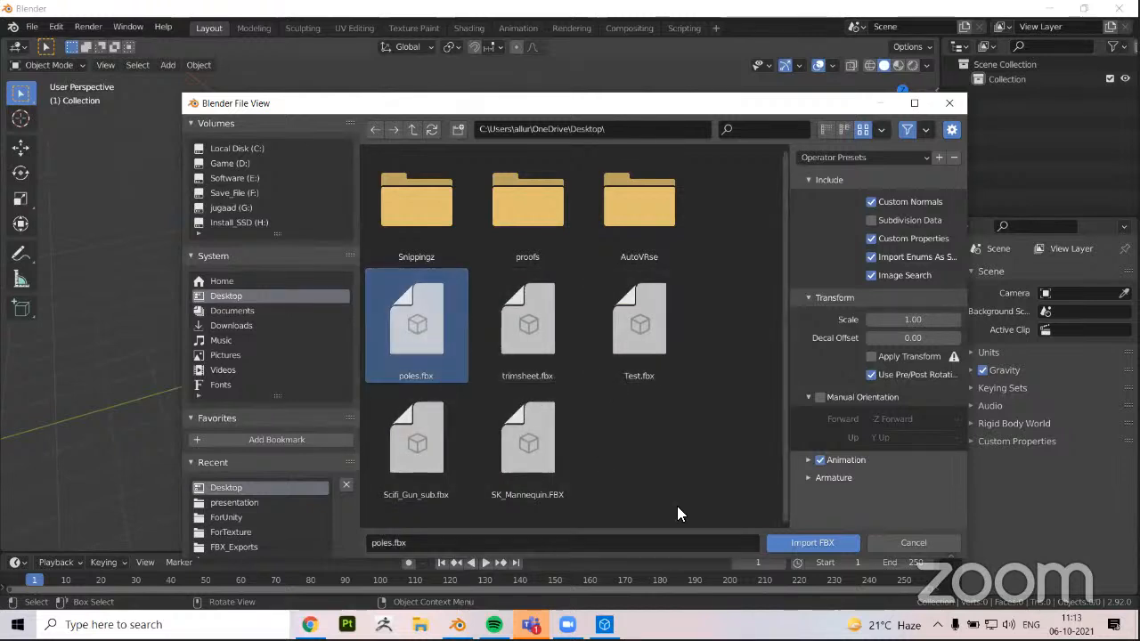
pyautogui.click(809, 543)
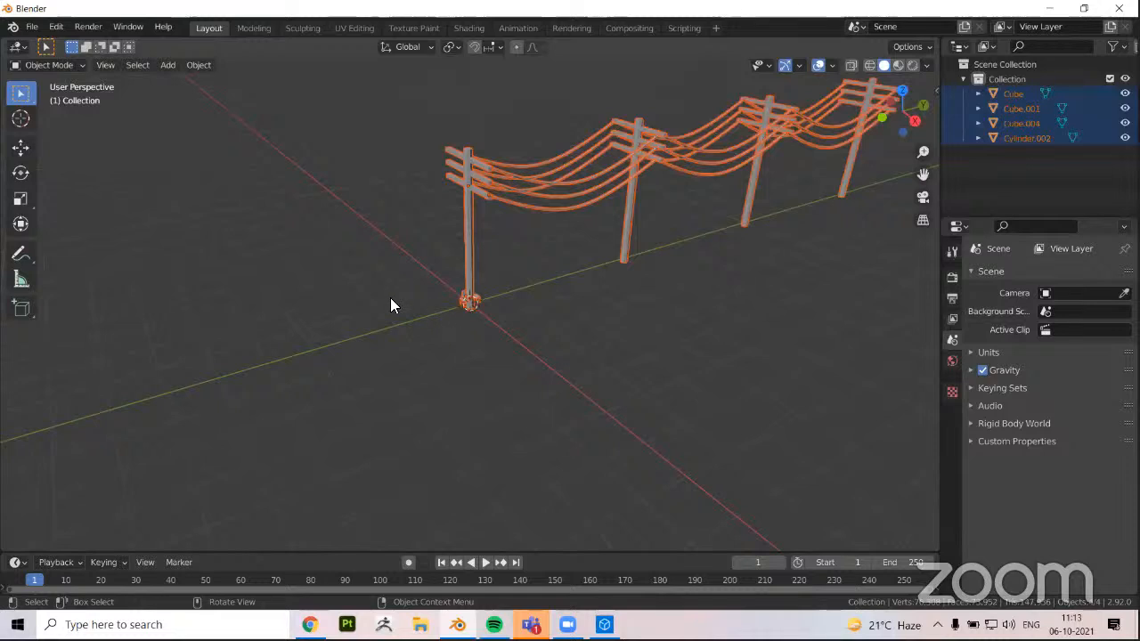
# Examine the imported poles and wires up close and the transform values of the poles object
pyautogui.scroll(1, 392, 335)
pyautogui.keyDown('shift'); pyautogui.moveTo(370, 276); pyautogui.dragTo(318, 325, button='middle'); pyautogui.keyUp('shift')
pyautogui.click(244, 272)
pyautogui.moveTo(244, 273); pyautogui.dragTo(399, 336, button='middle')
pyautogui.scroll(8, 242, 326)
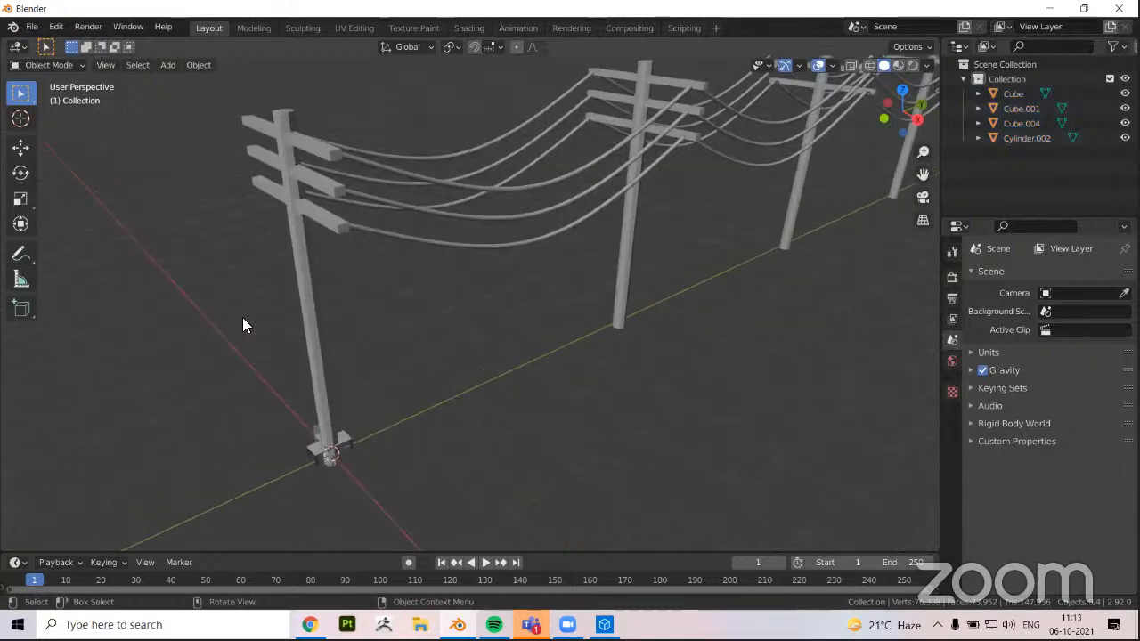
pyautogui.hotkey('ctrl', 'z')
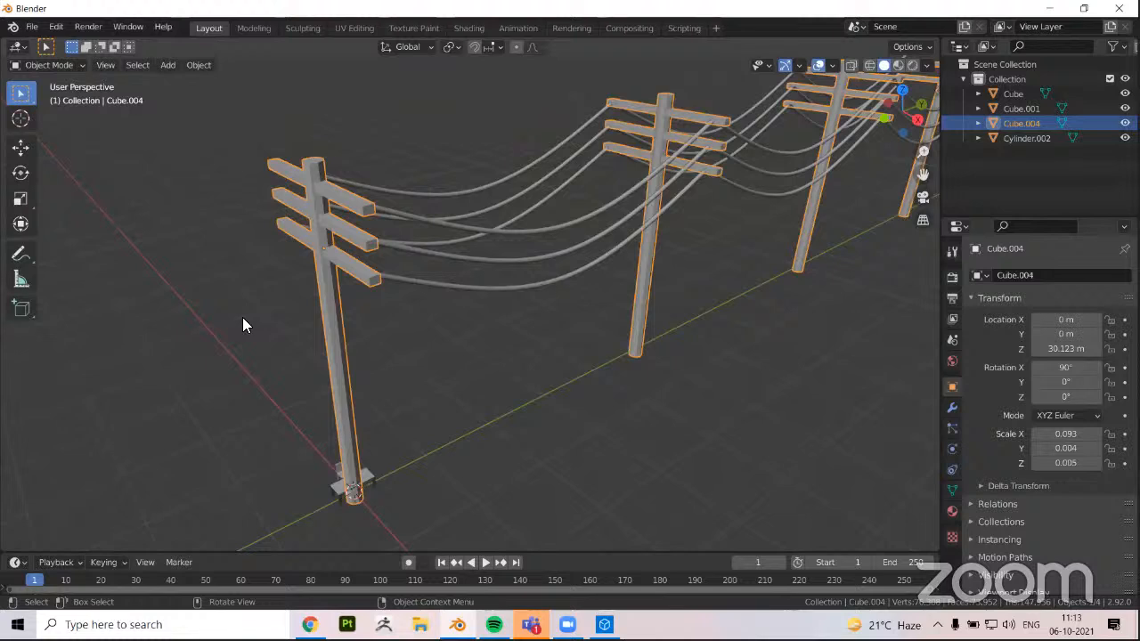
pyautogui.click(211, 363)
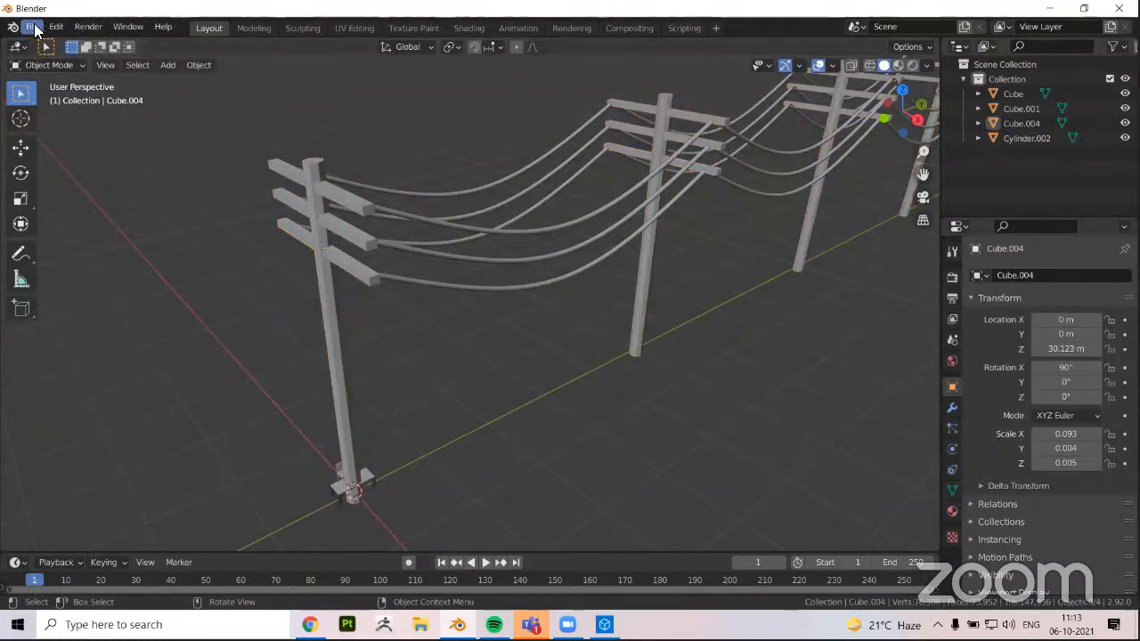
# Save the scene over the existing presentation.blend in the presentation folder
pyautogui.click(32, 27)
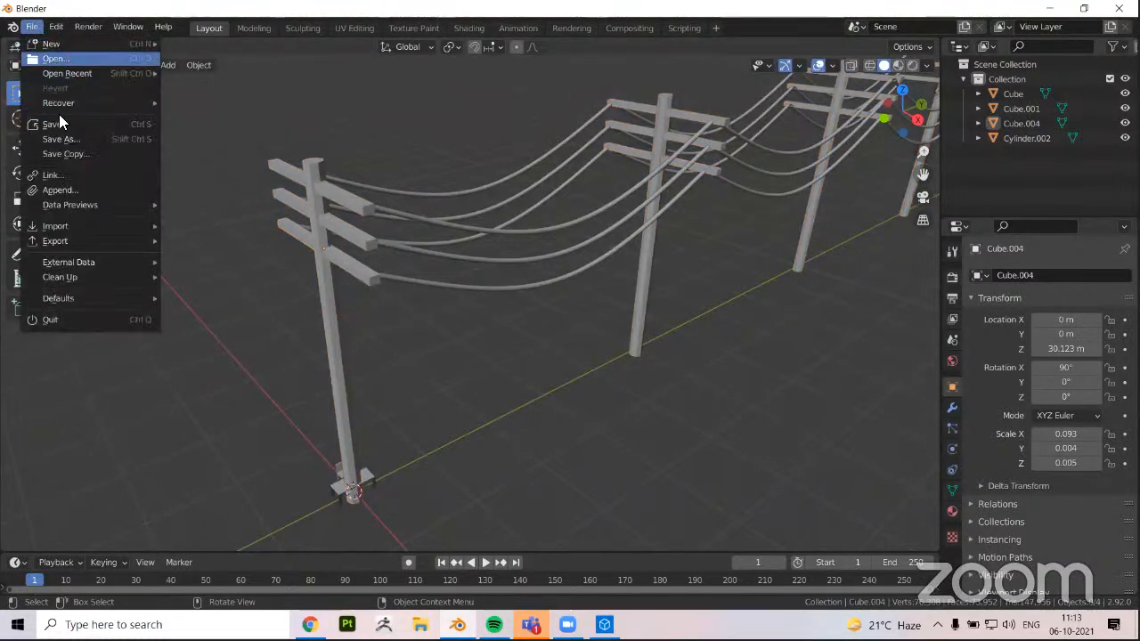
pyautogui.click(64, 123)
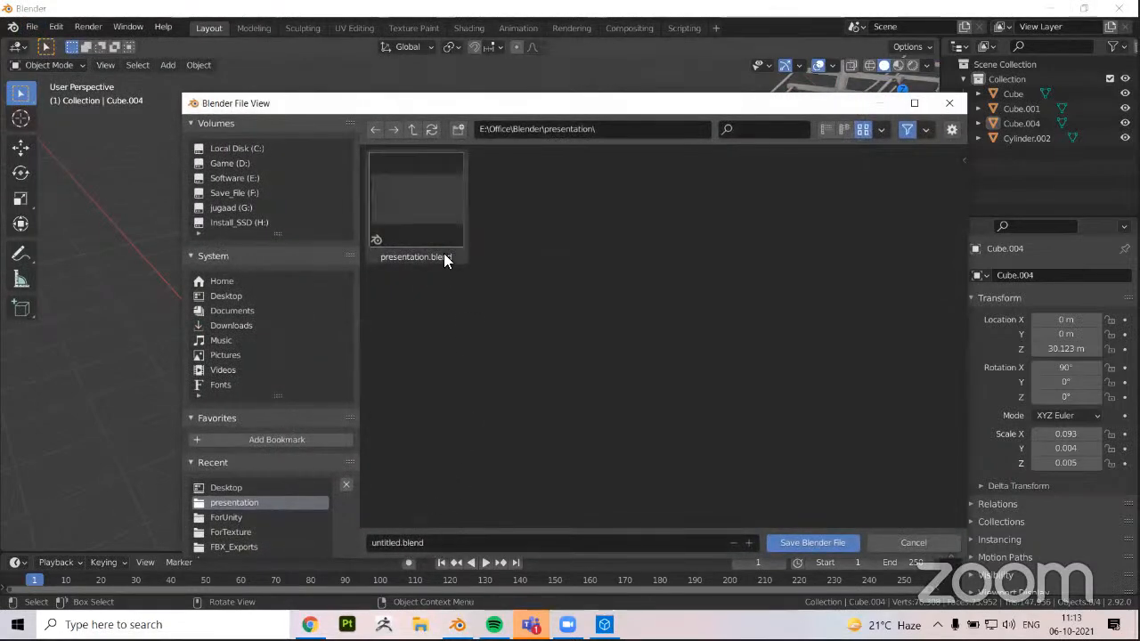
pyautogui.click(404, 185)
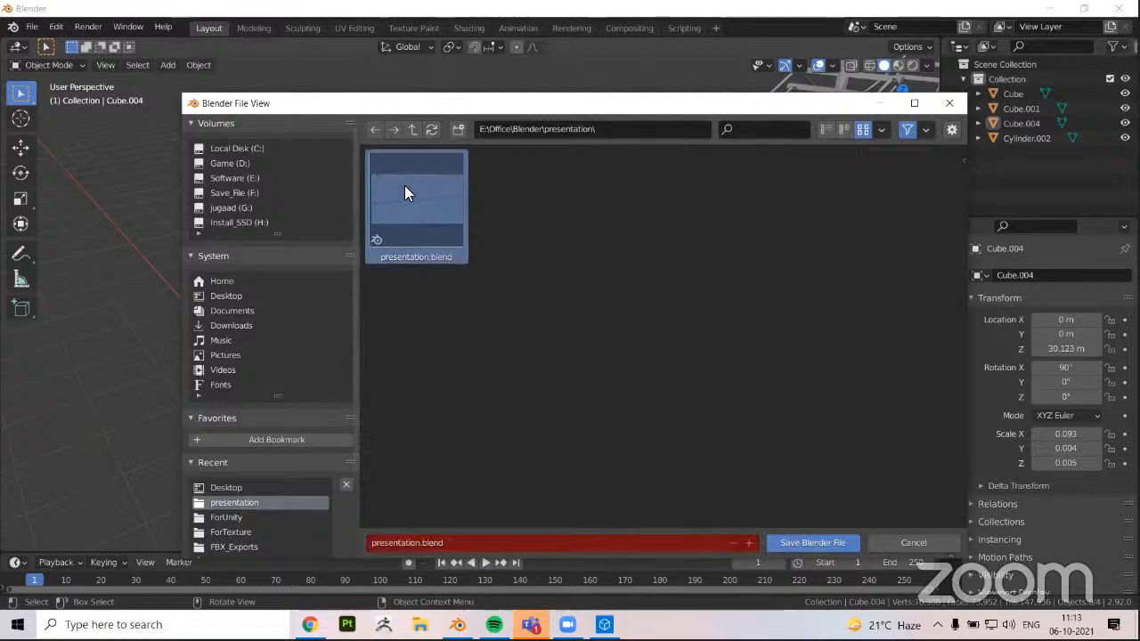
pyautogui.click(804, 542)
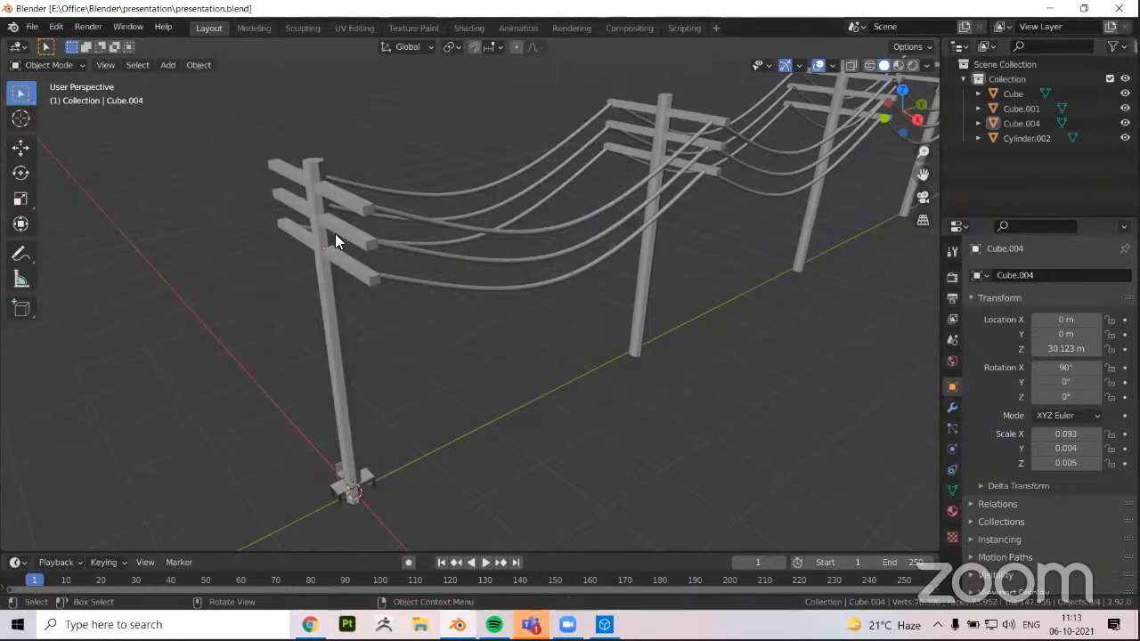
# Select the imported poles object and examine the row of poles and wires from several distances and angles
pyautogui.click(292, 226)
pyautogui.moveTo(483, 402); pyautogui.dragTo(329, 338, button='middle')
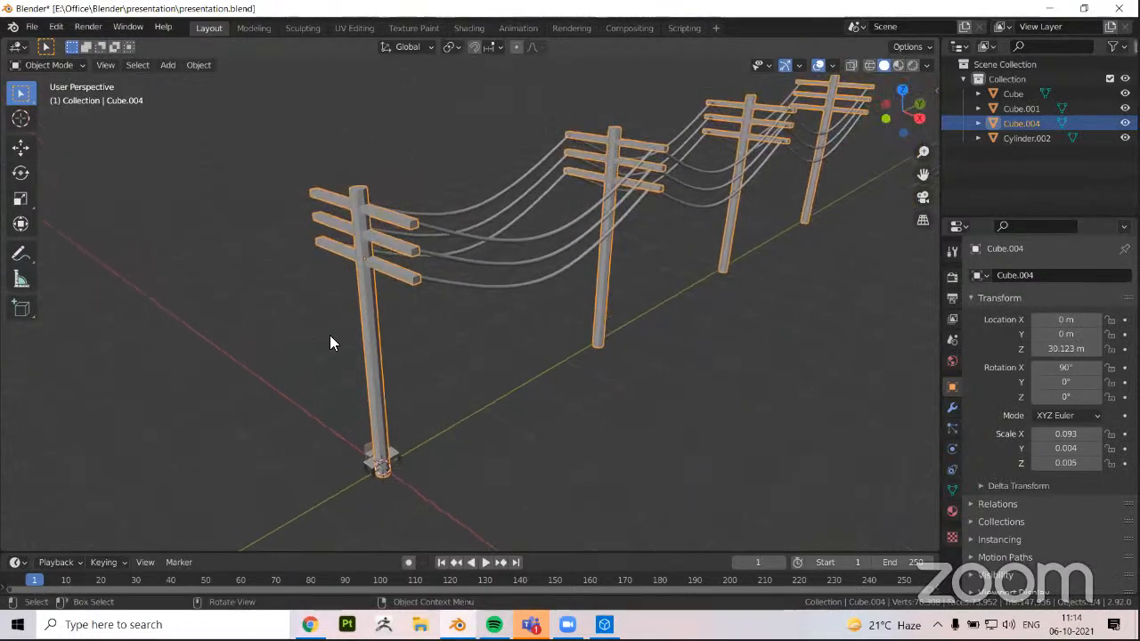
pyautogui.scroll(-2, 337, 343)
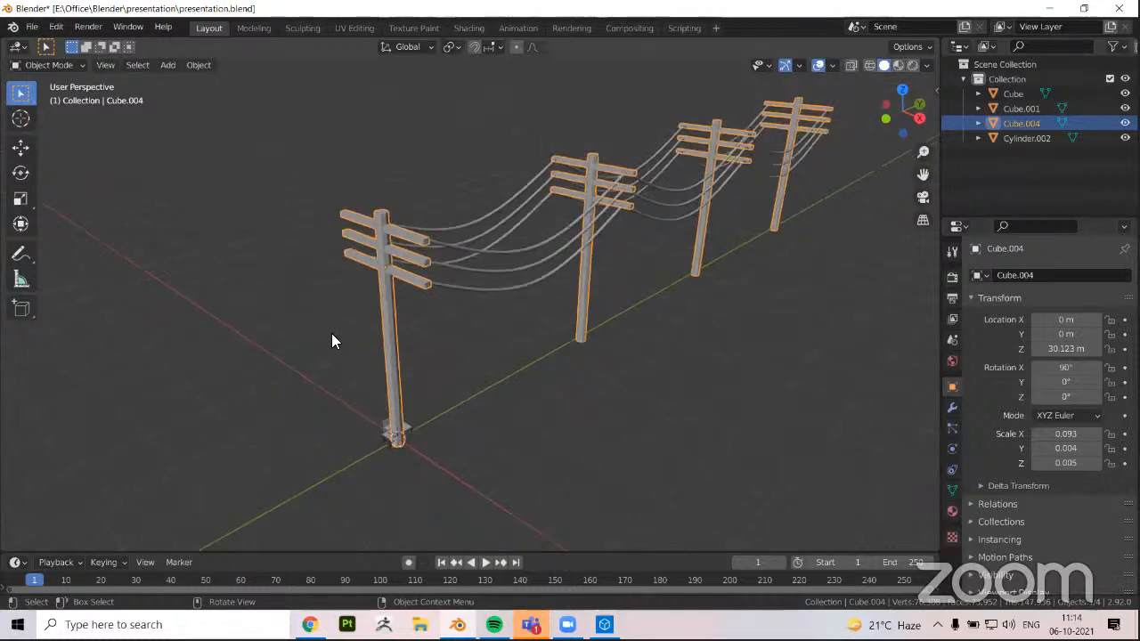
pyautogui.scroll(-1, 331, 342)
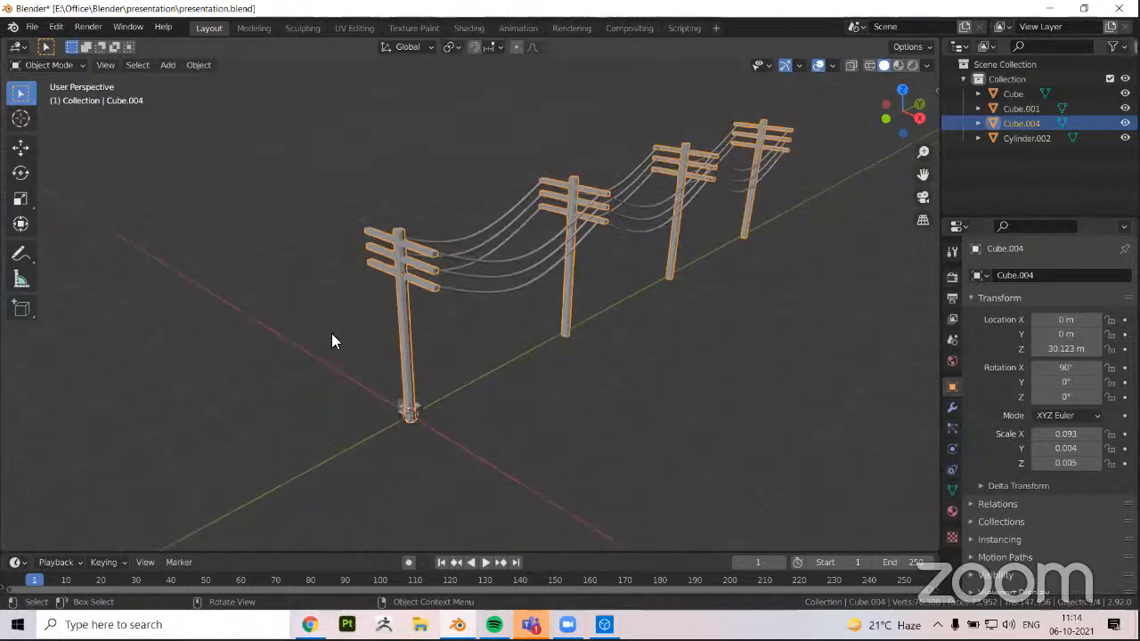
pyautogui.click(331, 333)
pyautogui.moveTo(331, 333); pyautogui.dragTo(327, 348, button='middle')
pyautogui.scroll(1, 328, 347)
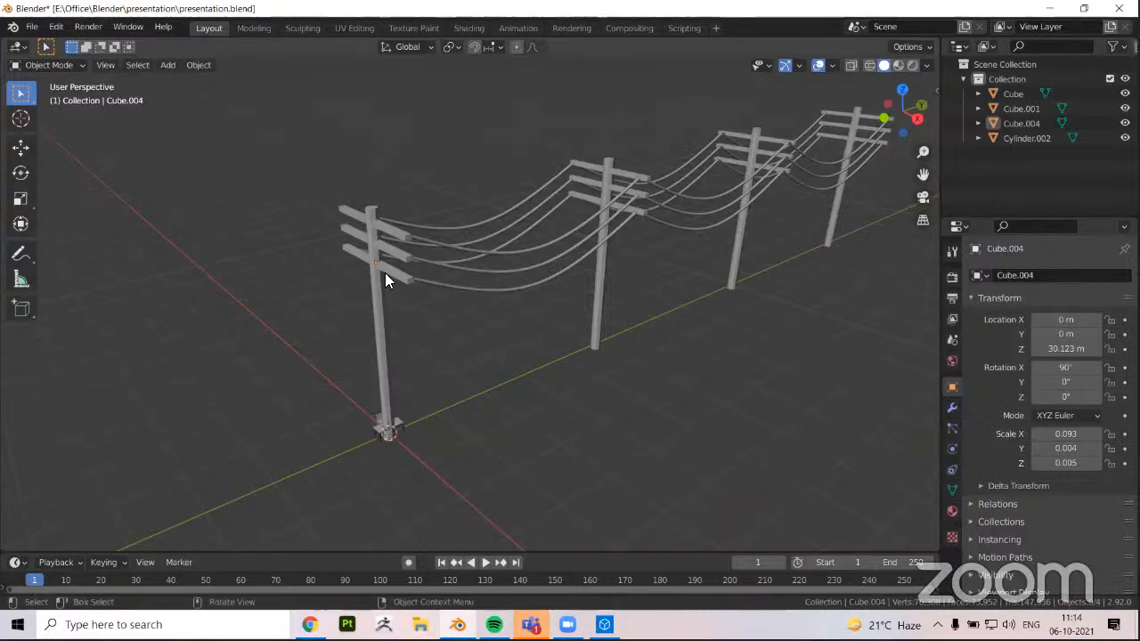
pyautogui.scroll(2, 381, 303)
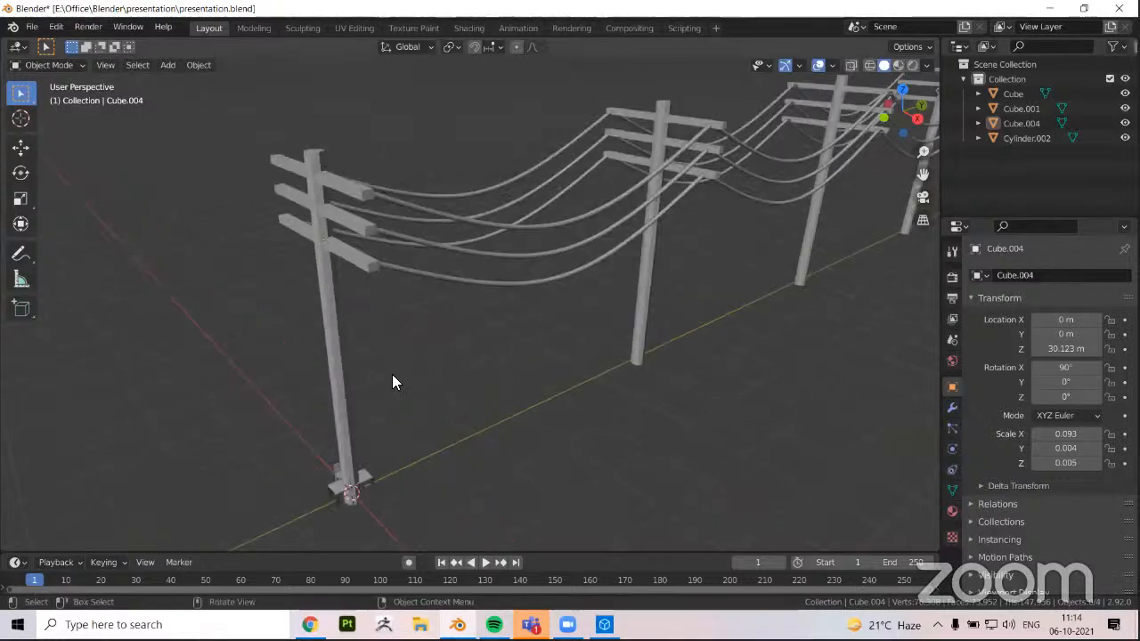
# Review the file formats available for exporting the selected poles object, without exporting anything
pyautogui.click(335, 335)
pyautogui.click(32, 26)
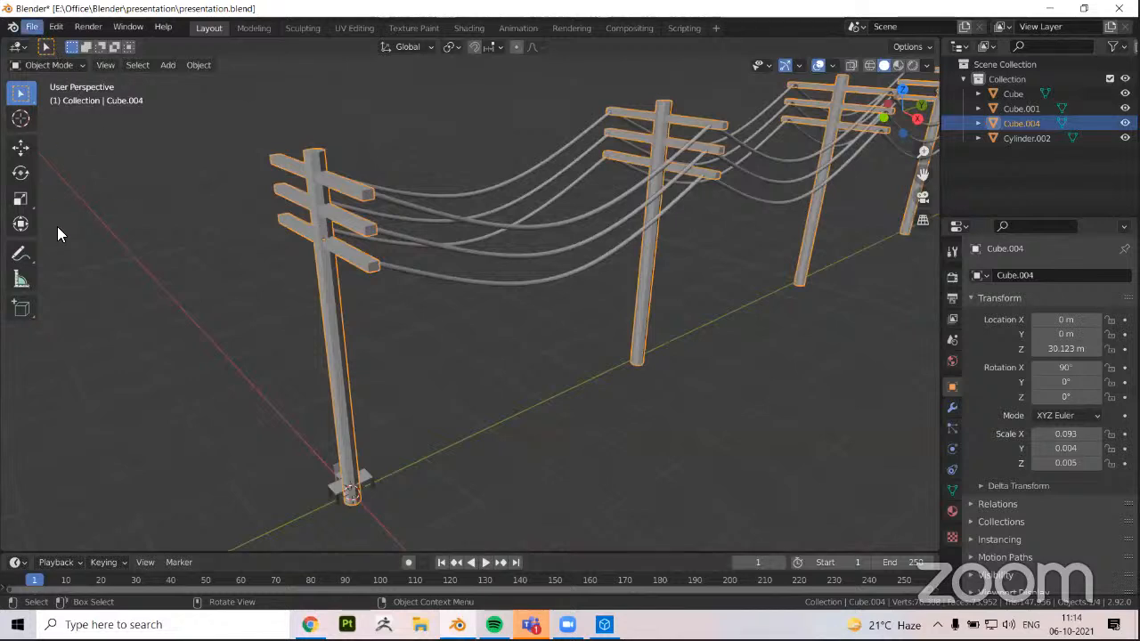
pyautogui.moveTo(70, 230)
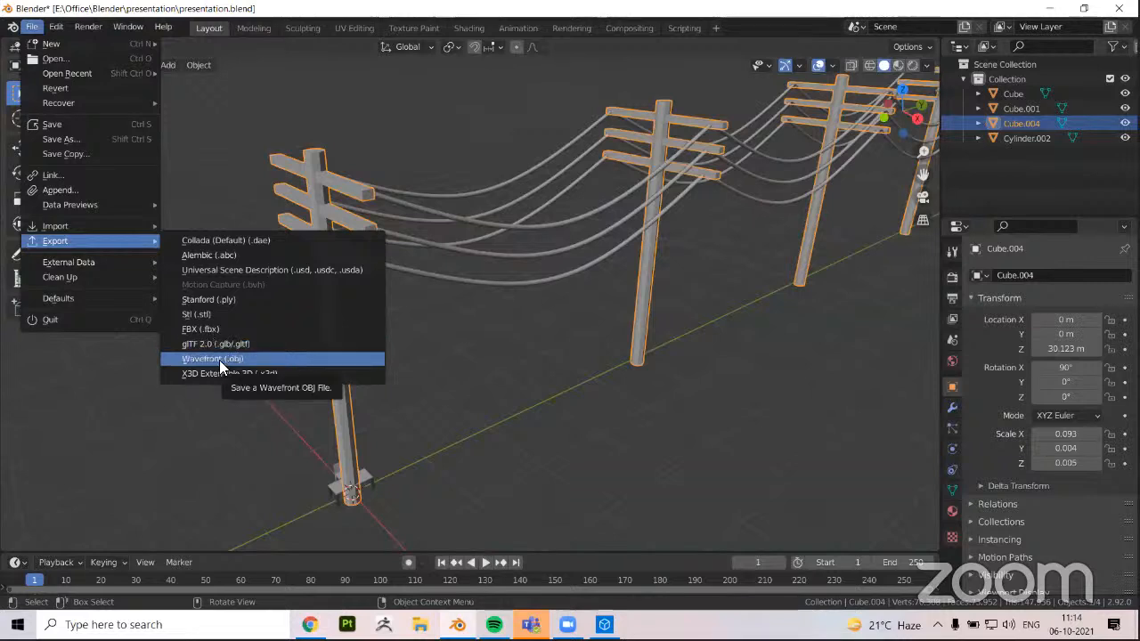
pyautogui.click(112, 381)
pyautogui.scroll(-5, 428, 434)
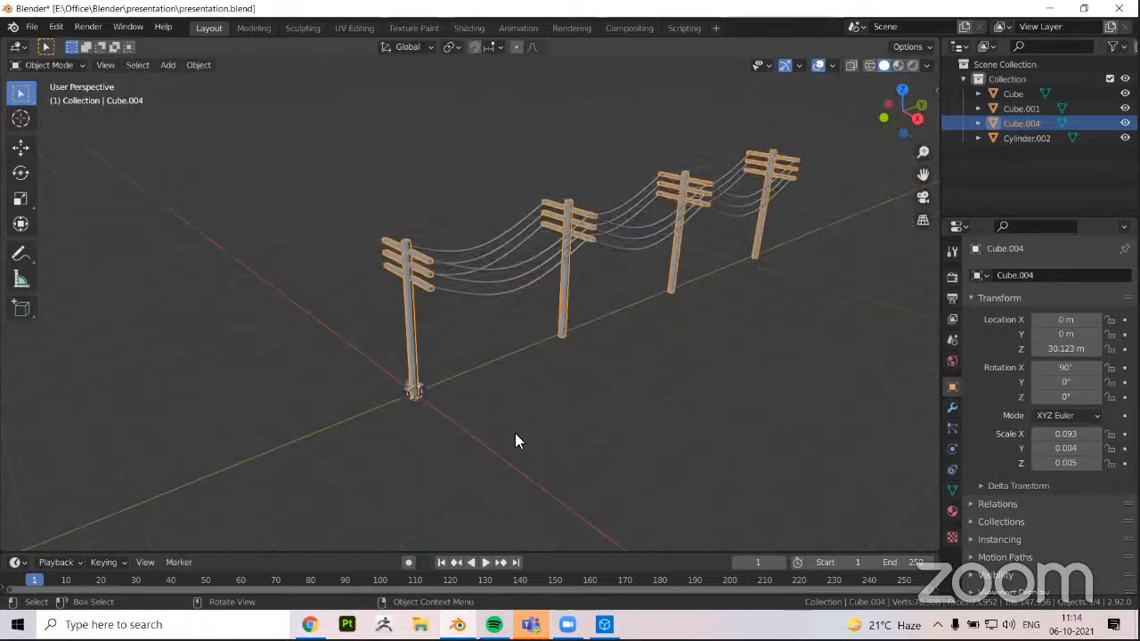
# Examine the row of poles and wires from several angles and distances, with the poles object selected and deselected
pyautogui.click(518, 436)
pyautogui.moveTo(523, 438); pyautogui.dragTo(421, 371, button='middle')
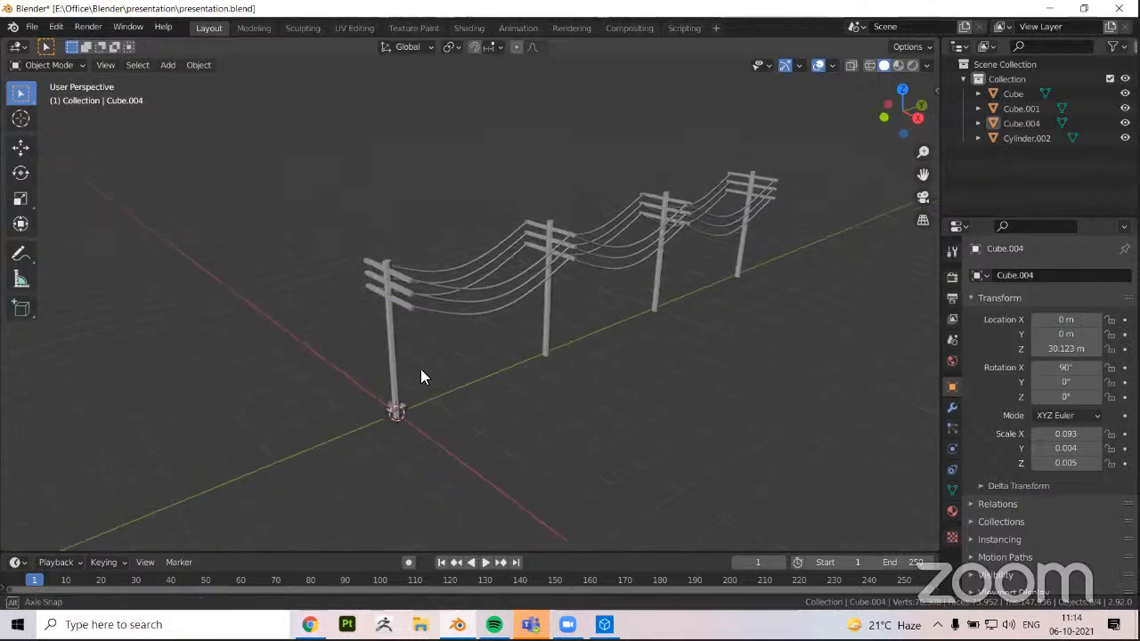
pyautogui.moveTo(391, 310); pyautogui.dragTo(424, 326, button='middle')
pyautogui.click(401, 407)
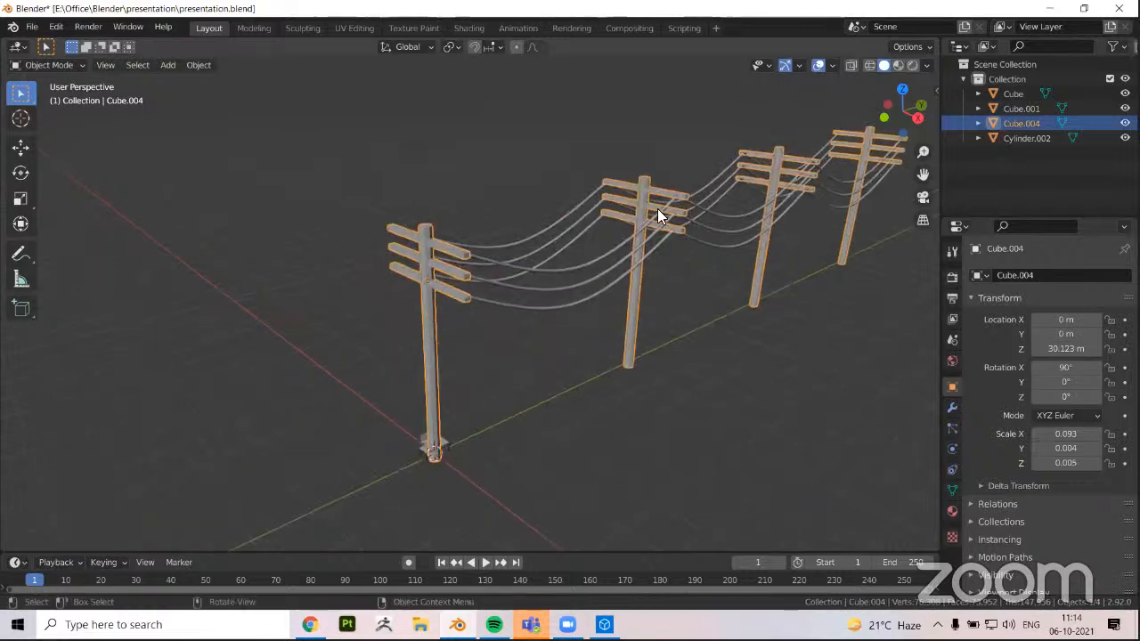
pyautogui.moveTo(577, 359); pyautogui.dragTo(593, 374, button='middle')
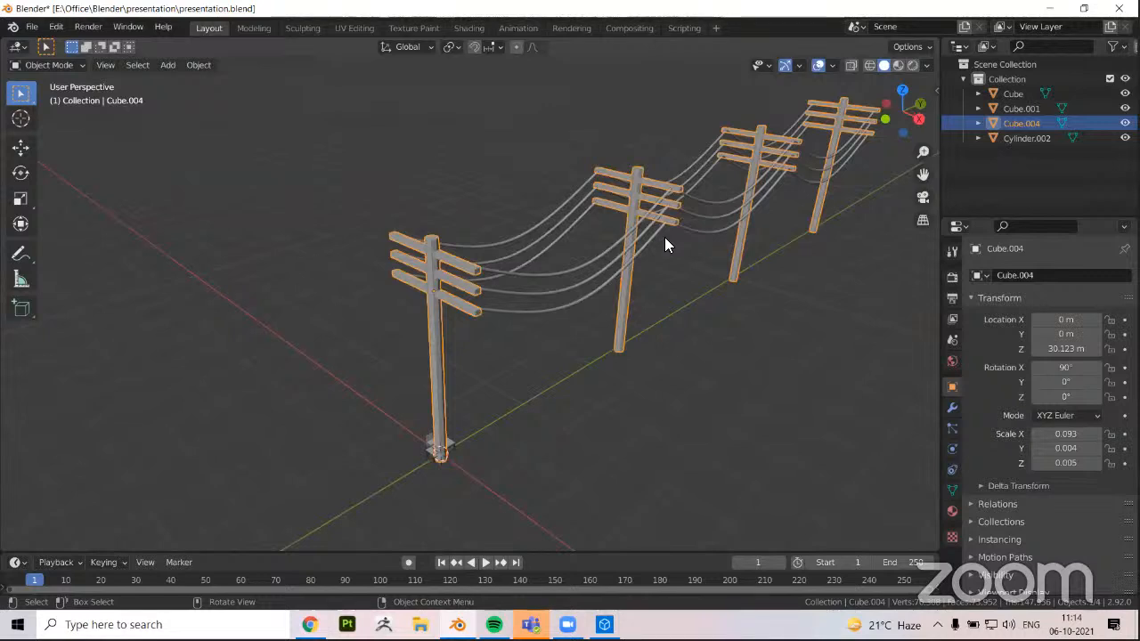
pyautogui.scroll(-1, 666, 242)
pyautogui.moveTo(666, 242); pyautogui.dragTo(626, 234, button='middle')
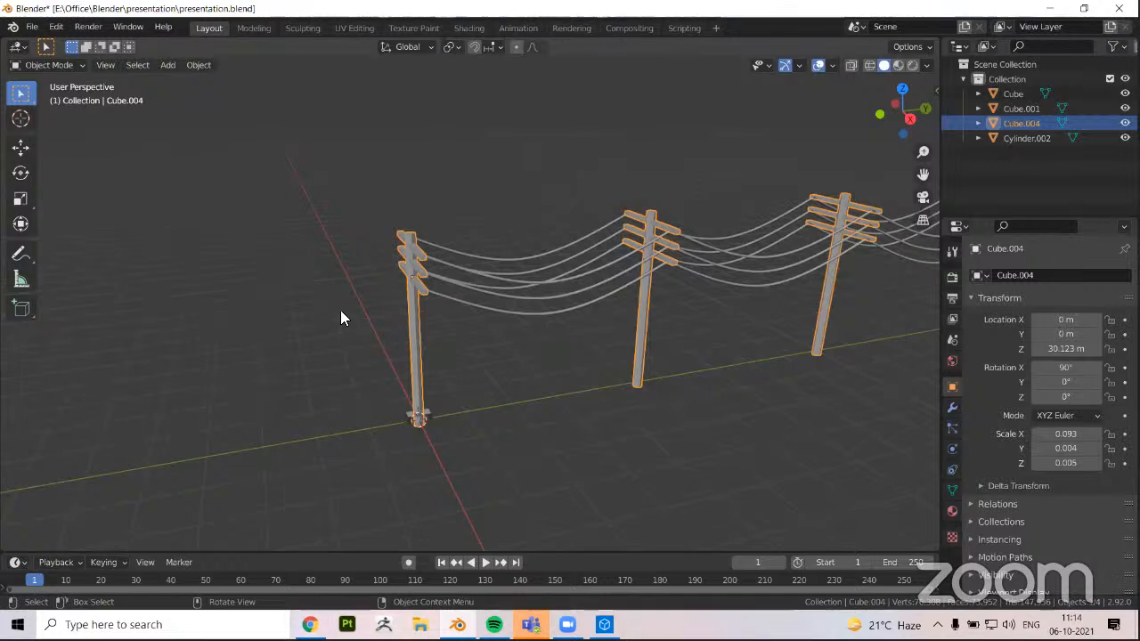
pyautogui.click(336, 175)
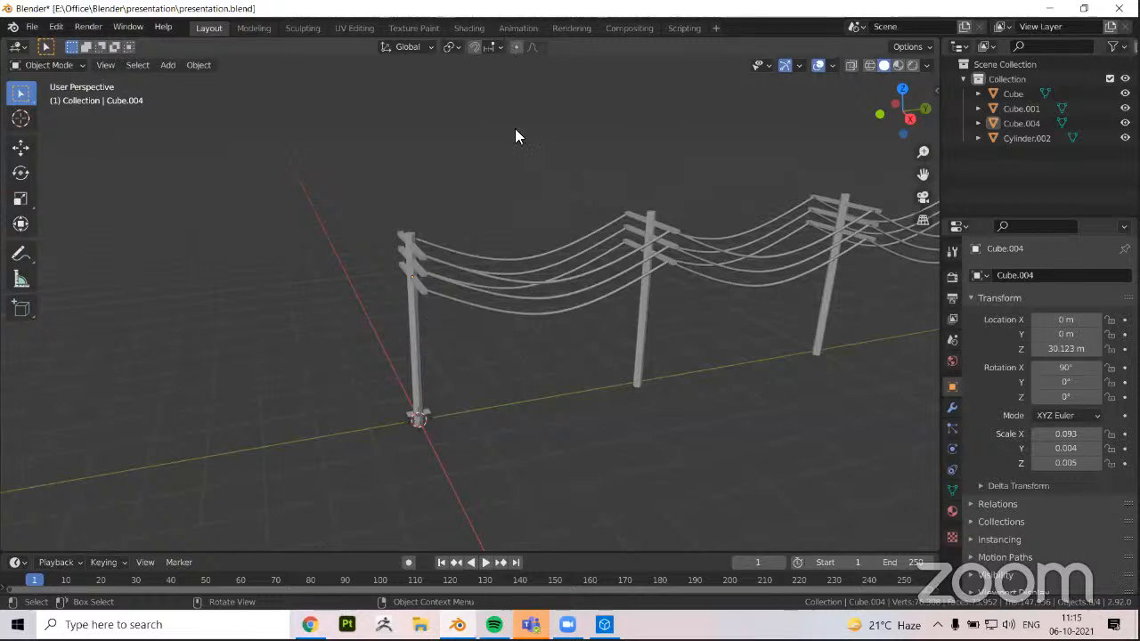
pyautogui.moveTo(447, 244); pyautogui.dragTo(462, 246, button='middle')
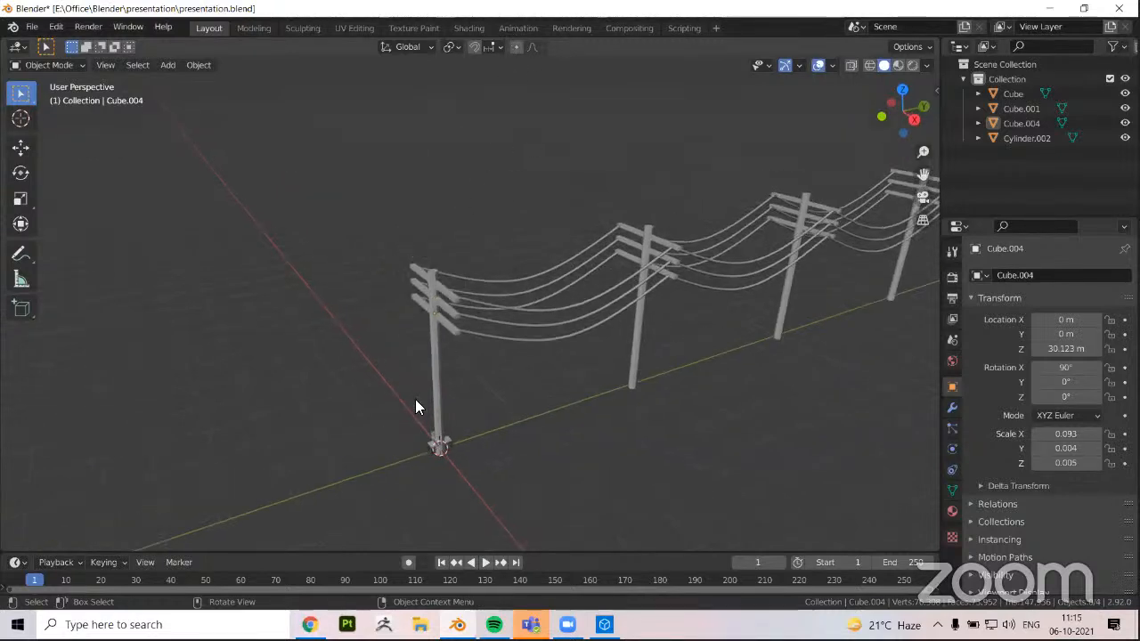
pyautogui.scroll(1, 372, 237)
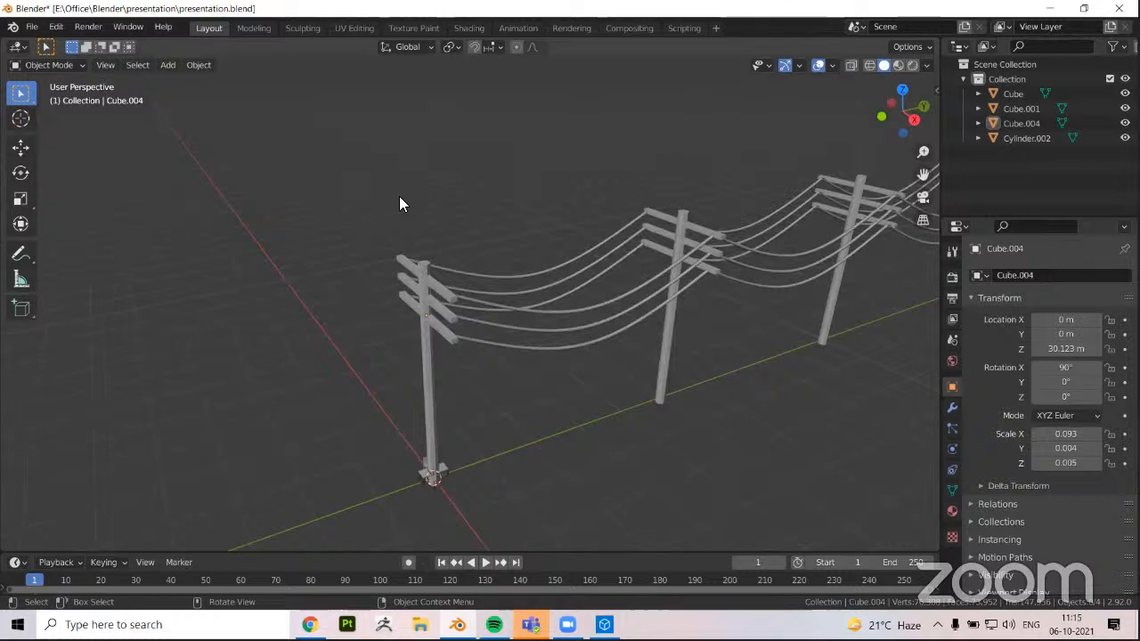
pyautogui.moveTo(334, 236); pyautogui.dragTo(475, 244, button='middle')
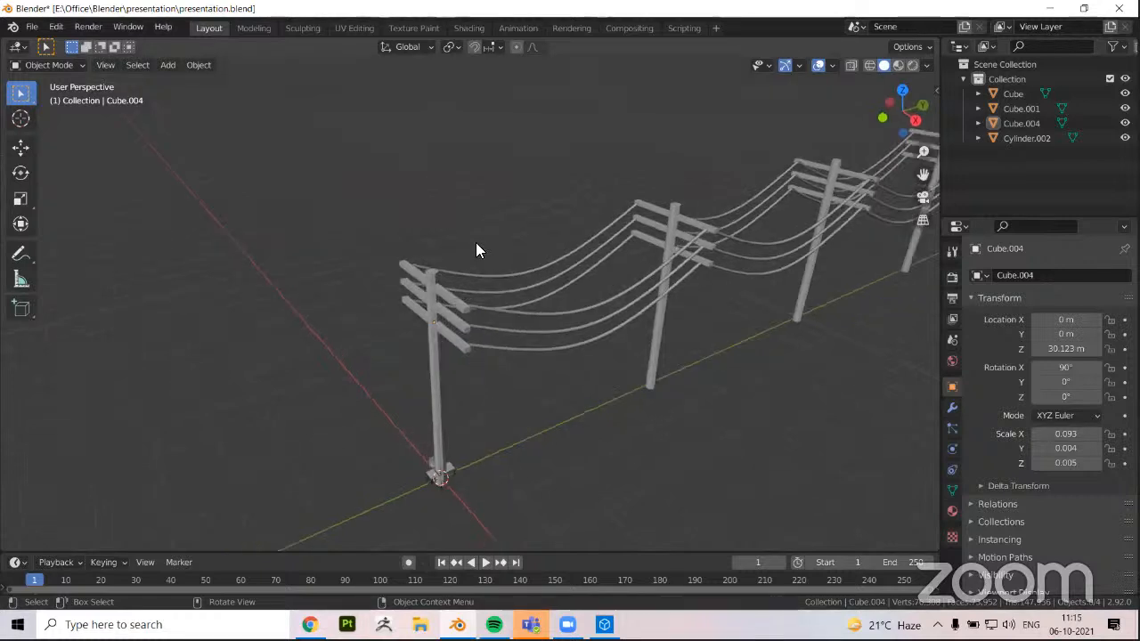
pyautogui.moveTo(395, 415); pyautogui.dragTo(484, 394, button='middle')
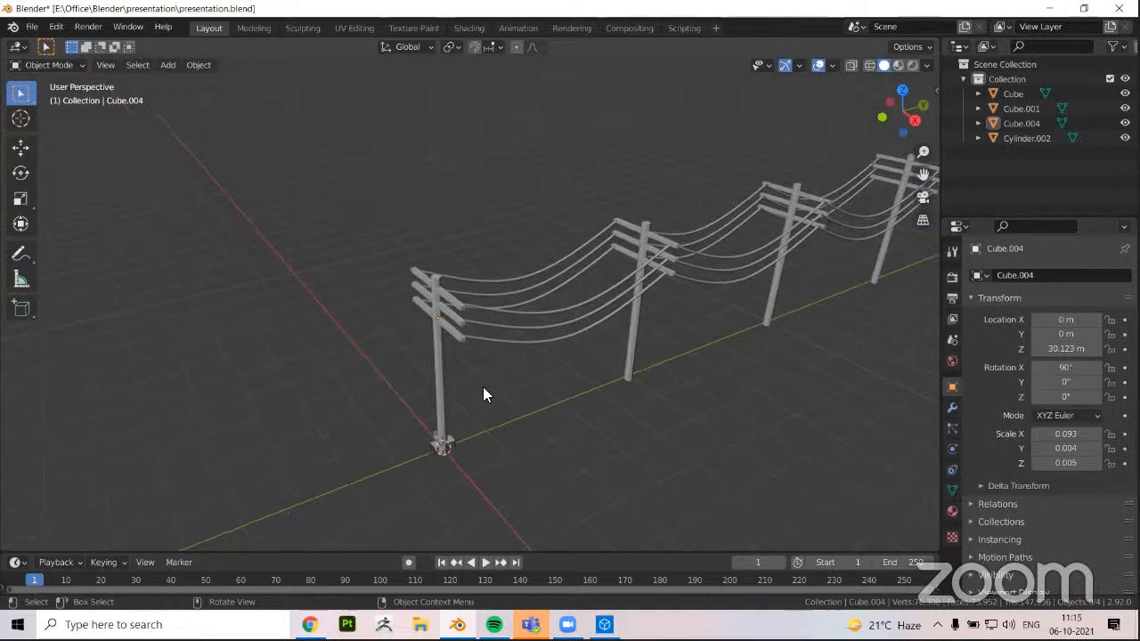
pyautogui.moveTo(433, 326); pyautogui.dragTo(433, 301, button='middle')
pyautogui.click(445, 328)
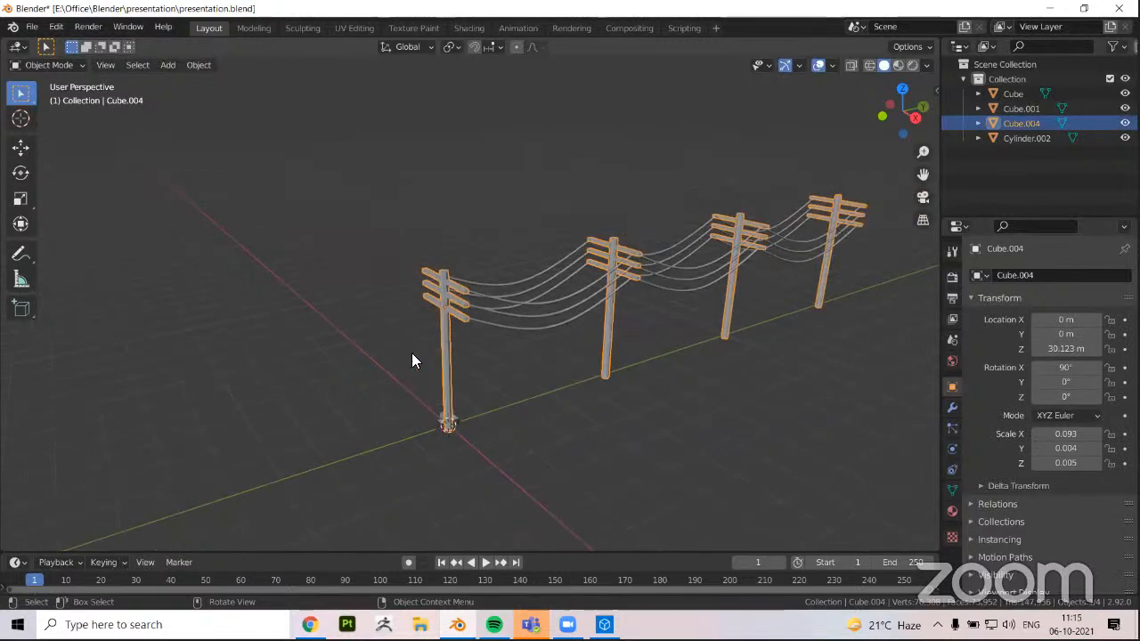
pyautogui.click(531, 409)
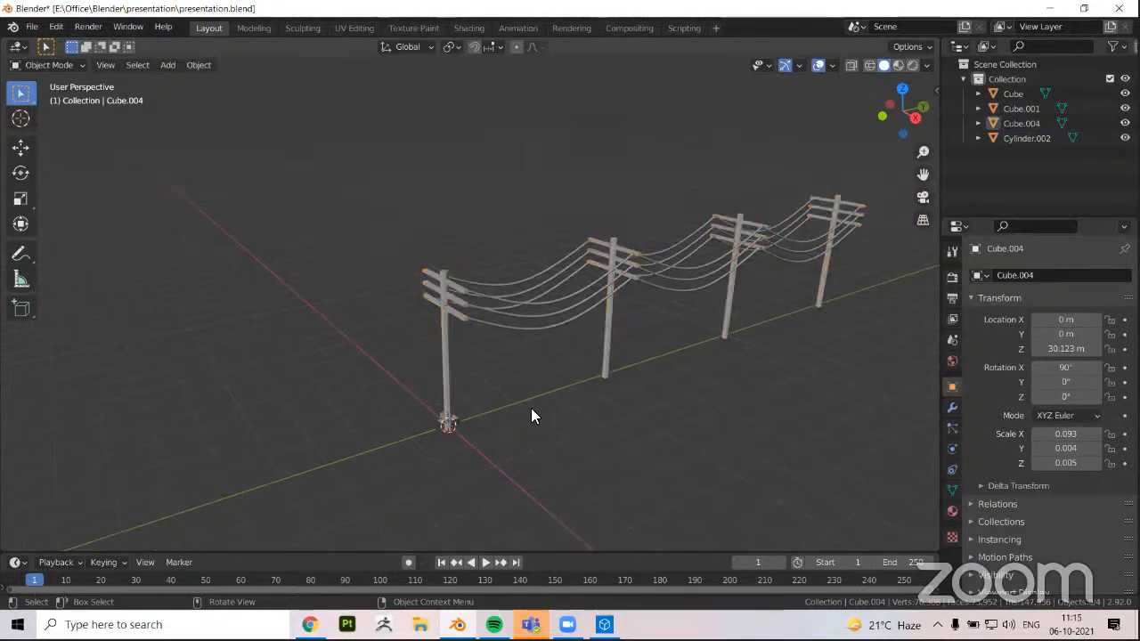
pyautogui.moveTo(529, 409); pyautogui.dragTo(520, 479, button='middle')
pyautogui.moveTo(443, 439); pyautogui.dragTo(277, 272, button='middle')
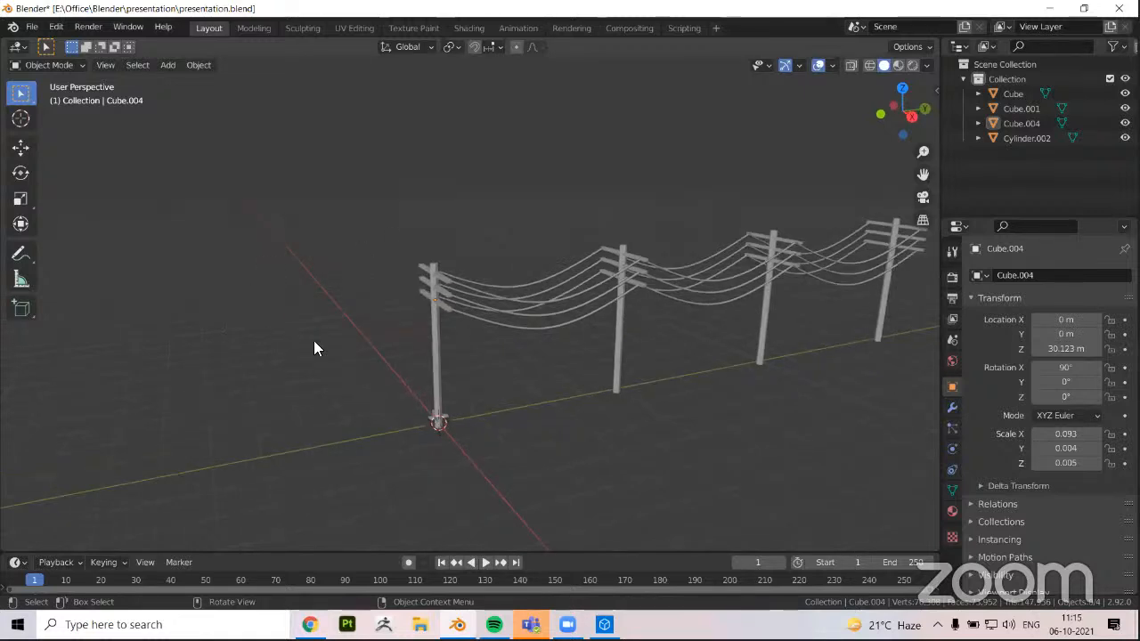
pyautogui.moveTo(313, 369); pyautogui.dragTo(376, 360, button='middle')
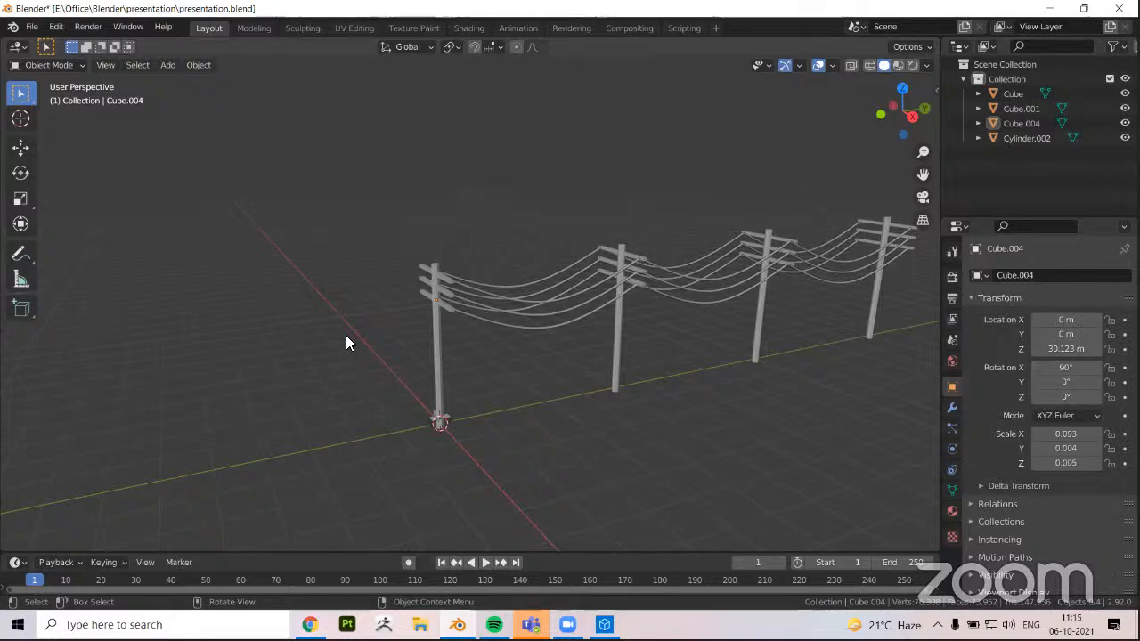
pyautogui.scroll(1, 346, 336)
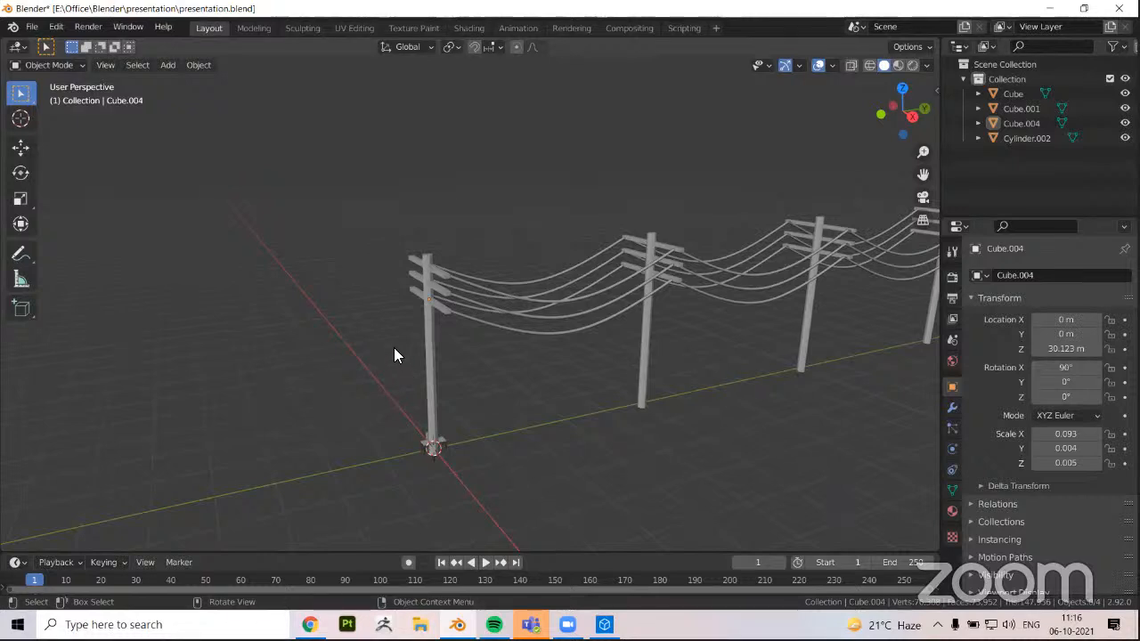
# Select the poles object and the wires object in turn to examine which parts each one contains, and clear the selection
pyautogui.click(427, 327)
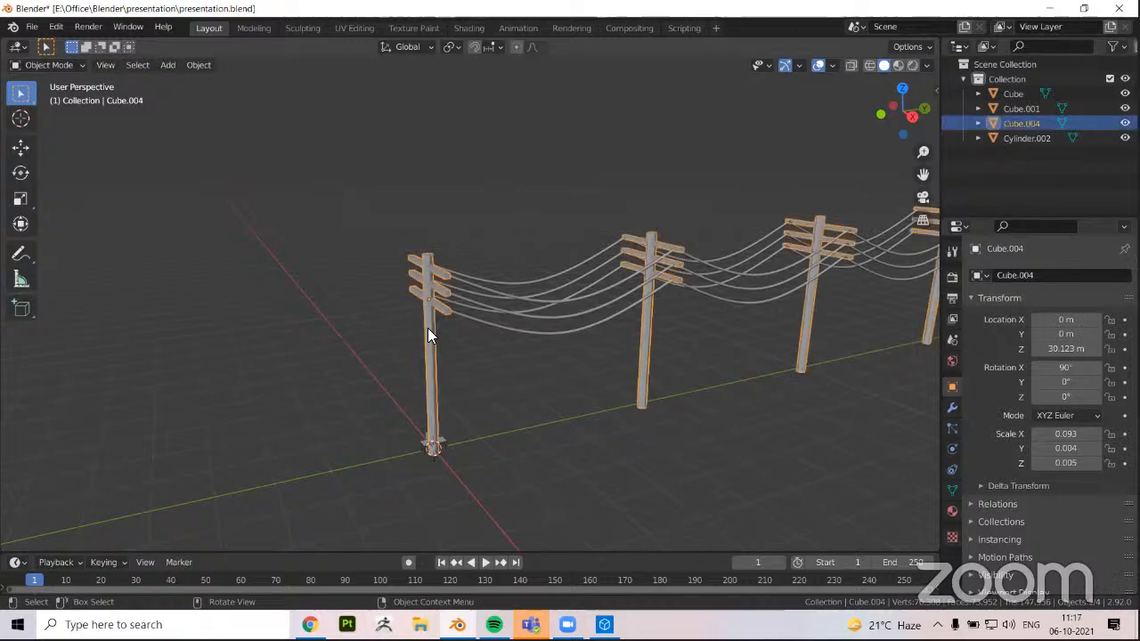
pyautogui.moveTo(428, 328); pyautogui.dragTo(501, 279, button='middle')
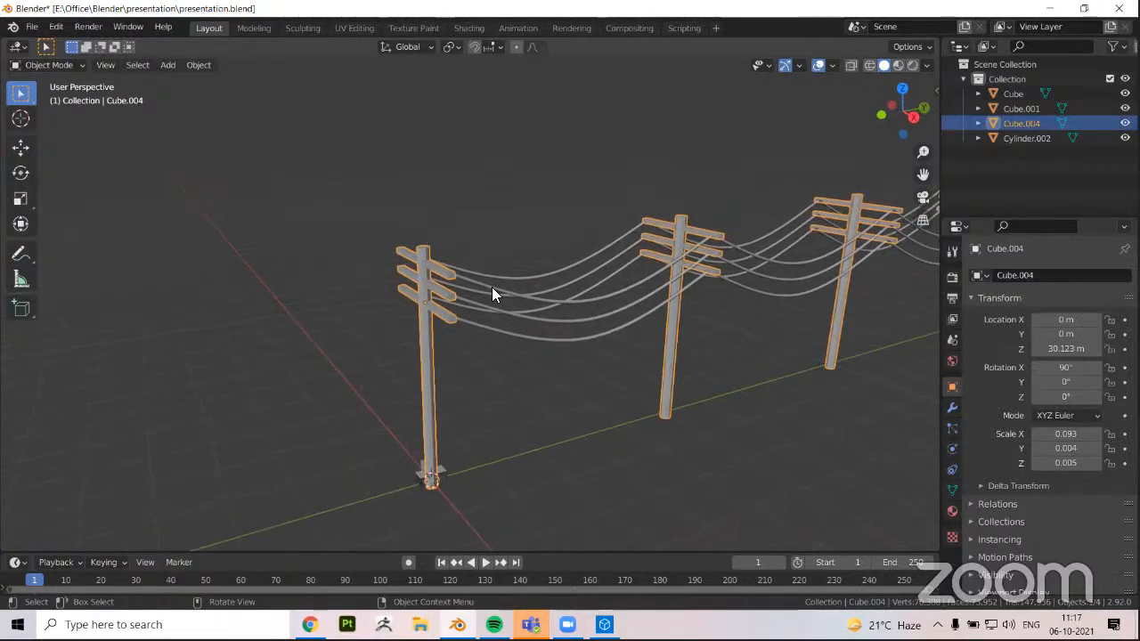
pyautogui.click(492, 288)
pyautogui.scroll(-1, 336, 331)
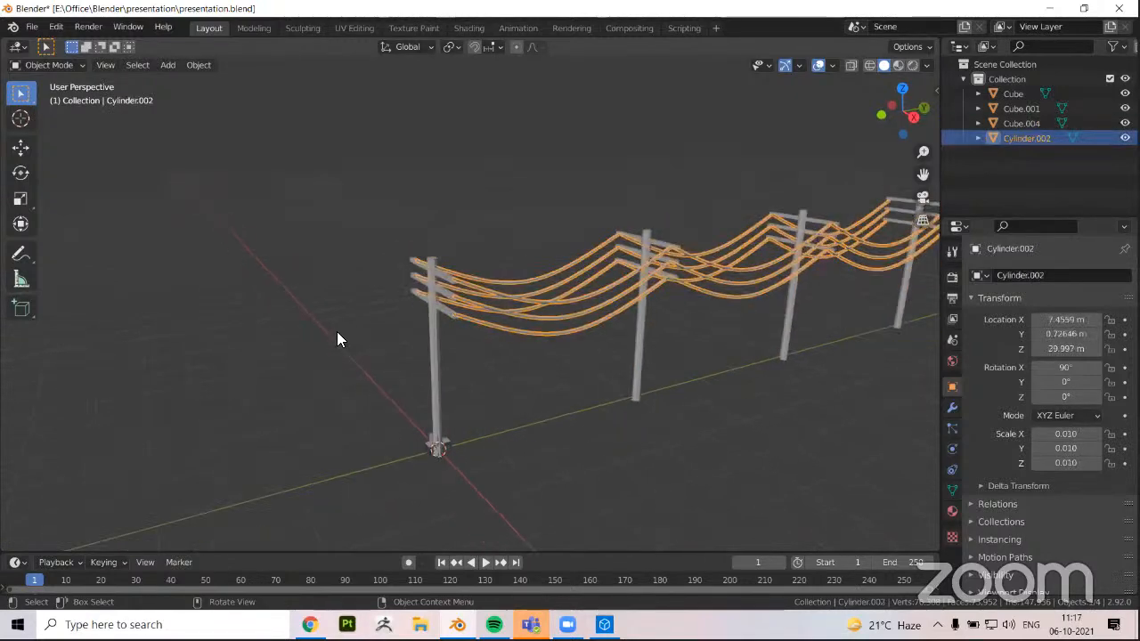
pyautogui.scroll(-1, 337, 331)
pyautogui.moveTo(337, 331); pyautogui.dragTo(343, 330, button='middle')
pyautogui.click(386, 315)
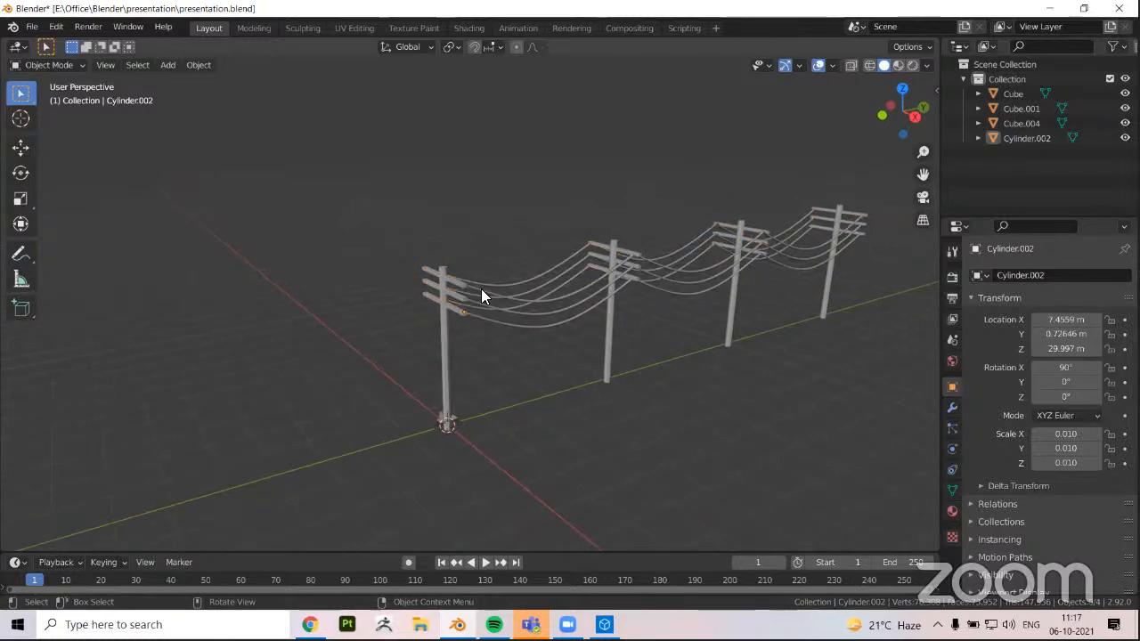
pyautogui.scroll(2, 362, 297)
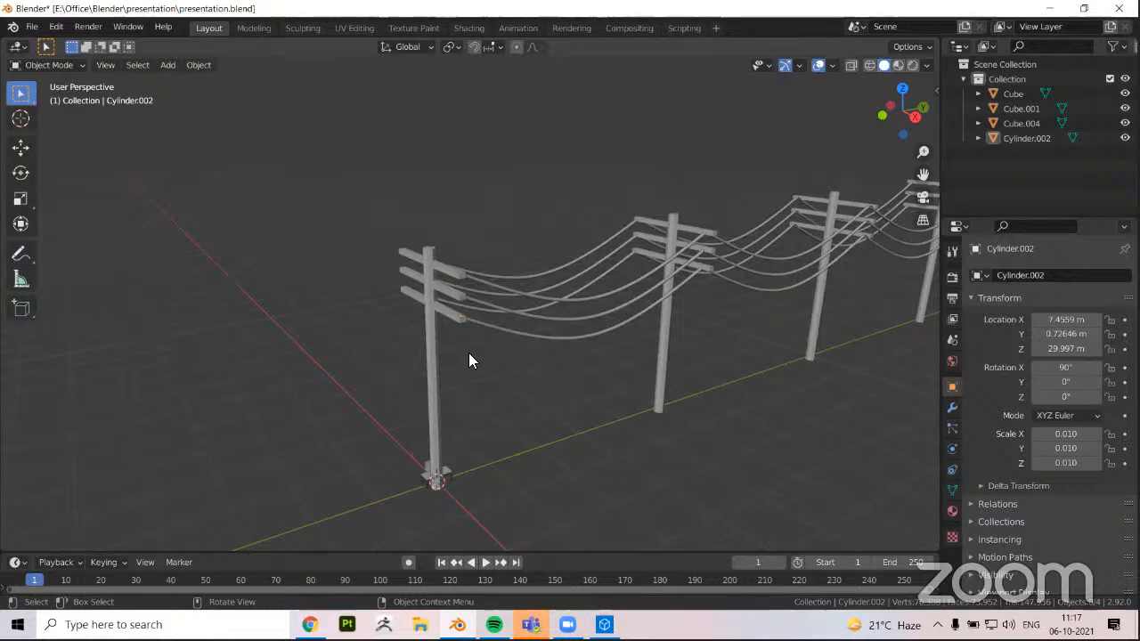
pyautogui.click(428, 361)
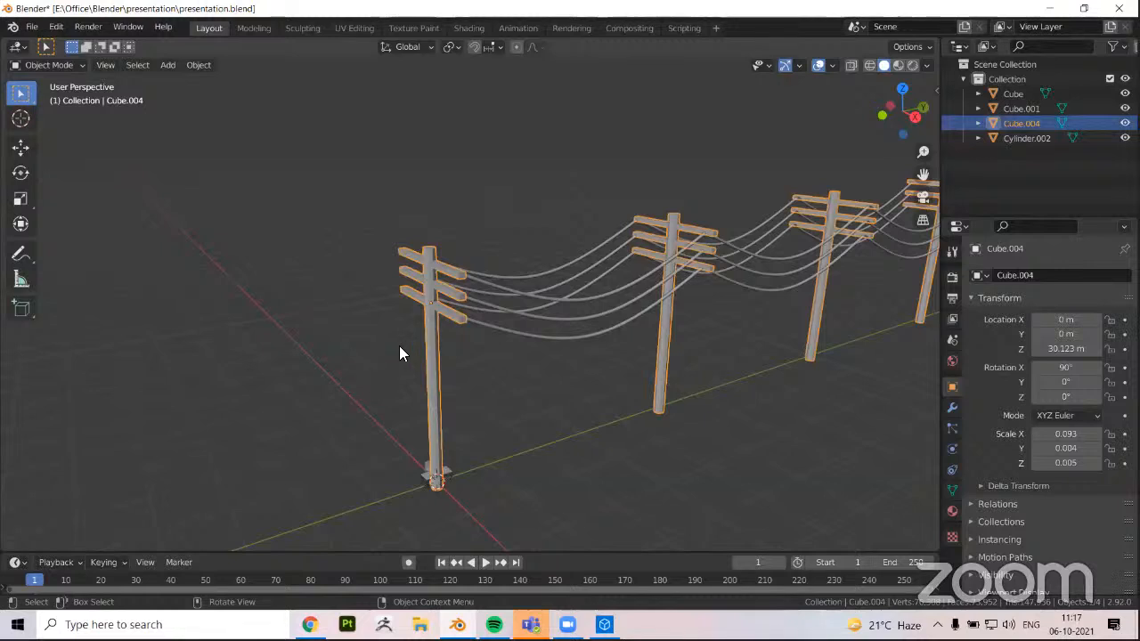
pyautogui.moveTo(399, 346); pyautogui.dragTo(394, 356, button='middle')
pyautogui.scroll(-3, 401, 283)
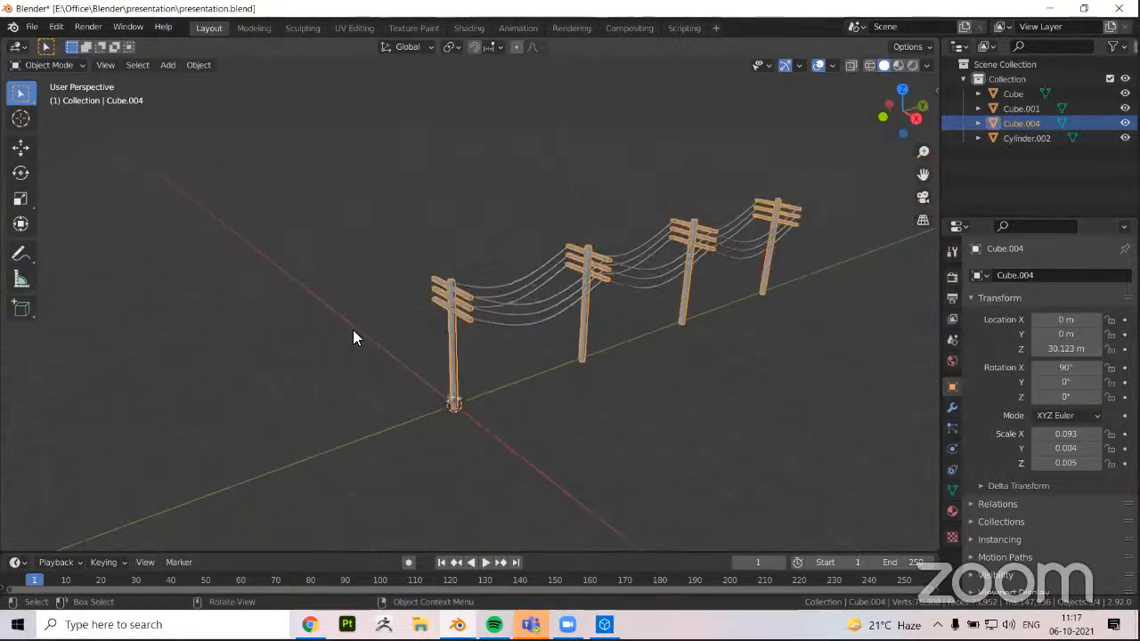
pyautogui.moveTo(336, 328); pyautogui.dragTo(377, 302, button='middle')
pyautogui.click(383, 253)
pyautogui.moveTo(398, 234); pyautogui.dragTo(382, 195, button='middle')
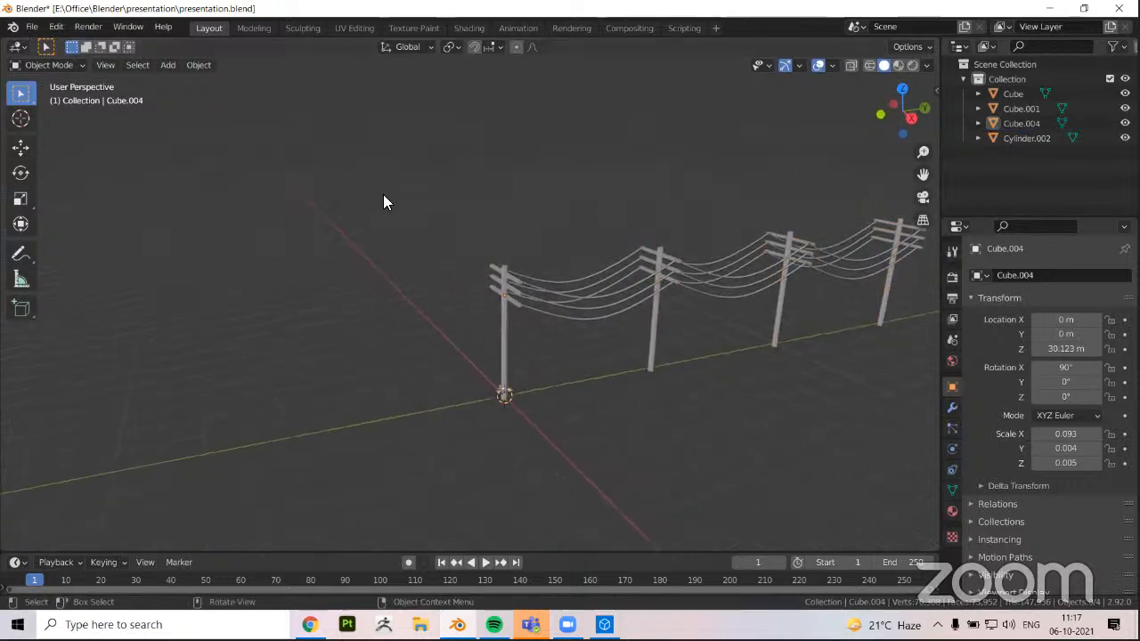
pyautogui.scroll(3, 520, 283)
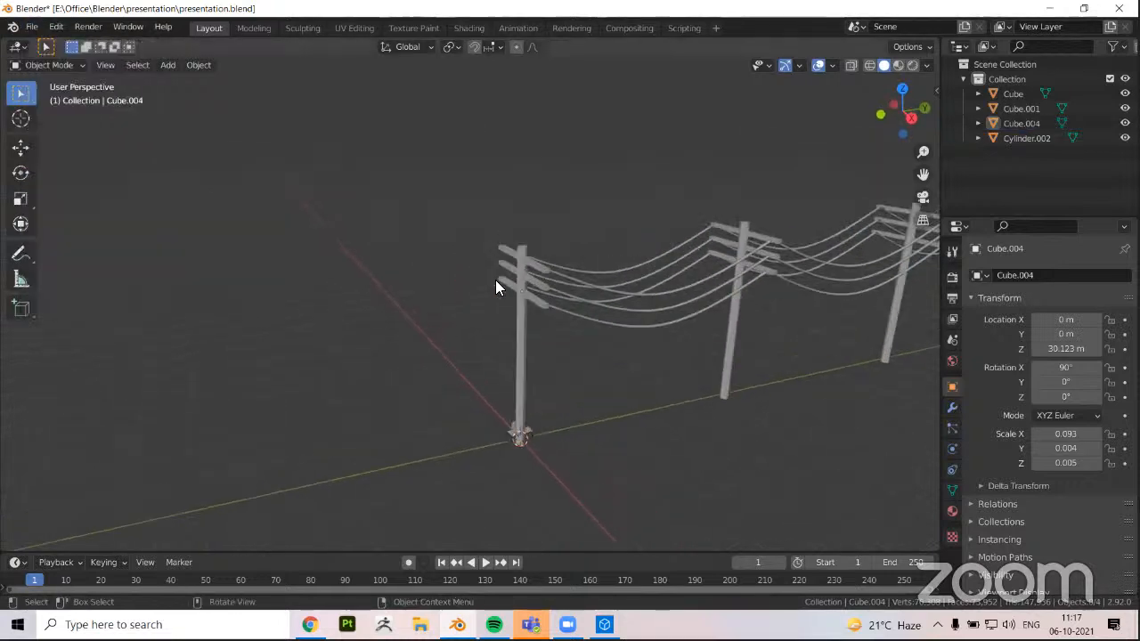
pyautogui.moveTo(91, 178); pyautogui.dragTo(73, 174, button='middle')
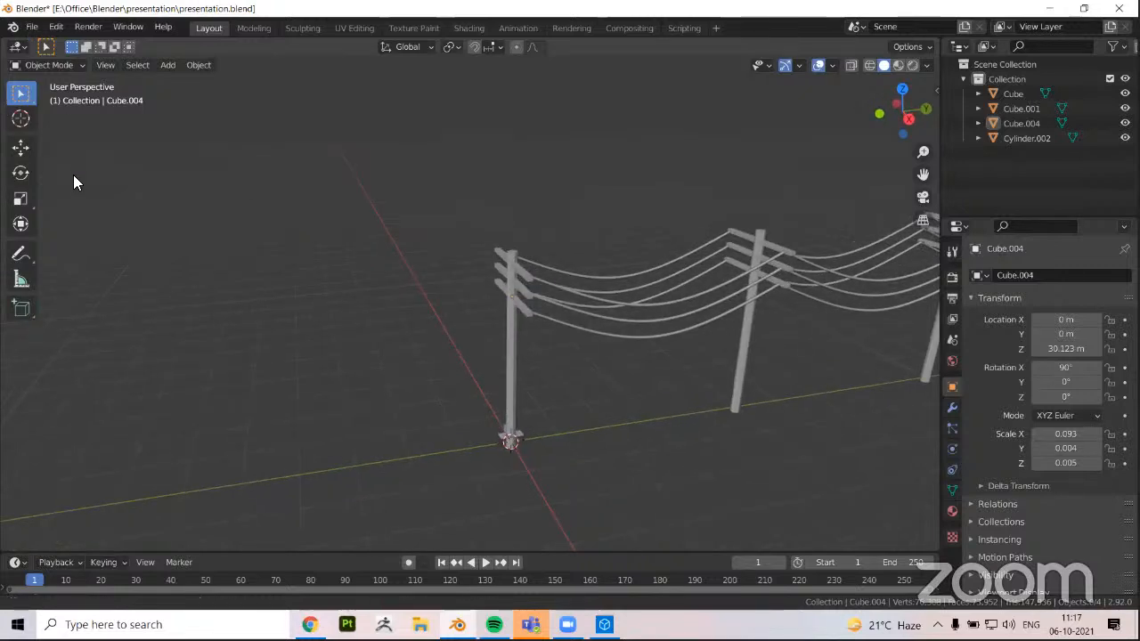
# Import SK_Mannequin.FBX from the Desktop folder with the FBX import settings unchanged
pyautogui.click(31, 27)
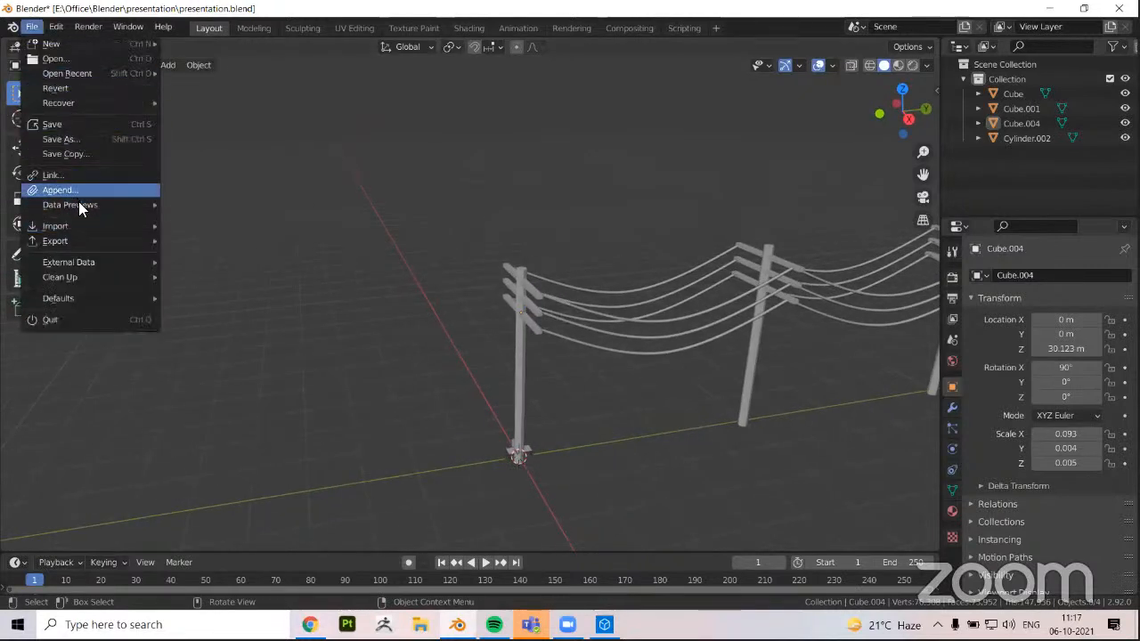
pyautogui.moveTo(78, 230)
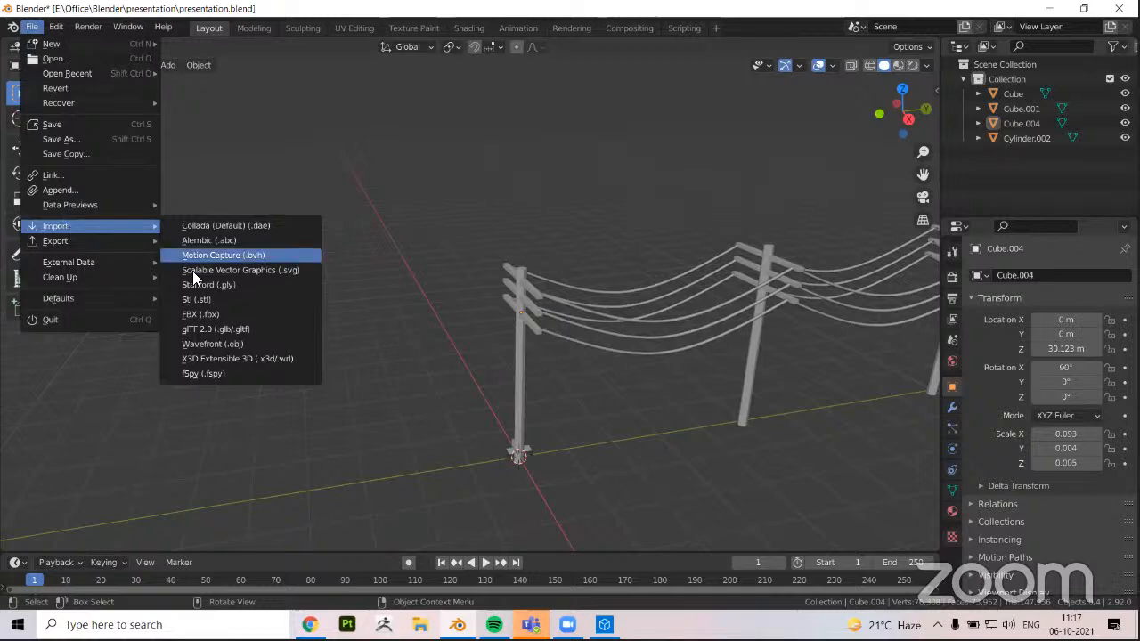
pyautogui.click(203, 314)
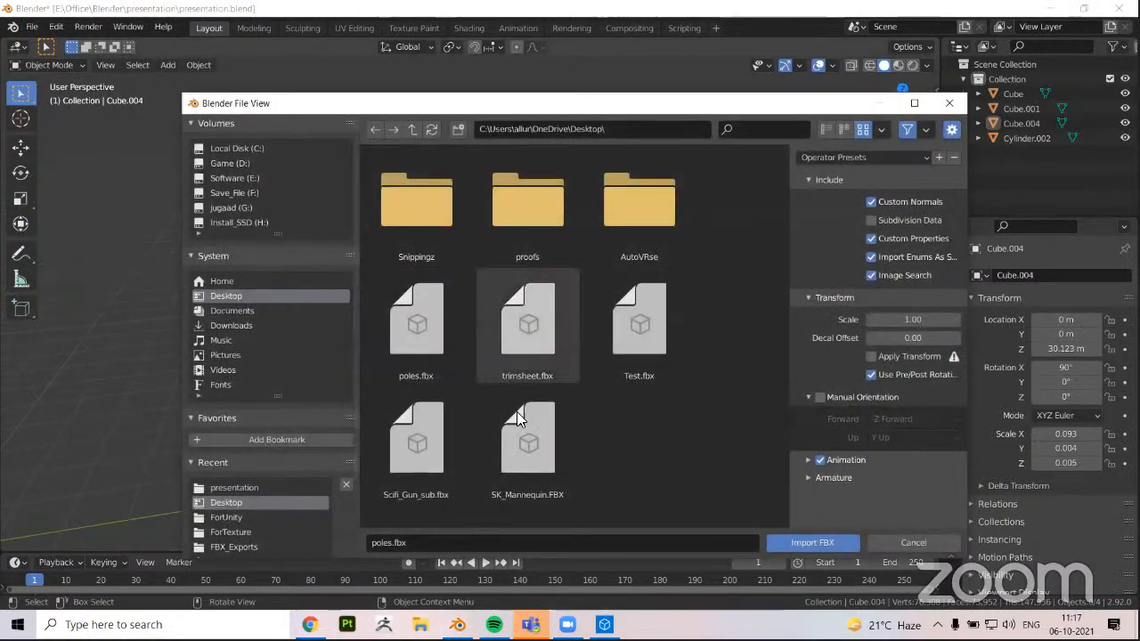
pyautogui.click(529, 428)
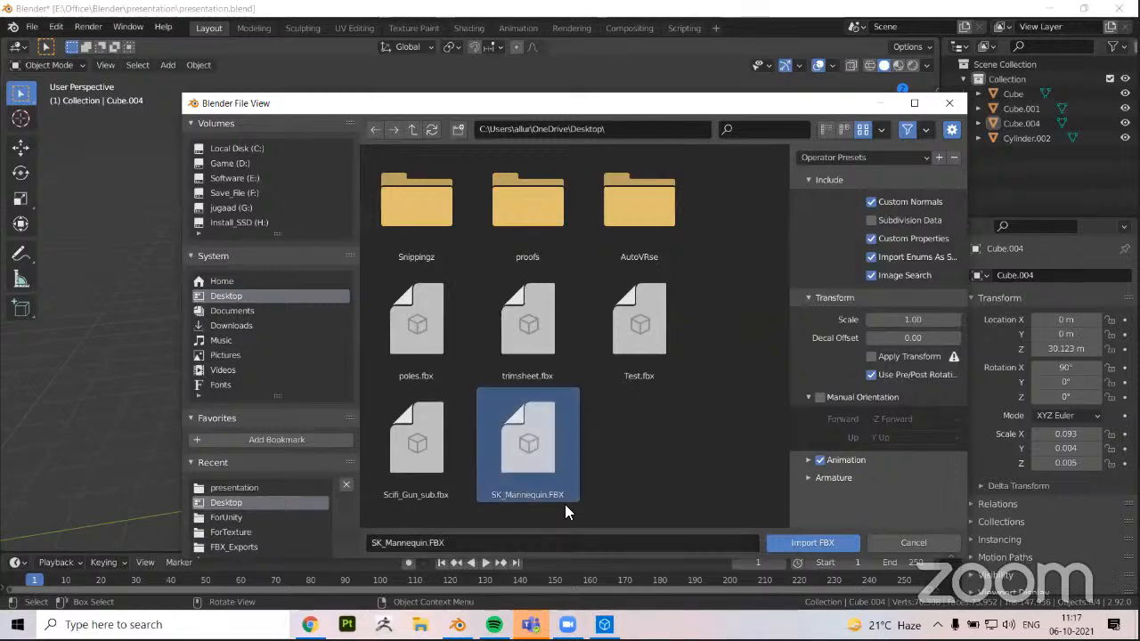
pyautogui.click(769, 540)
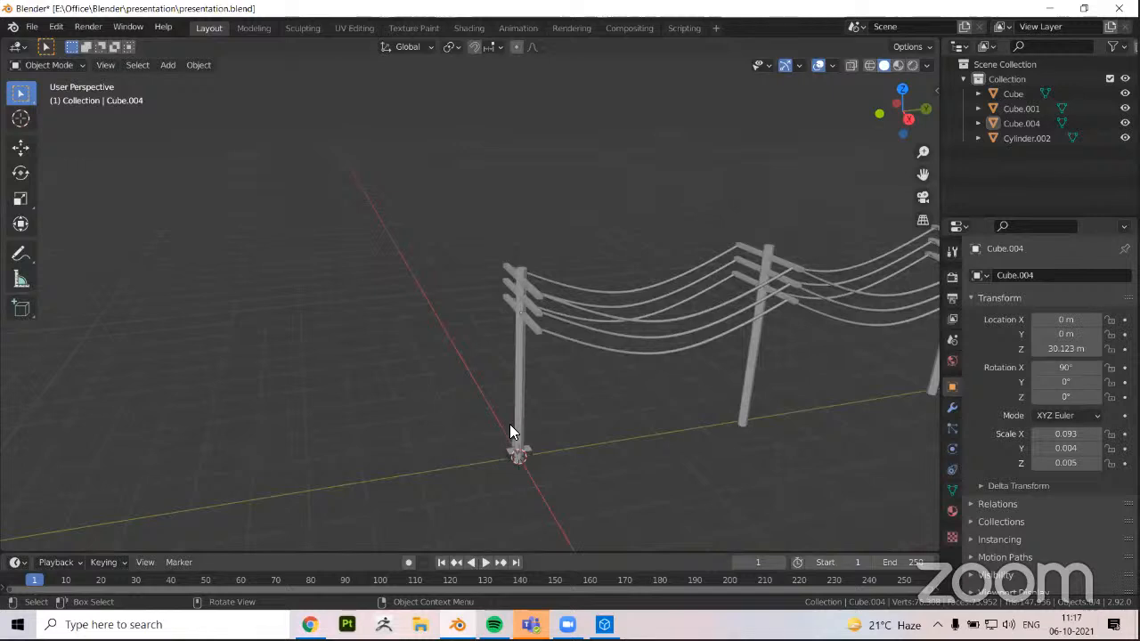
# Hide every object except the imported mannequin and apply the scale of its root armature
pyautogui.moveTo(511, 426); pyautogui.dragTo(348, 357, button='middle')
pyautogui.hotkey('shift', 'h')
pyautogui.press('KP_Decimal')
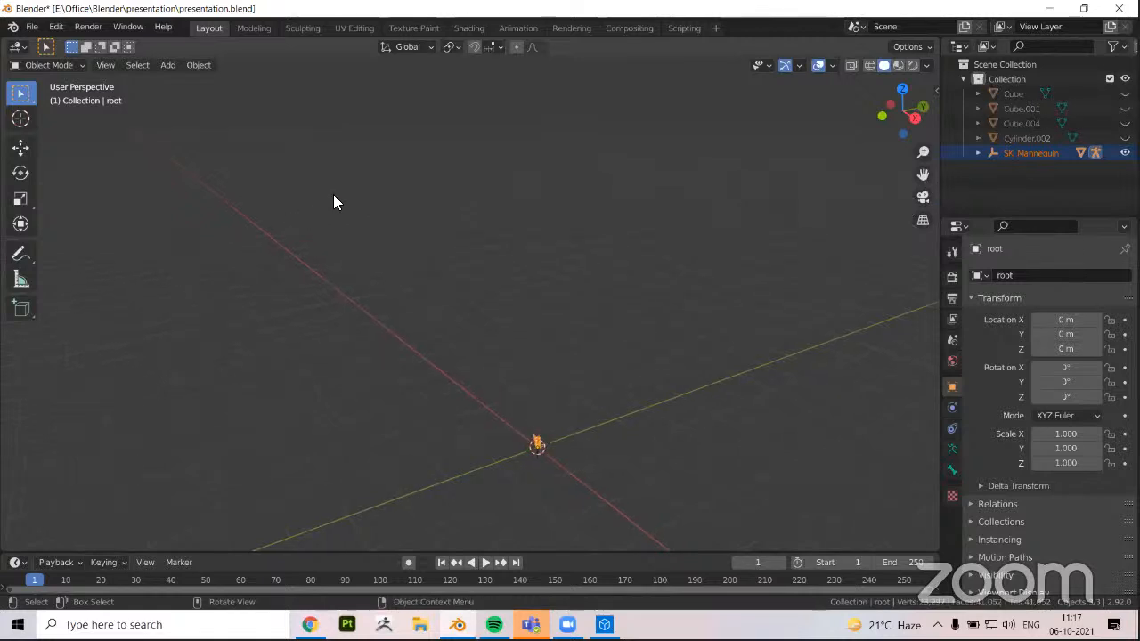
pyautogui.hotkey('ctrl', 'a')
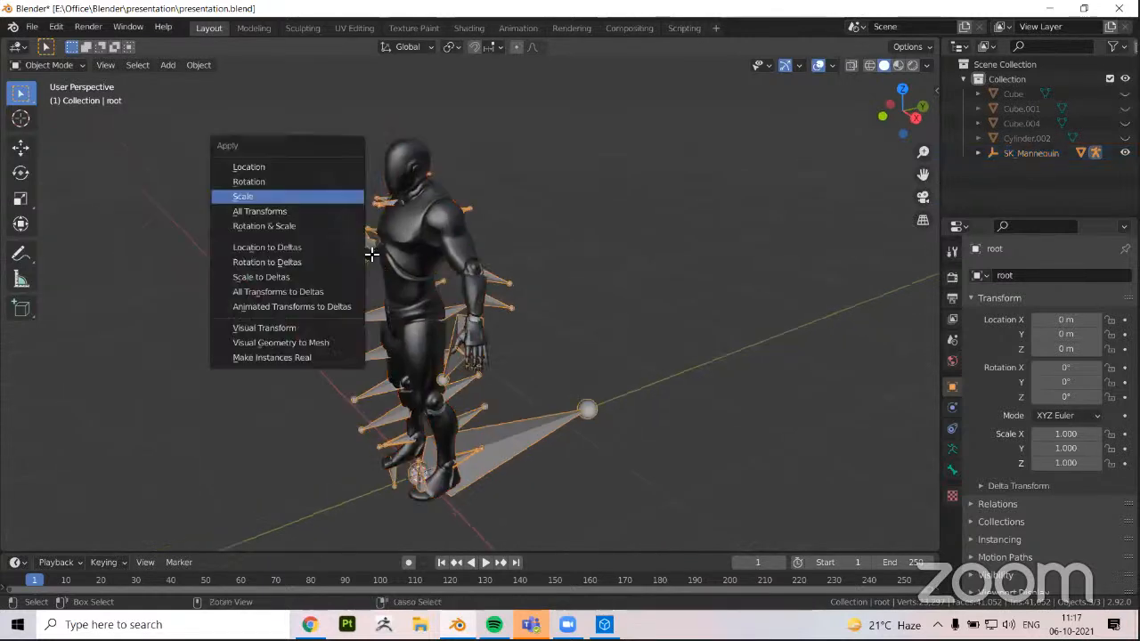
pyautogui.click(343, 193)
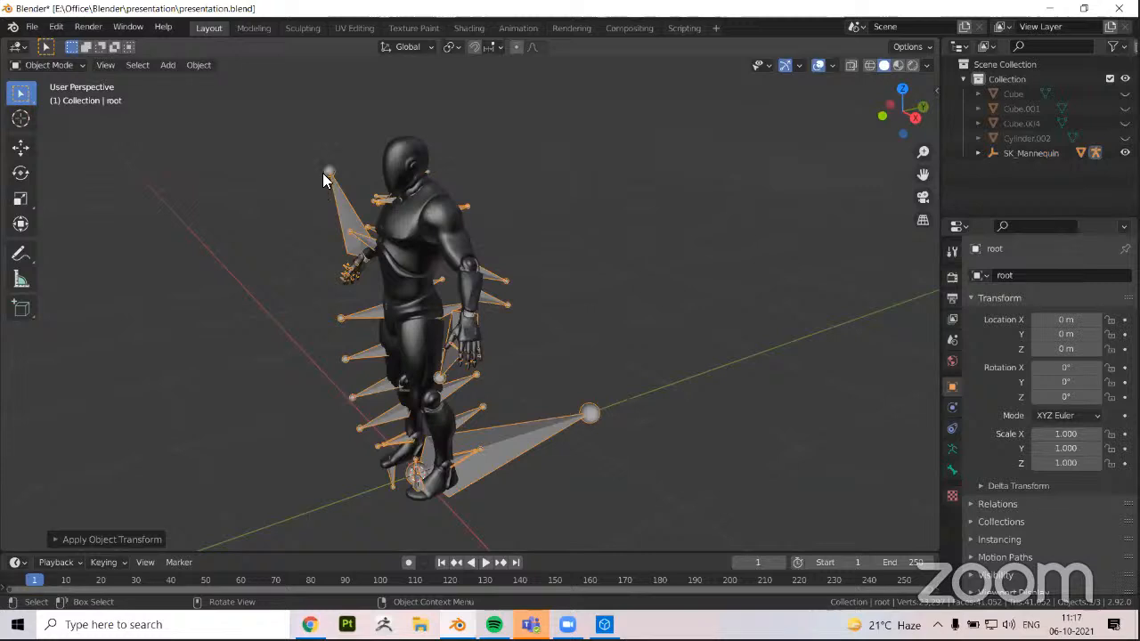
# Hide the mannequin's root armature and select the mannequin mesh
pyautogui.moveTo(321, 203)
pyautogui.mouseDown(button='middle')
pyautogui.moveTo(297, 247)
pyautogui.moveTo(326, 248)
pyautogui.mouseUp(button='middle')
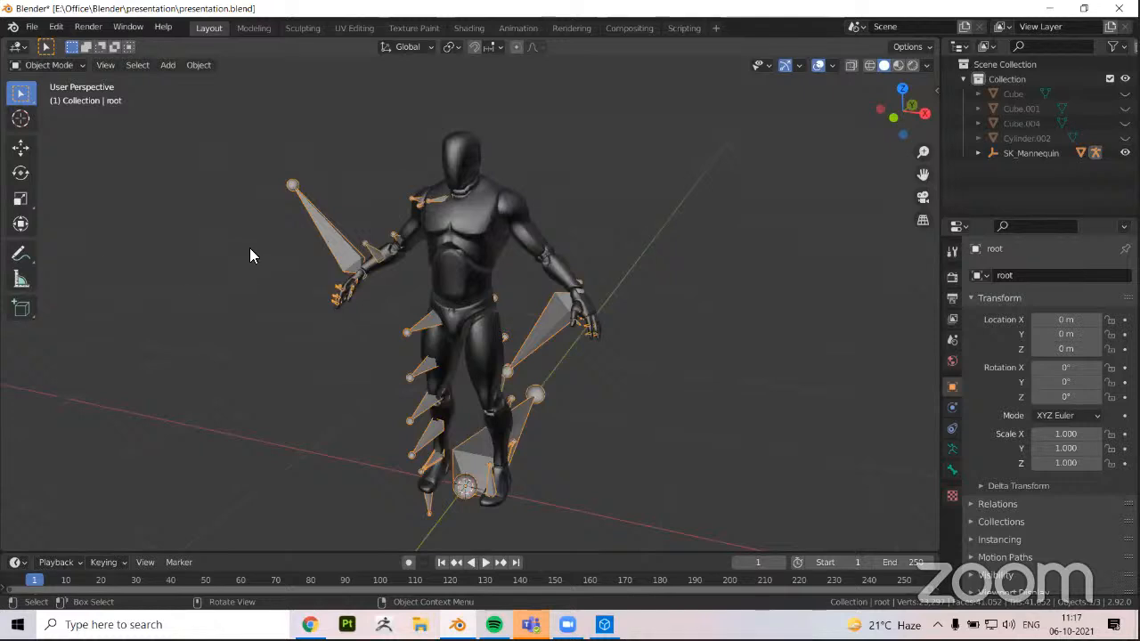
pyautogui.press('h')
pyautogui.moveTo(376, 278); pyautogui.dragTo(402, 249, button='middle')
pyautogui.click(403, 249)
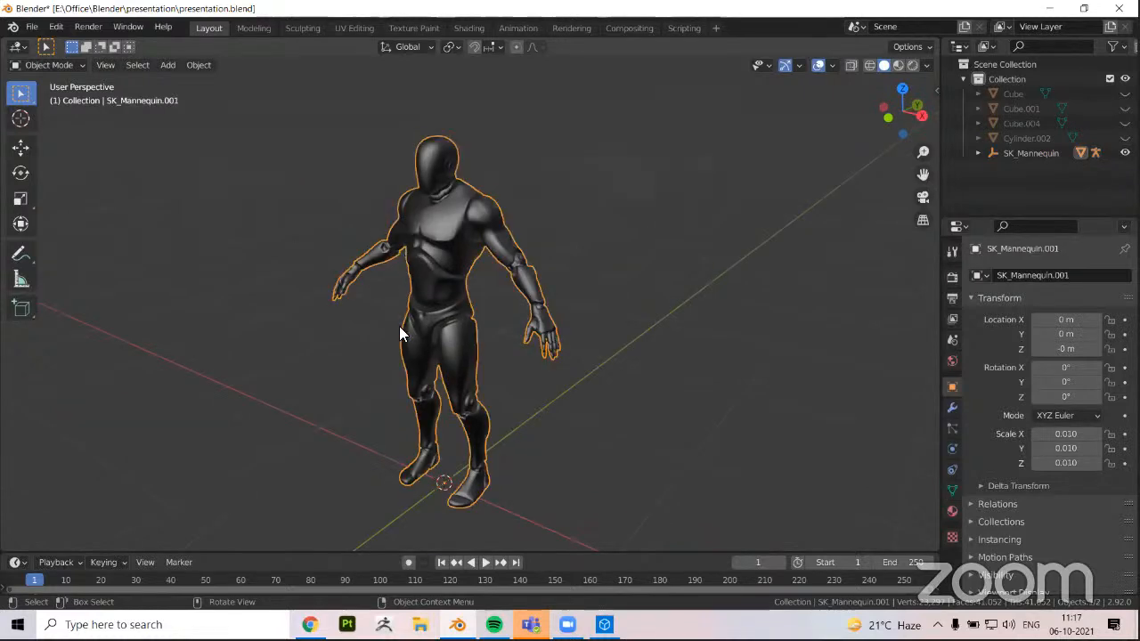
pyautogui.scroll(-5, 383, 349)
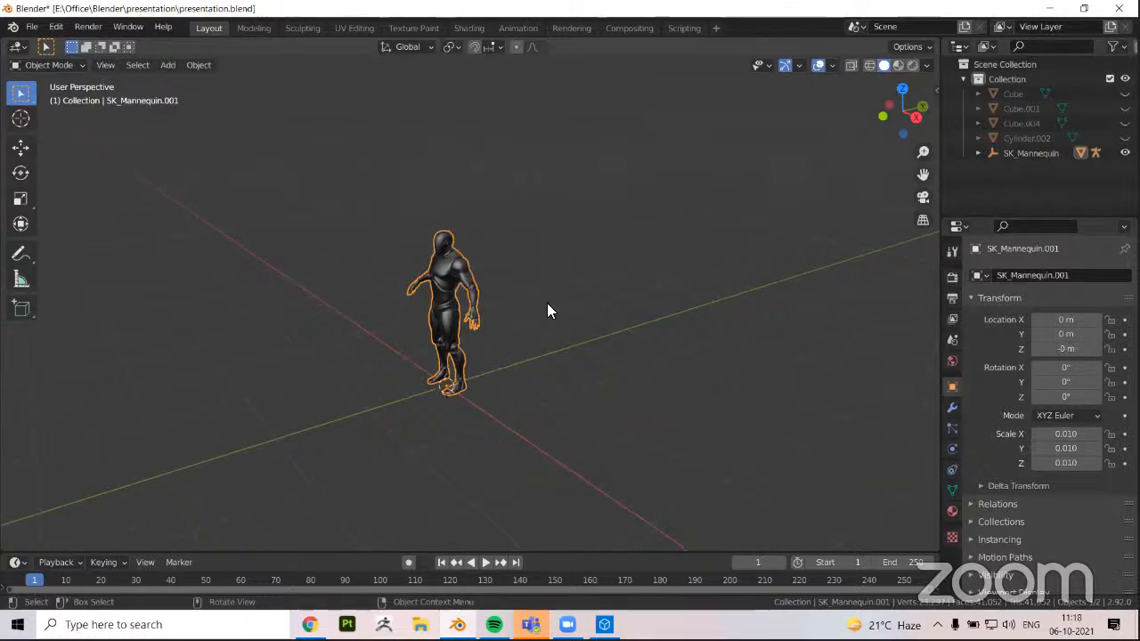
pyautogui.moveTo(397, 330); pyautogui.dragTo(454, 286, button='middle')
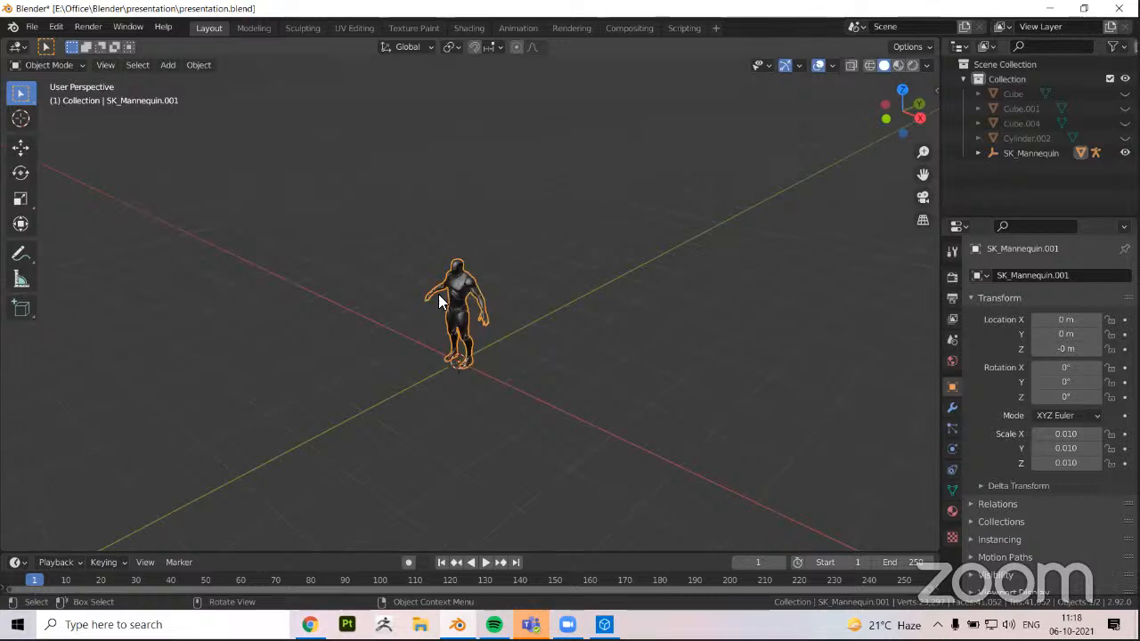
# Try moving the mannequin mesh about 1.65 m along the Y axis and rotating it, undoing each transform
pyautogui.hotkey('shift', 'space')
pyautogui.press('g')
pyautogui.moveTo(524, 323); pyautogui.dragTo(555, 310)
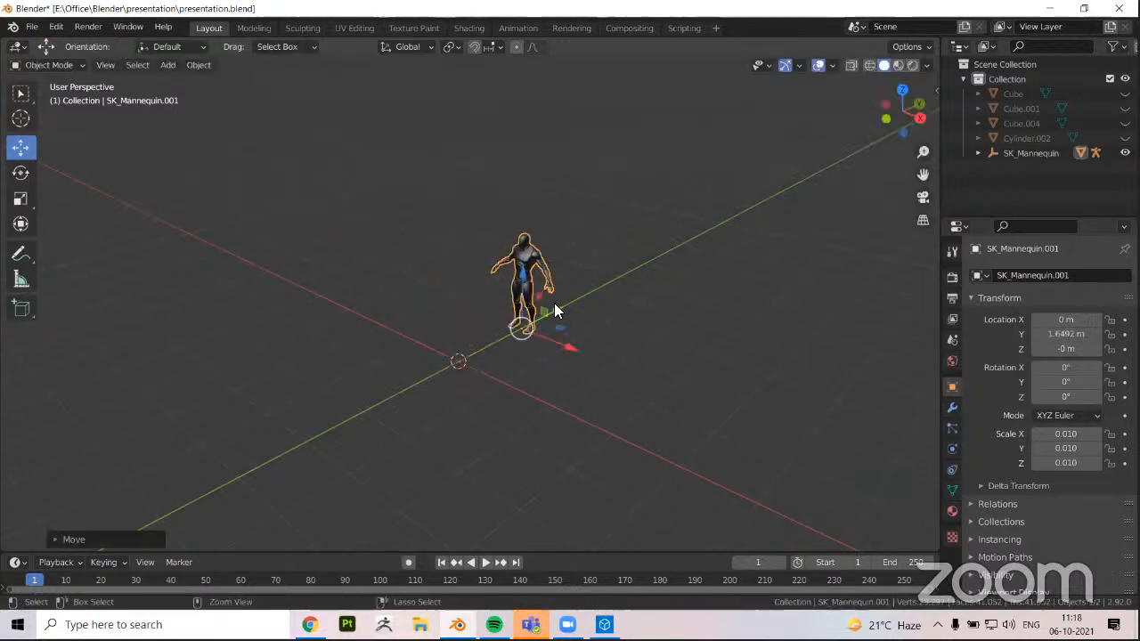
pyautogui.hotkey('ctrl', 'z')
pyautogui.click(21, 173)
pyautogui.moveTo(475, 321); pyautogui.dragTo(496, 352)
pyautogui.hotkey('ctrl', 'z')
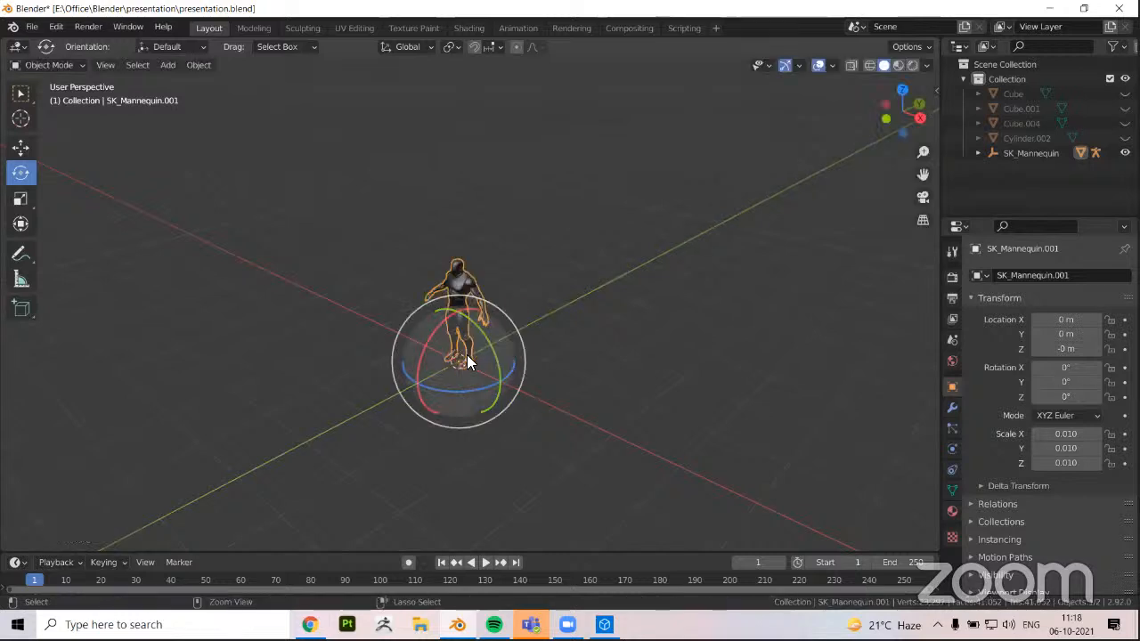
# Try scaling the mannequin mesh along the Y axis only, and undo it
pyautogui.click(21, 198)
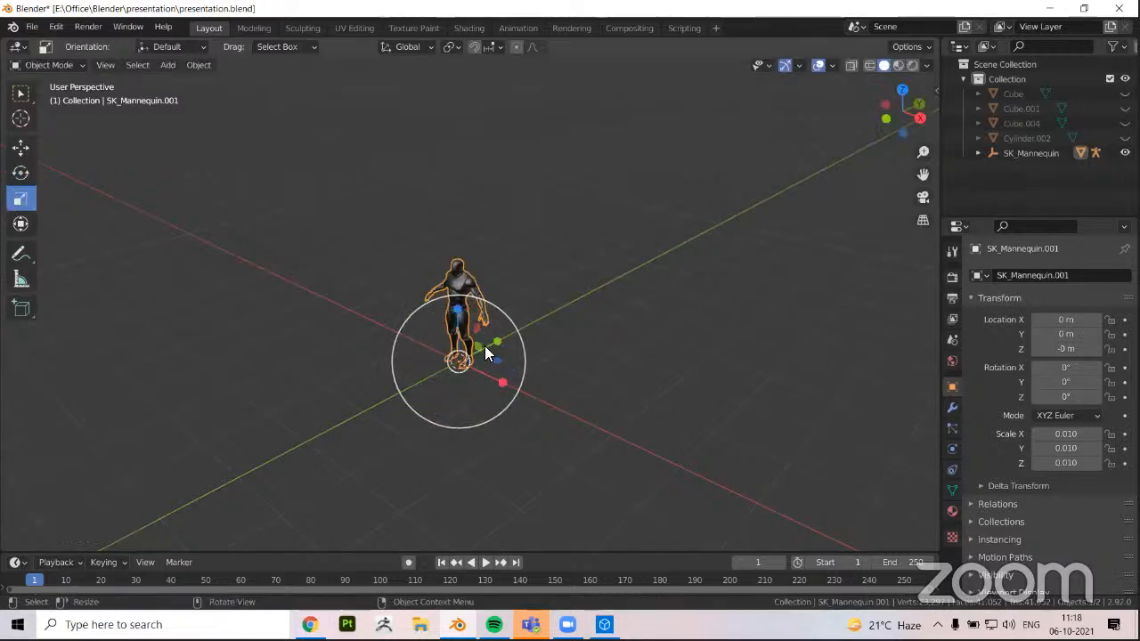
pyautogui.moveTo(497, 341); pyautogui.dragTo(568, 287)
pyautogui.hotkey('ctrl', 'z')
# Scale the mannequin mesh uniformly up to about 0.046, and reduce it to about 0.006 on all axes
pyautogui.press('s')
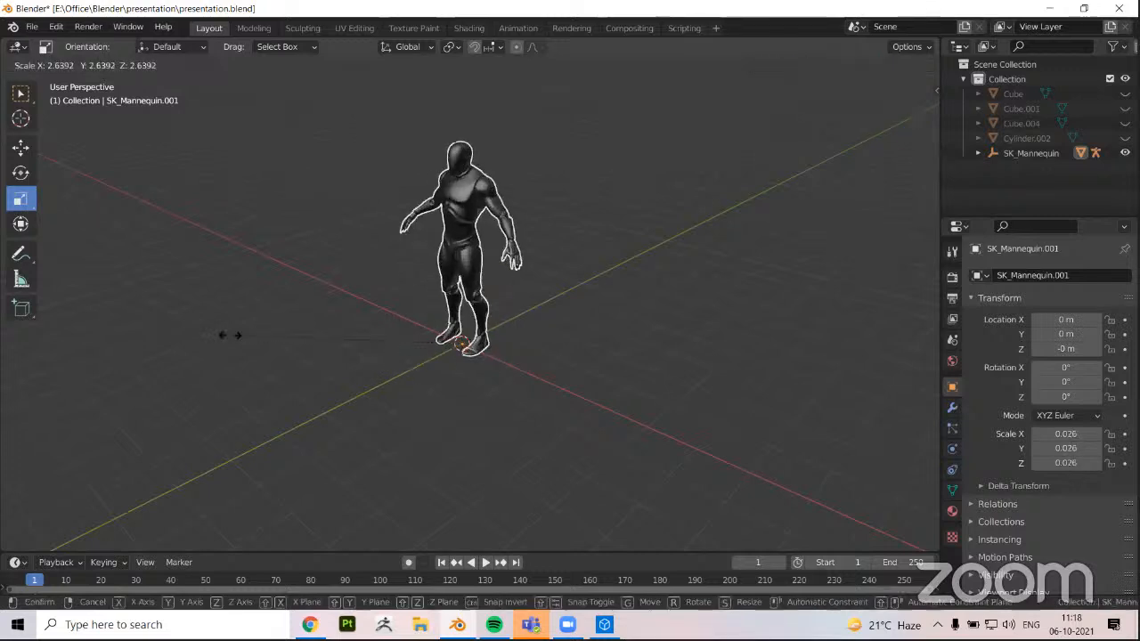
pyautogui.click(92, 326)
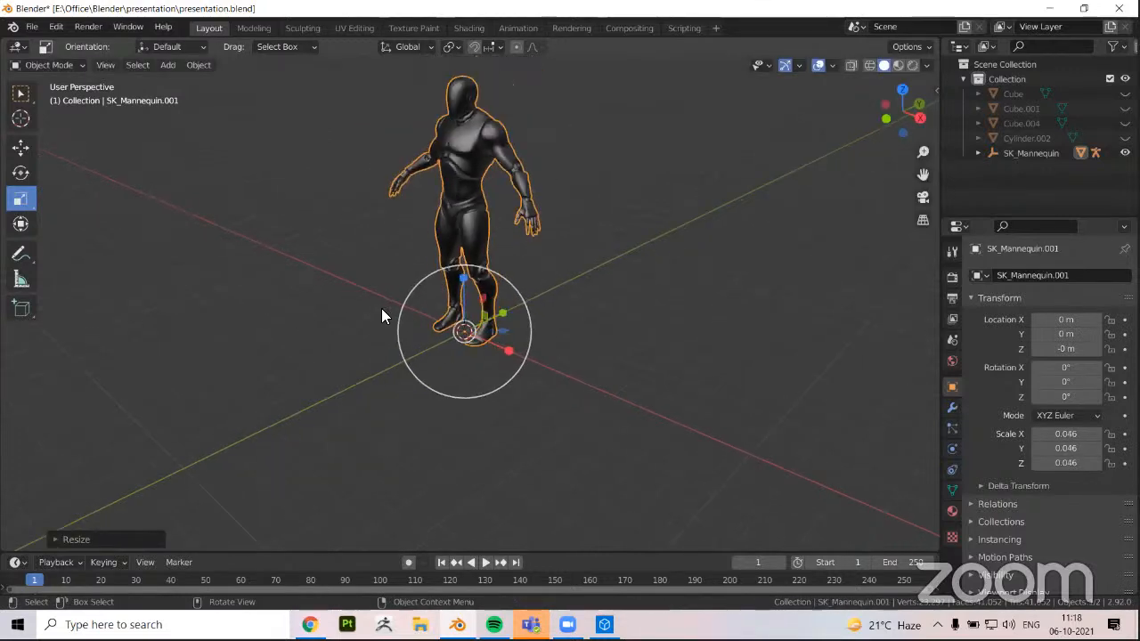
pyautogui.scroll(-1, 384, 314)
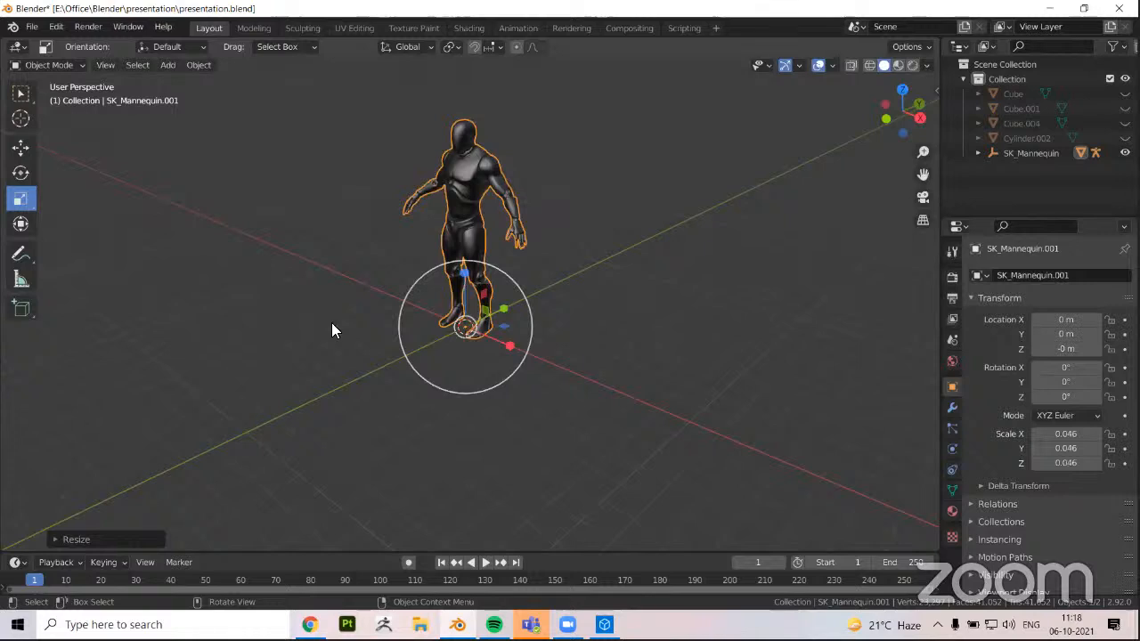
pyautogui.moveTo(331, 330); pyautogui.dragTo(293, 341, button='middle')
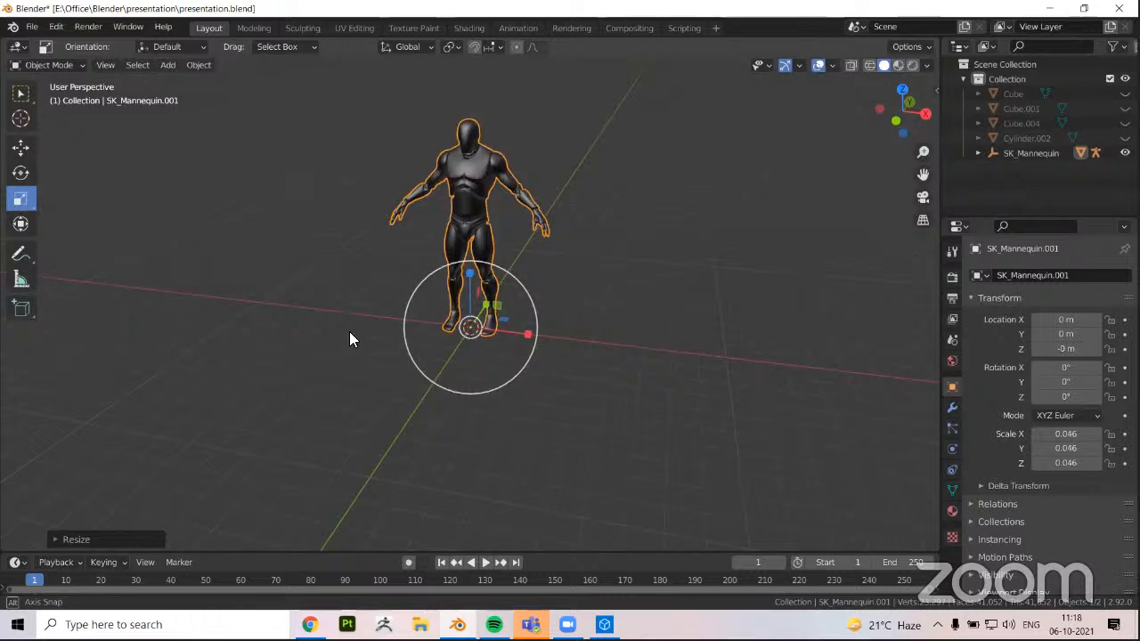
pyautogui.hotkey('ctrl', 'z')
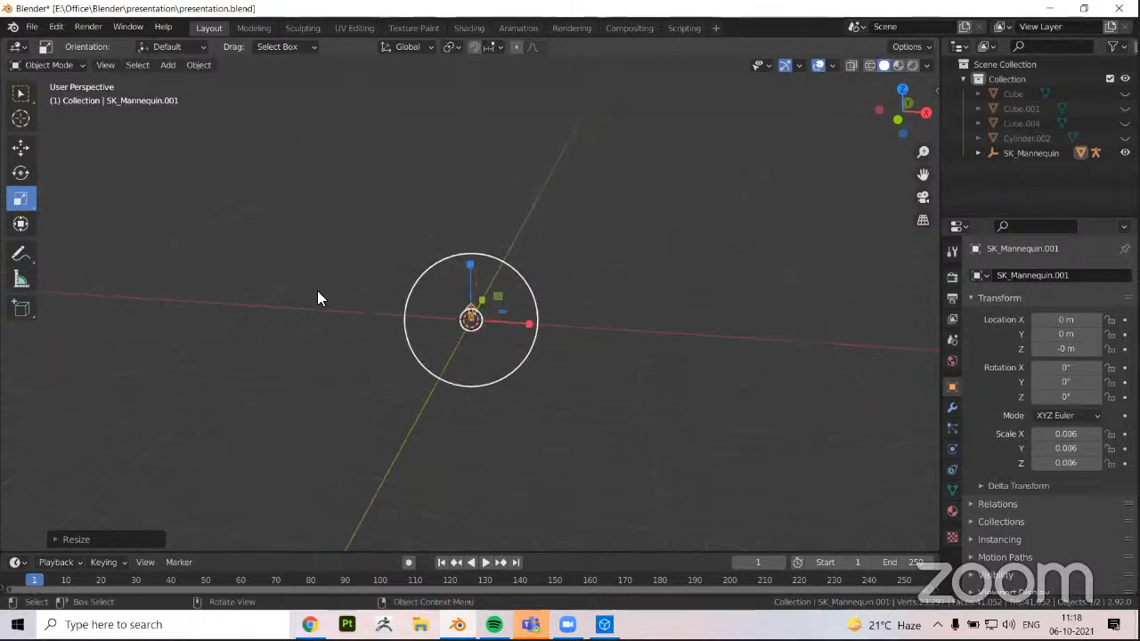
pyautogui.scroll(10, 360, 303)
pyautogui.moveTo(354, 323); pyautogui.dragTo(356, 287, button='middle')
pyautogui.hotkey('ctrl', 'z')
pyautogui.scroll(-5, 374, 280)
pyautogui.hotkey('ctrl', 'z')
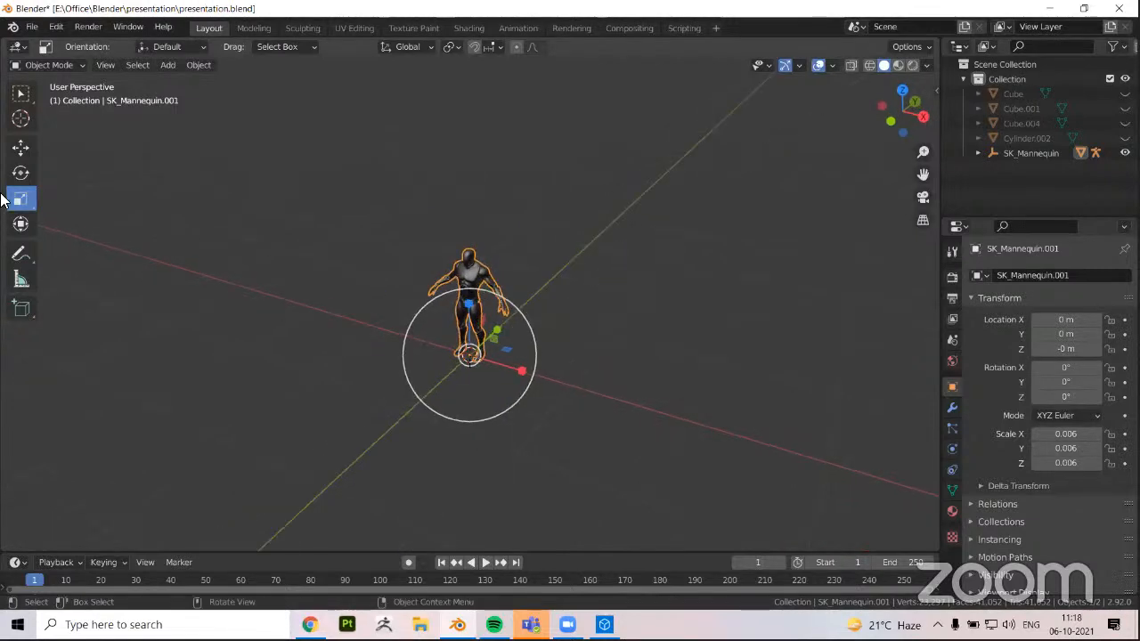
# Activate the Move tool and the Scale tool in turn to examine the mannequin's transform gizmos from several angles
pyautogui.click(27, 148)
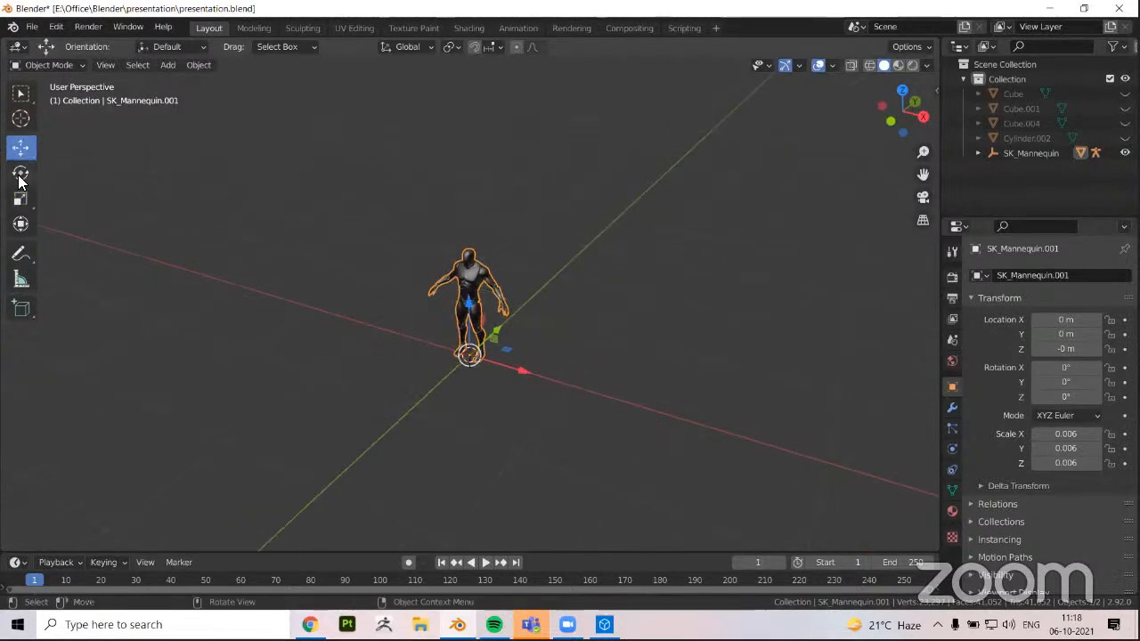
pyautogui.hotkey('shift', 'space')
pyautogui.press('s')
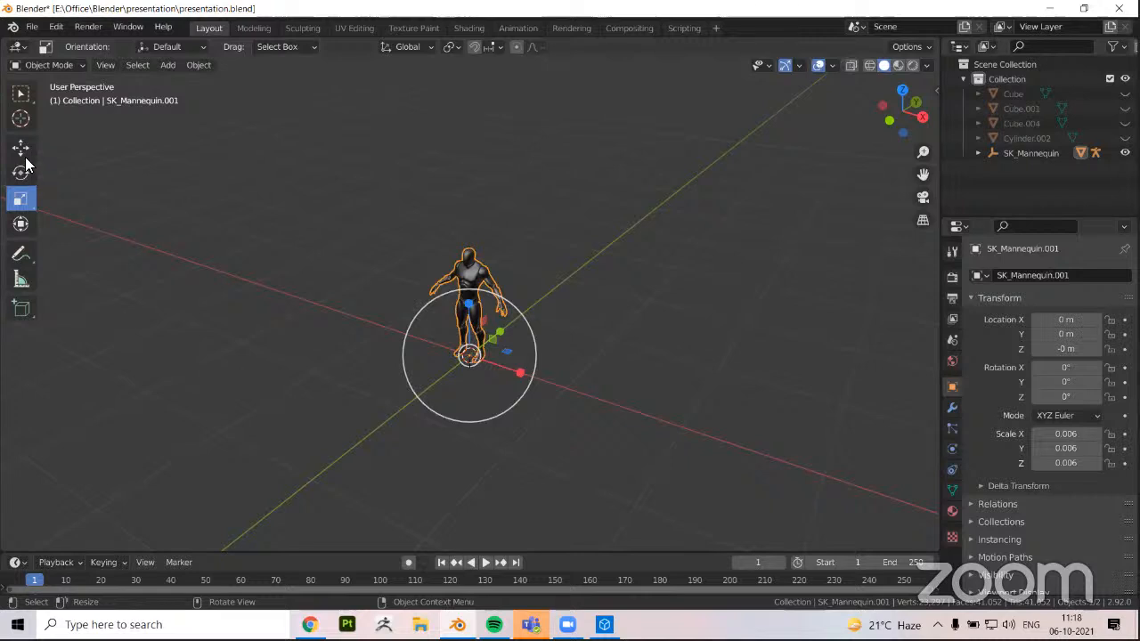
pyautogui.moveTo(544, 351); pyautogui.dragTo(509, 353, button='middle')
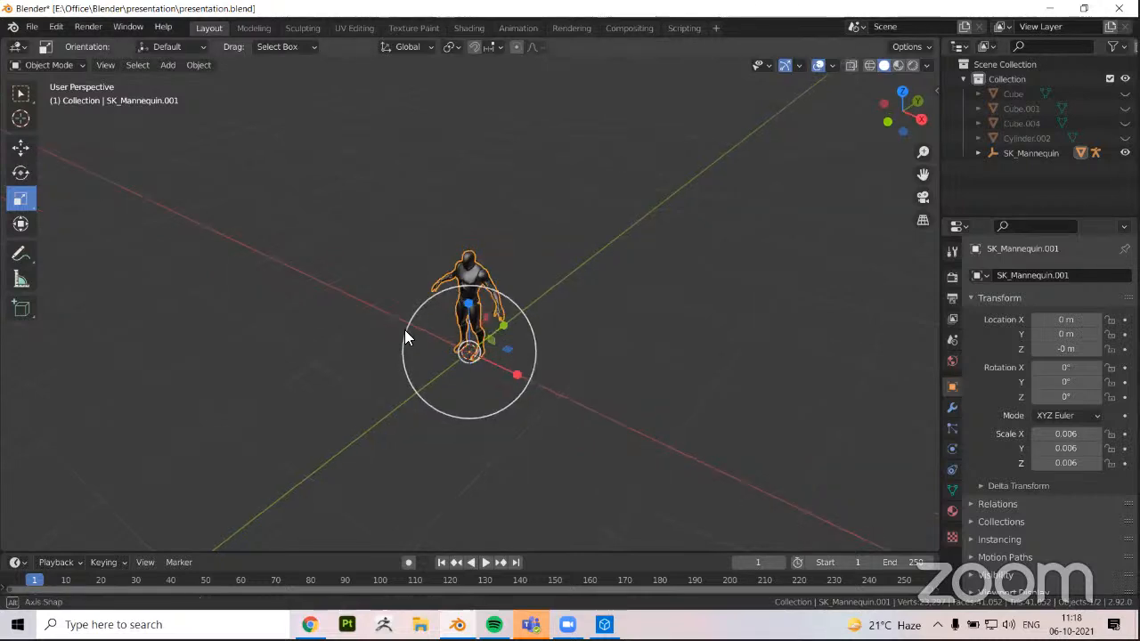
pyautogui.moveTo(404, 337); pyautogui.dragTo(389, 356, button='middle')
pyautogui.moveTo(204, 326); pyautogui.dragTo(575, 374, button='middle')
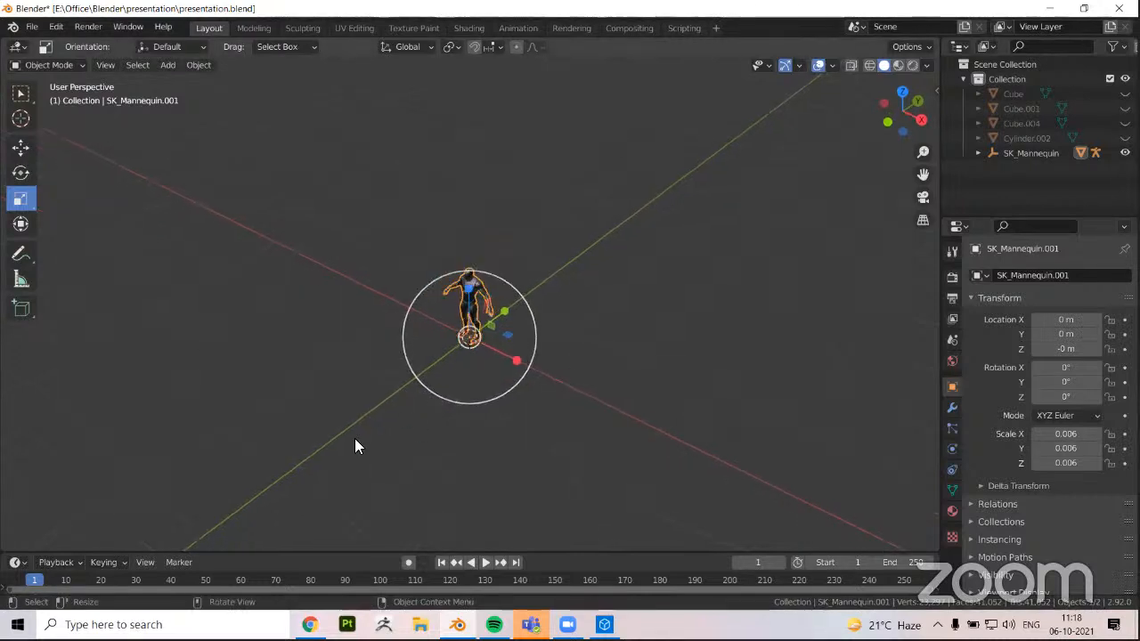
pyautogui.moveTo(448, 331); pyautogui.dragTo(585, 297, button='middle')
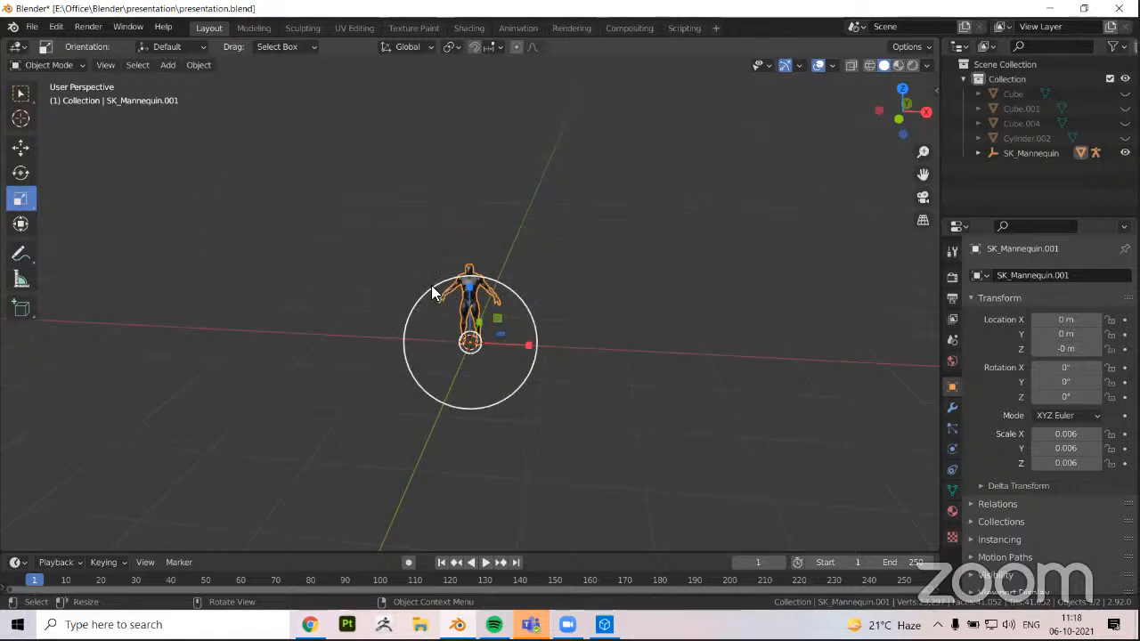
pyautogui.moveTo(499, 283); pyautogui.dragTo(439, 394, button='middle')
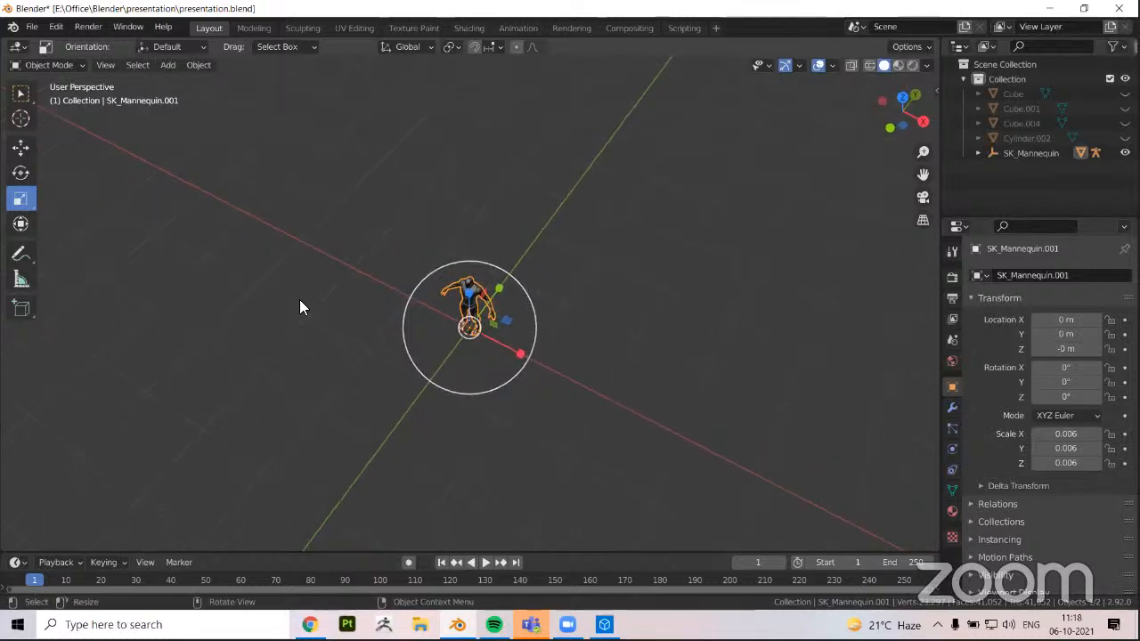
# Try moving the mannequin about 2.02 m along the Y axis with the Move tool, and undo the move
pyautogui.click(21, 148)
pyautogui.moveTo(498, 287); pyautogui.dragTo(570, 194)
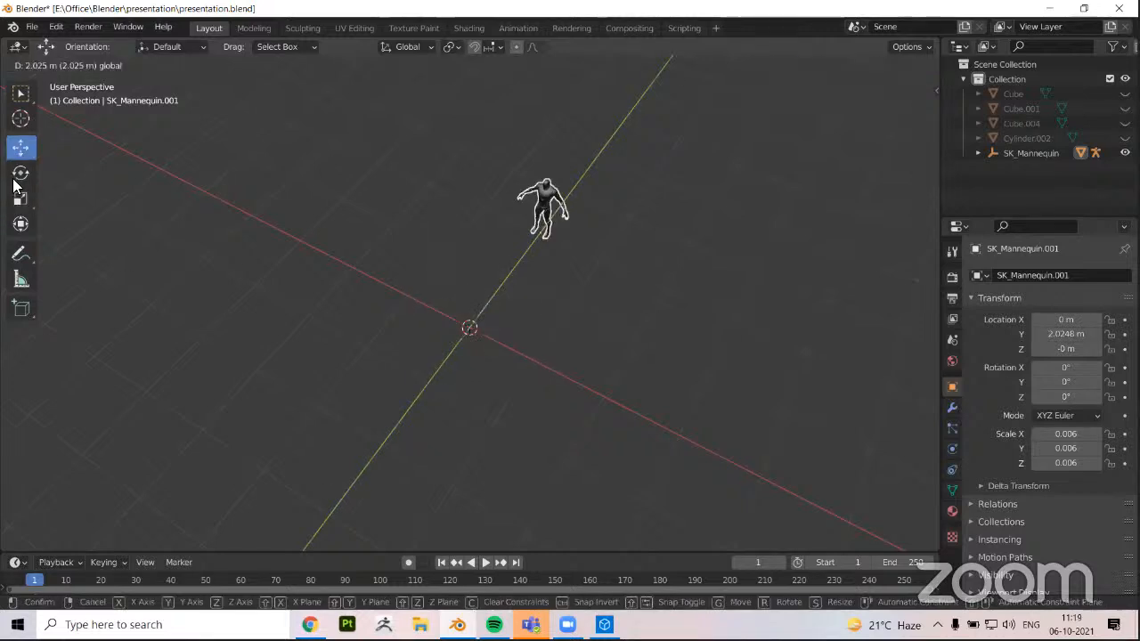
pyautogui.click(478, 348)
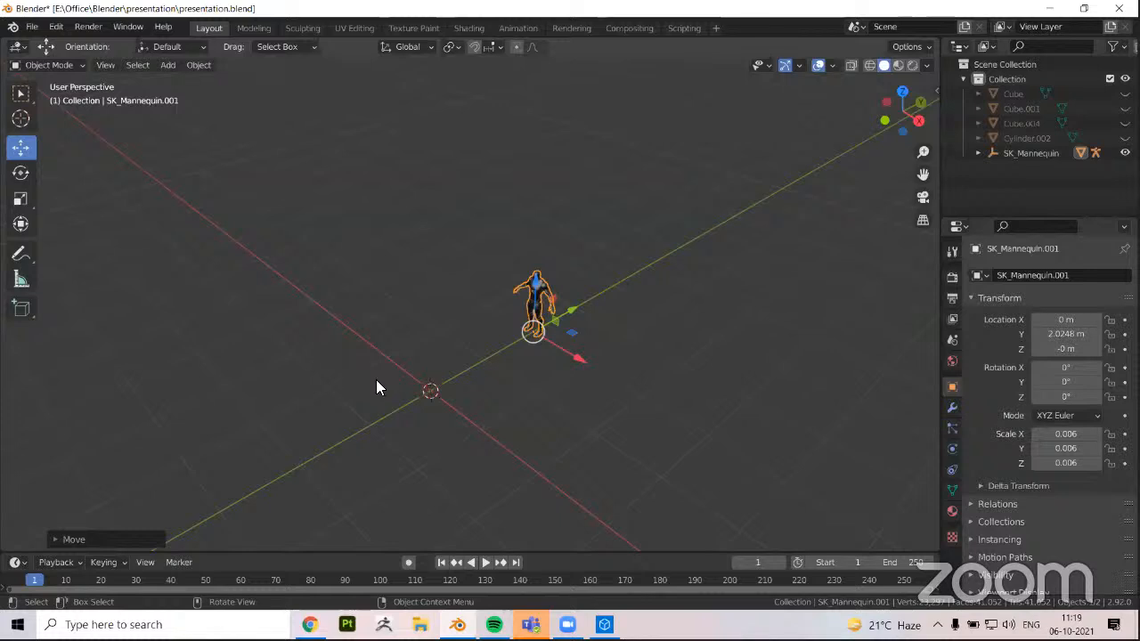
pyautogui.hotkey('ctrl', 'z')
pyautogui.moveTo(477, 371); pyautogui.dragTo(442, 358, button='middle')
pyautogui.hotkey('ctrl', 'z')
pyautogui.scroll(3, 437, 349)
pyautogui.click(425, 342)
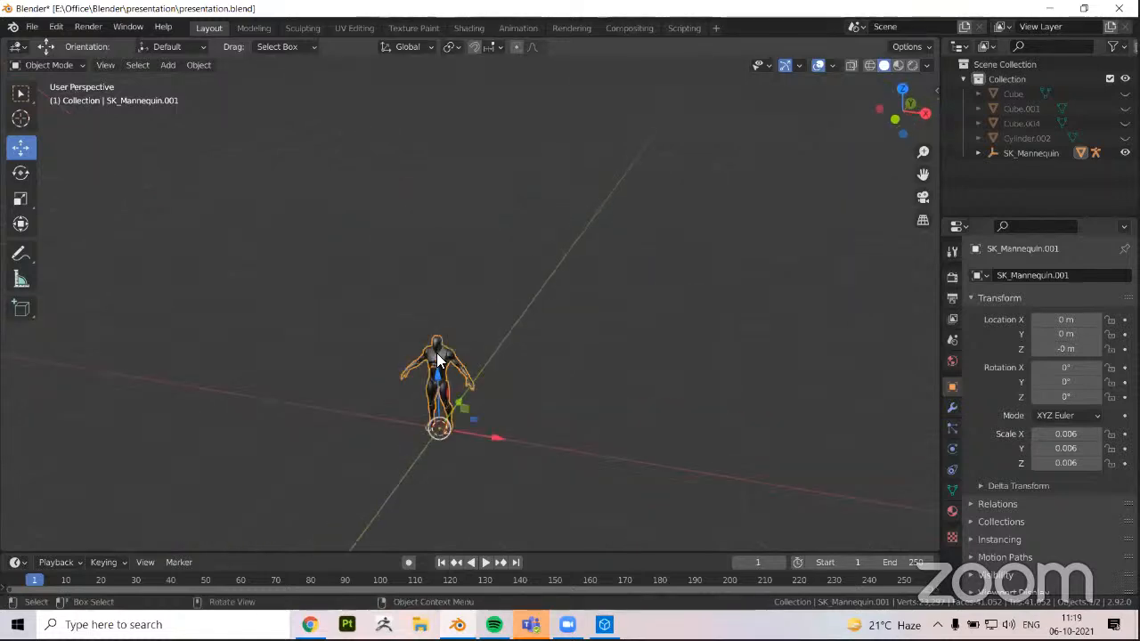
pyautogui.moveTo(456, 401); pyautogui.dragTo(479, 413, button='middle')
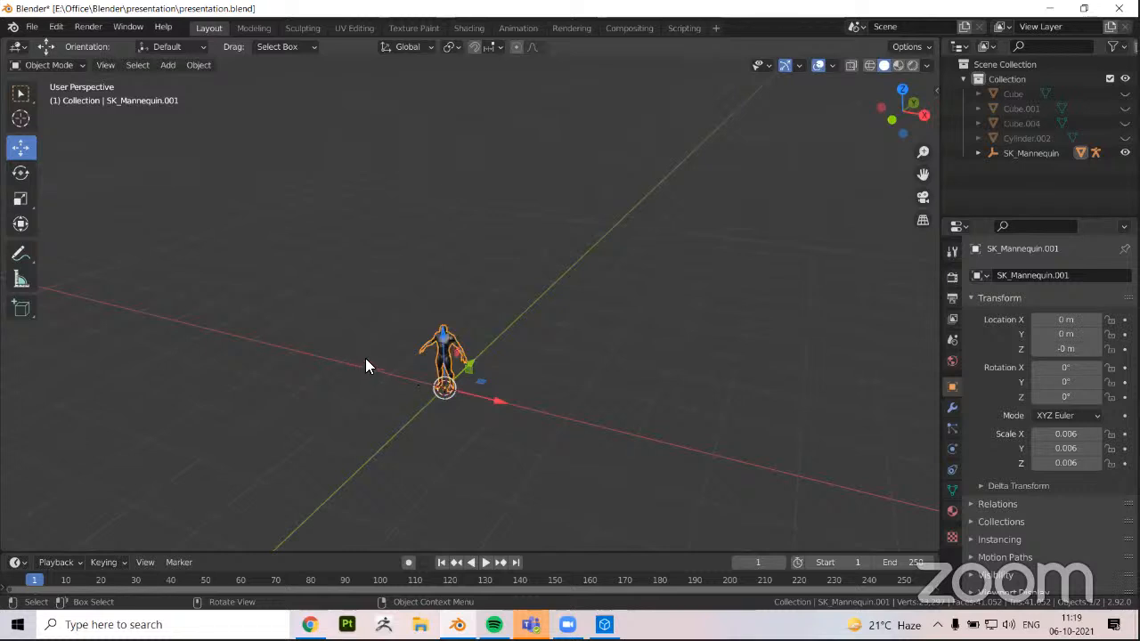
pyautogui.moveTo(369, 363); pyautogui.dragTo(387, 338, button='middle')
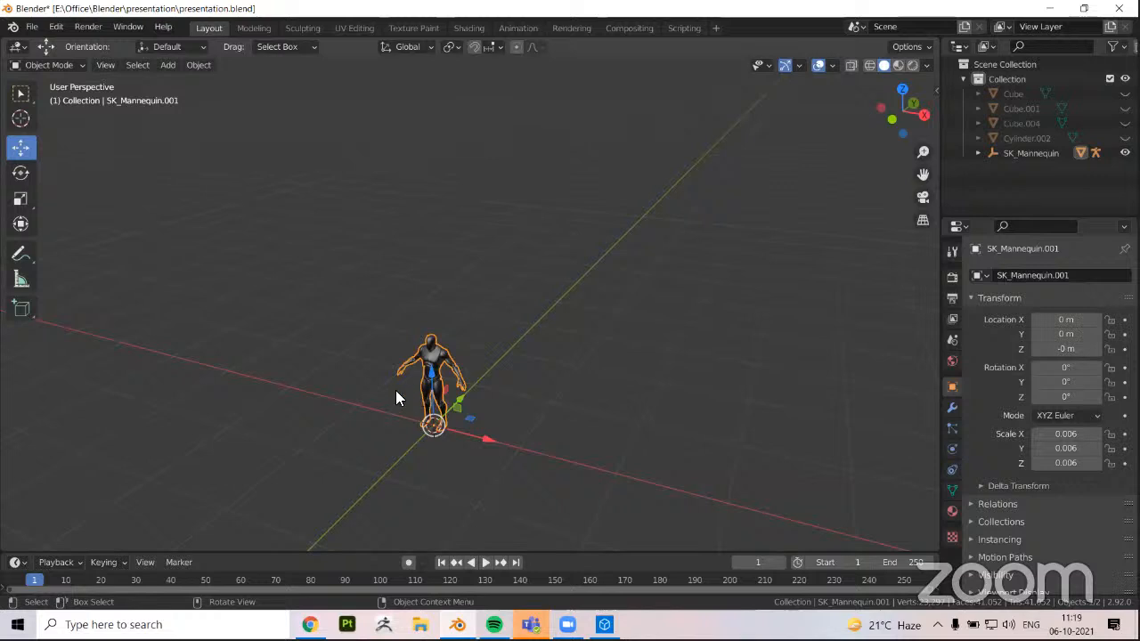
pyautogui.scroll(2, 400, 384)
pyautogui.moveTo(412, 378); pyautogui.dragTo(405, 377, button='middle')
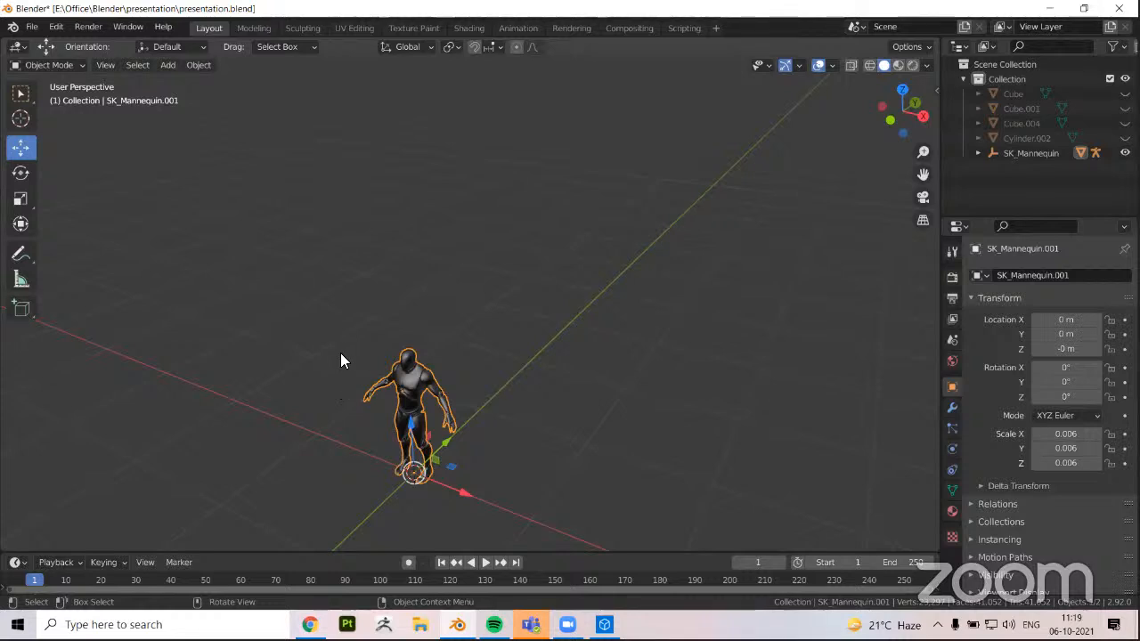
pyautogui.moveTo(340, 360); pyautogui.dragTo(402, 323, button='middle')
pyautogui.moveTo(383, 374); pyautogui.dragTo(463, 387, button='middle')
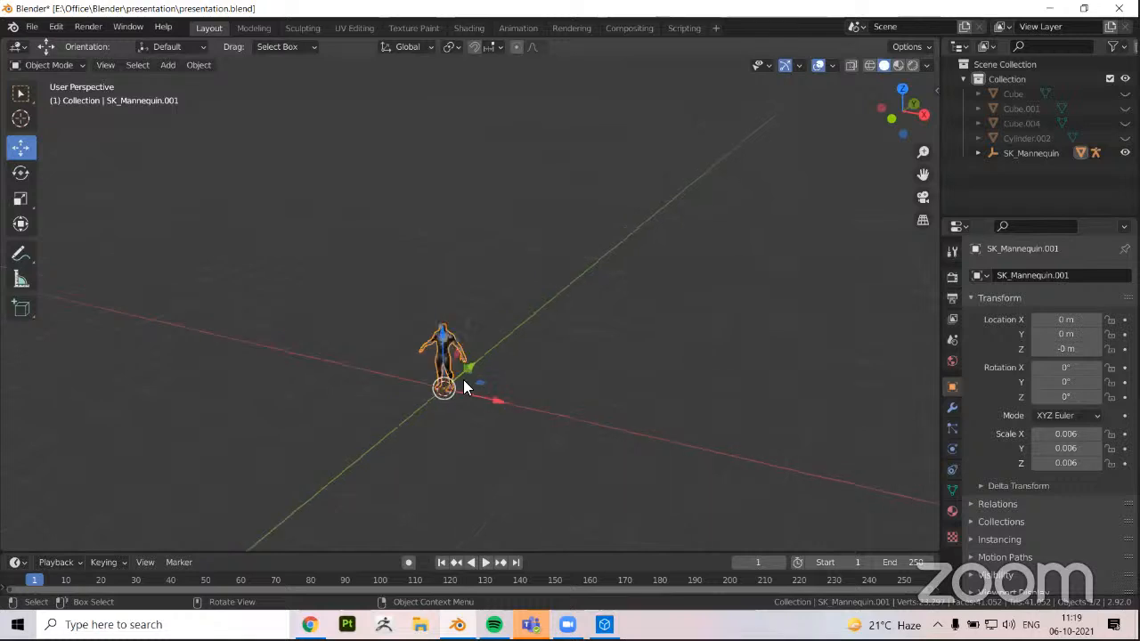
pyautogui.moveTo(419, 133); pyautogui.dragTo(472, 106, button='middle')
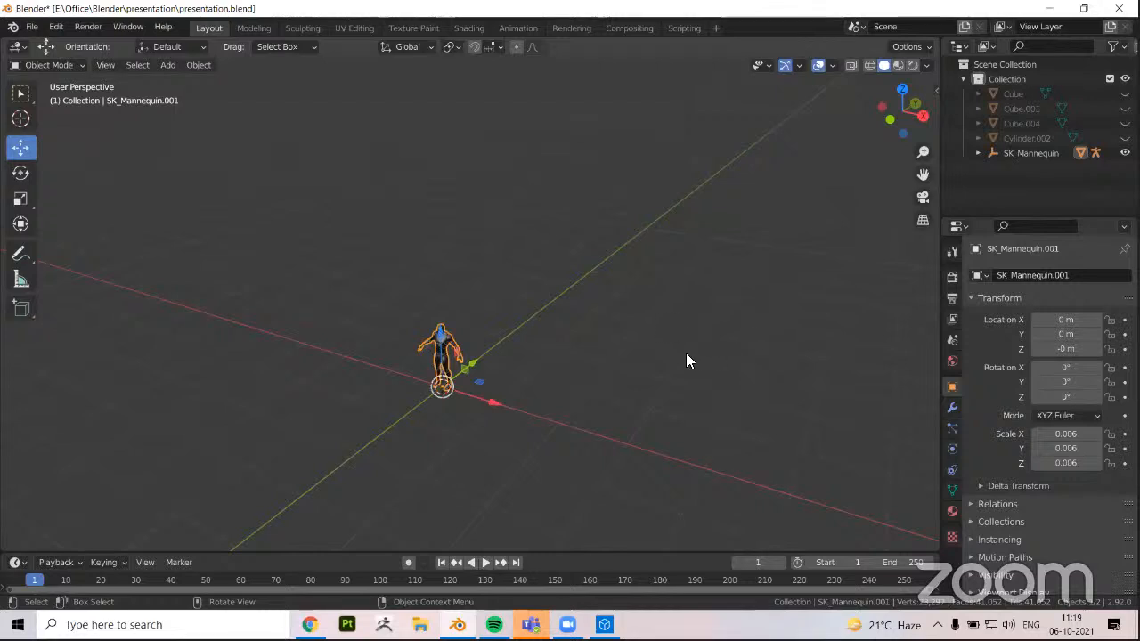
pyautogui.moveTo(696, 349); pyautogui.dragTo(699, 349, button='middle')
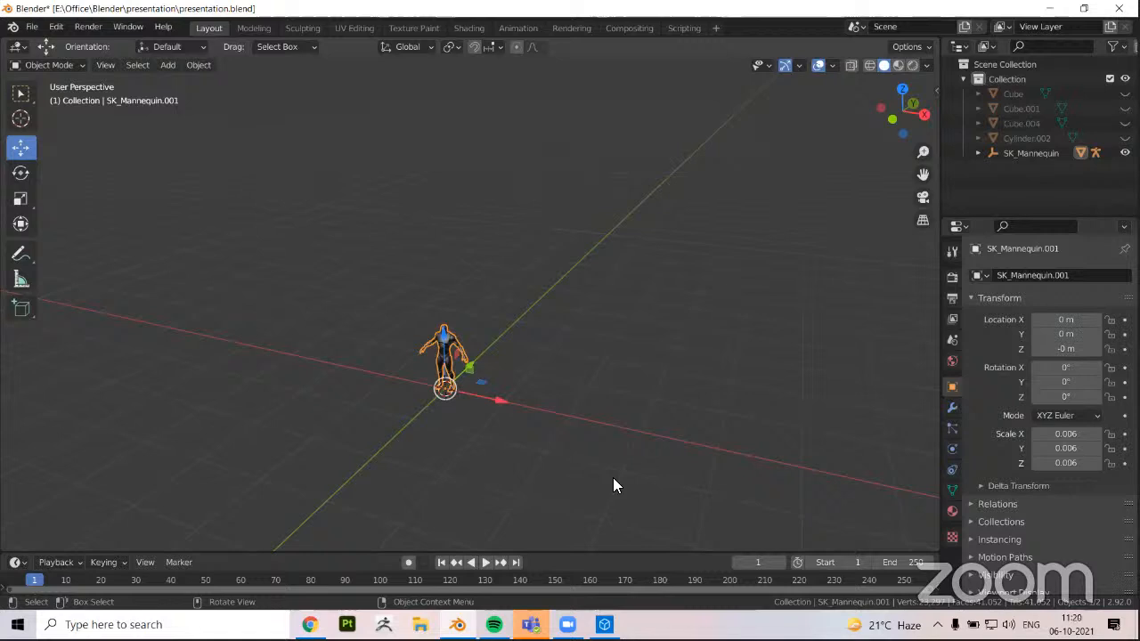
# Reselect the mannequin mesh and enlarge it uniformly to a scale of about 0.015
pyautogui.click(502, 472)
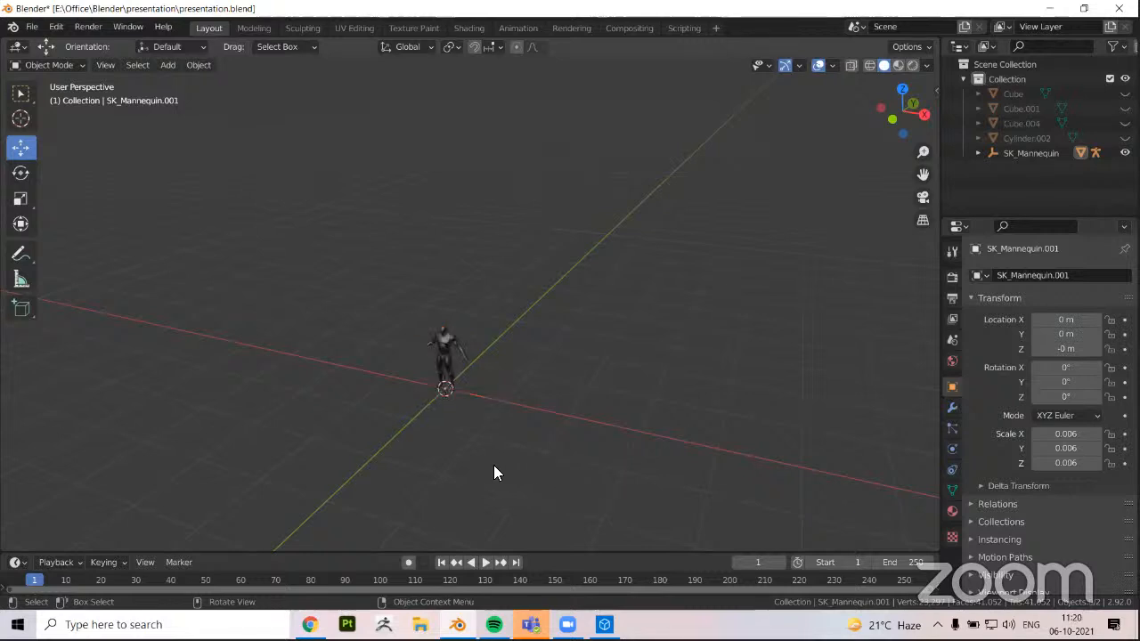
pyautogui.click(443, 342)
pyautogui.press('s')
pyautogui.click(228, 374)
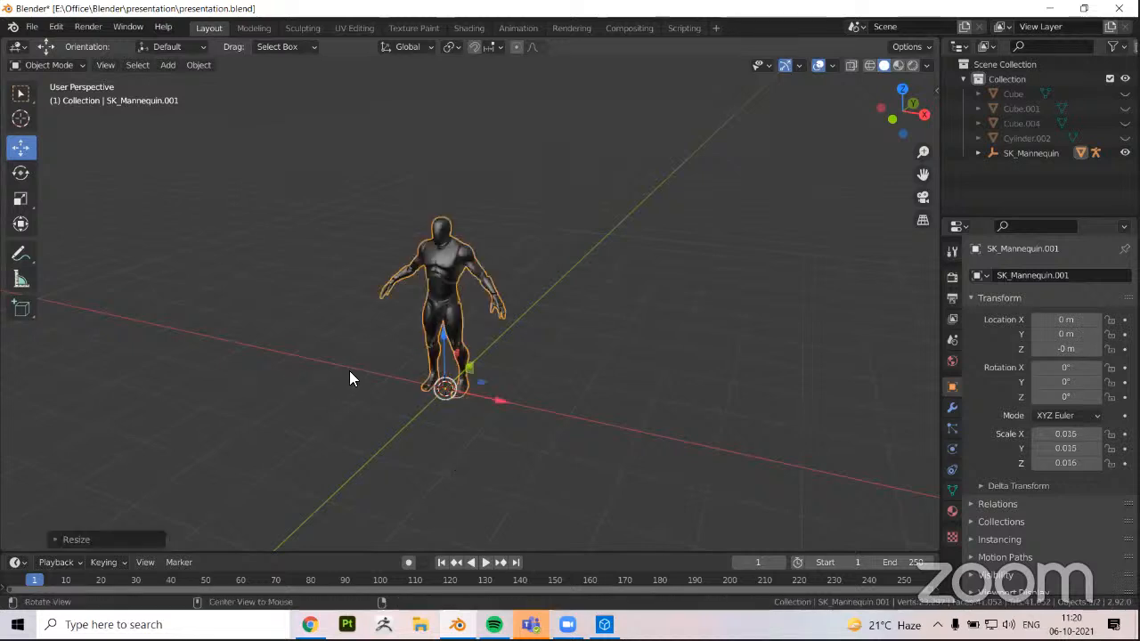
# Unhide all hidden objects and hide only the tall pole object Cube.004
pyautogui.hotkey('alt', 'h')
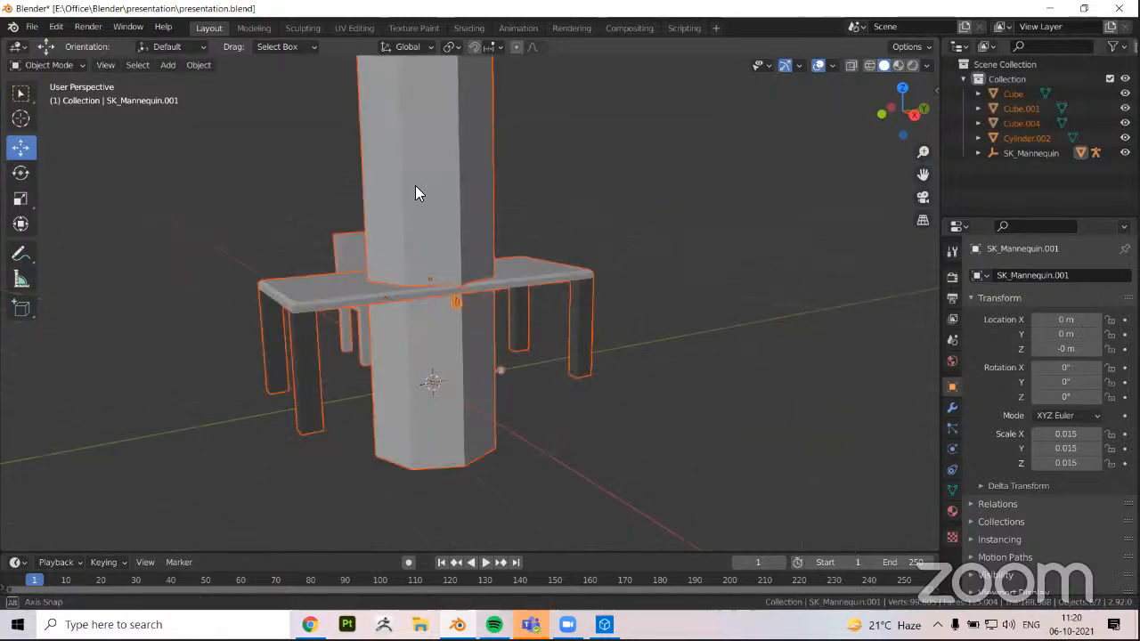
pyautogui.moveTo(415, 185); pyautogui.dragTo(372, 226, button='middle')
pyautogui.click(404, 229)
pyautogui.scroll(-5, 404, 230)
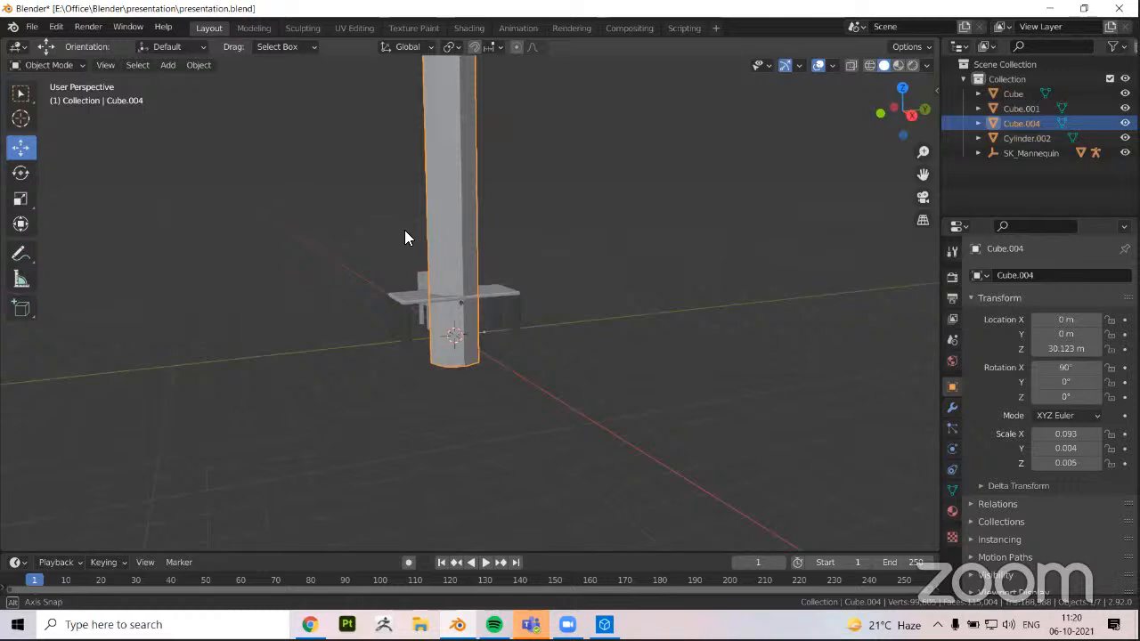
pyautogui.press('h')
pyautogui.scroll(4, 461, 292)
# Select the mannequin and the table and chair in turn to compare their sizes, and clear the selection
pyautogui.click(415, 288)
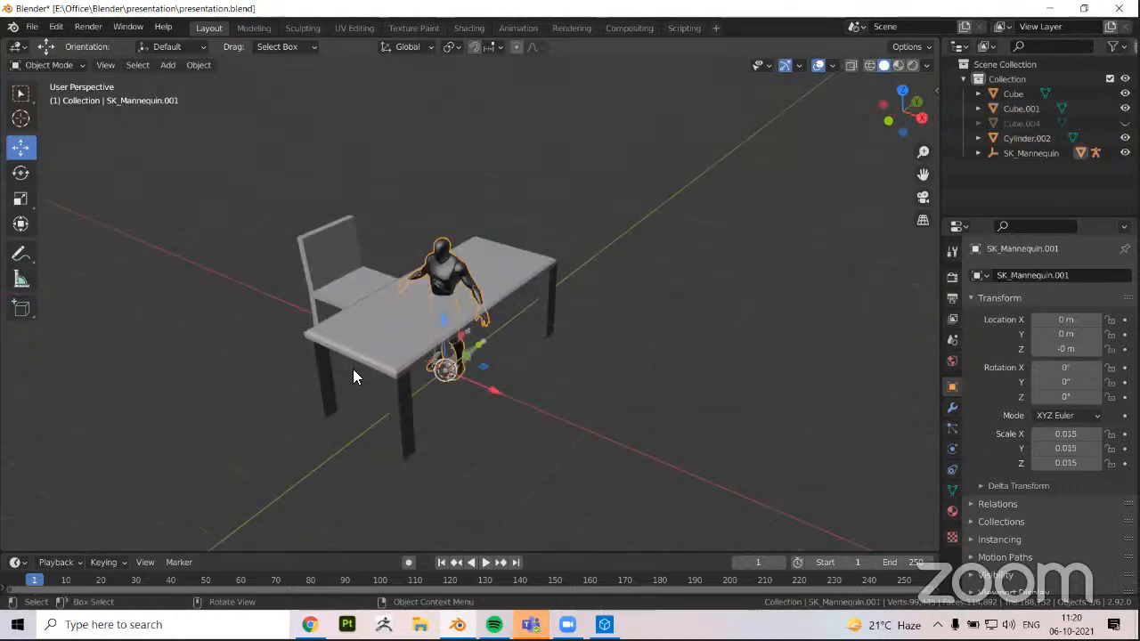
pyautogui.moveTo(352, 368); pyautogui.dragTo(328, 359, button='middle')
pyautogui.moveTo(349, 367); pyautogui.dragTo(360, 359)
pyautogui.scroll(-5, 413, 367)
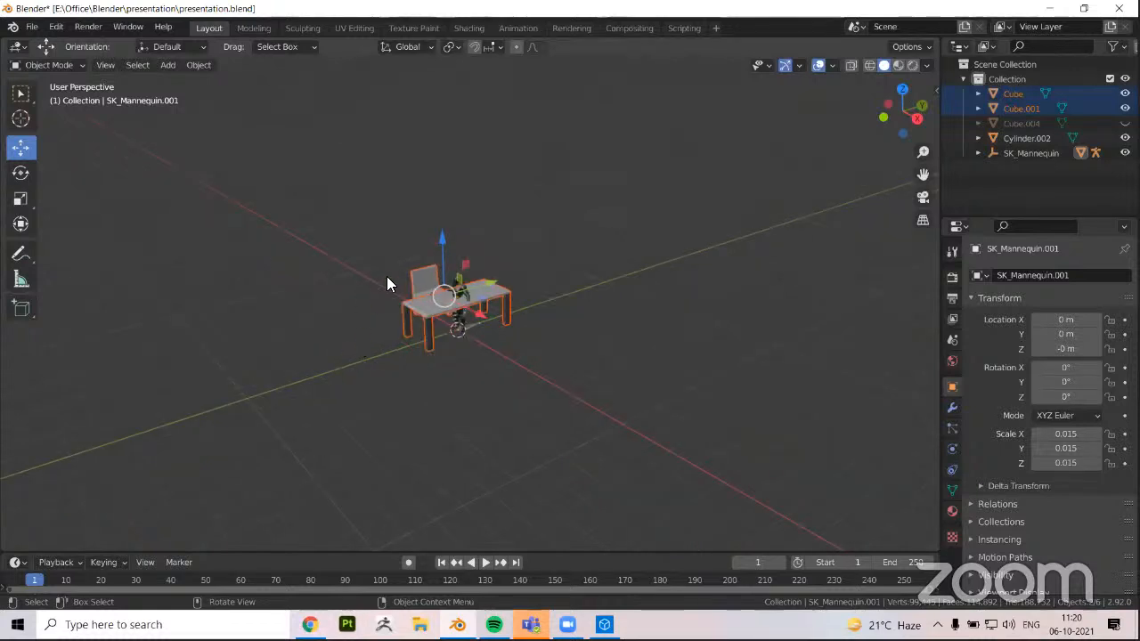
pyautogui.moveTo(387, 277); pyautogui.dragTo(356, 278, button='middle')
pyautogui.click(446, 277)
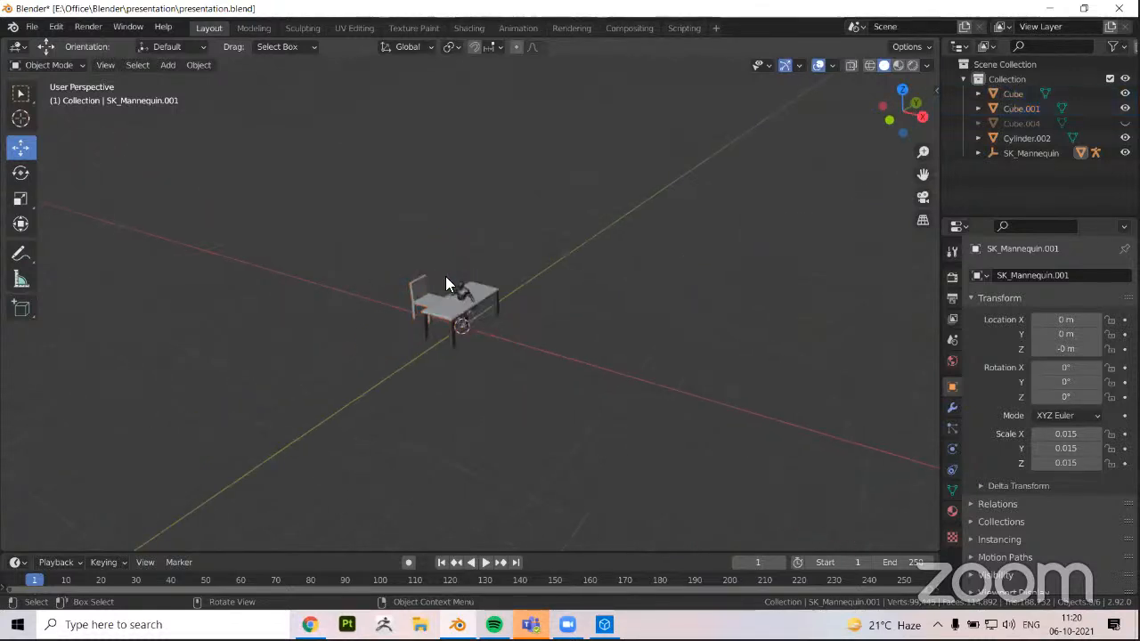
# Unhide the pole object Cube.004 and clear the selection
pyautogui.click(445, 276)
pyautogui.scroll(4, 447, 276)
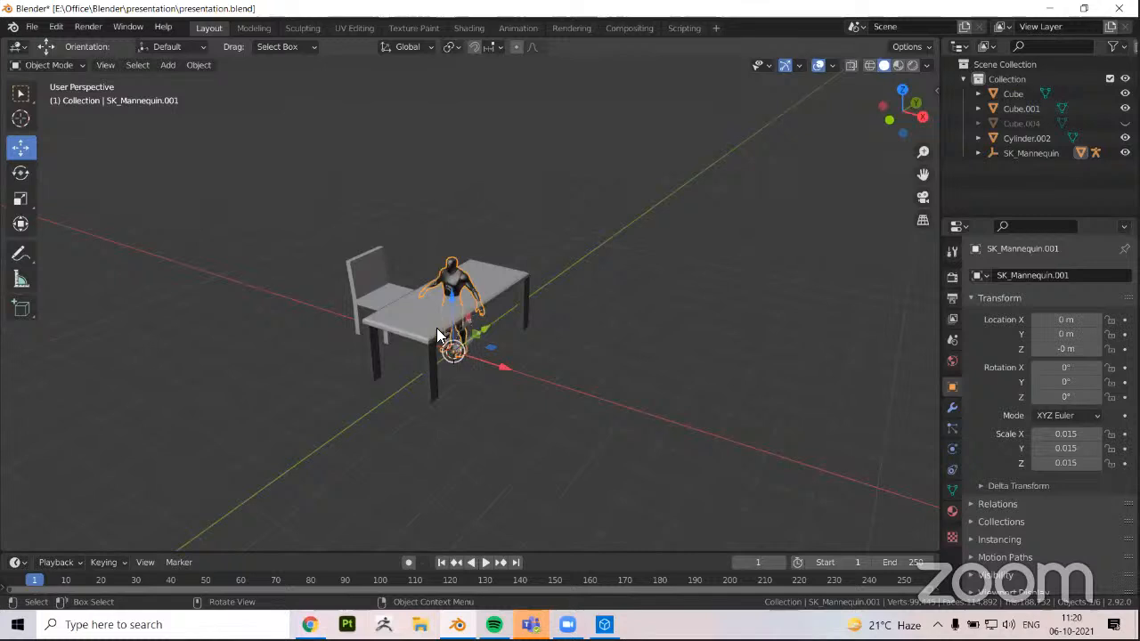
pyautogui.scroll(-2, 436, 329)
pyautogui.hotkey('alt', 'h')
pyautogui.hotkey('alt', 'a')
pyautogui.scroll(3, 438, 276)
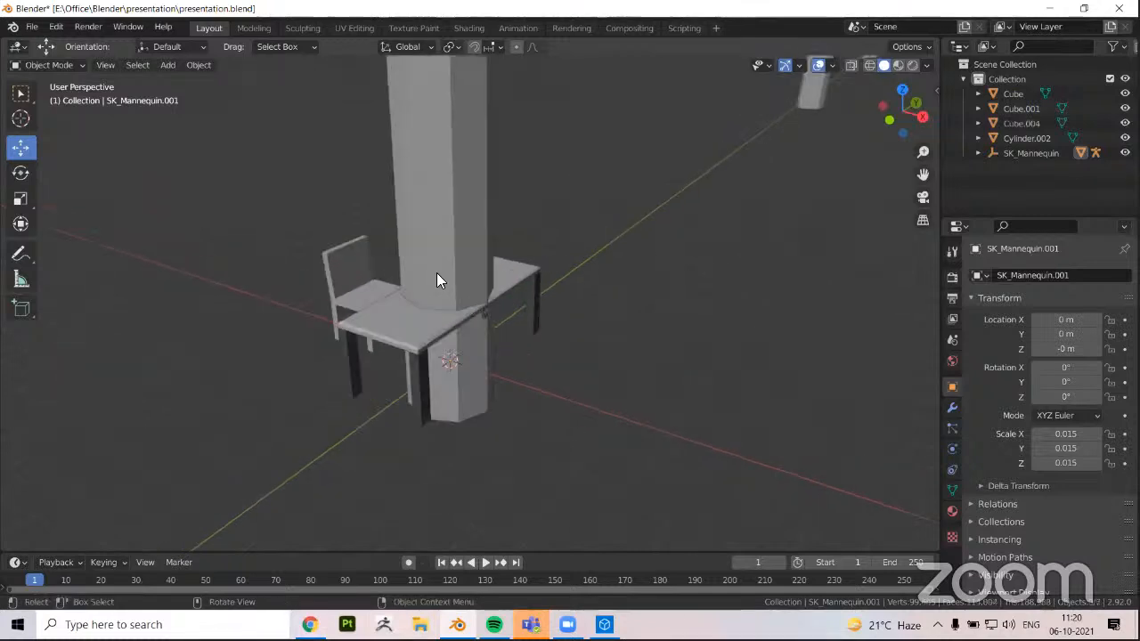
# Try hiding Cube, Cube.001 and Cube.004 together, and restore all hidden objects
pyautogui.scroll(2, 387, 392)
pyautogui.moveTo(217, 178); pyautogui.dragTo(385, 383)
pyautogui.press('h')
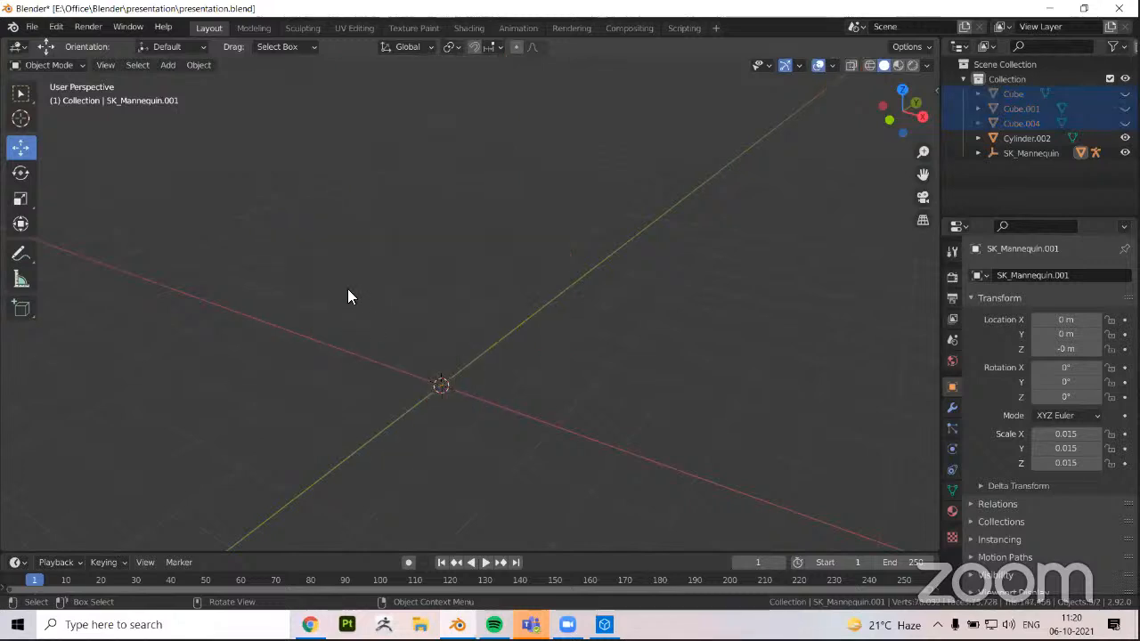
pyautogui.hotkey('alt', 'h')
# Isolate the mannequin mesh SK_Mannequin.001 by hiding all unselected objects, and reselect it
pyautogui.click(489, 321)
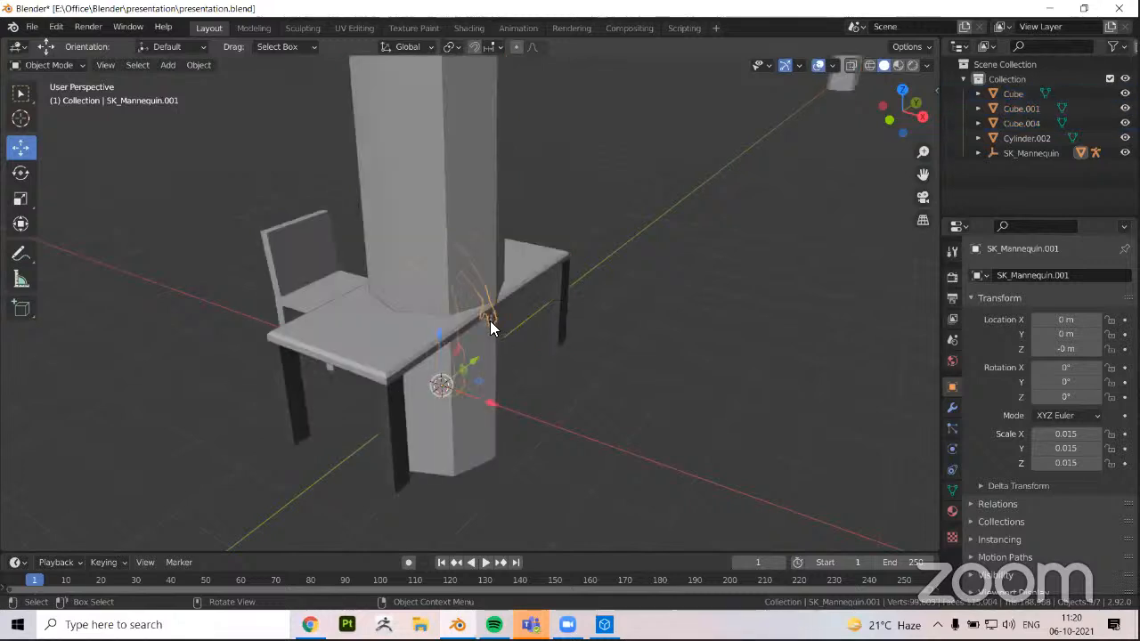
pyautogui.hotkey('shift', 'h')
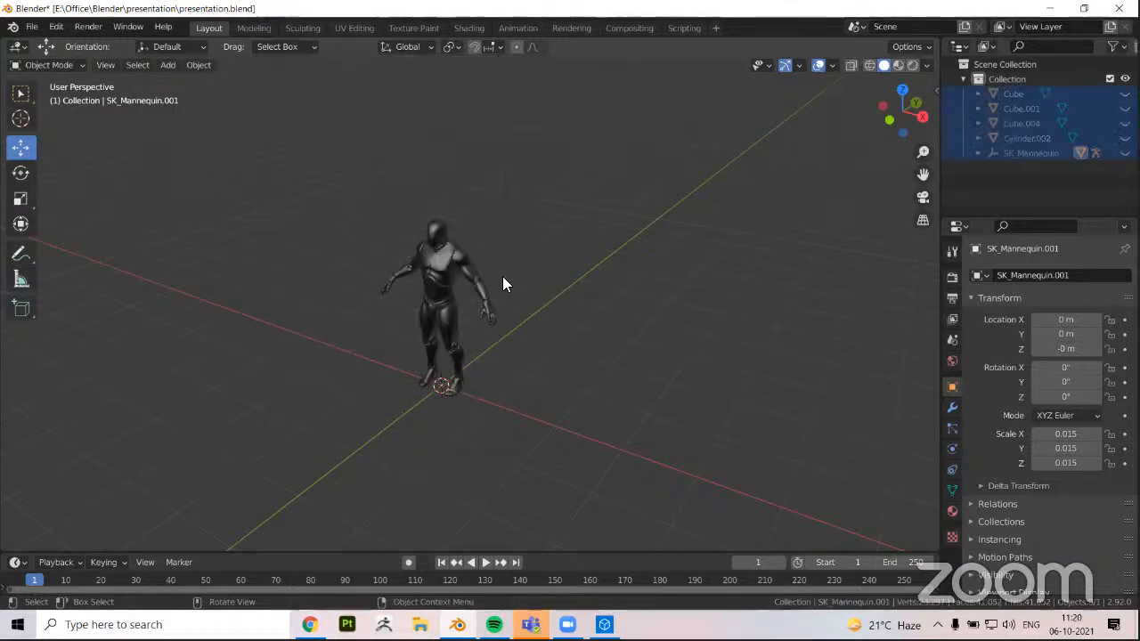
pyautogui.click(419, 307)
# Examine the isolated mannequin's proportions and body detail from the front, at an angle, up close and from a distance
pyautogui.keyDown('alt'); pyautogui.moveTo(453, 291); pyautogui.dragTo(476, 271, button='middle'); pyautogui.keyUp('alt')
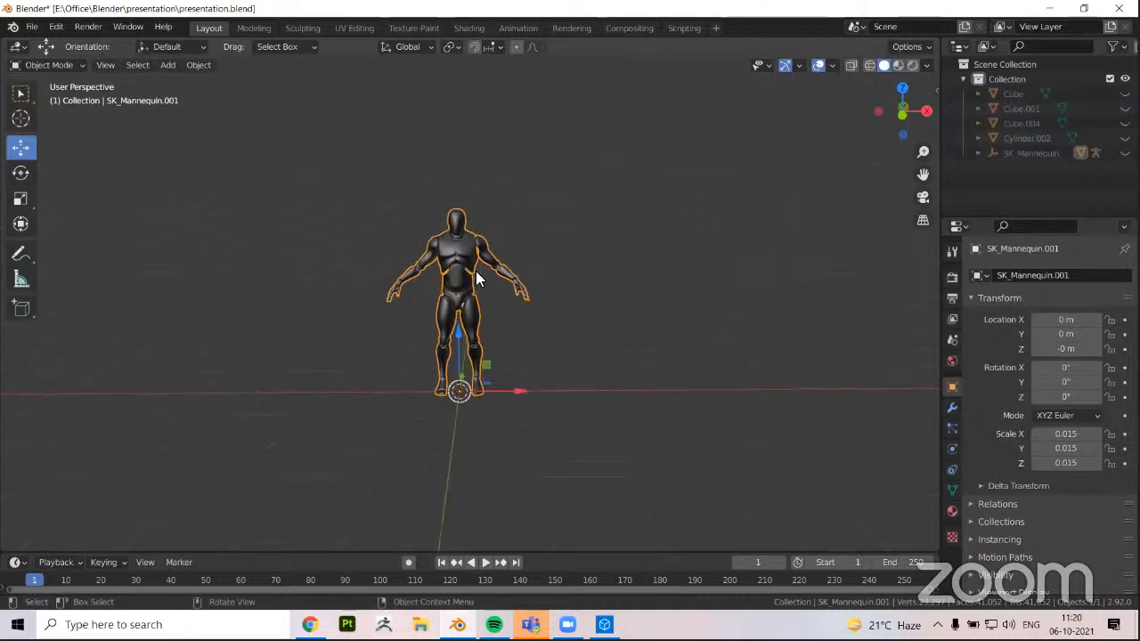
pyautogui.click(903, 115)
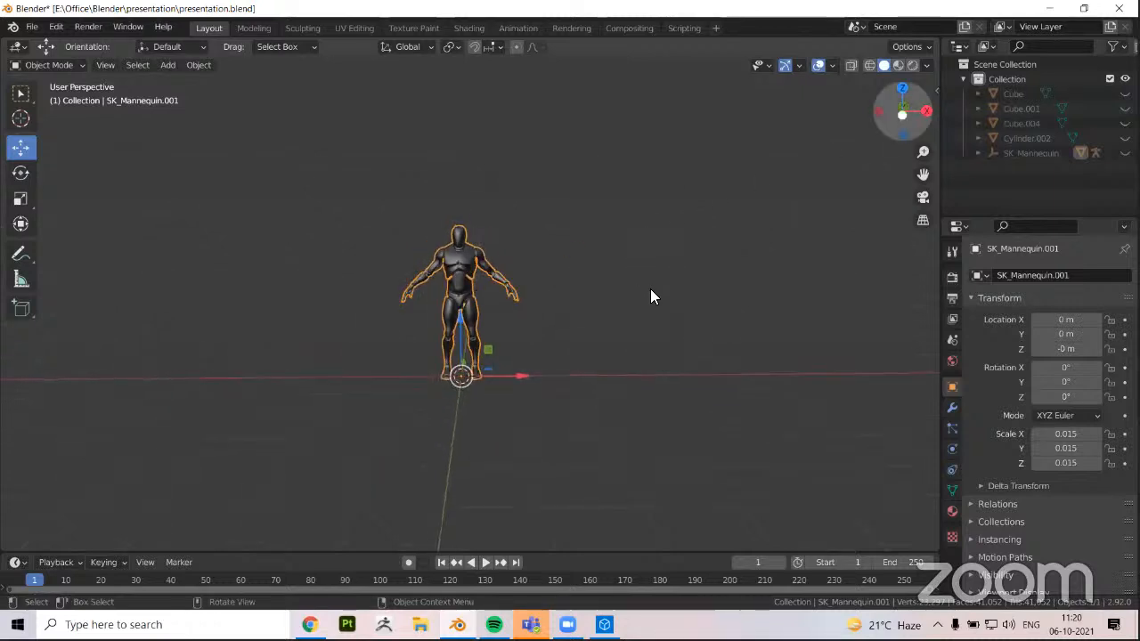
pyautogui.moveTo(468, 283); pyautogui.dragTo(445, 260, button='middle')
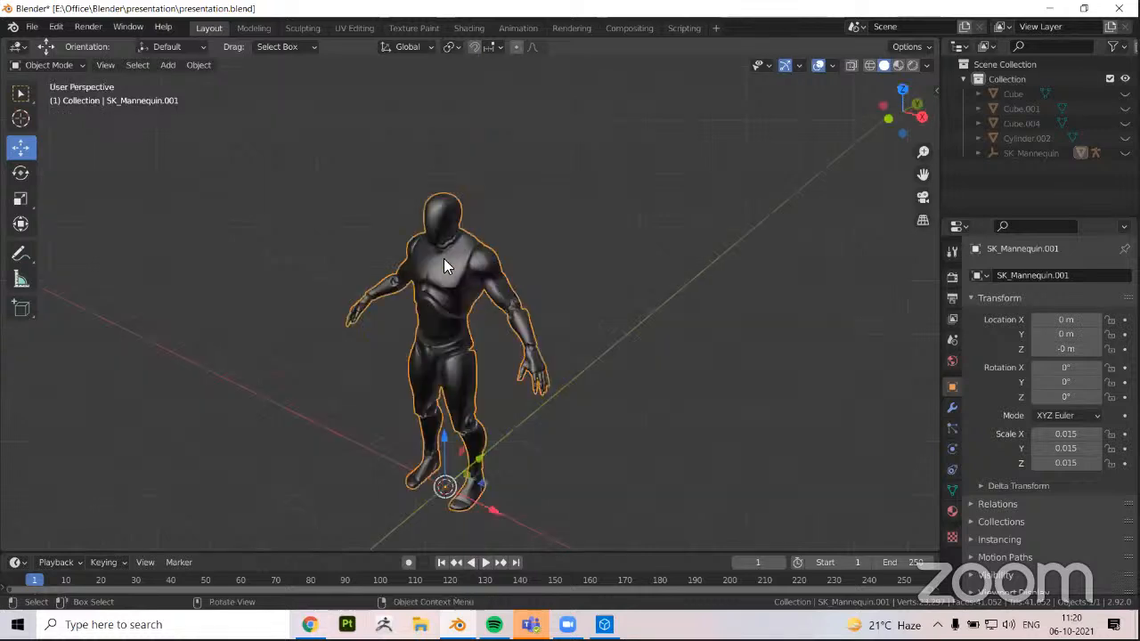
pyautogui.scroll(4, 438, 282)
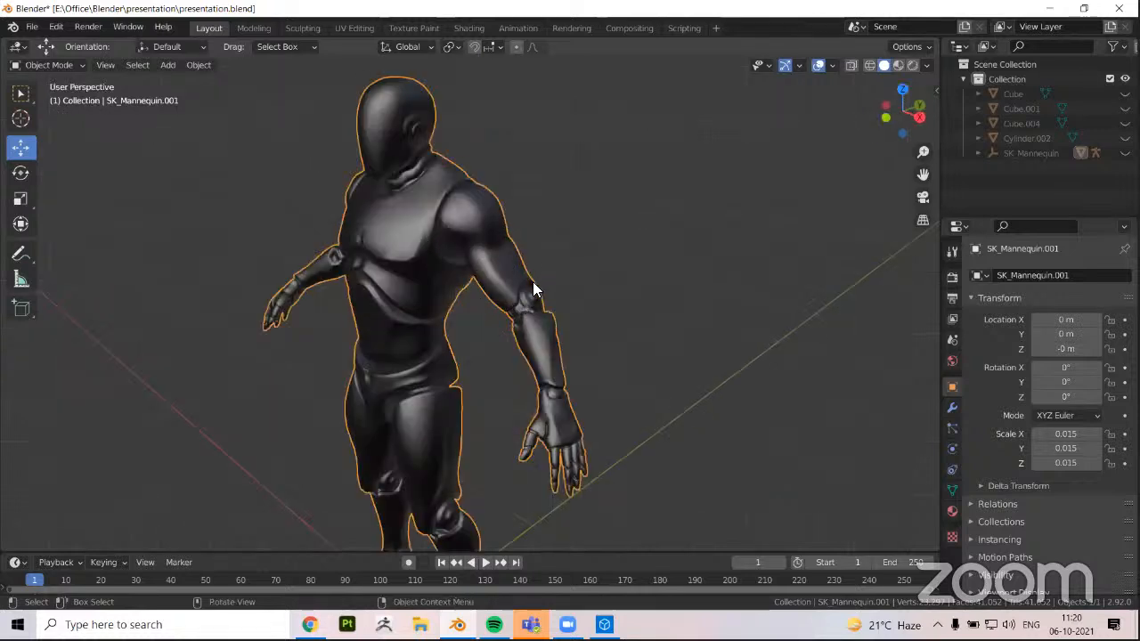
pyautogui.scroll(-2, 426, 306)
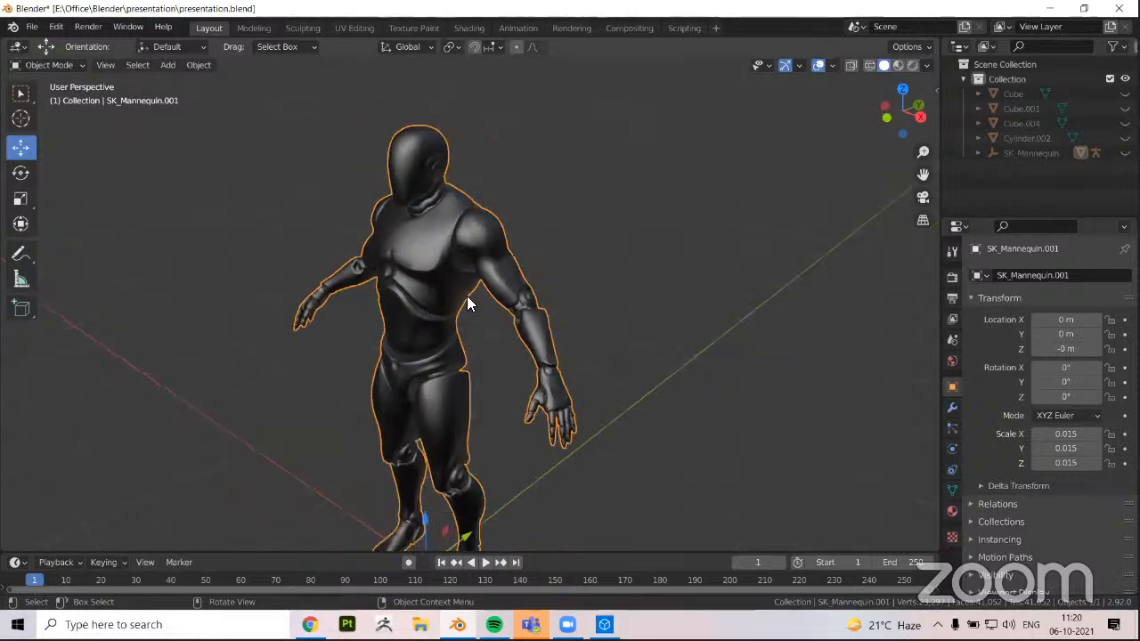
pyautogui.scroll(-2, 489, 343)
pyautogui.scroll(-2, 477, 362)
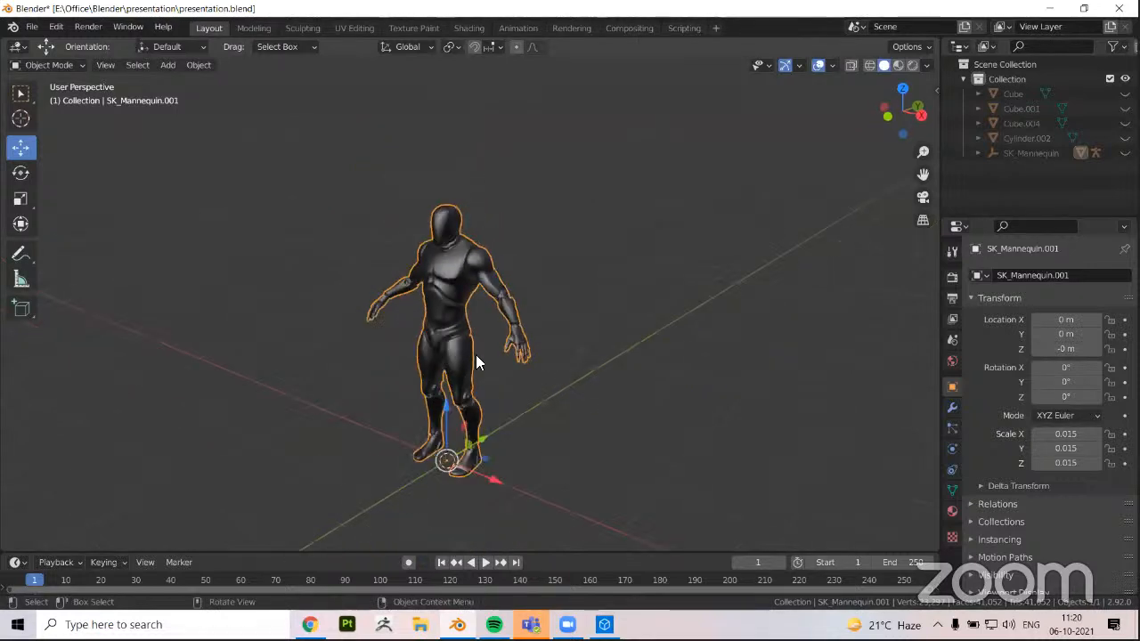
pyautogui.moveTo(469, 360); pyautogui.dragTo(520, 378, button='middle')
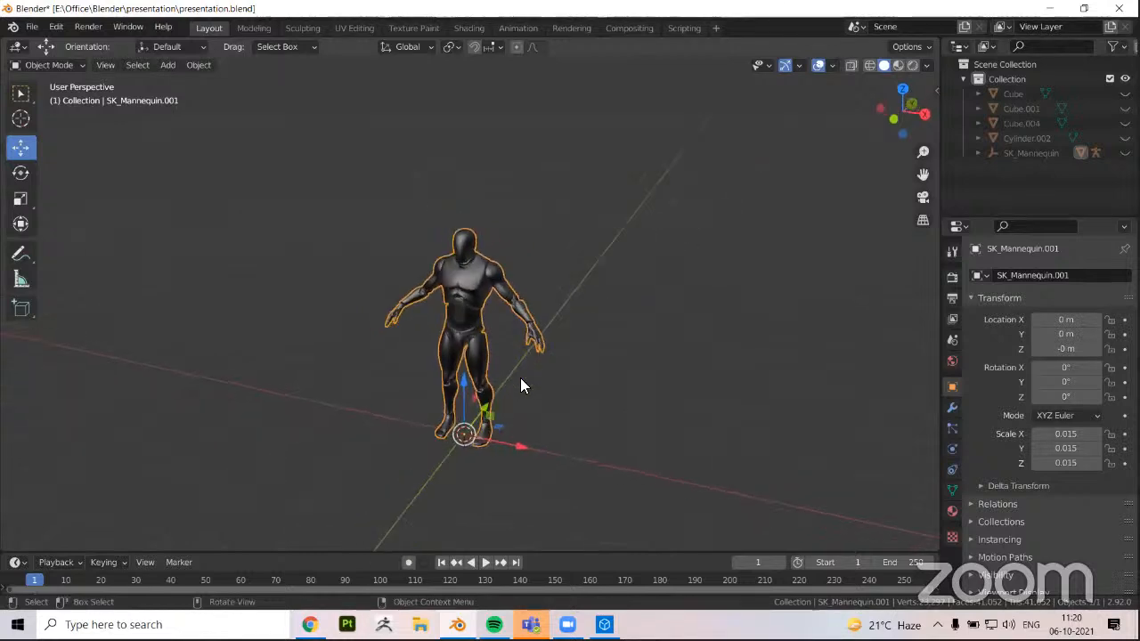
pyautogui.moveTo(561, 451); pyautogui.dragTo(441, 400, button='middle')
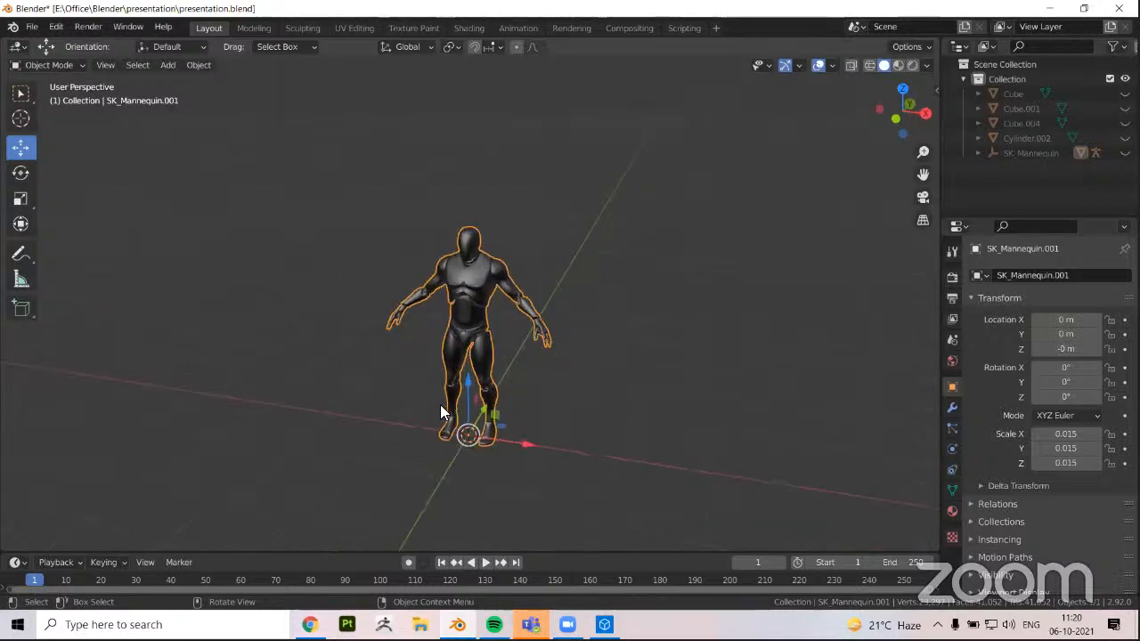
# Hide the mannequin, bring back all hidden objects and clear the selection
pyautogui.press('h')
pyautogui.scroll(-2, 452, 361)
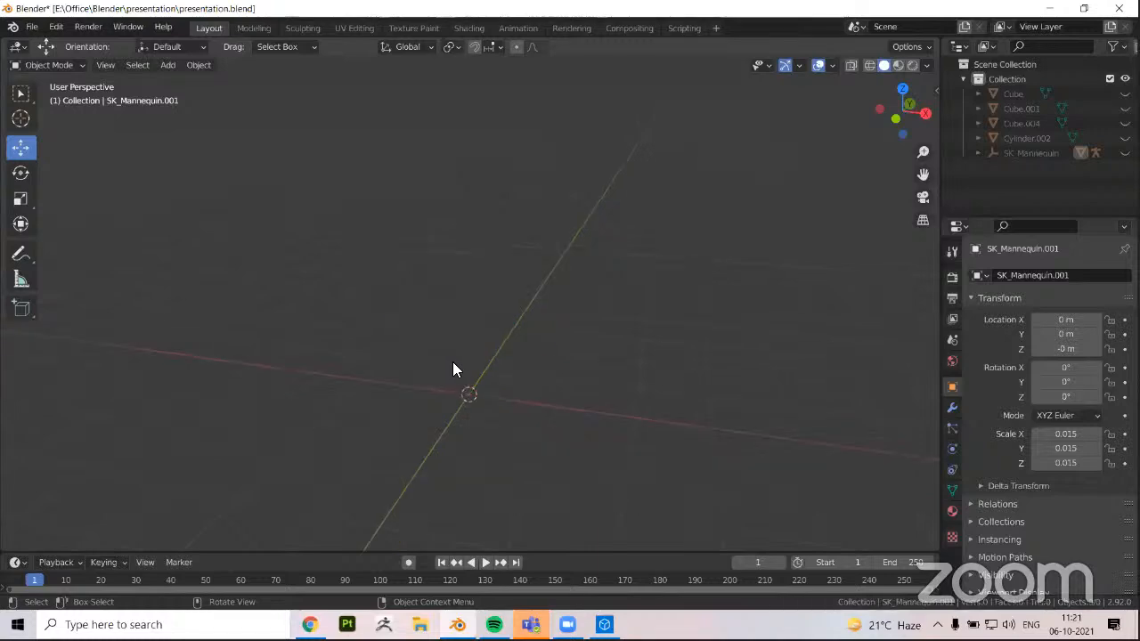
pyautogui.hotkey('alt', 'h')
pyautogui.scroll(-3, 472, 356)
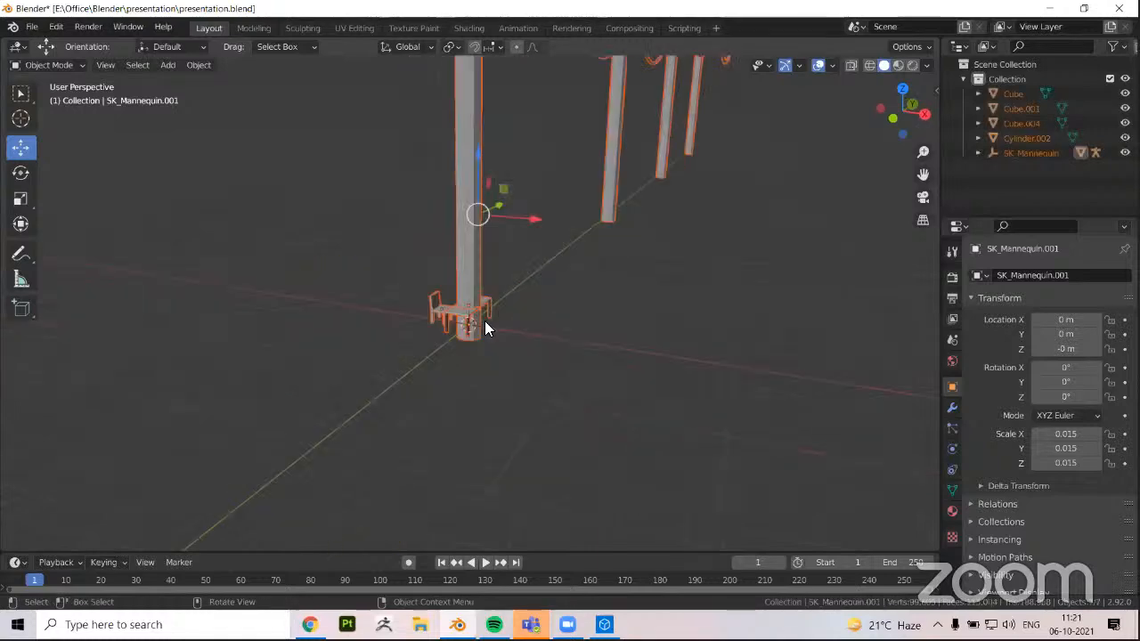
pyautogui.scroll(-5, 555, 410)
pyautogui.hotkey('alt', 'a')
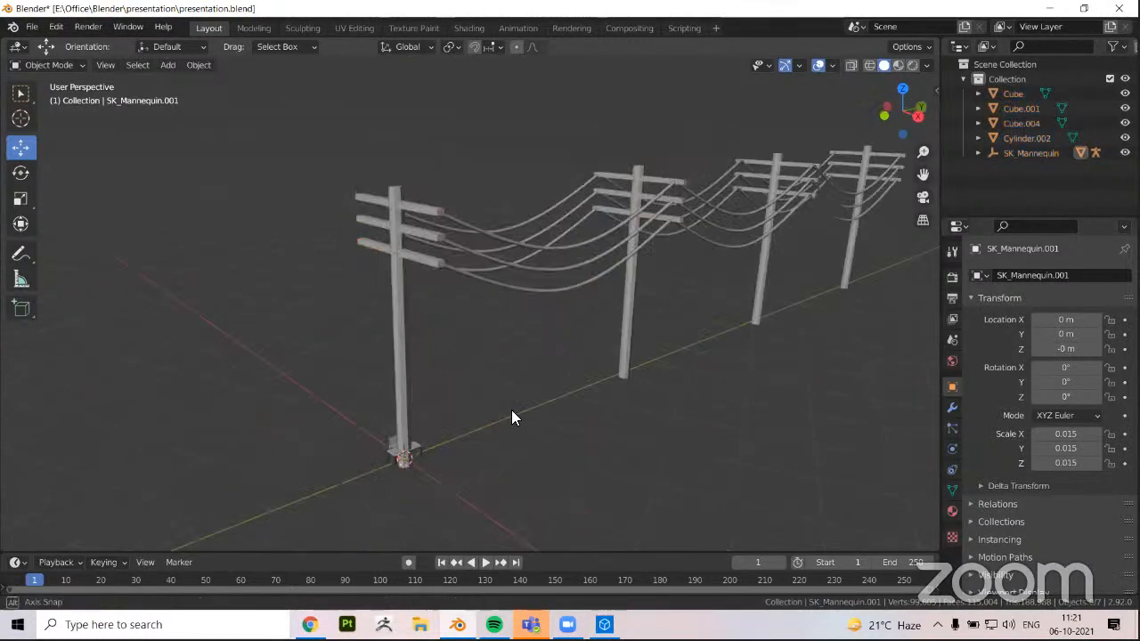
# Examine the row of utility poles from several angles, selecting the pole mesh Cube.004 to compare it with the furniture at its base
pyautogui.moveTo(492, 407); pyautogui.dragTo(559, 434, button='middle')
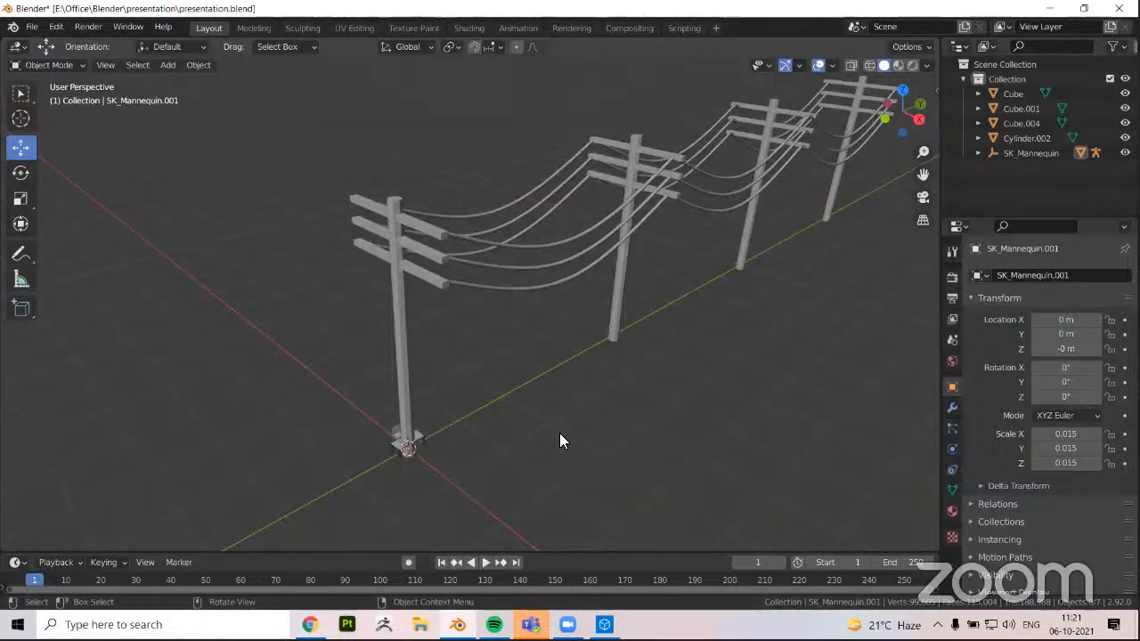
pyautogui.moveTo(582, 421); pyautogui.dragTo(550, 470, button='middle')
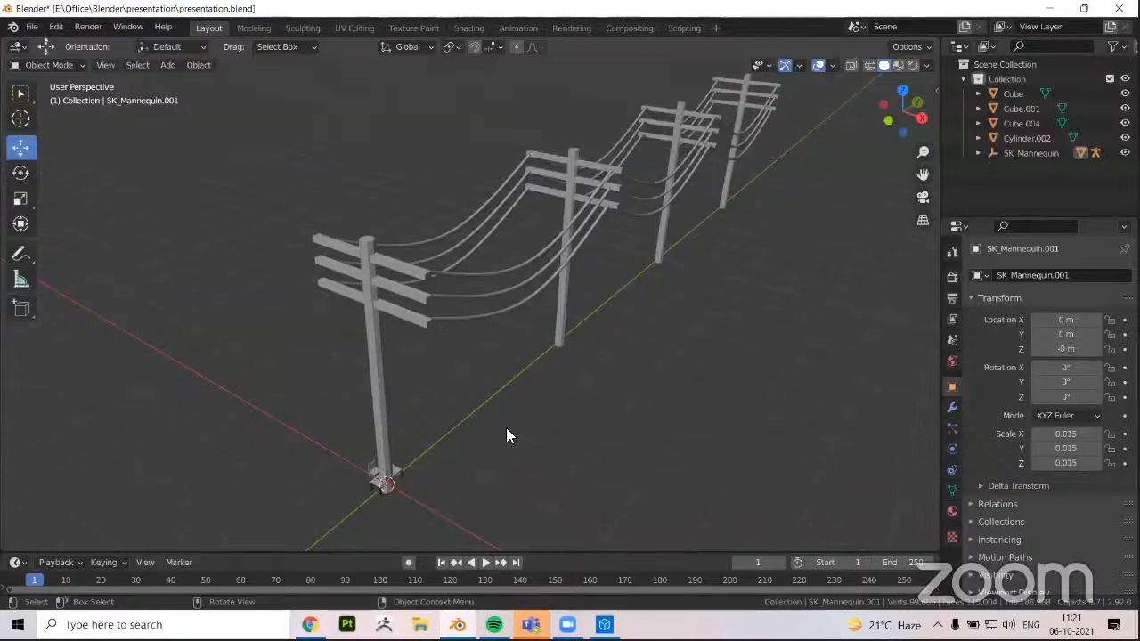
pyautogui.moveTo(428, 489); pyautogui.dragTo(519, 333, button='middle')
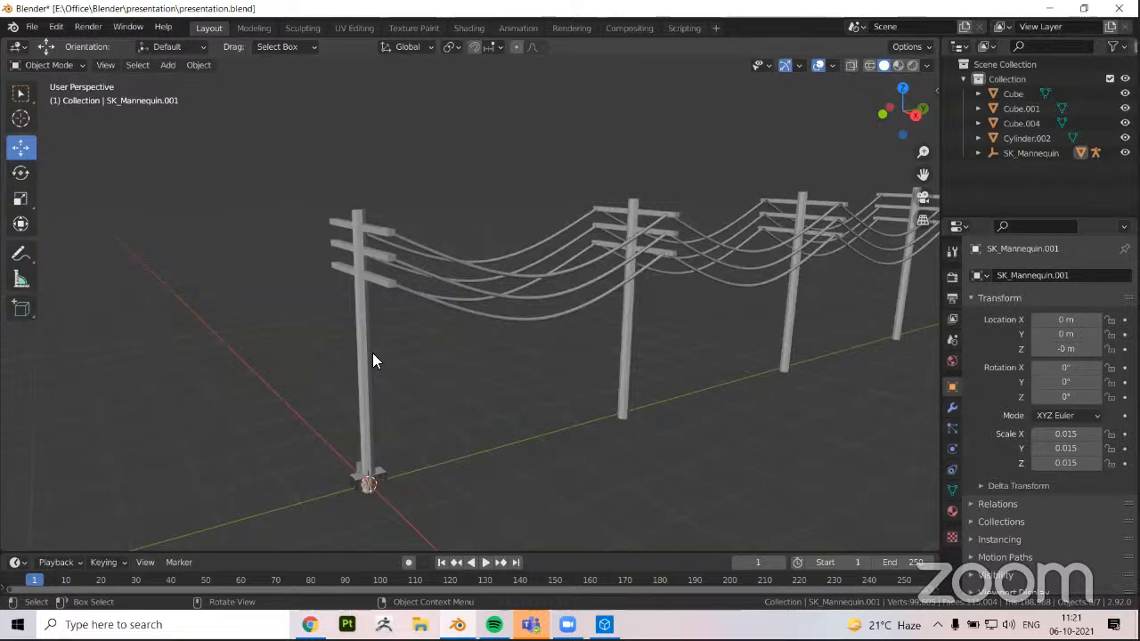
pyautogui.moveTo(414, 358); pyautogui.dragTo(441, 396, button='middle')
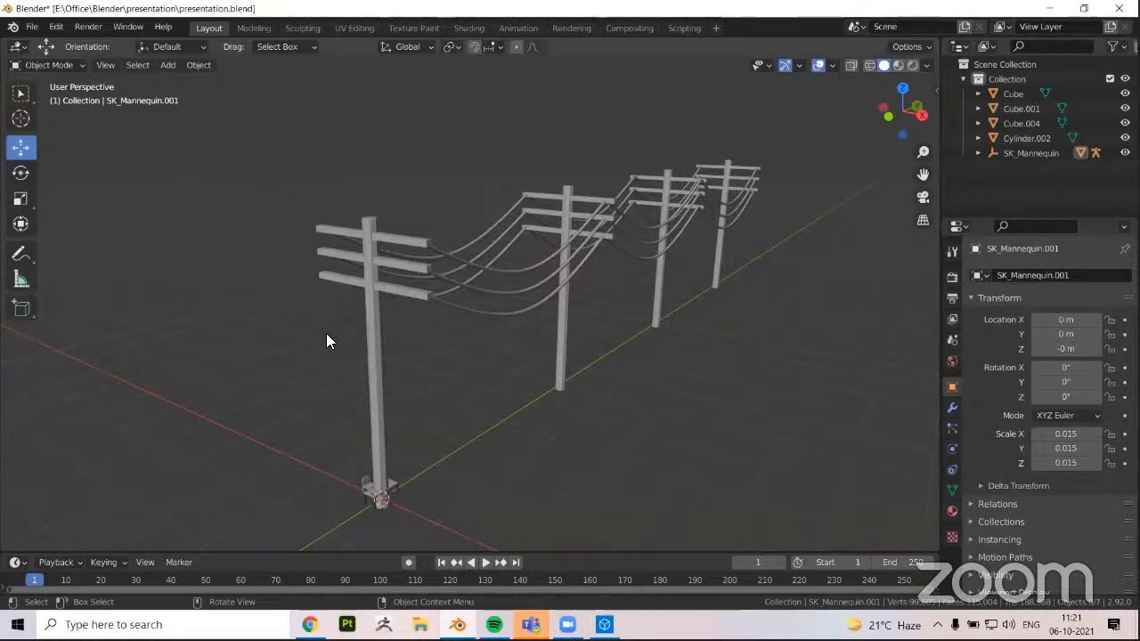
pyautogui.click(365, 283)
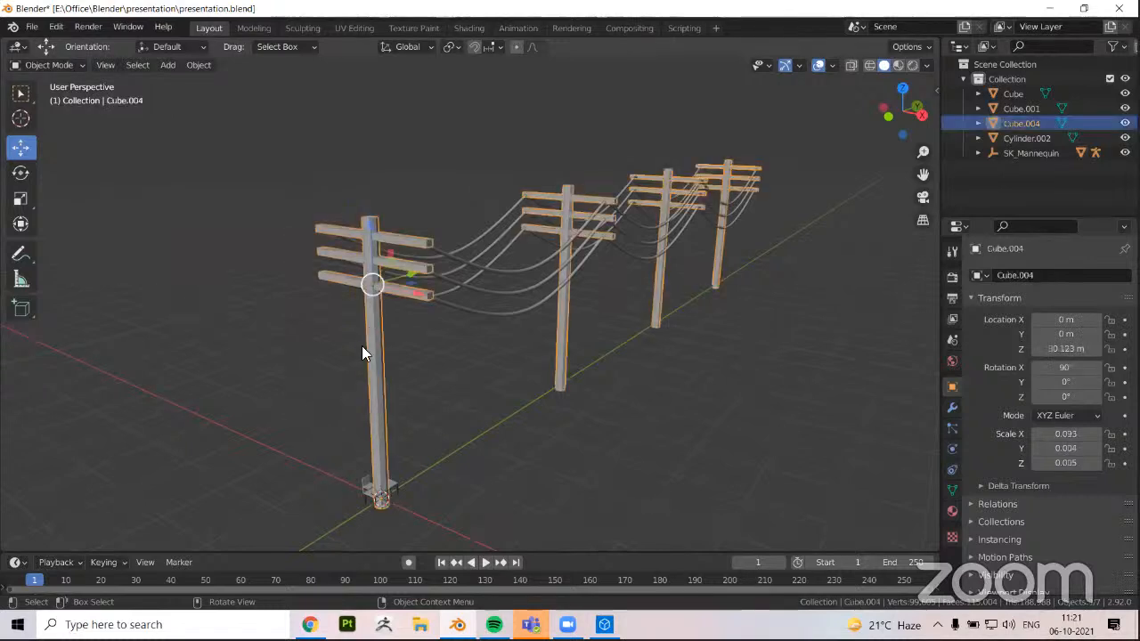
pyautogui.moveTo(353, 377); pyautogui.dragTo(418, 415, button='middle')
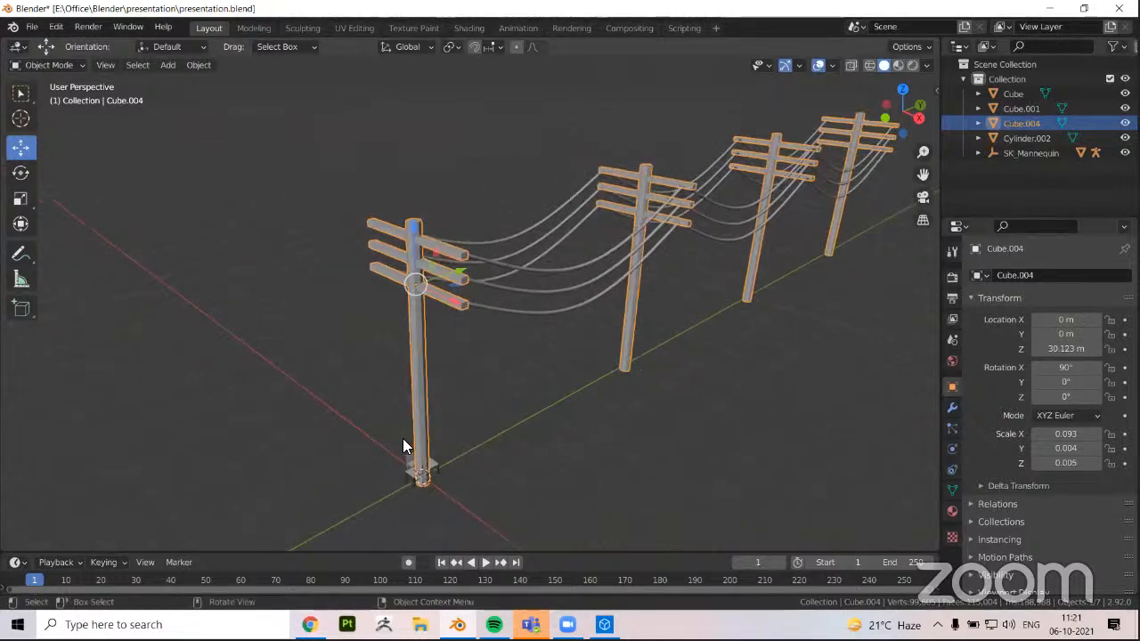
pyautogui.moveTo(438, 403); pyautogui.dragTo(457, 397, button='middle')
pyautogui.scroll(3, 392, 440)
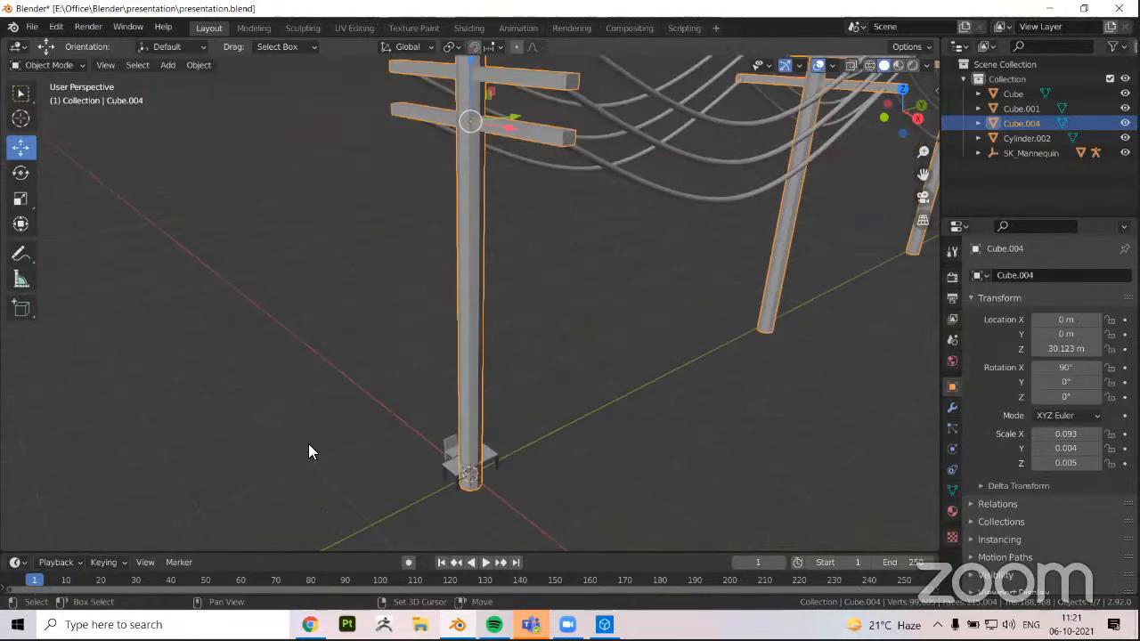
pyautogui.scroll(-3, 524, 270)
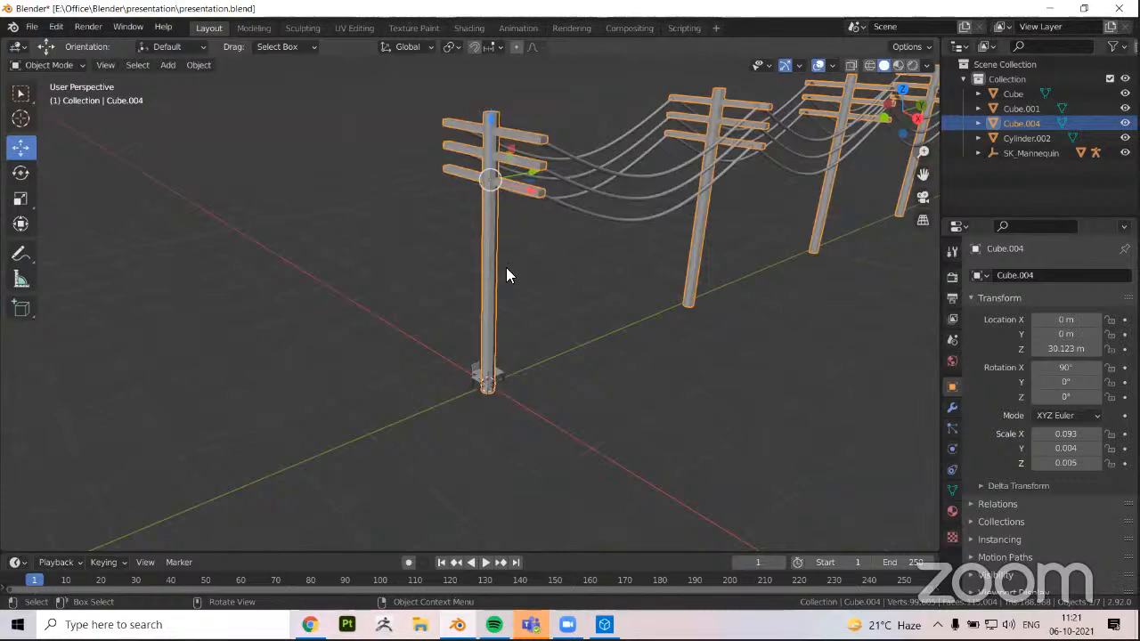
pyautogui.moveTo(506, 267); pyautogui.dragTo(502, 314, button='middle')
pyautogui.press('Tab')
pyautogui.press('Tab')
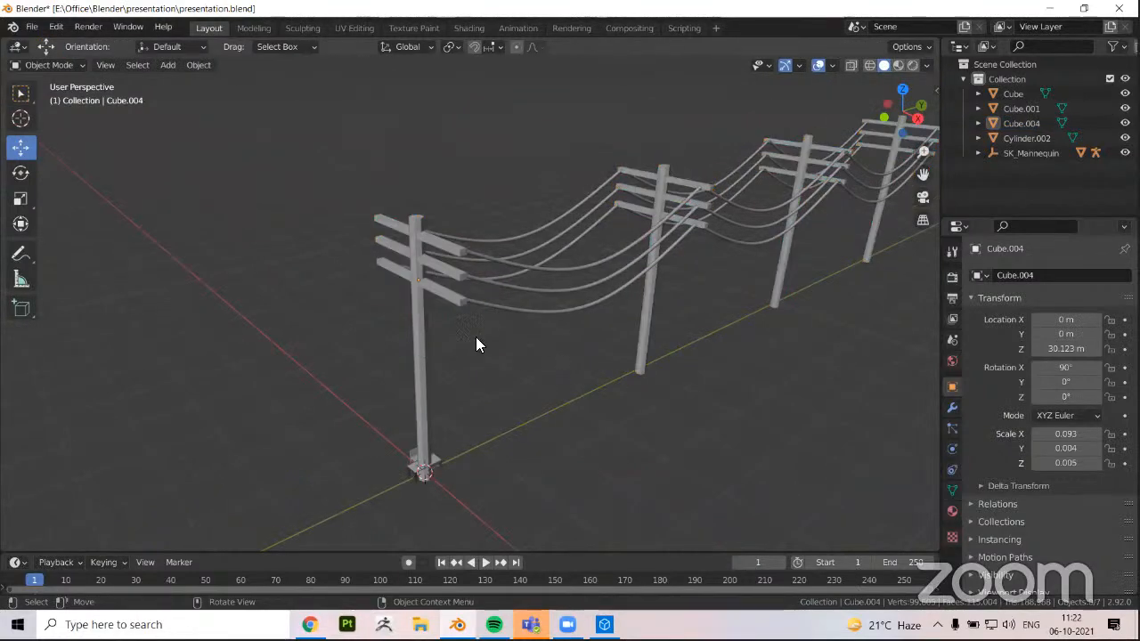
# Select the cable object Cylinder.002 to inspect the wires between the poles, and clear the selection
pyautogui.click(592, 310)
pyautogui.moveTo(591, 310); pyautogui.dragTo(777, 335, button='middle')
pyautogui.moveTo(494, 386); pyautogui.dragTo(479, 409, button='middle')
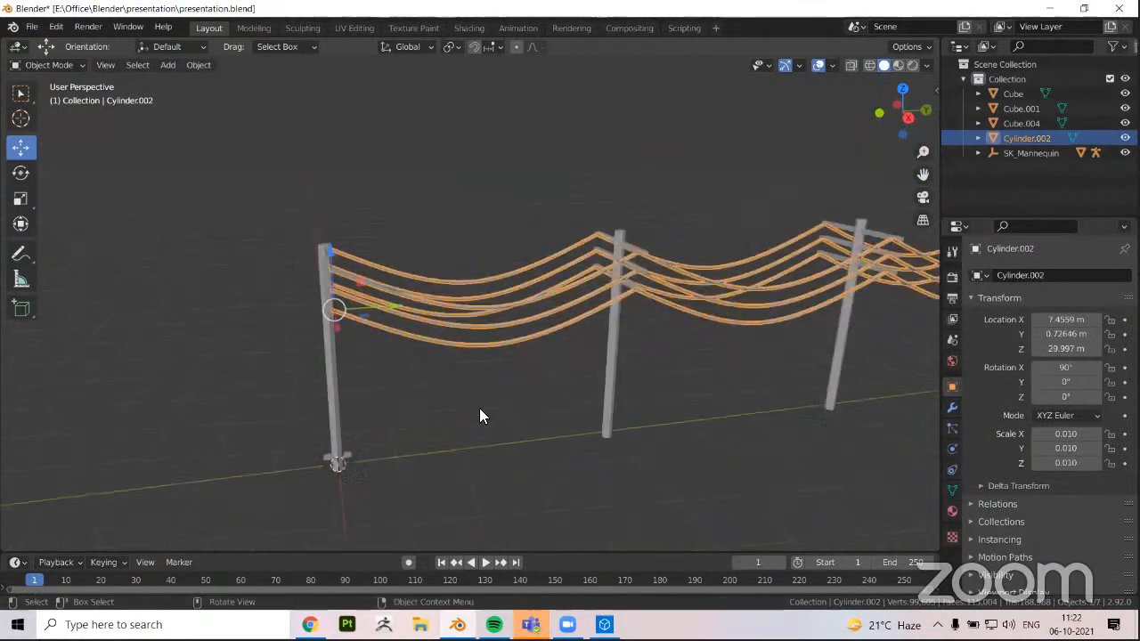
pyautogui.moveTo(478, 344); pyautogui.dragTo(430, 213, button='middle')
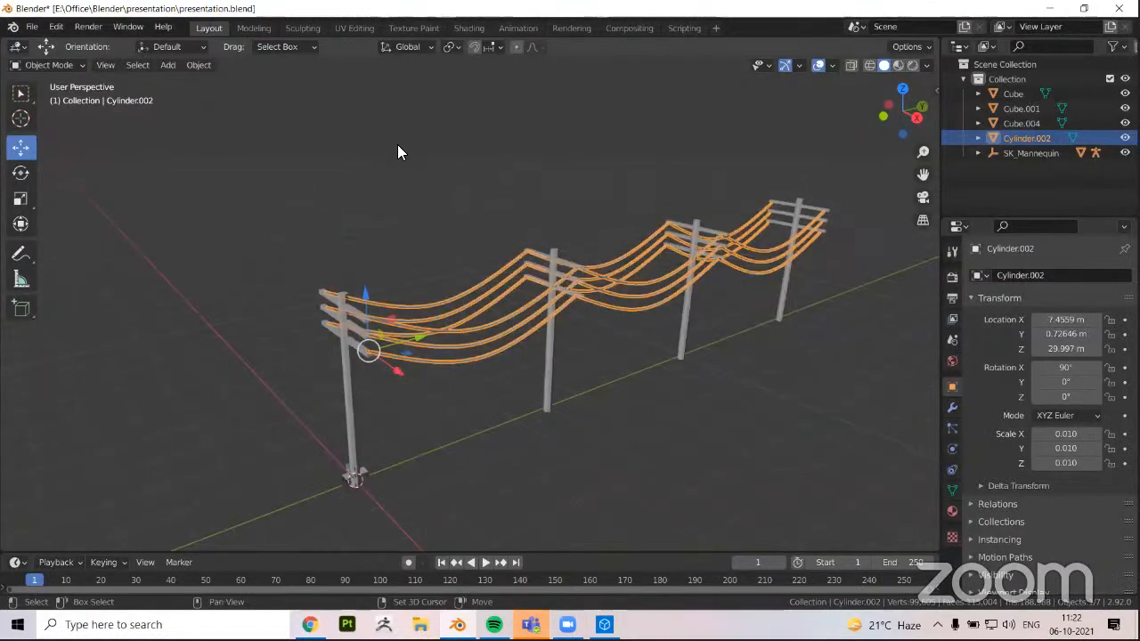
pyautogui.scroll(3, 378, 203)
pyautogui.keyDown('shift'); pyautogui.moveTo(384, 333); pyautogui.dragTo(386, 368, button='middle'); pyautogui.keyUp('shift')
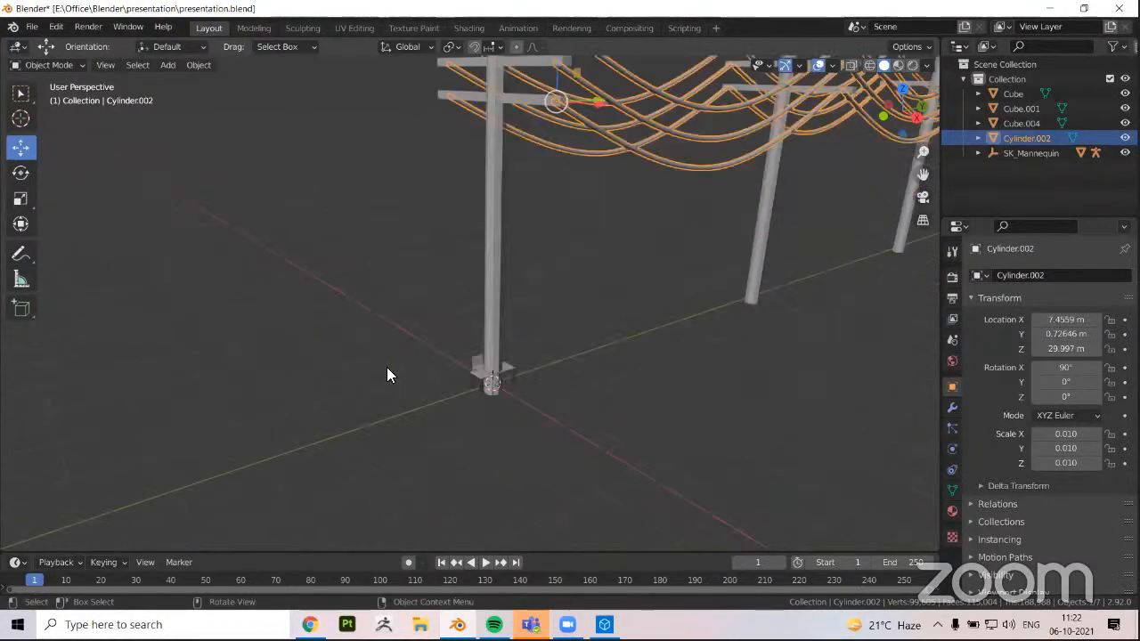
pyautogui.scroll(-2, 387, 367)
pyautogui.click(435, 410)
pyautogui.scroll(2, 429, 394)
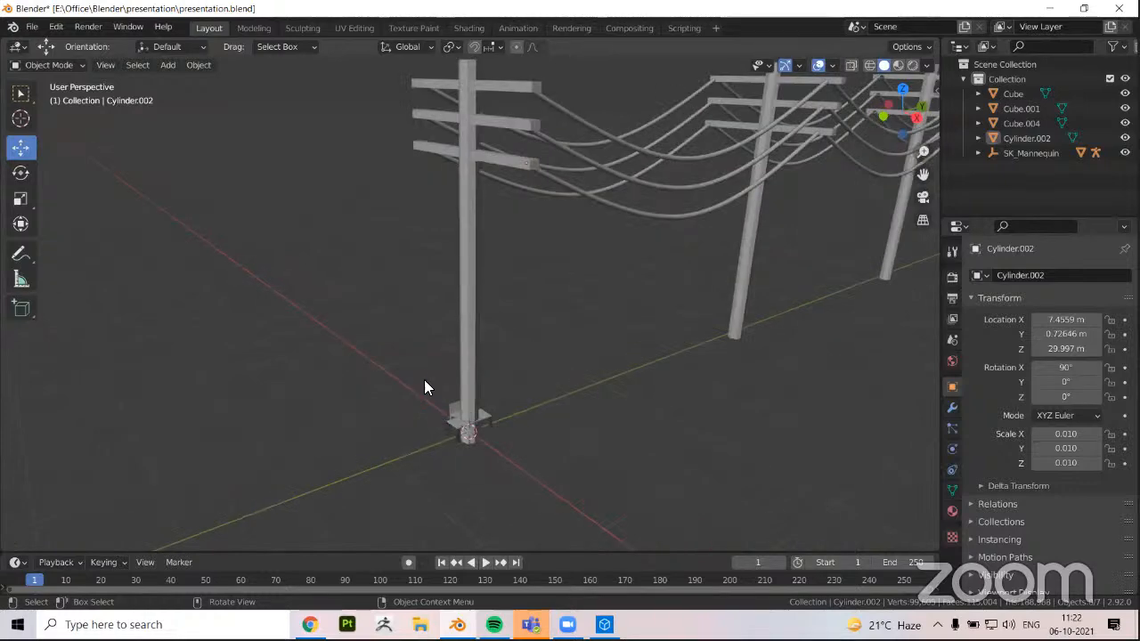
pyautogui.scroll(-3, 436, 383)
# Select all objects in the scene and hide them to leave the viewport empty
pyautogui.press('a')
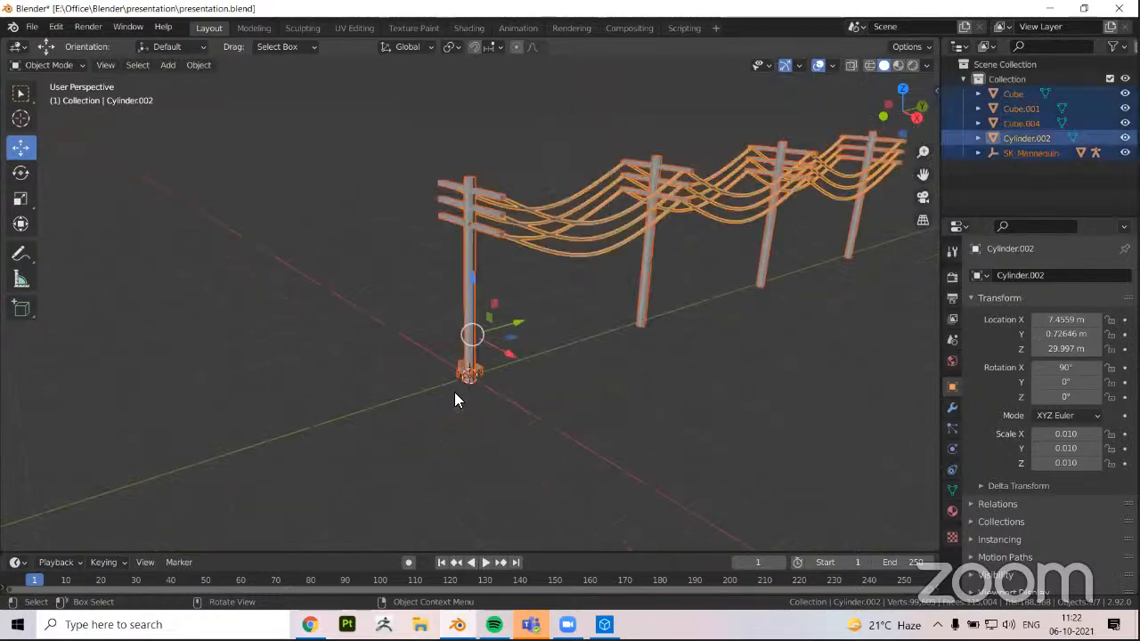
pyautogui.press('h')
pyautogui.scroll(4, 458, 374)
pyautogui.keyDown('shift'); pyautogui.moveTo(422, 269); pyautogui.dragTo(445, 97, button='middle'); pyautogui.keyUp('shift')
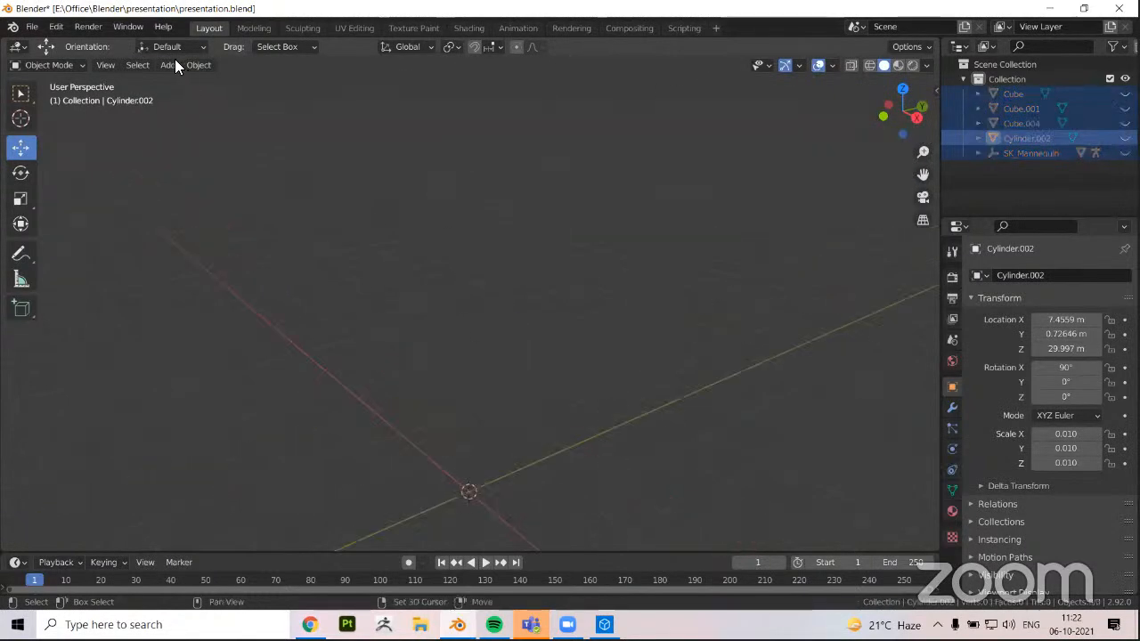
# Add a cube mesh at the world origin and frame it in the viewport
pyautogui.click(171, 62)
pyautogui.moveTo(187, 81)
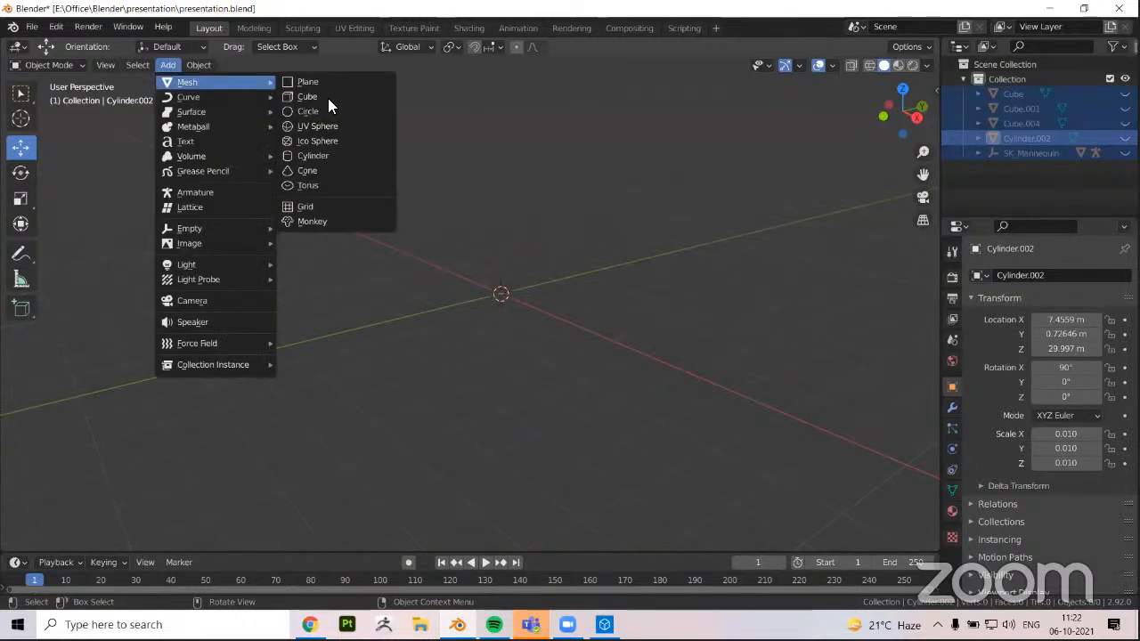
pyautogui.press('Return')
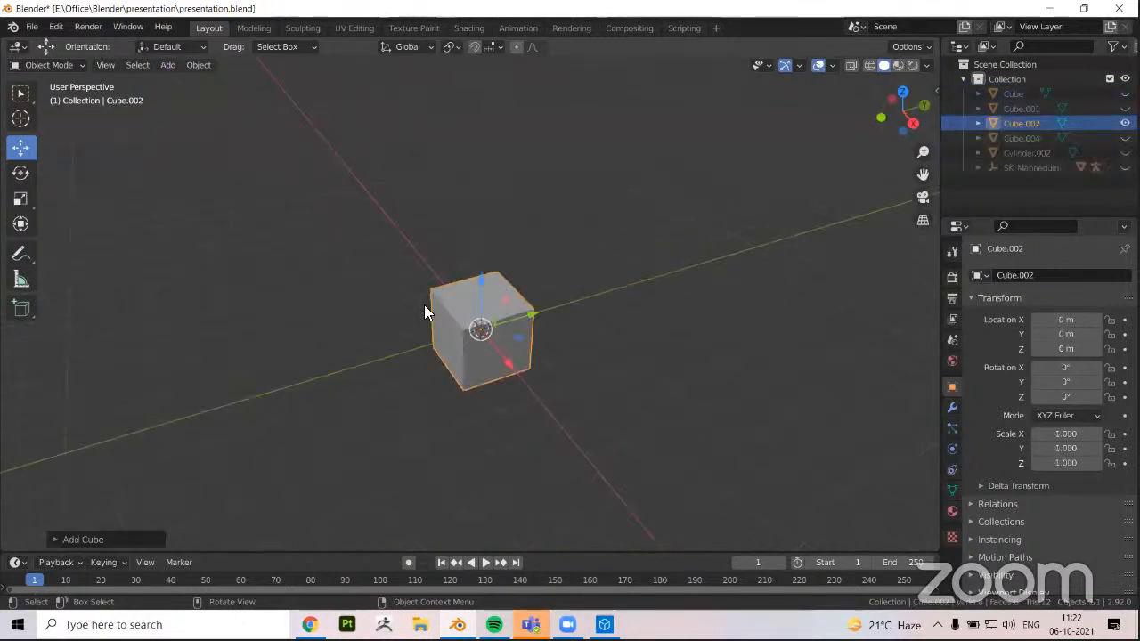
pyautogui.press('KP_Decimal')
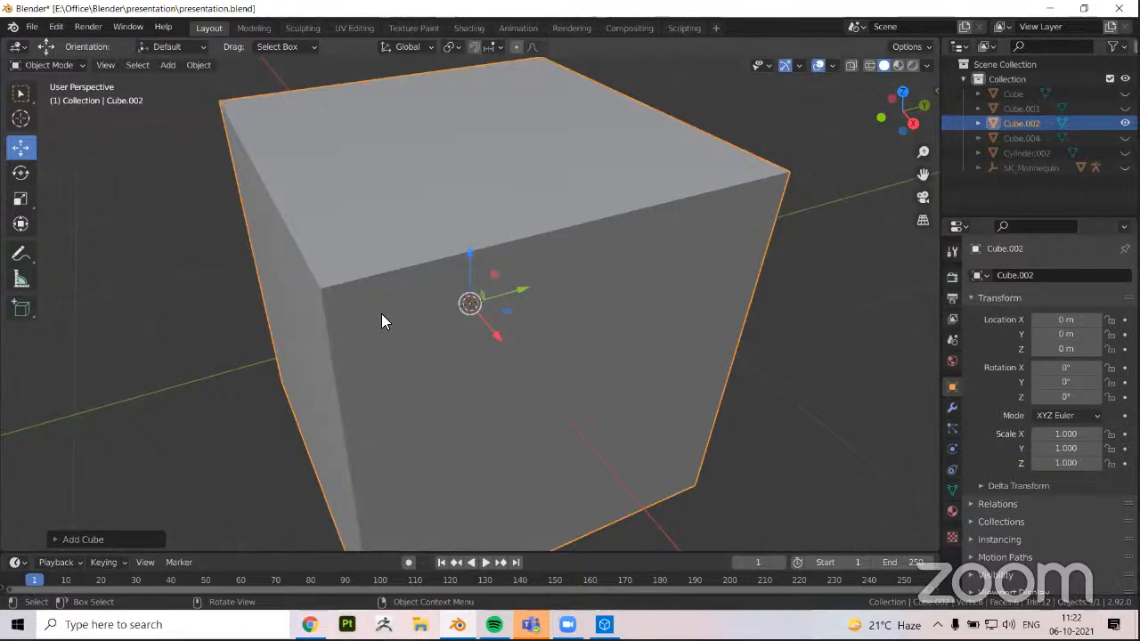
pyautogui.scroll(-5, 381, 320)
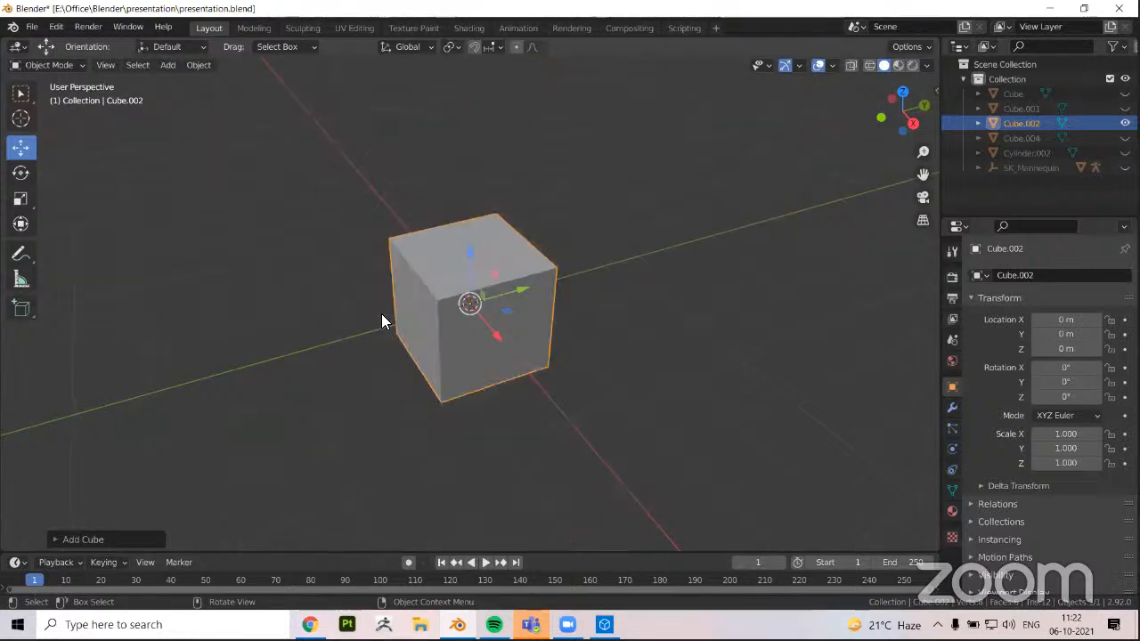
# Examine the new cube from several angles and look over the object types that can be added to the scene
pyautogui.click(189, 63)
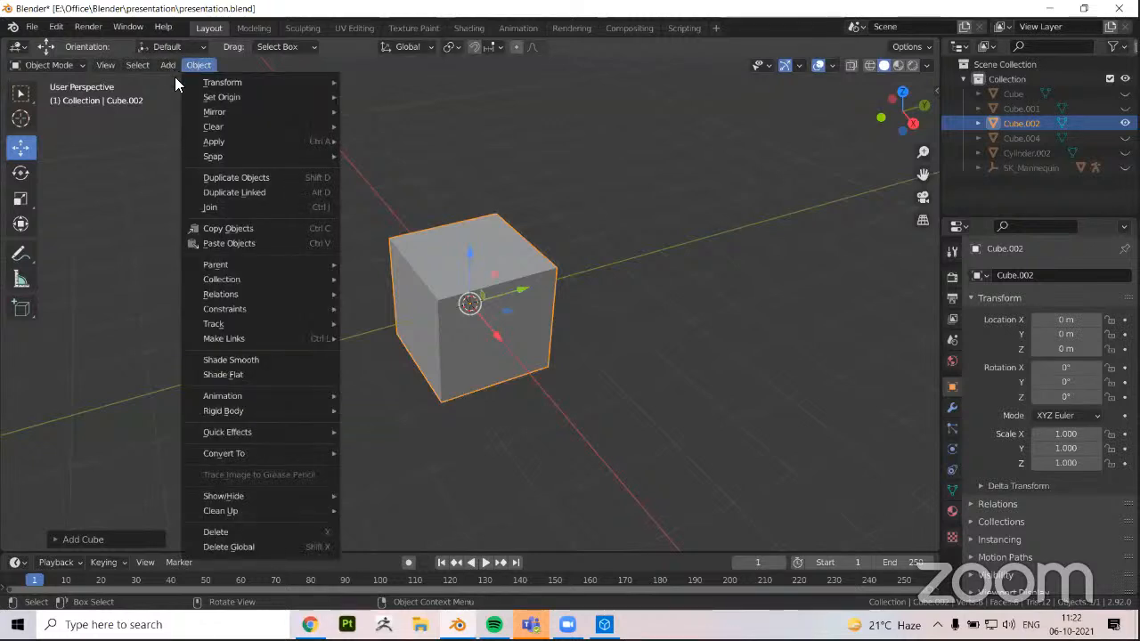
pyautogui.click(171, 66)
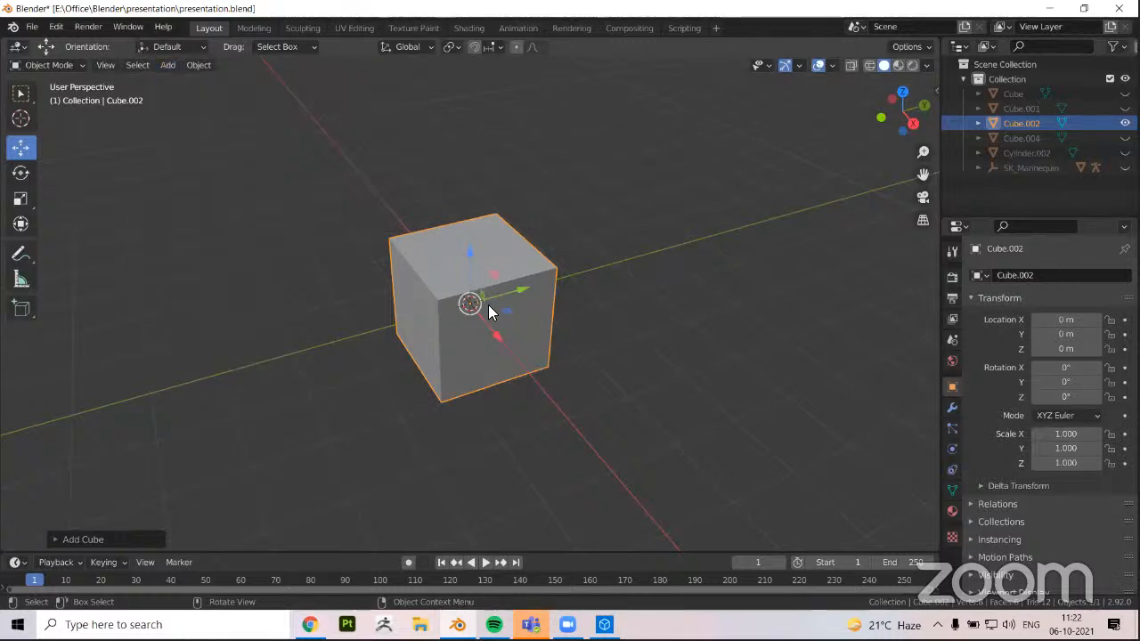
pyautogui.moveTo(534, 365); pyautogui.dragTo(469, 367, button='middle')
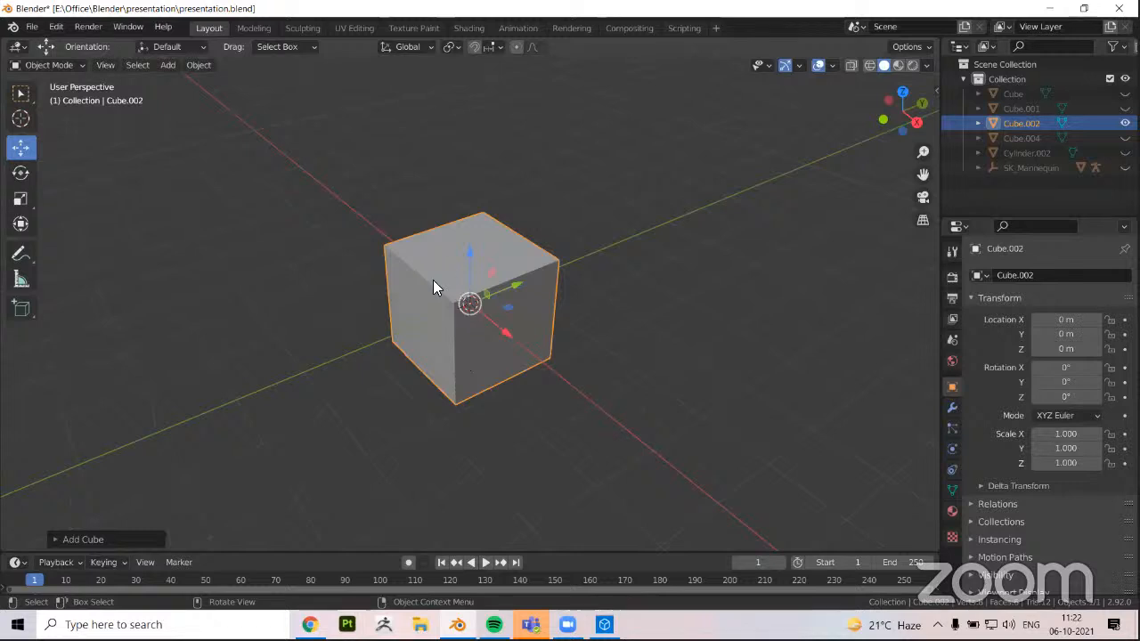
pyautogui.moveTo(433, 280); pyautogui.dragTo(427, 290, button='middle')
pyautogui.moveTo(315, 271); pyautogui.dragTo(372, 267, button='middle')
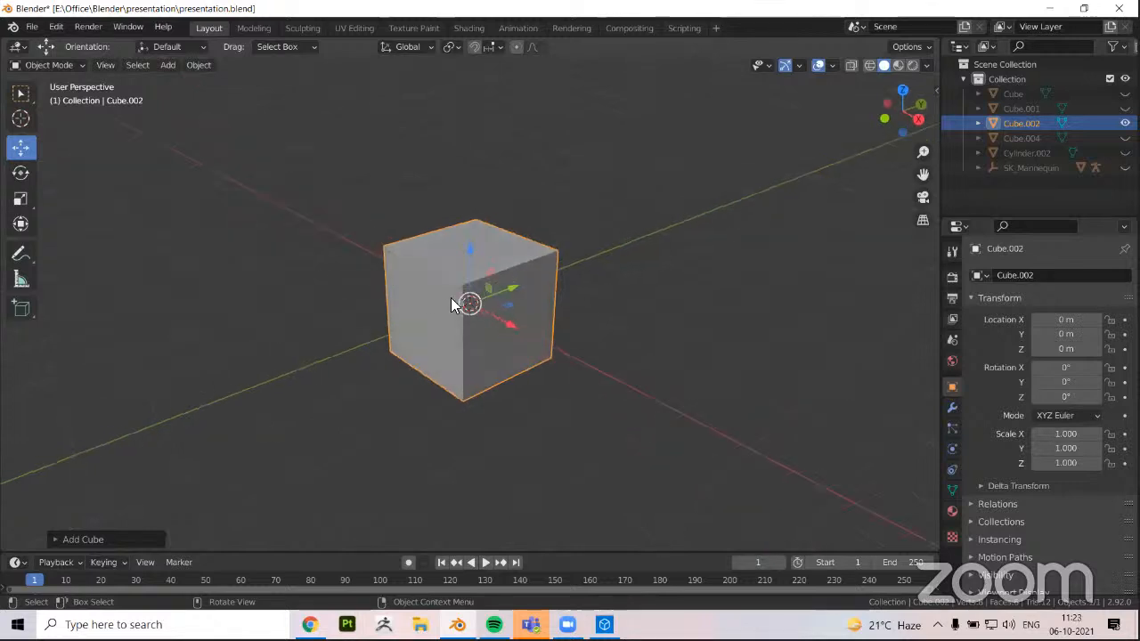
pyautogui.moveTo(451, 297); pyautogui.dragTo(477, 276, button='middle')
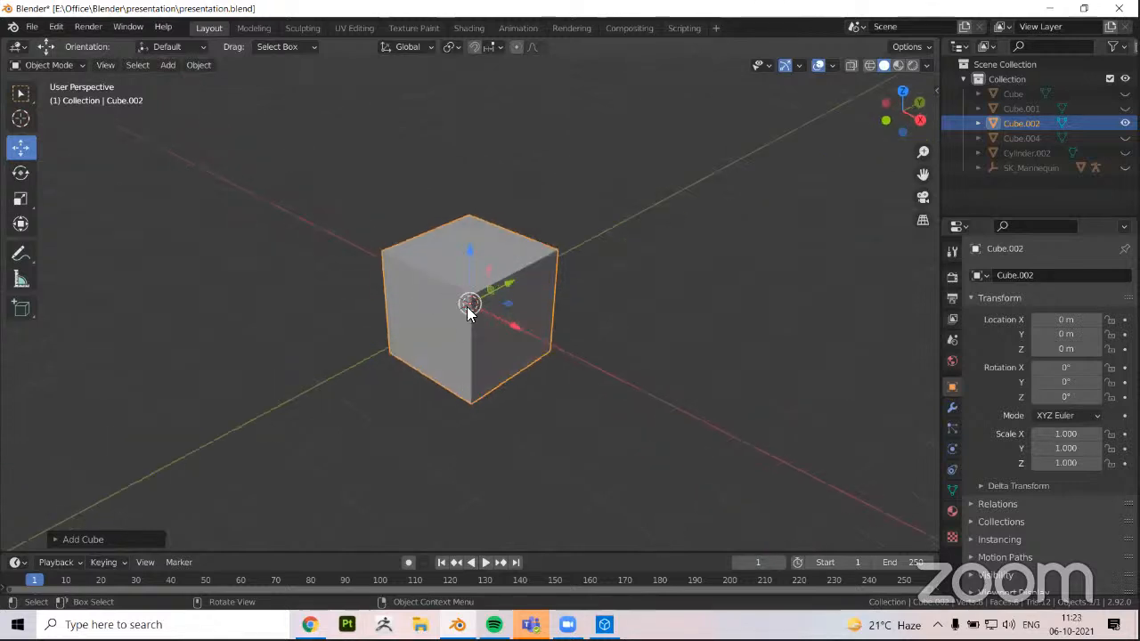
pyautogui.scroll(1, 472, 329)
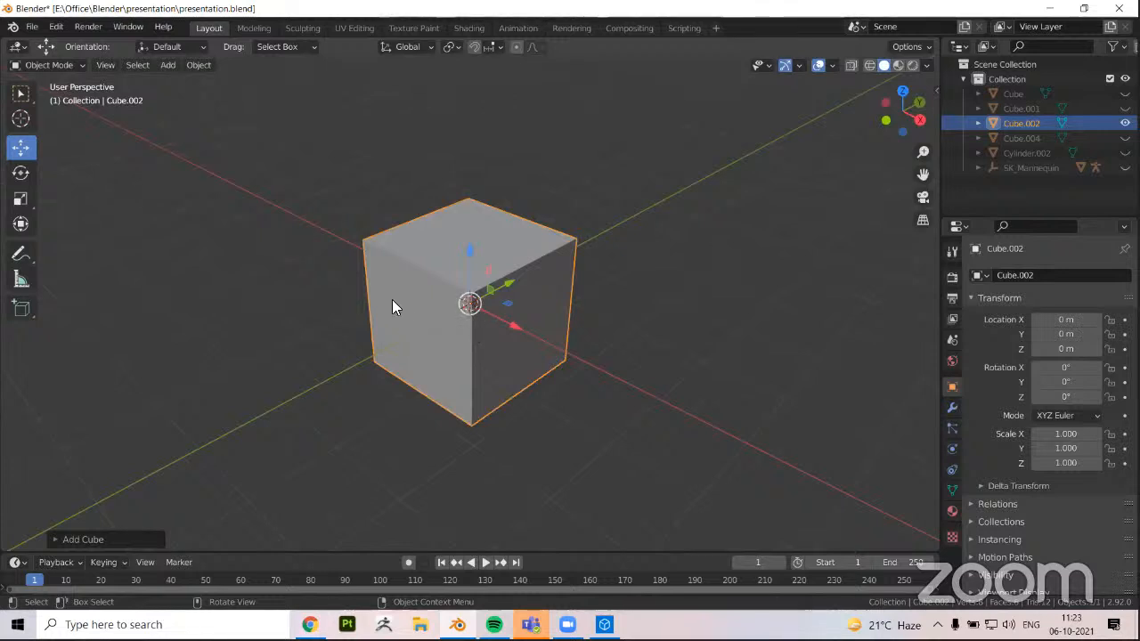
pyautogui.moveTo(395, 302); pyautogui.dragTo(411, 293, button='middle')
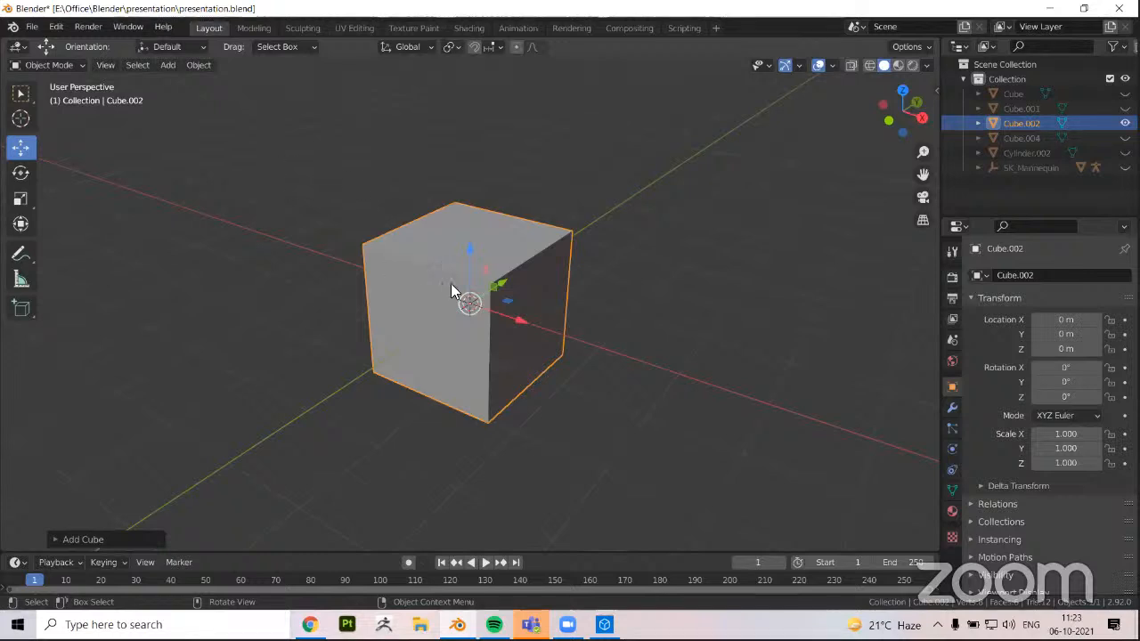
pyautogui.moveTo(472, 307)
pyautogui.mouseDown(button='middle')
pyautogui.moveTo(458, 315)
pyautogui.moveTo(471, 305)
pyautogui.mouseUp(button='middle')
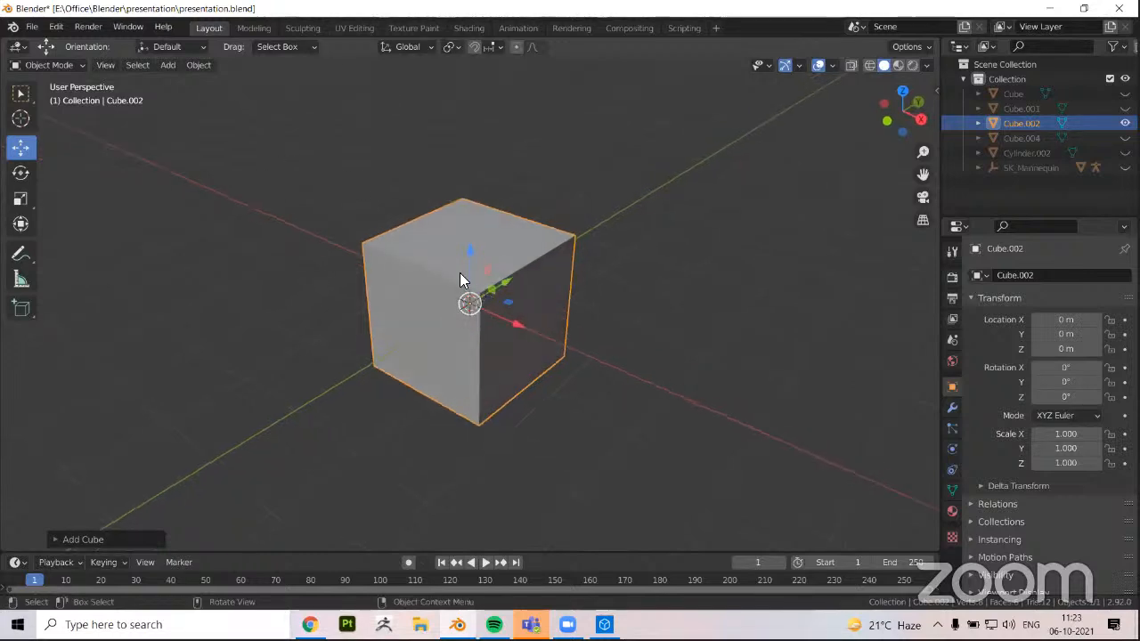
pyautogui.scroll(1, 460, 273)
pyautogui.click(168, 64)
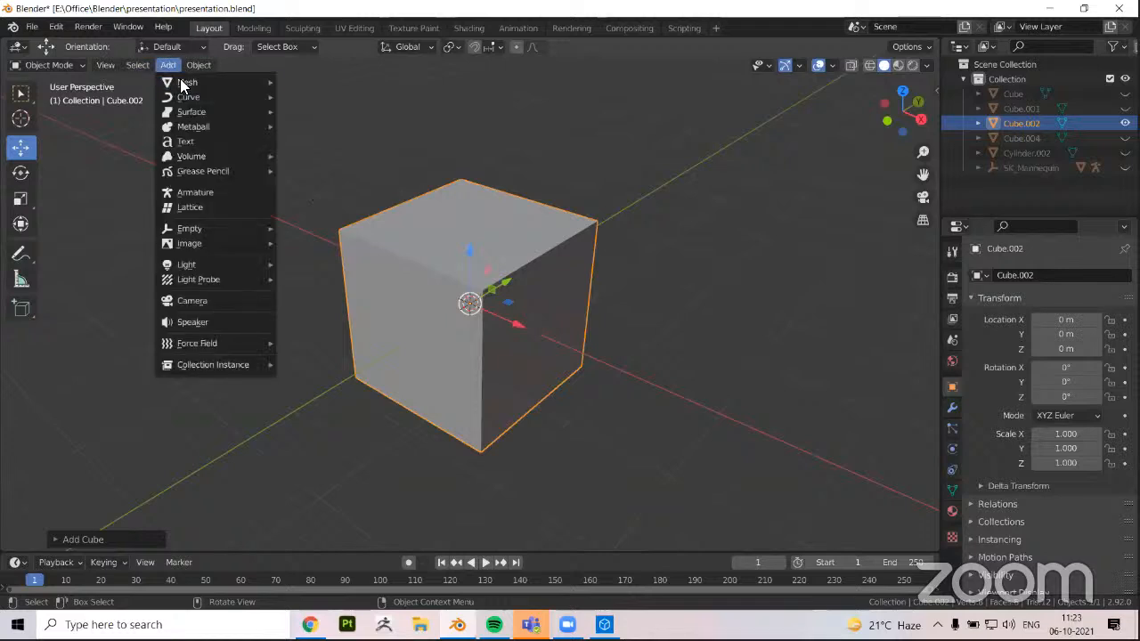
pyautogui.moveTo(488, 326); pyautogui.dragTo(506, 313, button='middle')
# Inspect the cube's mesh in Edit Mode by selecting one side face, clear the selection, and return to Object Mode
pyautogui.press('Tab')
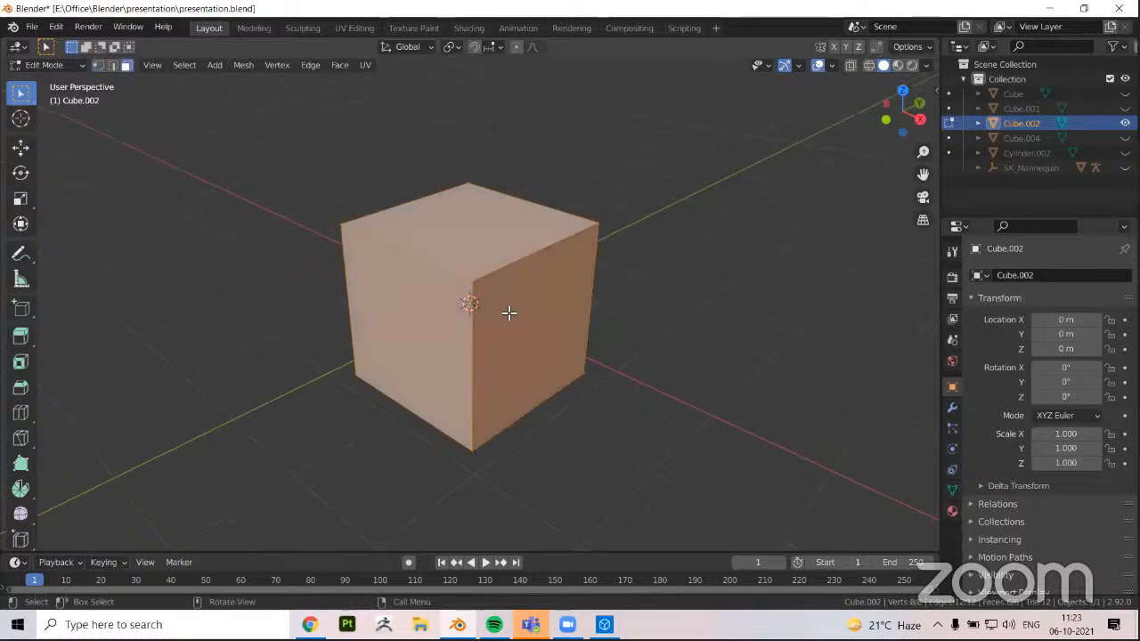
pyautogui.hotkey('alt', 'a')
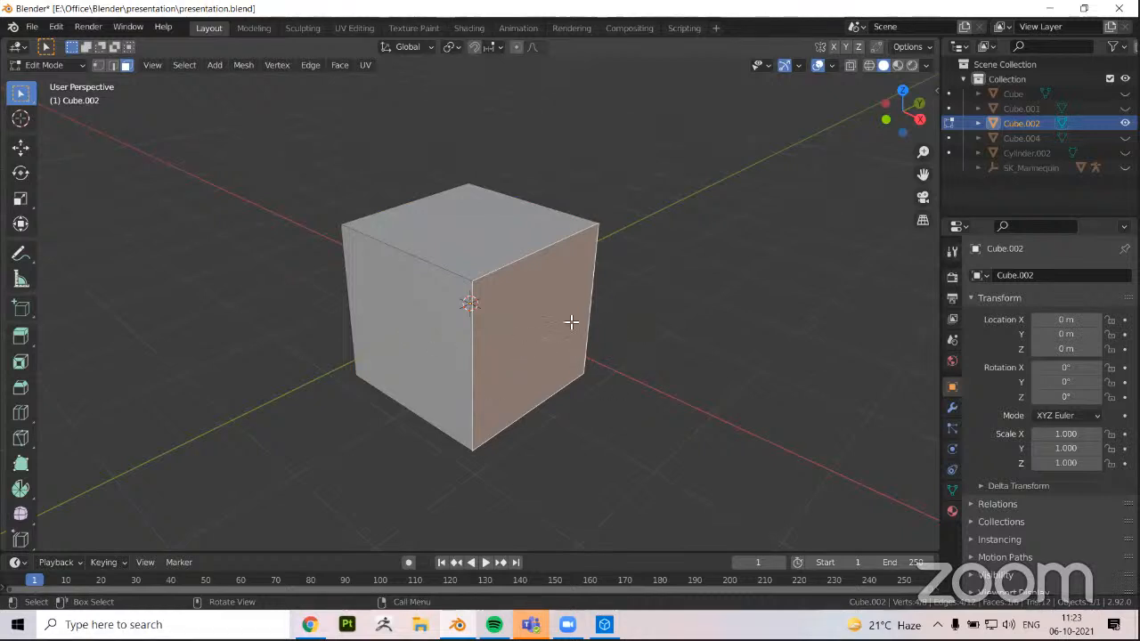
pyautogui.moveTo(571, 321); pyautogui.dragTo(564, 324, button='middle')
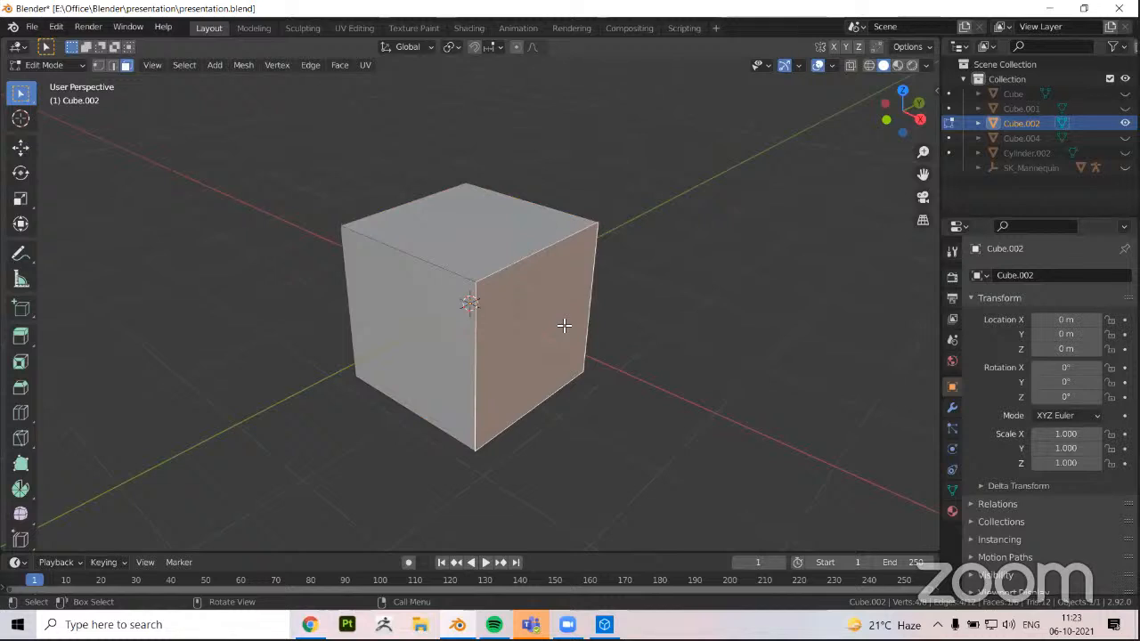
pyautogui.click(664, 329)
pyautogui.moveTo(534, 343); pyautogui.dragTo(509, 348, button='middle')
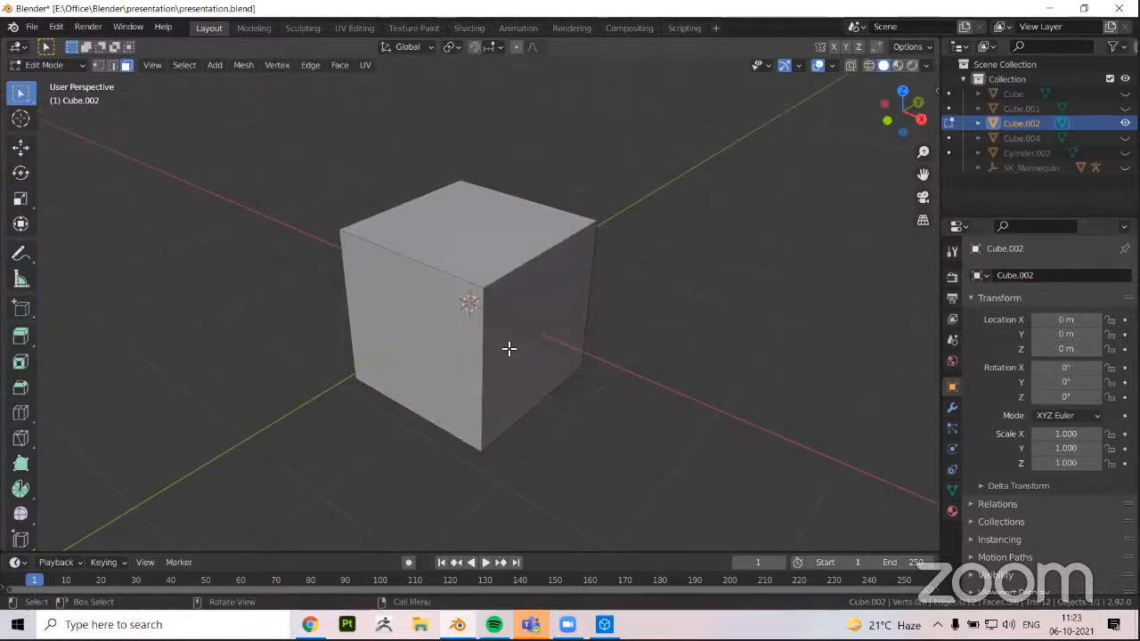
pyautogui.moveTo(508, 348); pyautogui.dragTo(475, 336, button='middle')
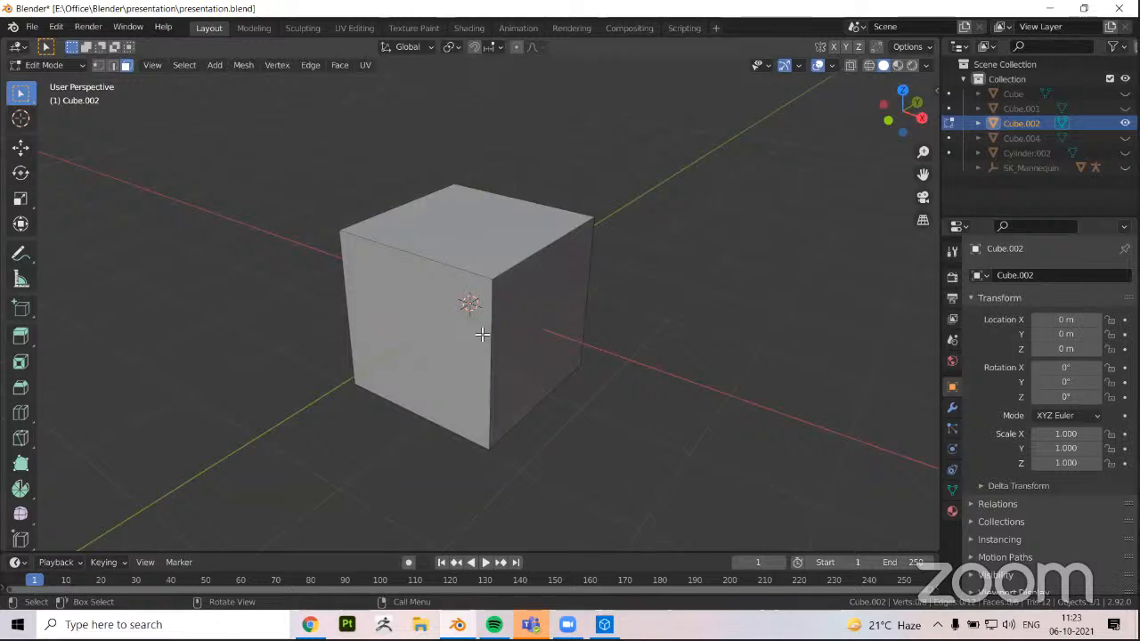
pyautogui.moveTo(501, 294); pyautogui.dragTo(514, 295, button='middle')
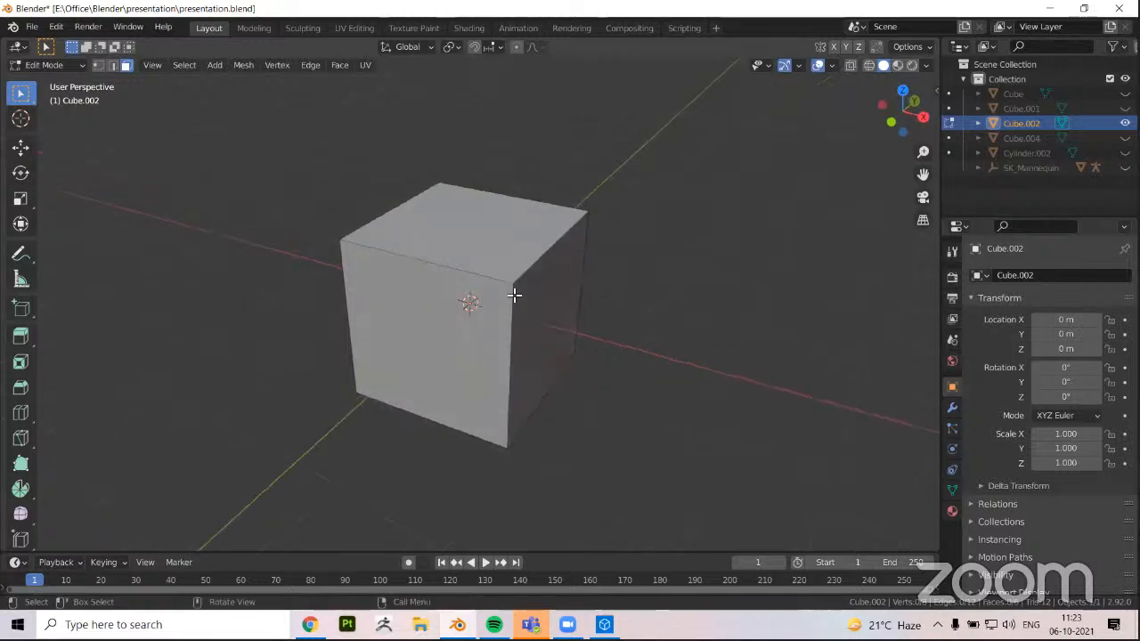
pyautogui.press('Tab')
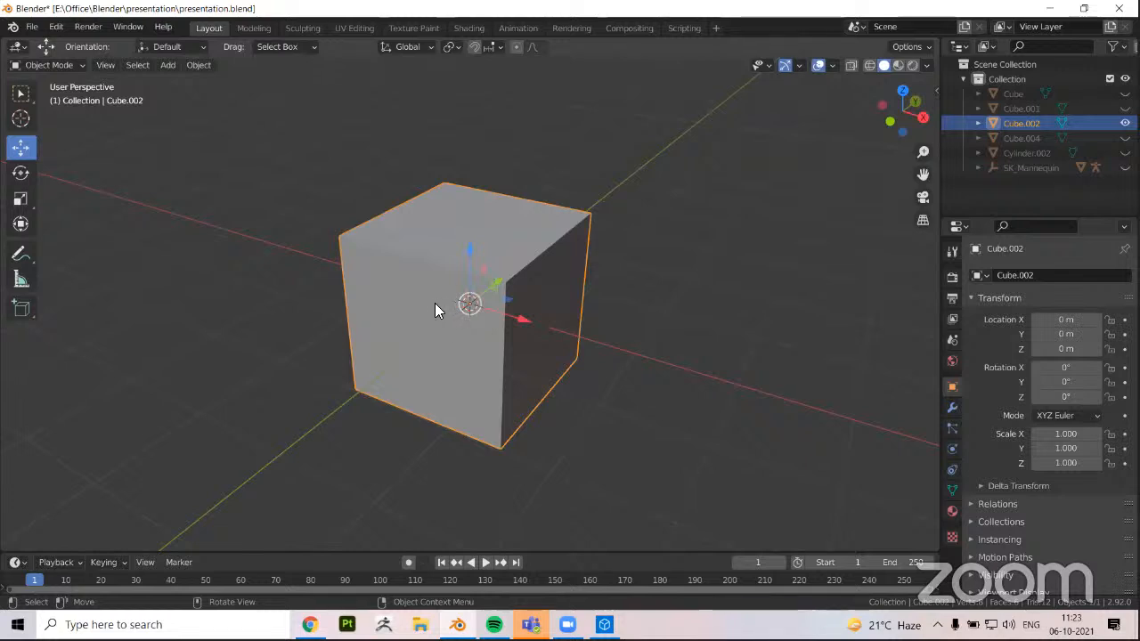
# Review the mesh primitives available to add, such as the plane, cube and cylinder, and deselect the cube without adding one
pyautogui.moveTo(502, 377); pyautogui.dragTo(347, 305, button='middle')
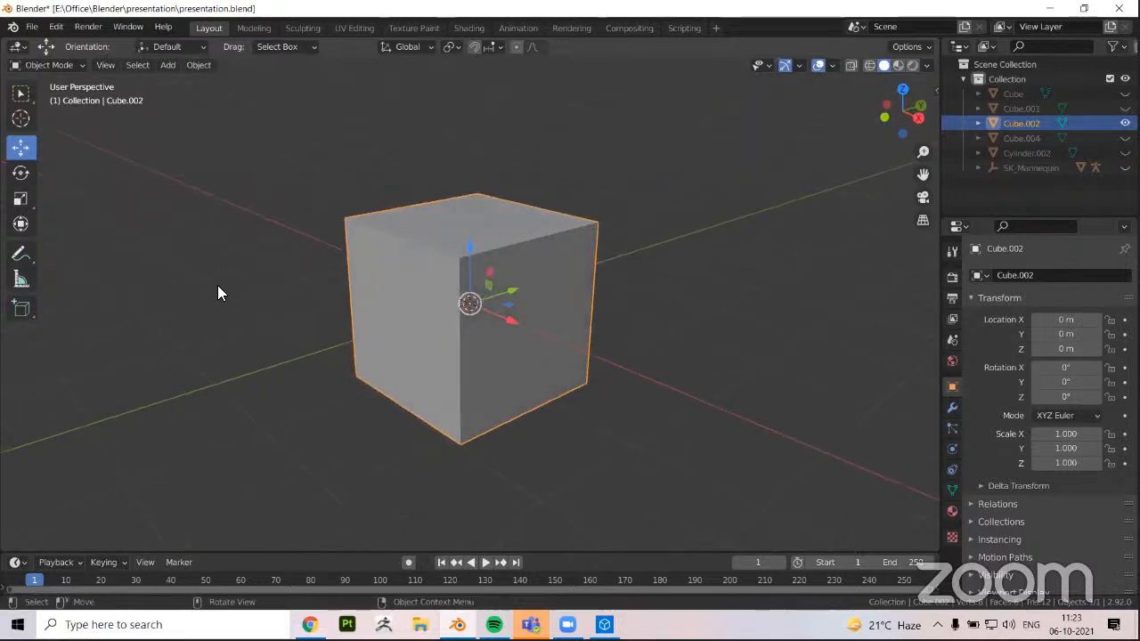
pyautogui.moveTo(219, 286); pyautogui.dragTo(285, 287, button='middle')
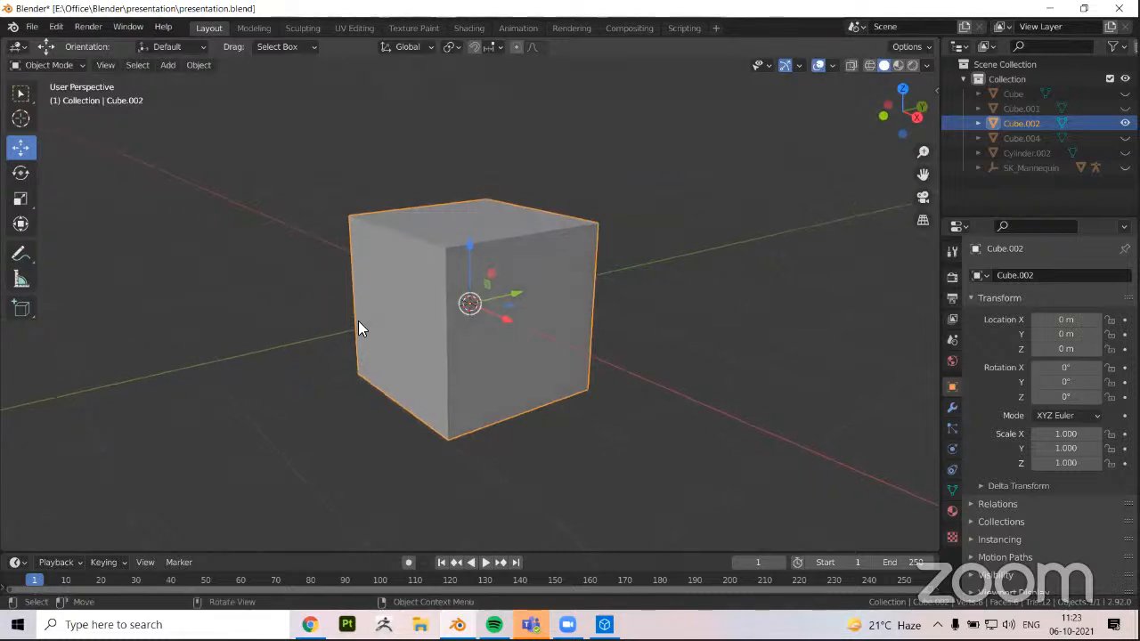
pyautogui.moveTo(358, 322); pyautogui.dragTo(458, 335, button='middle')
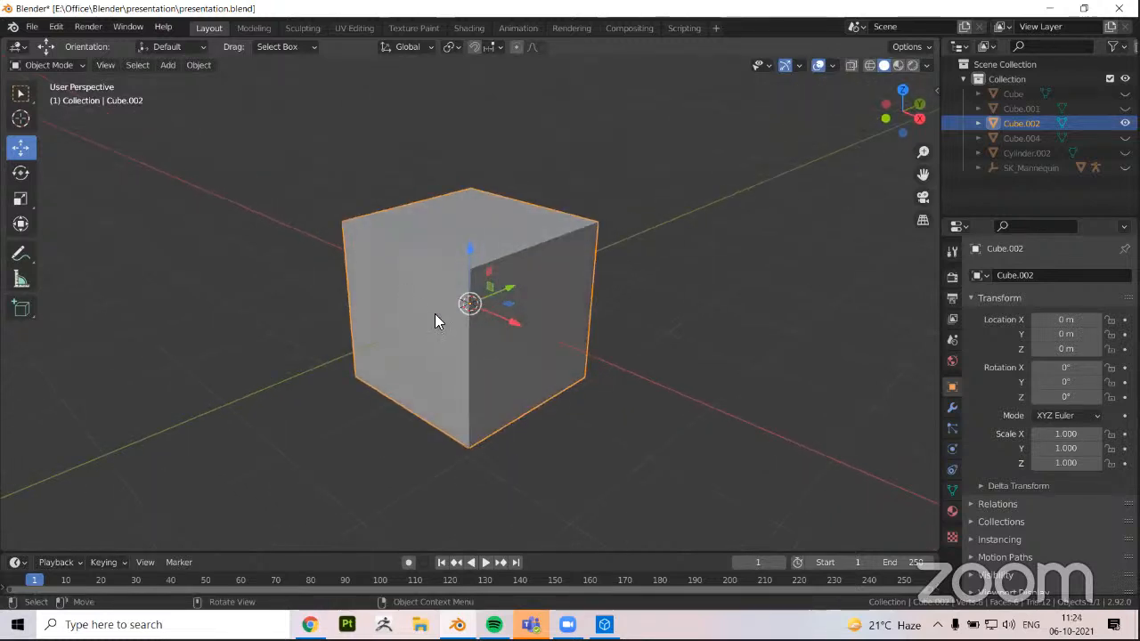
pyautogui.moveTo(236, 326); pyautogui.dragTo(290, 349, button='middle')
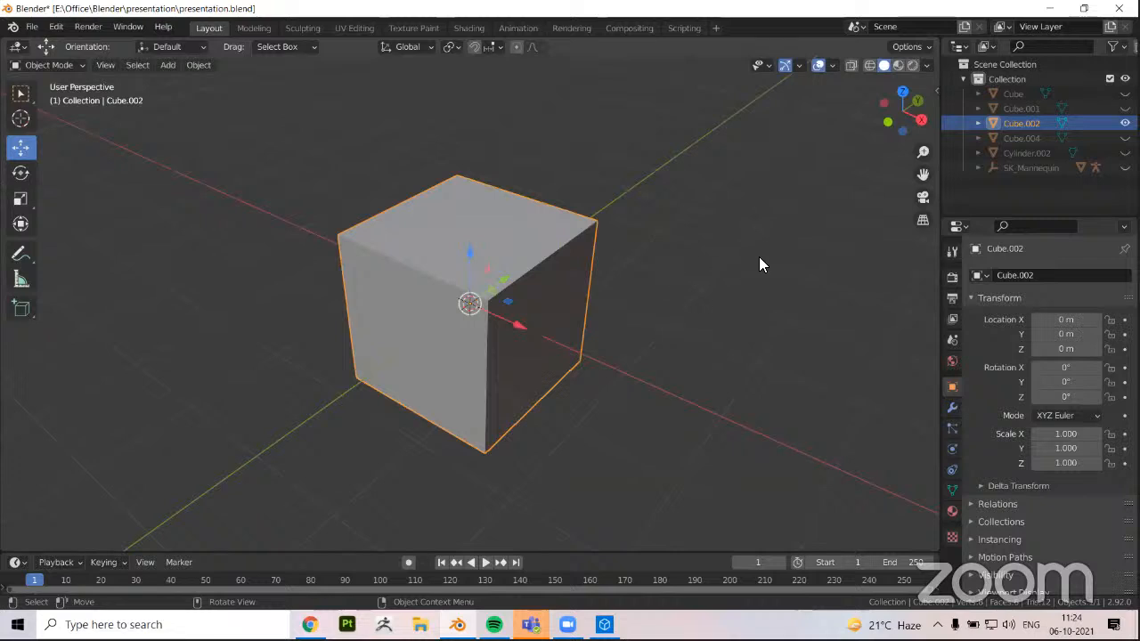
pyautogui.moveTo(592, 304); pyautogui.dragTo(575, 312, button='middle')
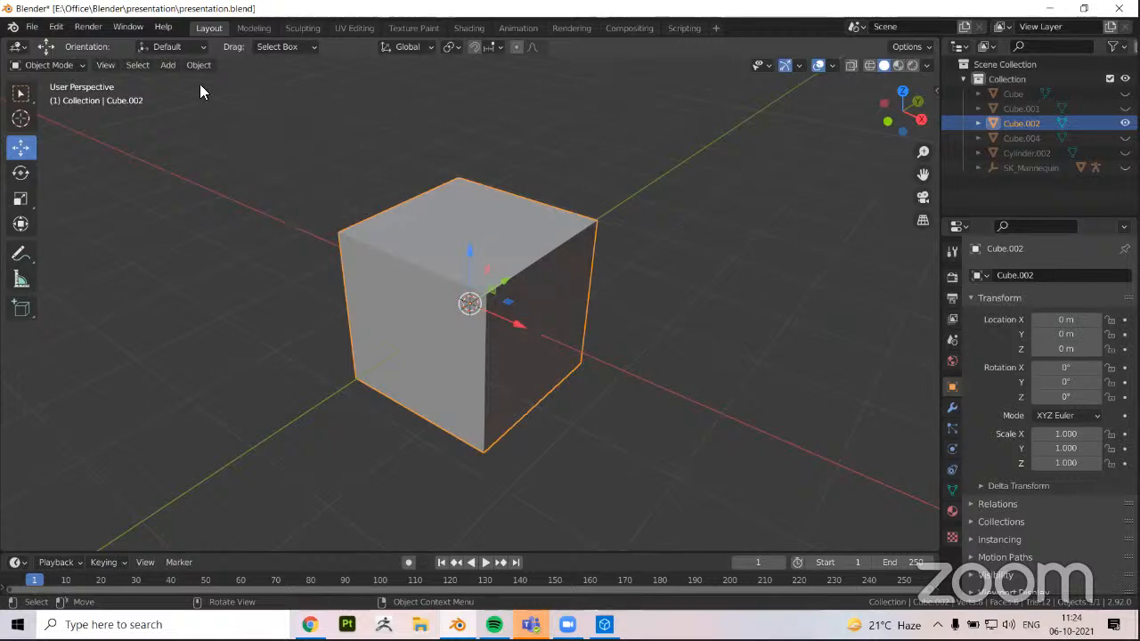
pyautogui.click(168, 65)
pyautogui.moveTo(189, 82)
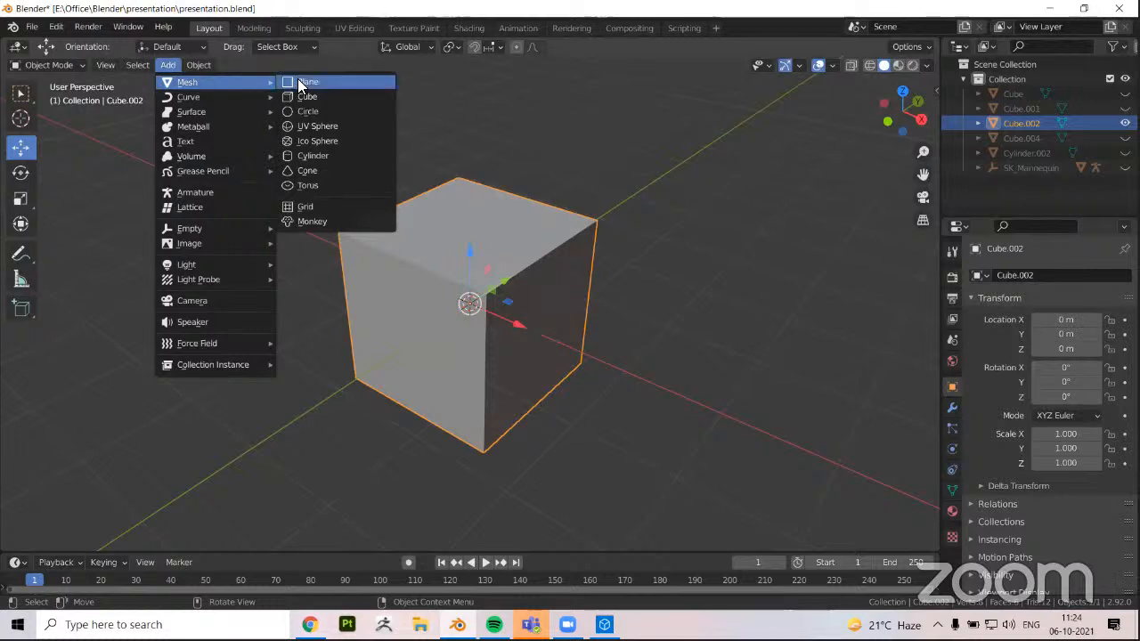
pyautogui.click(173, 66)
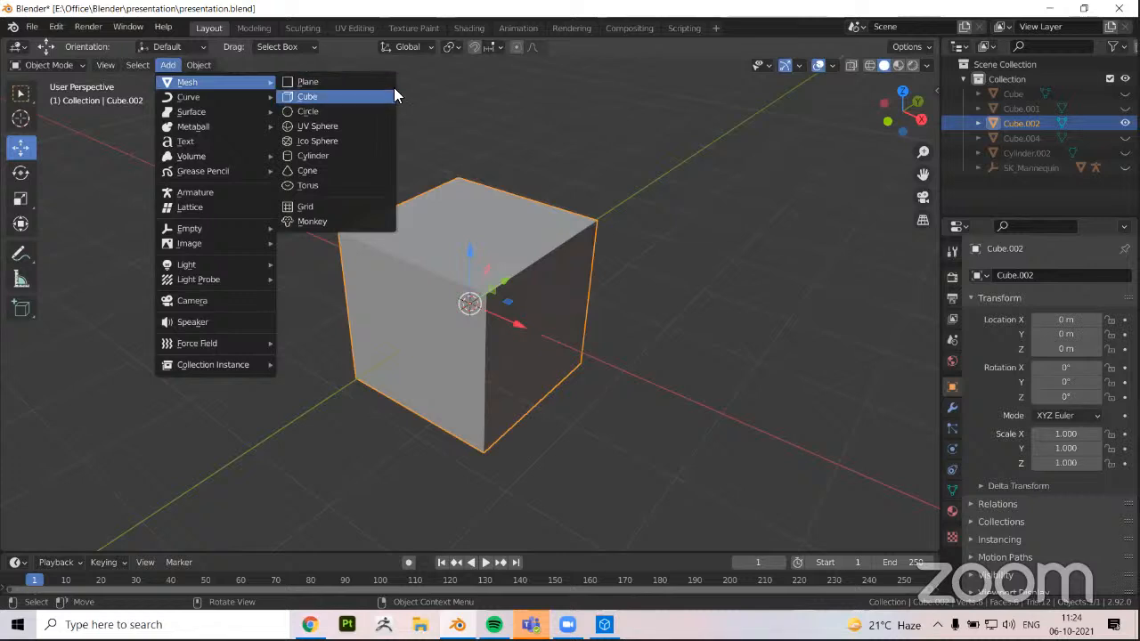
pyautogui.click(168, 65)
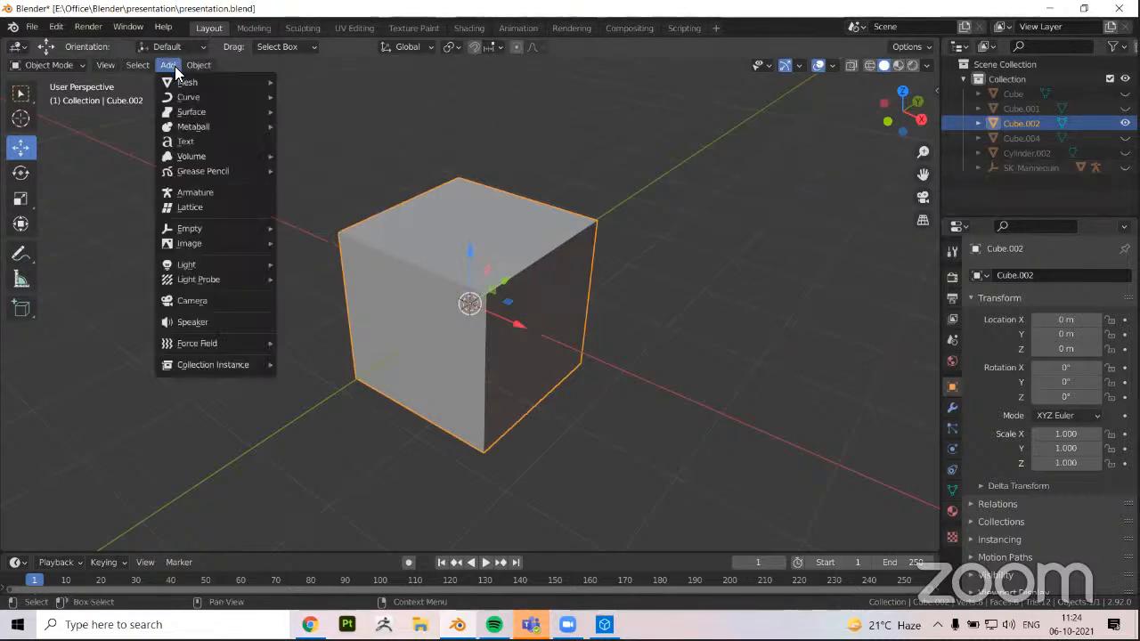
pyautogui.moveTo(190, 85)
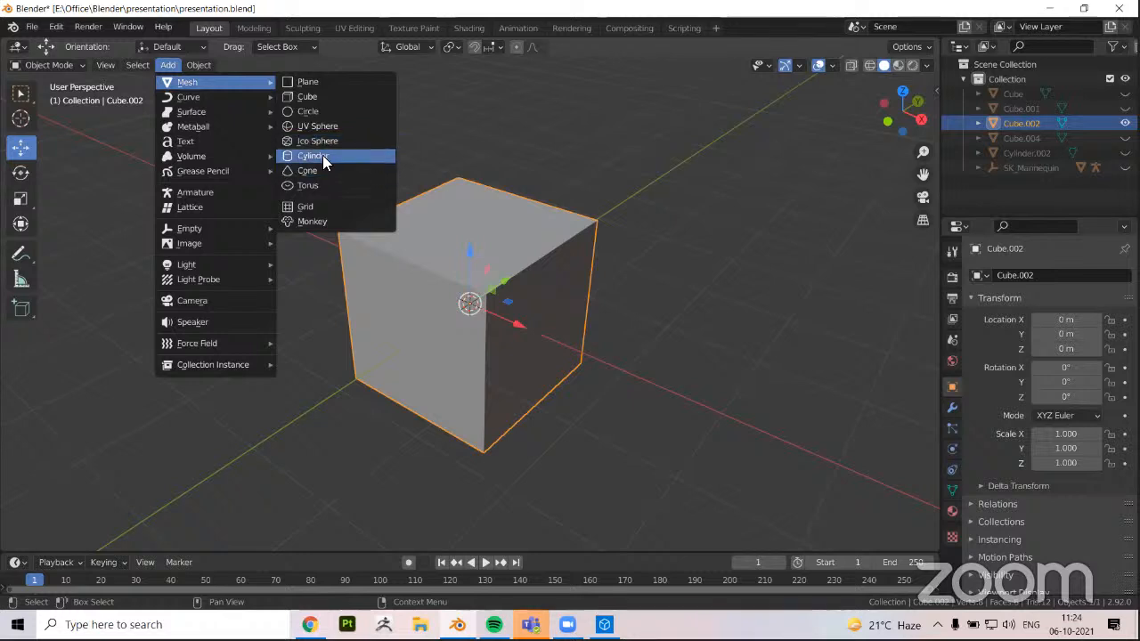
pyautogui.click(481, 142)
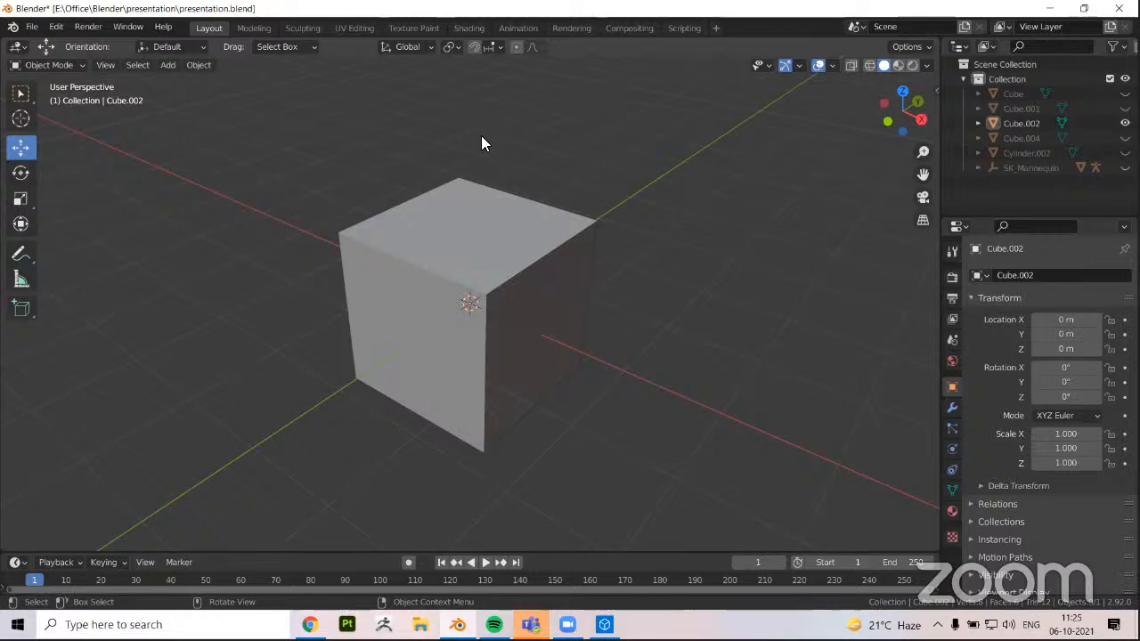
# Switch to Microsoft Teams to check the group chat, return to Blender, quit Teams and dismiss its message notification
pyautogui.scroll(2, 485, 143)
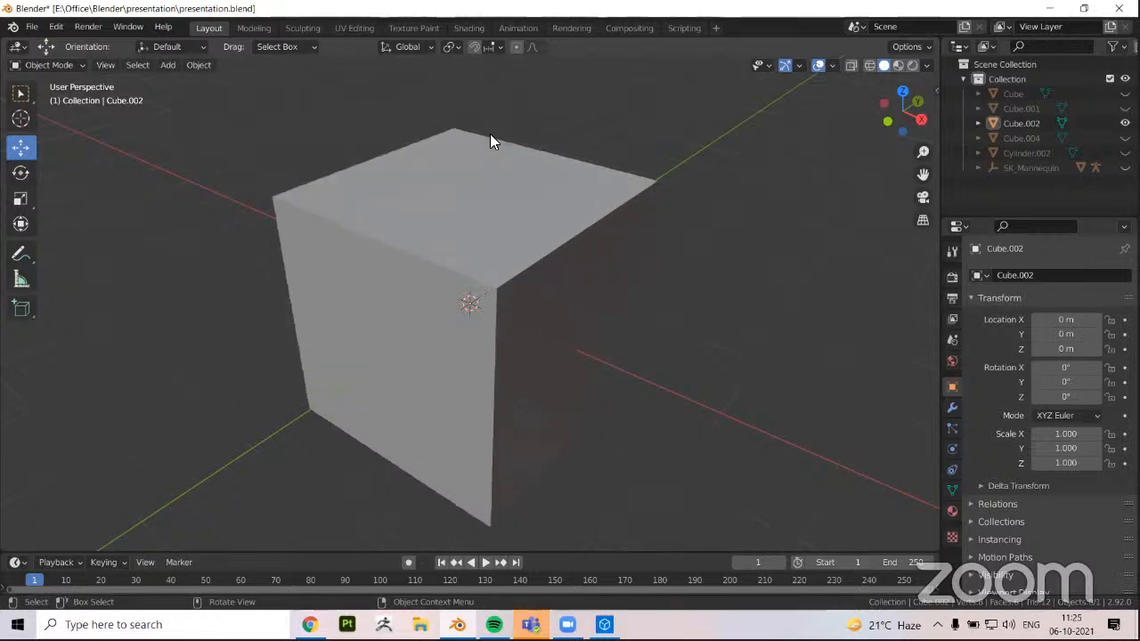
pyautogui.click(532, 624)
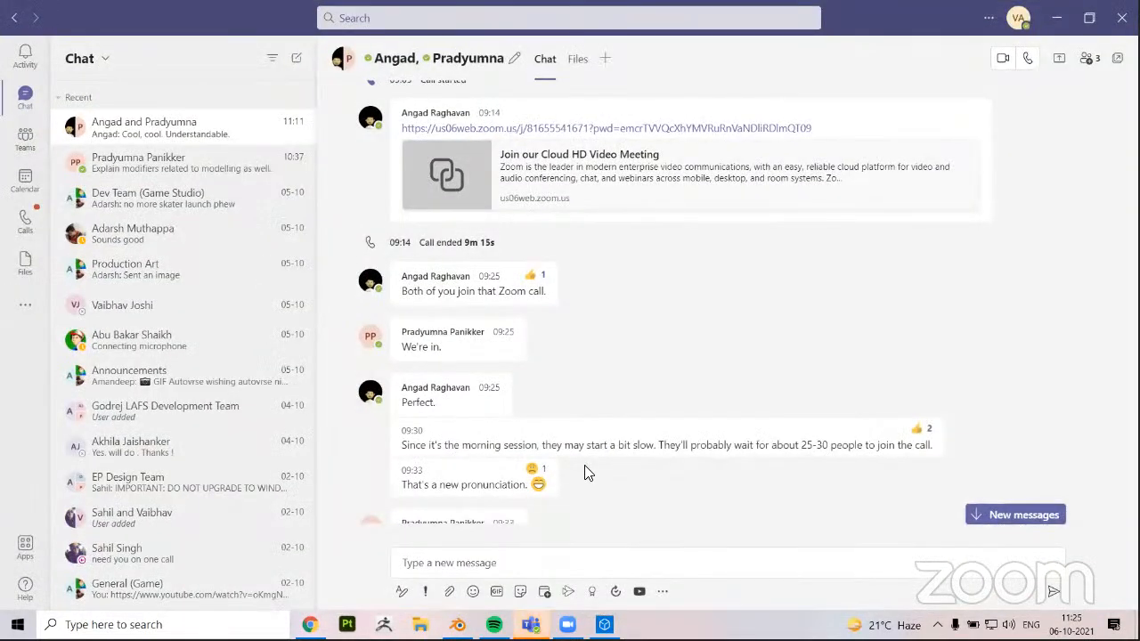
pyautogui.click(1057, 17)
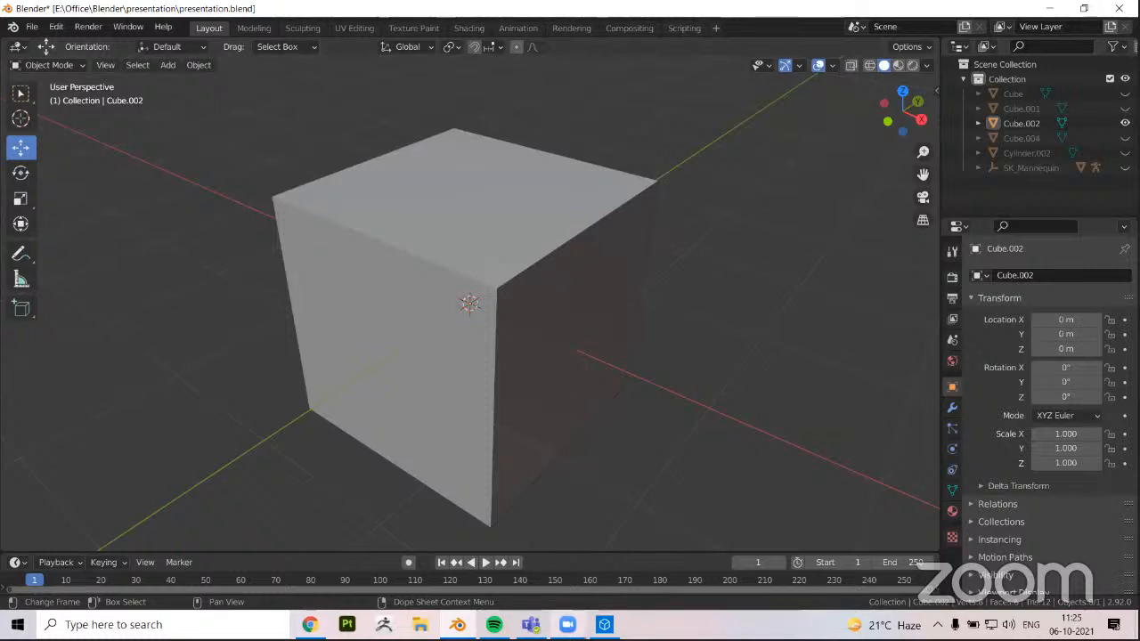
pyautogui.click(532, 625)
pyautogui.rightClick(531, 625)
pyautogui.click(502, 607)
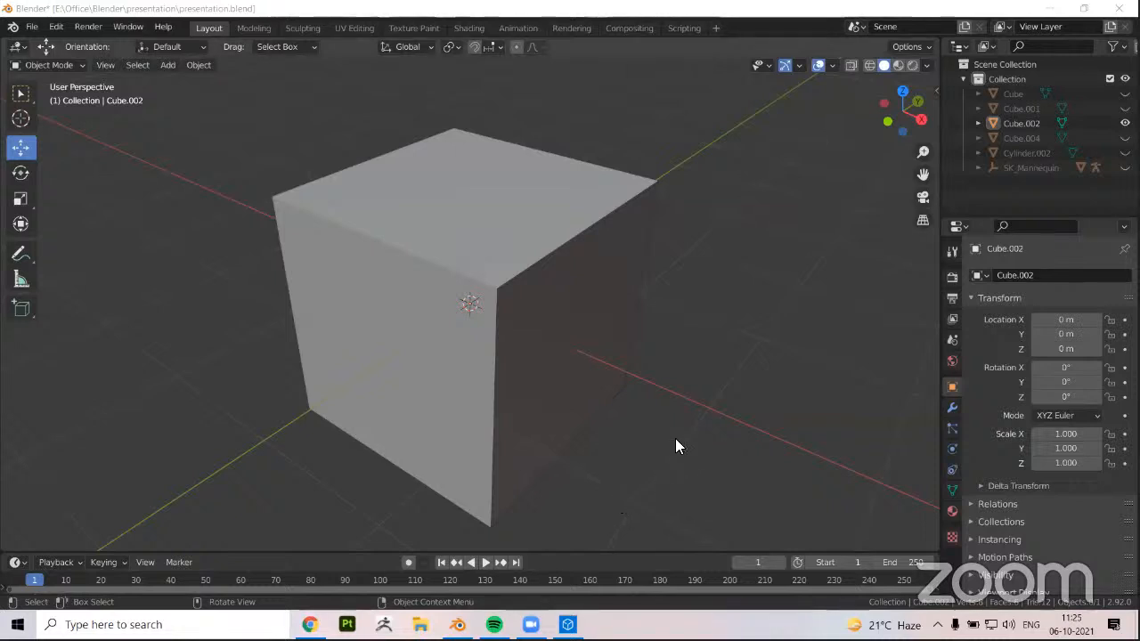
pyautogui.moveTo(674, 438); pyautogui.dragTo(674, 438, button='middle')
pyautogui.click(1103, 524)
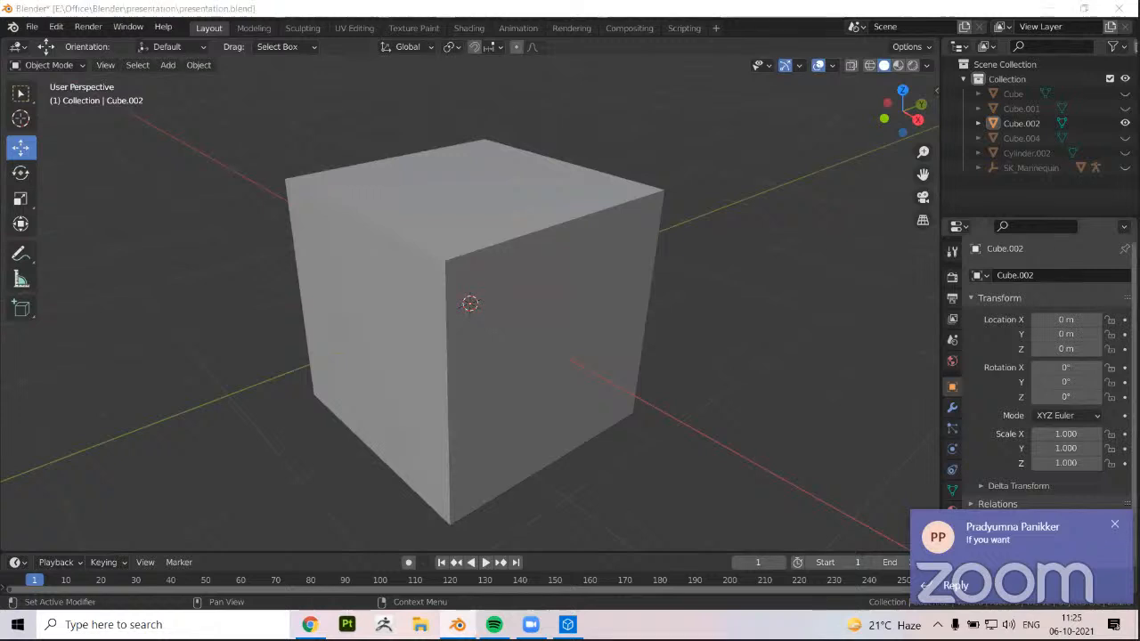
pyautogui.scroll(-2, 698, 388)
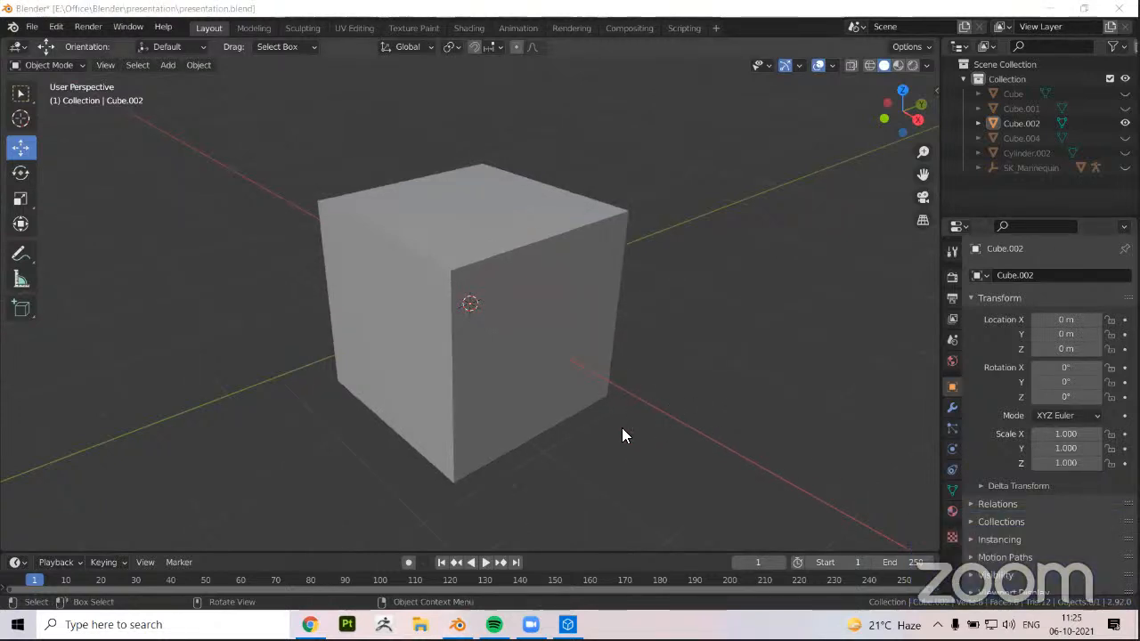
pyautogui.moveTo(503, 372)
pyautogui.mouseDown(button='middle')
pyautogui.moveTo(636, 362)
pyautogui.moveTo(623, 363)
pyautogui.moveTo(651, 372)
pyautogui.moveTo(520, 362)
pyautogui.mouseUp(button='middle')
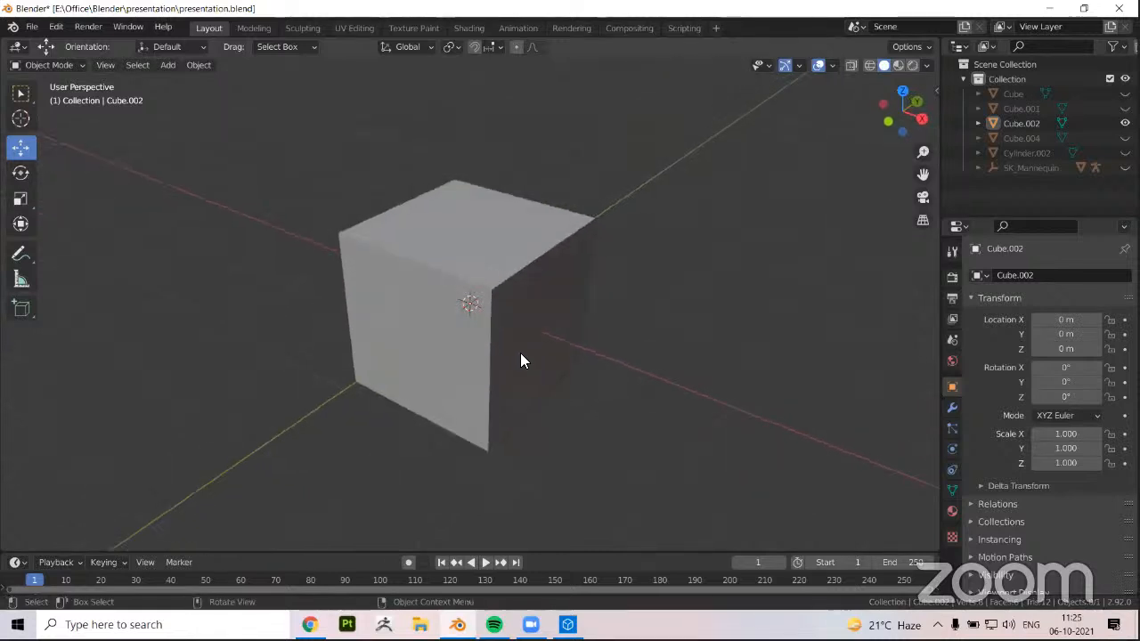
pyautogui.moveTo(520, 353); pyautogui.dragTo(340, 221, button='middle')
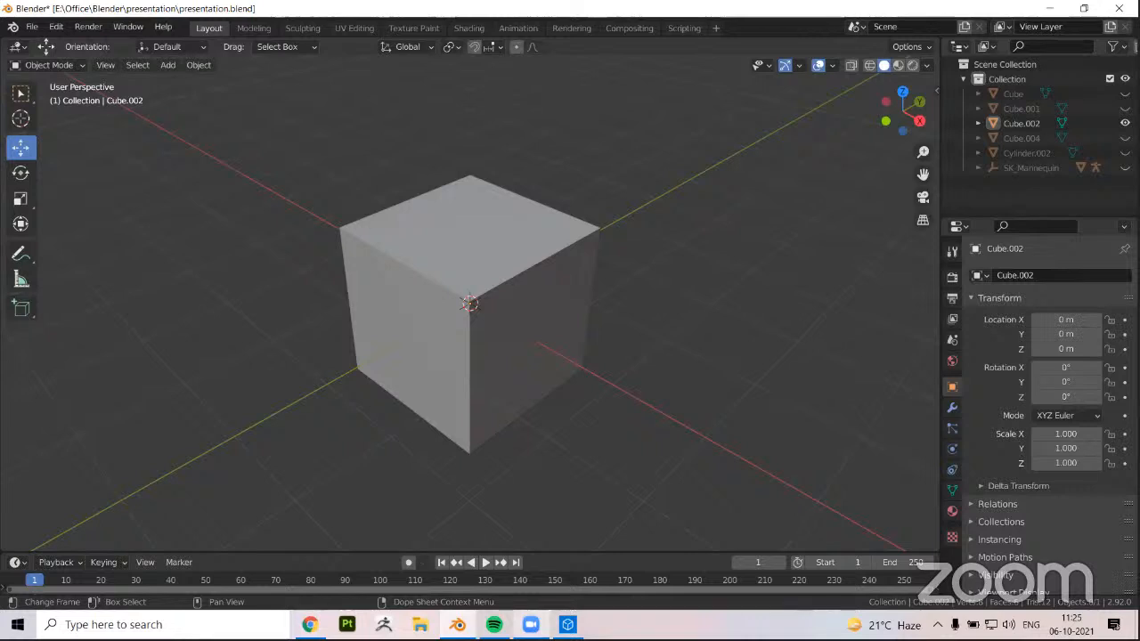
pyautogui.click(531, 624)
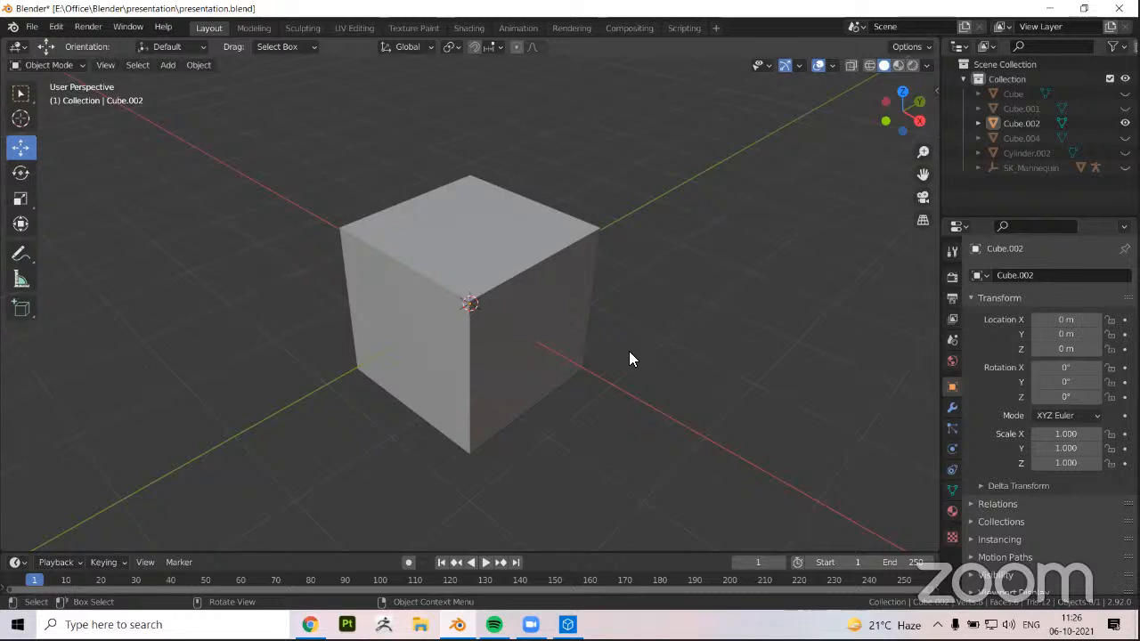
# Examine the deselected cube at the scene origin from near and far and from slightly different angles
pyautogui.scroll(-5, 466, 338)
pyautogui.scroll(-4, 490, 294)
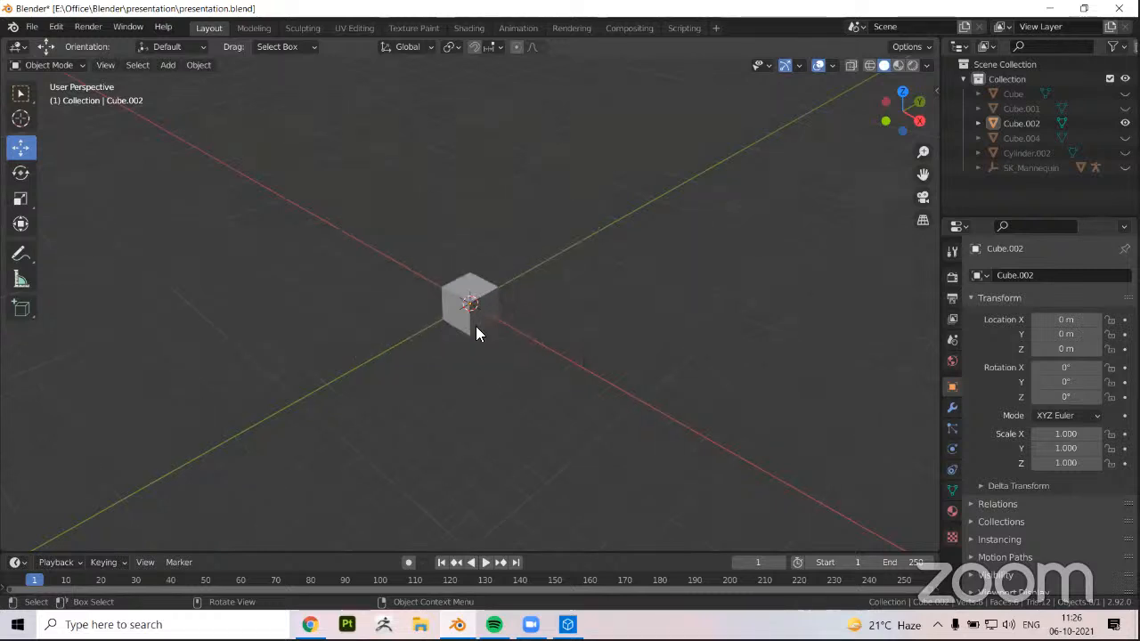
pyautogui.scroll(4, 475, 307)
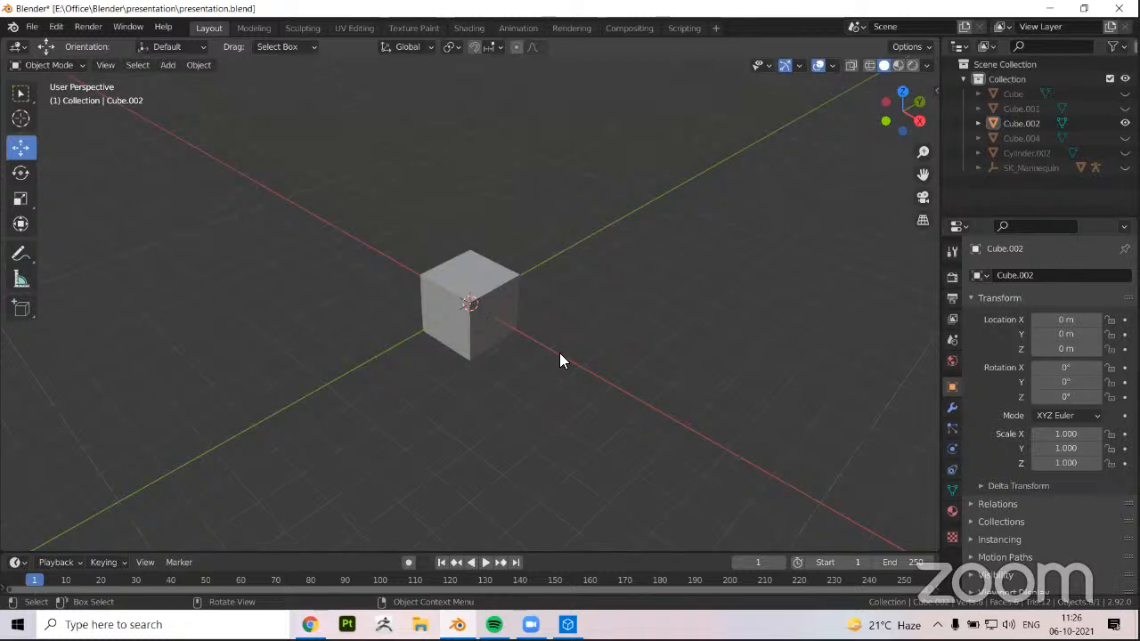
pyautogui.scroll(2, 587, 374)
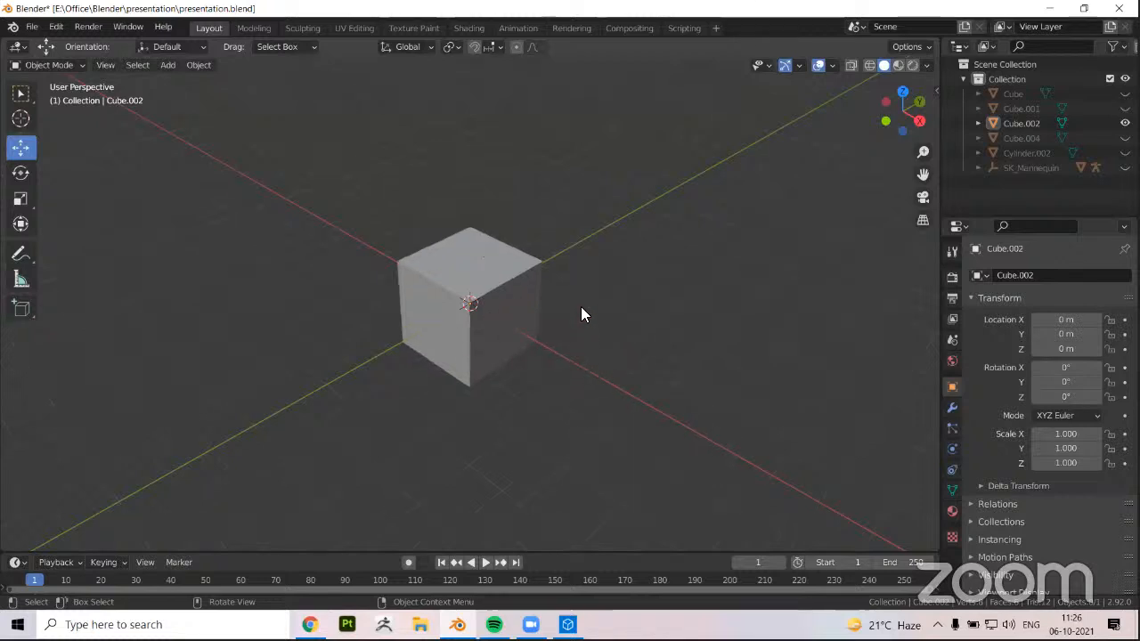
pyautogui.moveTo(448, 402); pyautogui.dragTo(535, 330, button='middle')
pyautogui.scroll(2, 591, 346)
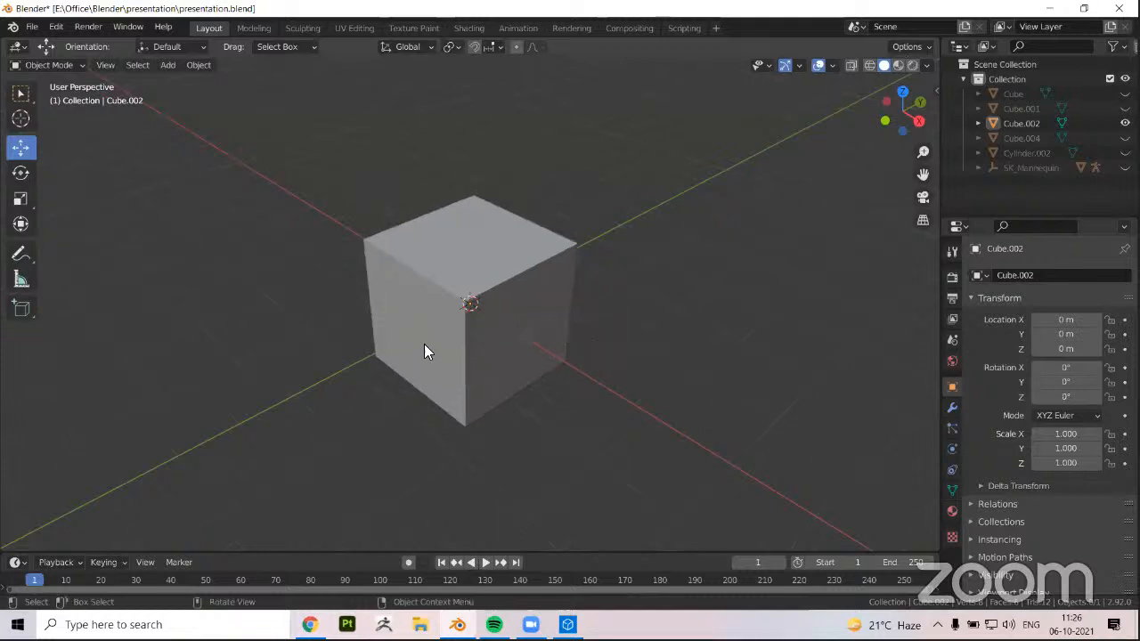
pyautogui.scroll(-4, 472, 285)
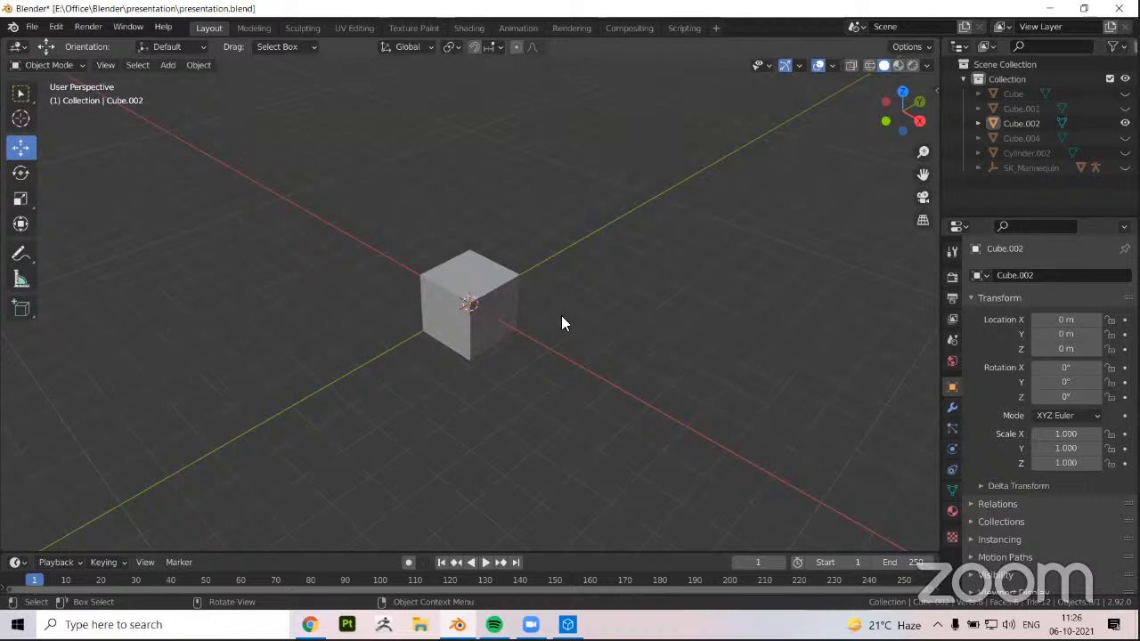
pyautogui.scroll(2, 461, 307)
pyautogui.scroll(-1, 477, 302)
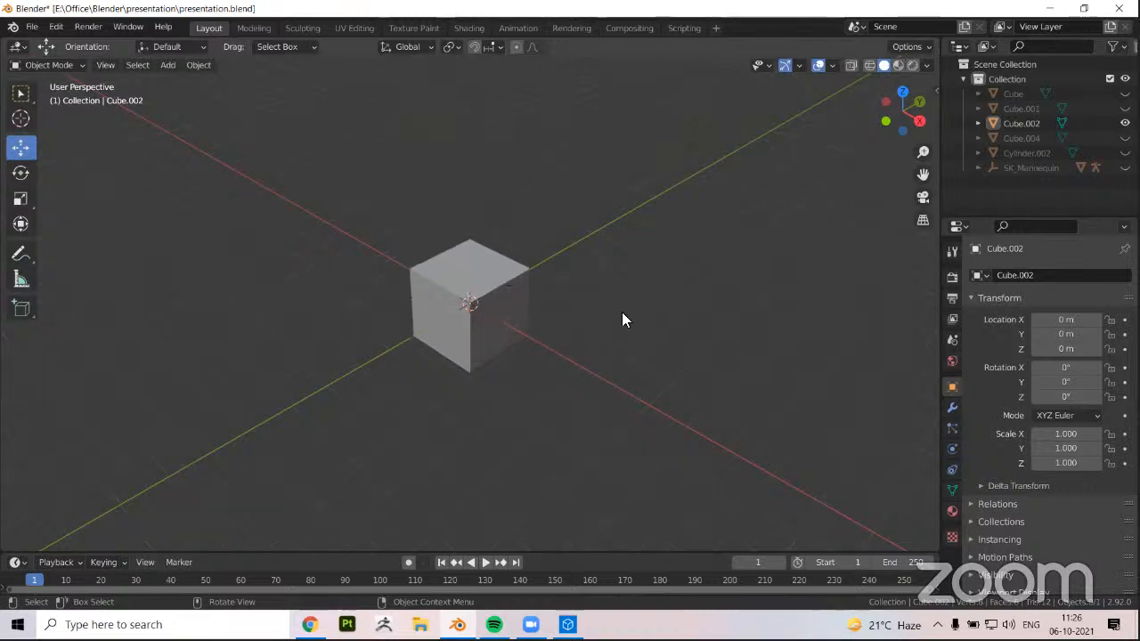
pyautogui.scroll(1, 454, 351)
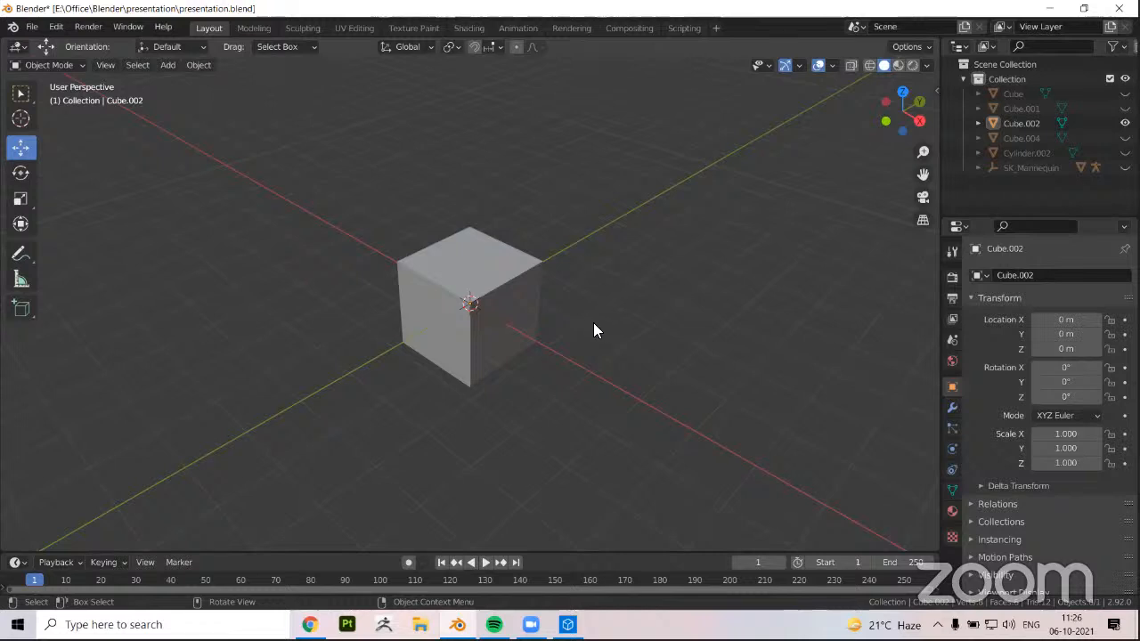
pyautogui.moveTo(584, 317); pyautogui.dragTo(589, 313, button='middle')
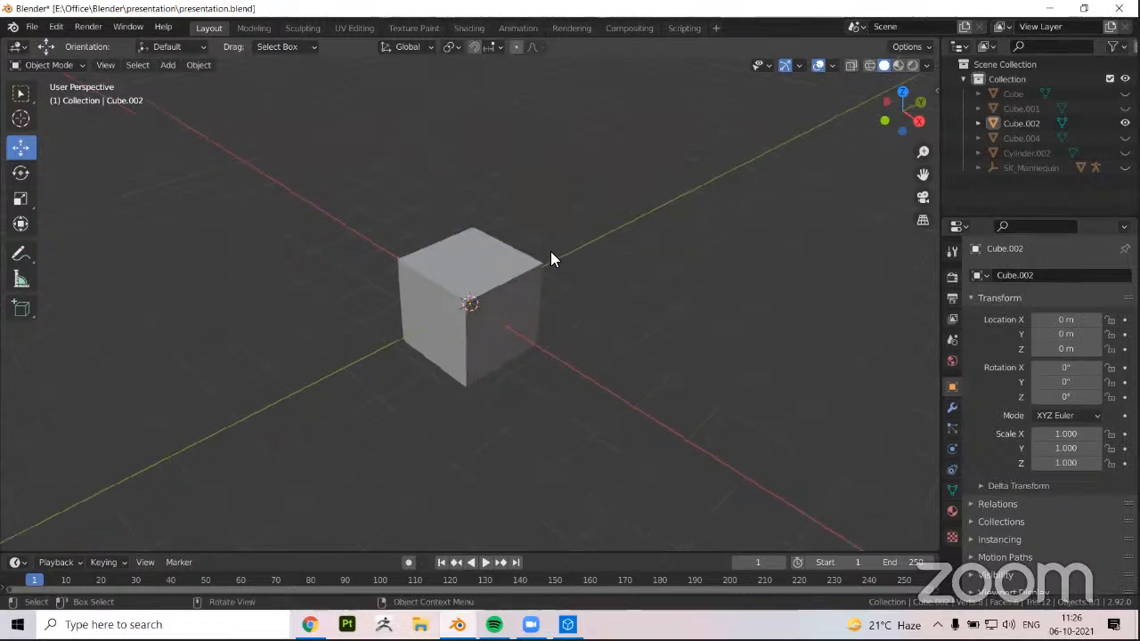
pyautogui.moveTo(550, 251); pyautogui.dragTo(574, 253, button='middle')
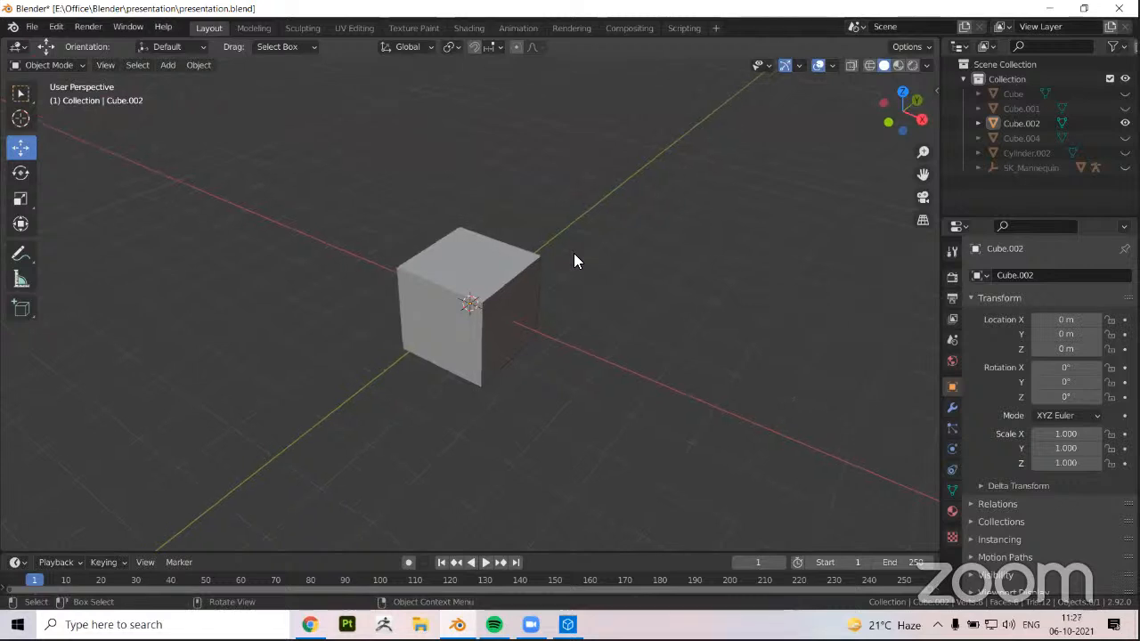
pyautogui.moveTo(583, 342)
pyautogui.mouseDown(button='middle')
pyautogui.moveTo(463, 377)
pyautogui.moveTo(514, 377)
pyautogui.moveTo(490, 372)
pyautogui.moveTo(508, 380)
pyautogui.moveTo(502, 358)
pyautogui.moveTo(465, 367)
pyautogui.moveTo(420, 290)
pyautogui.moveTo(356, 316)
pyautogui.mouseUp(button='middle')
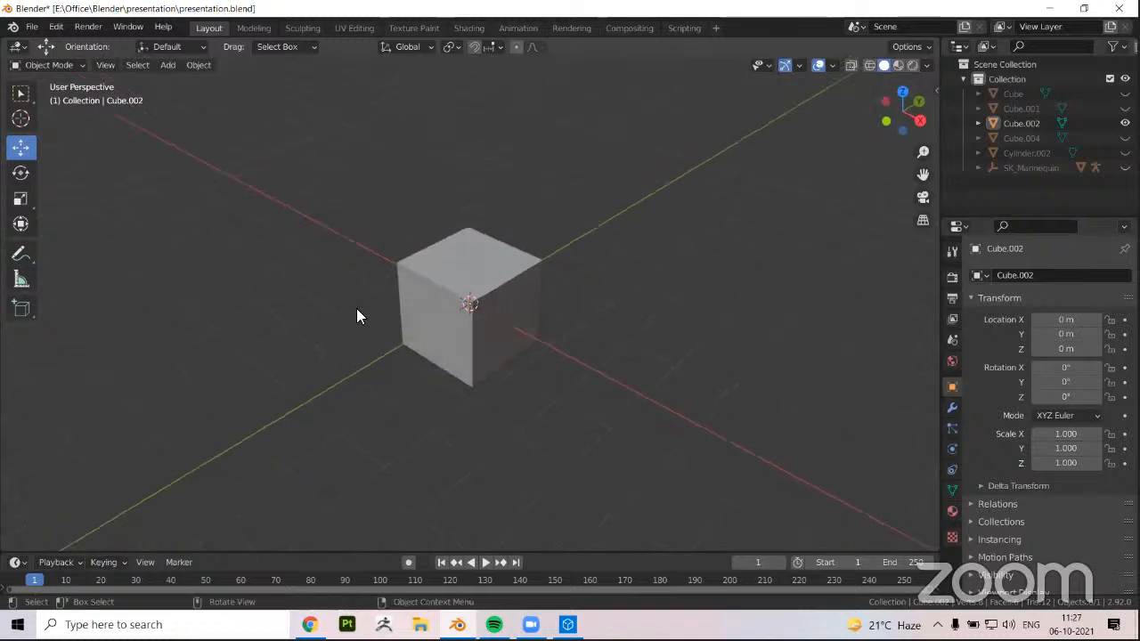